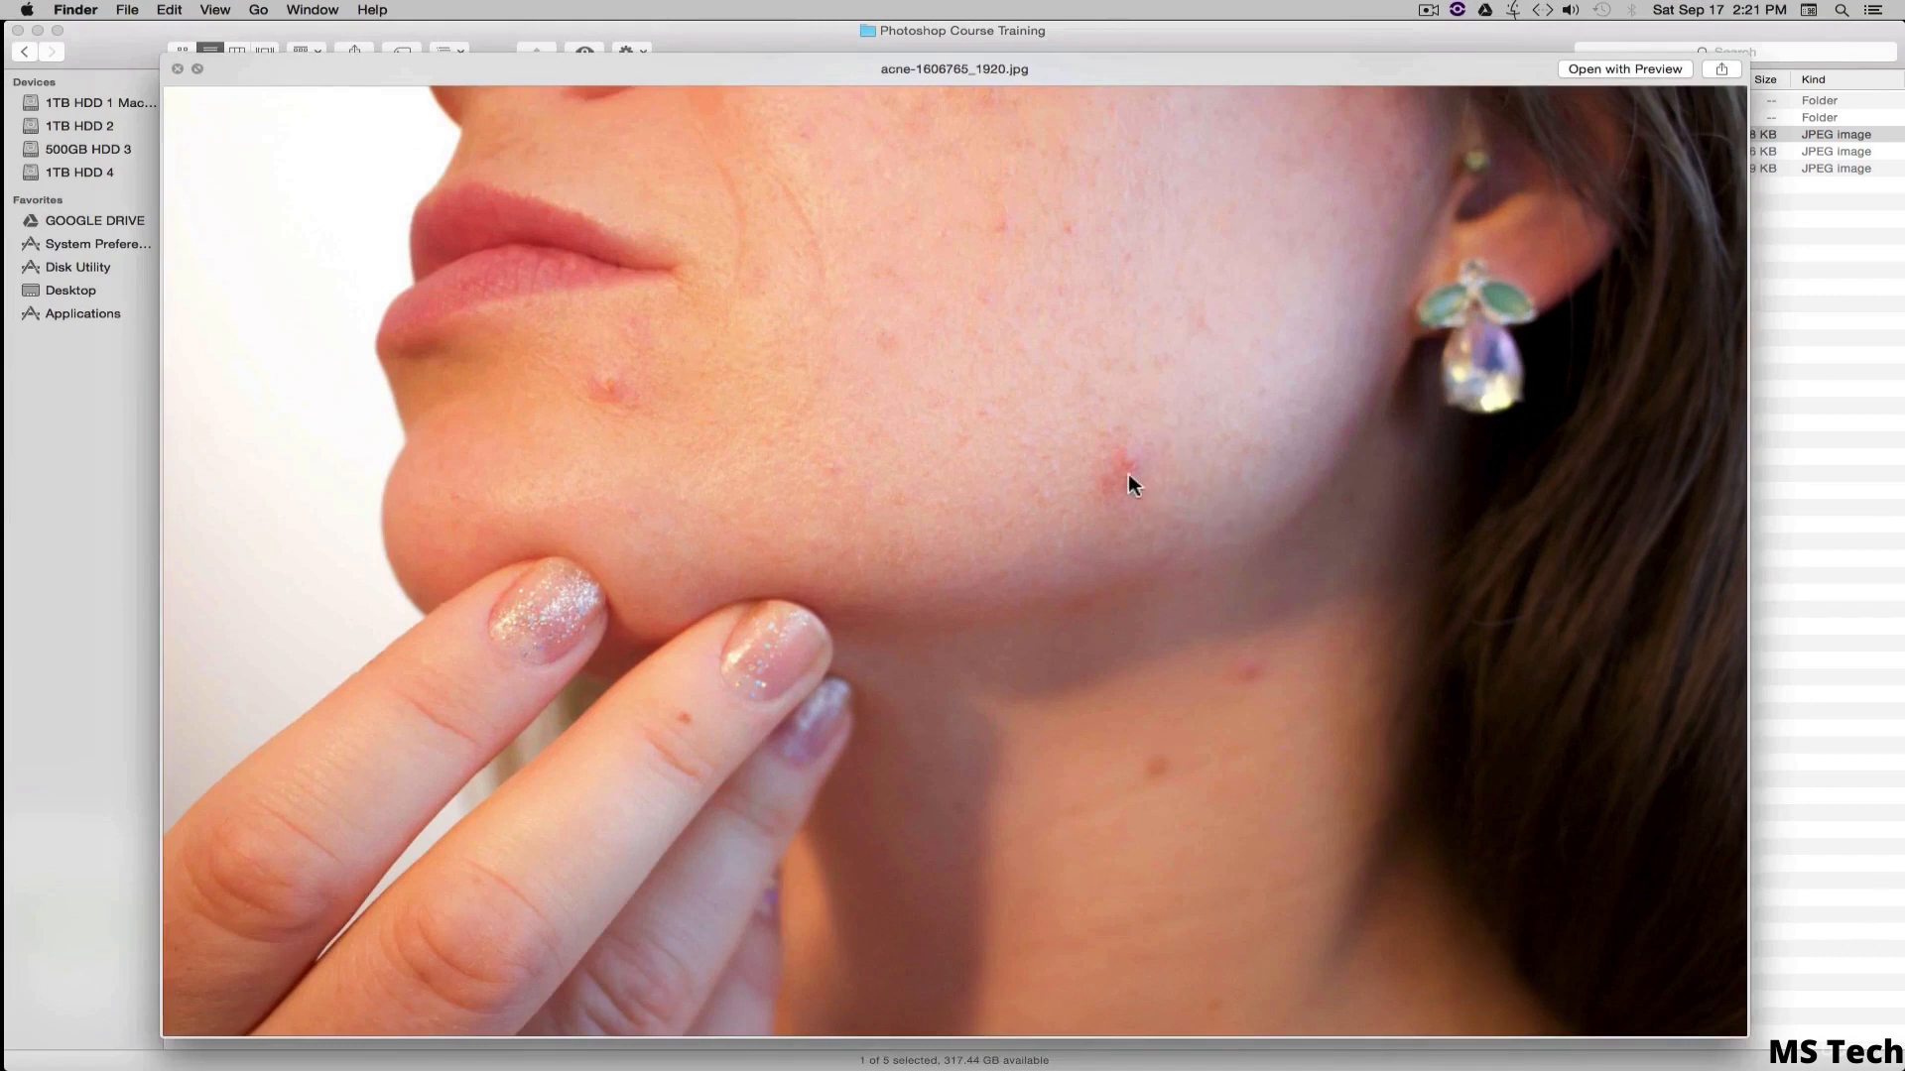
- Preview the graffiti and girl JPEG images in the Images folder, after closing the acne image preview
key("space")
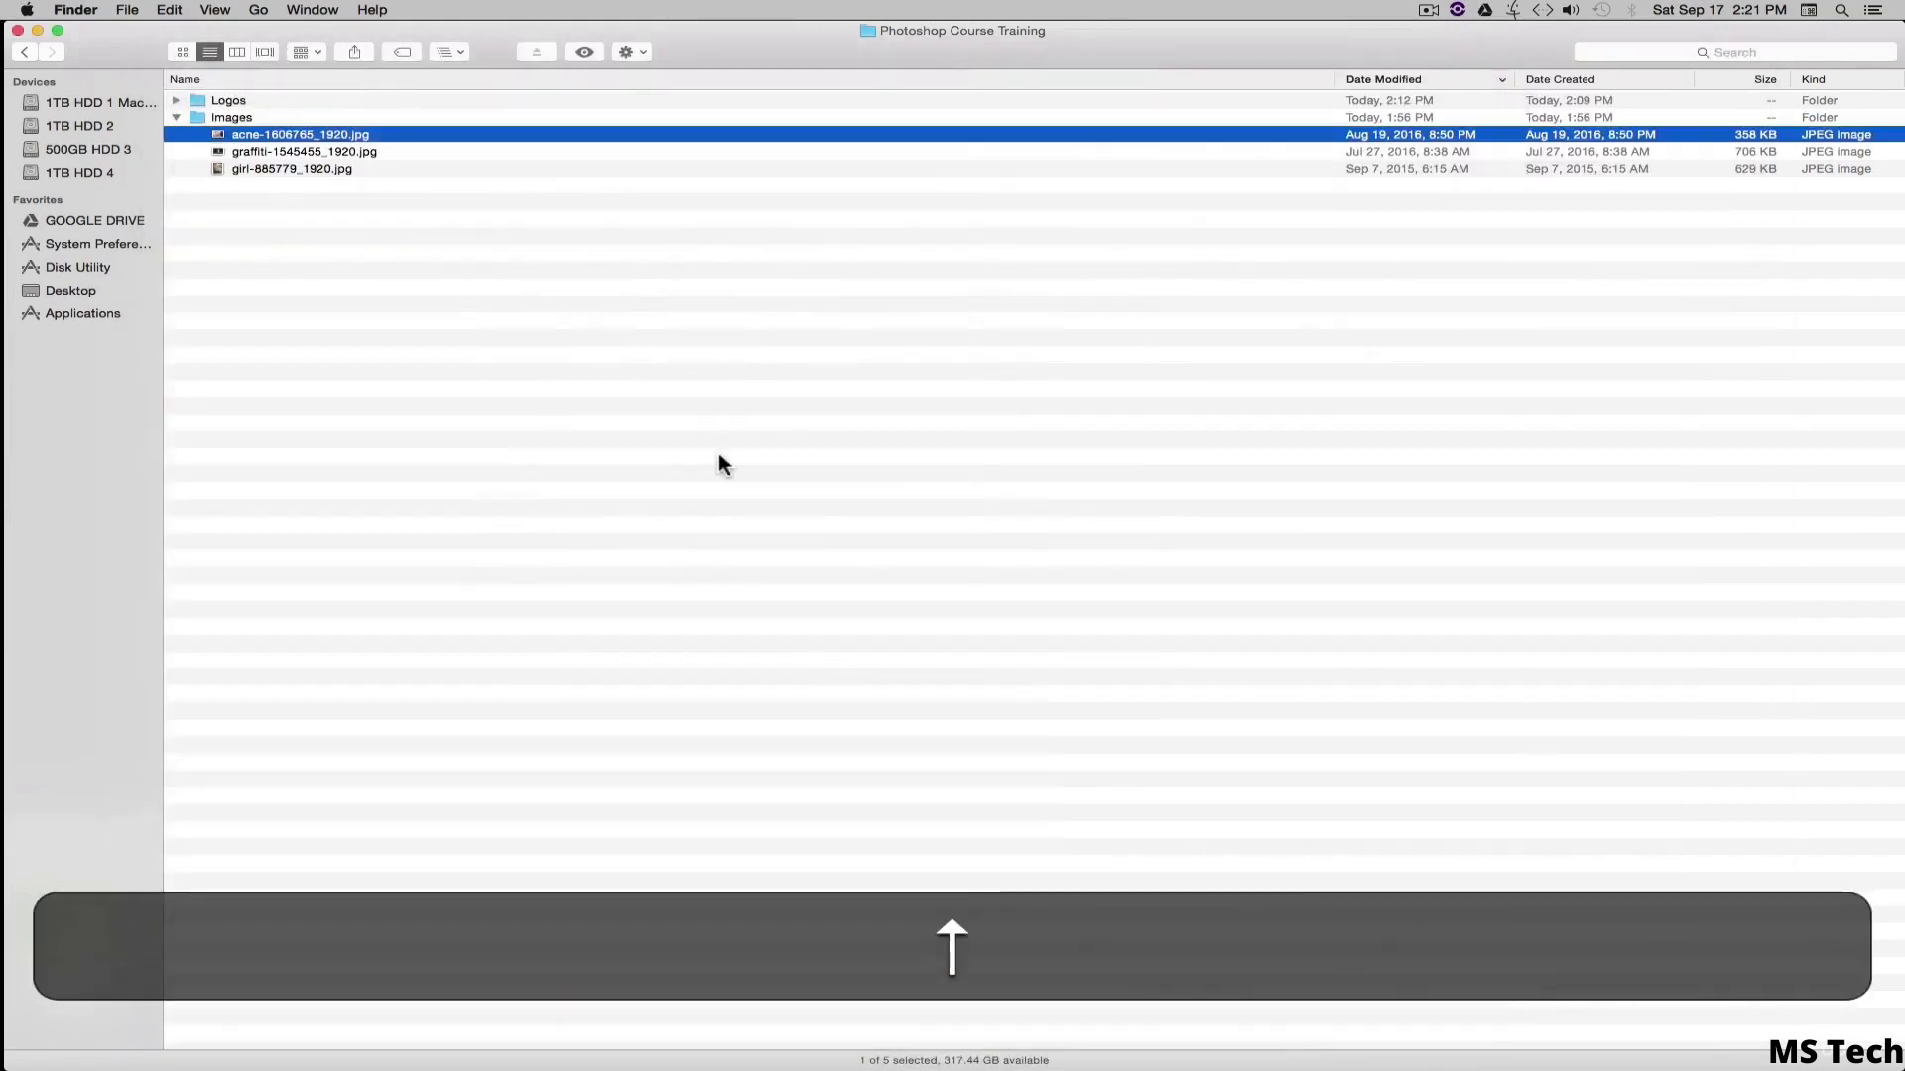
key("Down")
key("space")
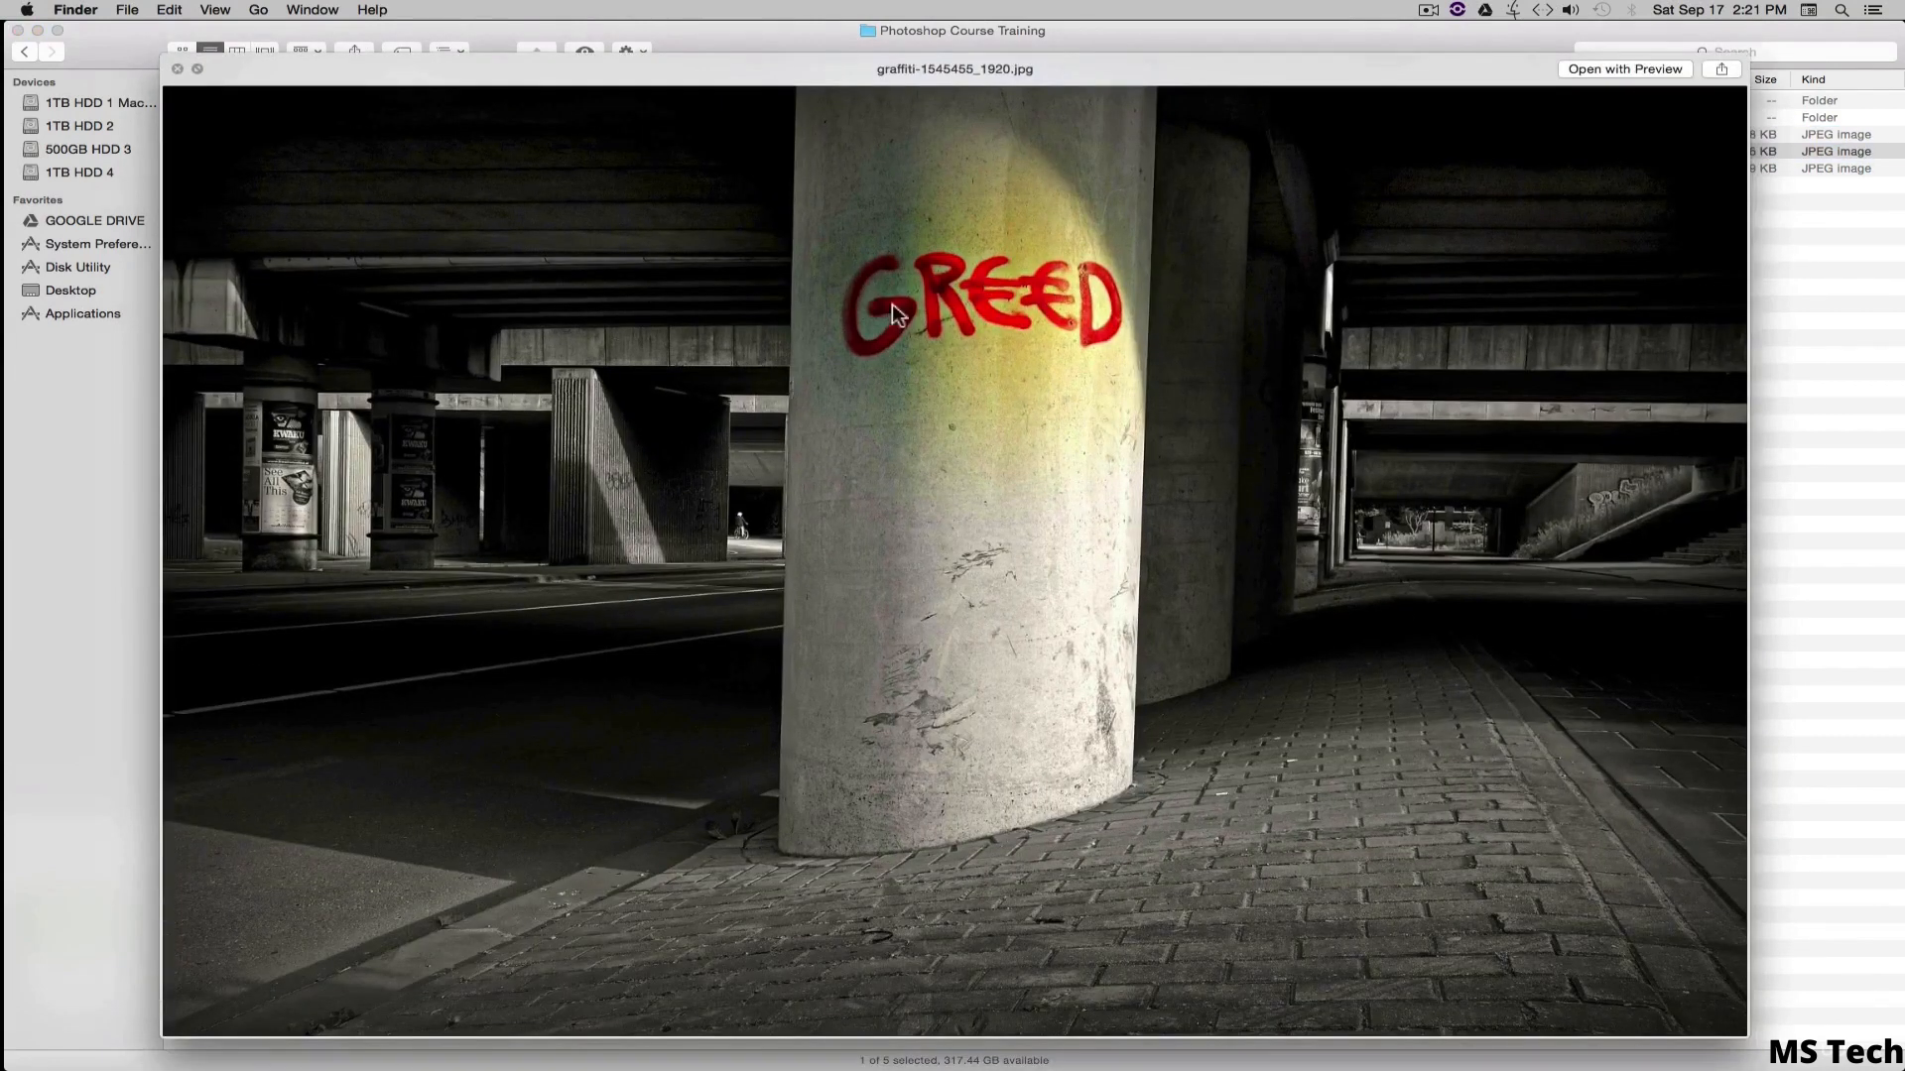
key("Down")
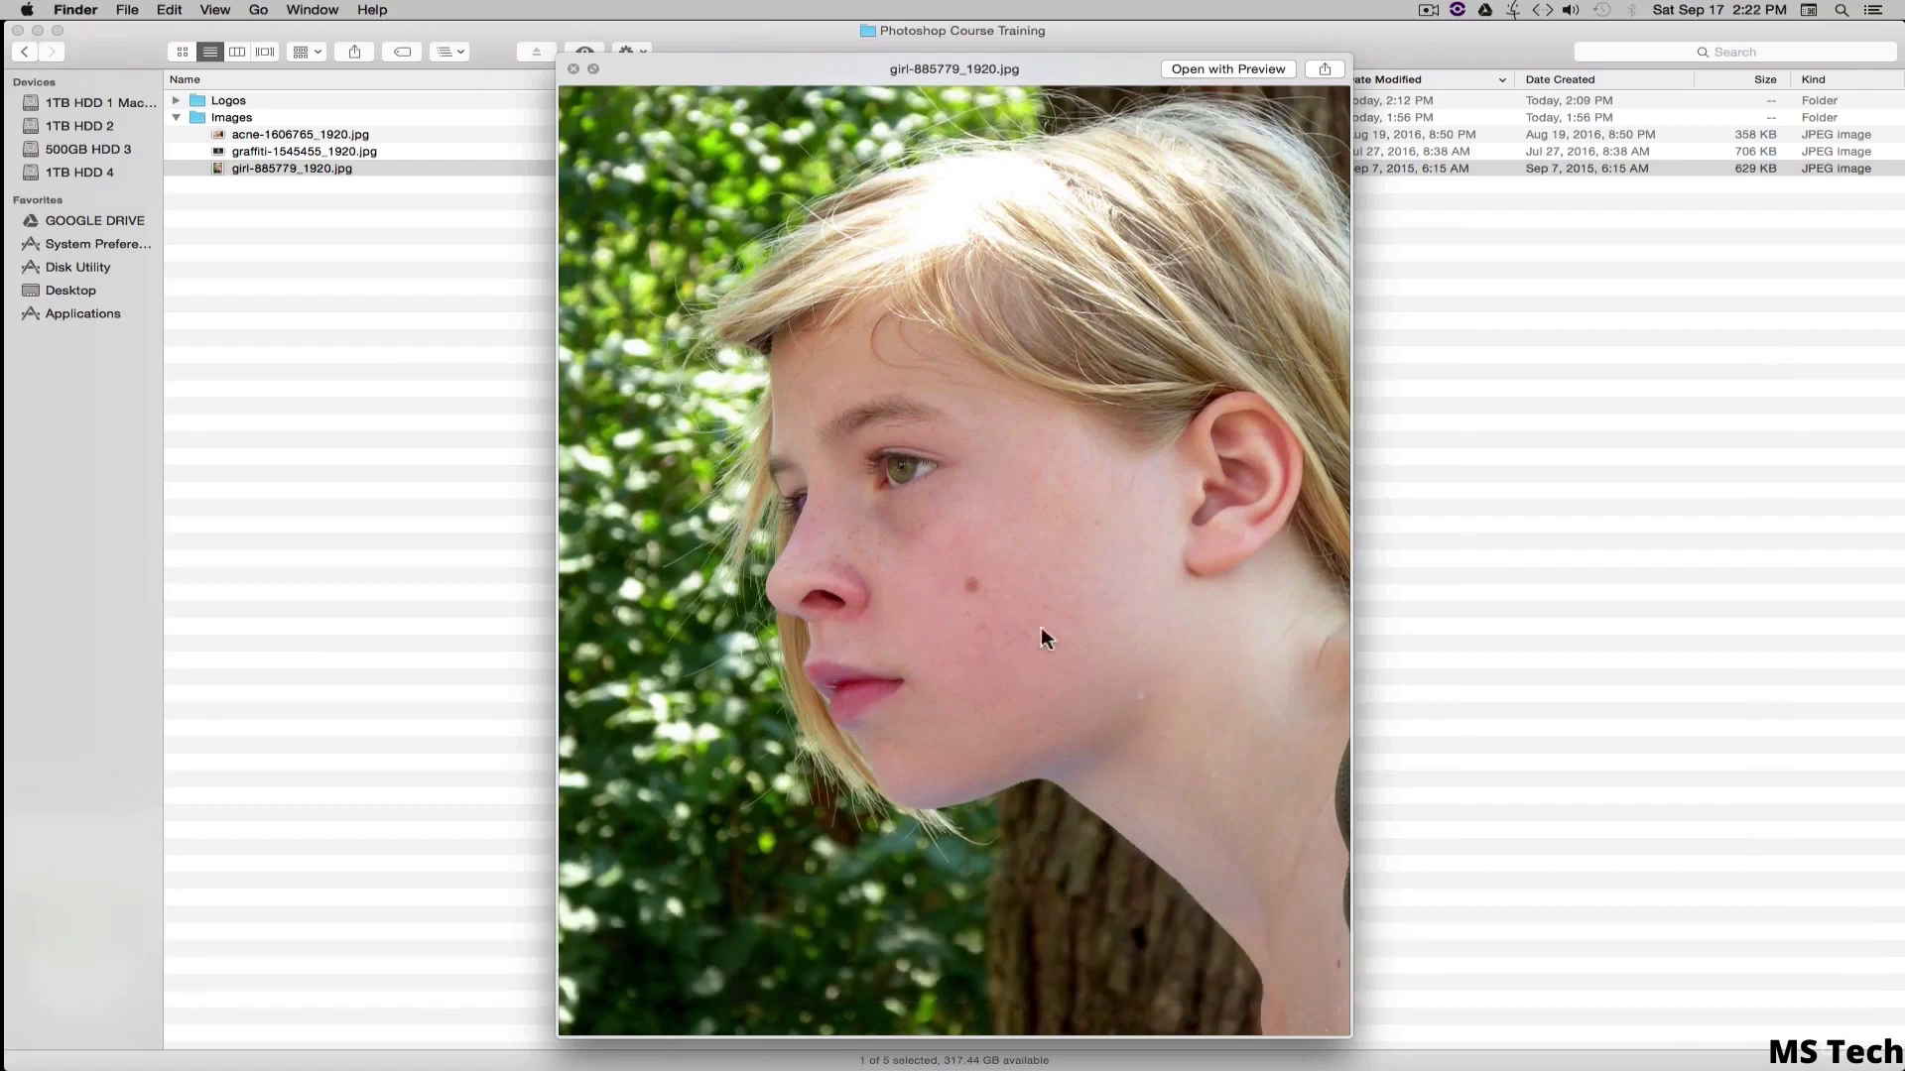
key("space")
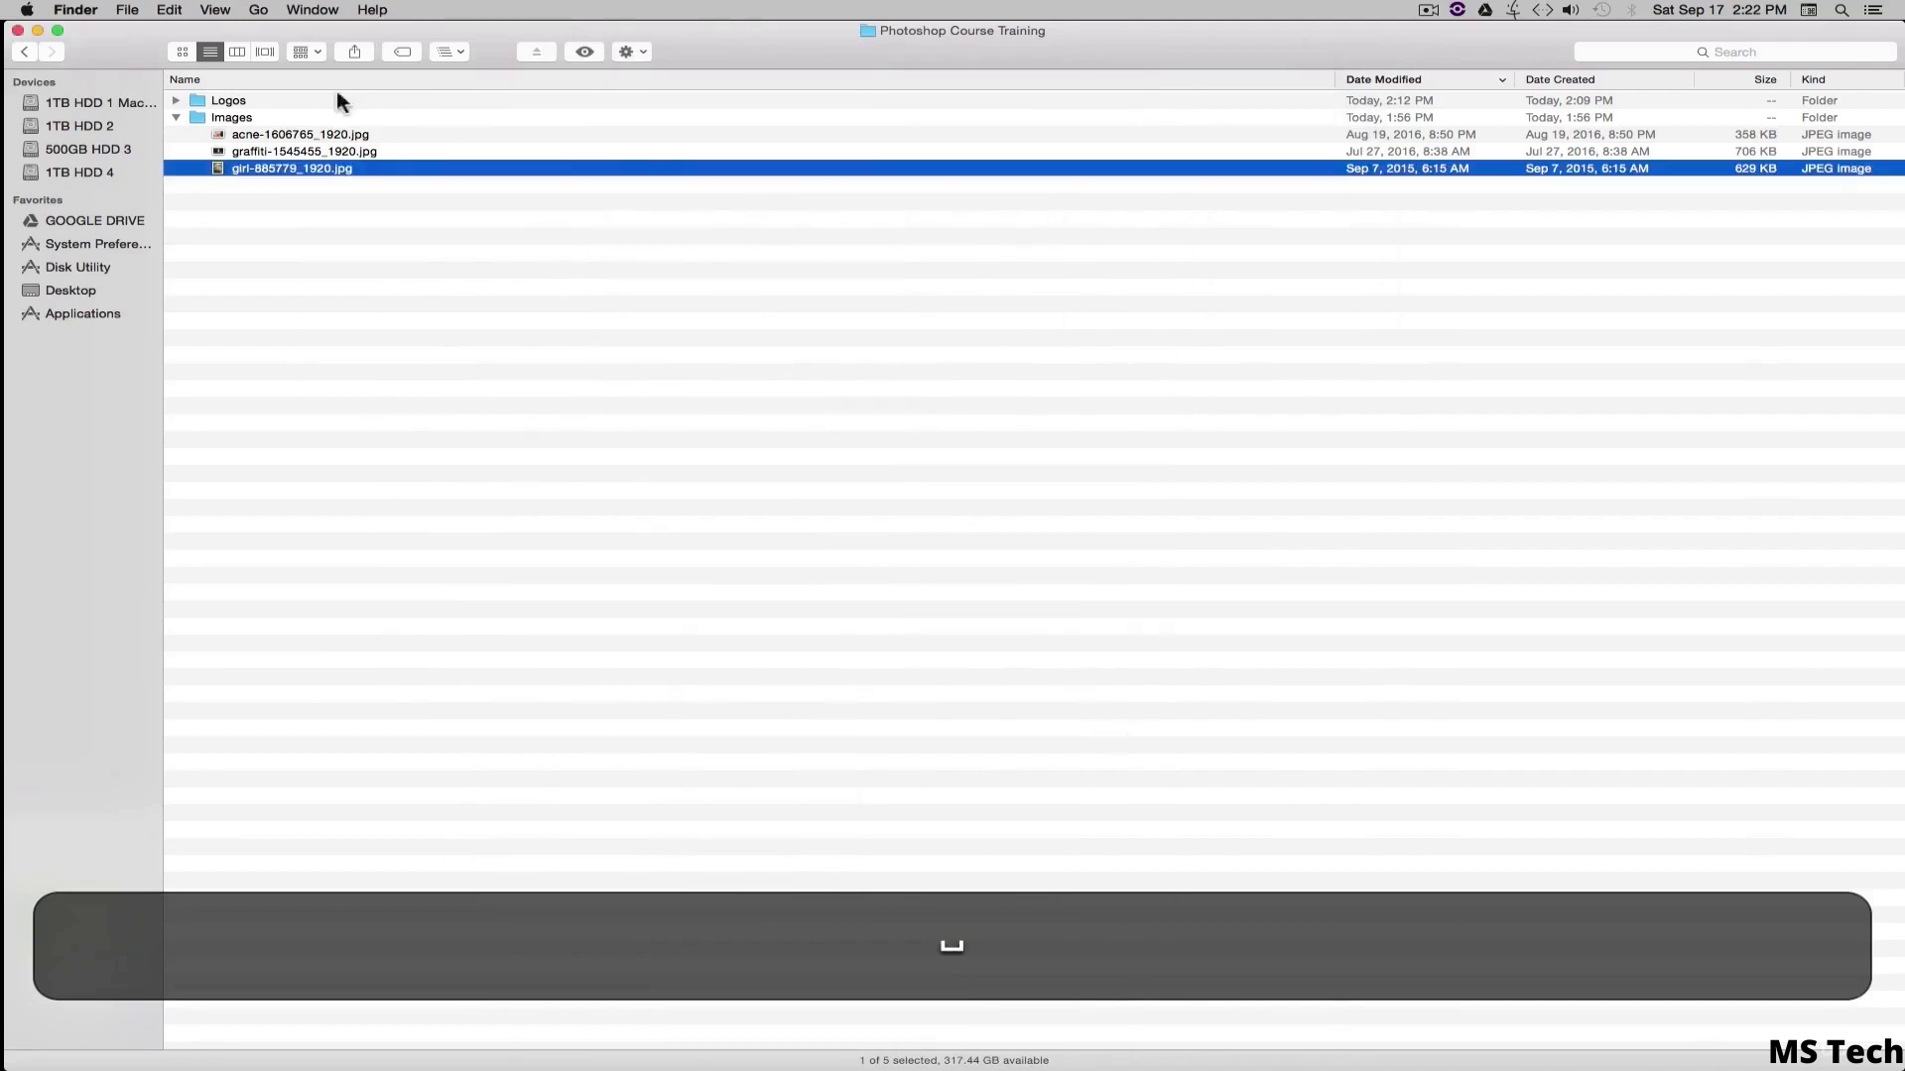
- Collapse the Images folder and check the files inside the Logos folder, collapsing it again
left_click(172, 117)
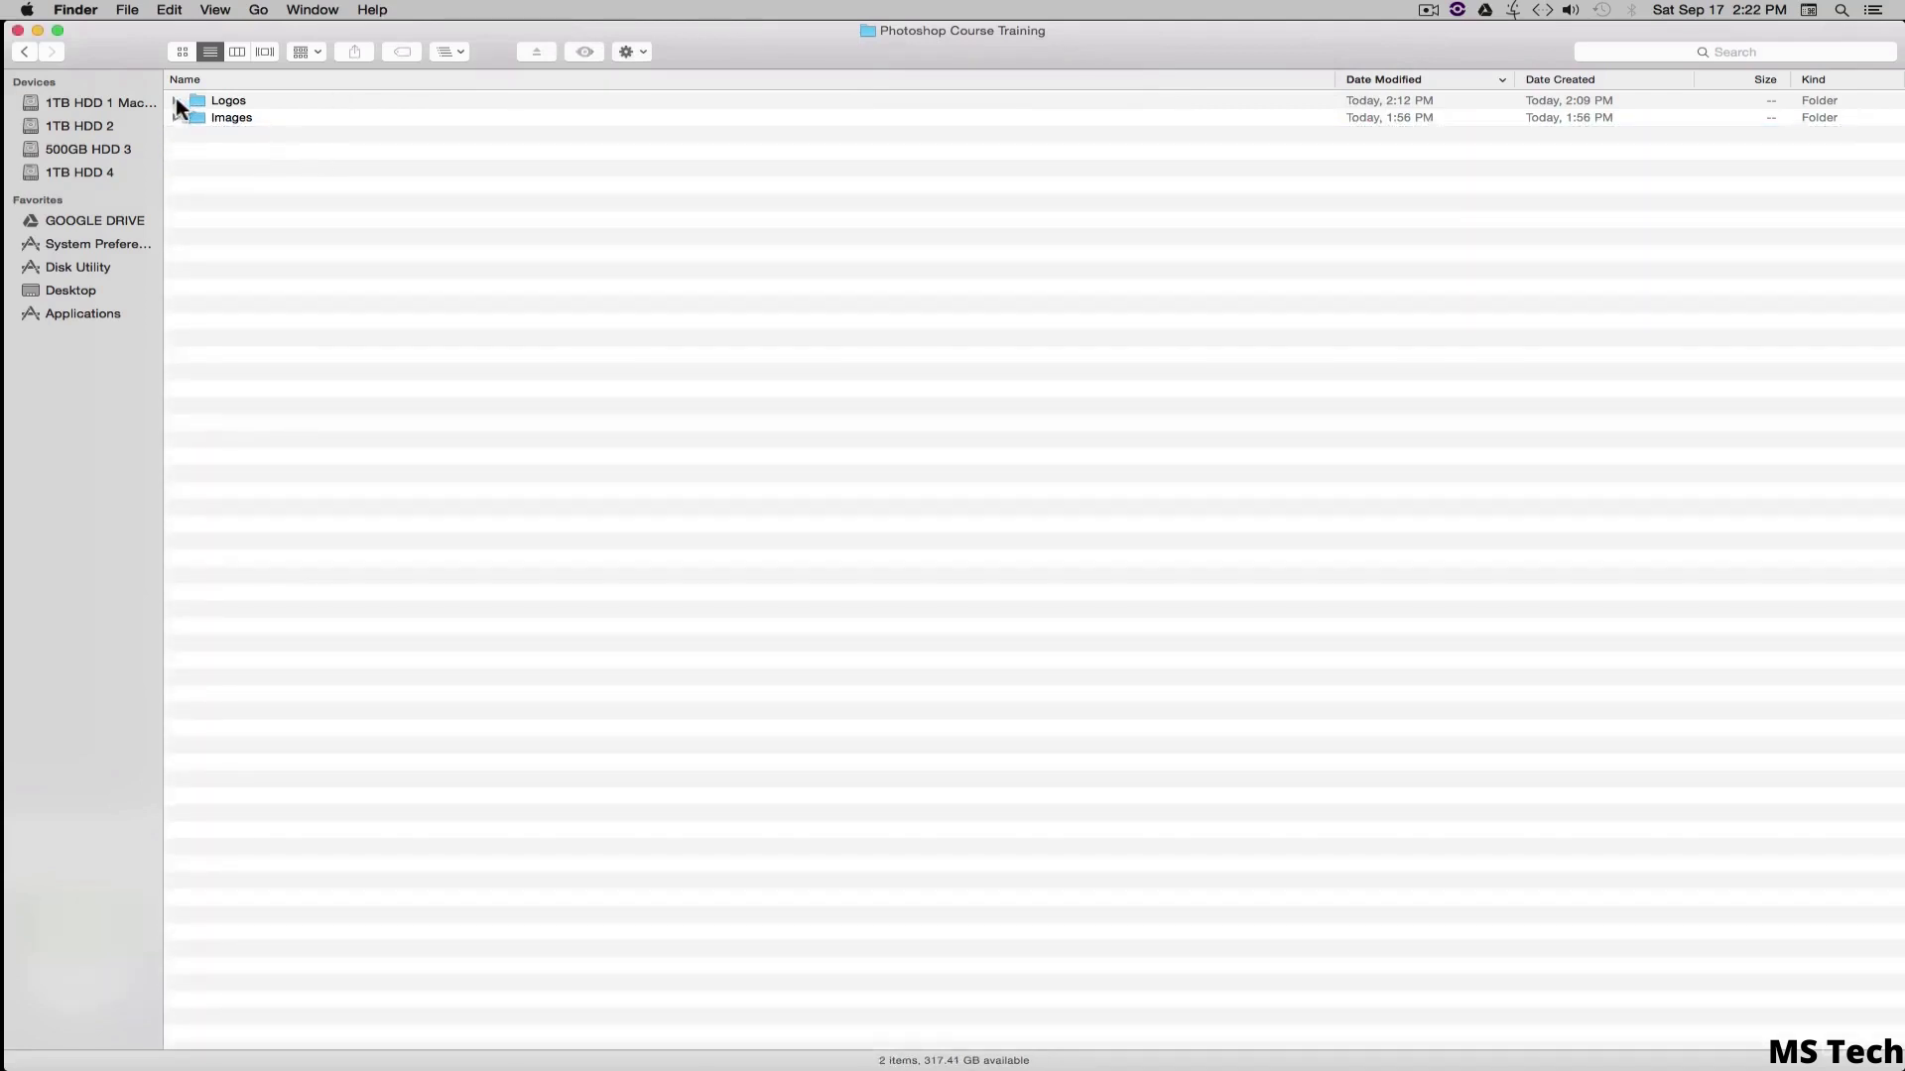
left_click(175, 100)
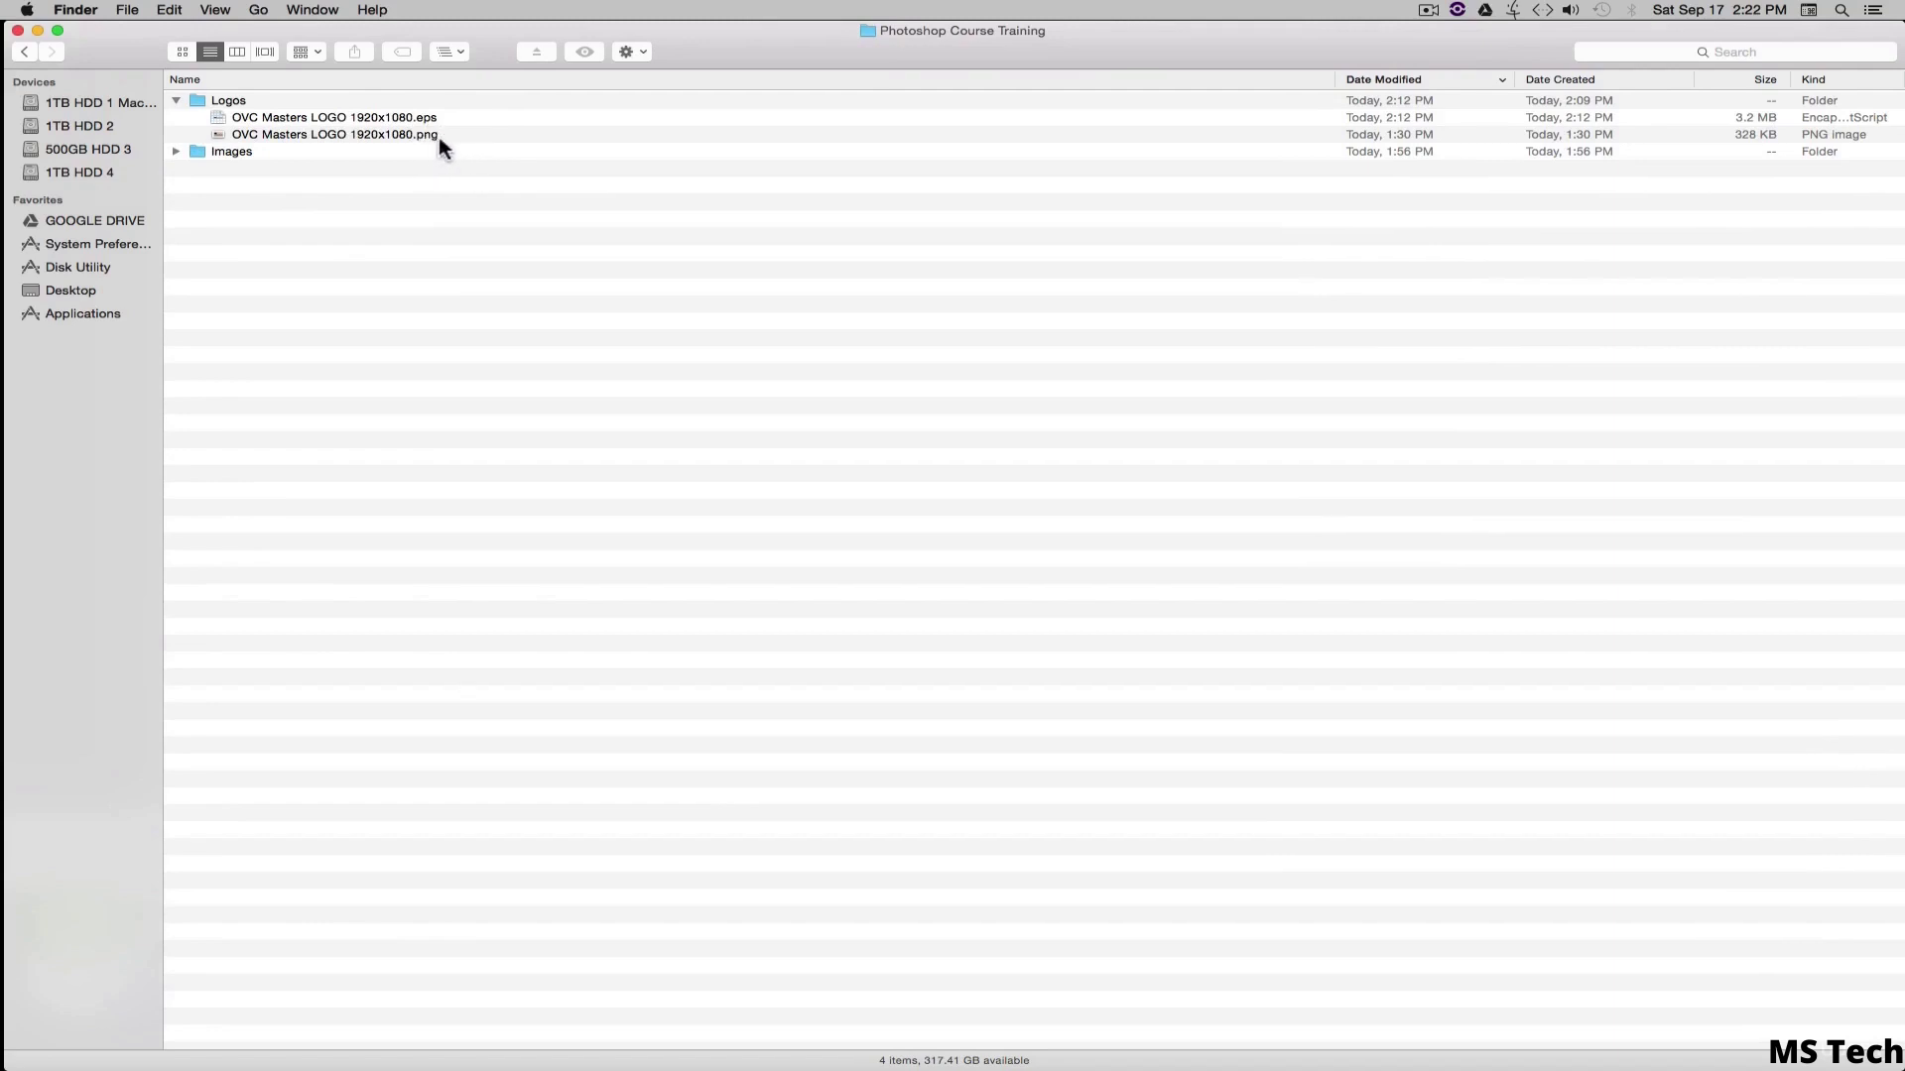
left_click(176, 100)
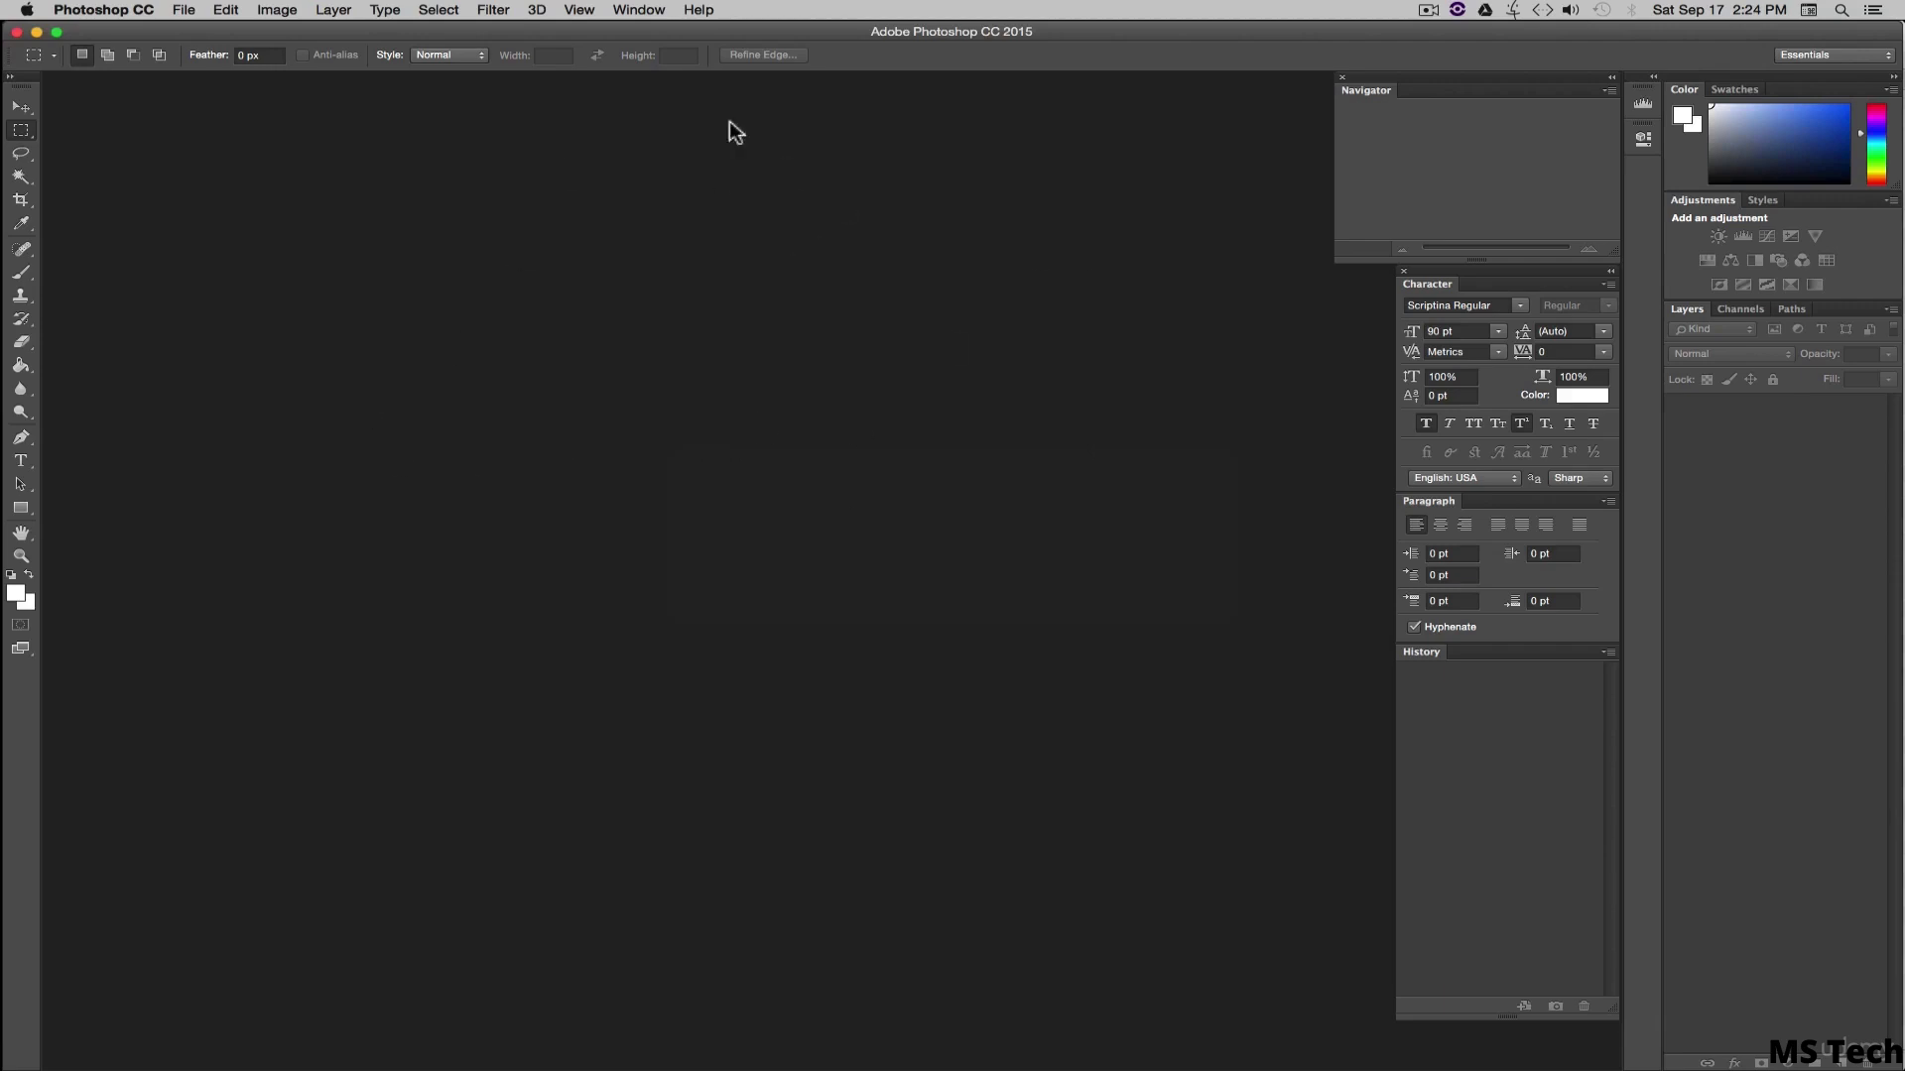
- In Photoshop, choose the Essentials (Default) workspace
left_click(638, 10)
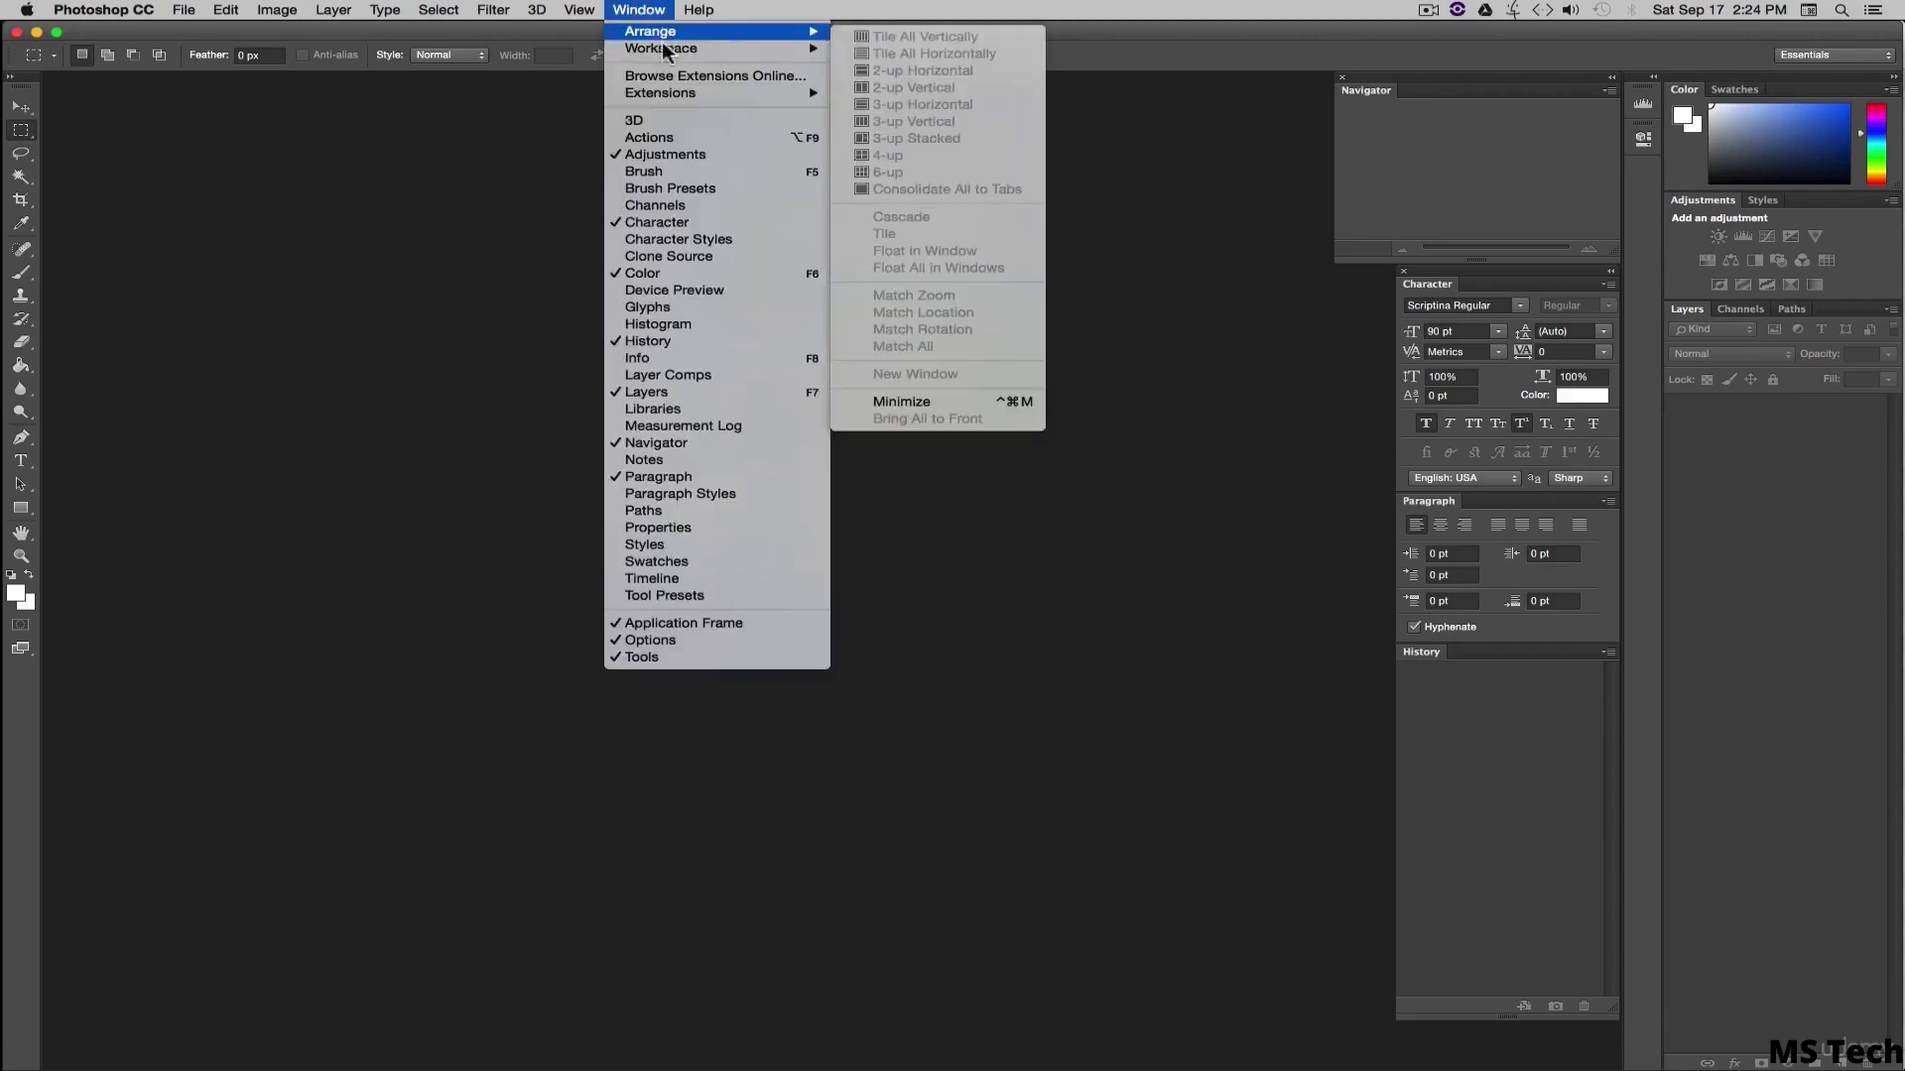
mouse_move(663, 50)
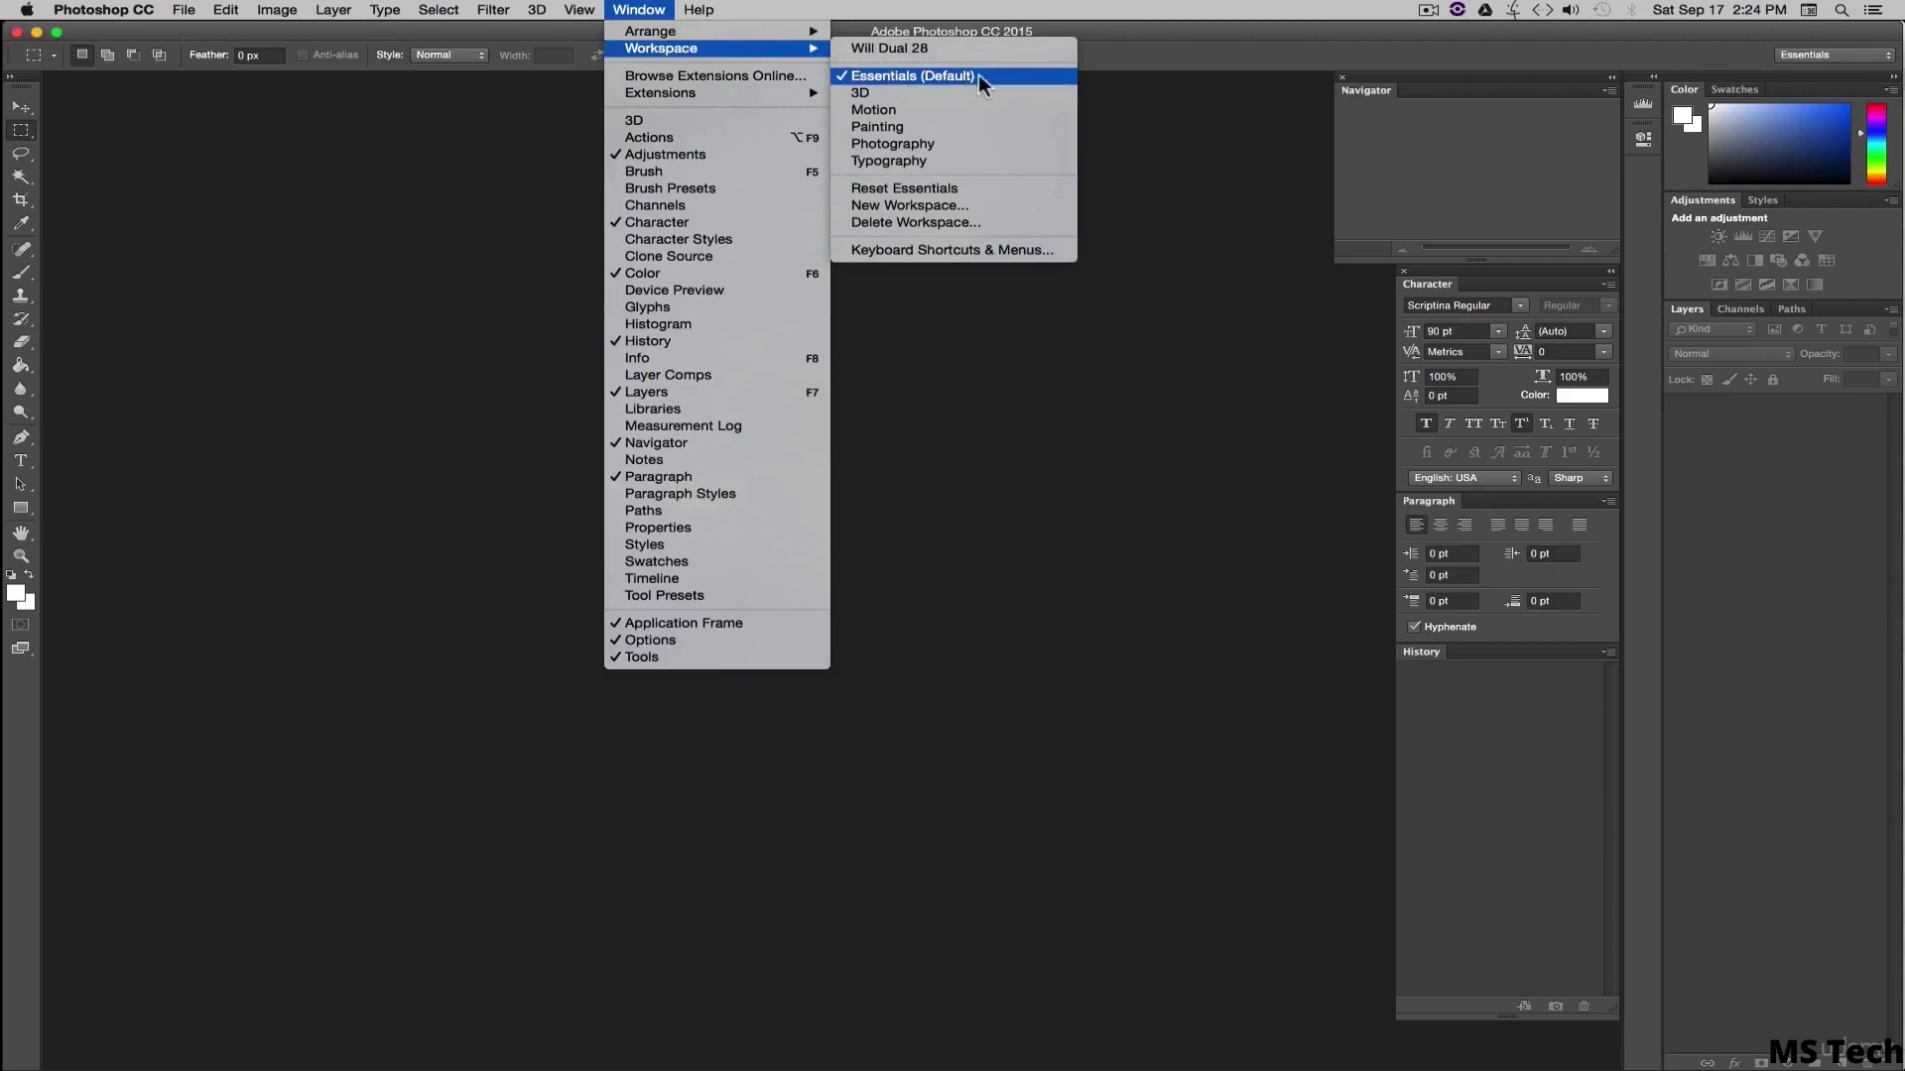
left_click(943, 76)
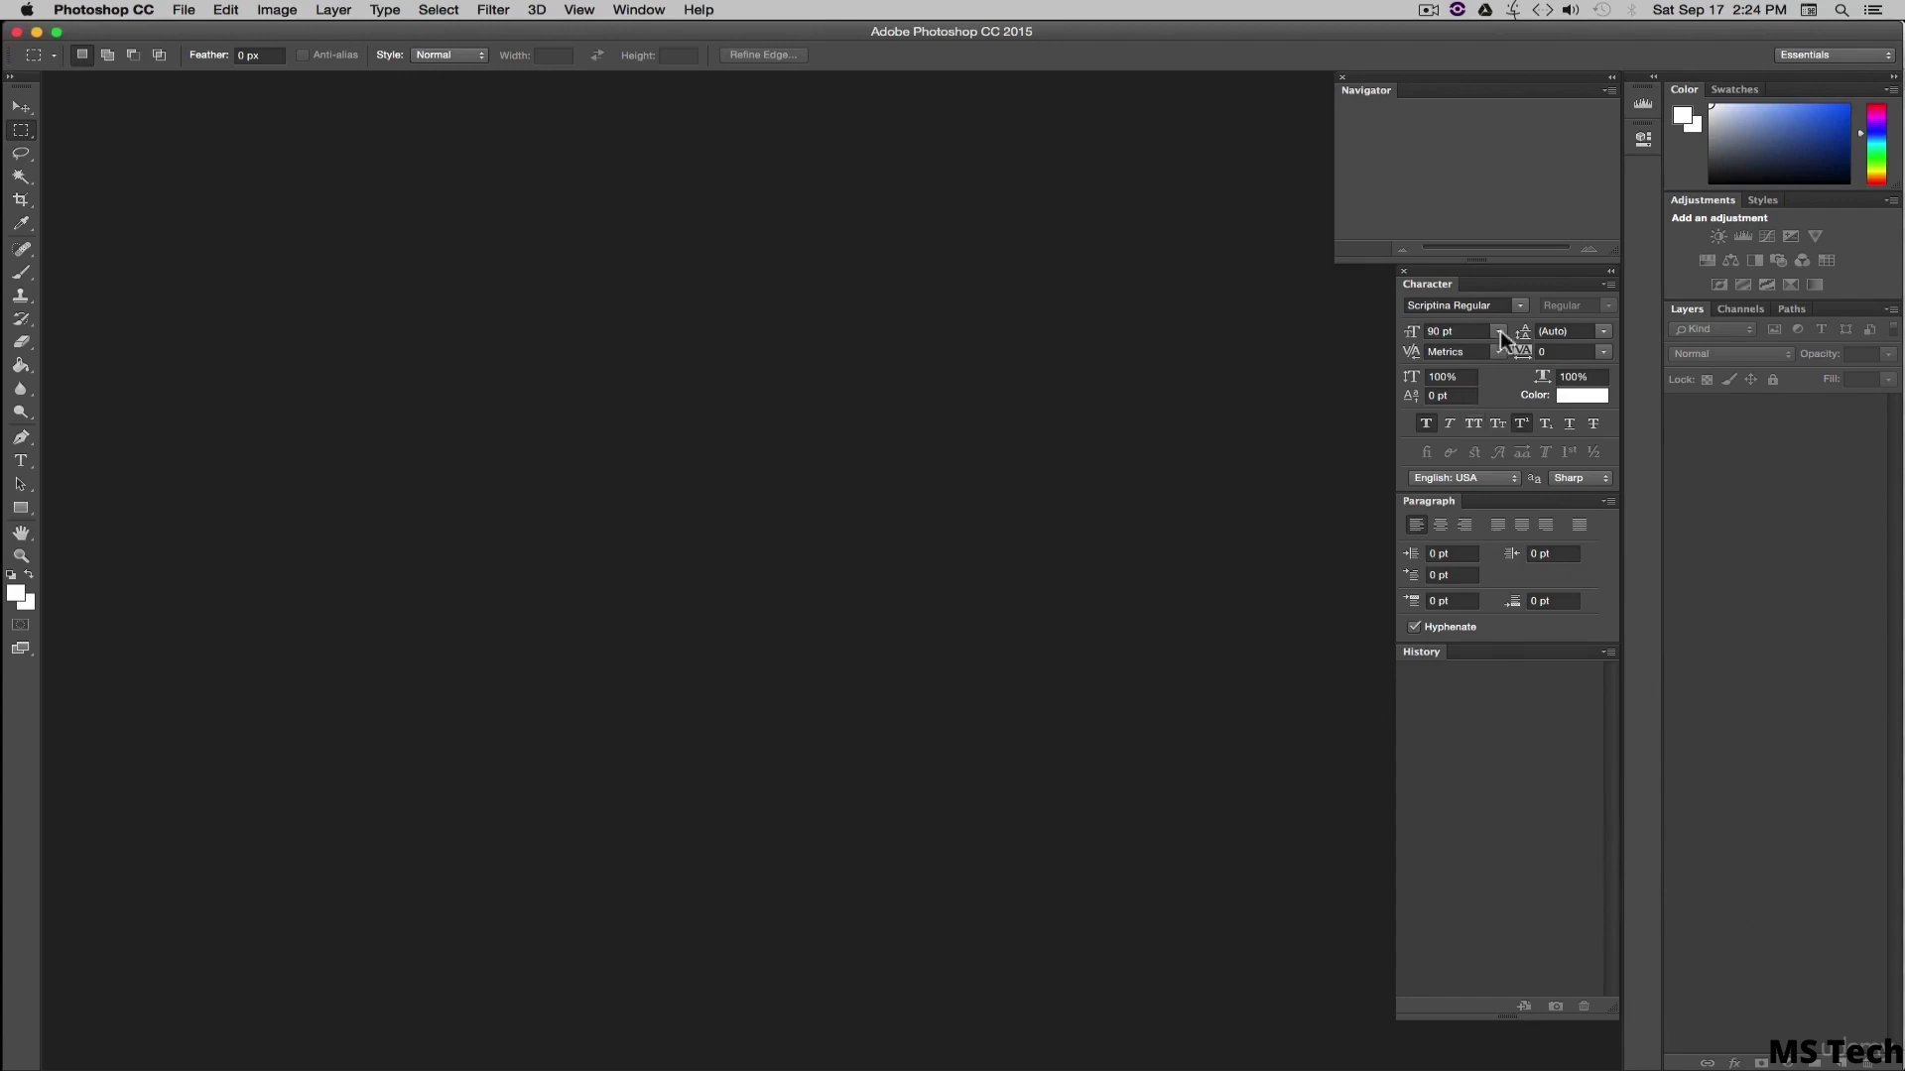
left_click(190, 12)
mouse_move(266, 17)
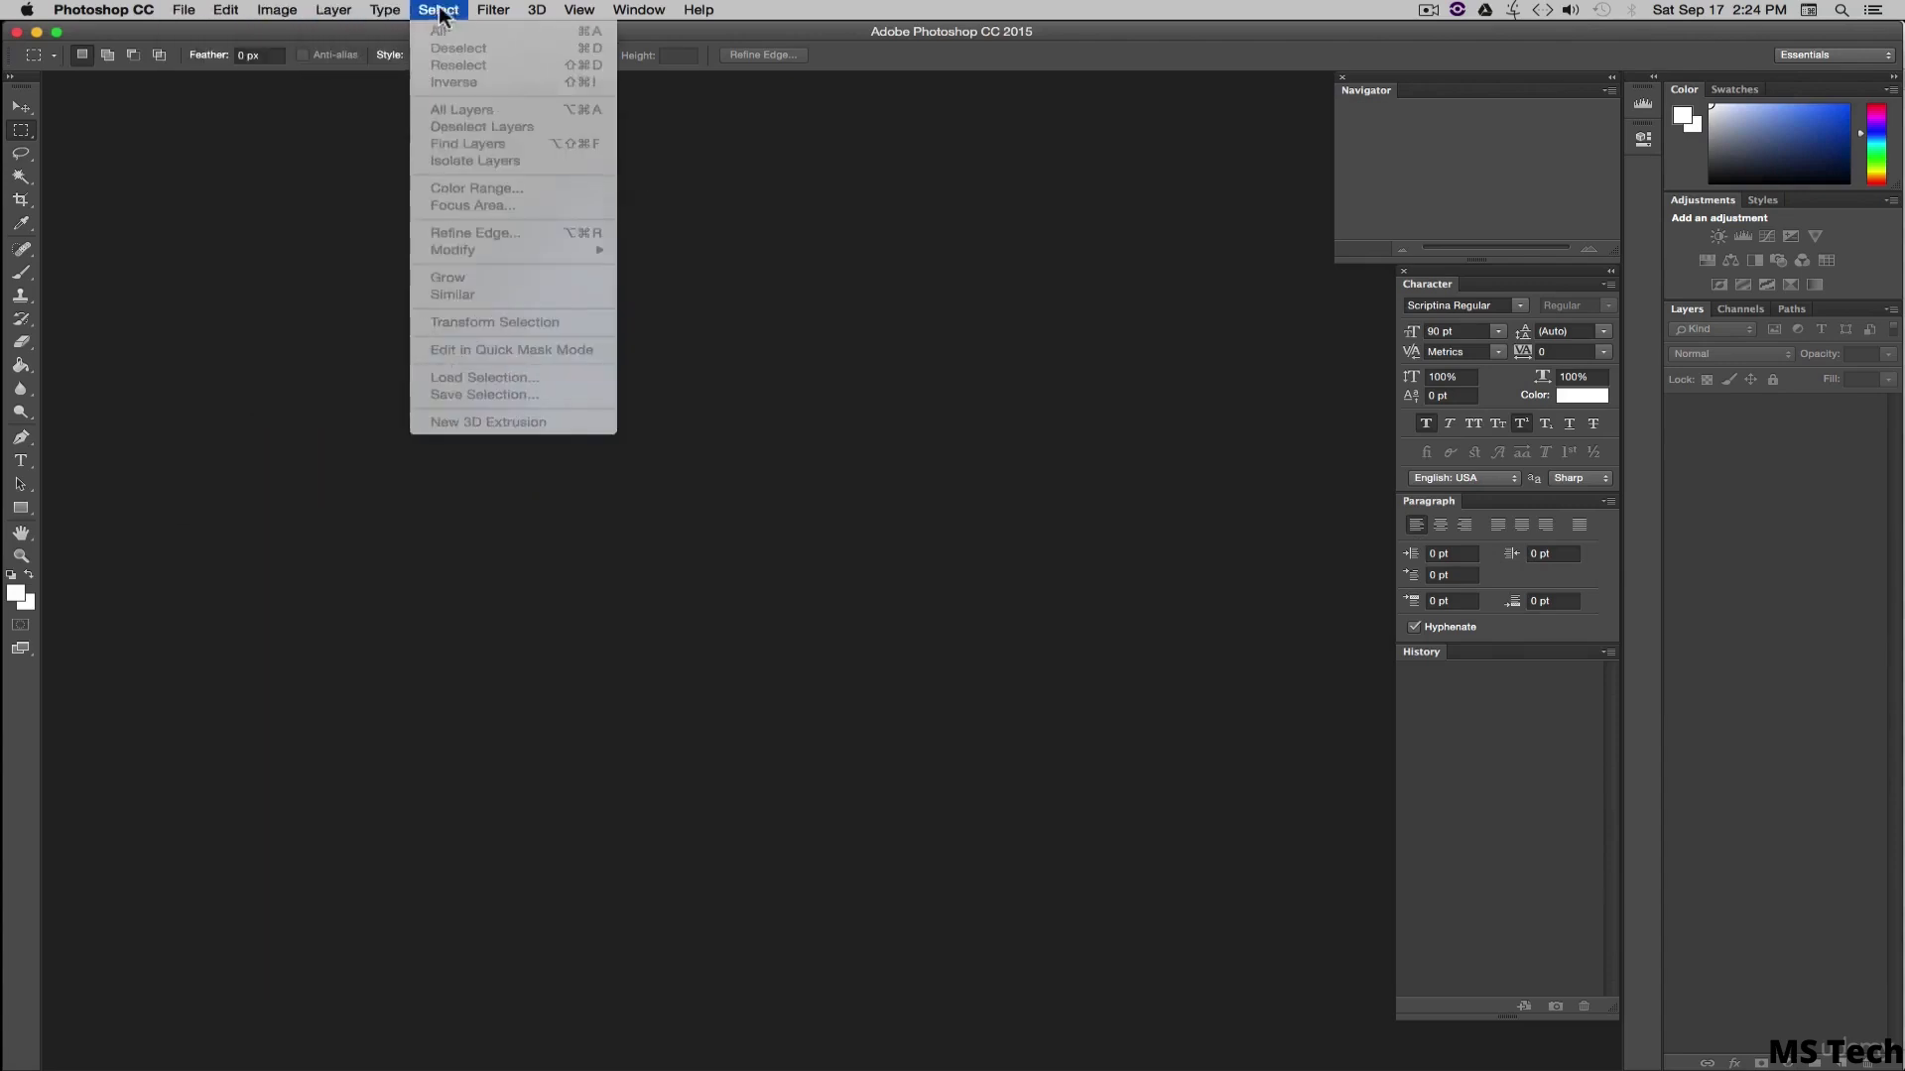
mouse_move(643, 17)
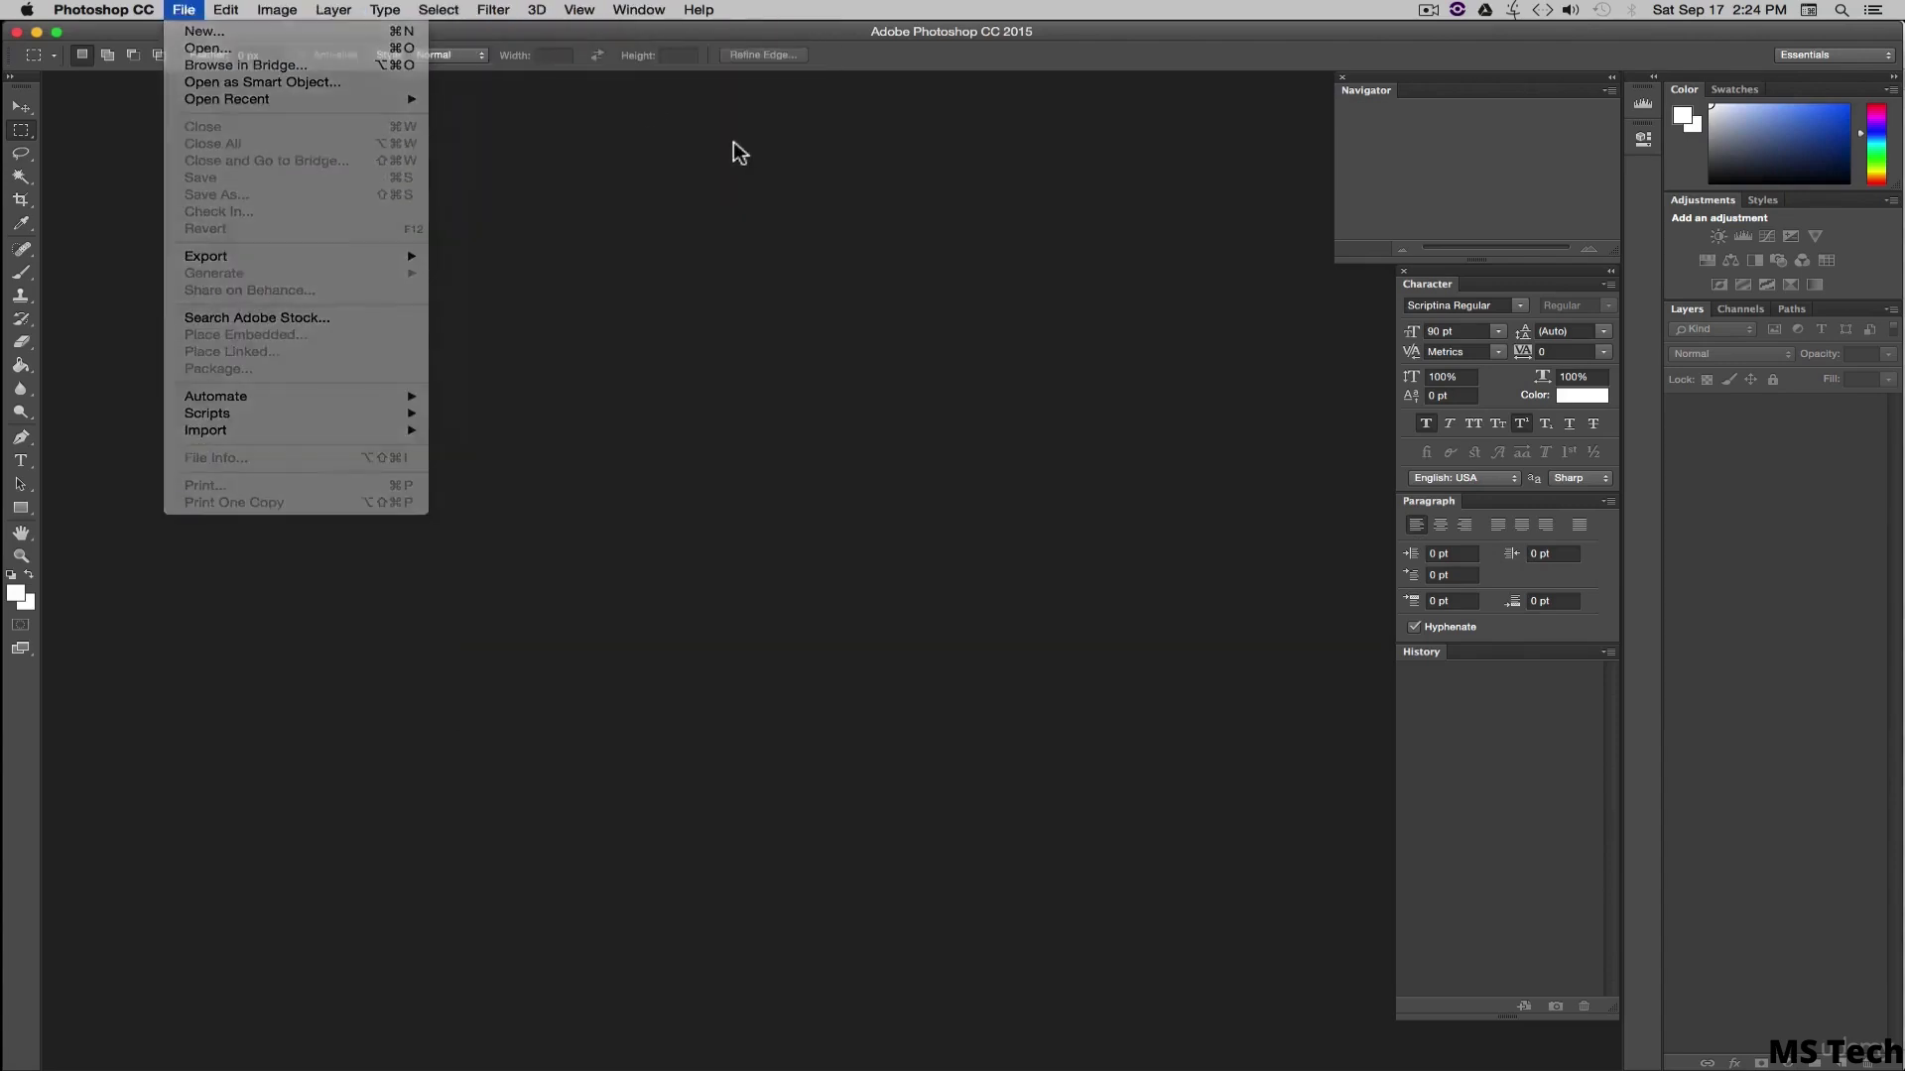
left_click(734, 141)
left_click(641, 11)
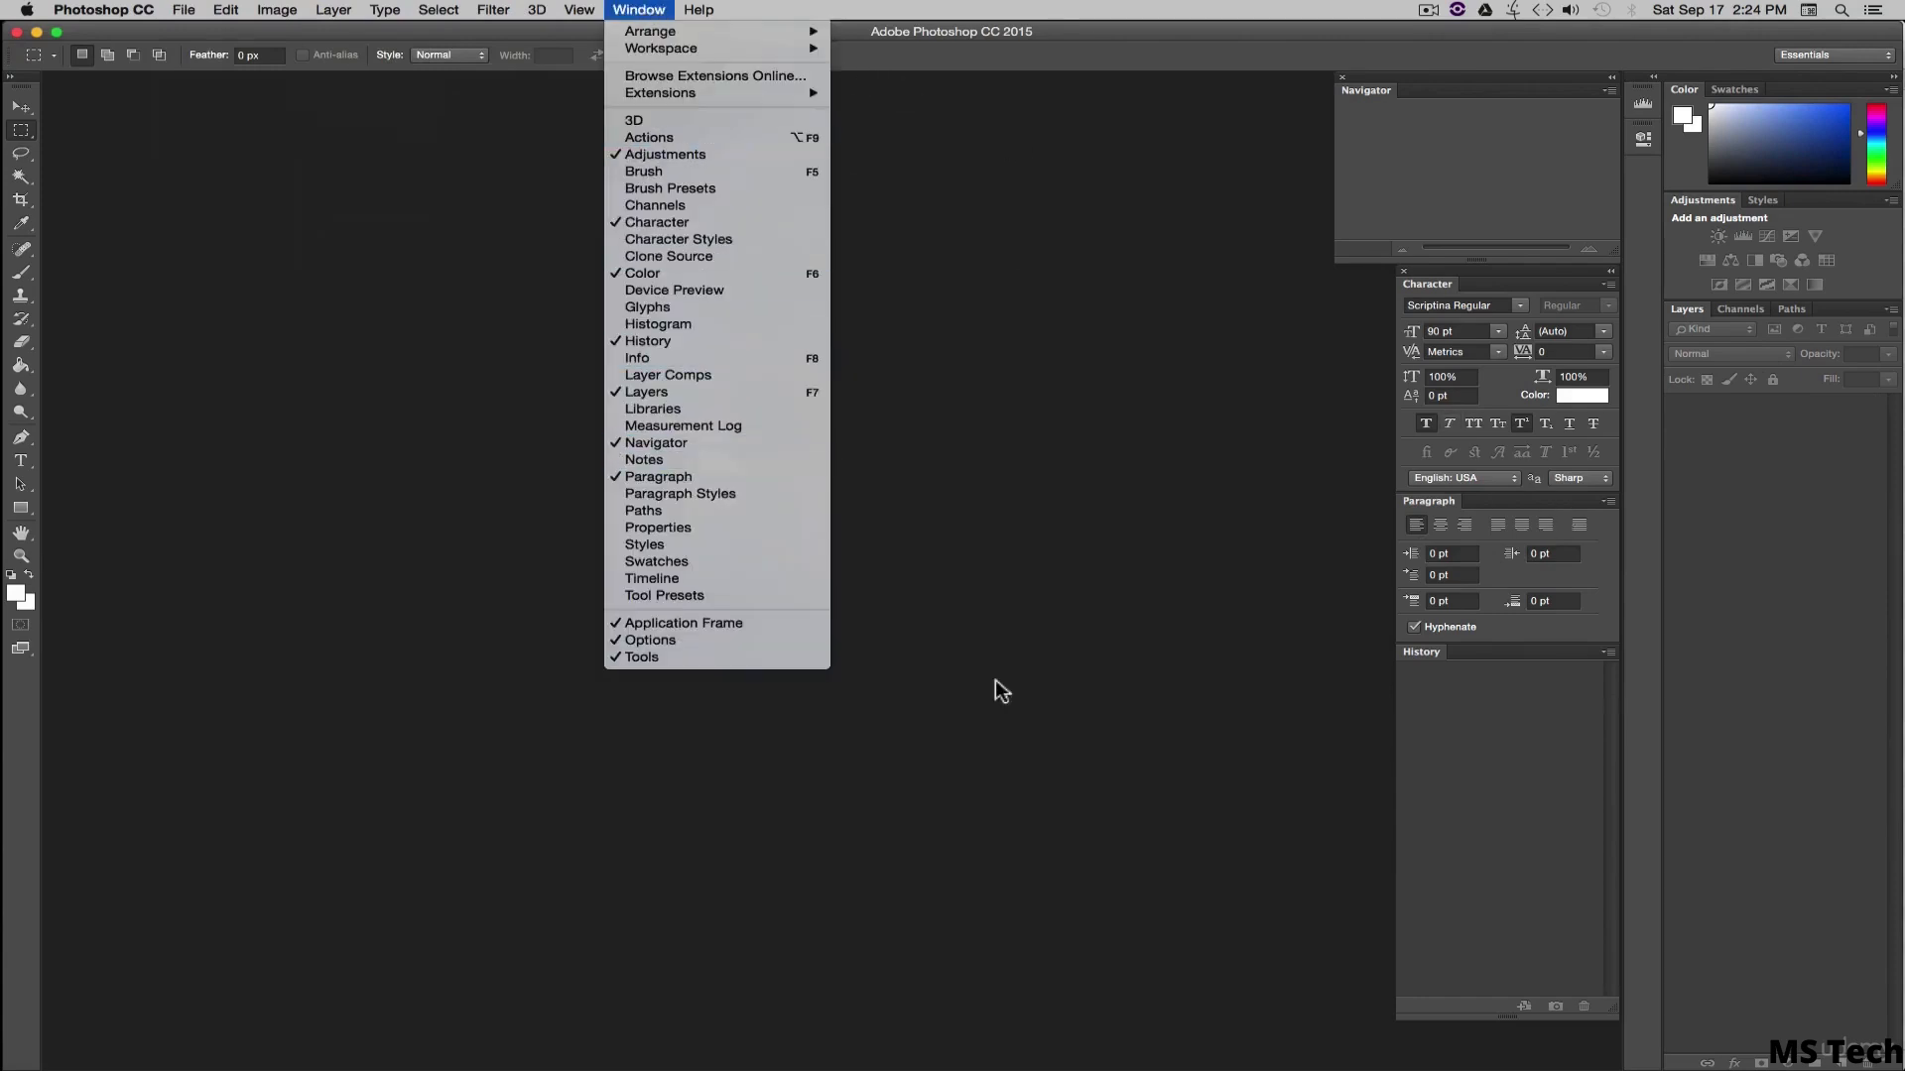
left_click(1154, 389)
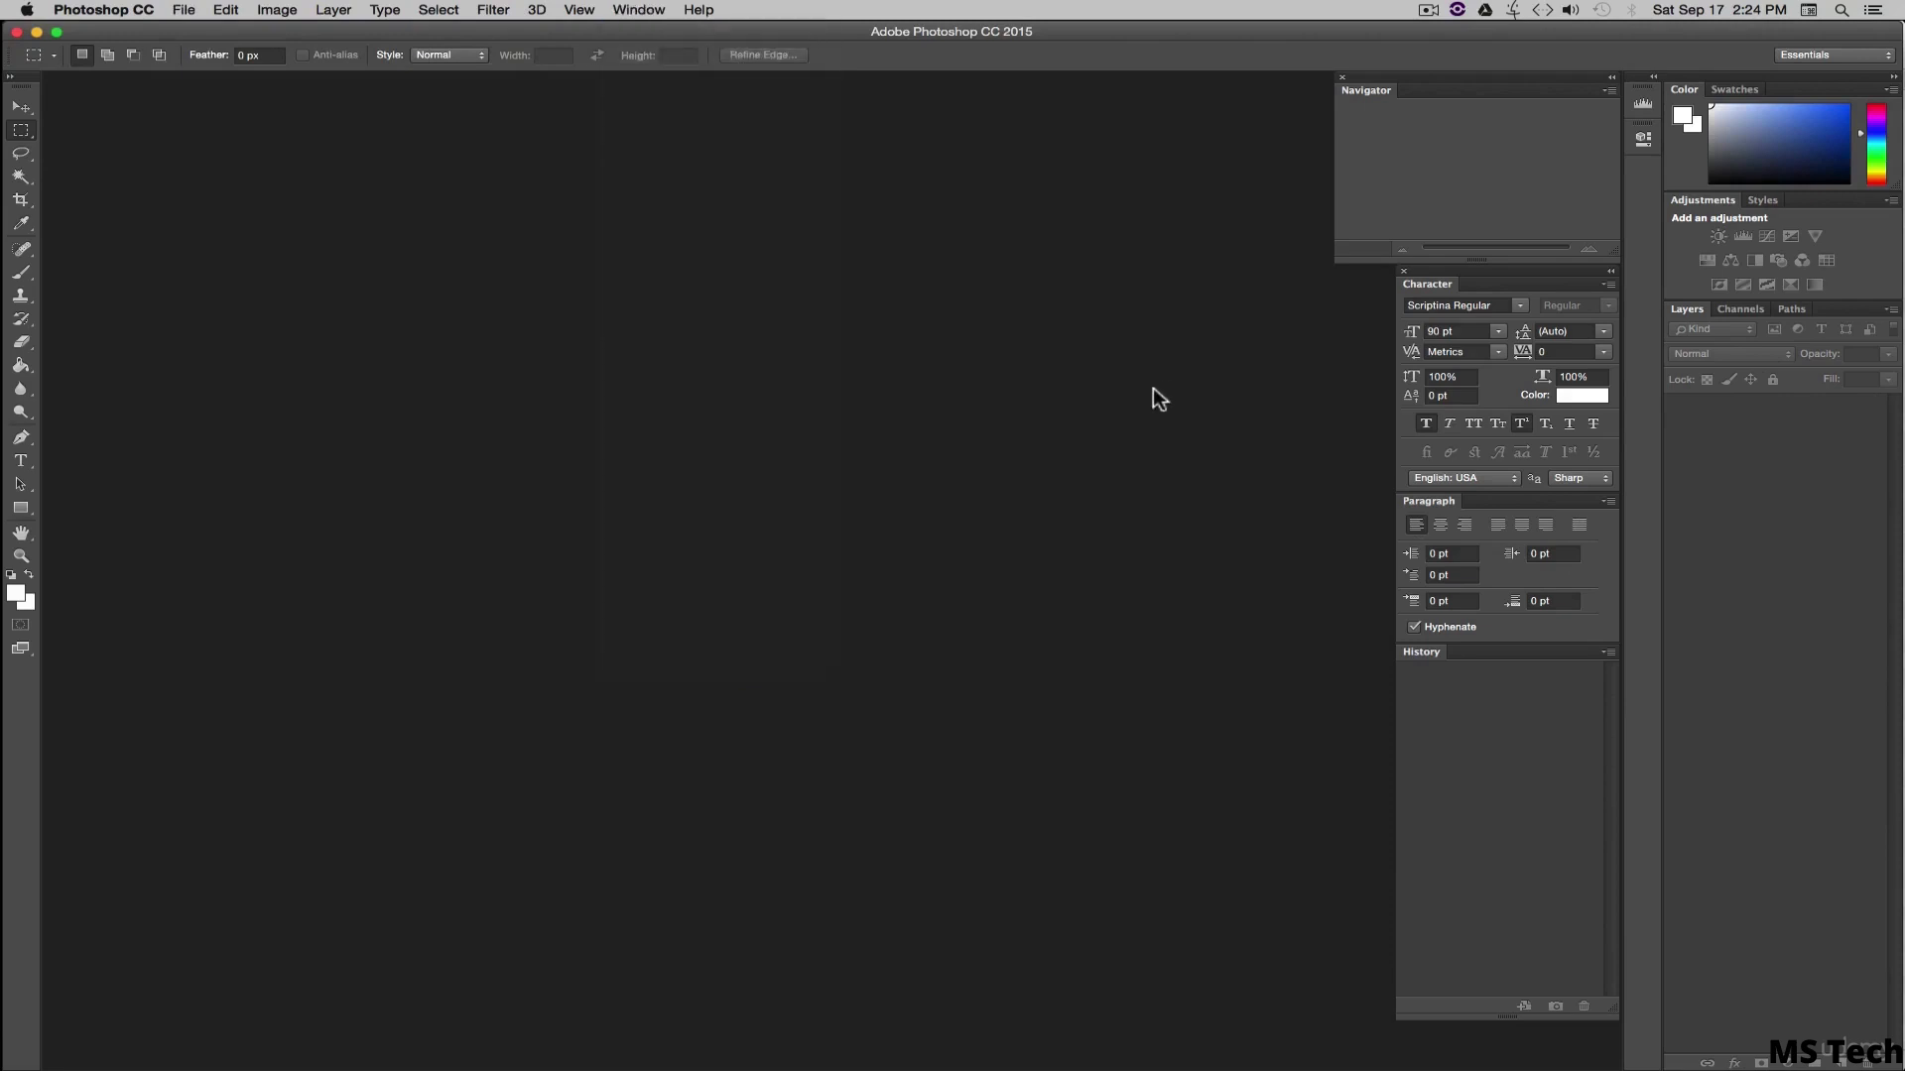
- Close the Navigator panel and show it again
left_click(1378, 103)
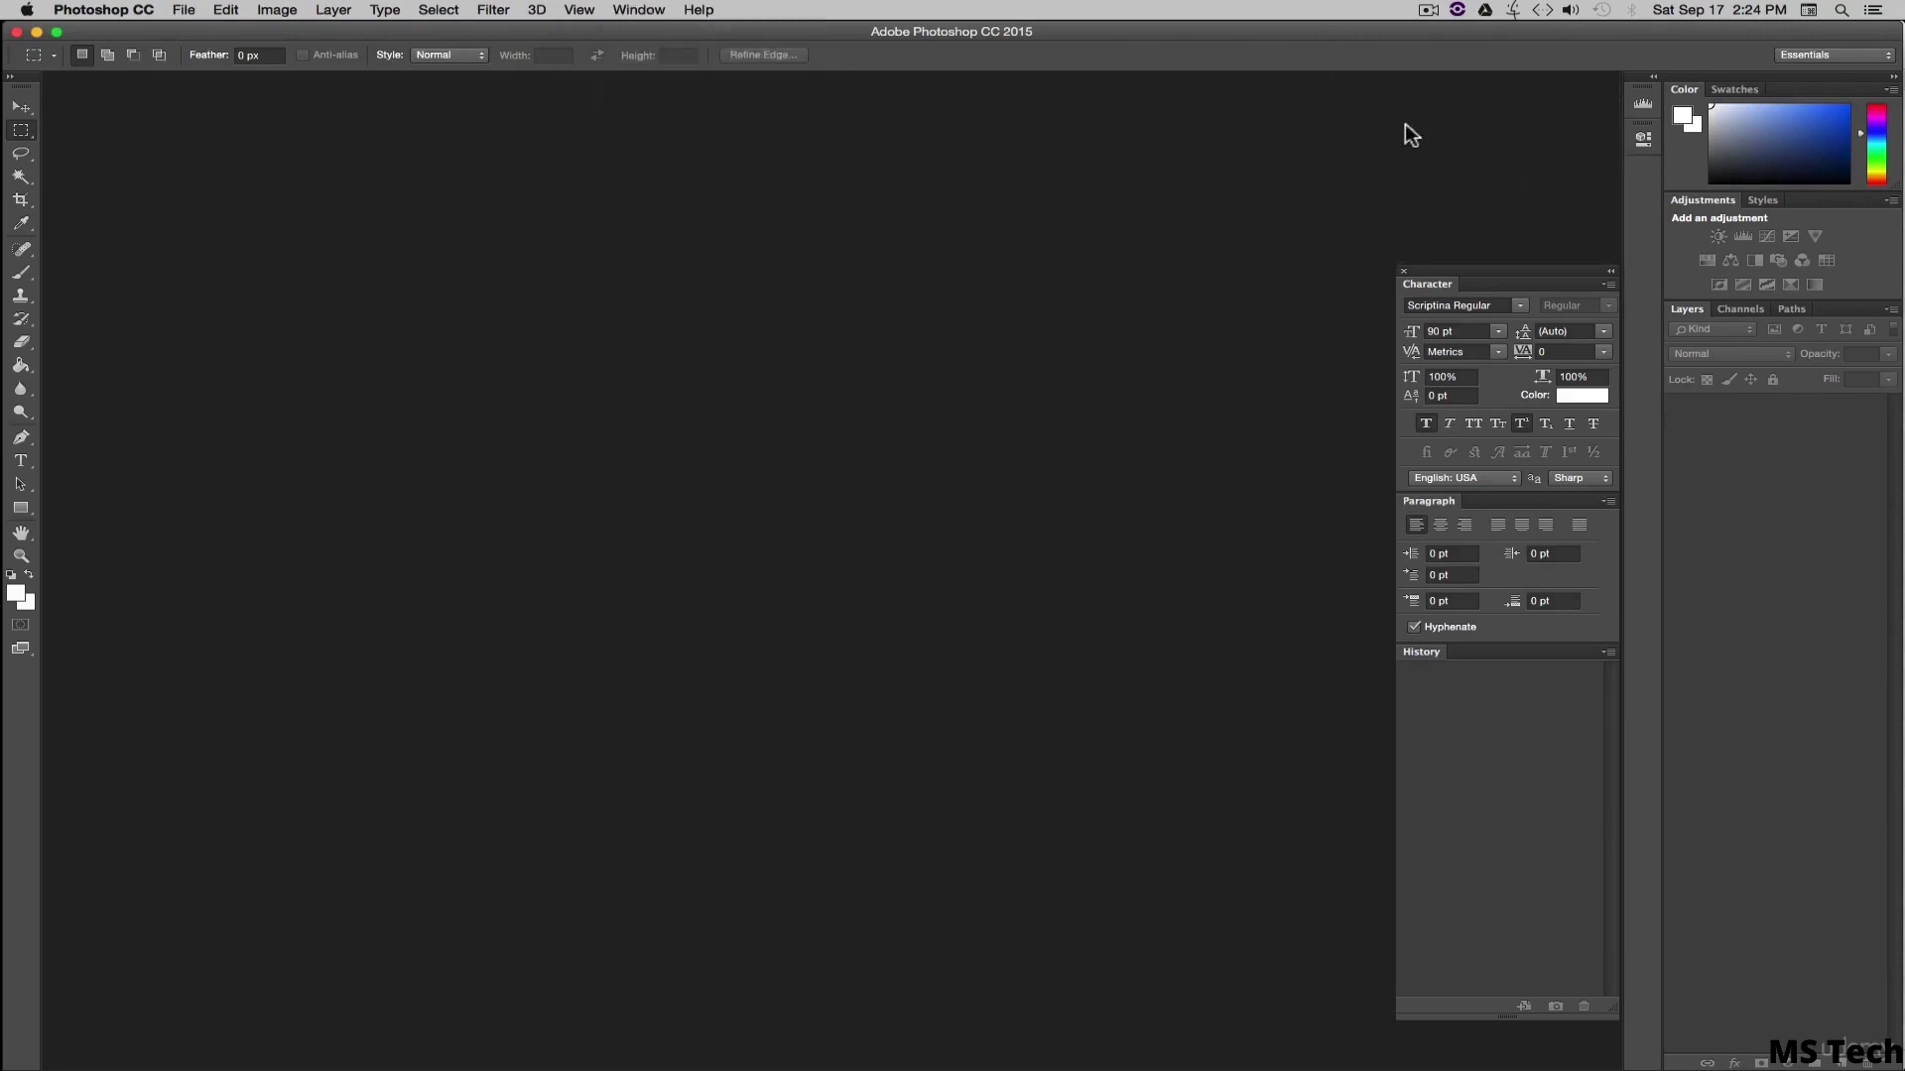
left_click(639, 12)
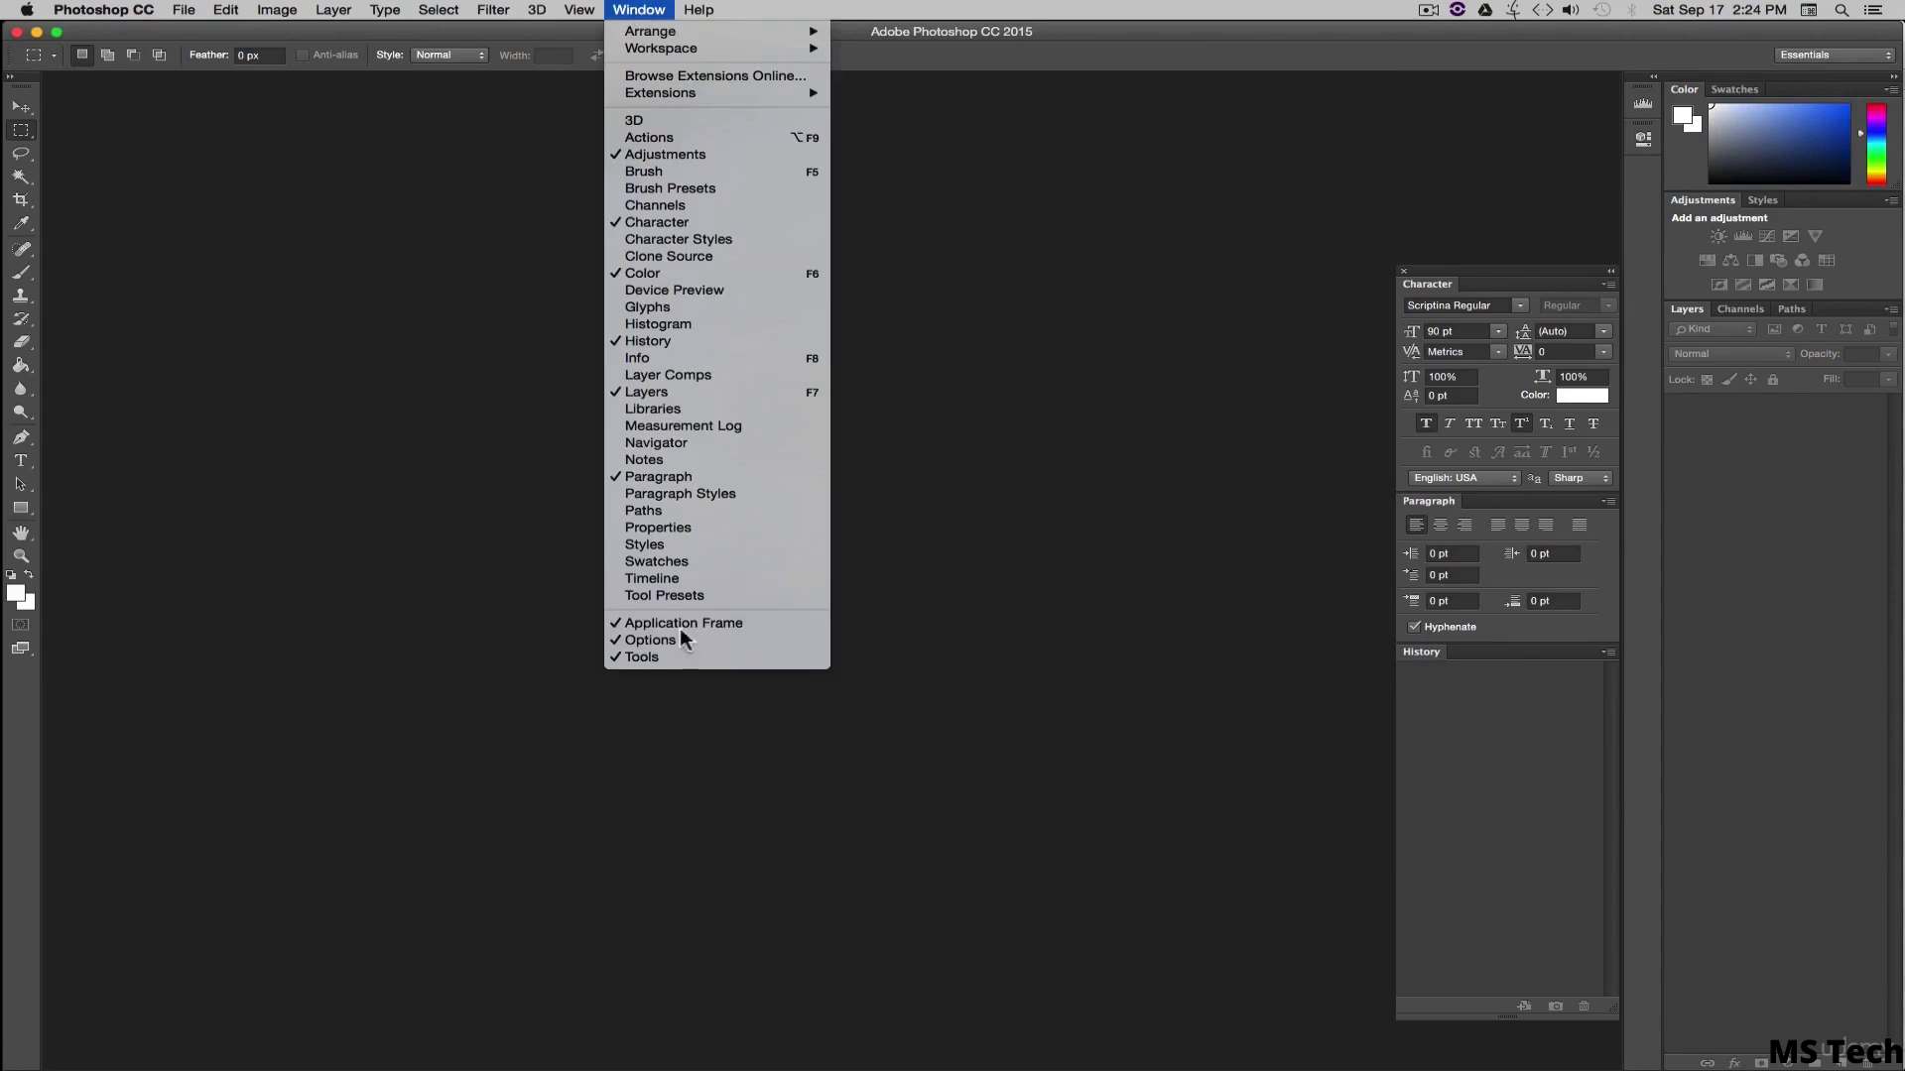
left_click(649, 444)
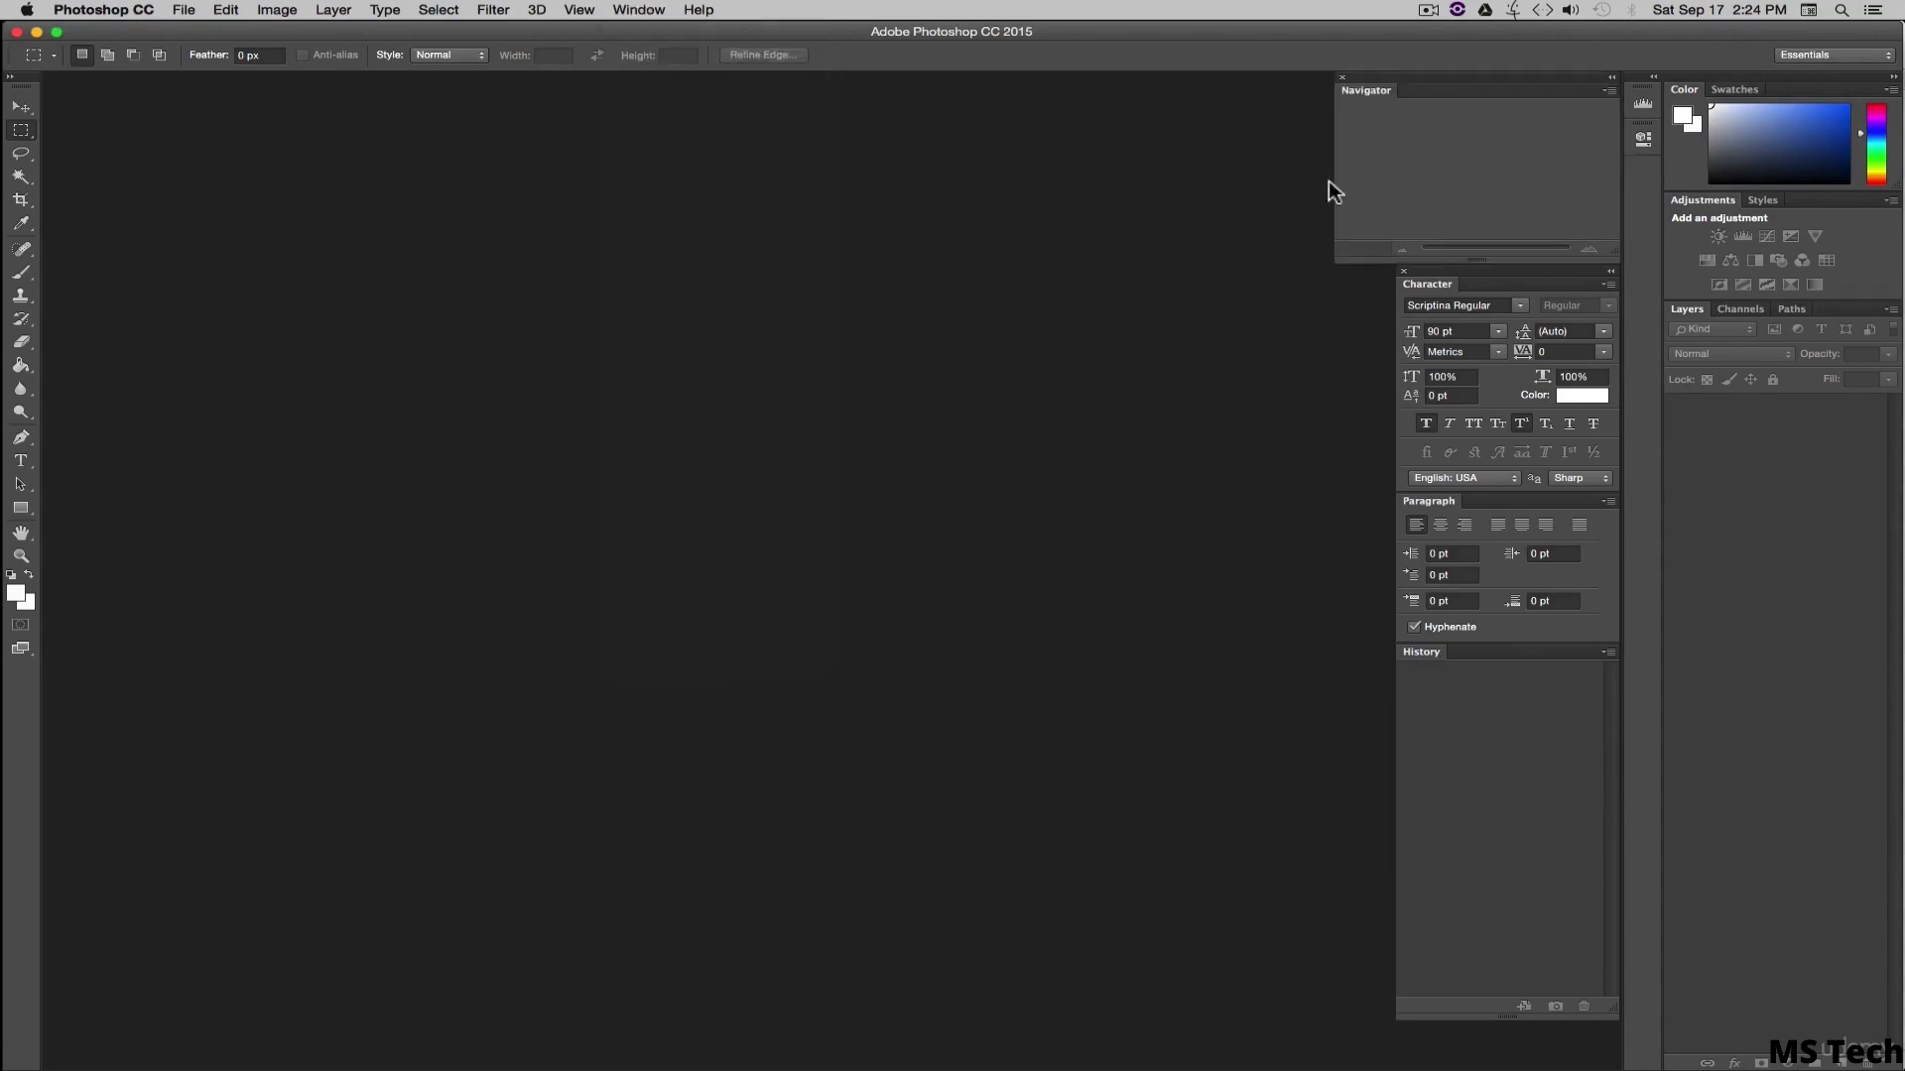
- Close the panel group holding Character, Paragraph and History, and restore it by showing Character
left_click(1404, 272)
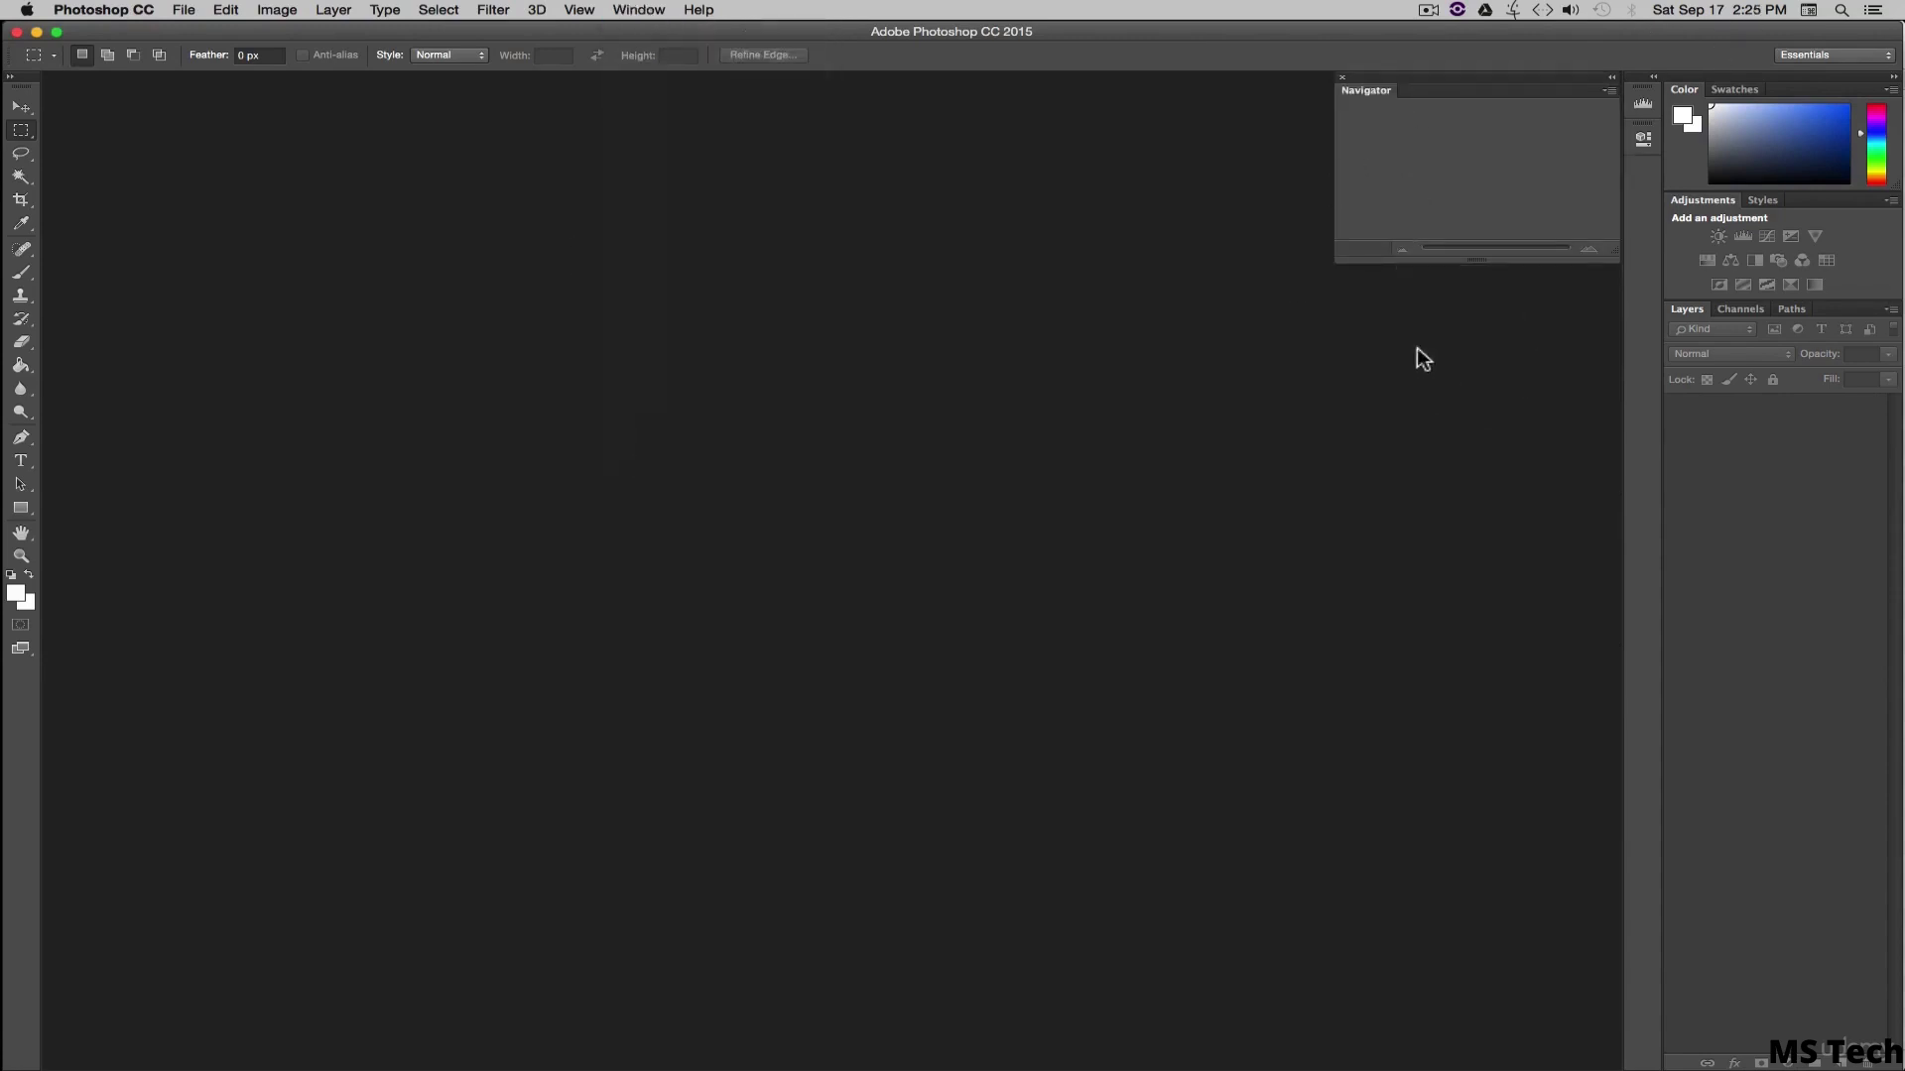
left_click(615, 9)
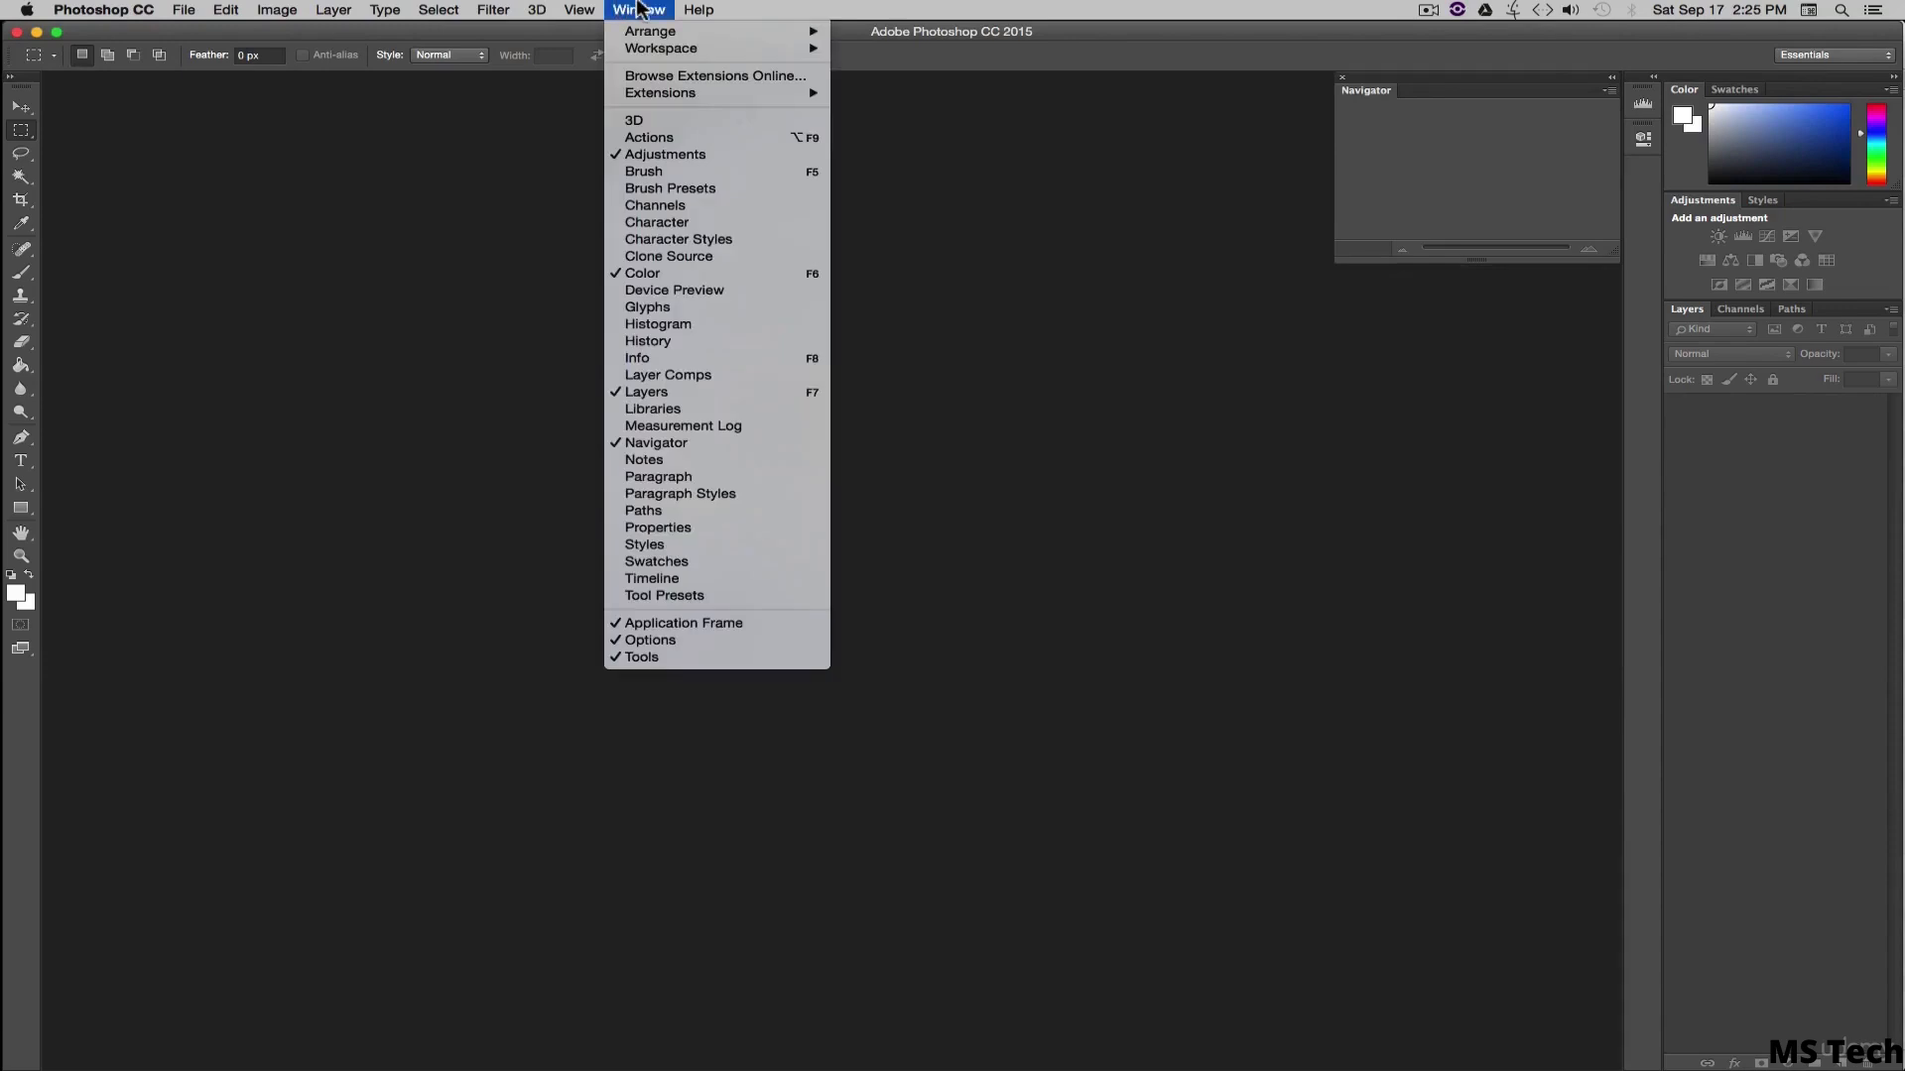
left_click(655, 222)
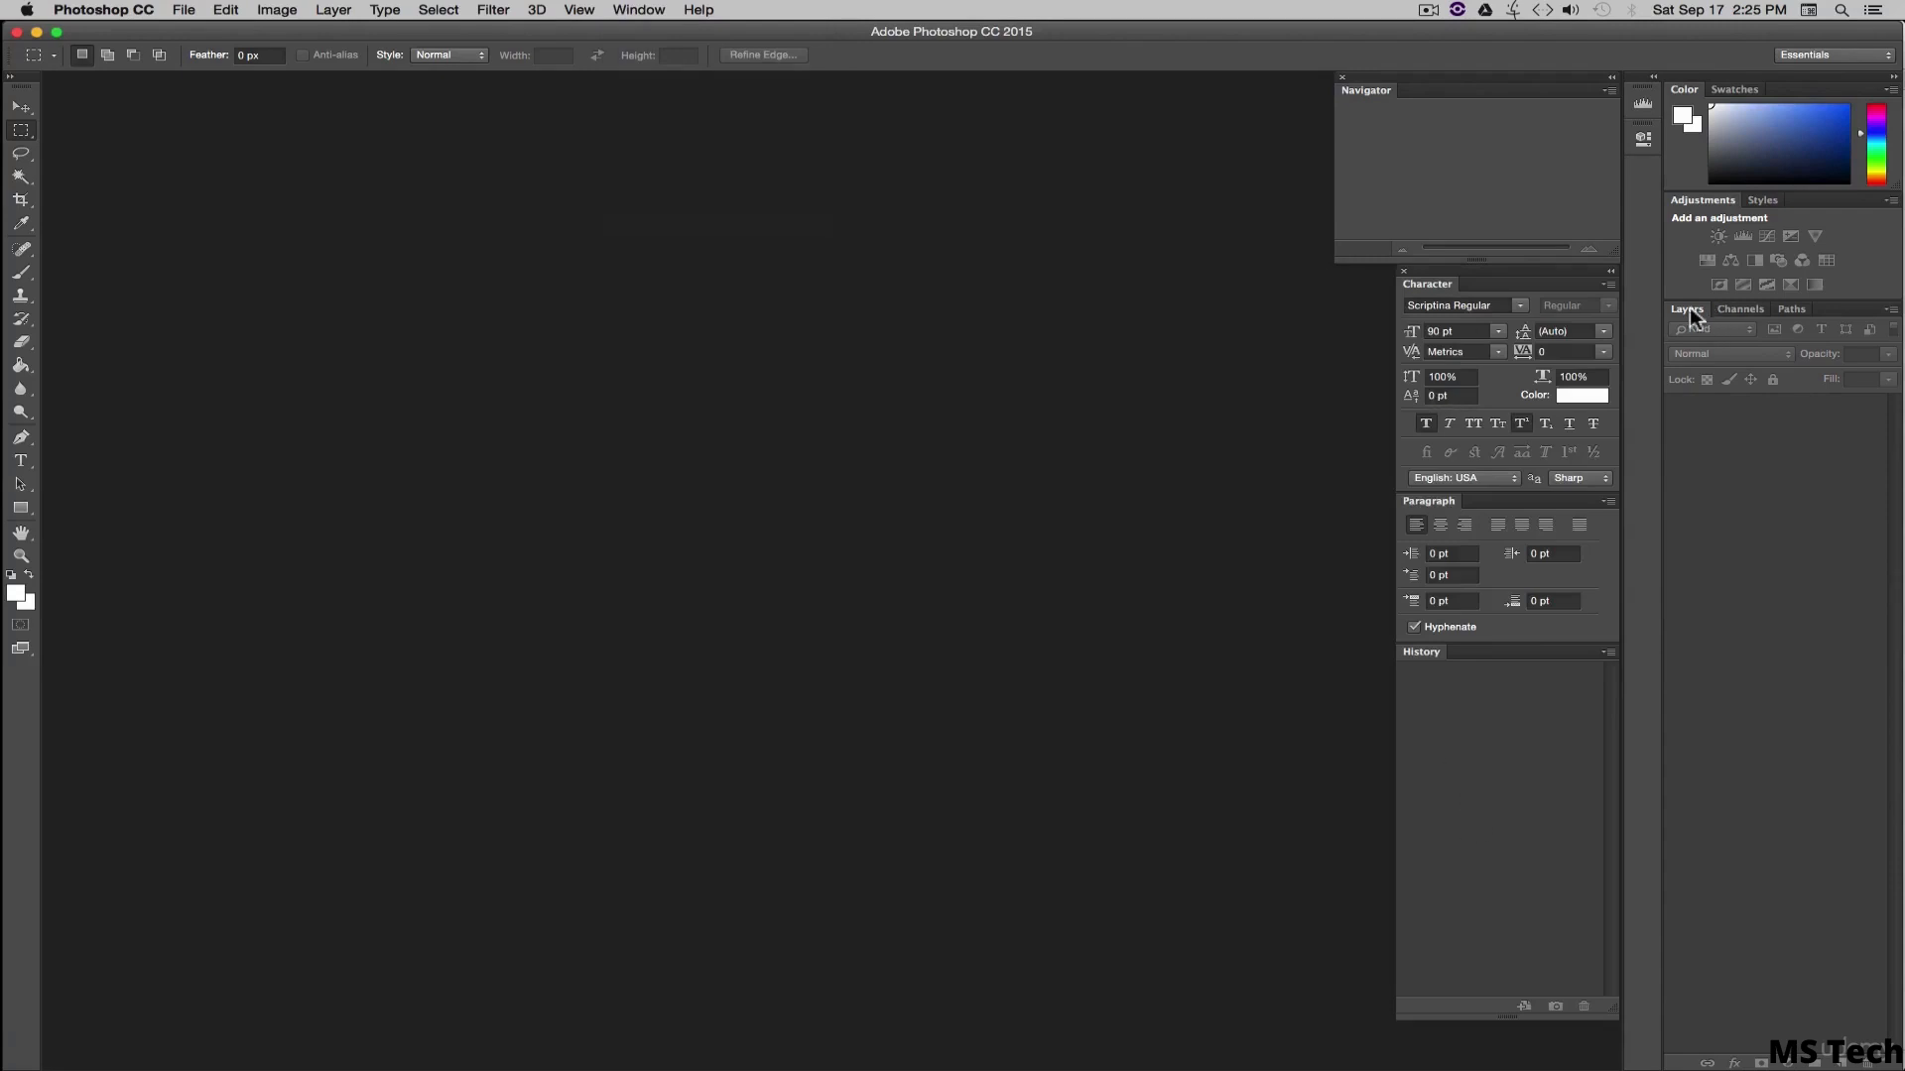
left_click(643, 9)
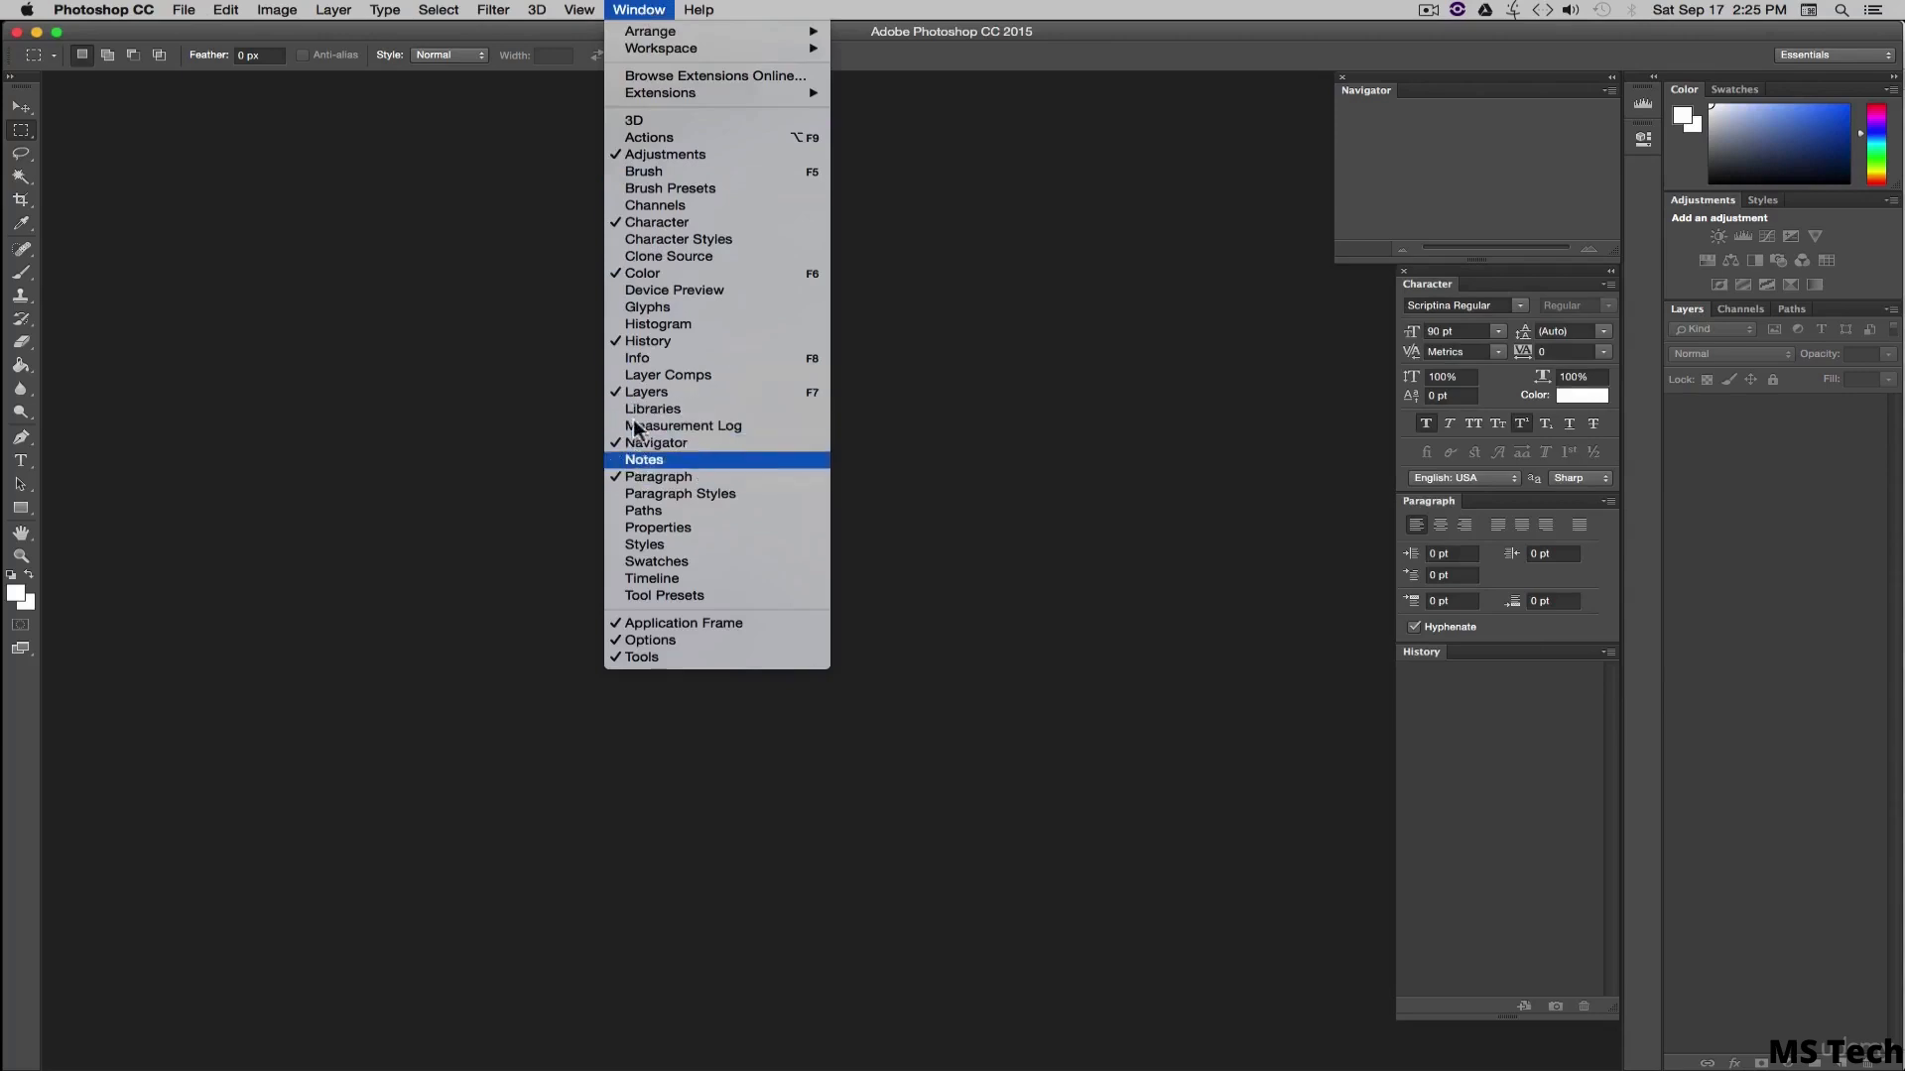
left_click(1004, 452)
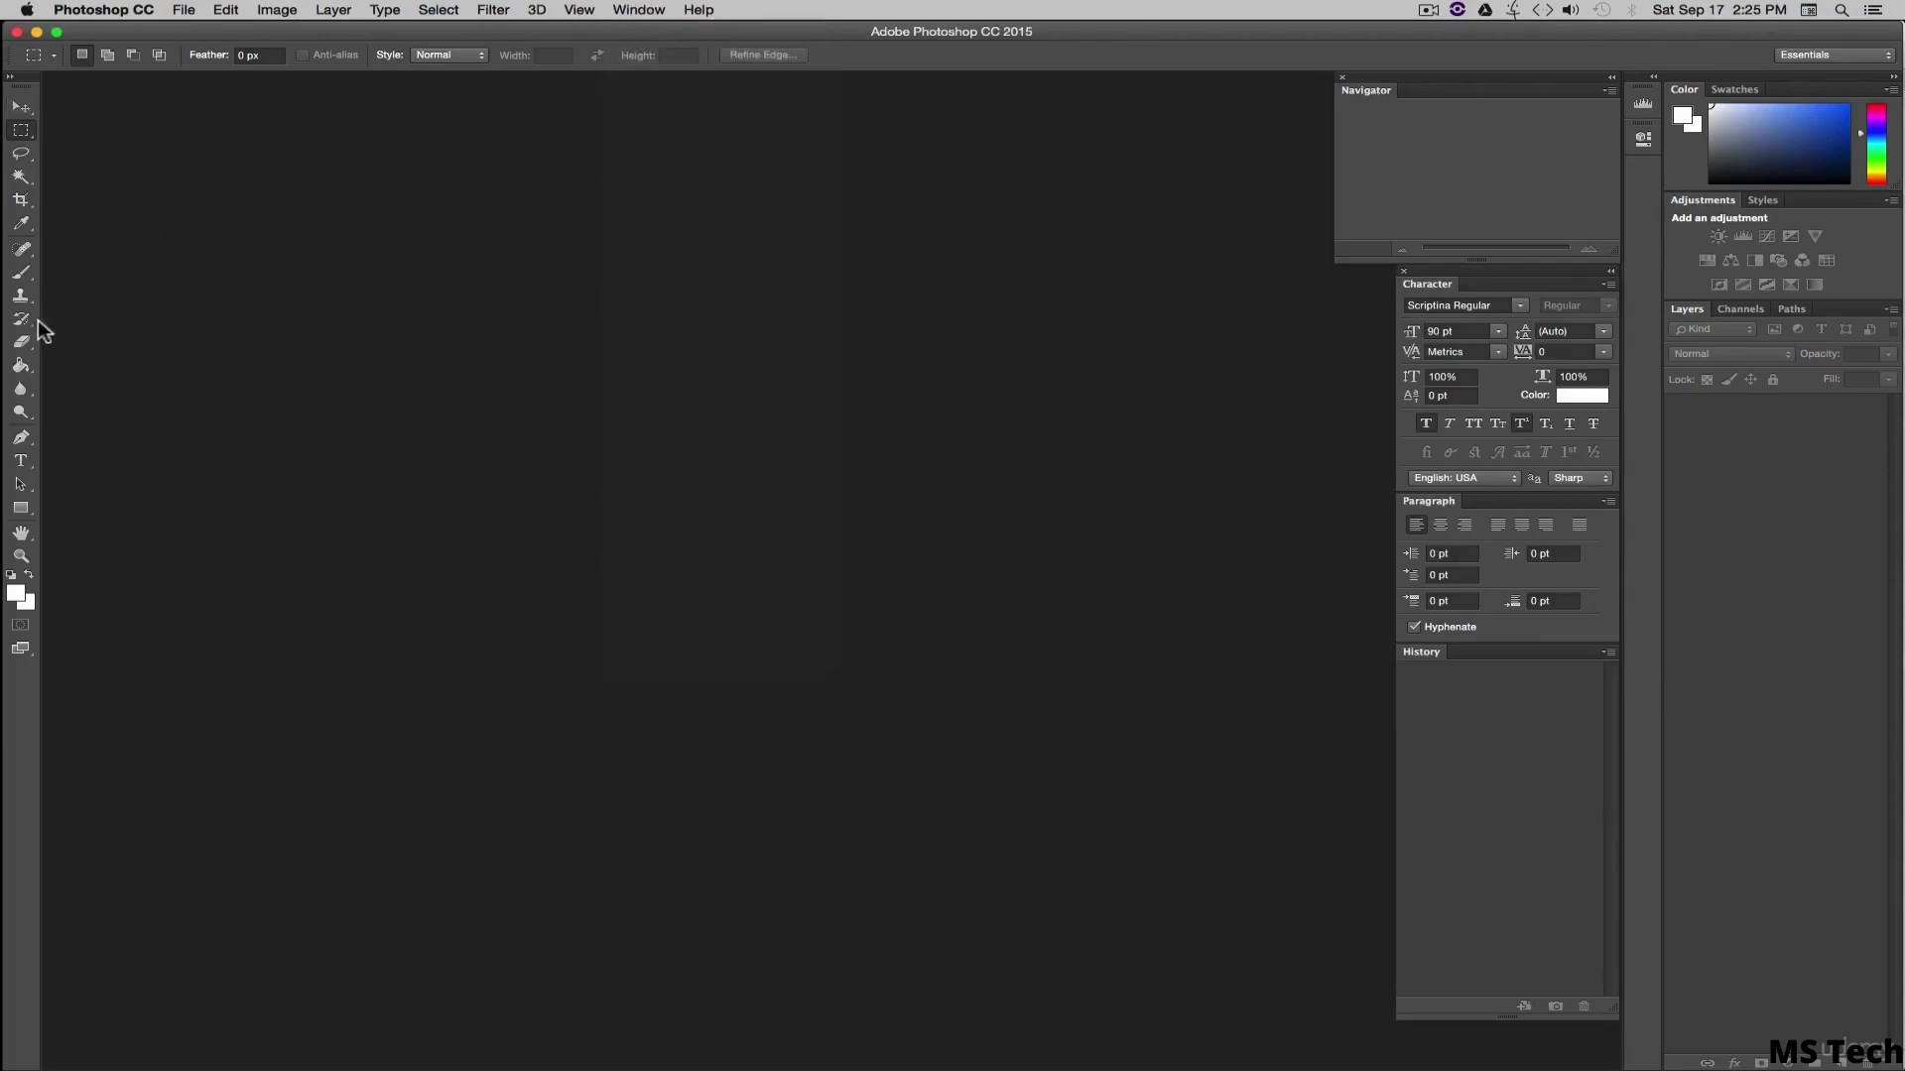
- Try out the Move and Rectangular Marquee tools, view the other marquee variants, and pick the Lasso tool
left_click(22, 111)
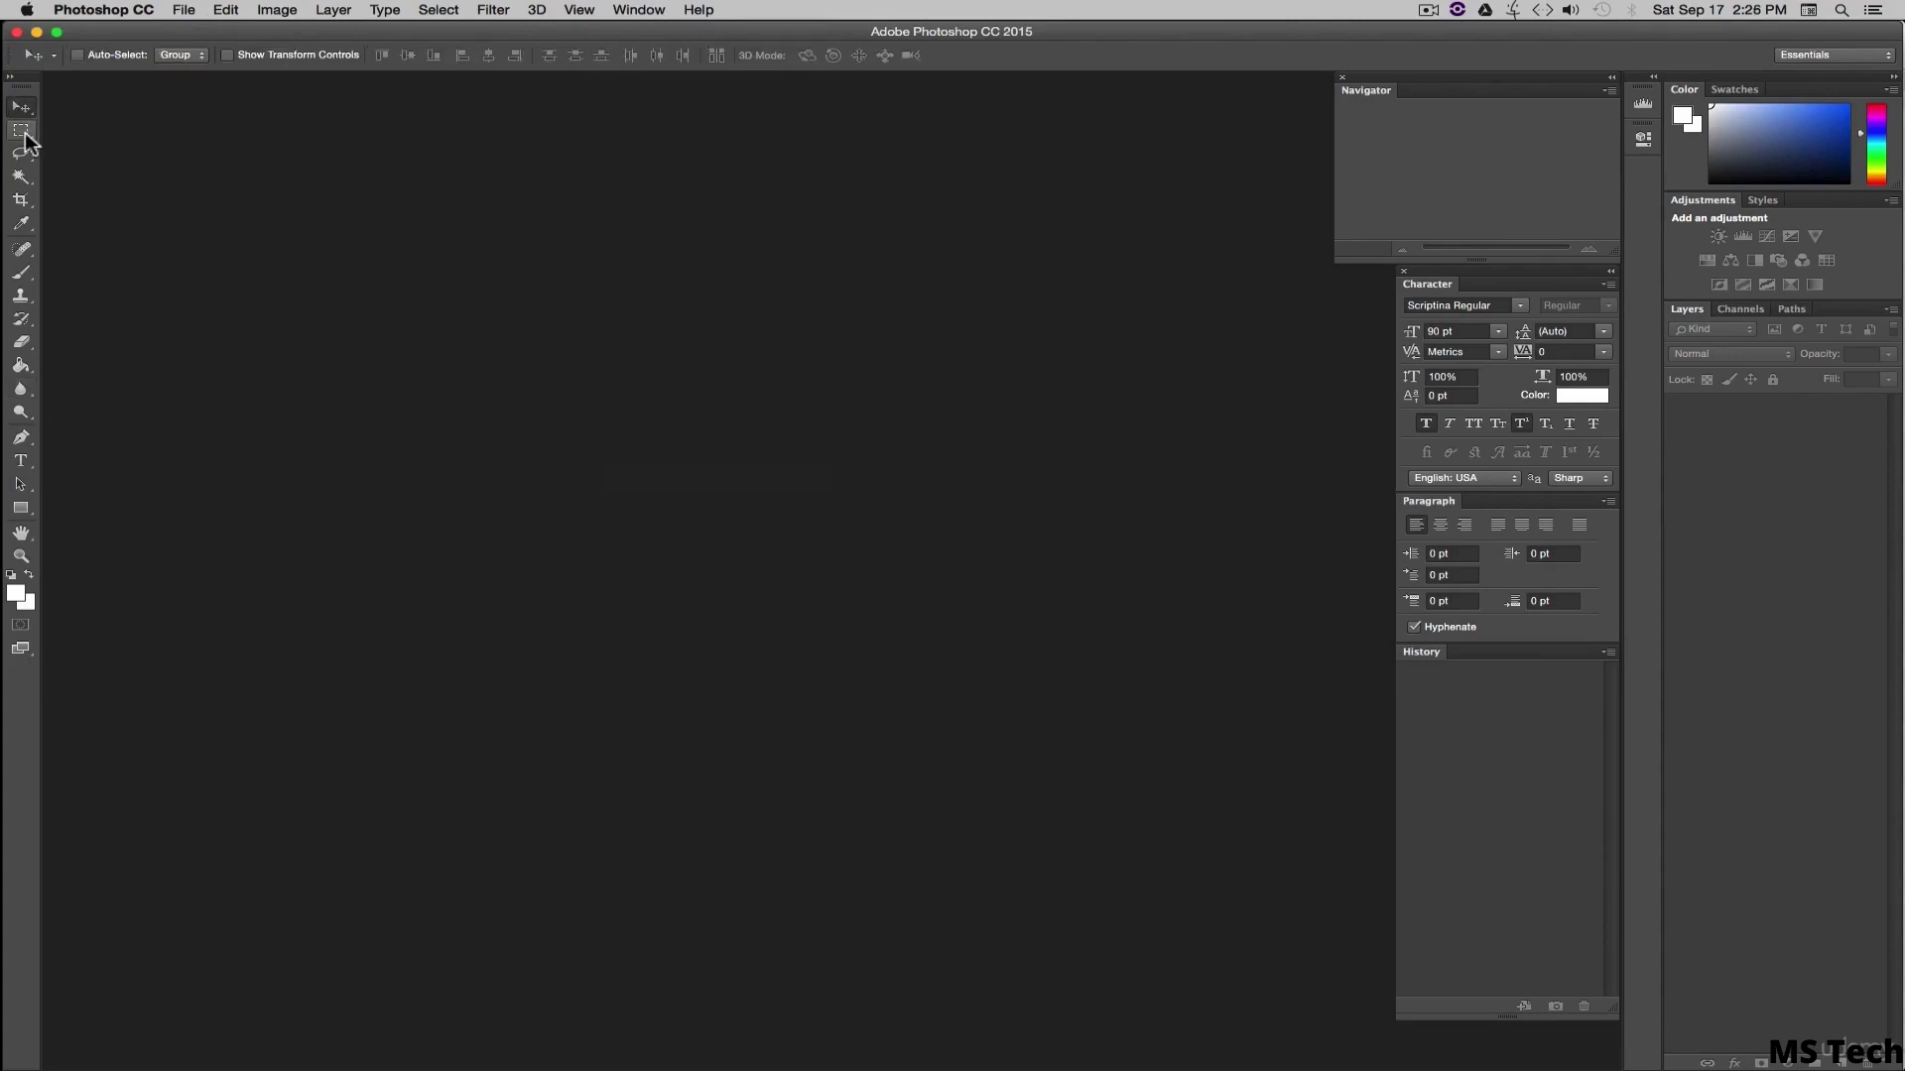
left_click(25, 135)
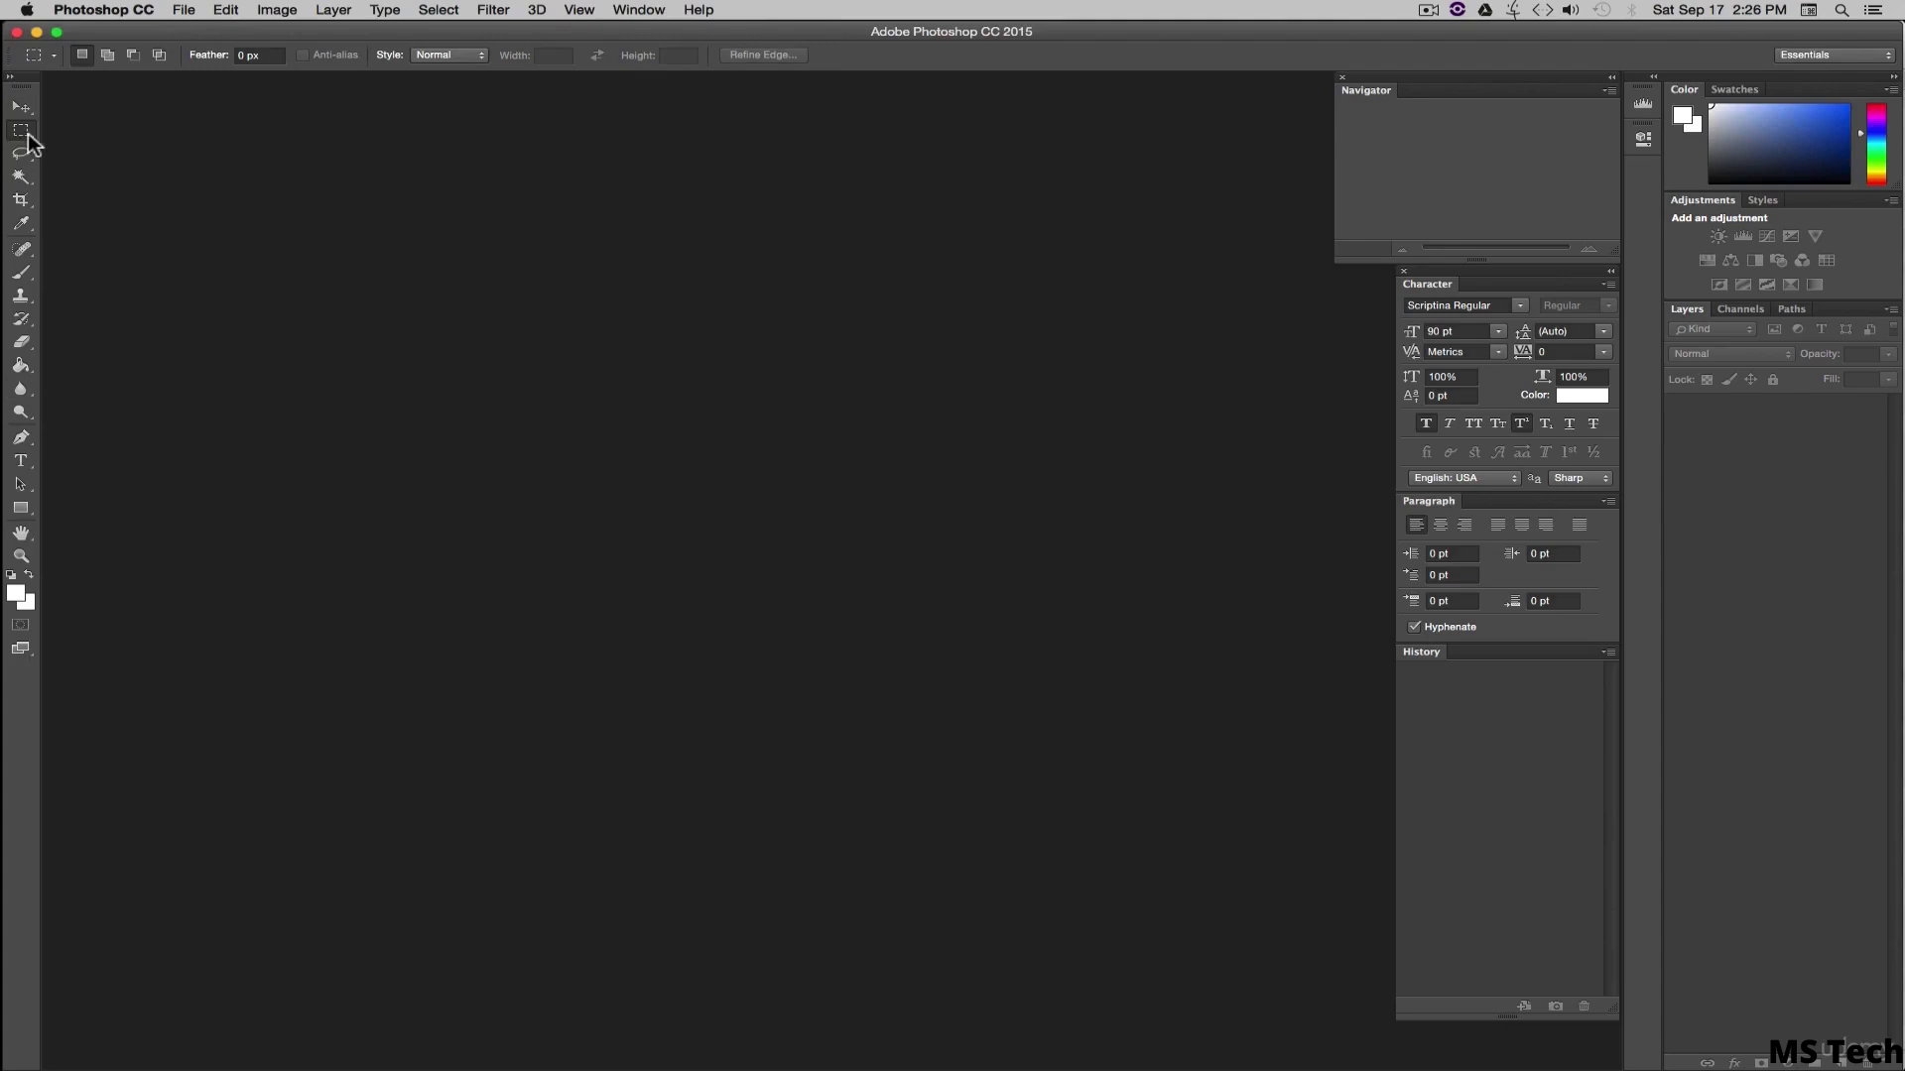
right_click(28, 141)
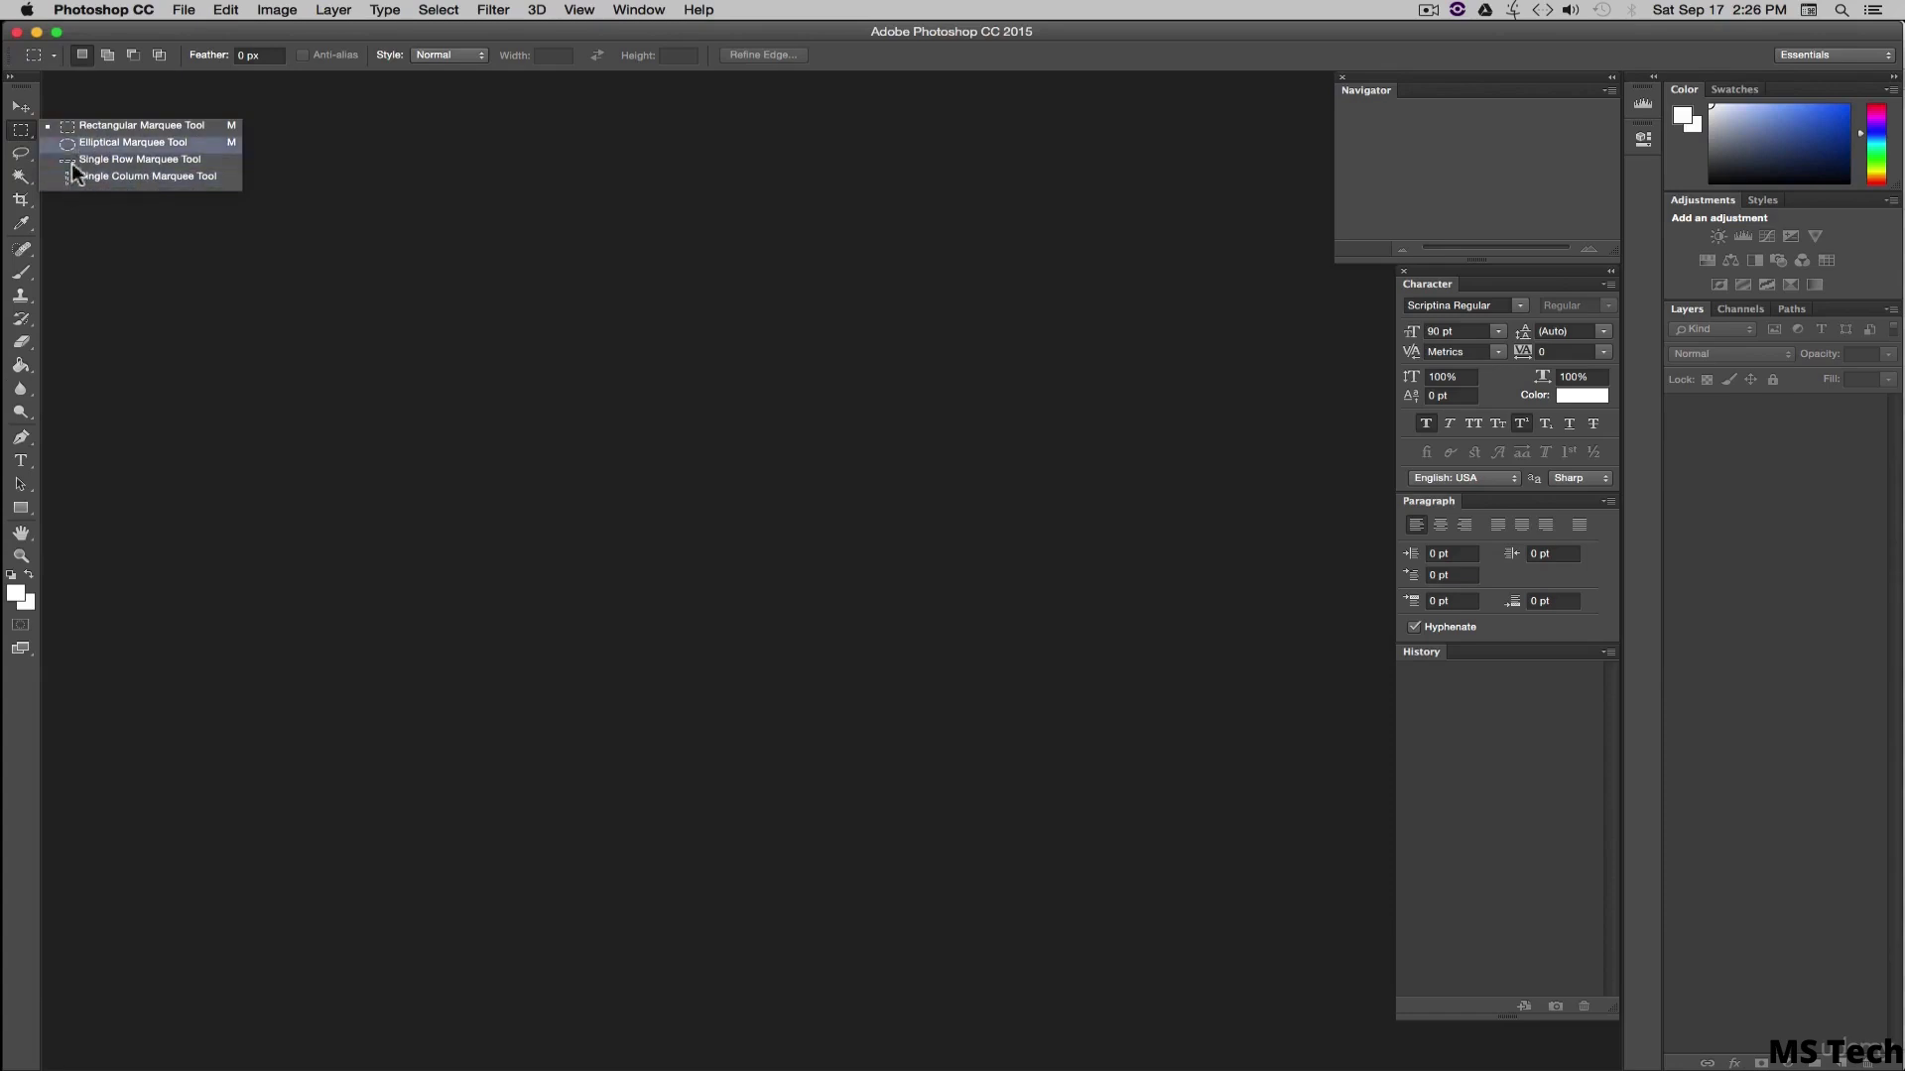
left_click(173, 233)
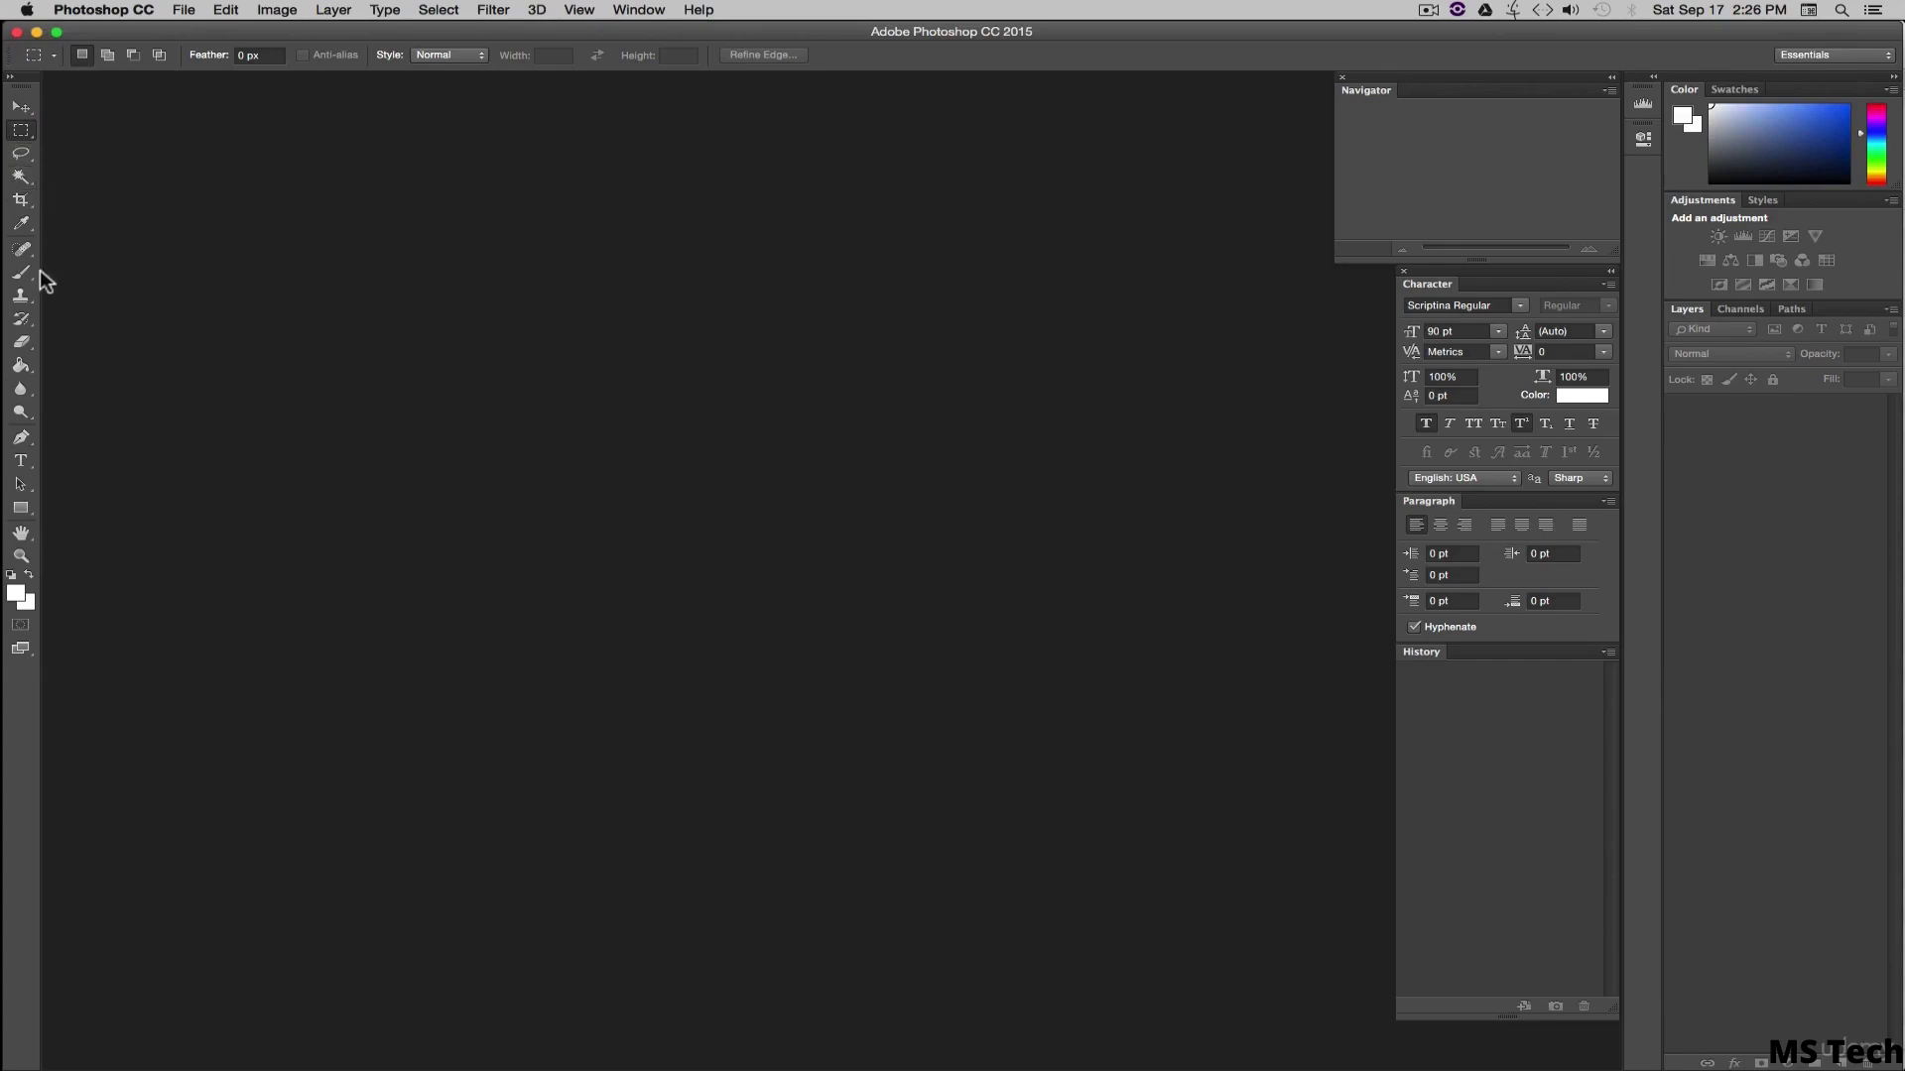
left_click(20, 154)
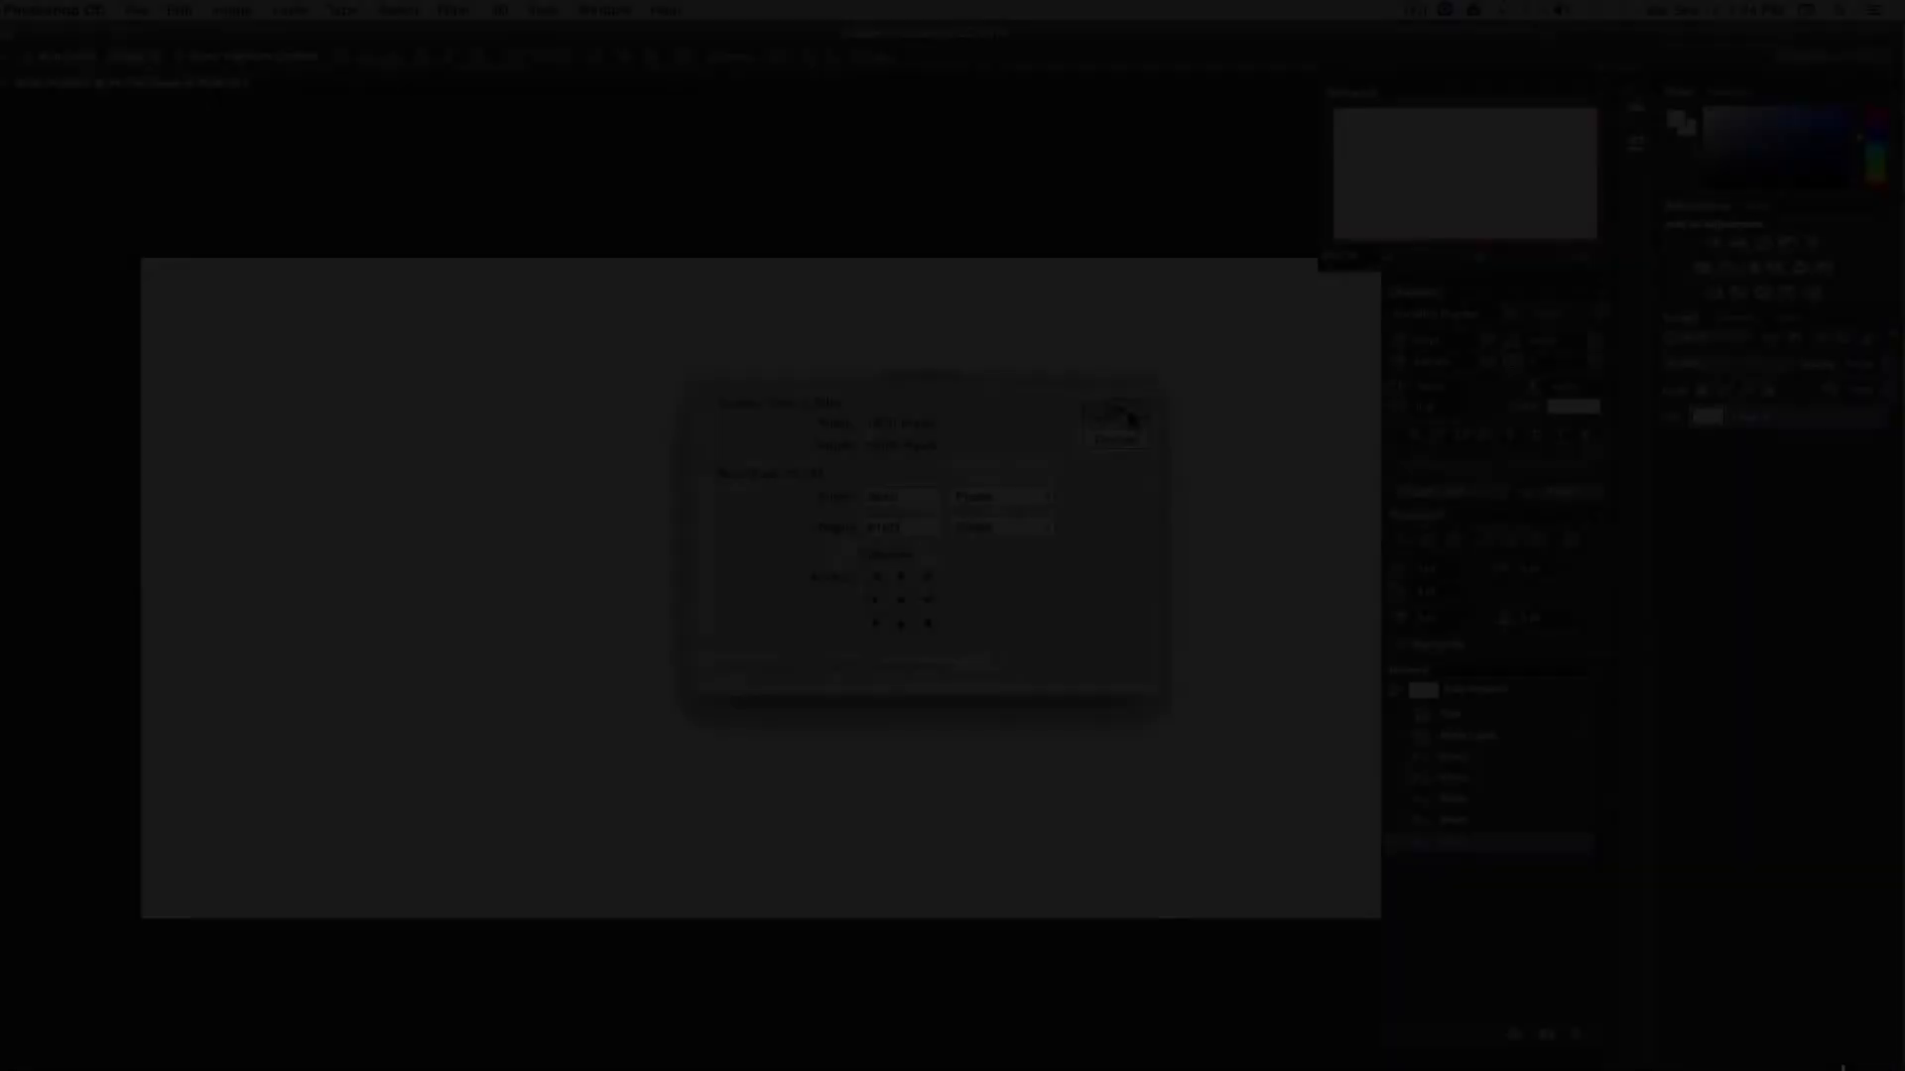
- Apply the enlarged canvas size to the New Project1 document
left_click(1119, 421)
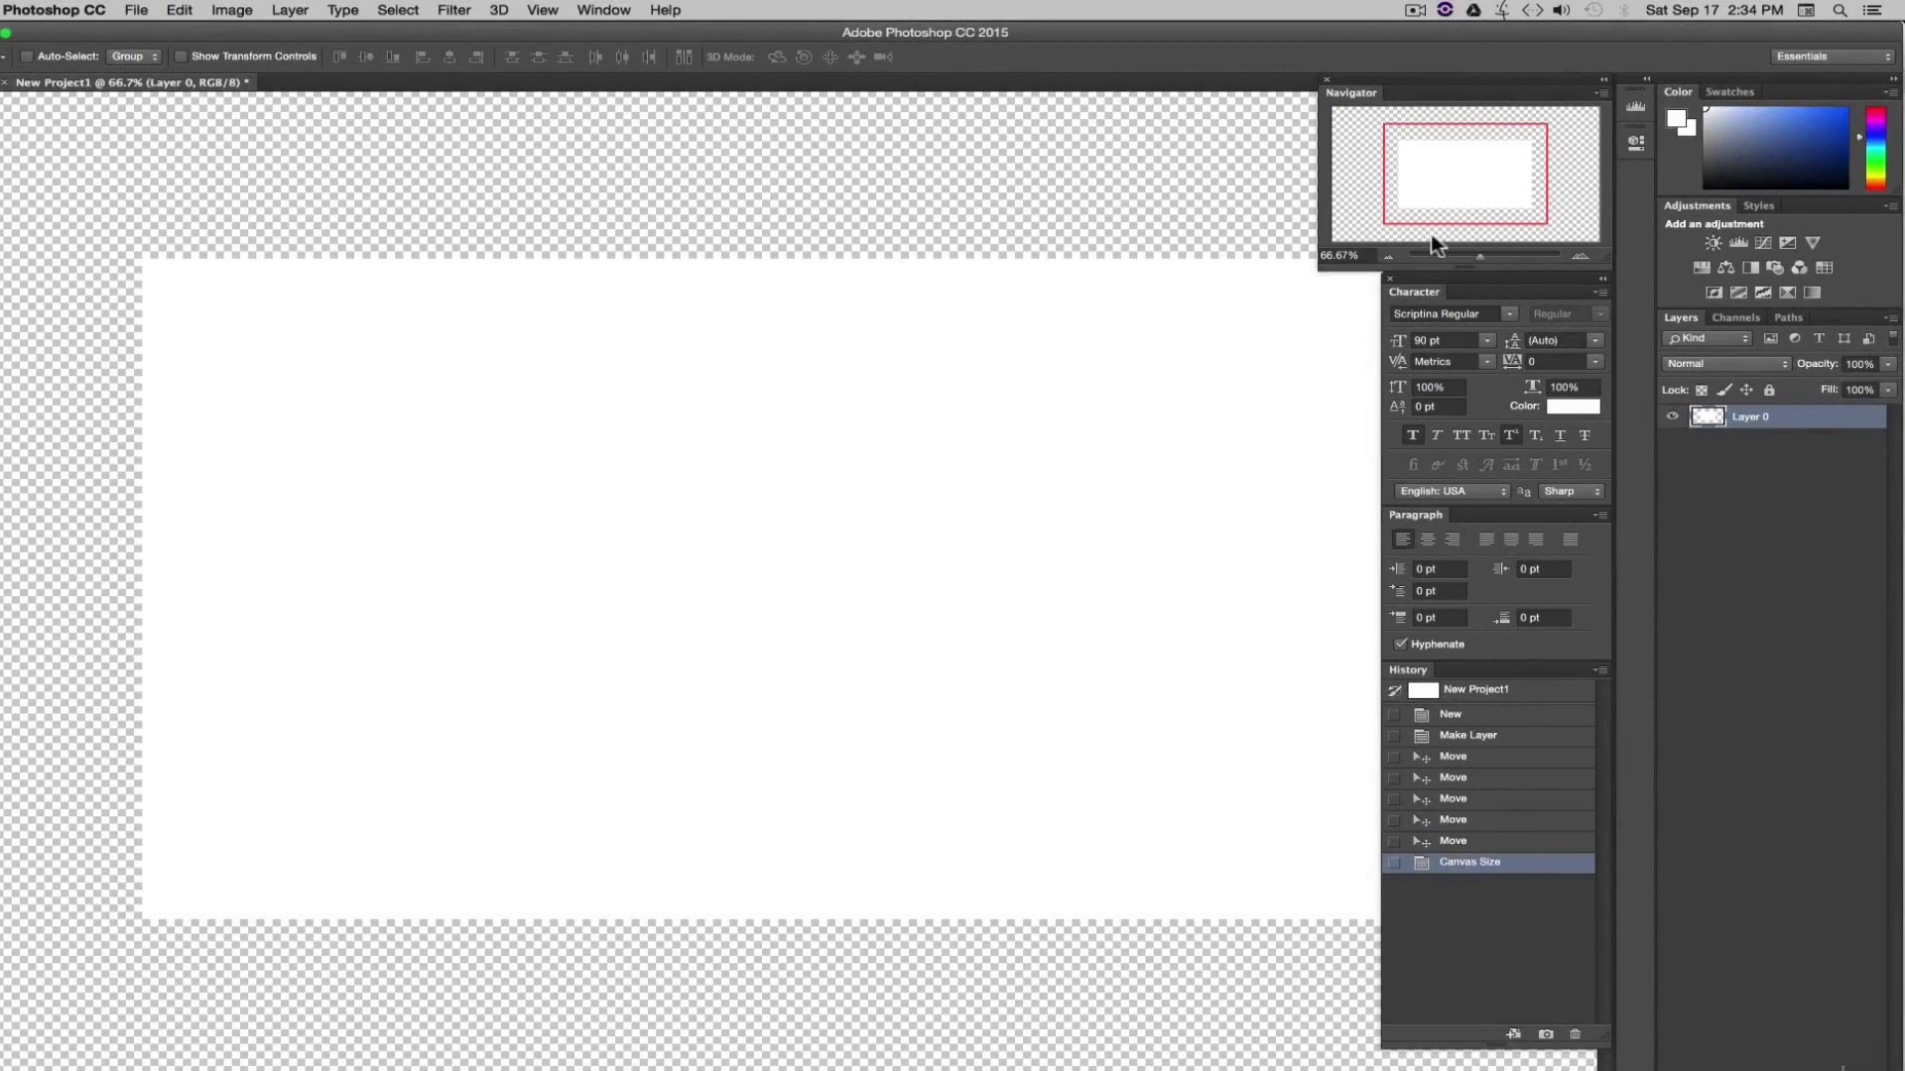
- Zoom the document in to about 286% with the Navigator, and set the zoom level to 100%
mouse_move(1481, 260)
left_mouse_down()
mouse_move(1496, 258)
mouse_move(1443, 260)
mouse_move(1507, 256)
left_mouse_up()
mouse_move(1462, 173)
left_mouse_down()
mouse_move(1408, 149)
mouse_move(1513, 158)
mouse_move(1439, 203)
mouse_move(1410, 163)
mouse_move(1477, 155)
mouse_move(1461, 177)
left_mouse_up()
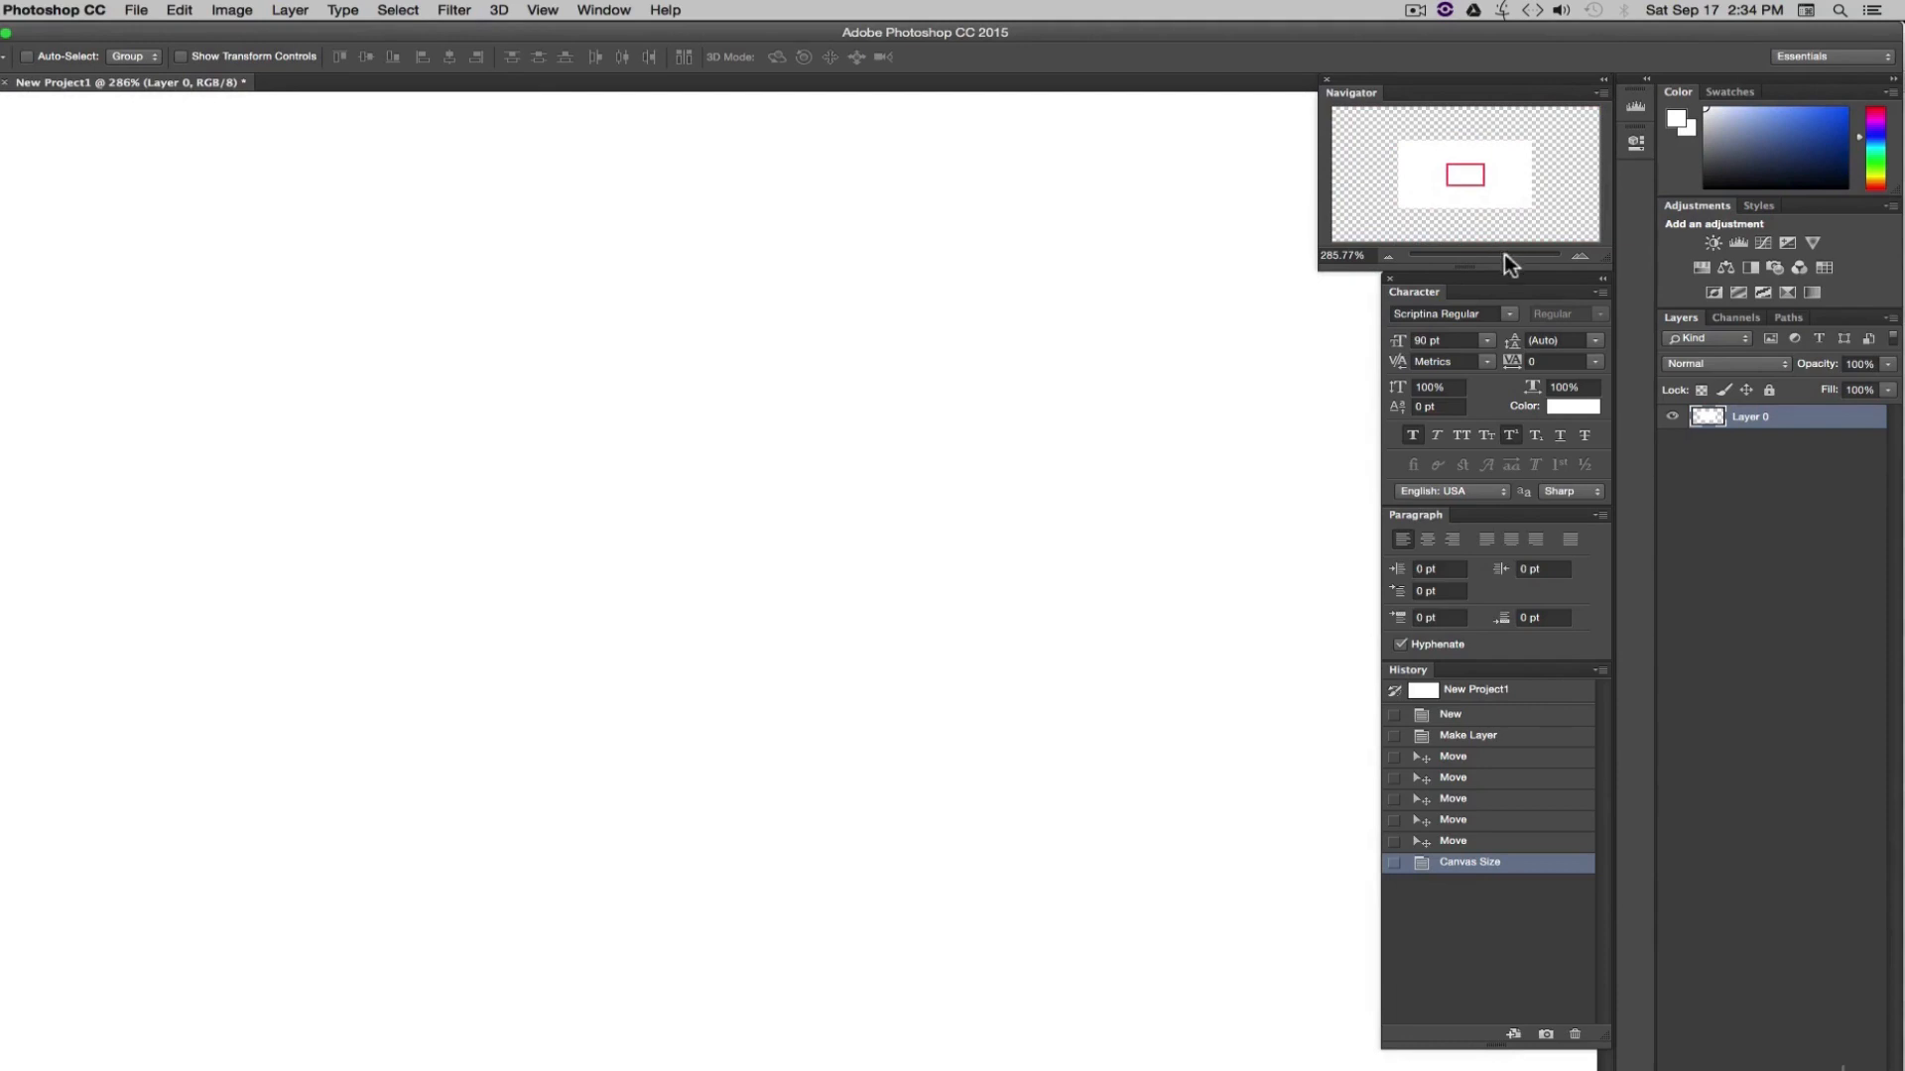
left_click(1370, 256)
type("100")
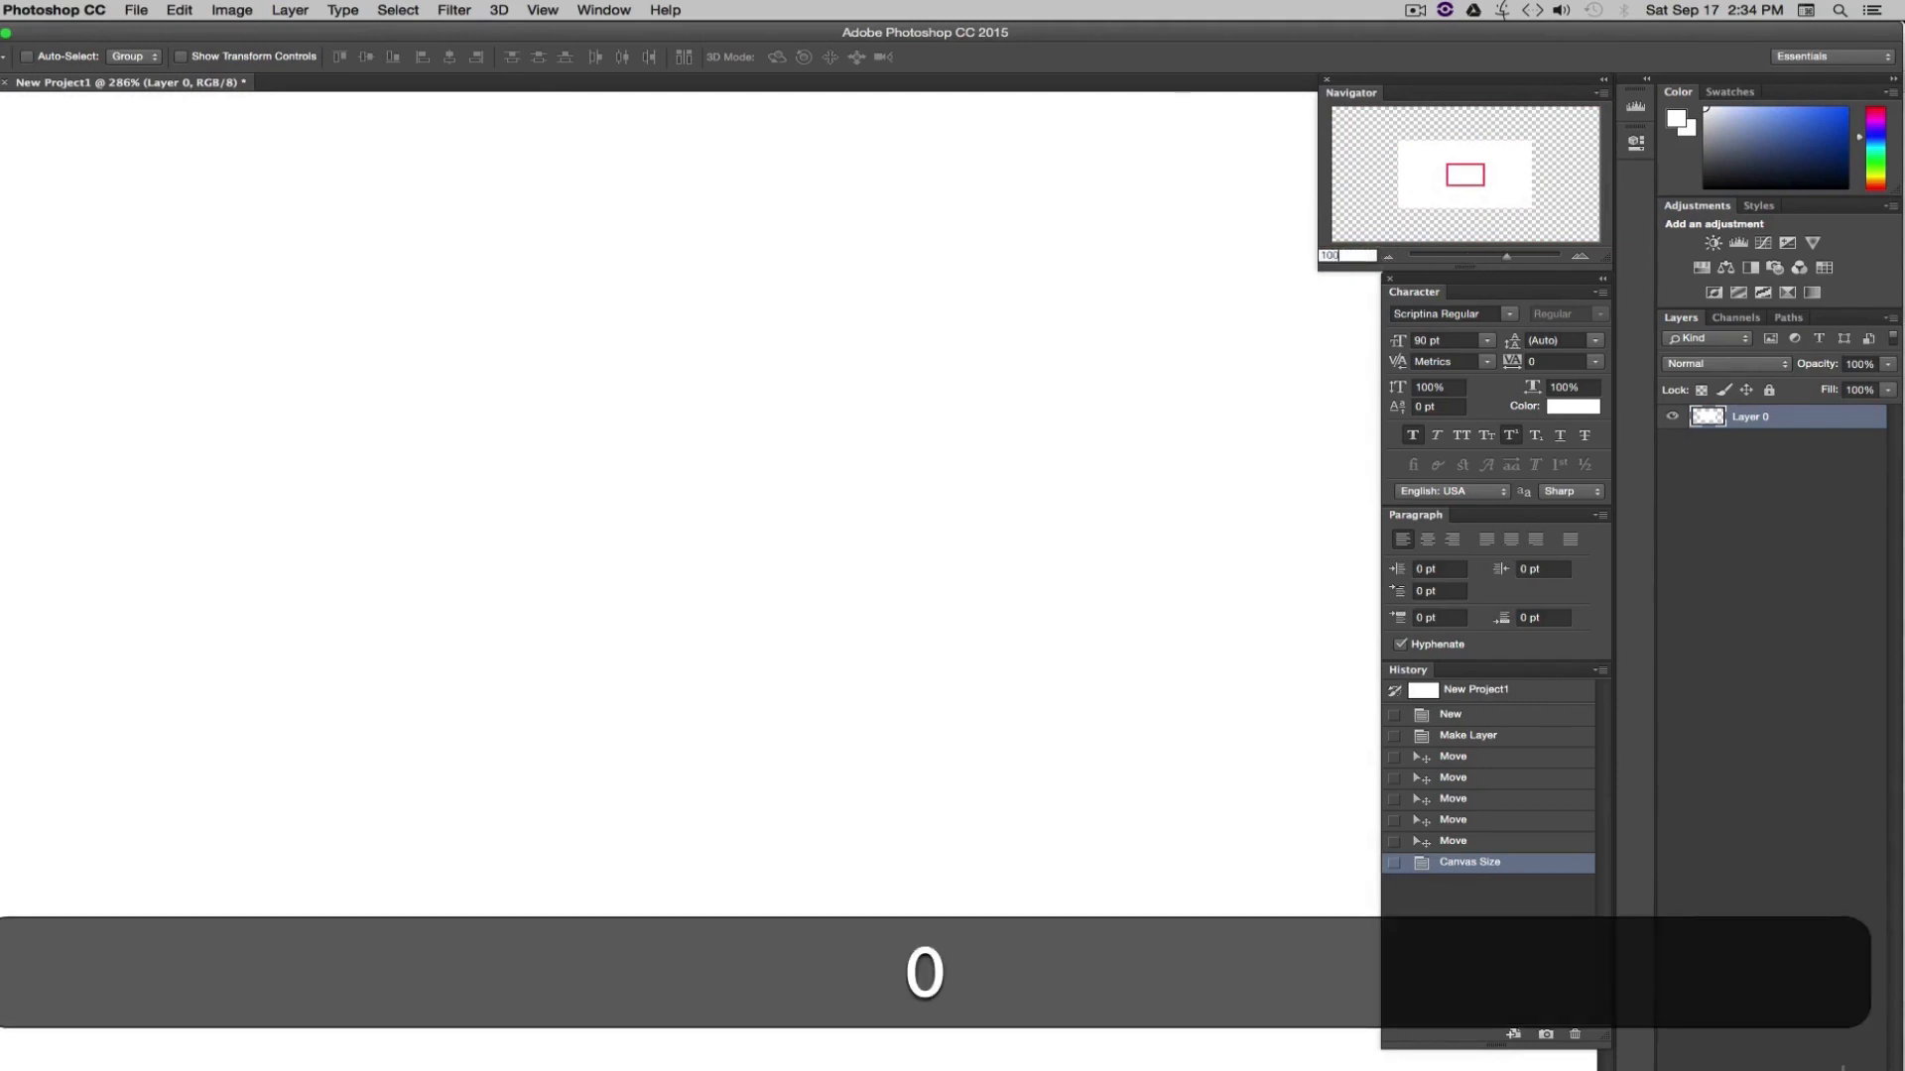
key("Return")
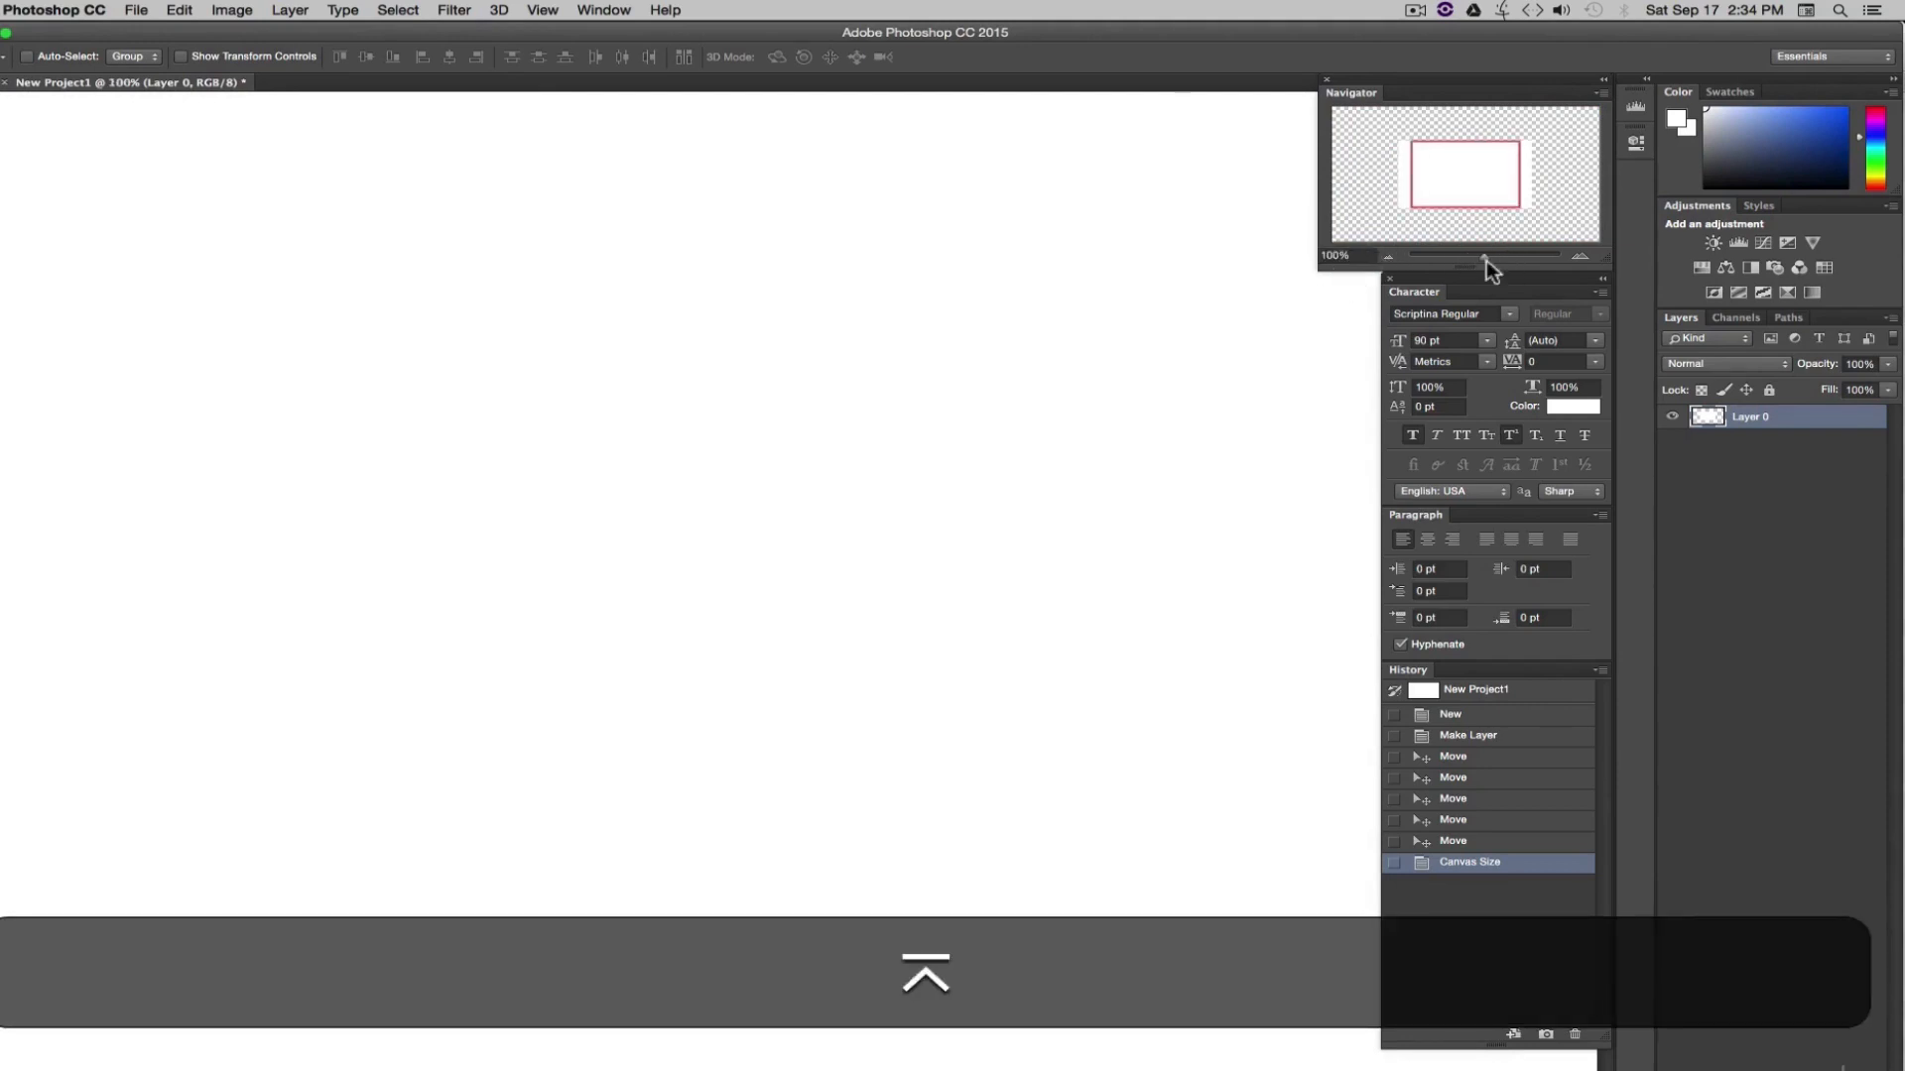
- Scale Layer 0 proportionally to about 203% and position it to cover the enlarged canvas
left_click_drag(1484, 254, 1470, 257)
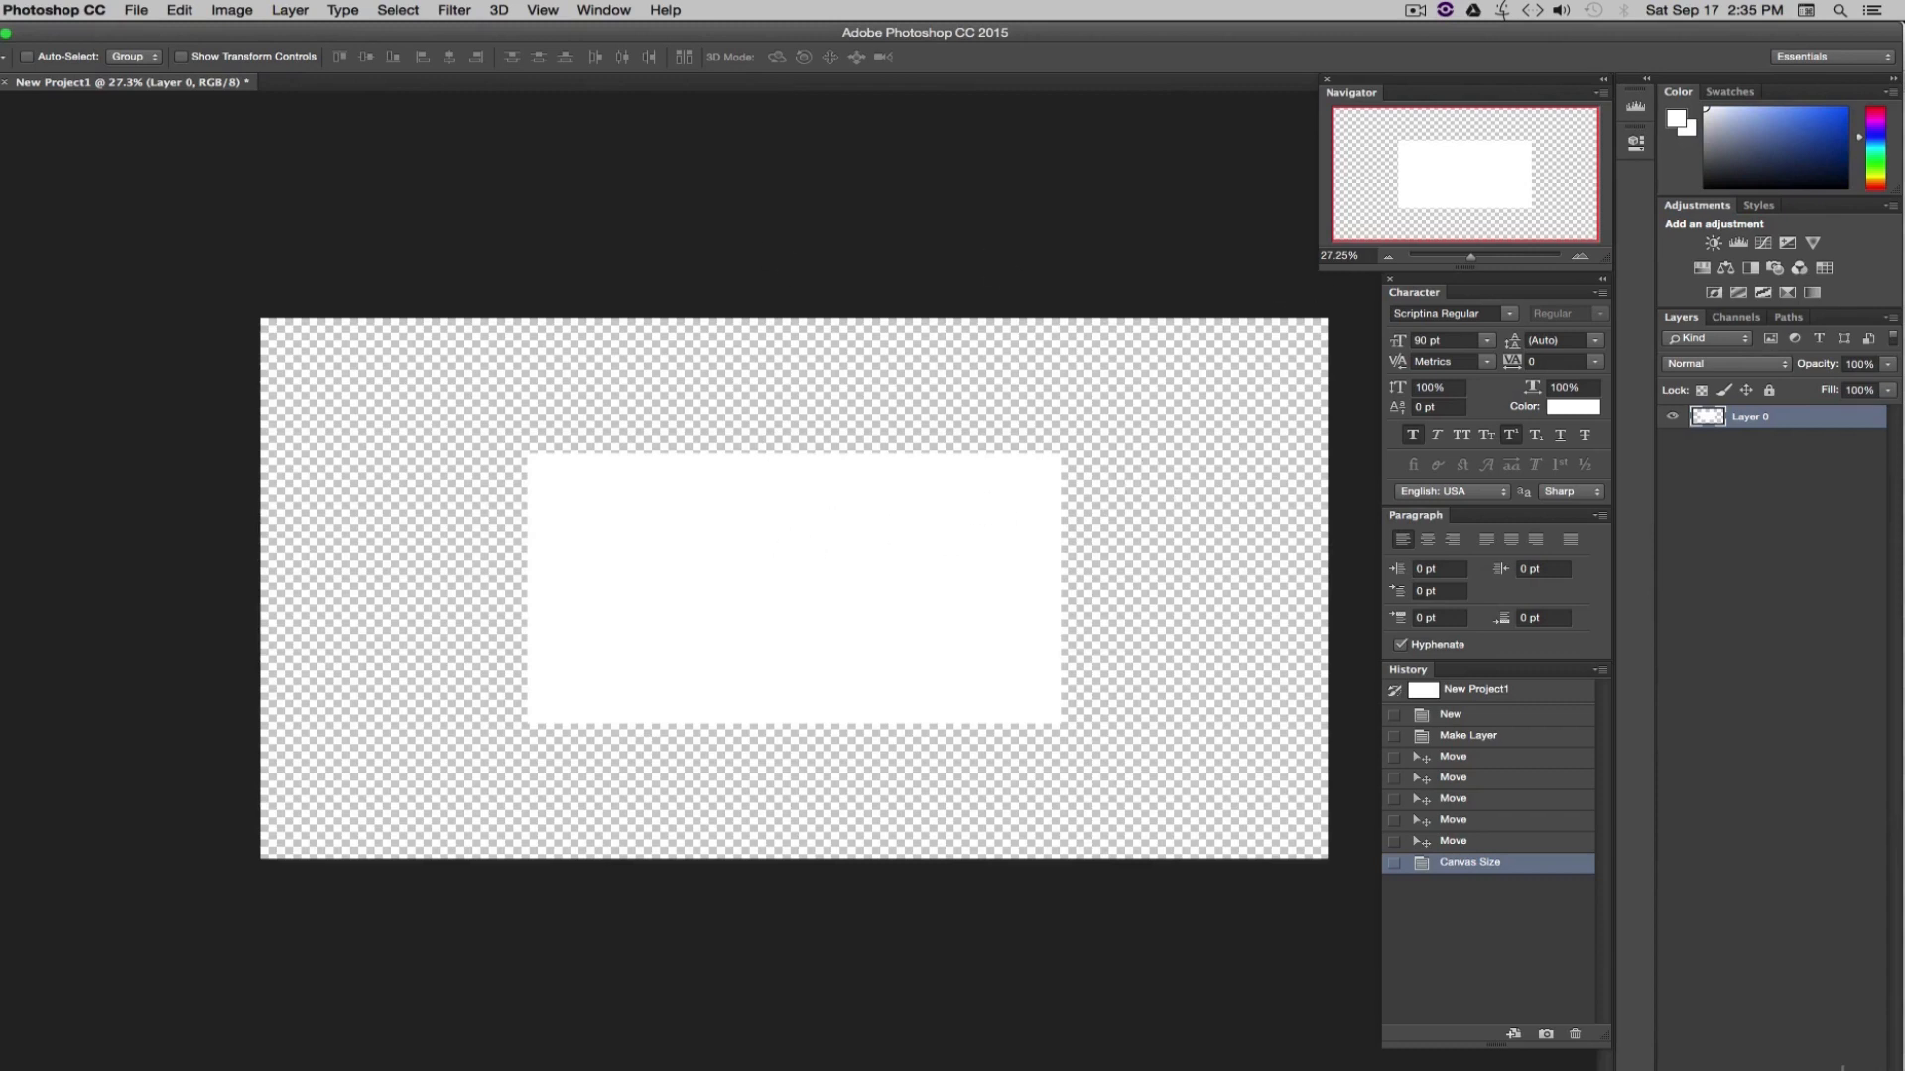
left_click(179, 11)
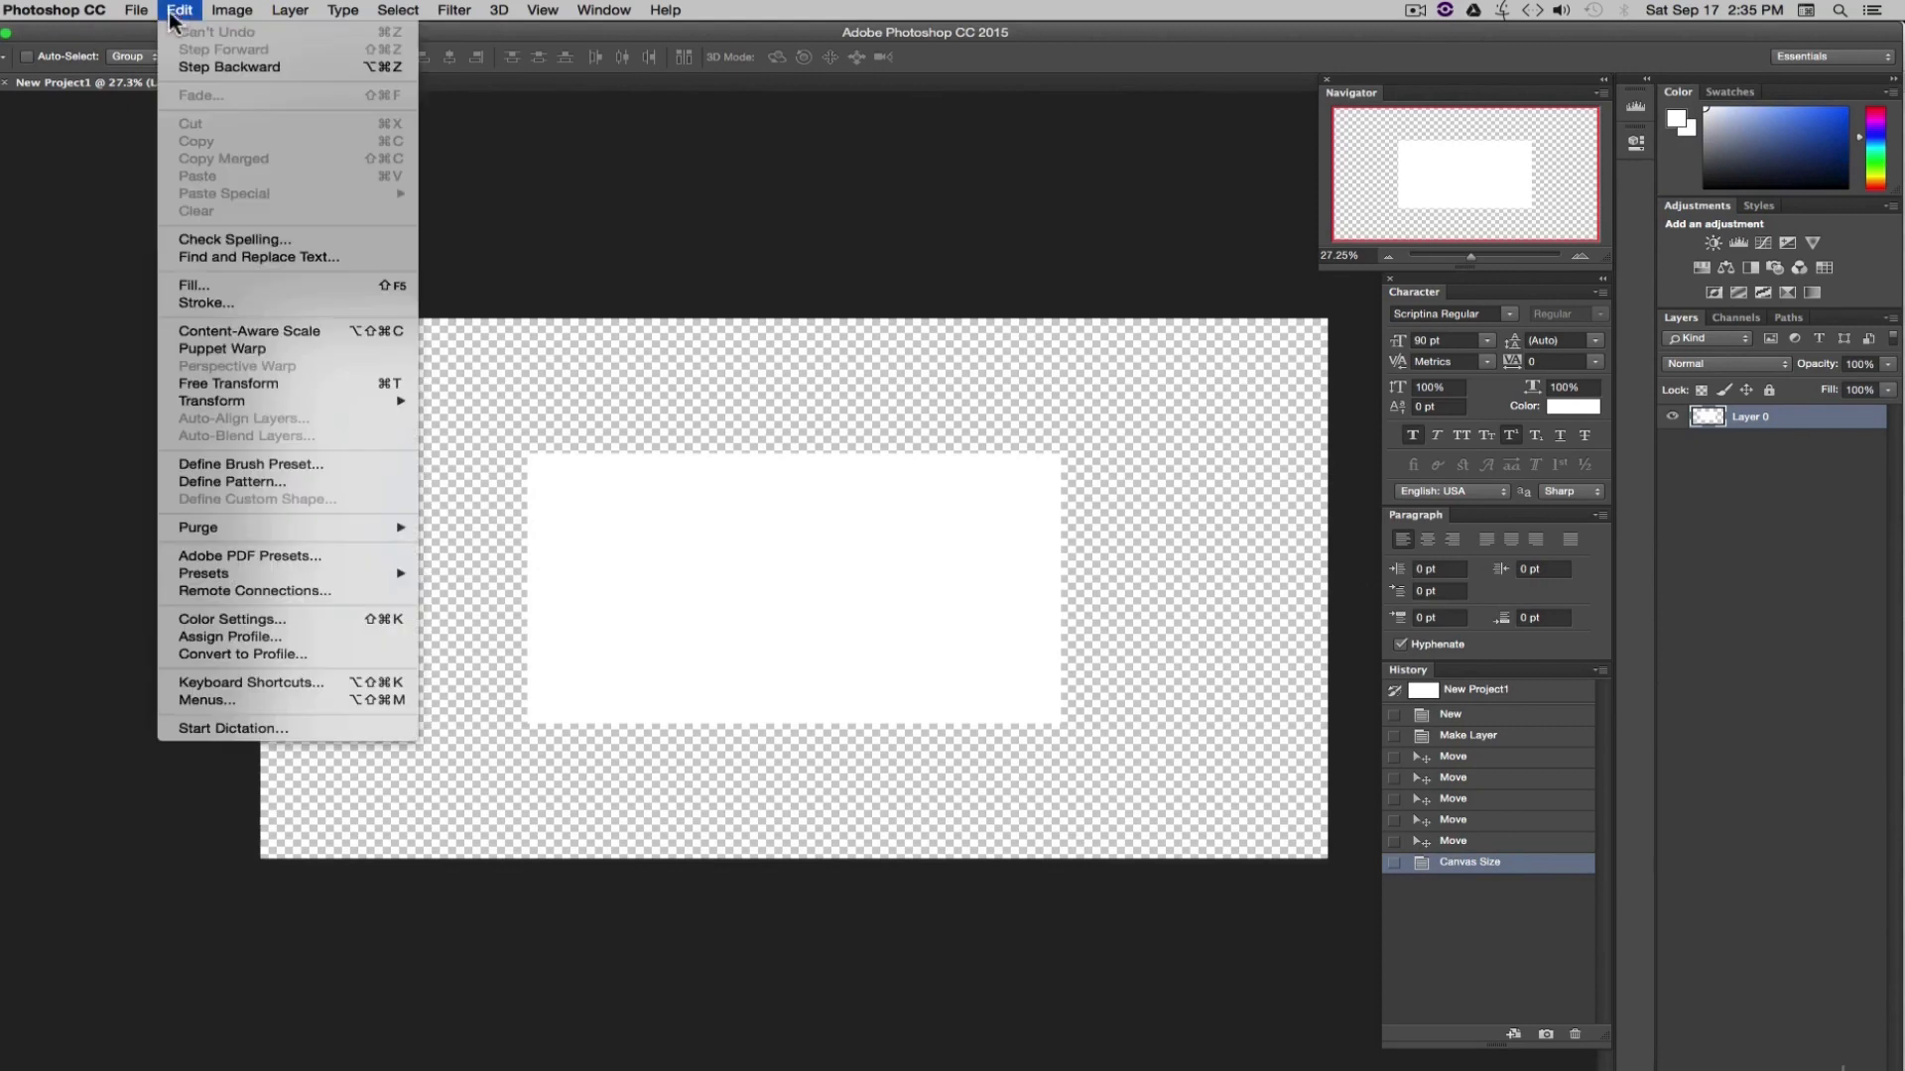
mouse_move(288, 401)
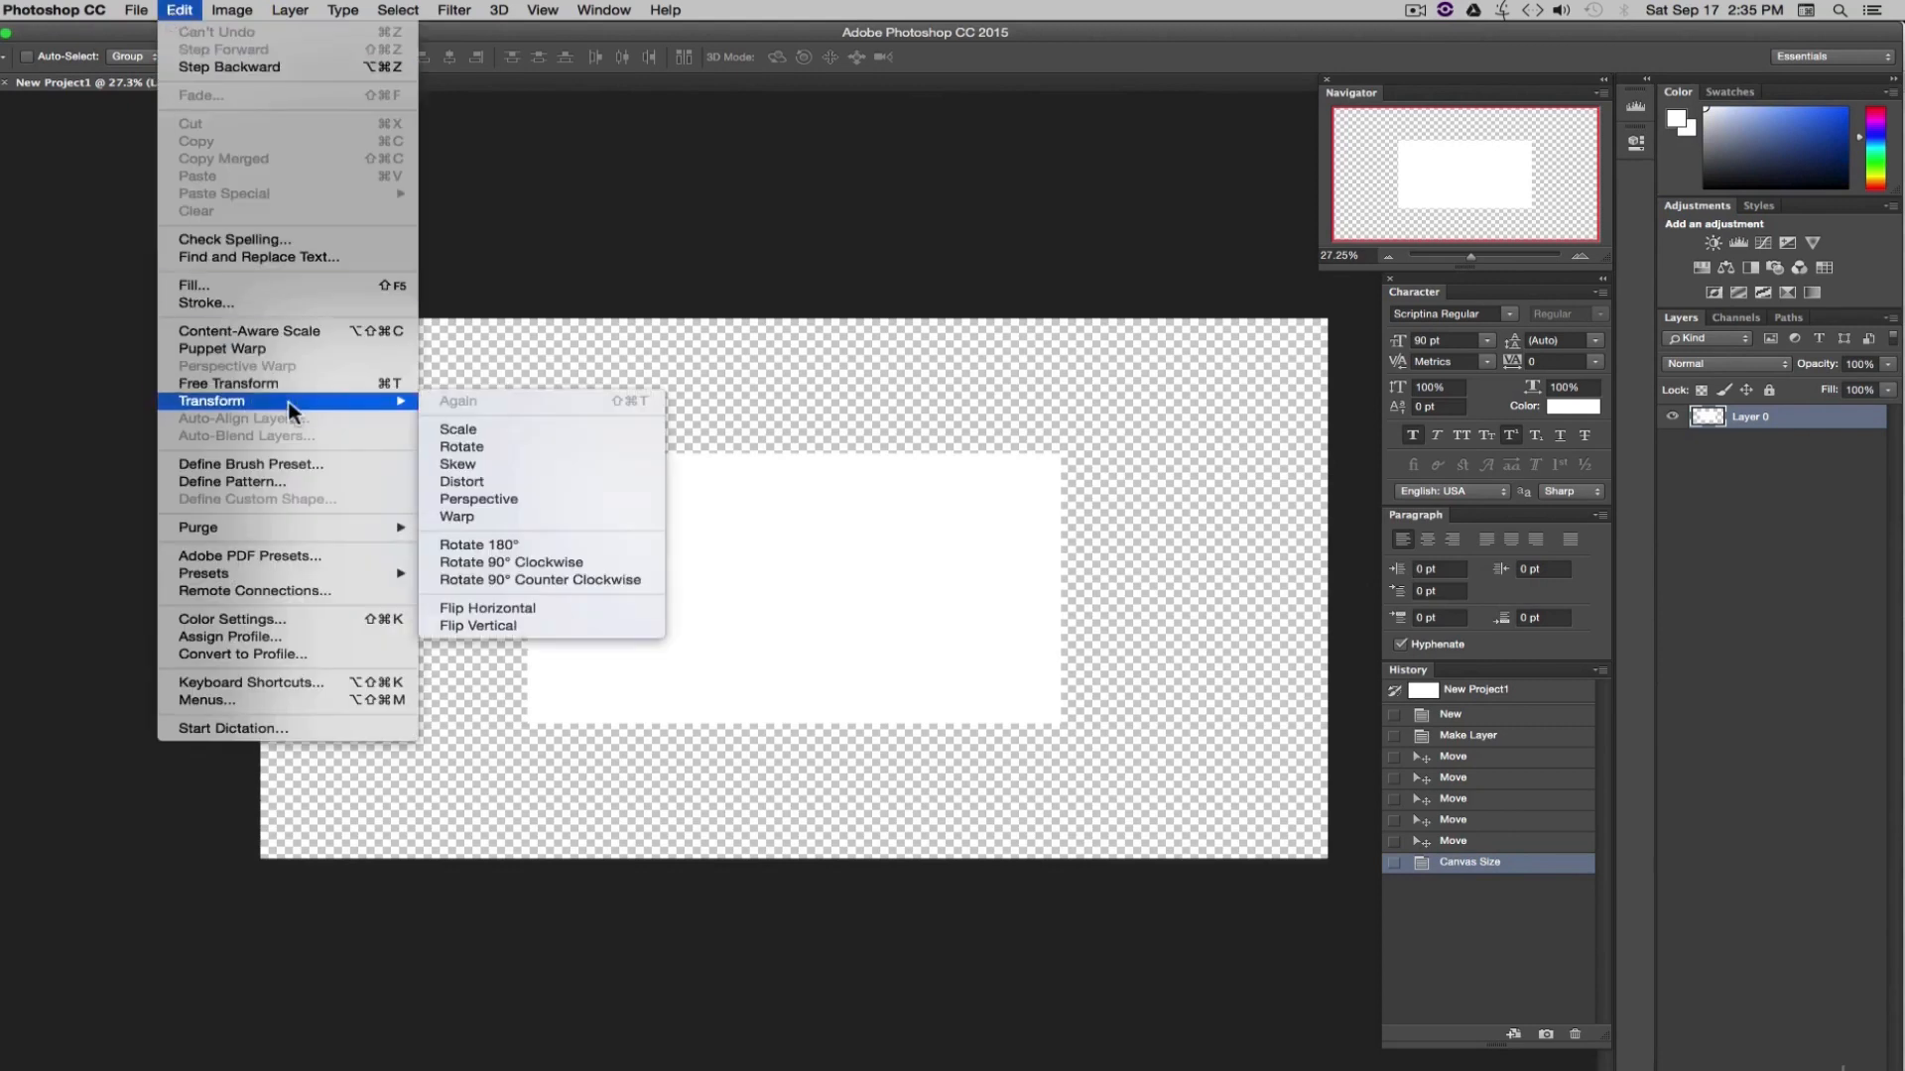
left_click(516, 429)
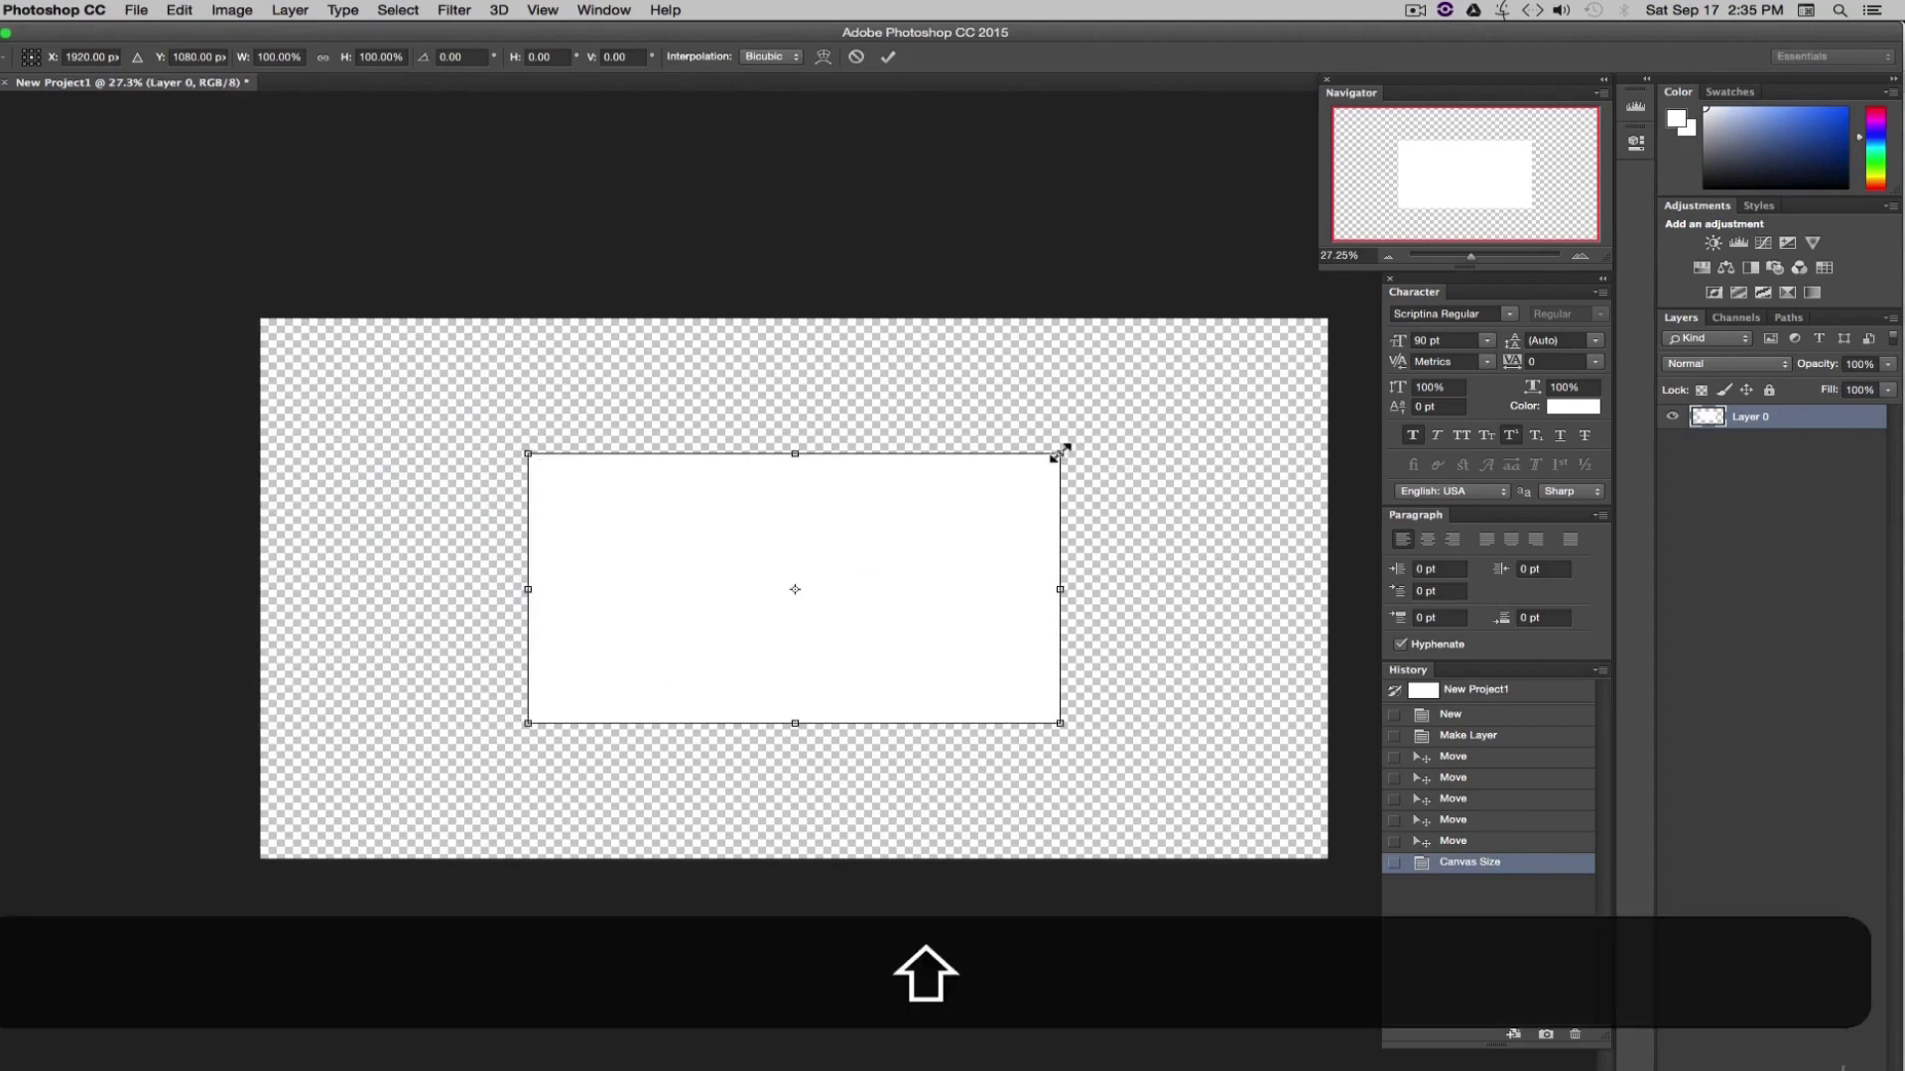
left_click_drag(1060, 453, 1326, 208)
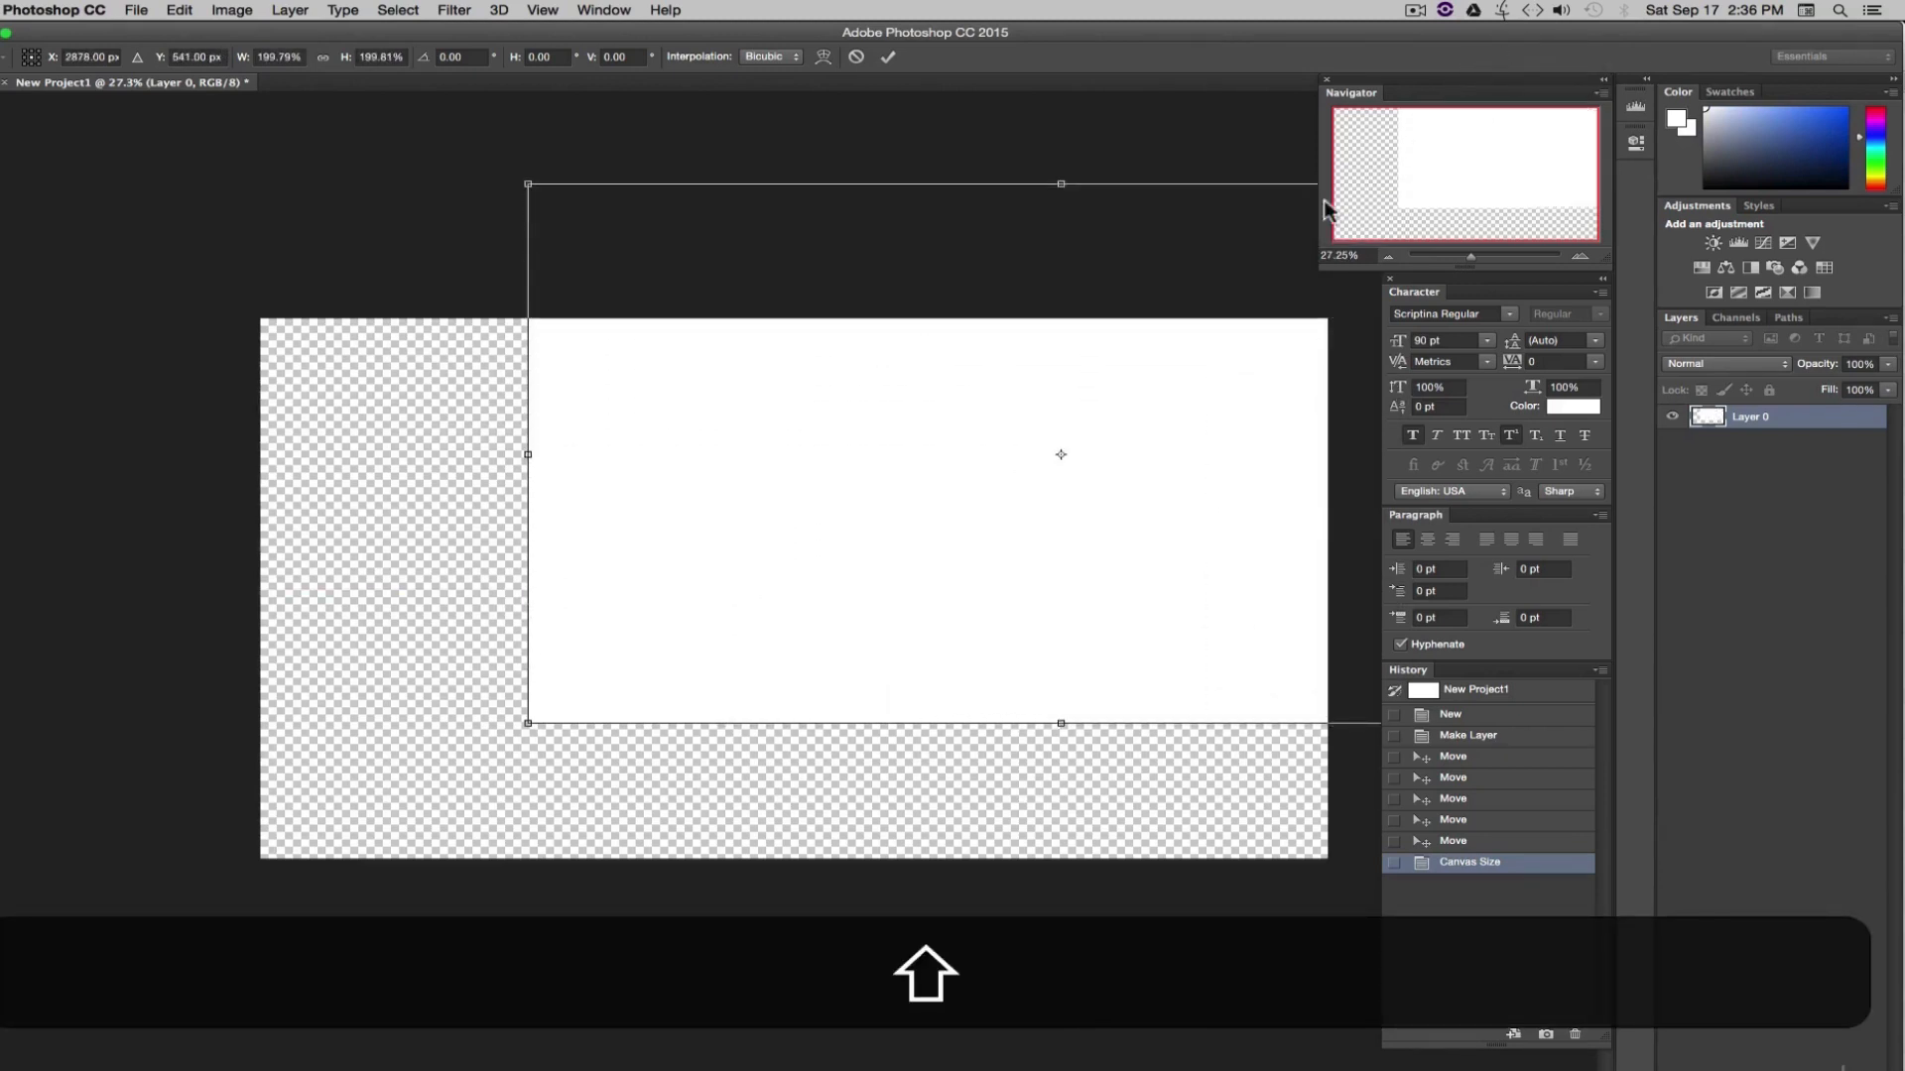
left_click_drag(1220, 432, 953, 556)
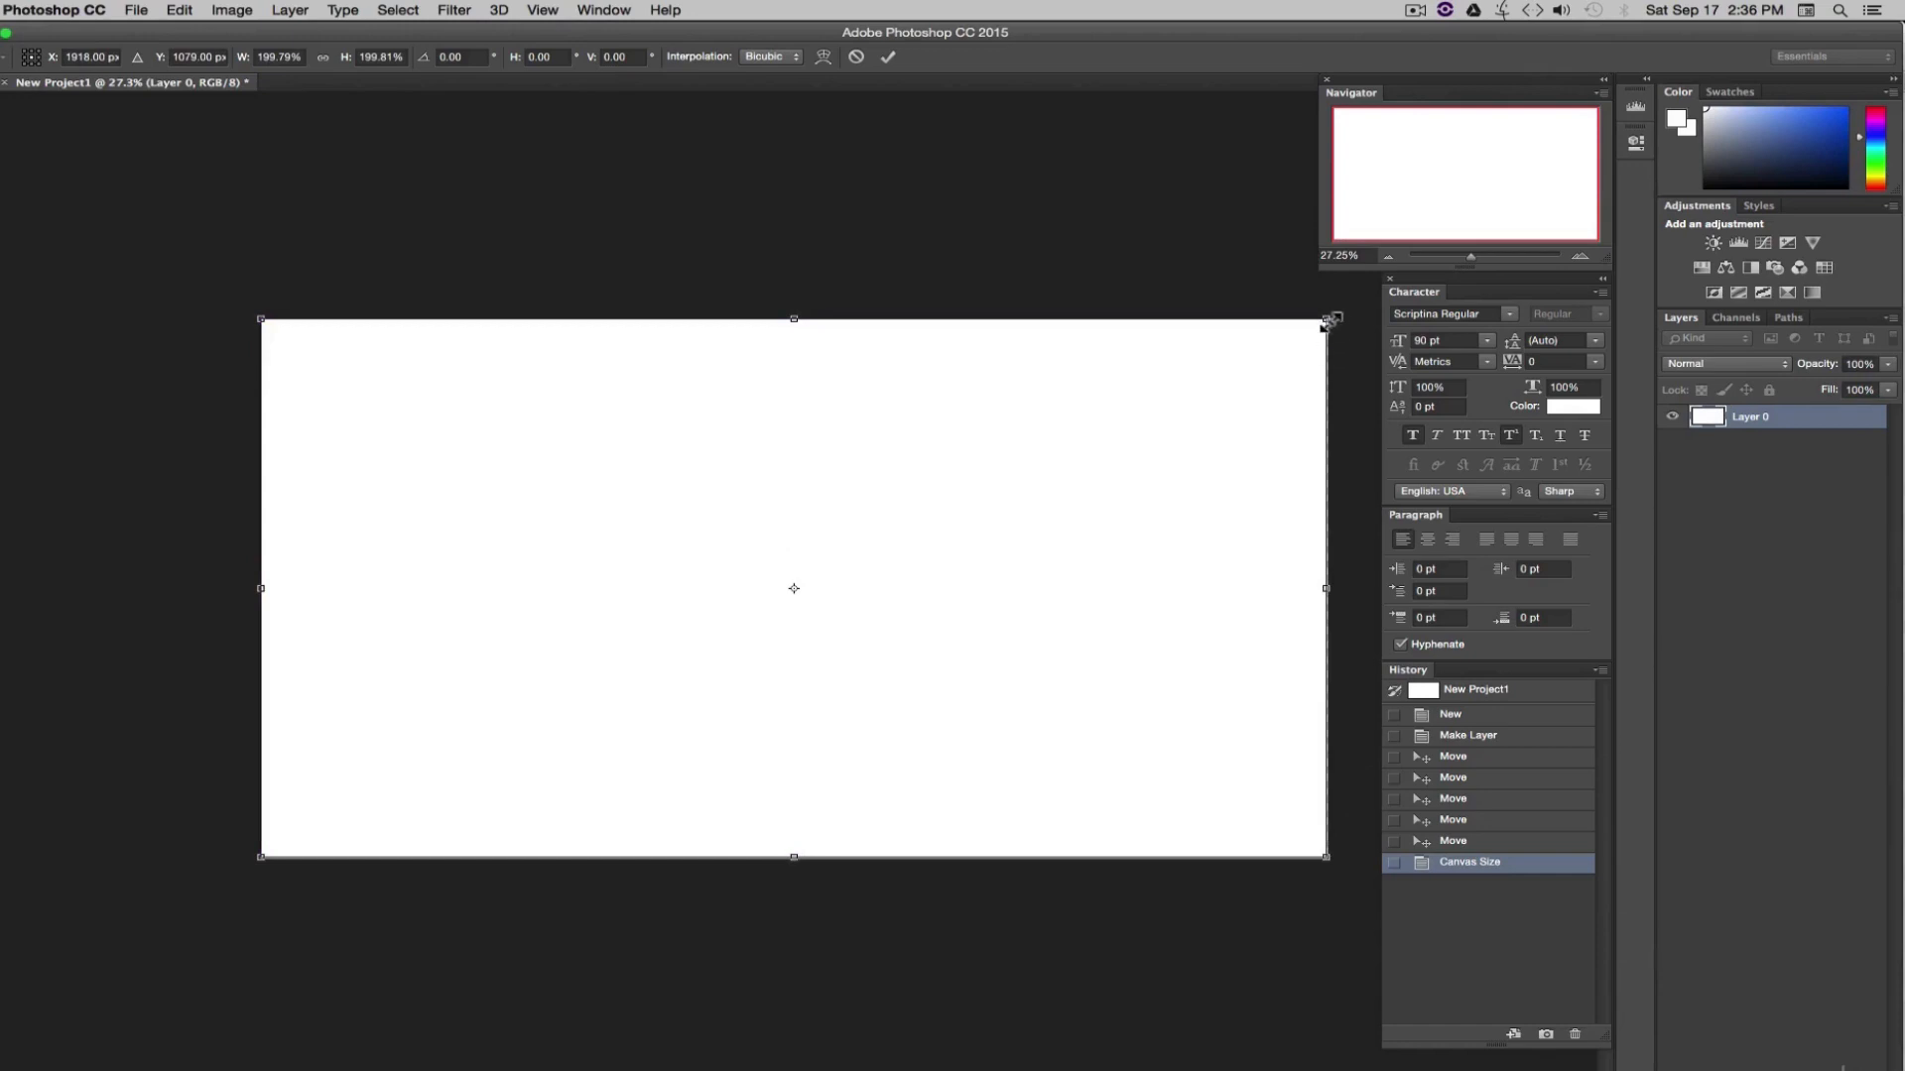
left_click_drag(1326, 320, 1341, 311)
left_click_drag(1242, 403, 1238, 404)
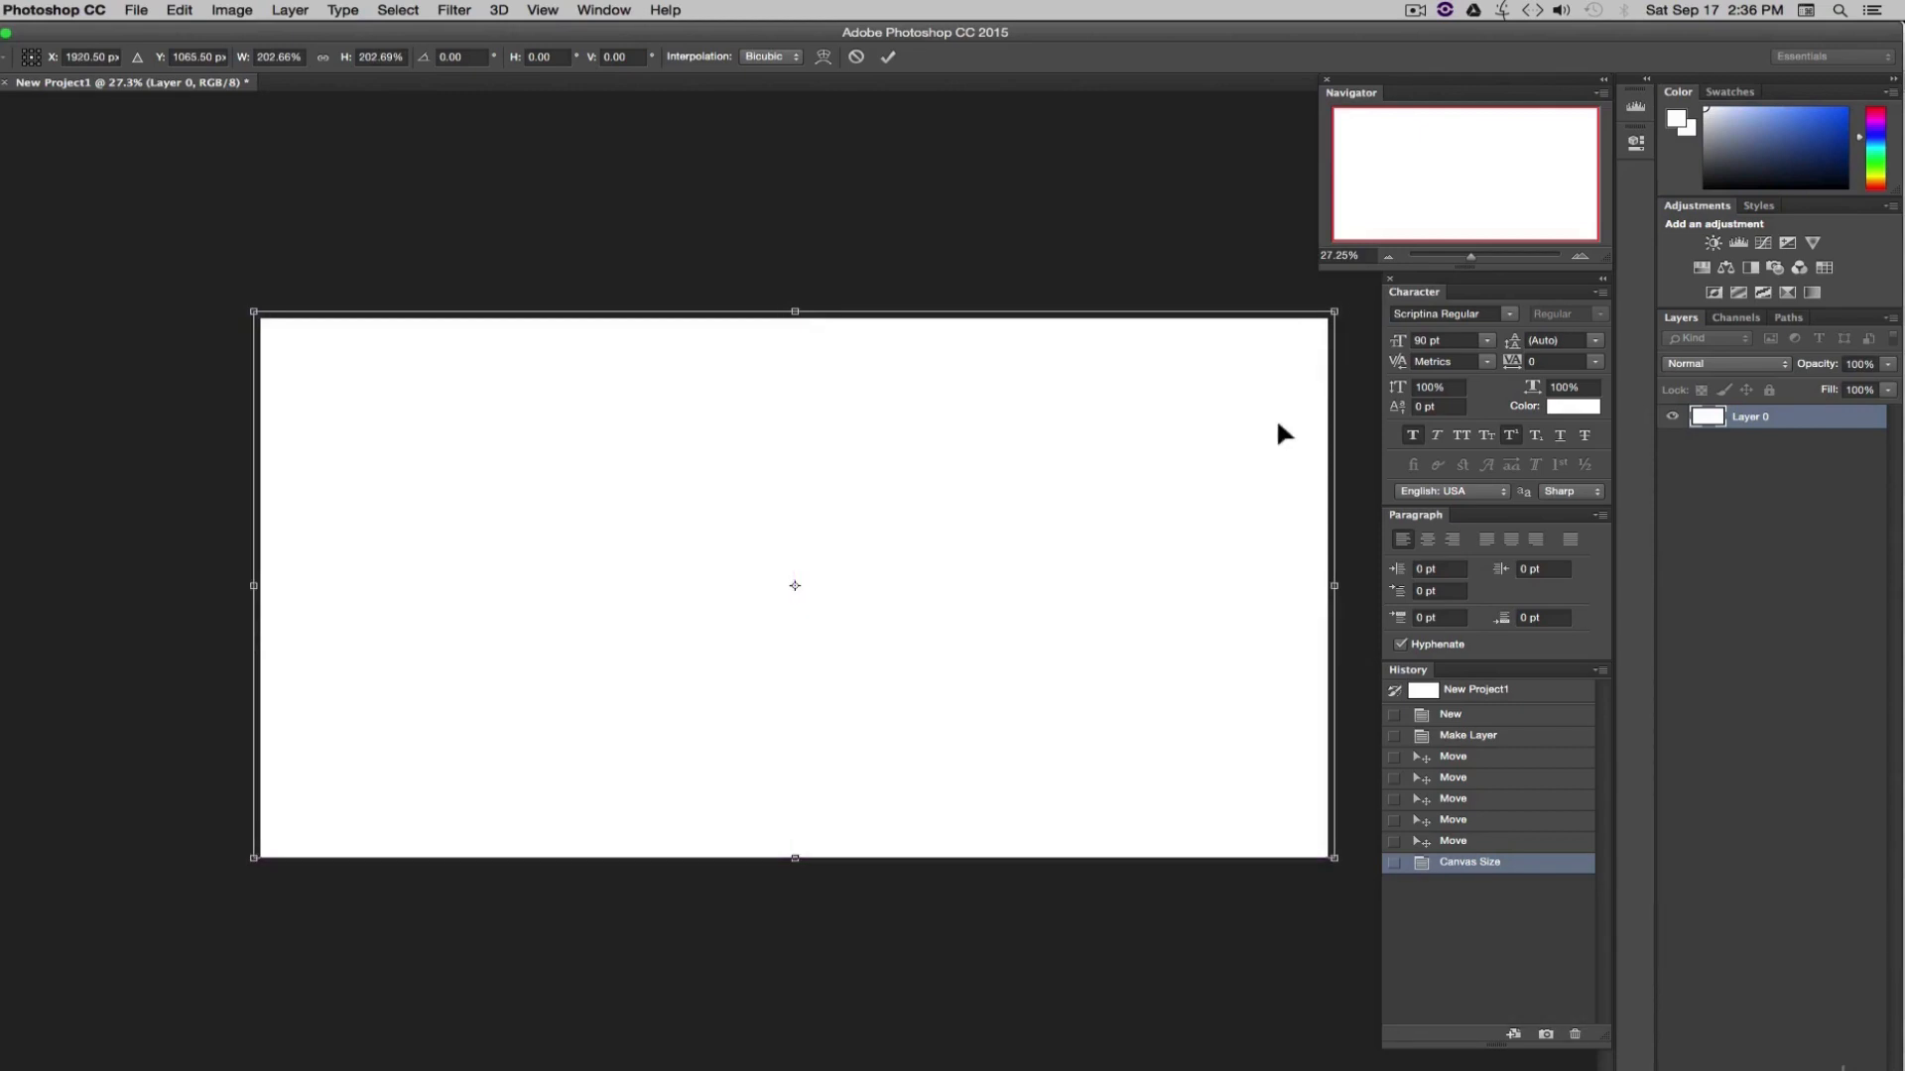
- Nudge the scaled layer 15 px down and 4 px left, and apply the transform
key("Down")
key("Down")
key("Down")
key("Down")
key("Down")
key("Down")
key("Down")
key("Down")
key("Down")
key("Down")
key("Down")
key("Down")
key("Down")
key("Down")
key("Down")
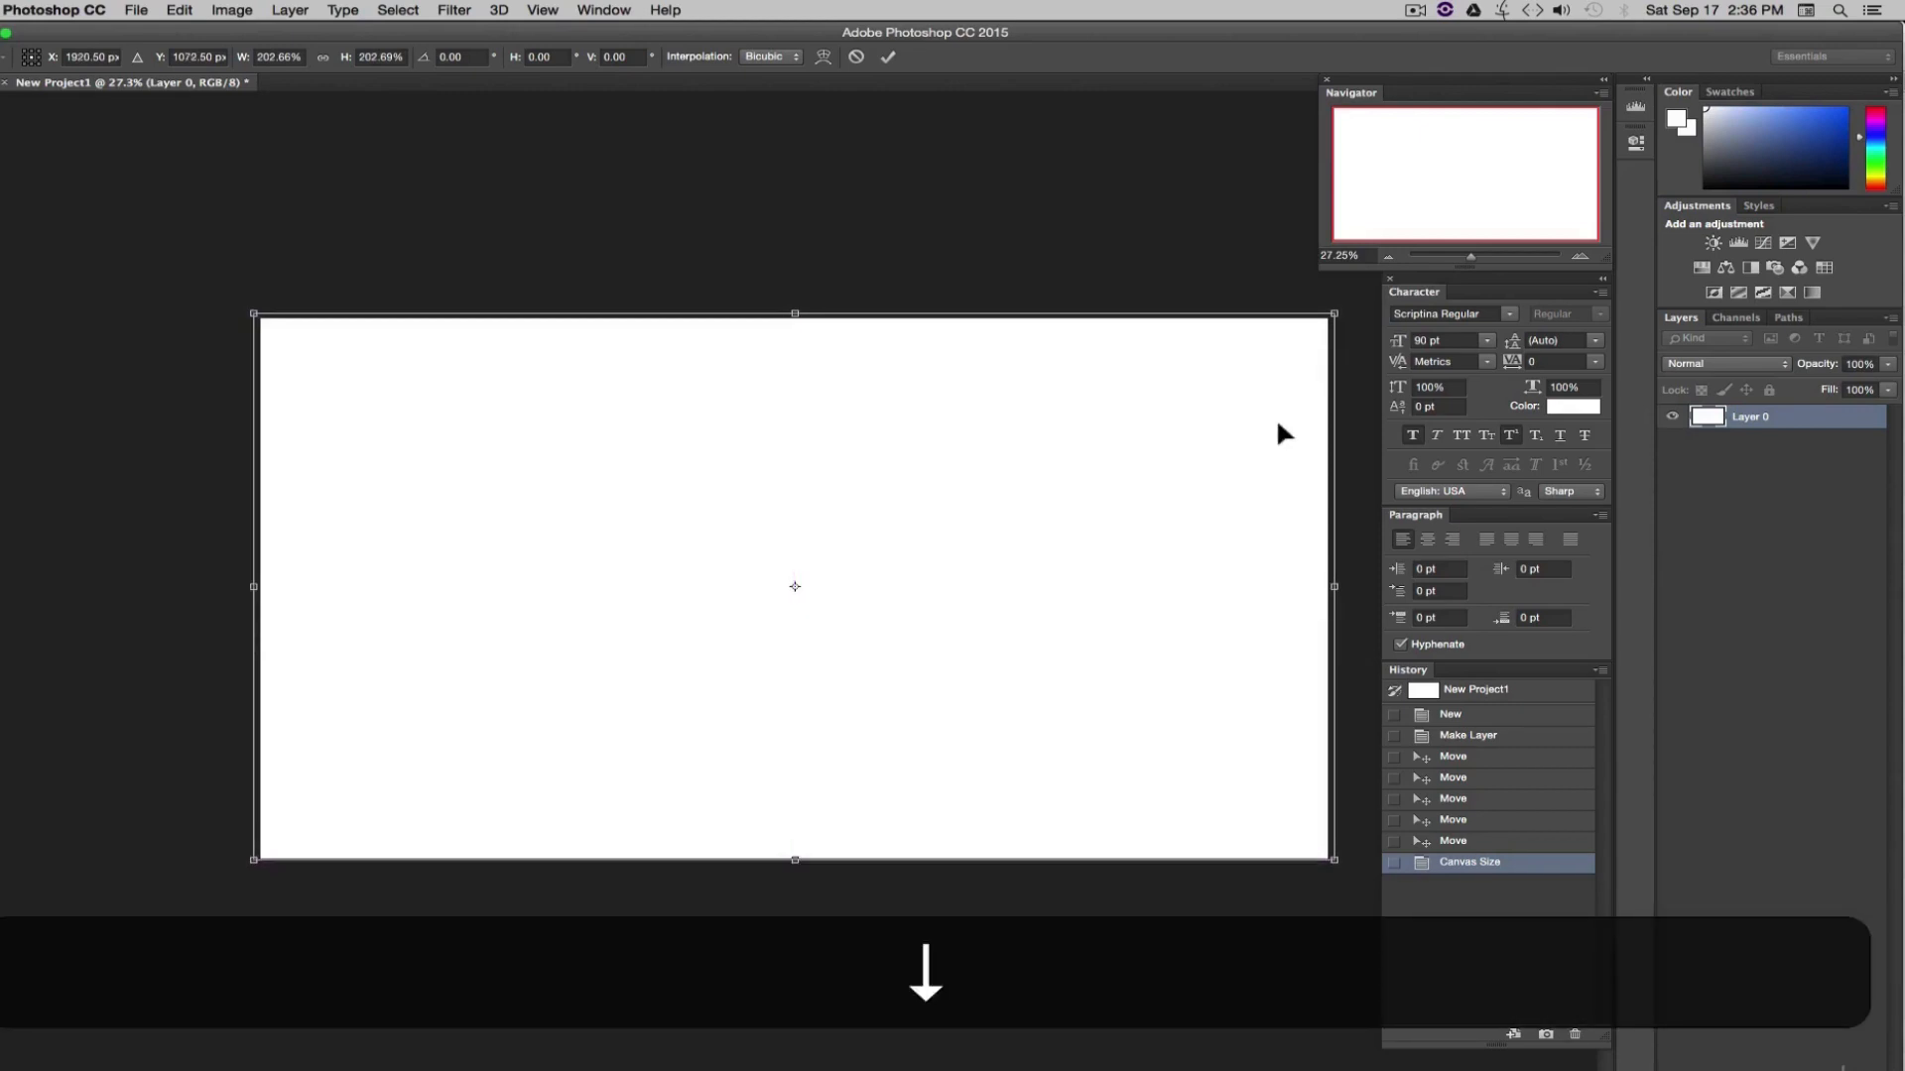
key("Left")
key("Left")
key("Left")
key("Left")
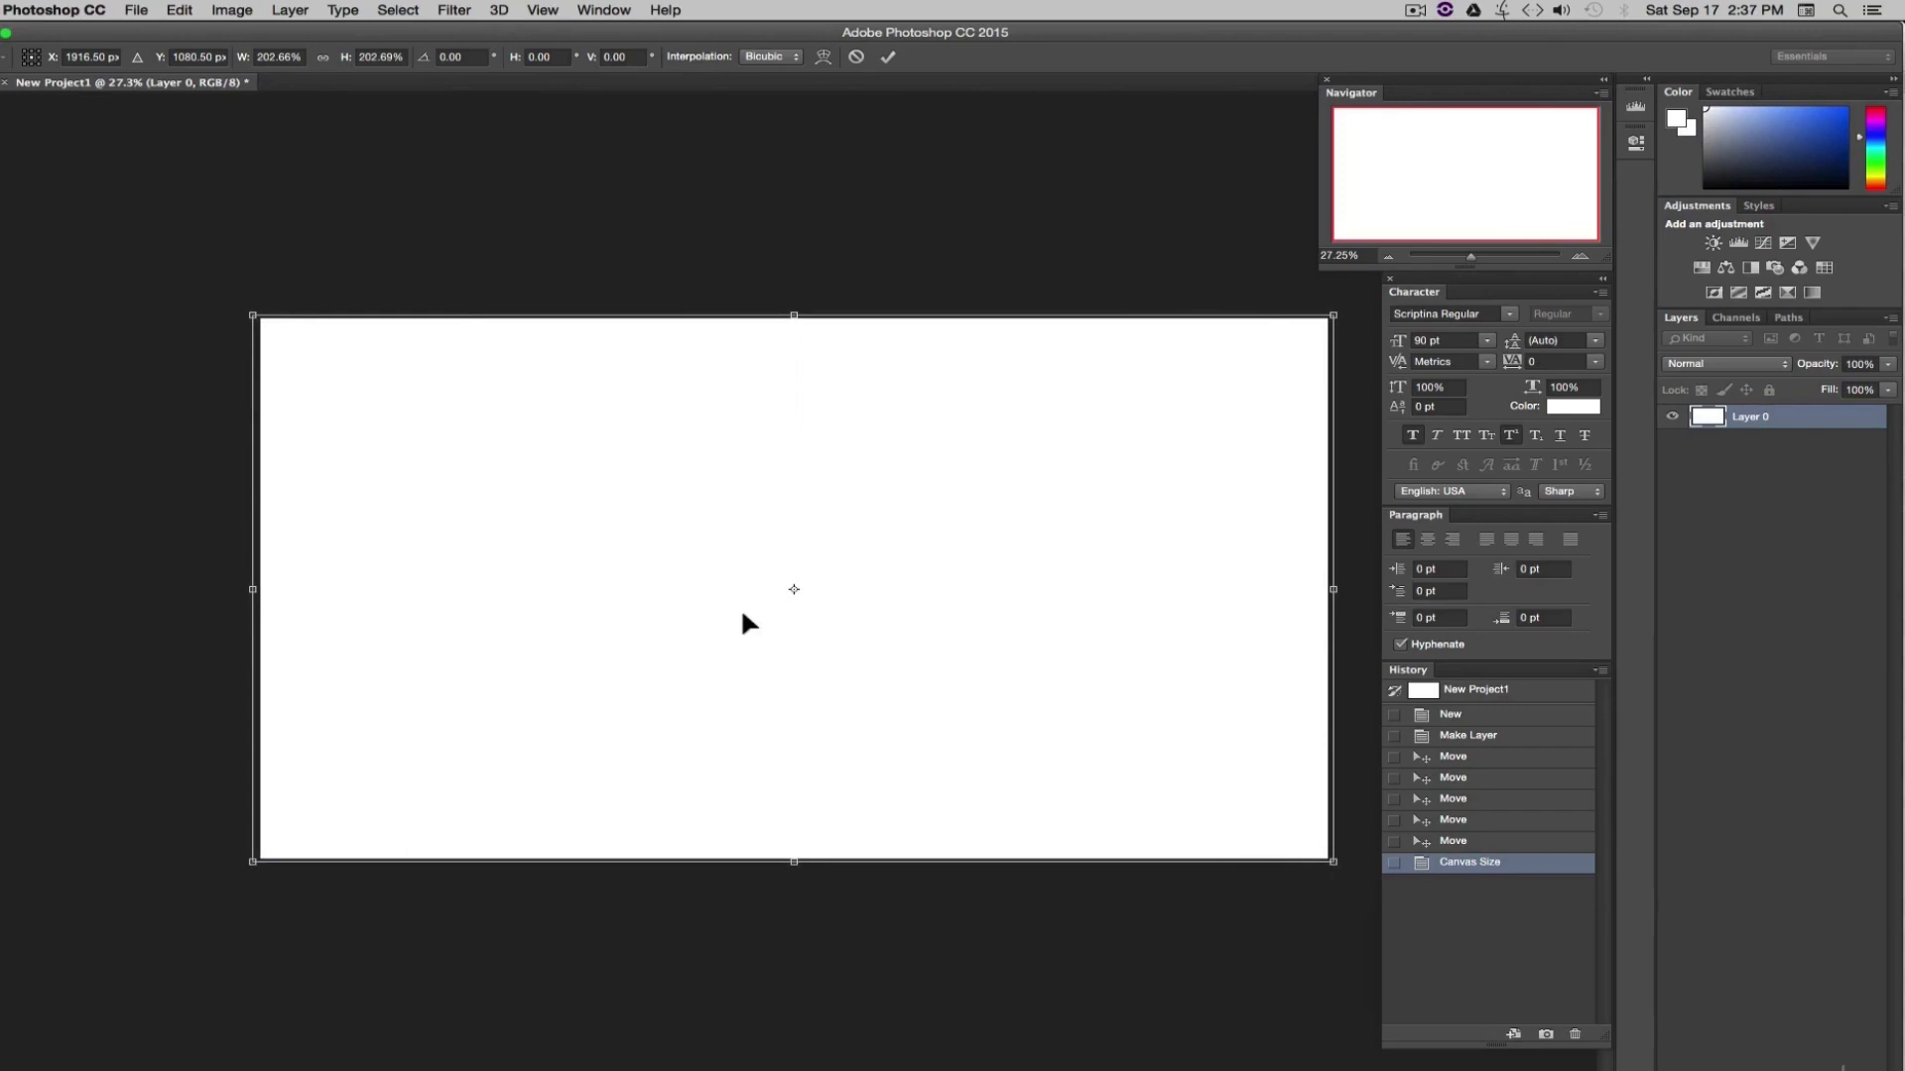
key("Return")
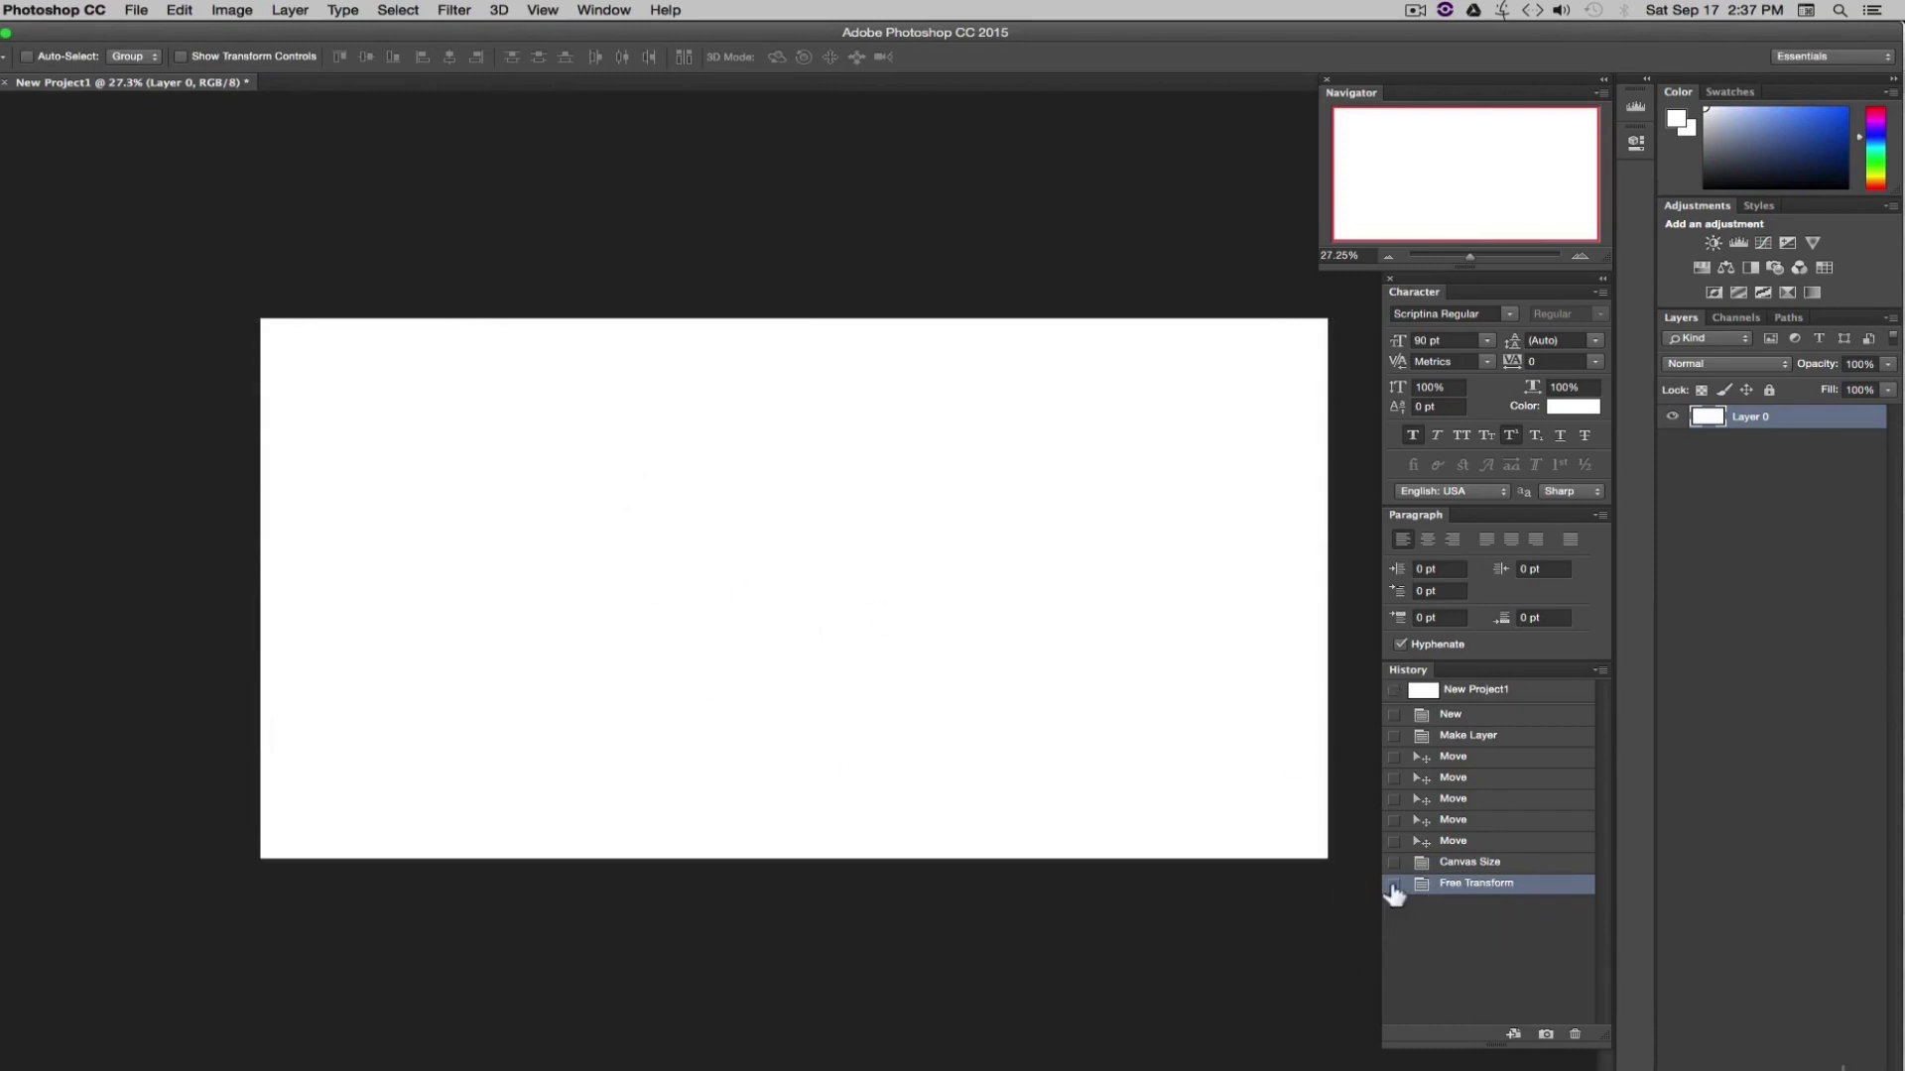
- Compare the Canvas Size and Free Transform history states, and delete the Free Transform state
left_click(1470, 867)
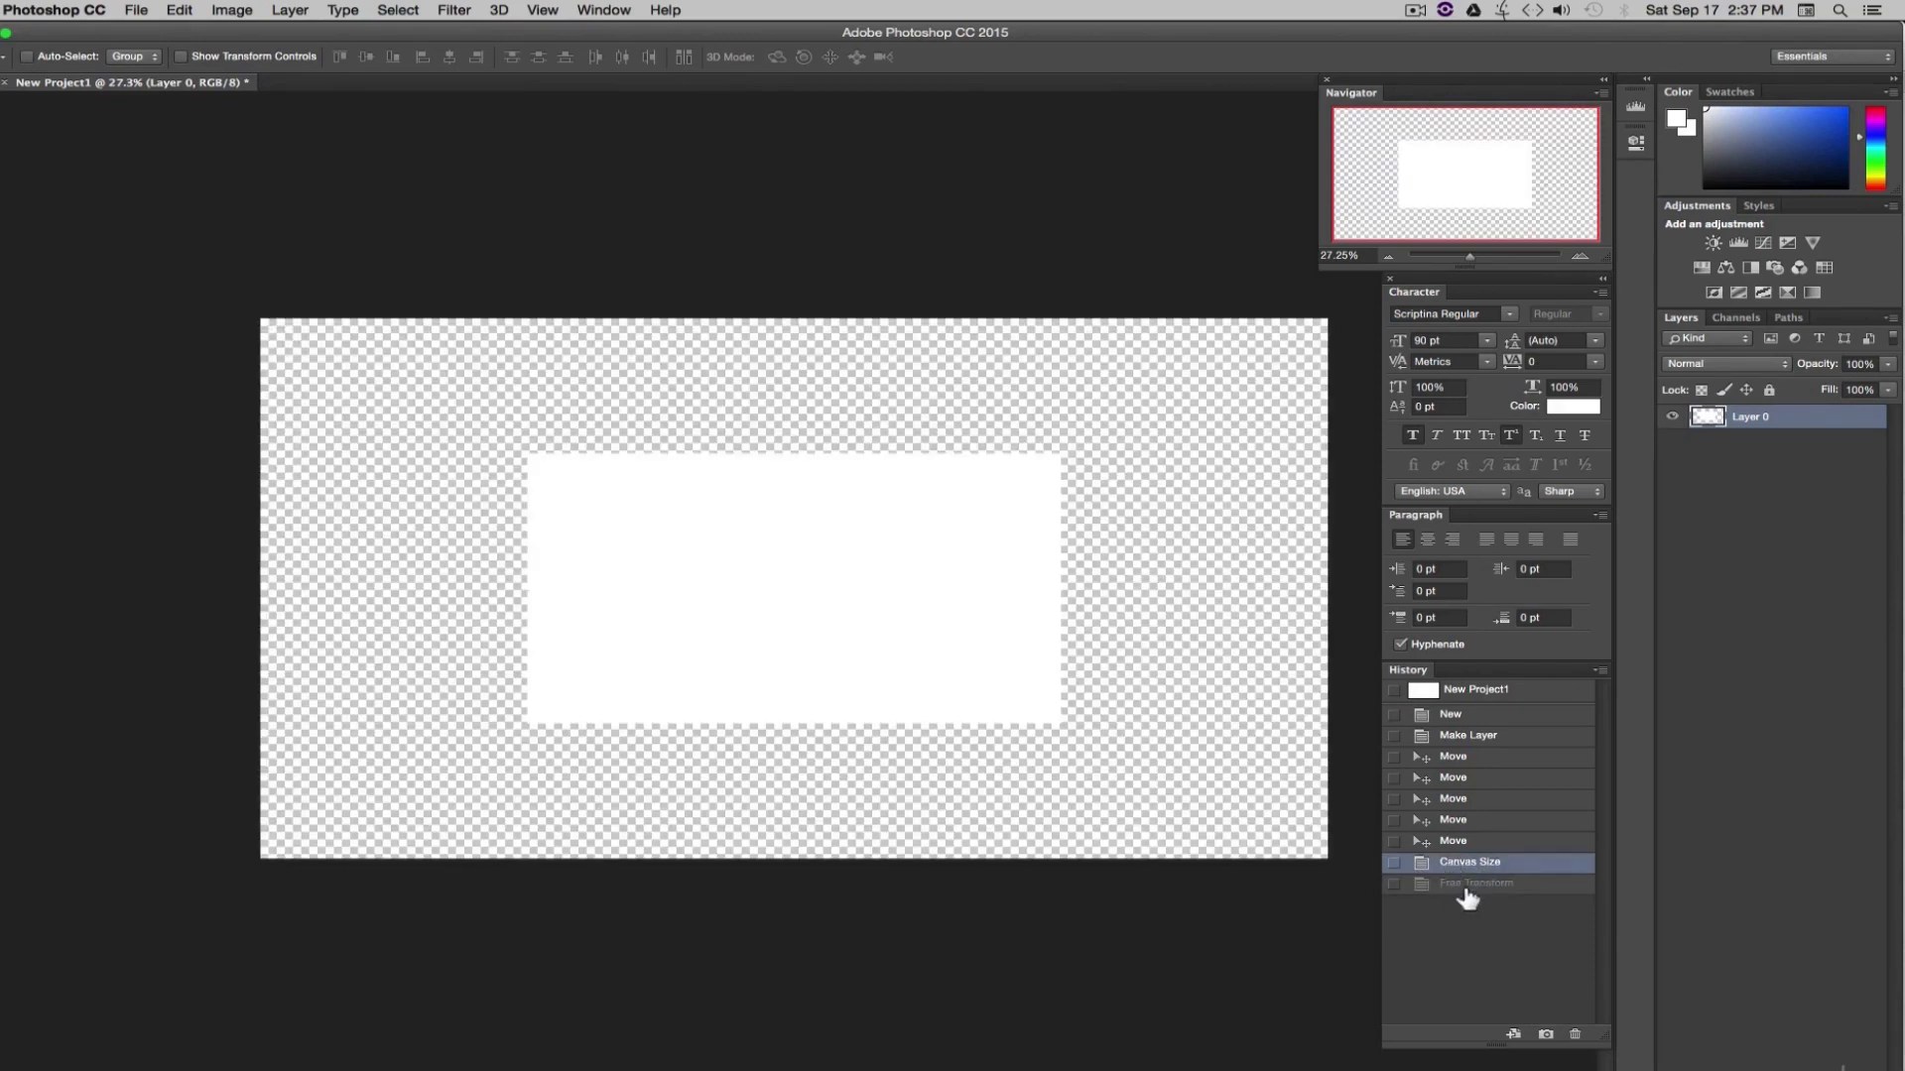
left_click(1469, 885)
left_click(1565, 1032)
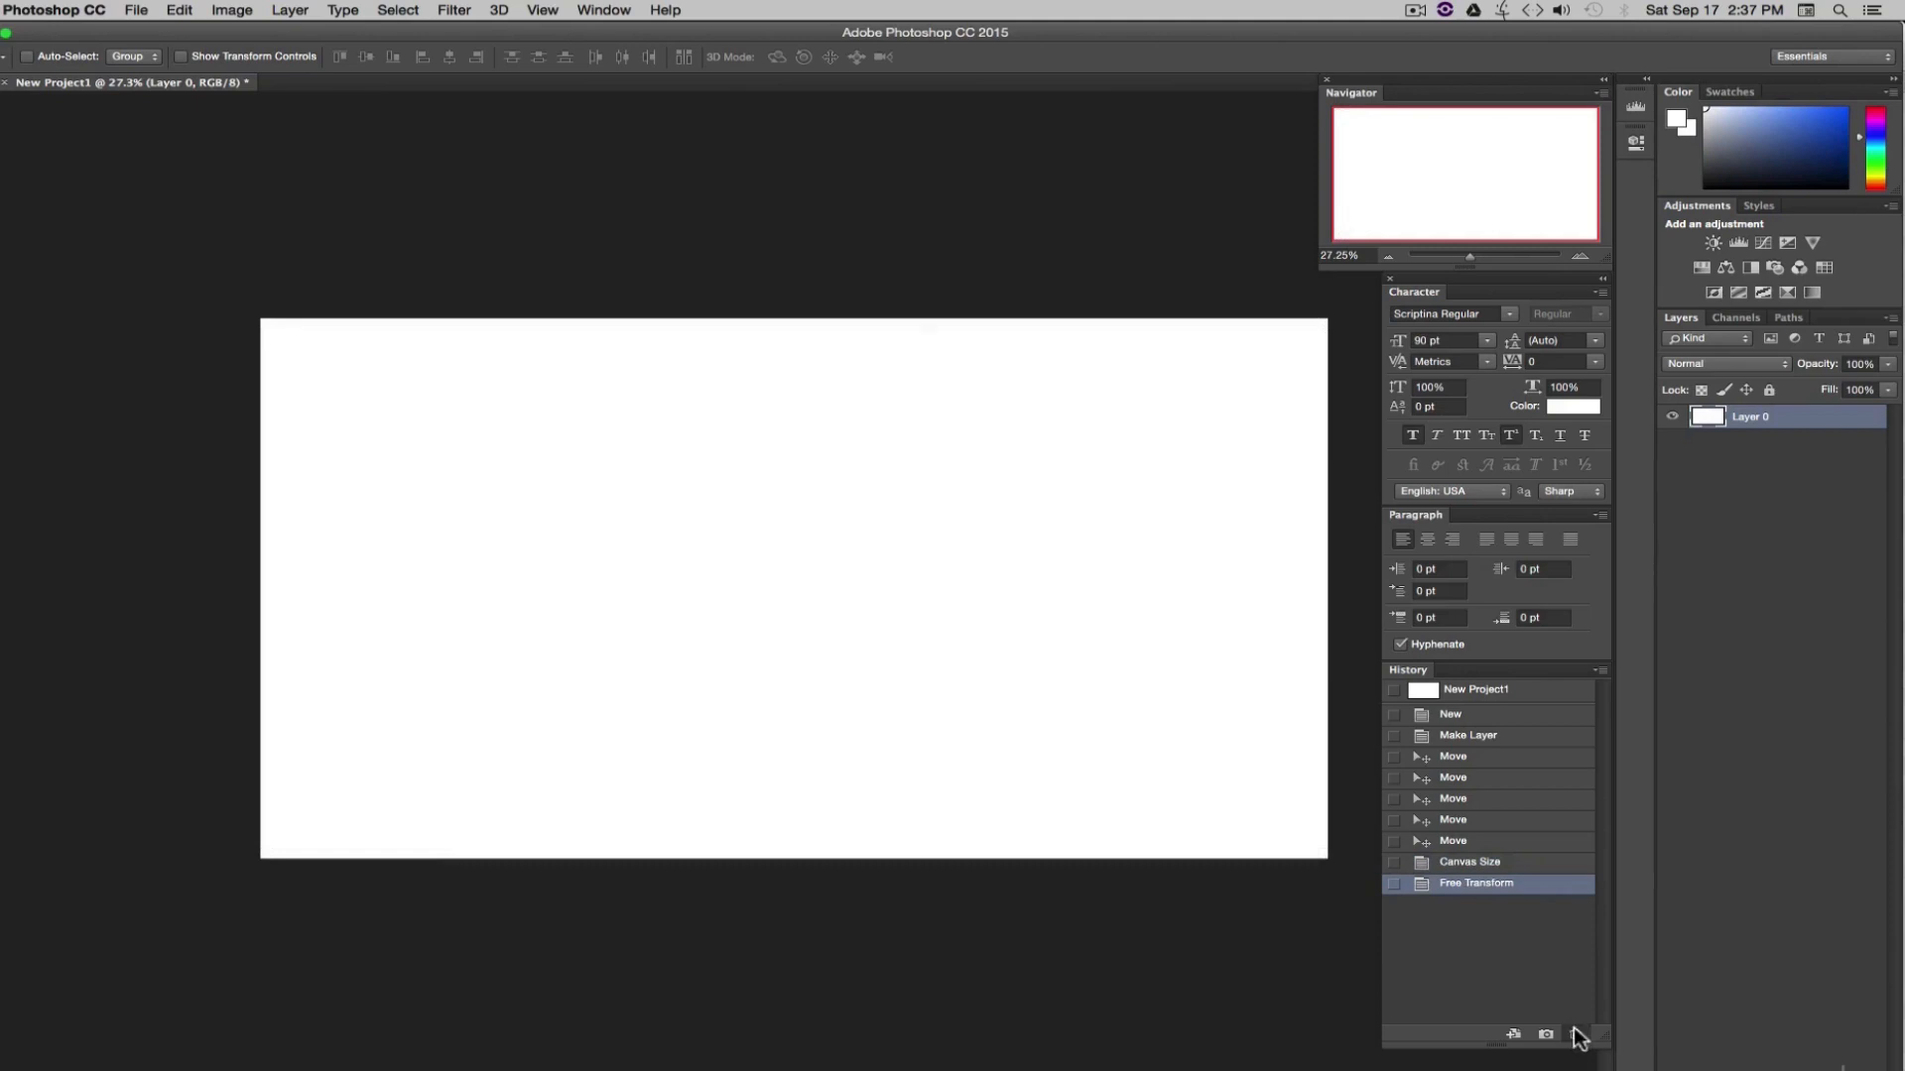
left_click(1063, 370)
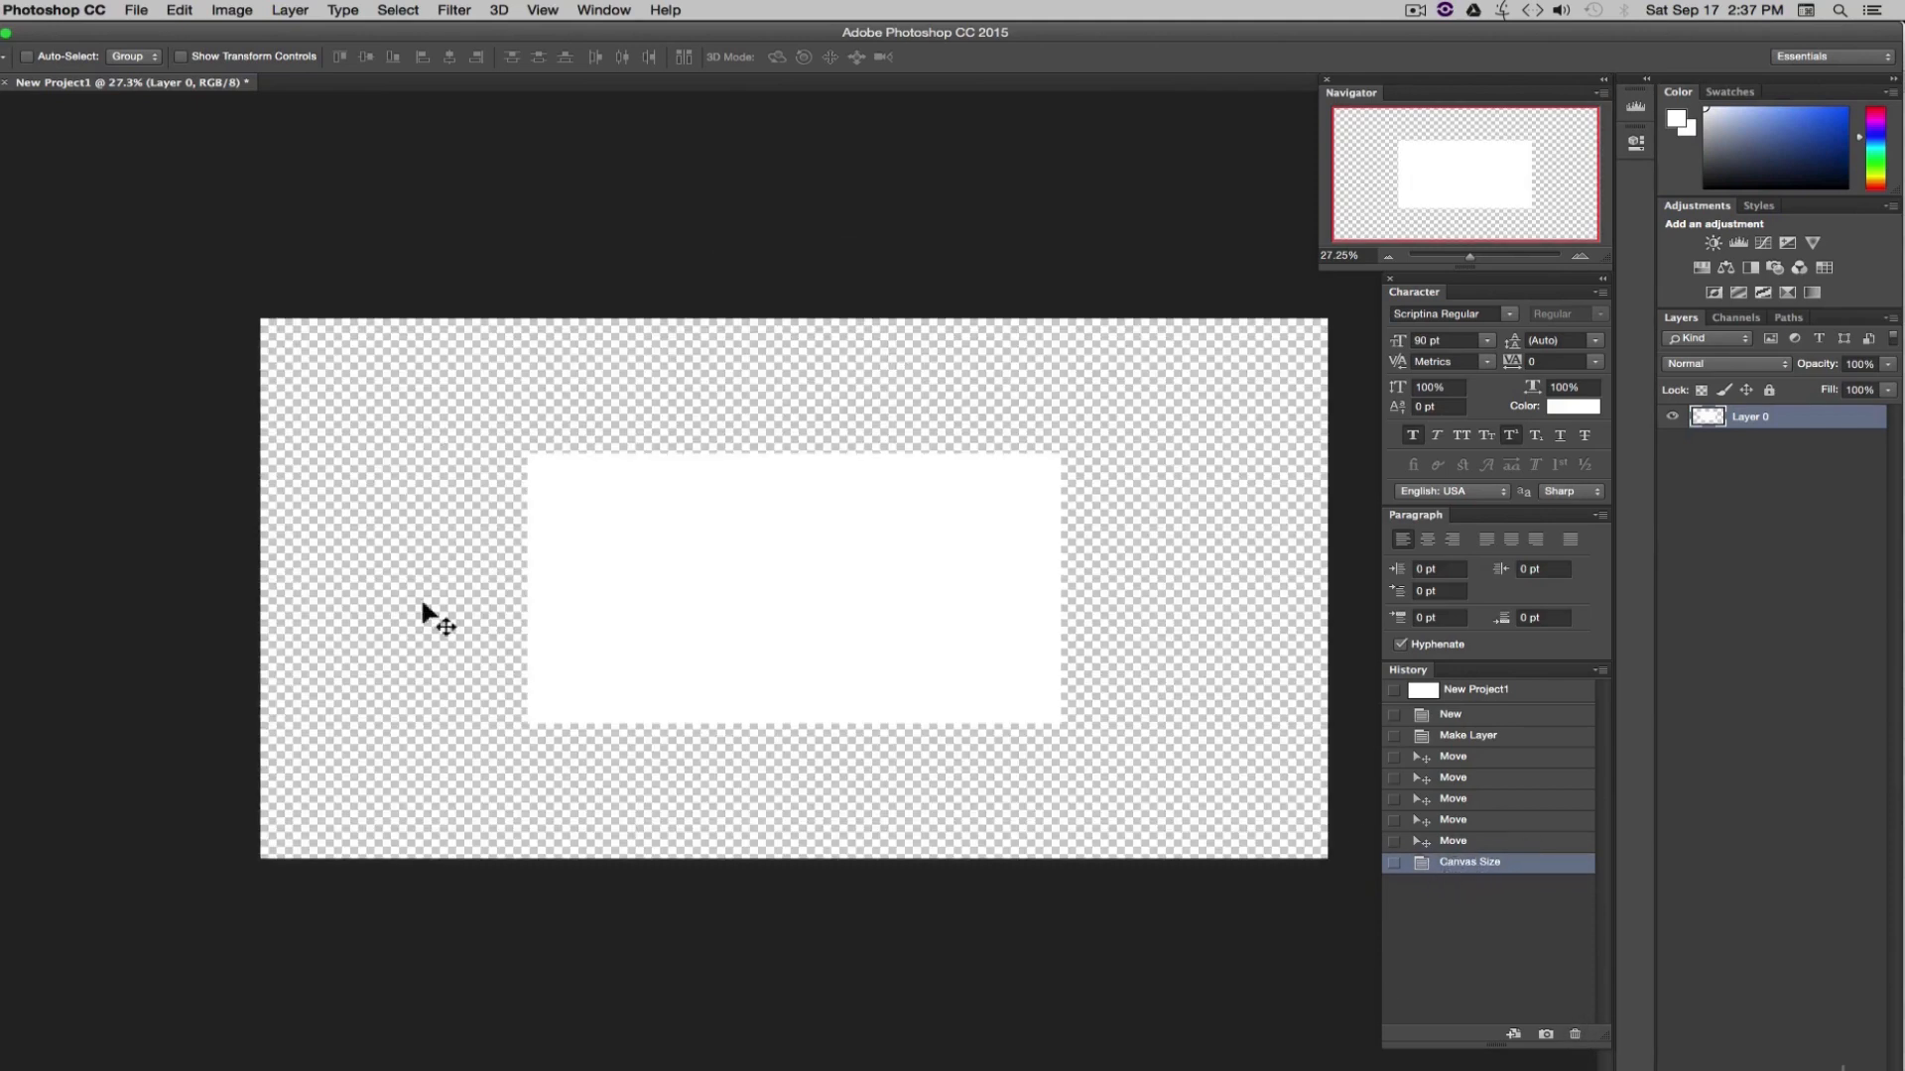
left_click(608, 10)
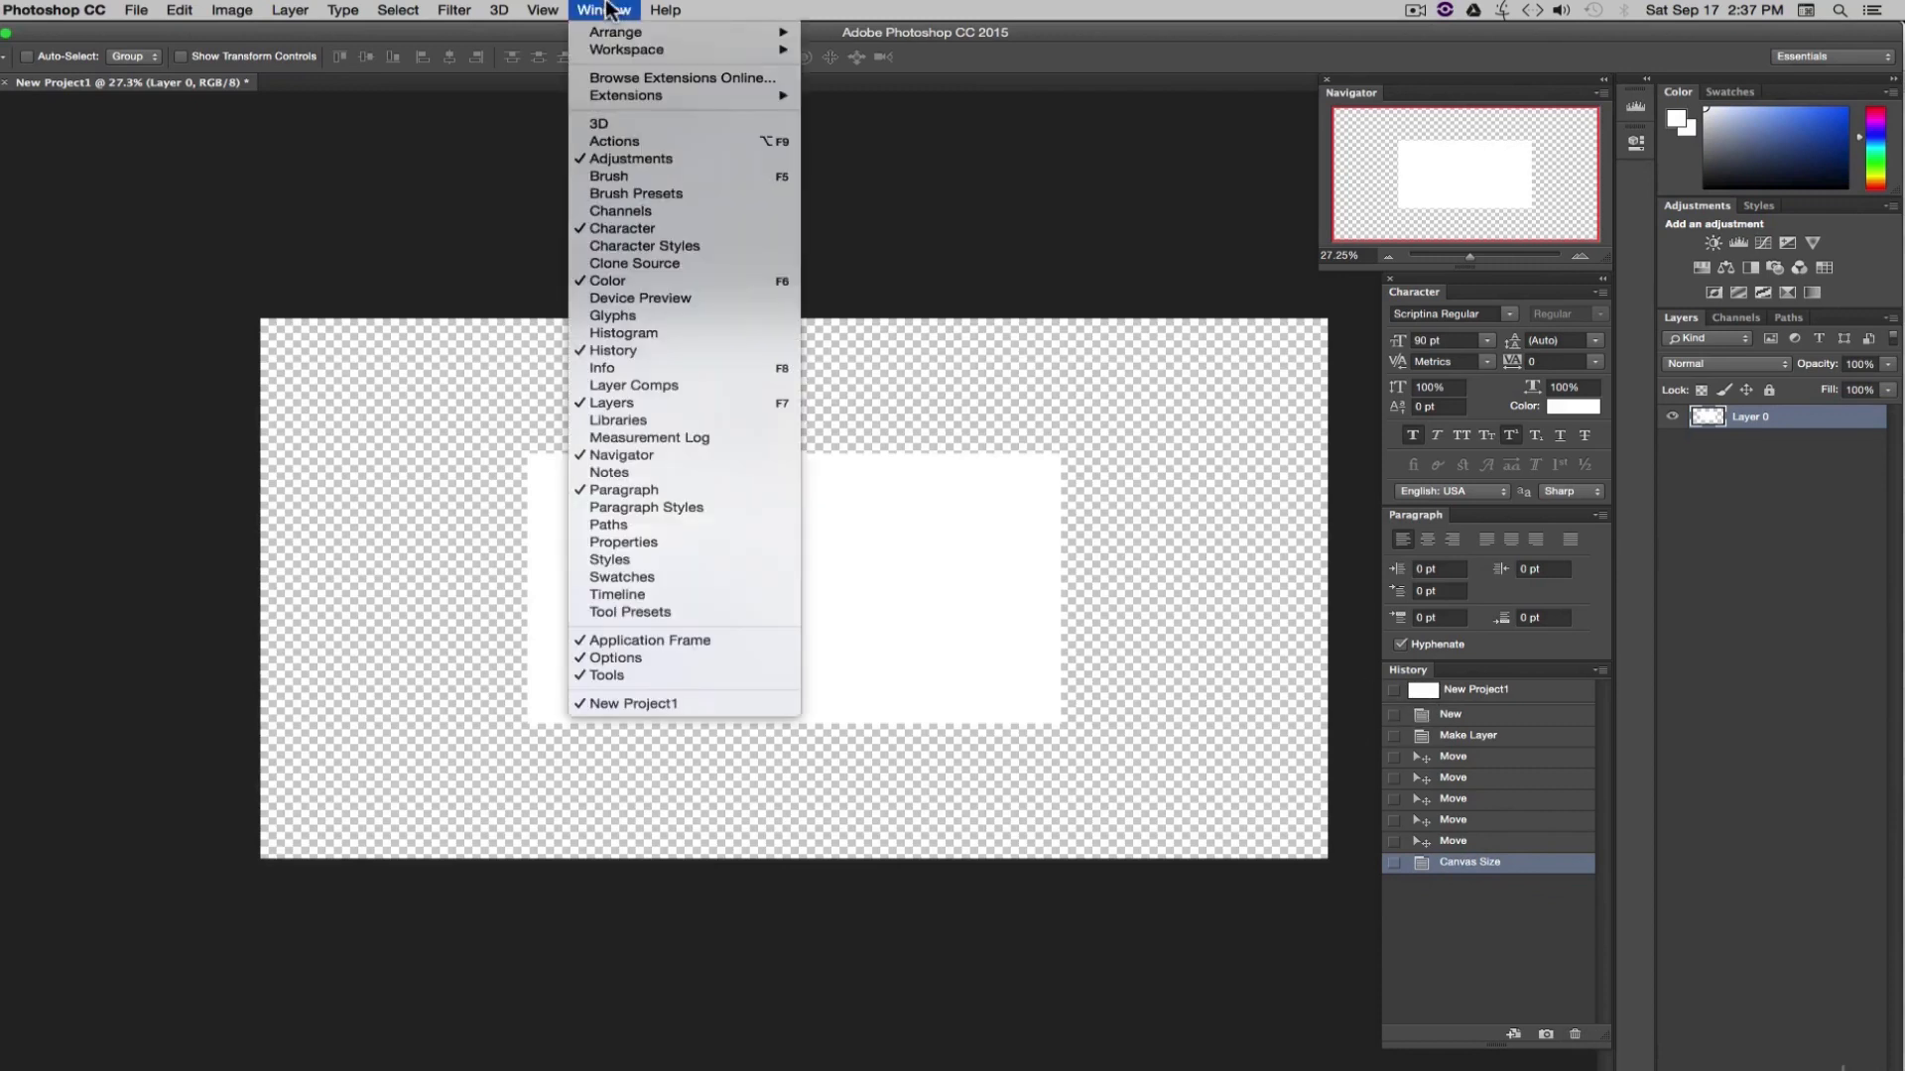
left_click(1147, 467)
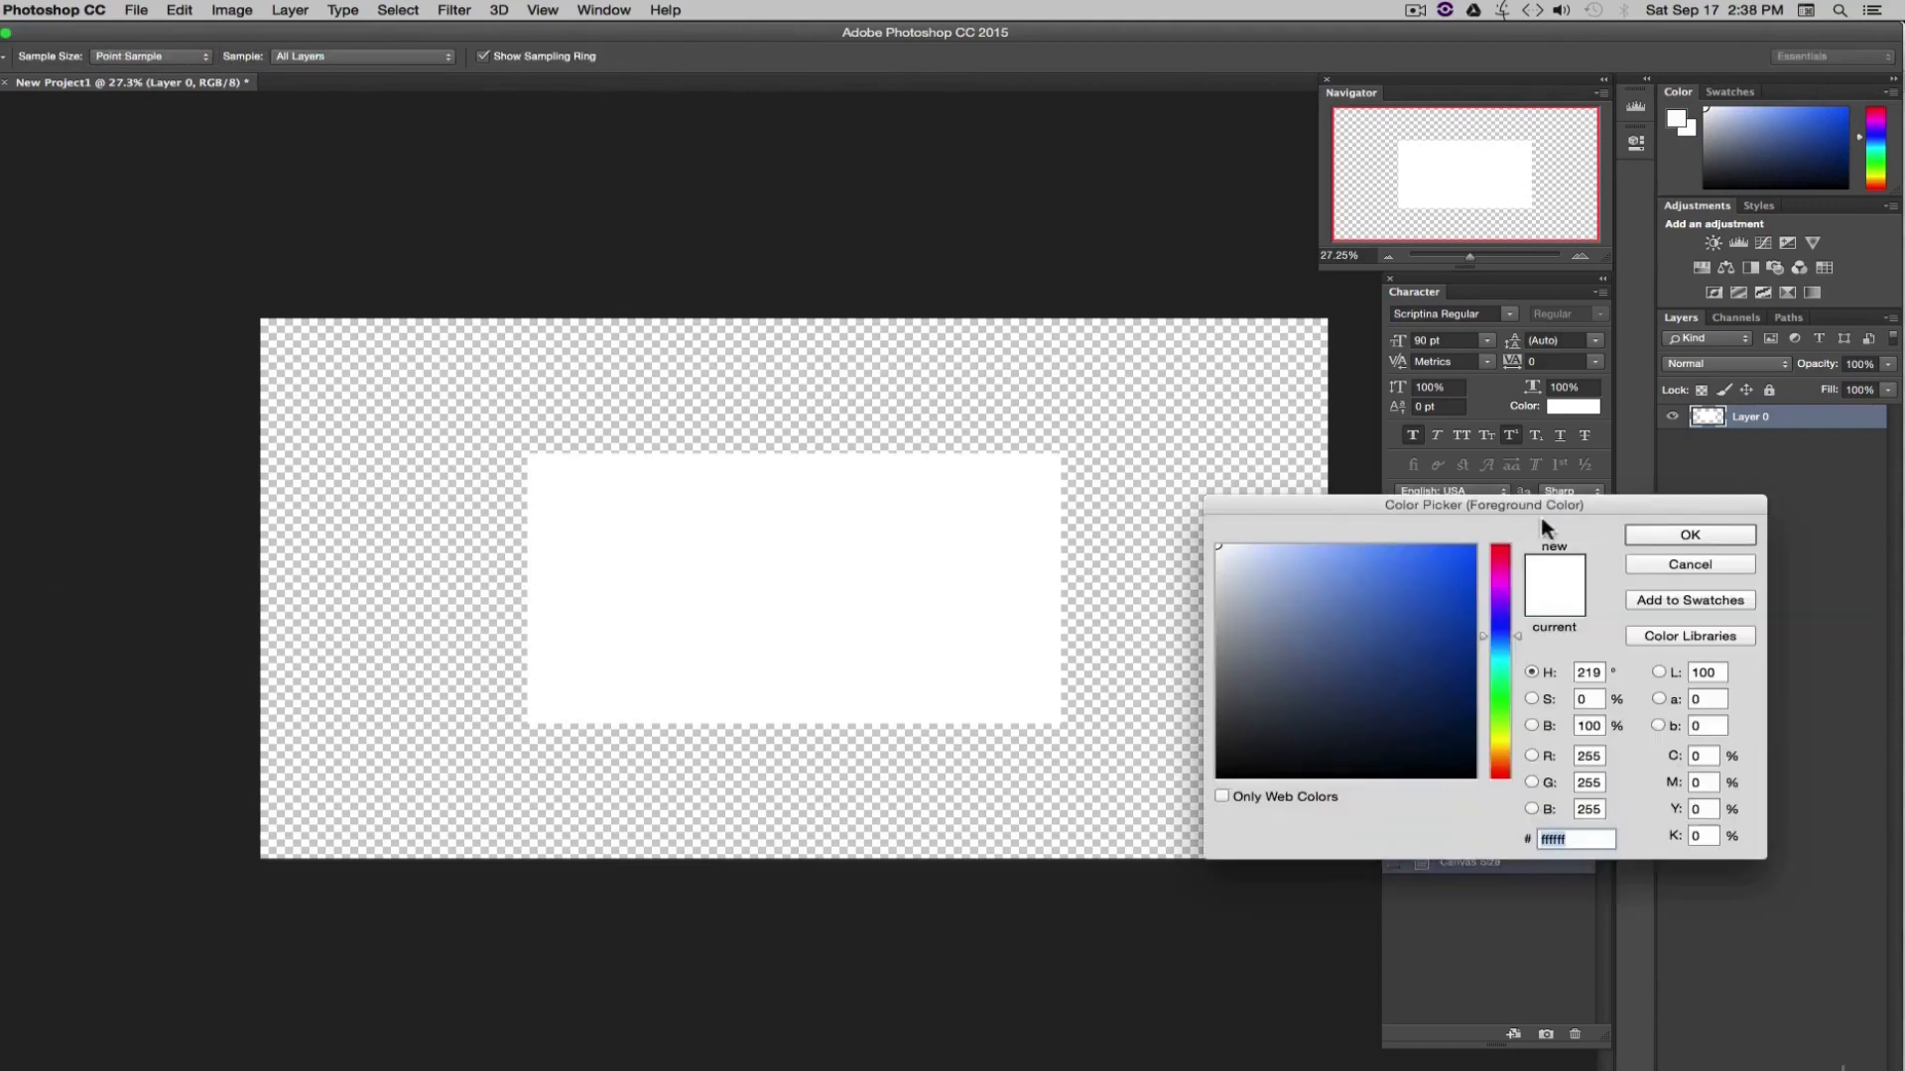
- Set the foreground color to white (ffffff) and fill the transparent area around the white rectangle with the Paint Bucket
left_click_drag(1527, 502, 1549, 318)
left_click_drag(1368, 307, 1435, 536)
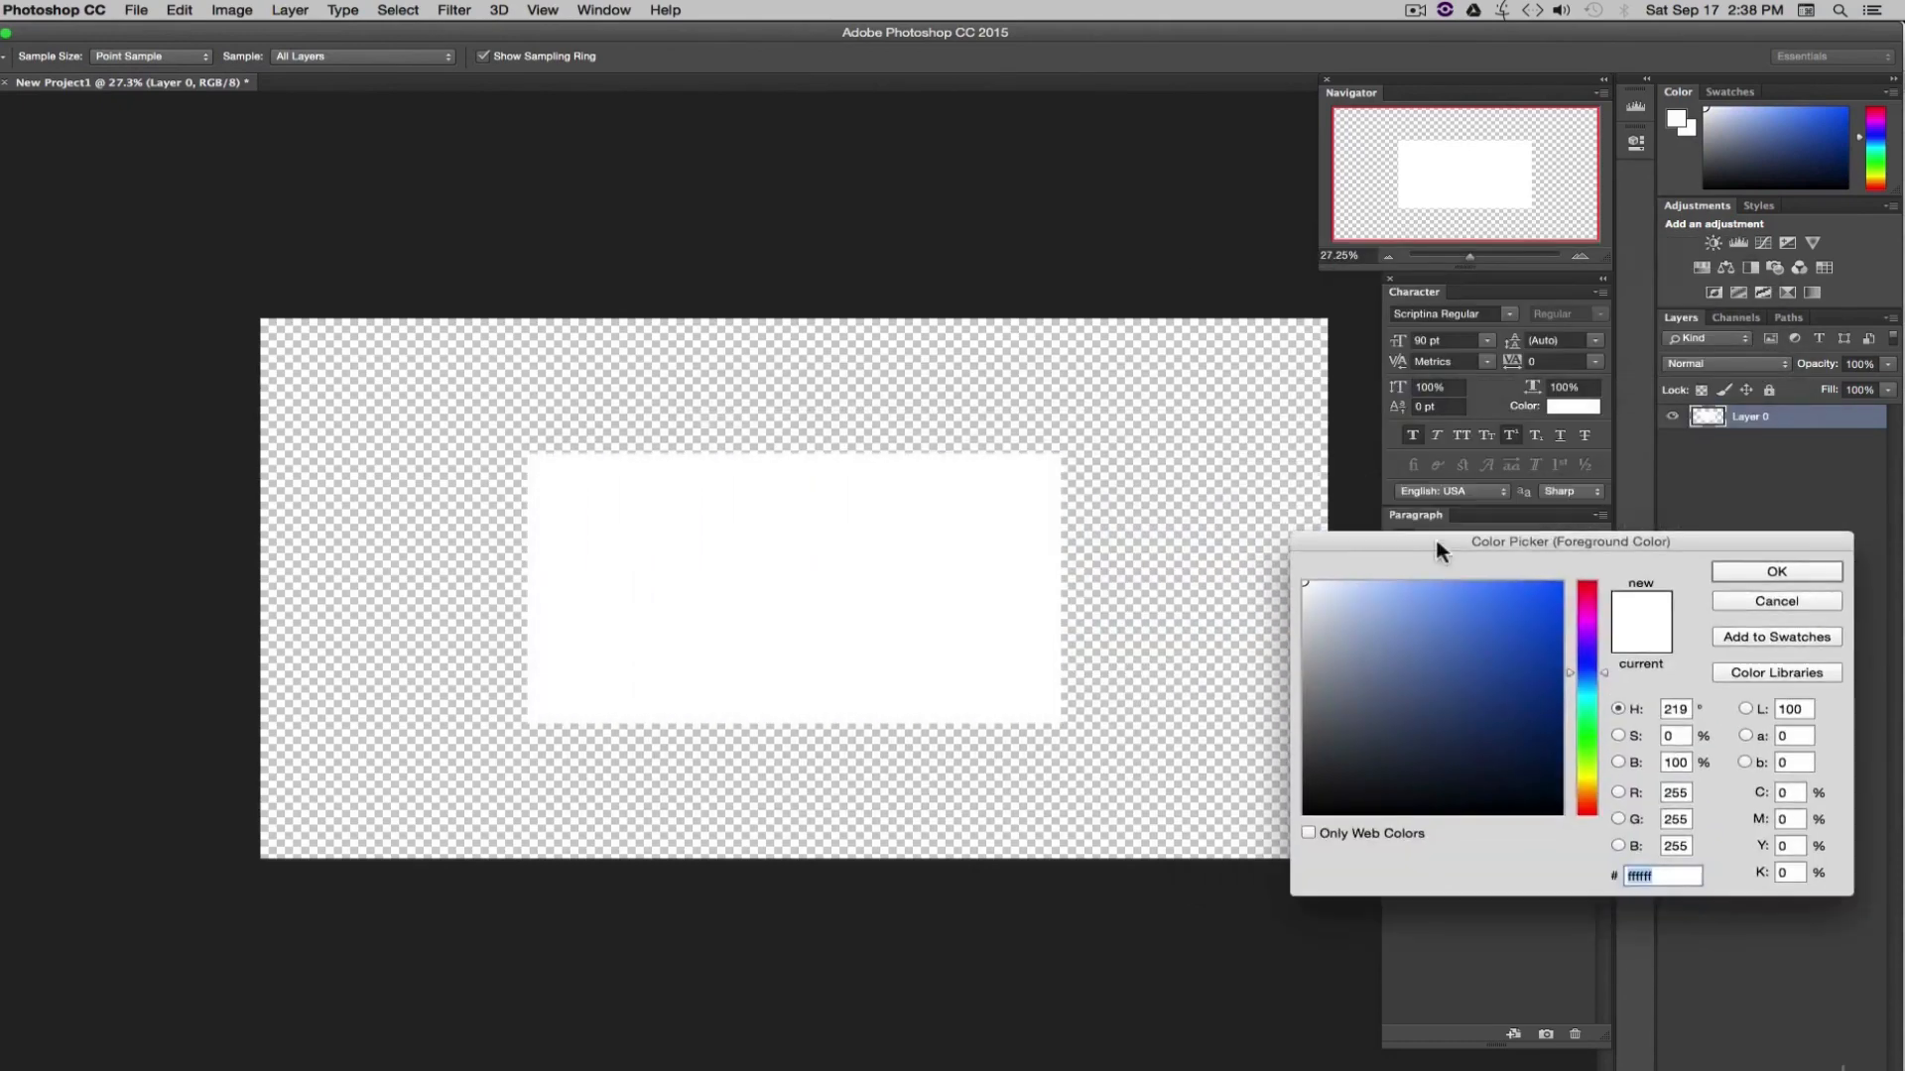
left_click(773, 554)
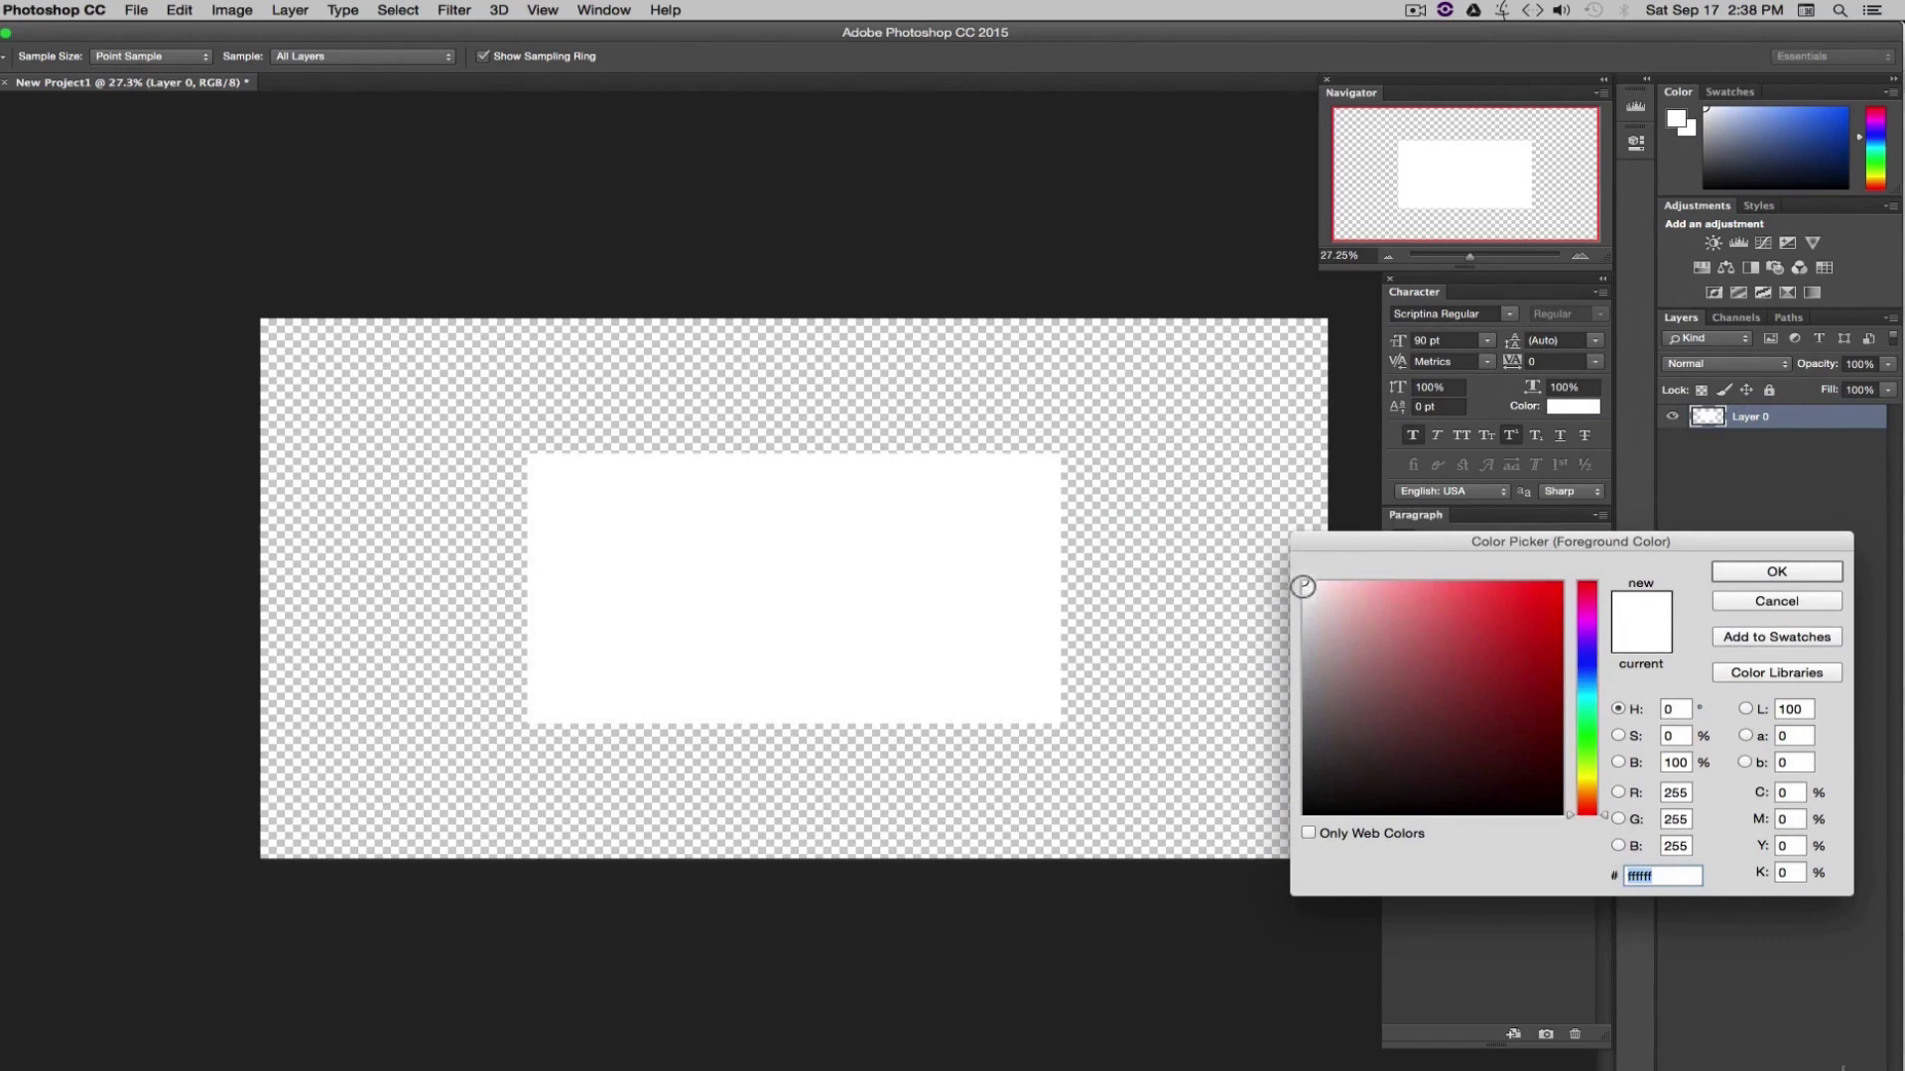
left_click(1752, 572)
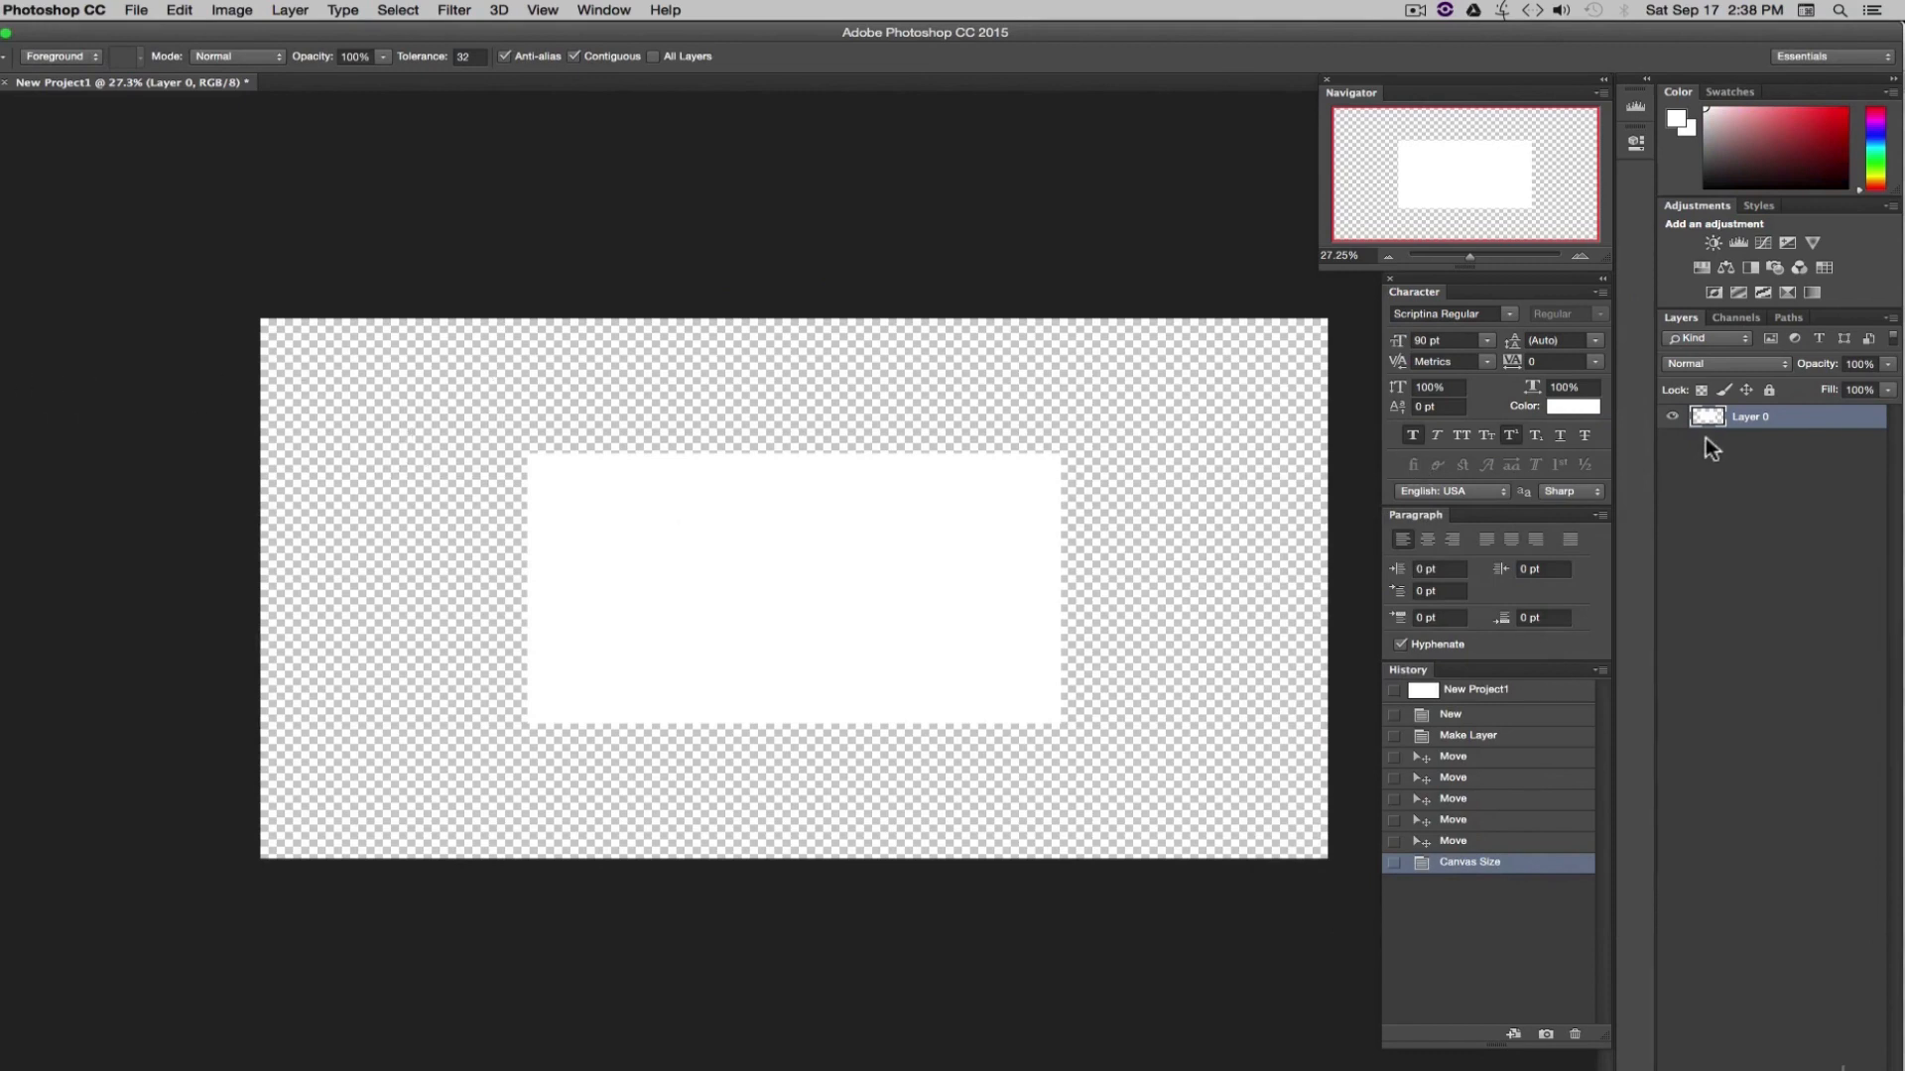
left_click(412, 415)
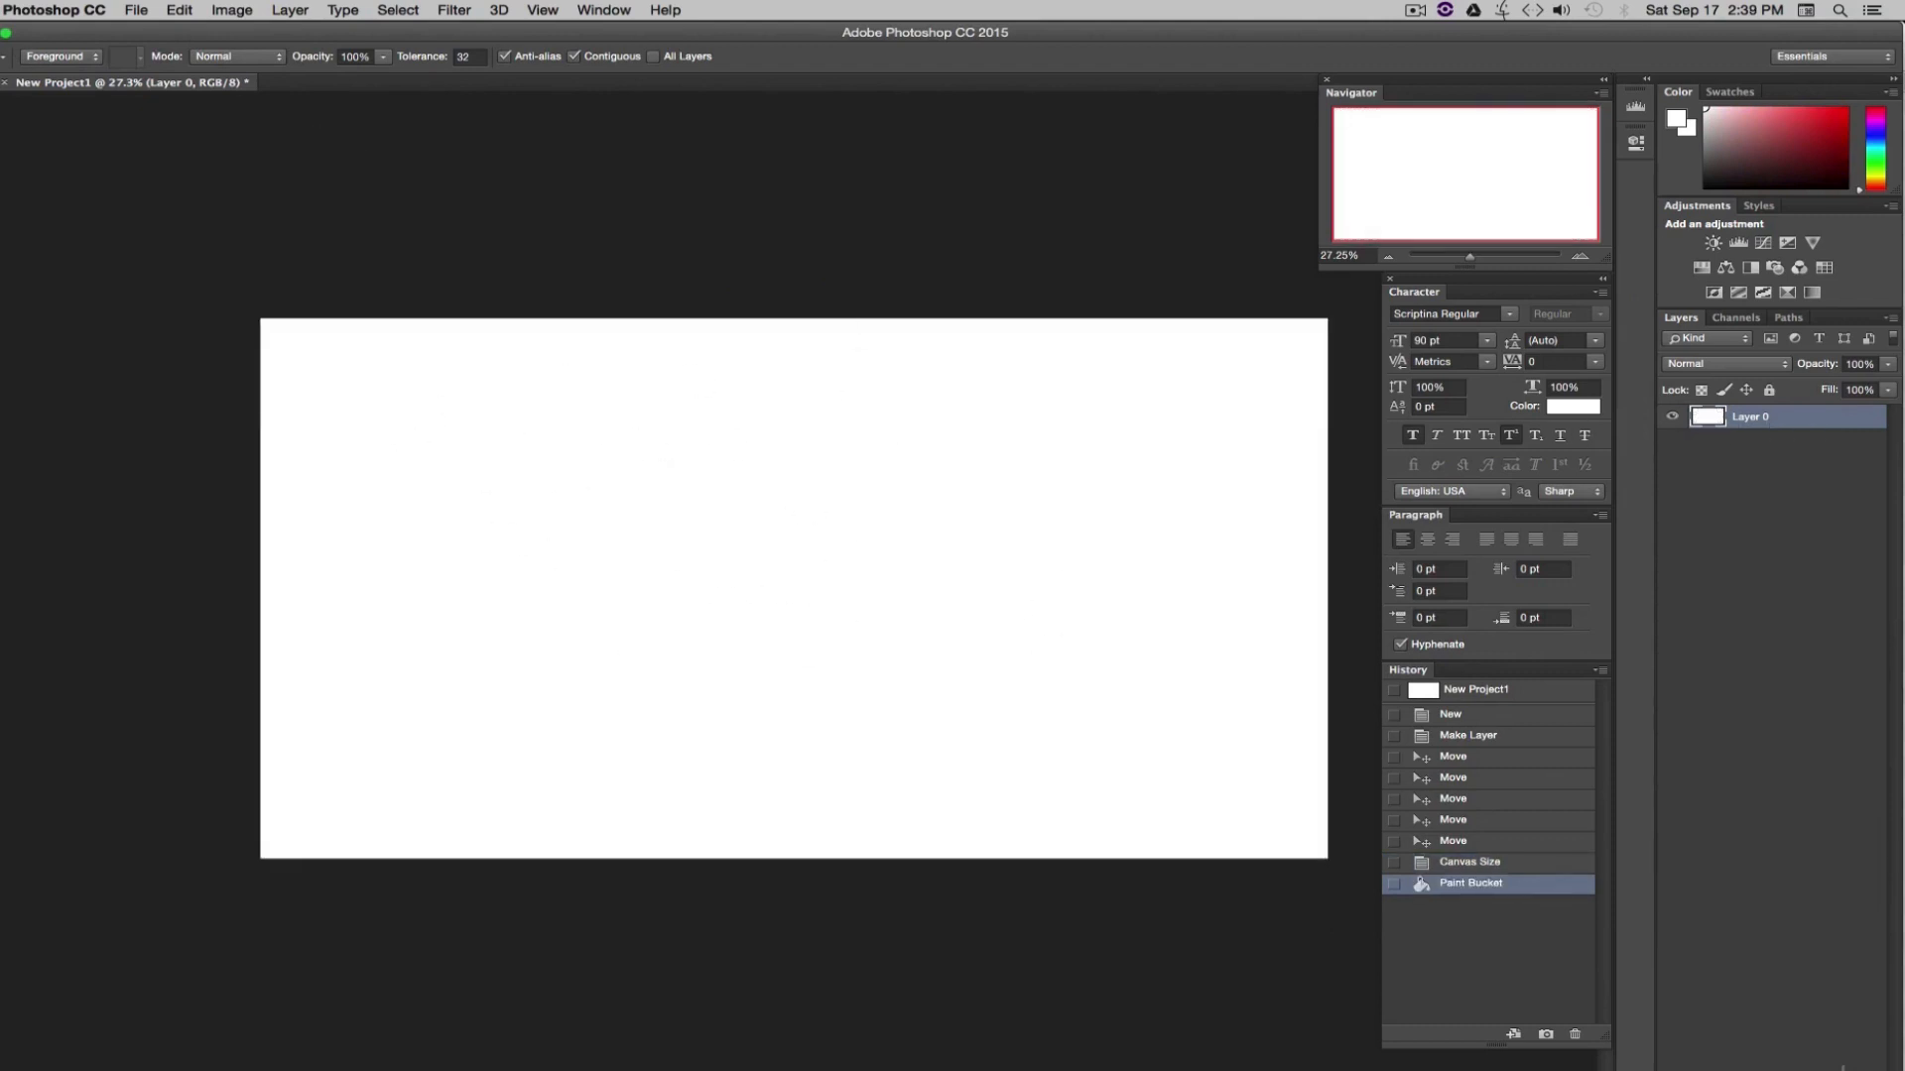
- Try out the Move tool by shifting Layer 0 toward the canvas's lower left and back again
key("v")
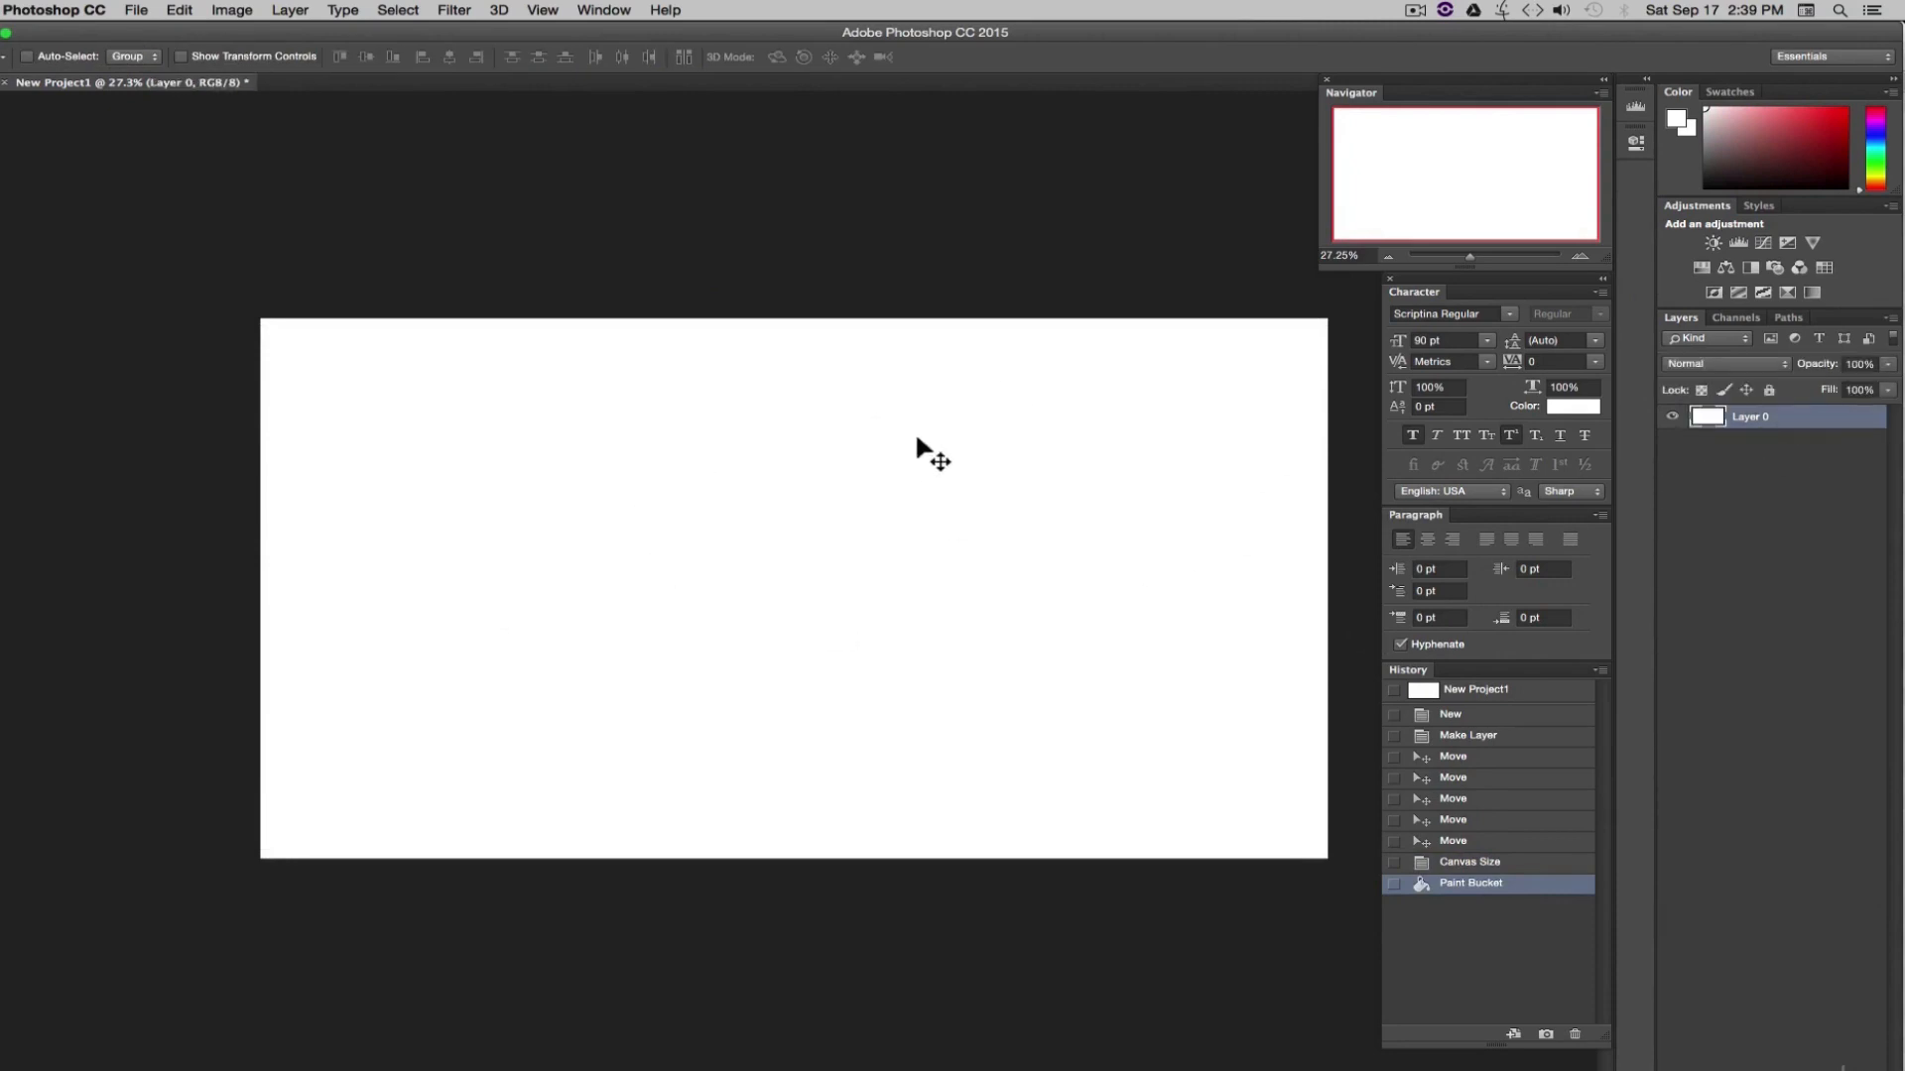
left_click_drag(917, 437, 723, 578)
left_click_drag(743, 663, 933, 541)
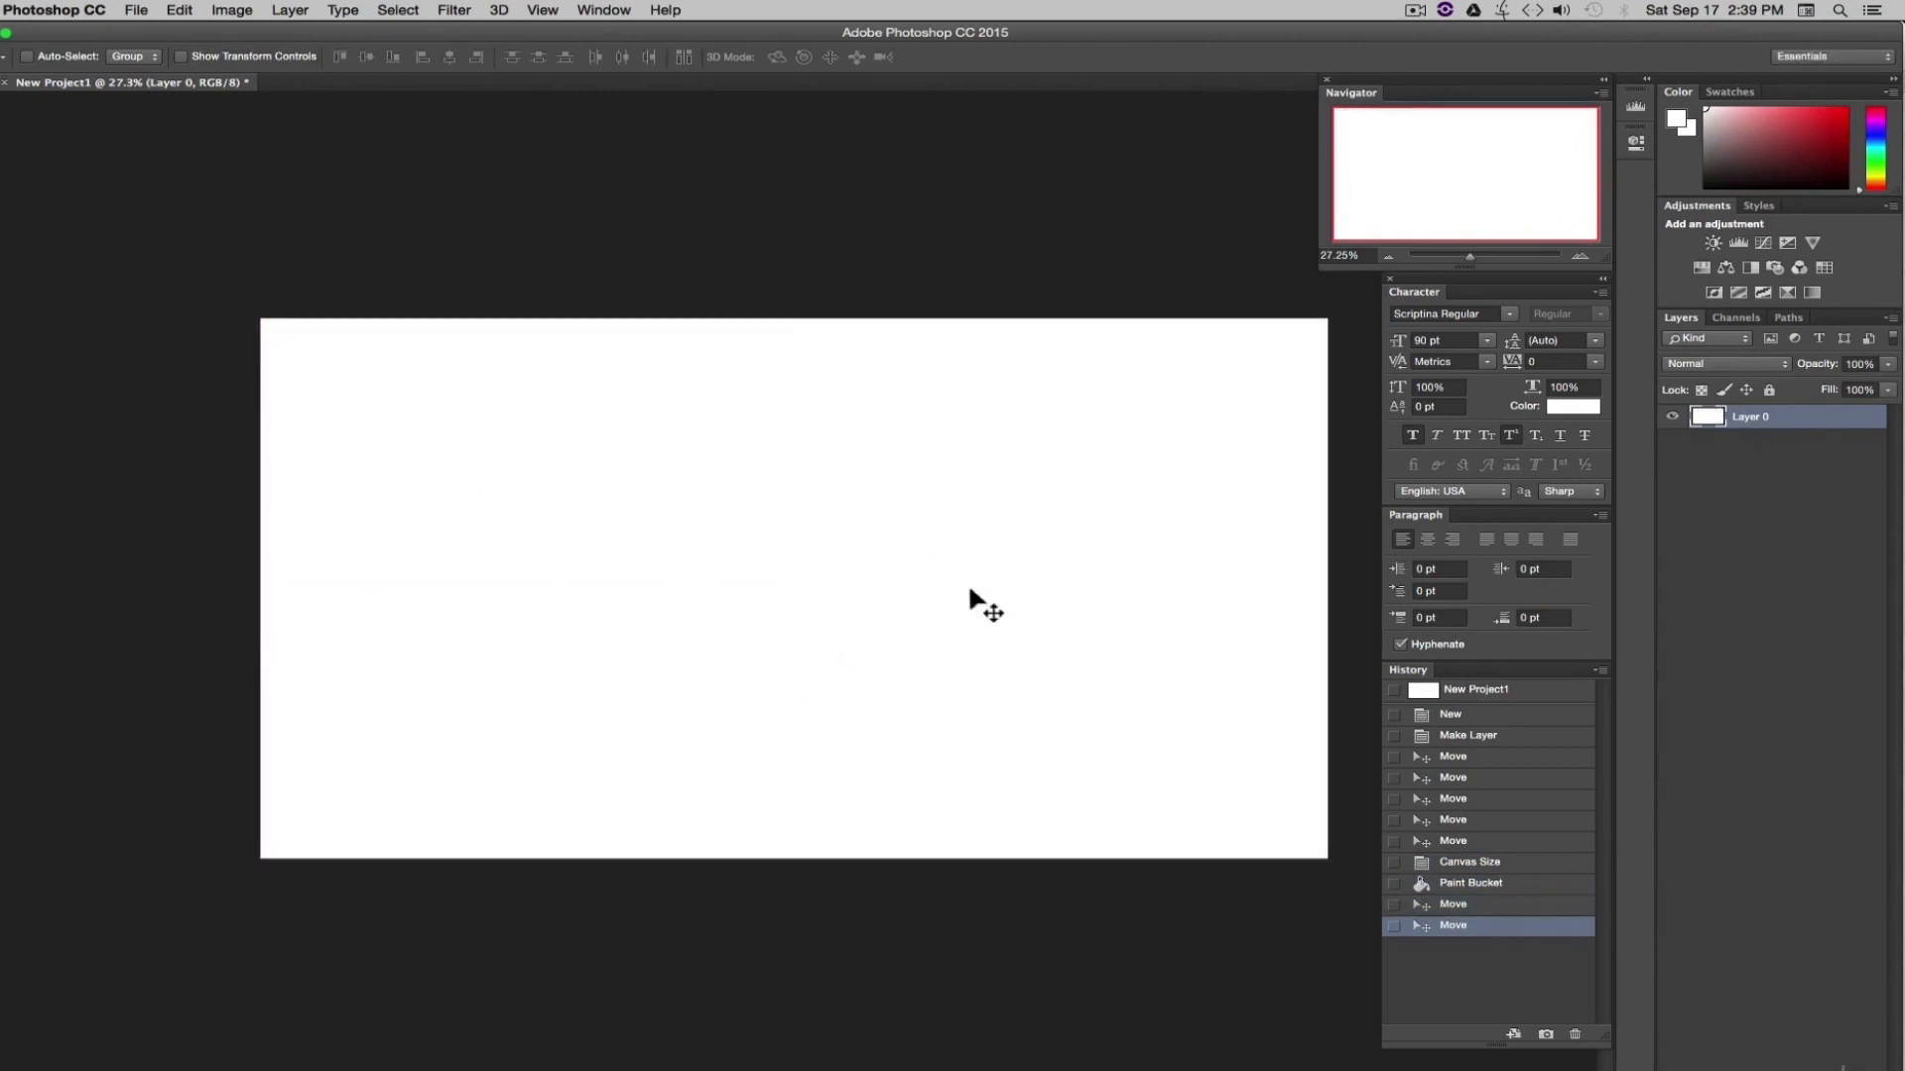
- Set the foreground color to dark red (610707) and fill Layer 0 with the Paint Bucket
left_click(1696, 511)
left_click(1765, 421)
key("g")
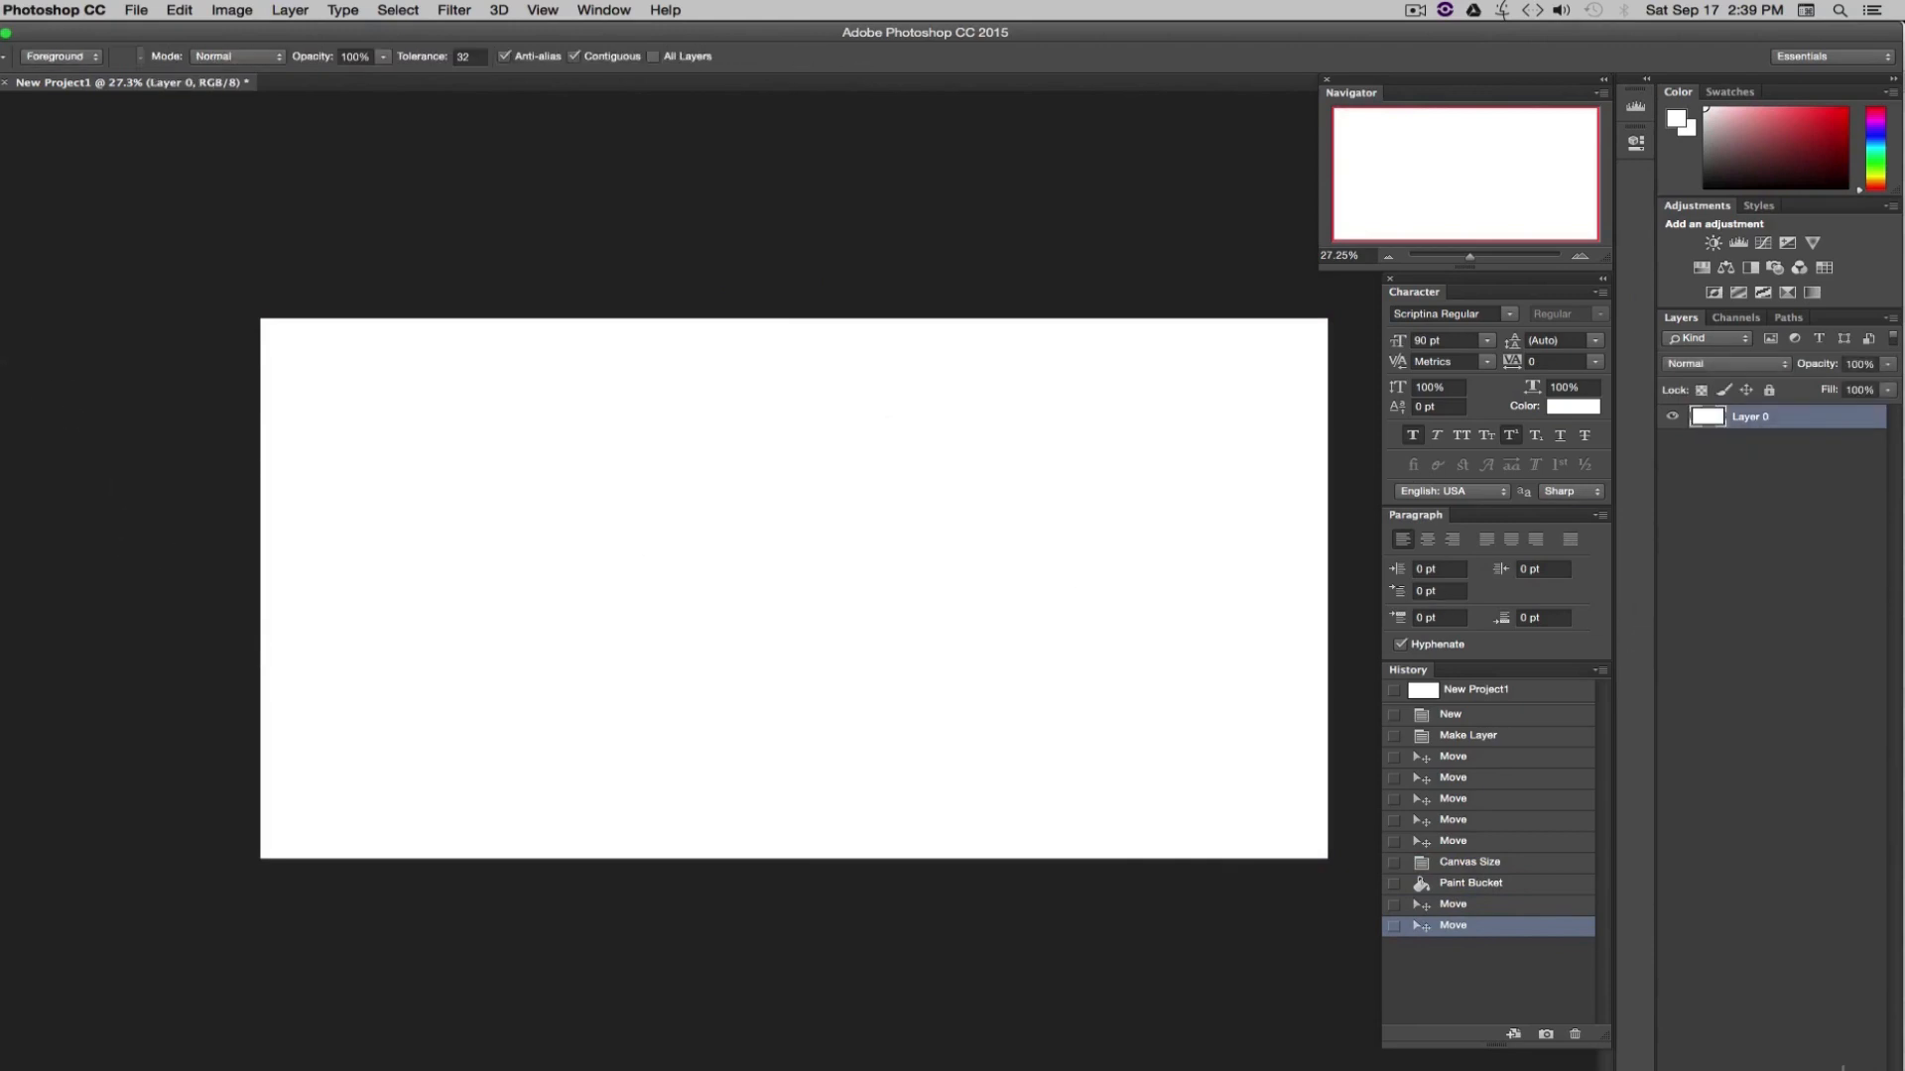
left_click(0, 649)
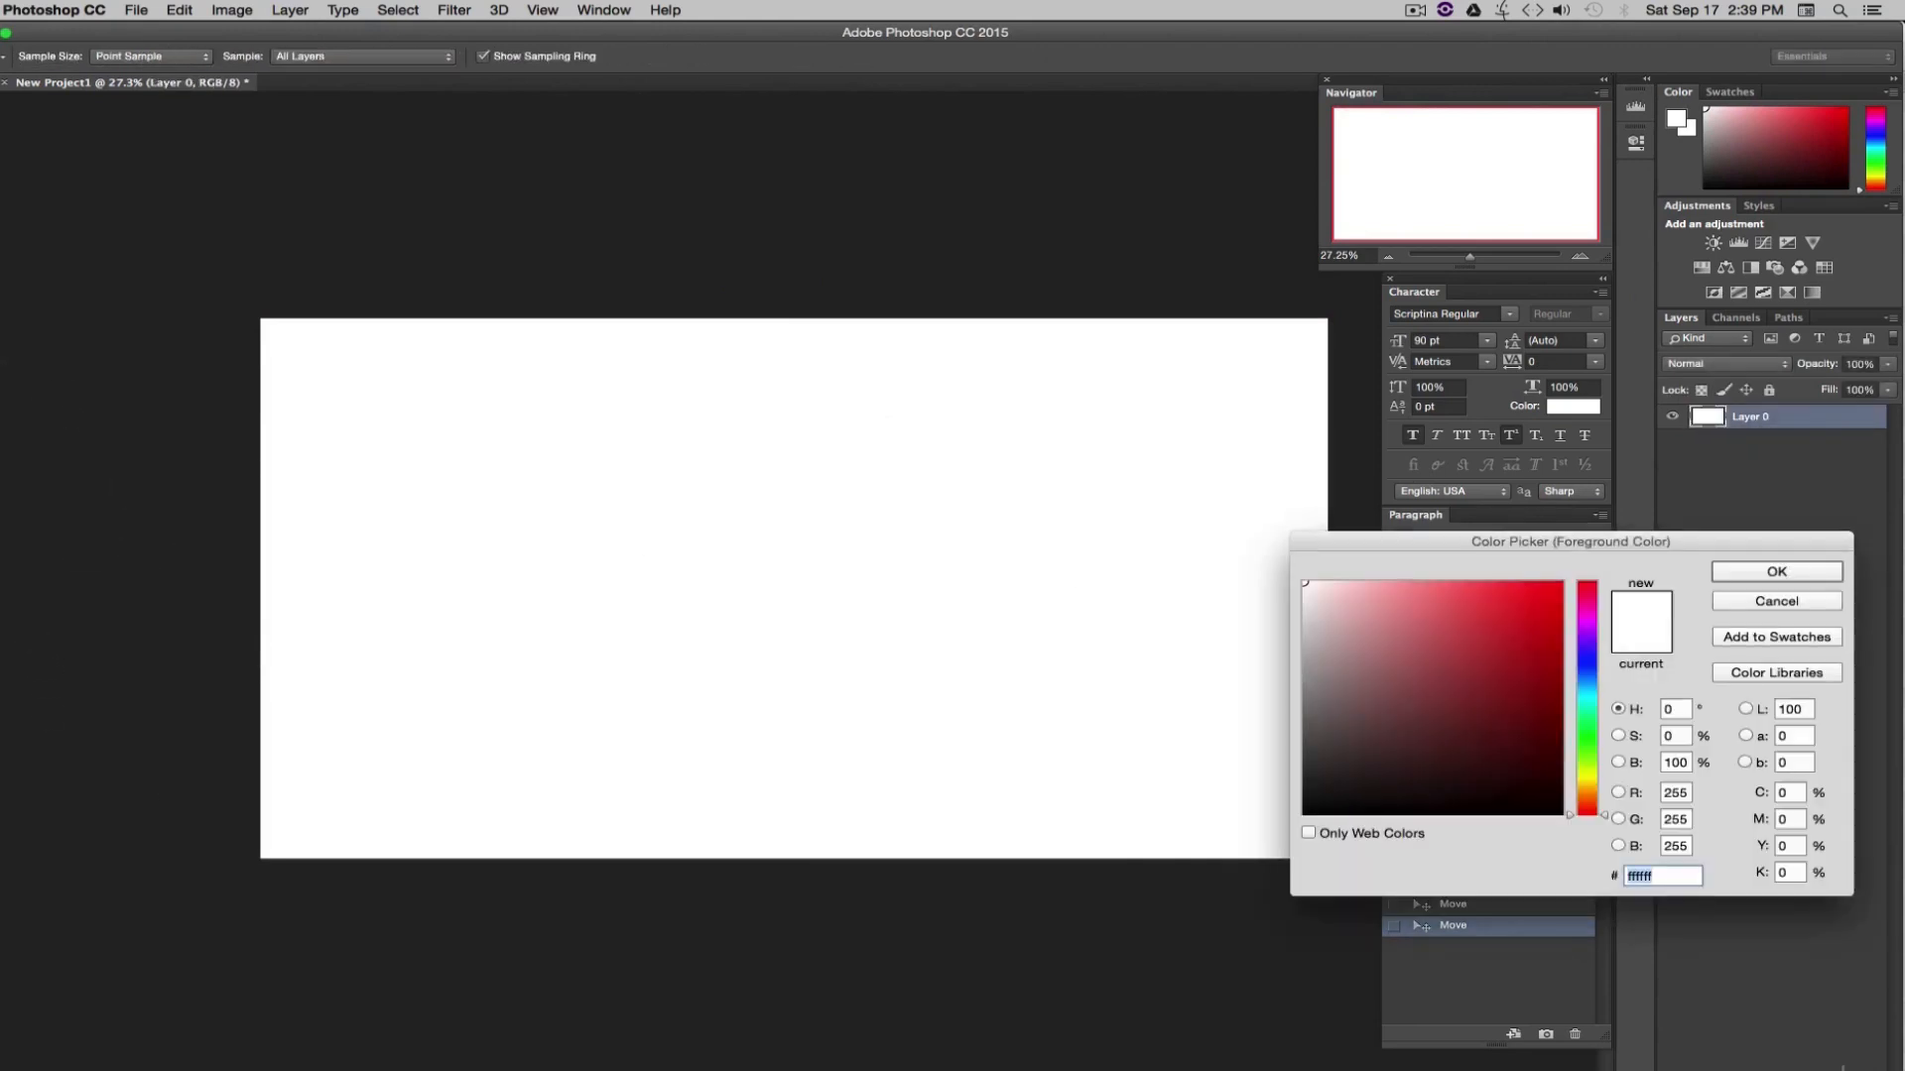
left_click(1544, 728)
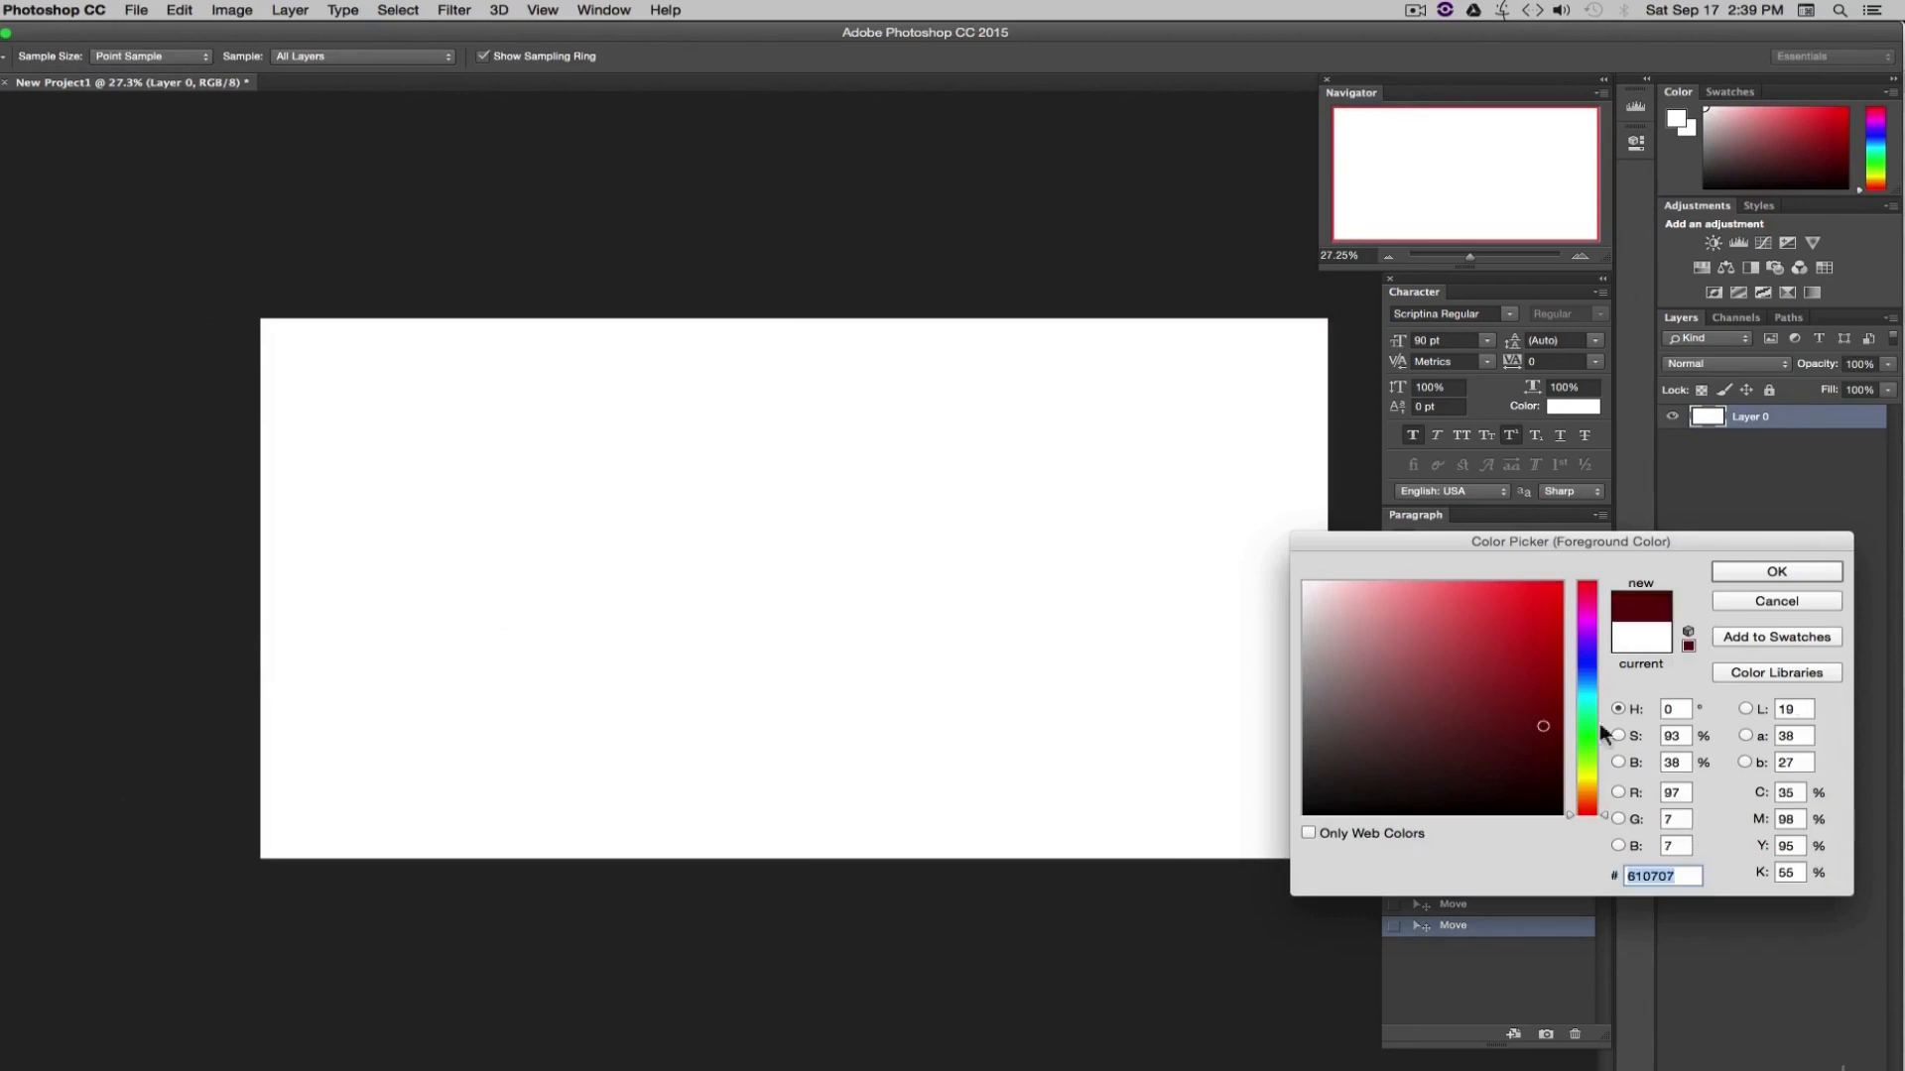
left_click(1806, 573)
left_click(1005, 754)
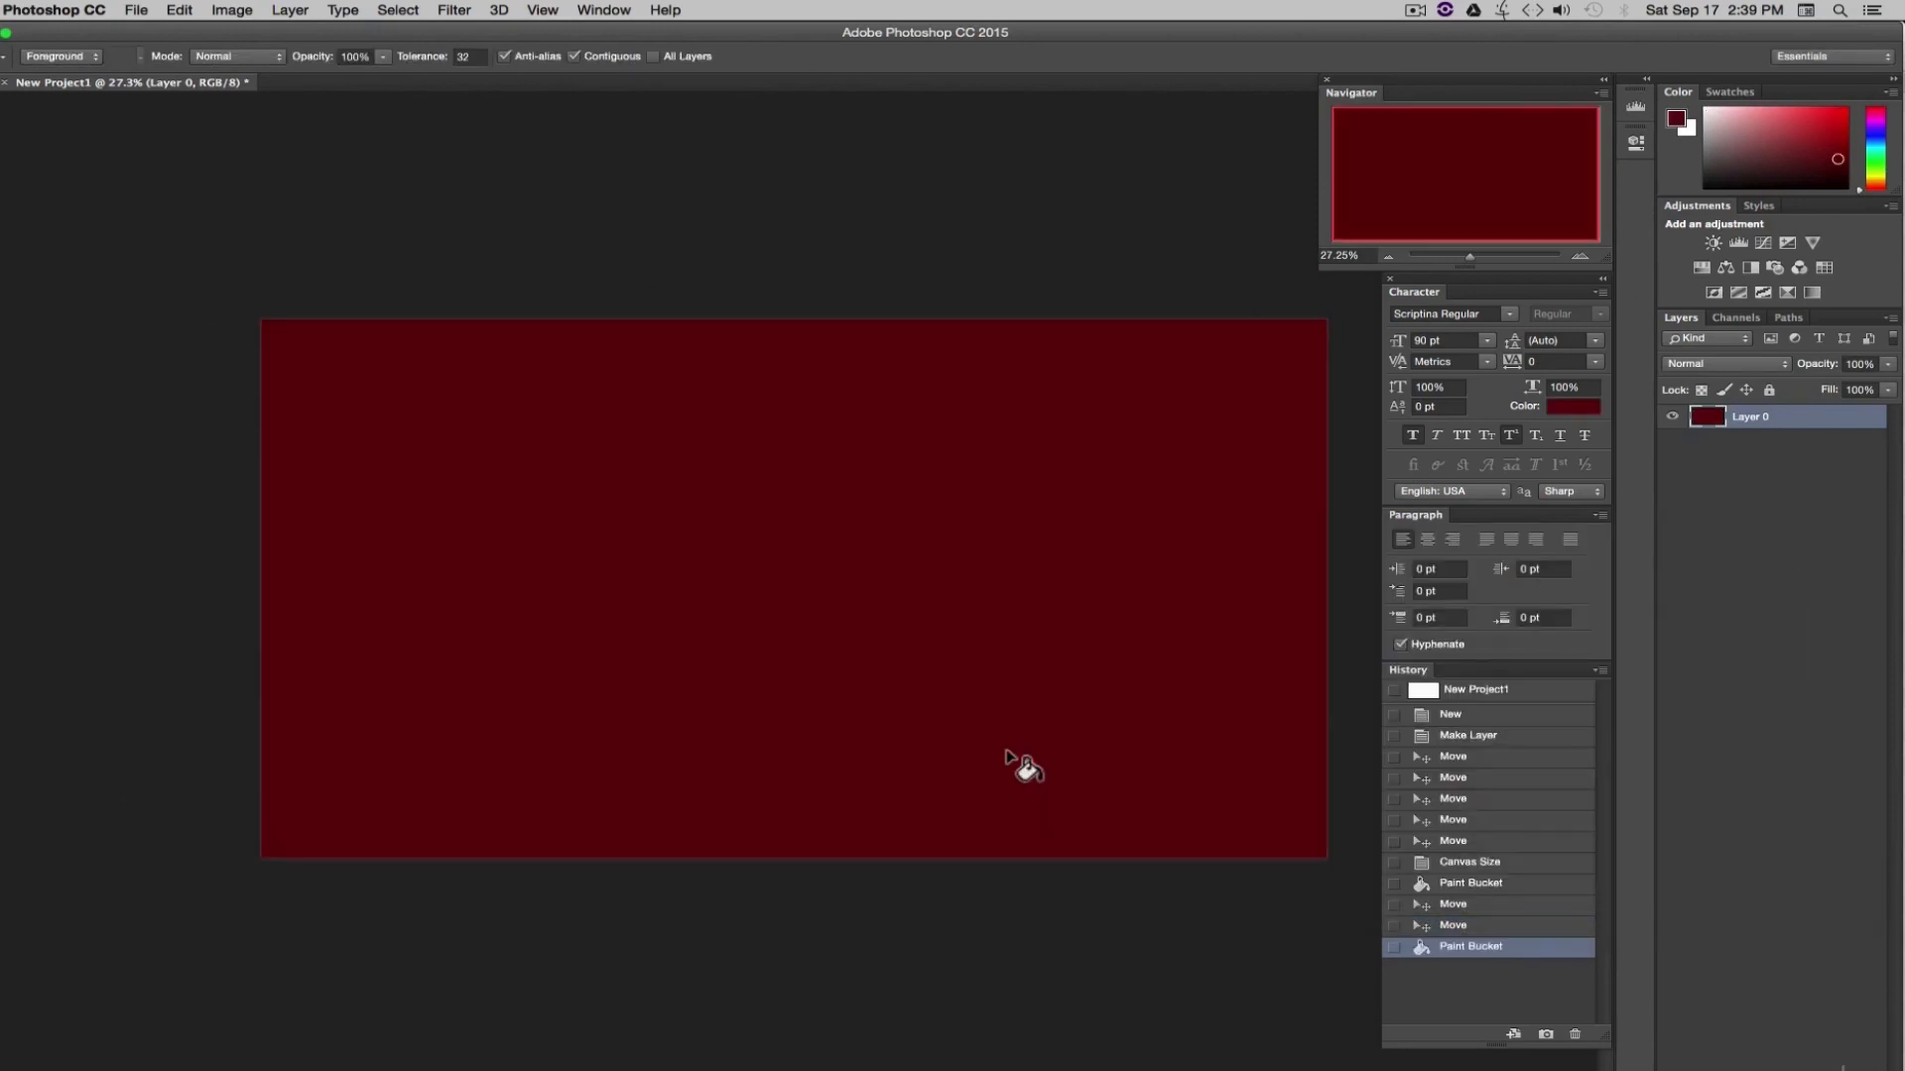
- Create a new layer above Layer 0 with Normal mode and 100% opacity
key("v")
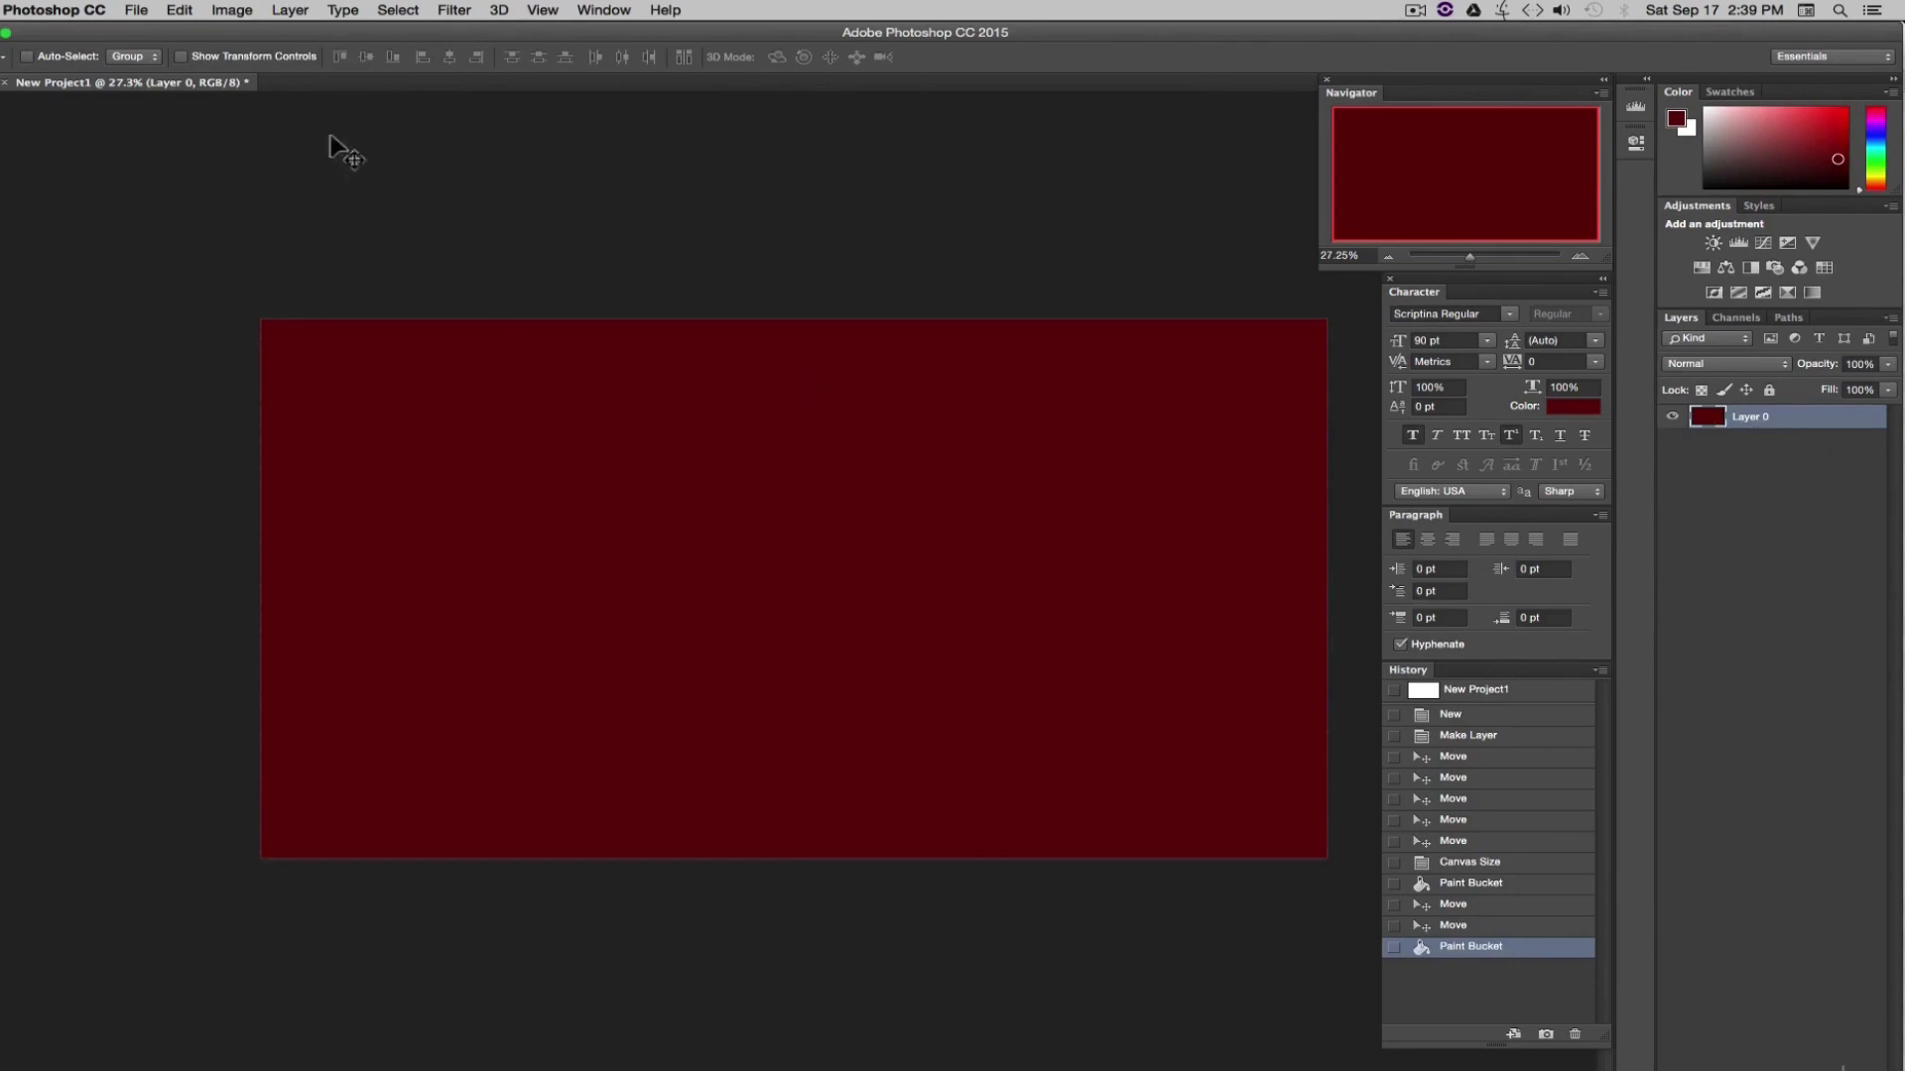
left_click(290, 10)
mouse_move(325, 36)
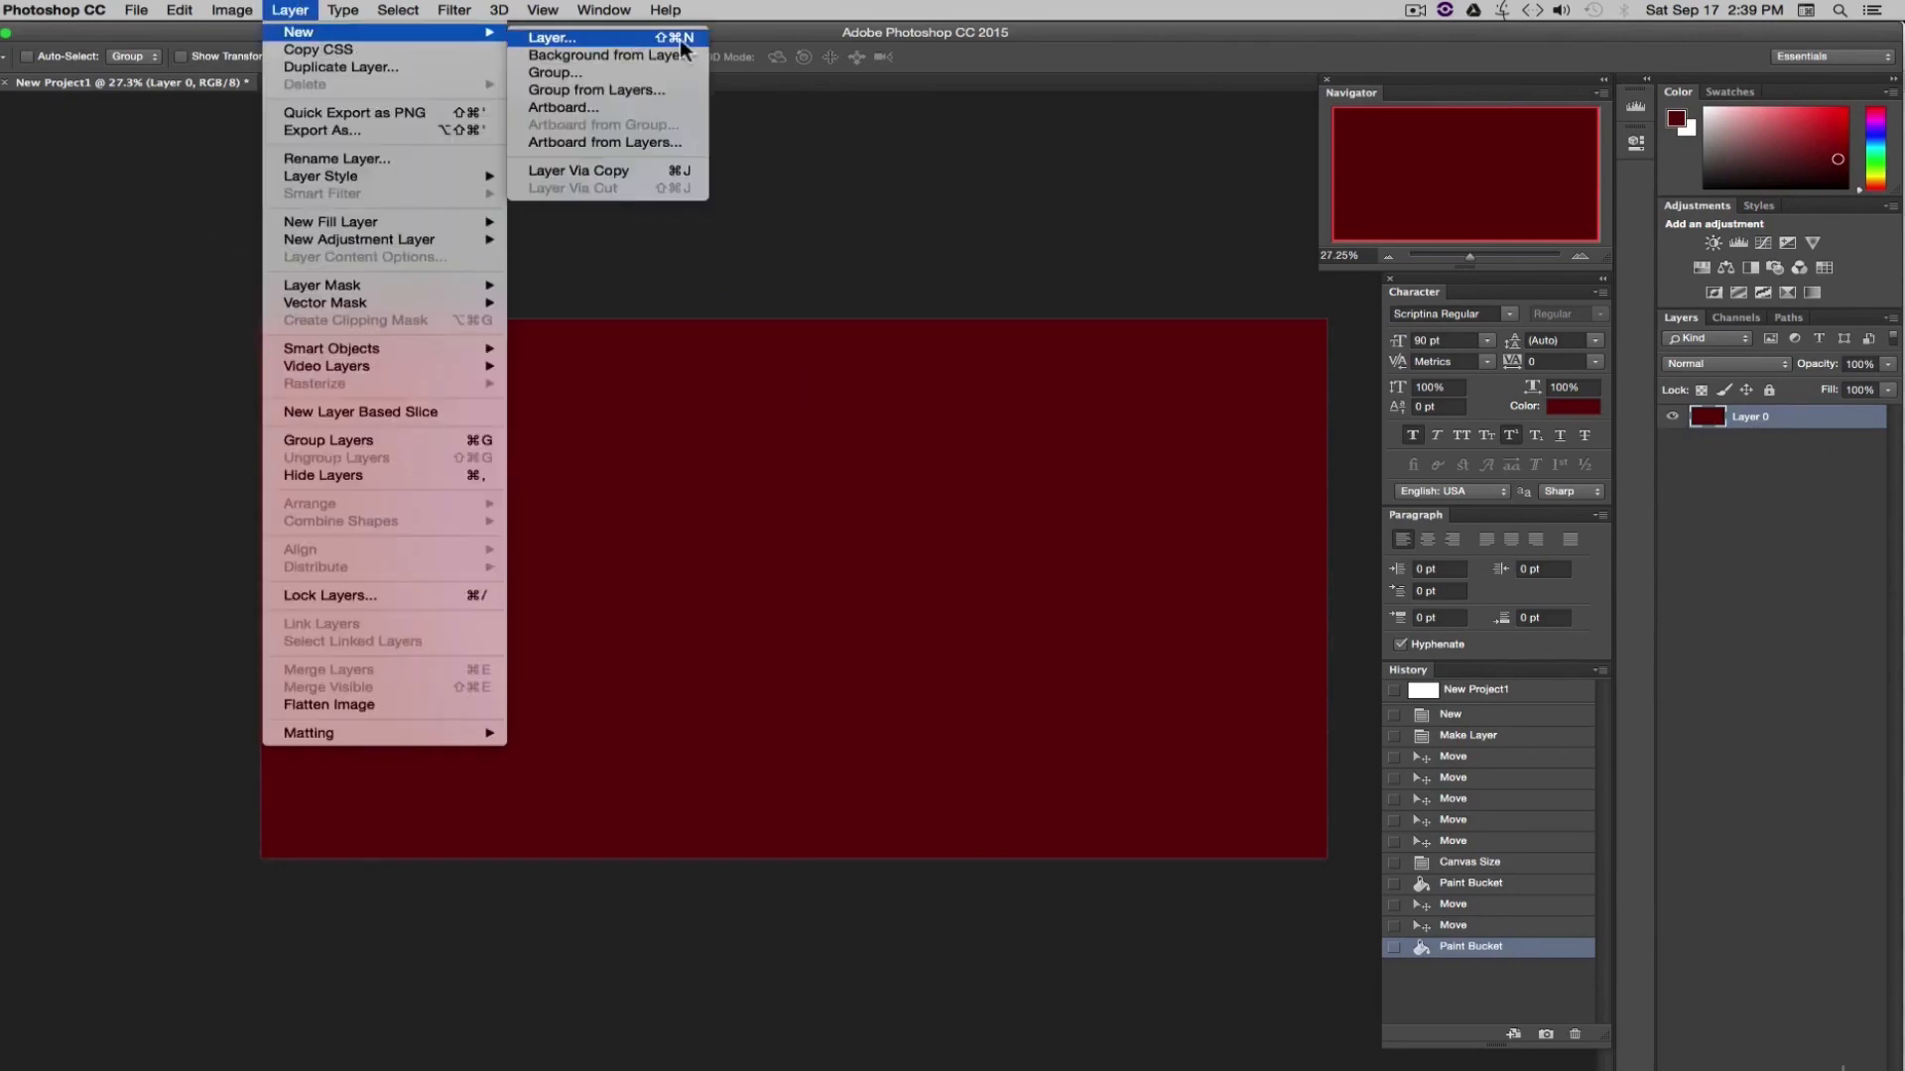
left_click(592, 38)
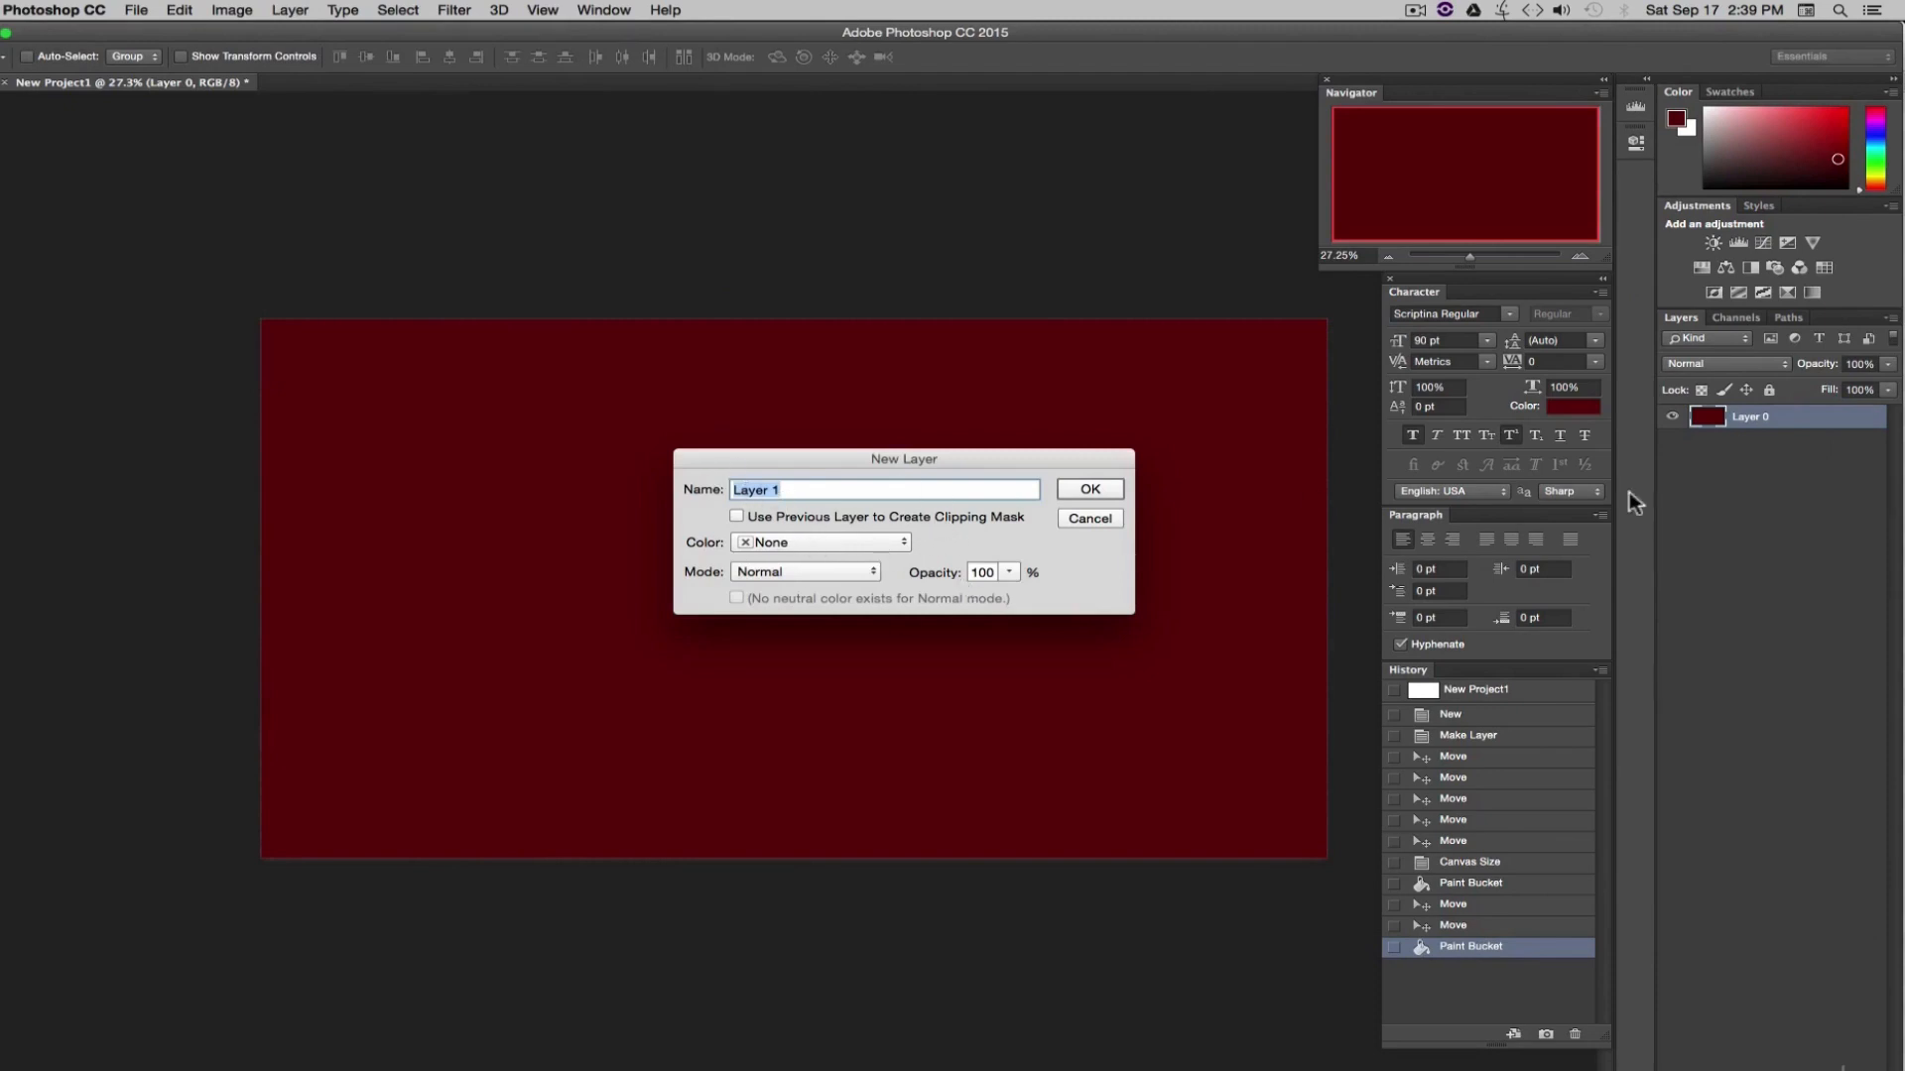
left_click(1091, 490)
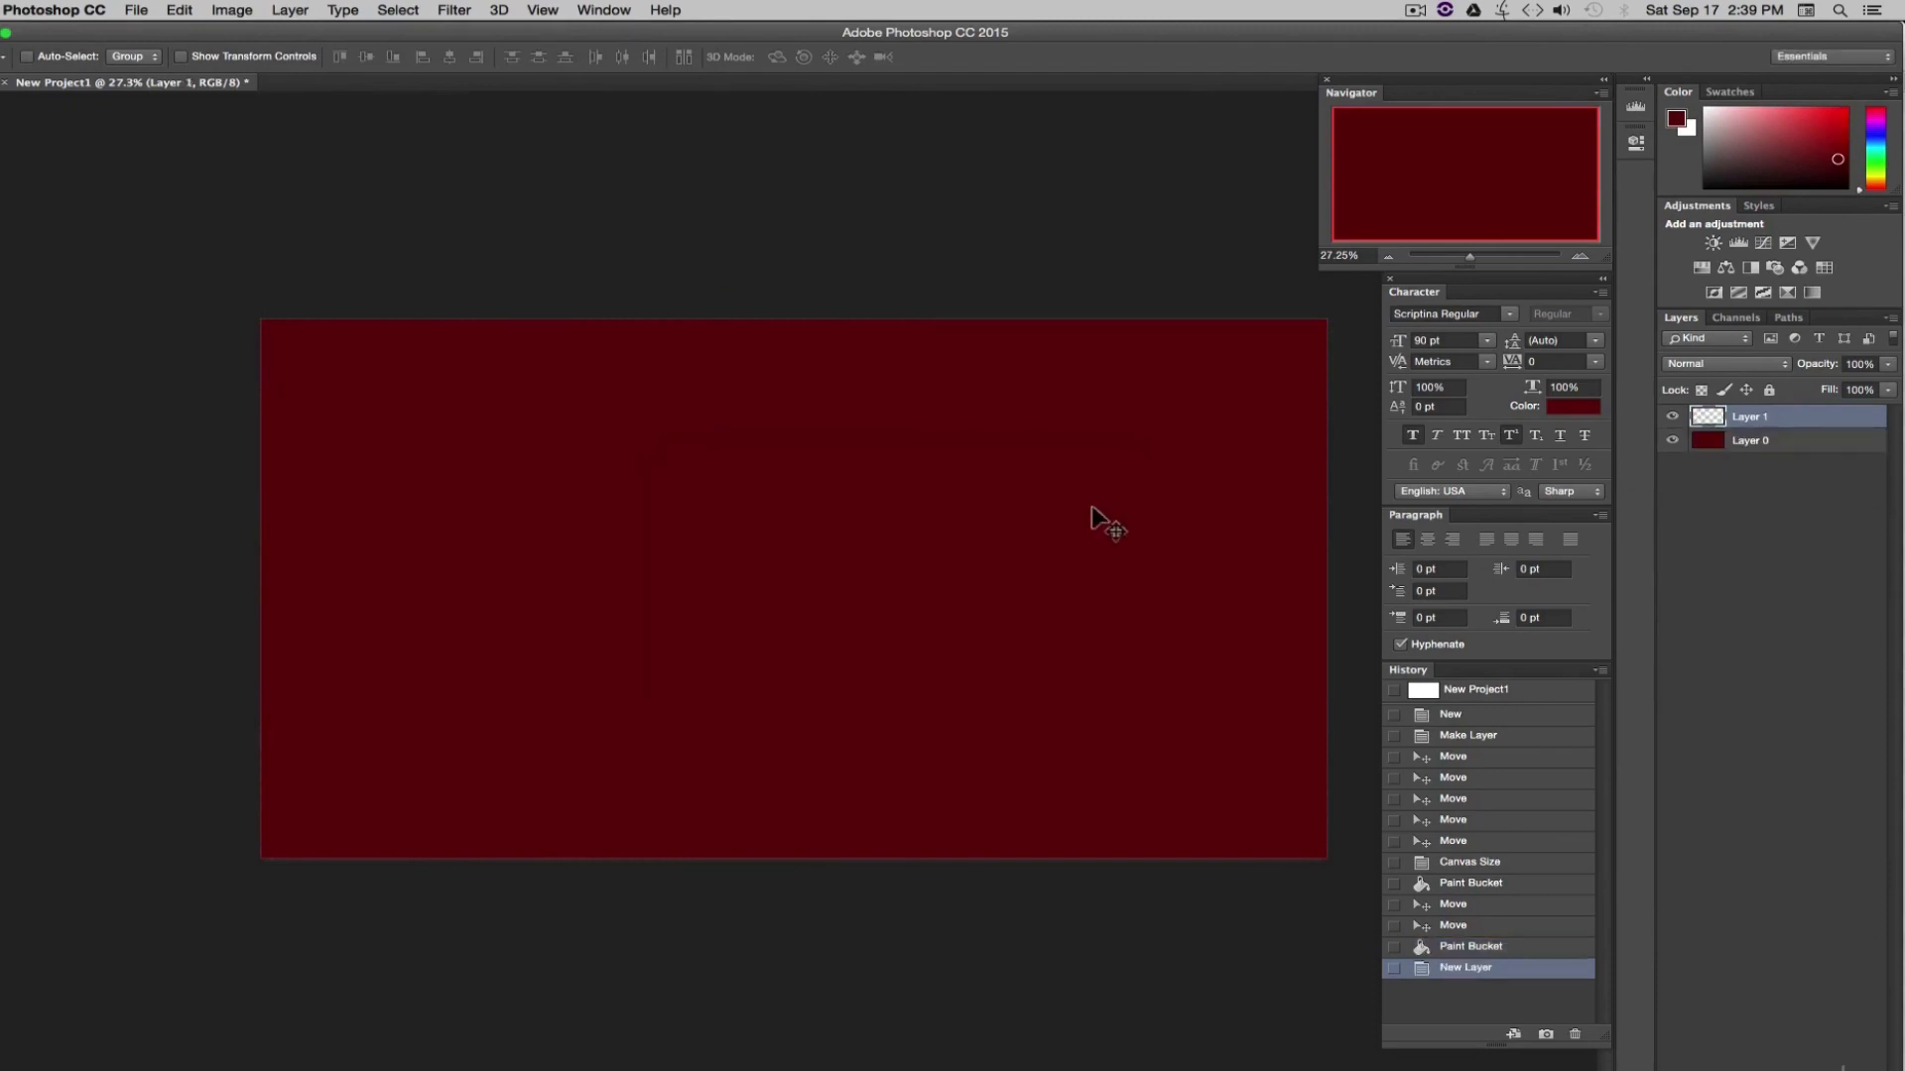
- Rename Layer 0 as Red
left_click(1806, 496)
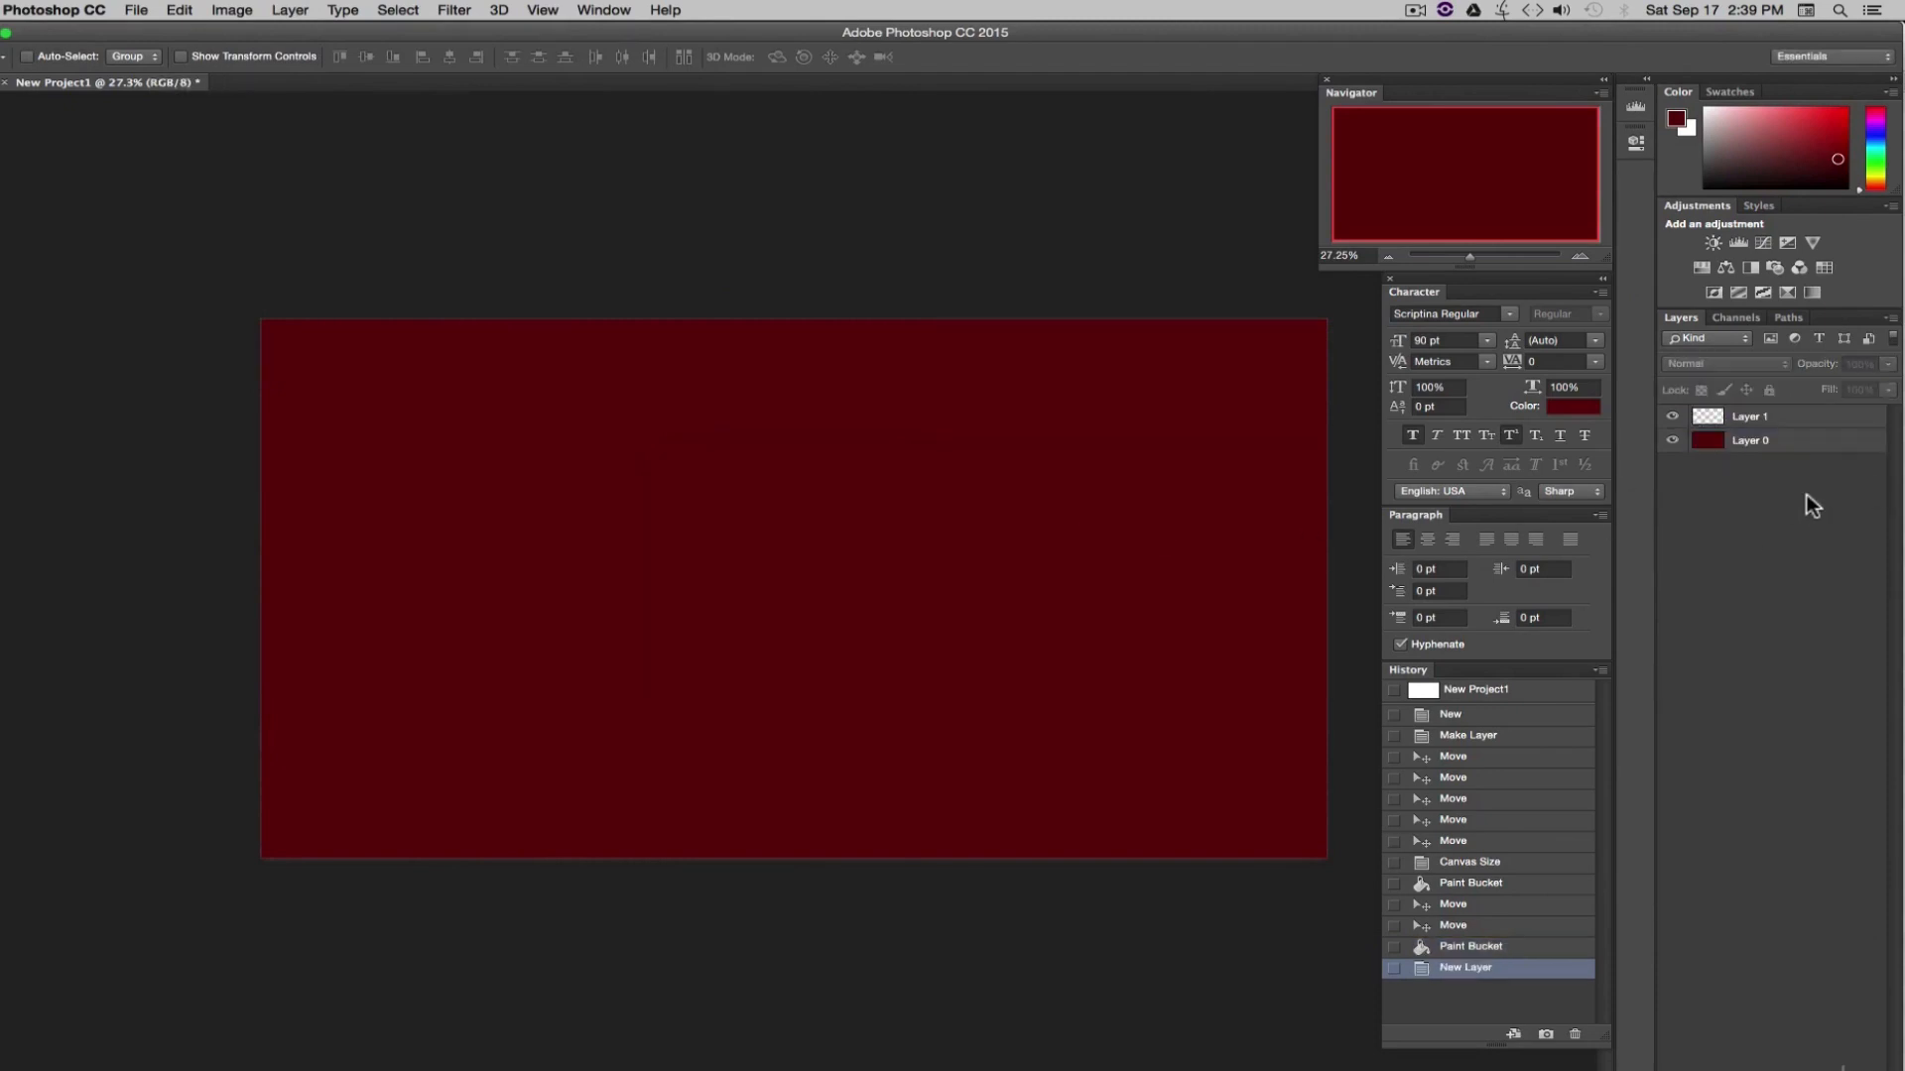
left_click(1754, 449)
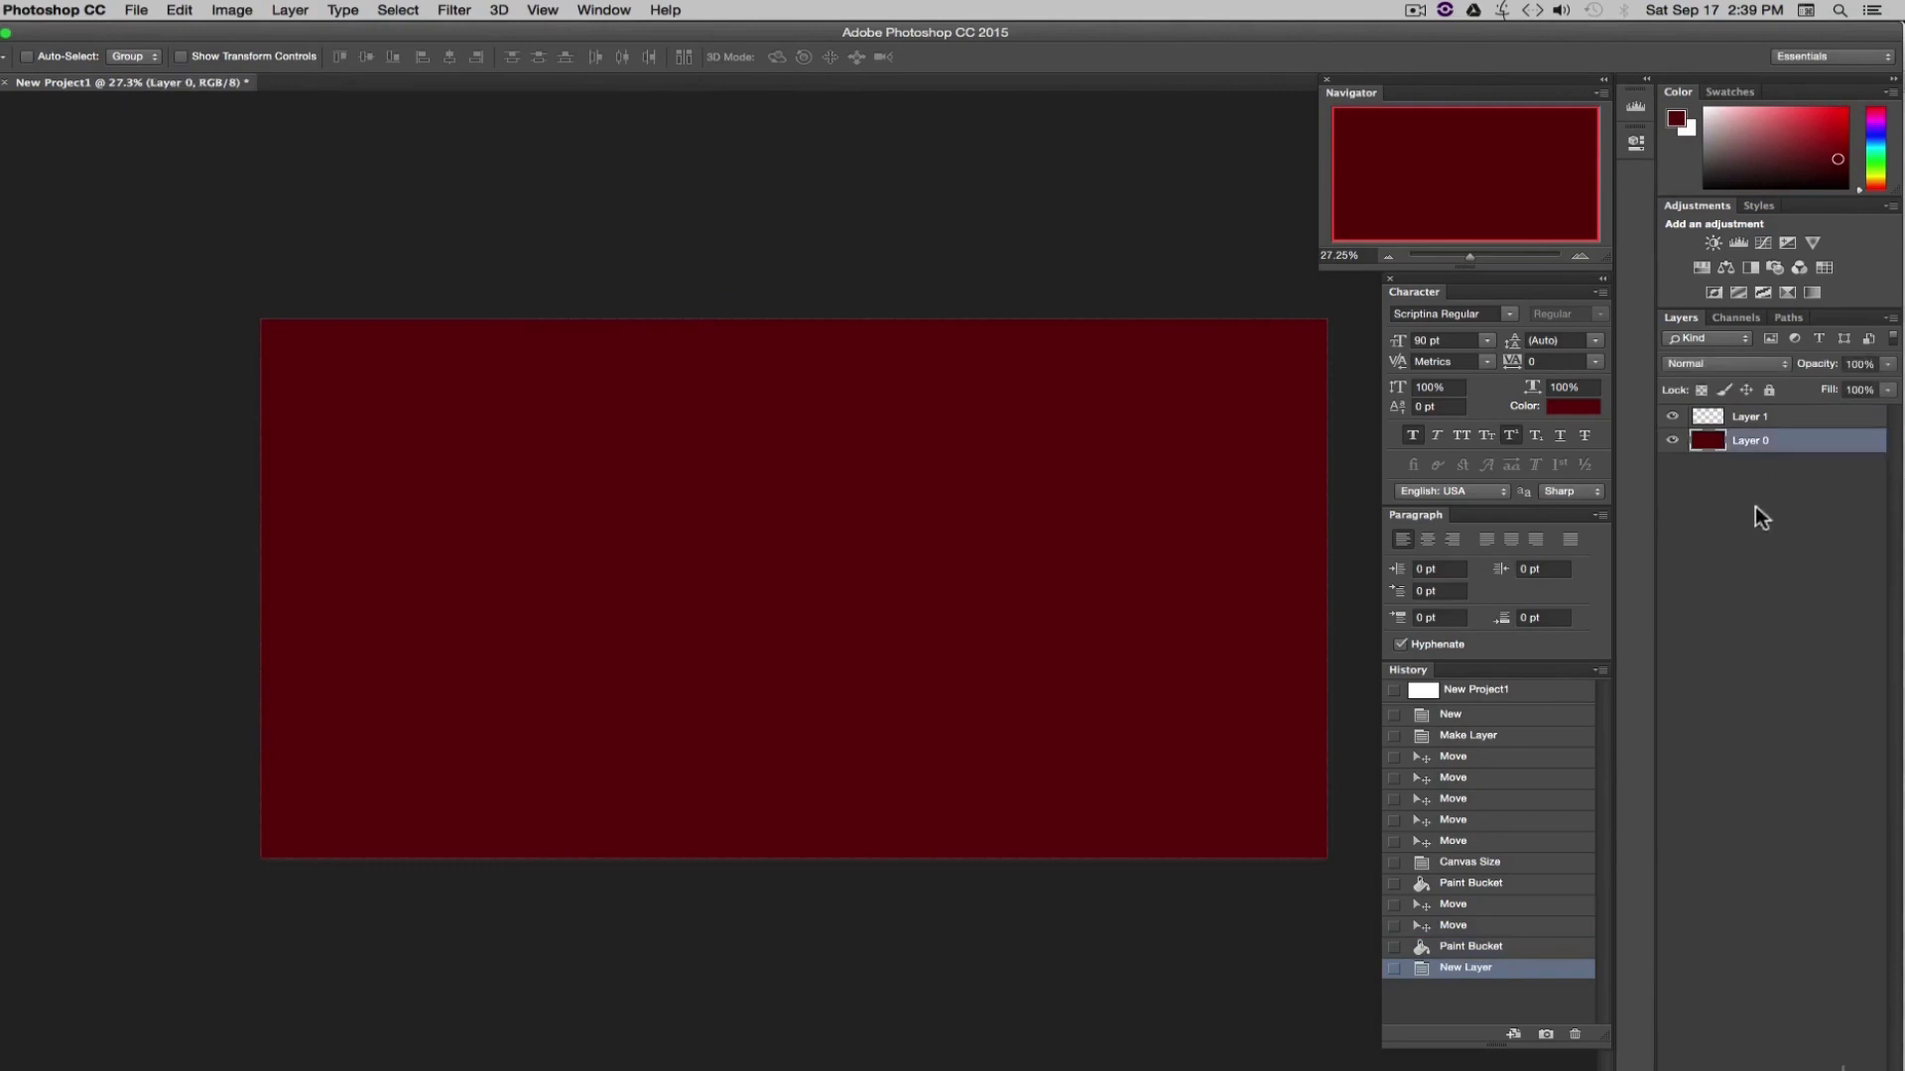
double_click(1753, 442)
type("Red")
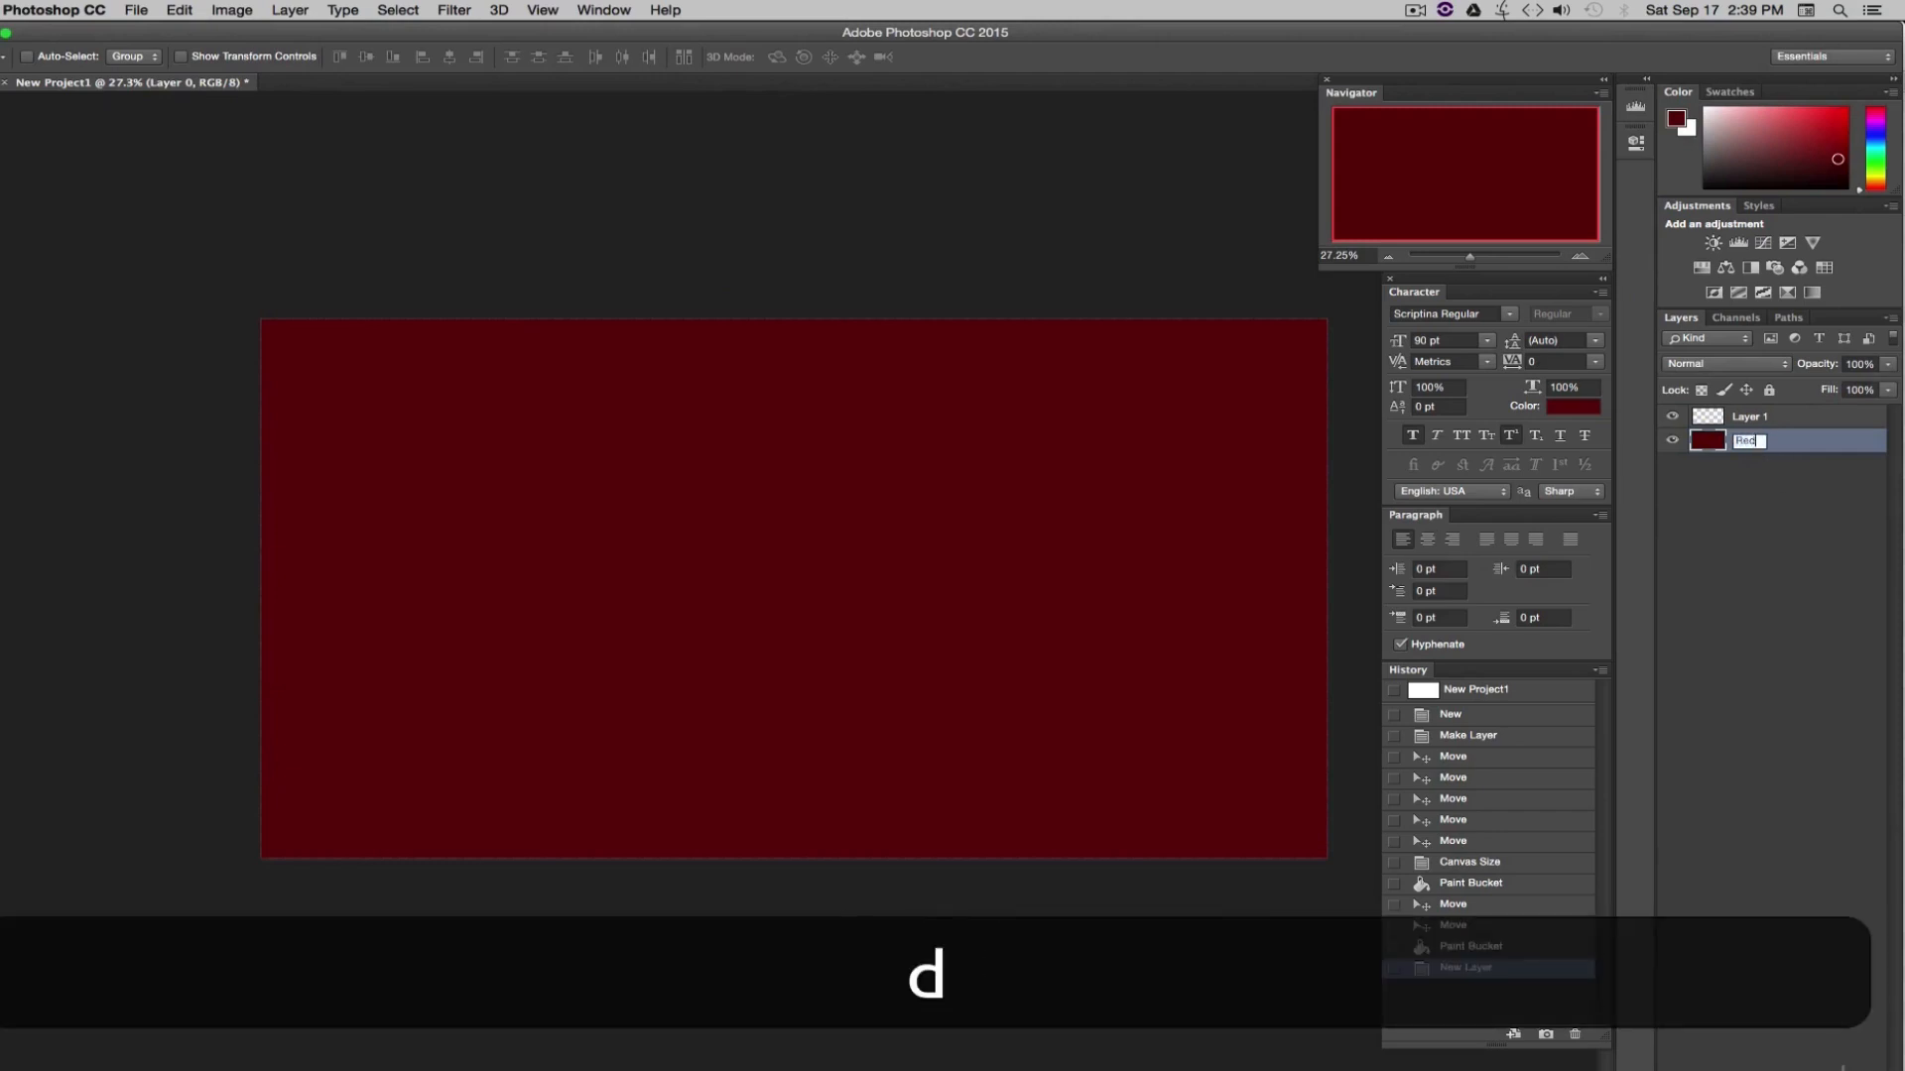
key("Return")
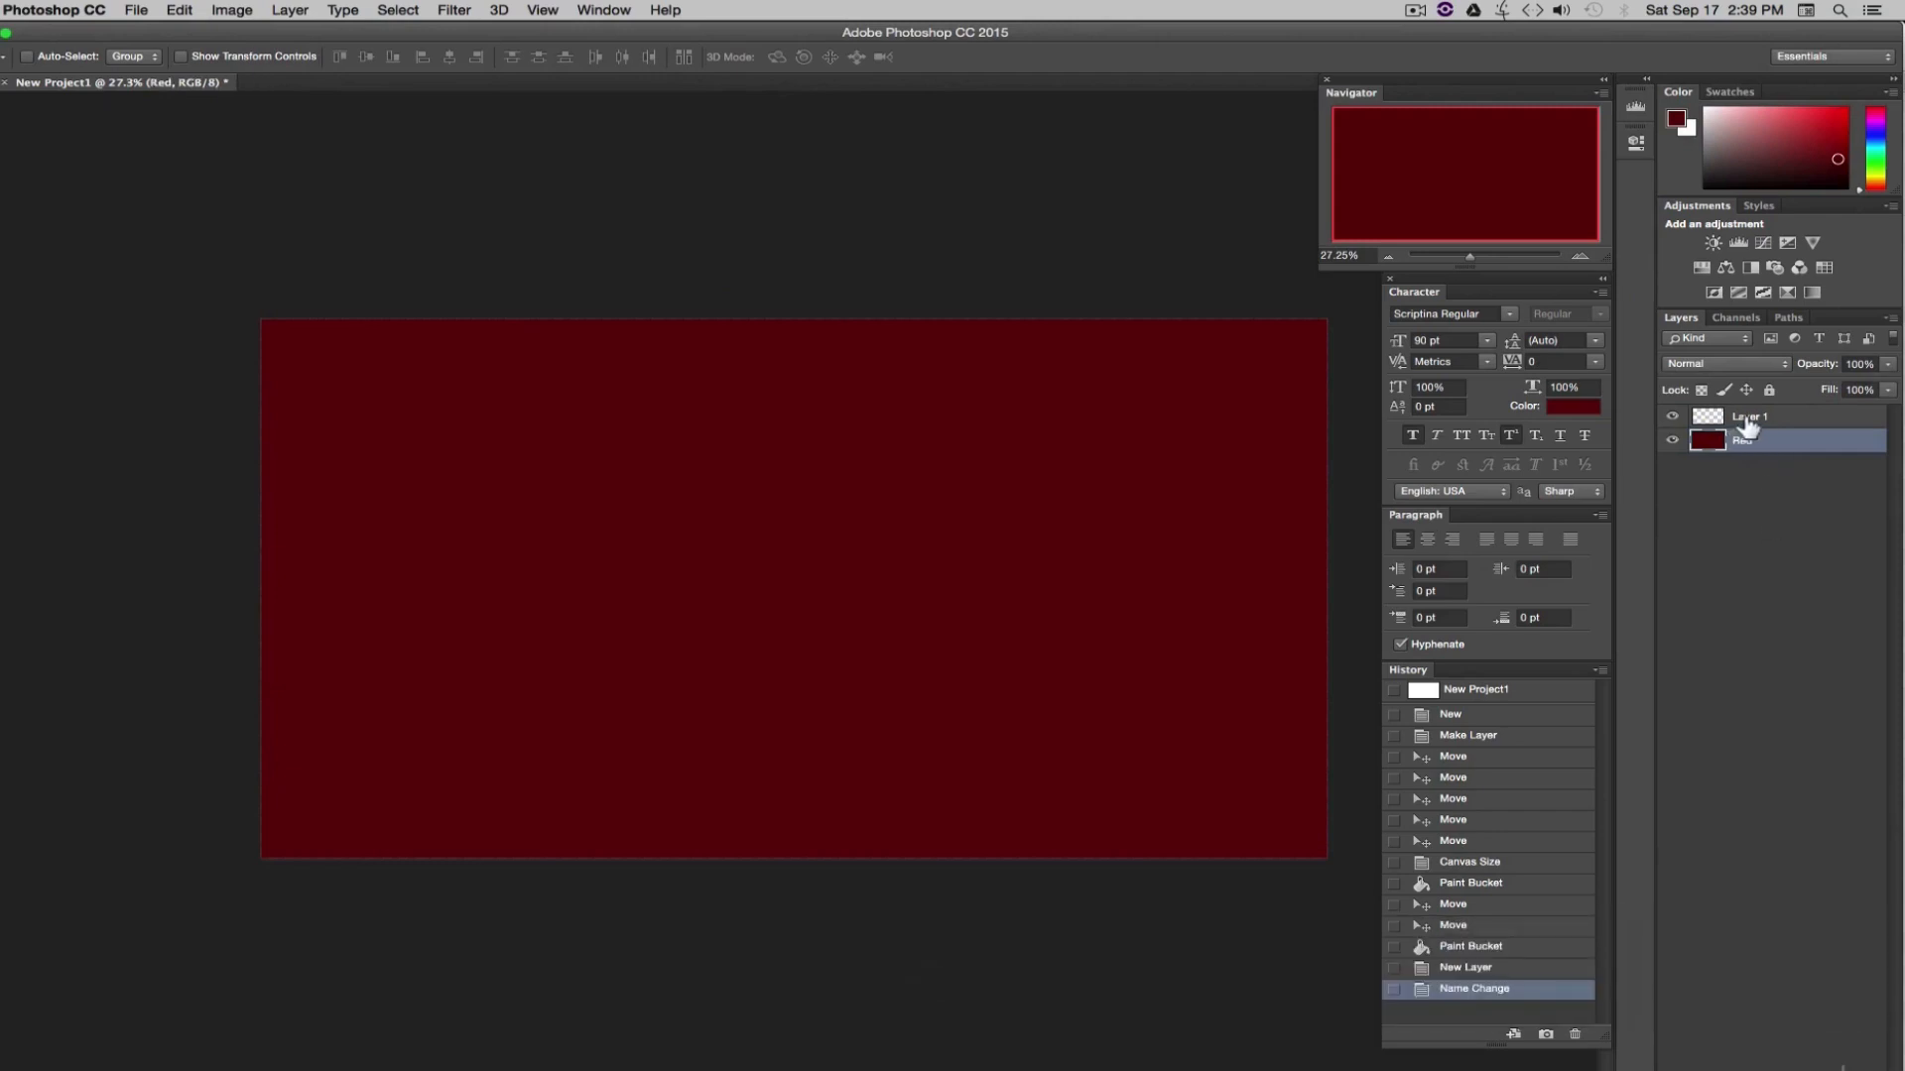
- Rename Layer 1 as Blue
double_click(1748, 417)
type("Blue")
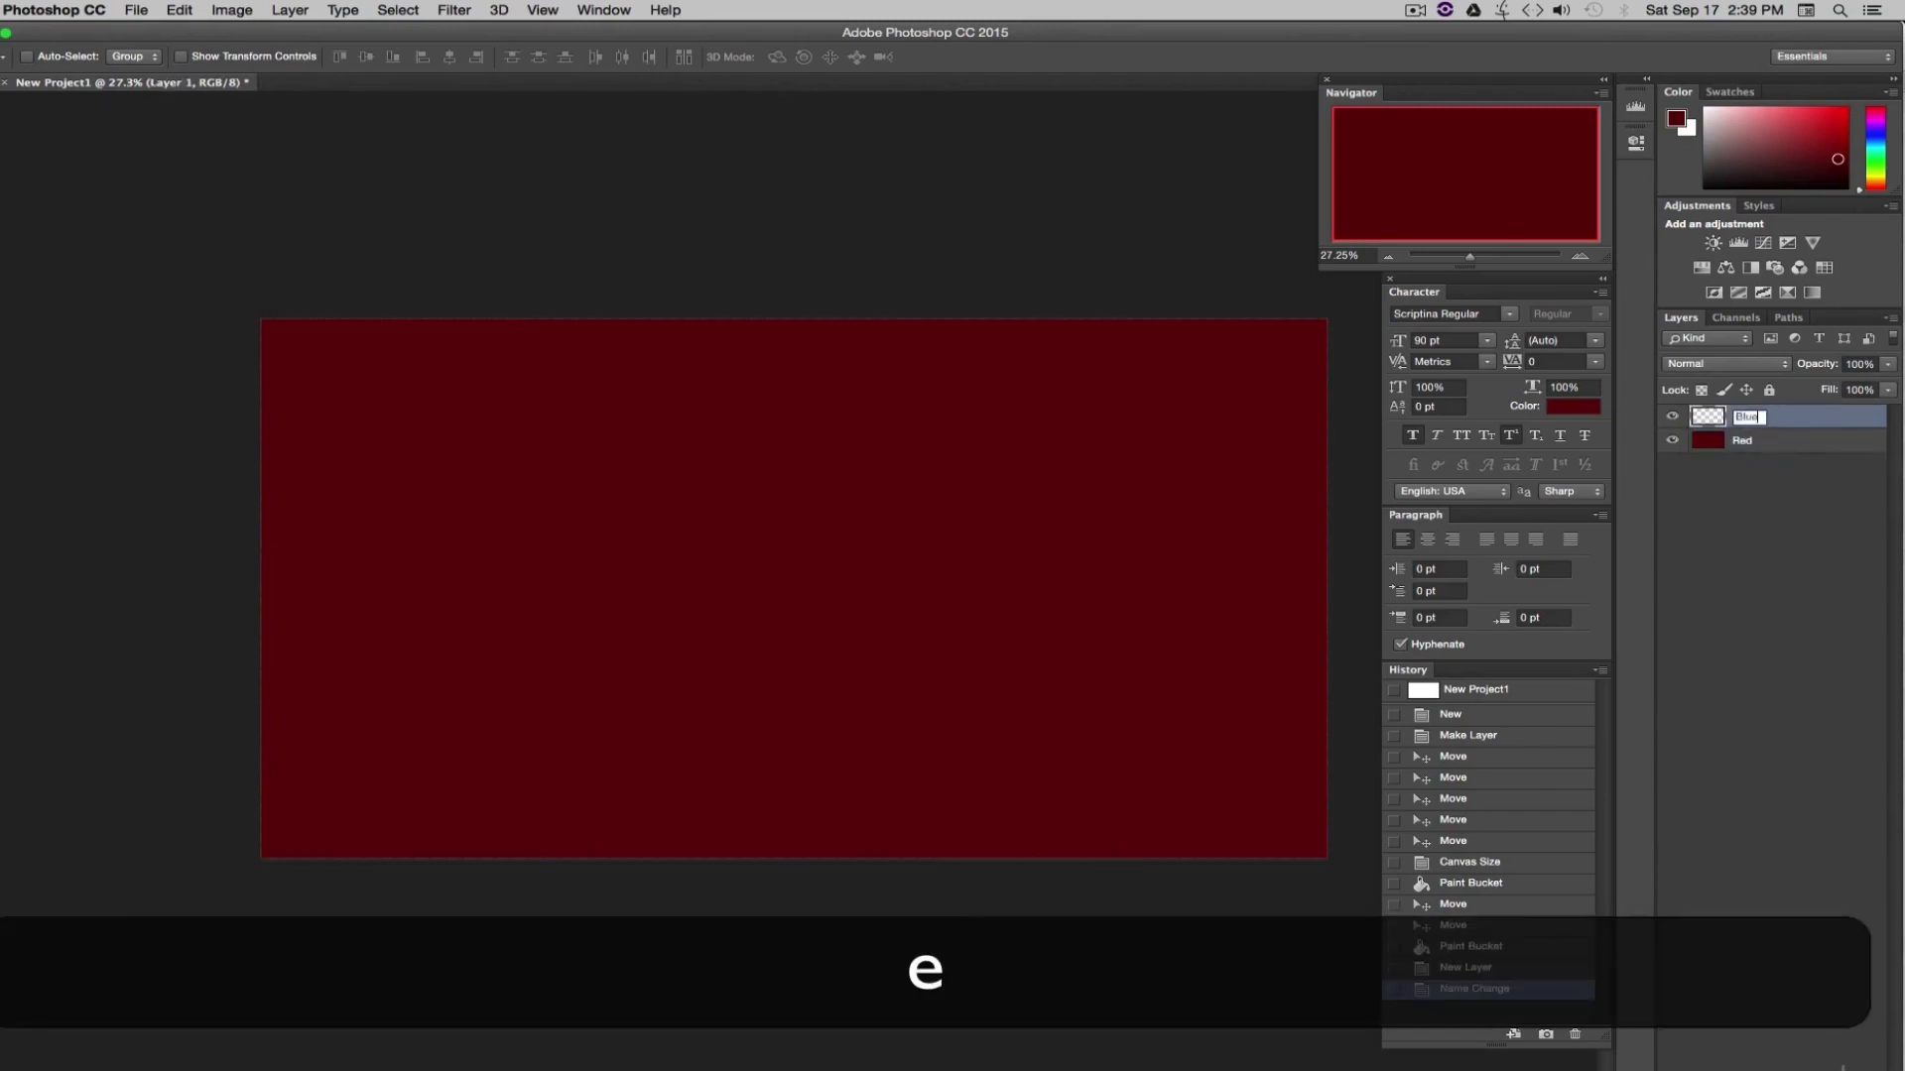
left_click(1746, 523)
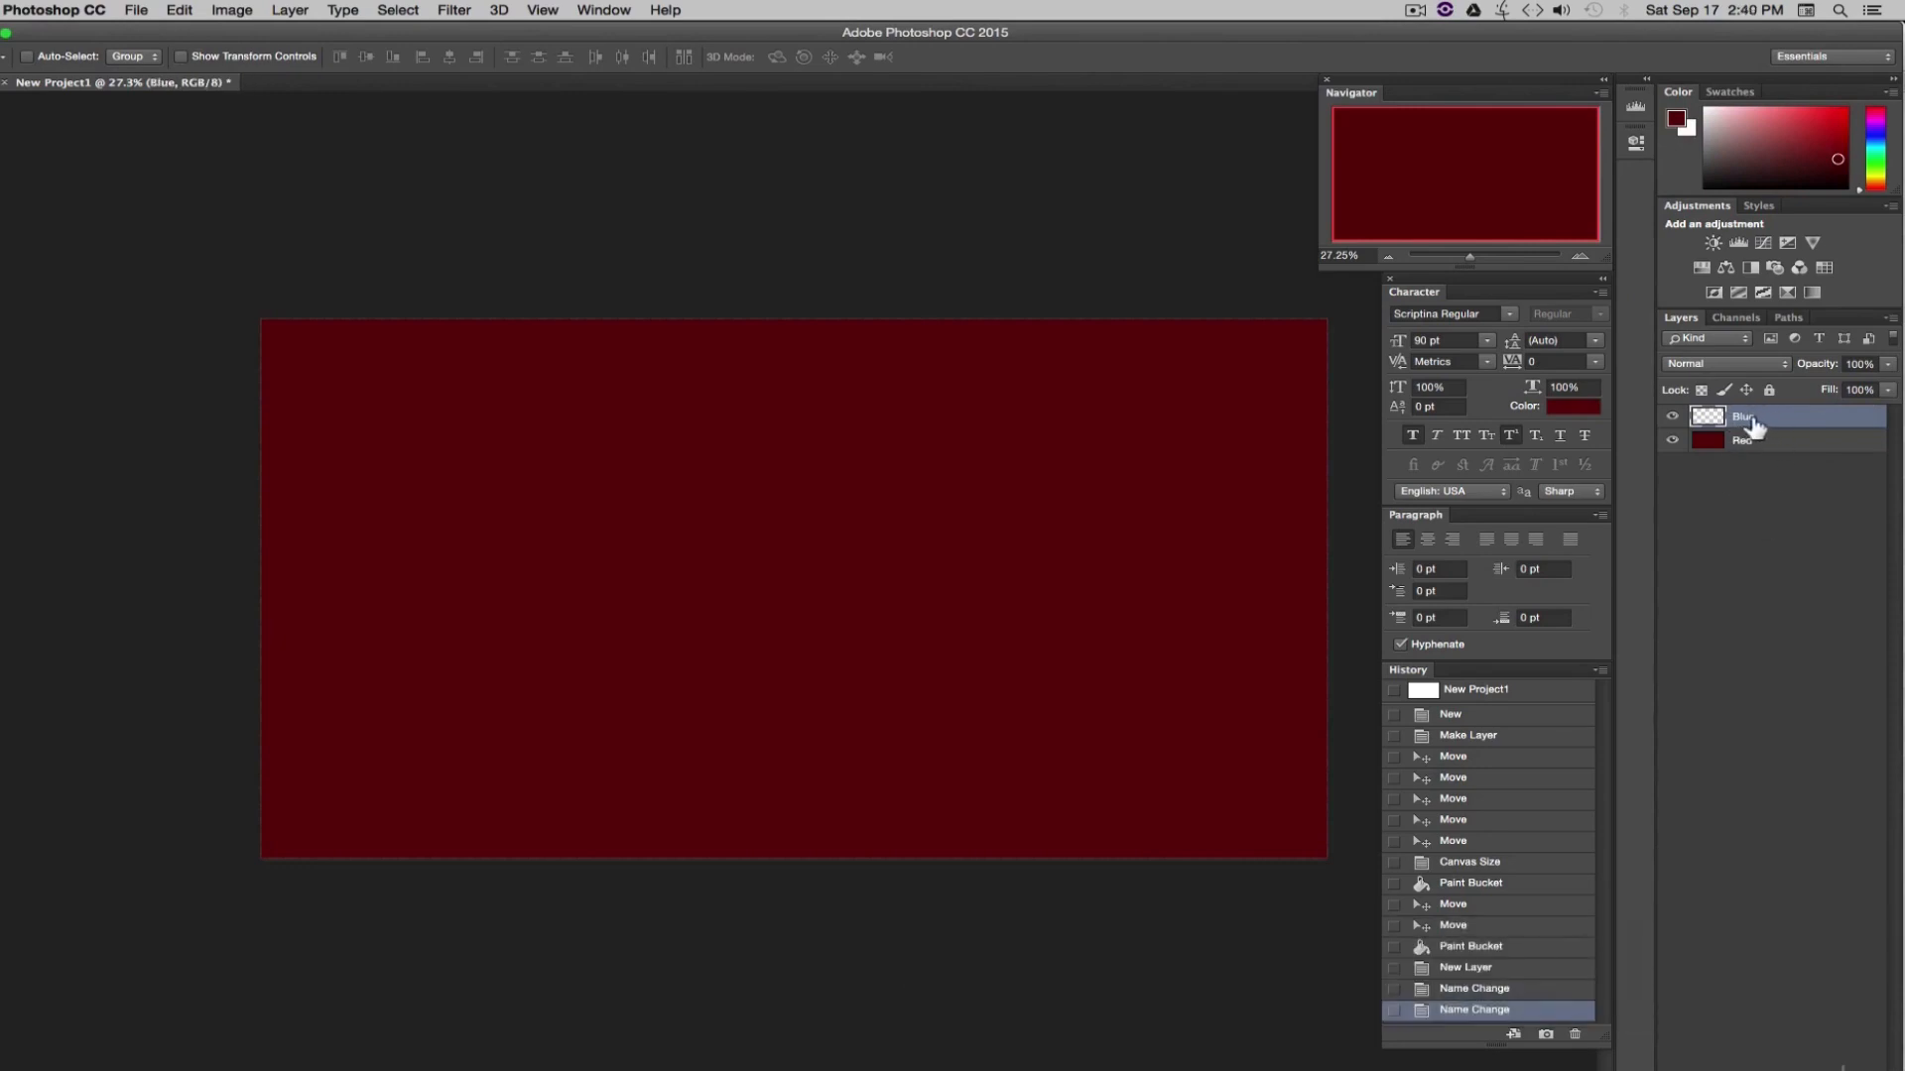
- Set the foreground color to a medium blue and fill the Blue layer with the Paint Bucket
key("g")
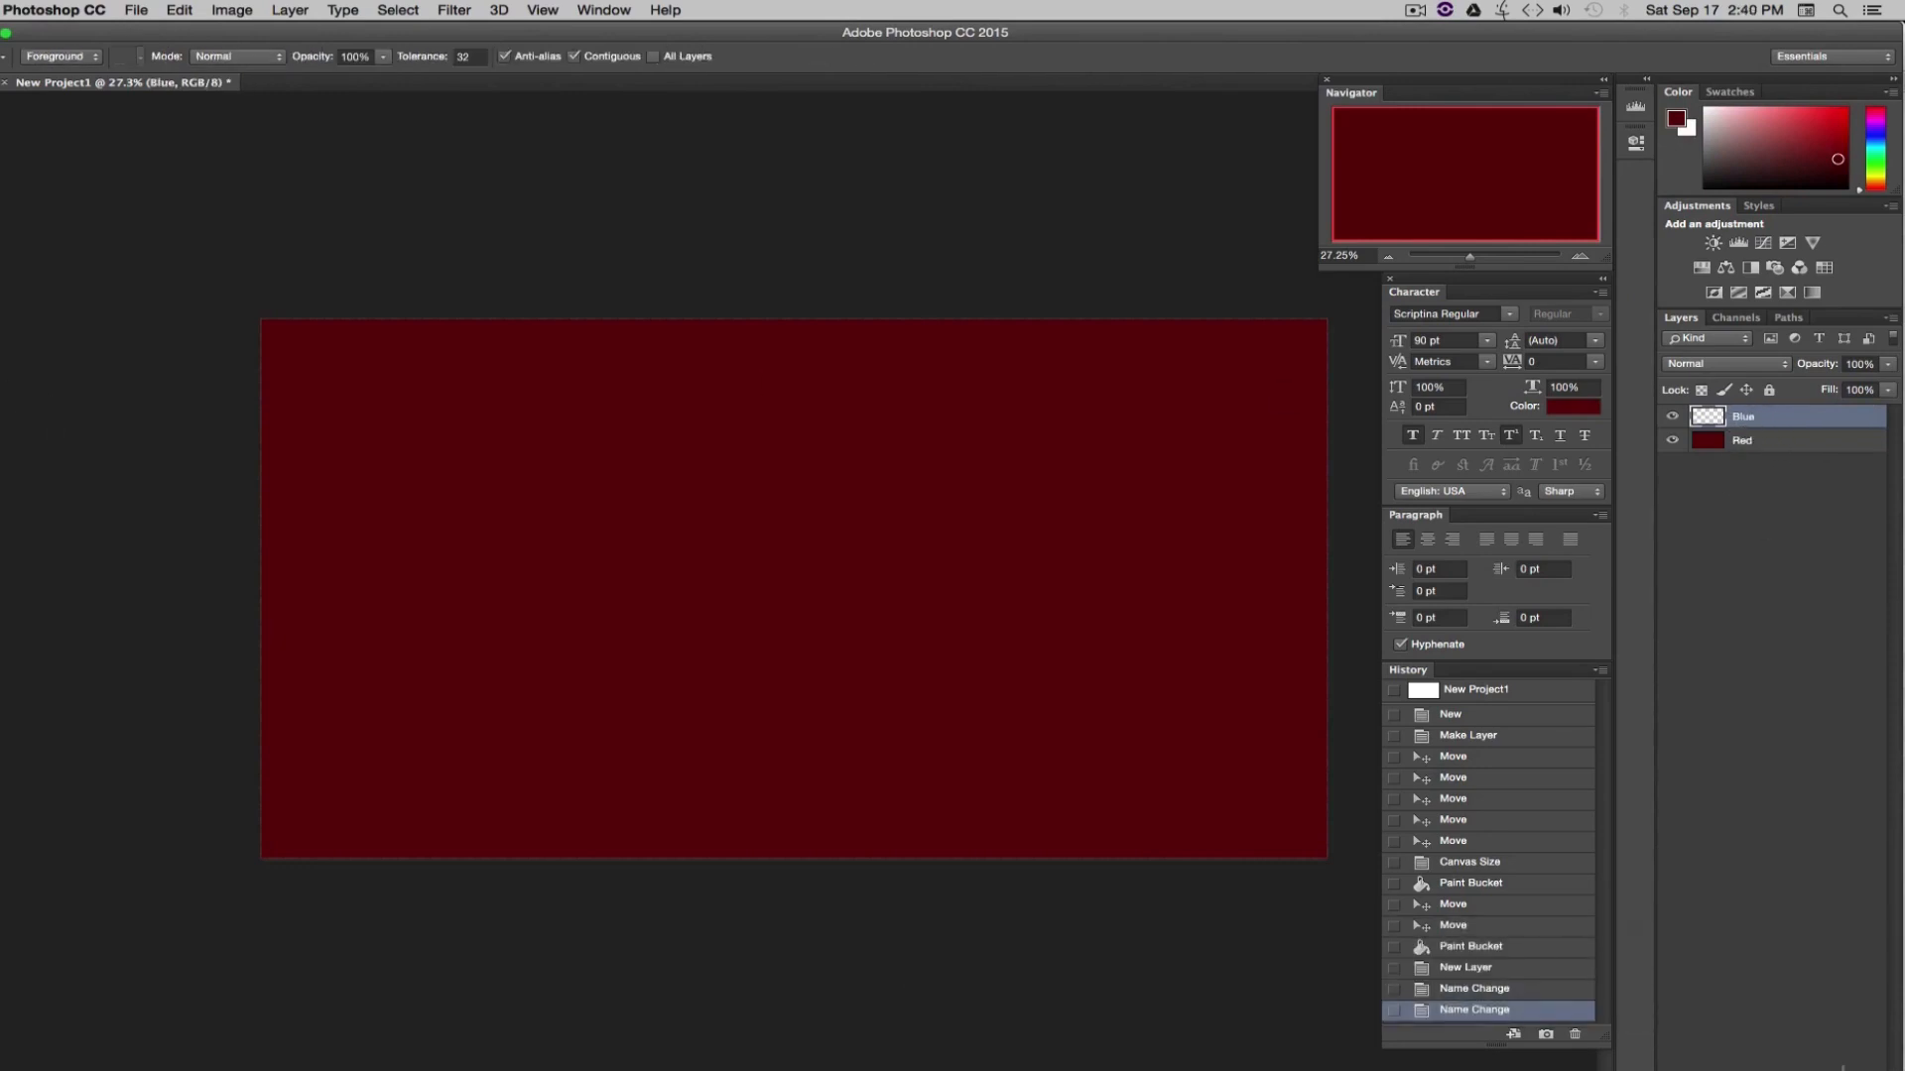
left_click(2, 597)
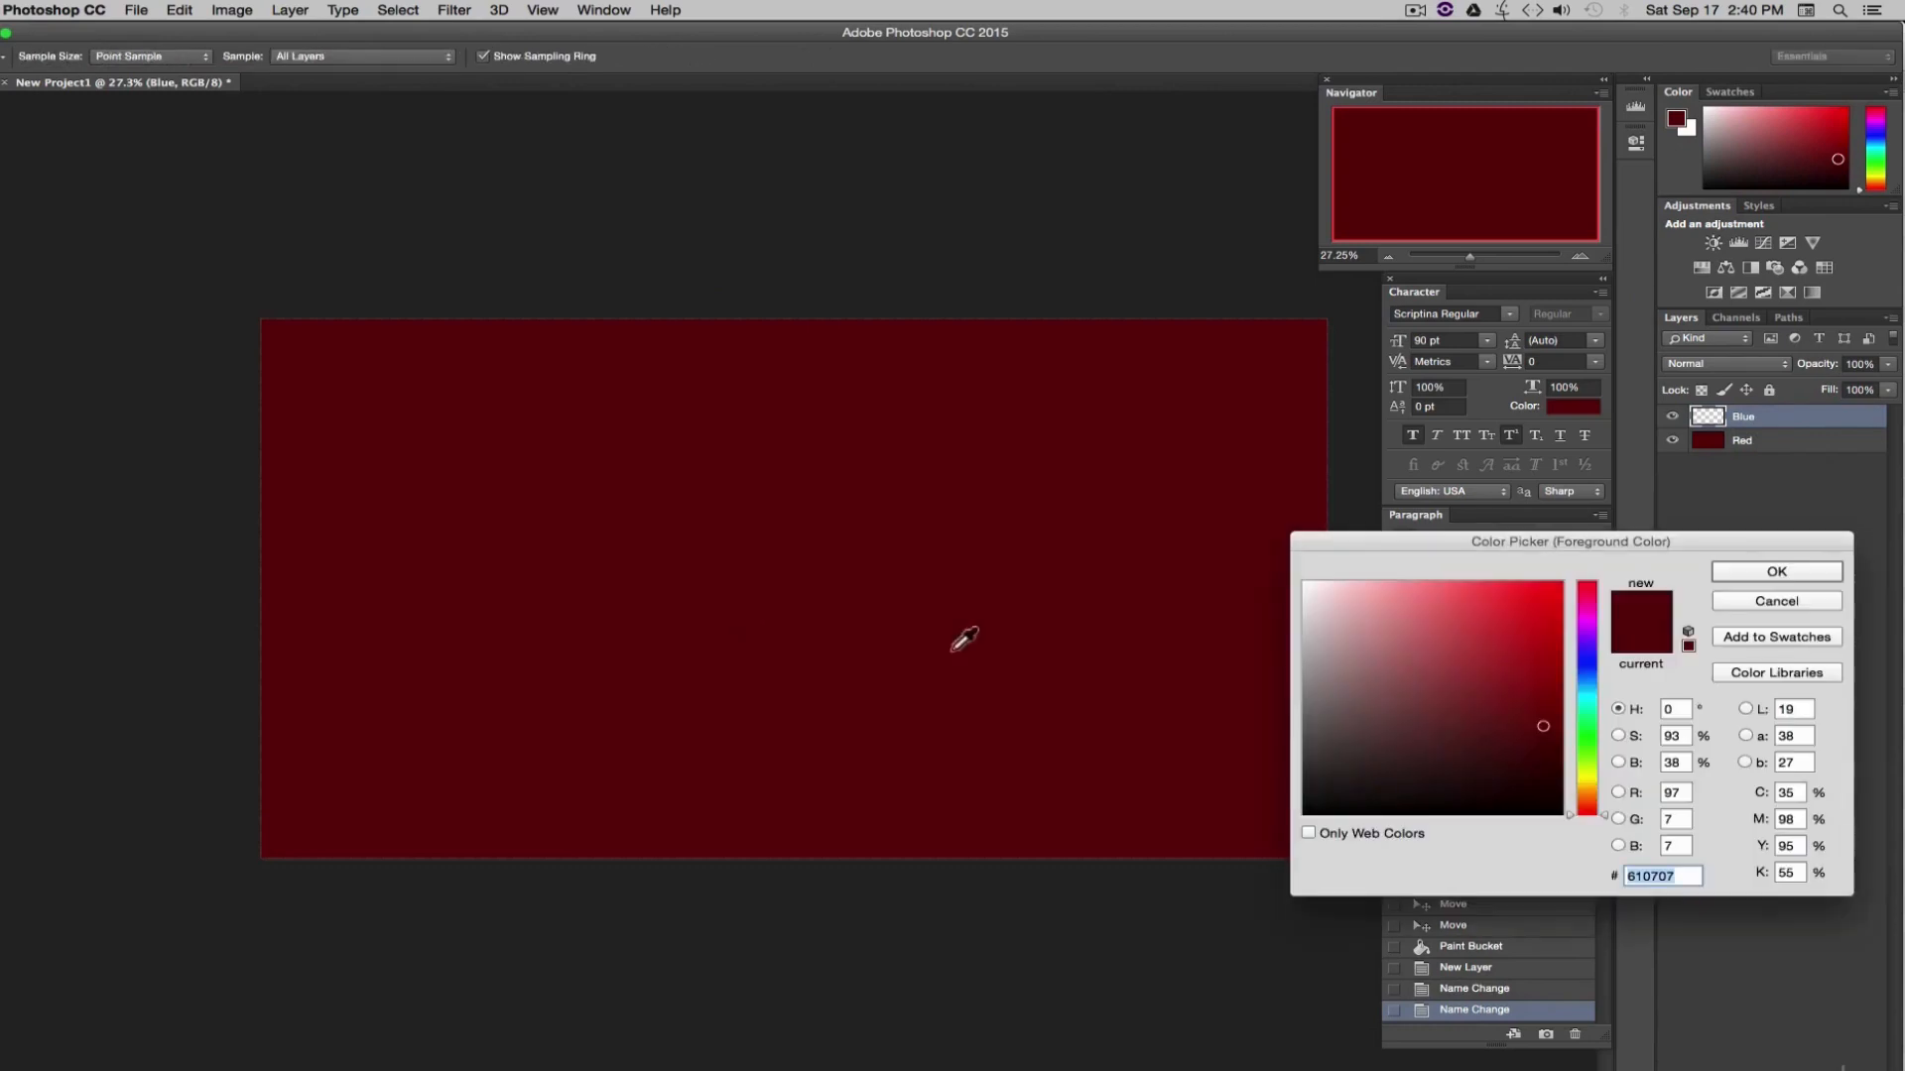
left_click(1590, 669)
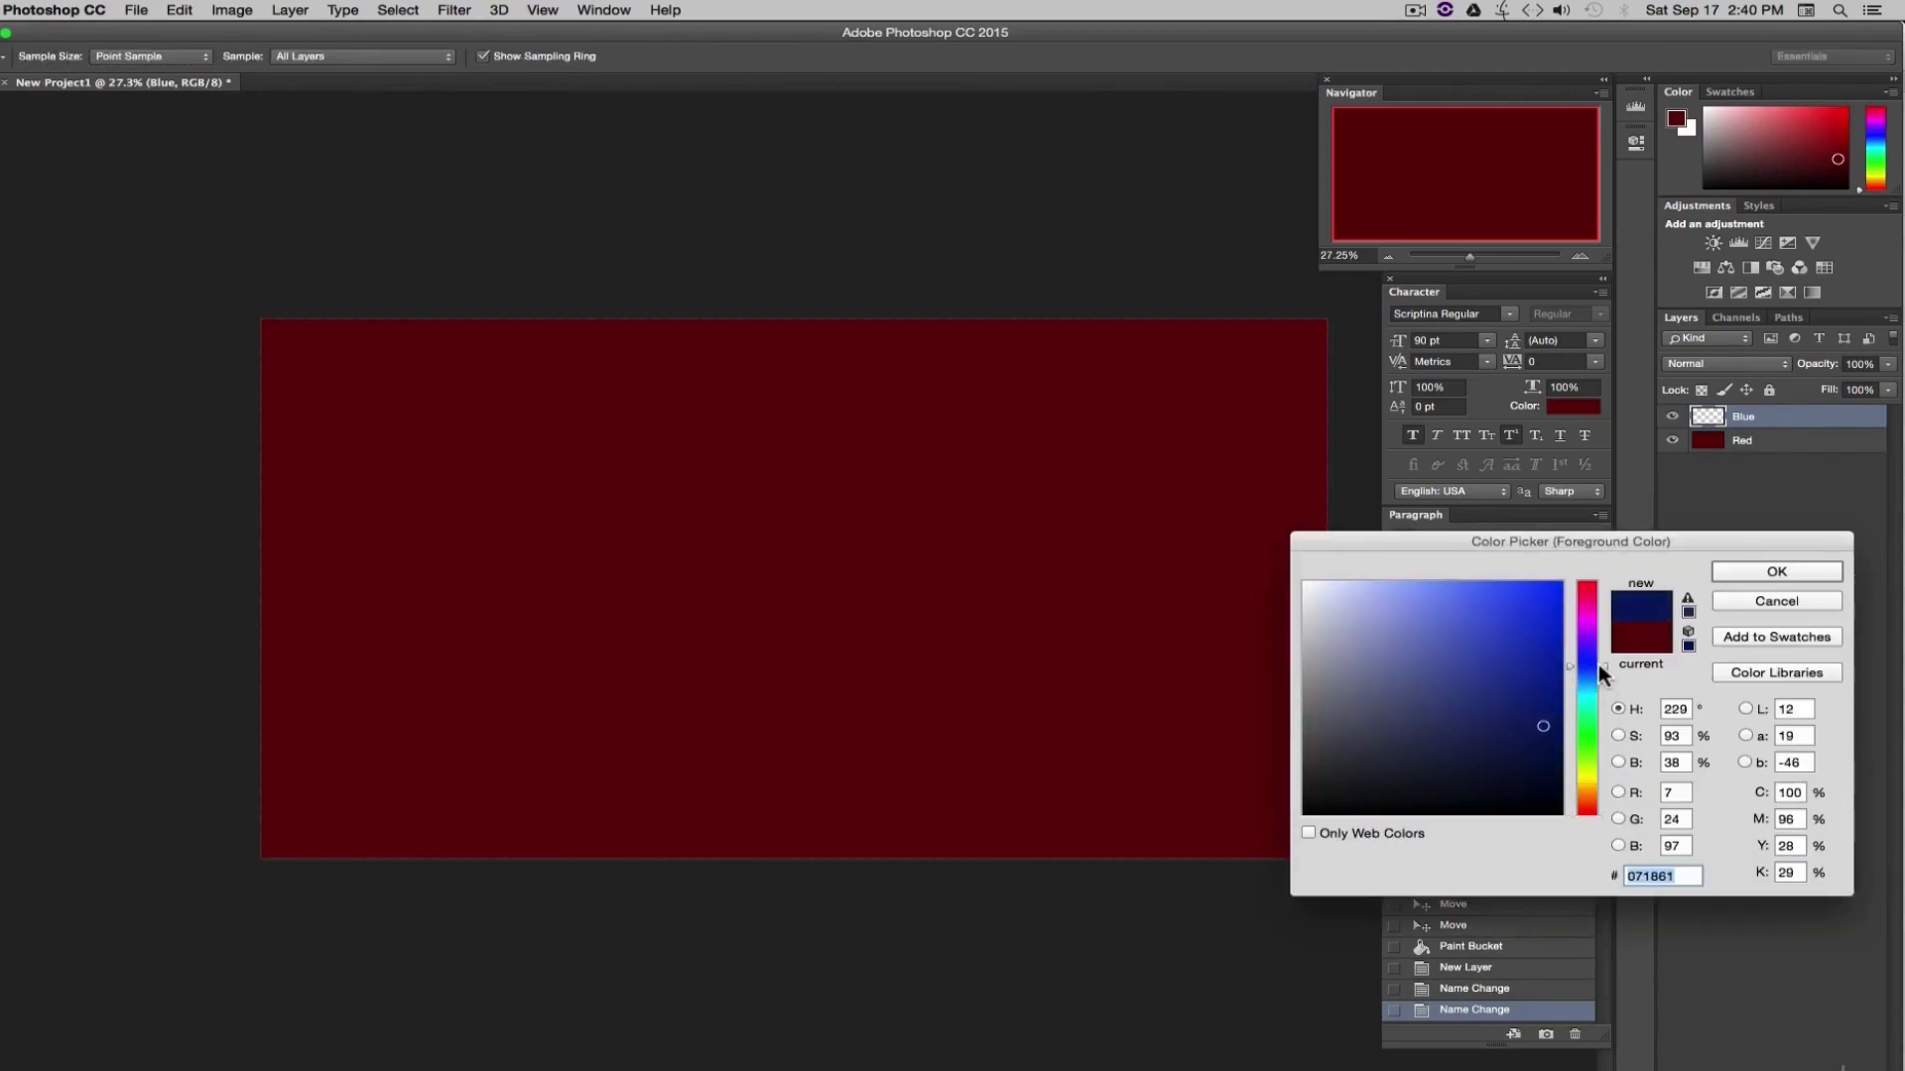
left_click(1517, 646)
left_click(1776, 573)
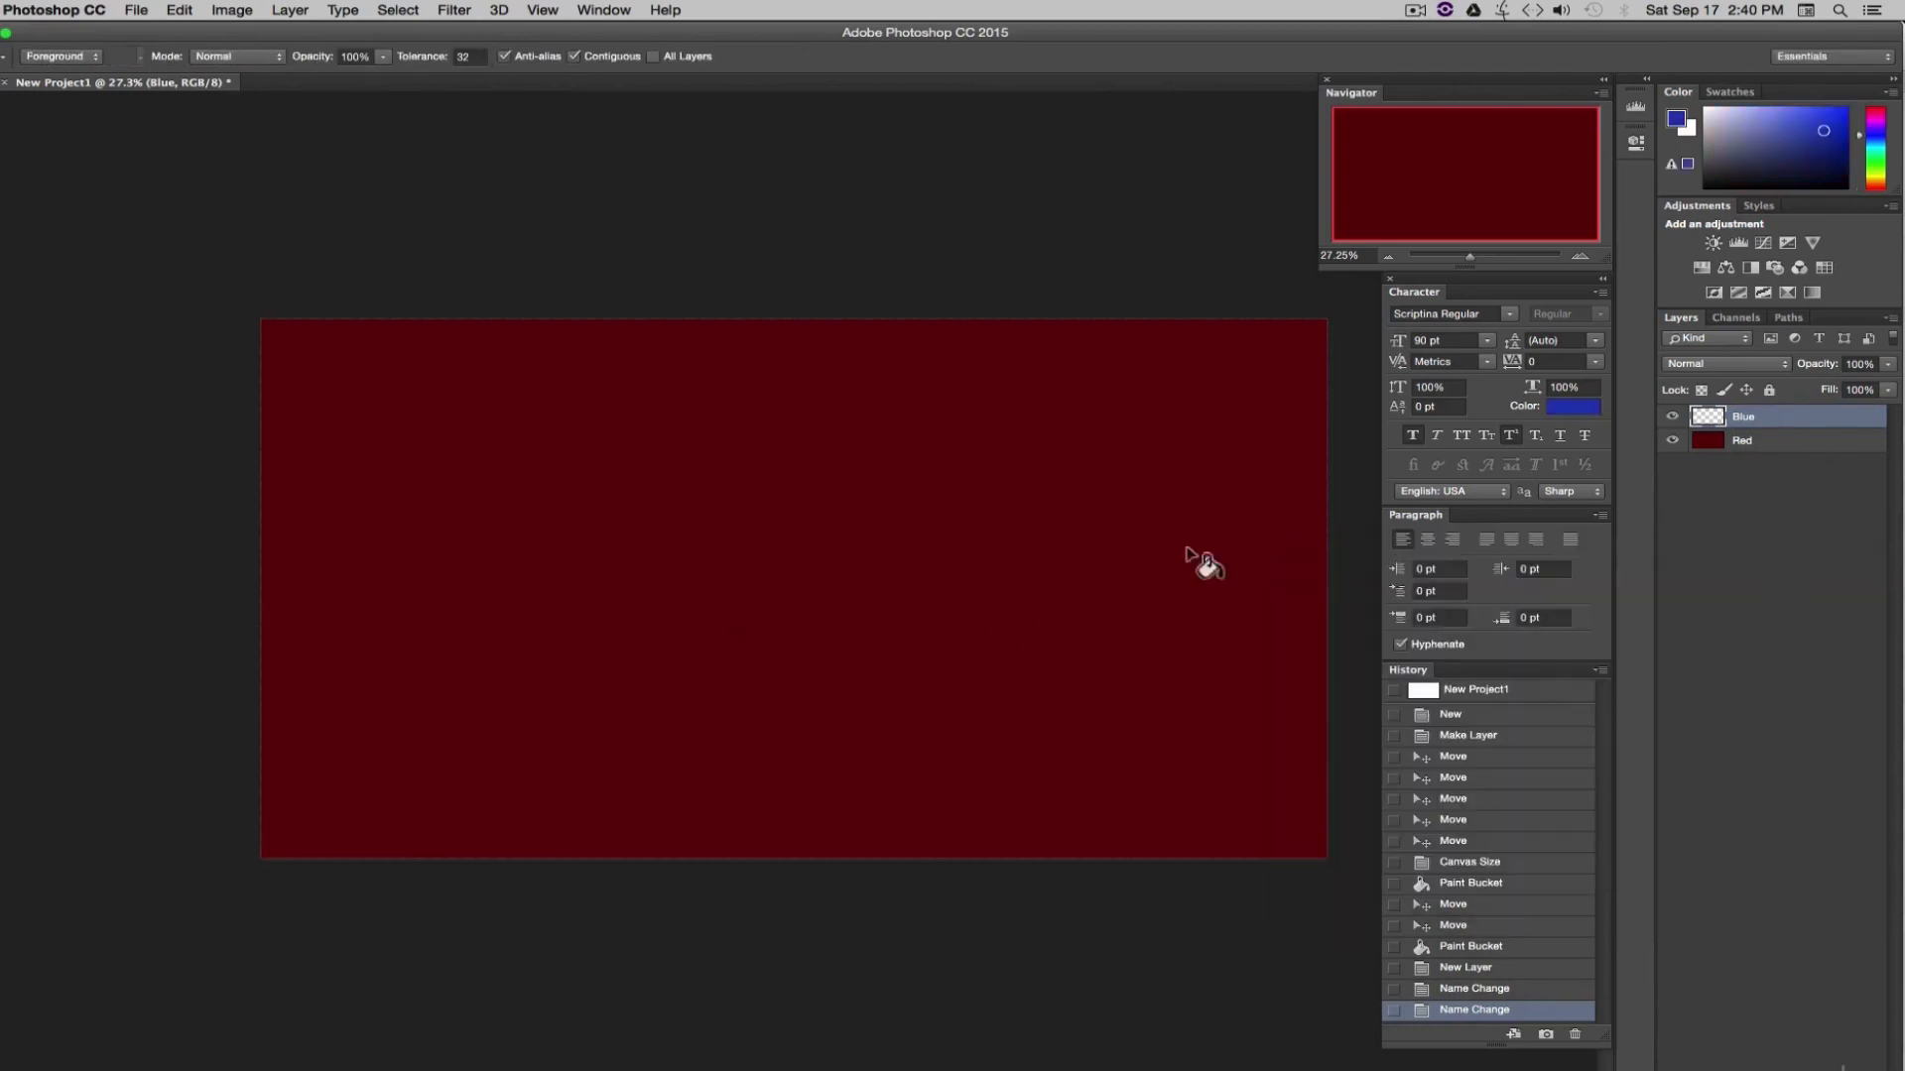
left_click(1052, 585)
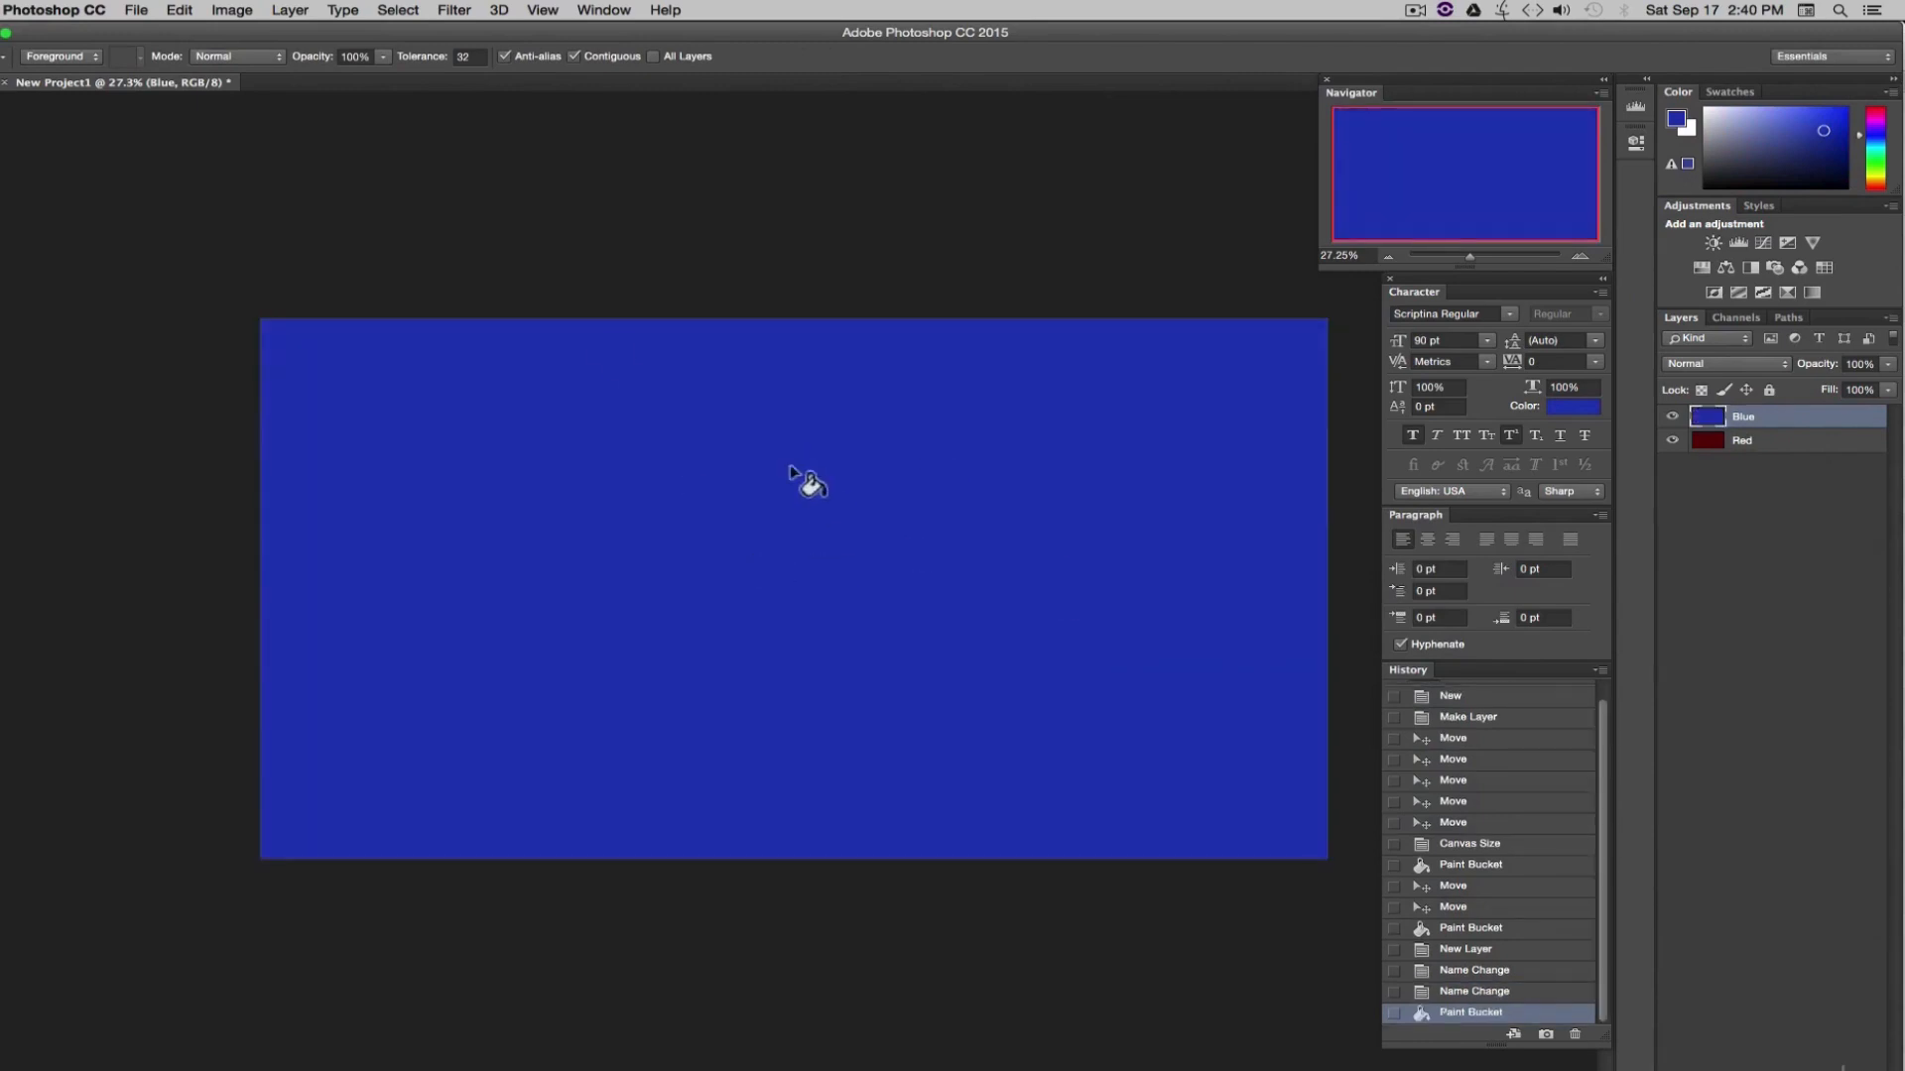
left_click(2, 114)
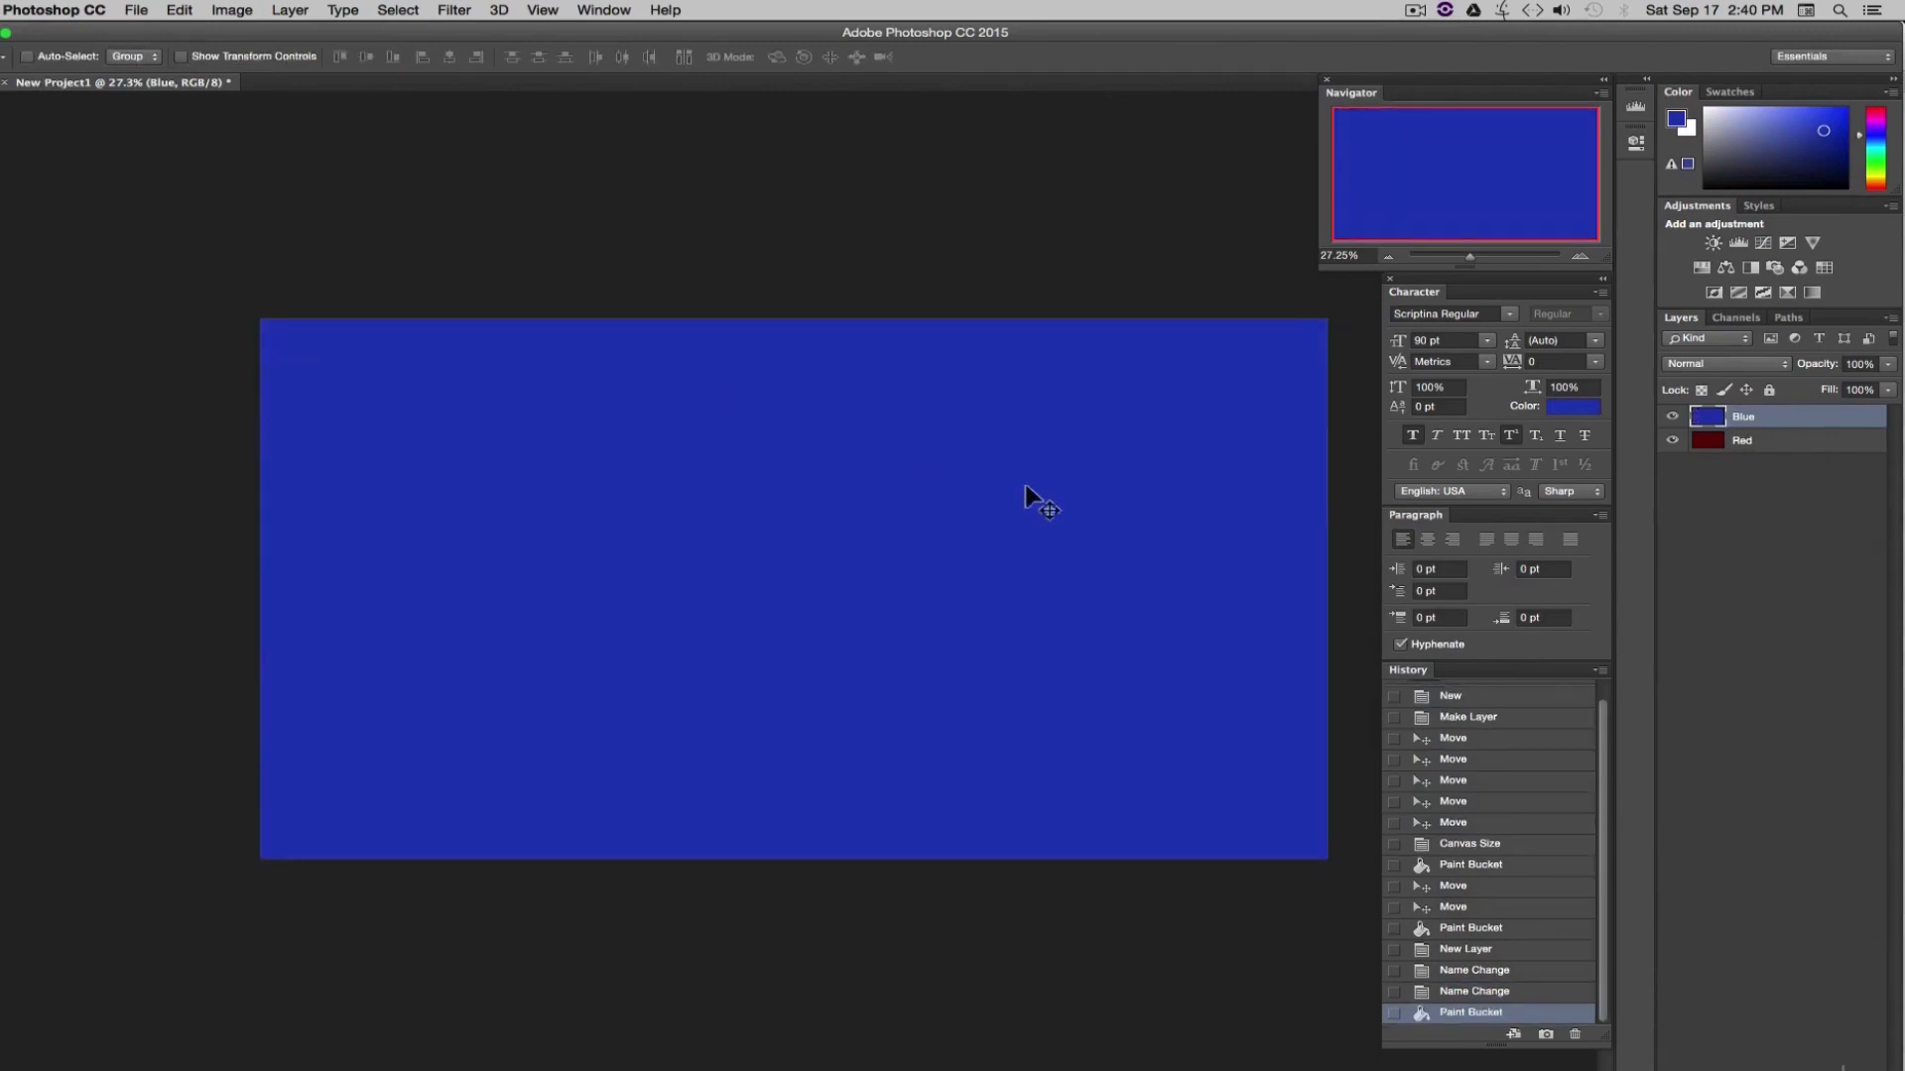
- Hide and show the Blue layer several times to compare it with the Red layer beneath
left_click(1679, 461)
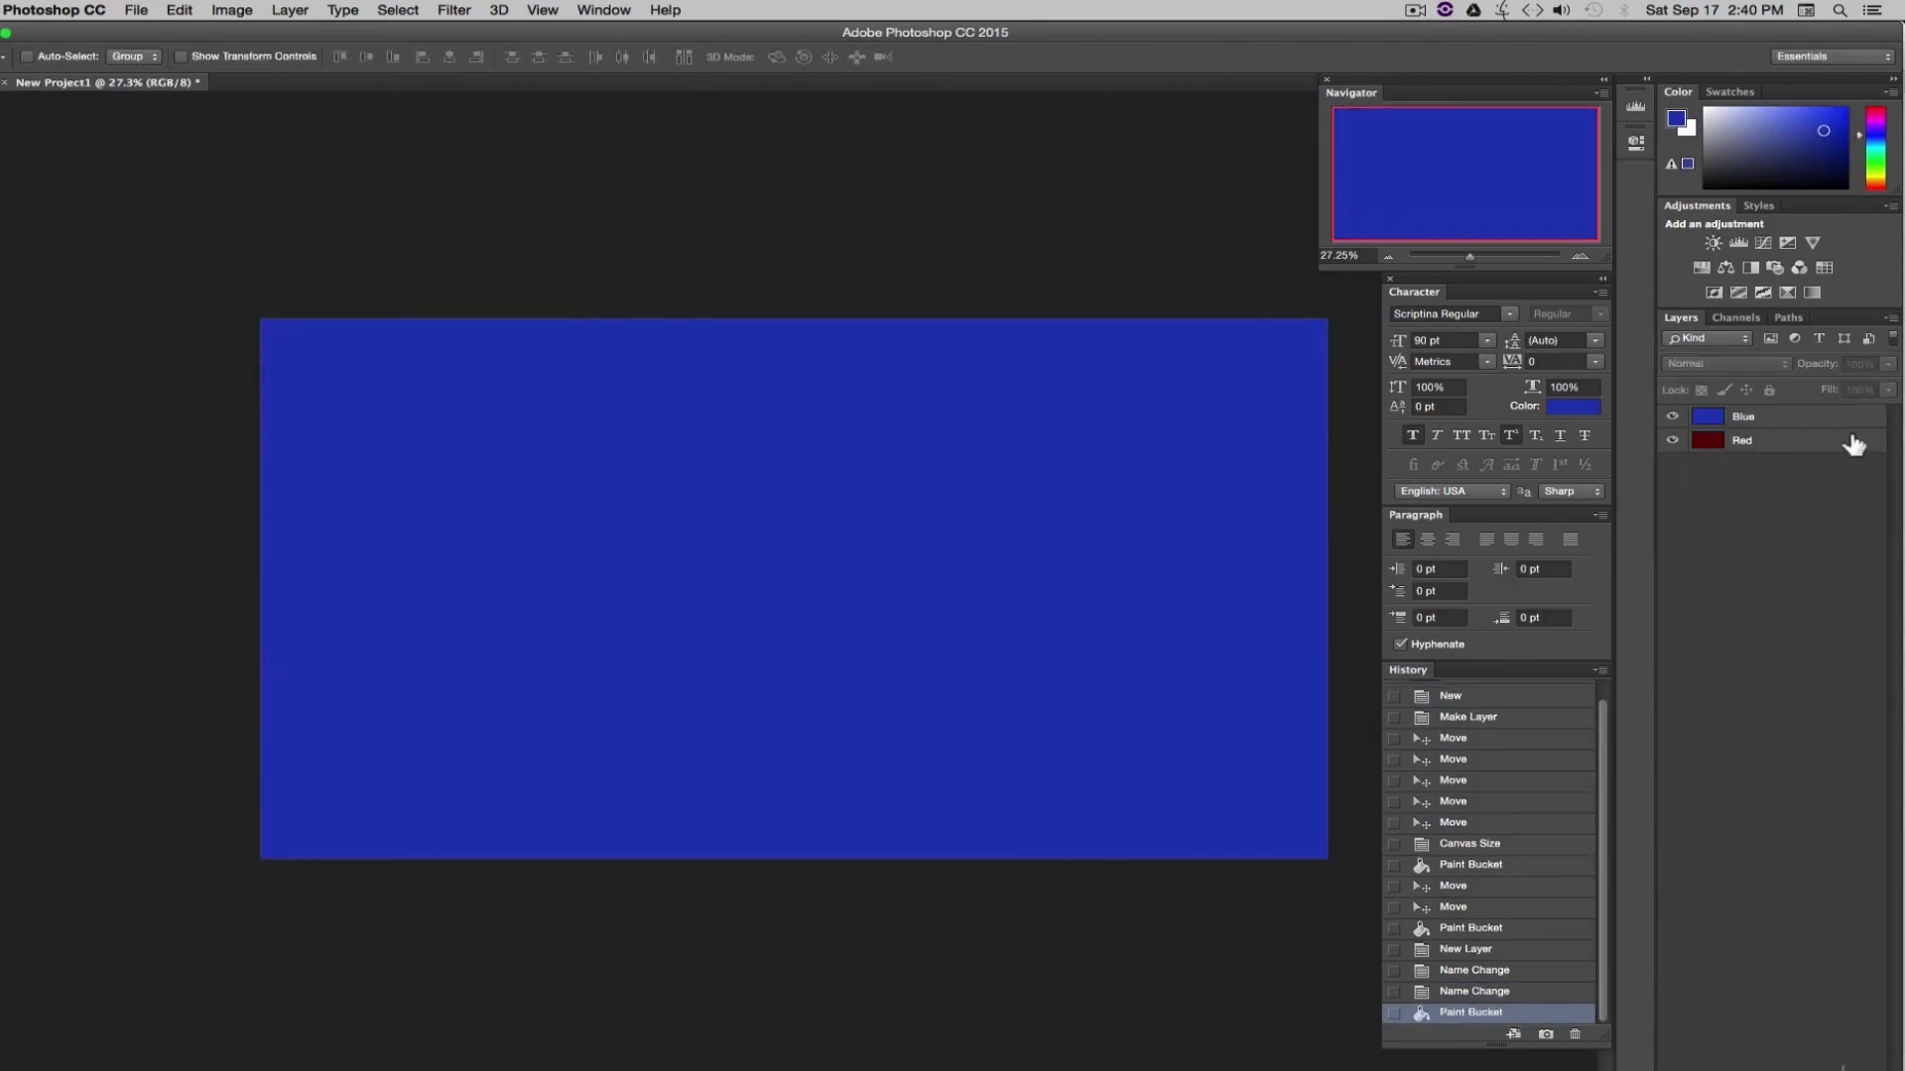
left_click(1756, 422)
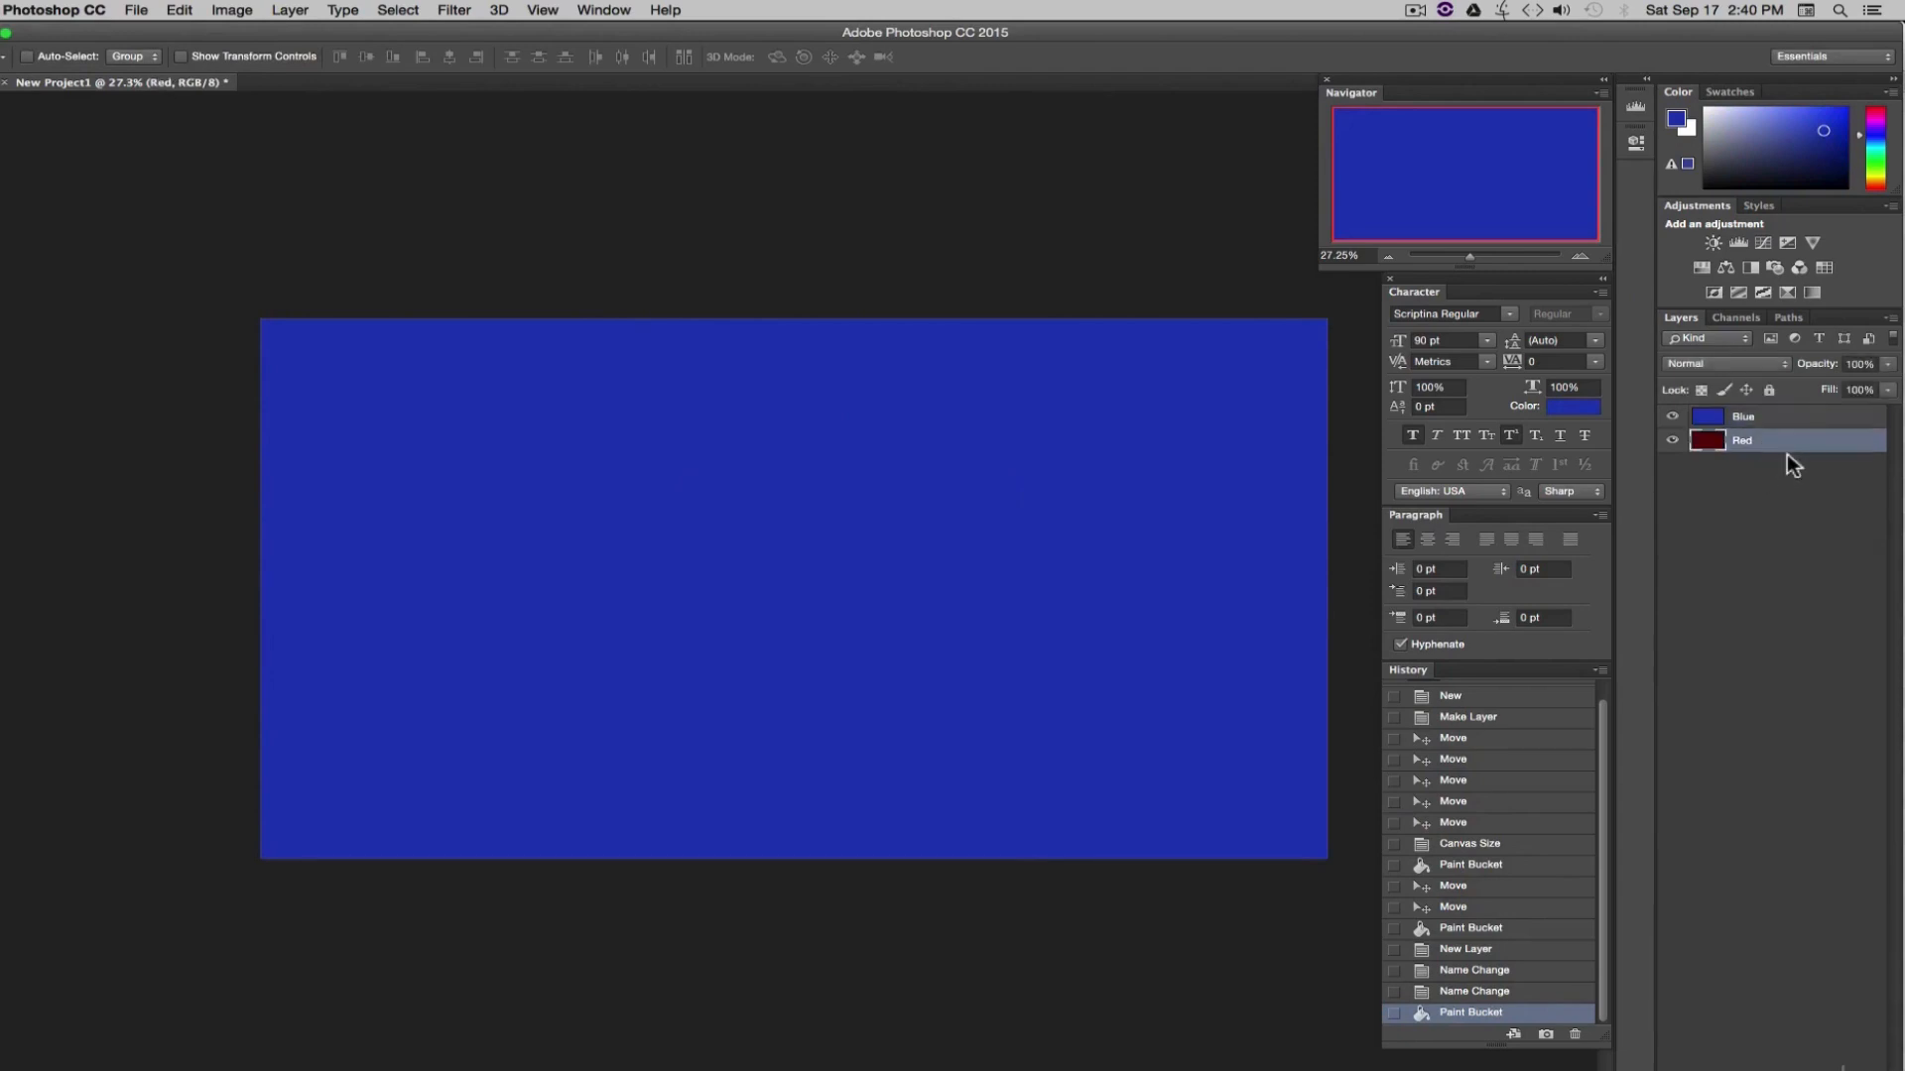
left_click(1748, 514)
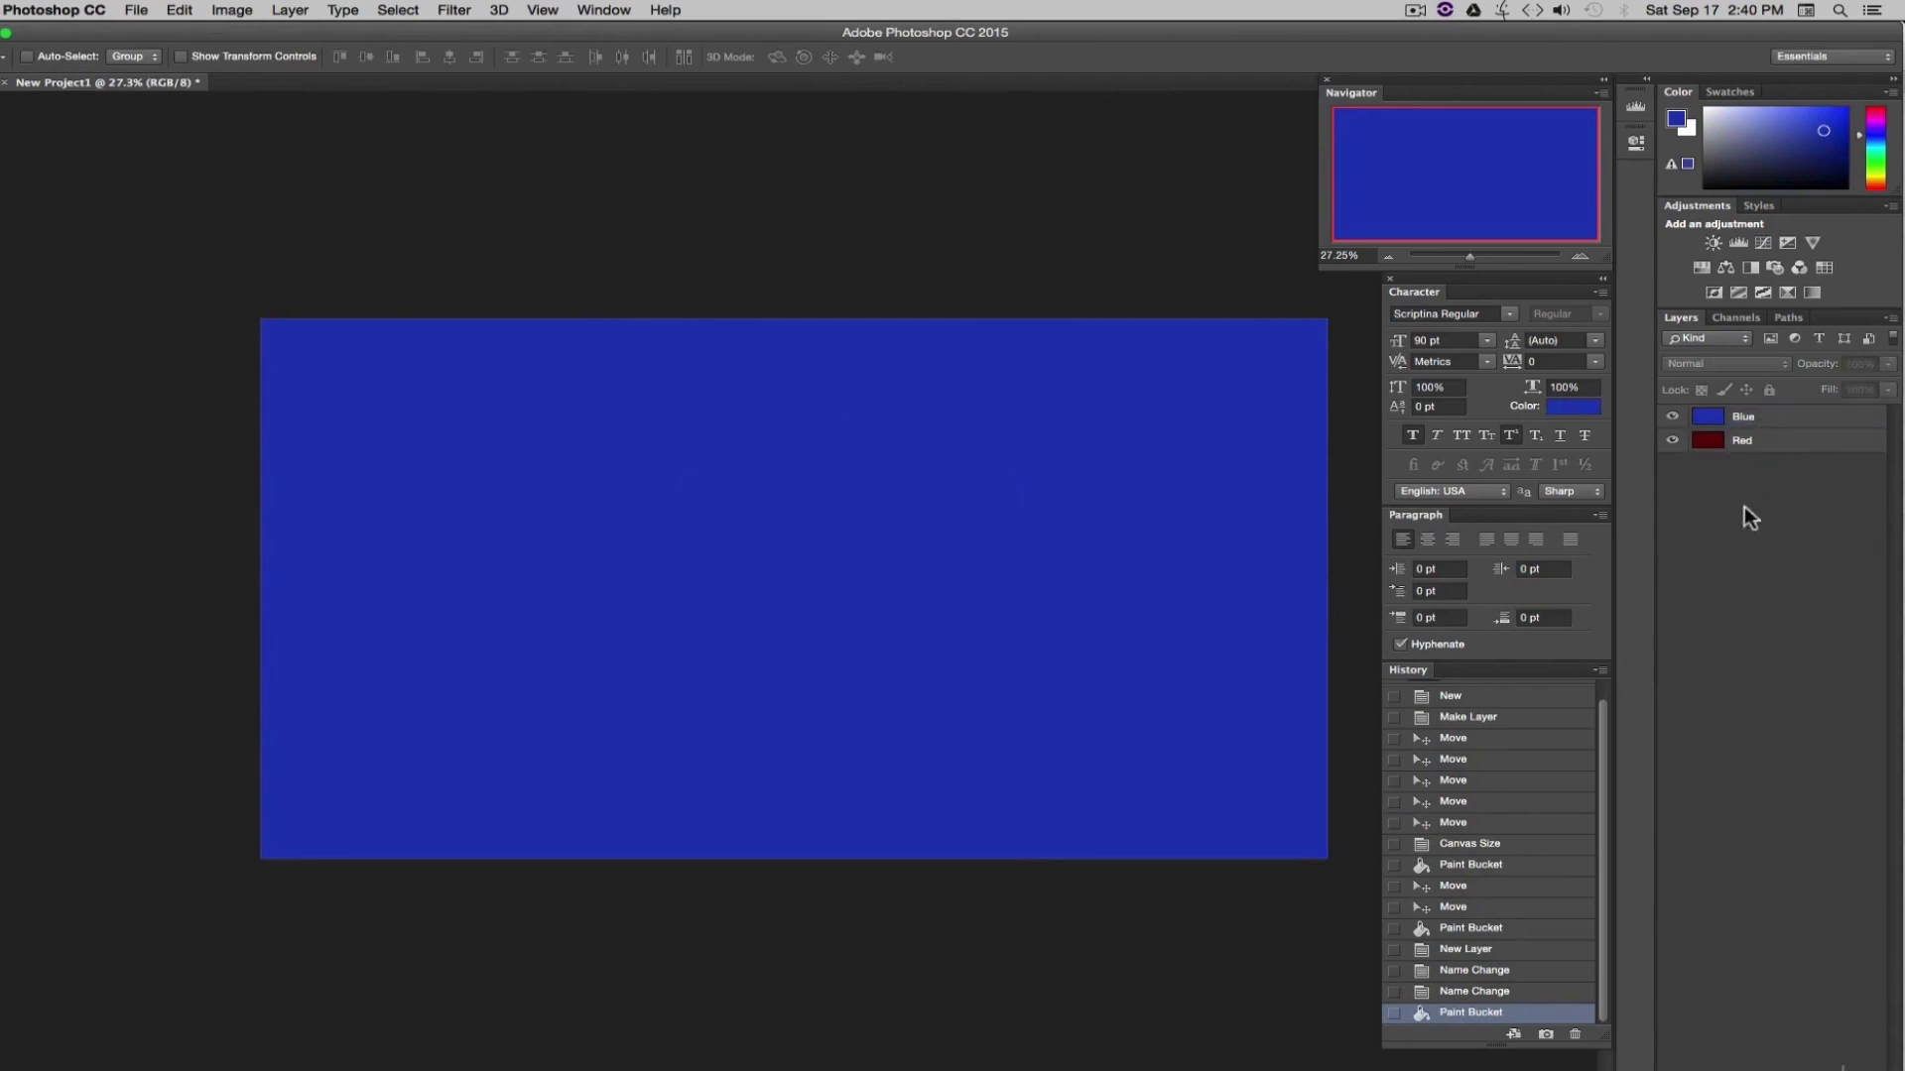
left_click(1673, 418)
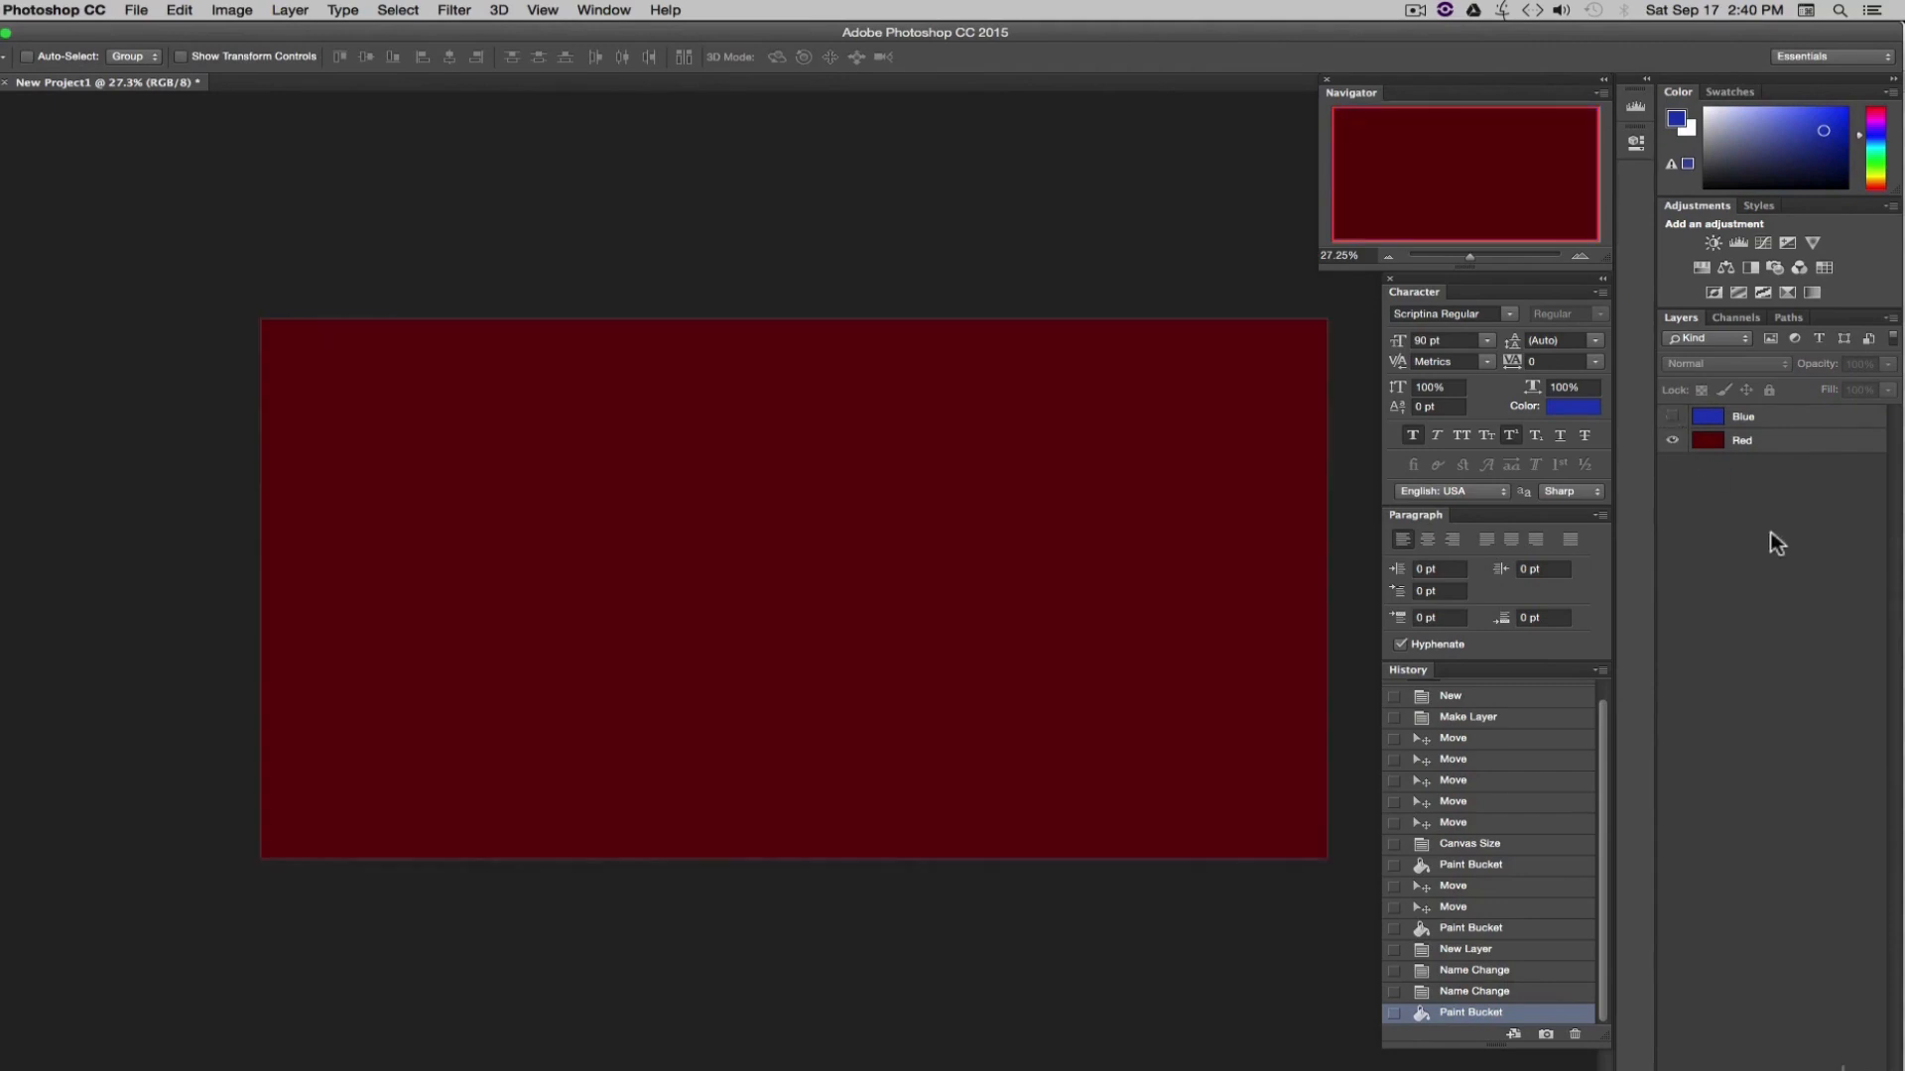
left_click(1672, 417)
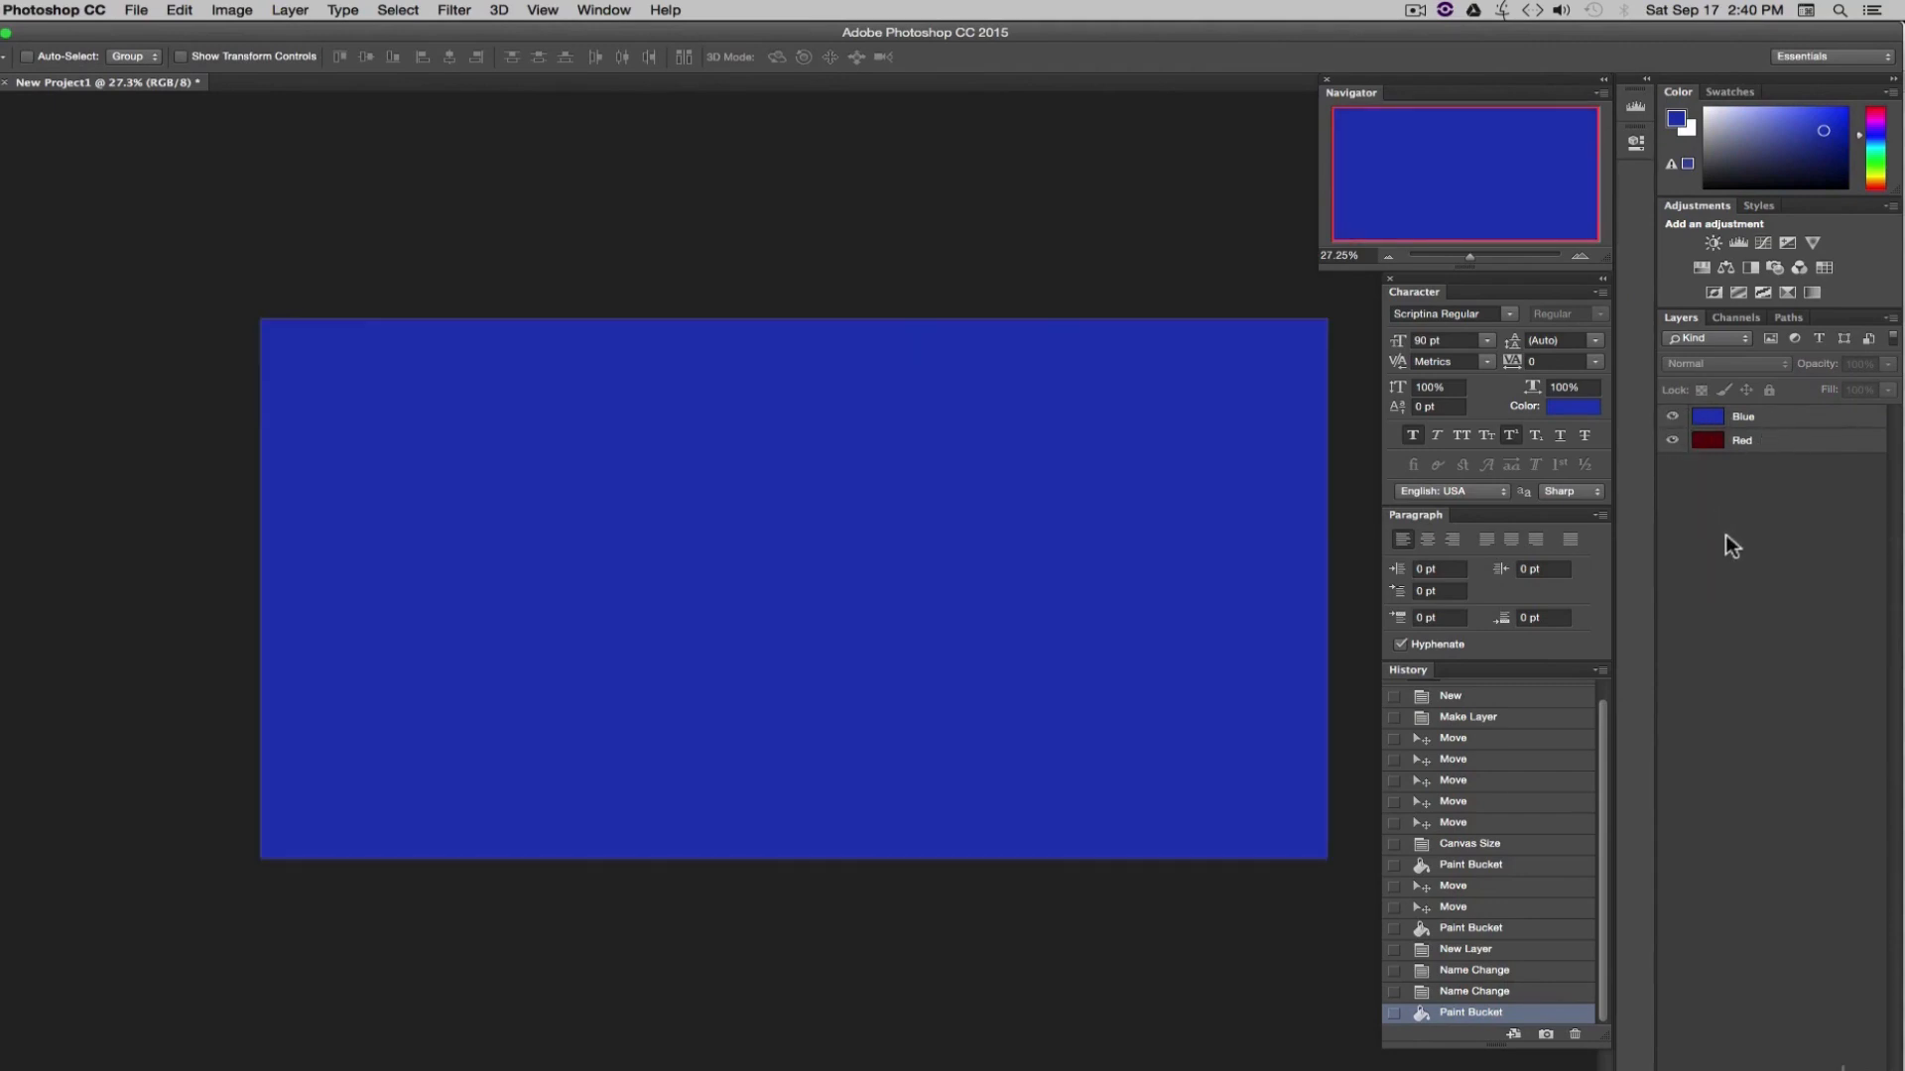
left_click(1673, 418)
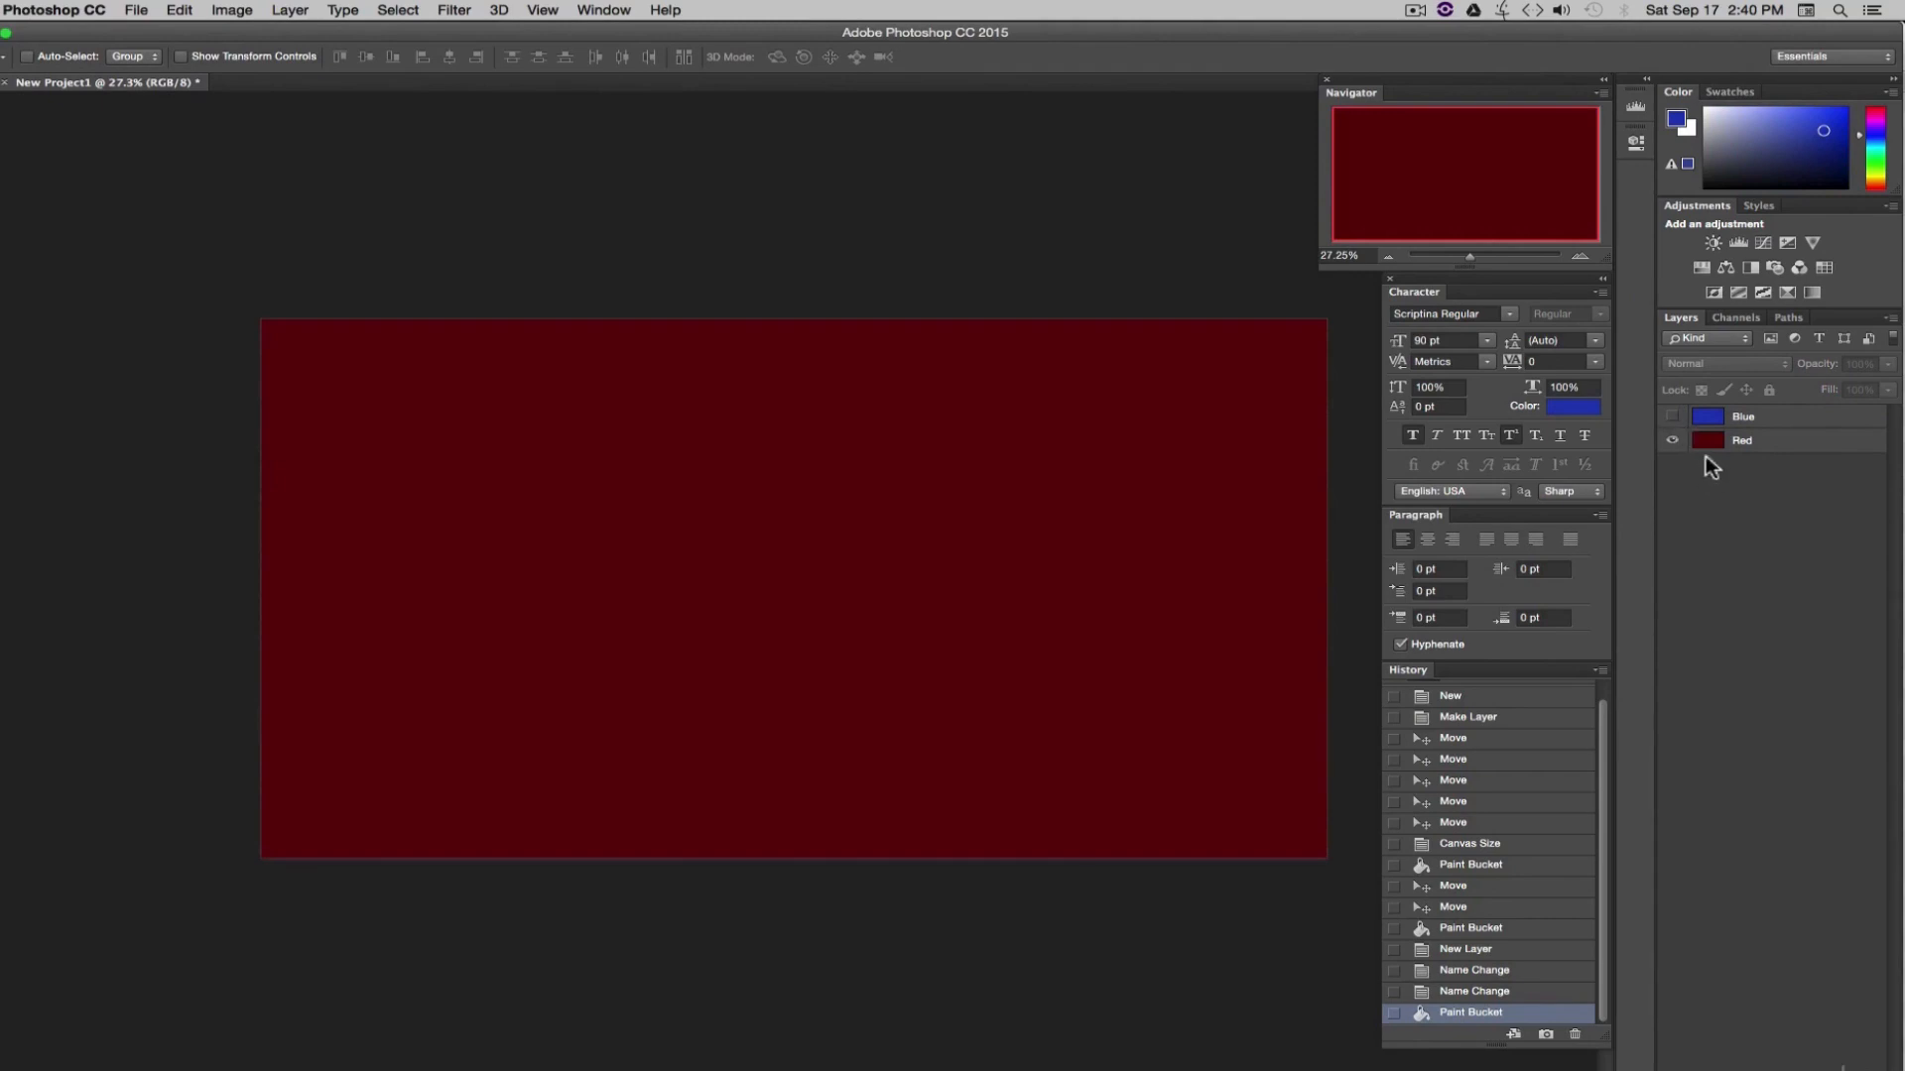
left_click(1673, 418)
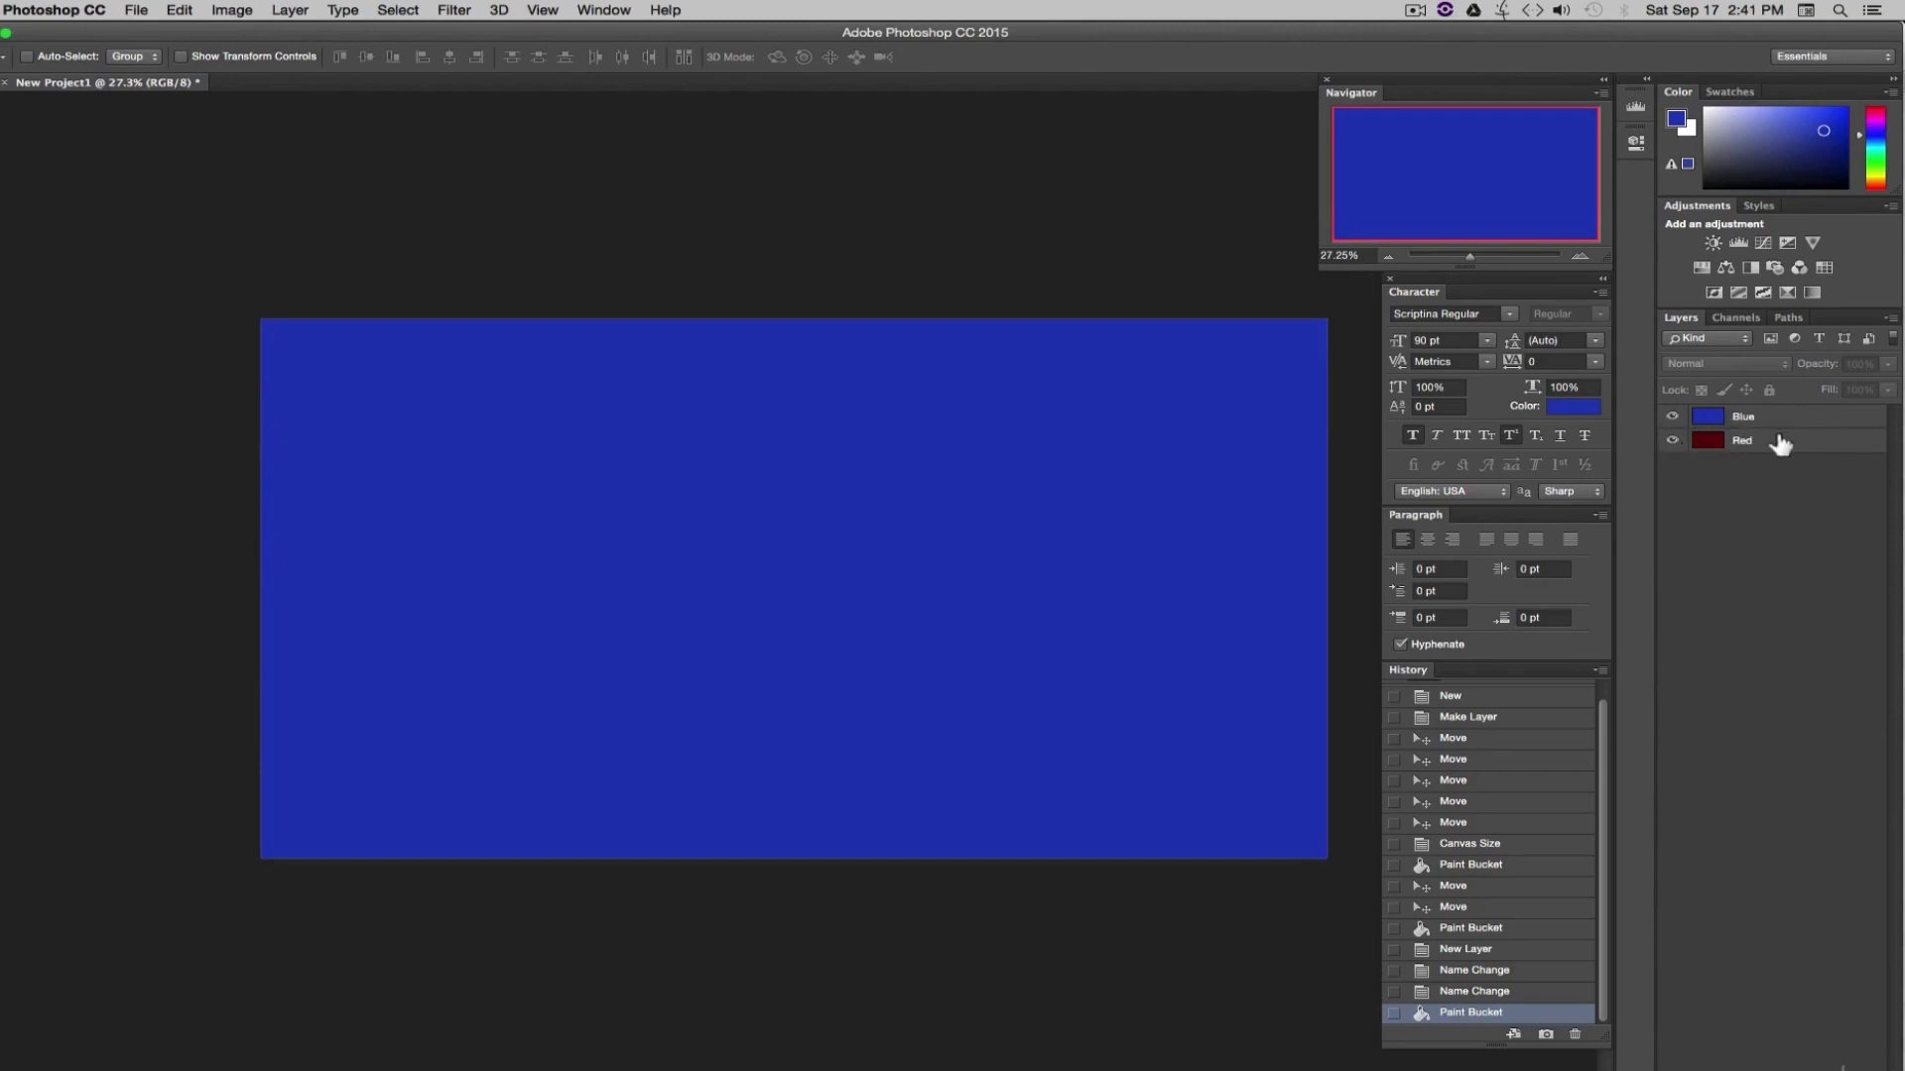
left_click(1672, 418)
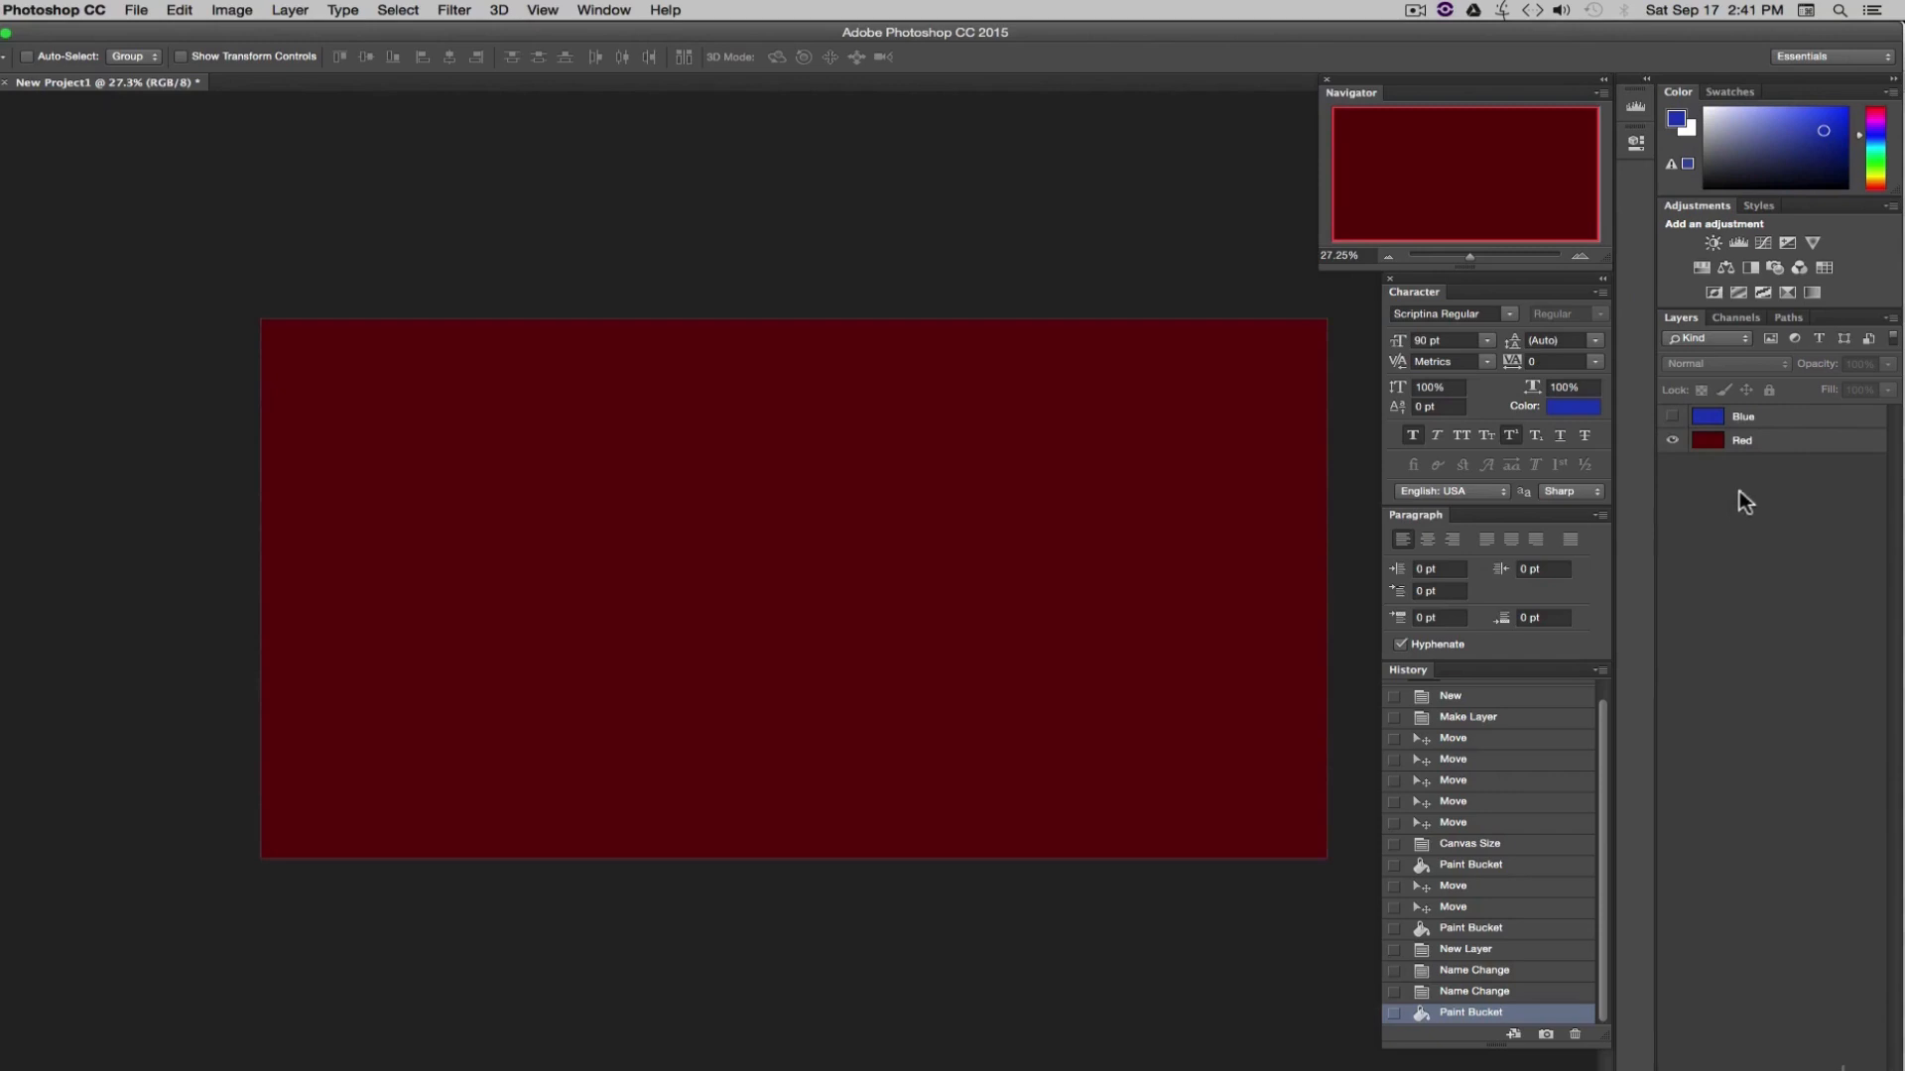
left_click(1673, 418)
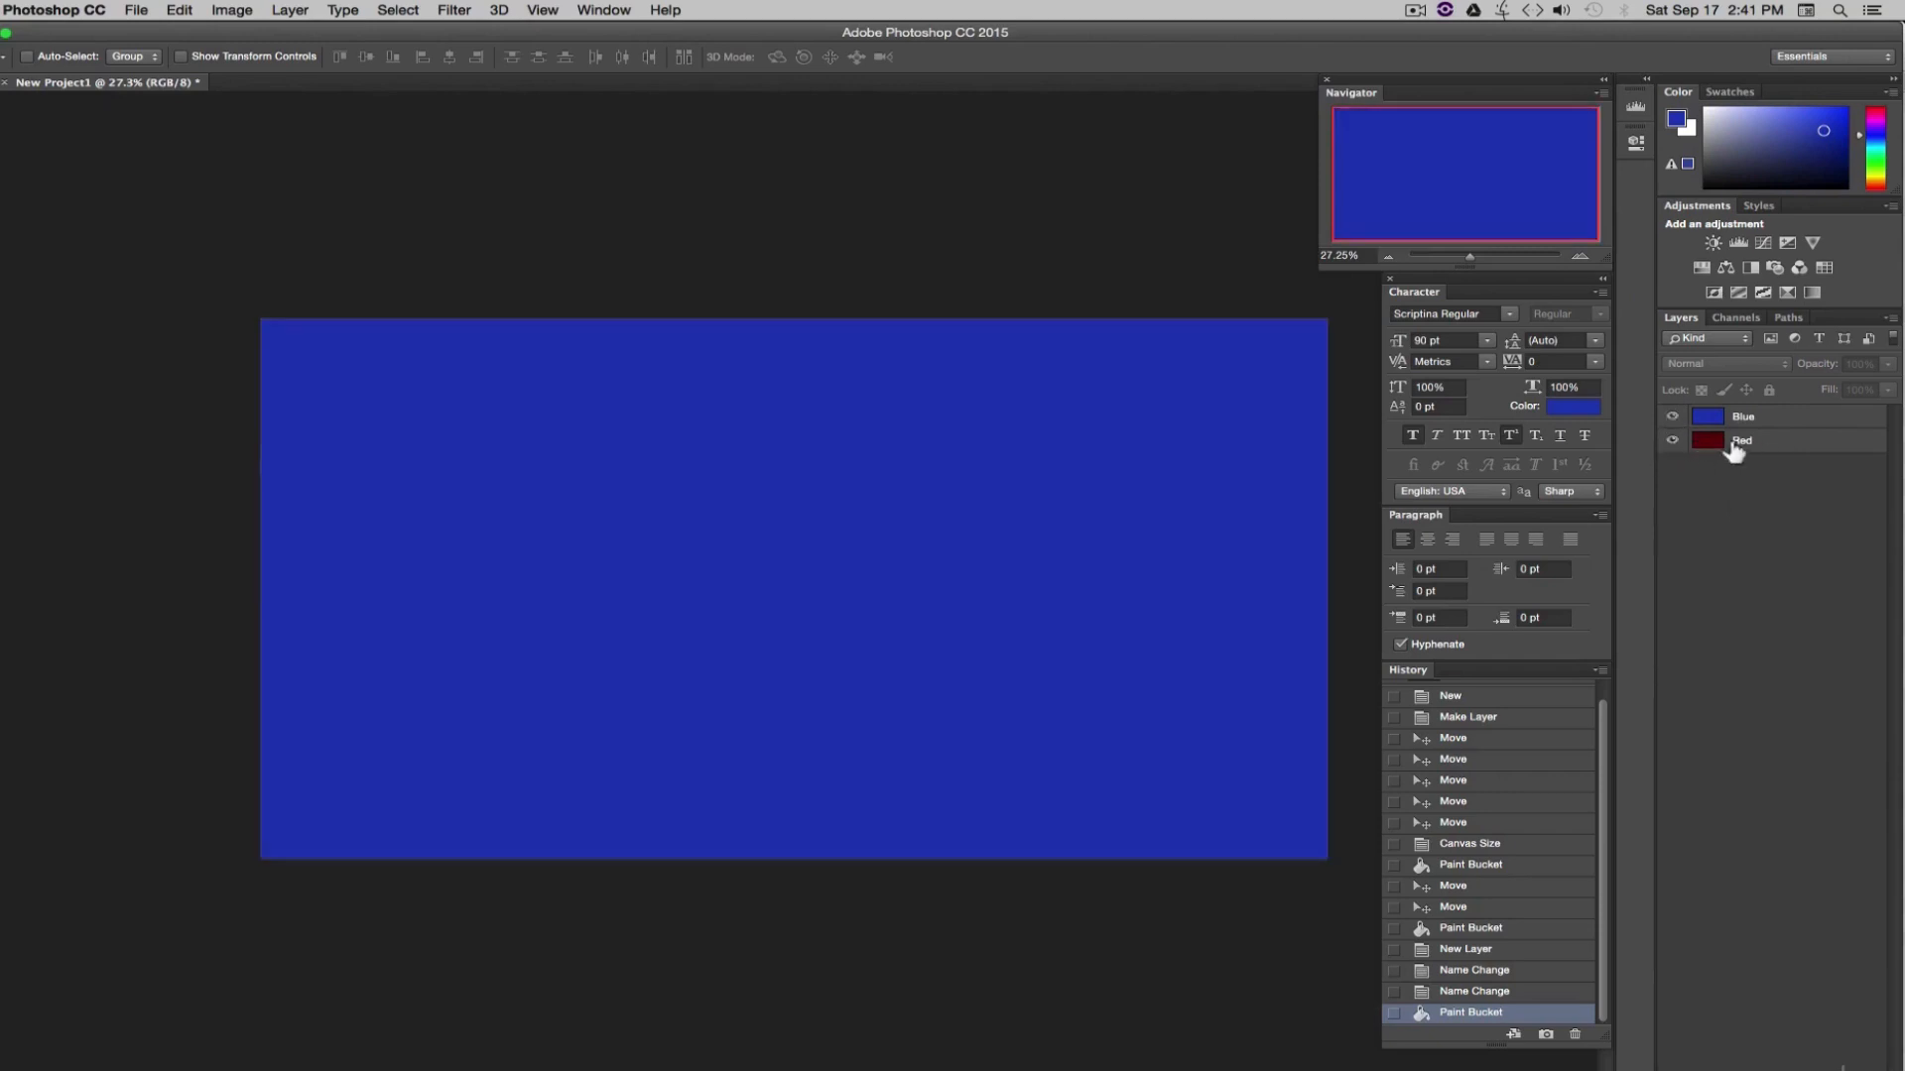
- Reorder the layers so that Red sits above Blue
left_click(1784, 421)
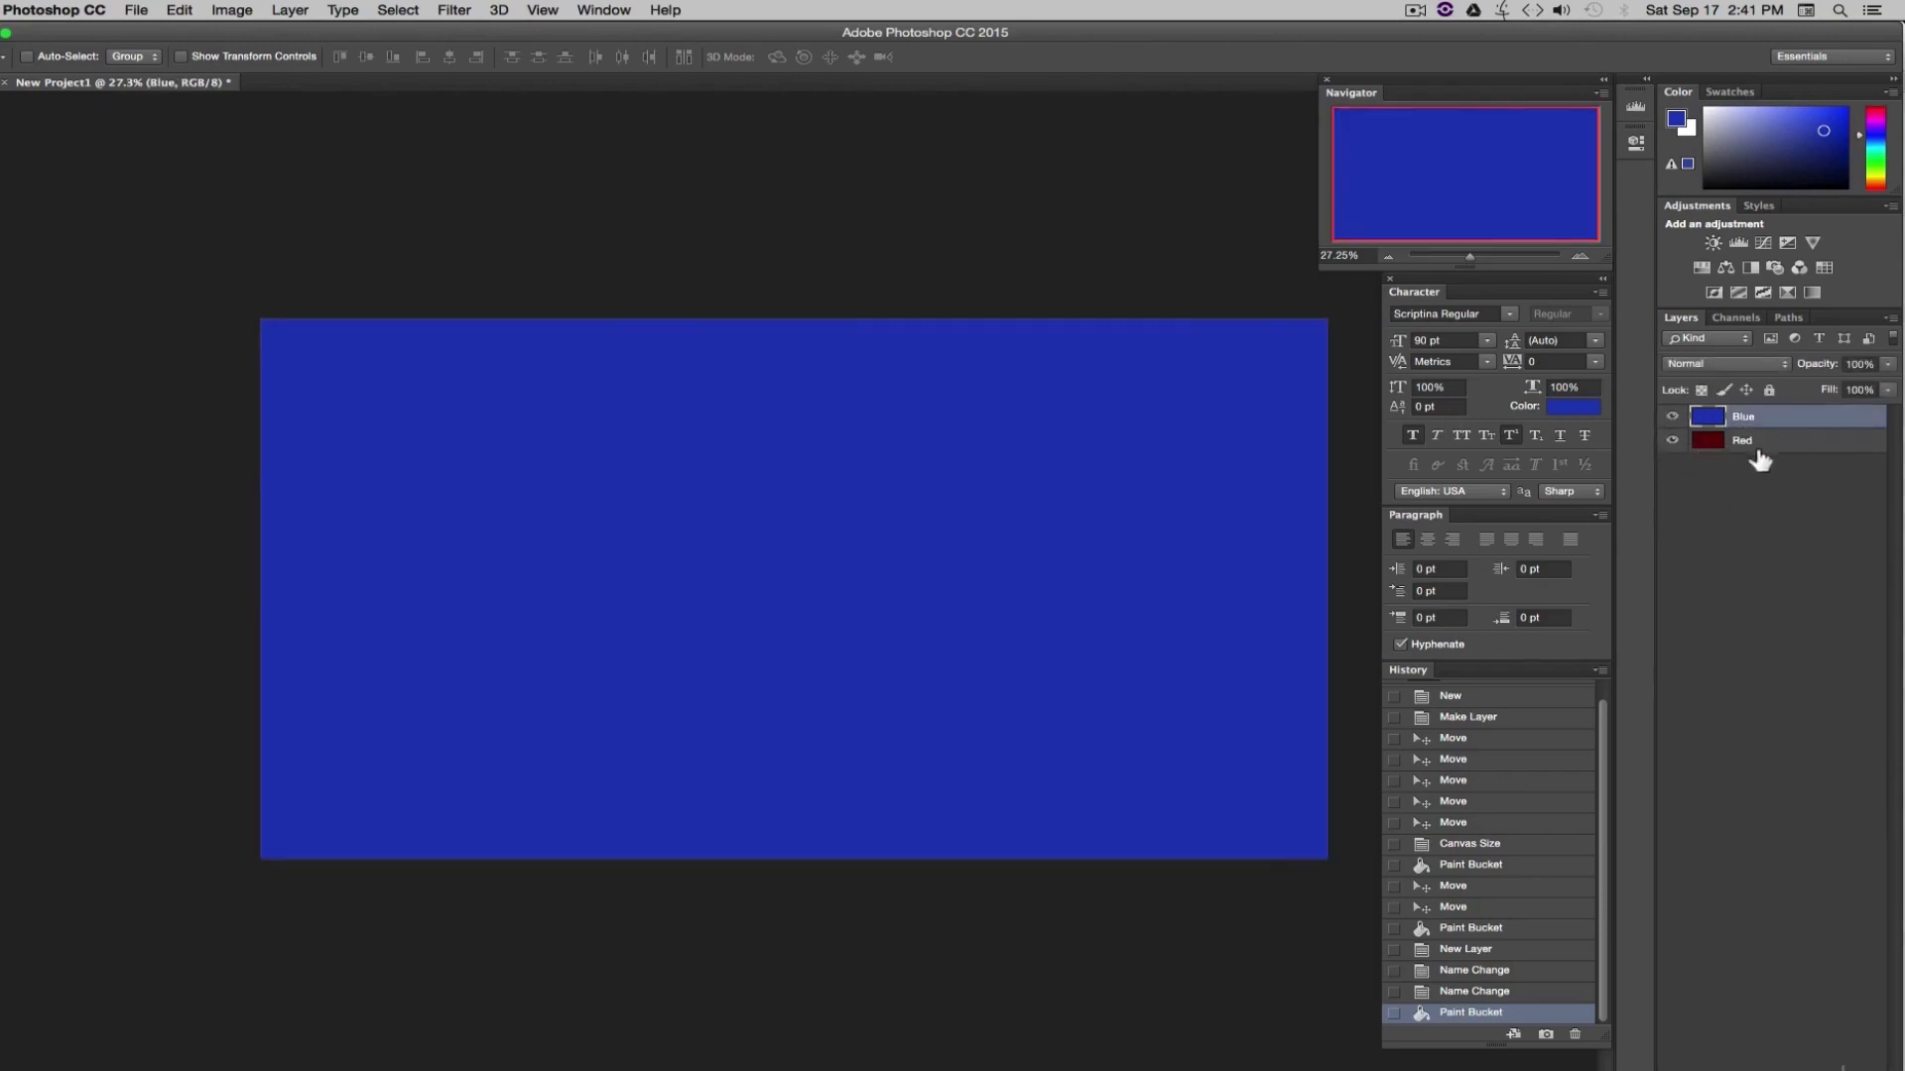
left_click(1774, 443)
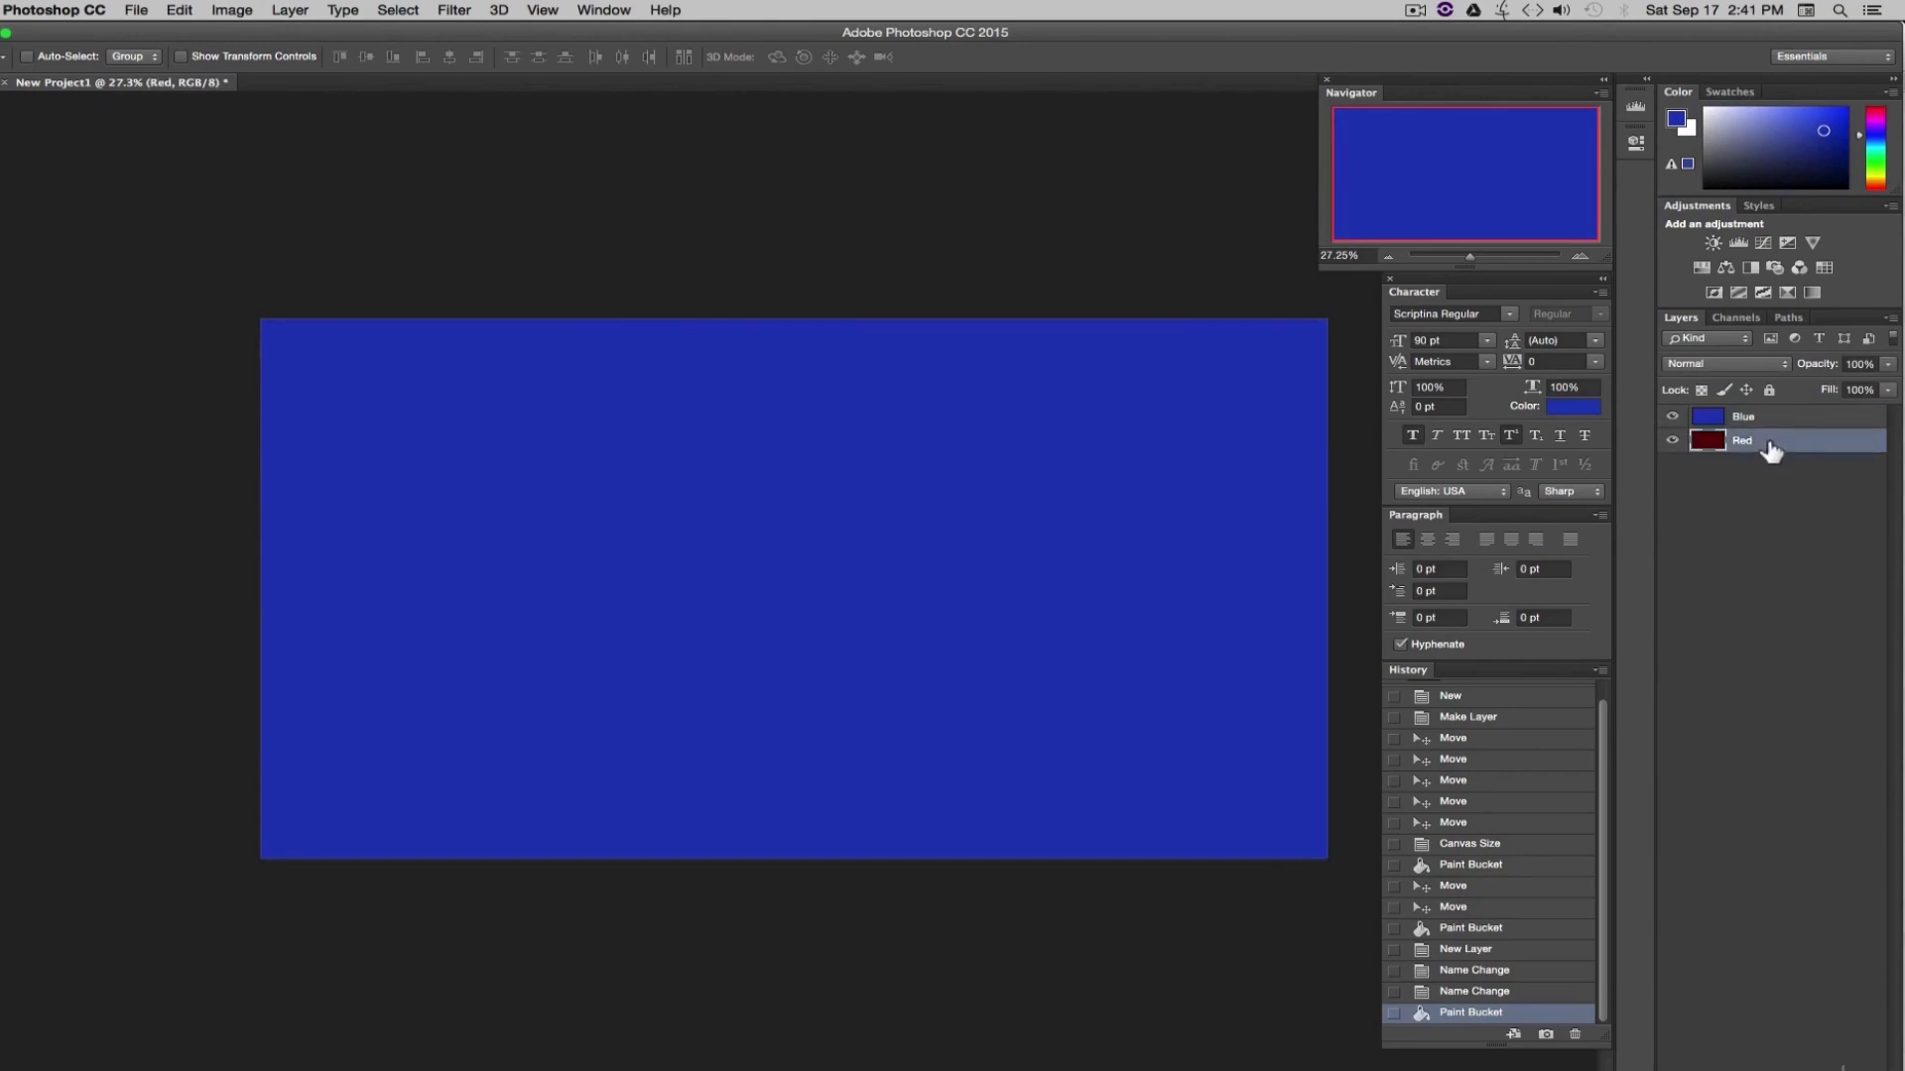
left_click(1766, 414, "shift")
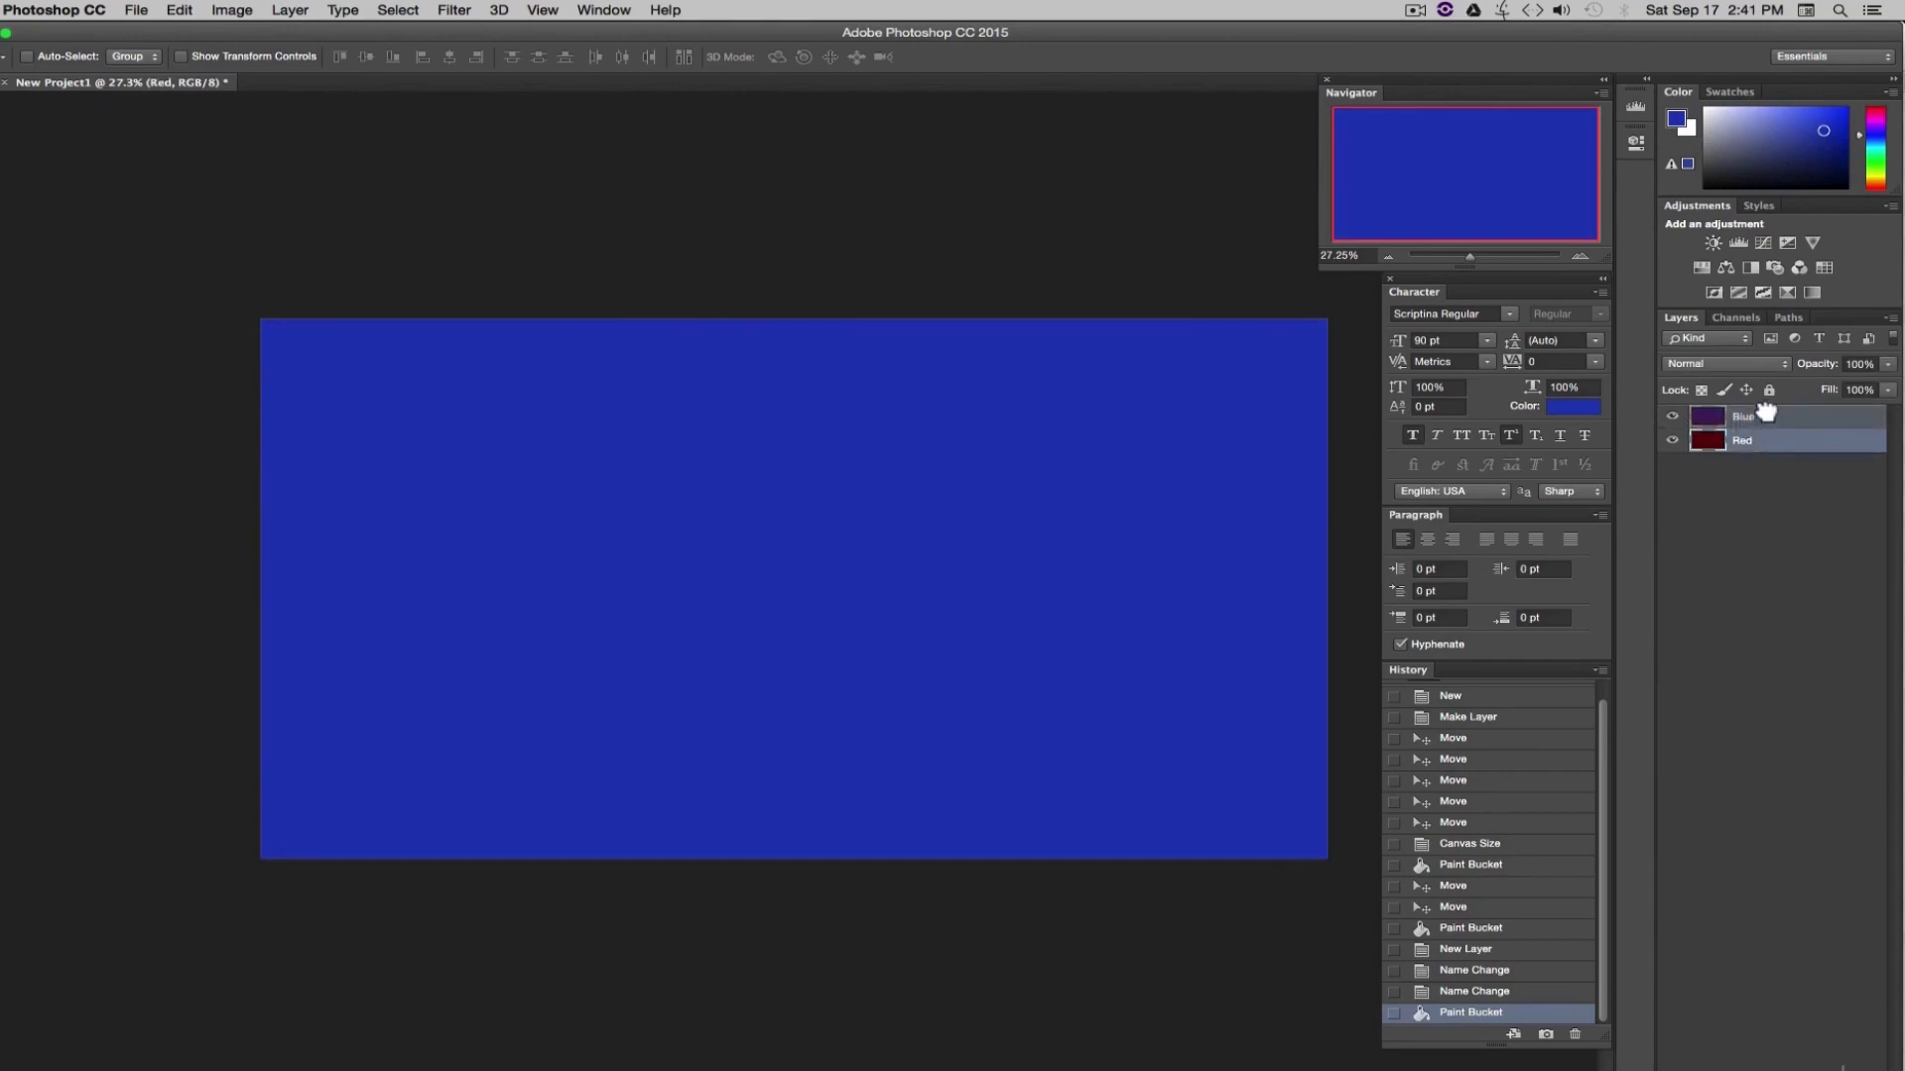
left_click_drag(1766, 409, 1778, 508)
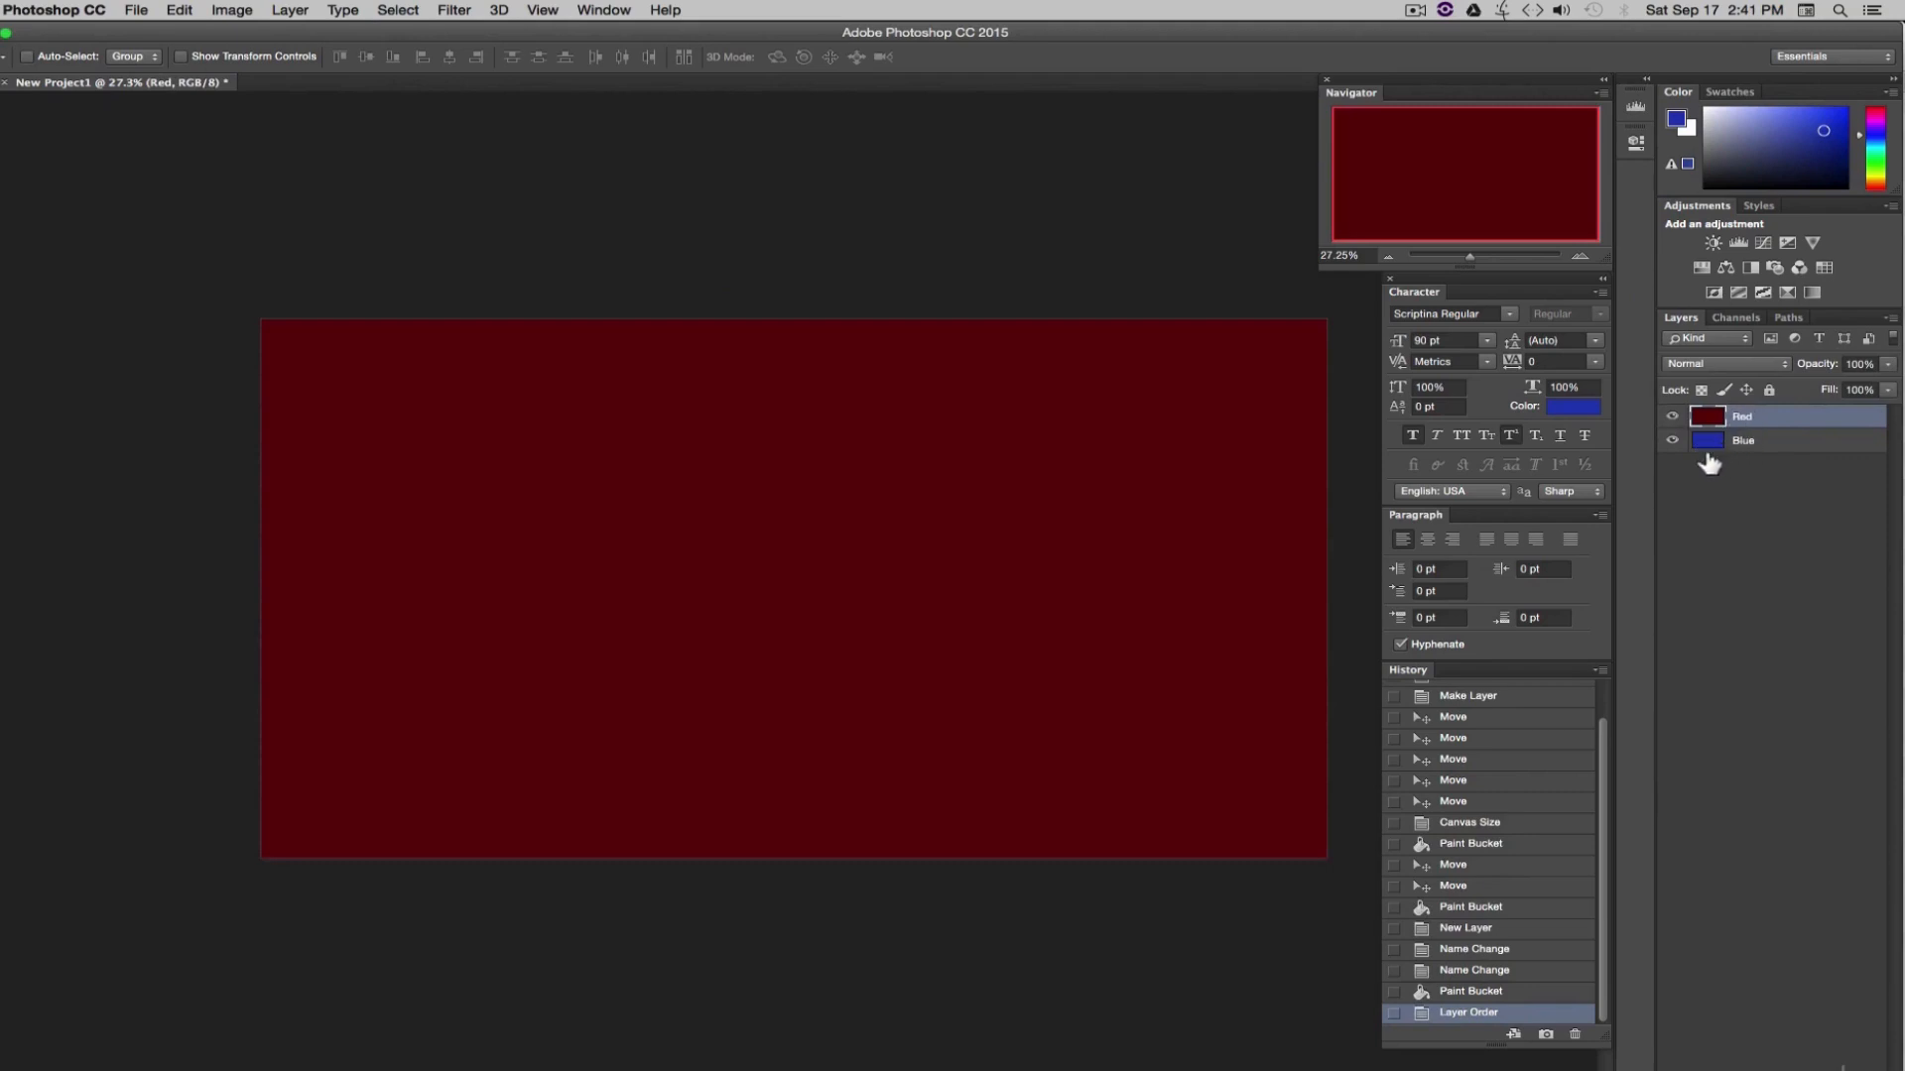
left_click(1673, 417)
- Duplicate the Red layer as Red copy within the New Project1 document
right_click(1781, 428)
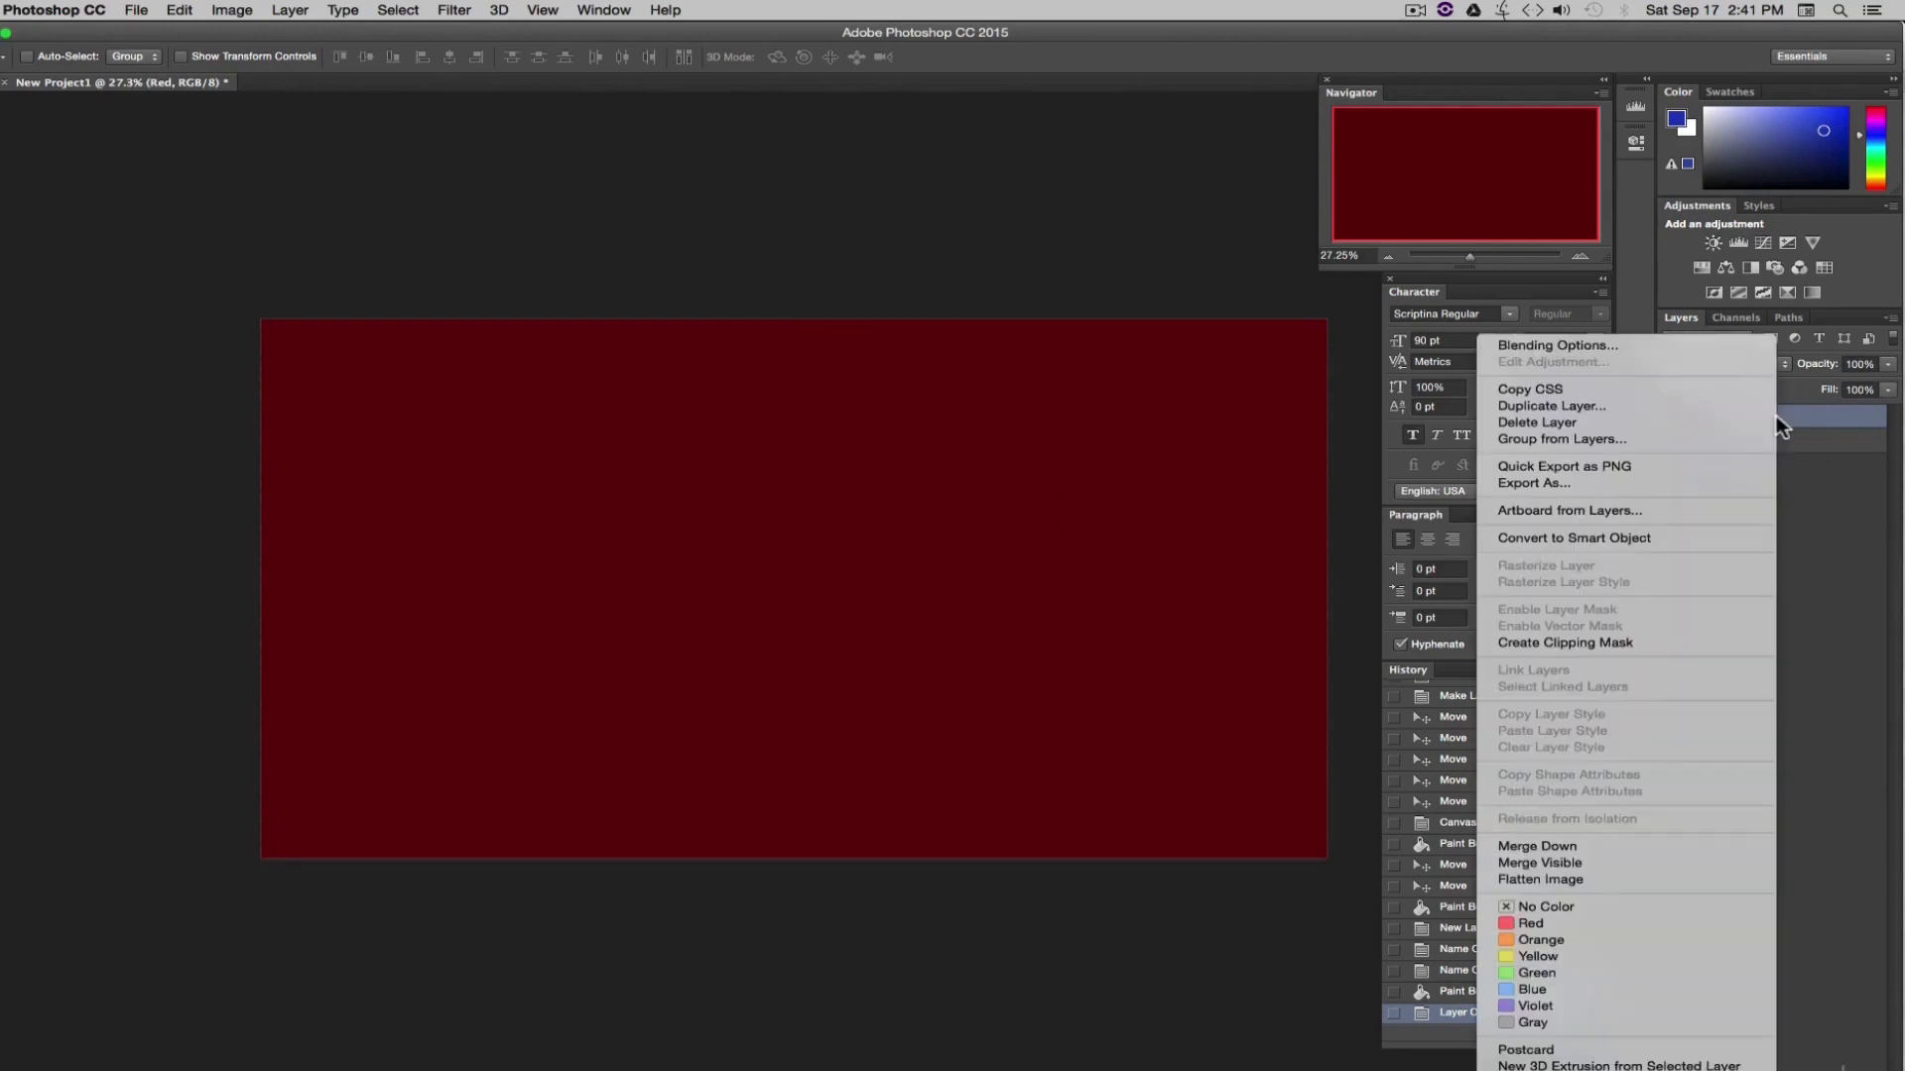
left_click(1546, 405)
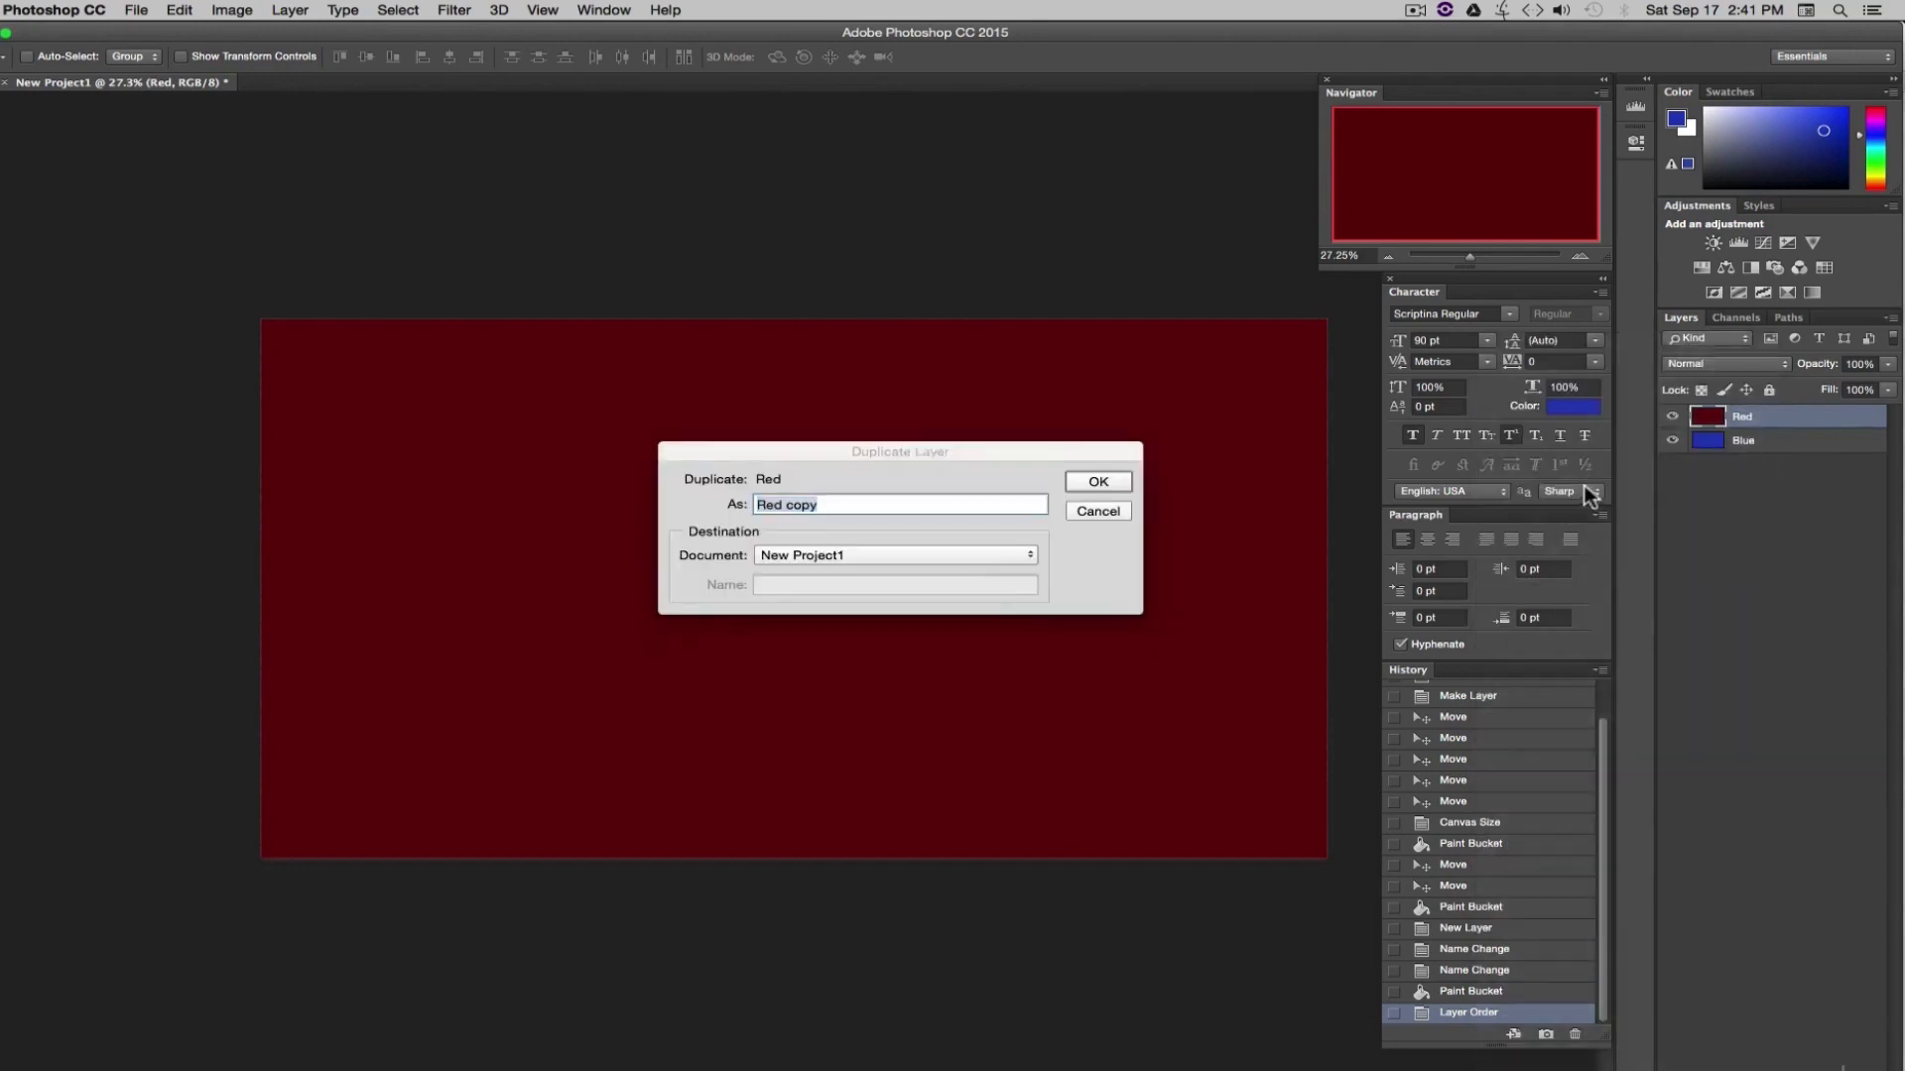
left_click(1101, 482)
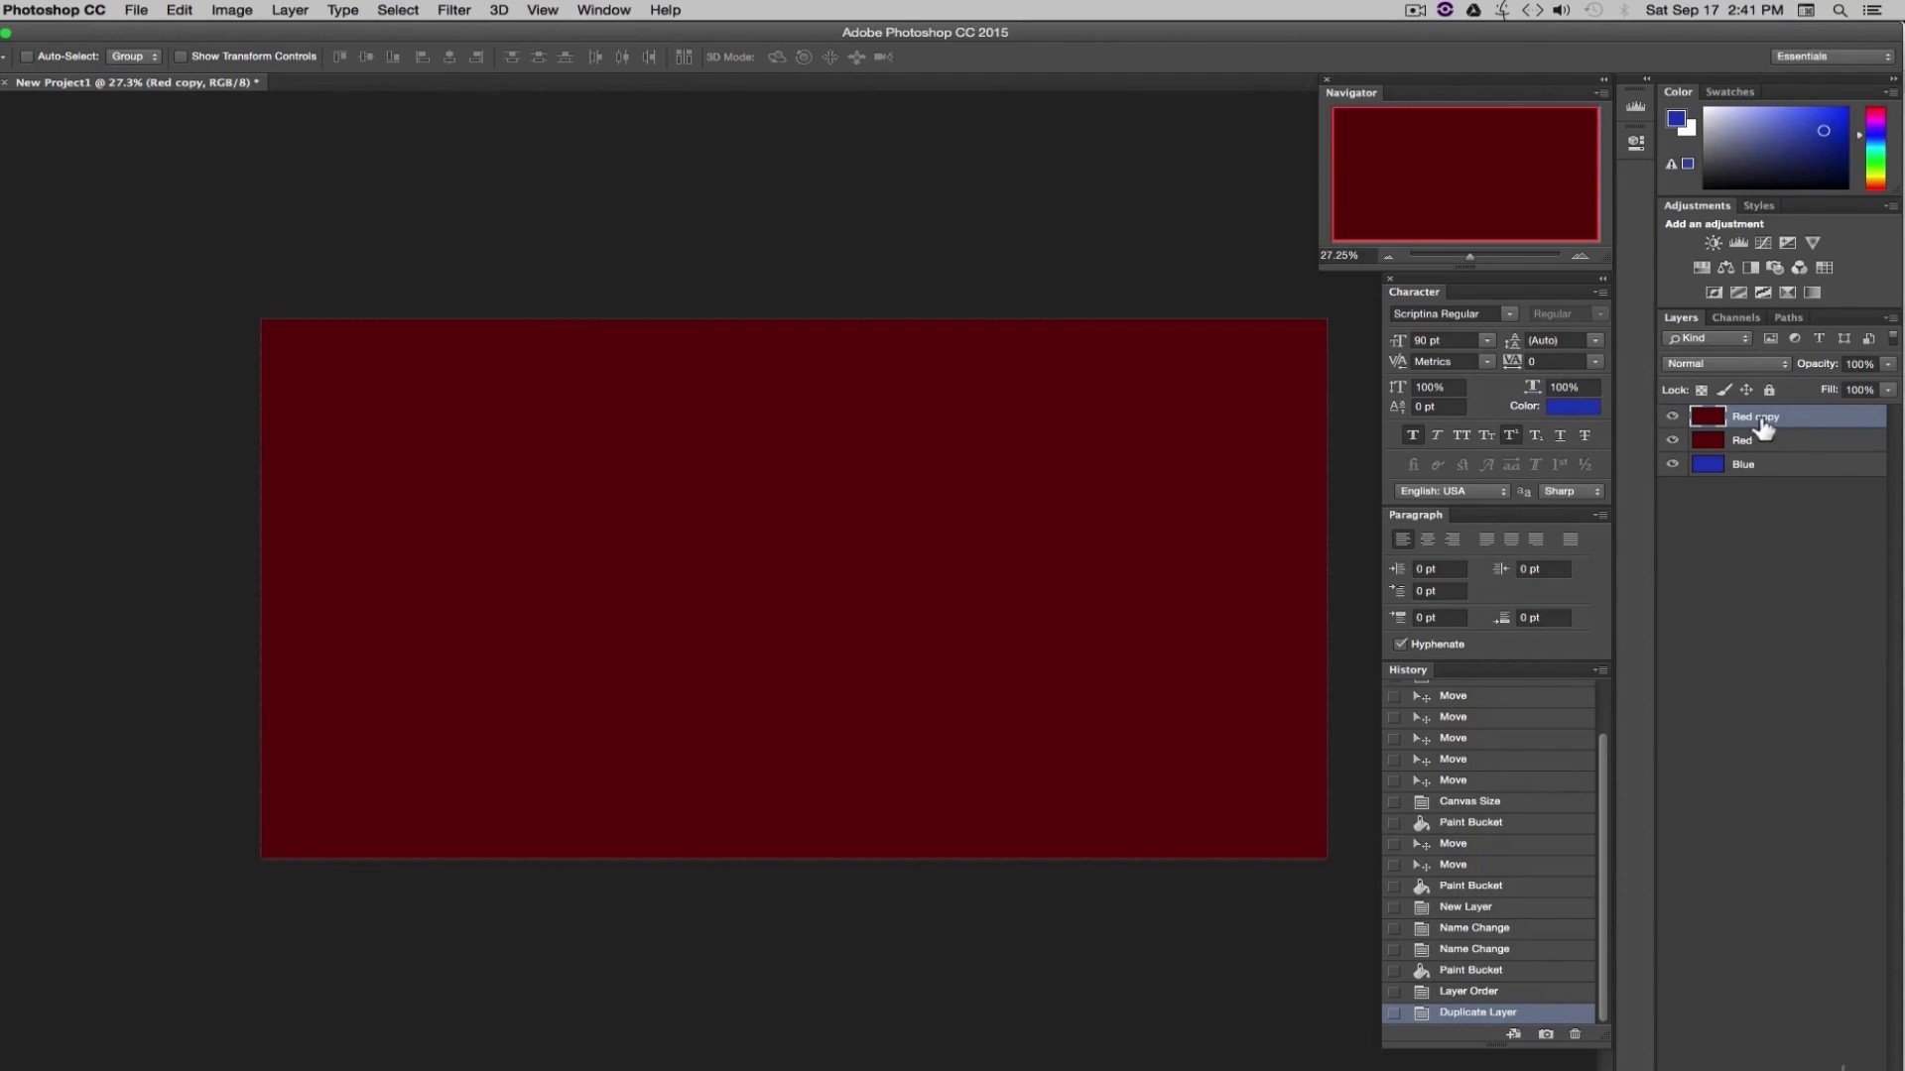
- Rename the duplicated Red copy layer as Red 2
double_click(1763, 425)
key("BackSpace")
key("BackSpace")
key("BackSpace")
key("BackSpace")
type("2")
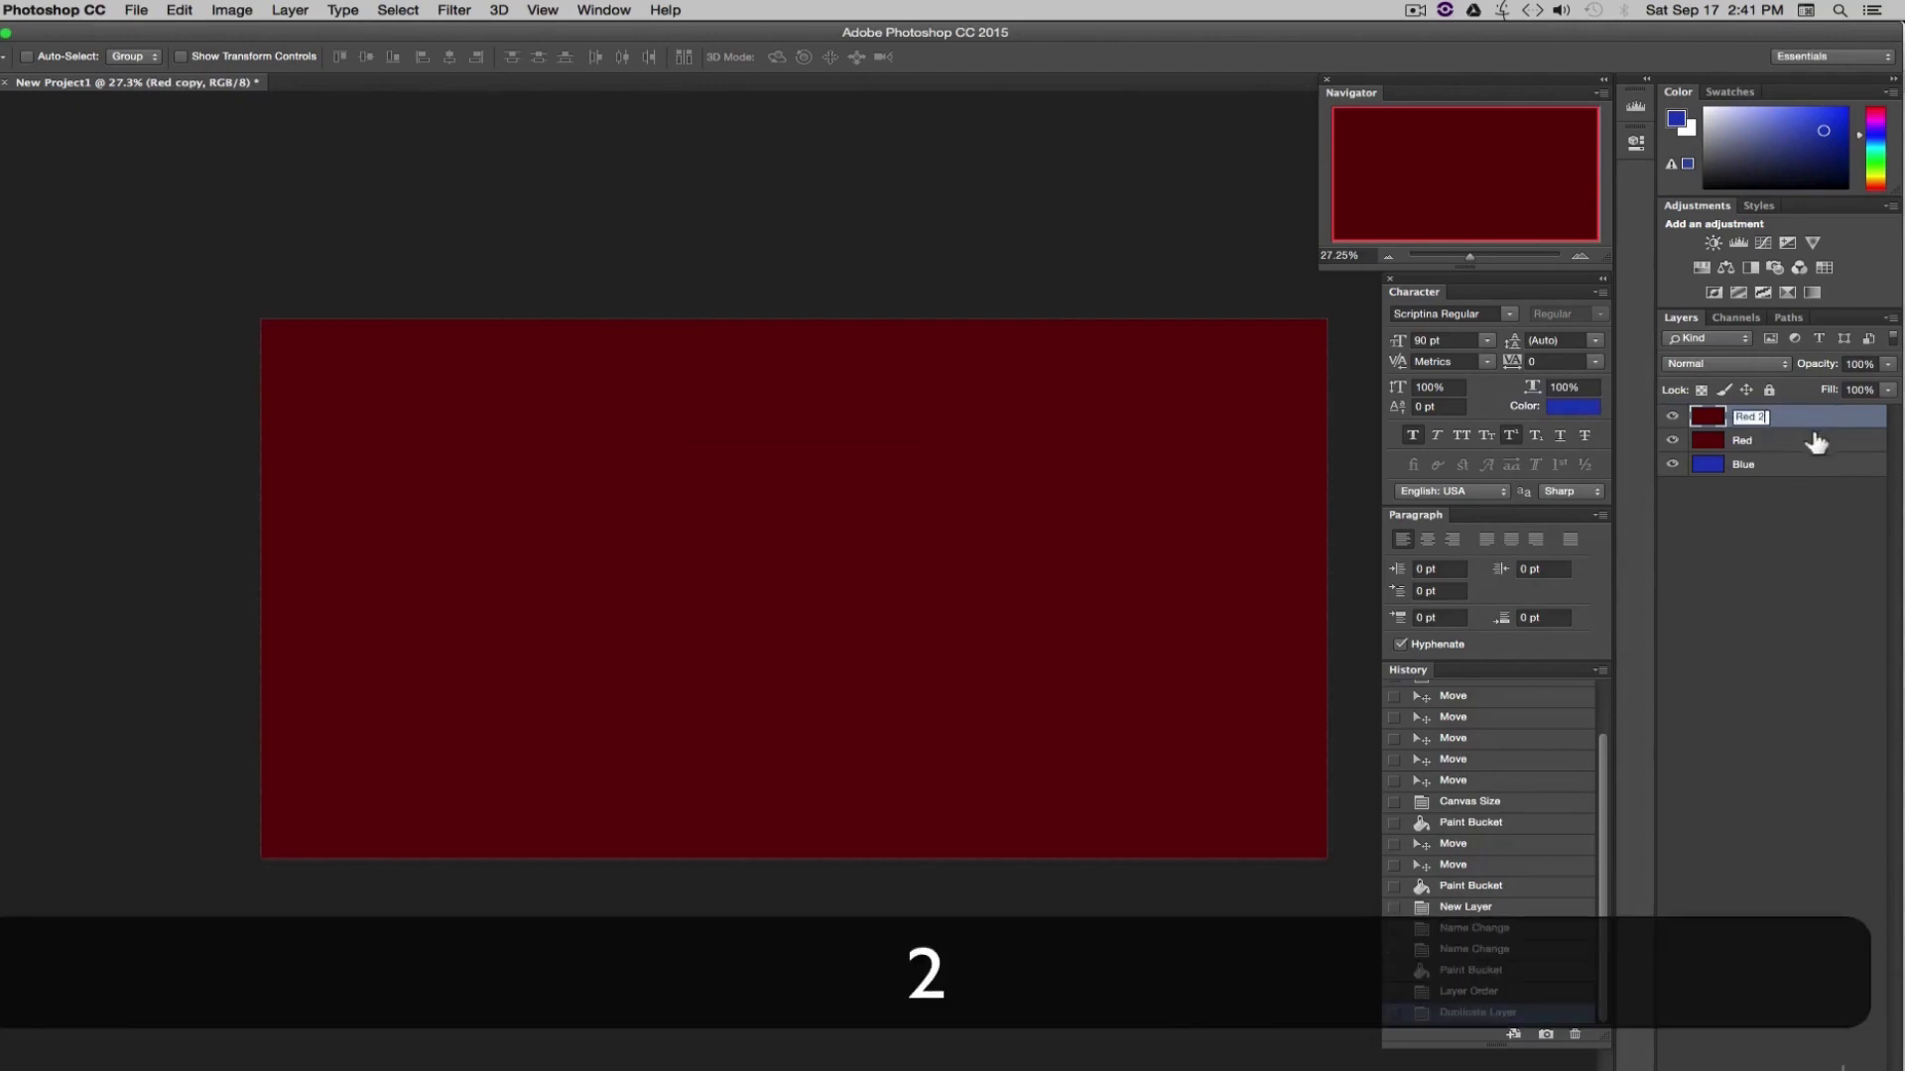
left_click(1794, 569)
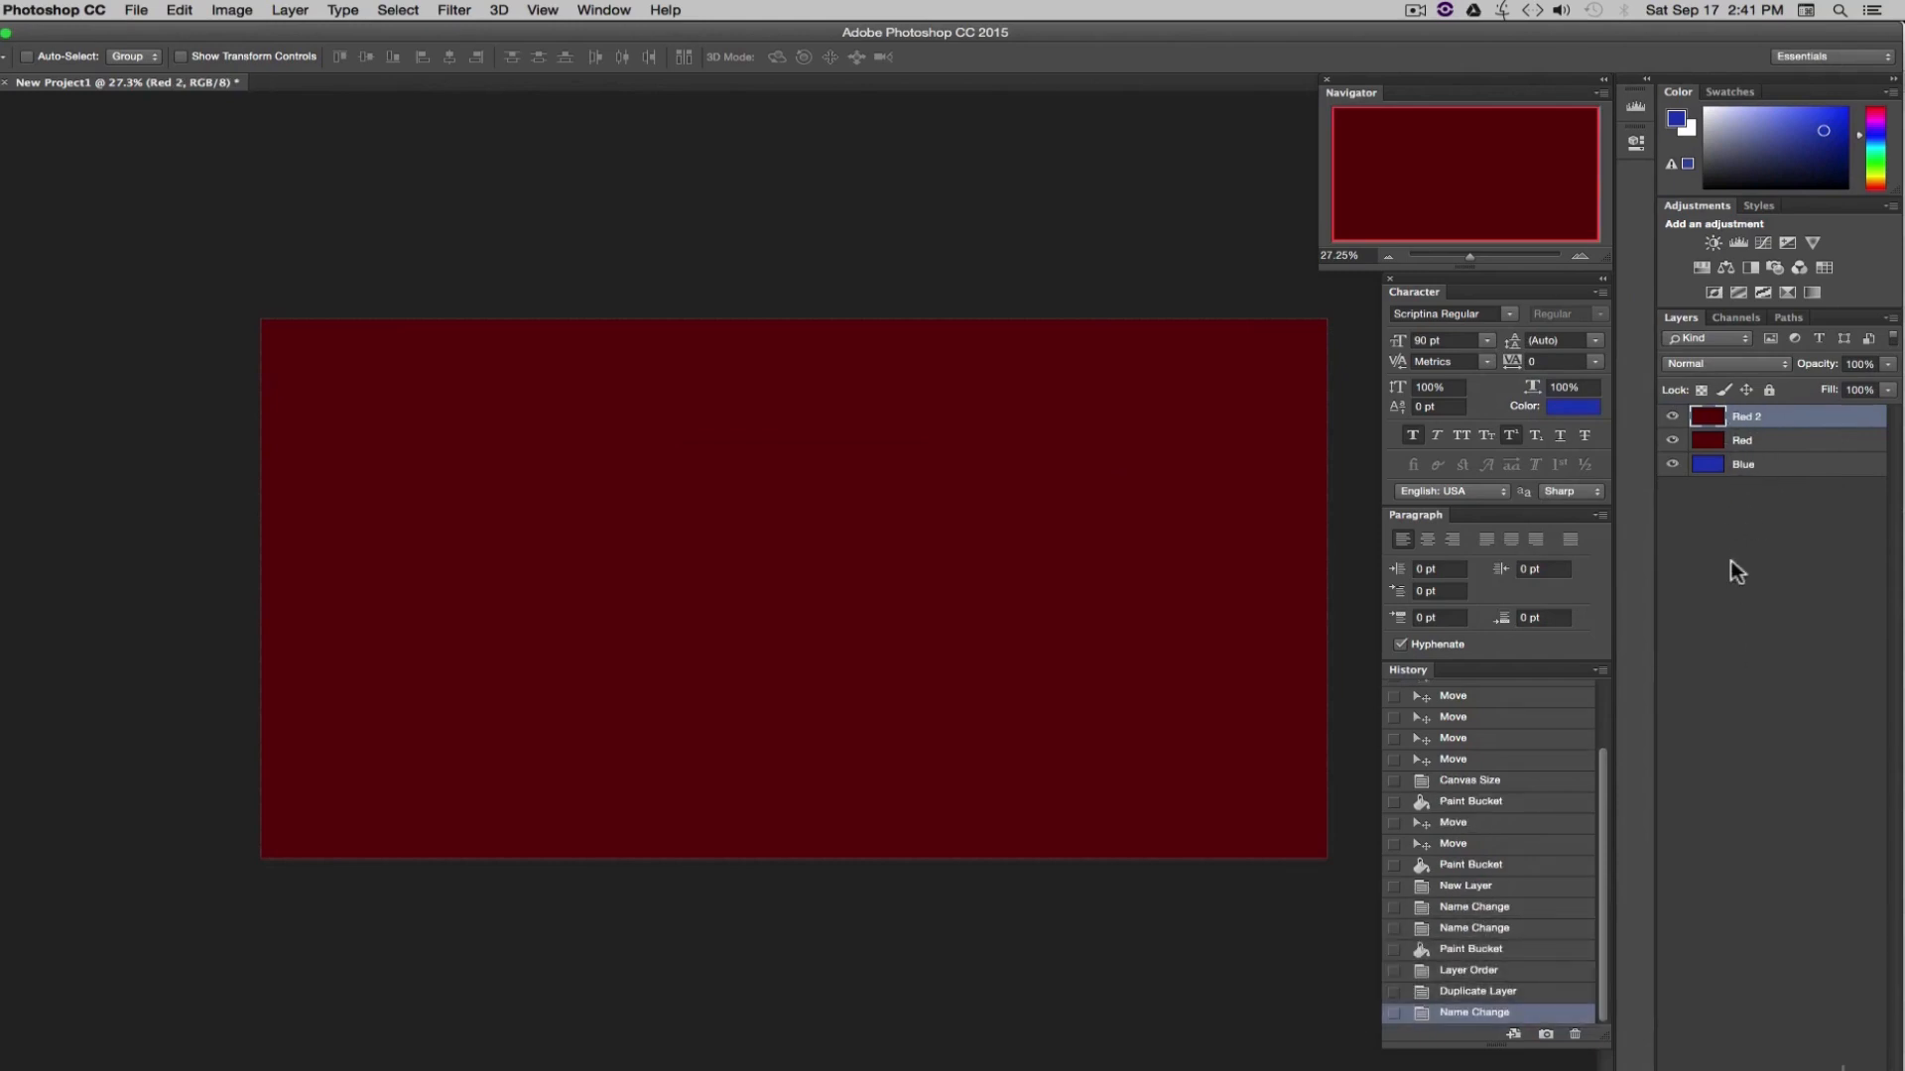
- Delete the Red 2 layer and leave no layer selected
right_click(1762, 417)
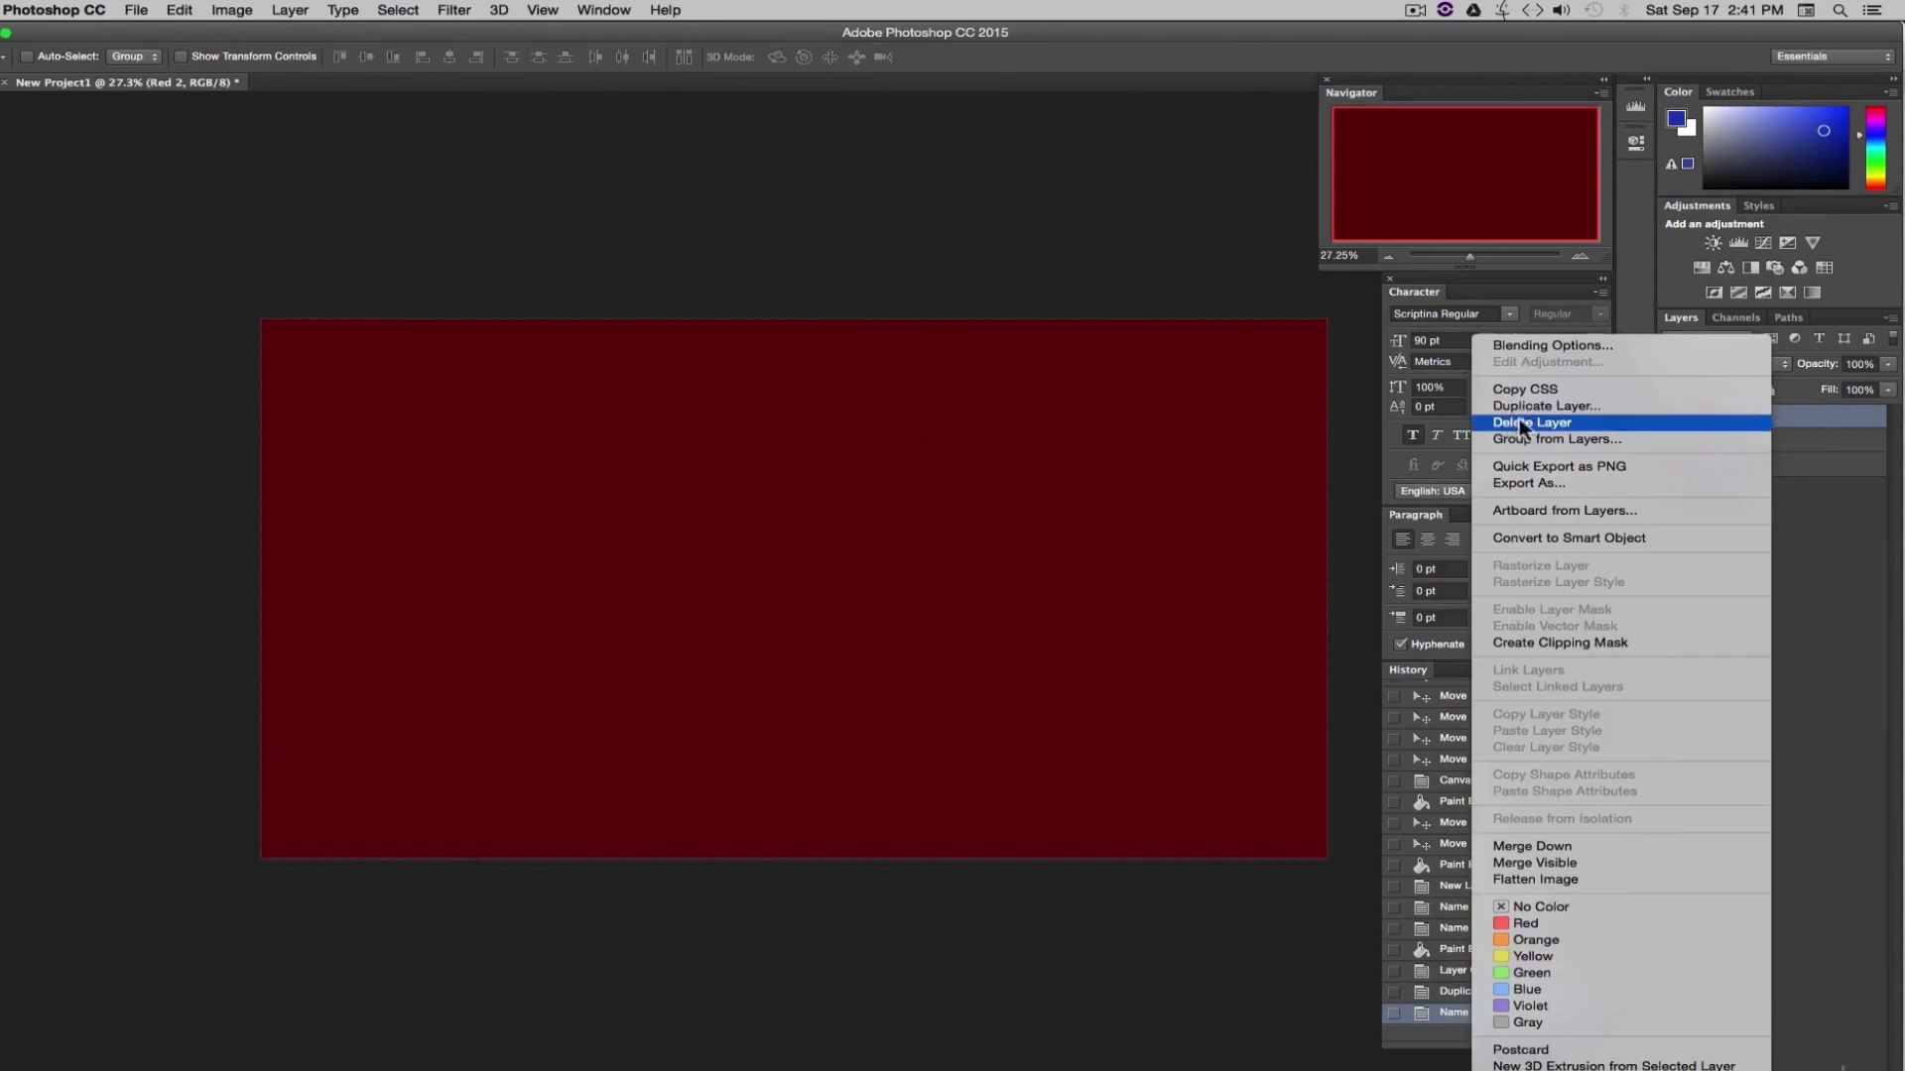
left_click(1776, 424)
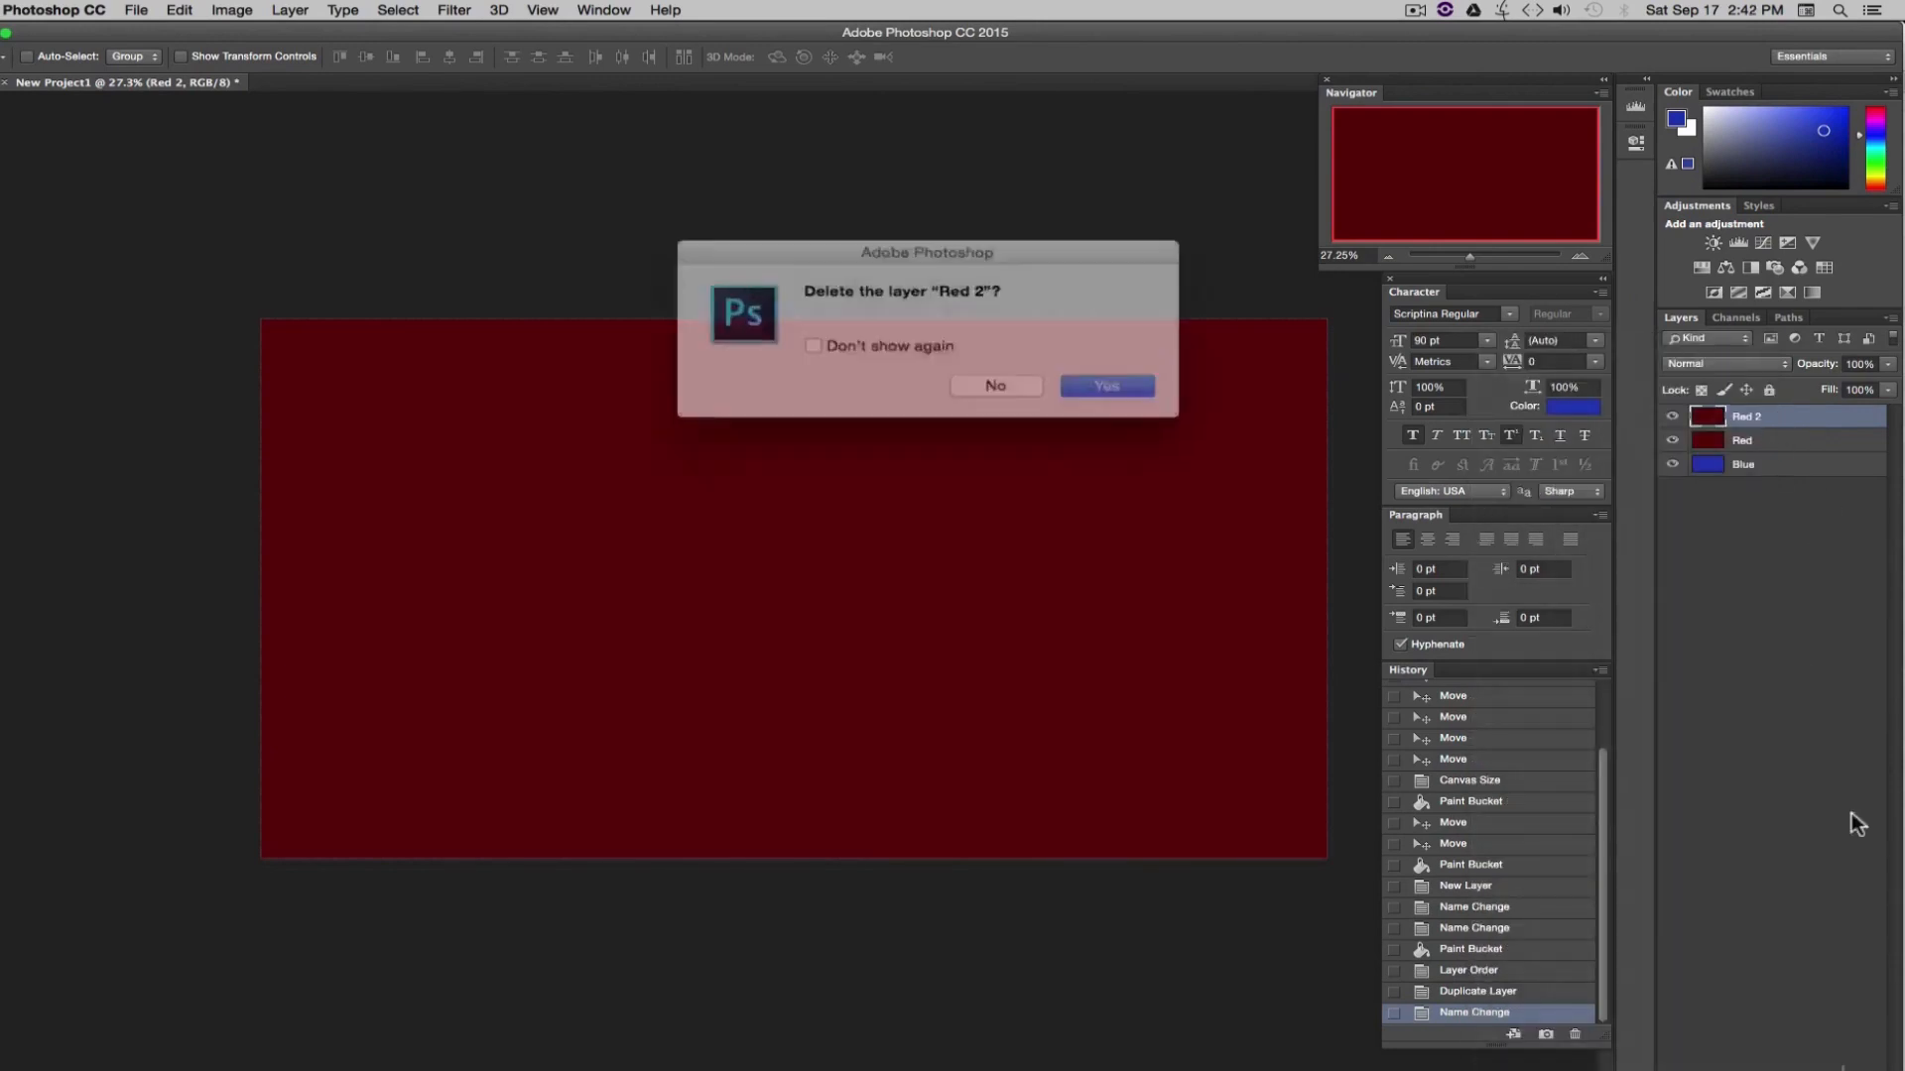
left_click(1091, 399)
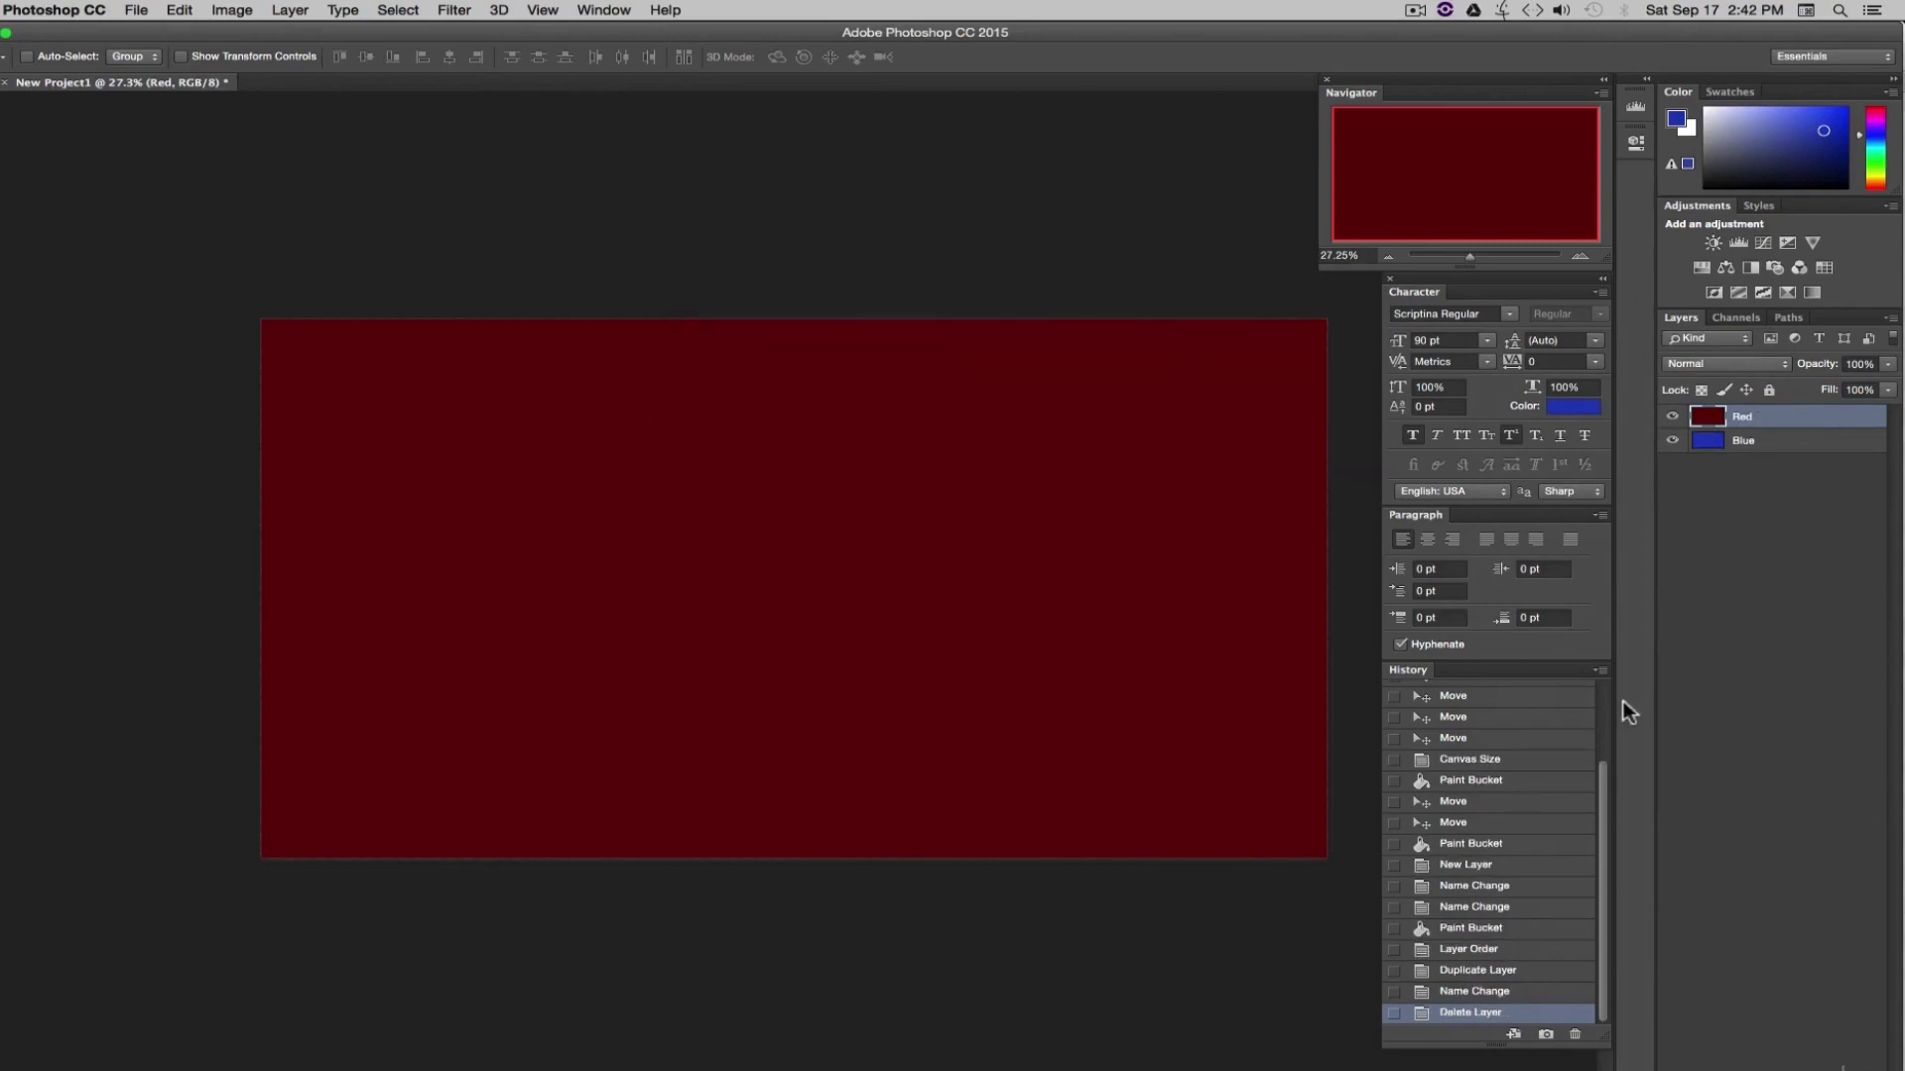
left_click(1729, 593)
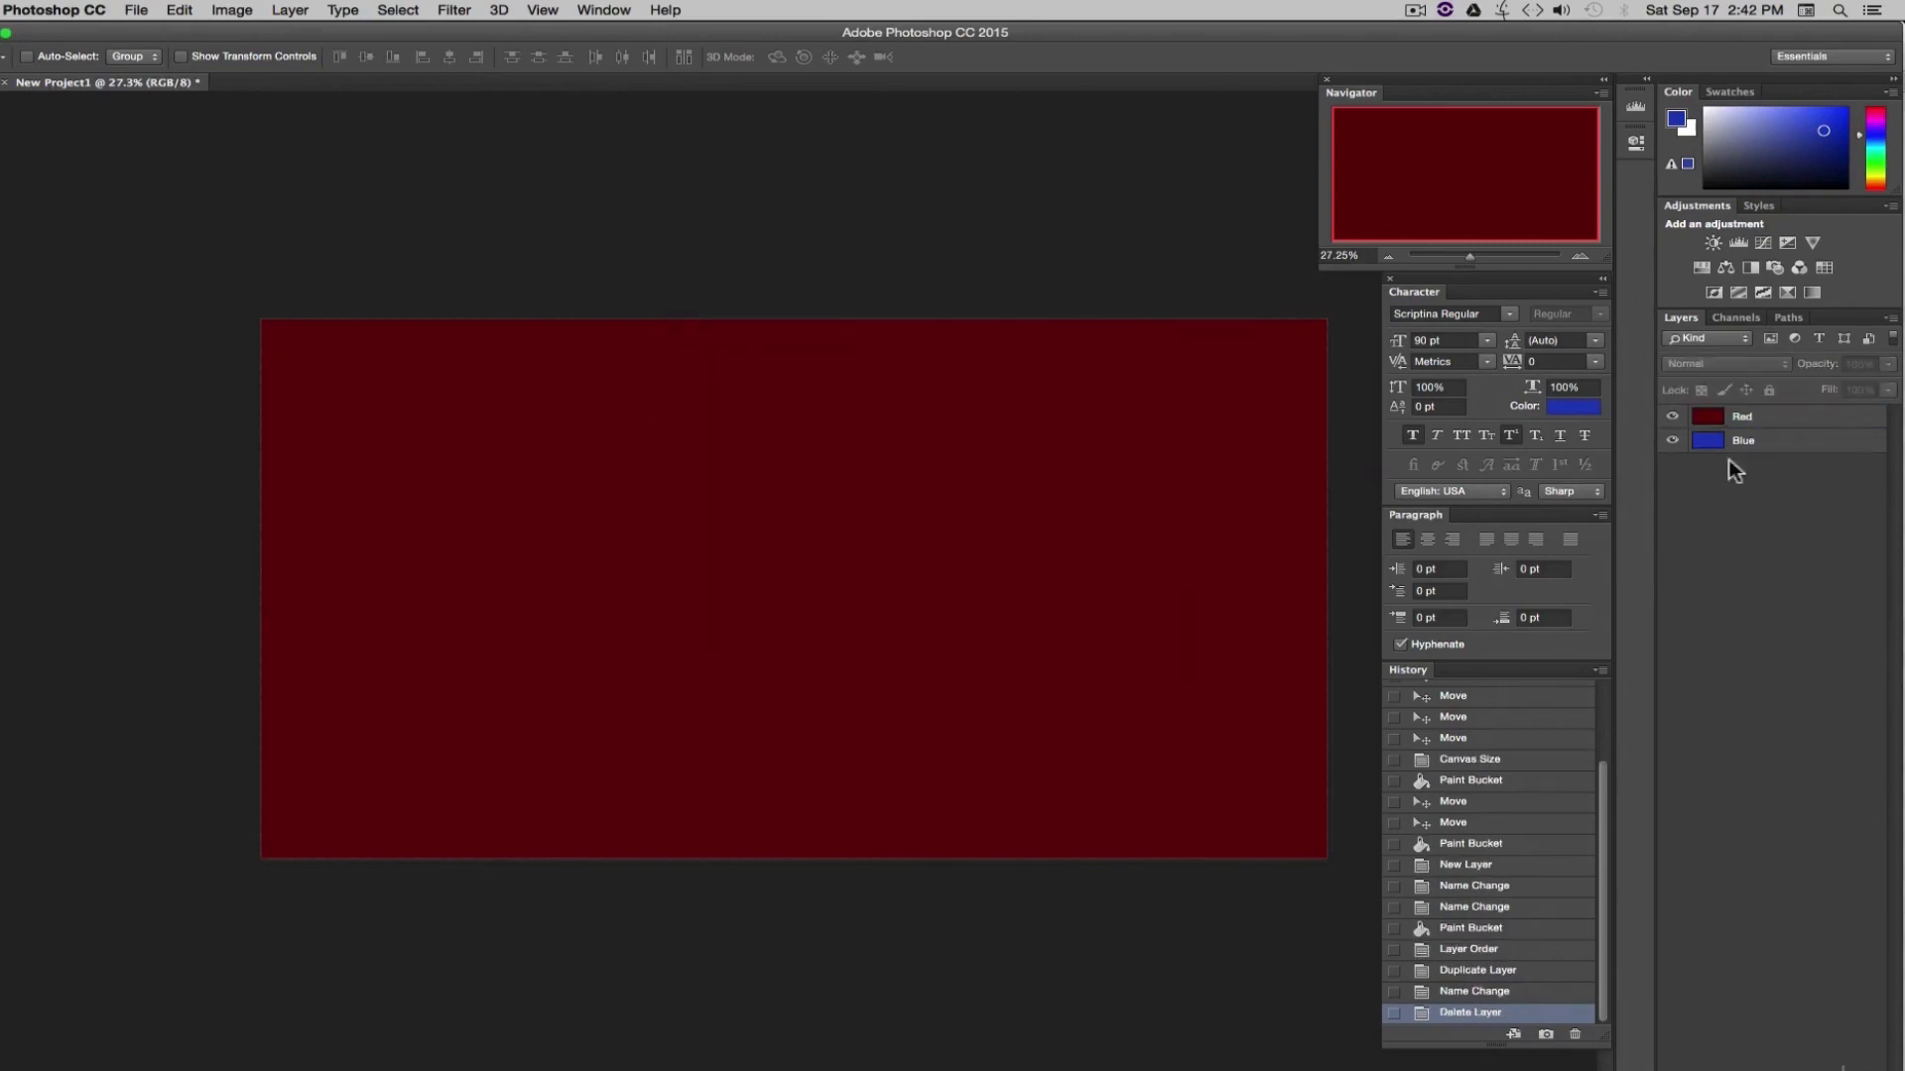
- Lower the Red layer's opacity to 0% to reveal the layer beneath, and restore it to 100%
left_click(1765, 418)
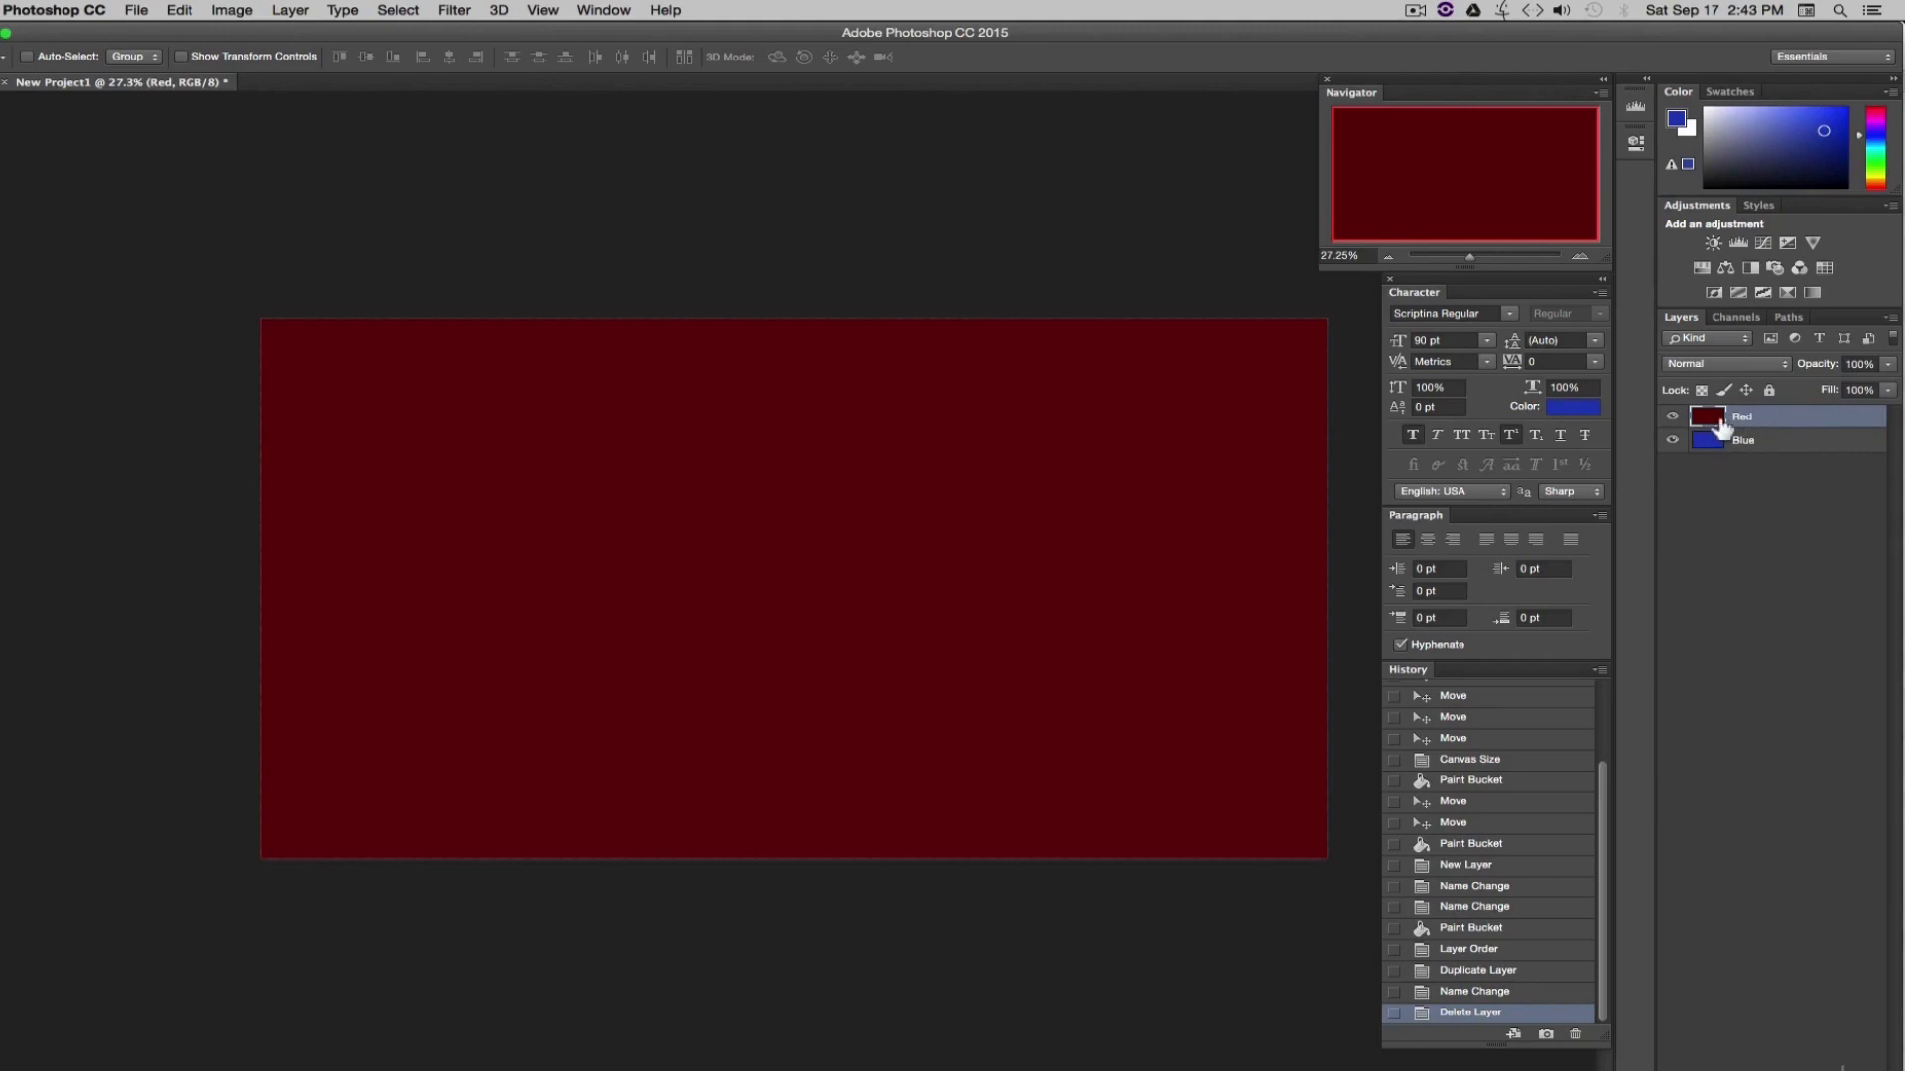
left_click(1885, 367)
left_click_drag(1885, 389, 1777, 385)
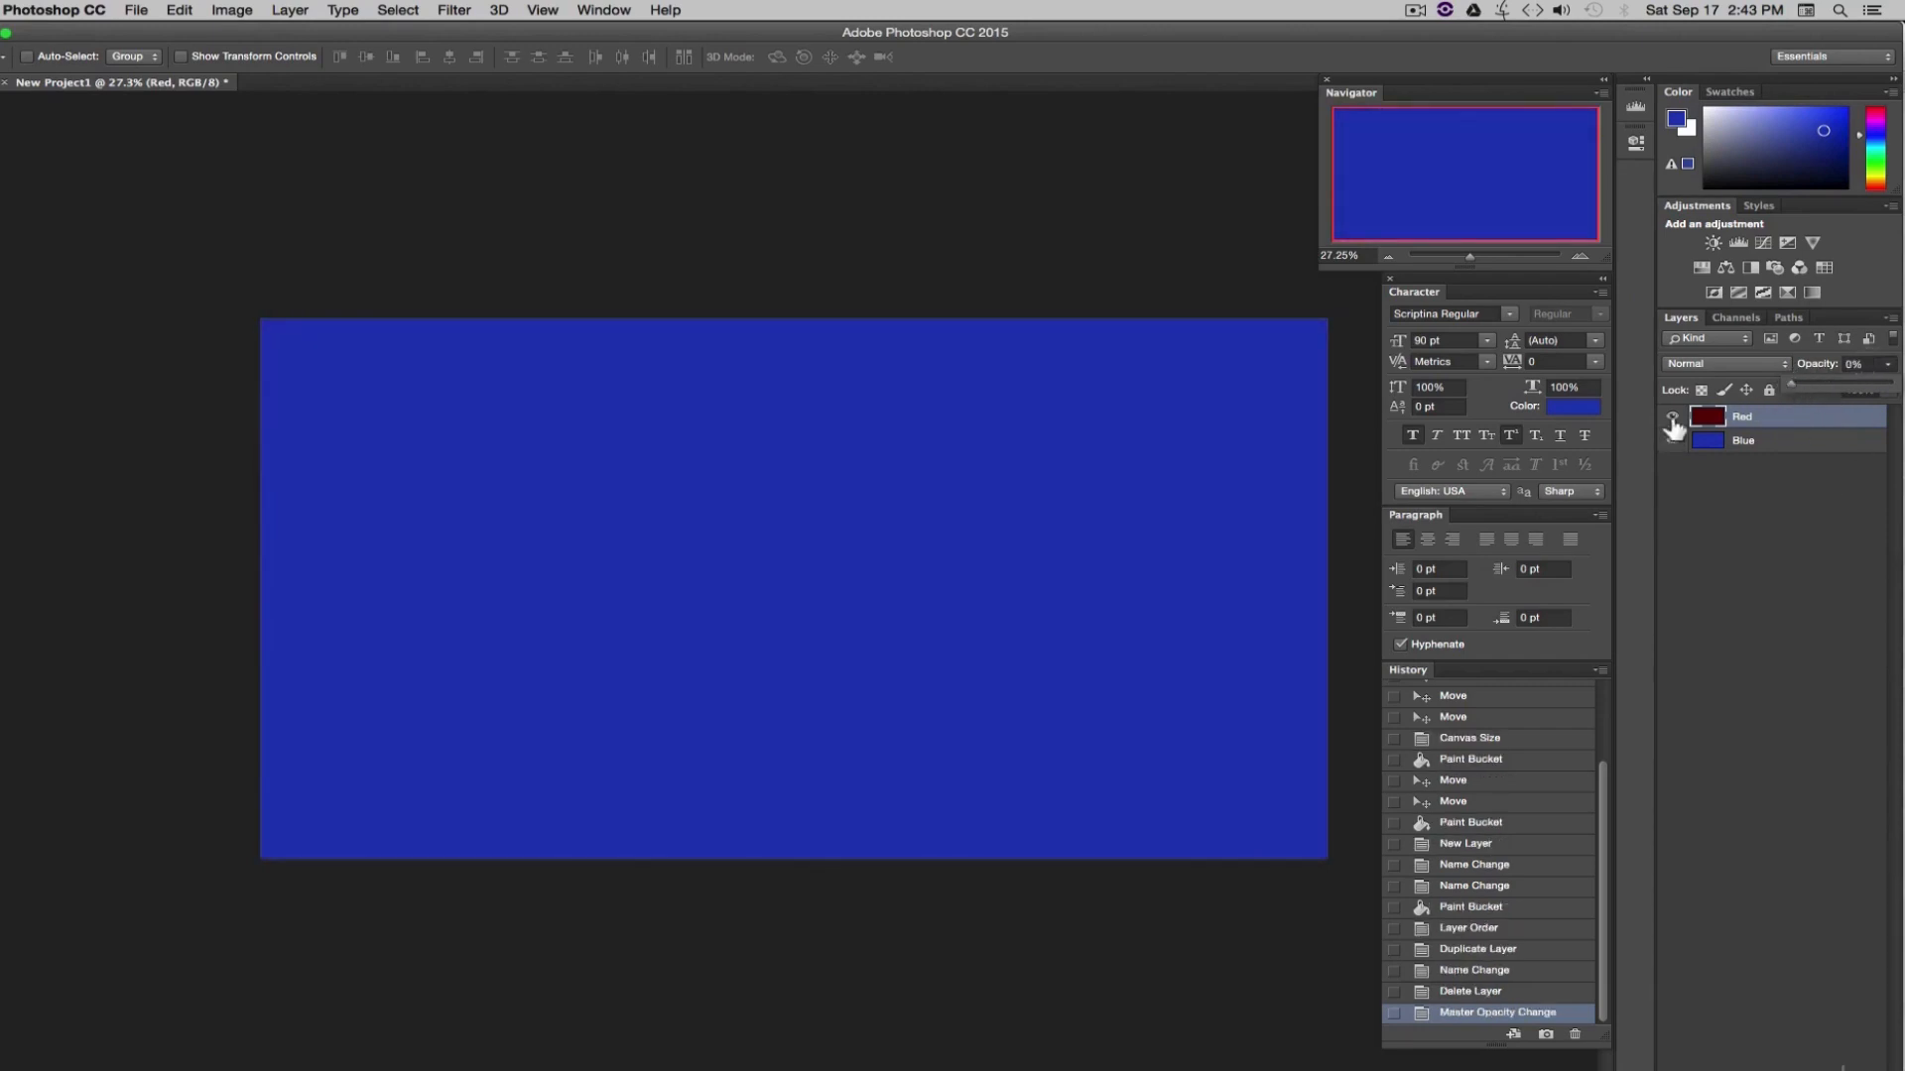
left_click_drag(1793, 384, 1893, 385)
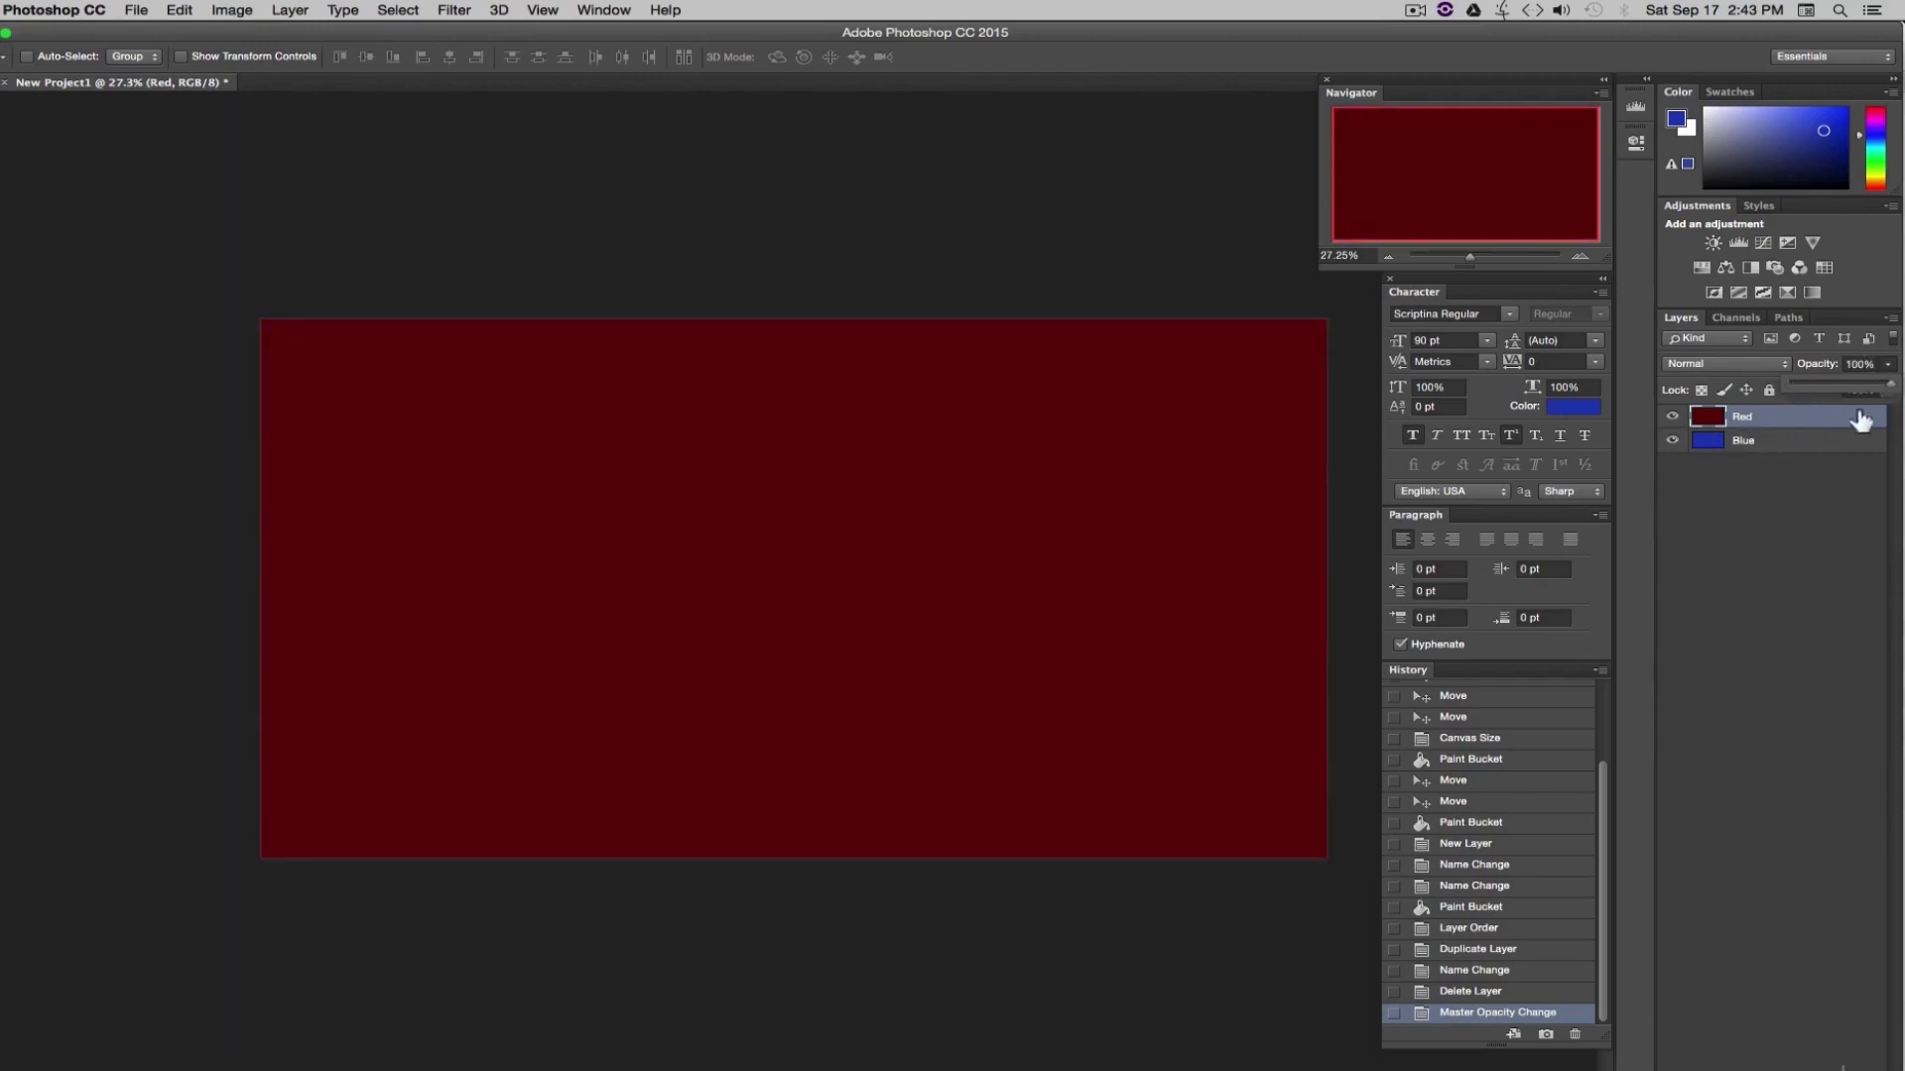
left_click(1814, 490)
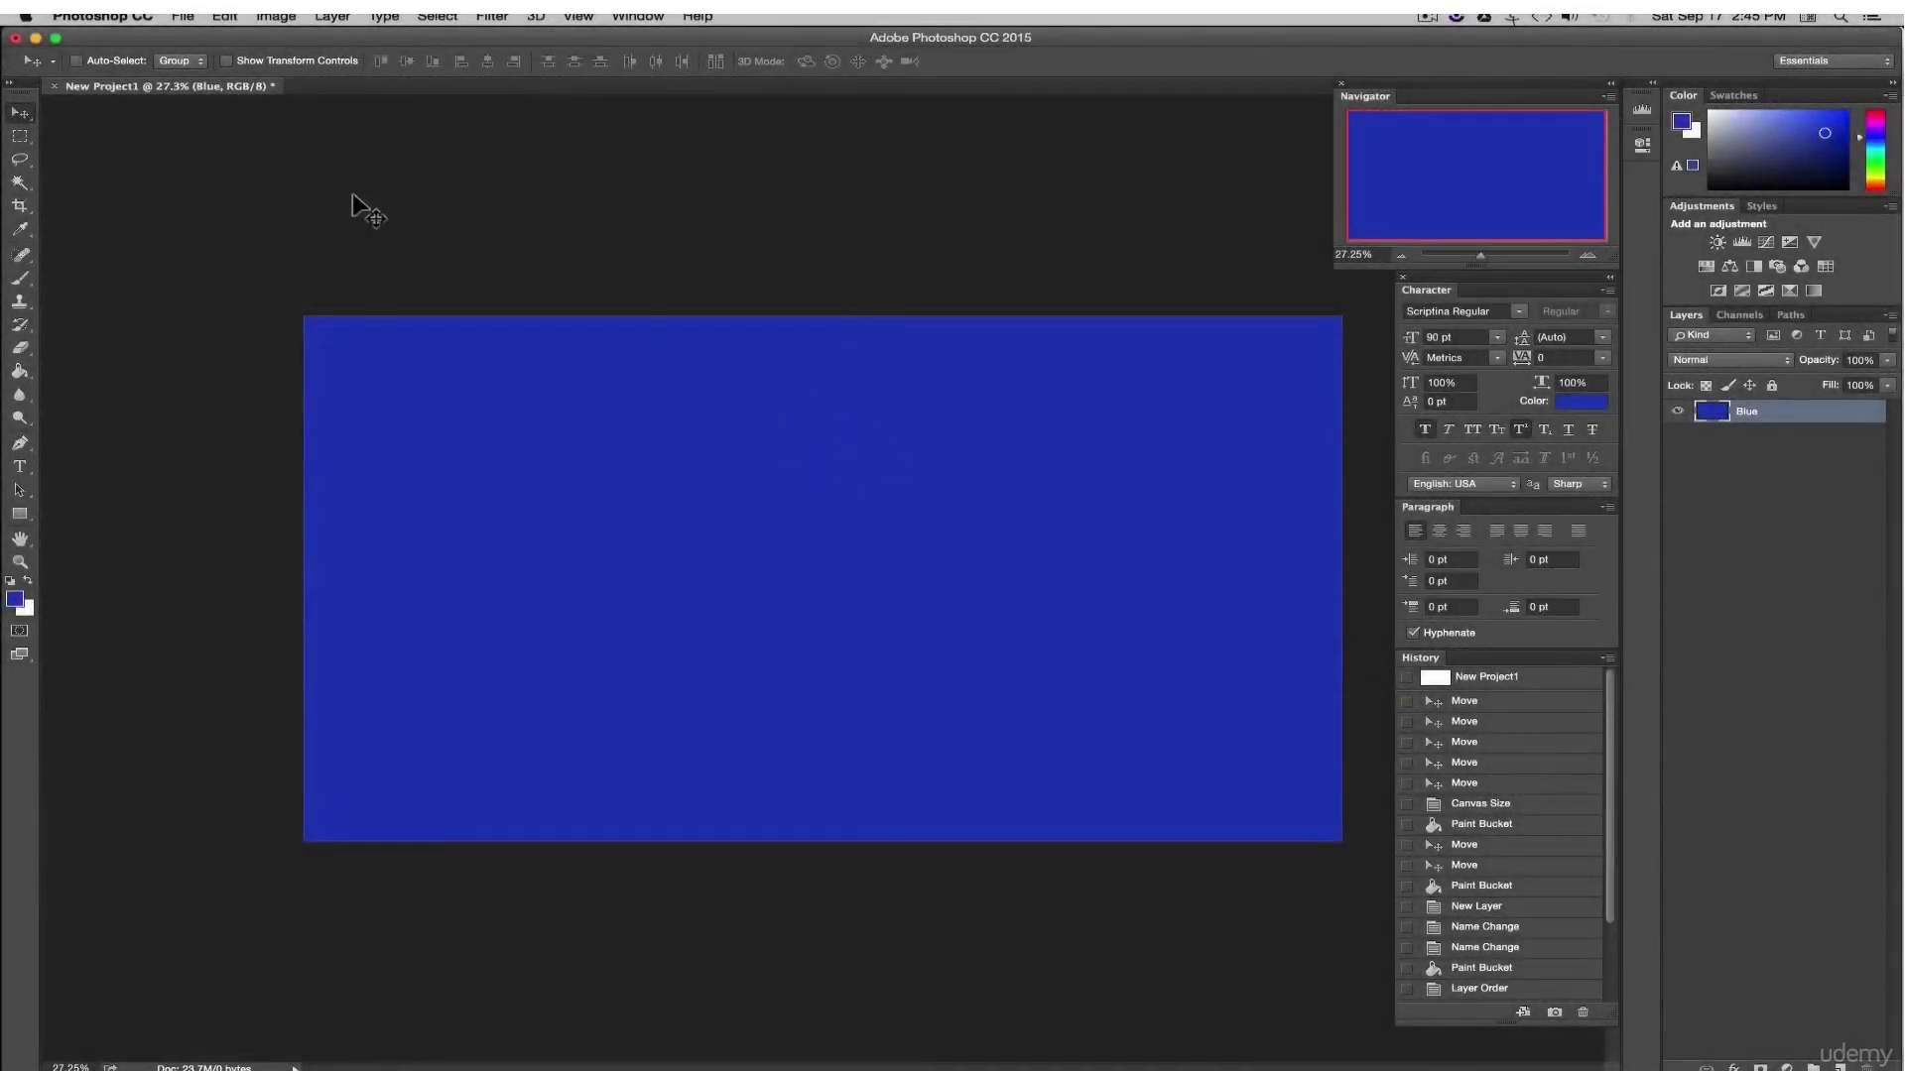
- Open acne-1606765_1920.jpg from the course's Images folder as a separate document
left_click(178, 20)
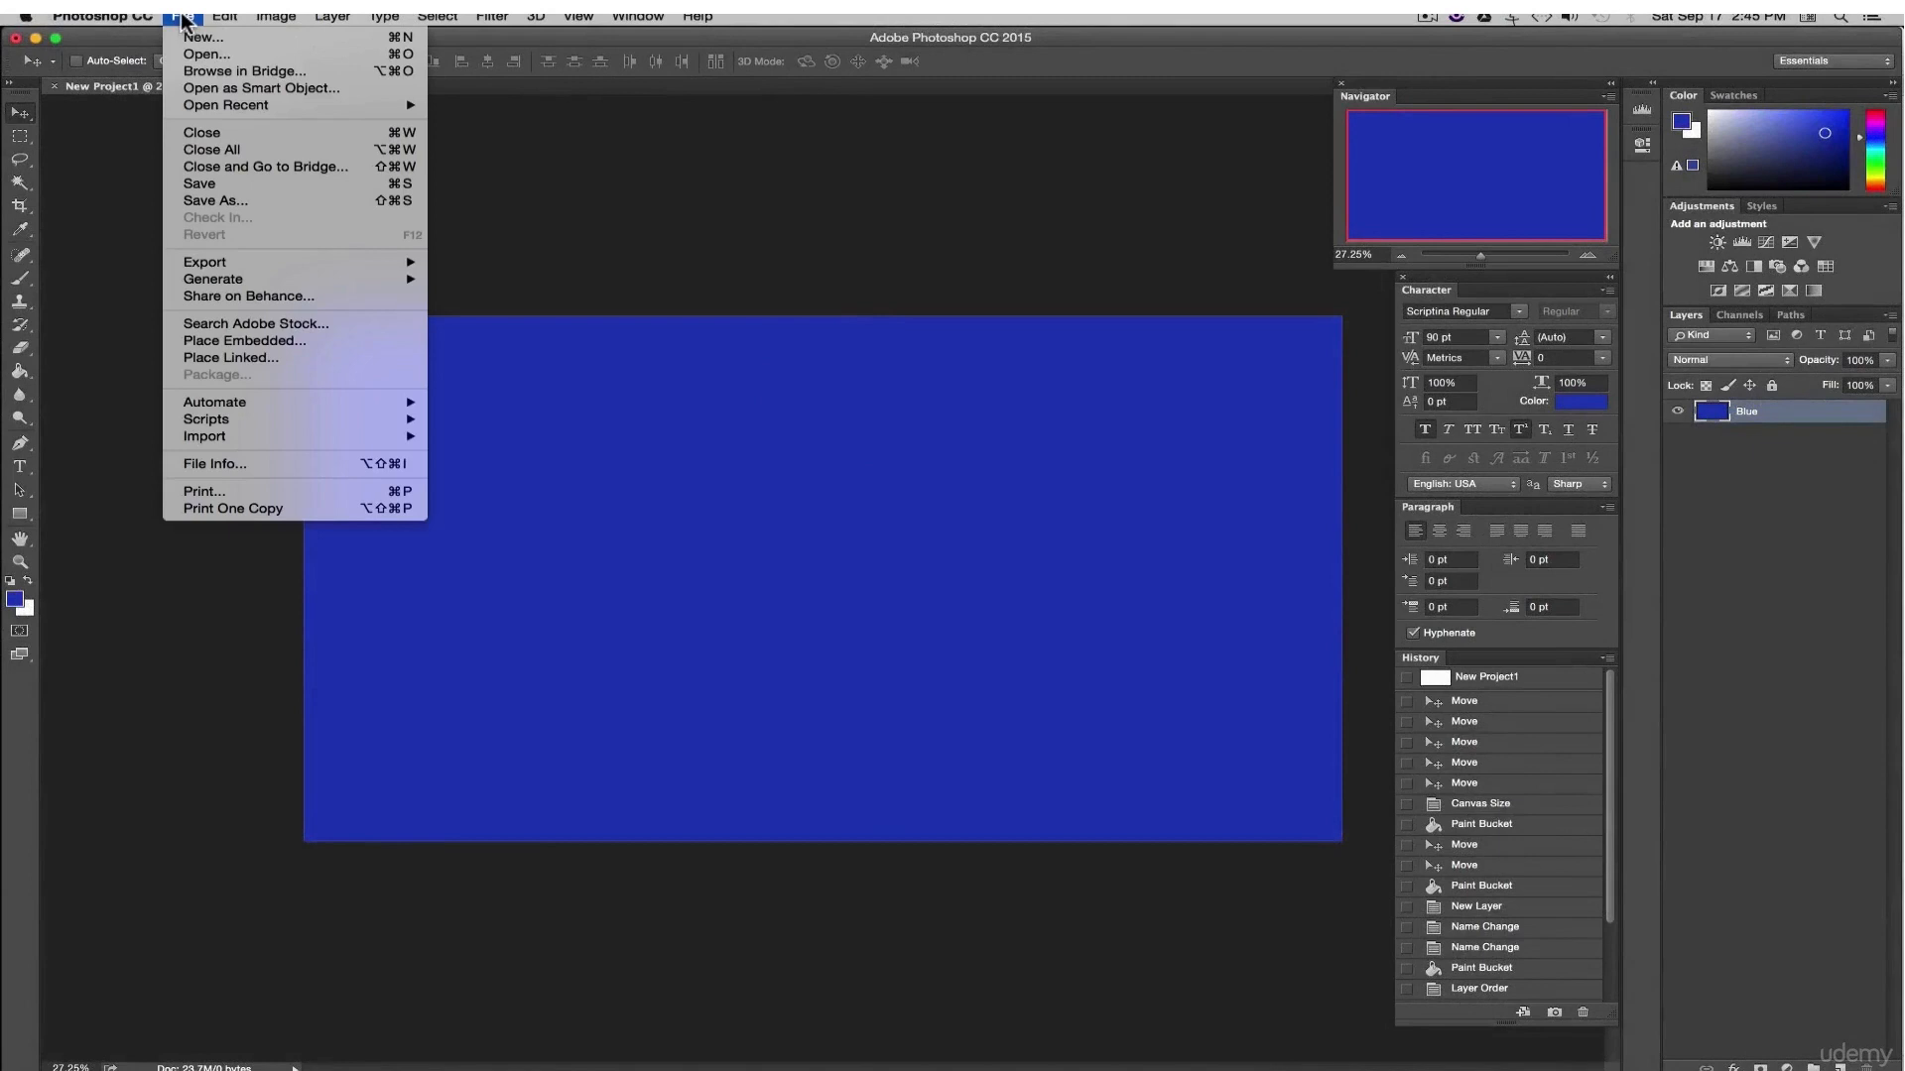
left_click(214, 54)
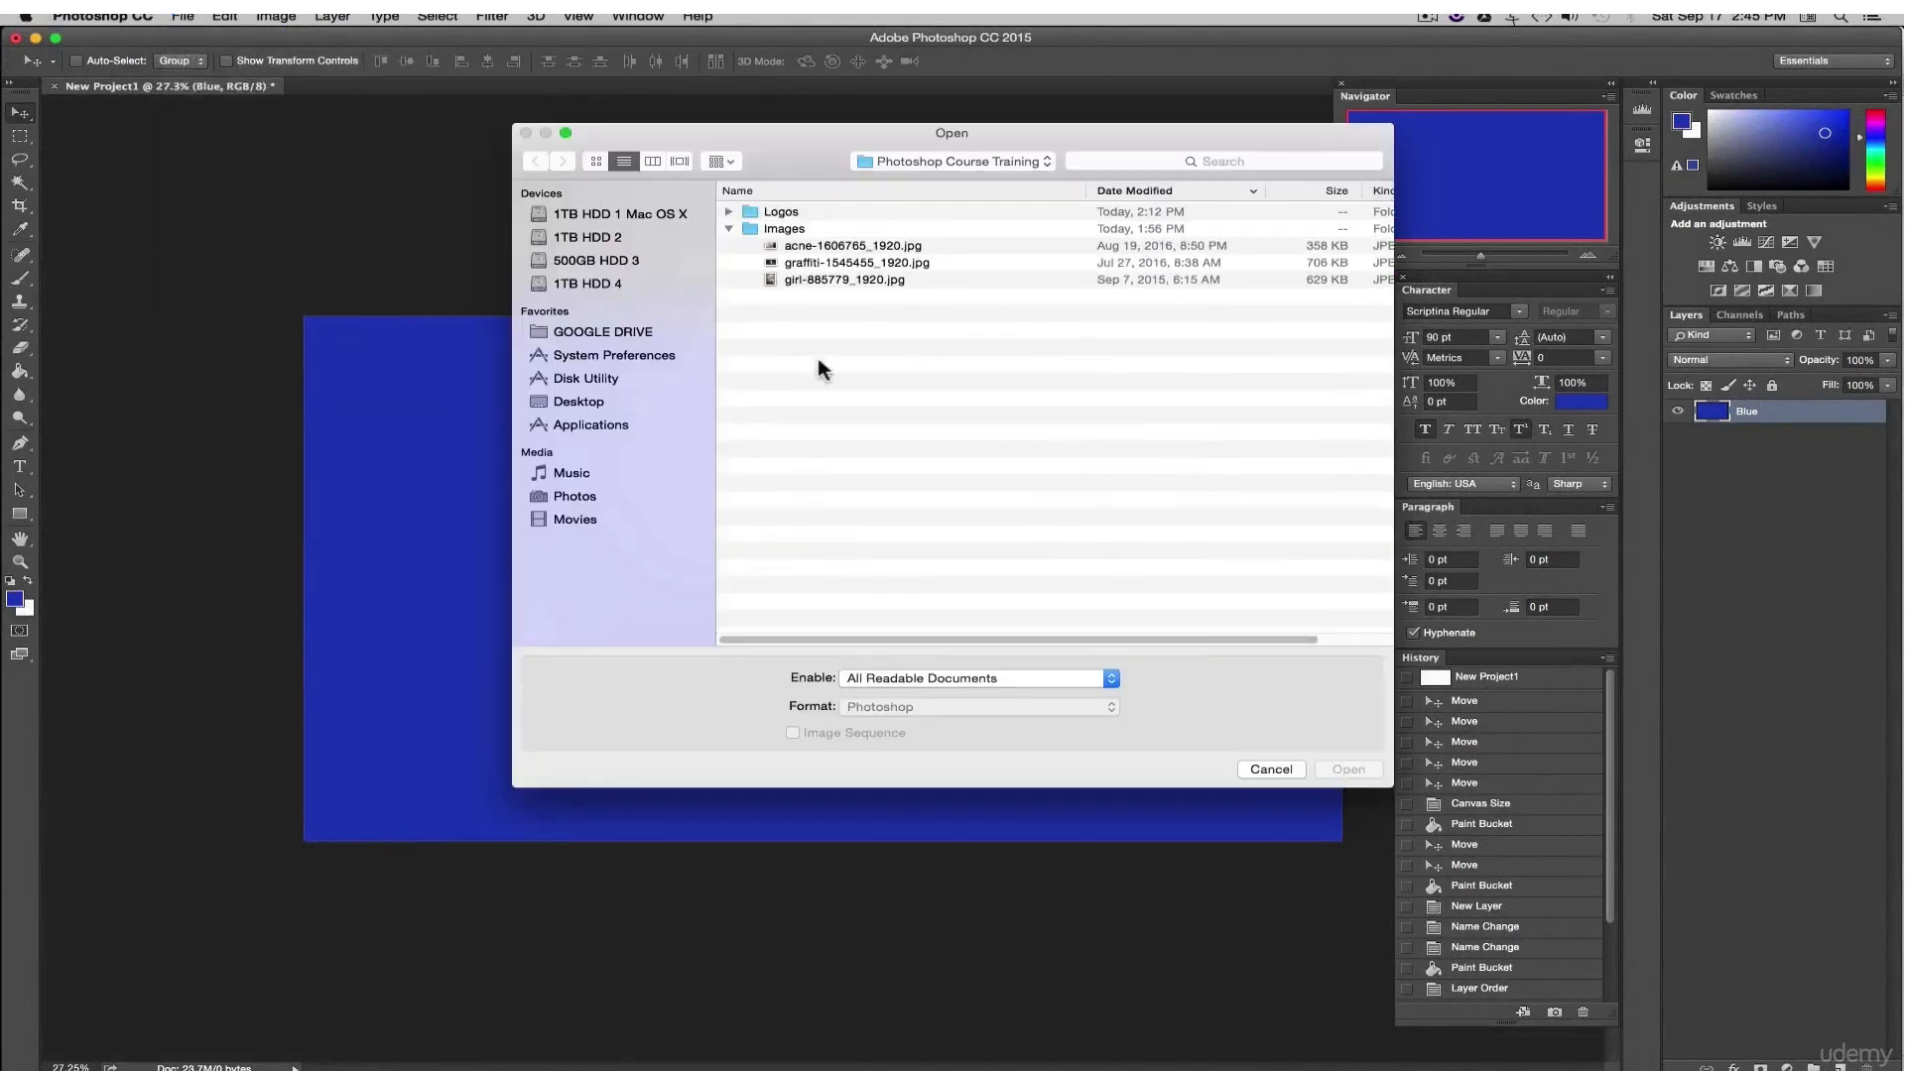
left_click(779, 232)
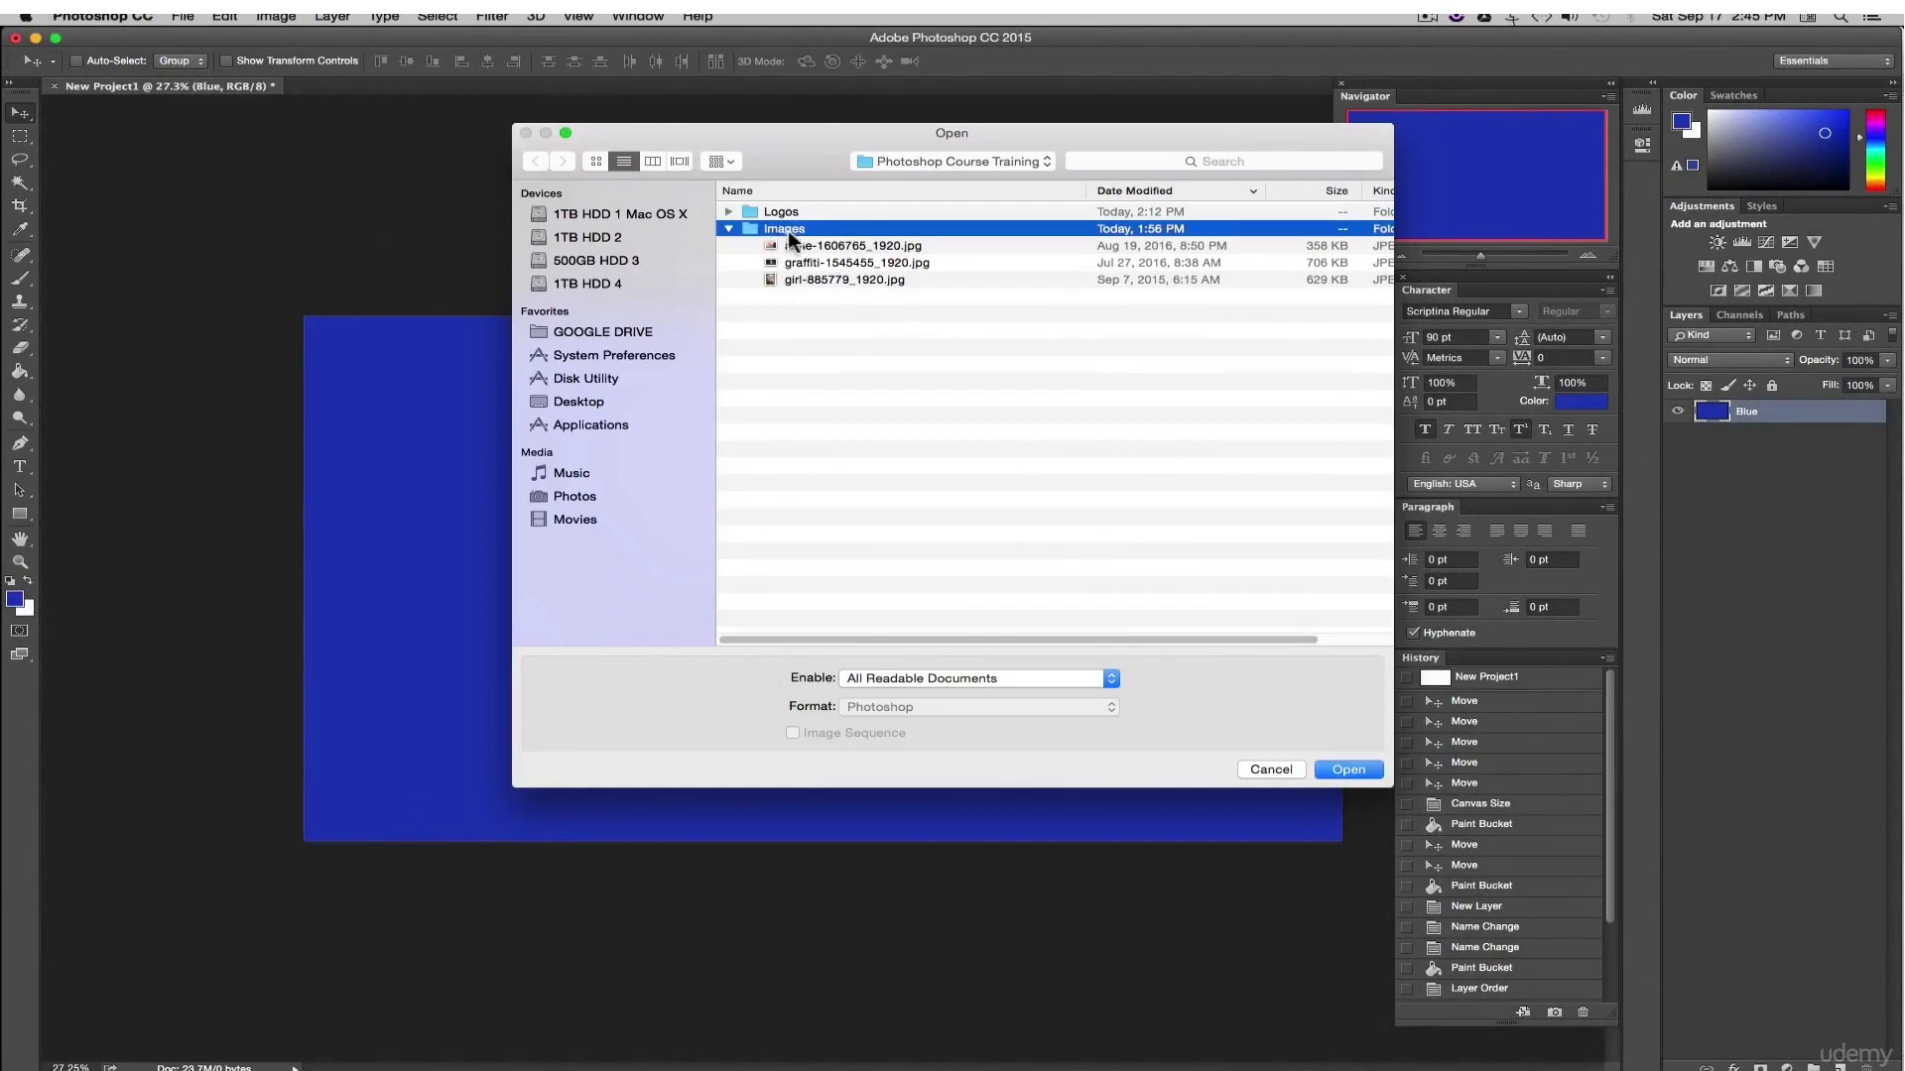
left_click(813, 244)
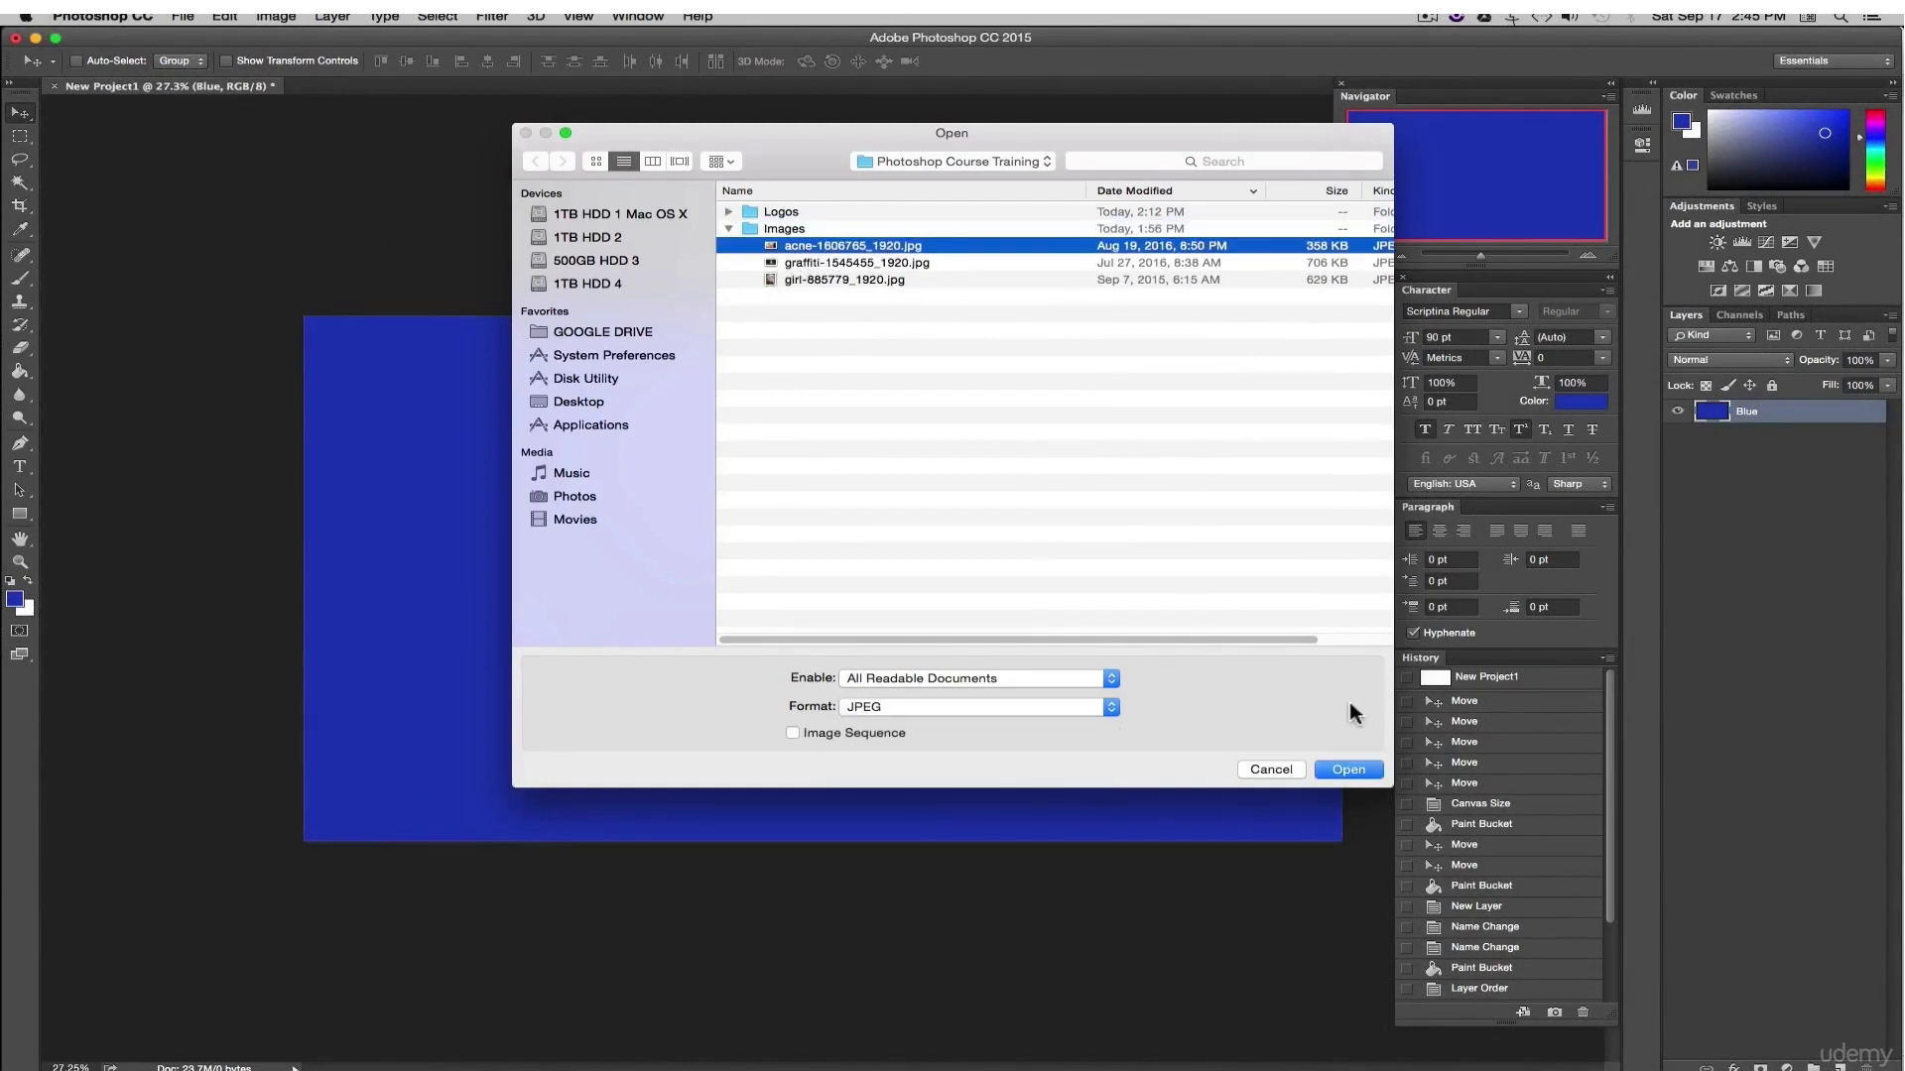
left_click(1351, 770)
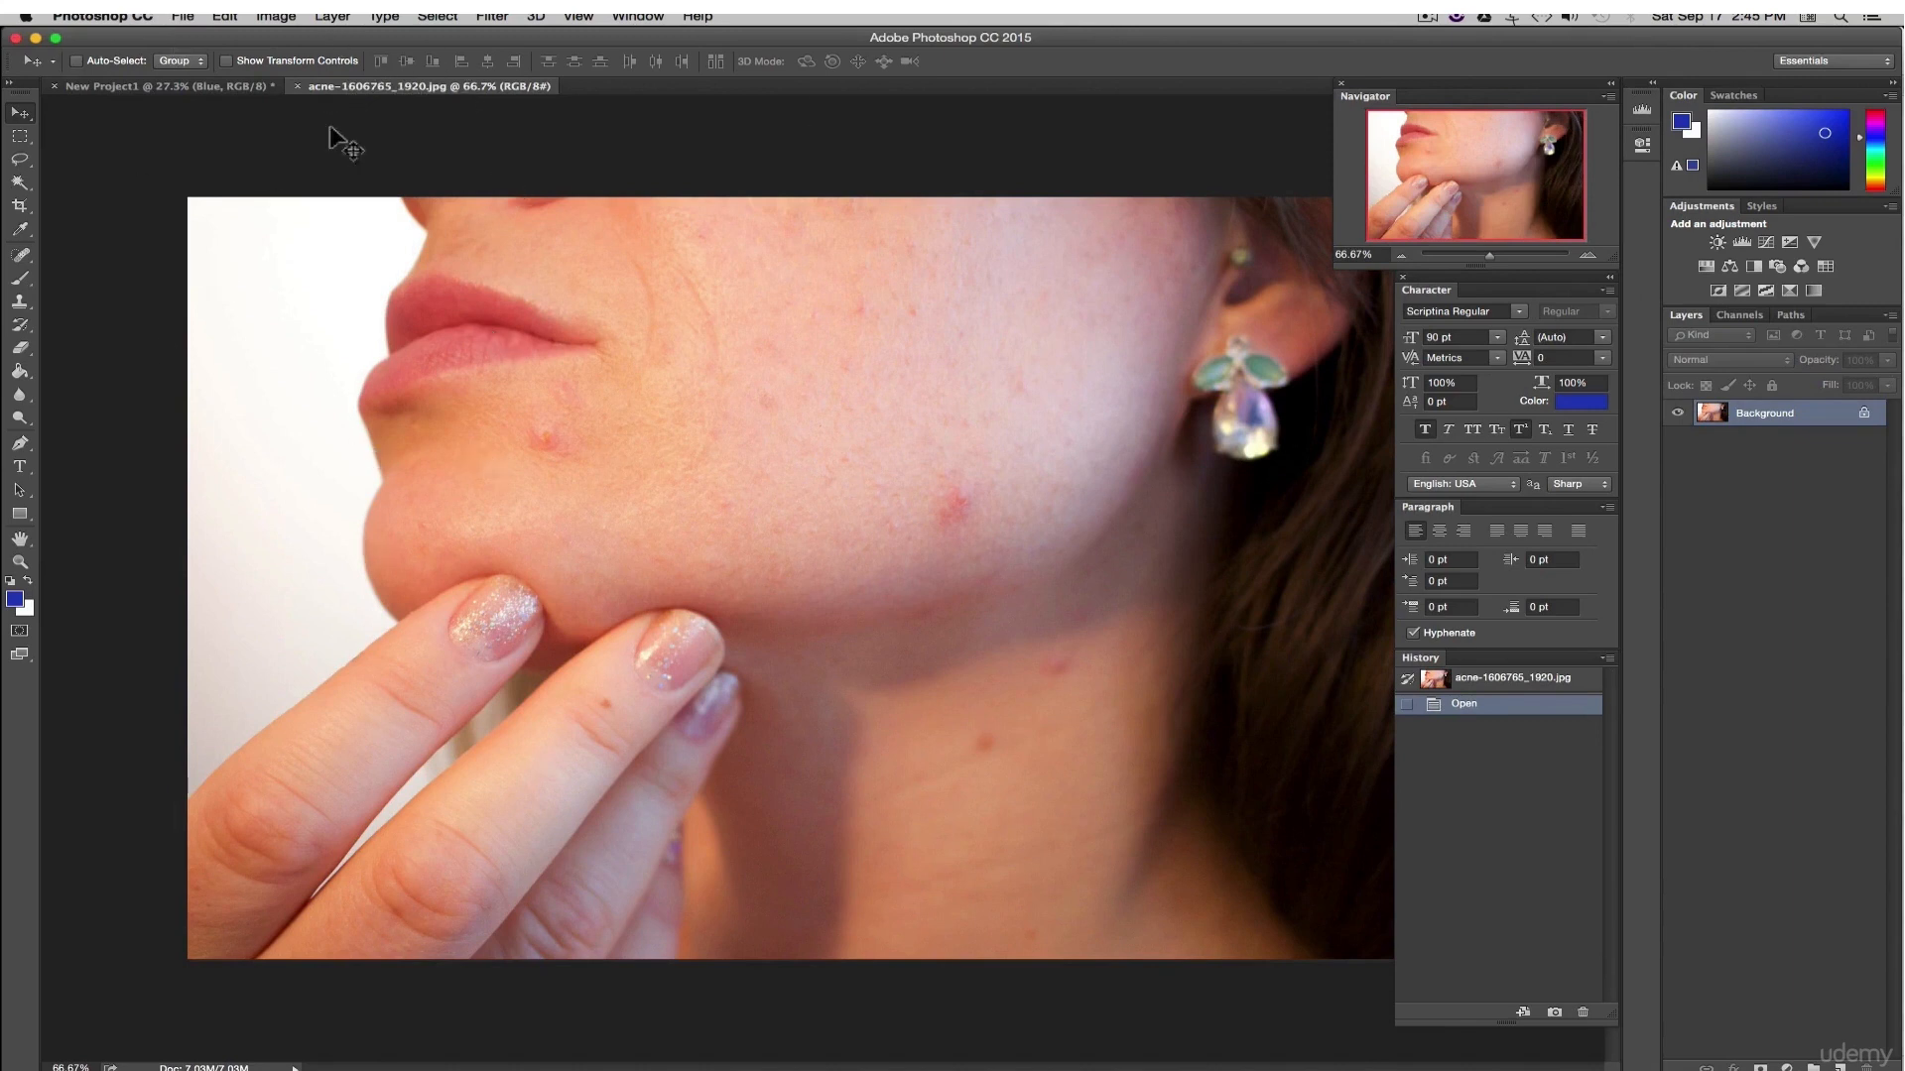
- Switch between the New Project1 and acne image documents, and close the acne image
left_click(206, 87)
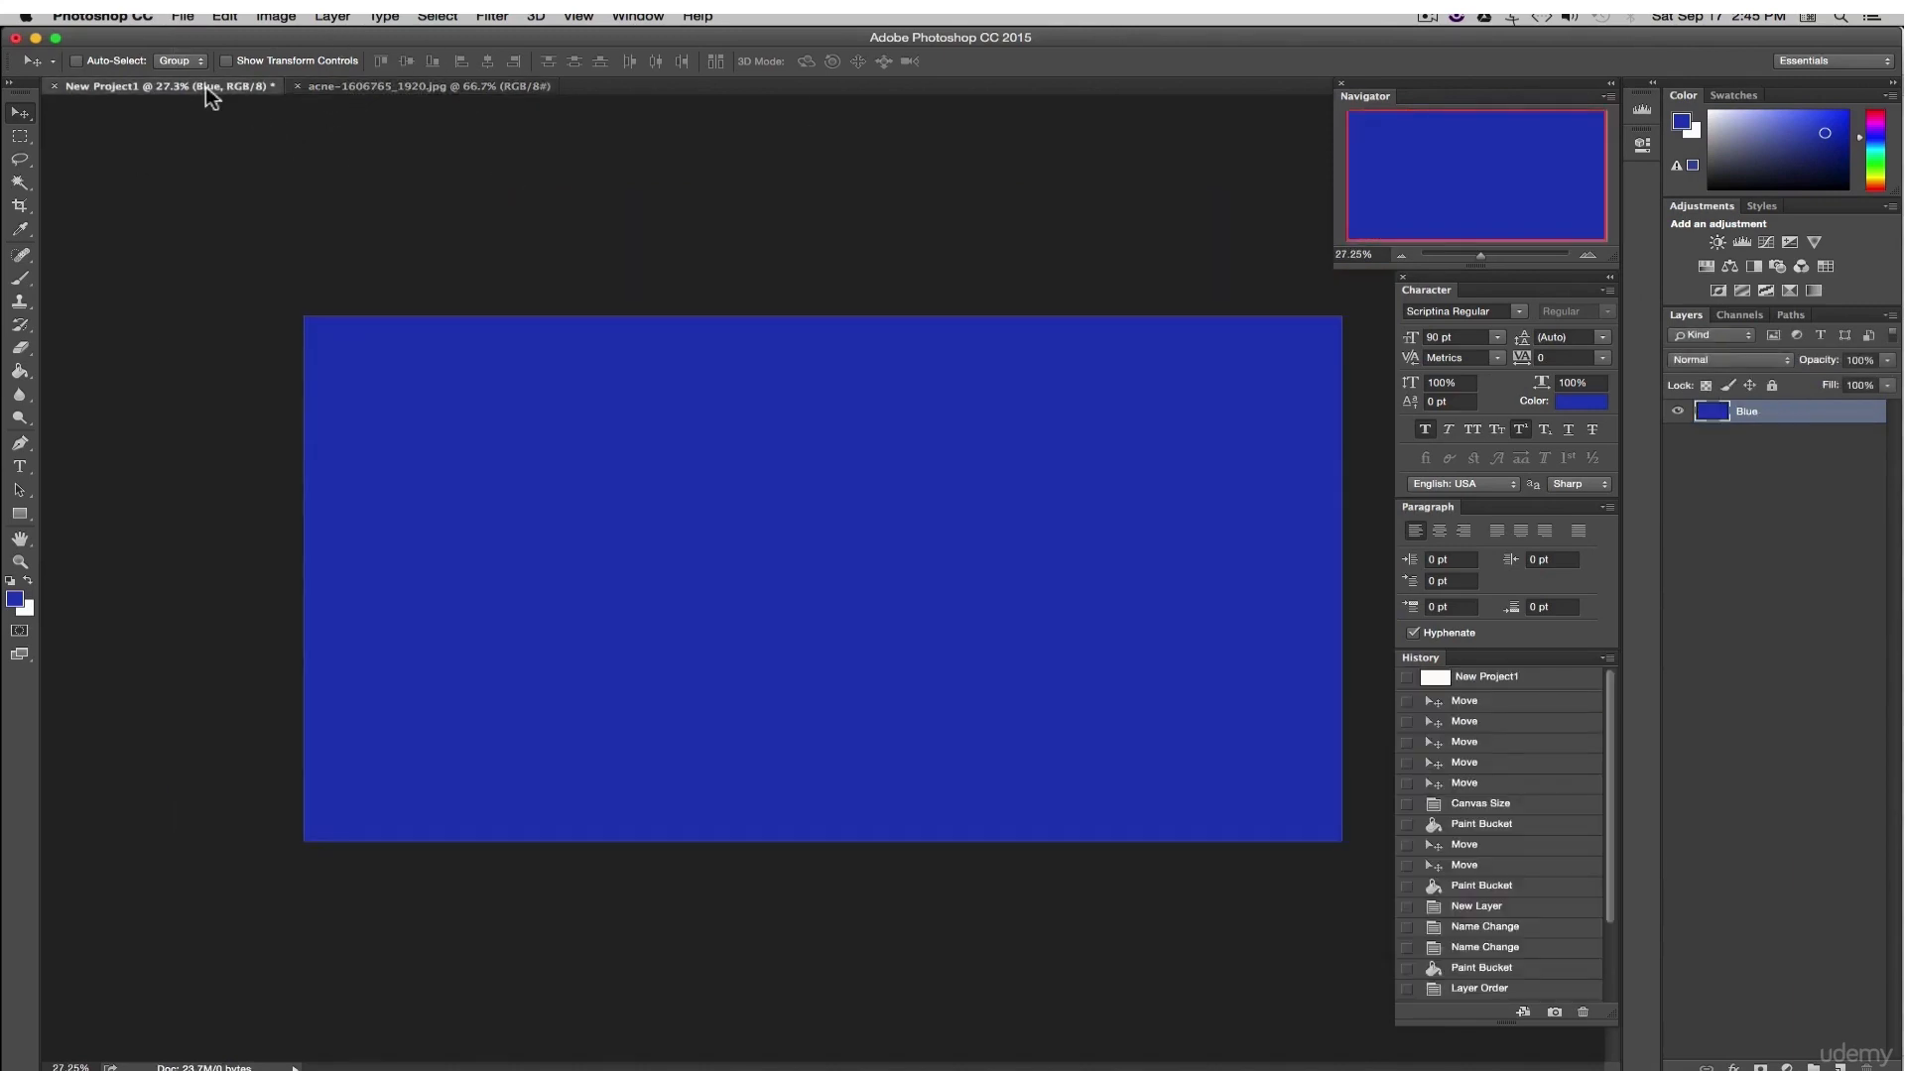
left_click(471, 87)
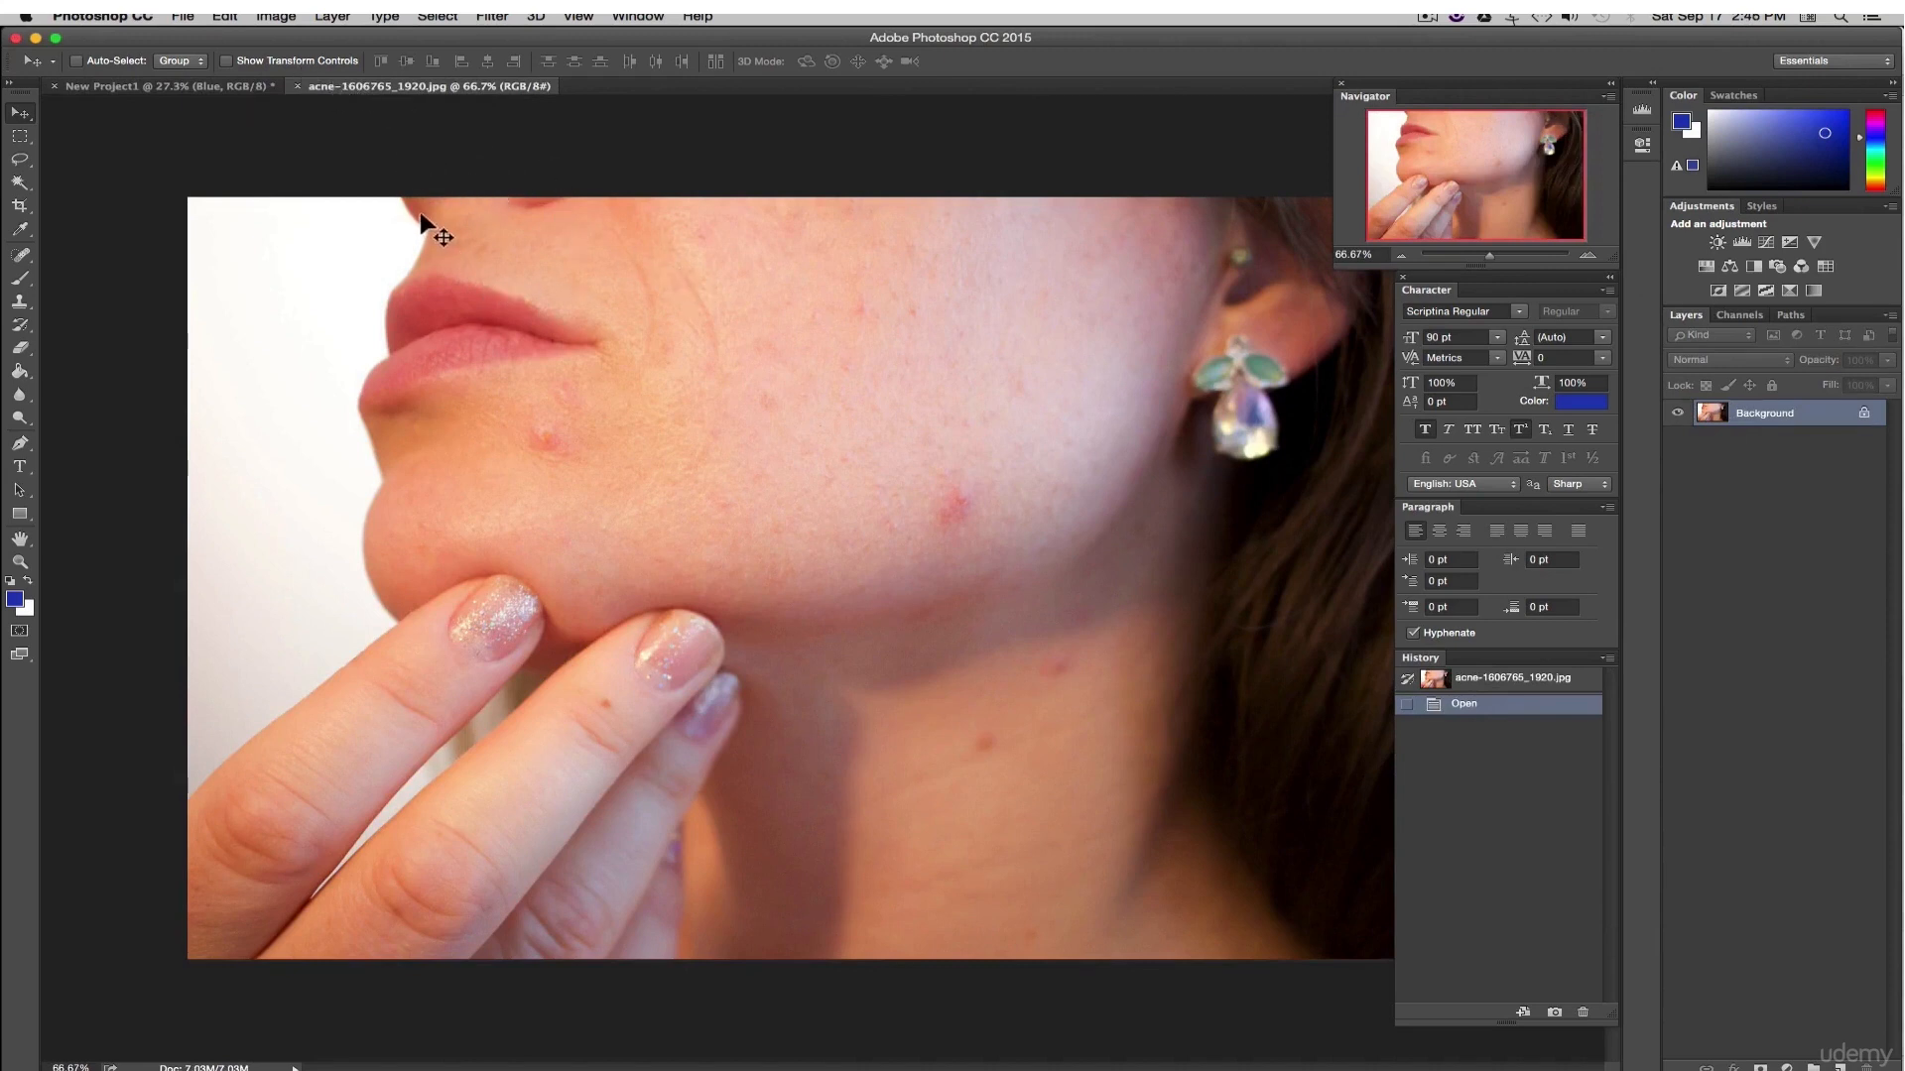
left_click(297, 86)
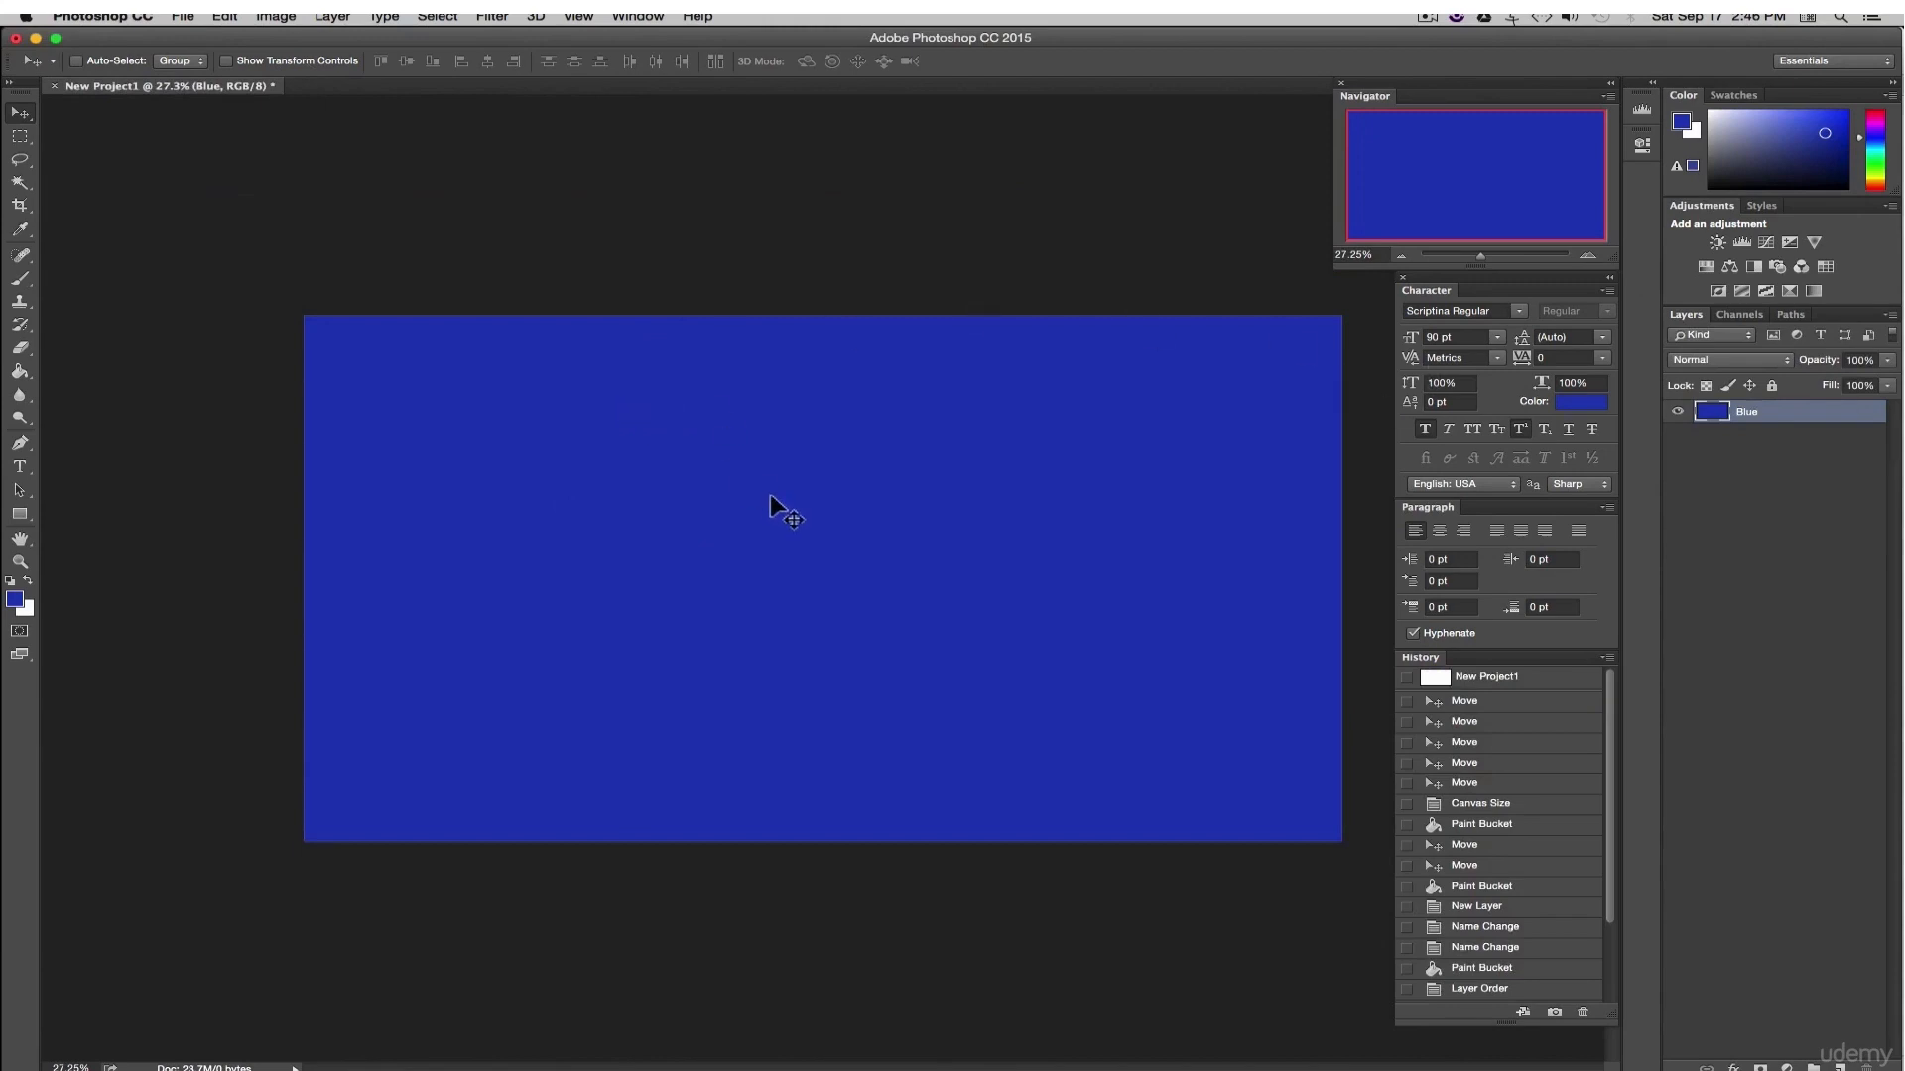
- Switch to Finder and place acne-1606765_1920.jpg from the Images folder into the New Project1 document in Photoshop
key("super+Tab")
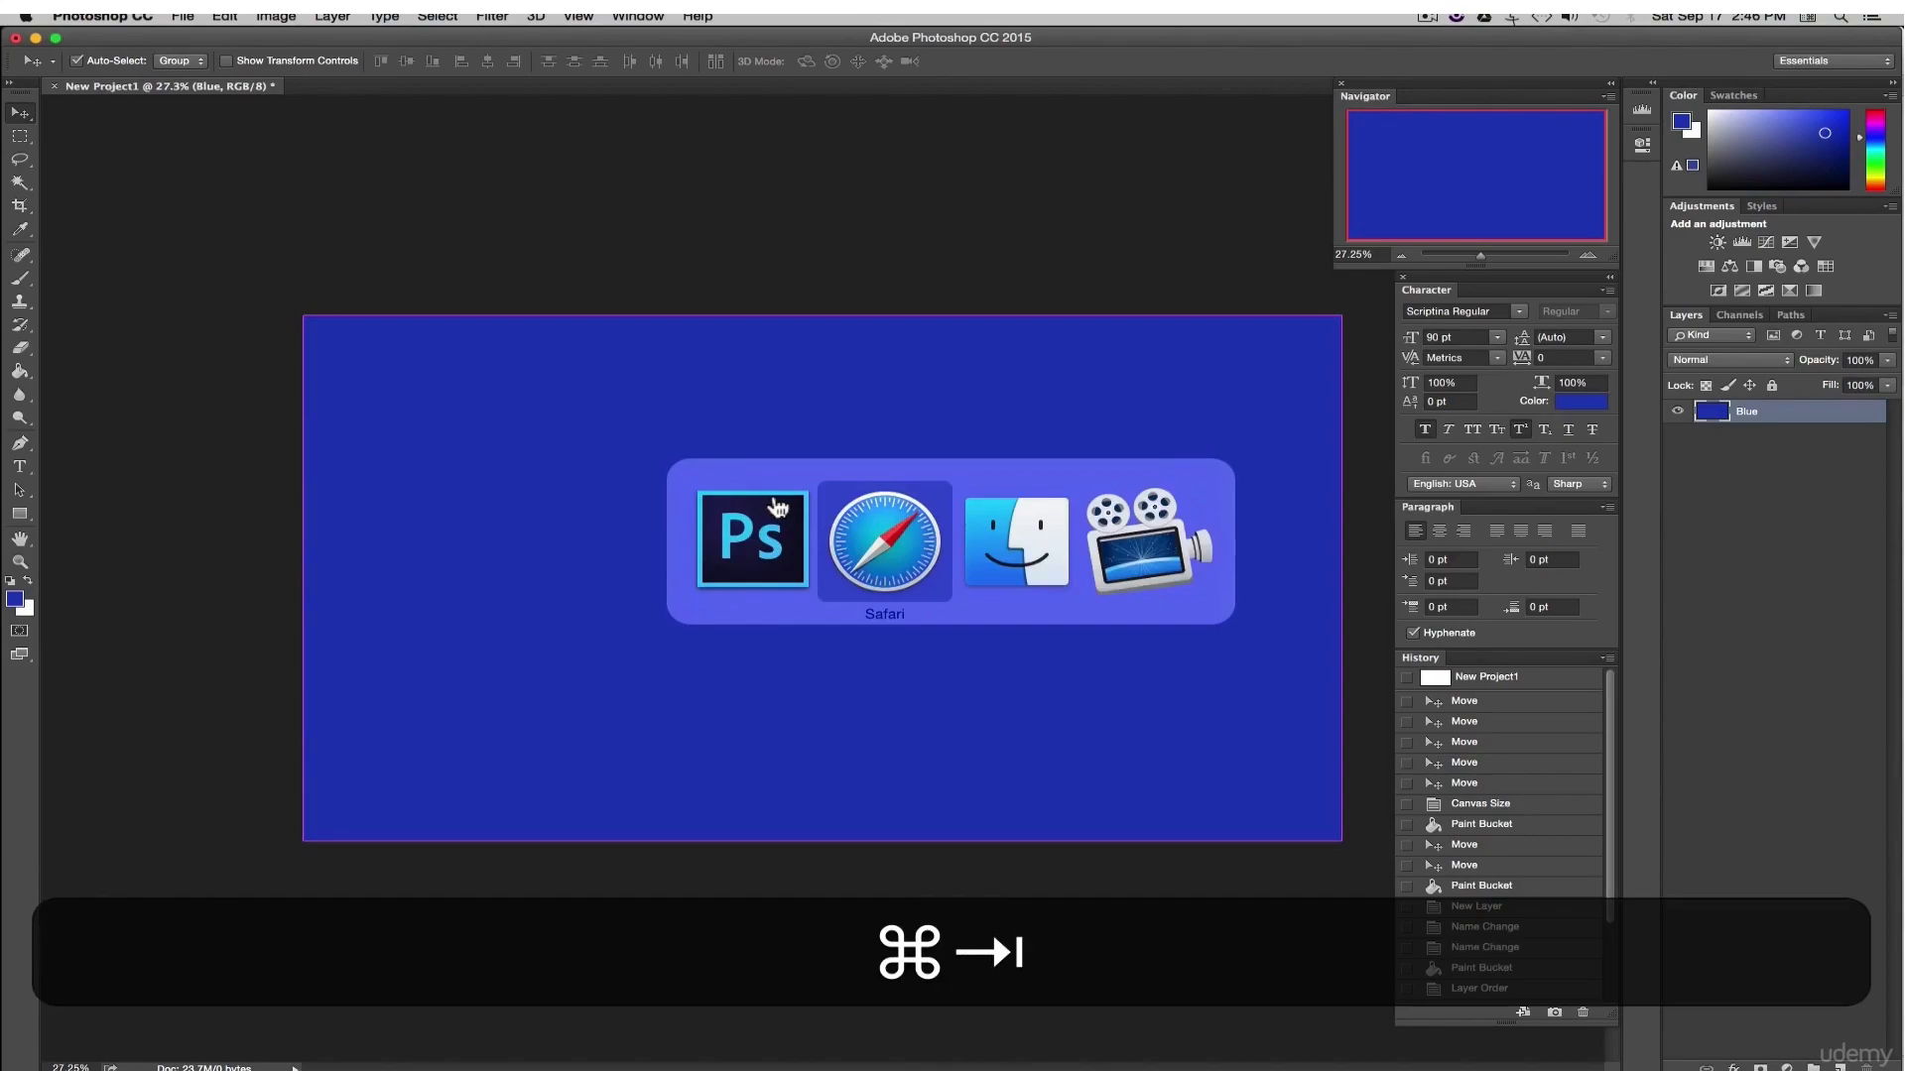
key("super+Tab")
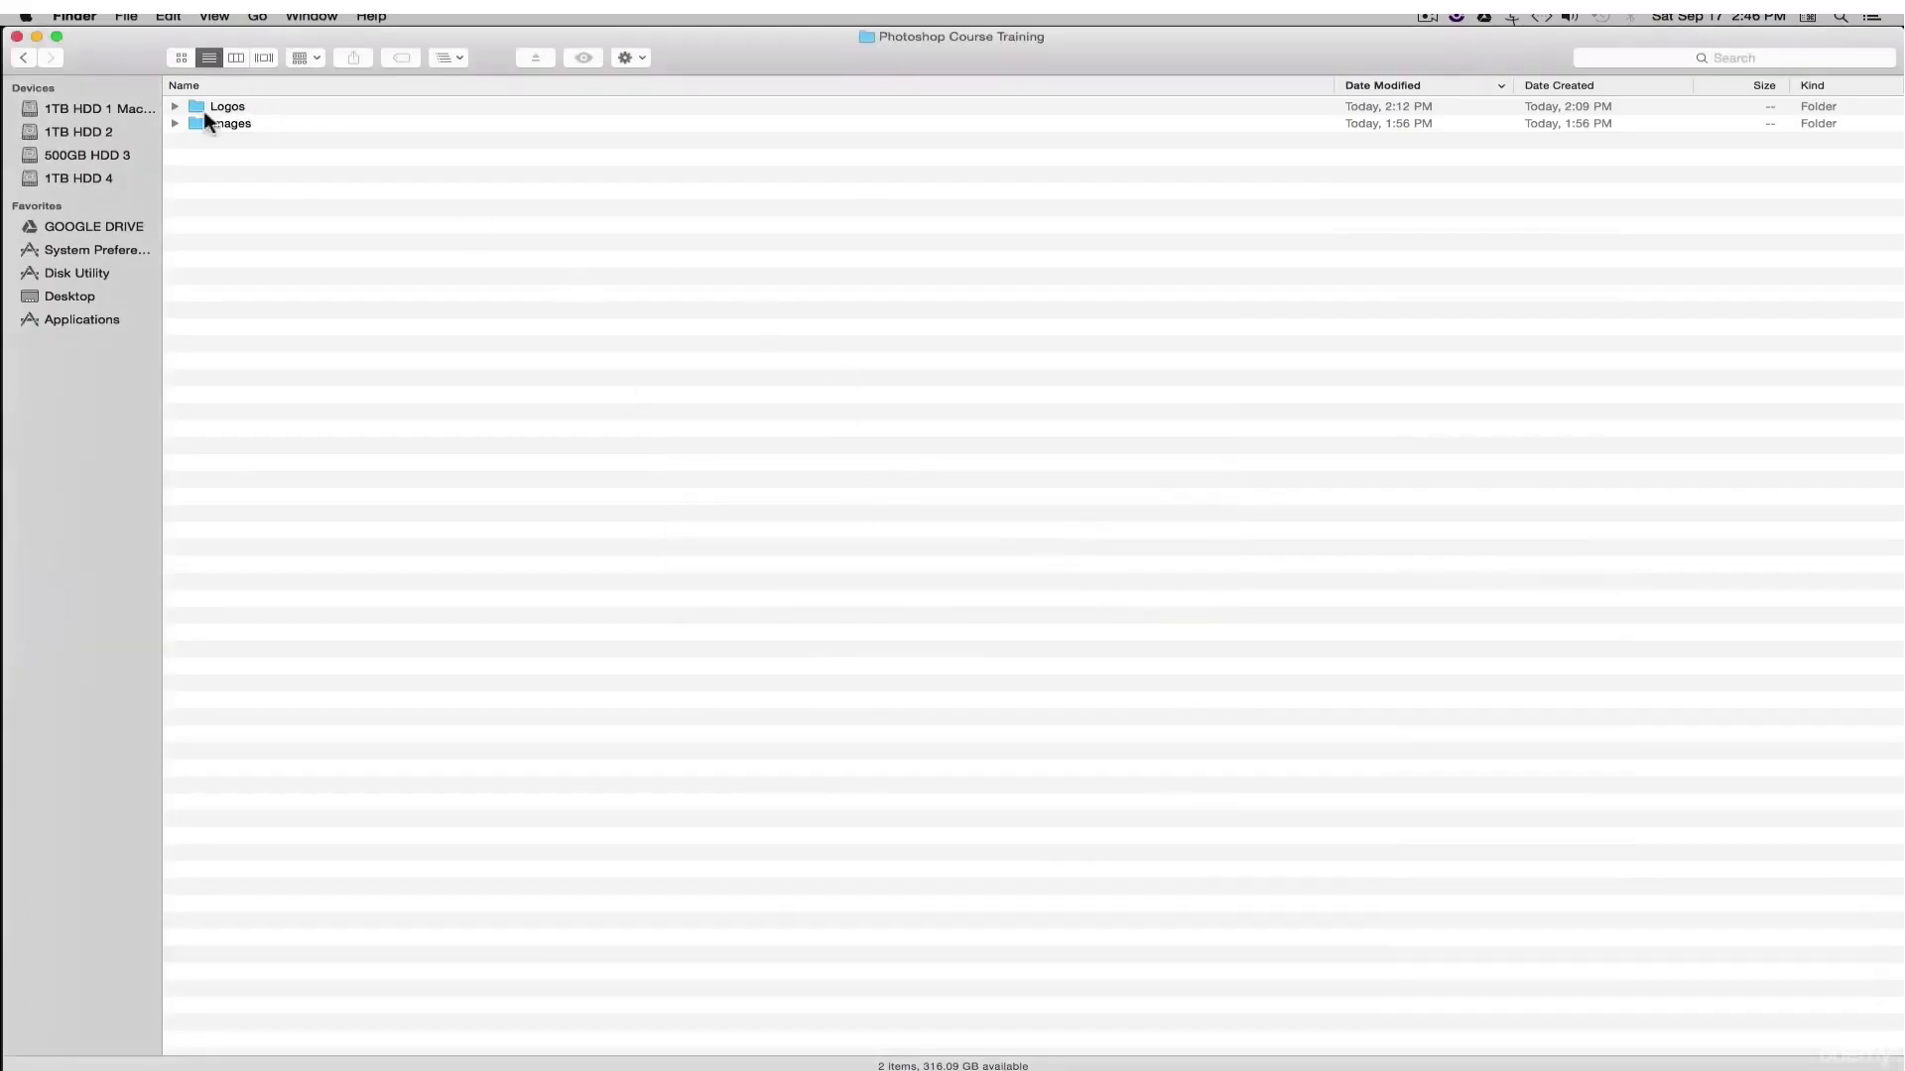
left_click(174, 123)
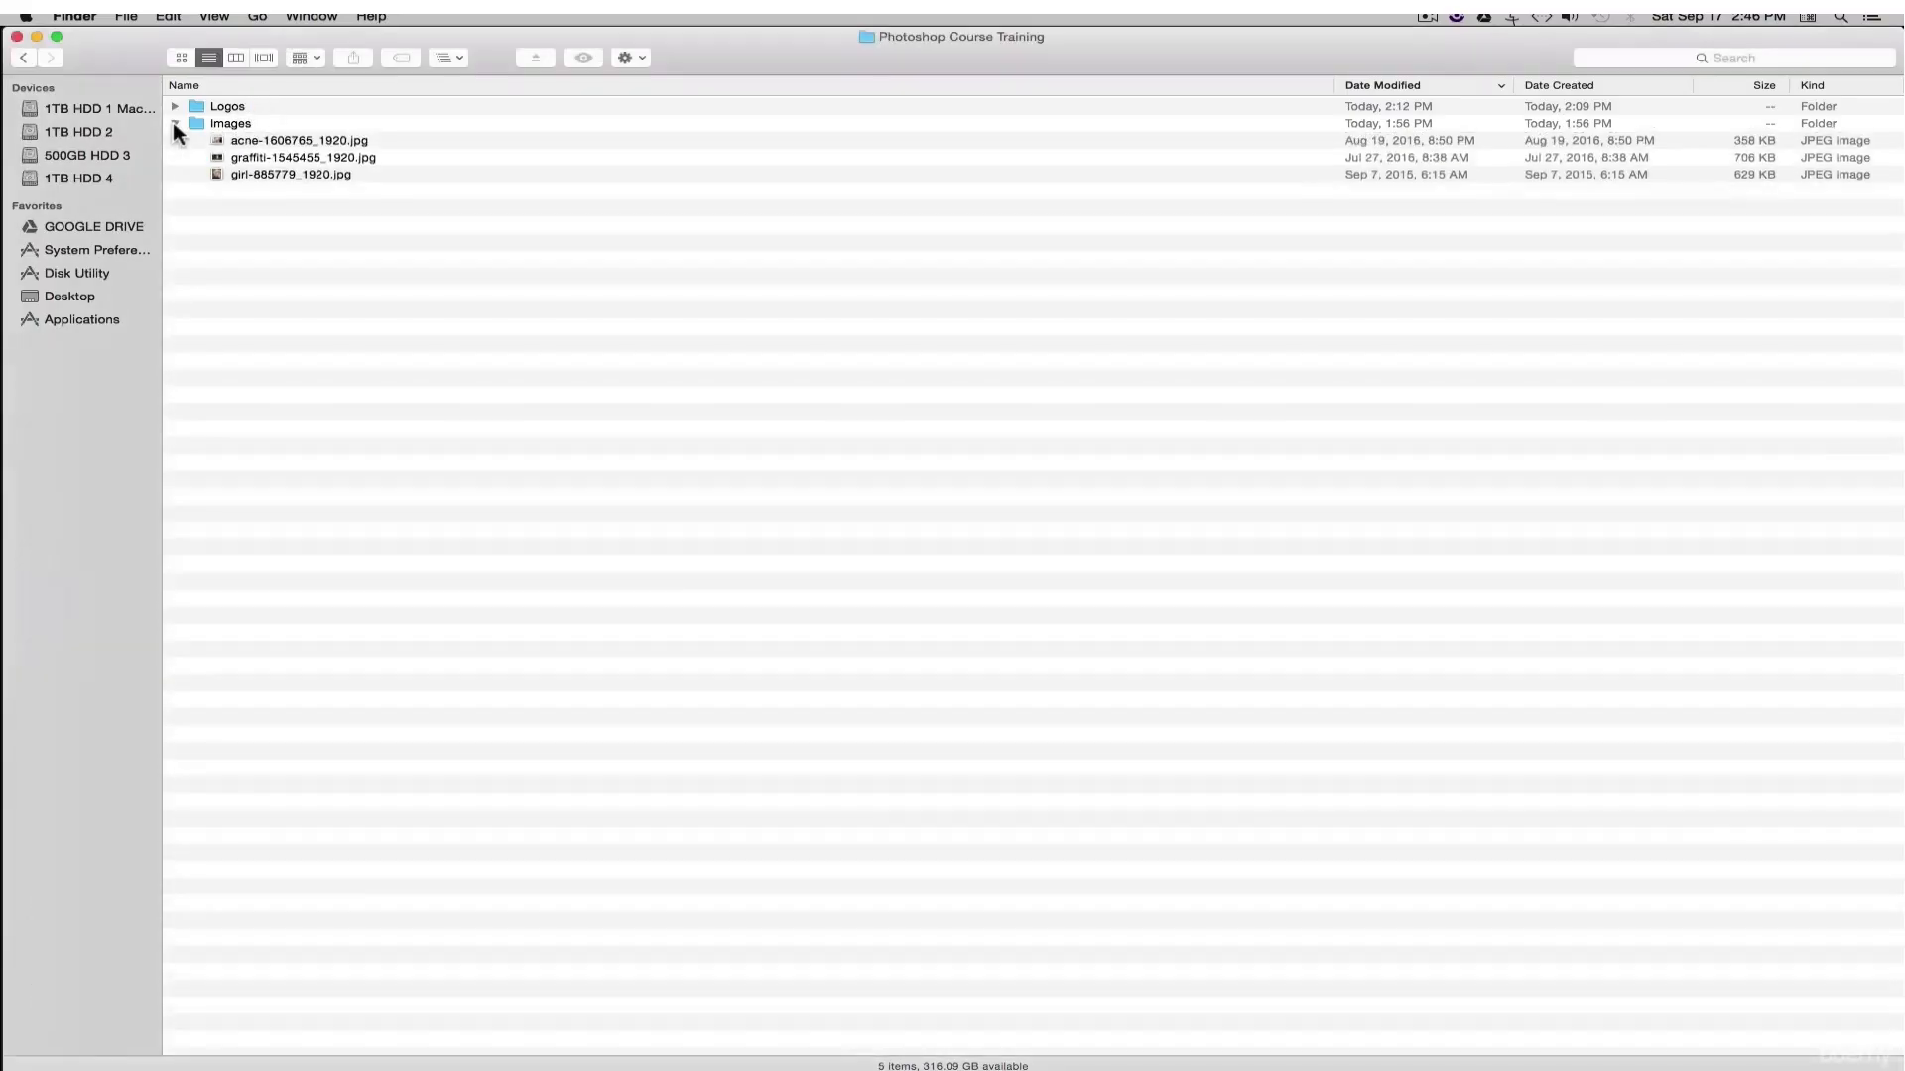
left_click(307, 140)
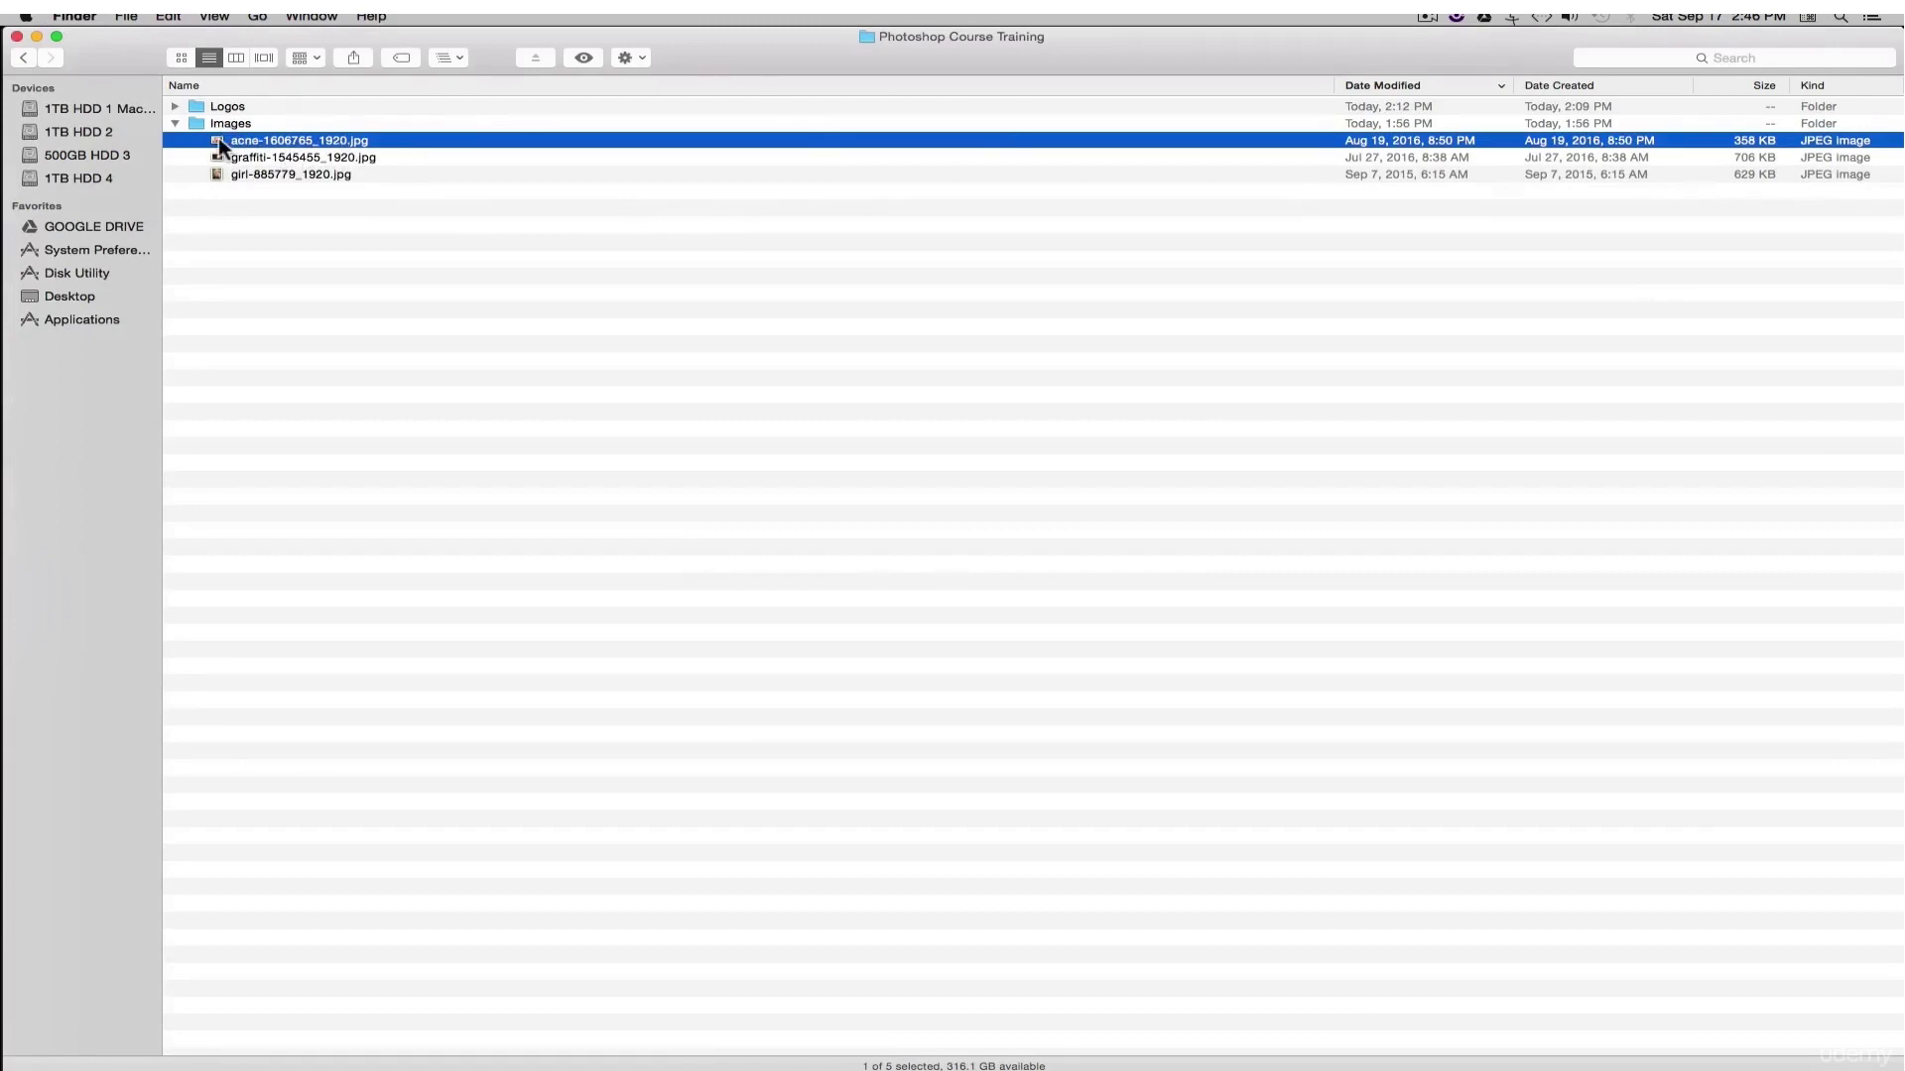
left_click_drag(218, 137, 731, 555)
key("super+Tab")
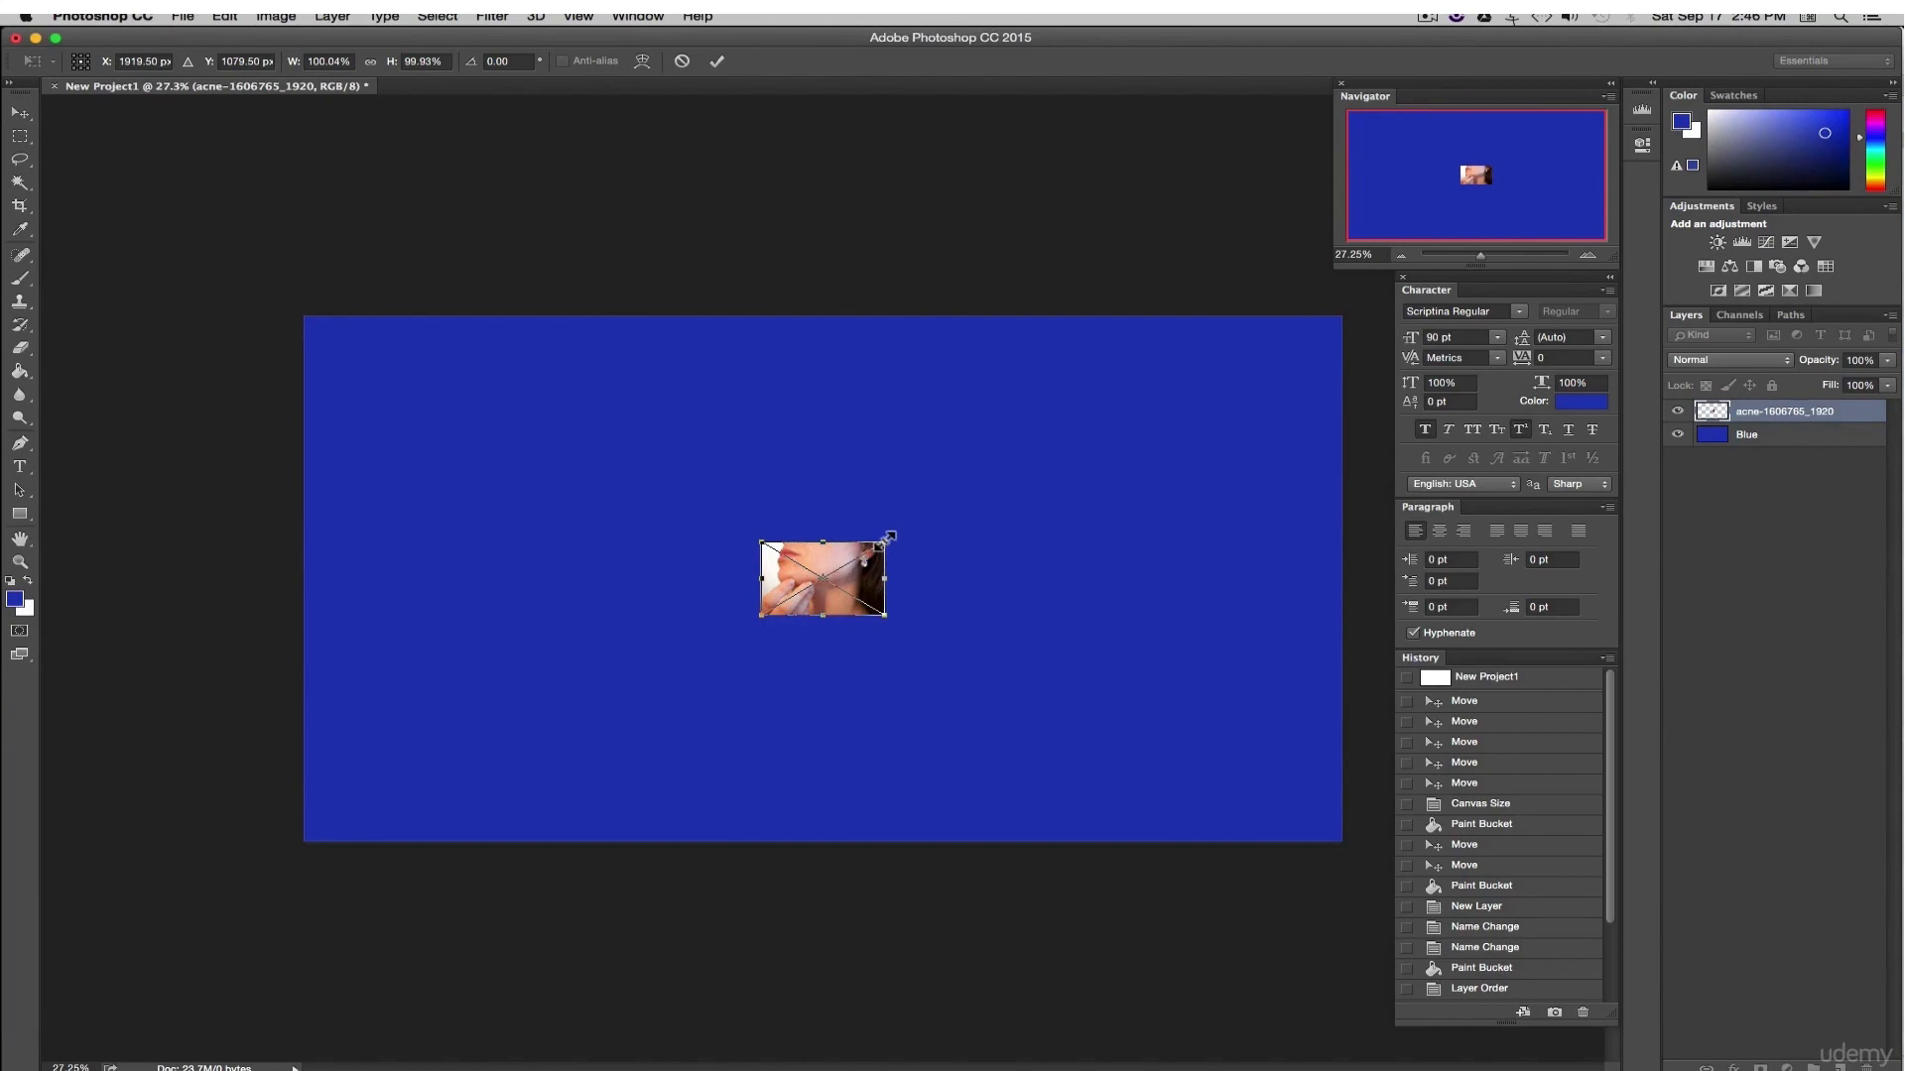
- Enlarge the placed acne image proportionally, centre it on the blue canvas, and commit the placement
key("shift")
left_click_drag(889, 537, 1125, 397)
left_click_drag(1046, 526, 930, 595)
key("Return")
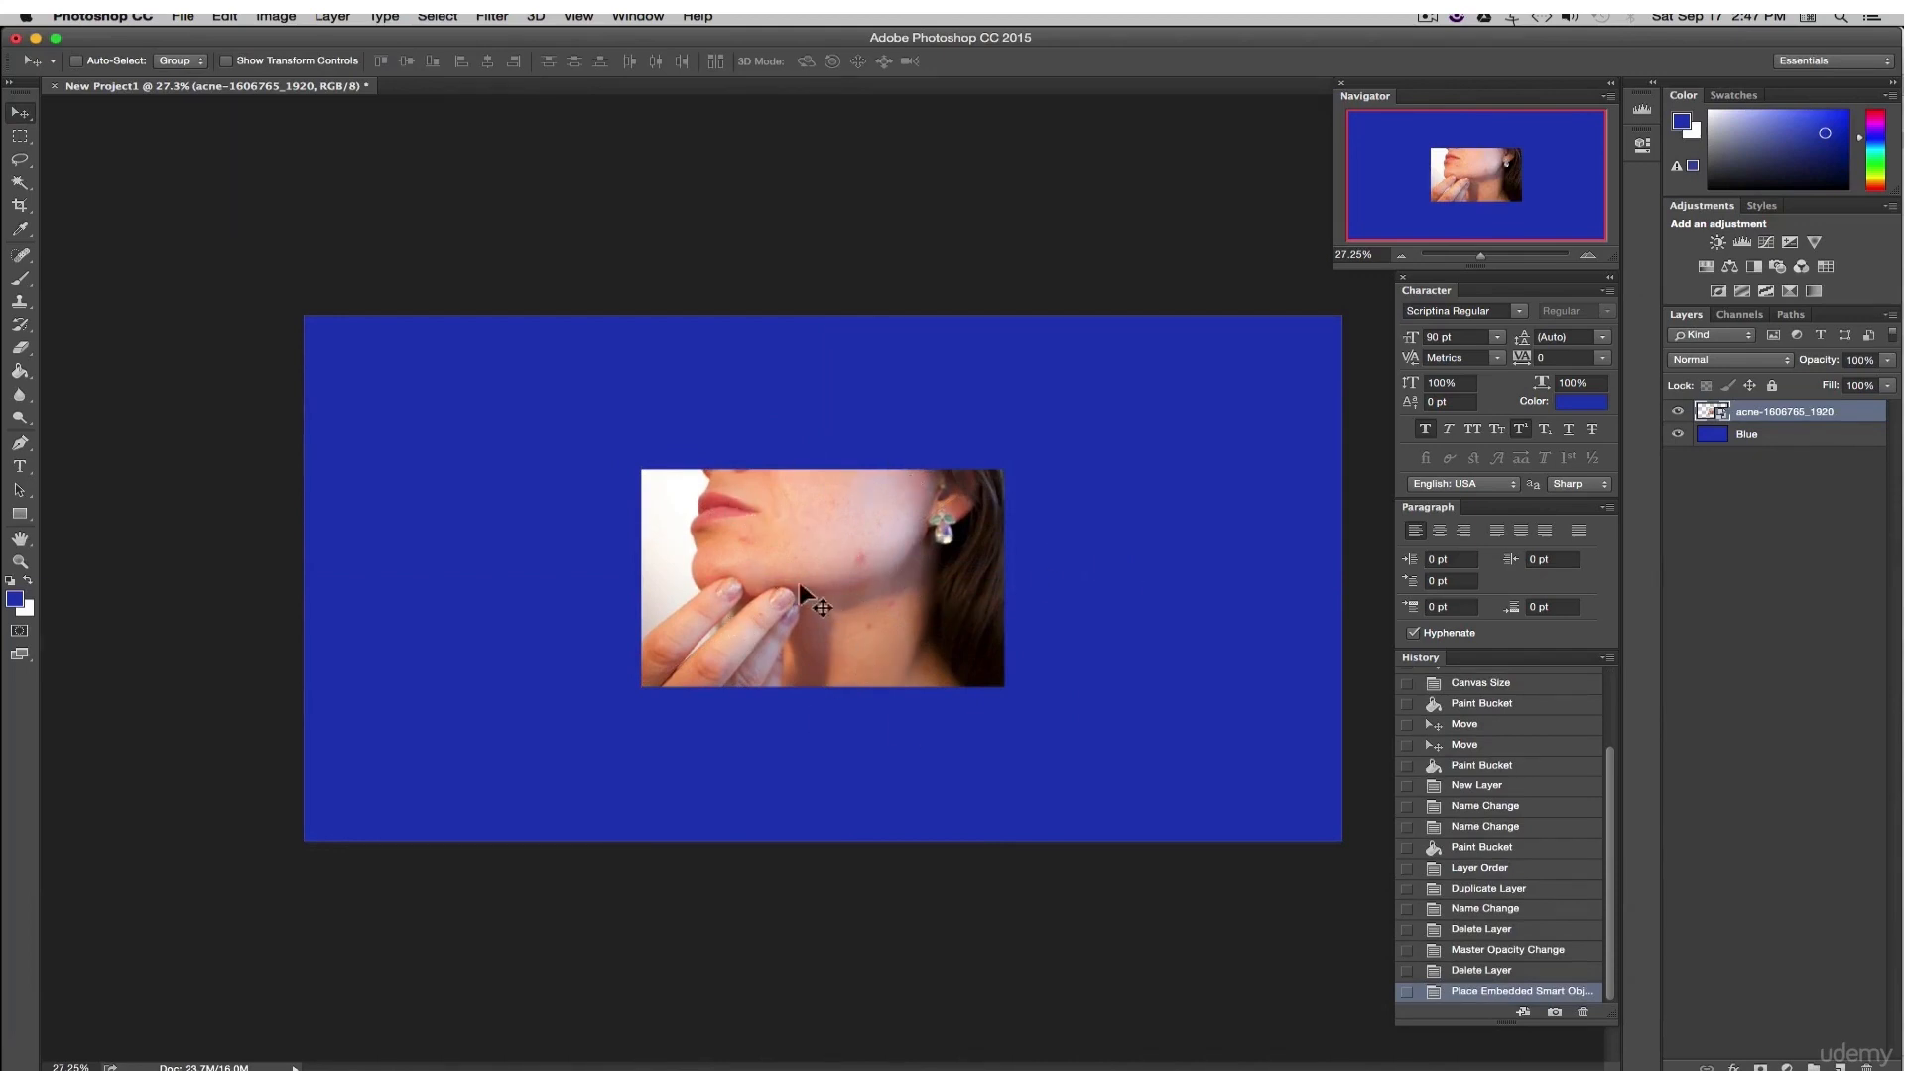
- Set the canvas size to 1920 by 1080 pixels and accept the clipping
left_click(277, 17)
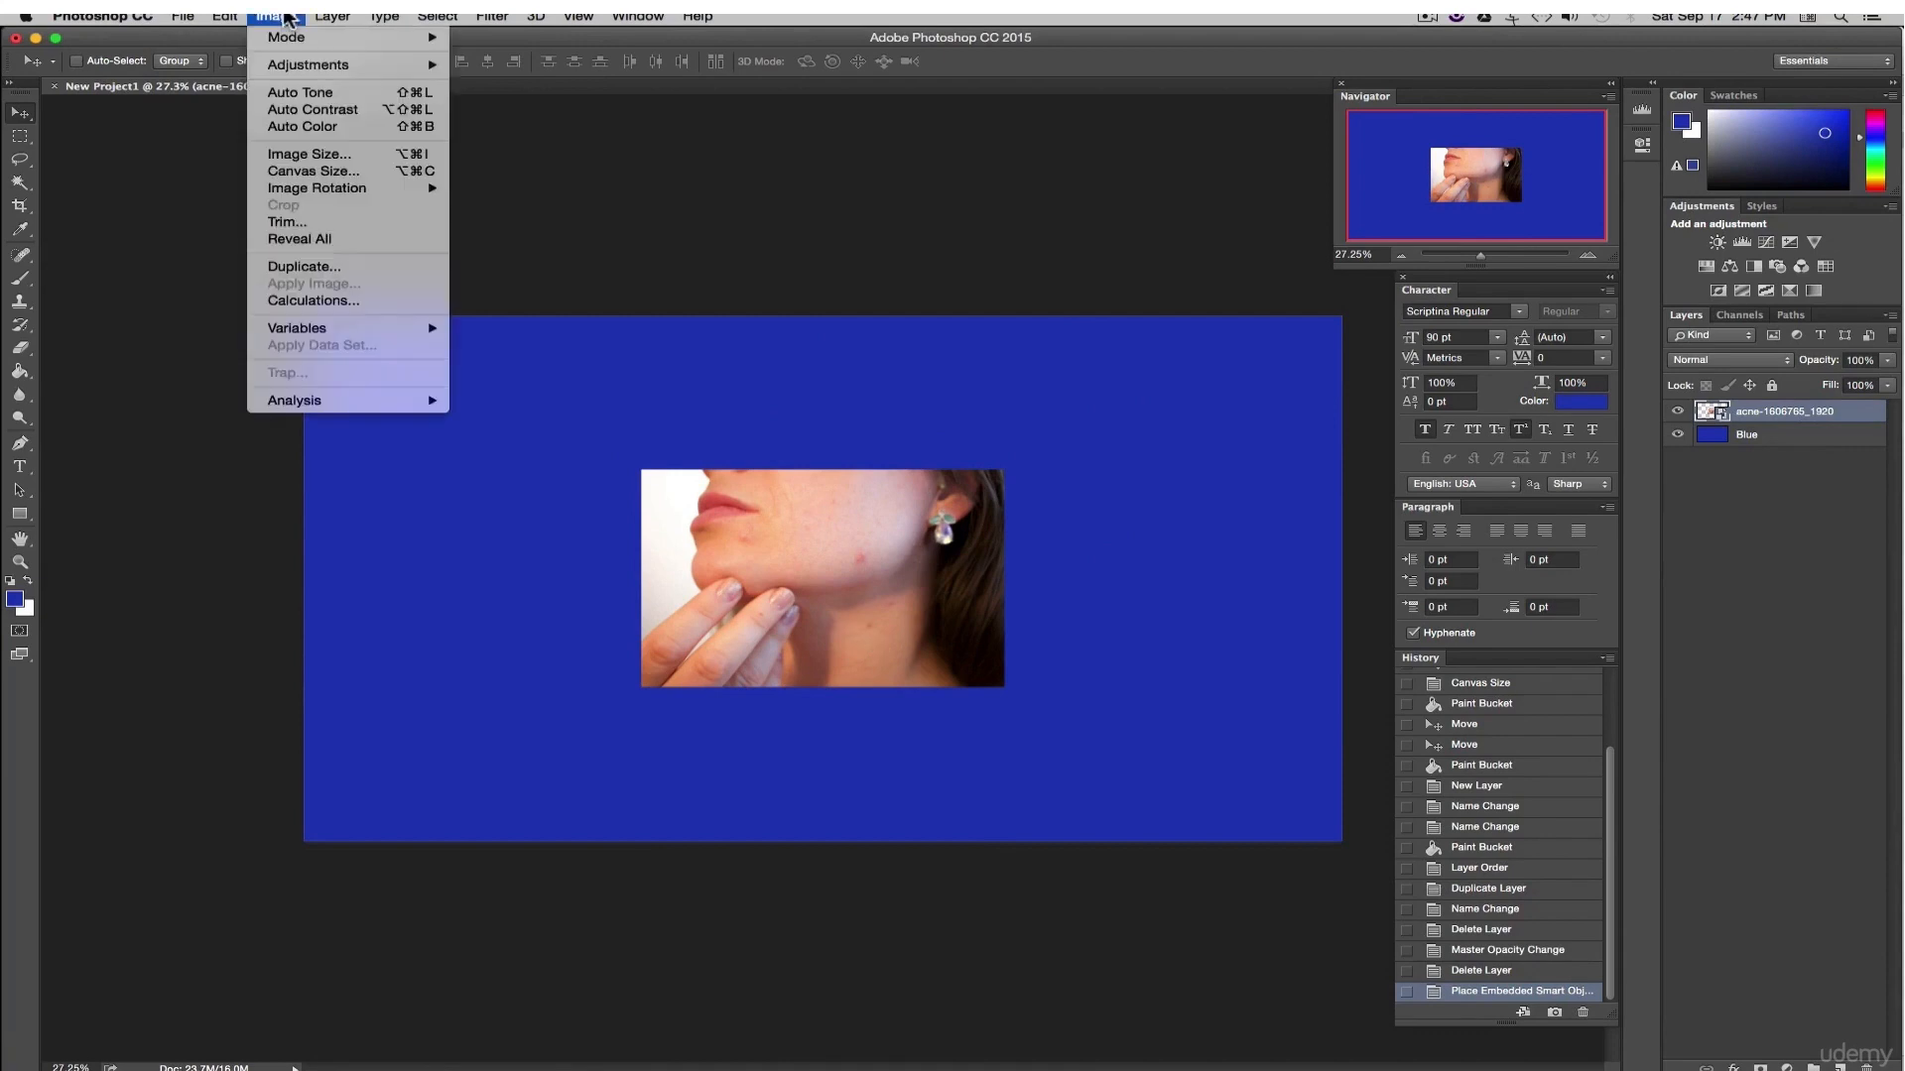
left_click(350, 173)
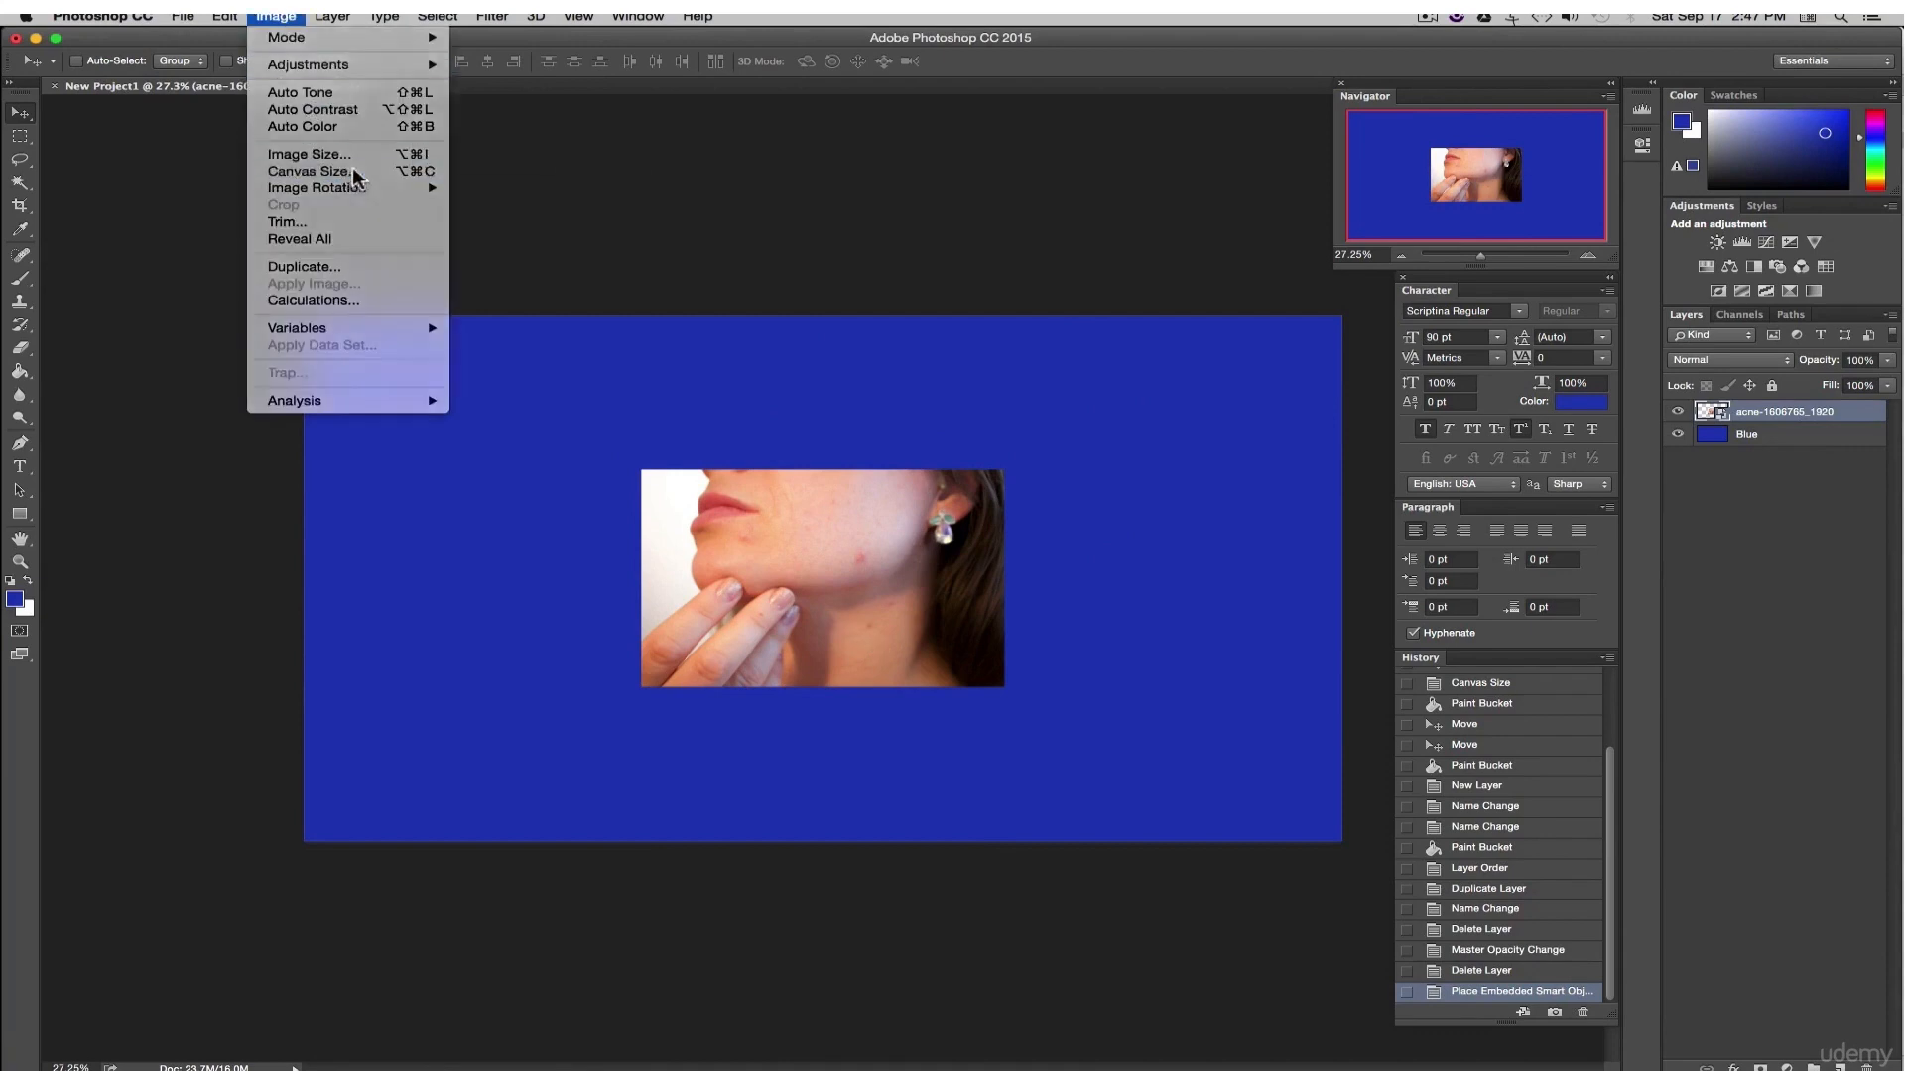
left_click(987, 487)
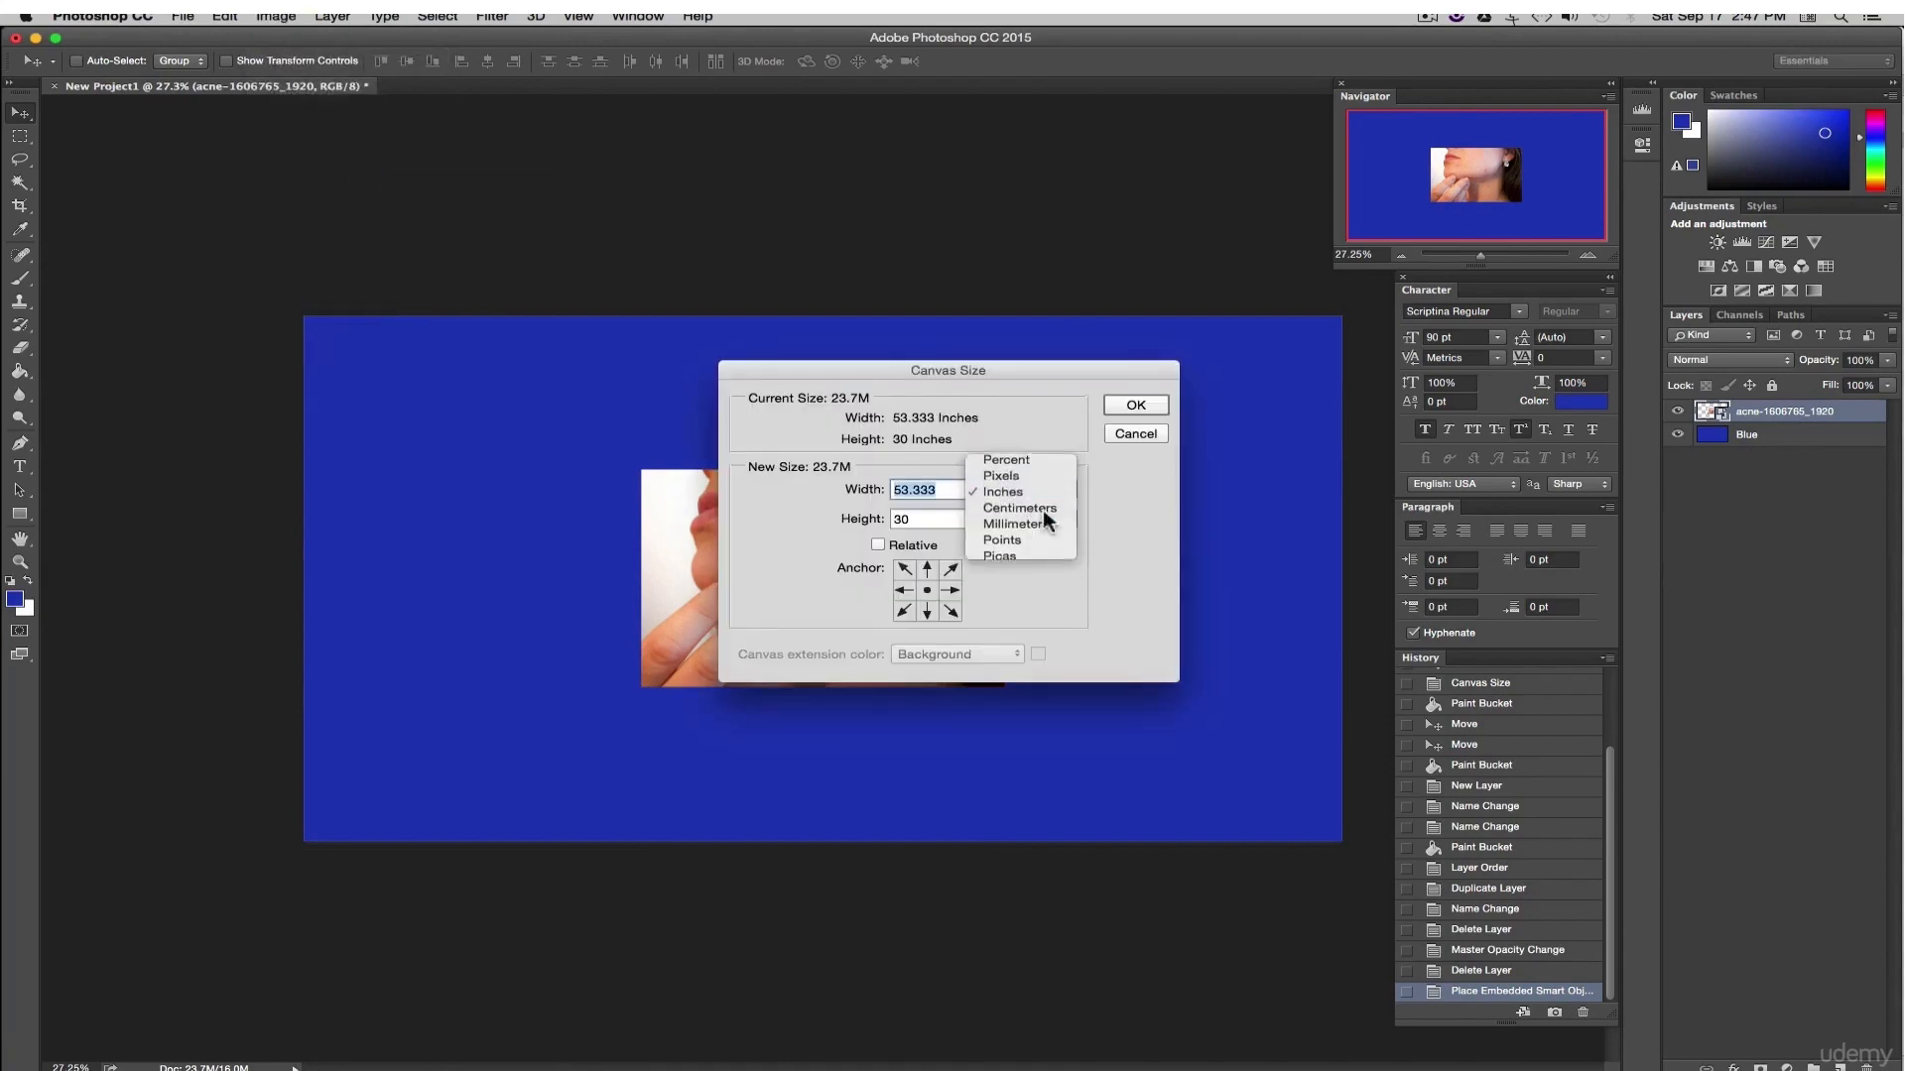
left_click(1002, 468)
type("1920")
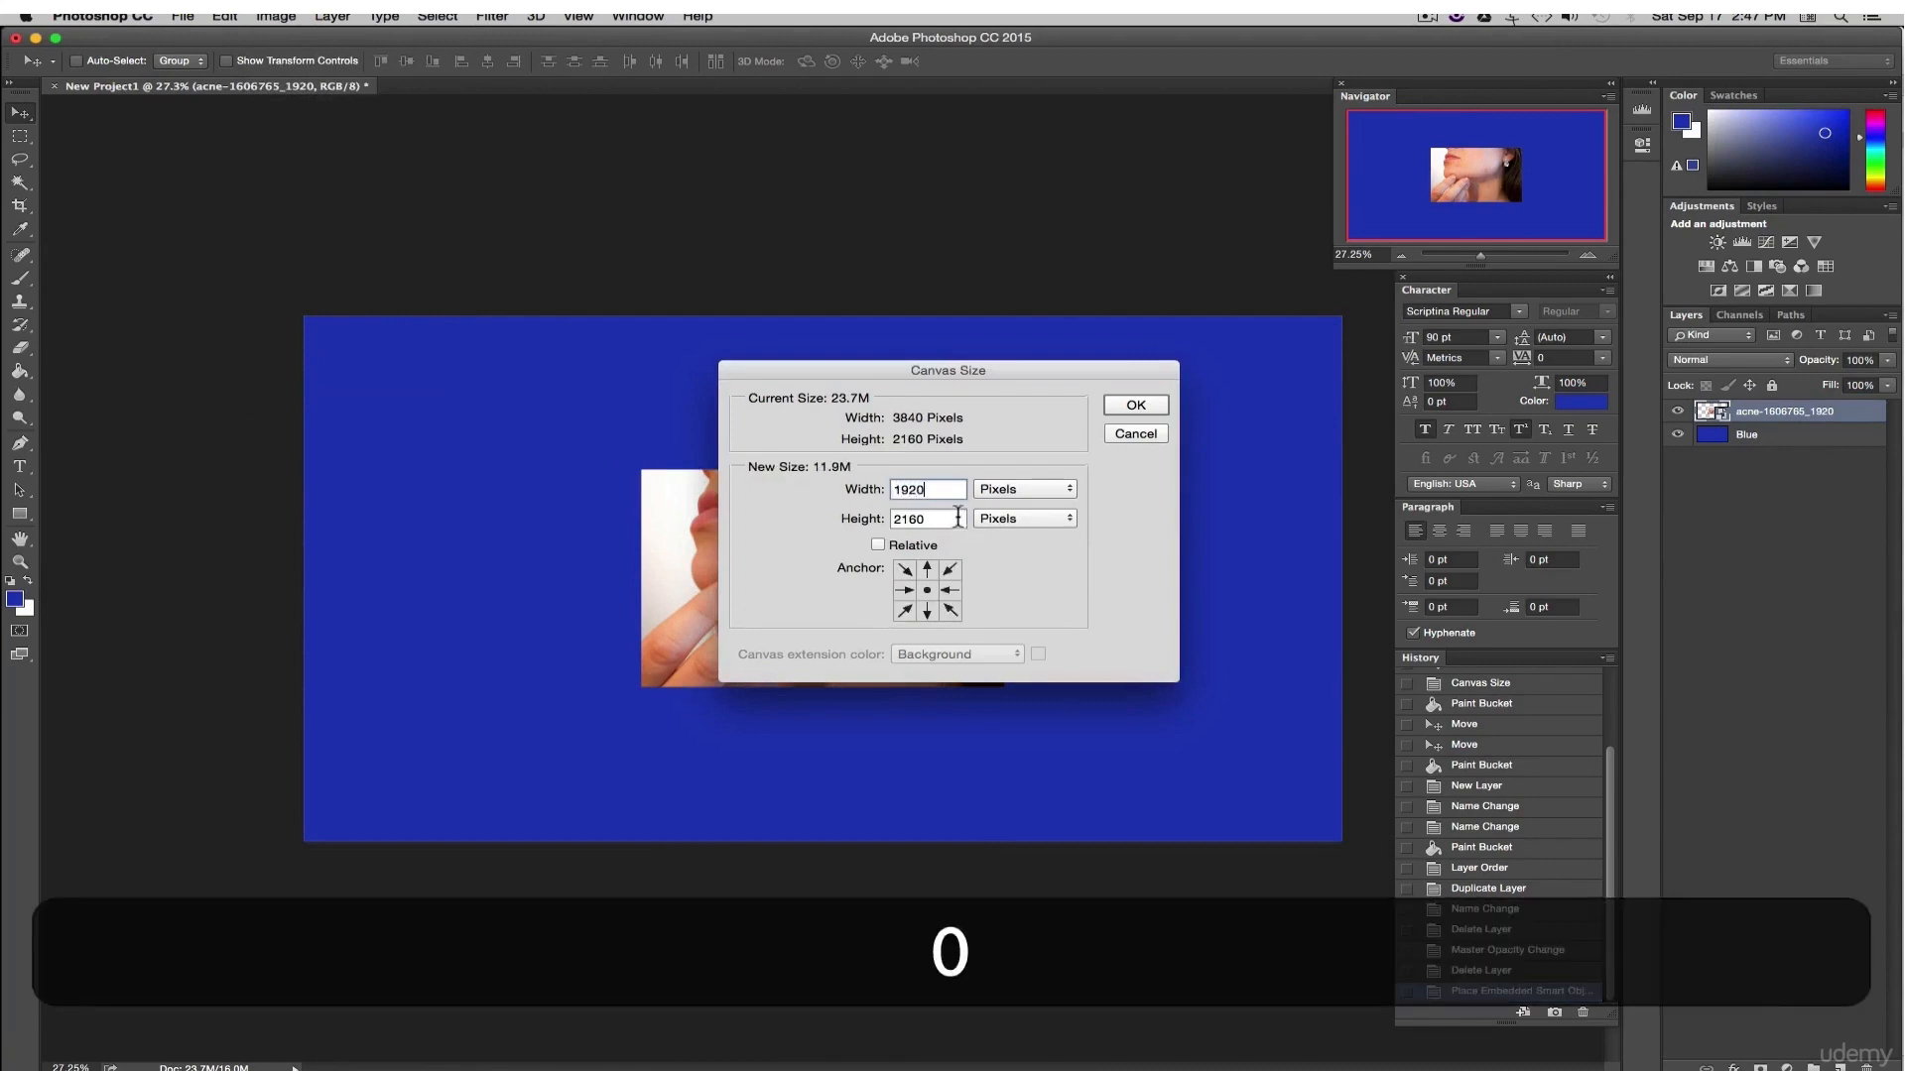
left_click_drag(958, 517, 820, 523)
type("1080")
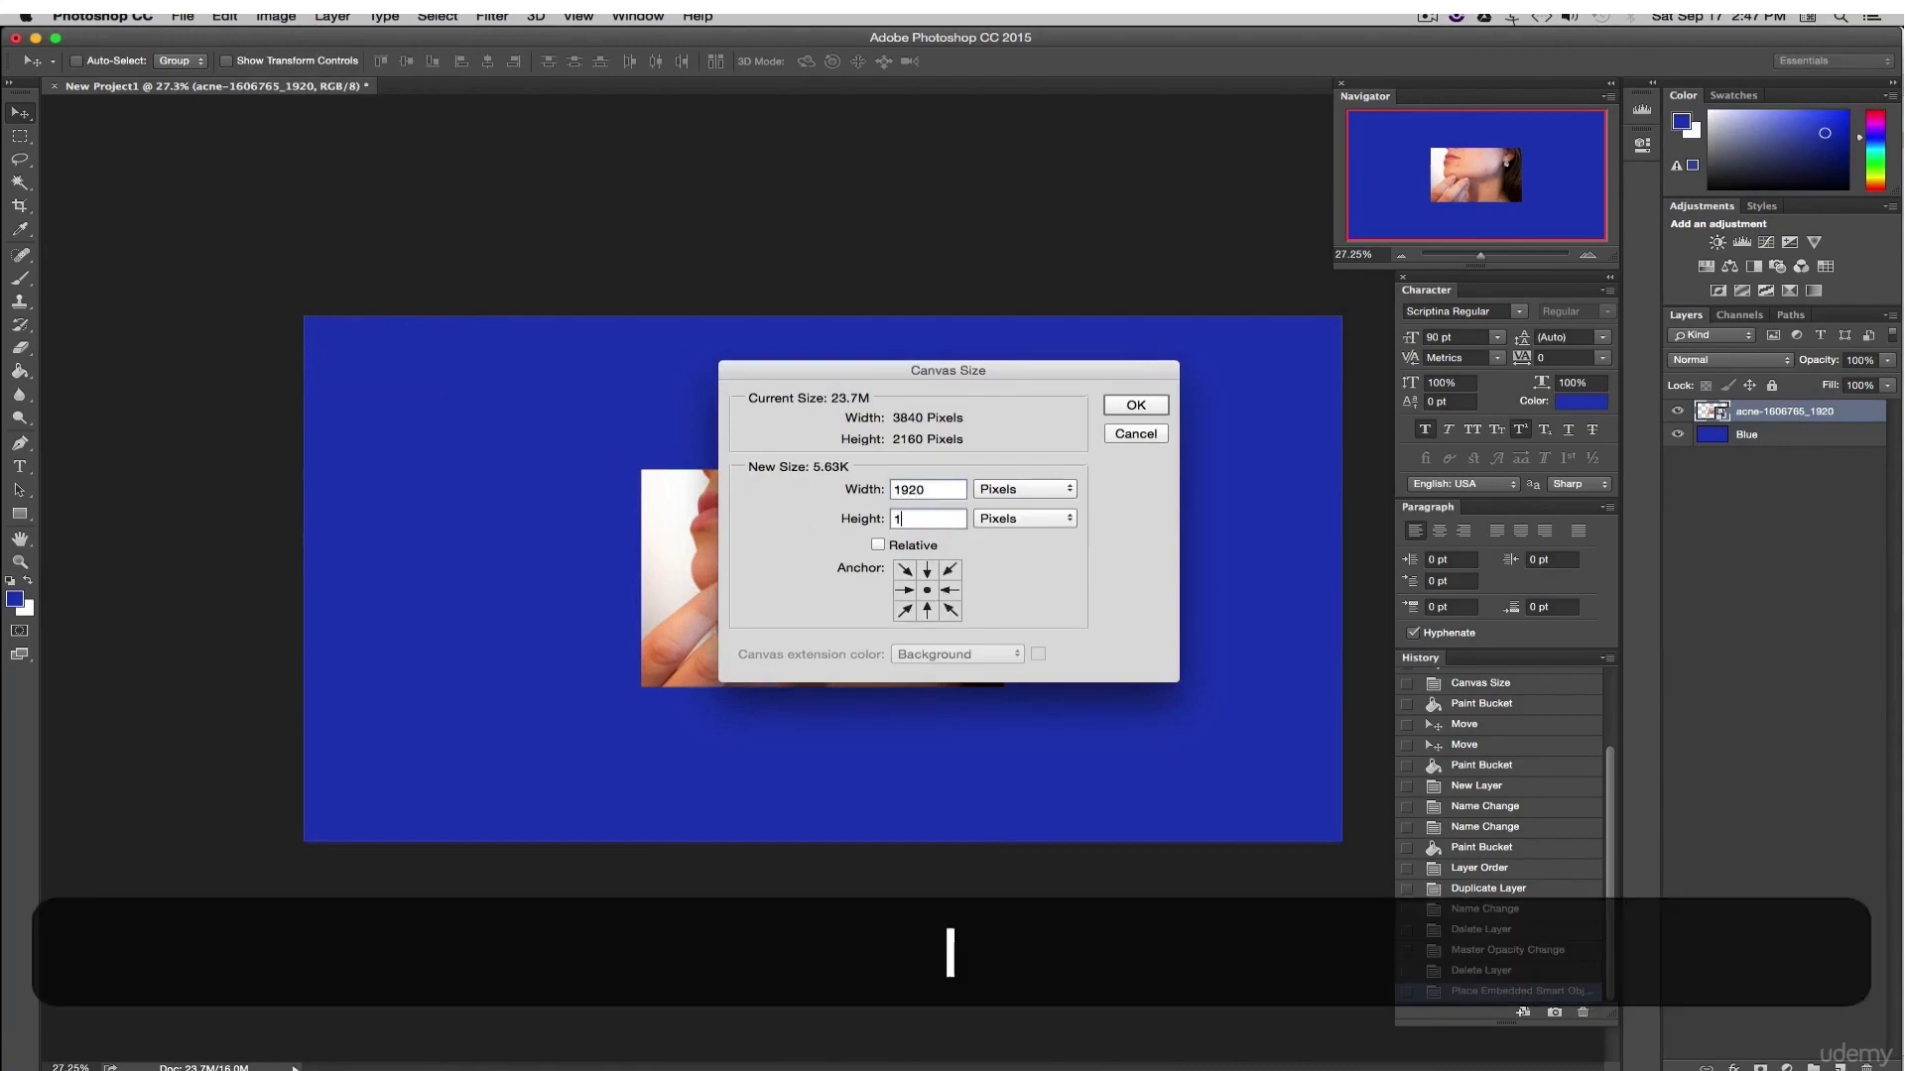
left_click(1134, 406)
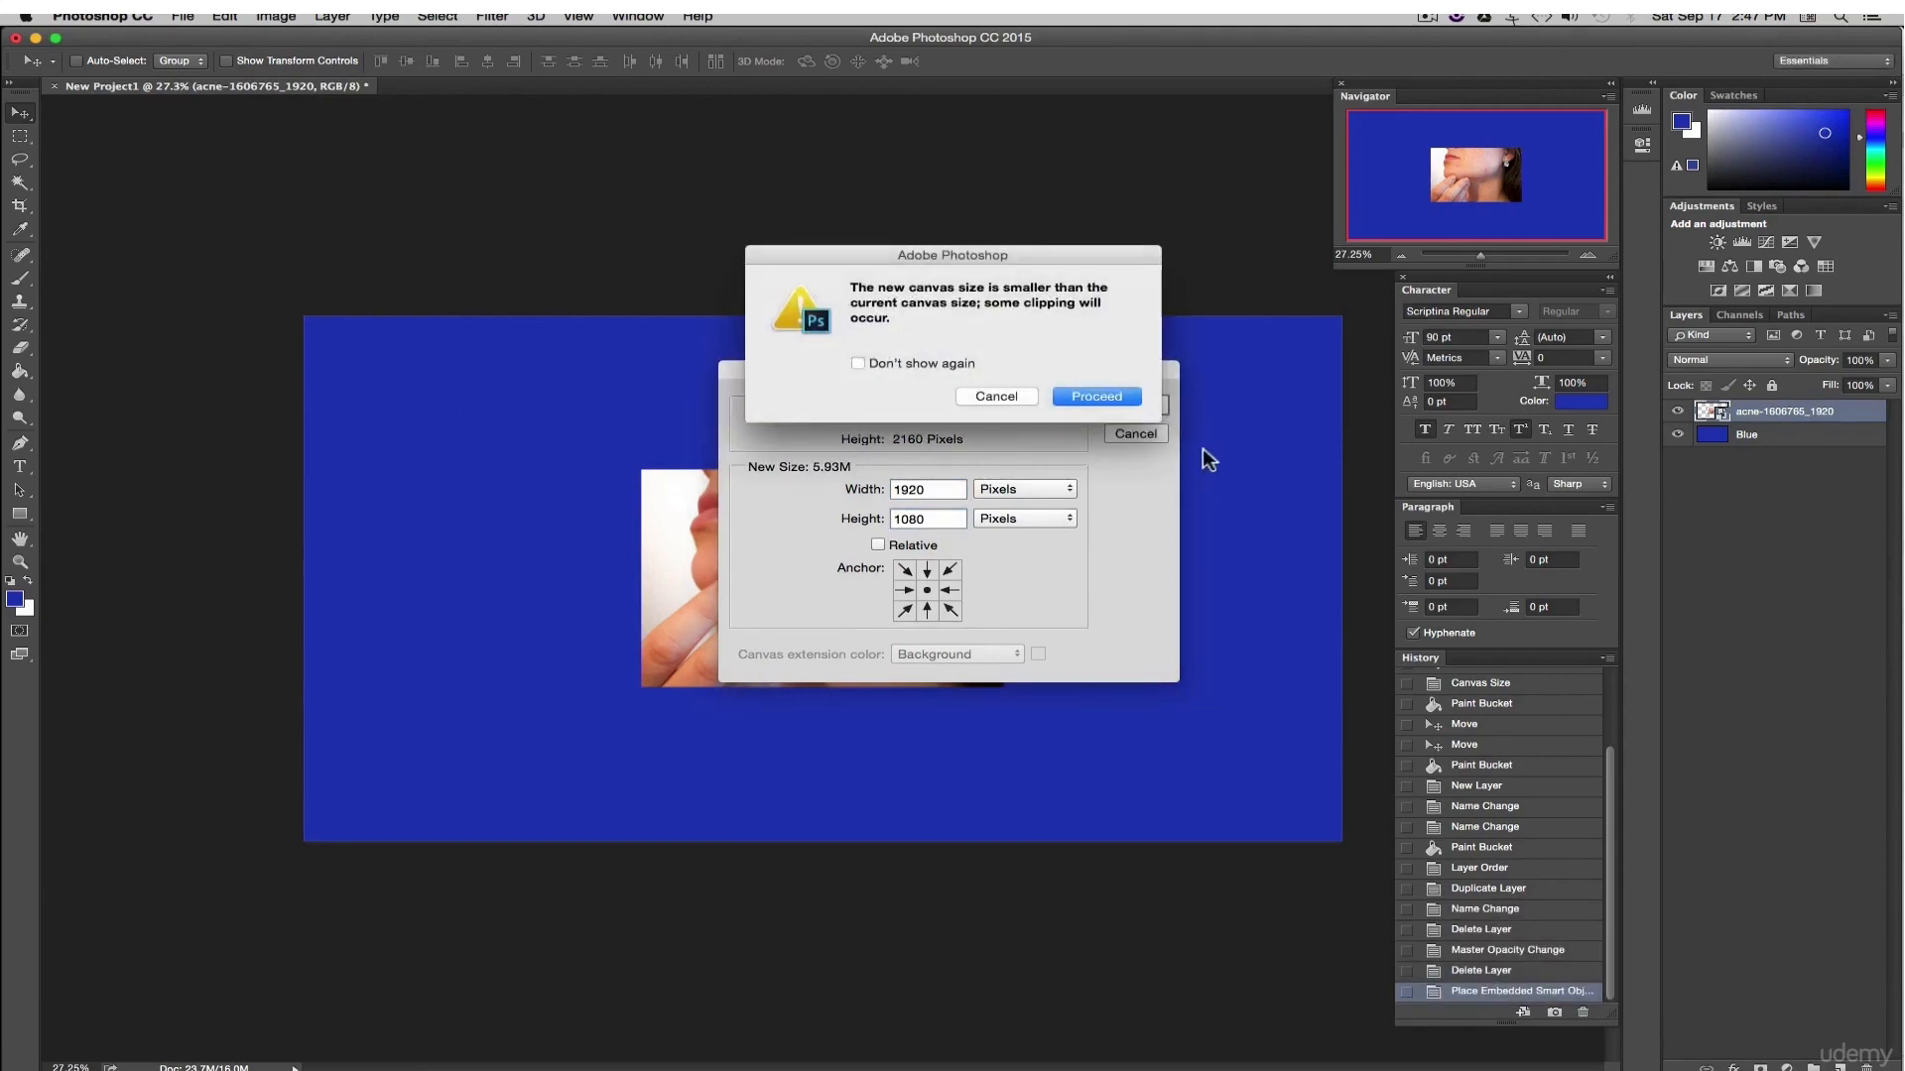
left_click(1098, 399)
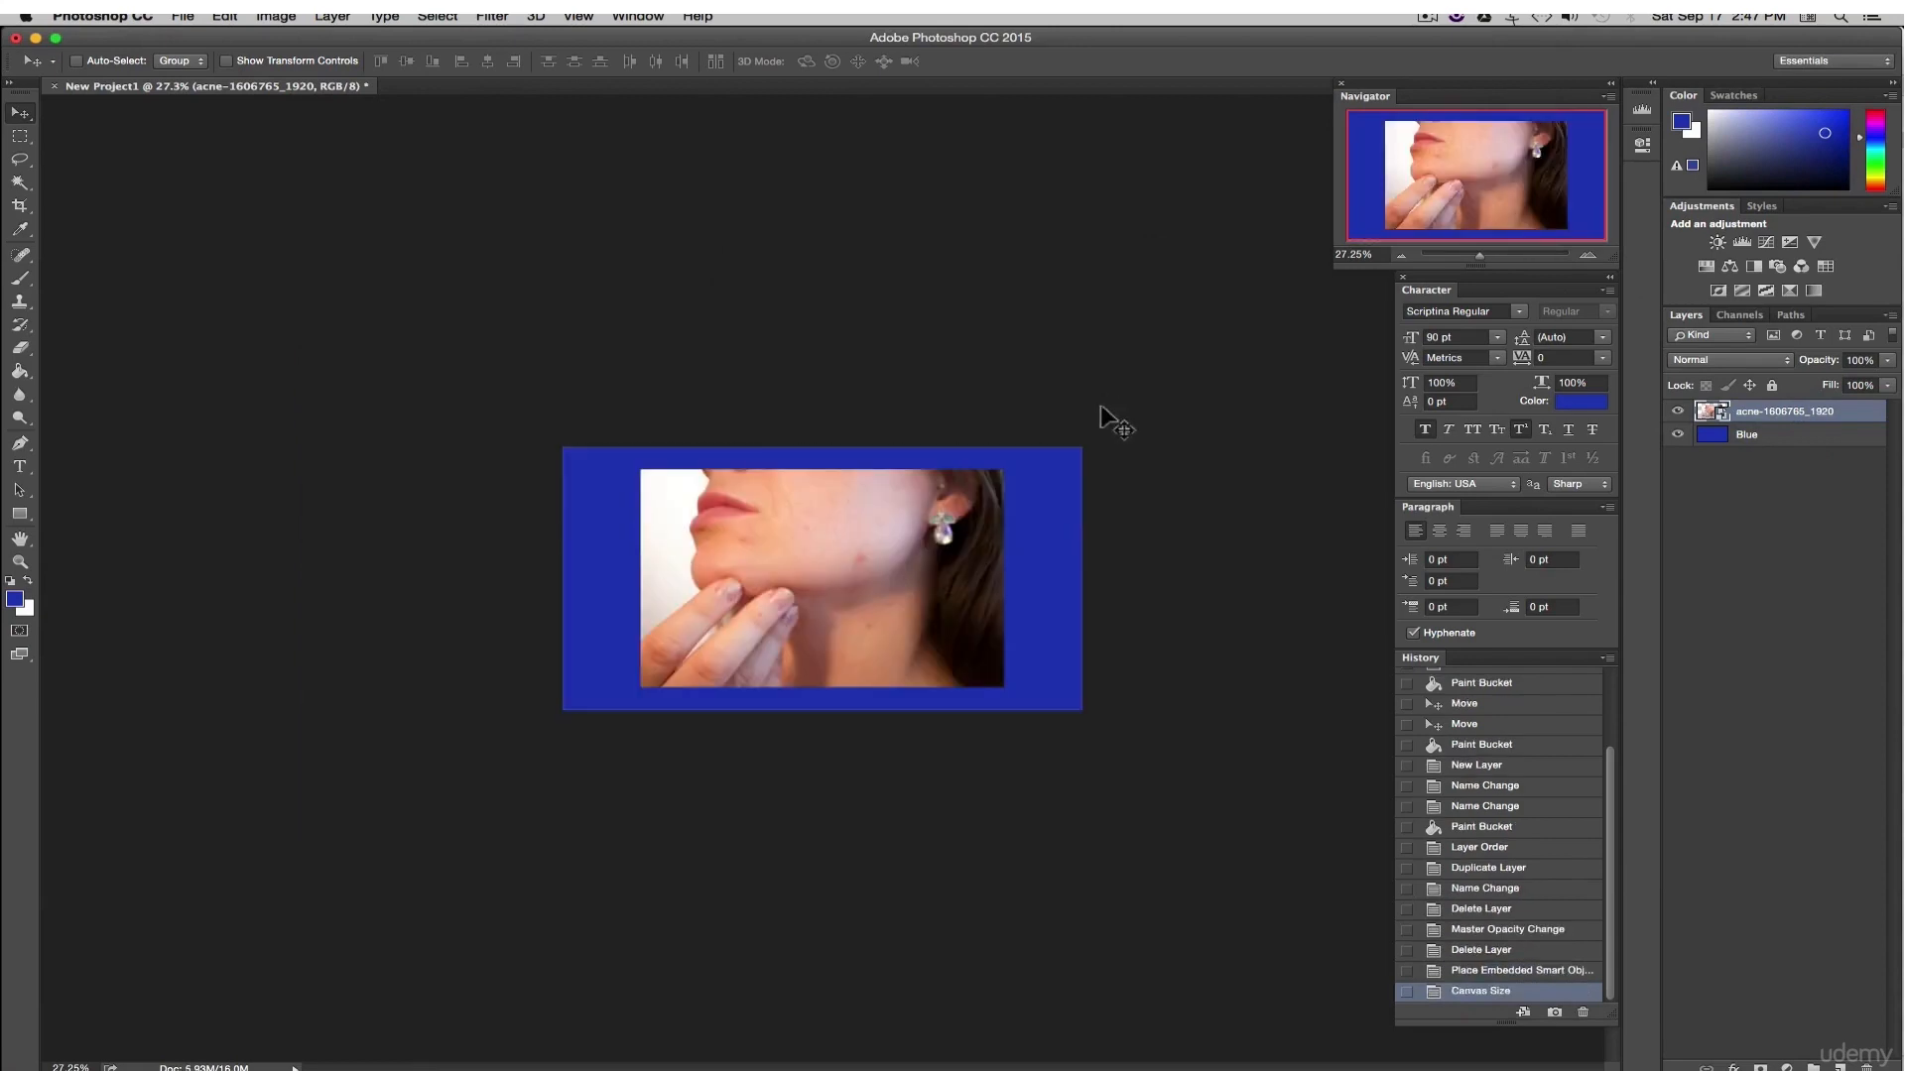
- Delete the Blue layer from New Project1
left_click(1749, 447)
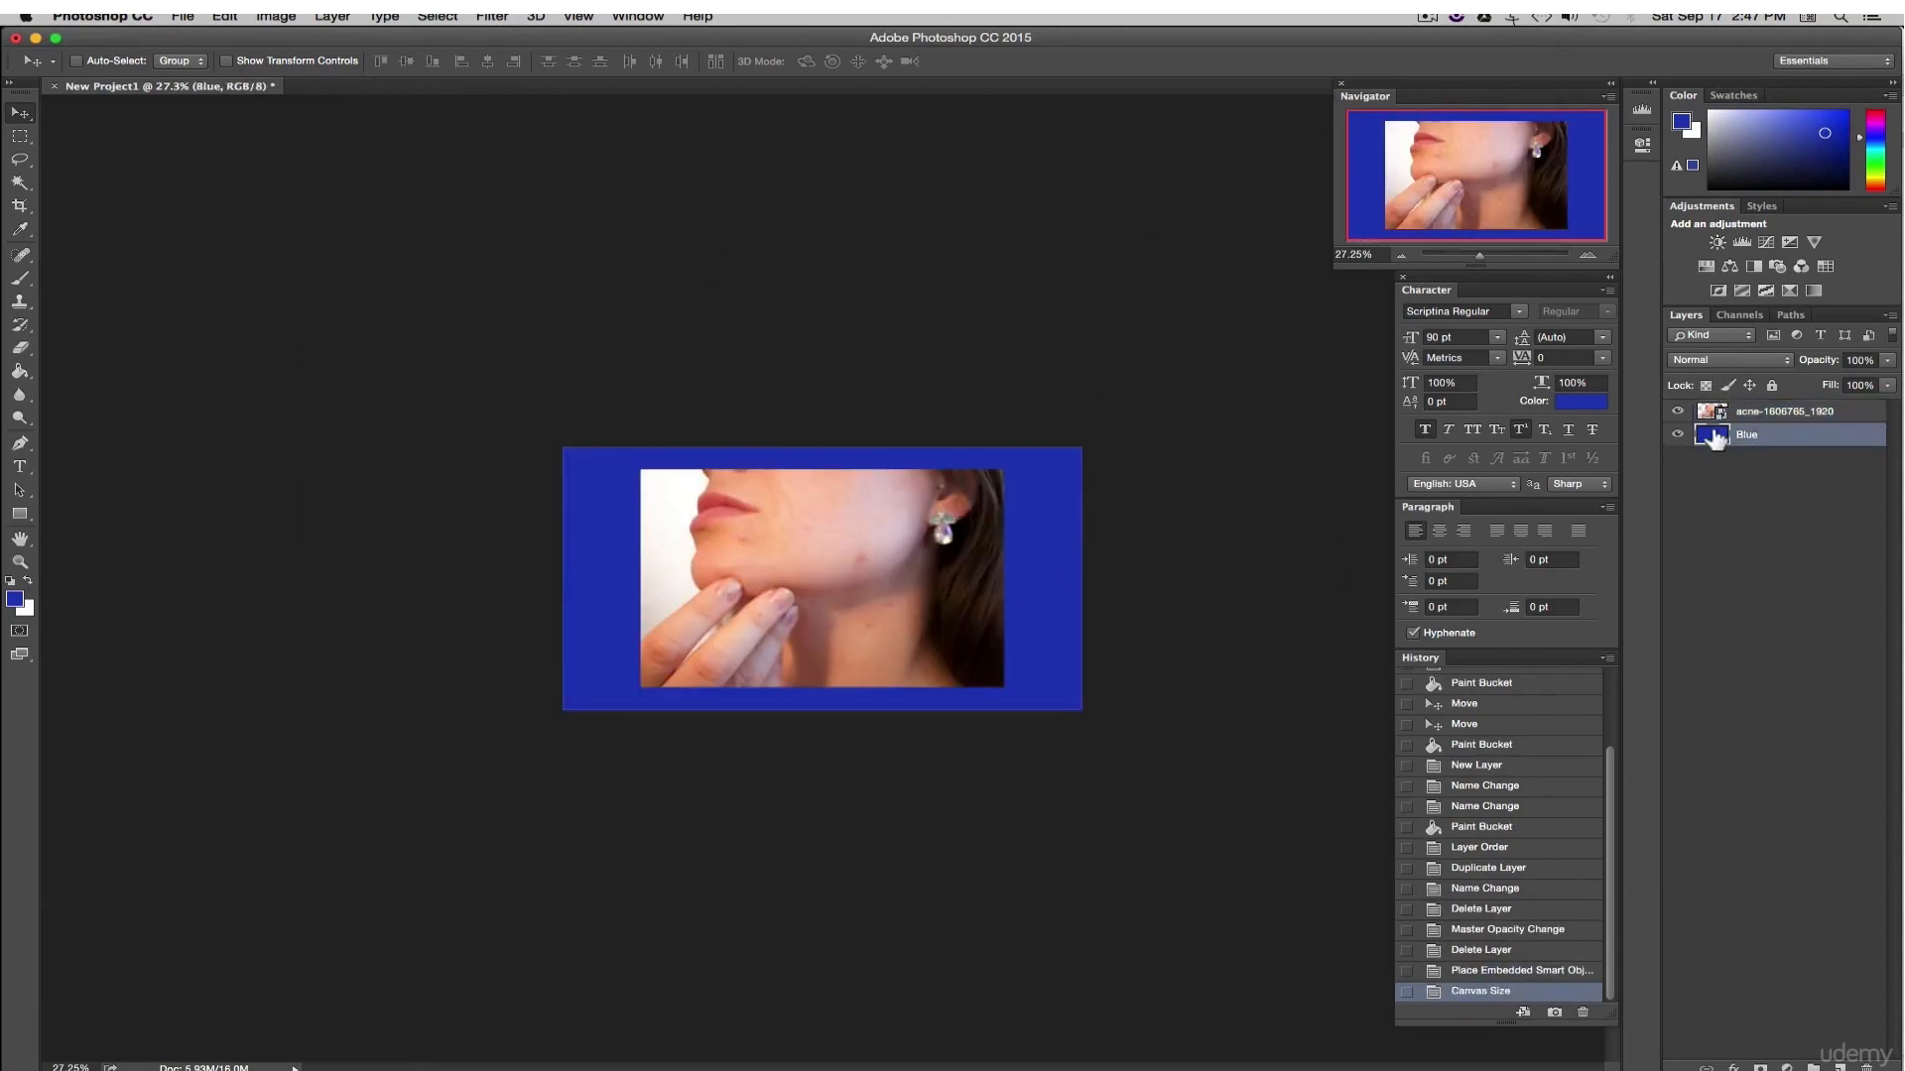
right_click(1812, 448)
left_click(1576, 417)
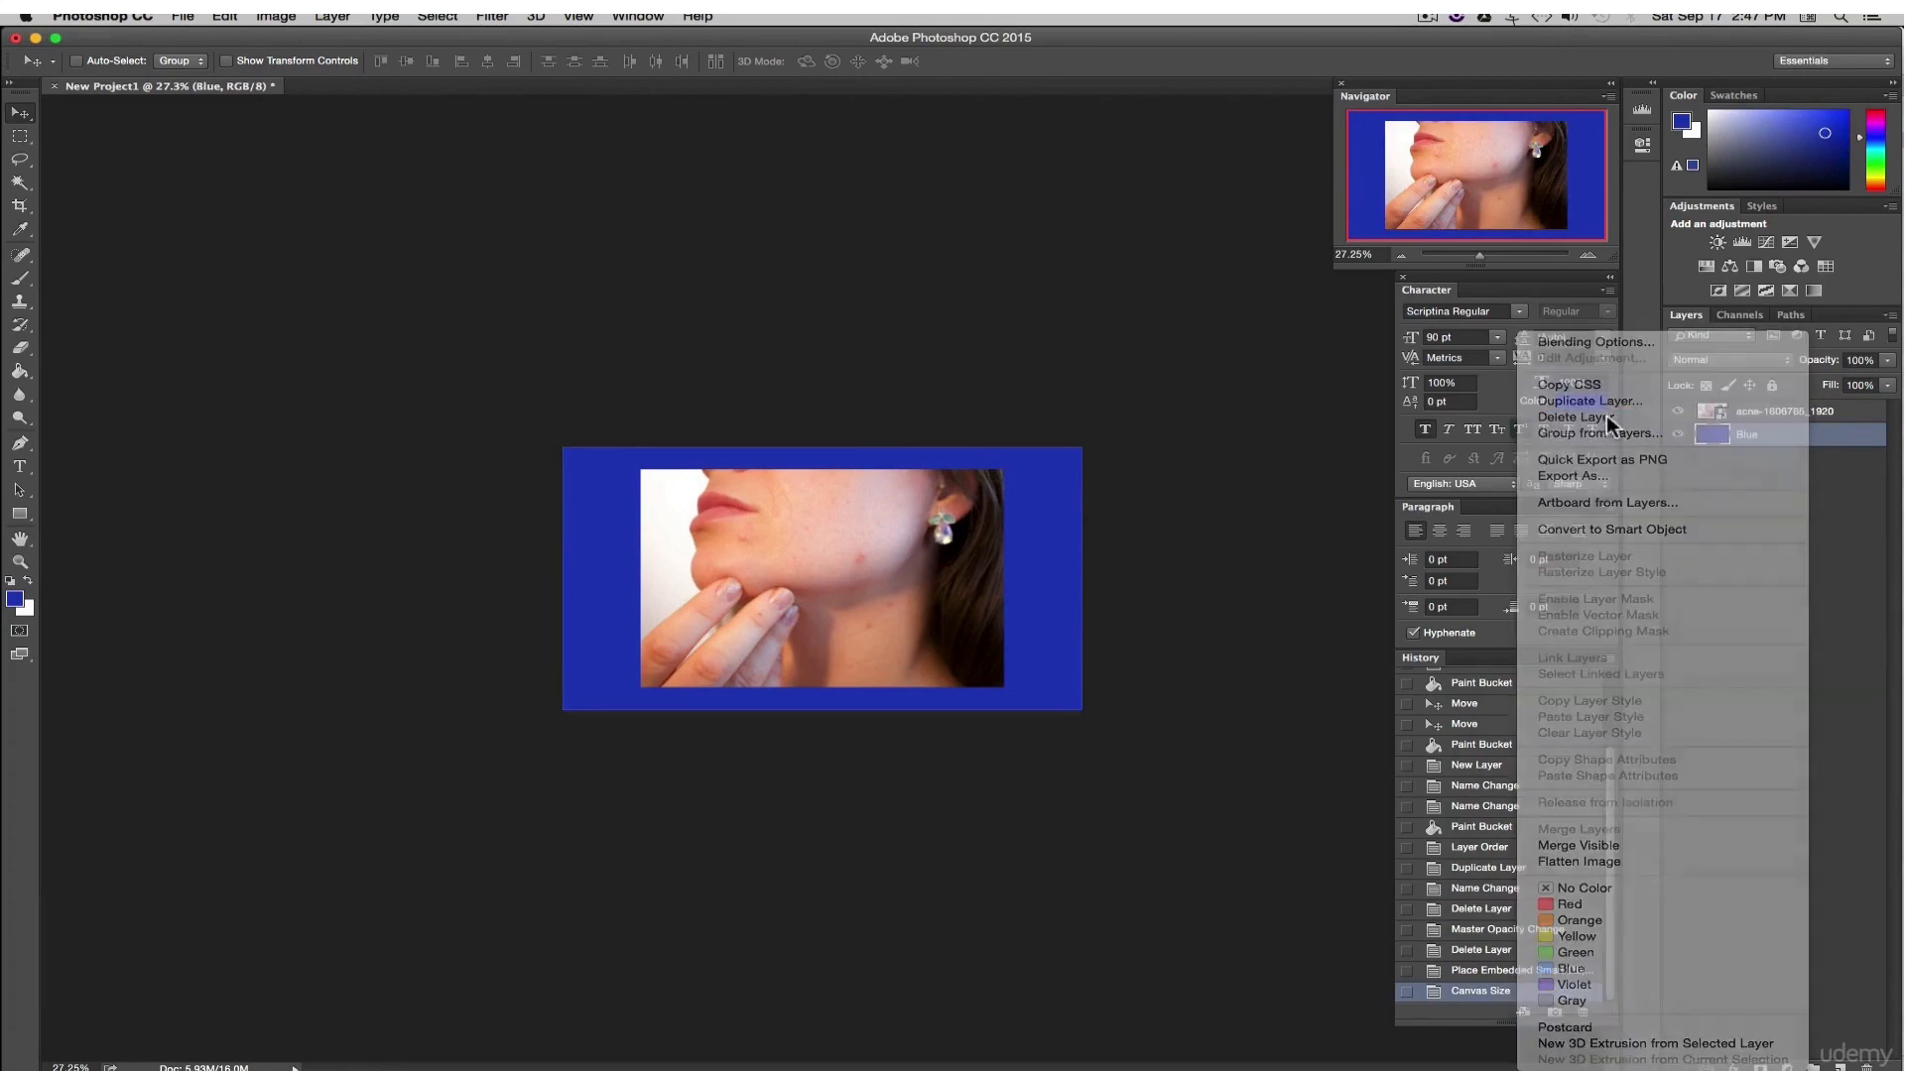
left_click(1103, 373)
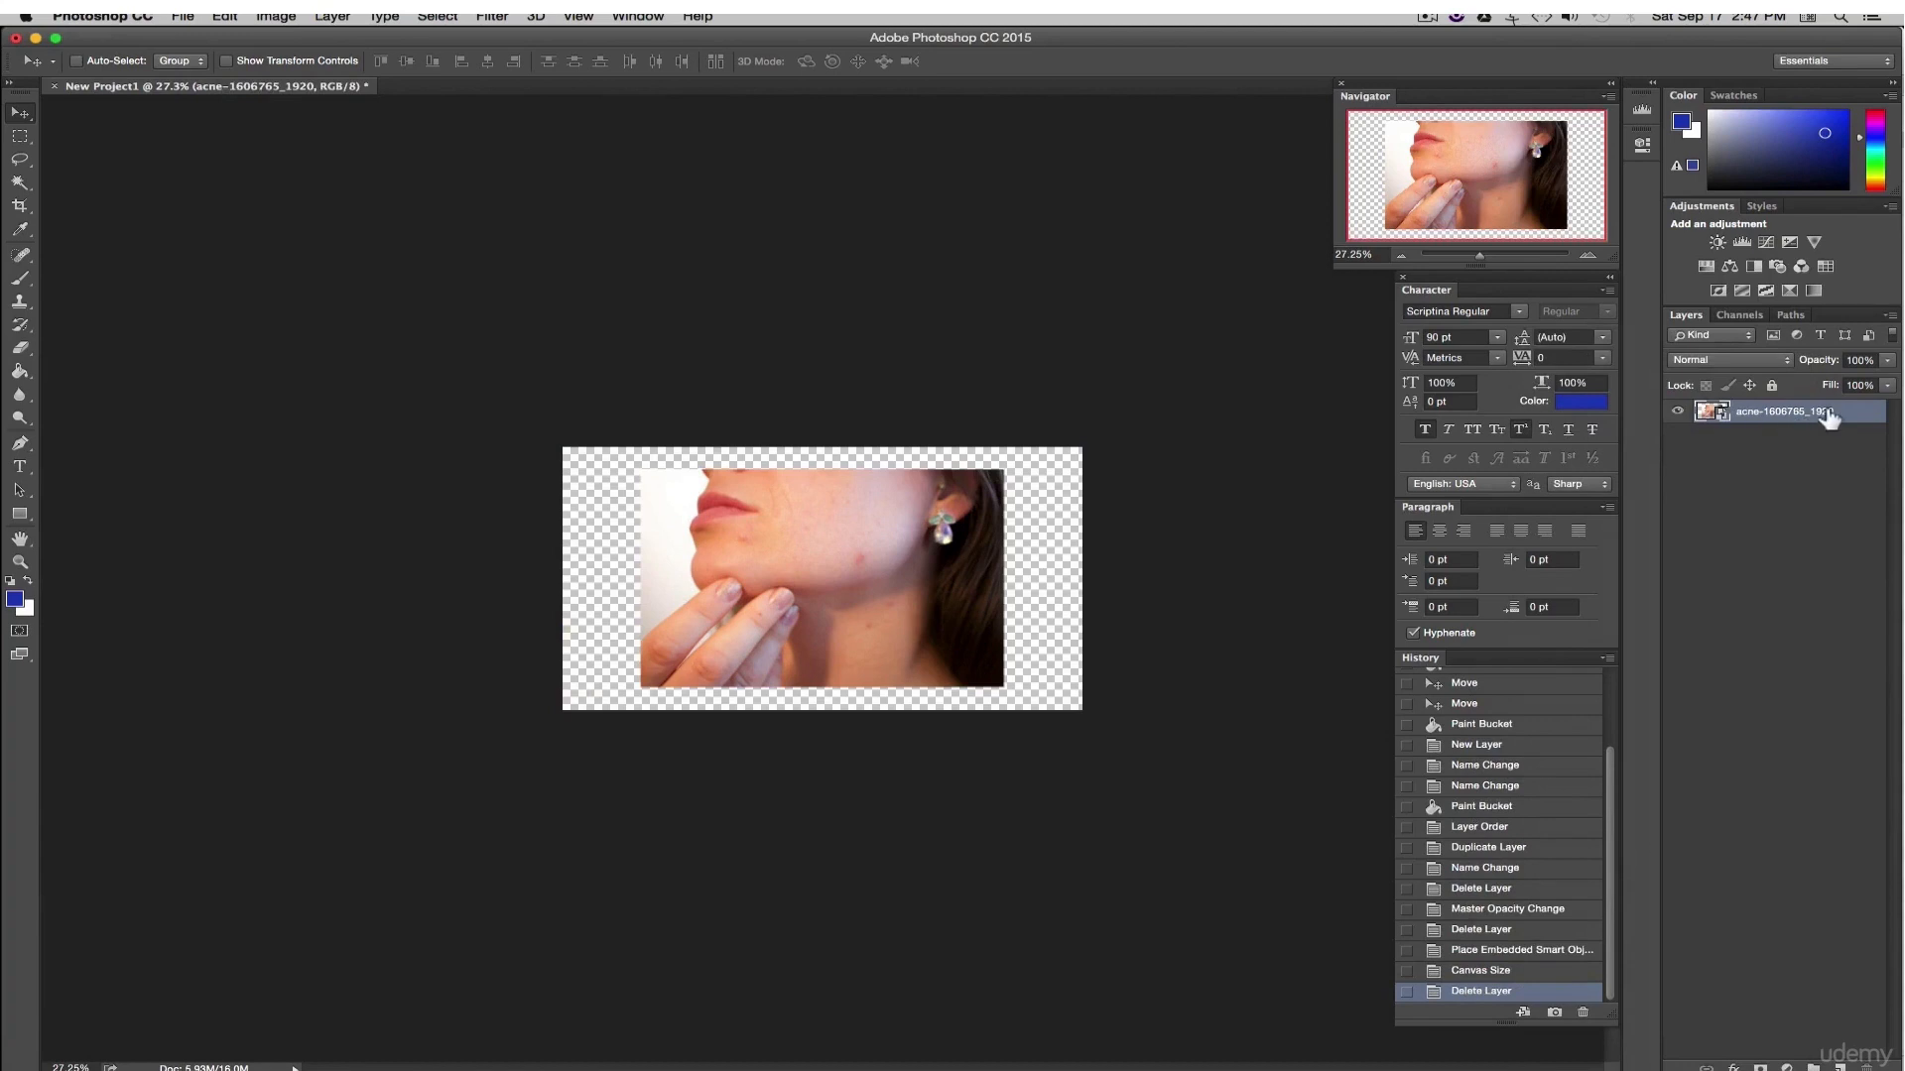
- Scale the acne-1606765_1920 layer proportionally to about 420%, position it to fill the whole canvas, and commit the transform
left_click(225, 17)
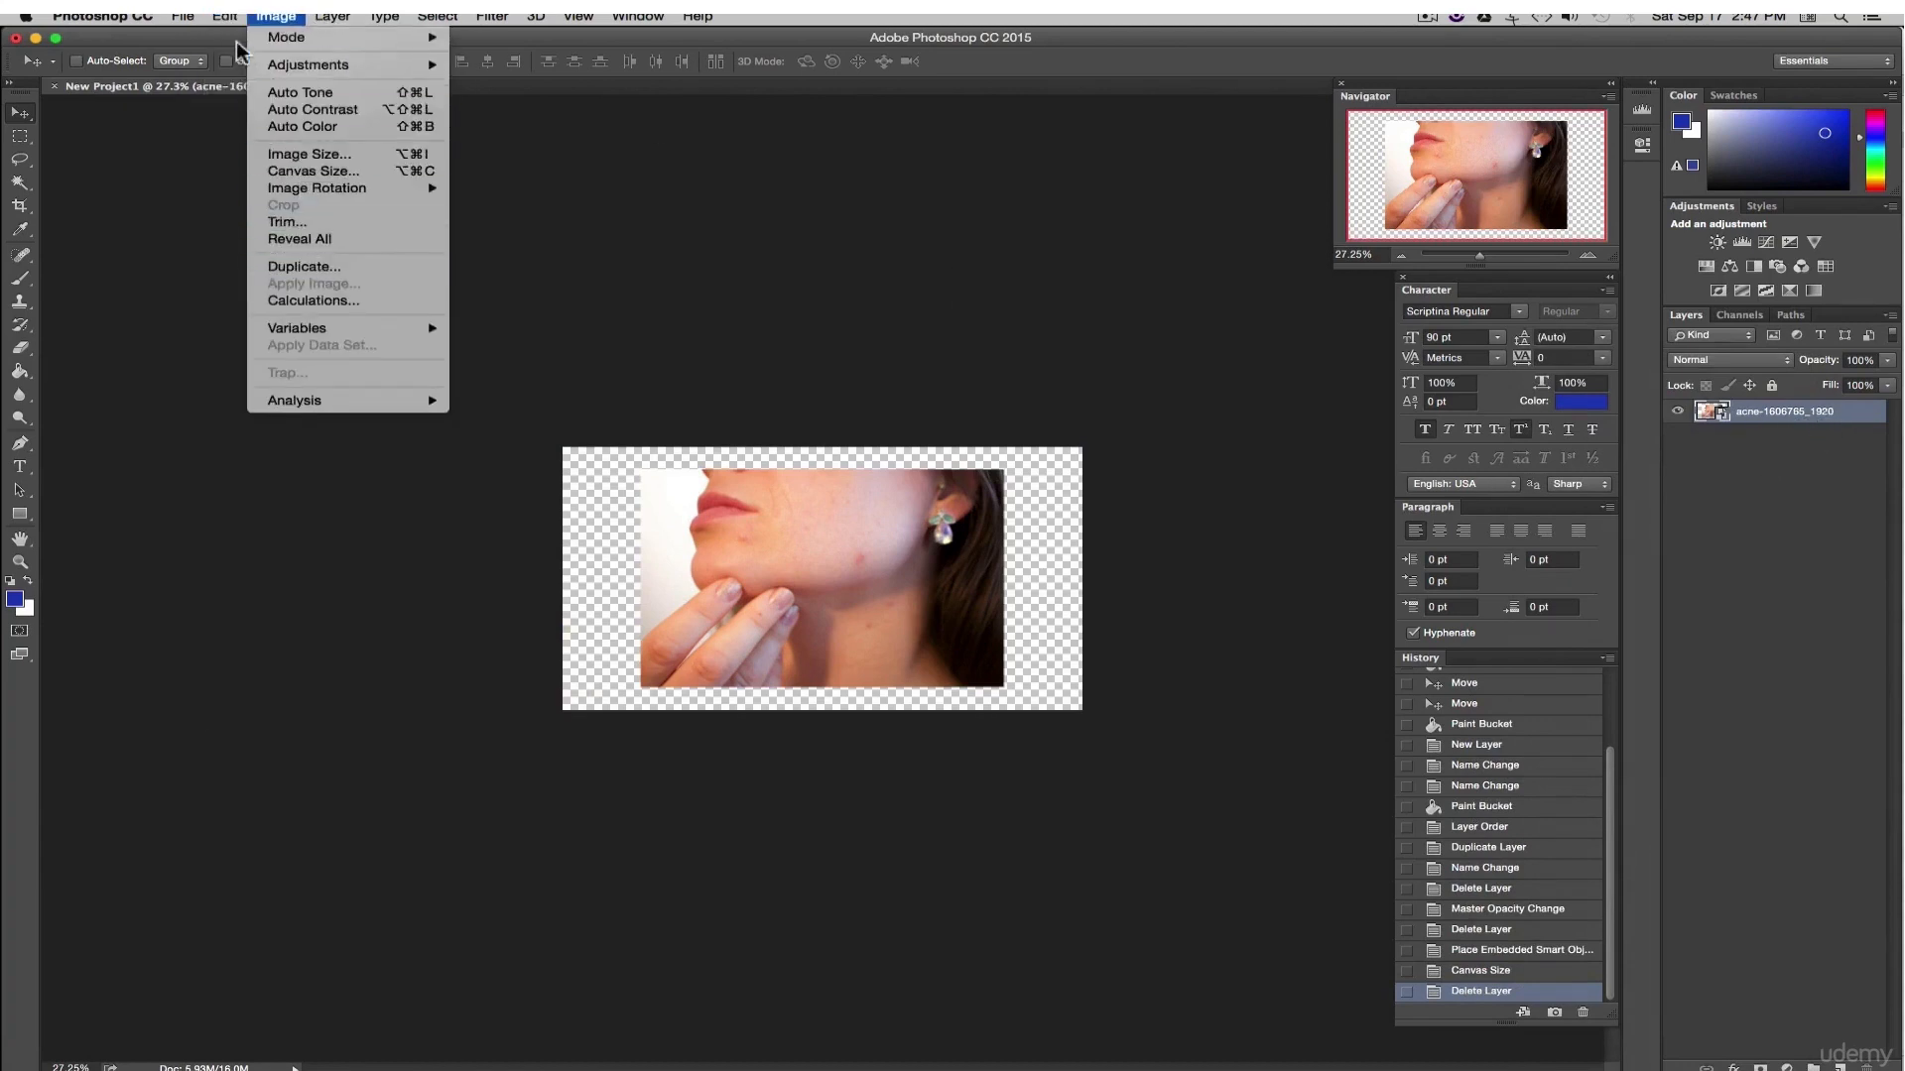
mouse_move(323, 399)
left_click(521, 422)
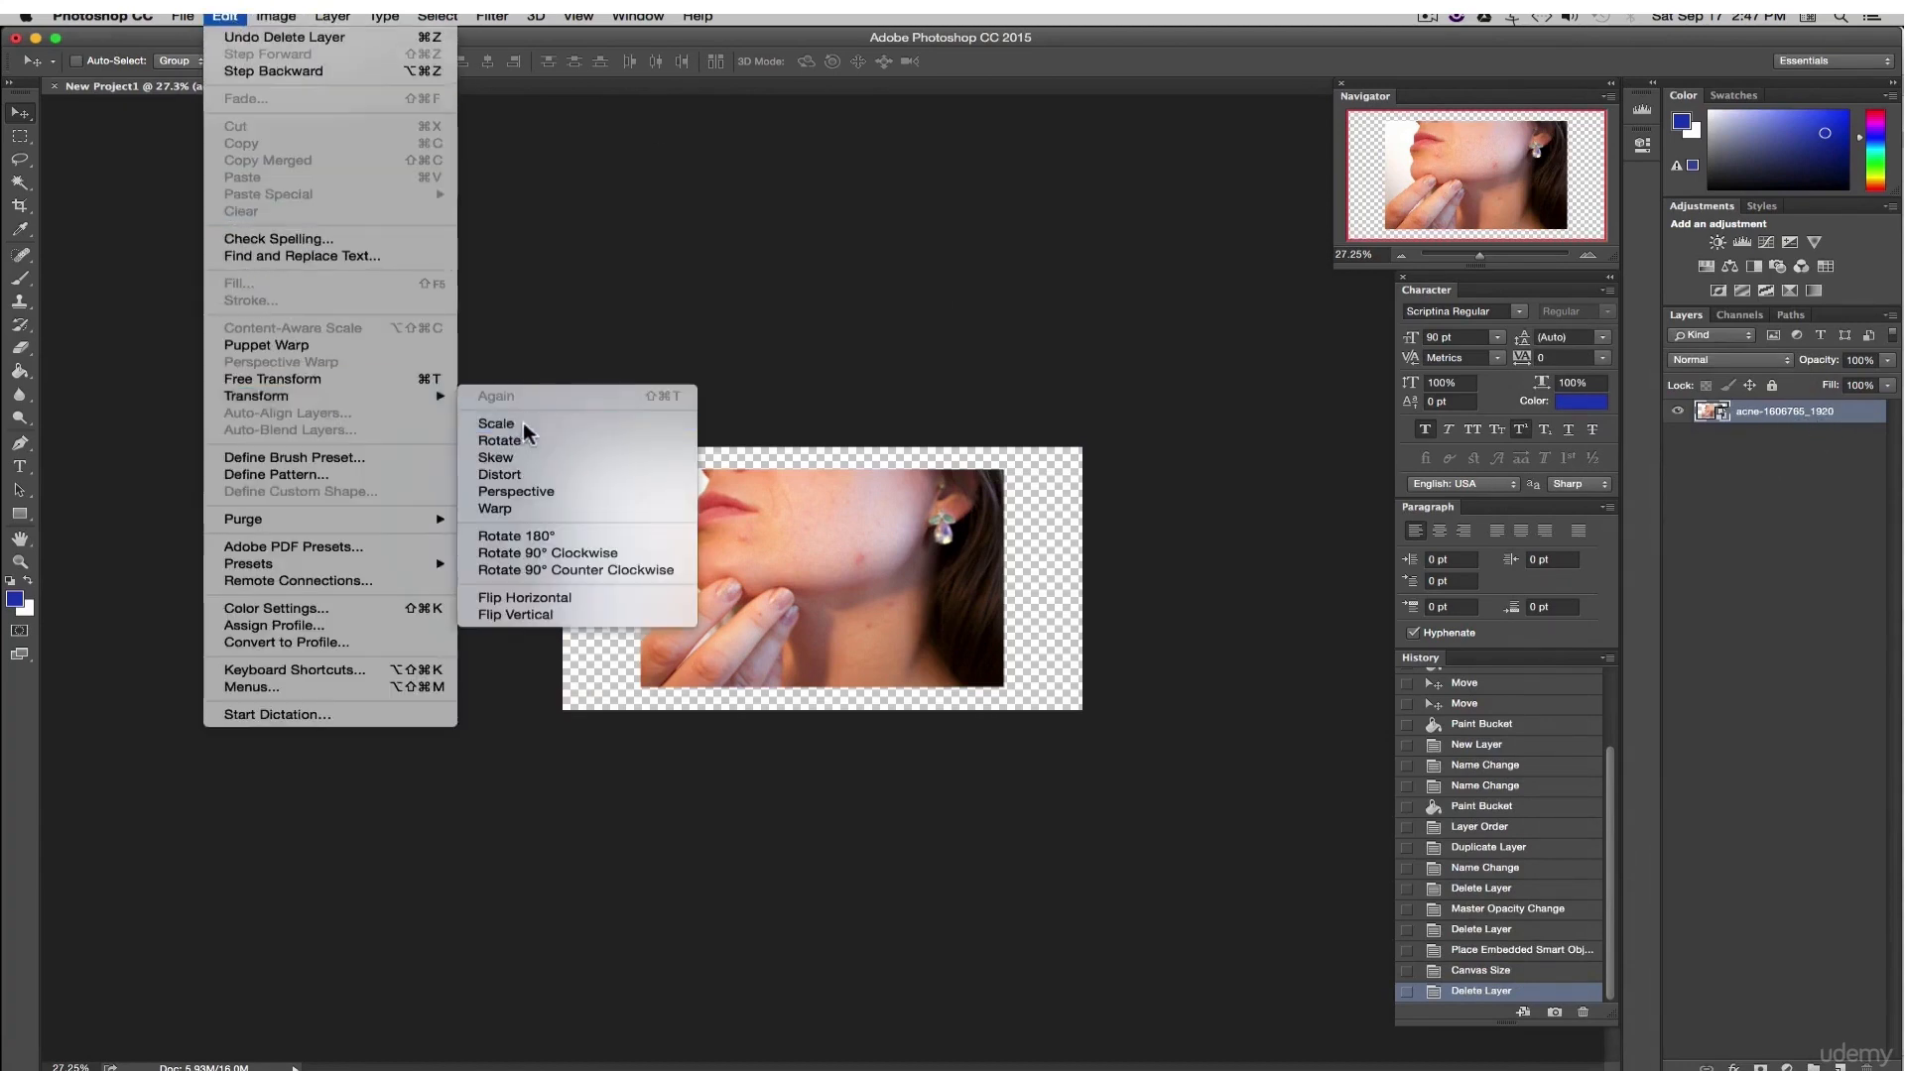
left_click_drag(1004, 468, 1157, 391)
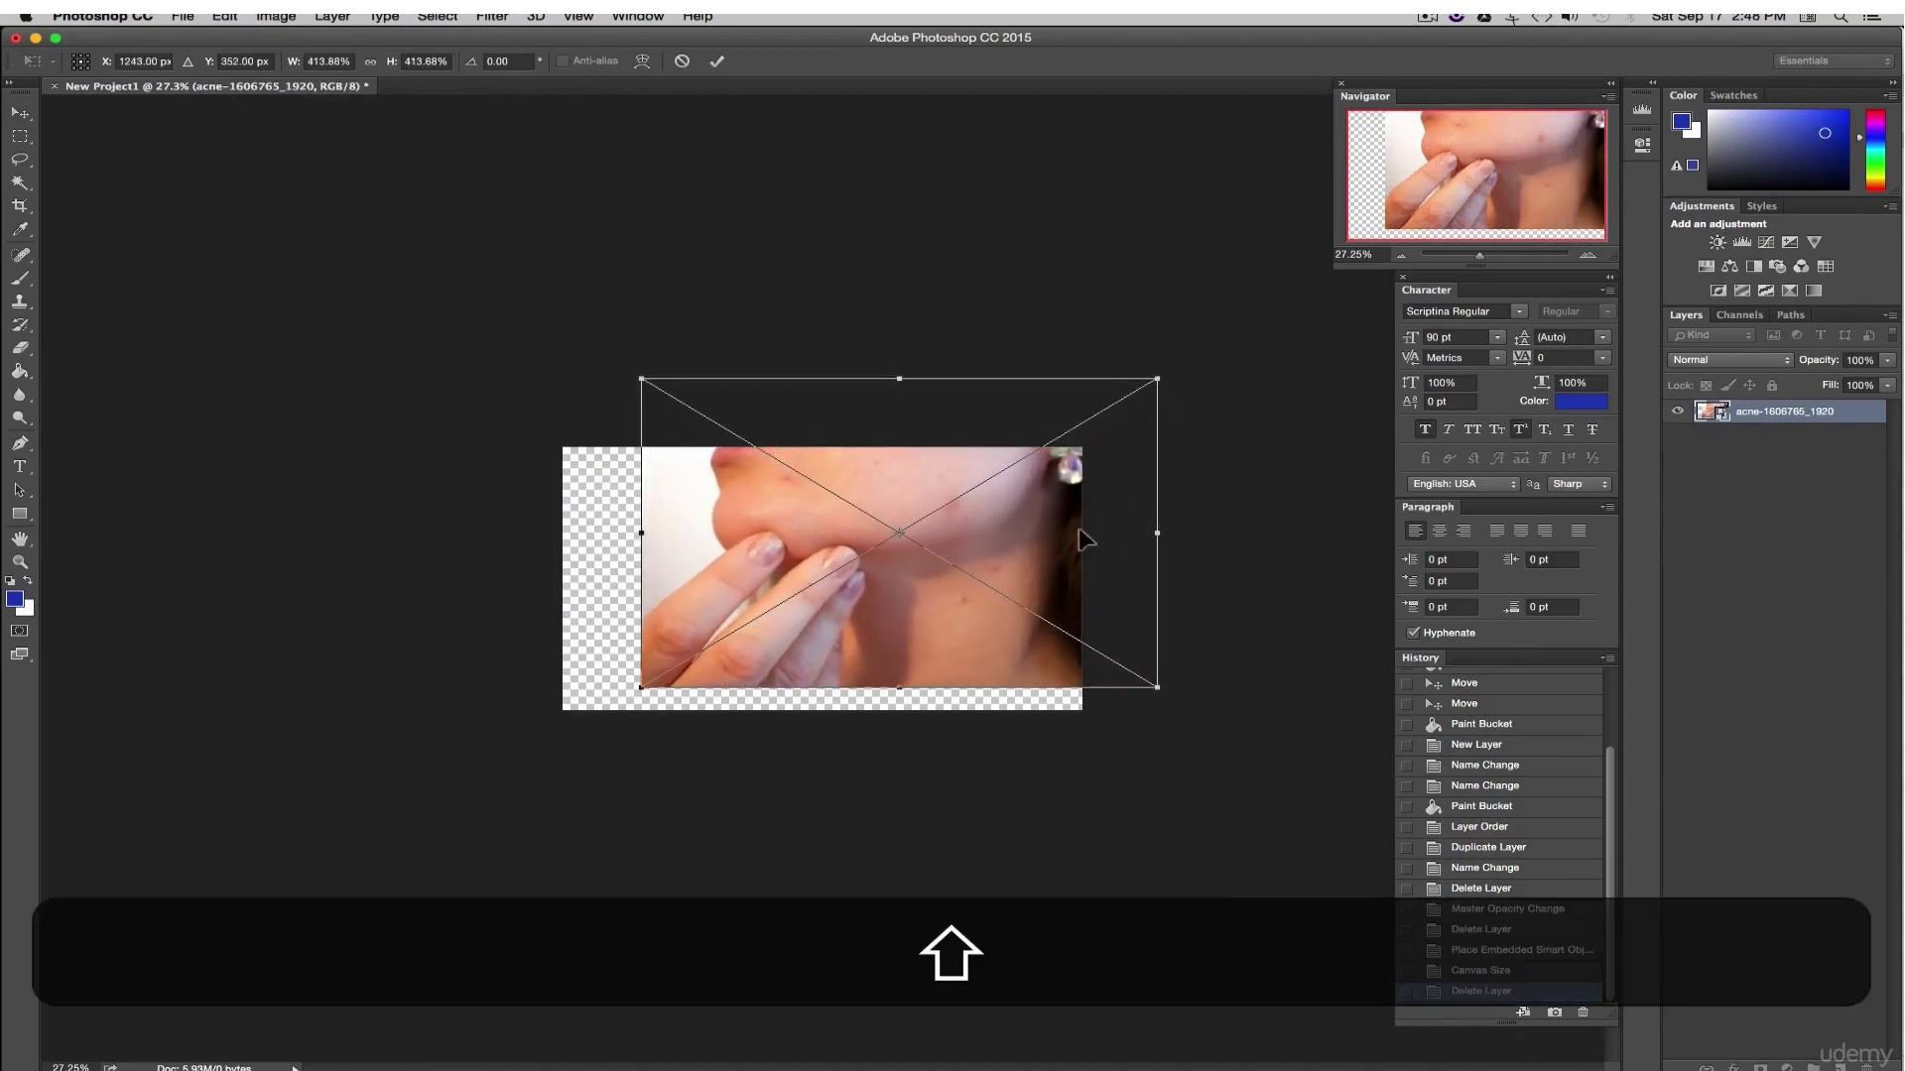
left_click_drag(1085, 535, 1005, 581)
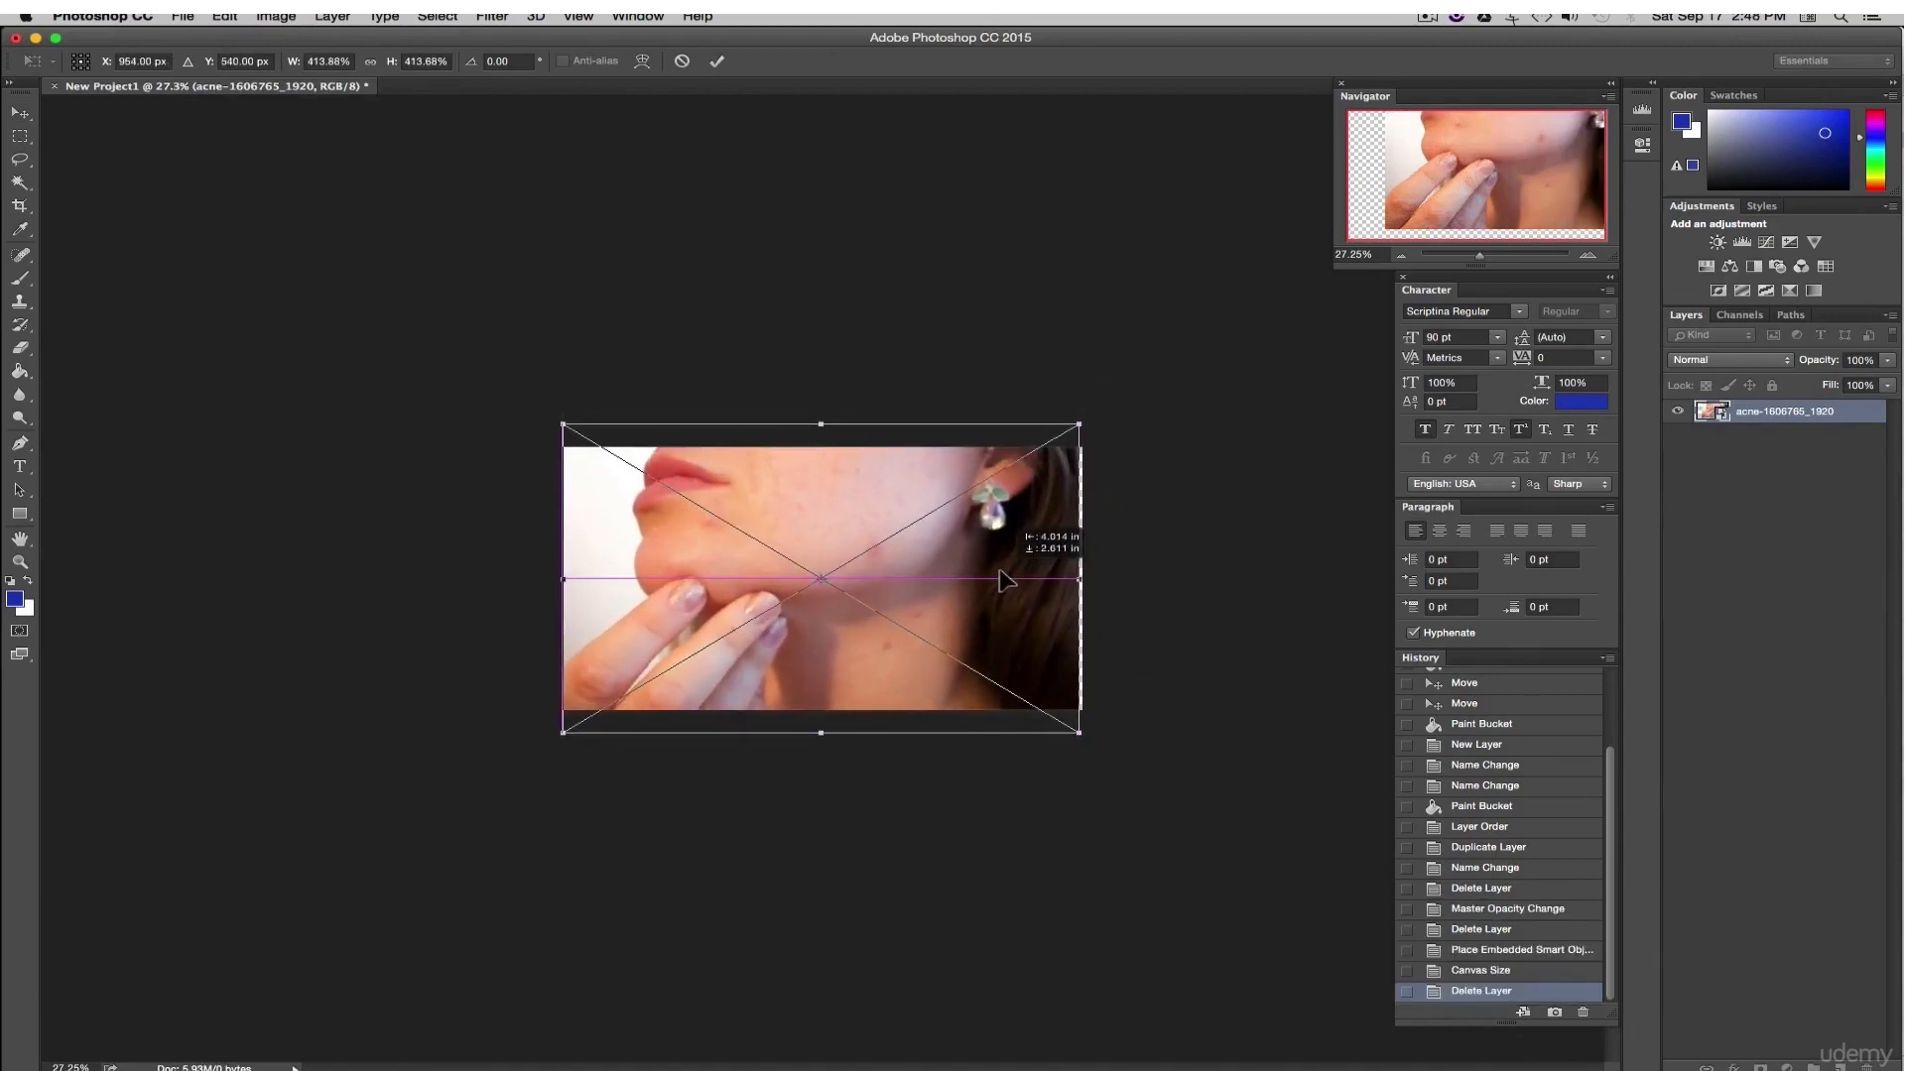
left_click_drag(1080, 424, 1087, 420)
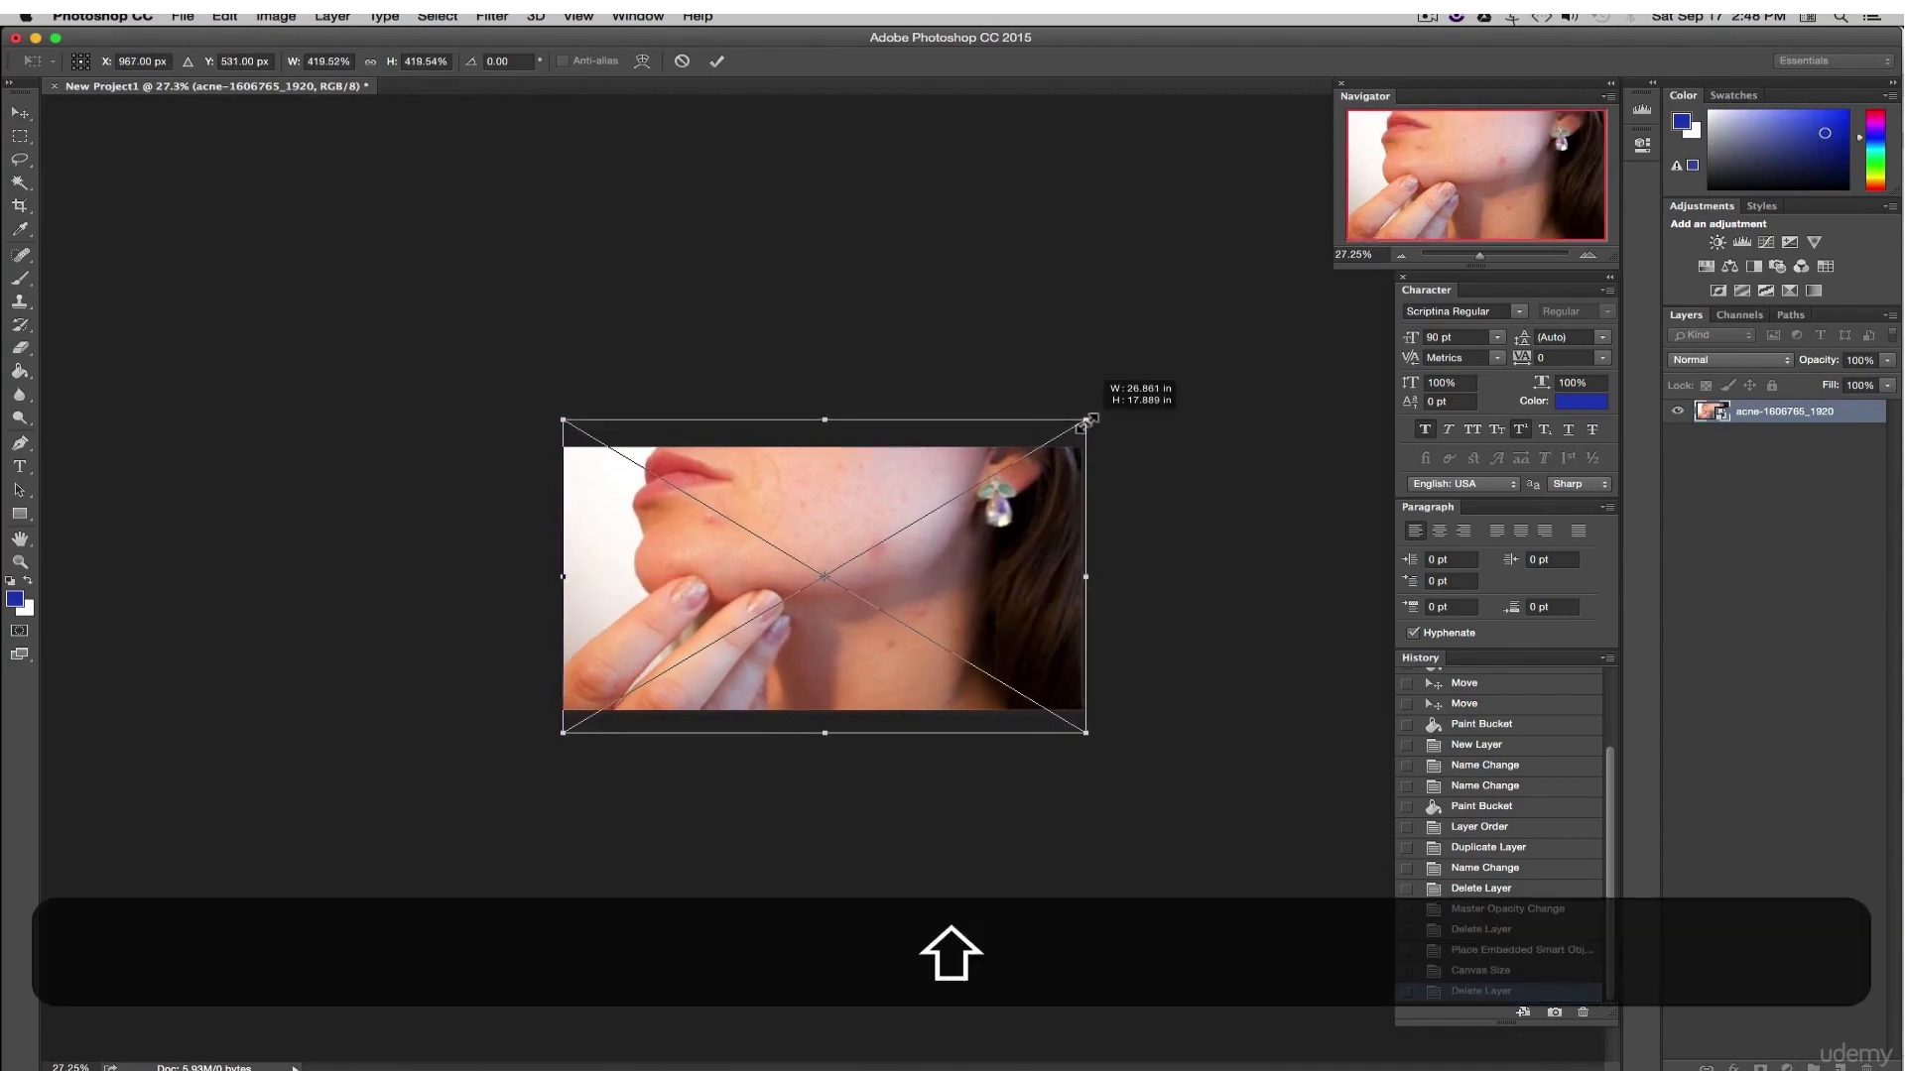
key("Return")
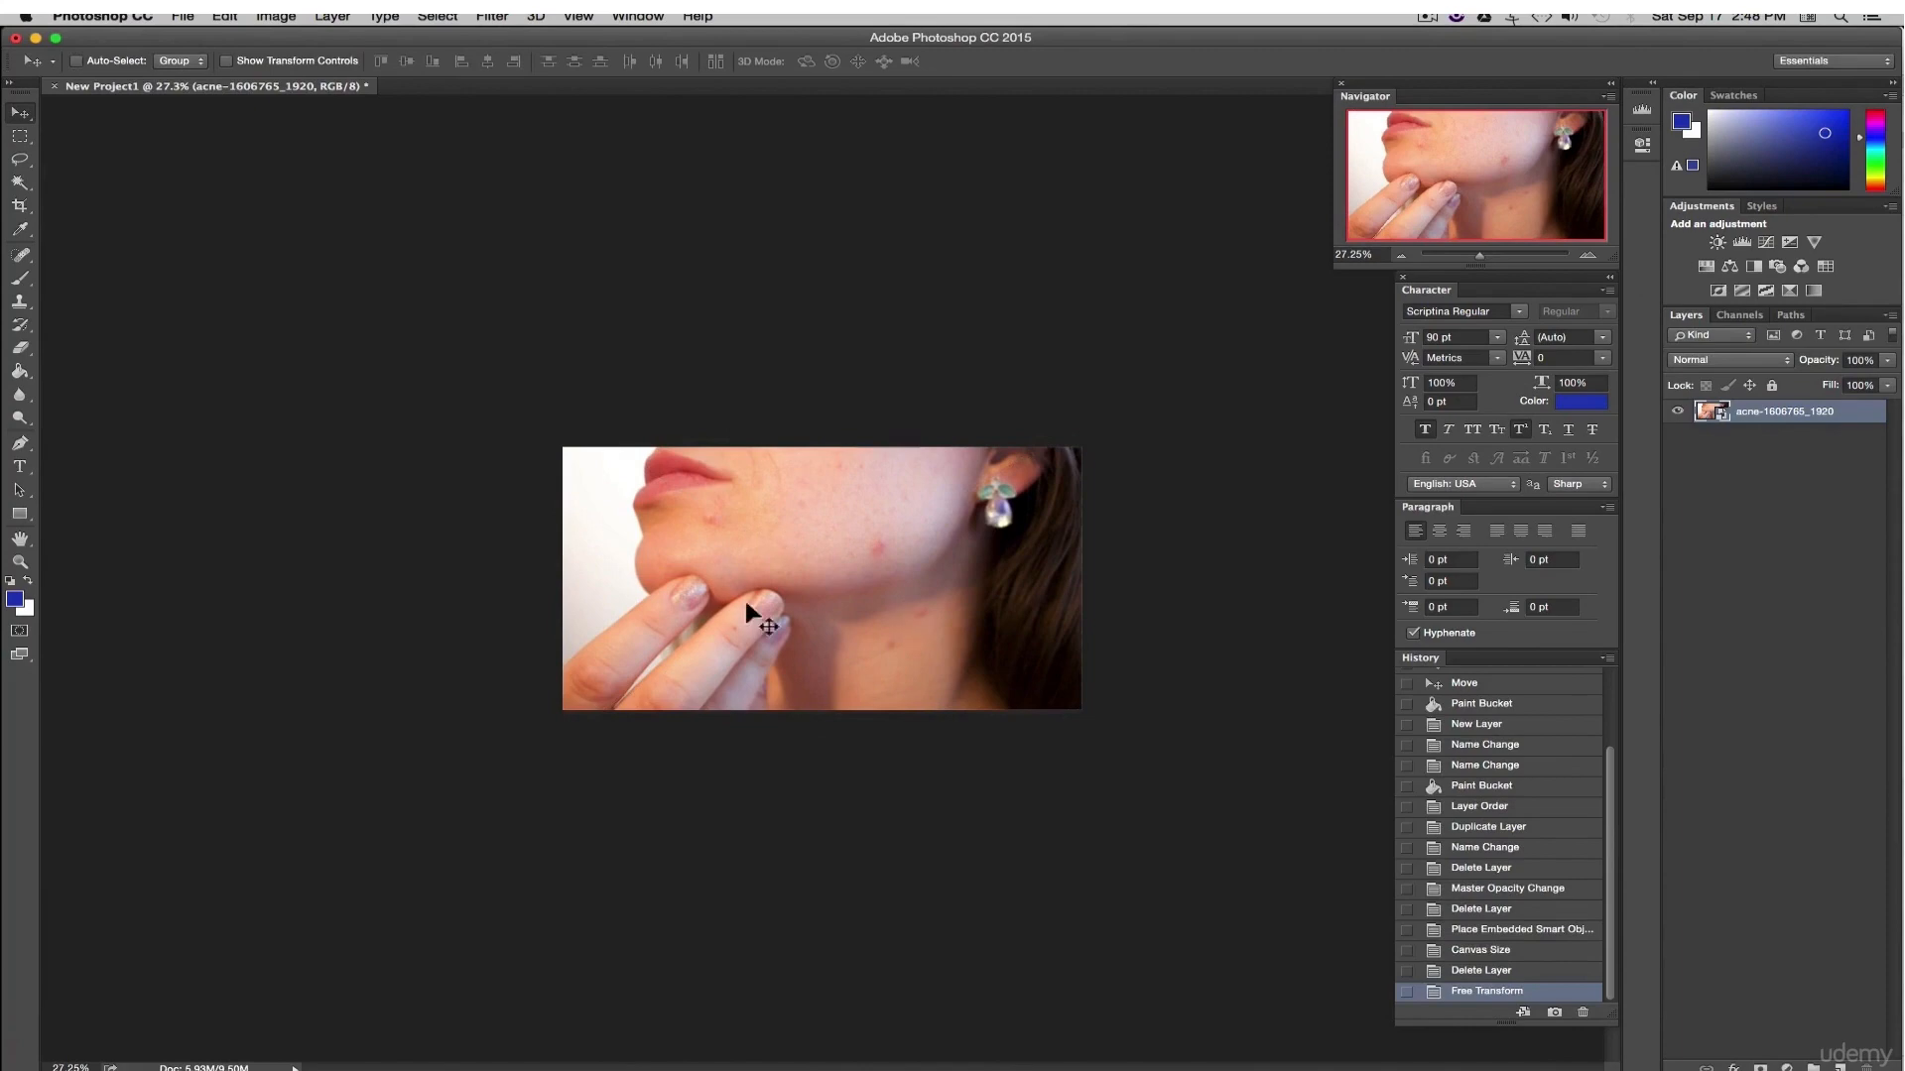
- Switch to Finder and place graffiti-1545455_1920.jpg from the Images folder into New Project1 in Photoshop
key("super+Tab")
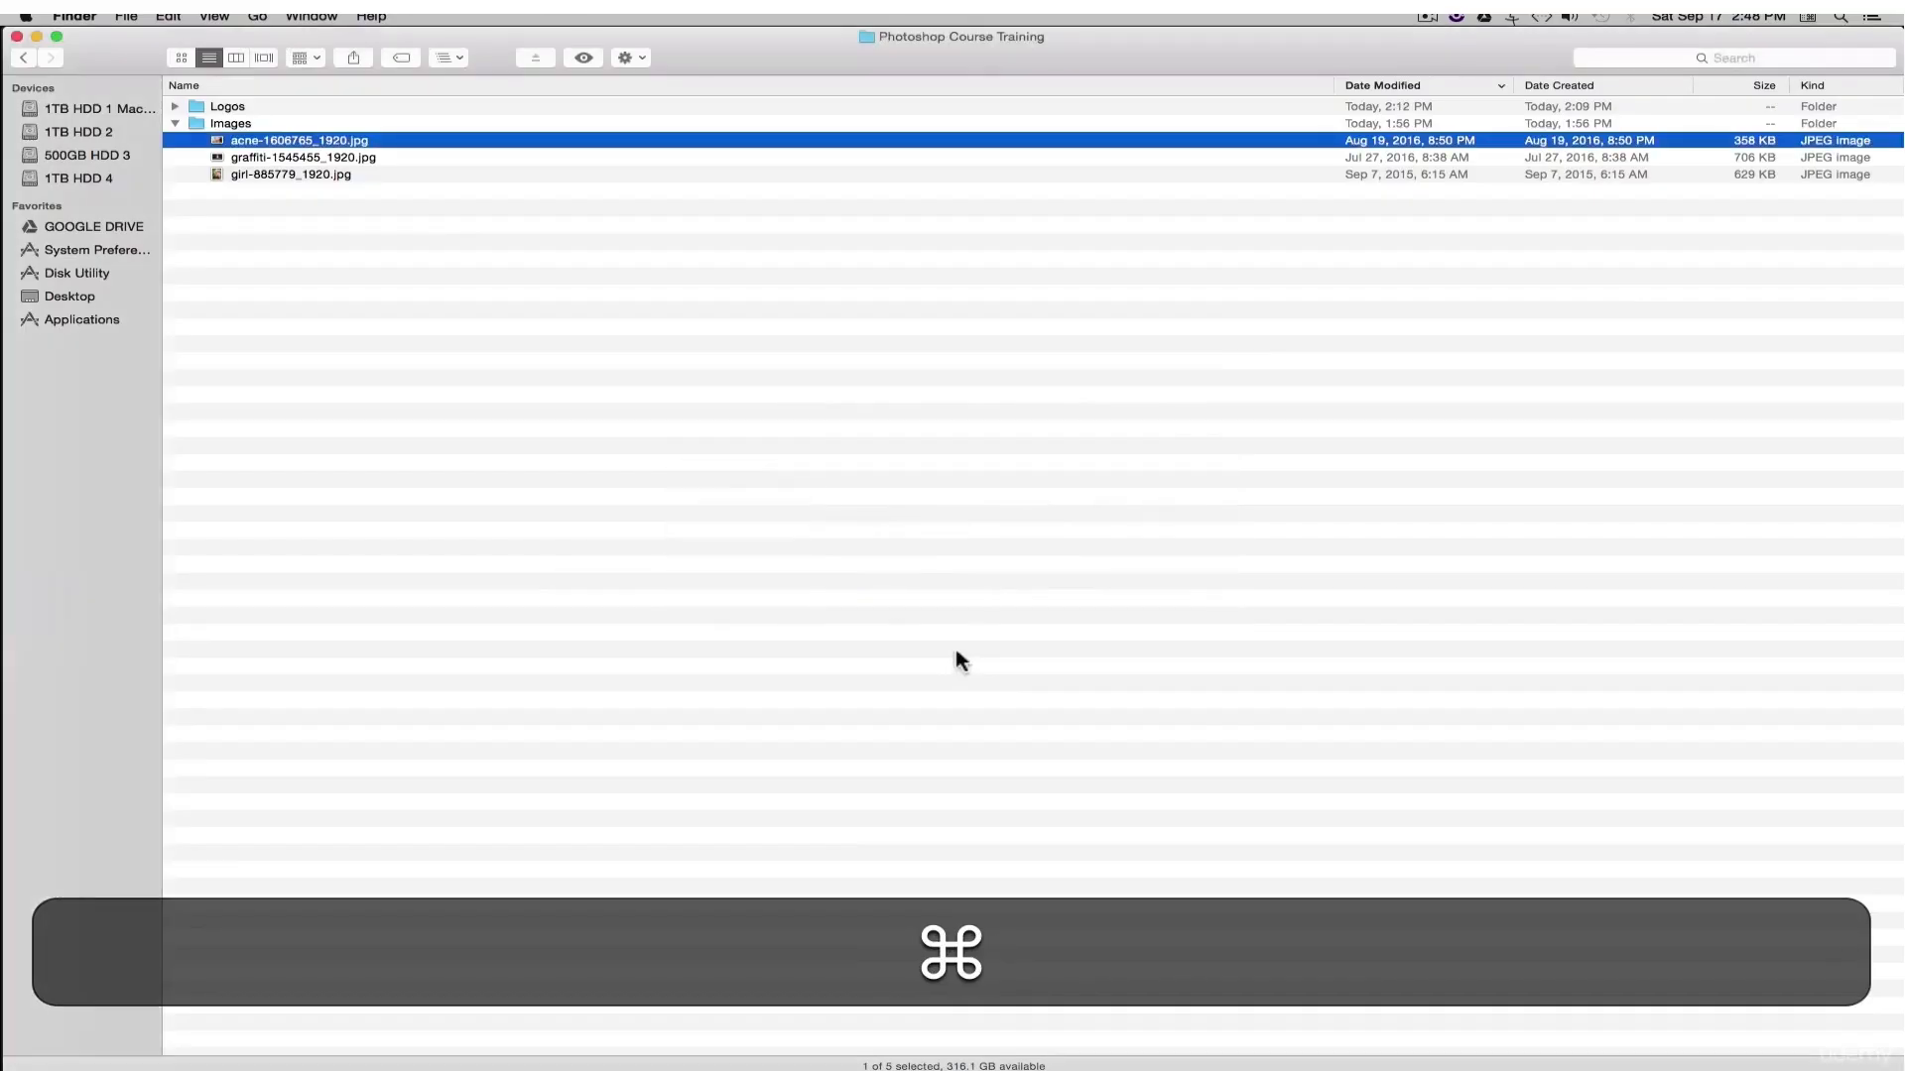
left_click(448, 240)
left_click(246, 159)
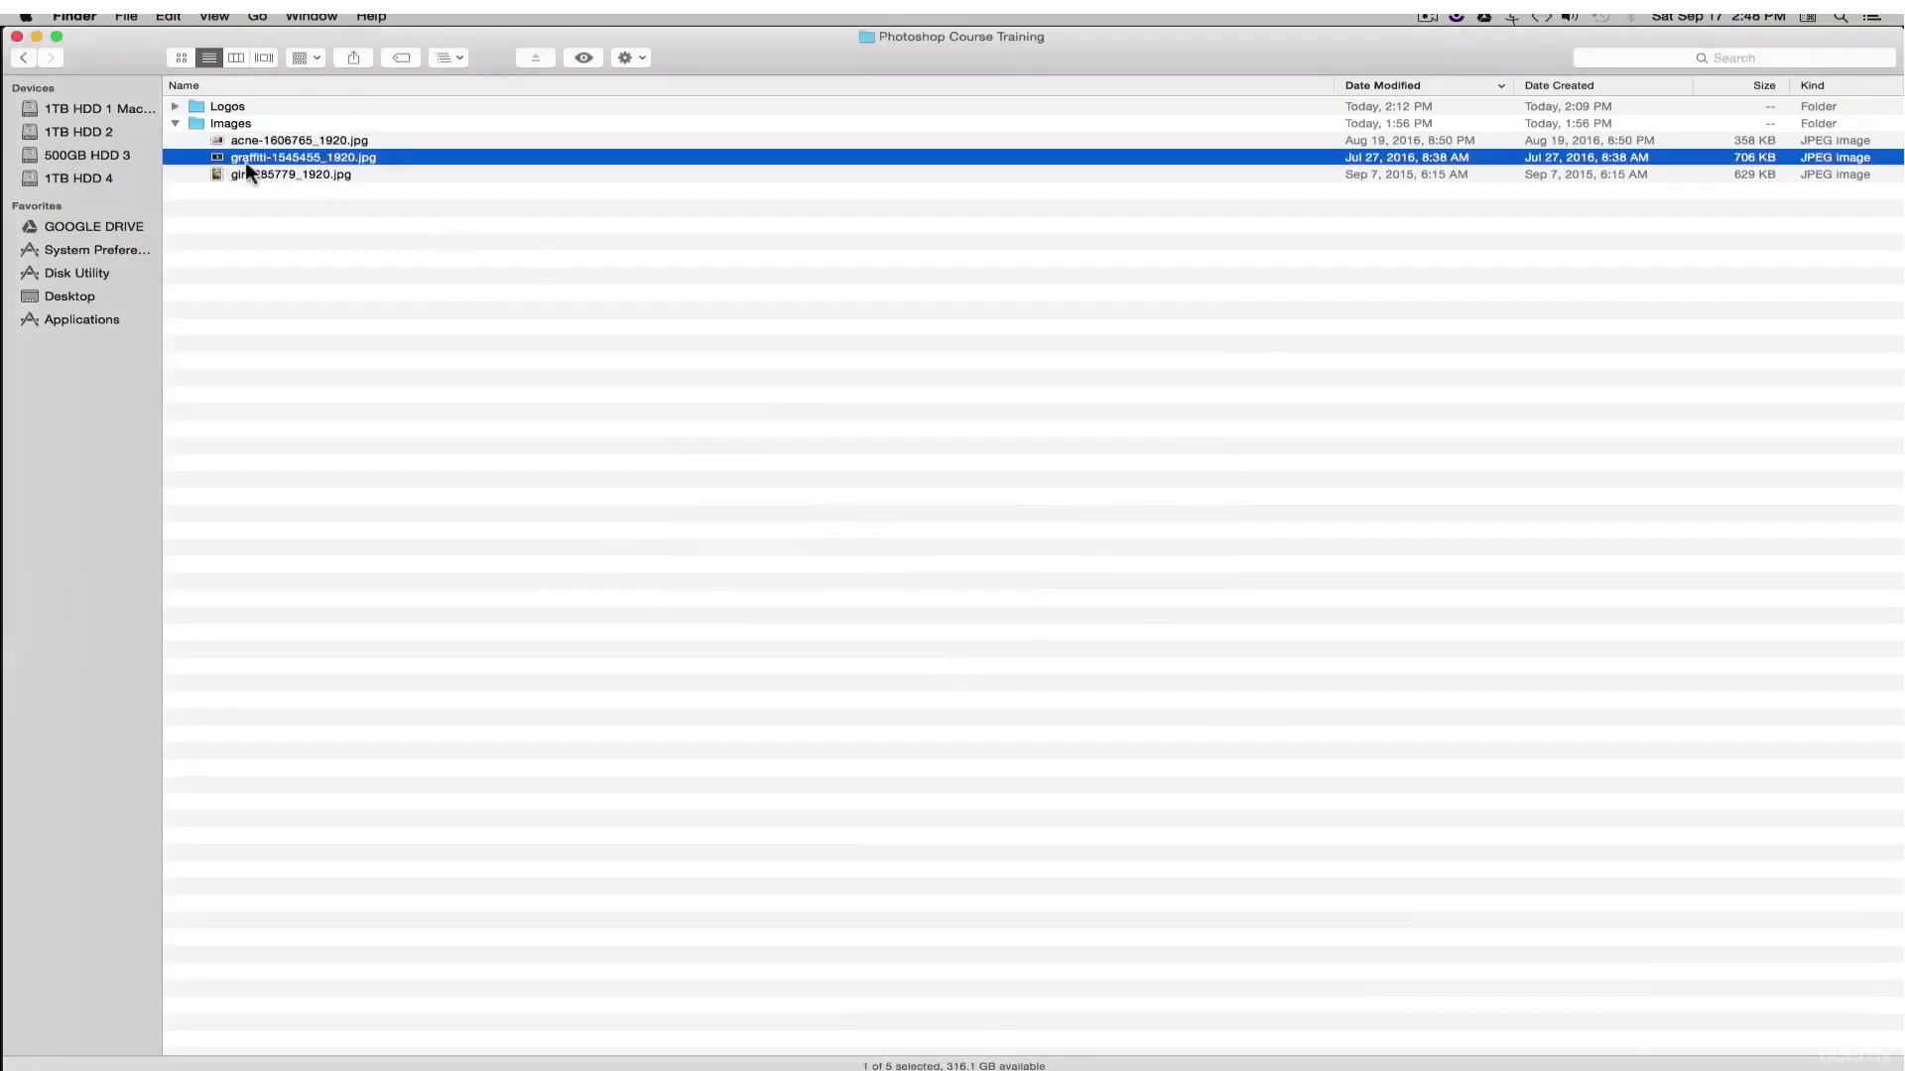
left_click_drag(222, 158, 840, 549)
key("super+Tab")
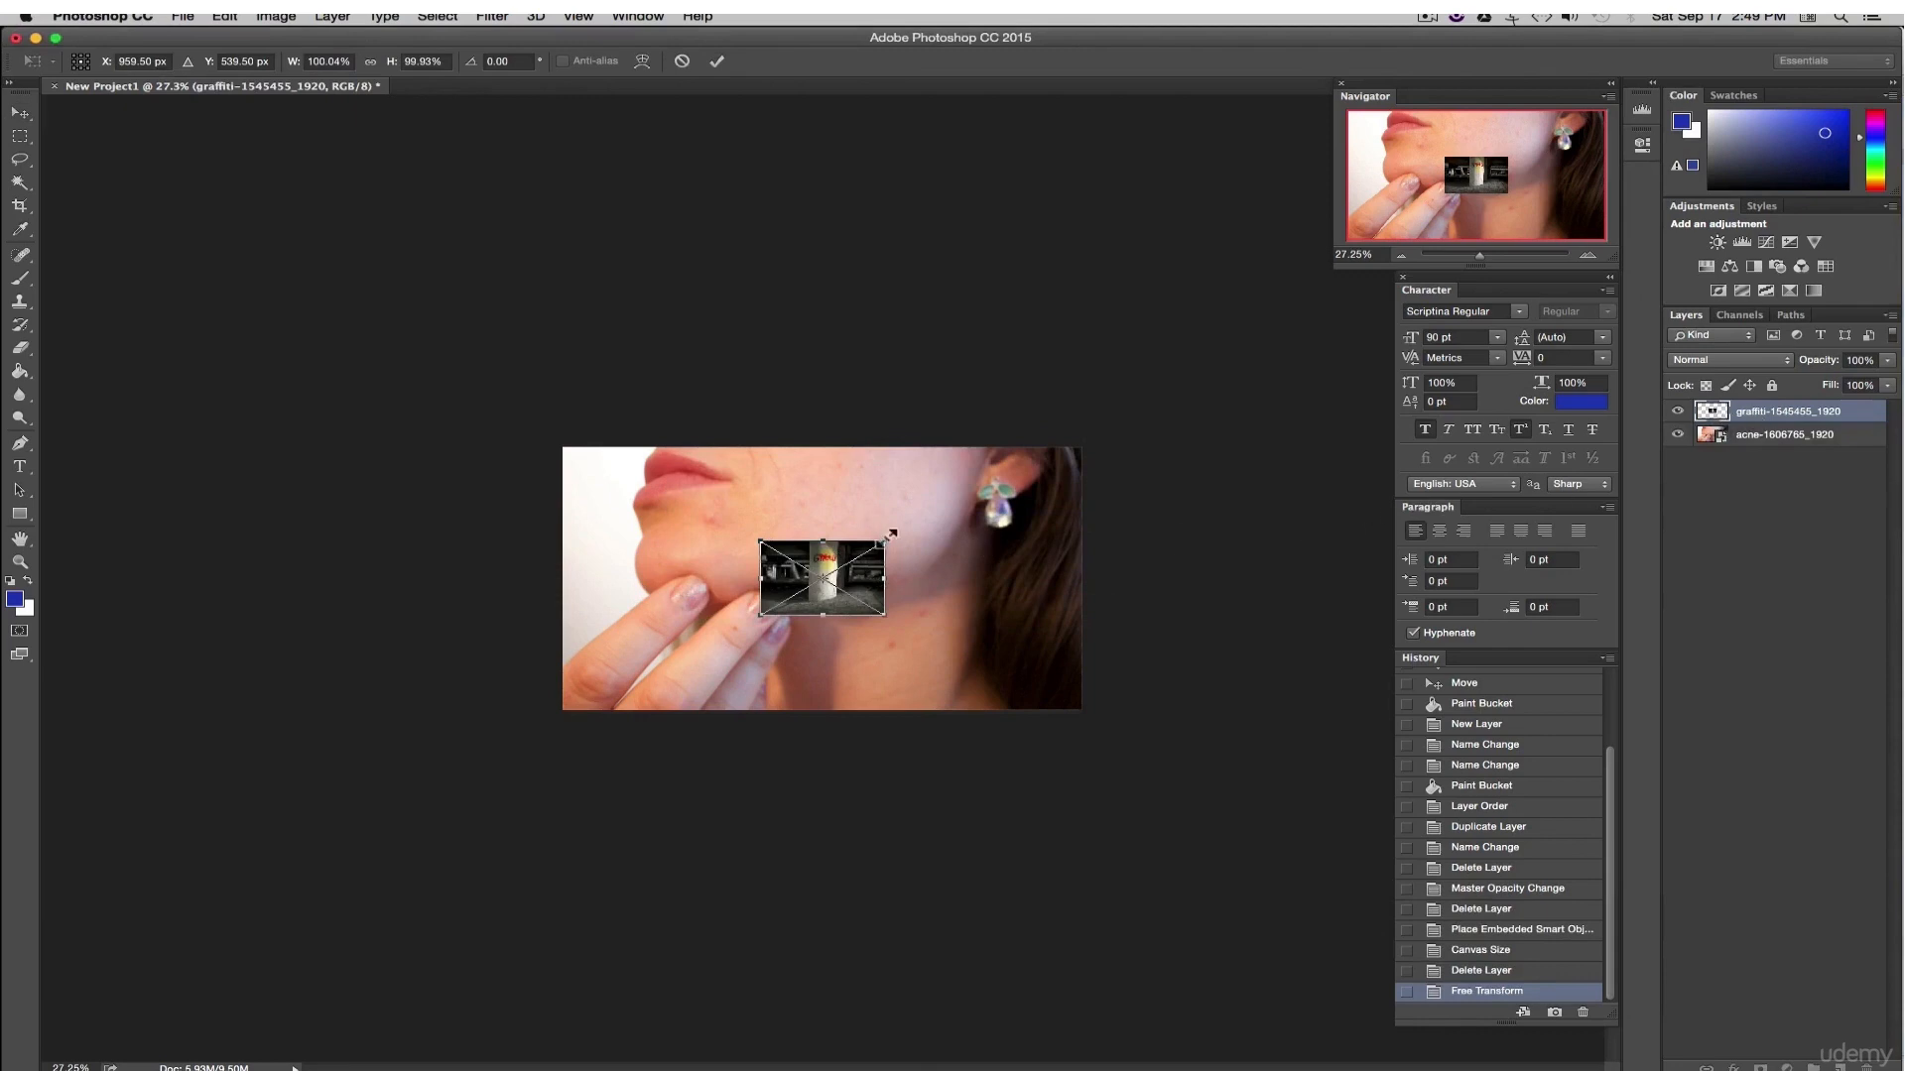
- Scale the graffiti-1545455_1920 layer proportionally to about 419%, position it to cover the whole canvas, and commit the placement
left_click_drag(889, 535, 1280, 289)
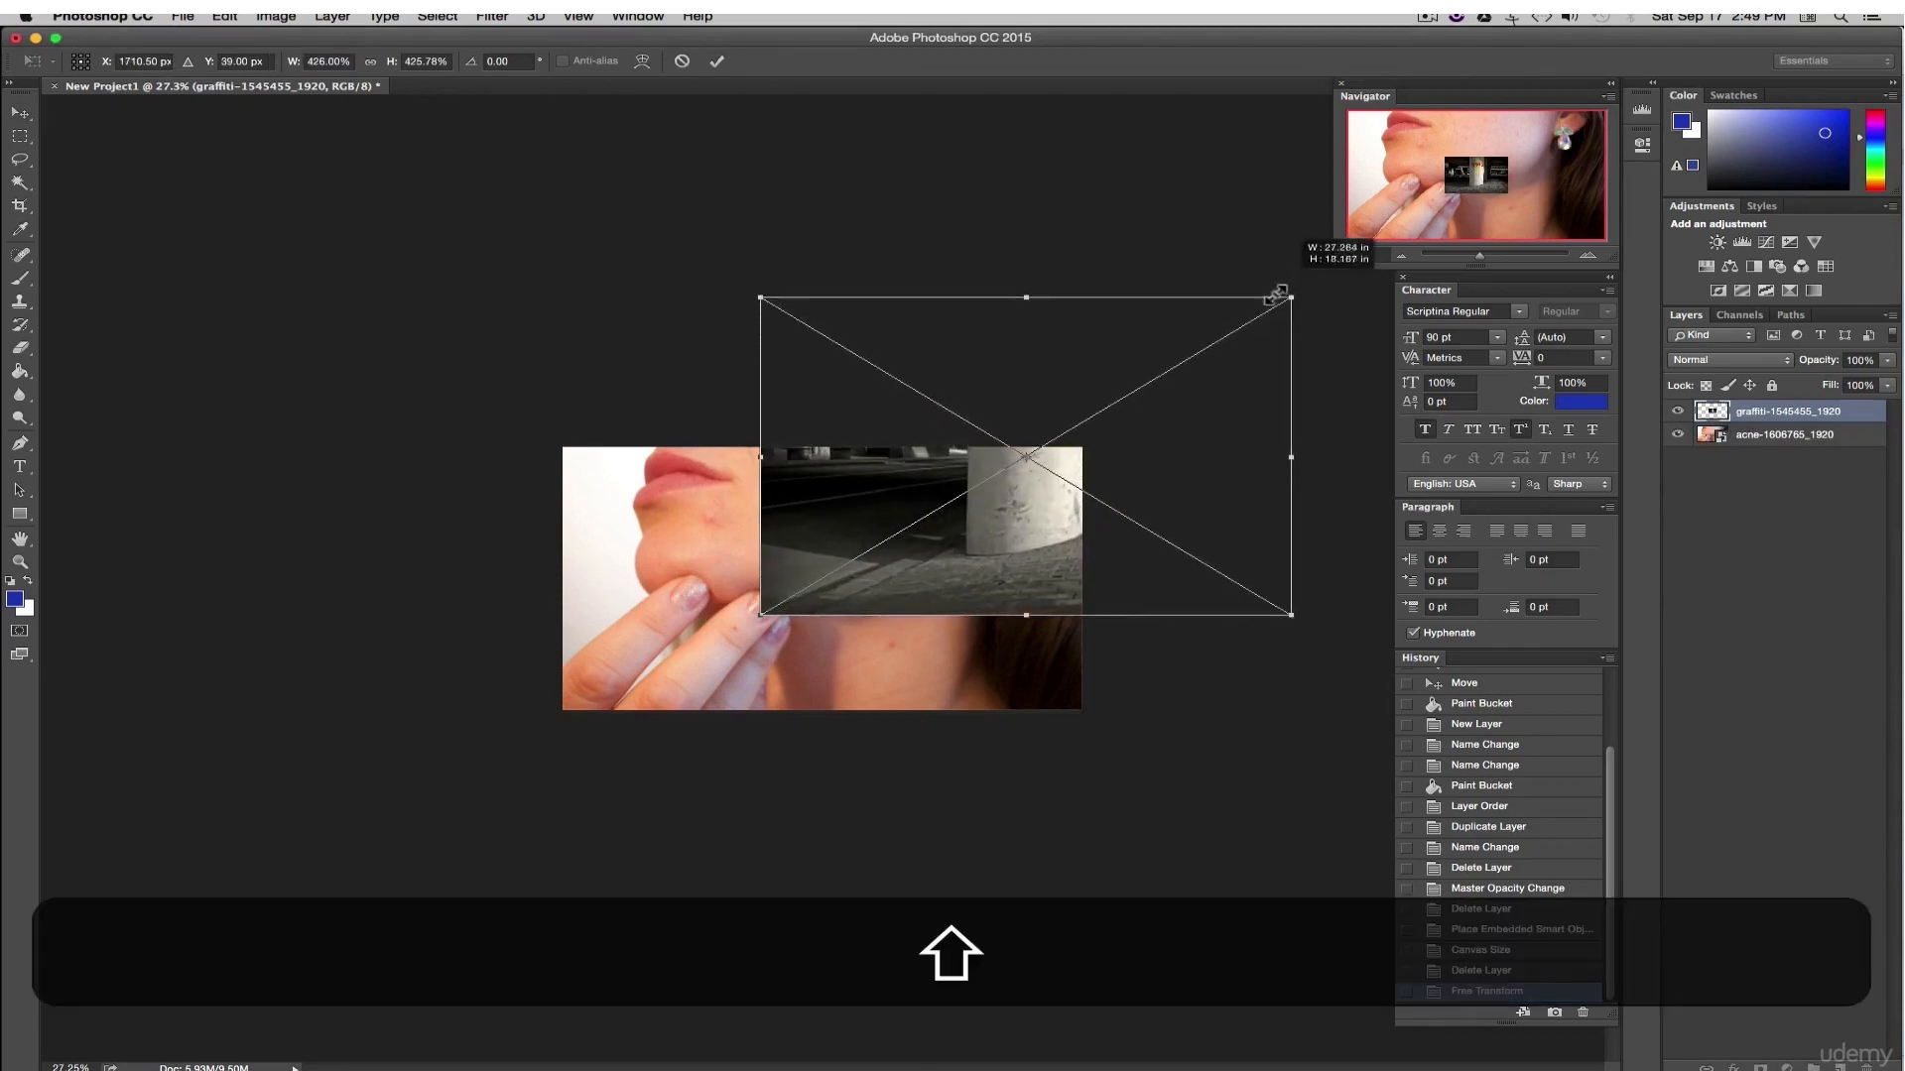
left_click_drag(1065, 542, 878, 701)
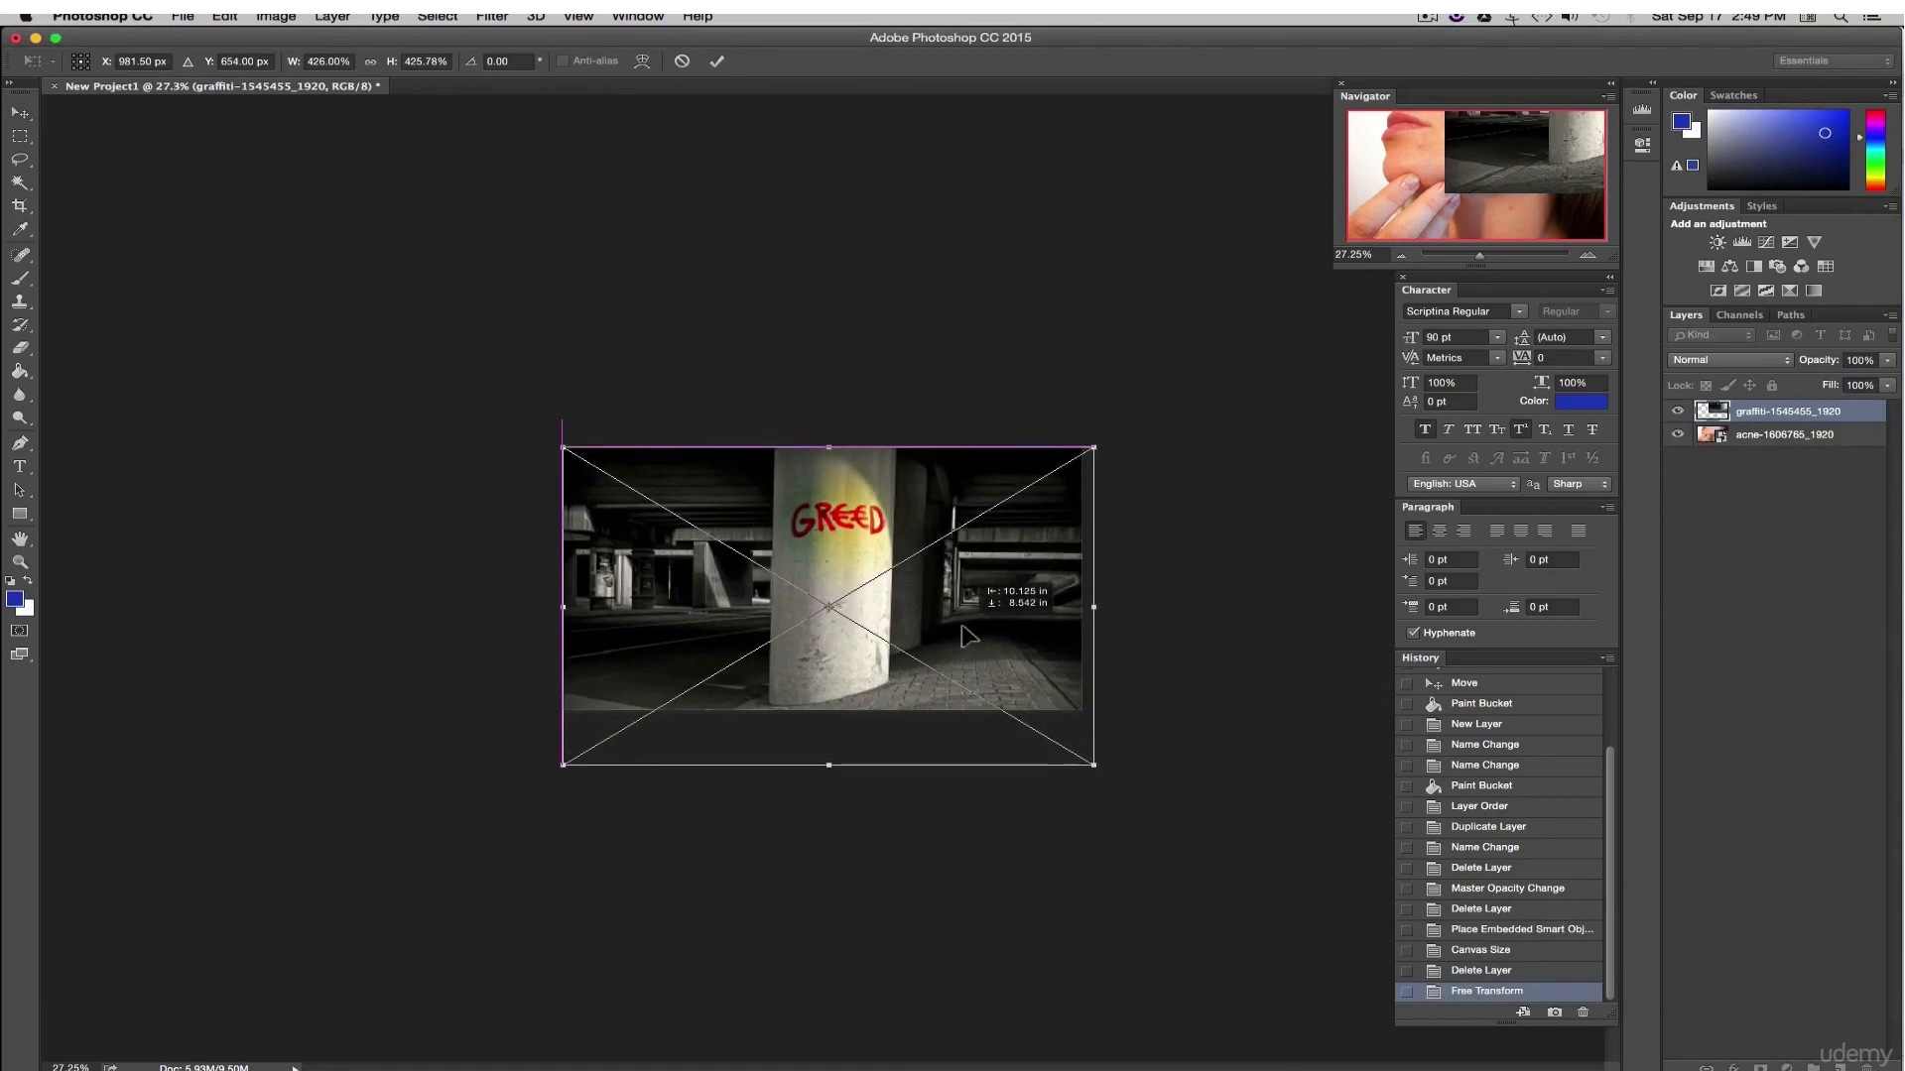
left_click_drag(1090, 766, 1085, 761)
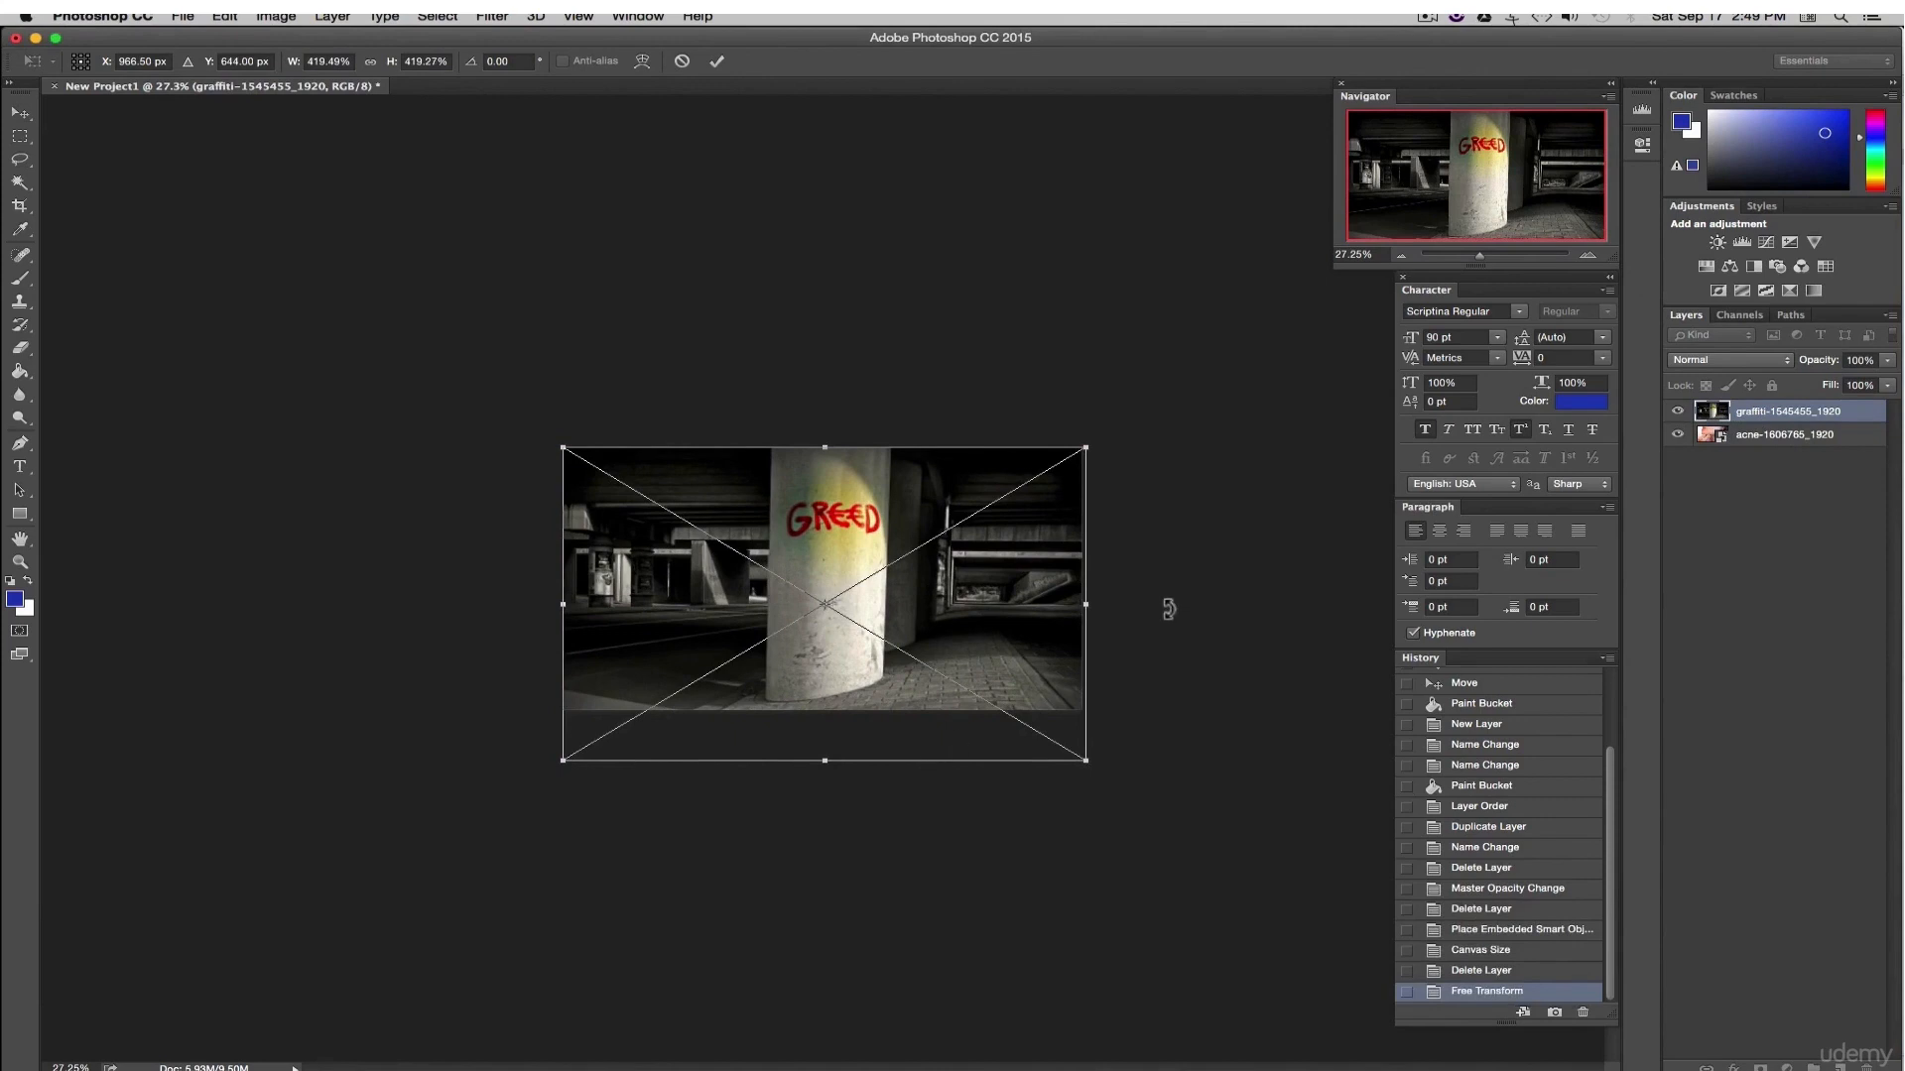
key("Return")
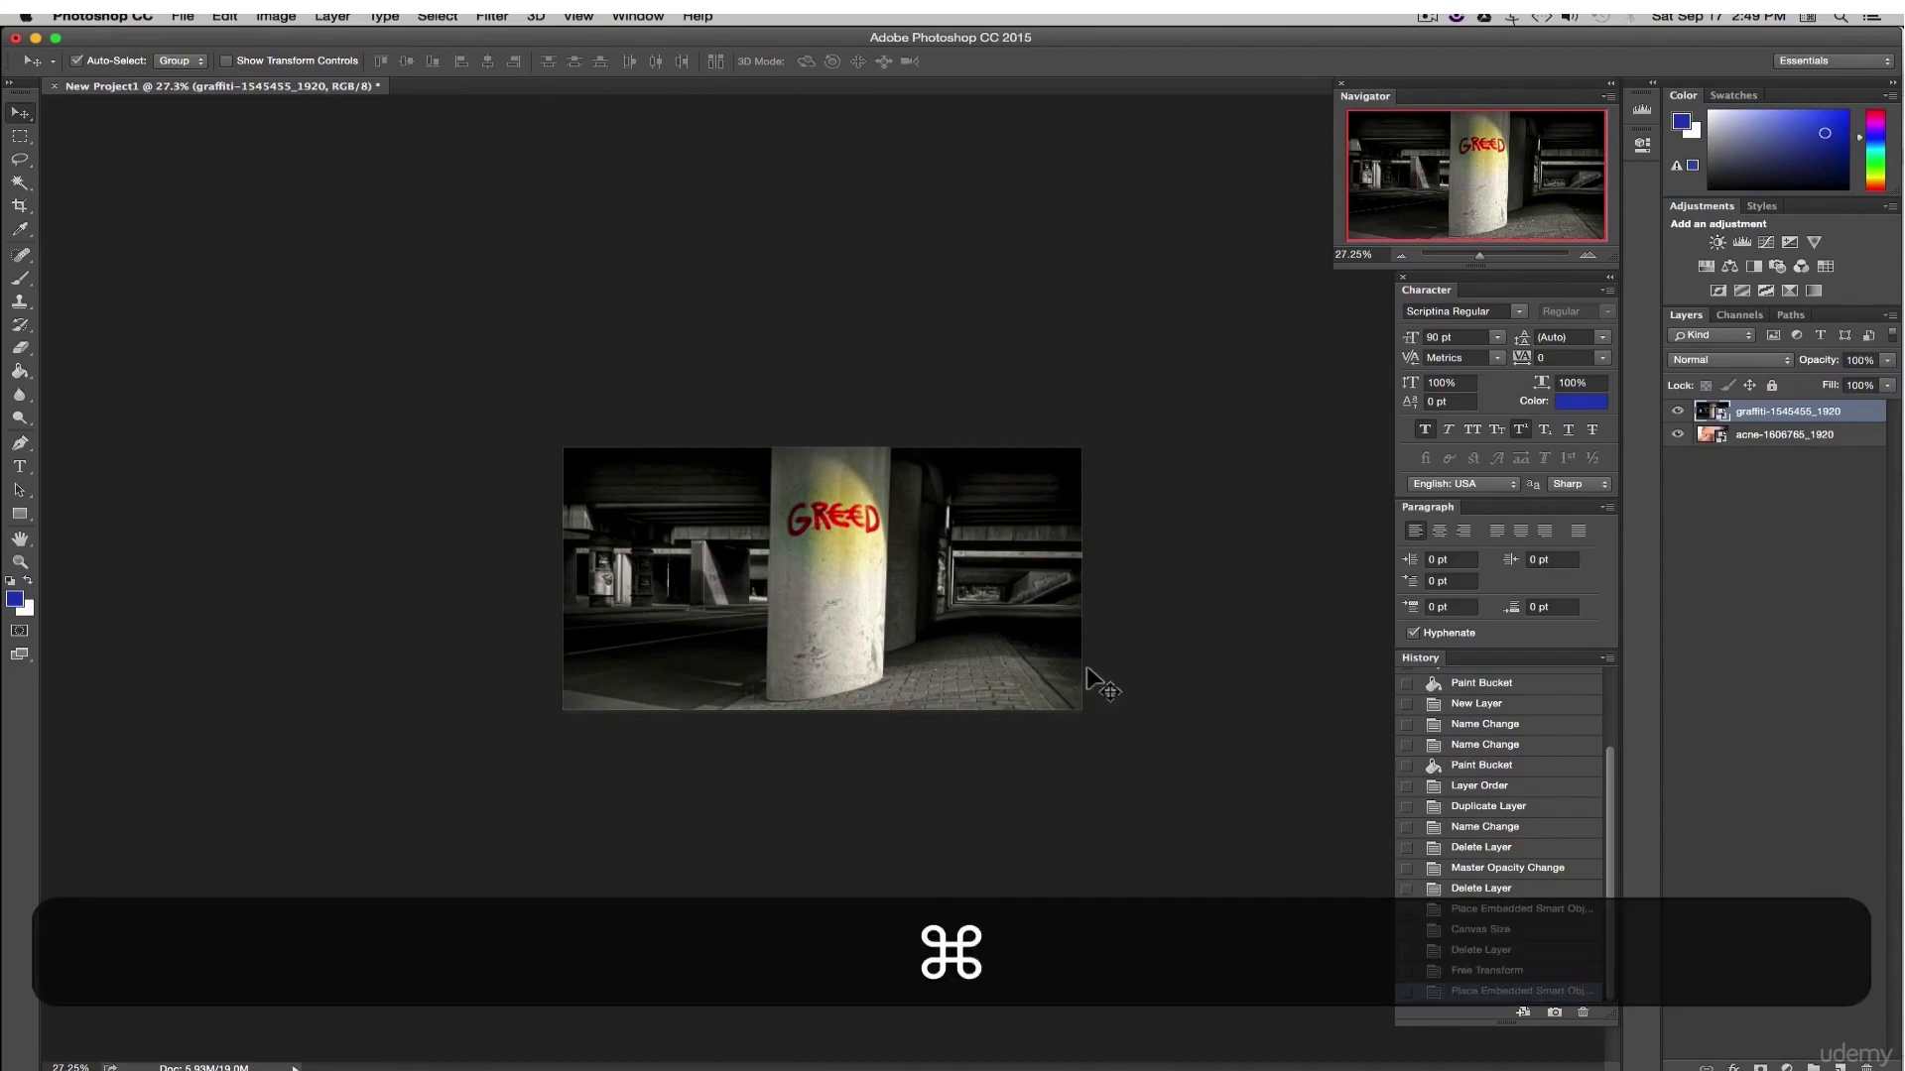
key("super+Tab")
right_click(258, 159)
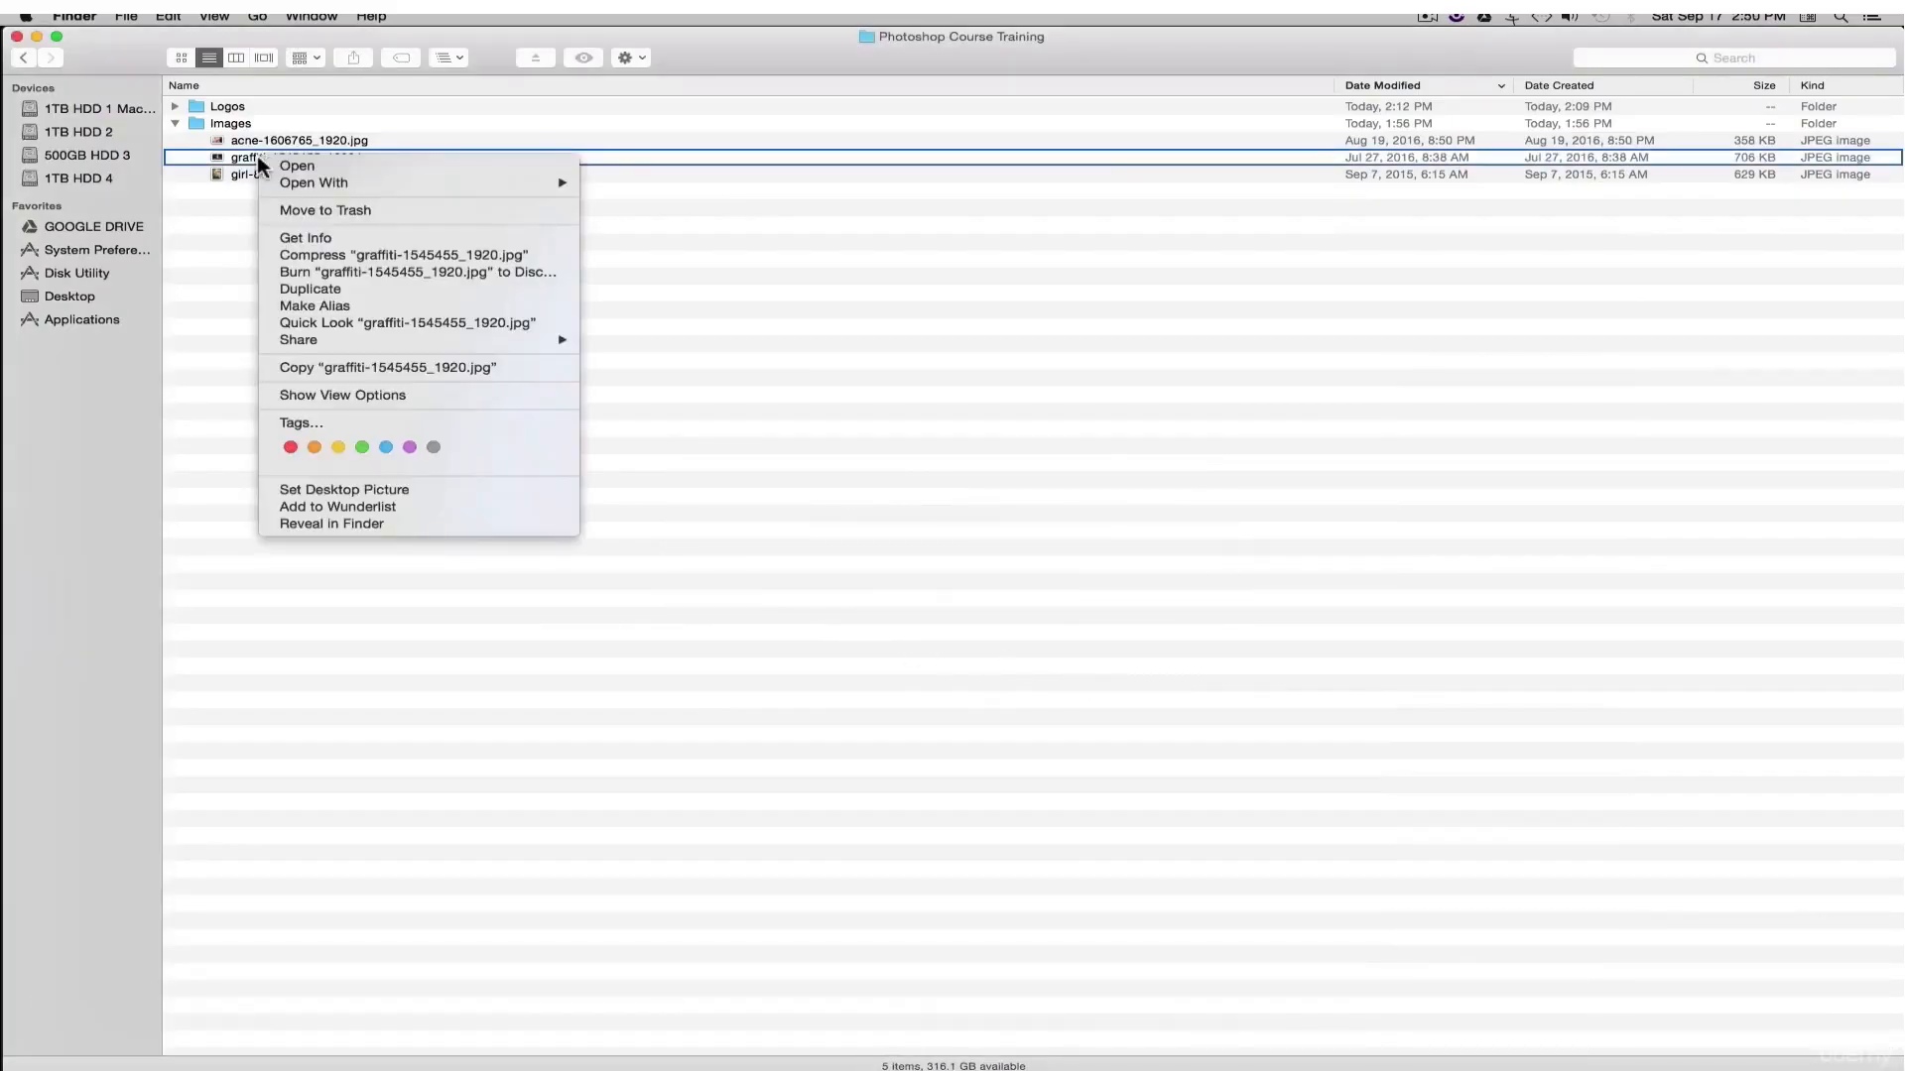
key("super+Tab")
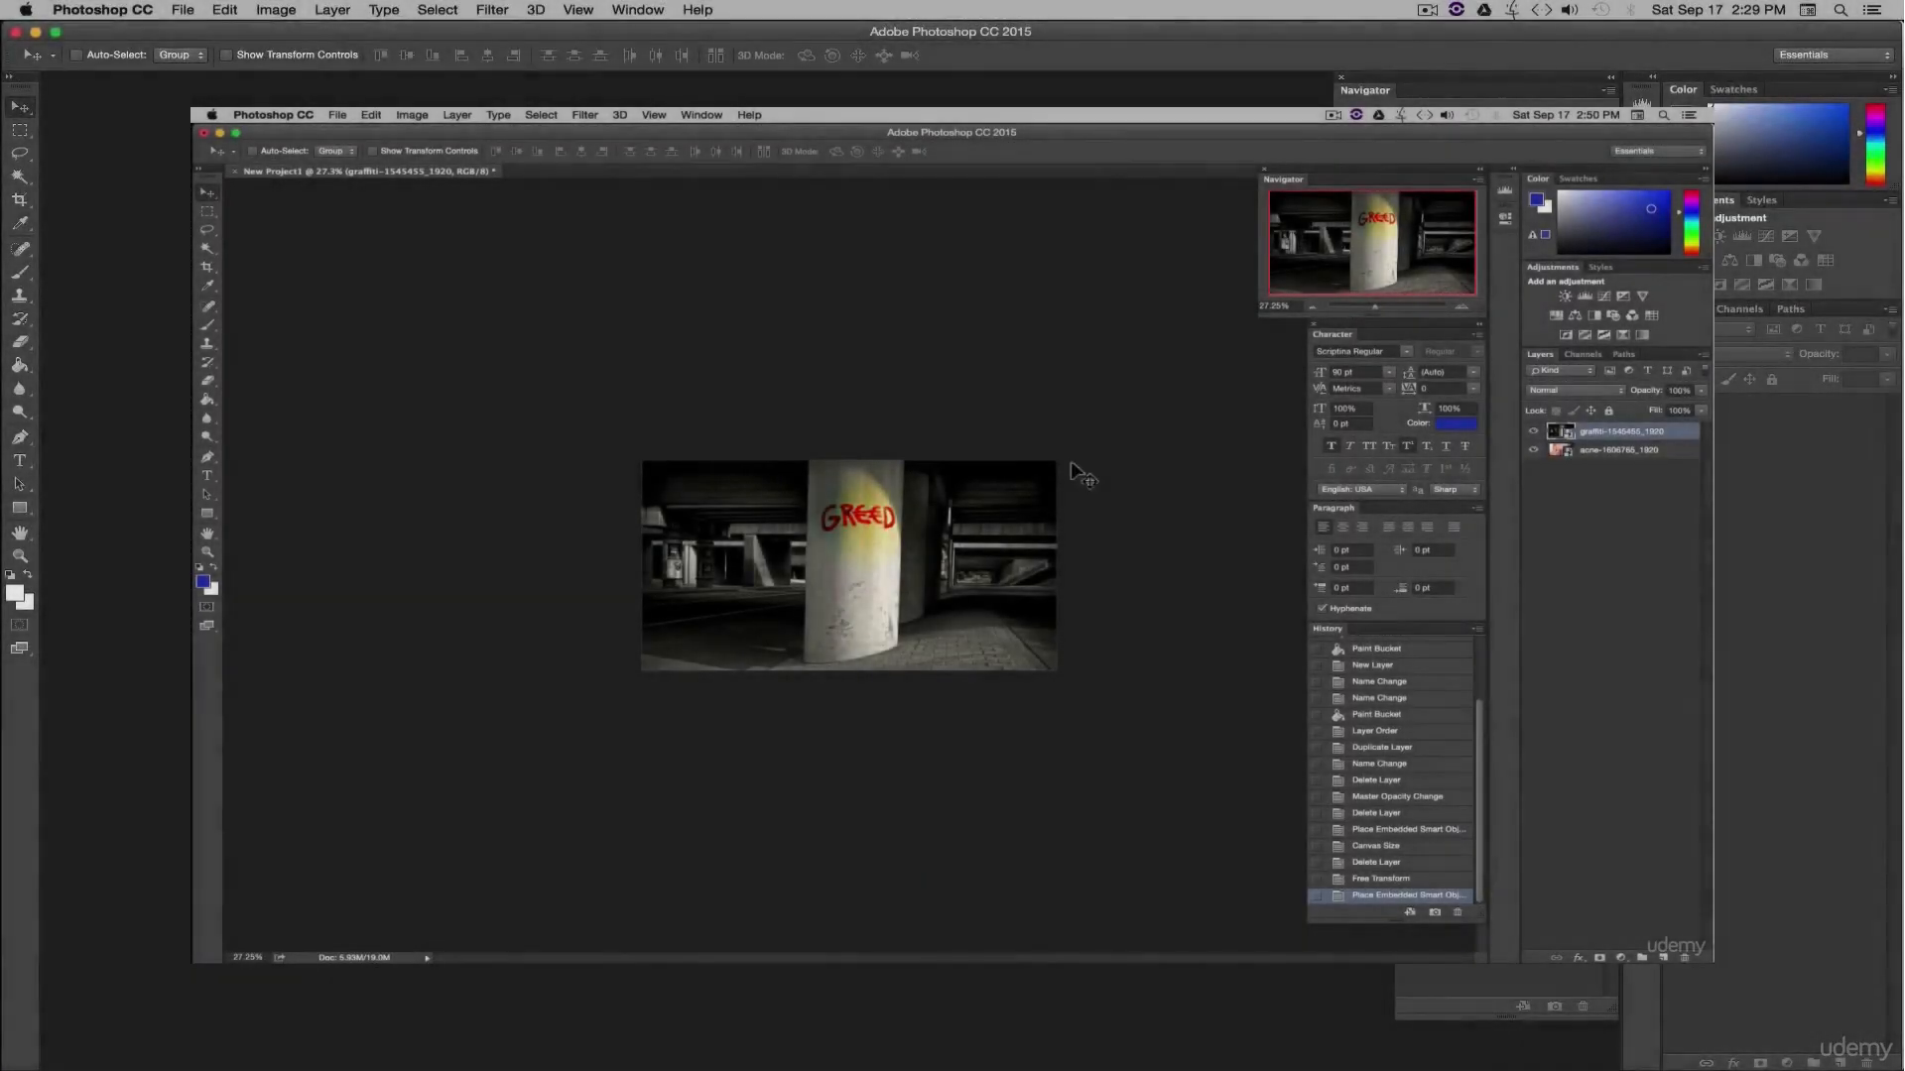
left_click(179, 12)
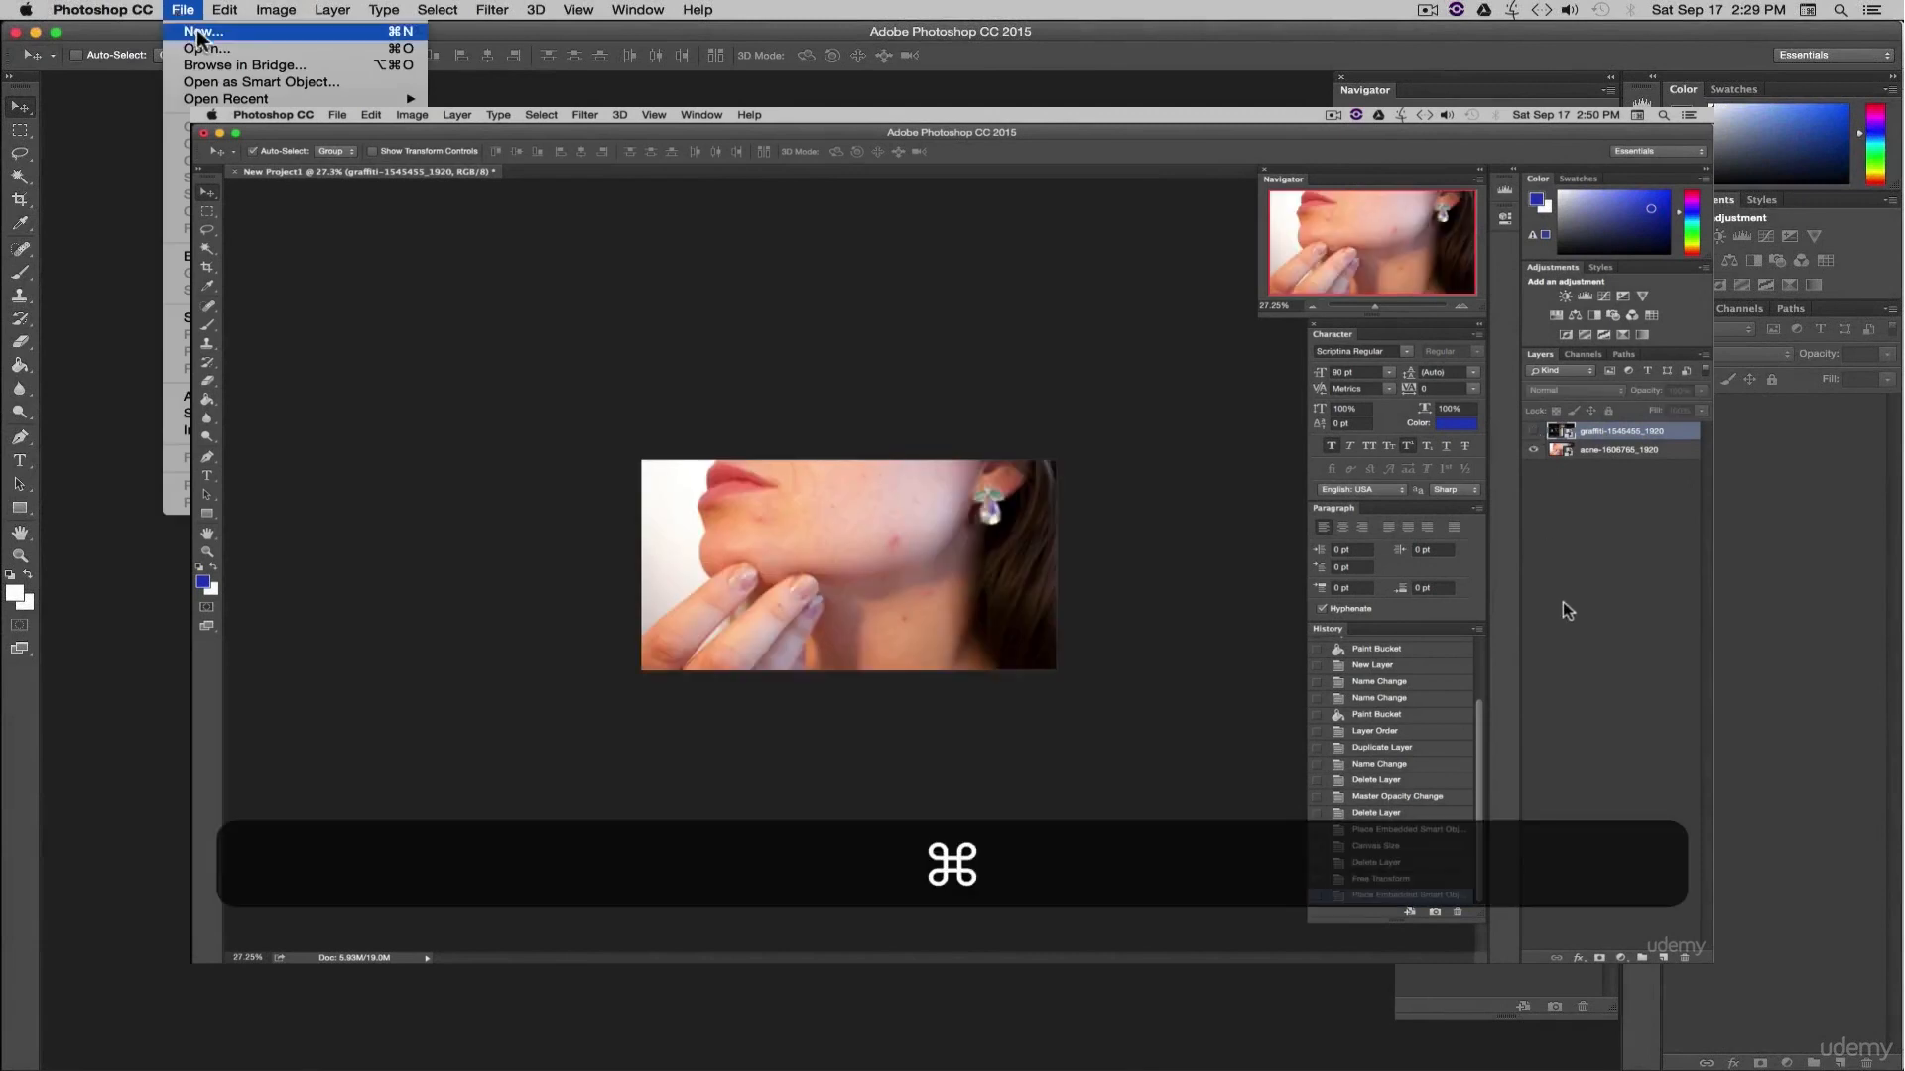
- Switch to Finder and place girl-885779_1920.jpg from the Images folder into New Project1 in Photoshop
key("super+Tab")
left_click(426, 243)
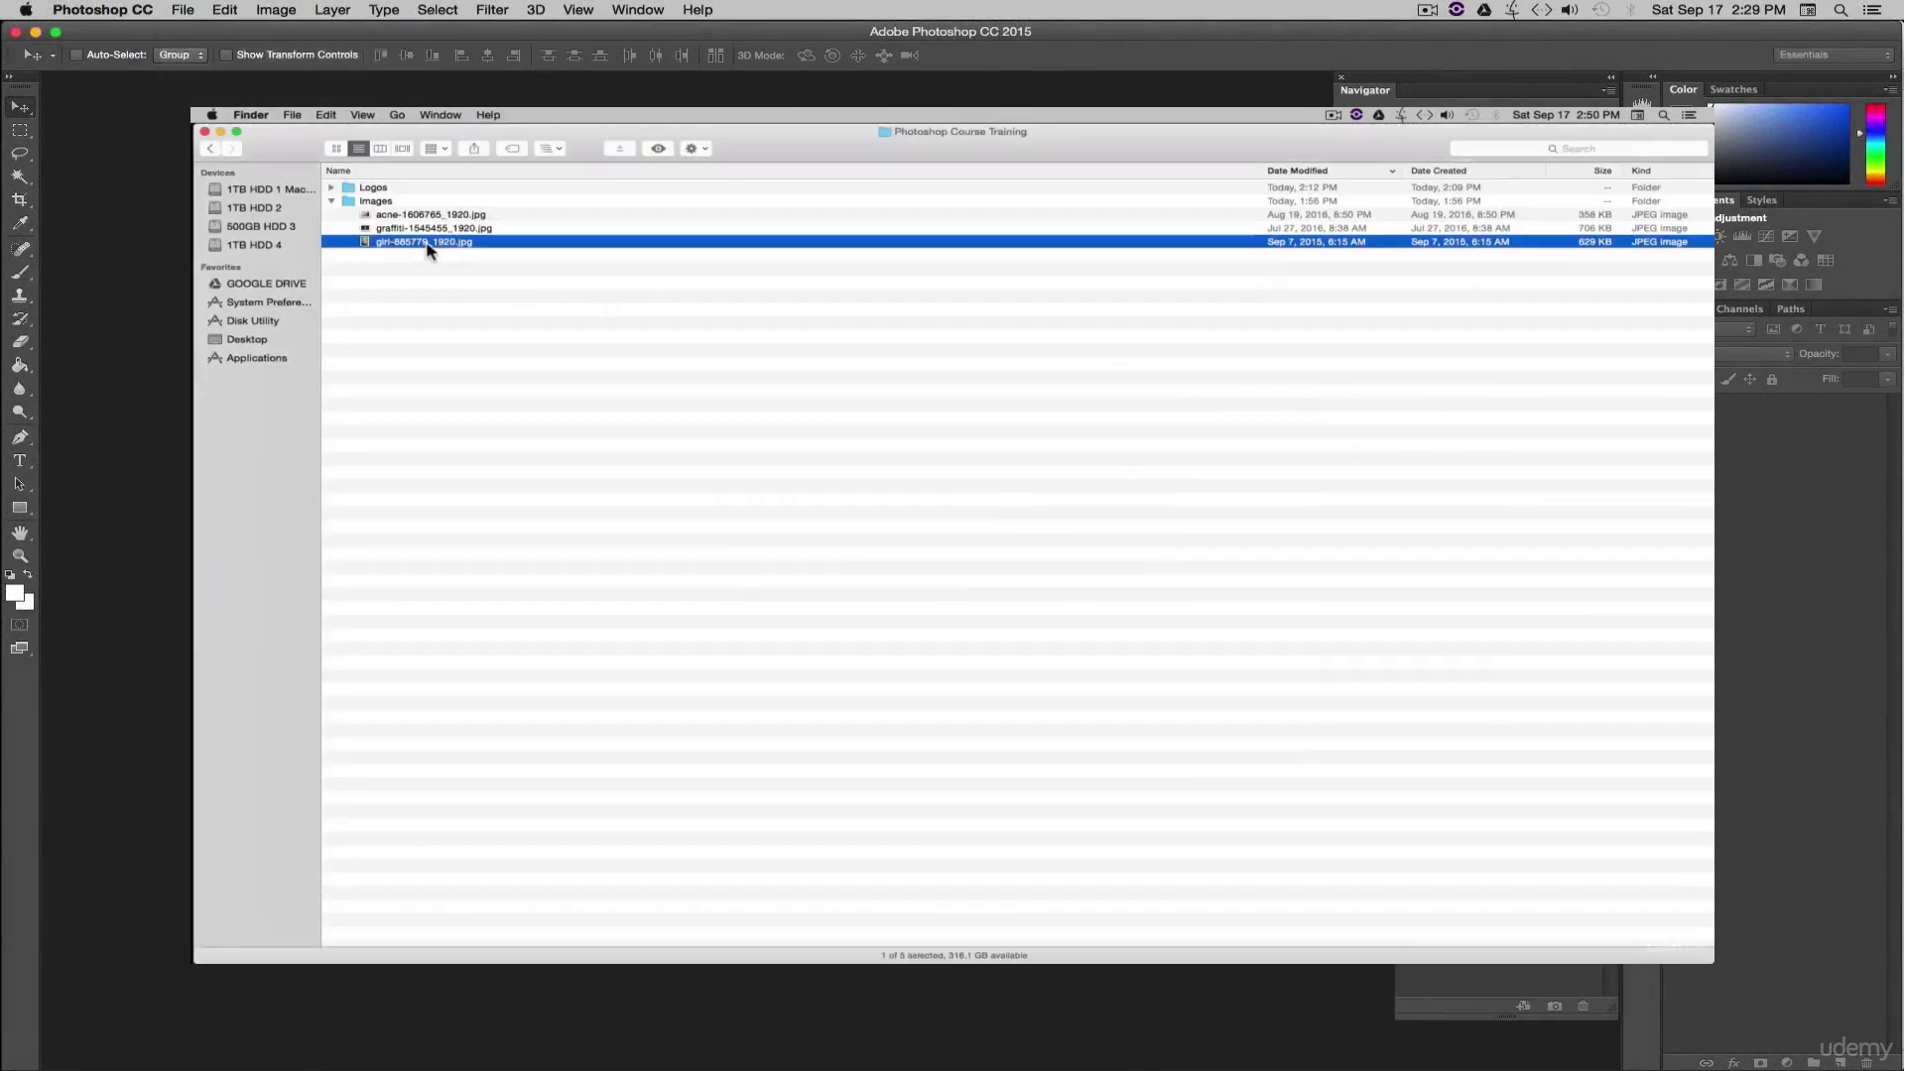
left_click_drag(363, 248, 838, 518)
key("super+Tab")
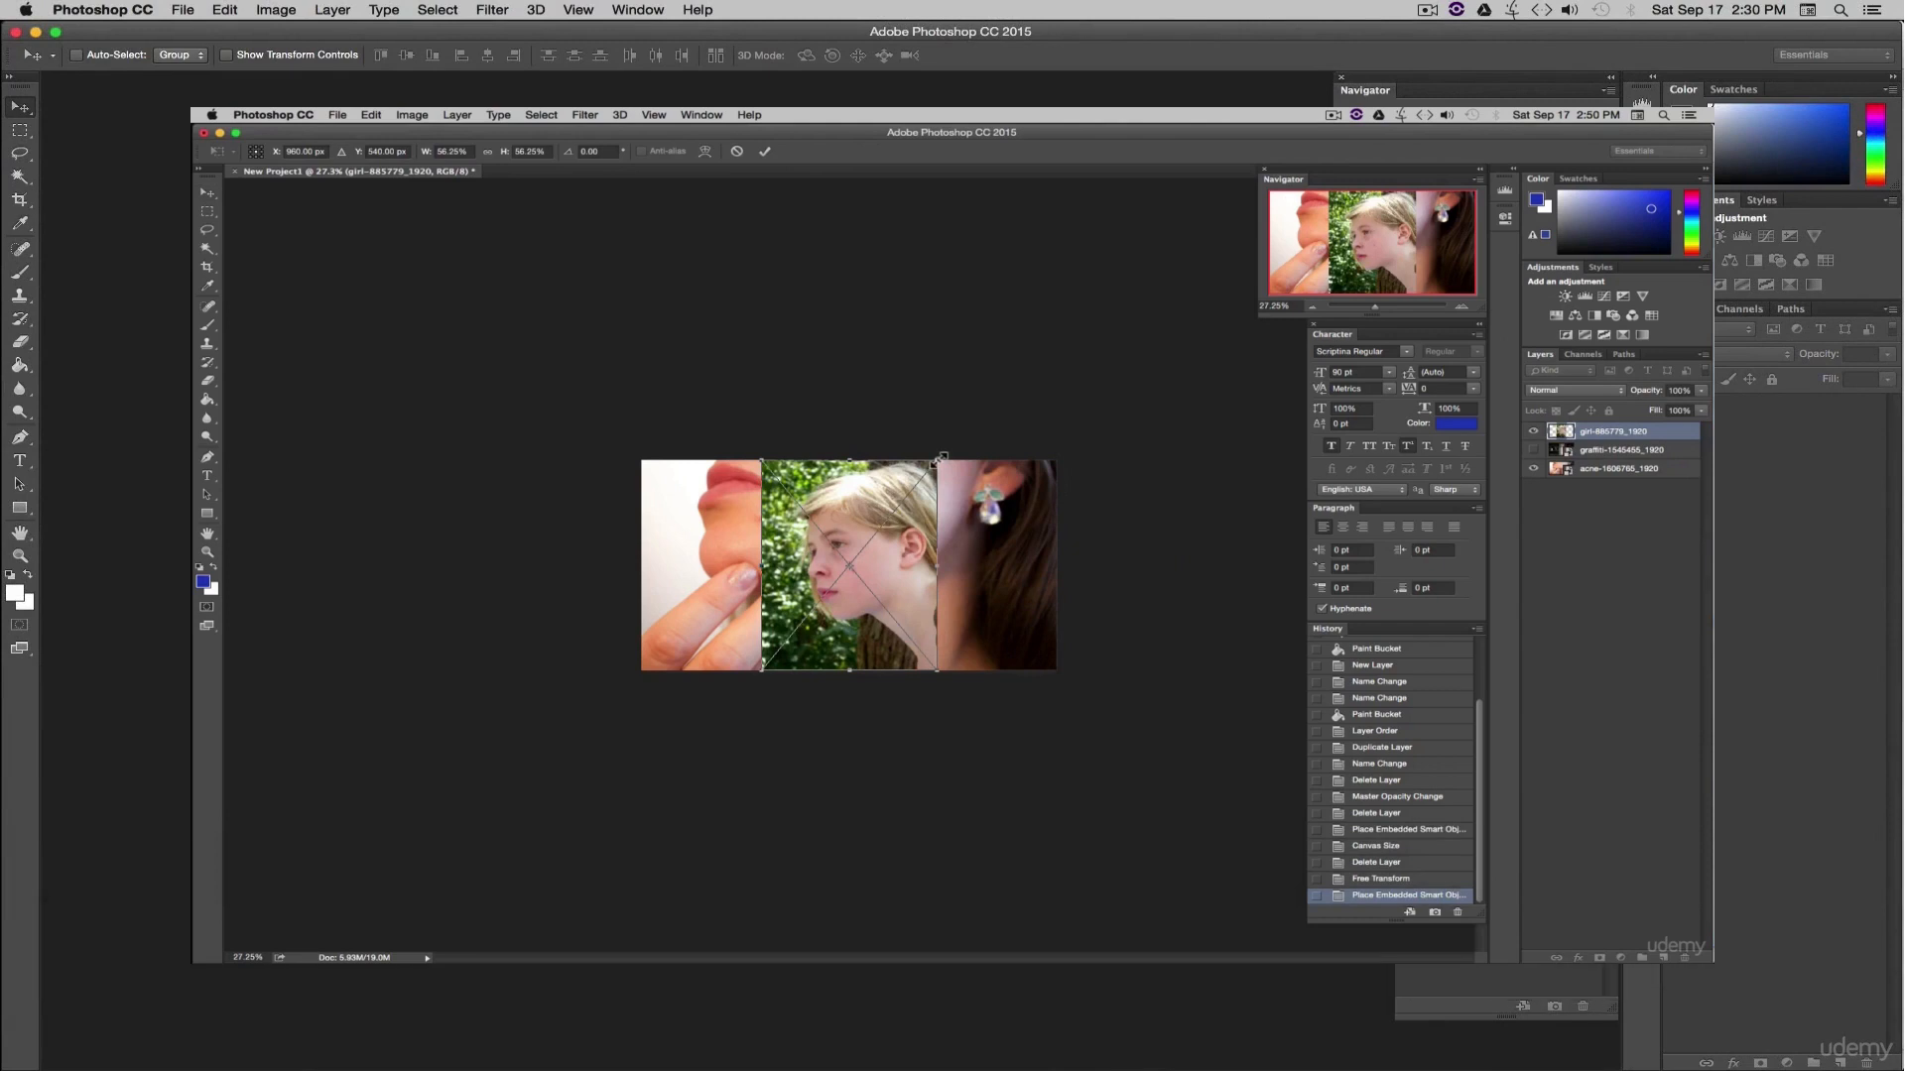
- Scale the girl-885779_1920 image proportionally to about 138%, position the face to fill the canvas, and commit the placement
mouse_move(941, 458)
left_mouse_down()
mouse_move(1329, 219)
mouse_move(943, 545)
mouse_move(944, 486)
left_mouse_up()
key("shift")
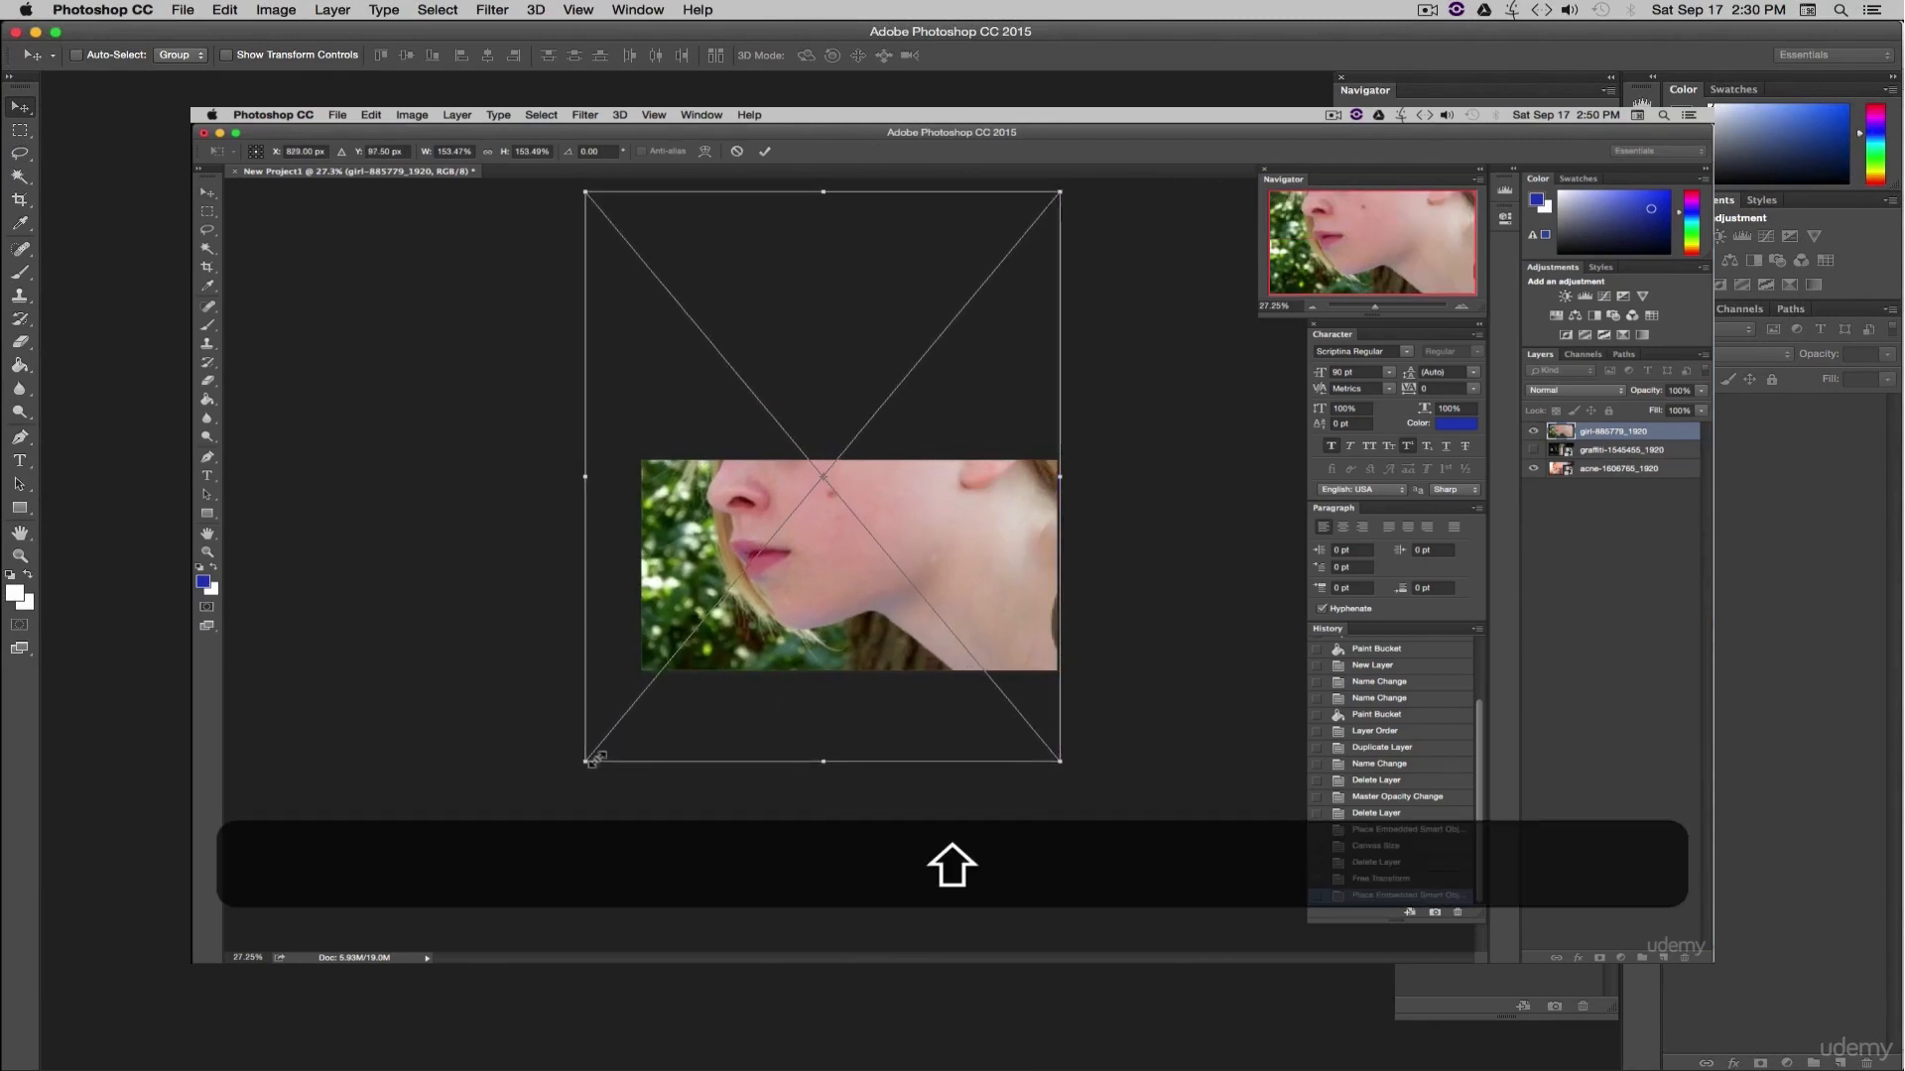
left_click_drag(592, 759, 636, 711)
left_click_drag(813, 567, 808, 615)
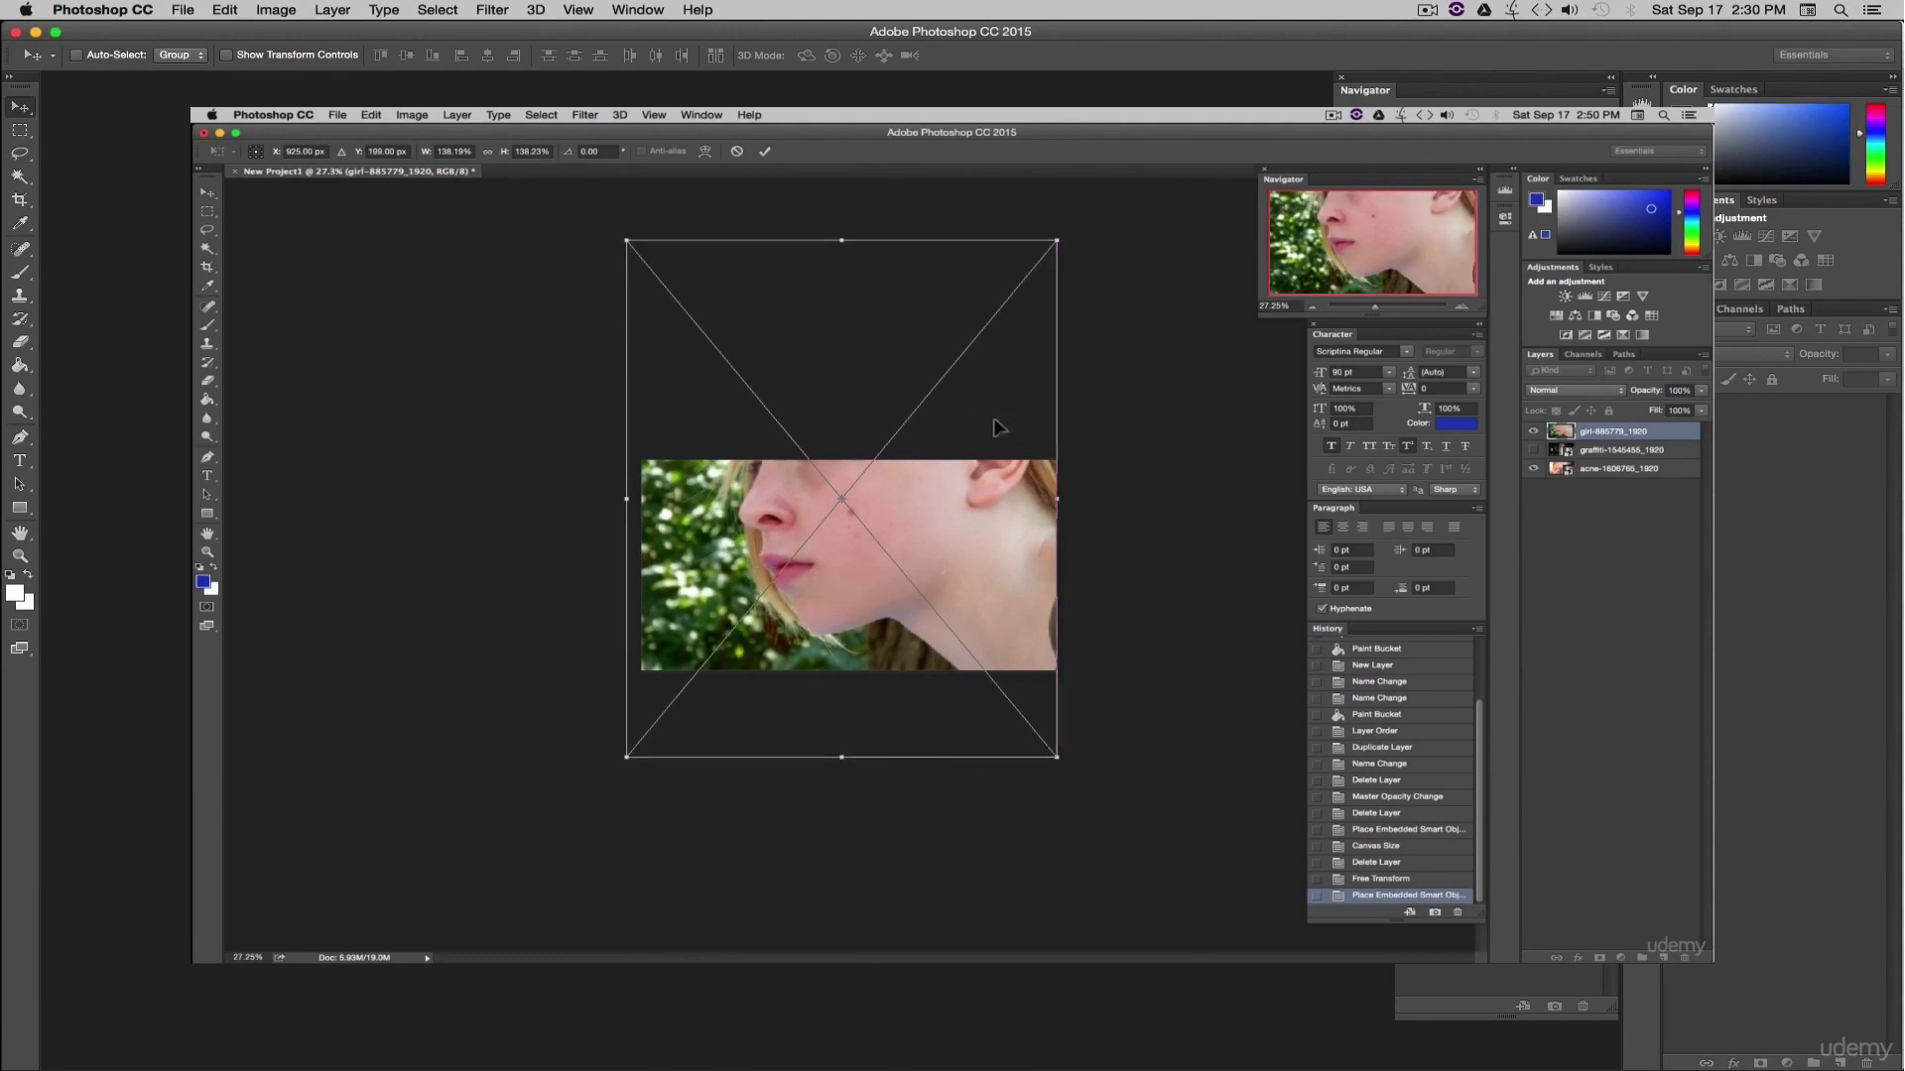
key("Return")
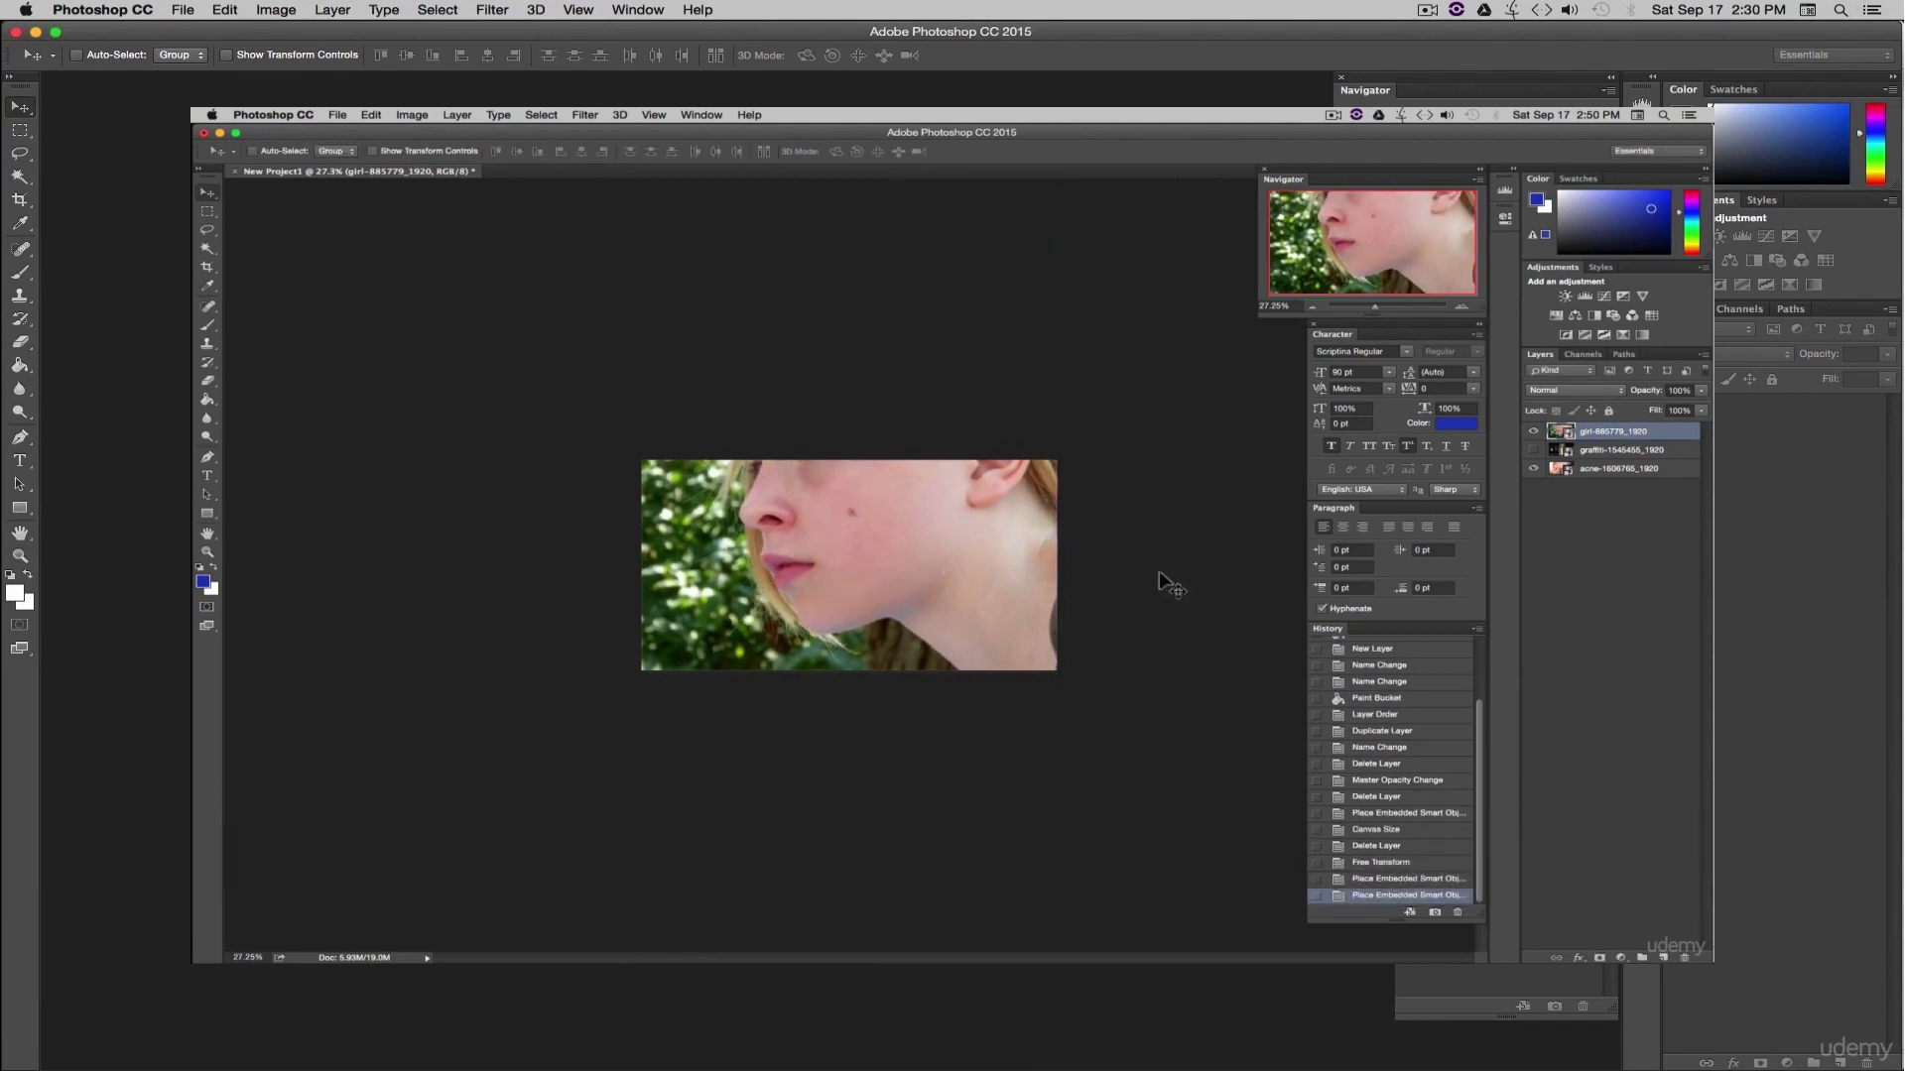
- Move the girl-885779_1920 layer below the acne-1606765_1920 layer and deselect all layers
left_click_drag(1623, 445, 1620, 493)
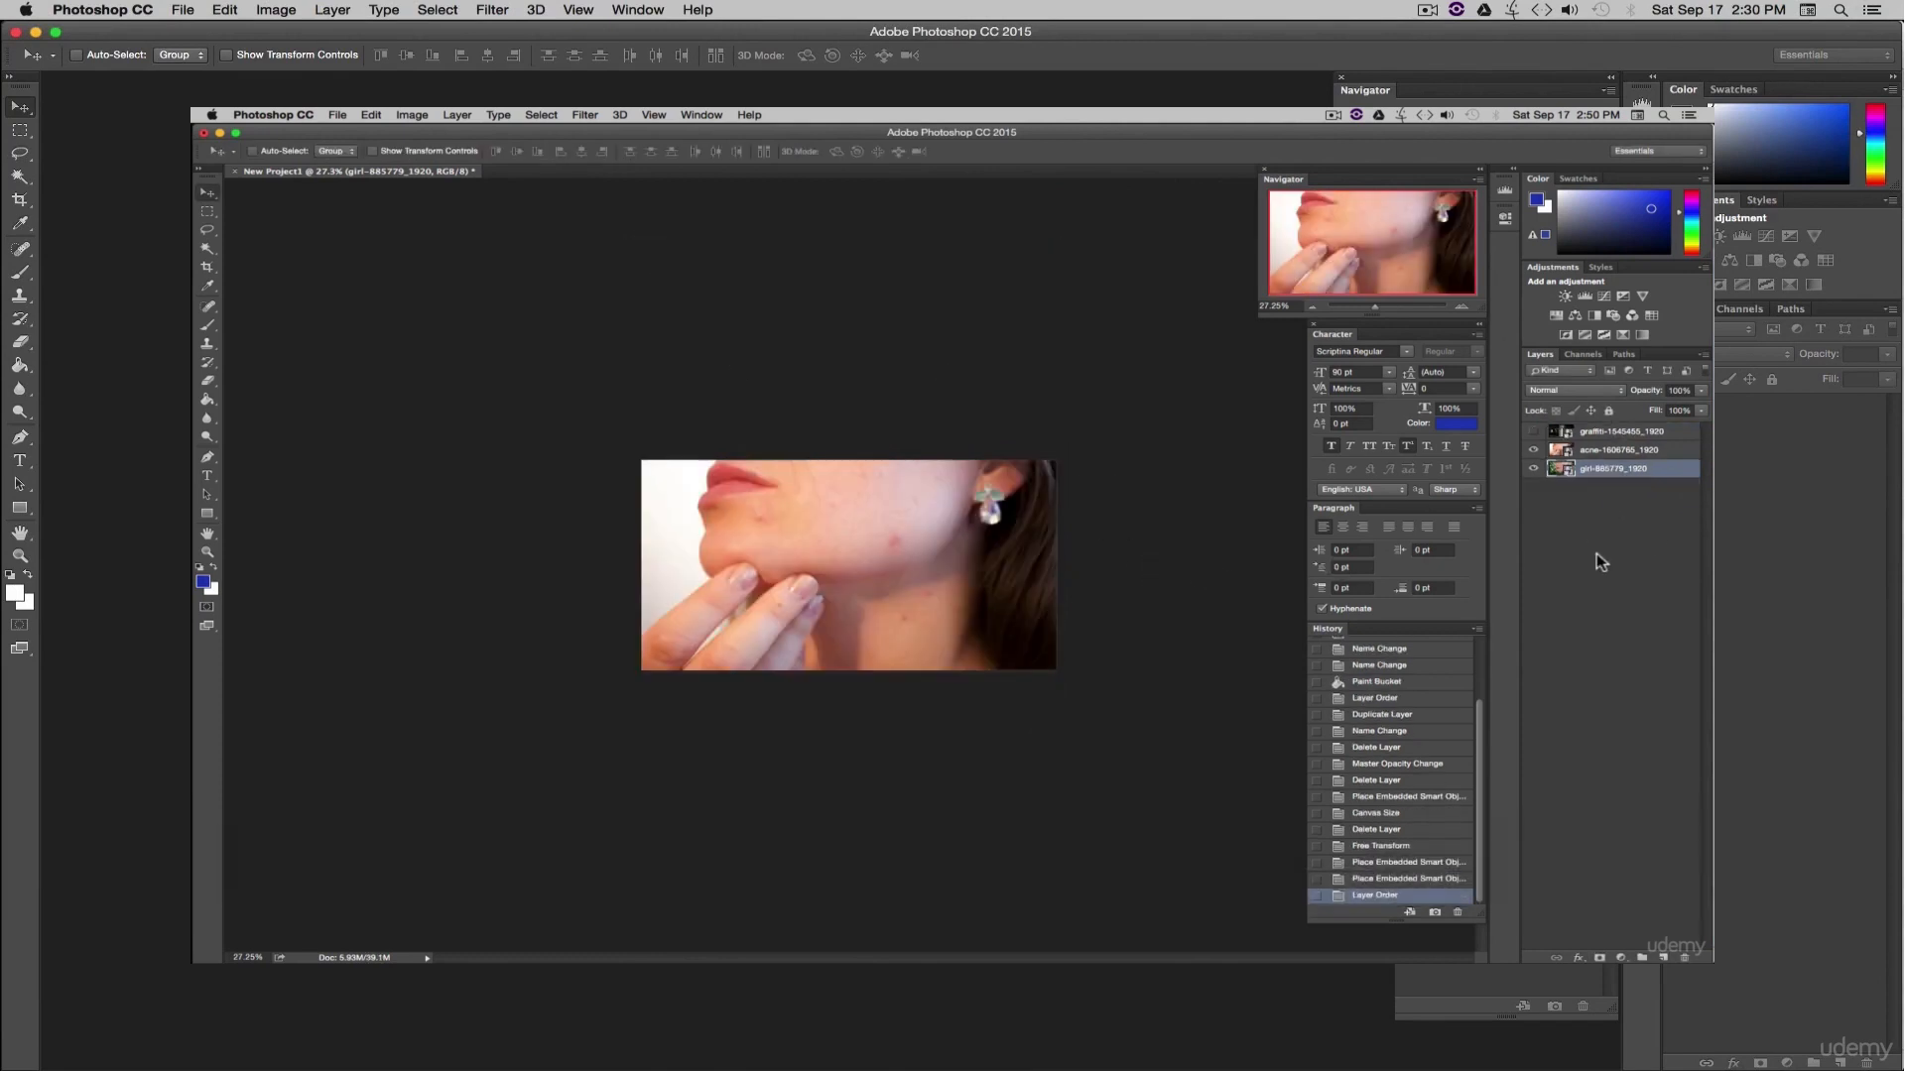
left_click(1597, 551)
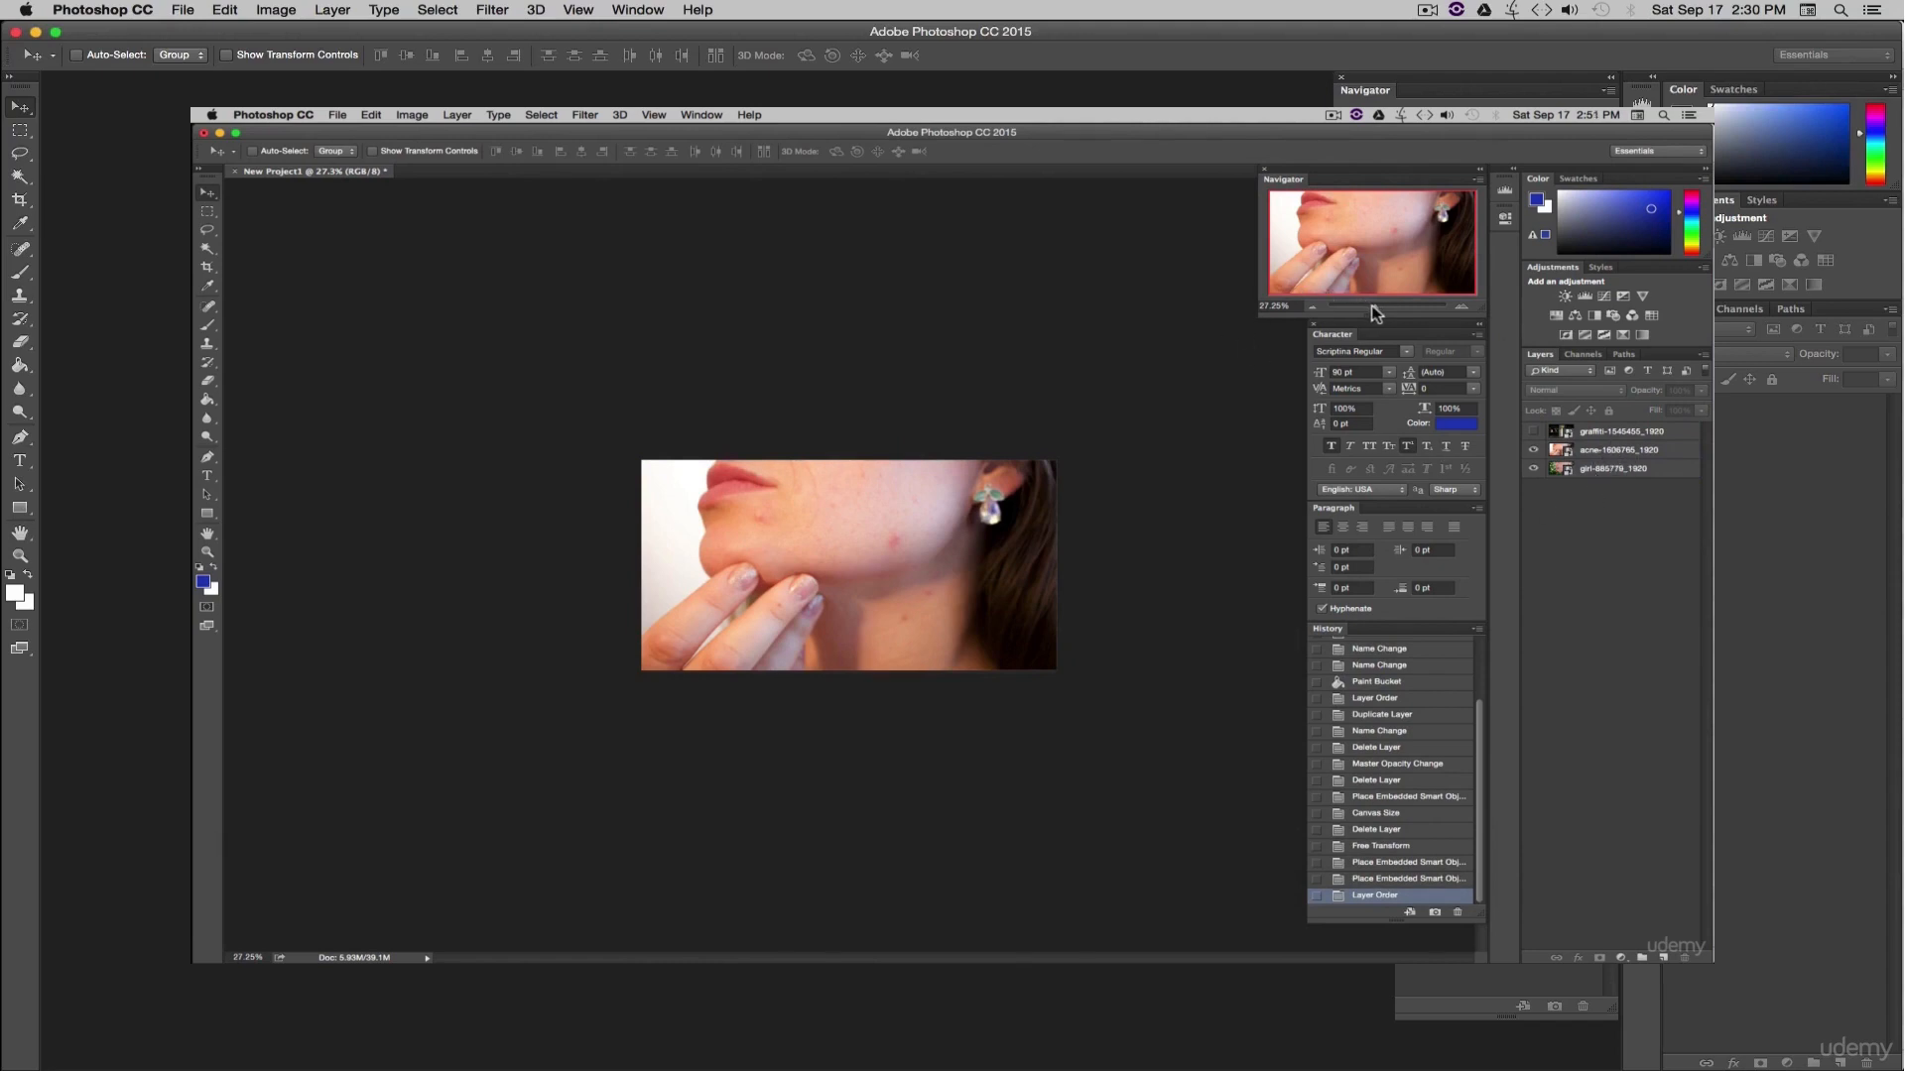
- Show the graffiti-1545455_1920 layer and rasterize it
left_click_drag(1375, 314, 1387, 313)
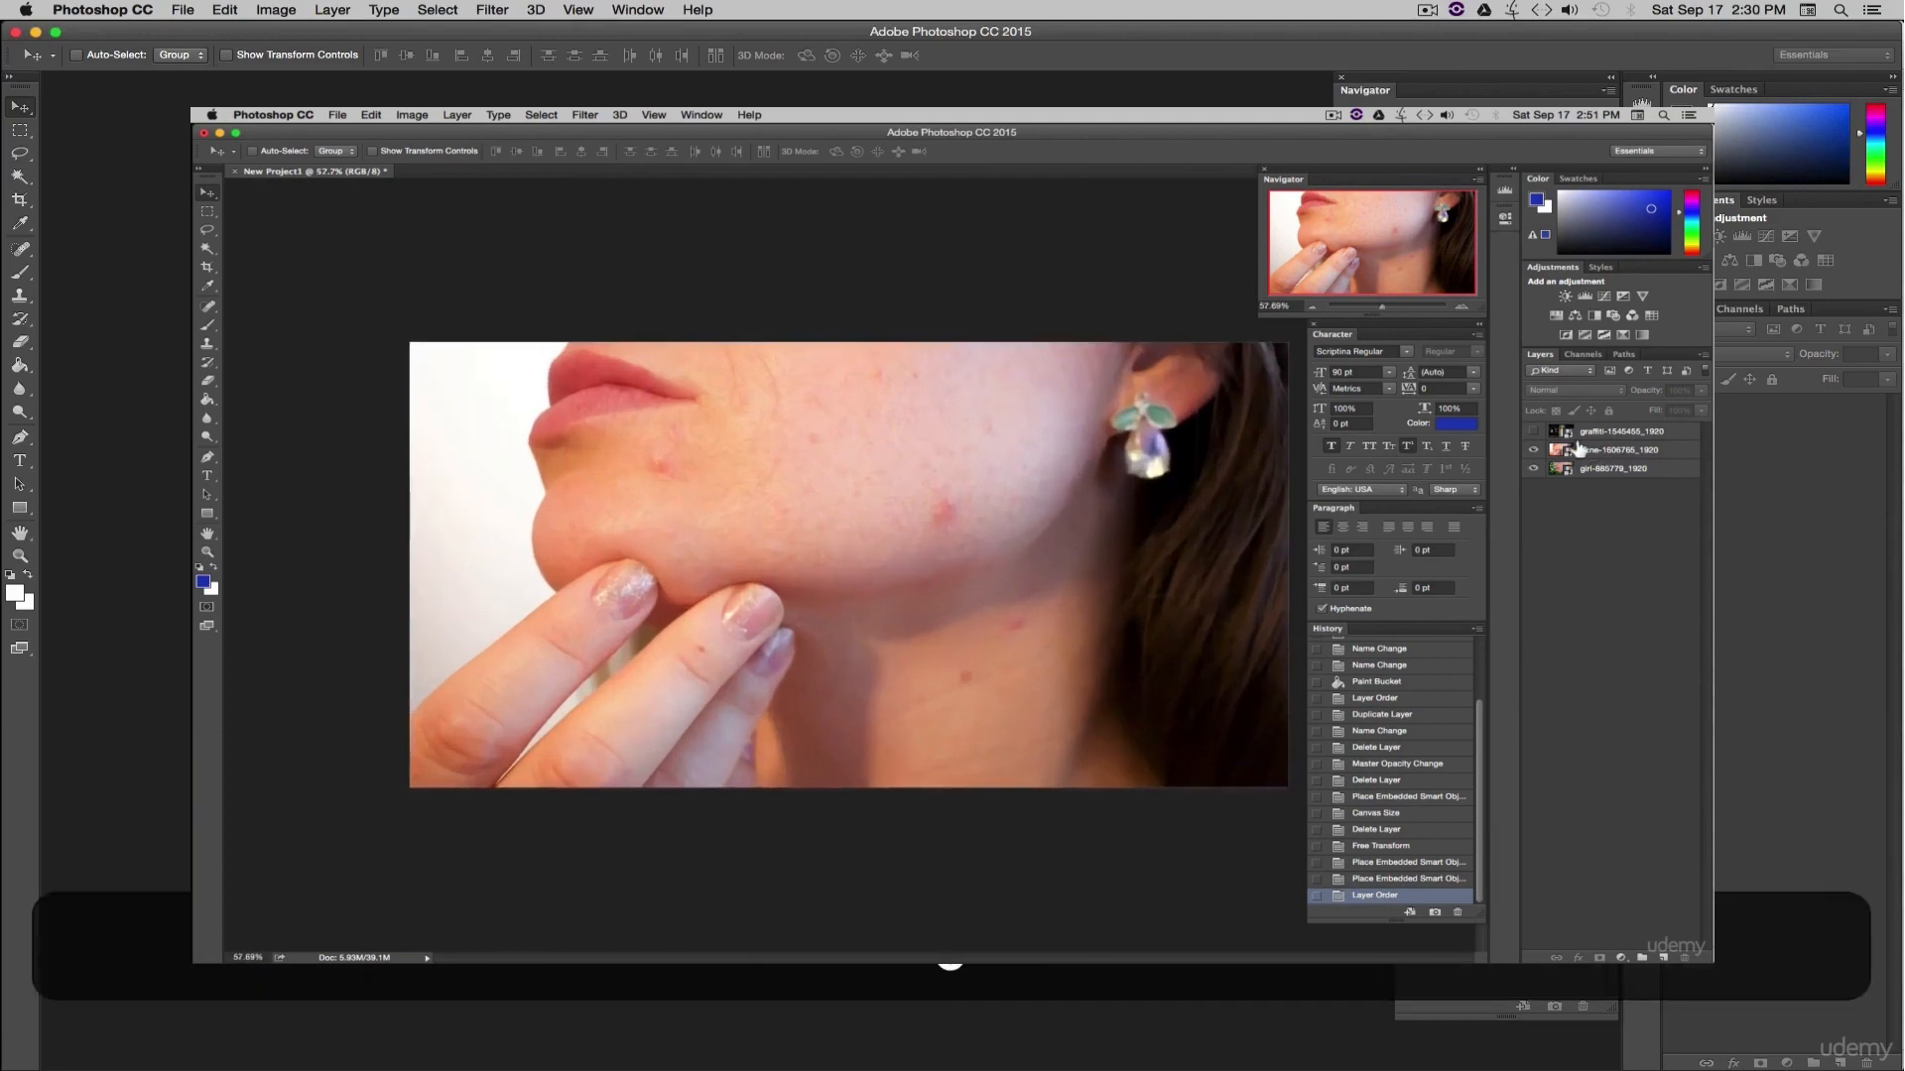
left_click(1534, 433)
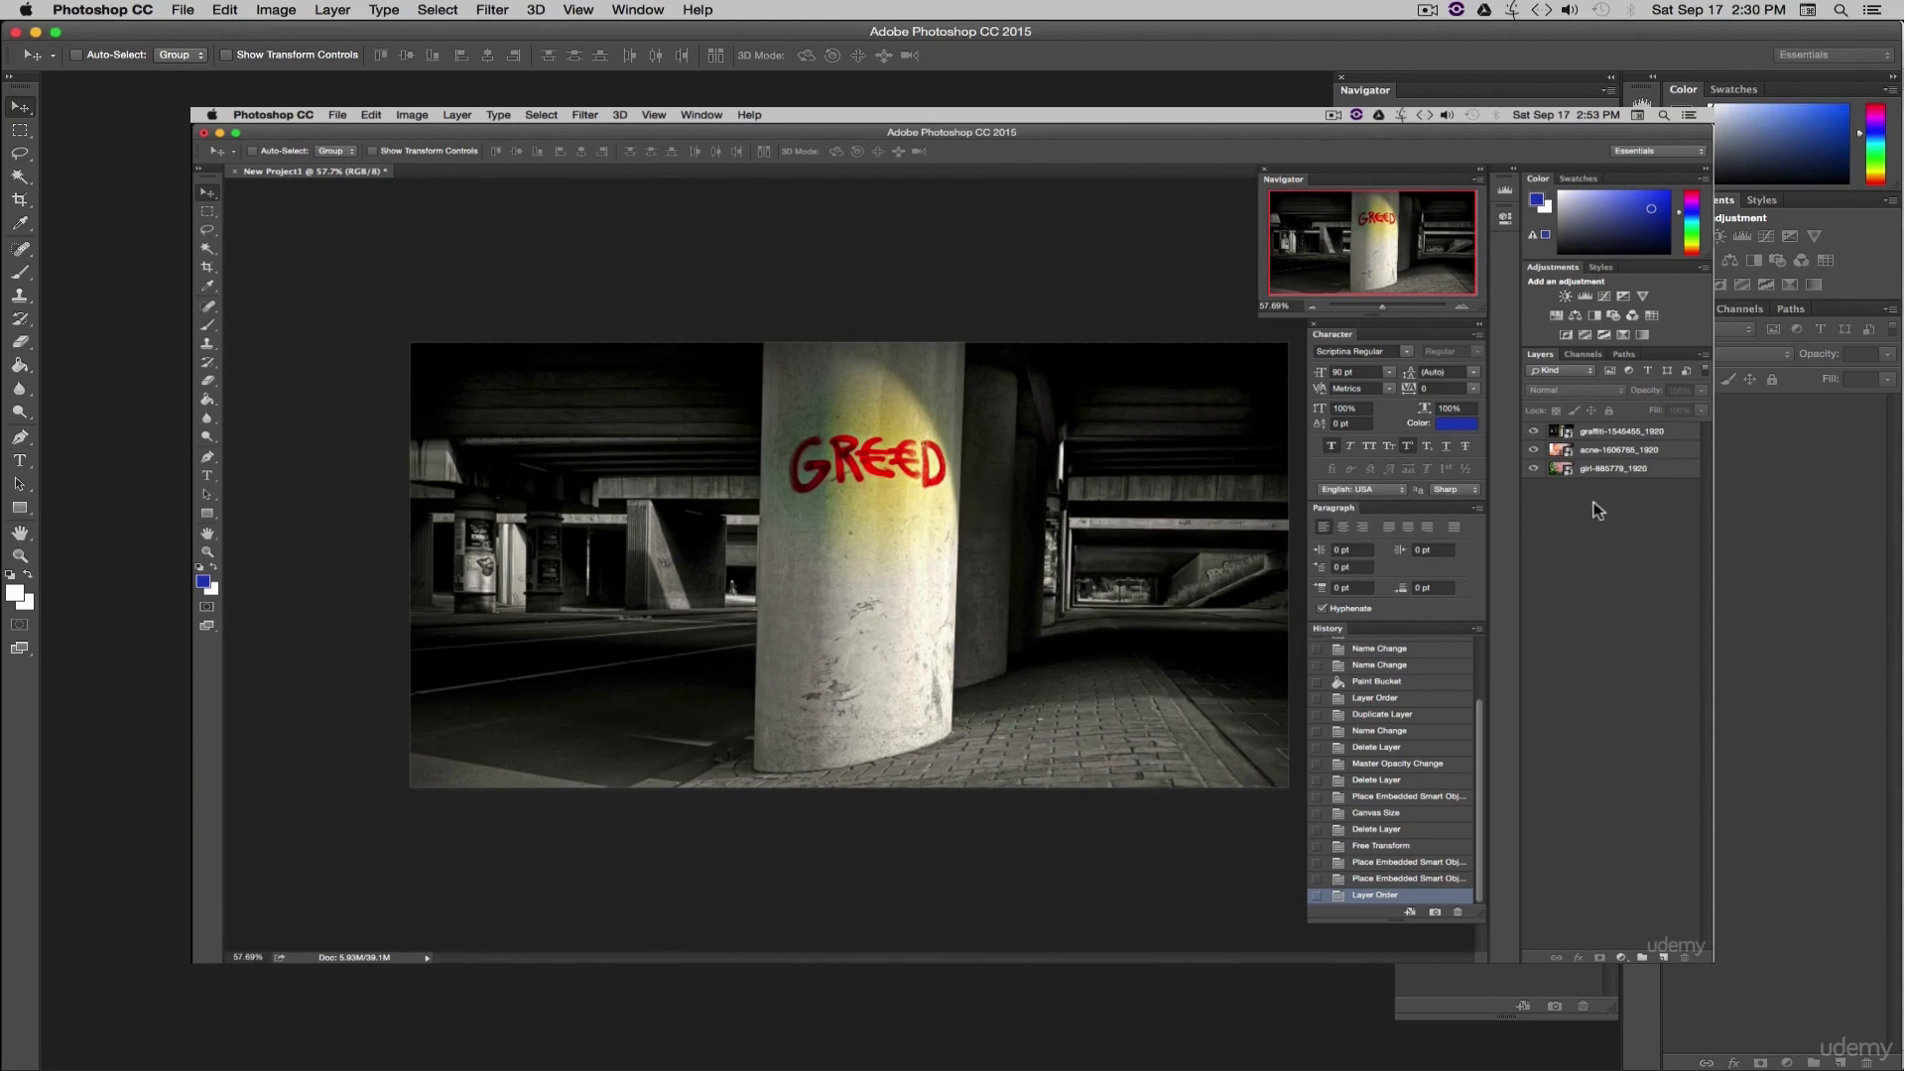
left_click(1600, 435)
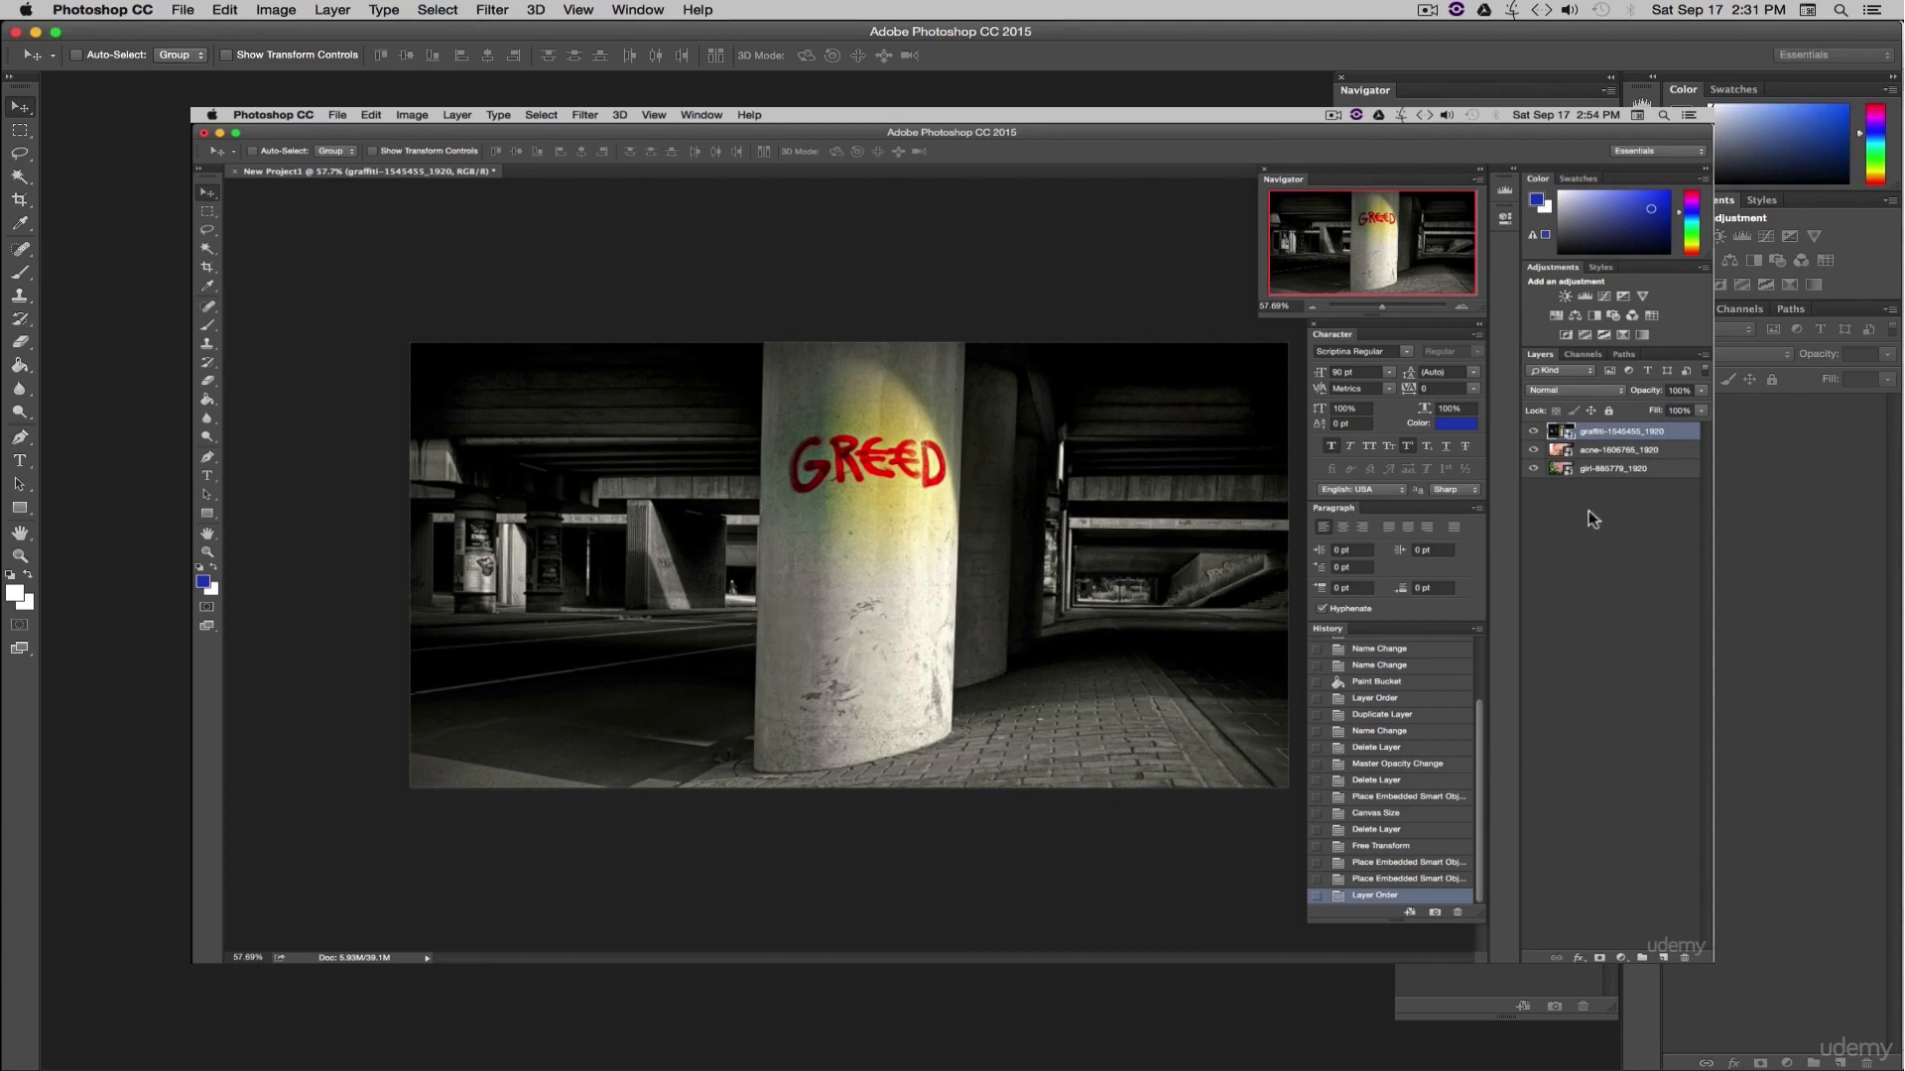
right_click(1594, 433)
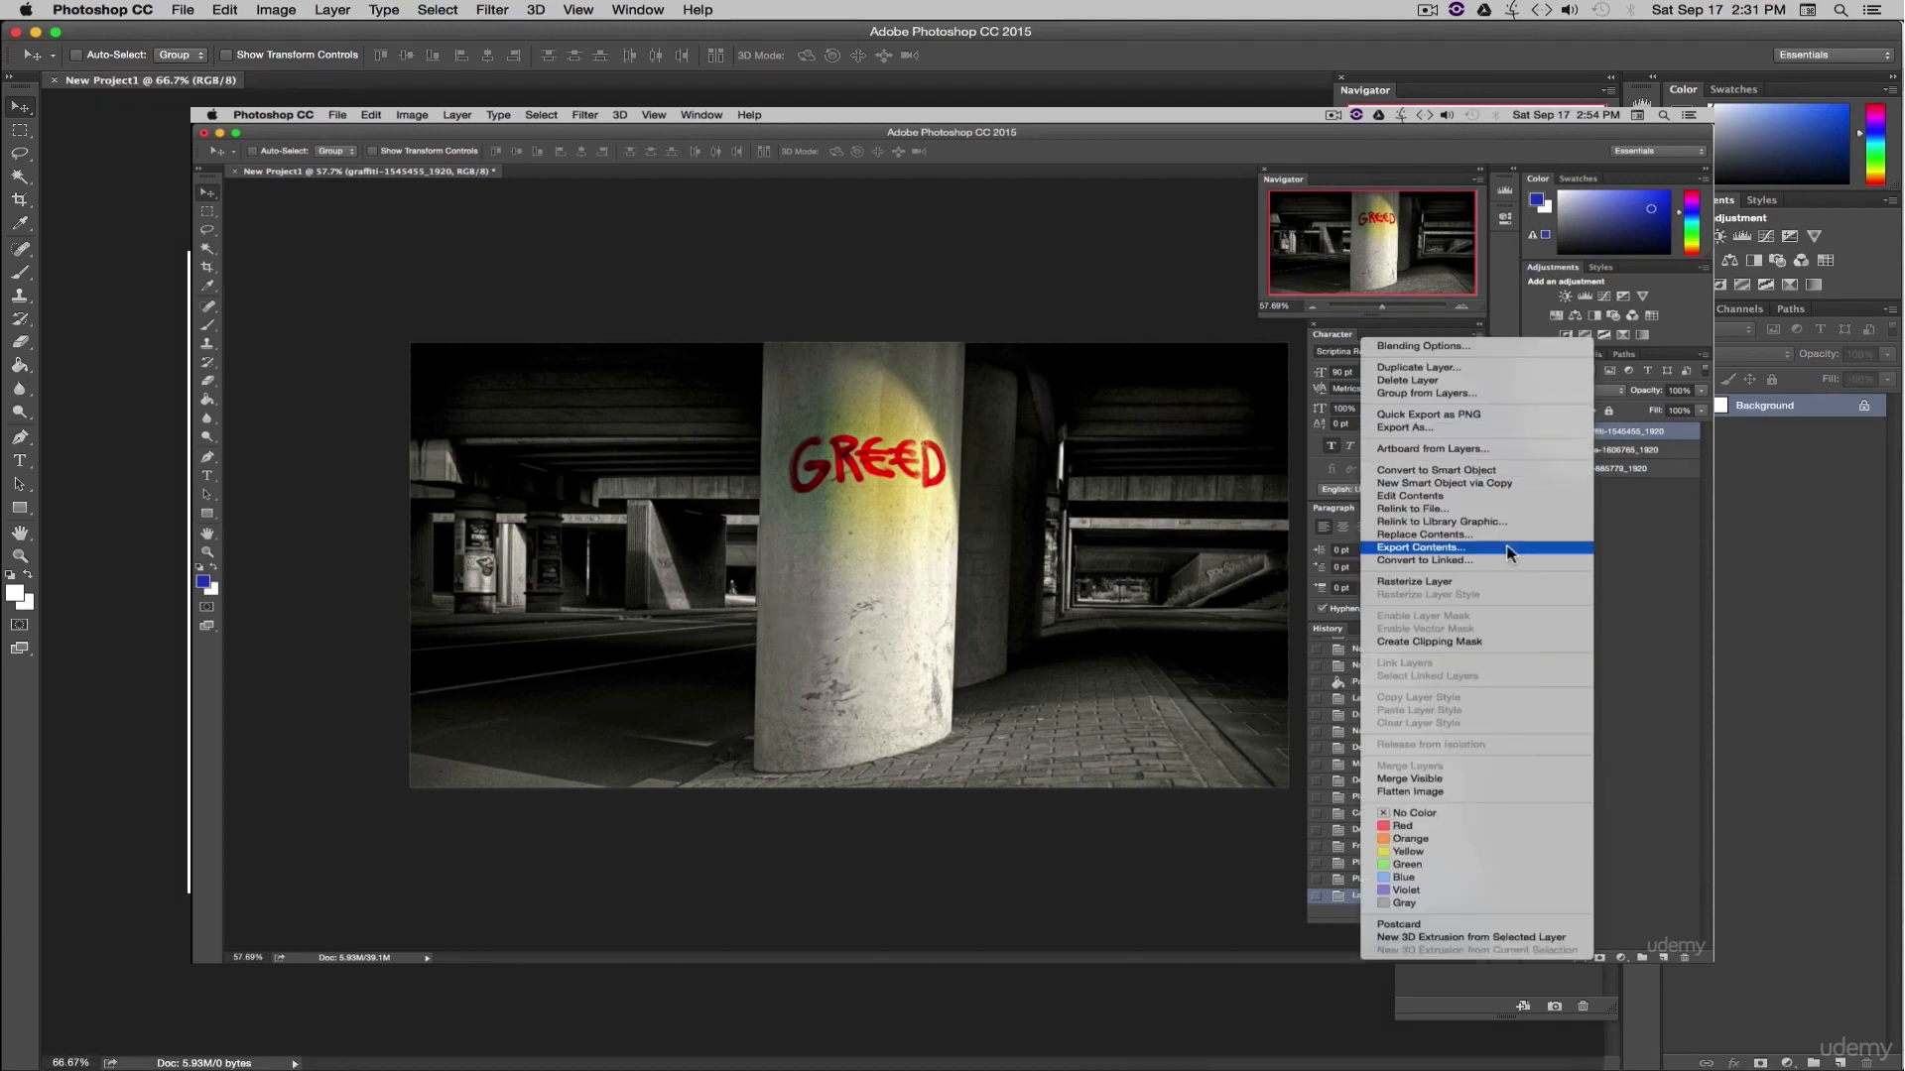
left_click(1457, 586)
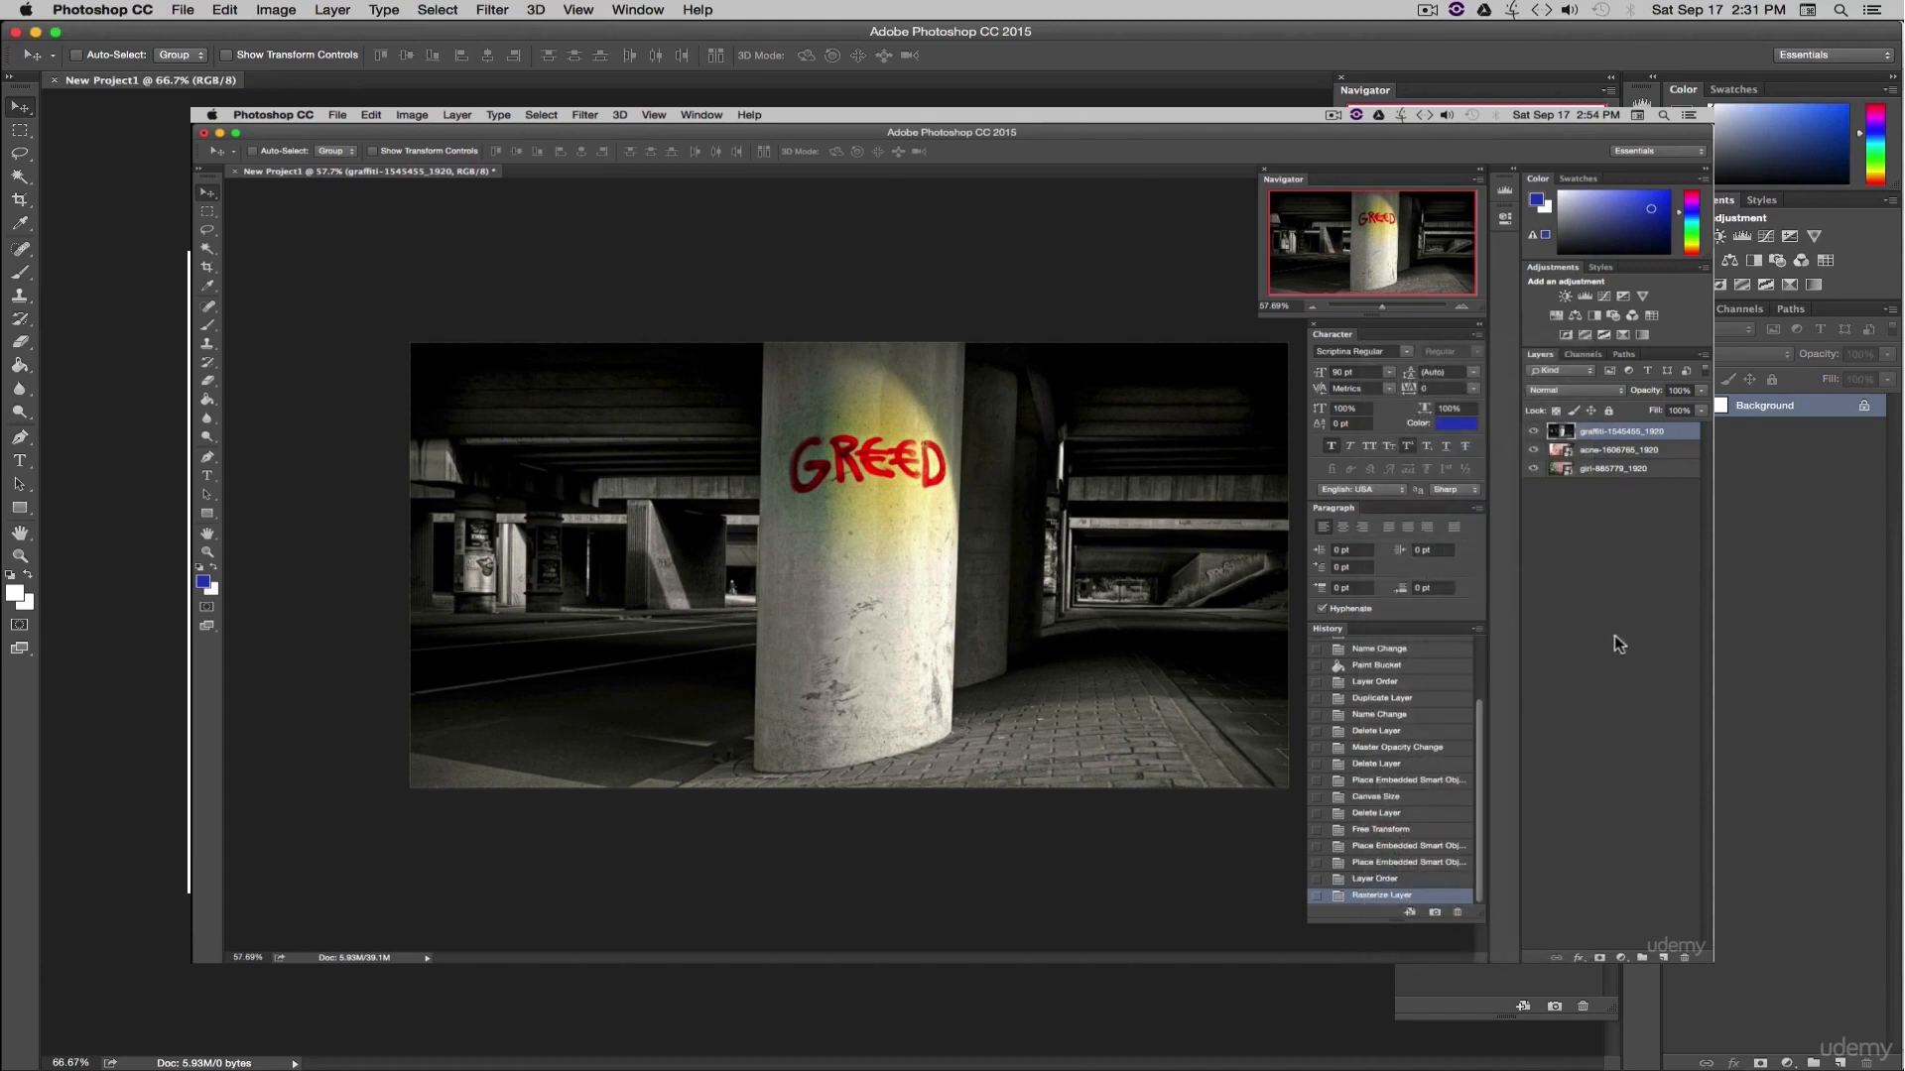
- Convert the locked Background layer into a regular layer named Layer 0 and select it
double_click(1818, 415, "alt")
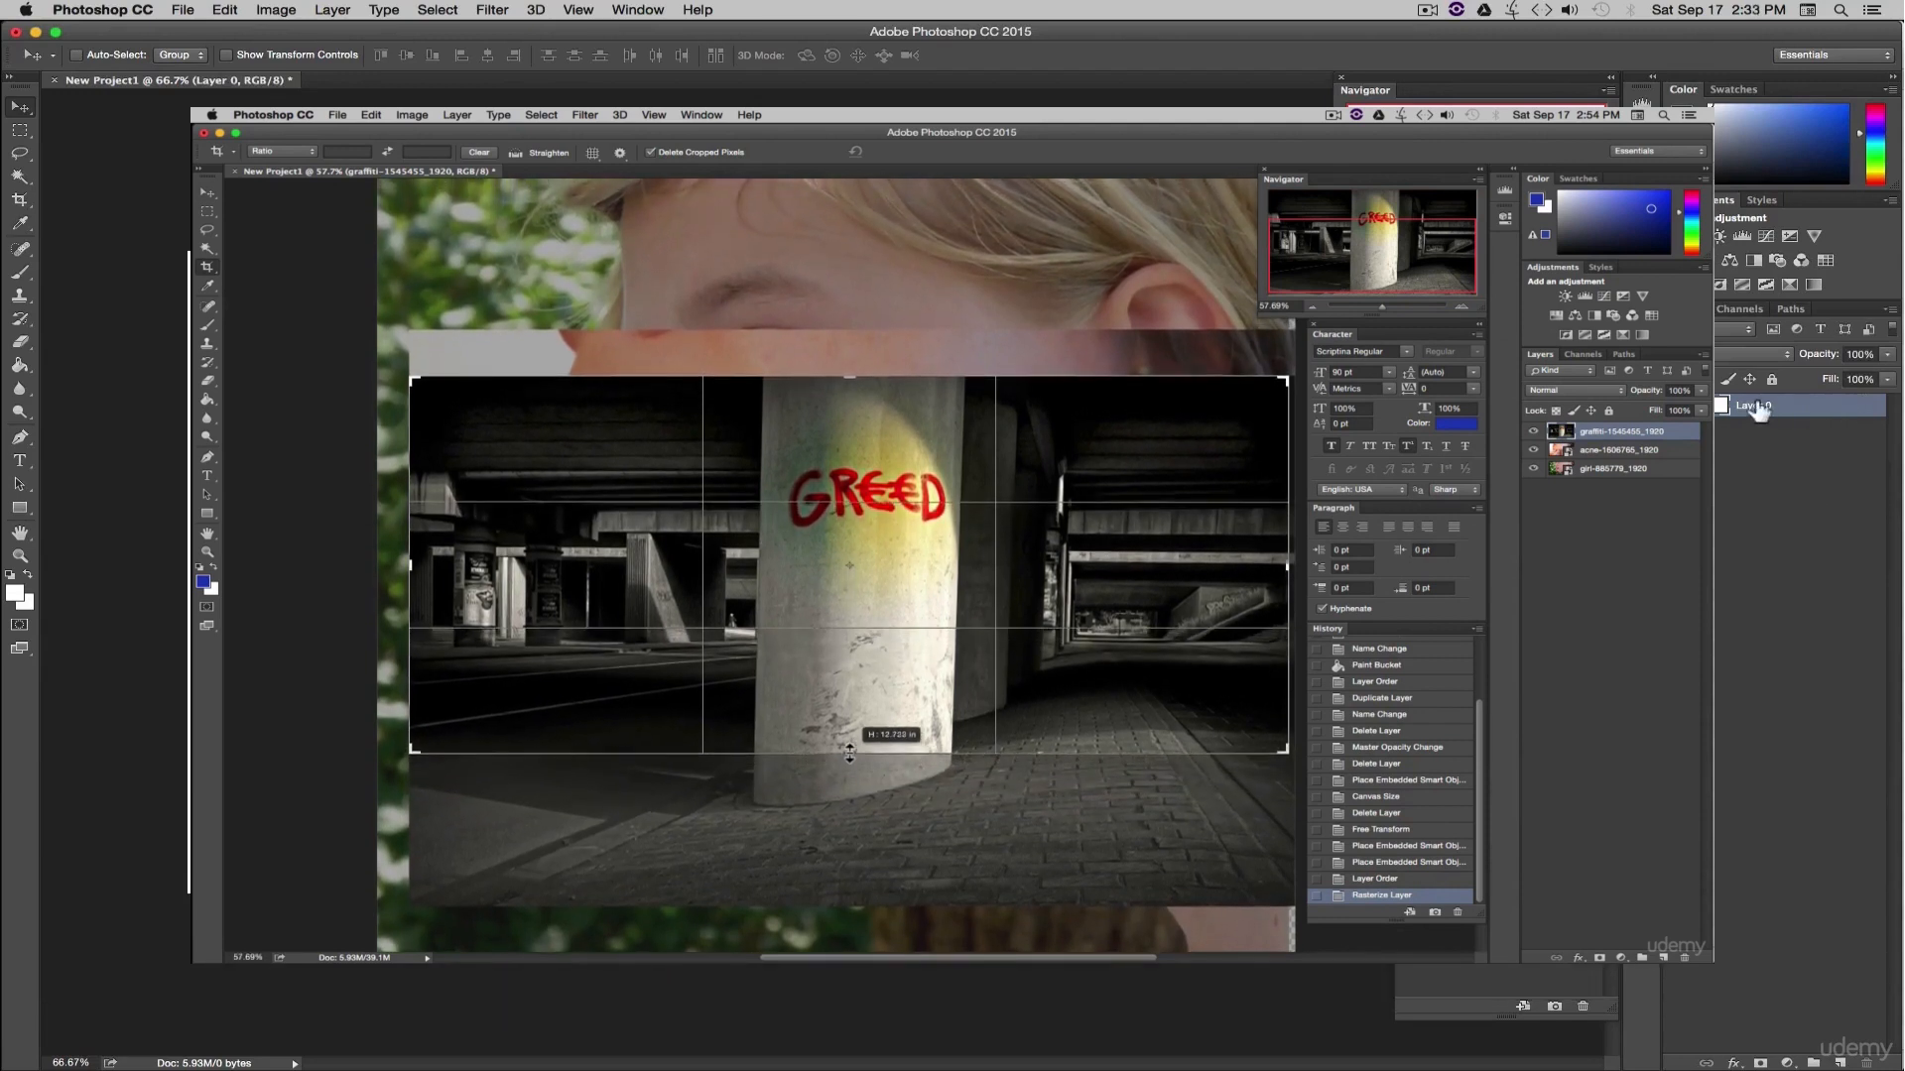
left_click(1775, 436)
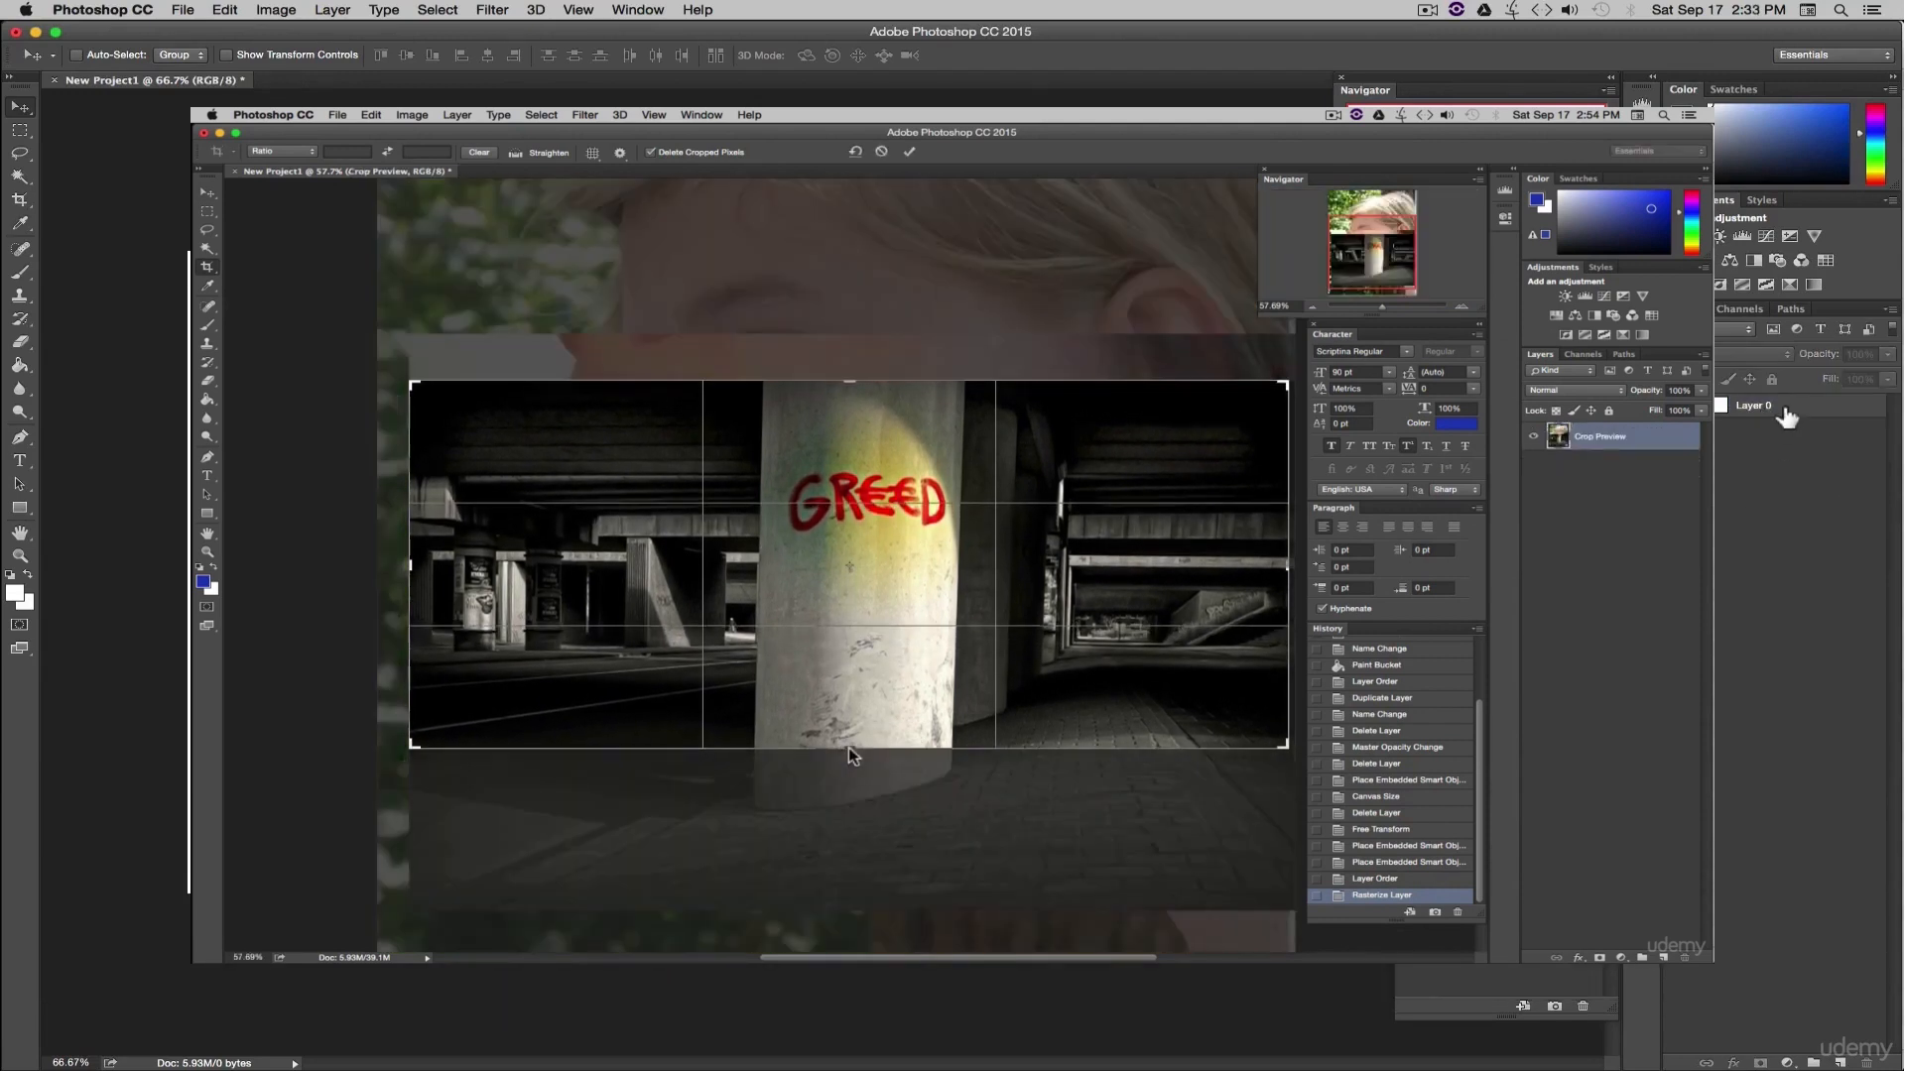
left_click(1784, 413)
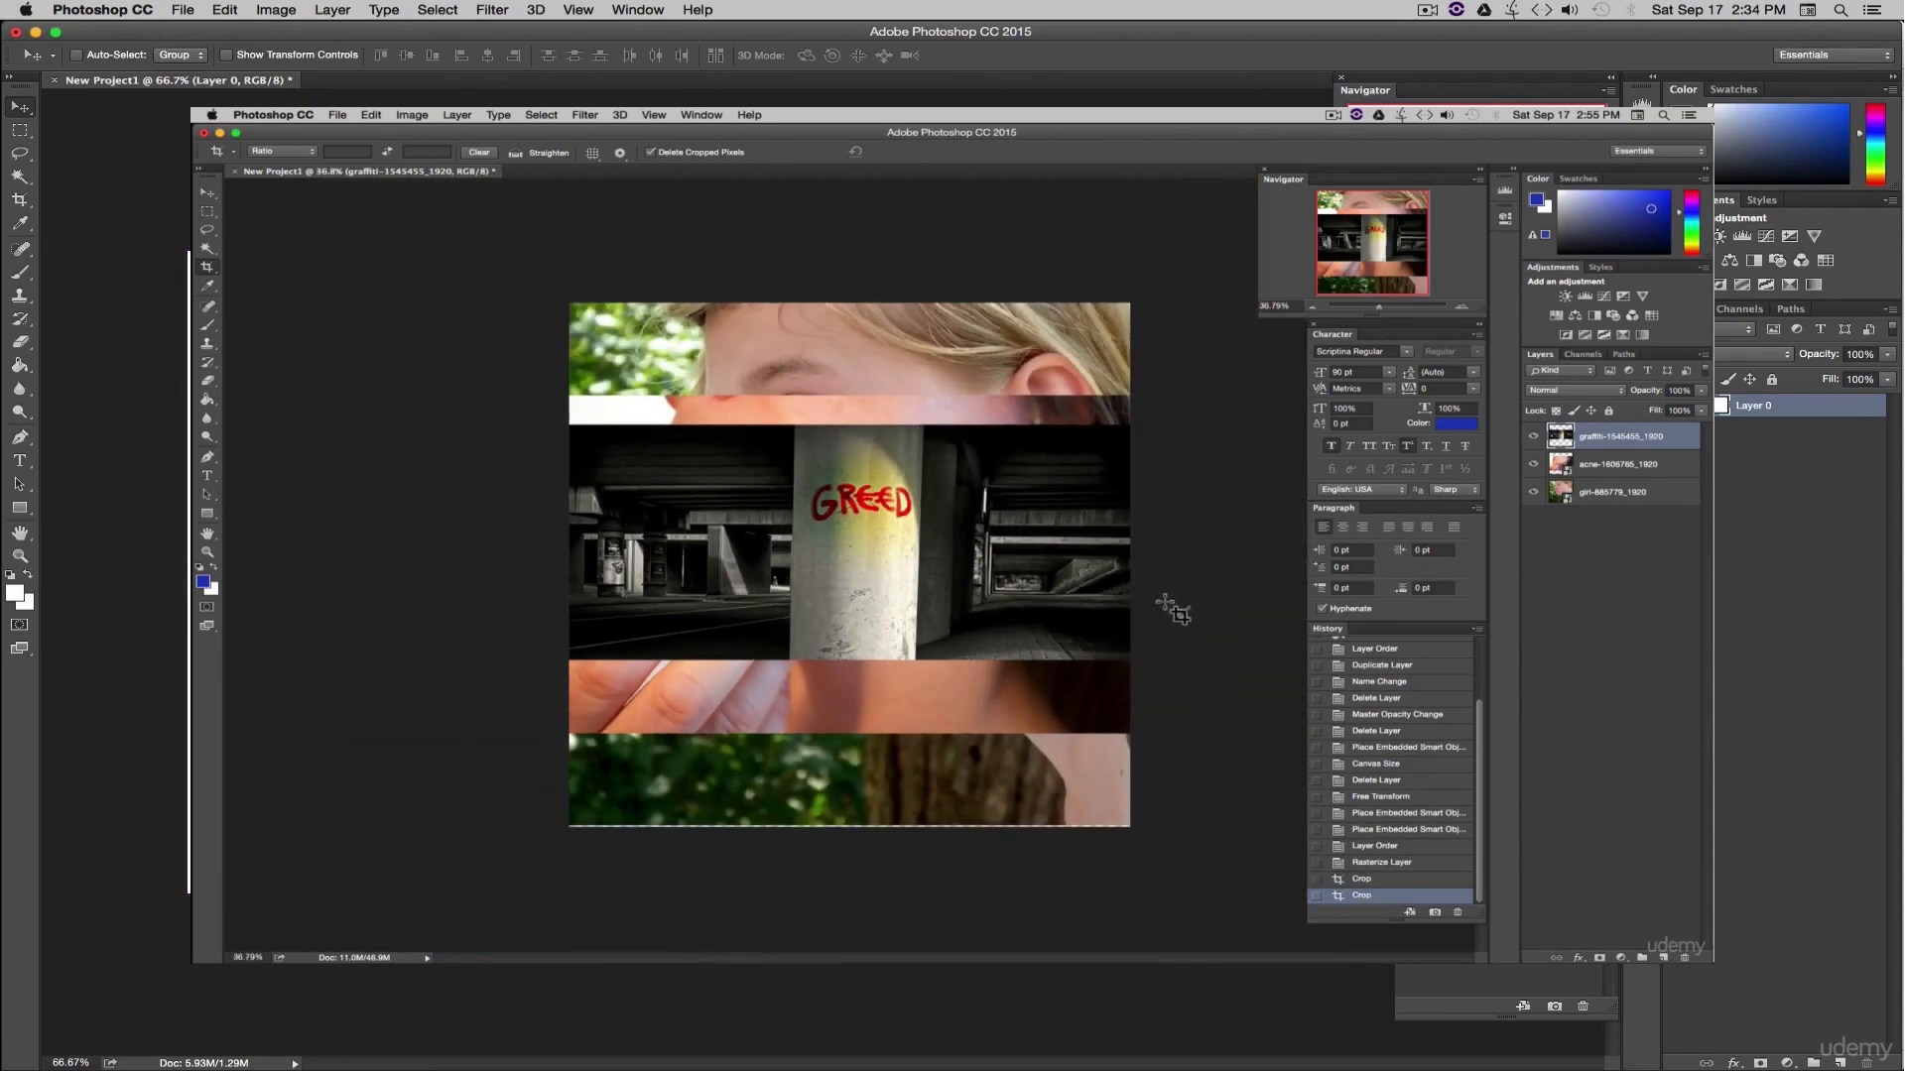
left_click(188, 9)
left_click(207, 31)
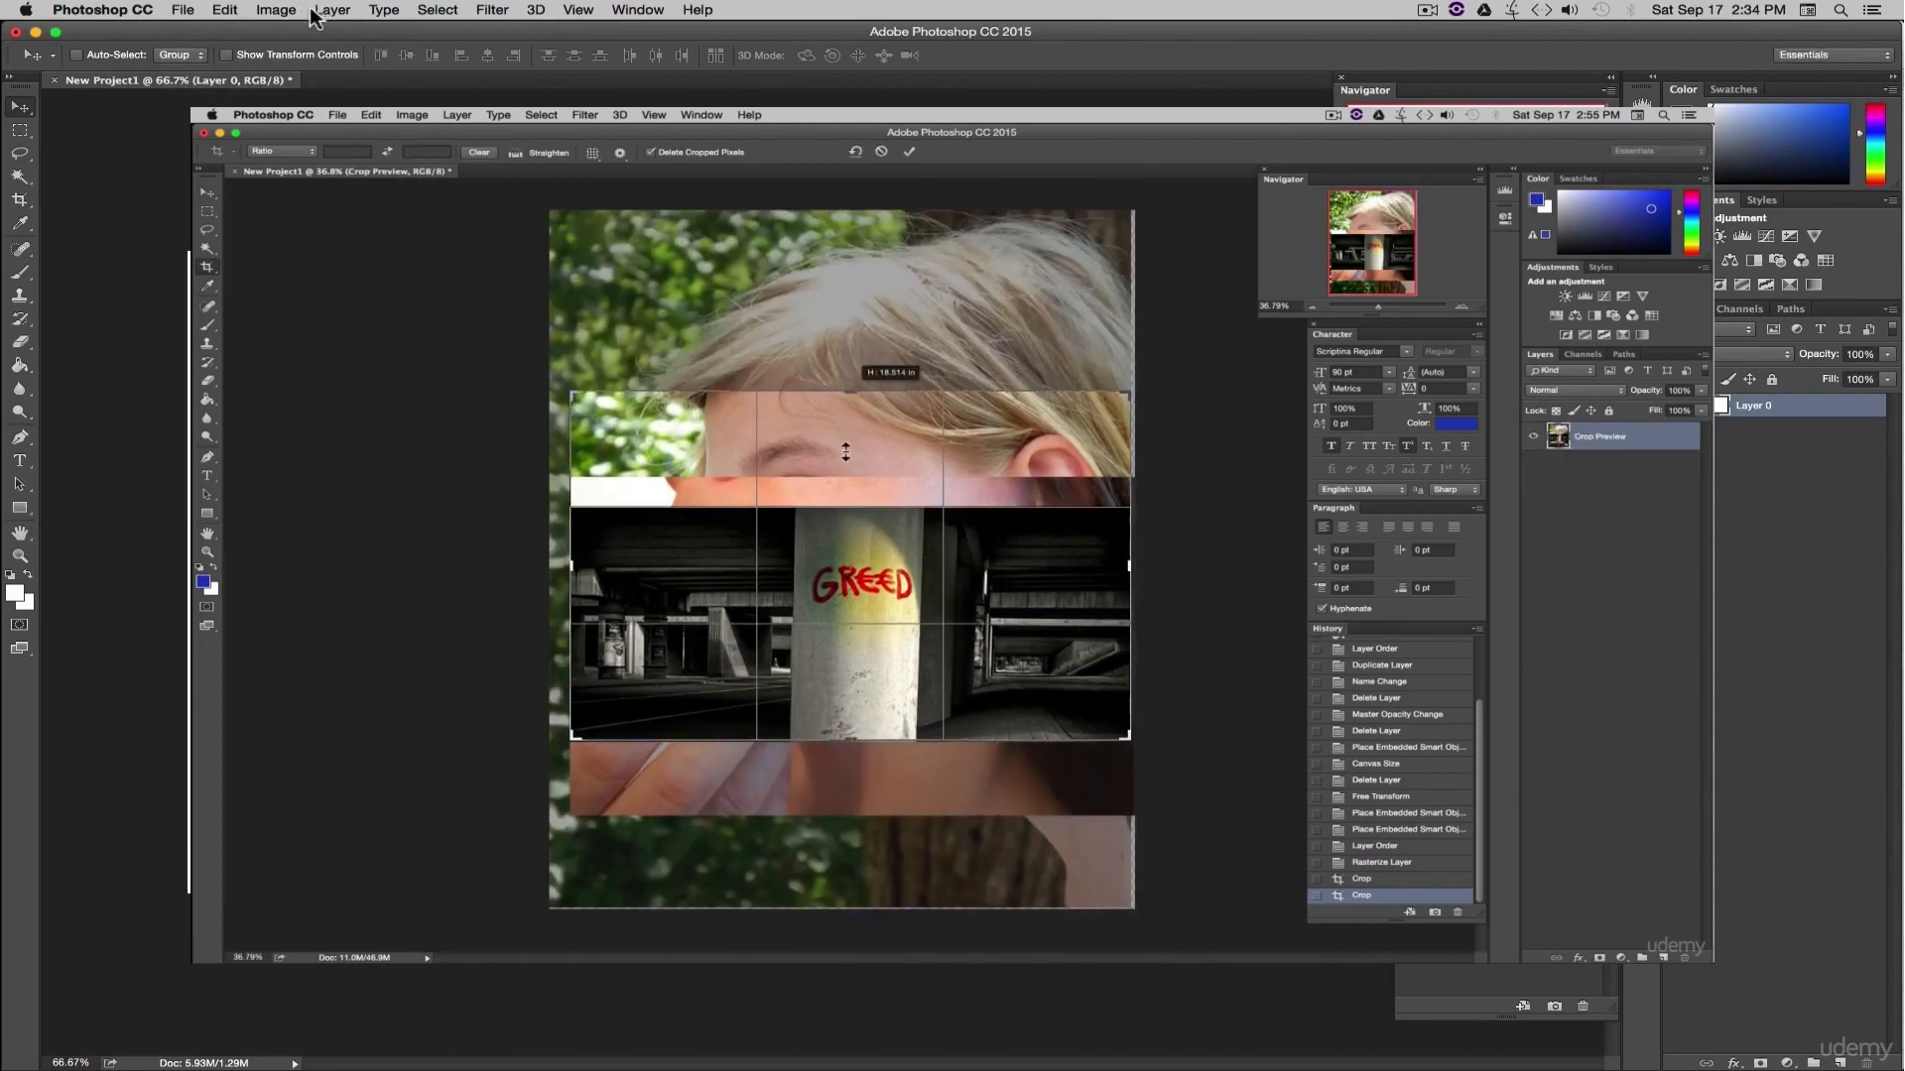
left_click(277, 11)
- Crop the canvas to the graffiti strip, commit the crop, and activate the Move tool
left_click_drag(849, 451, 849, 449)
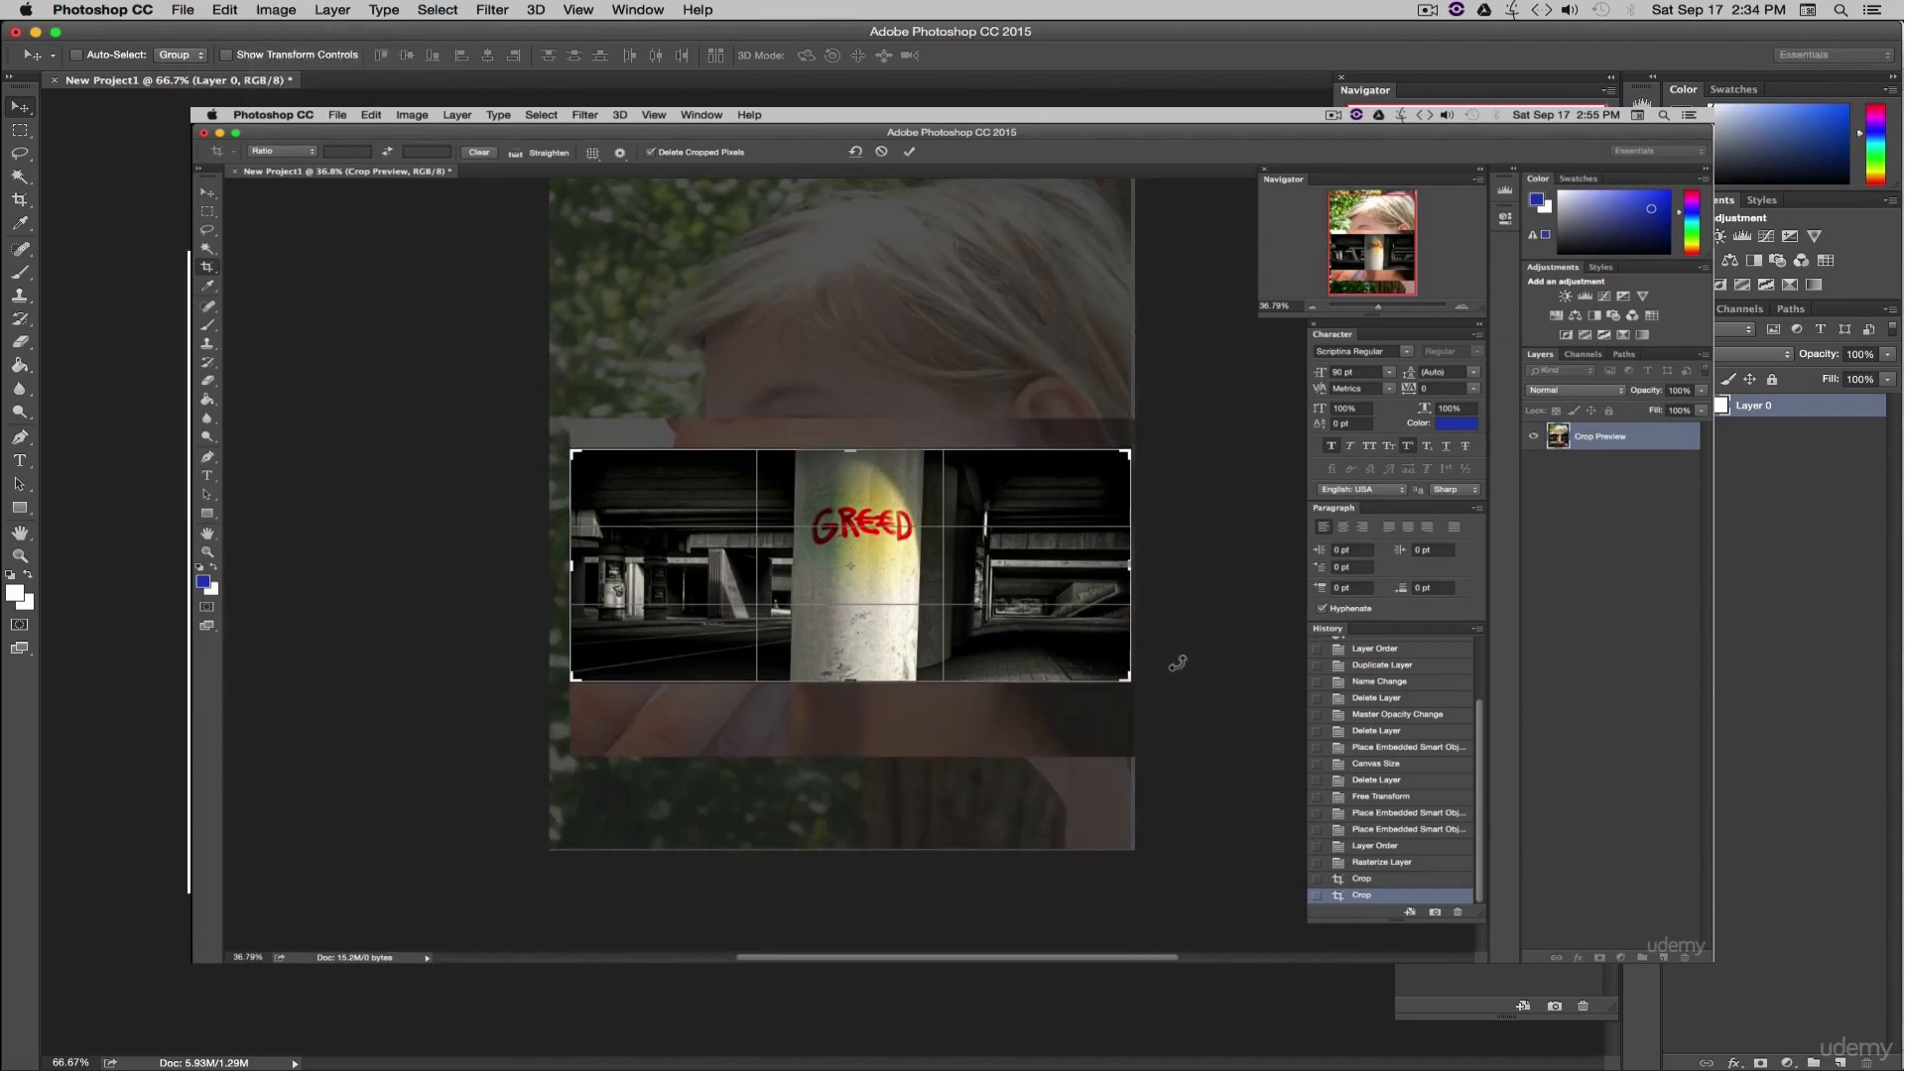
key("Return")
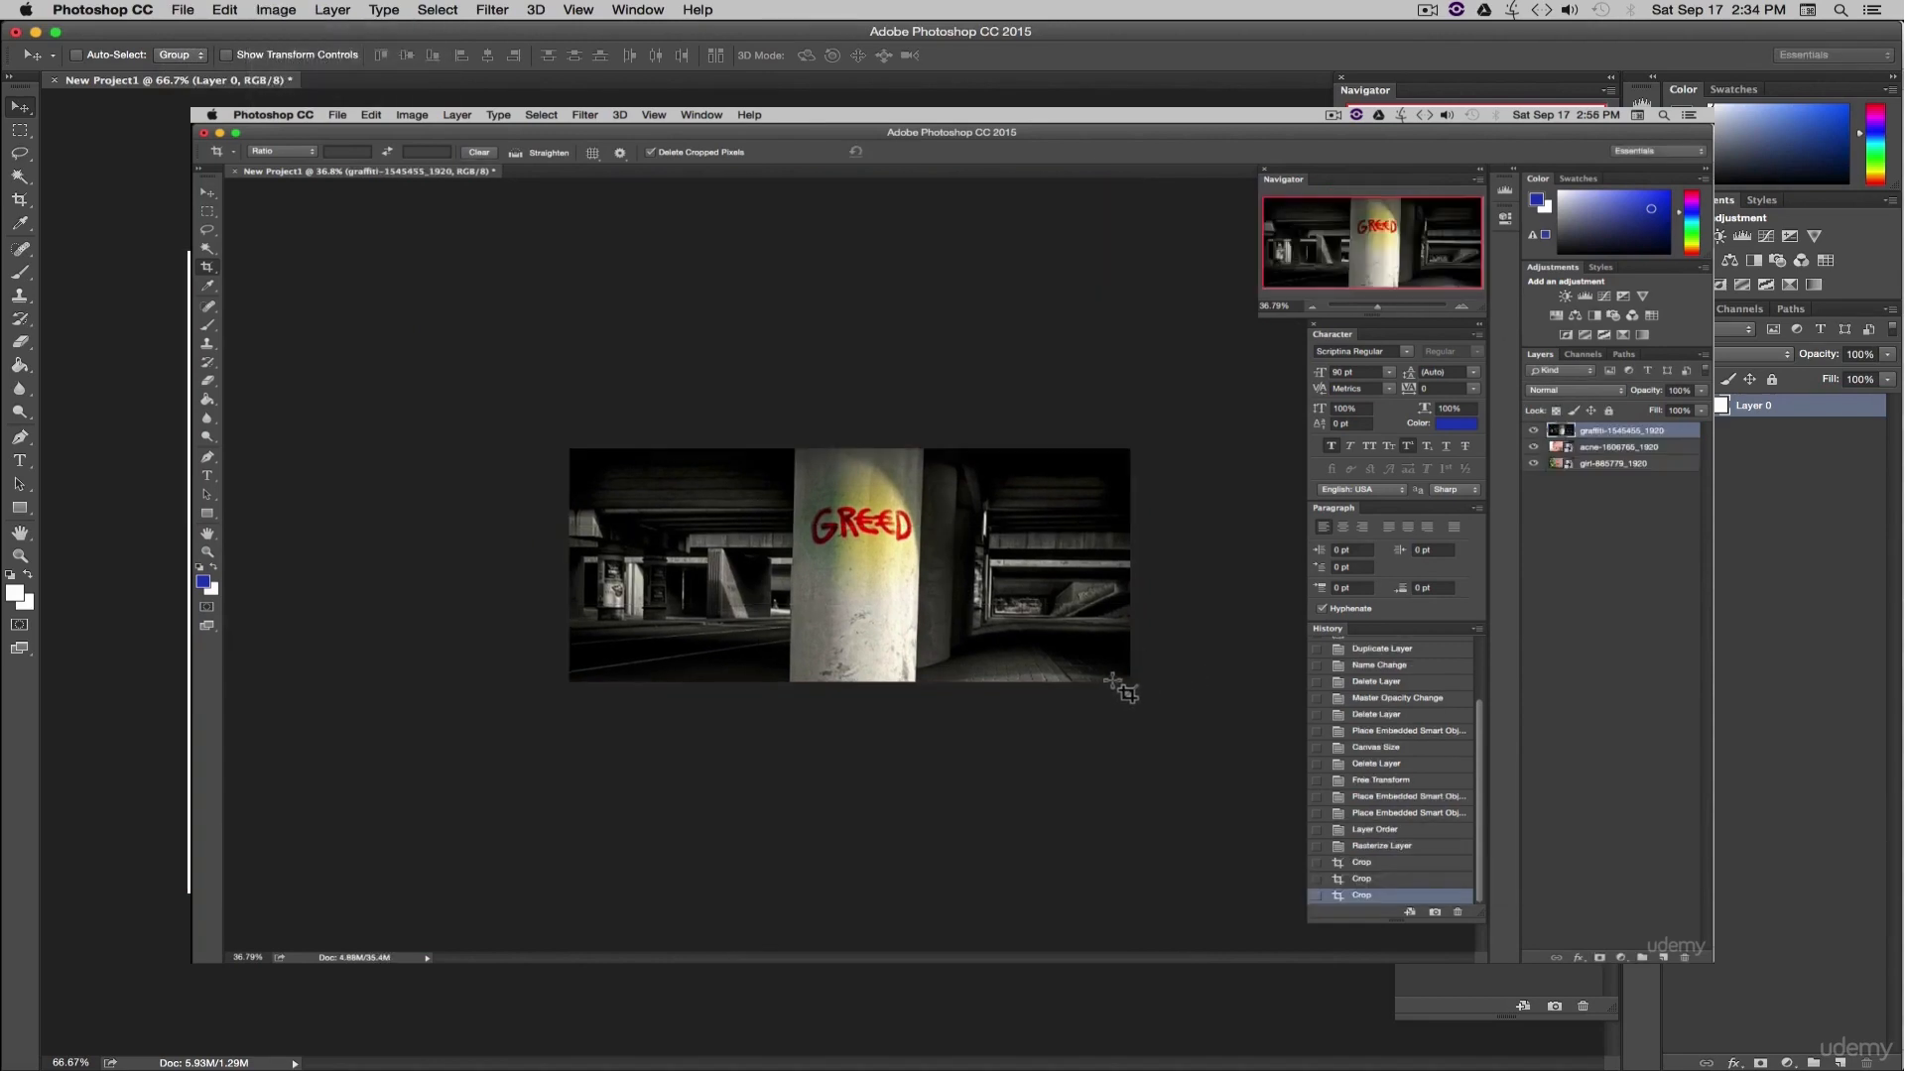
left_click_drag(1372, 309, 1381, 306)
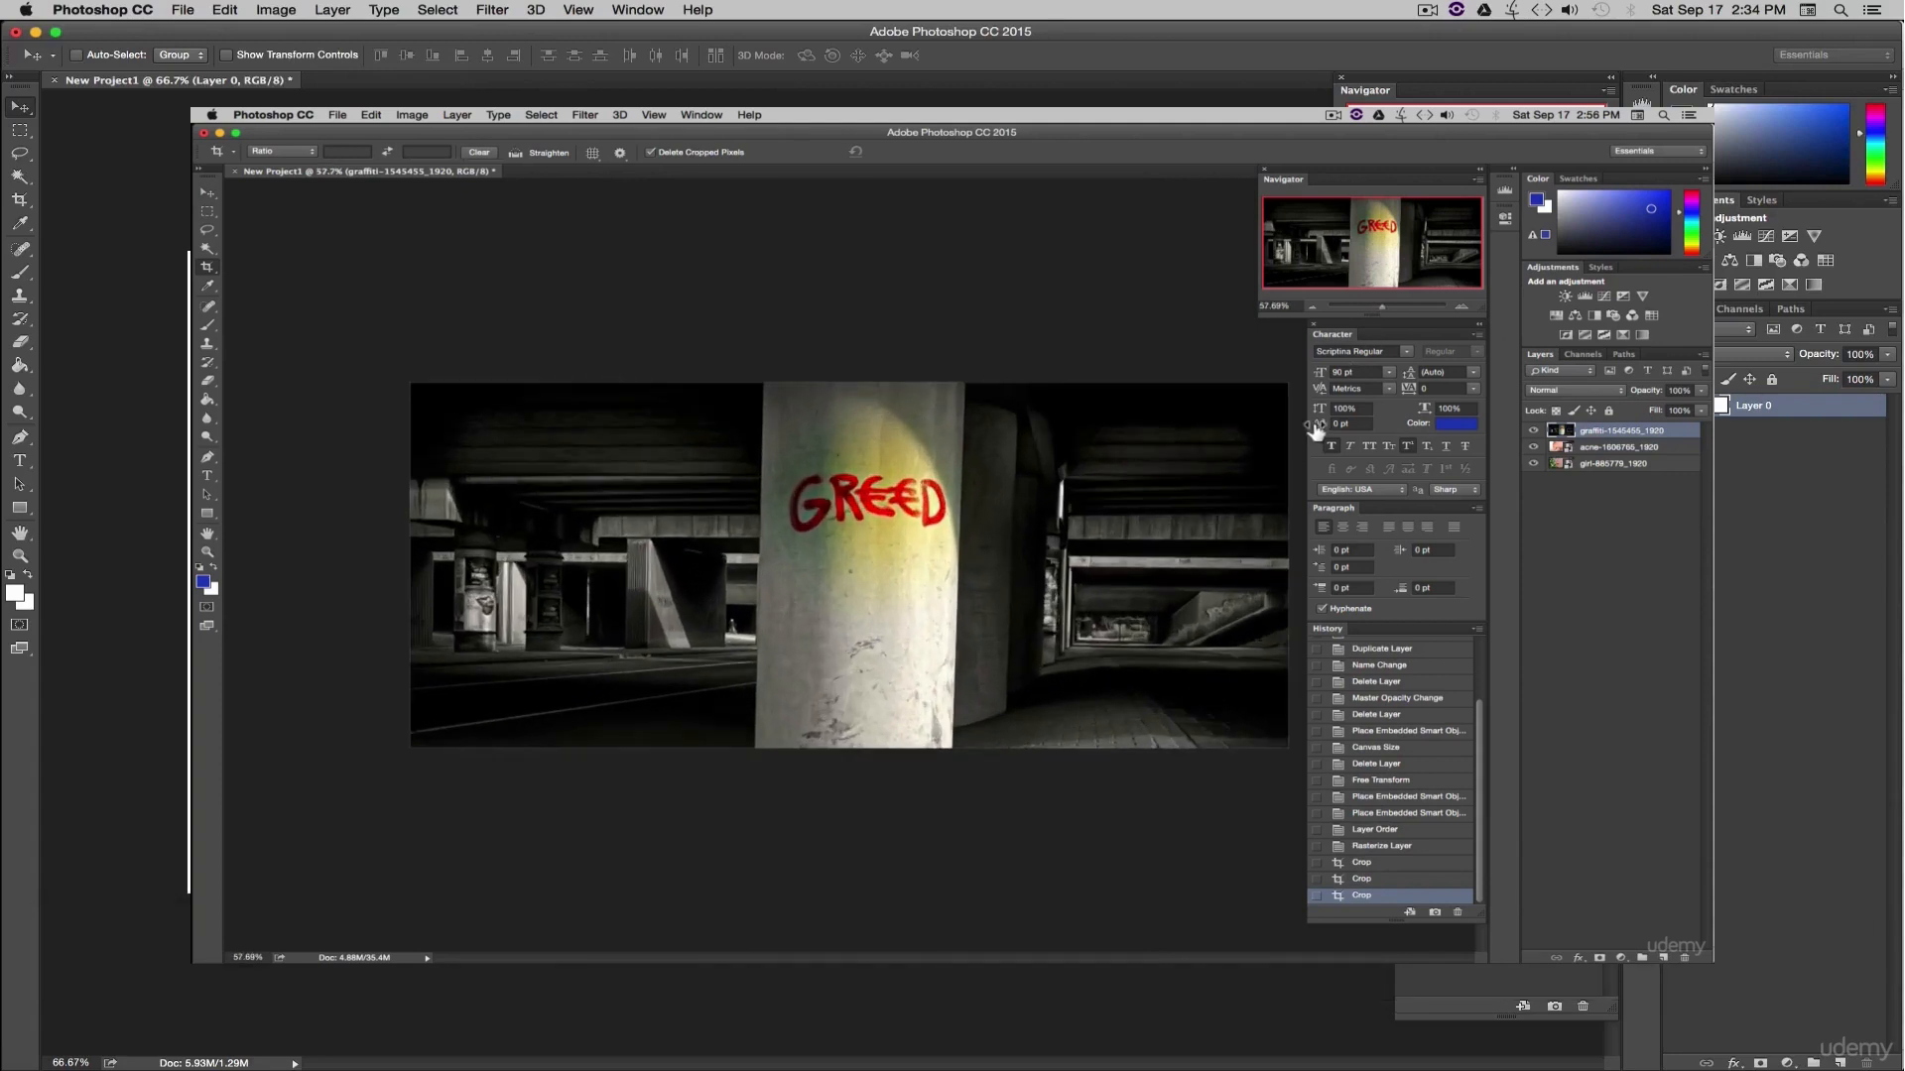
left_click(208, 192)
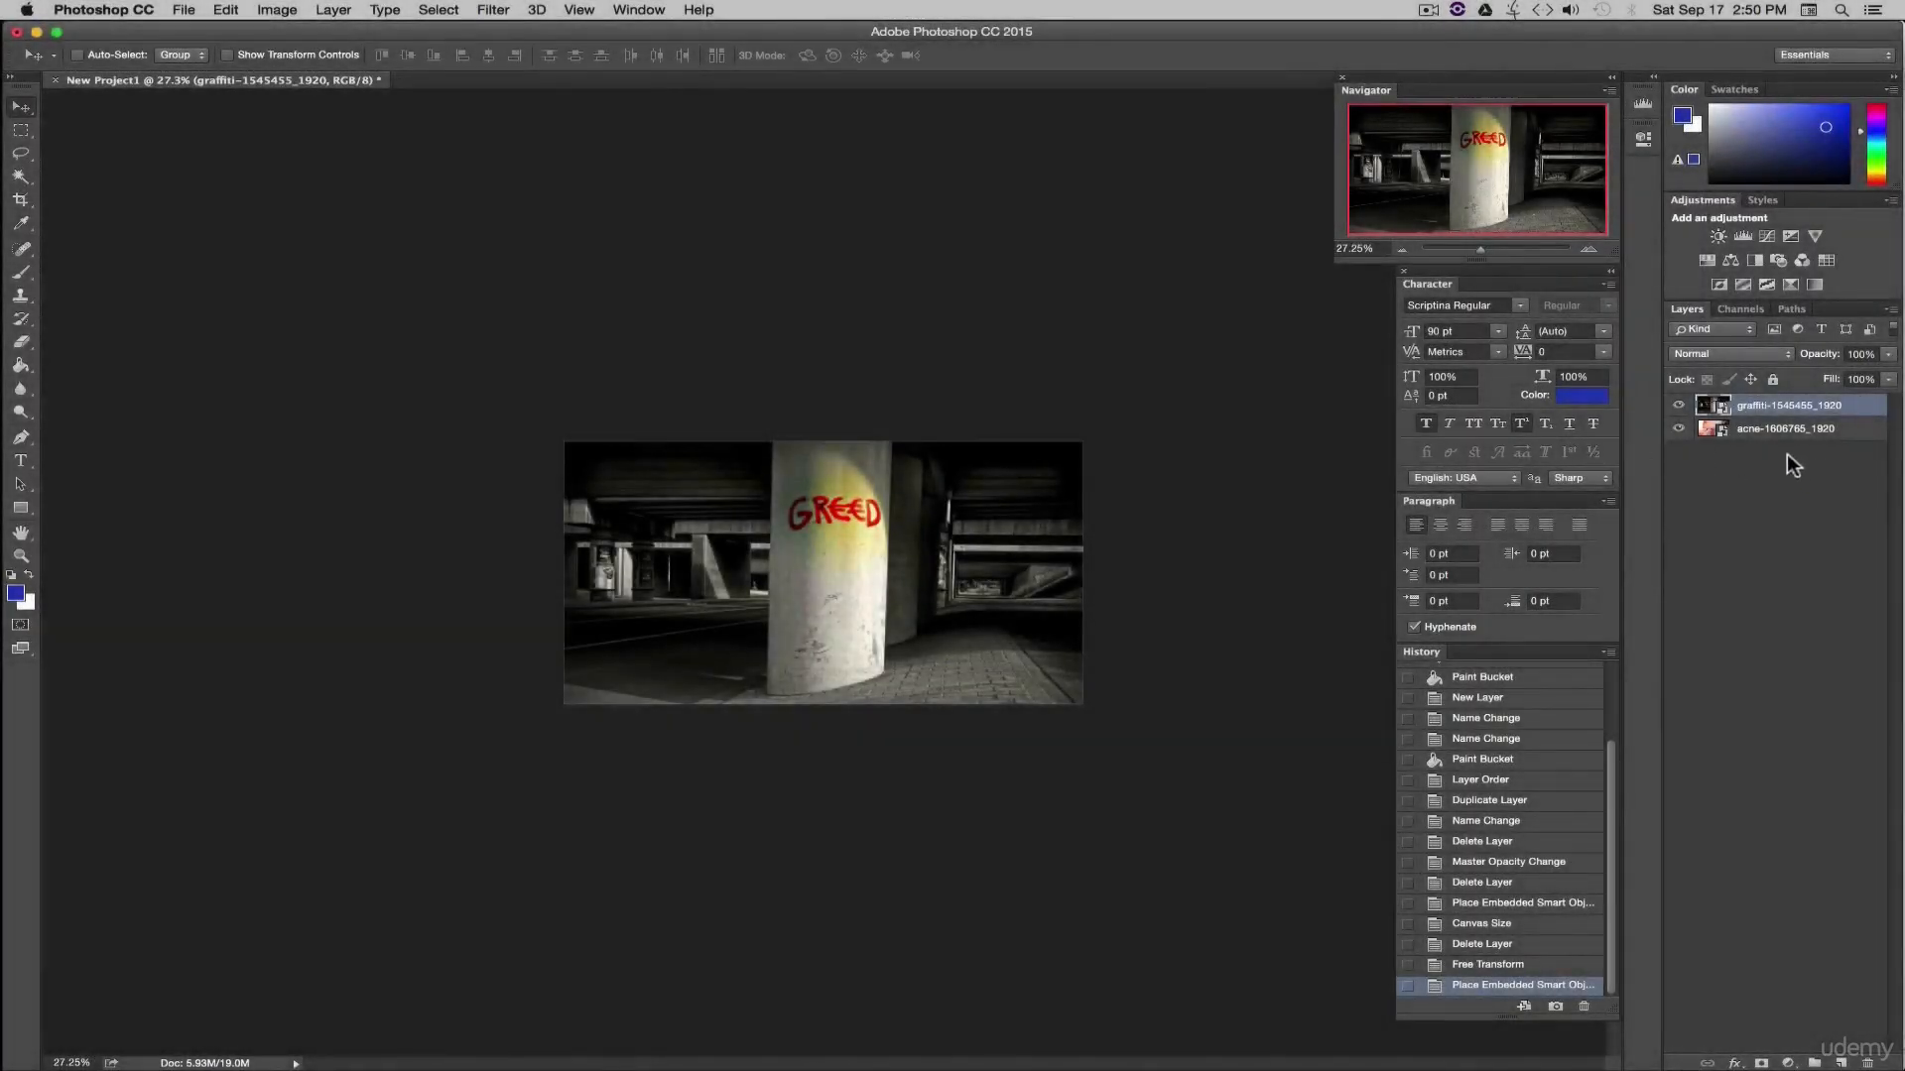
- Hide the graffiti-1545455_1920 layer, and place girl-885779_1920.jpg from Finder's Images folder into New Project1 in Photoshop
left_click(1678, 405)
key("super+Tab")
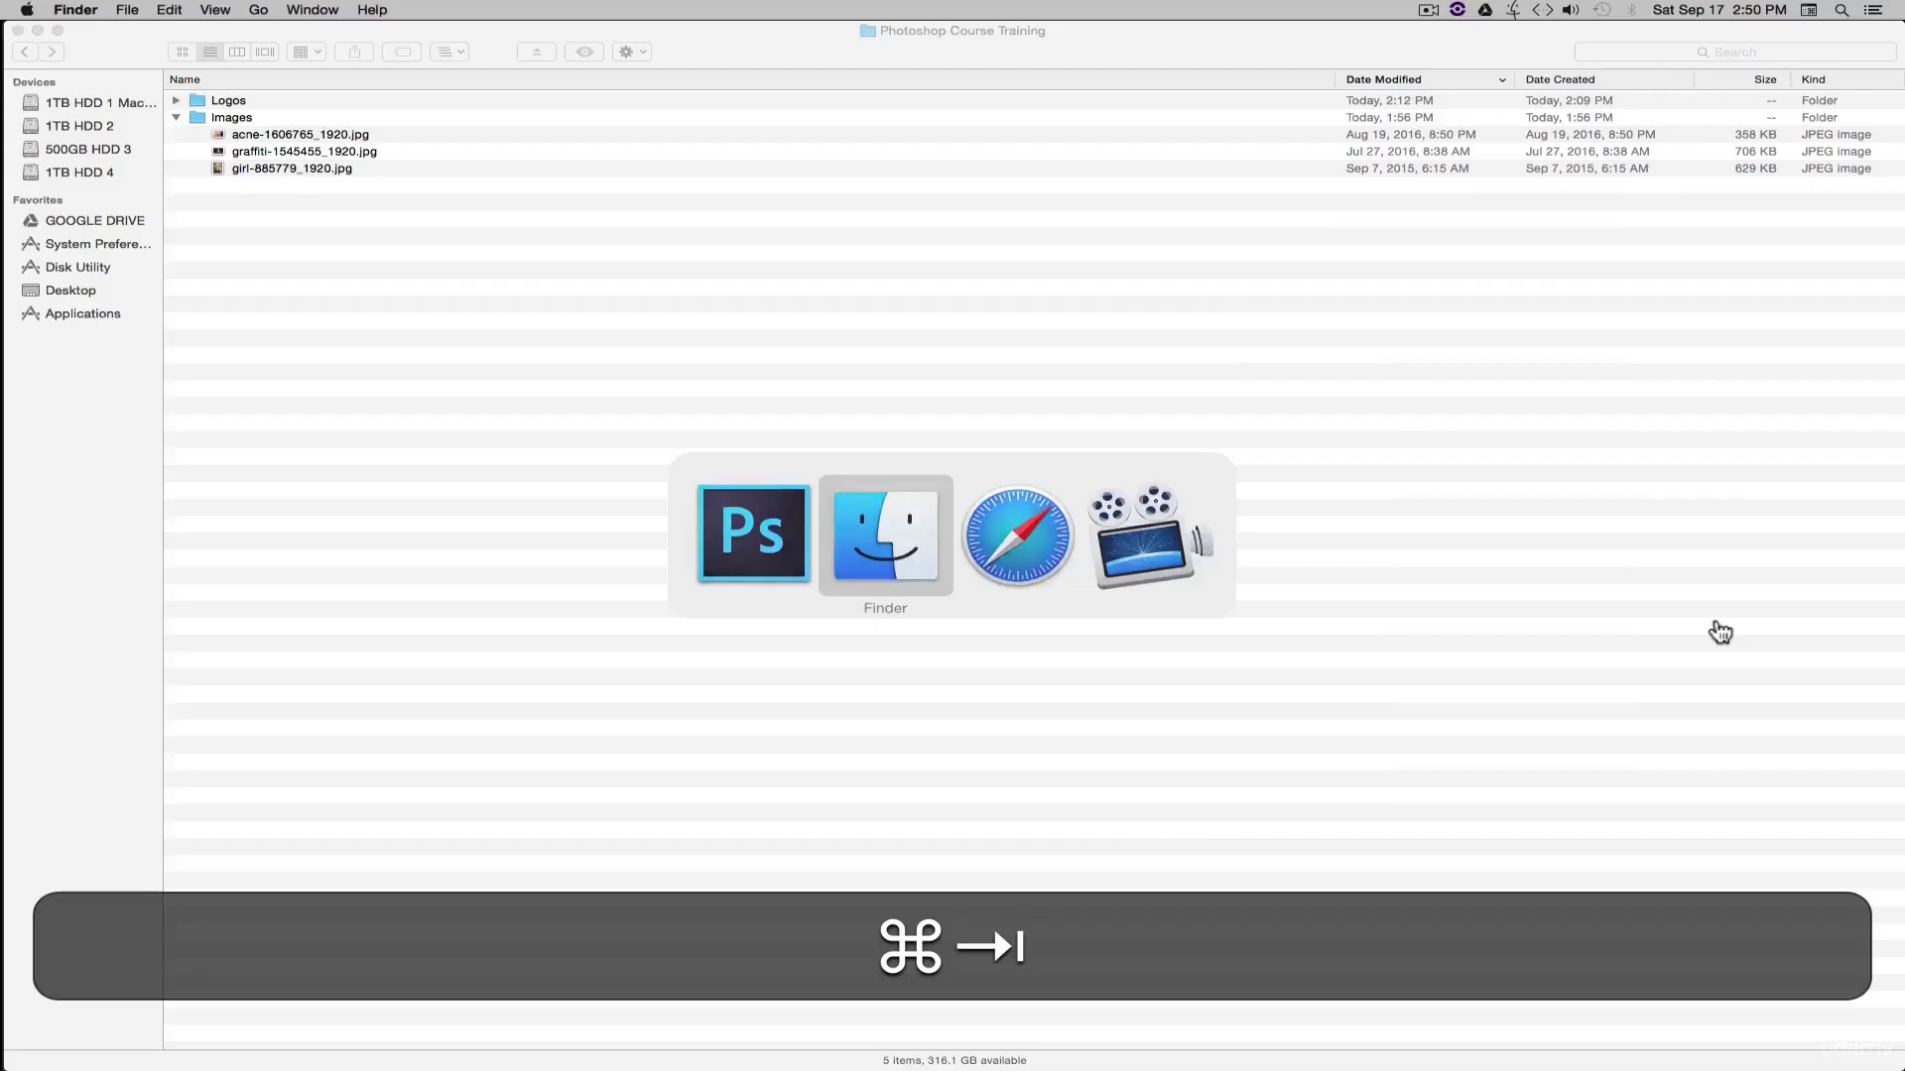
left_click(295, 168)
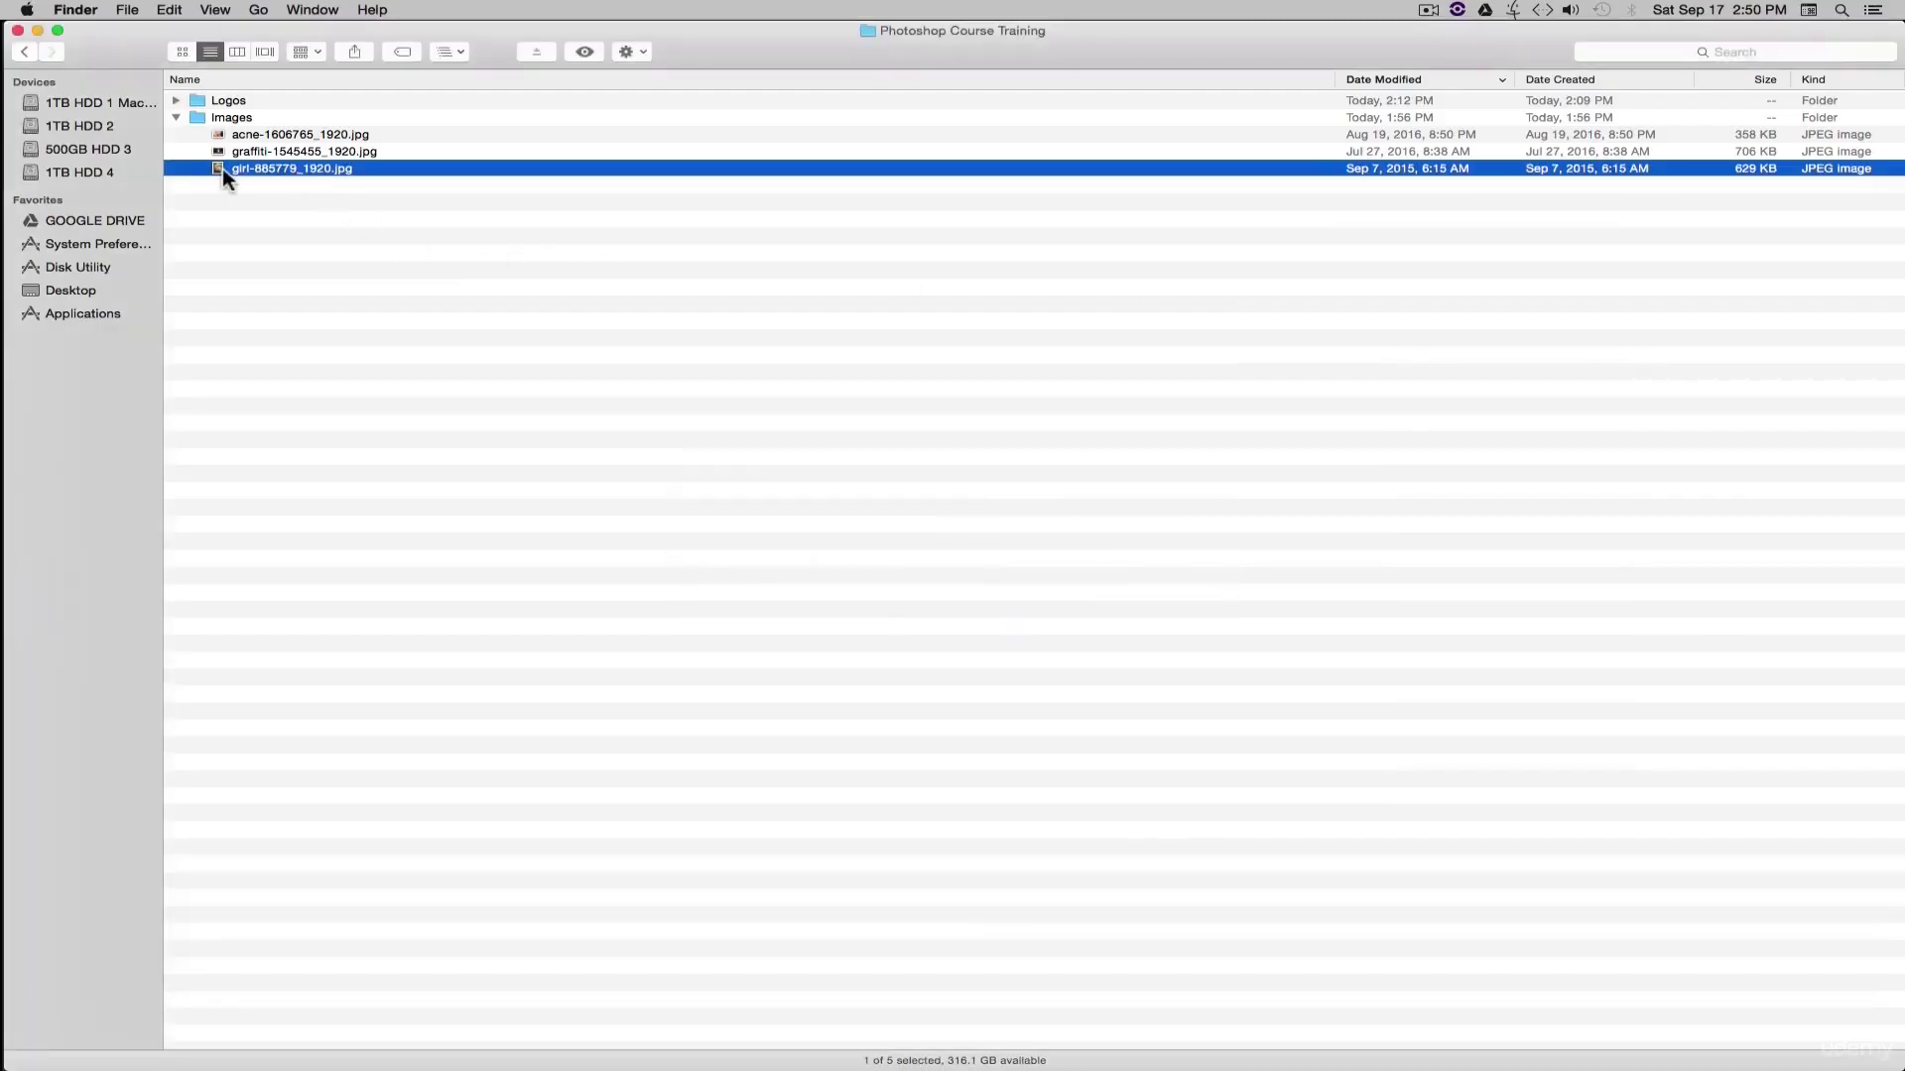
left_click_drag(222, 169, 820, 513)
key("super+Tab")
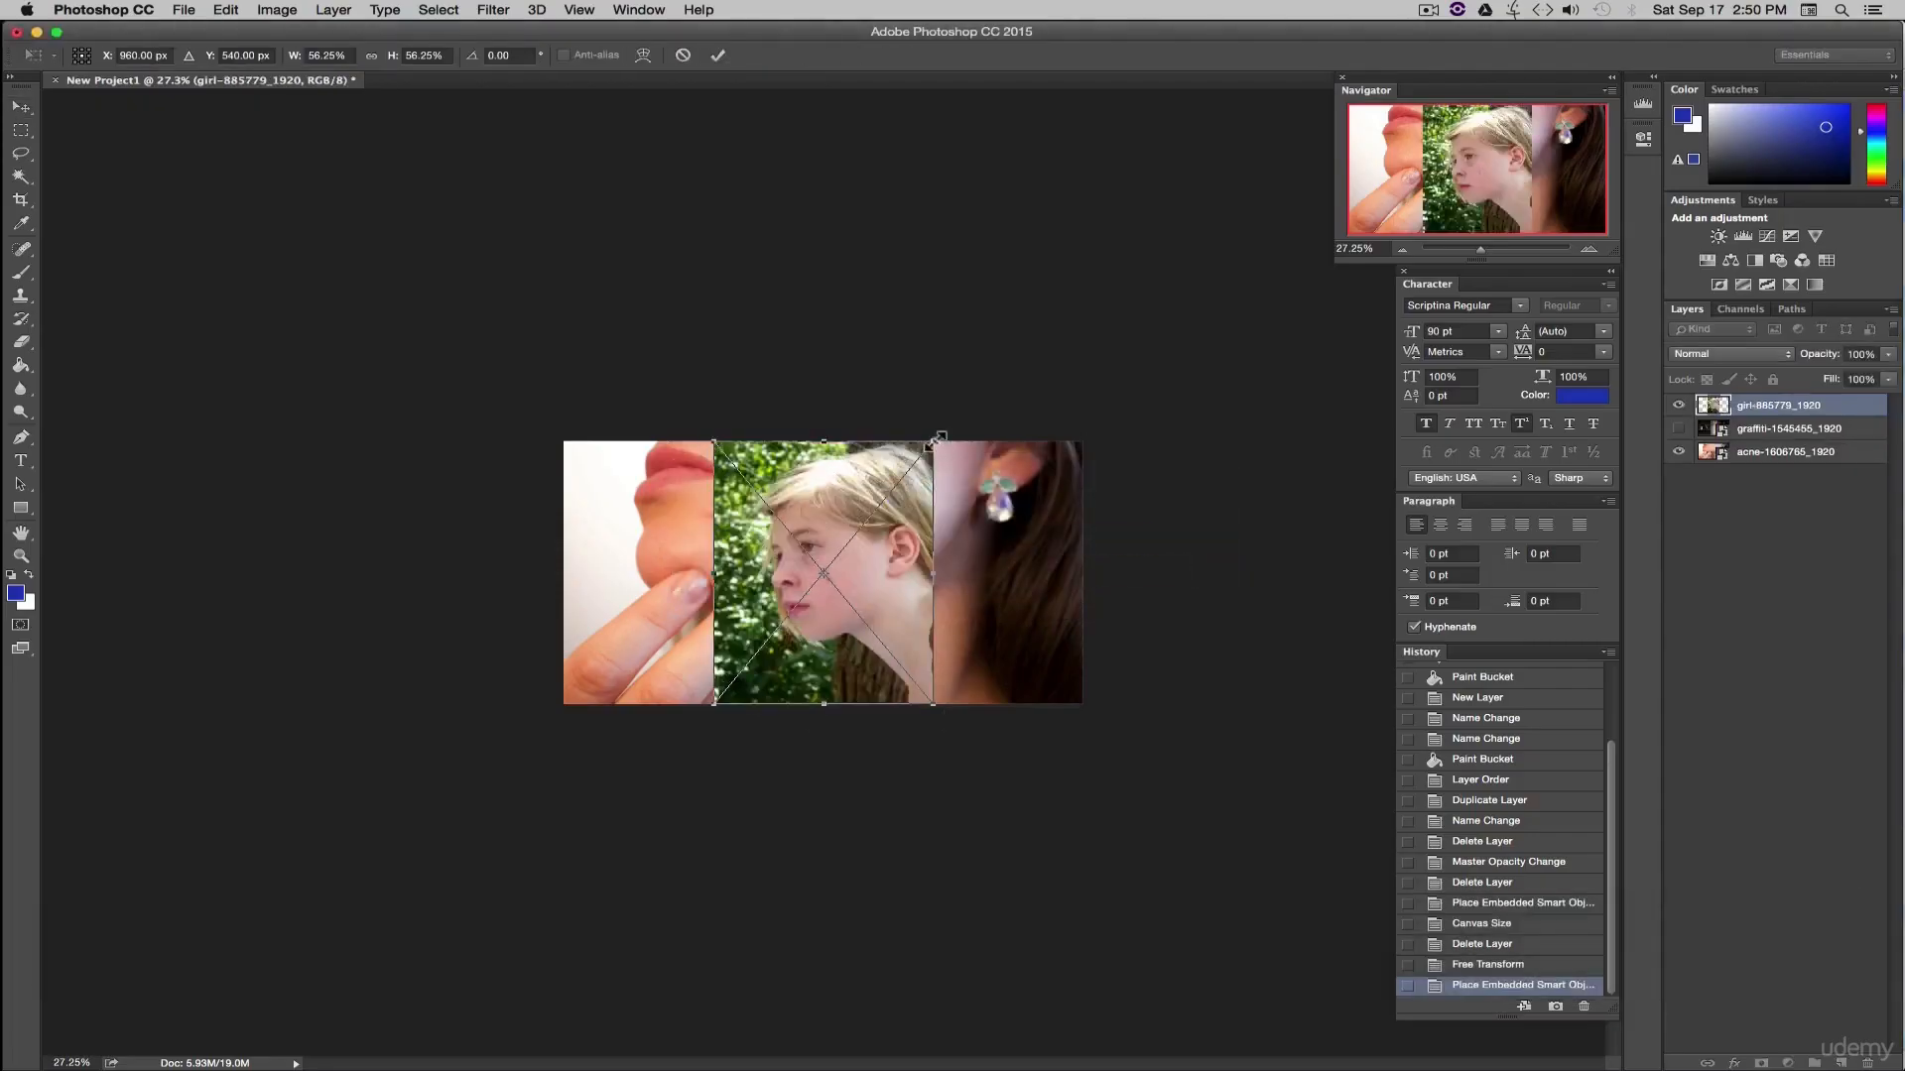
- Enlarge the placed girl-885779_1920 image proportionally to about 138%, align it to cover the canvas, and commit the placement
left_click_drag(937, 439, 934, 480)
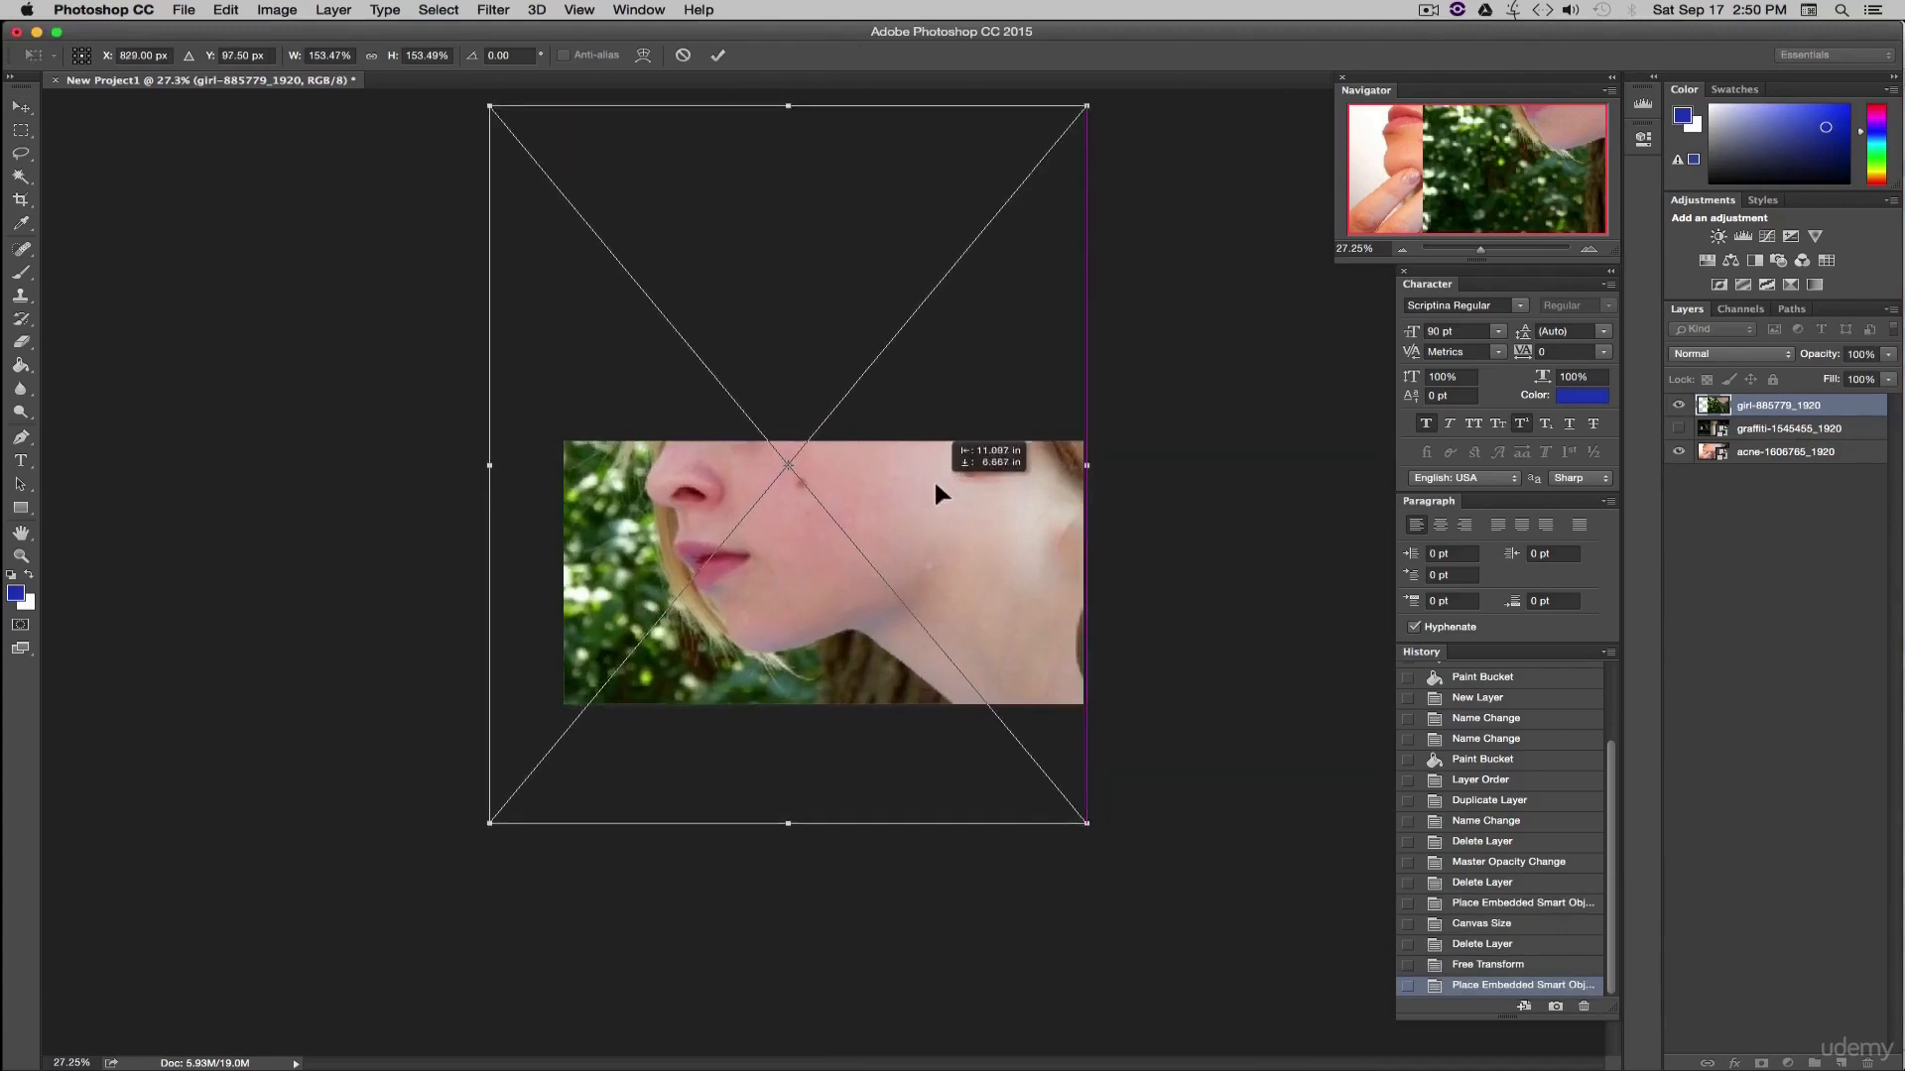
left_click_drag(495, 818, 560, 772)
left_click_drag(775, 595, 772, 635)
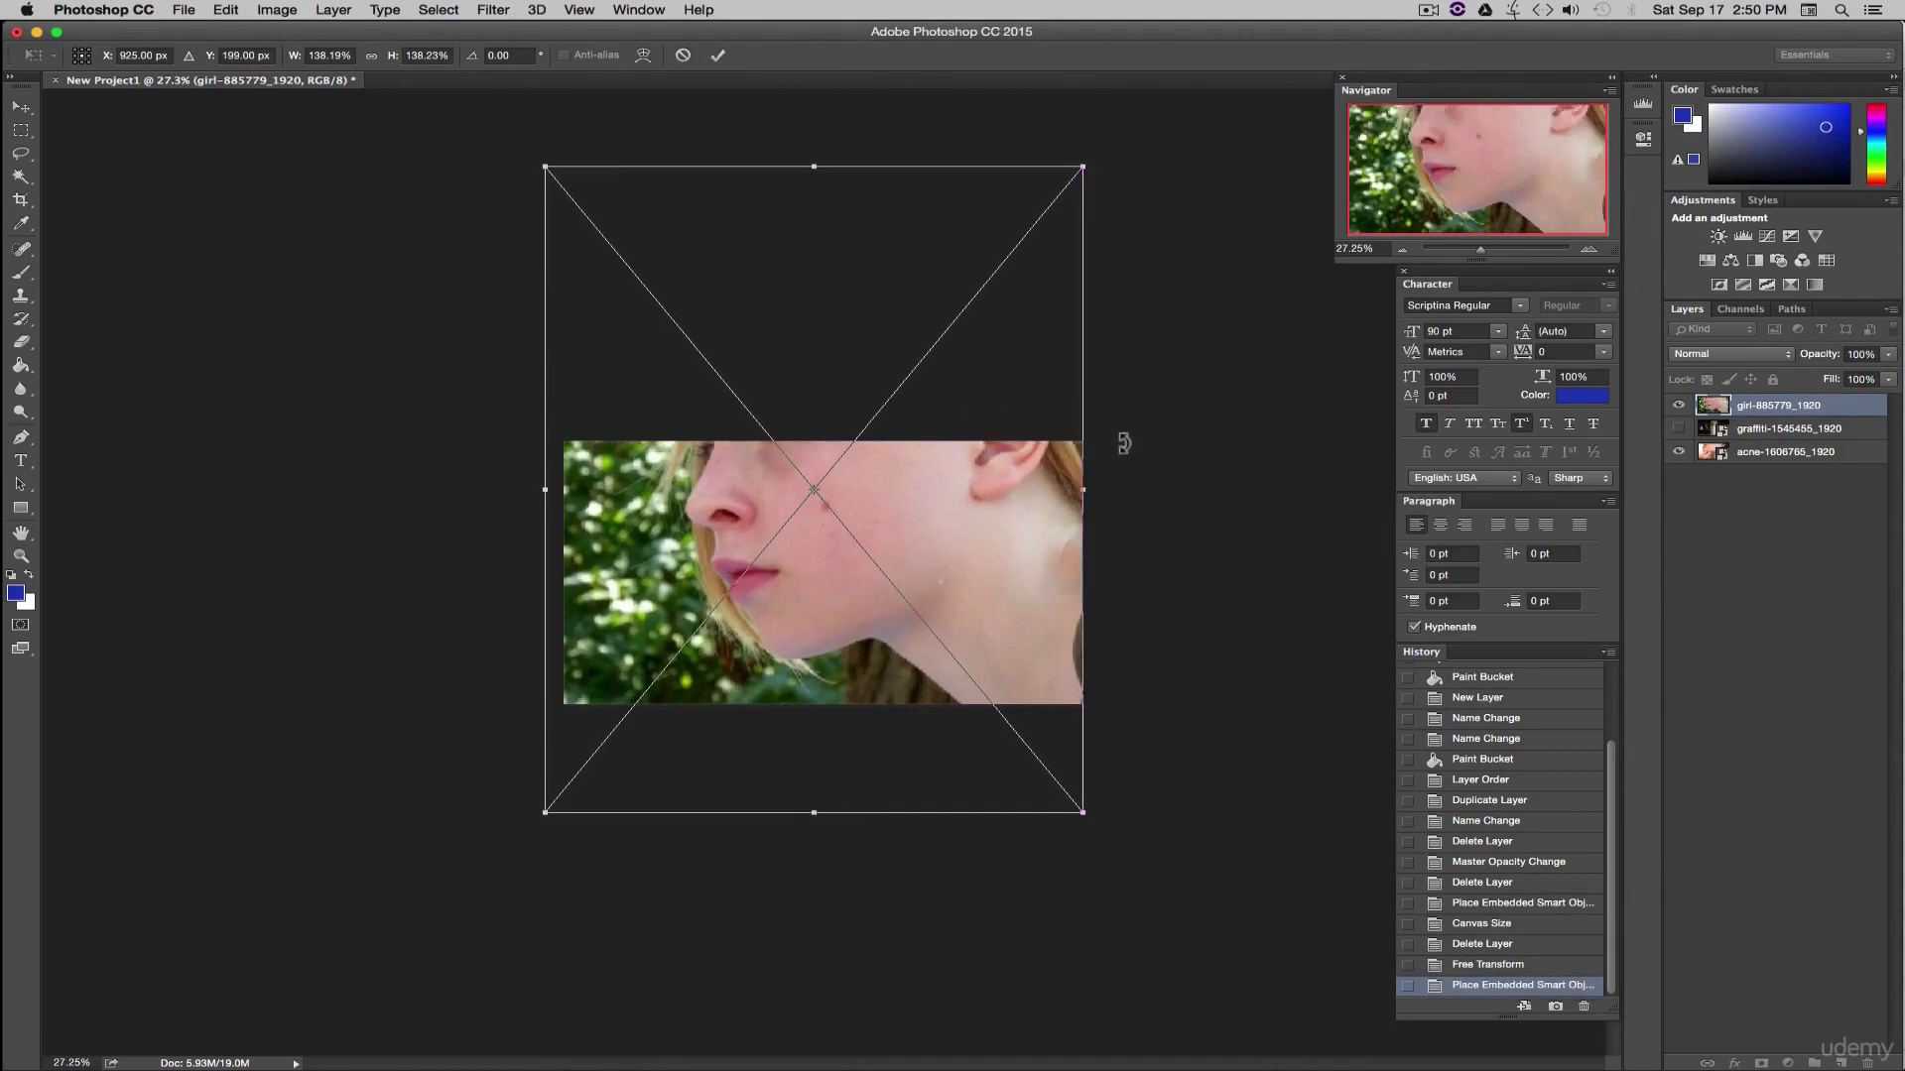
key("Return")
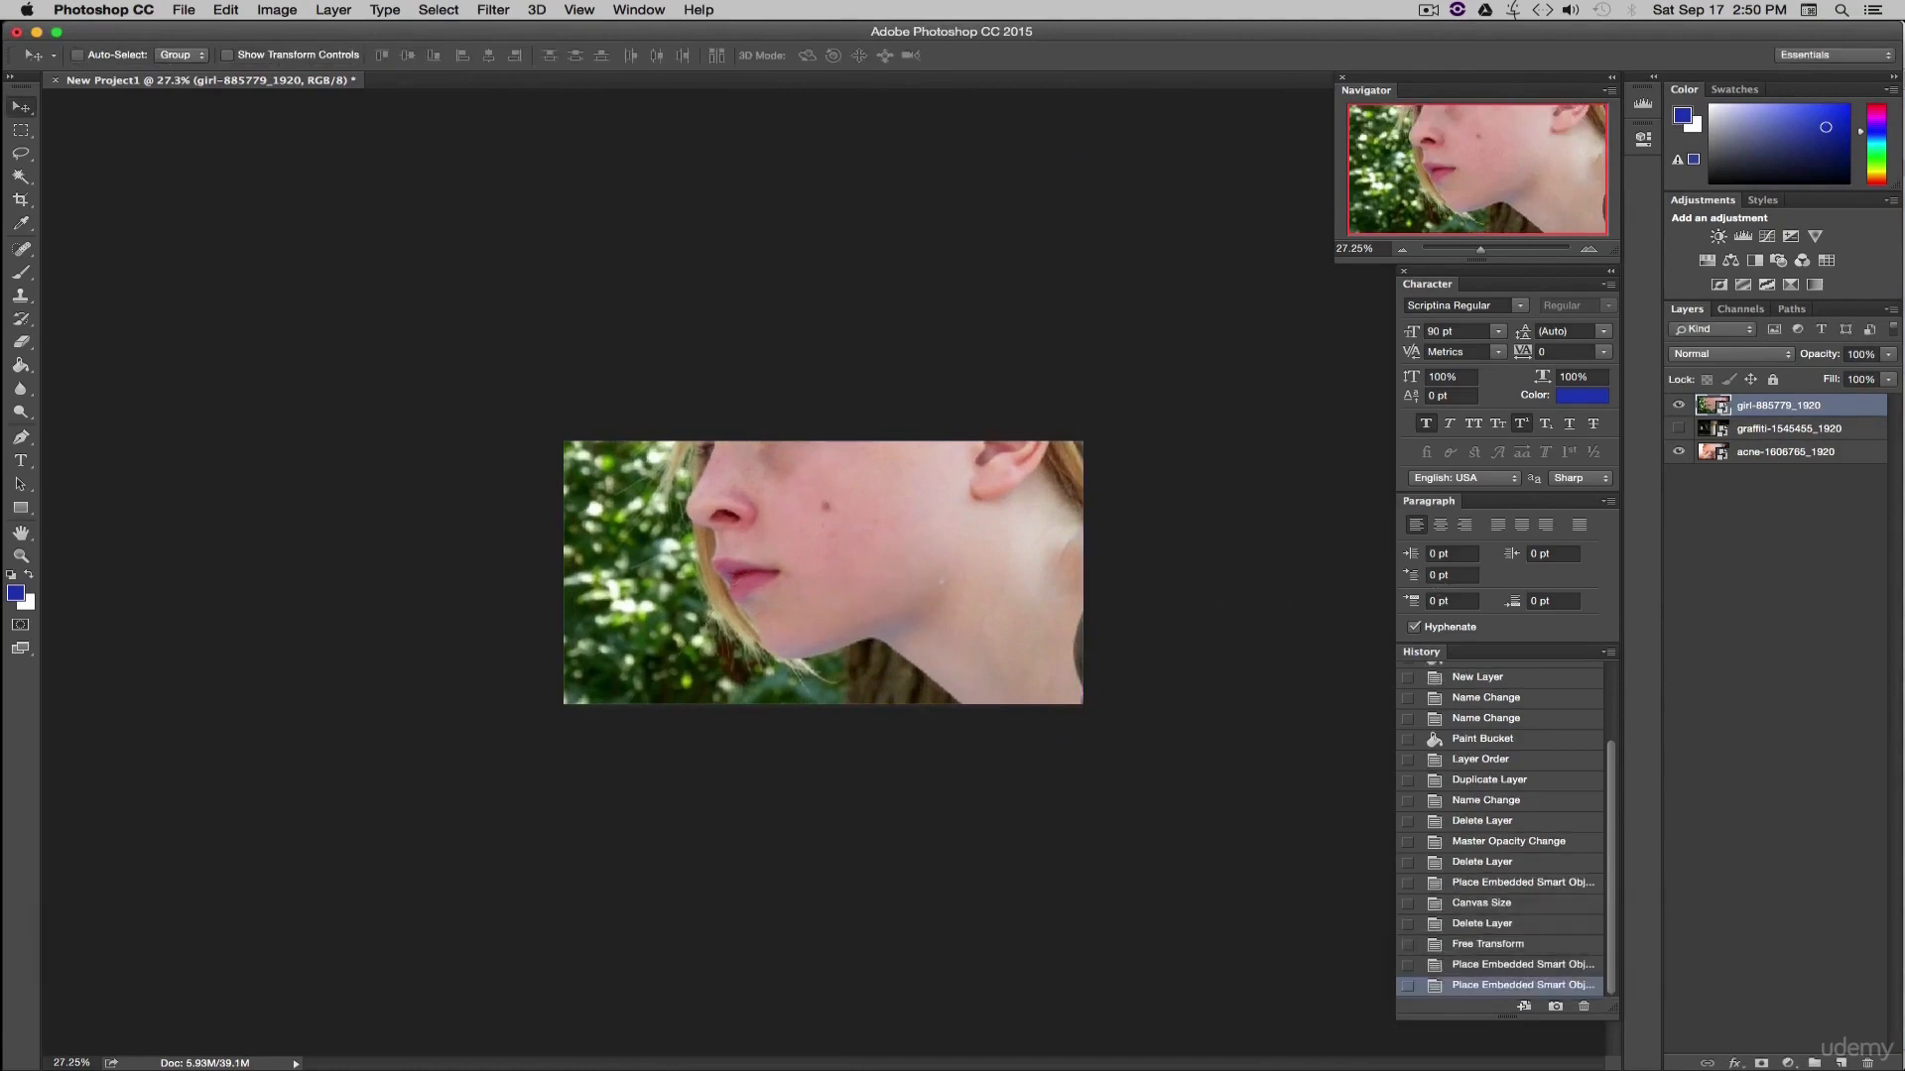
- Move the girl-885779_1920 layer to the bottom of the layer stack and clear the layer selection
left_click_drag(1791, 419, 1758, 557)
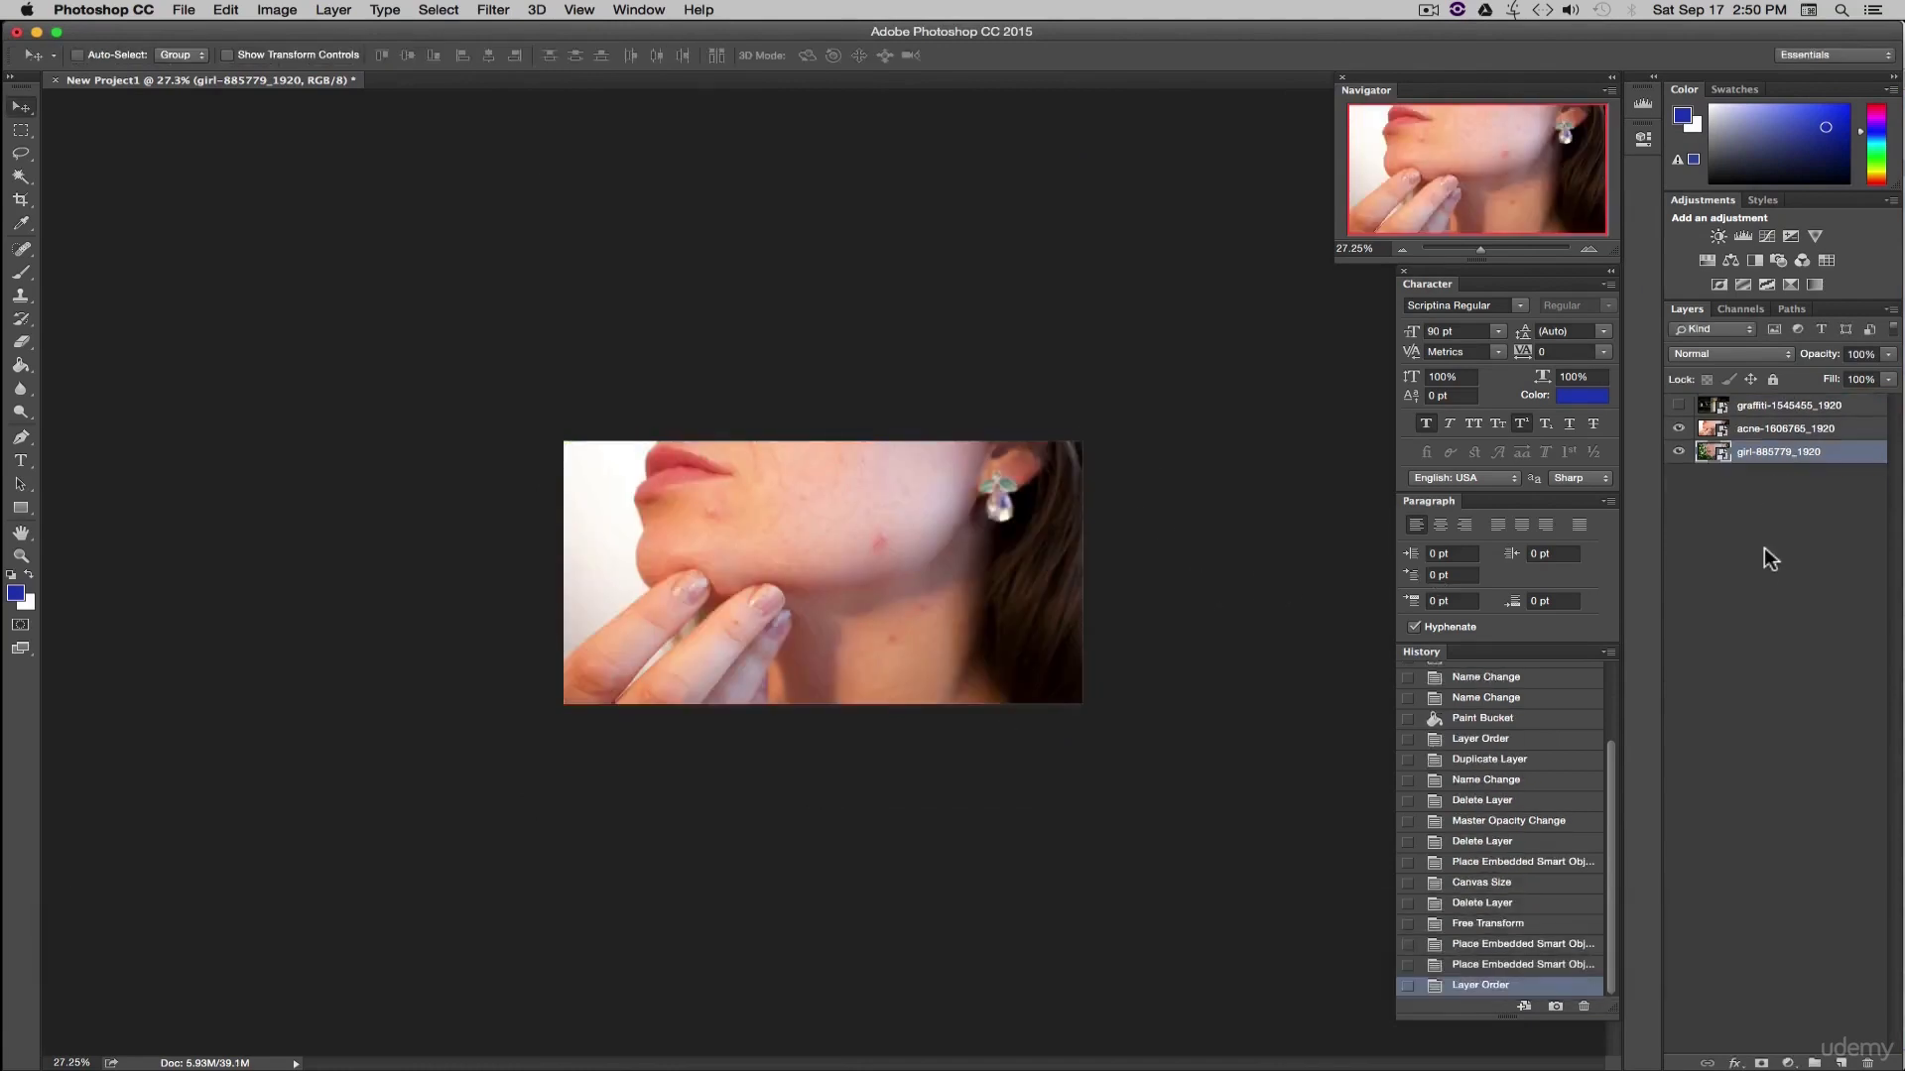
left_click(1764, 548)
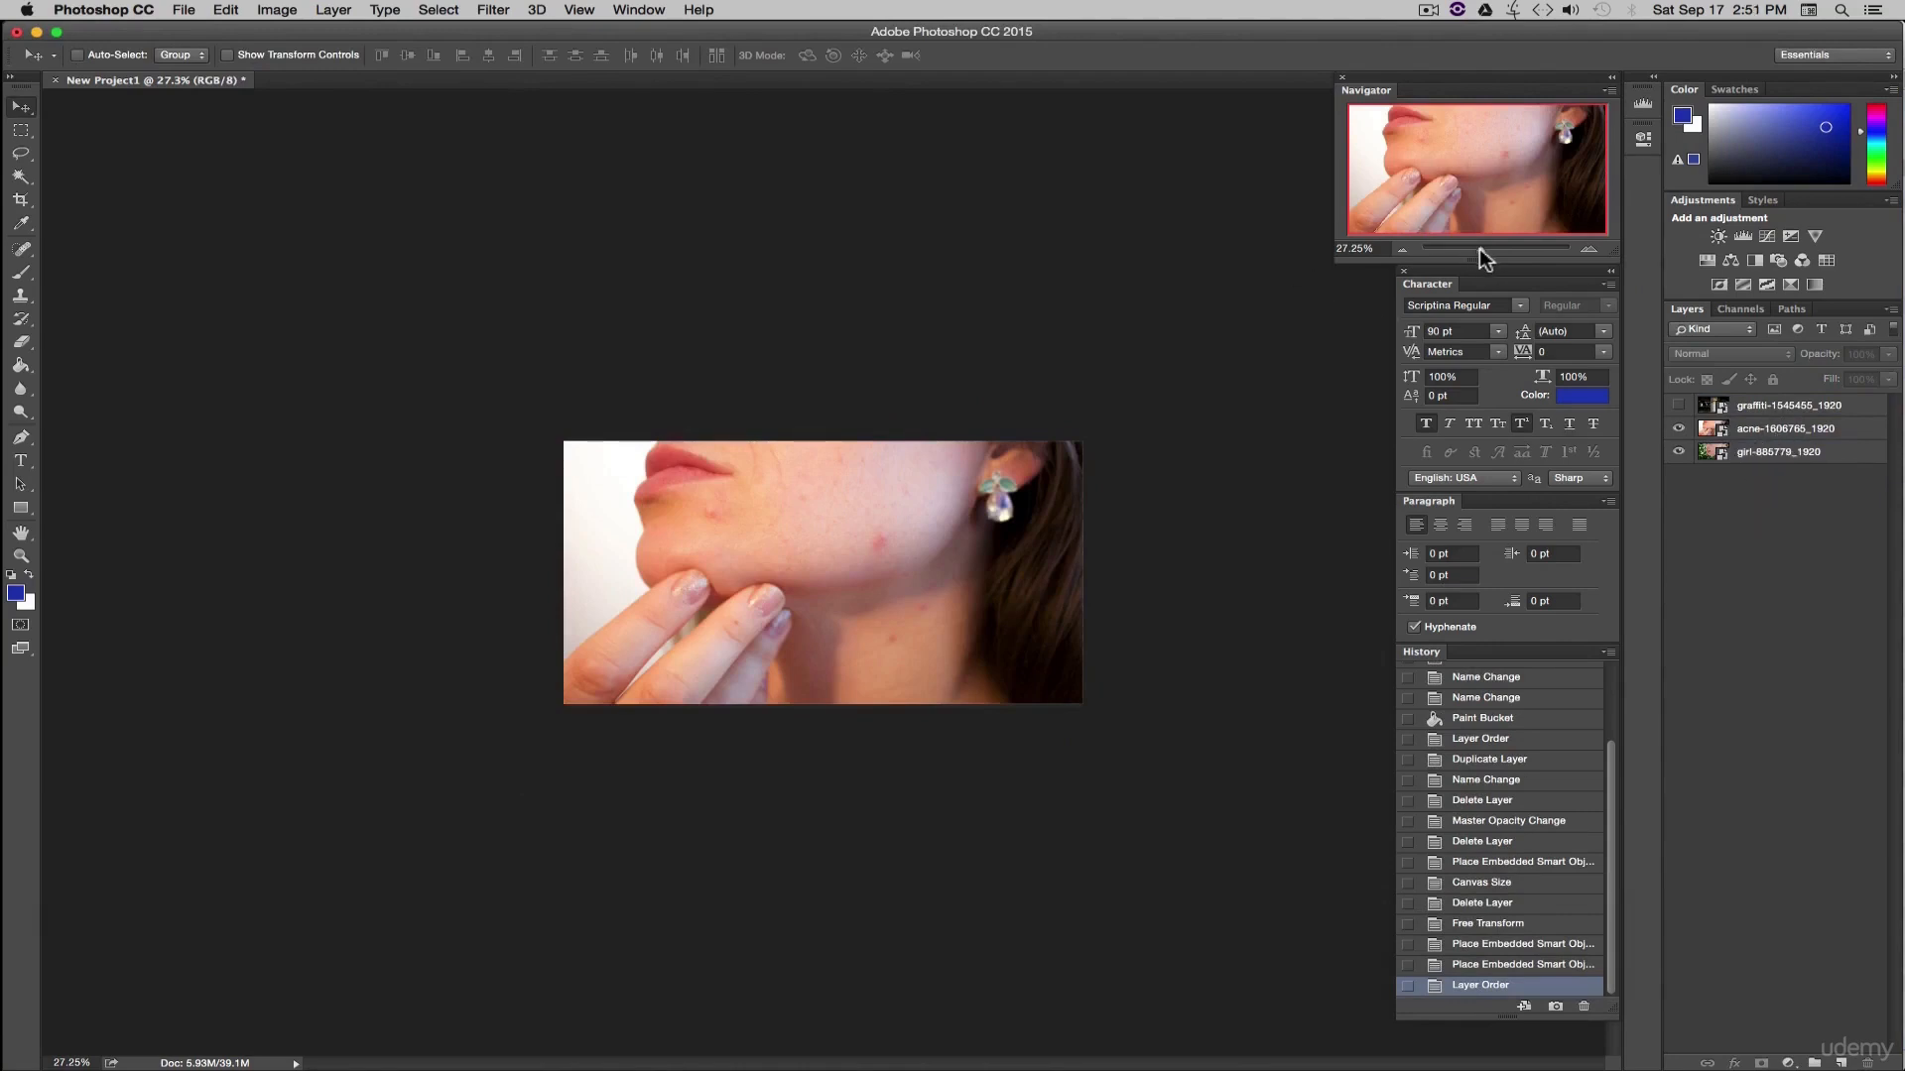
- Show the graffiti-1545455_1920 layer again and rasterize it
left_click_drag(1479, 250, 1488, 251)
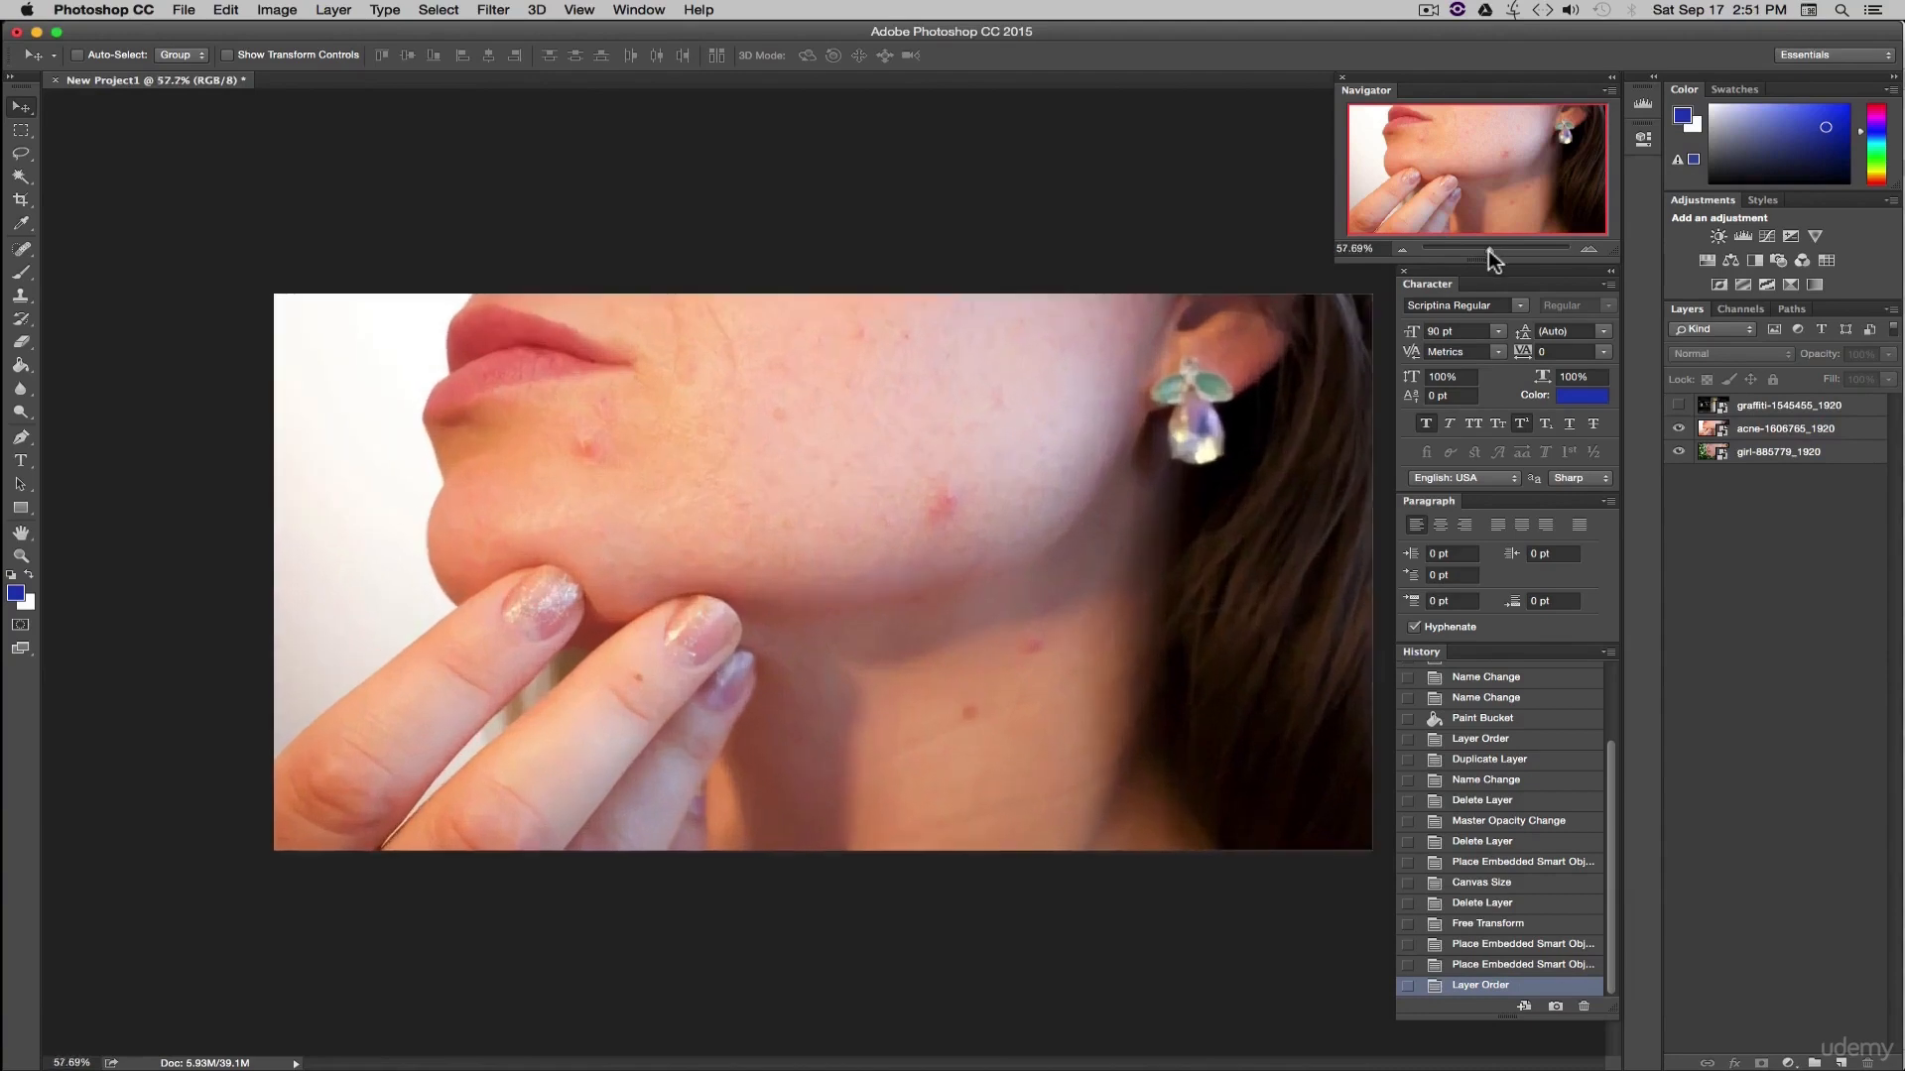
left_click(1677, 406)
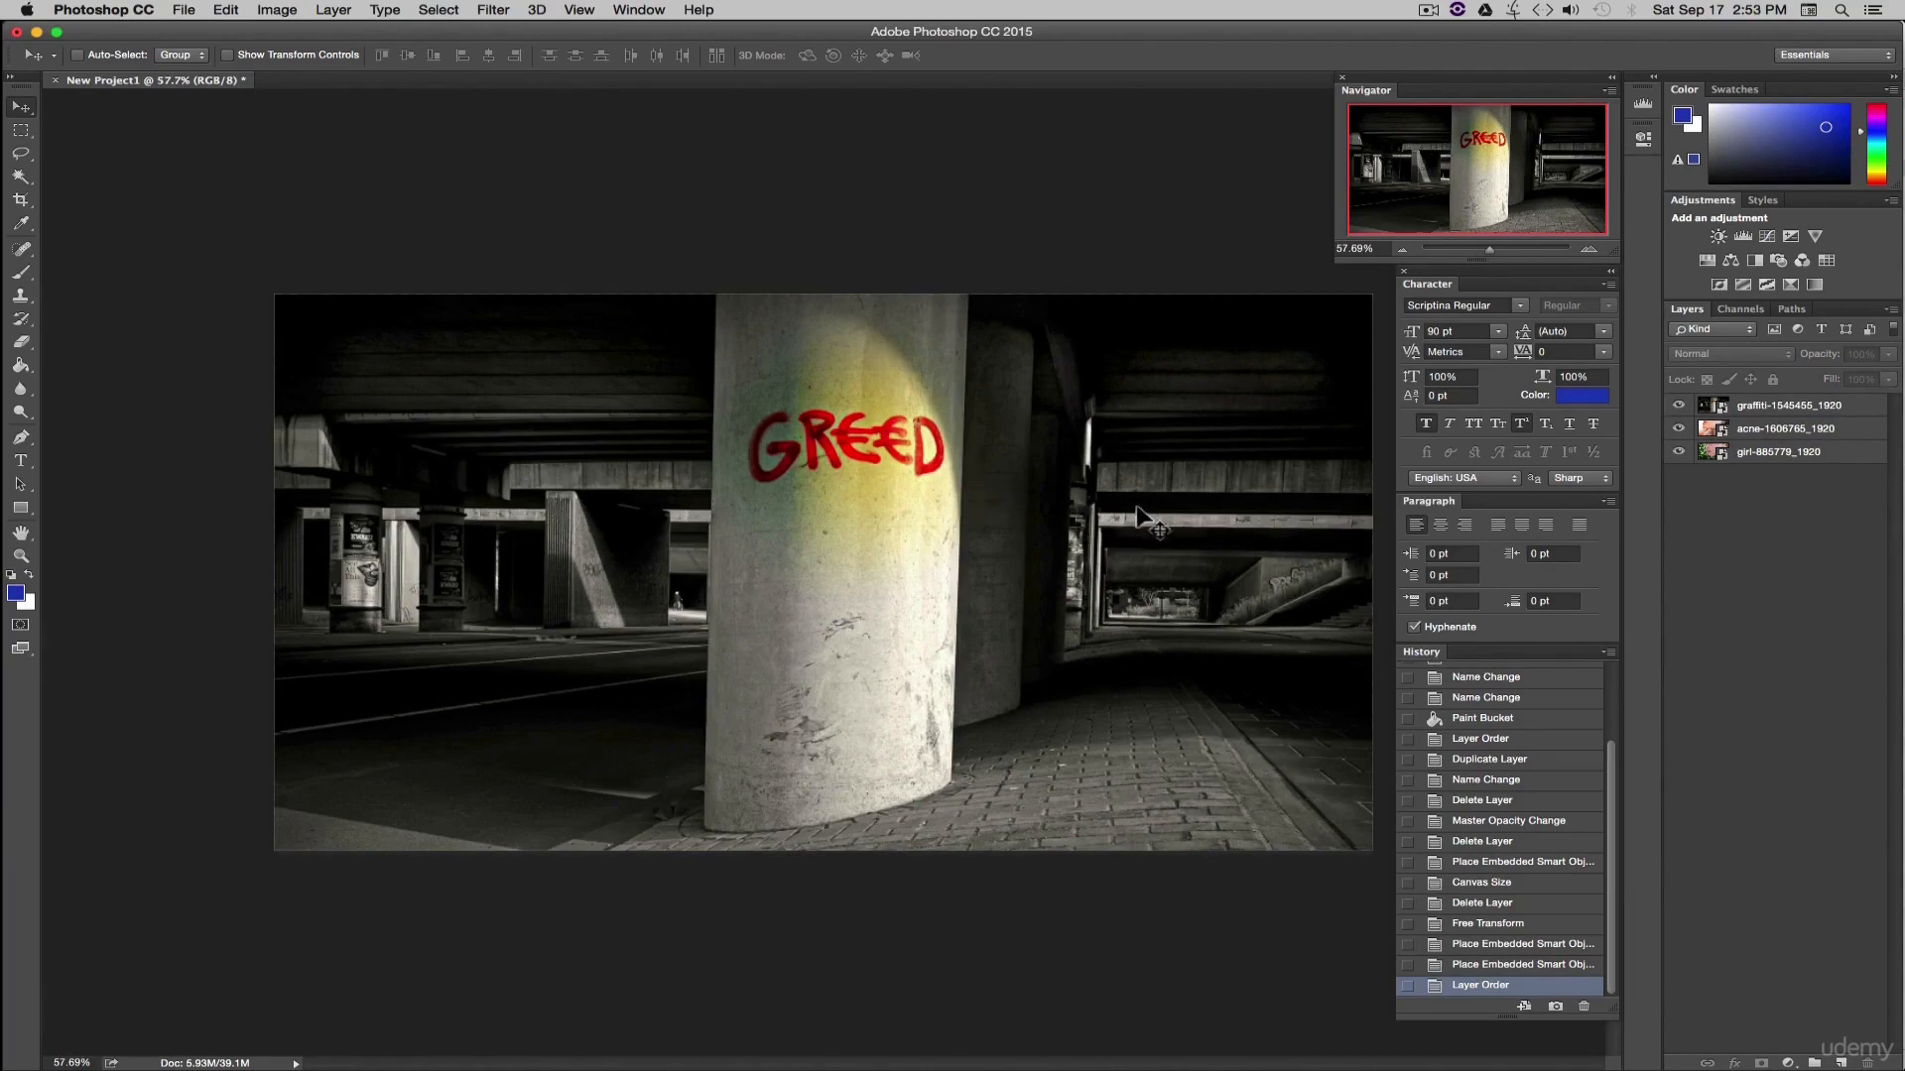
left_click(1762, 410)
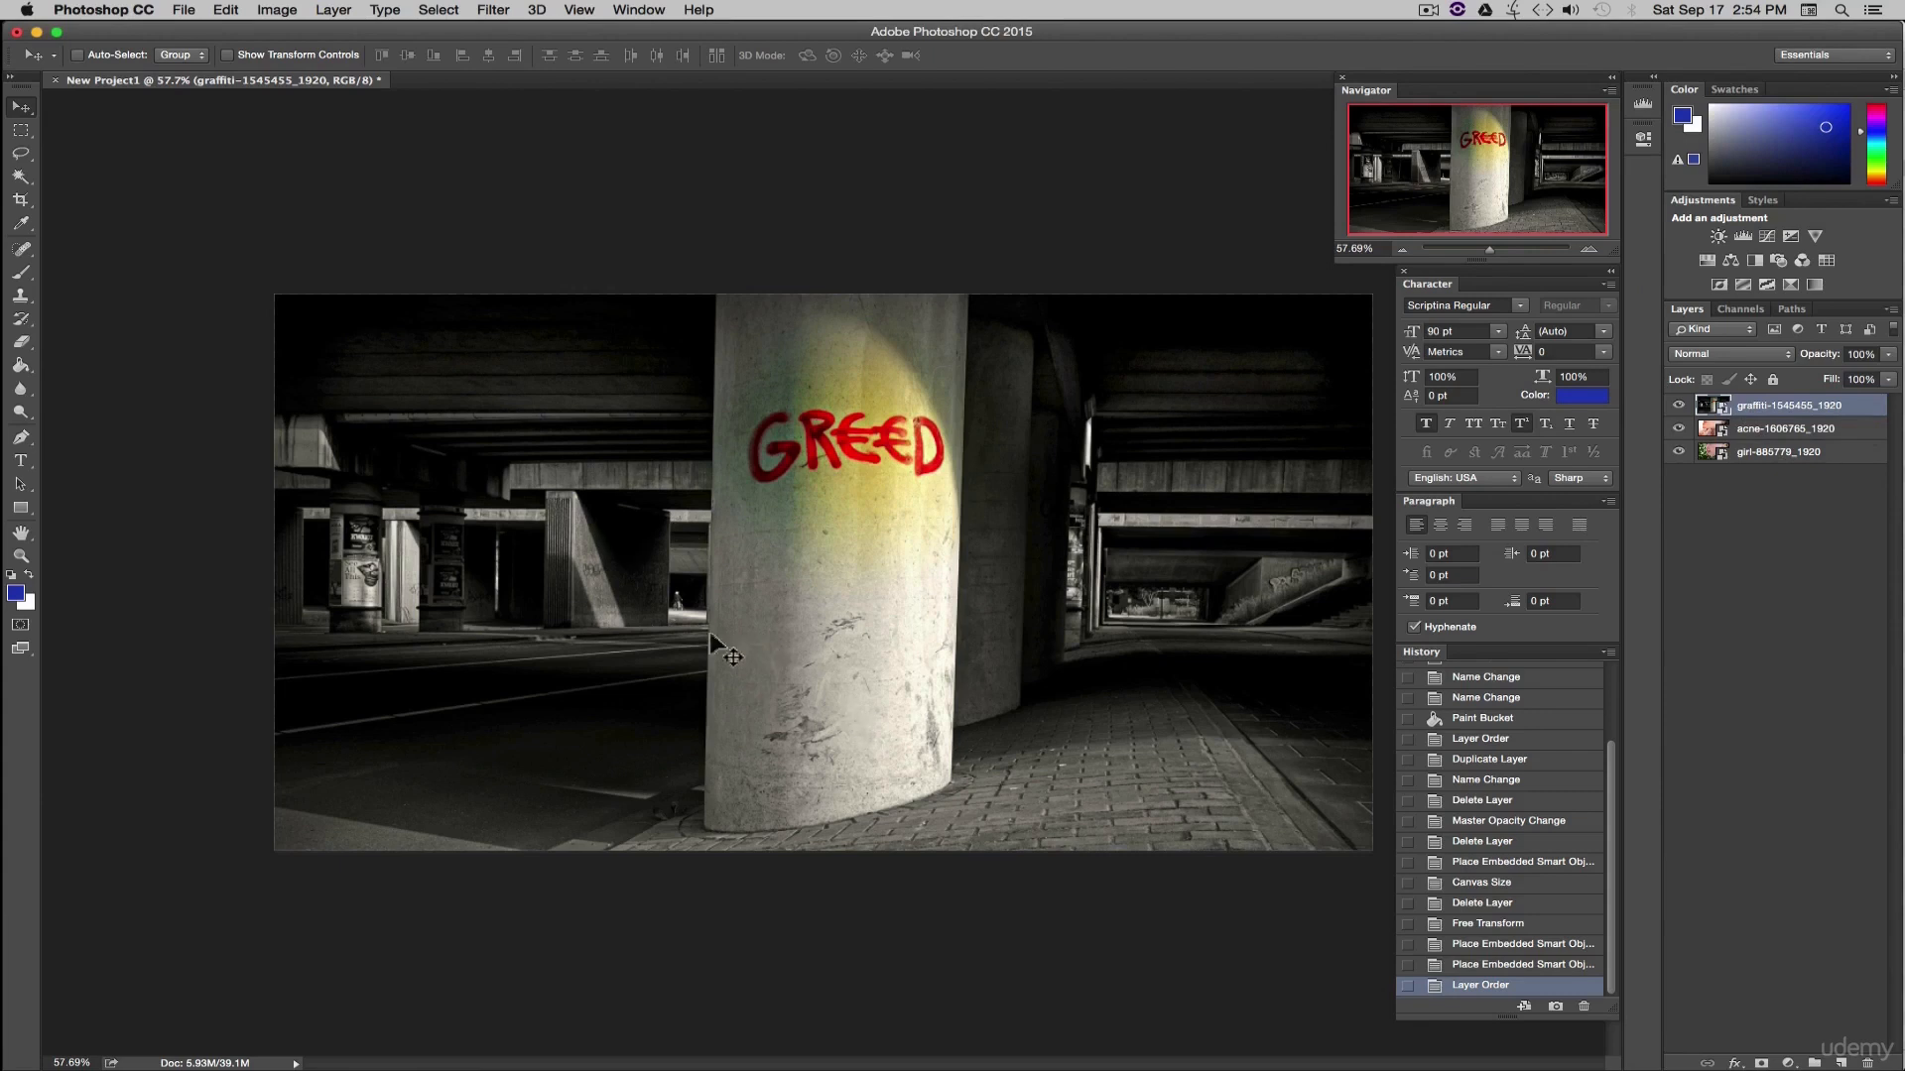
right_click(1748, 407)
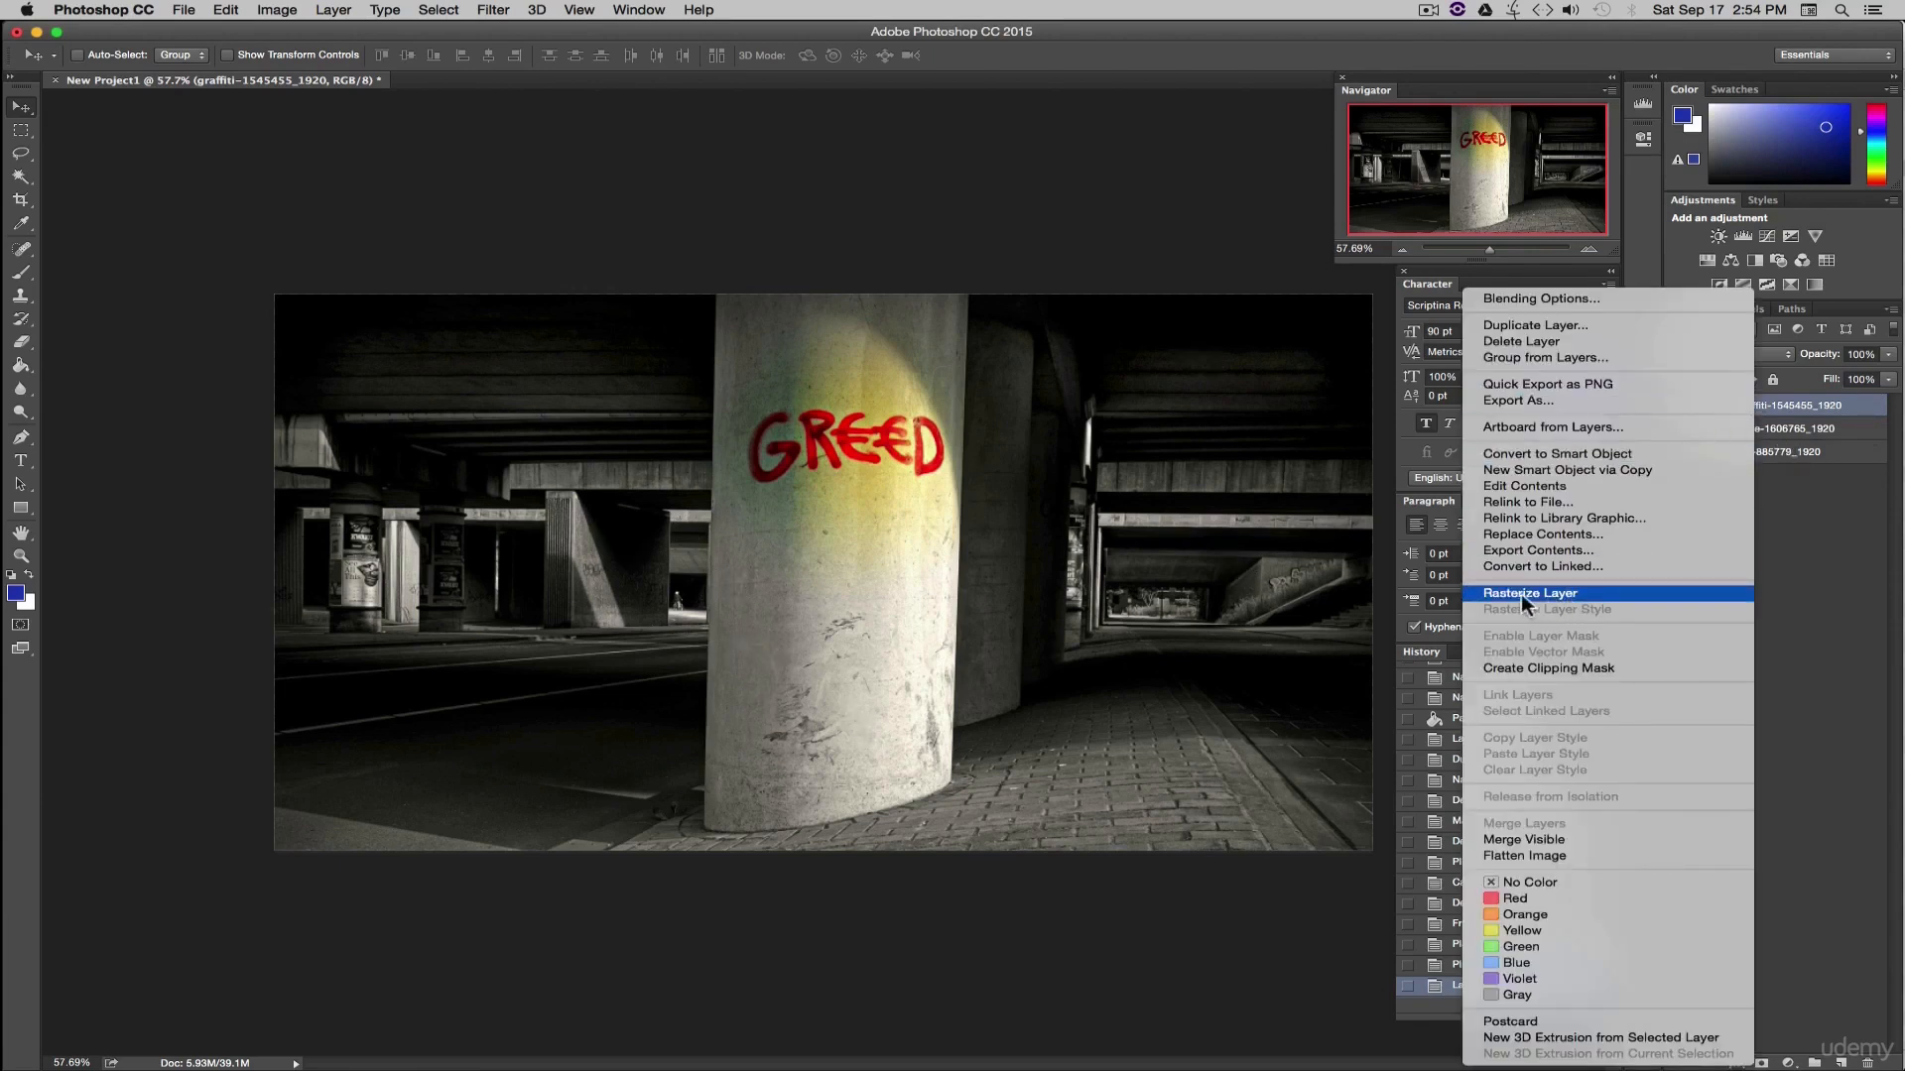
left_click(1582, 595)
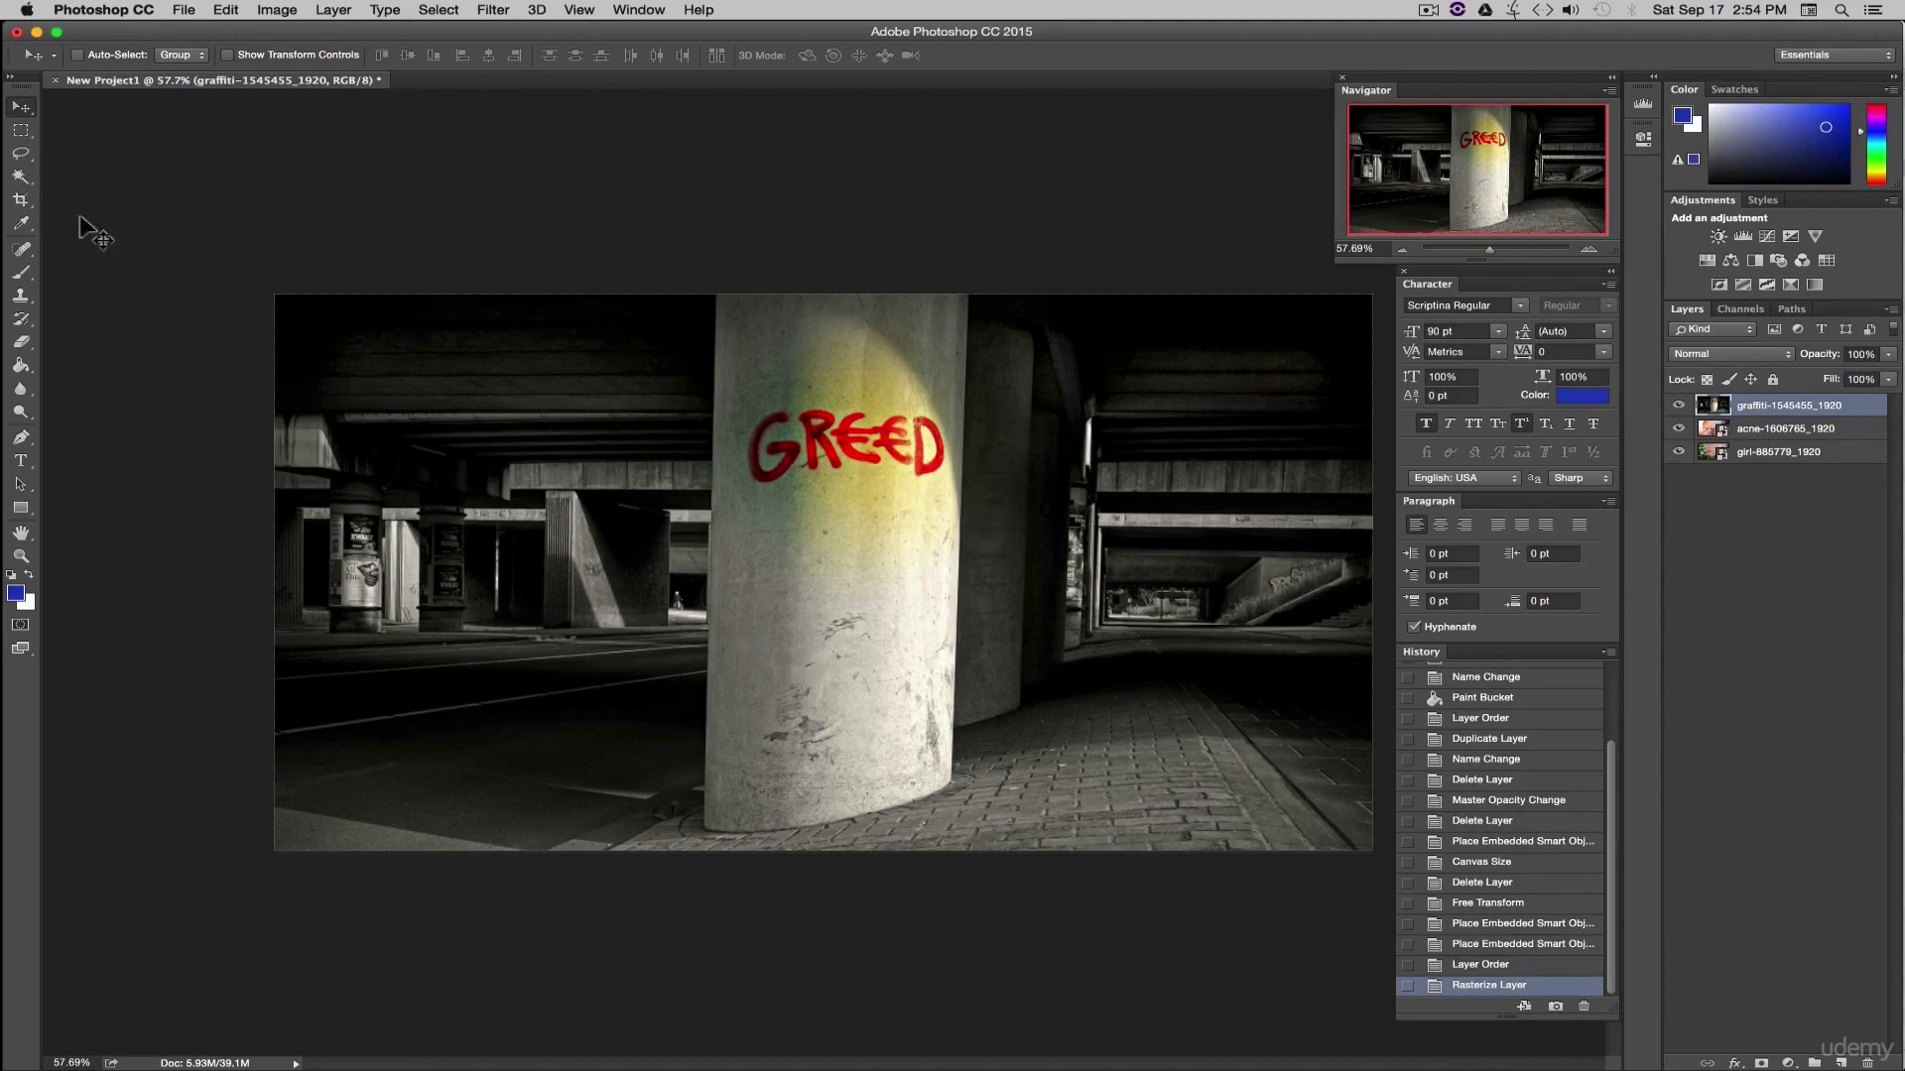
- Crop the canvas by trimming a strip off the lower edge of the graffiti image, and commit the crop
left_click(21, 199)
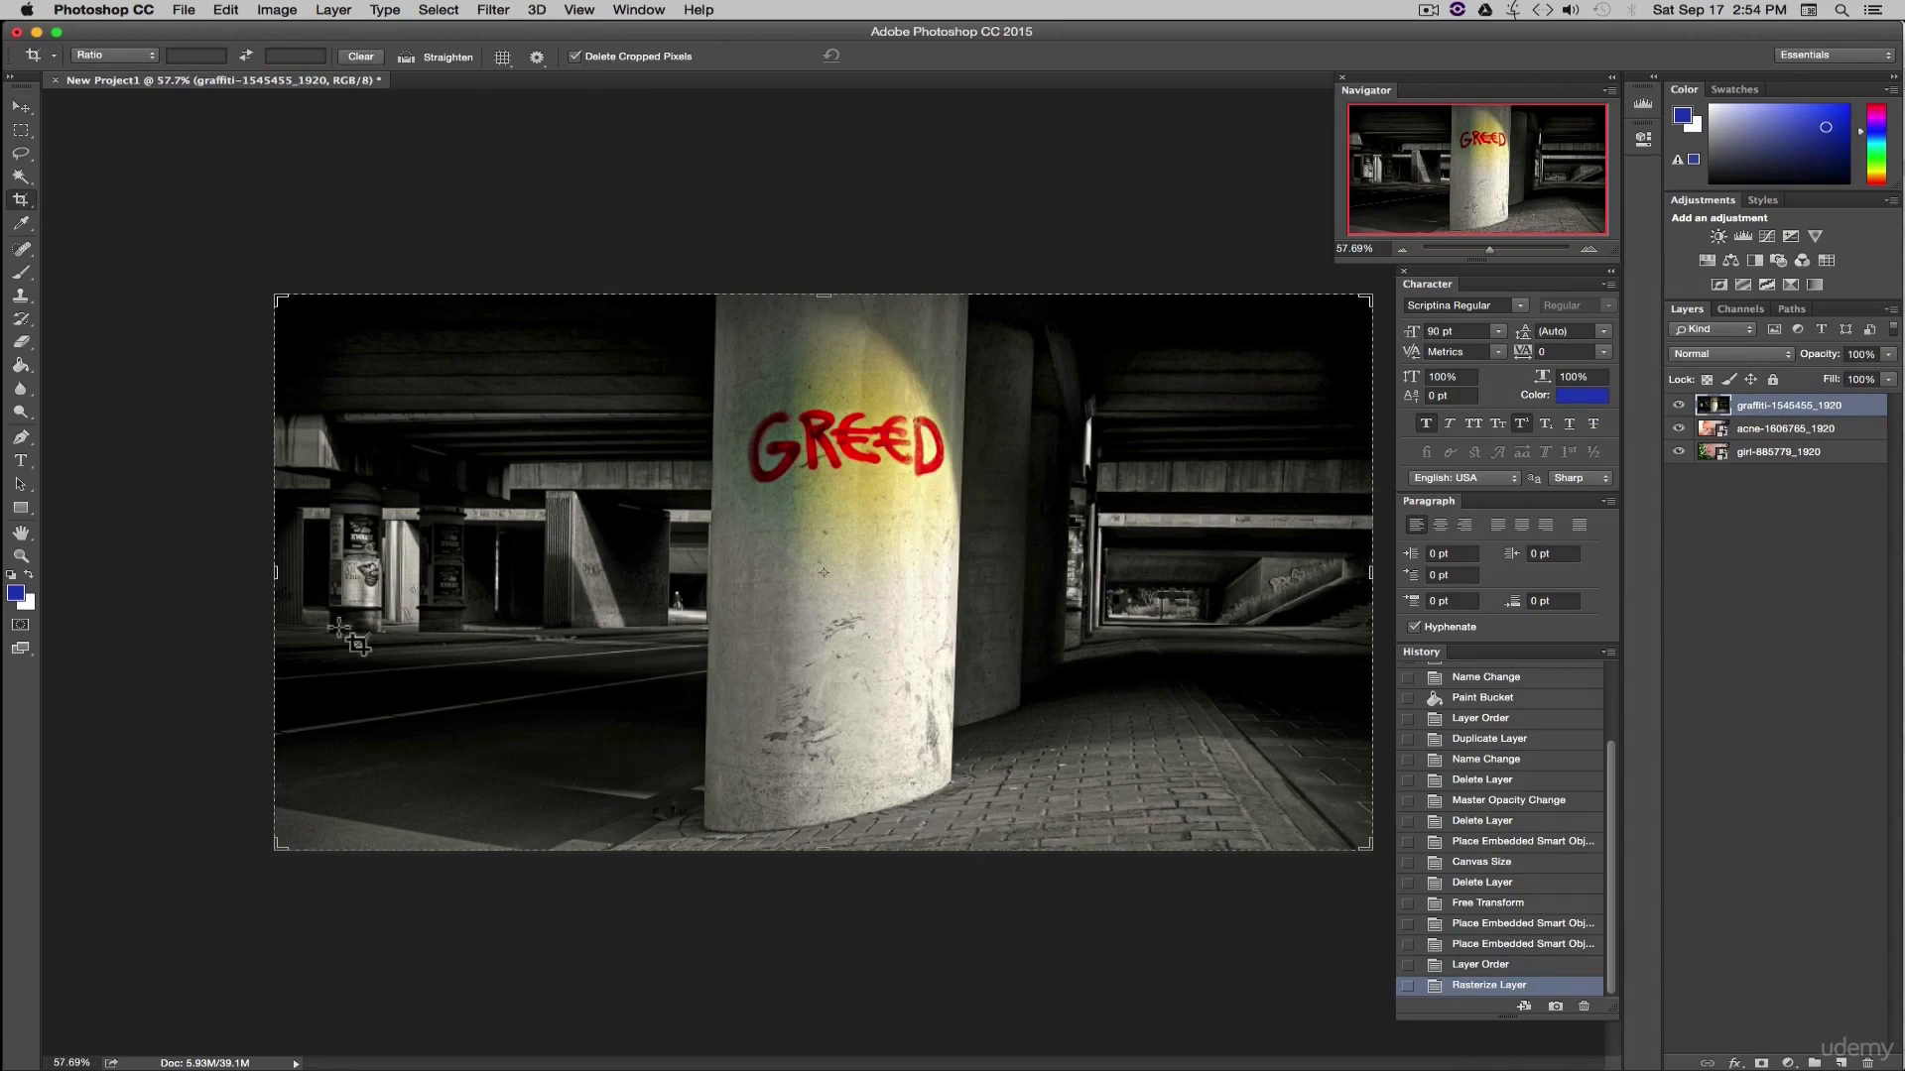
left_click_drag(824, 848, 824, 801)
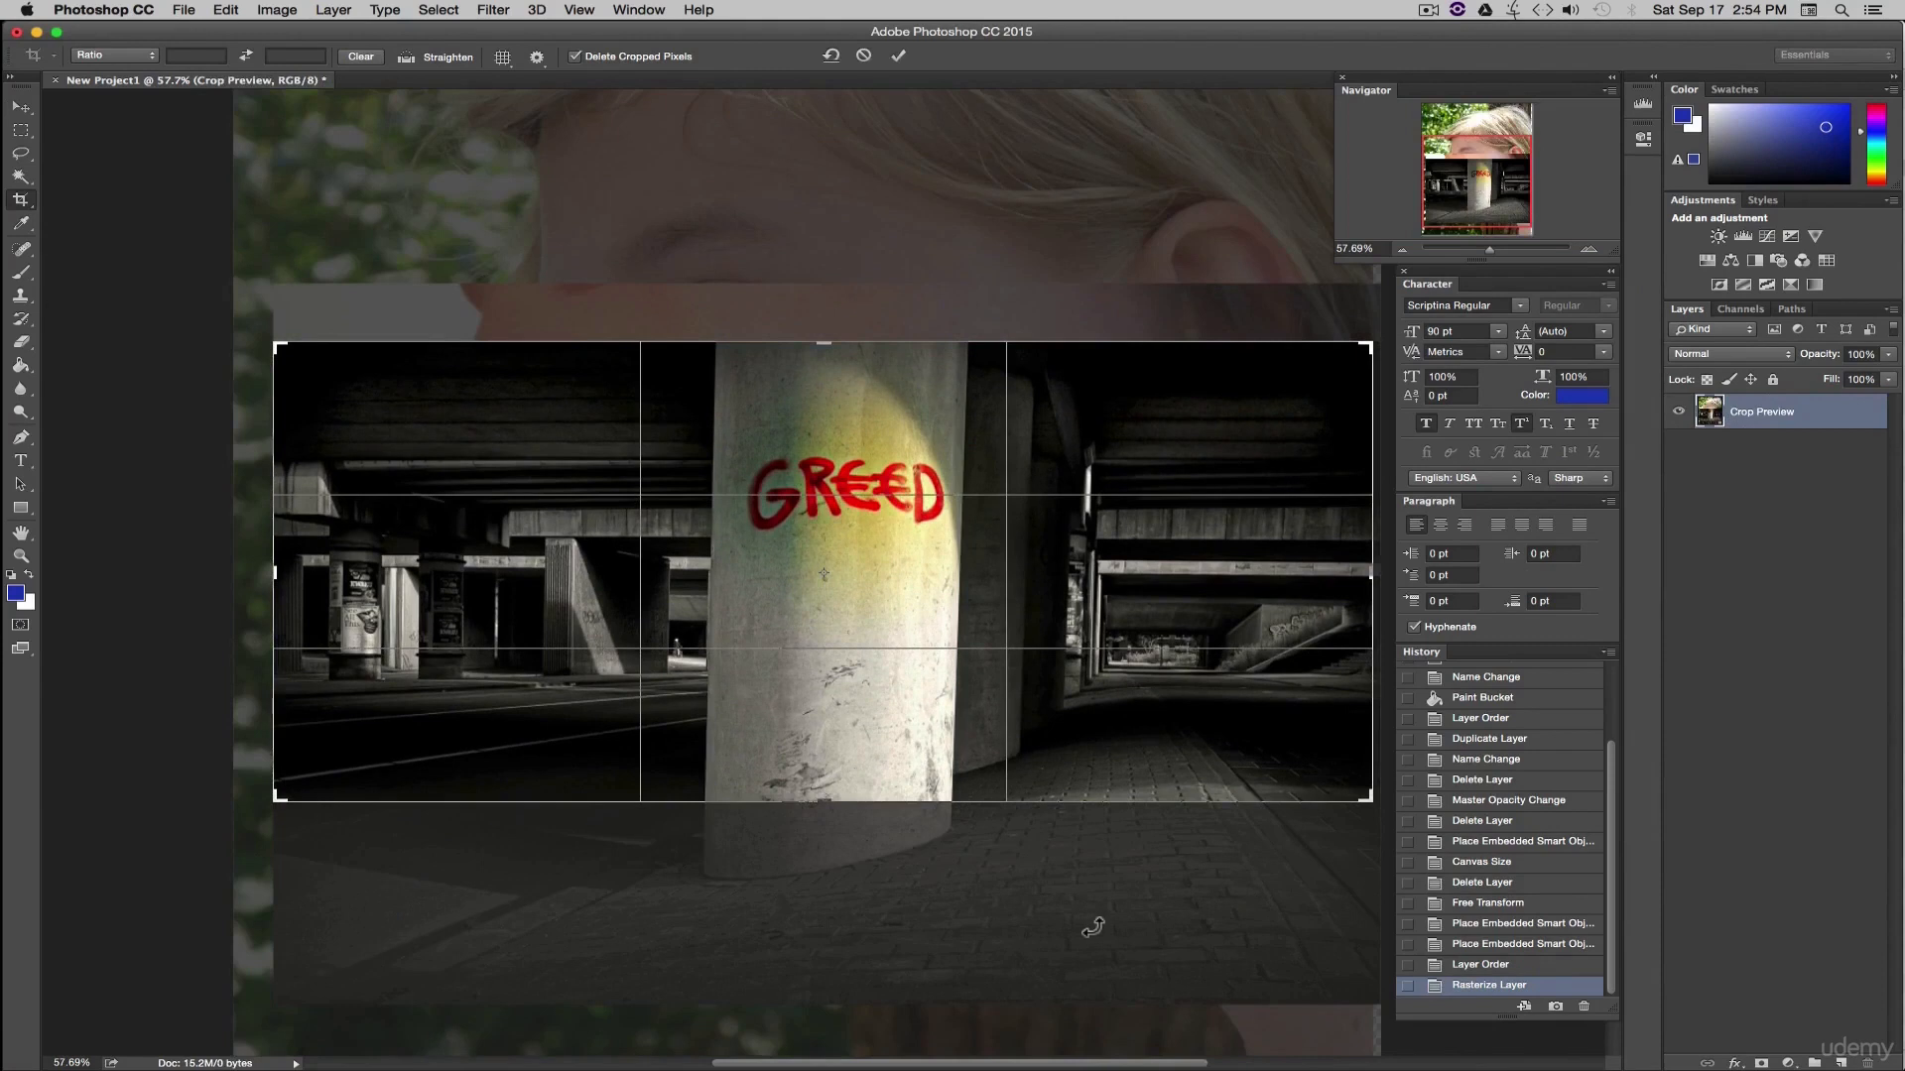
key("Return")
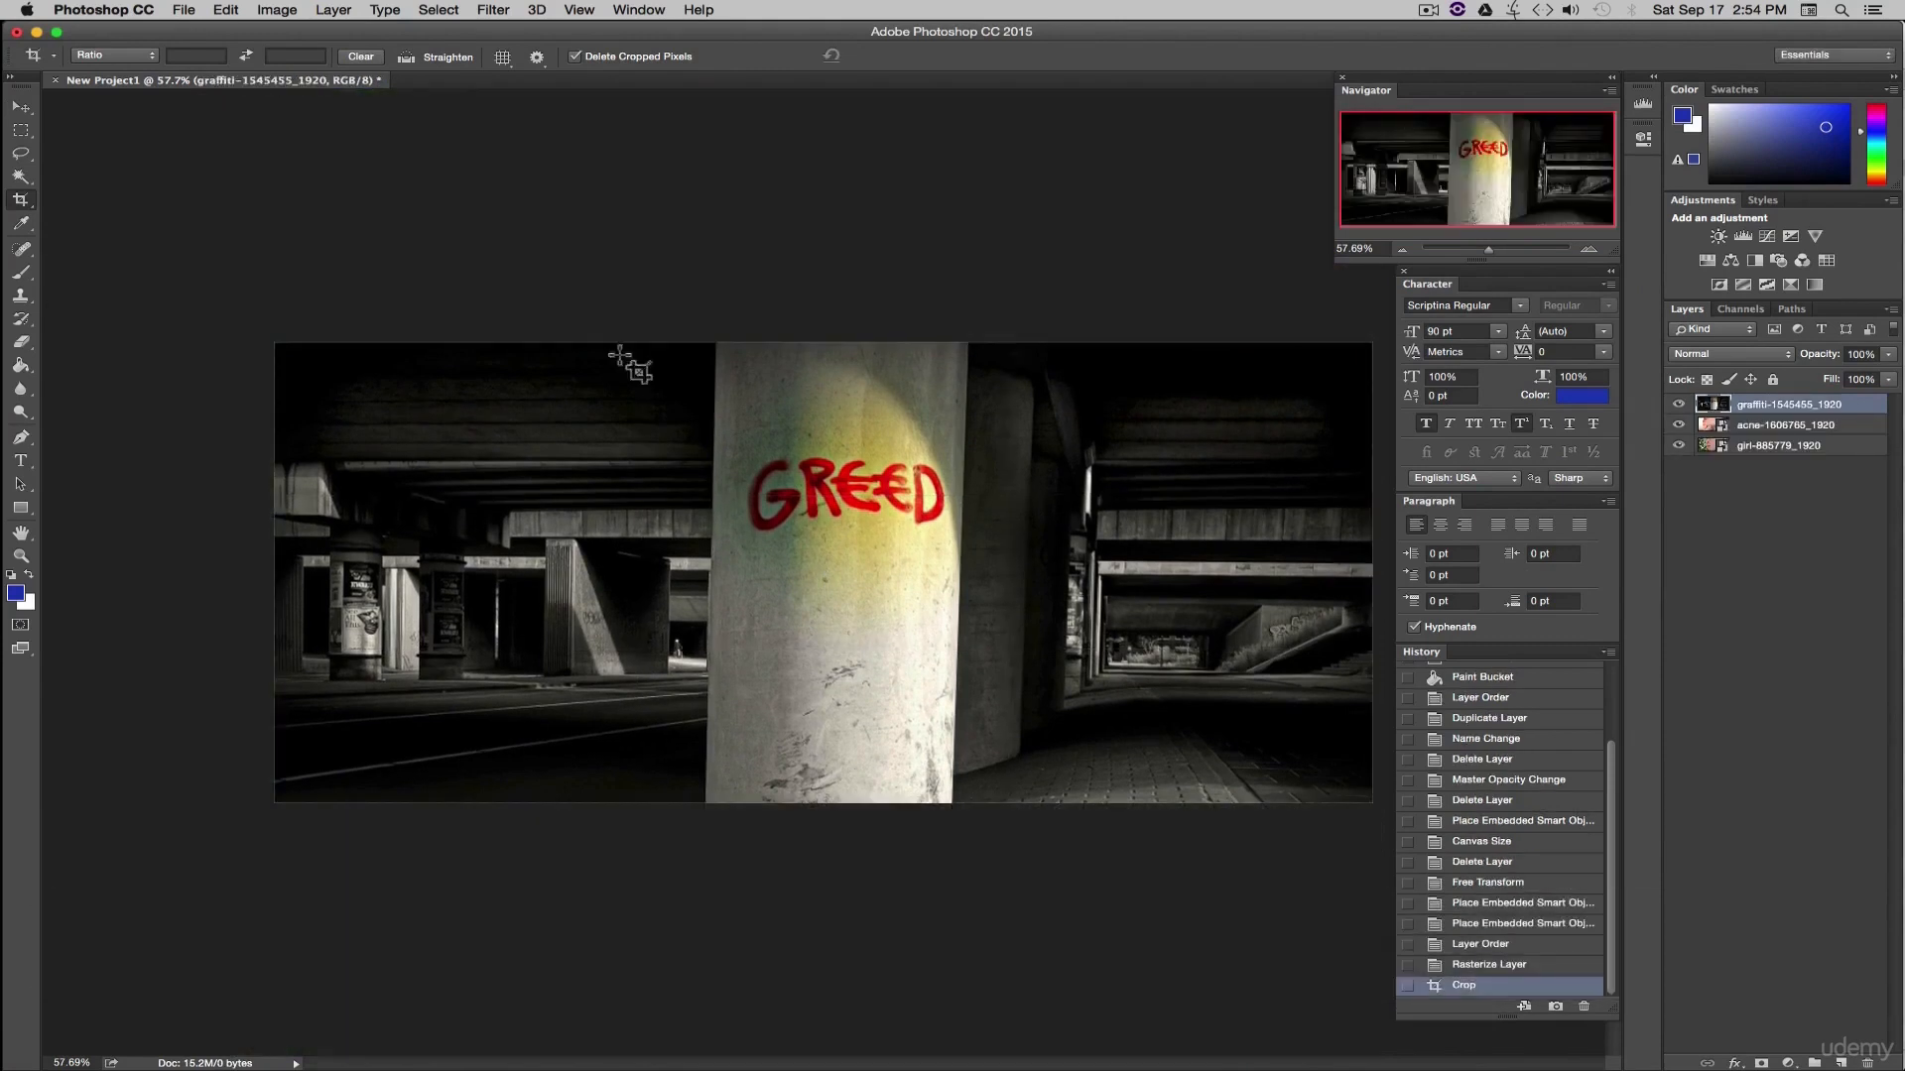
- Extend the canvas with the Crop tool above and below the graffiti strip so the two underlying images show, and commit it
left_click(21, 201)
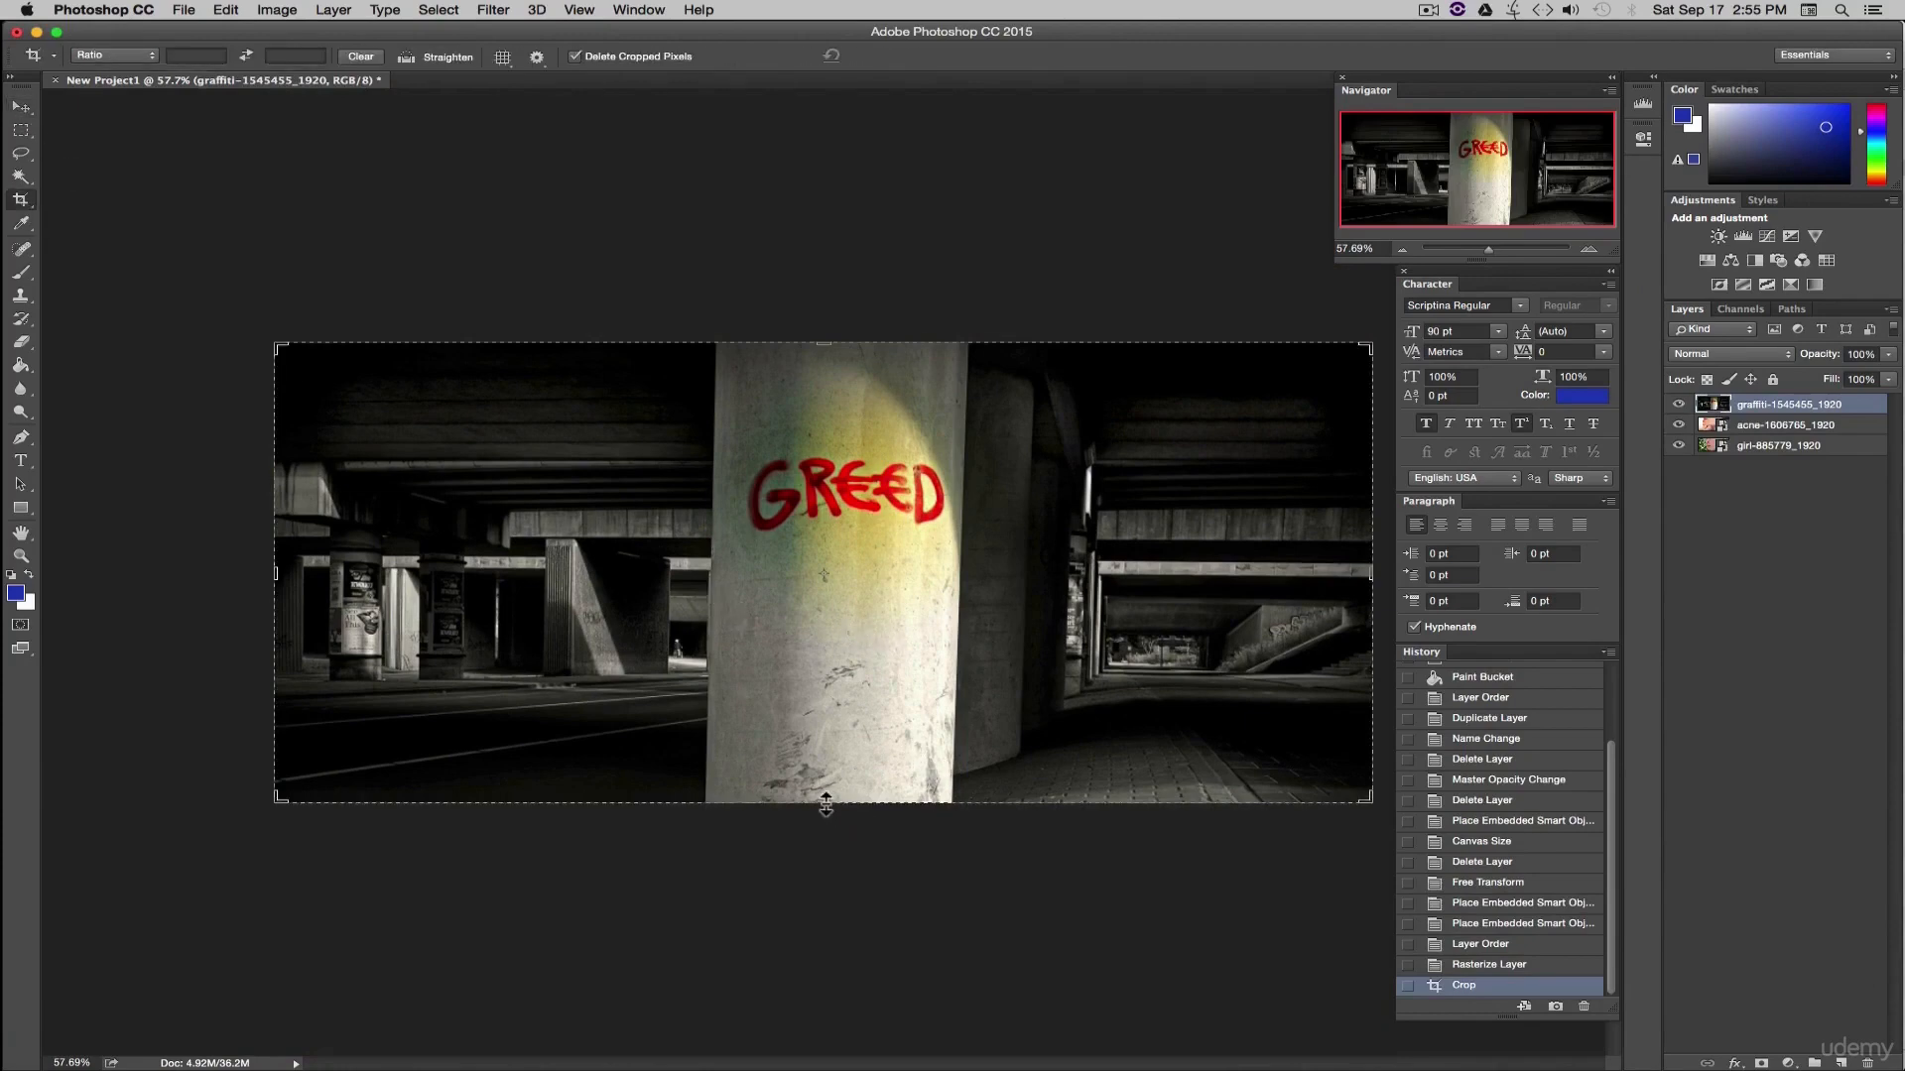
left_click_drag(825, 805, 844, 967)
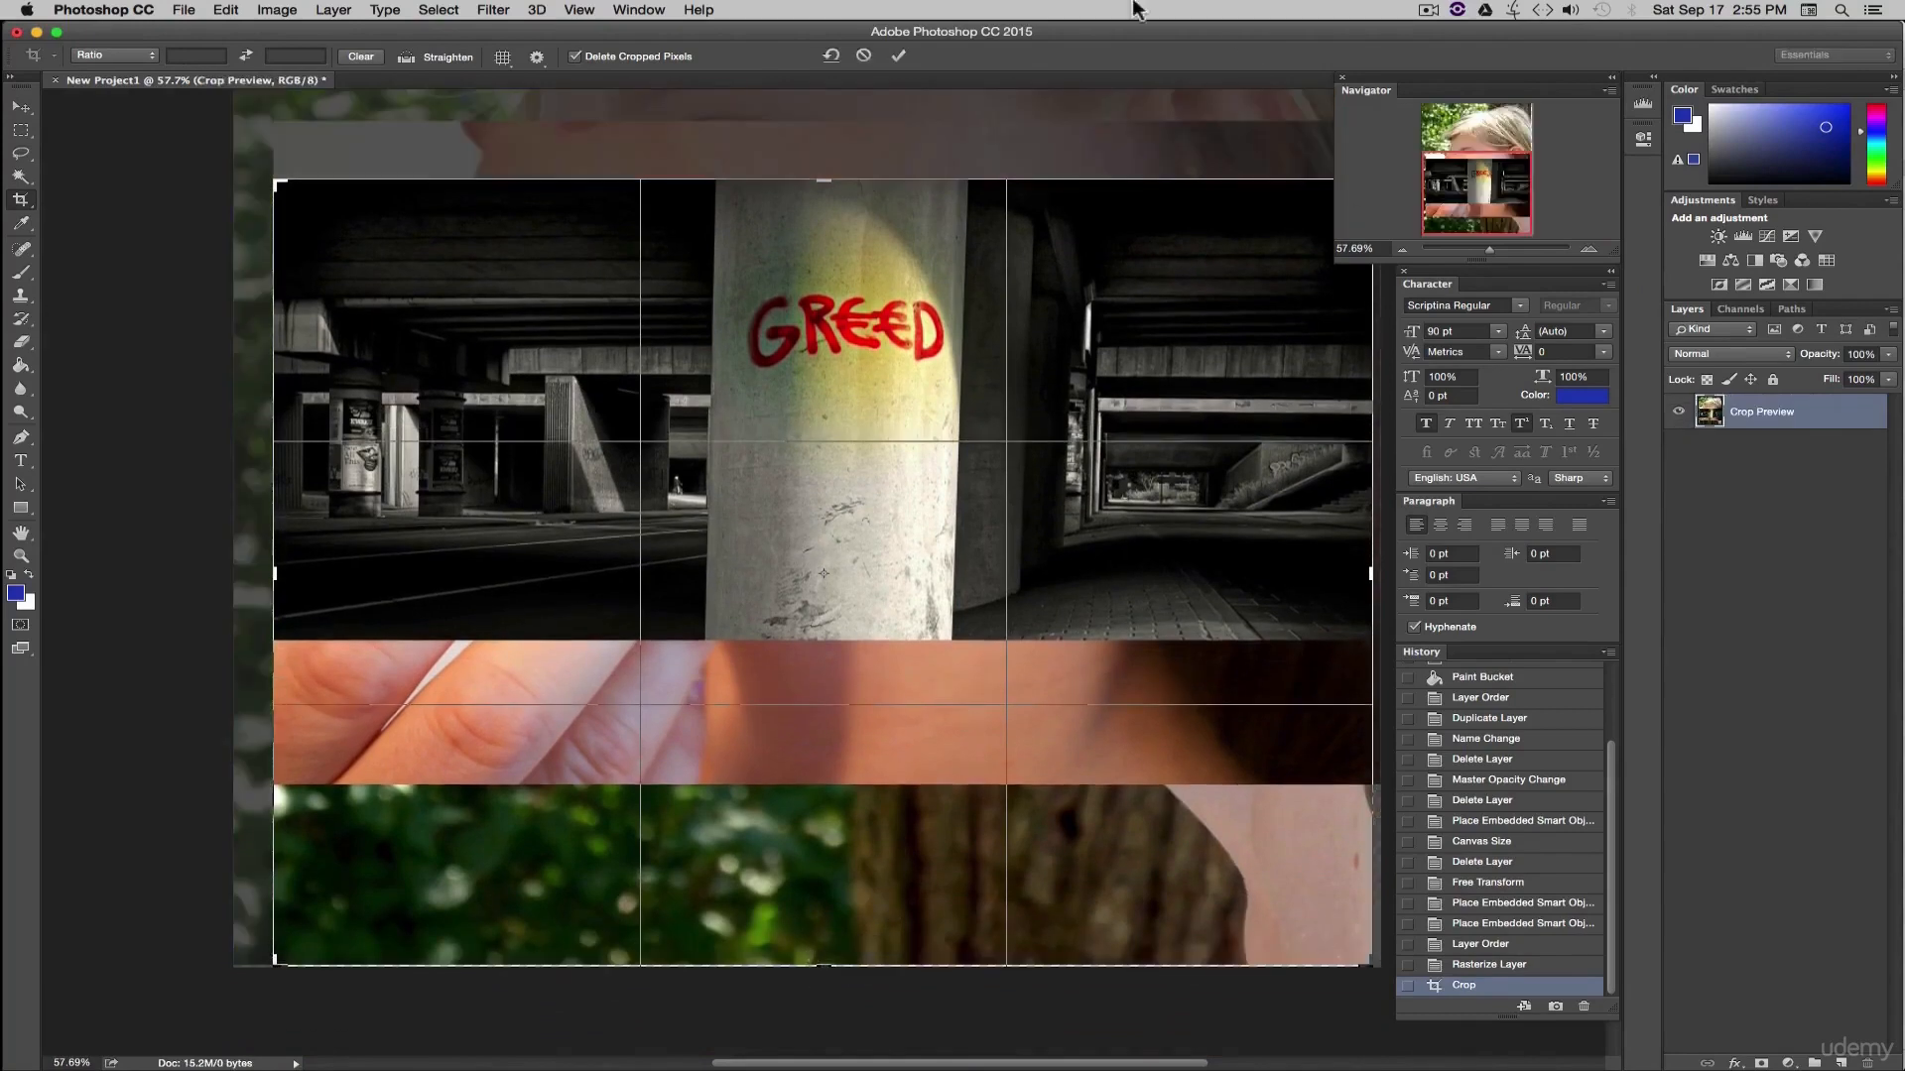
left_click_drag(834, 172, 817, 99)
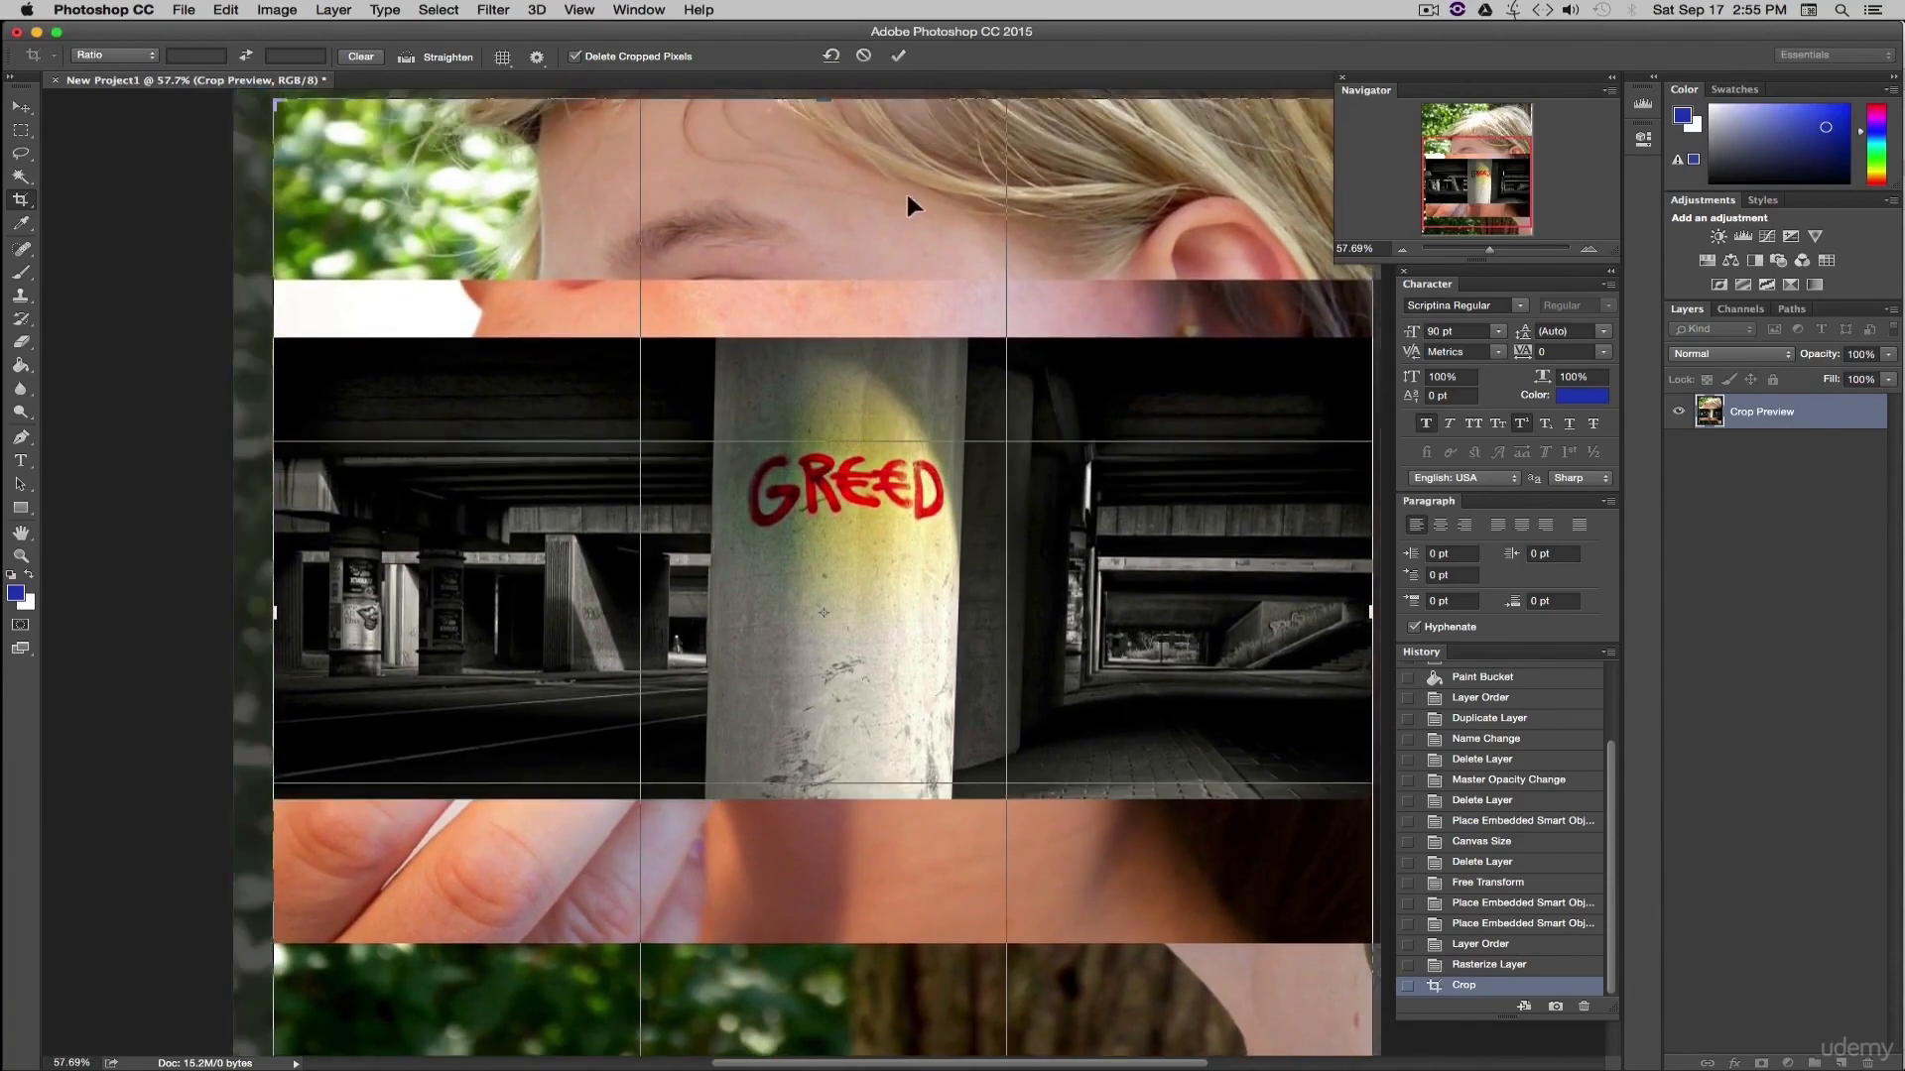
key("Return")
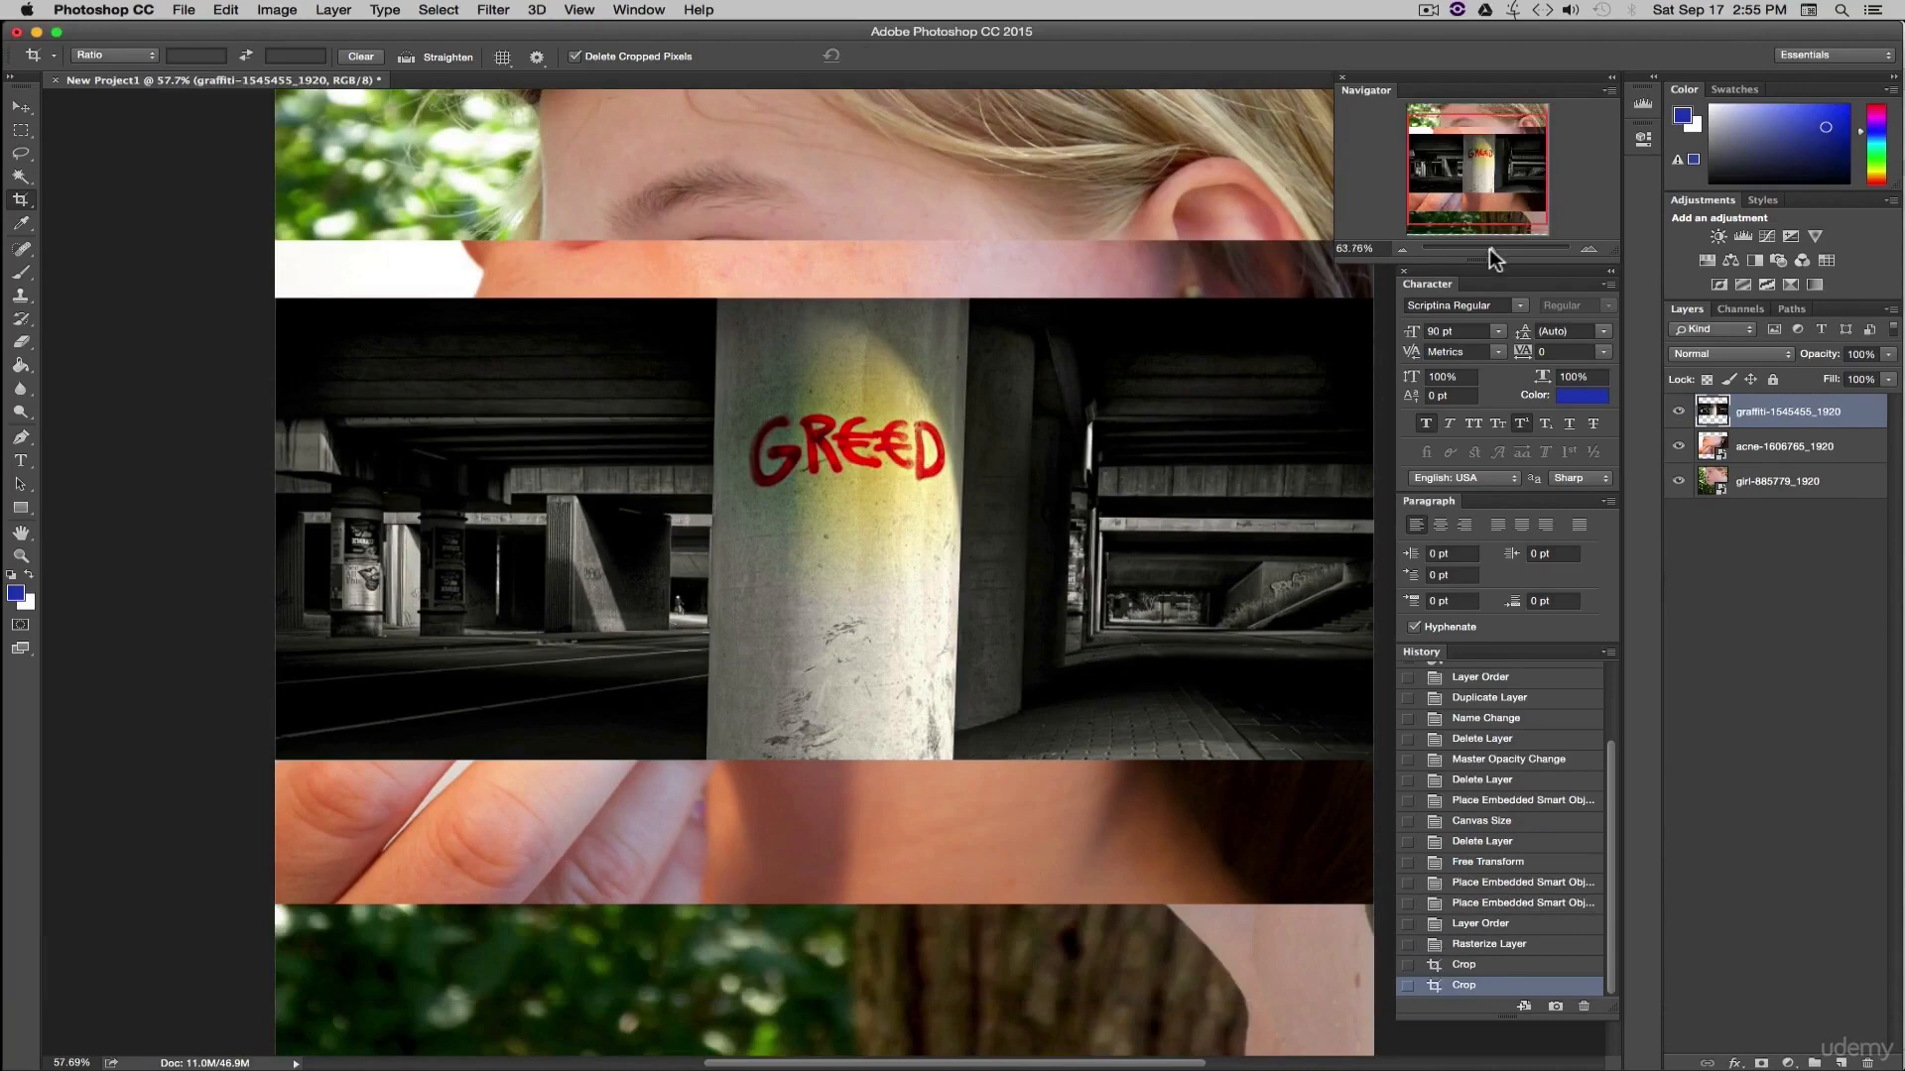
left_click_drag(1489, 249, 1482, 252)
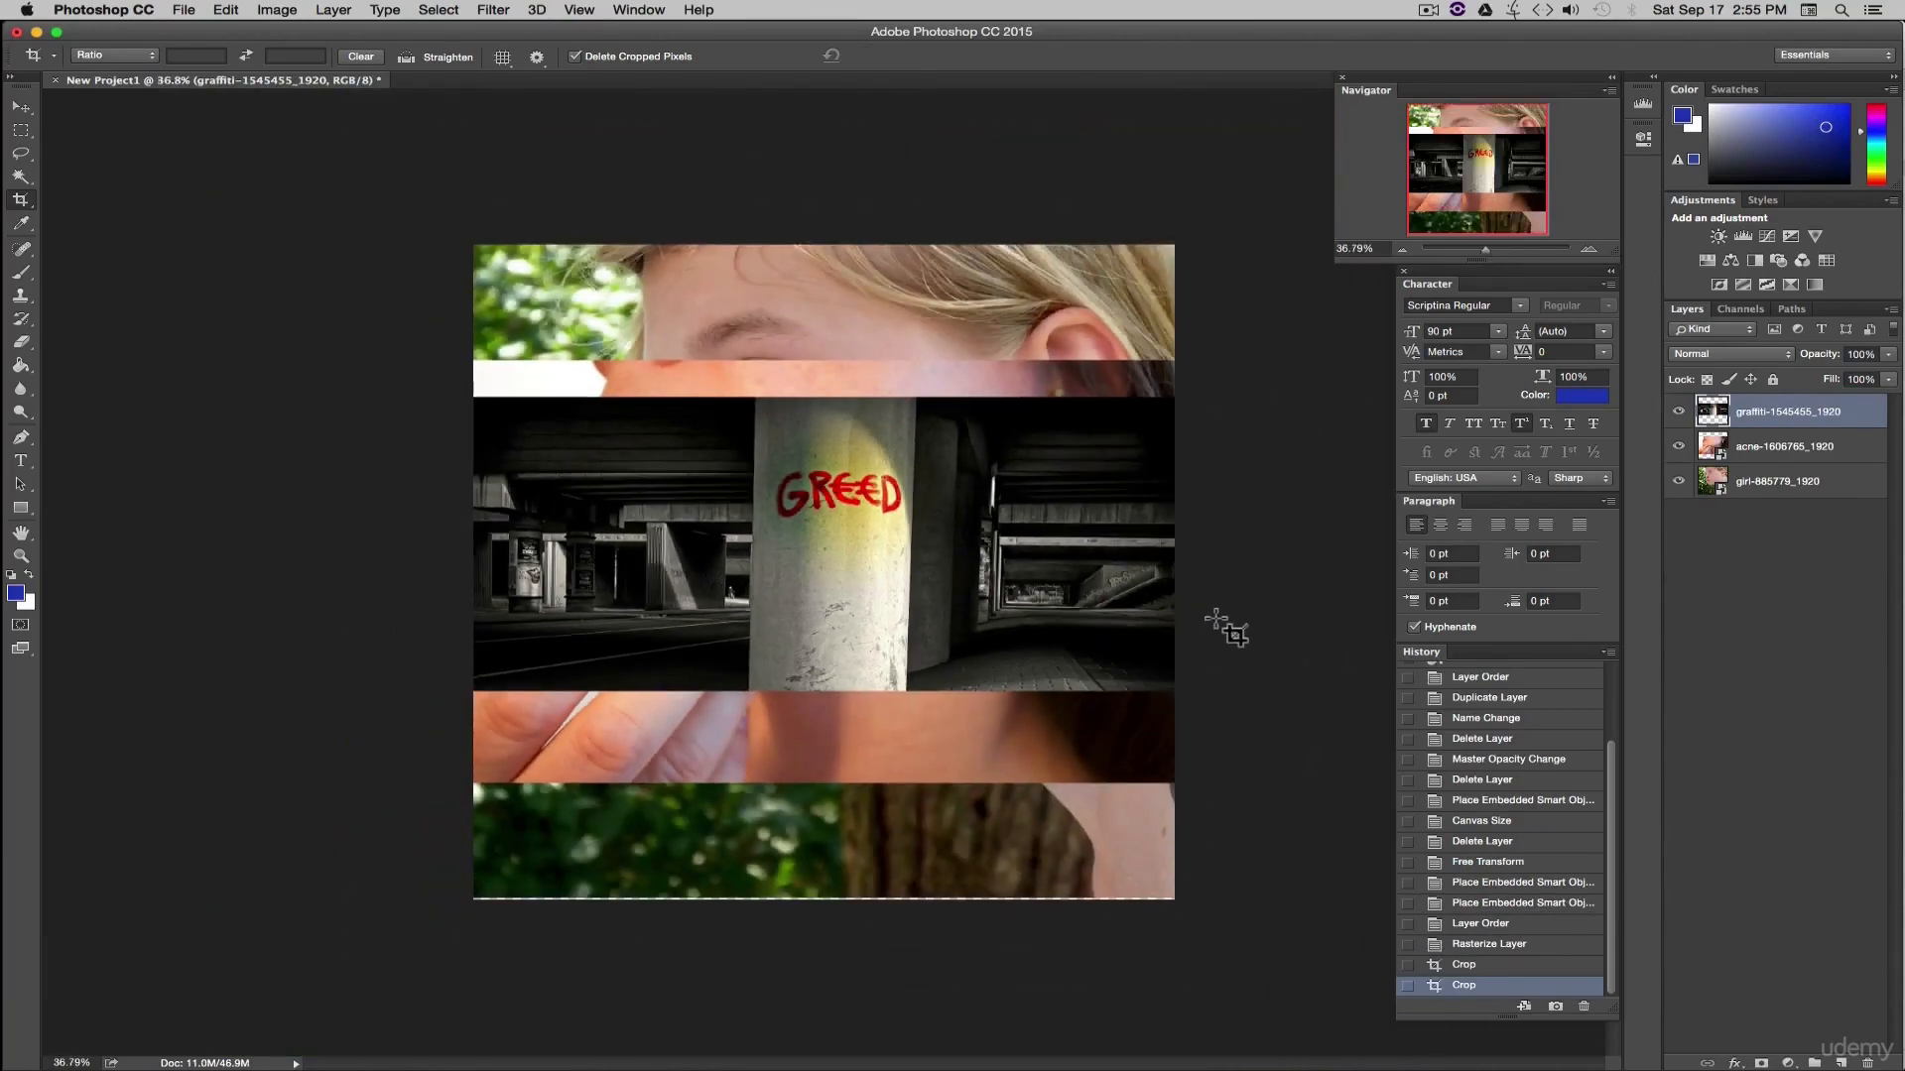
- Crop the canvas back to just the graffiti strip, commit the crop, and activate the Move tool
key("v")
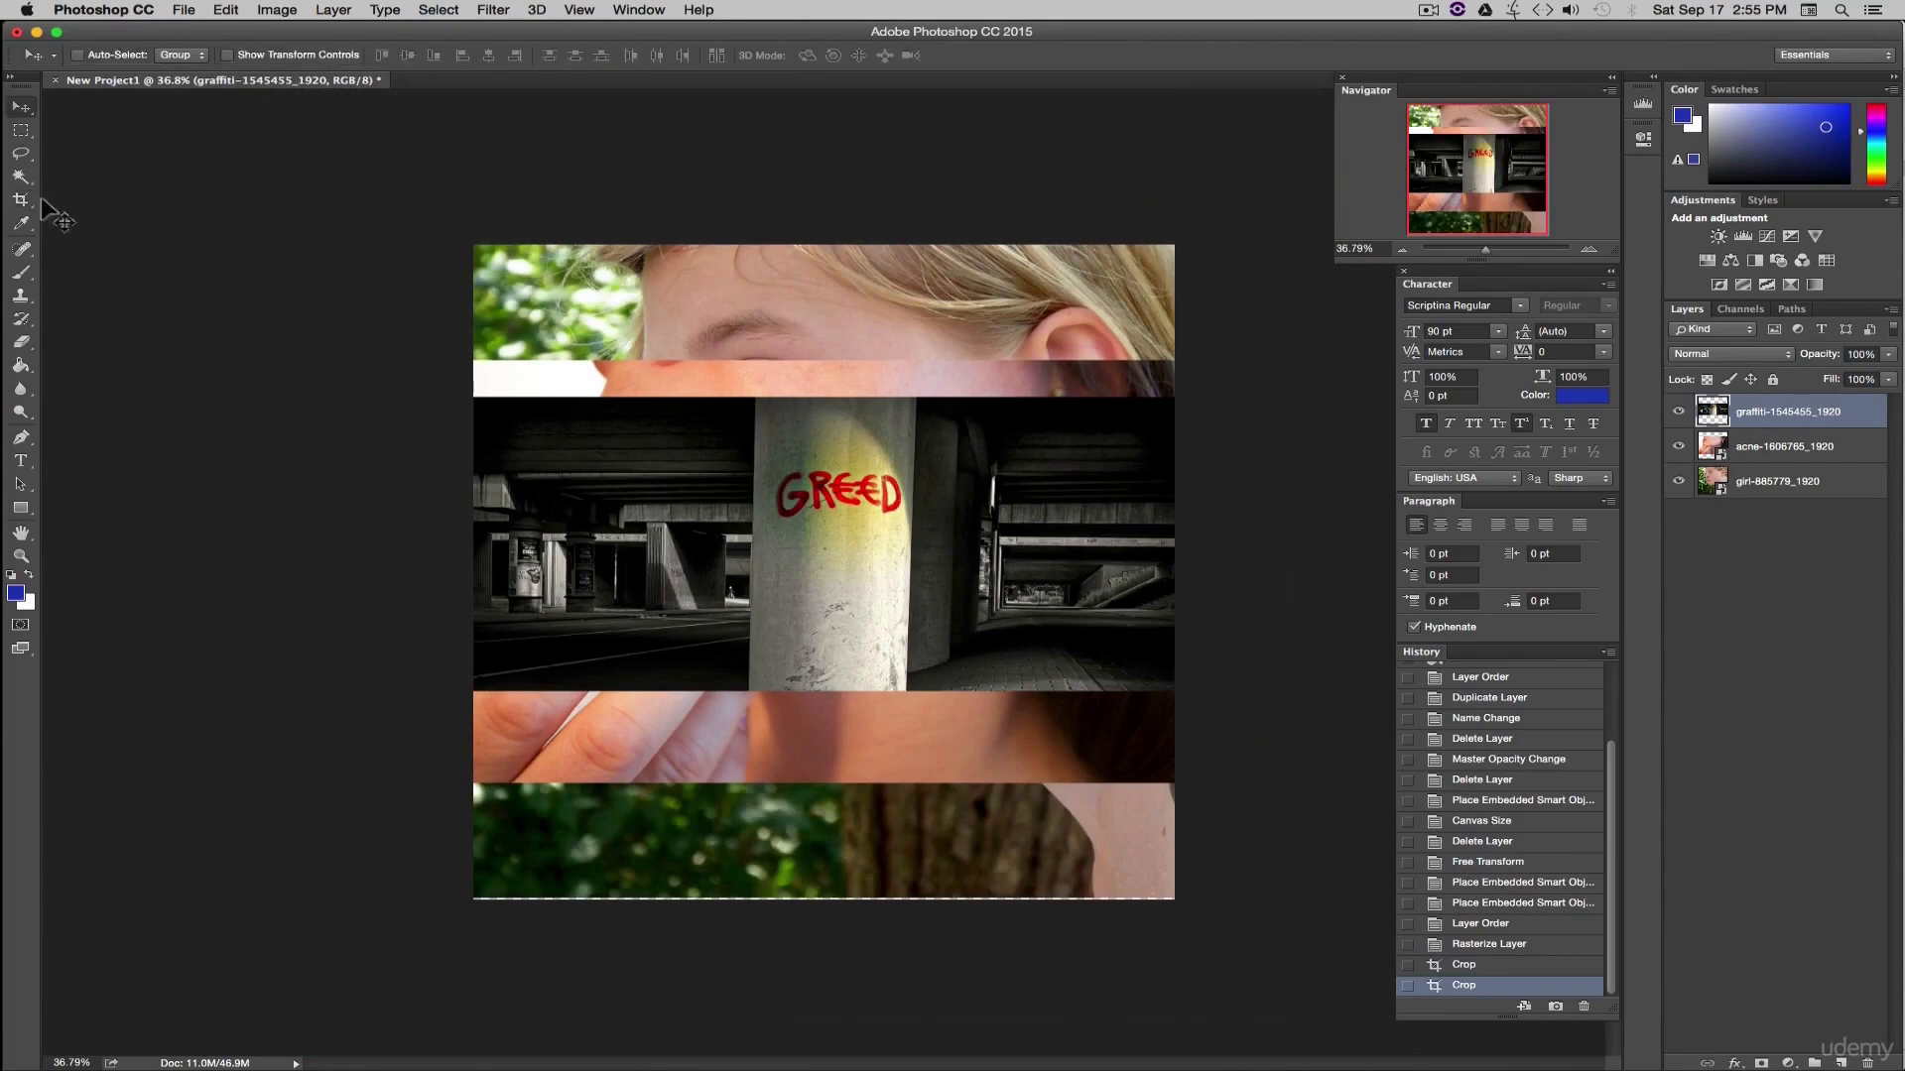
key("c")
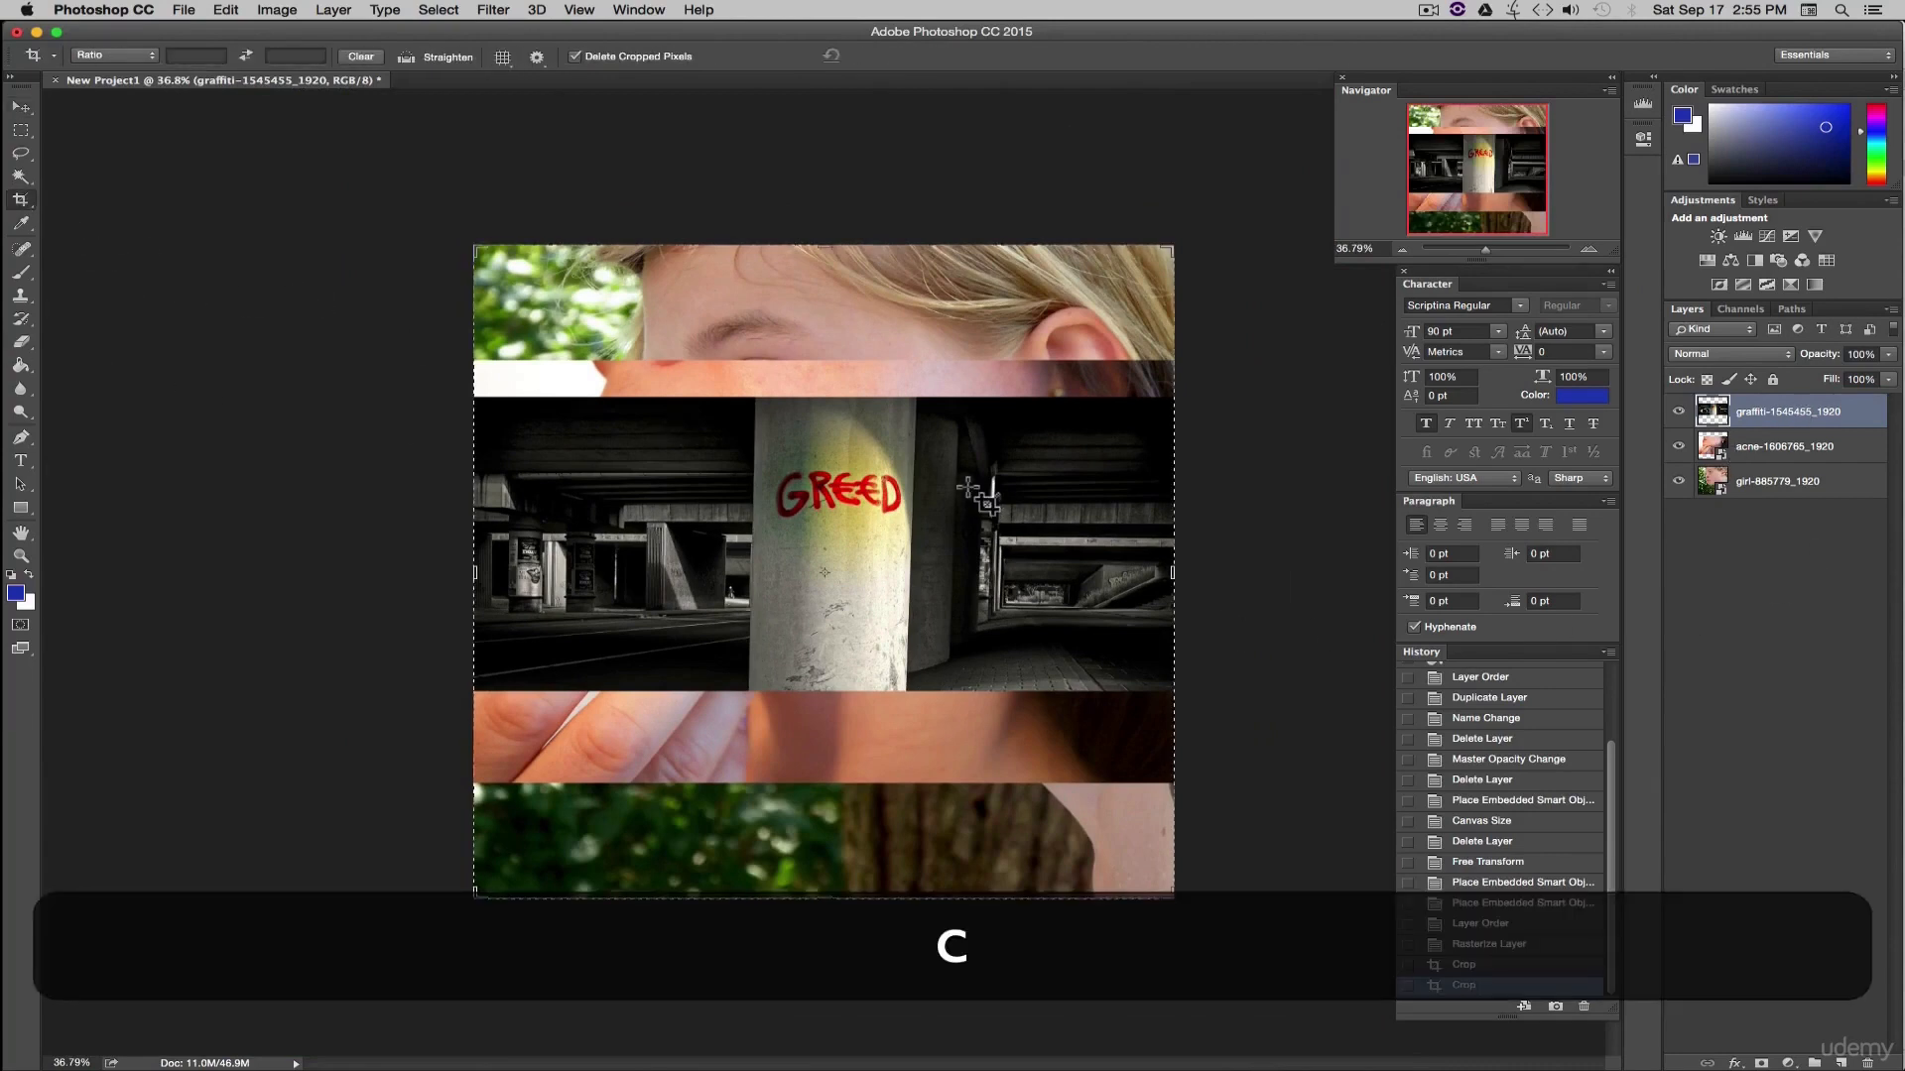
left_click_drag(823, 897, 821, 793)
left_click_drag(823, 352, 824, 428)
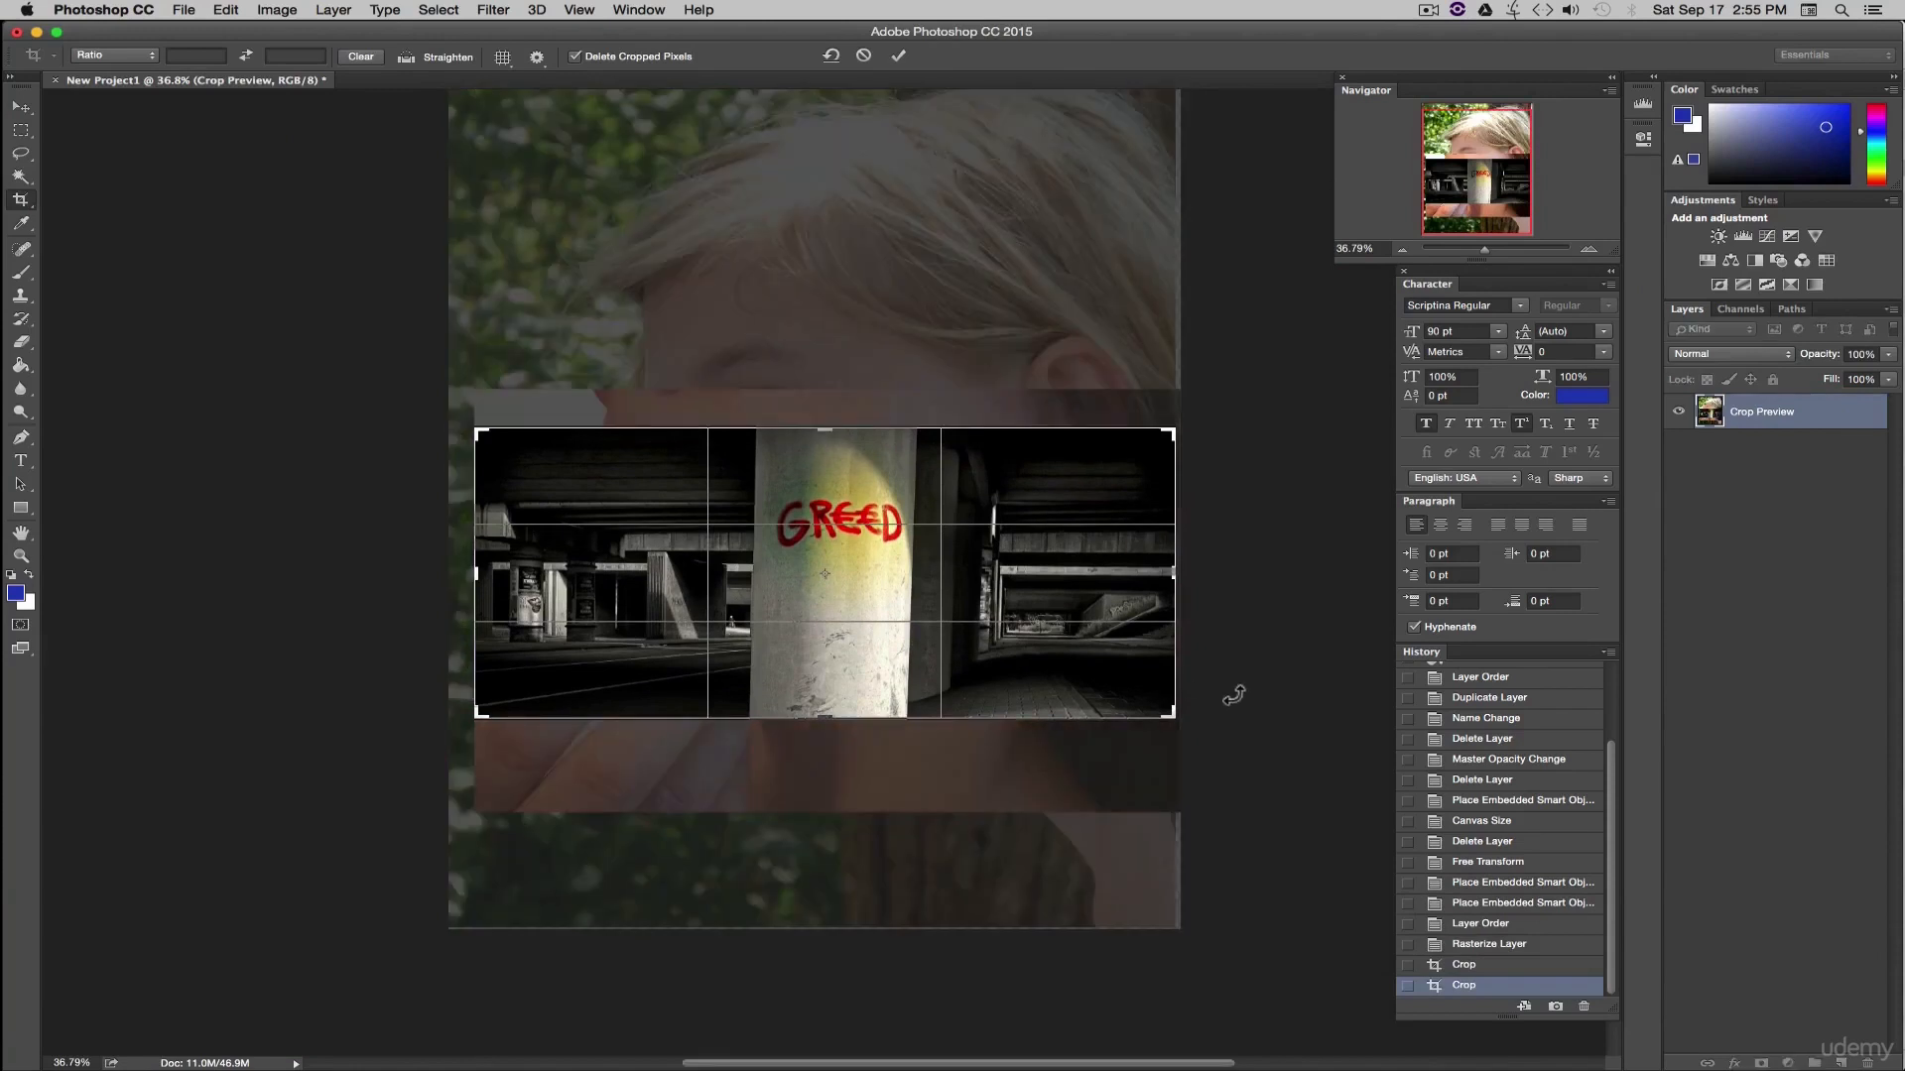
key("Return")
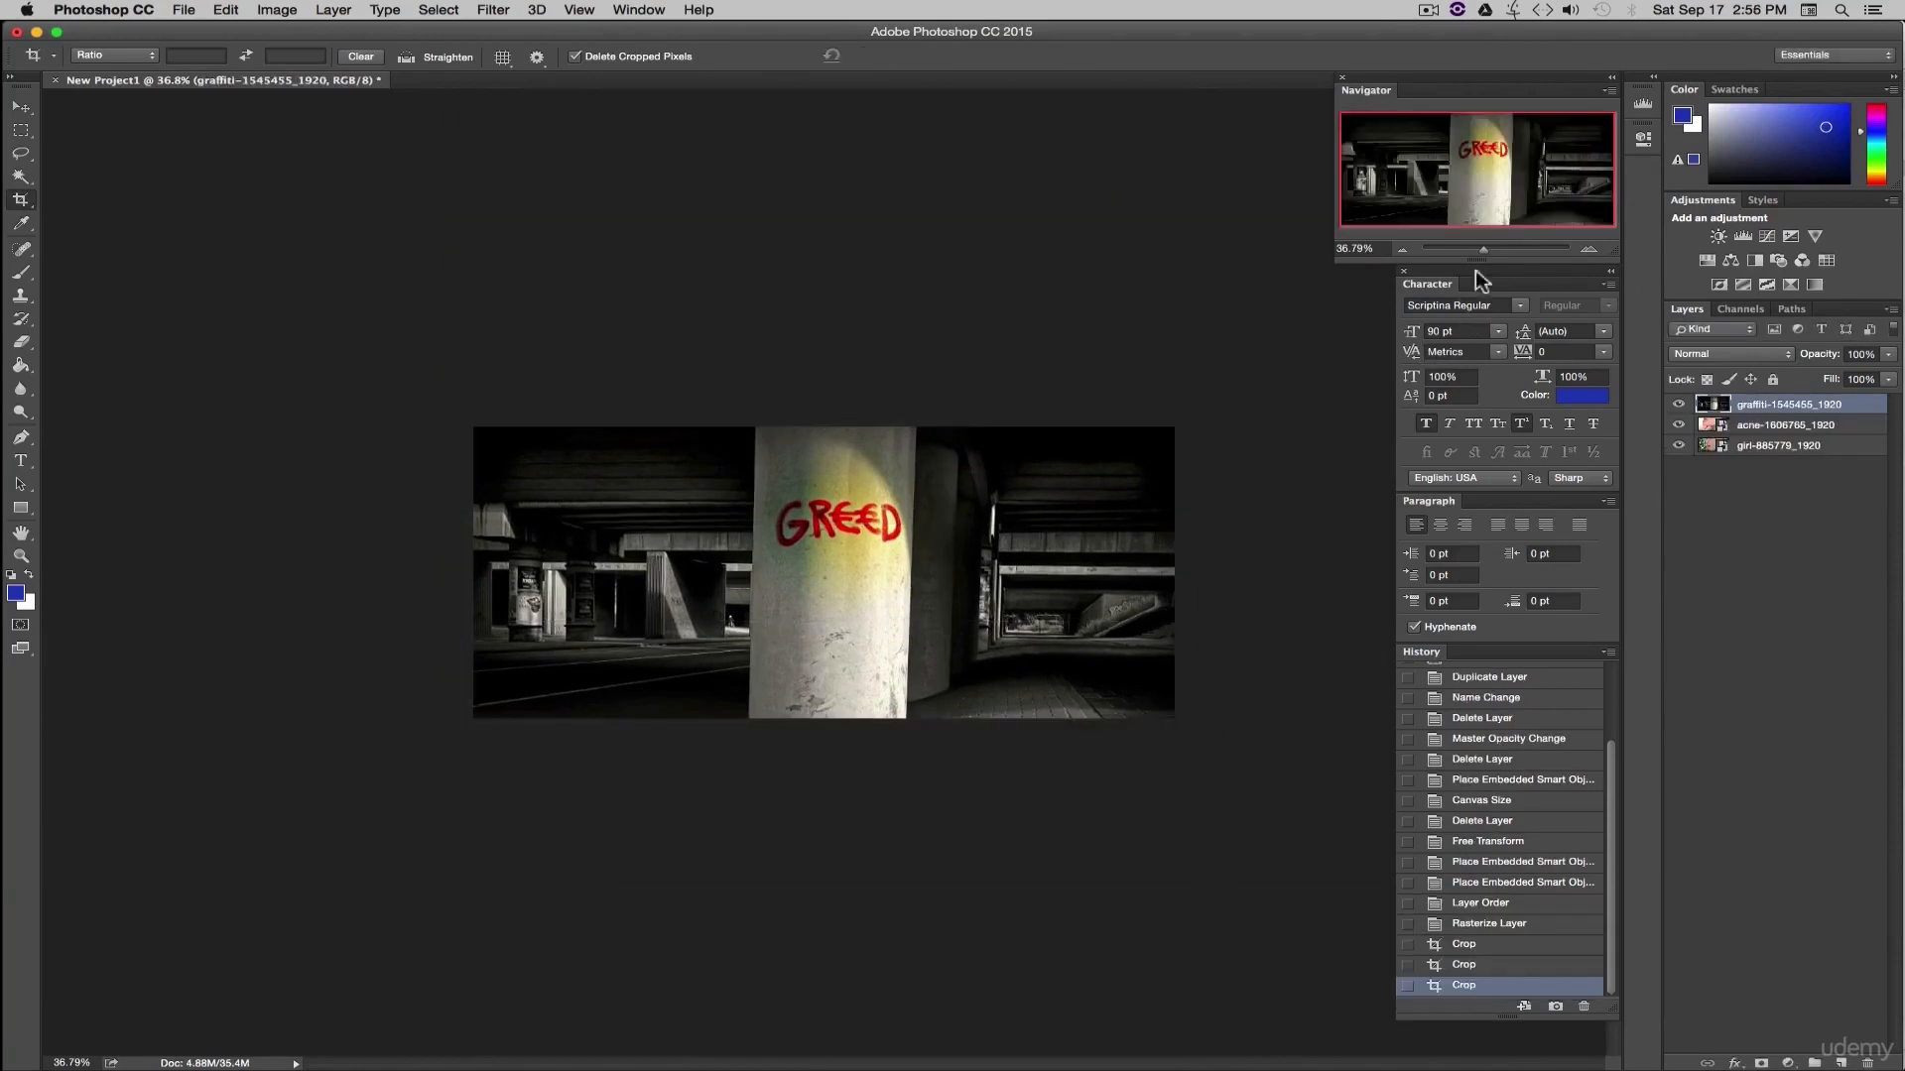
left_click_drag(1480, 249, 1492, 256)
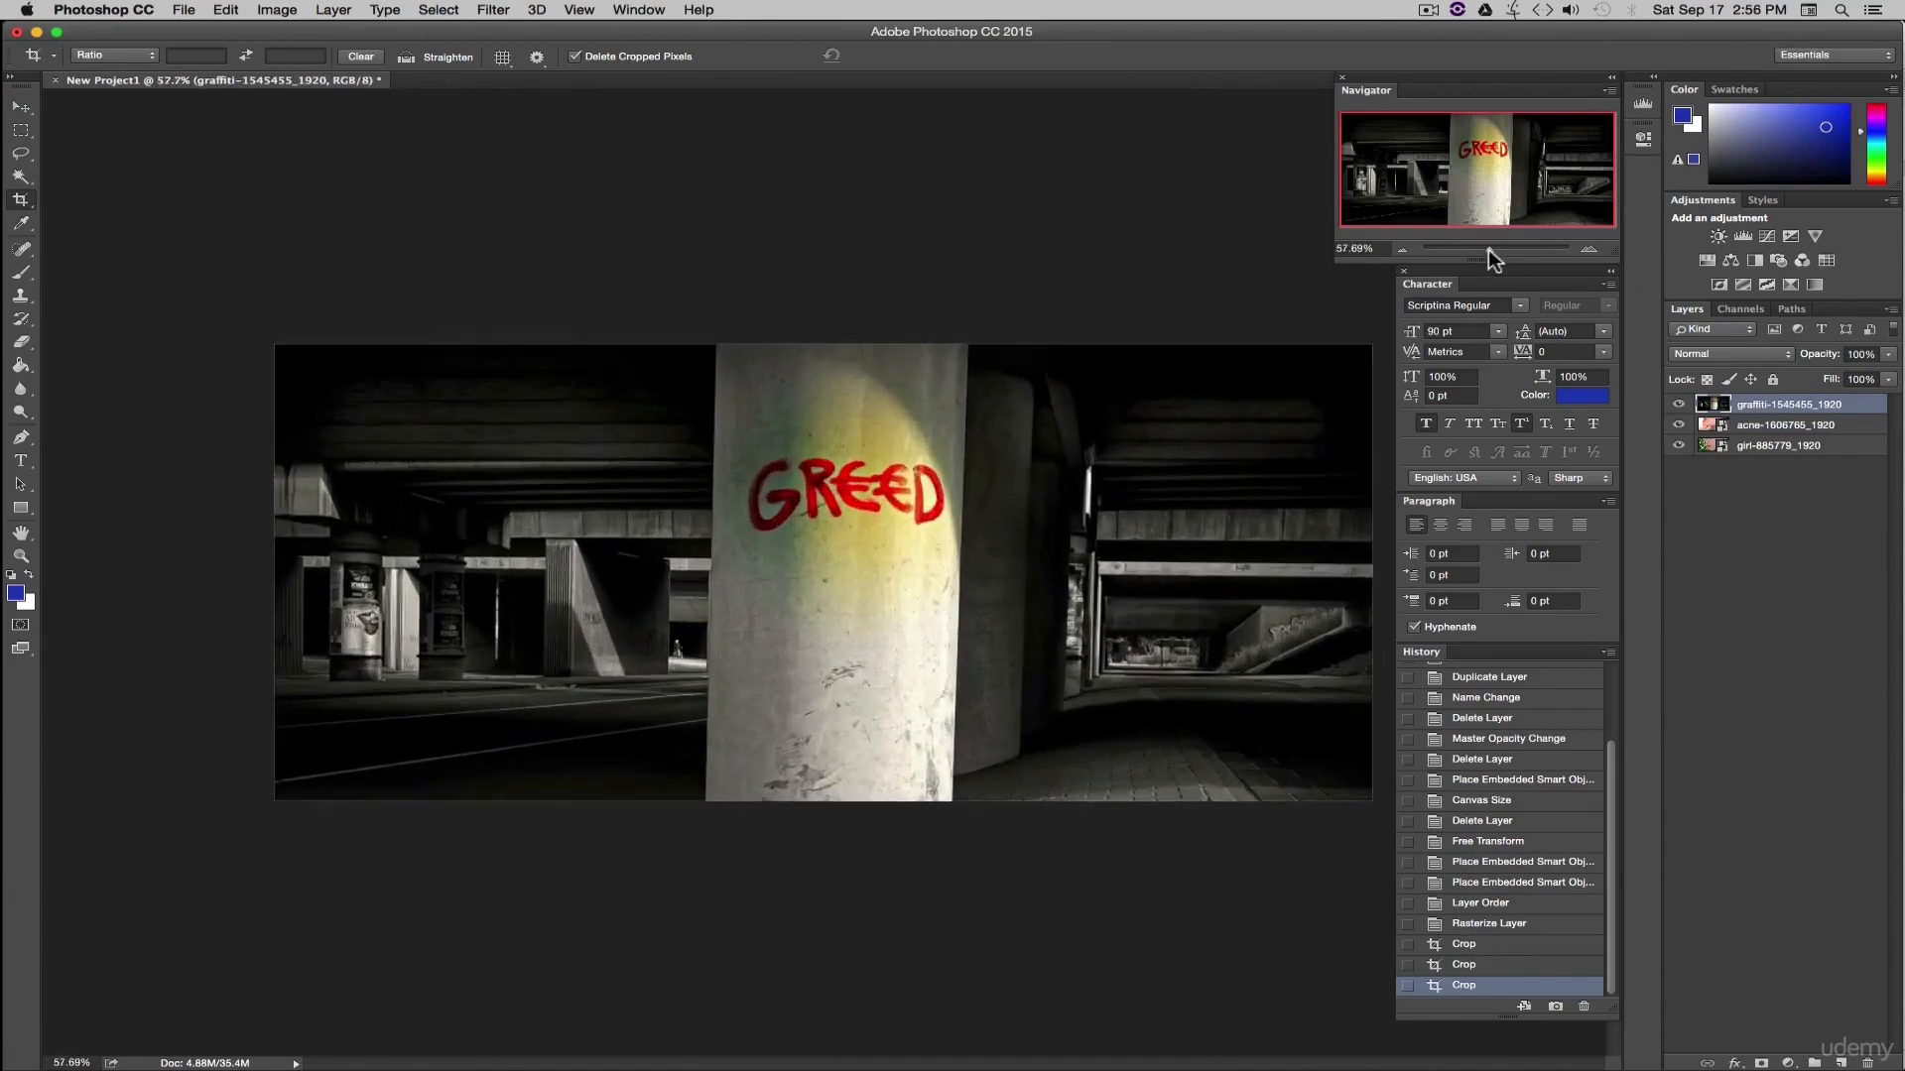
key("v")
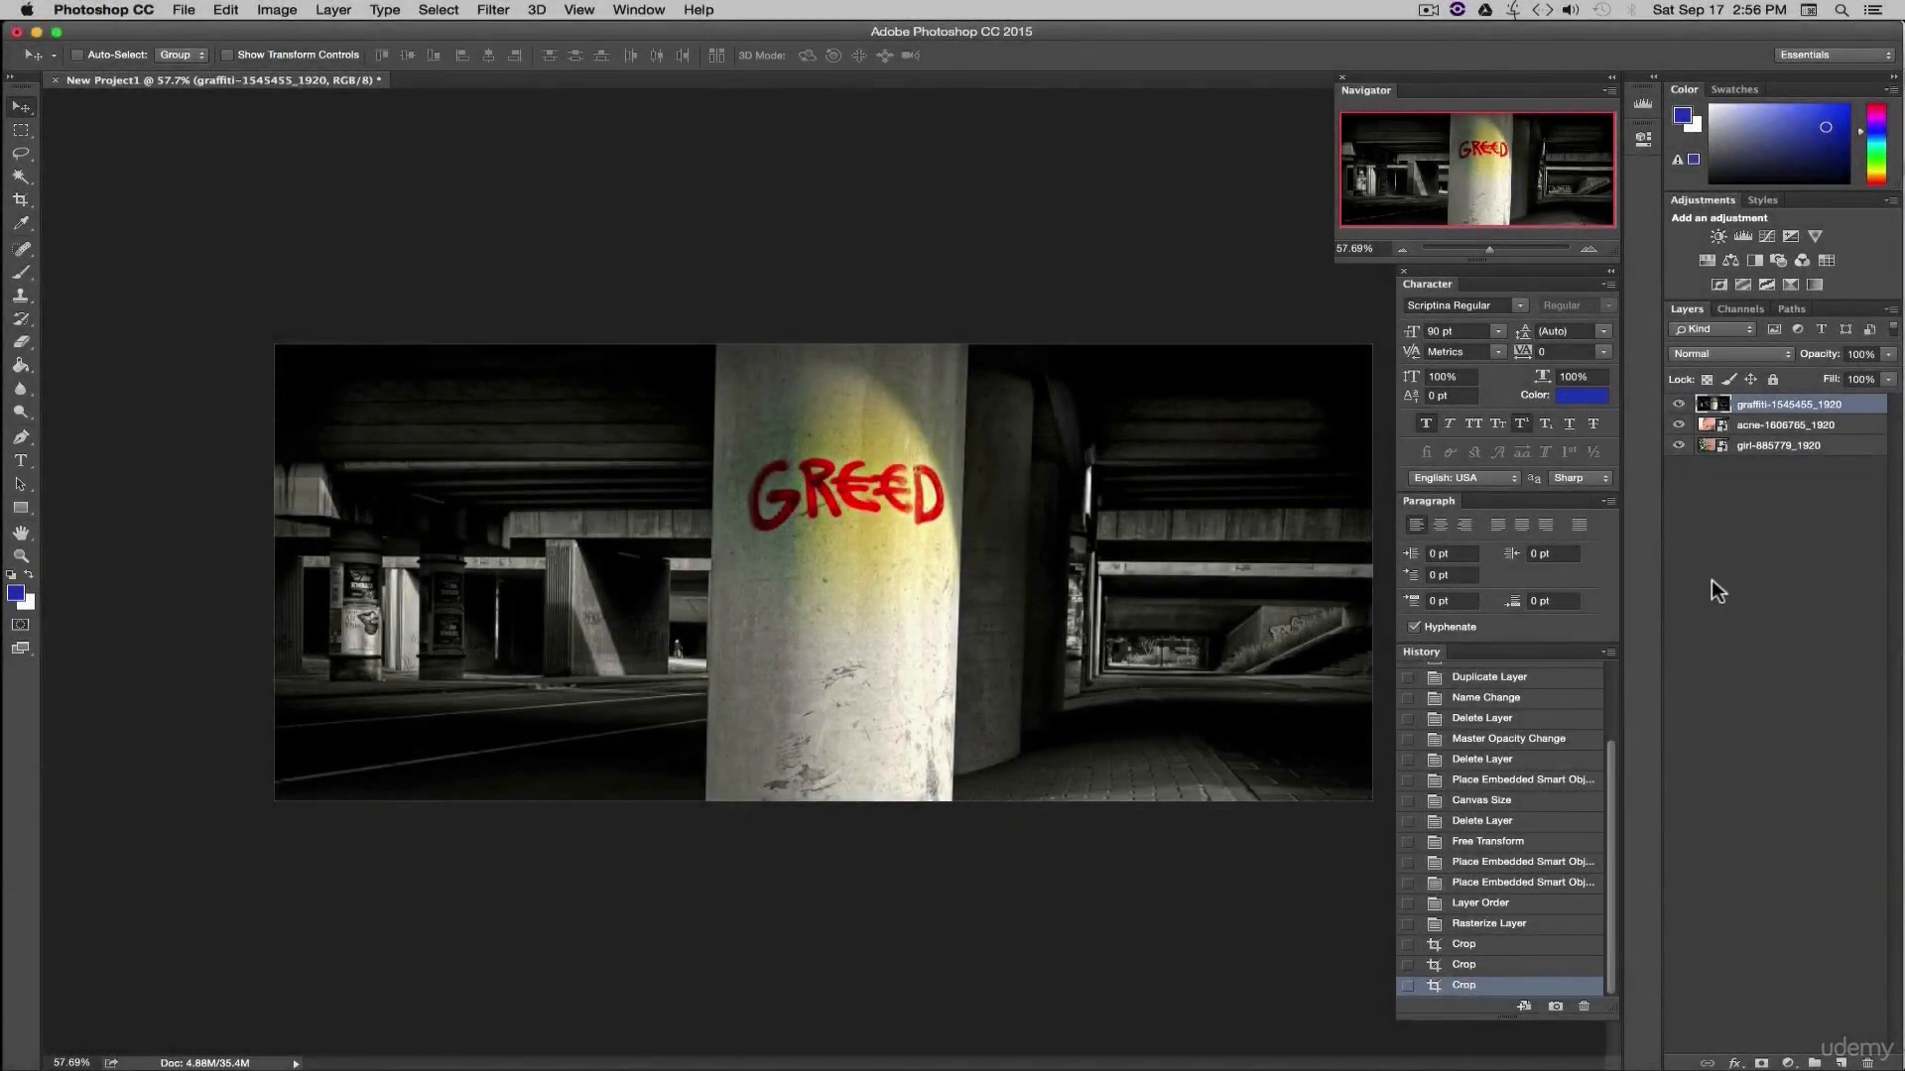
- Open the graffiti layer's Blending Options, try Bevel & Emboss on and off, and move the dialog clear of the image
right_click(1758, 403)
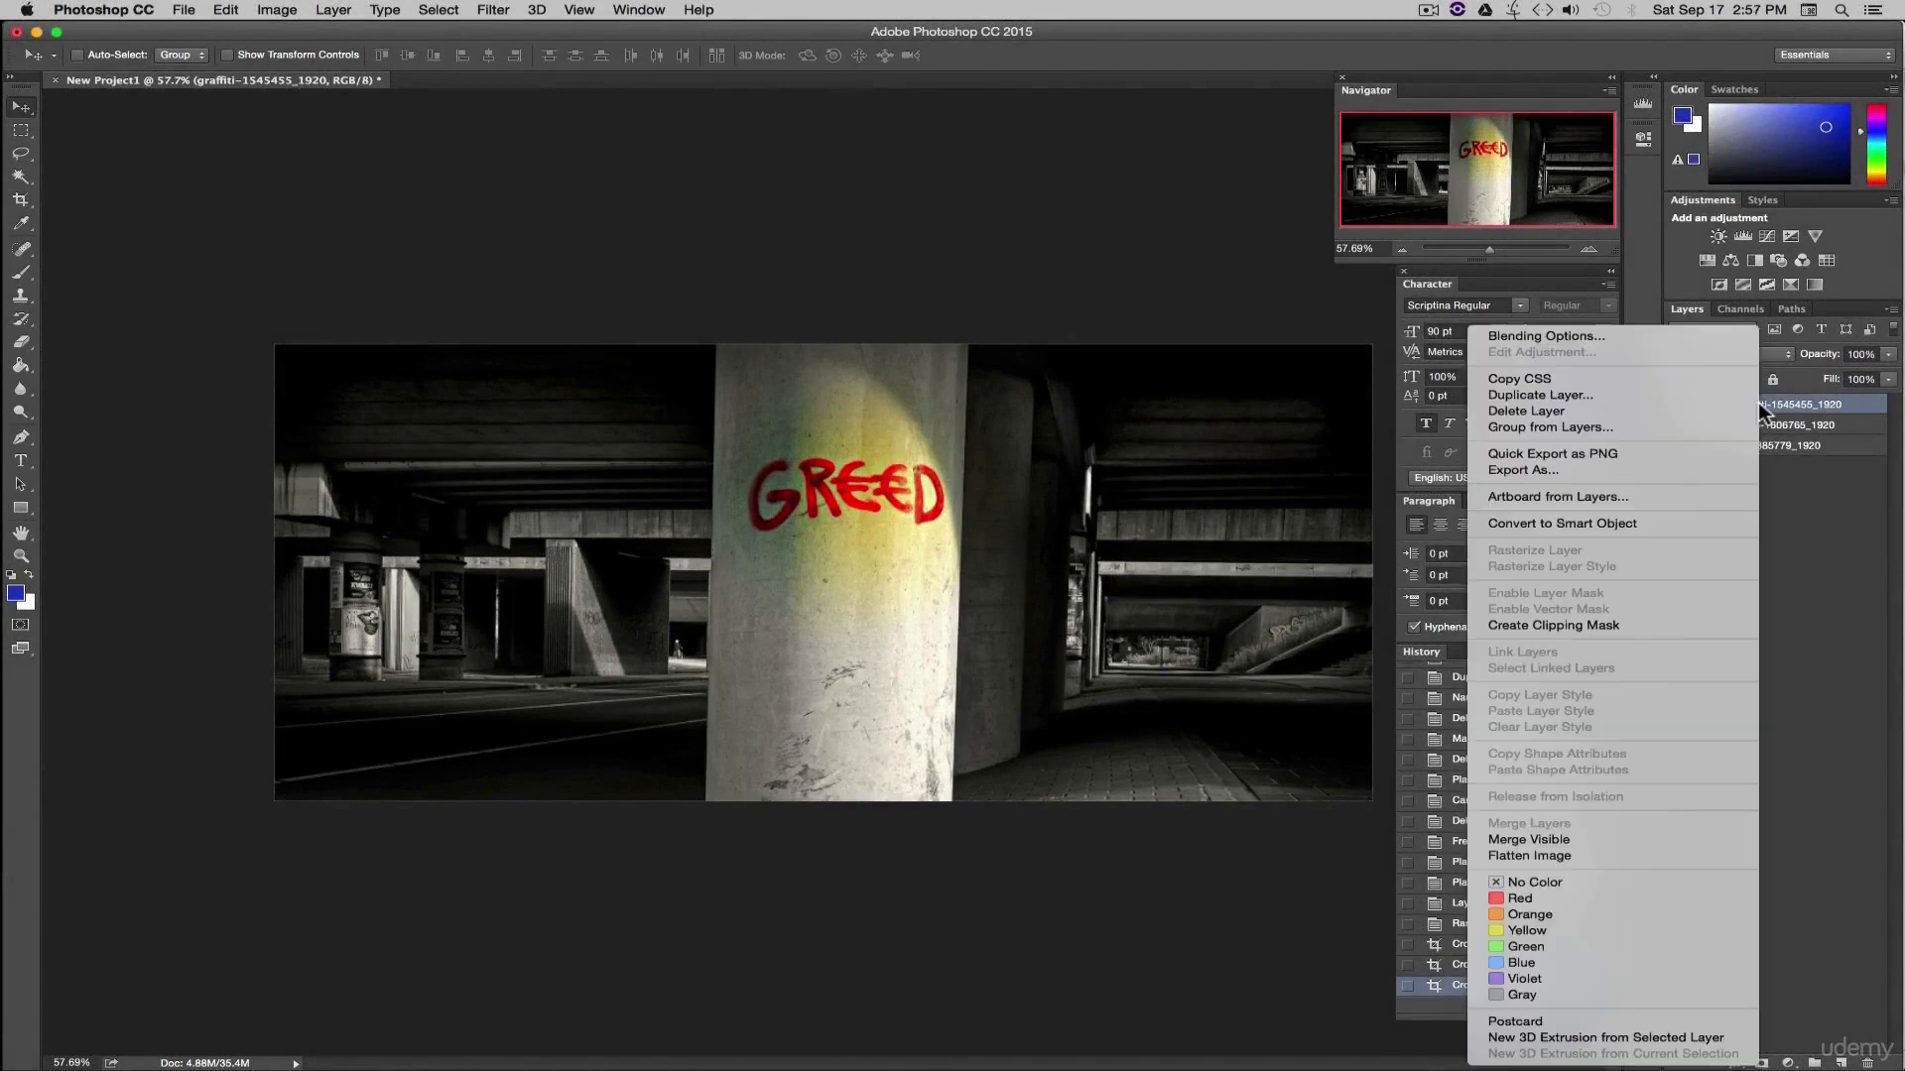
left_click(1537, 336)
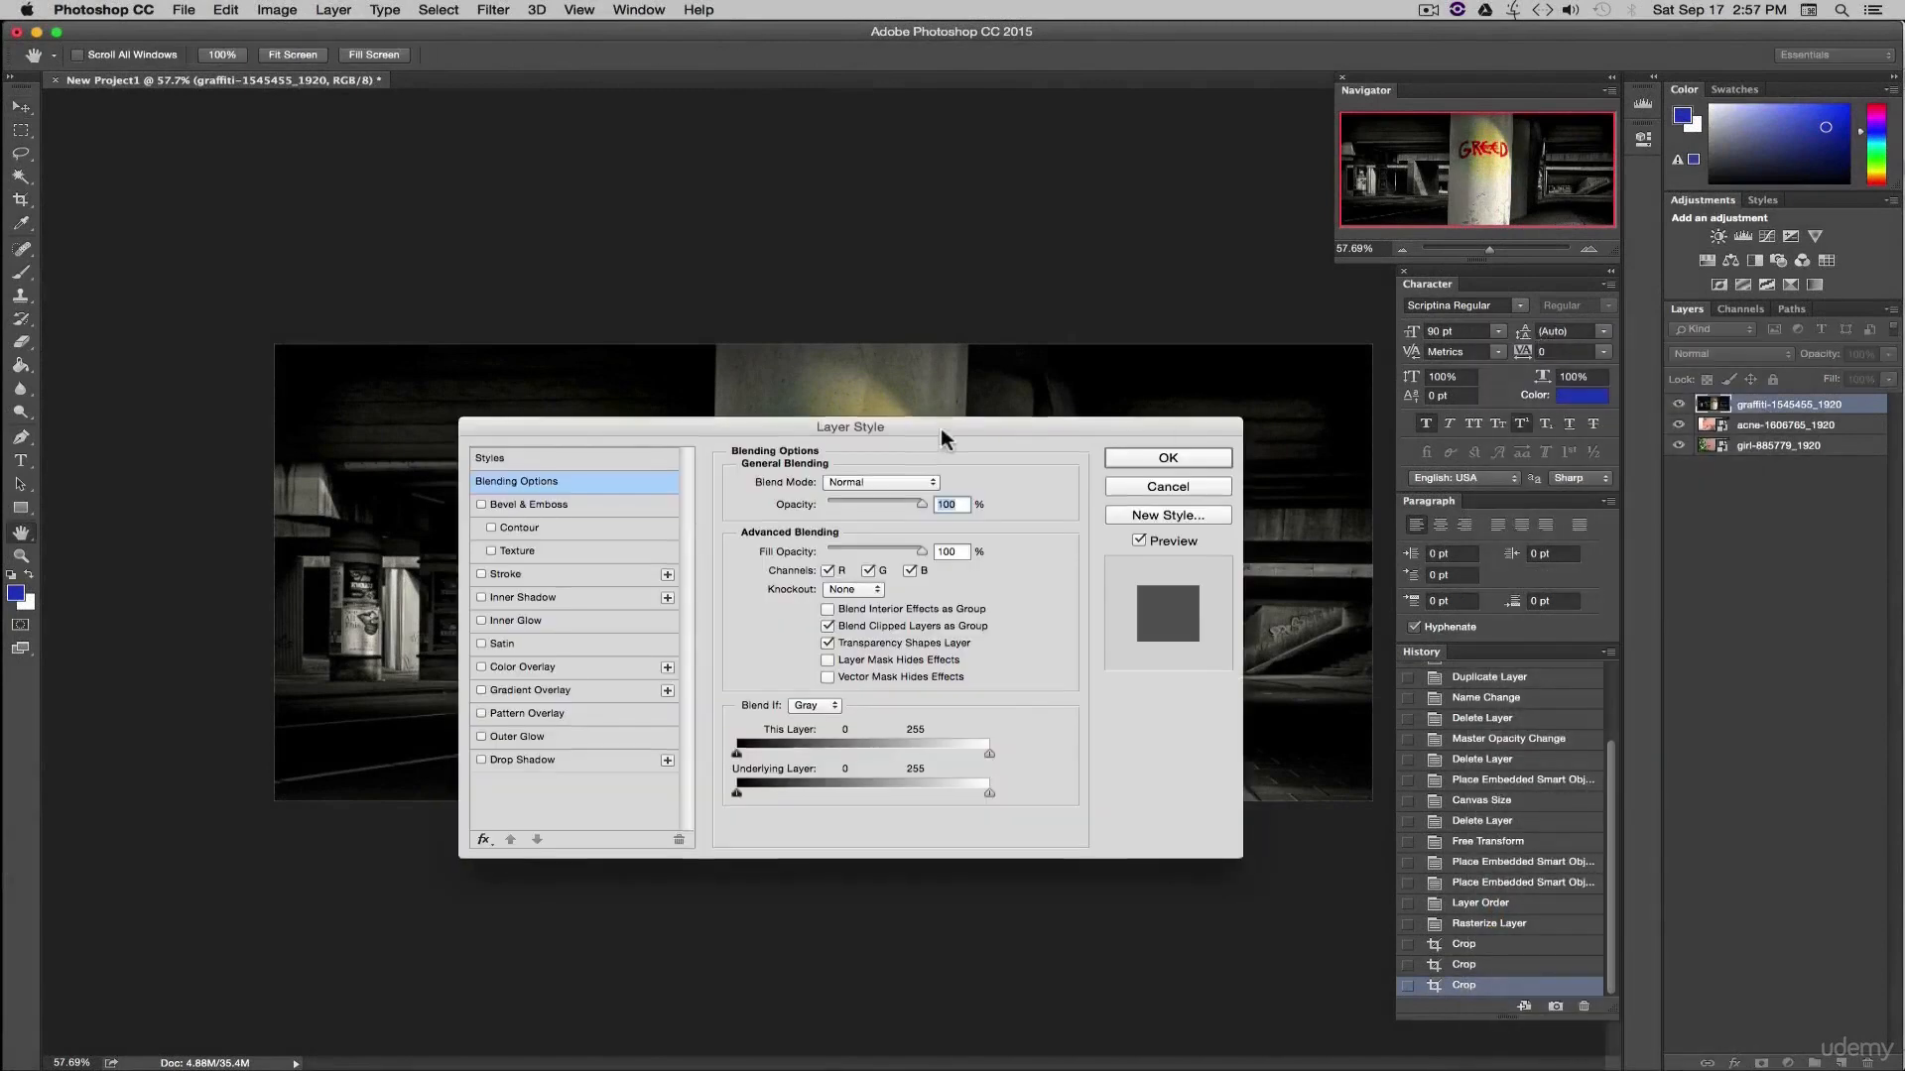
left_click_drag(941, 426, 999, 359)
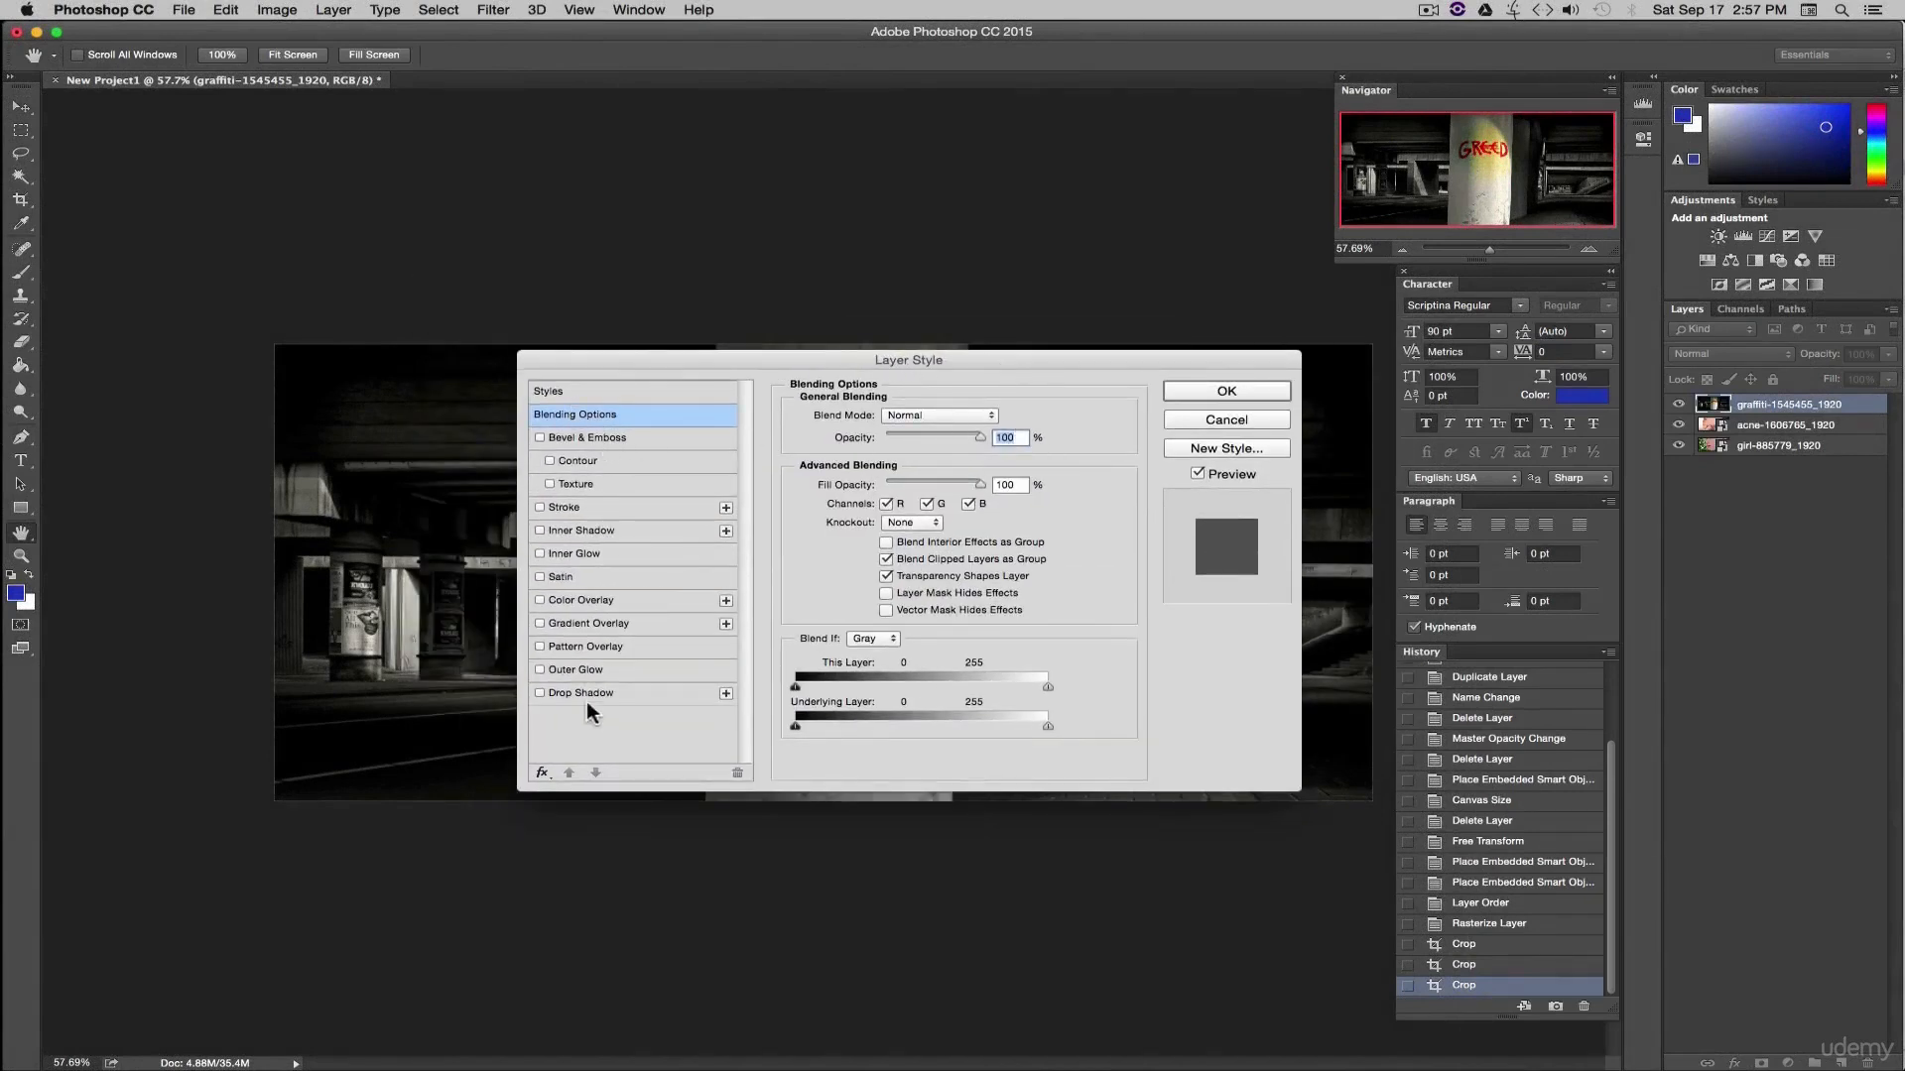
left_click(542, 438)
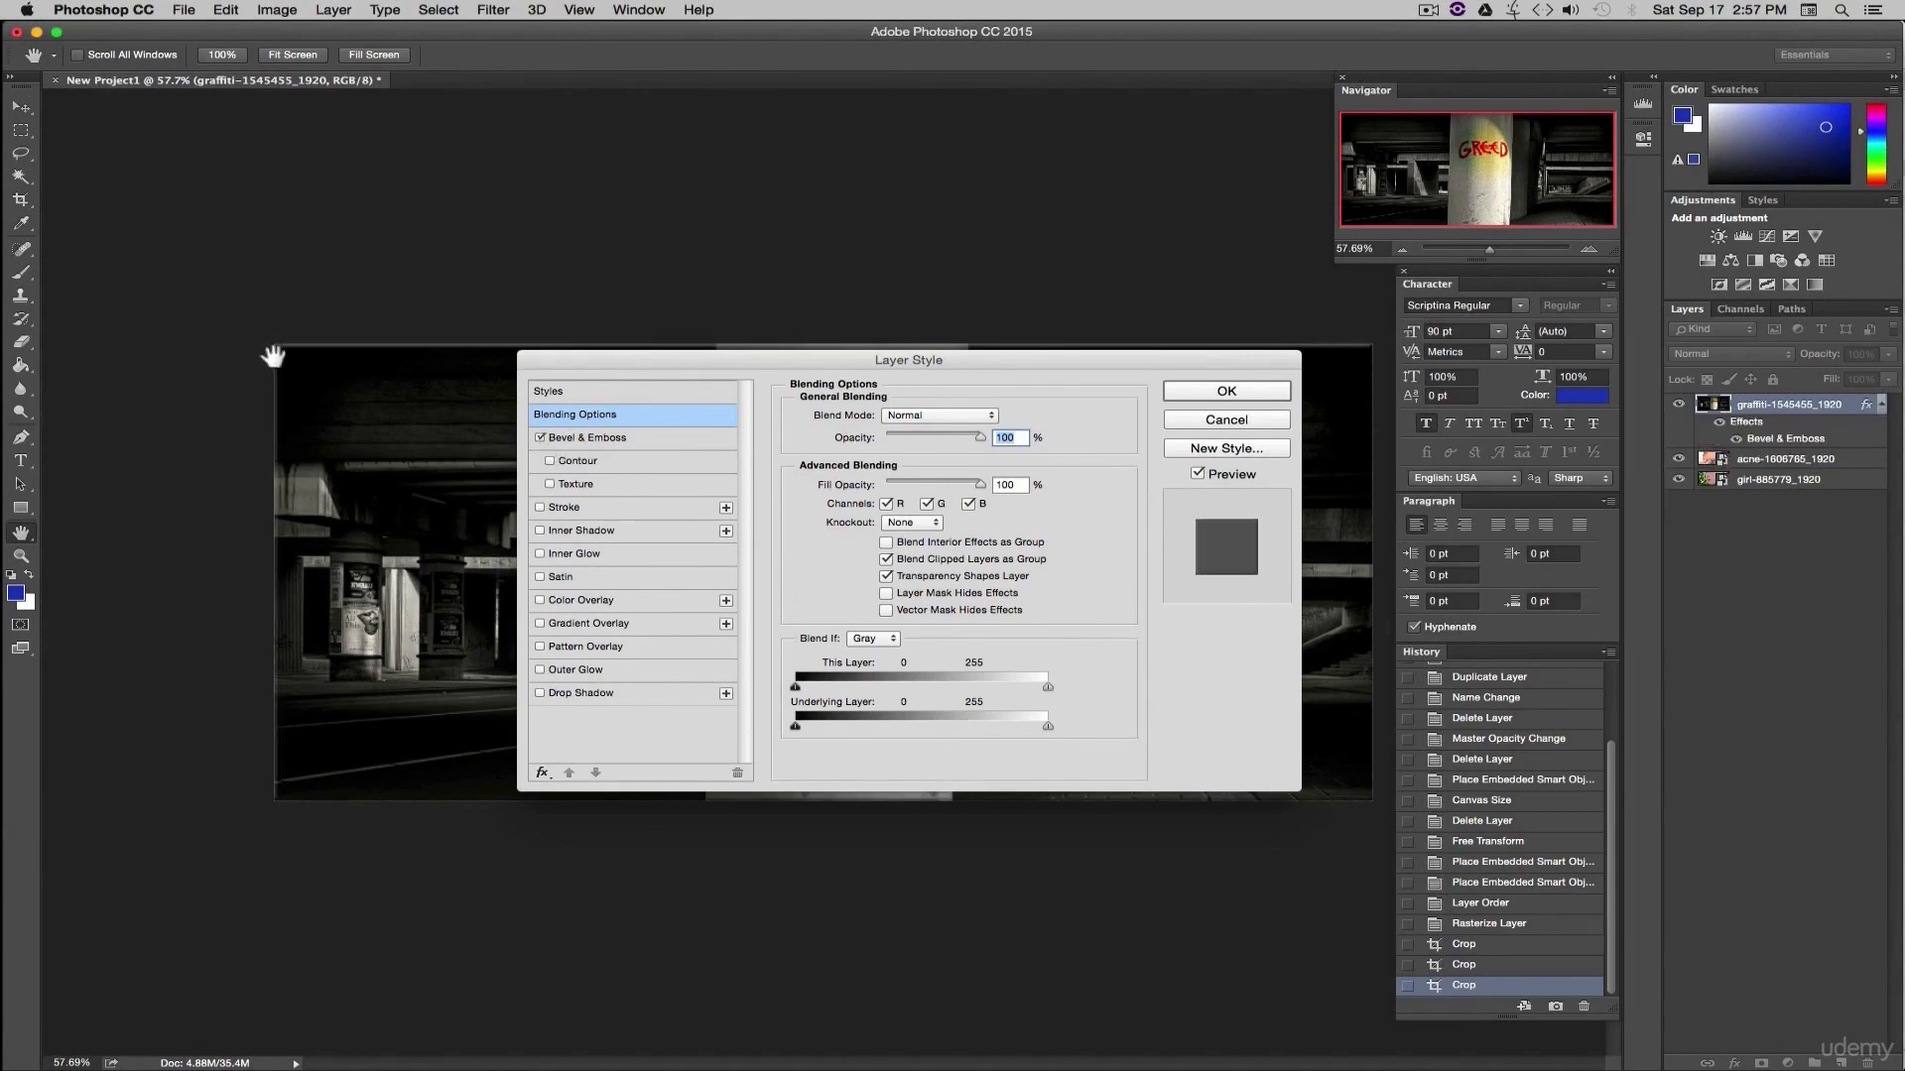
left_click(541, 439)
left_click_drag(657, 363, 1234, 382)
left_click(1163, 453)
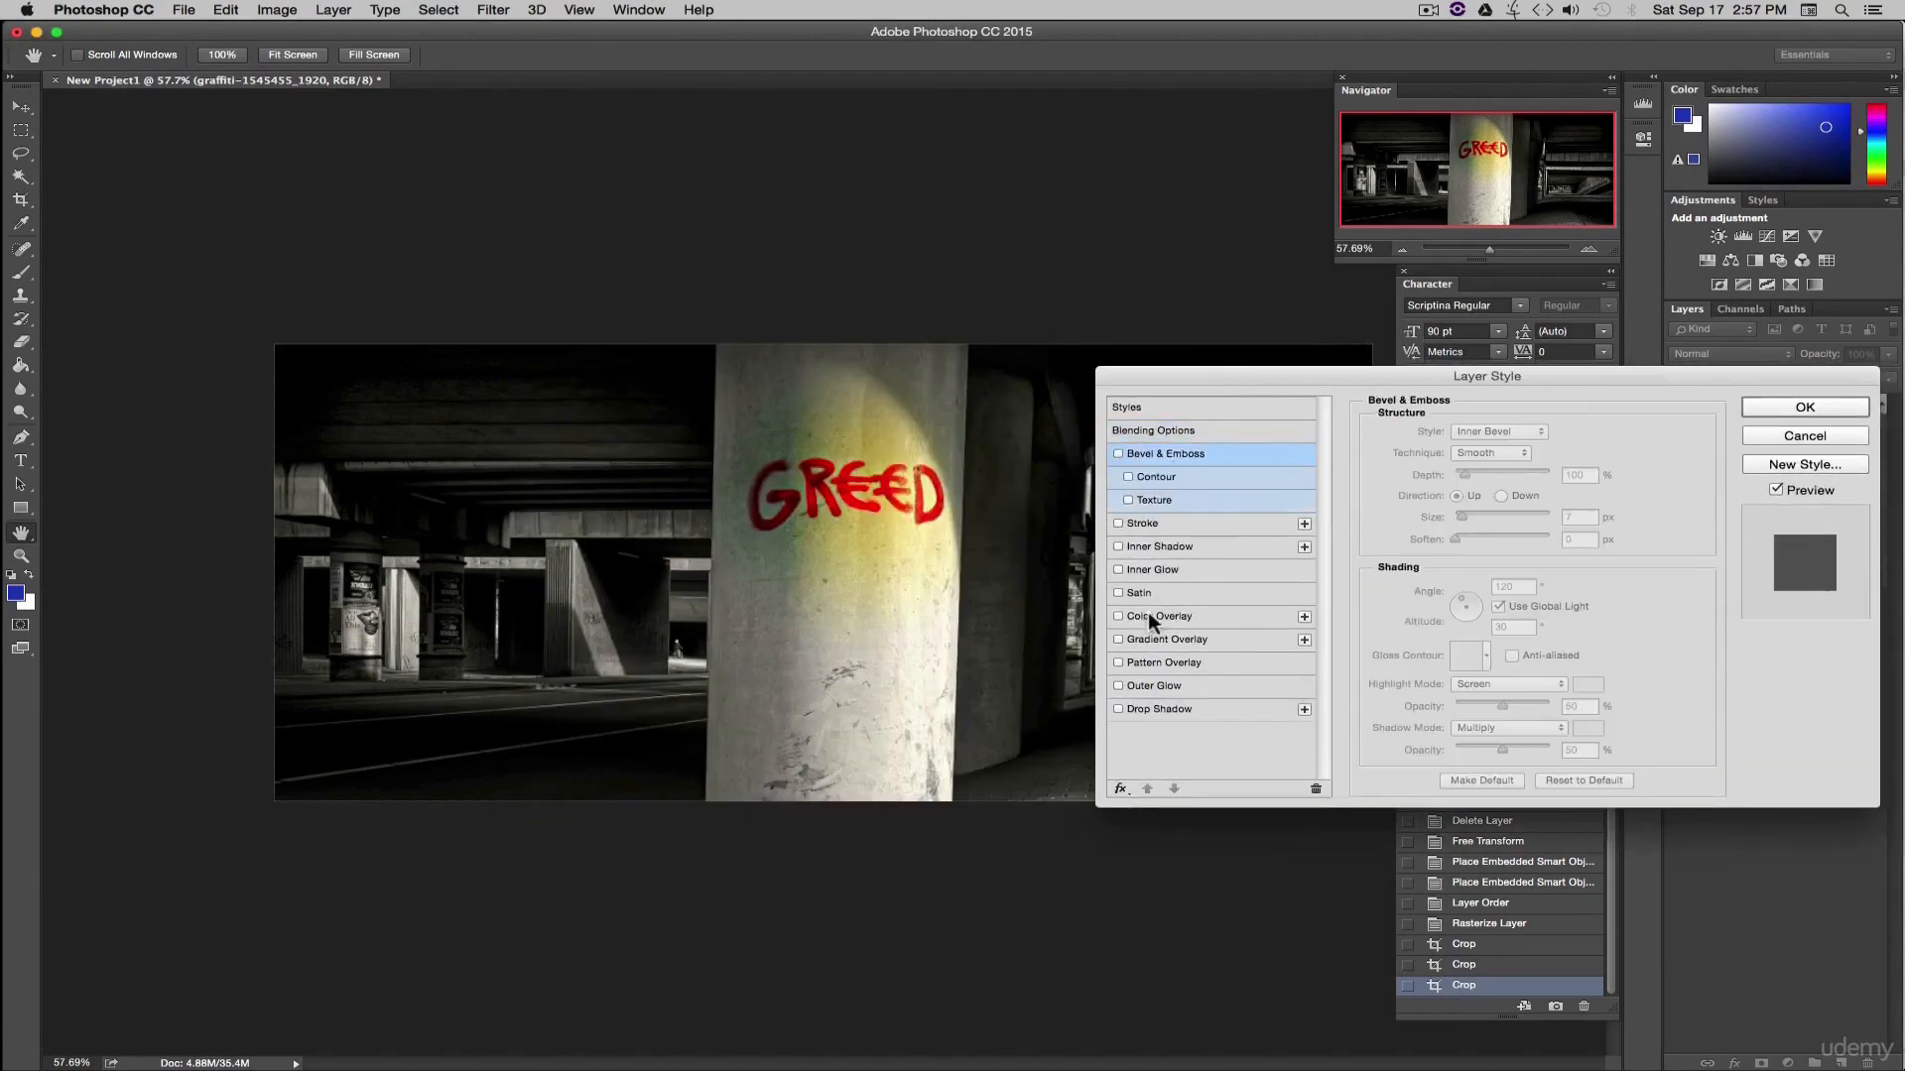
- Try the Satin effect on the graffiti layer at 41% opacity, then switch it off
left_click(1119, 593)
left_click(1119, 593)
left_click(1119, 594)
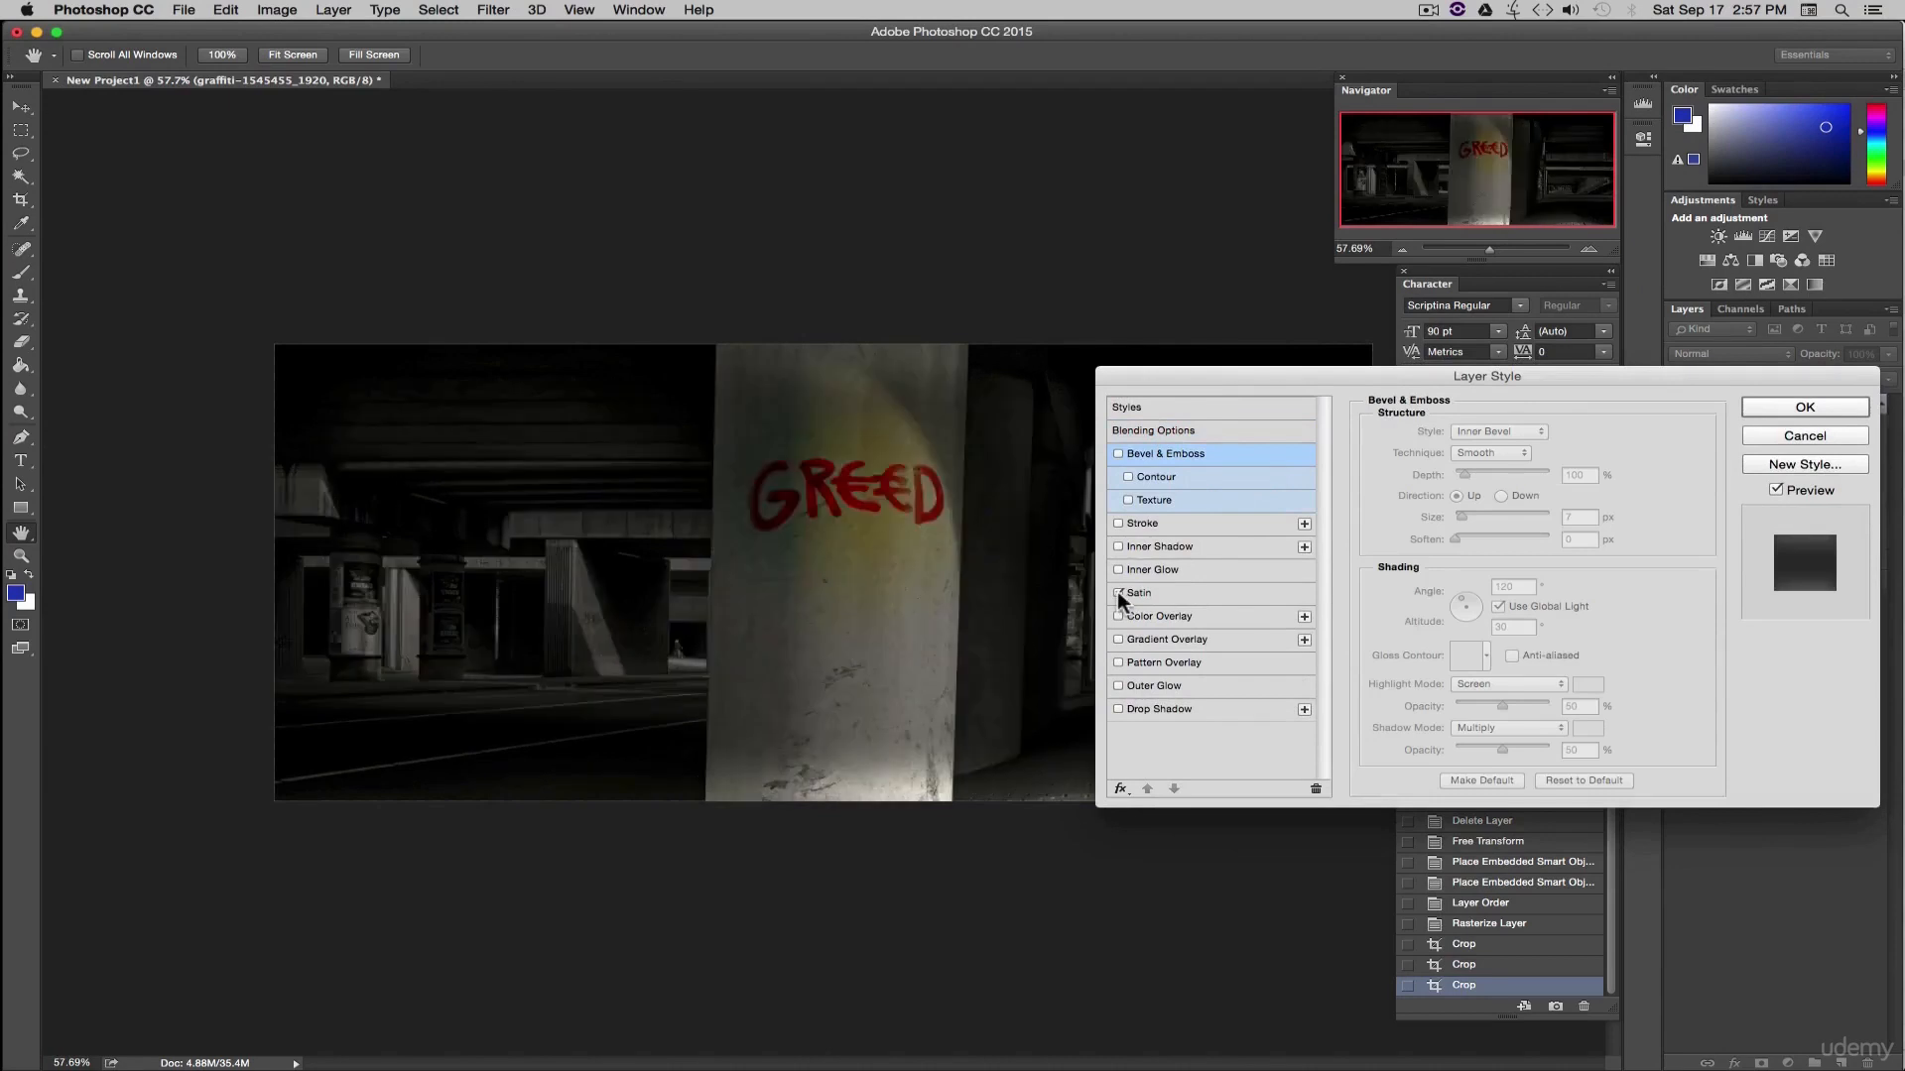
left_click(1138, 595)
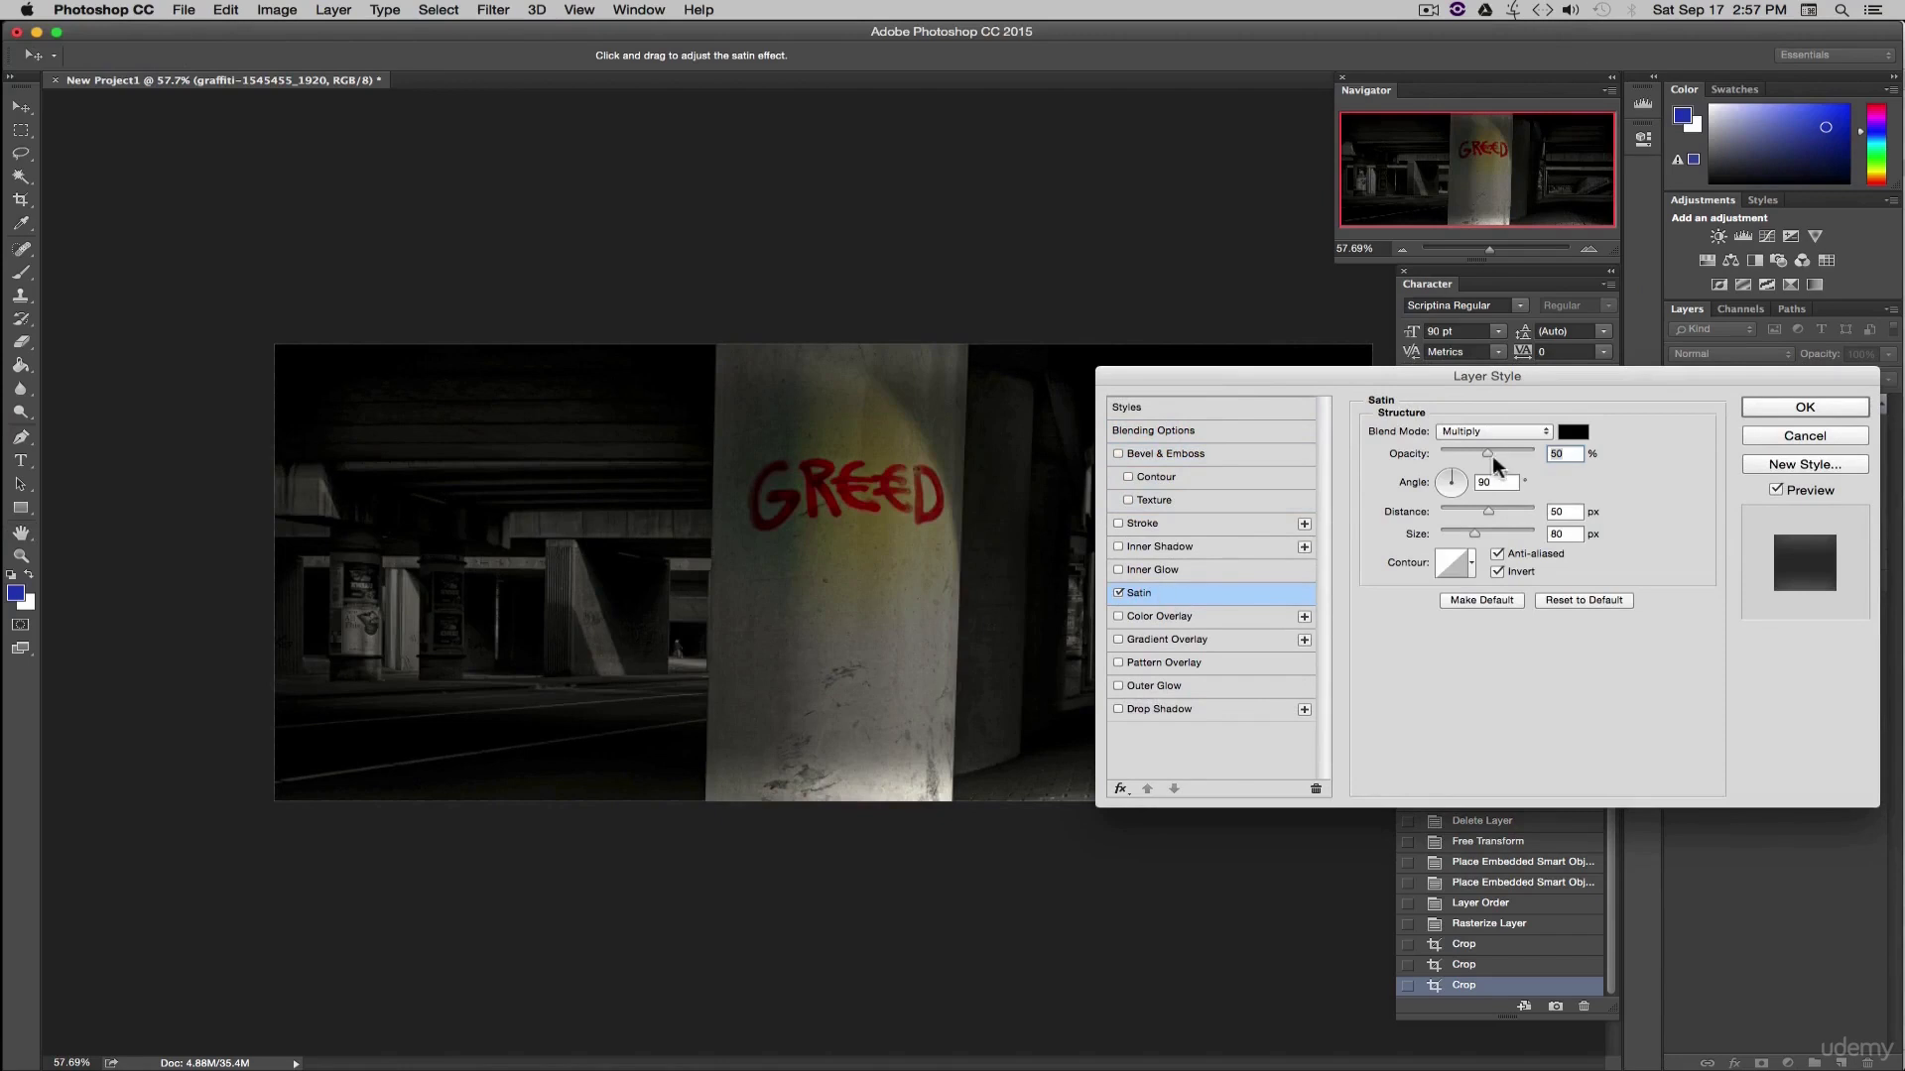
mouse_move(1486, 451)
left_mouse_down()
mouse_move(1416, 458)
mouse_move(1548, 459)
mouse_move(1479, 453)
left_mouse_up()
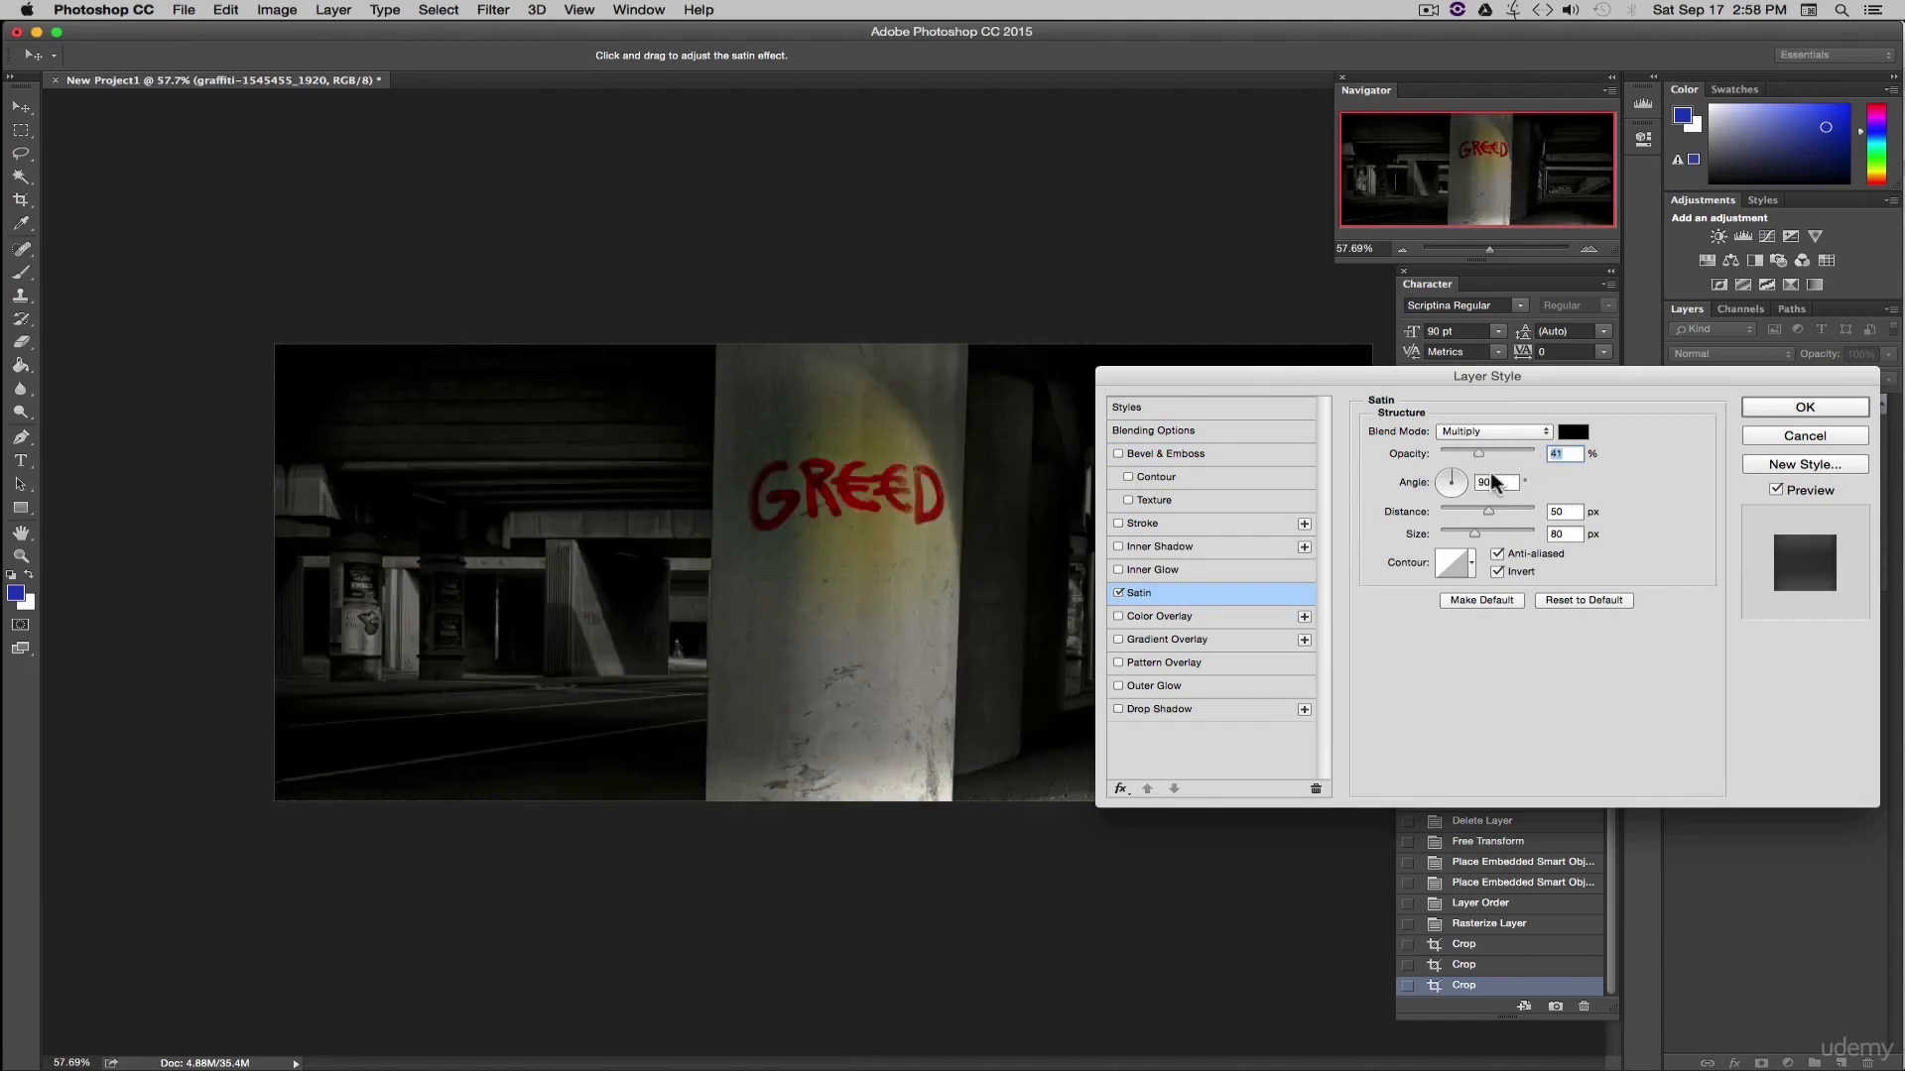
left_click(1119, 594)
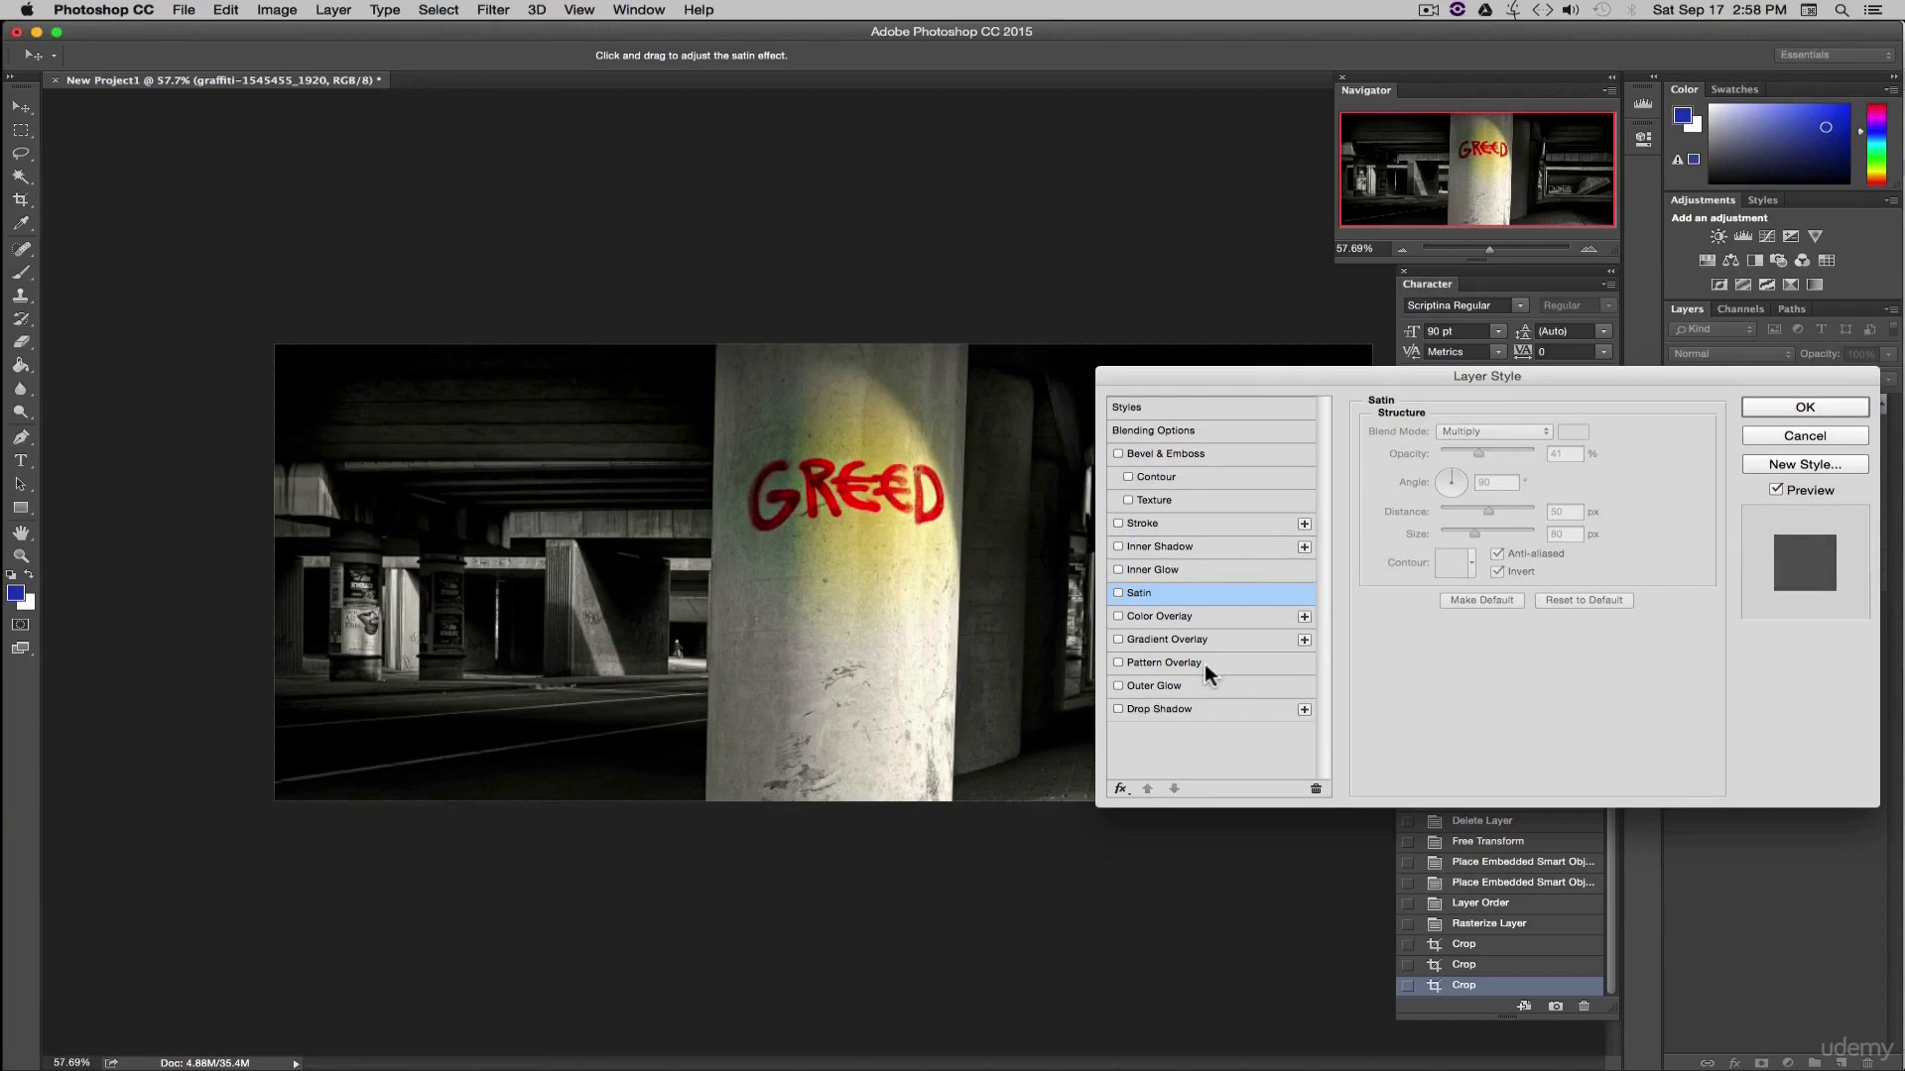
- View the Color Overlay settings and try the Gradient Overlay effect on and off on the graffiti layer
left_click(1127, 616)
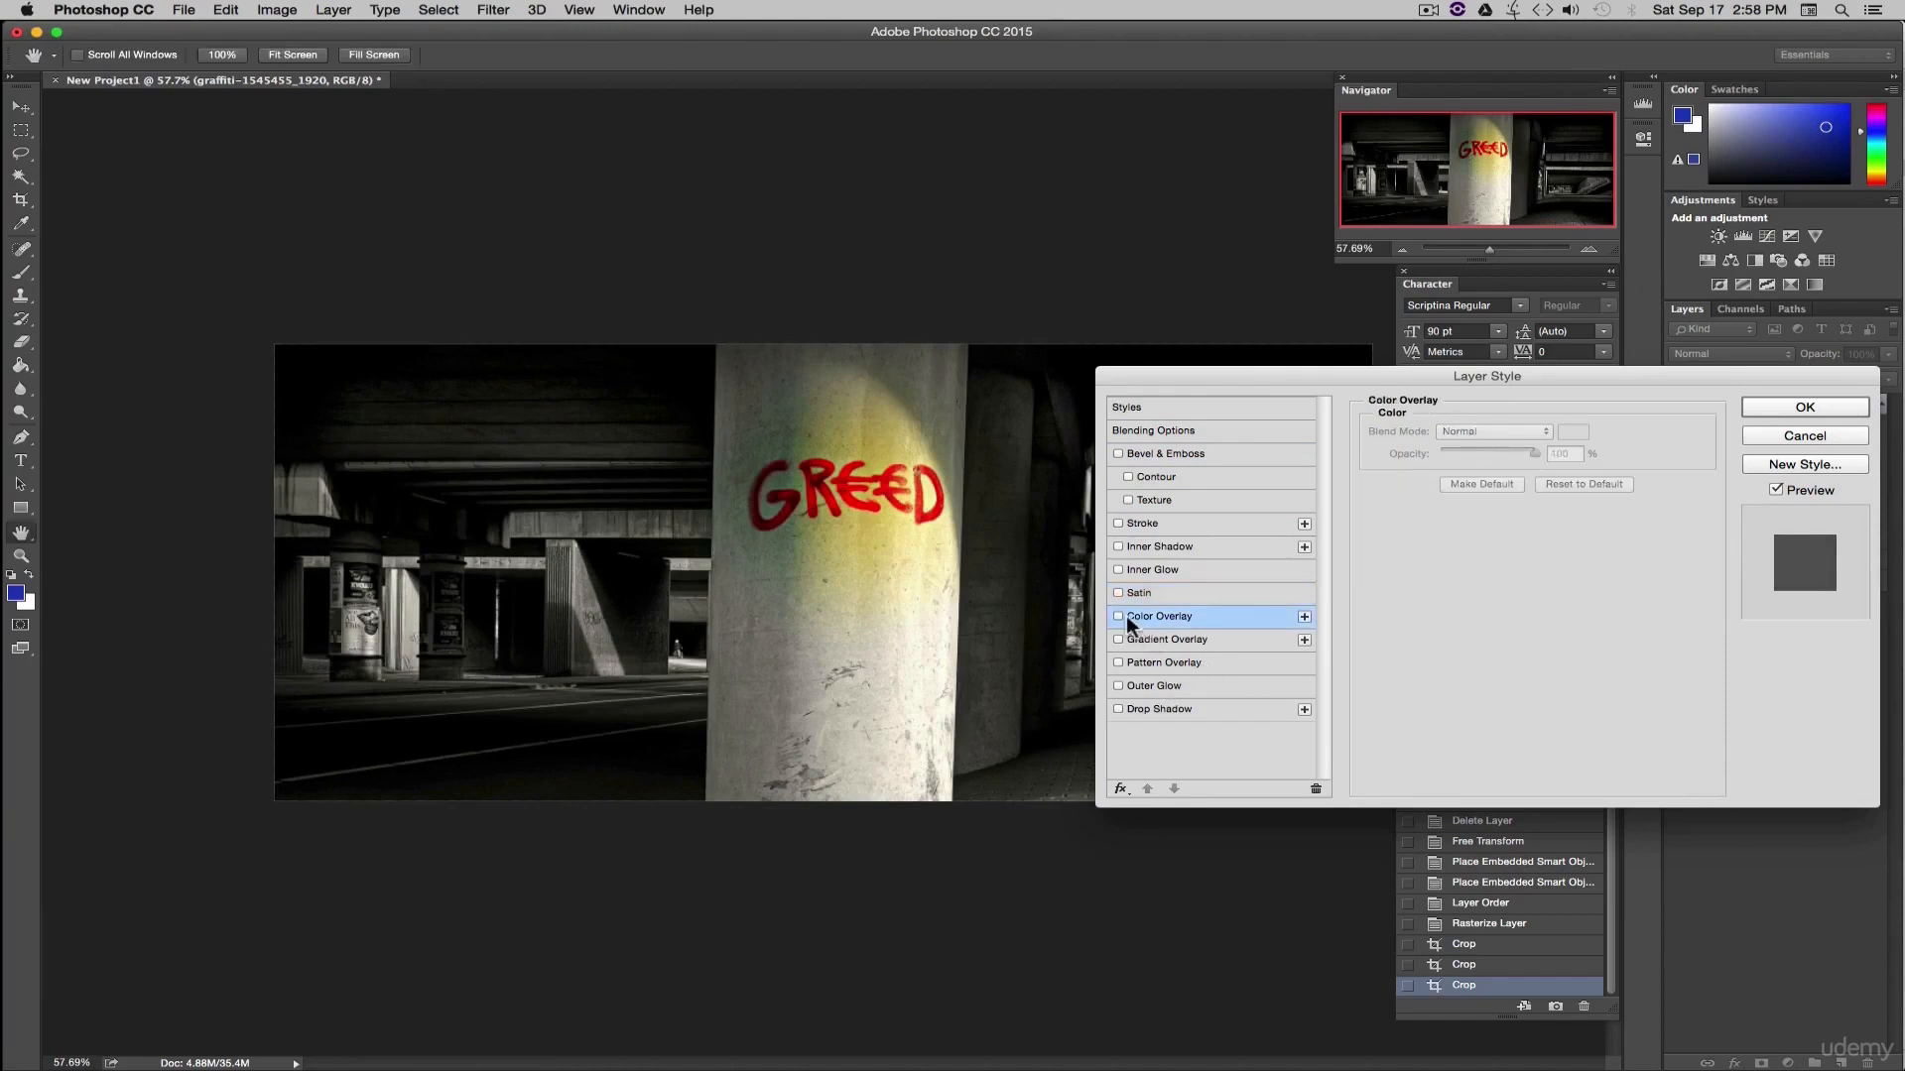
left_click(1118, 640)
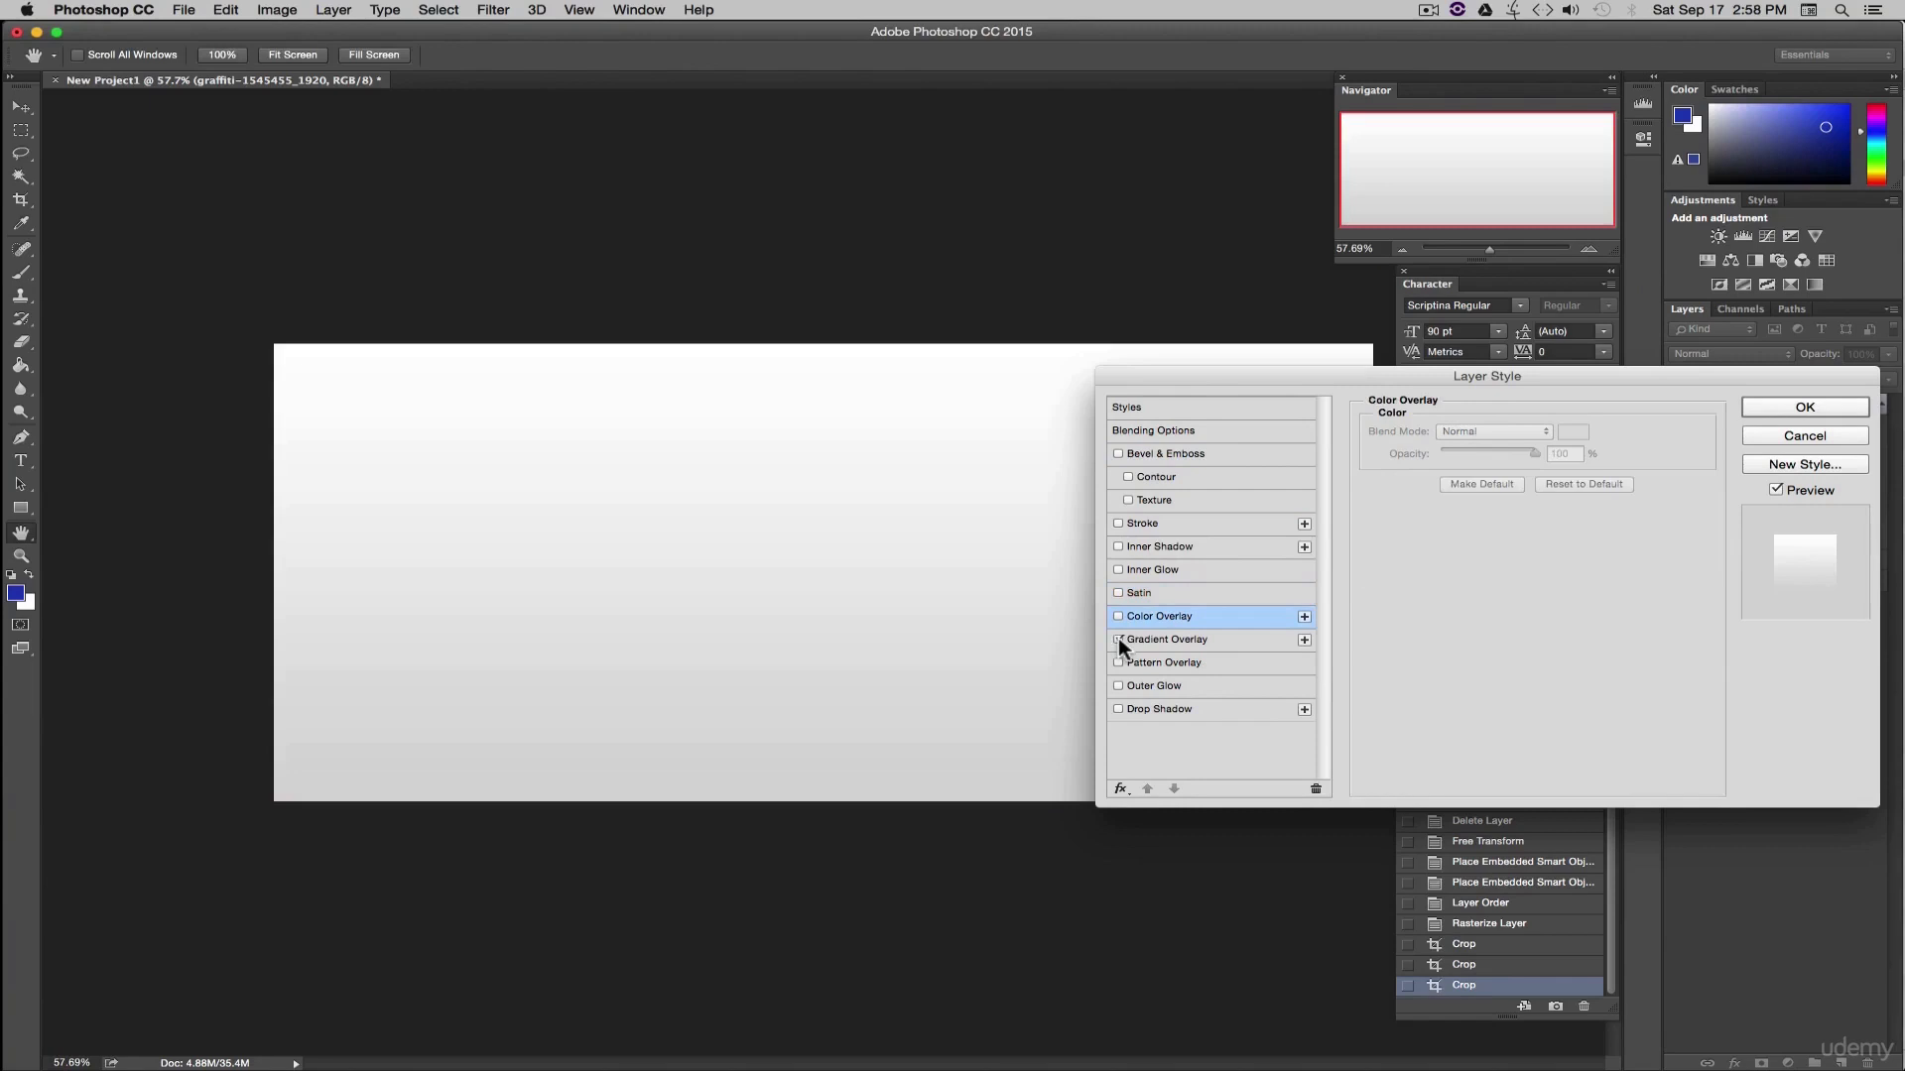
left_click(1156, 641)
left_click(1118, 640)
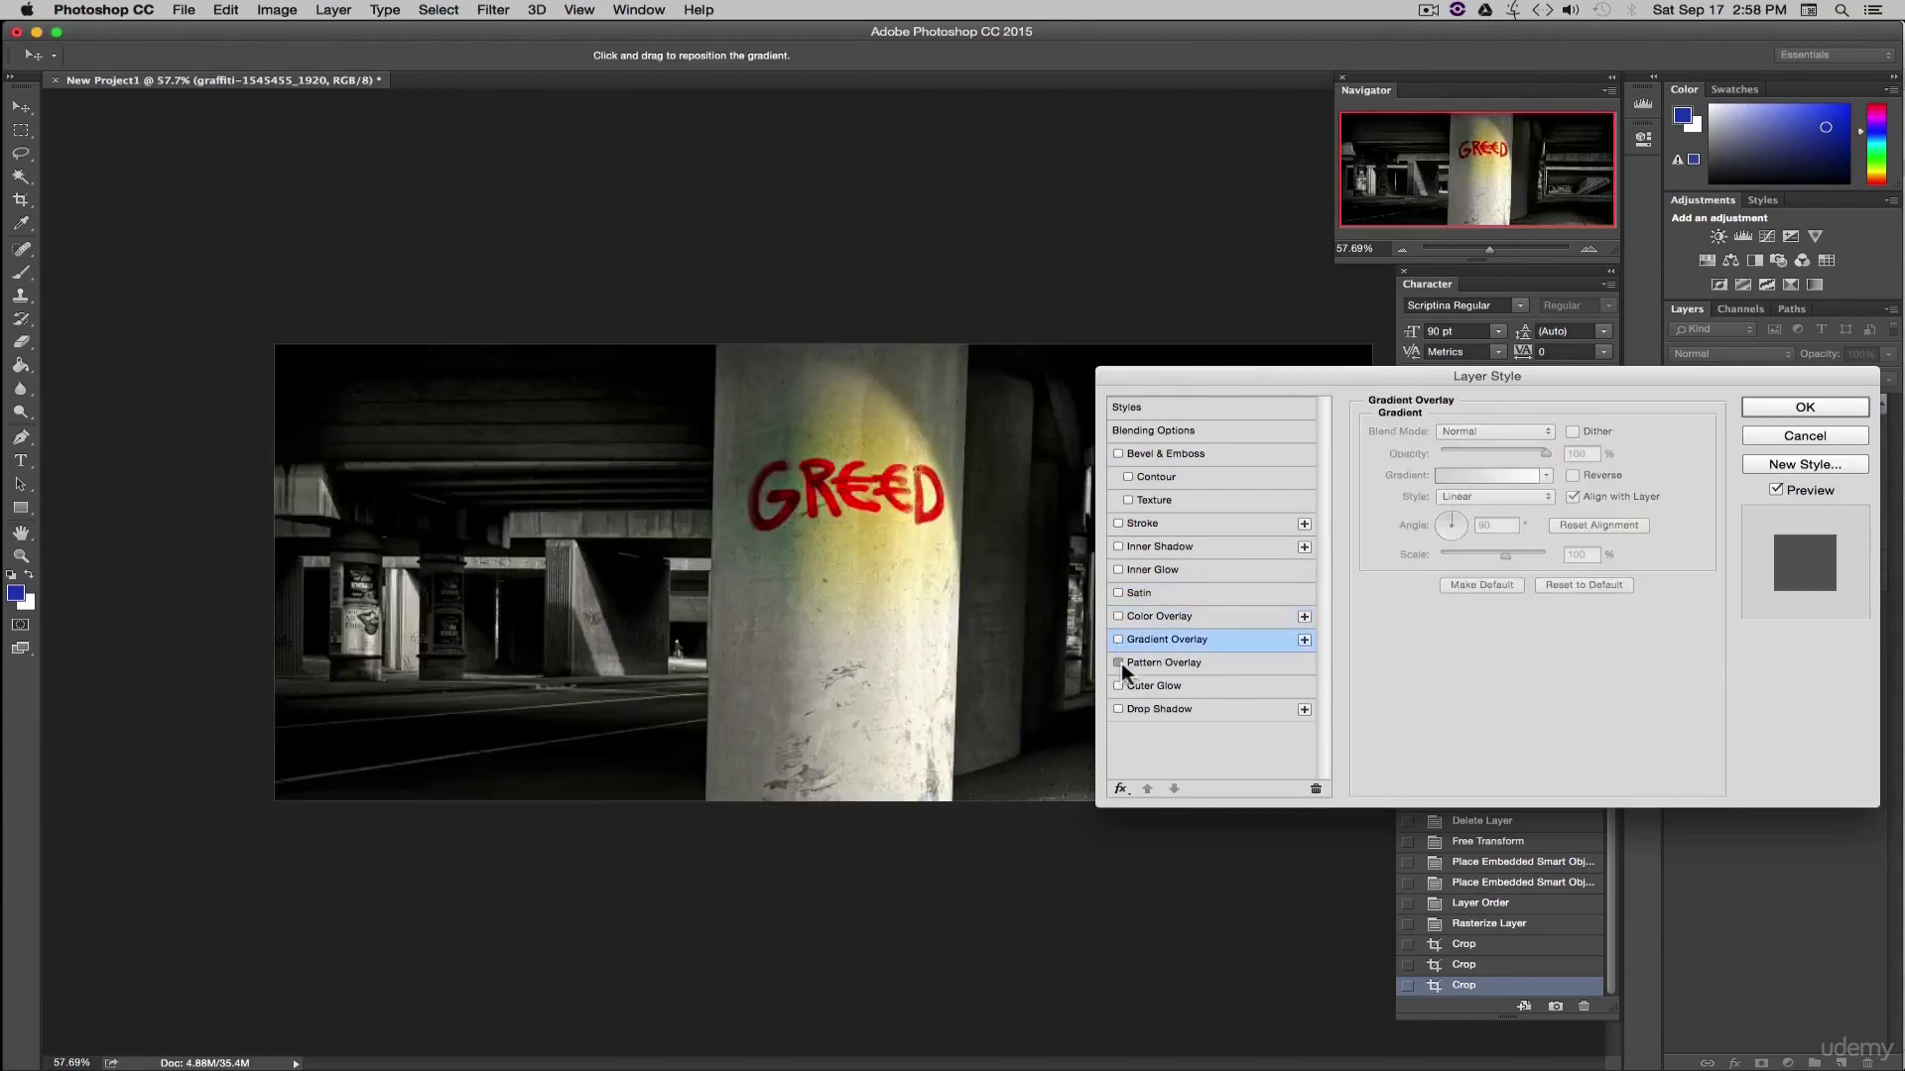
- Try a Pattern Overlay at 24% opacity on the graffiti layer, switch it off, and confirm the layer style without effects
left_click(1118, 663)
left_click(1163, 663)
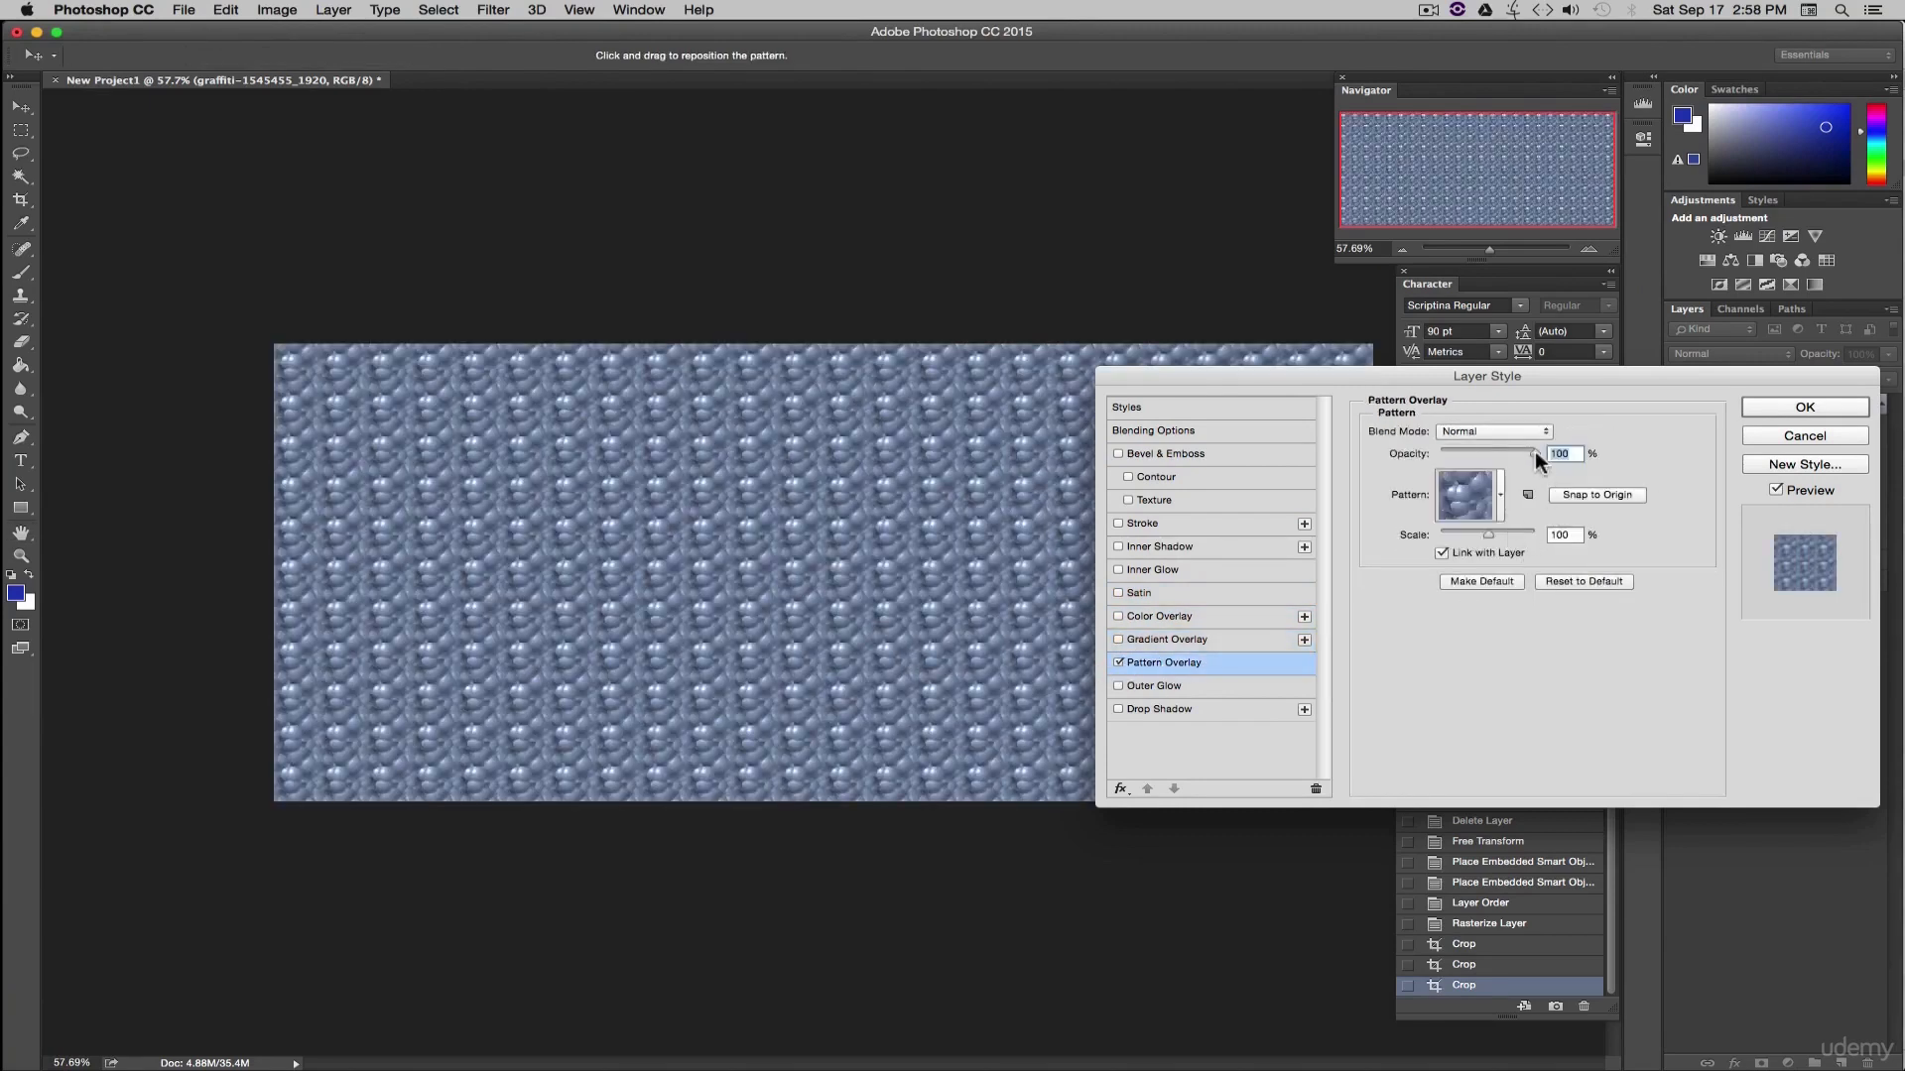
left_click_drag(1536, 459, 1471, 464)
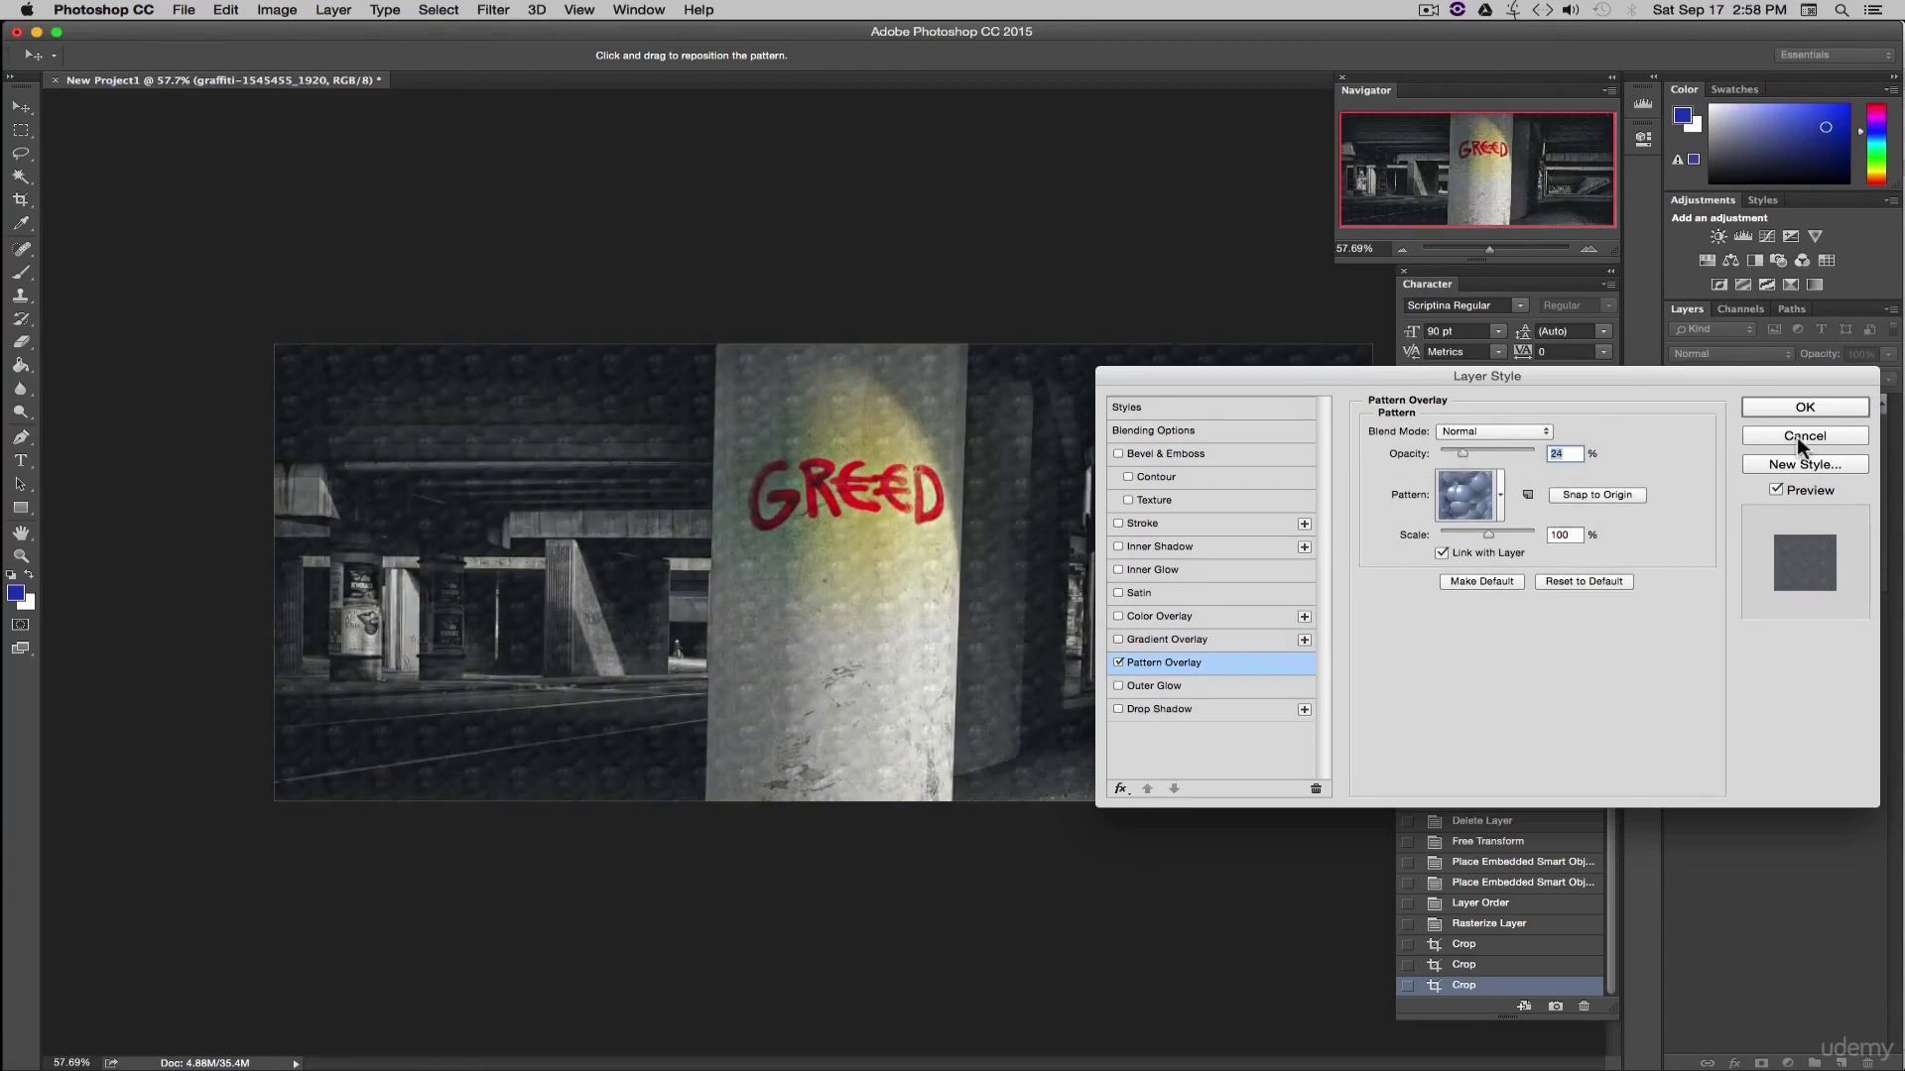
left_click(1118, 663)
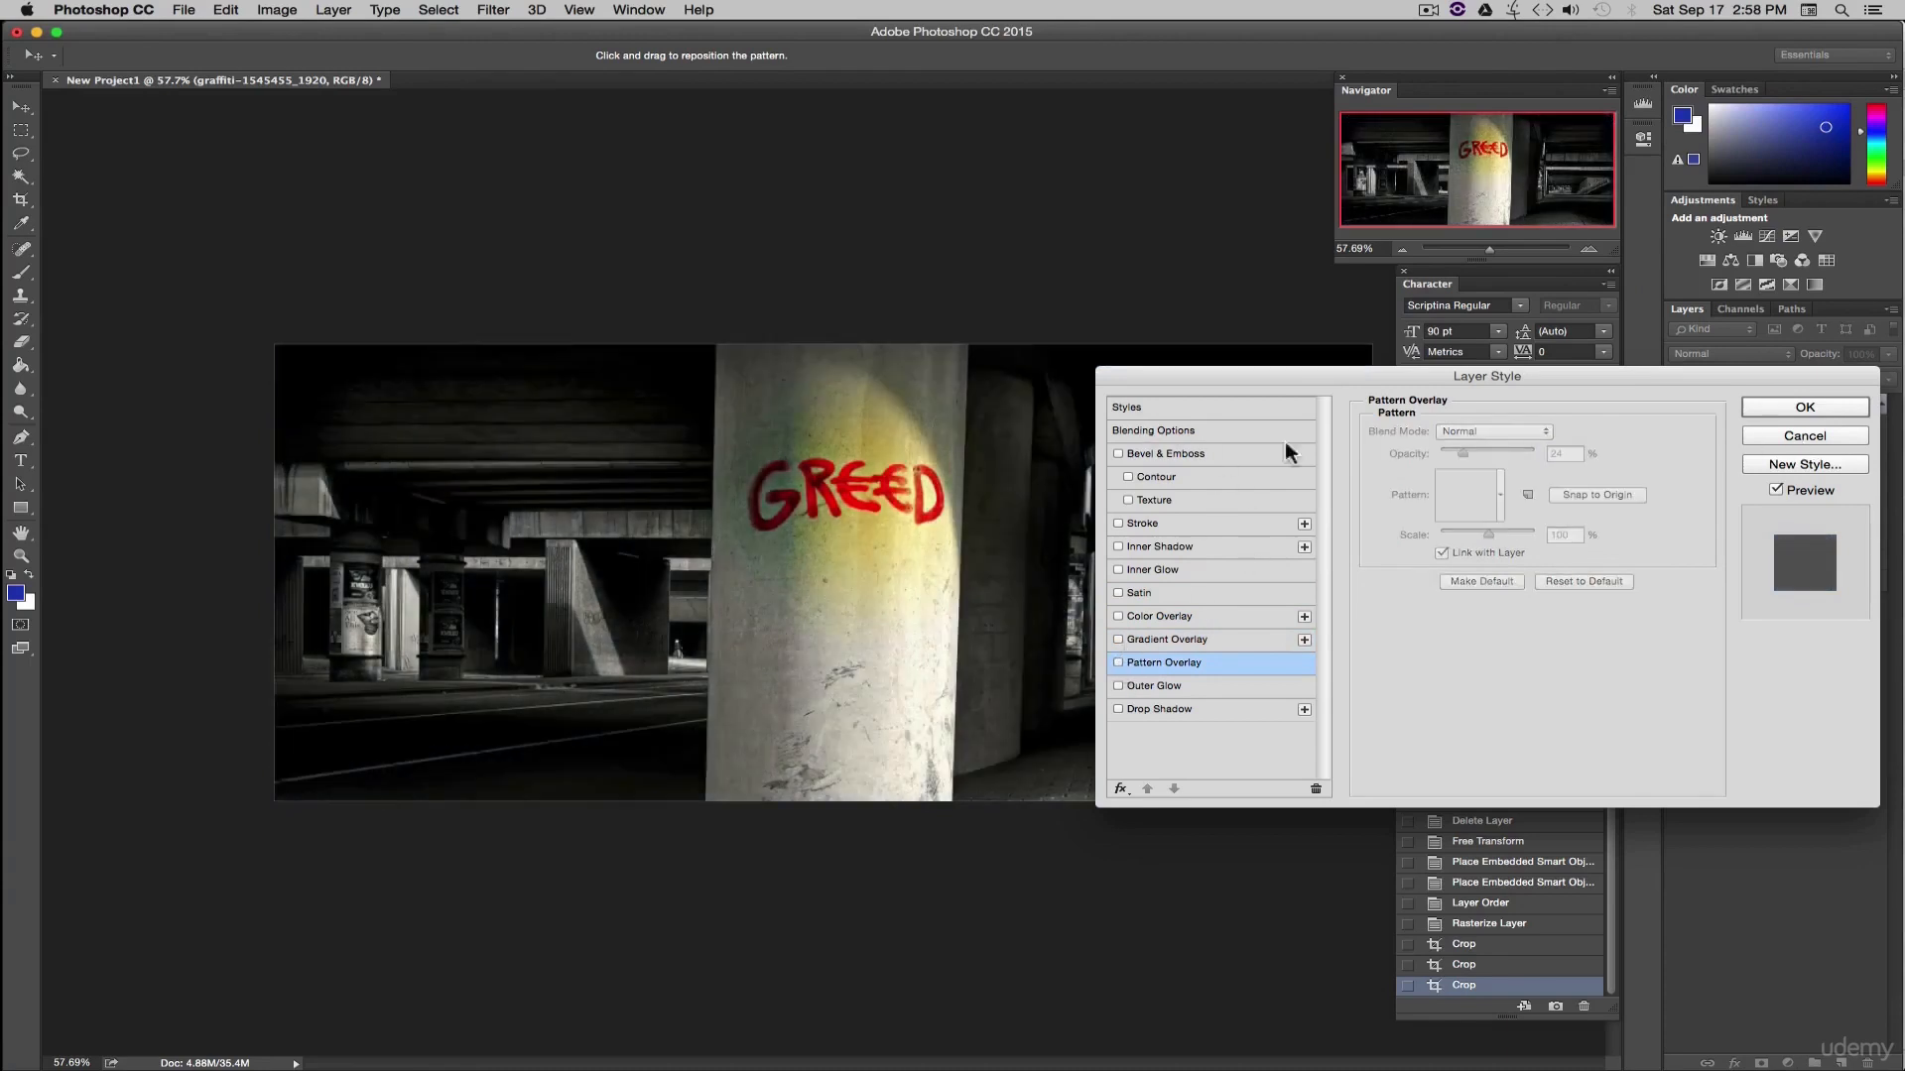
left_click(1804, 408)
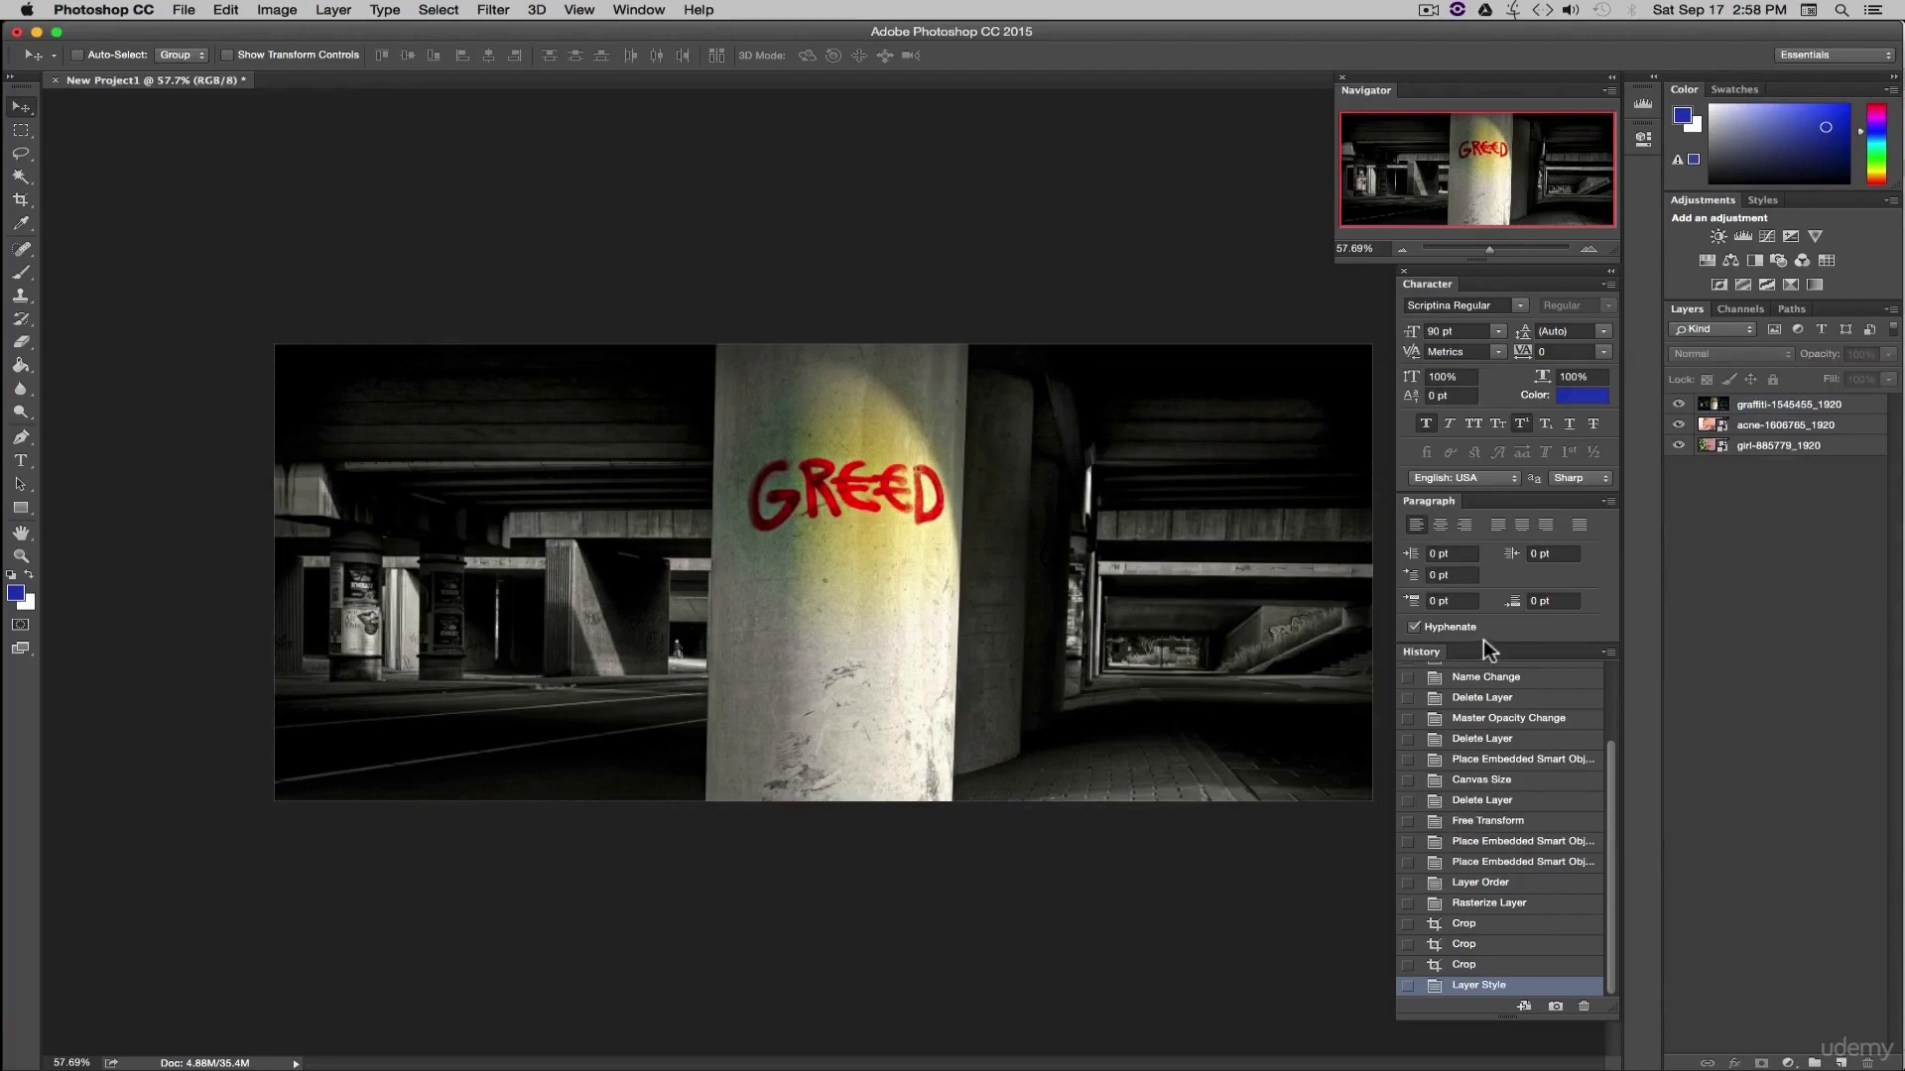
- View the Blending Options of the graffiti, acne and girl layers one after another, closing each without changes
double_click(1866, 409)
left_click_drag(1515, 371, 845, 373)
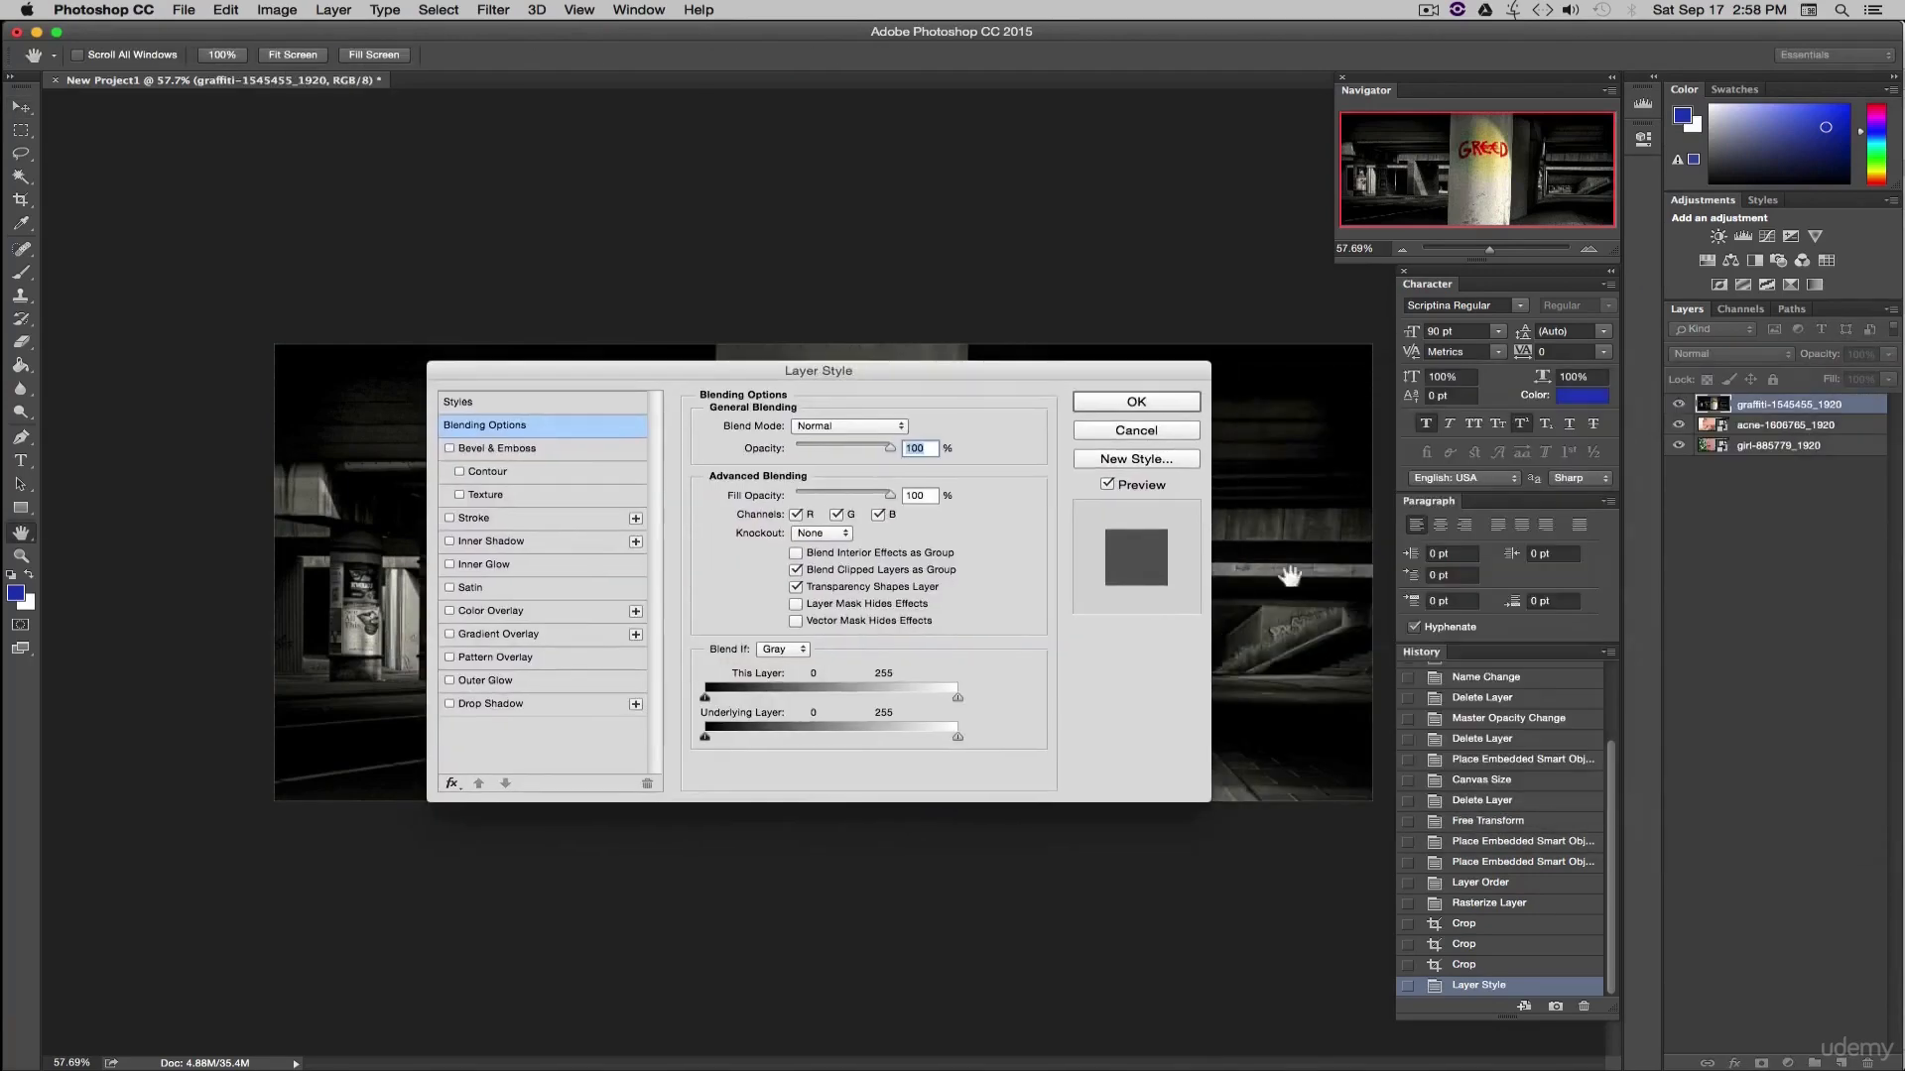
left_click(1141, 409)
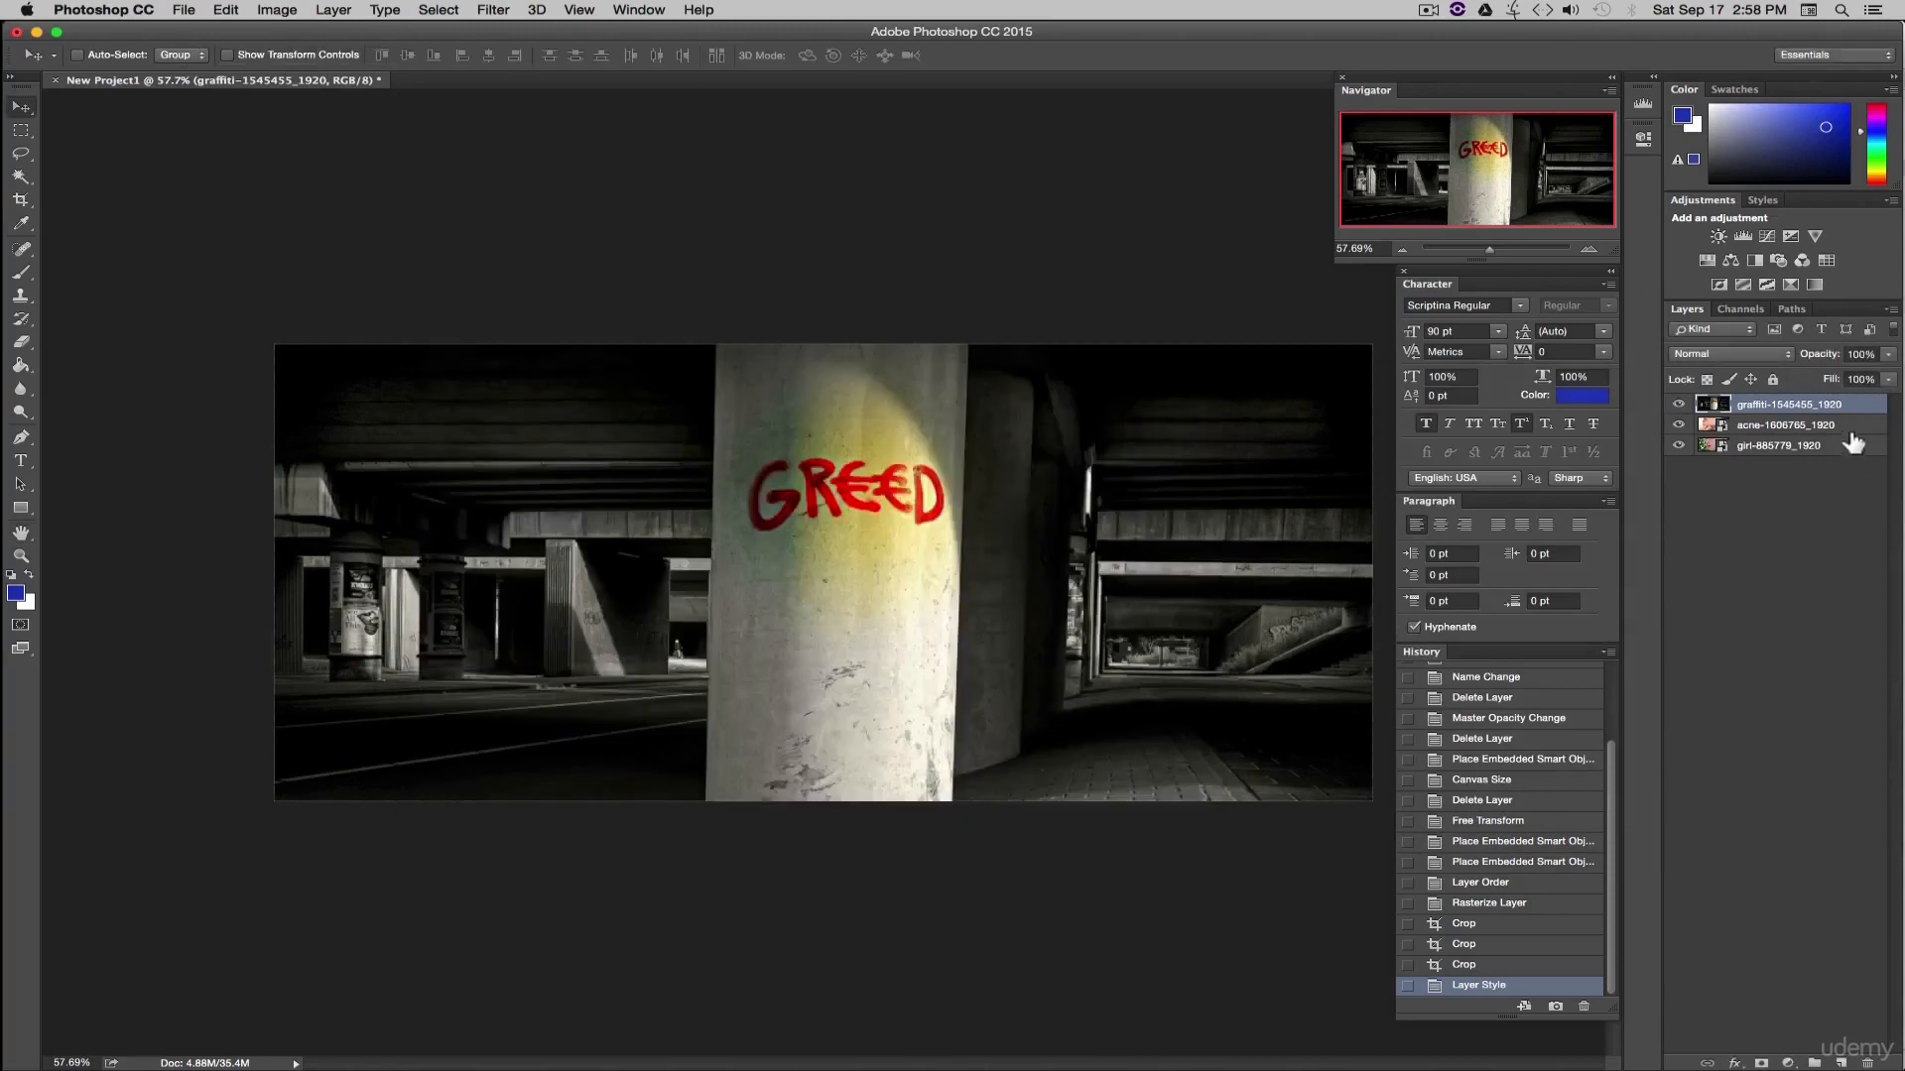
double_click(1865, 428)
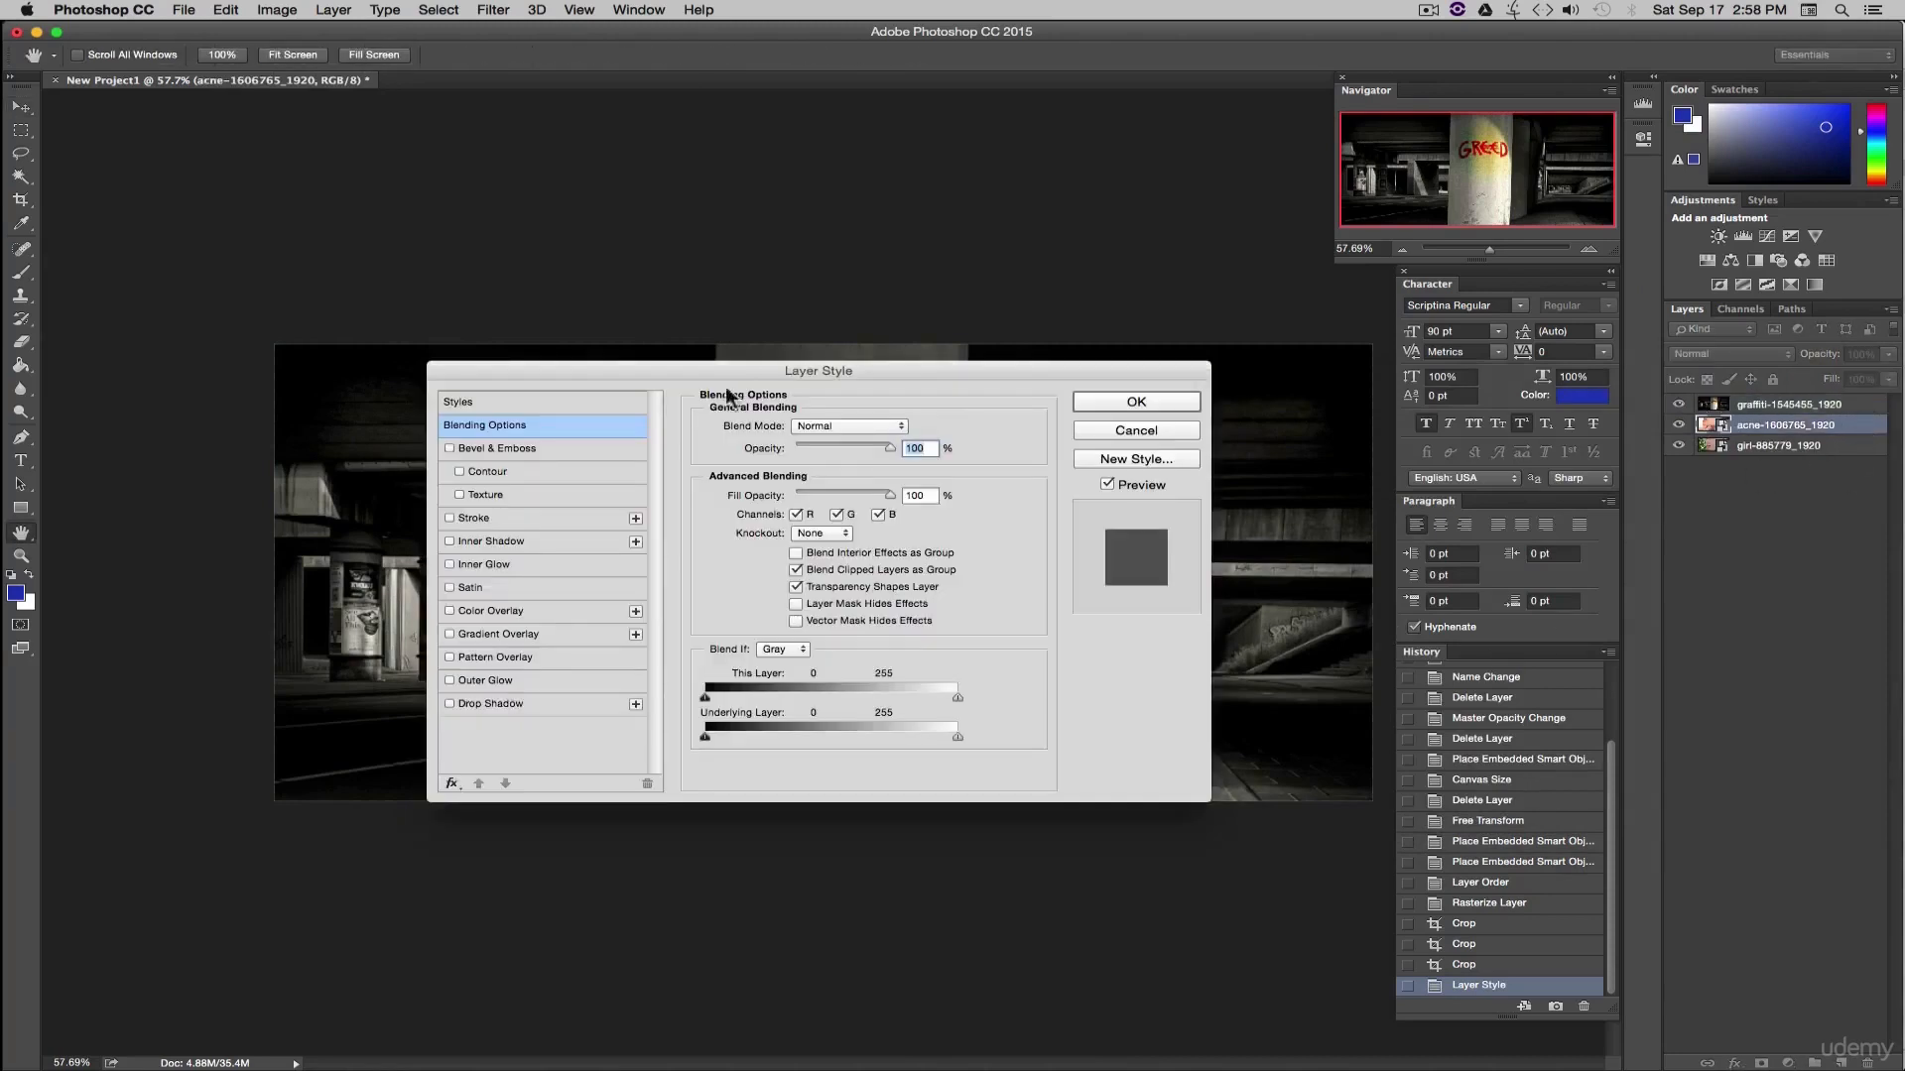
left_click_drag(848, 380, 865, 413)
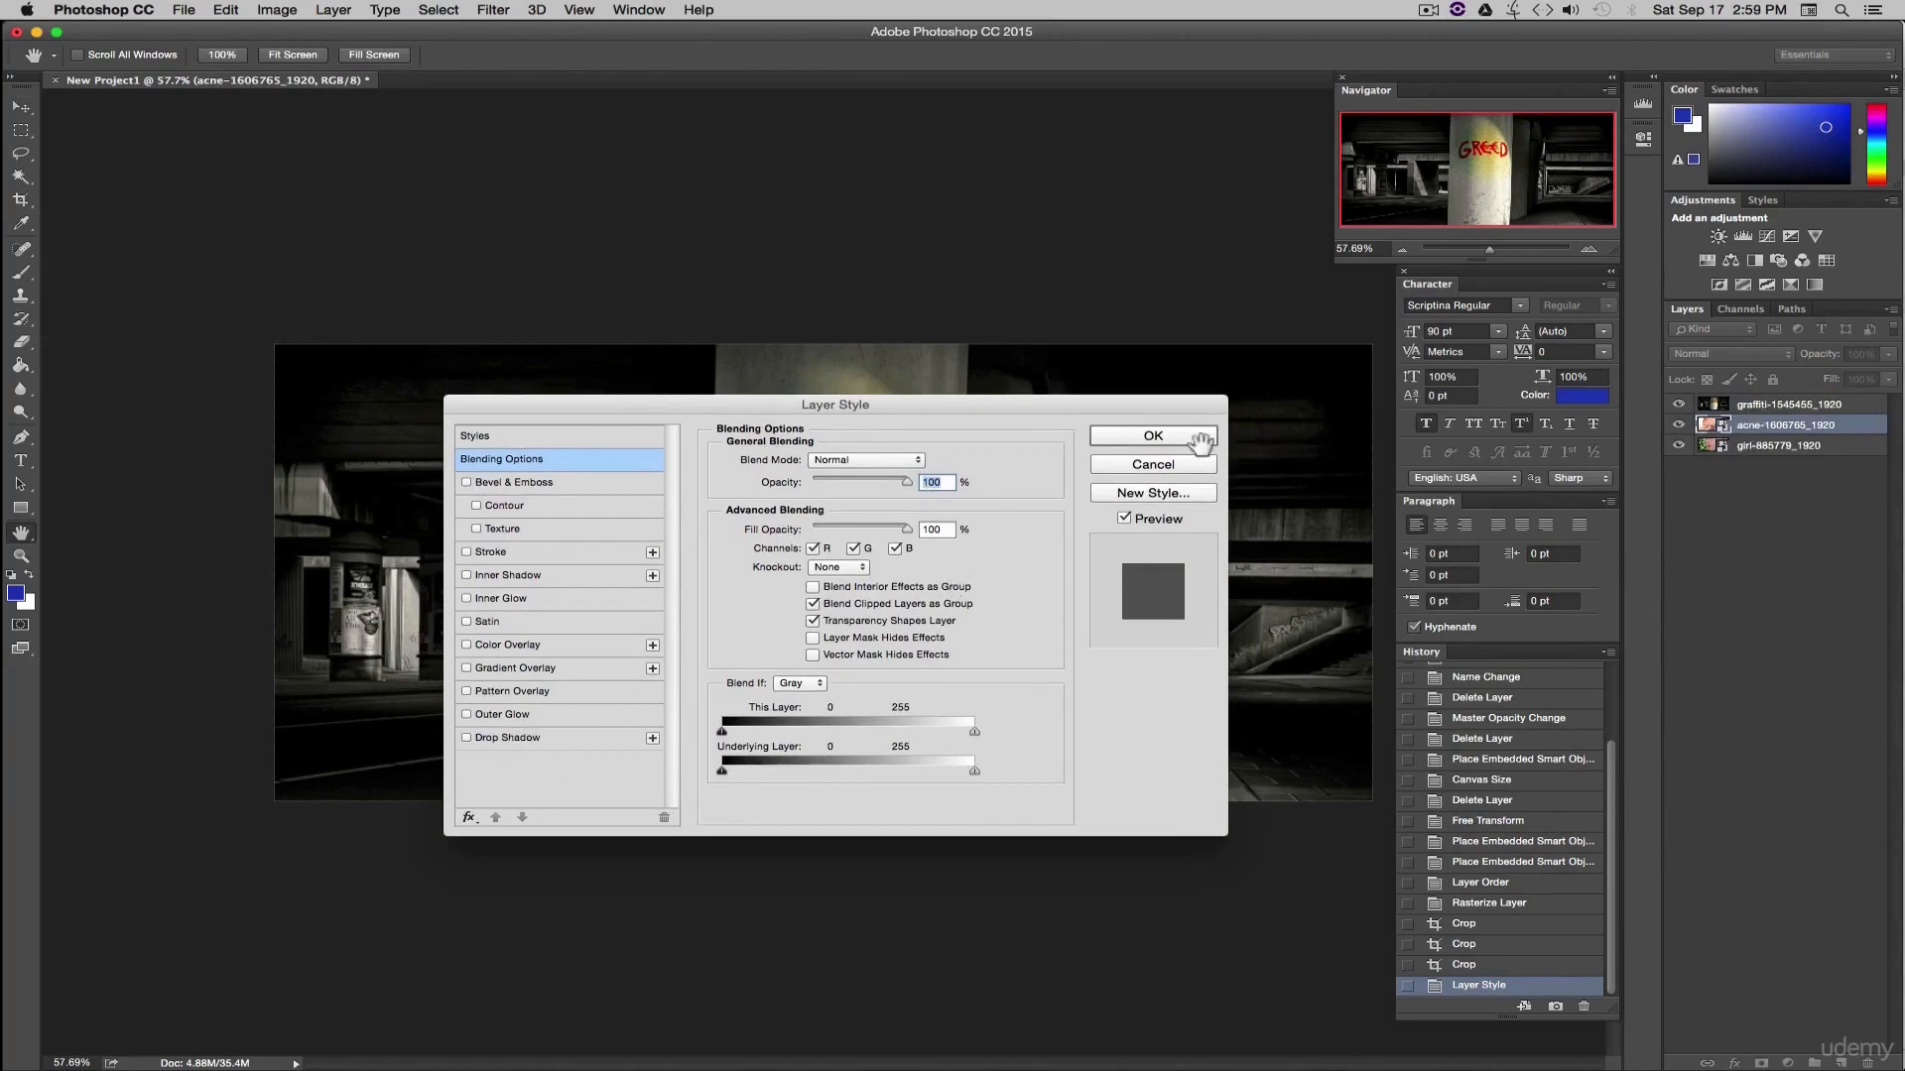
left_click(1111, 437)
left_click(1830, 447)
double_click(1852, 448)
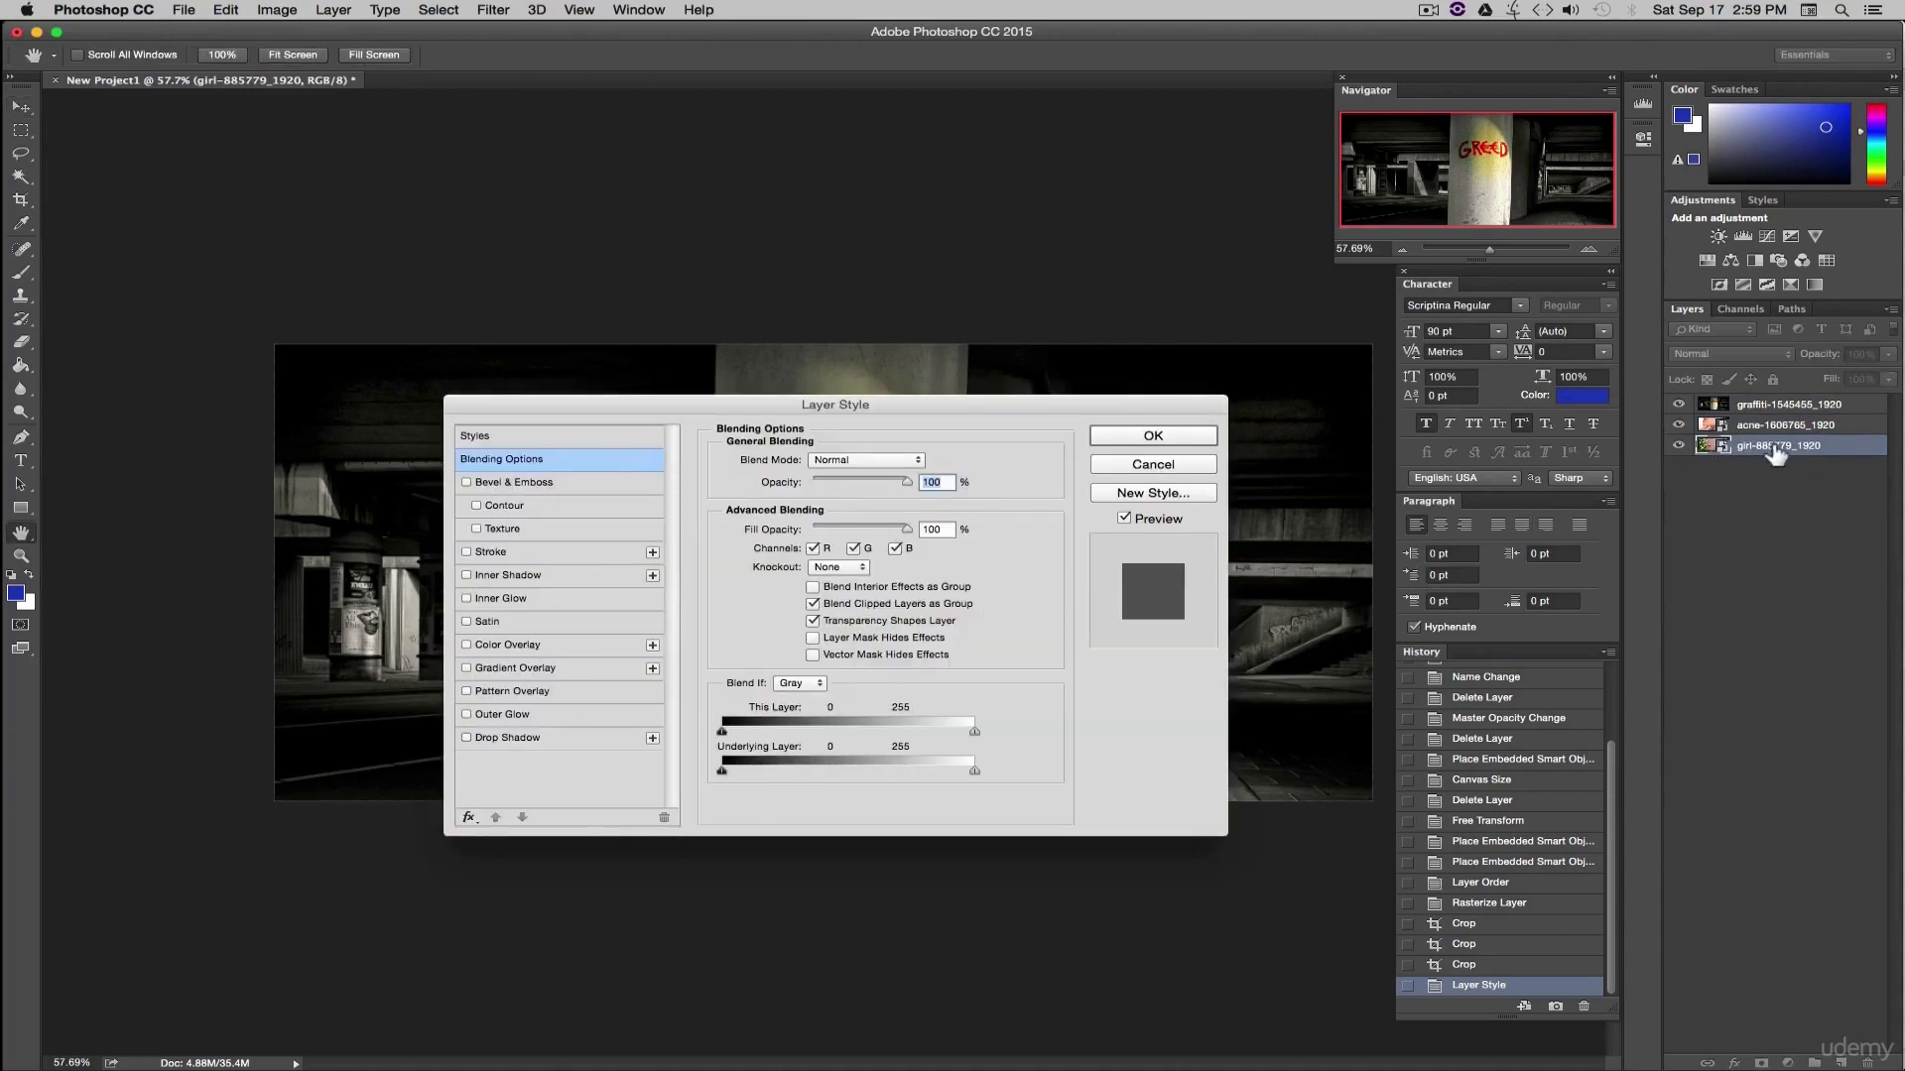
left_click(1157, 439)
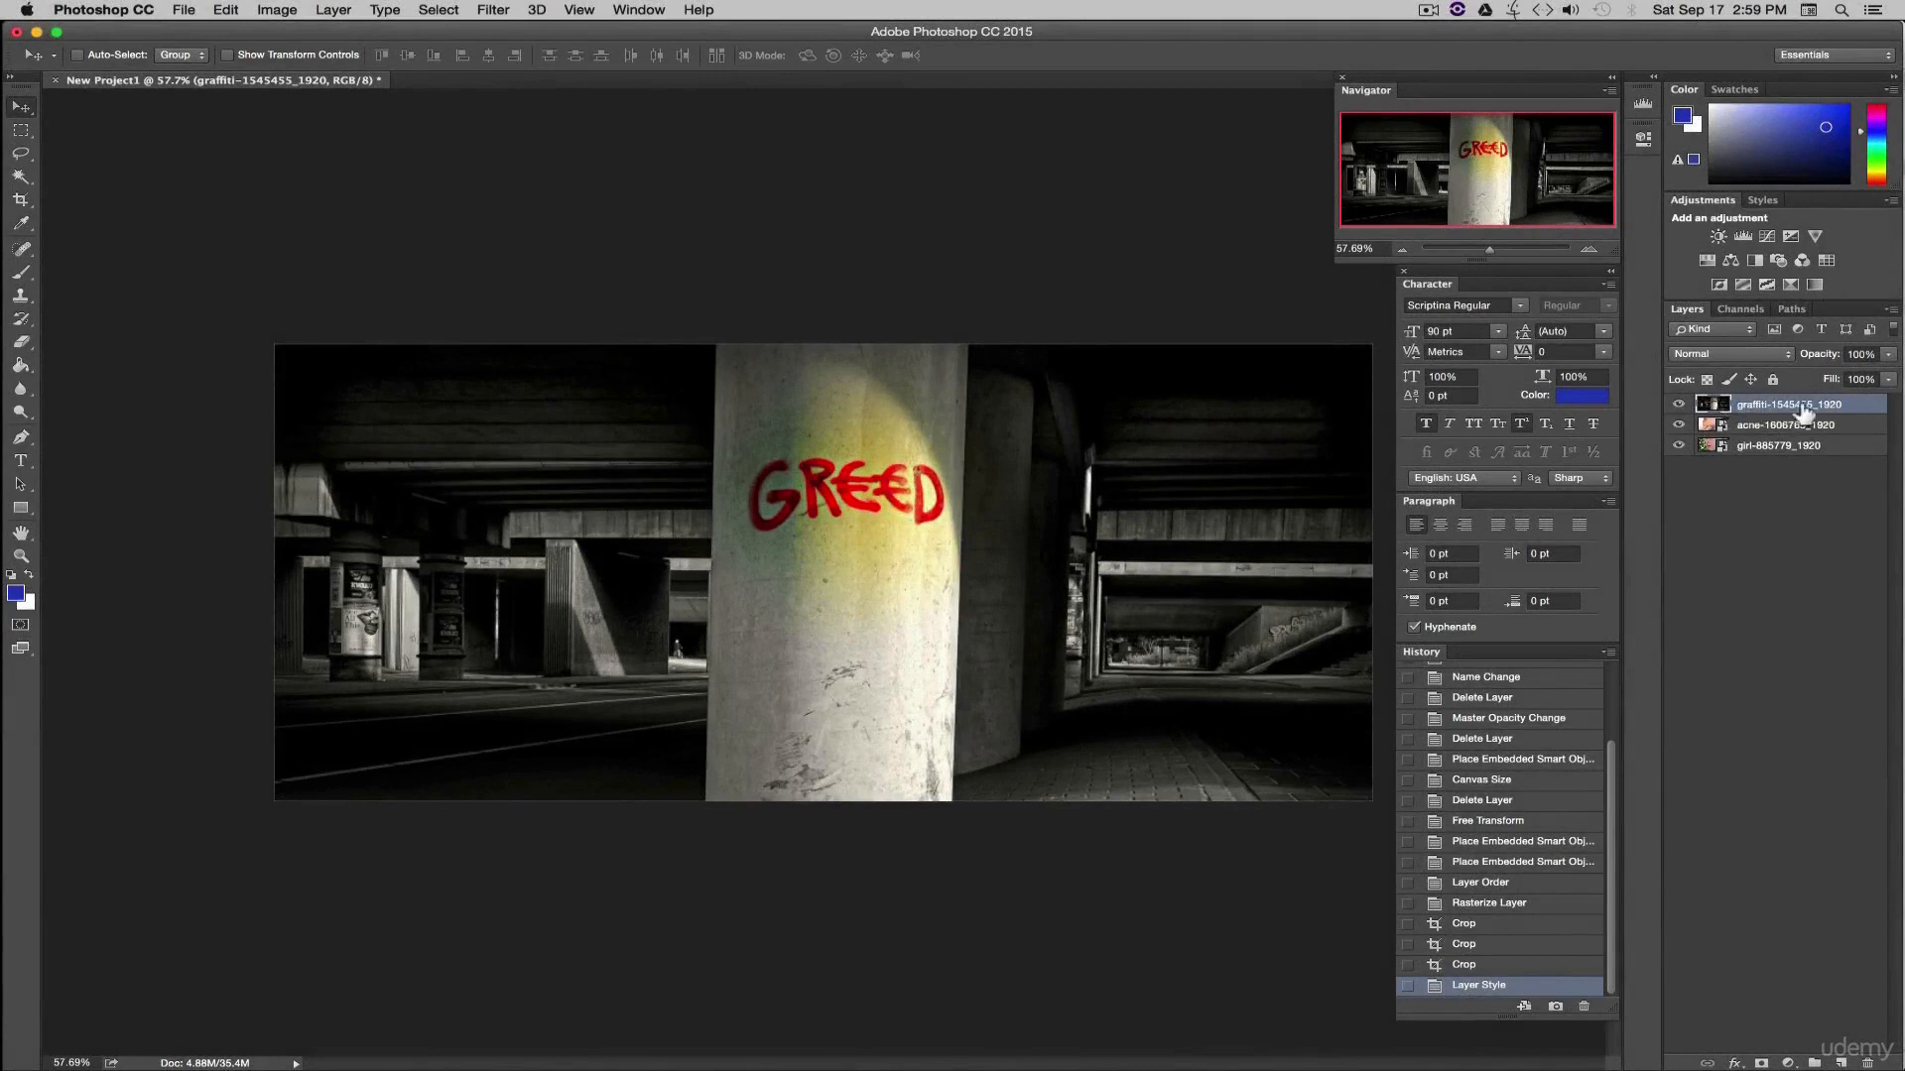
- Select a large elliptical area around the GREED lettering with the Elliptical Marquee tool and delete it from the graffiti layer
left_click(21, 132)
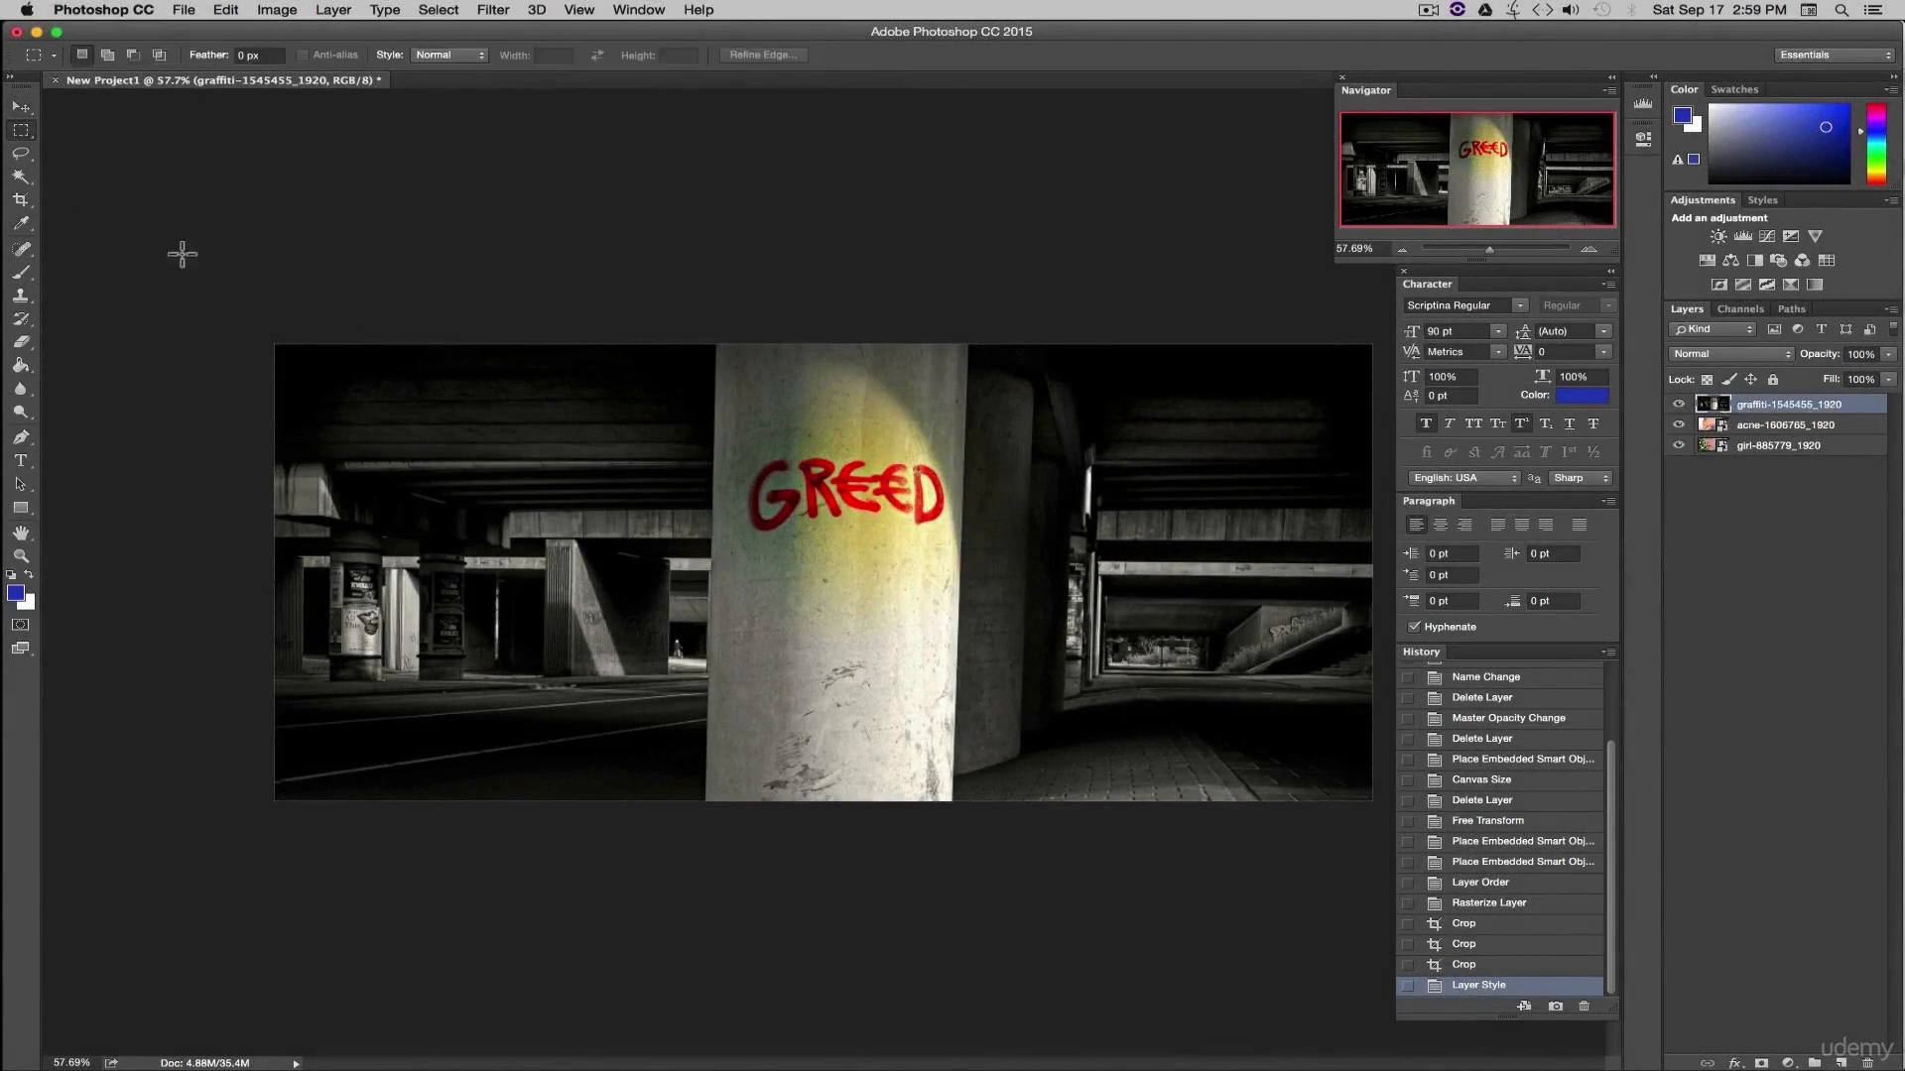
left_click(27, 137)
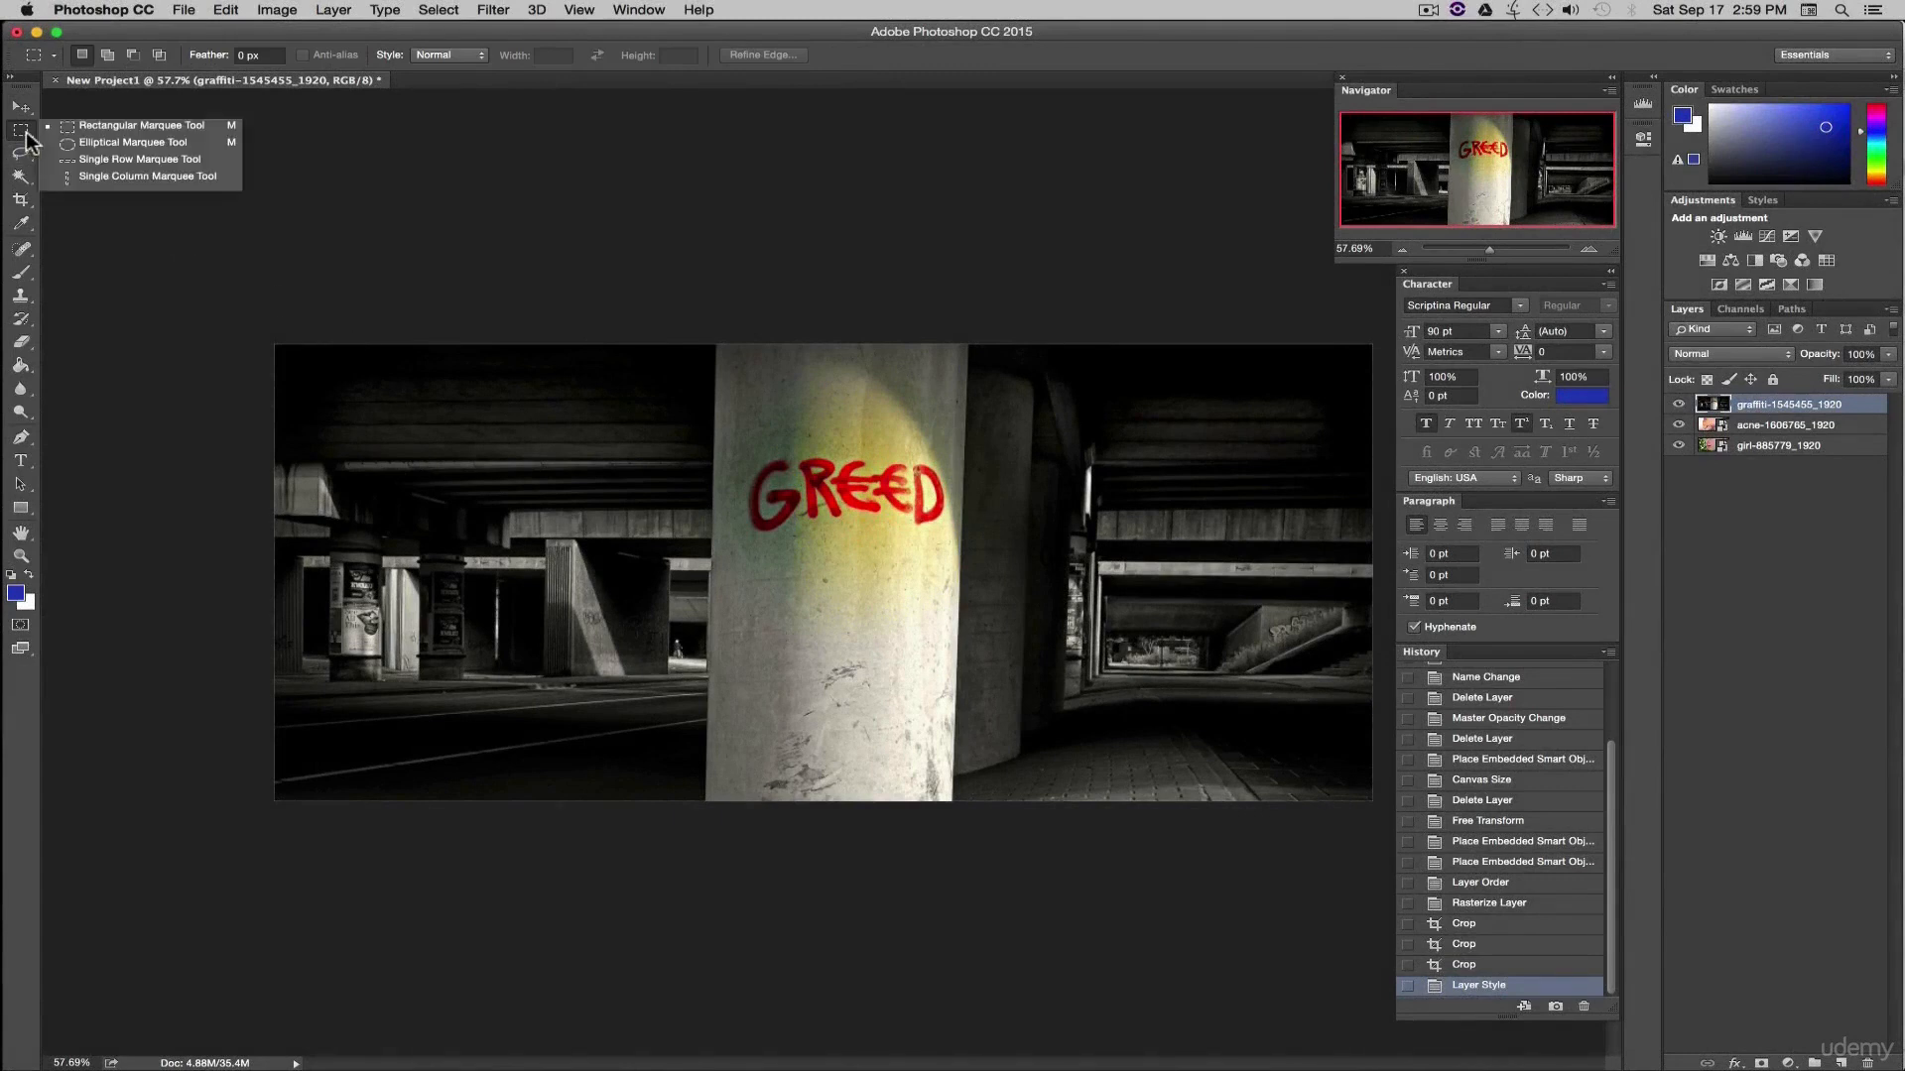
left_click(99, 141)
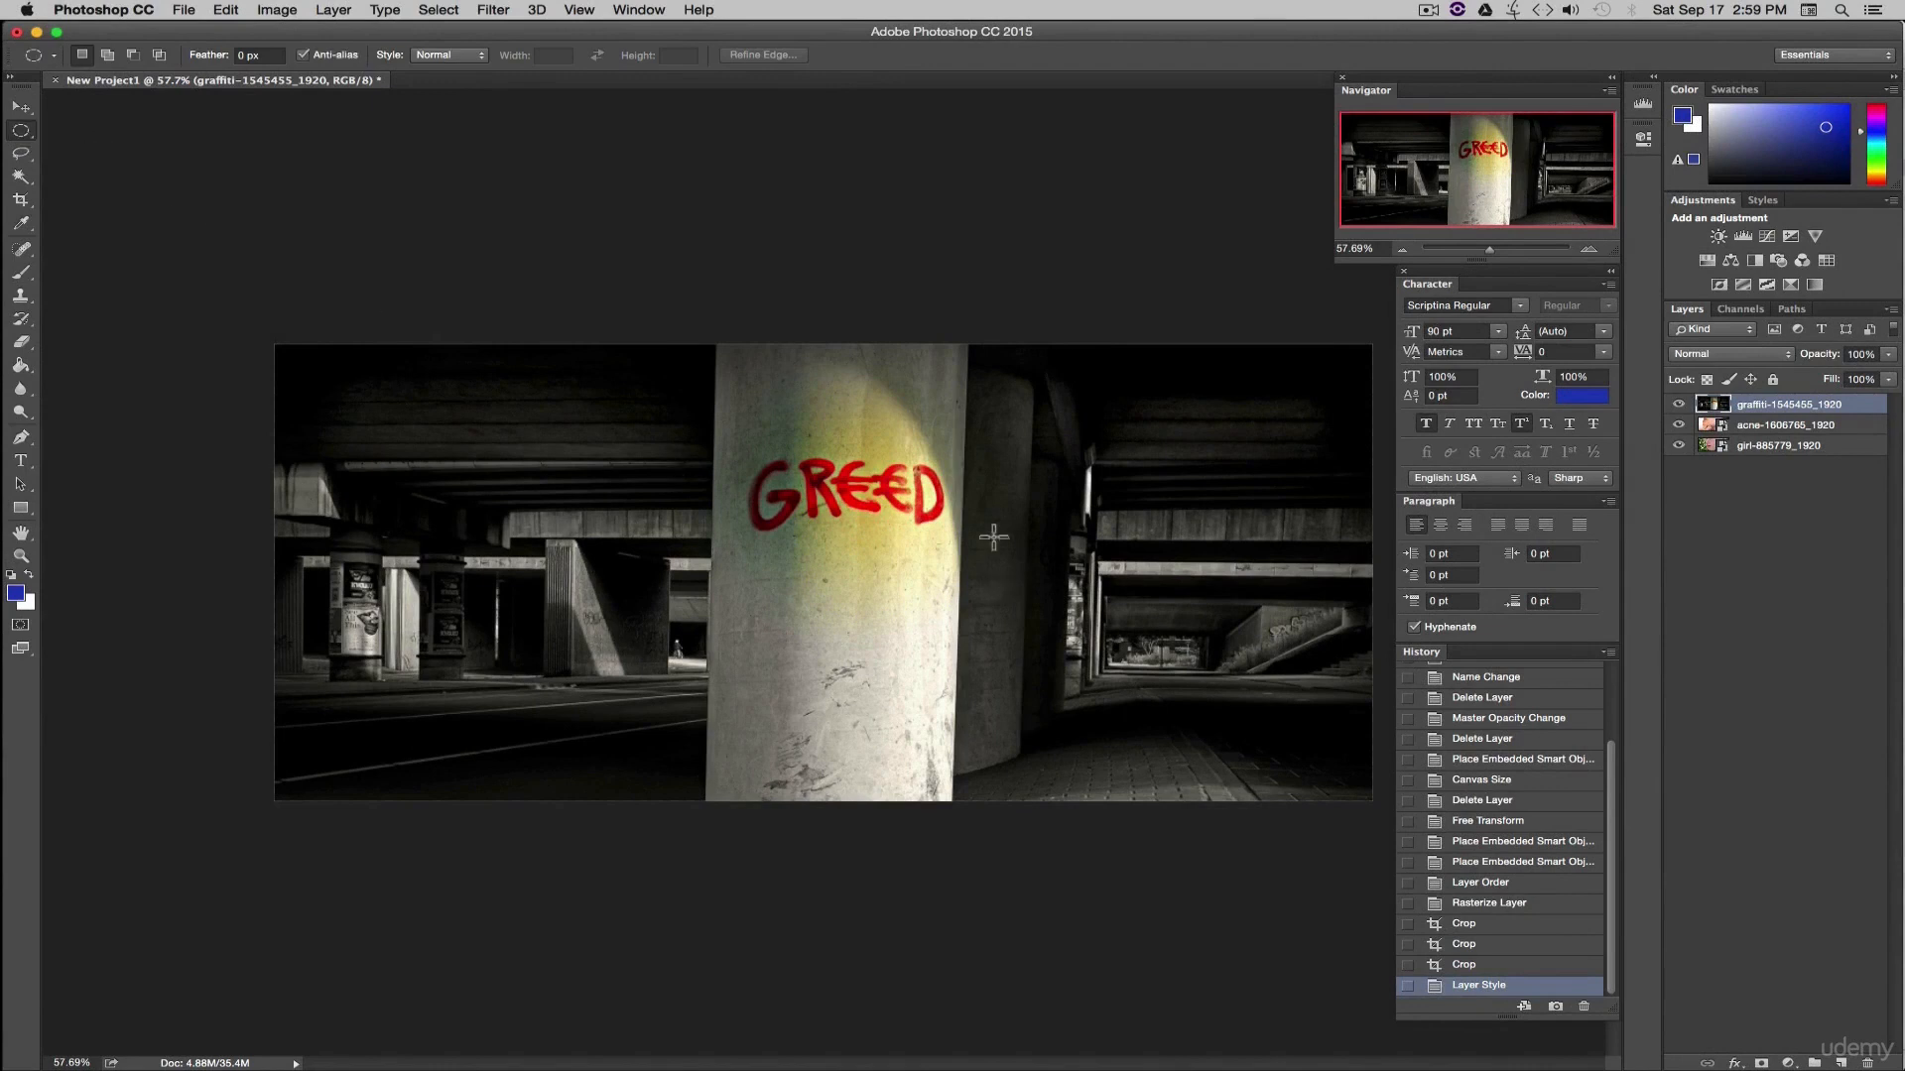
left_click_drag(1113, 380, 502, 774)
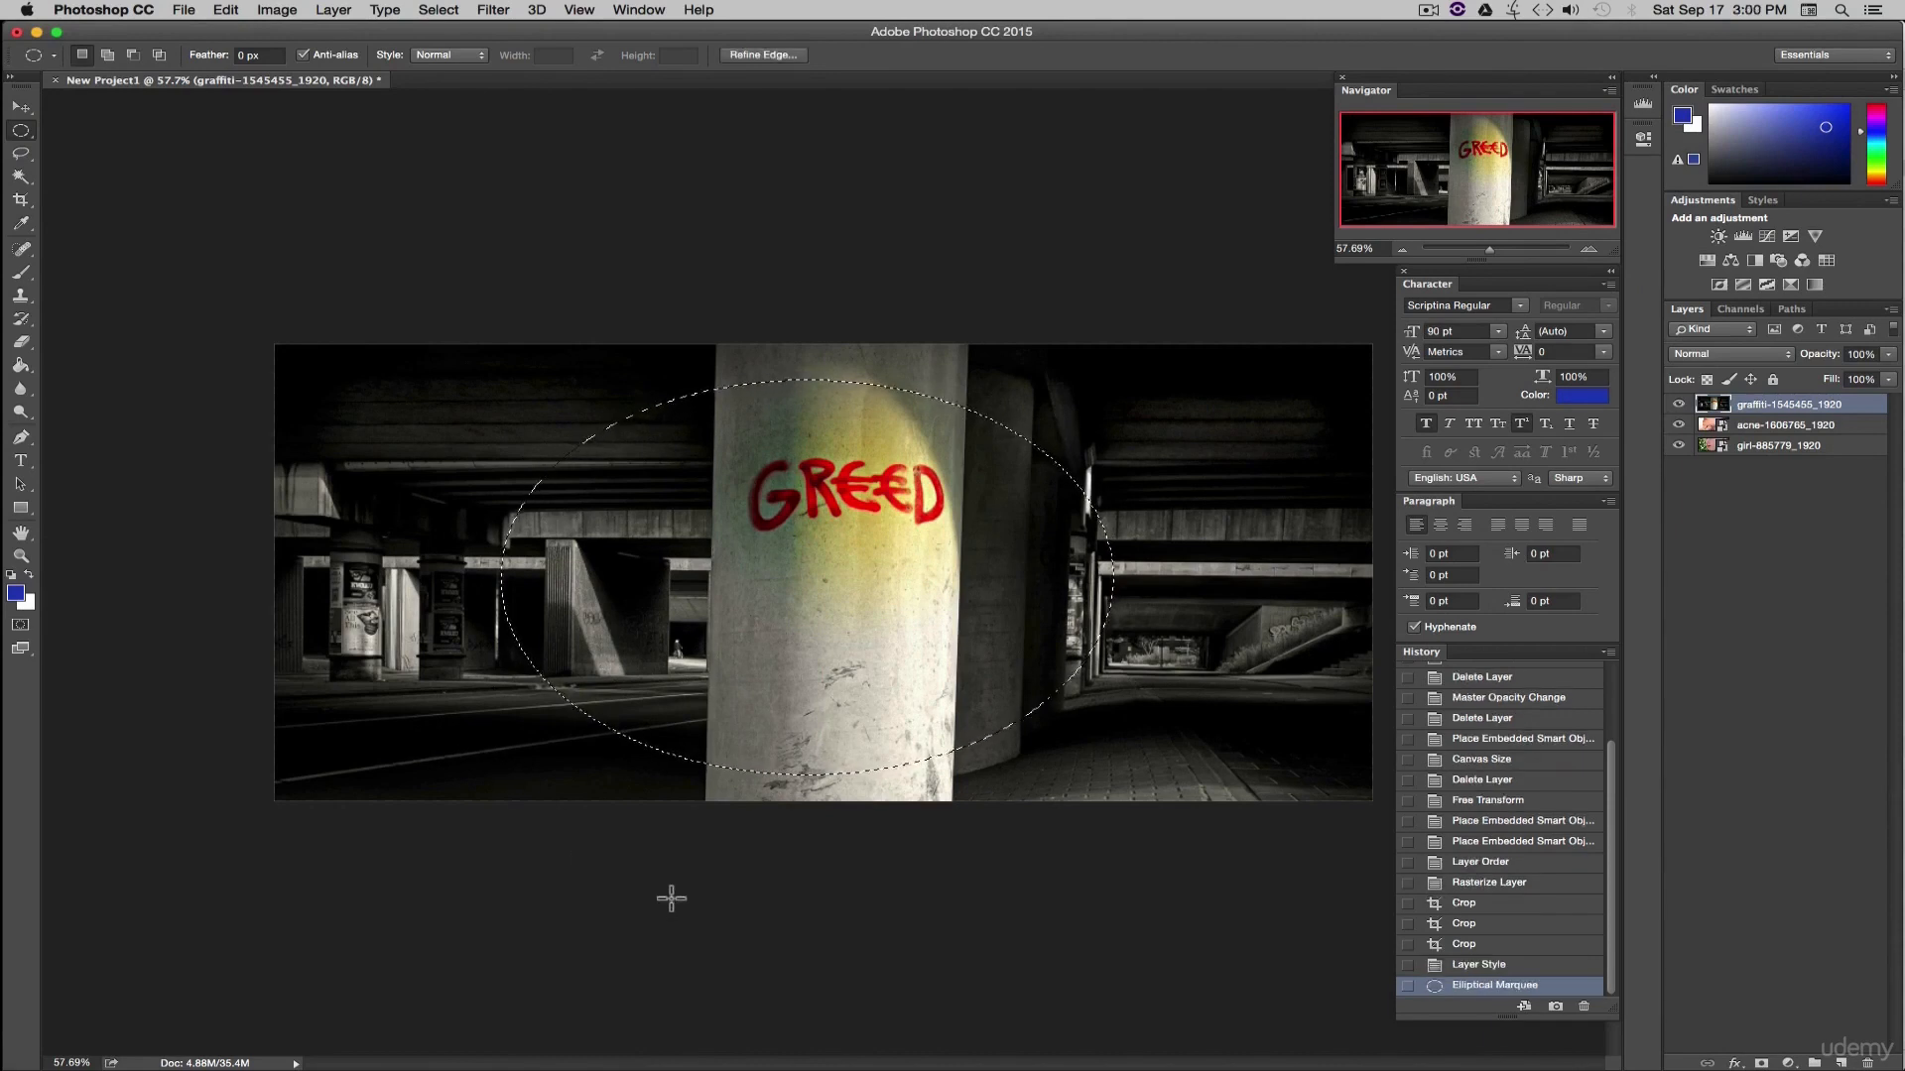
key("BackSpace")
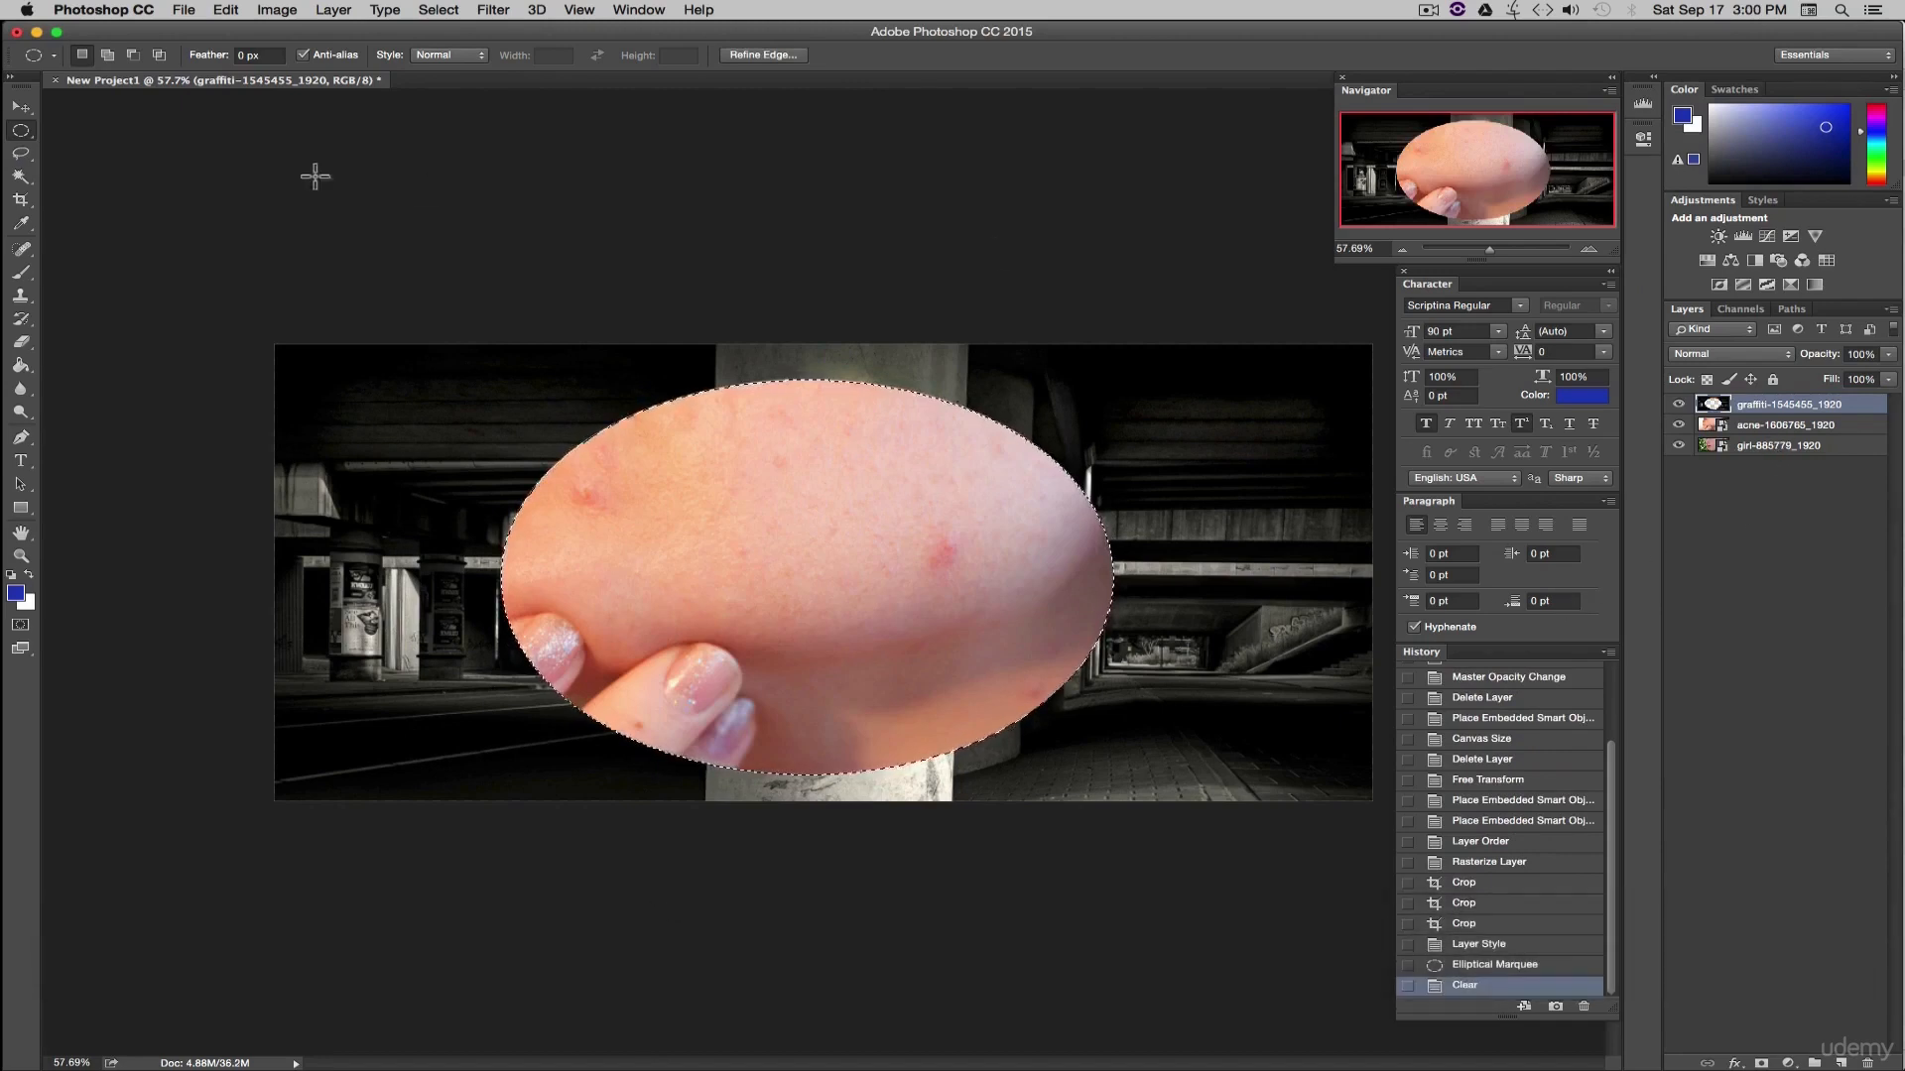
- Deselect the ellipse and revert the image to the Layer Style history state before the elliptical cutout
left_click(22, 109)
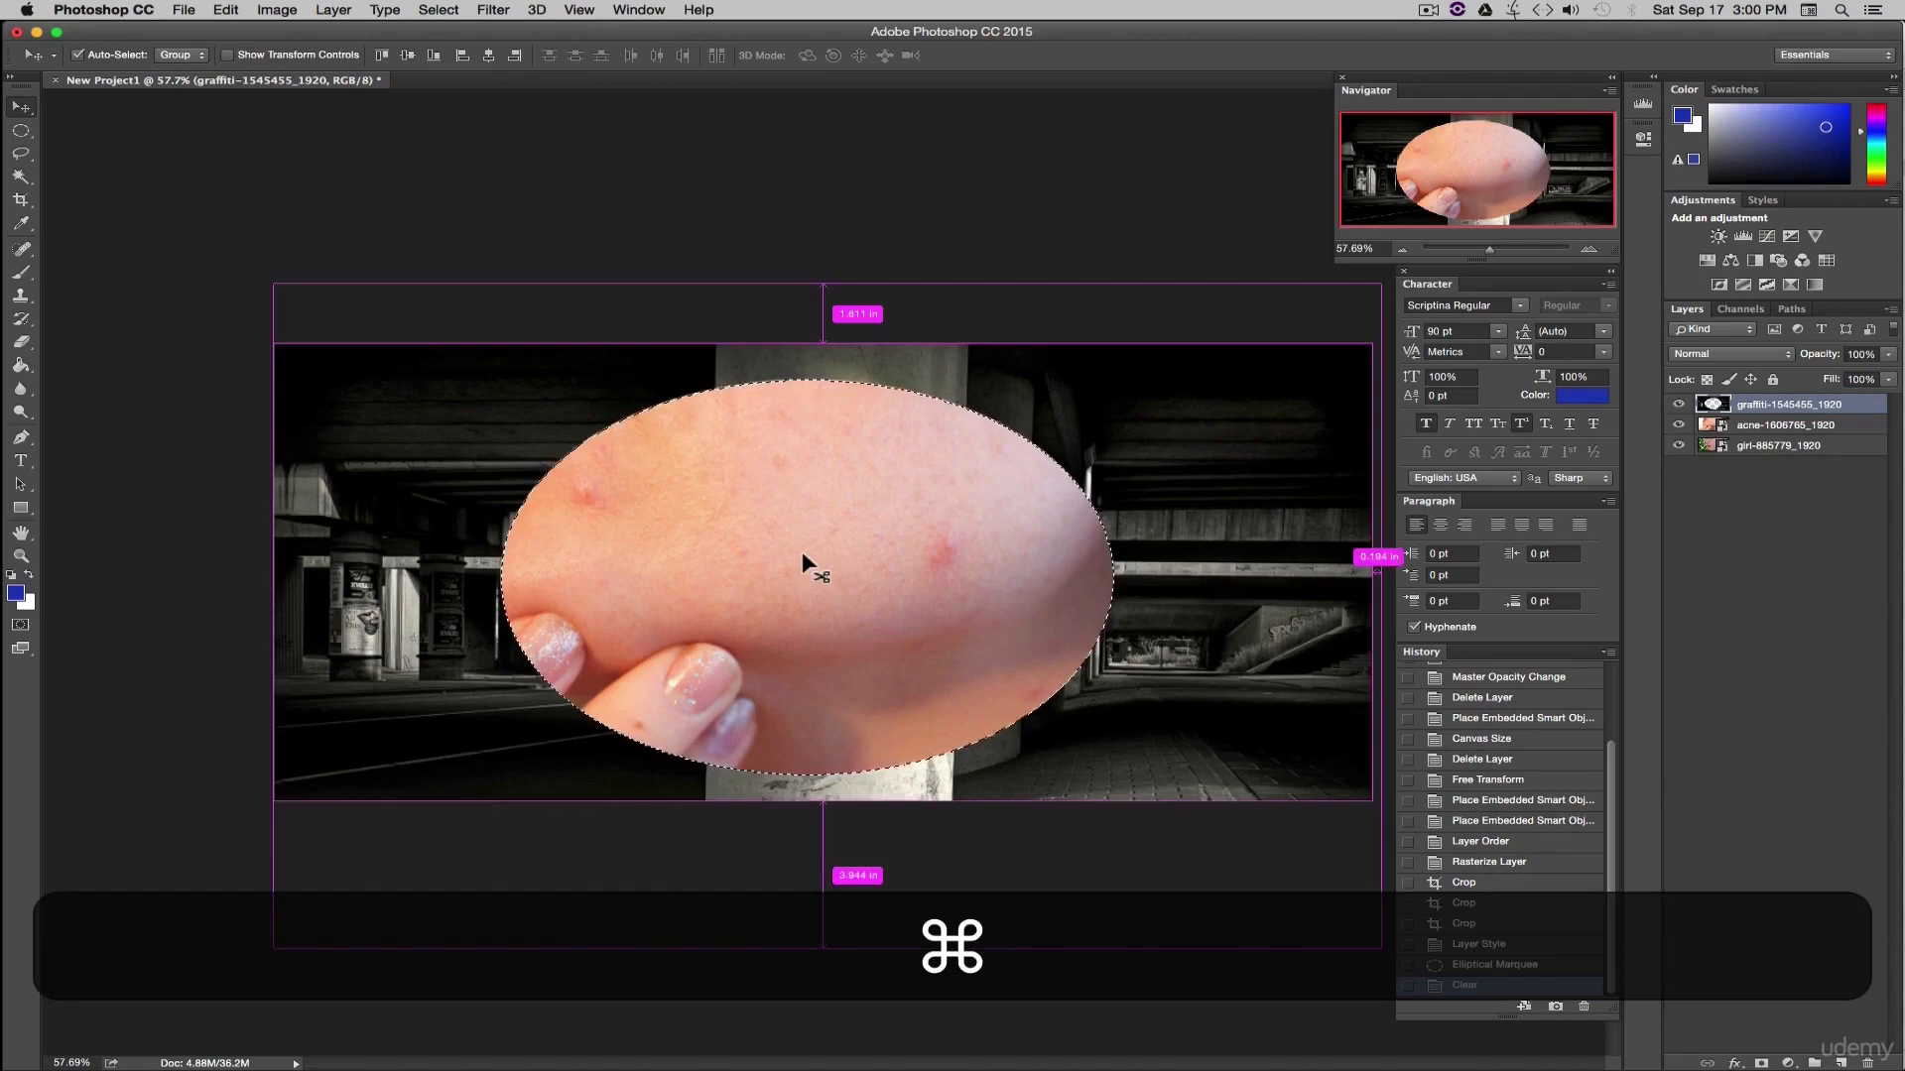
key("super+d")
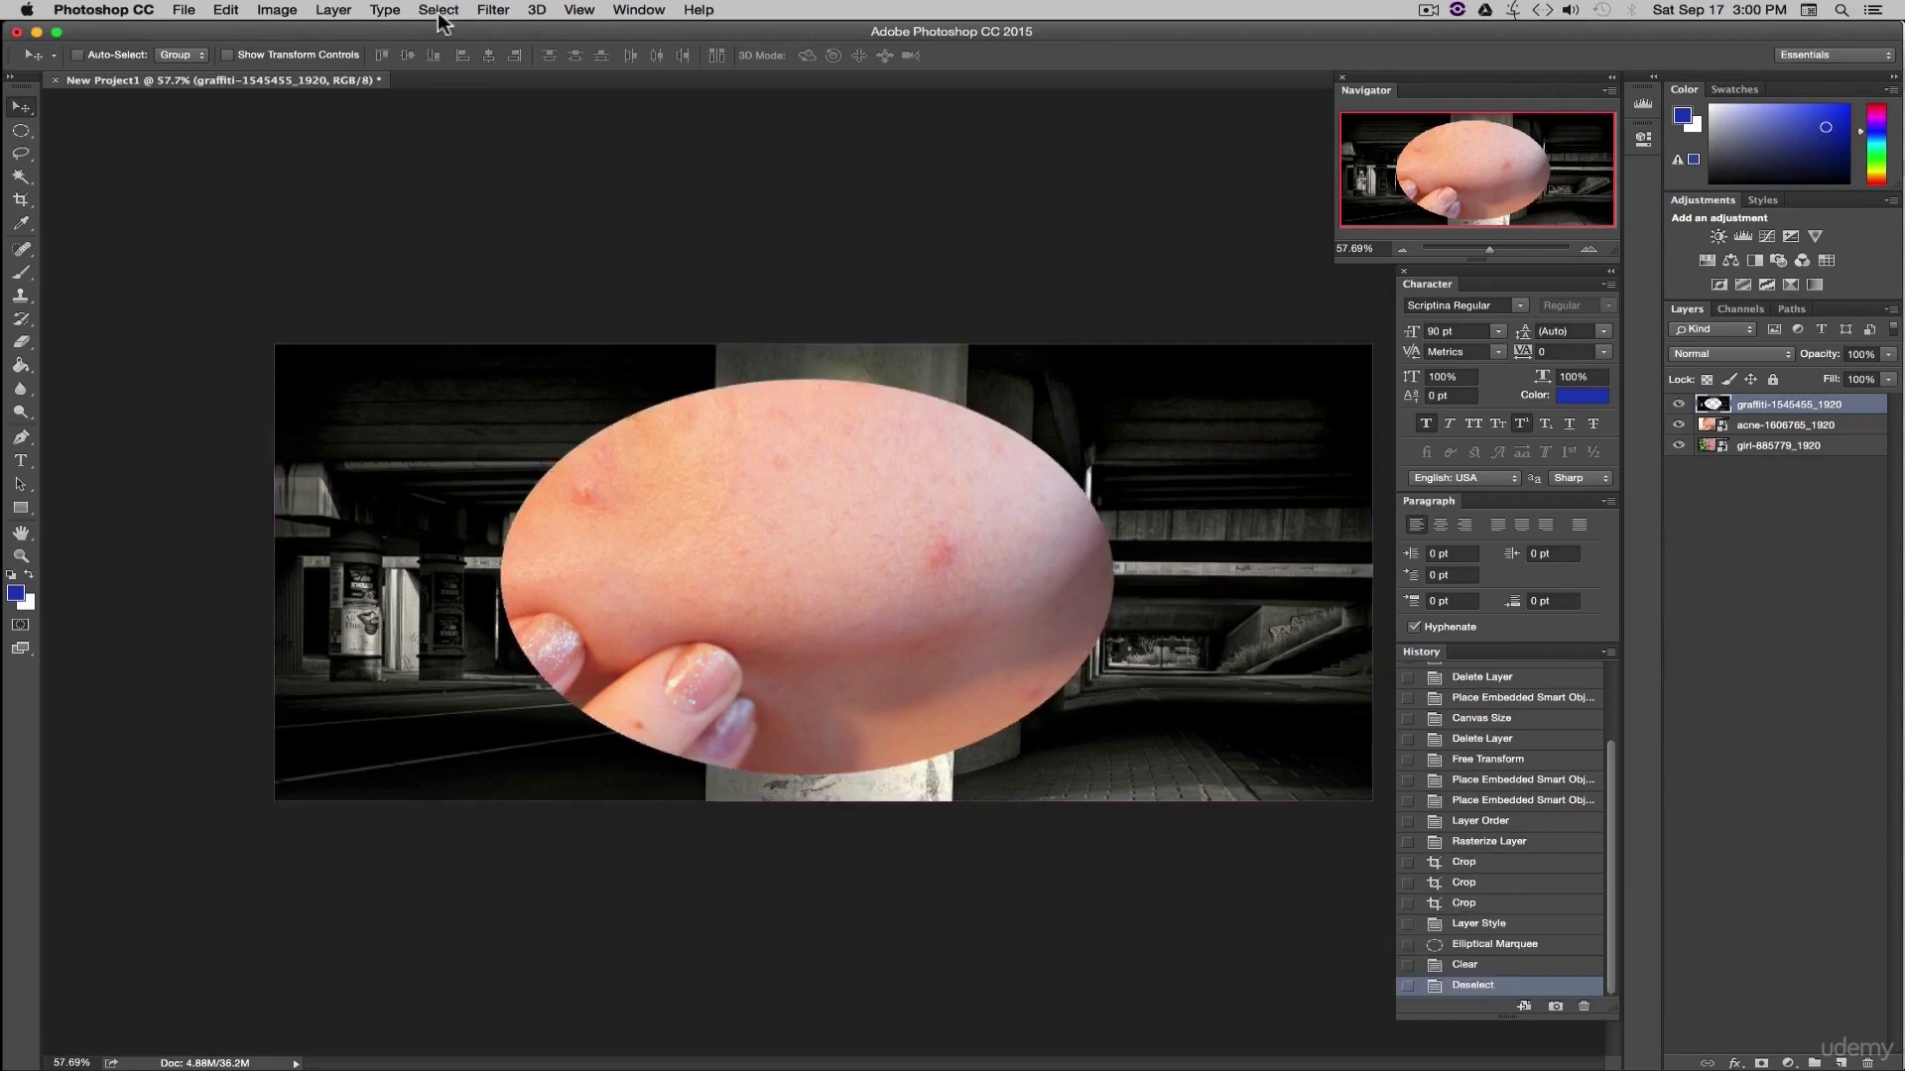
left_click(427, 10)
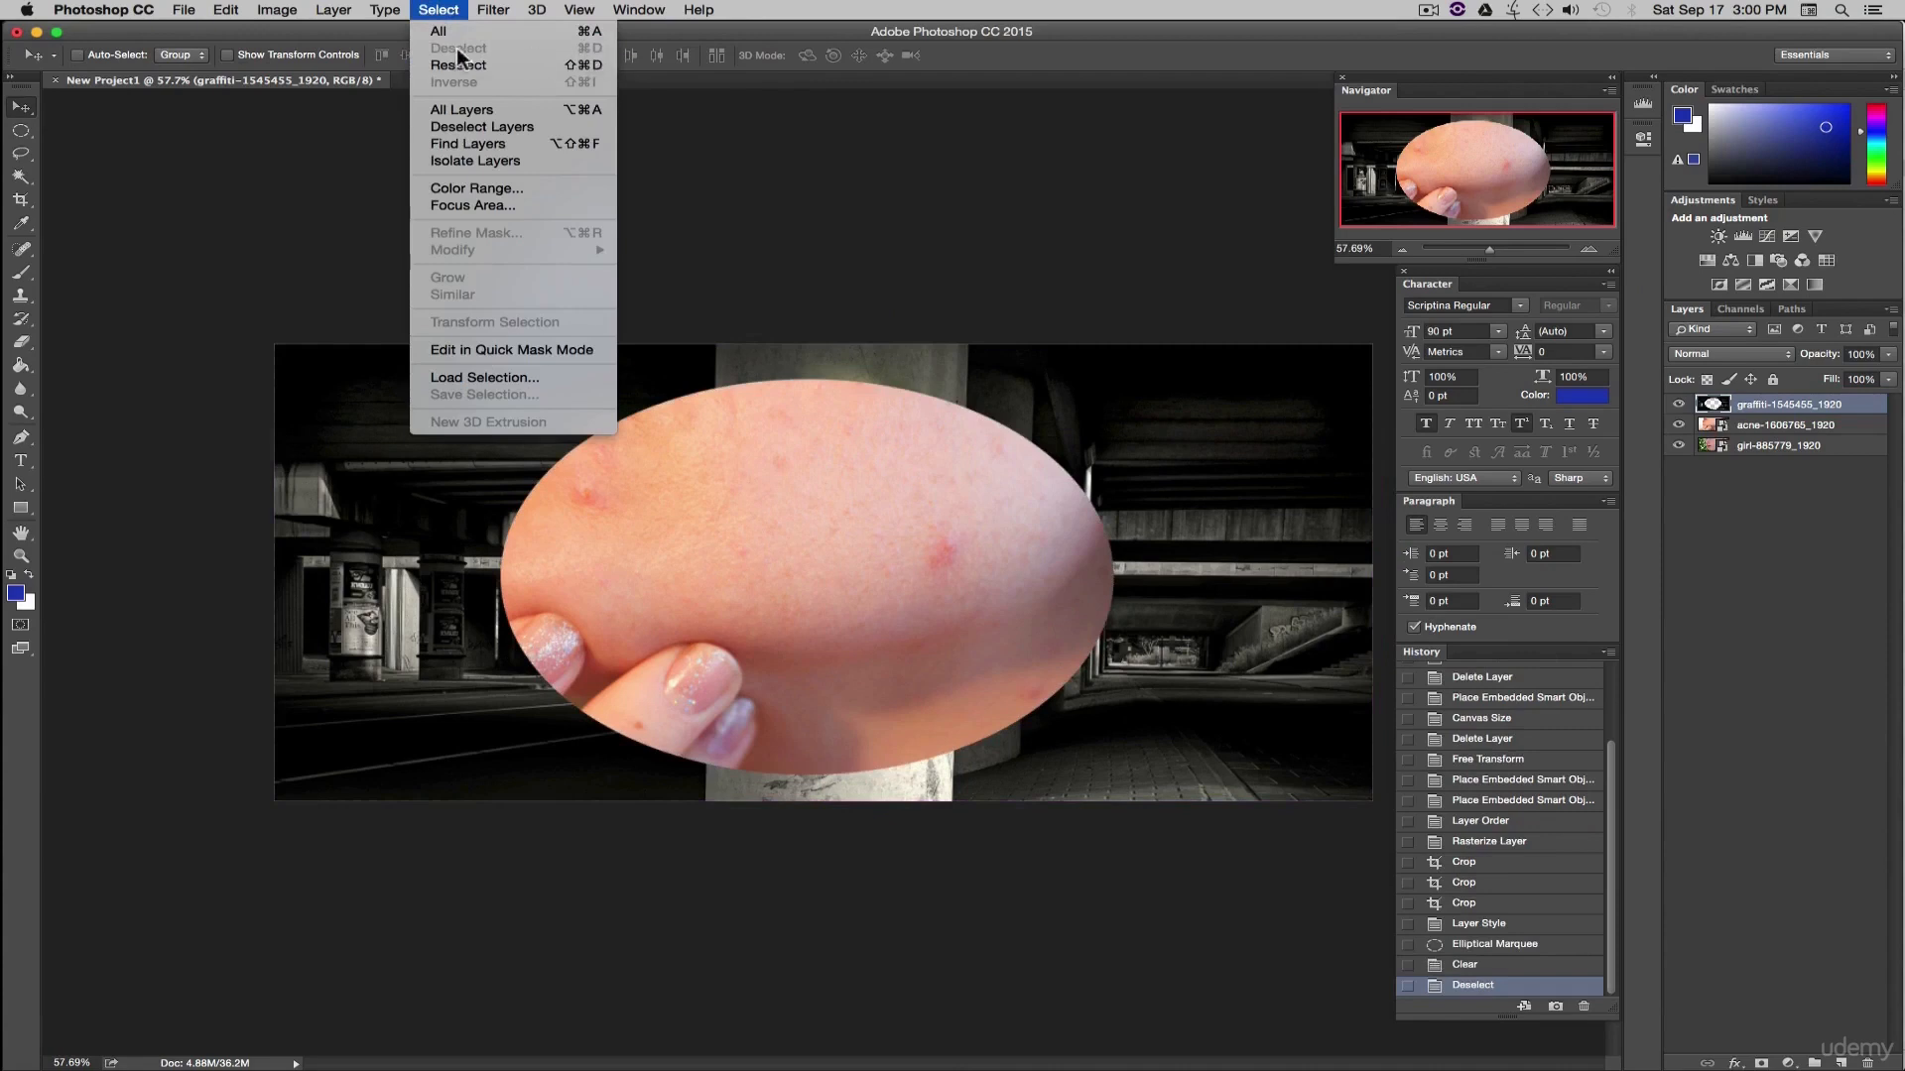
left_click(64, 149)
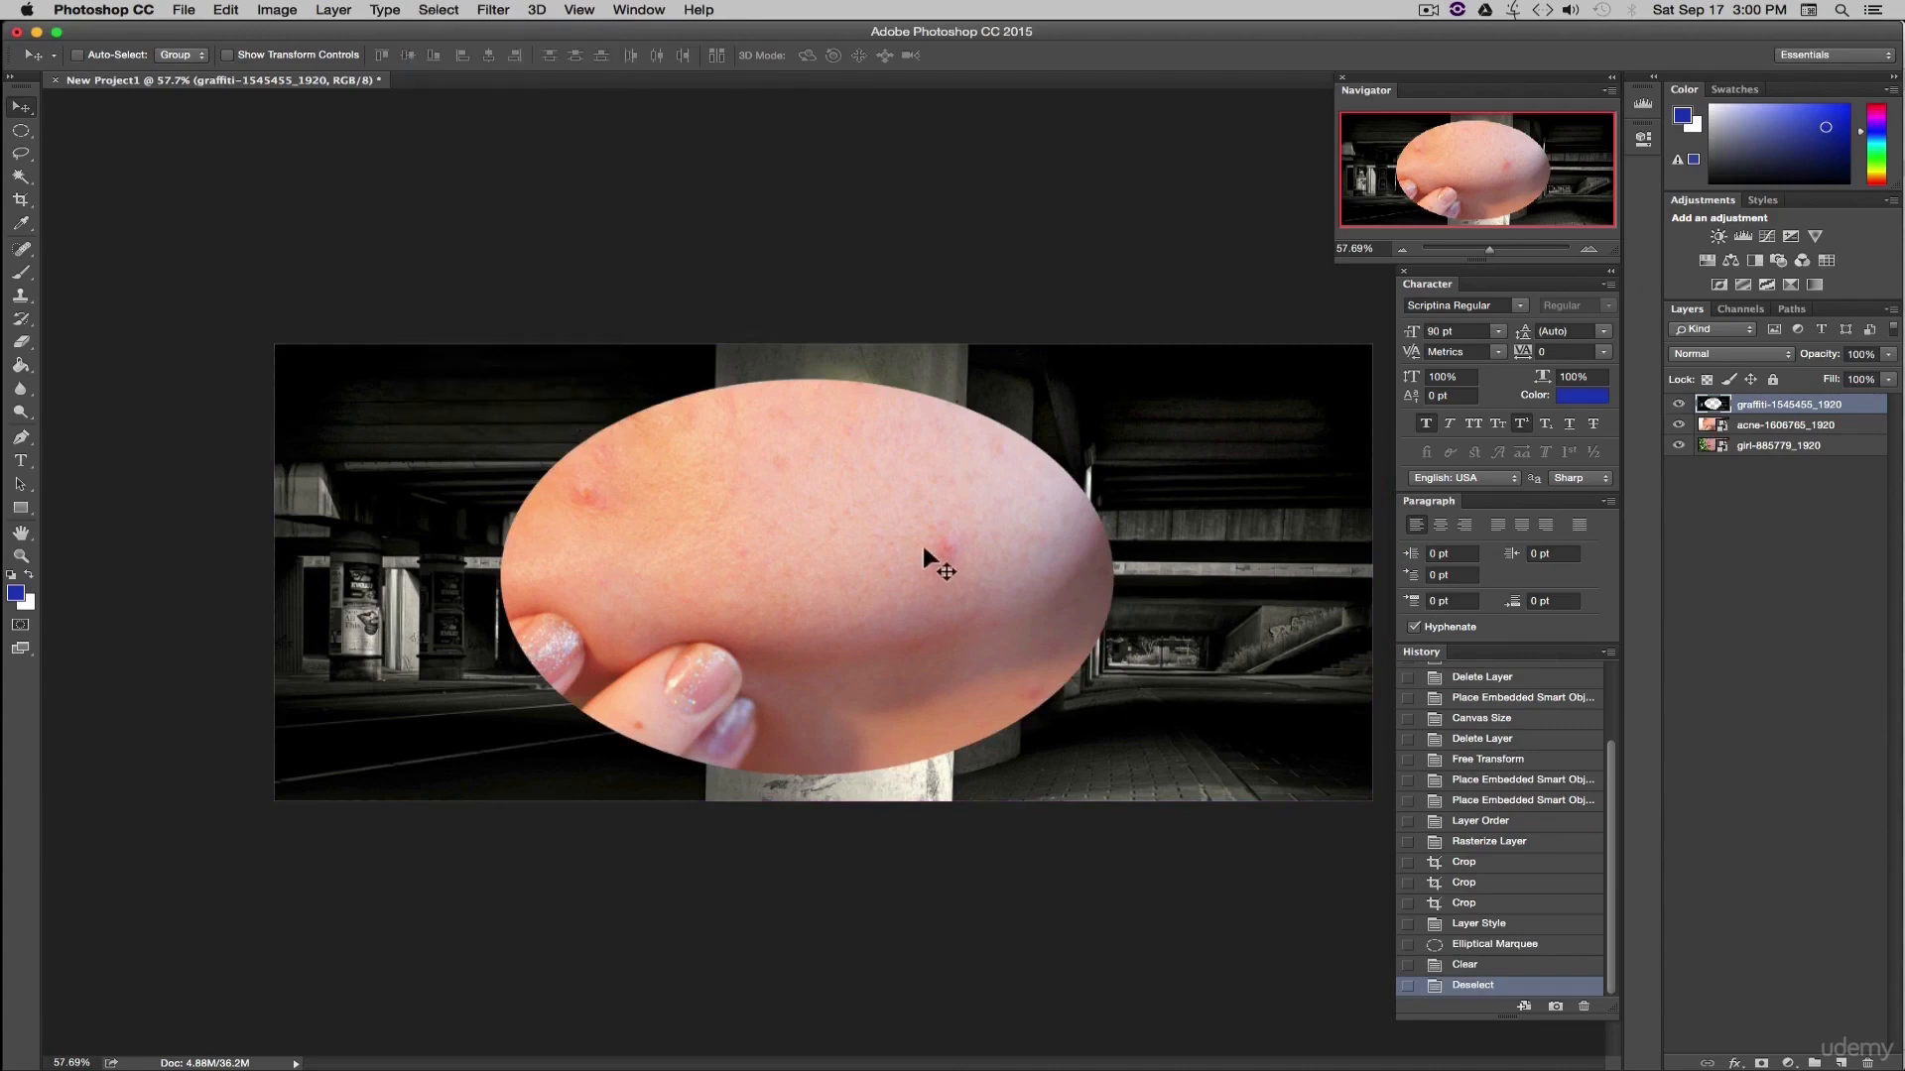
left_click(1485, 927)
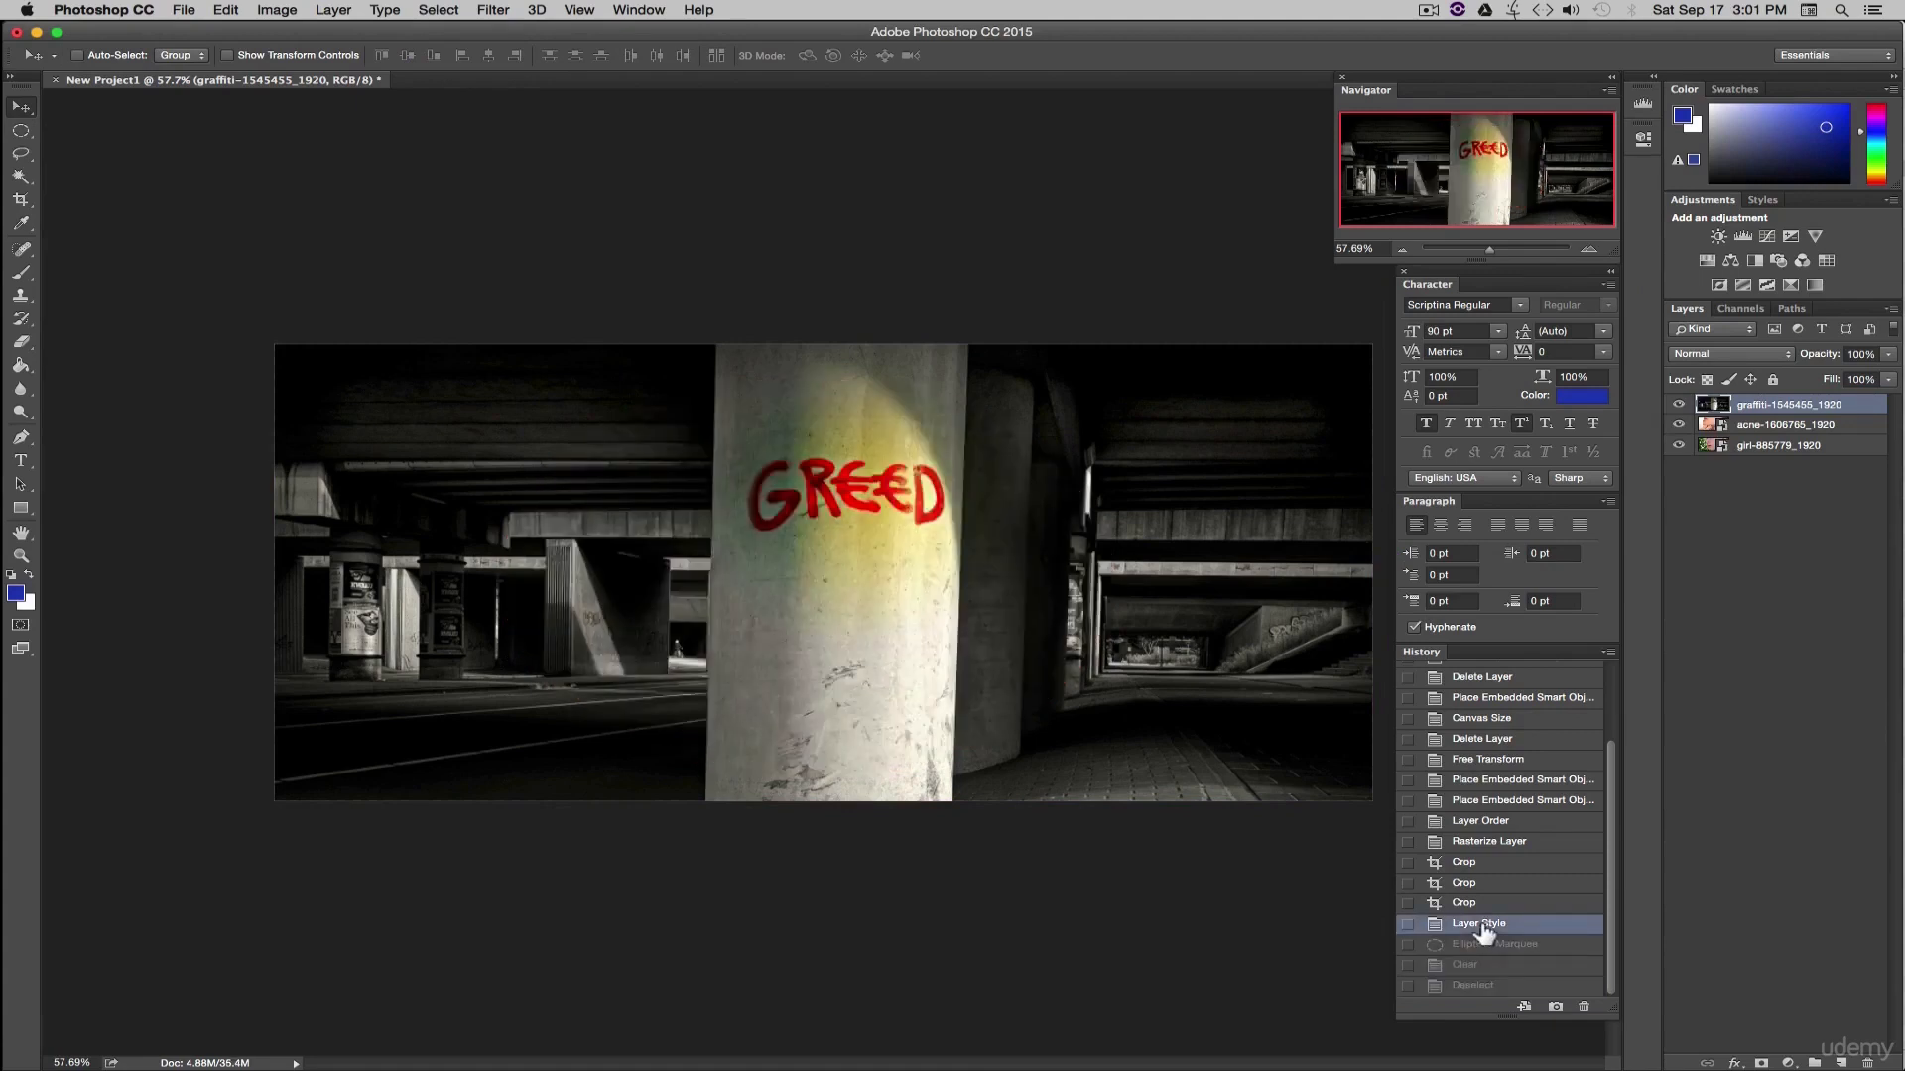
- Select the GREED lettering with the Rectangular Marquee tool and delete that area from the graffiti layer
left_click(20, 130)
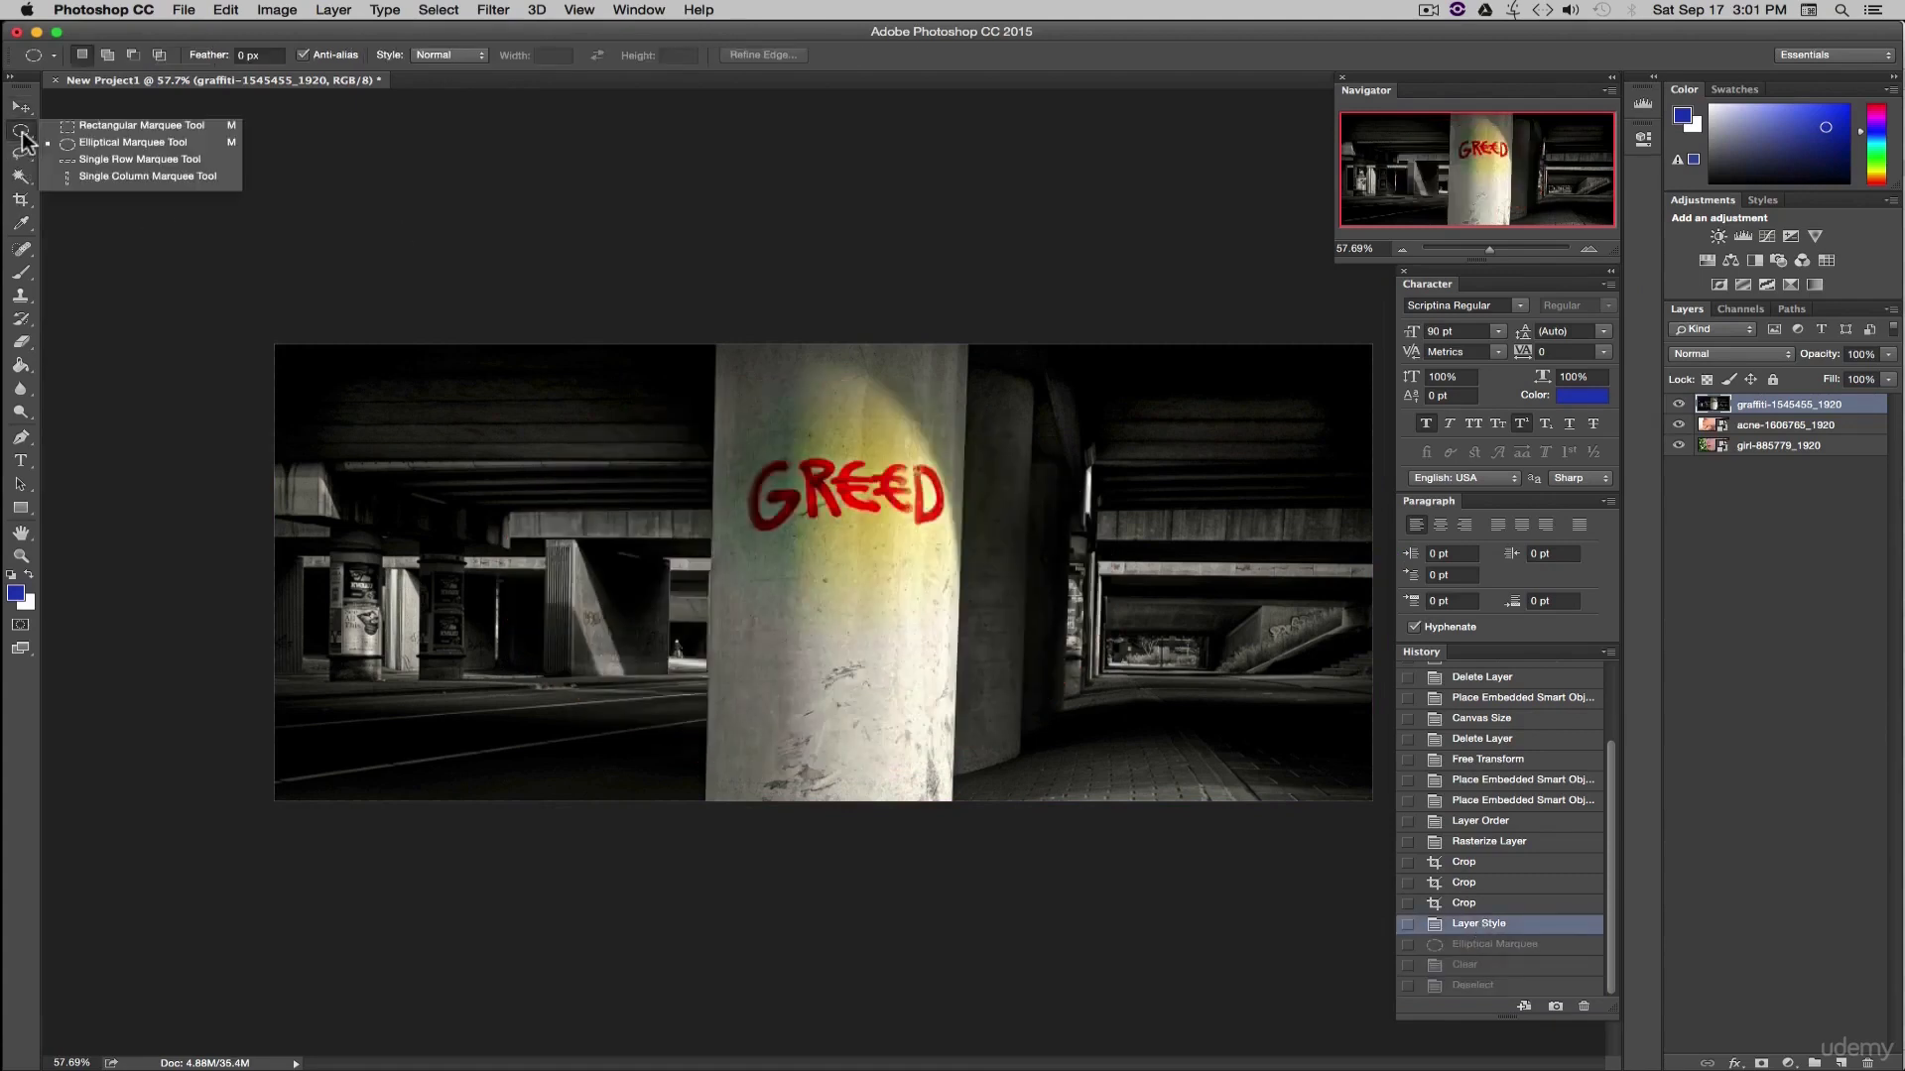
left_click(116, 129)
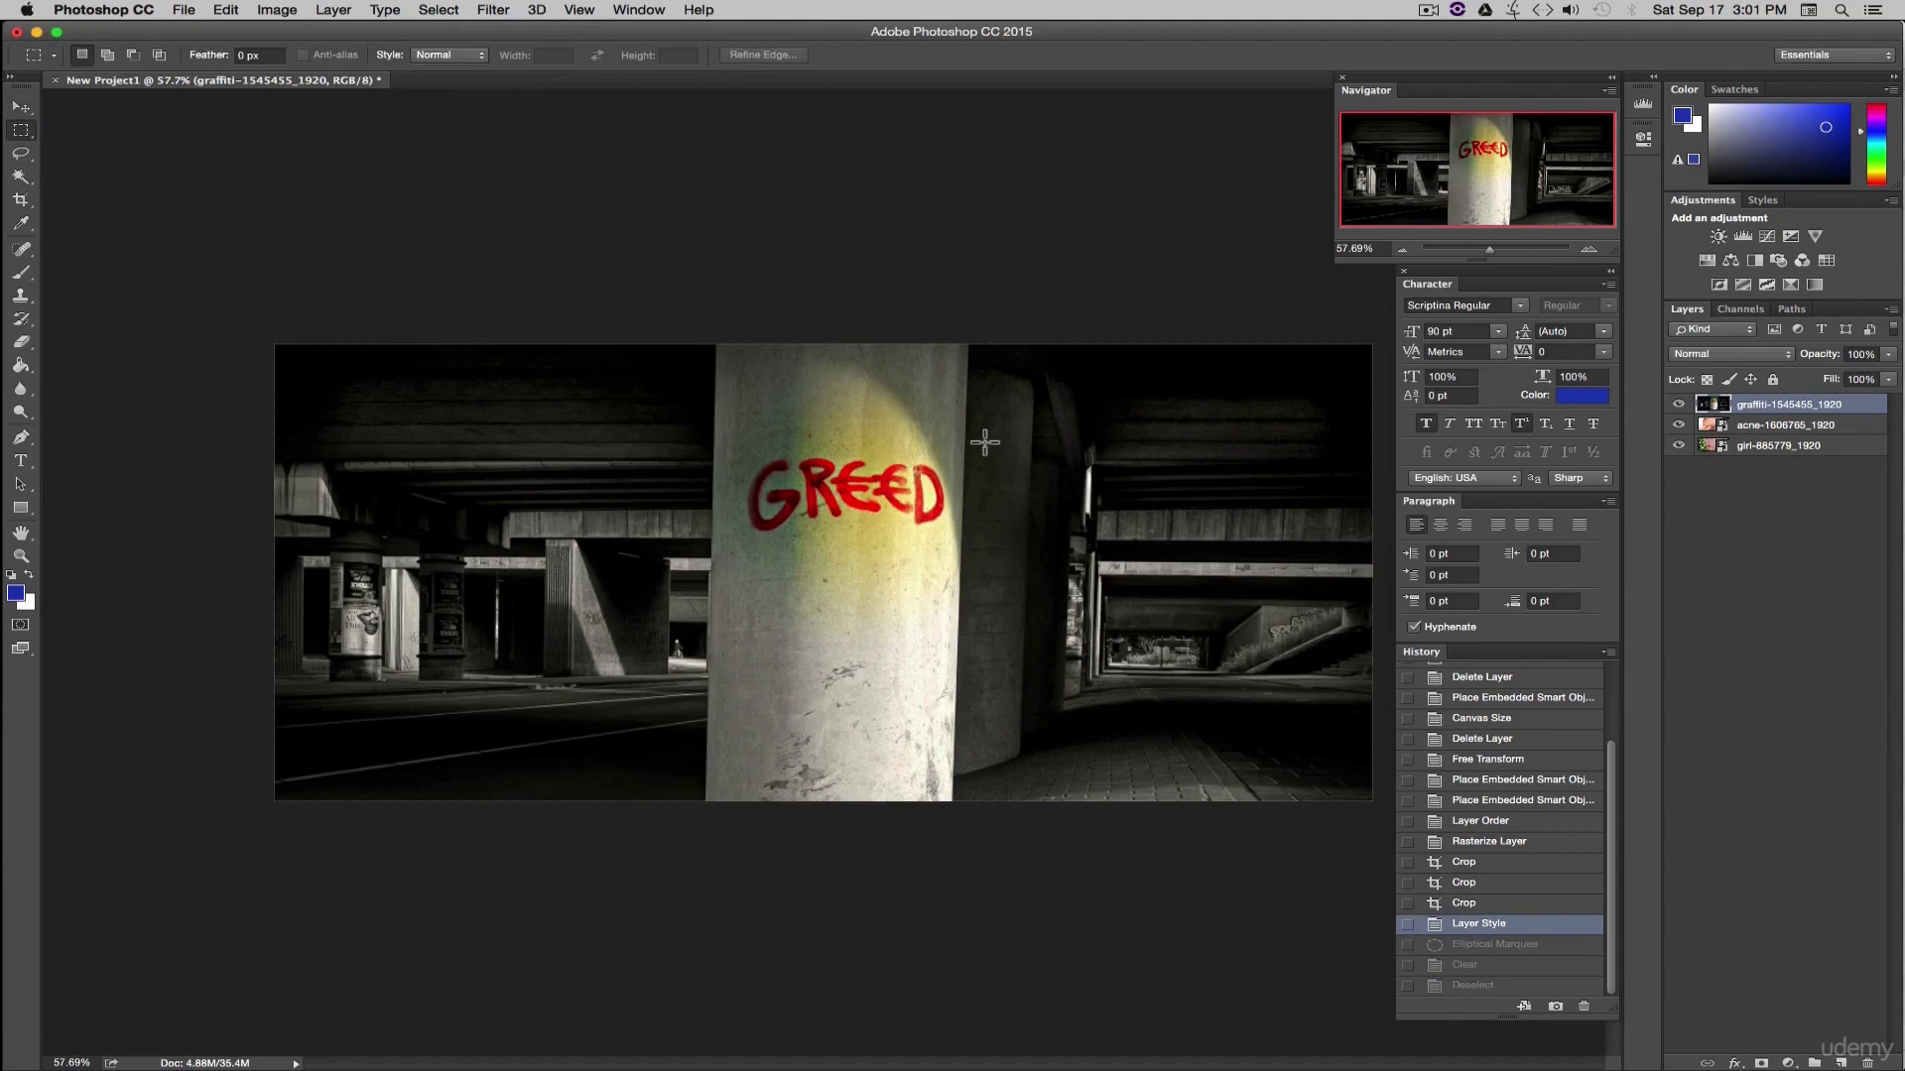
left_click_drag(977, 452, 678, 562)
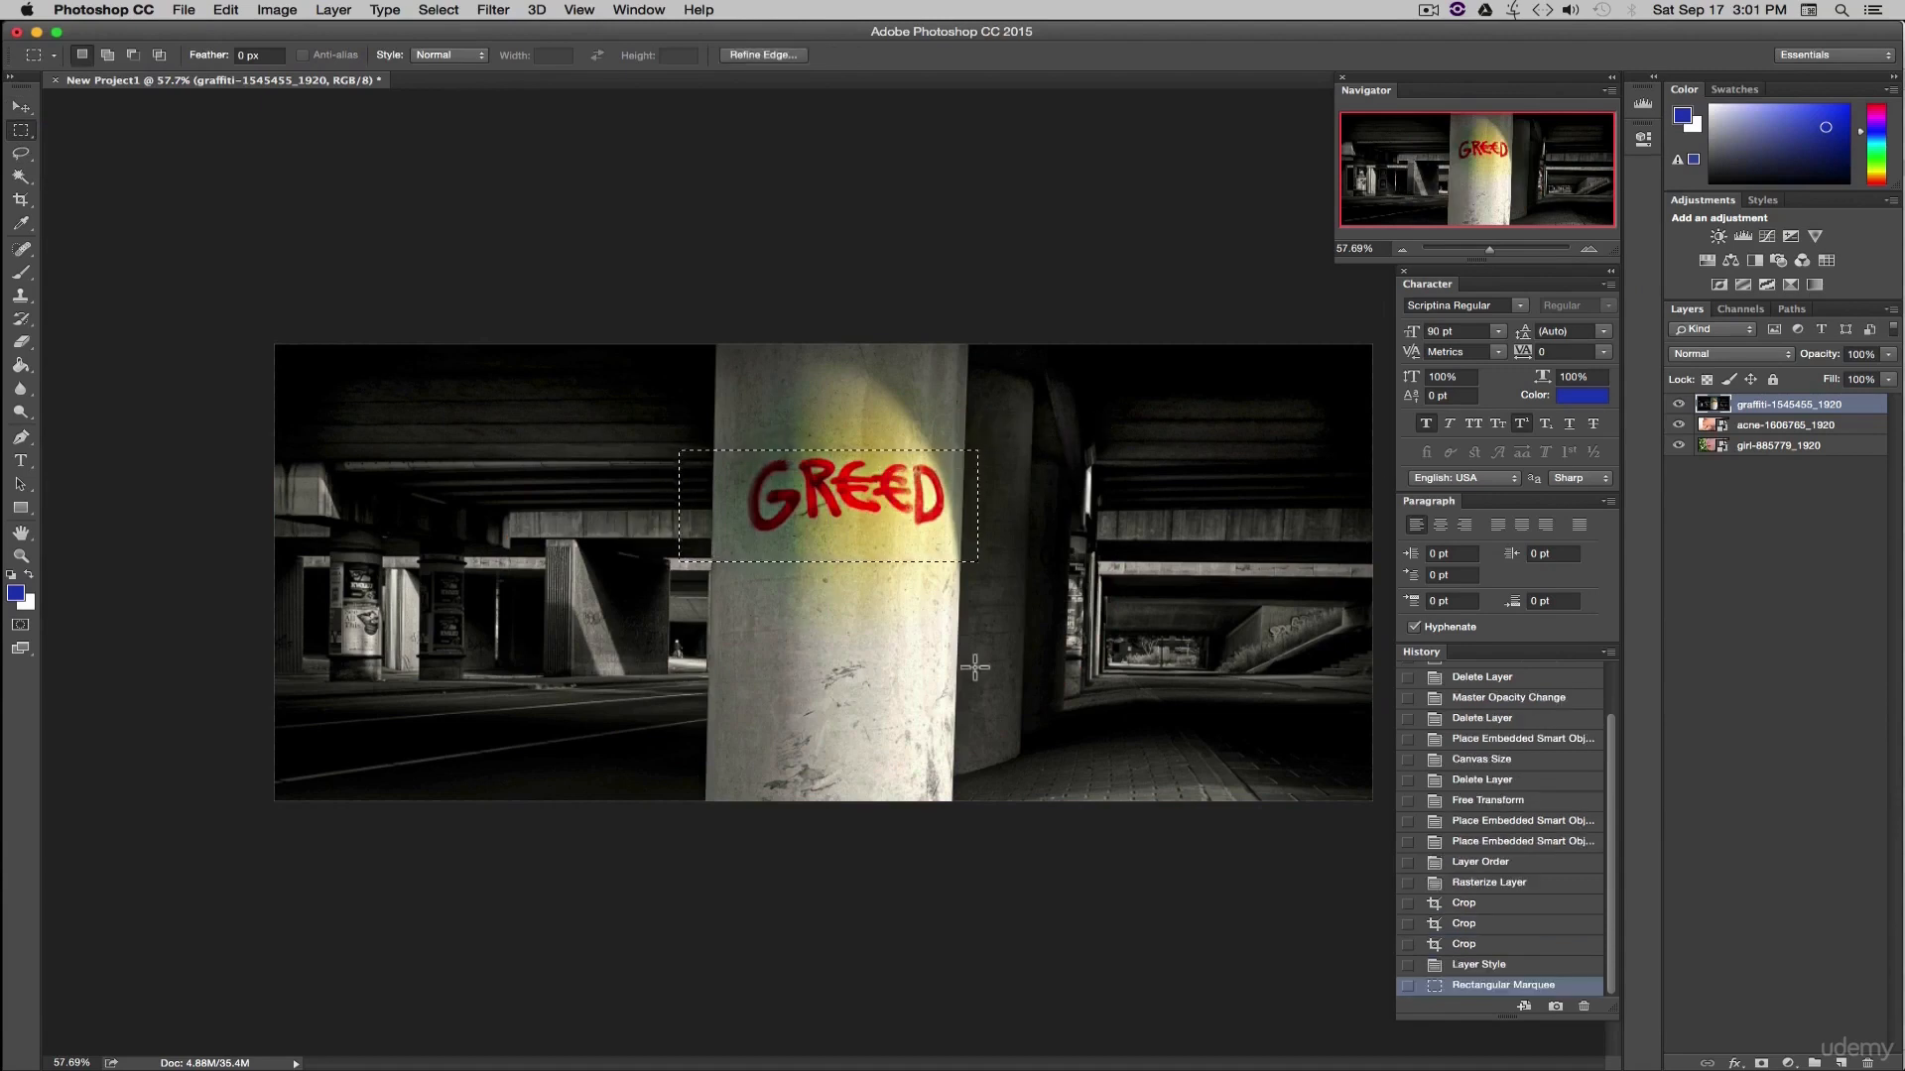
key("BackSpace")
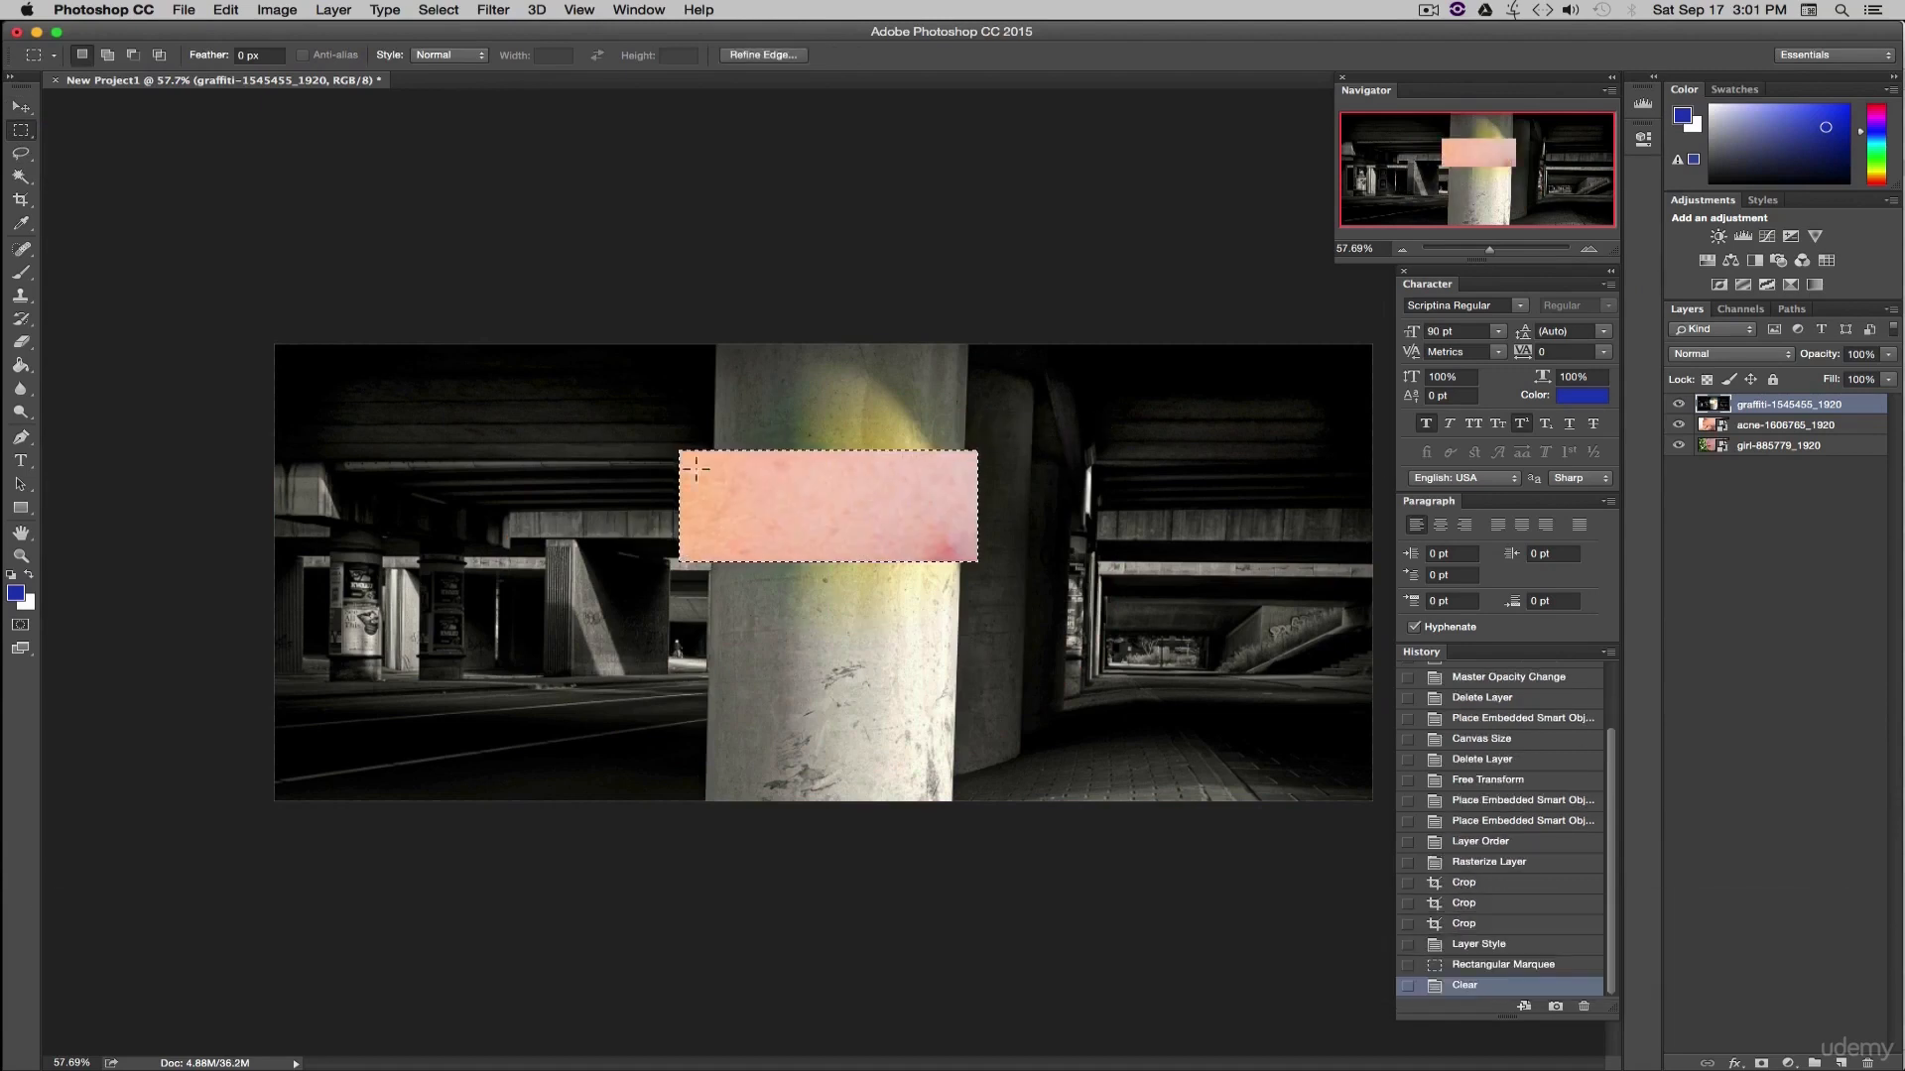
- Deselect the rectangle, revert to the Layer Style history state before the rectangular cutout, and switch to the Move tool
left_click(458, 11)
left_click(476, 49)
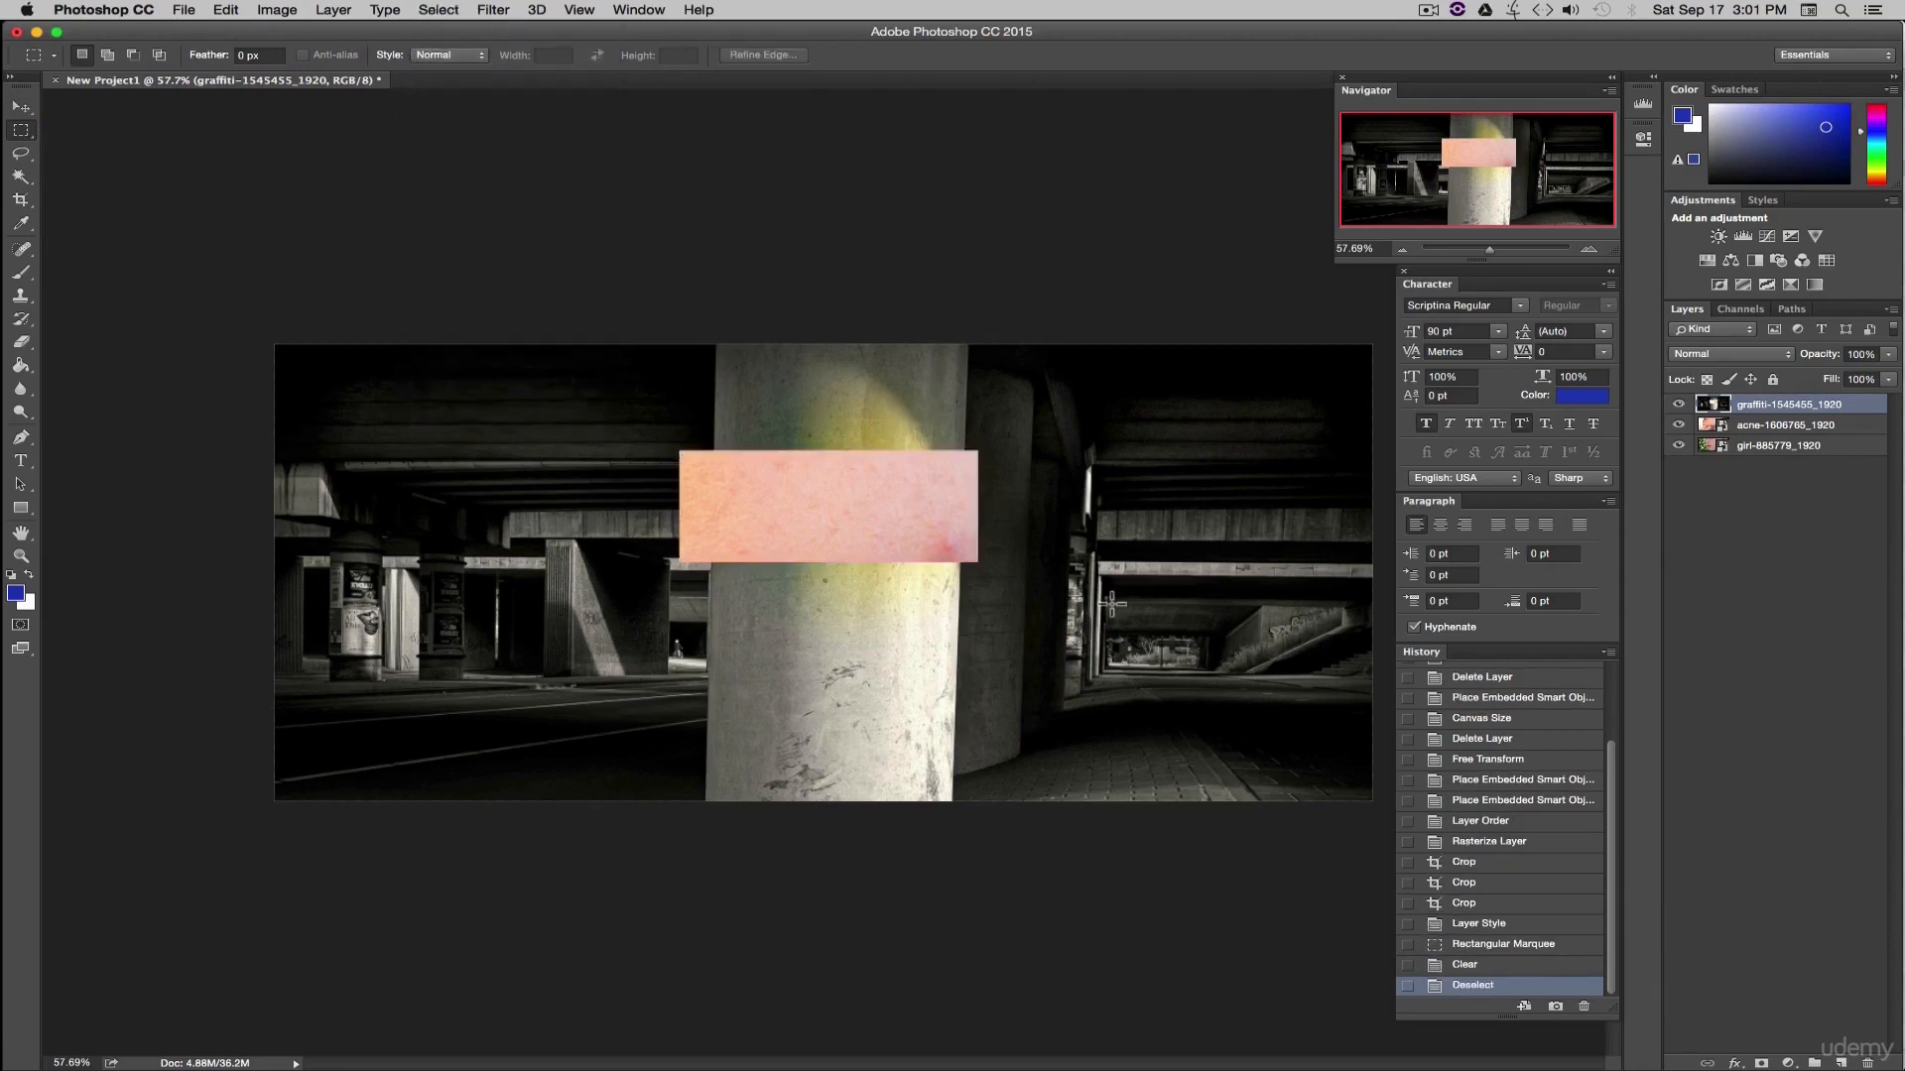
left_click(1477, 927)
left_click(21, 106)
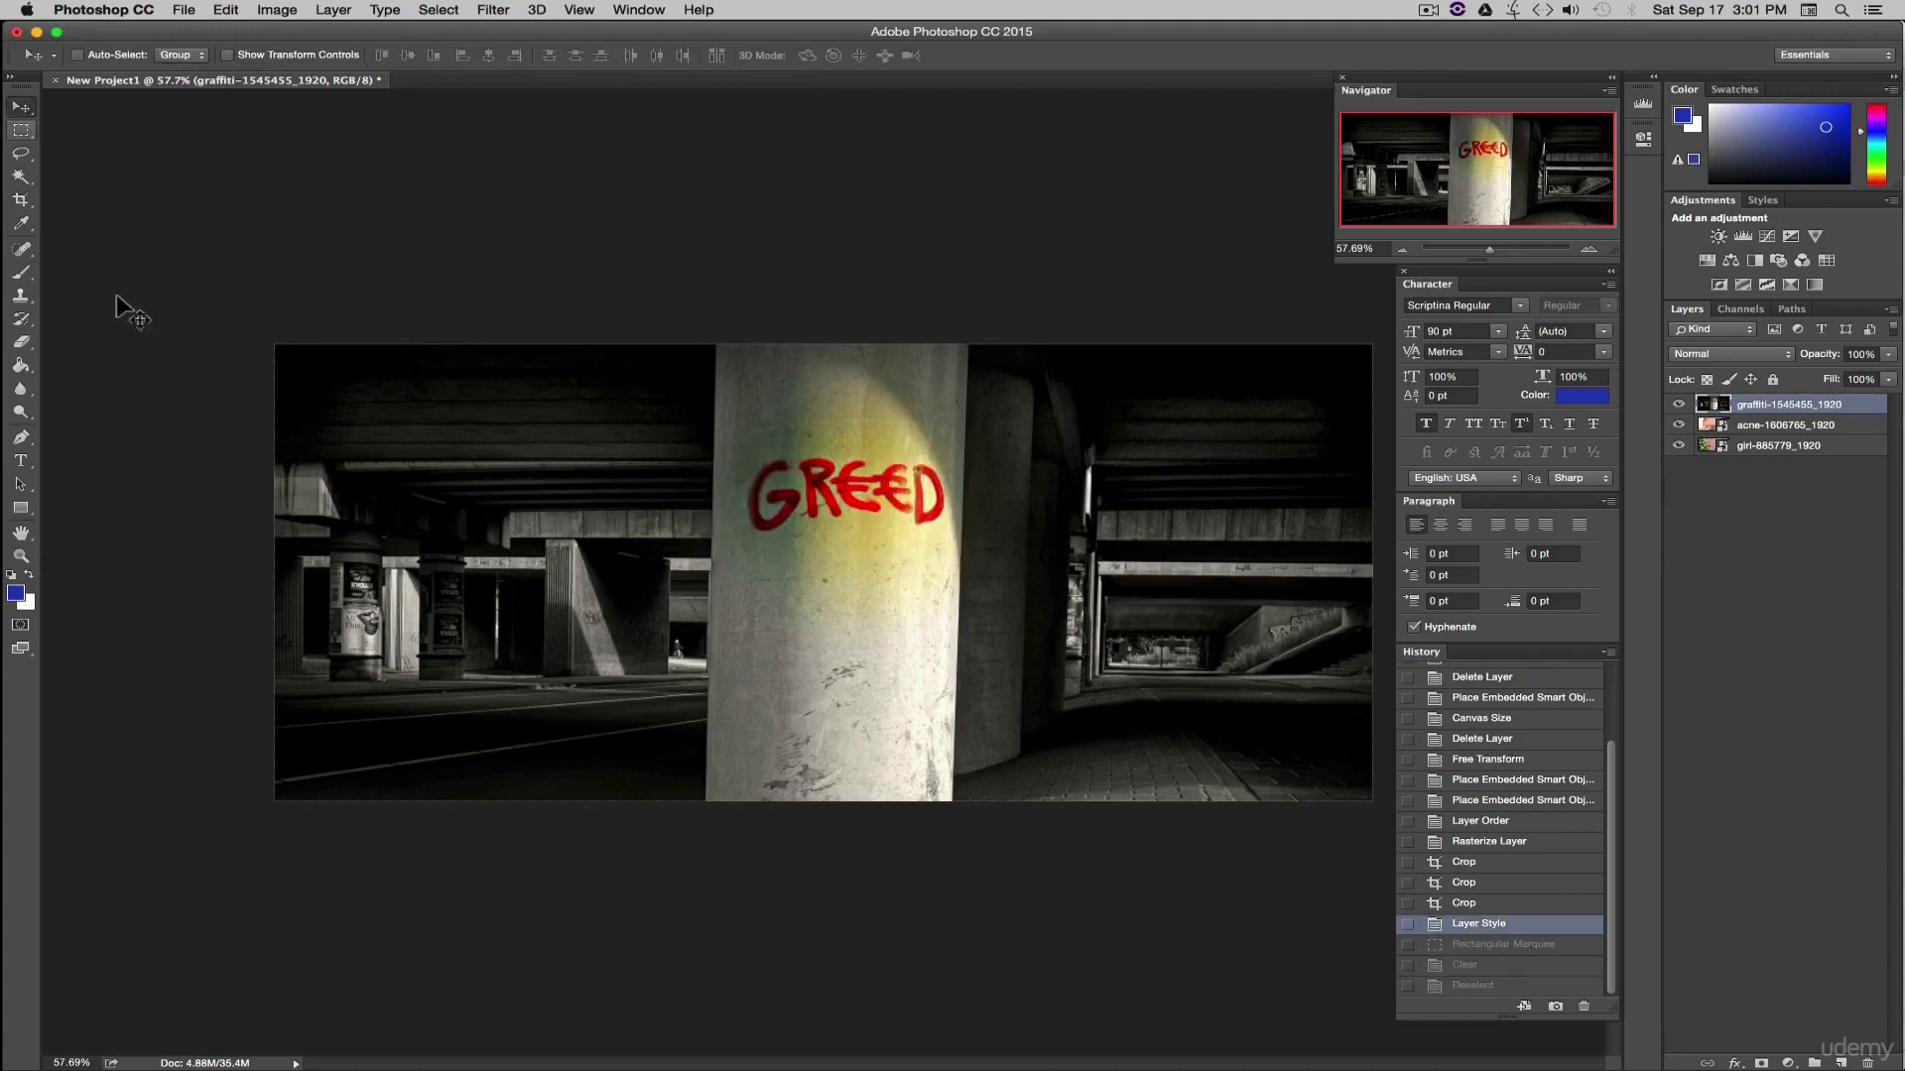
- Delete an irregular freehand Lasso selection across the pillar from the graffiti layer, and revert to the Layer Style history state
left_click(21, 154)
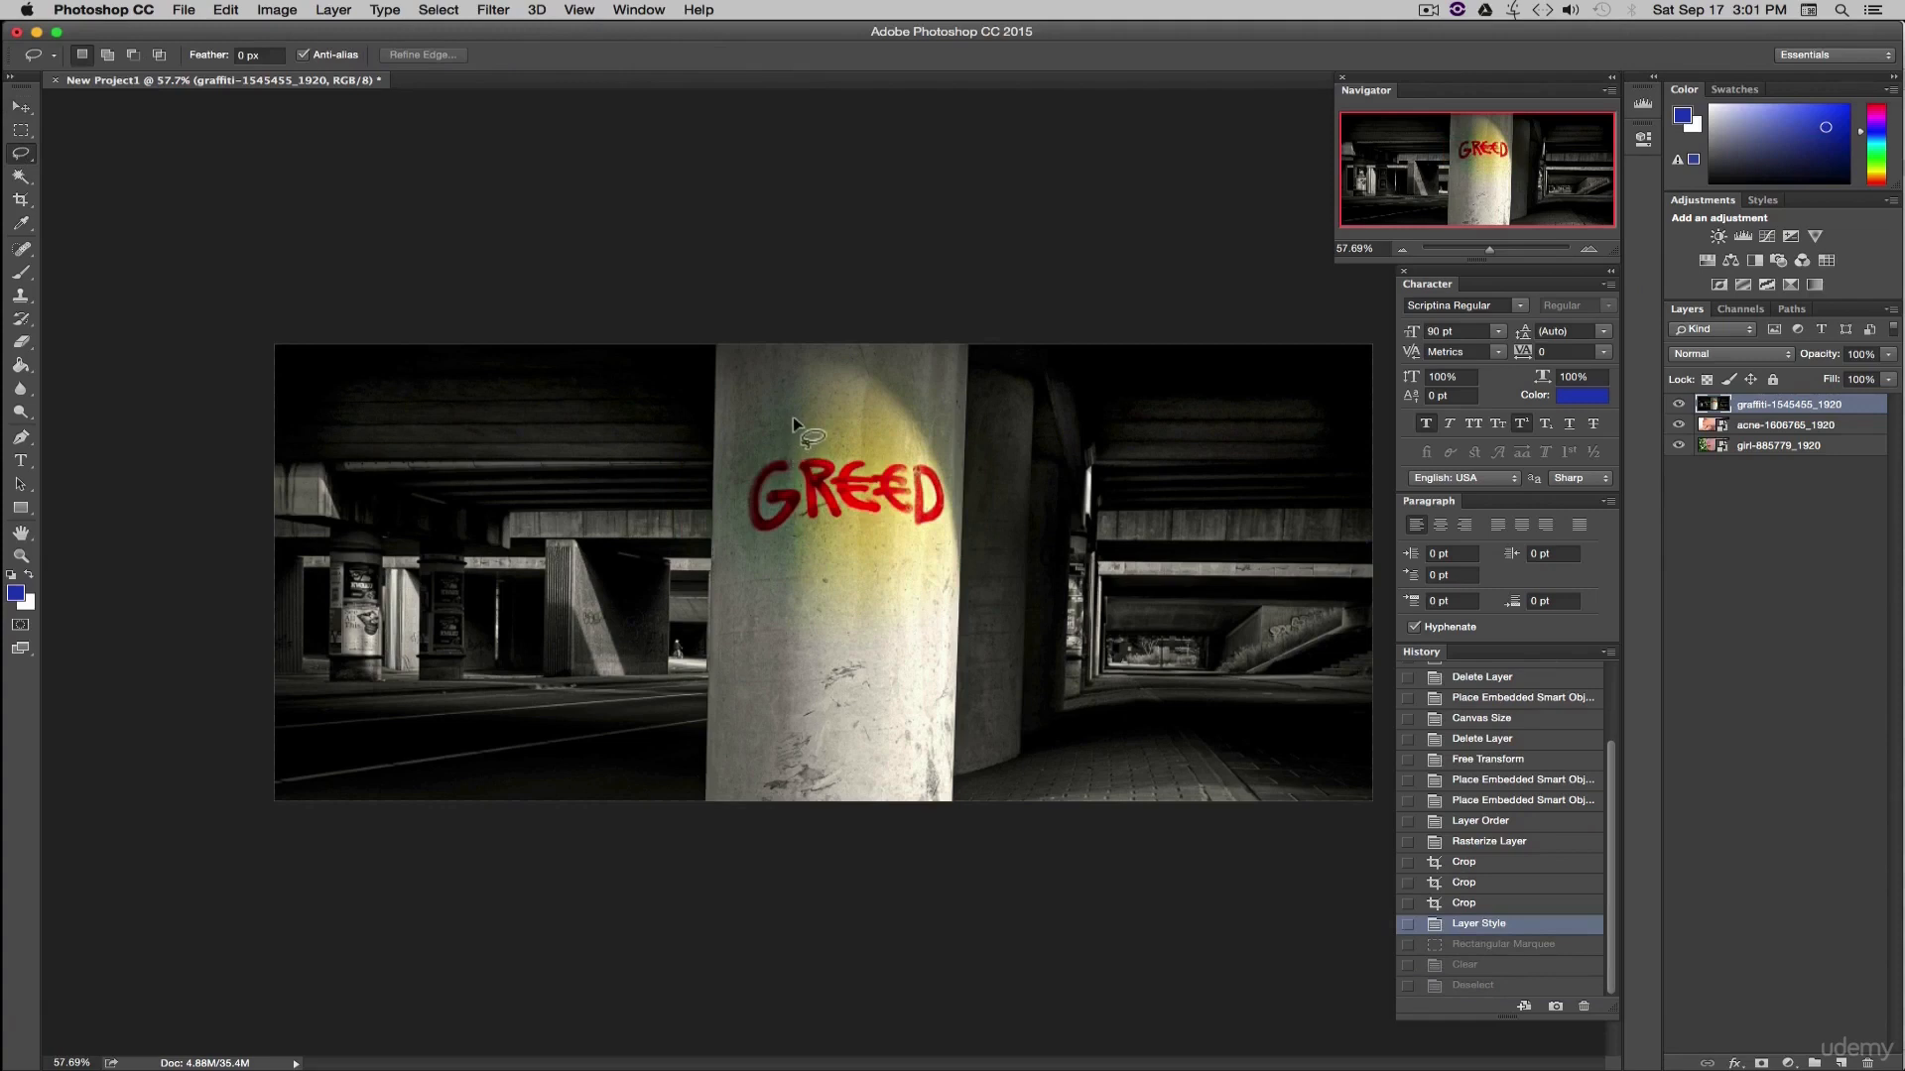
mouse_move(794, 418)
left_mouse_down()
mouse_move(712, 448)
mouse_move(755, 508)
mouse_move(657, 644)
mouse_move(798, 702)
mouse_move(952, 627)
mouse_move(1100, 679)
mouse_move(1101, 571)
mouse_move(965, 544)
mouse_move(1028, 419)
mouse_move(956, 404)
mouse_move(934, 581)
mouse_move(891, 510)
mouse_move(820, 634)
mouse_move(746, 627)
left_mouse_up()
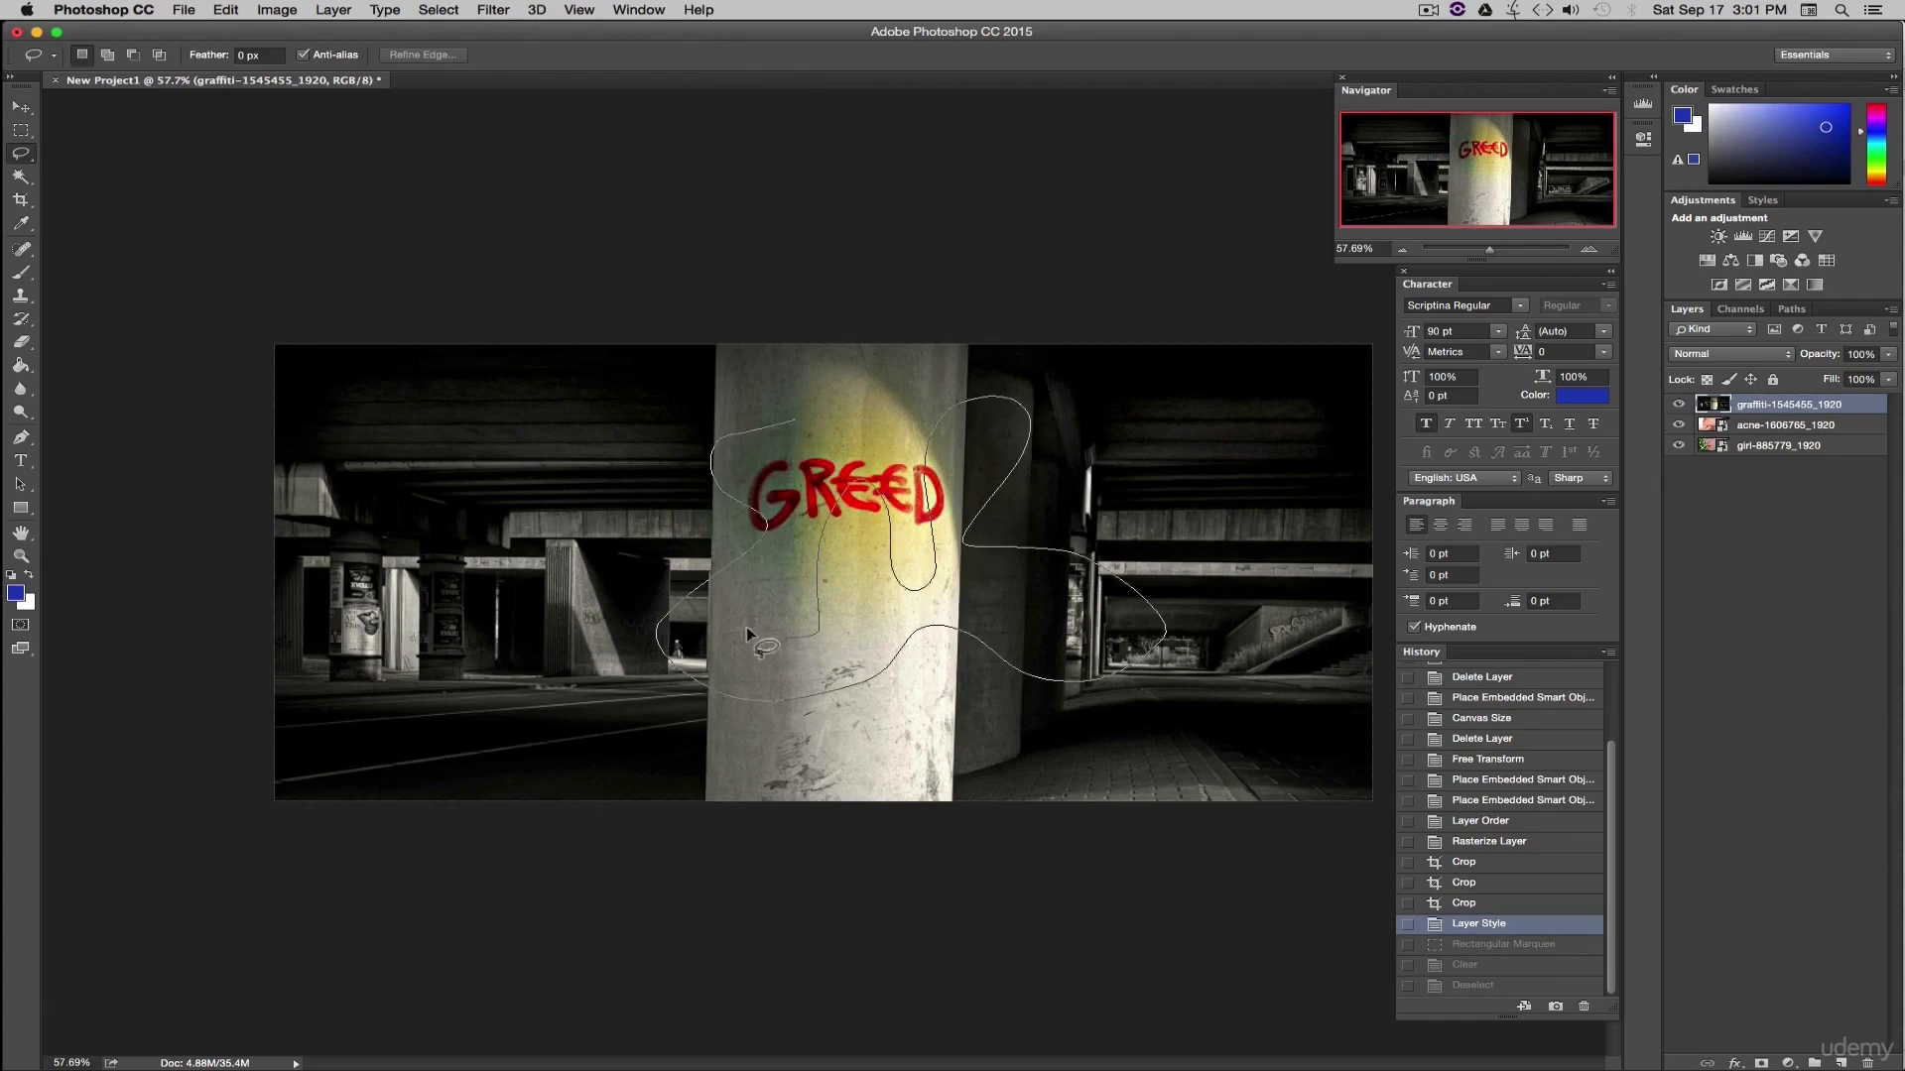
left_click_drag(791, 506, 796, 433)
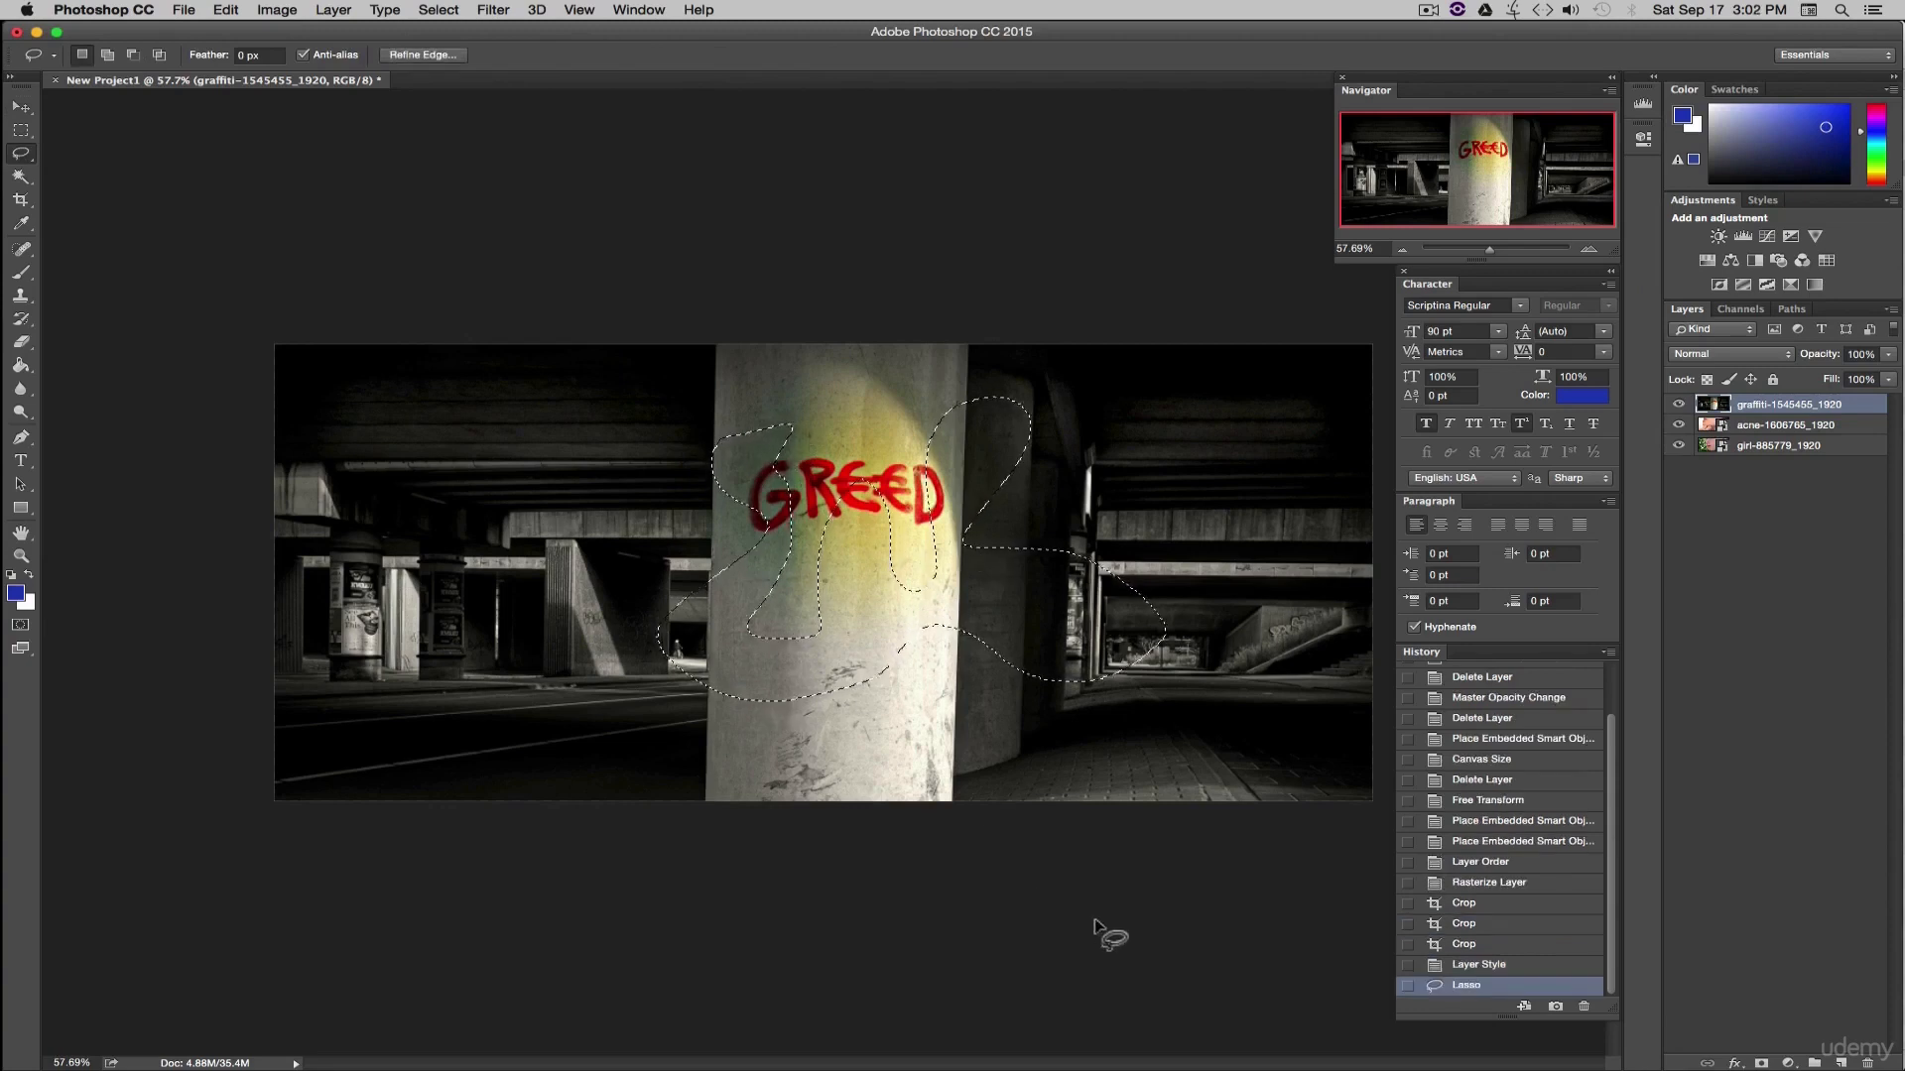
key("Delete")
left_click(1479, 944)
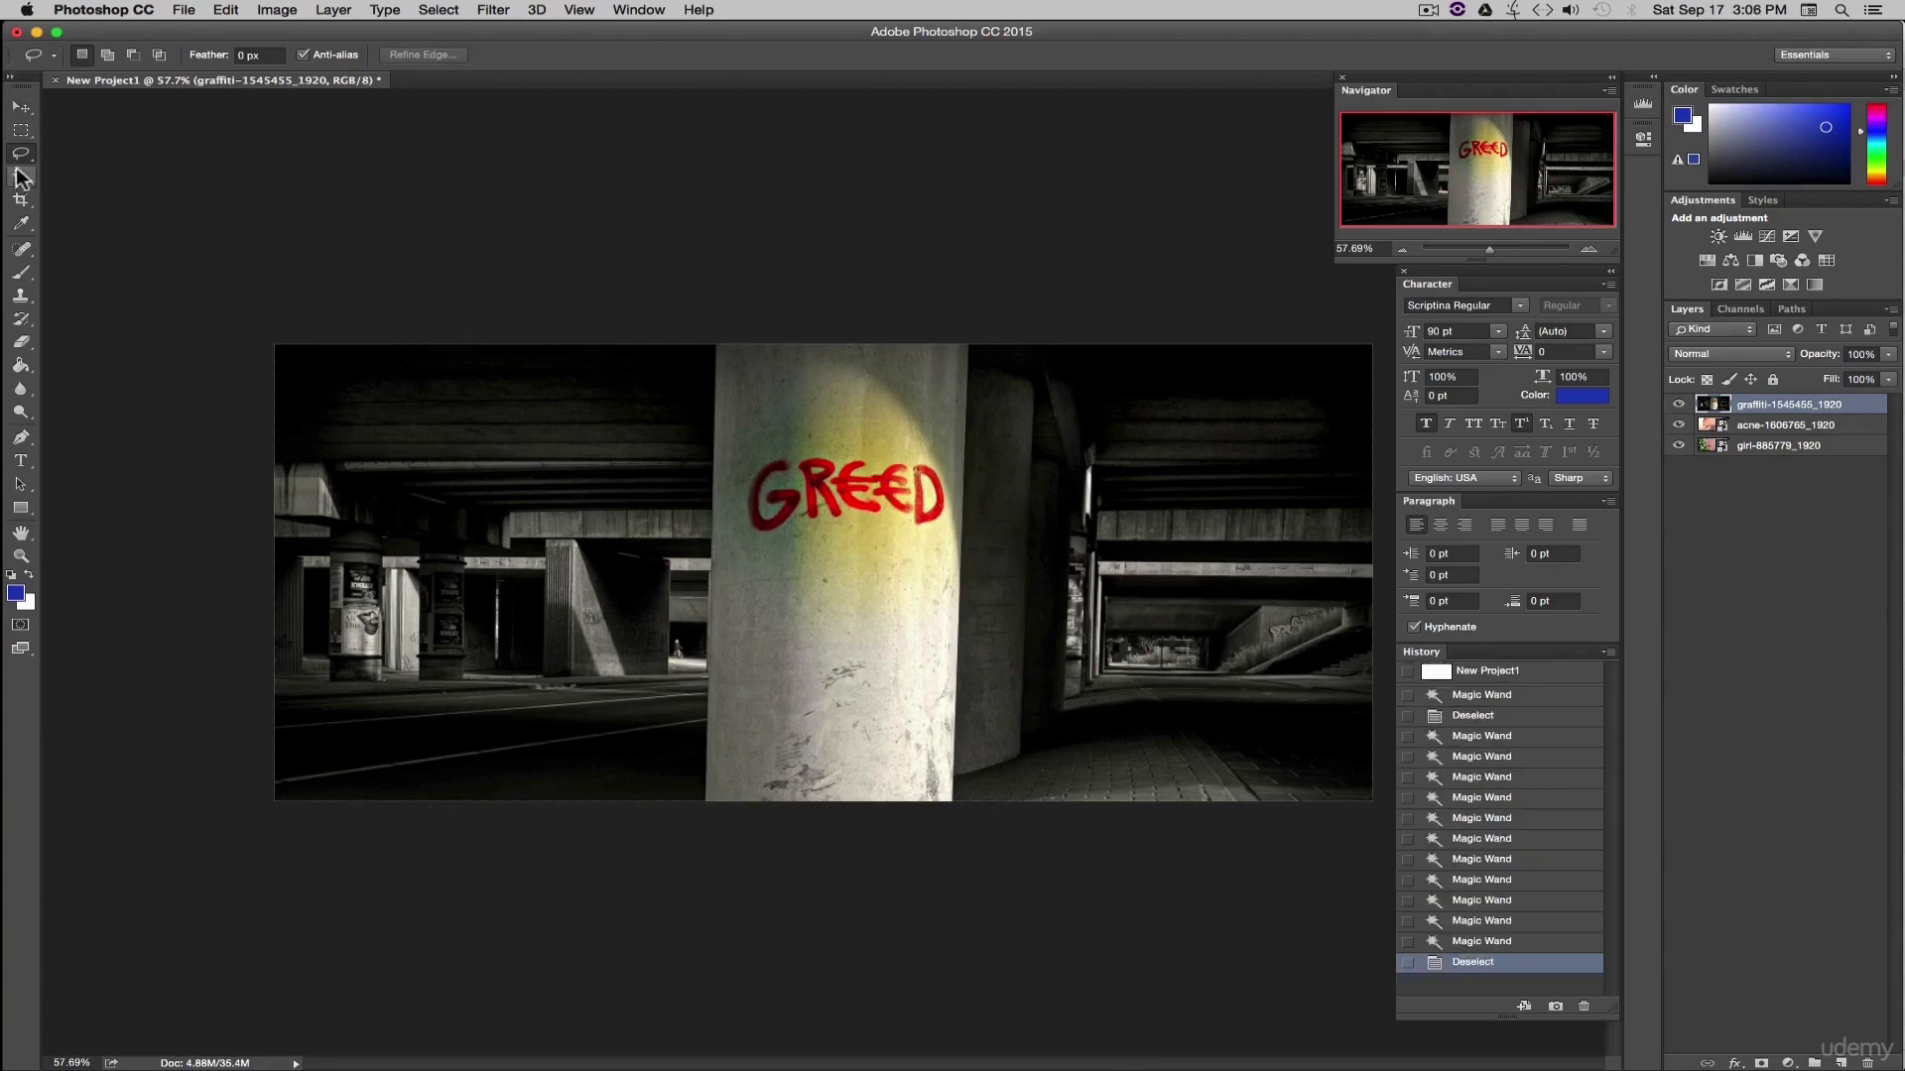
- Switch to the Magic Wand tool, hide the graffiti layer and make the acne layer active
left_click(22, 177)
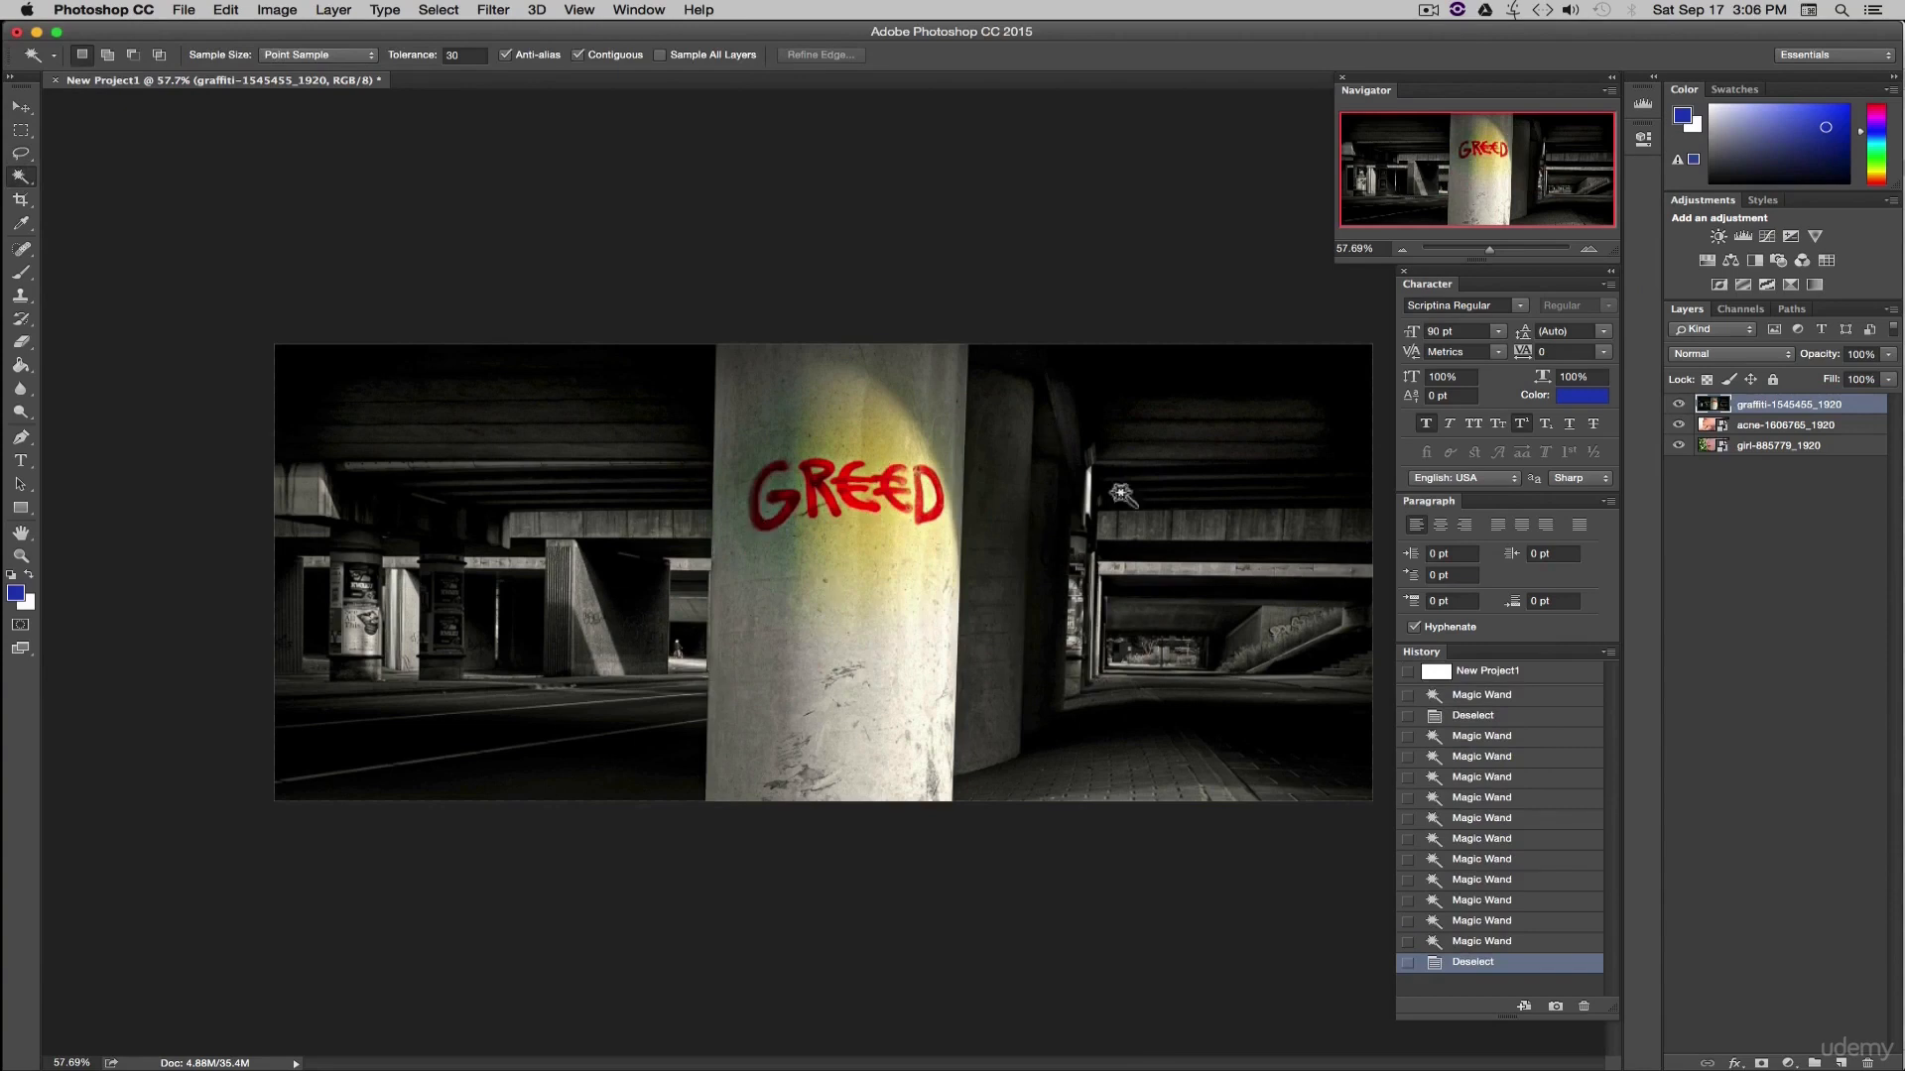
left_click(1678, 403)
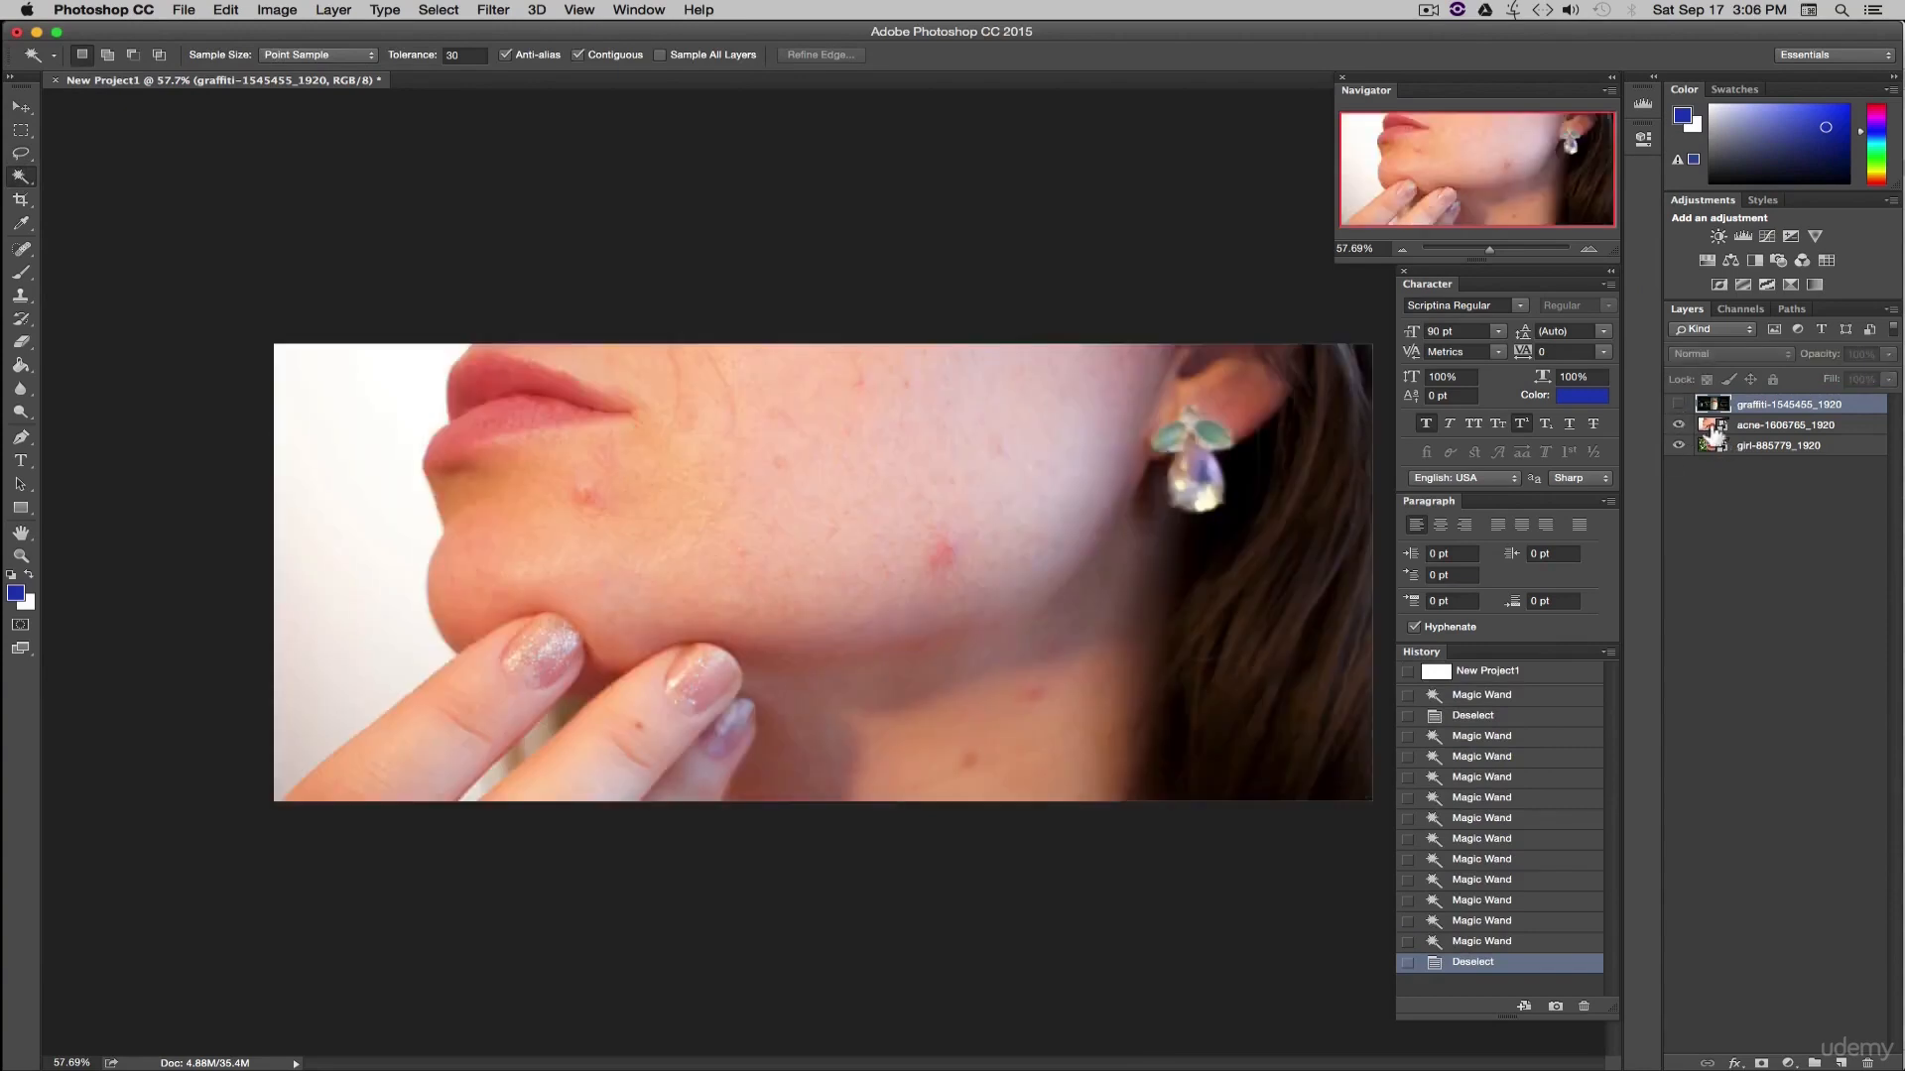
left_click(1796, 426)
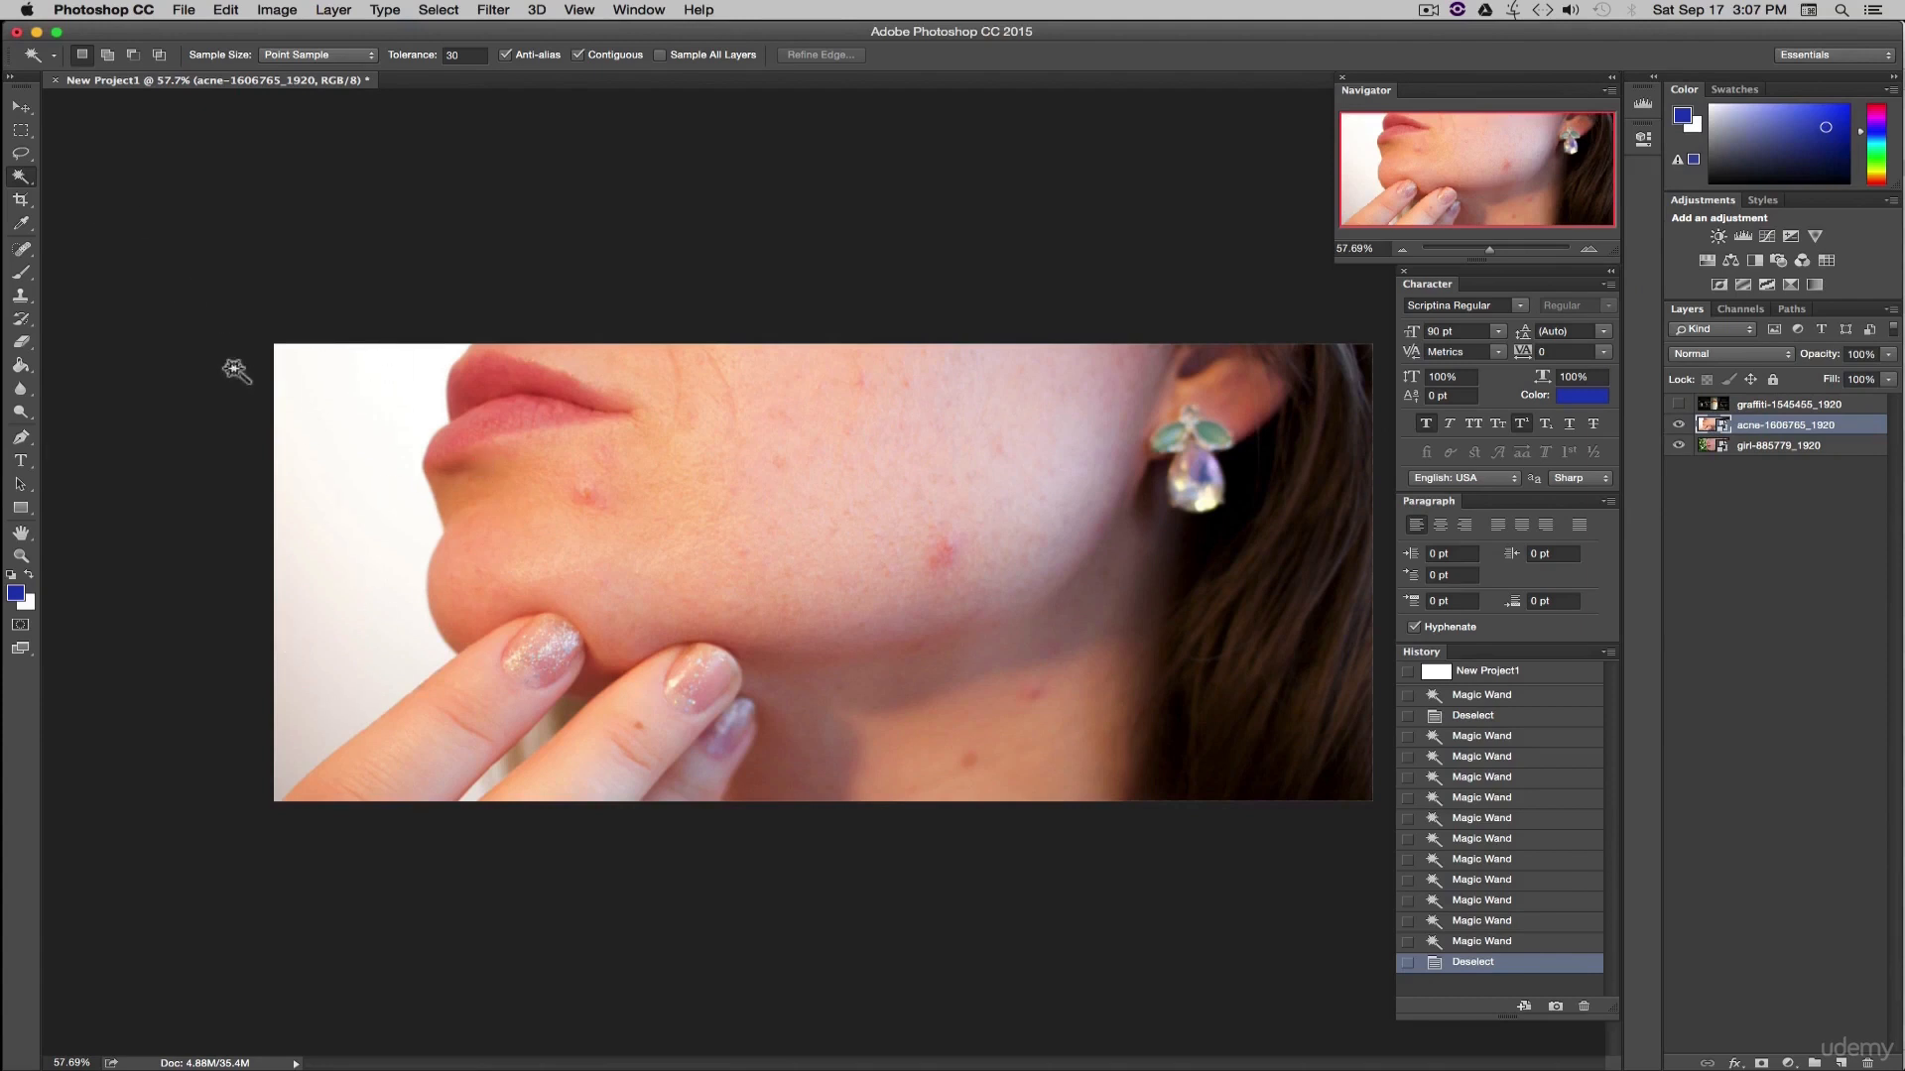
- Set the Magic Wand tolerance to 40 and select the white background beside the face on the acne layer
left_click(466, 56)
type("40")
key("Return")
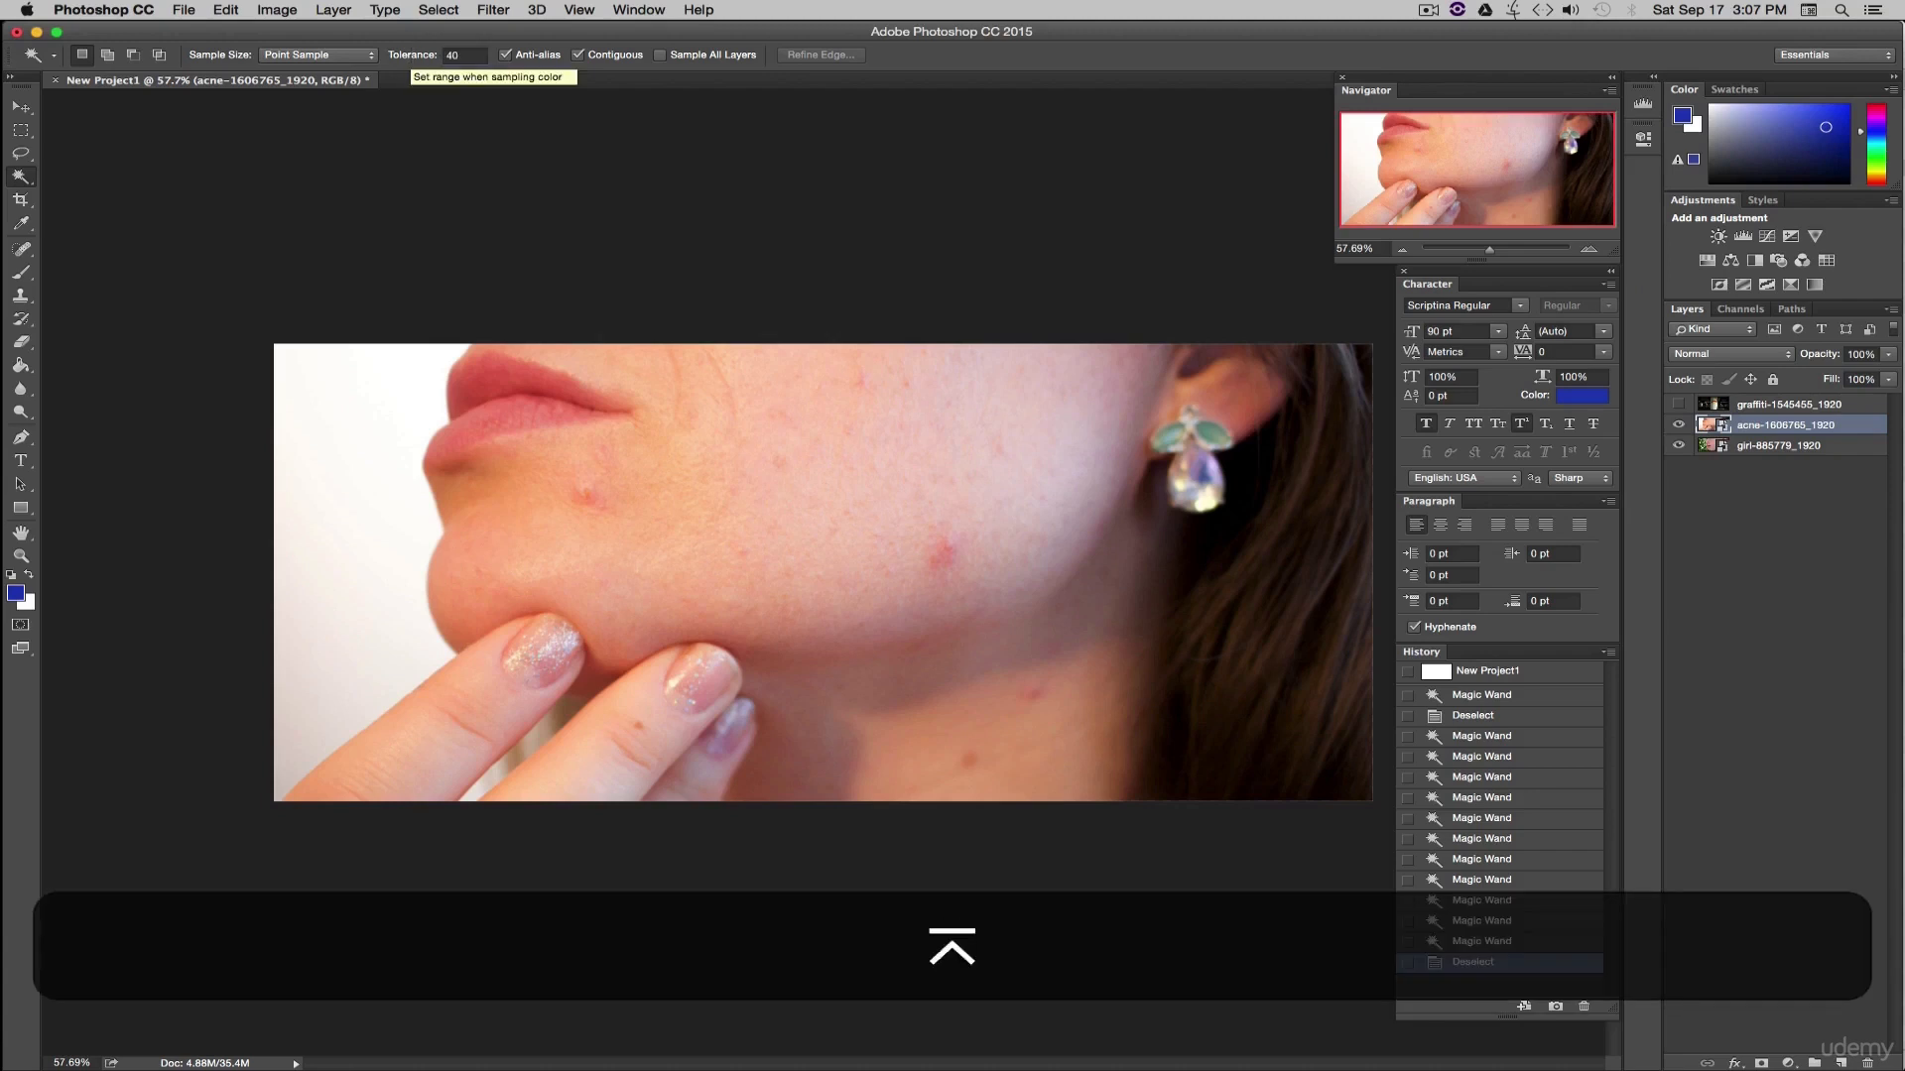
left_click(345, 454)
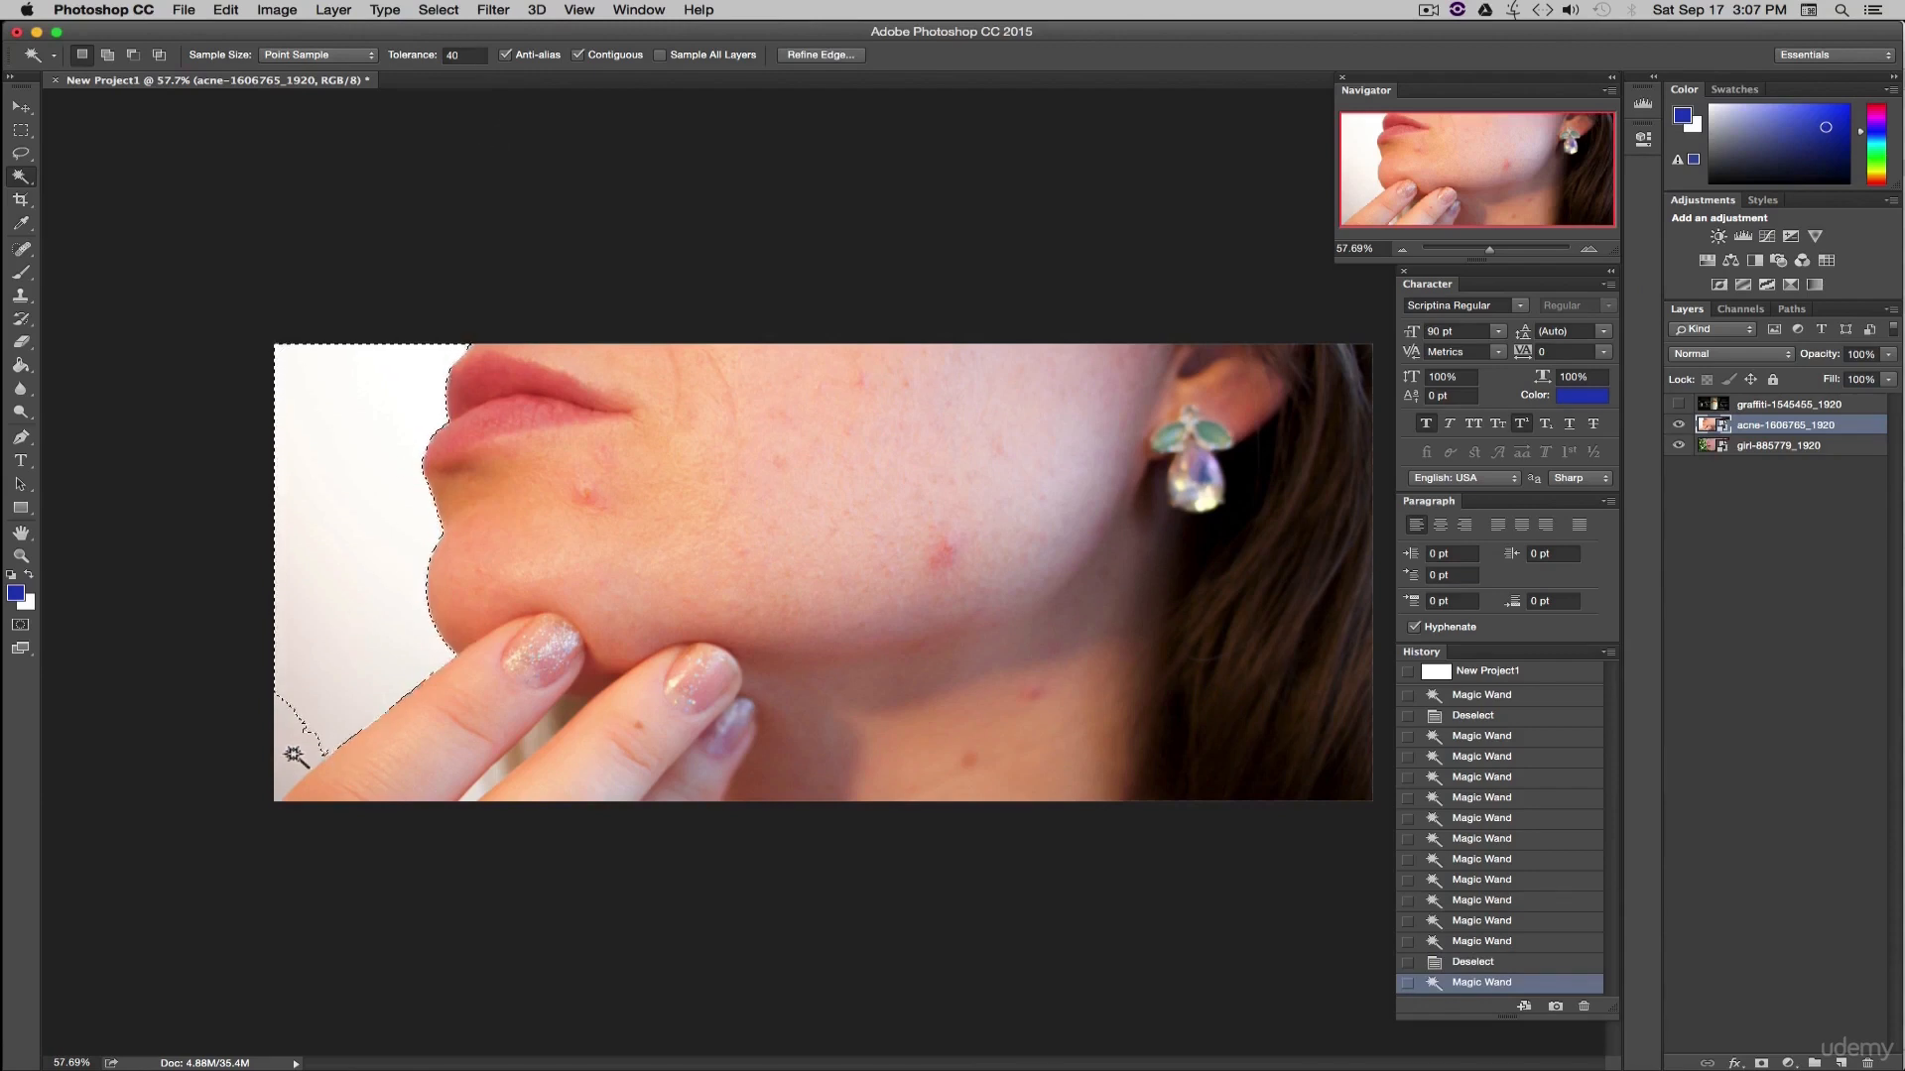
- Set the Magic Wand tolerance to 50 and clear the current background selection
left_click(391, 55)
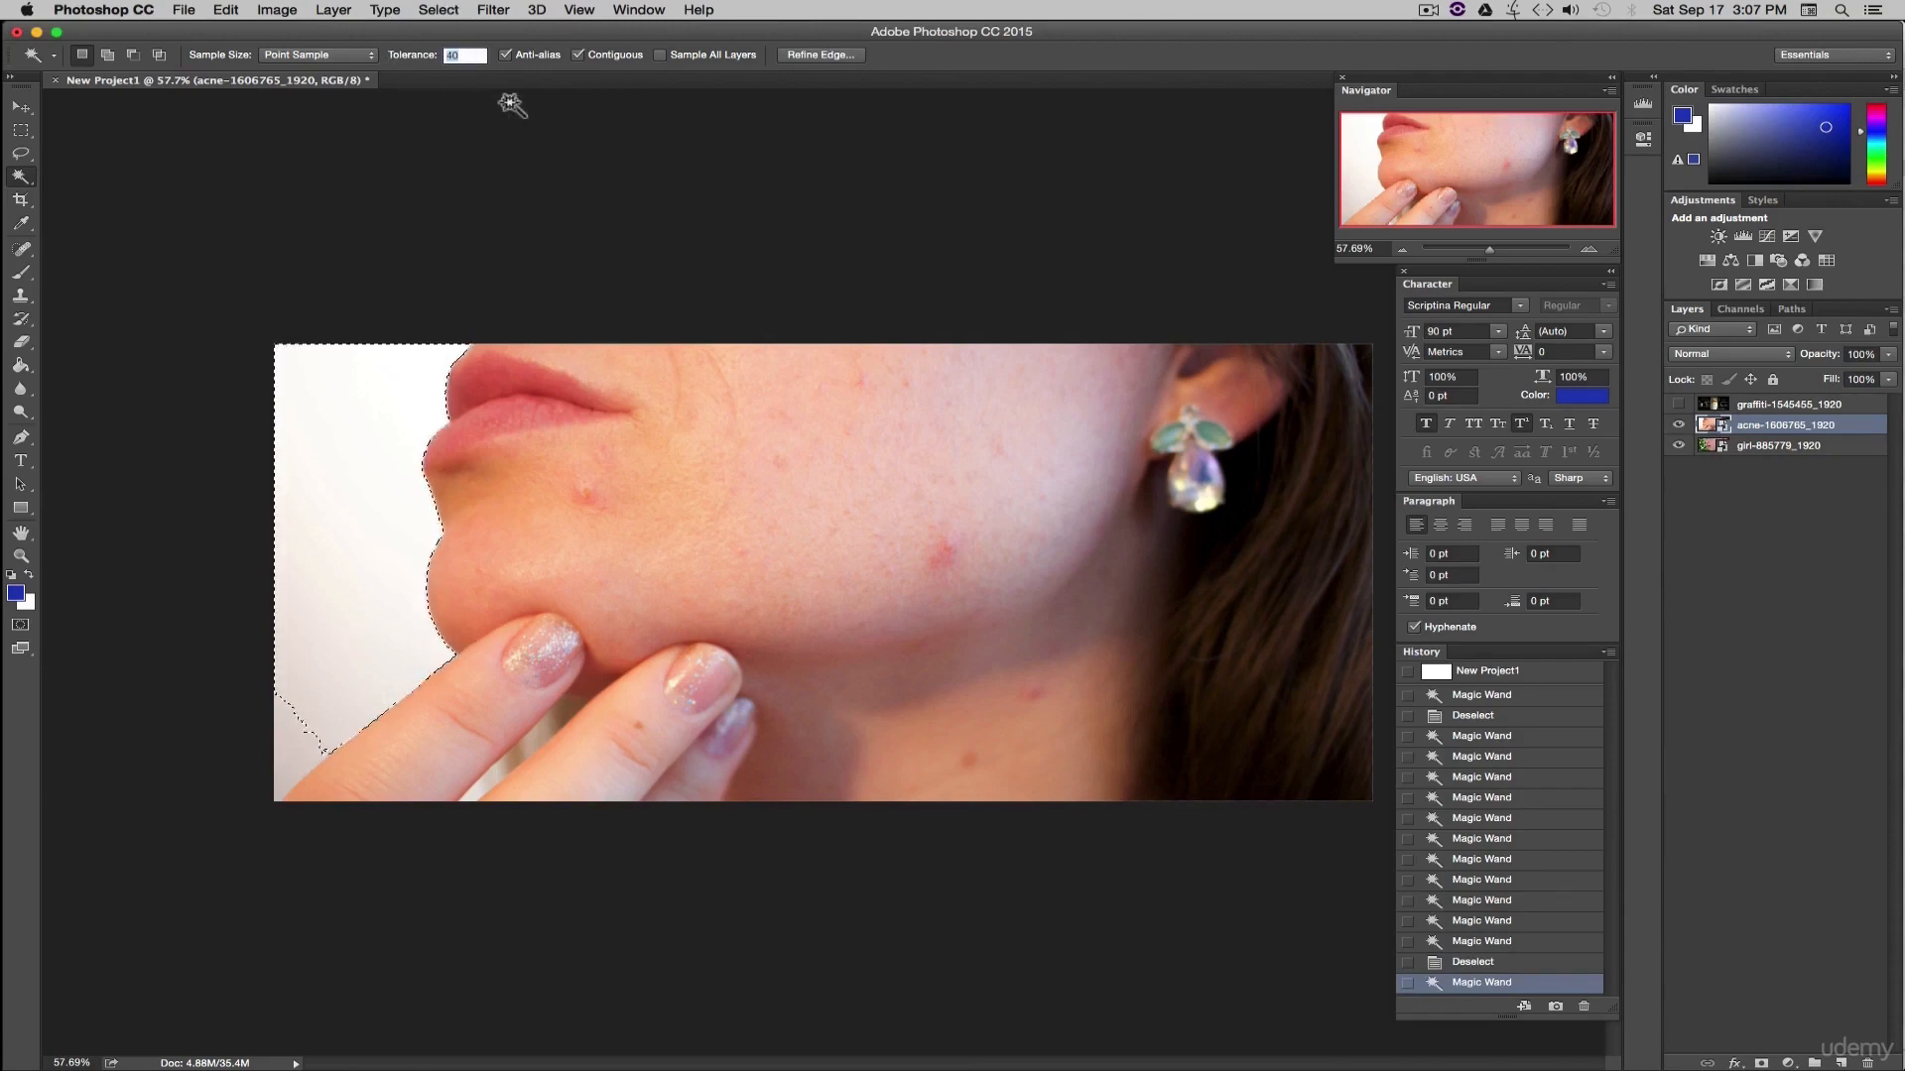
type("50")
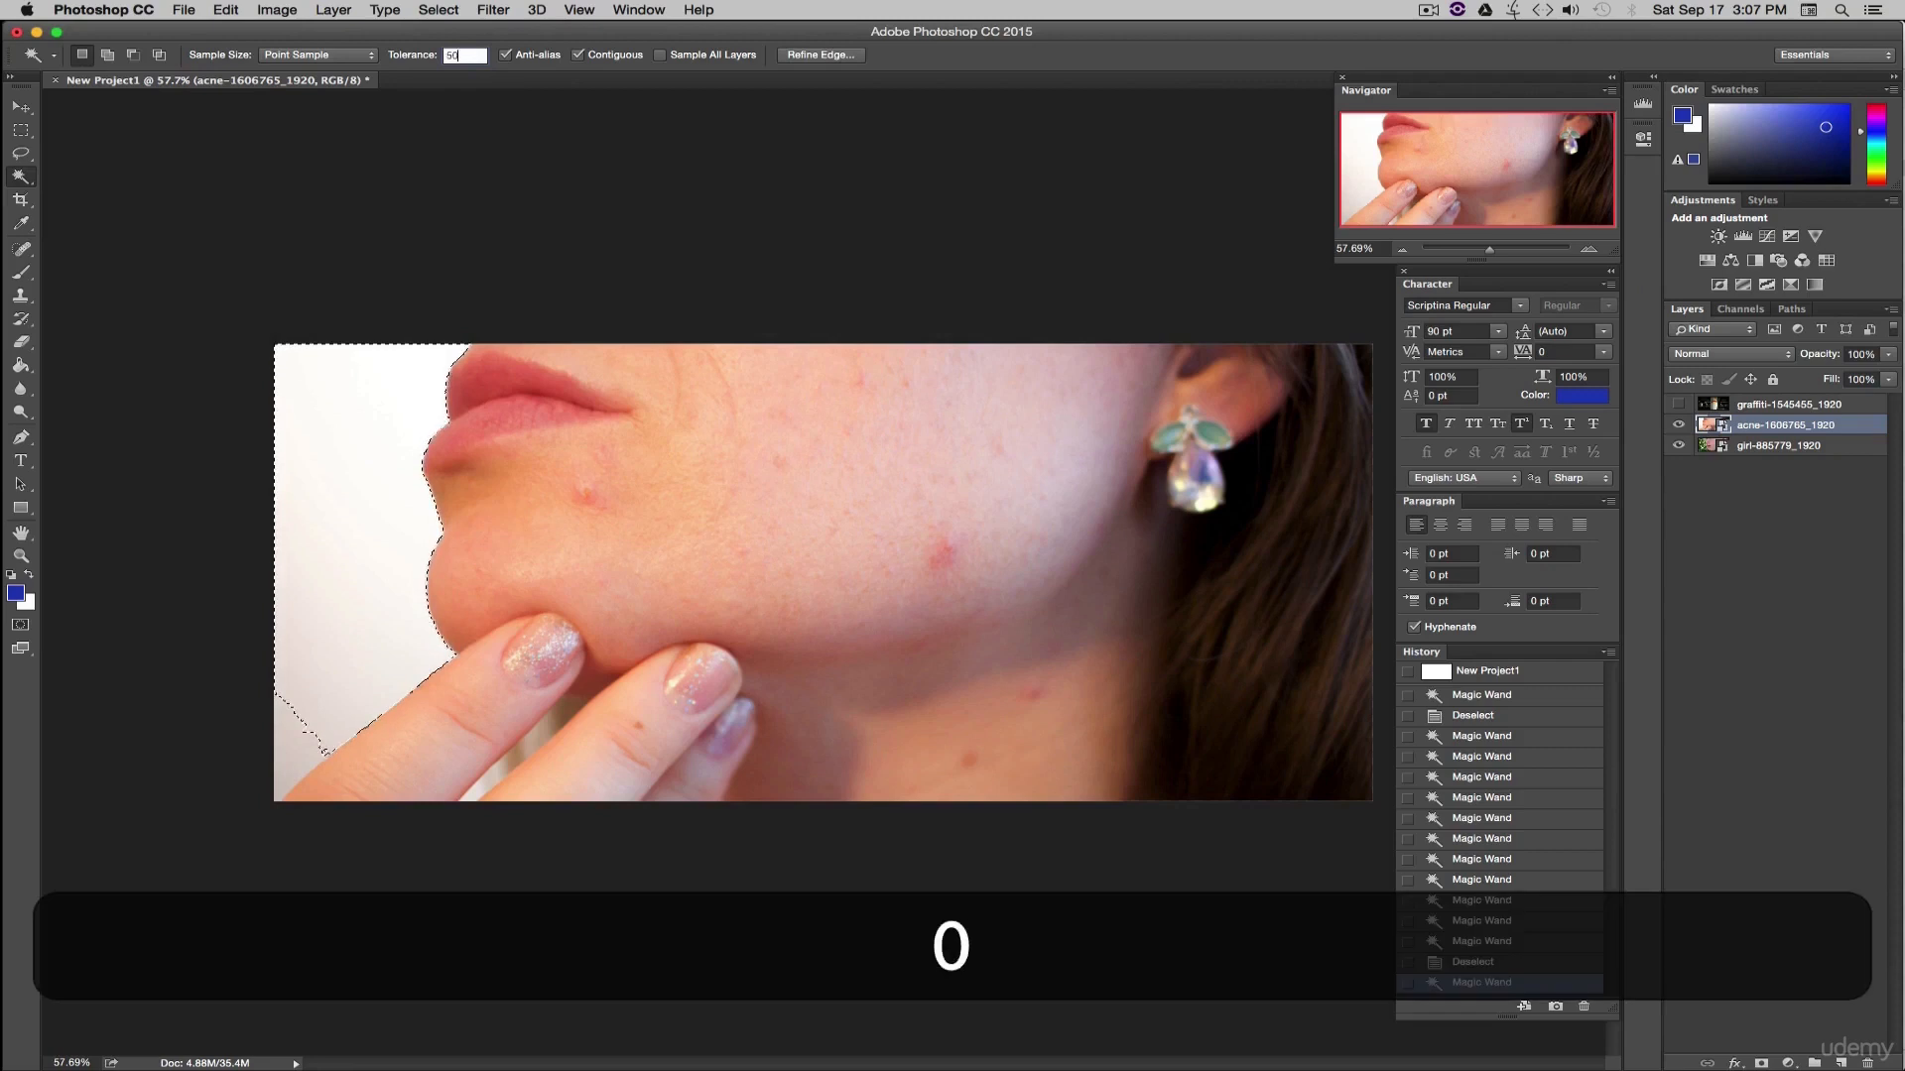
key("Return")
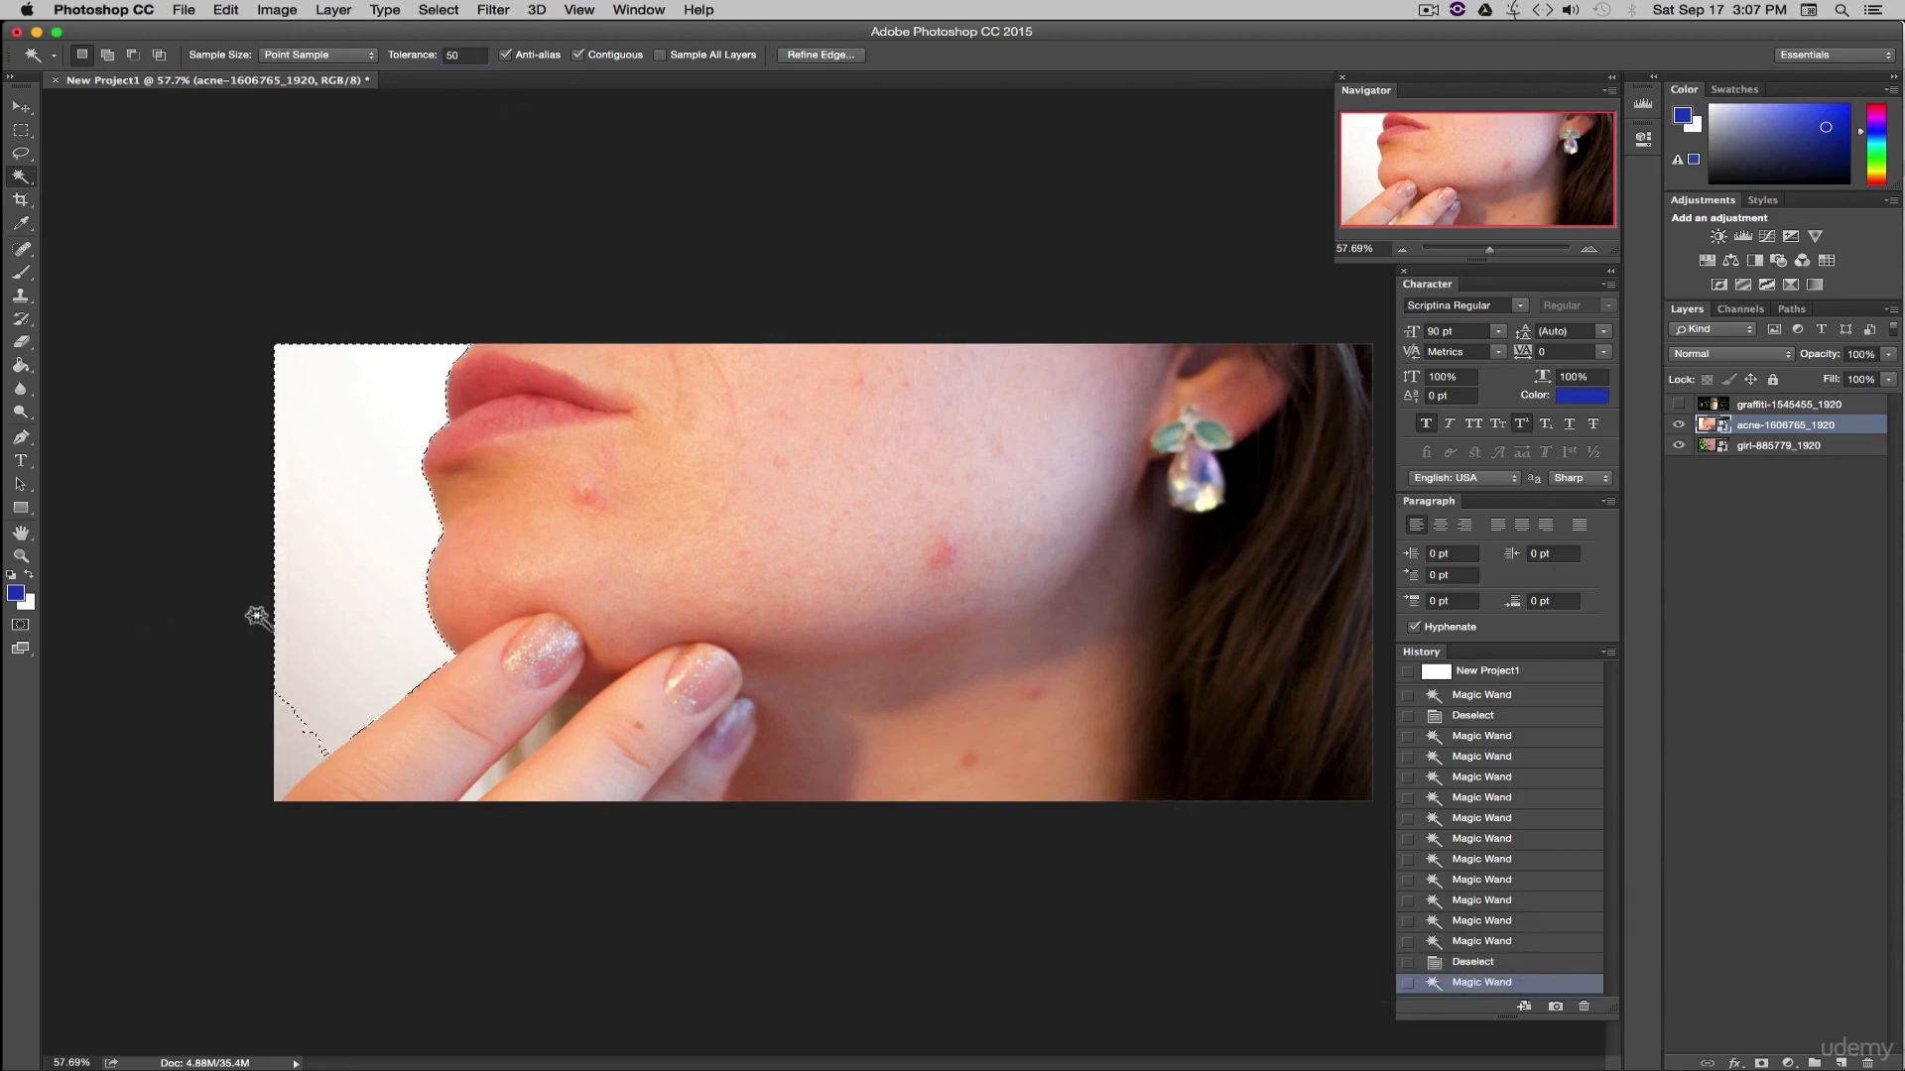
left_click(438, 10)
left_click(458, 48)
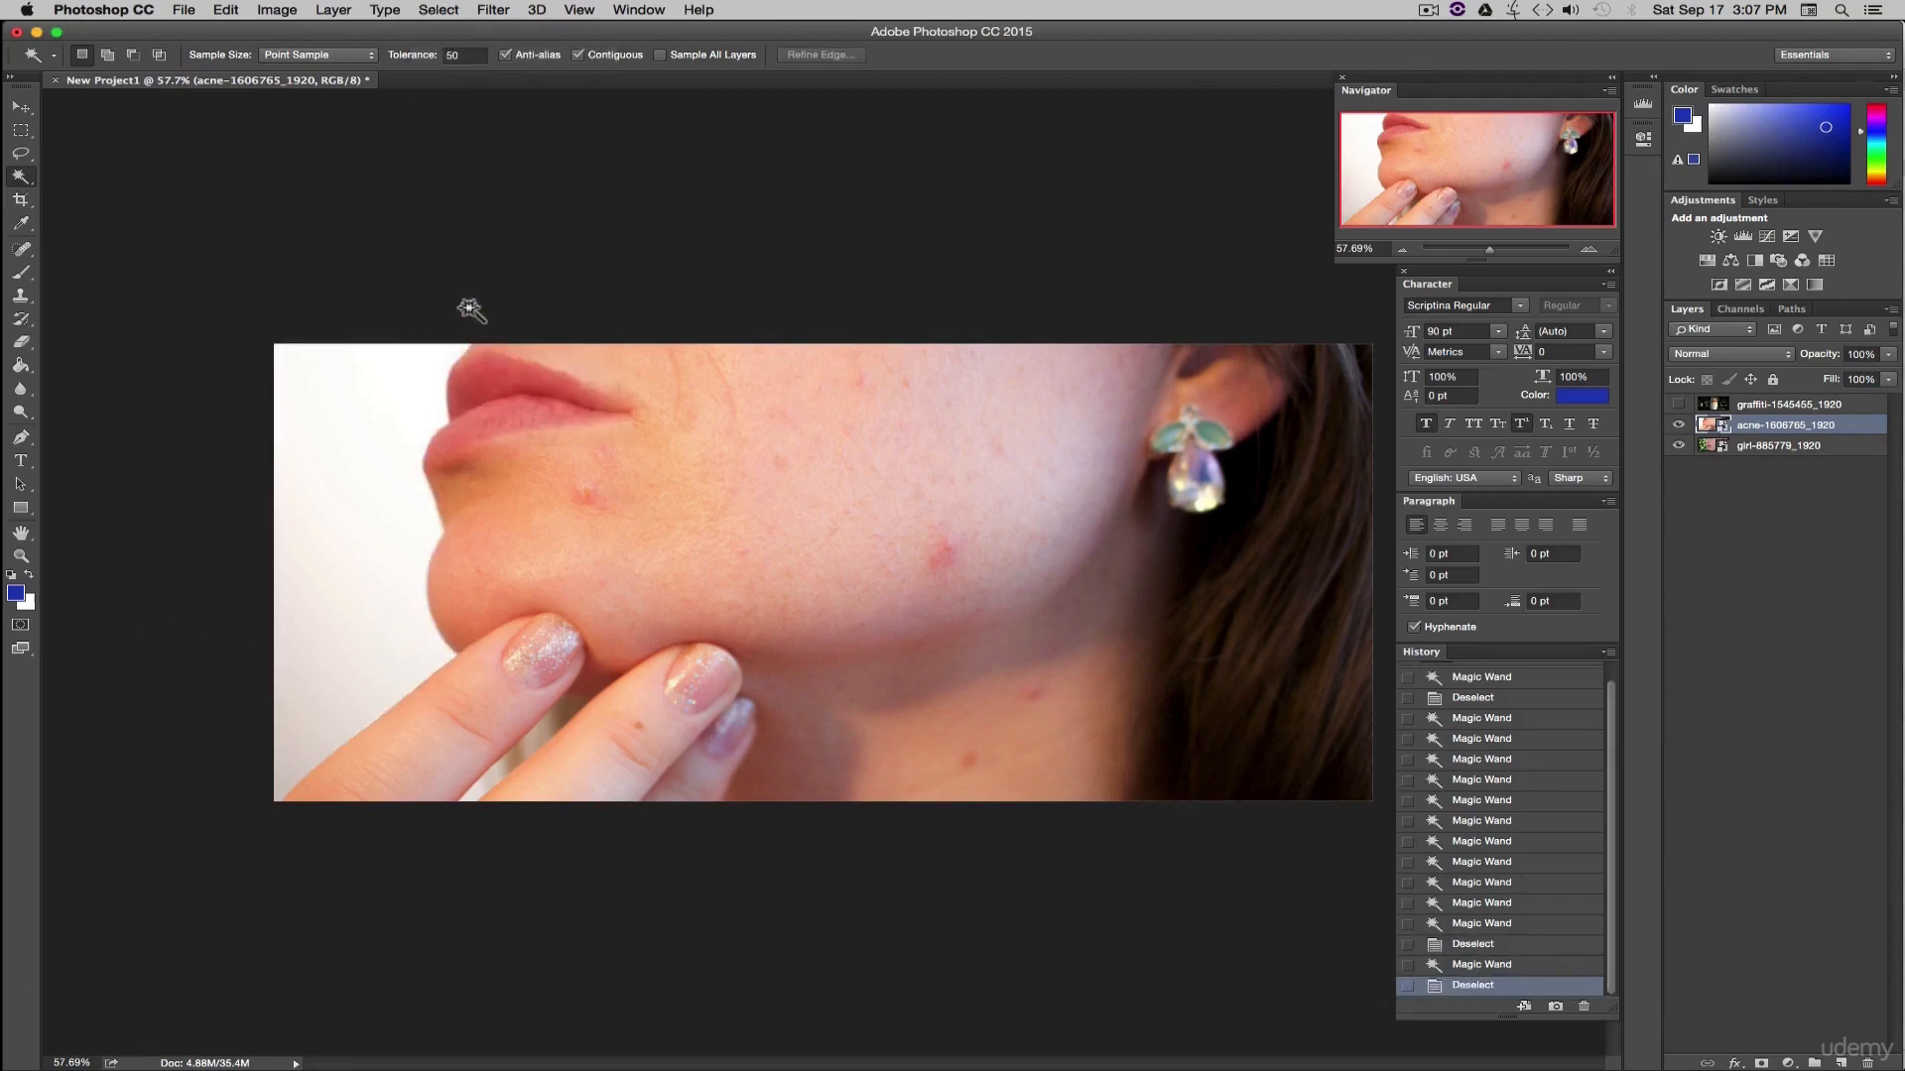
- Select the white background beside the face at tolerance 50, then clear it and reselect it with the Magic Wand tolerance set to 60
left_click(342, 468)
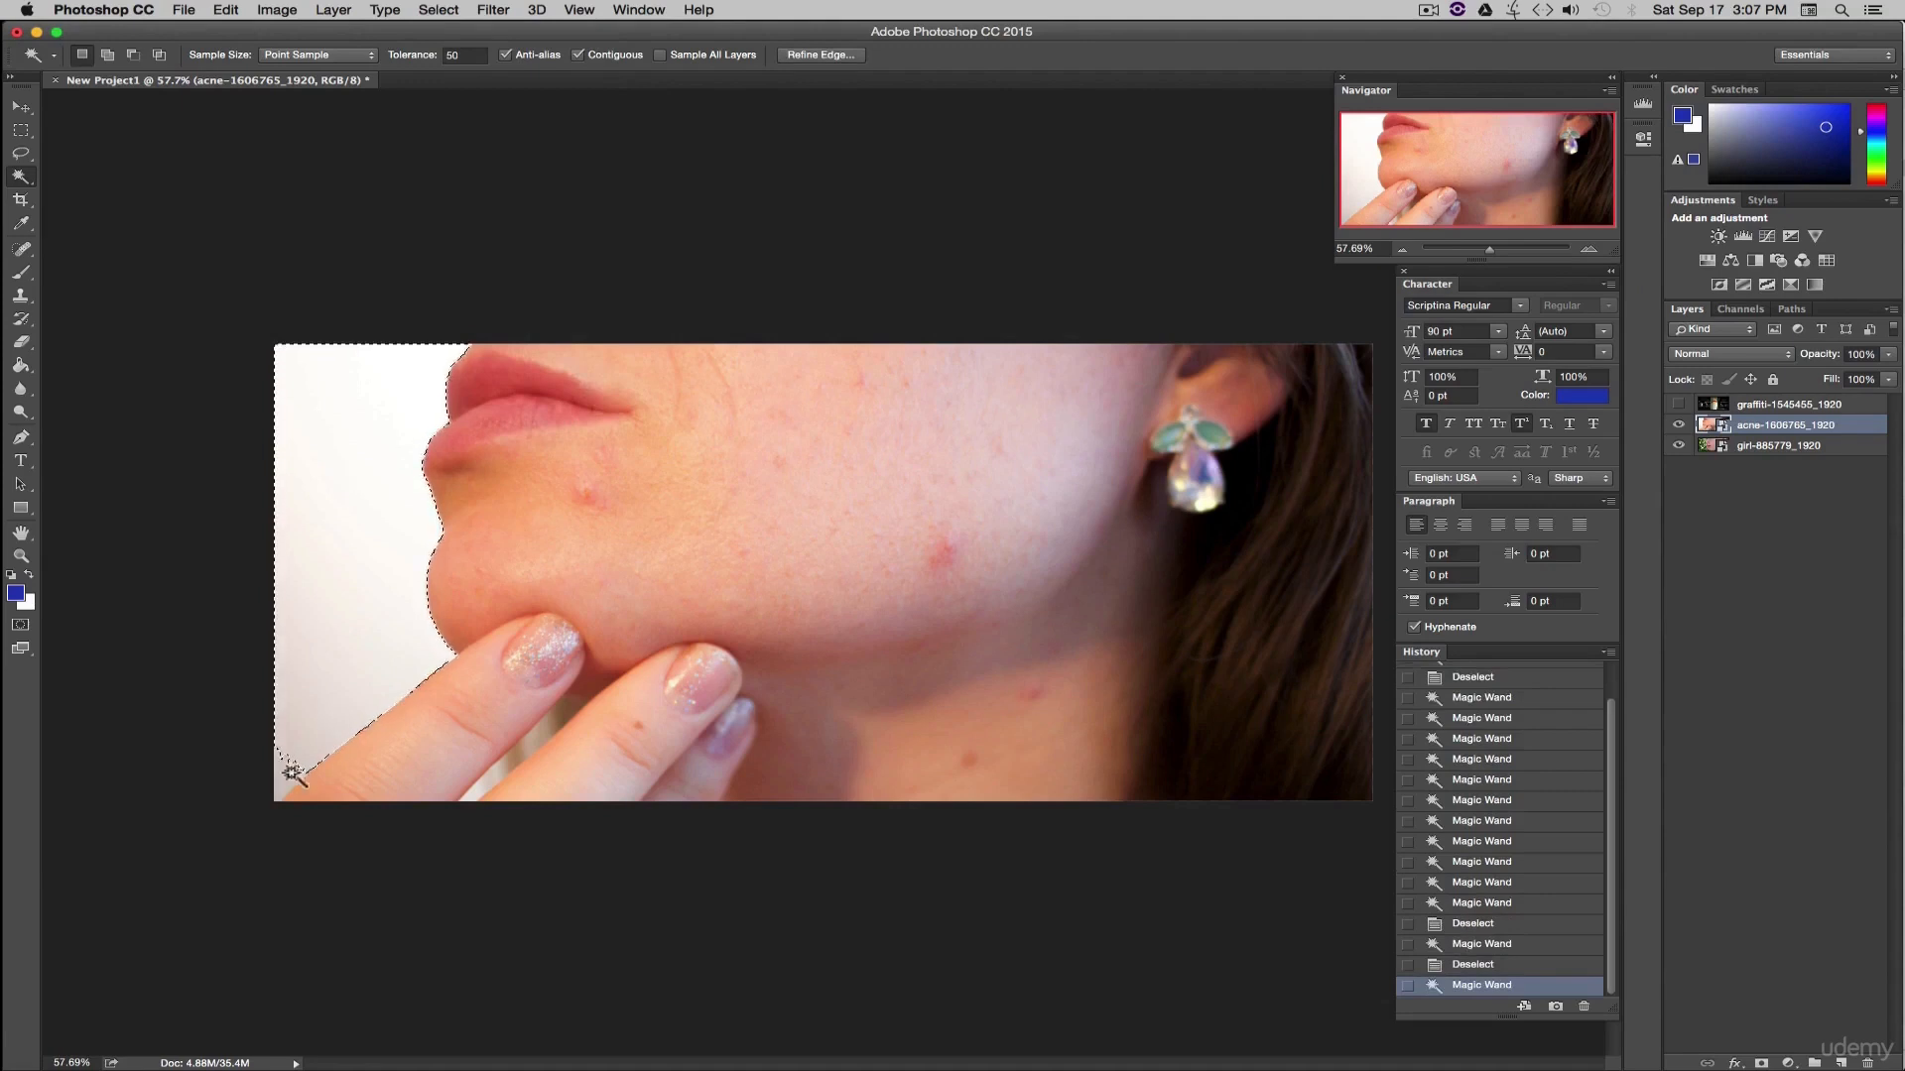
left_click(466, 56)
type("60")
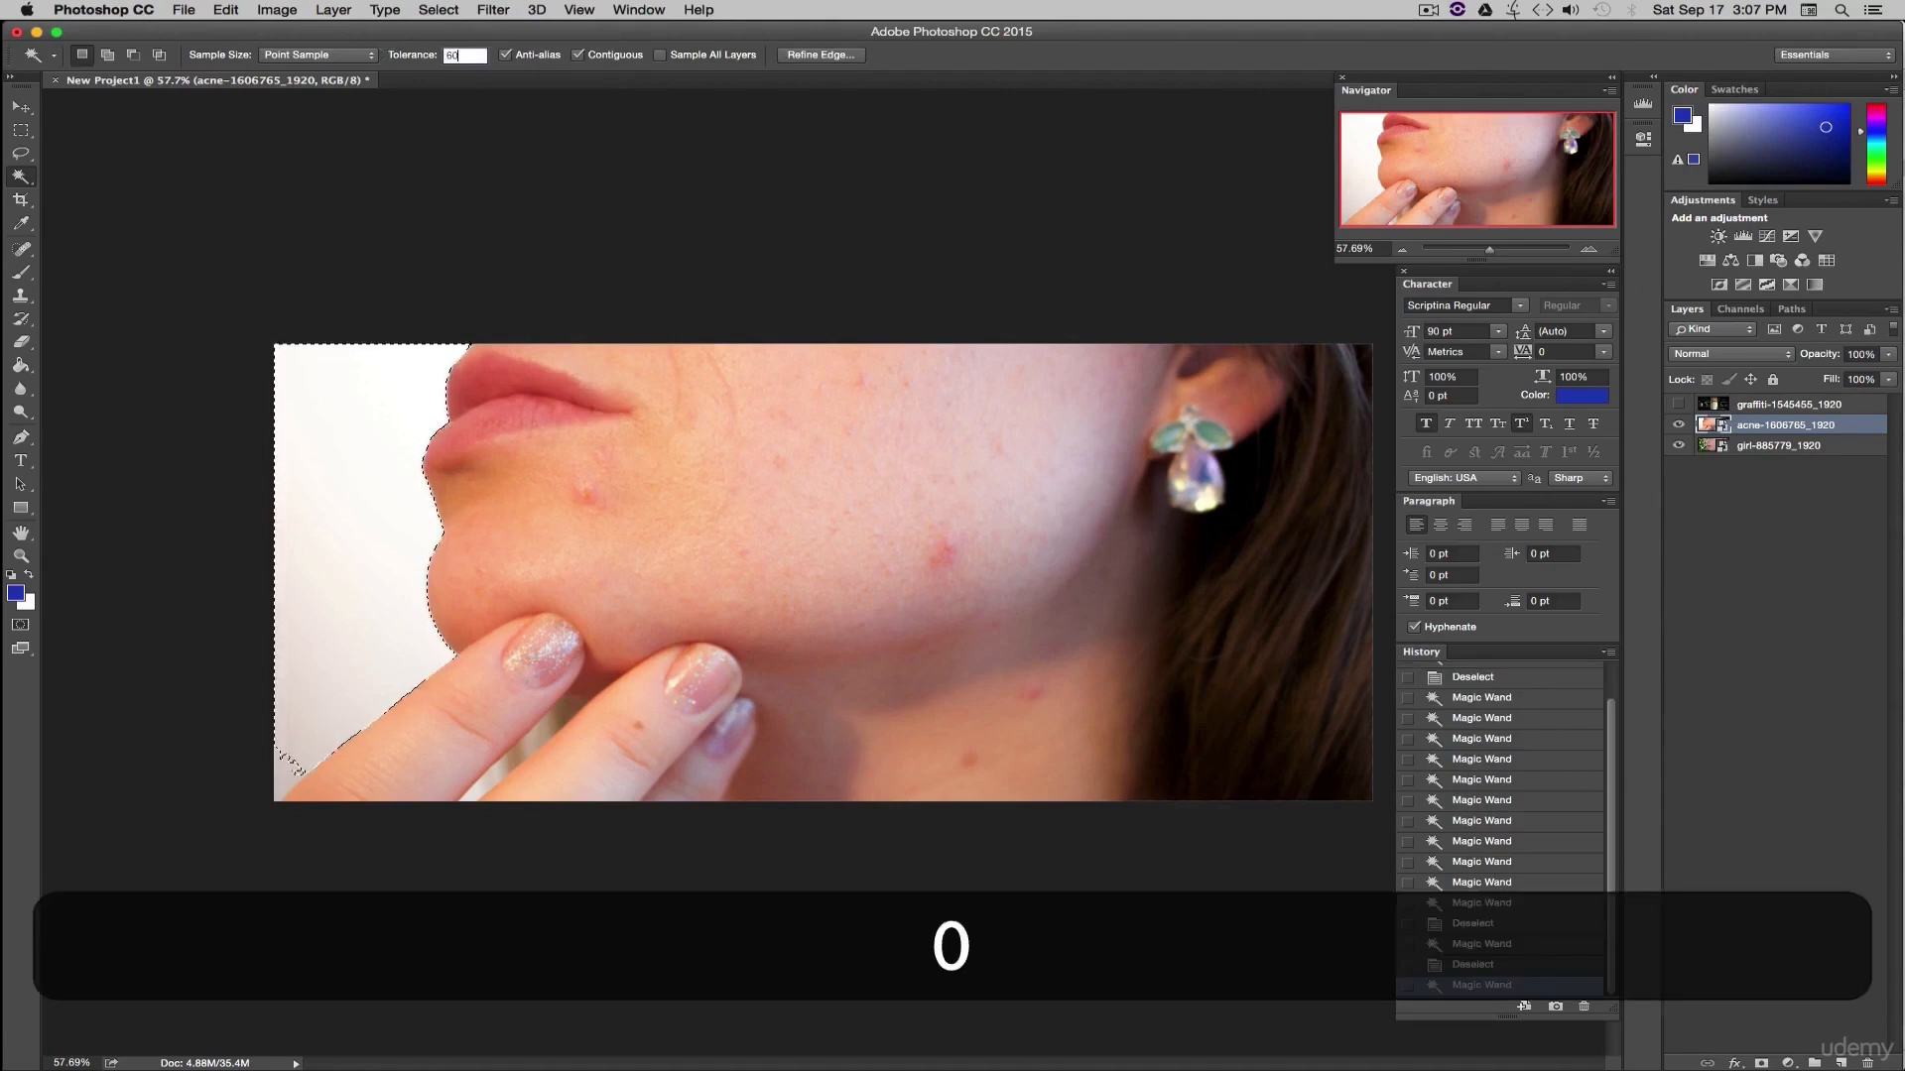
key("Return")
left_click(438, 10)
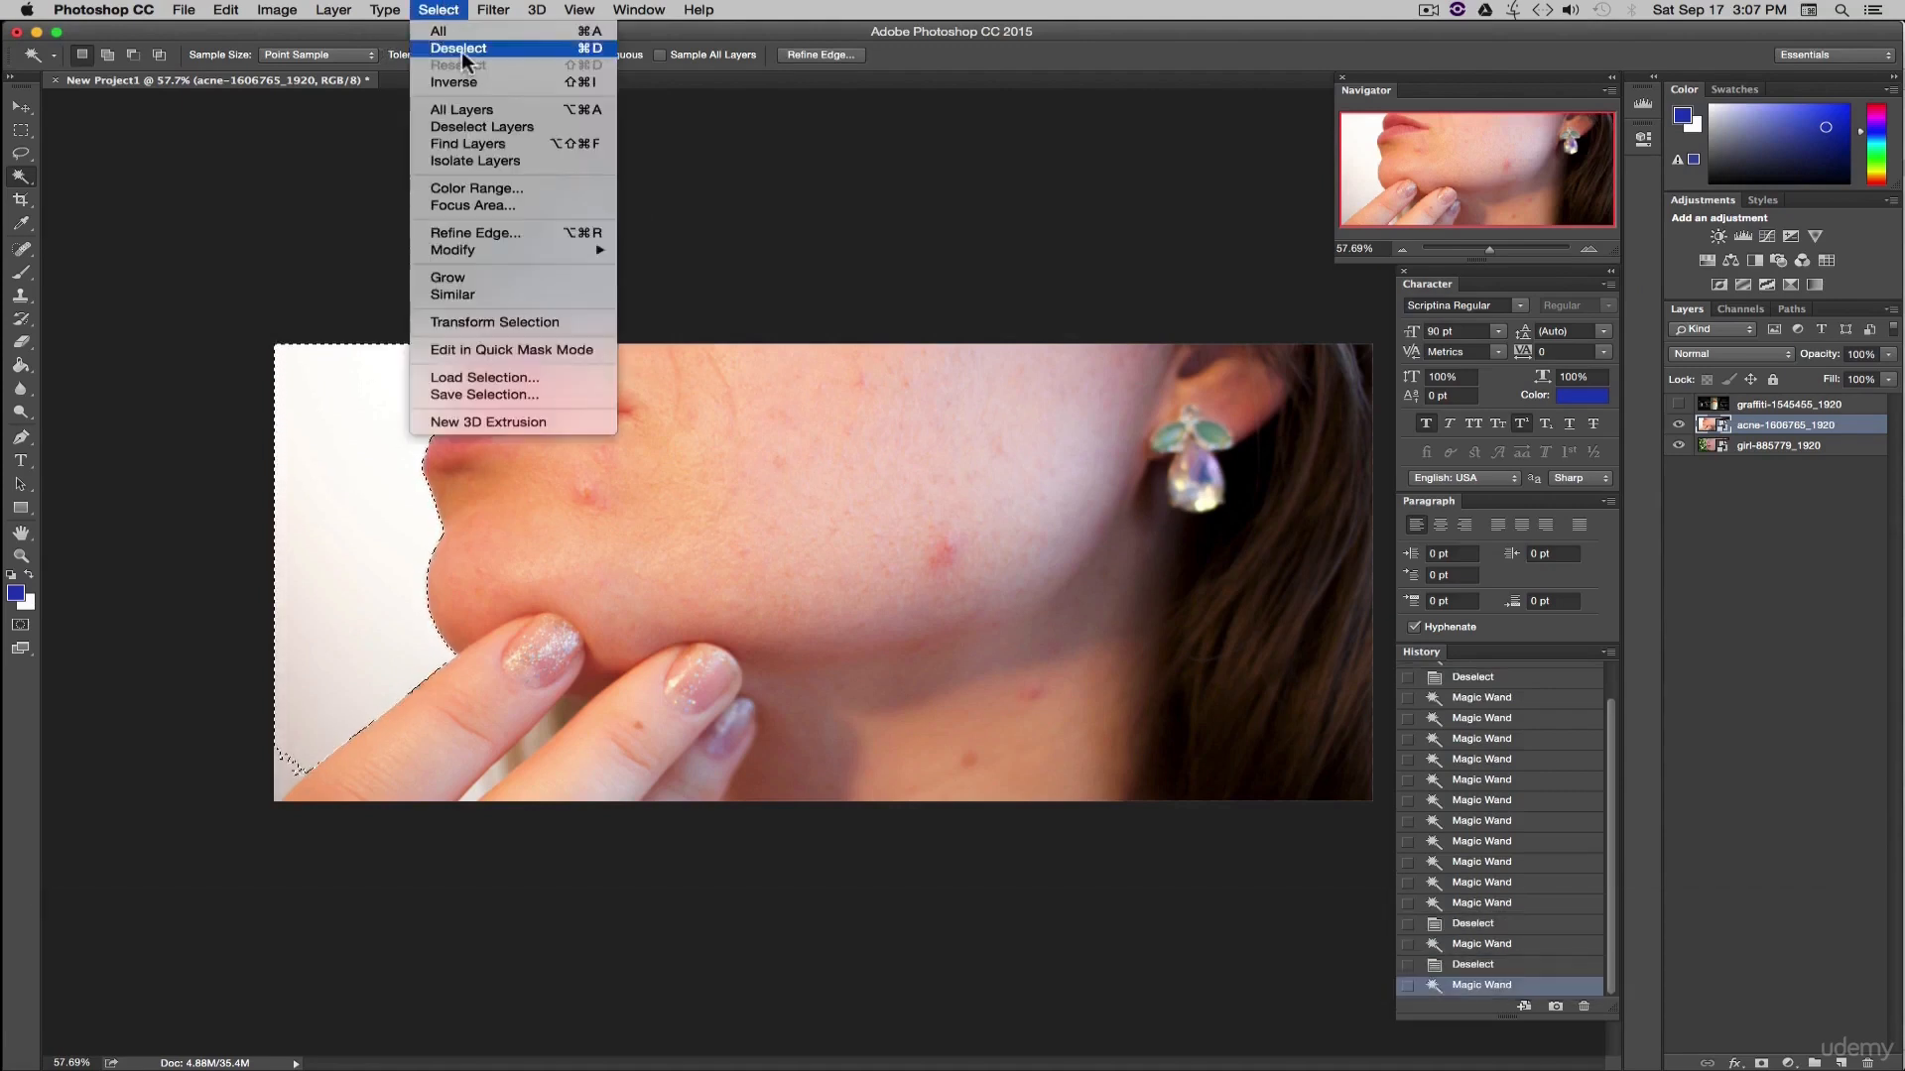
left_click(461, 50)
left_click(355, 552)
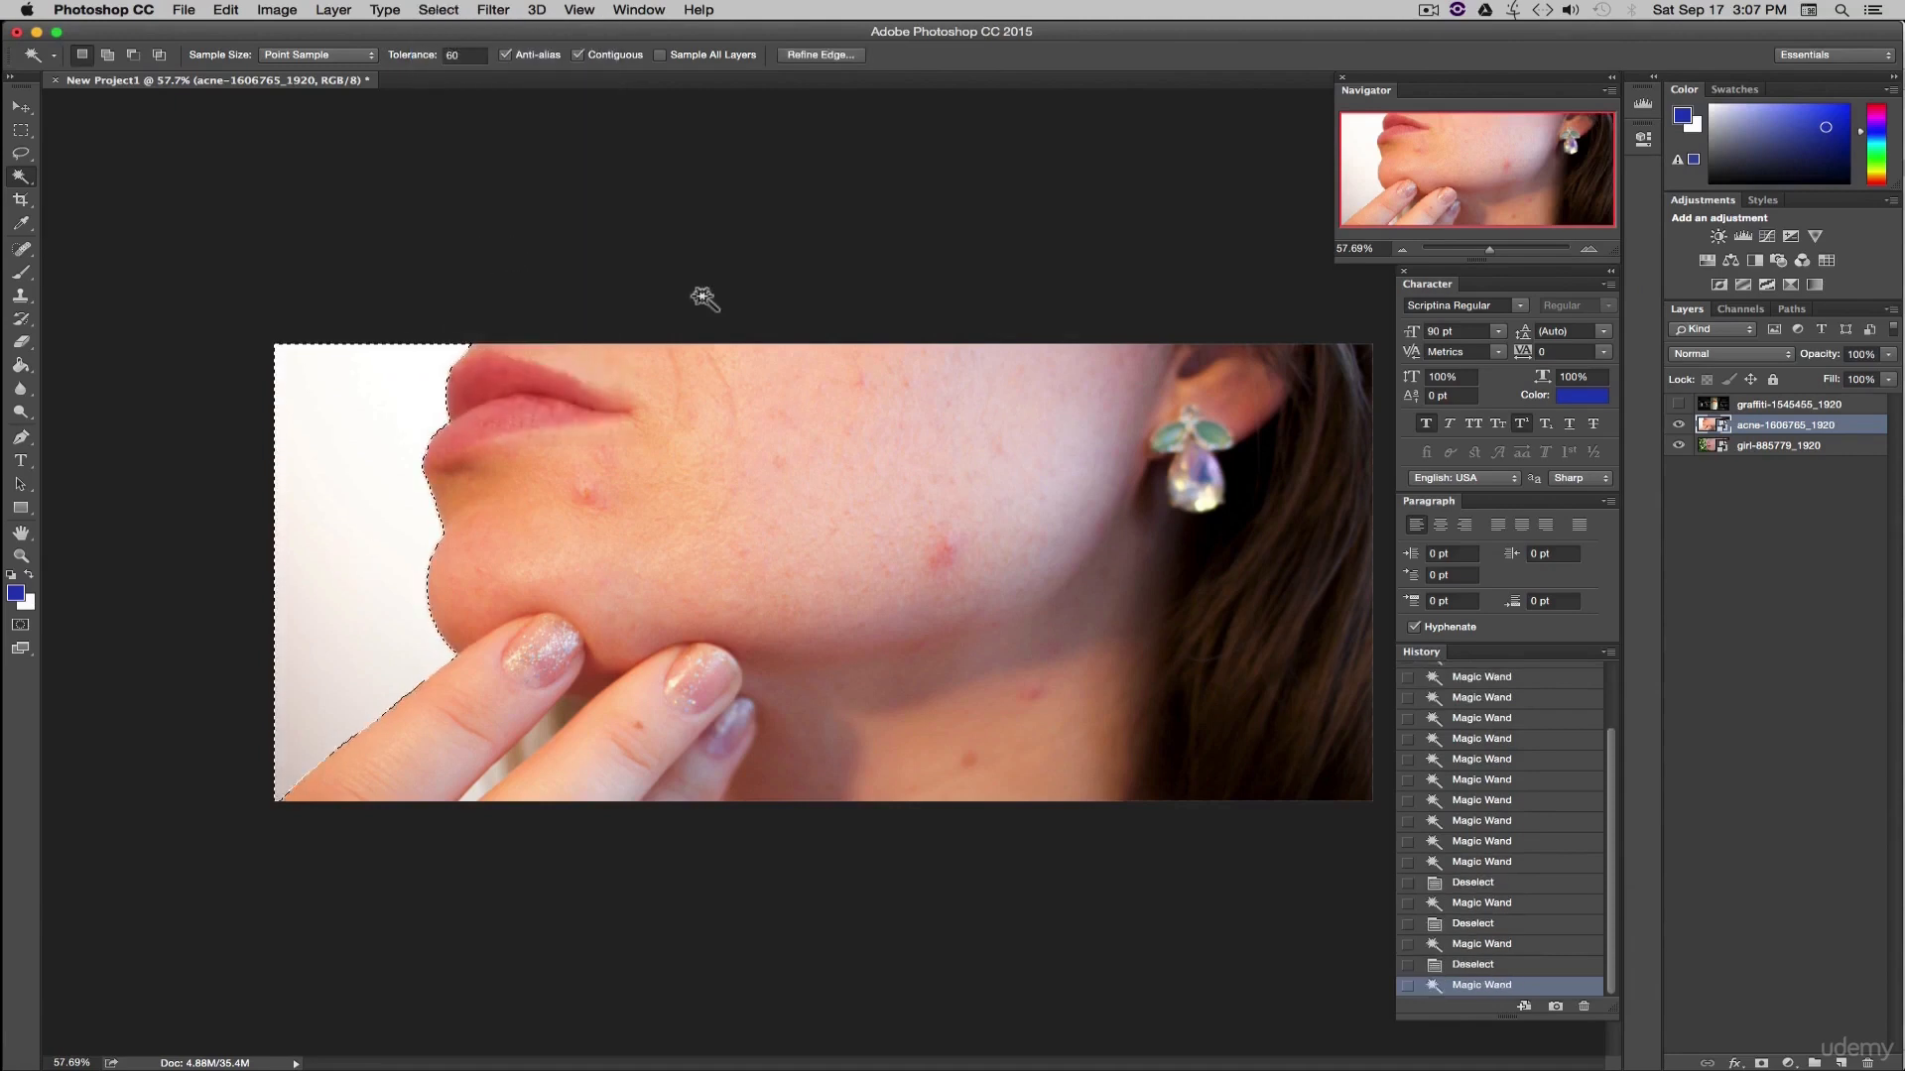
- Try to delete the selected white background from the acne smart object, and rasterize the acne layer
key("BackSpace")
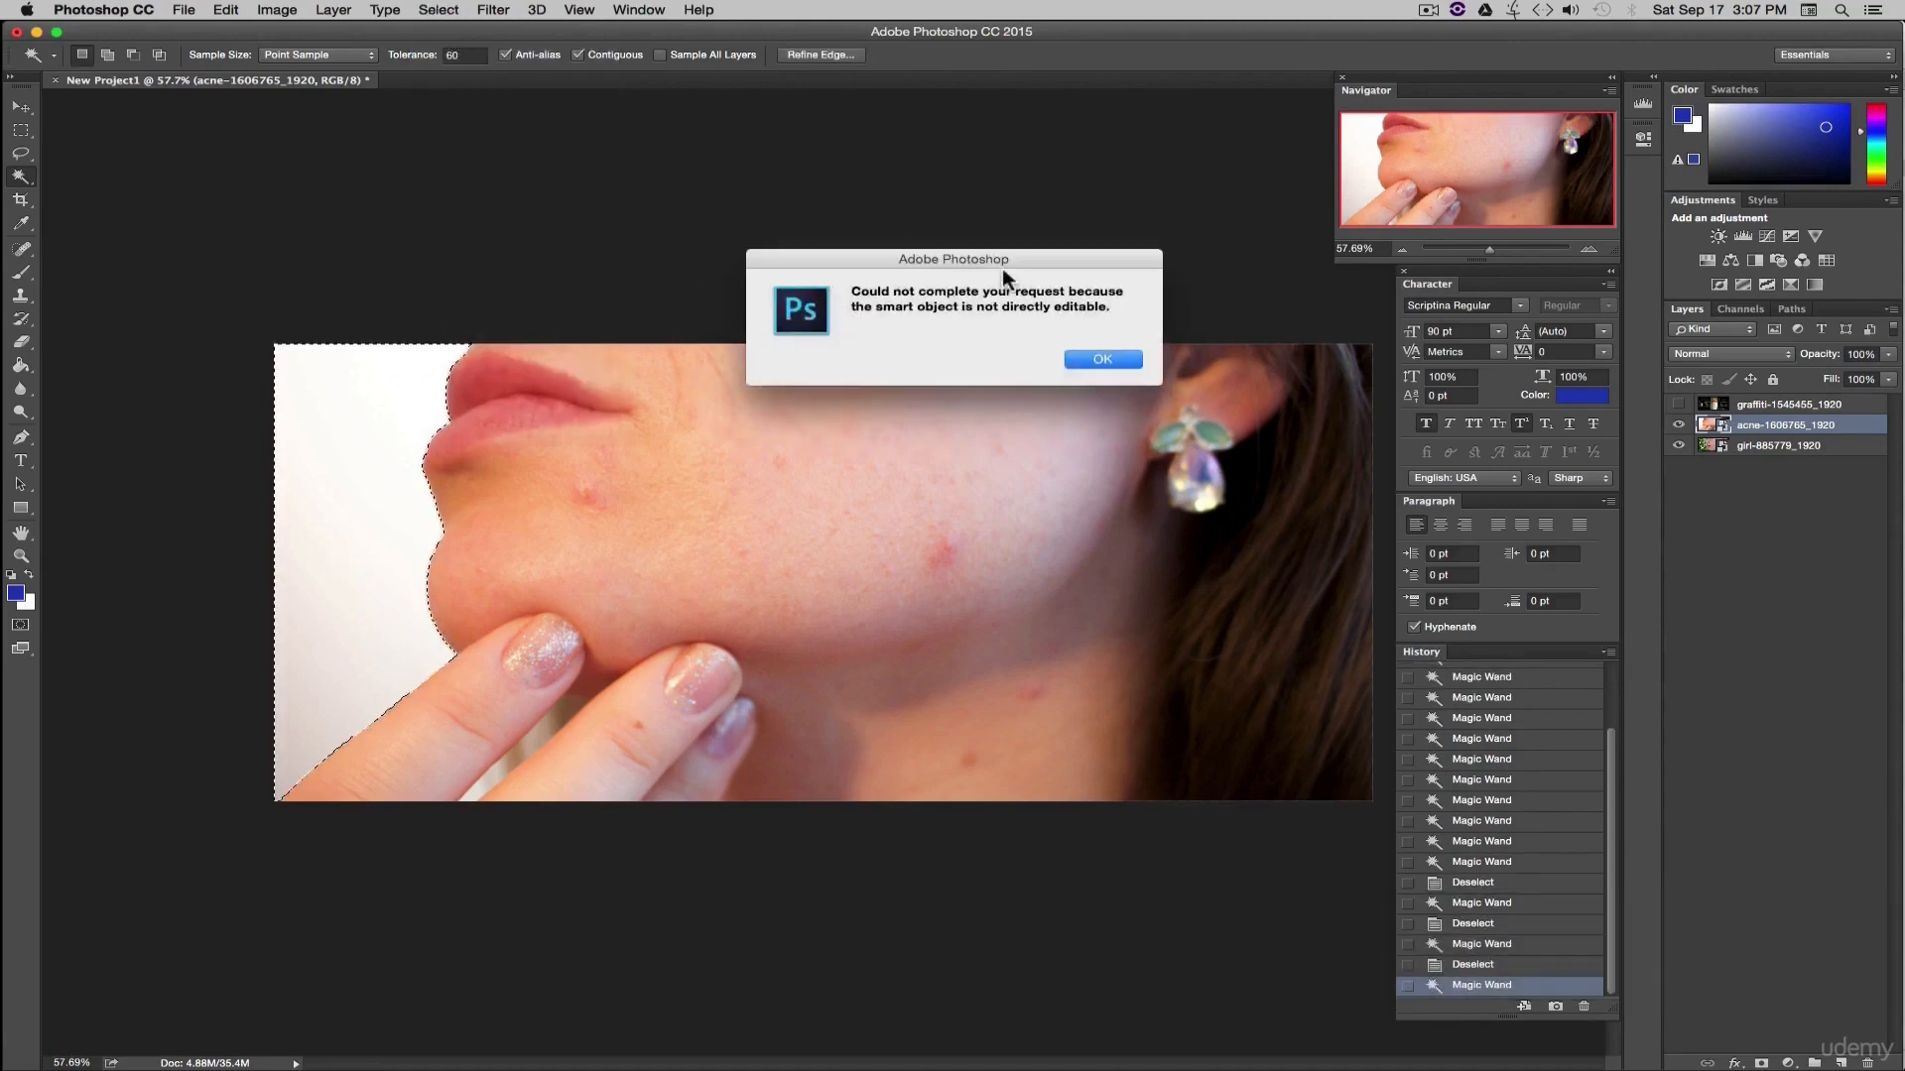
left_click_drag(1004, 260, 868, 432)
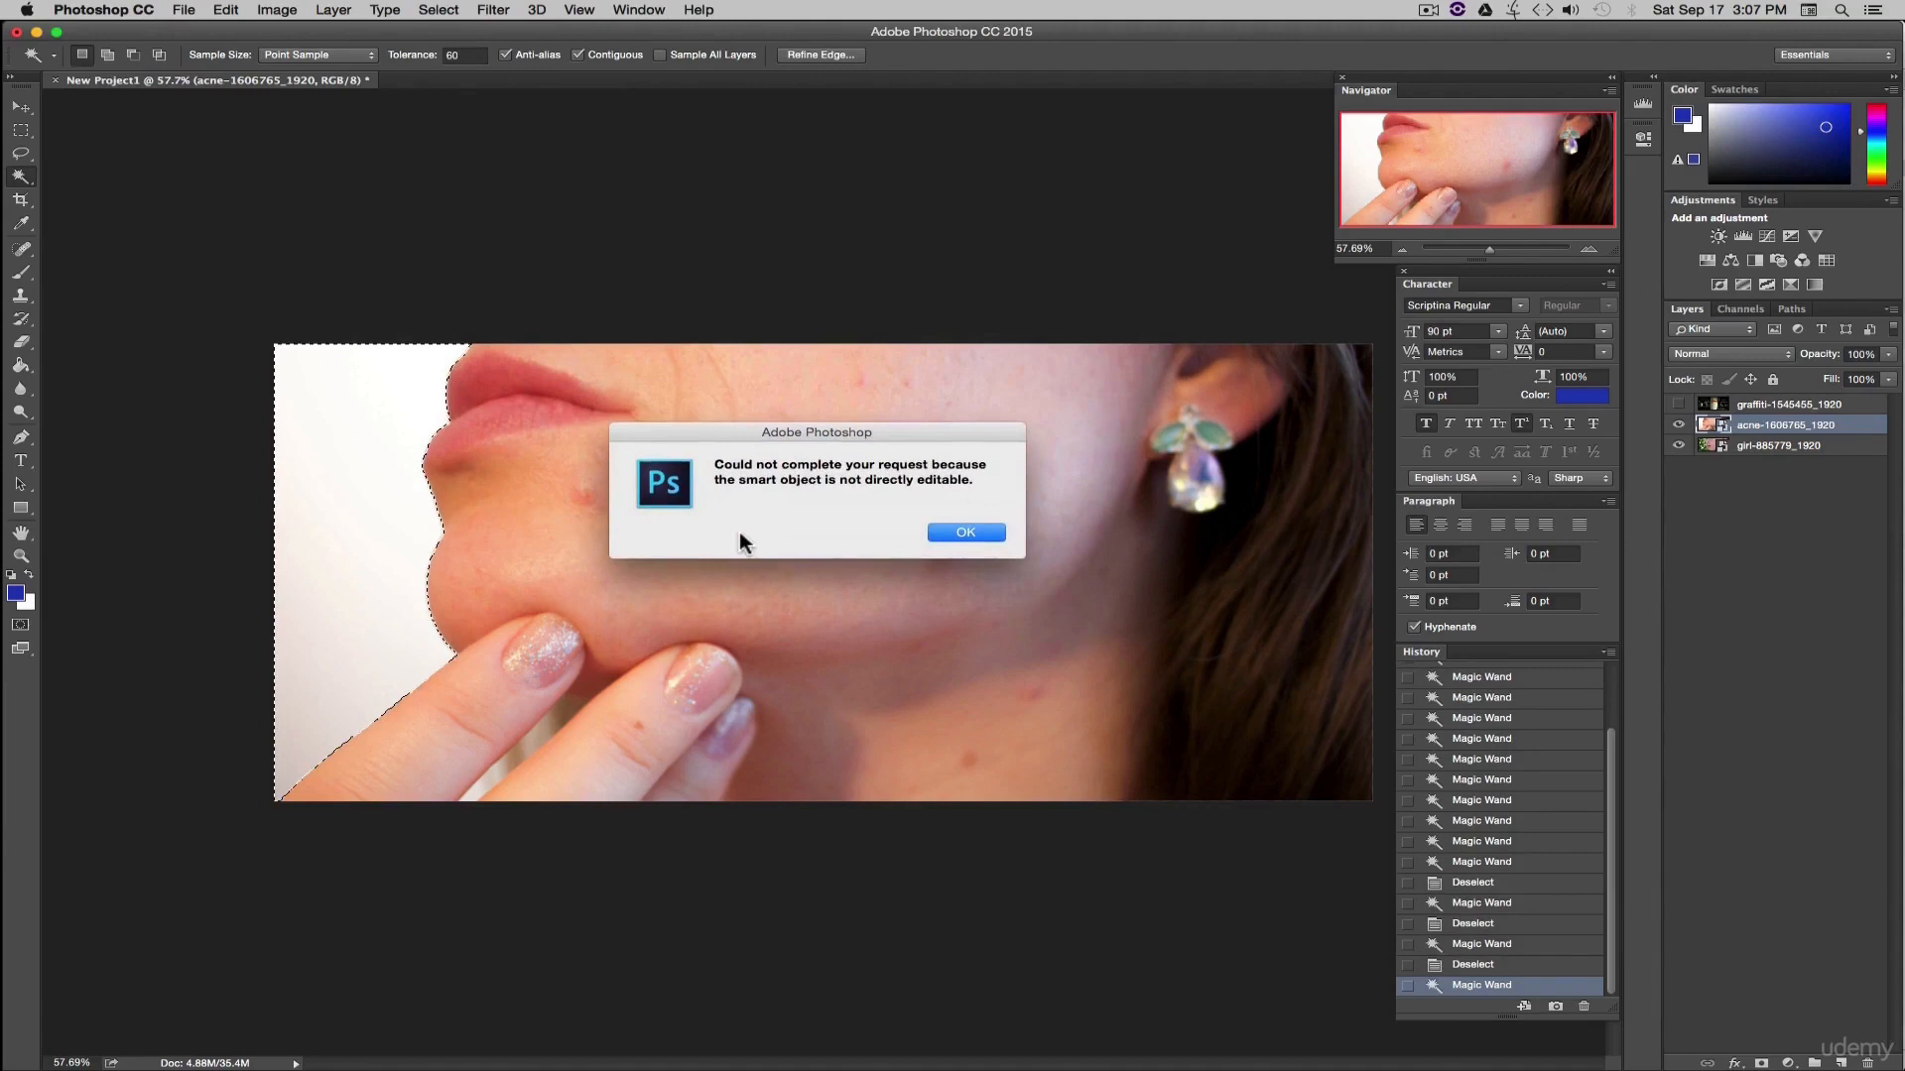
left_click(954, 532)
right_click(1841, 428)
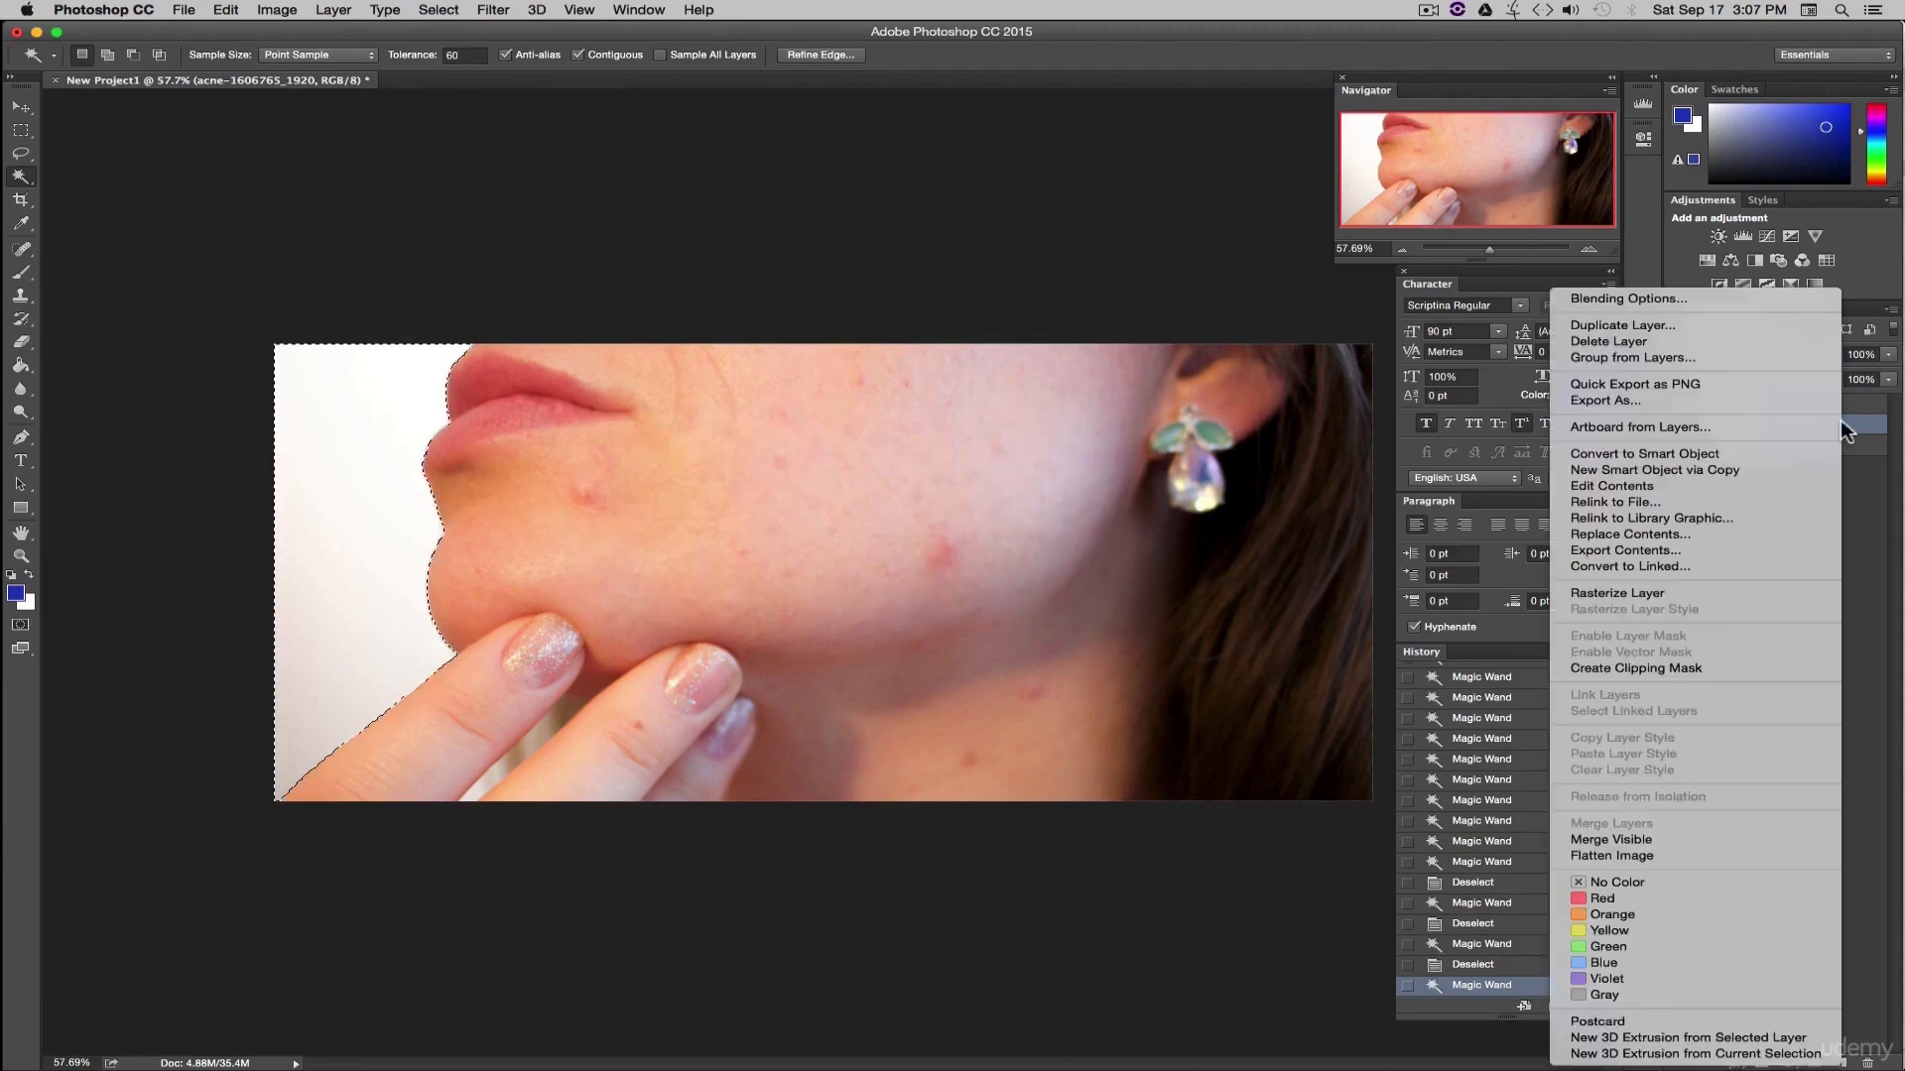
left_click(1623, 596)
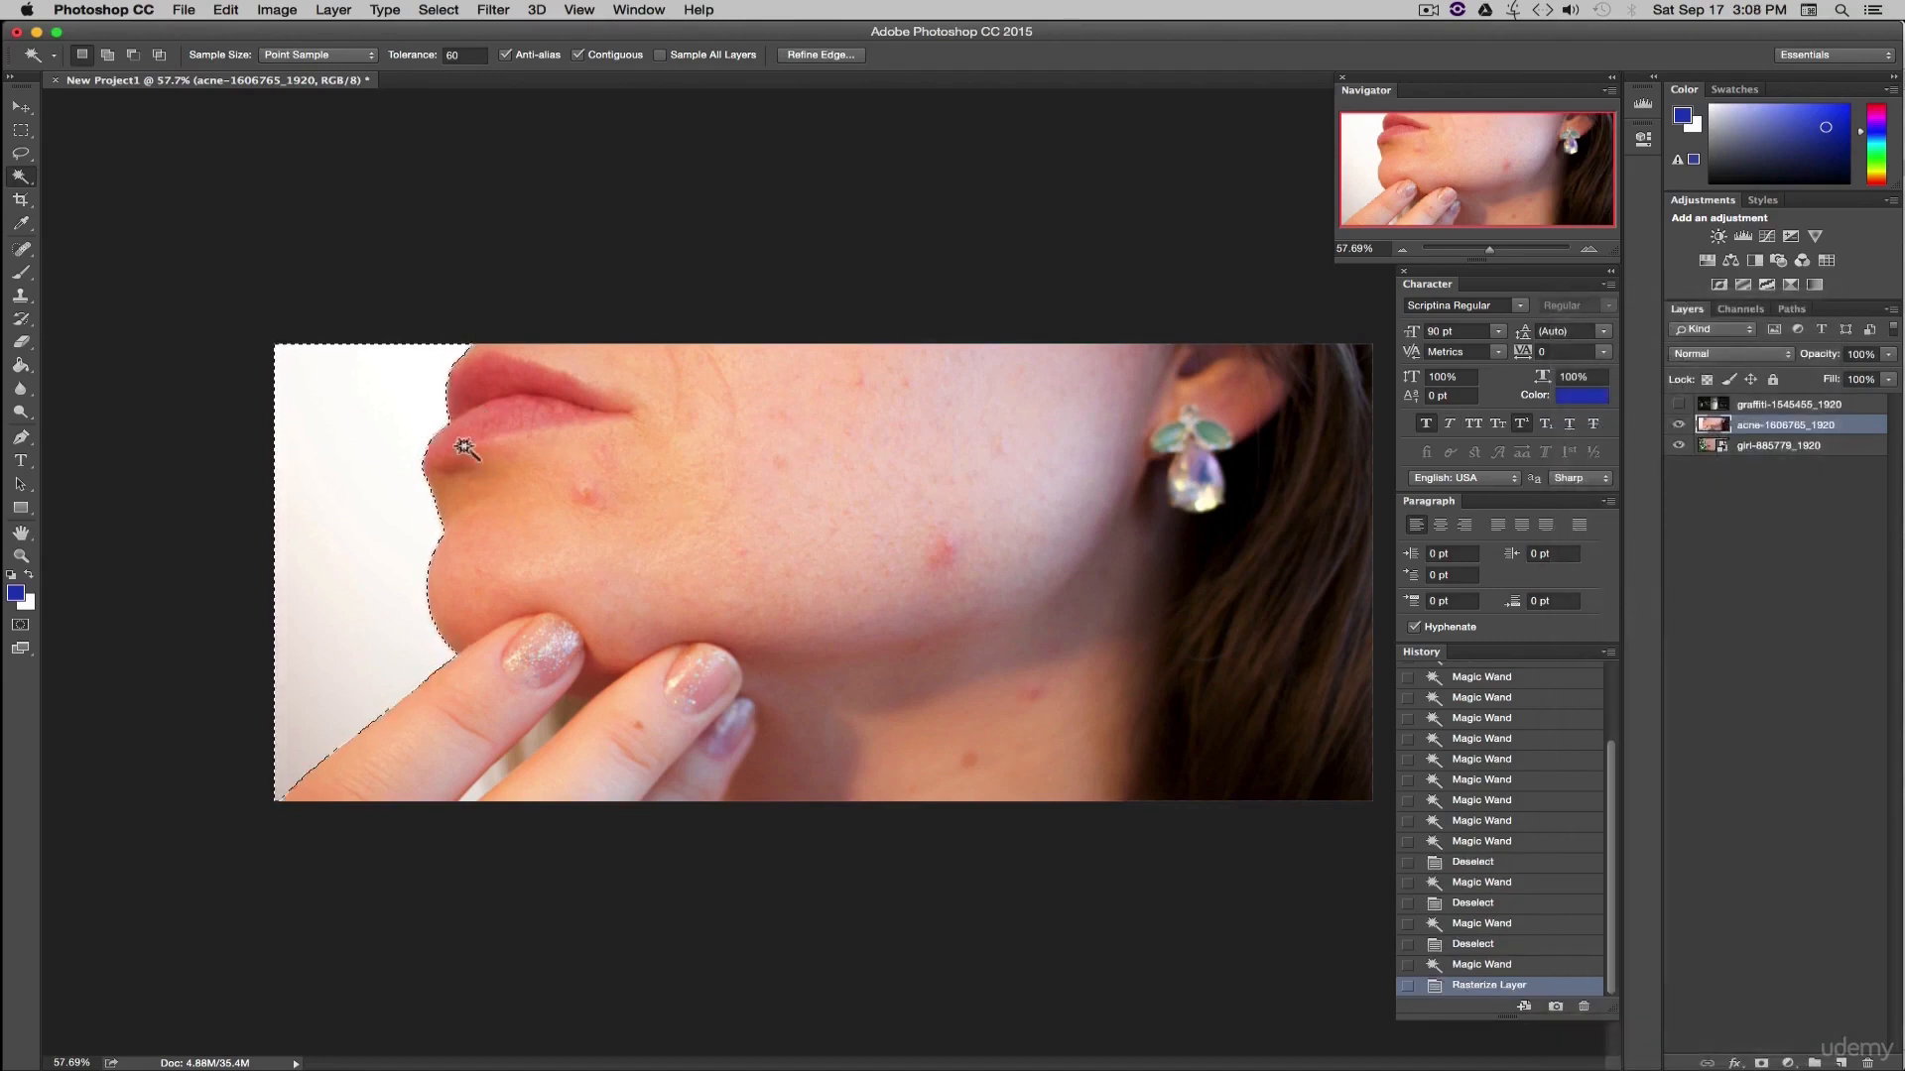
- Delete the selected white background from the acne layer, then revert to the Rasterize Layer history state and deselect
key("BackSpace")
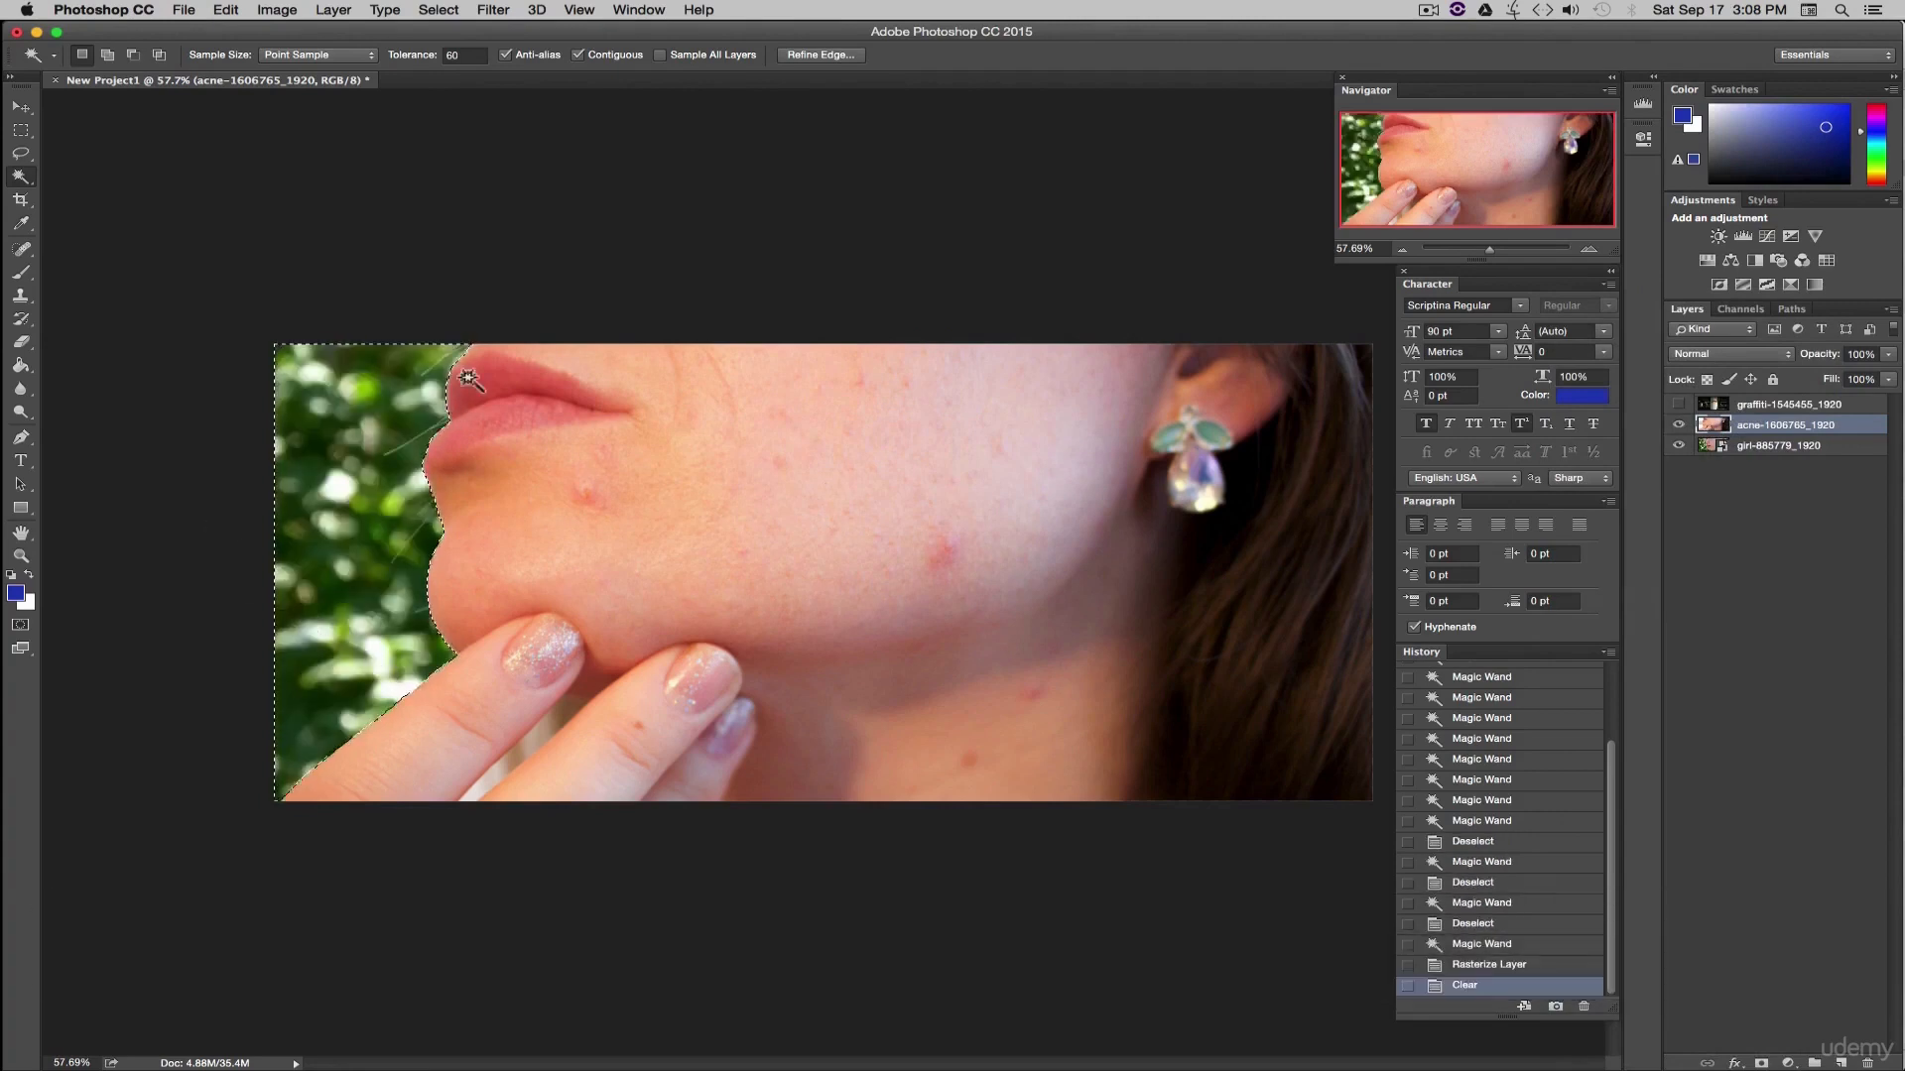
key("super+d")
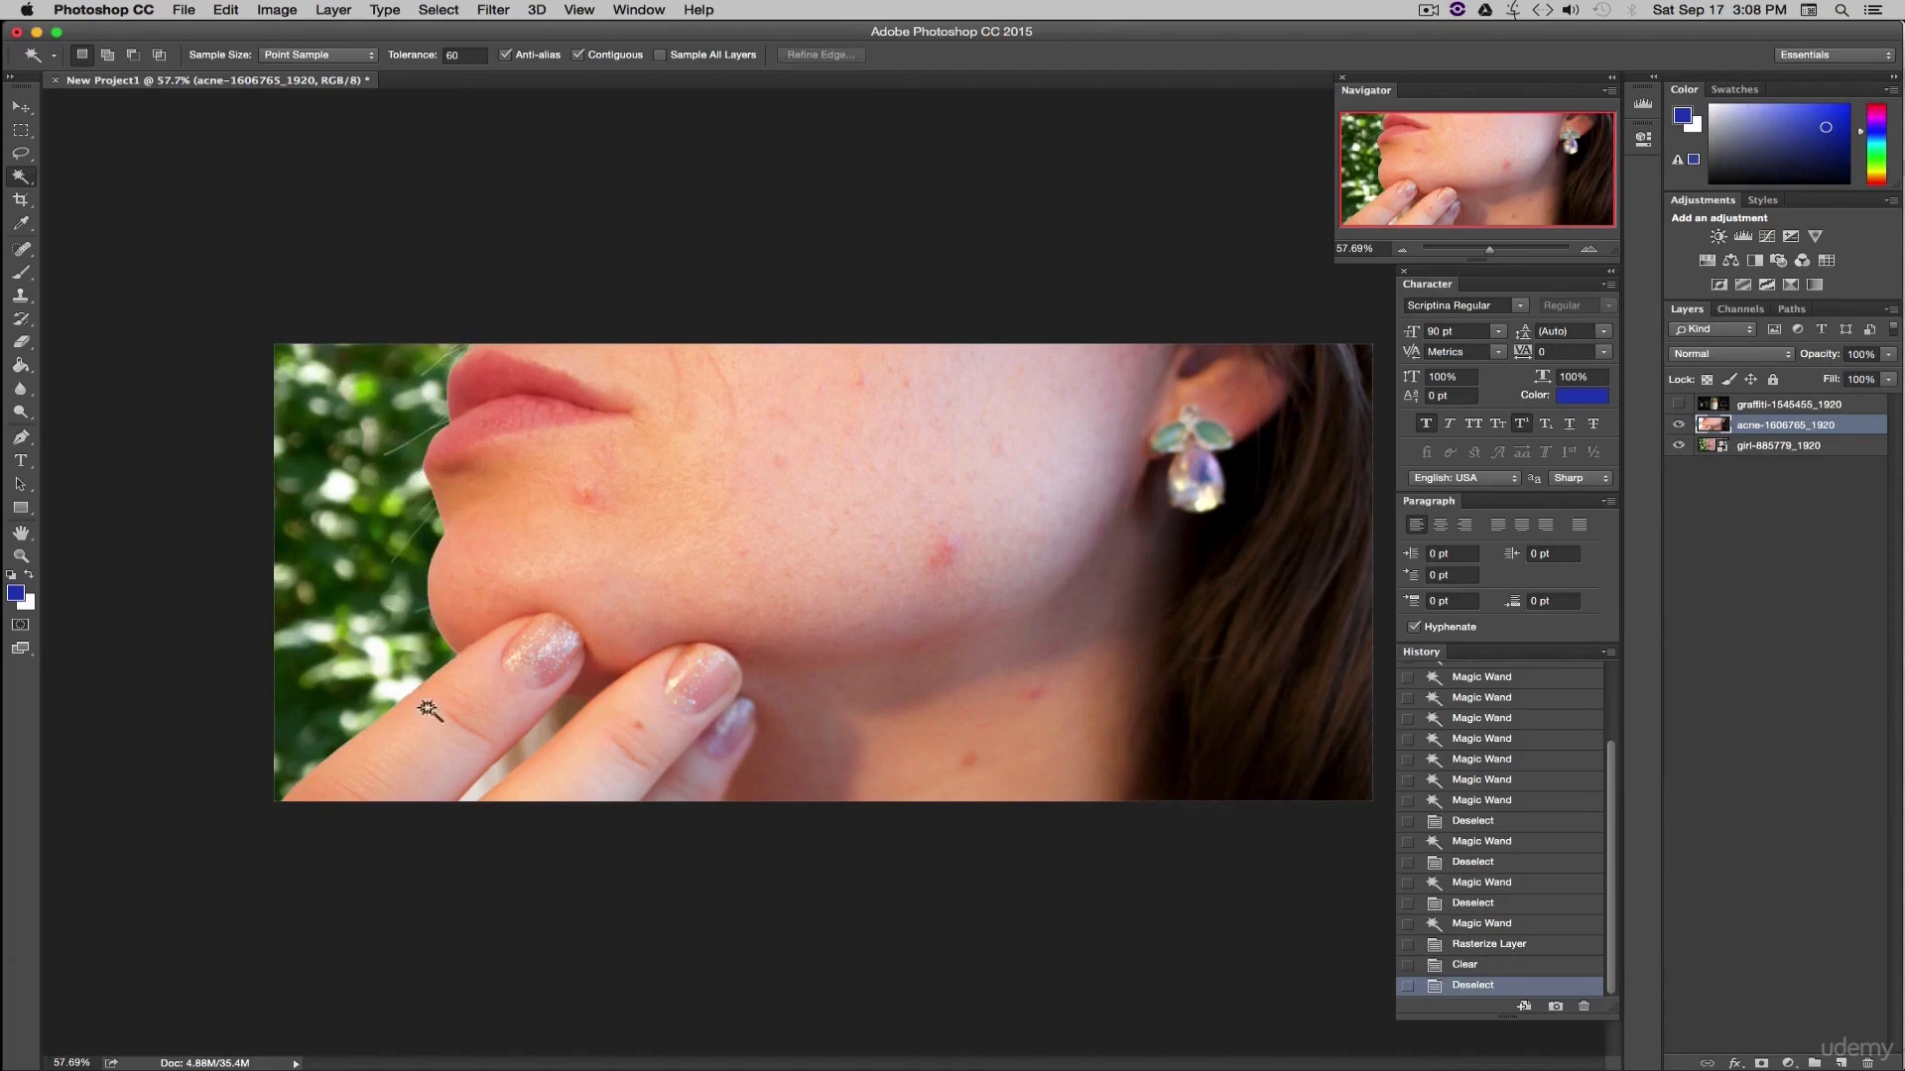
left_click(1483, 964)
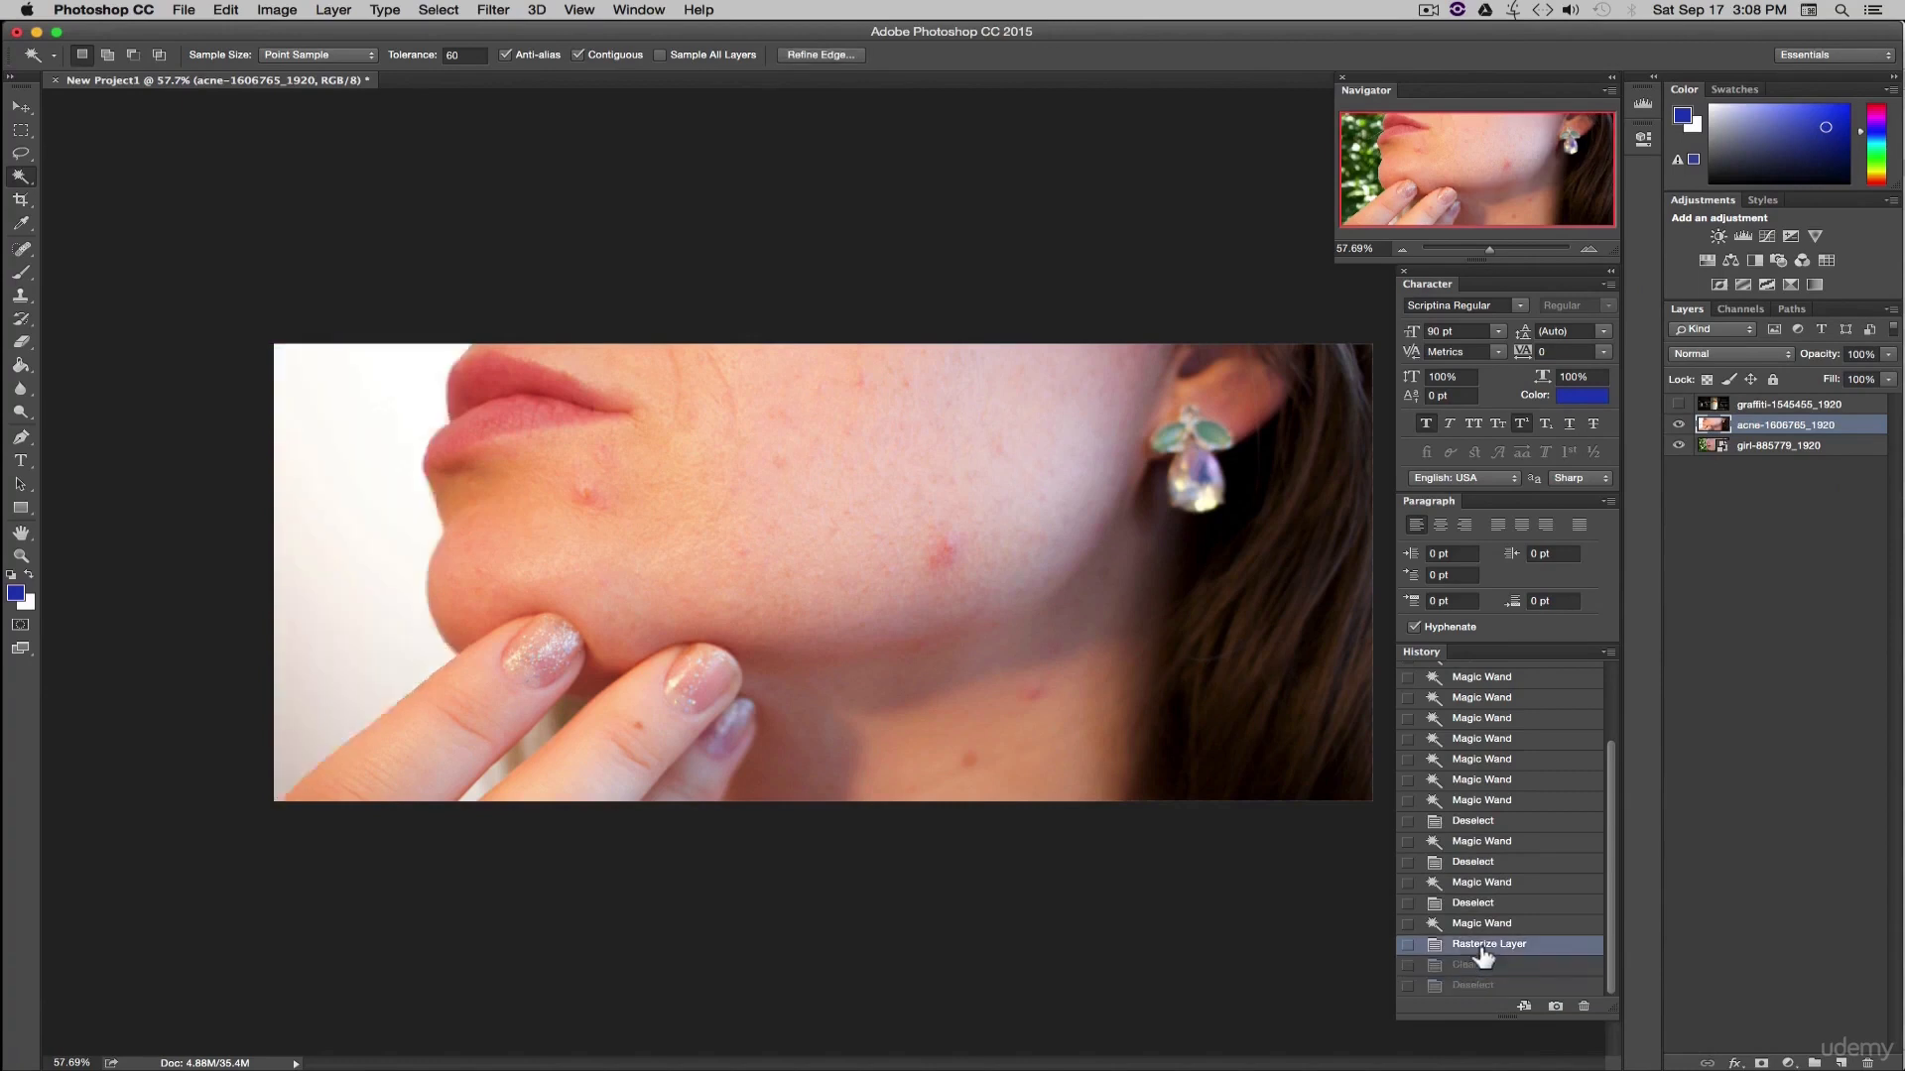
key("super+d")
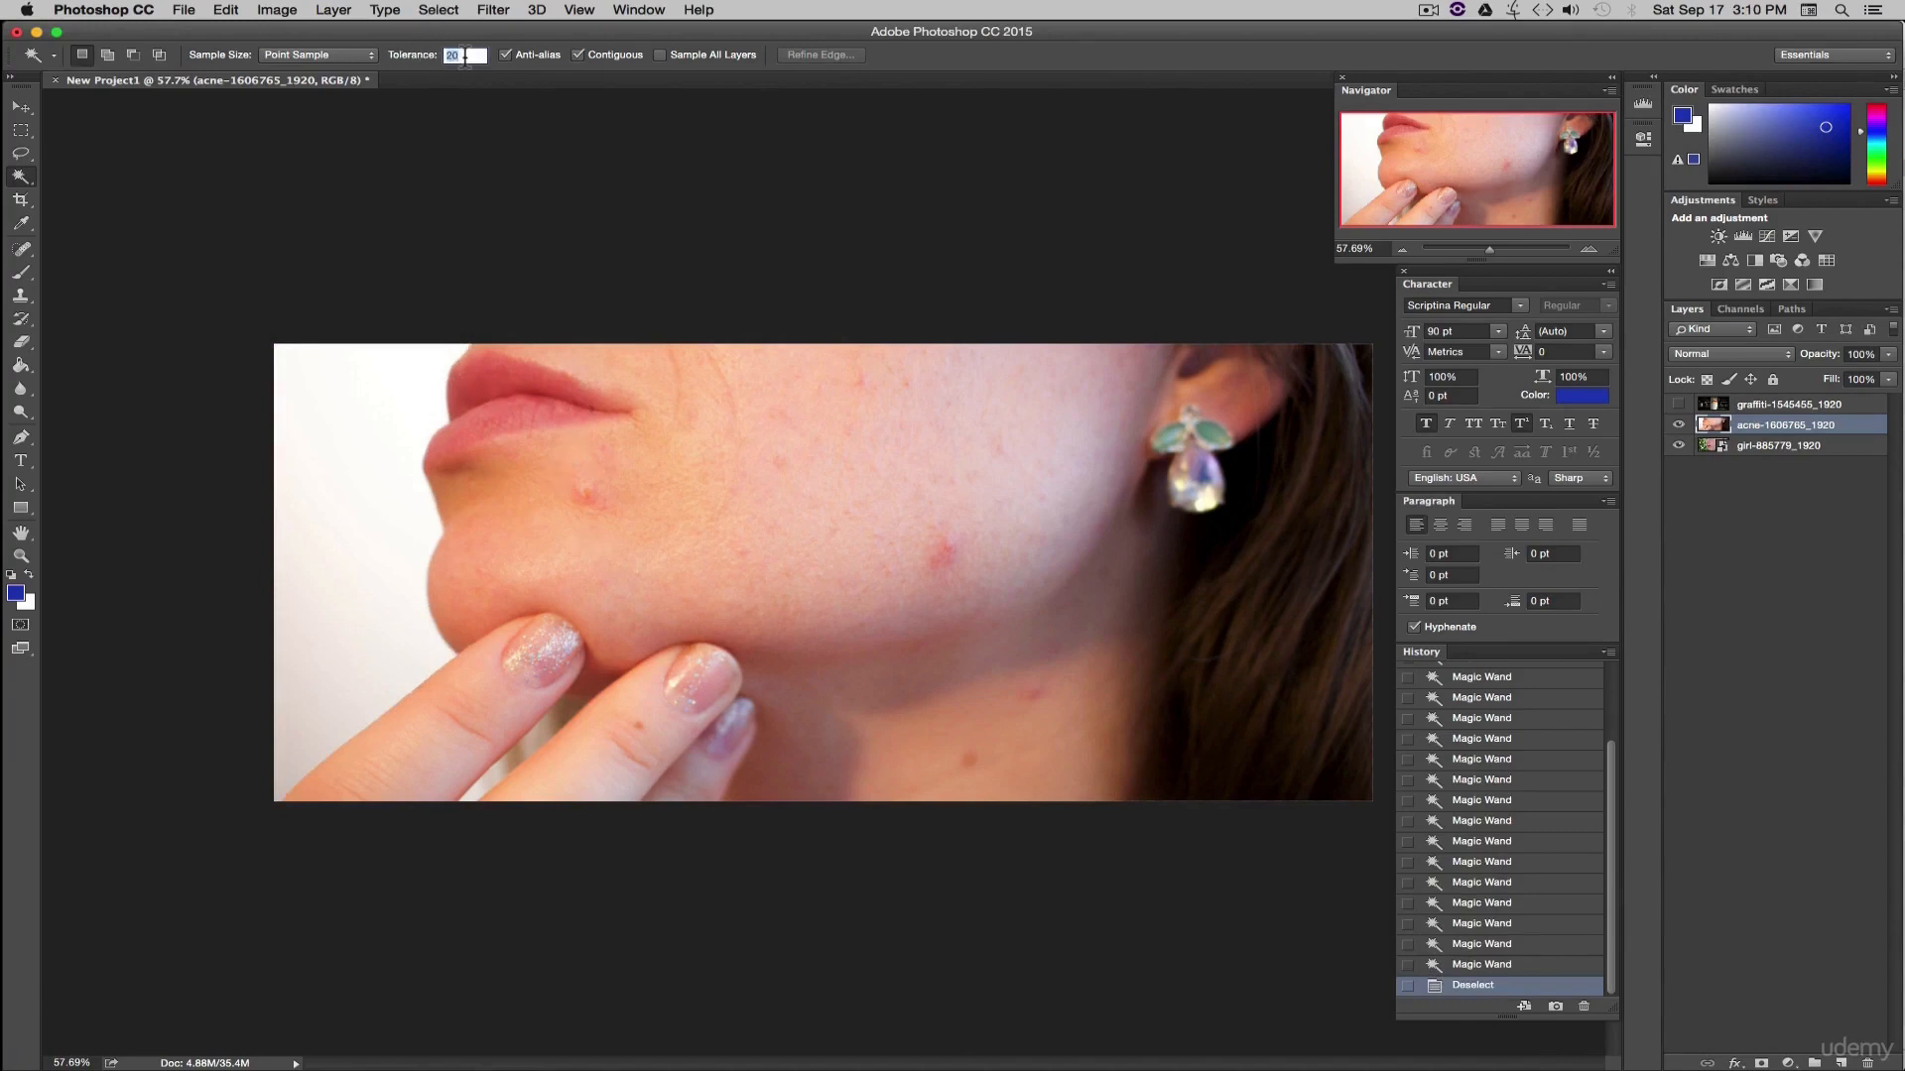
- Set the Magic Wand tolerance to 15 and select the upper lip, adding its neighbouring shades to the selection
type("15")
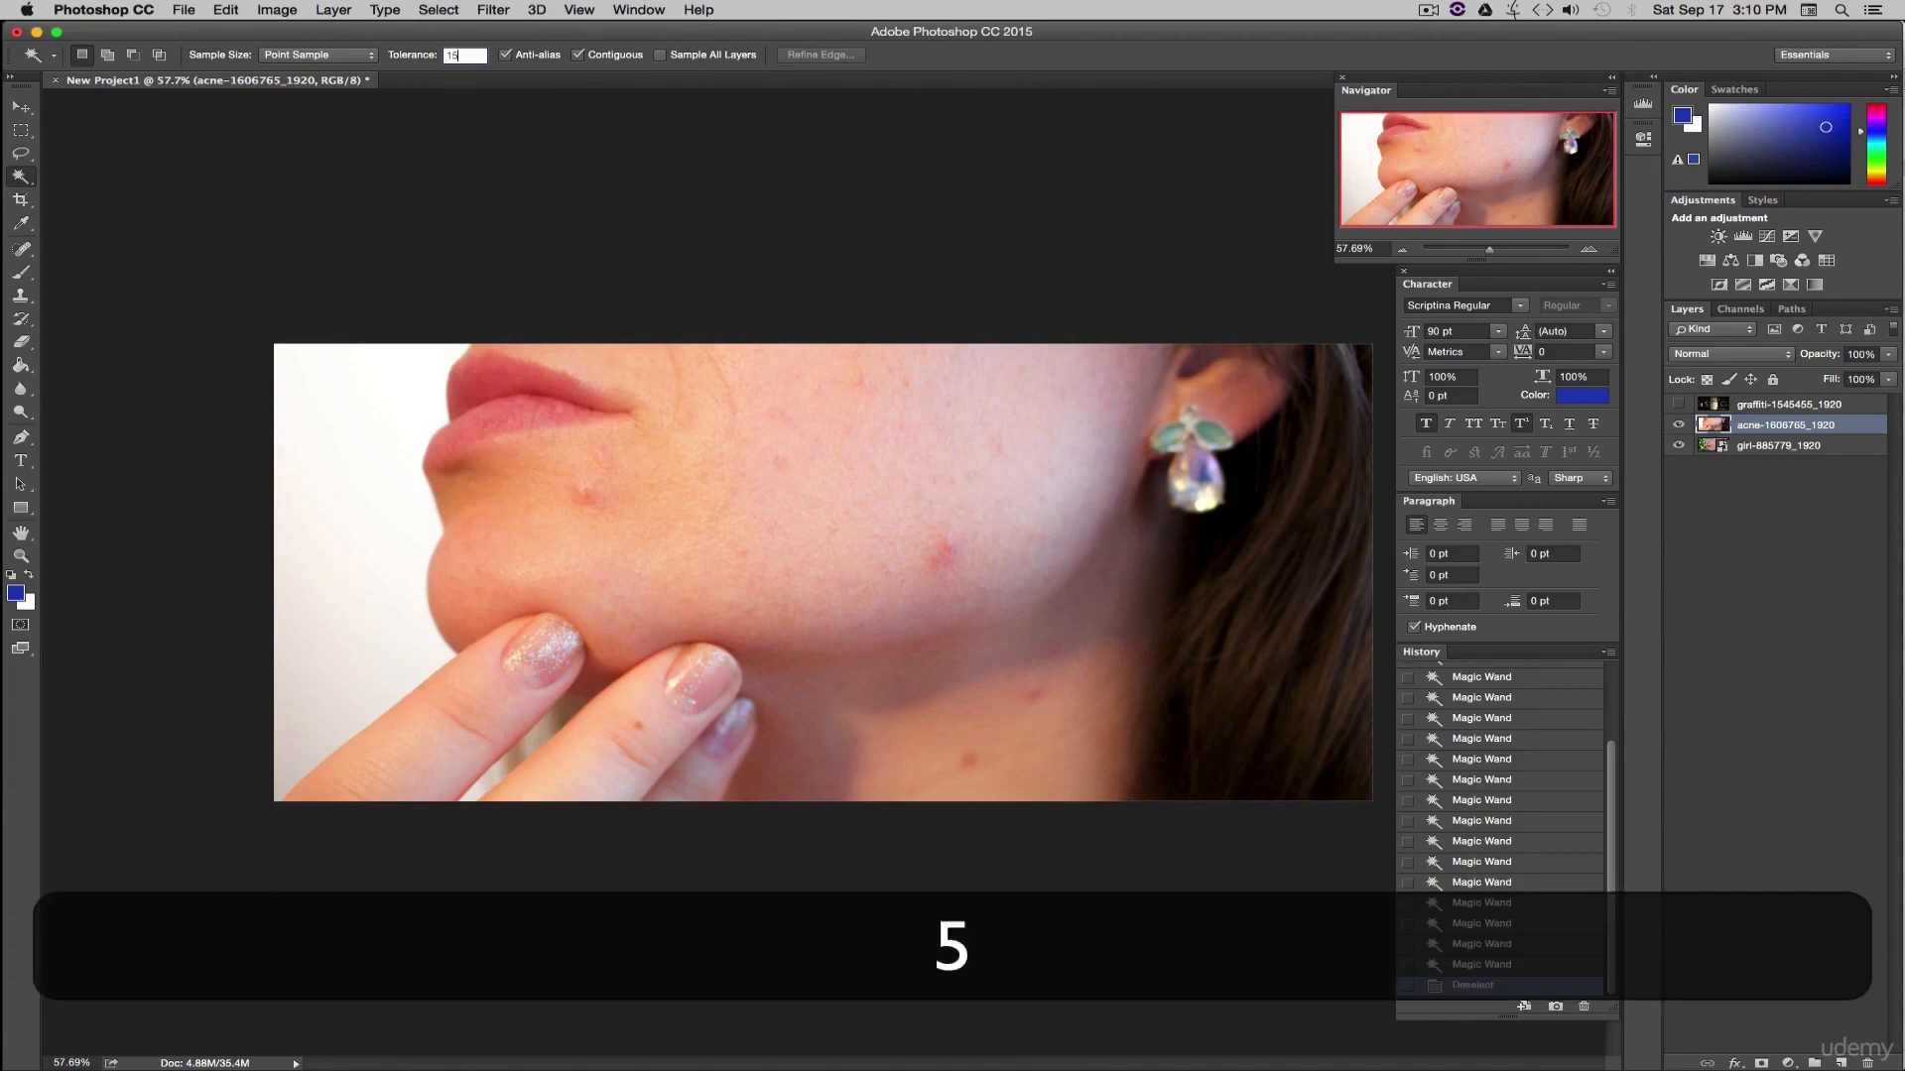
key("Return")
left_click(482, 387)
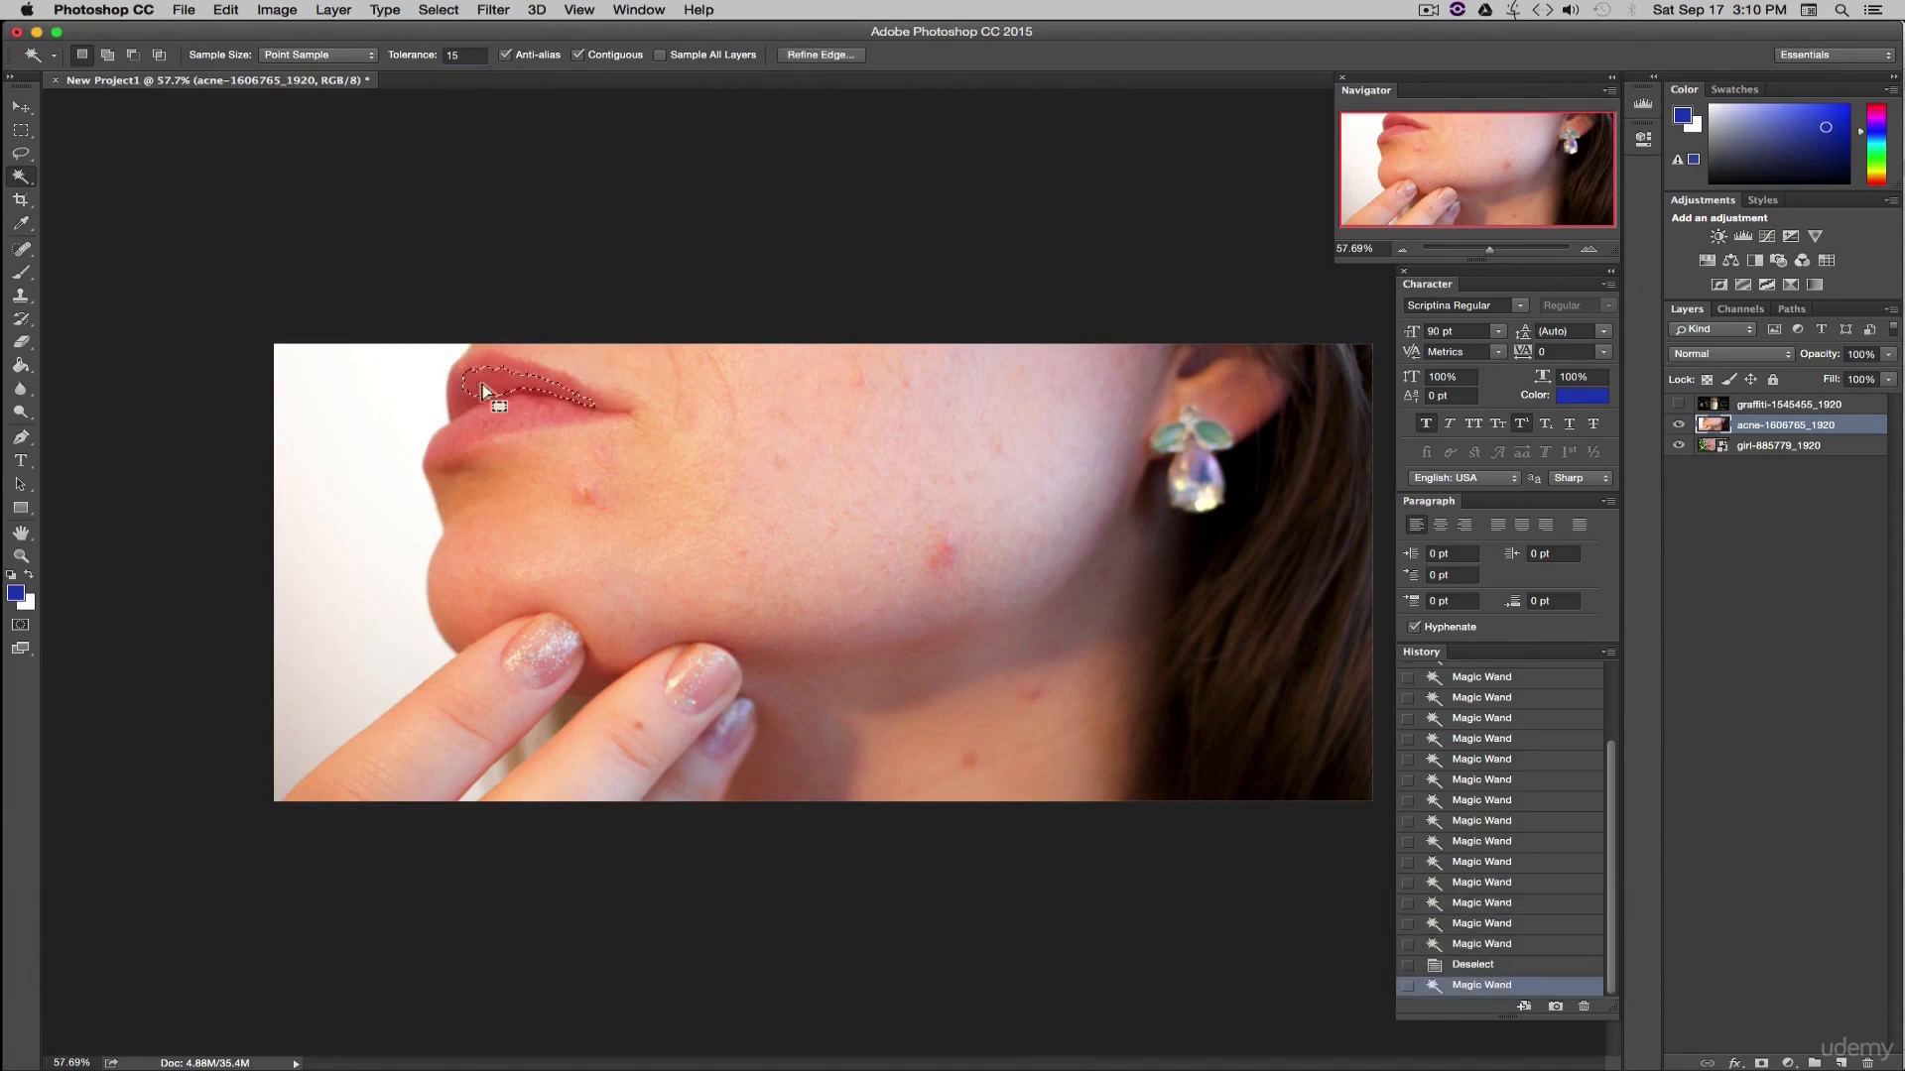
key("shift")
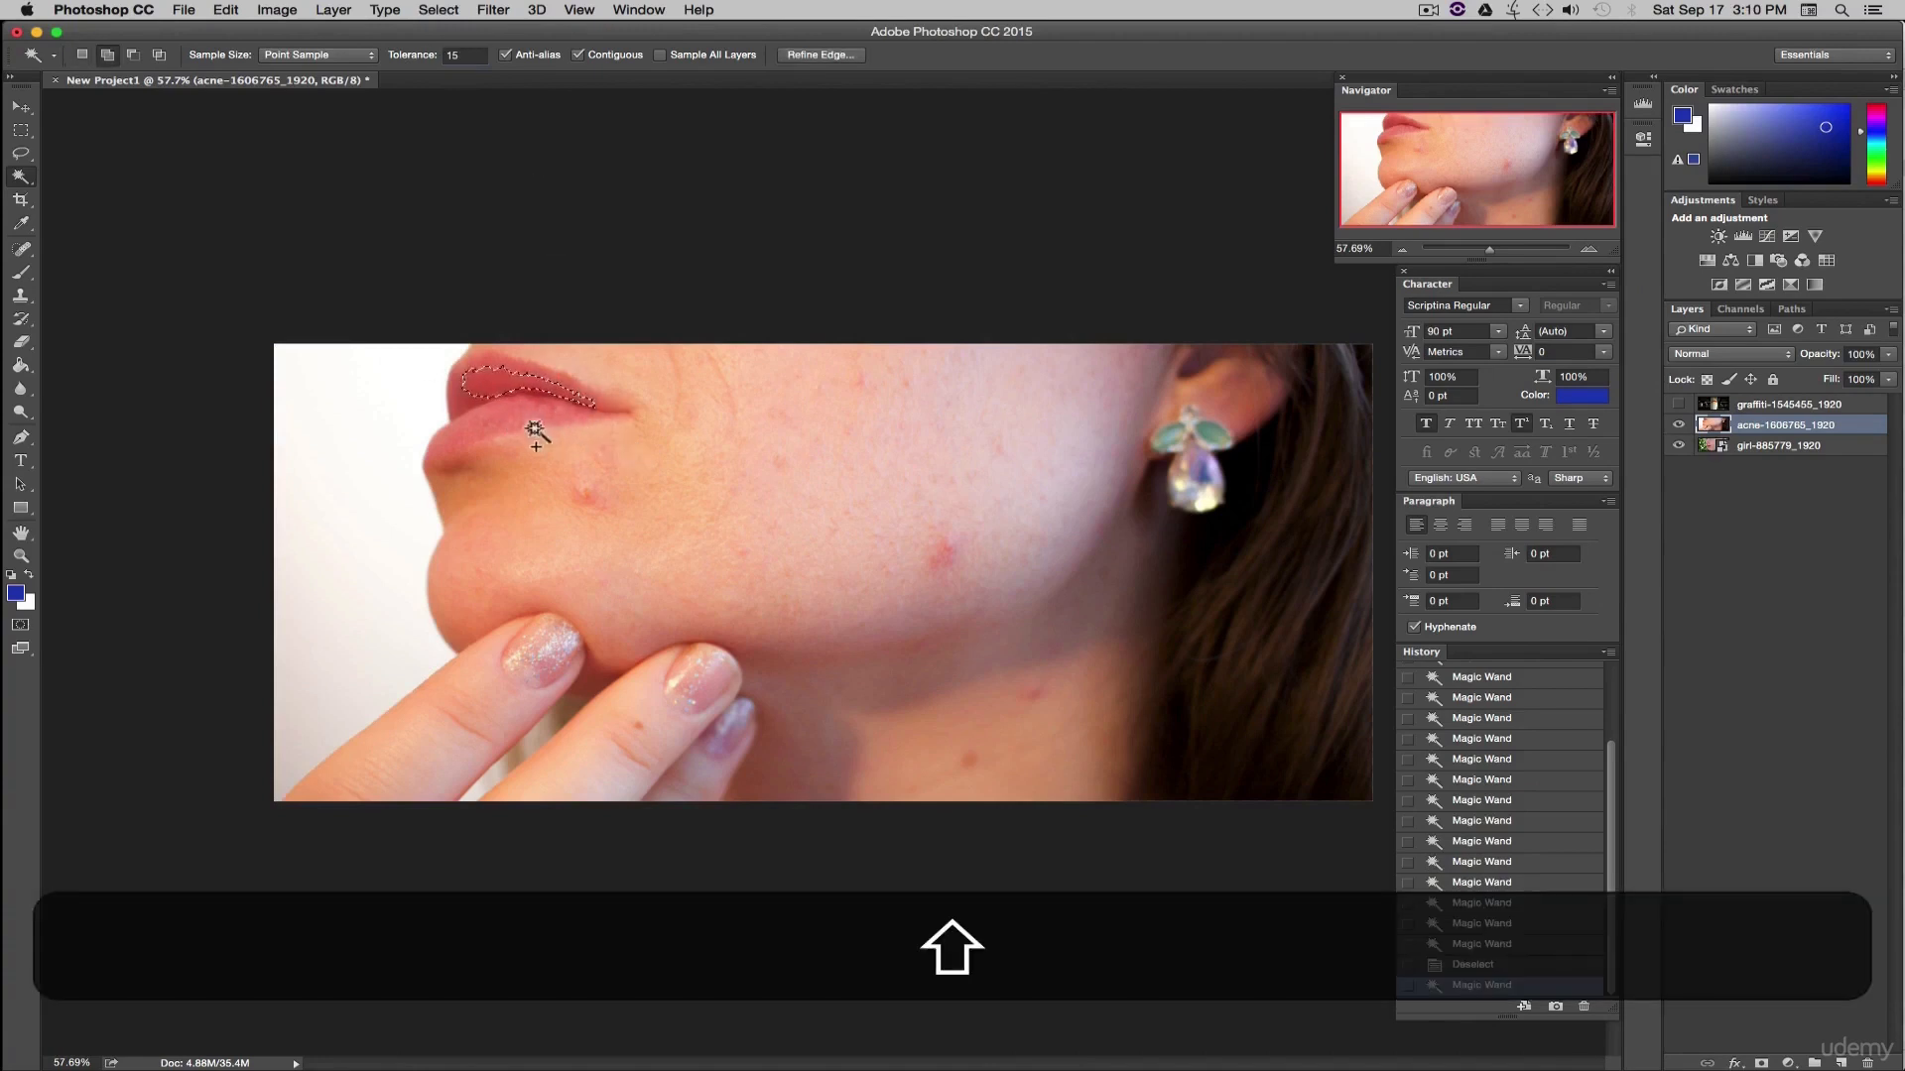
left_click(459, 398, "shift")
left_click(456, 391, "shift")
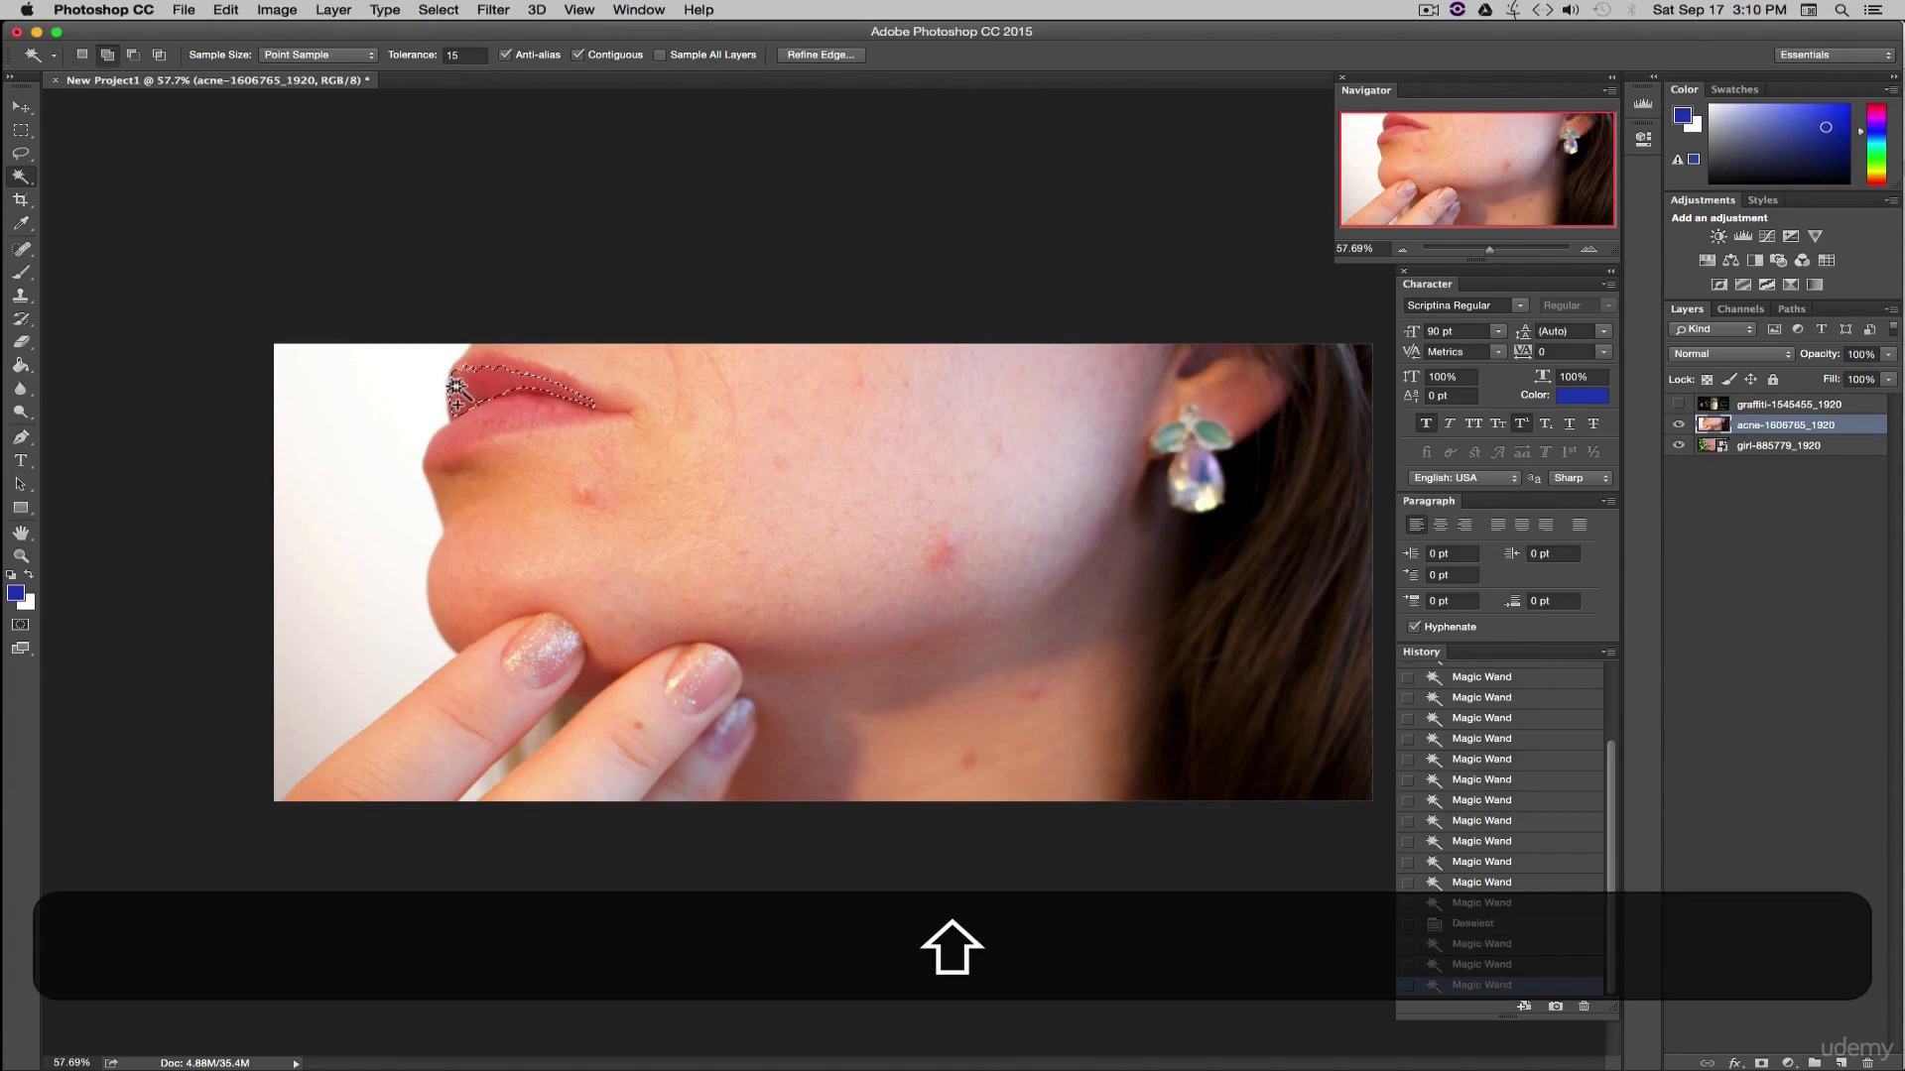
left_click(484, 381, "shift")
- Add the lower lip, the remaining gaps and the corners of the mouth to the Magic Wand selection
left_click(515, 413, "shift")
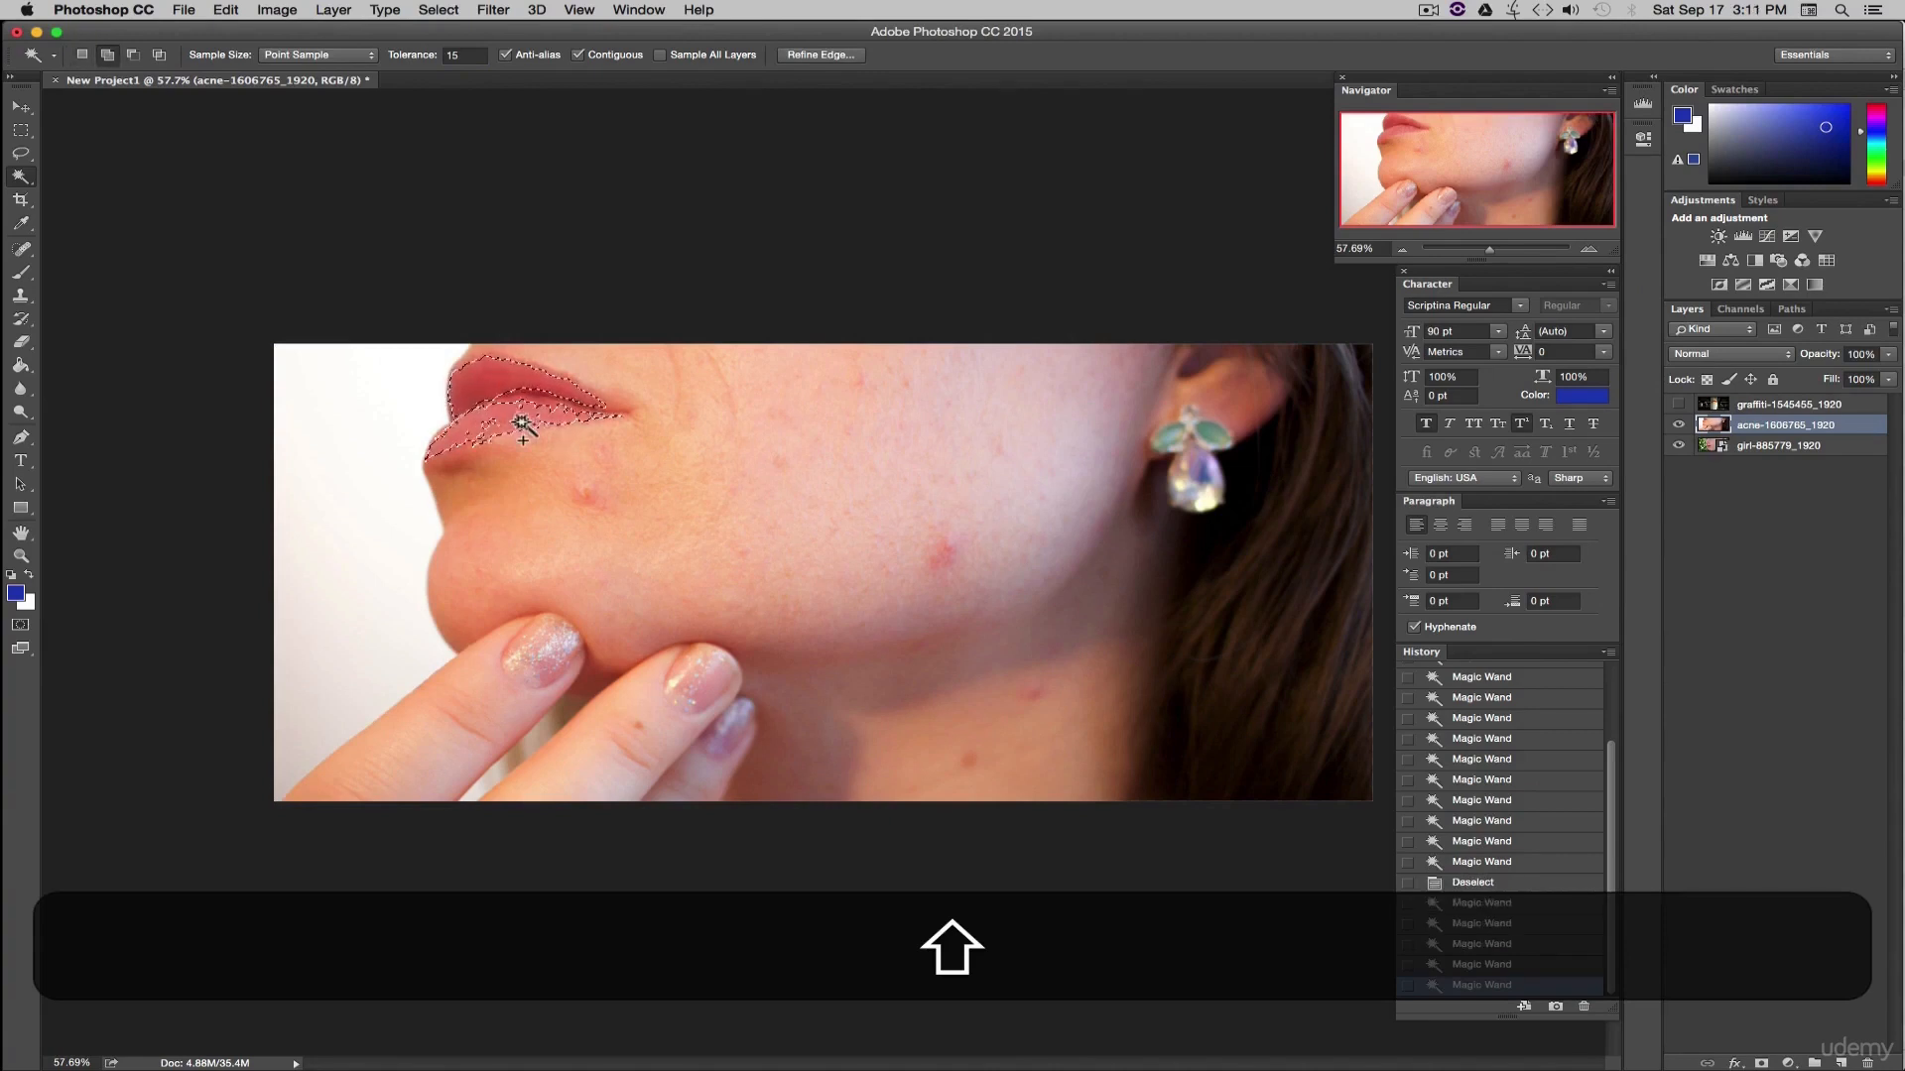
left_click(532, 410, "shift")
left_click(525, 394, "shift")
left_click(501, 409, "shift")
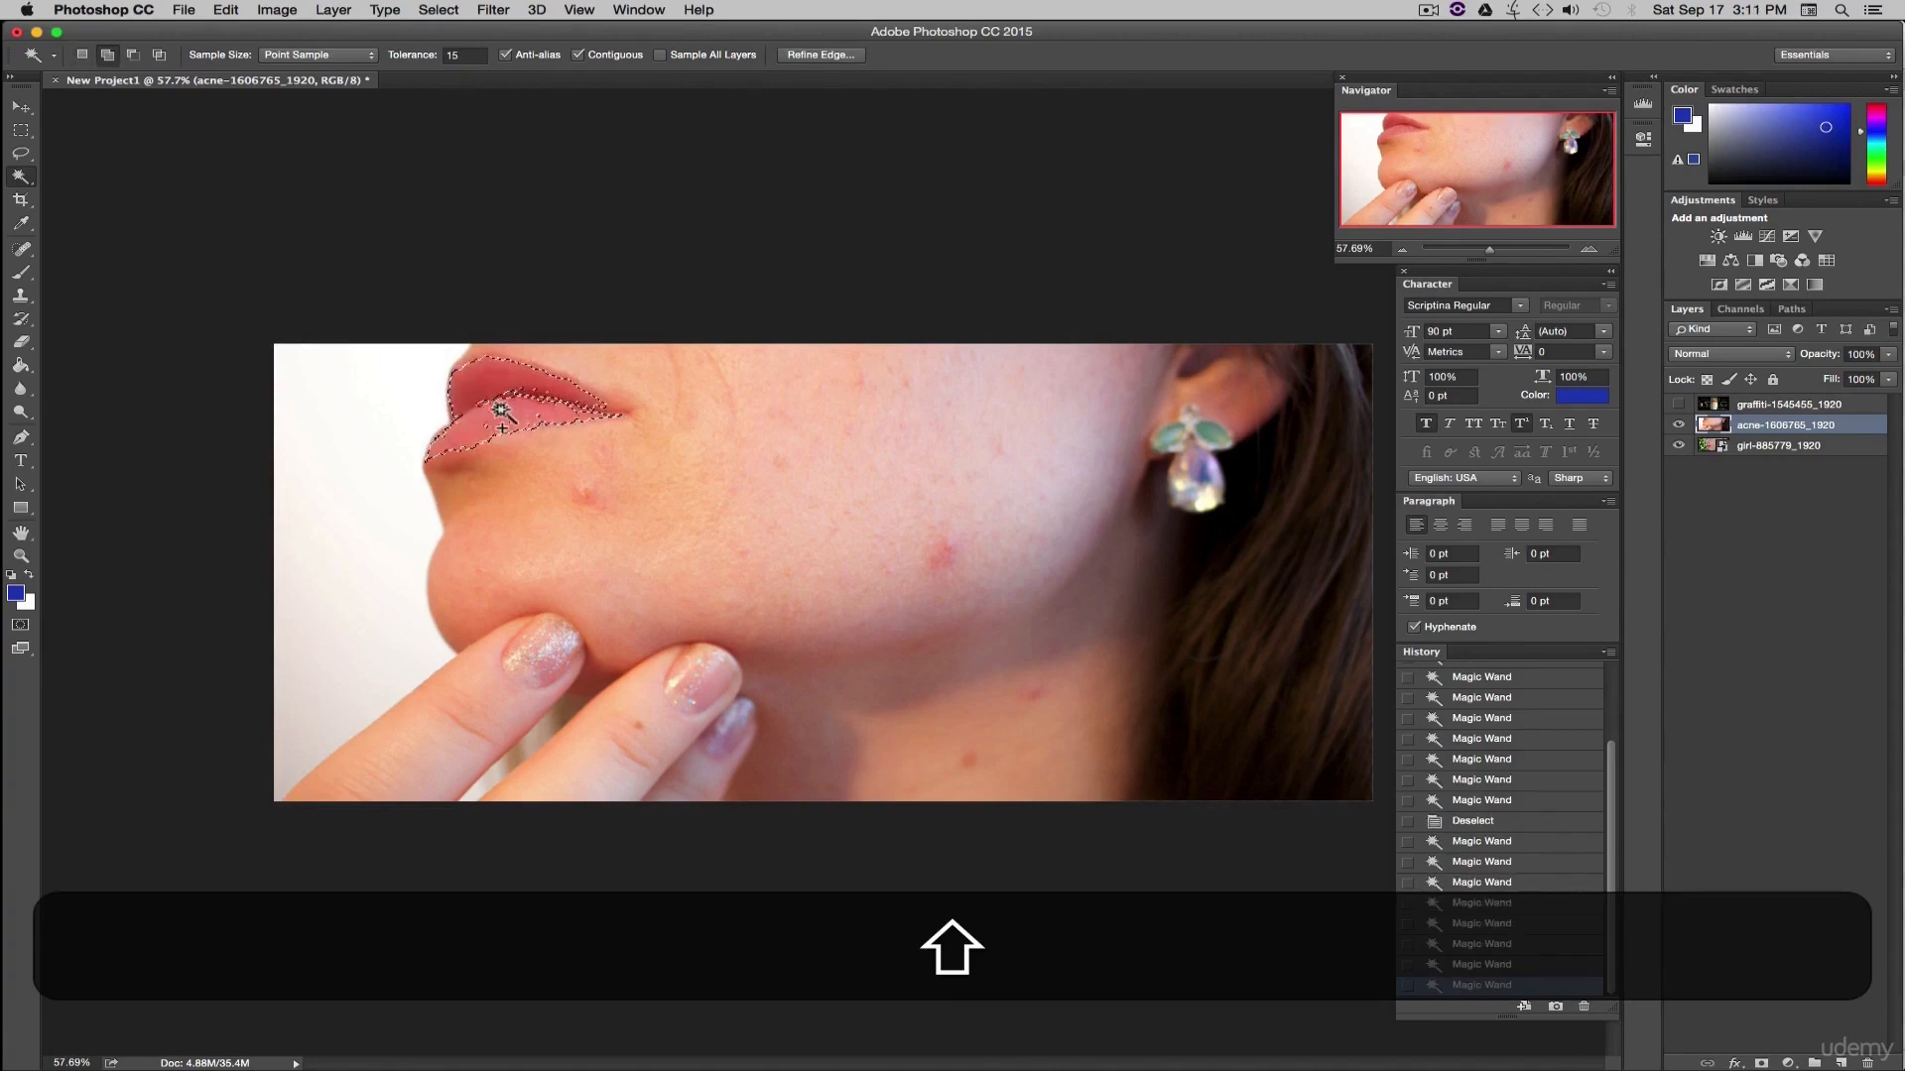
left_click(504, 422, "shift")
left_click(522, 412, "shift")
left_click(541, 415, "shift")
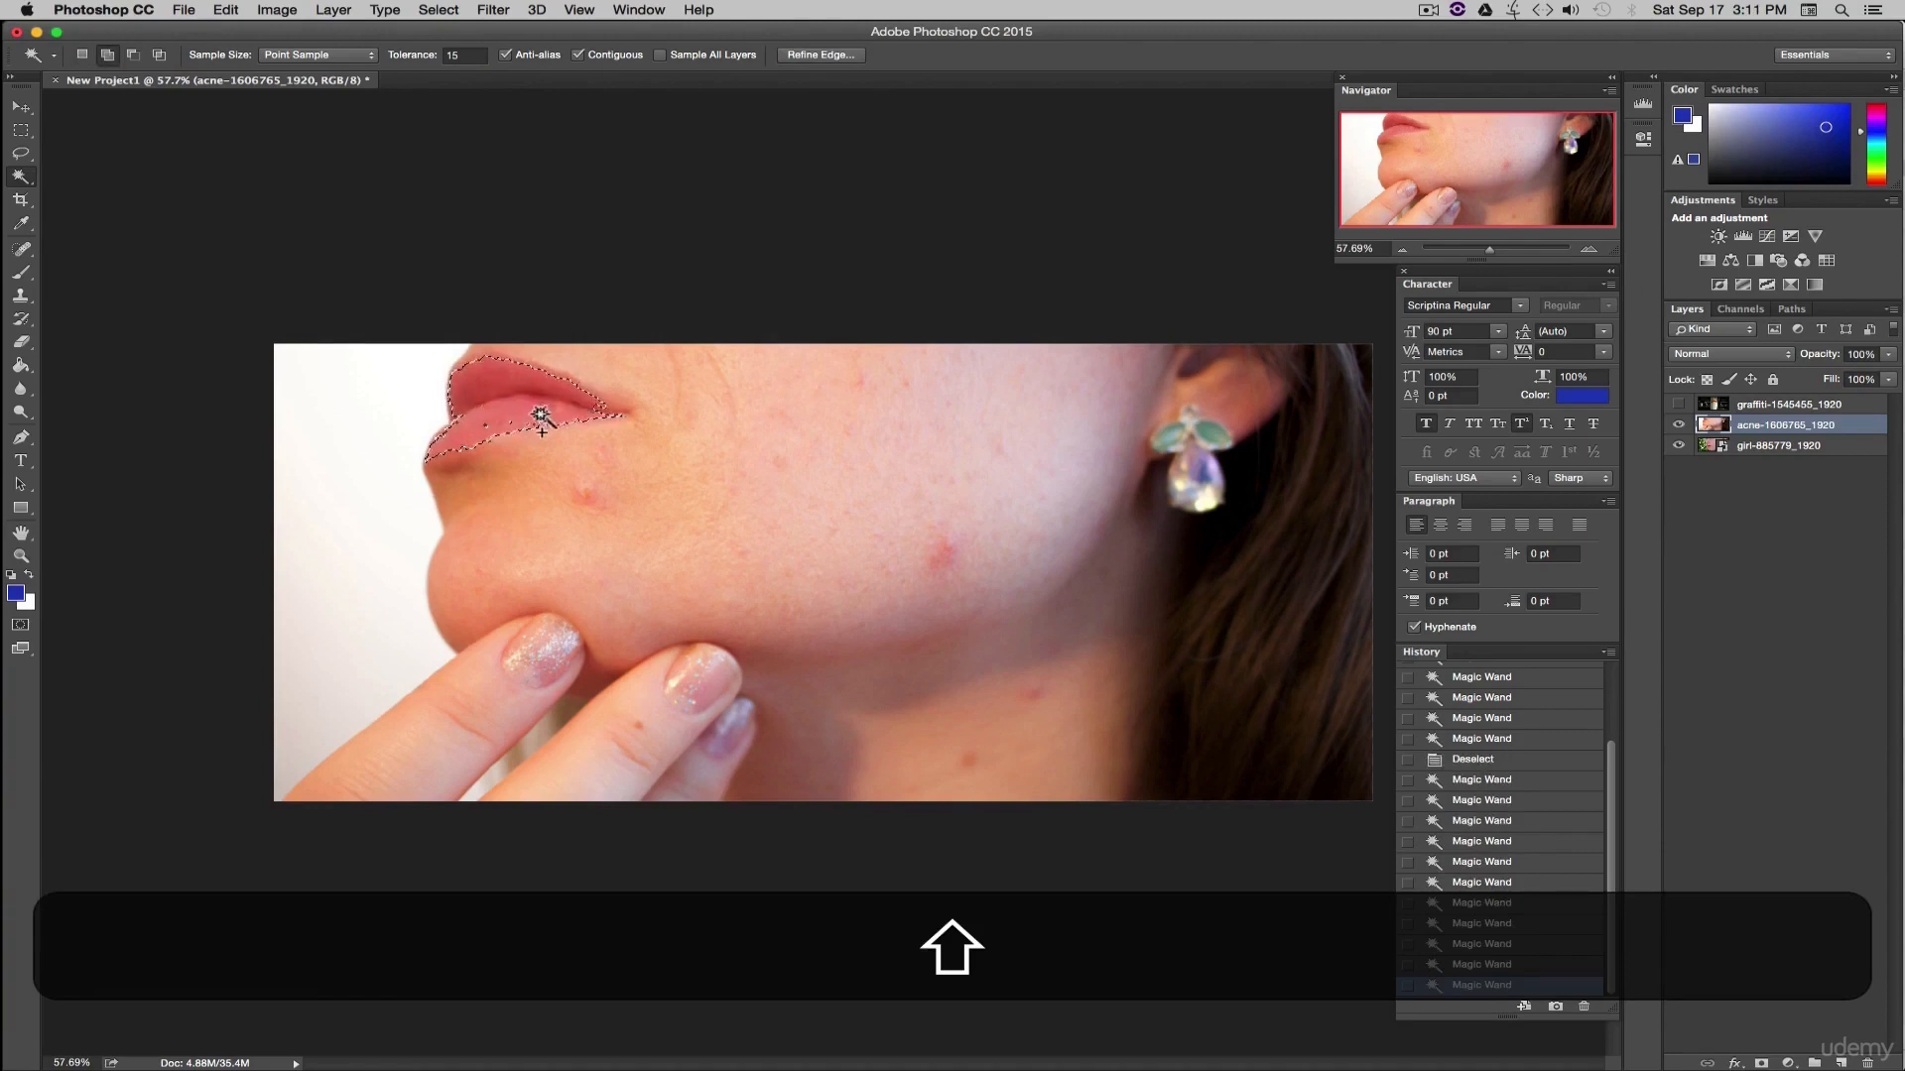
left_click(491, 422, "shift")
left_click(533, 432, "shift")
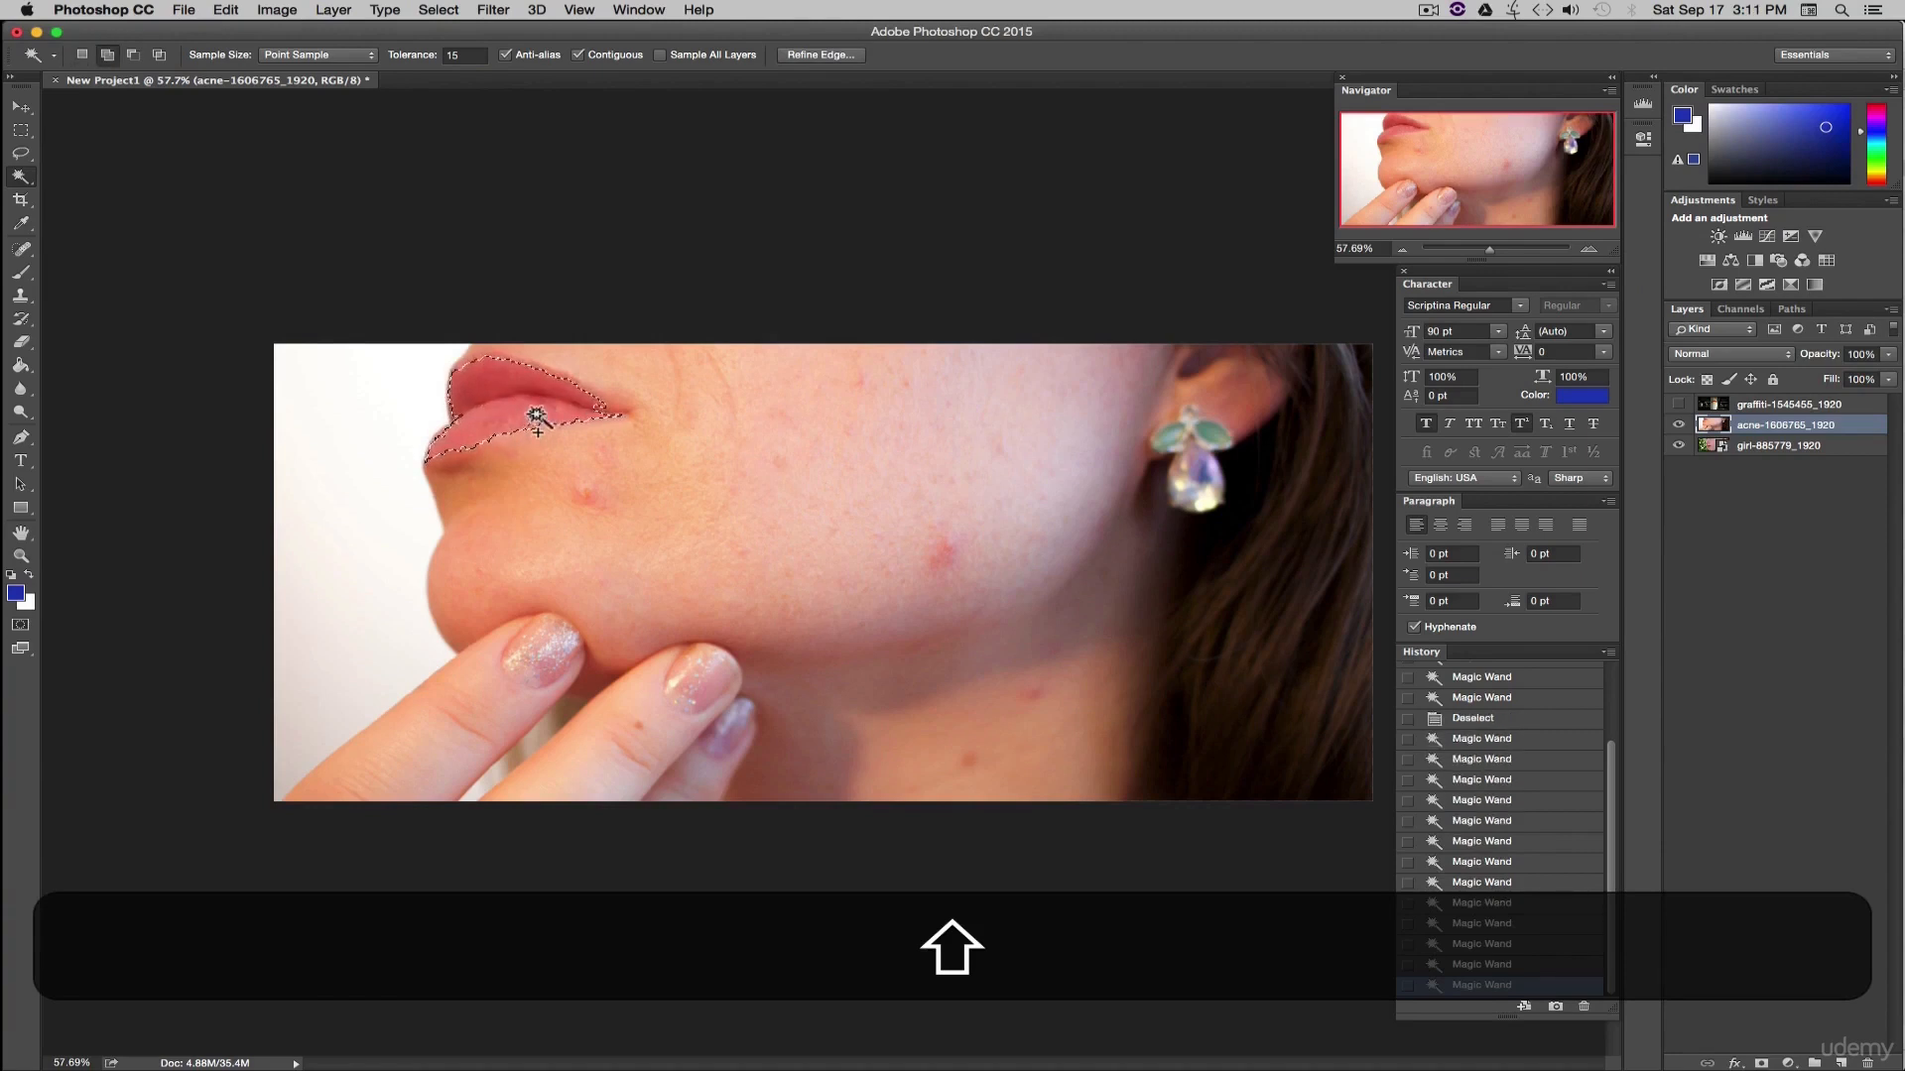
left_click(471, 417, "shift")
left_click(446, 444, "shift")
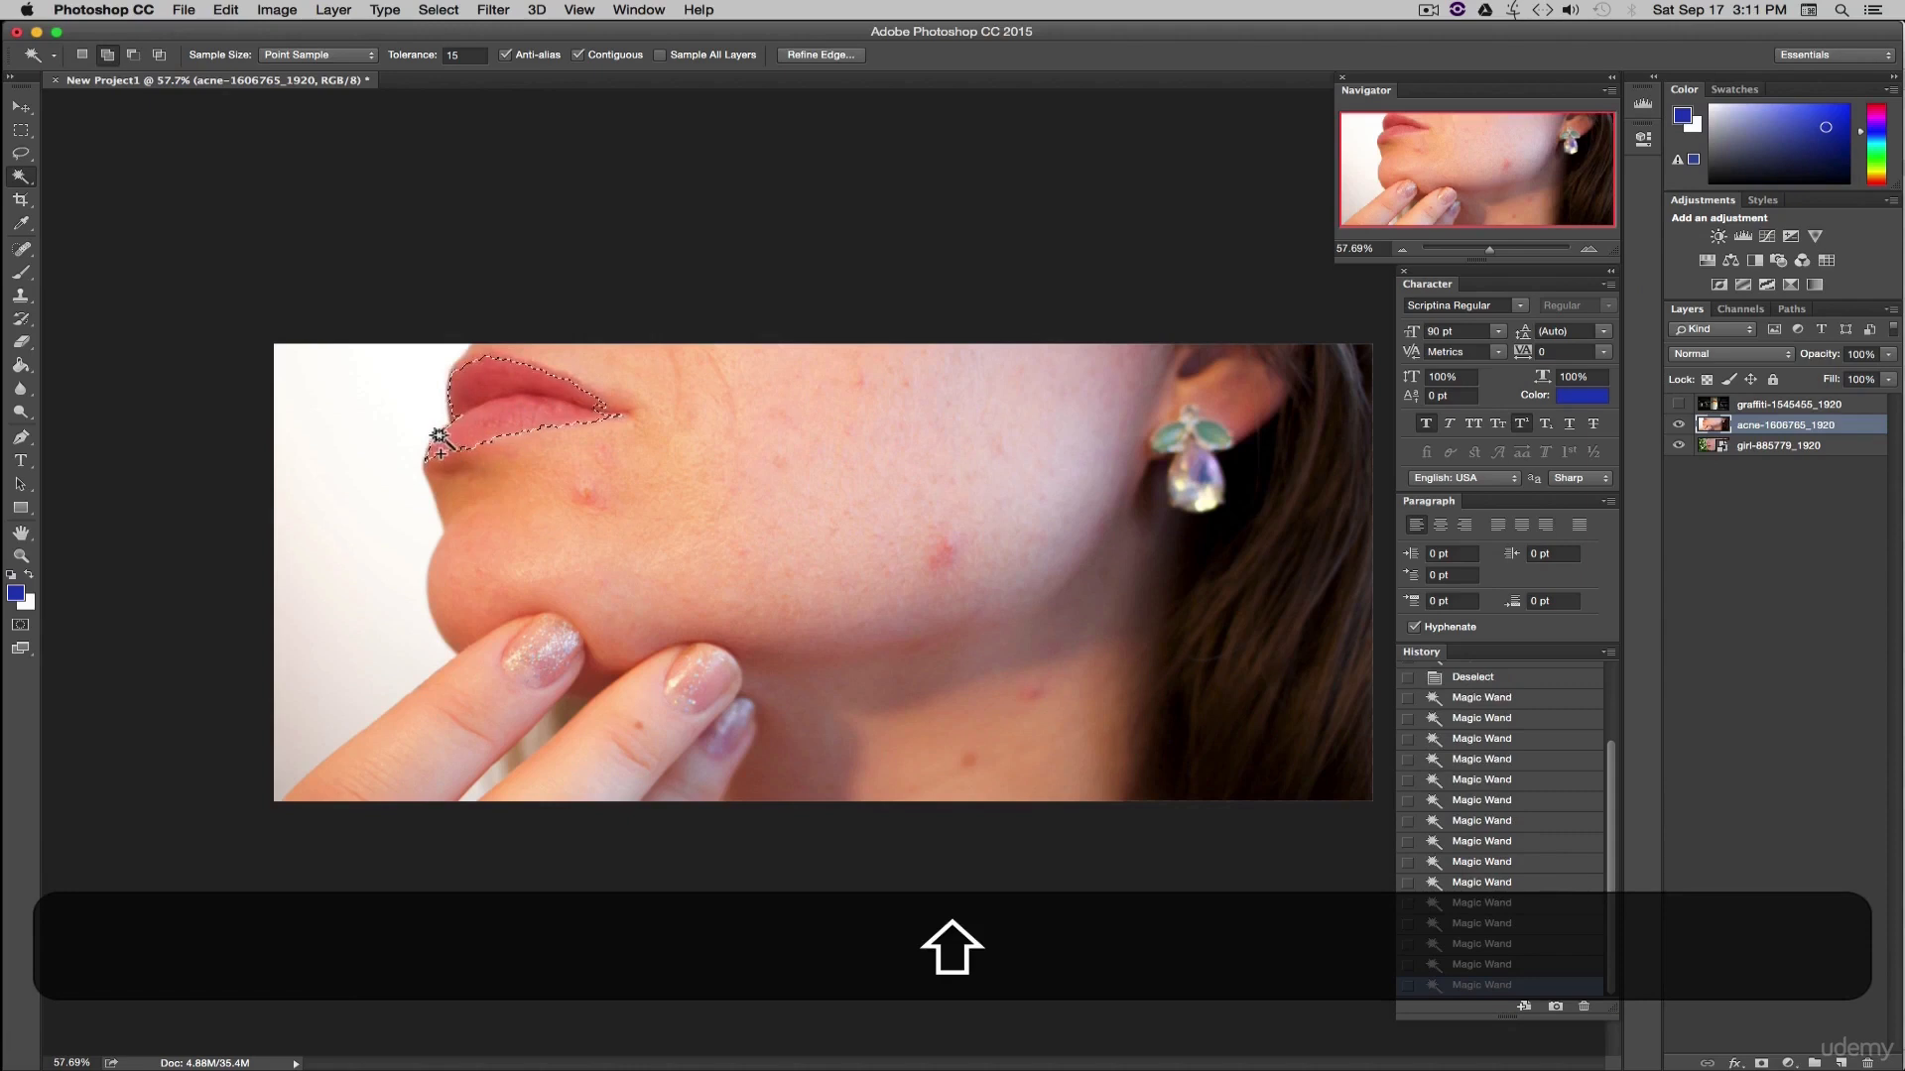
left_click(438, 437, "shift")
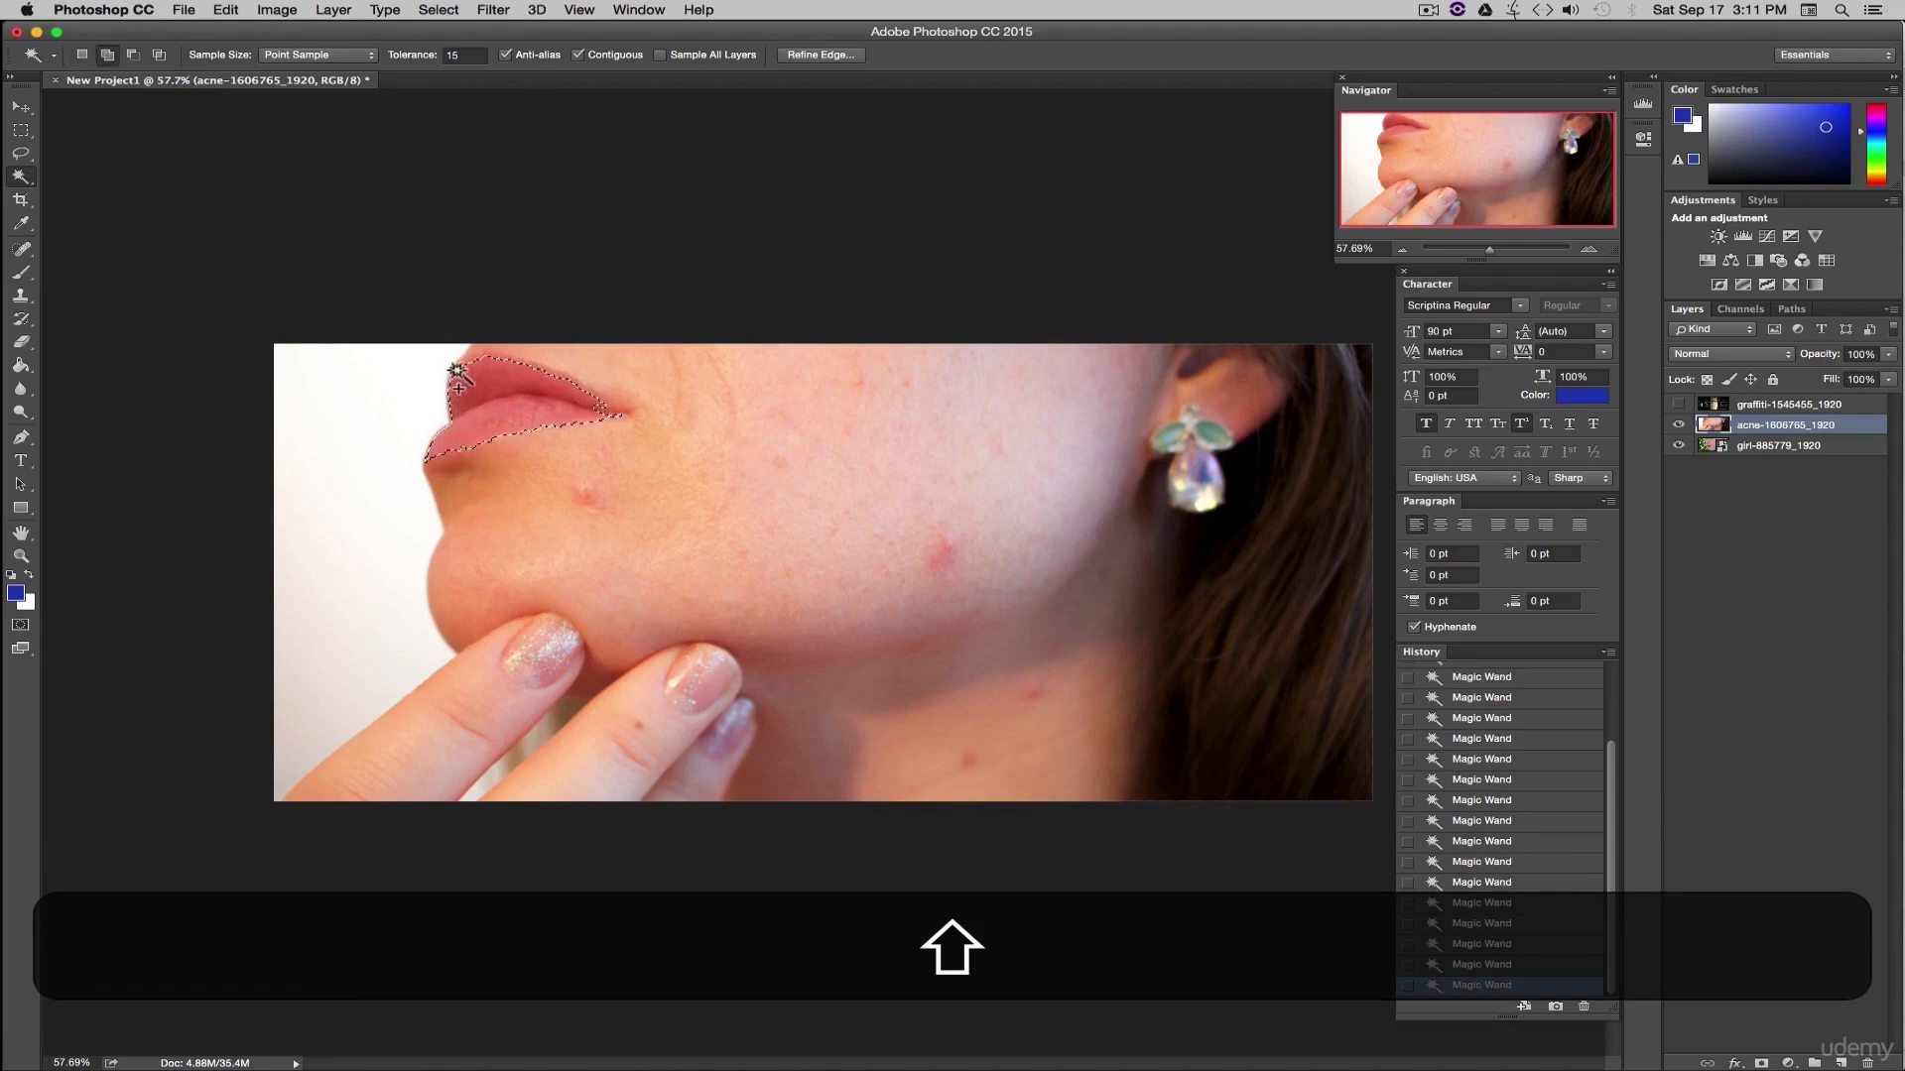
left_click(604, 412, "shift")
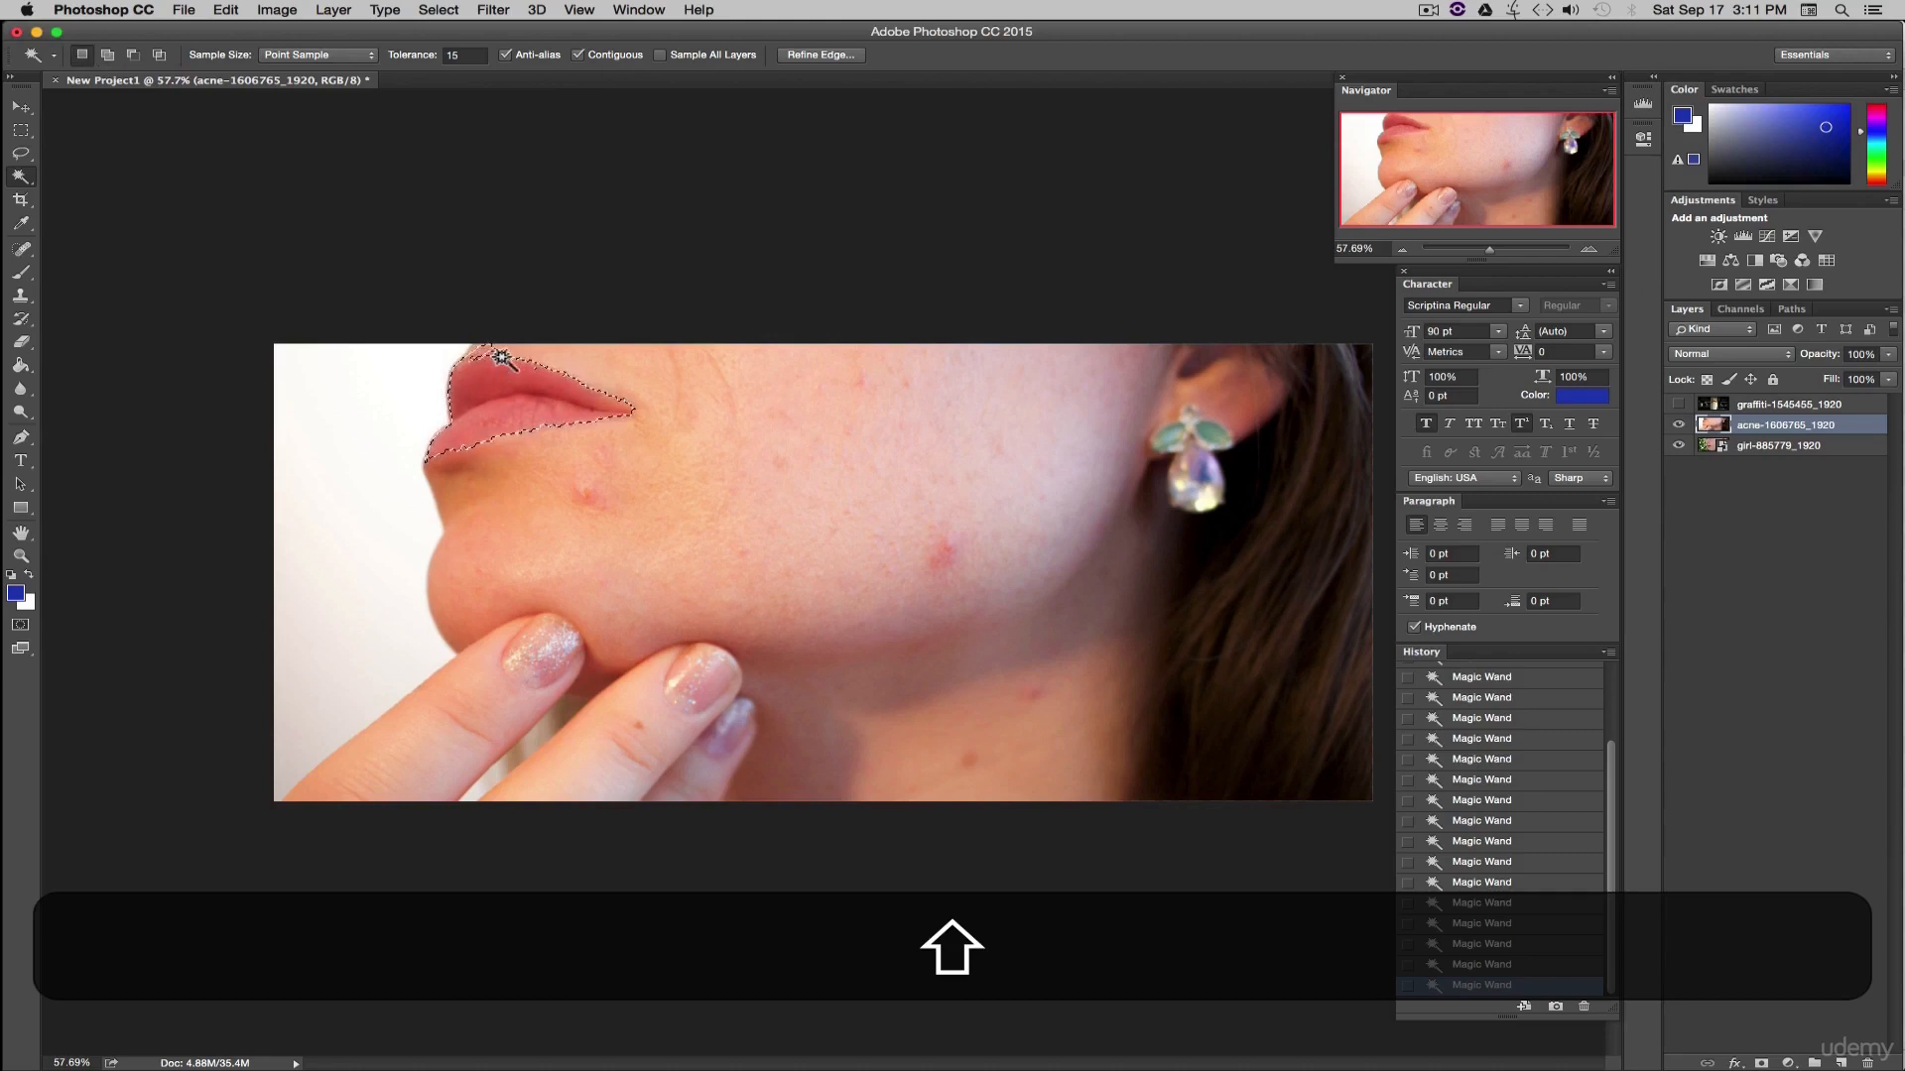
- Subtract the excess skin area above the upper lip from the lip selection
key("alt")
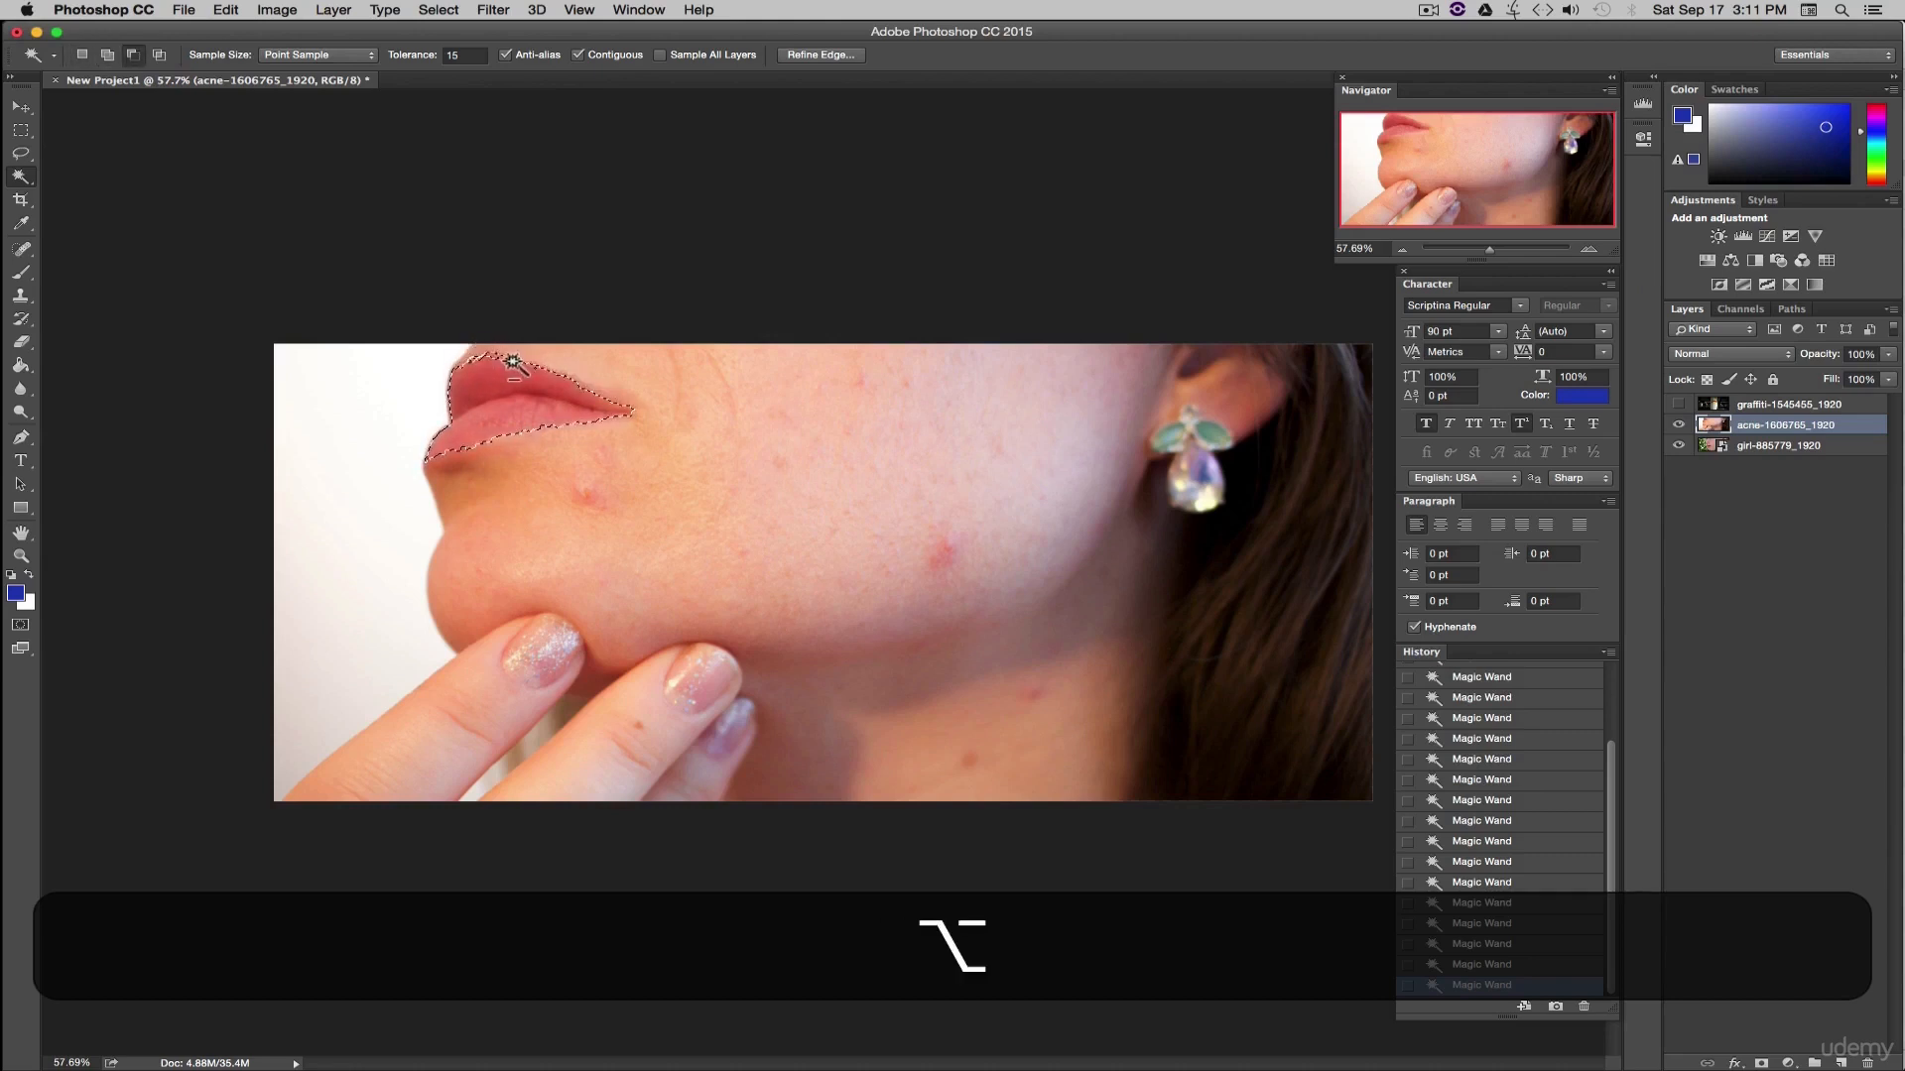
key("shift")
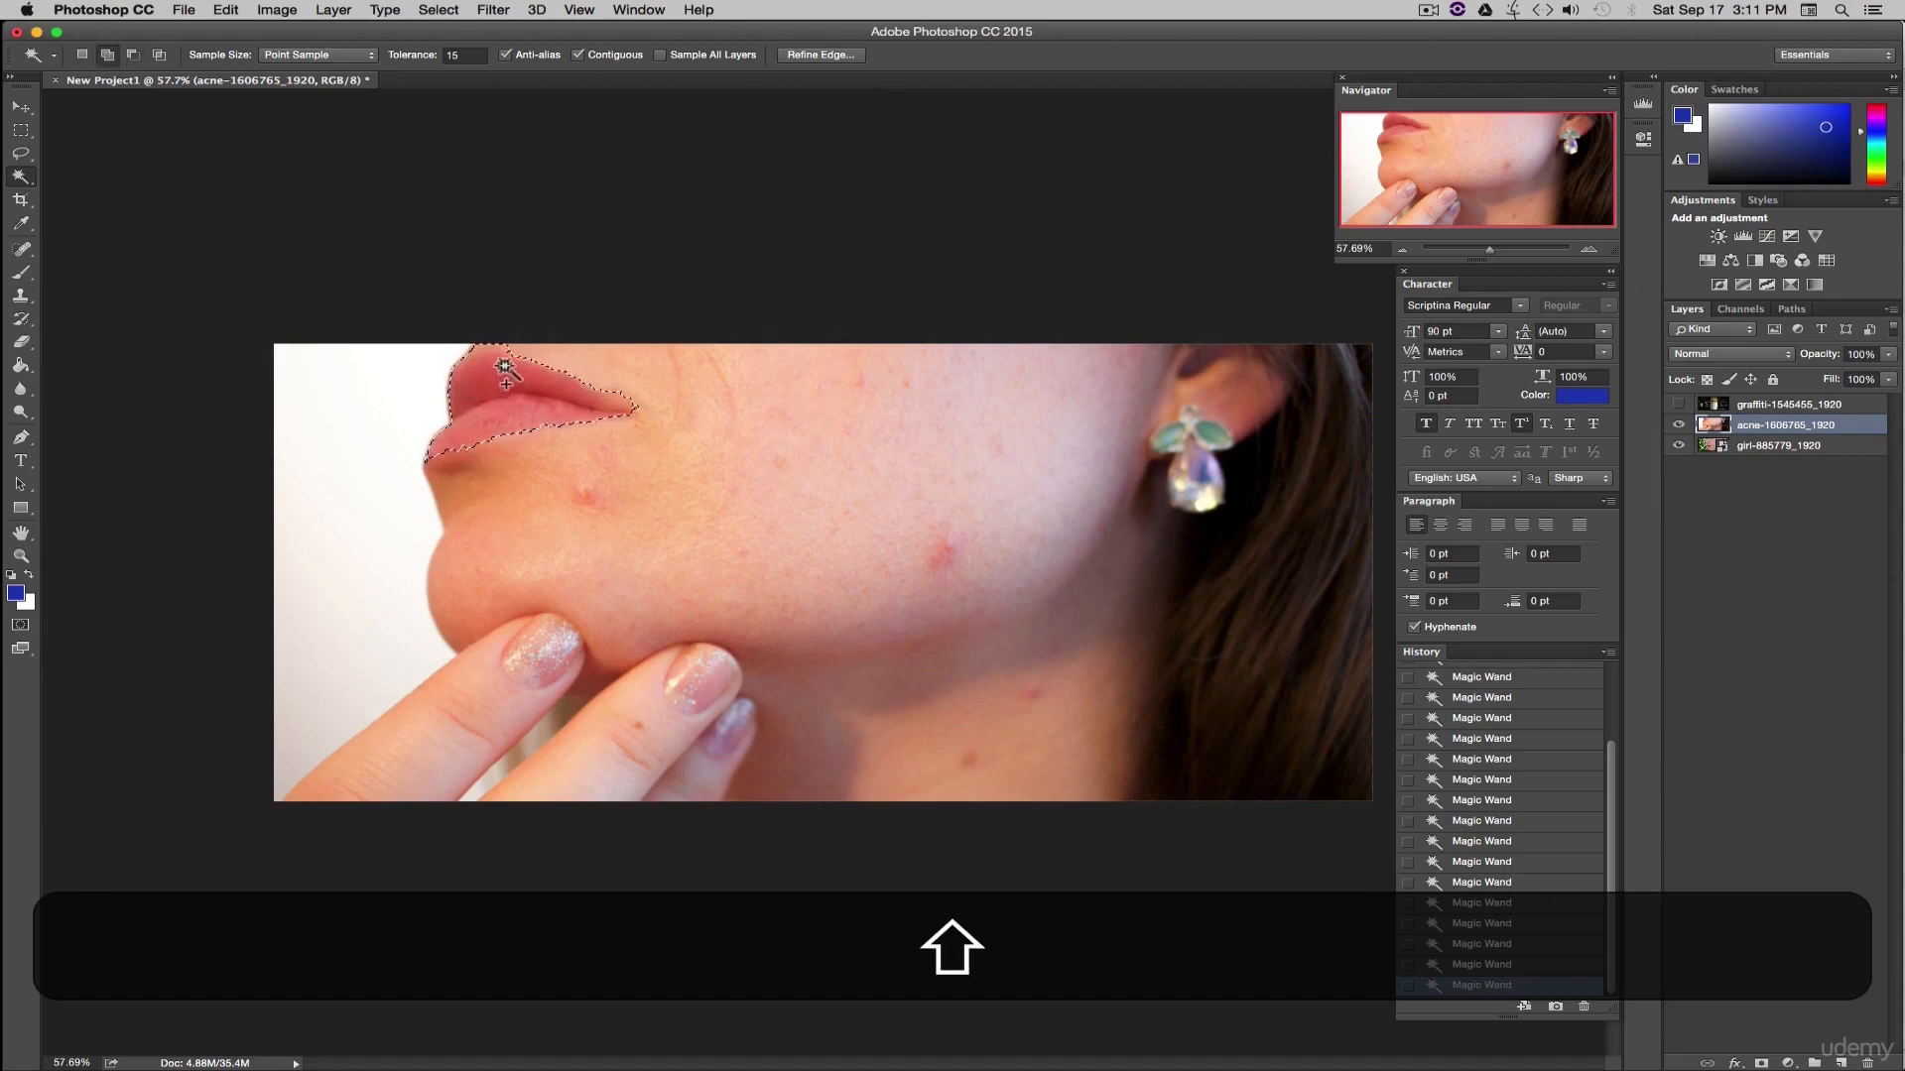
key("alt")
left_click(498, 347, "alt")
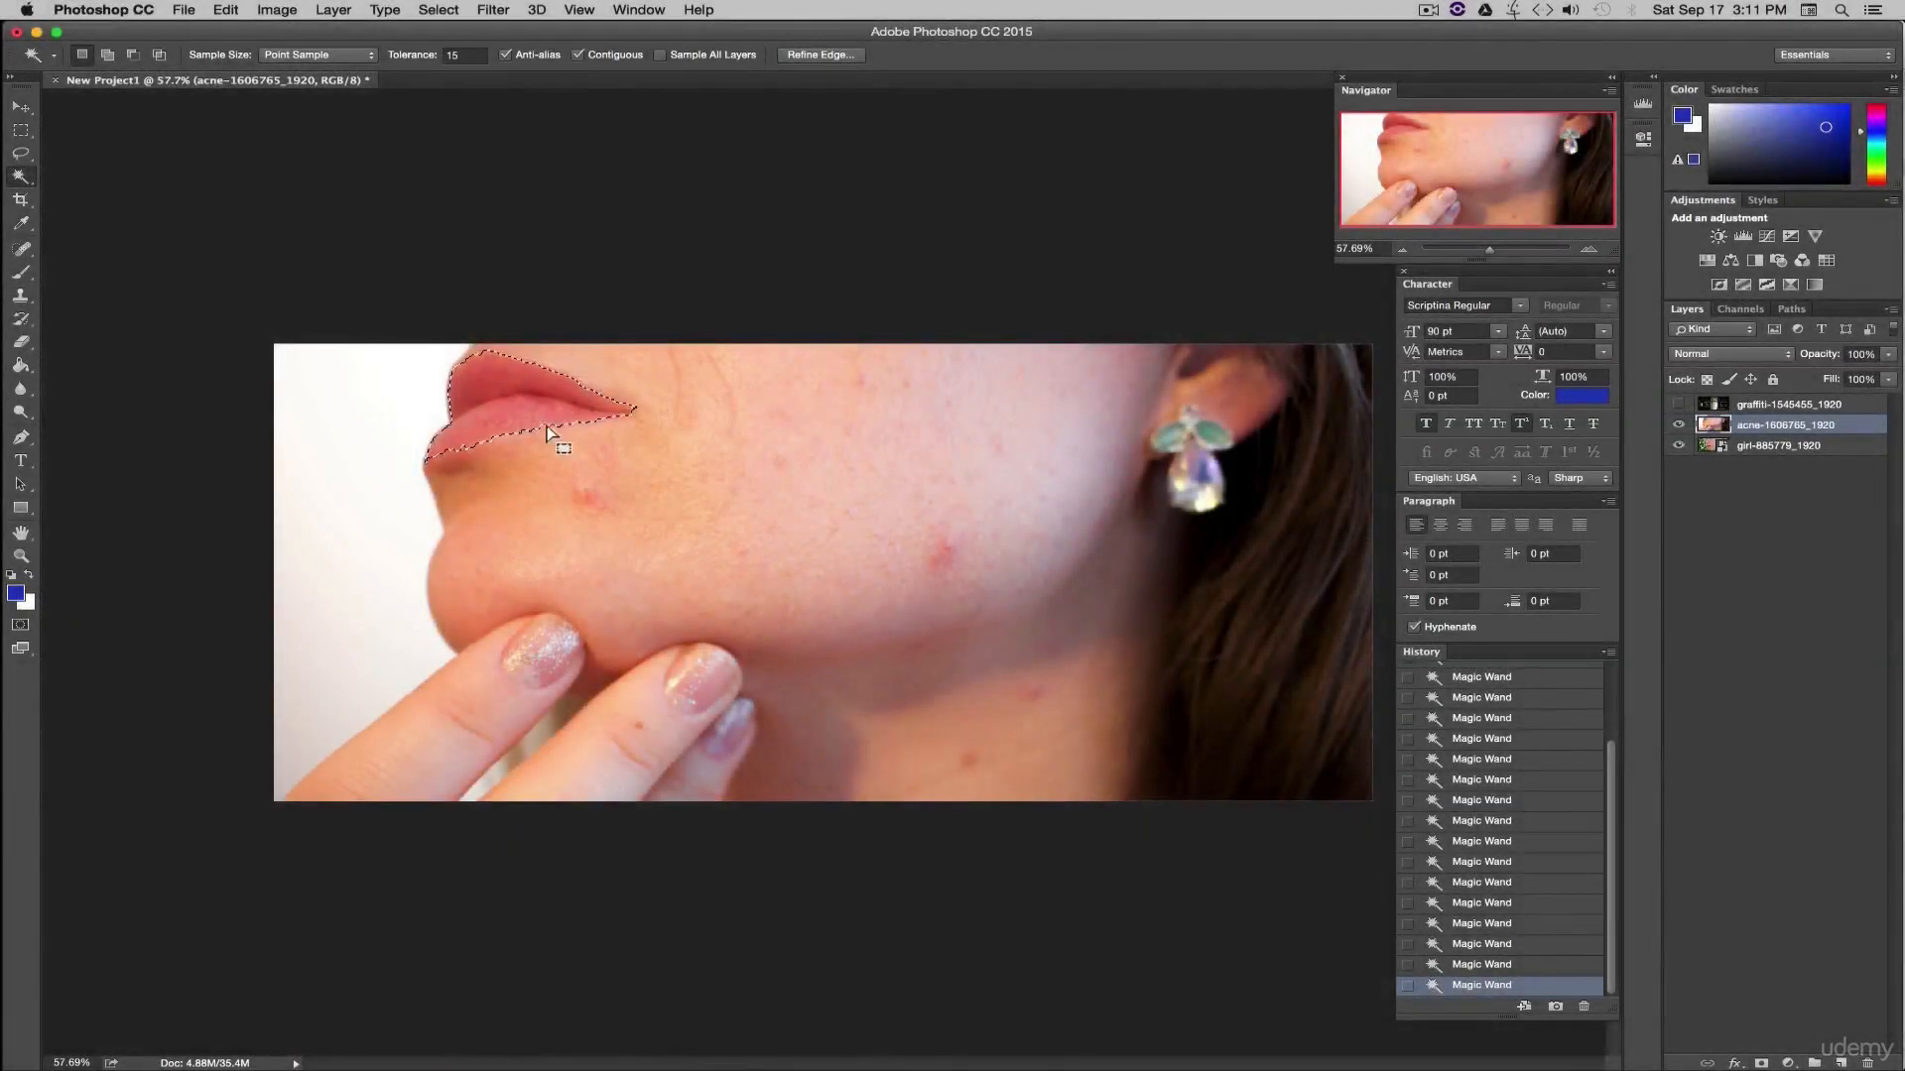
- Duplicate the acne layer within New Project1 as acne-1606765_1920 copy
right_click(1842, 423)
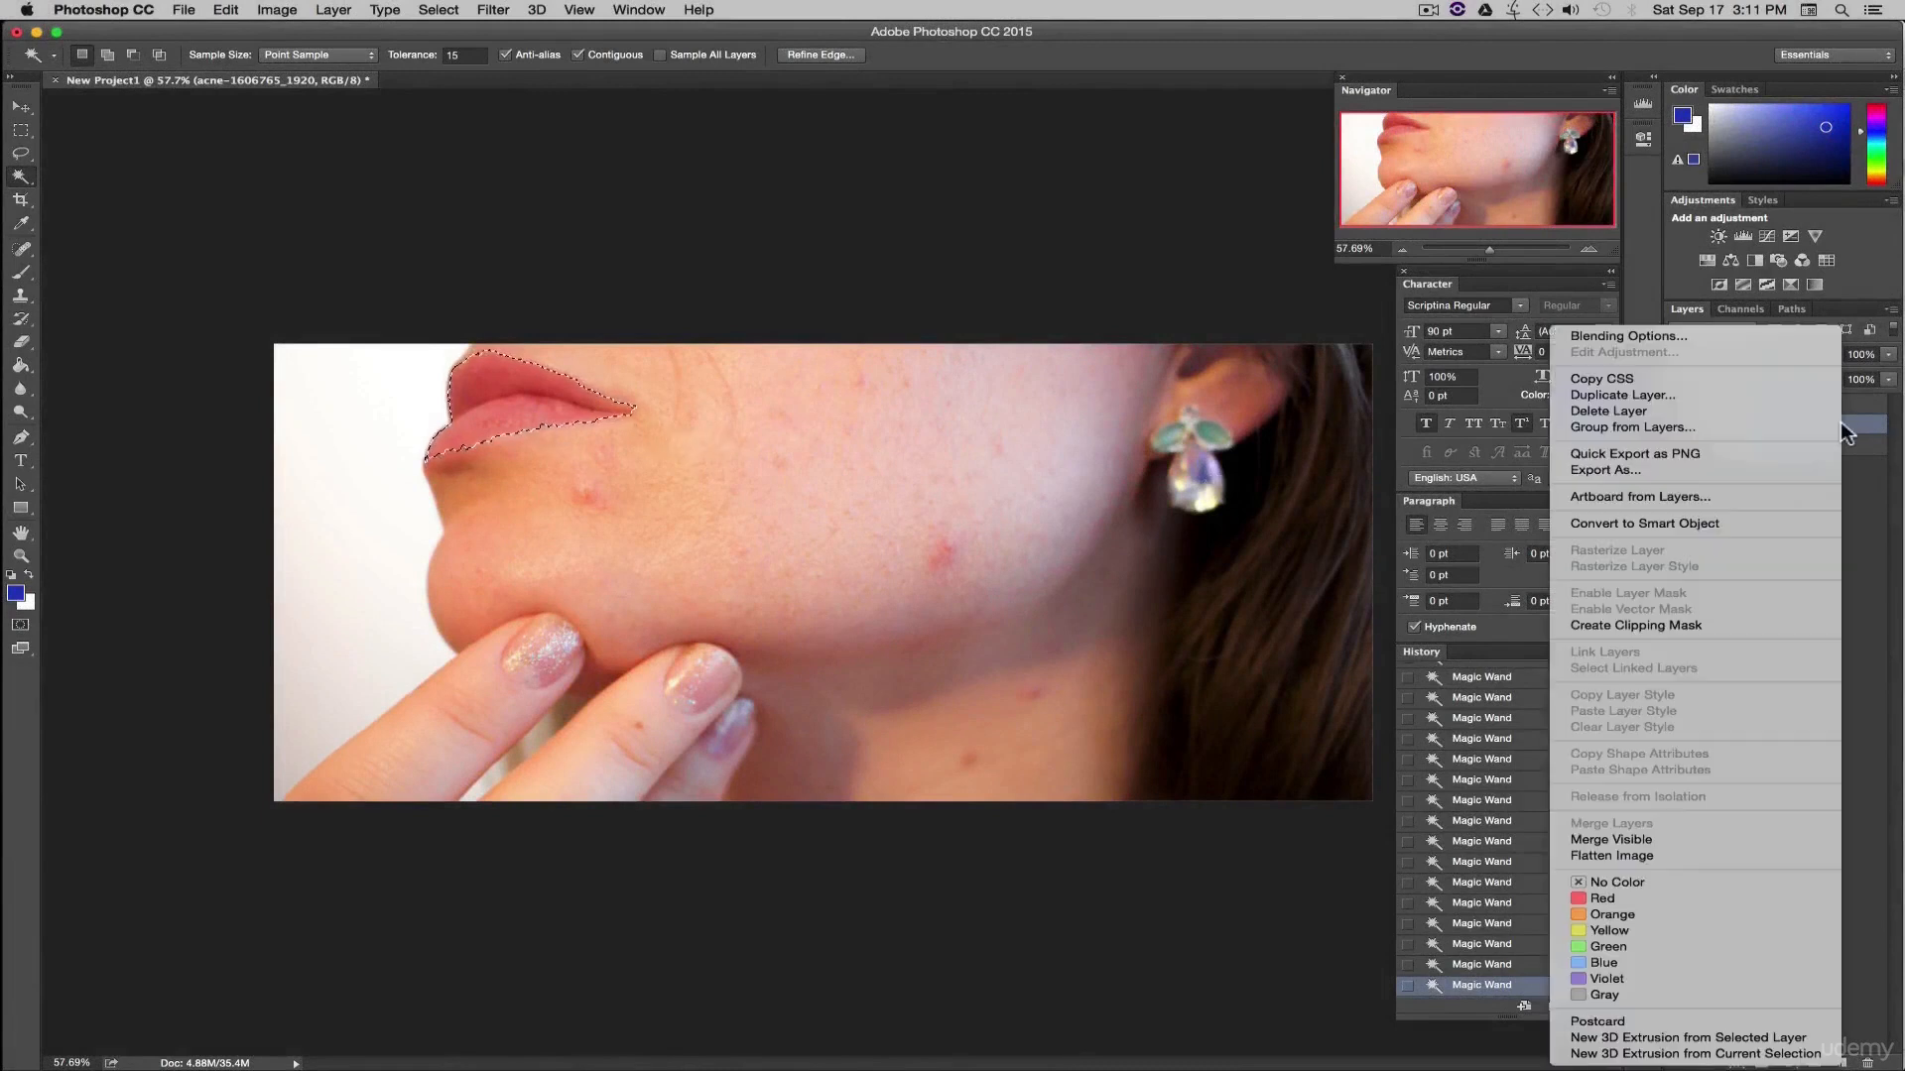
left_click(1675, 395)
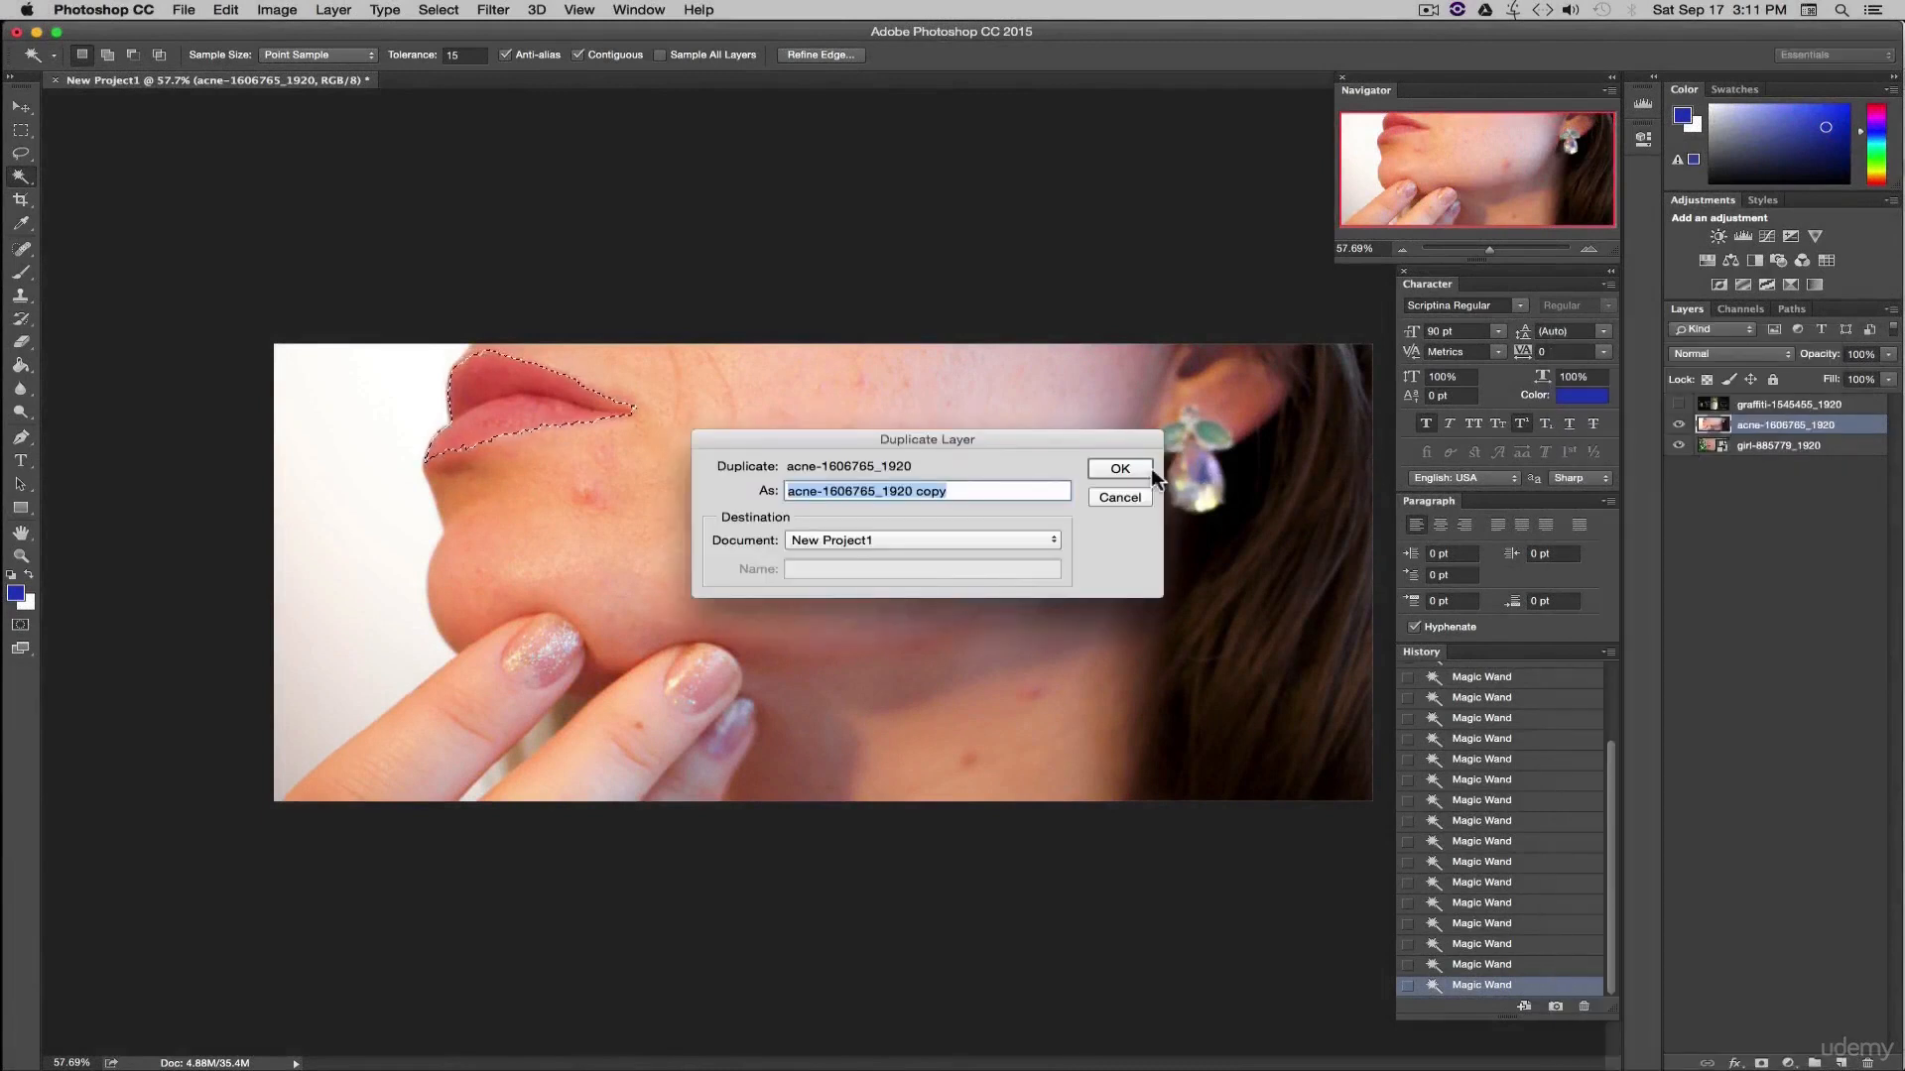
left_click(1103, 467)
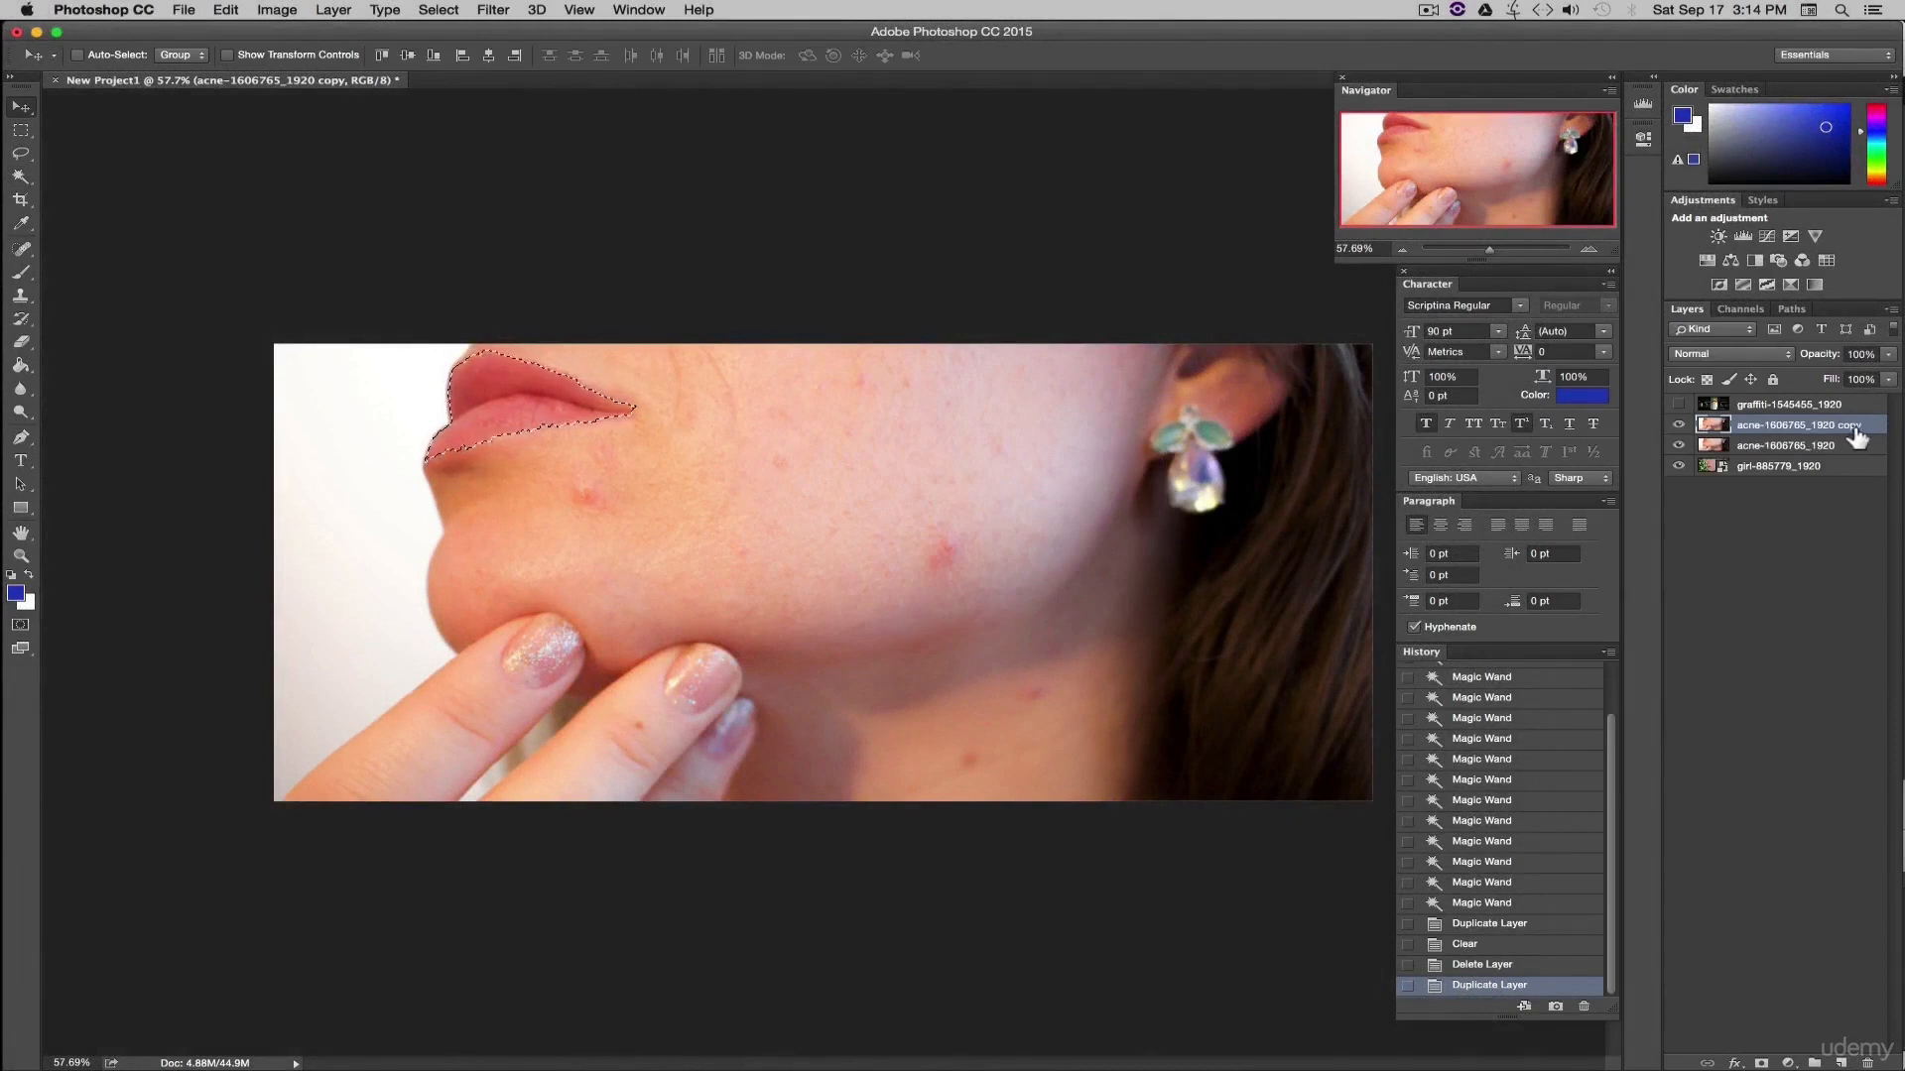
- Invert the lip selection and delete everything around the lips on the acne copy layer
left_click(493, 10)
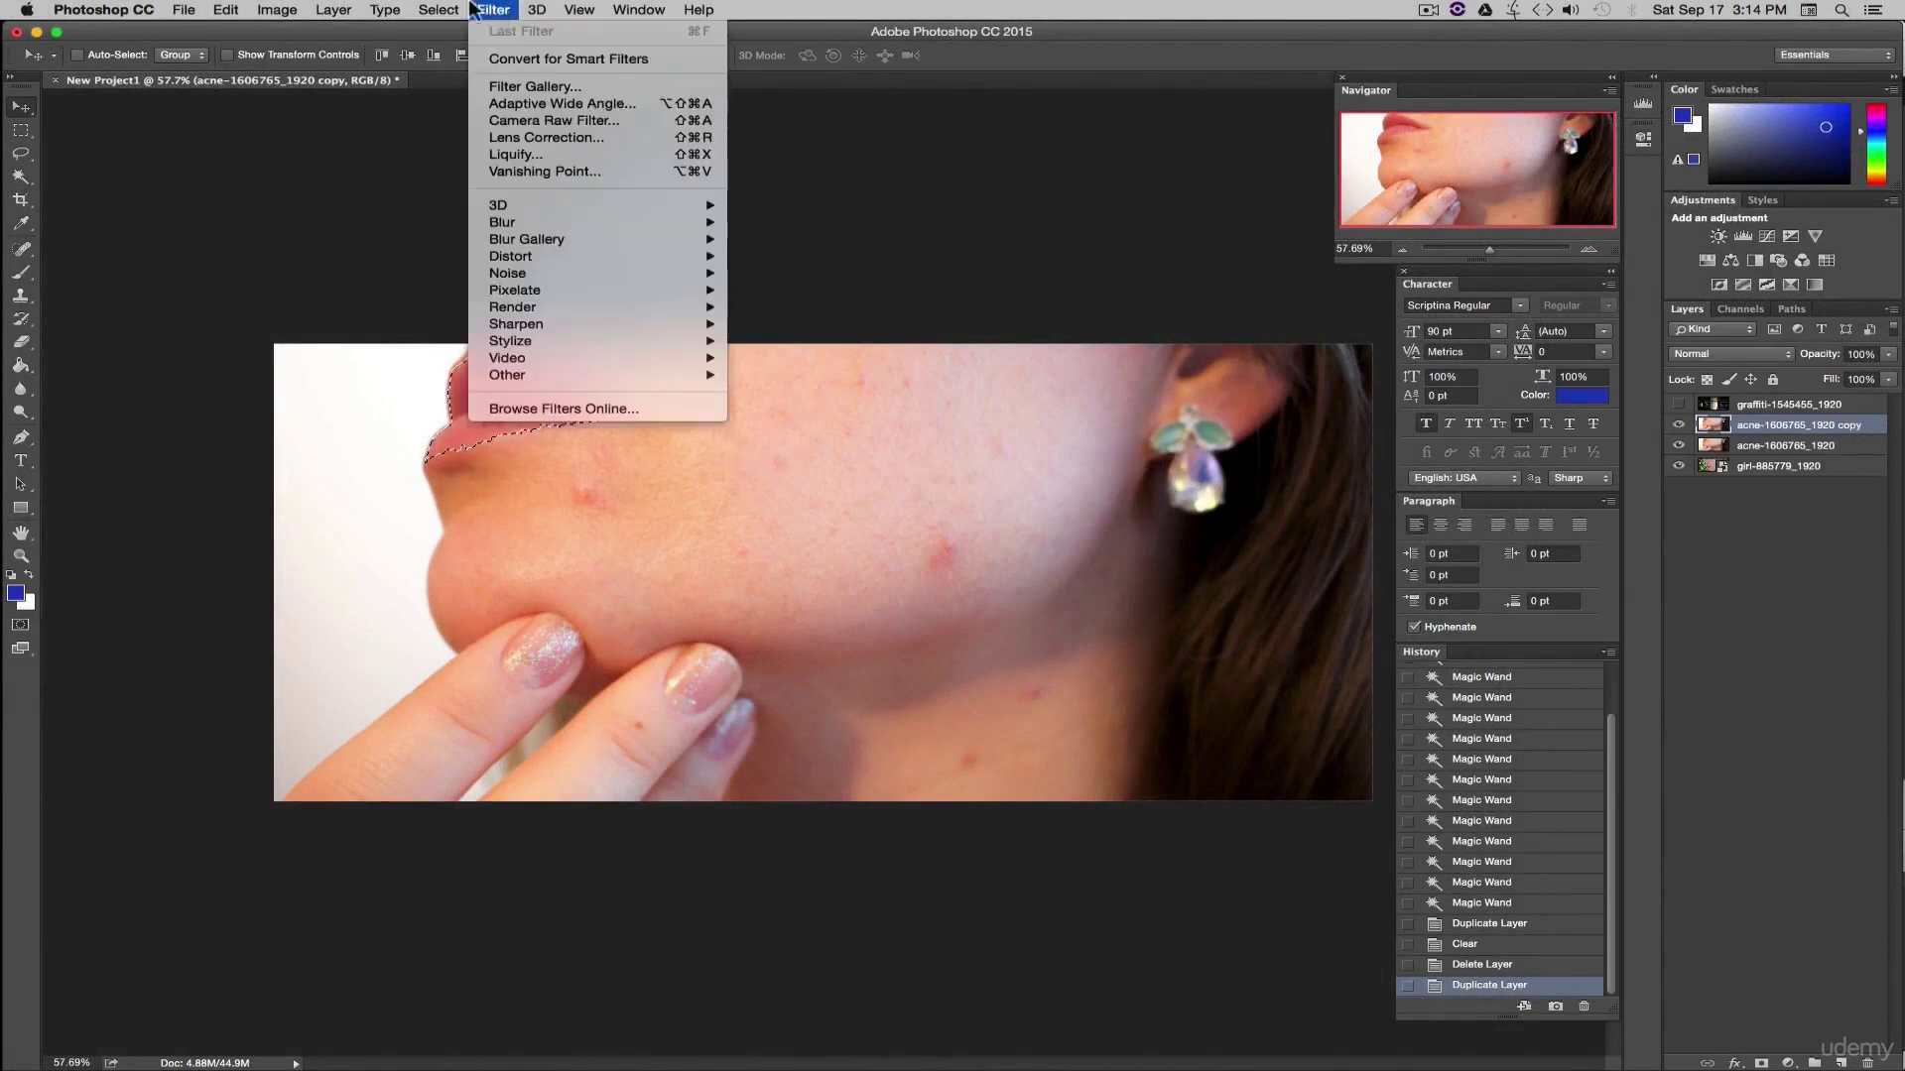
mouse_move(437, 8)
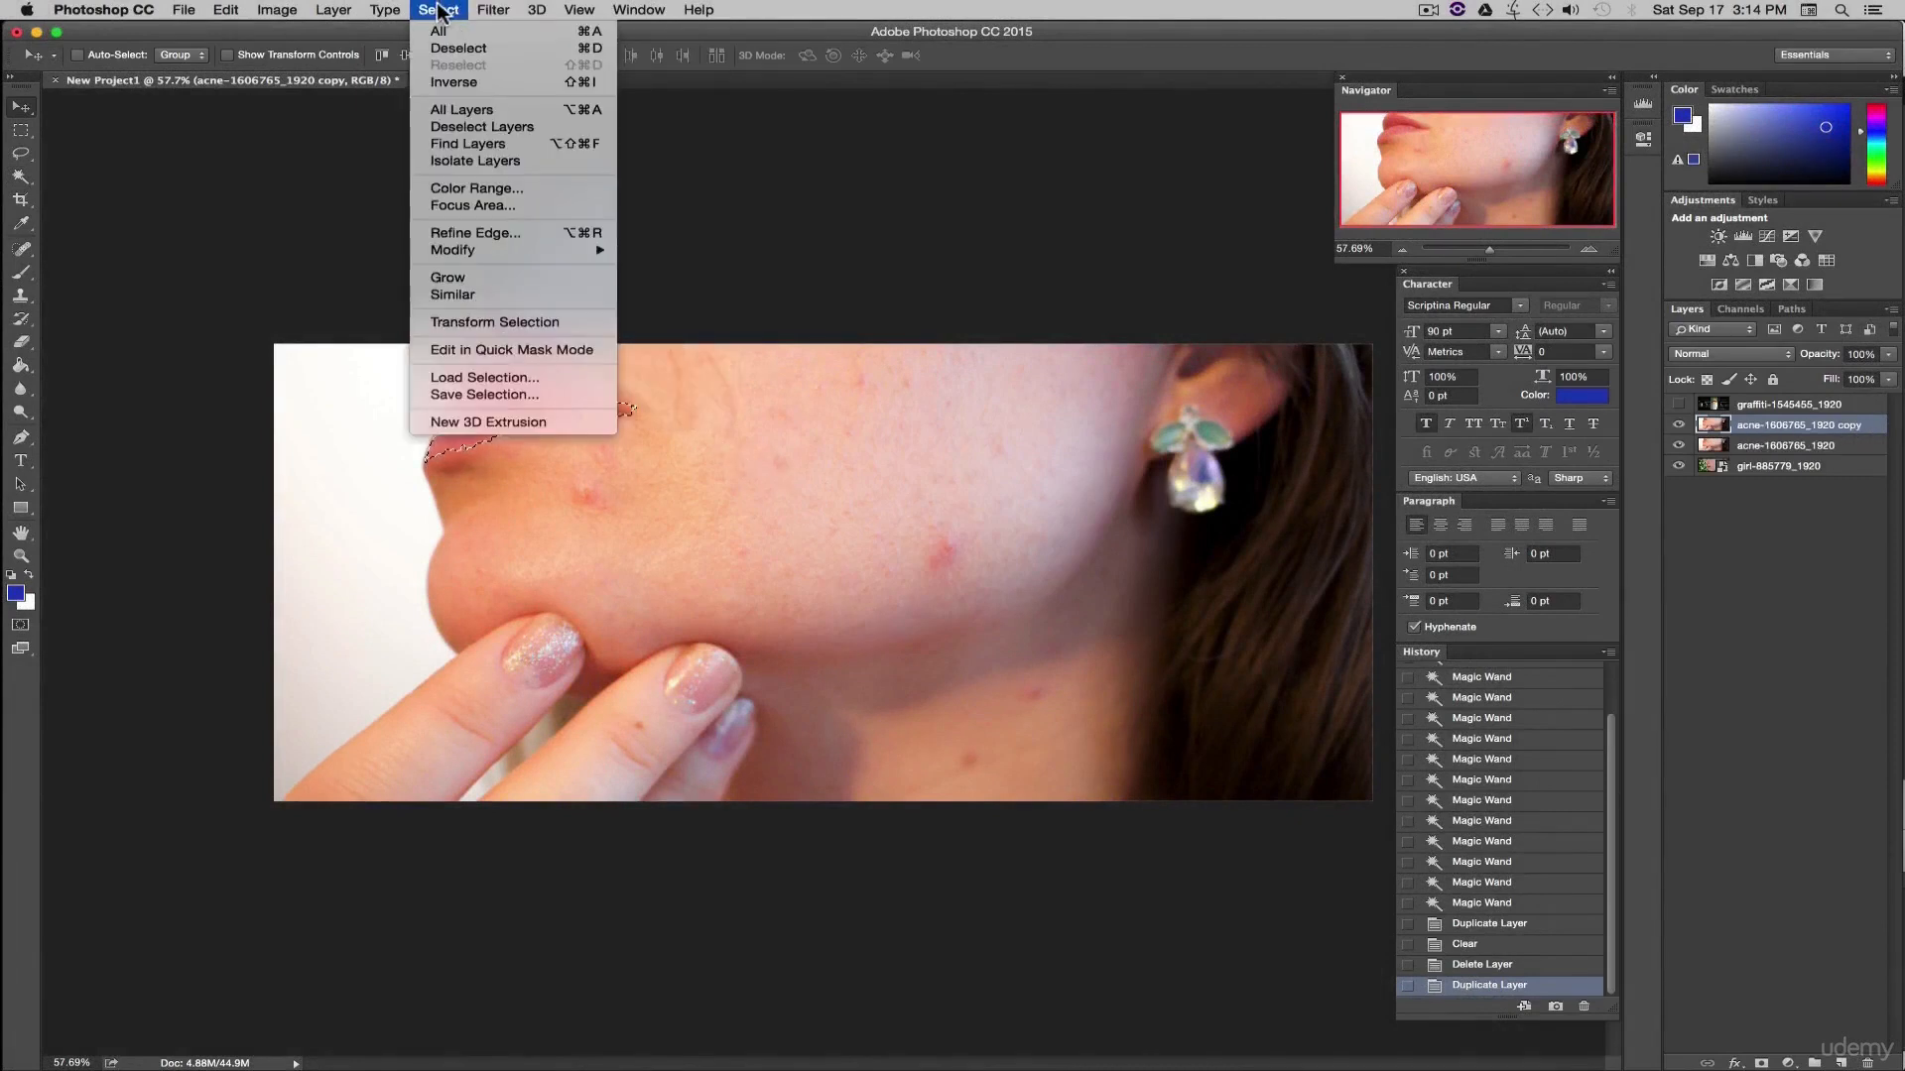
left_click(464, 83)
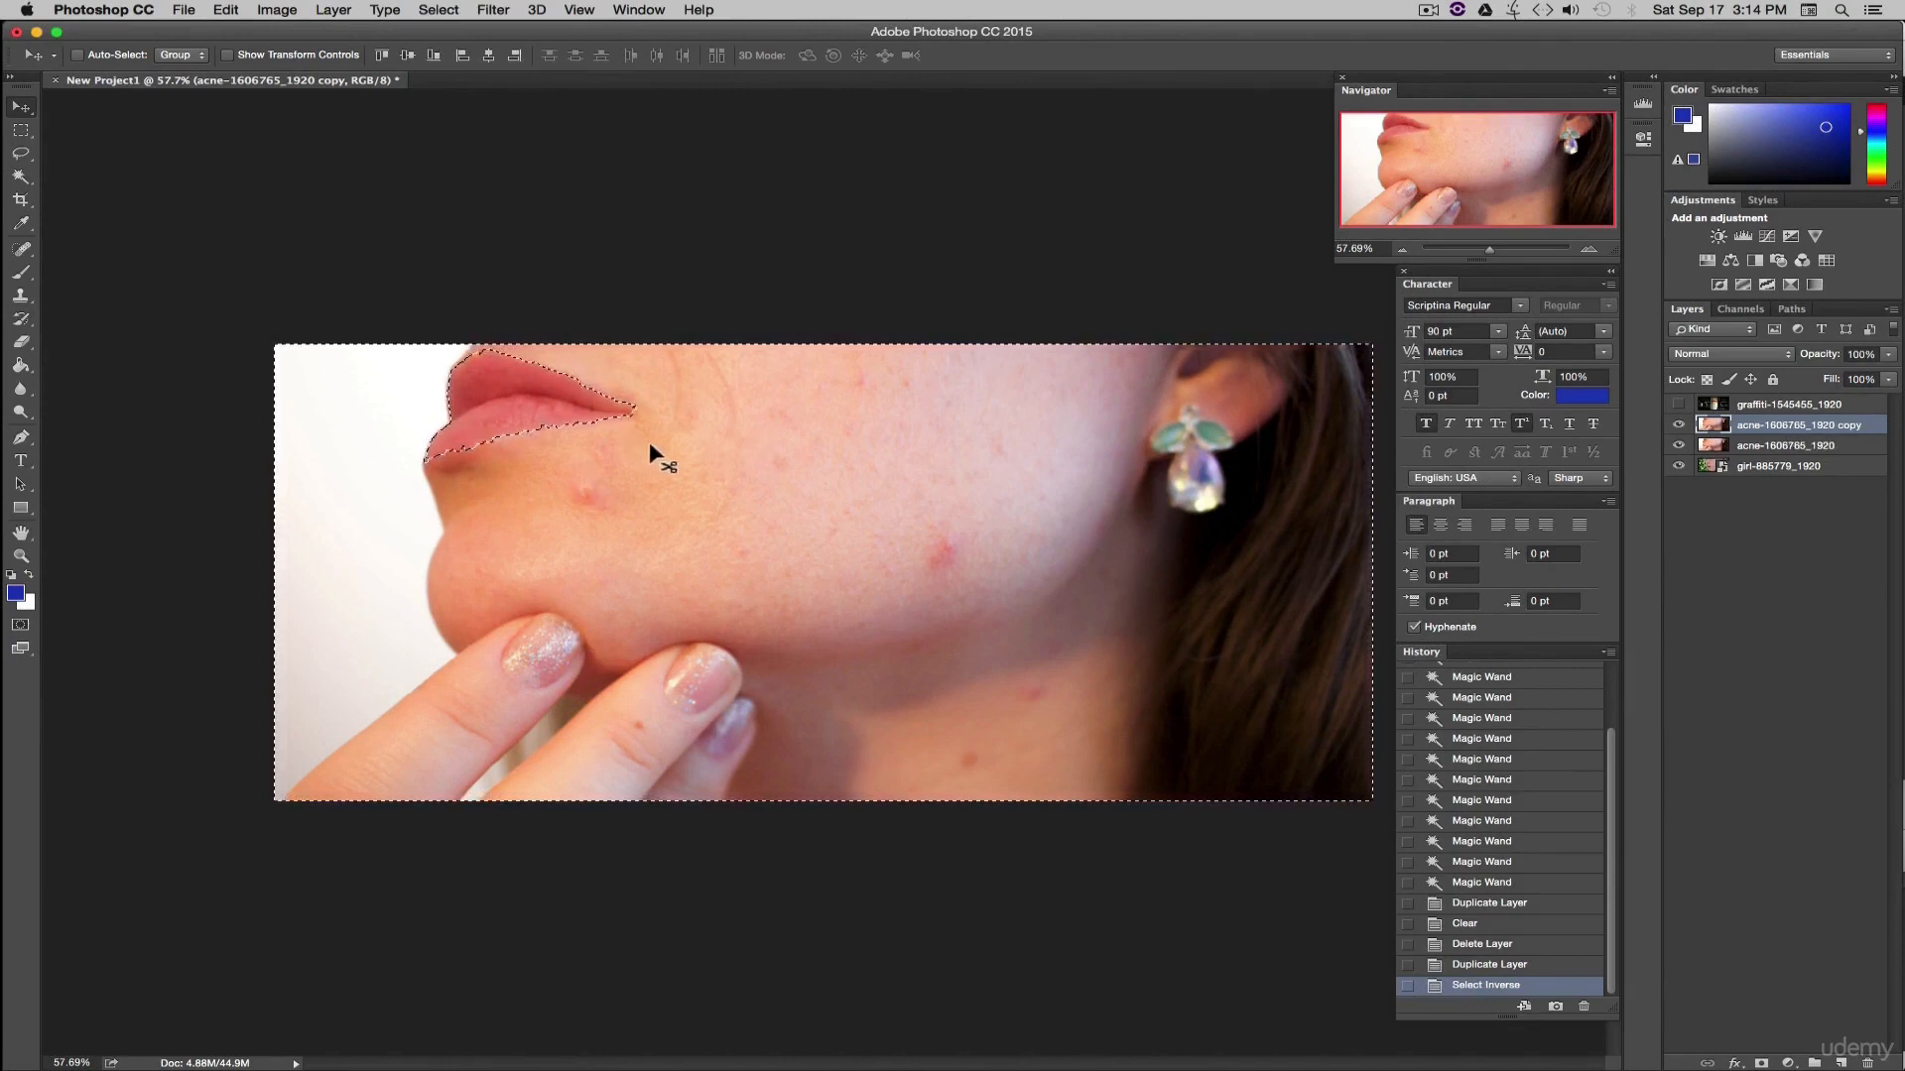
key("BackSpace")
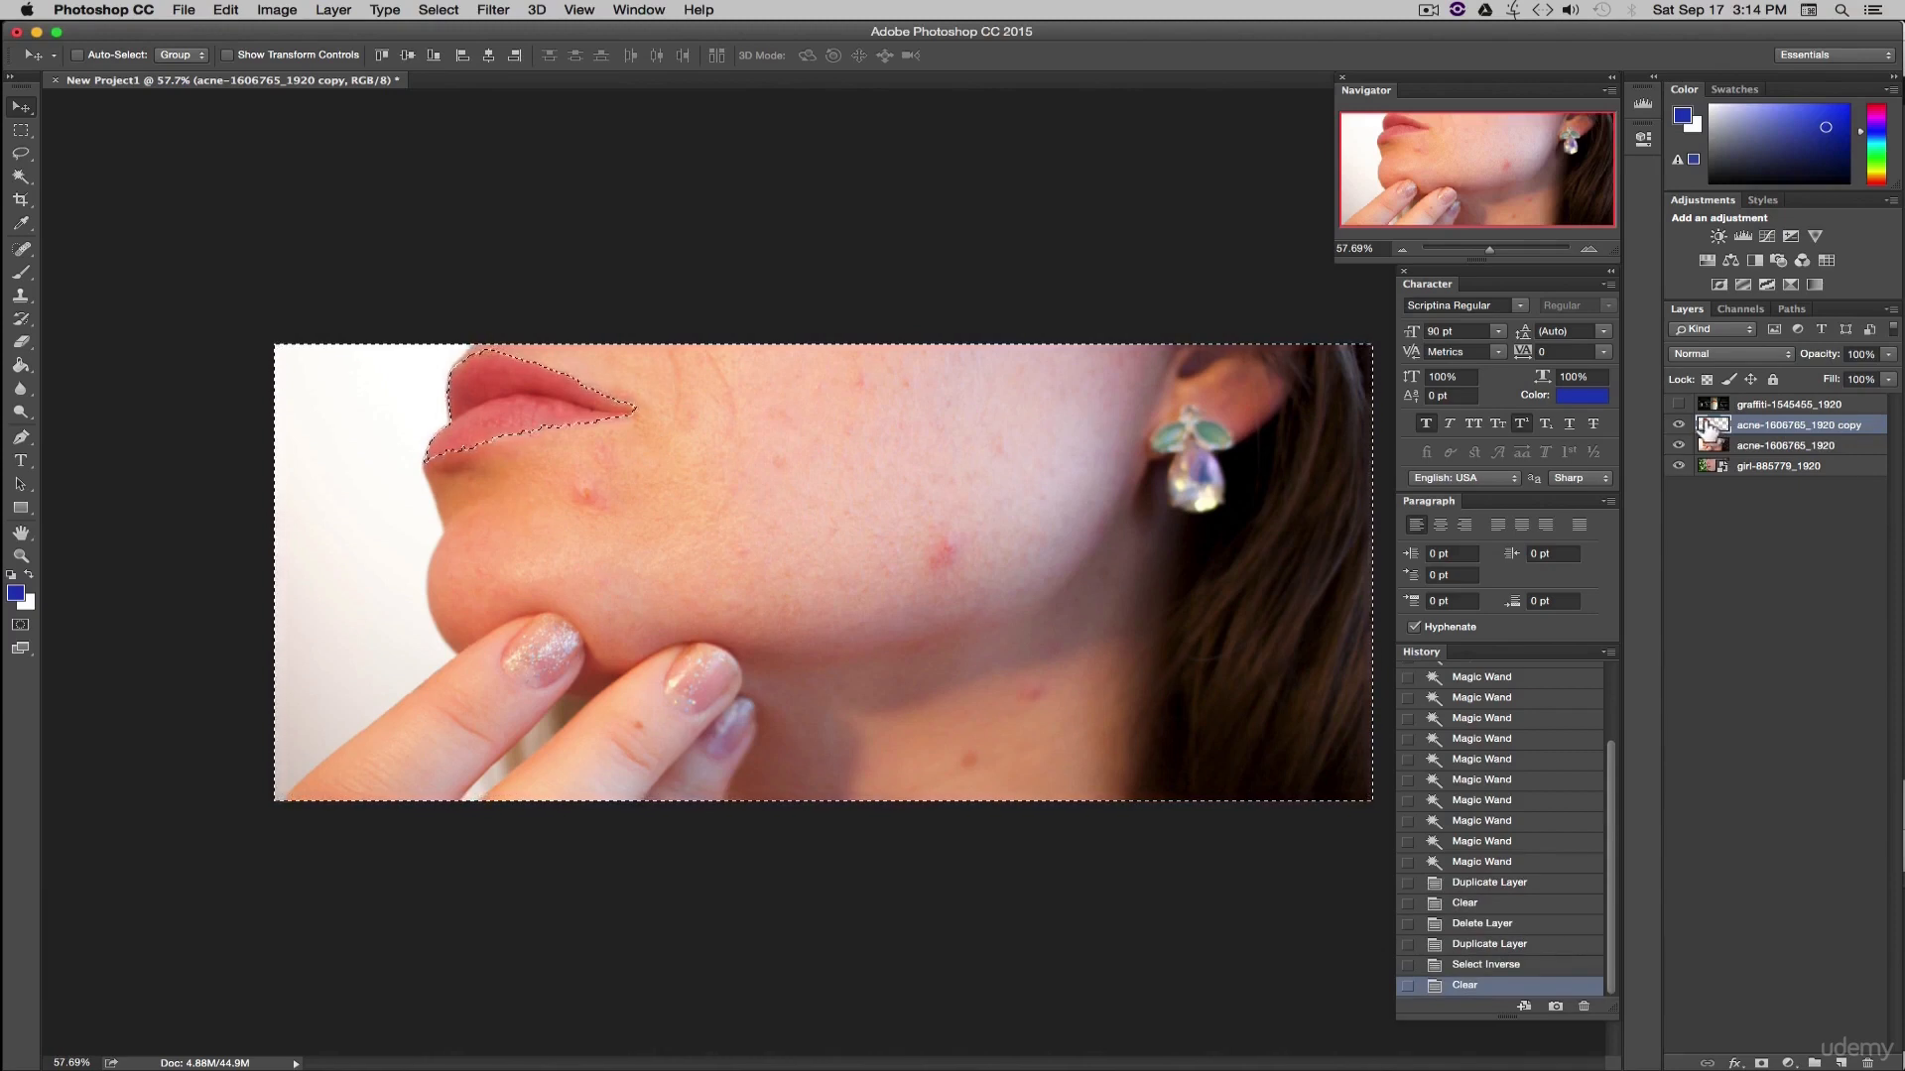
- Deselect, and hide the girl layer and the original acne layer to isolate the lips
left_click(439, 10)
left_click(460, 47)
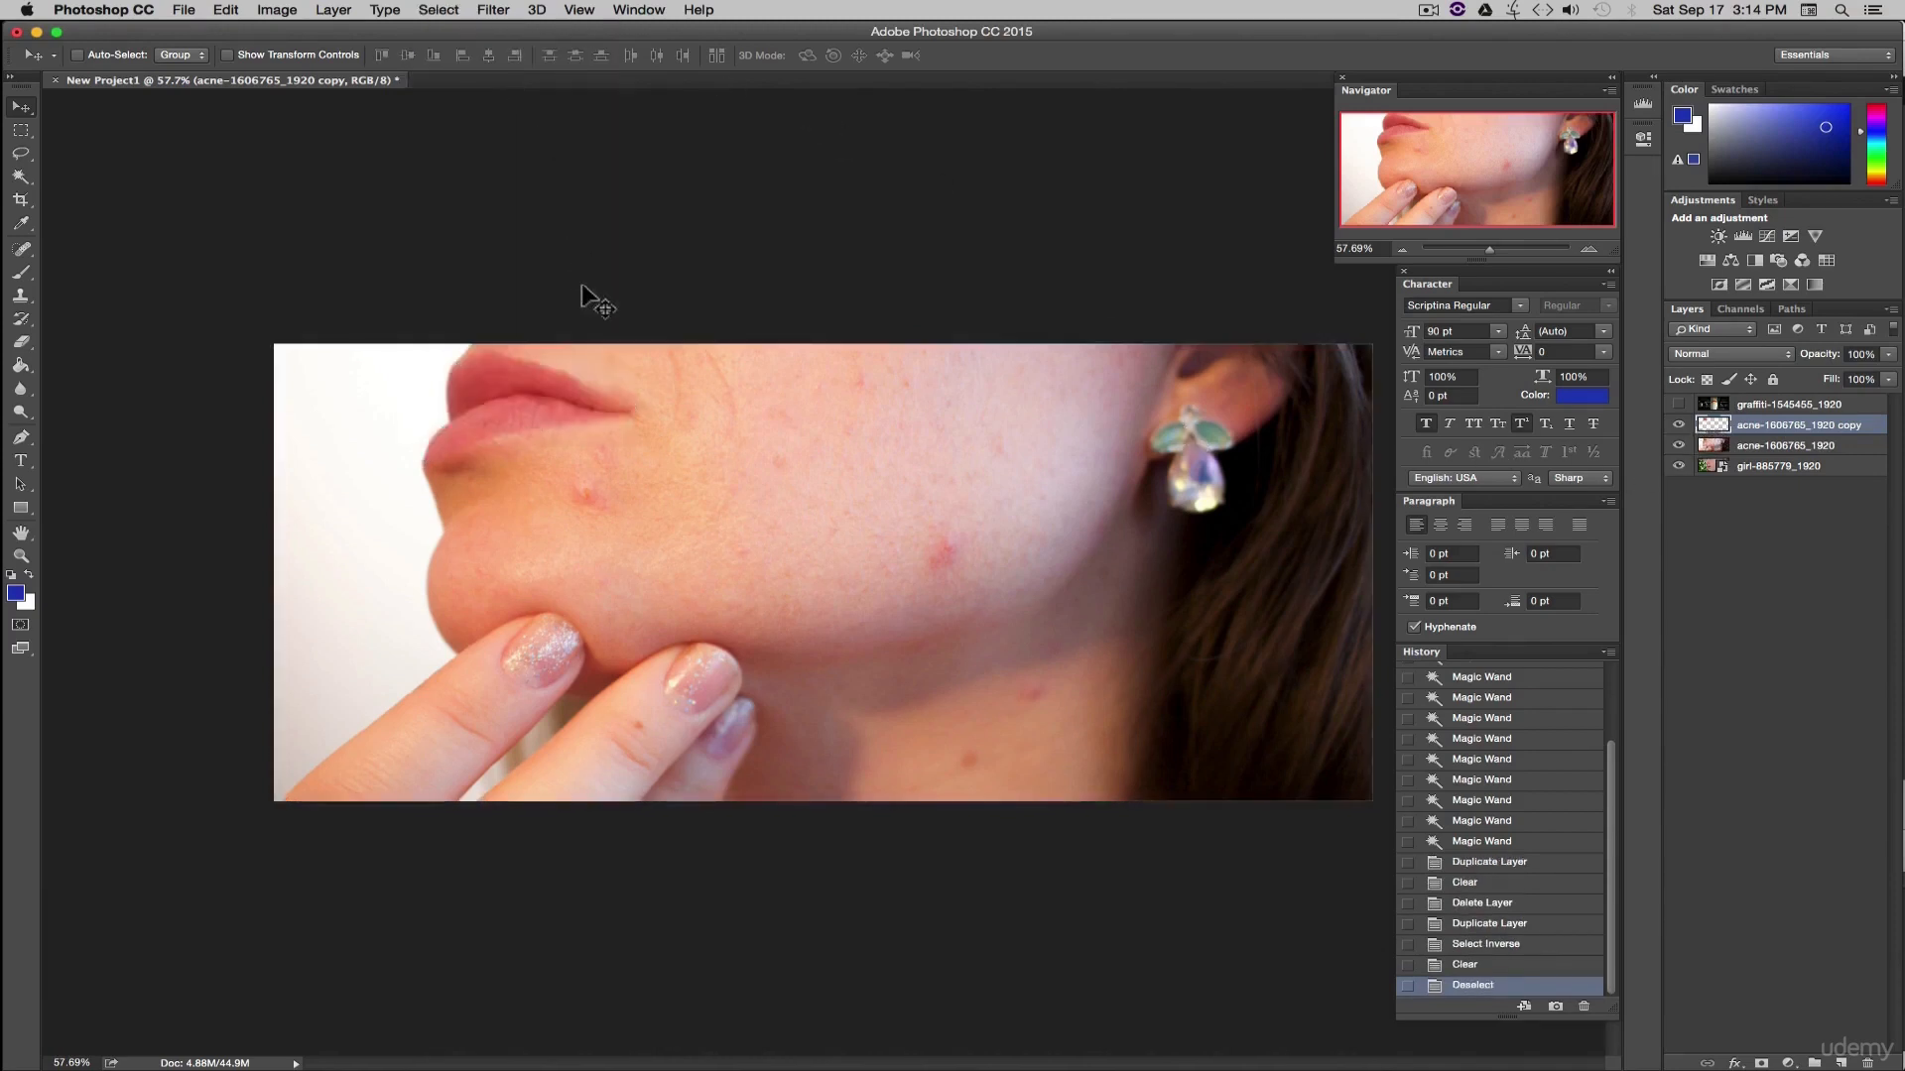
left_click(1678, 466)
left_click(1678, 446)
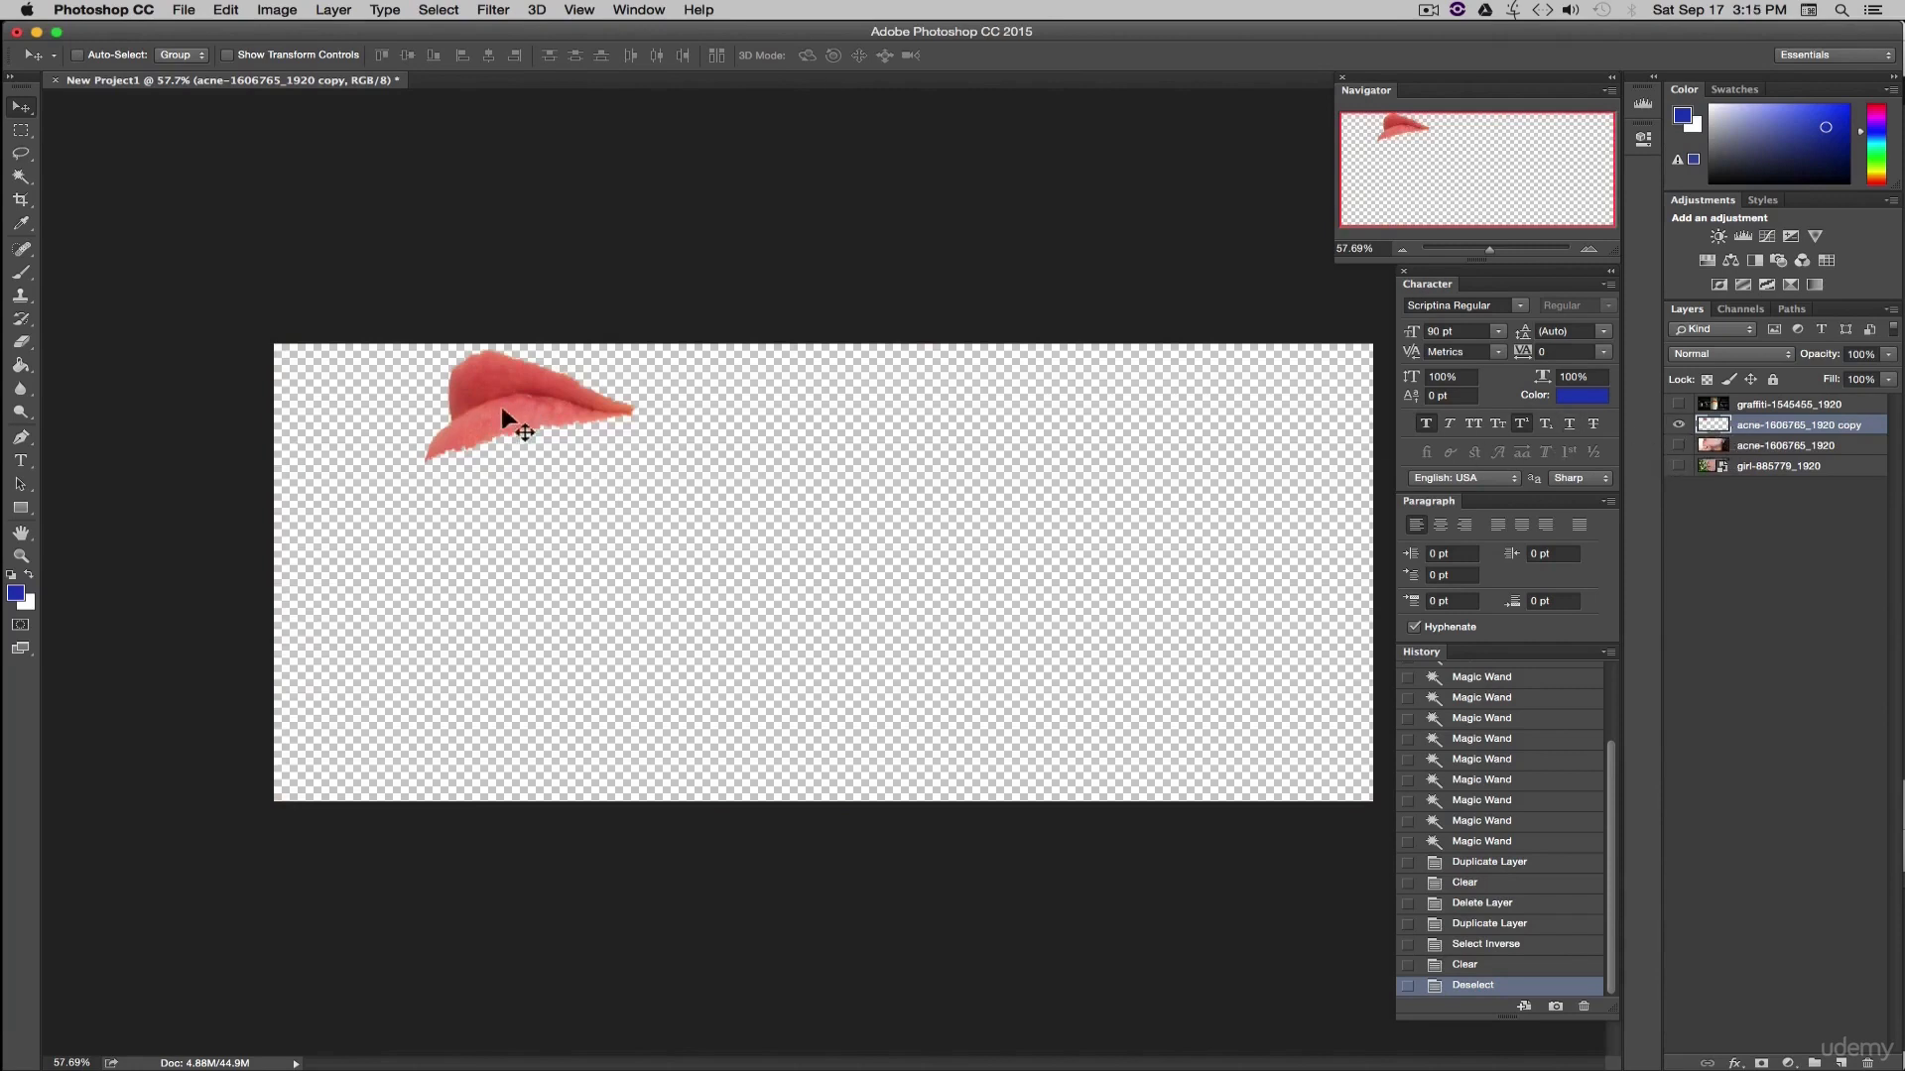
- Show the original acne layer again and rename the acne copy layer to Lips
left_click(1679, 447)
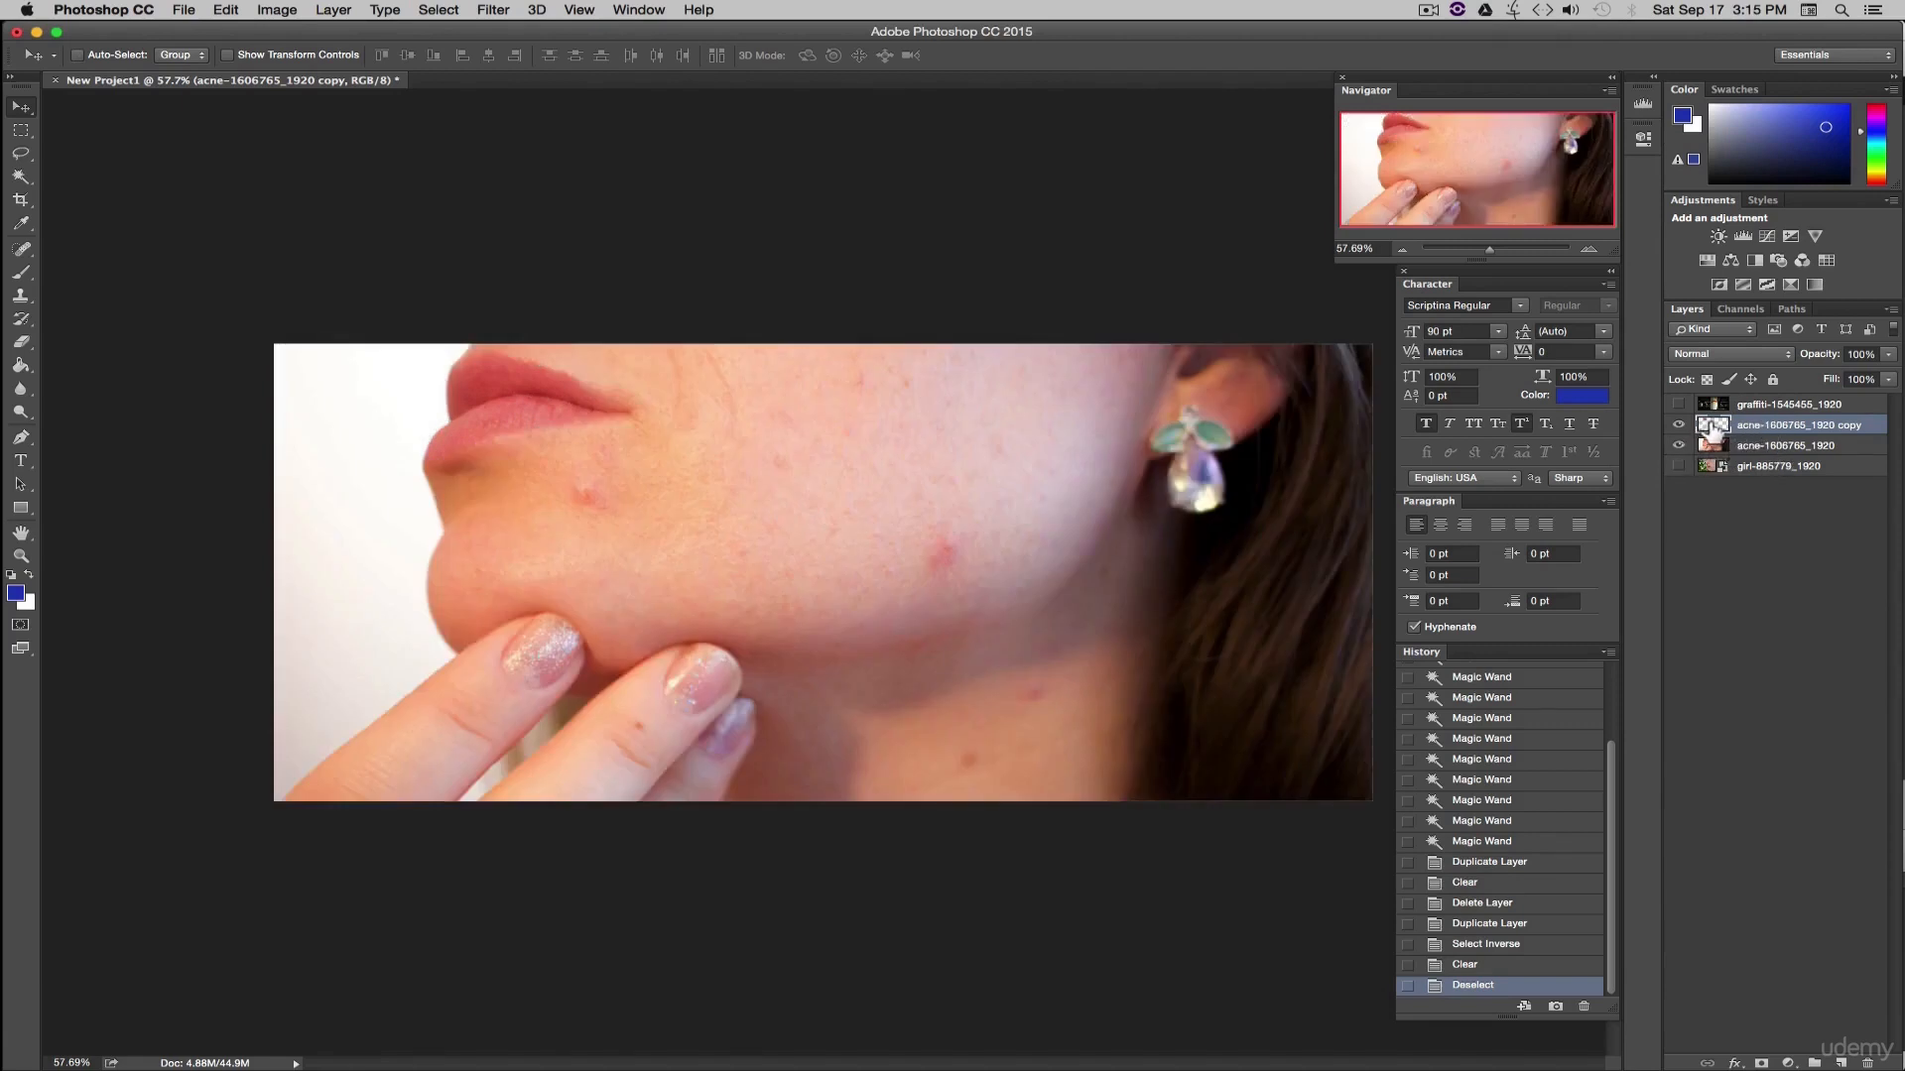
double_click(1771, 425)
type("L")
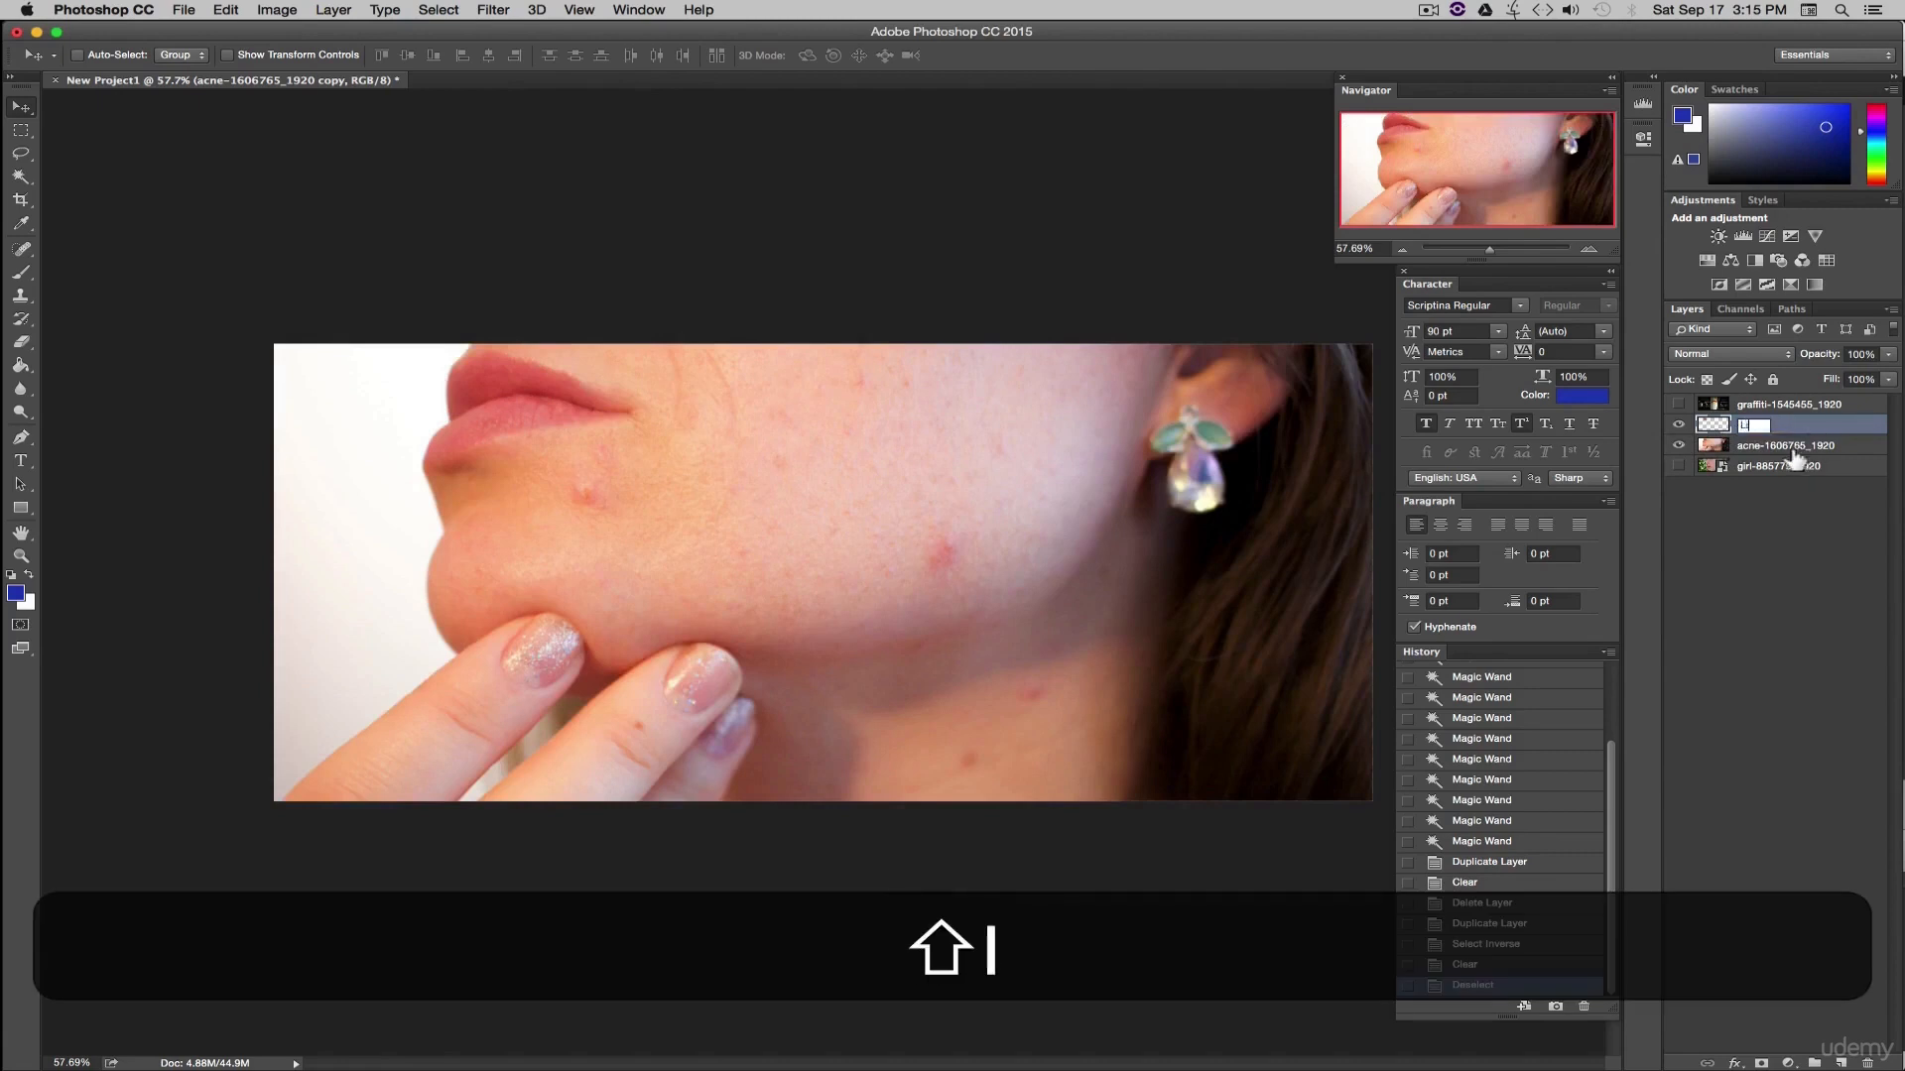
type("ips")
left_click(1759, 434)
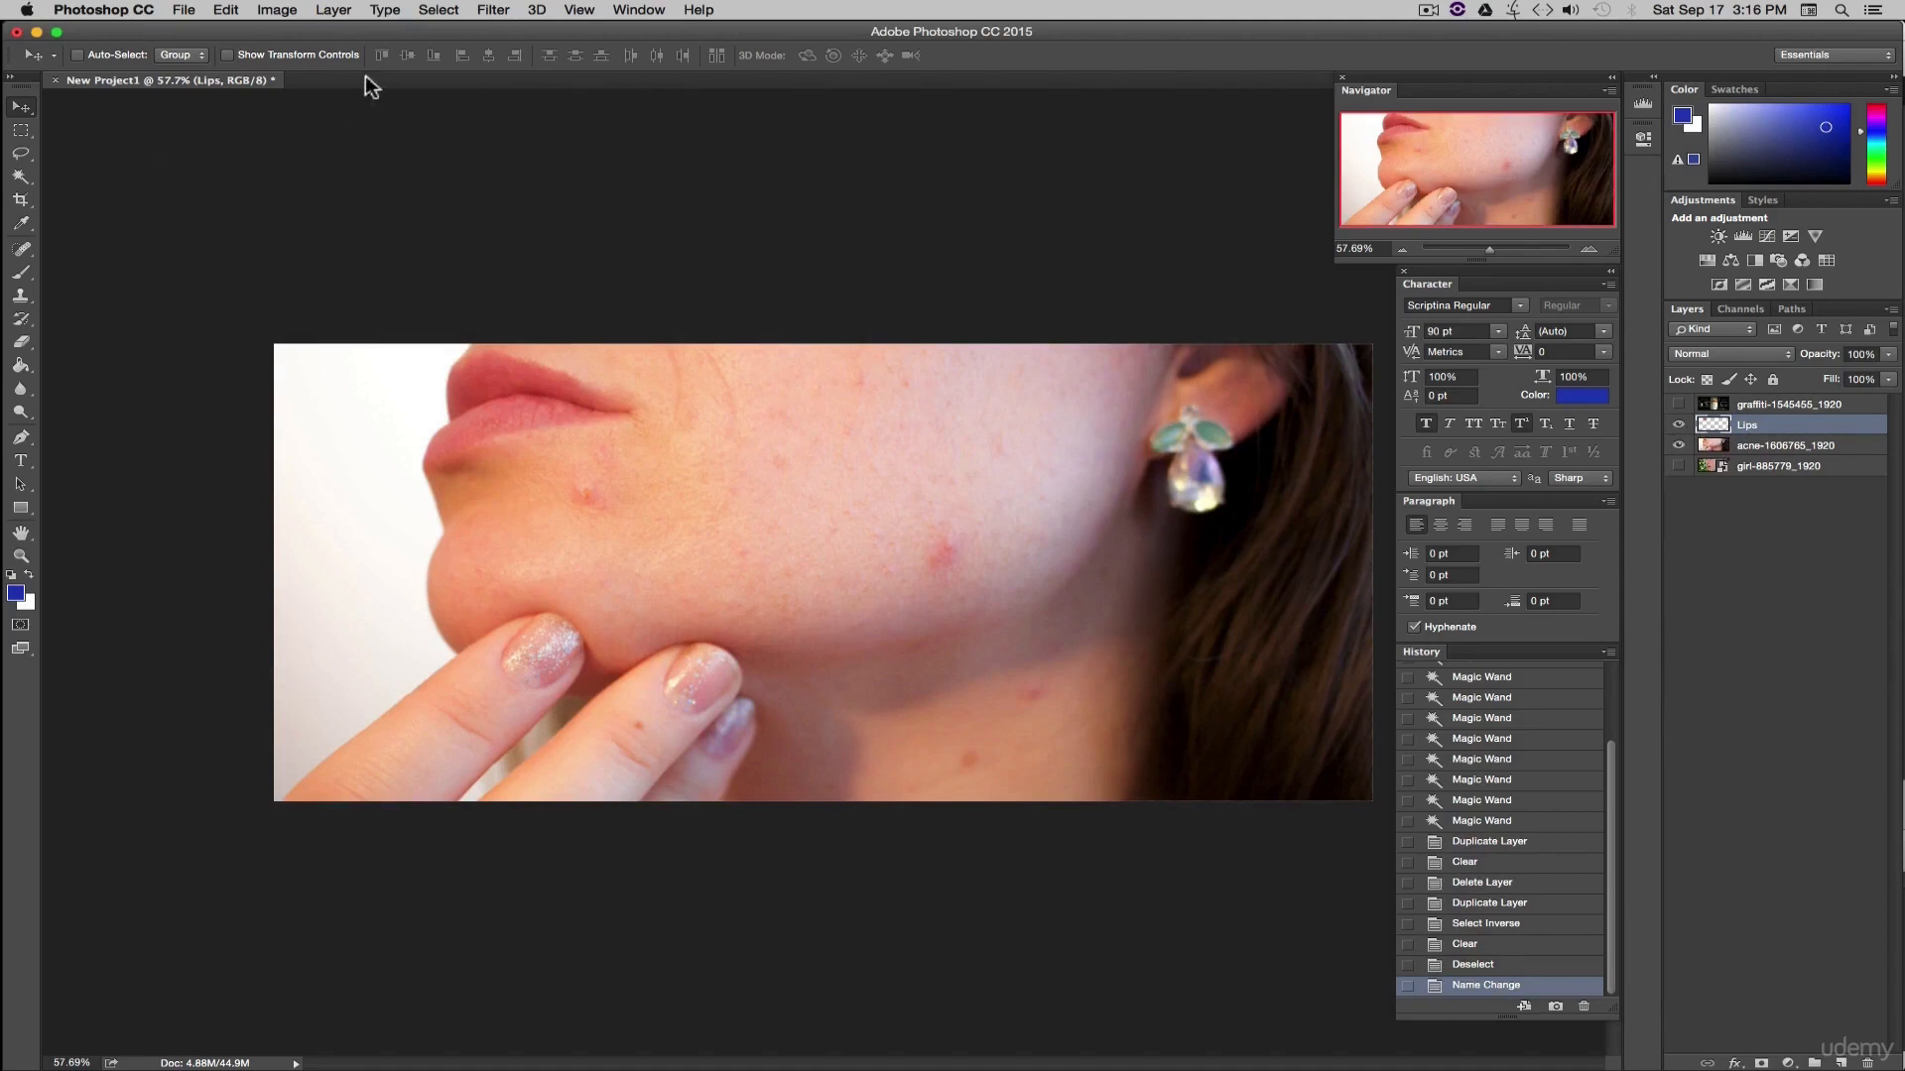
- Try a Brightness/Contrast adjustment with brightness 123 on the Lips layer and cancel it
left_click(278, 10)
mouse_move(319, 66)
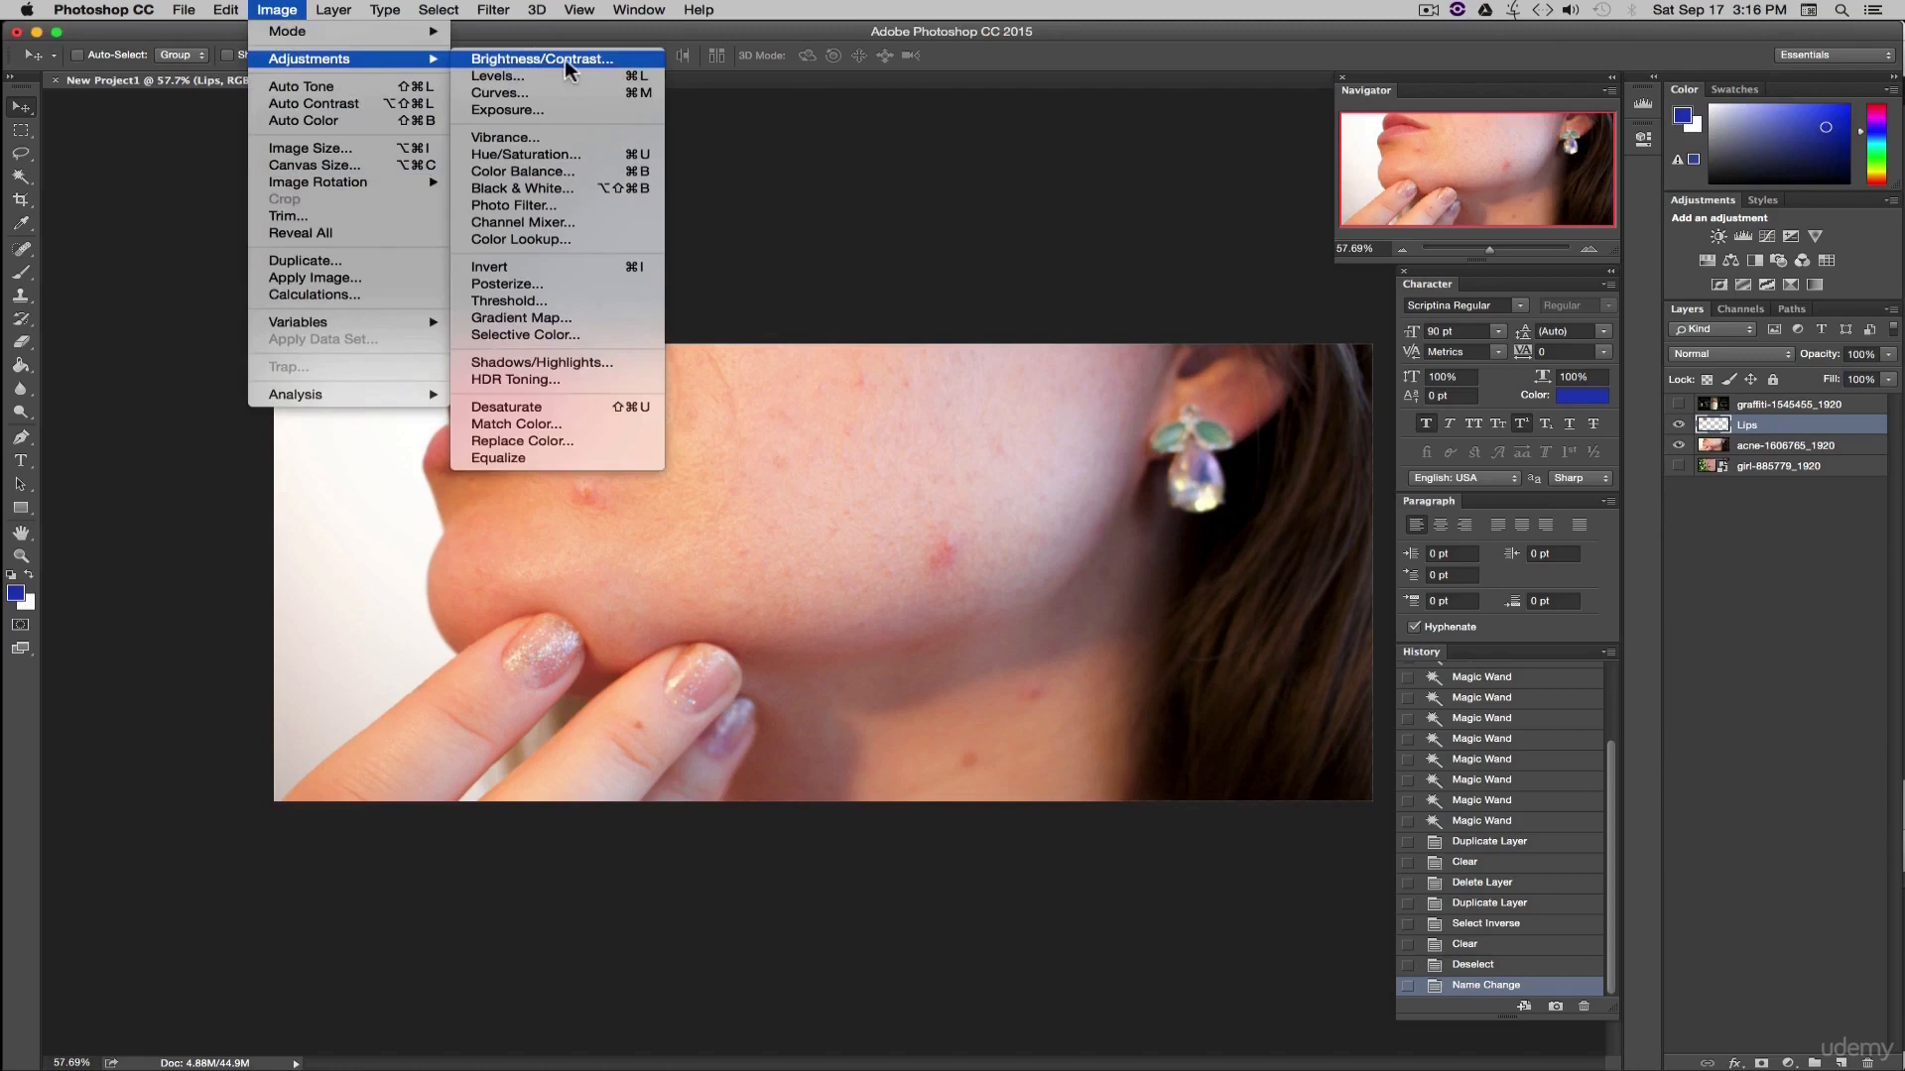
left_click(575, 64)
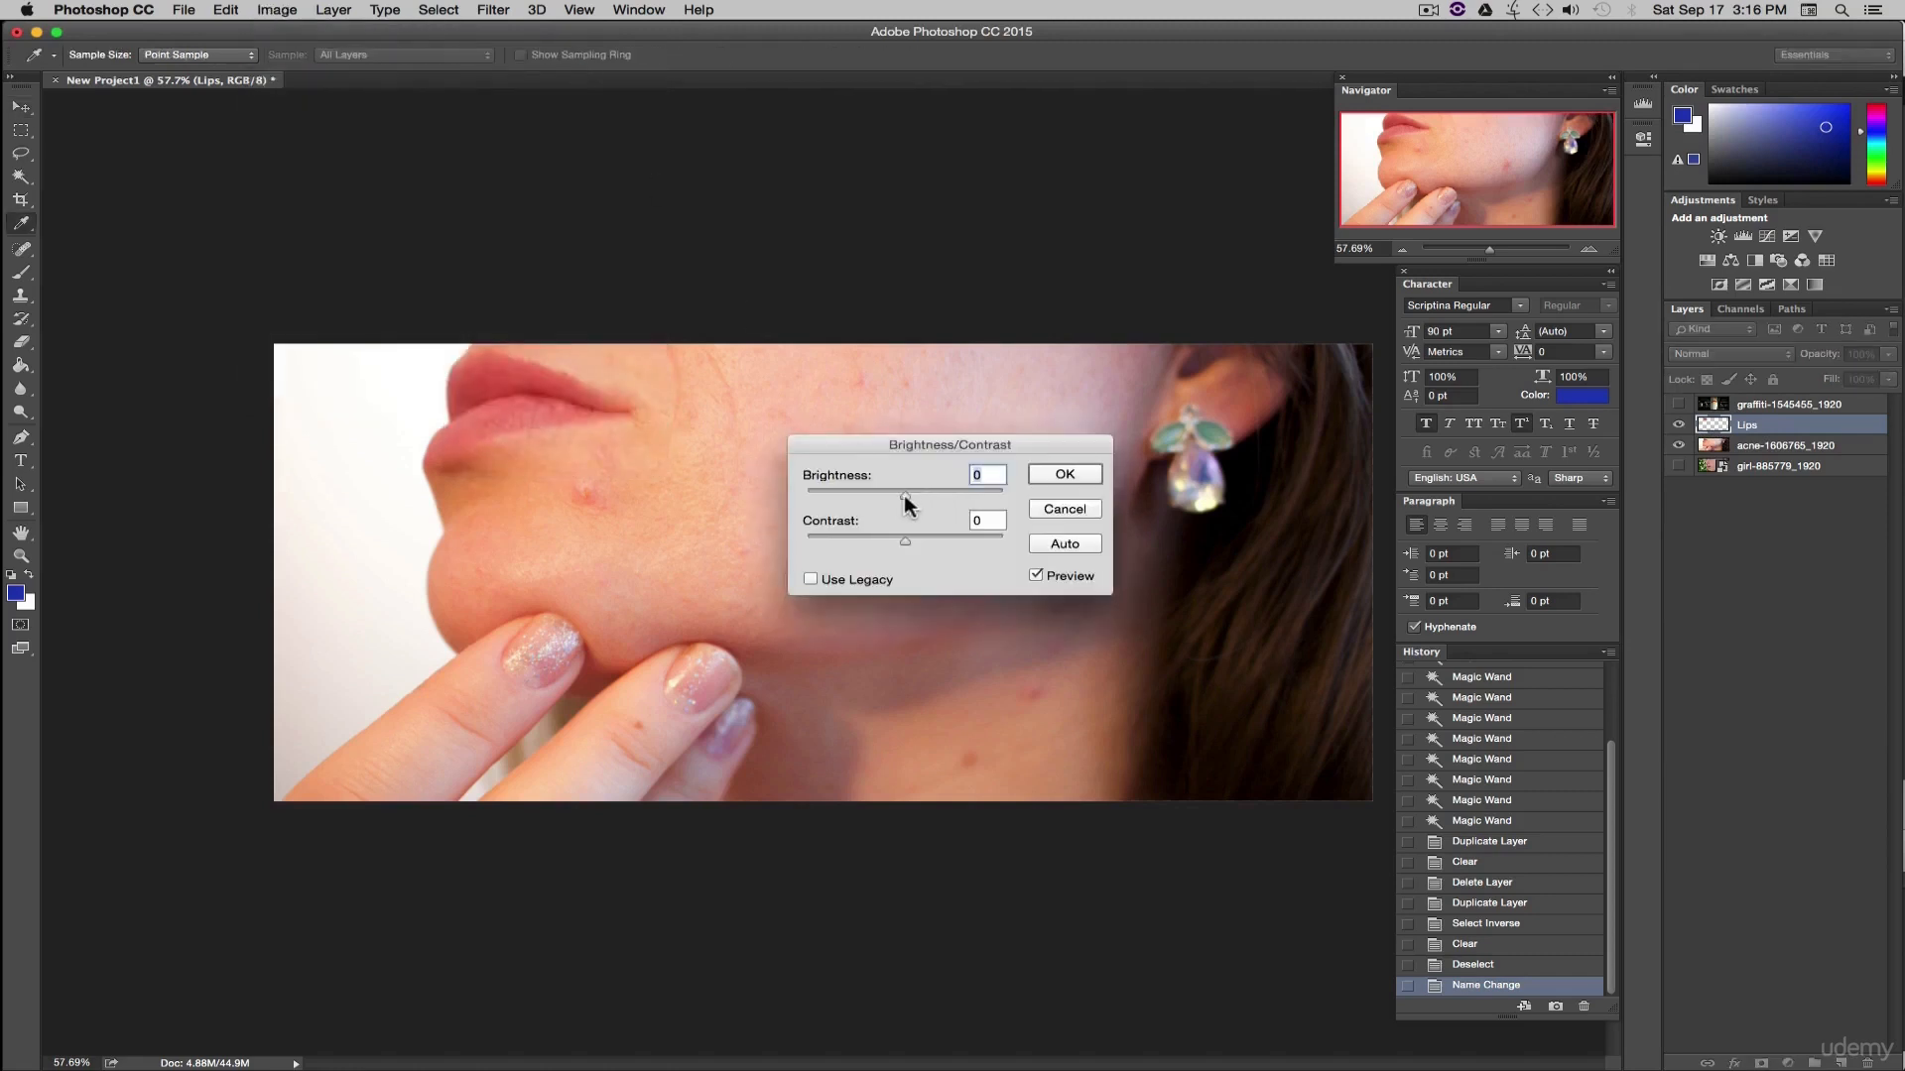
left_click_drag(905, 495, 984, 496)
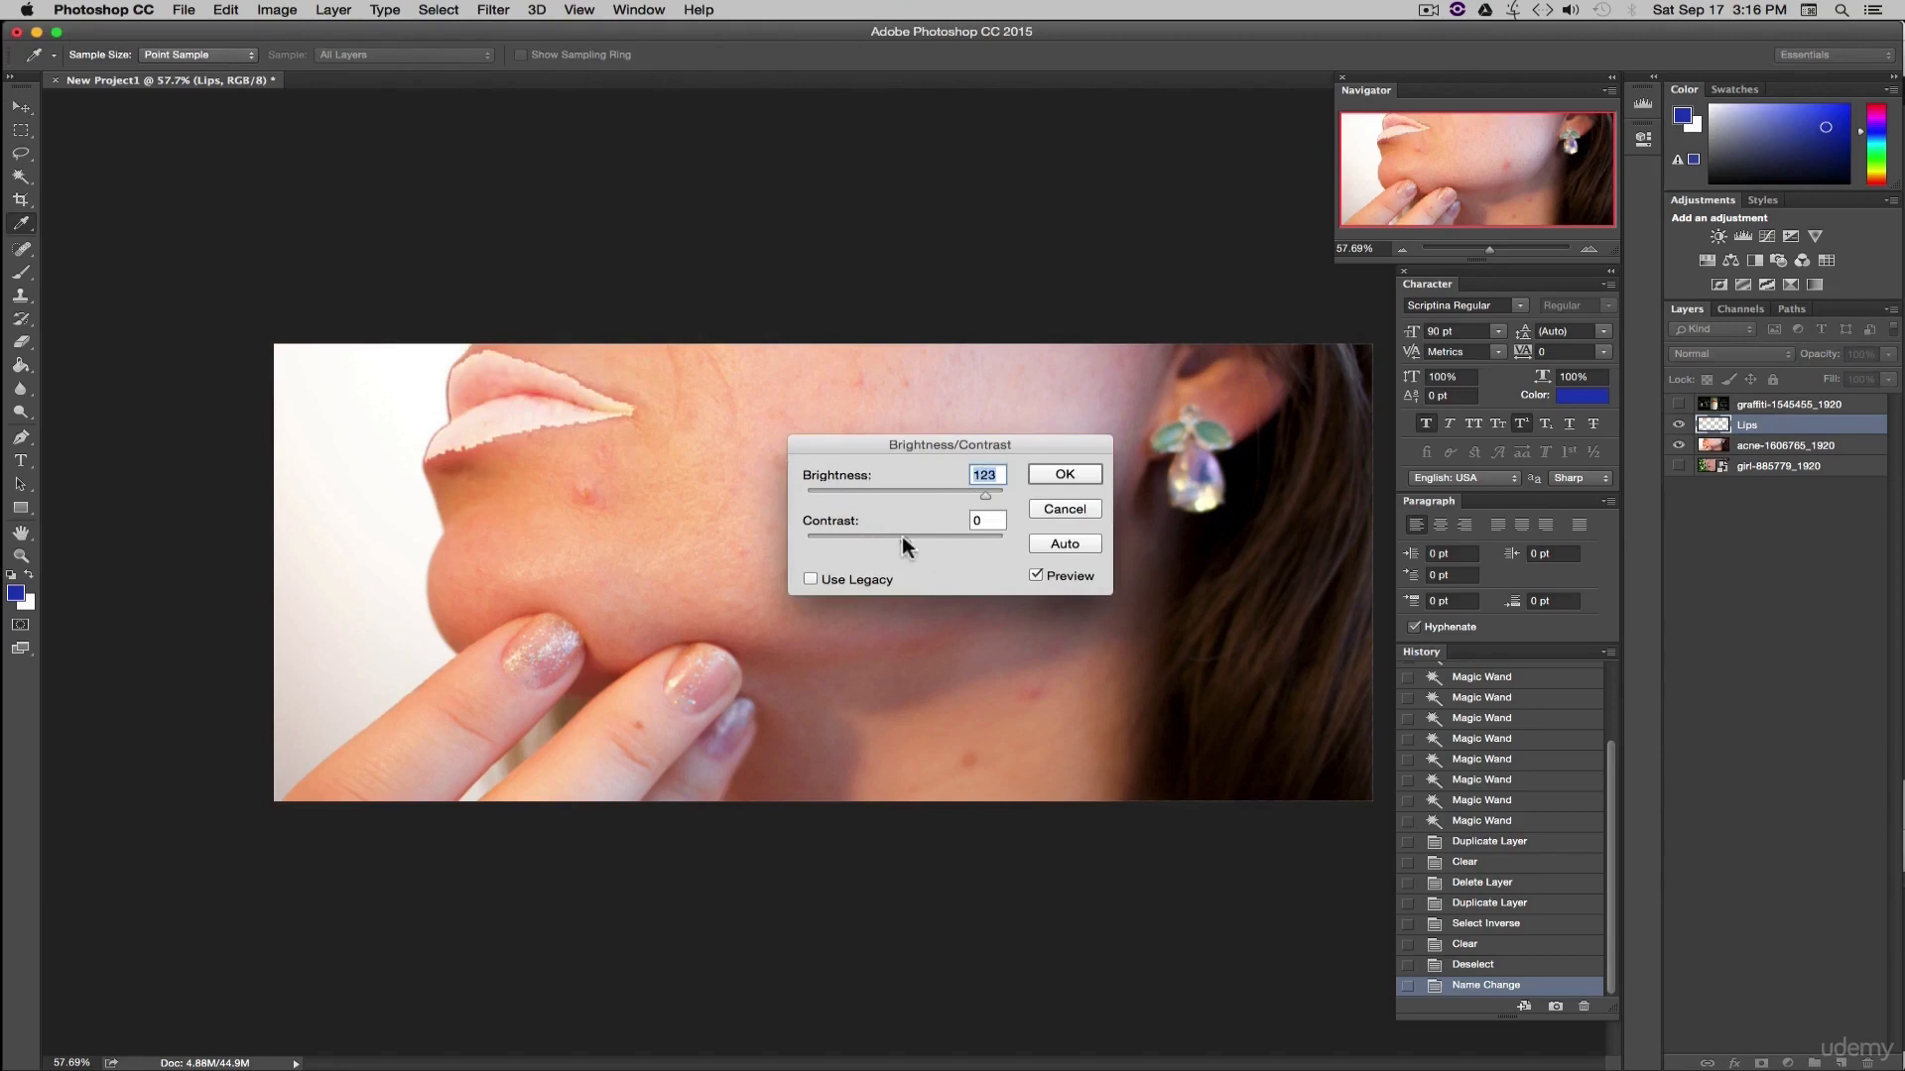
left_click(1065, 510)
- Apply an S-shaped Curves adjustment to the Lips layer, anchoring the midpoint, with shadows at input 60, output 41 and highlights at input 189, output 213
left_click(297, 10)
mouse_move(417, 60)
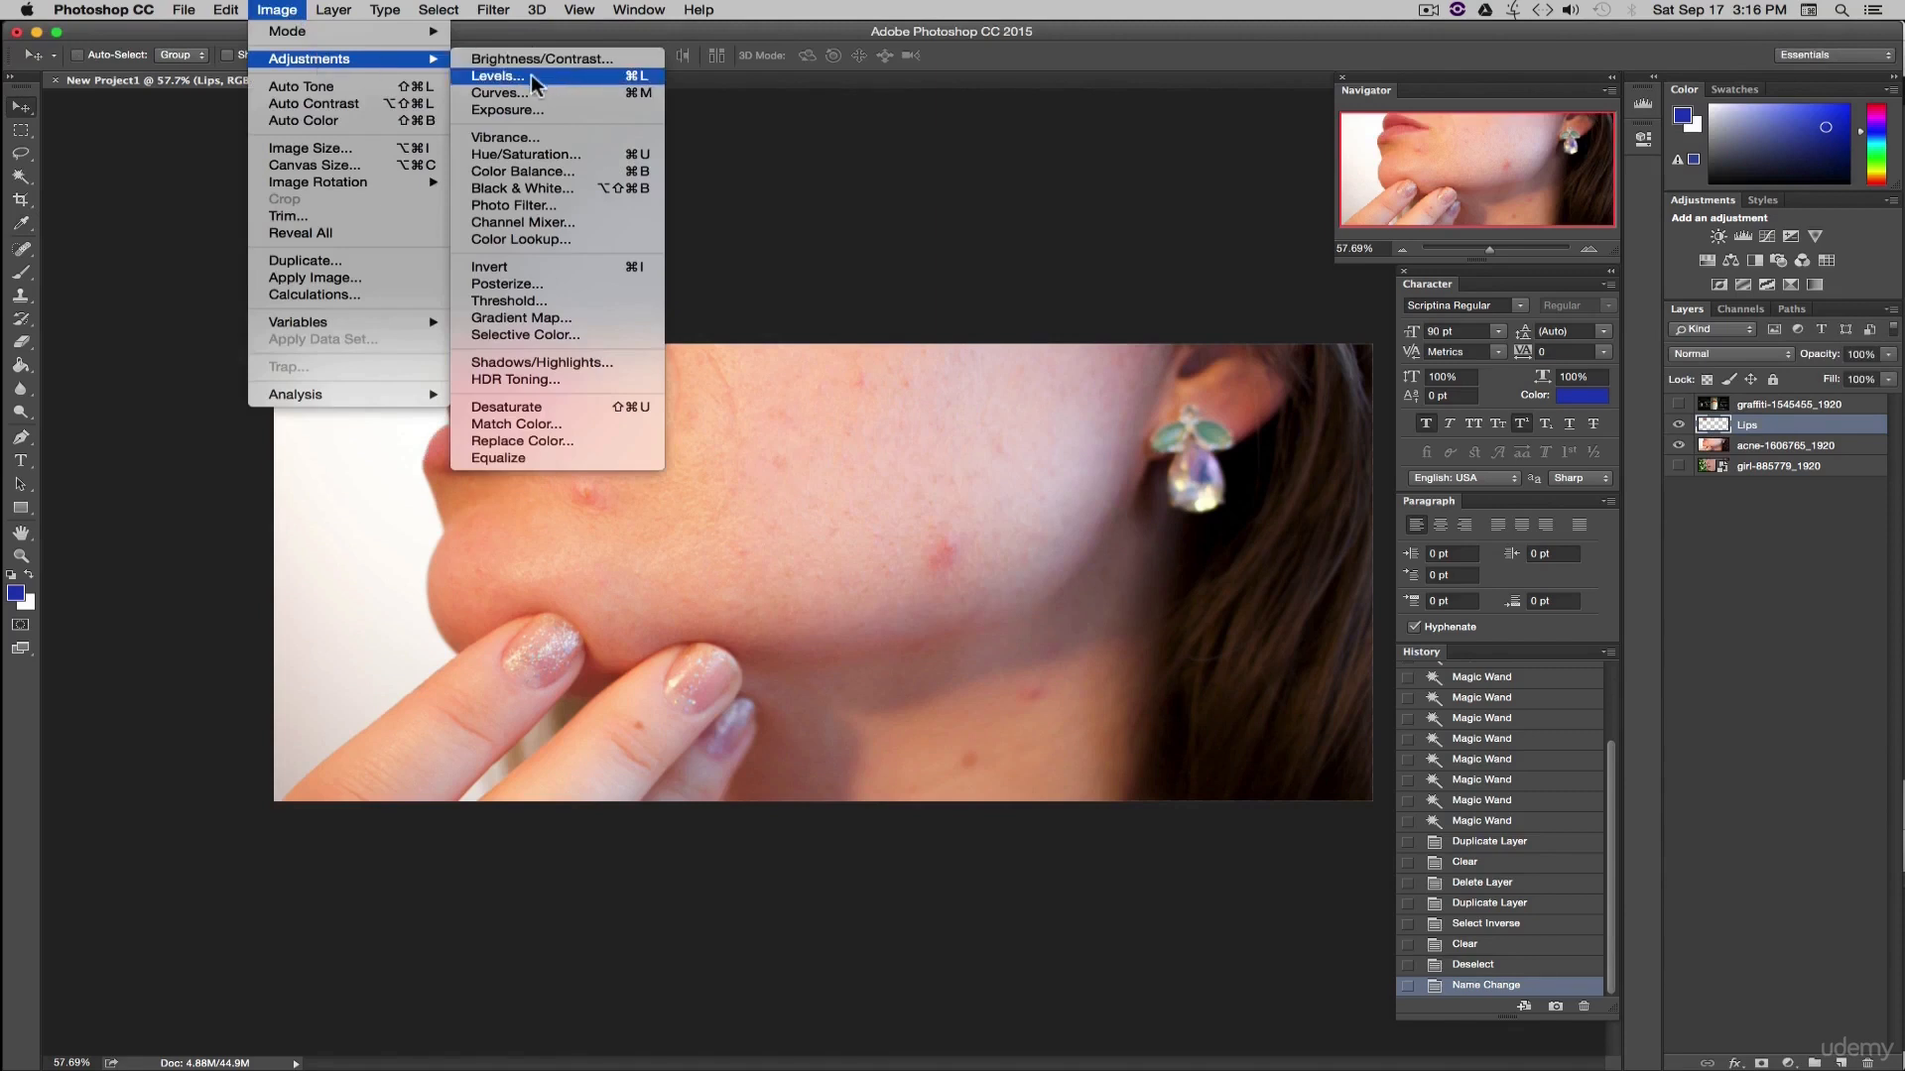
left_click(499, 93)
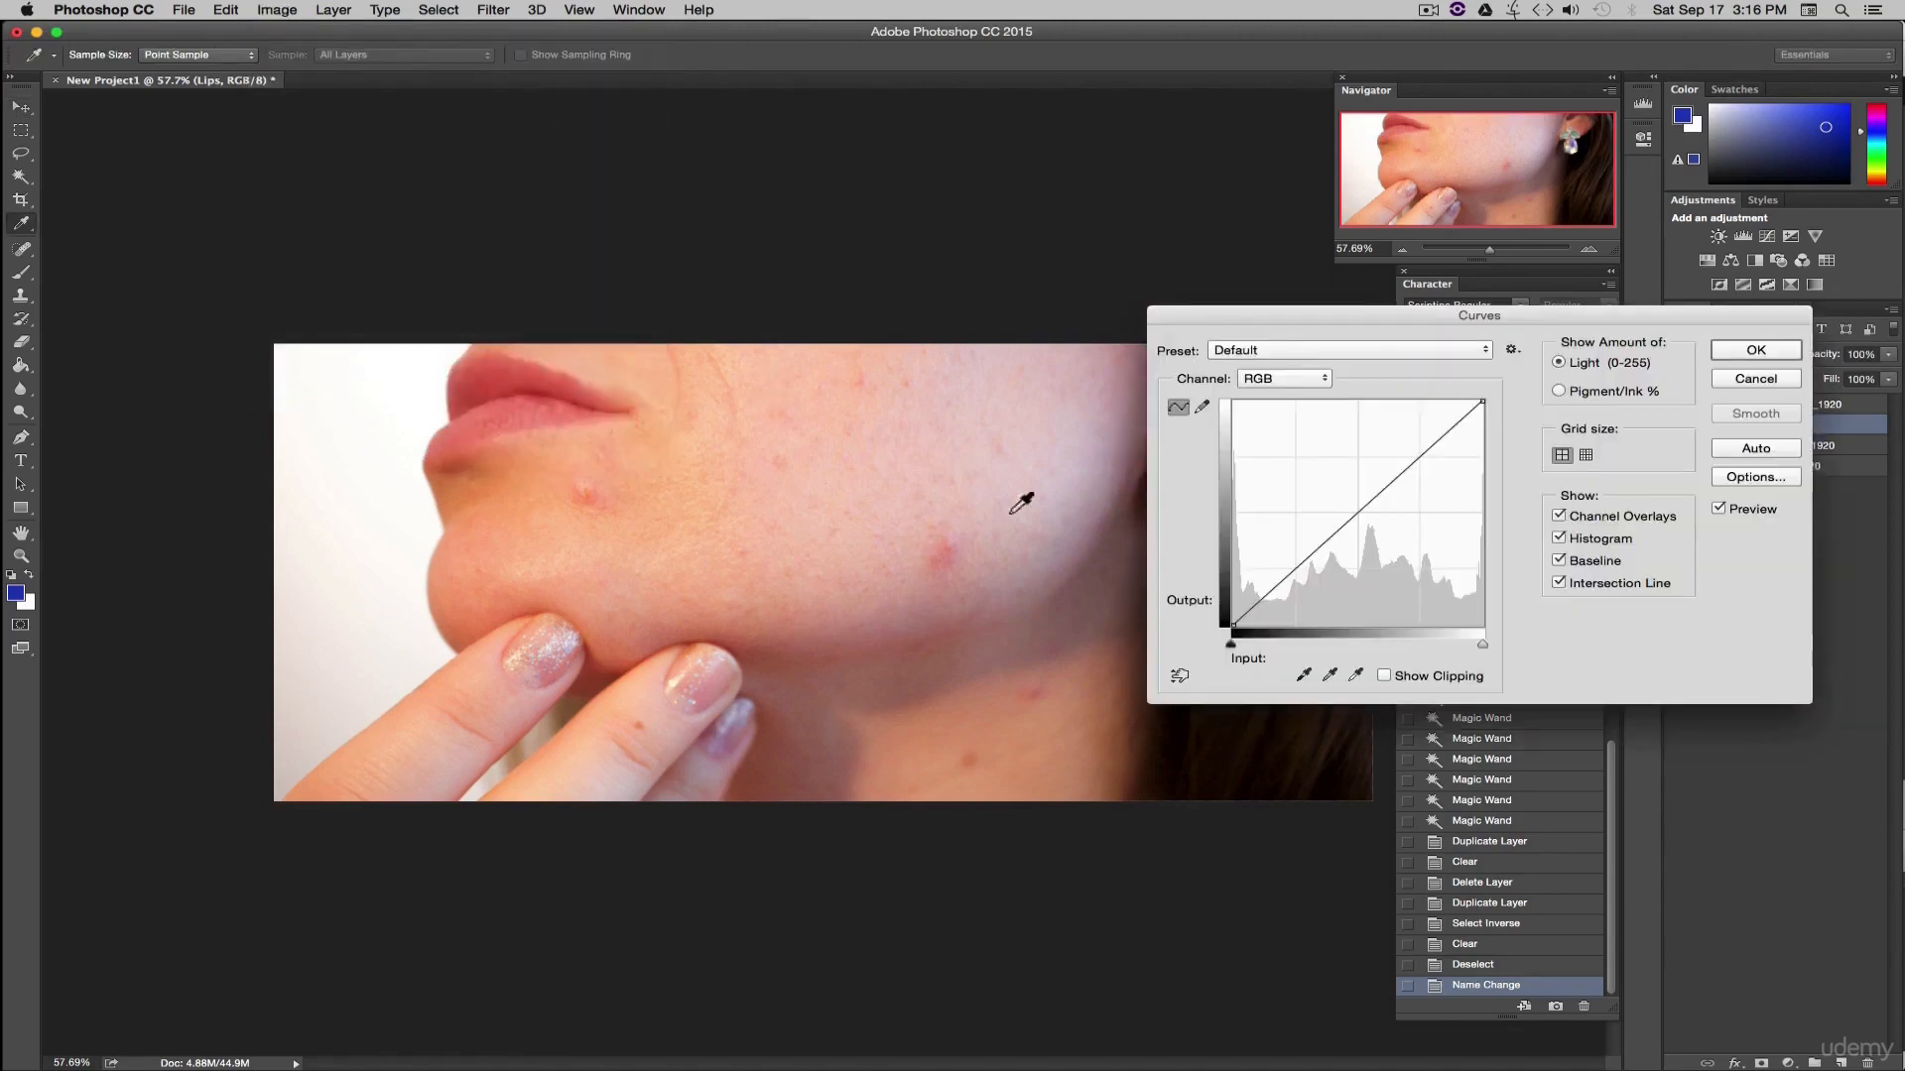
left_click(1355, 515)
left_click(1289, 574)
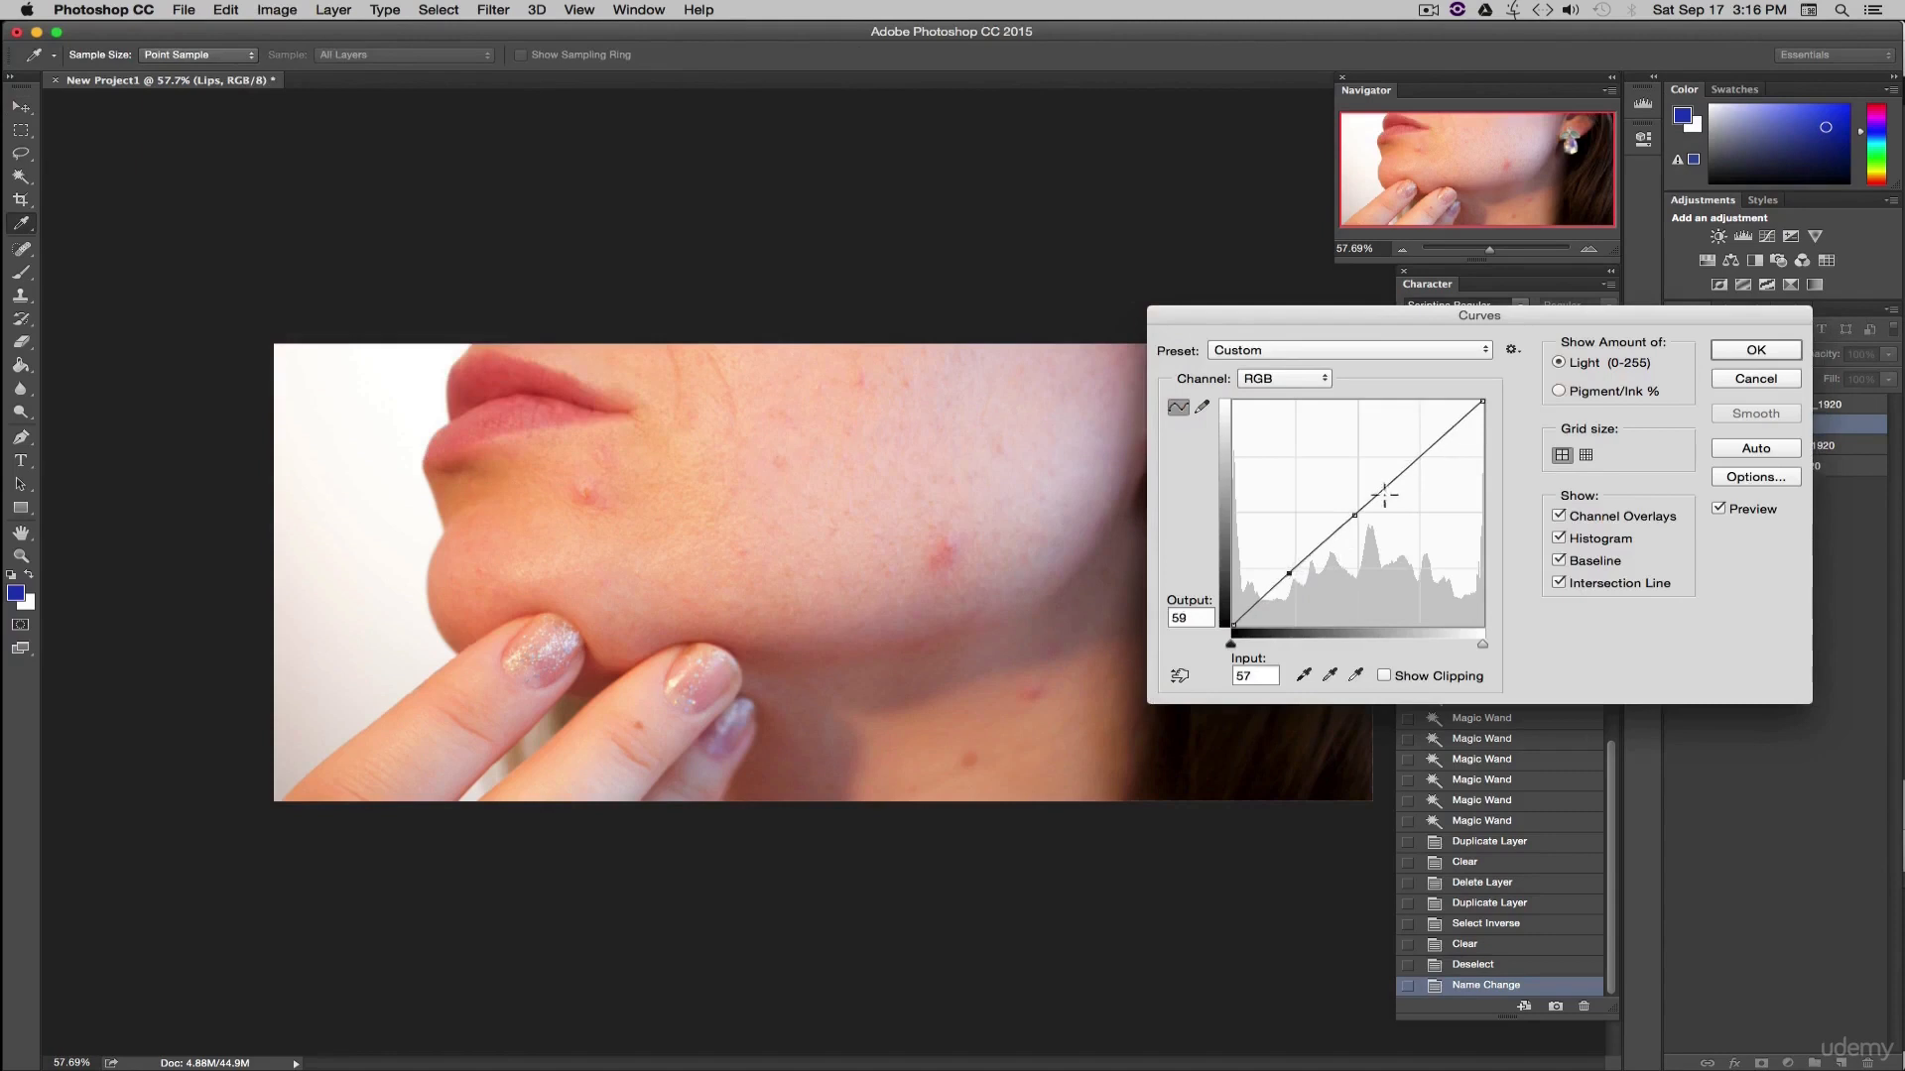
left_click(1421, 457)
left_click_drag(1288, 572, 1293, 591)
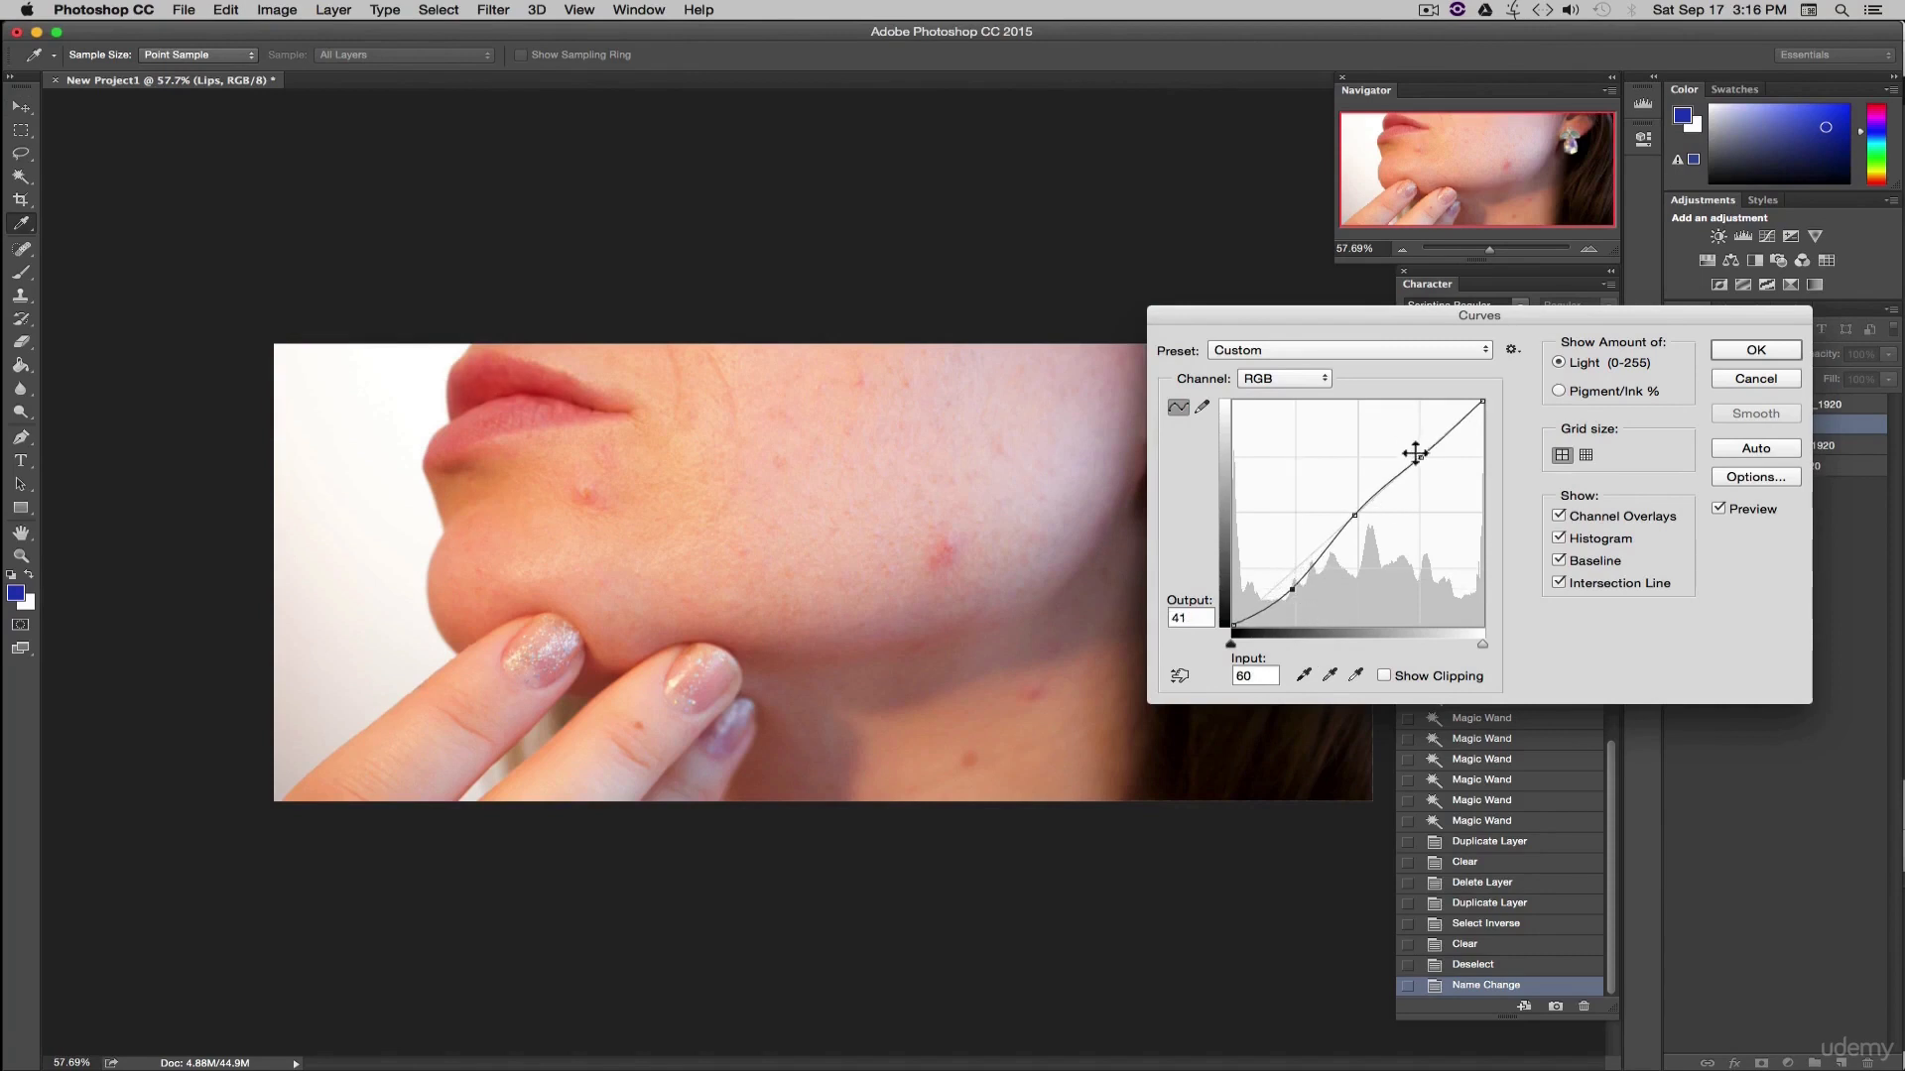
left_click_drag(1421, 457, 1419, 437)
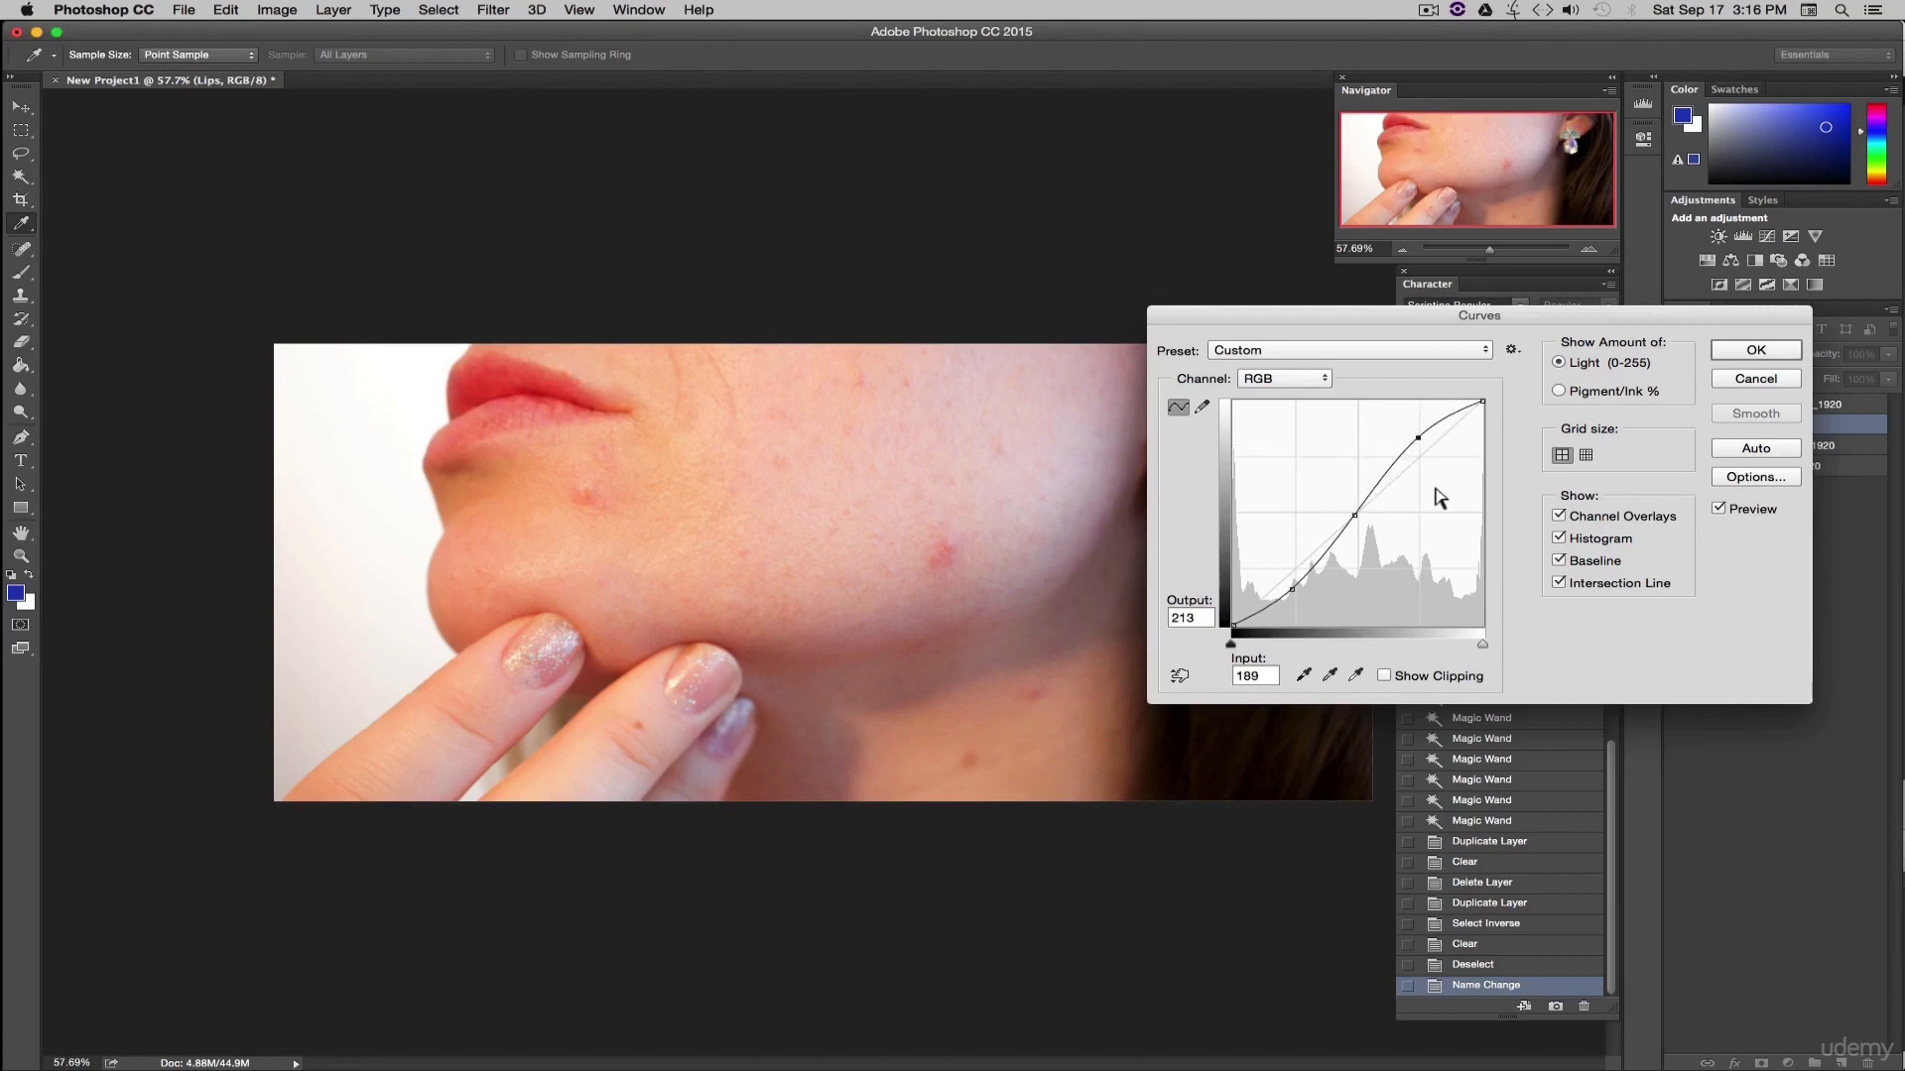
left_click(1753, 350)
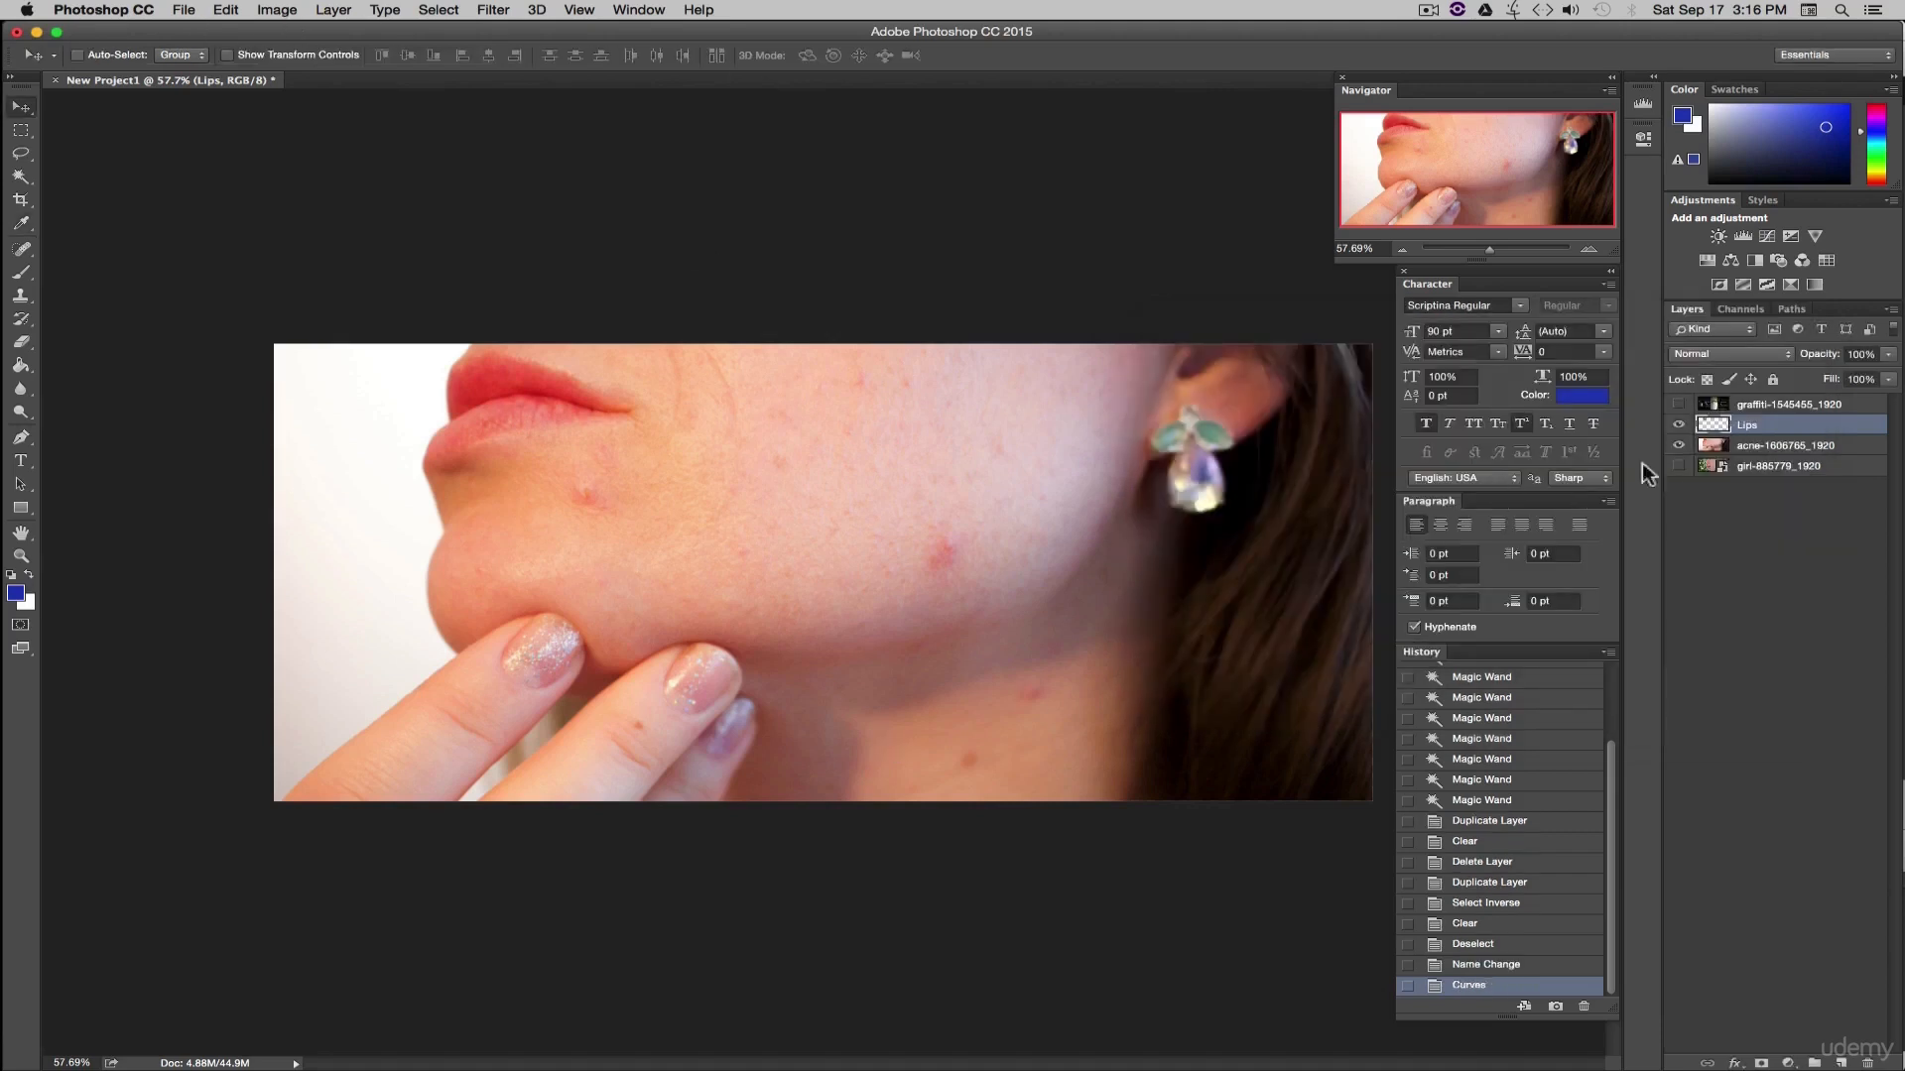
- Apply a Vibrance adjustment of +70 to the Lips layer
left_click(261, 10)
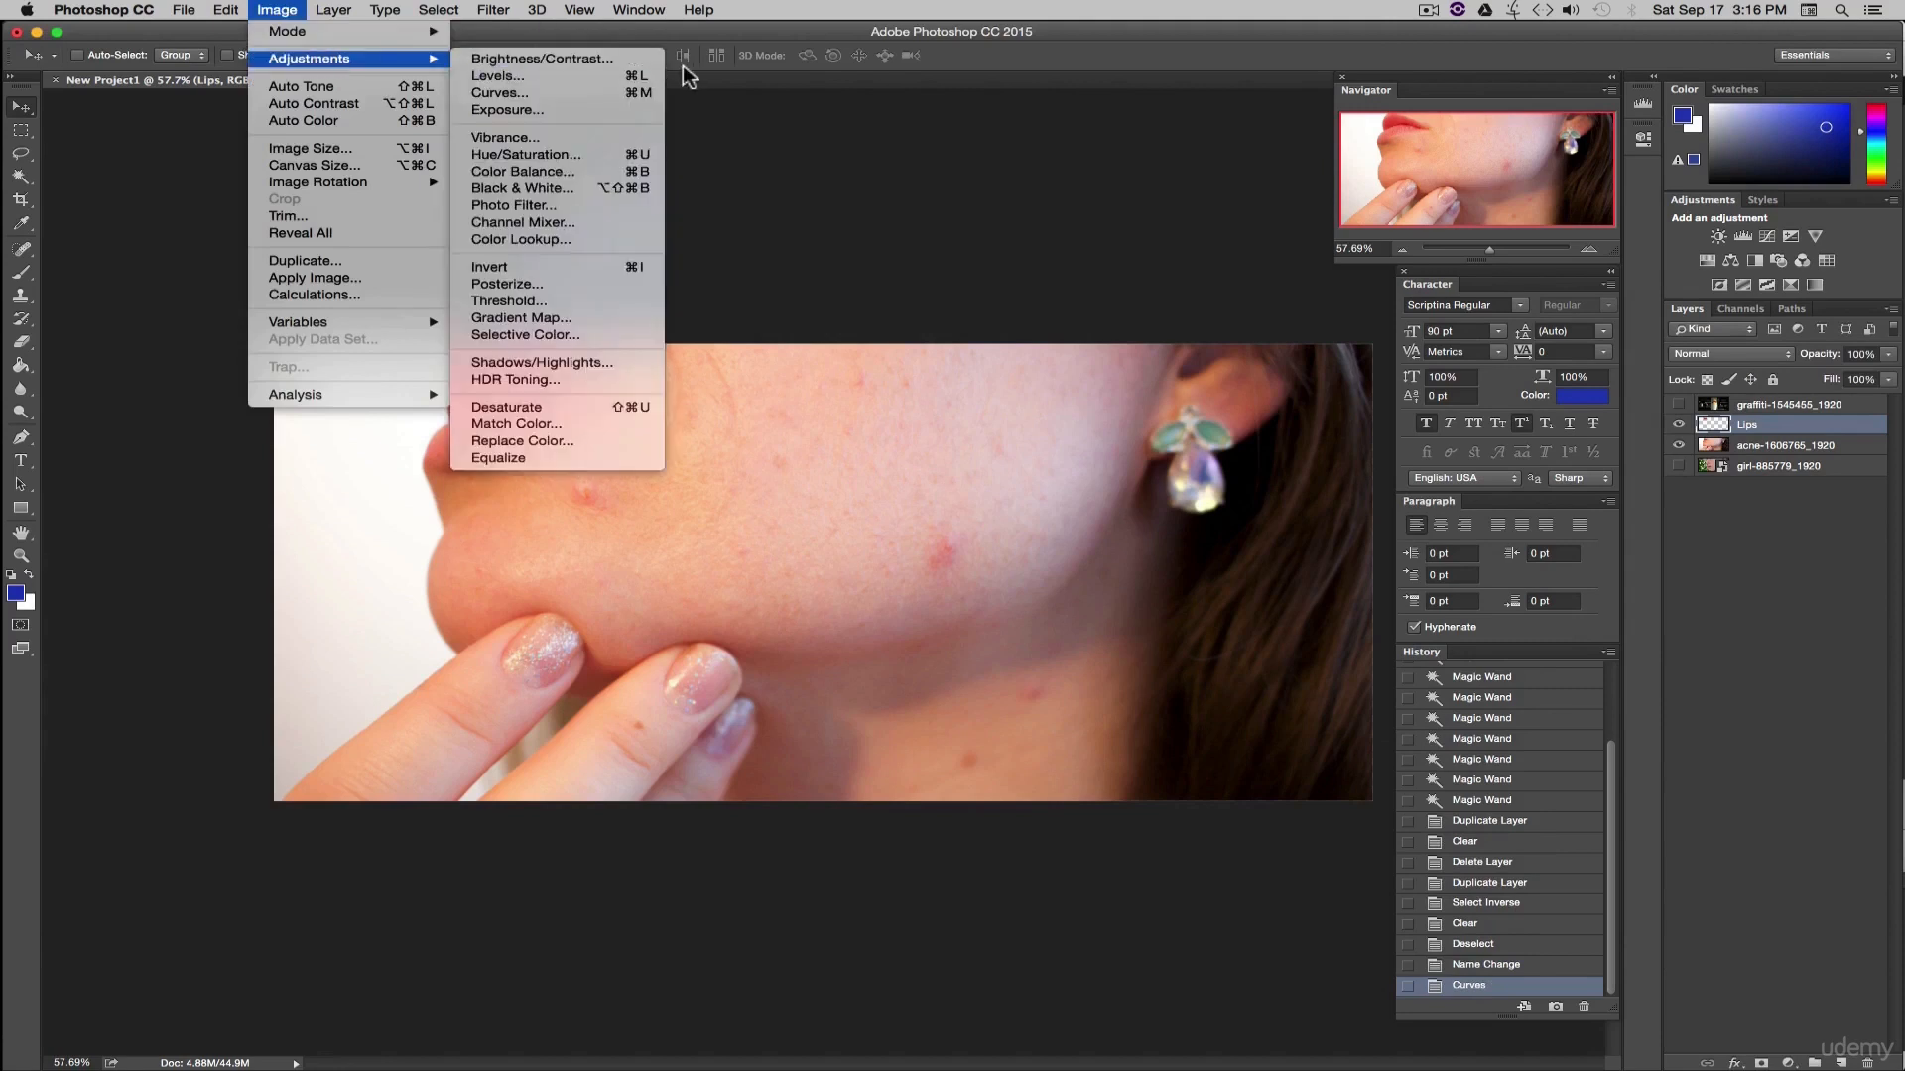
left_click(589, 139)
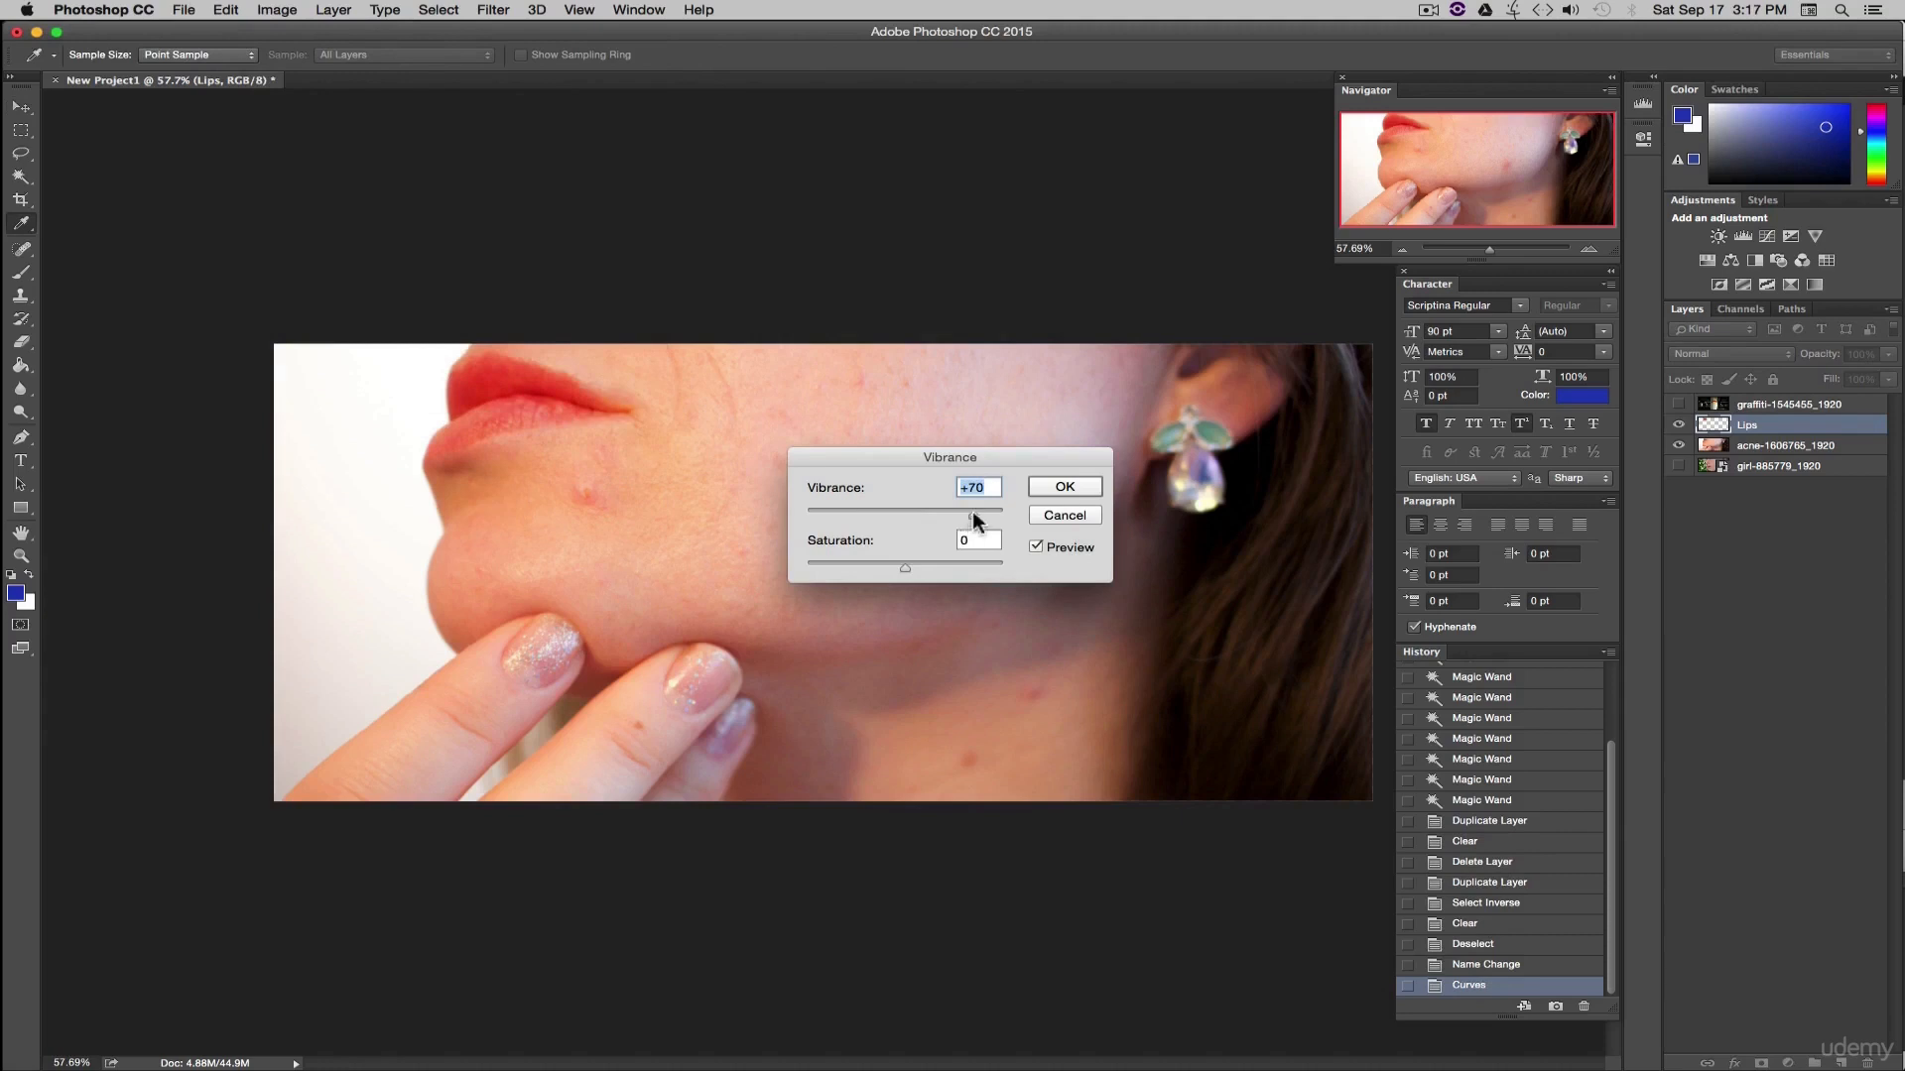
left_click(1072, 489)
key("v")
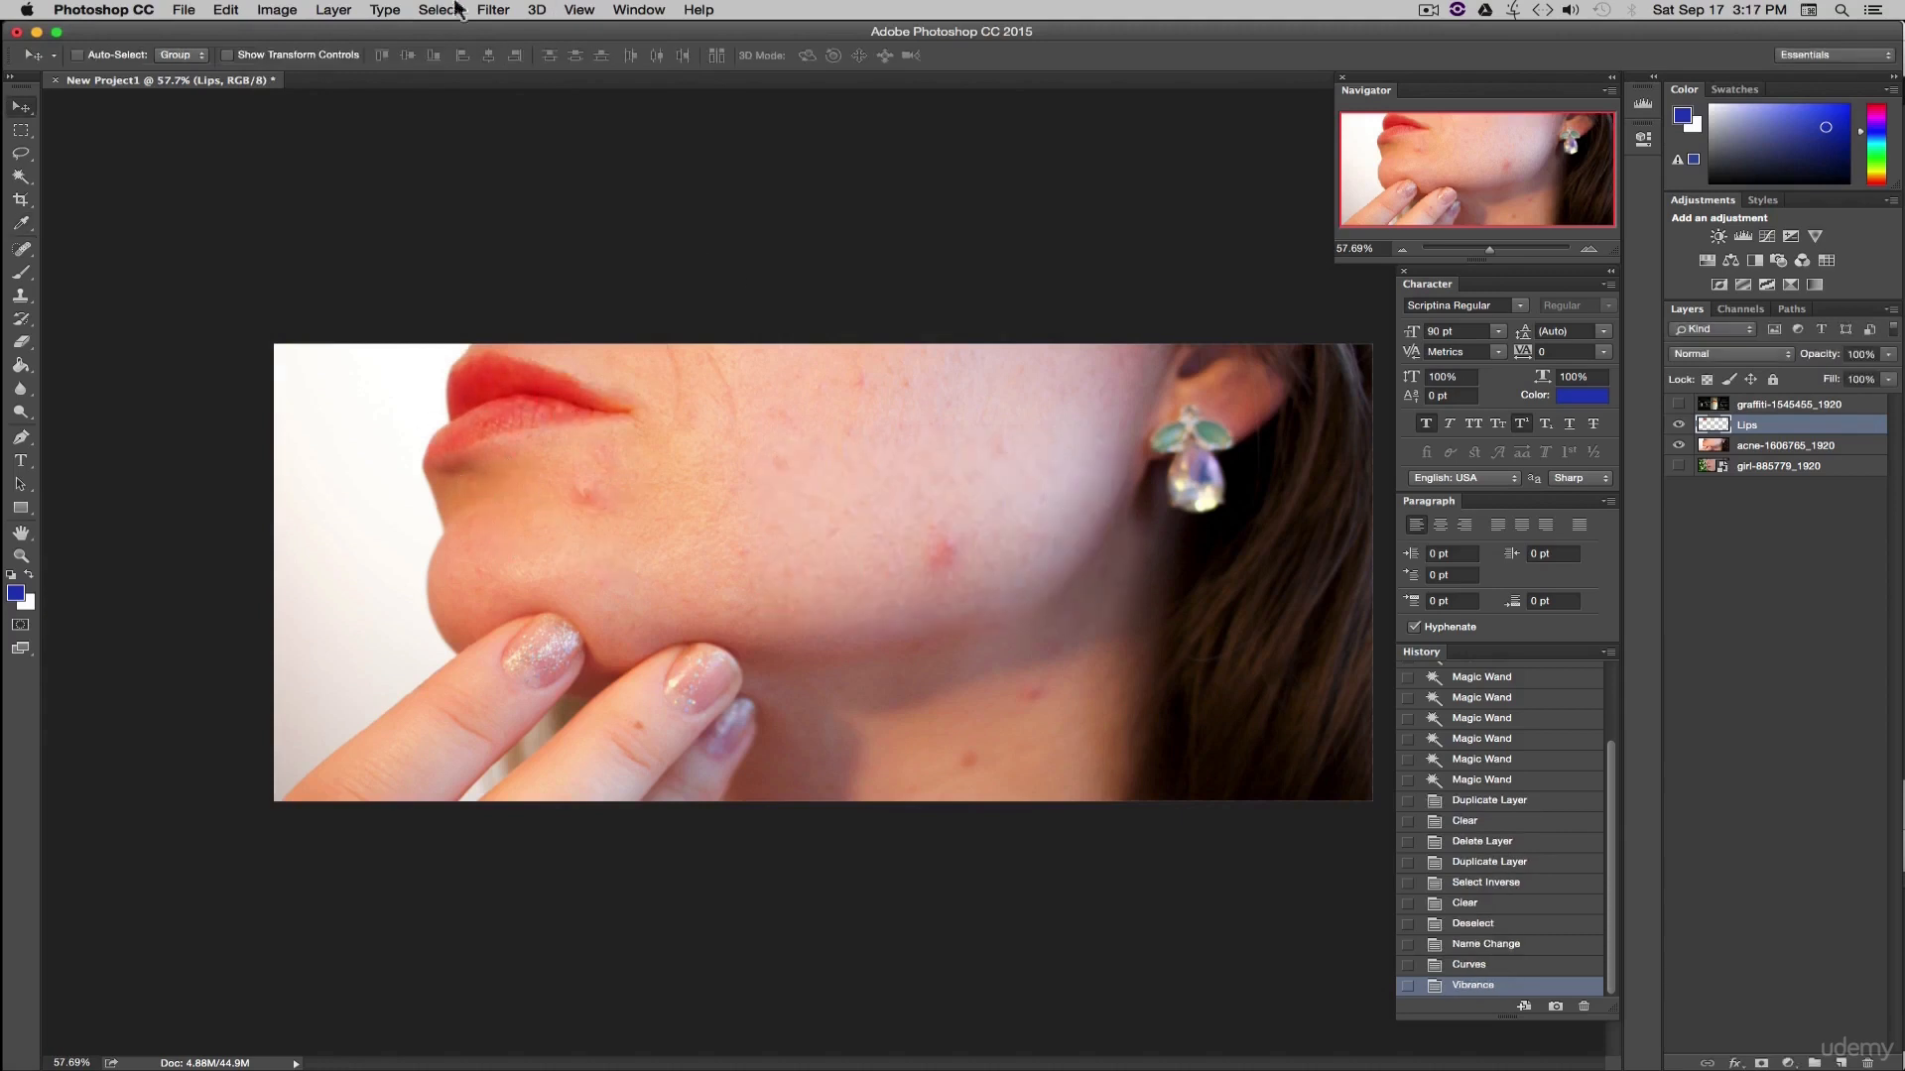
- Preview a default Black & White adjustment on the Lips layer and cancel it
left_click(273, 10)
mouse_move(315, 63)
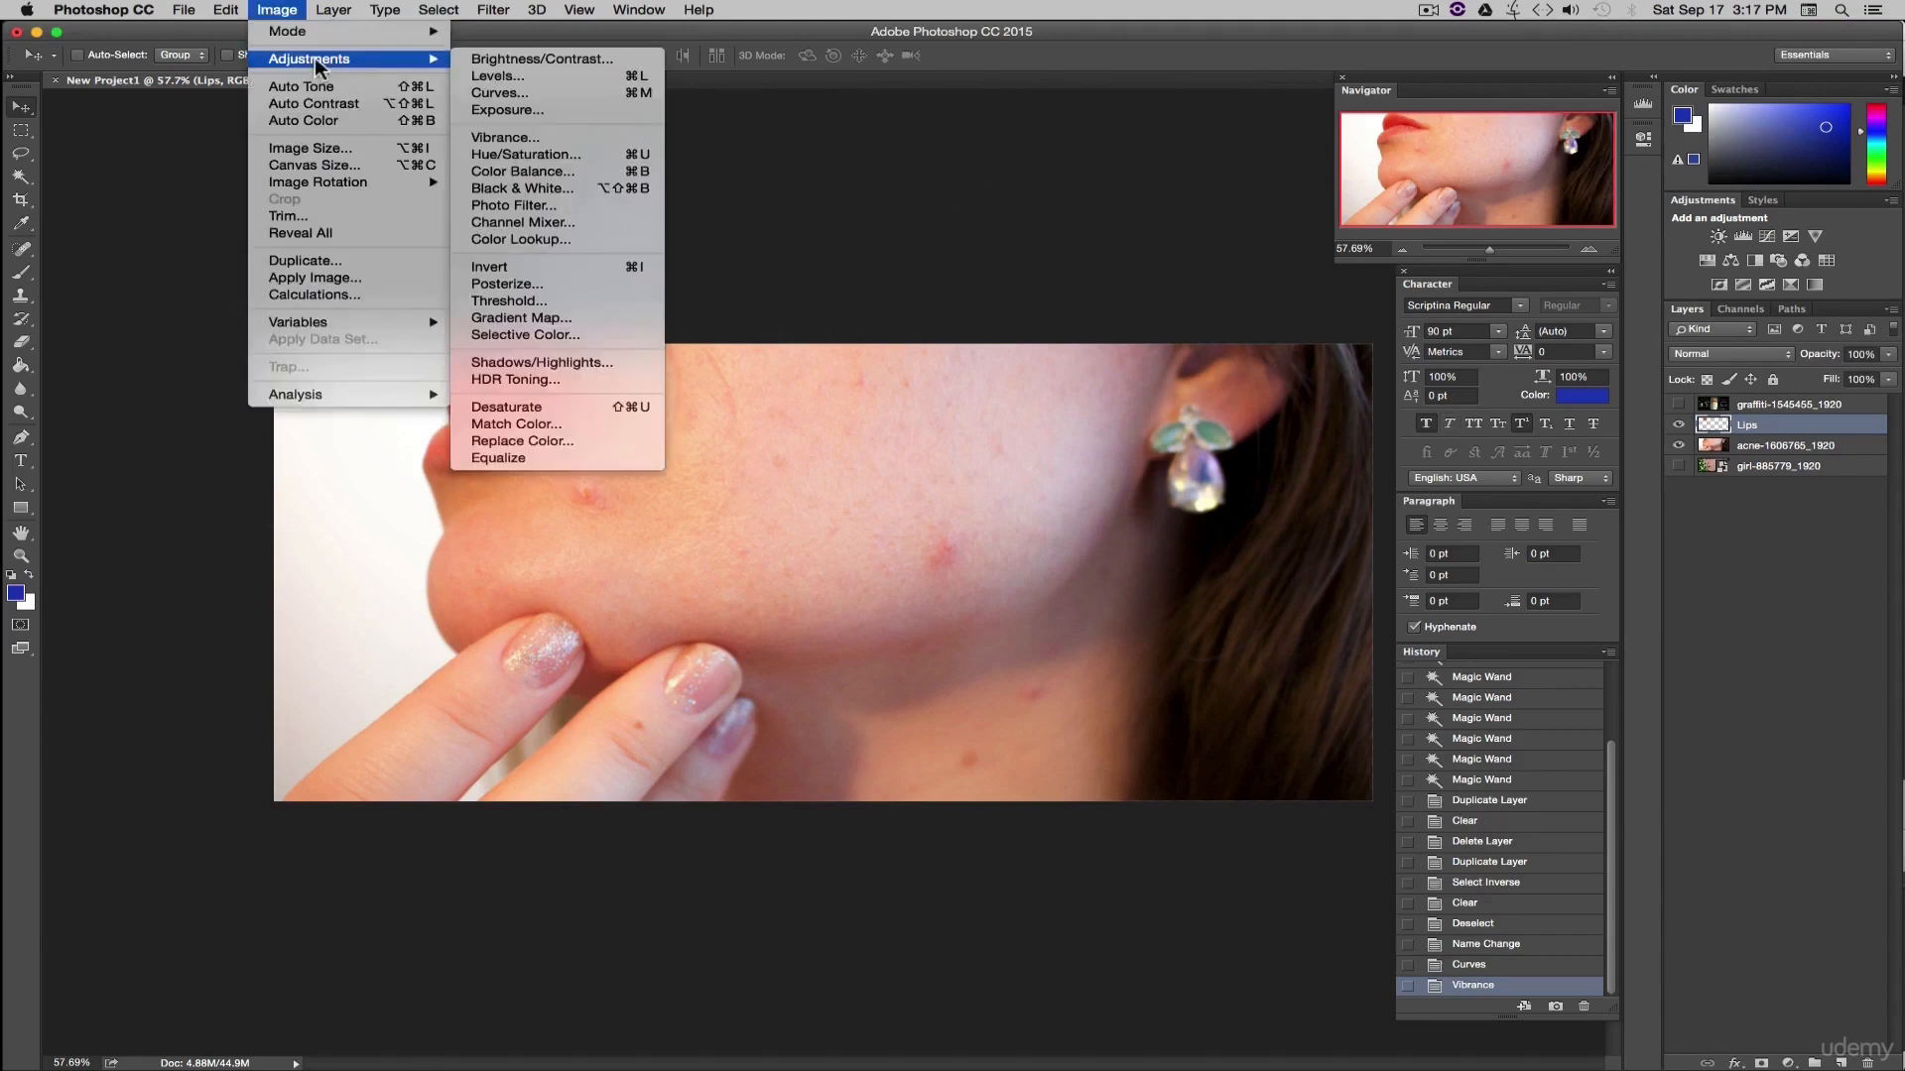
left_click(516, 189)
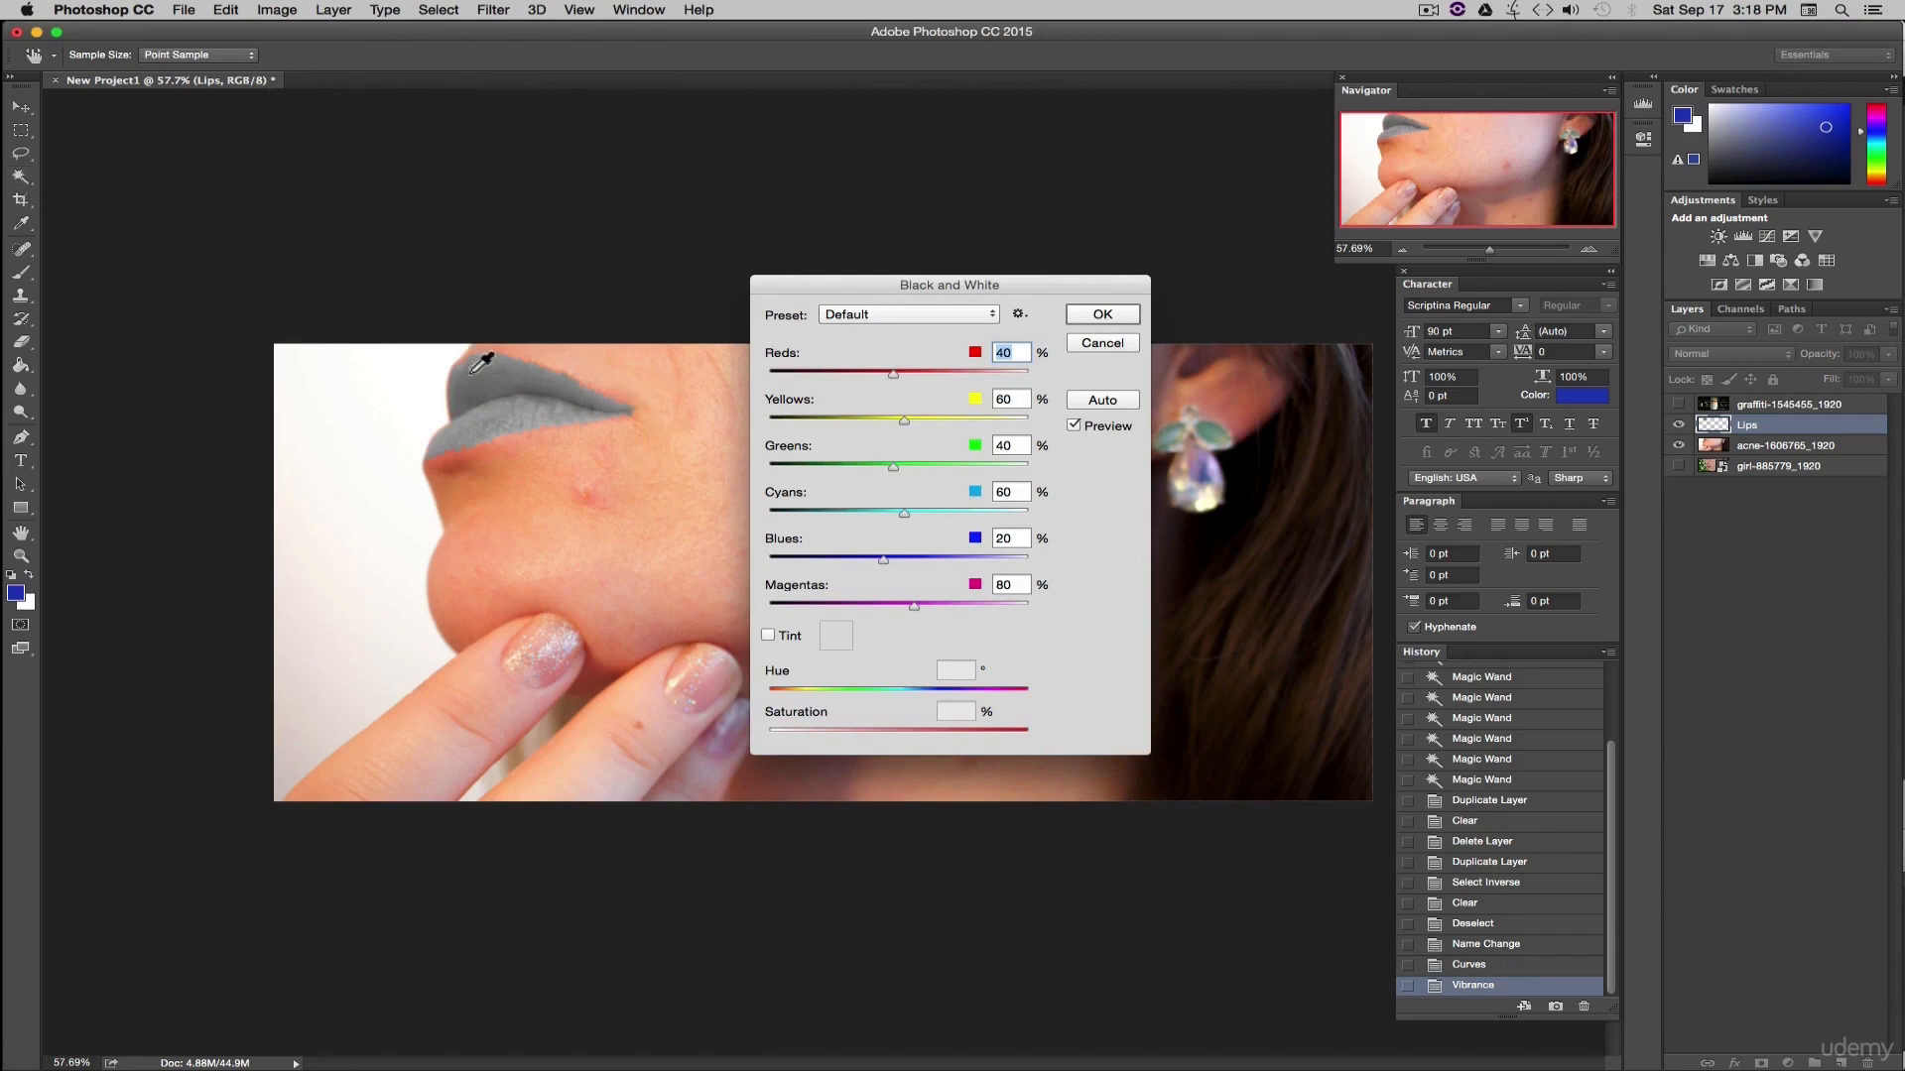
left_click(1089, 344)
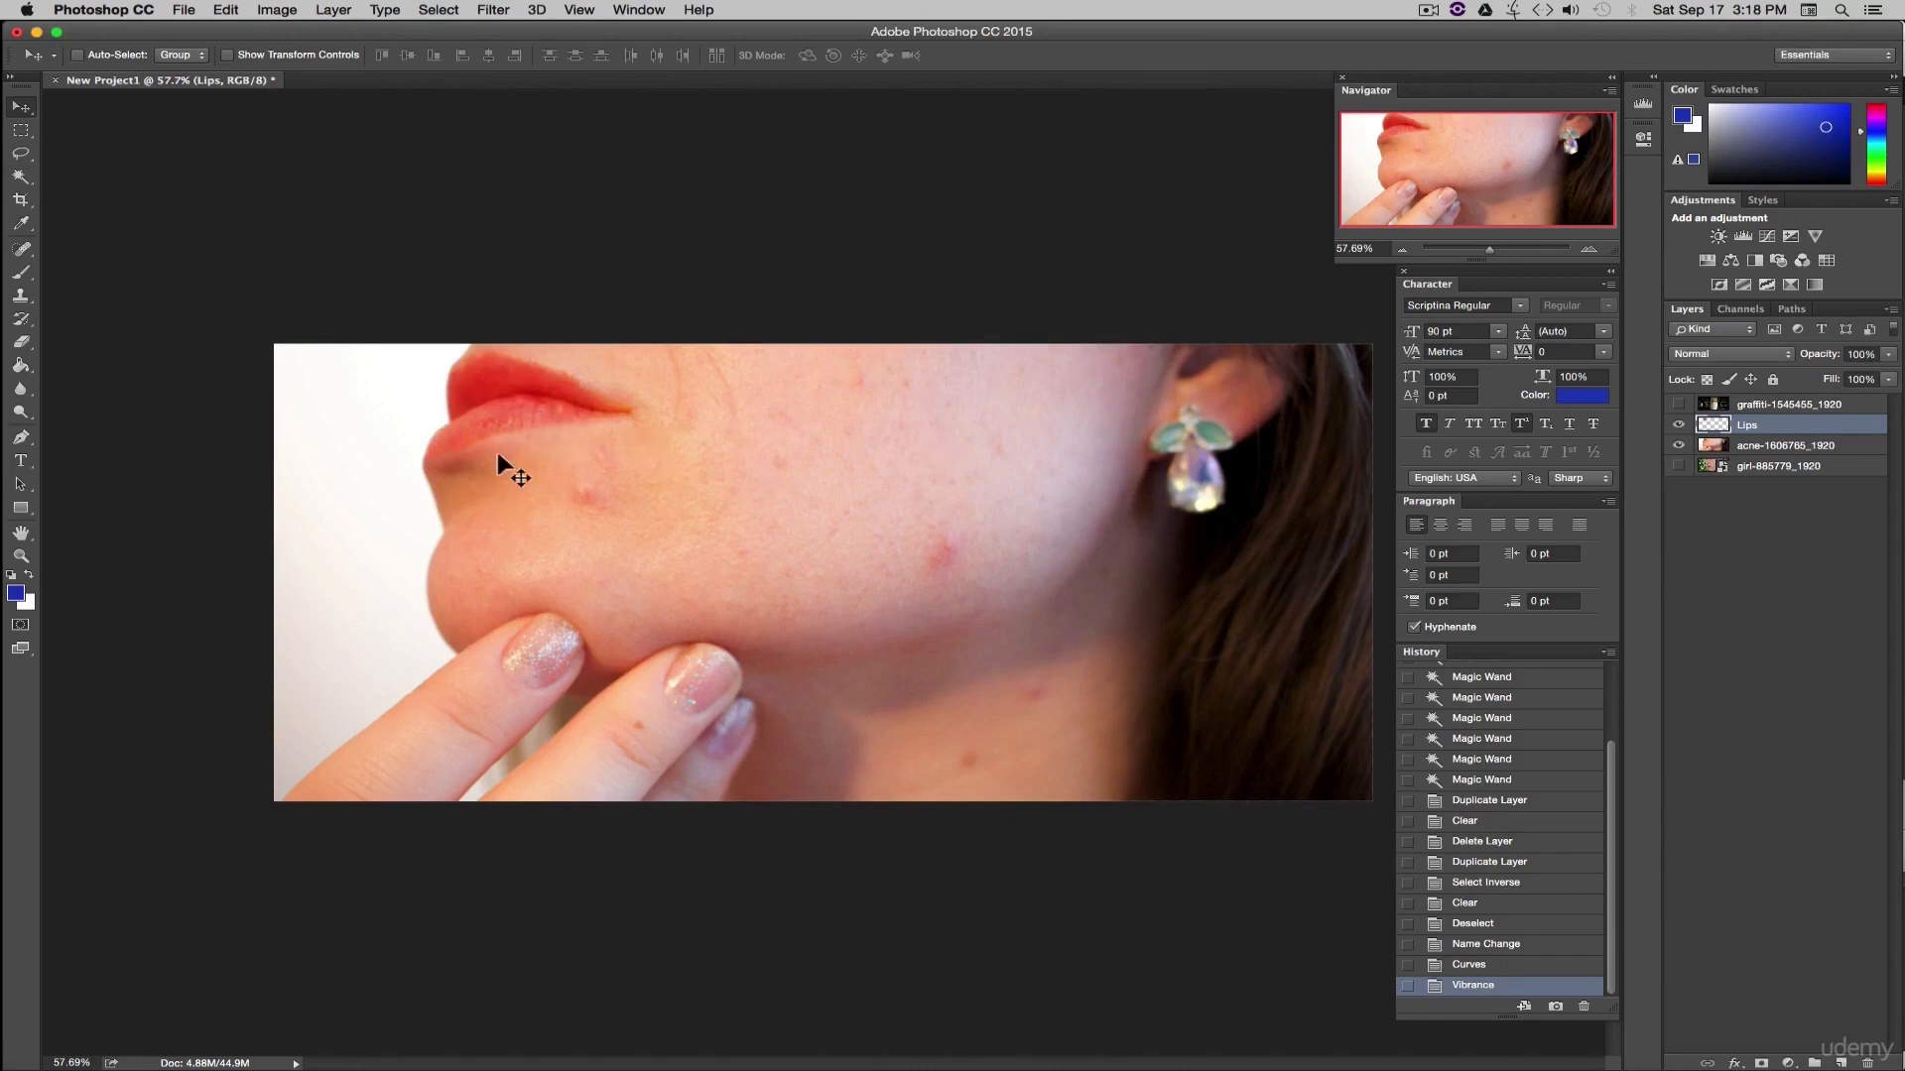
- Toggle the Lips layer's visibility repeatedly to compare the lips with and without the adjustments
left_click(1678, 425)
left_click(1678, 424)
left_click(1679, 425)
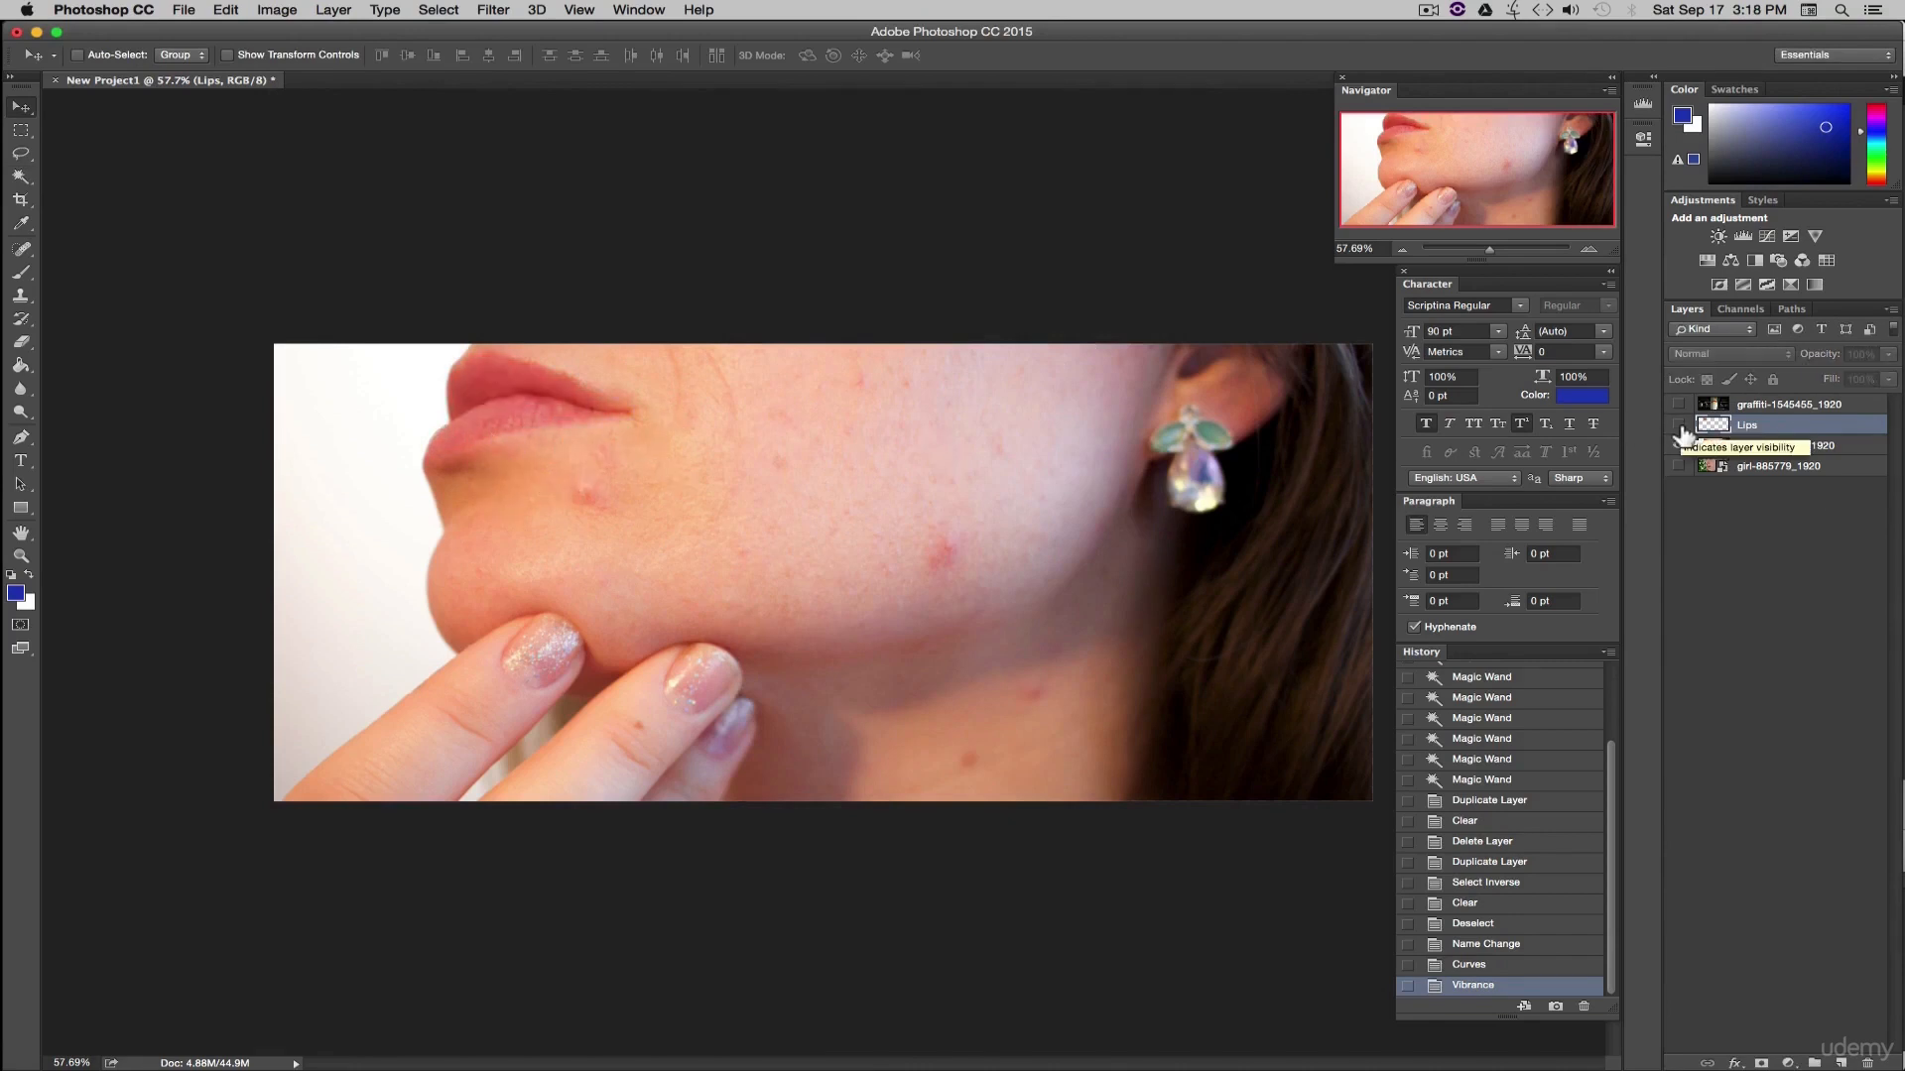
left_click(1679, 425)
left_click(1678, 425)
left_click(1679, 425)
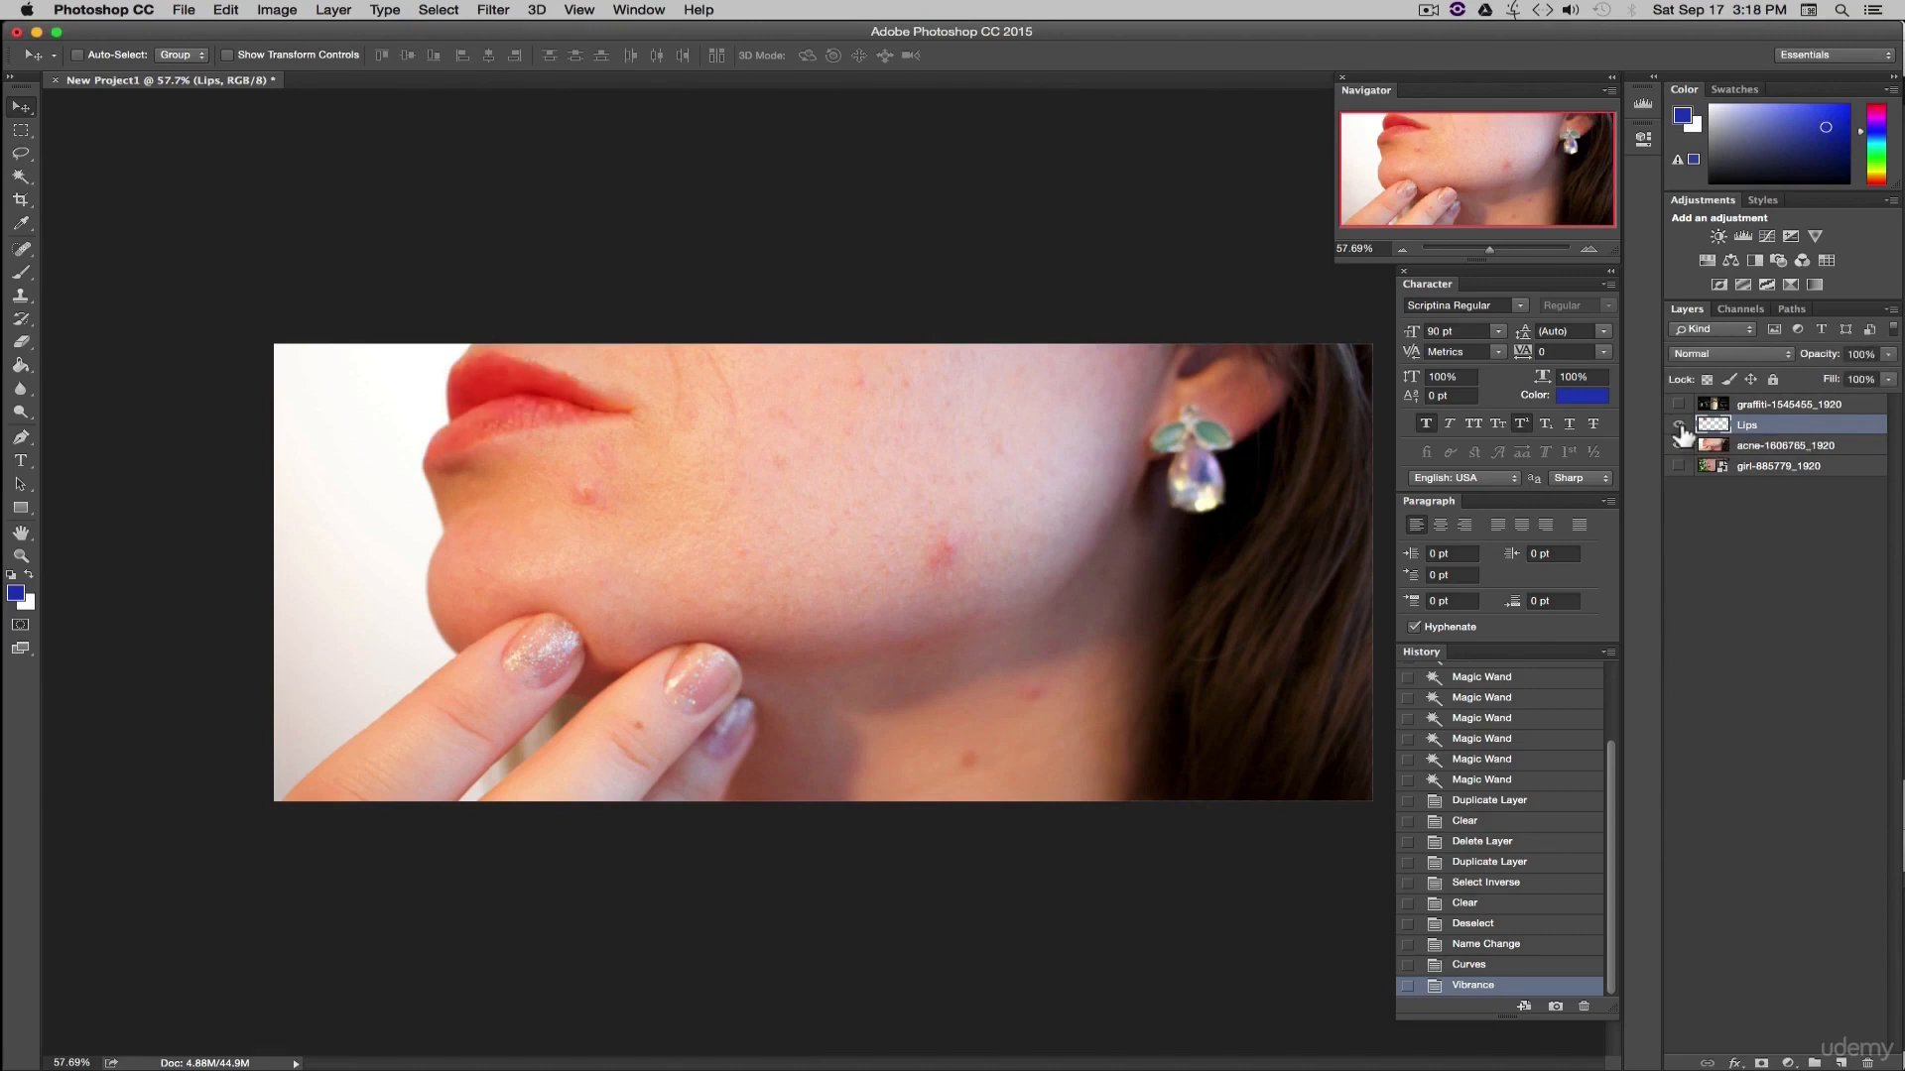
left_click(1679, 426)
left_click(1679, 426)
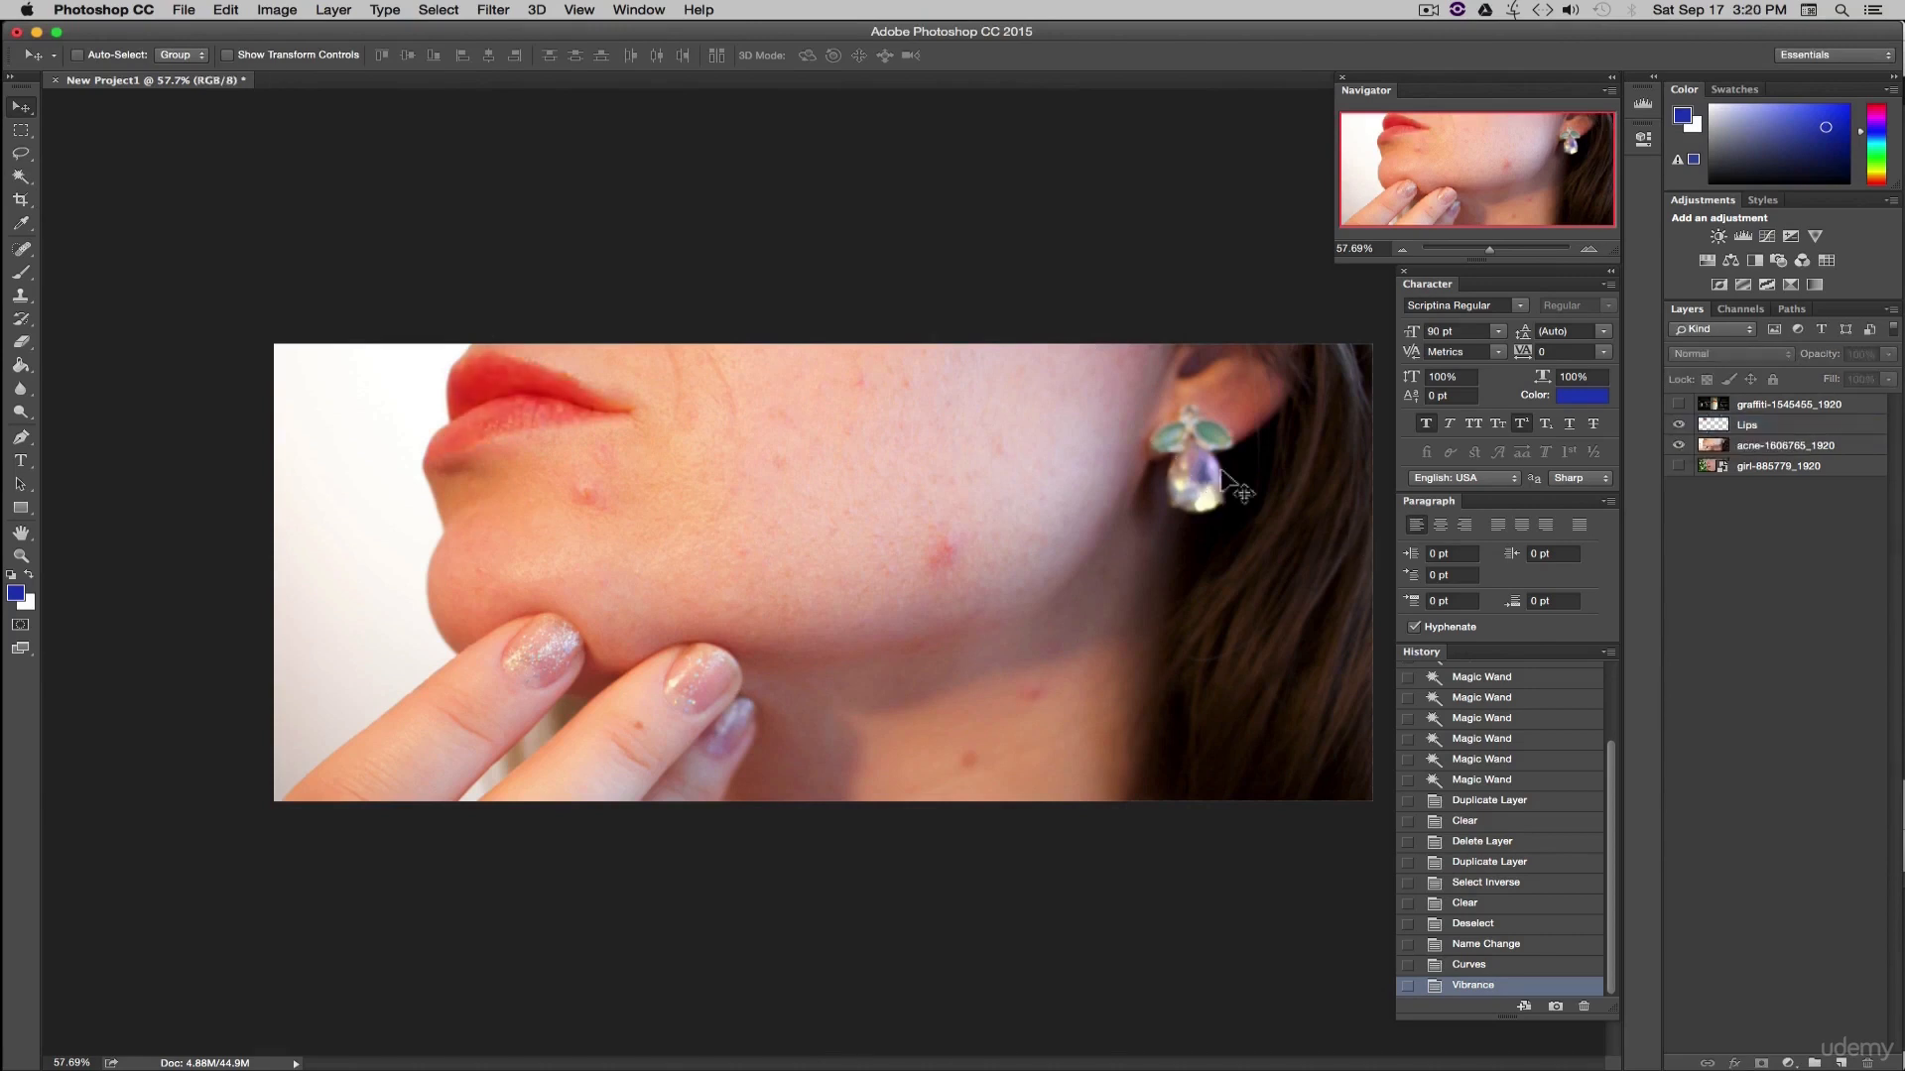
- Start a Curves adjustment on the acne-1606765_1920 layer with three curve points, lowering the shadow point to input 61, output 44
left_click(1794, 449)
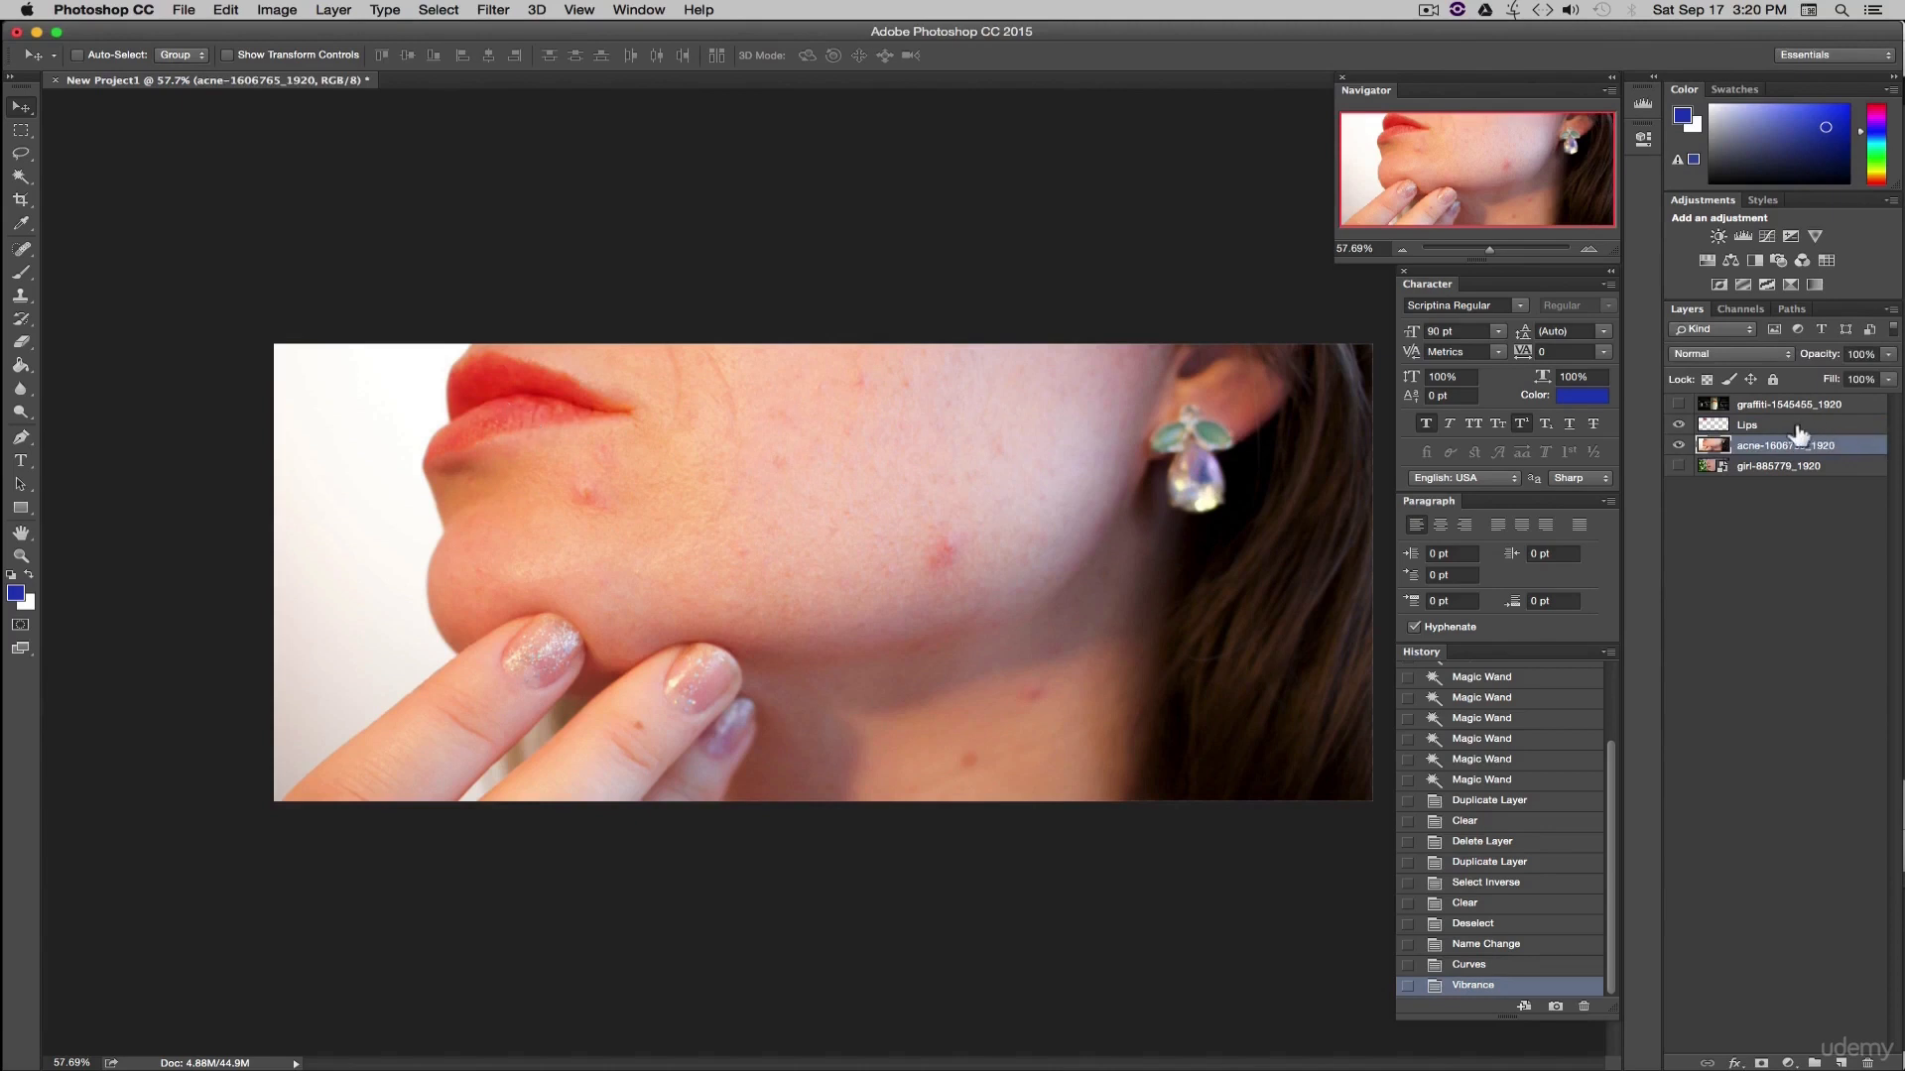
left_click(1754, 426)
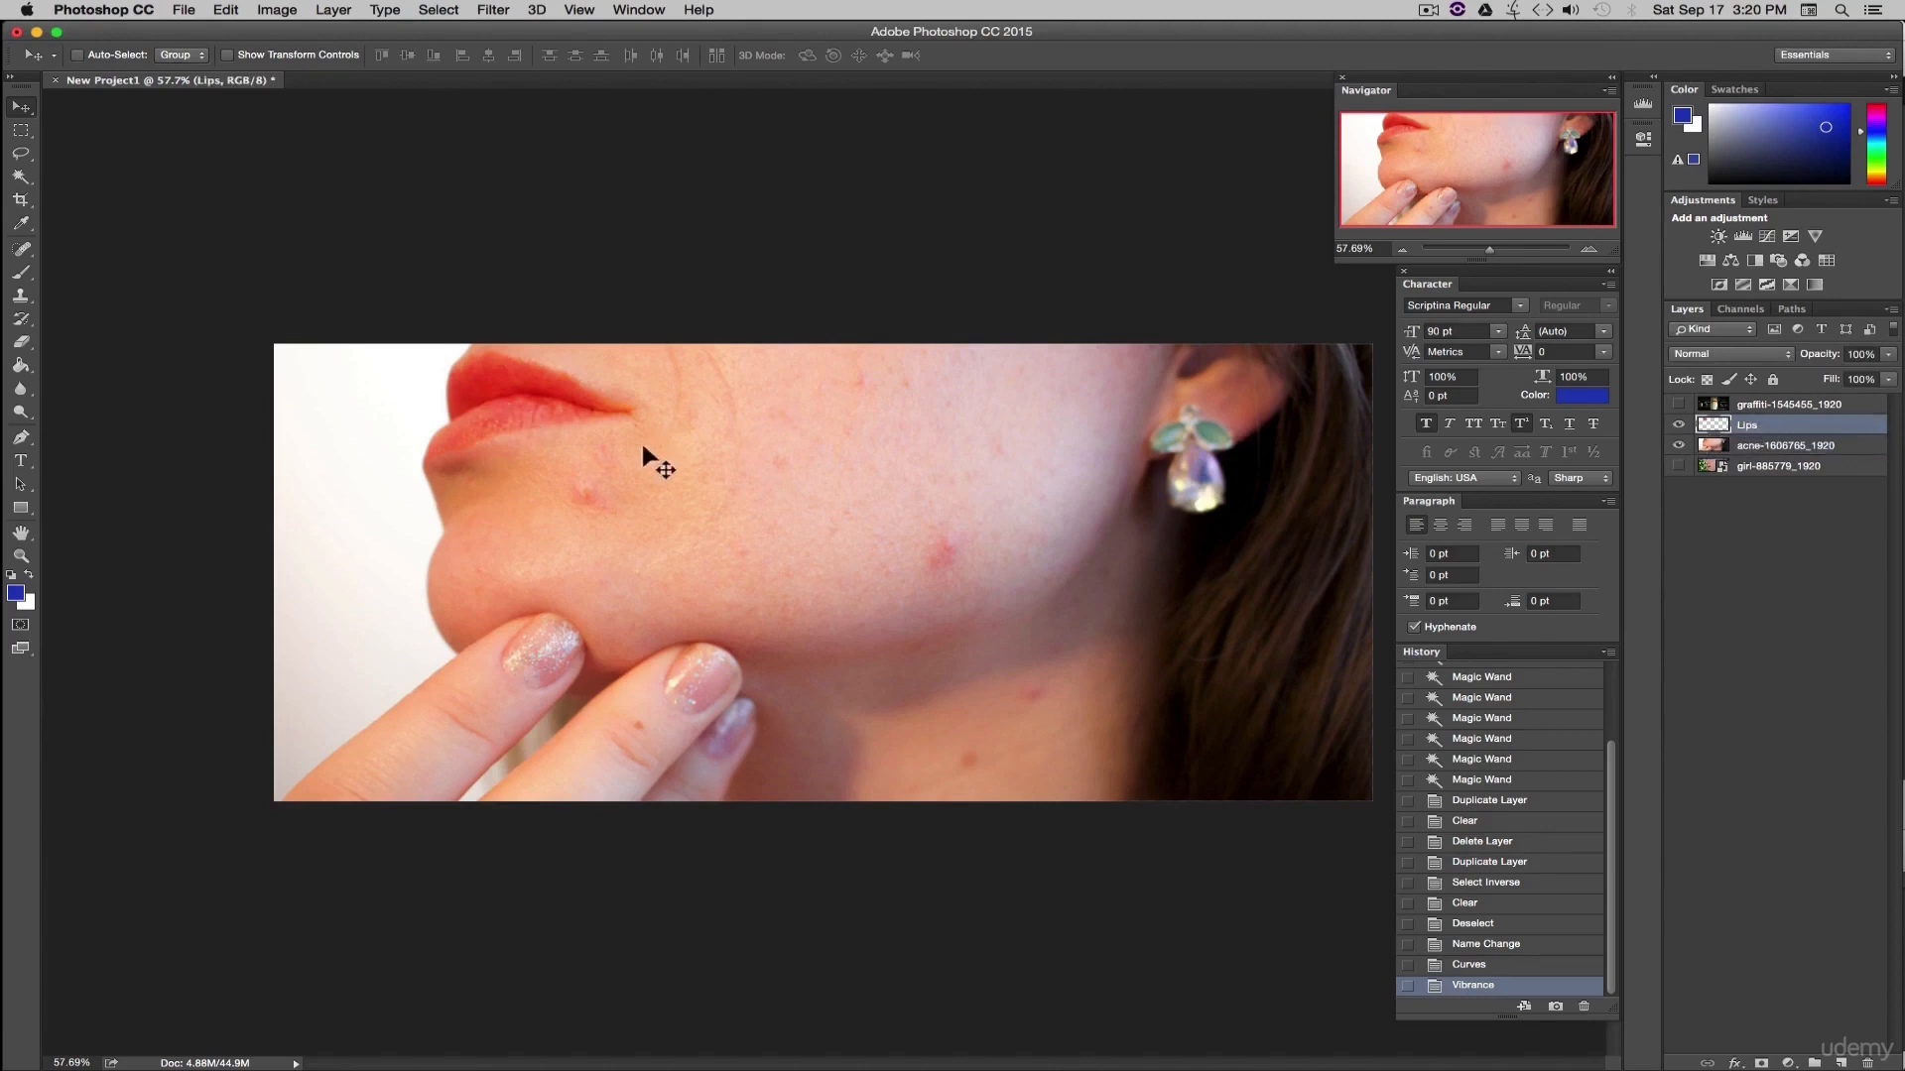
left_click(1744, 446)
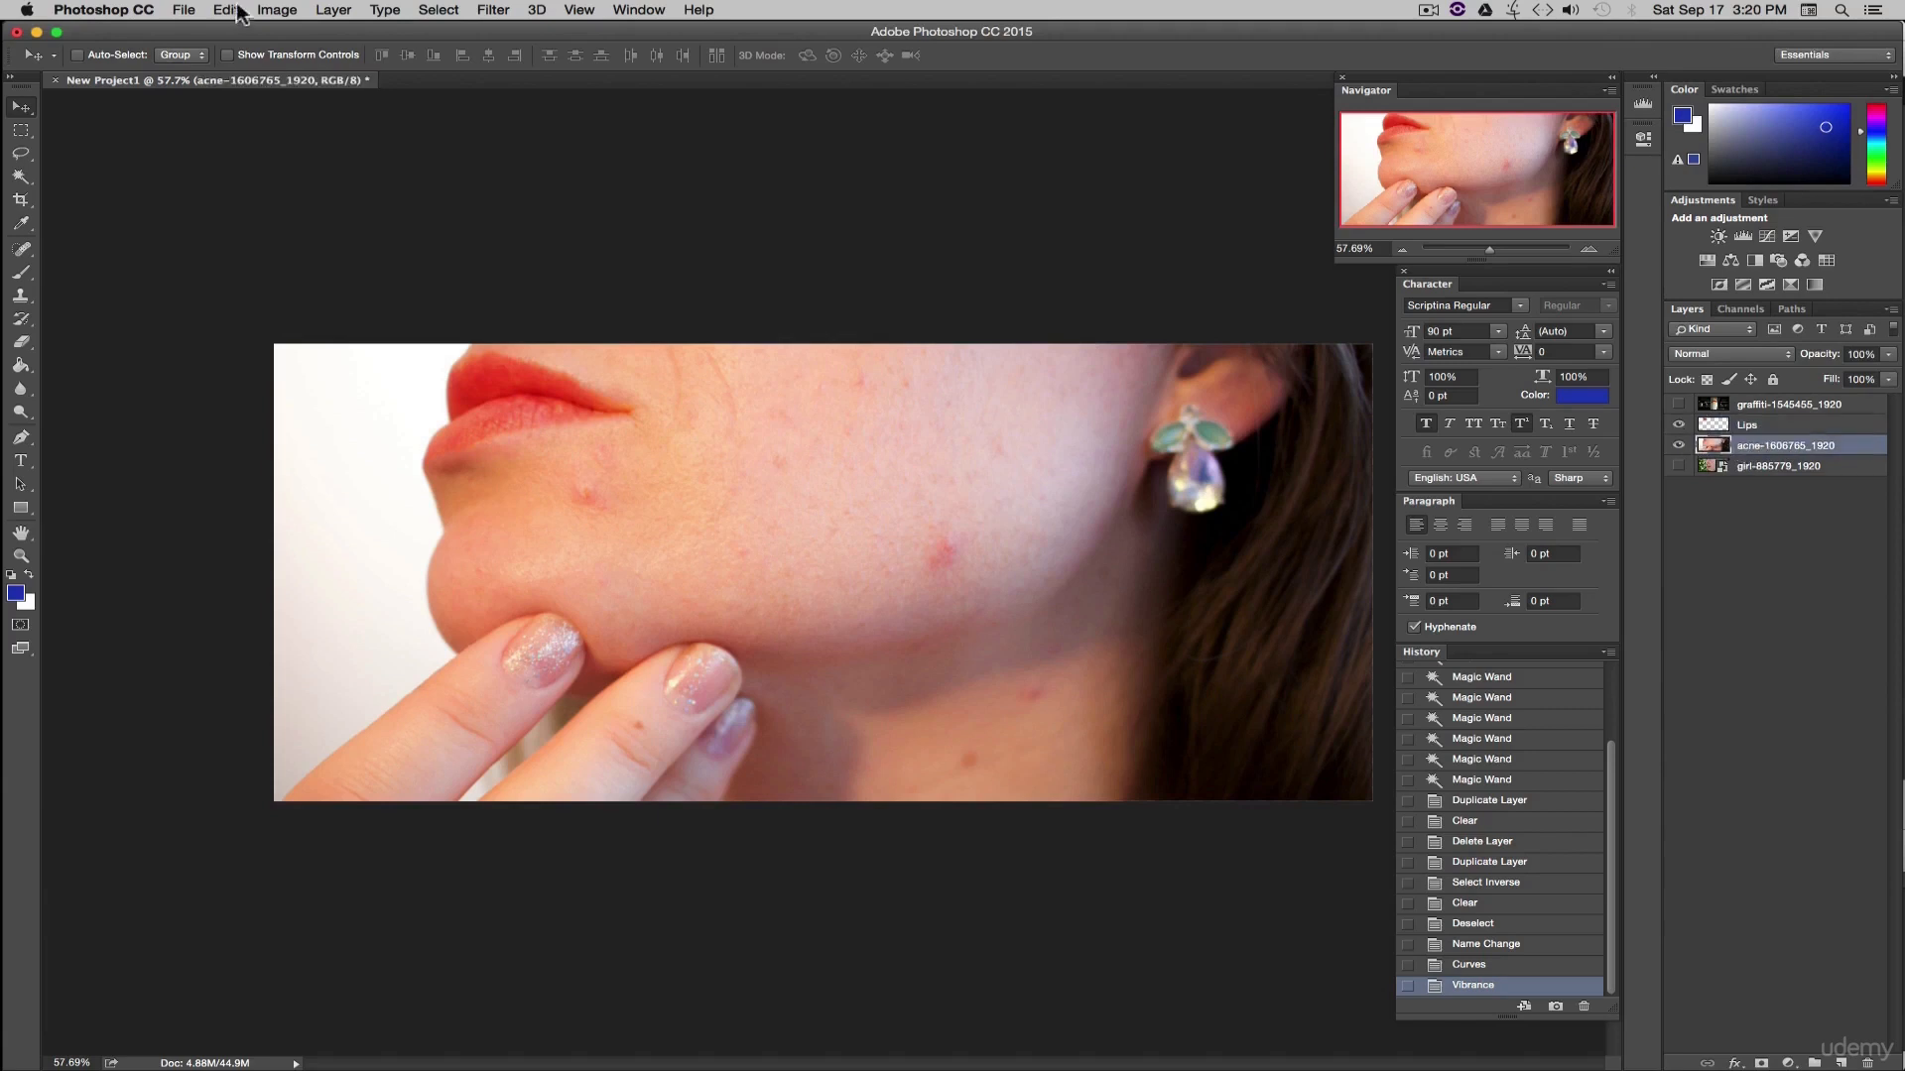
left_click(276, 10)
mouse_move(361, 70)
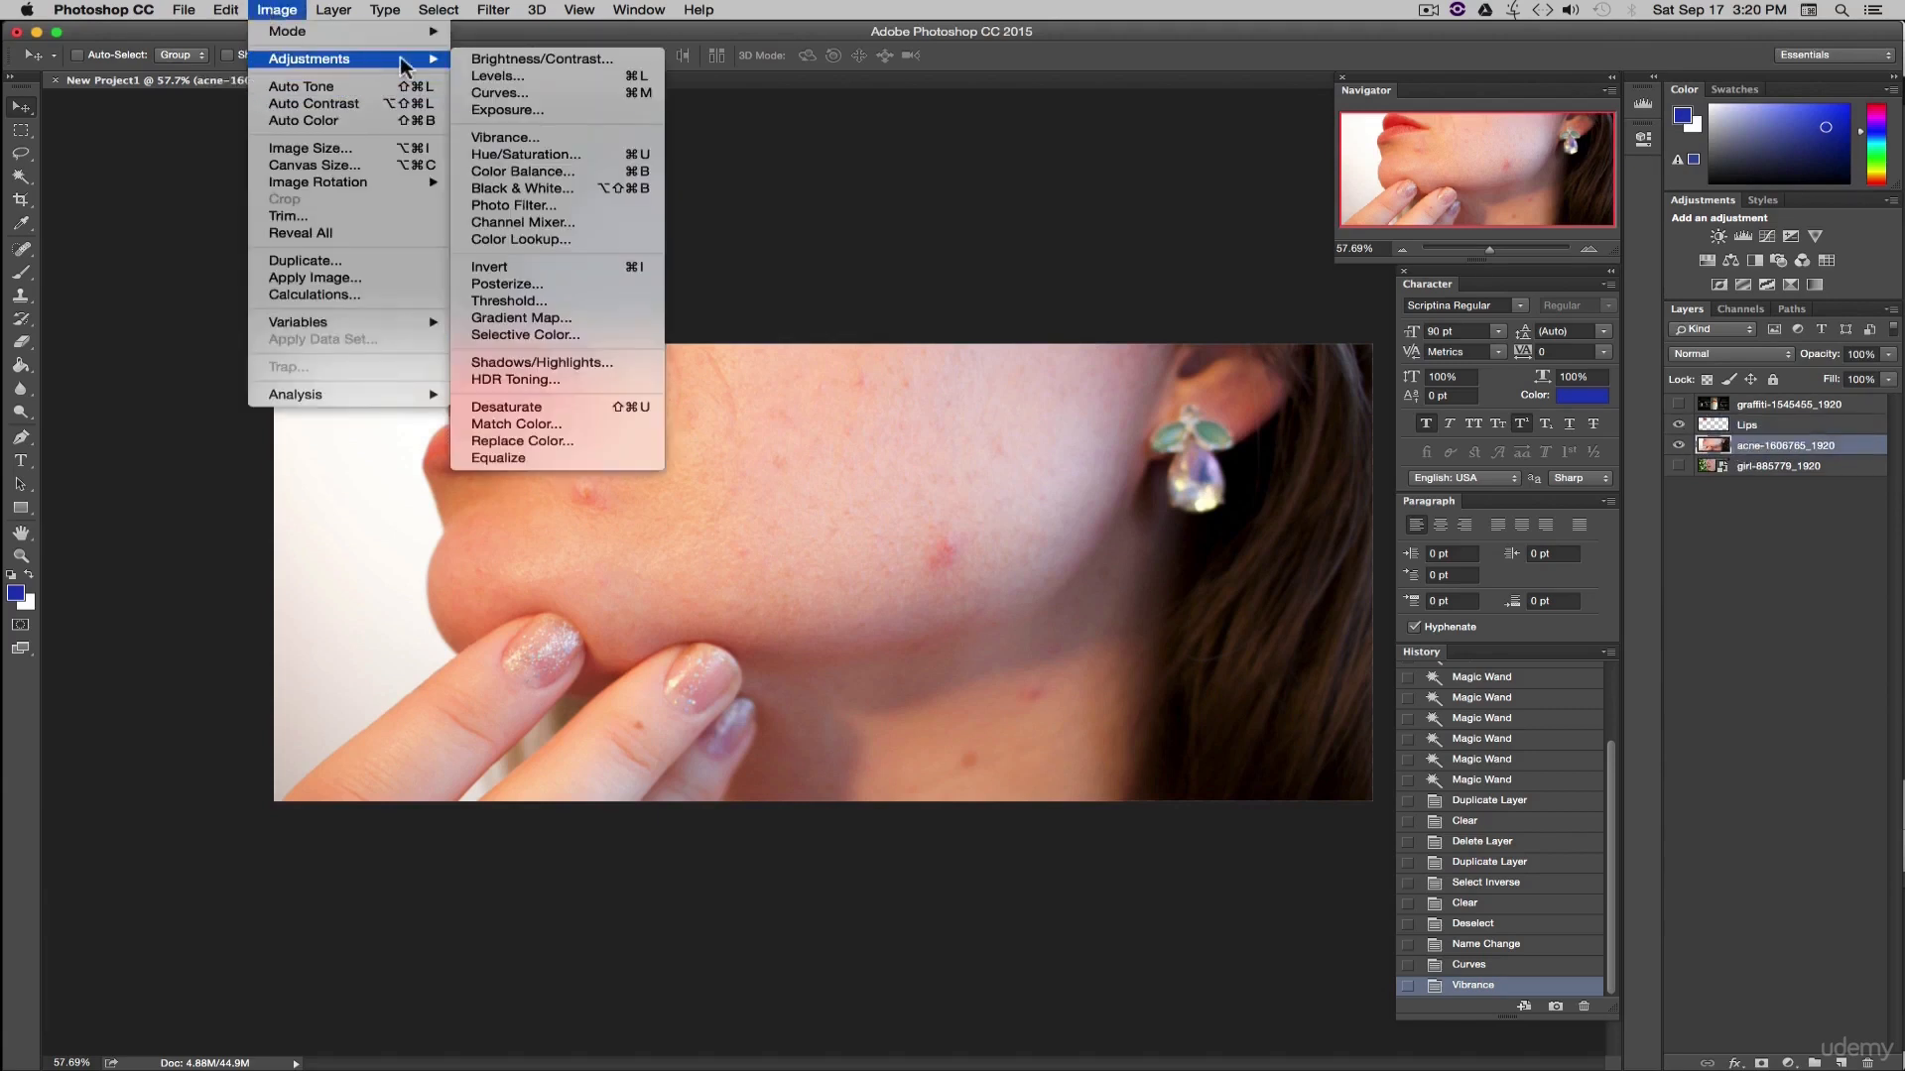
left_click(595, 92)
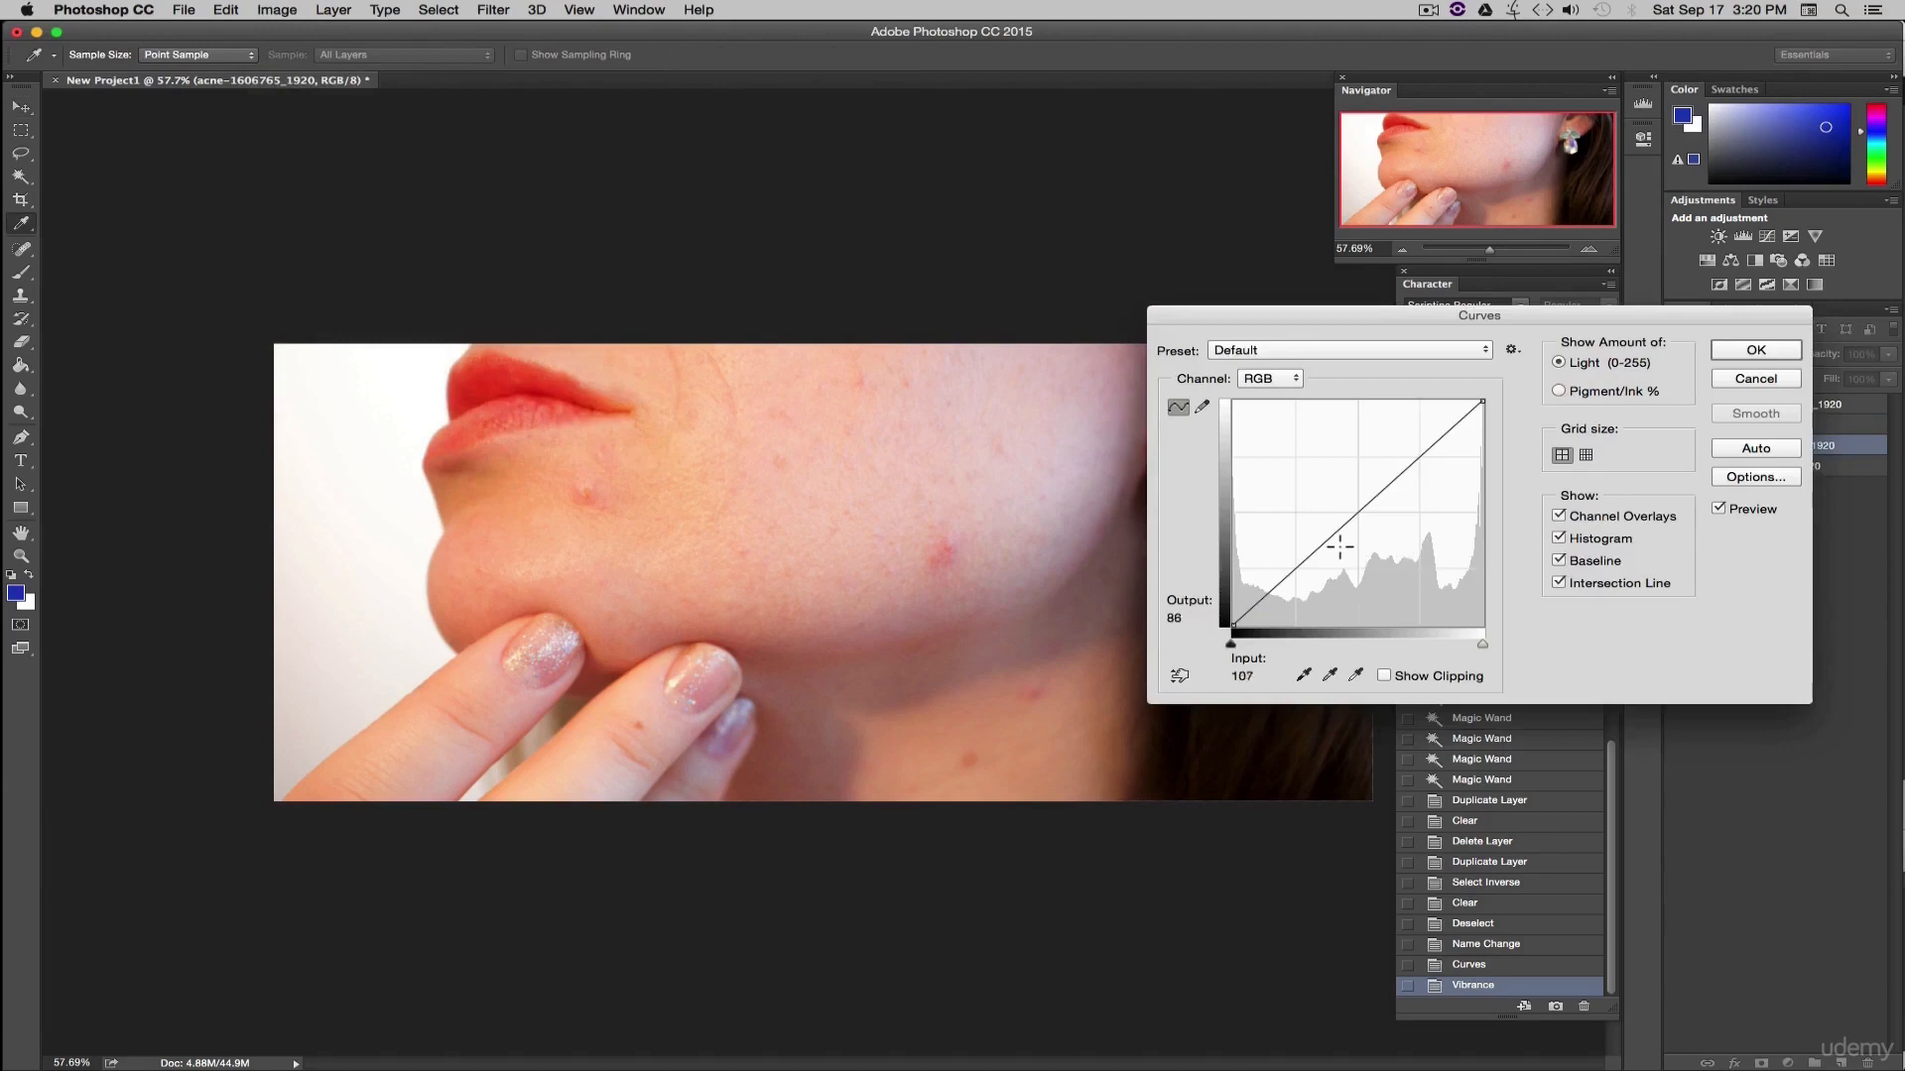
left_click(1359, 512)
left_click(1290, 572)
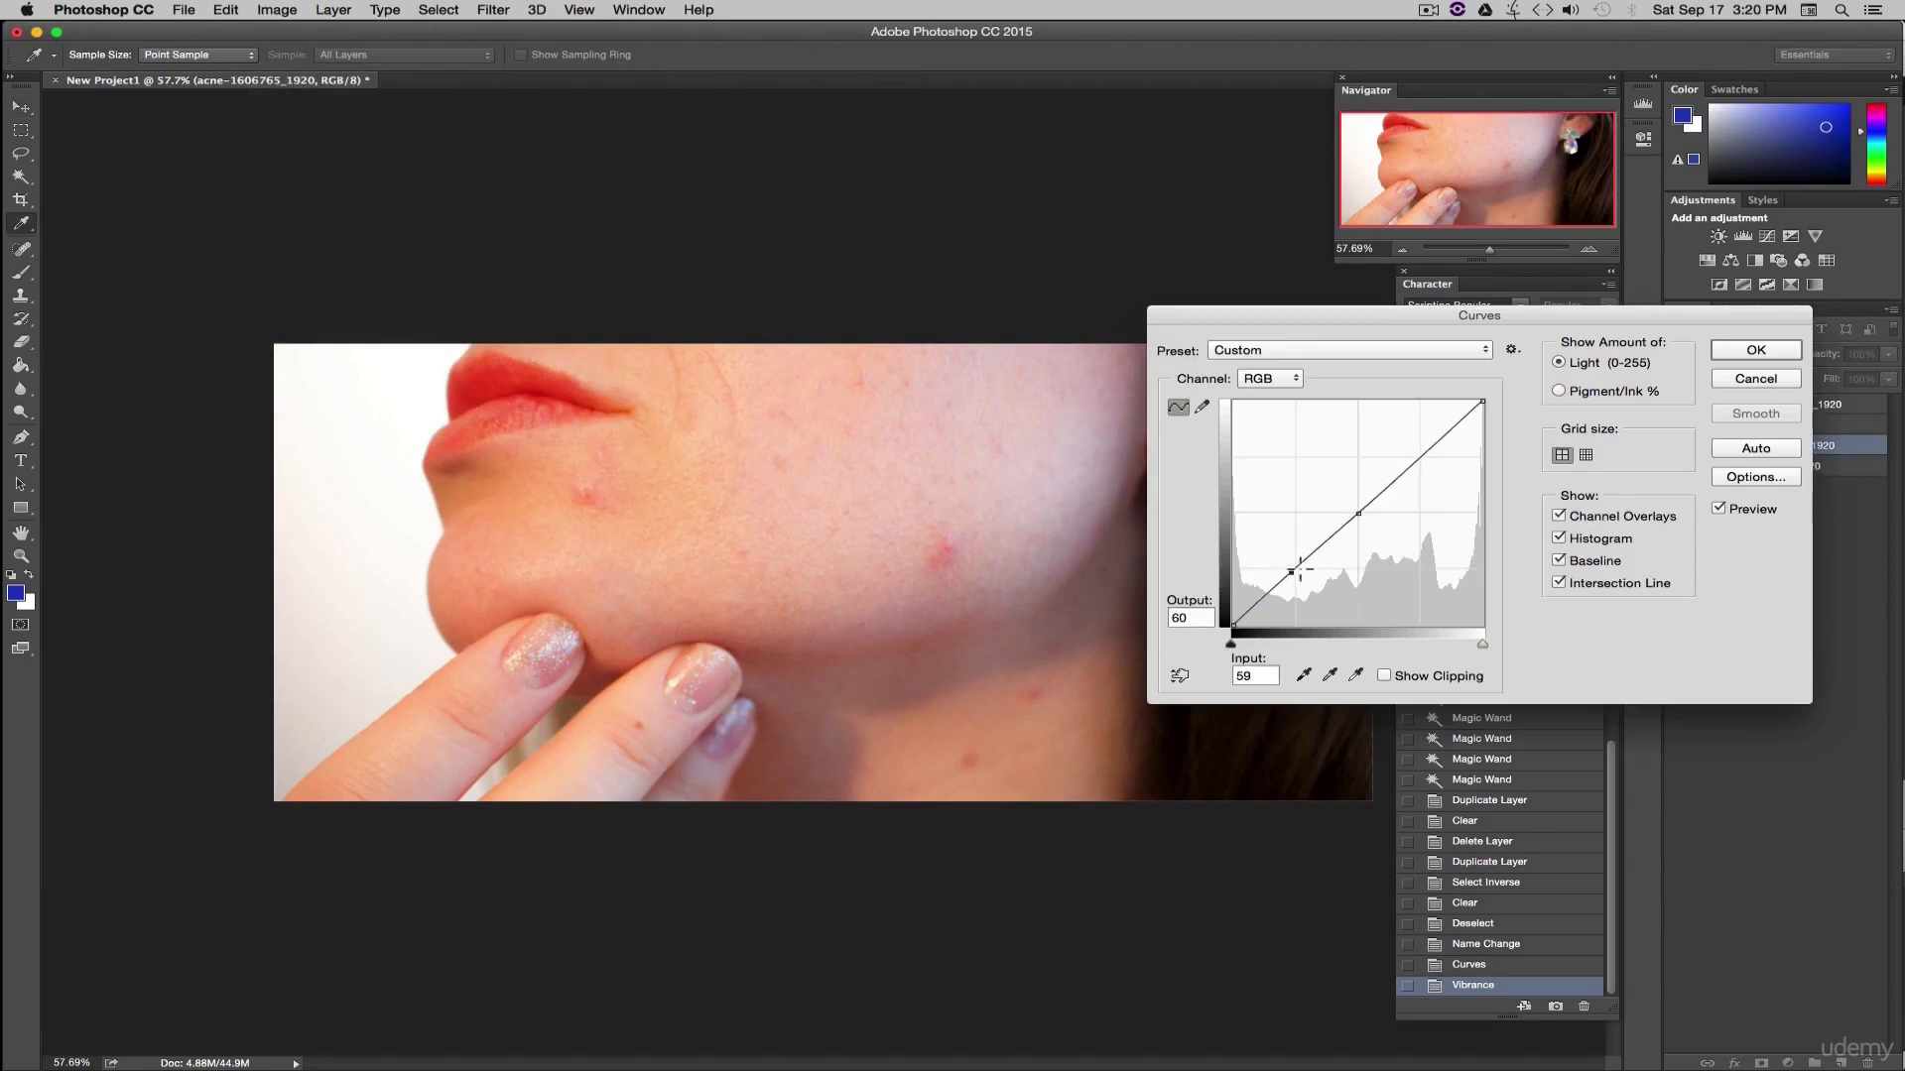
left_click(1421, 458)
left_click_drag(1290, 573, 1294, 588)
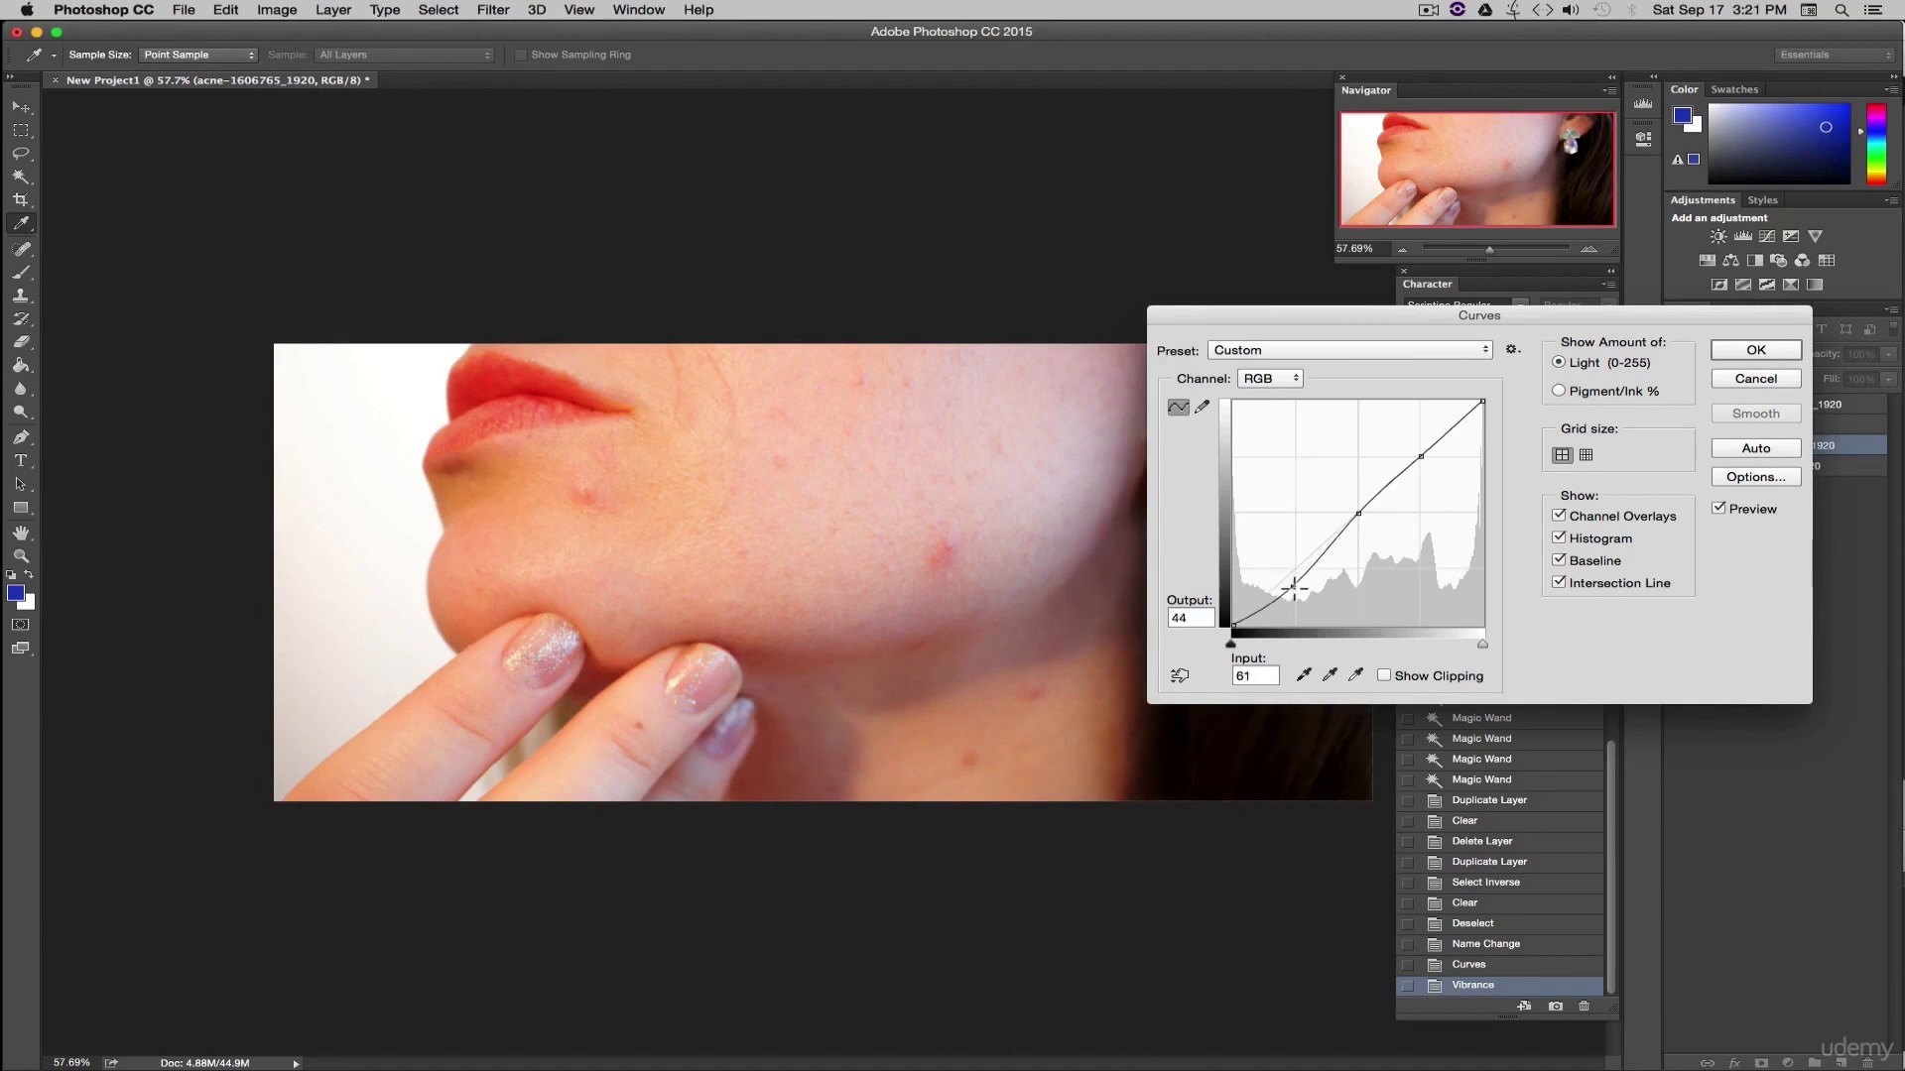
left_click_drag(1296, 316, 1417, 104)
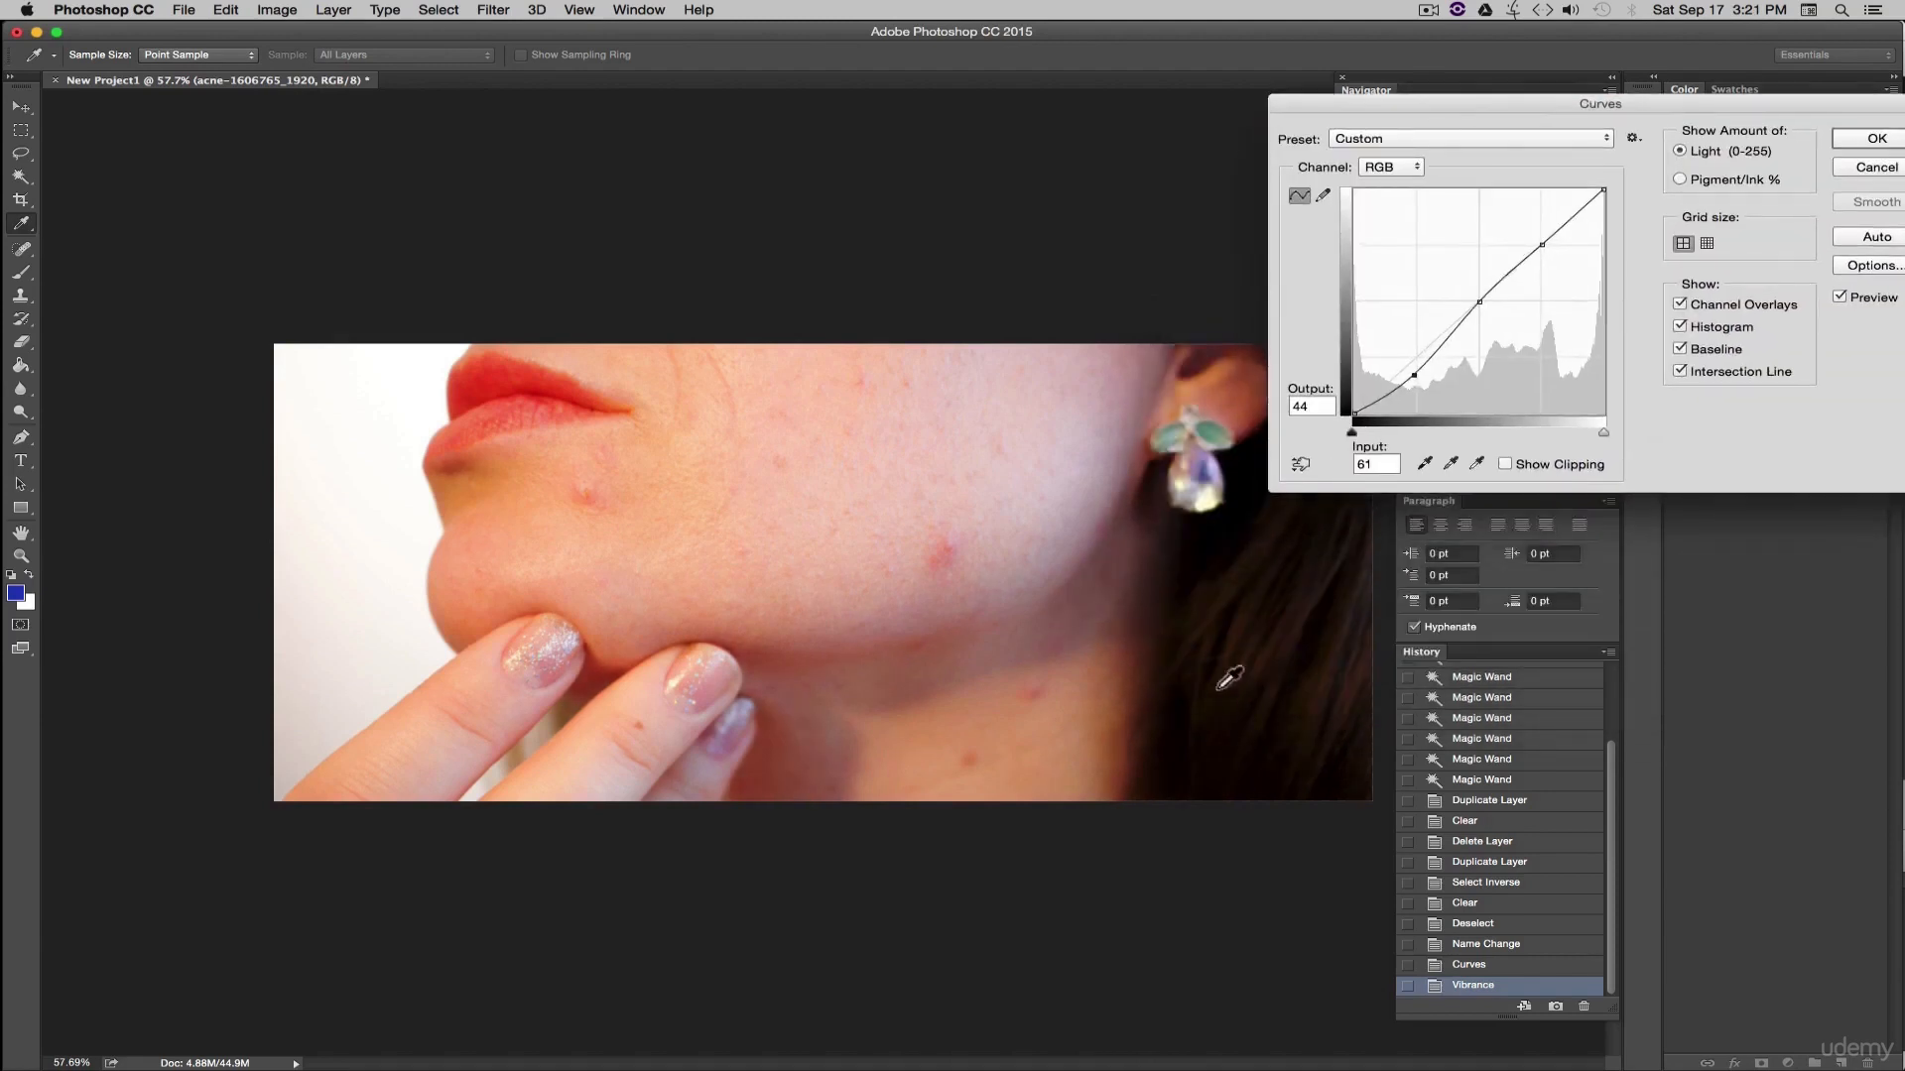
mouse_move(1417, 375)
left_mouse_down()
mouse_move(1423, 395)
mouse_move(1421, 373)
left_mouse_up()
left_click_drag(1479, 300, 1482, 302)
left_click_drag(1603, 195, 1605, 234)
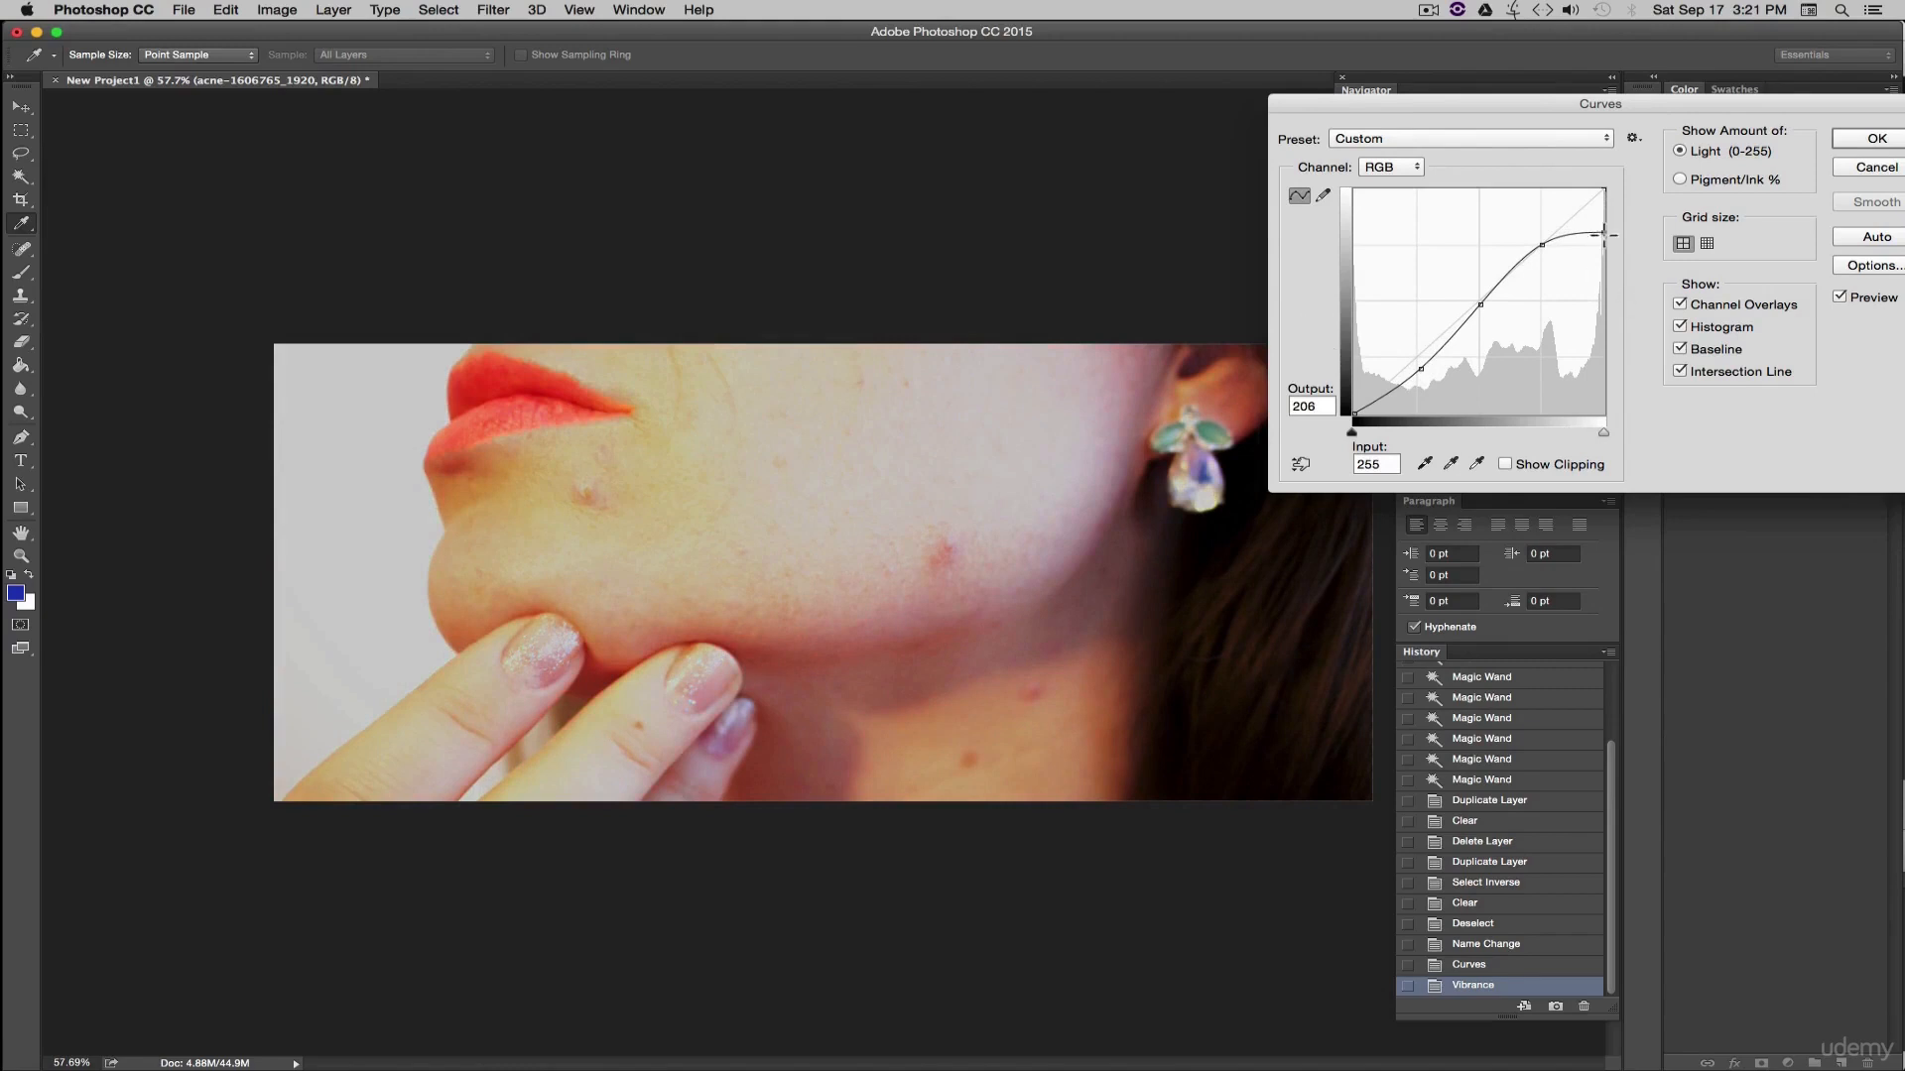
left_click_drag(1605, 234, 1604, 188)
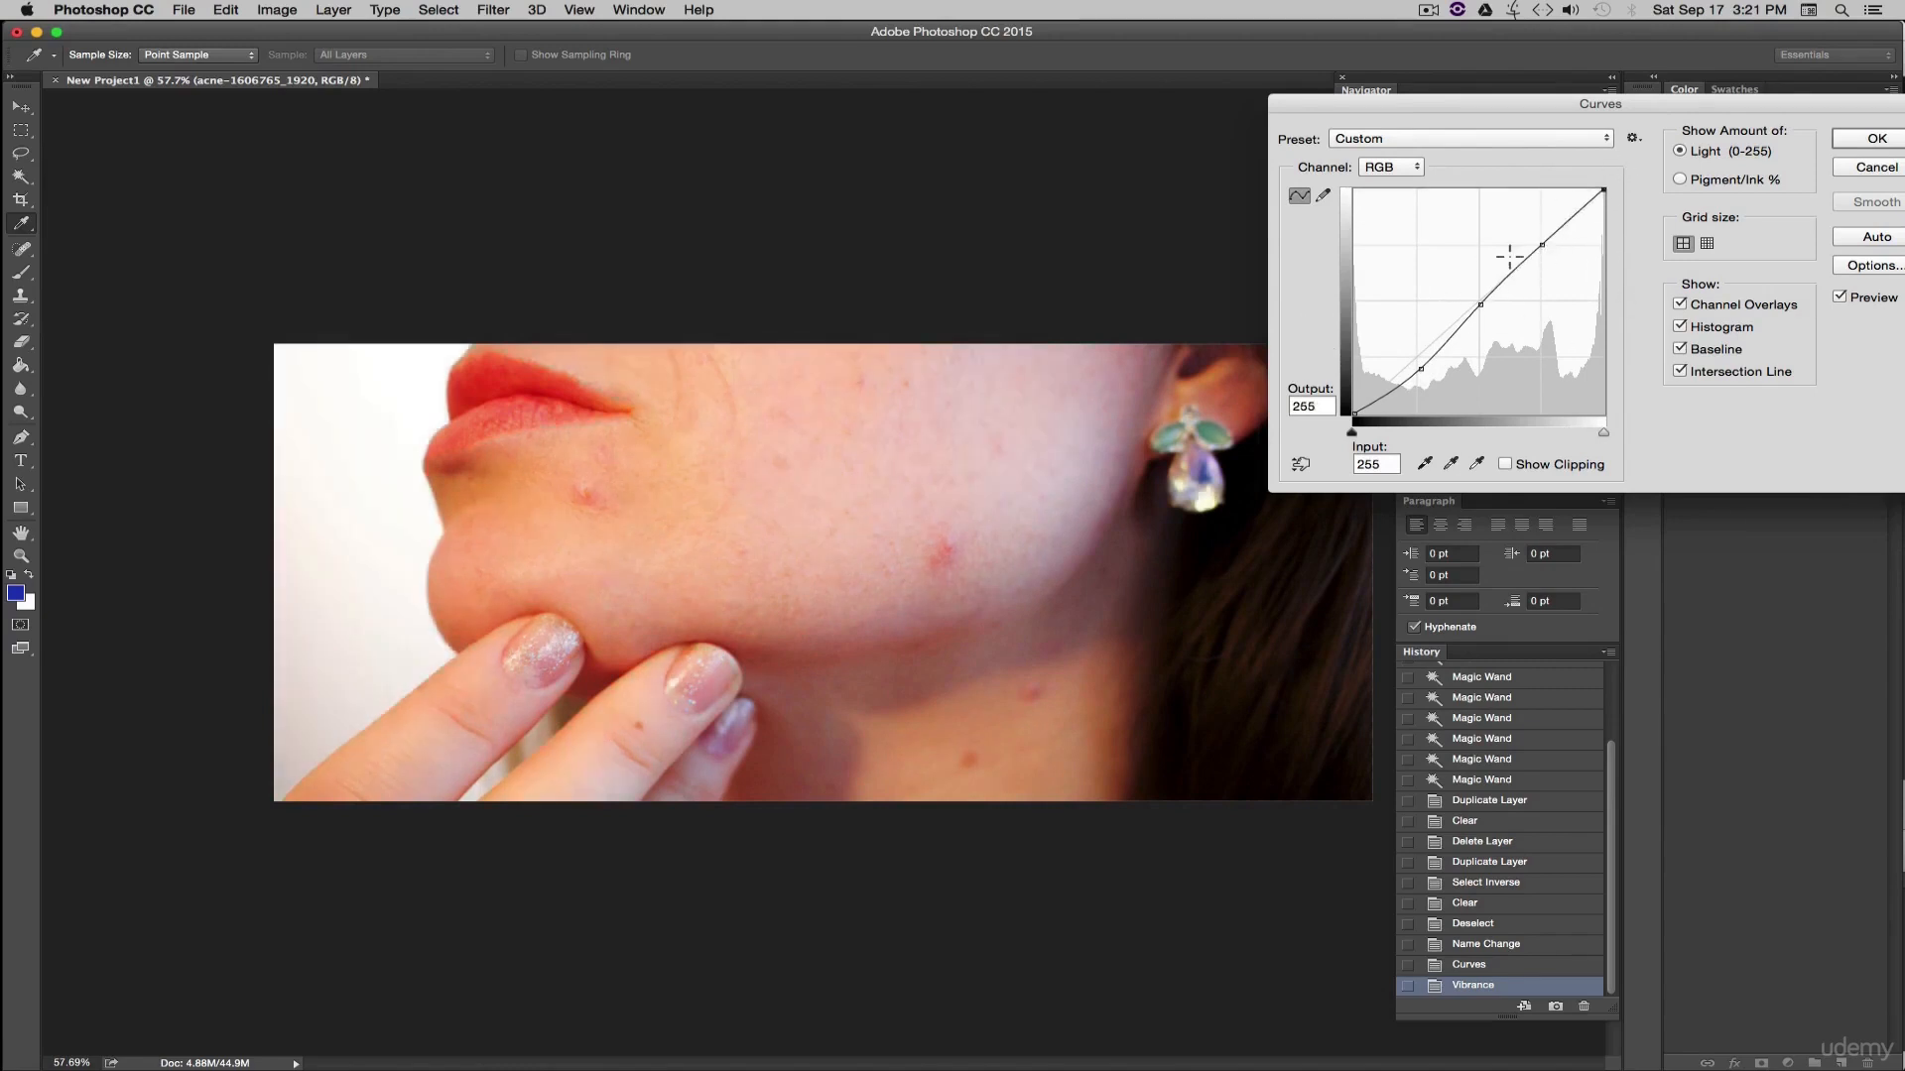
left_click_drag(1542, 247, 1545, 249)
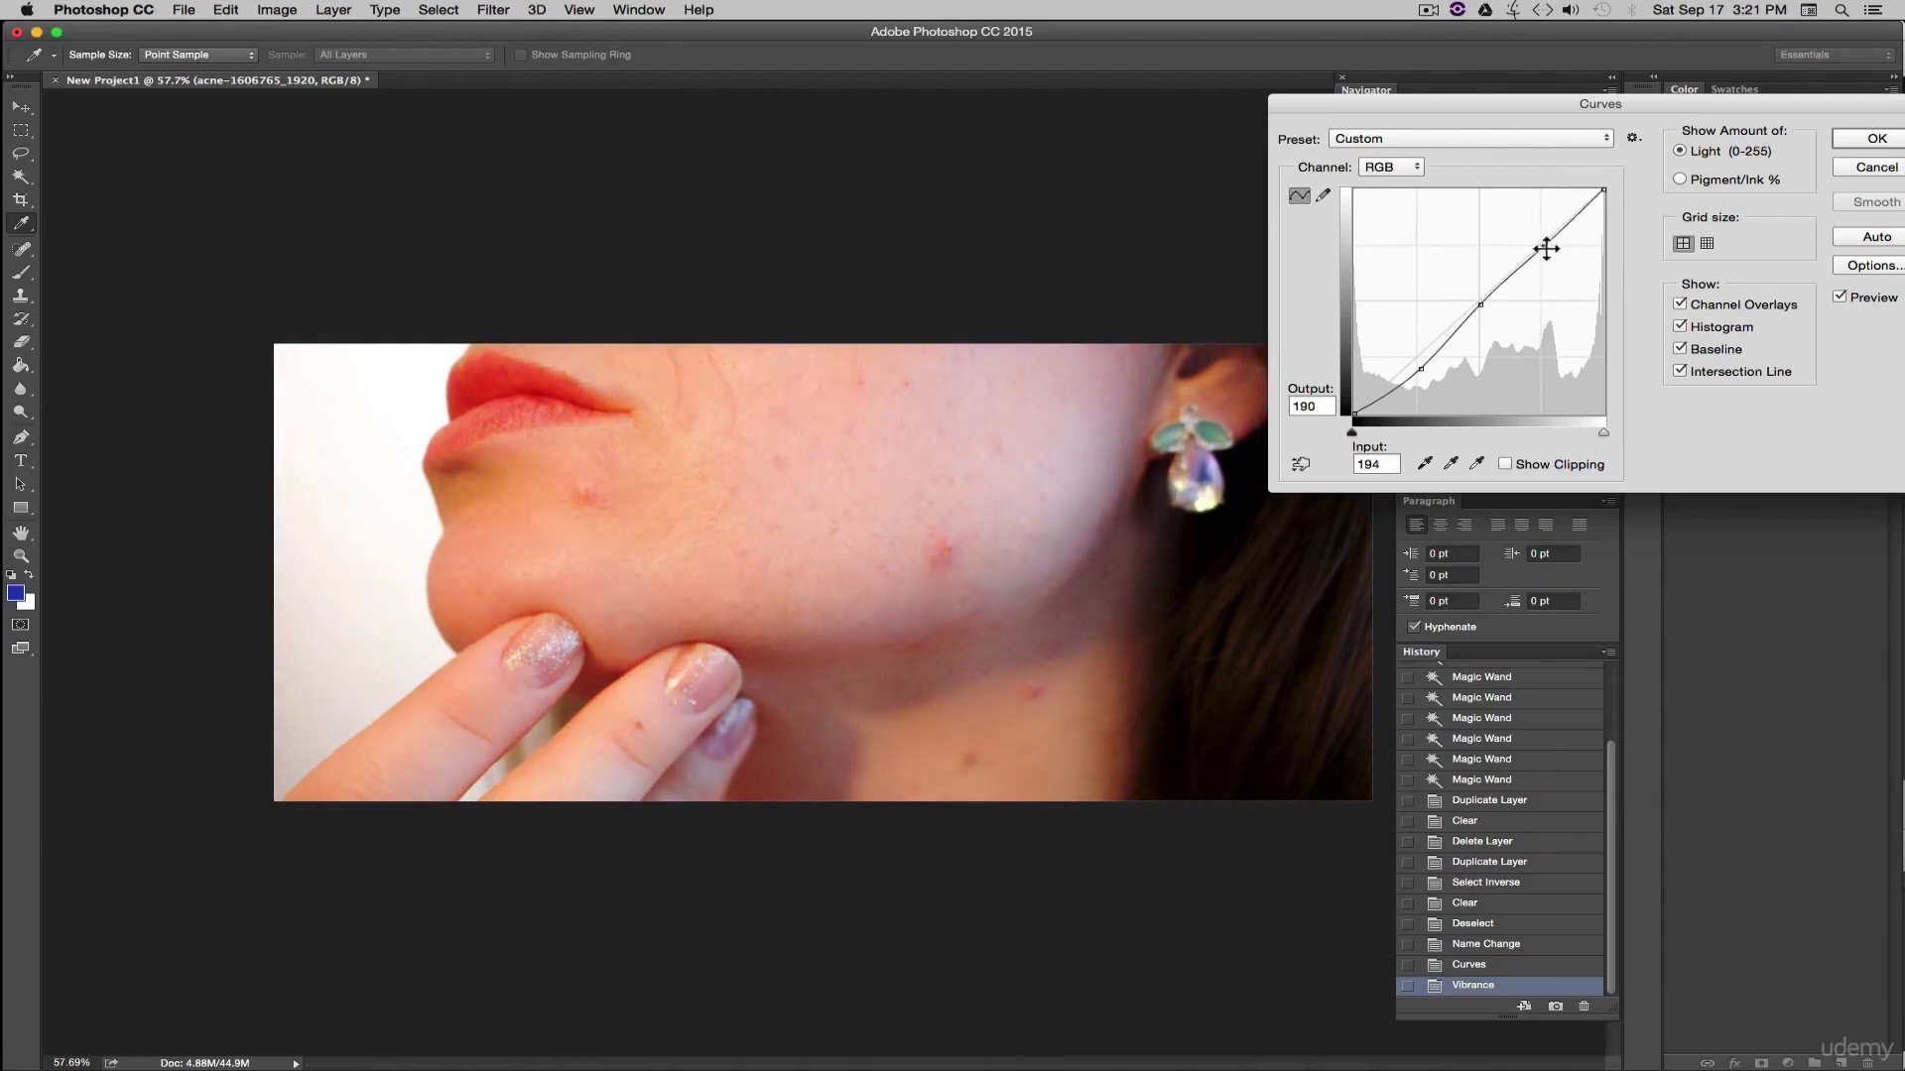
left_click(1865, 166)
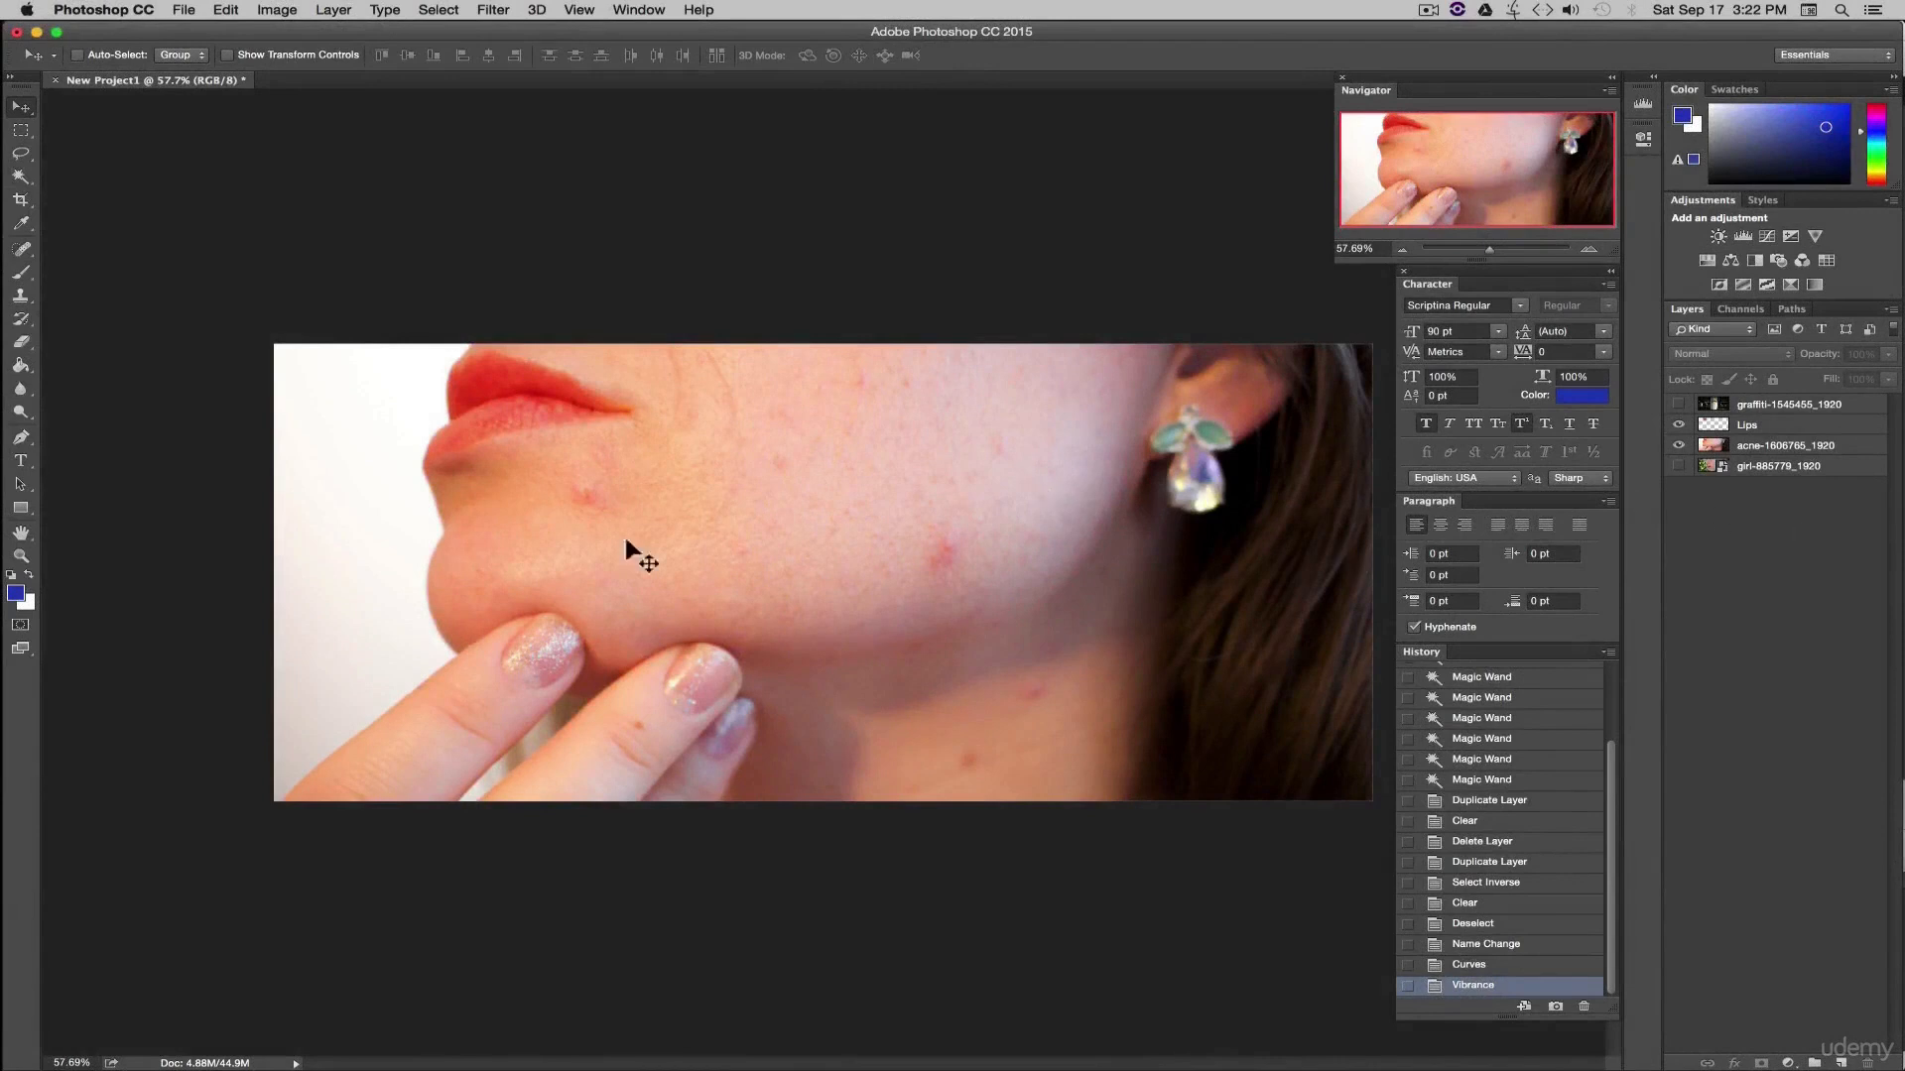
- Create a Curves adjustment layer with the default layer settings
left_click(333, 10)
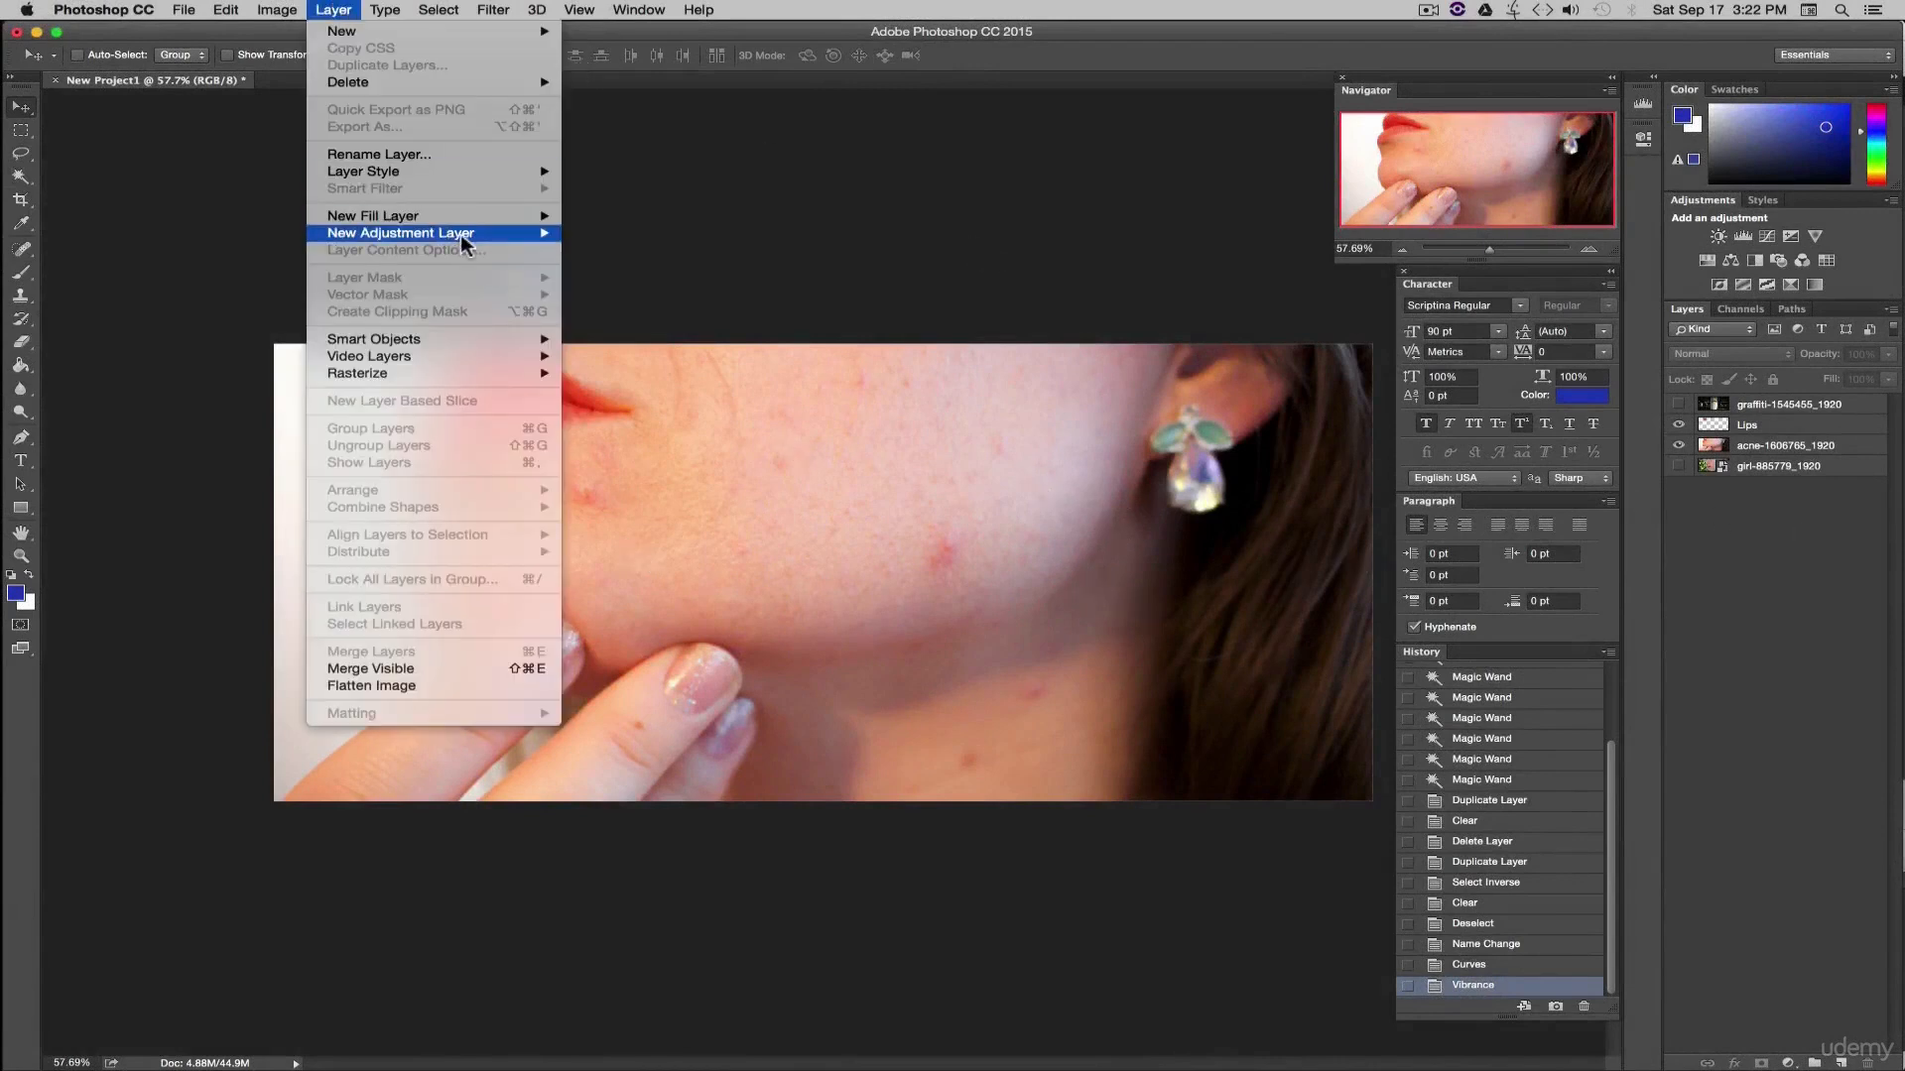
mouse_move(468, 238)
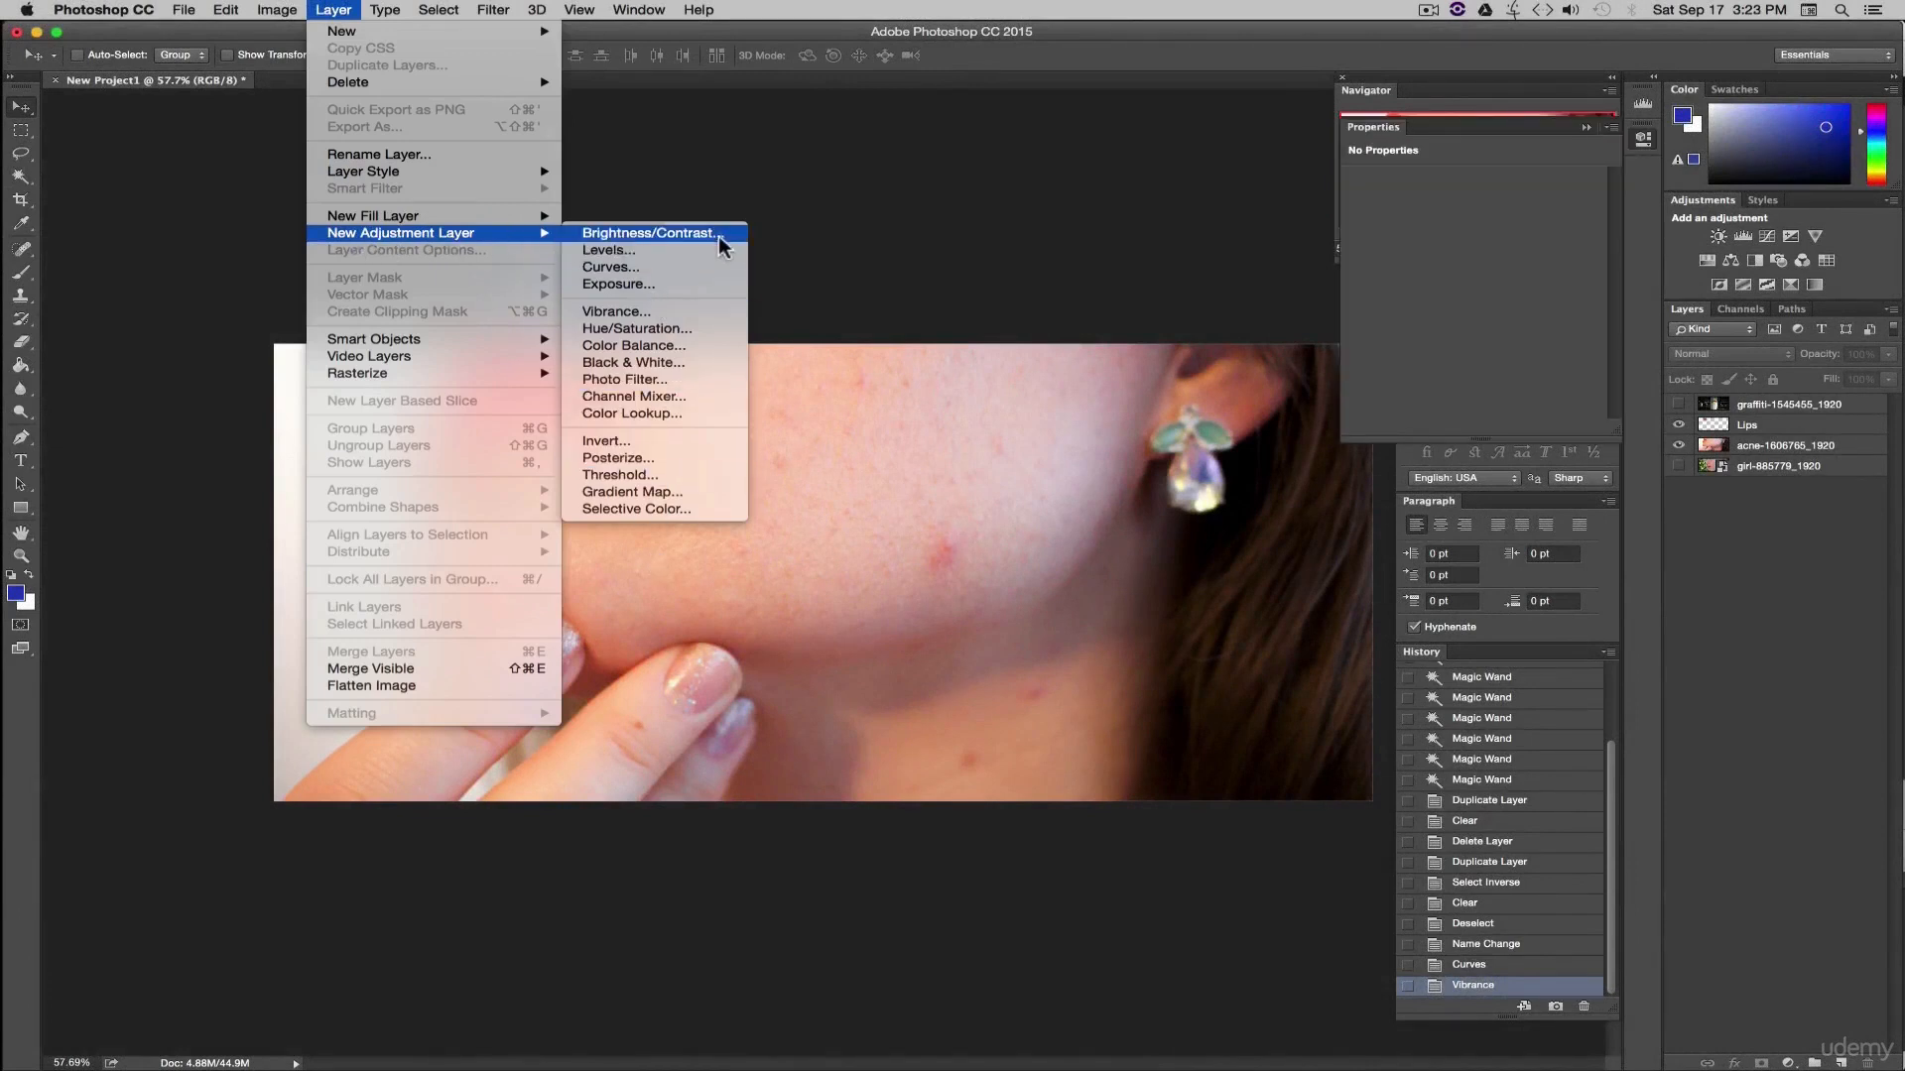
left_click(625, 268)
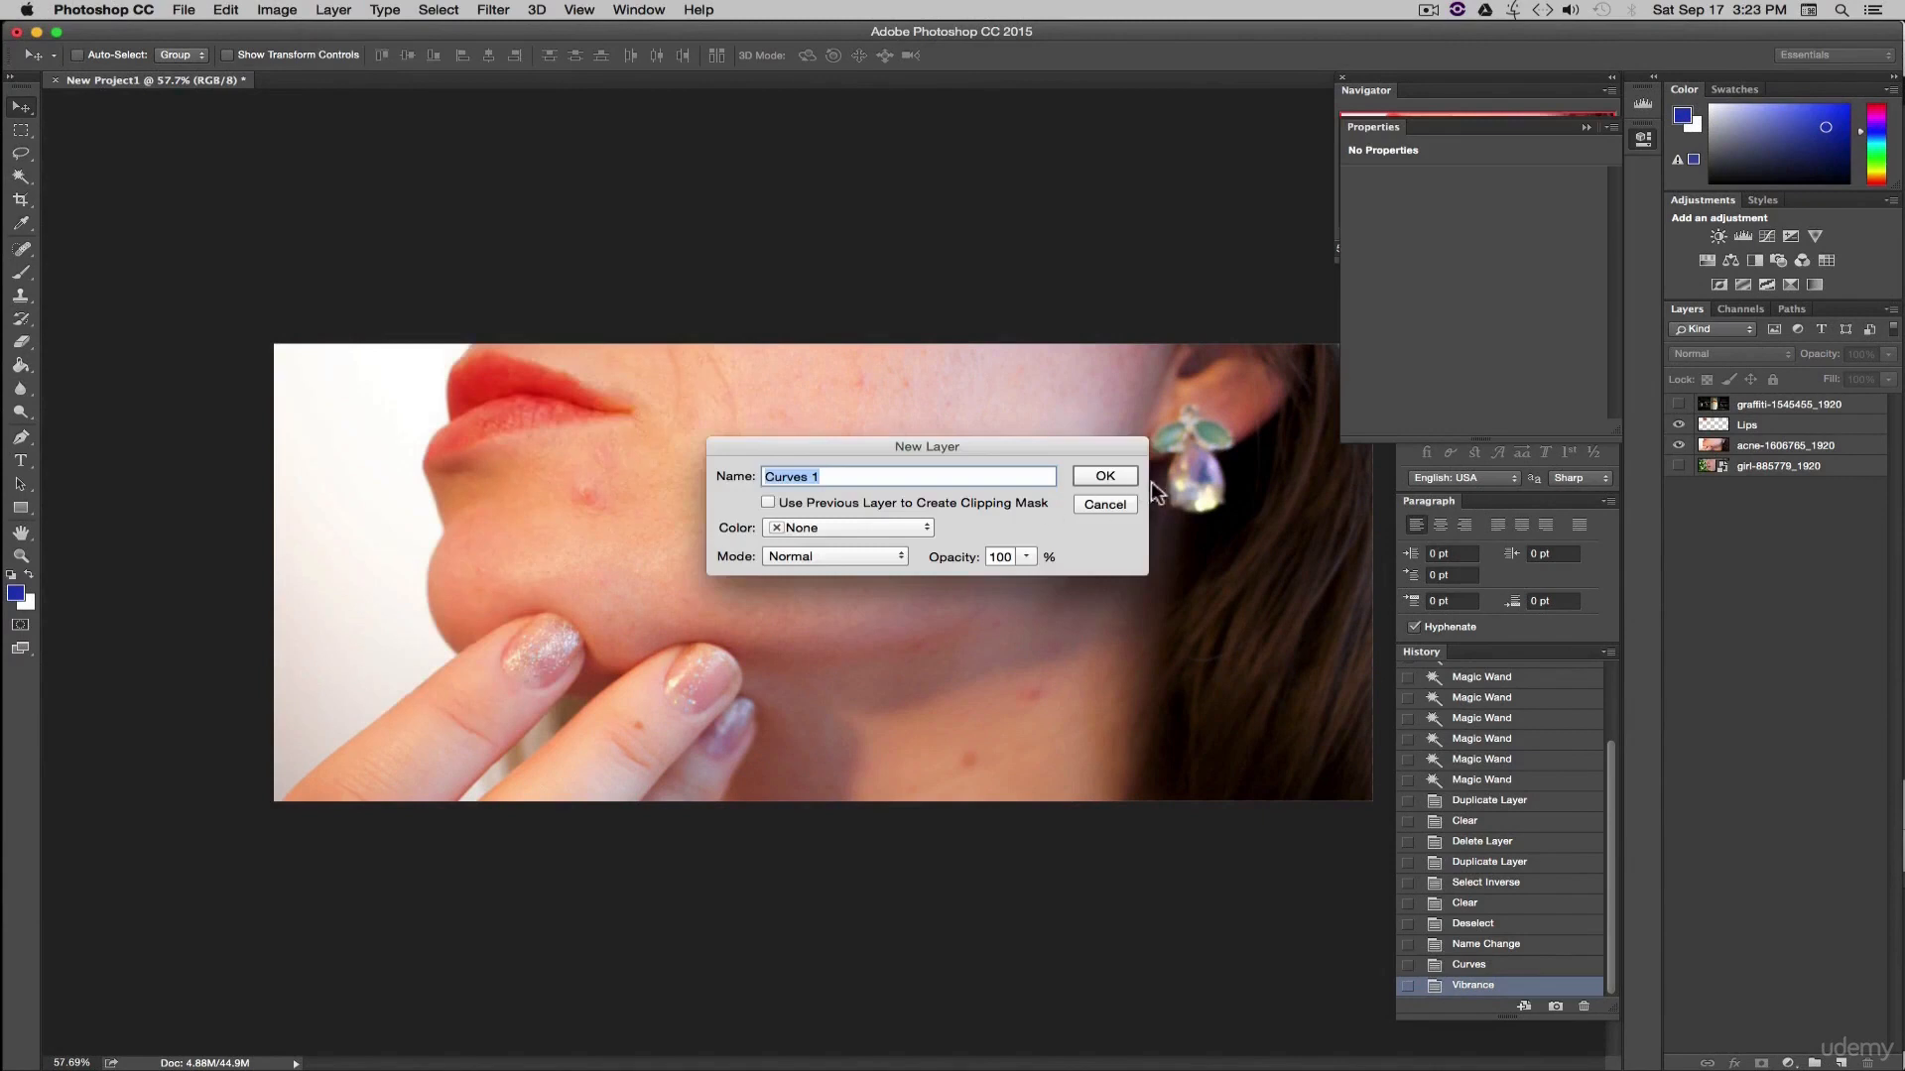
left_click(1105, 477)
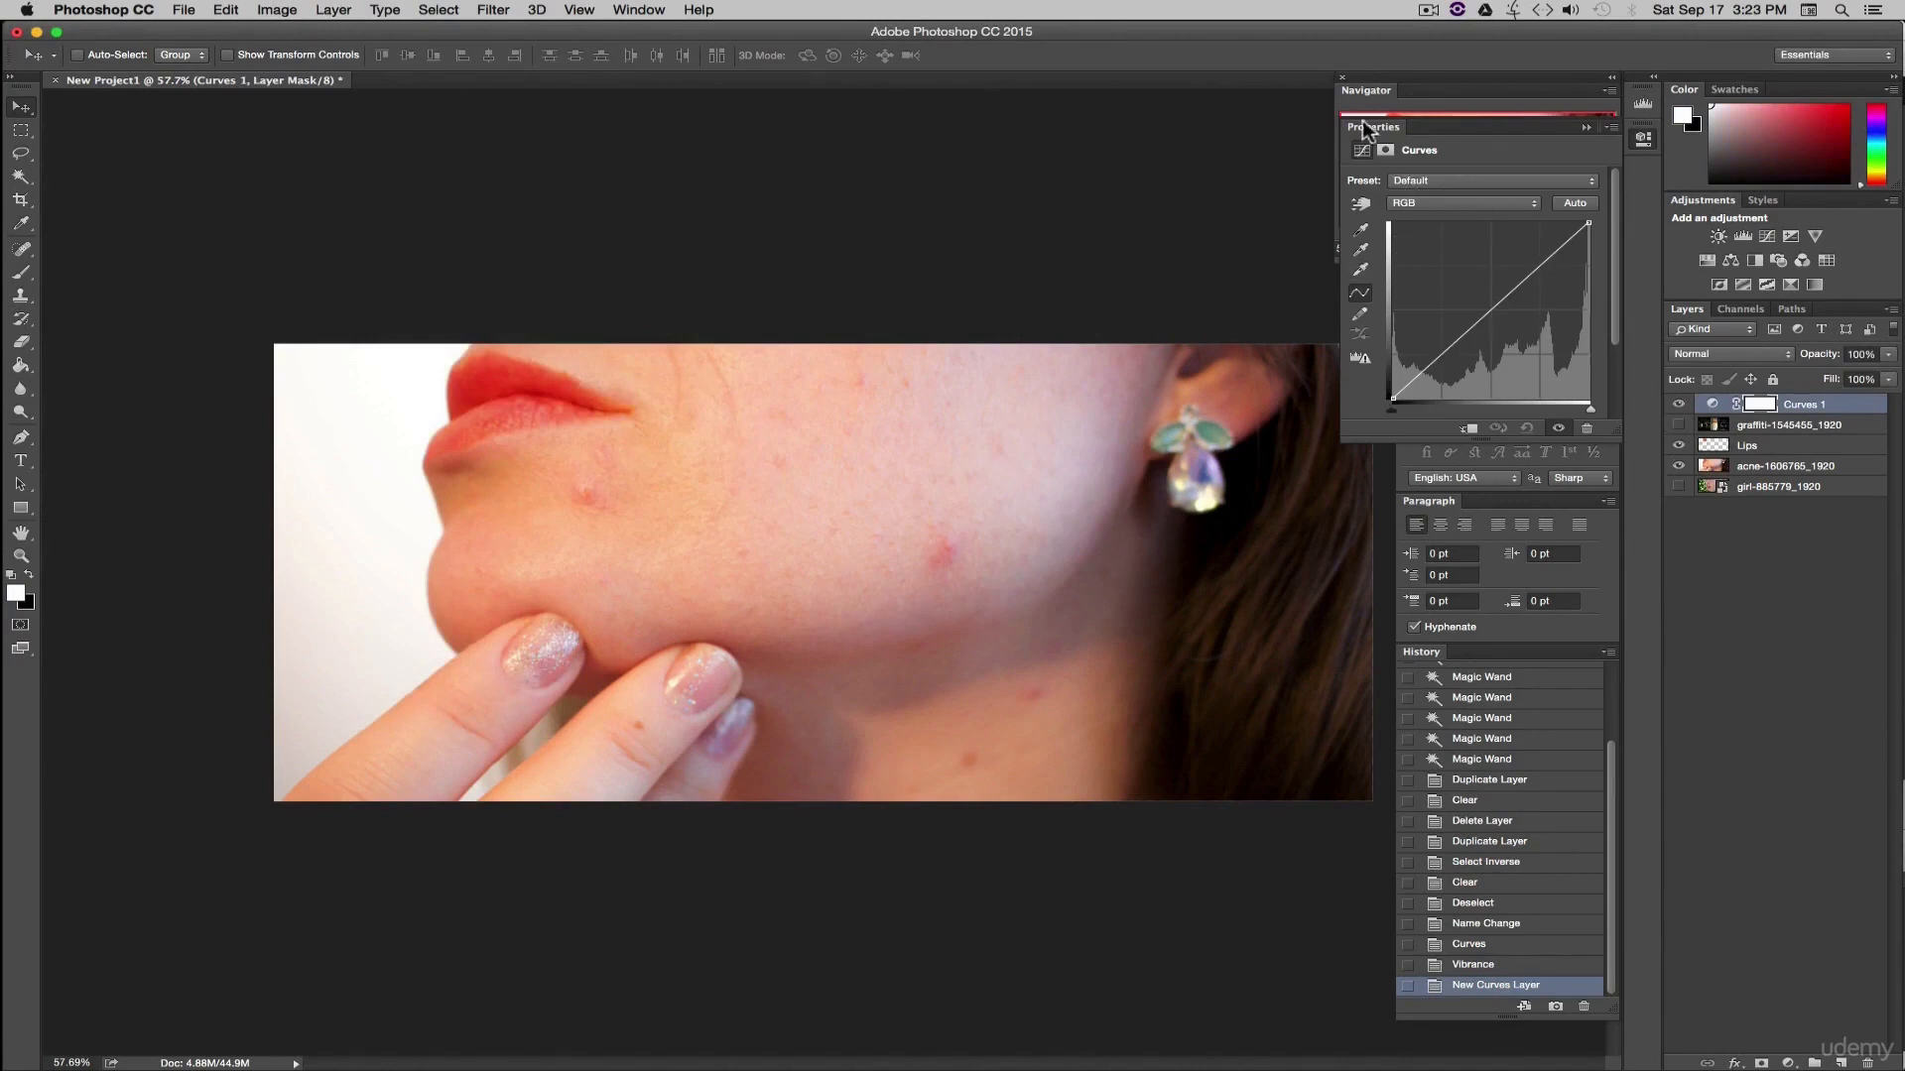
- Group the Properties panel with the History panel and switch between the two
left_click_drag(1369, 129, 1479, 970)
left_click(1424, 652)
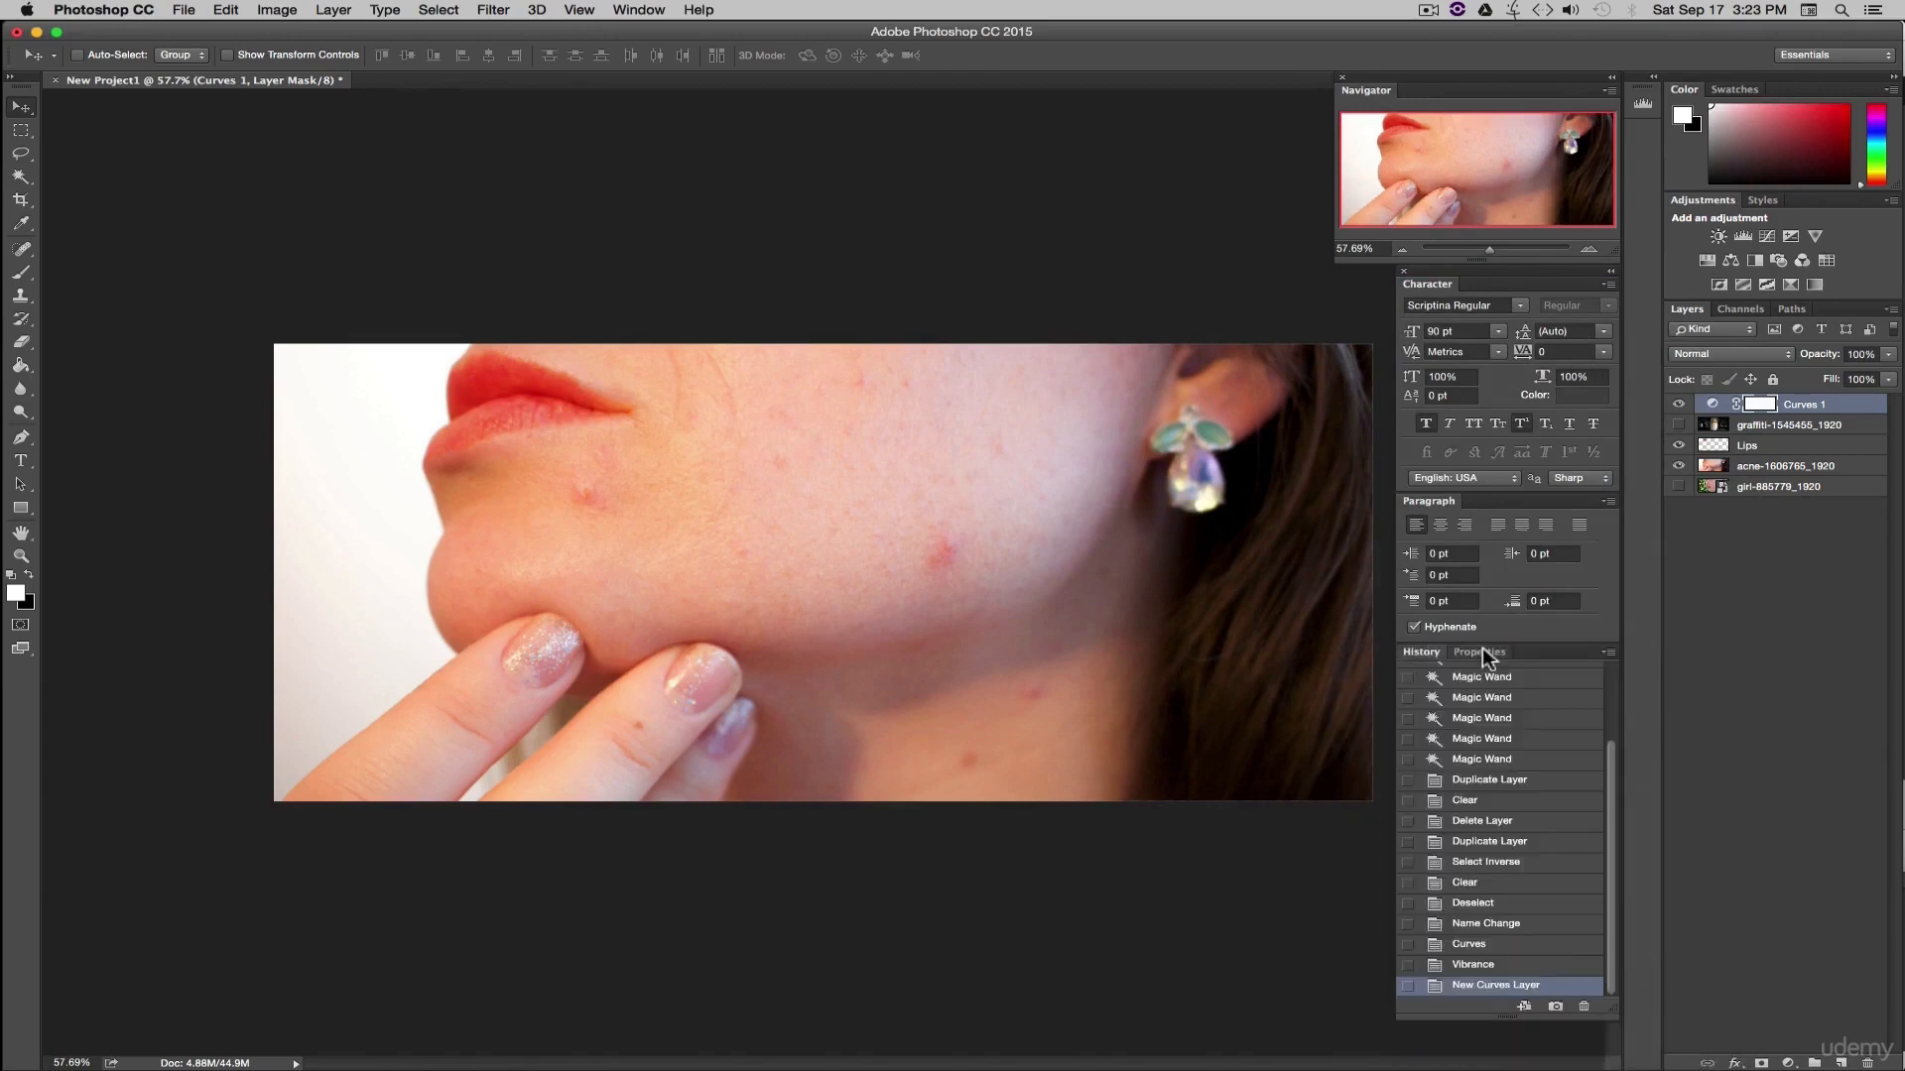
left_click(1480, 652)
left_click(1419, 652)
left_click(1478, 651)
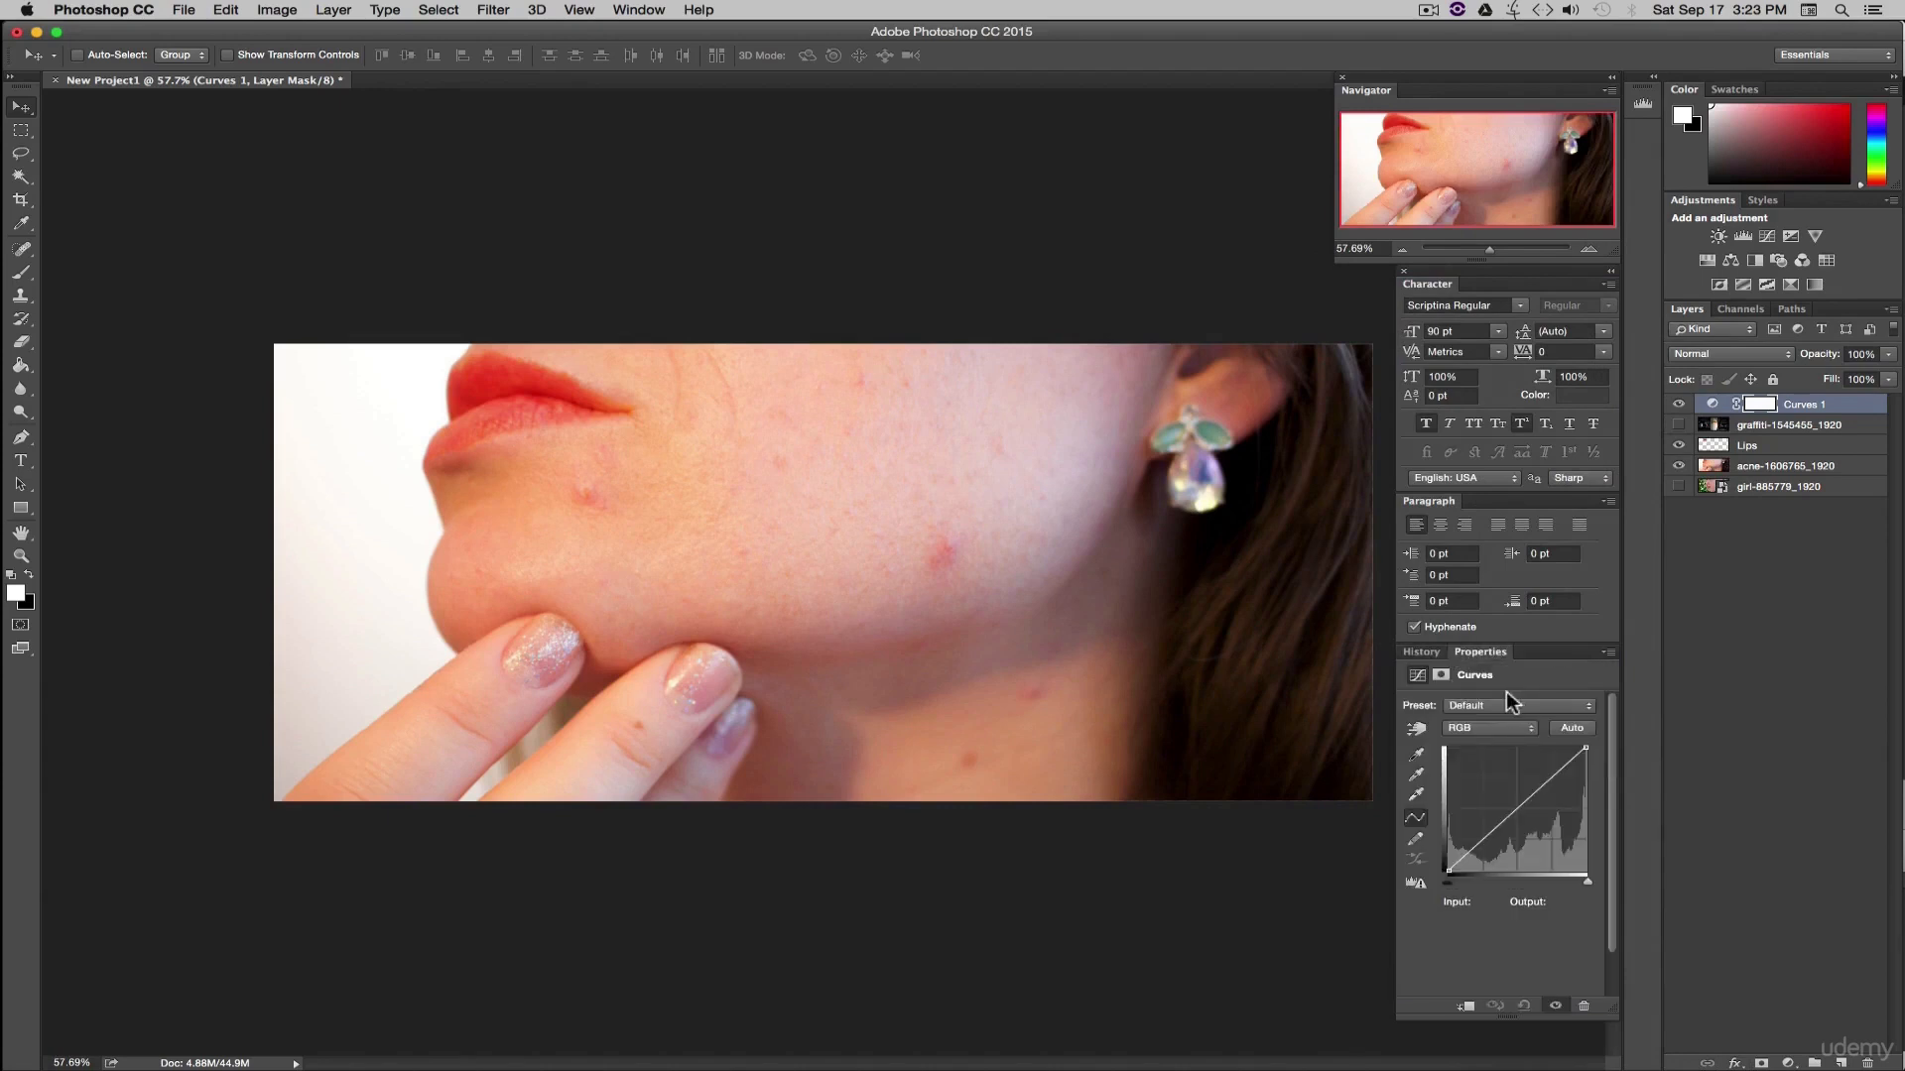
- Undock the Curves properties into a larger floating window over the hair area of the photo
left_click_drag(1444, 652, 782, 348)
left_click_drag(931, 724, 1074, 724)
left_click_drag(913, 358, 1381, 374)
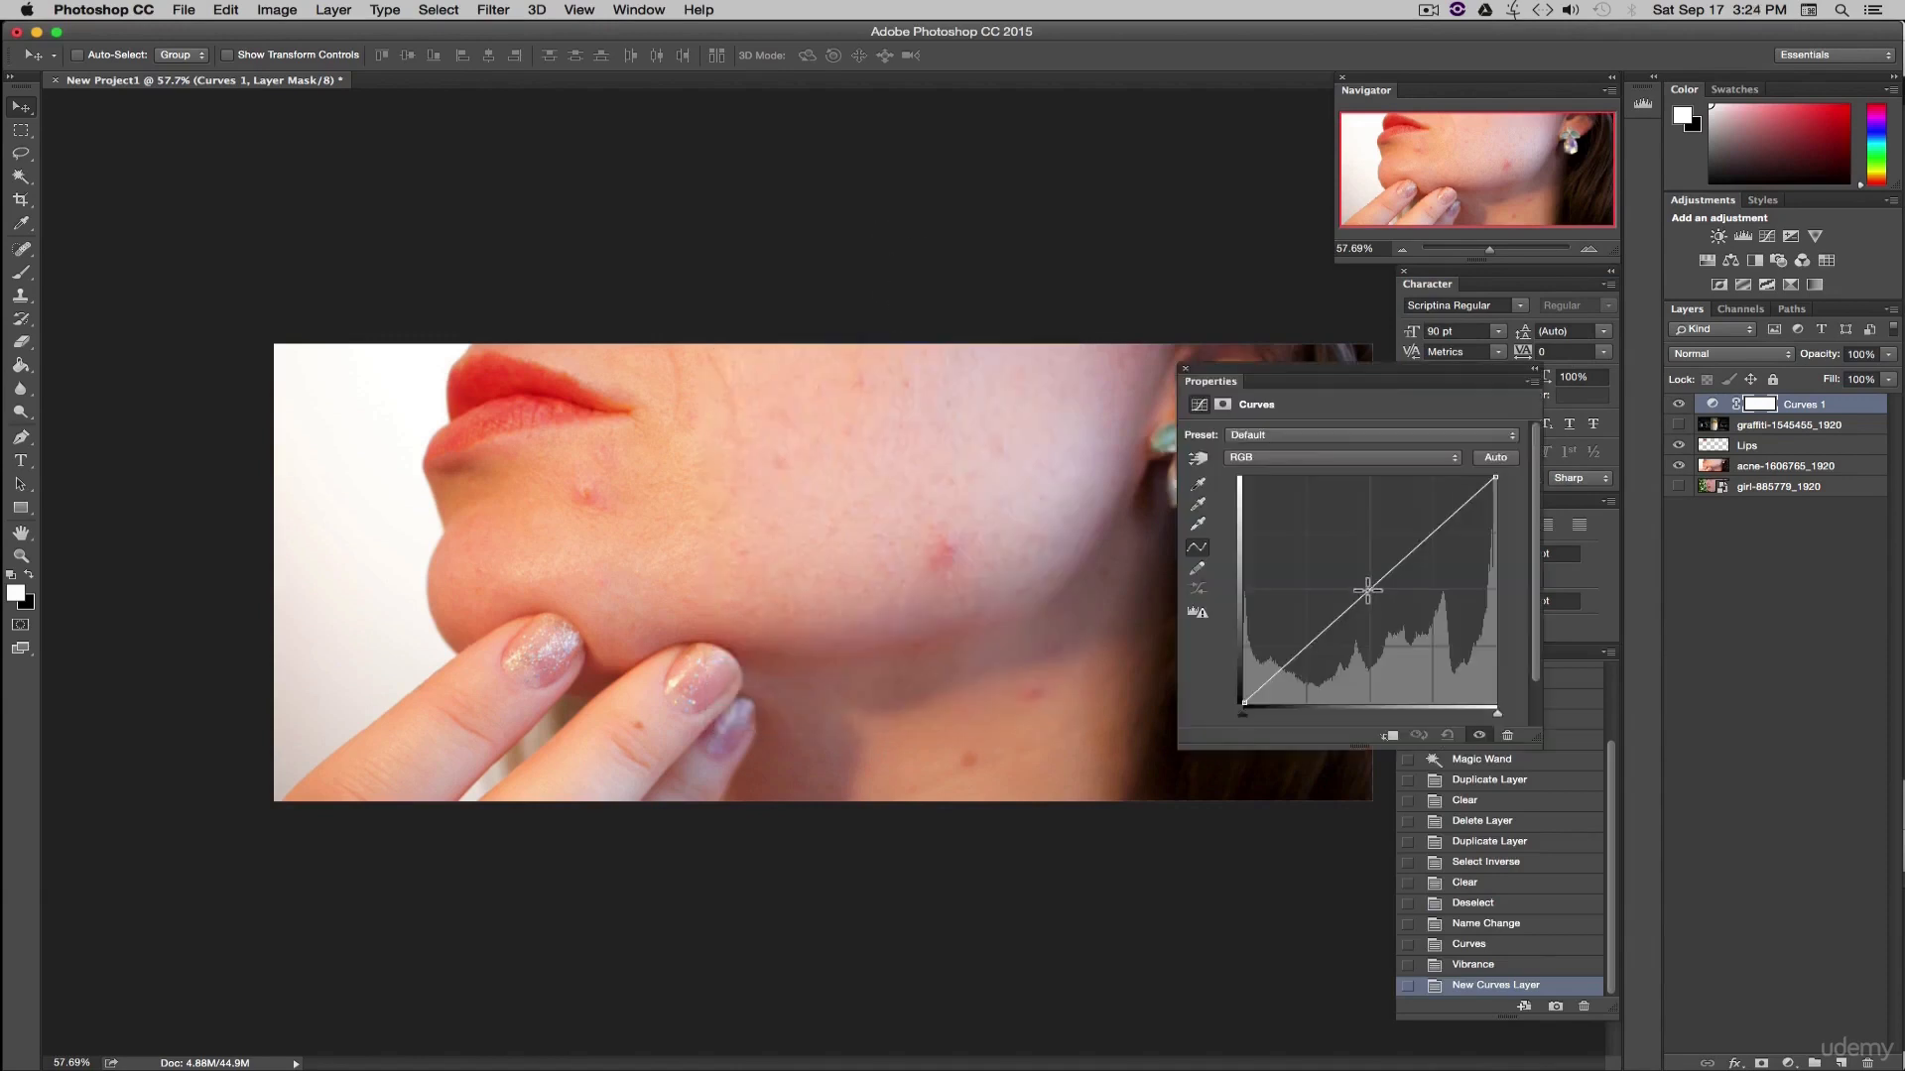
- Add midtone, shadow and highlight points along the straight RGB curve of the Curves adjustment layer
left_click(1367, 590)
left_click(1305, 652)
left_click(1436, 528)
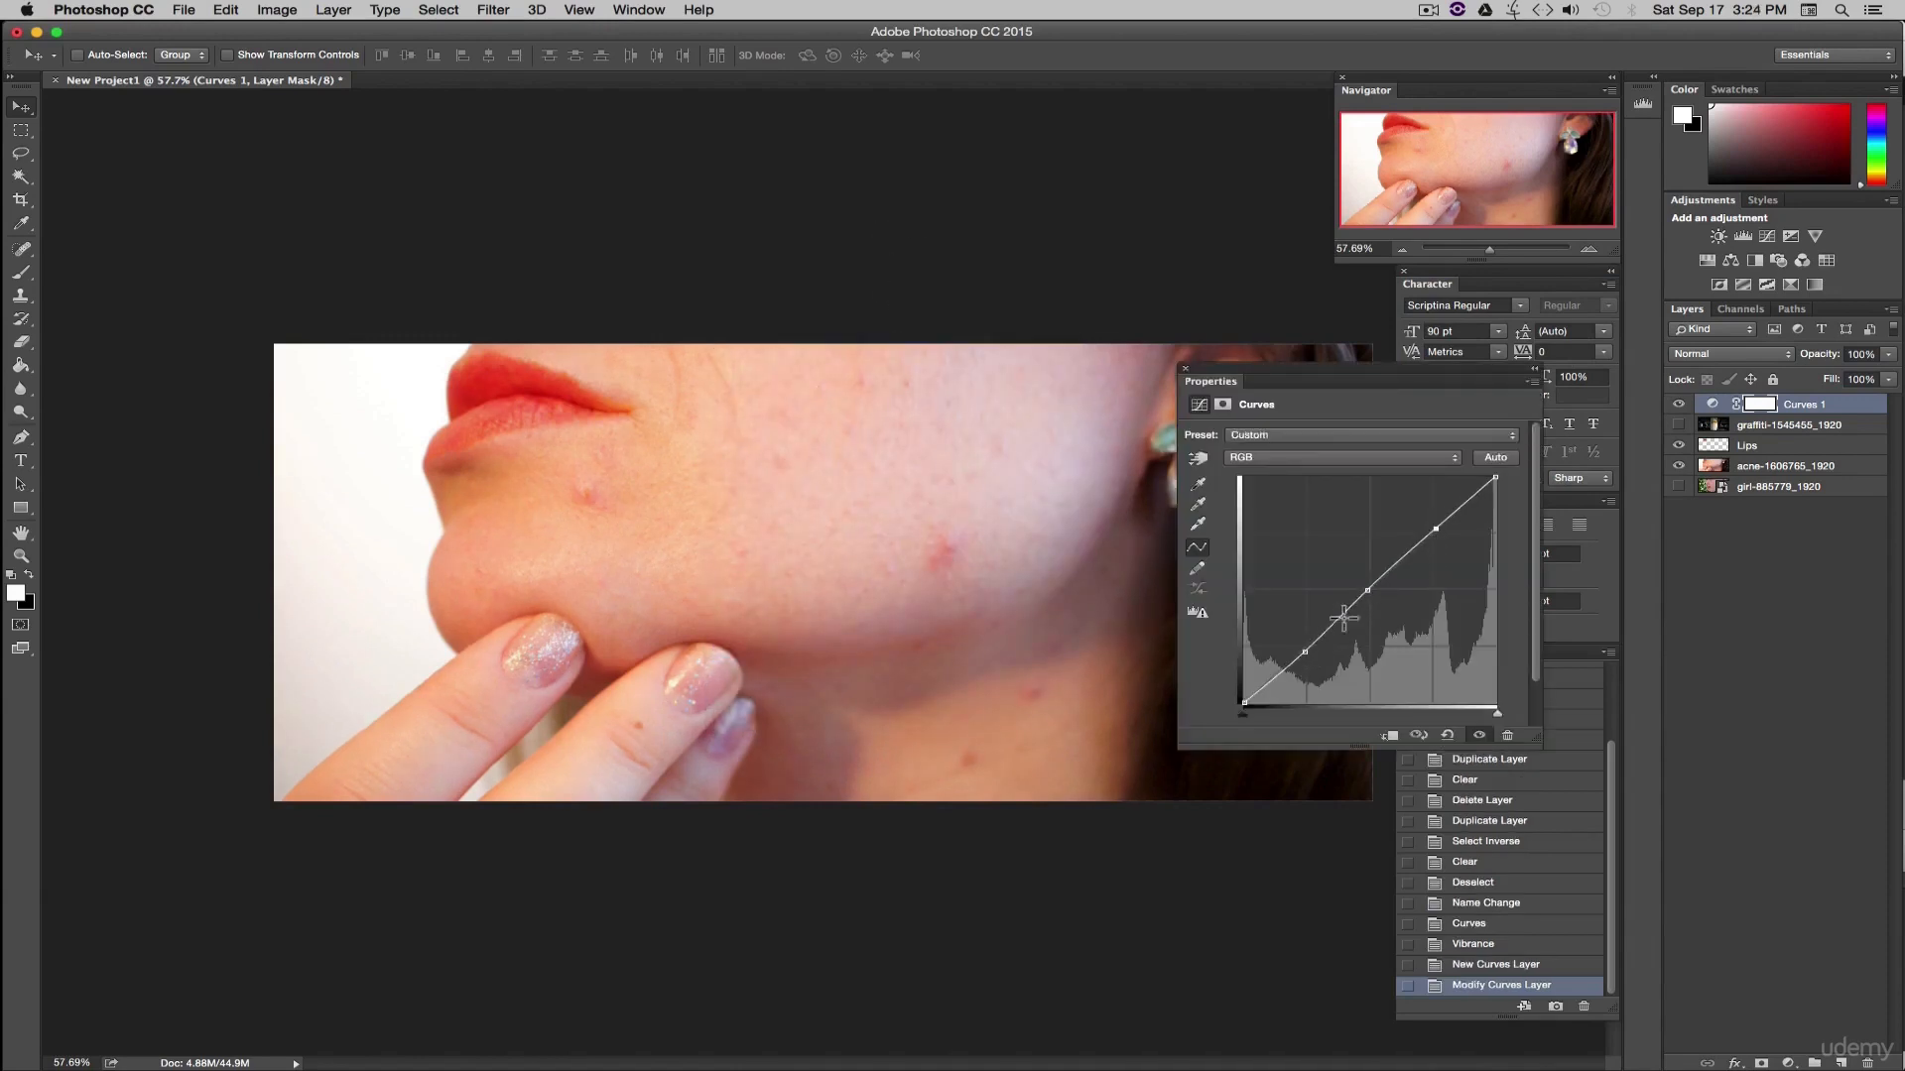
- Raise the shadow, midtone and highlight points slightly to brighten the photo, and close the curve properties
left_click_drag(1306, 653, 1302, 648)
left_click_drag(1369, 591, 1366, 582)
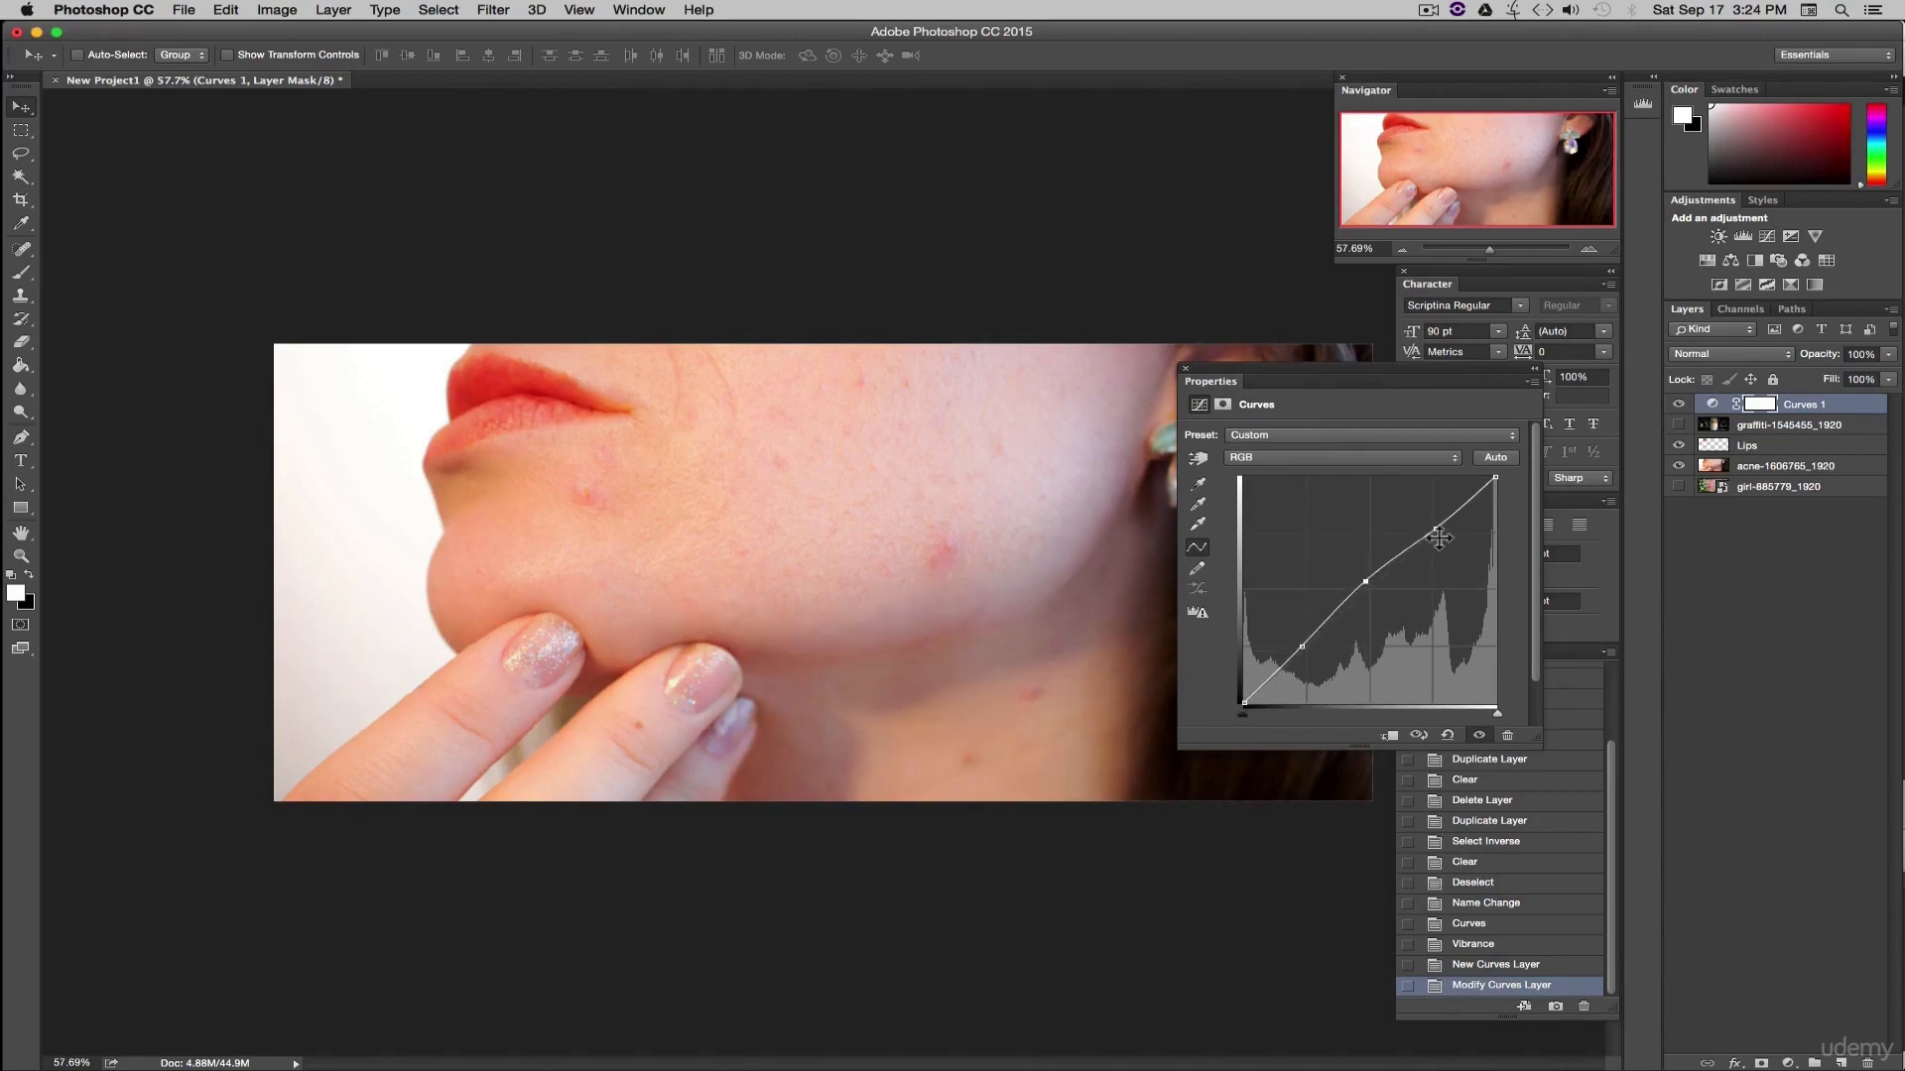
left_click_drag(1435, 526, 1436, 524)
left_click_drag(1301, 647, 1296, 642)
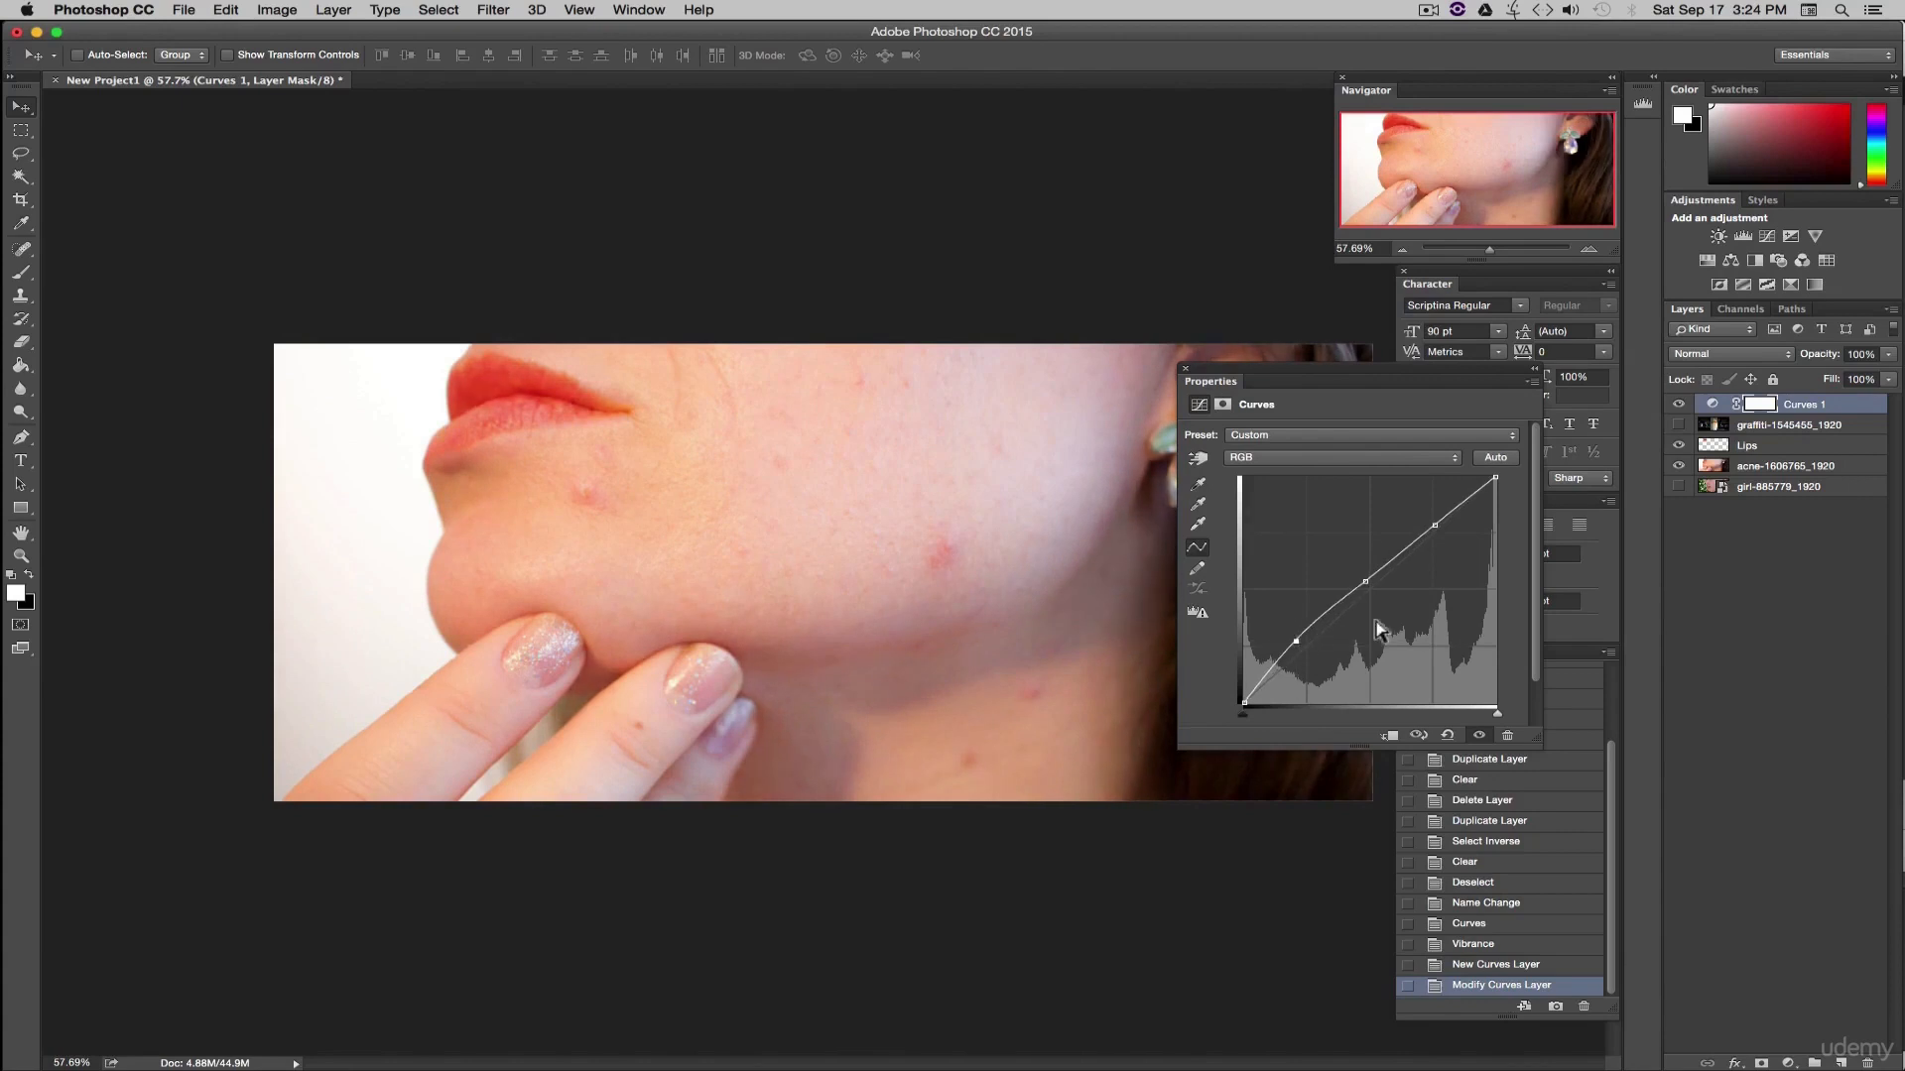
left_click_drag(1369, 580, 1434, 522)
left_click(1184, 367)
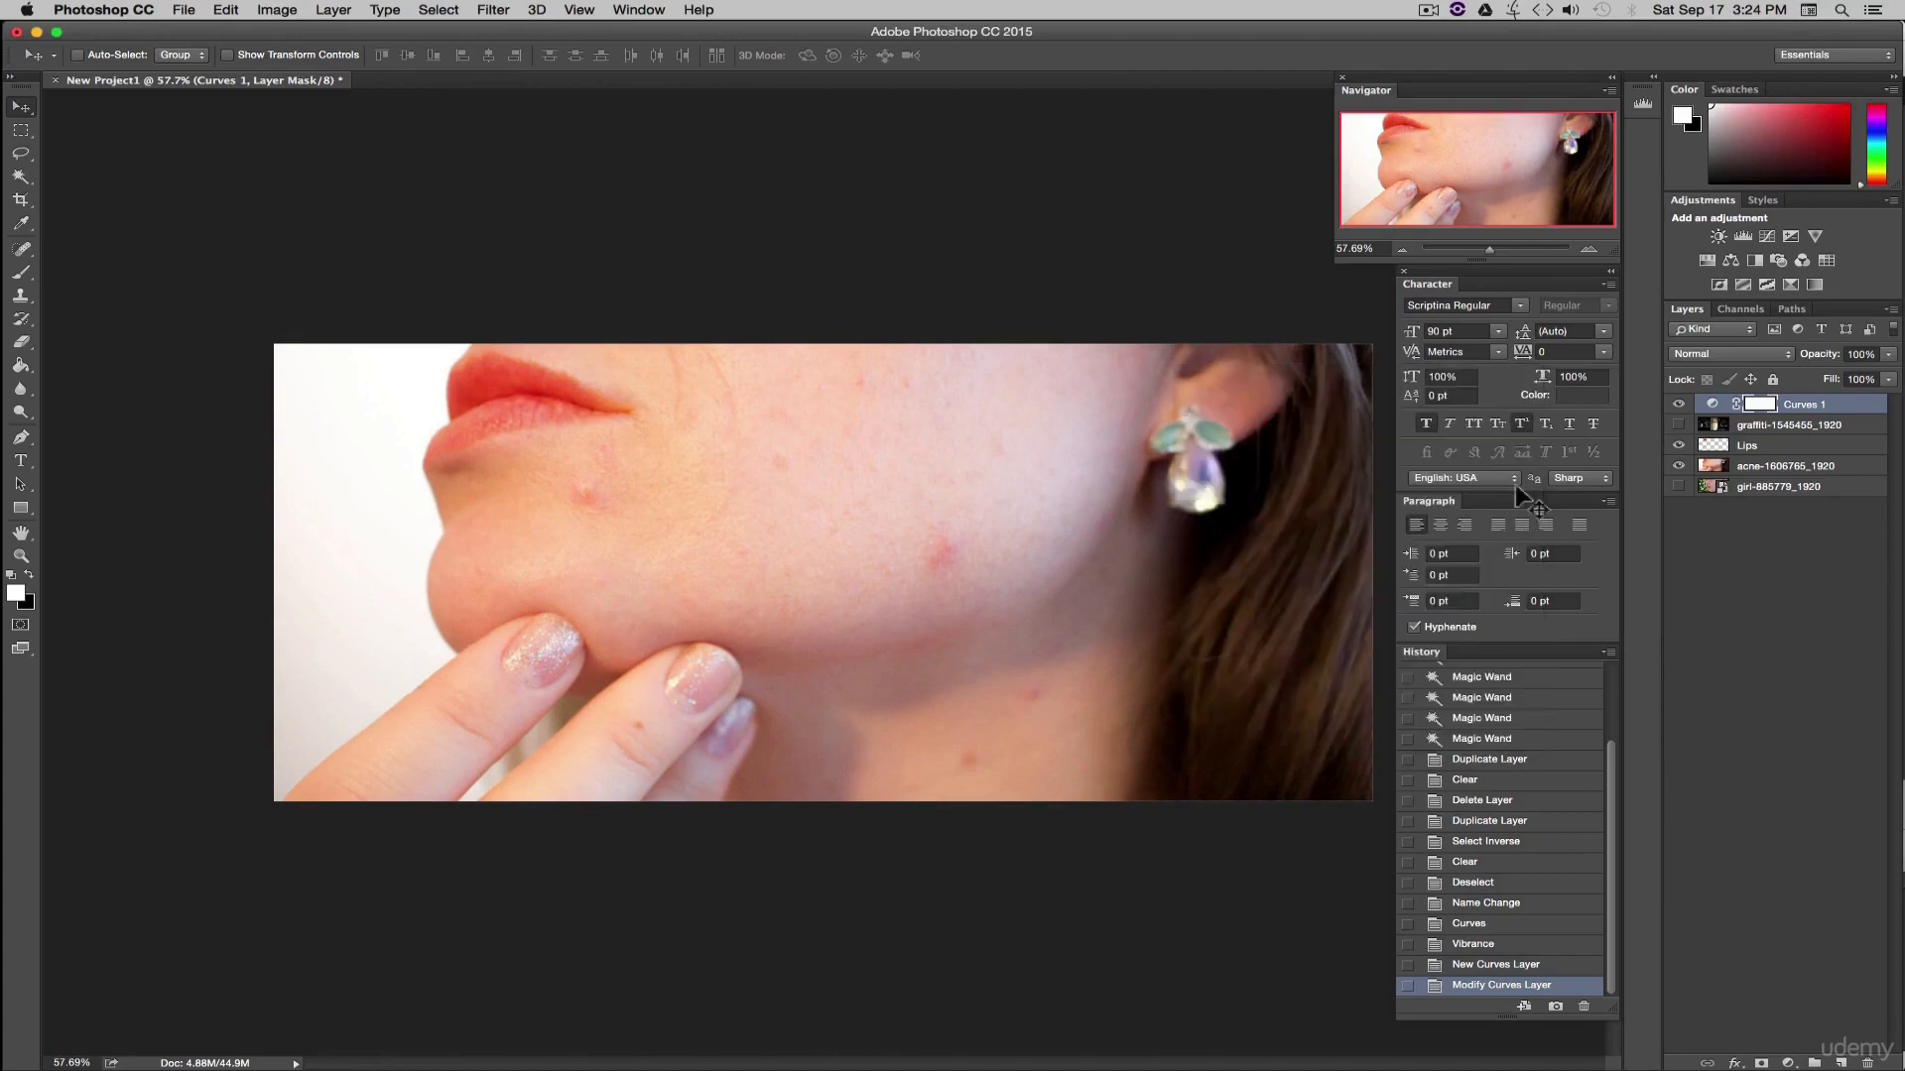
- Compare the photo with and without the Curves adjustment by toggling that layer's visibility
left_click(1677, 405)
left_click(1677, 405)
left_click(1677, 406)
left_click(1678, 406)
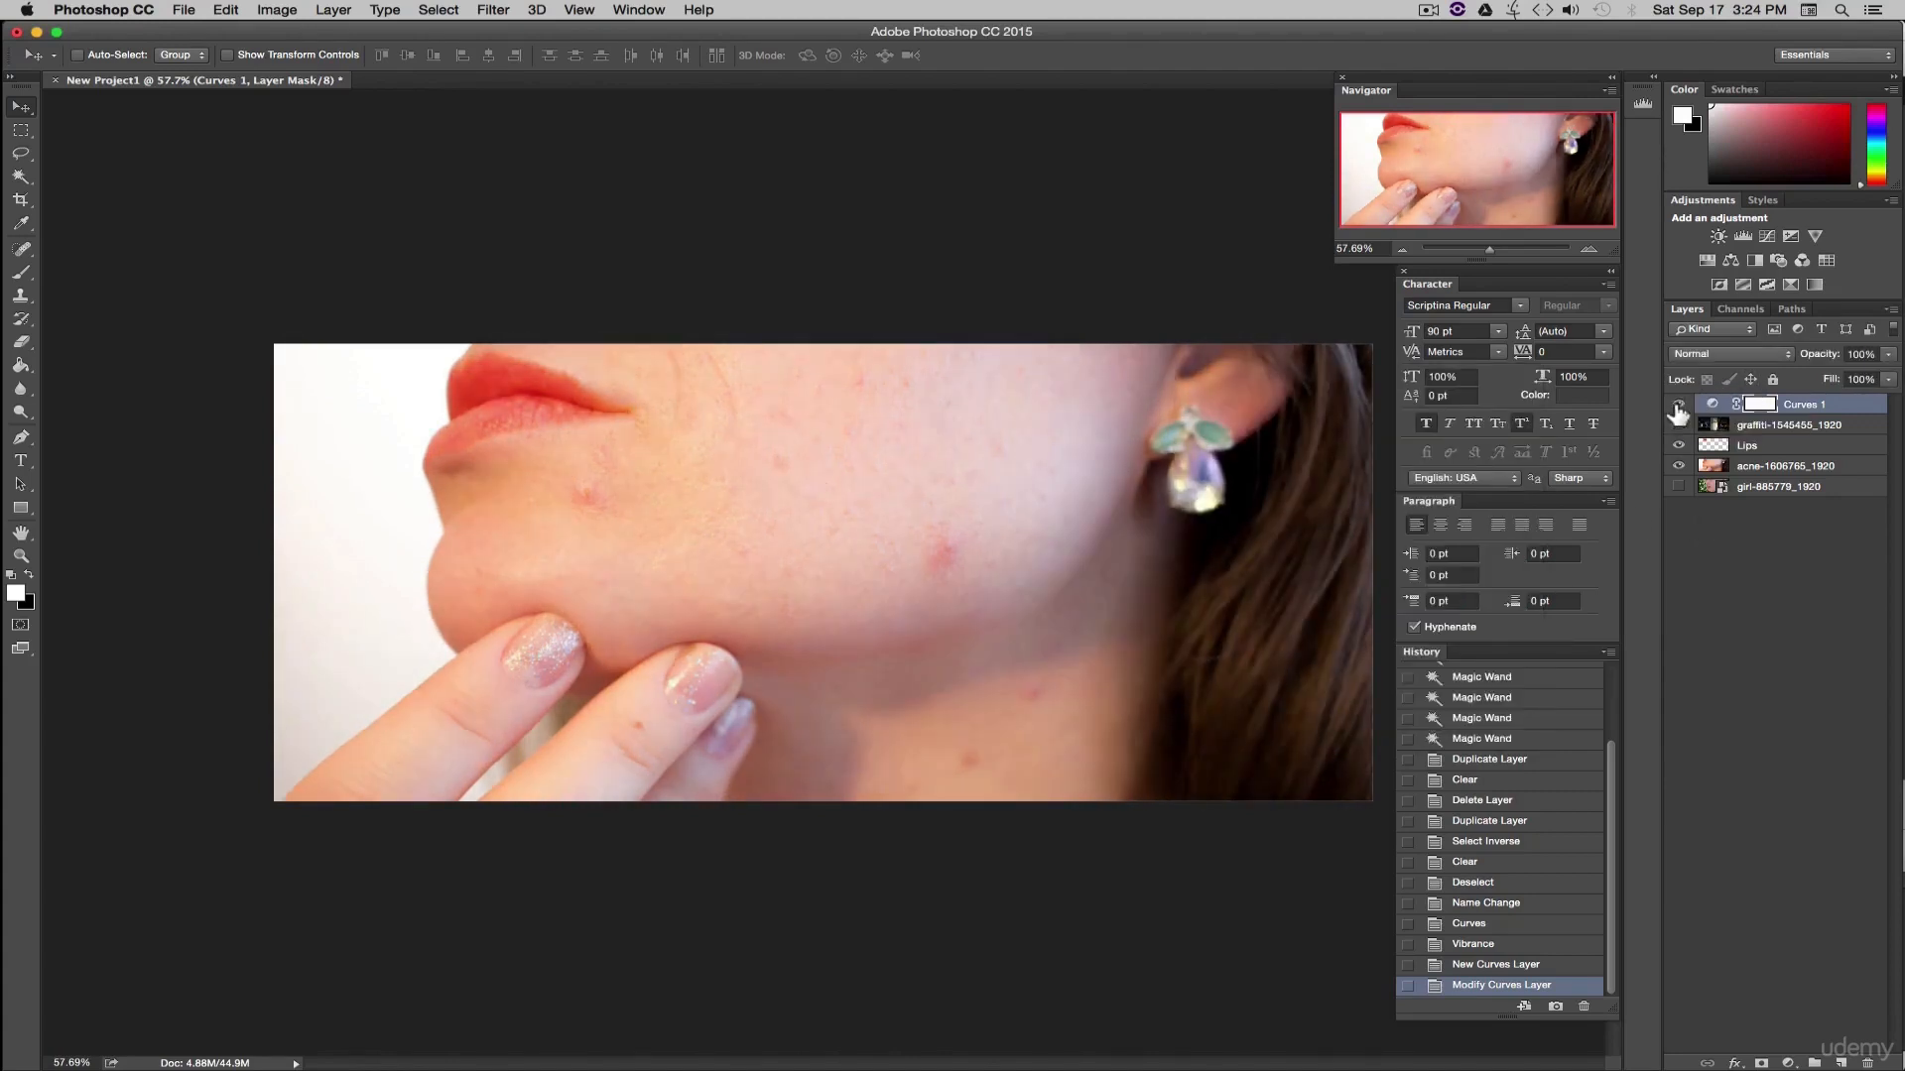
- Create a Black & White adjustment layer with default settings and toggle the top adjustment layer's visibility
left_click(353, 10)
mouse_move(511, 233)
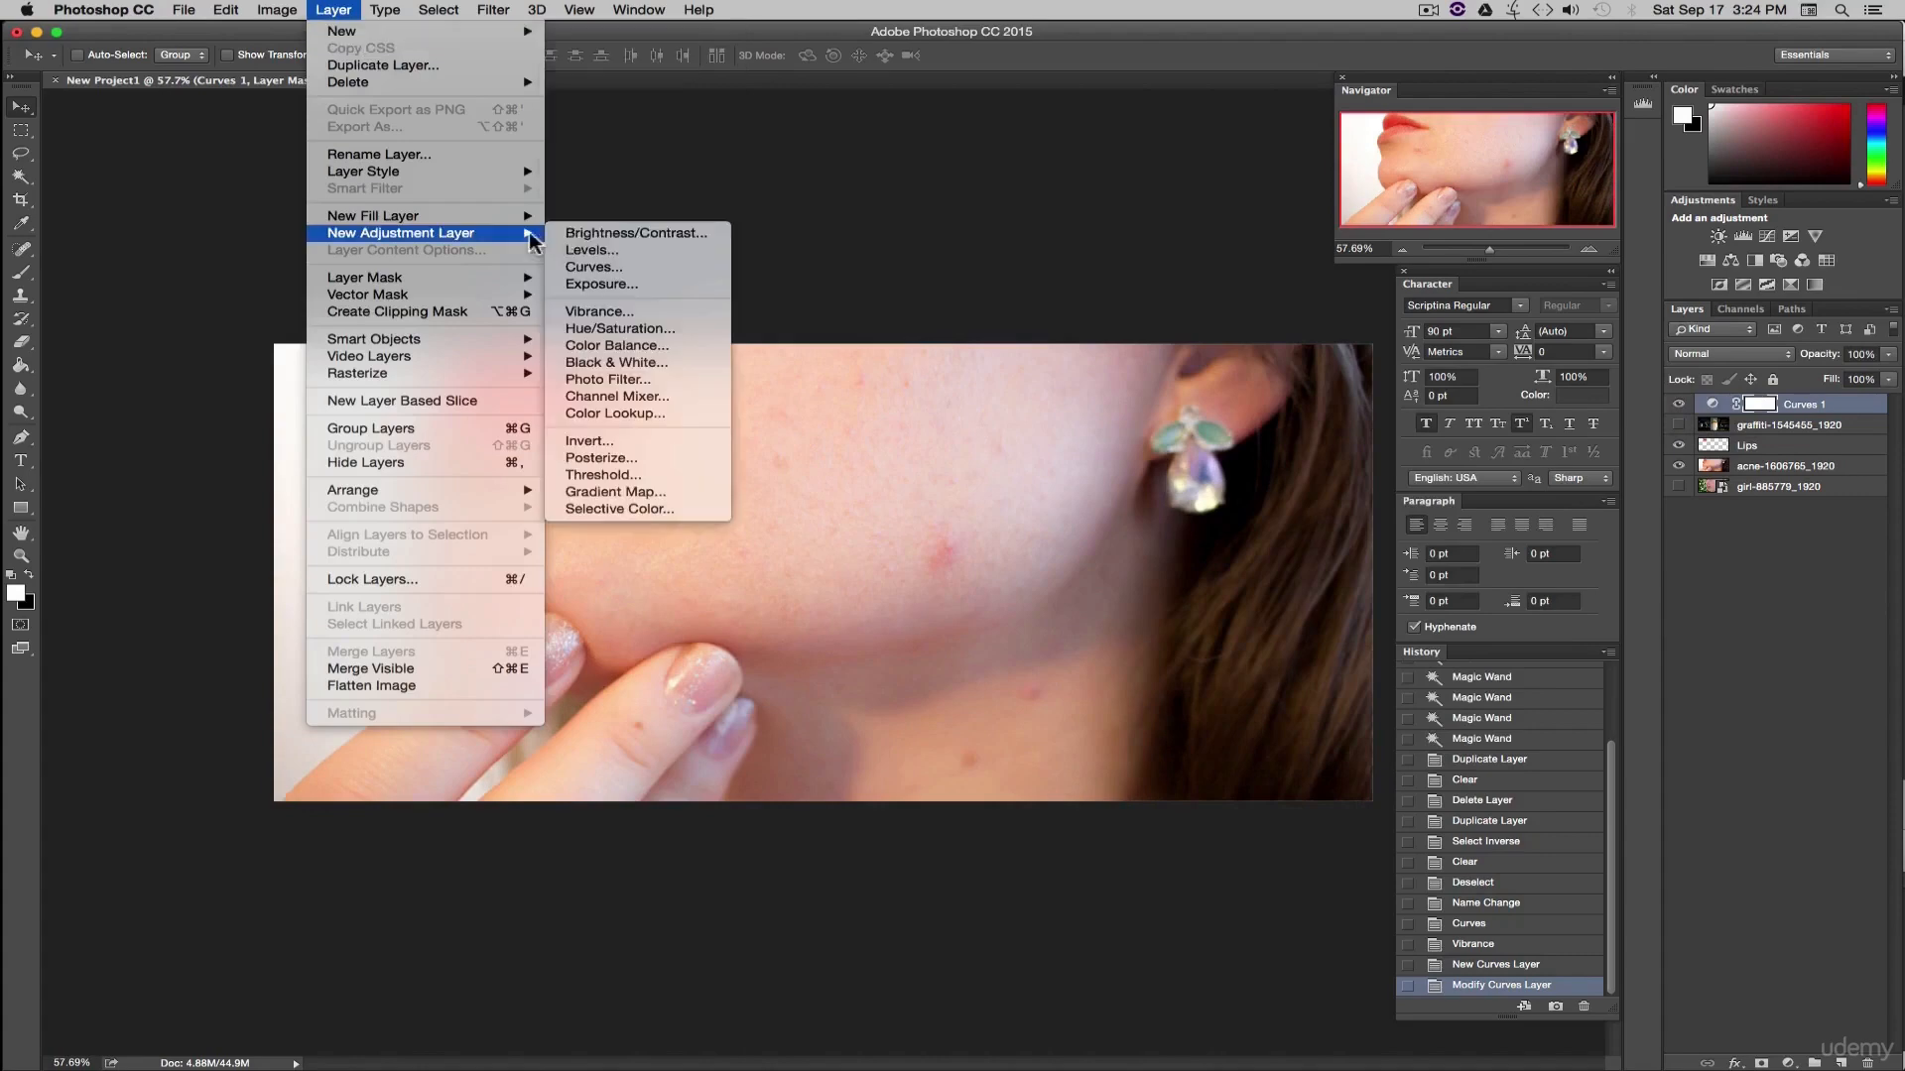
left_click(641, 369)
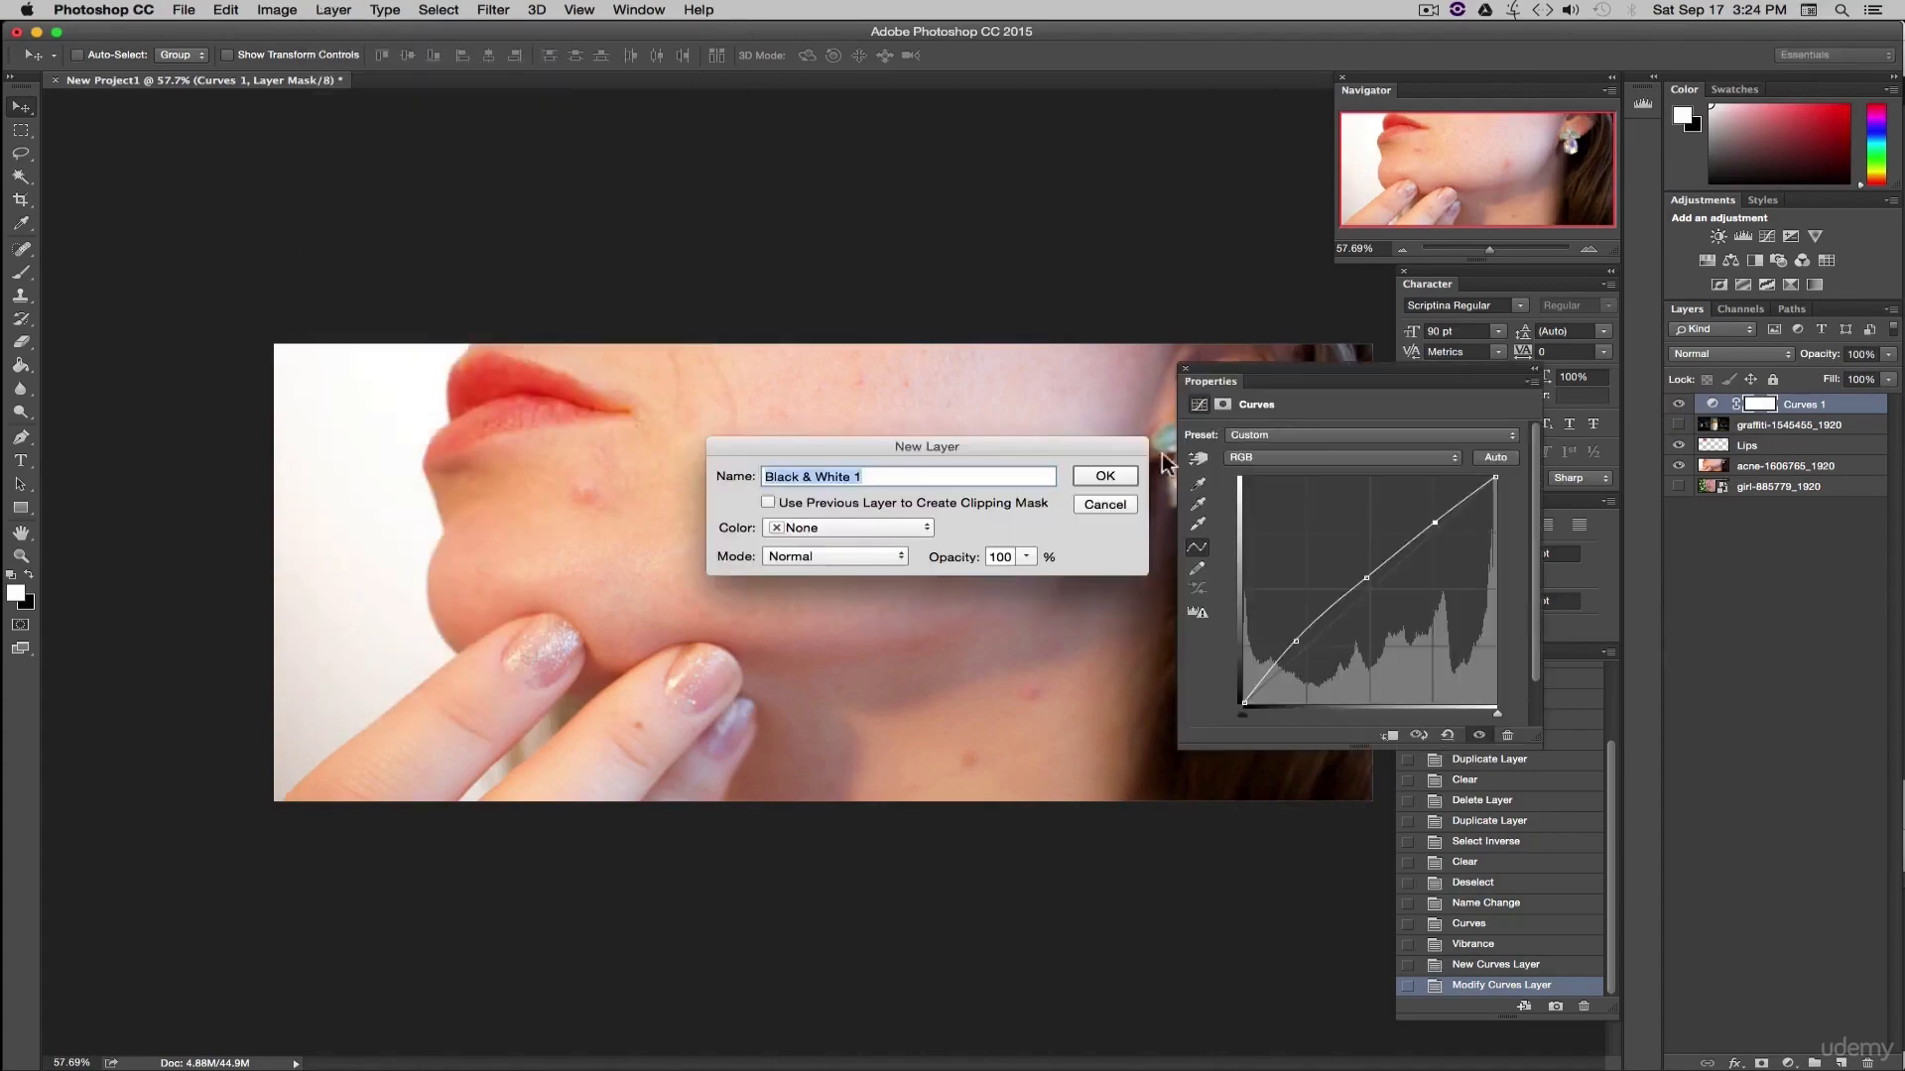
left_click(1114, 477)
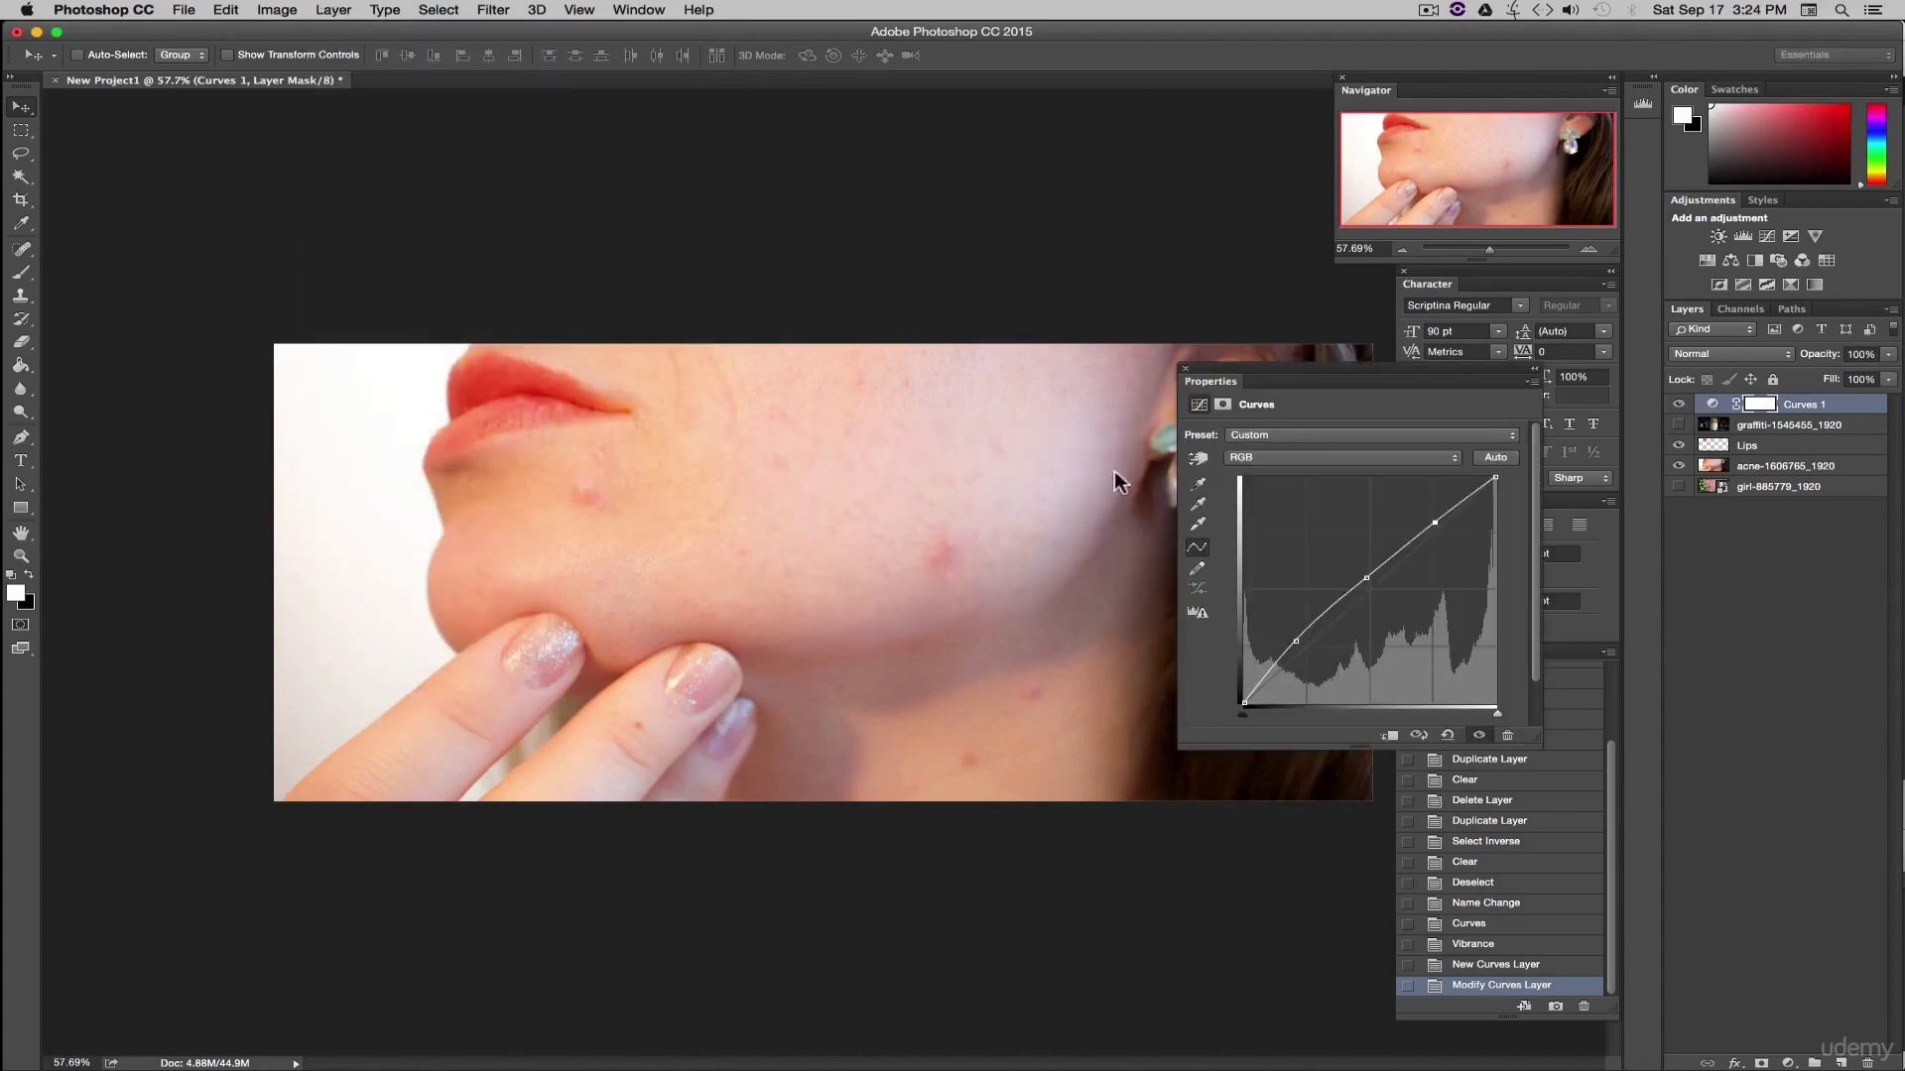
left_click(1678, 404)
left_click(1679, 405)
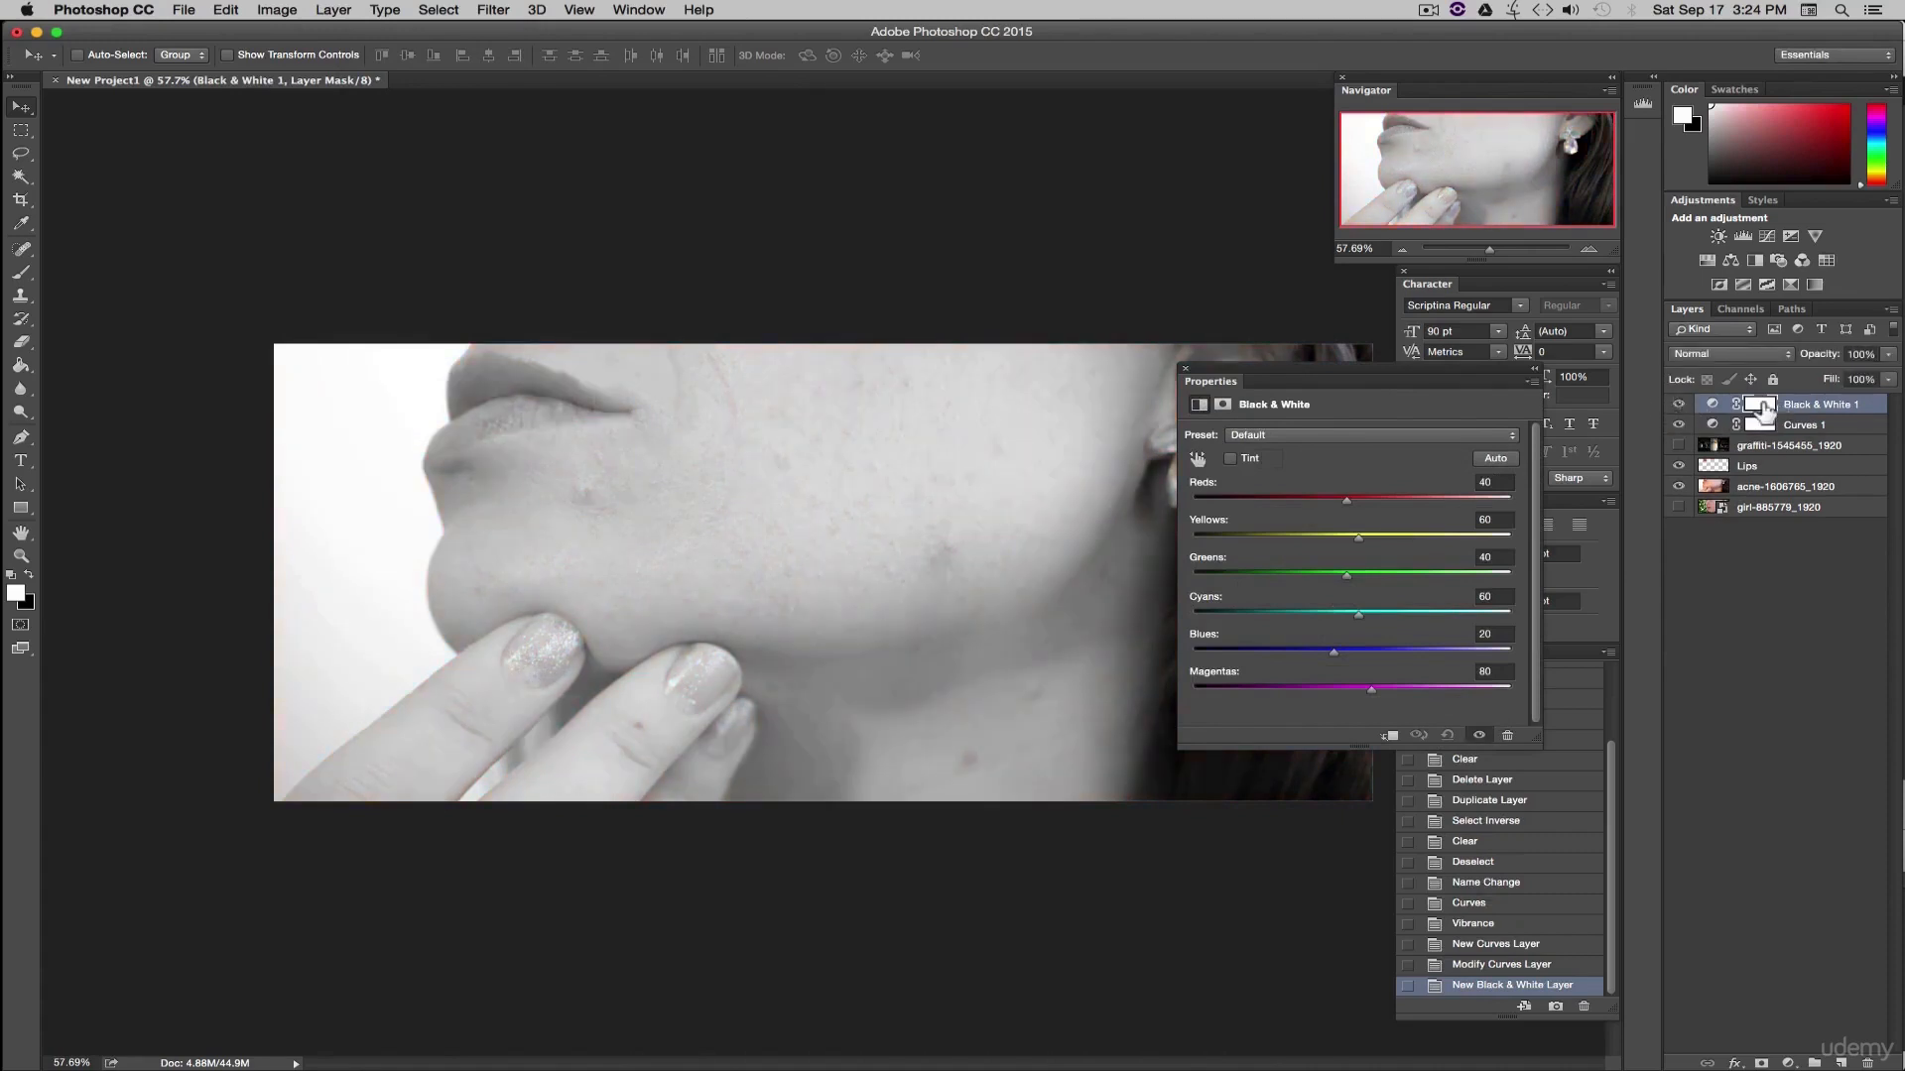
- Set the Black & White layer's opacity to 74% and hide both adjustment layers
left_click(1885, 359)
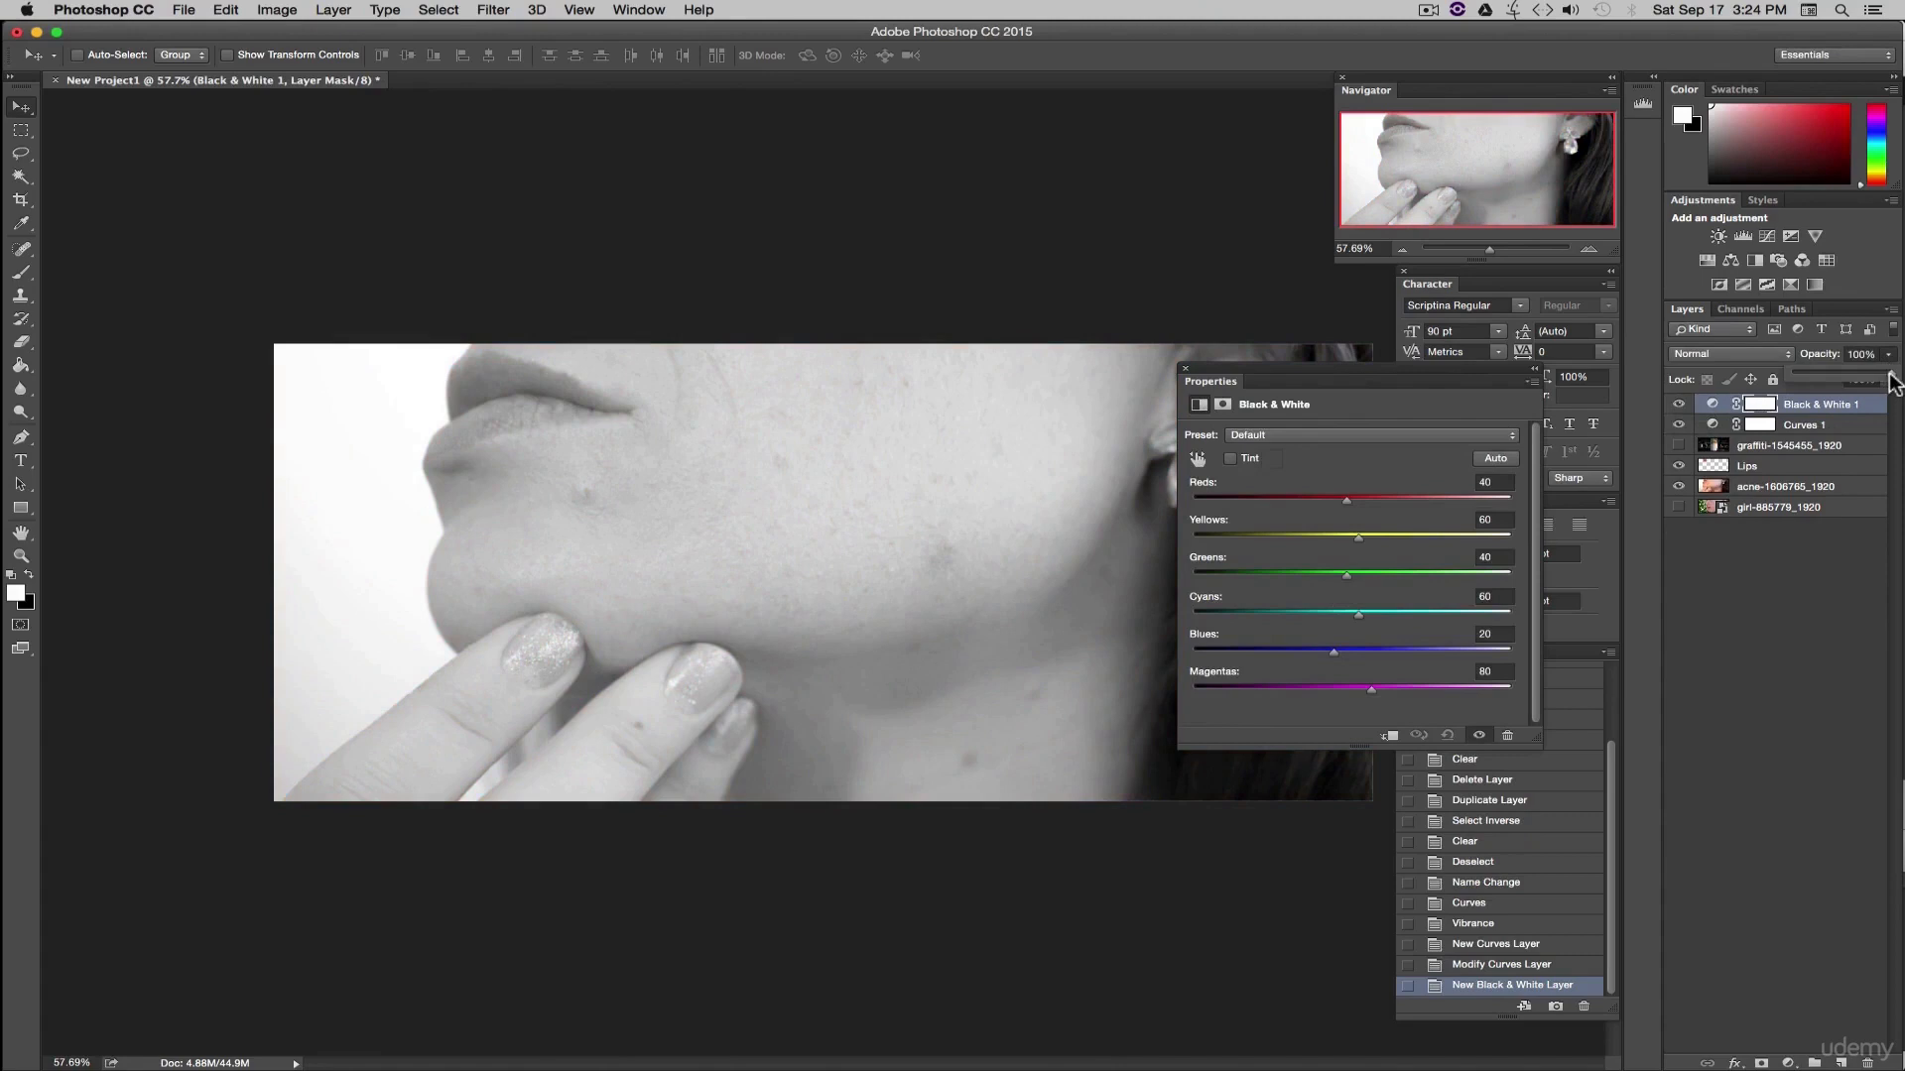
left_click_drag(1890, 375, 1866, 375)
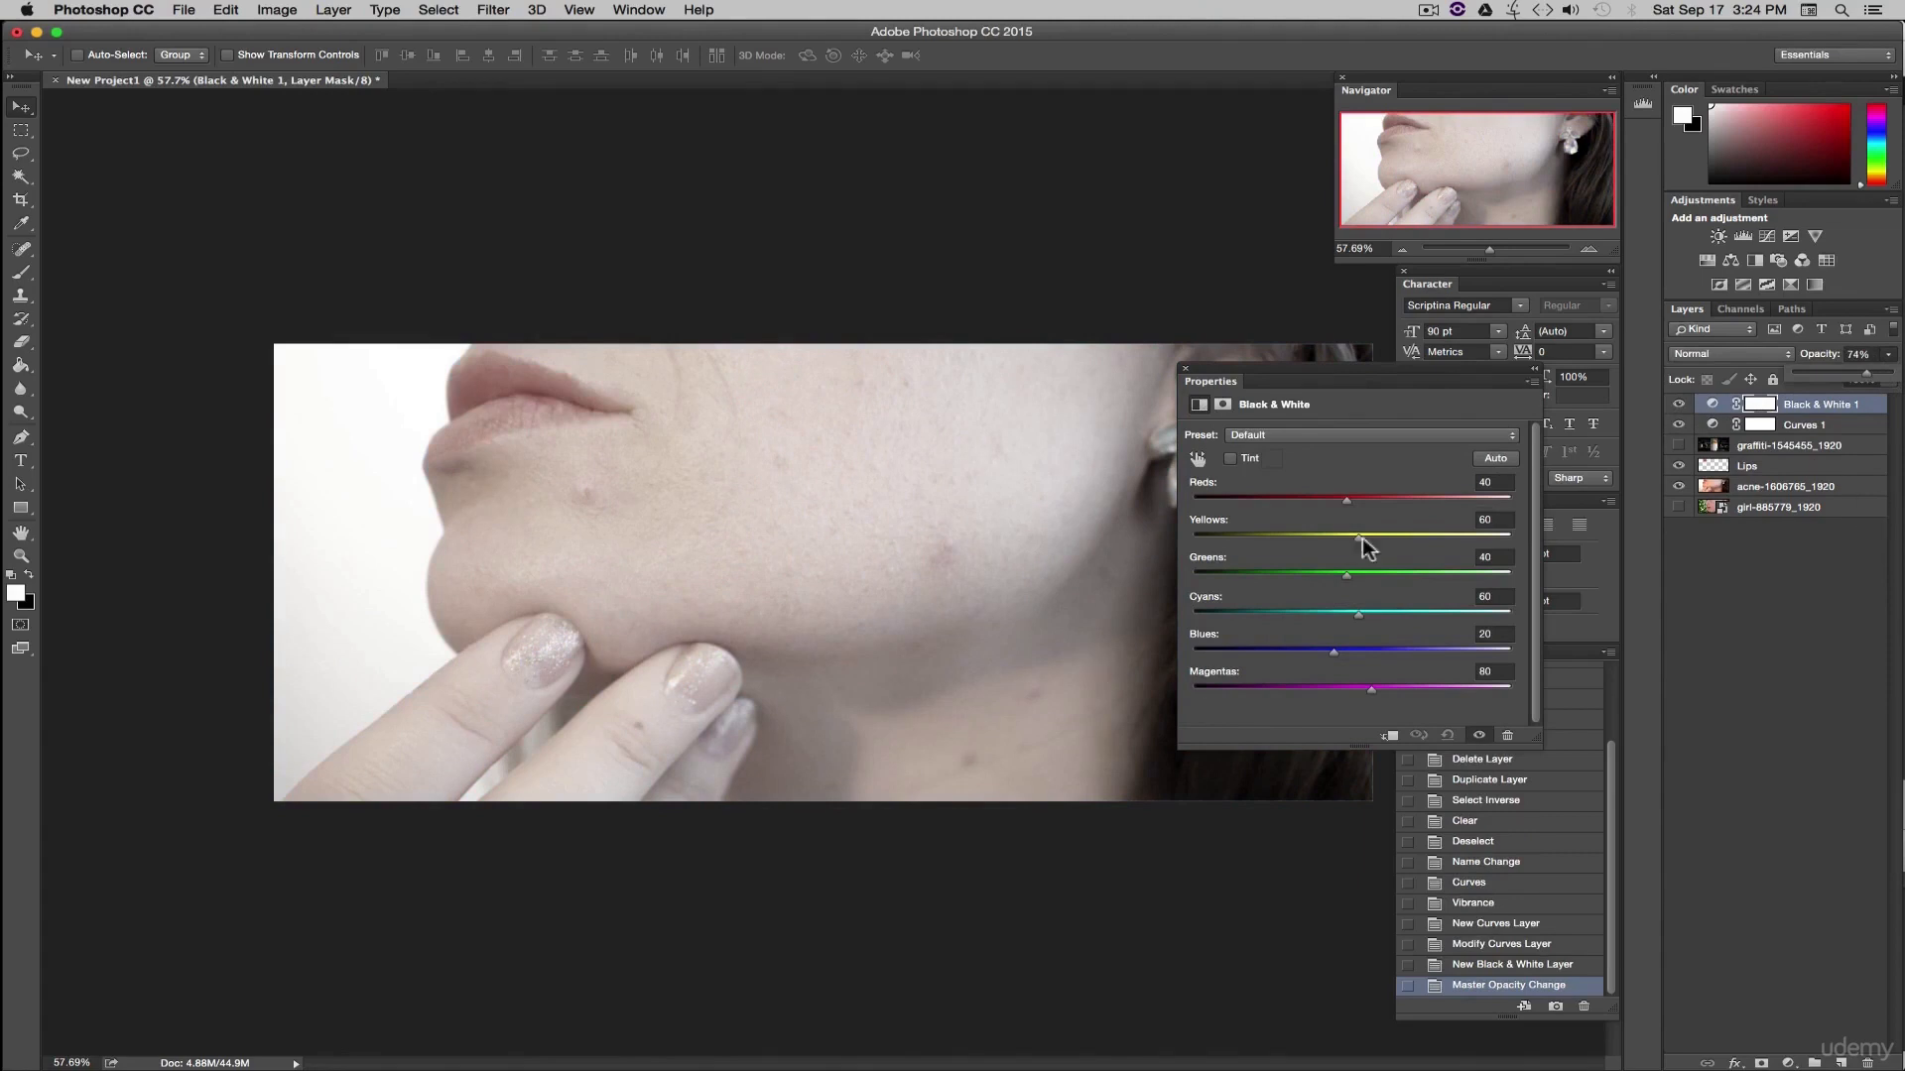
left_click(1184, 368)
left_click(1678, 407)
left_click(1677, 425)
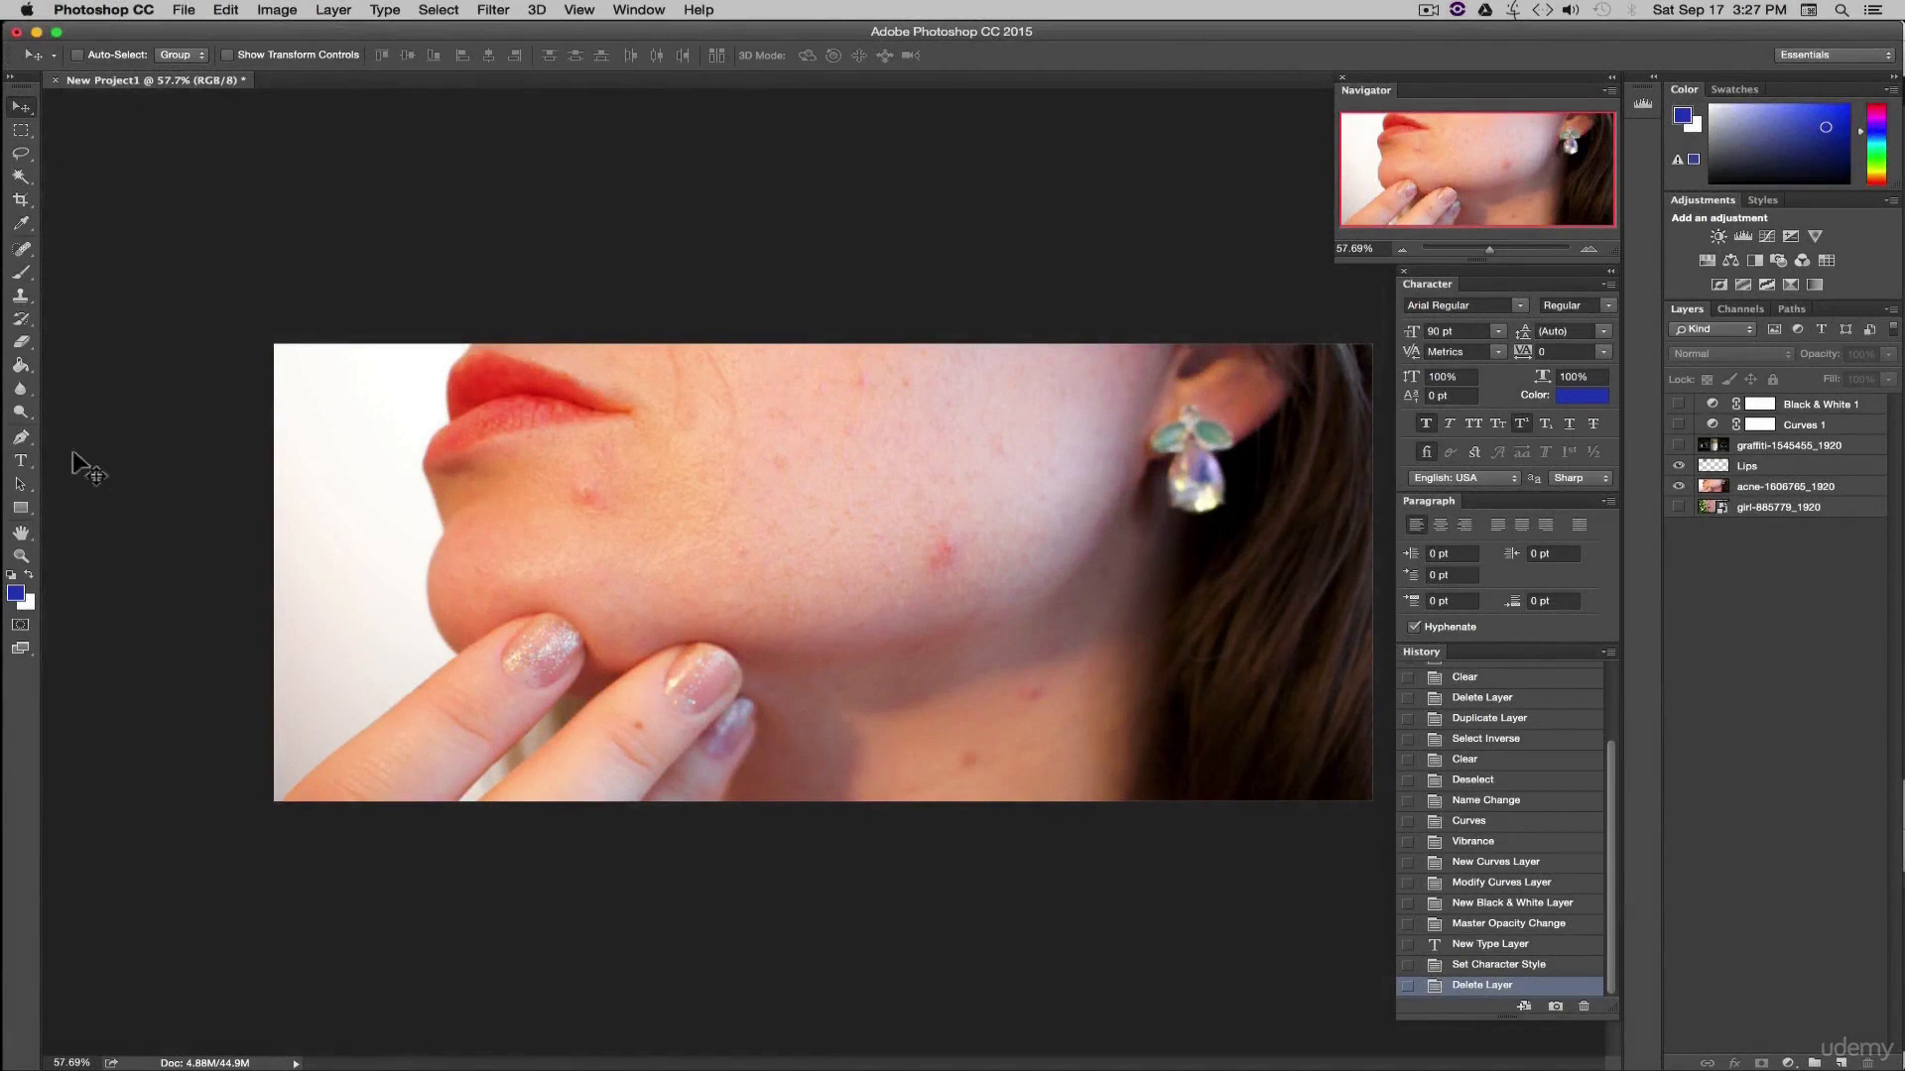
- Add the text "Close Up Of Face" in blue 90 pt Arial near the jawline, starting at the fingertips
left_click(22, 462)
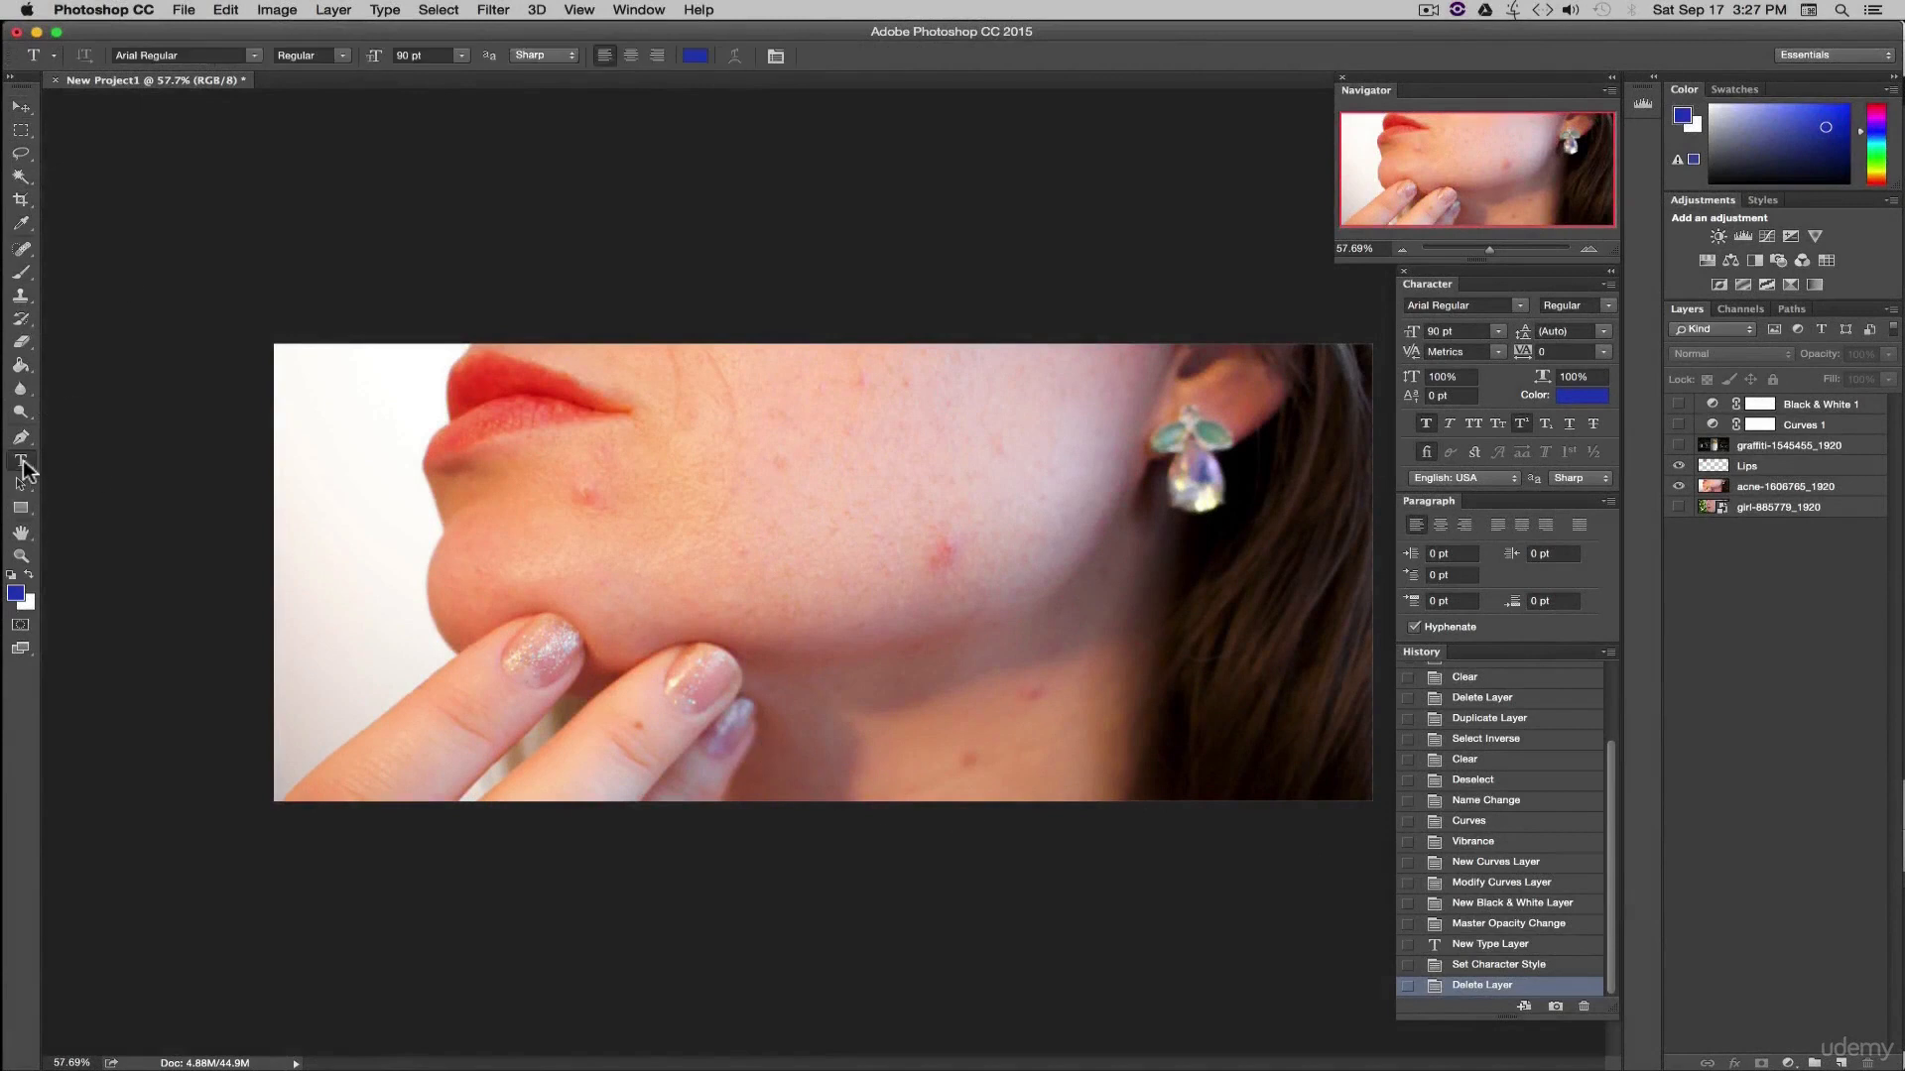
left_click(709, 653)
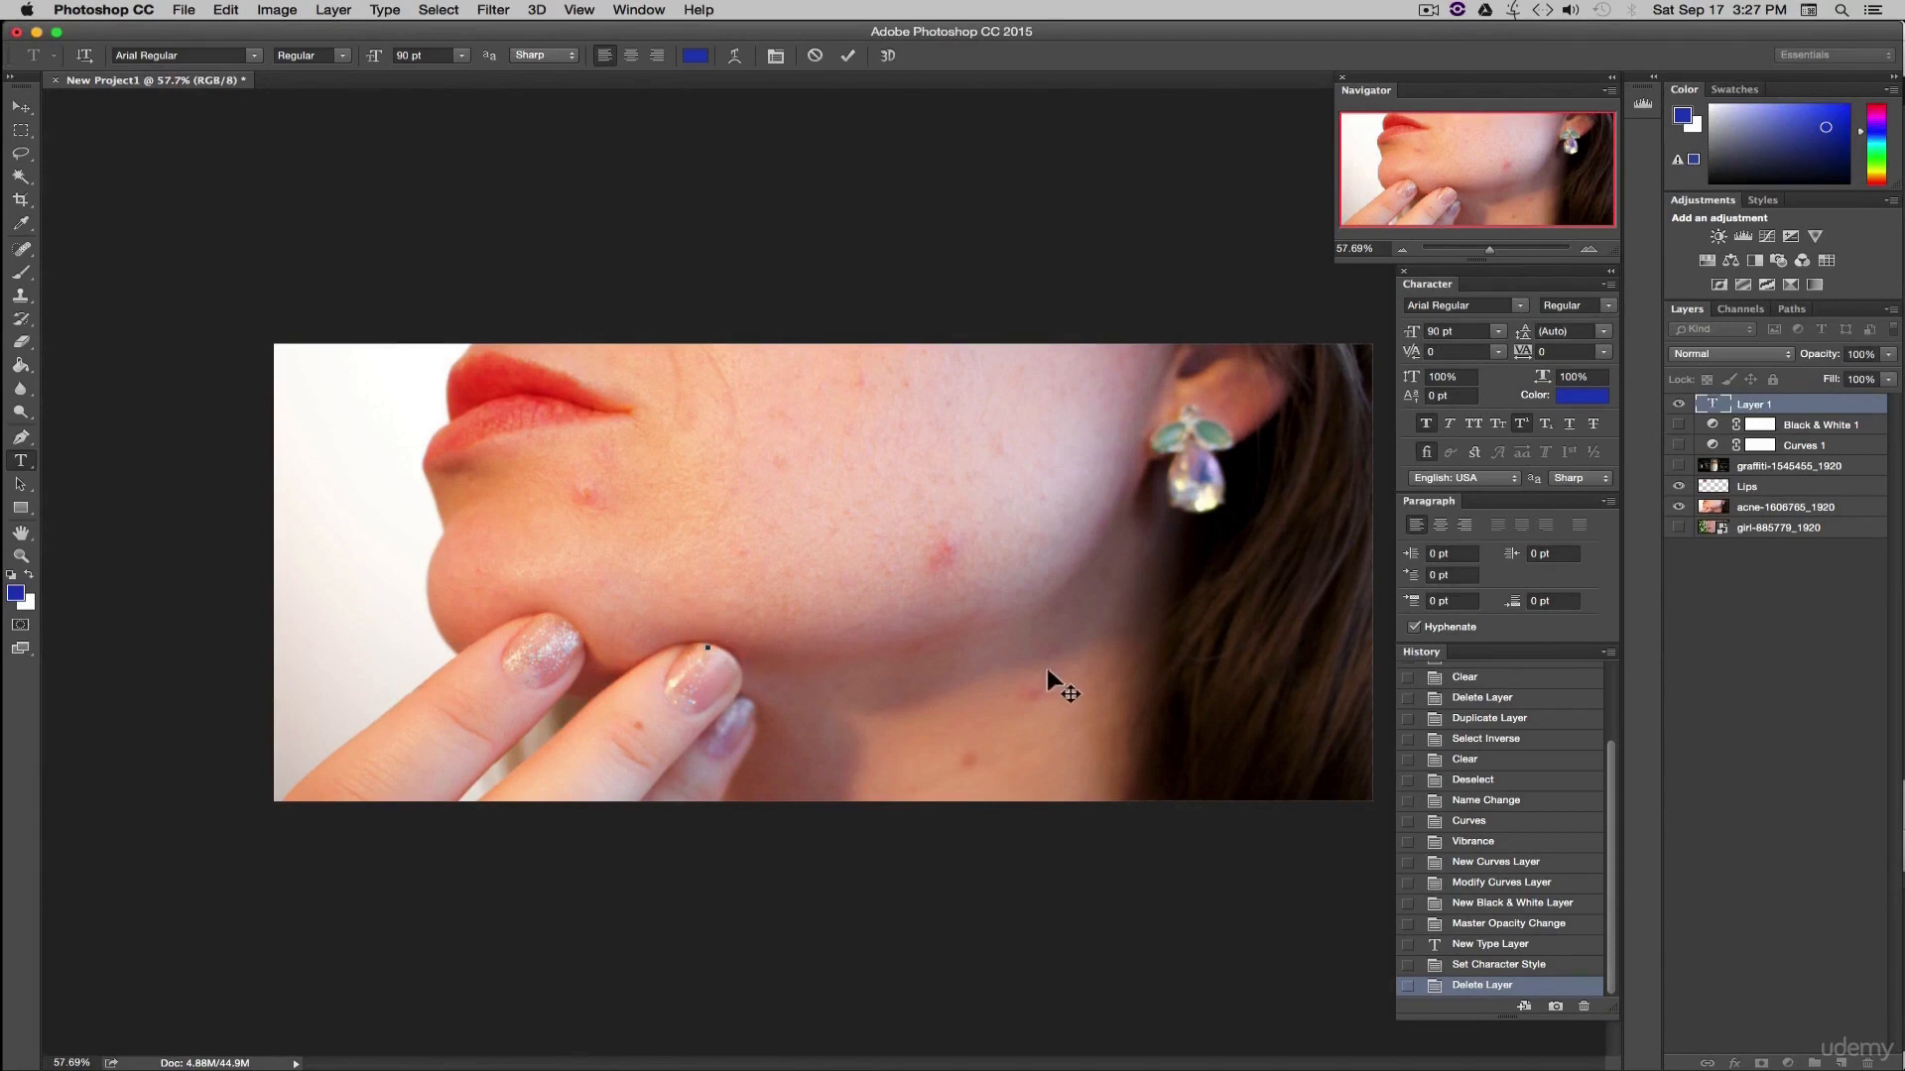
type("Close ")
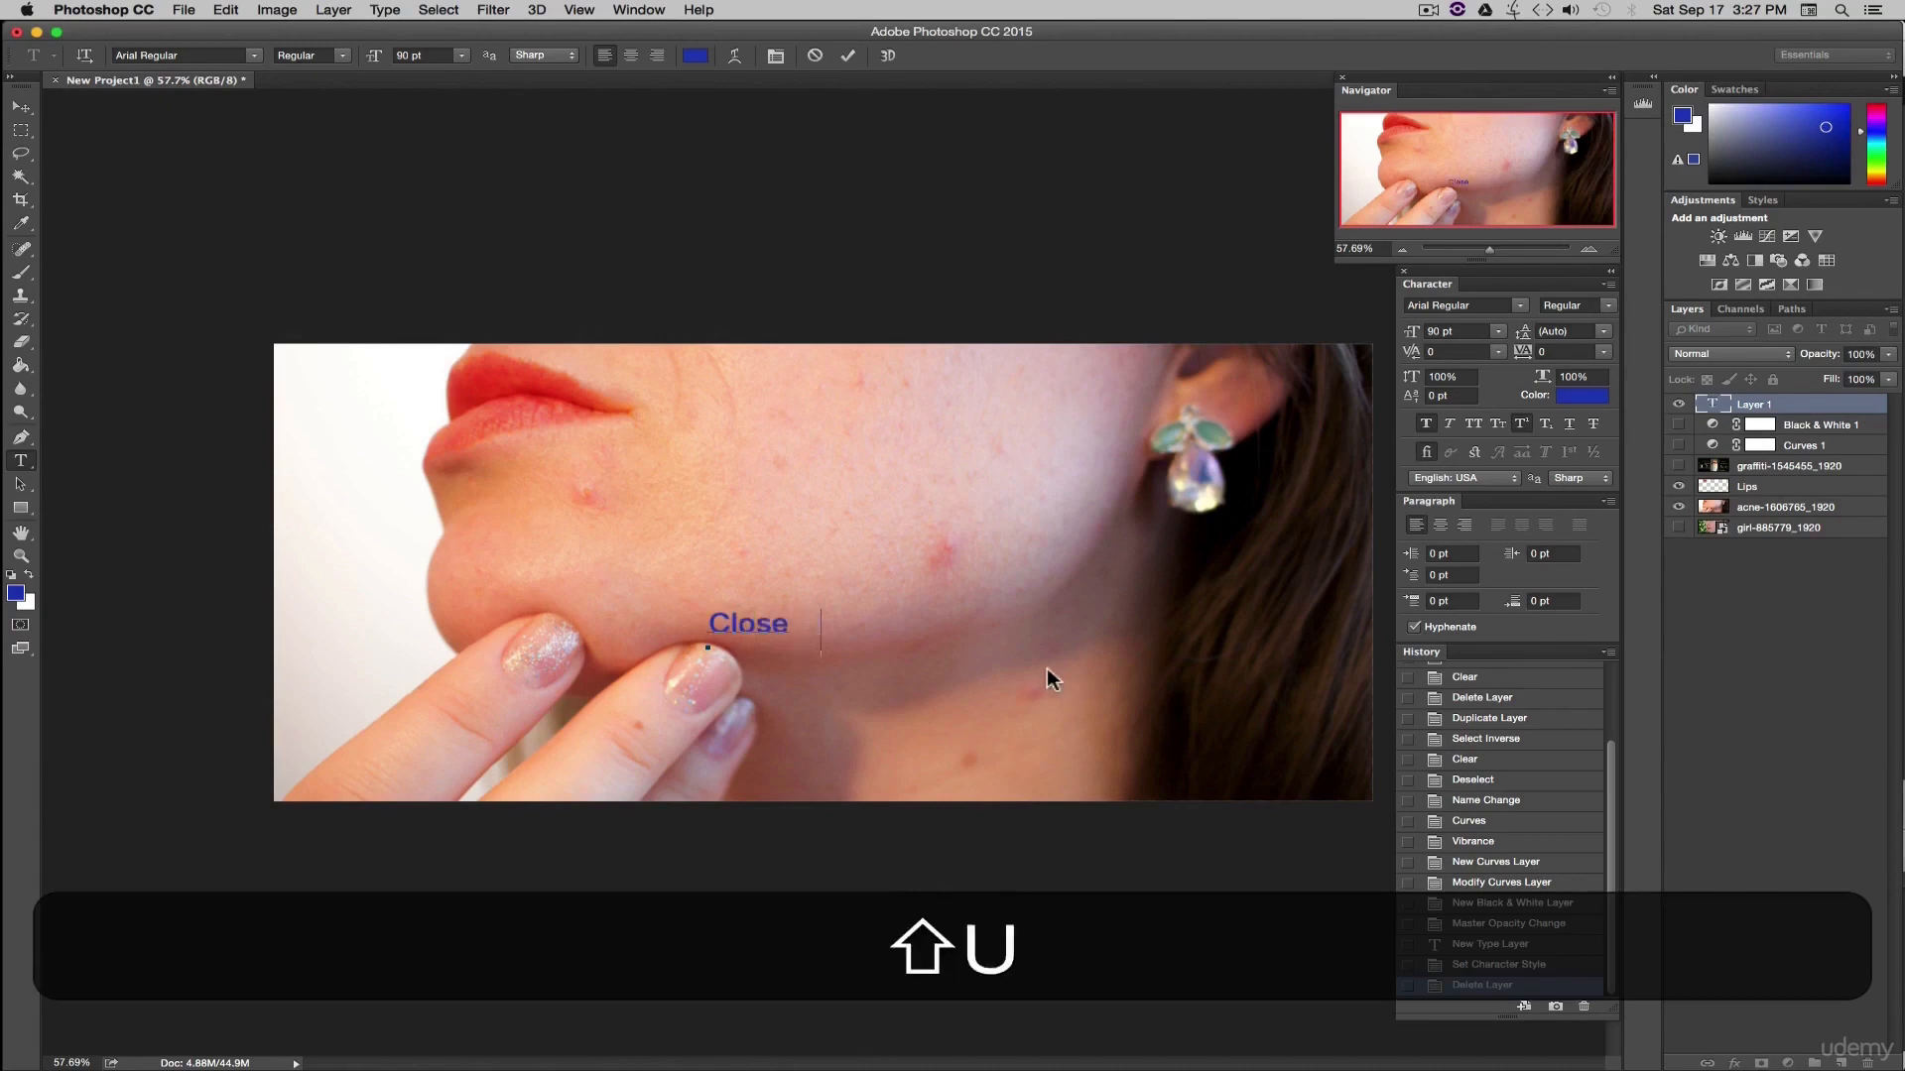
type("Up Of face")
key("BackSpace")
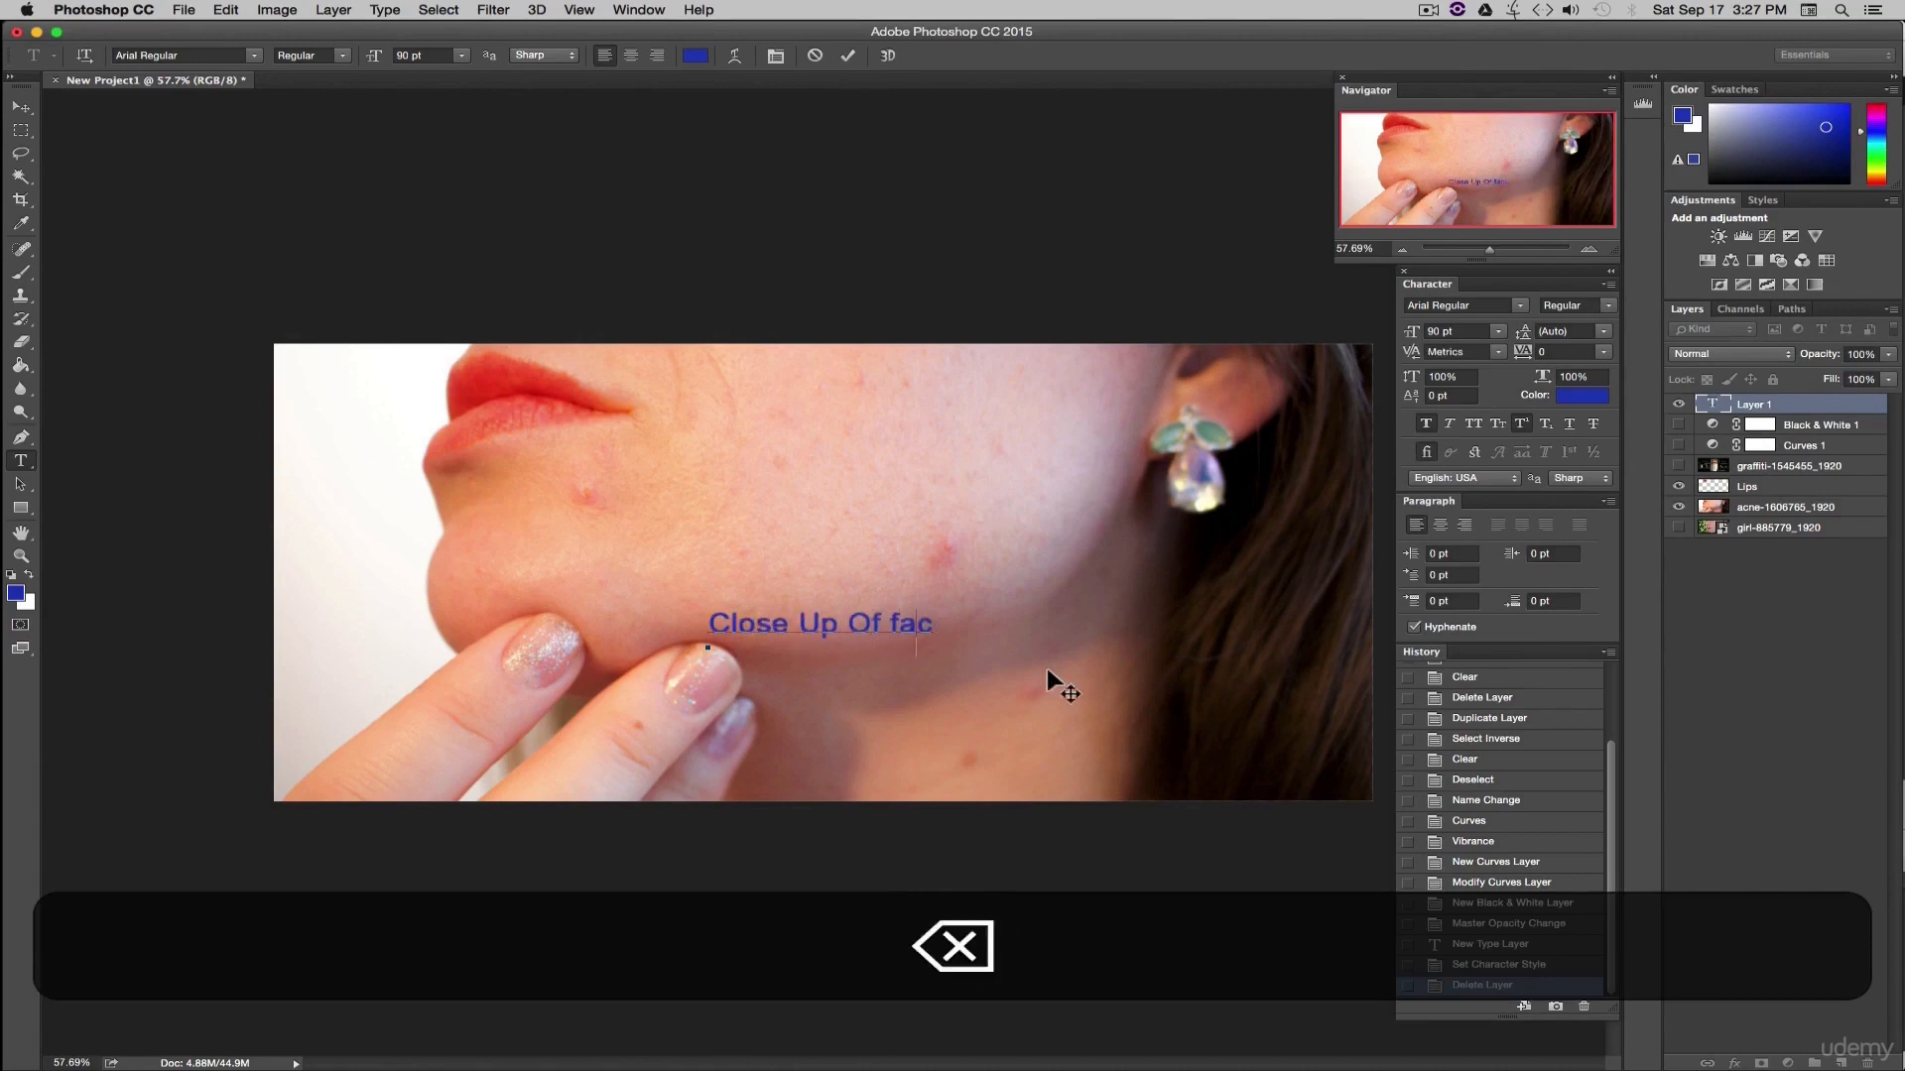
key("BackSpace")
key("BackSpace")
key("BackSpace")
type("Face")
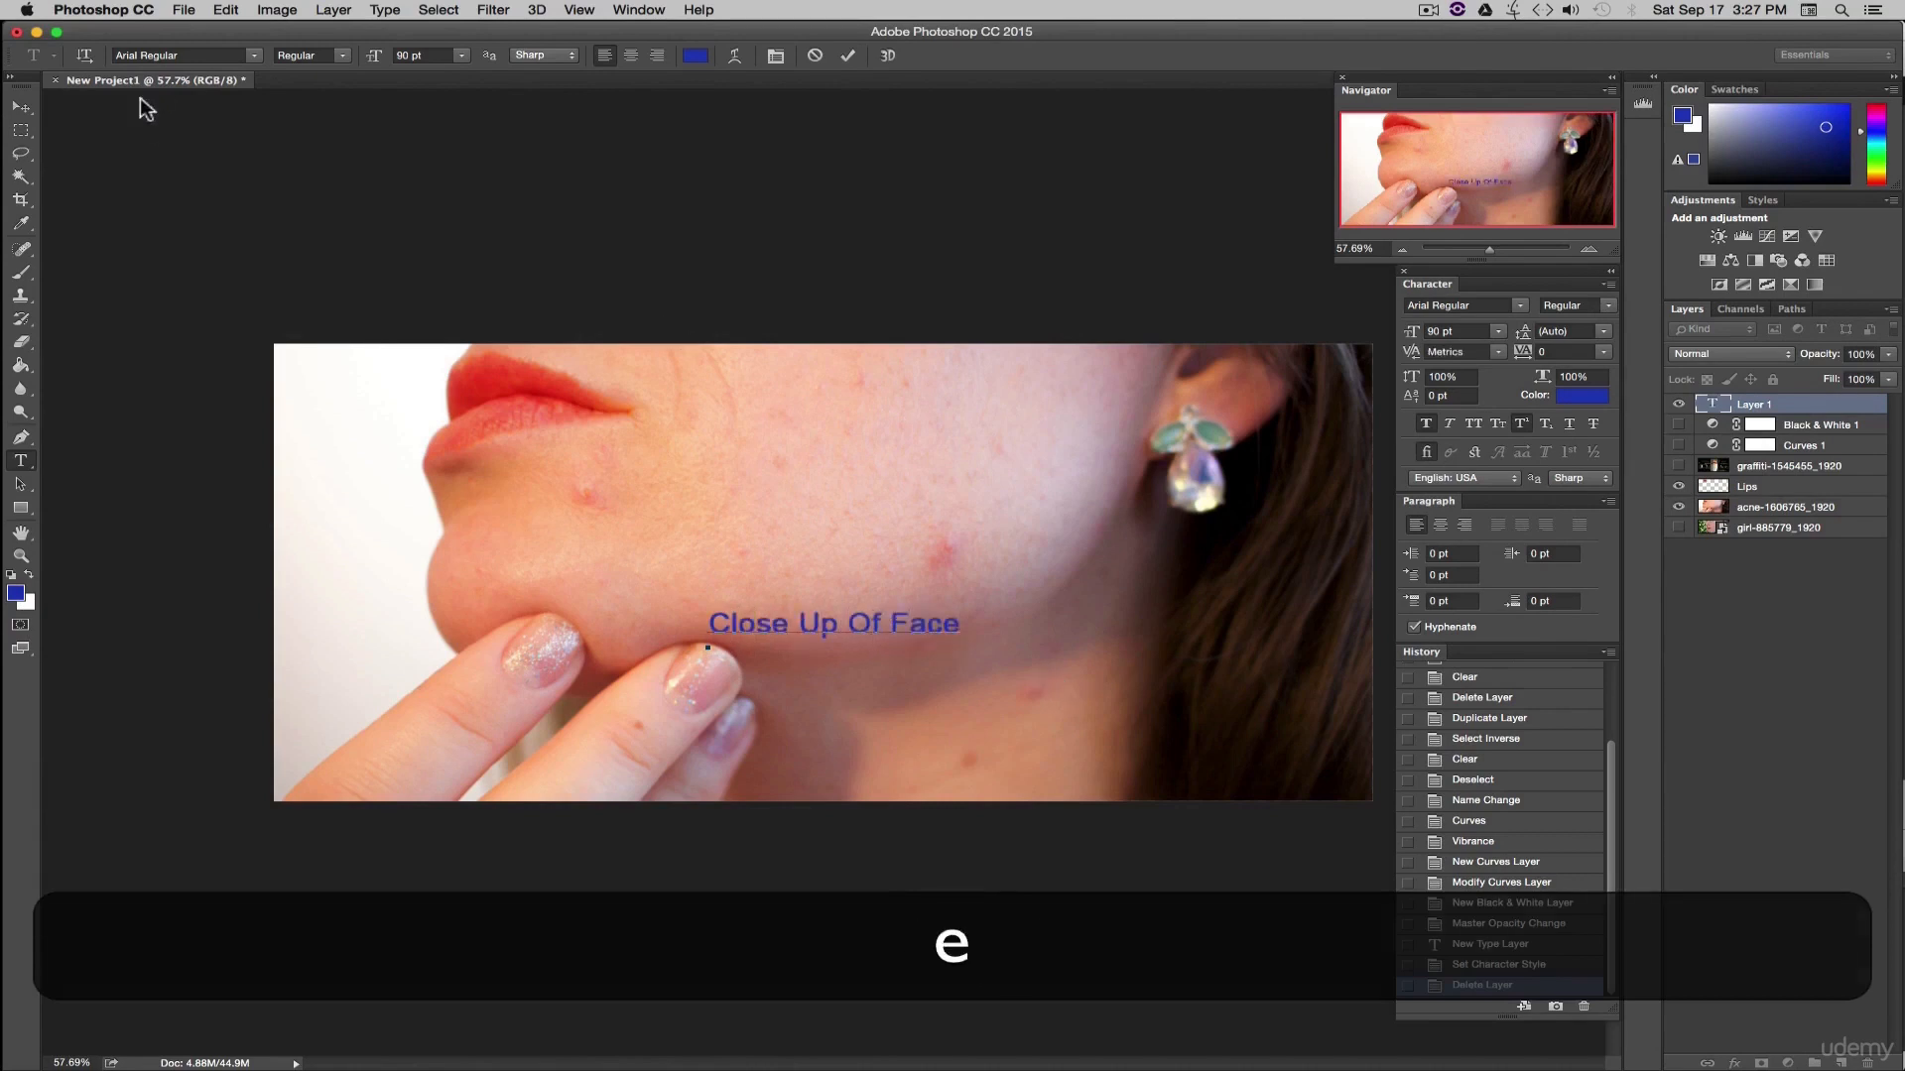
left_click(24, 108)
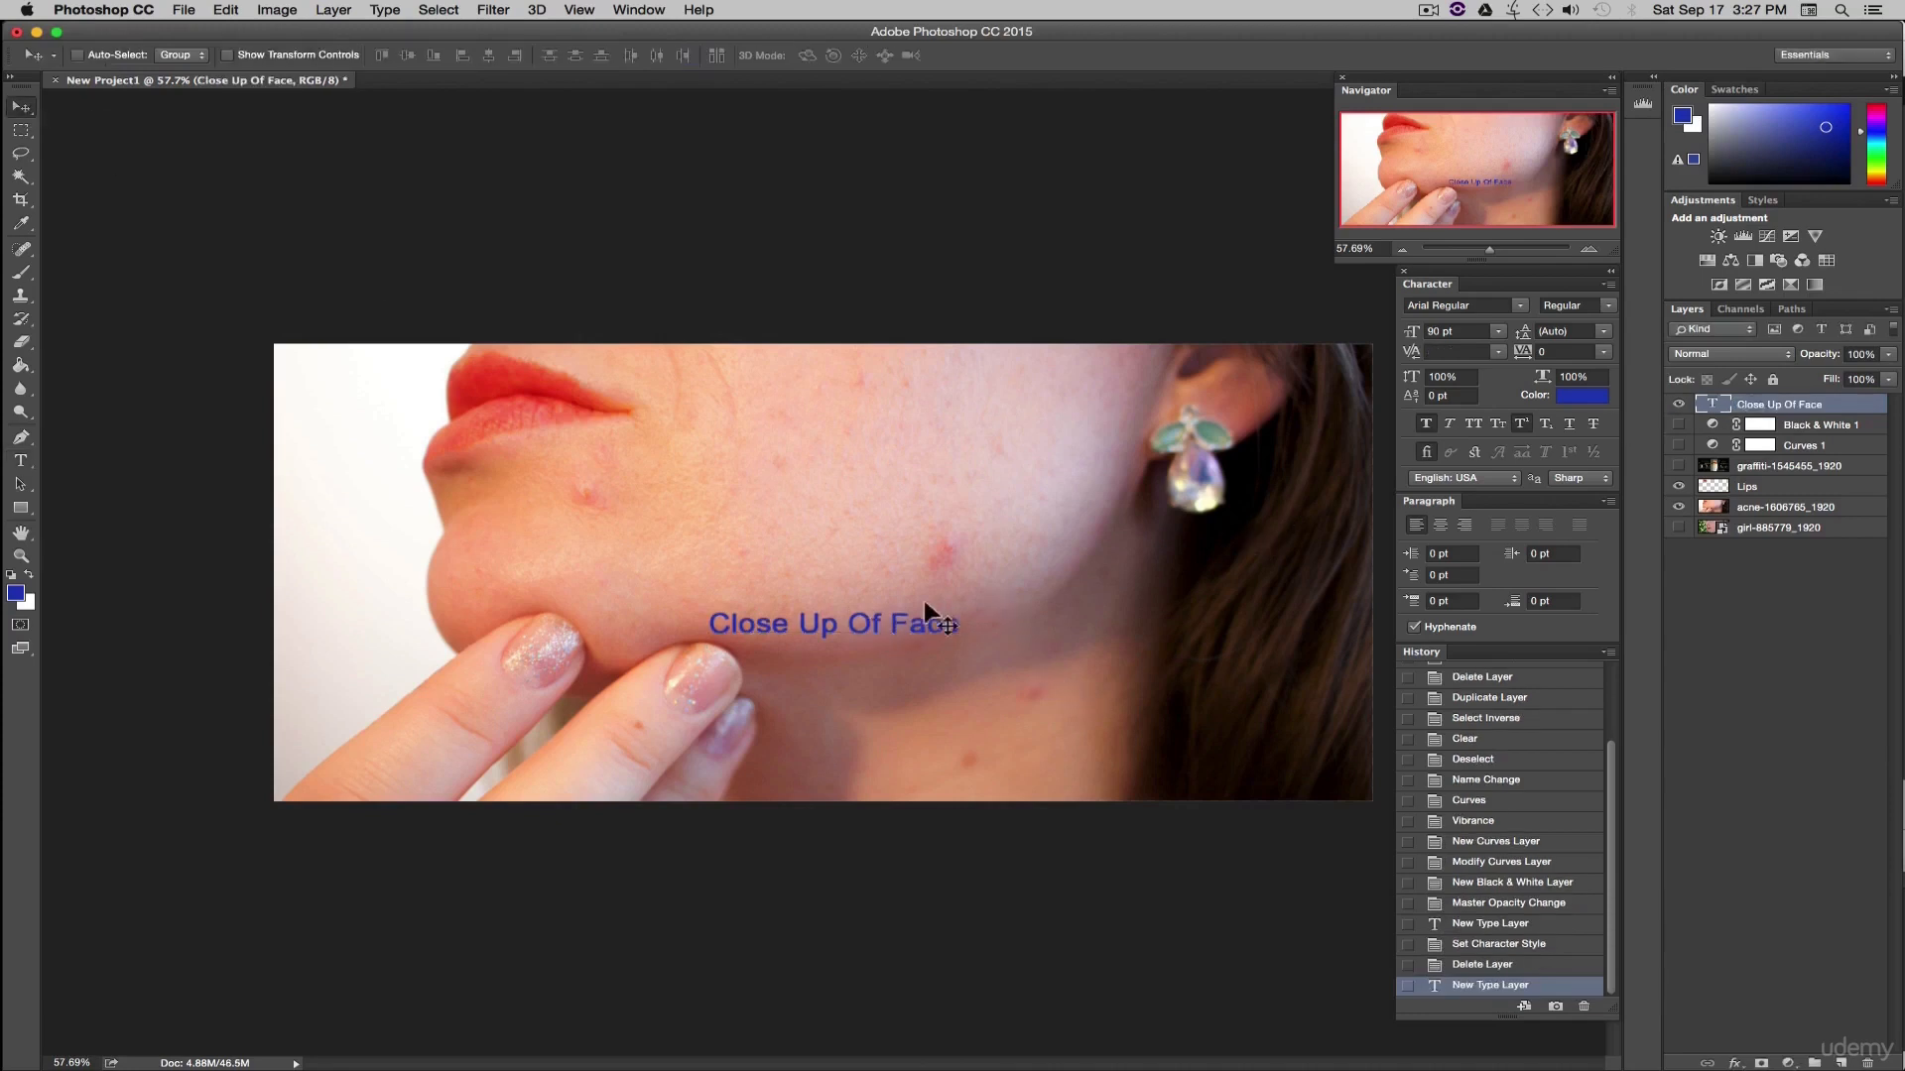
- Try moving the text, lips and face layers with Auto-Select on, and revert to the state before the moves
left_click_drag(852, 256, 837, 440)
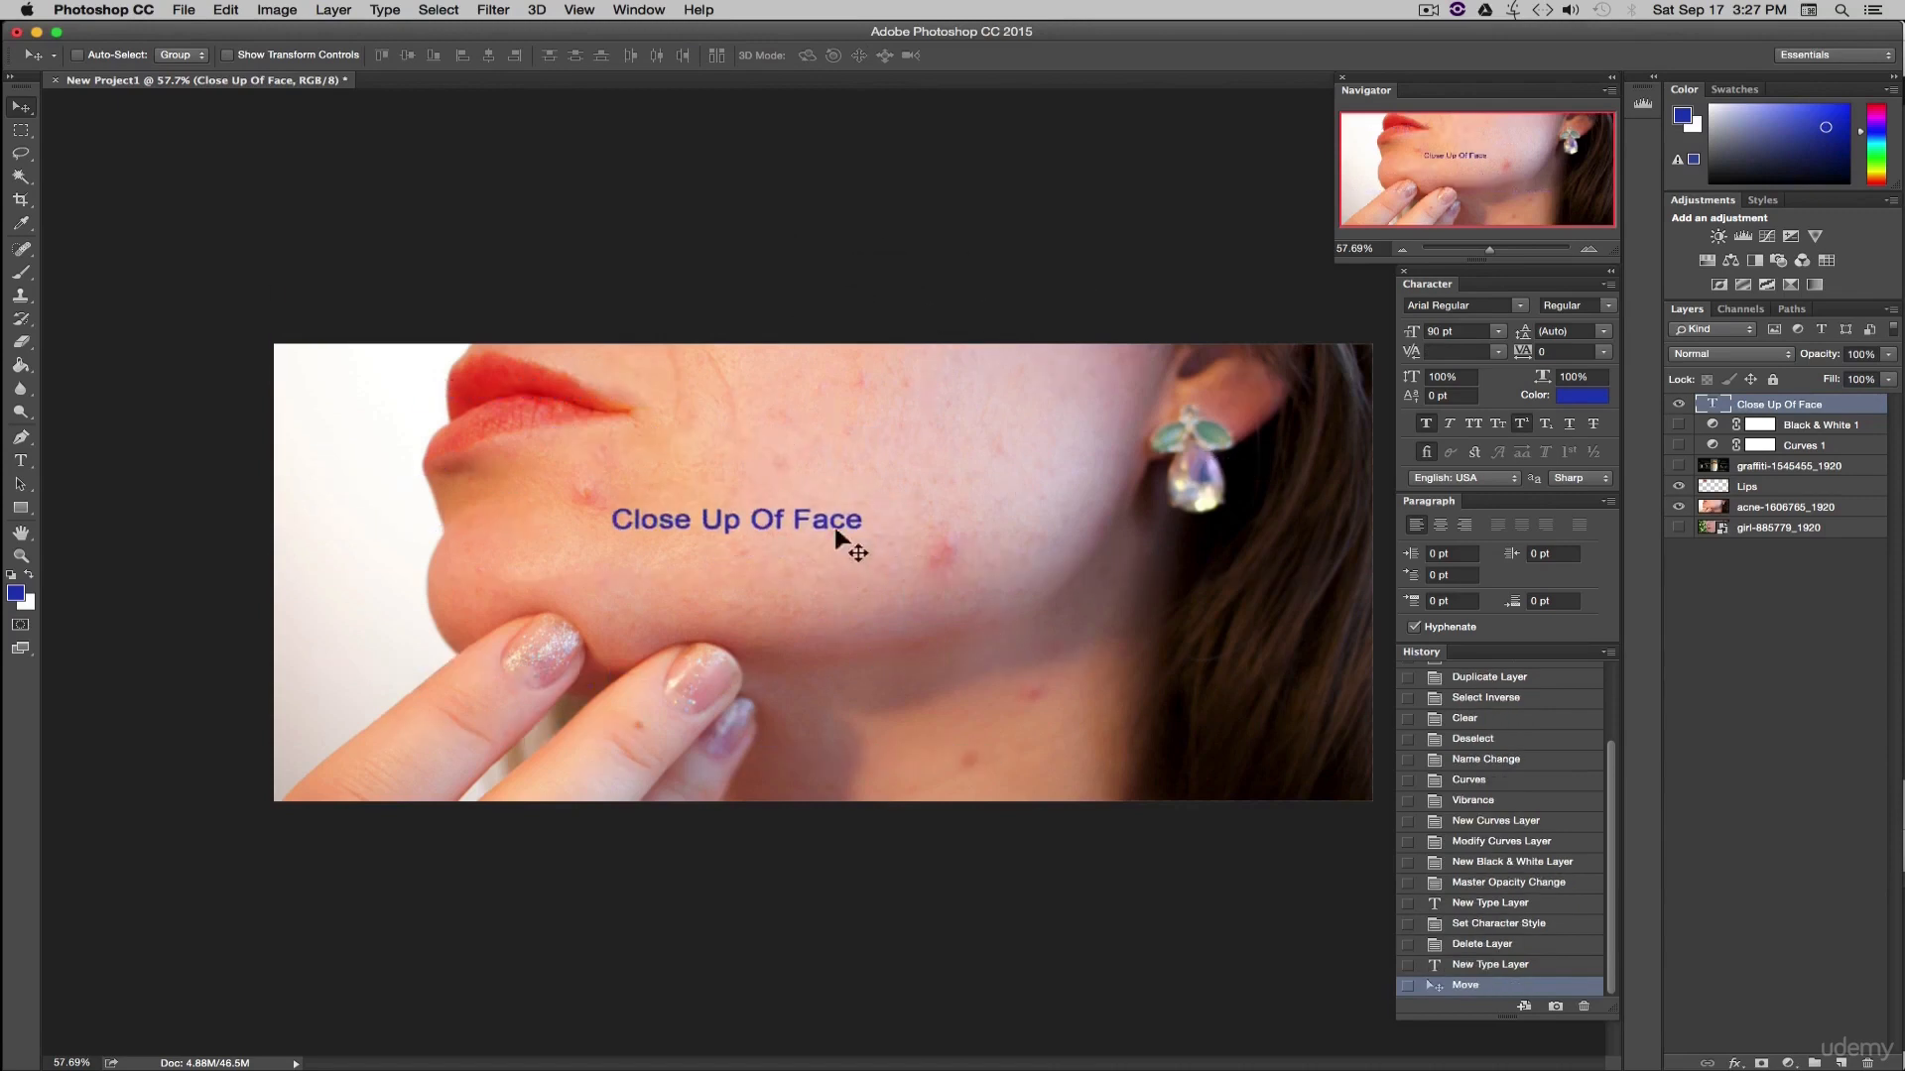
left_click_drag(836, 532, 1175, 583)
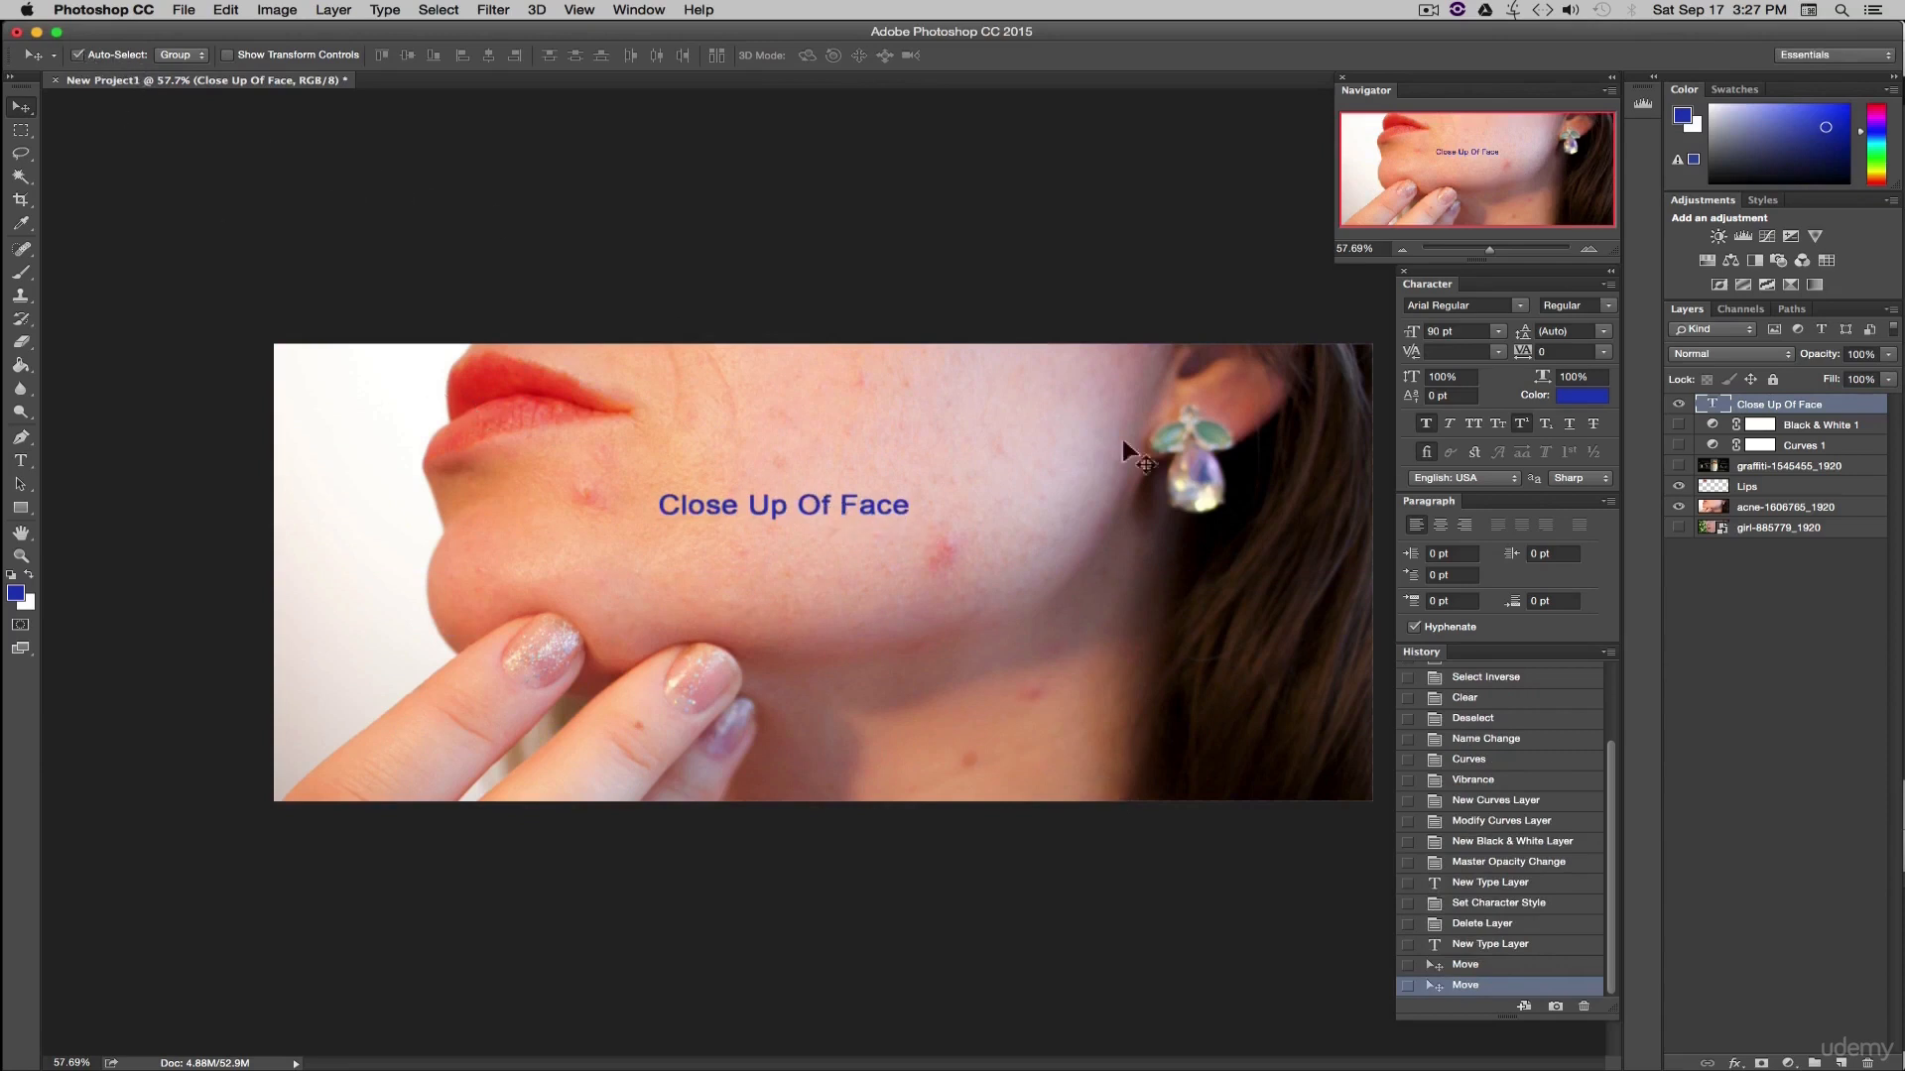
left_click_drag(1122, 438, 1037, 656)
left_click_drag(542, 395, 752, 415)
left_click_drag(572, 623, 722, 635)
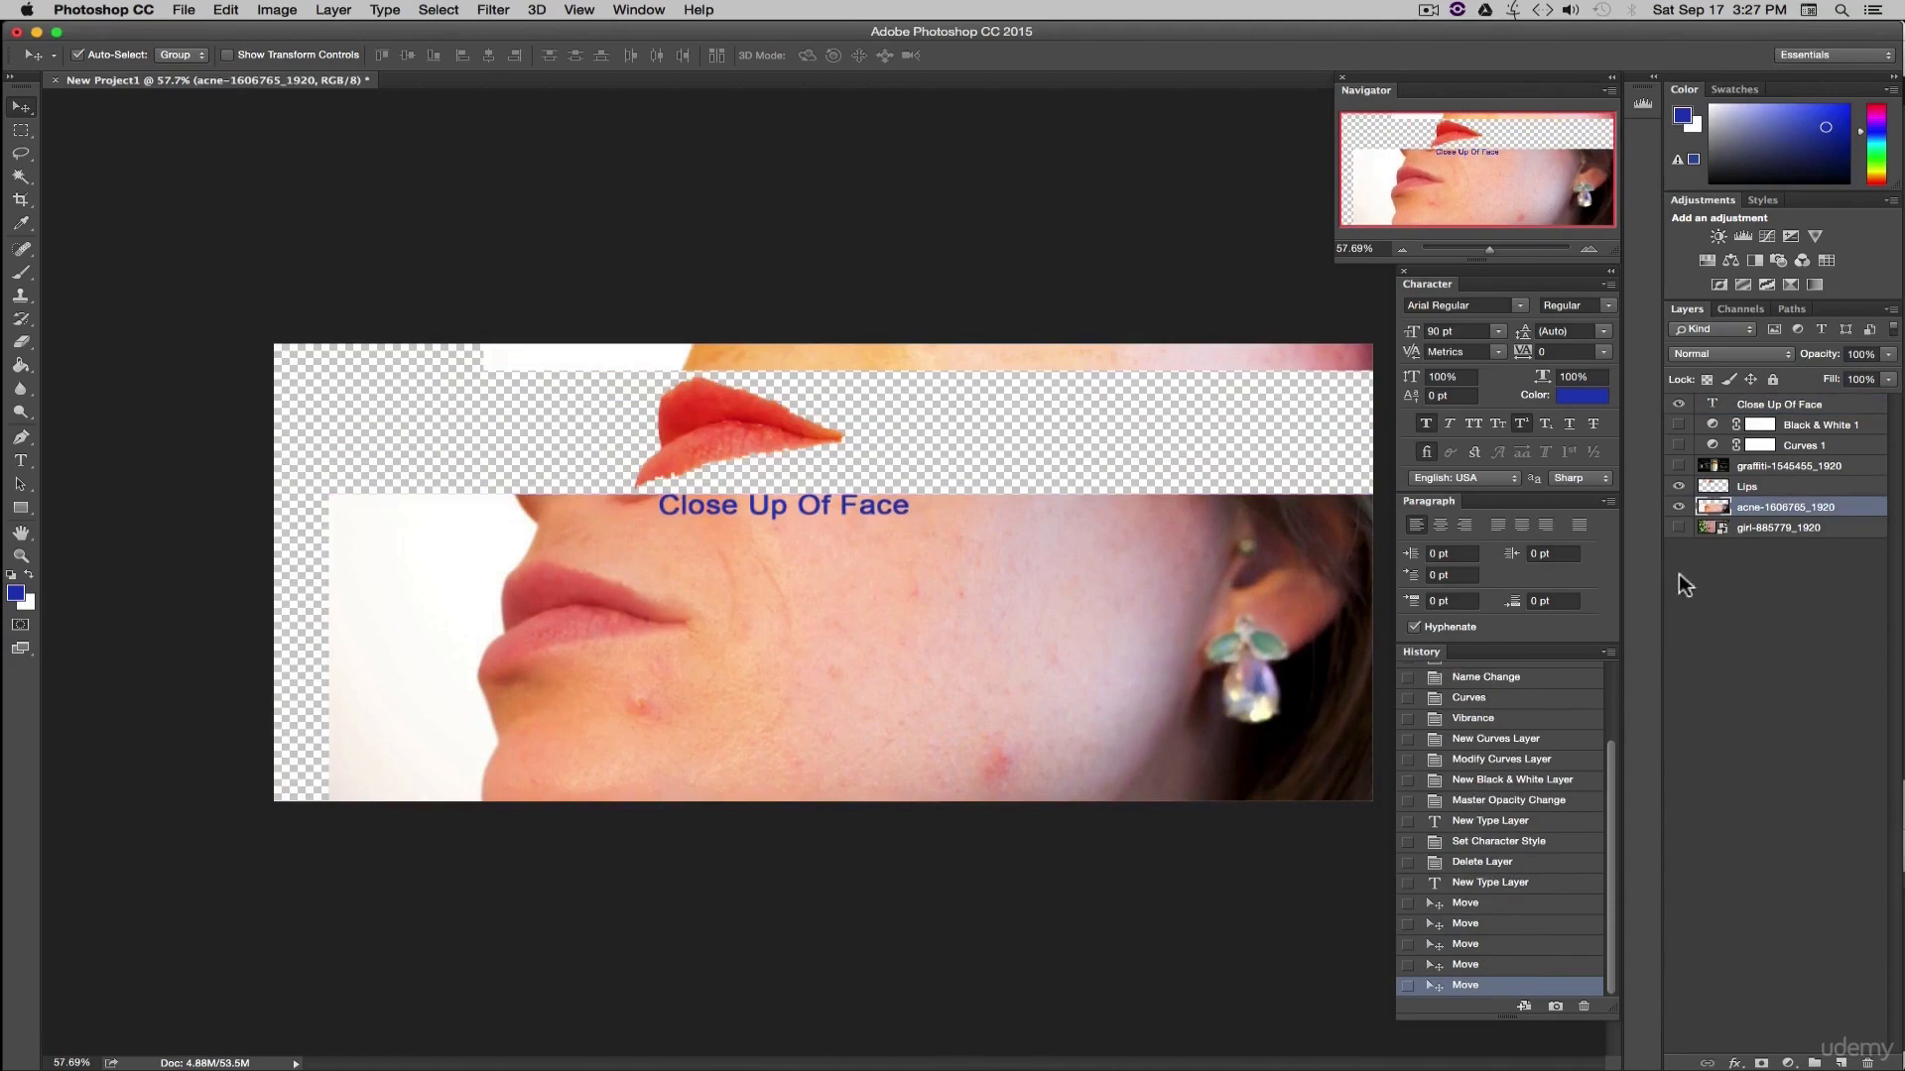
left_click(1478, 885)
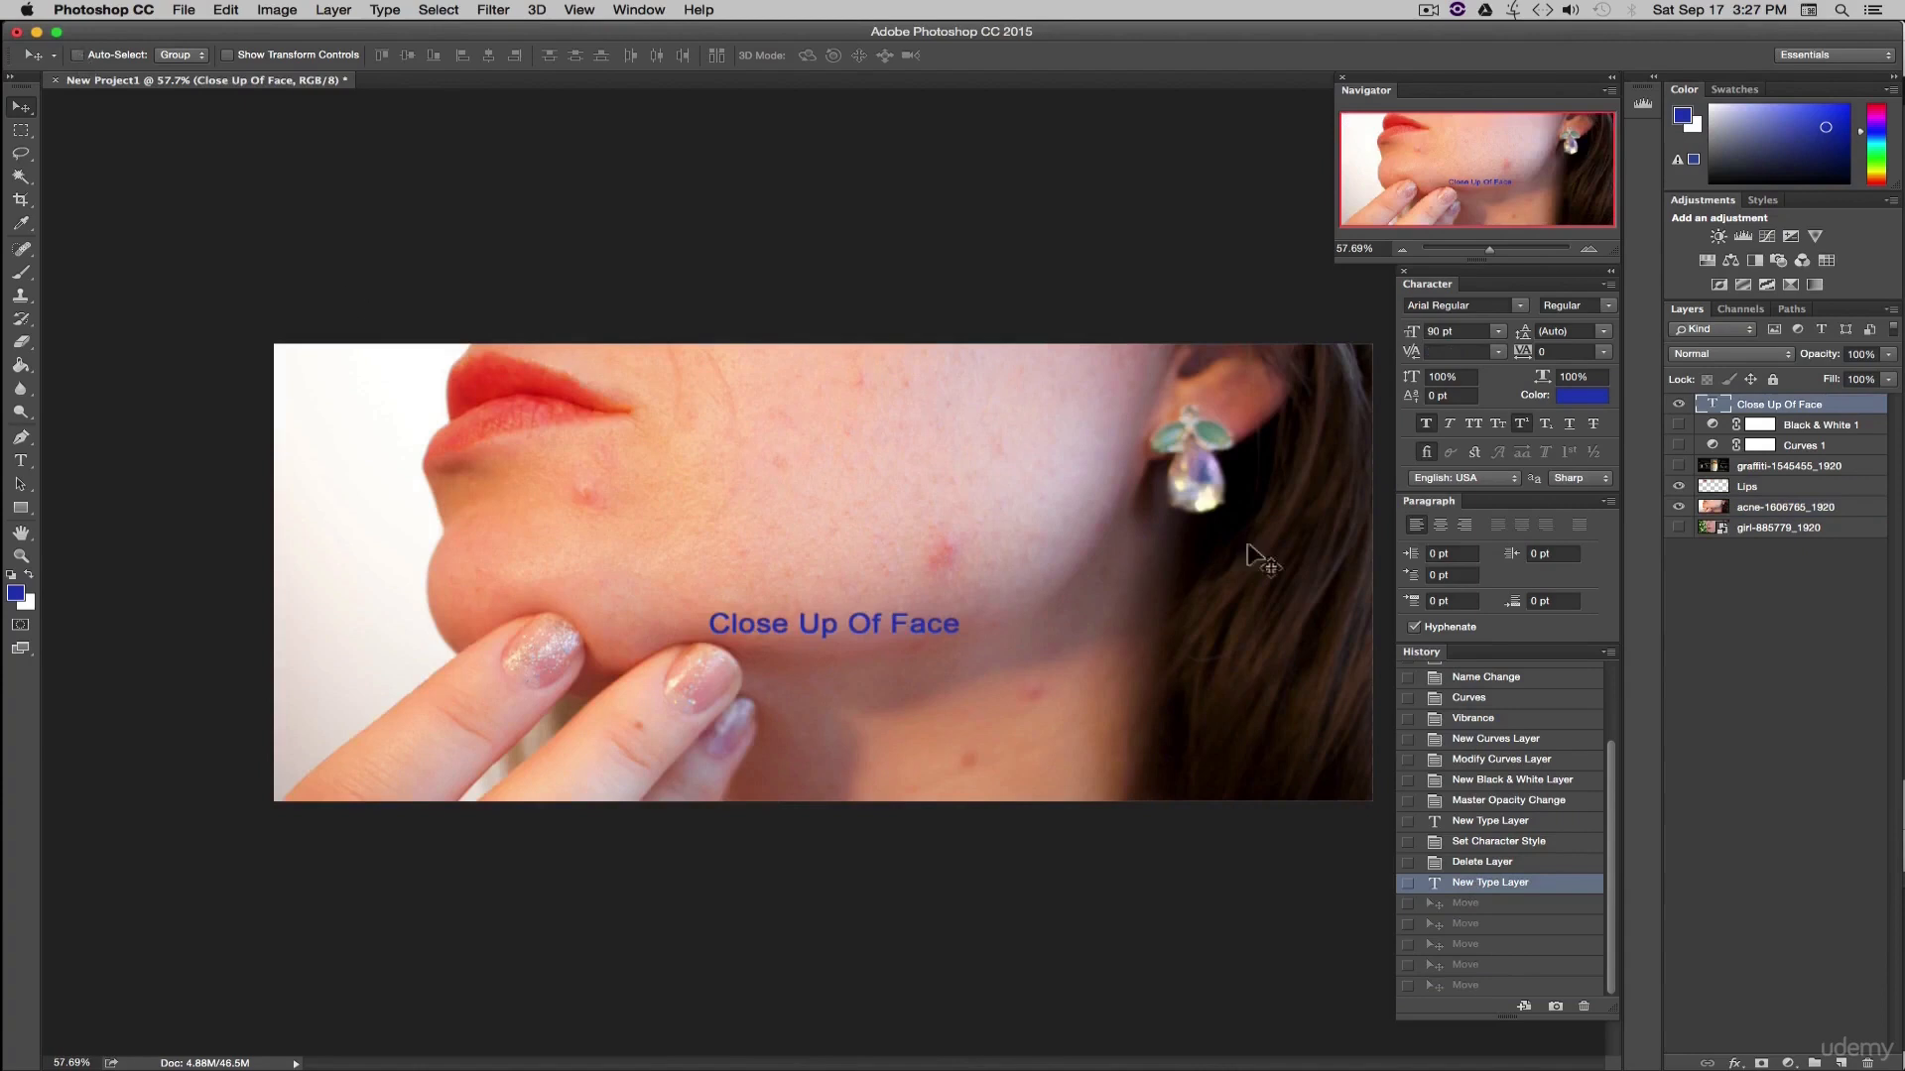
- Move the "Close Up Of Face" text up onto the cheek, above the jawline
left_click_drag(924, 603, 947, 406)
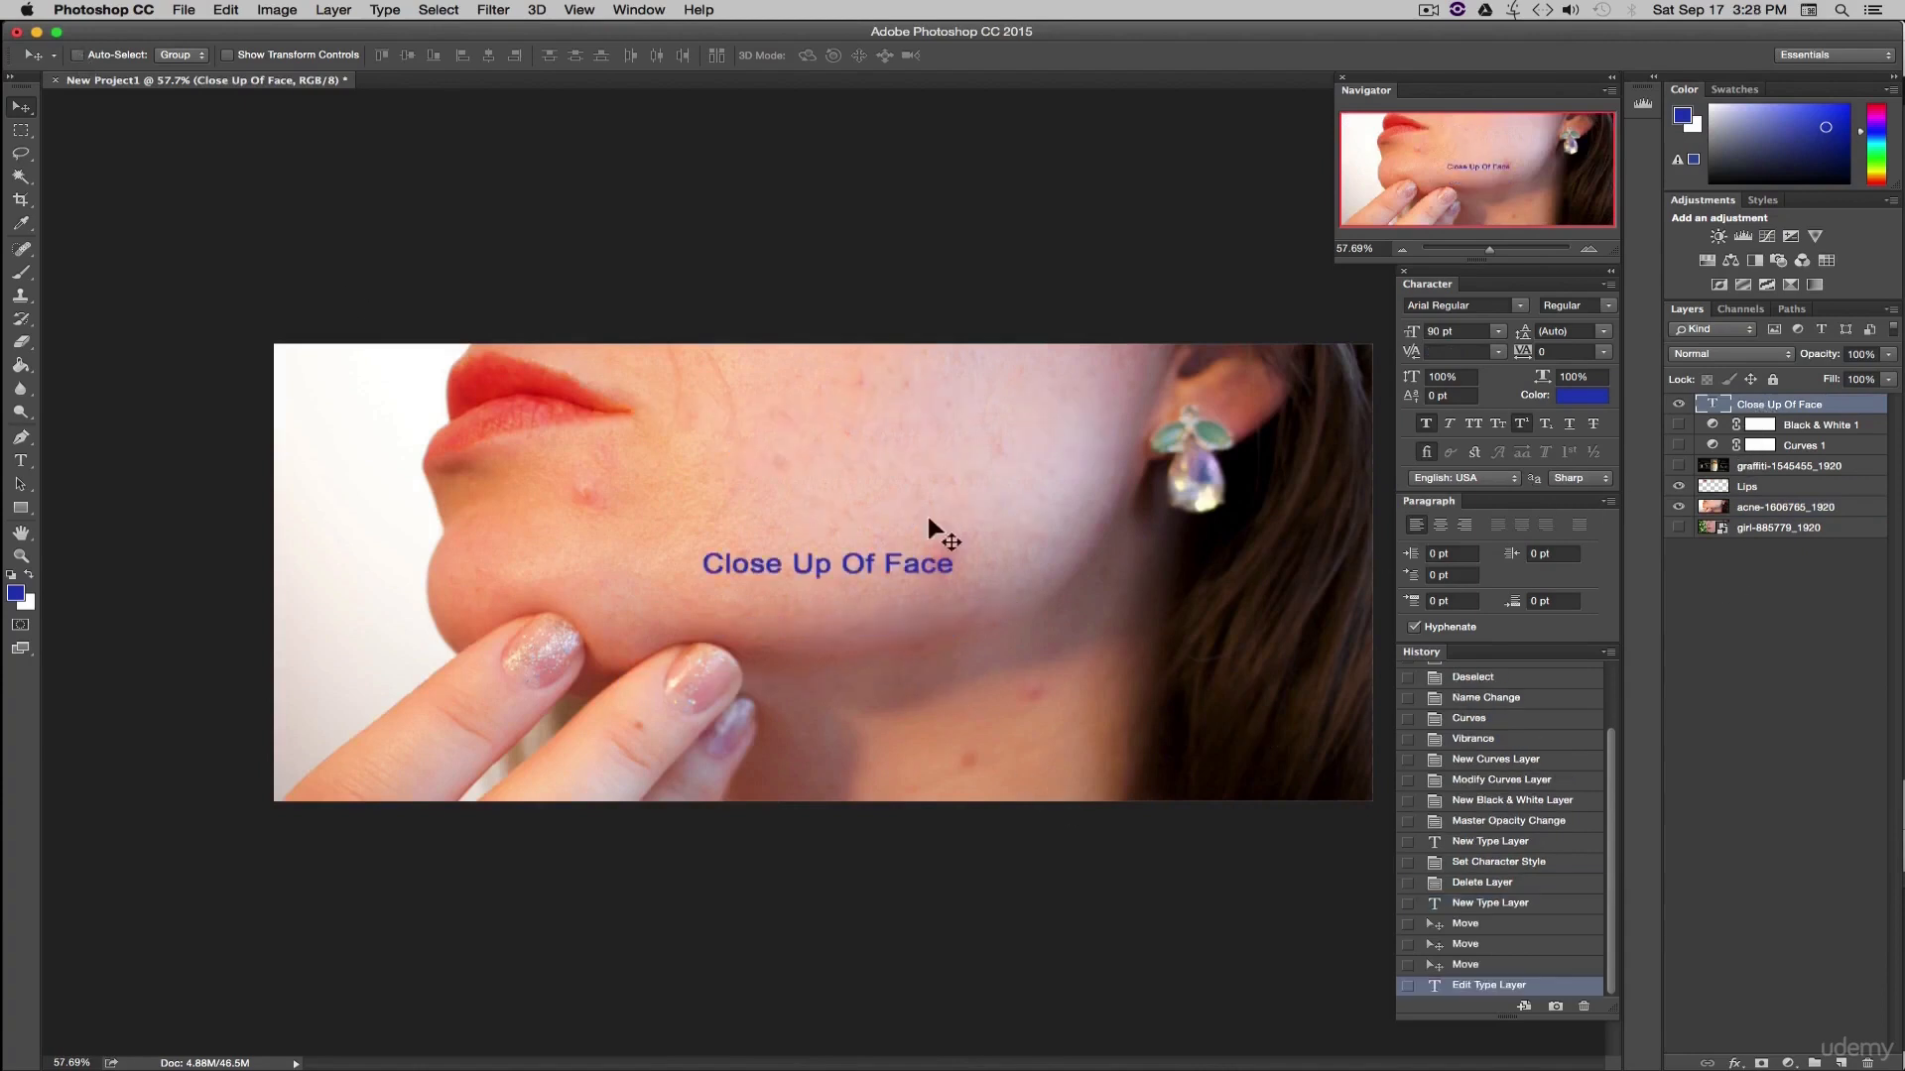
- Delete the word "Of" from the text layer so it reads "Close Up Face"
left_click(20, 460)
left_click_drag(950, 564, 374, 540)
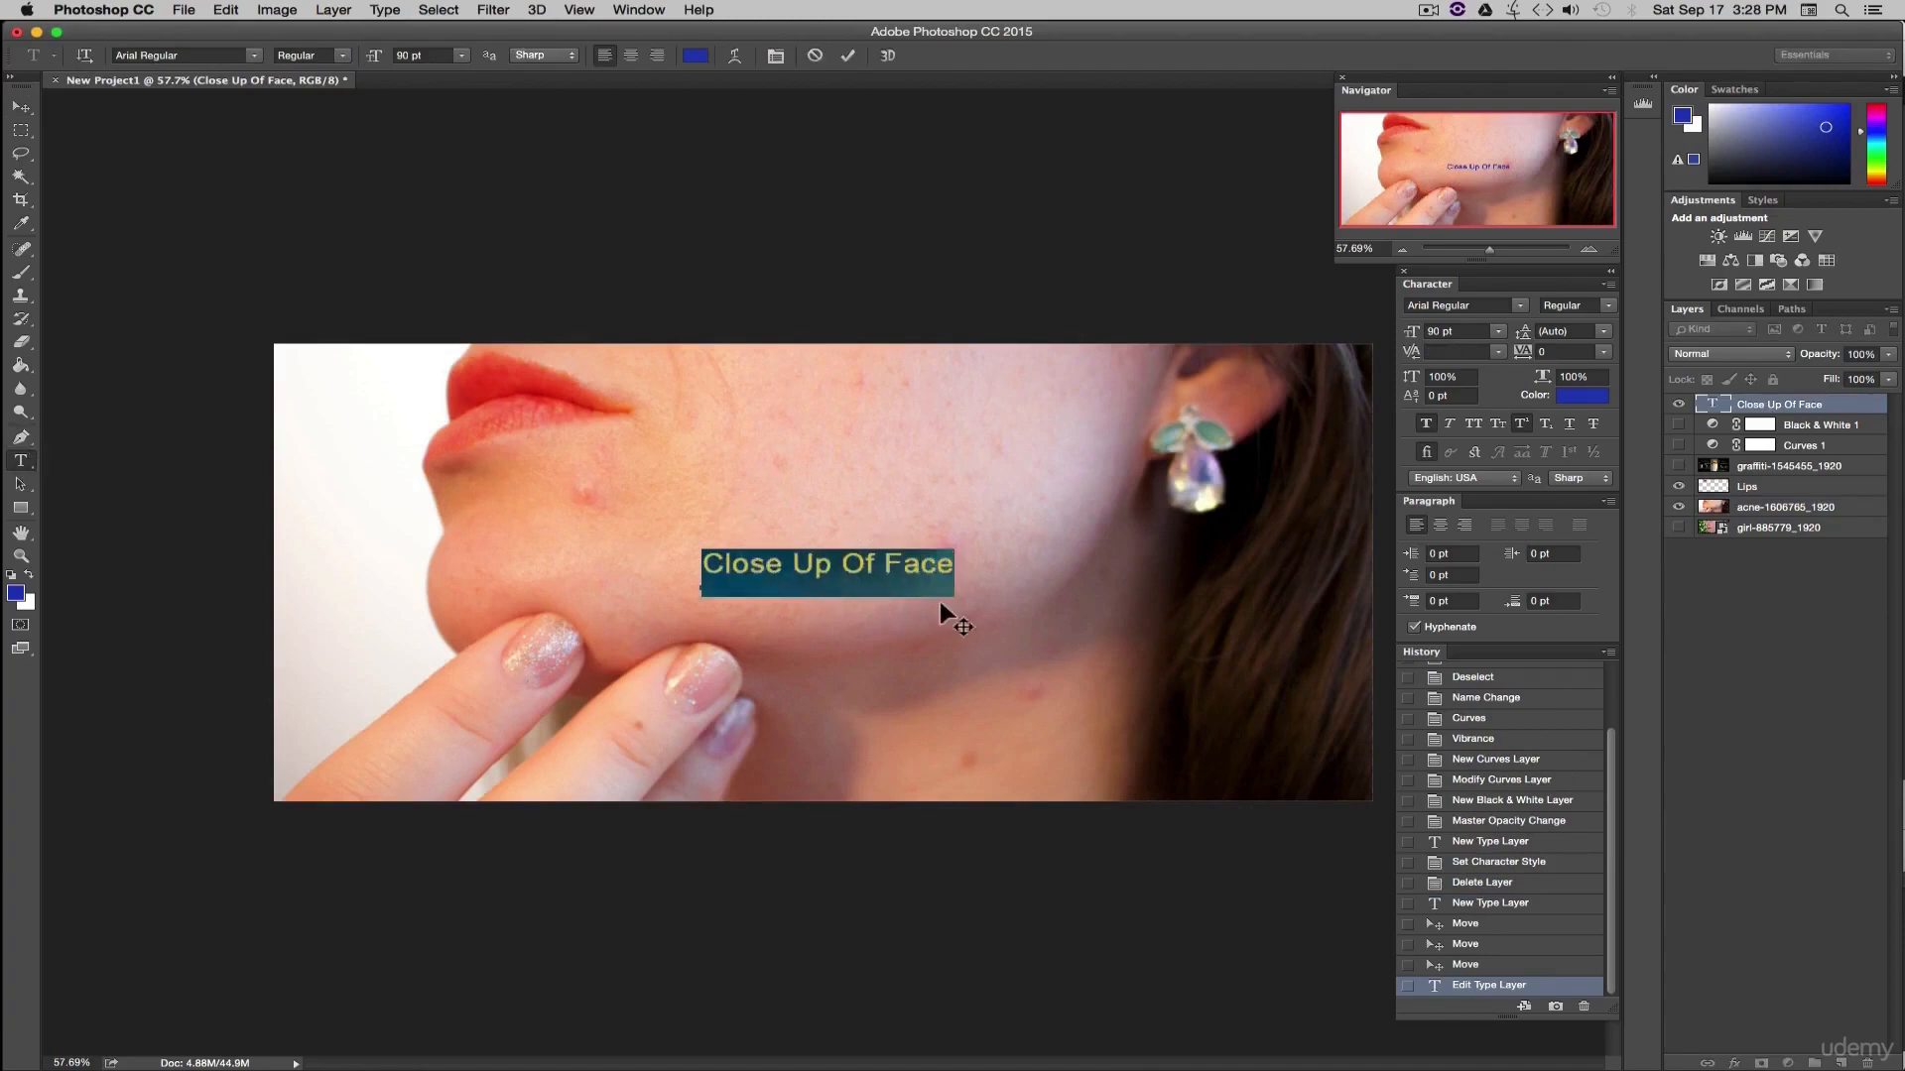
left_click(877, 565)
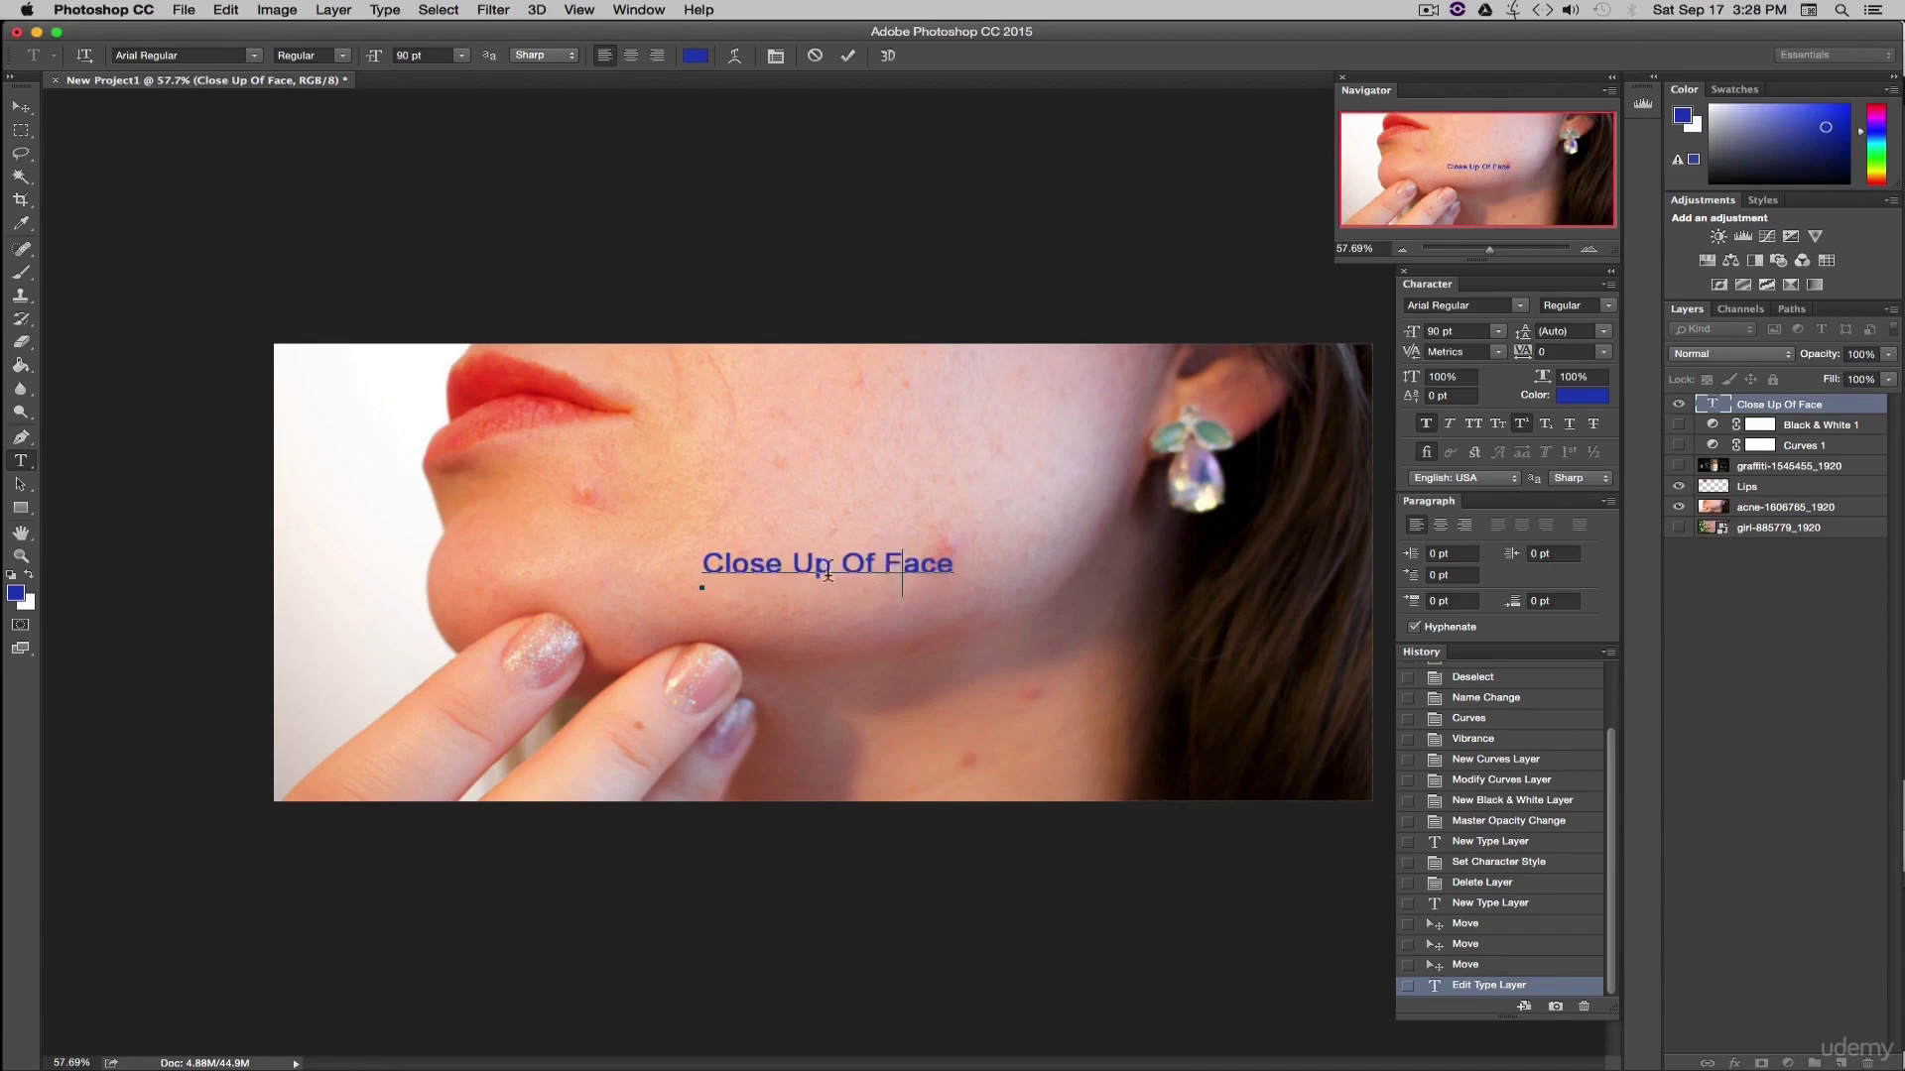
left_click_drag(867, 563, 842, 565)
key("BackSpace")
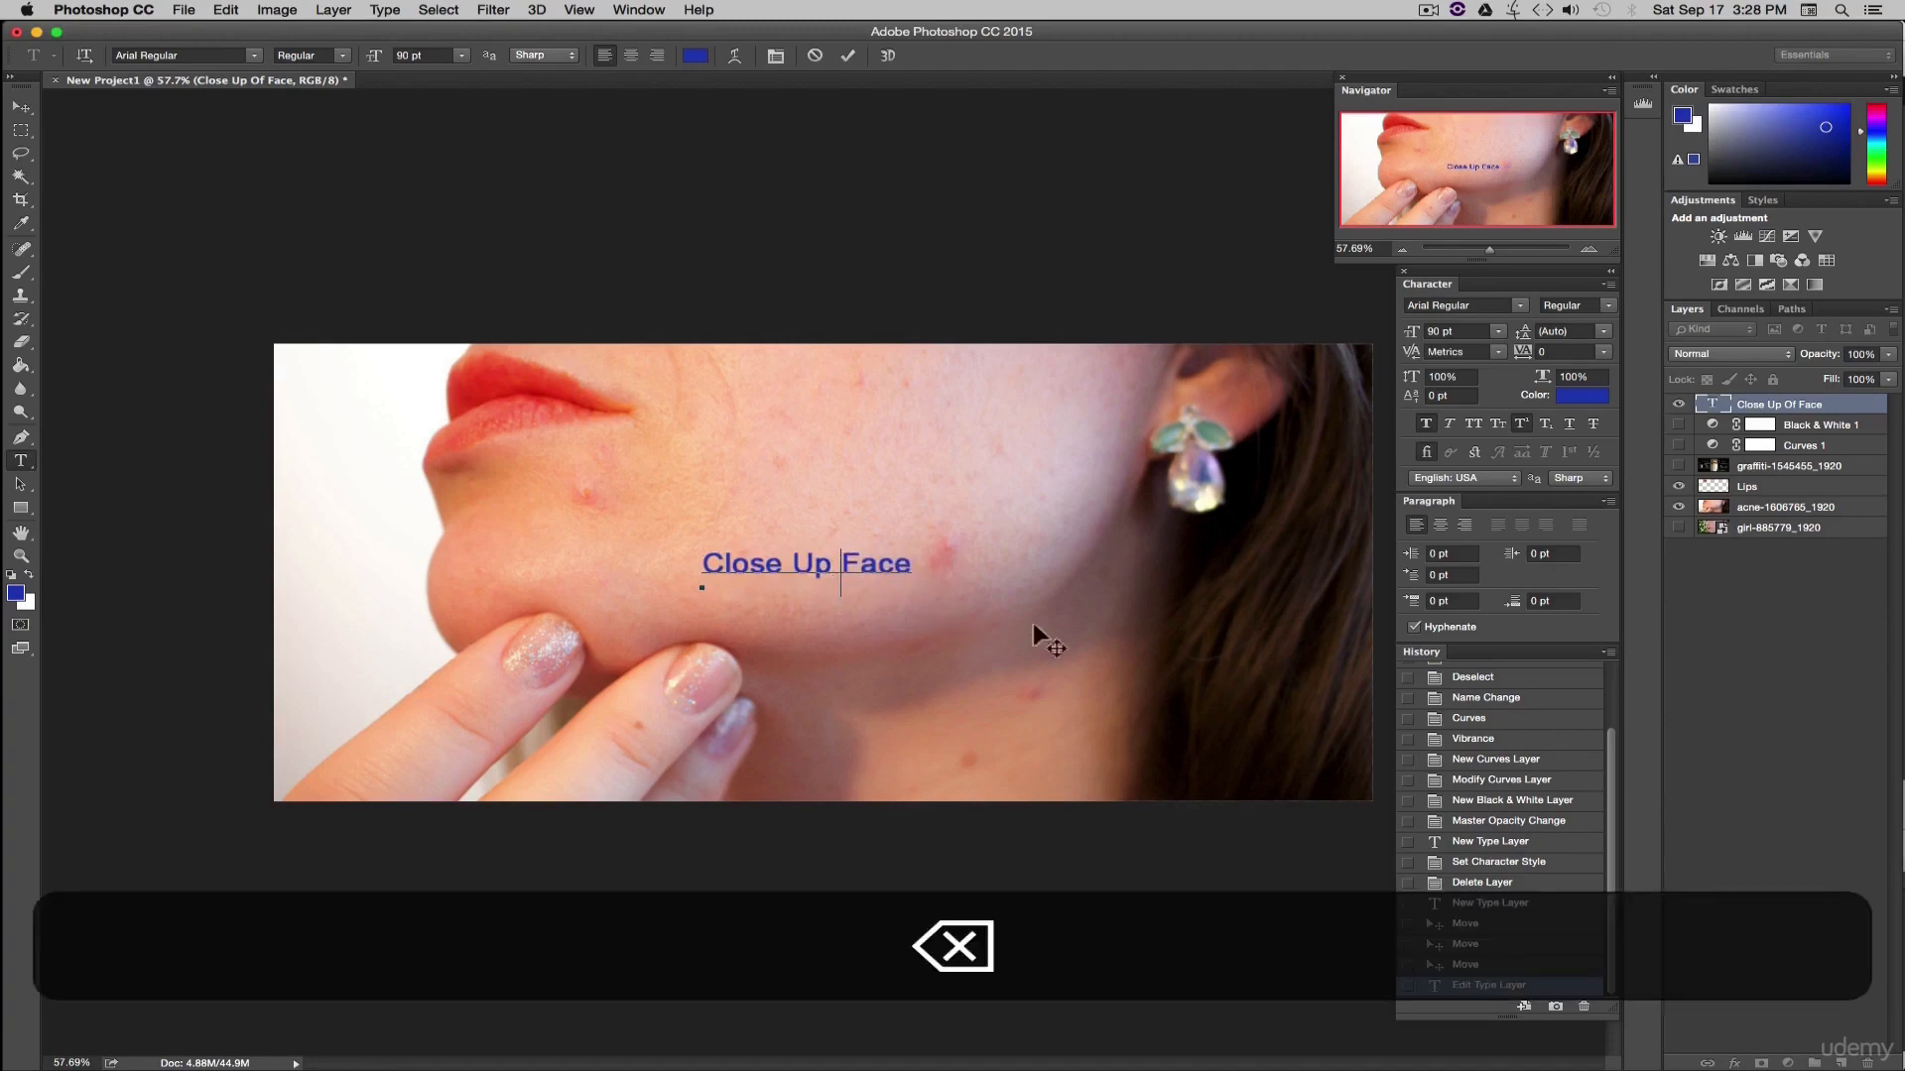
left_click(24, 107)
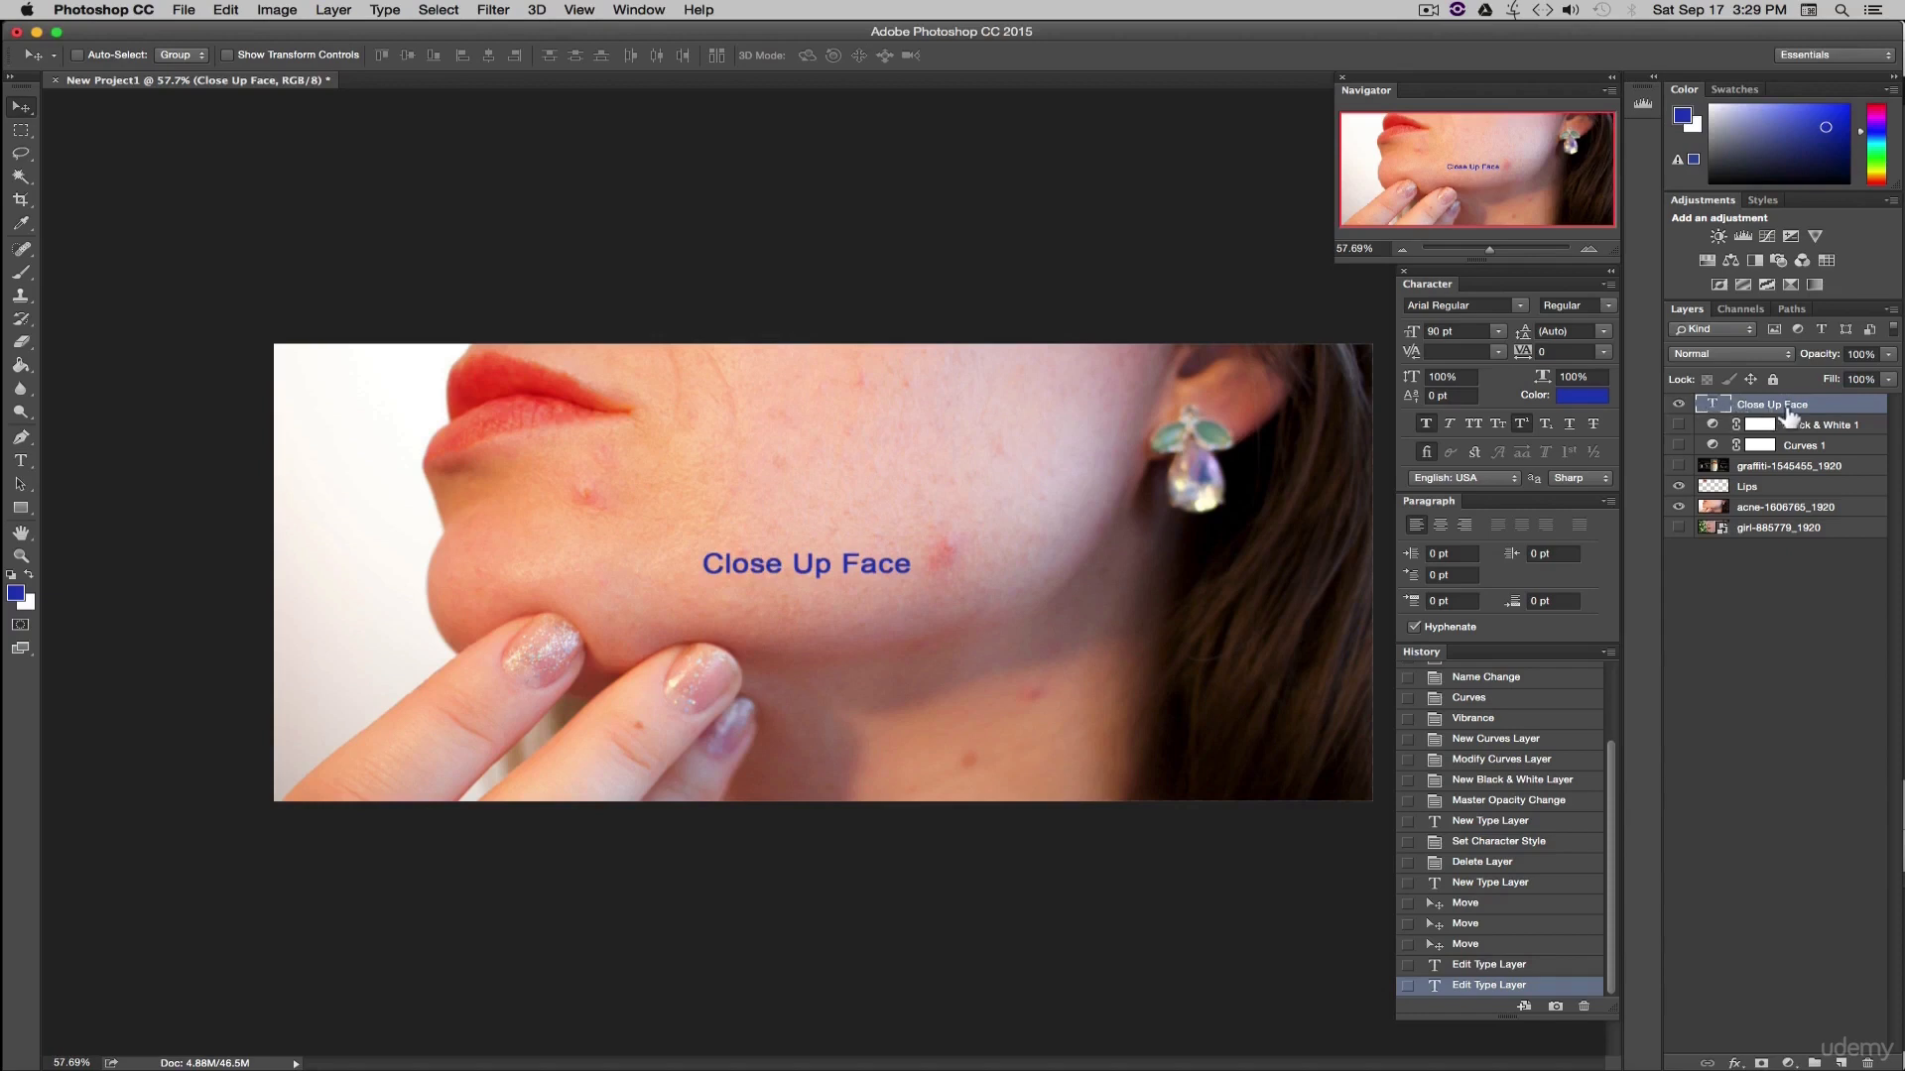
- Rasterize the "Close Up Face" layer, try editing its letters with the Type tool, and revert to the state before the text moves
right_click(1824, 407)
left_click(1682, 509)
left_click(20, 460)
left_click_drag(712, 566, 934, 578)
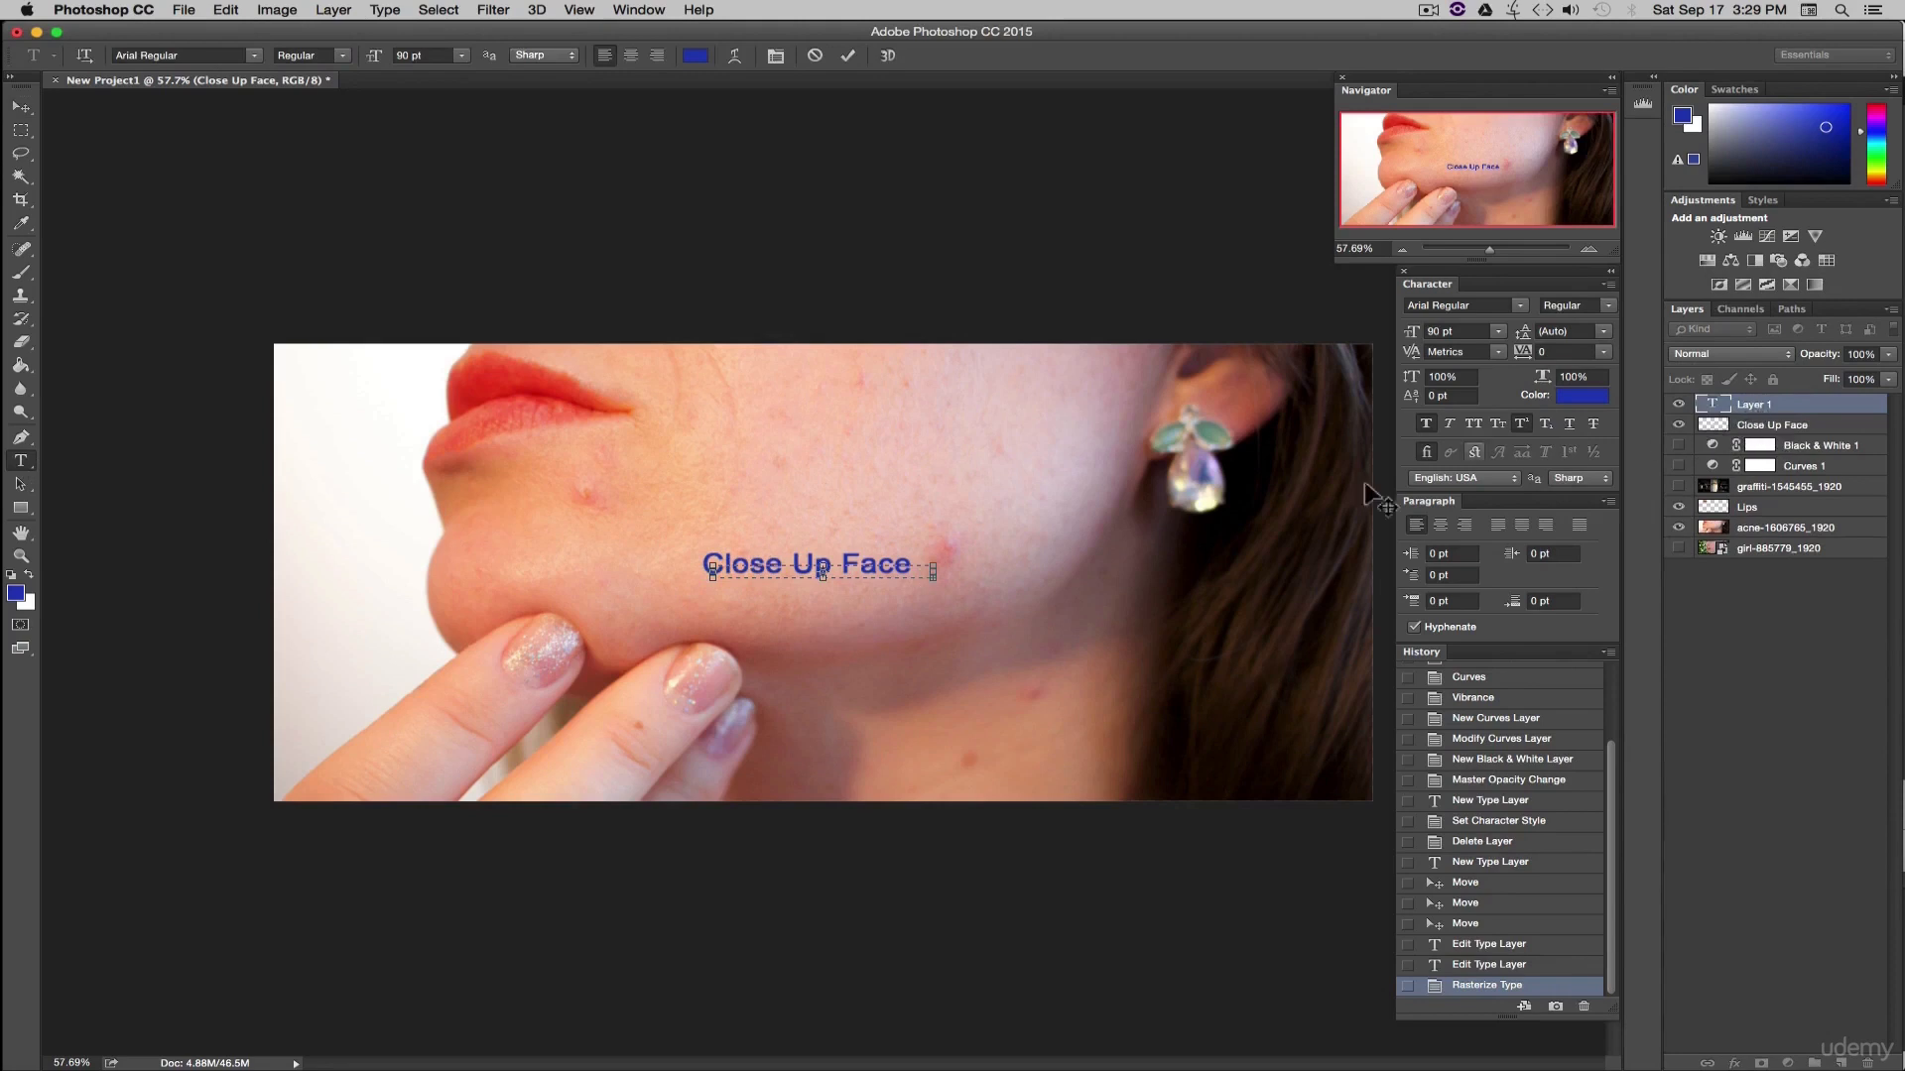
left_click(1795, 411)
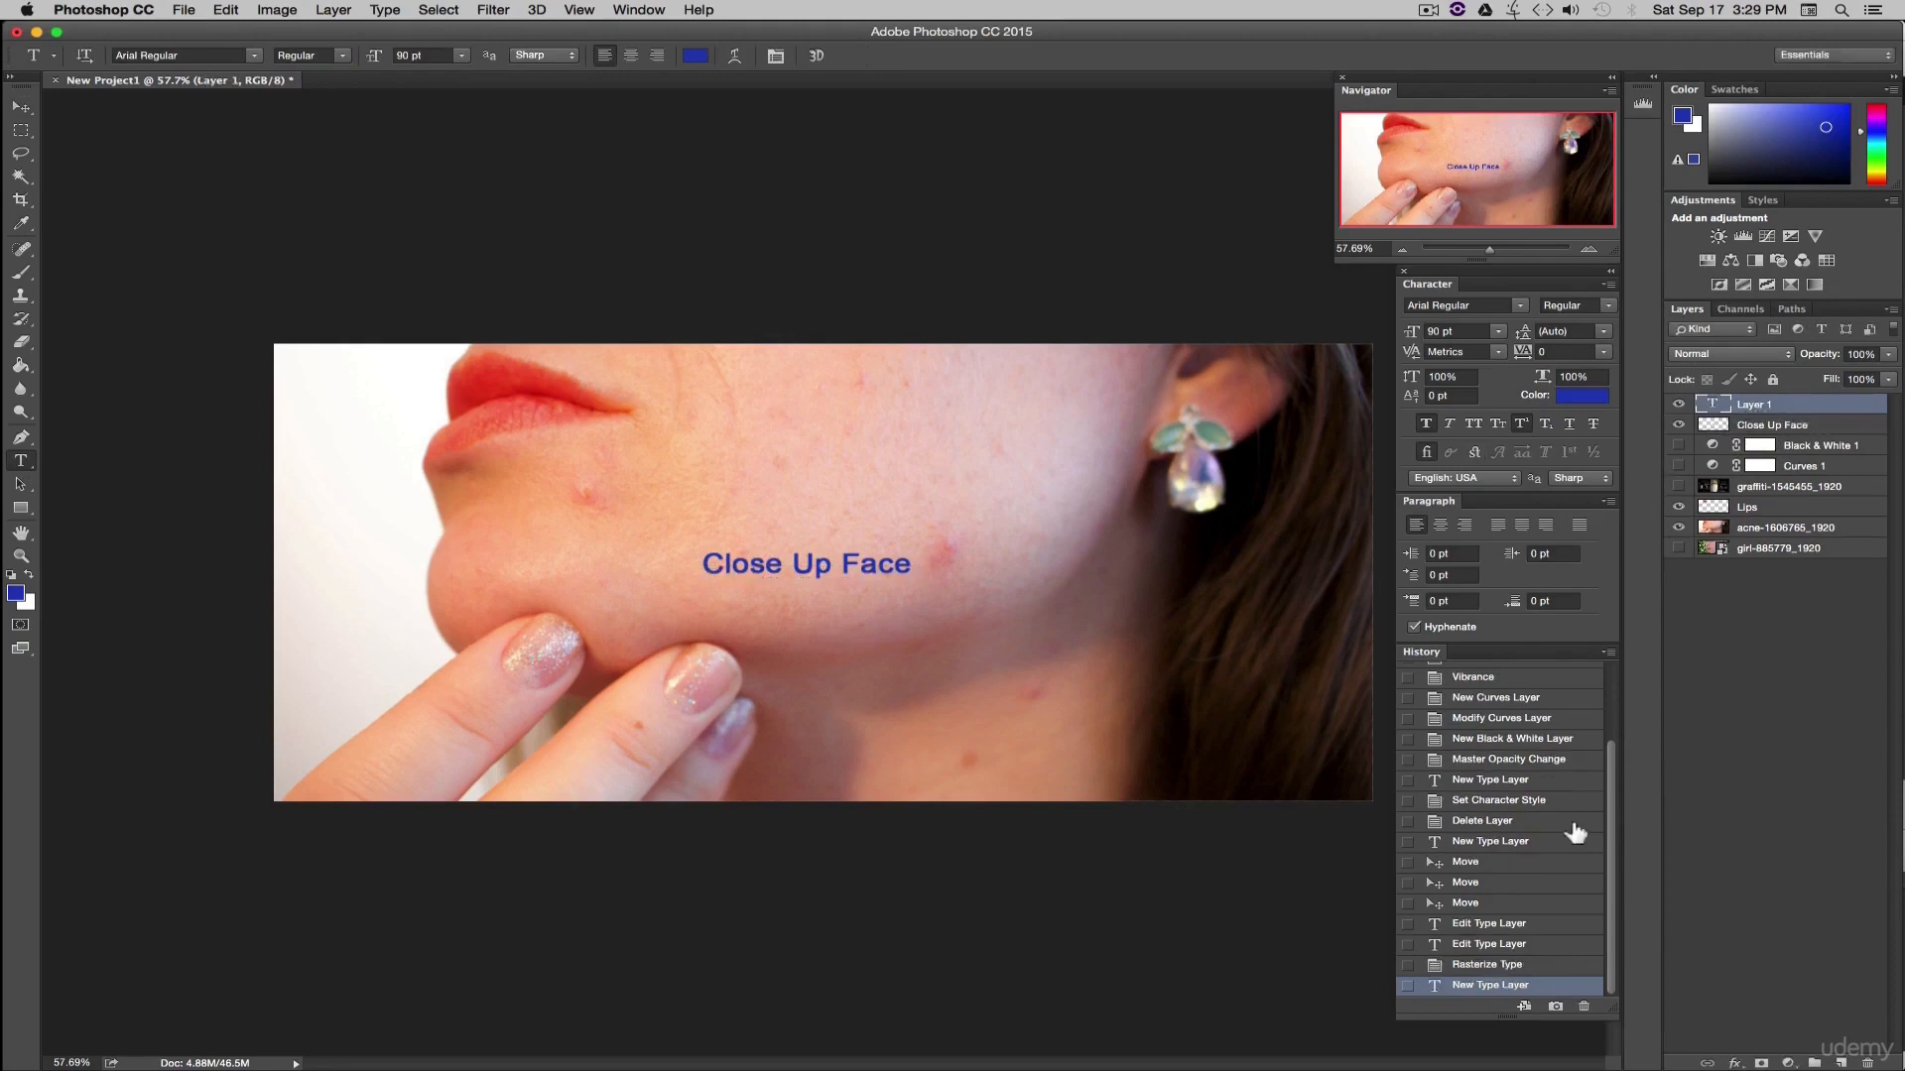
left_click(1474, 844)
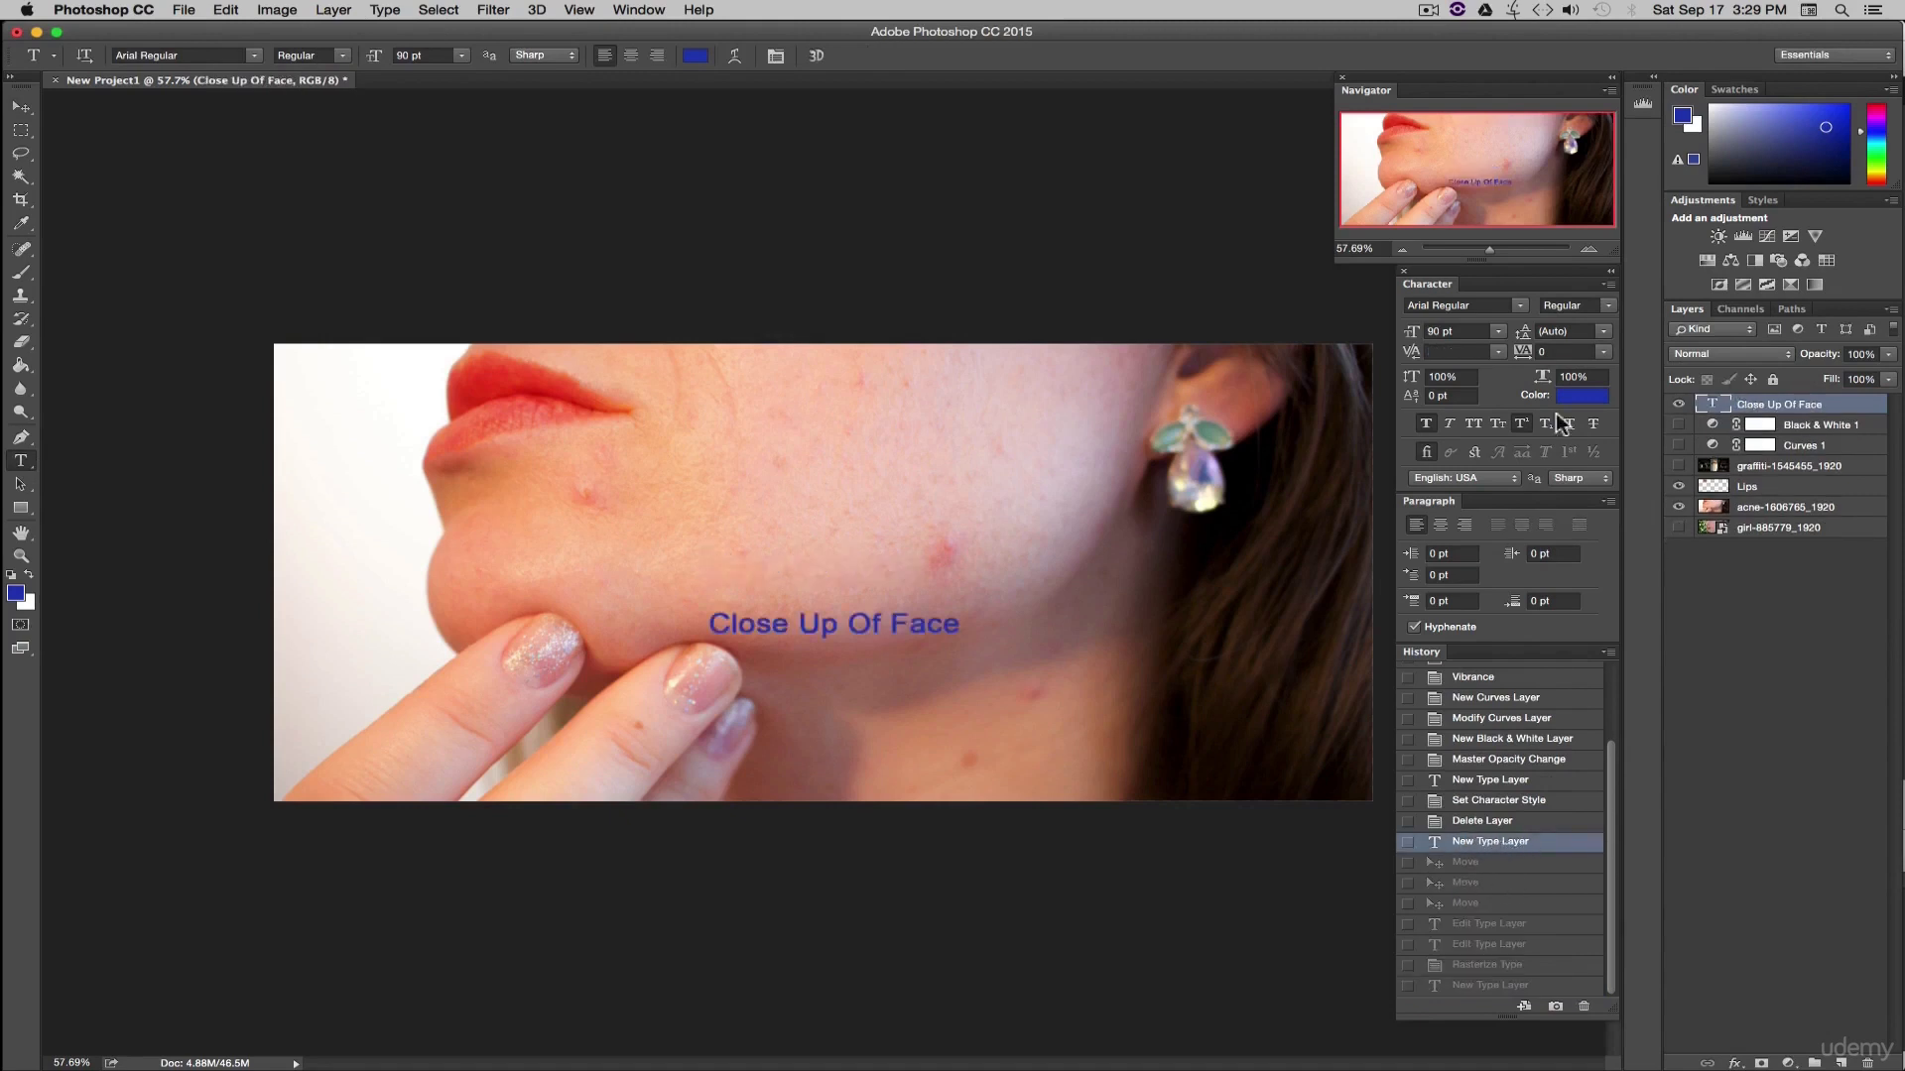
- Set the "Close Up Of Face" text size to 300 pt and reposition it so all words fit across the jaw
key("v")
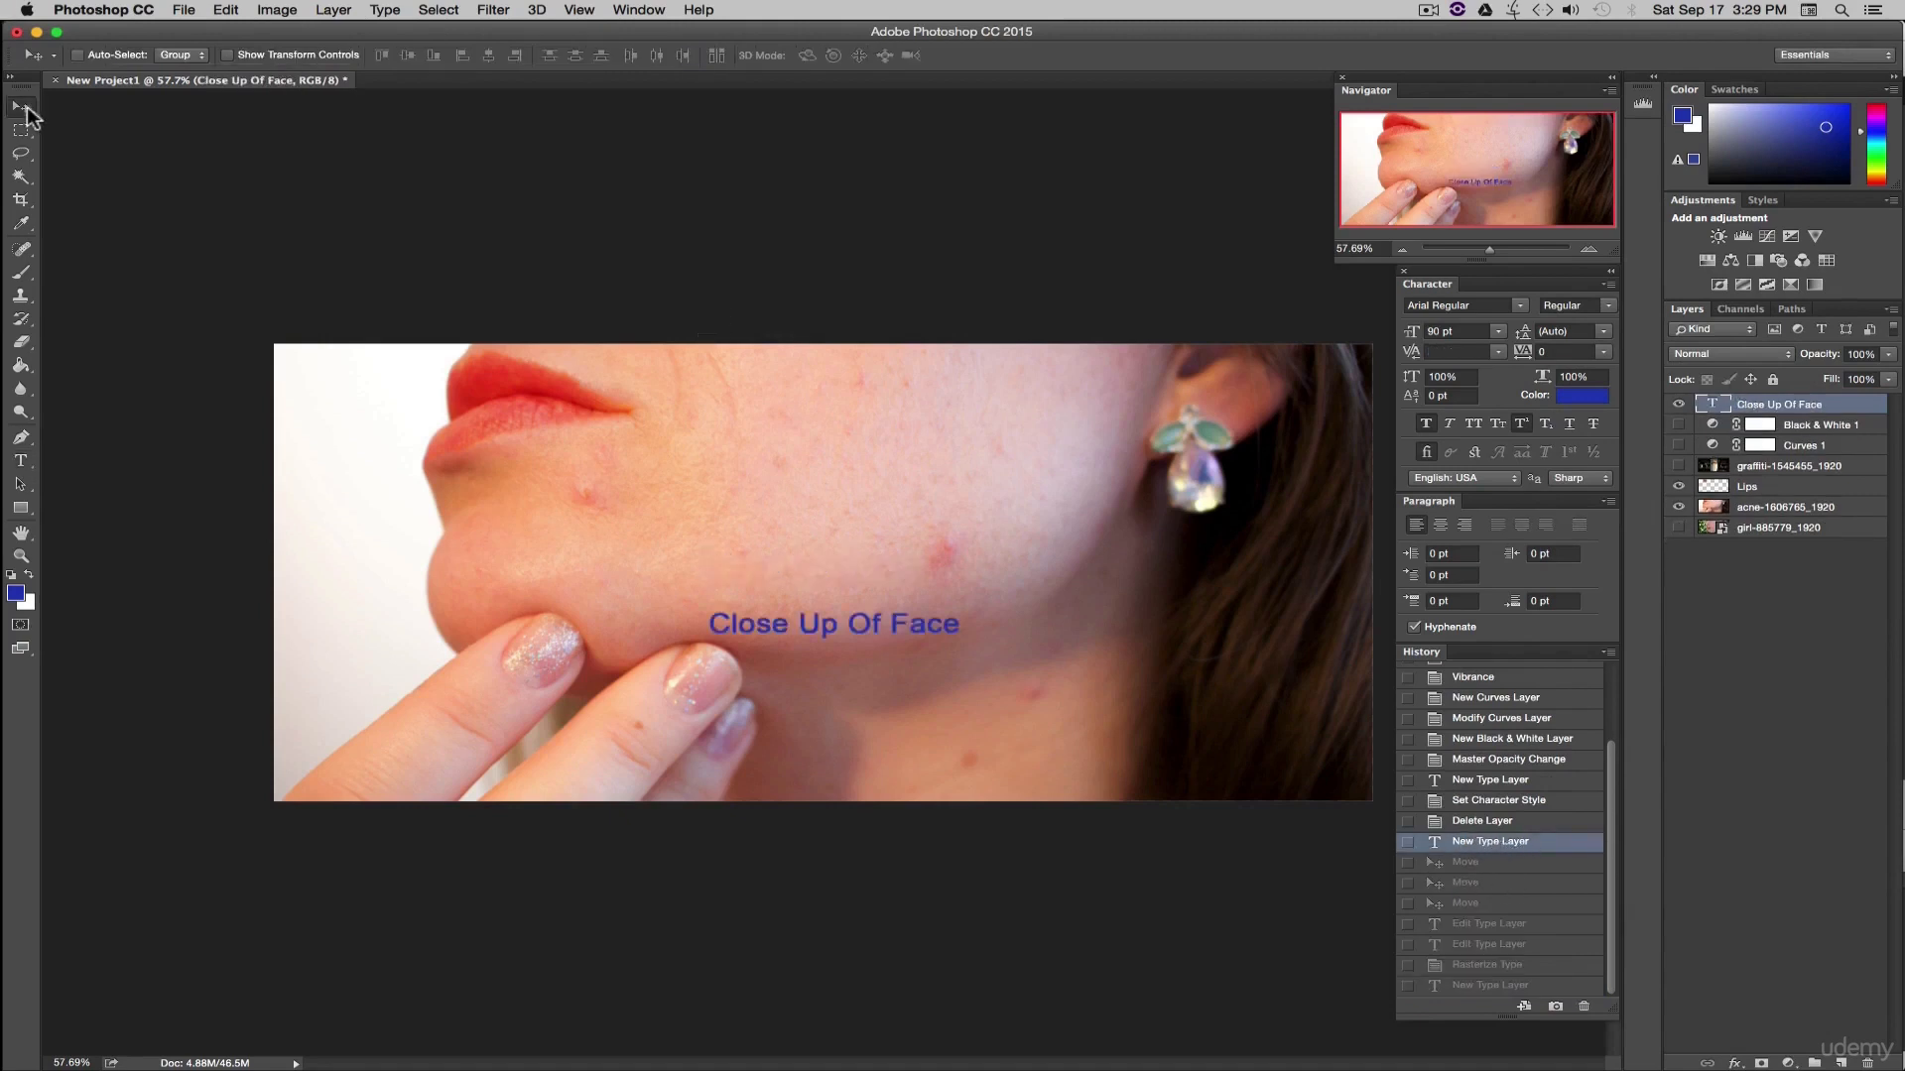
left_click(1498, 335)
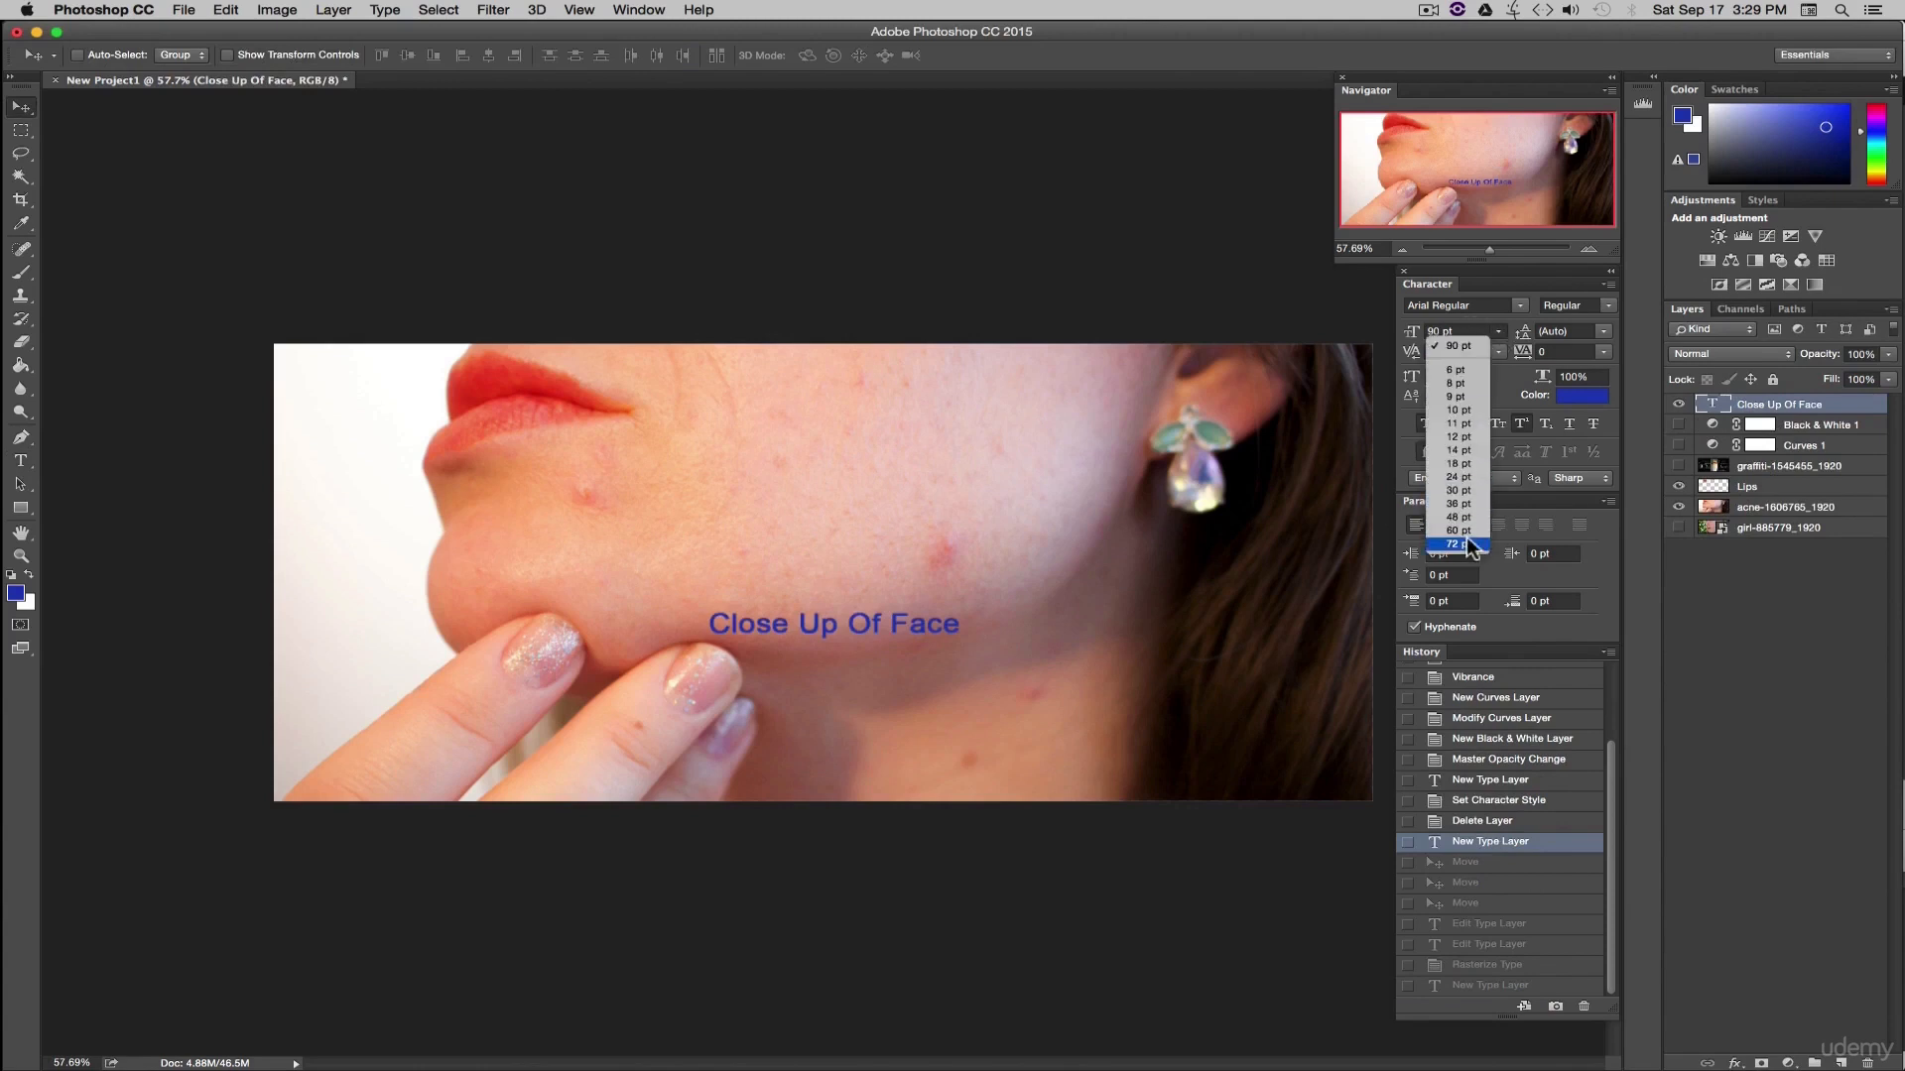
left_click(1466, 504)
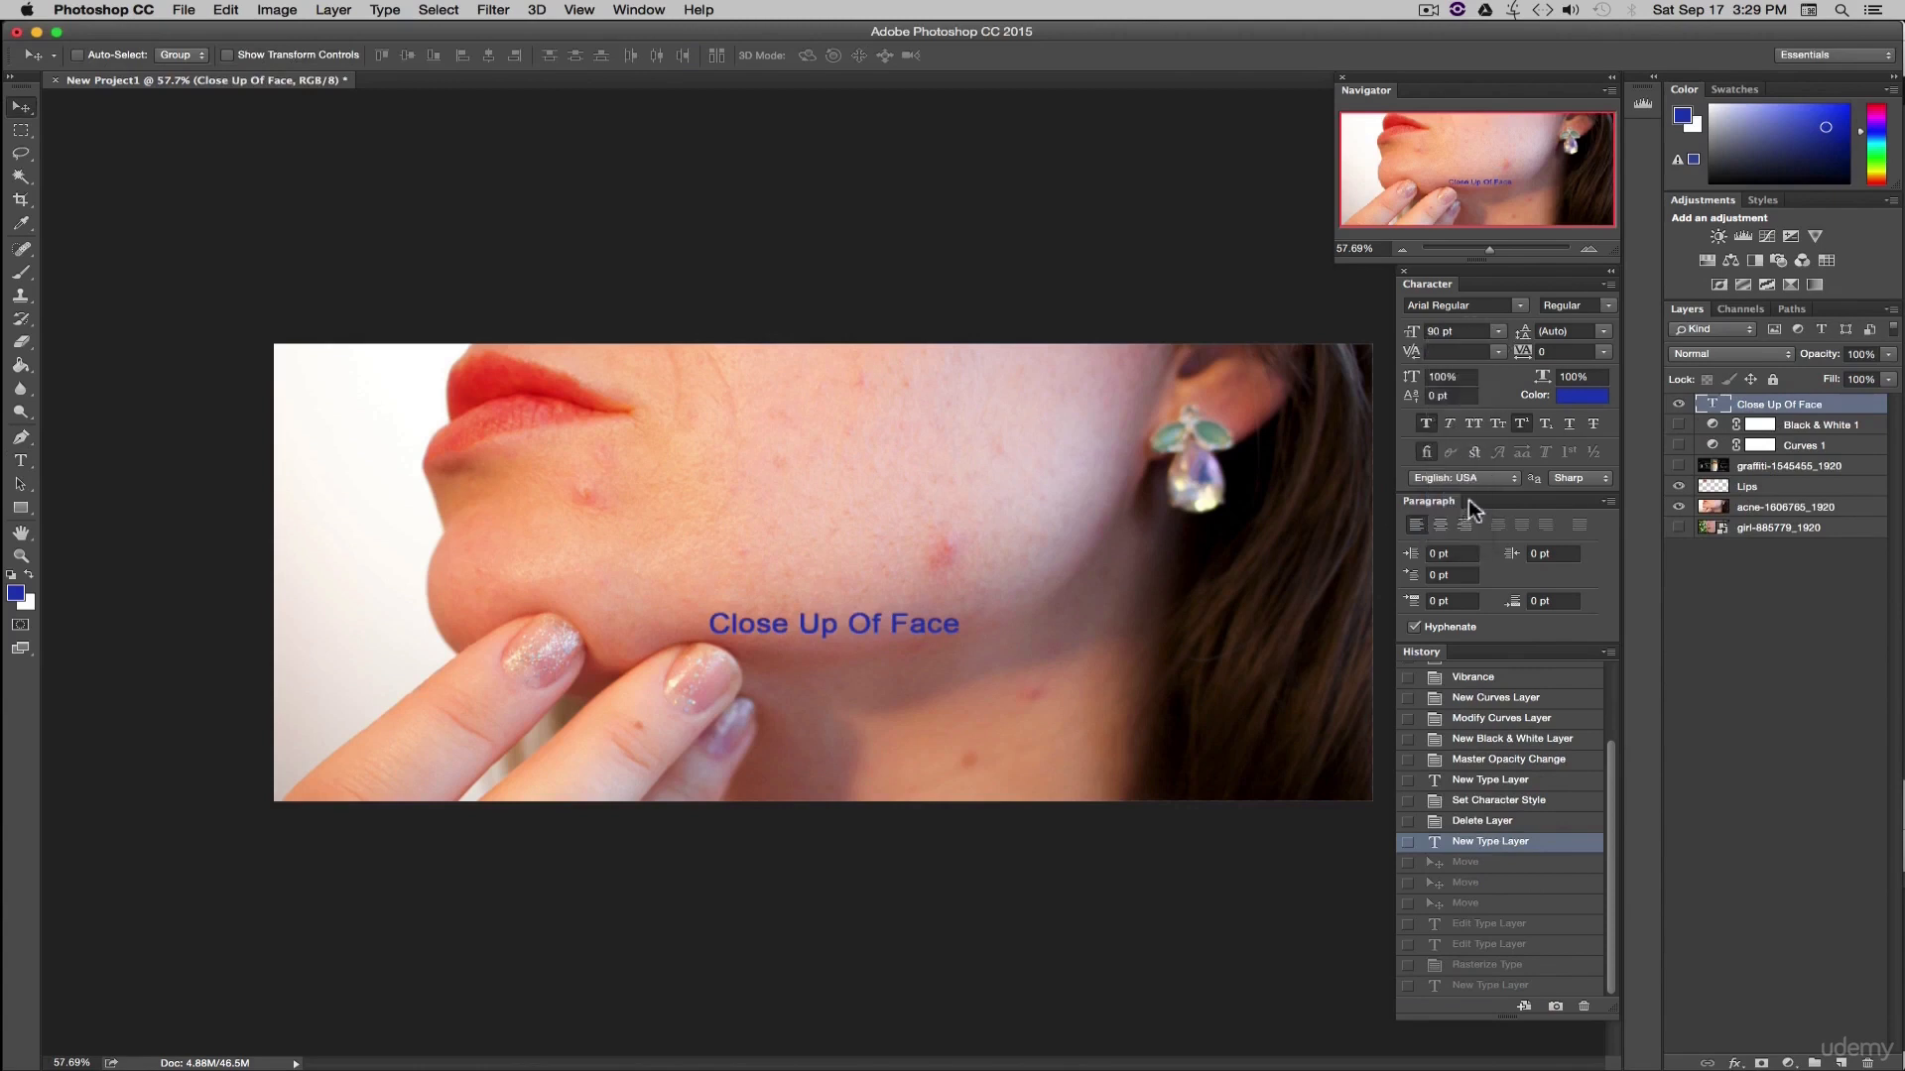
left_click(1464, 331)
type("300")
key("Return")
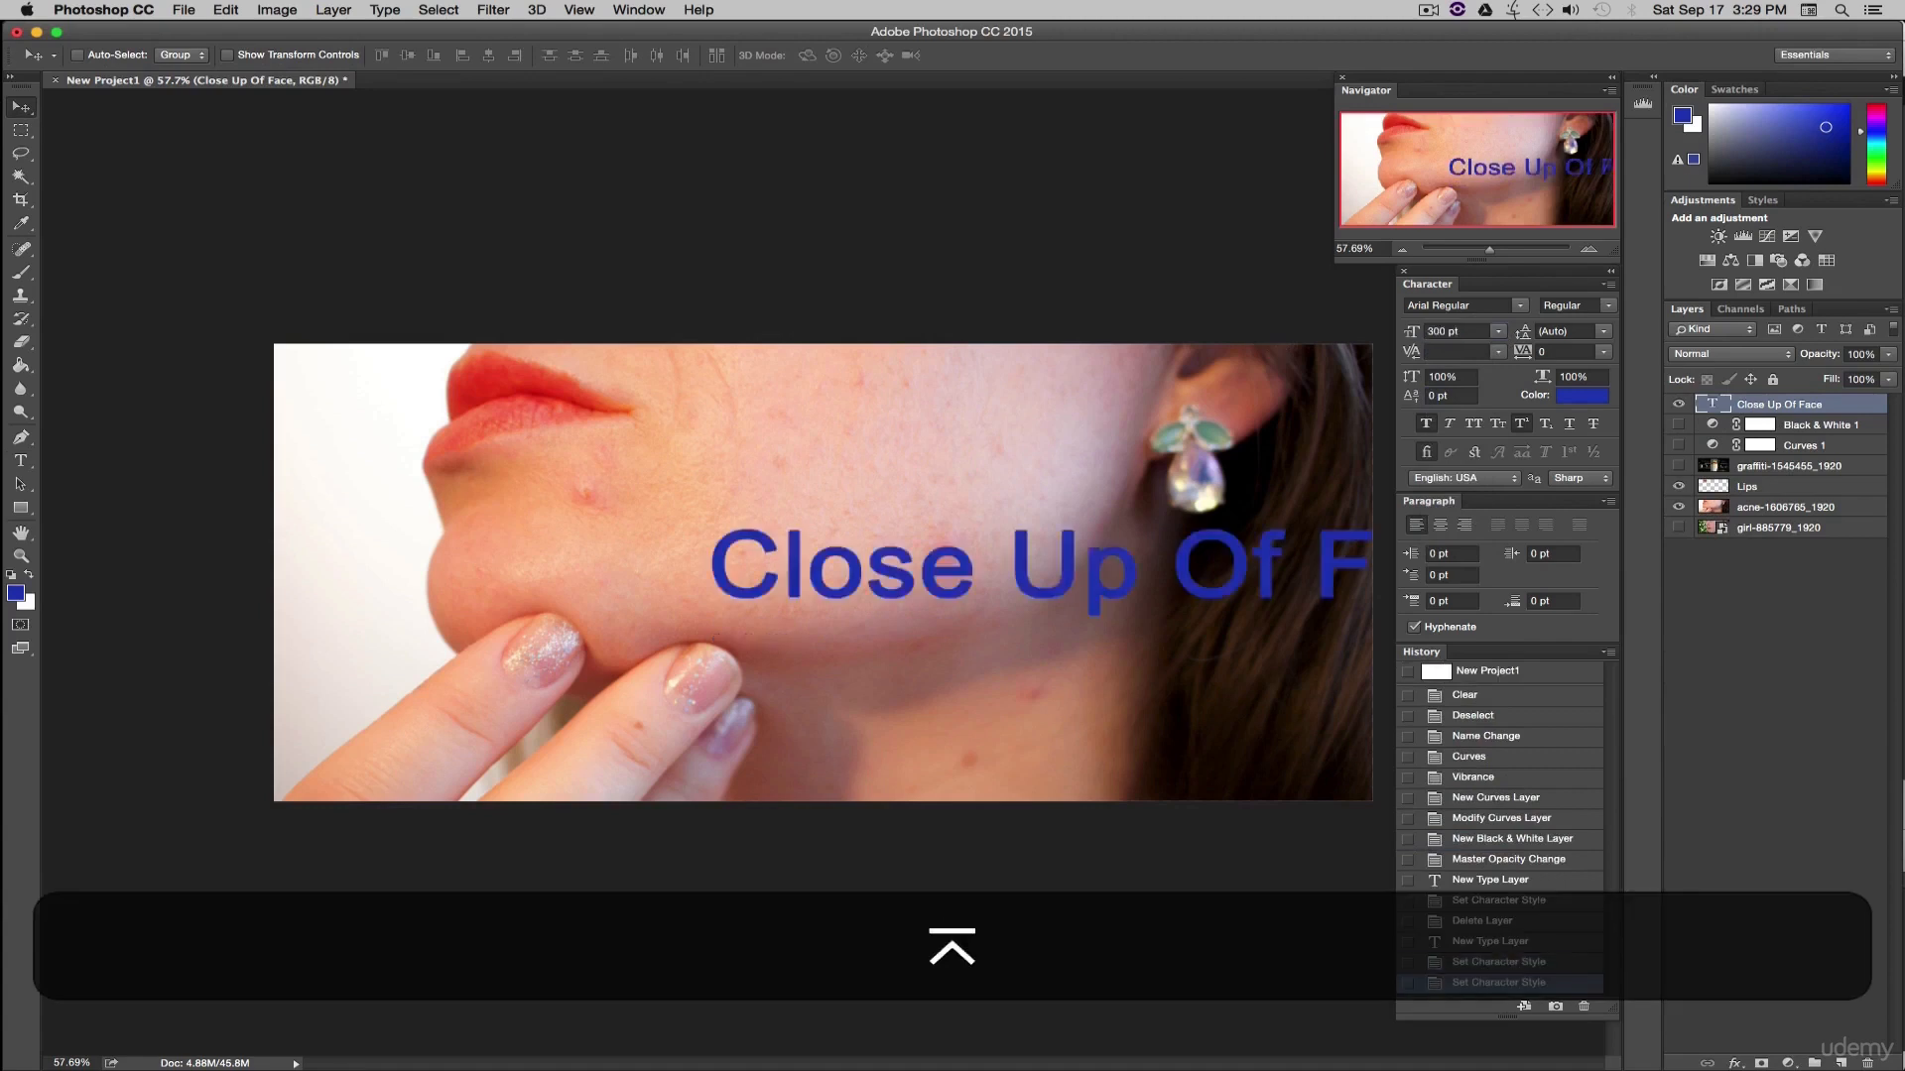
left_click_drag(1207, 546, 930, 605)
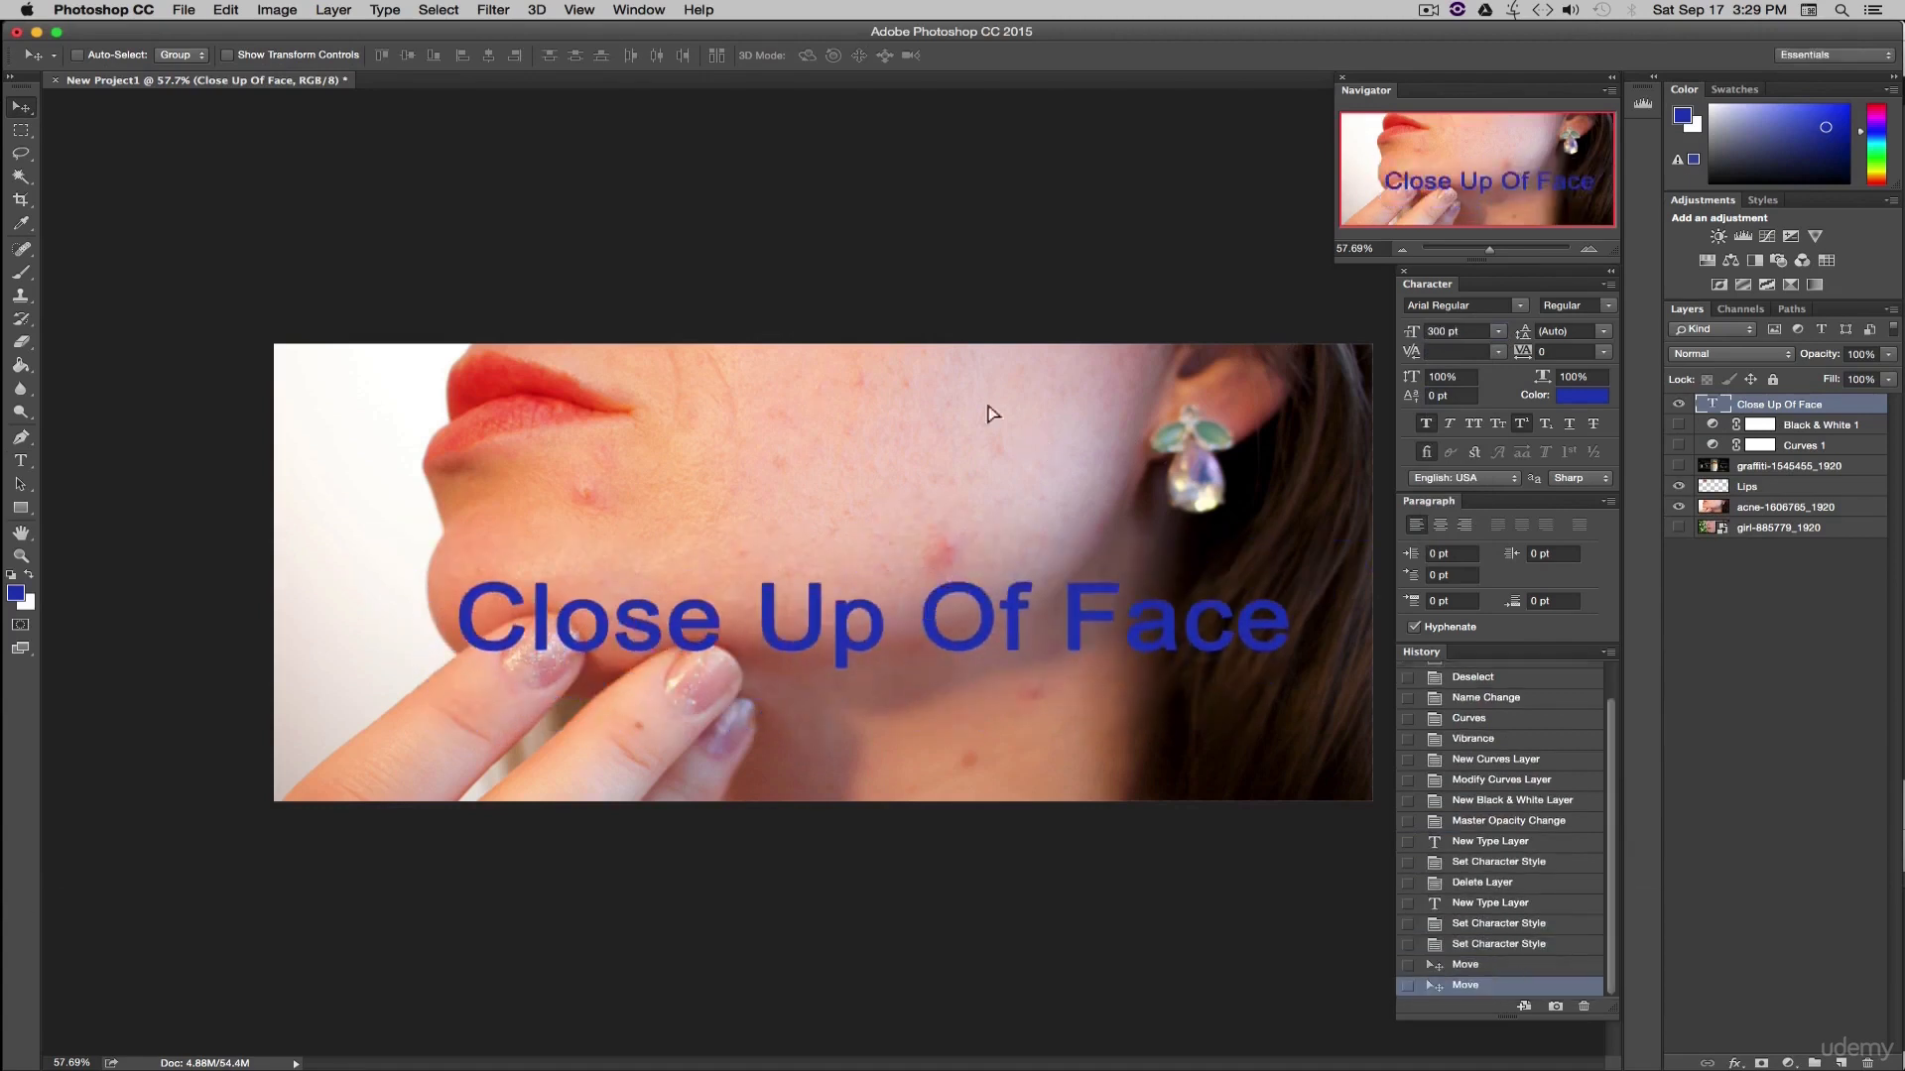
mouse_move(989, 412)
left_mouse_down()
mouse_move(1055, 289)
mouse_move(999, 437)
mouse_move(995, 341)
mouse_move(987, 385)
left_mouse_up()
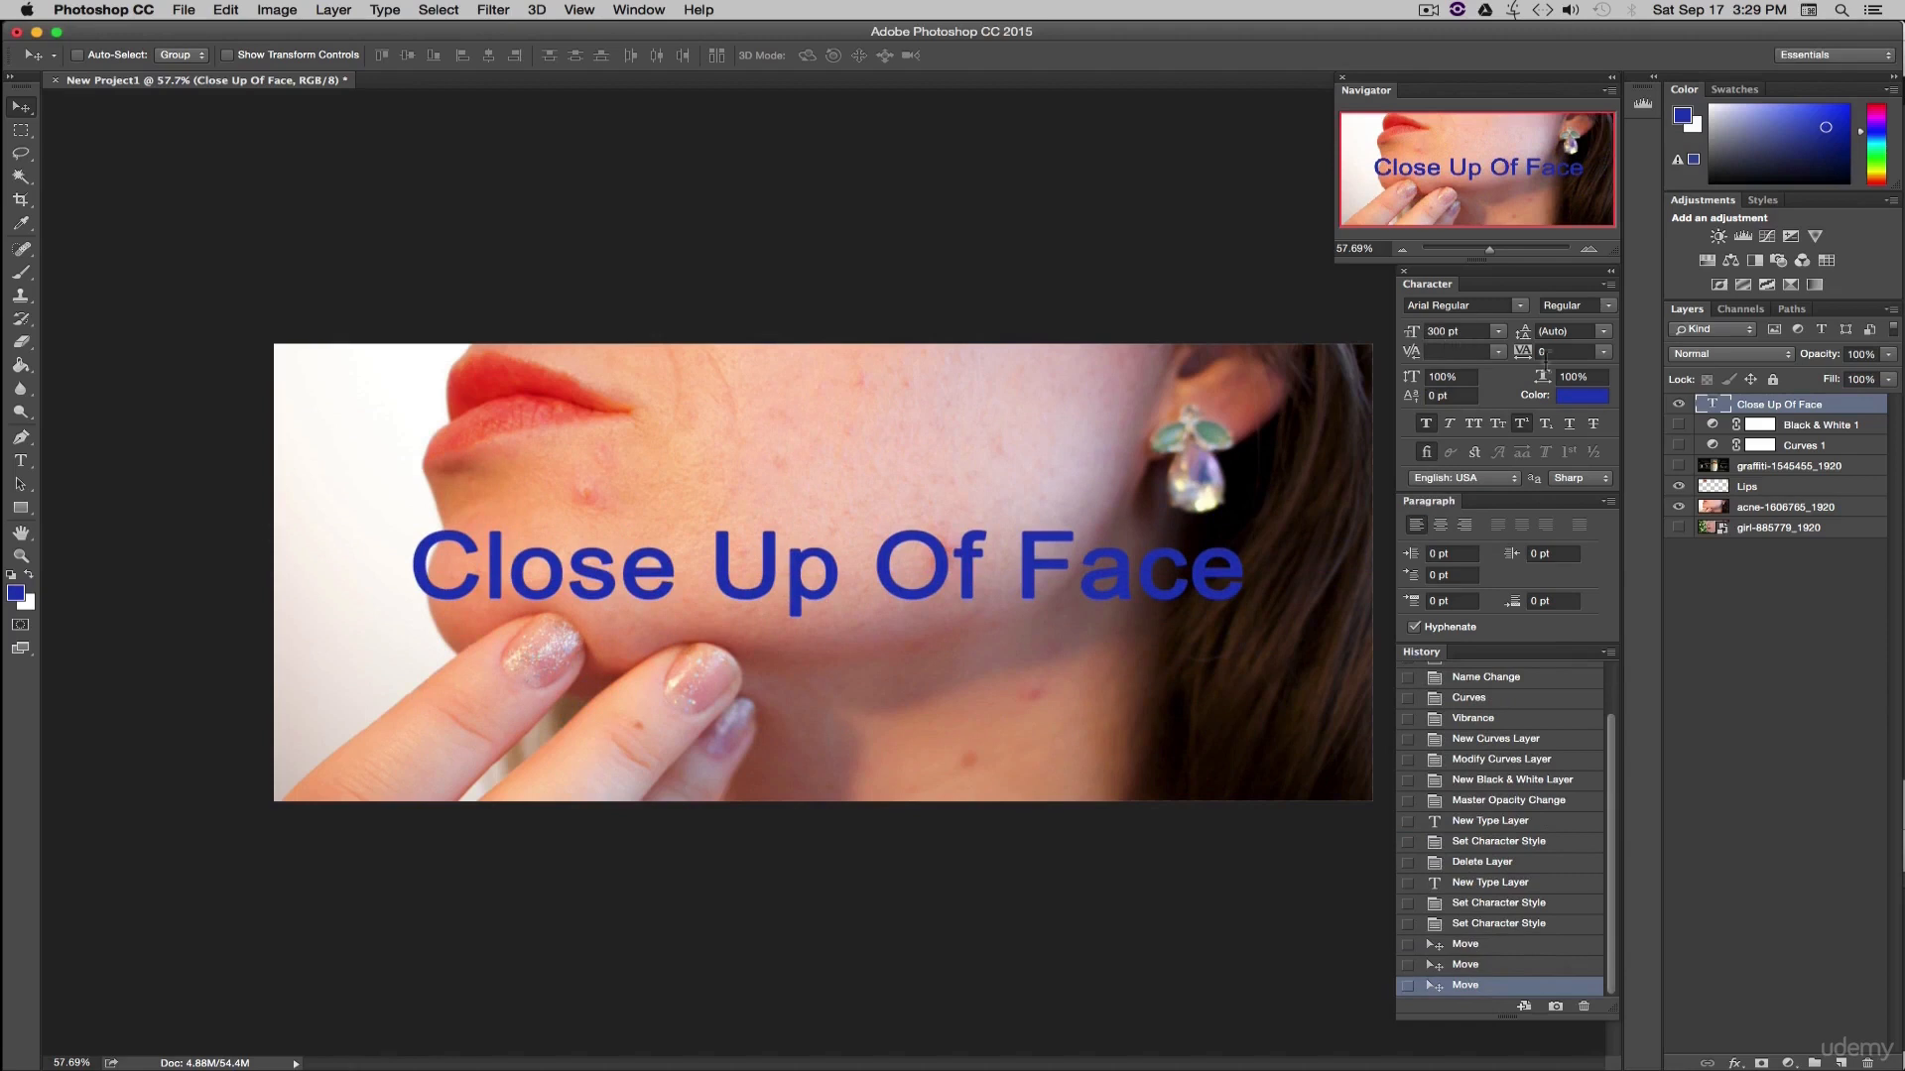
- Change the text colour to magenta #b82080 and move the text down over the fingers and neck
left_click(1581, 396)
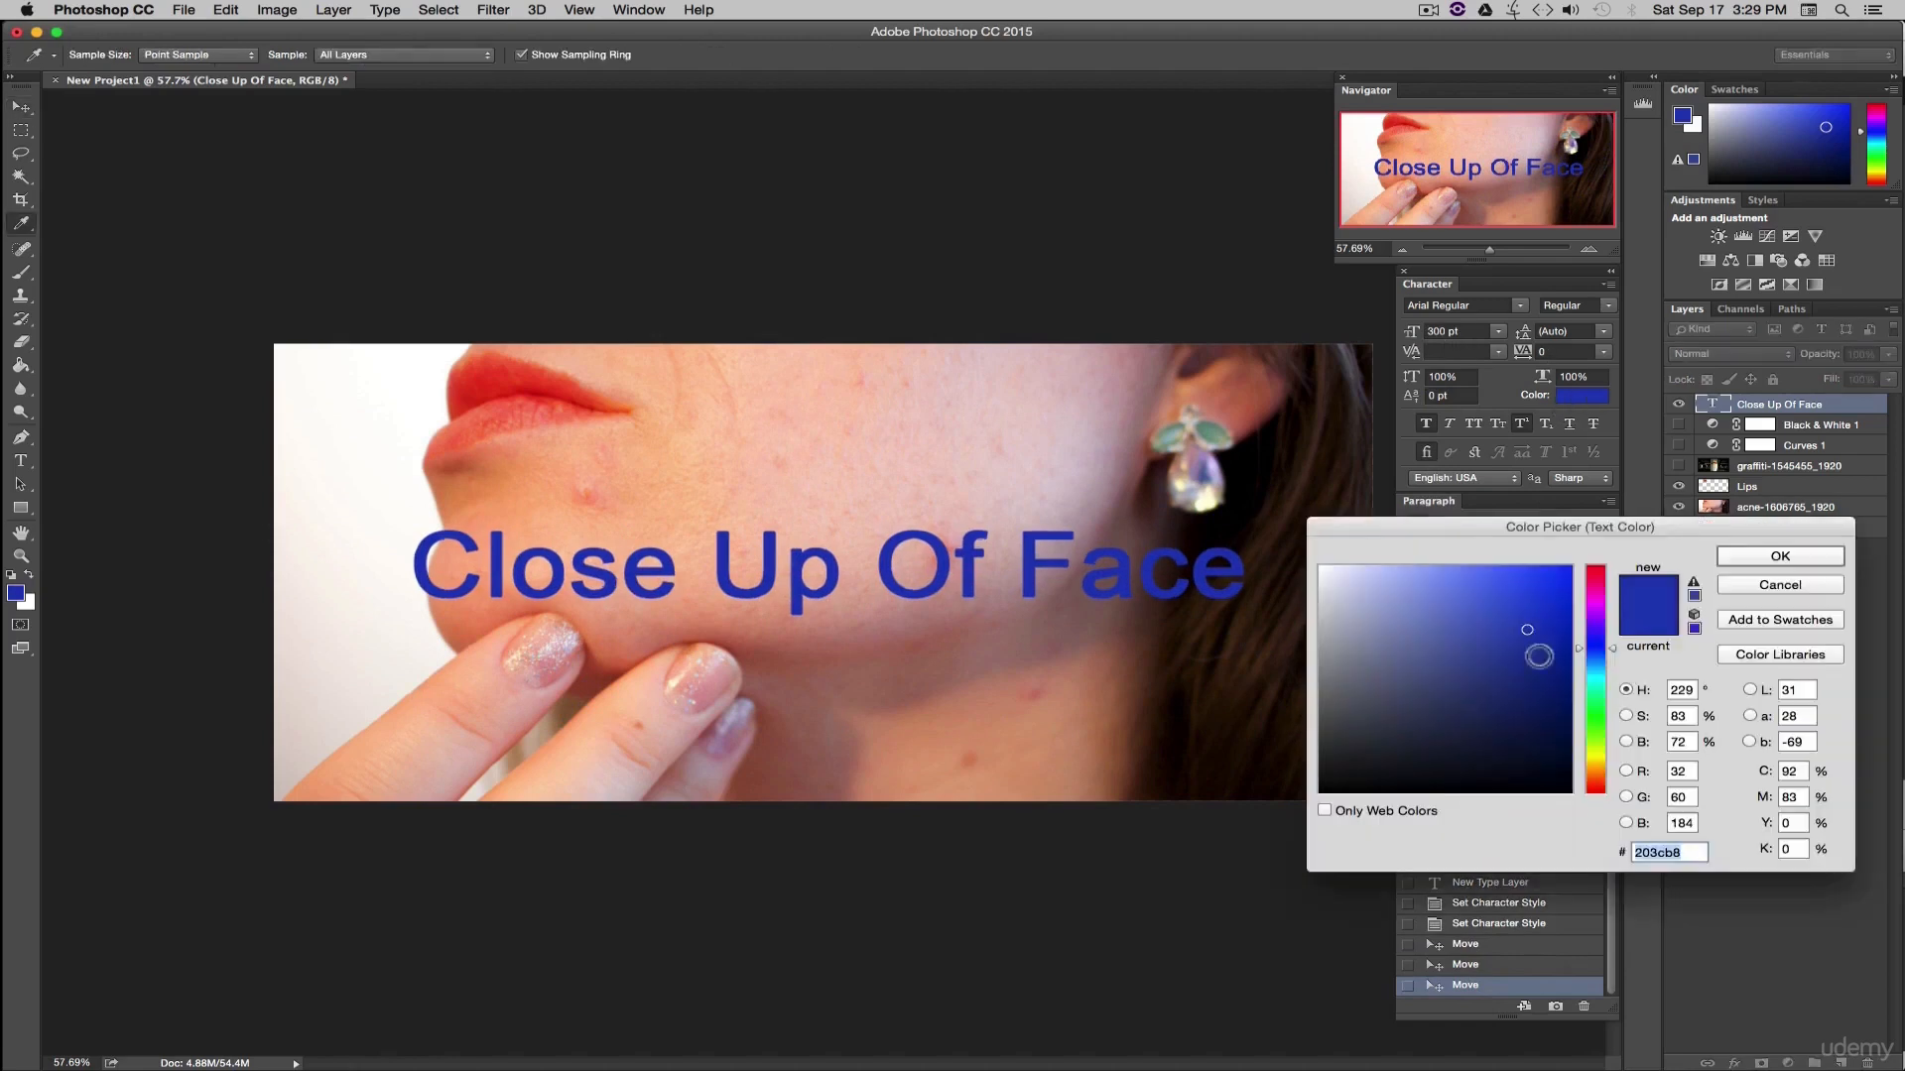
left_click(1599, 583)
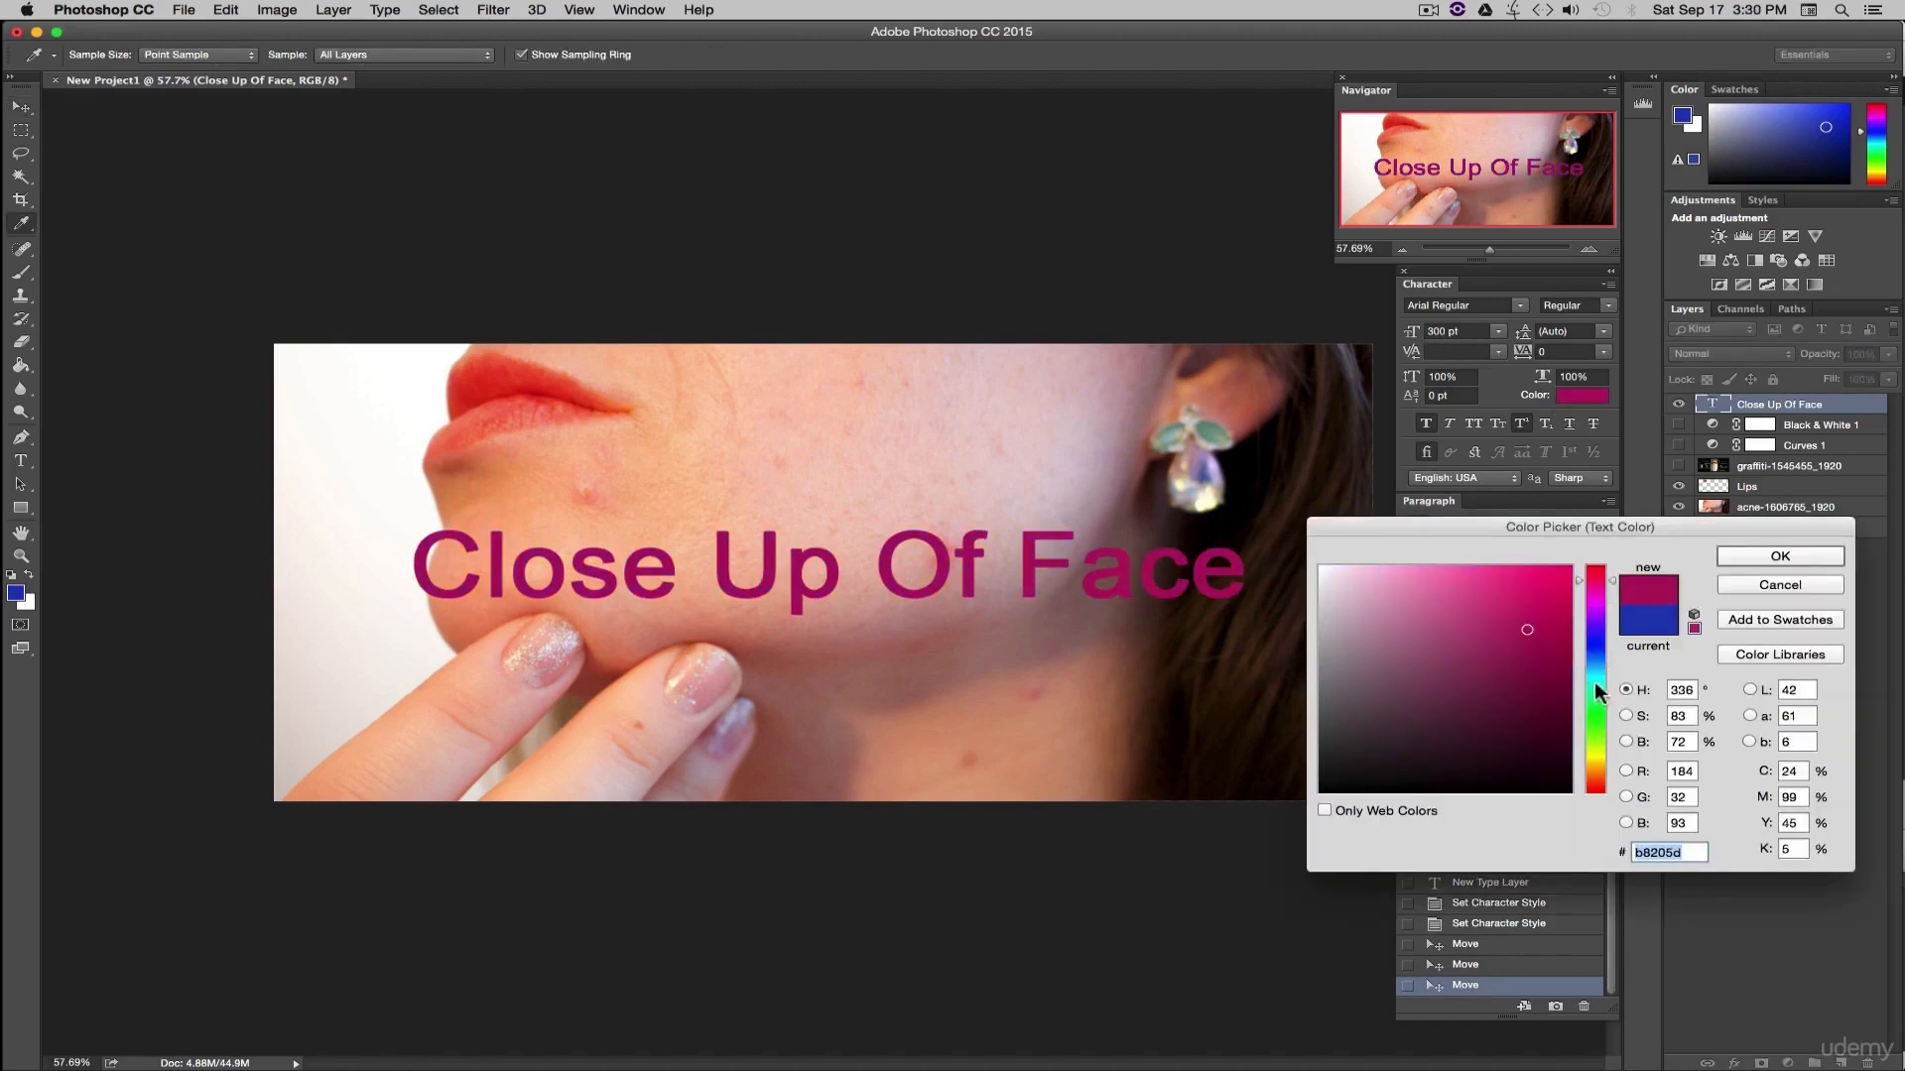
left_click_drag(1599, 581, 1602, 586)
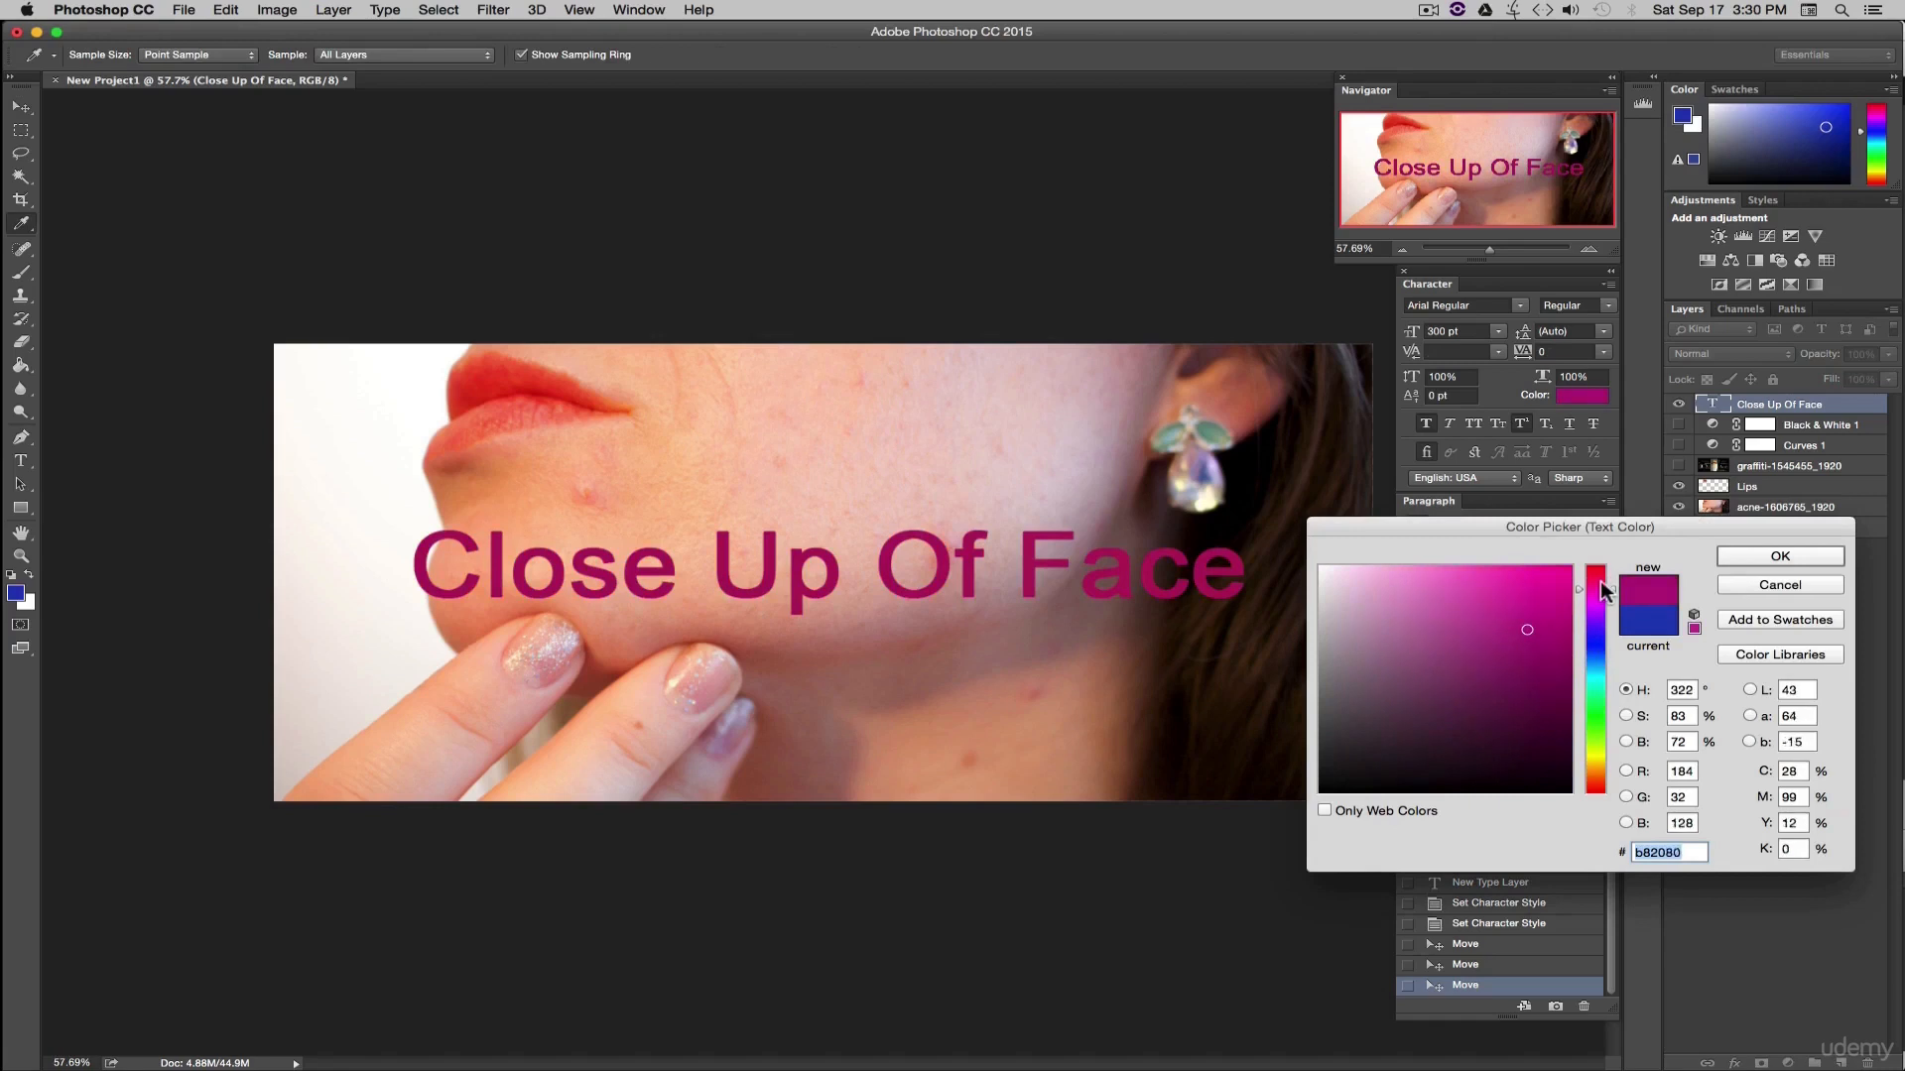
left_click(1739, 558)
key("v")
left_click_drag(1002, 580, 998, 710)
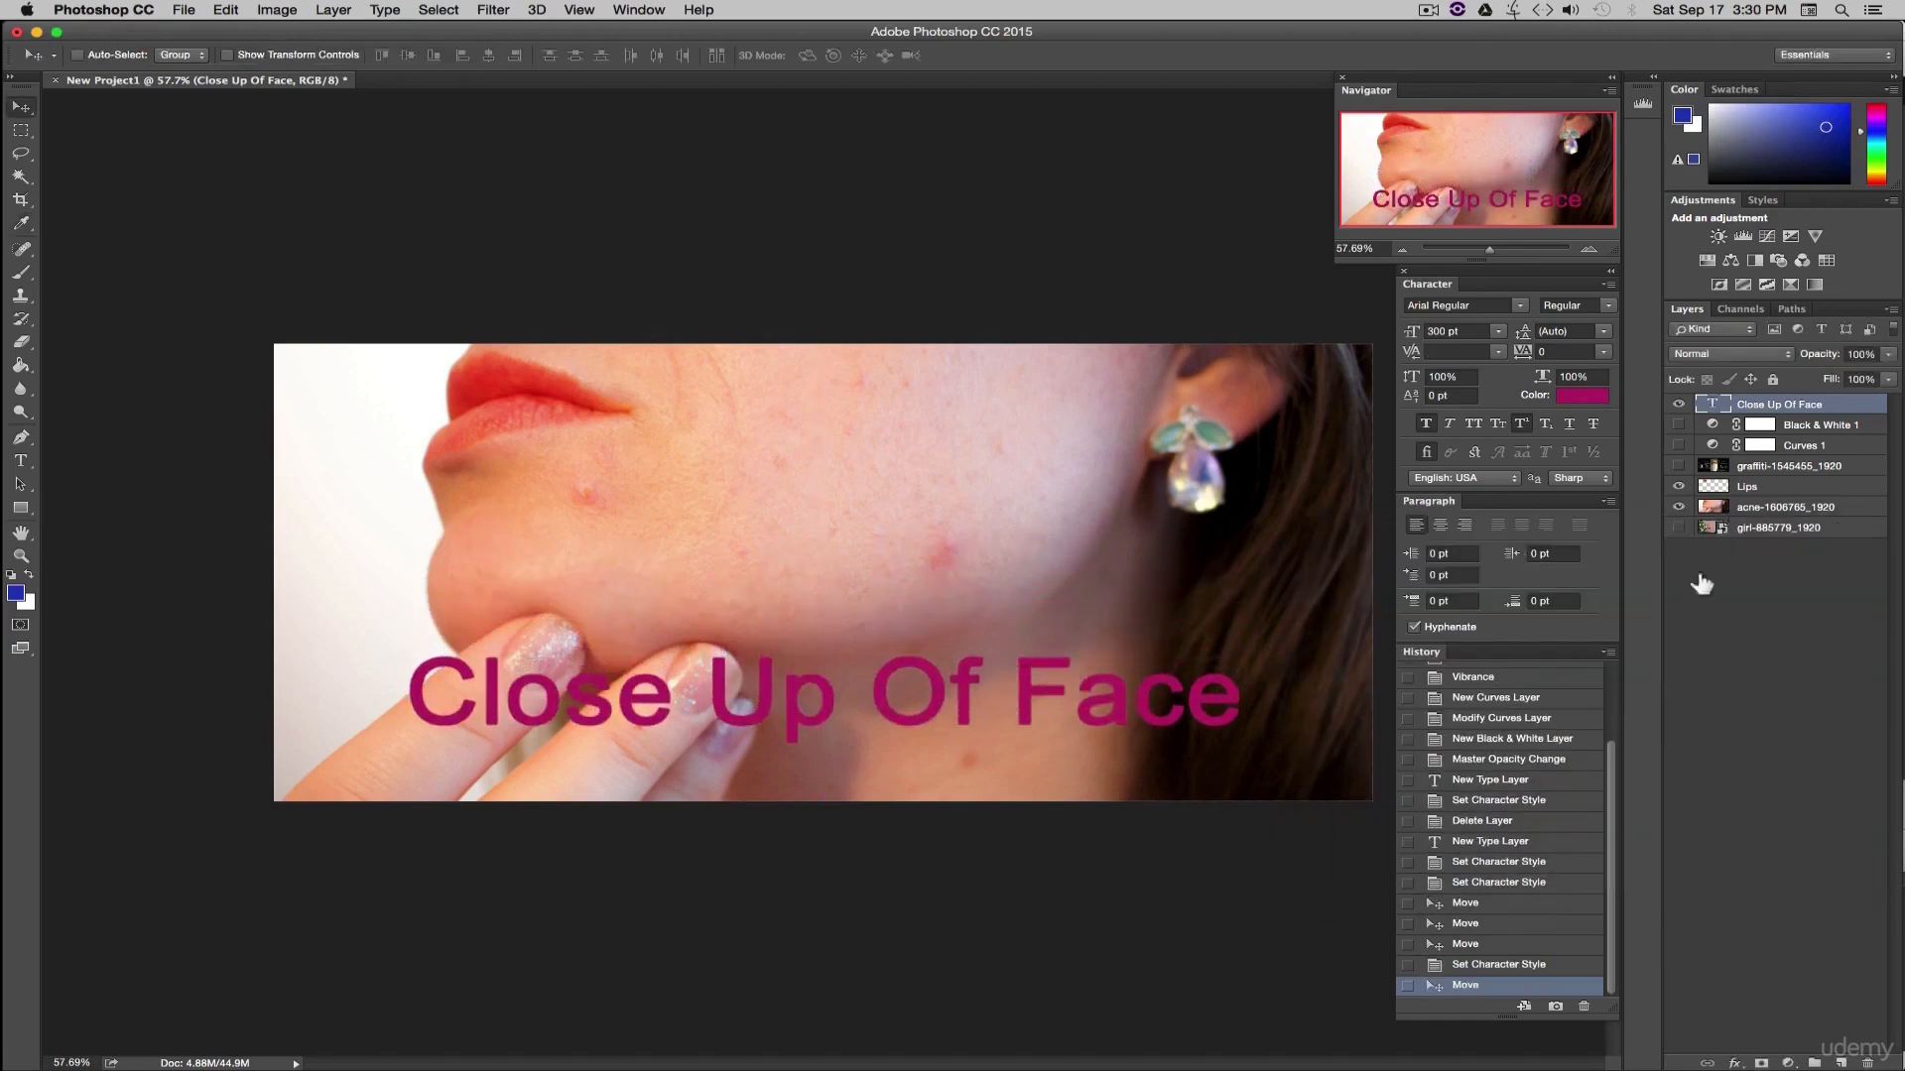
- Add a drop shadow to the "Close Up Of Face" layer with 5 px distance, 0% spread and 0 px size
double_click(1847, 411)
left_click(1187, 467)
right_click(1842, 399)
left_click(1667, 272)
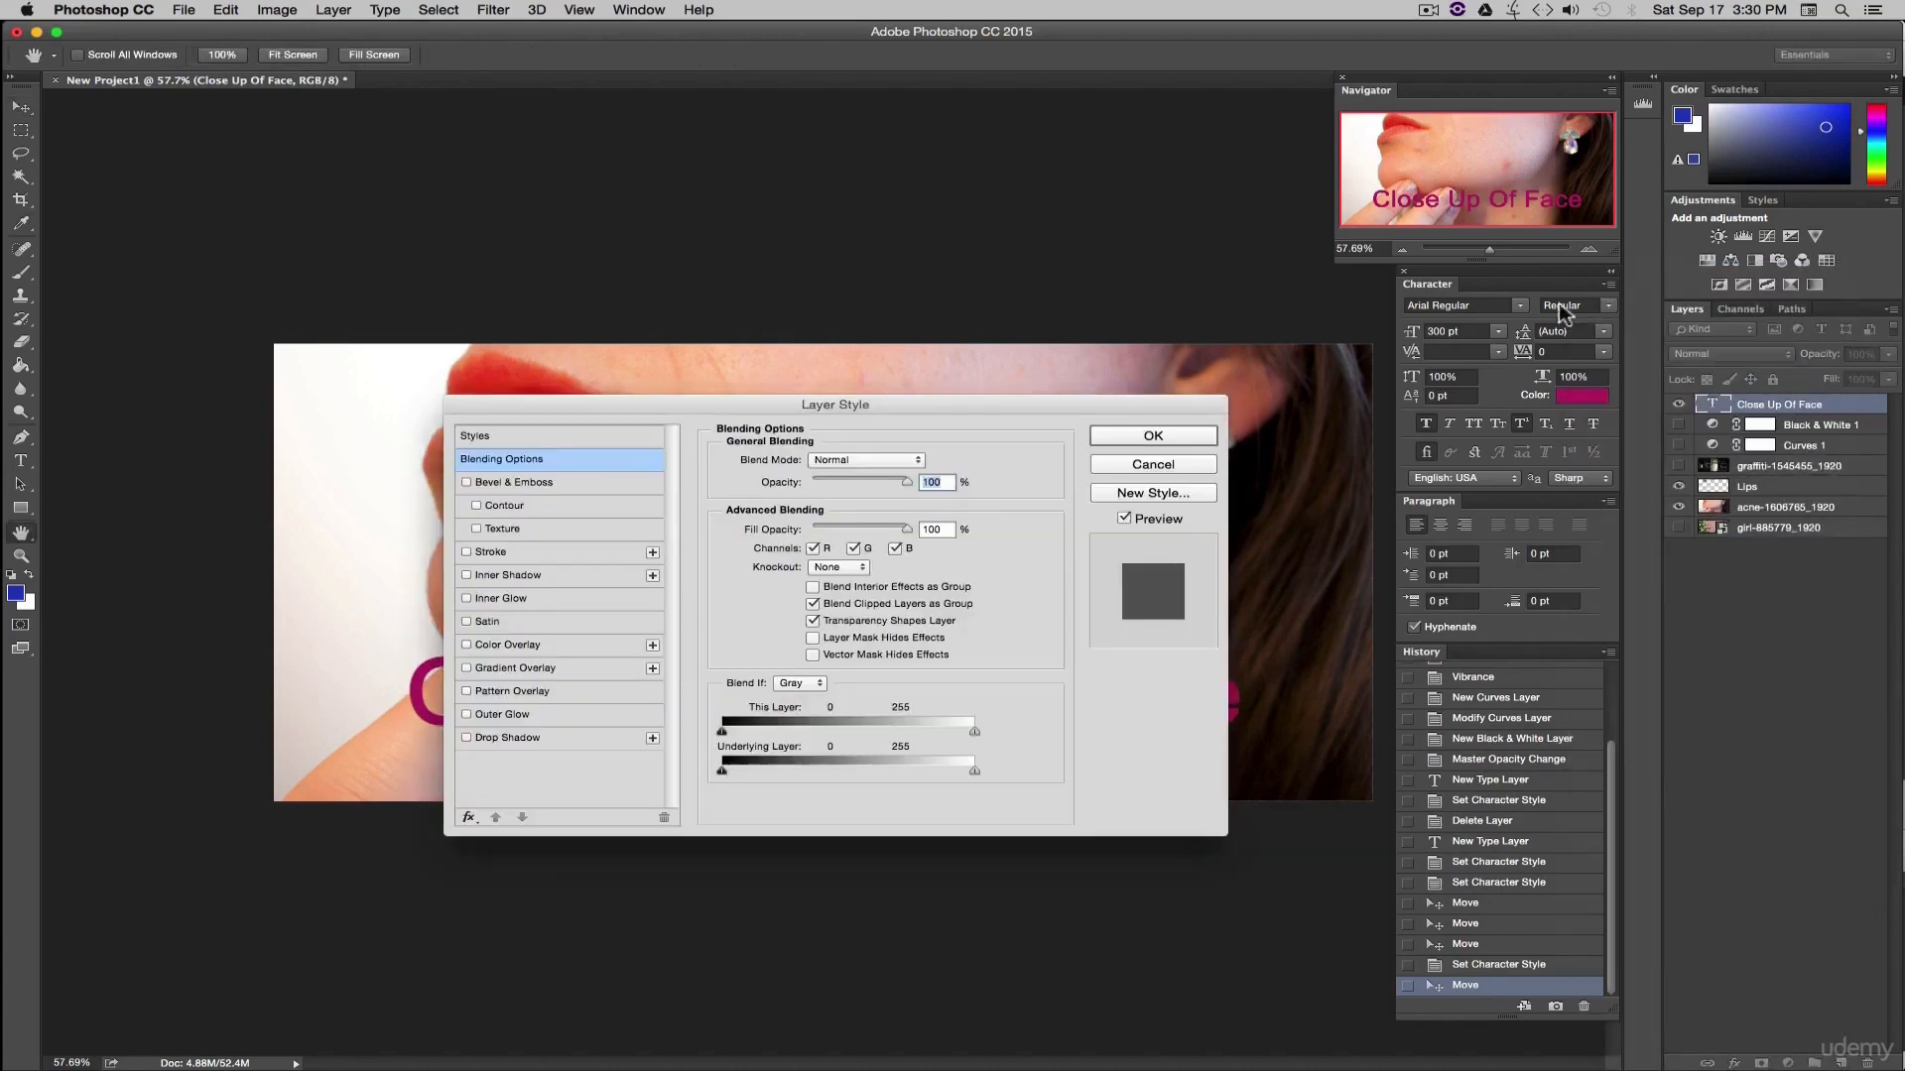
left_click_drag(851, 407, 889, 88)
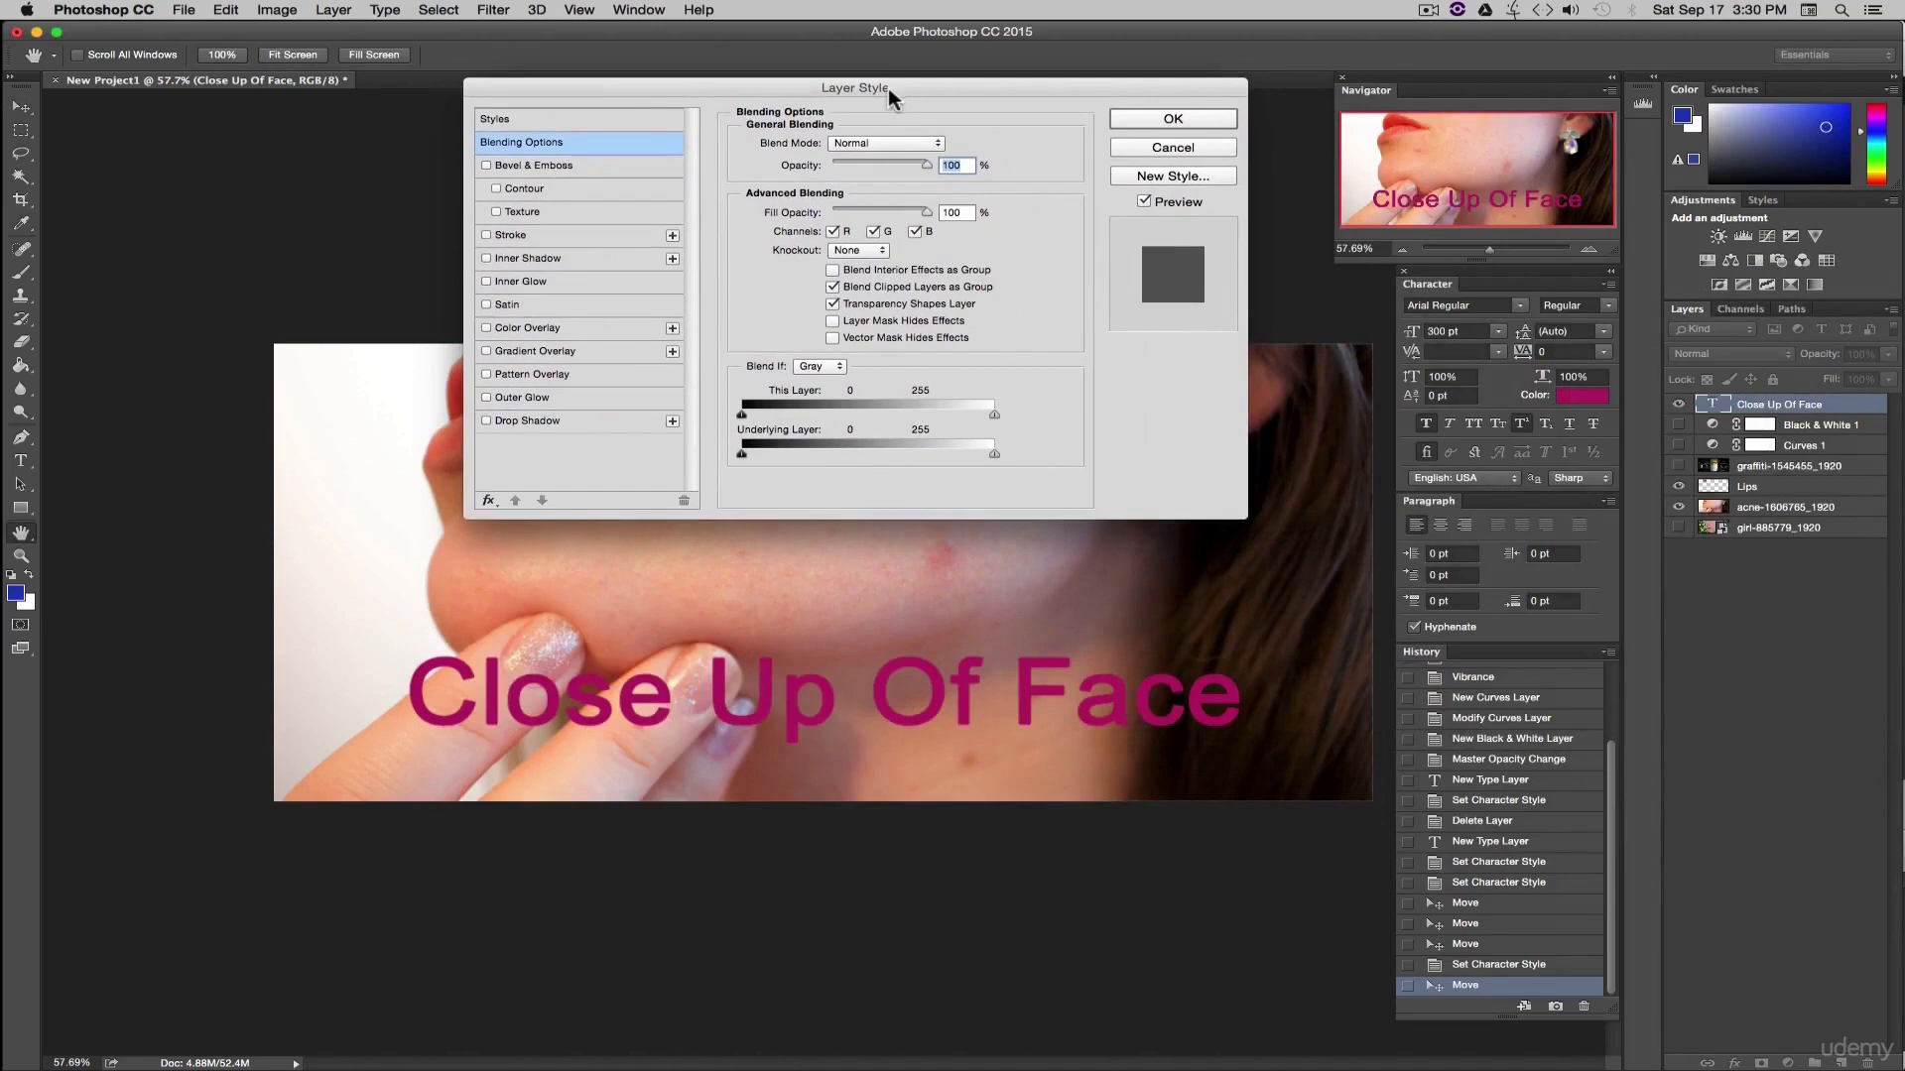
left_click(487, 421)
left_click(539, 417)
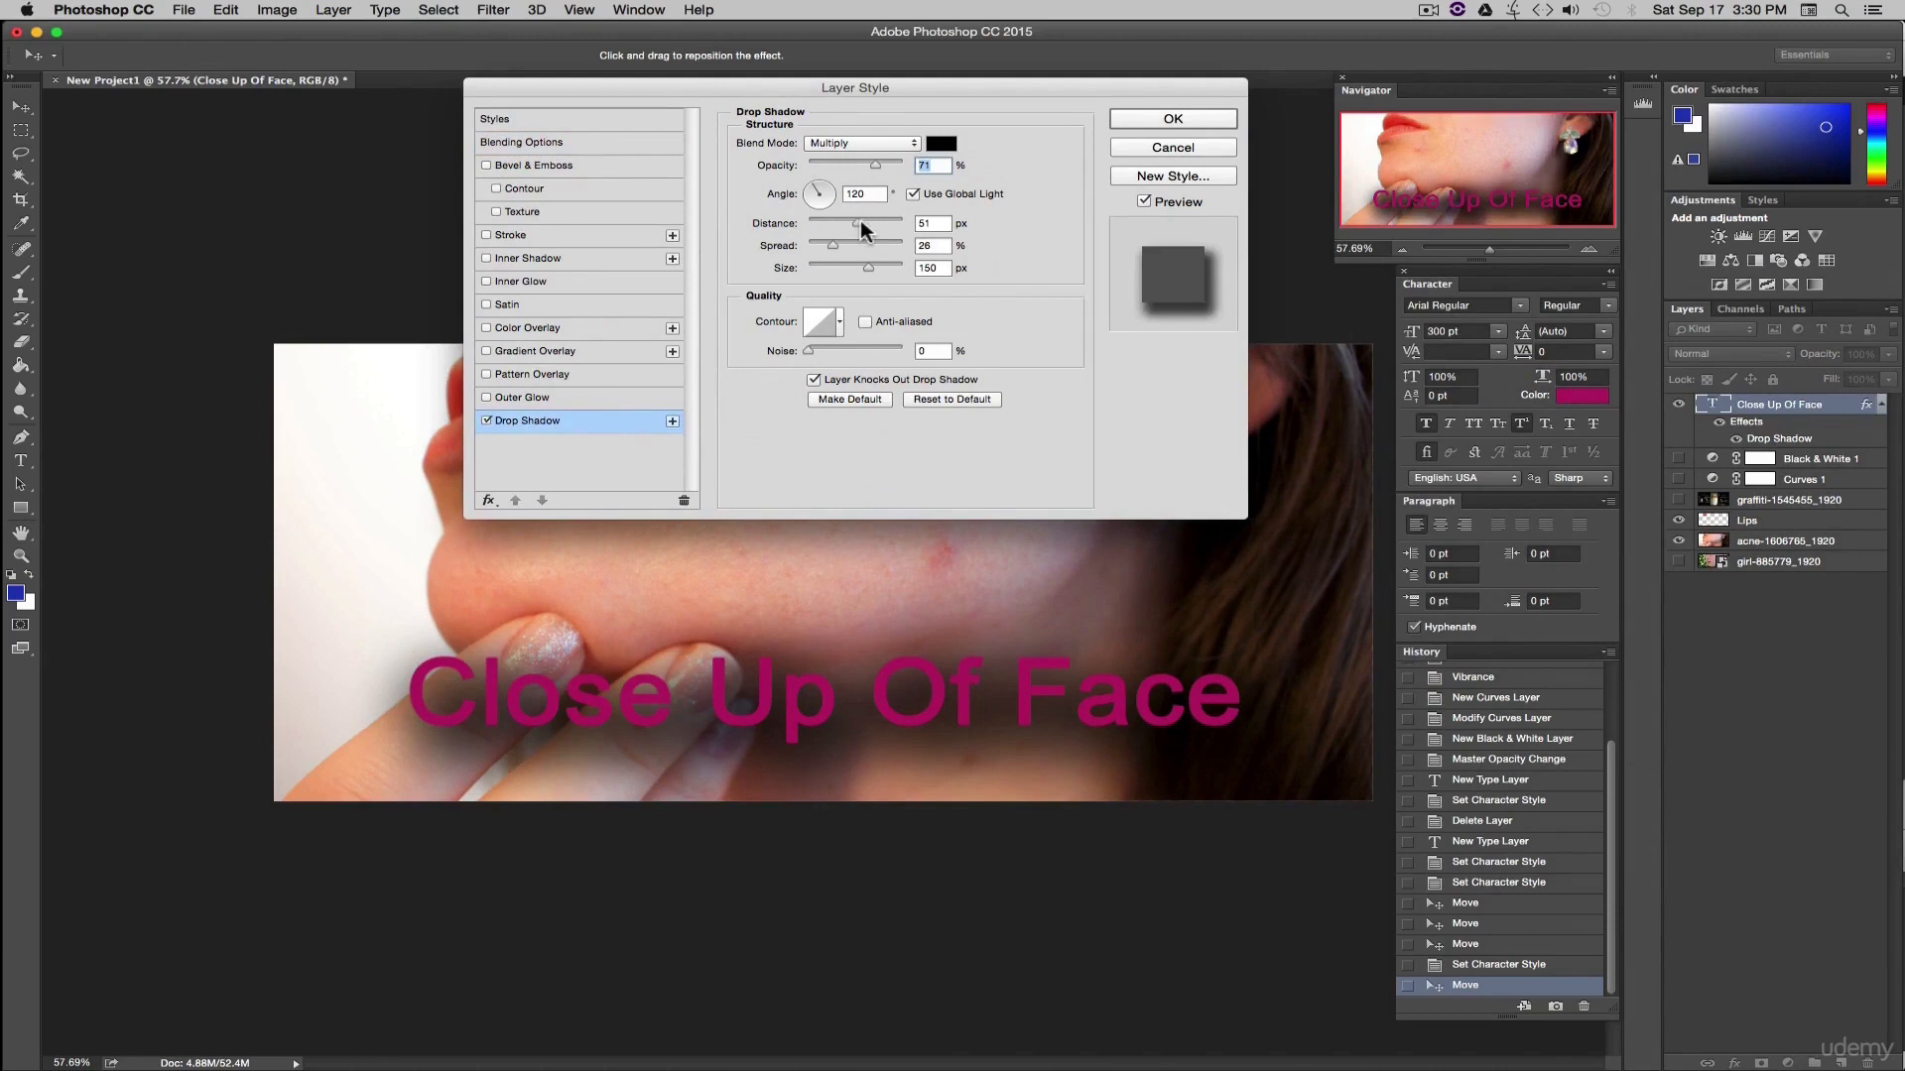
left_click_drag(859, 220, 698, 264)
left_click_drag(850, 267, 804, 270)
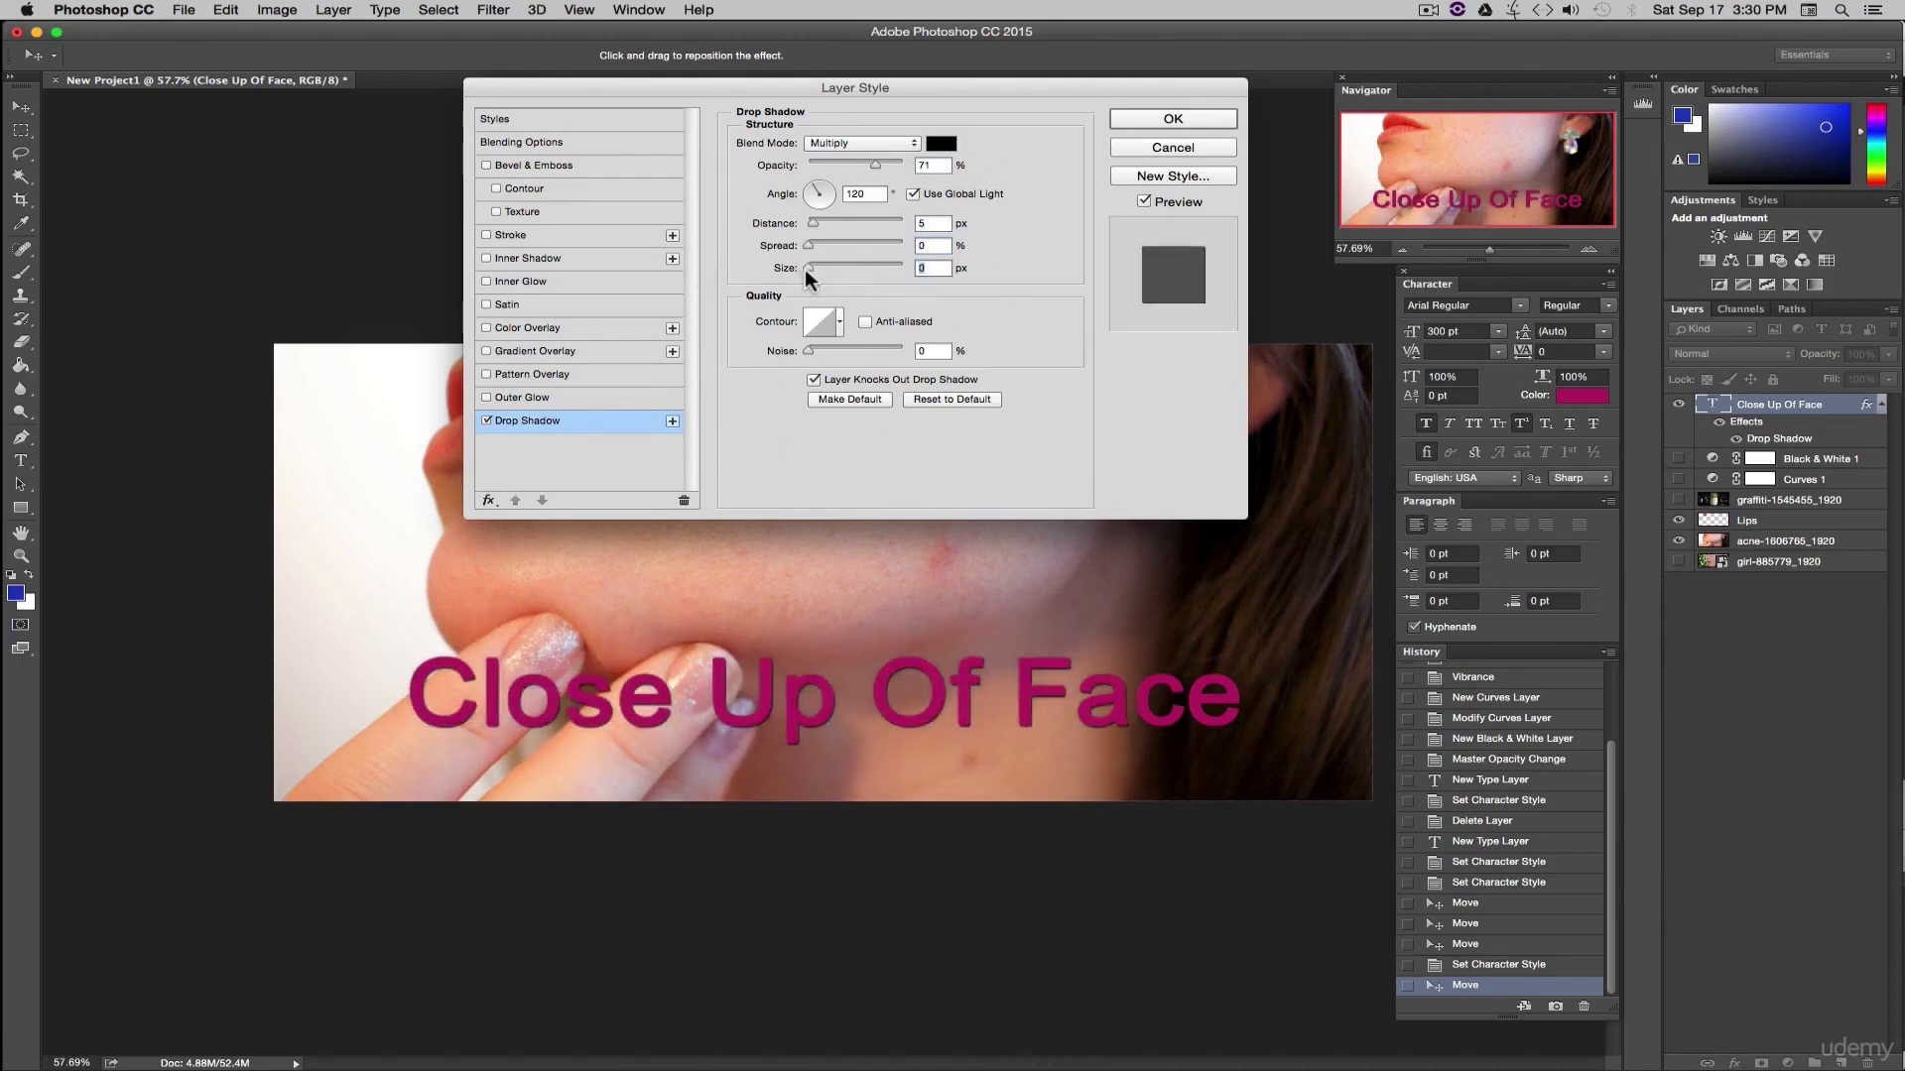
- Compare the text with Drop Shadow, Outer Glow, Inner Shadow and Inner Glow toggled off and on, and apply the style with only Drop Shadow
left_click(487, 424)
left_click(487, 424)
left_click(487, 424)
left_click(487, 424)
left_click(487, 398)
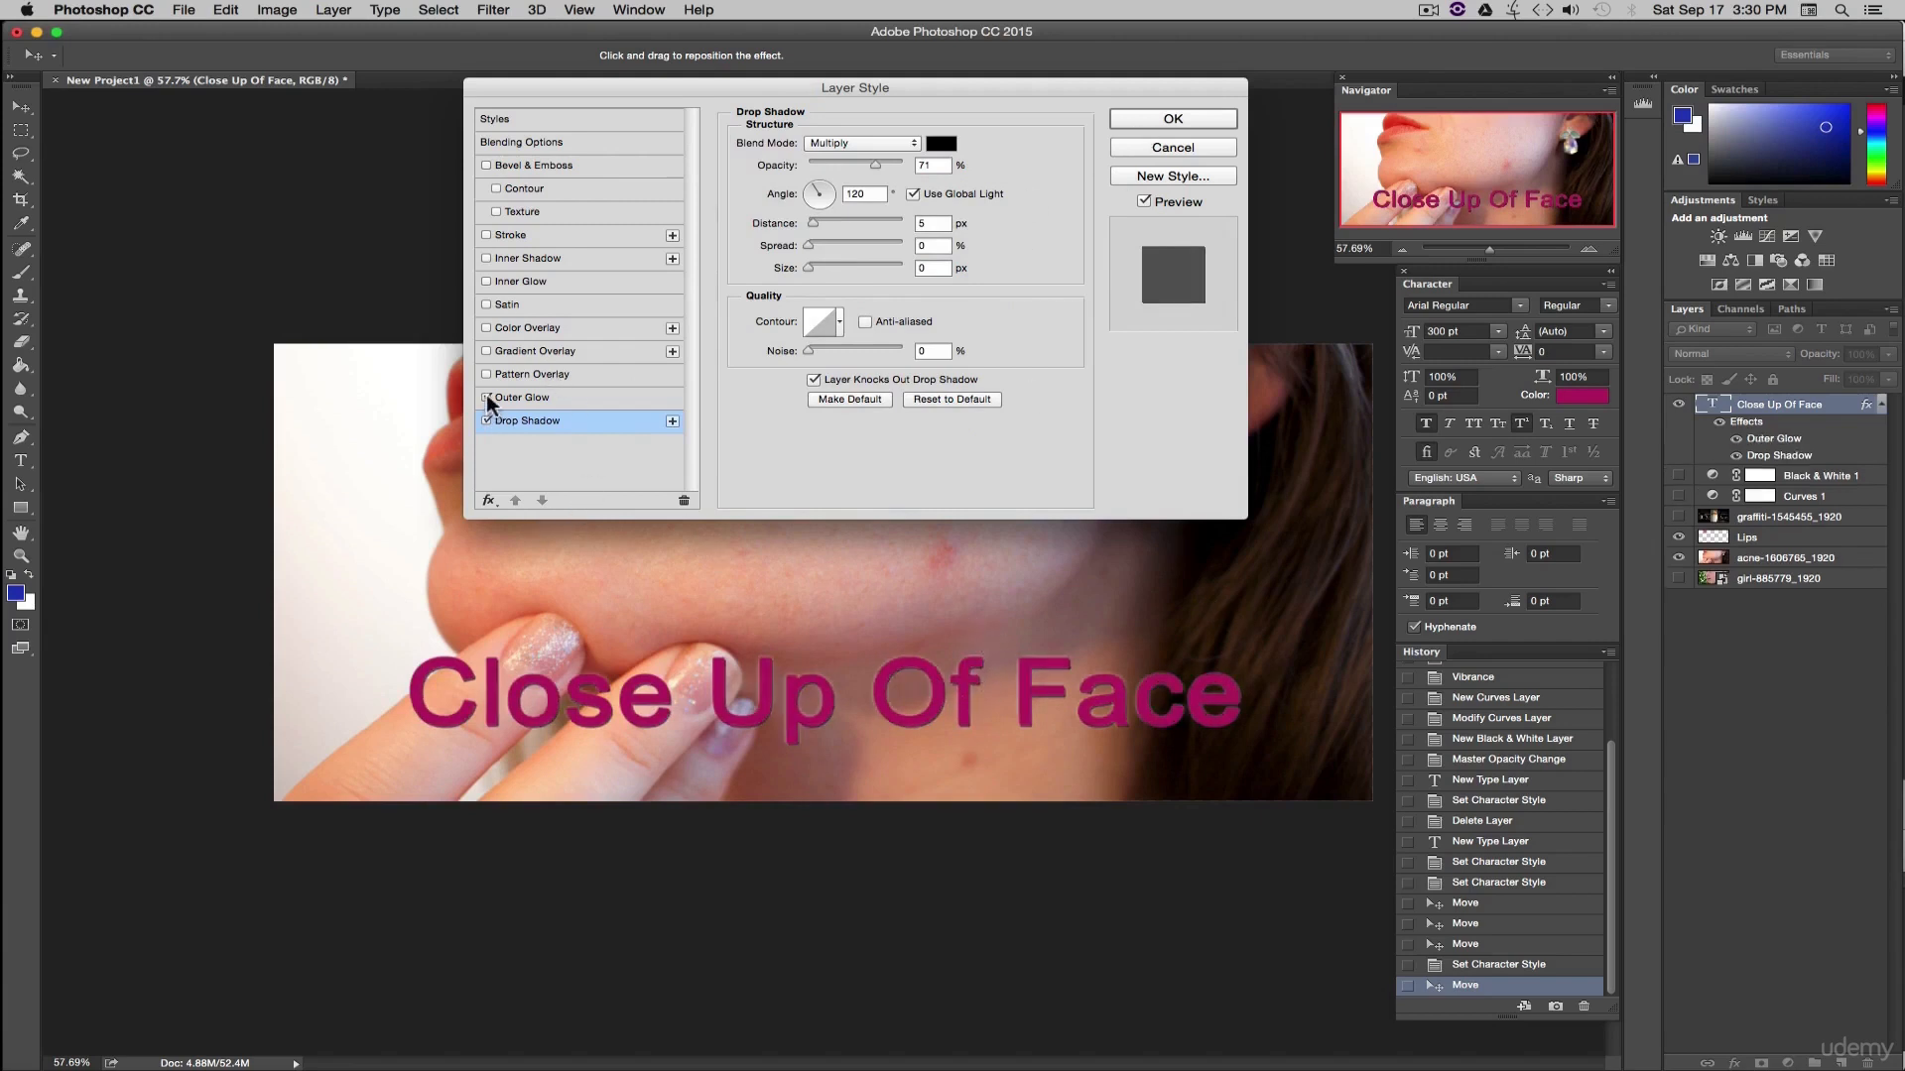
left_click(487, 397)
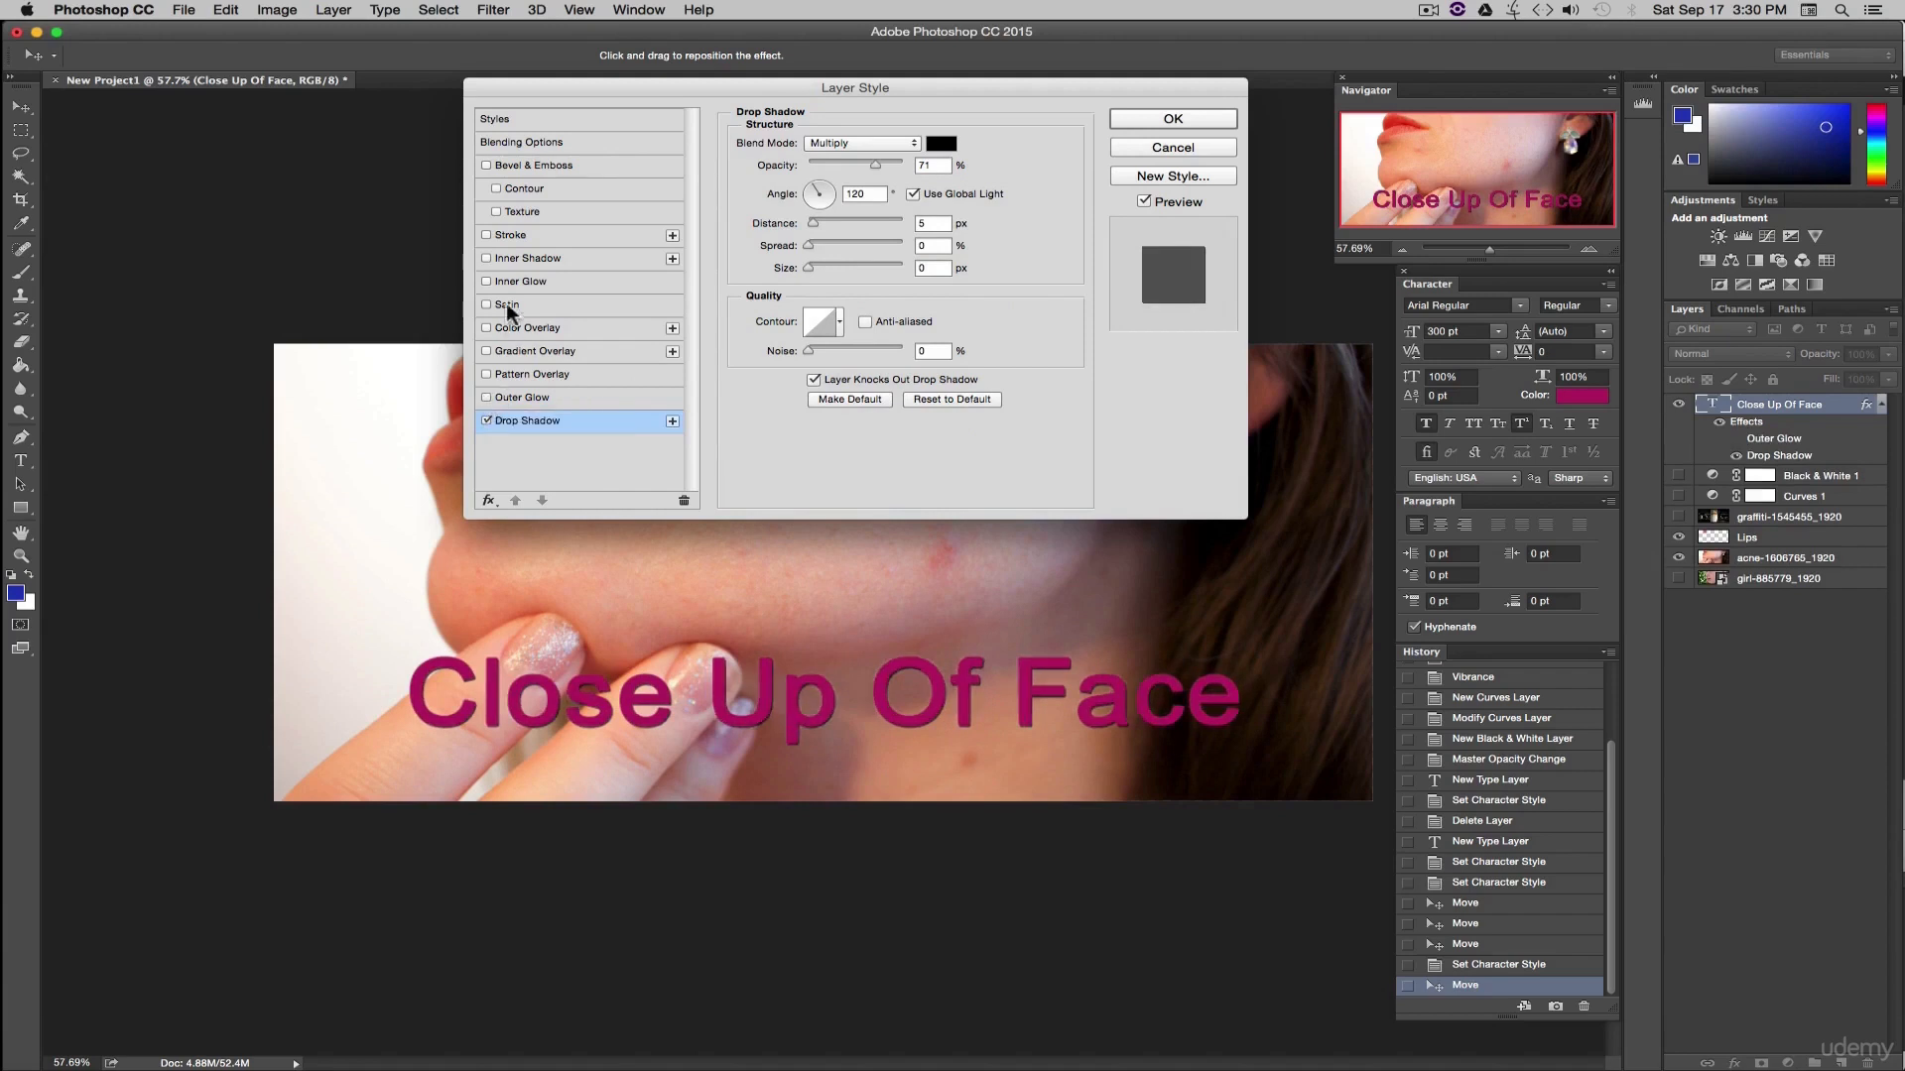
left_click(487, 259)
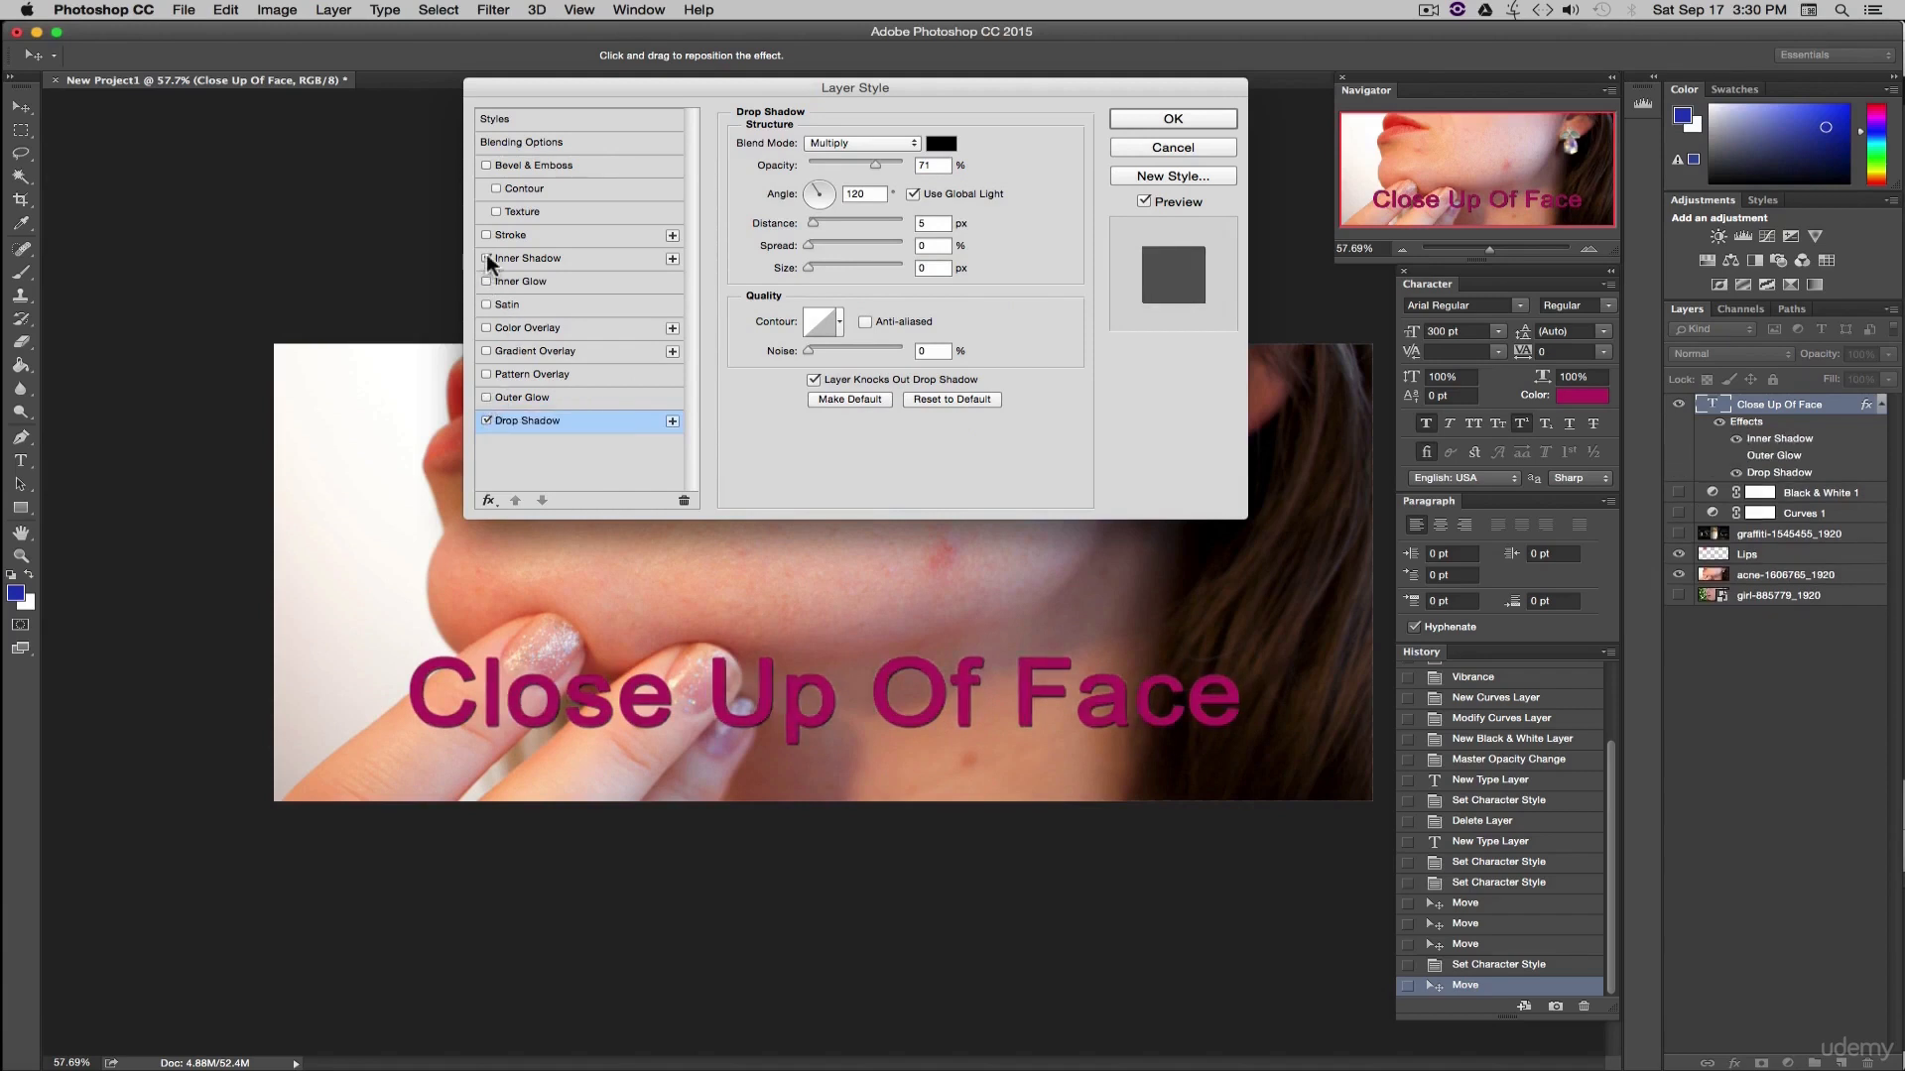
left_click(487, 259)
left_click(487, 282)
left_click(487, 282)
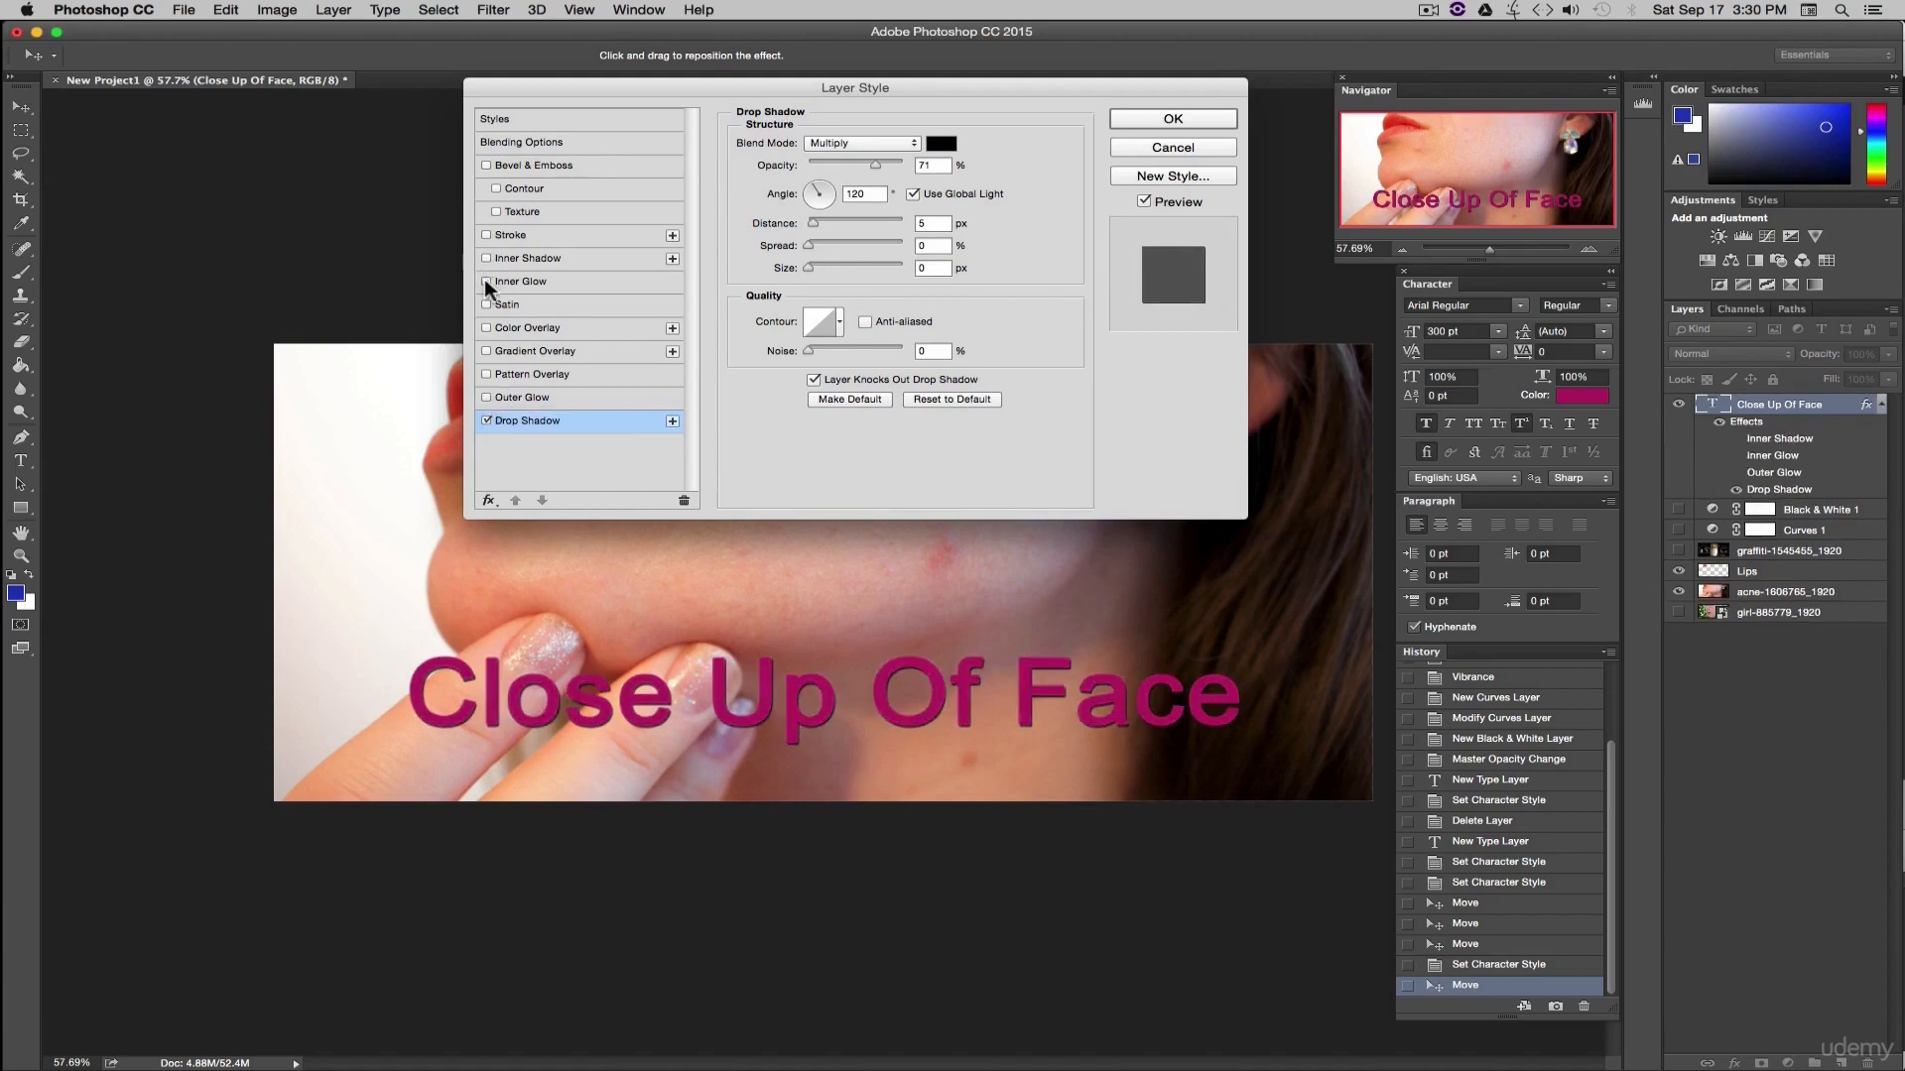
left_click(497, 212)
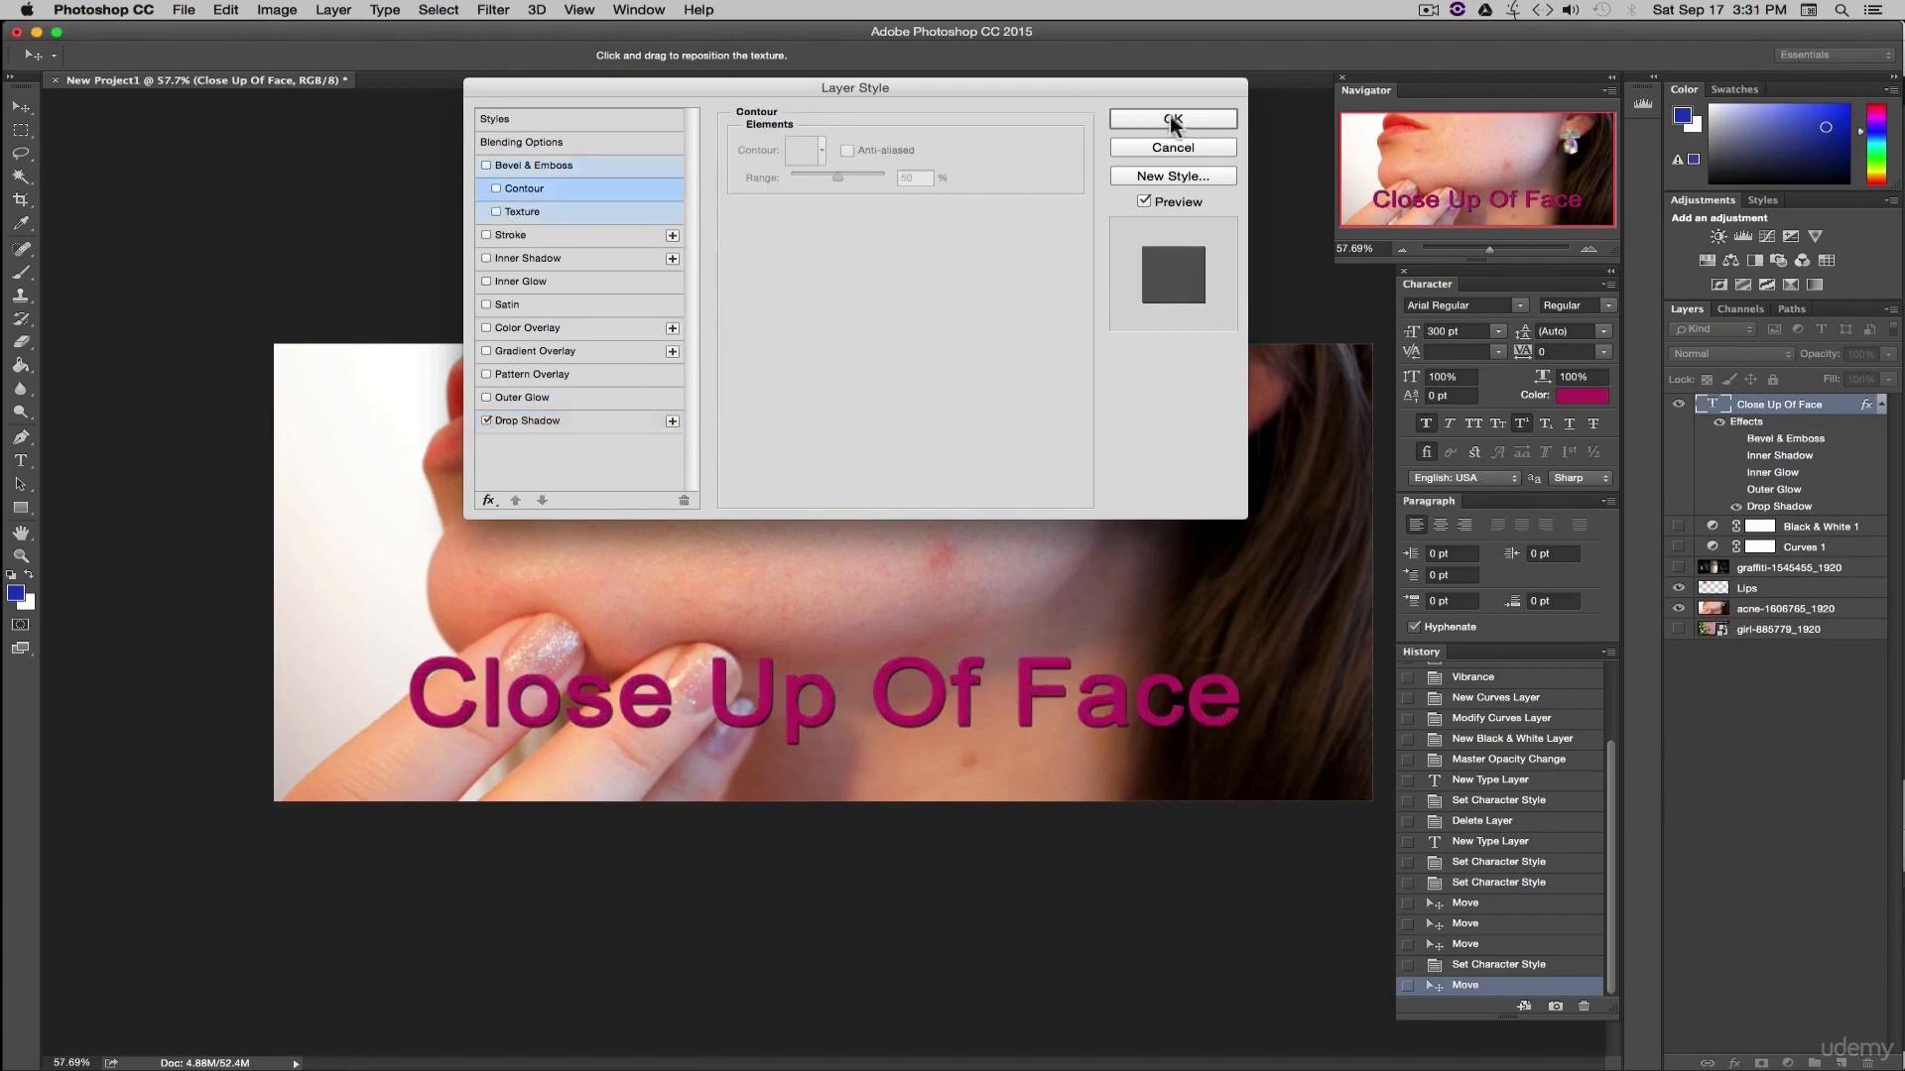
left_click(1172, 118)
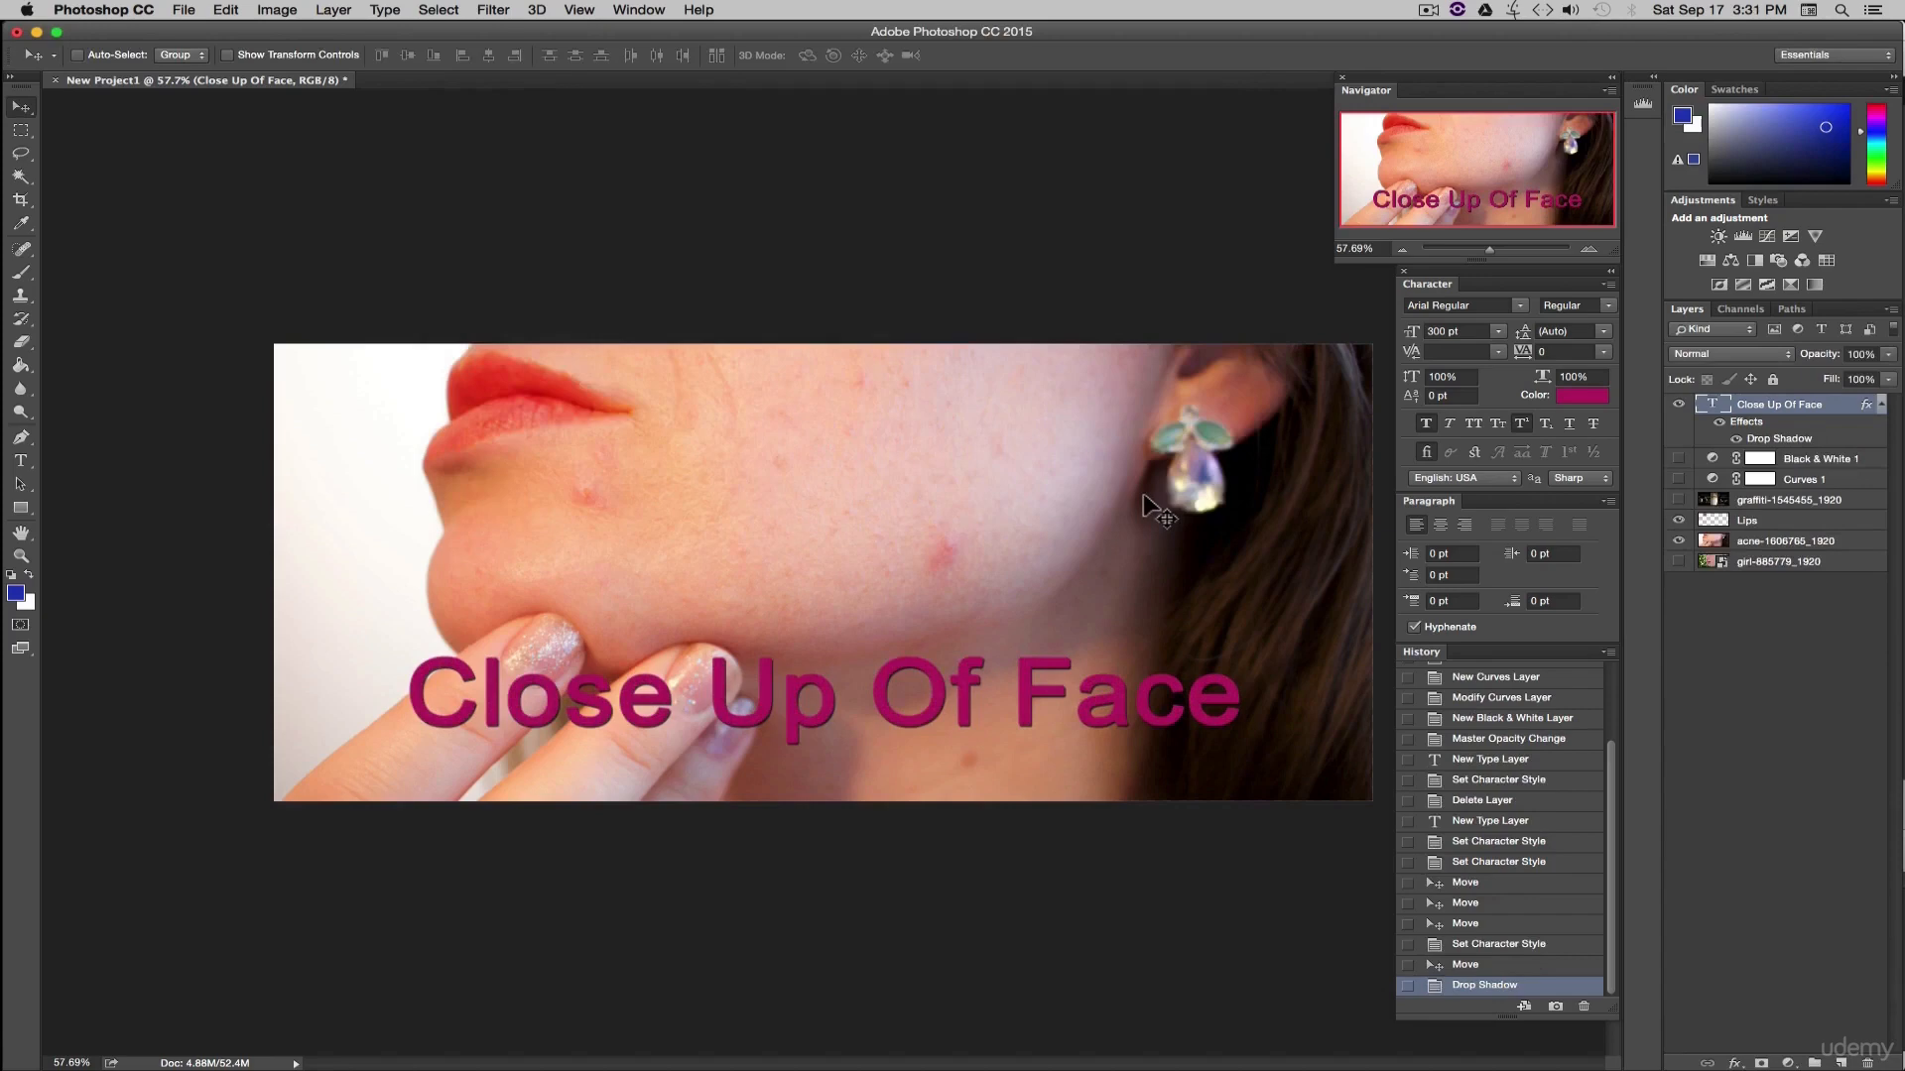
- Change the "Close Up Of Face" text's font to Helvetica Bold
left_click(1482, 306)
type("helv")
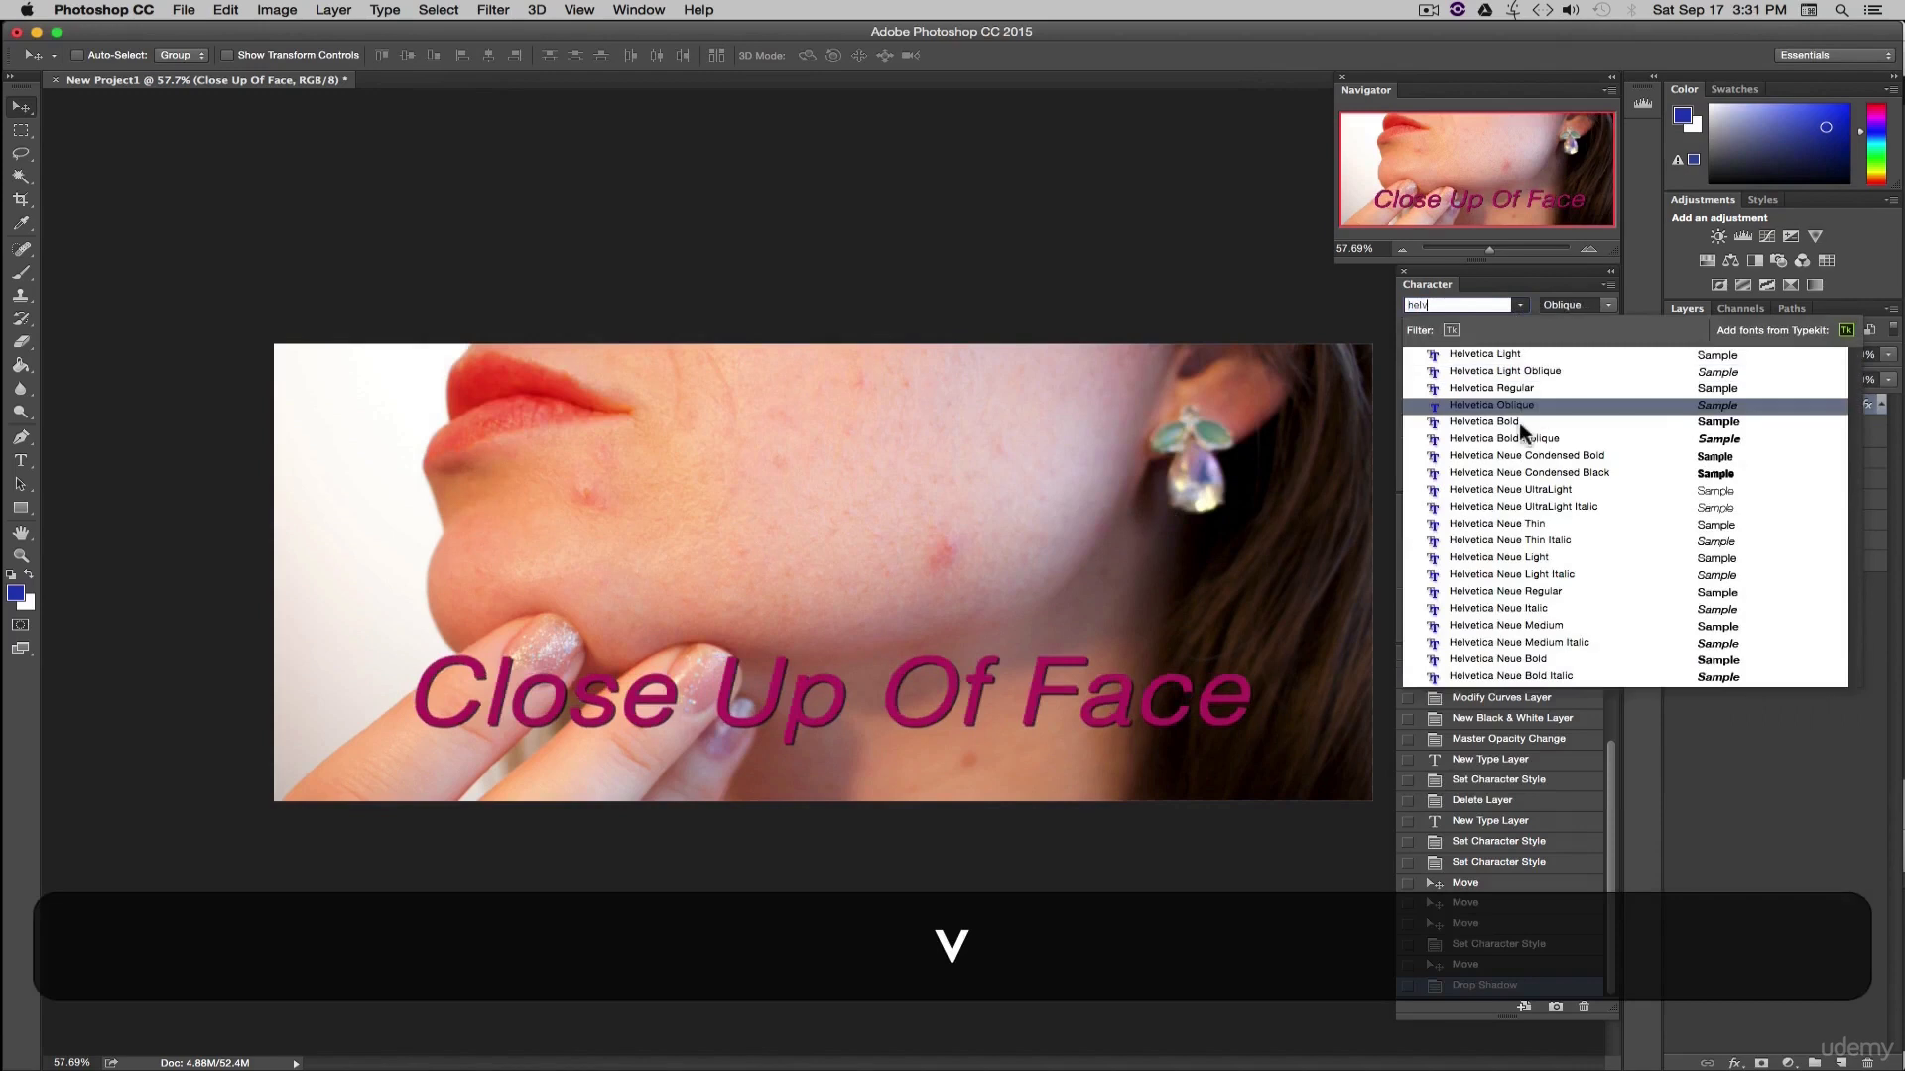
left_click(1518, 422)
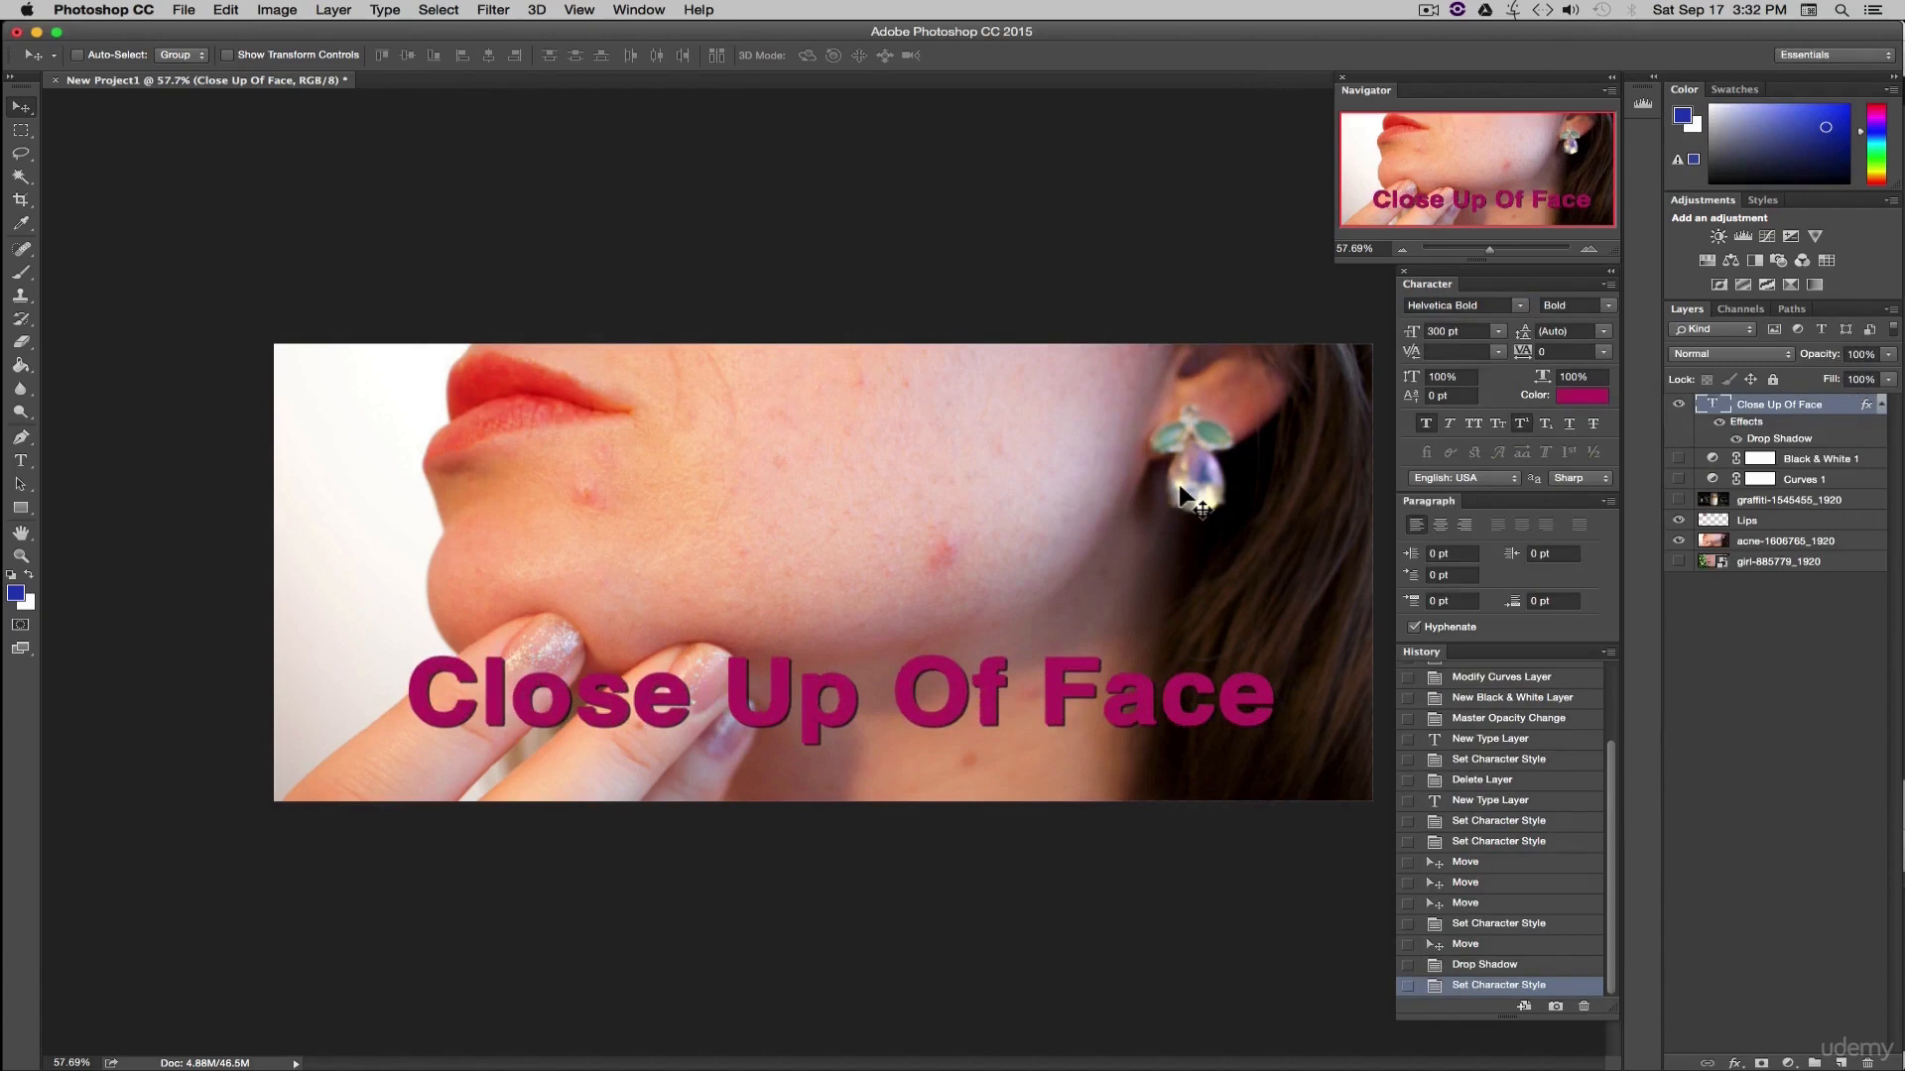
- Add a separate text layer reading "Acne" and position it on the upper cheek beside the lips
left_click(20, 461)
left_click(628, 508)
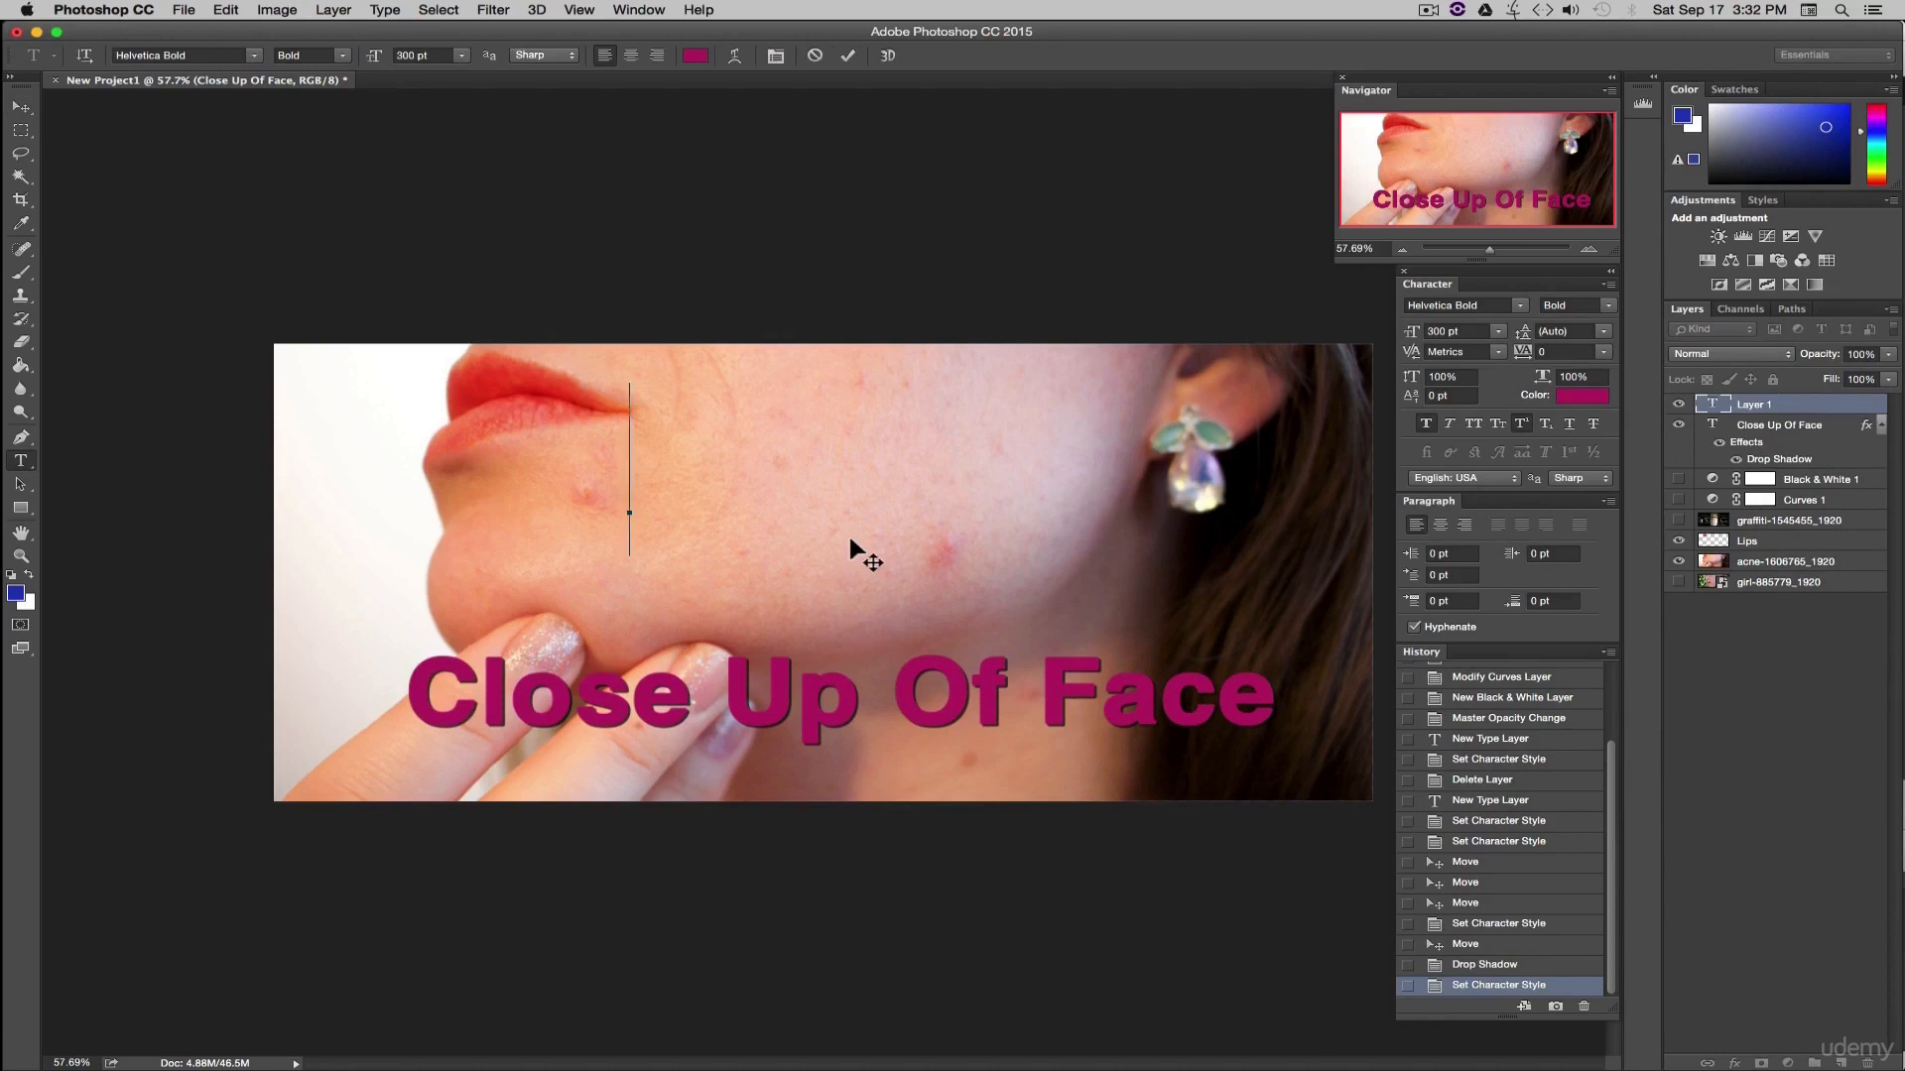
key("shift")
type("Acne")
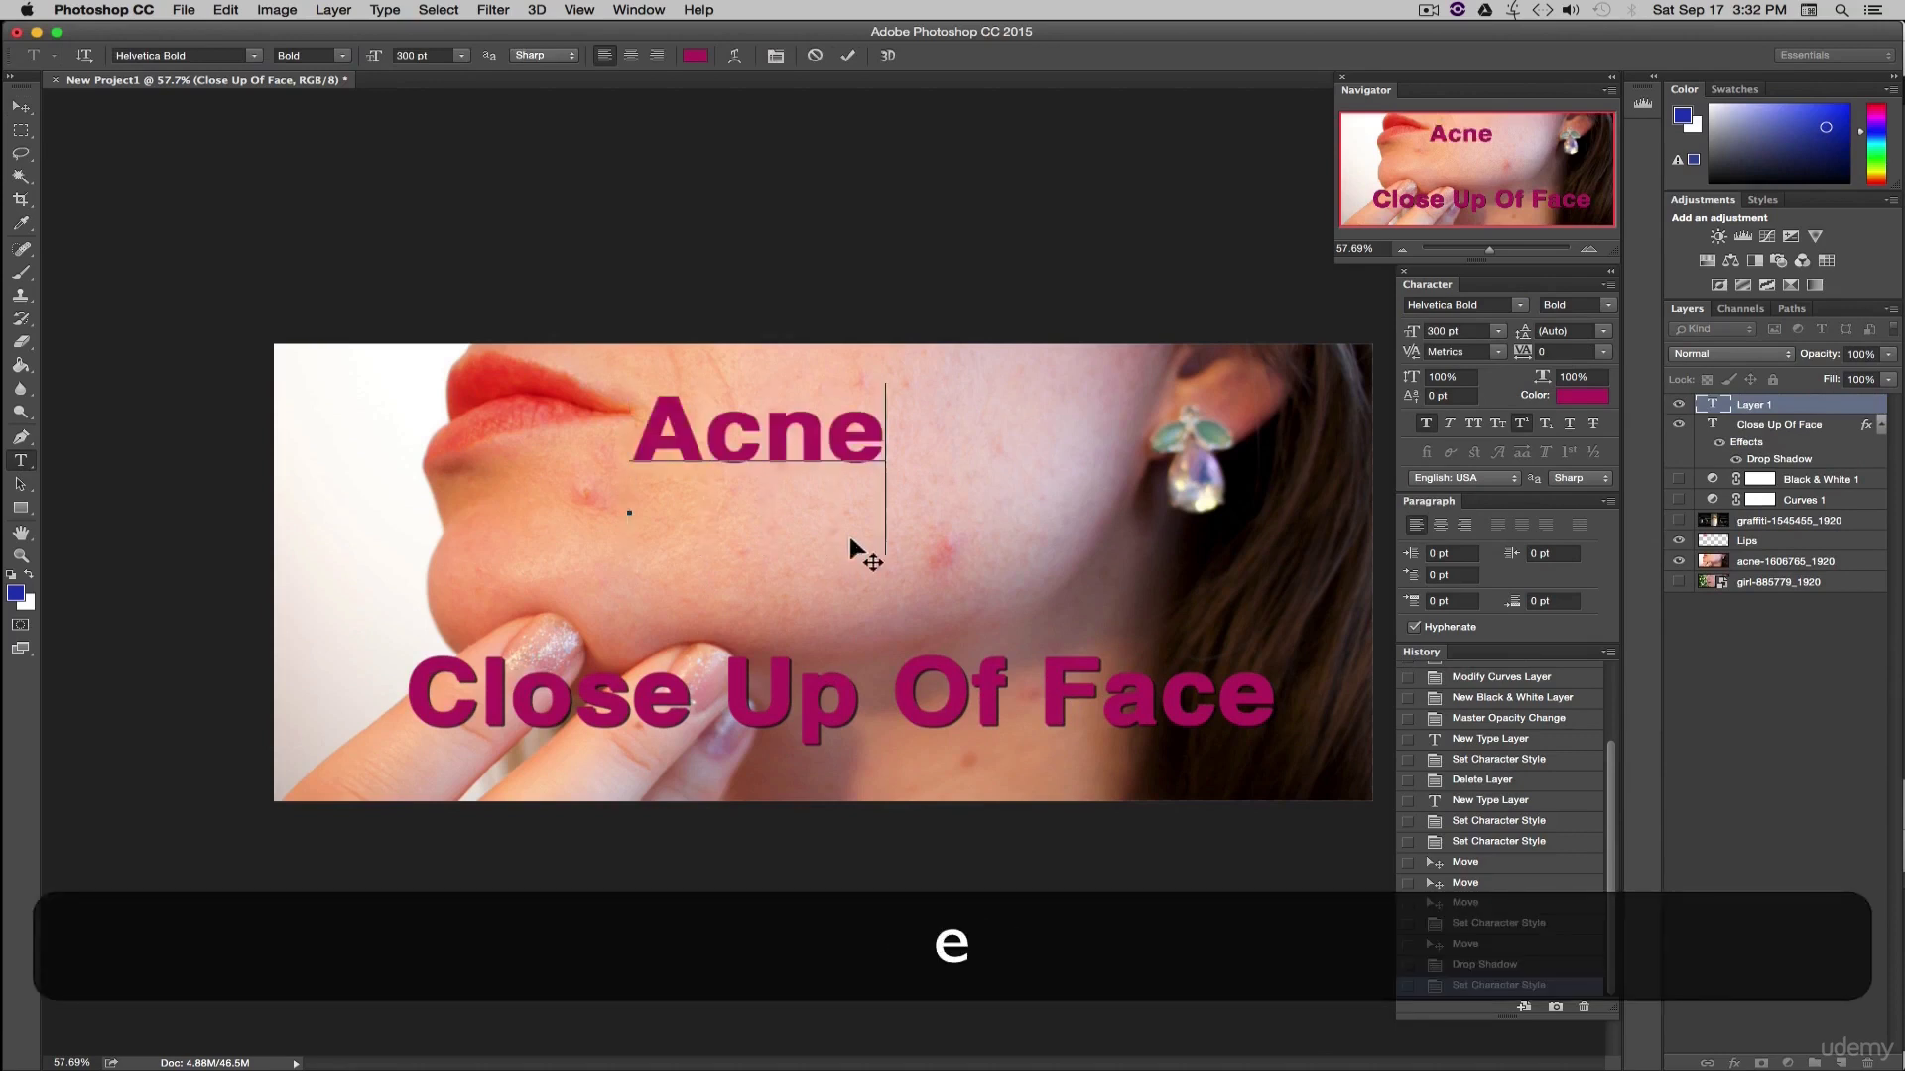
left_click(22, 107)
left_click_drag(799, 450, 865, 461)
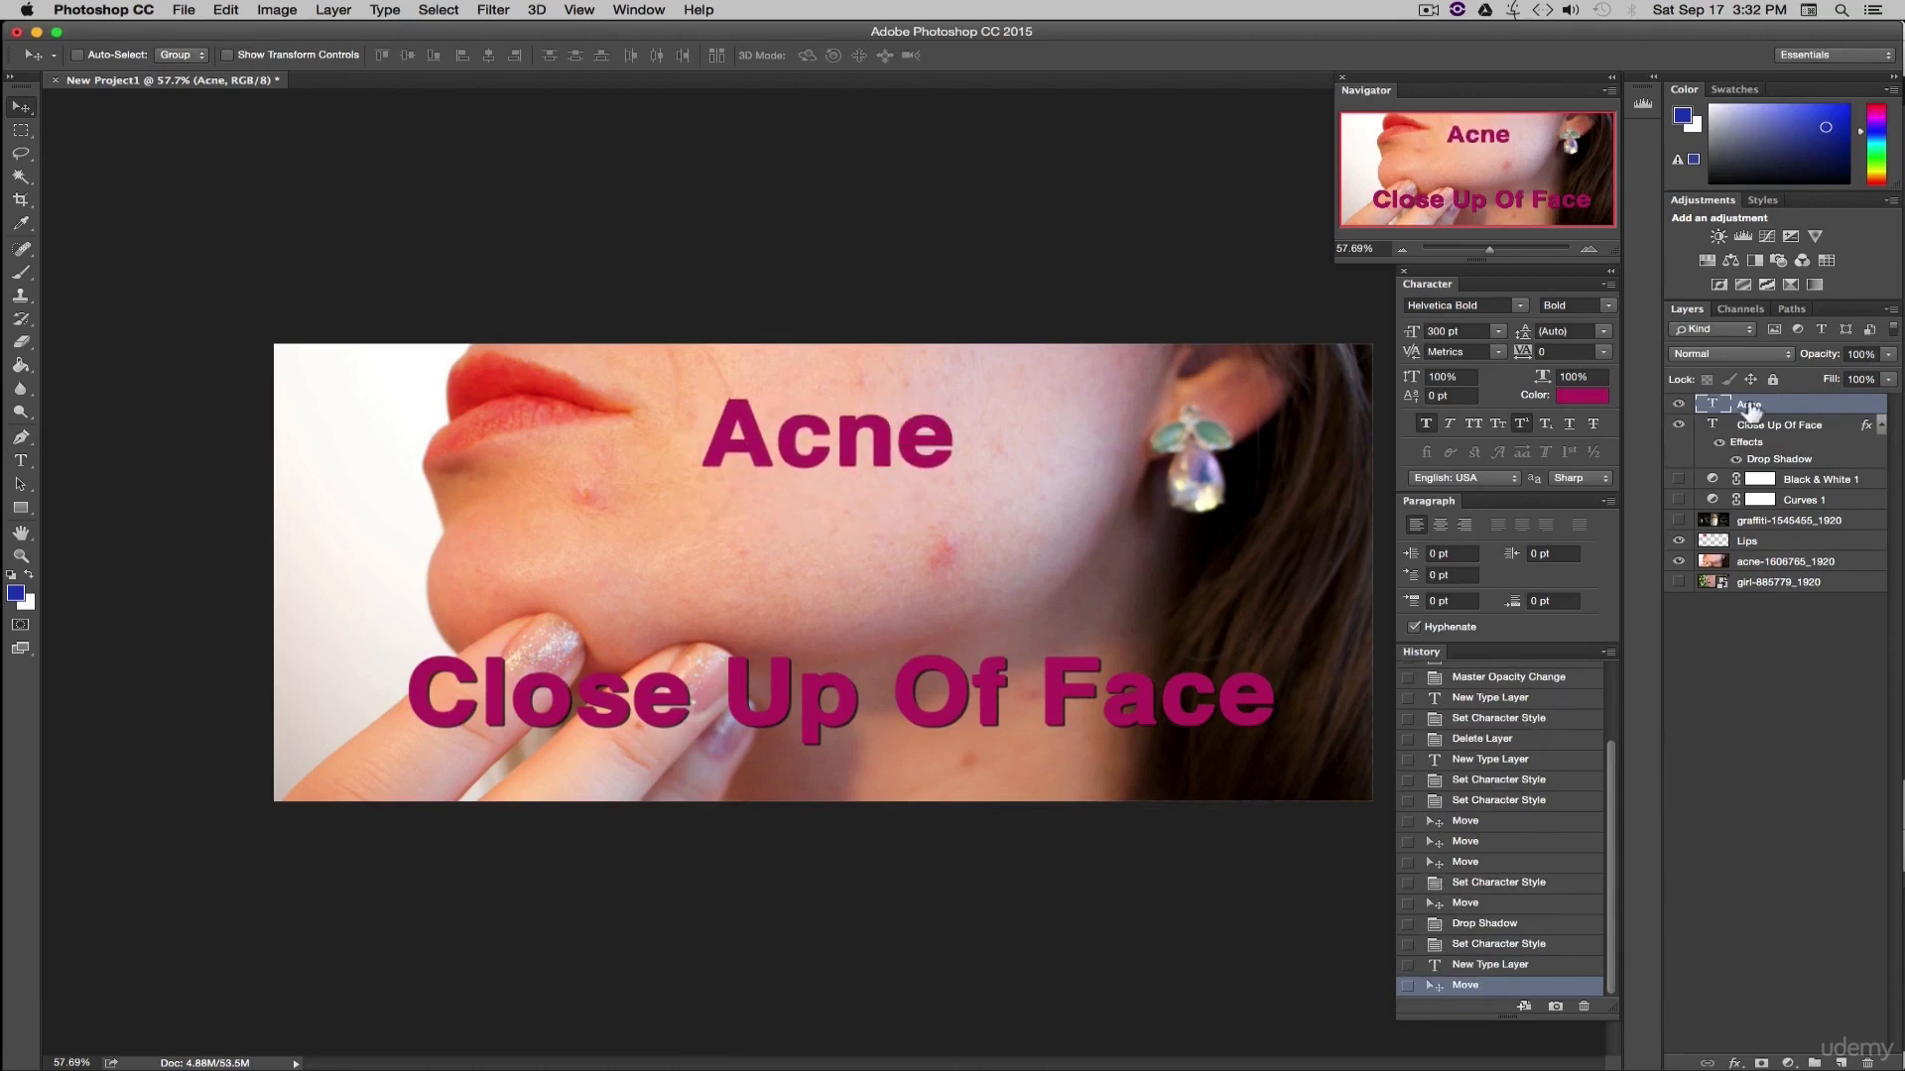
- Reduce the "Acne" text size, trying 48 pt first and settling on 150 pt
left_click(1498, 332)
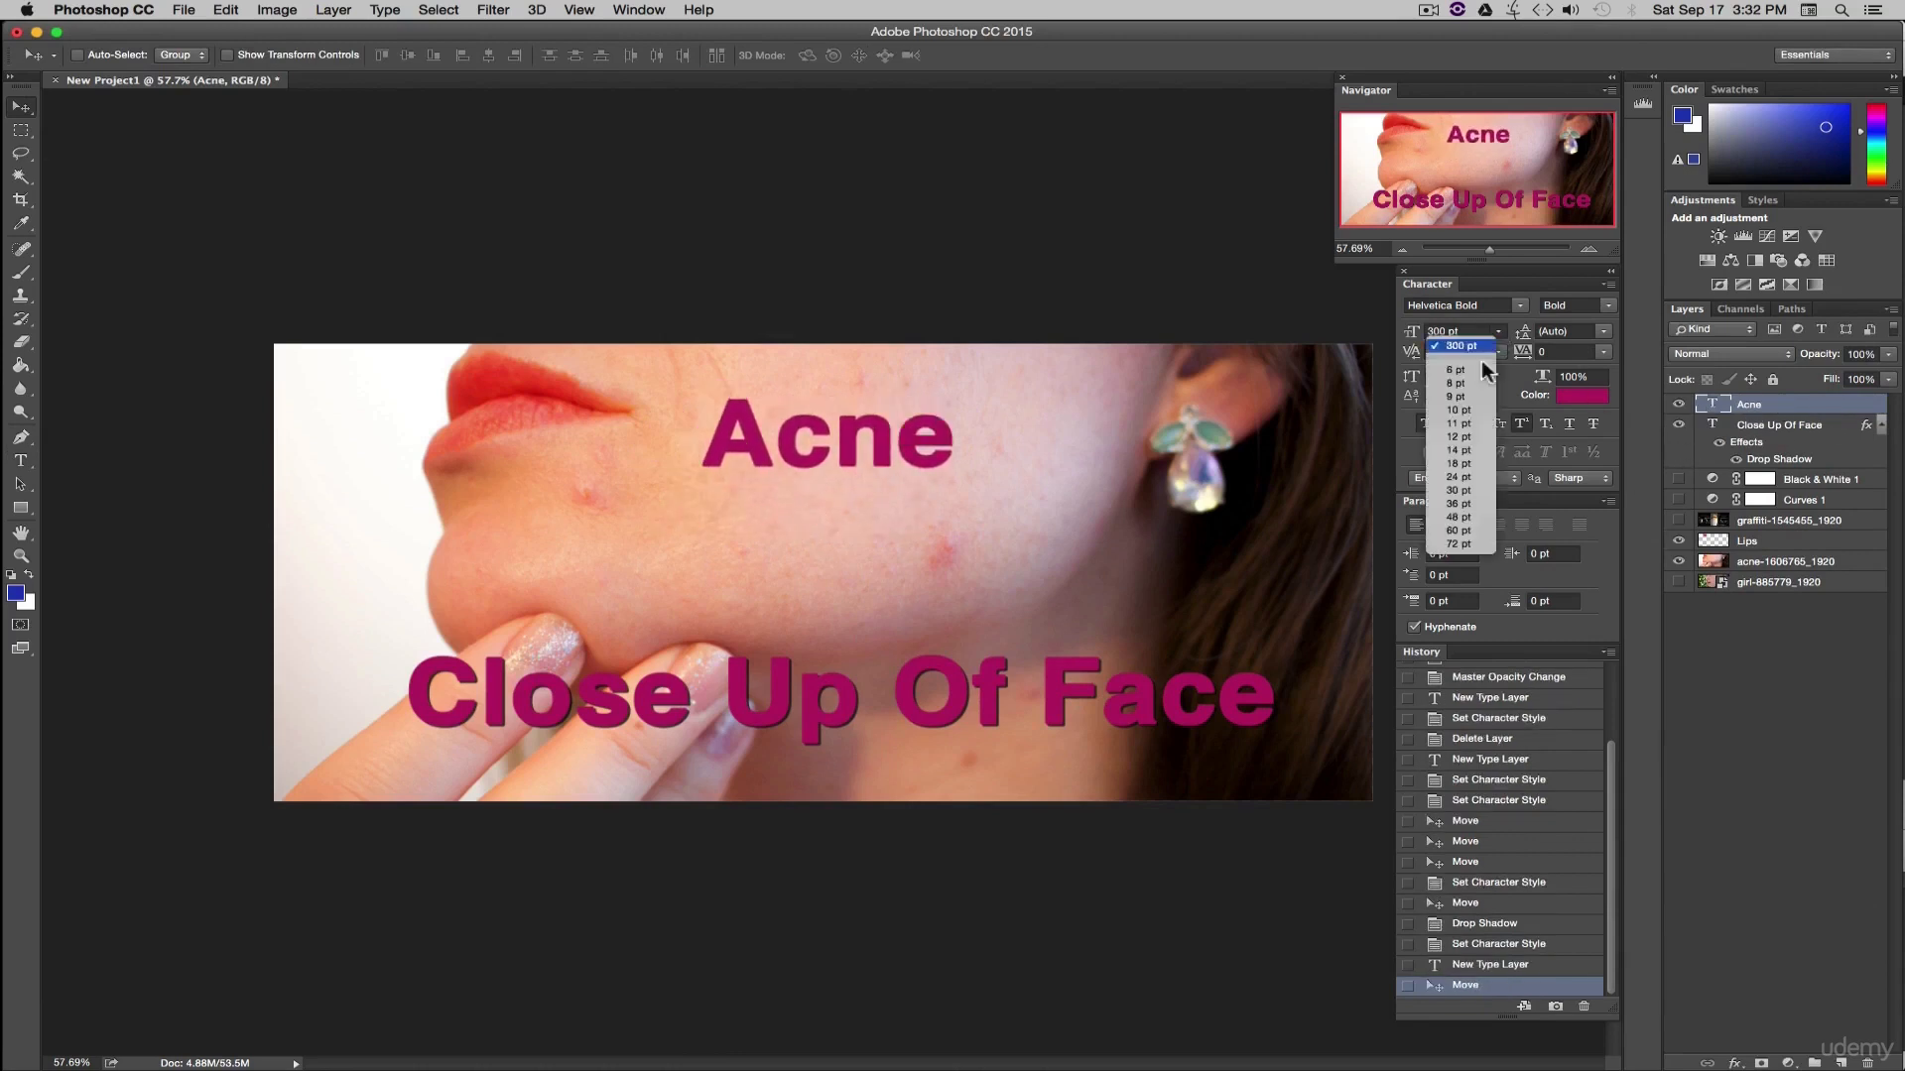
left_click(1467, 514)
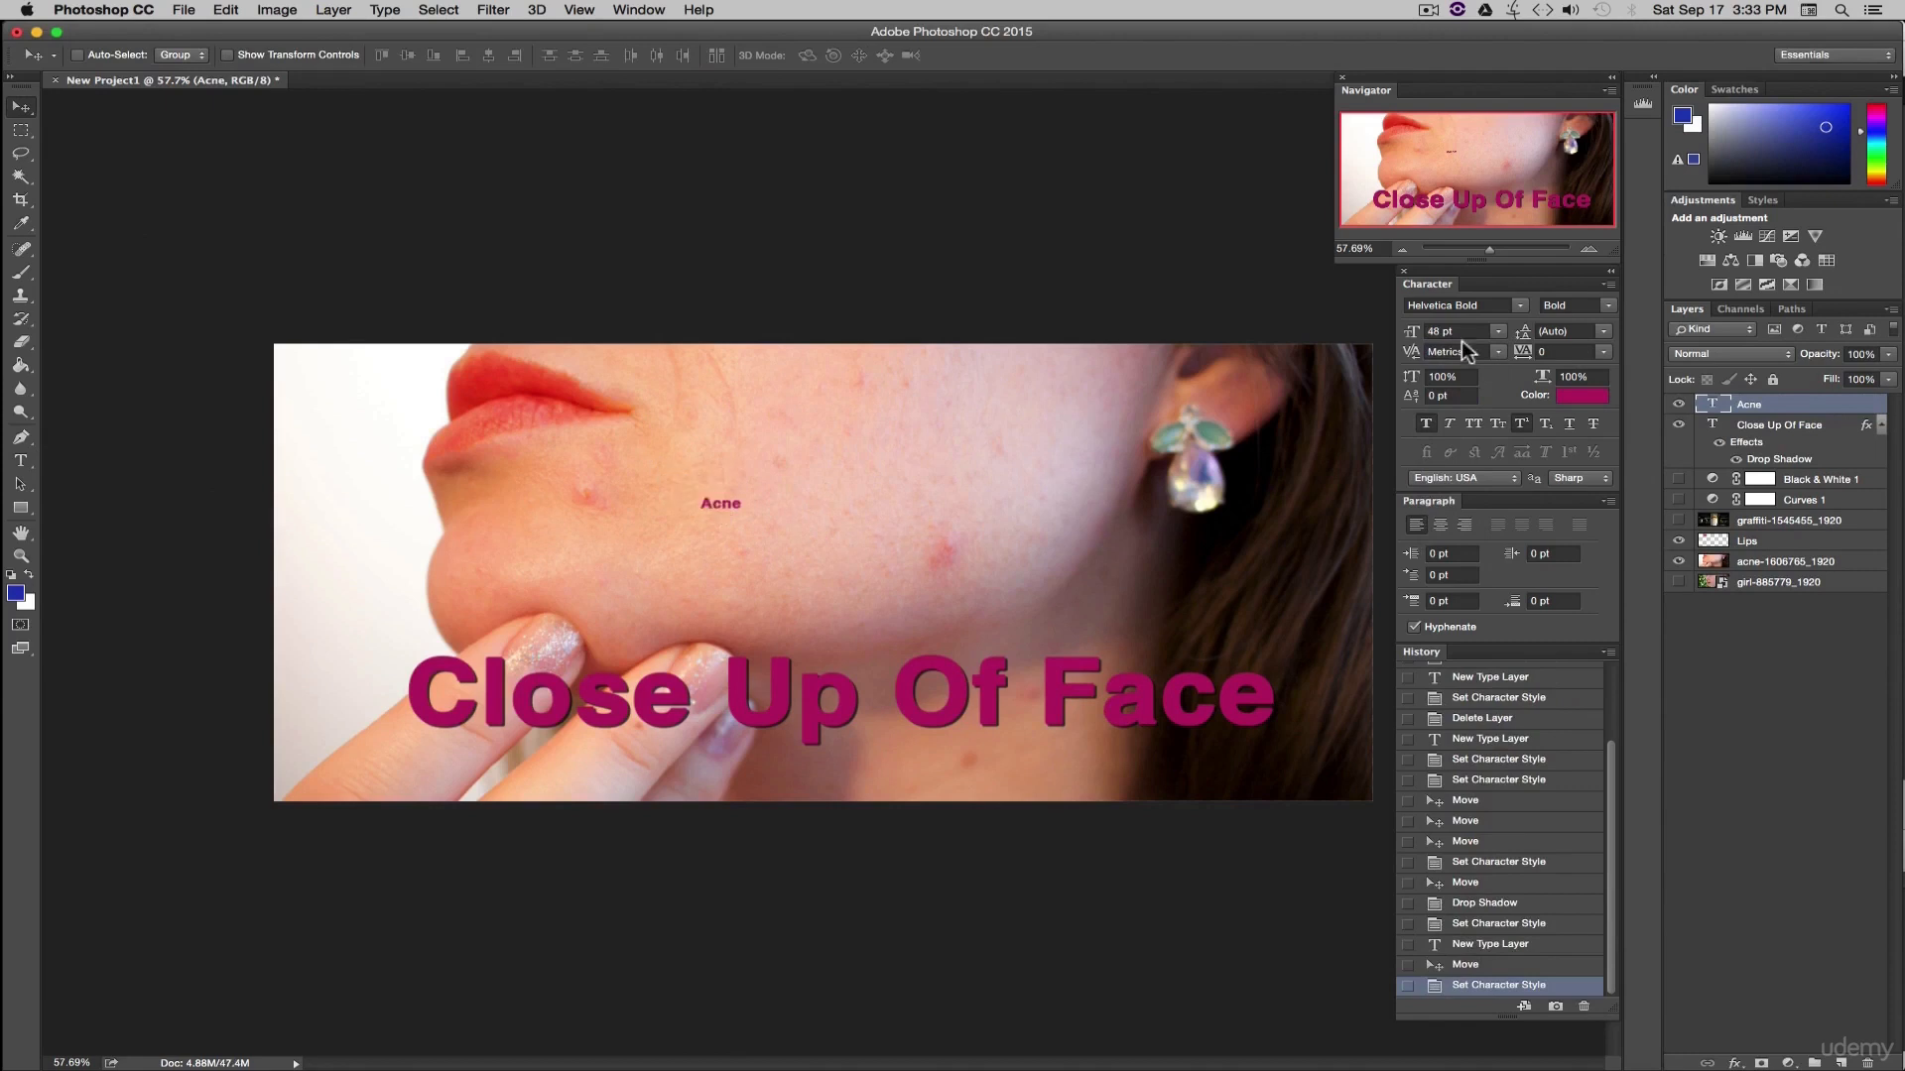
left_click(1459, 336)
type("150")
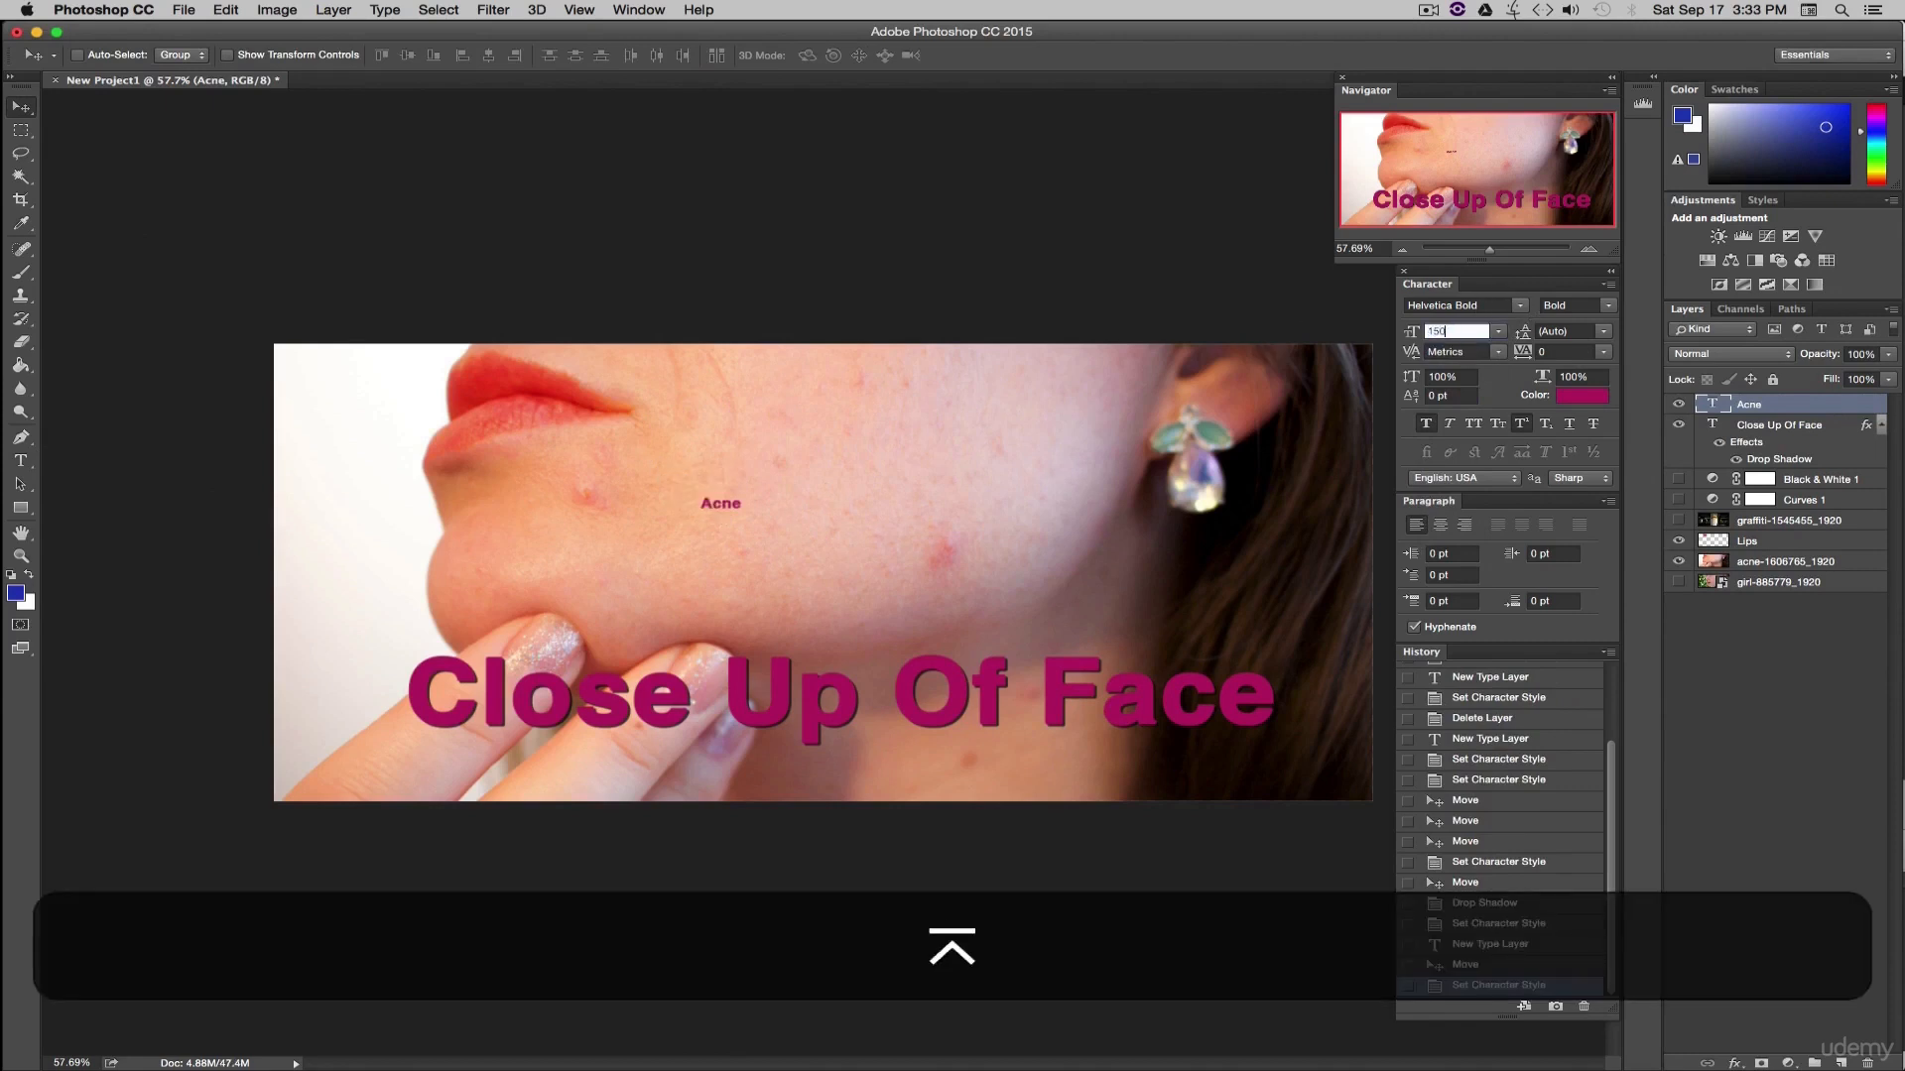
- Move the "Acne" text to the middle of the upper cheek and recolour it blue (#2027b8)
key("Return")
left_click_drag(837, 493, 916, 434)
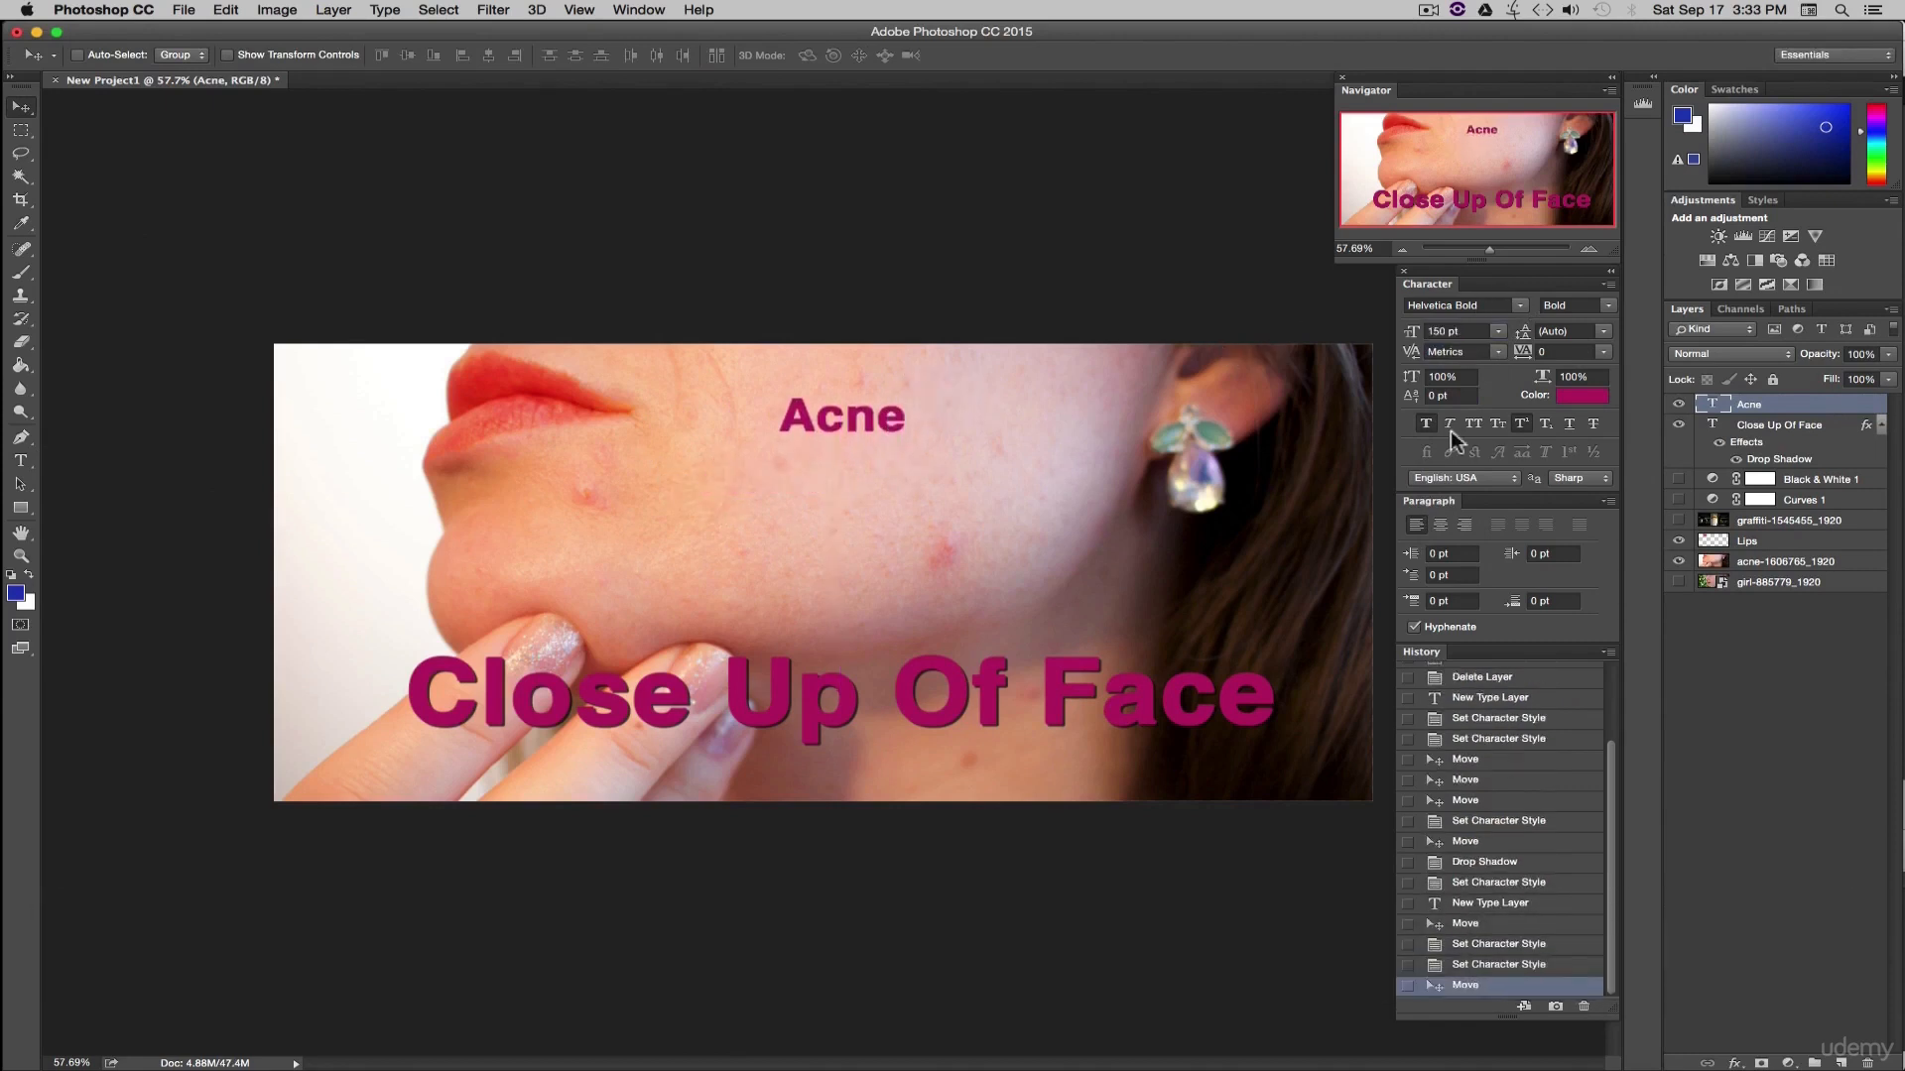
left_click(1582, 396)
left_click(1594, 644)
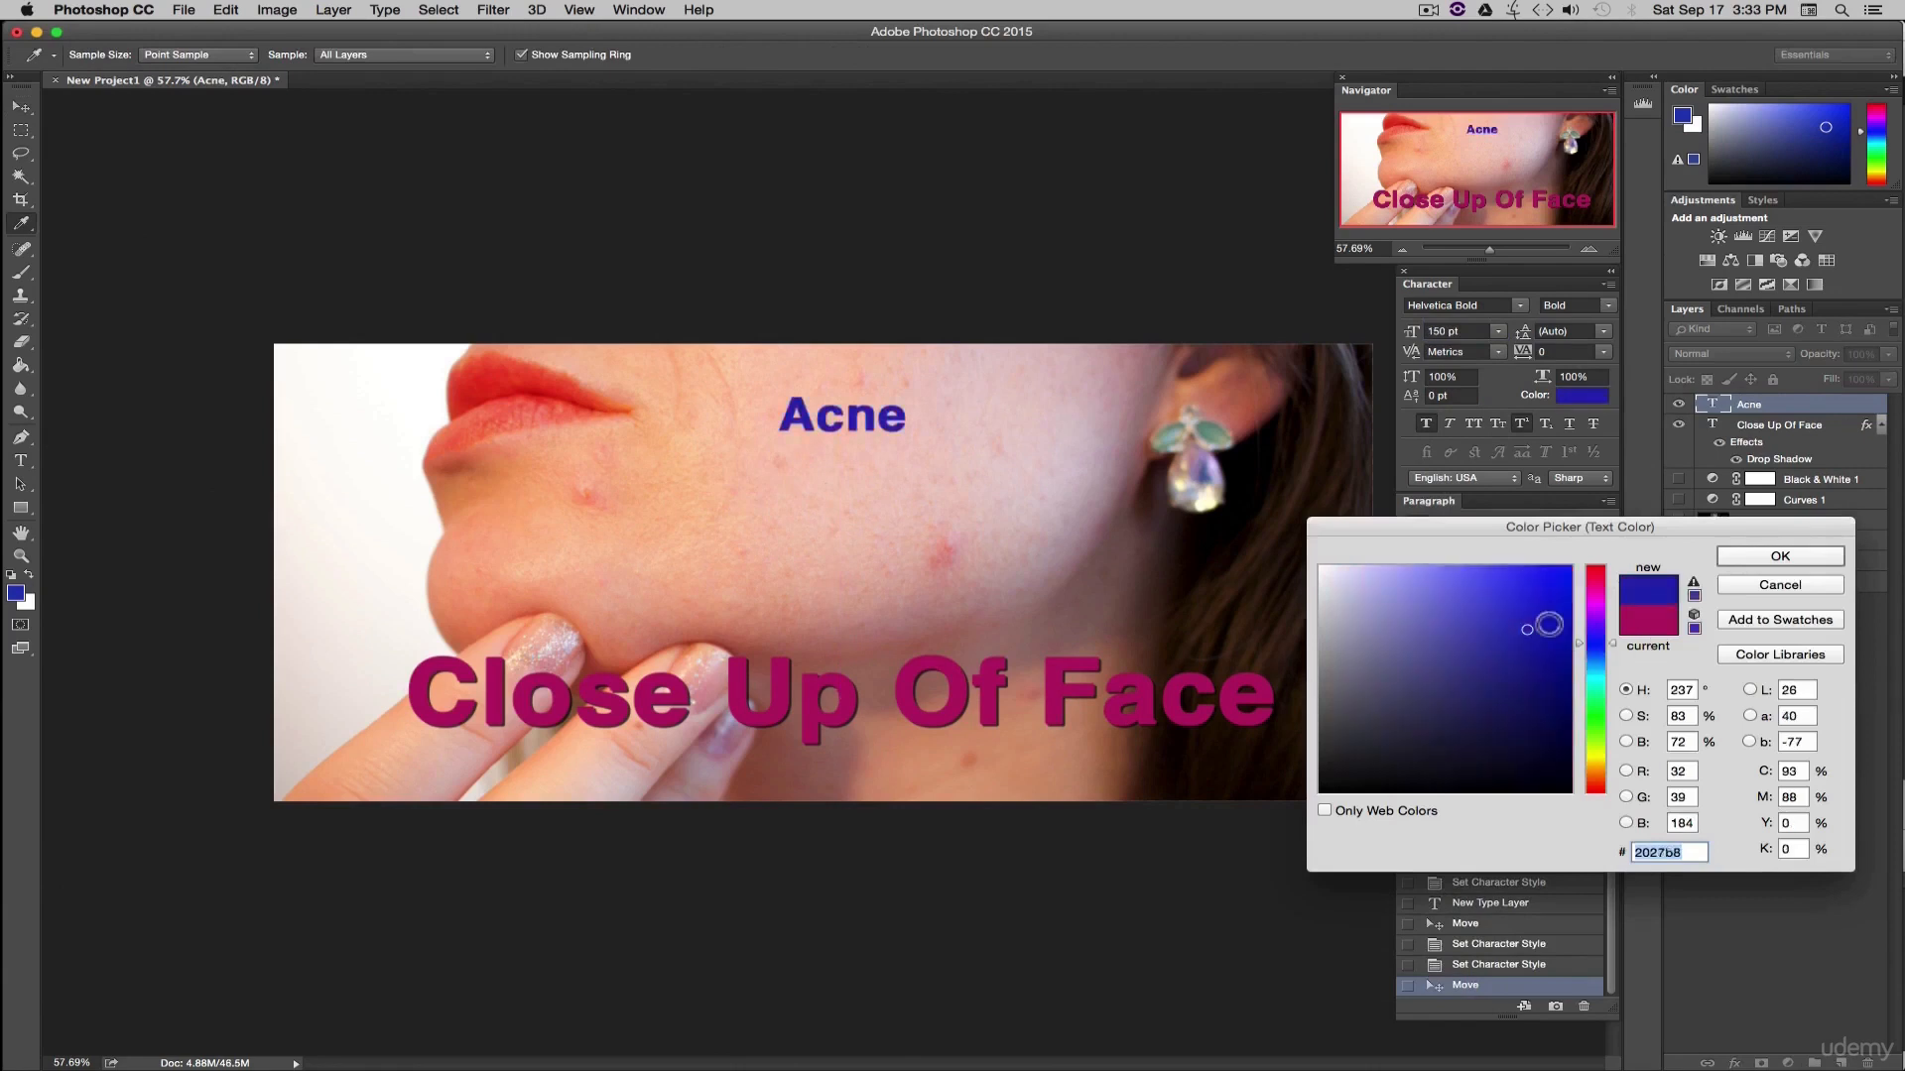
left_click(1756, 558)
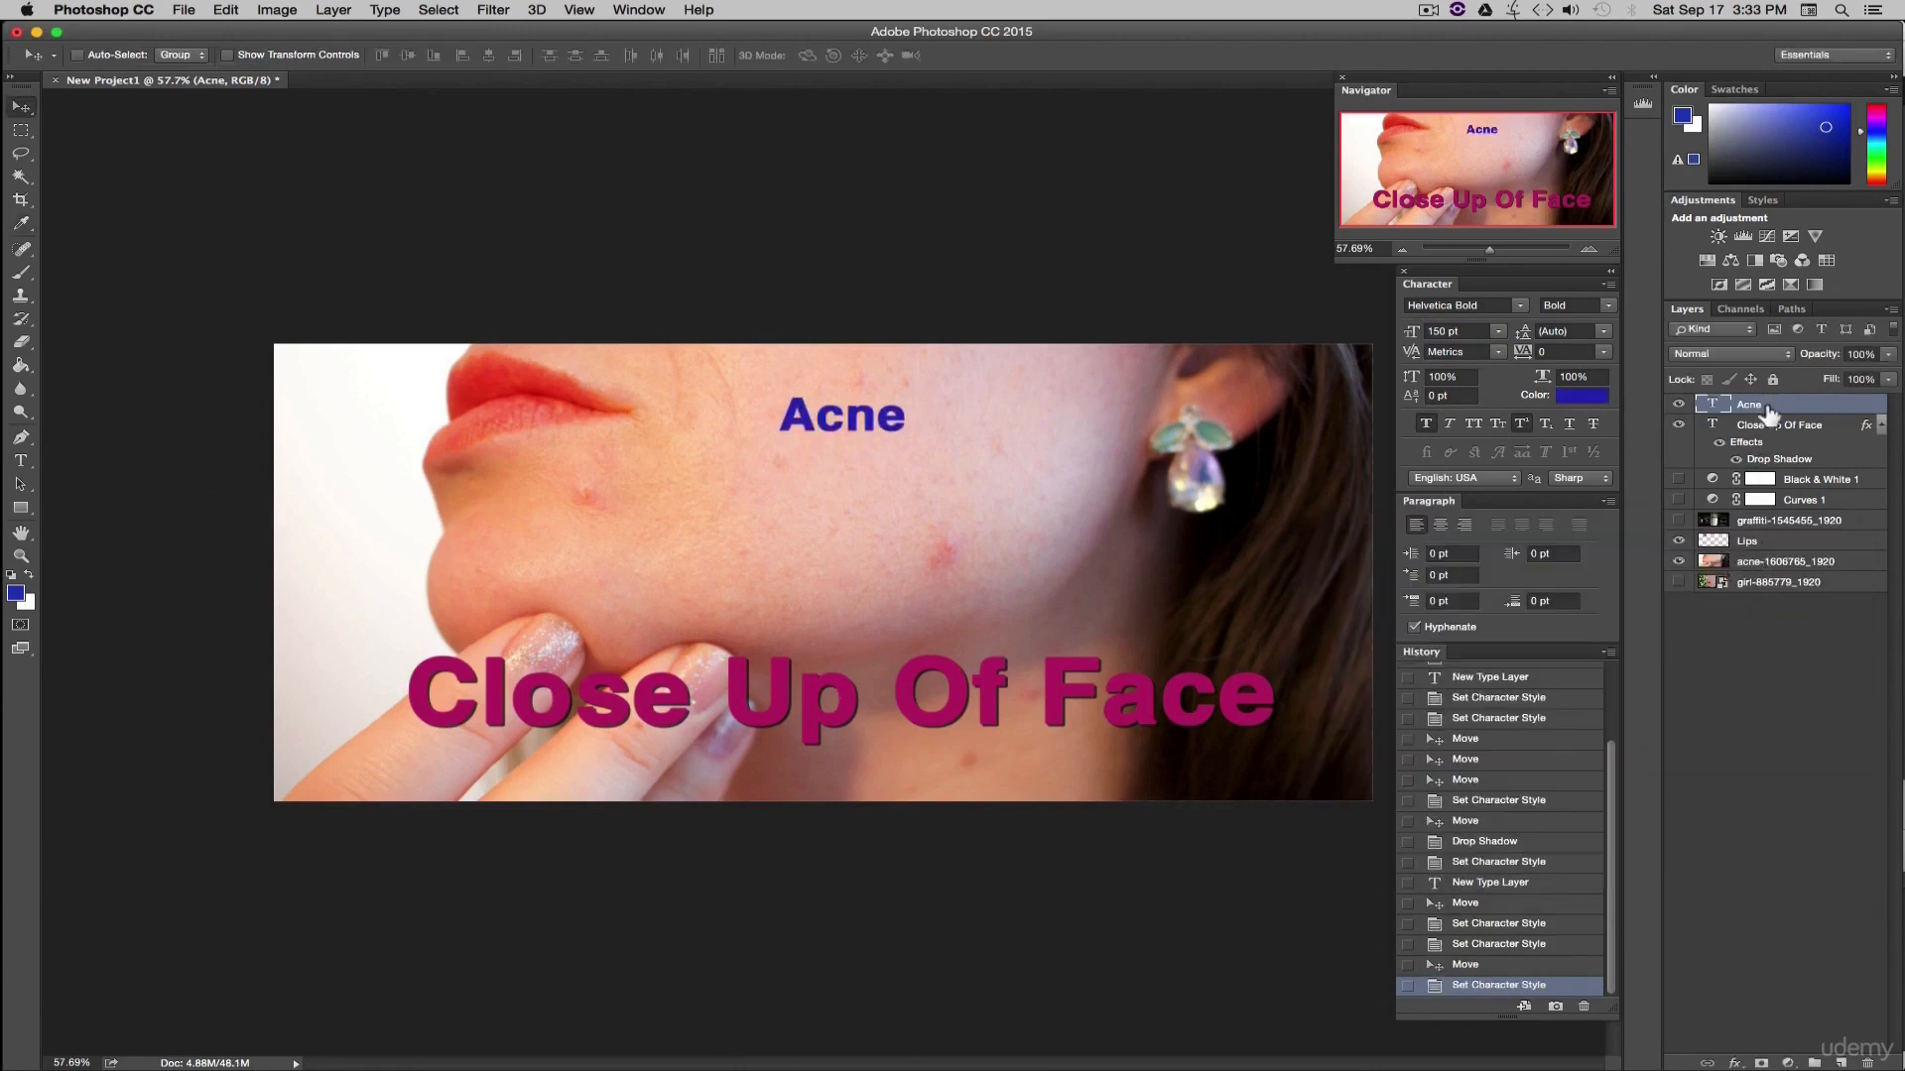
left_click(1768, 427)
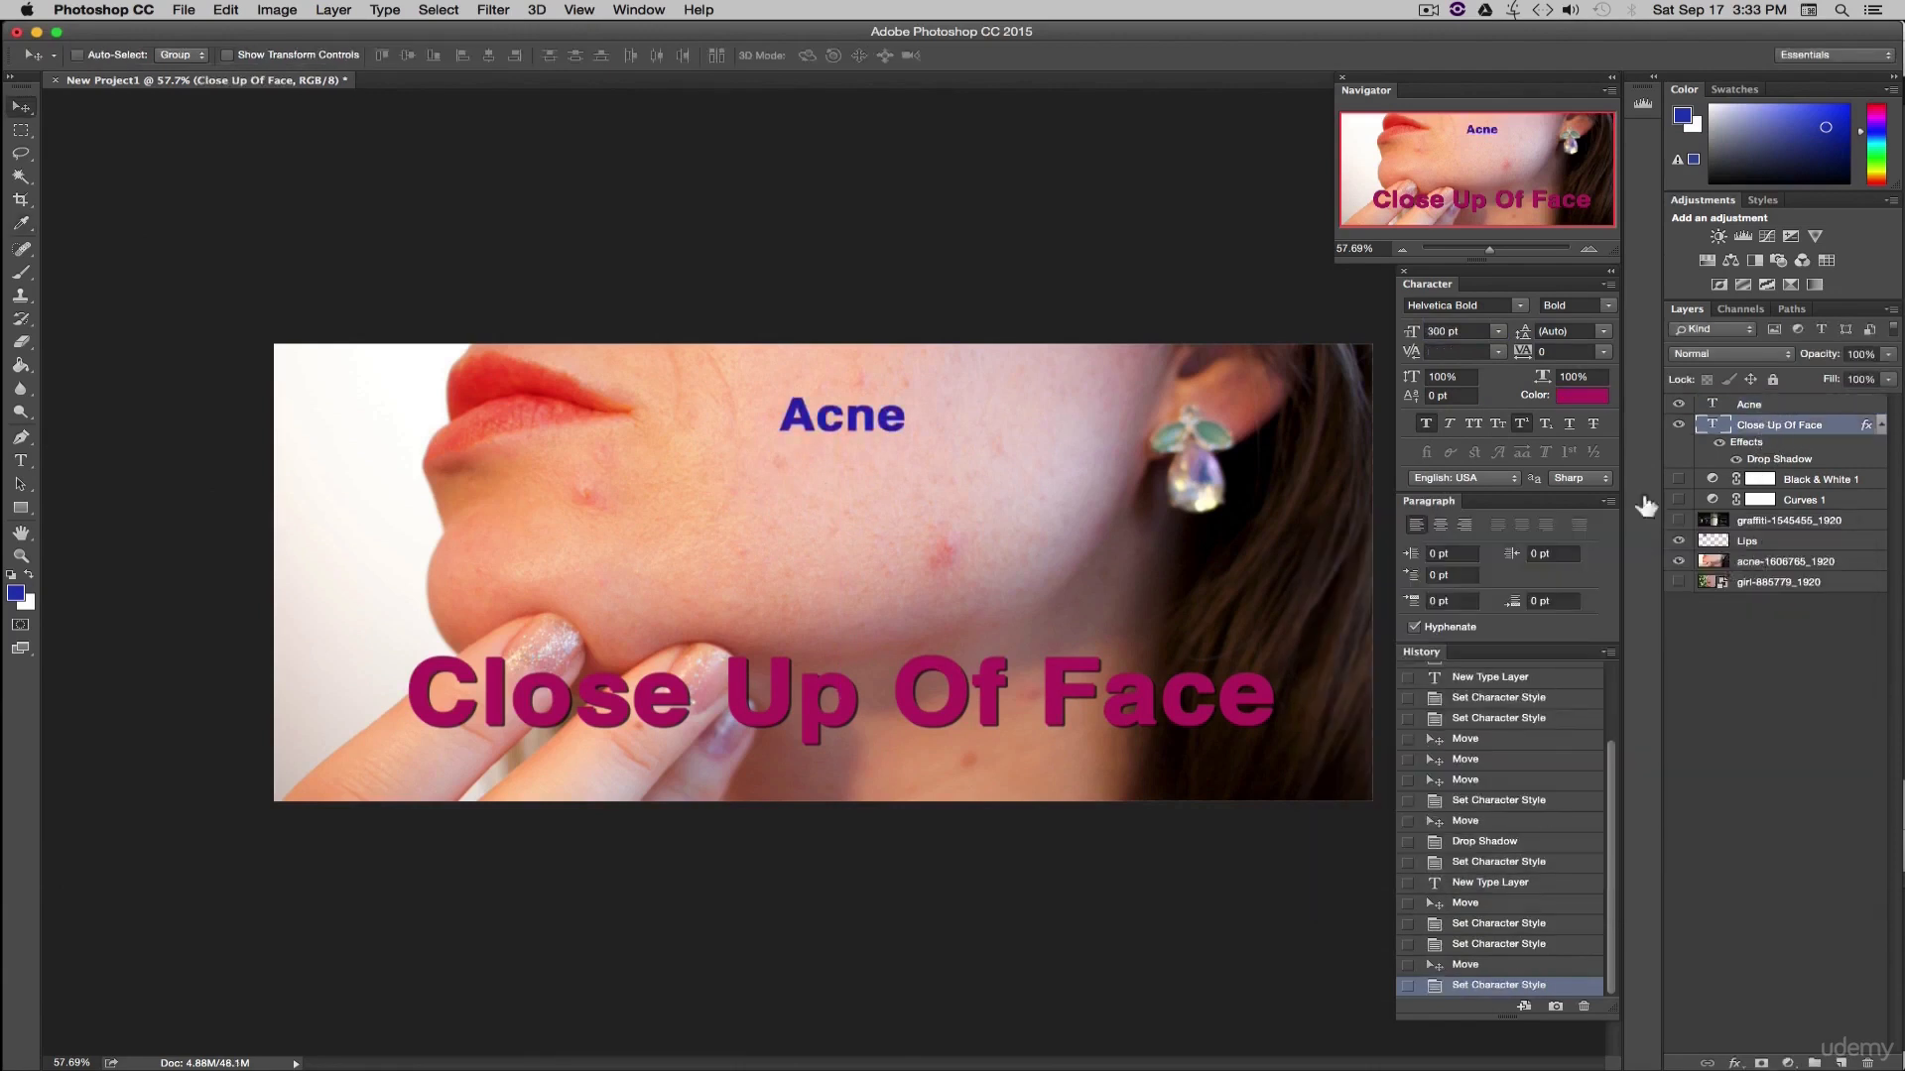
left_click(1748, 405)
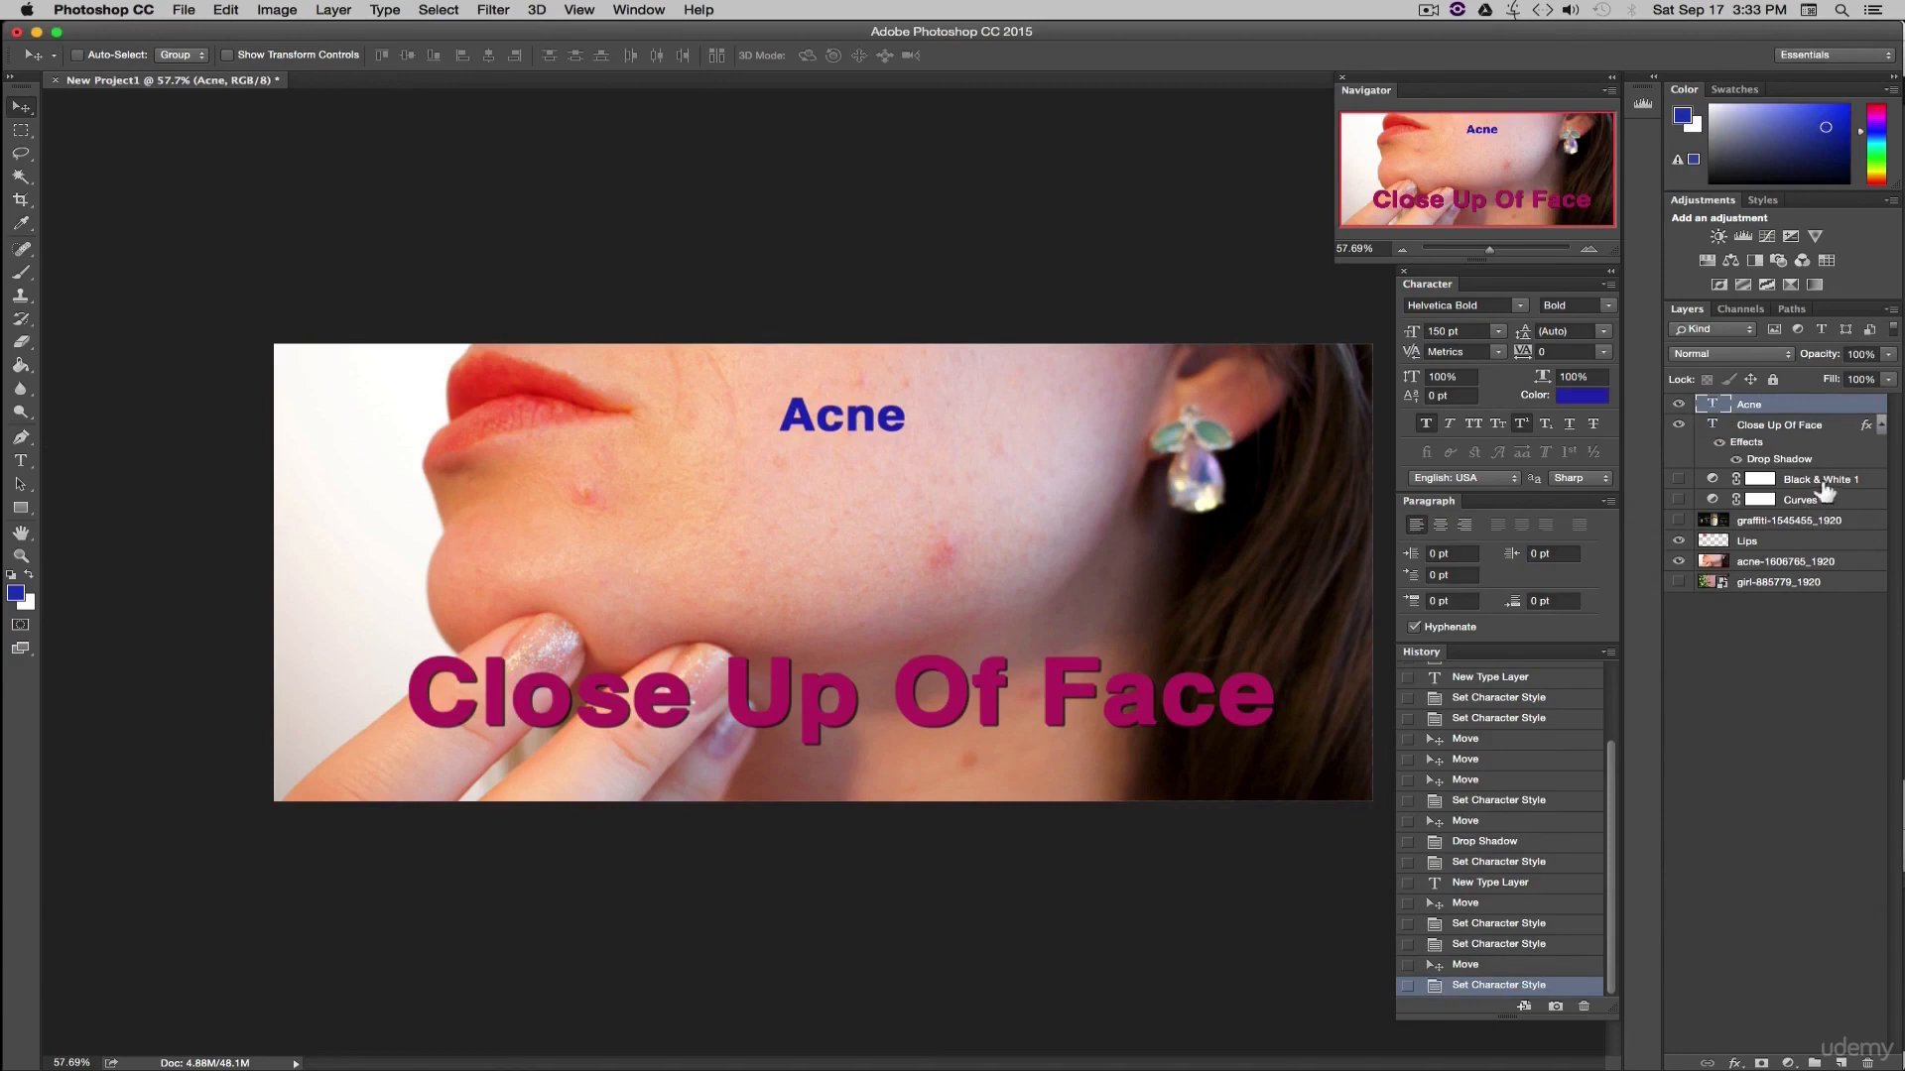
- Show the Black & White 1 adjustment layer and move it above both text layers
left_click(1679, 480)
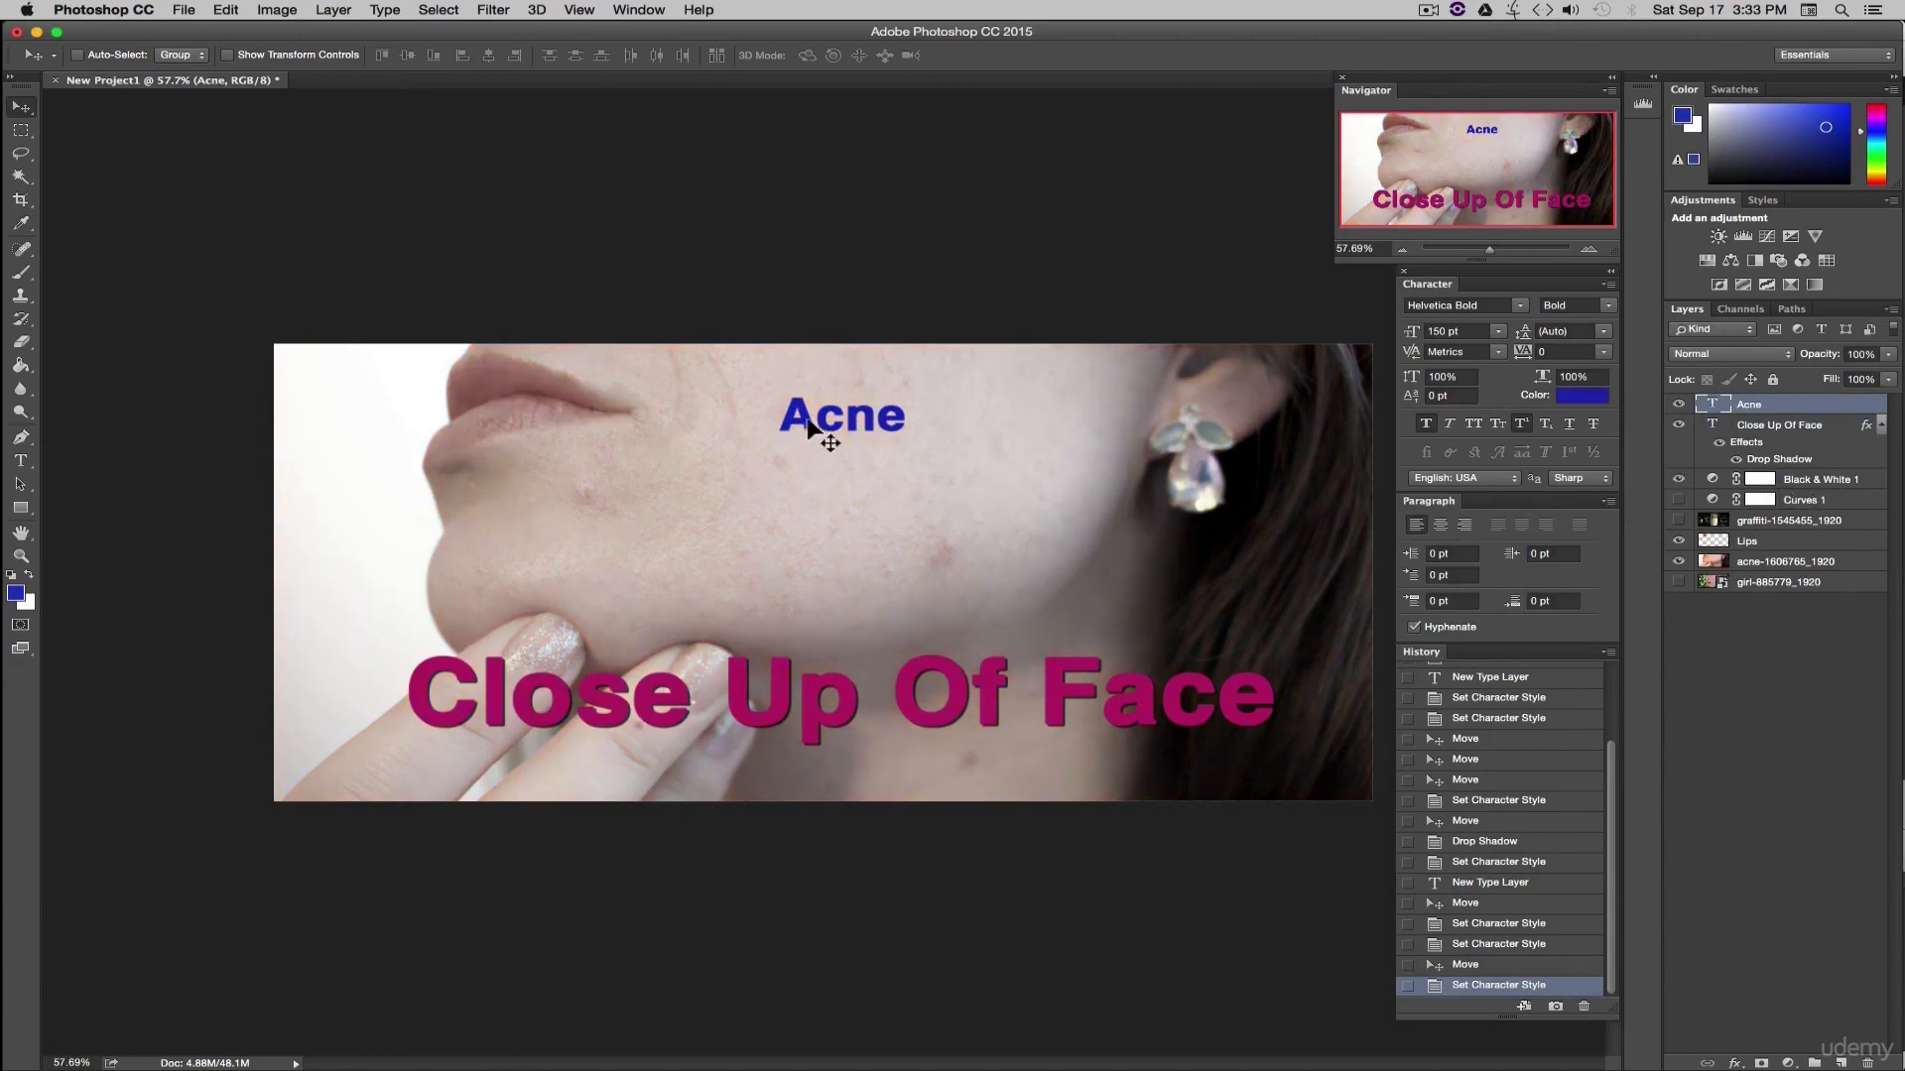
left_click(1810, 483)
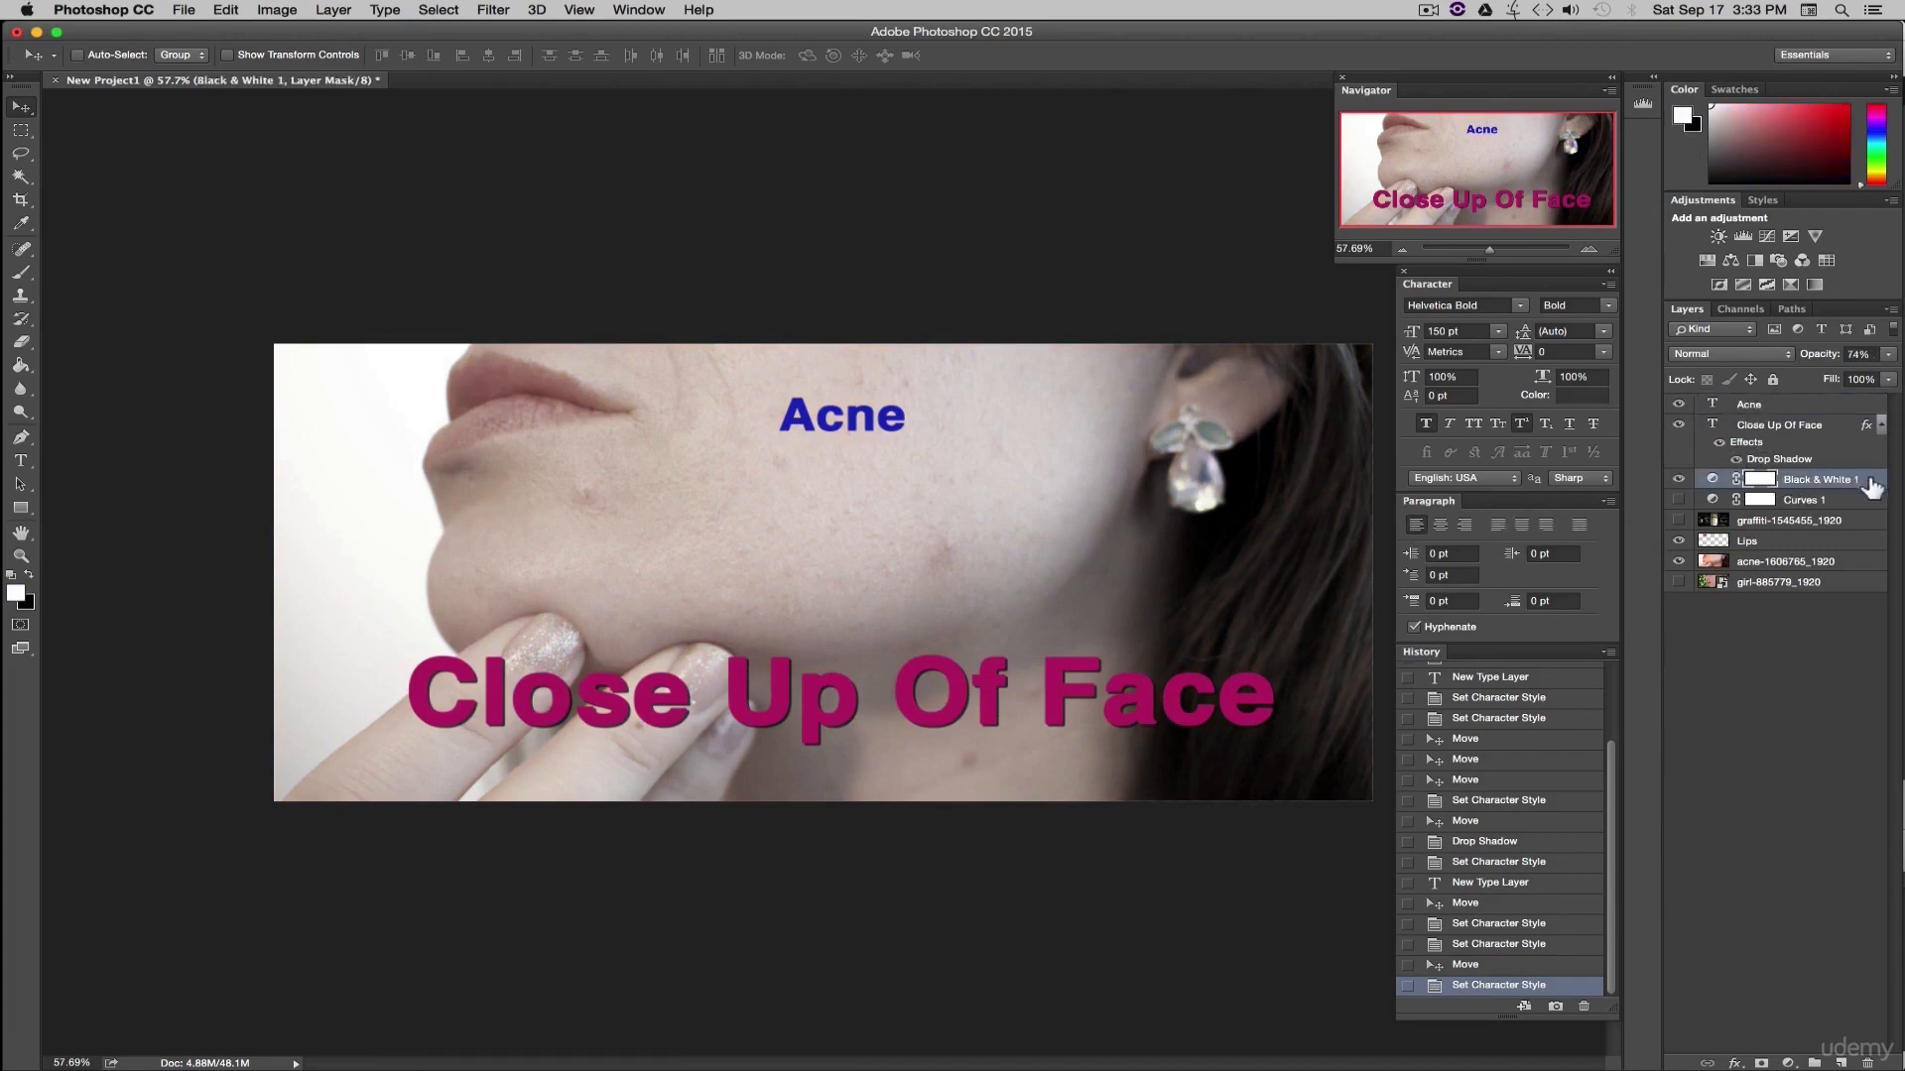
left_click_drag(1851, 484, 1845, 397)
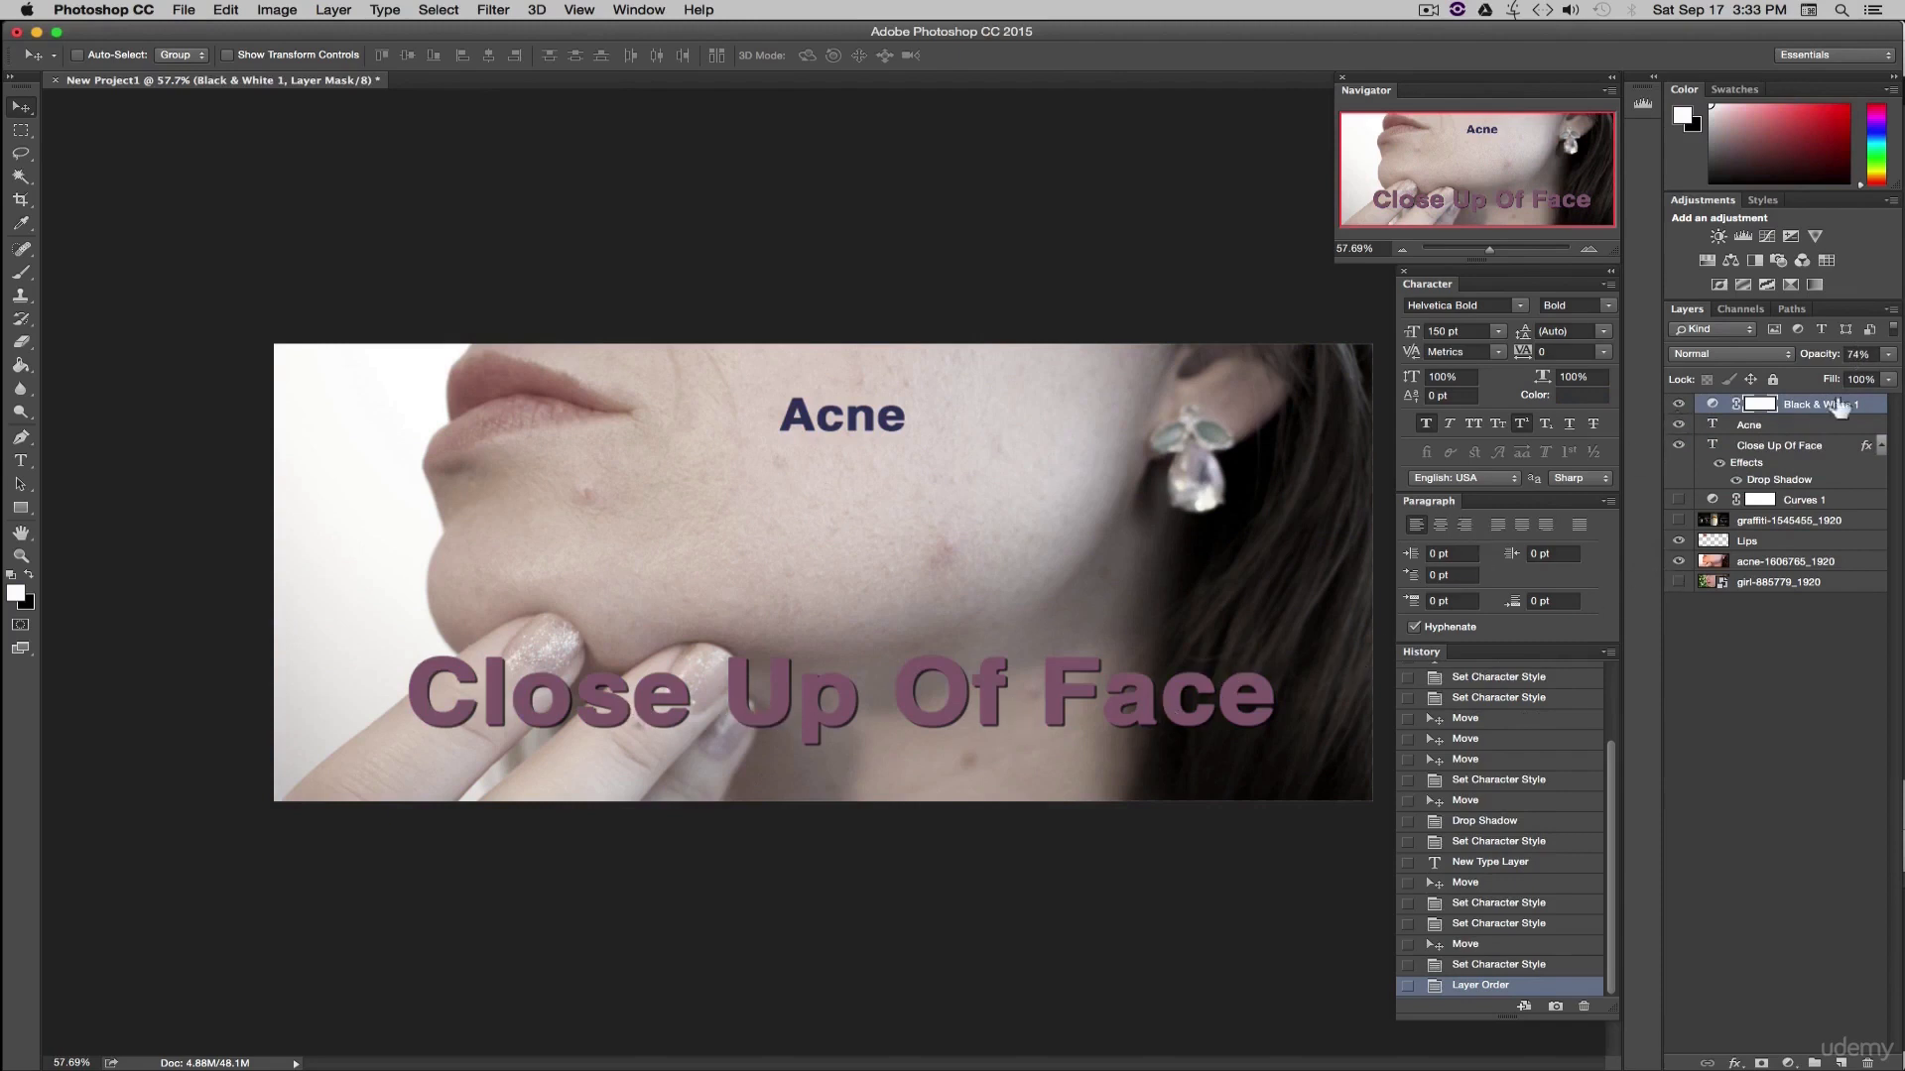
- Raise the Black & White 1 layer's opacity to 100% and hide the layer
left_click(1888, 354)
left_click_drag(1840, 498, 1835, 501)
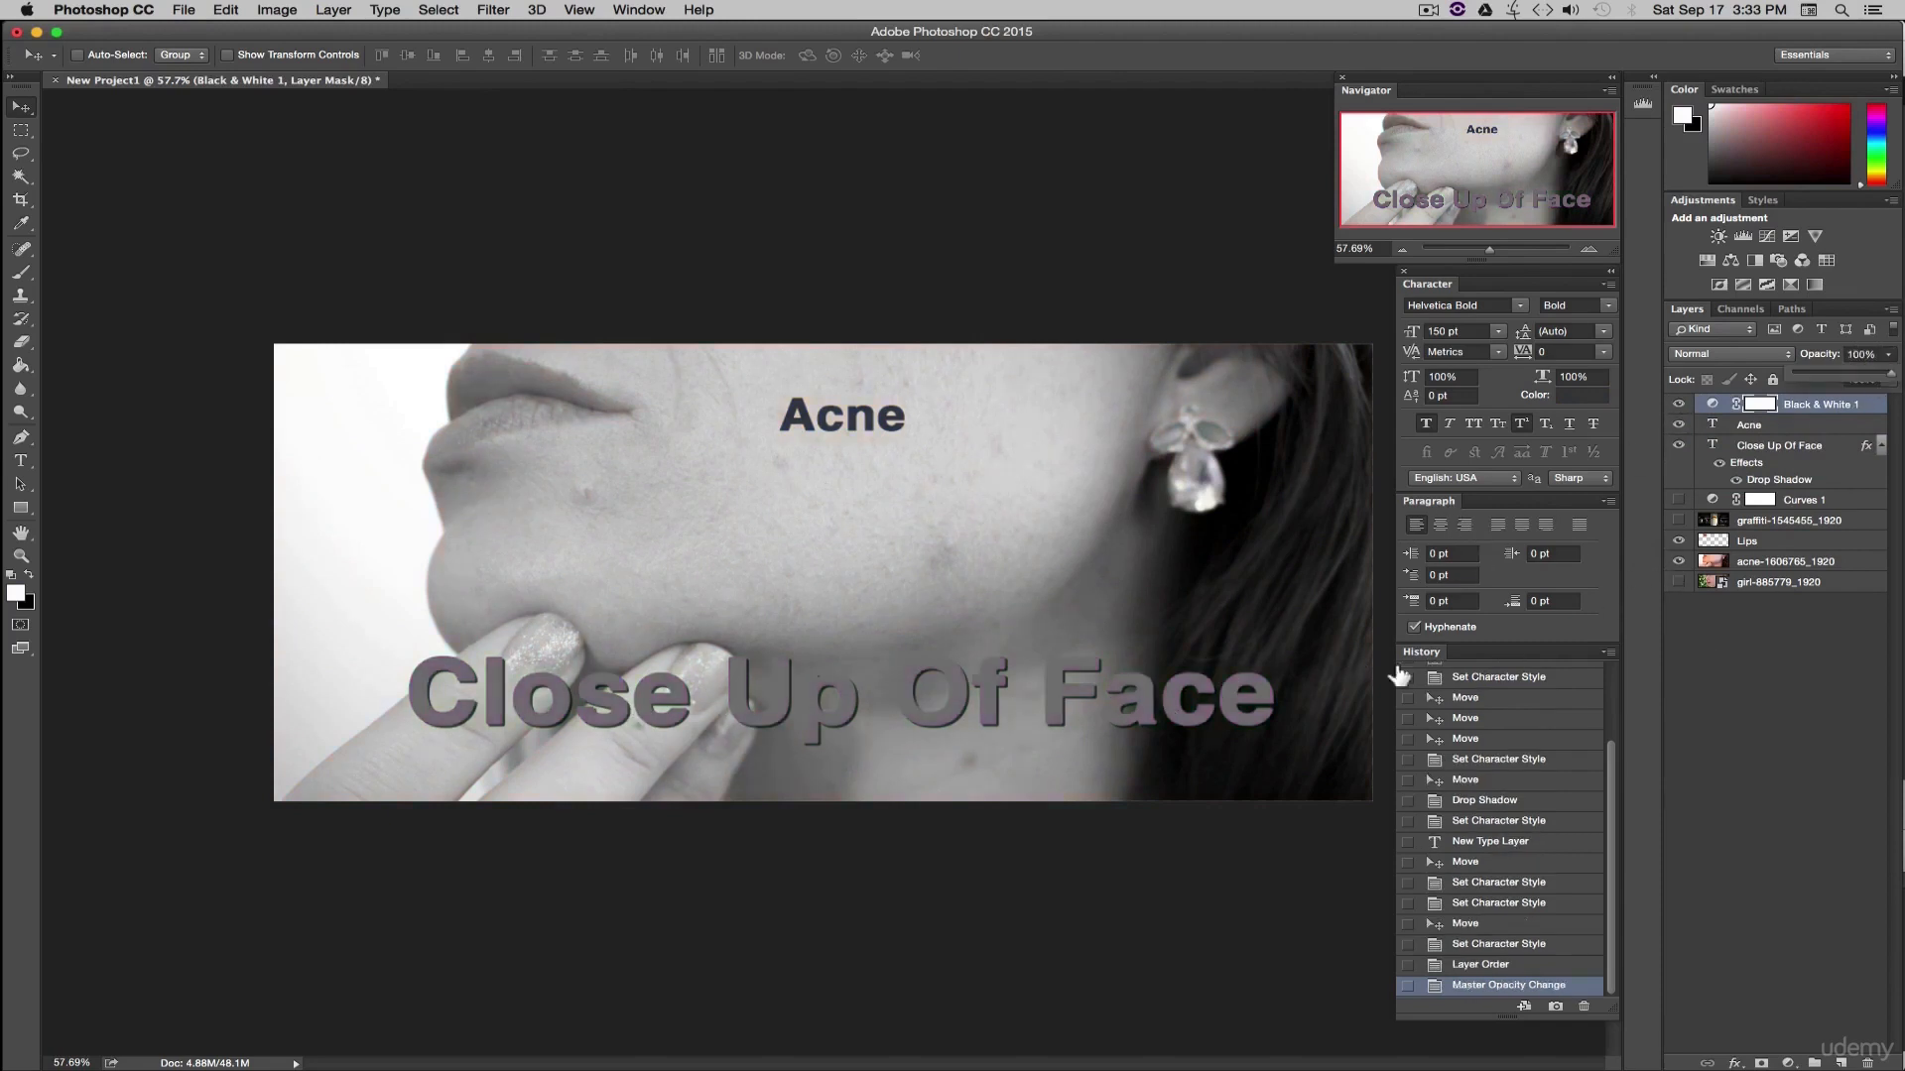
left_click(1770, 647)
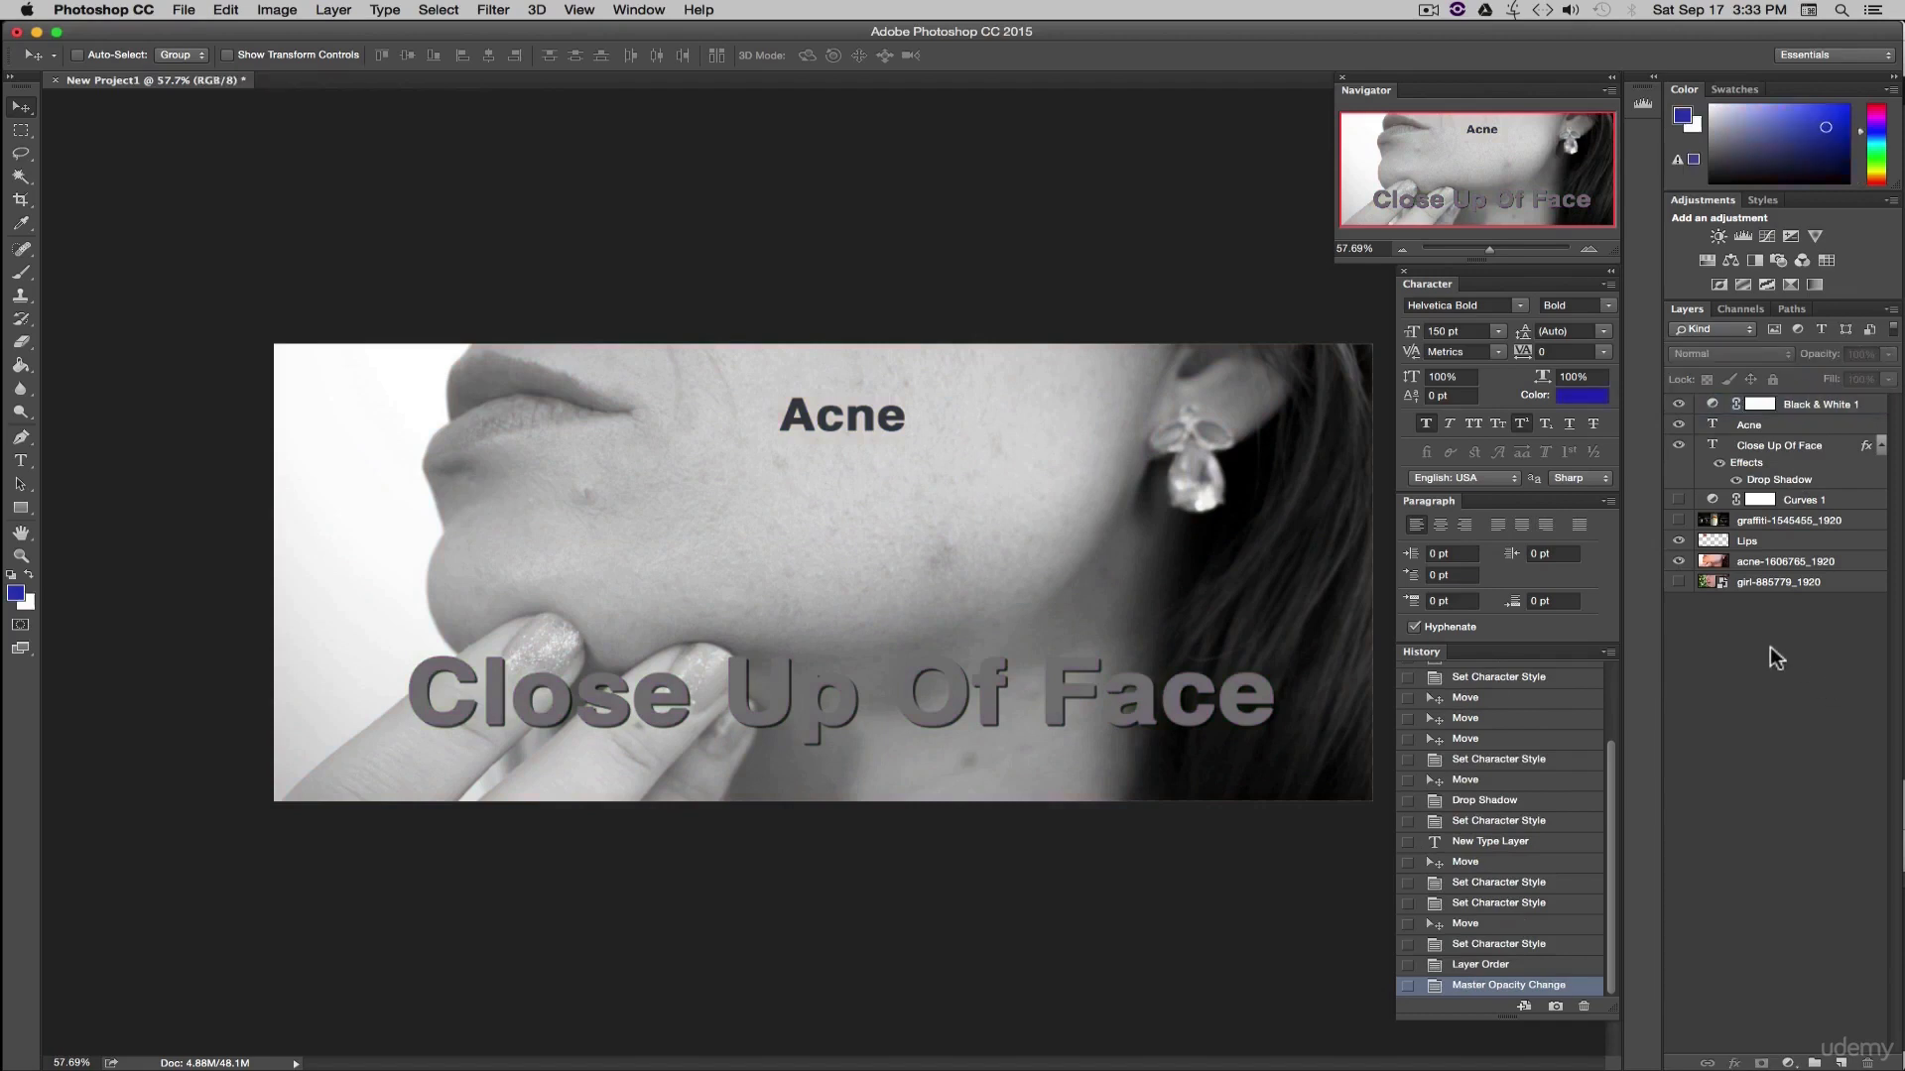
left_click(1677, 403)
- Move the Curves 1 adjustment layer above the text layers and toggle its visibility to compare the effect, leaving it hidden
left_click_drag(1836, 508, 1796, 415)
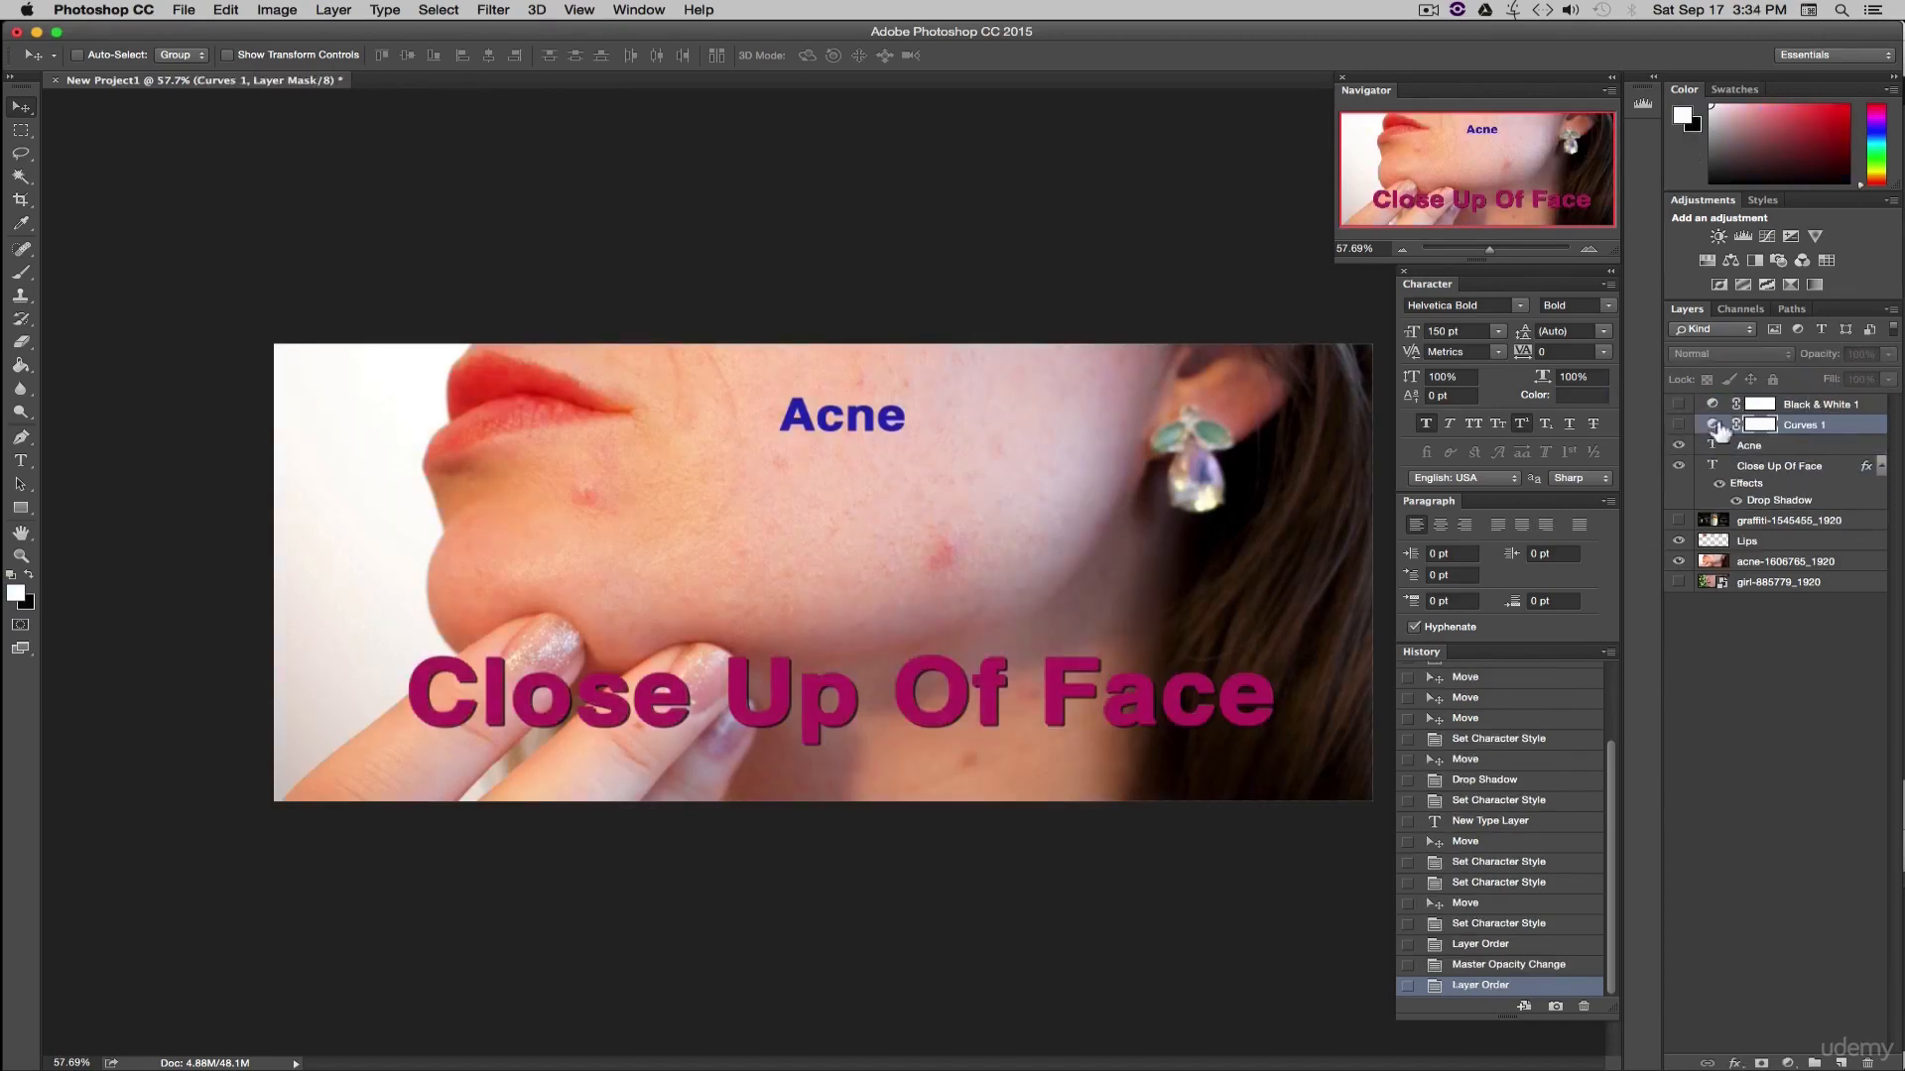
left_click(1678, 425)
left_click(1678, 424)
left_click(1677, 425)
left_click(1678, 425)
- Delete the "Acne" text layer
left_click(1773, 446)
right_click(1770, 443)
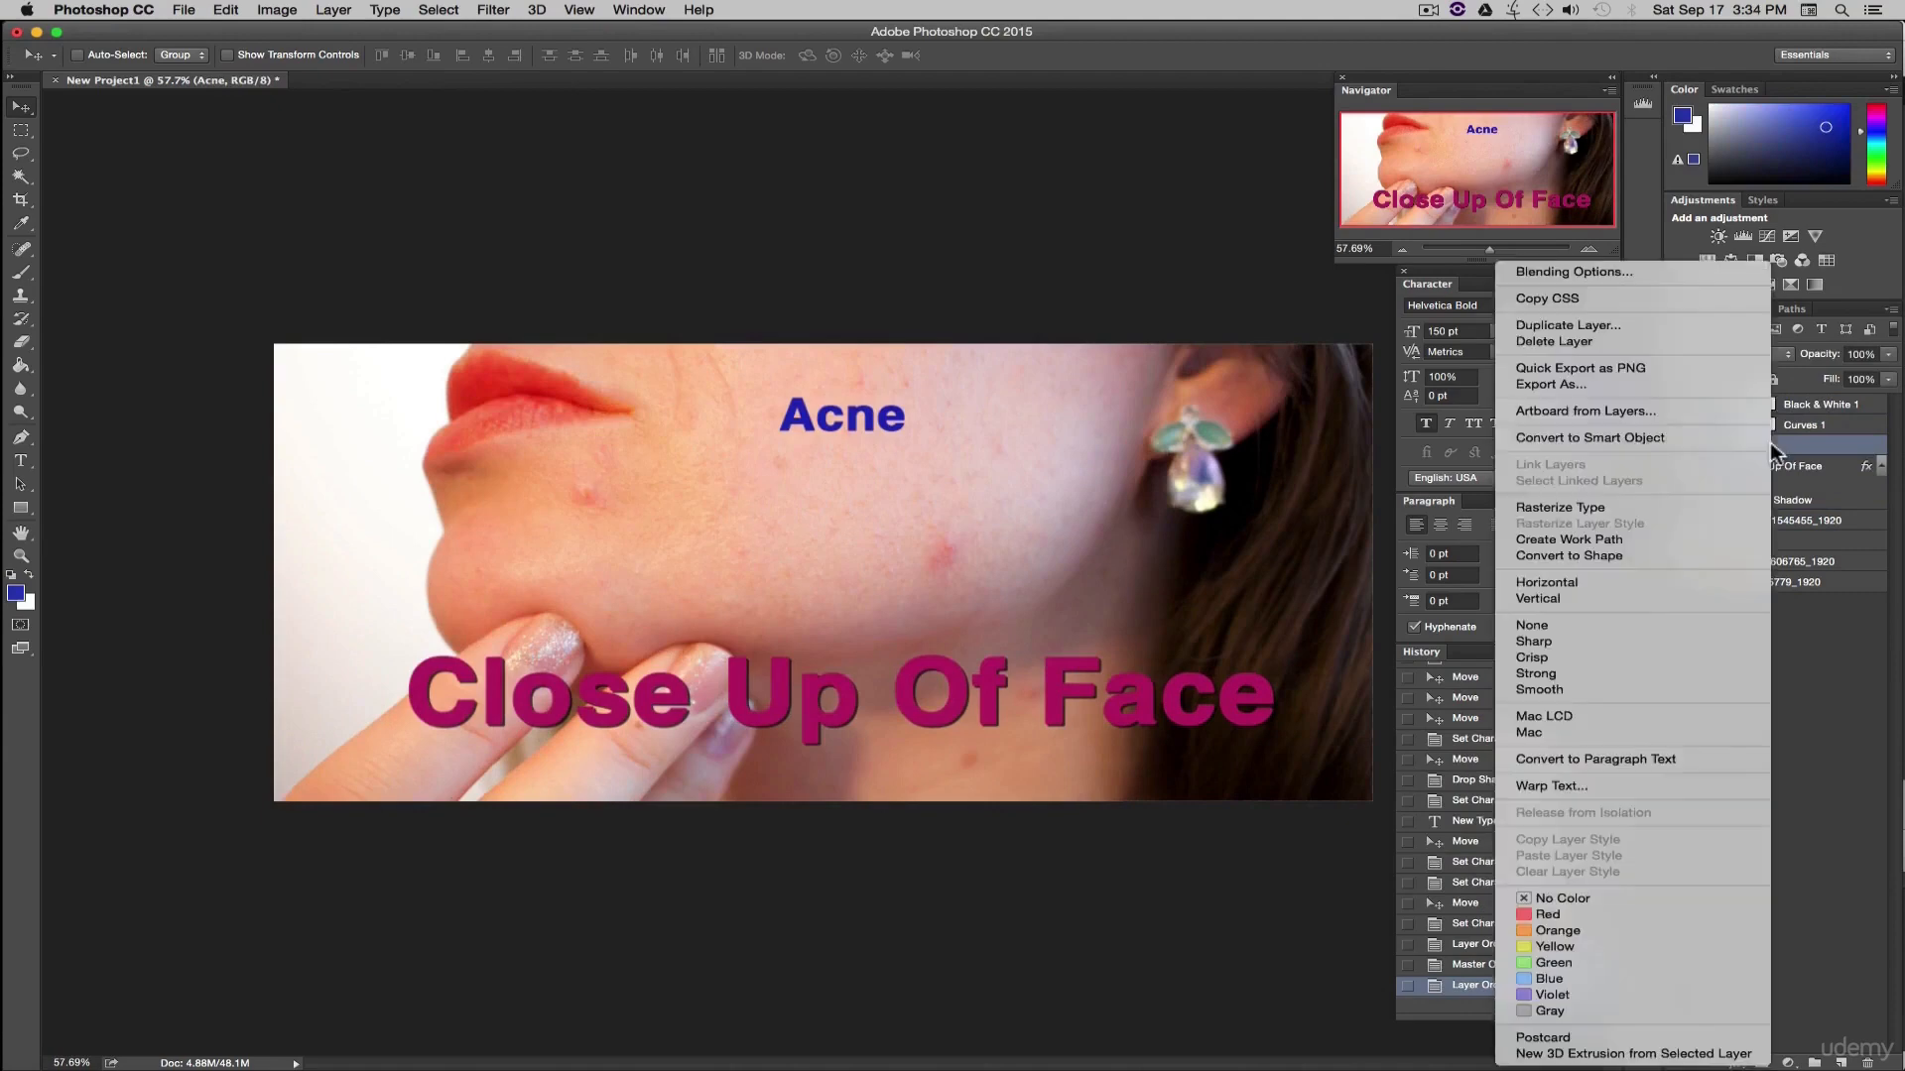
left_click(1550, 339)
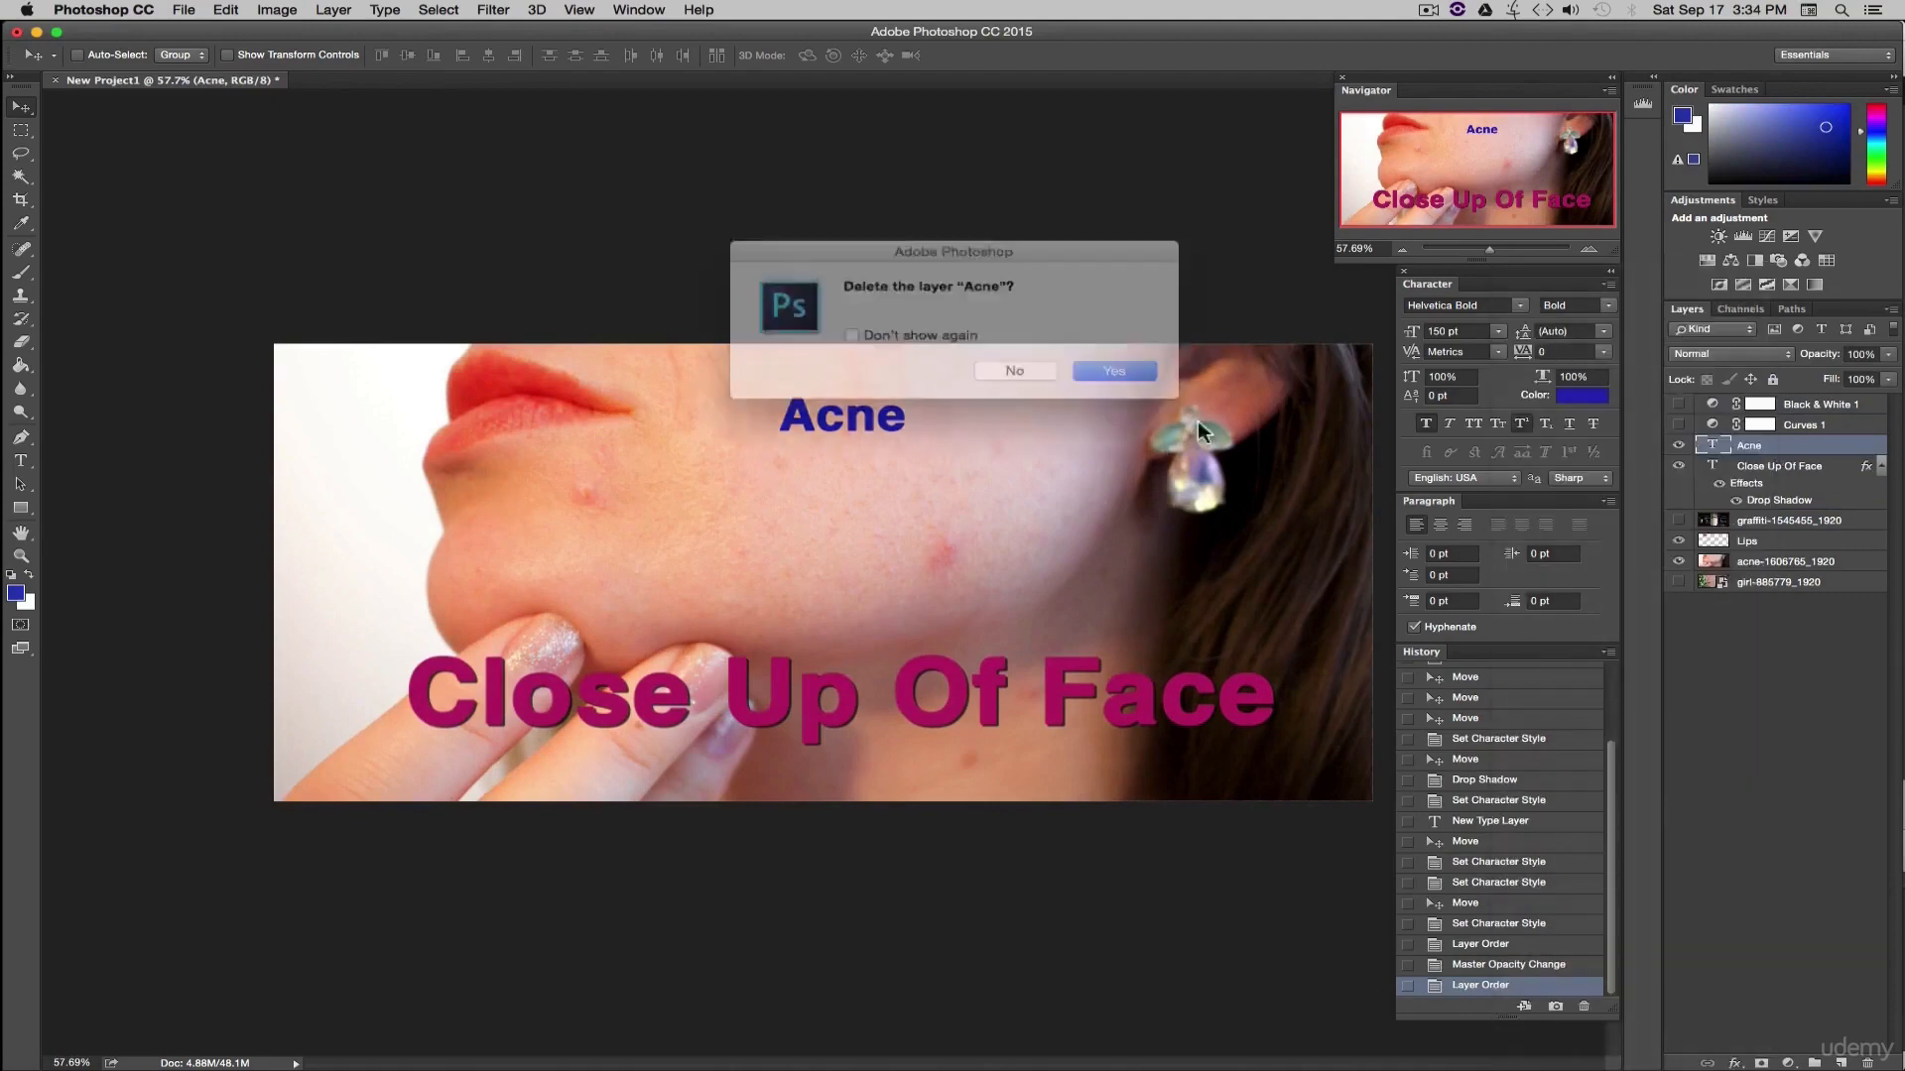
left_click(1121, 367)
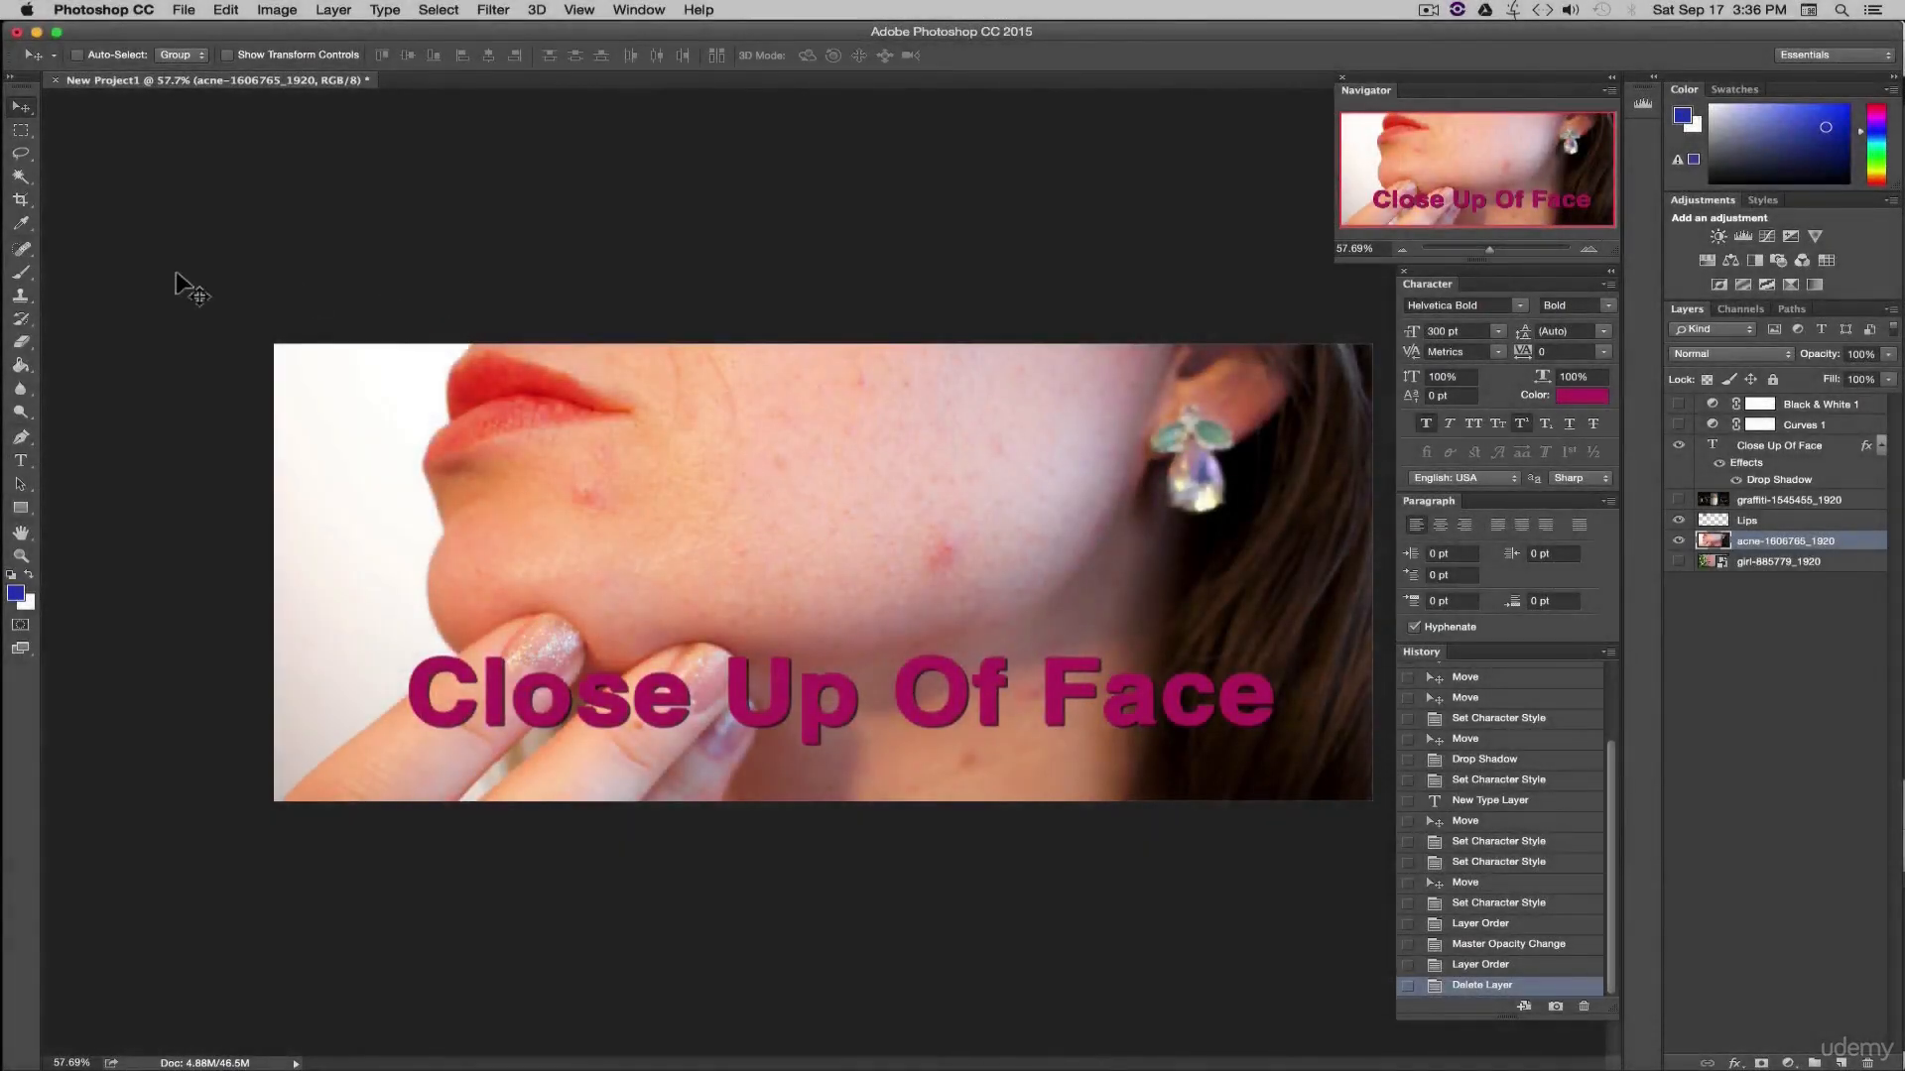
- Paint a blue Brush stroke from the cheek to the chin directly on the acne-1606765_1920 layer and undo it
left_click(24, 273)
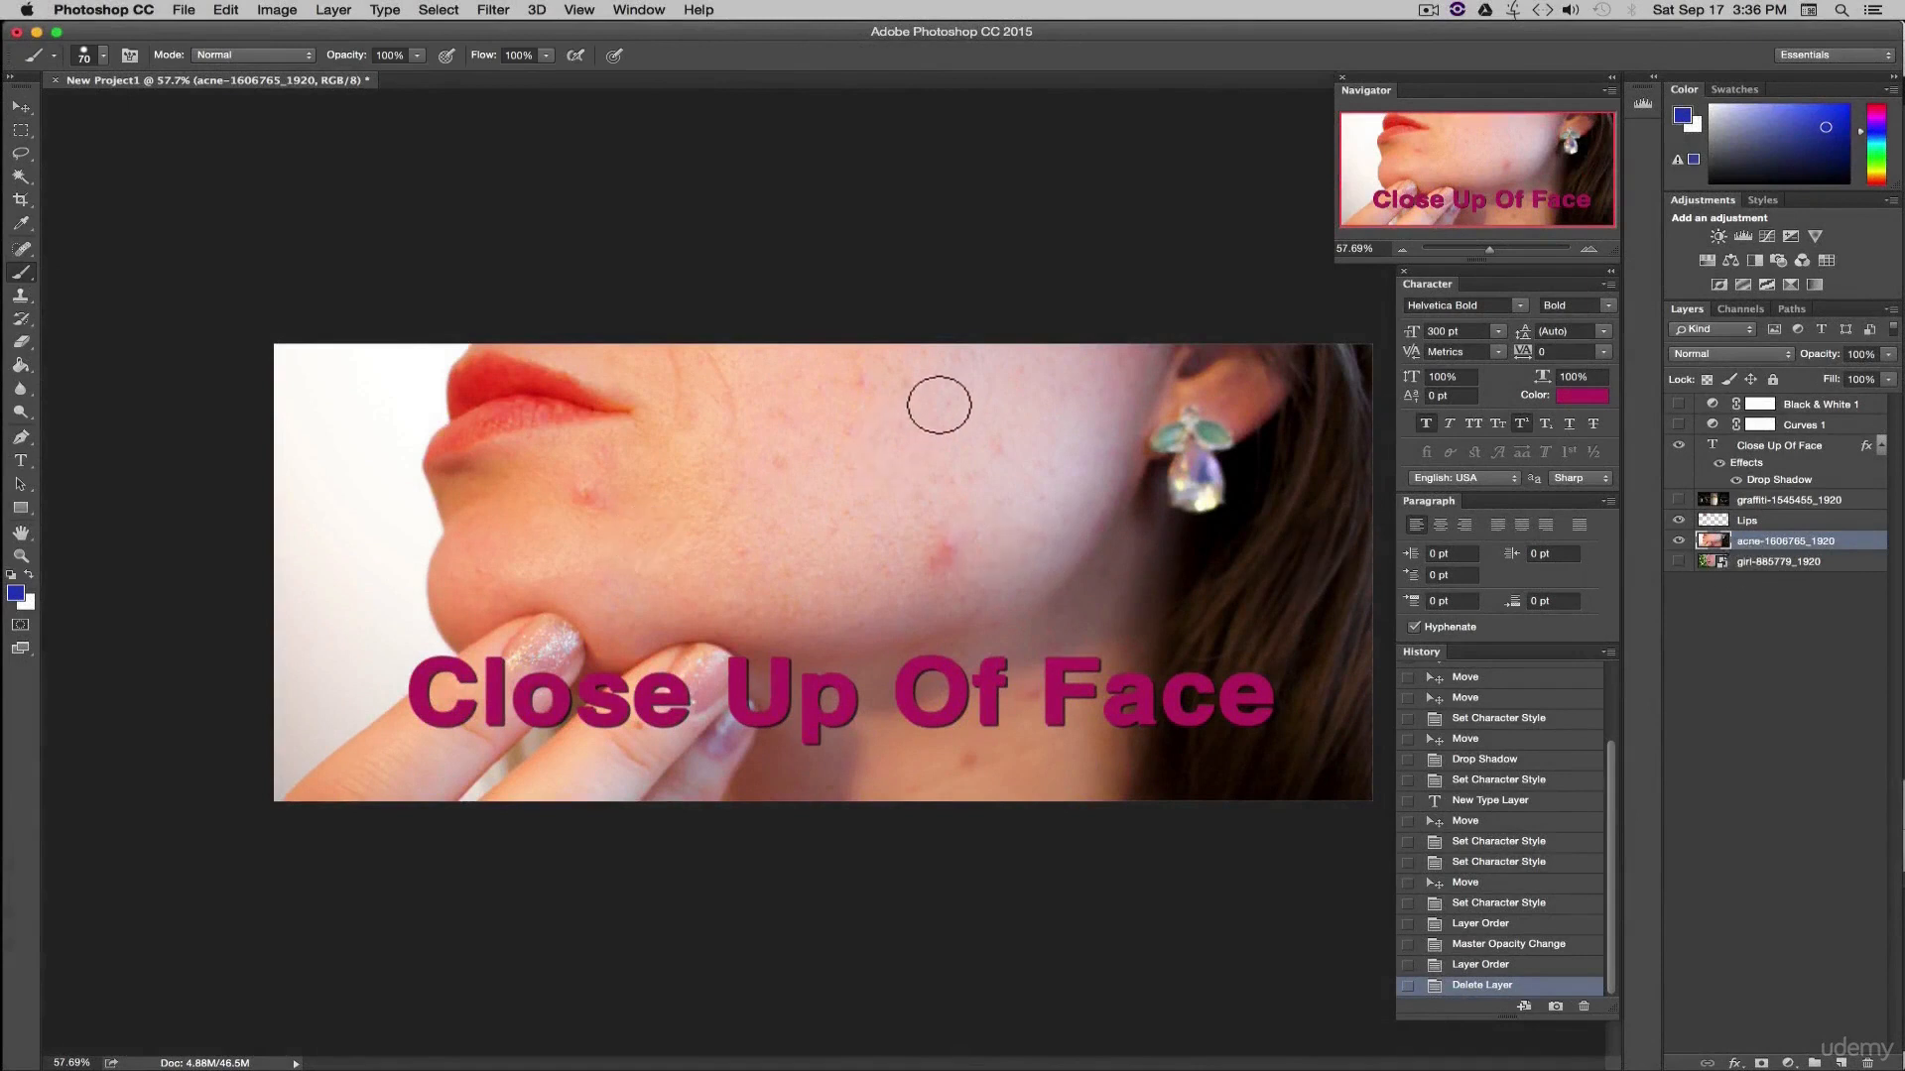
mouse_move(951, 394)
left_mouse_down()
mouse_move(776, 526)
mouse_move(494, 620)
left_mouse_up()
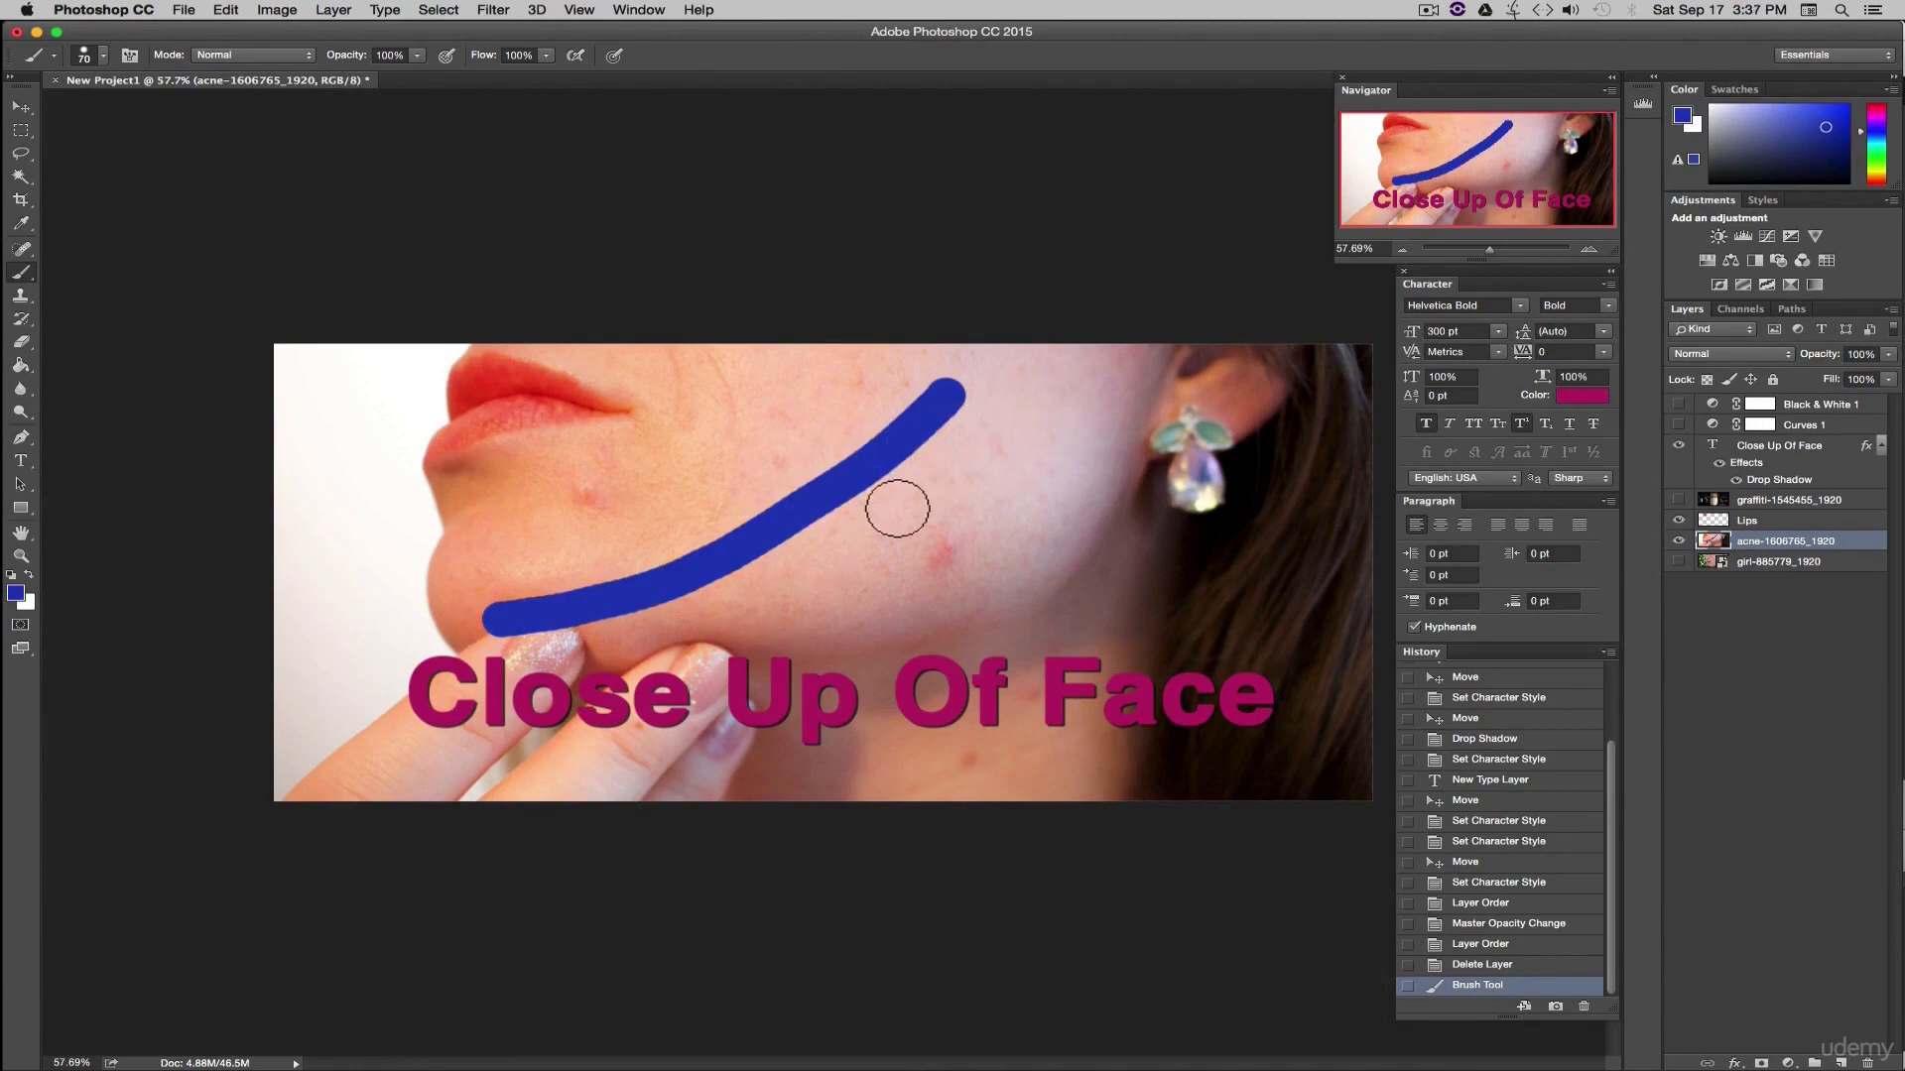
key("super+z")
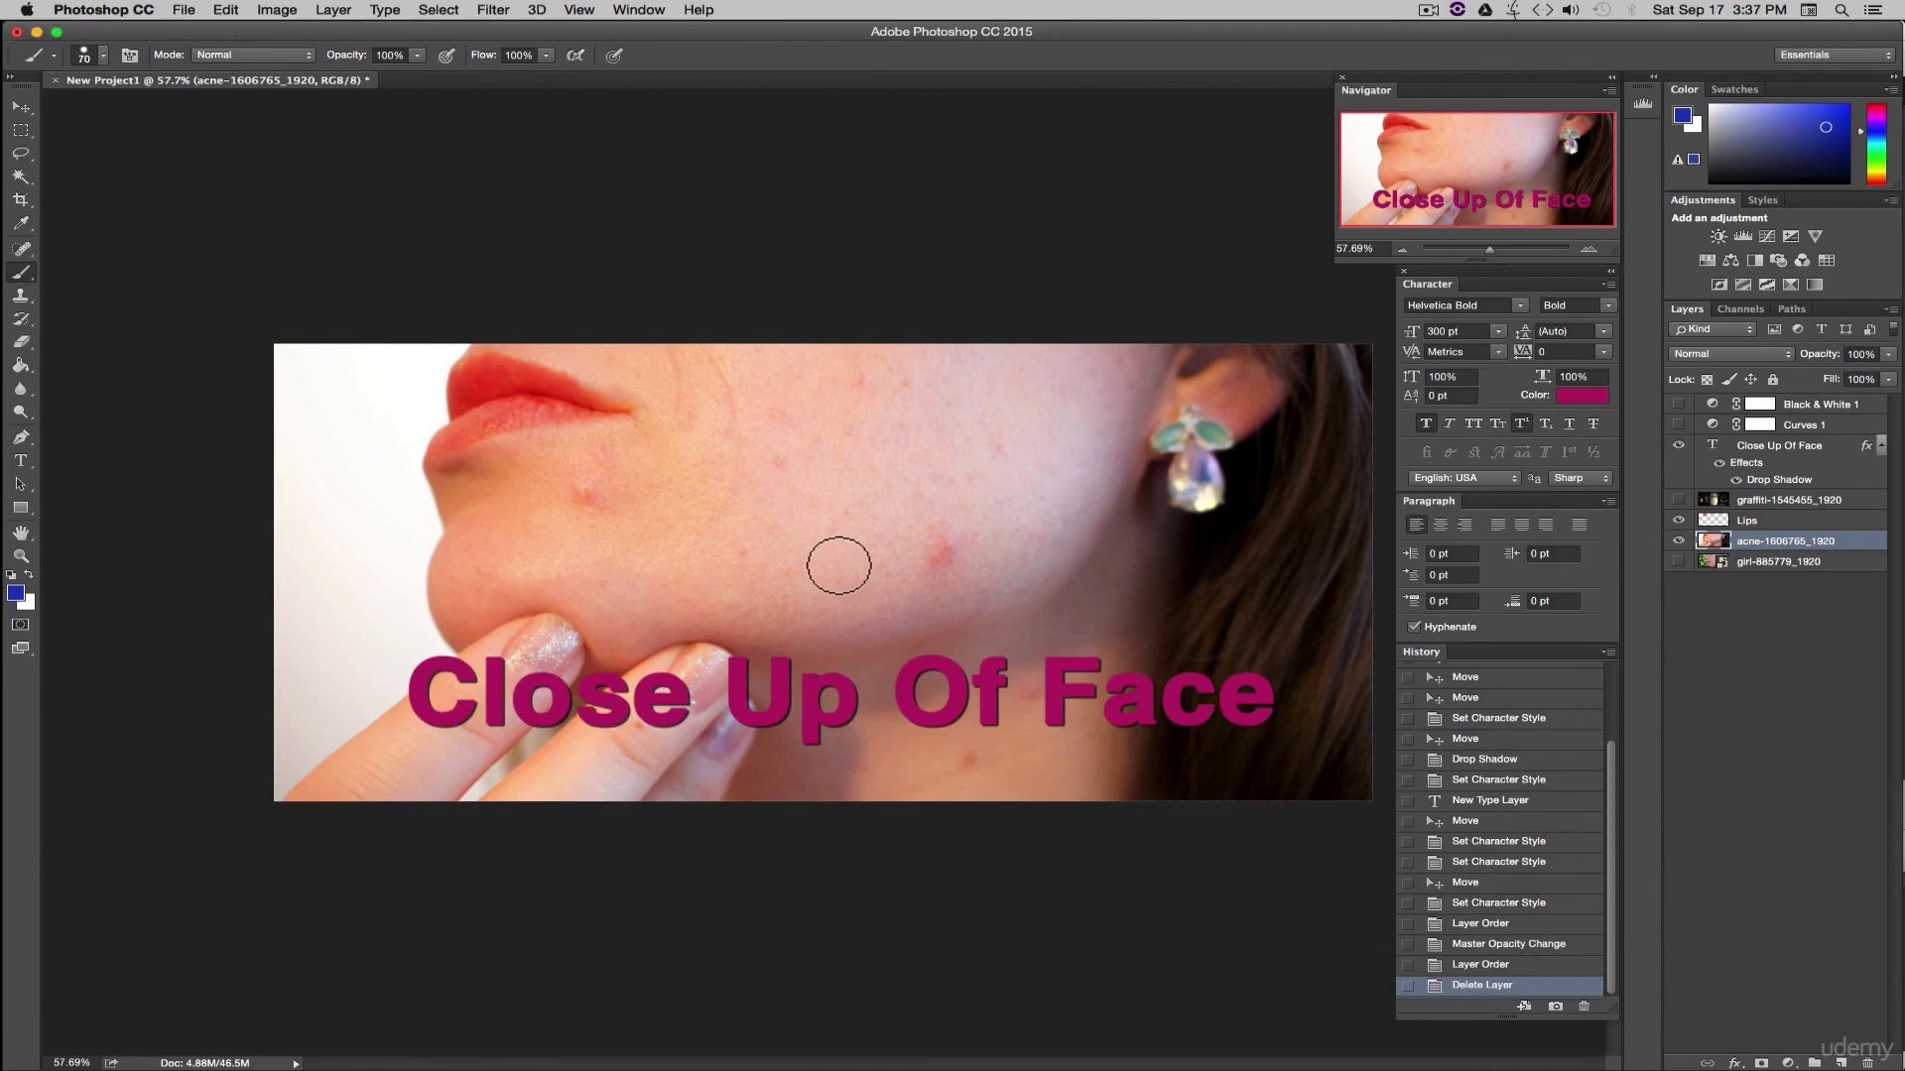
key("super")
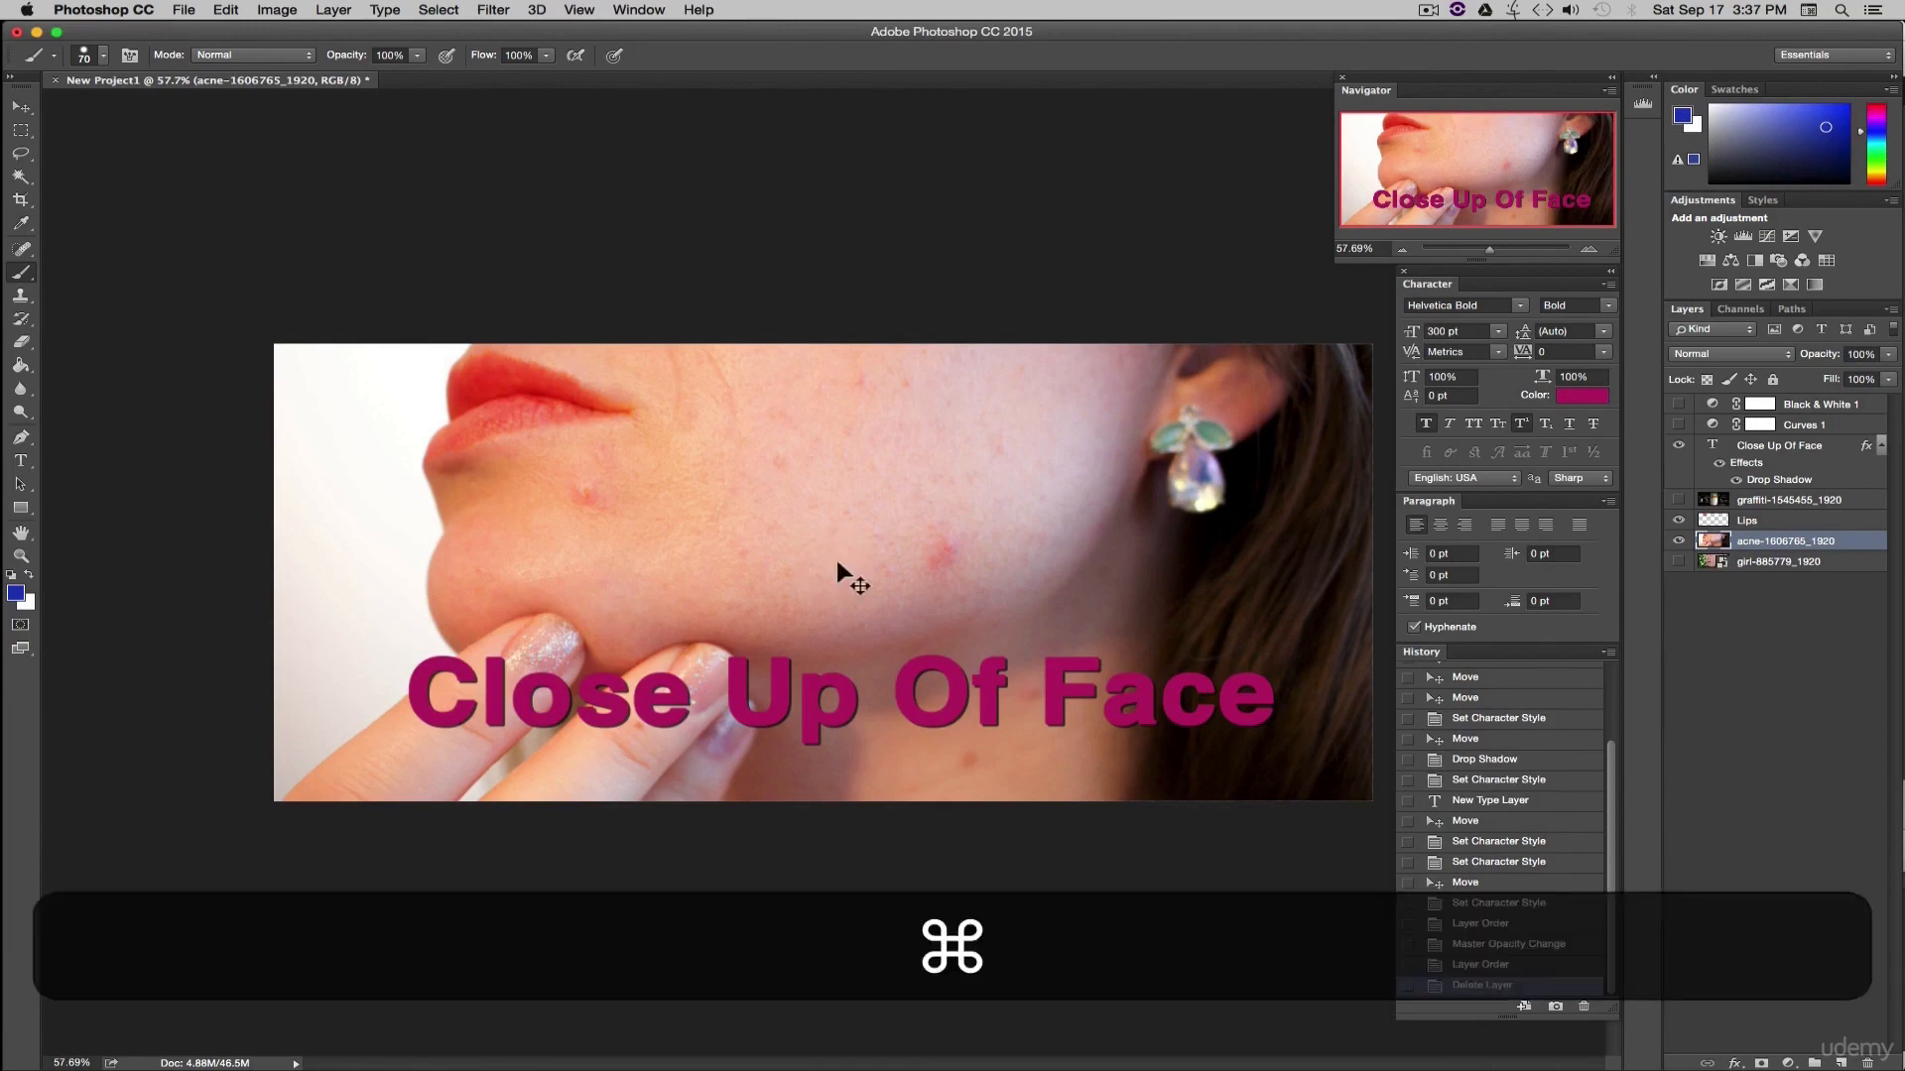
key("alt")
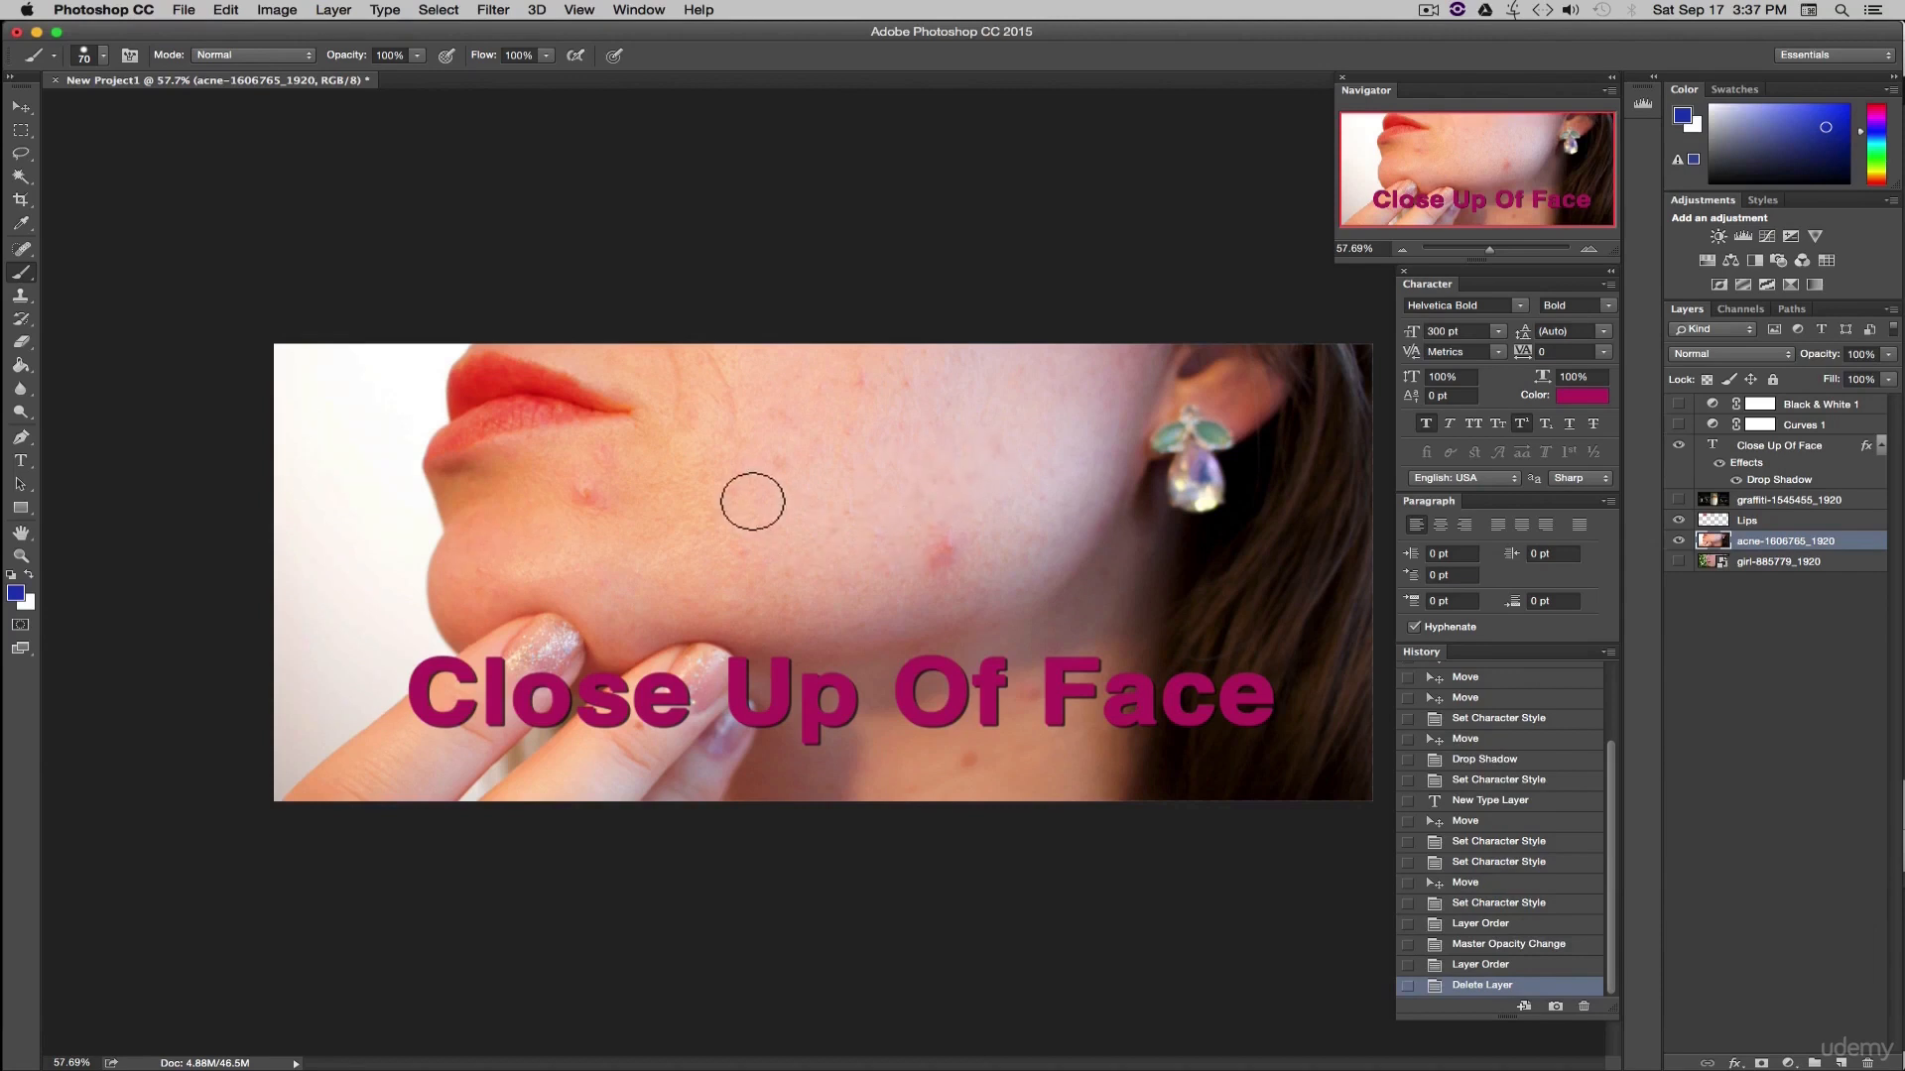
- Create a new empty layer named Layer 1 above the acne-1606765_1920 photo
left_click(330, 10)
mouse_move(339, 33)
left_click(627, 36)
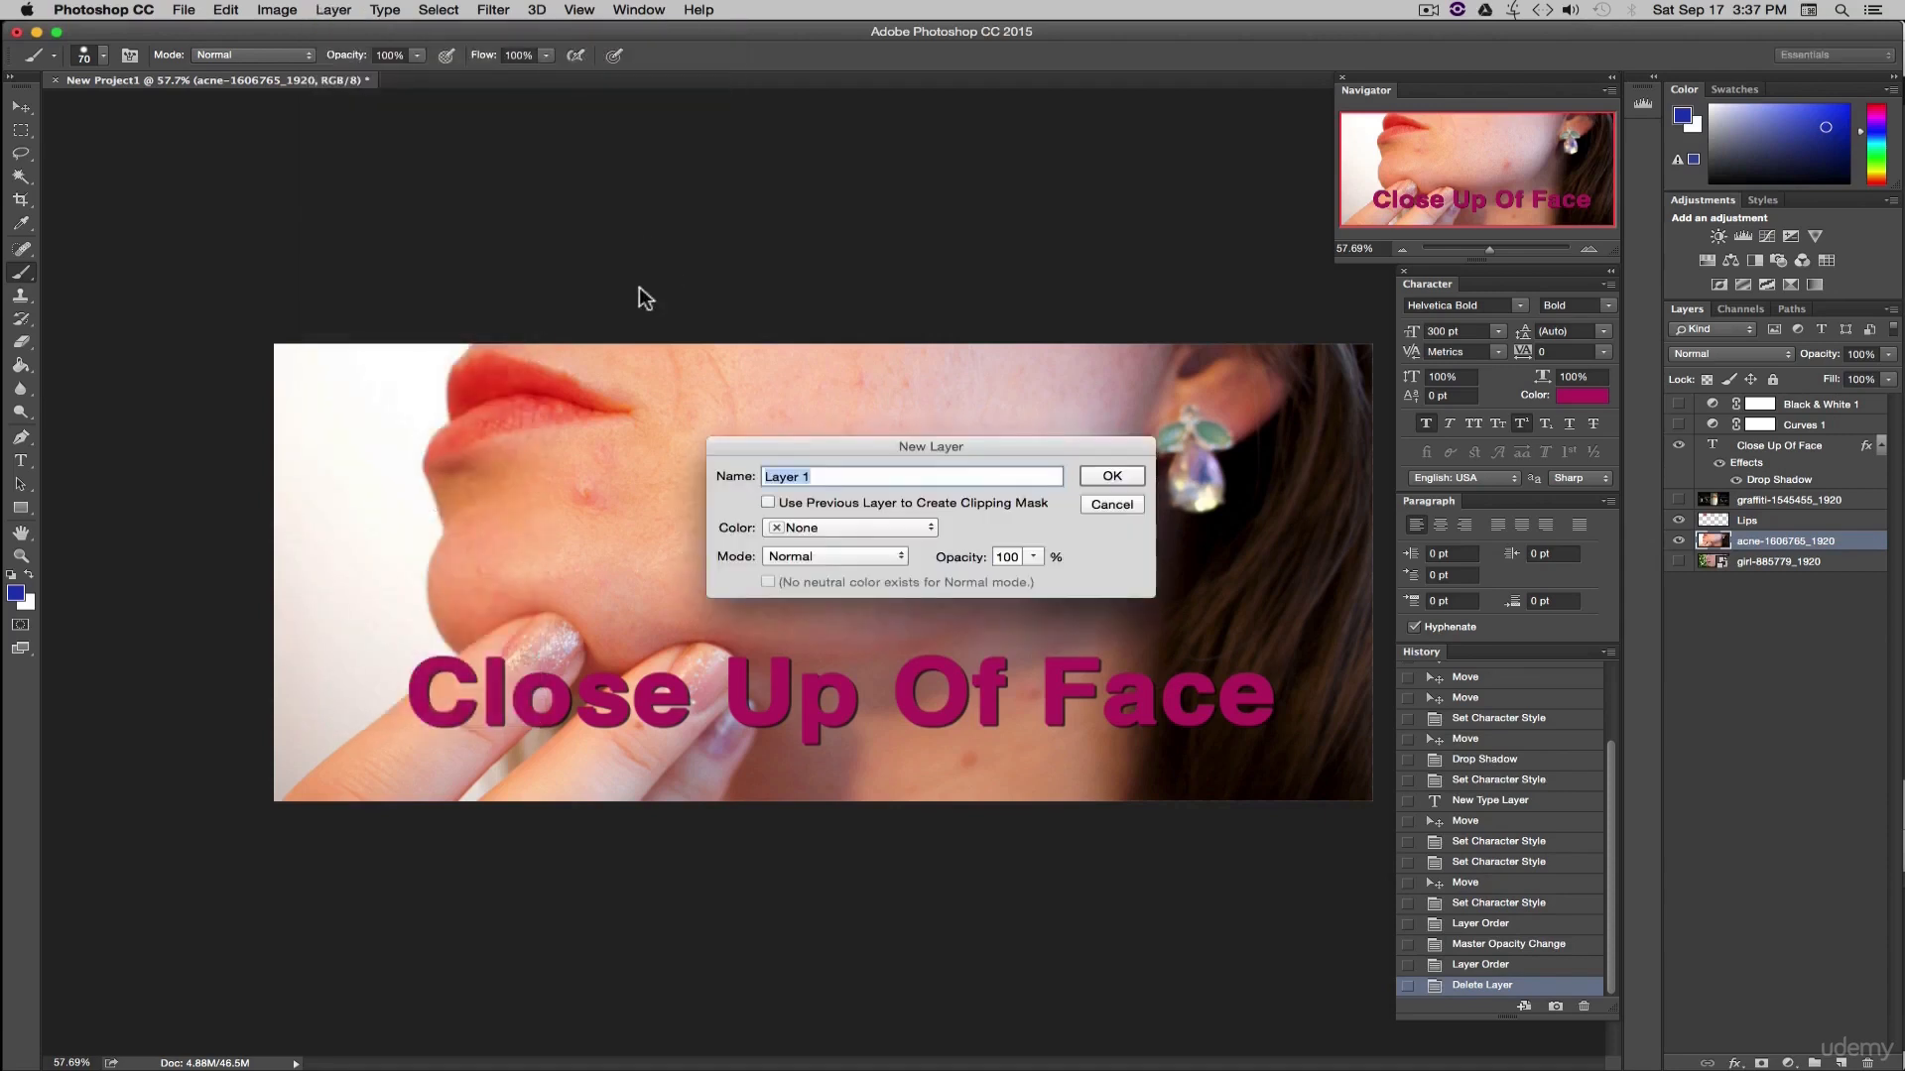
left_click(1108, 476)
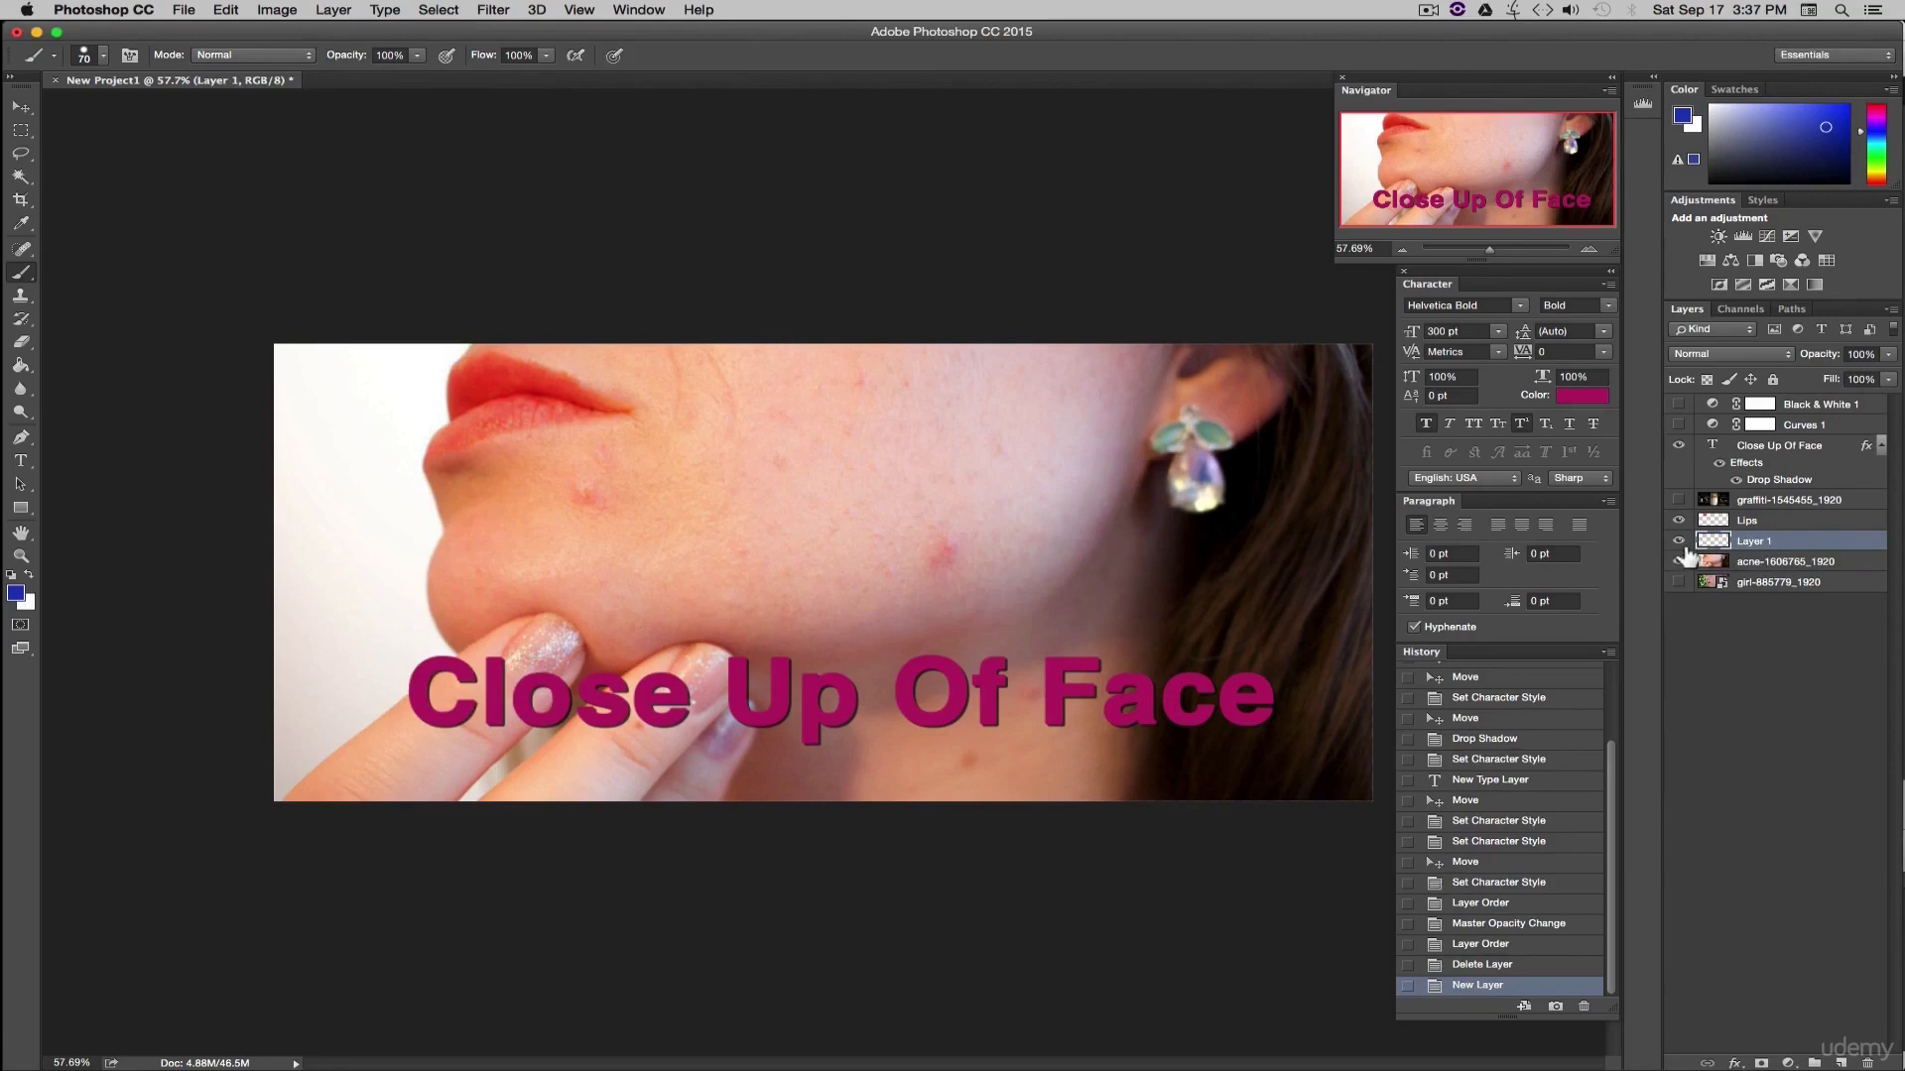
- Hide the Close Up Of Face text, Lips and acne-1606765_1920 layers so only Layer 1 is shown
left_click(1679, 445)
left_click(1678, 520)
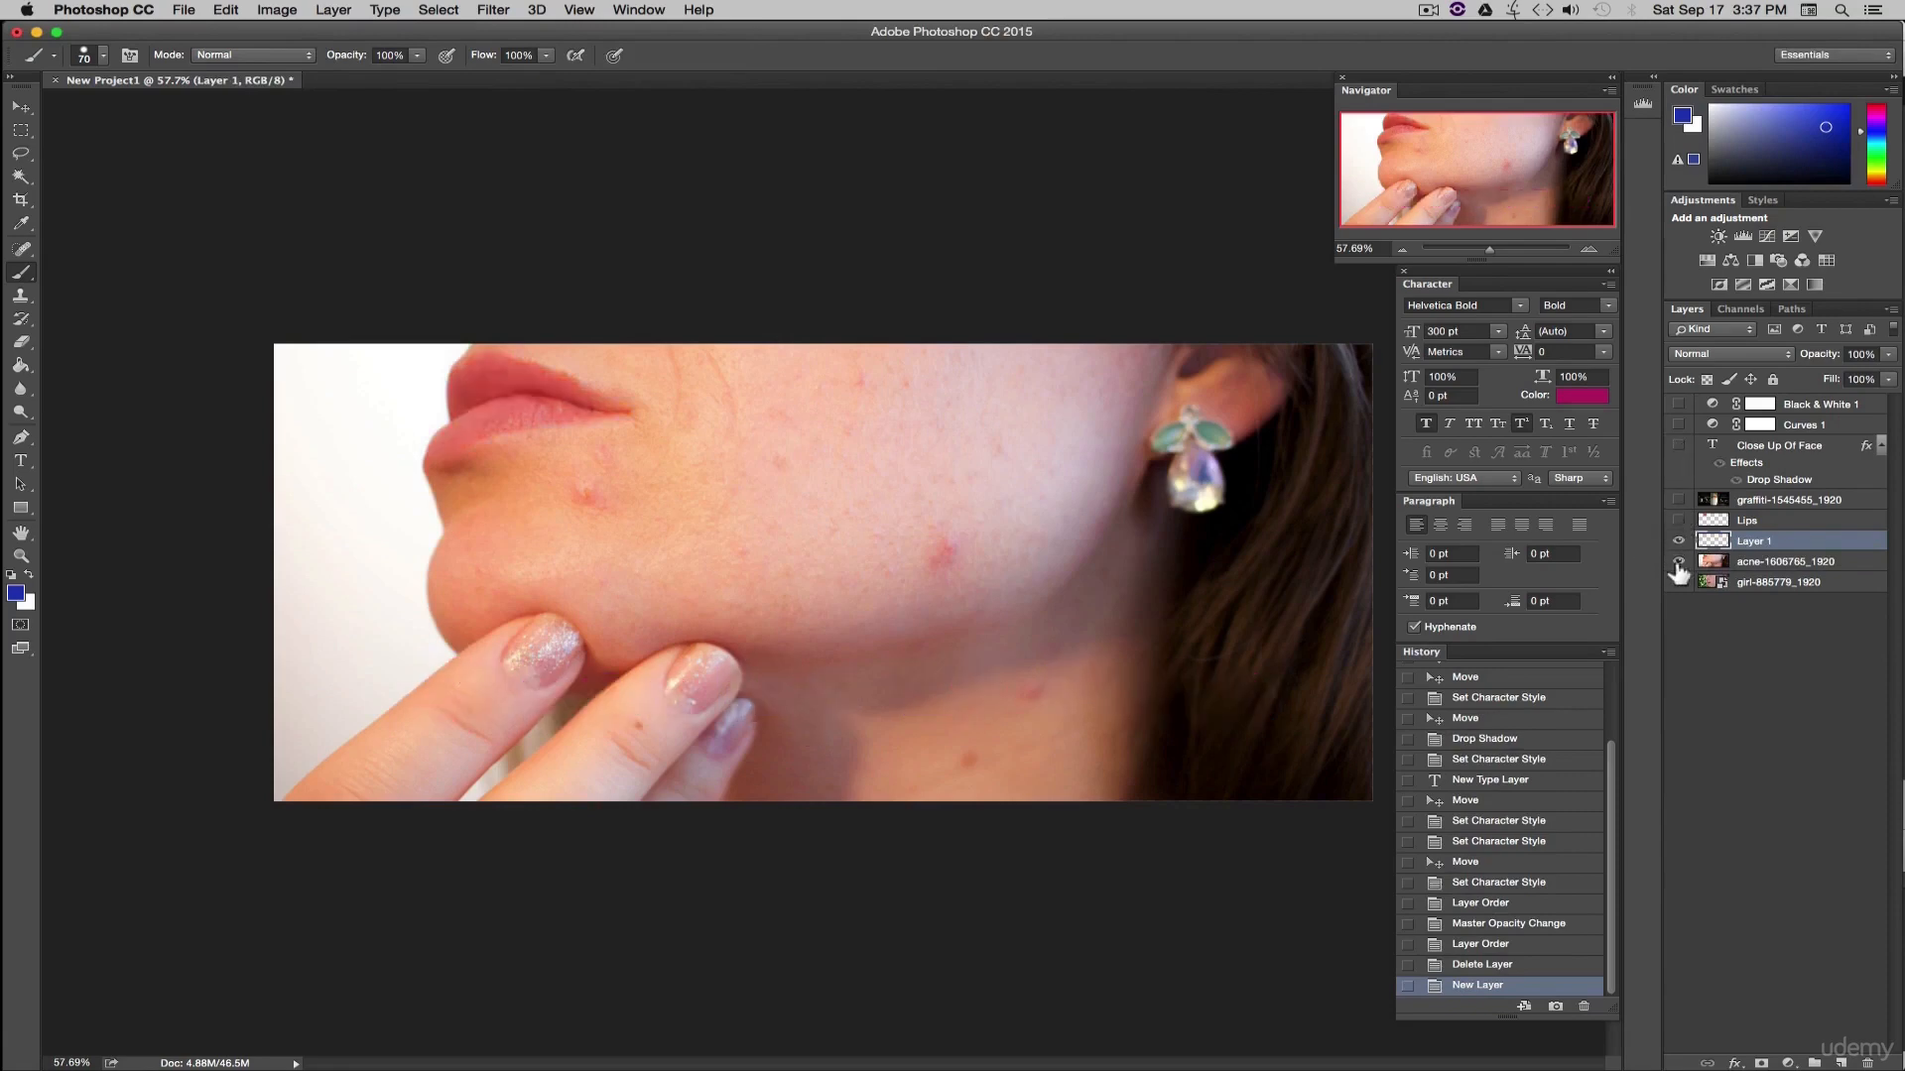
left_click(1679, 561)
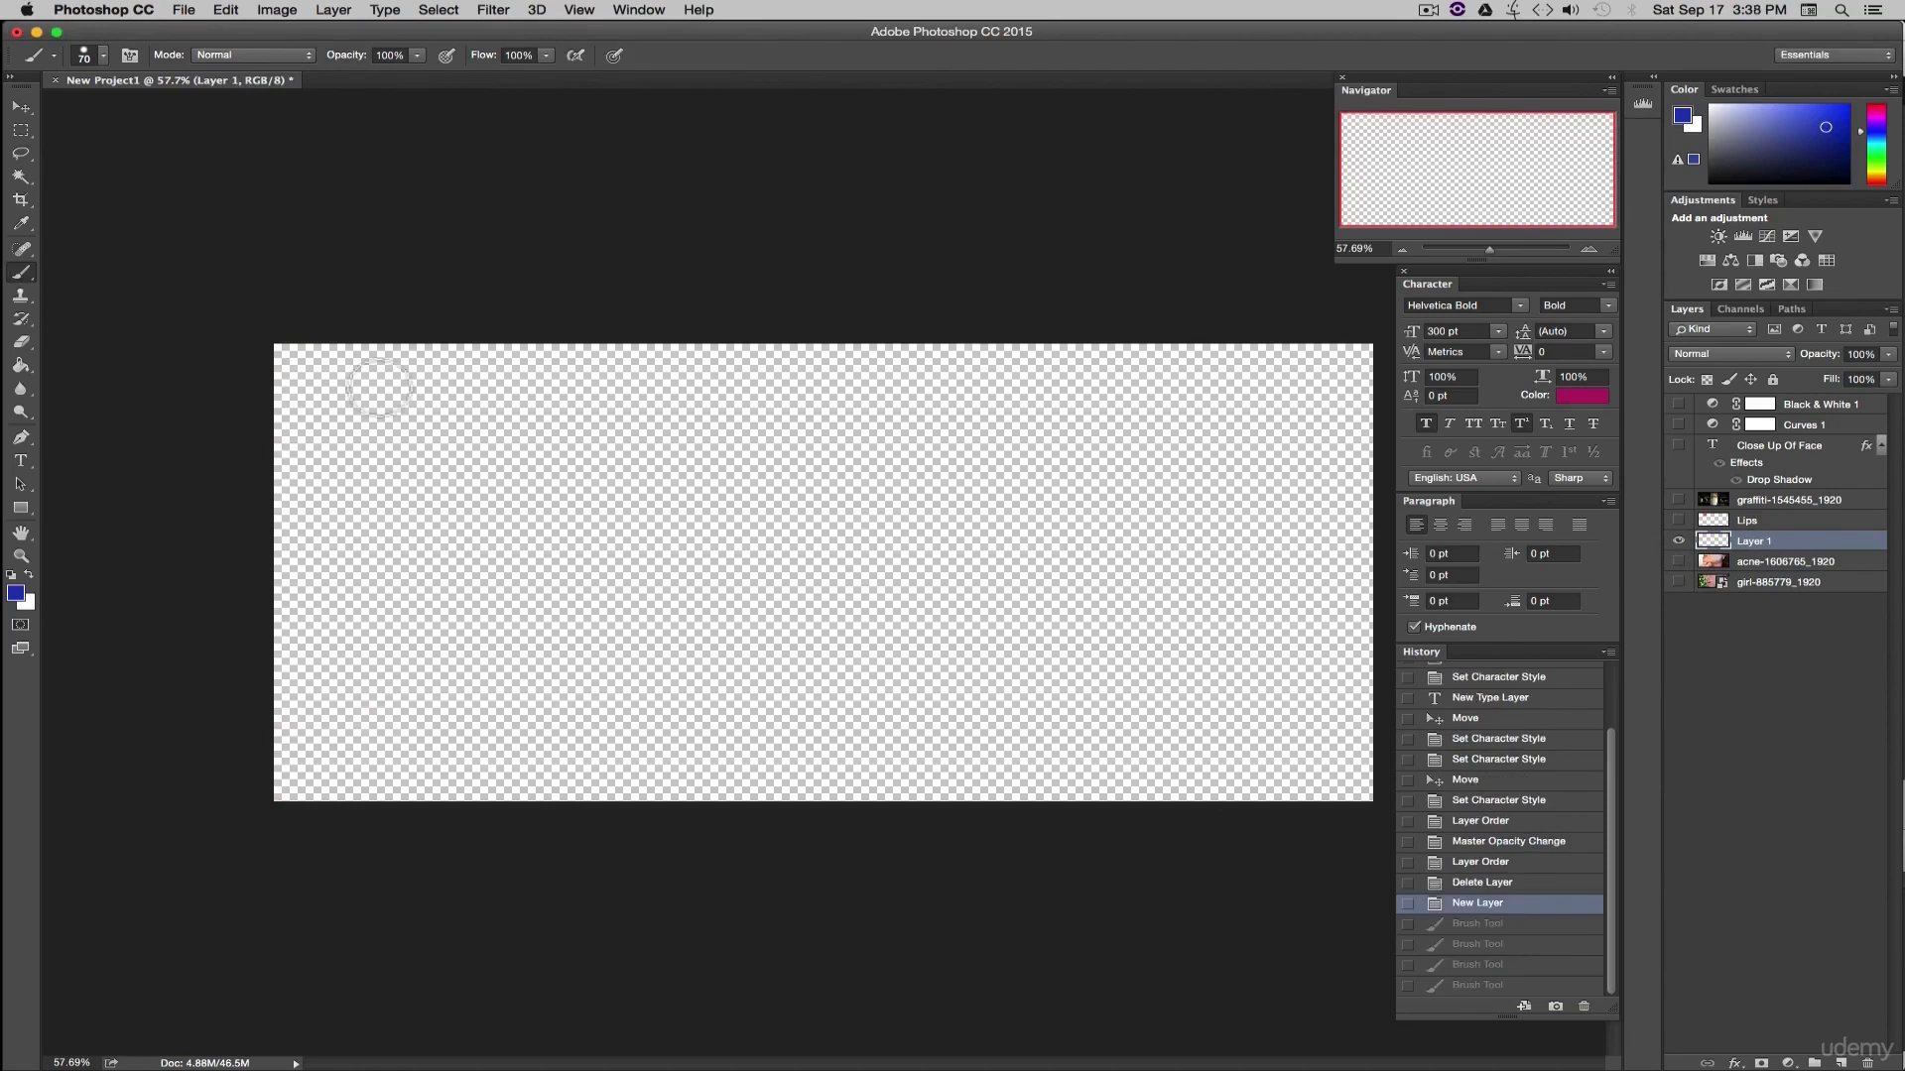
- Handwrite the word "Brush" in blue across Layer 1 with the 70 px brush
mouse_move(396, 428)
left_mouse_down()
mouse_move(395, 688)
mouse_move(539, 684)
mouse_move(352, 417)
left_mouse_up()
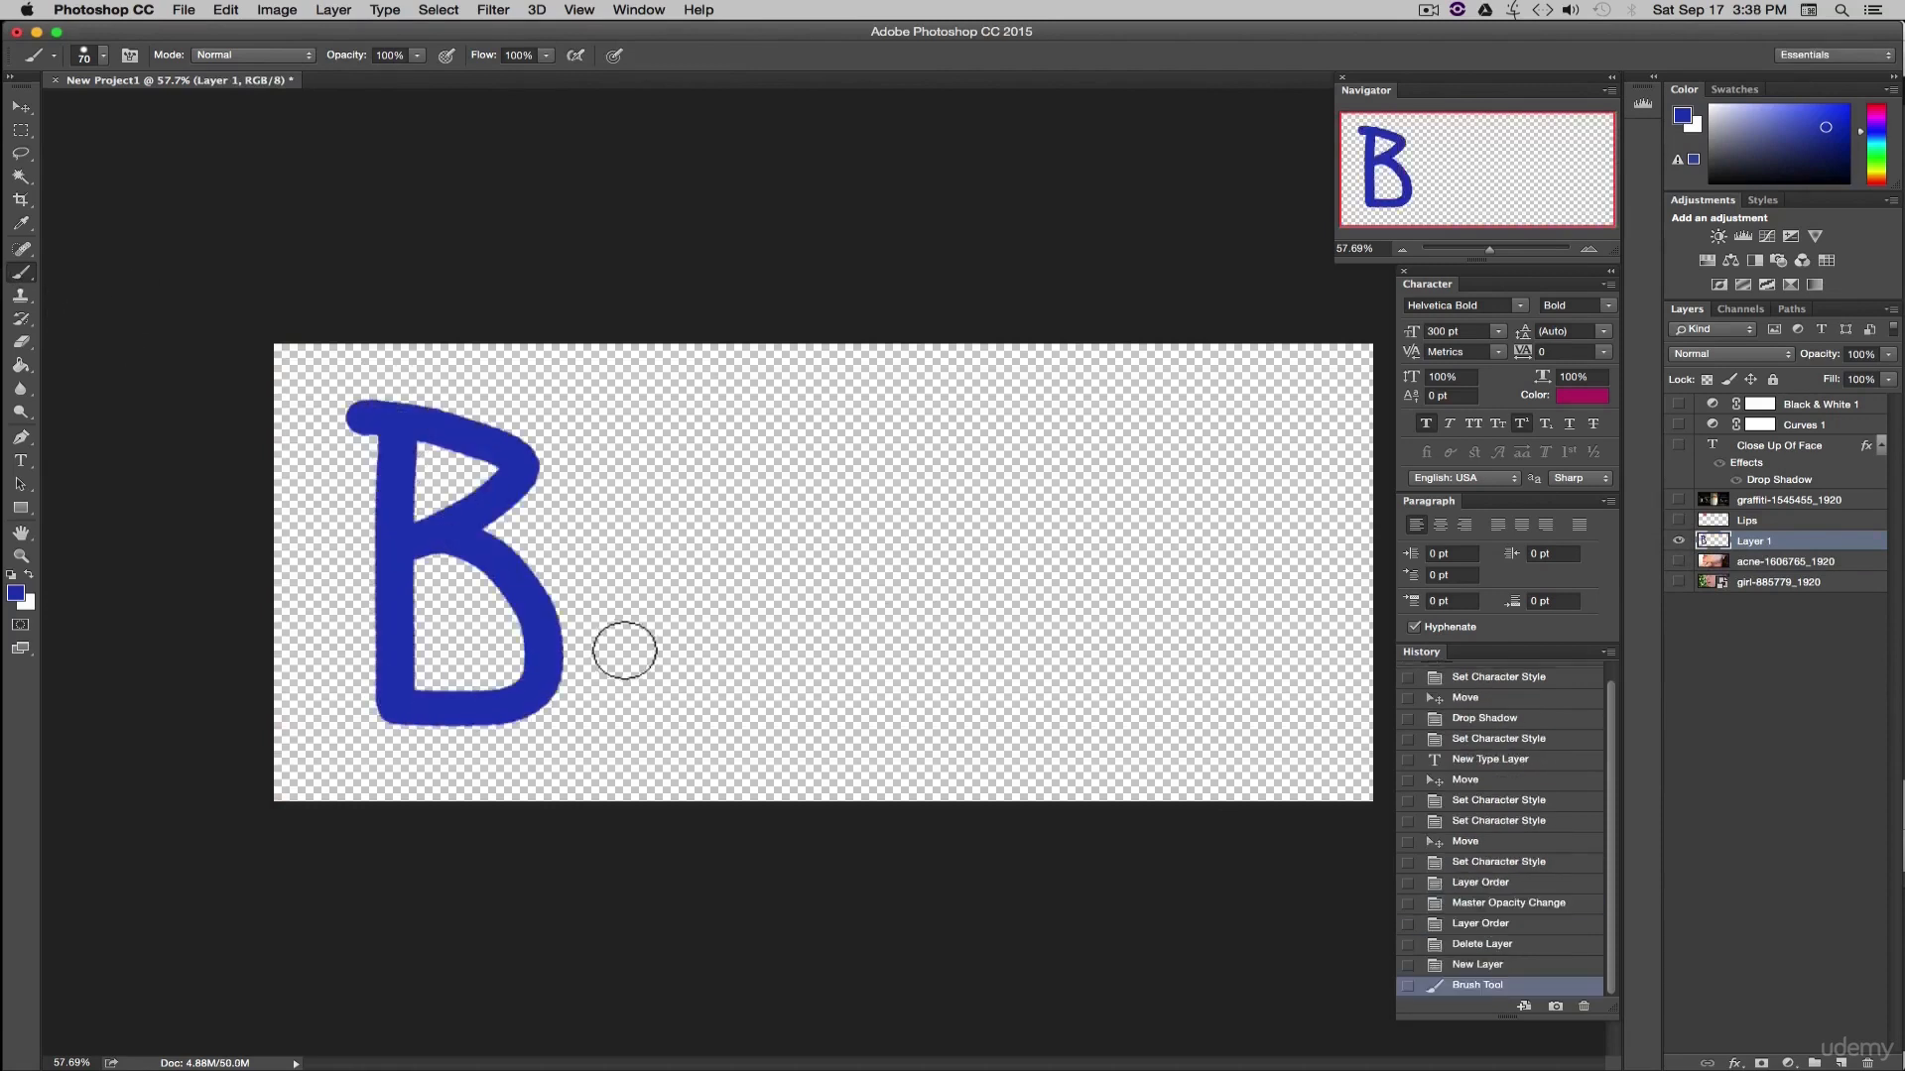
left_click_drag(579, 607, 625, 581)
mouse_move(694, 590)
left_mouse_down()
mouse_move(757, 694)
mouse_move(808, 574)
mouse_move(905, 706)
left_mouse_up()
left_click(950, 581)
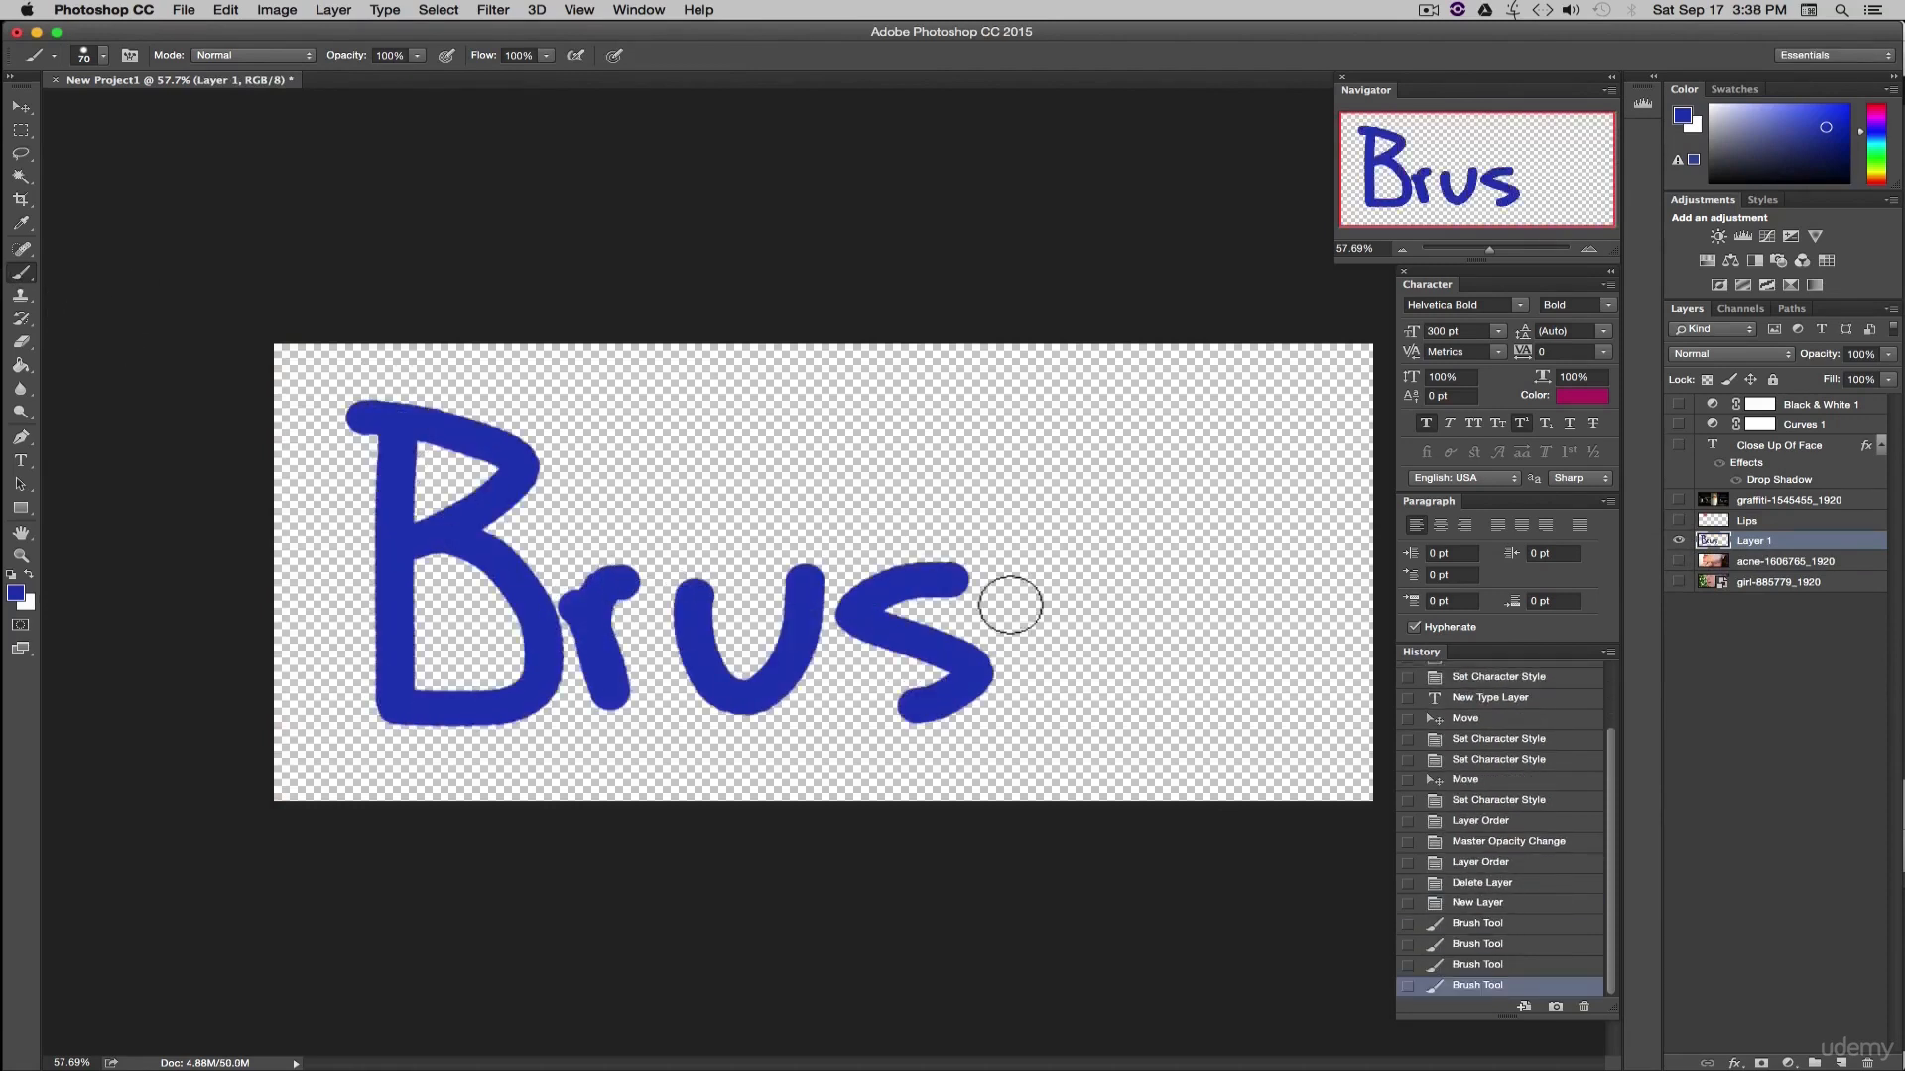
mouse_move(1087, 422)
left_mouse_down()
mouse_move(1133, 605)
mouse_move(1215, 719)
left_mouse_up()
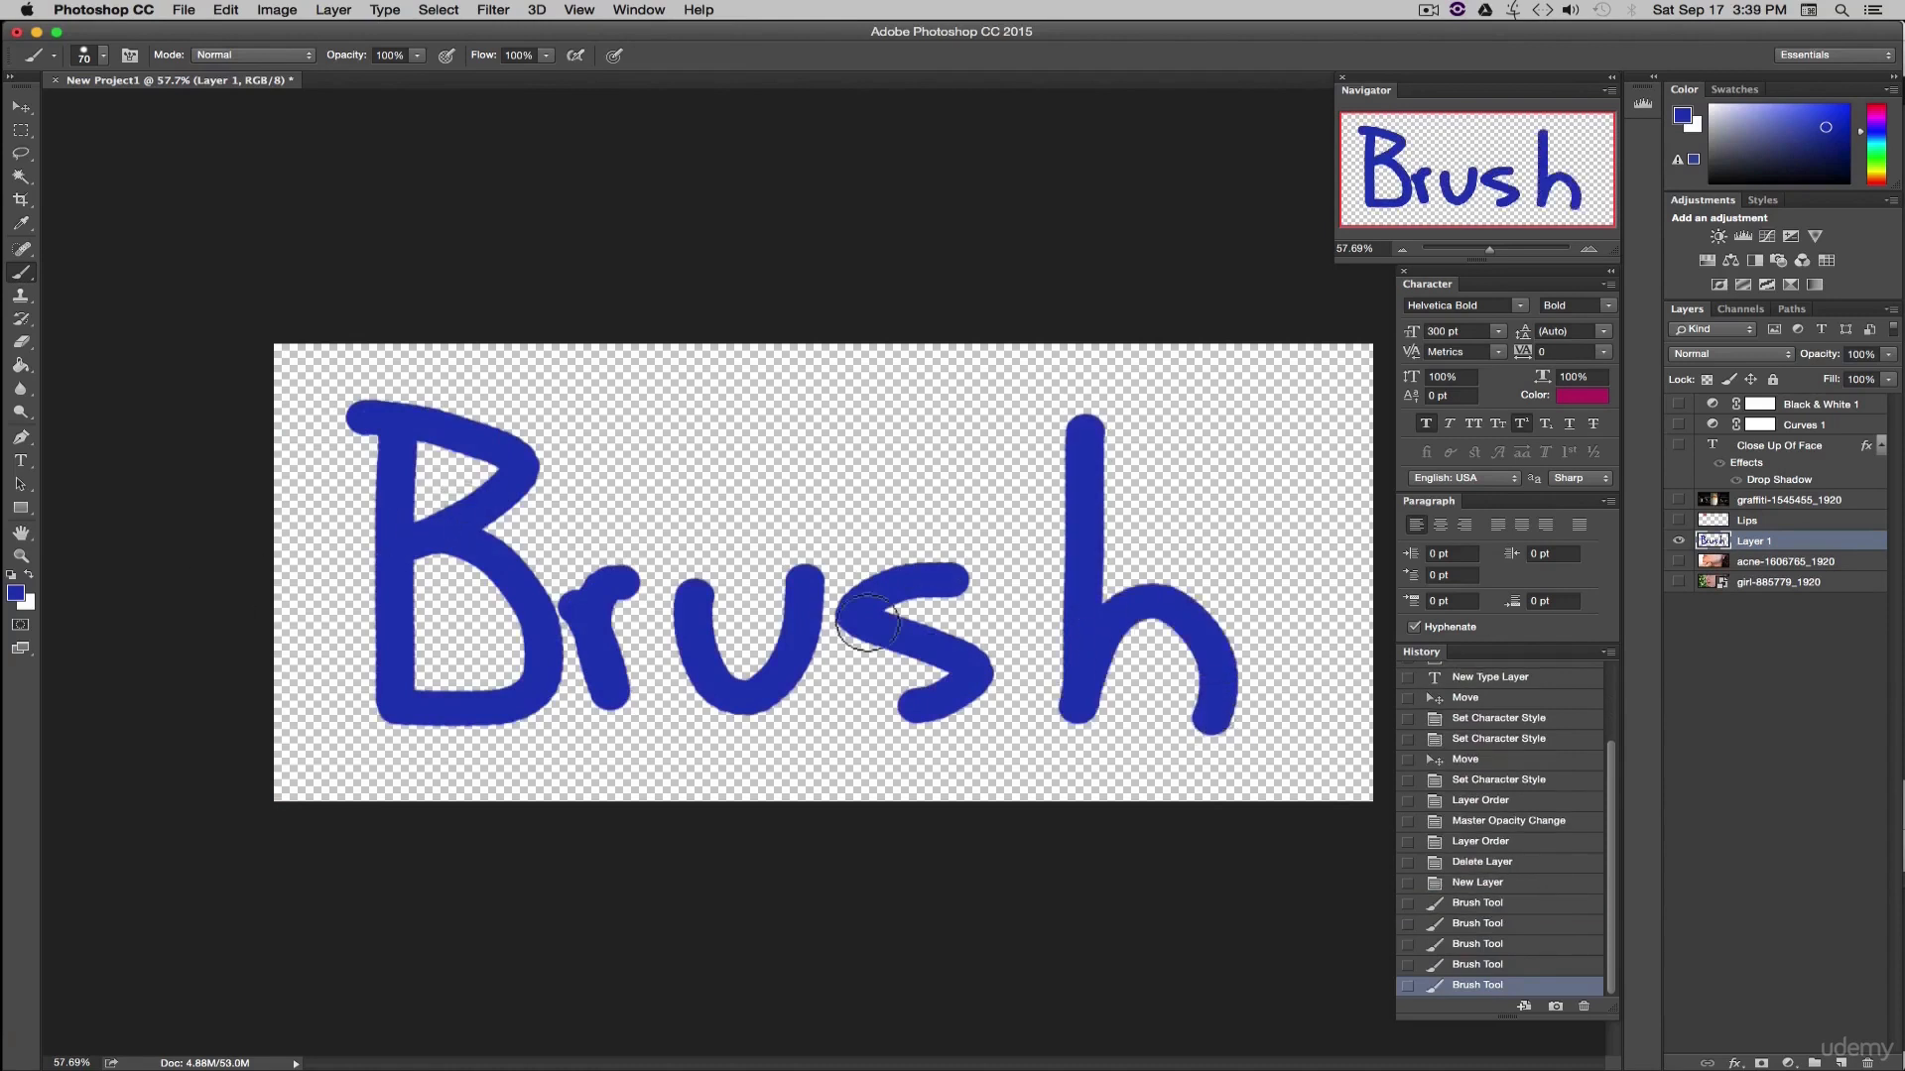
- Set the foreground colour to red and paint the word "Brush" again over the blue letters
left_click(16, 596)
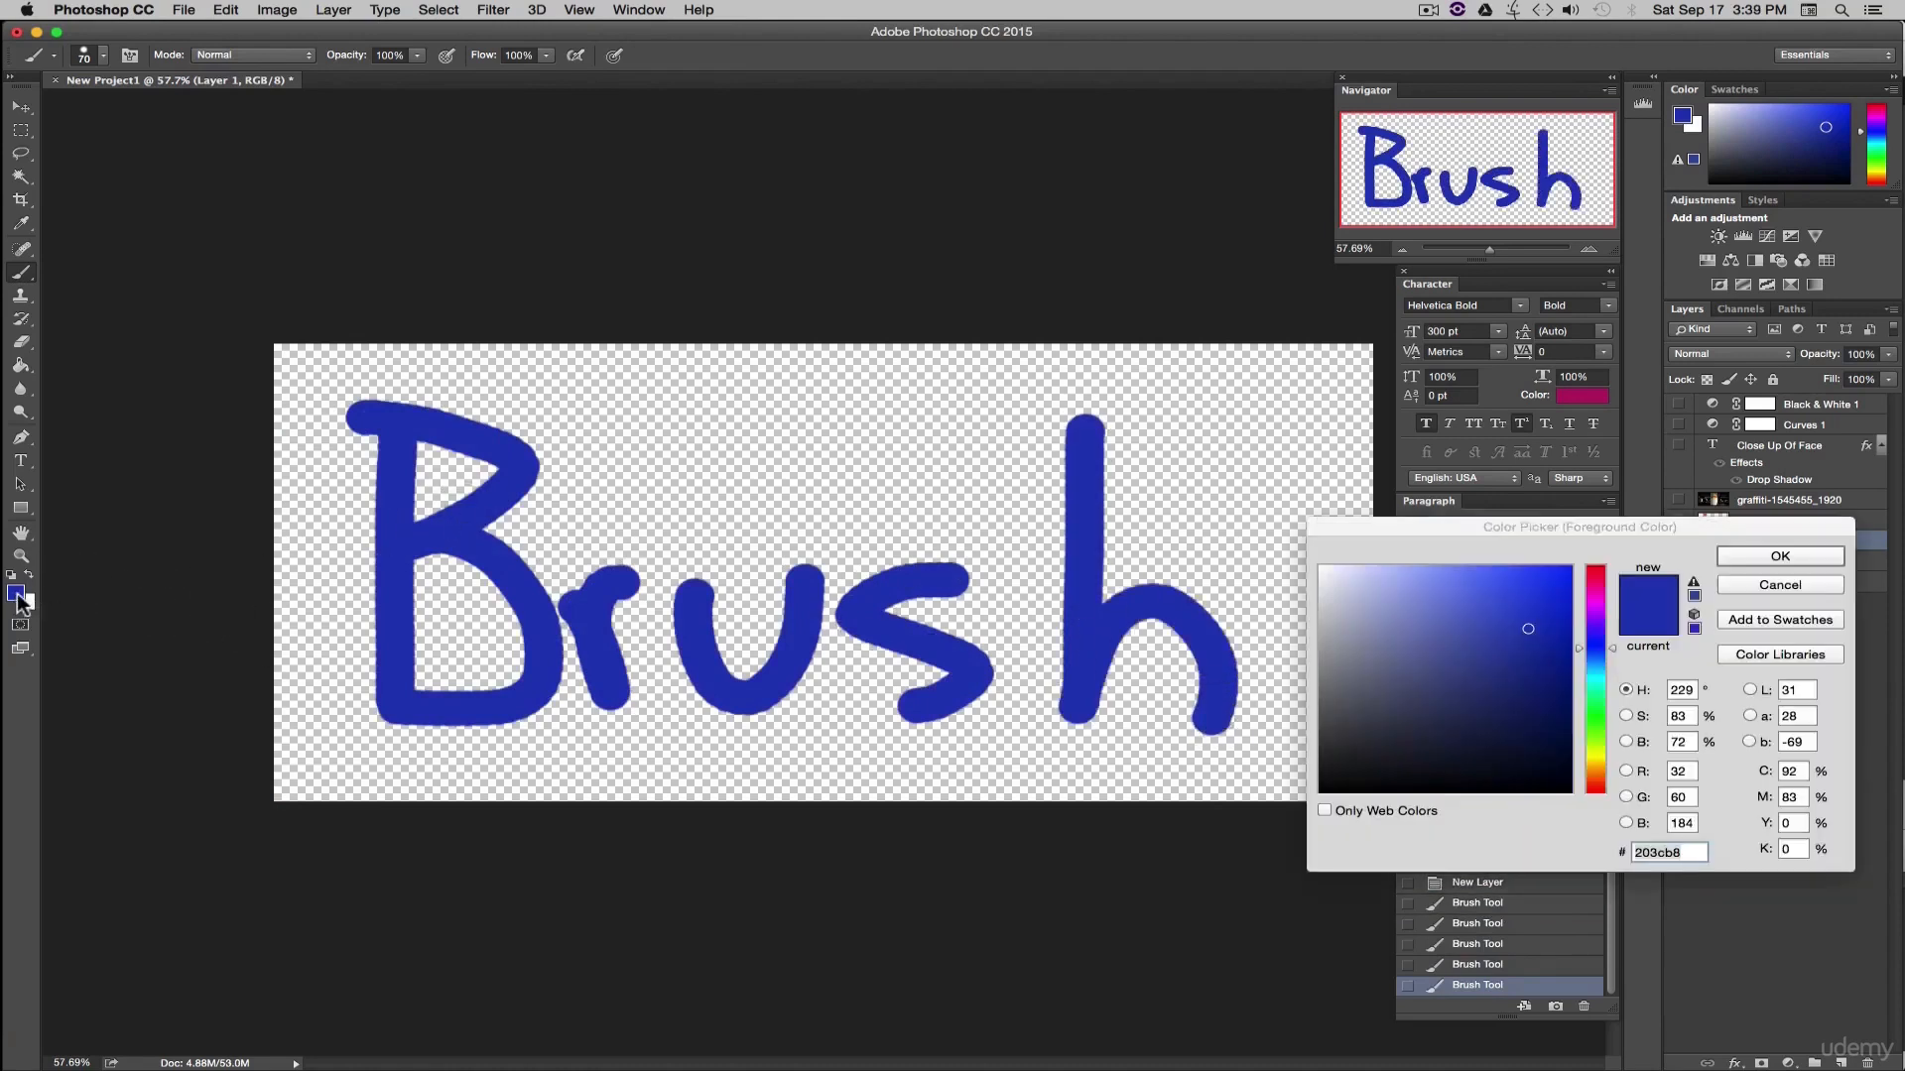
left_click(1594, 569)
left_click(1757, 554)
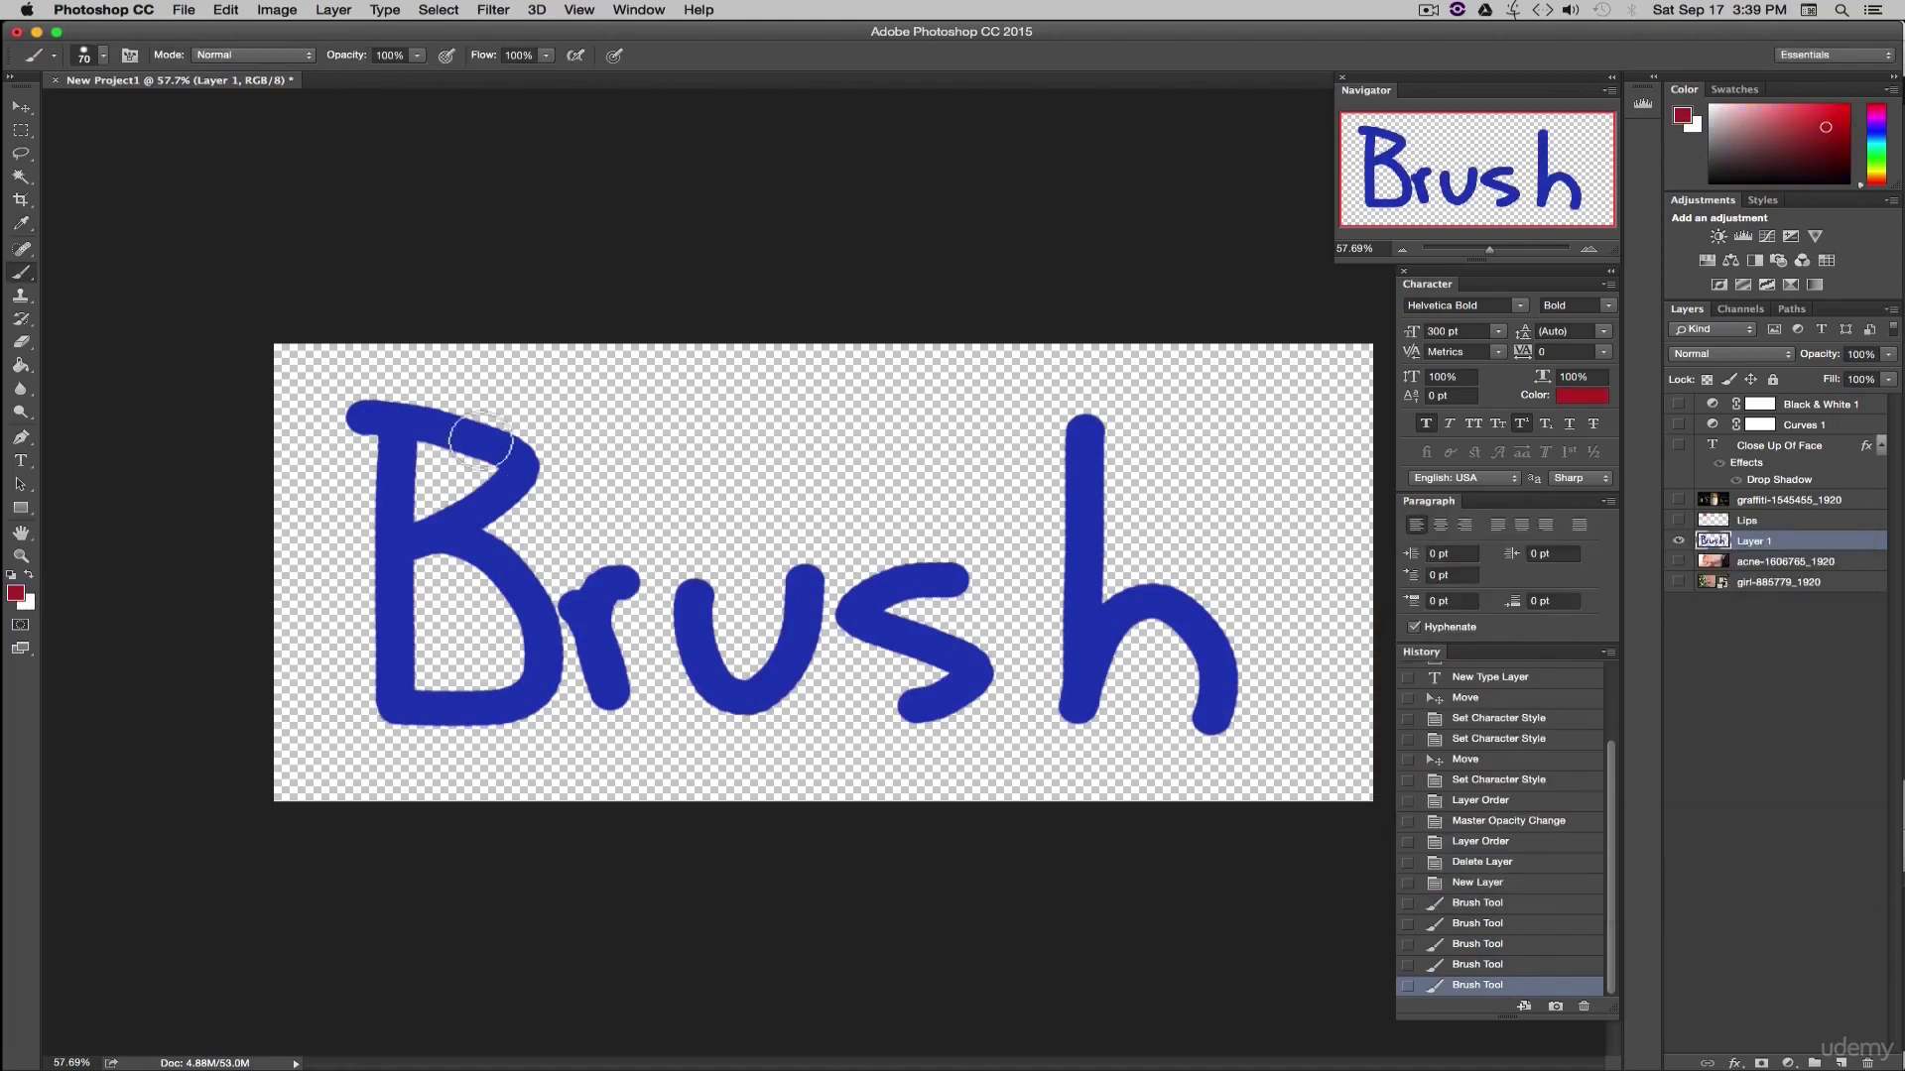
mouse_move(365, 433)
left_mouse_down()
mouse_move(397, 705)
mouse_move(526, 575)
mouse_move(467, 454)
mouse_move(309, 448)
left_mouse_up()
mouse_move(574, 593)
left_mouse_down()
mouse_move(626, 717)
mouse_move(616, 579)
mouse_move(655, 580)
left_mouse_up()
mouse_move(669, 587)
left_mouse_down()
mouse_move(744, 717)
mouse_move(796, 568)
mouse_move(909, 574)
mouse_move(898, 709)
left_mouse_up()
mouse_move(1091, 451)
left_mouse_down()
mouse_move(1144, 627)
mouse_move(1204, 723)
left_mouse_up()
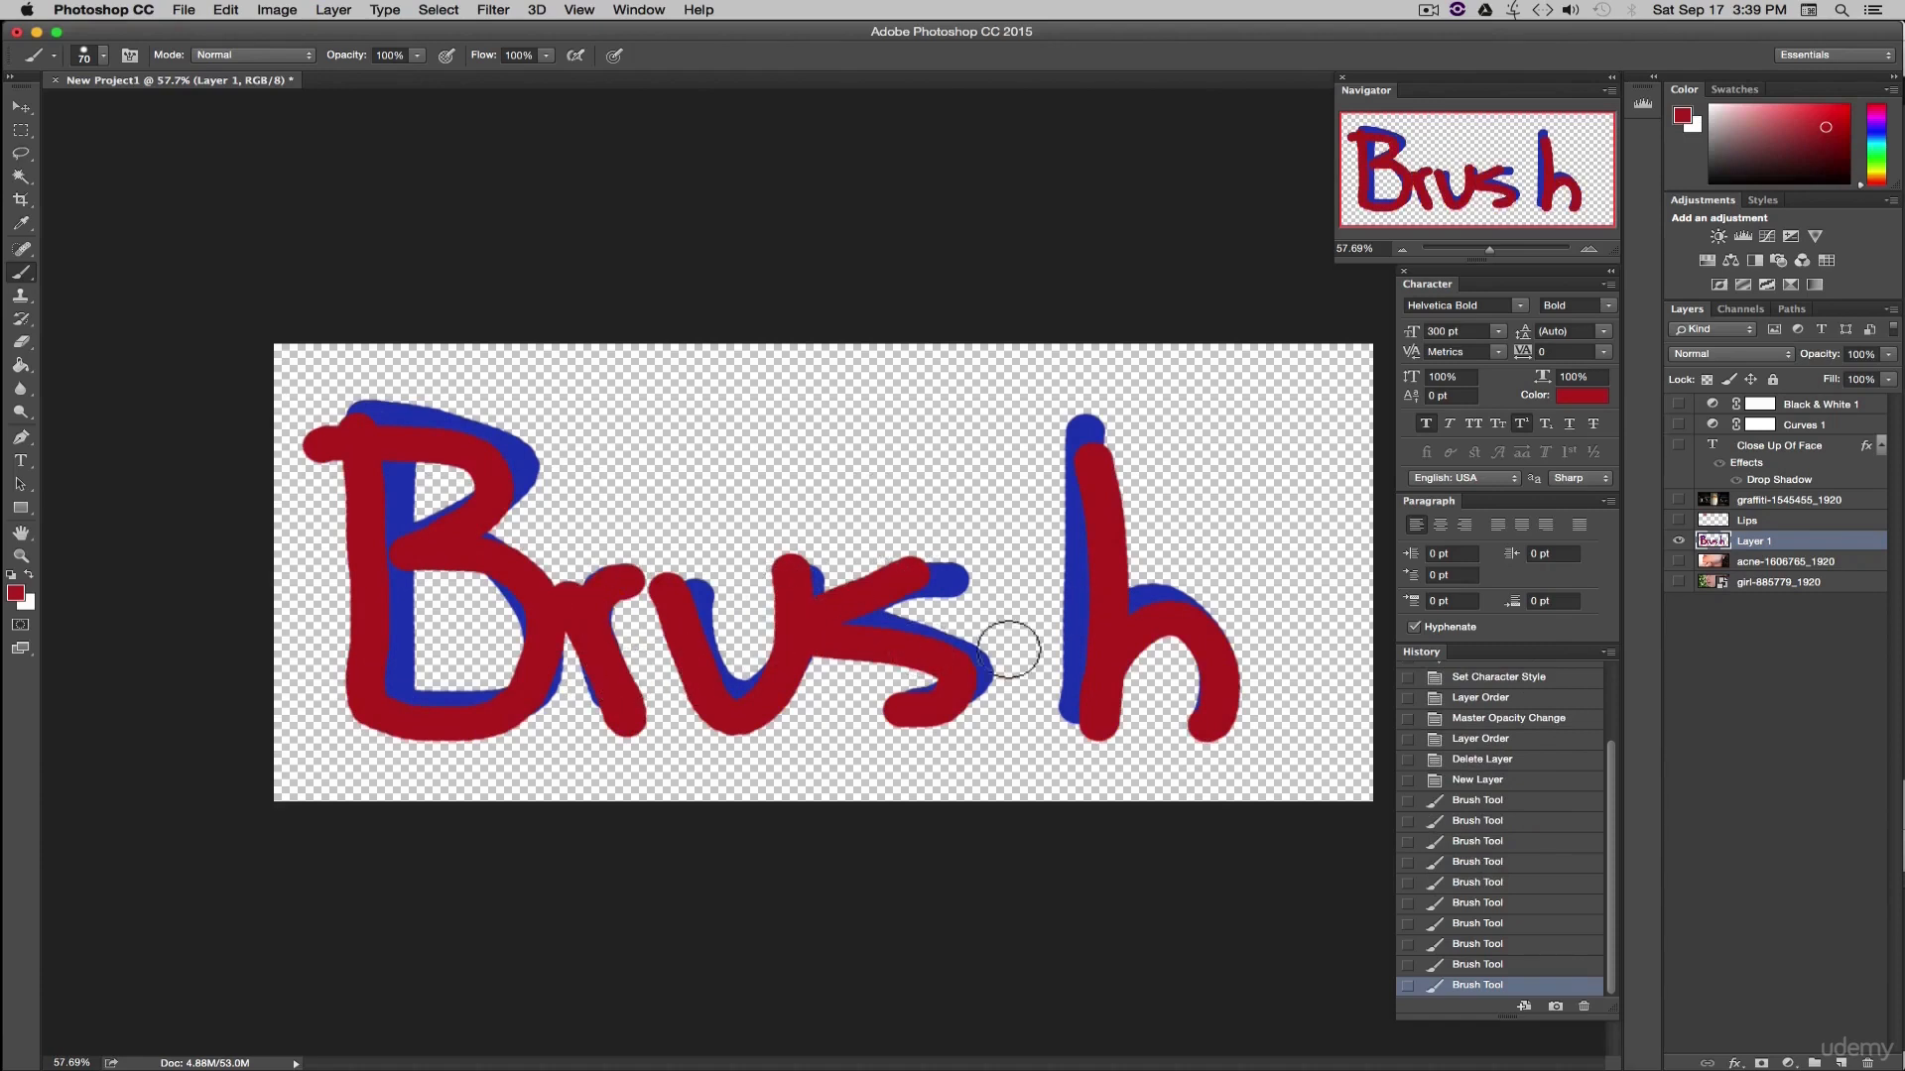
- Draw two thin freehand lines above the lettering with the Pencil tool at 1 px
left_click(24, 275)
left_click(104, 283)
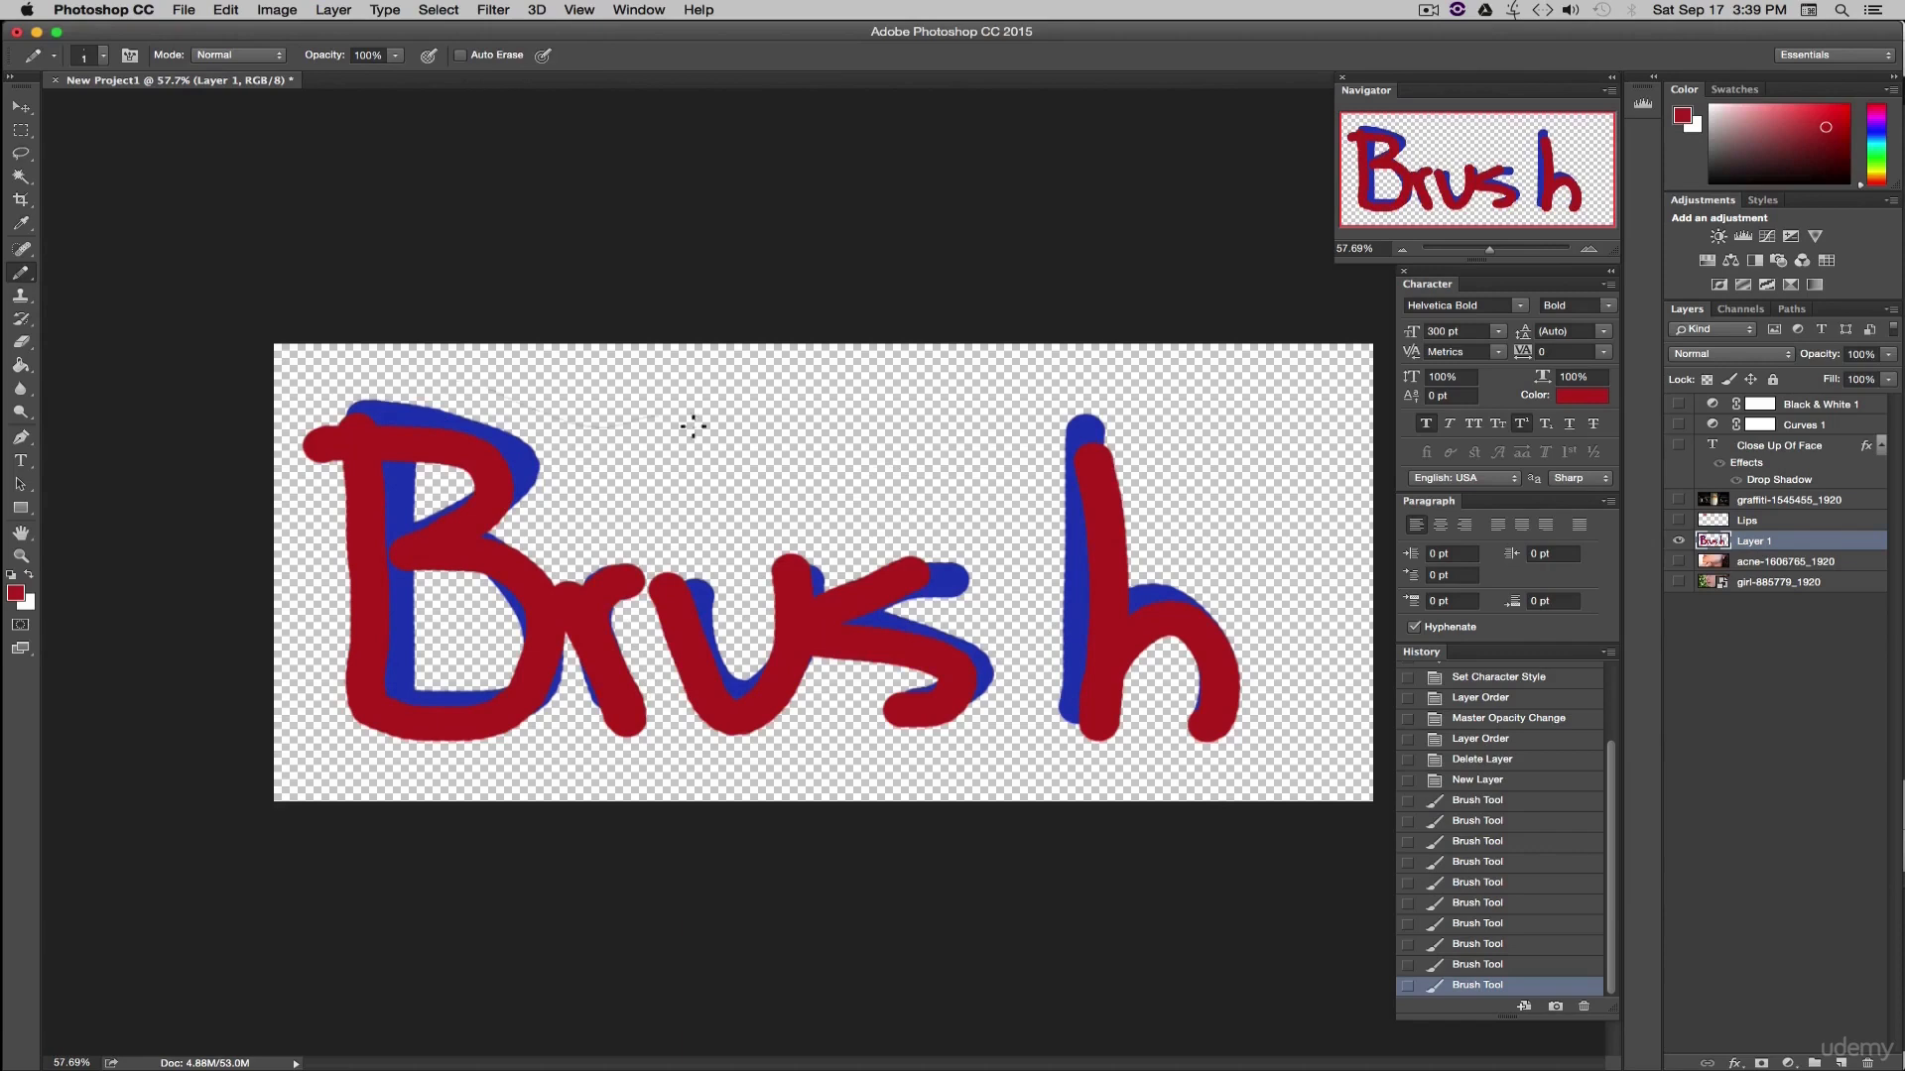
left_click_drag(581, 511, 664, 501)
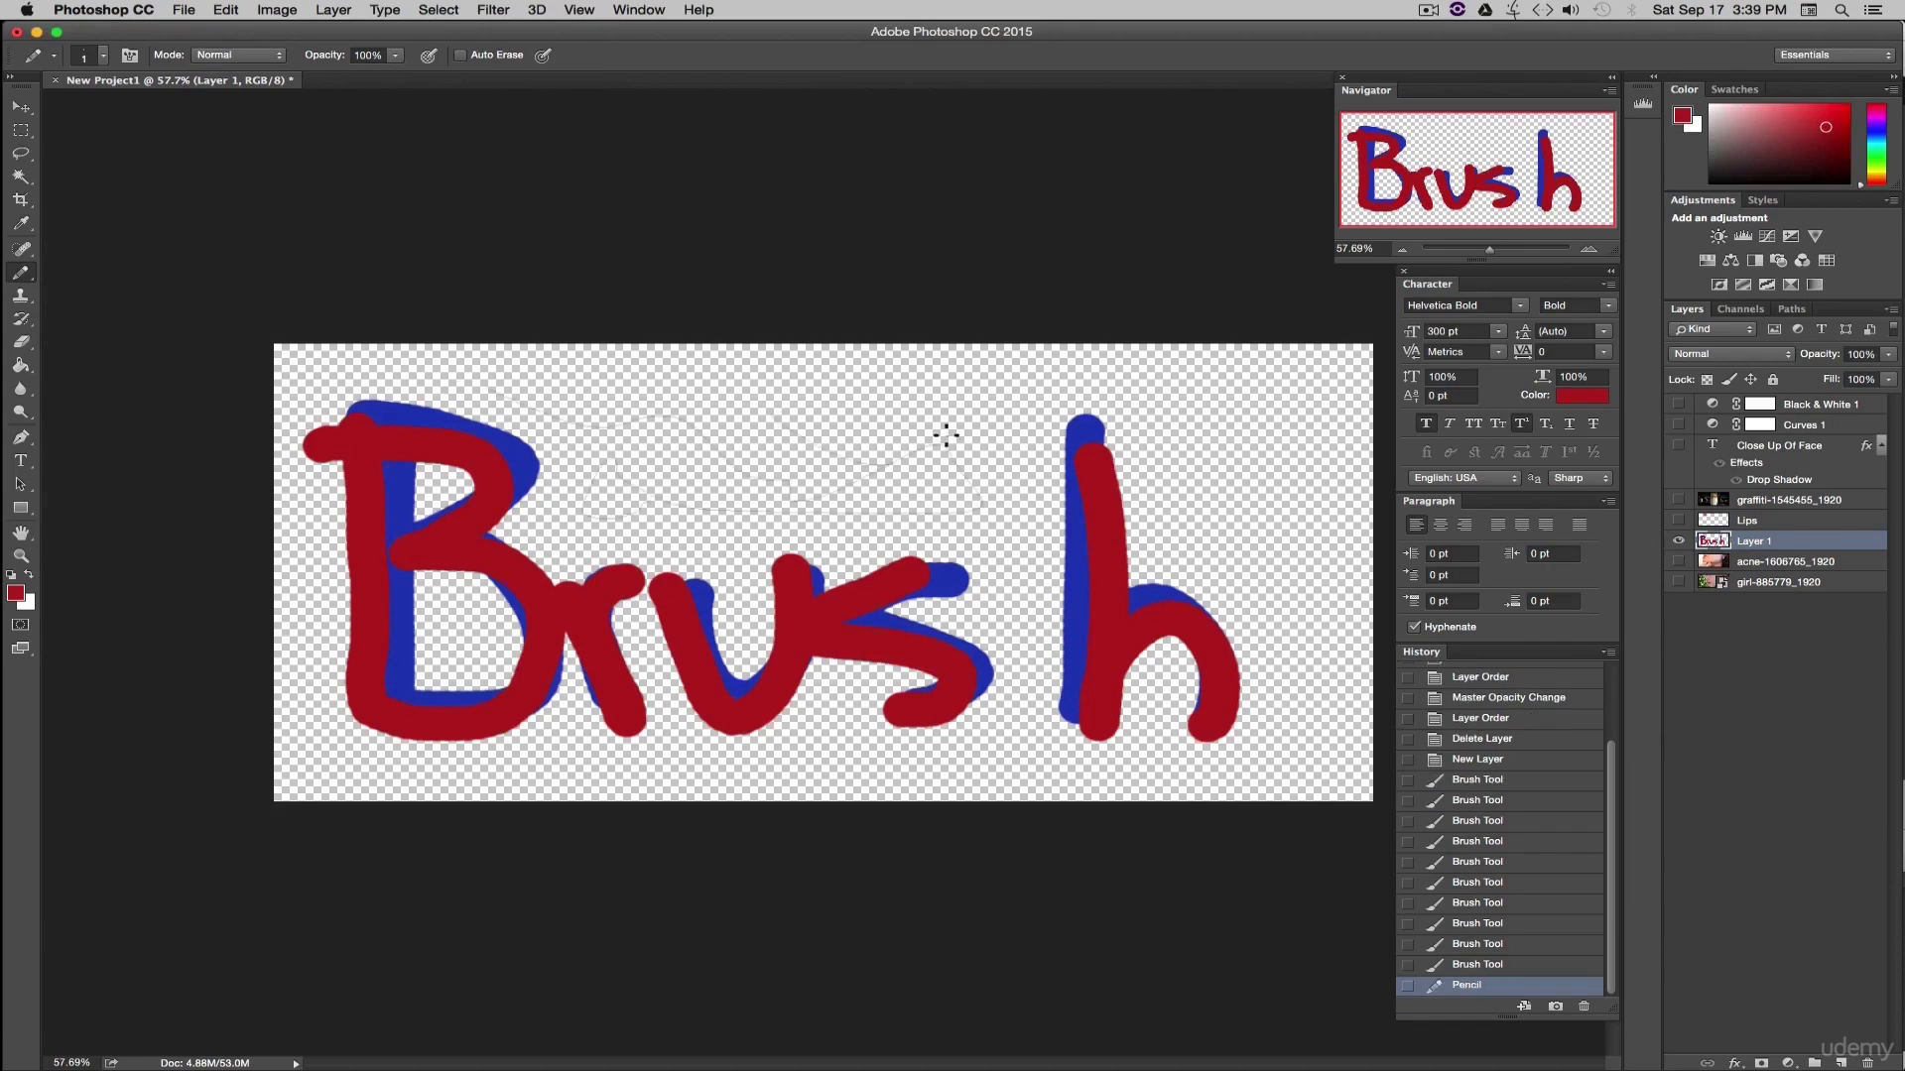
left_click_drag(945, 434, 1109, 569)
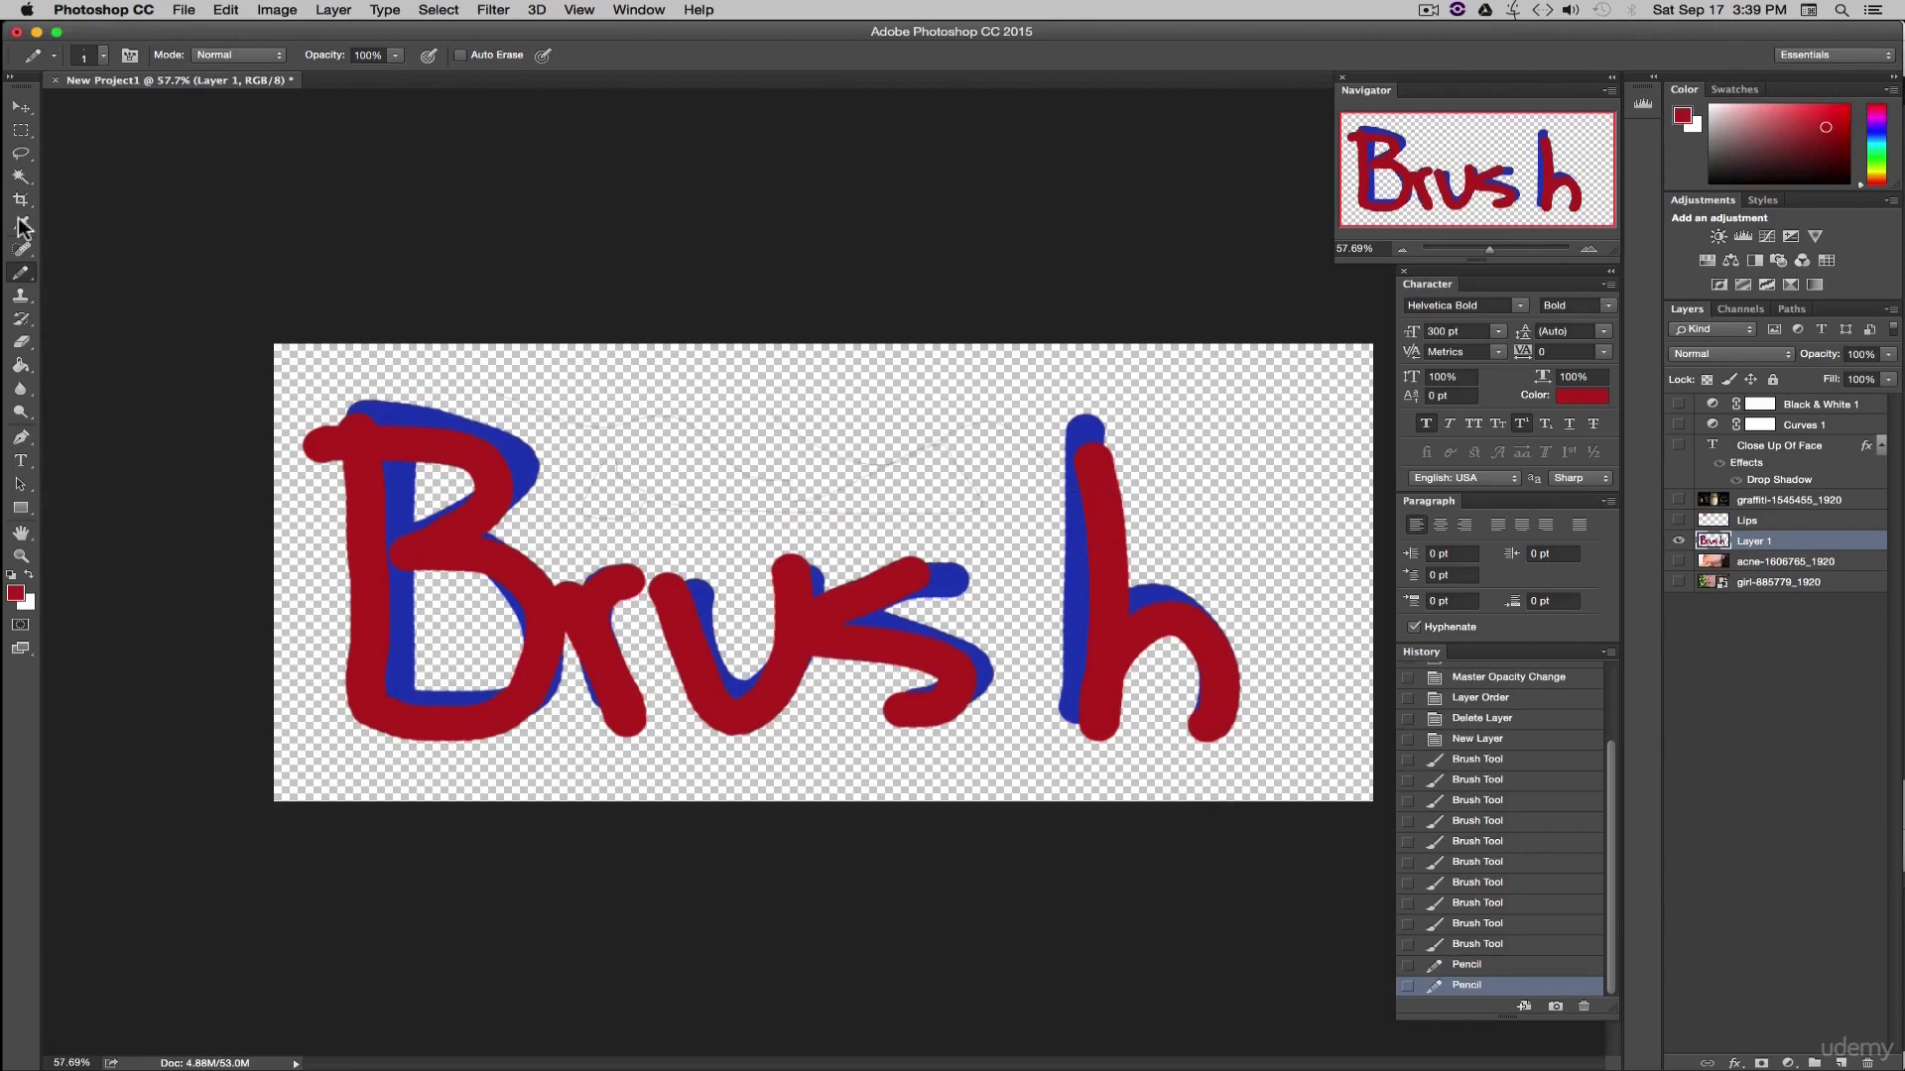
- Paint over most of the "Brush" lettering in red using the Brush tool at 444 px
left_click(22, 274)
left_click(22, 274)
left_click(22, 274)
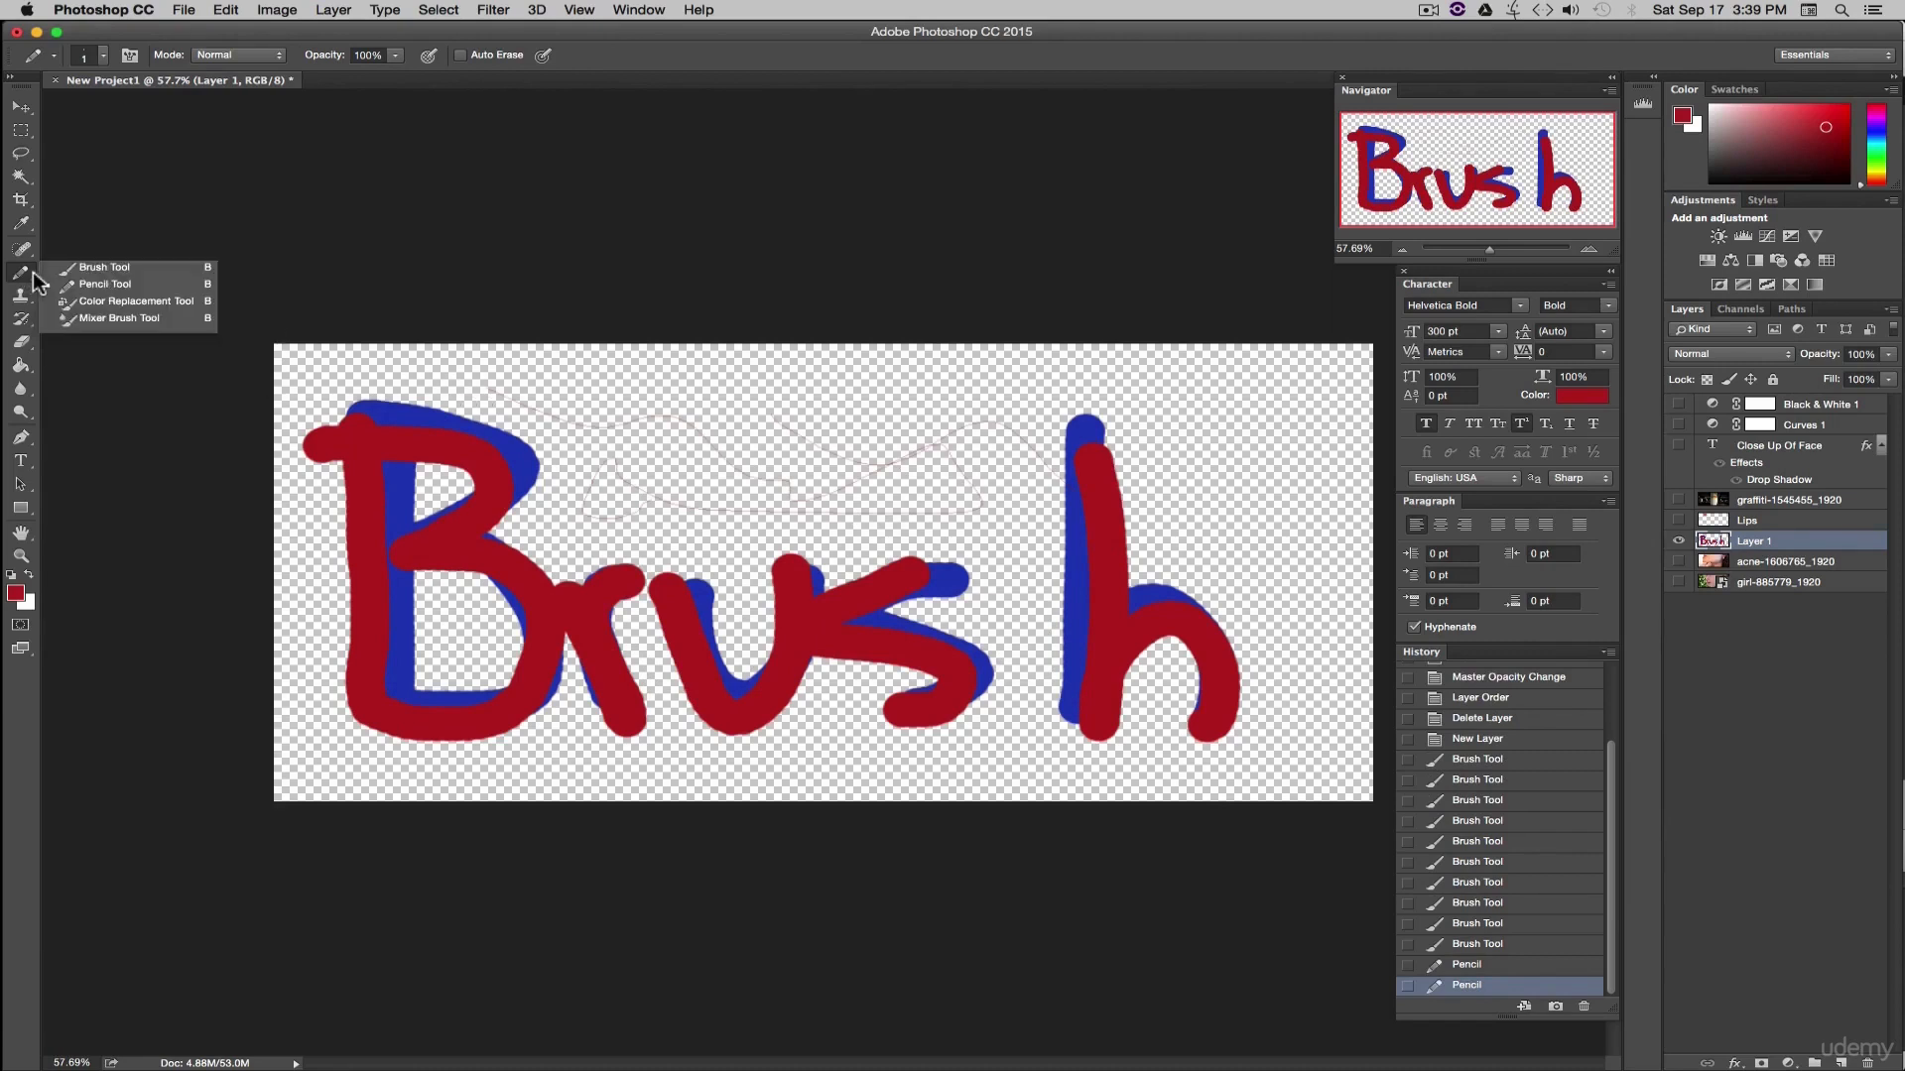
left_click(80, 268)
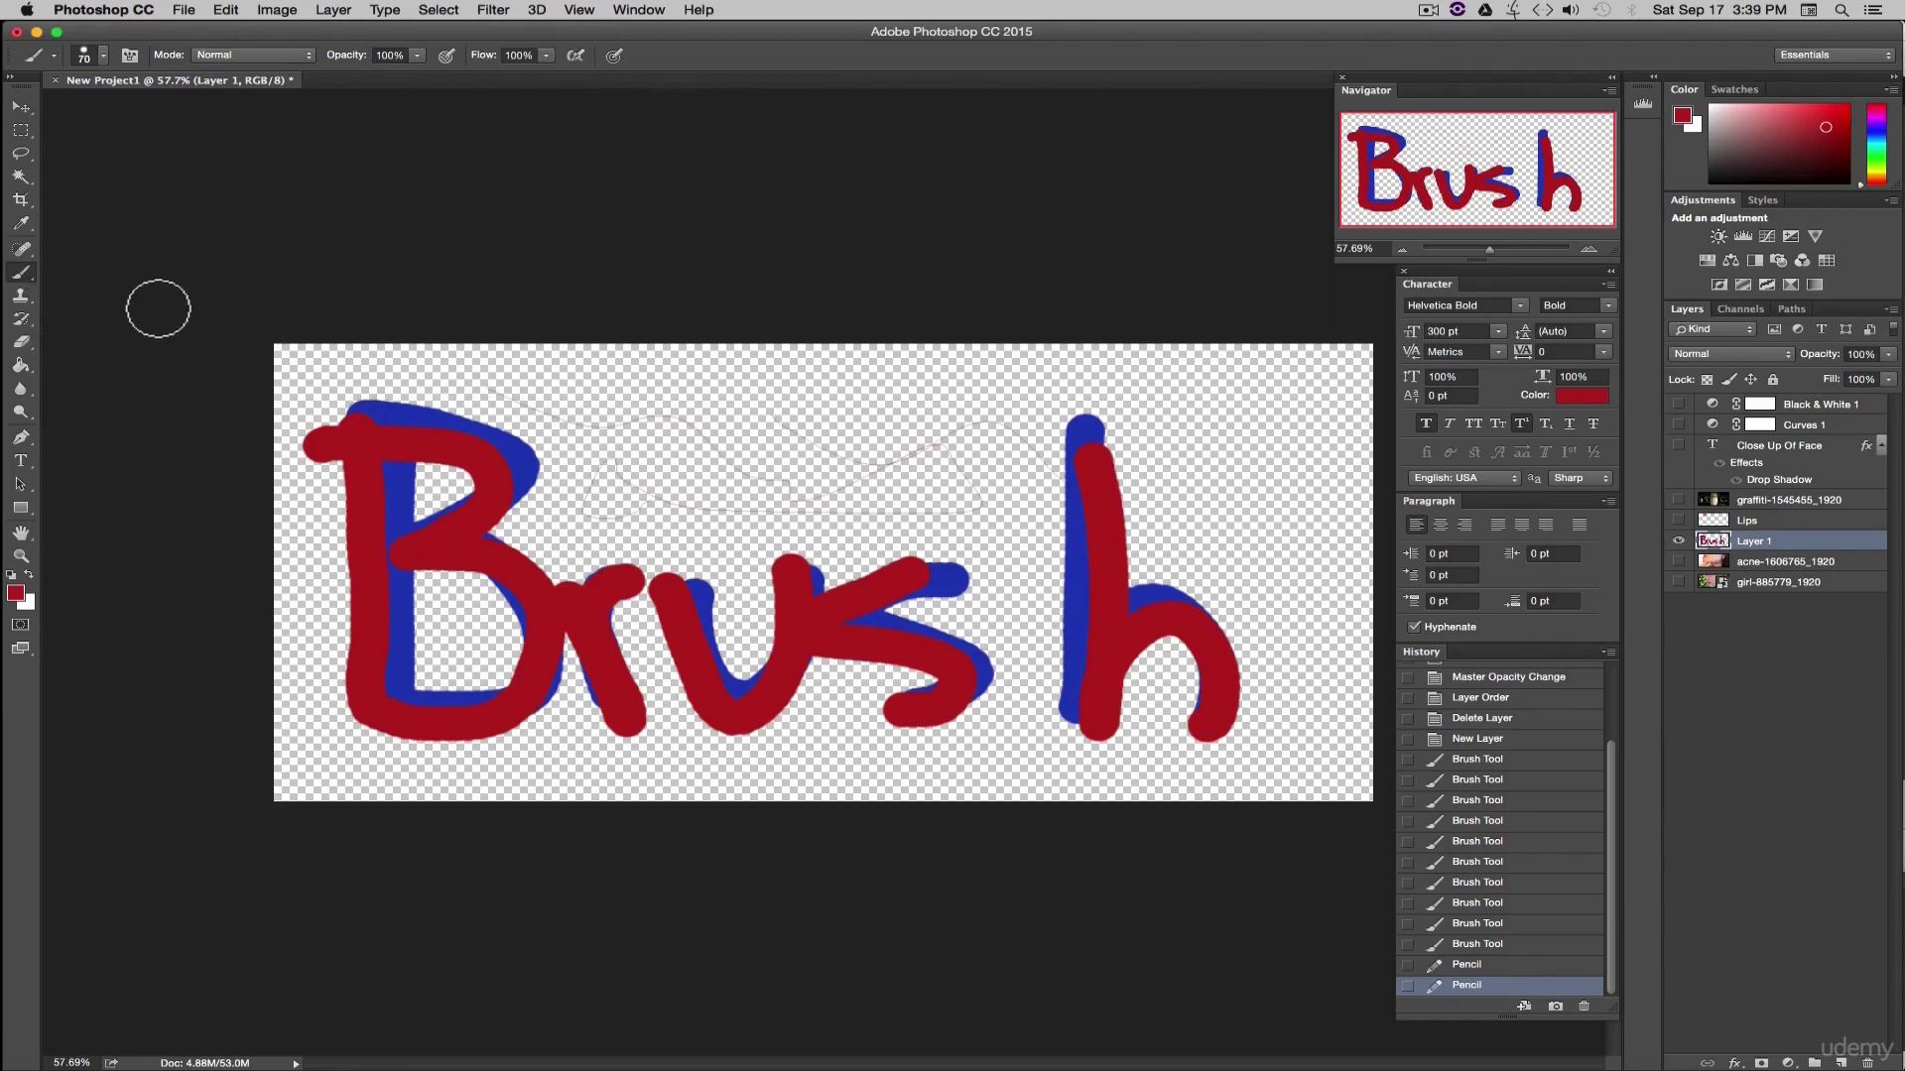
left_click(102, 57)
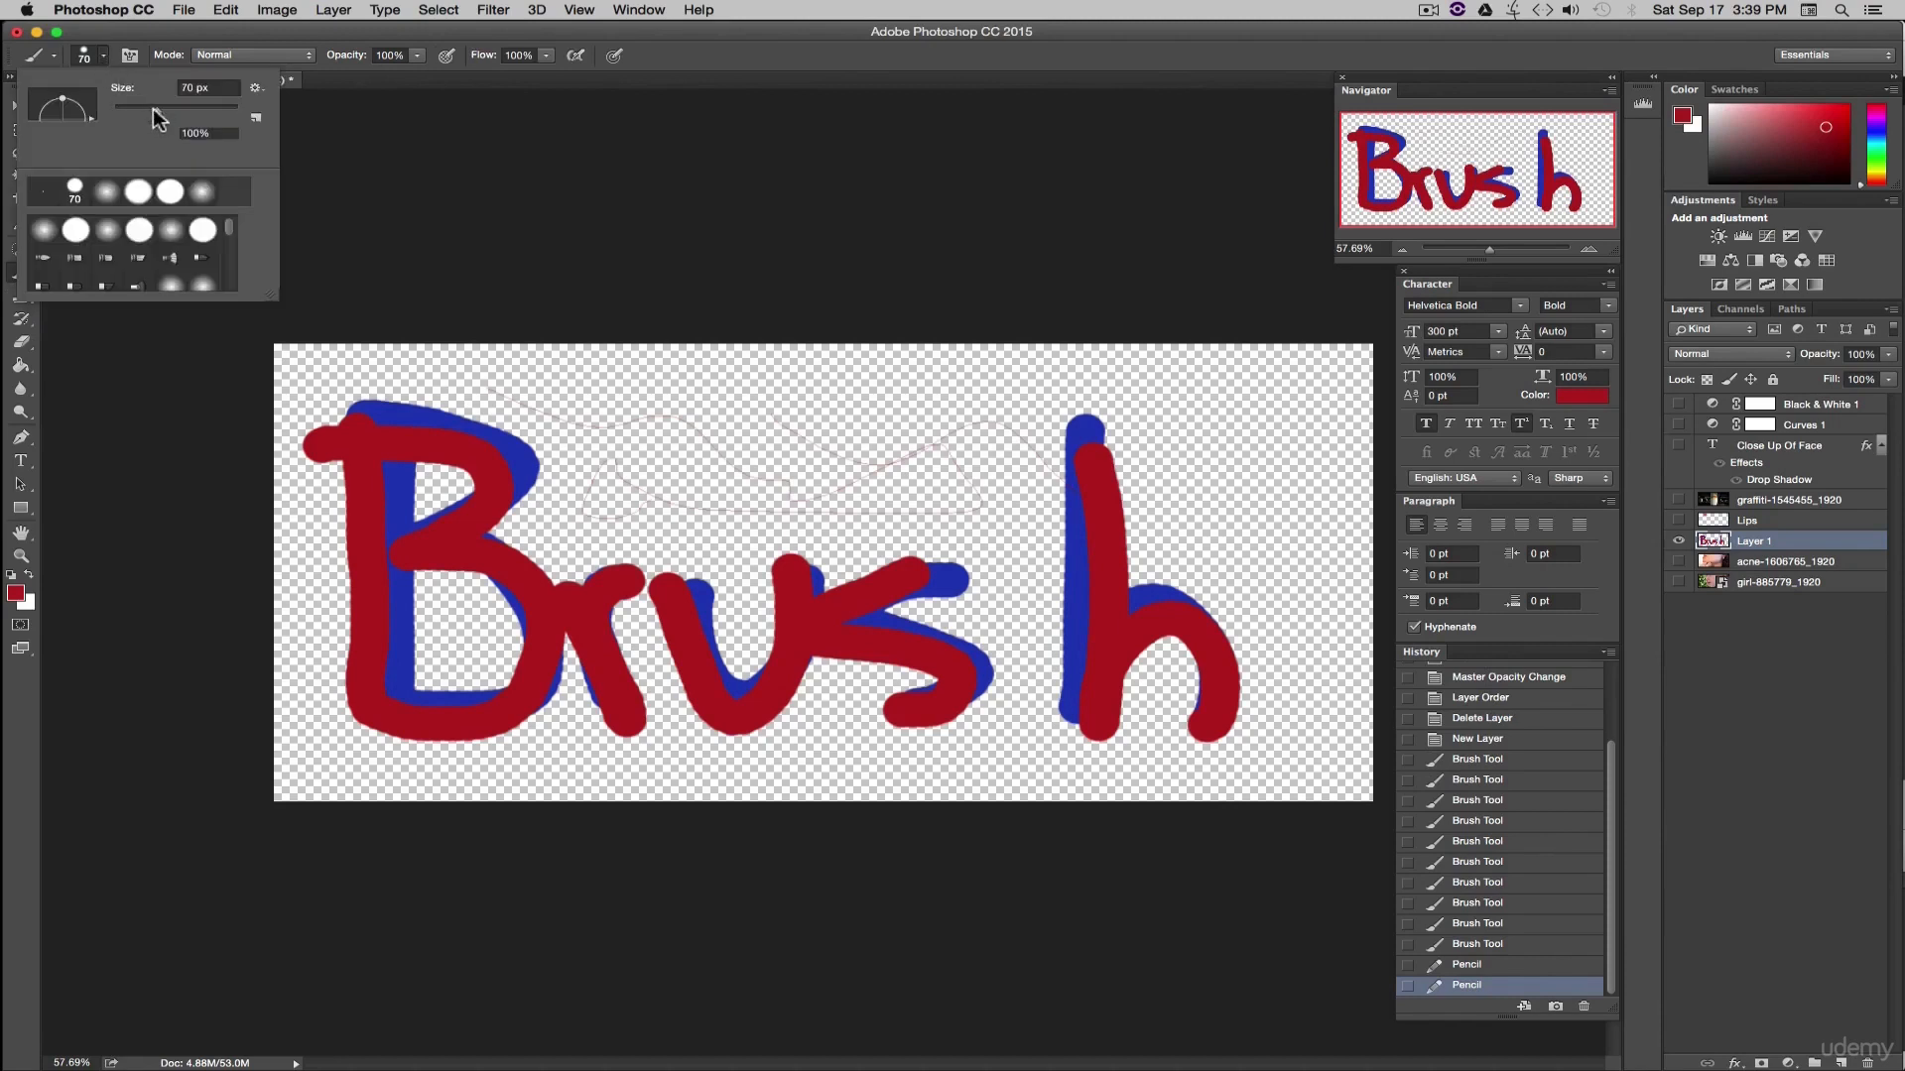
left_click_drag(152, 109, 222, 113)
left_click(1119, 468)
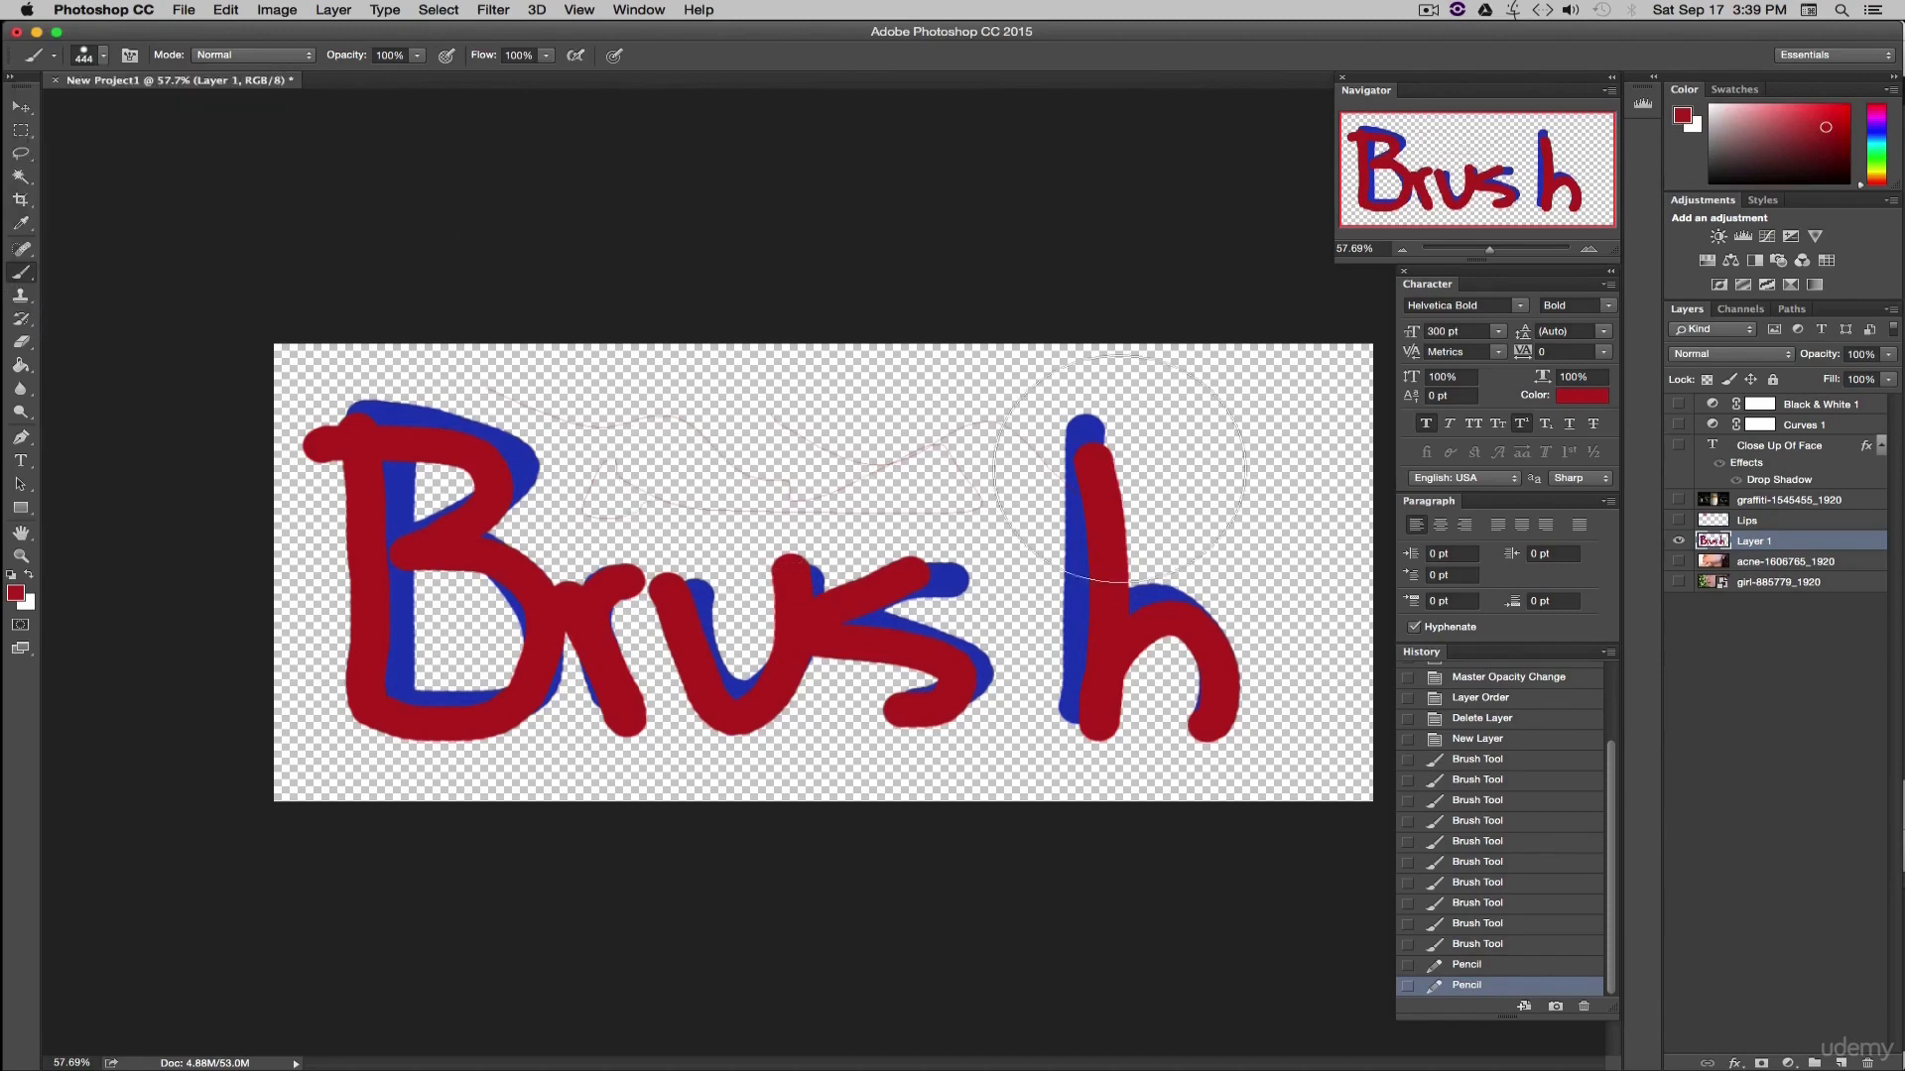
mouse_move(1119, 468)
left_mouse_down()
mouse_move(450, 610)
mouse_move(1080, 632)
mouse_move(659, 629)
left_mouse_up()
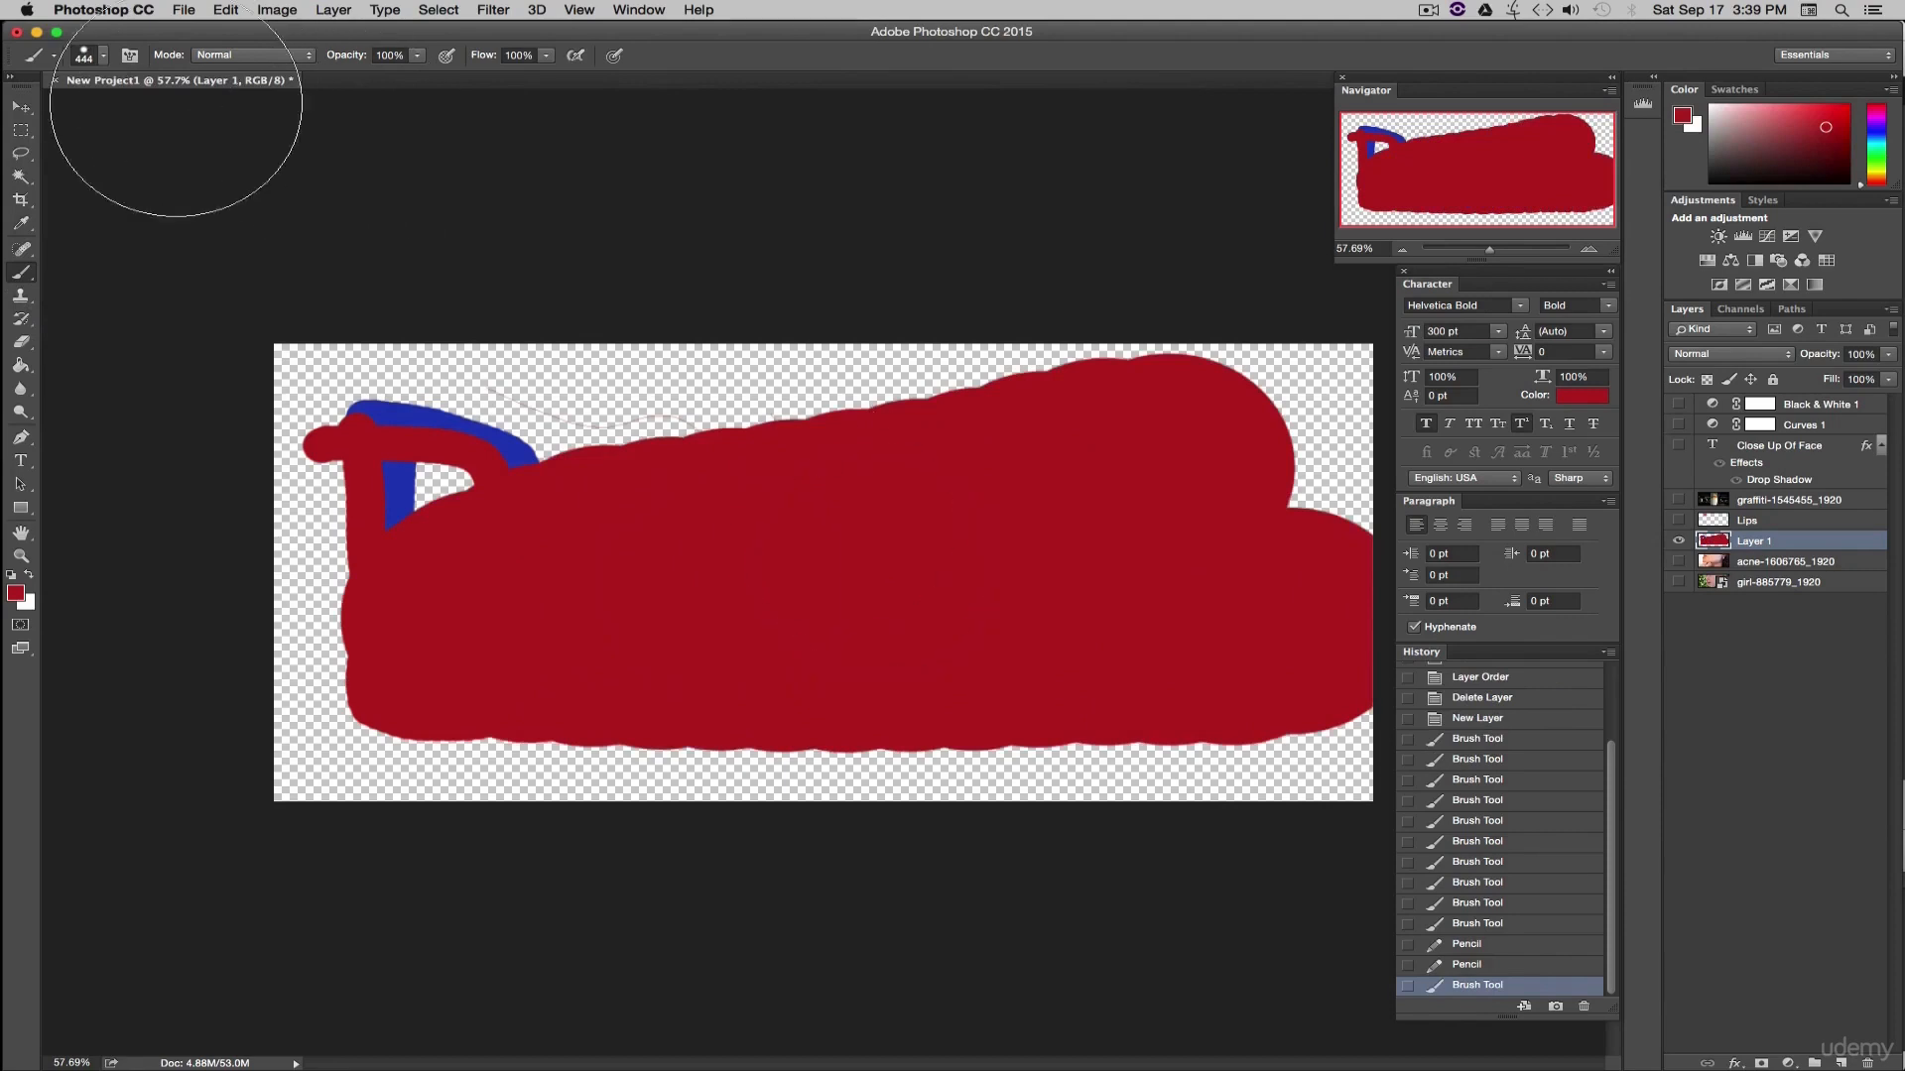
- Reduce the brush to 11 px and paint a short horizontal red line above the large red area
left_click(103, 56)
left_click(120, 108)
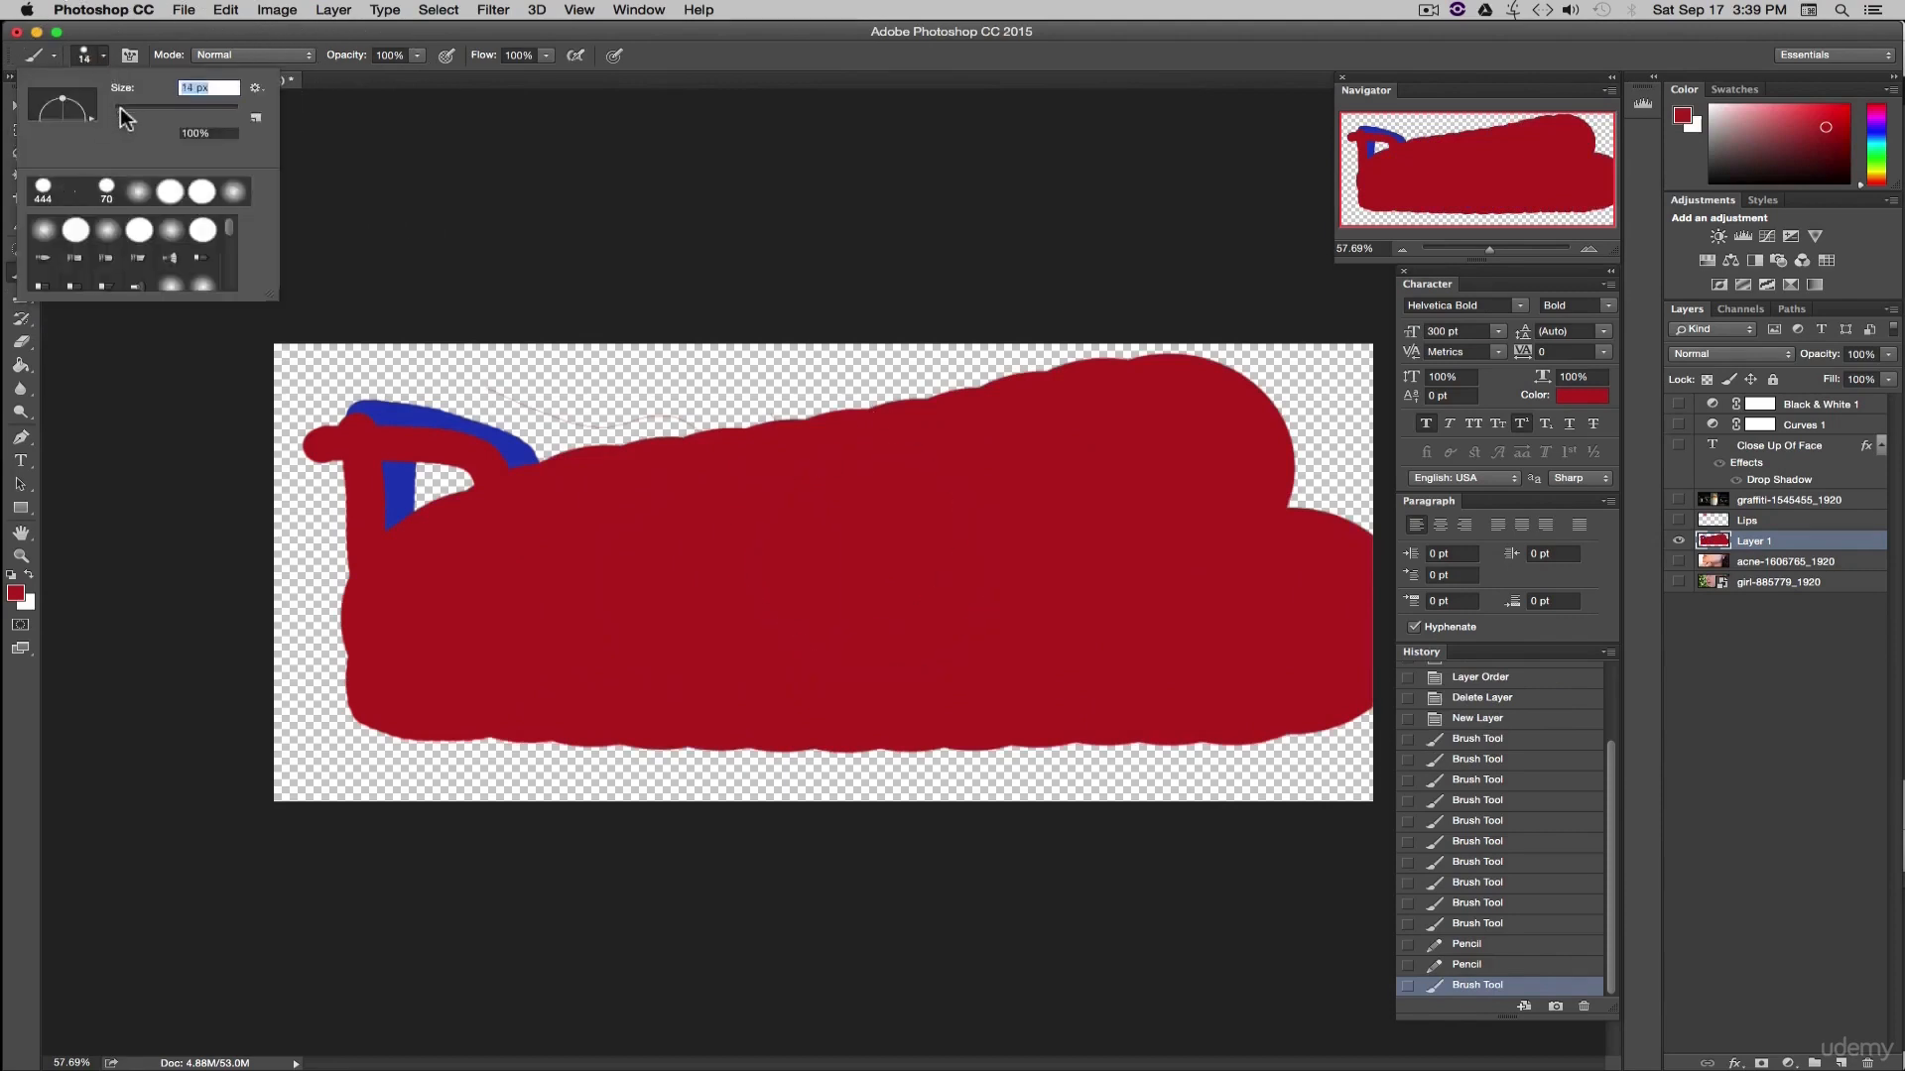
left_click(511, 381)
left_click_drag(513, 382, 657, 383)
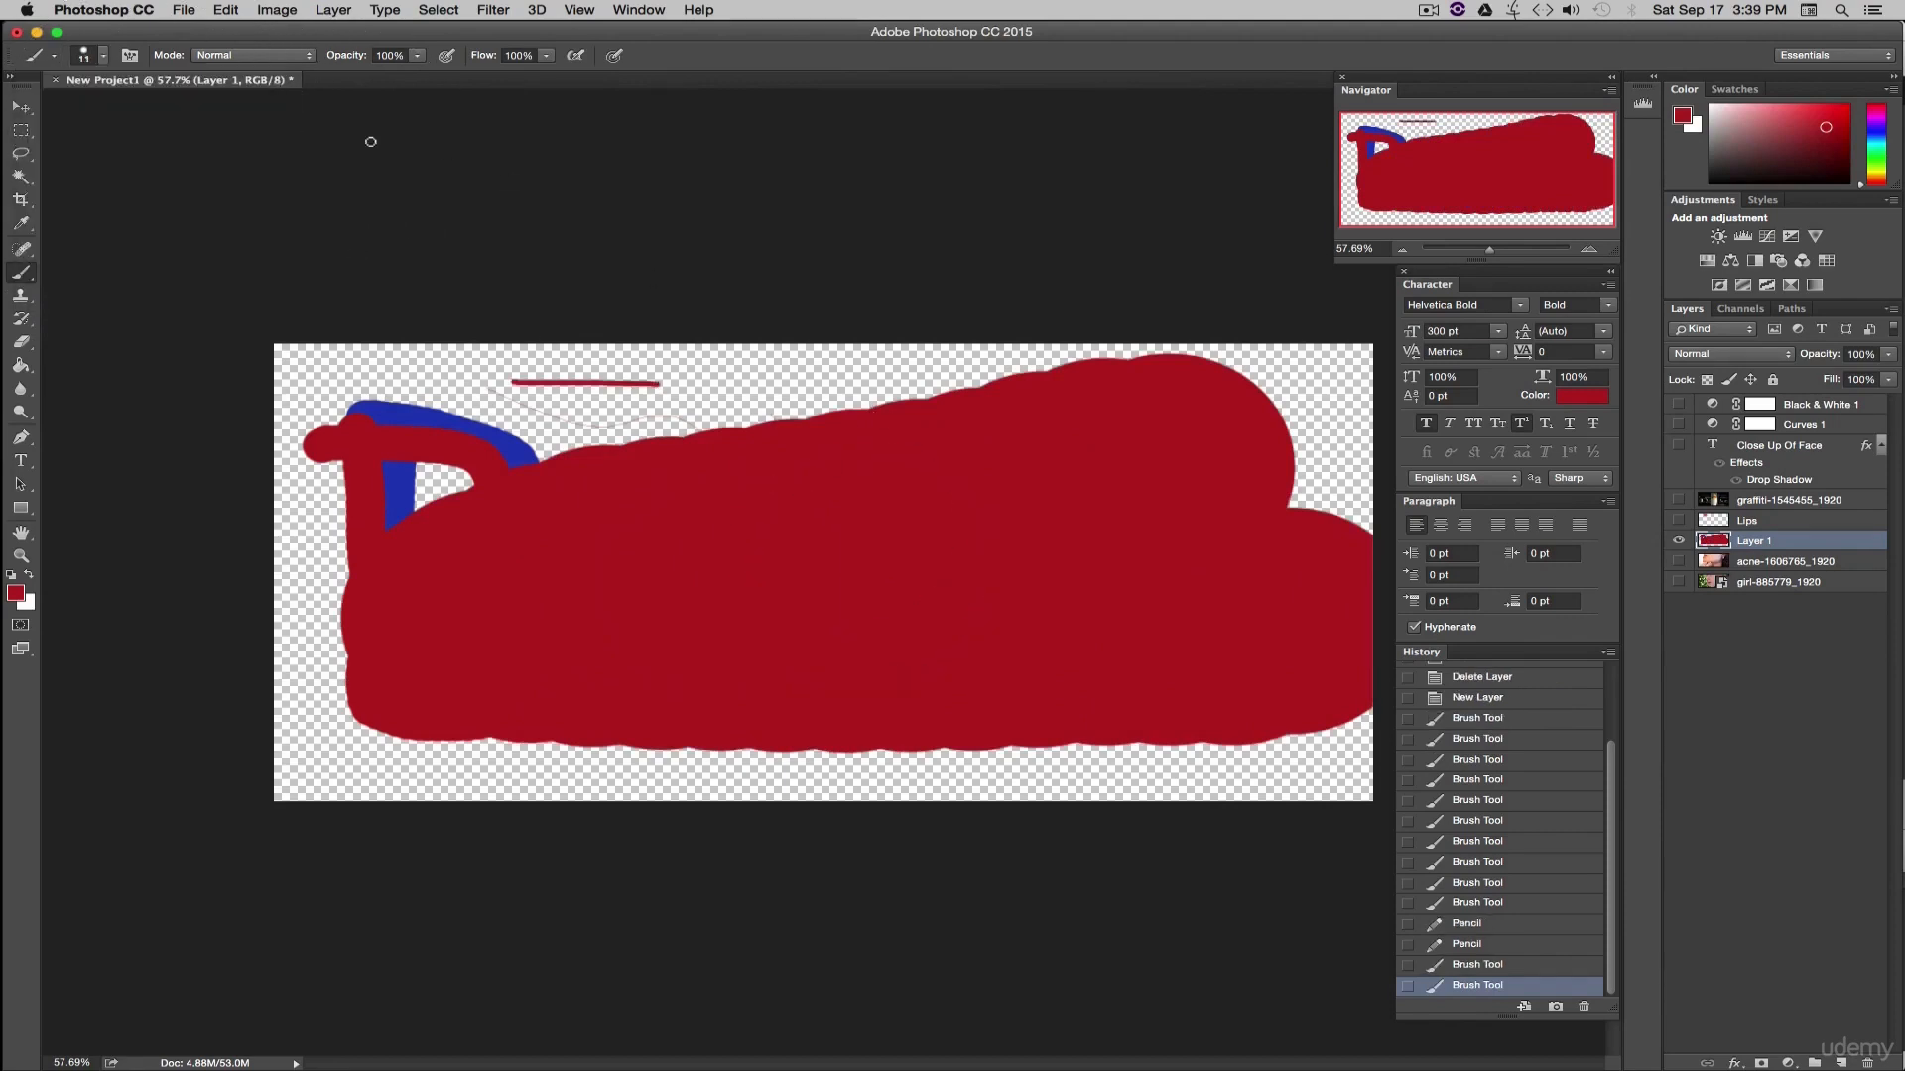
- Paint red strokes with a soft round brush, at 51 px along the canvas's upper edge and 185 px down its left edge
left_click(102, 55)
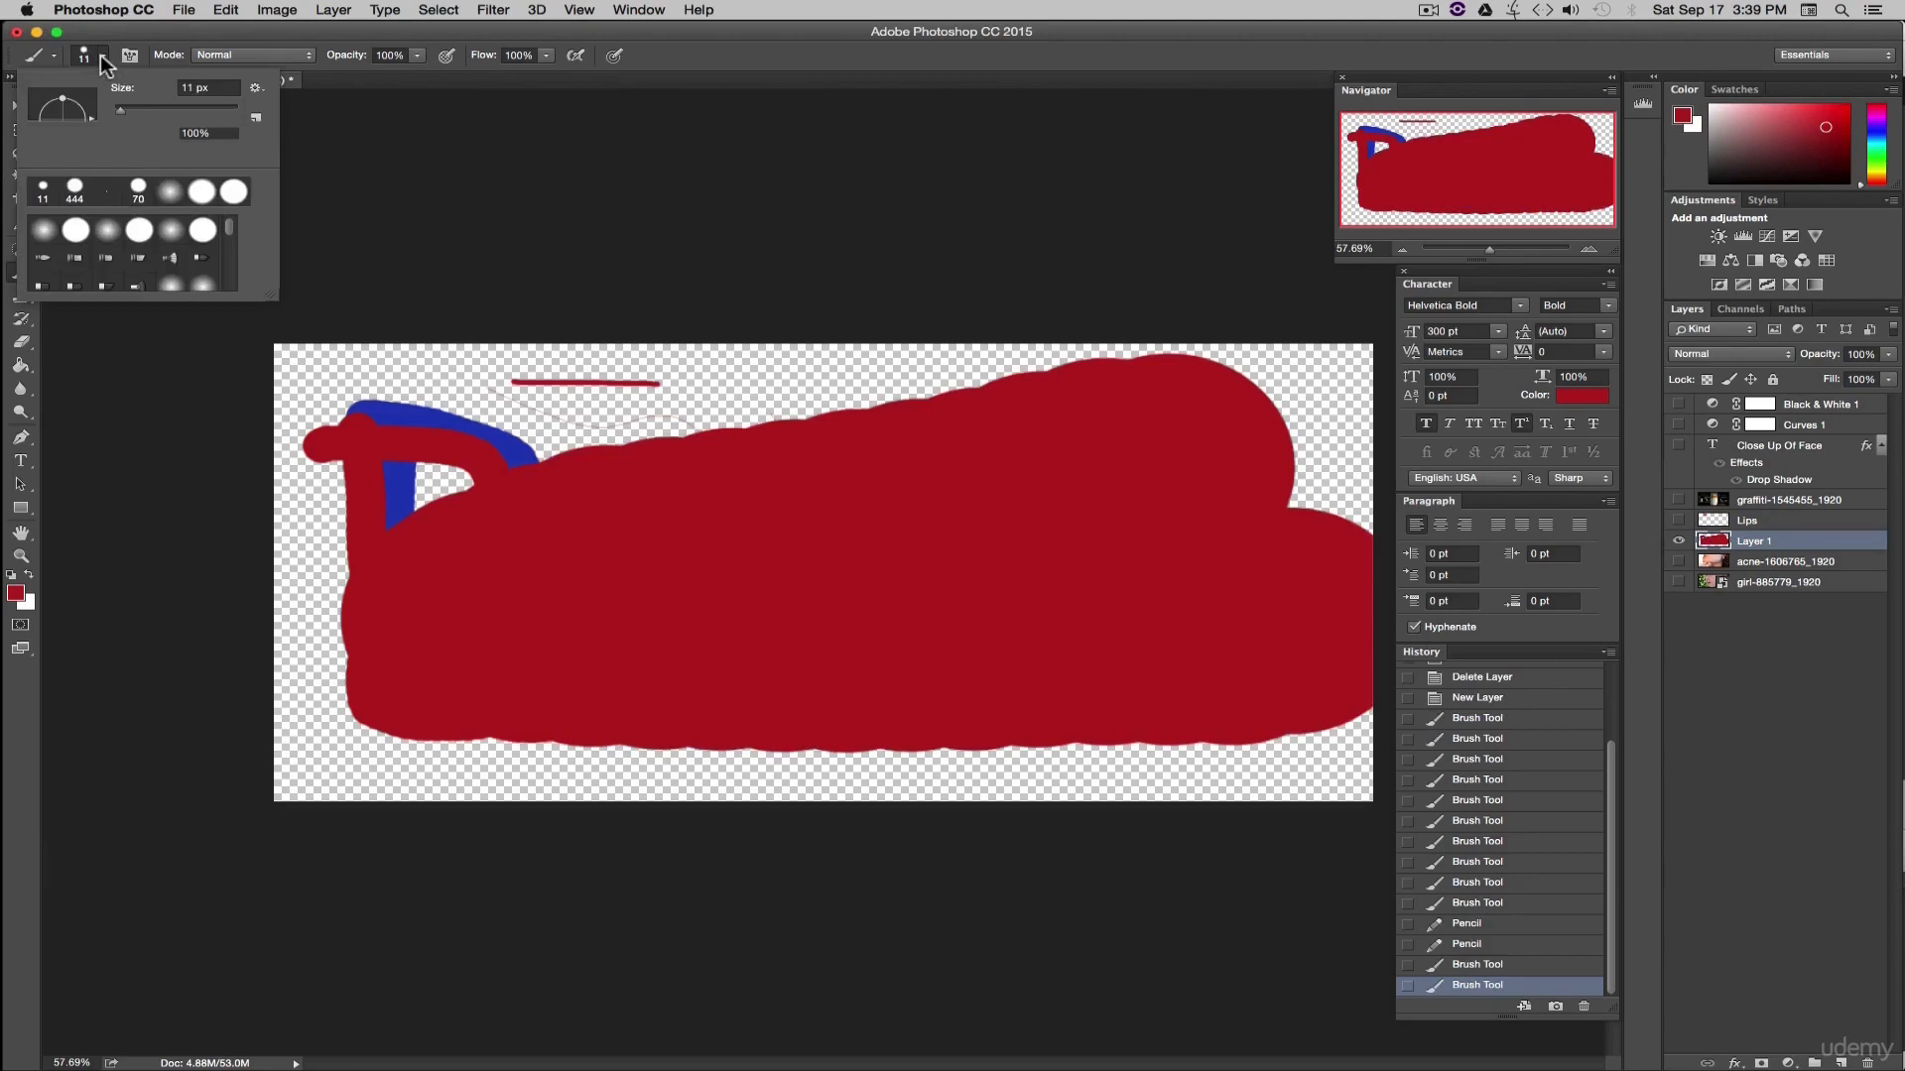
left_click(44, 233)
left_click_drag(122, 108, 145, 110)
left_click(391, 363)
mouse_move(387, 363)
left_mouse_down()
mouse_move(868, 368)
mouse_move(609, 392)
mouse_move(386, 386)
mouse_move(778, 389)
mouse_move(366, 370)
mouse_move(944, 366)
left_mouse_up()
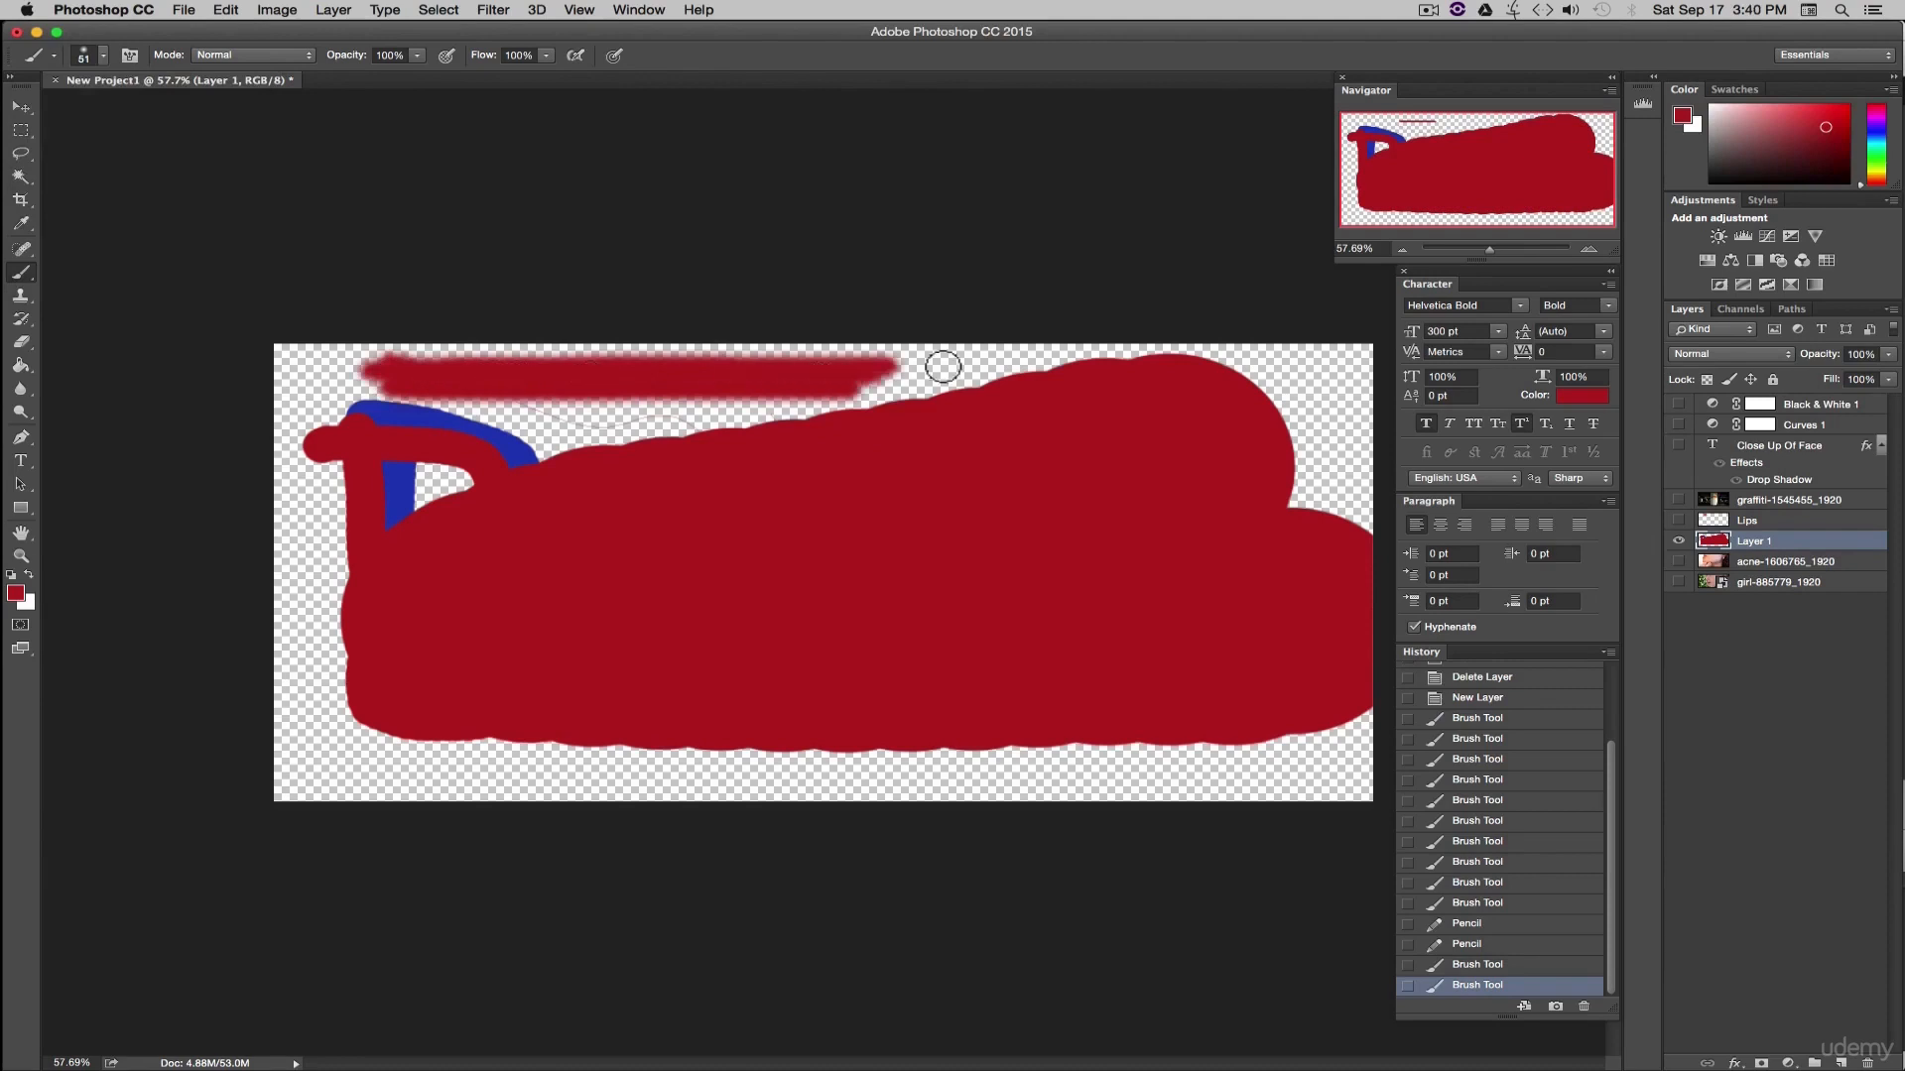
left_click_drag(944, 366, 1027, 362)
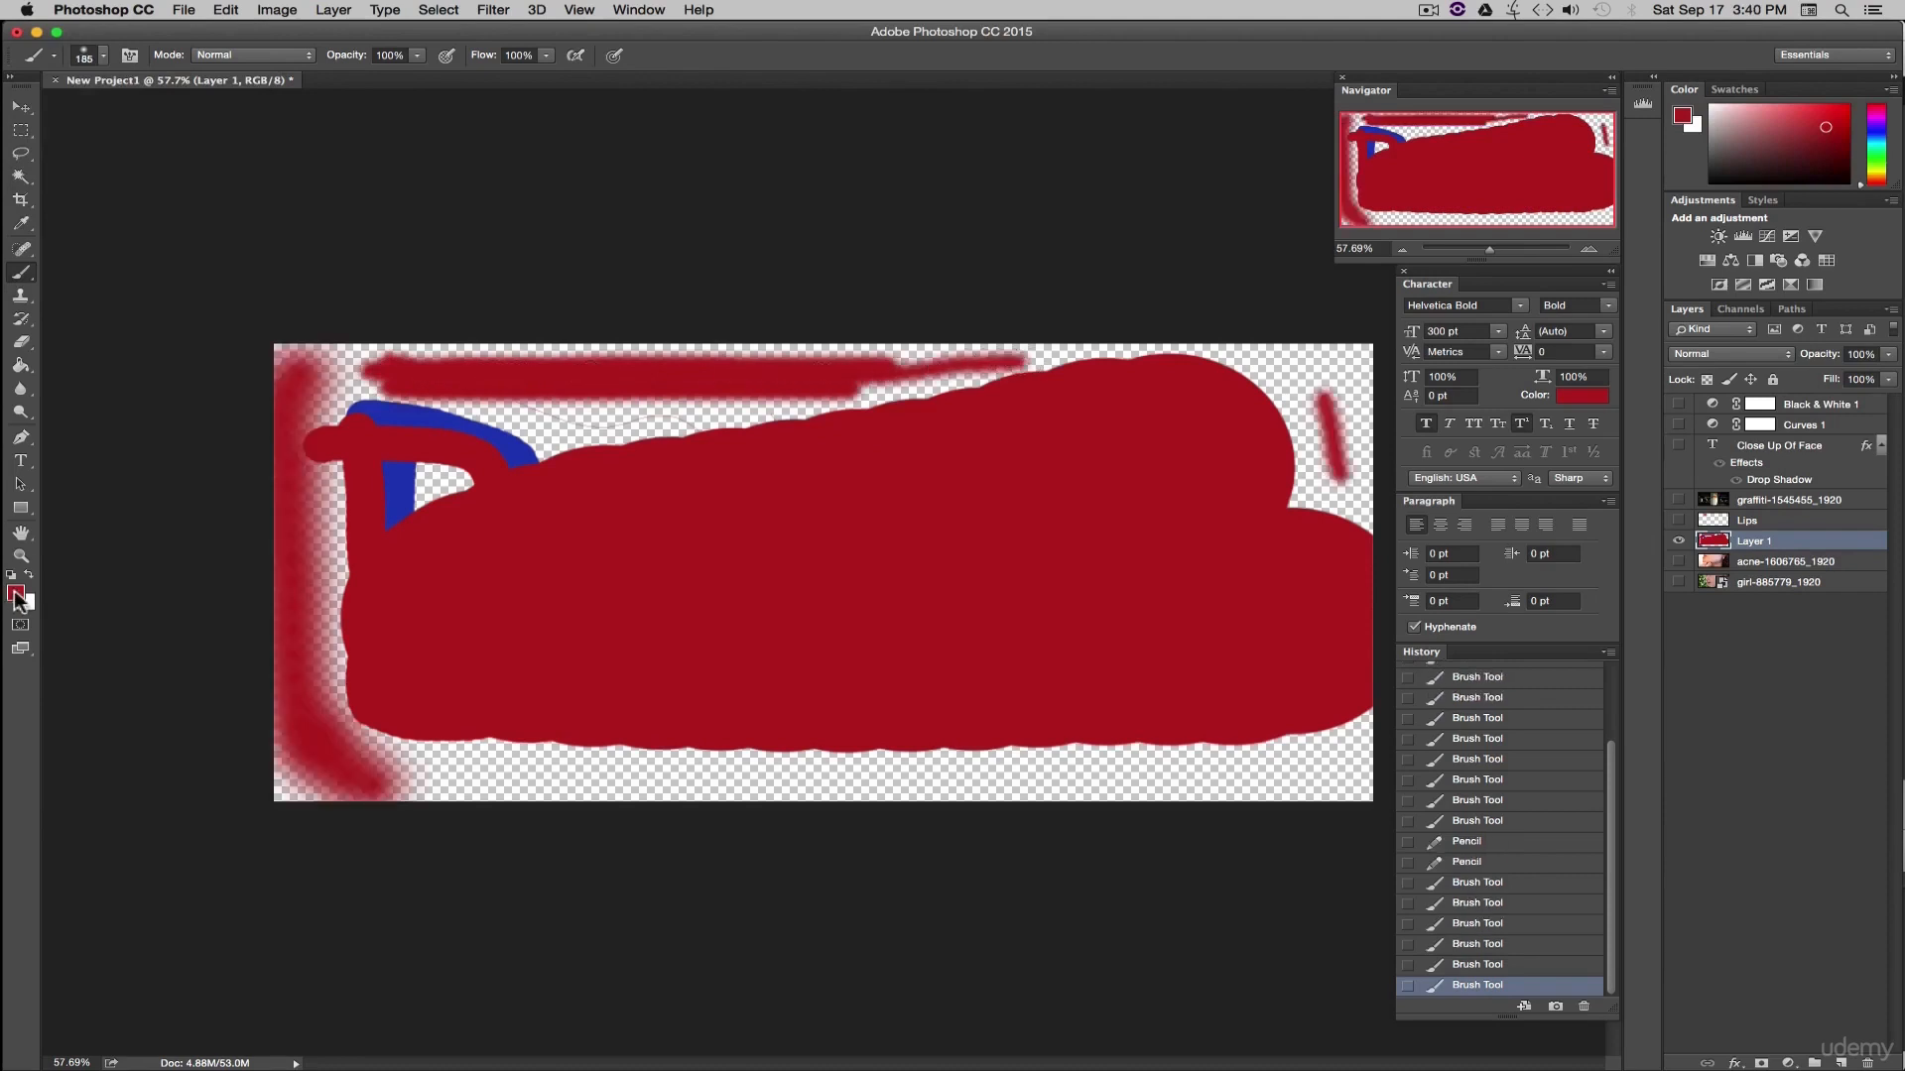
- Set the foreground colour to blue and paint a soft horizontal stripe across the middle of the red area
left_click(16, 594)
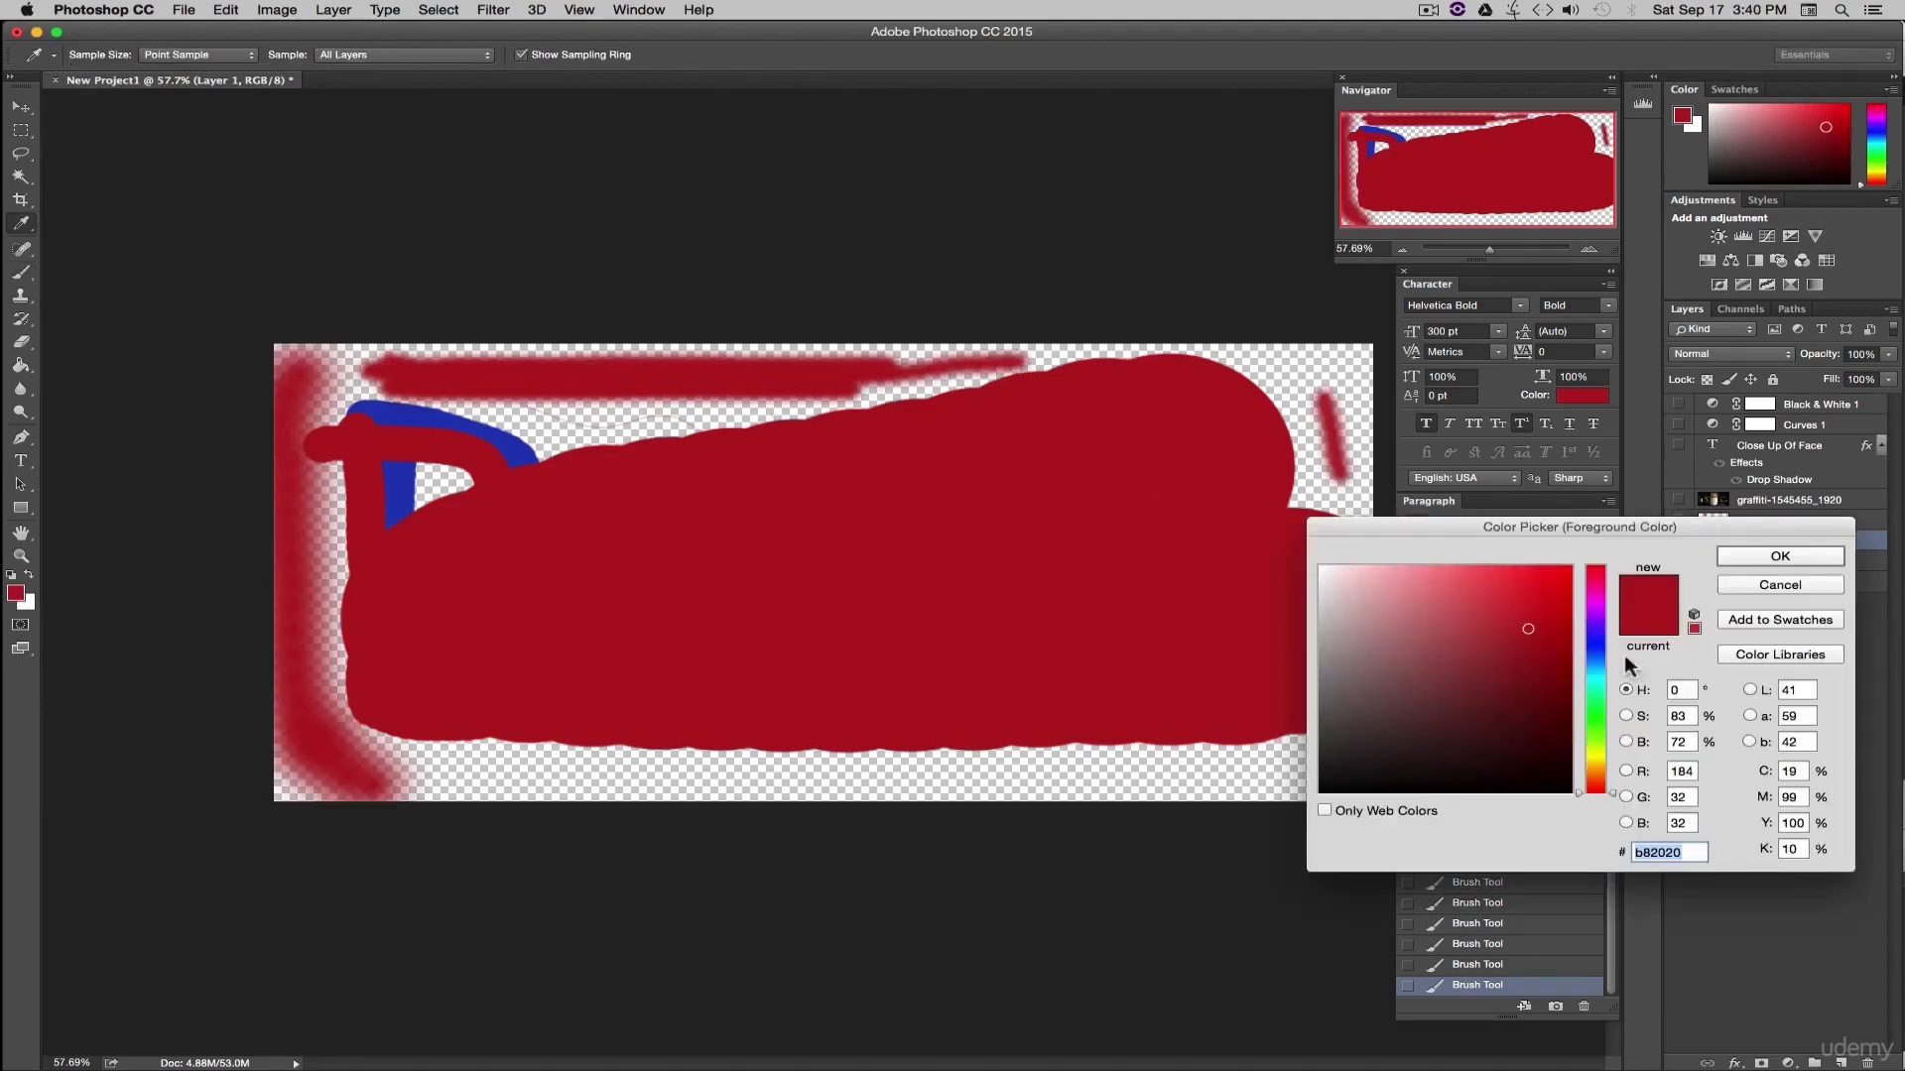
left_click(1590, 640)
left_click(1780, 555)
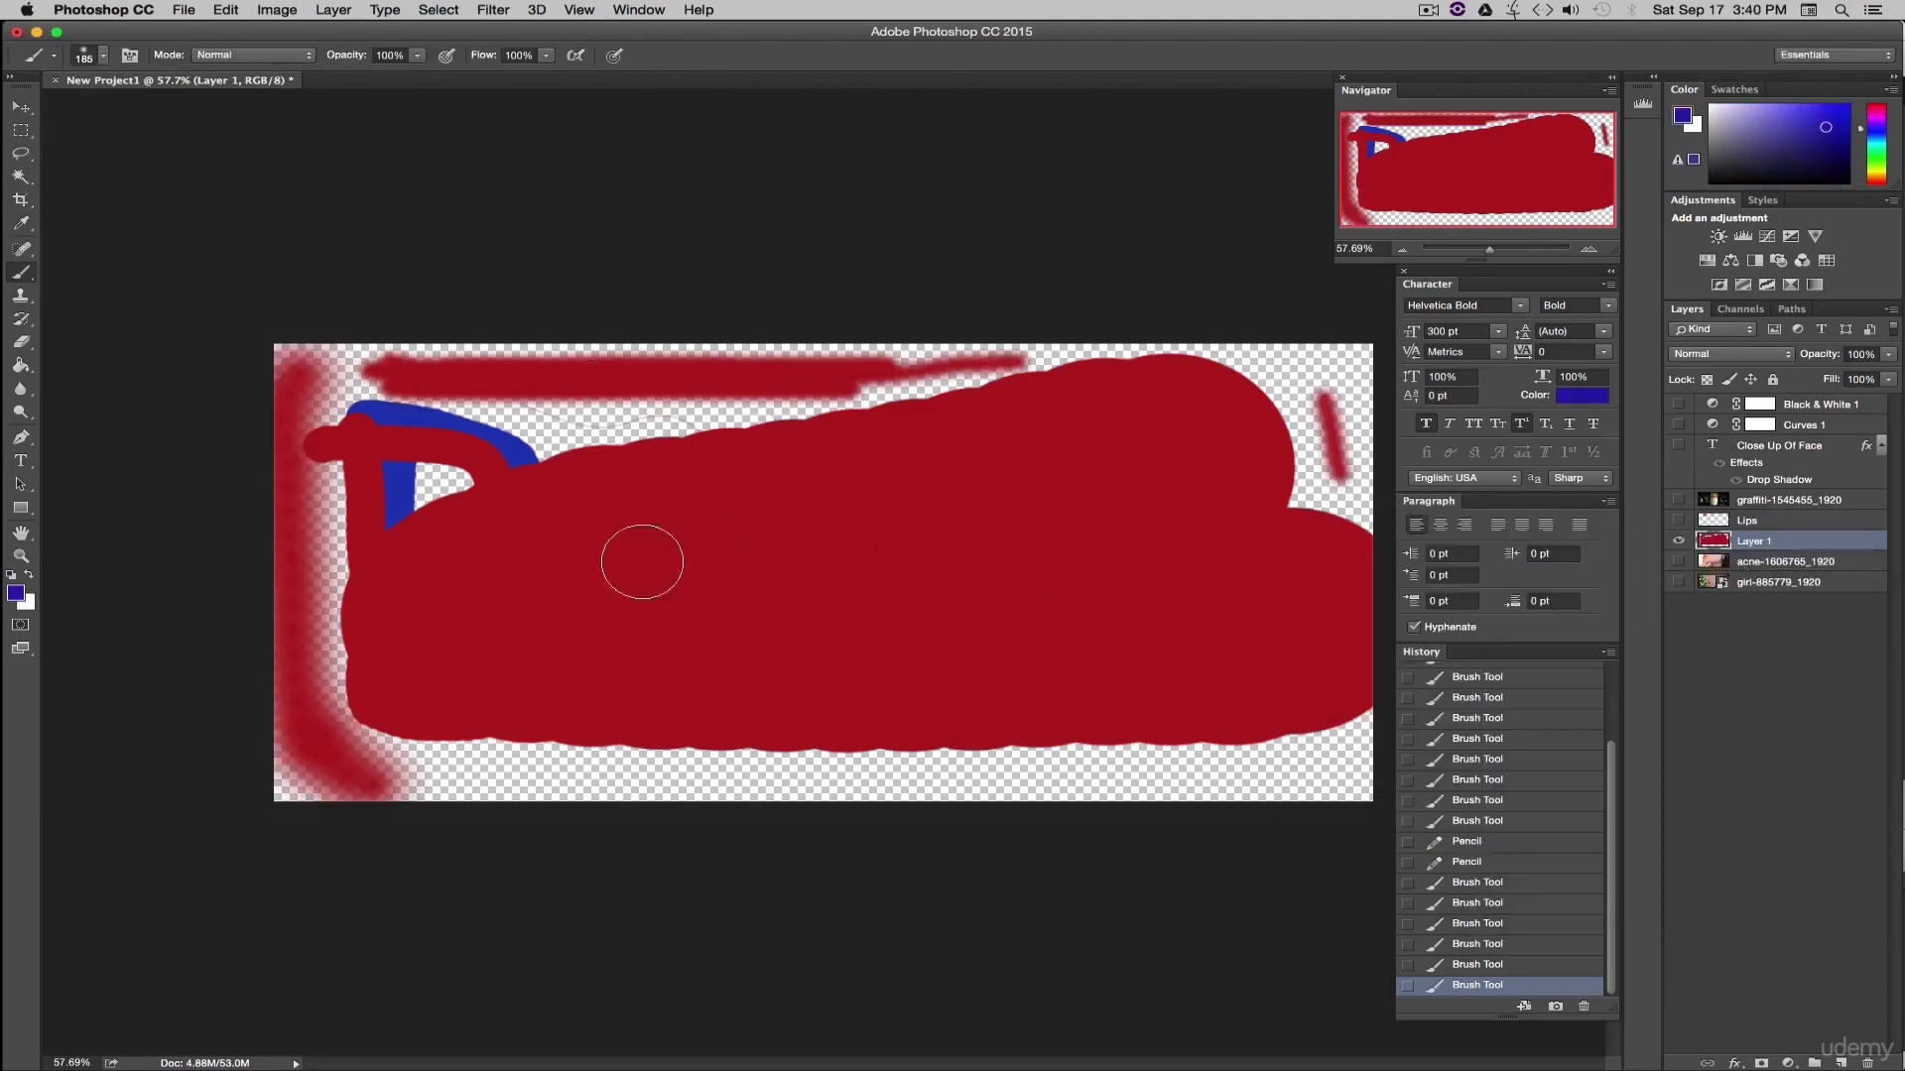
left_click_drag(640, 565, 855, 568)
left_click_drag(984, 570, 1092, 570)
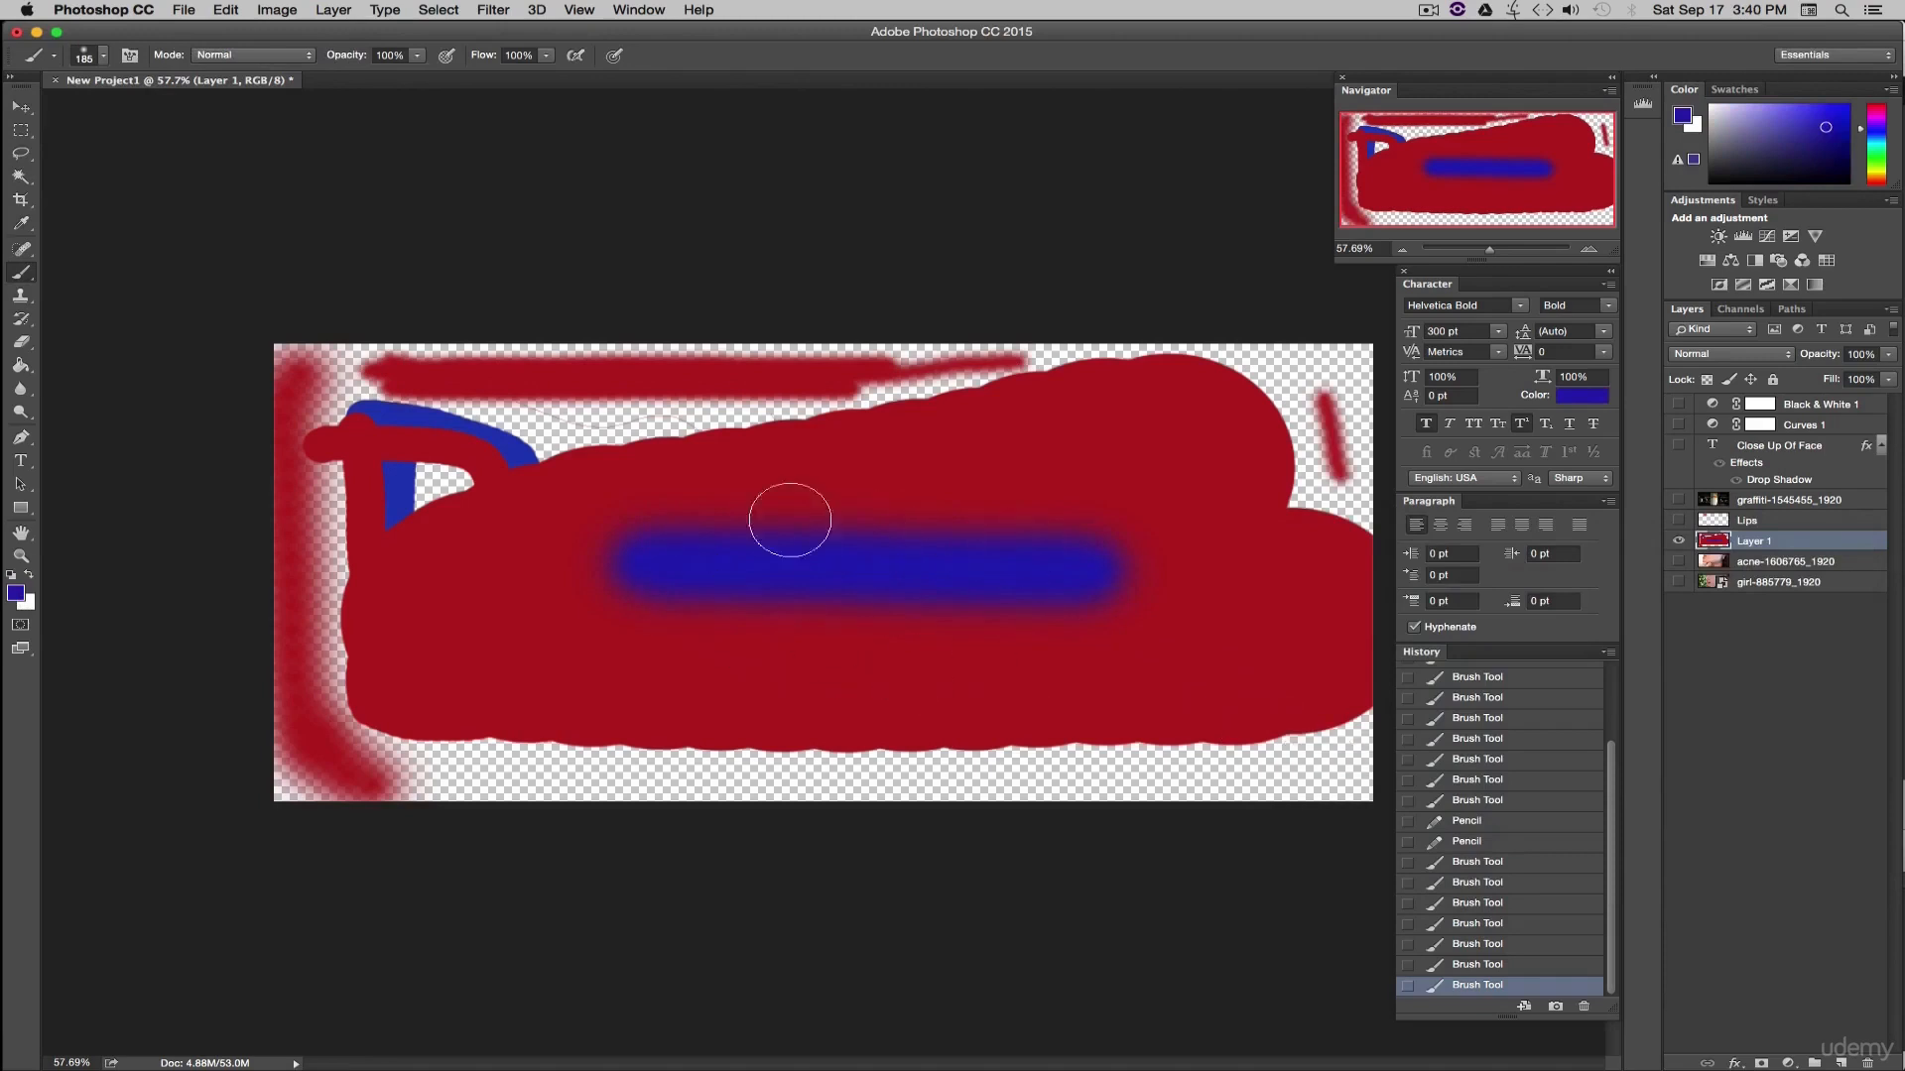
- Toggle Layer 1's visibility off and on, and delete the layer
left_click(1678, 540)
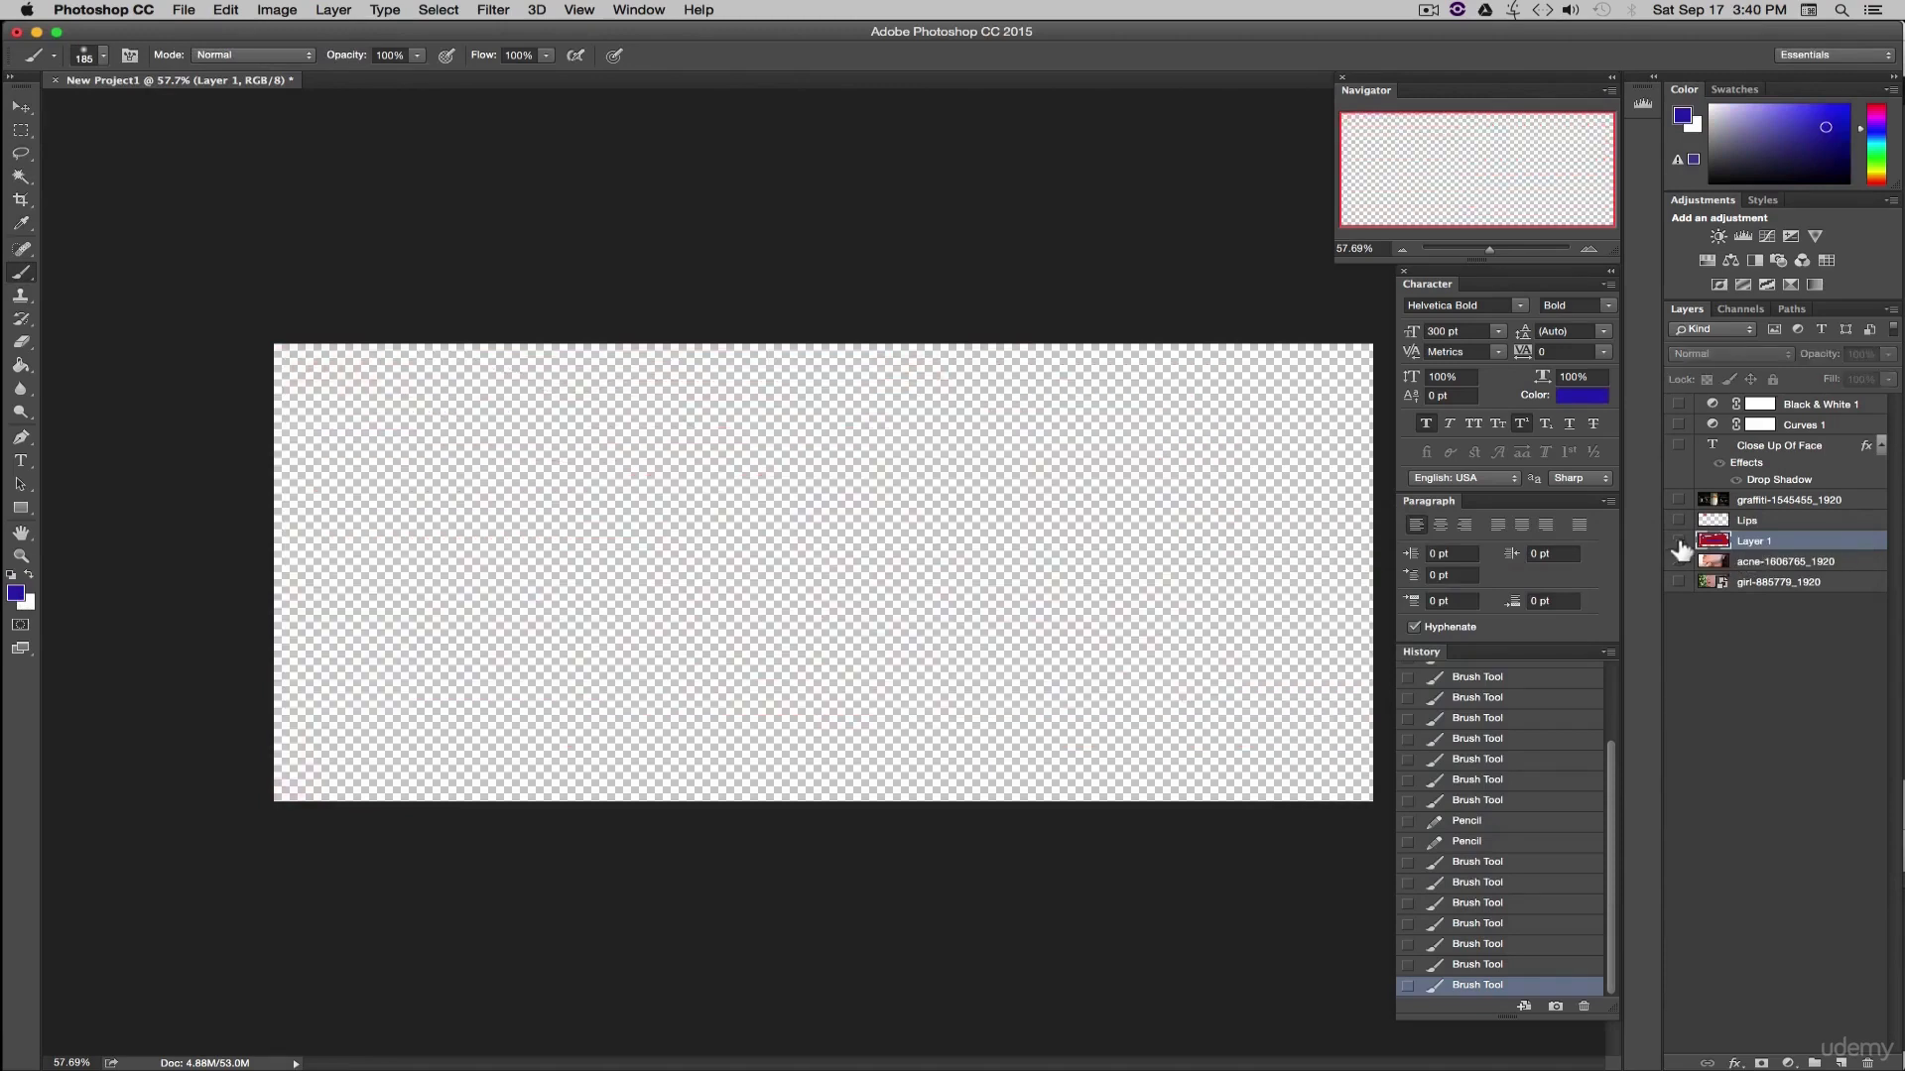
left_click(1678, 540)
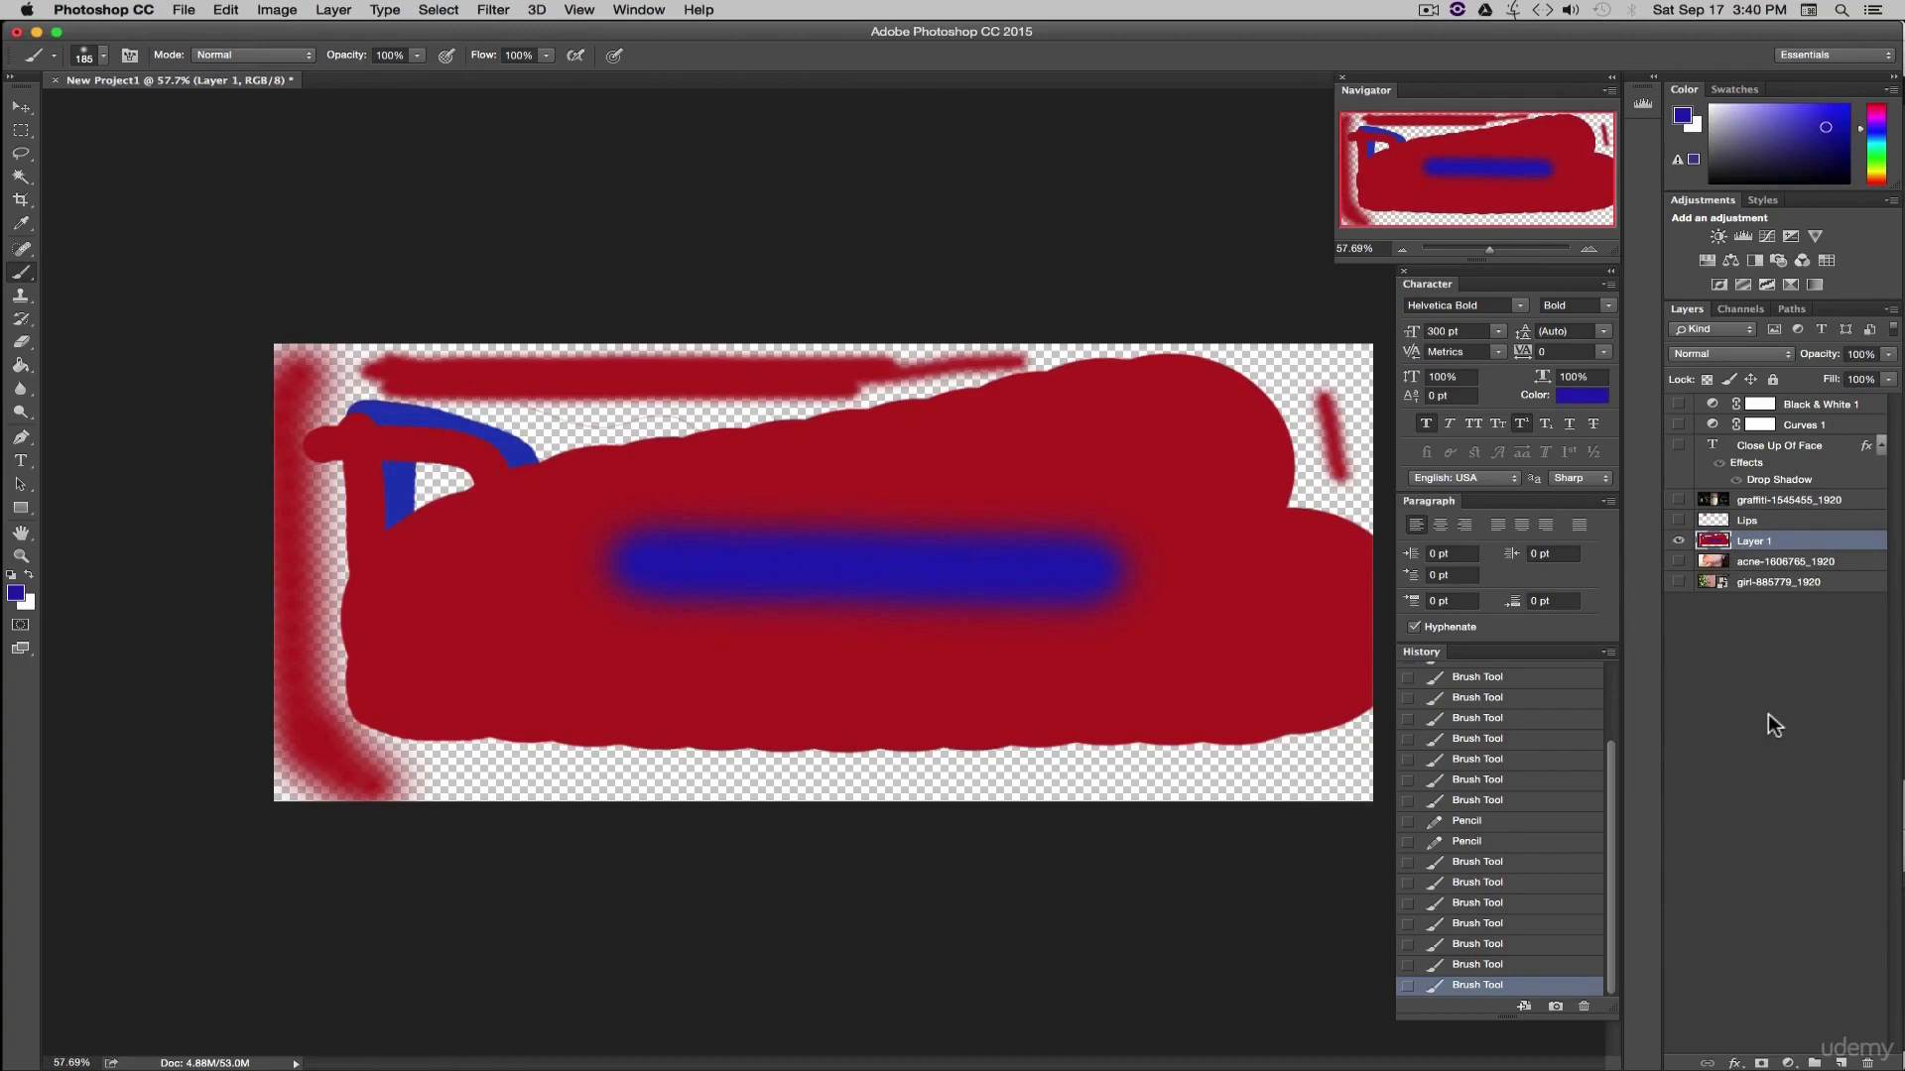
right_click(1794, 541)
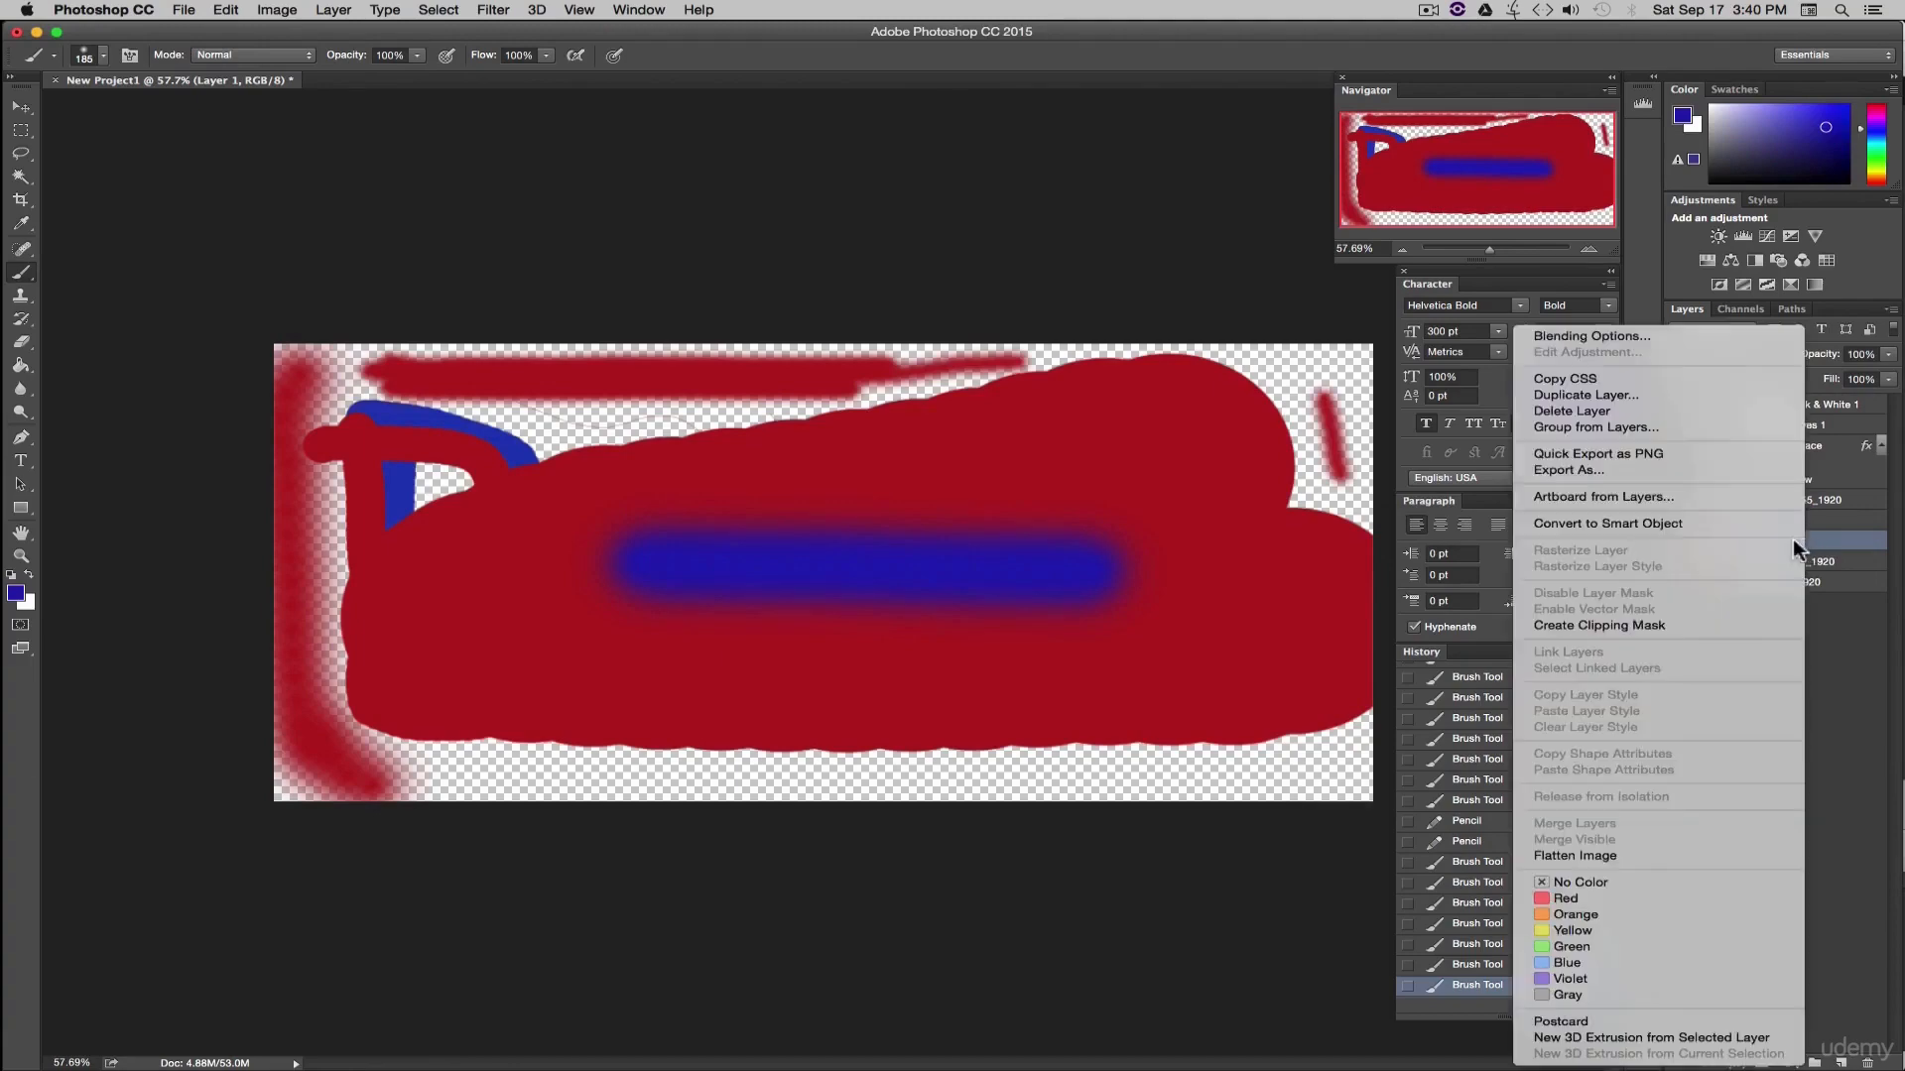
left_click(1566, 409)
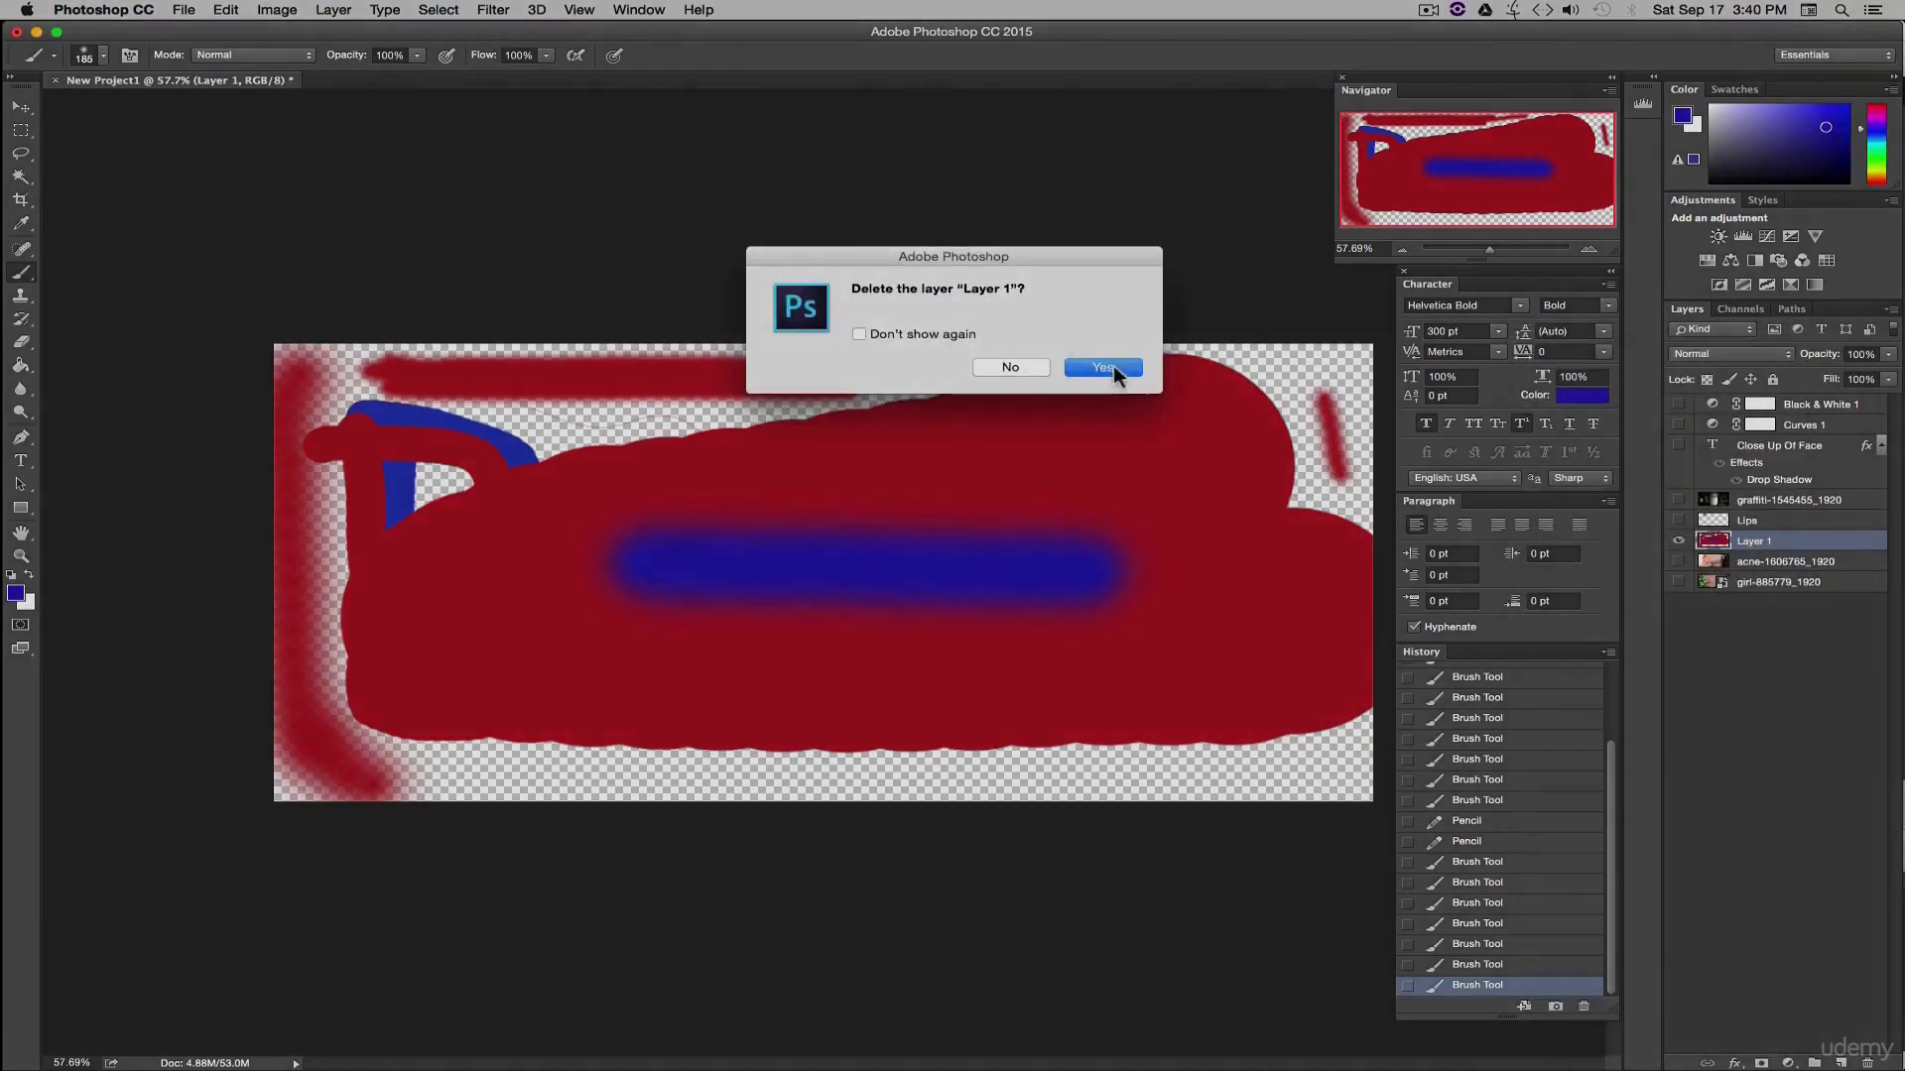
left_click(1113, 365)
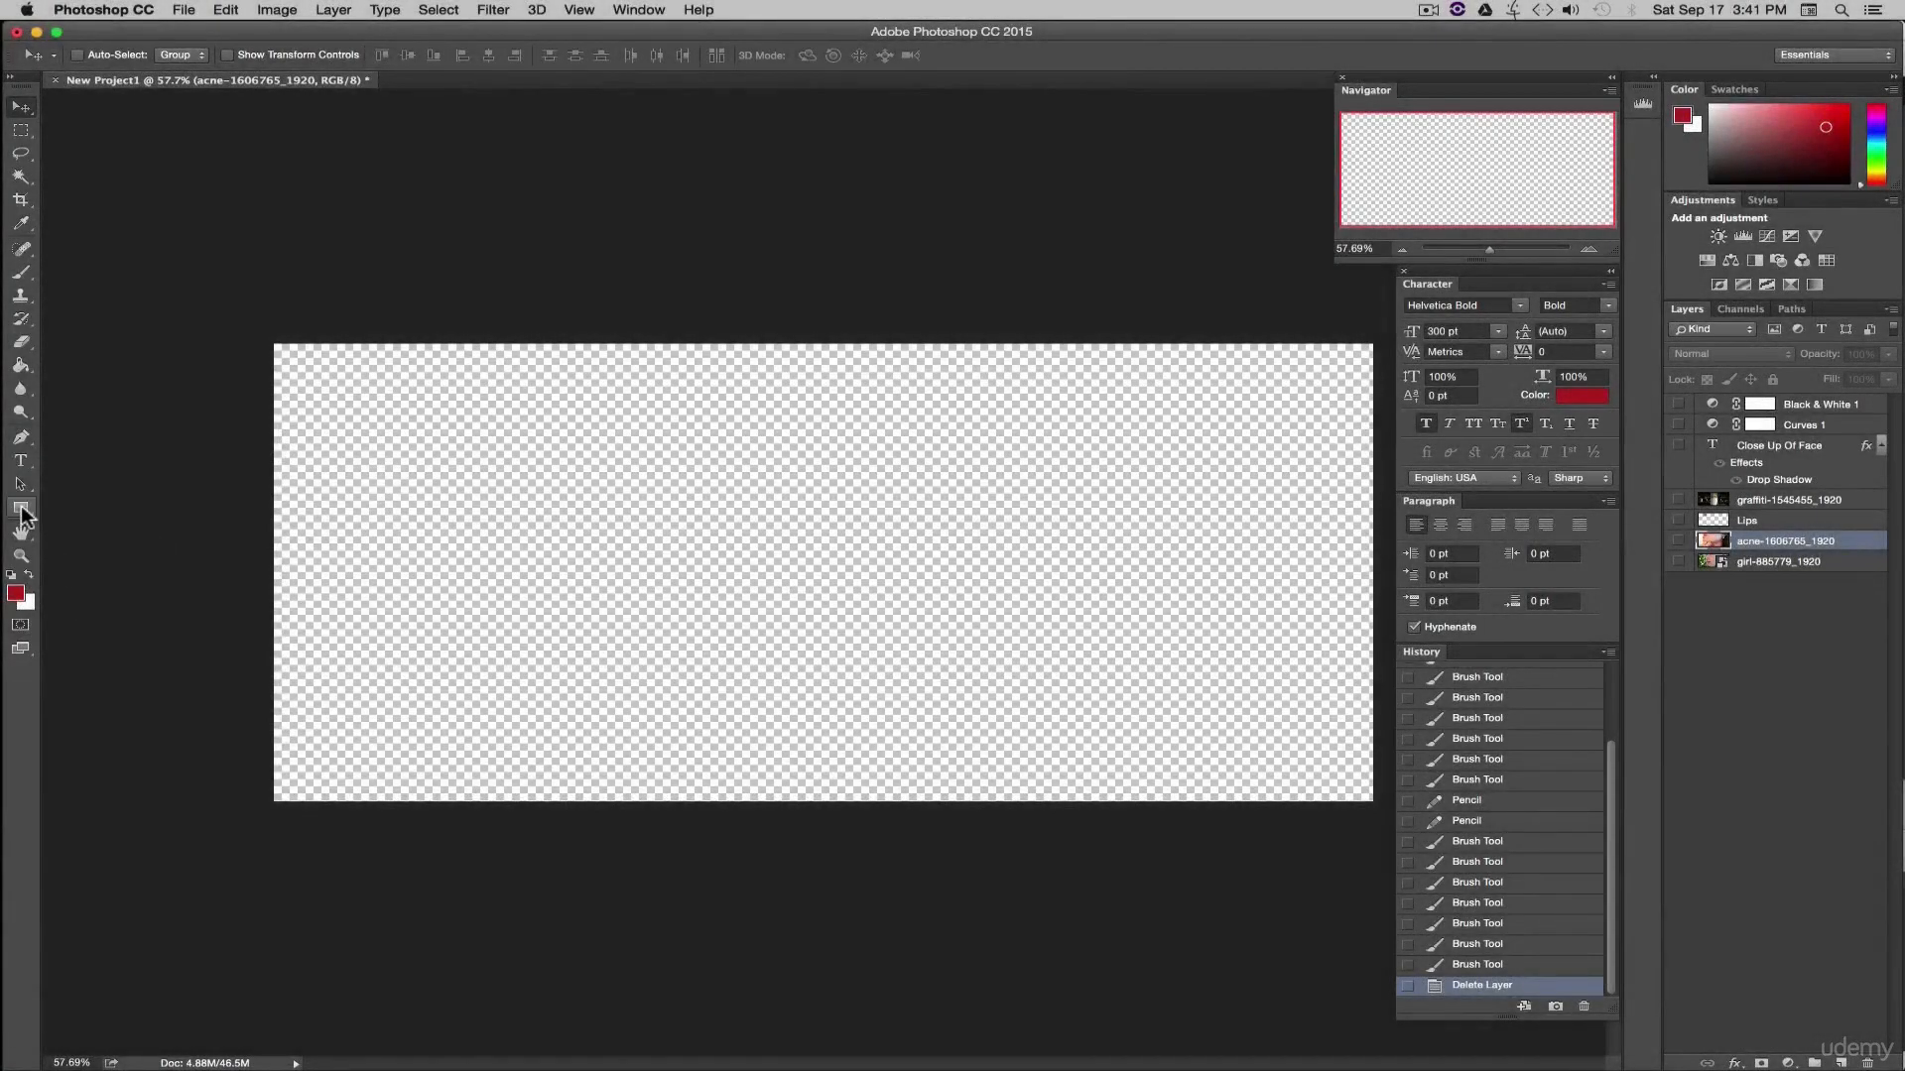
- Choose the Rectangle tool and set the foreground colour to blue 2040b8 for the shape fill
left_click(22, 510)
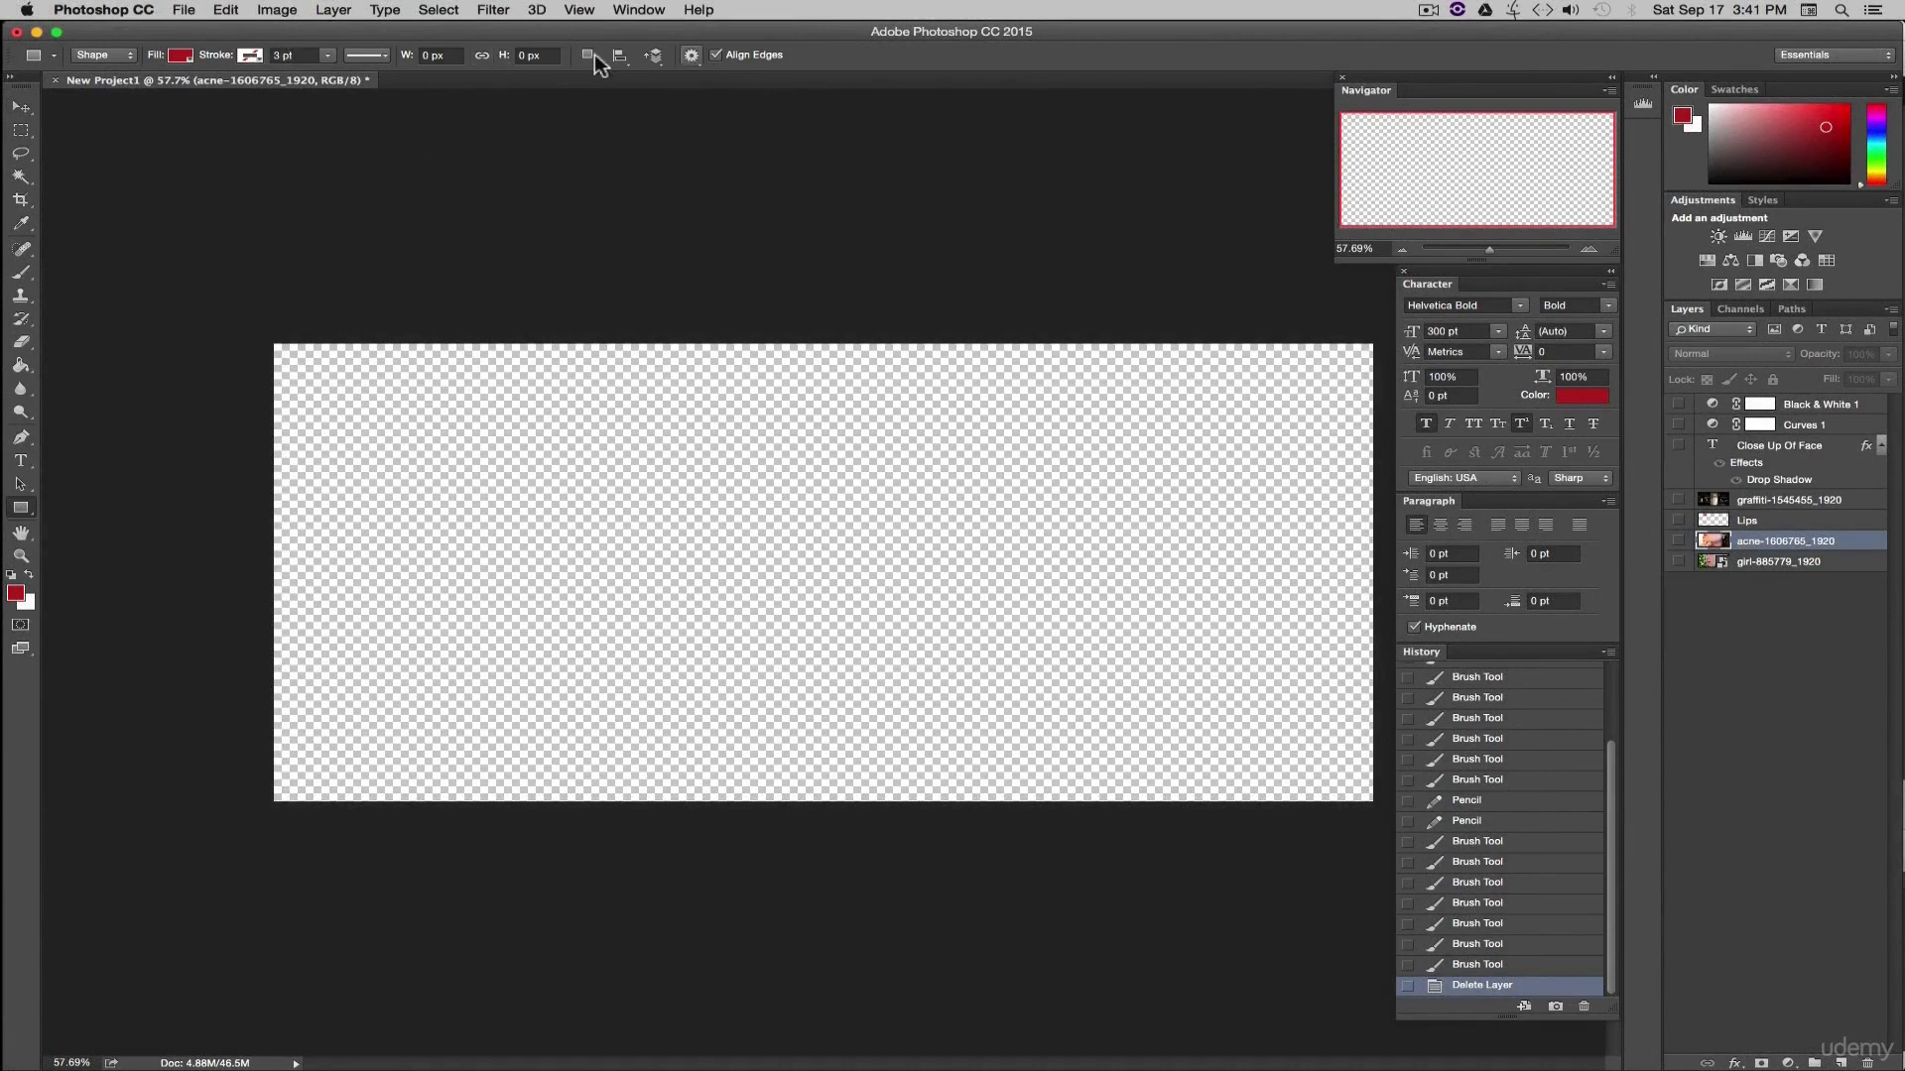
left_click(17, 597)
left_click(1604, 647)
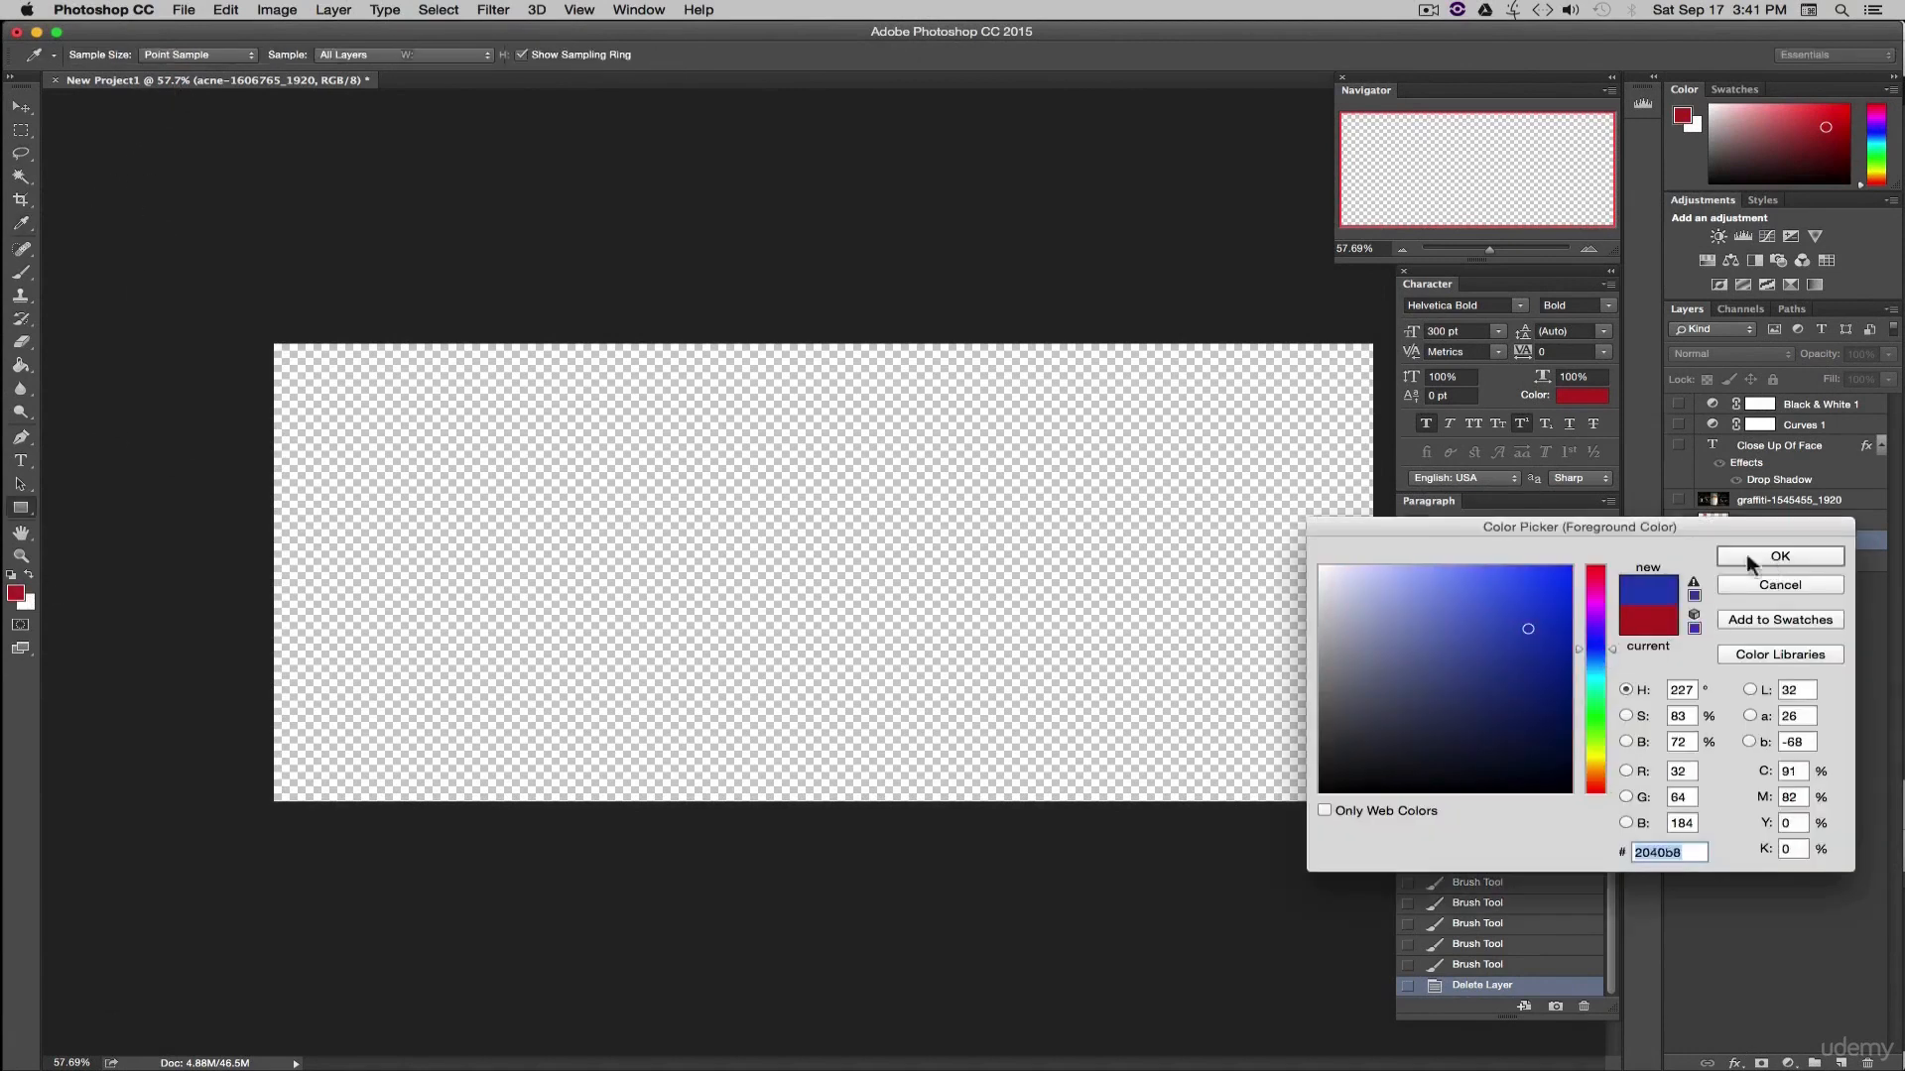
left_click(1748, 556)
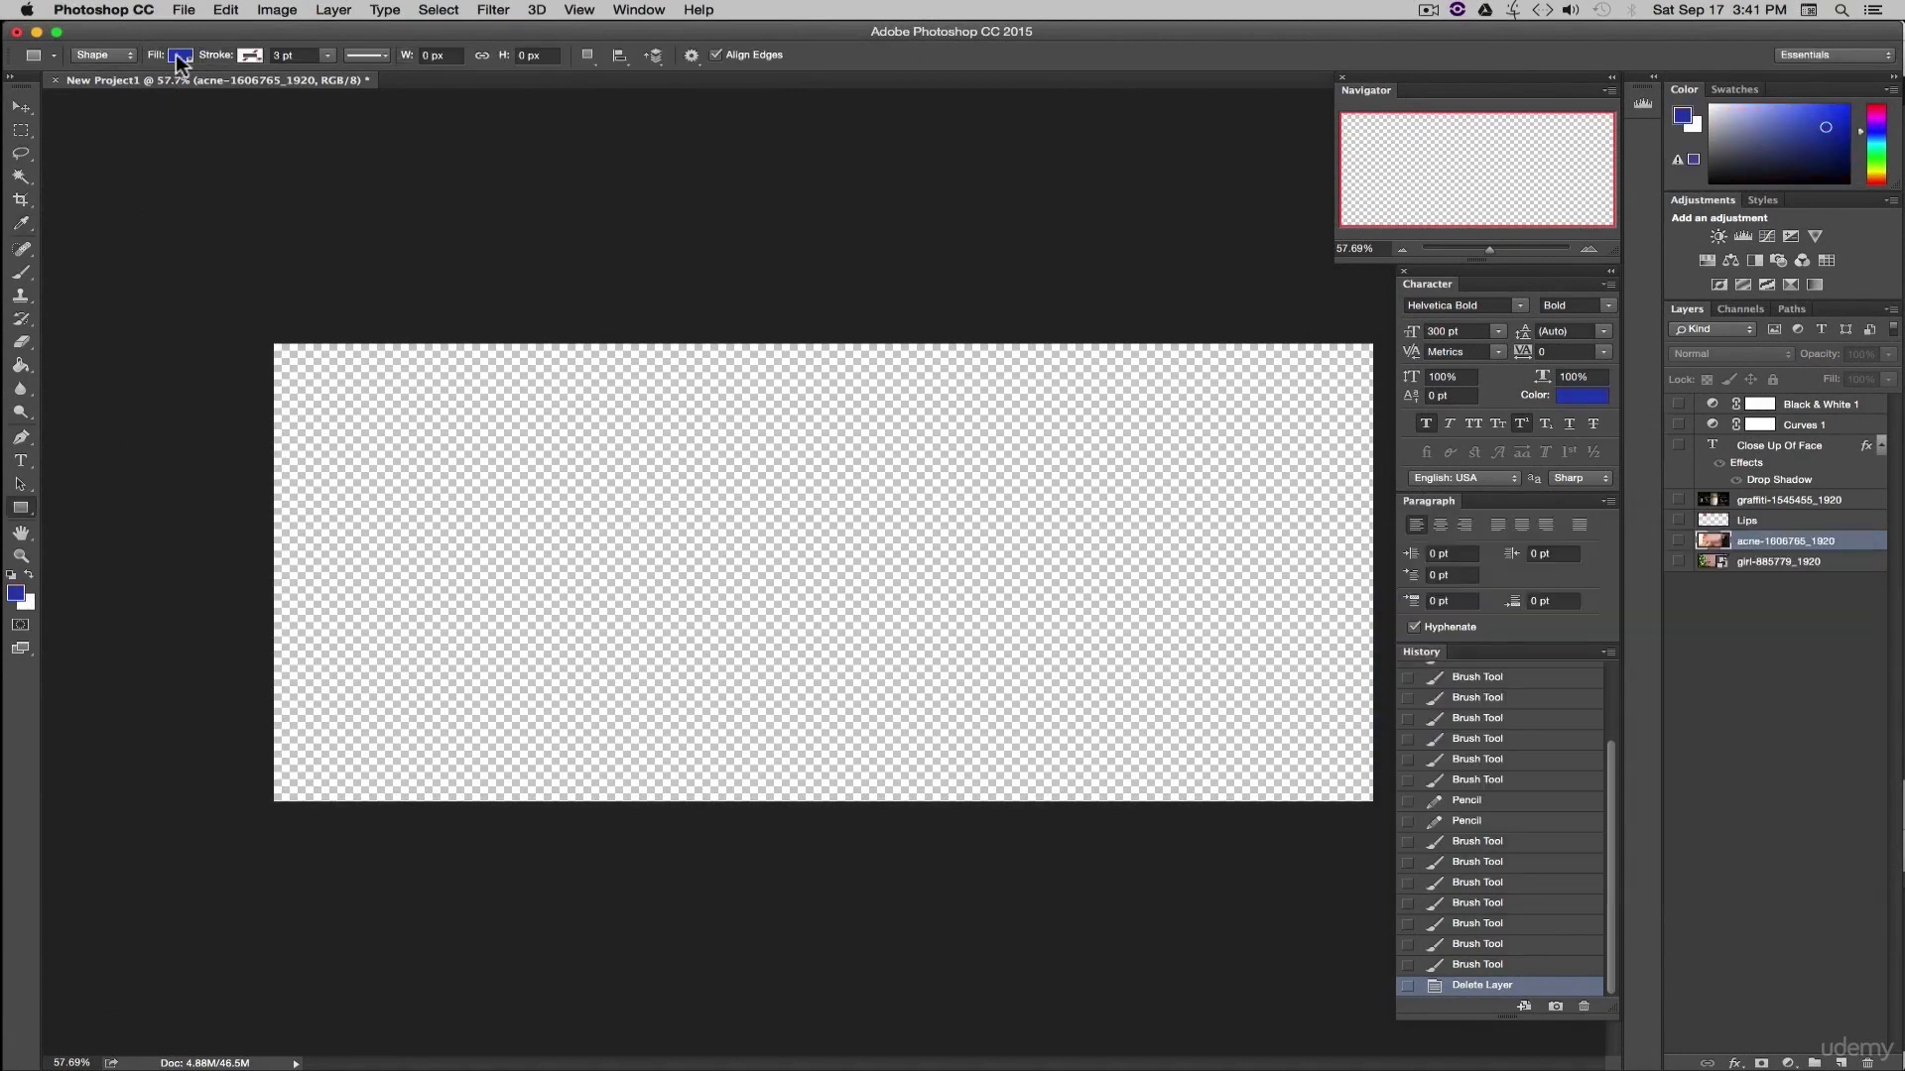
- Set the shape stroke to solid green with a width of 10 pt
left_click(256, 56)
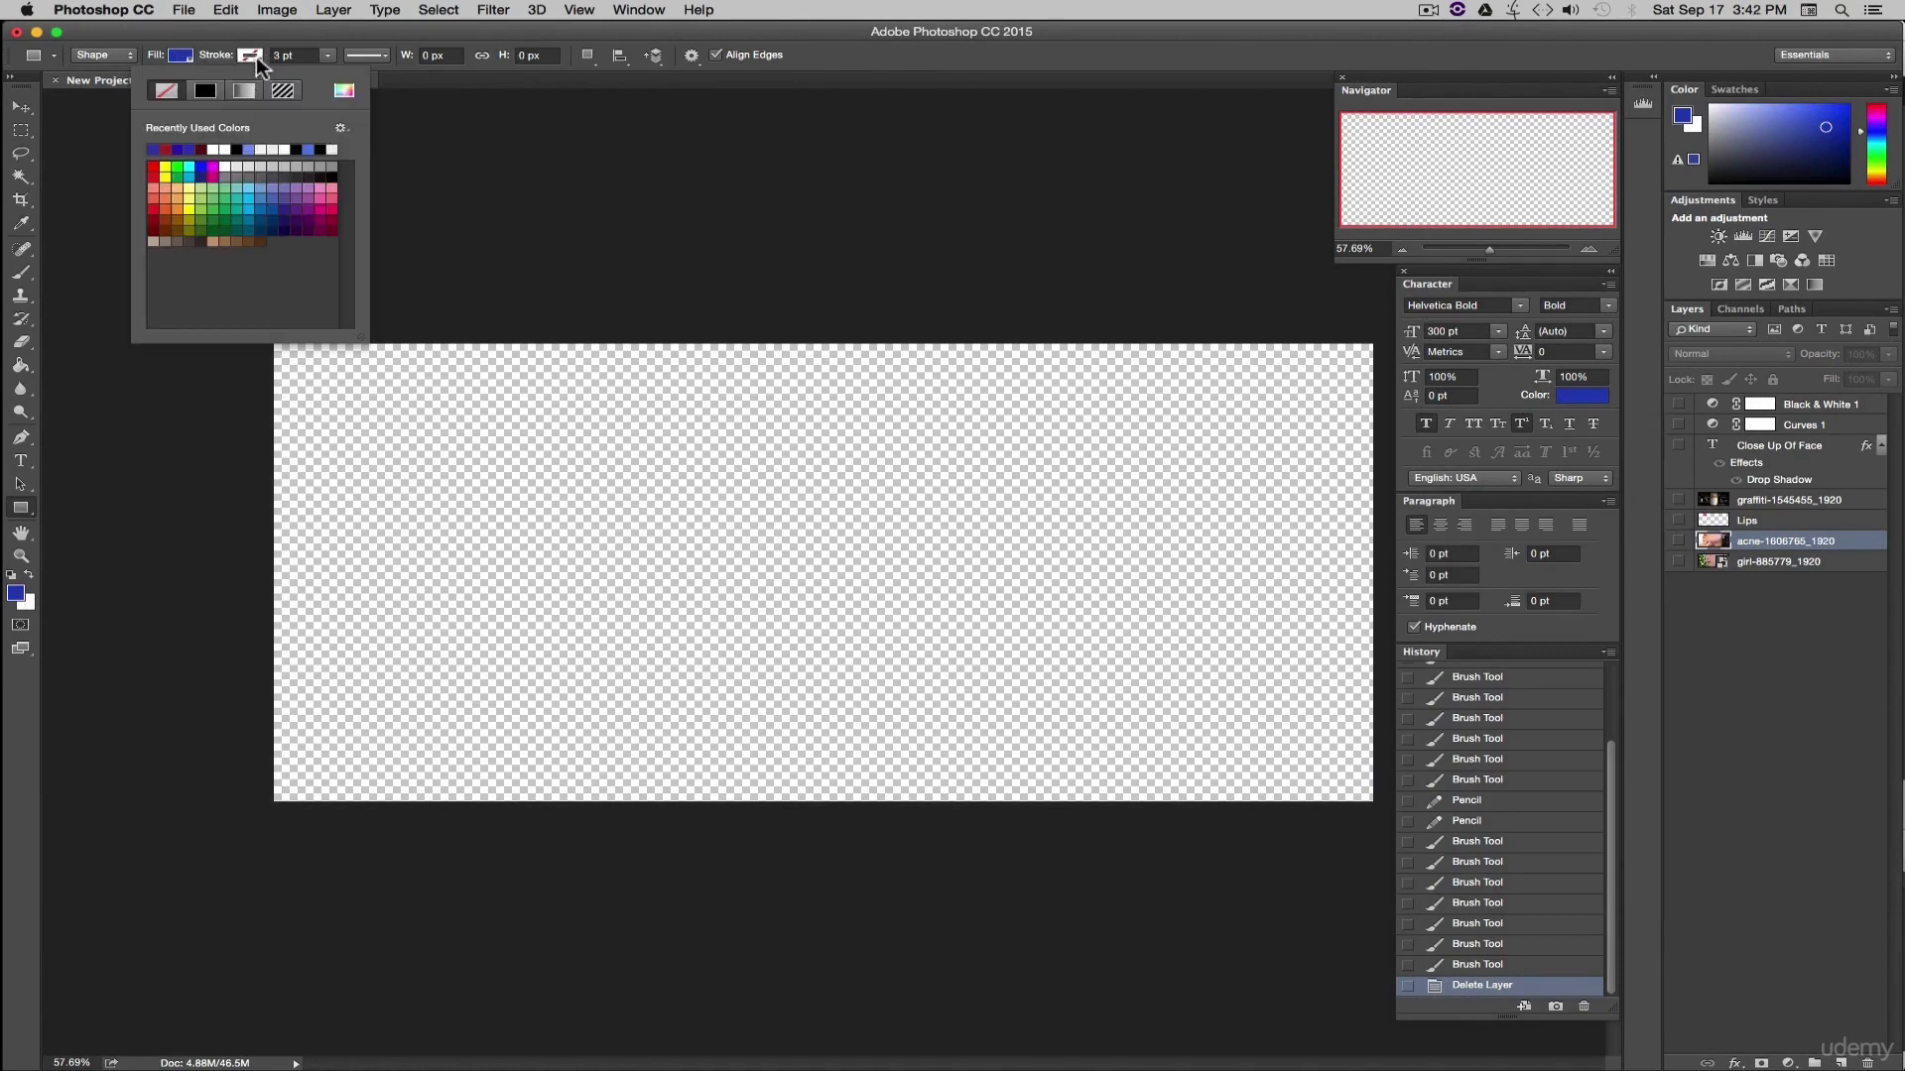
left_click(417, 104)
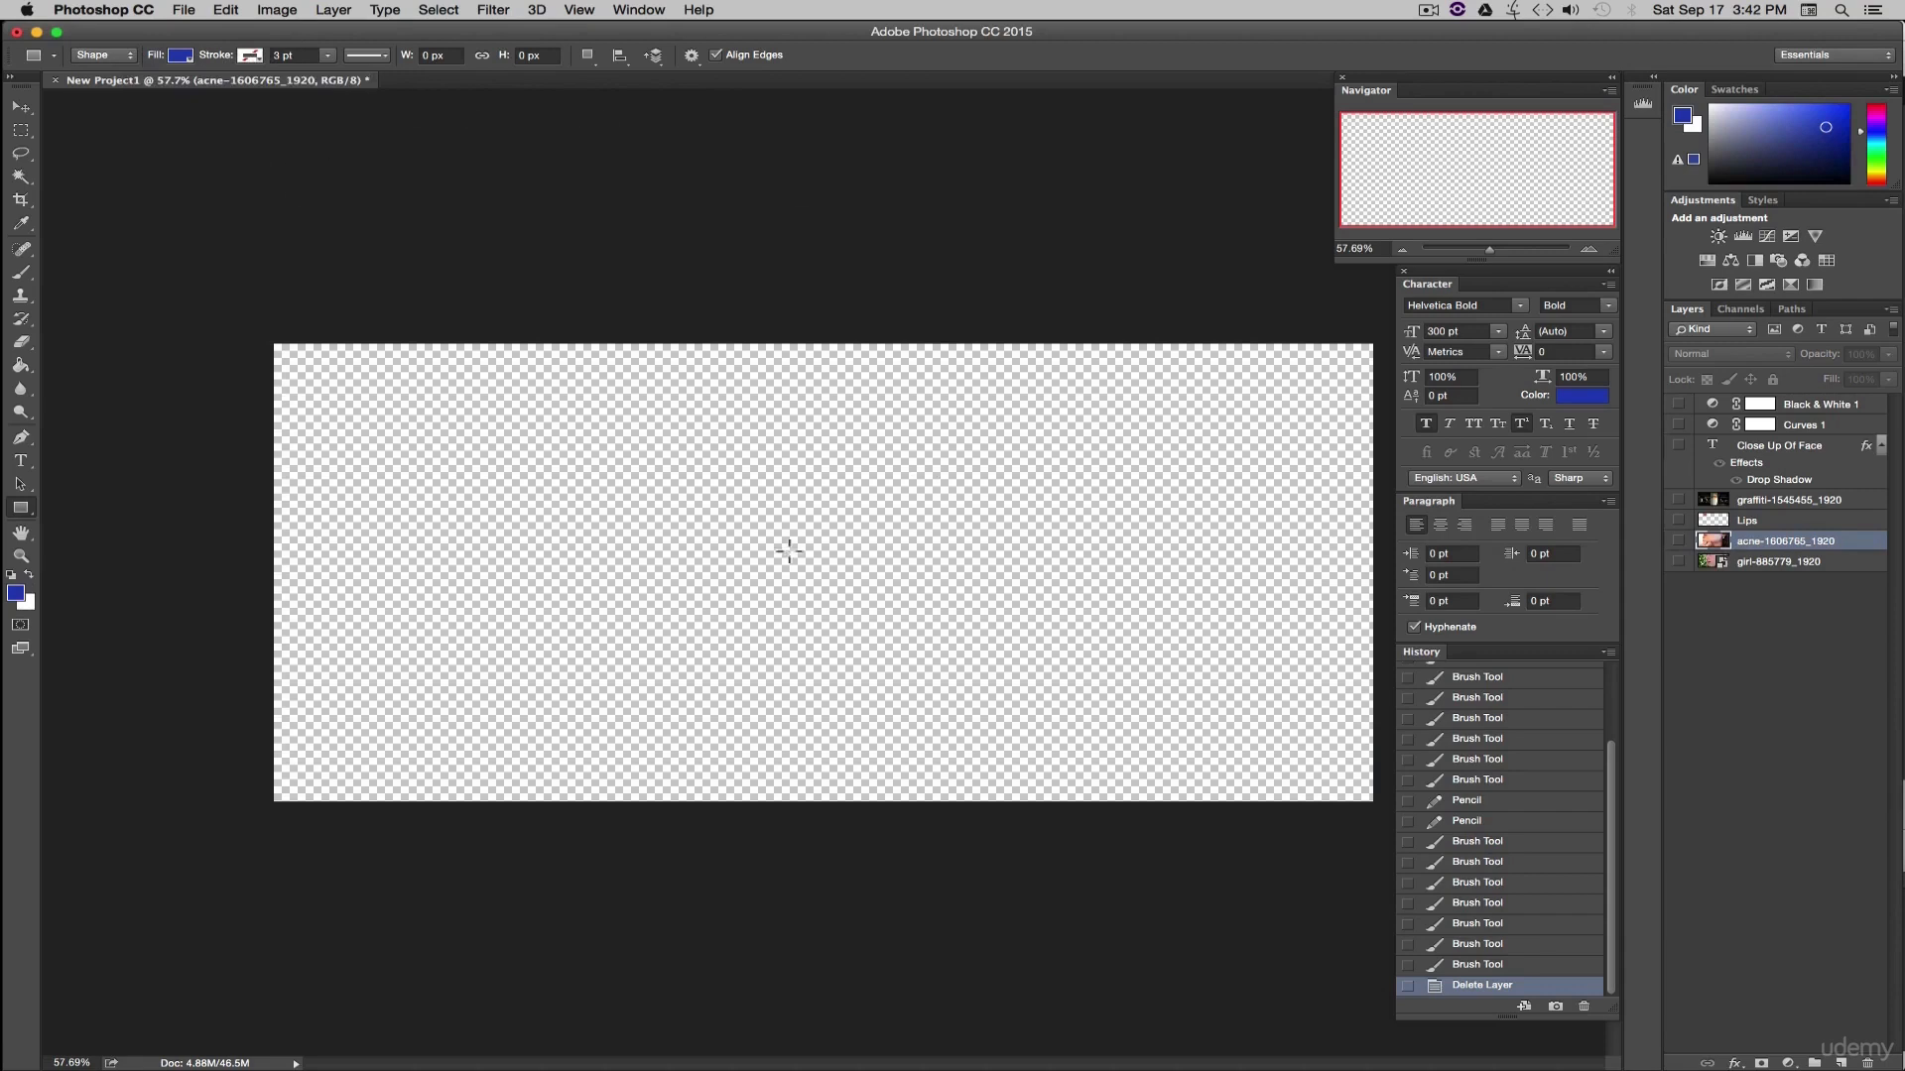
left_click(252, 56)
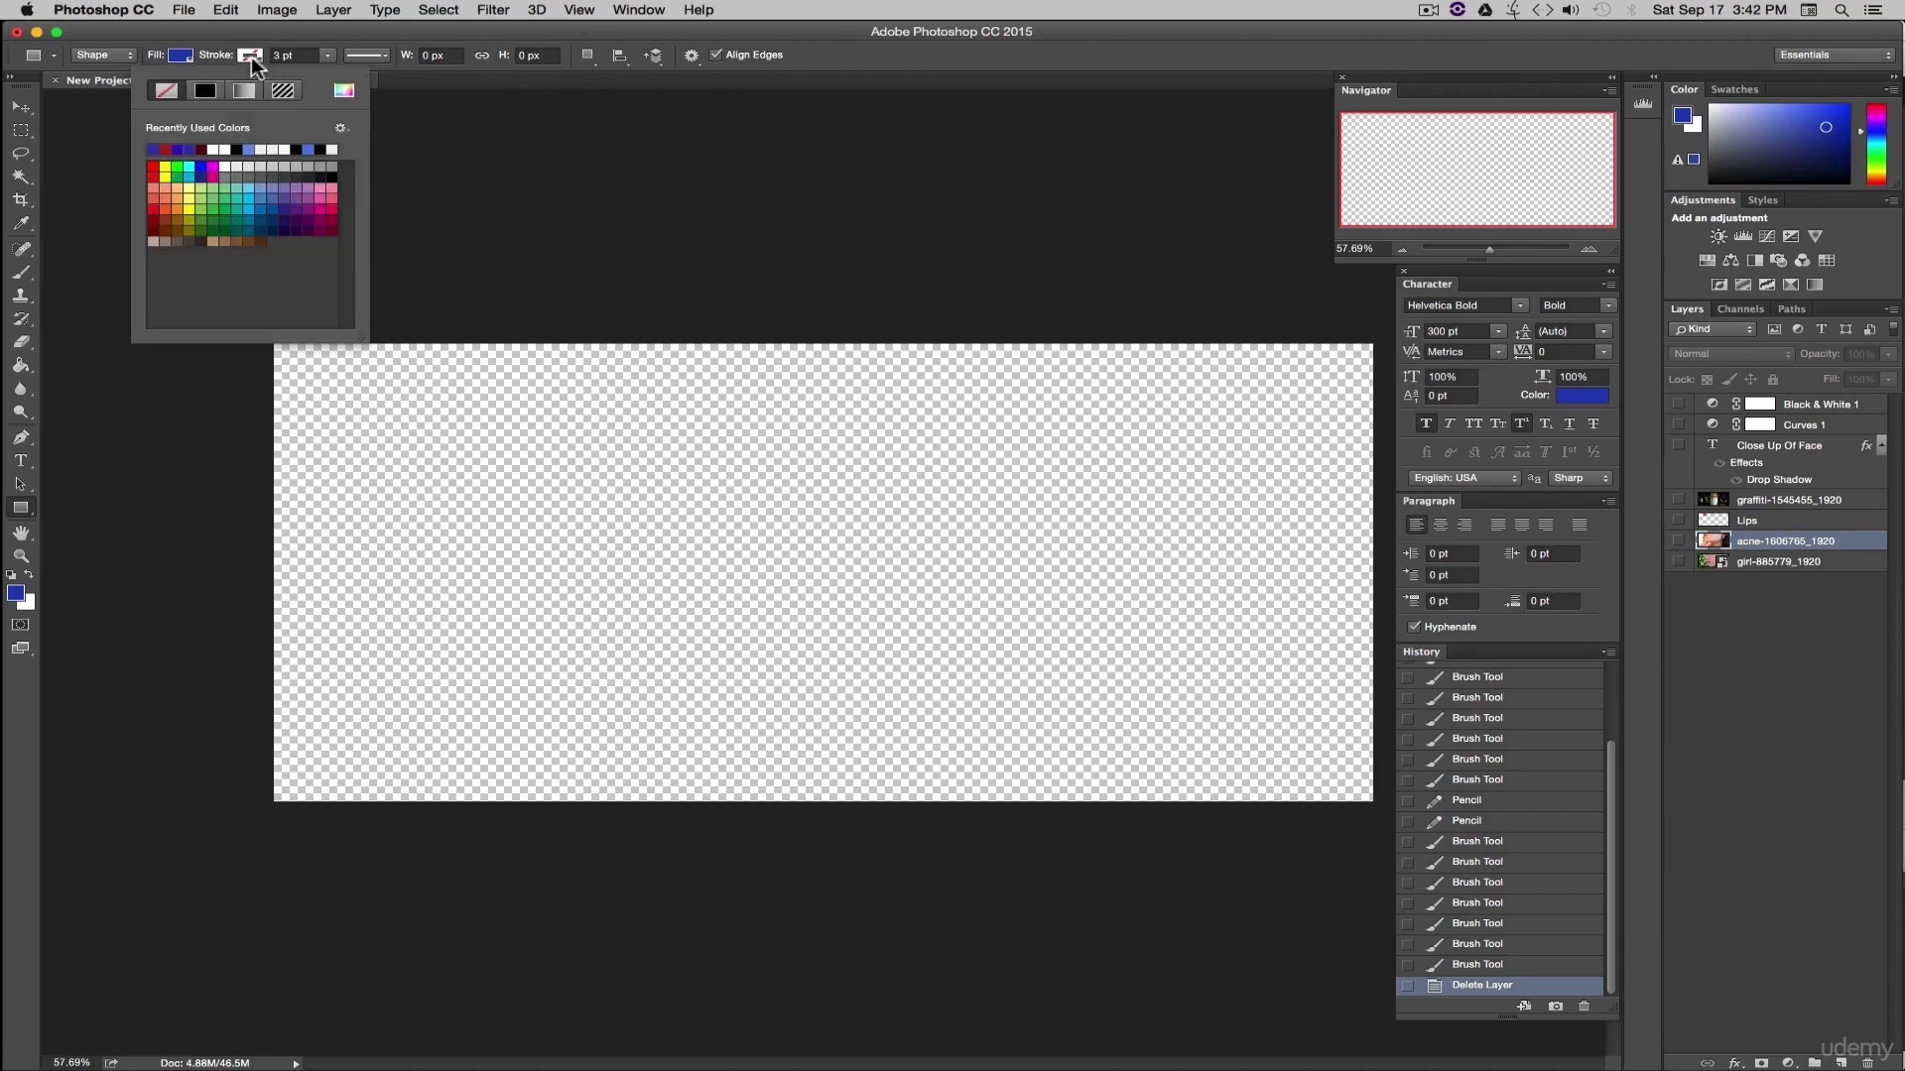
left_click(176, 168)
left_click(169, 91)
left_click(211, 92)
key("Return")
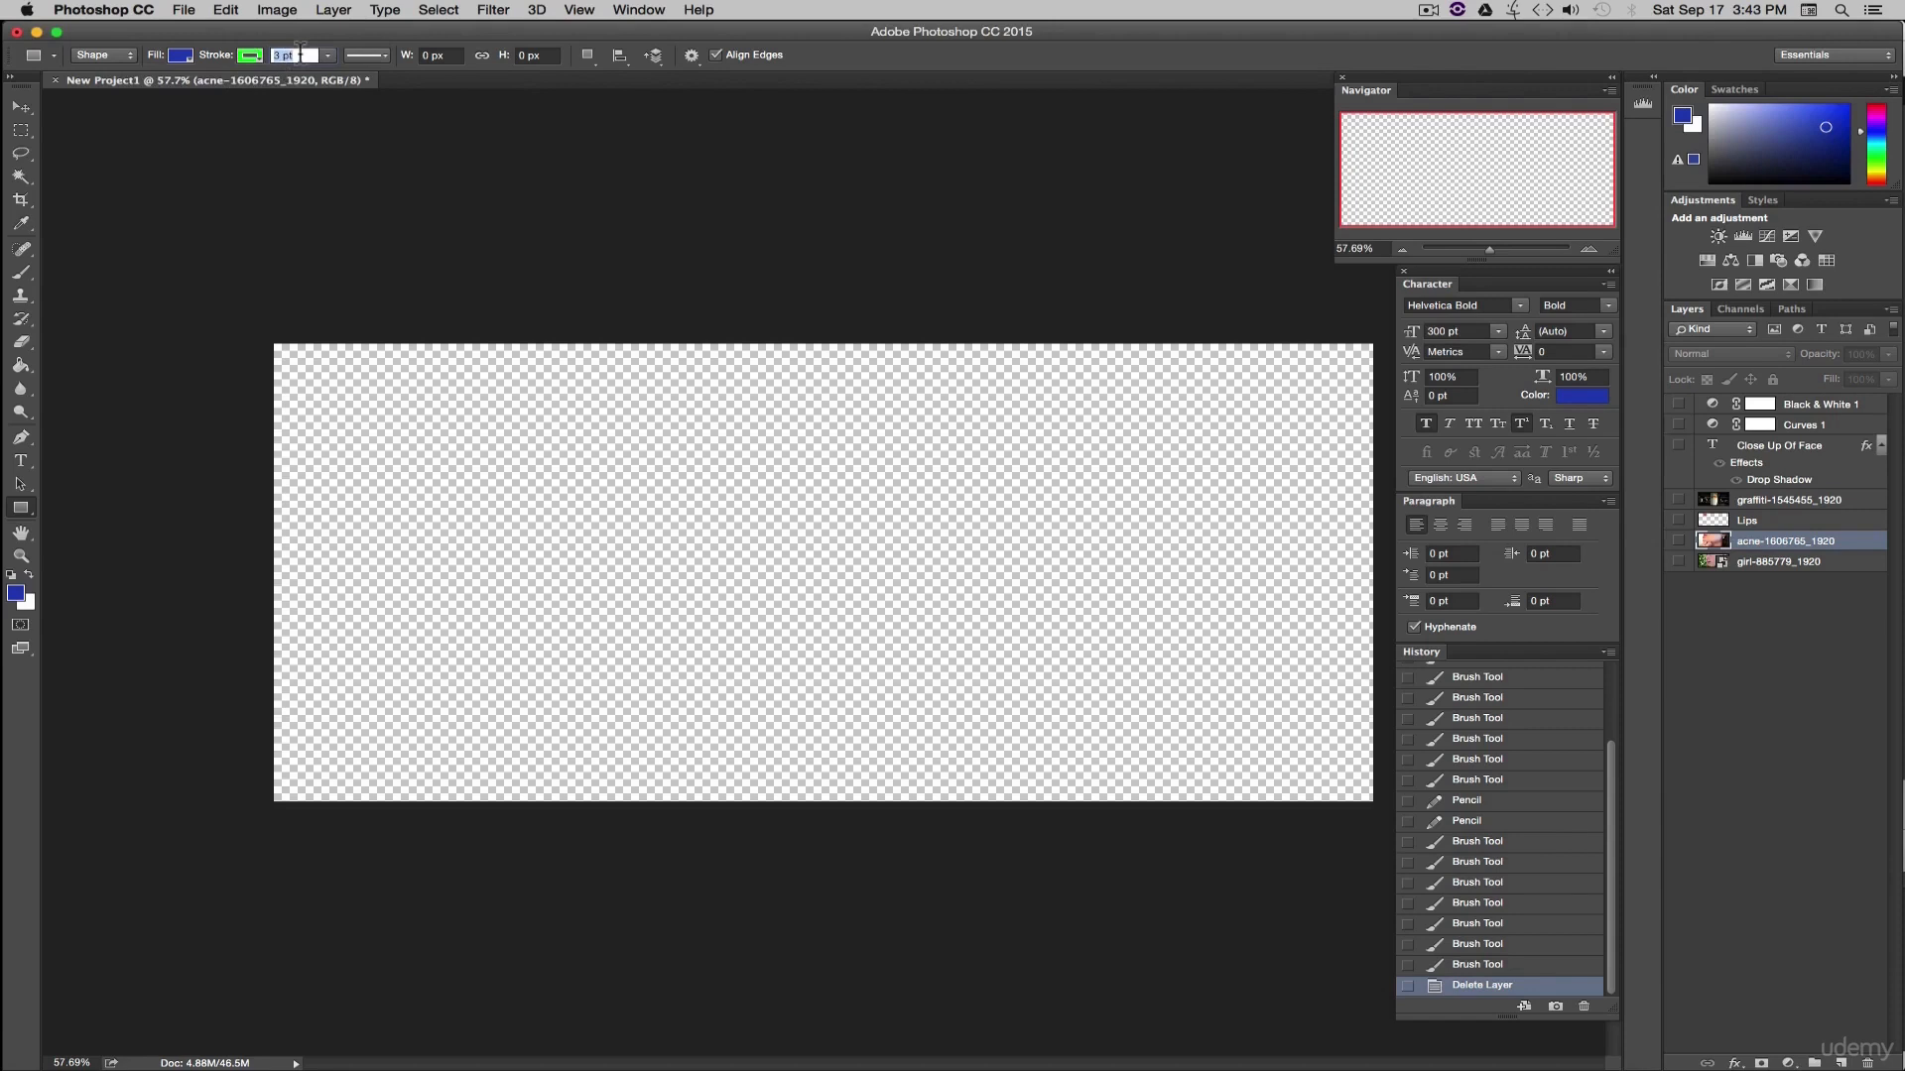
type("10")
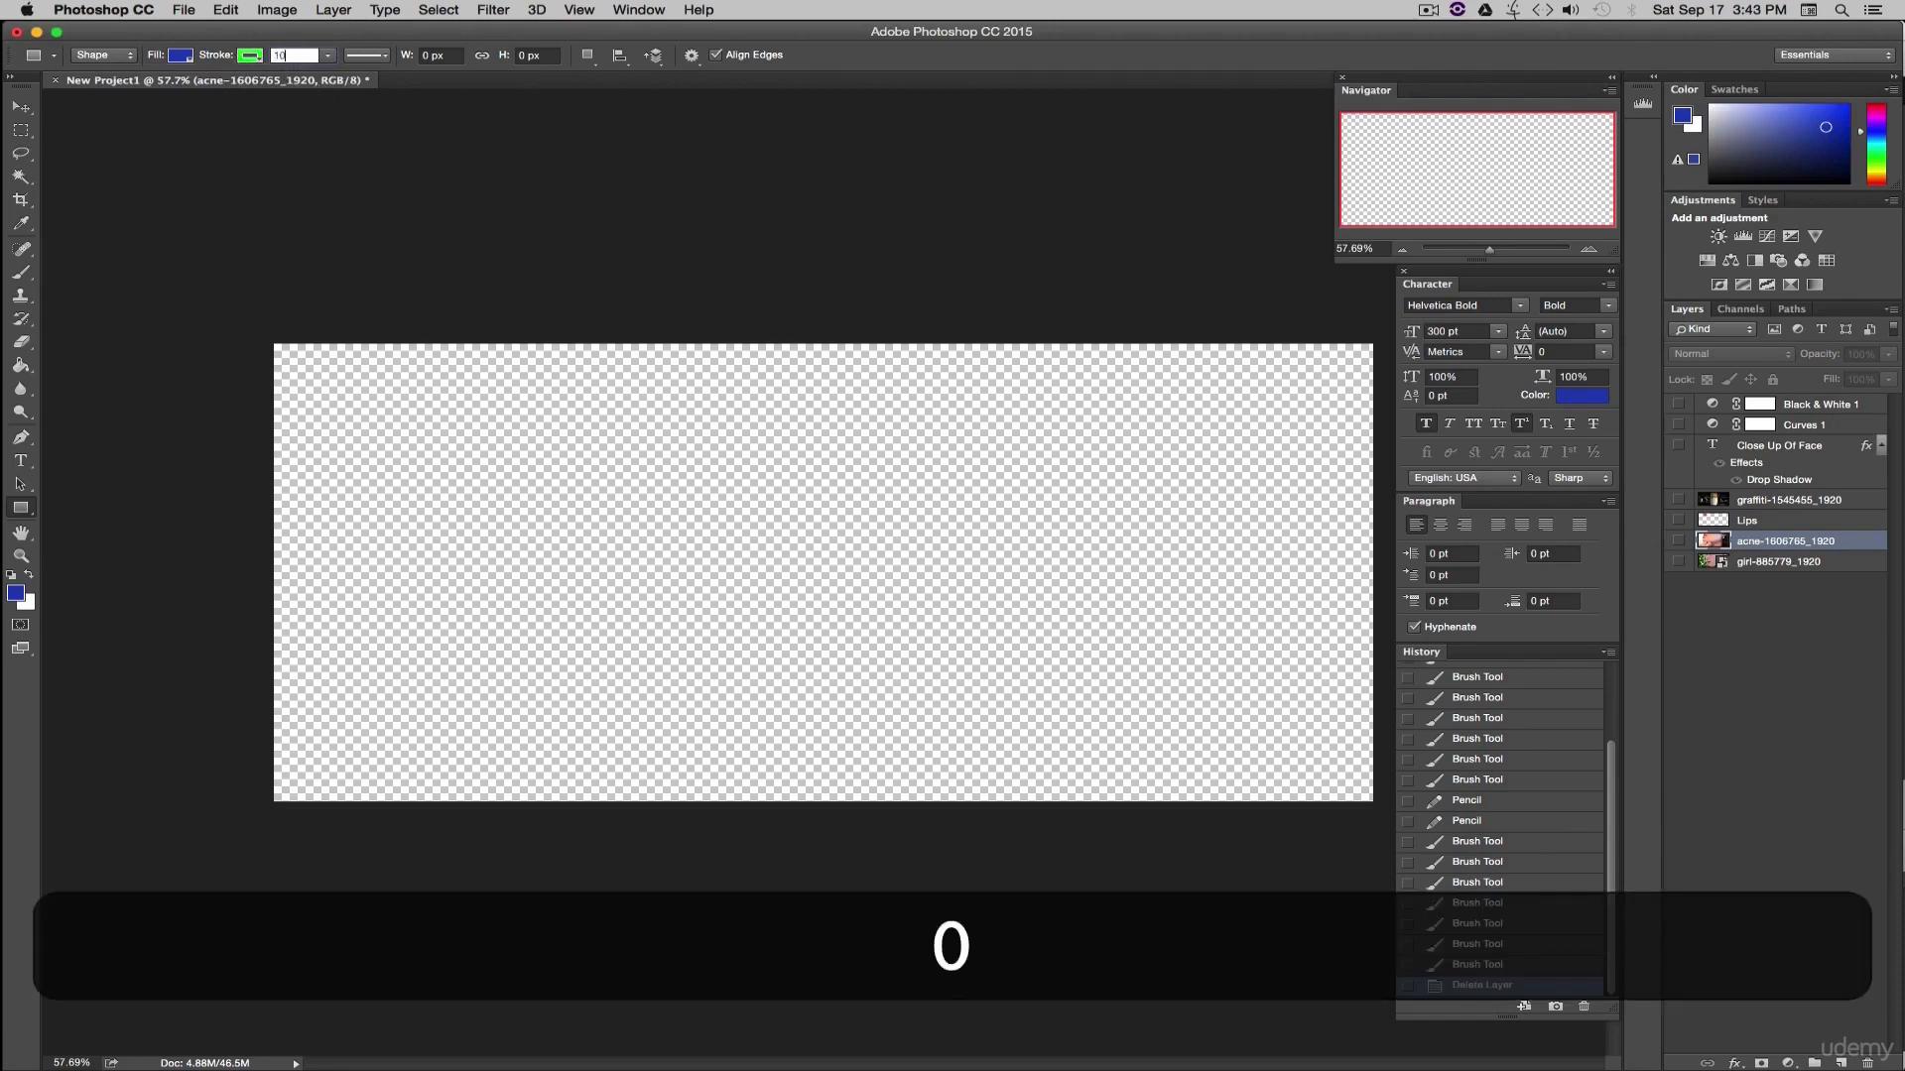
key("Return")
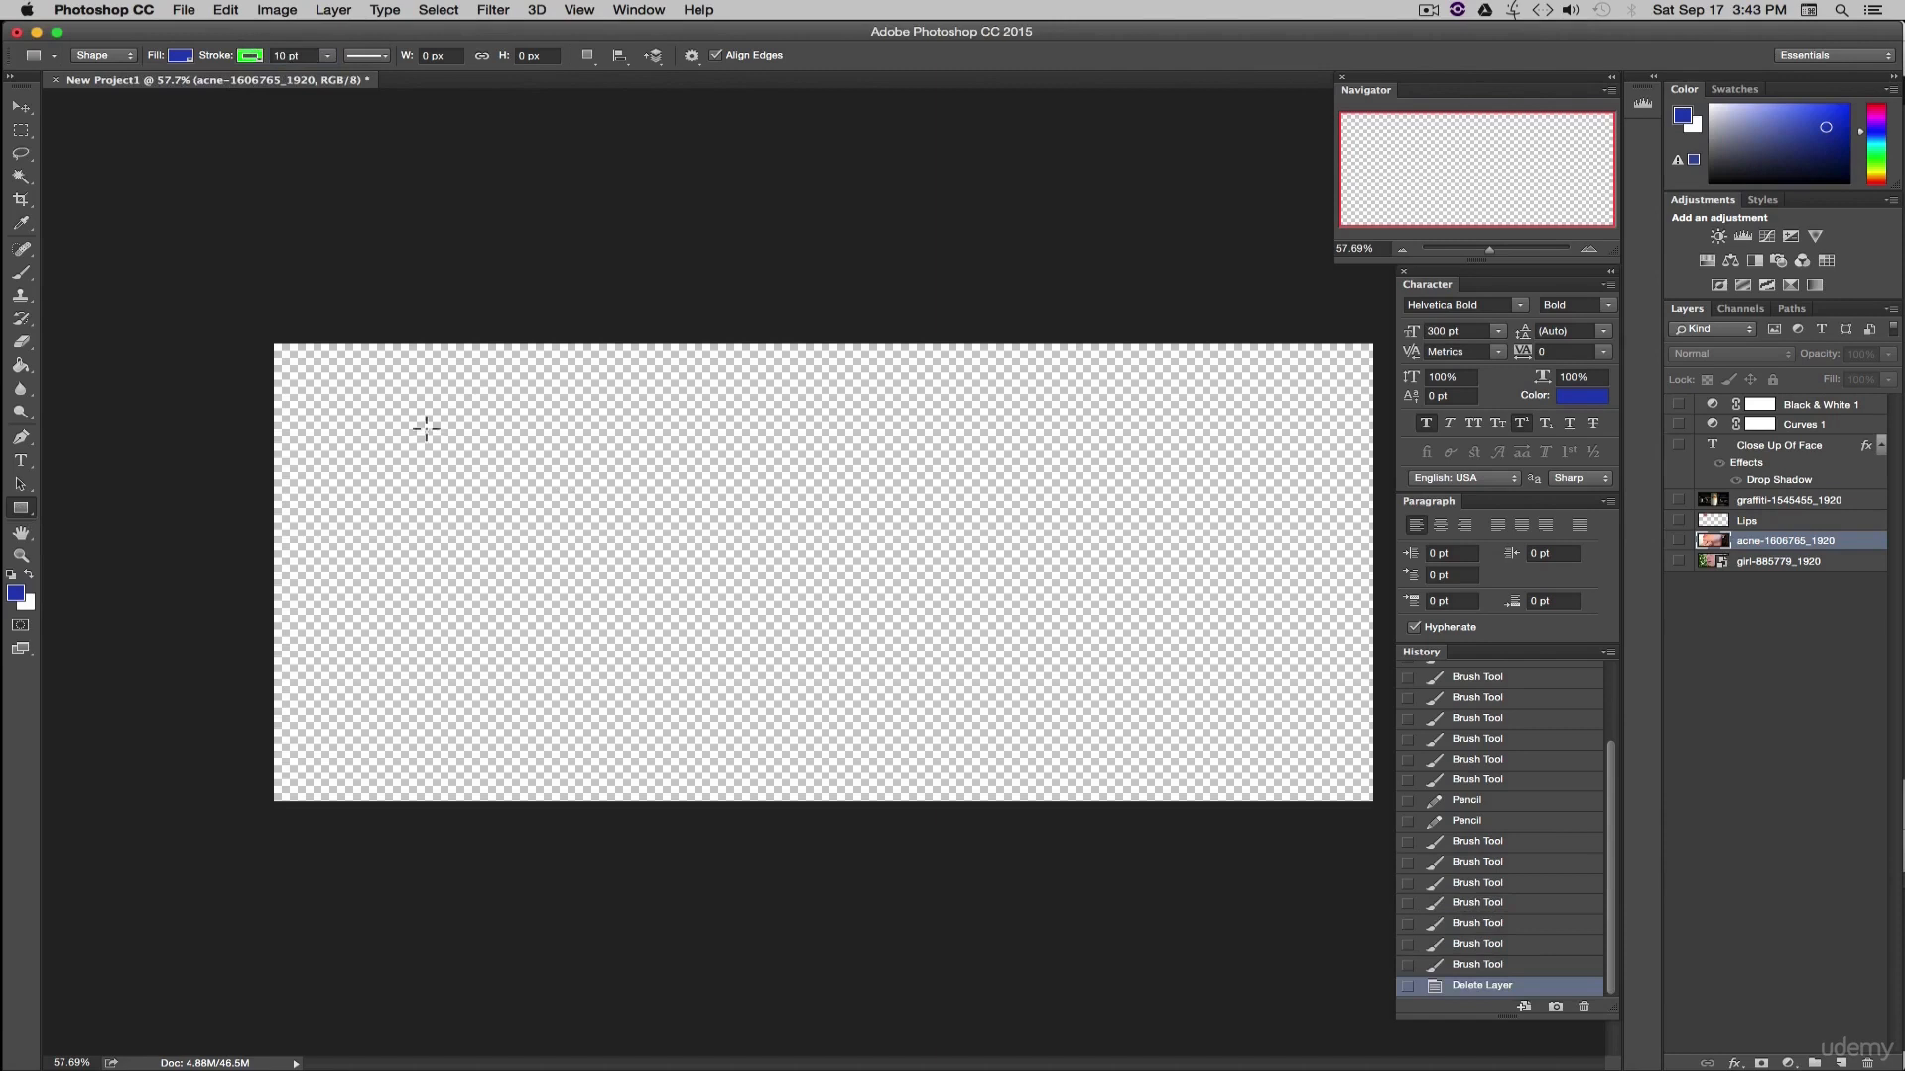
- Draw a rectangle about 1247 by 394 px in the upper middle of the canvas
left_click_drag(426, 429, 1061, 574)
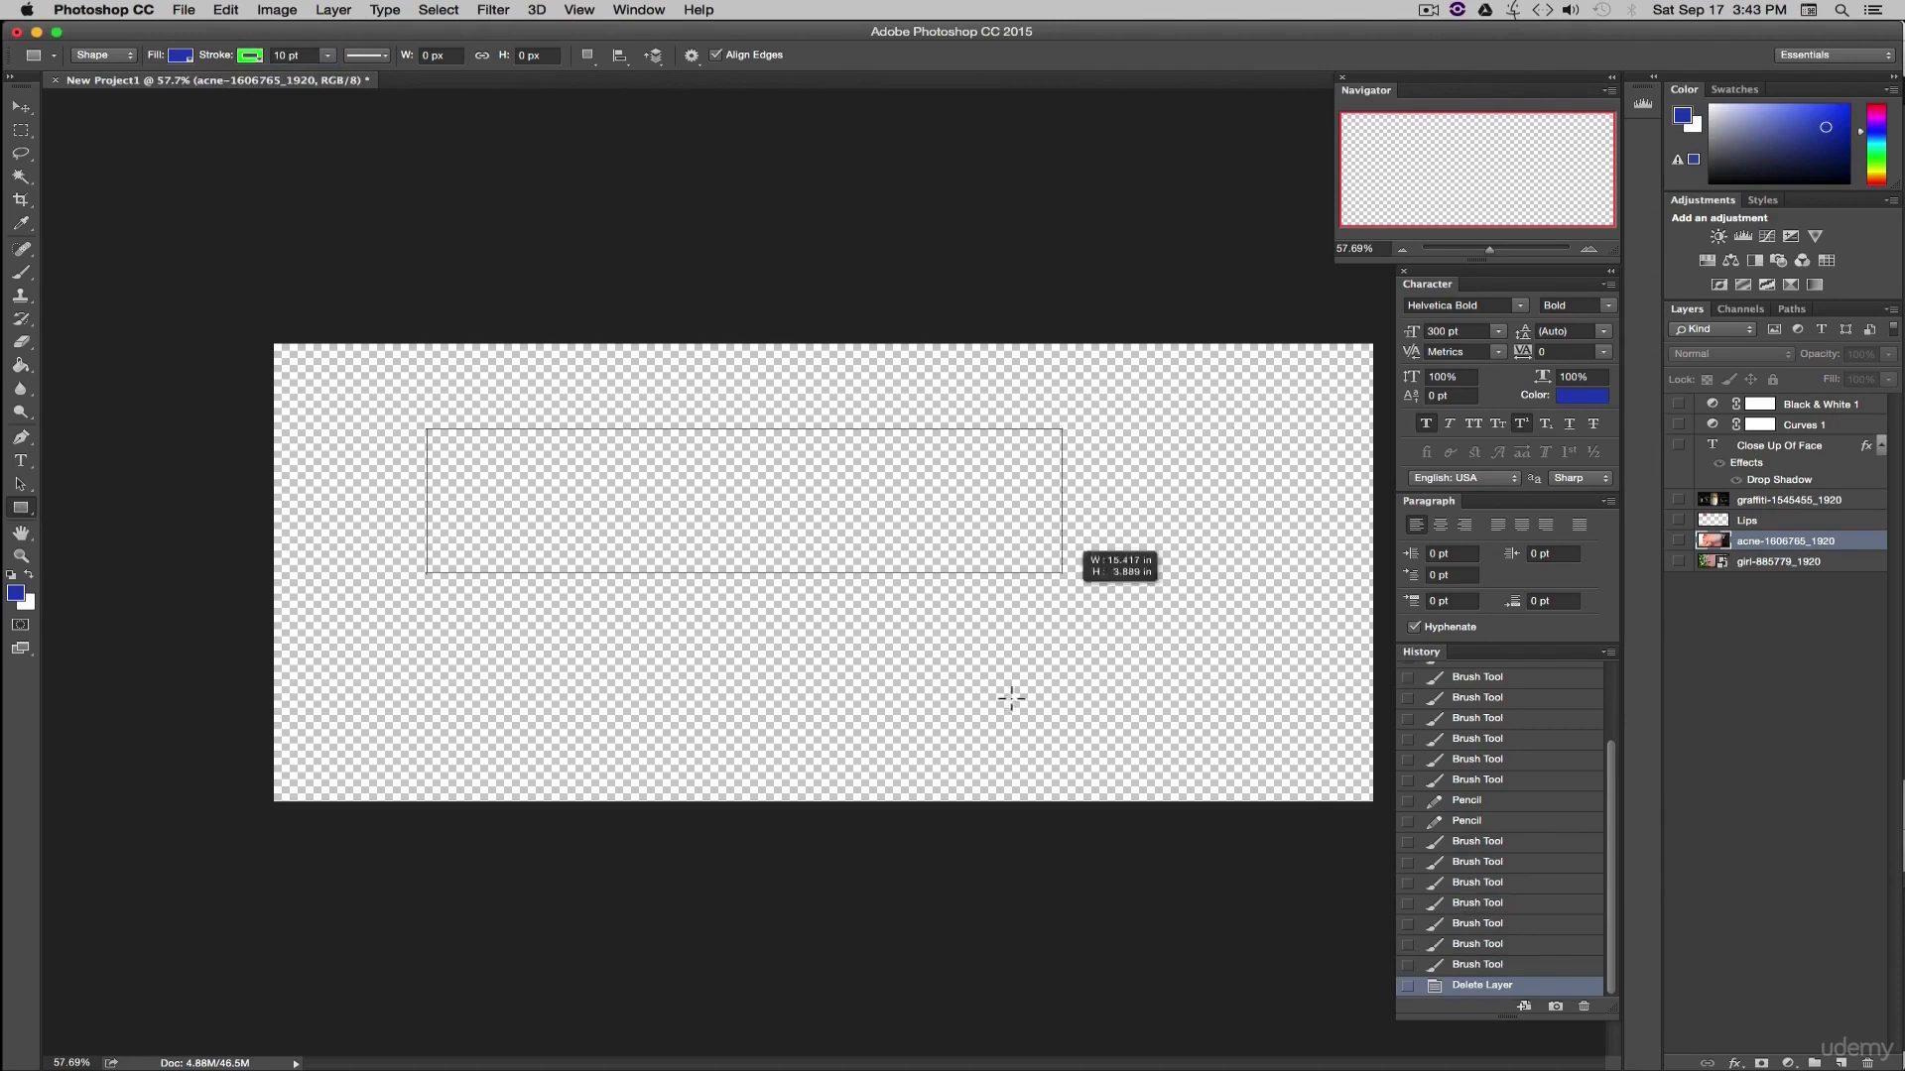
left_click_drag(1011, 698, 1140, 630)
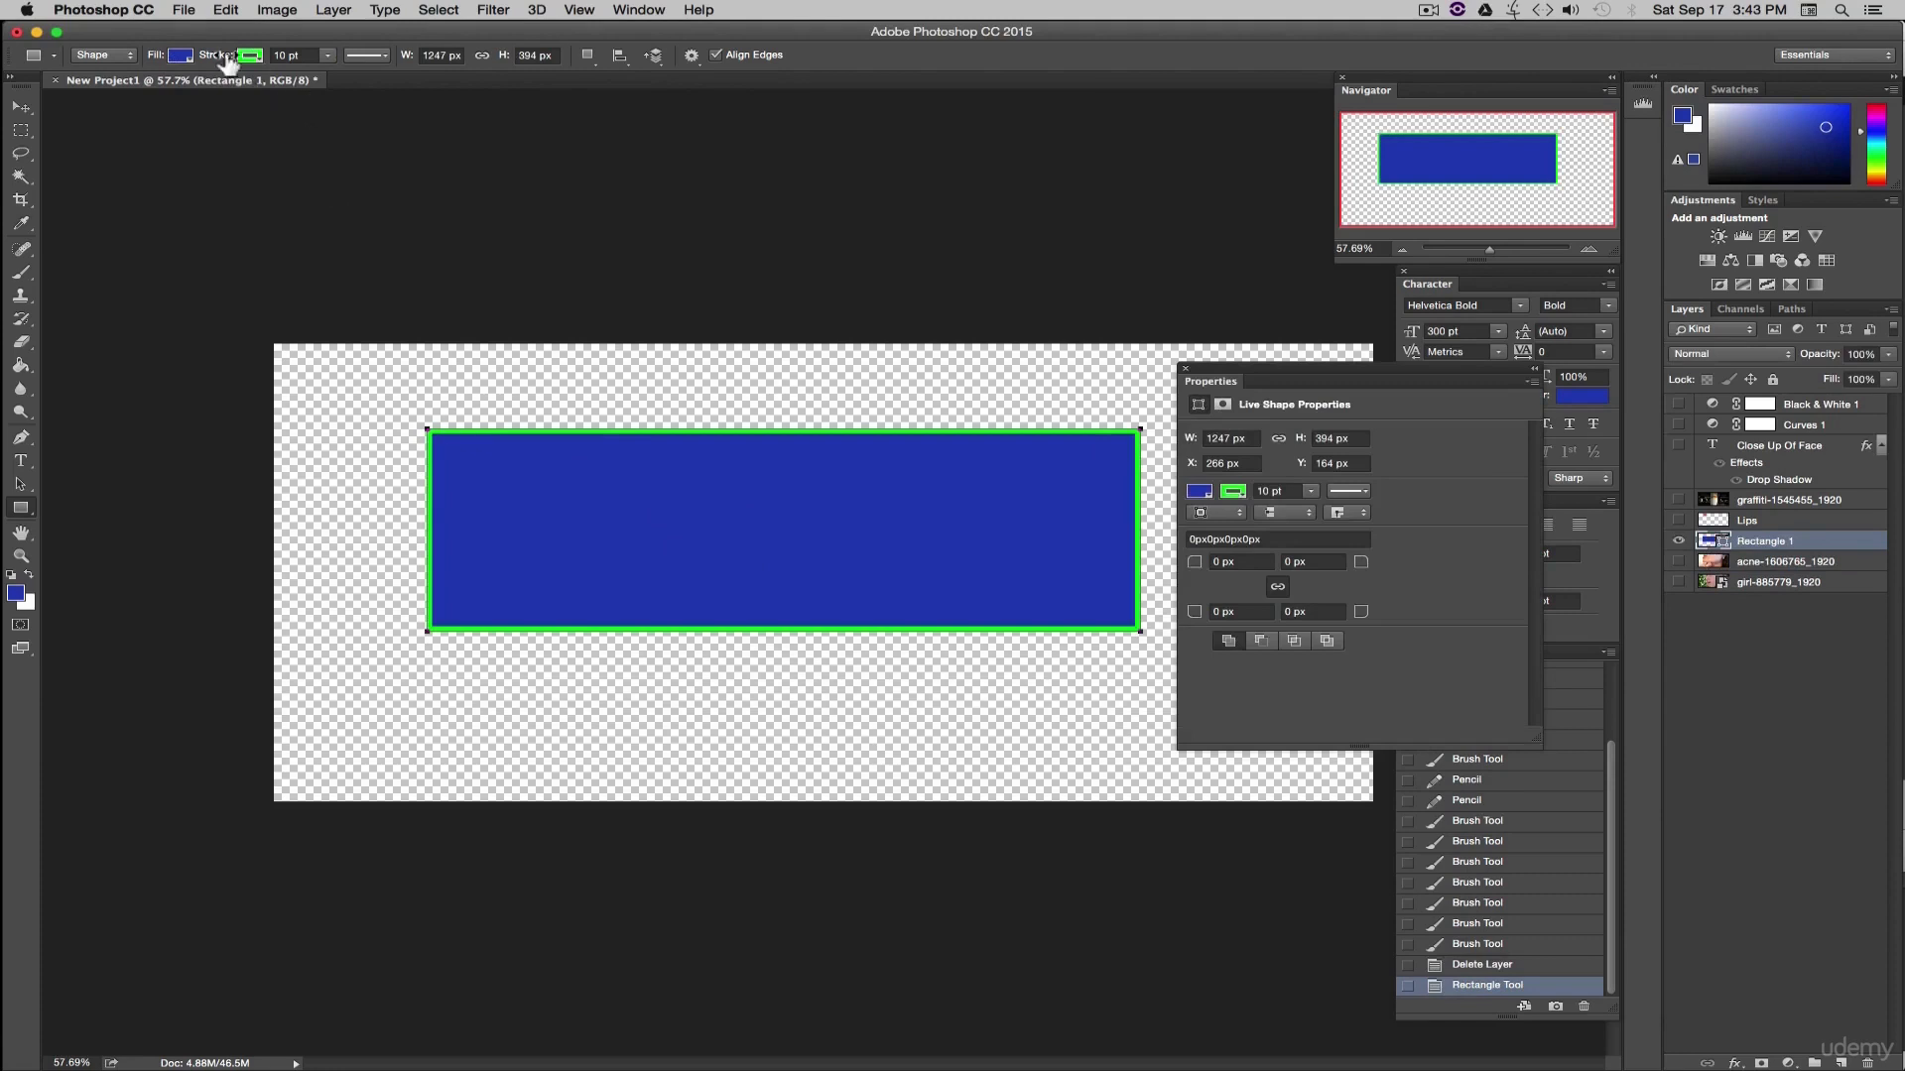
left_click(21, 107)
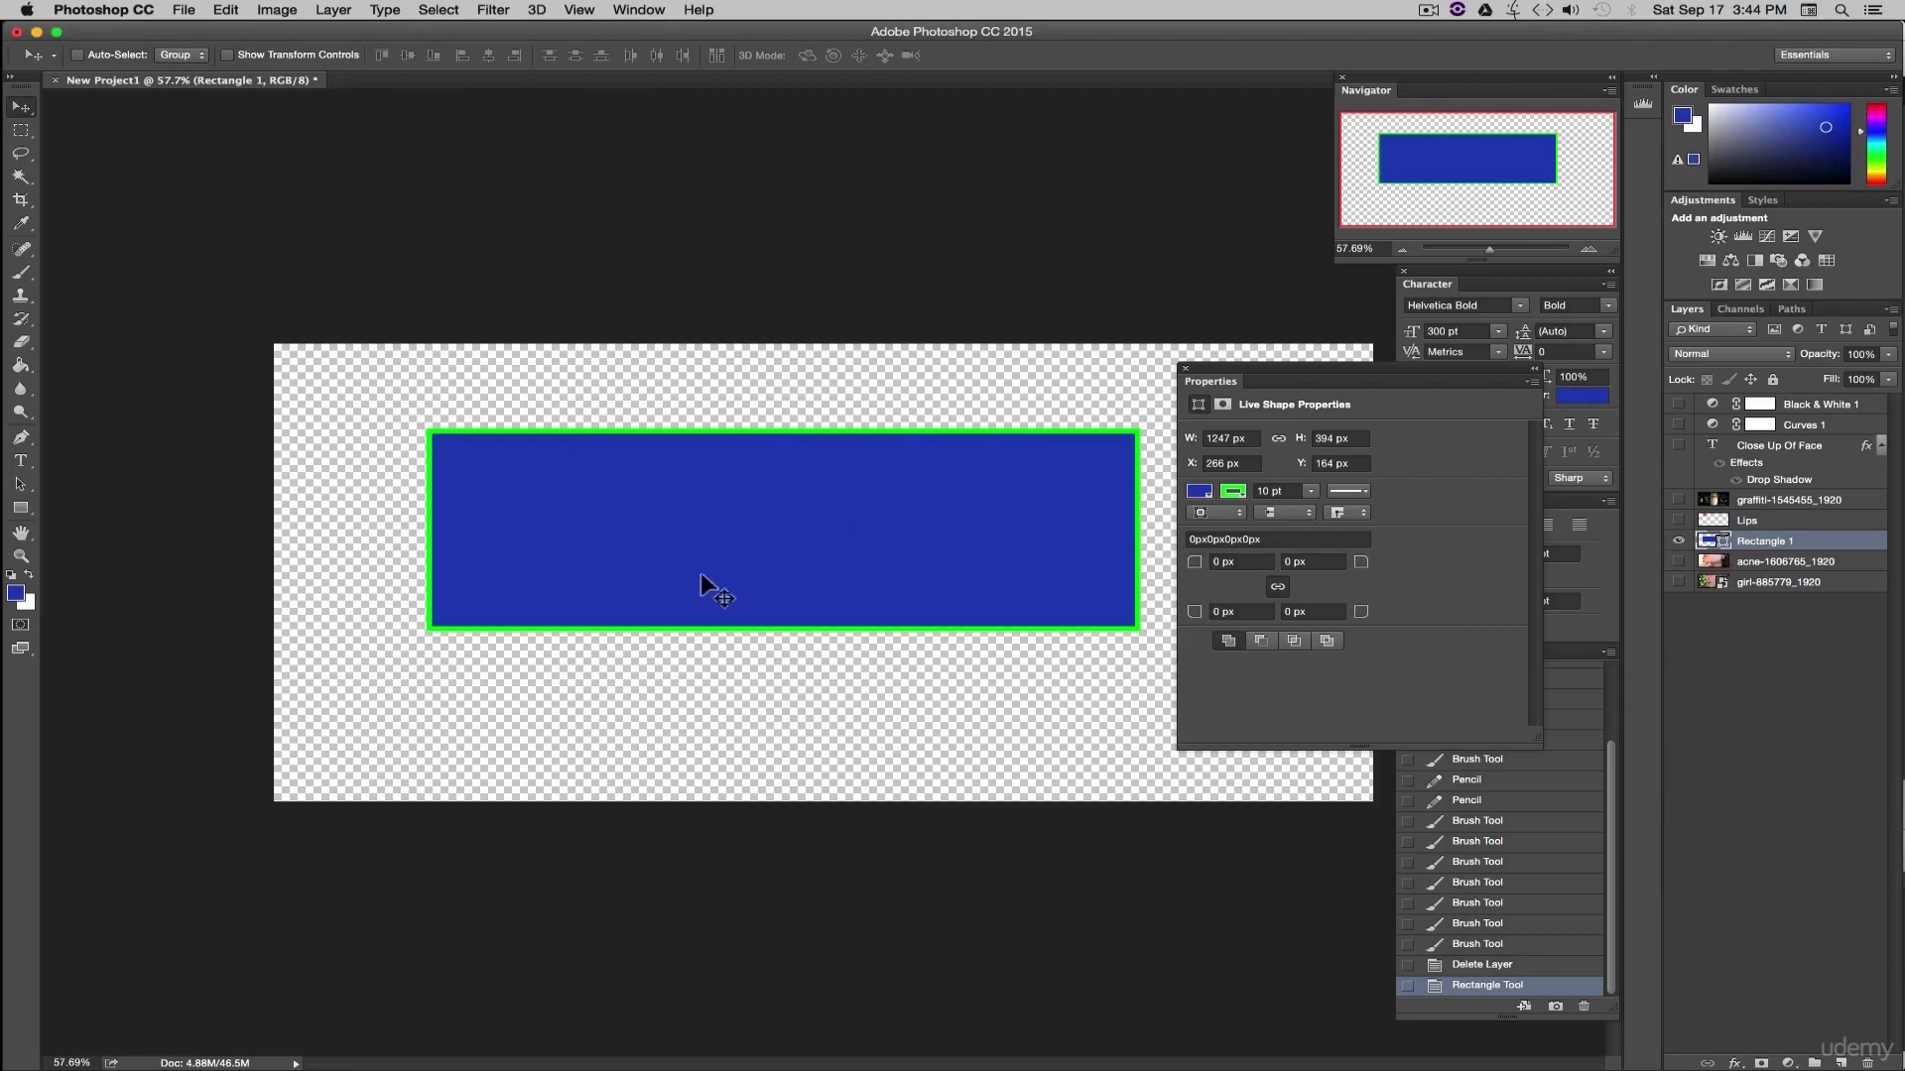
- Widen the rectangle's stroke to 80.16 pt, and remove the stroke from the shape
left_click(20, 507)
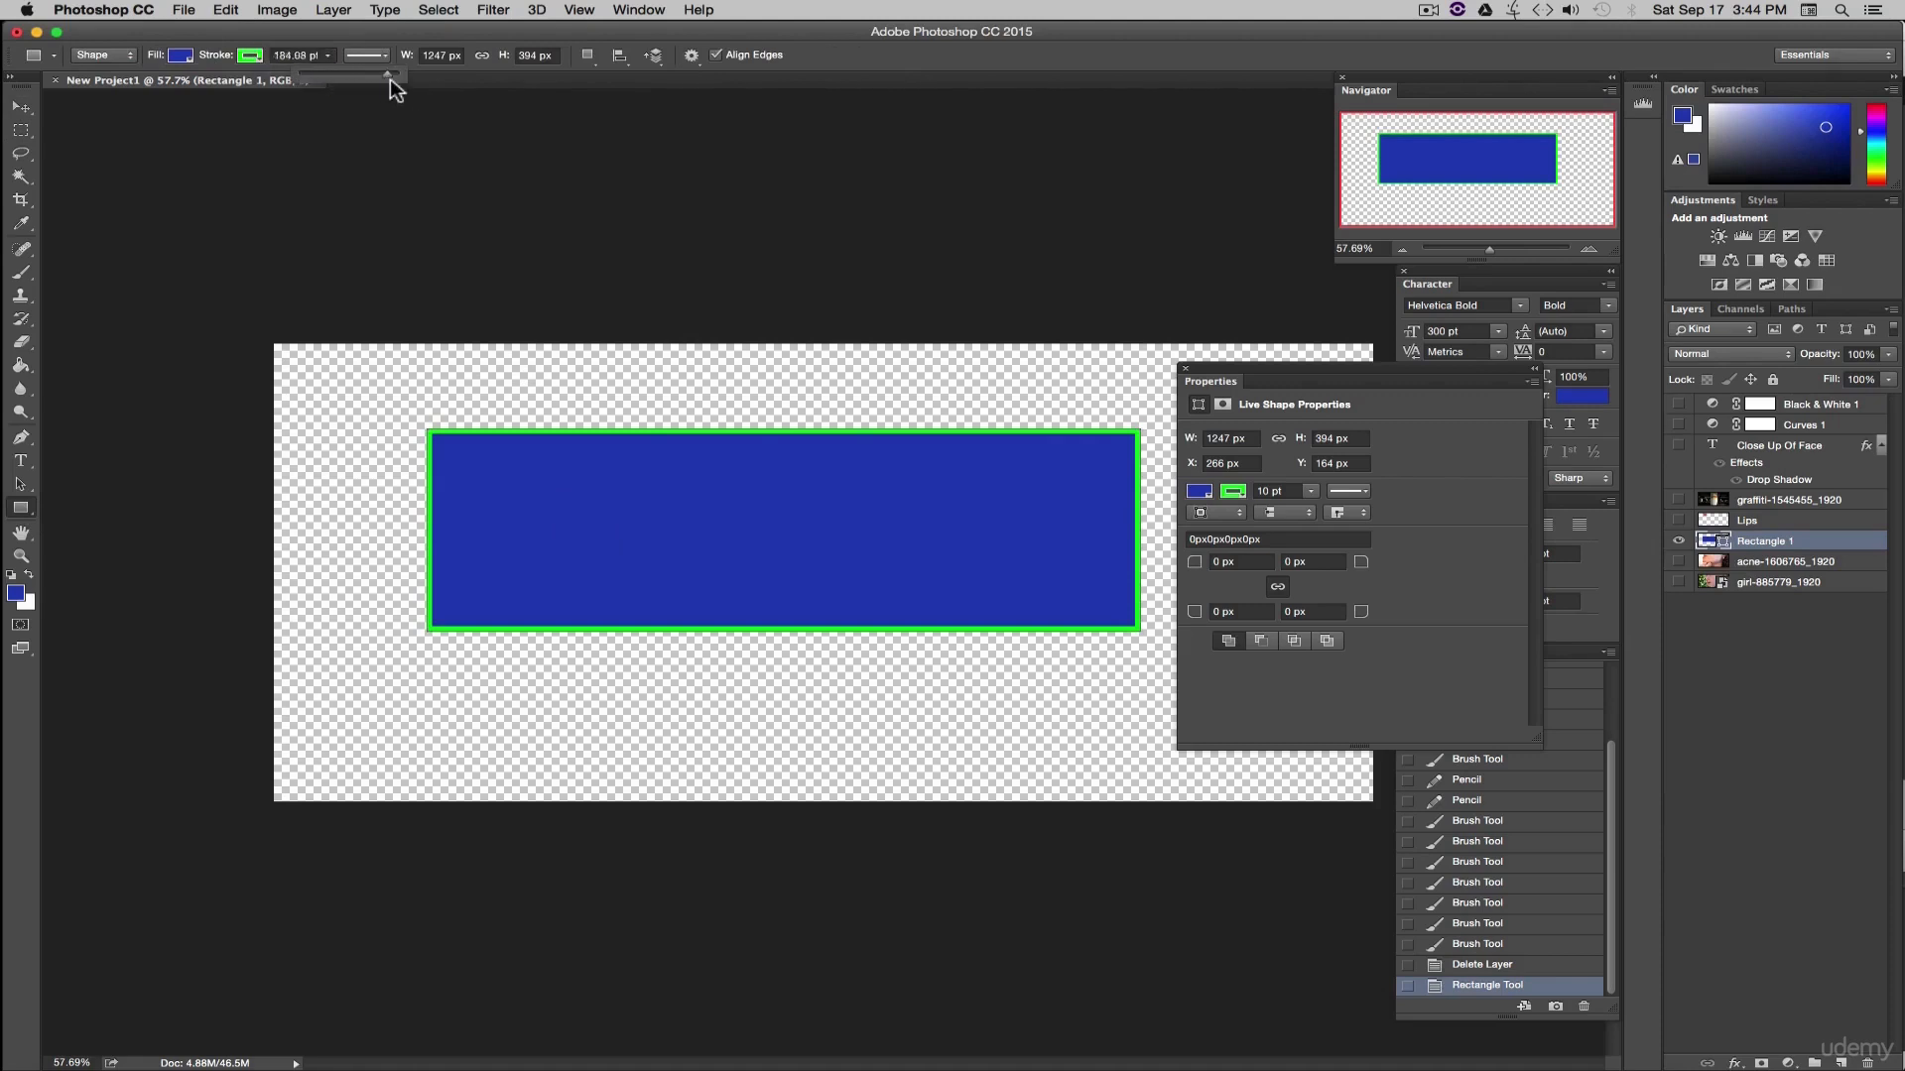
left_click_drag(390, 79, 375, 74)
left_click(250, 55)
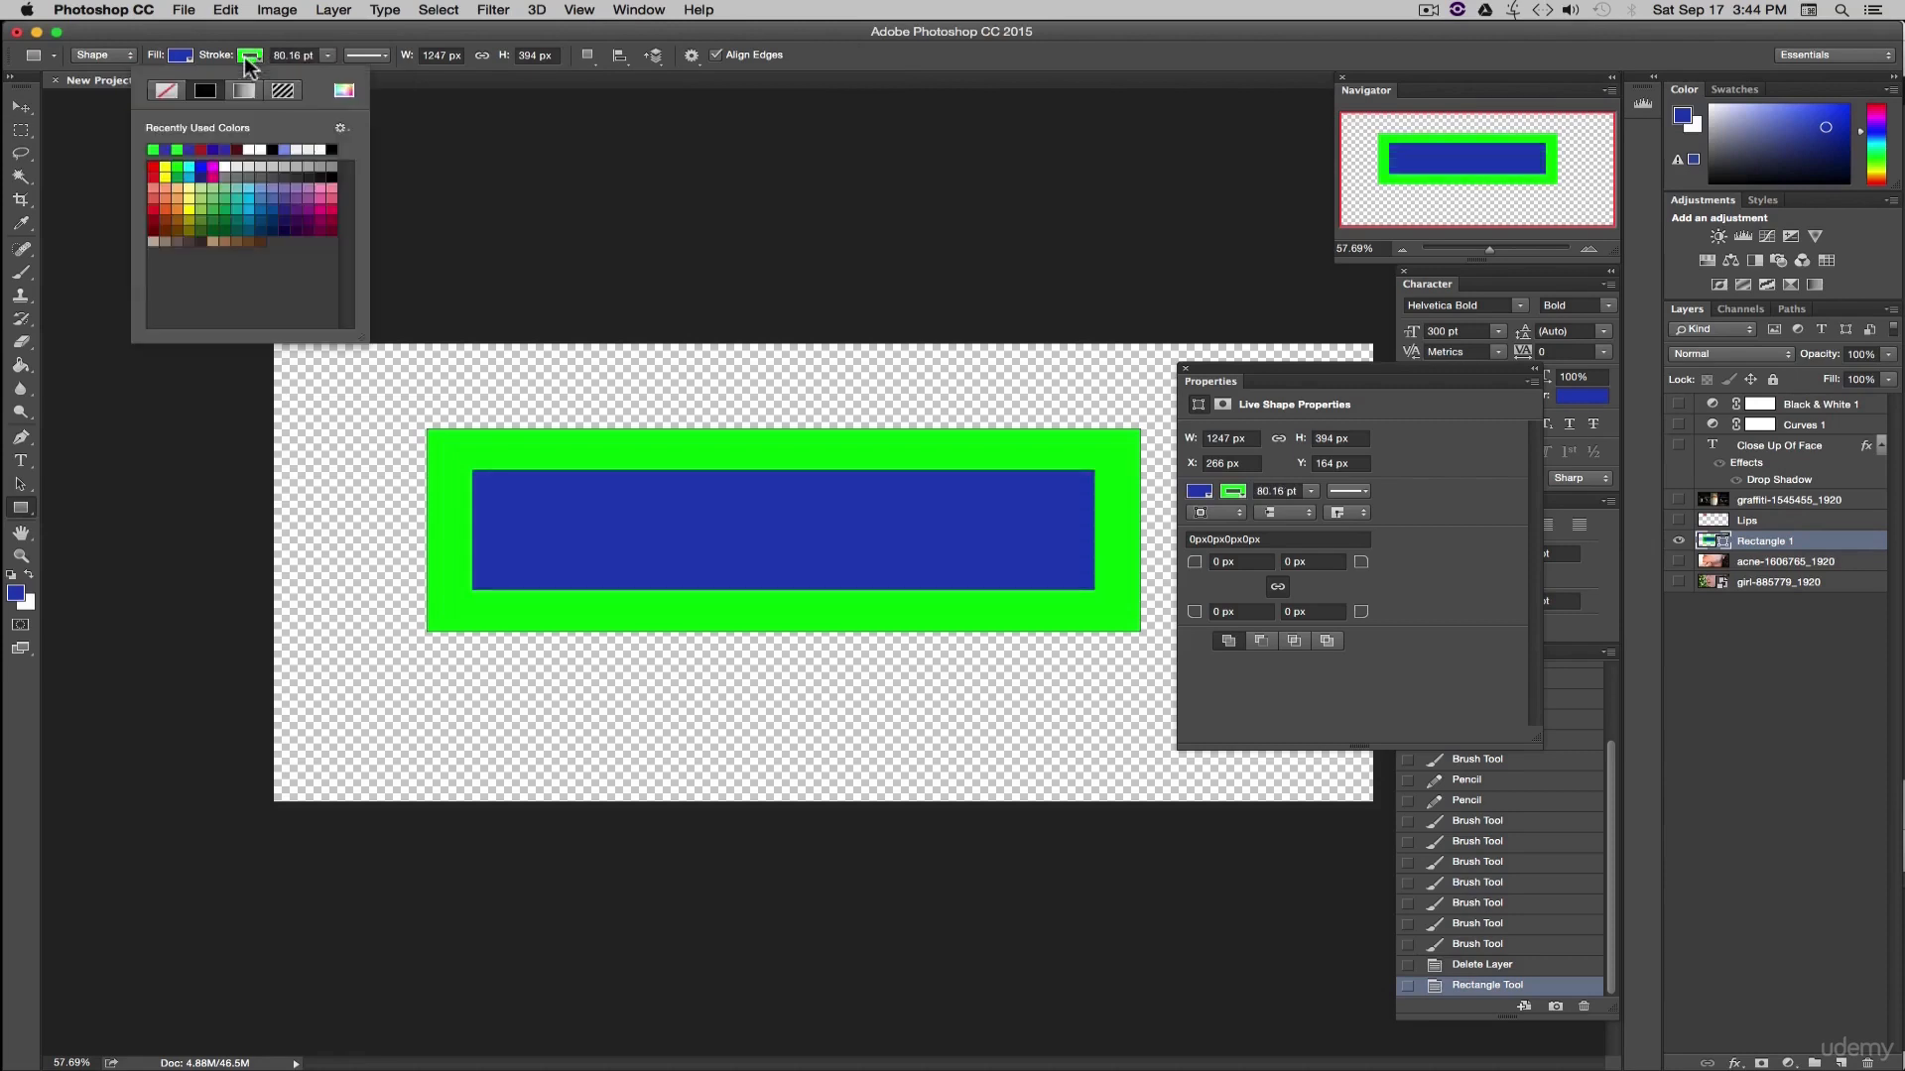
left_click(167, 90)
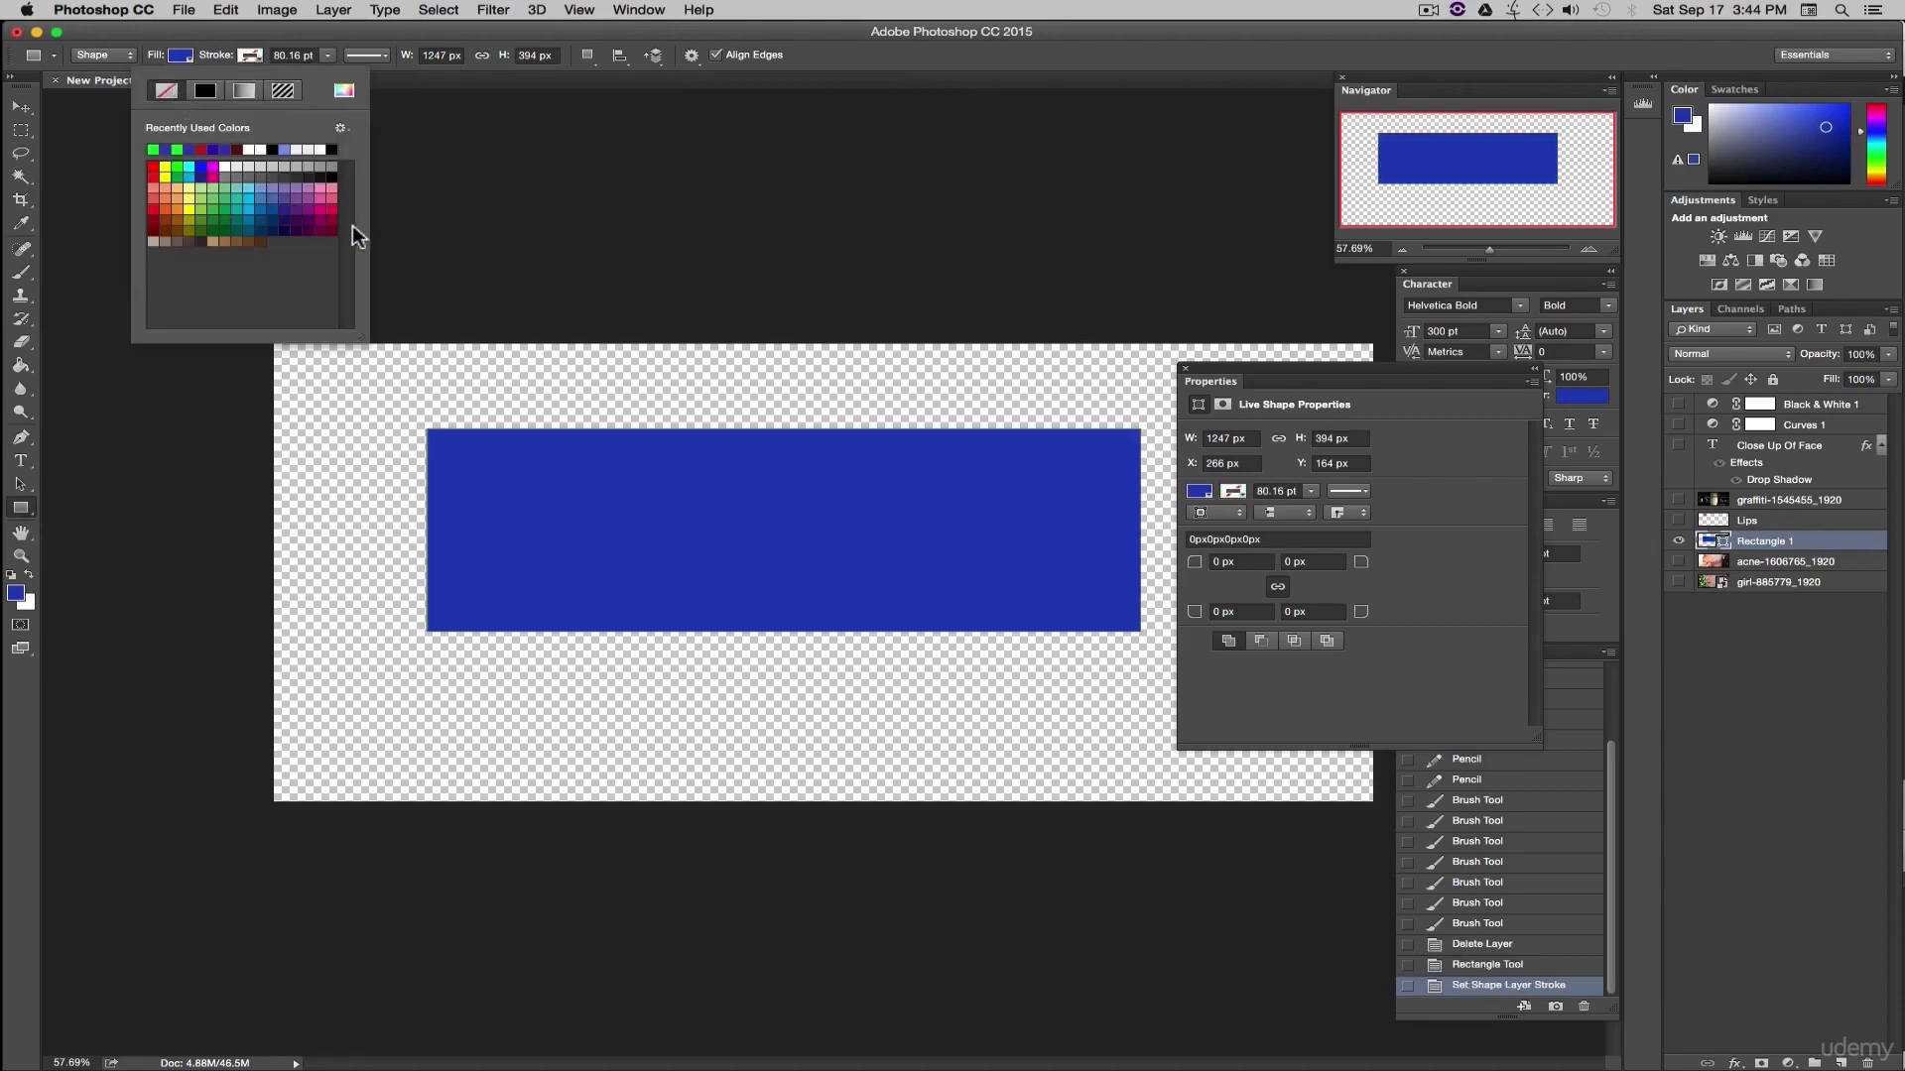
left_click(116, 385)
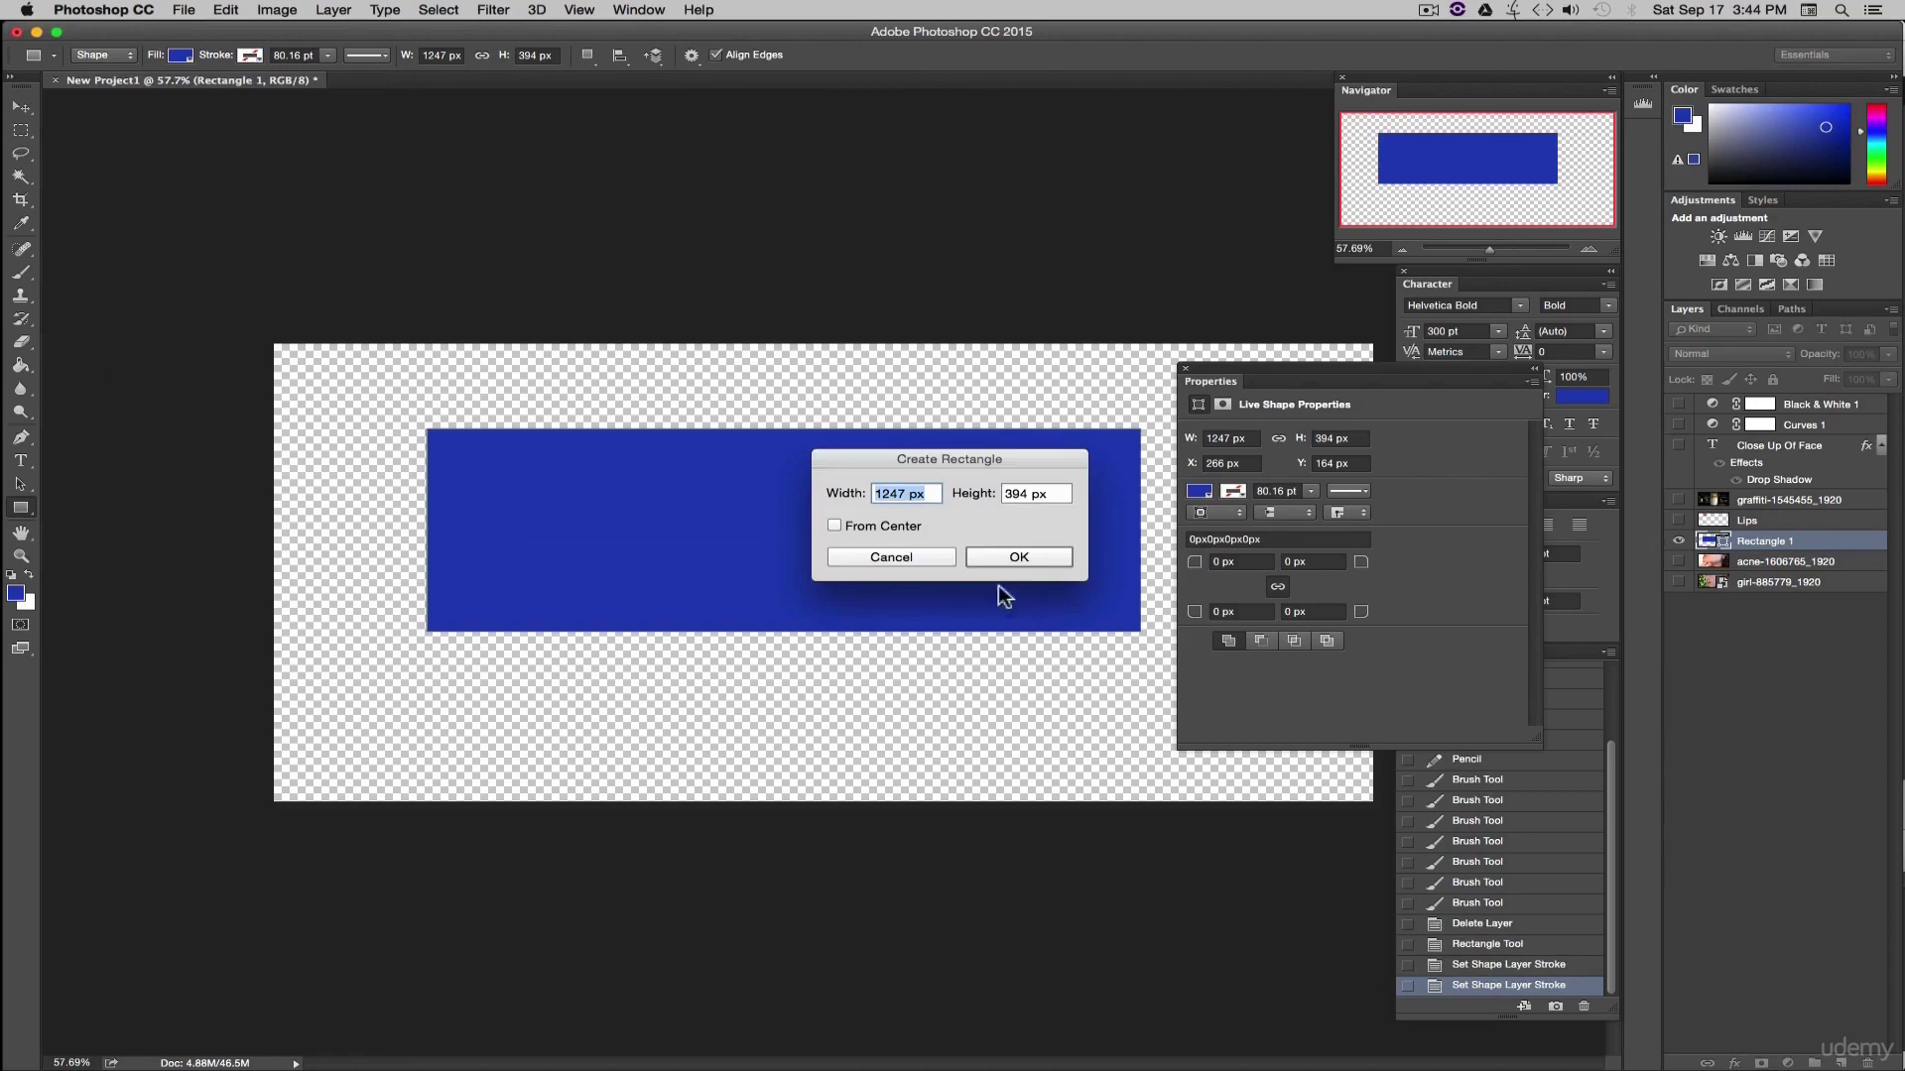
left_click(925, 557)
- Change the rectangle's fill to green 00a651, and try a blue custom fill colour without keeping it
left_click(182, 57)
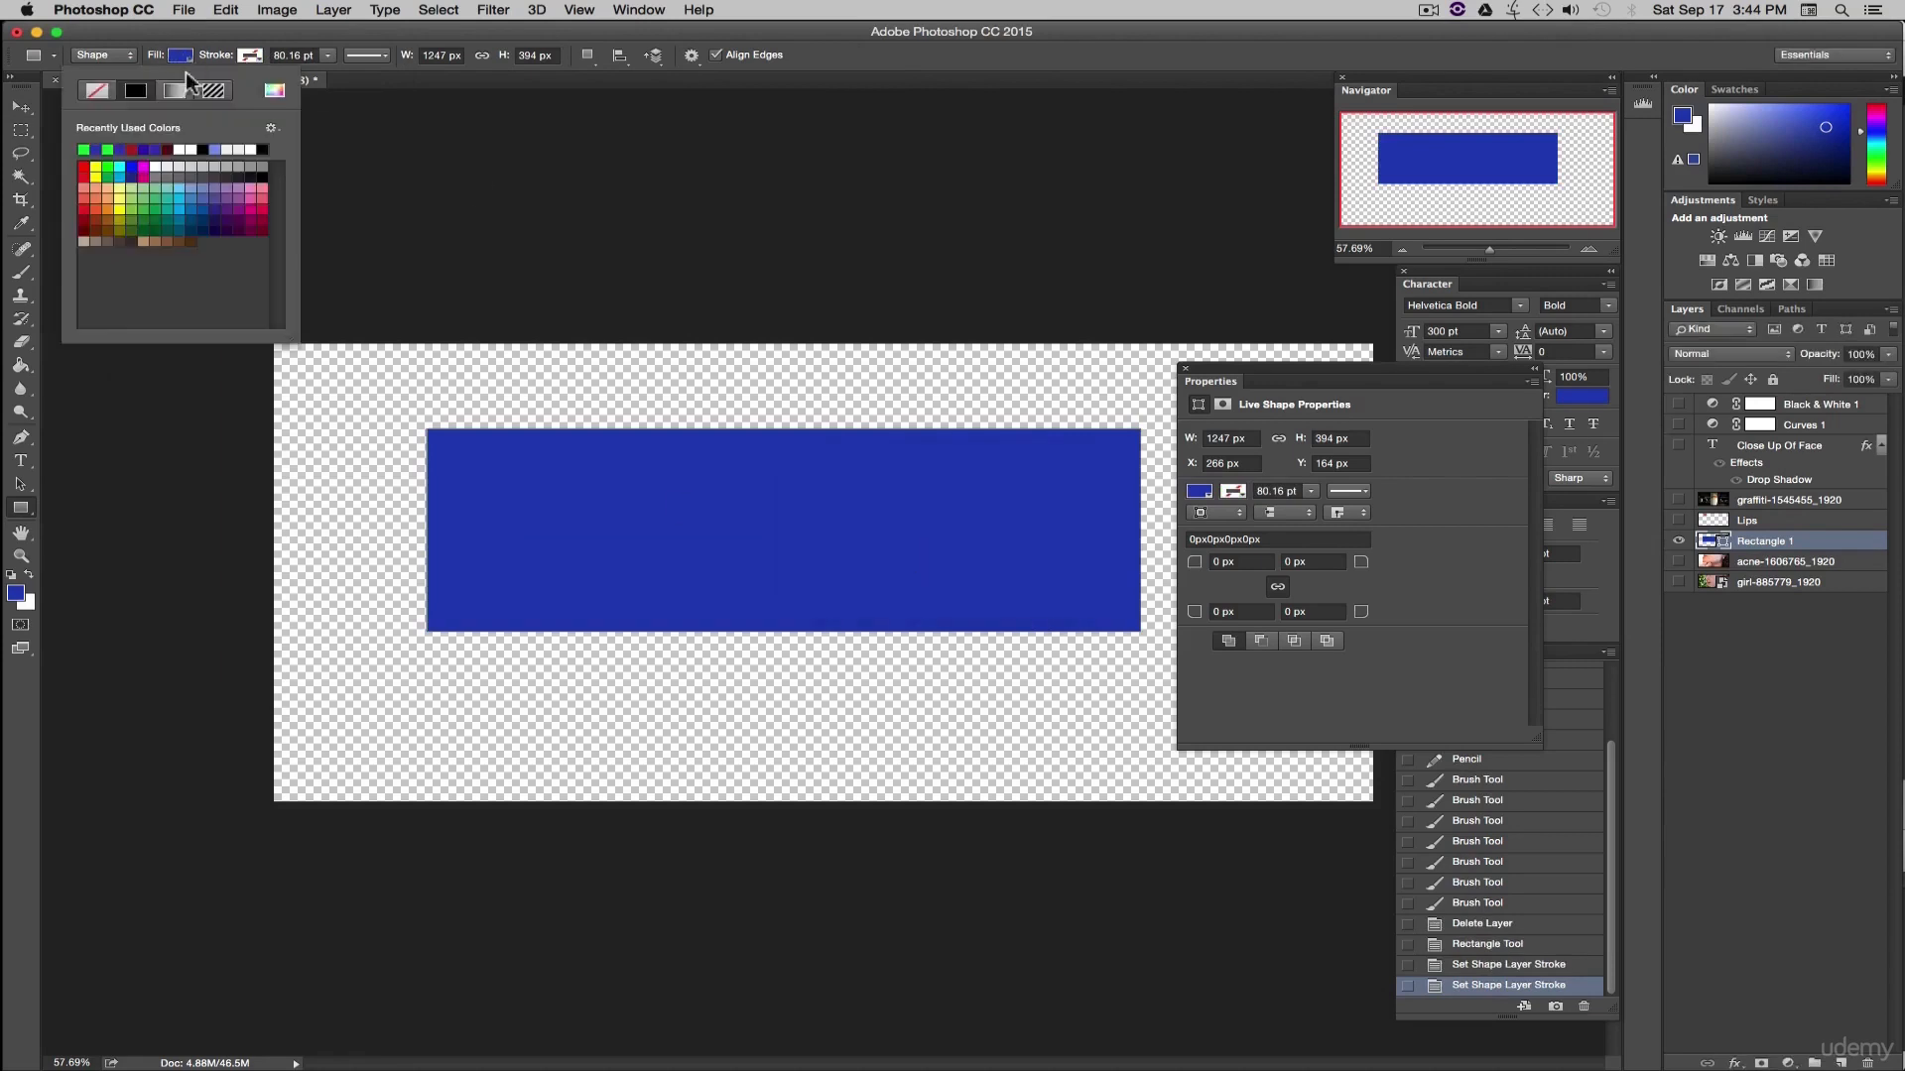
left_click(153, 203)
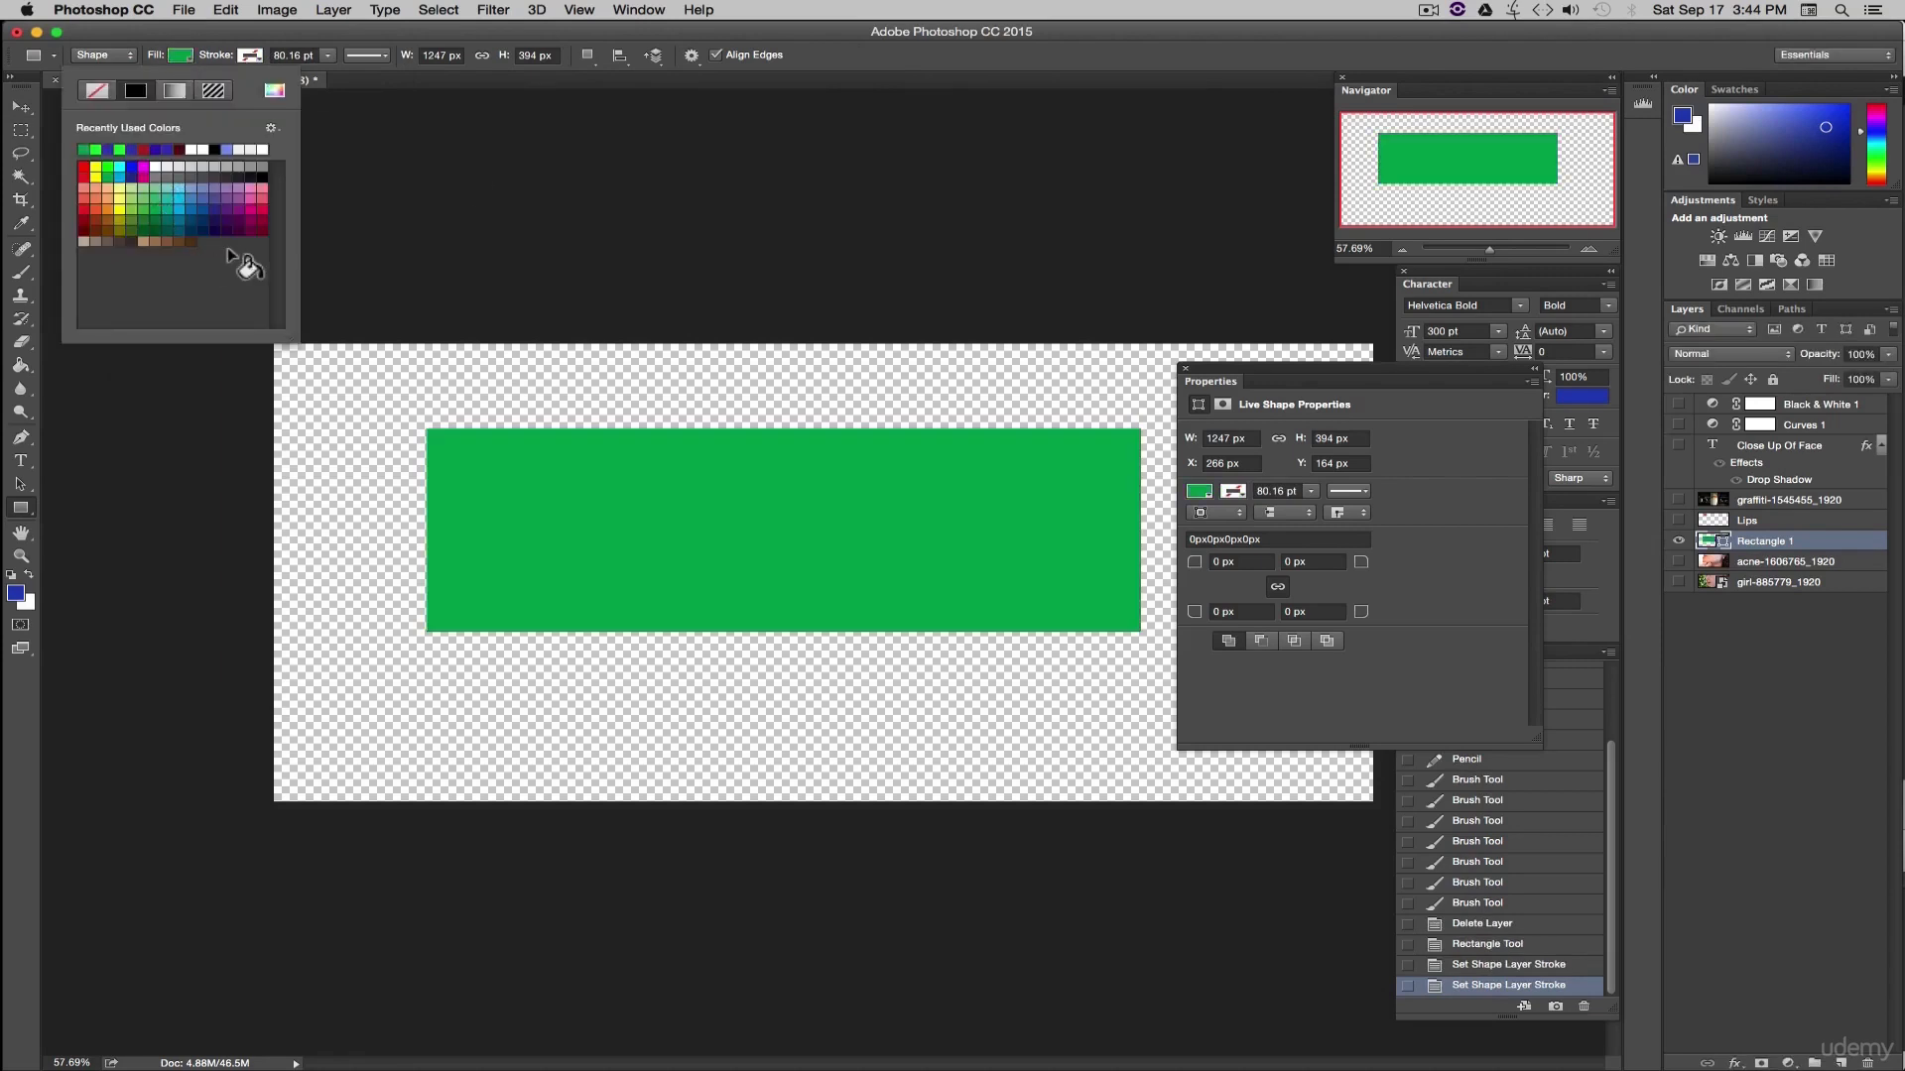
left_click(273, 91)
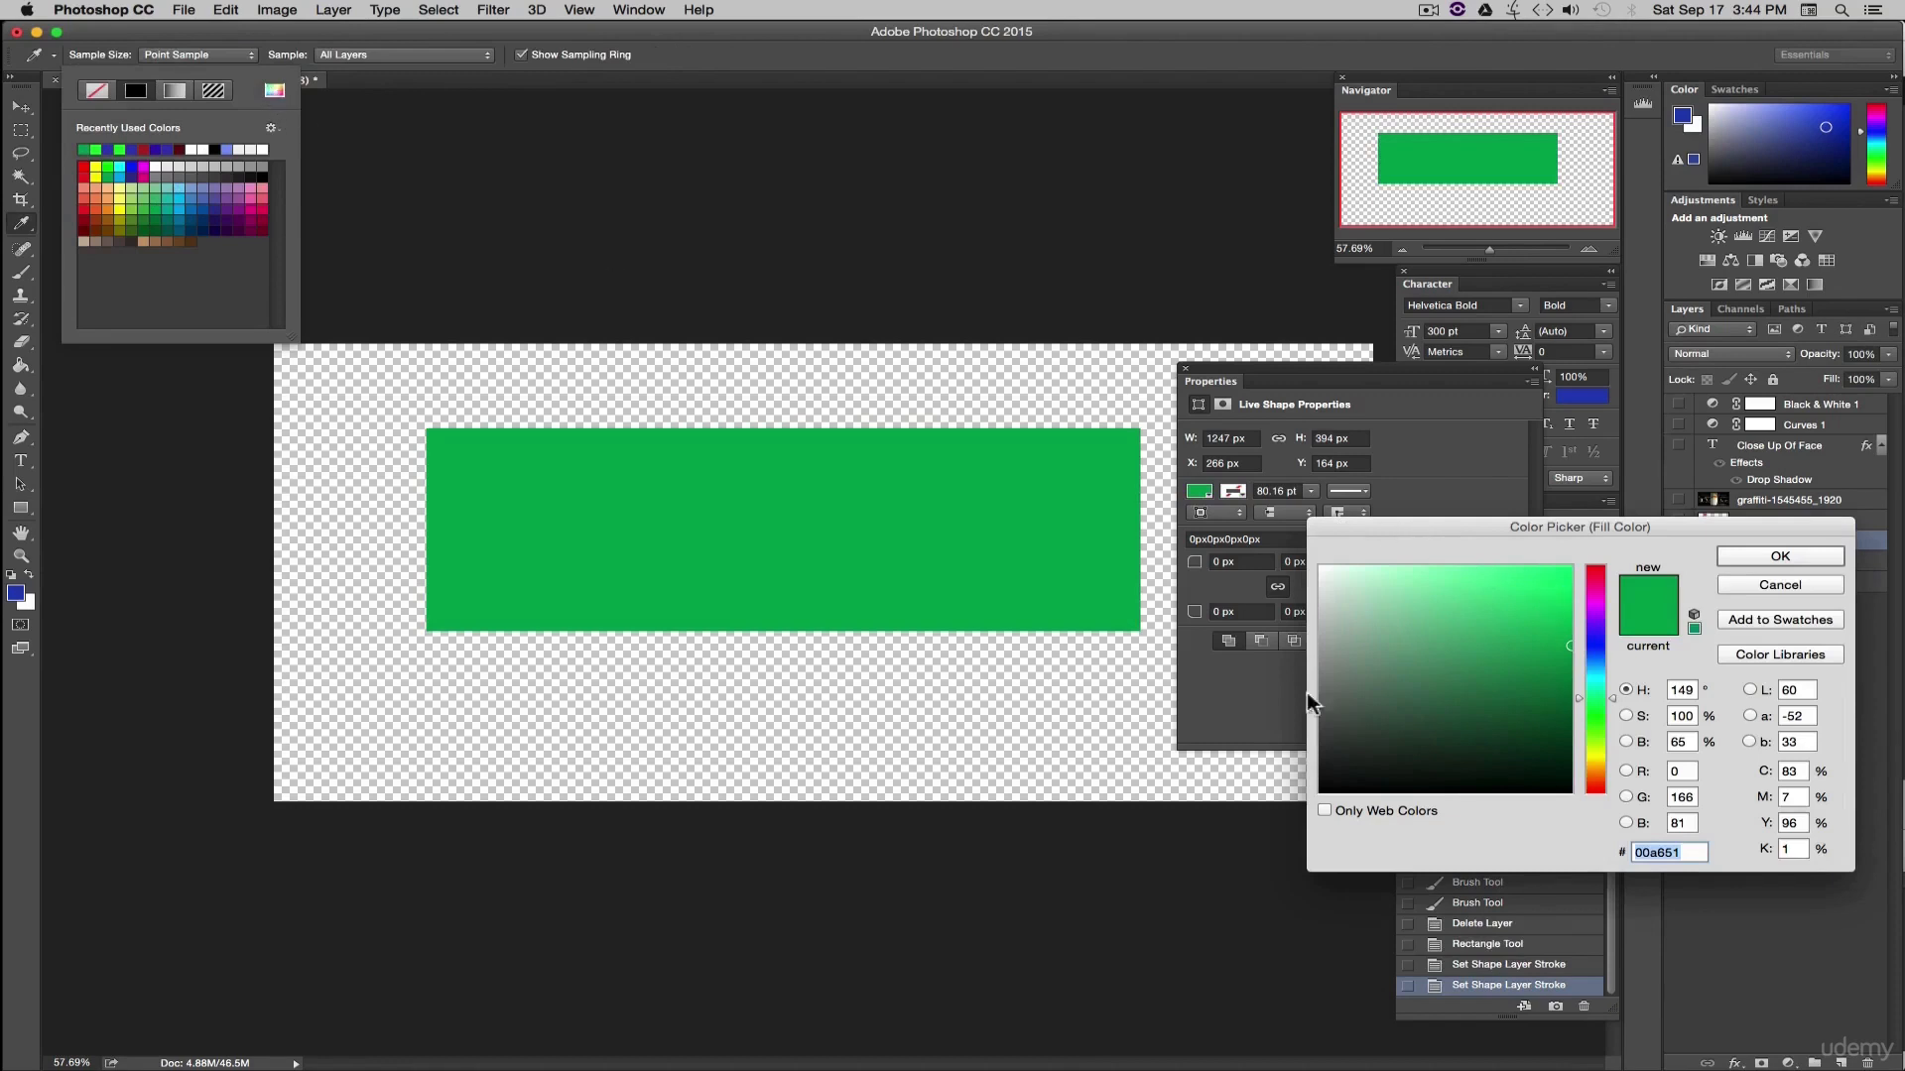
left_click_drag(1613, 701, 1610, 655)
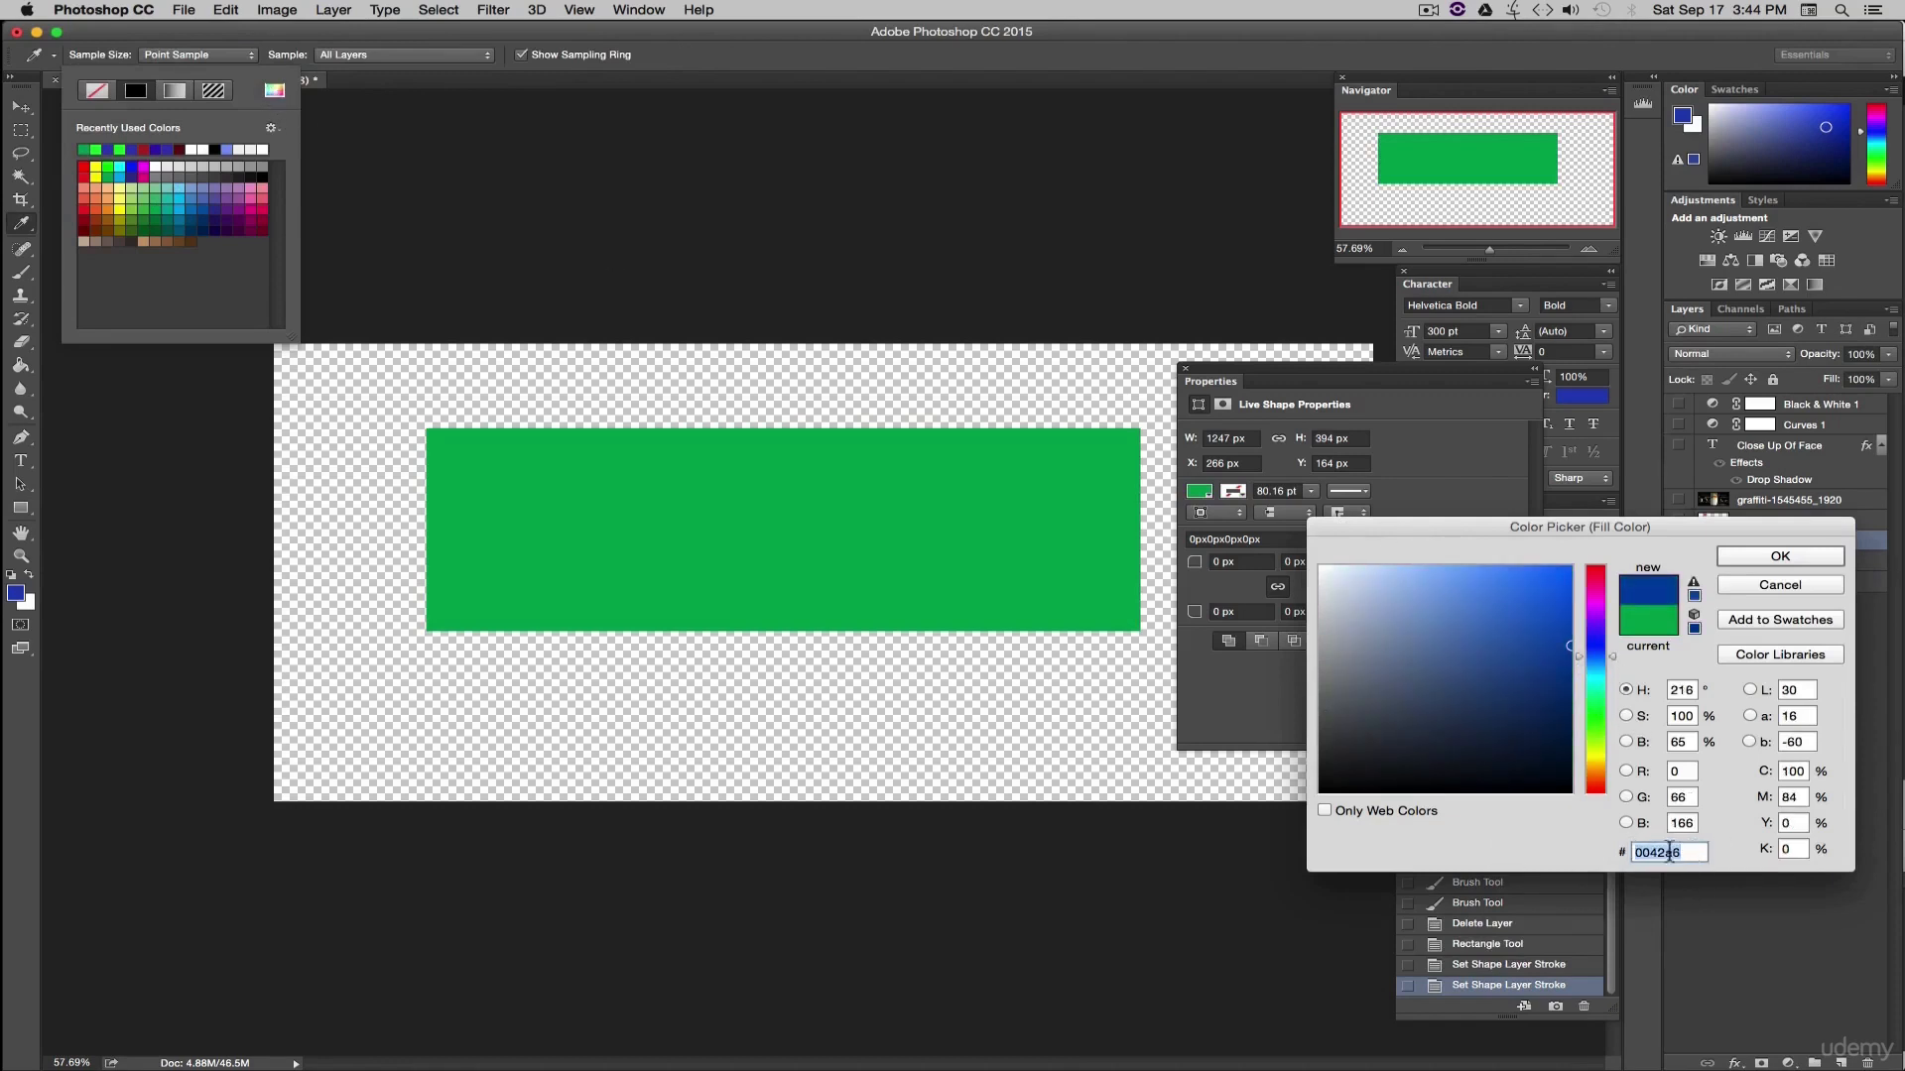
left_click(1777, 588)
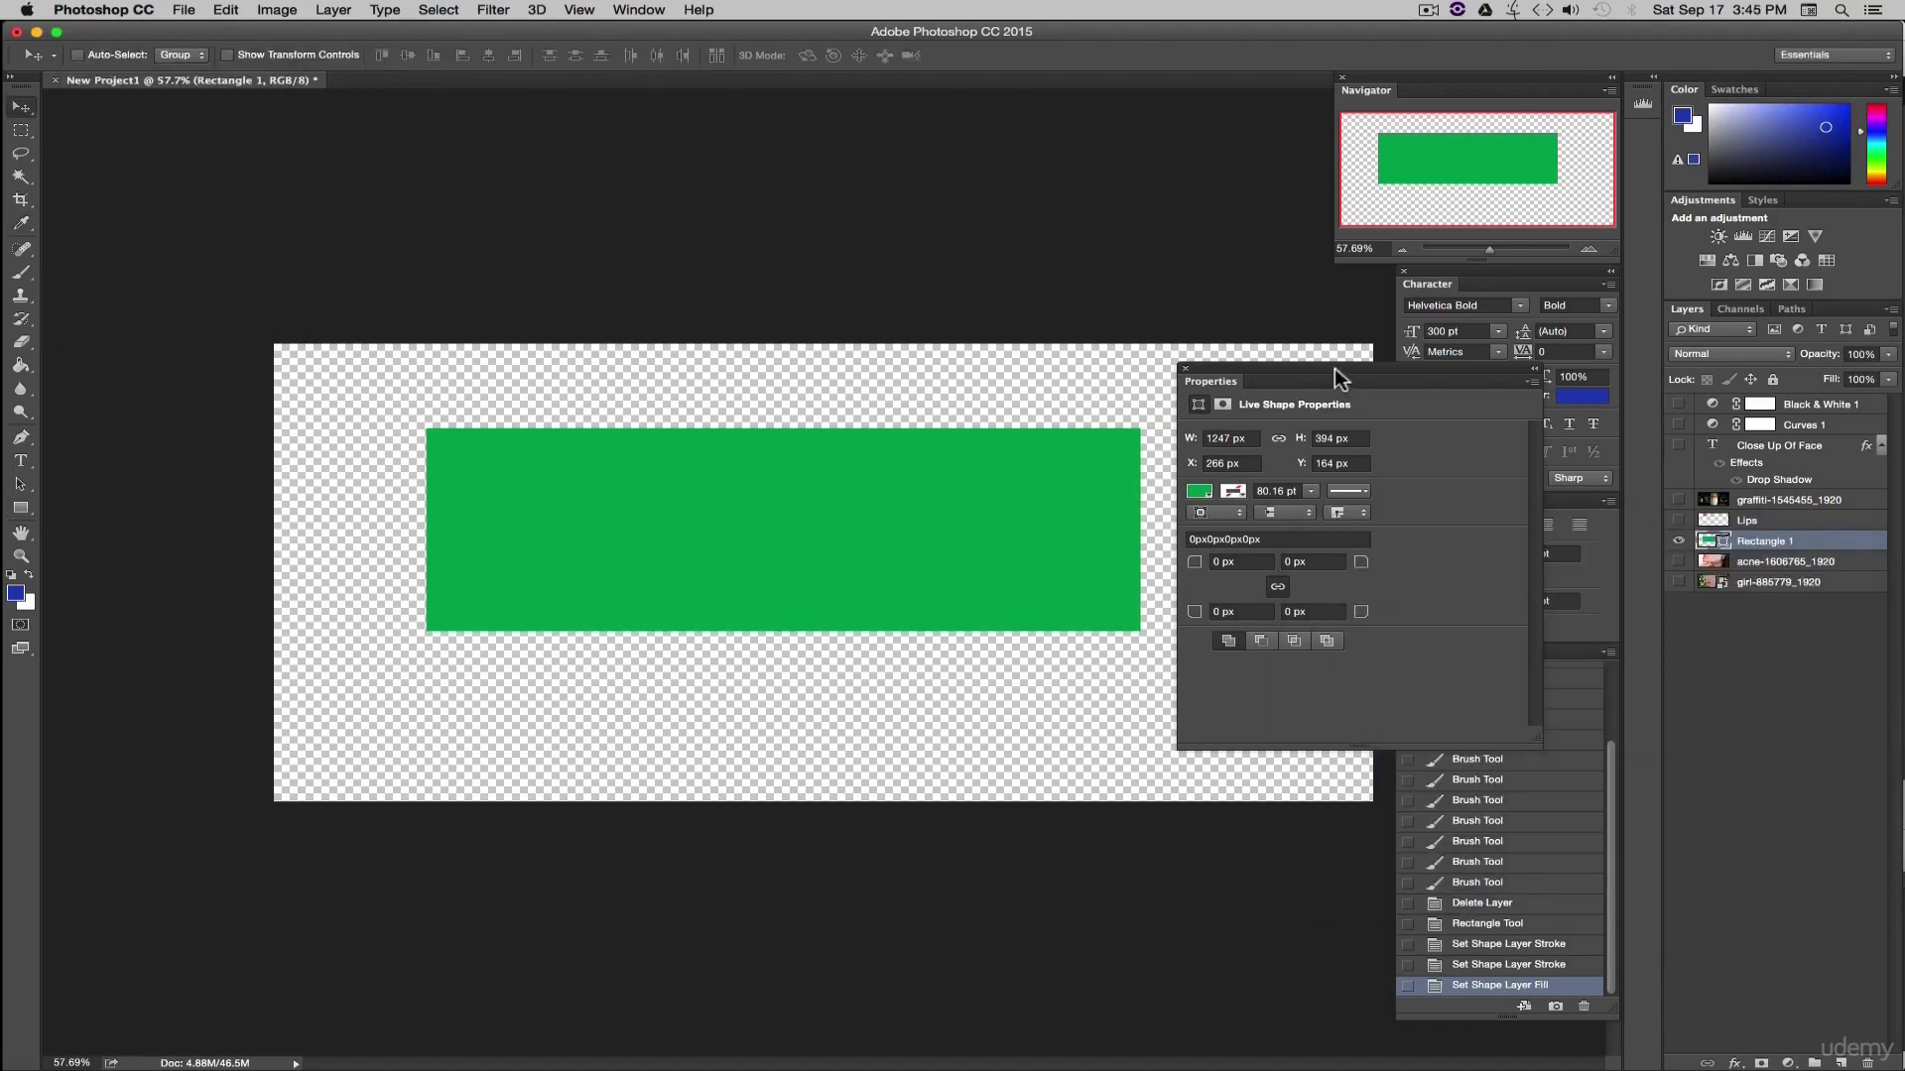
- Choose the Eraser tool and duplicate the Rectangle 1 shape layer
mouse_move(1272, 367)
left_mouse_down()
mouse_move(1290, 382)
mouse_move(1241, 372)
mouse_move(1250, 355)
left_mouse_up()
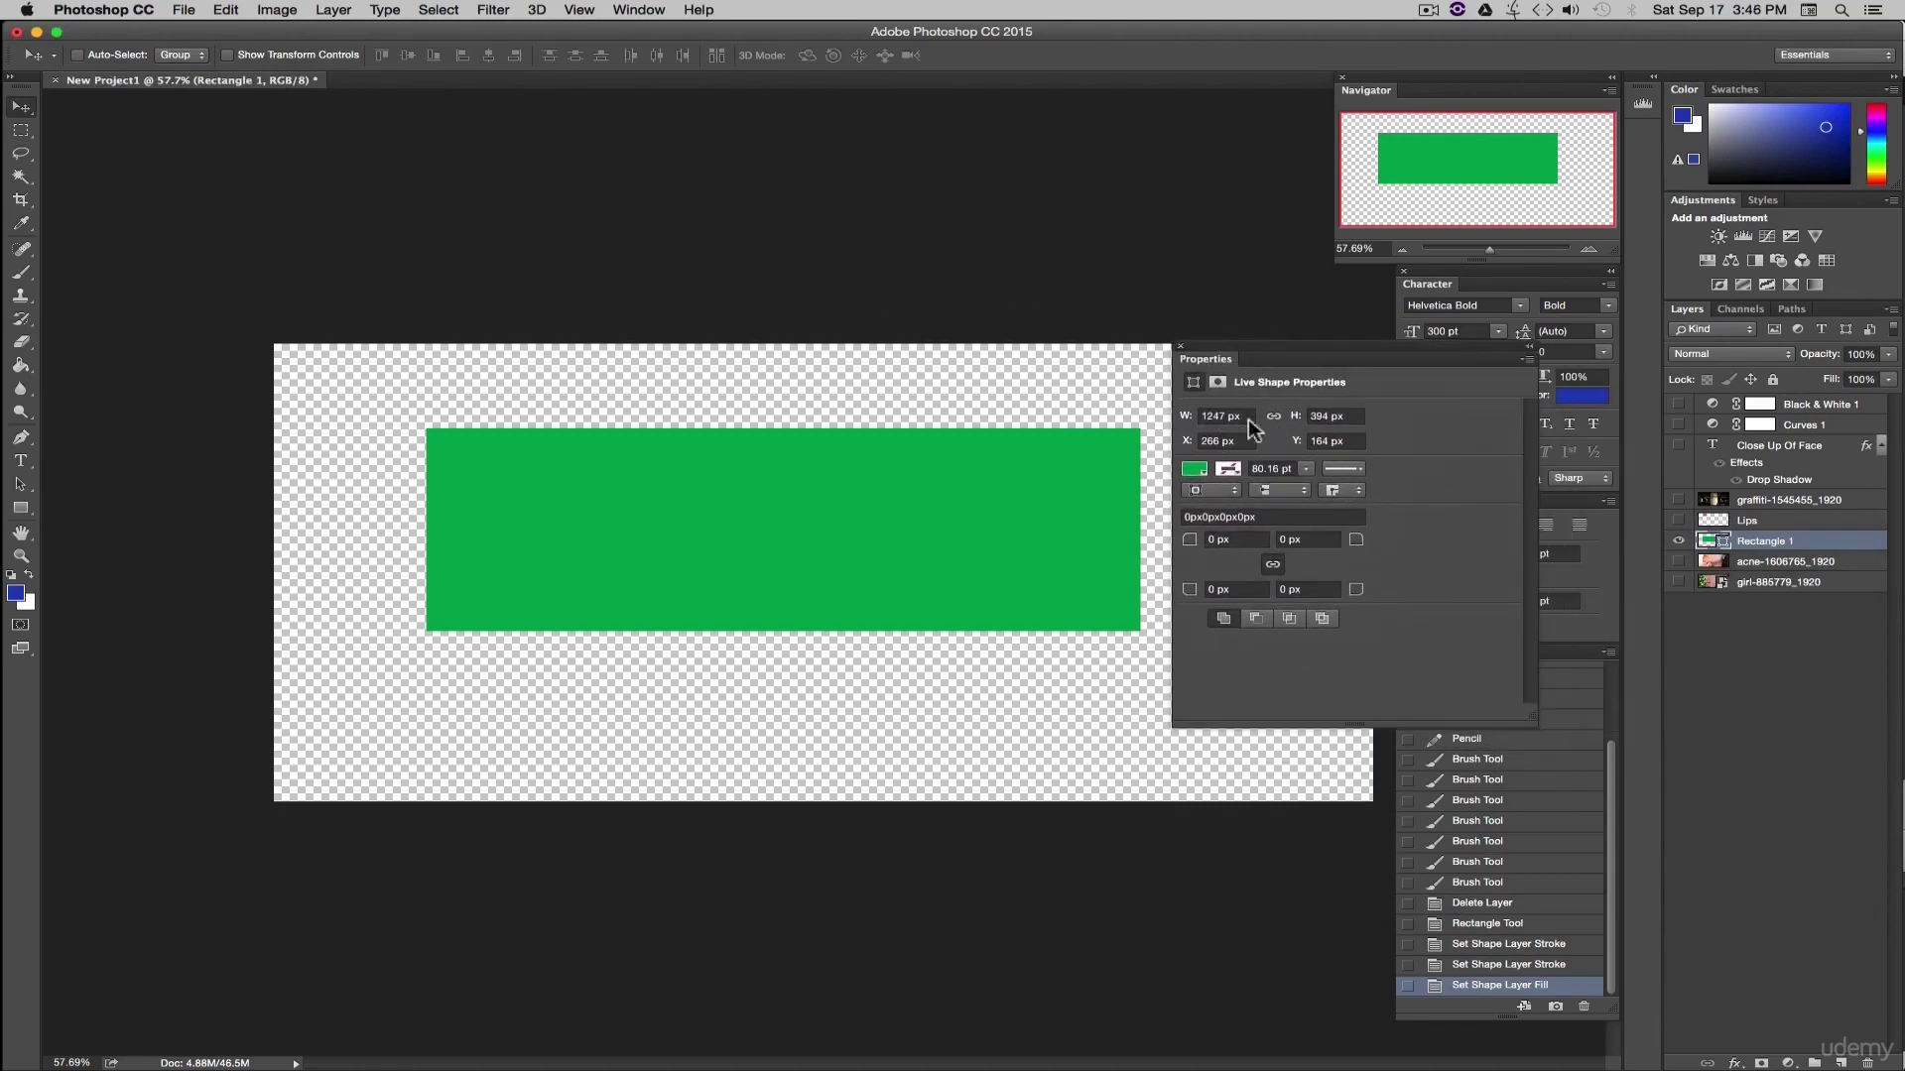
left_click(20, 508)
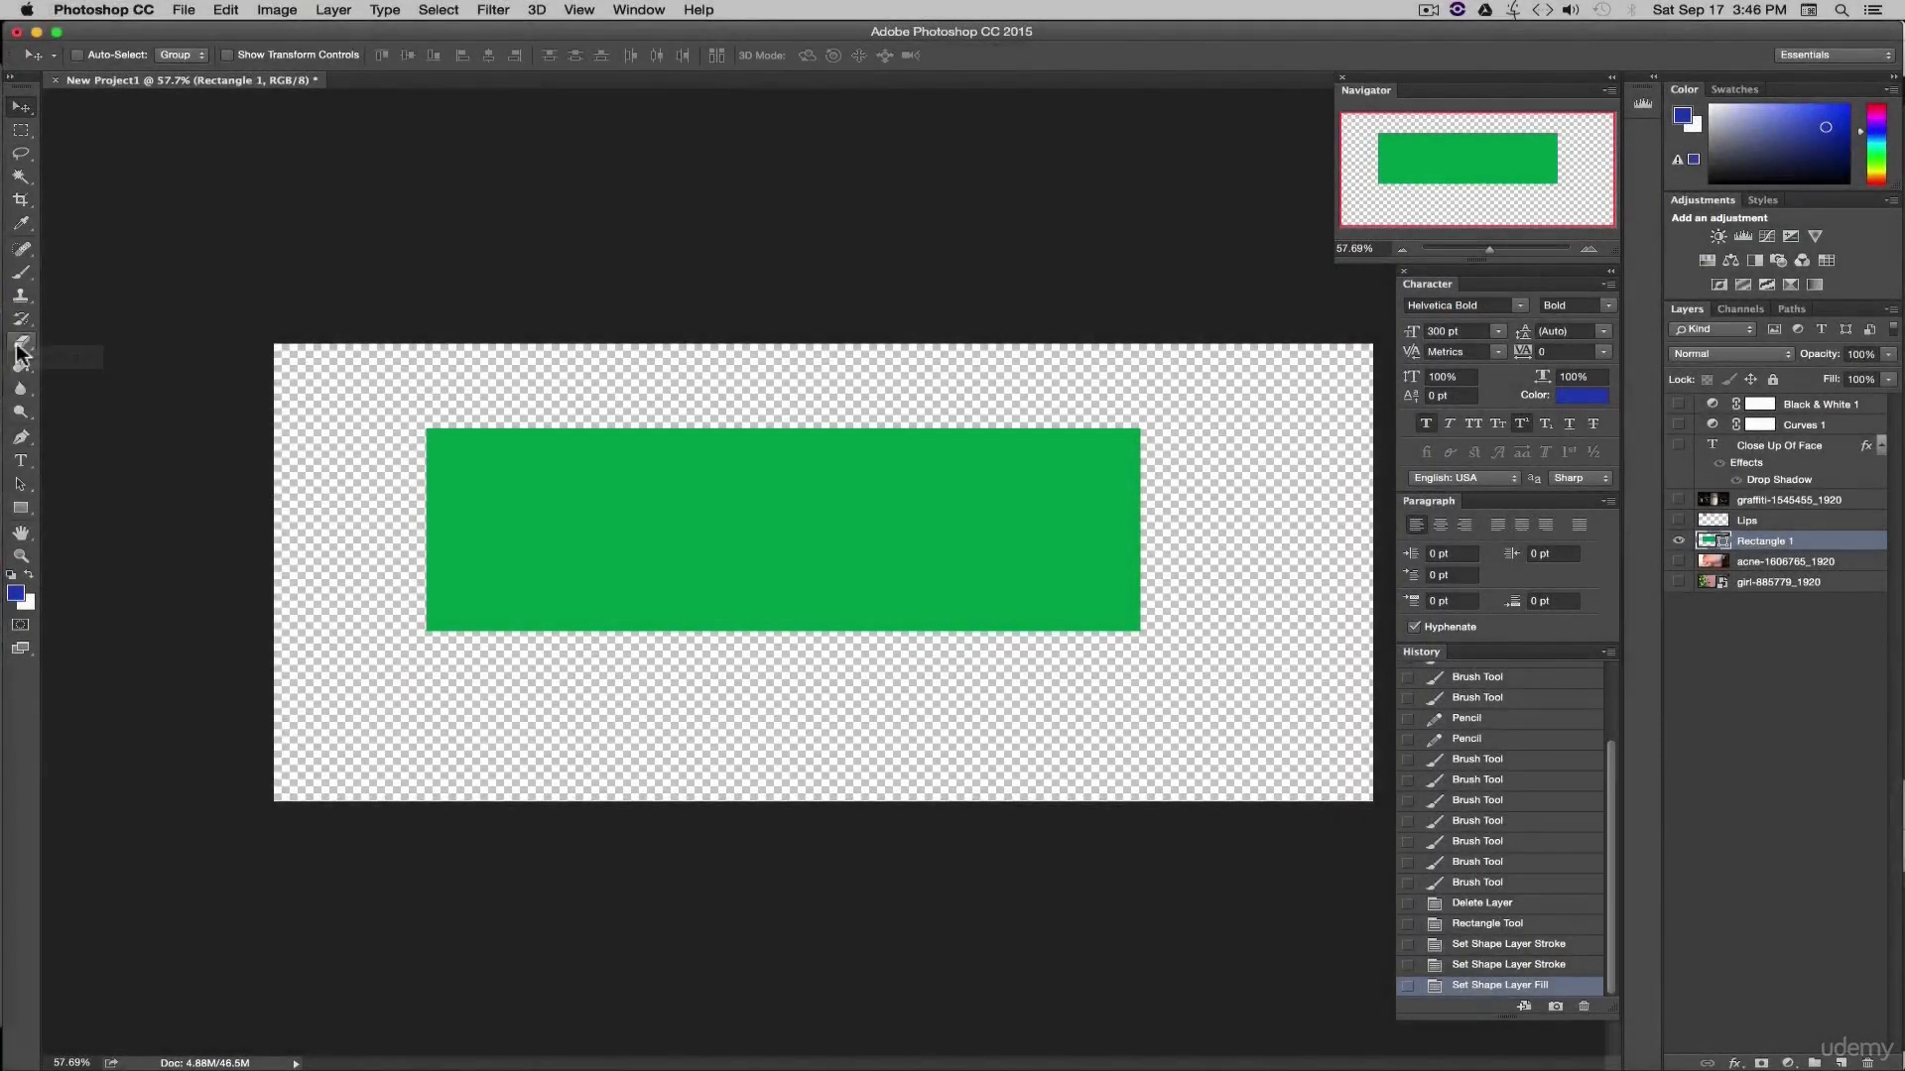
left_click(19, 347)
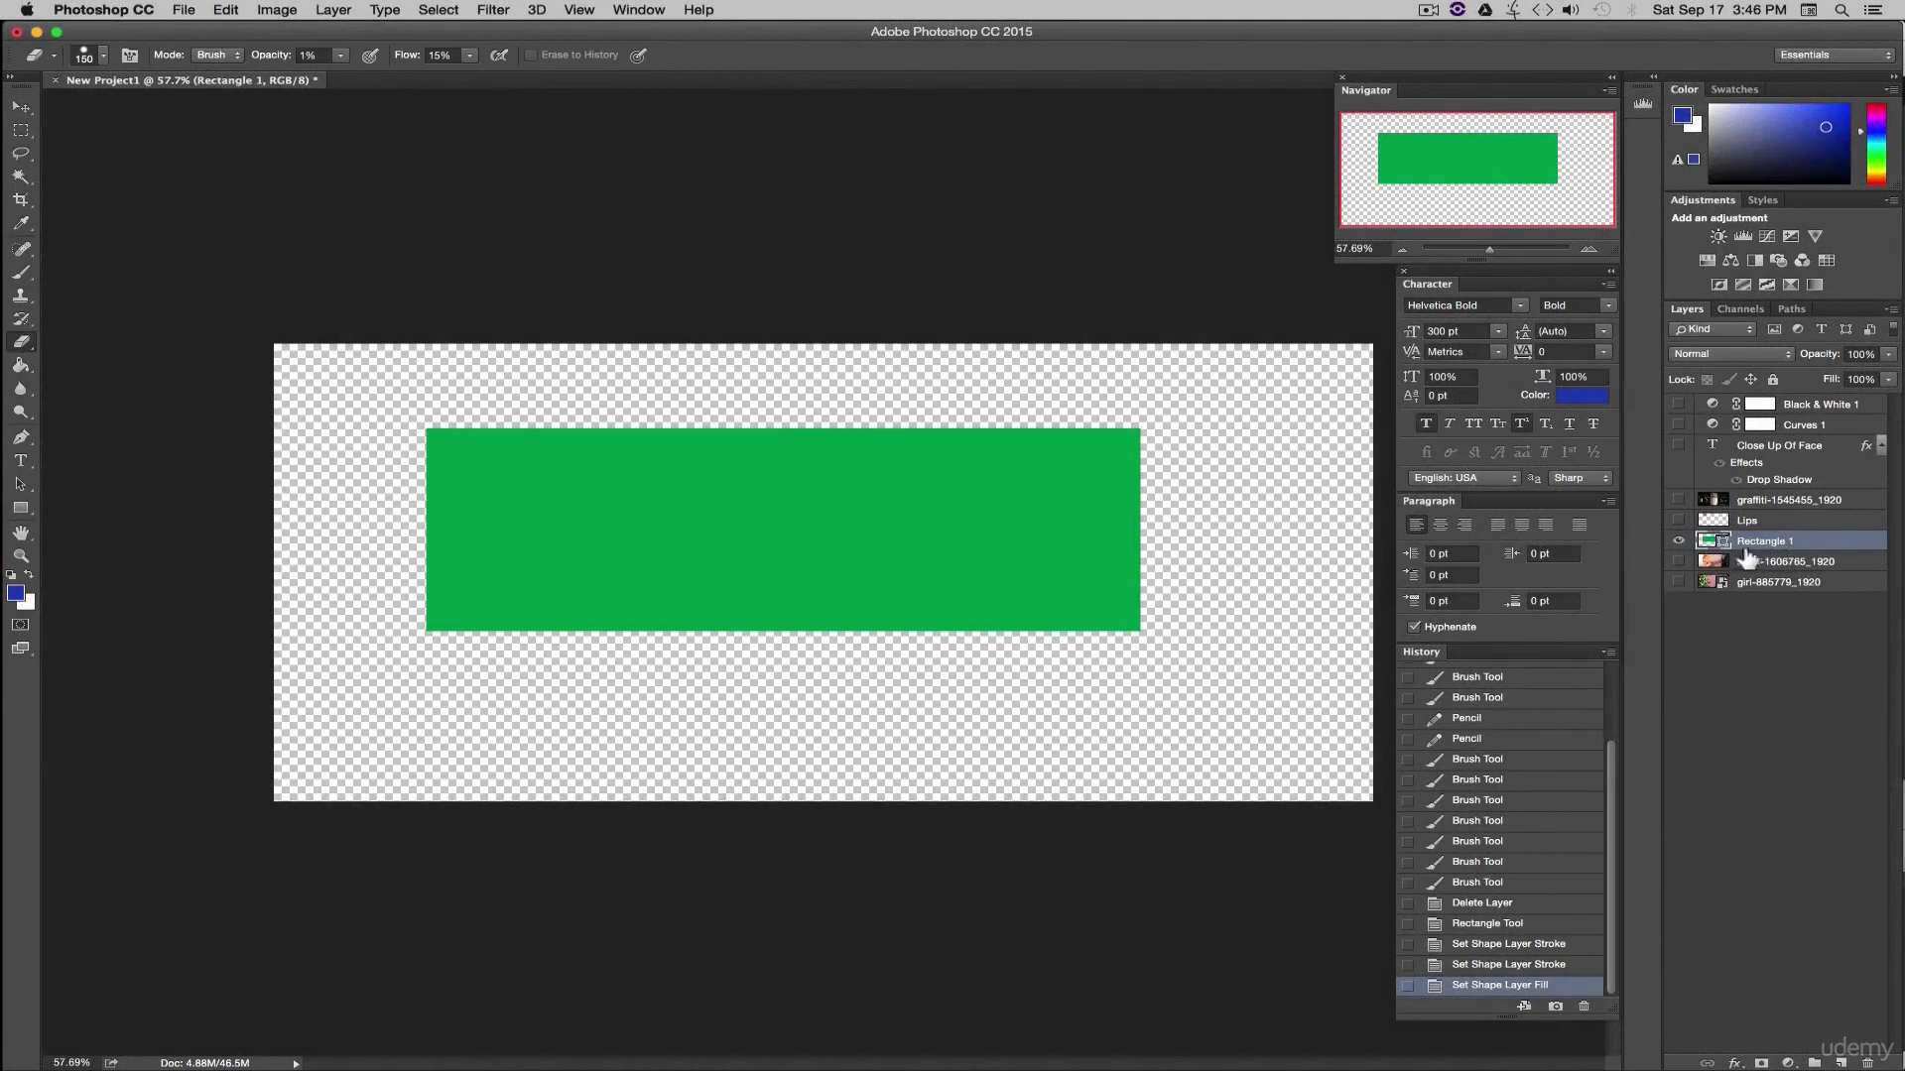
right_click(1821, 544)
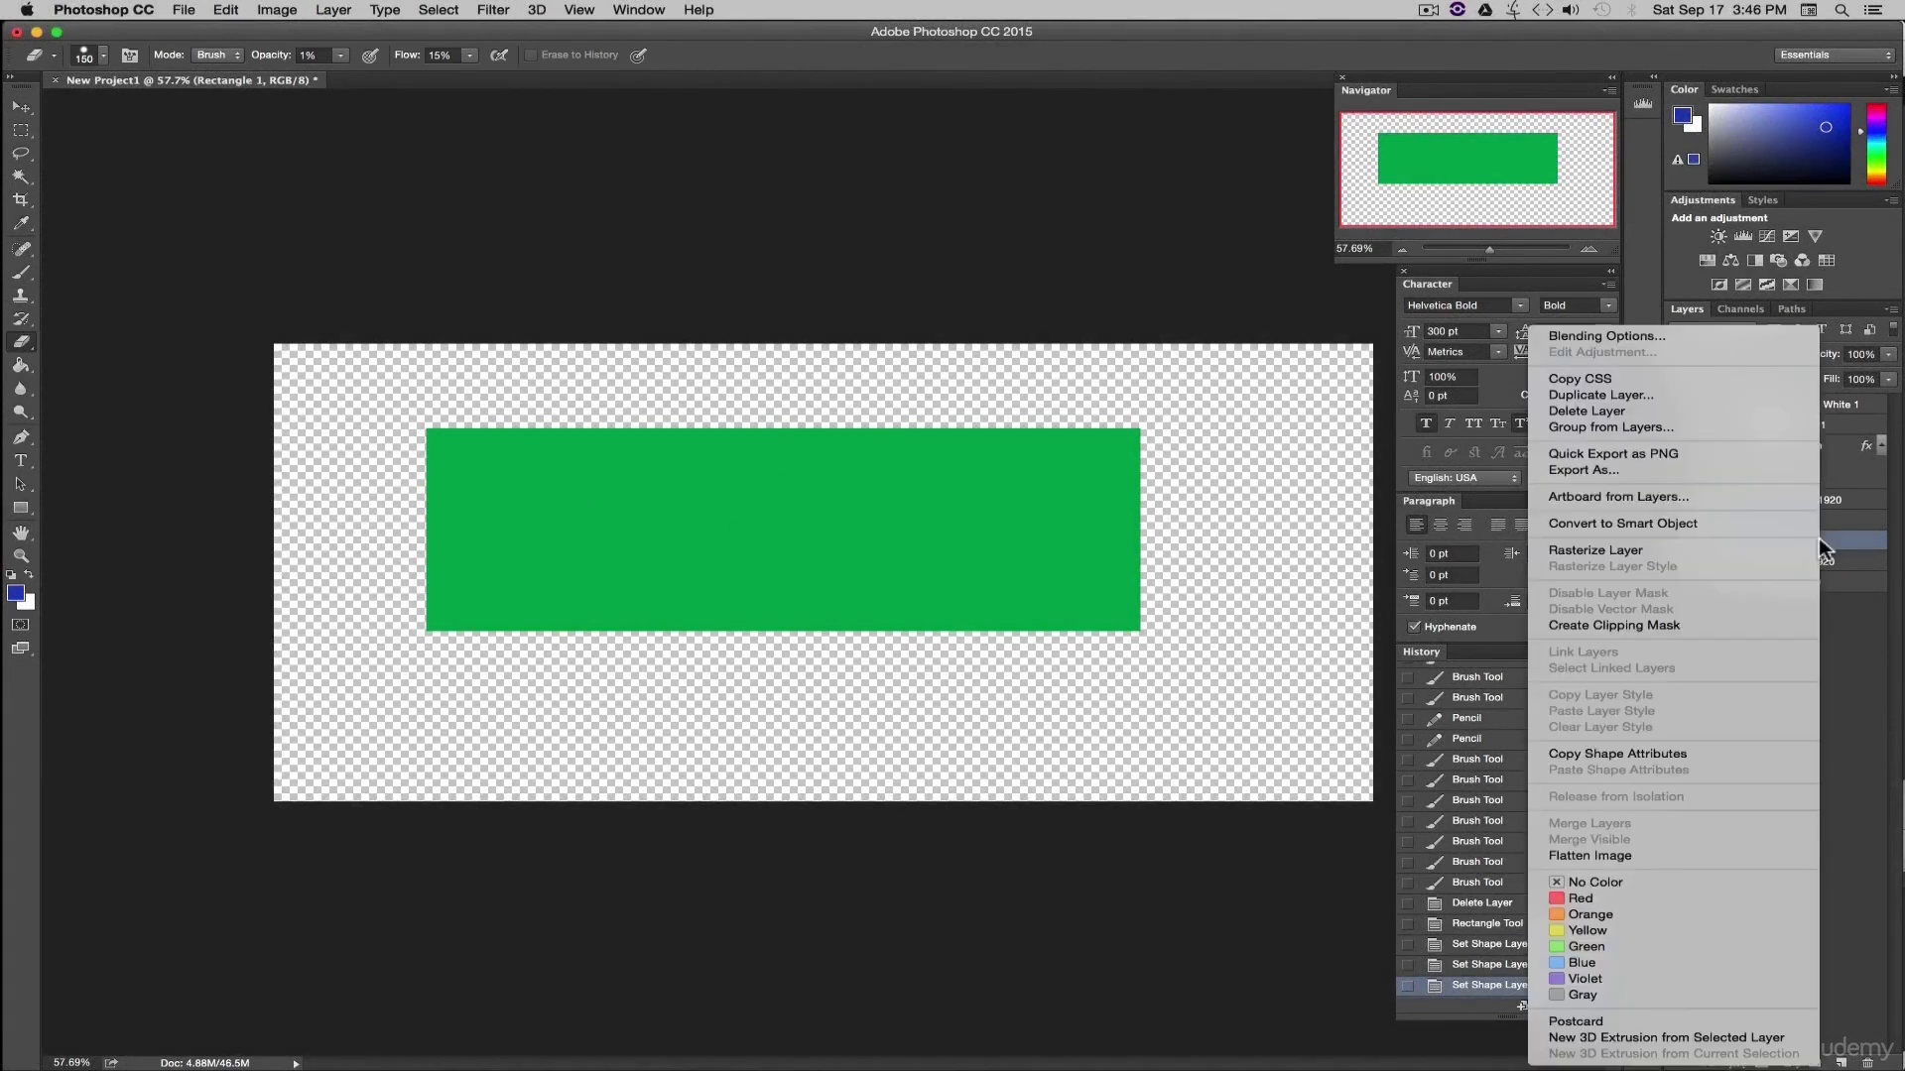
left_click(1609, 393)
left_click(1116, 467)
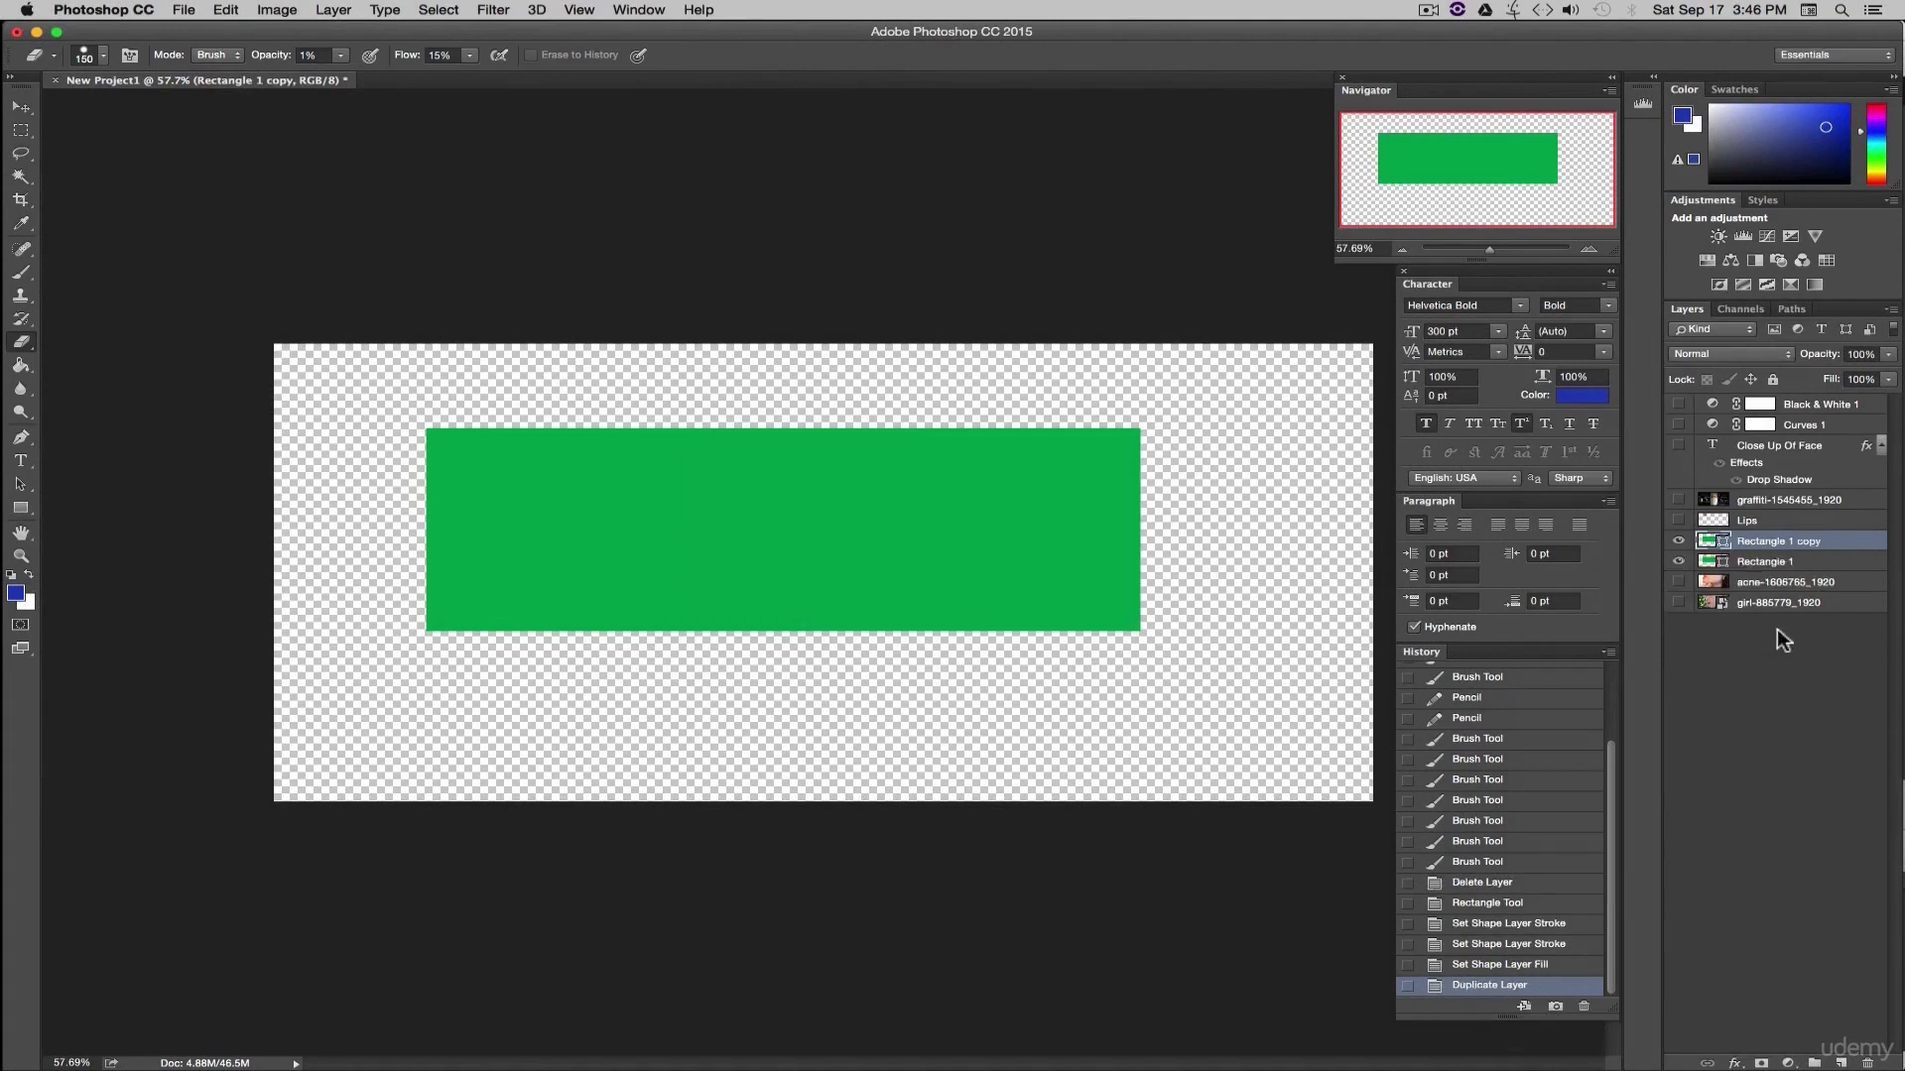
- Rasterize the Rectangle 1 copy layer, and place the original Rectangle 1 hidden at the bottom of the layer stack
right_click(1841, 553)
left_click(1591, 551)
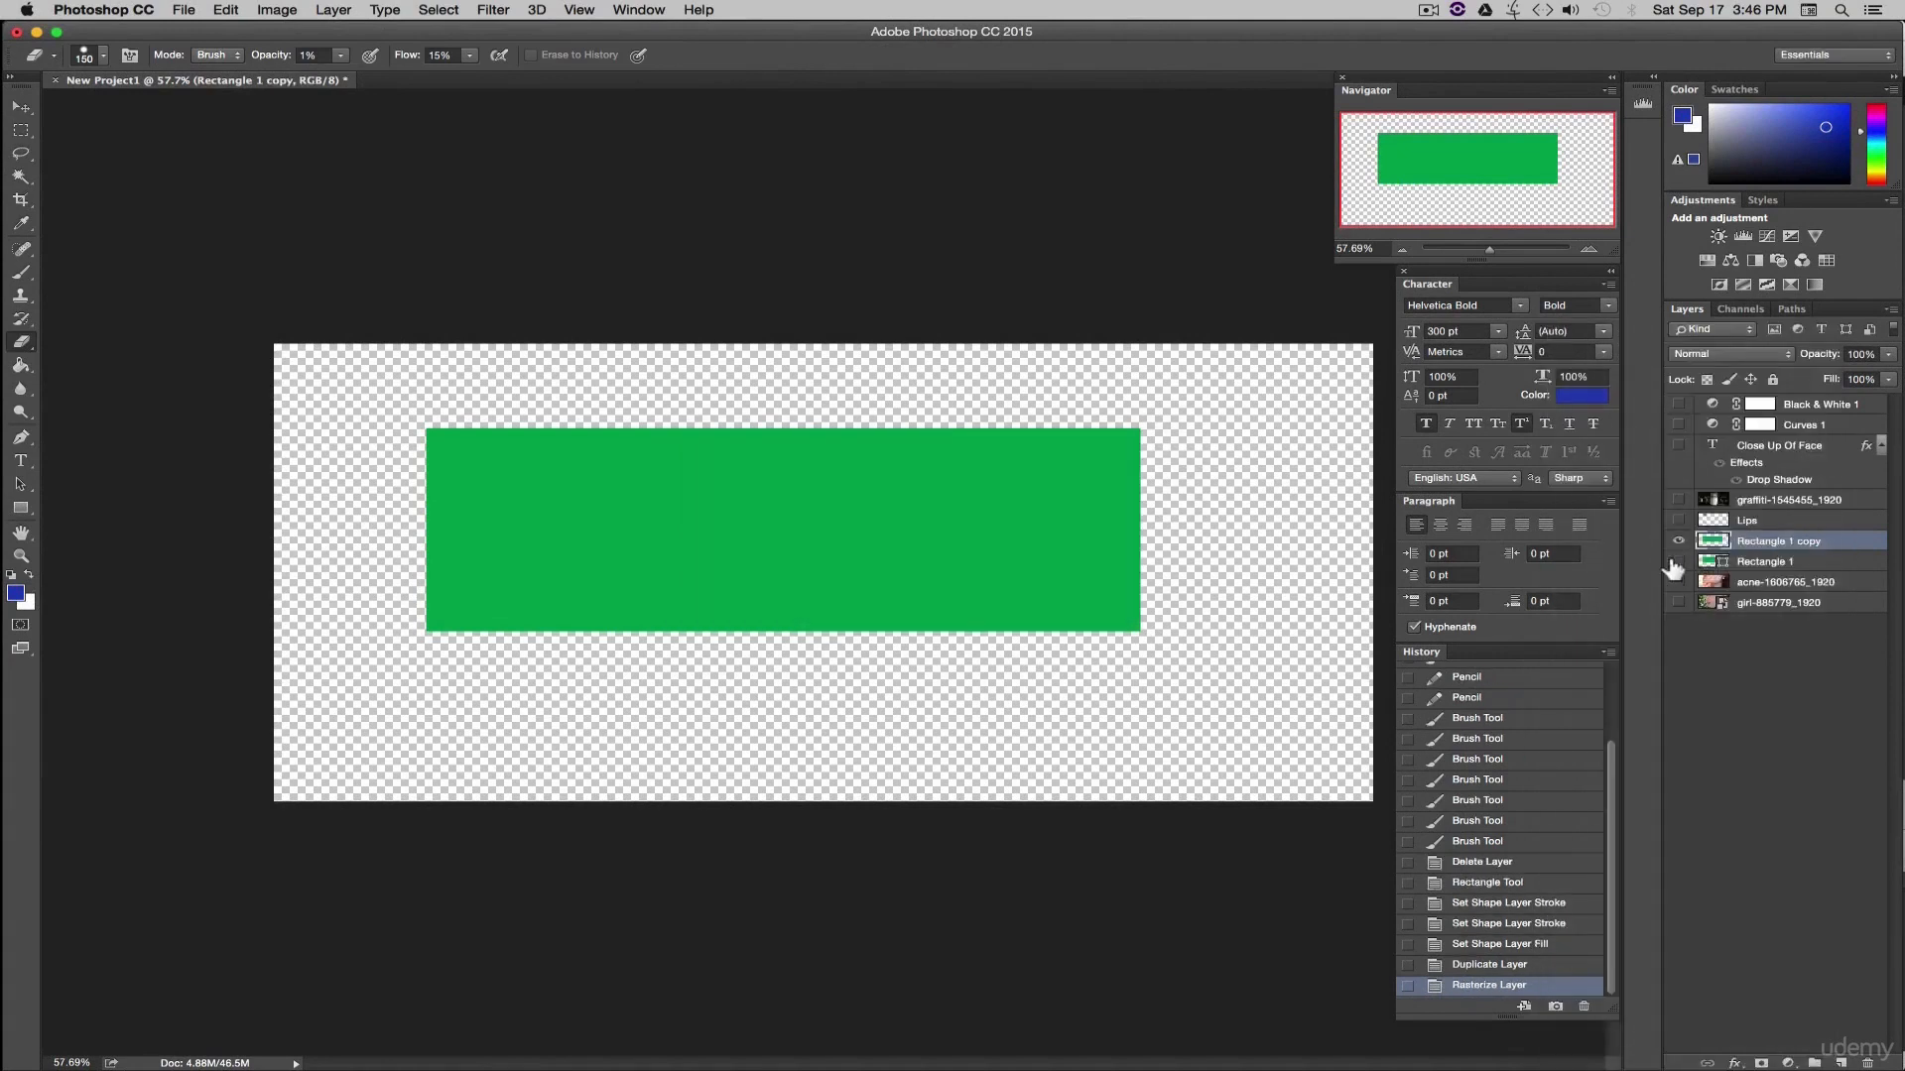
left_click_drag(1824, 573, 1771, 610)
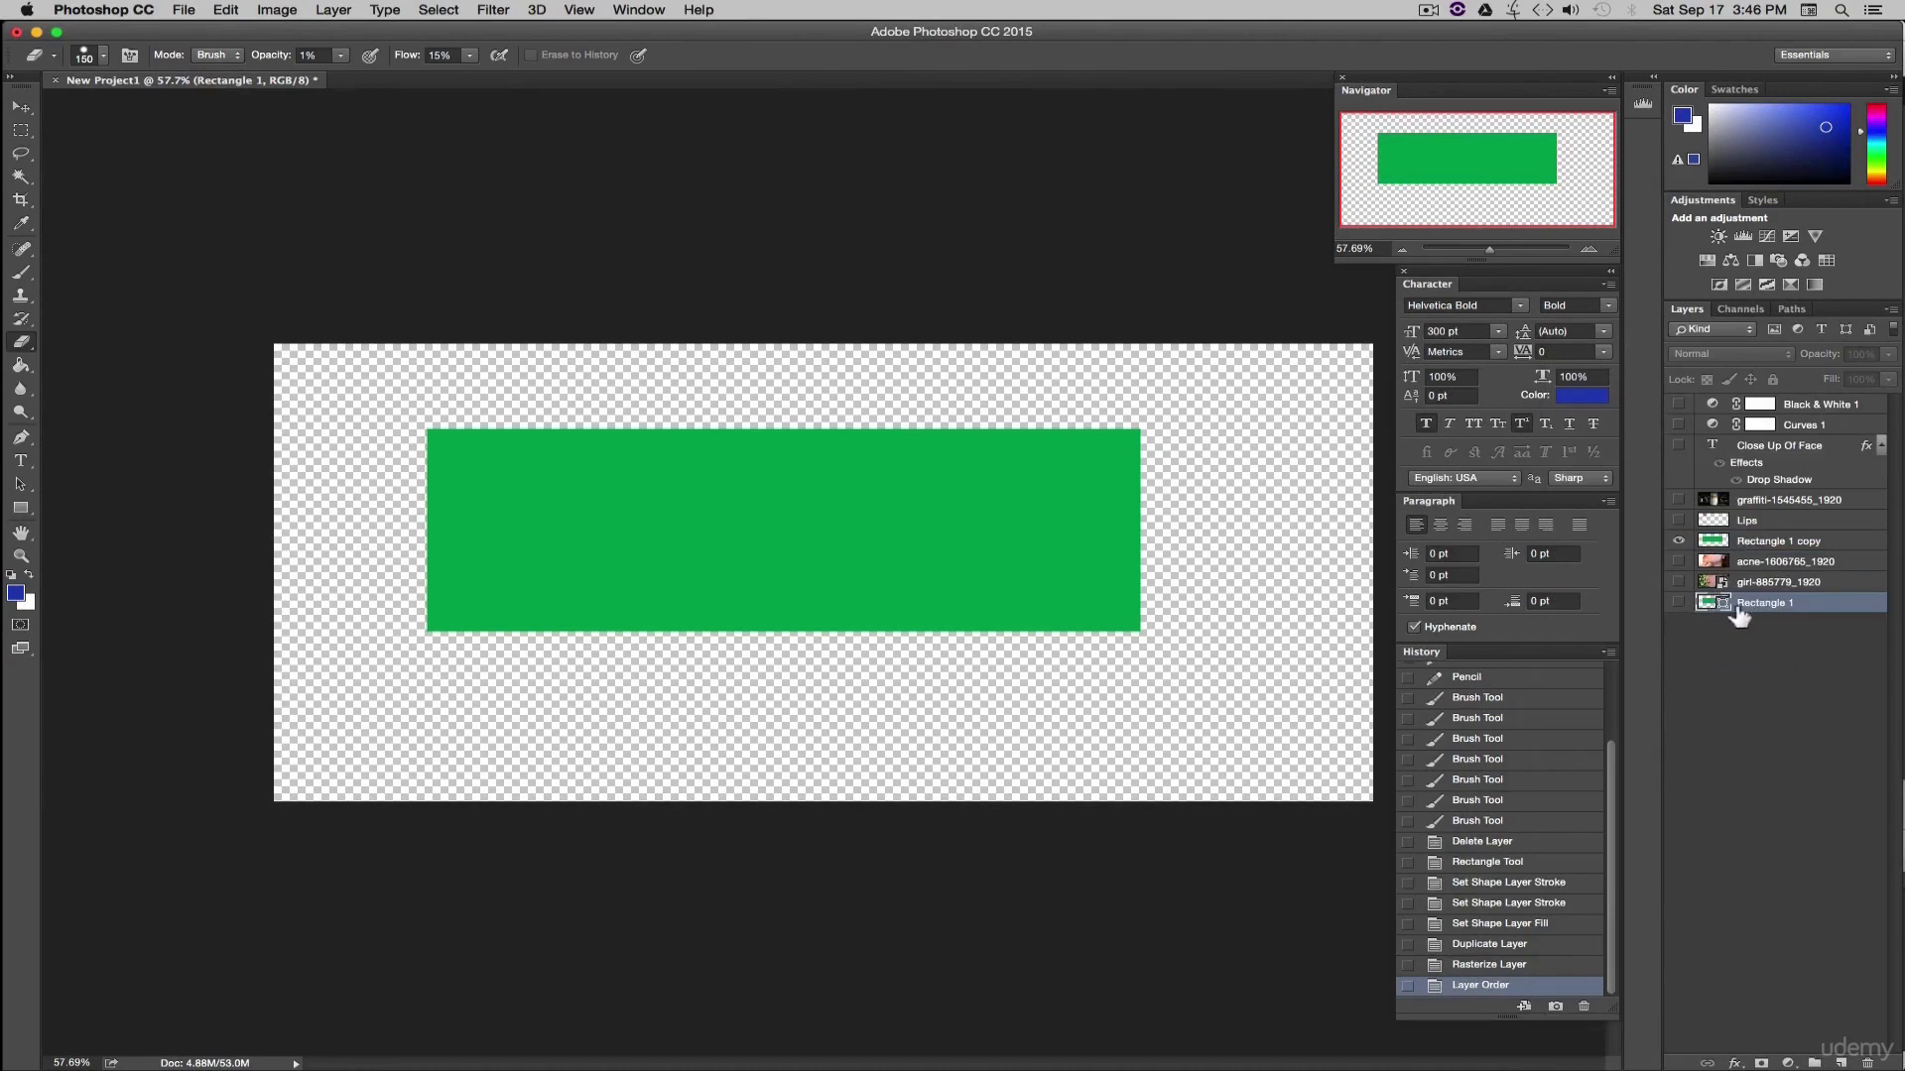
left_click(1678, 602)
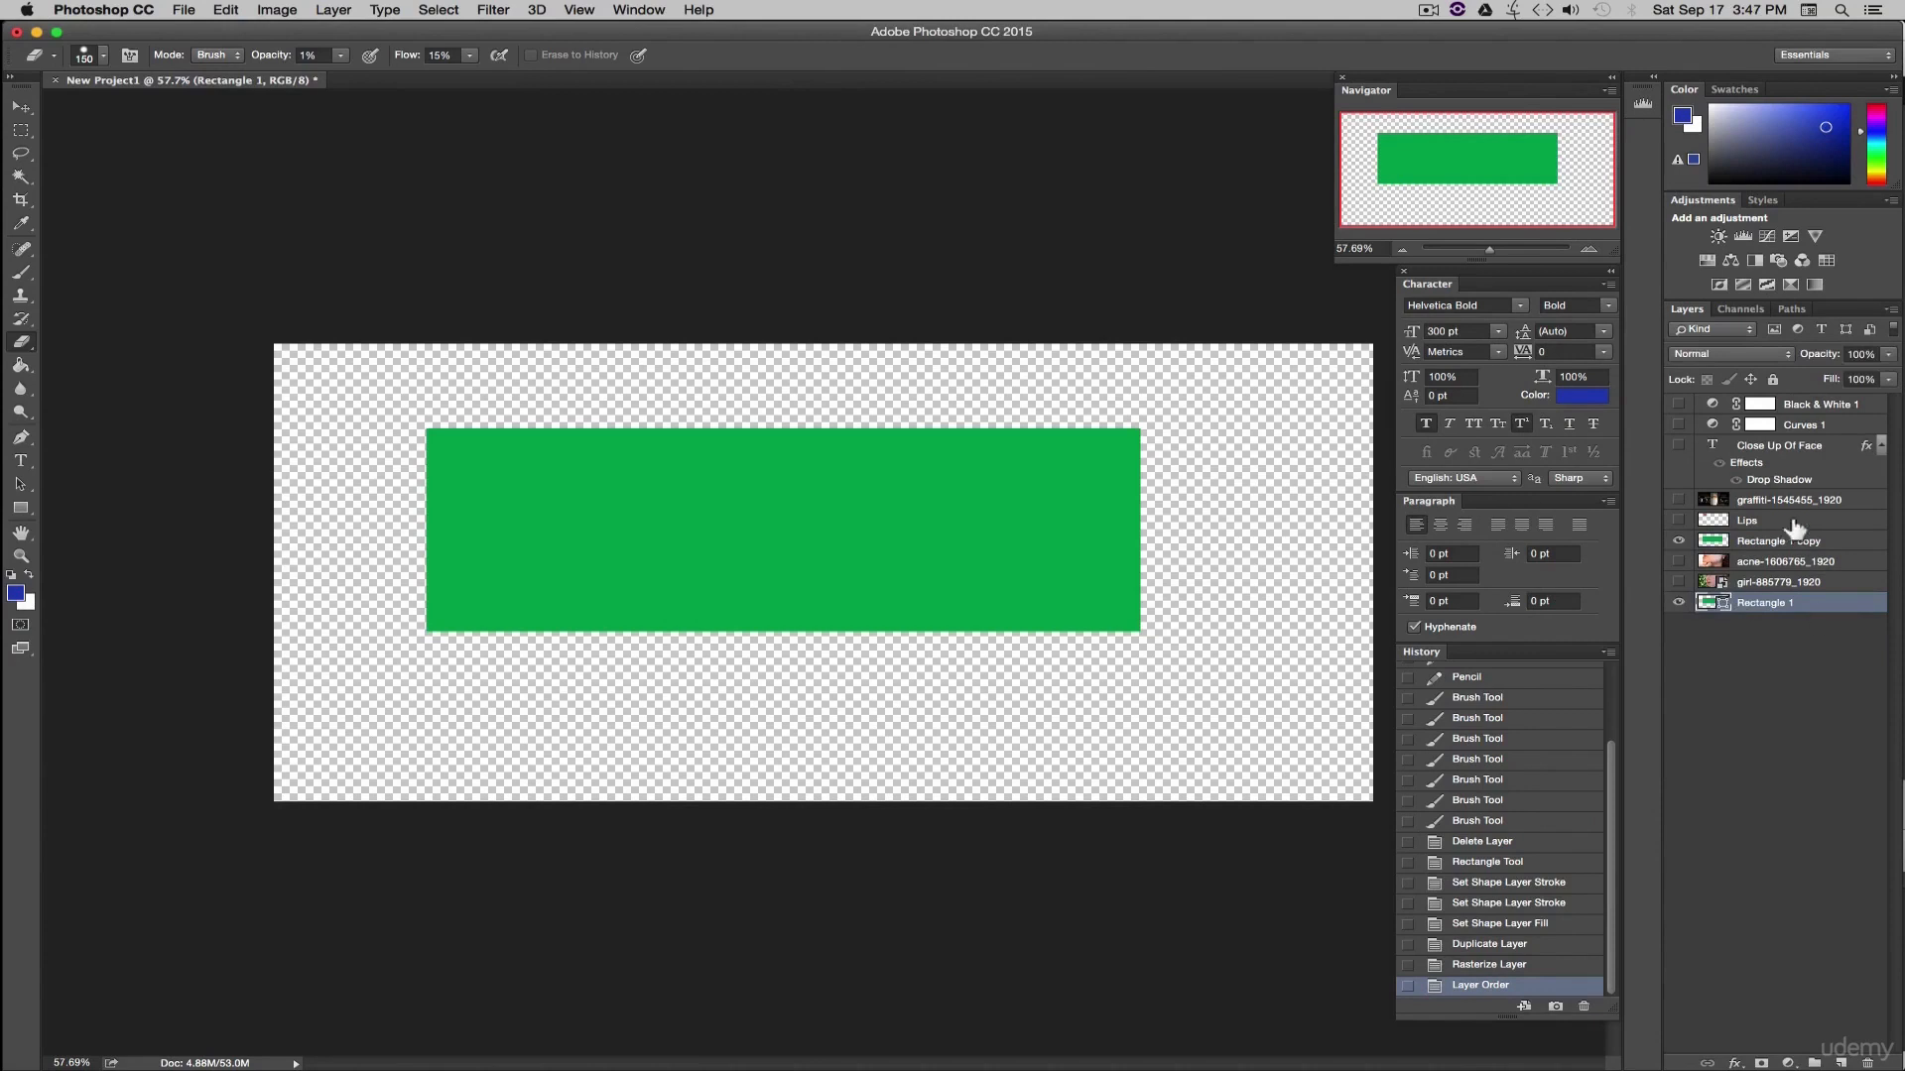
left_click(1679, 602)
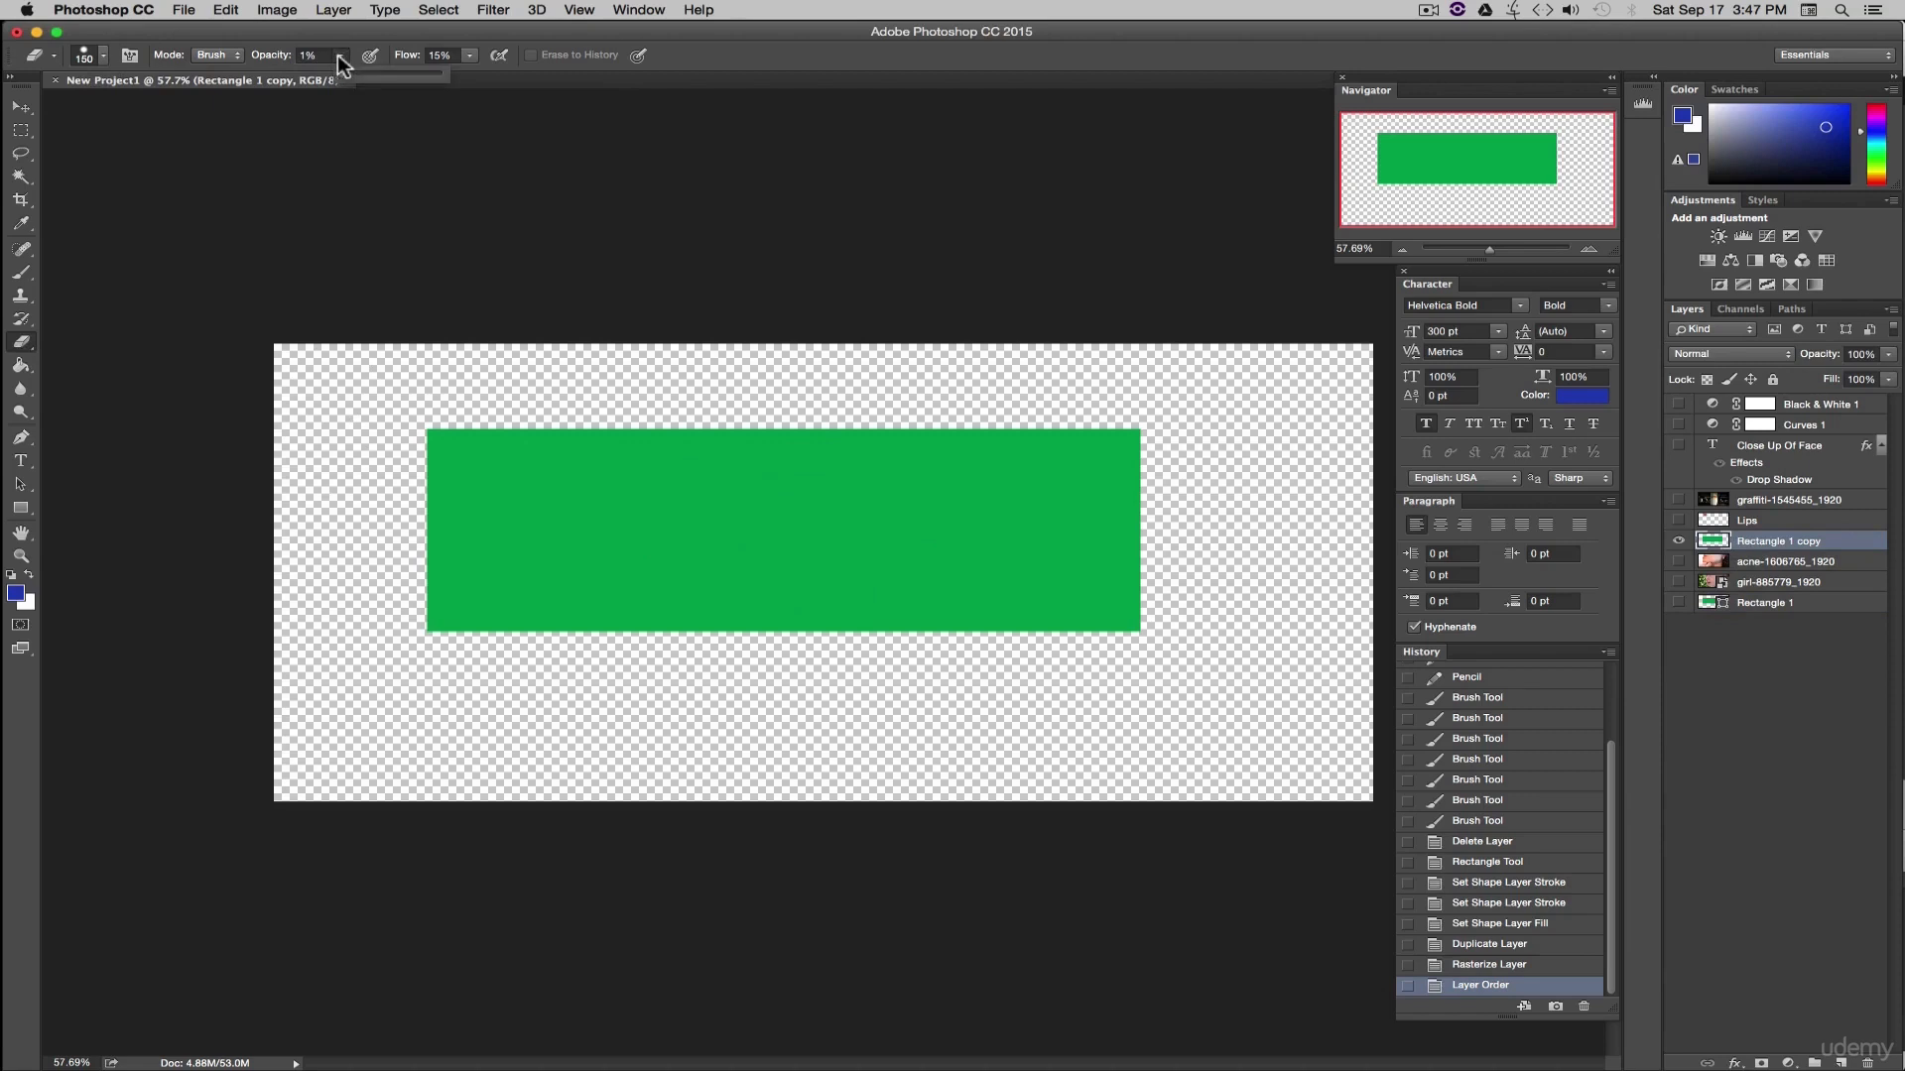
- Set the eraser opacity to 100% and erase a vertical strip through the middle of the rectangle copy
left_click_drag(479, 77, 486, 84)
left_click(766, 768)
left_click(102, 55)
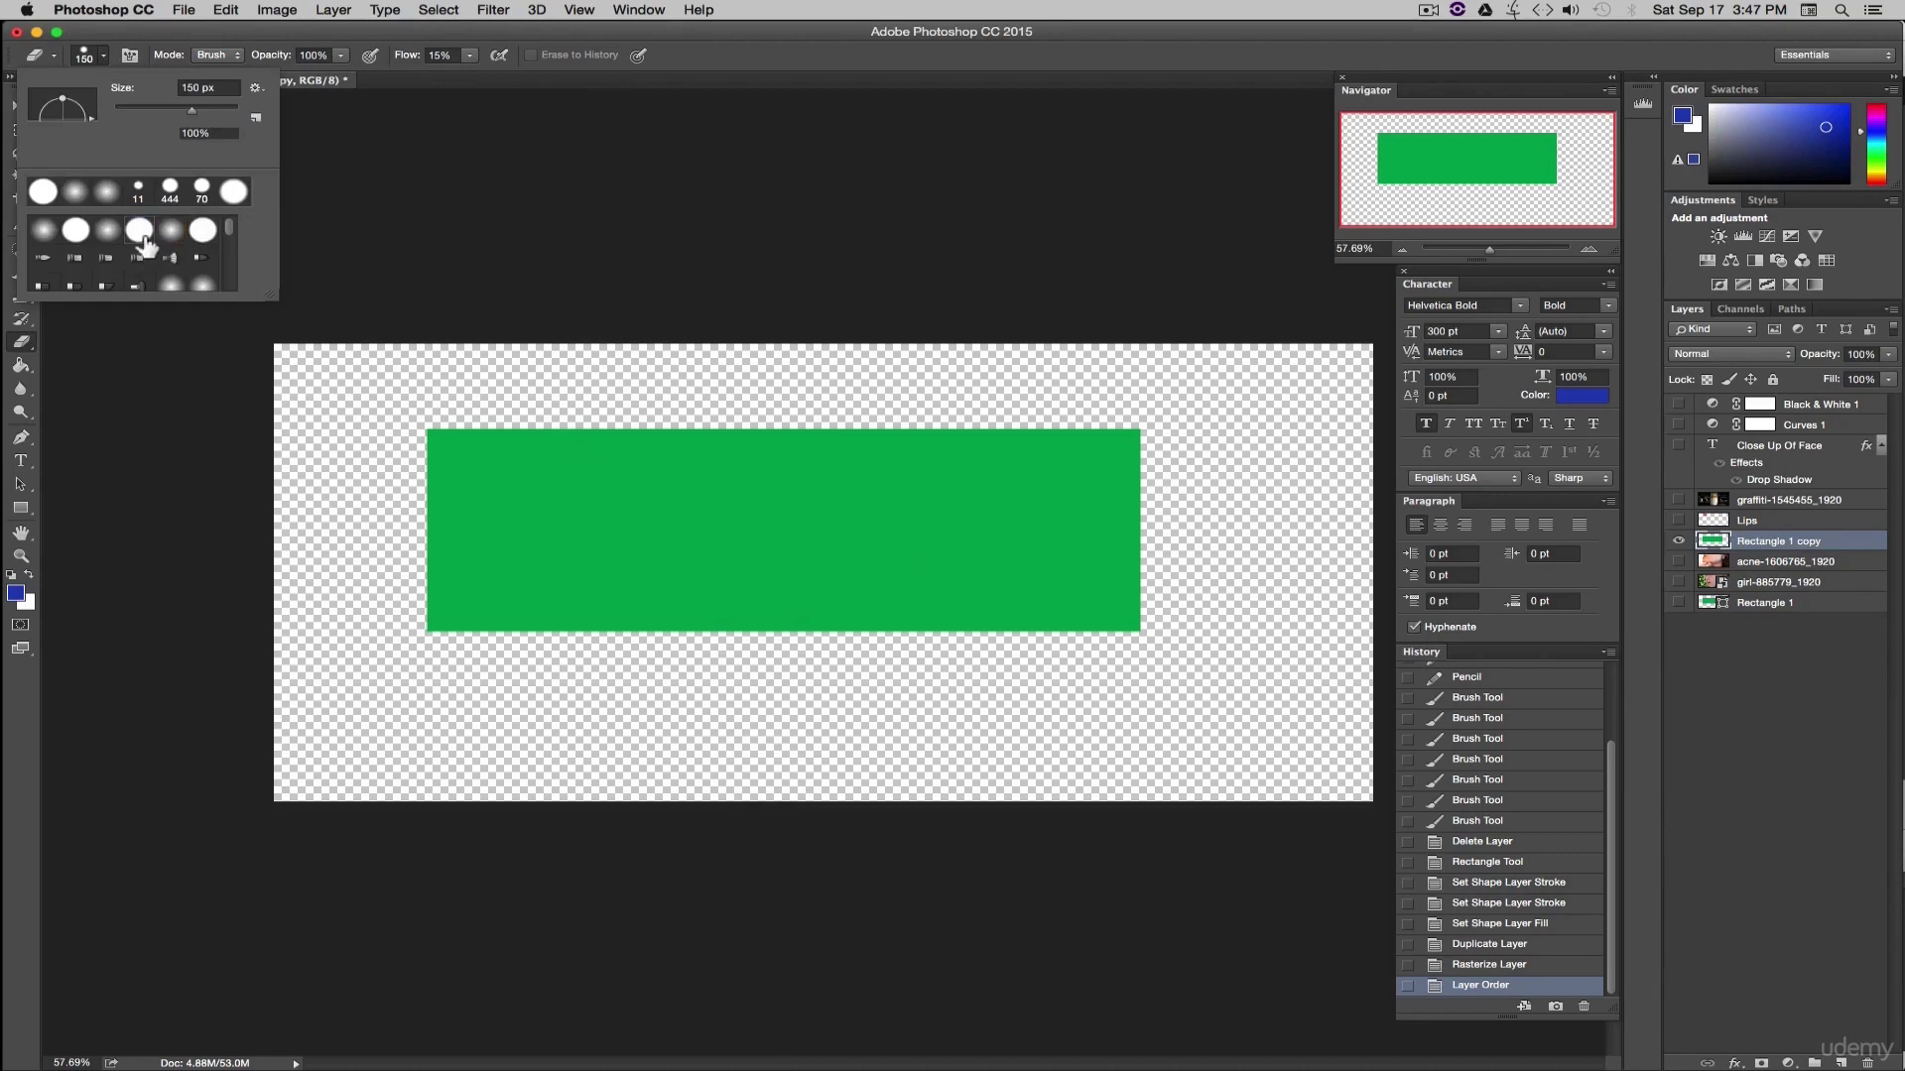
left_click_drag(759, 429, 771, 606)
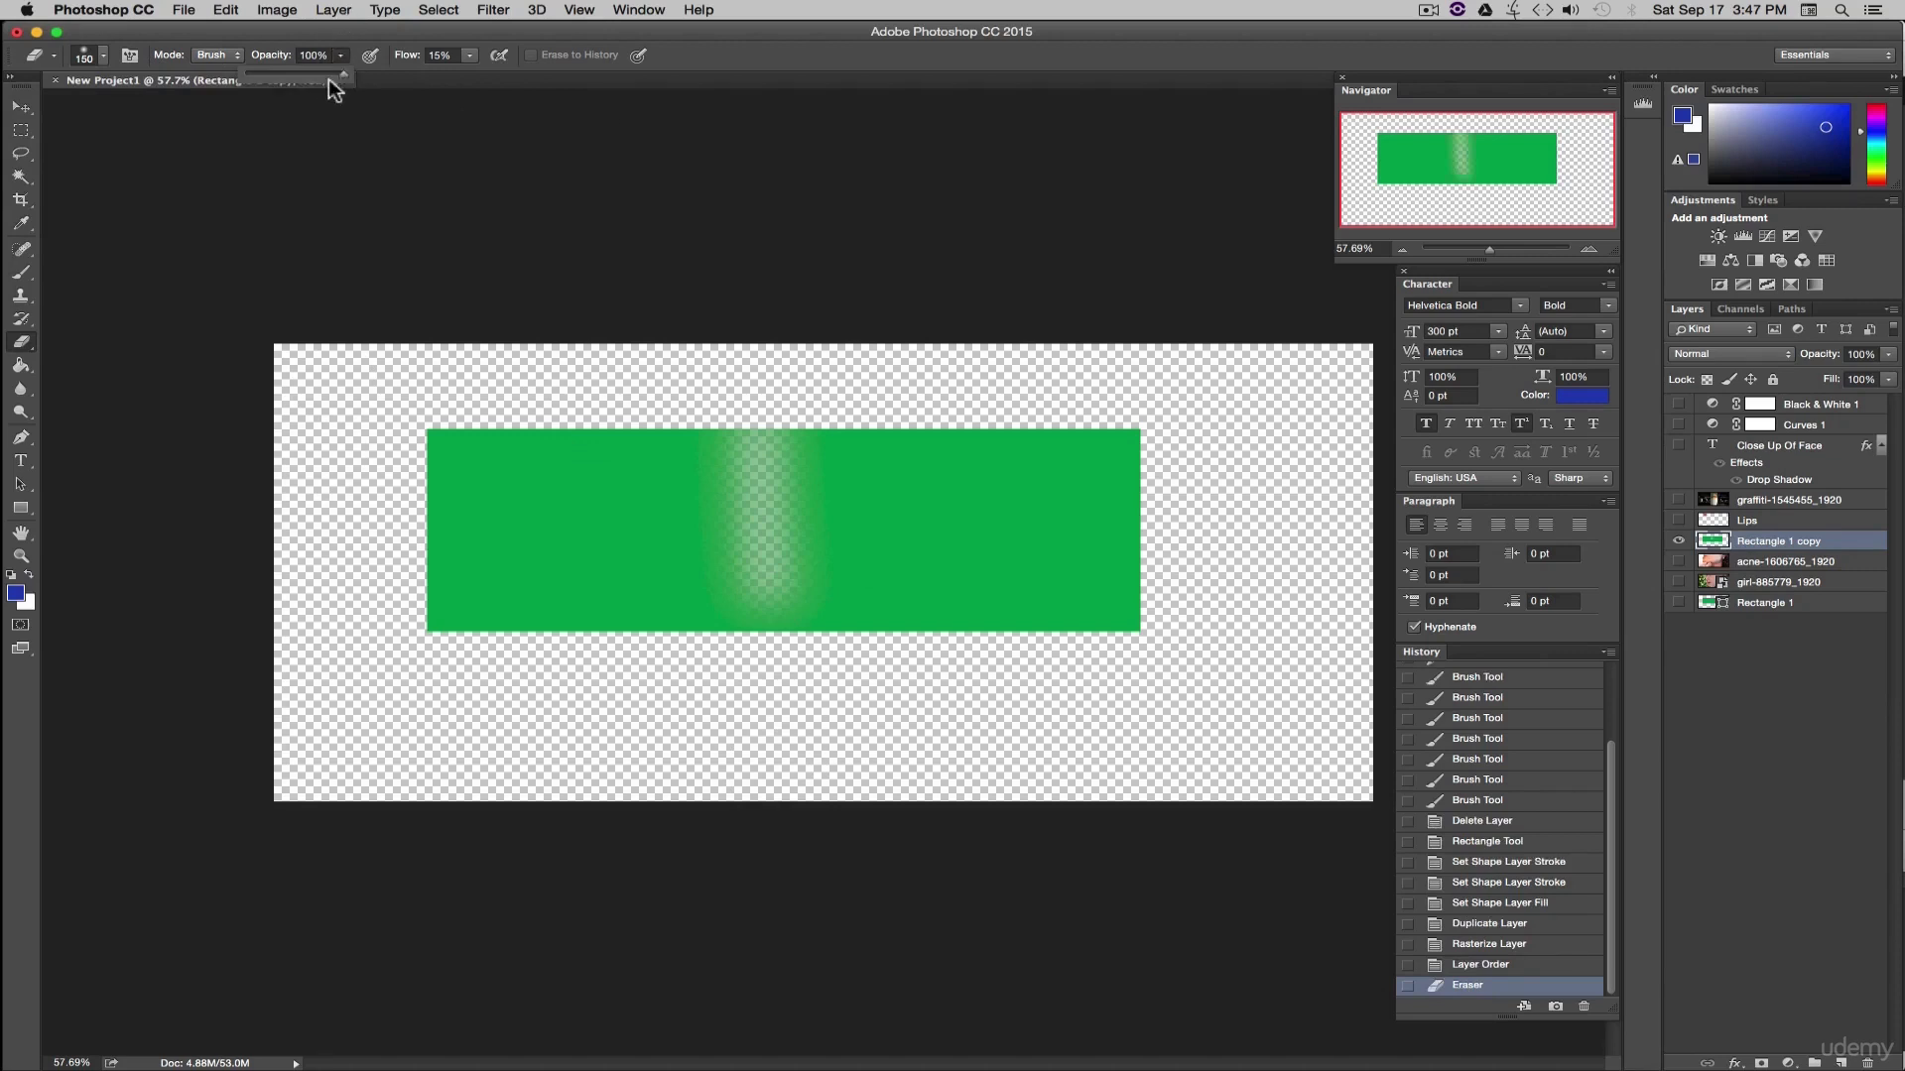
- Lower the eraser opacity and erase a vertical strip through the left part of the green rectangle
left_click_drag(258, 71, 254, 76)
left_click_drag(585, 417, 582, 586)
mouse_move(588, 464)
left_mouse_down()
mouse_move(571, 527)
mouse_move(584, 409)
mouse_move(605, 432)
mouse_move(576, 474)
mouse_move(580, 535)
mouse_move(597, 436)
mouse_move(596, 551)
mouse_move(581, 457)
left_mouse_up()
mouse_move(586, 383)
left_mouse_down()
mouse_move(579, 582)
mouse_move(598, 498)
left_mouse_up()
- Raise the eraser opacity to 100%, erase across the right part of the rectangle, and undo the eraser strokes
left_click(342, 55)
left_click_drag(344, 75, 444, 85)
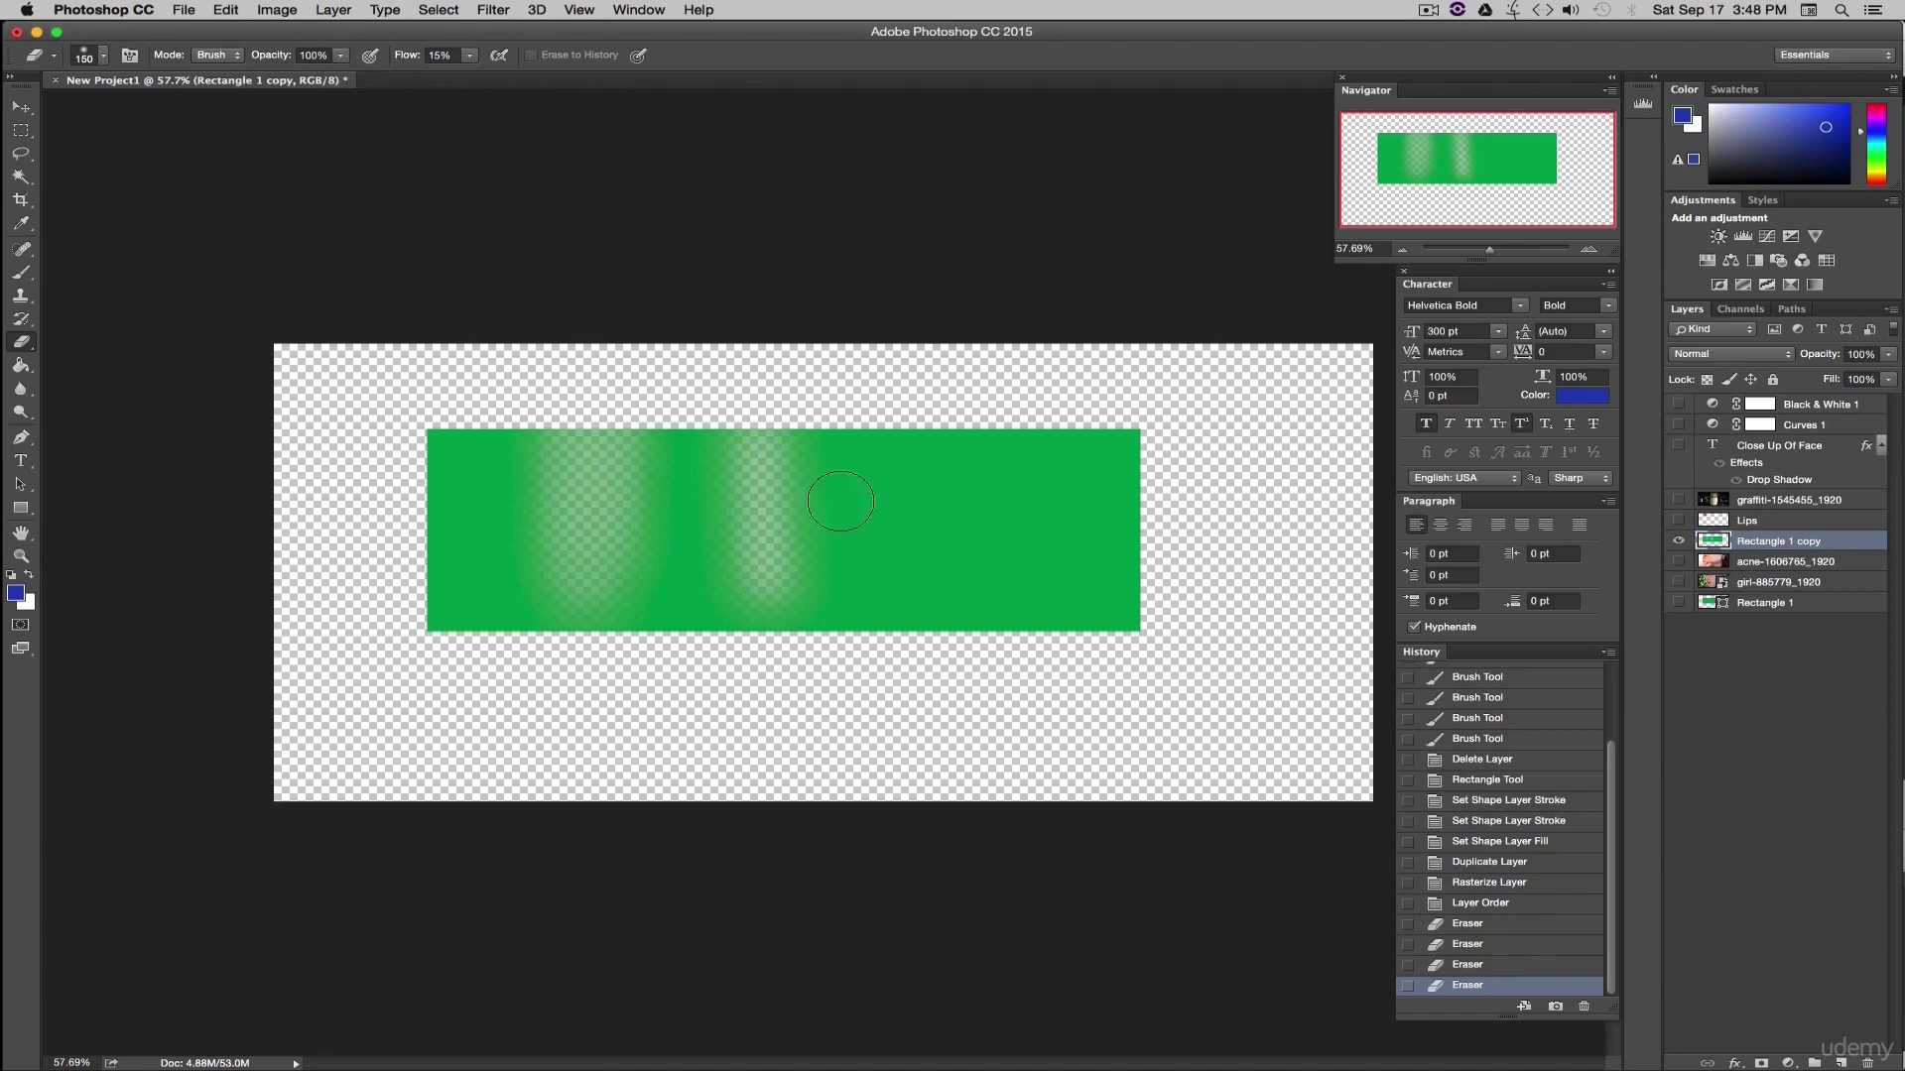
left_click_drag(918, 429, 957, 615)
mouse_move(968, 501)
left_mouse_down()
mouse_move(986, 450)
mouse_move(996, 528)
mouse_move(1008, 446)
mouse_move(1022, 679)
mouse_move(1024, 423)
mouse_move(1050, 442)
mouse_move(1058, 695)
mouse_move(1082, 418)
mouse_move(1083, 652)
left_mouse_up()
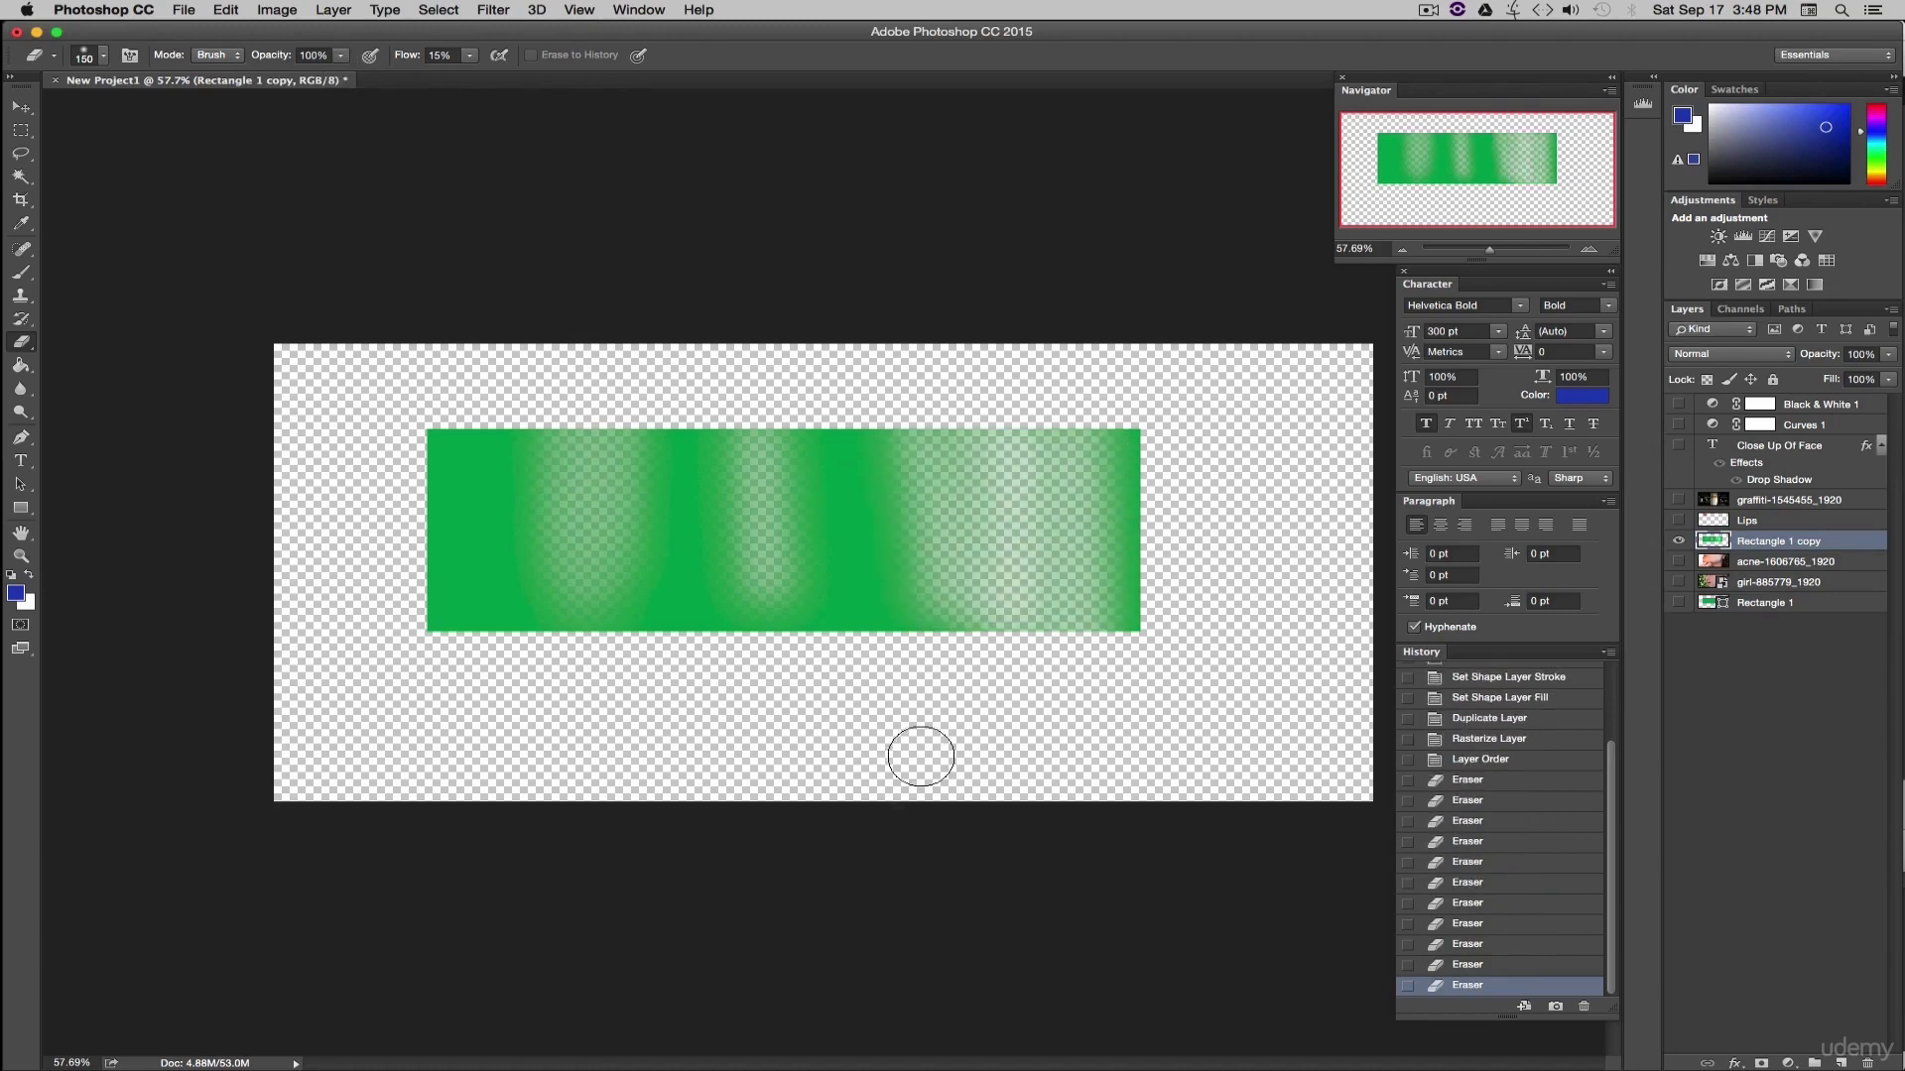
left_click(1477, 761)
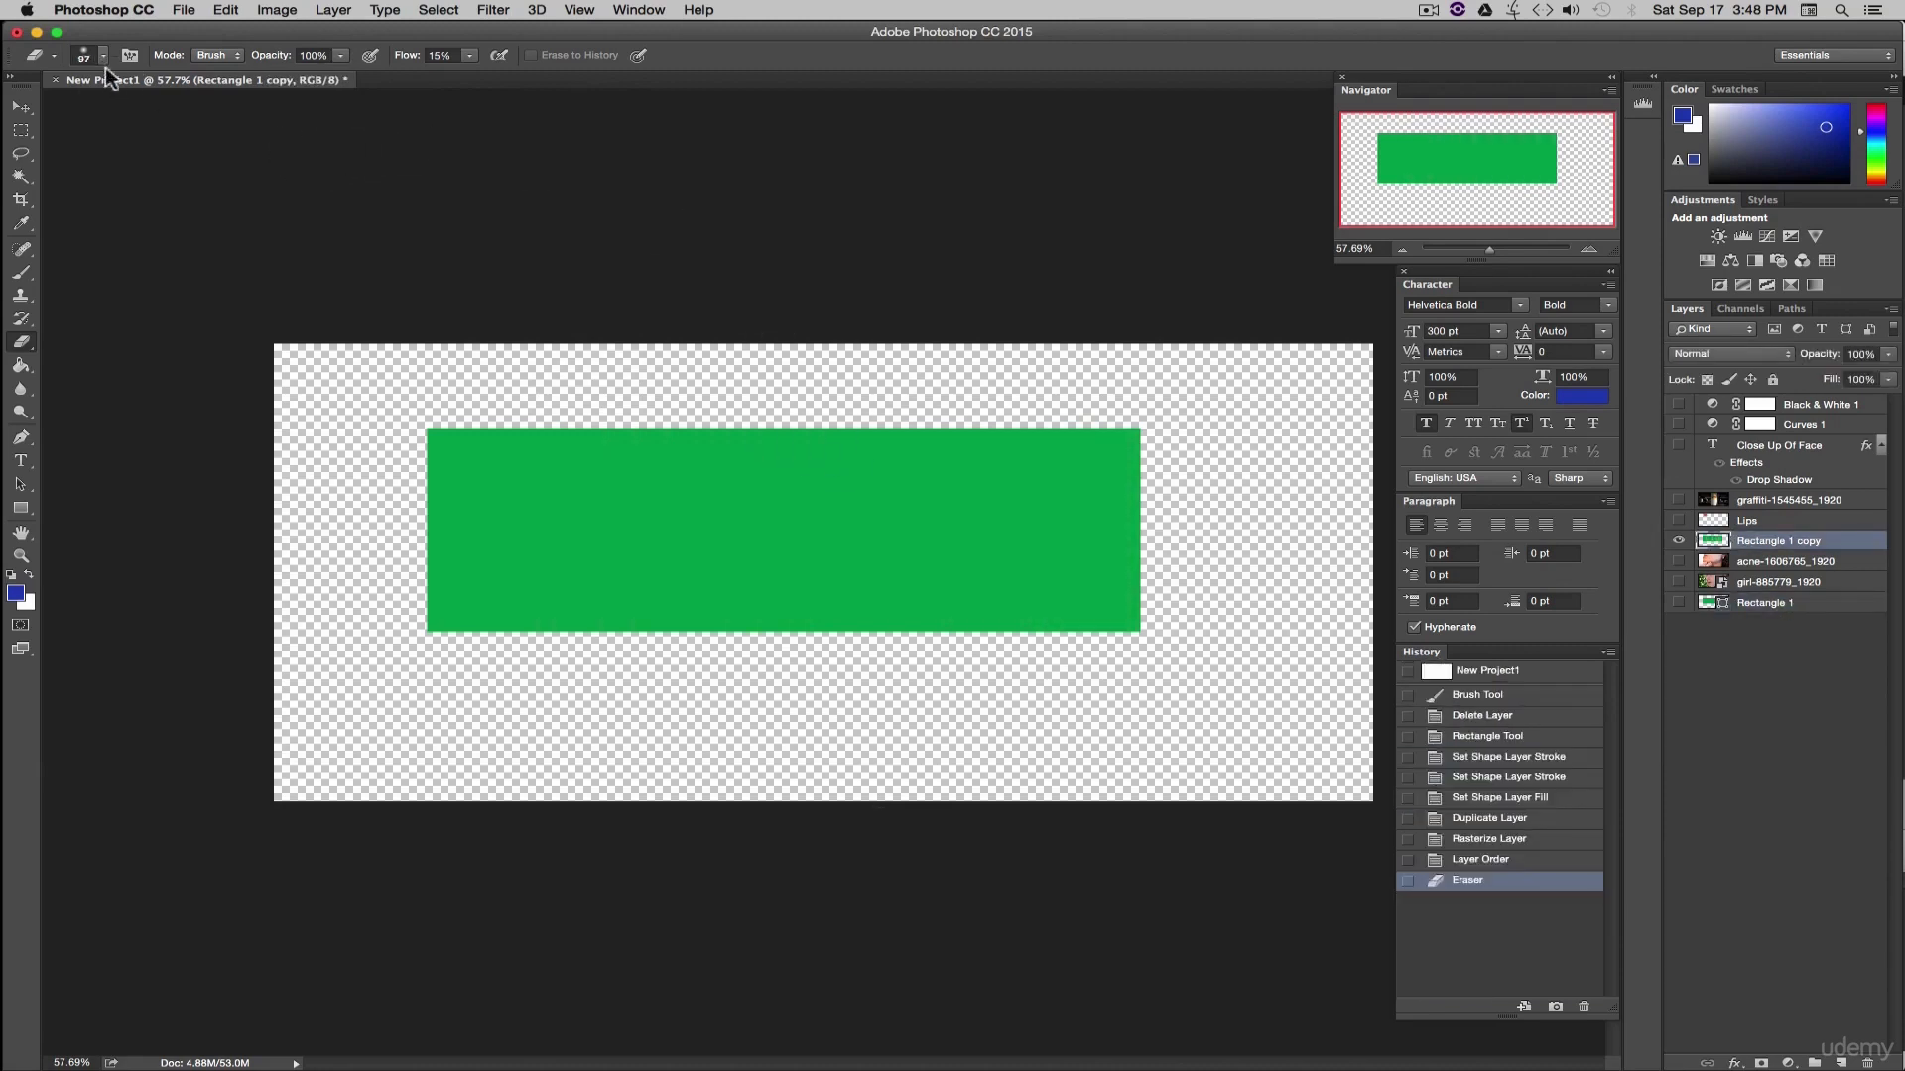
- Enlarge the eraser to 476 px and erase a diagonal band through the middle of the rectangle
left_click(106, 57)
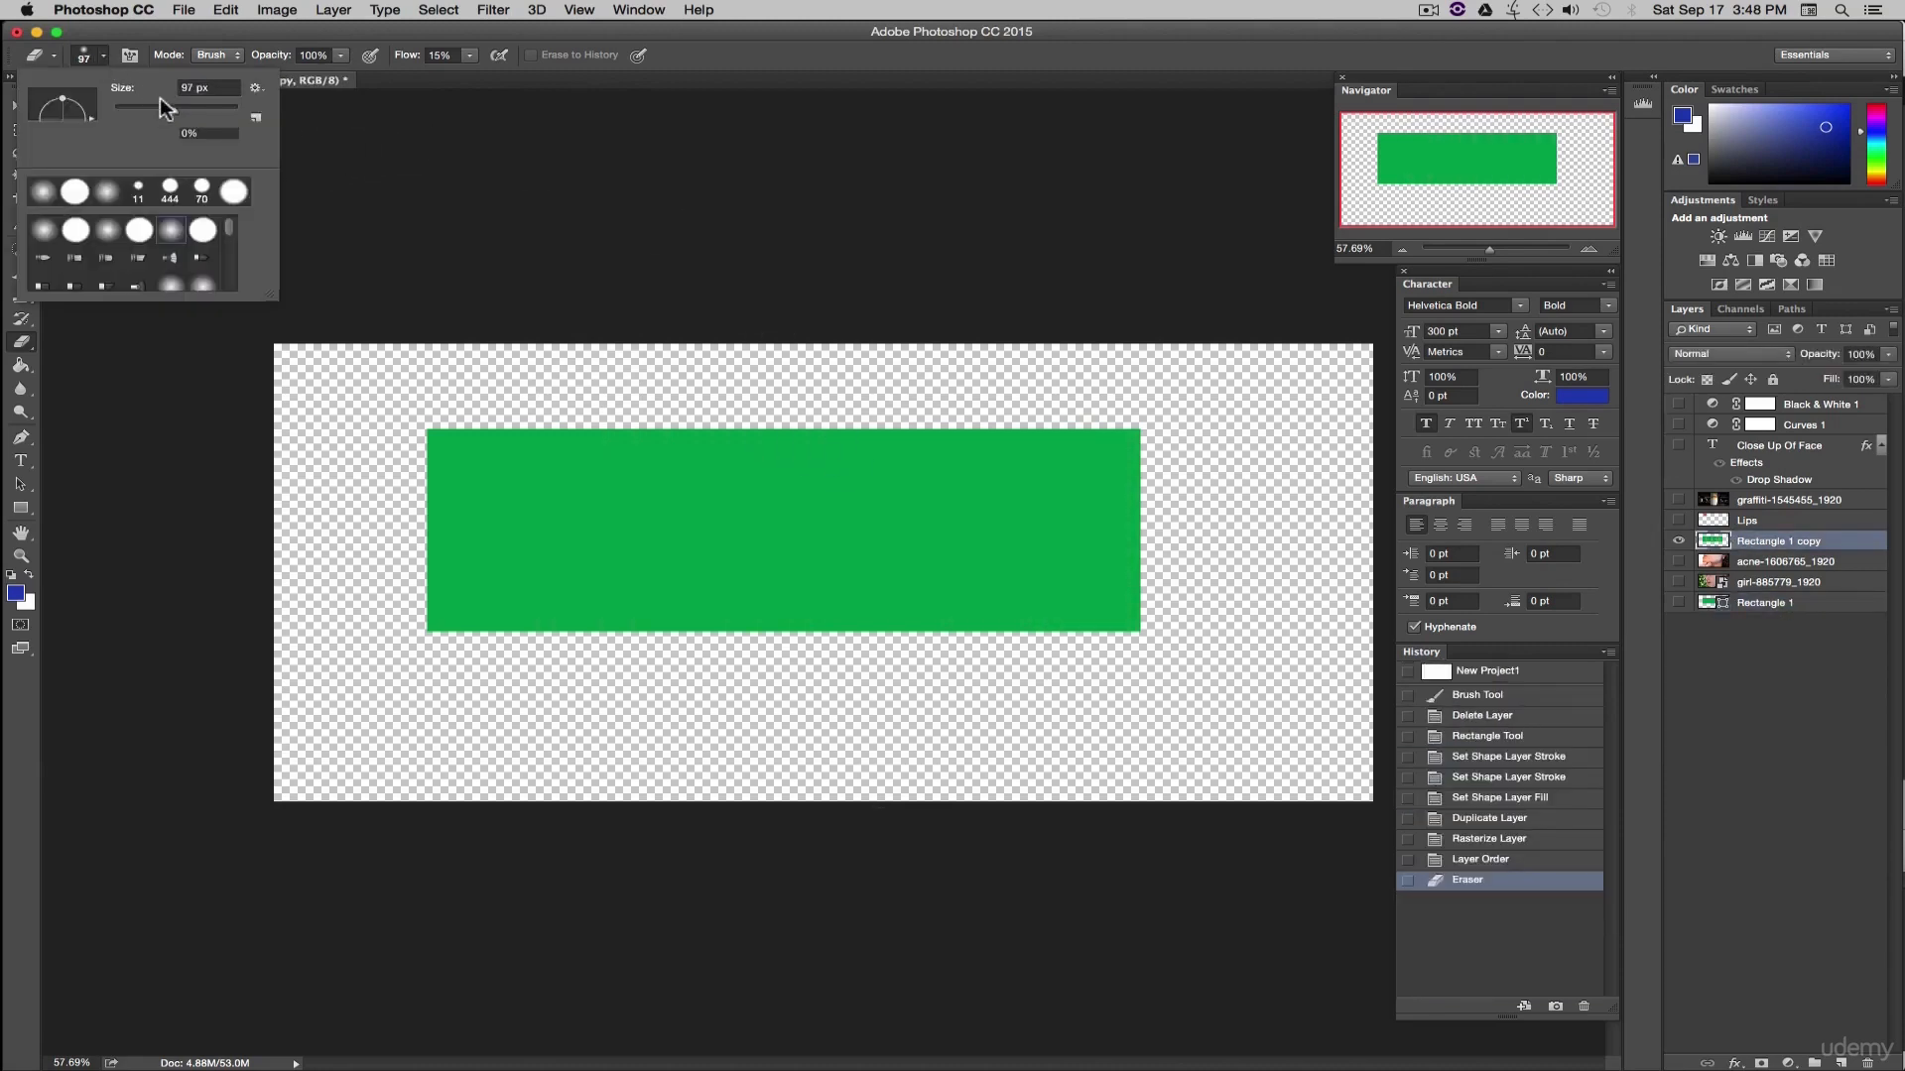
left_click_drag(170, 109, 226, 111)
mouse_move(853, 409)
left_mouse_down()
mouse_move(748, 485)
mouse_move(944, 408)
mouse_move(746, 536)
left_mouse_up()
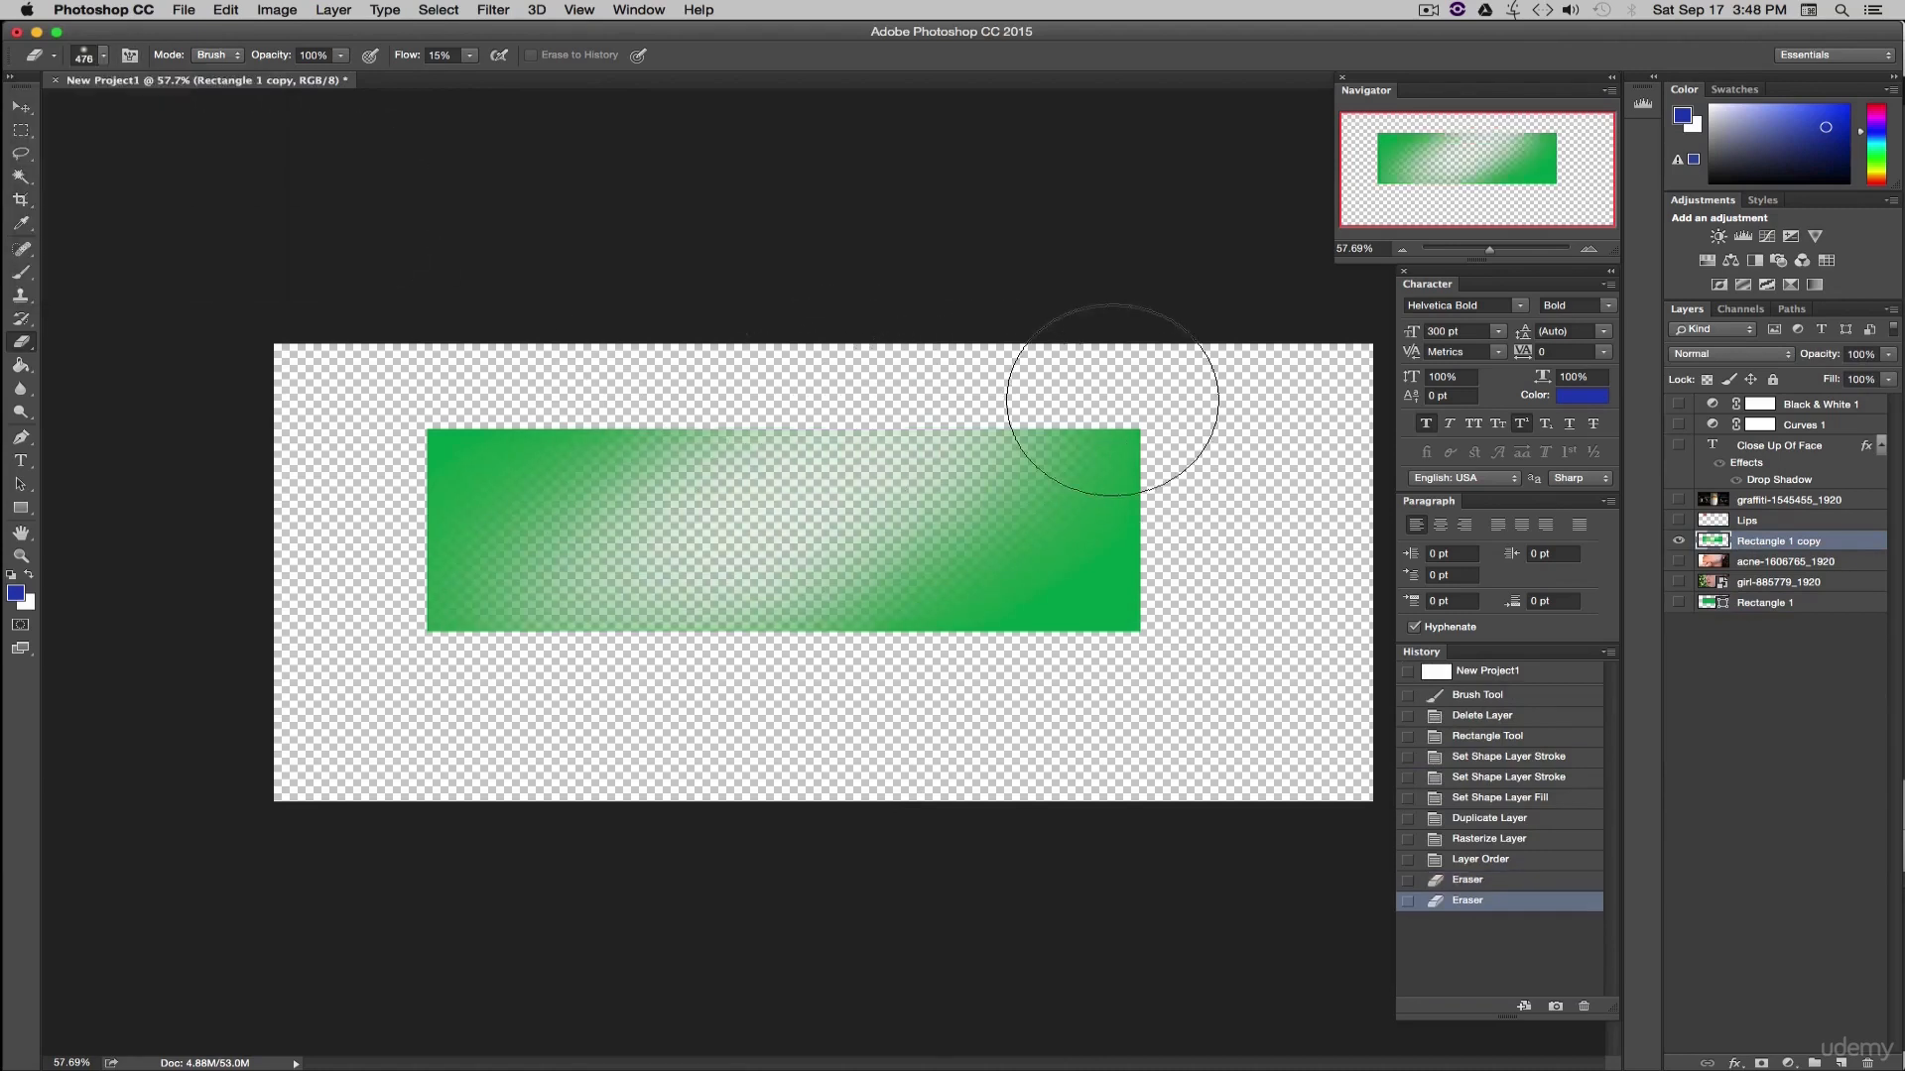
- Set the eraser hardness to 100% and erase the right end and upper-left area of the rectangle
left_click(103, 55)
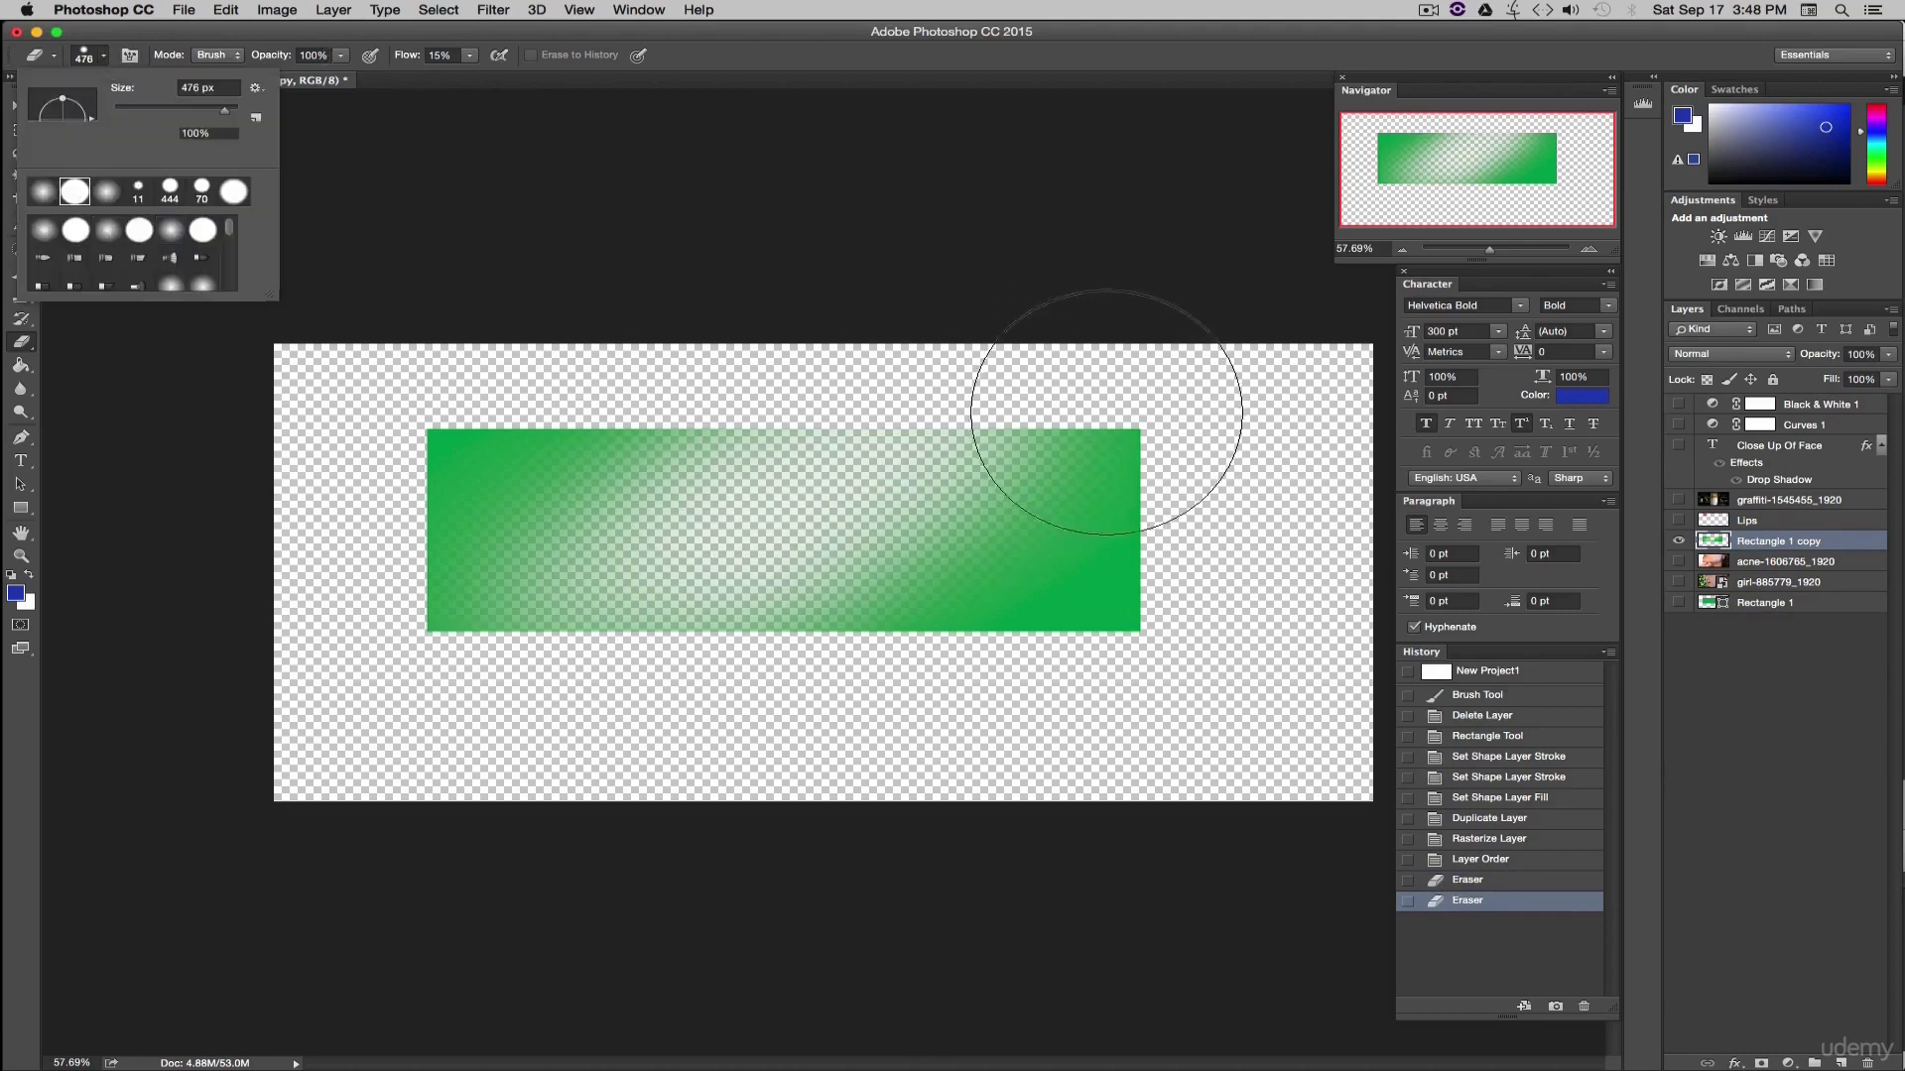
mouse_move(1101, 456)
left_mouse_down()
mouse_move(1114, 476)
mouse_move(1103, 329)
mouse_move(1140, 764)
left_mouse_up()
mouse_move(1101, 635)
left_mouse_down()
mouse_move(957, 629)
mouse_move(1006, 636)
mouse_move(973, 807)
left_mouse_up()
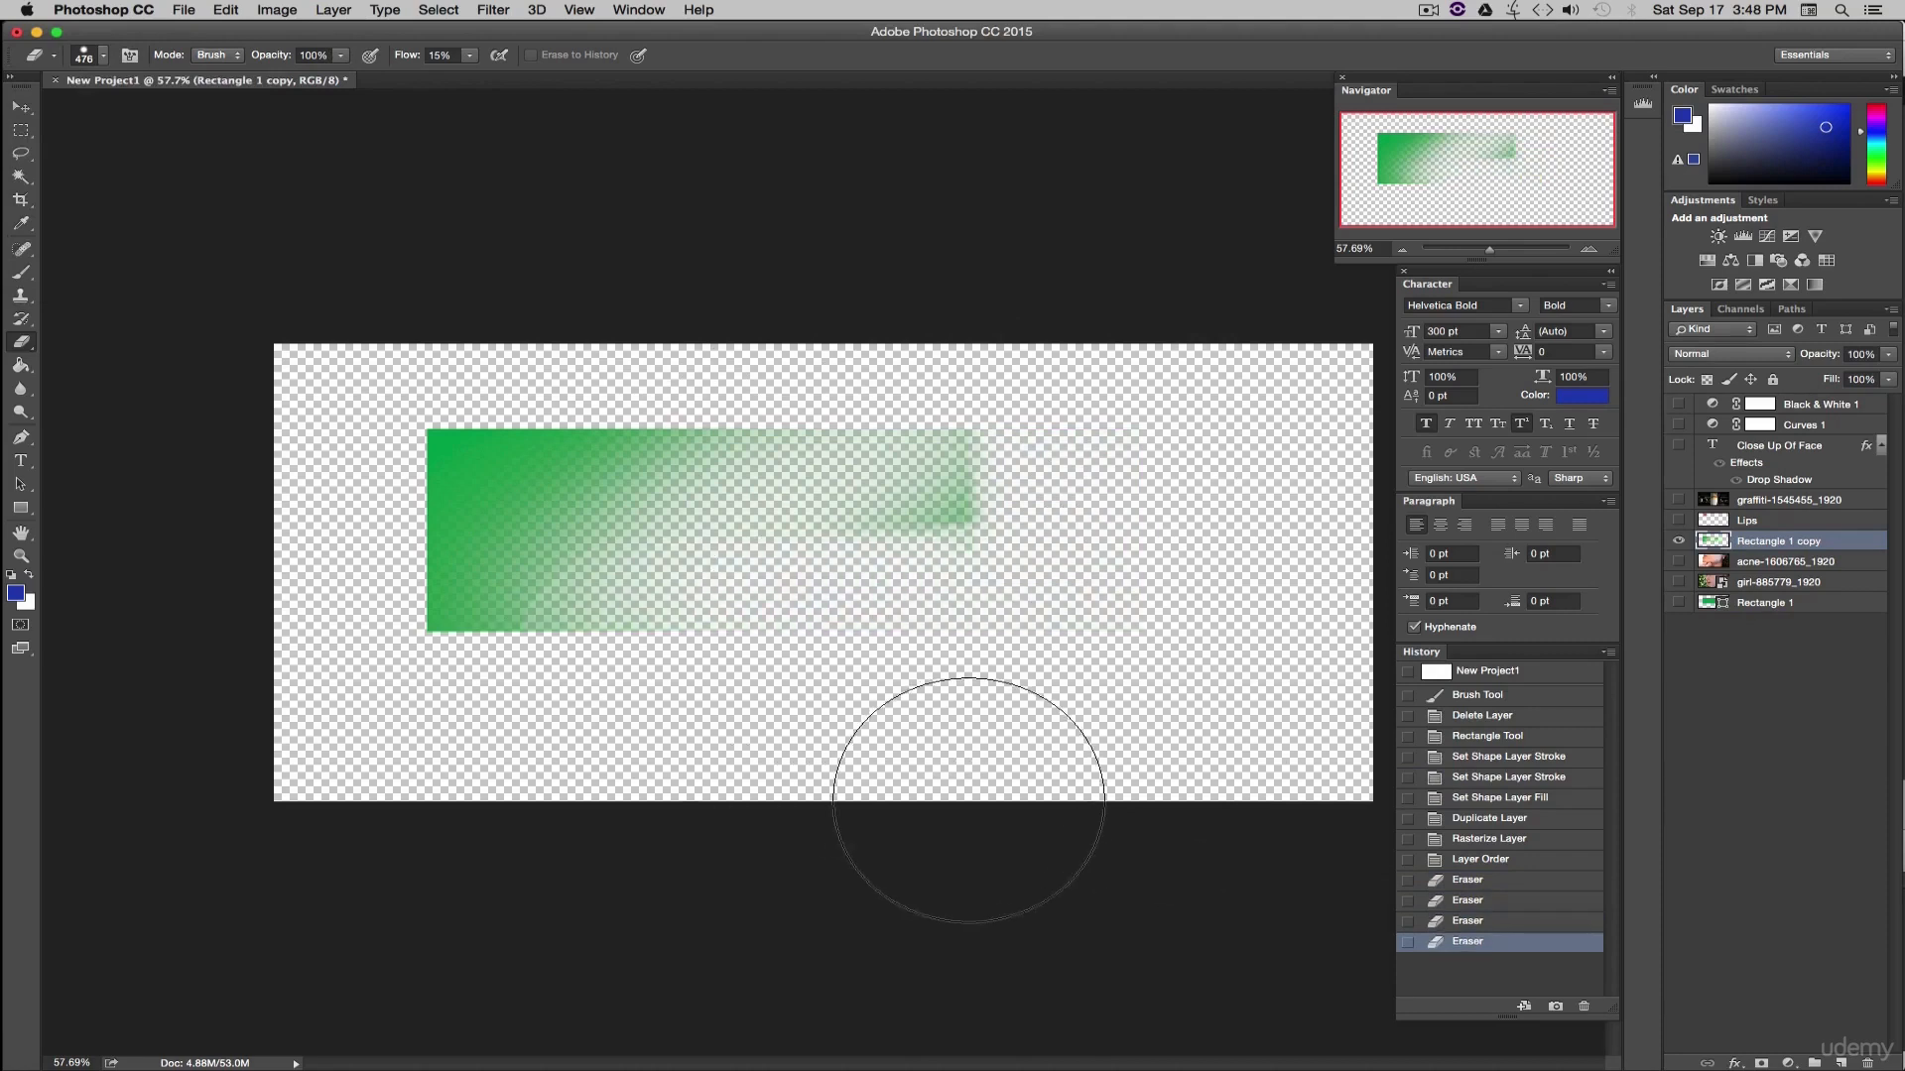
mouse_move(595, 506)
left_mouse_down()
mouse_move(417, 447)
mouse_move(515, 428)
mouse_move(927, 242)
left_mouse_up()
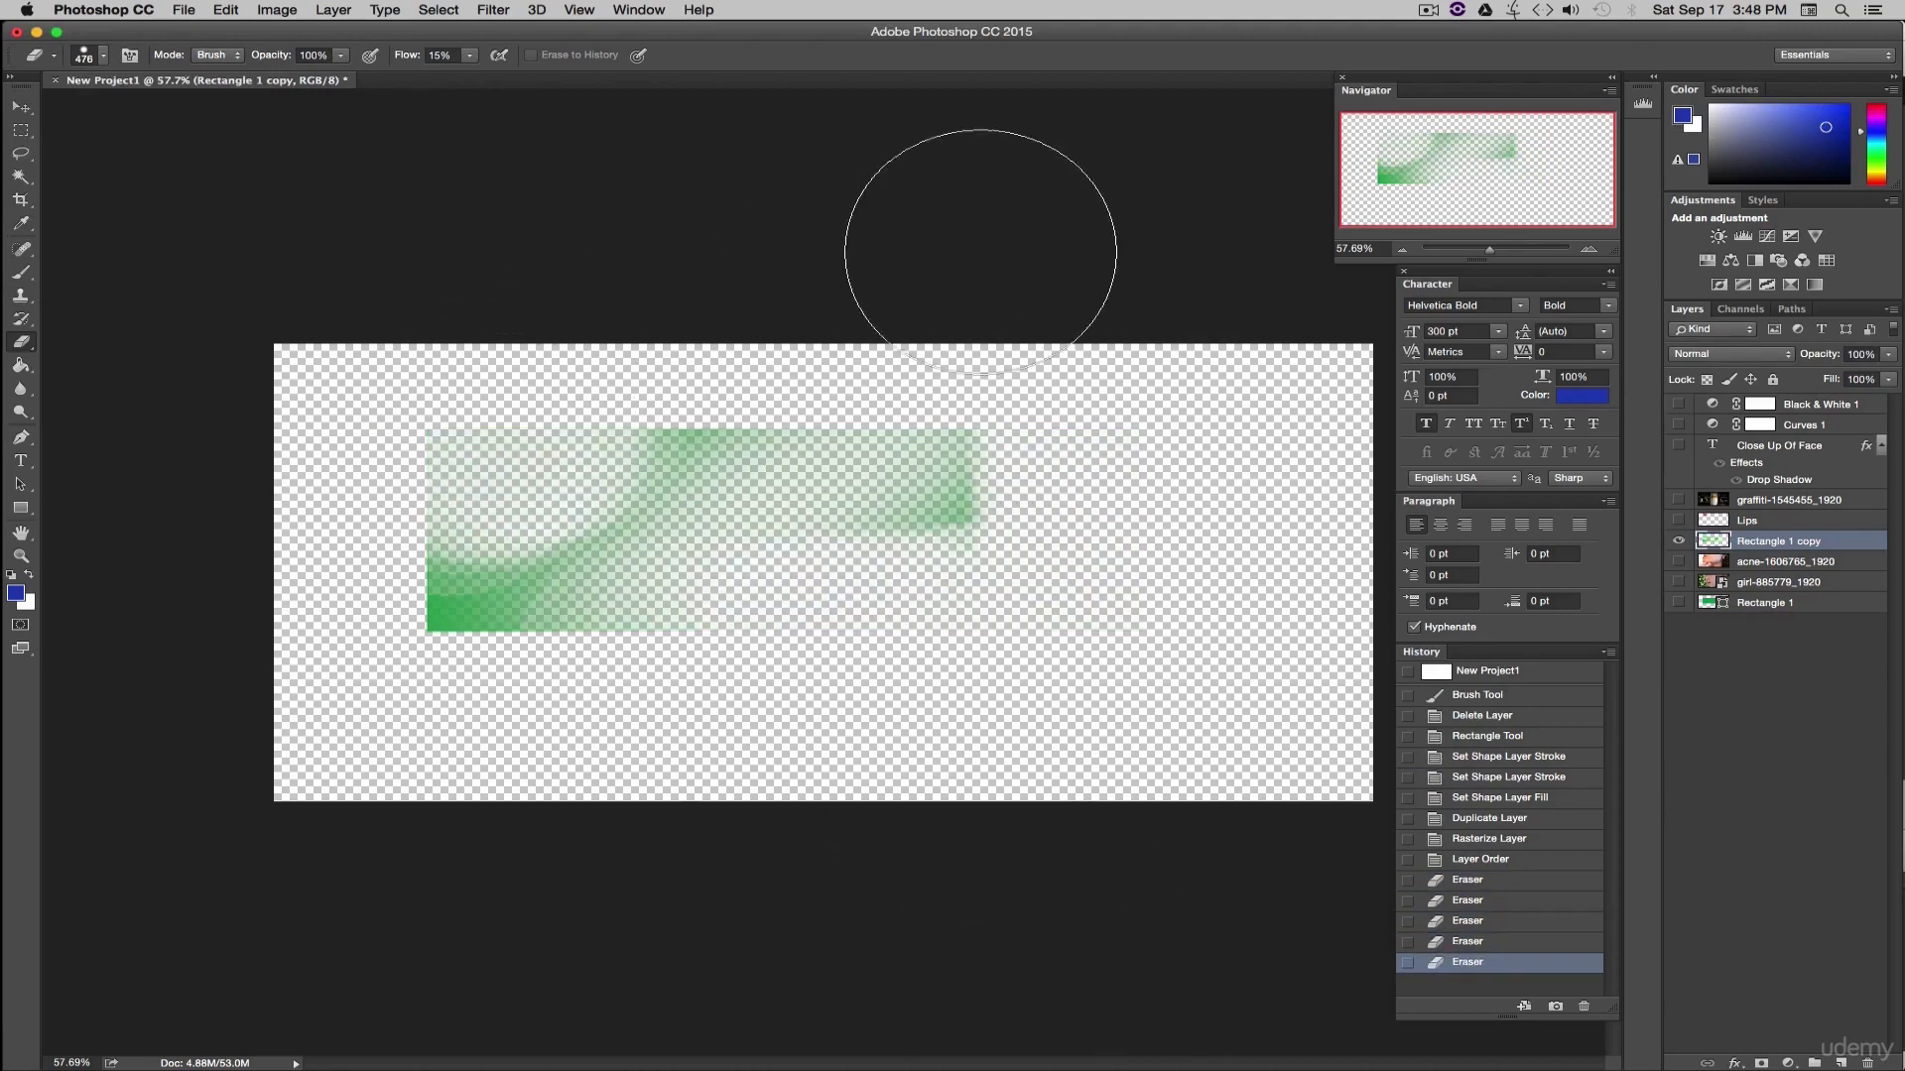
left_click_drag(447, 447, 596, 476)
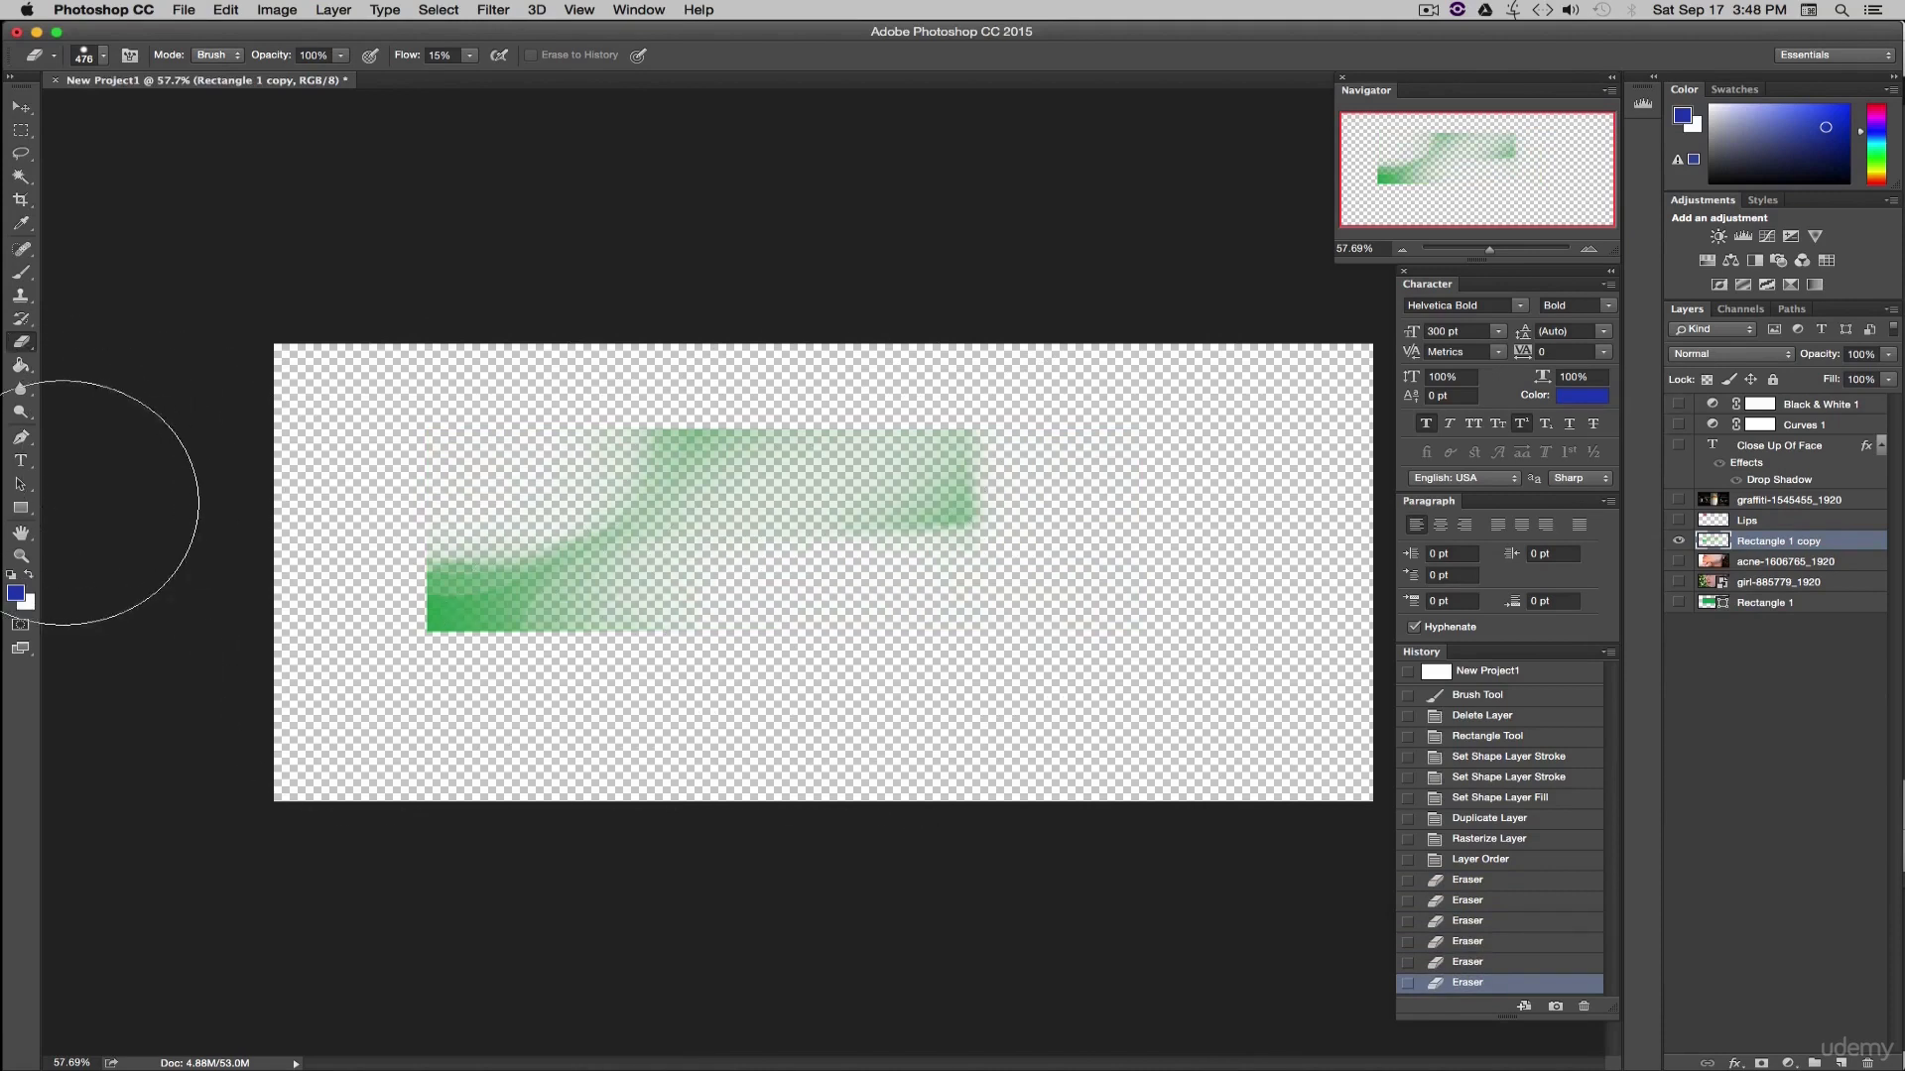
- Paint a blue 185 px Brush stroke across the lower part of the rectangle copy, and partly erase it
key("b")
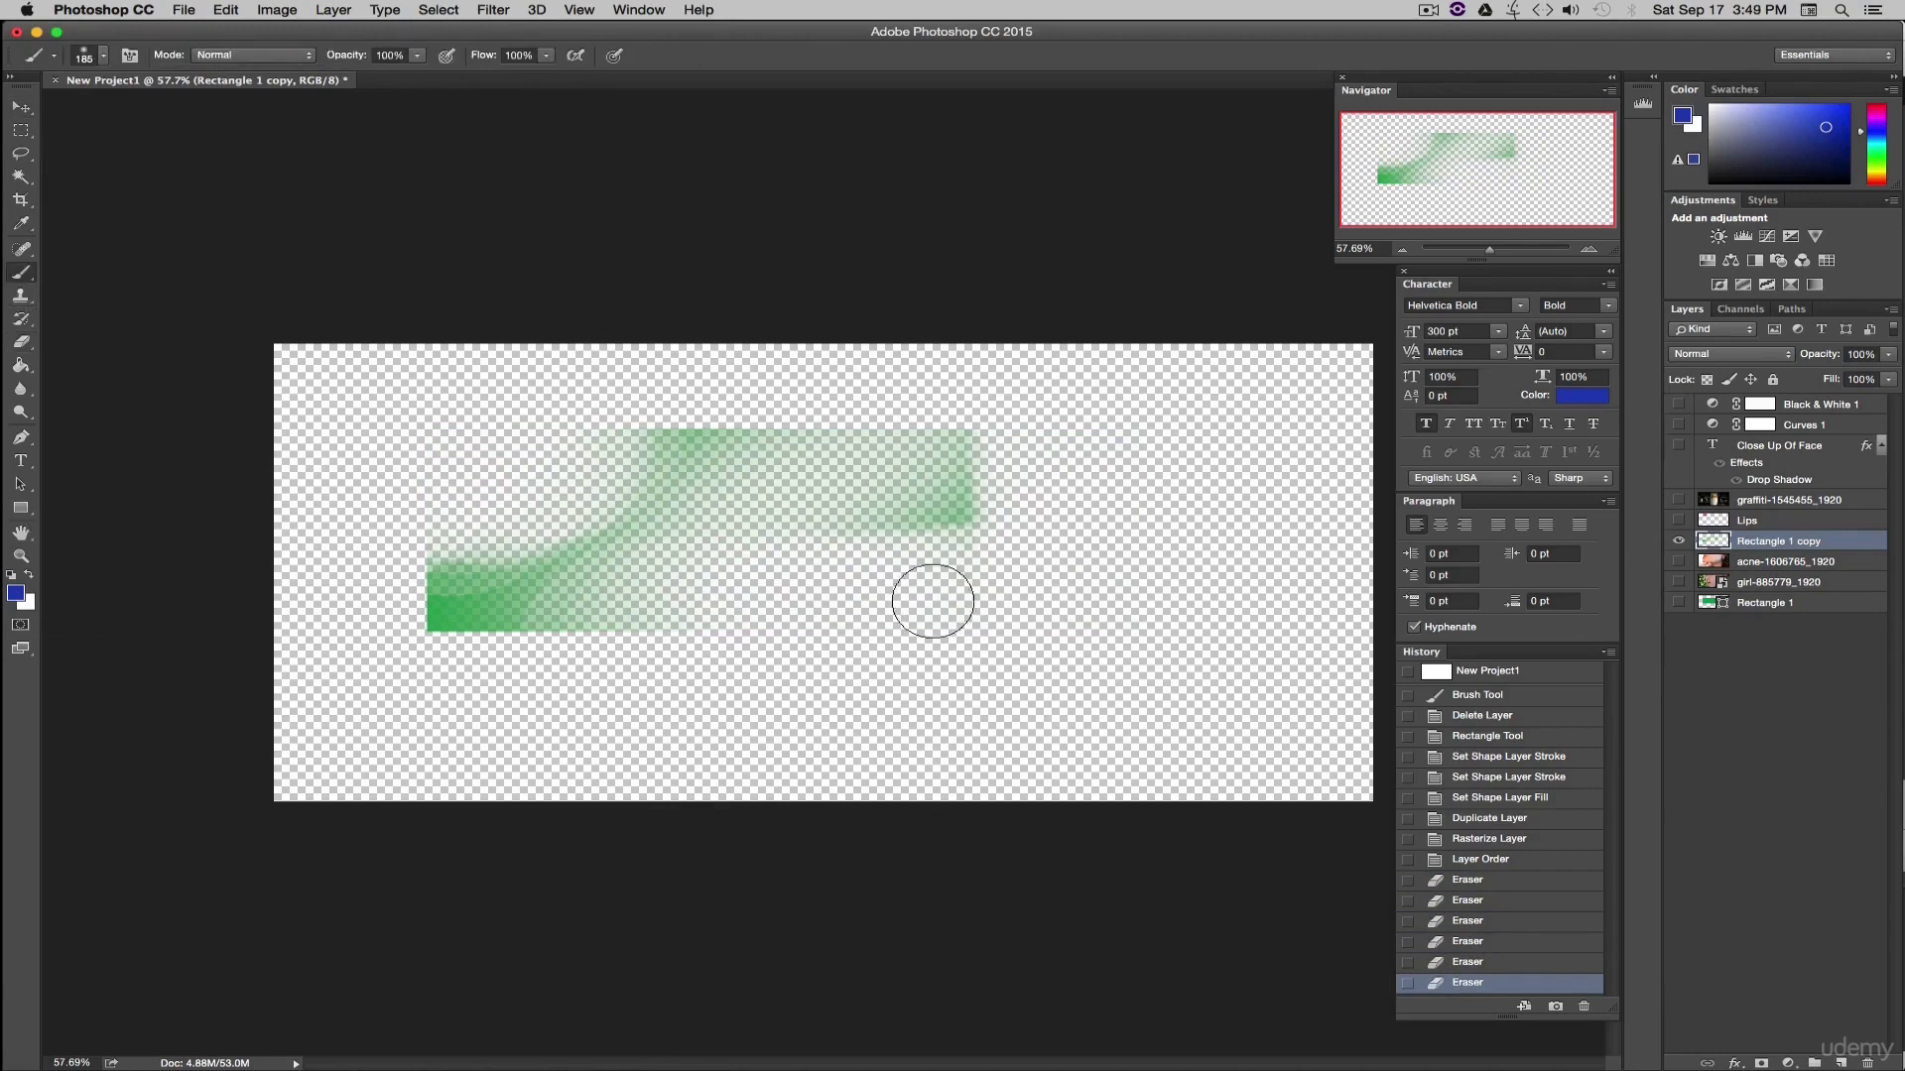
mouse_move(935, 595)
left_mouse_down()
mouse_move(796, 578)
mouse_move(831, 578)
mouse_move(617, 610)
left_mouse_up()
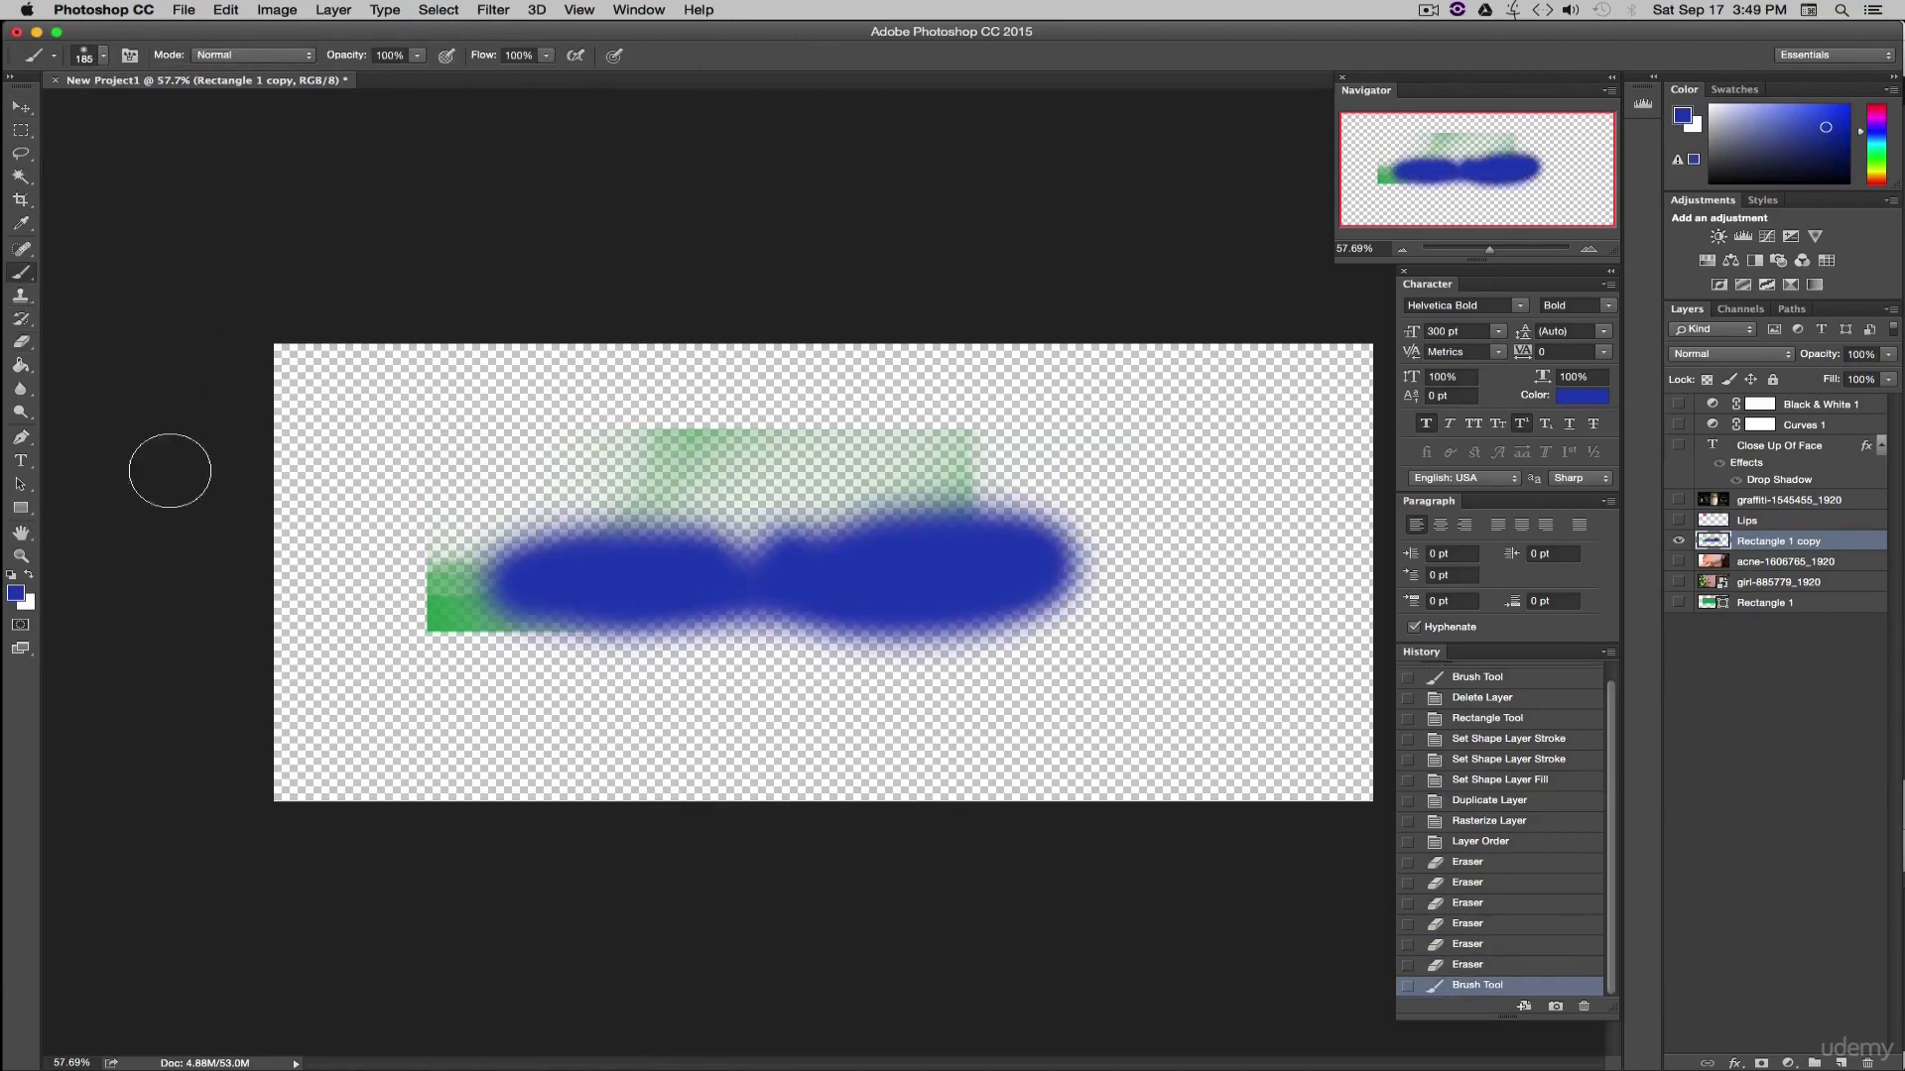
left_click(21, 342)
mouse_move(787, 553)
left_mouse_down()
mouse_move(807, 694)
mouse_move(821, 563)
mouse_move(1172, 921)
left_mouse_up()
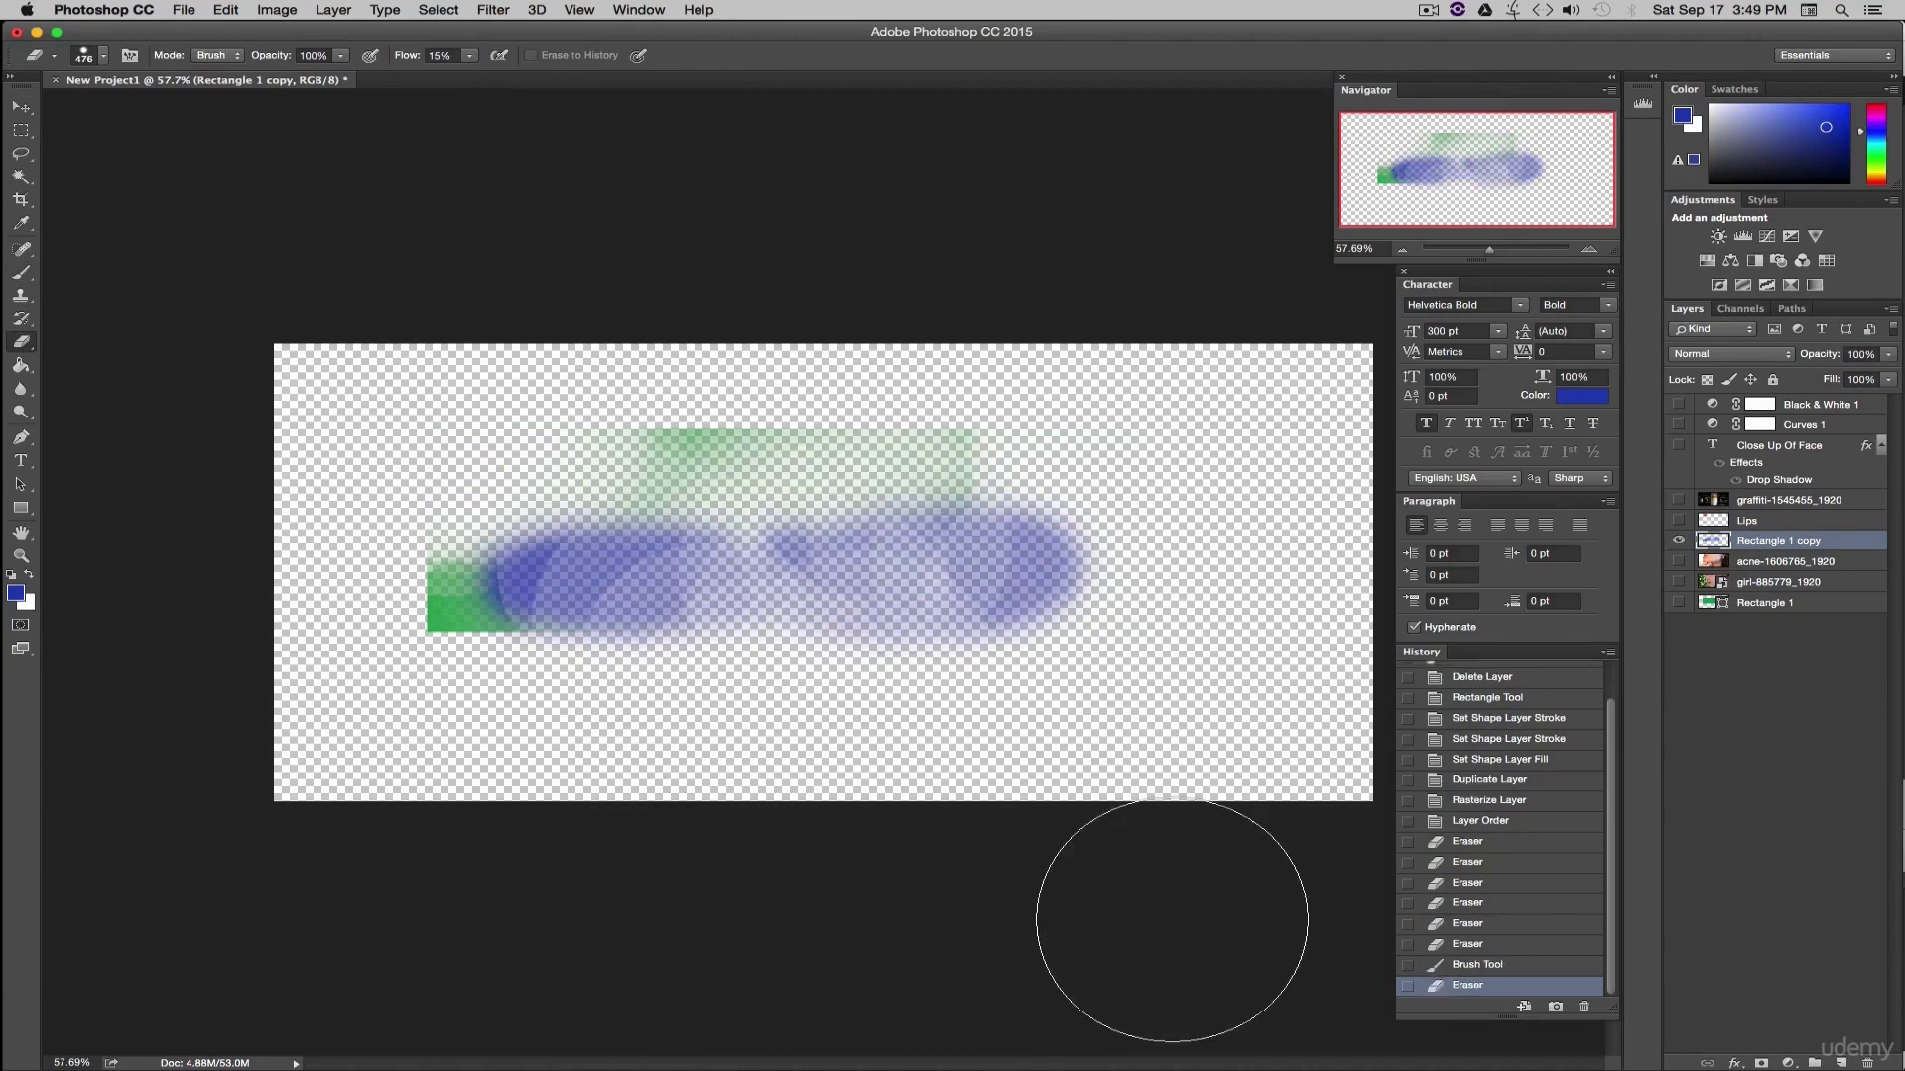
- Delete the Rectangle 1 copy layer, and select and show the acne-1606765_1920 photo layer
key("v")
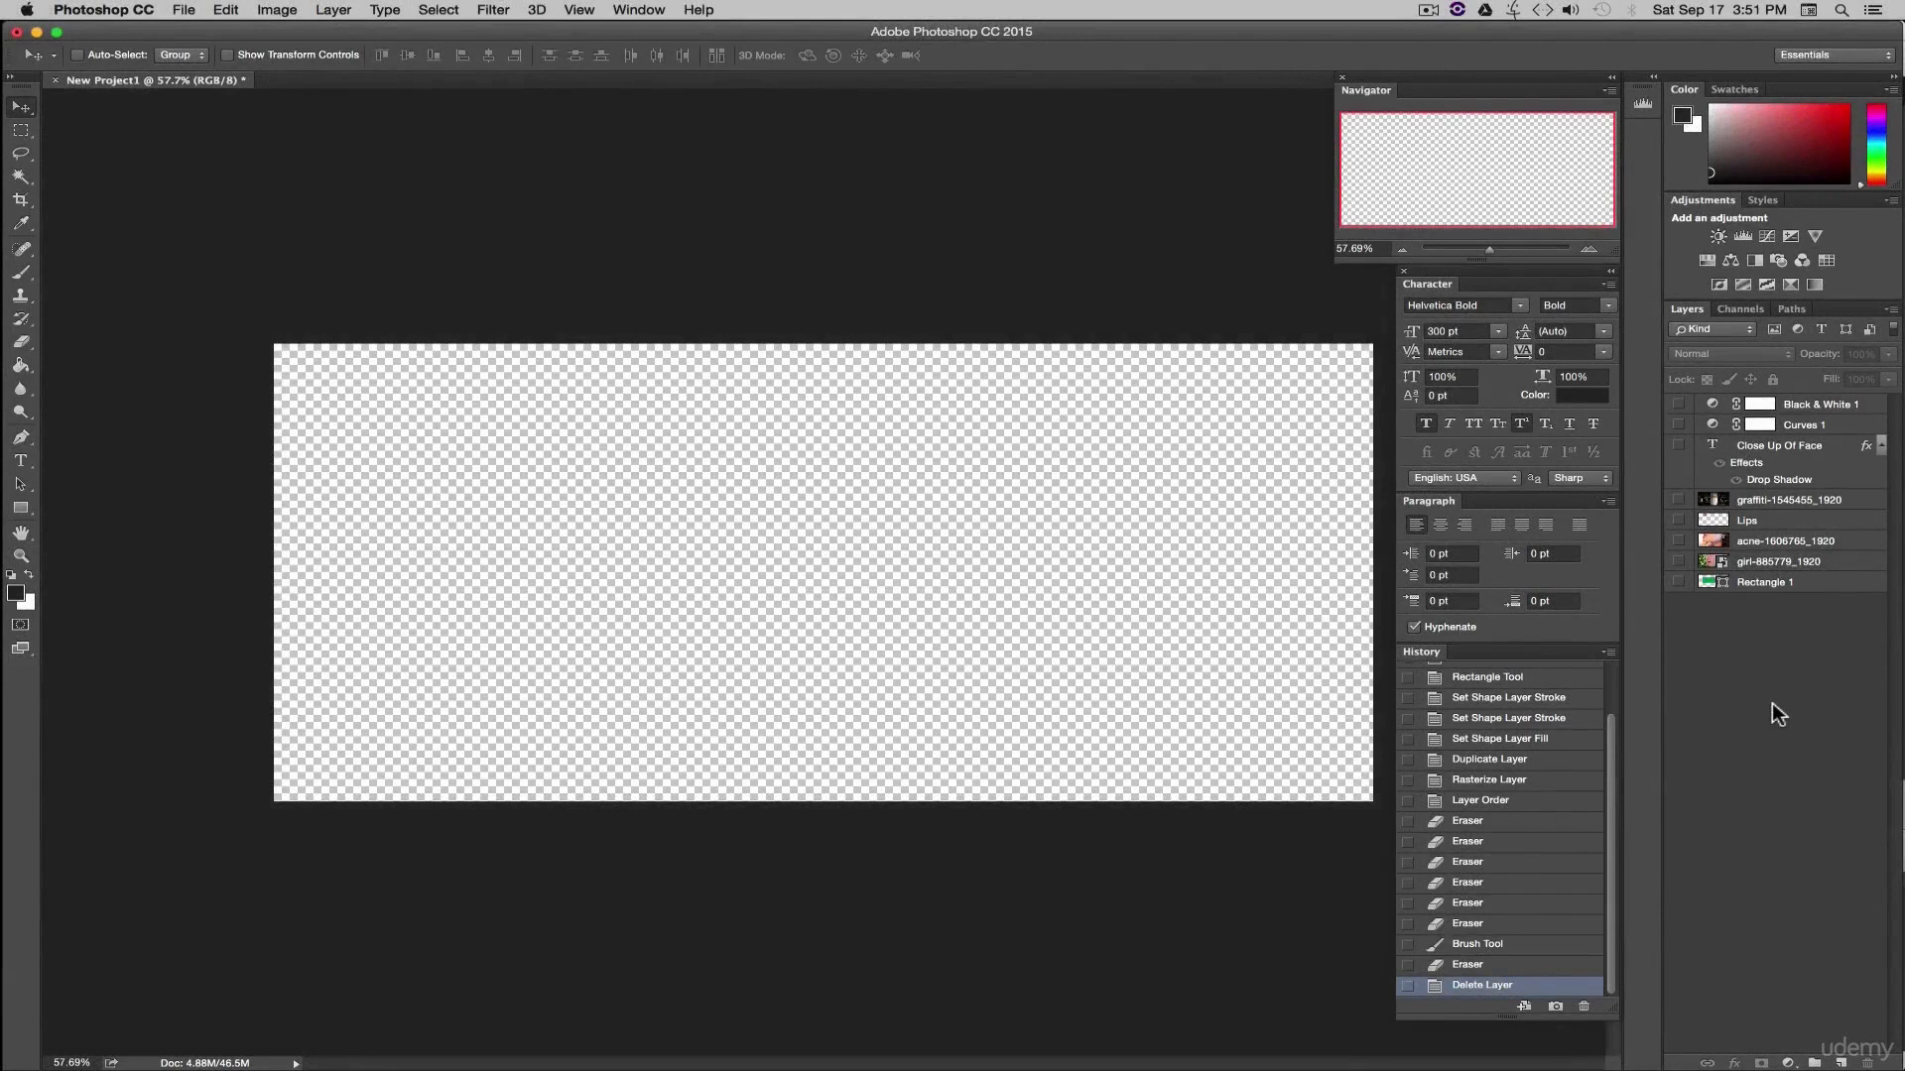
left_click(1768, 543)
left_click(1678, 542)
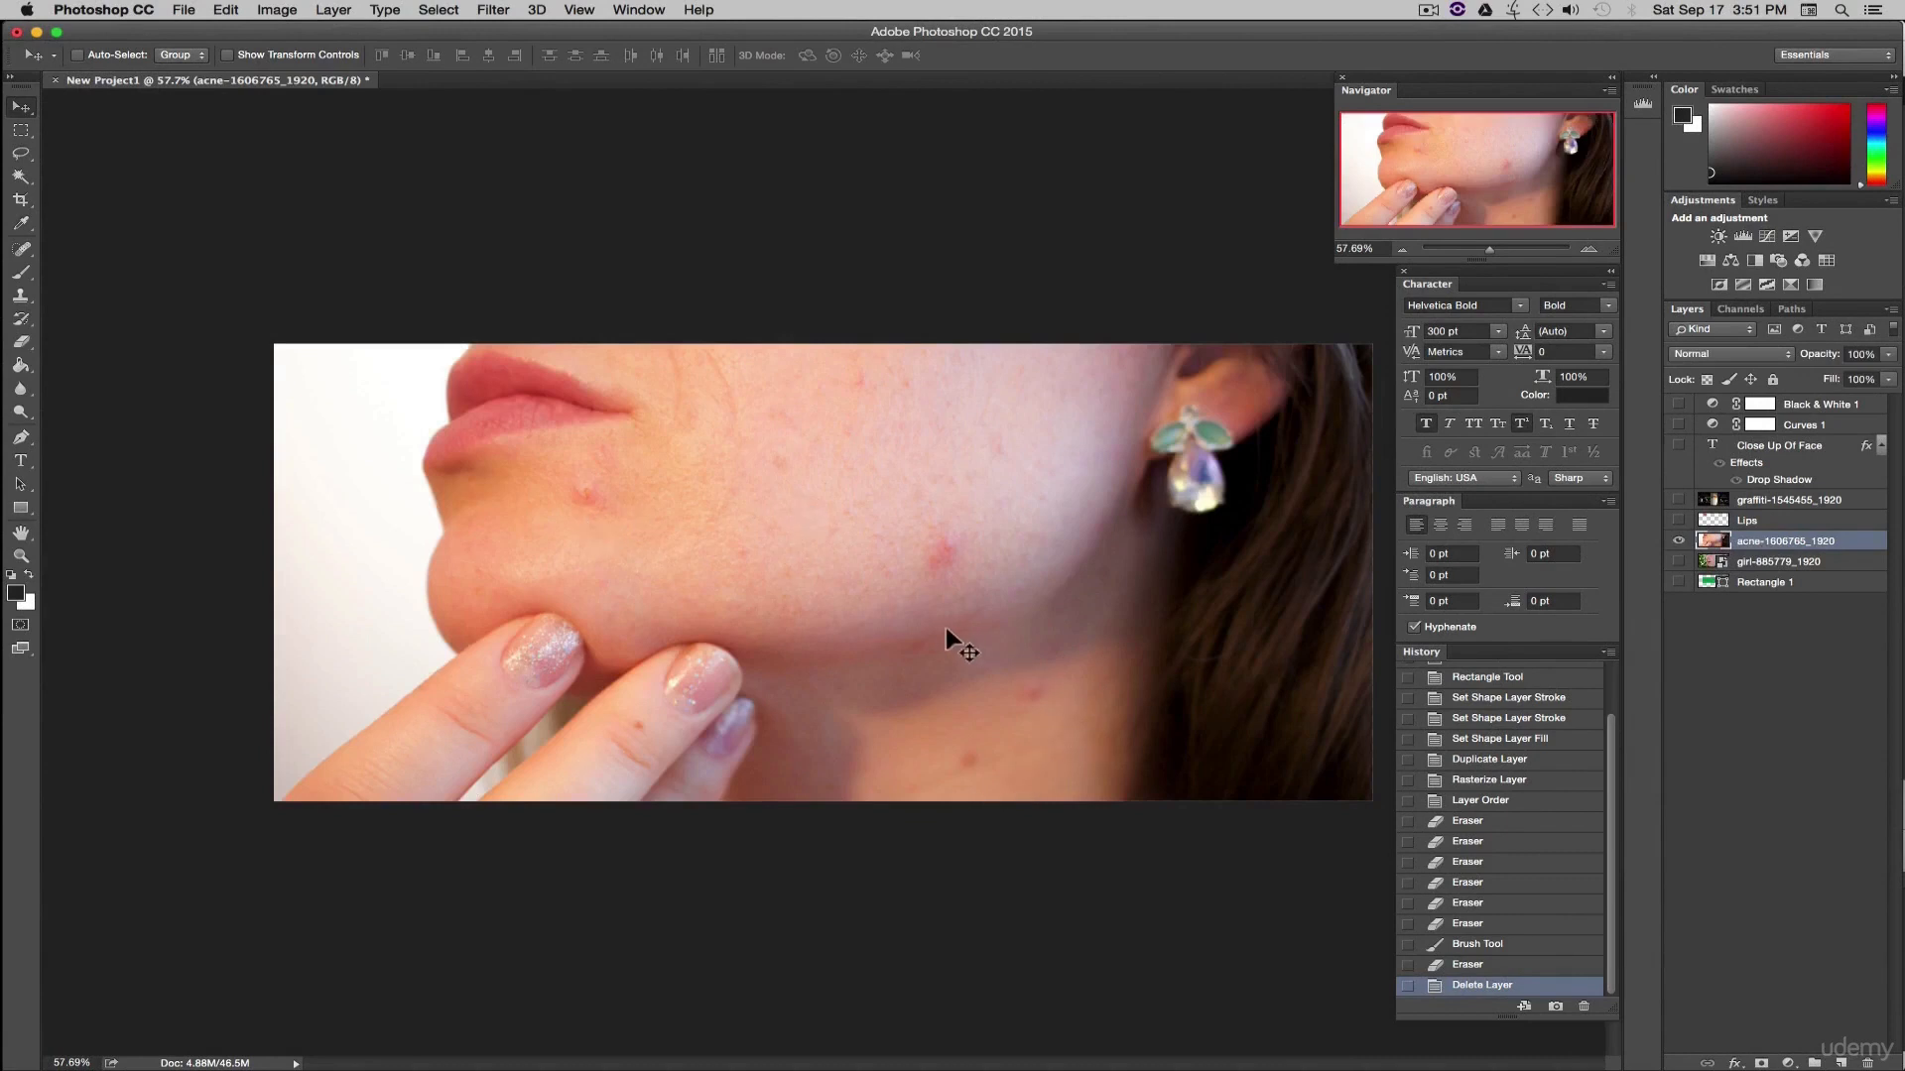
- Heal the large red blemish on the jaw with the Spot Healing Brush at 140 px
left_click(22, 251)
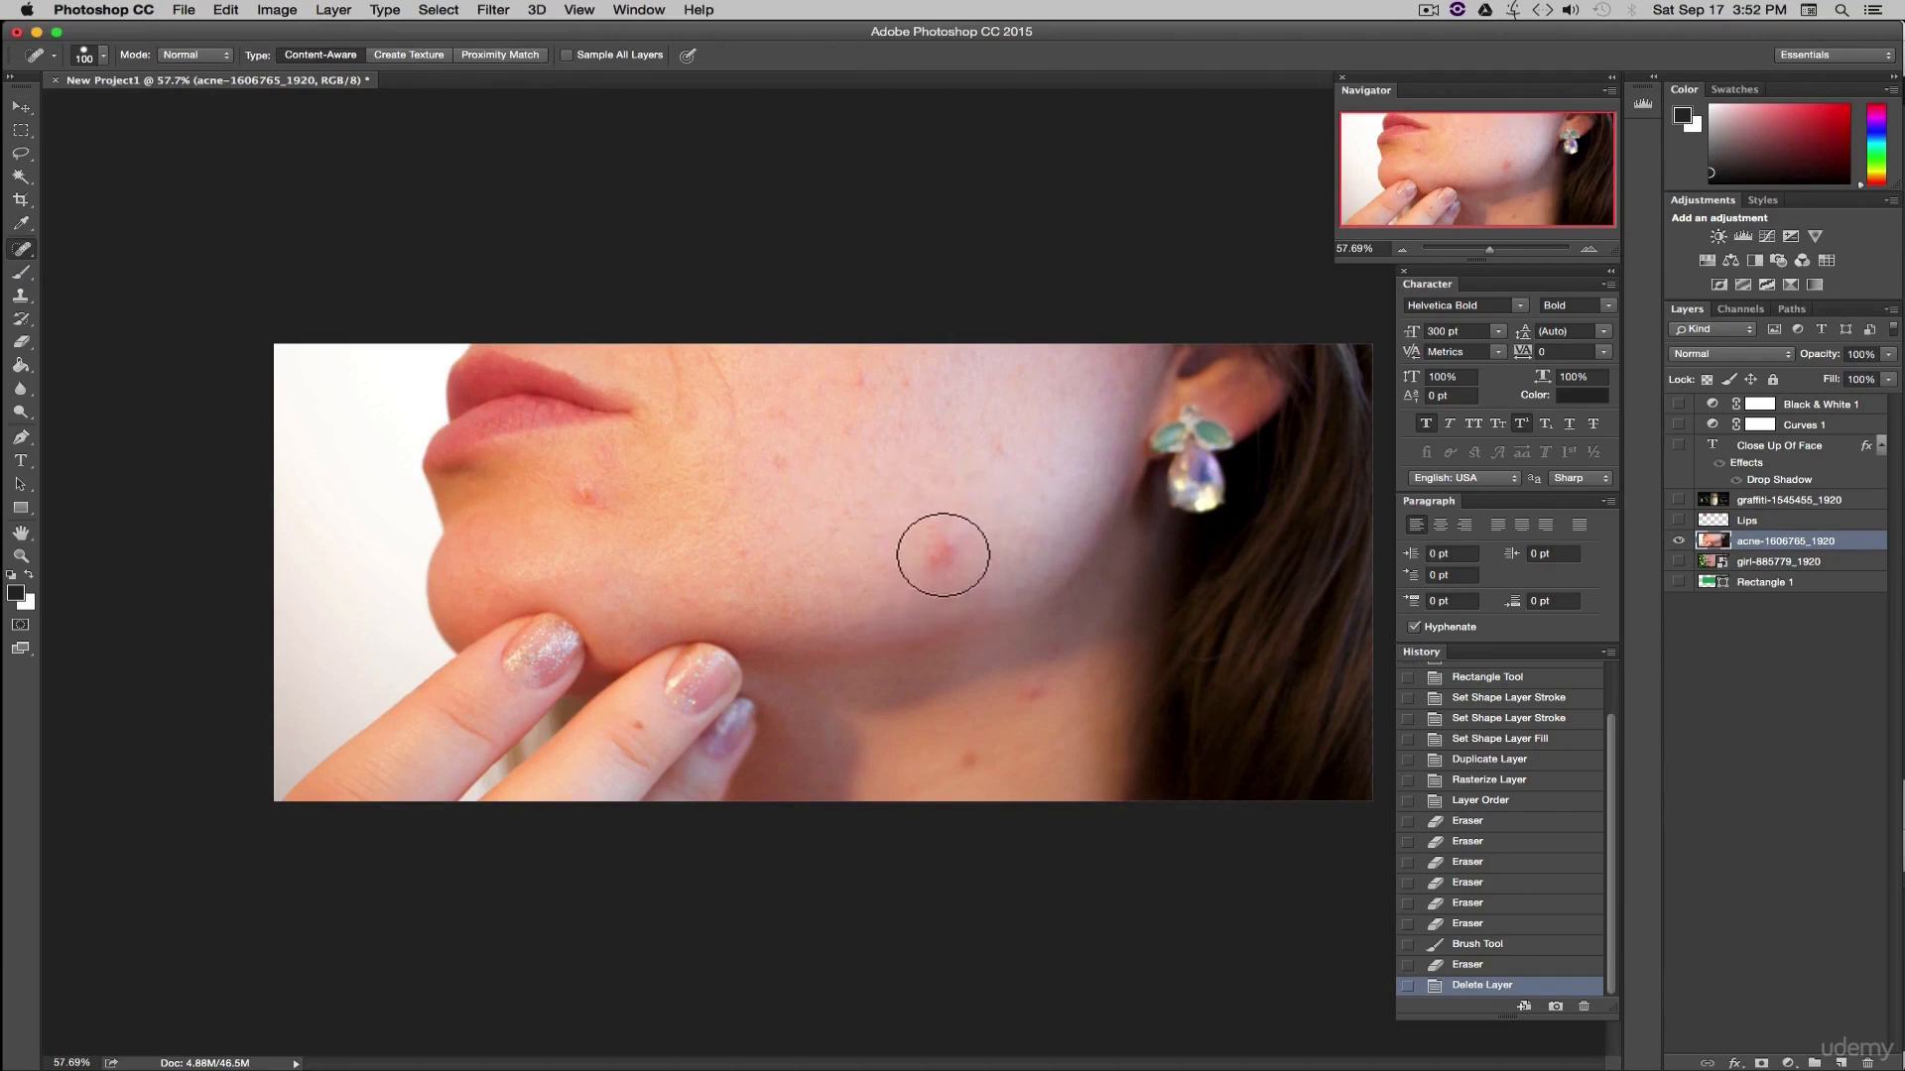
left_click(89, 55)
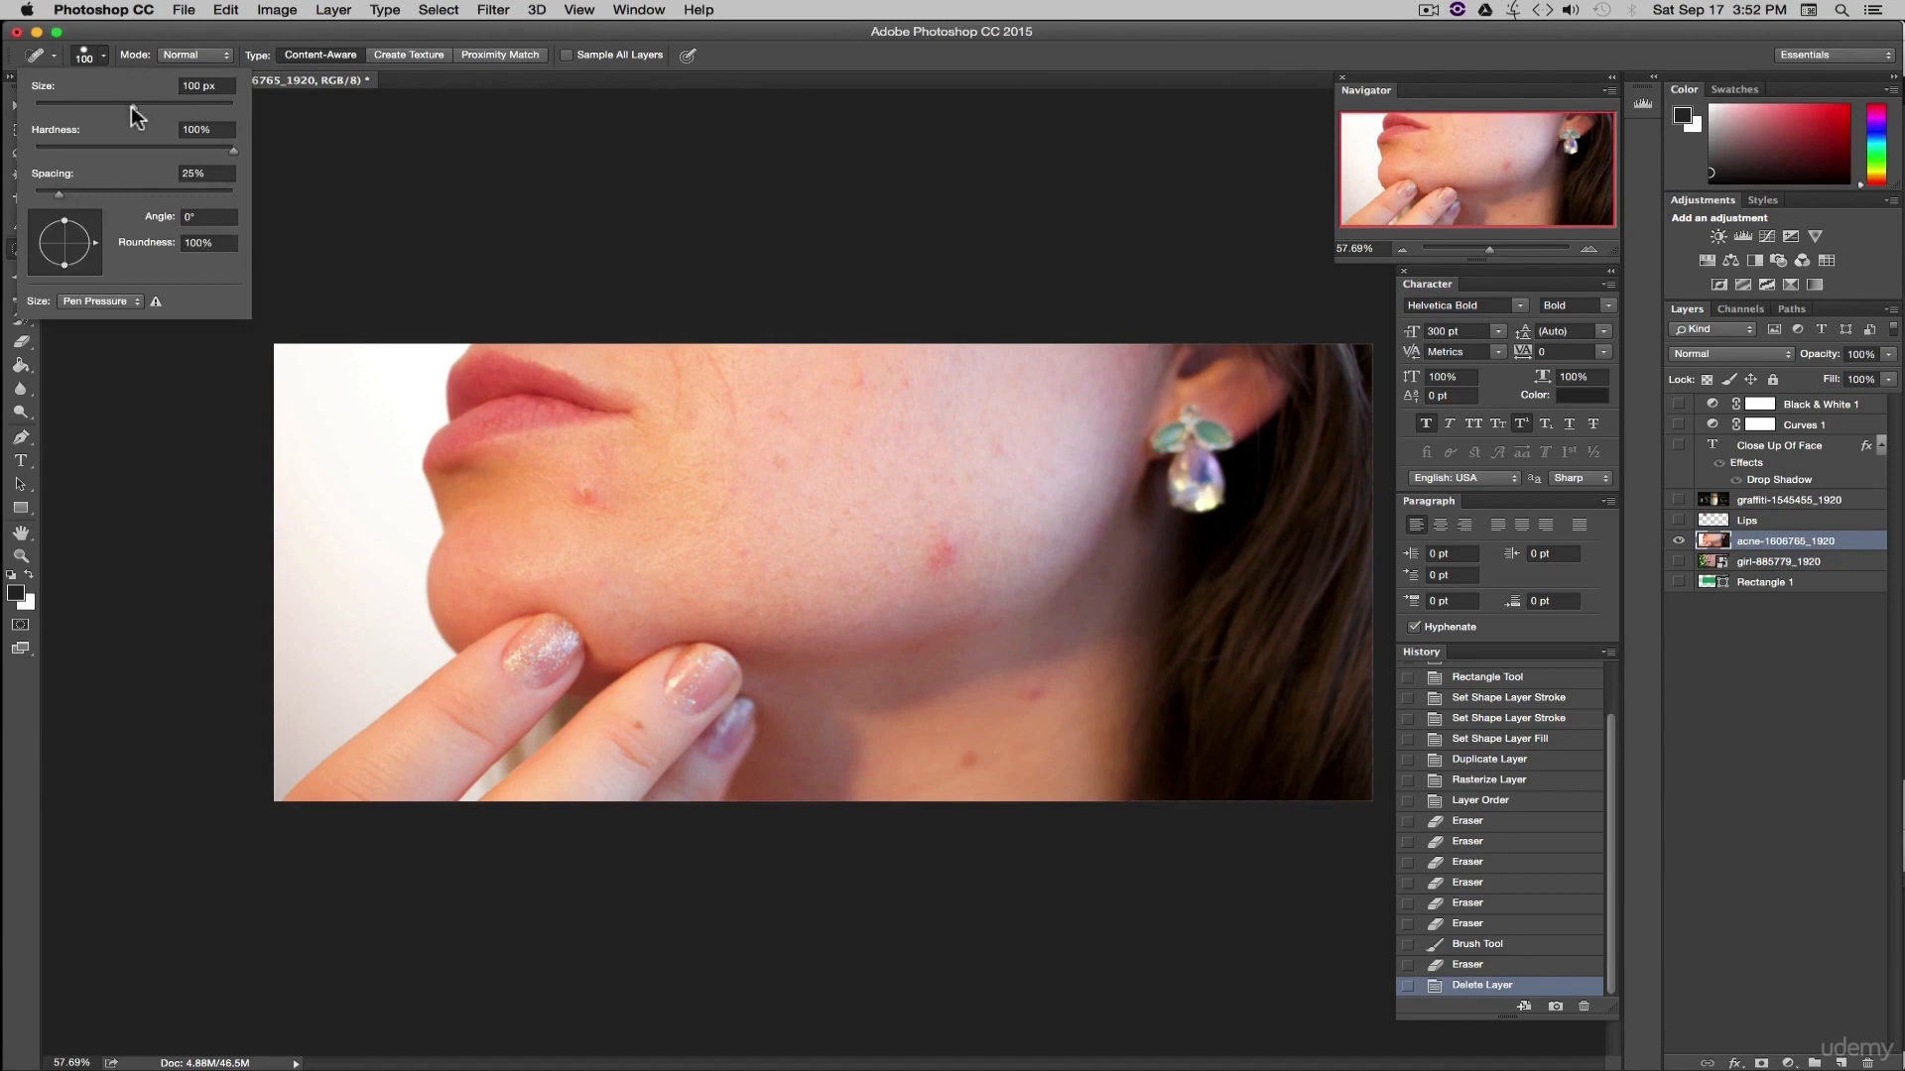
left_click_drag(139, 107, 154, 107)
left_click(943, 554)
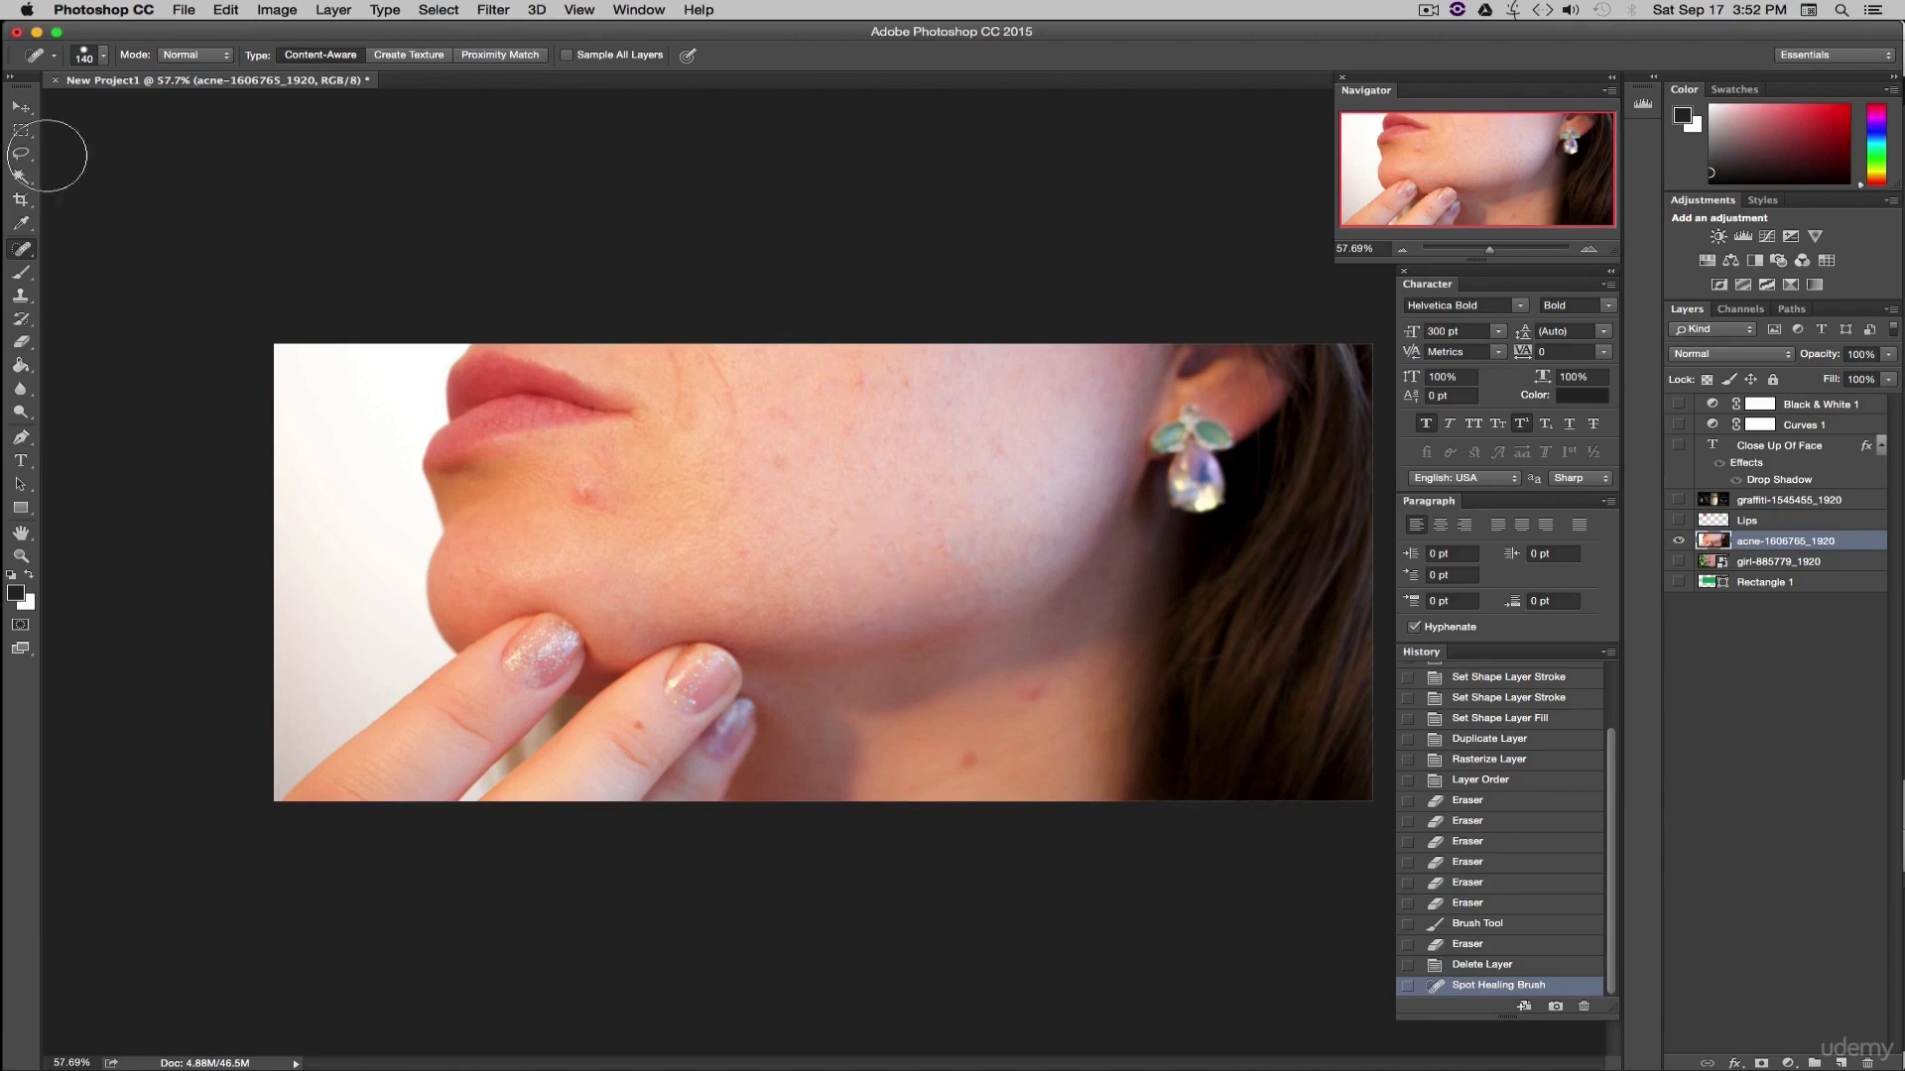
- Reduce the Spot Healing Brush to 32 px and apply it beside the small red blemish on the neck
left_click(99, 56)
left_click_drag(77, 109, 63, 105)
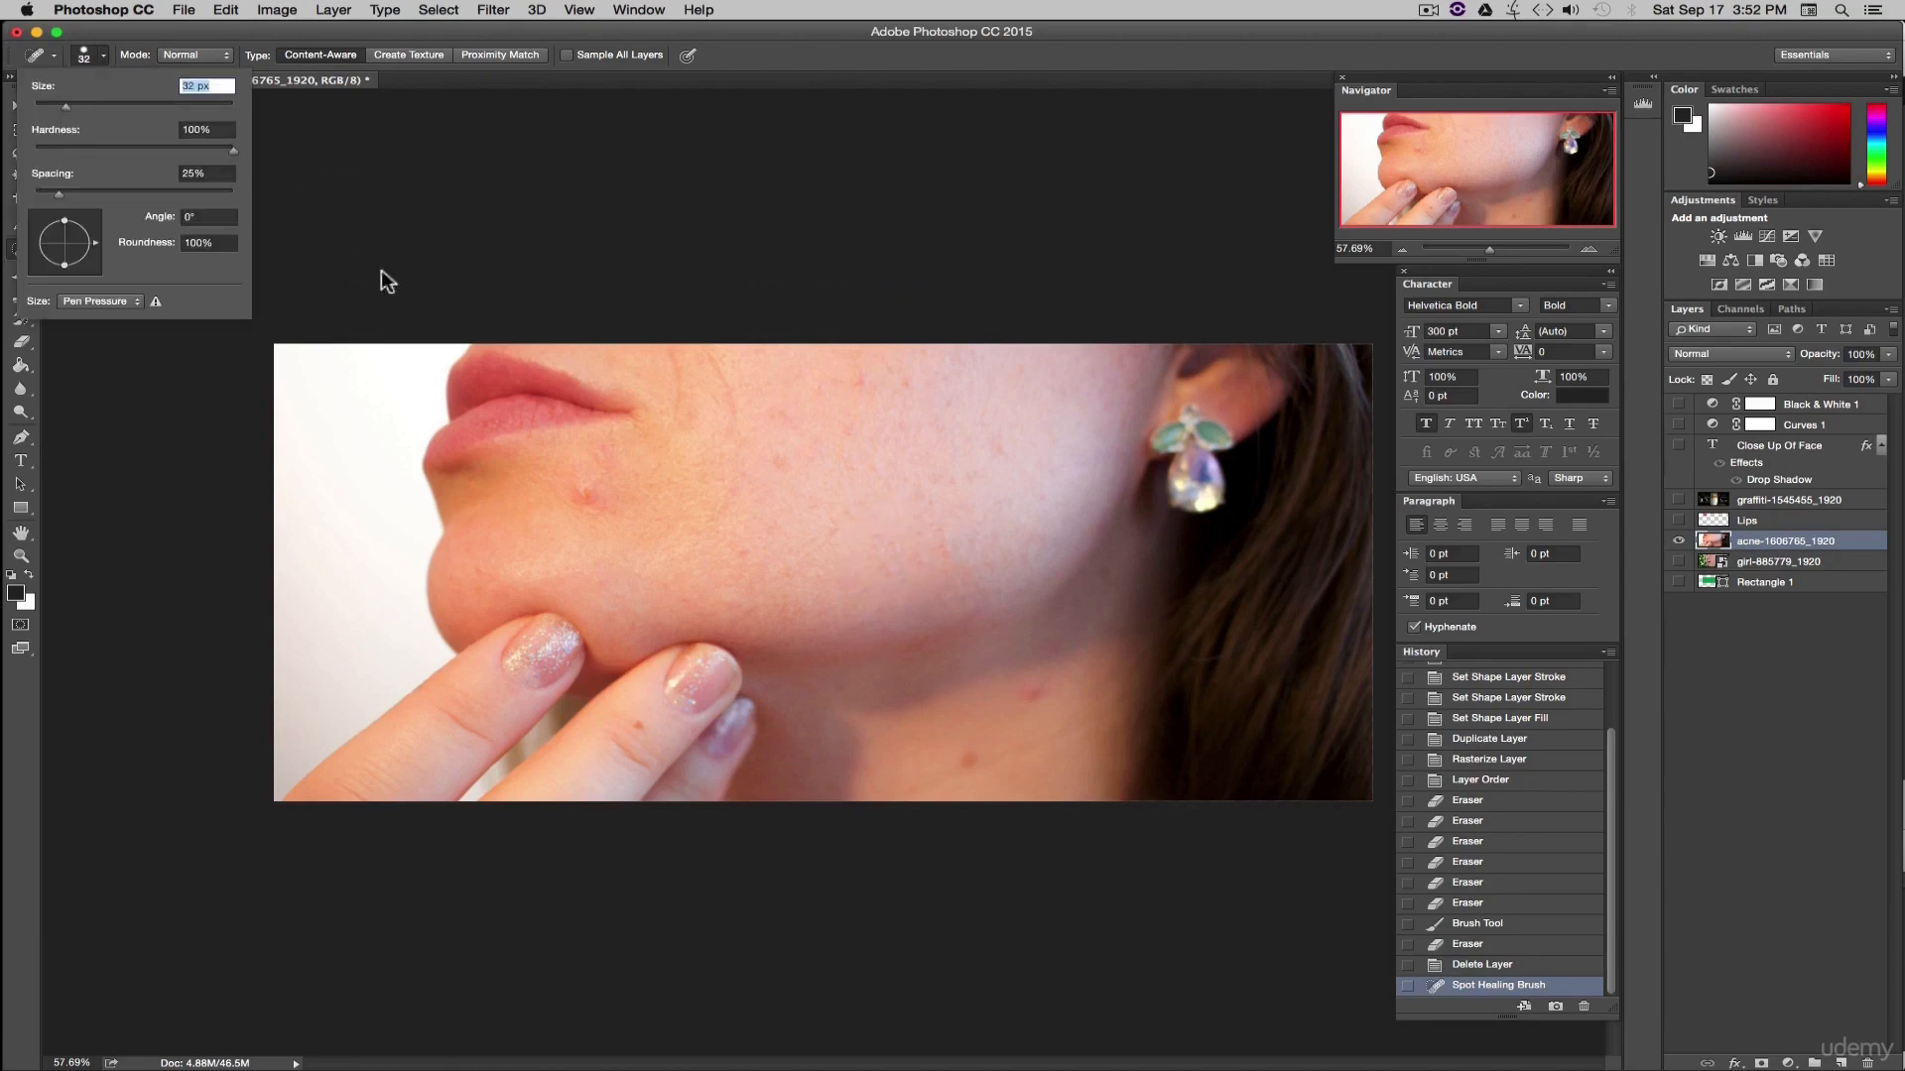
left_click(1025, 705)
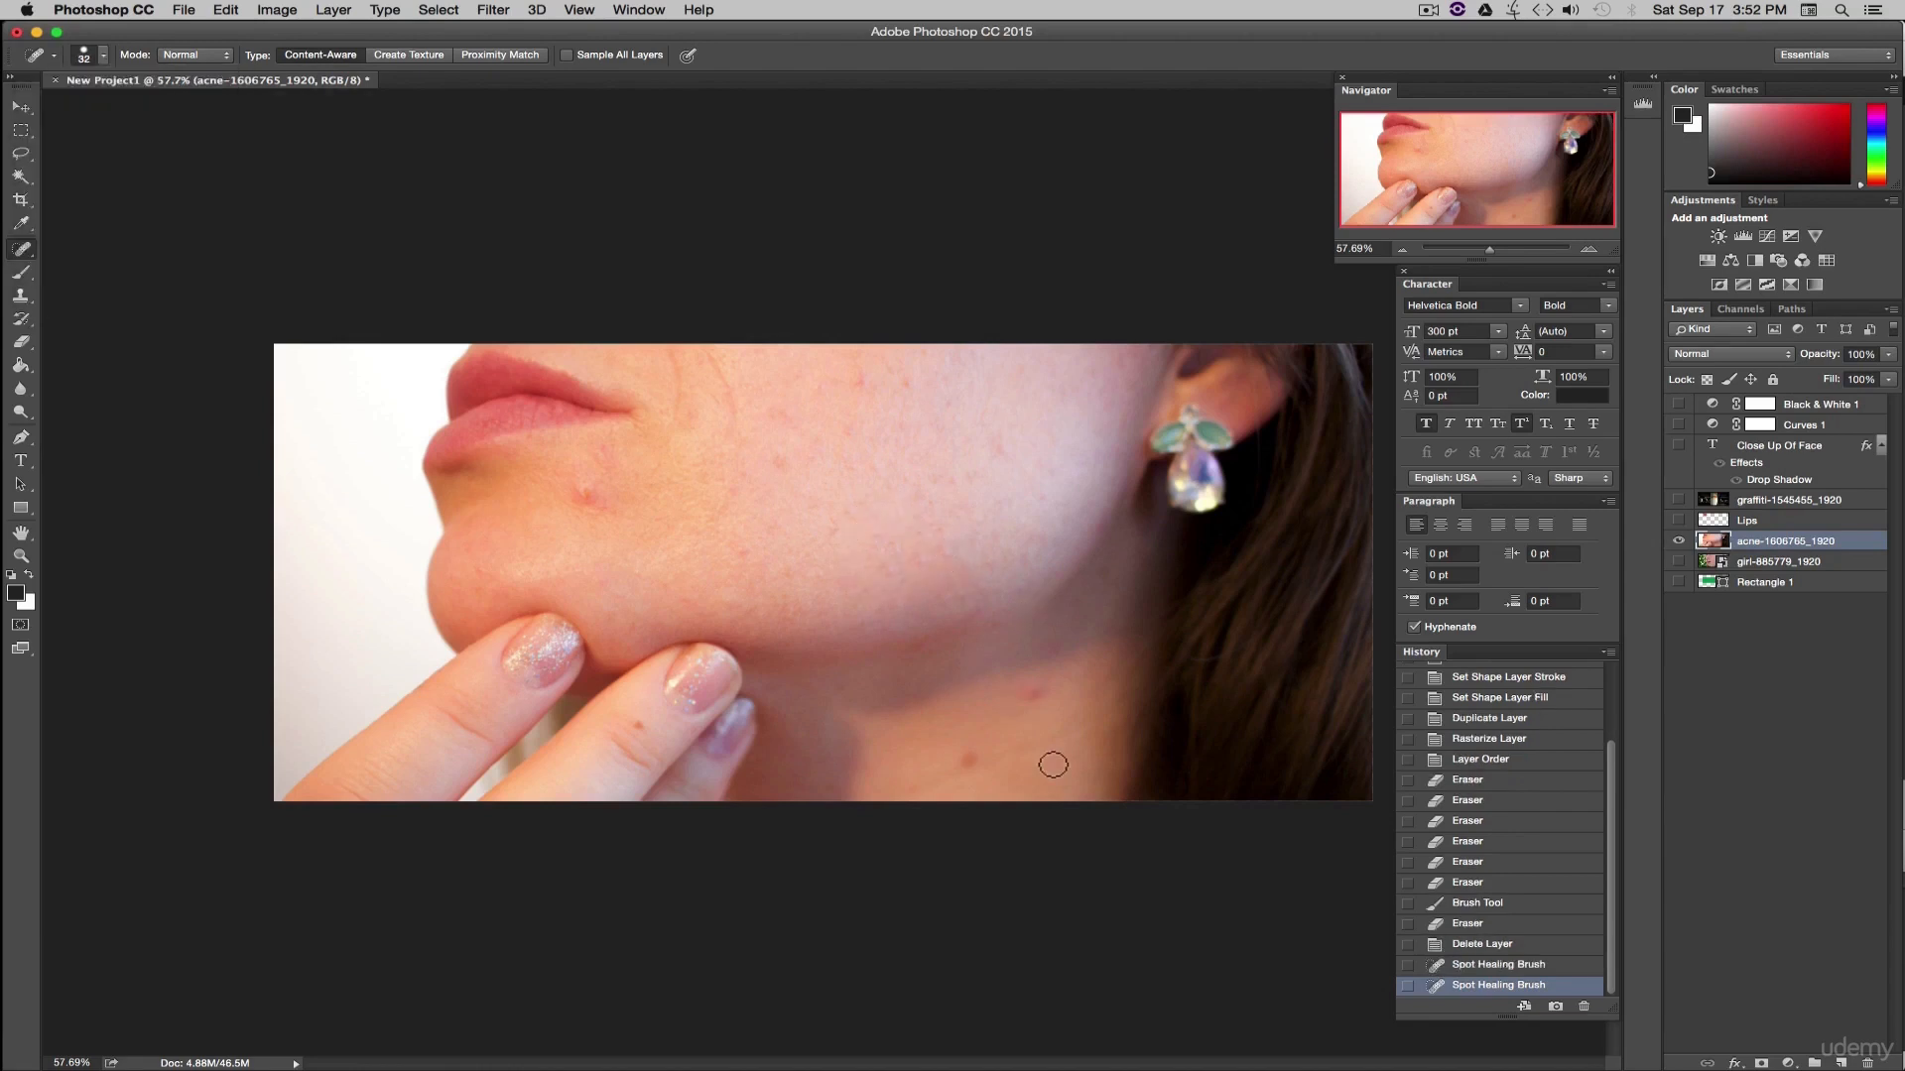
- Enlarge the Spot Healing Brush to 53 px and heal a spot on the lower jaw
left_click(100, 57)
left_click_drag(92, 110, 98, 110)
left_click(919, 568)
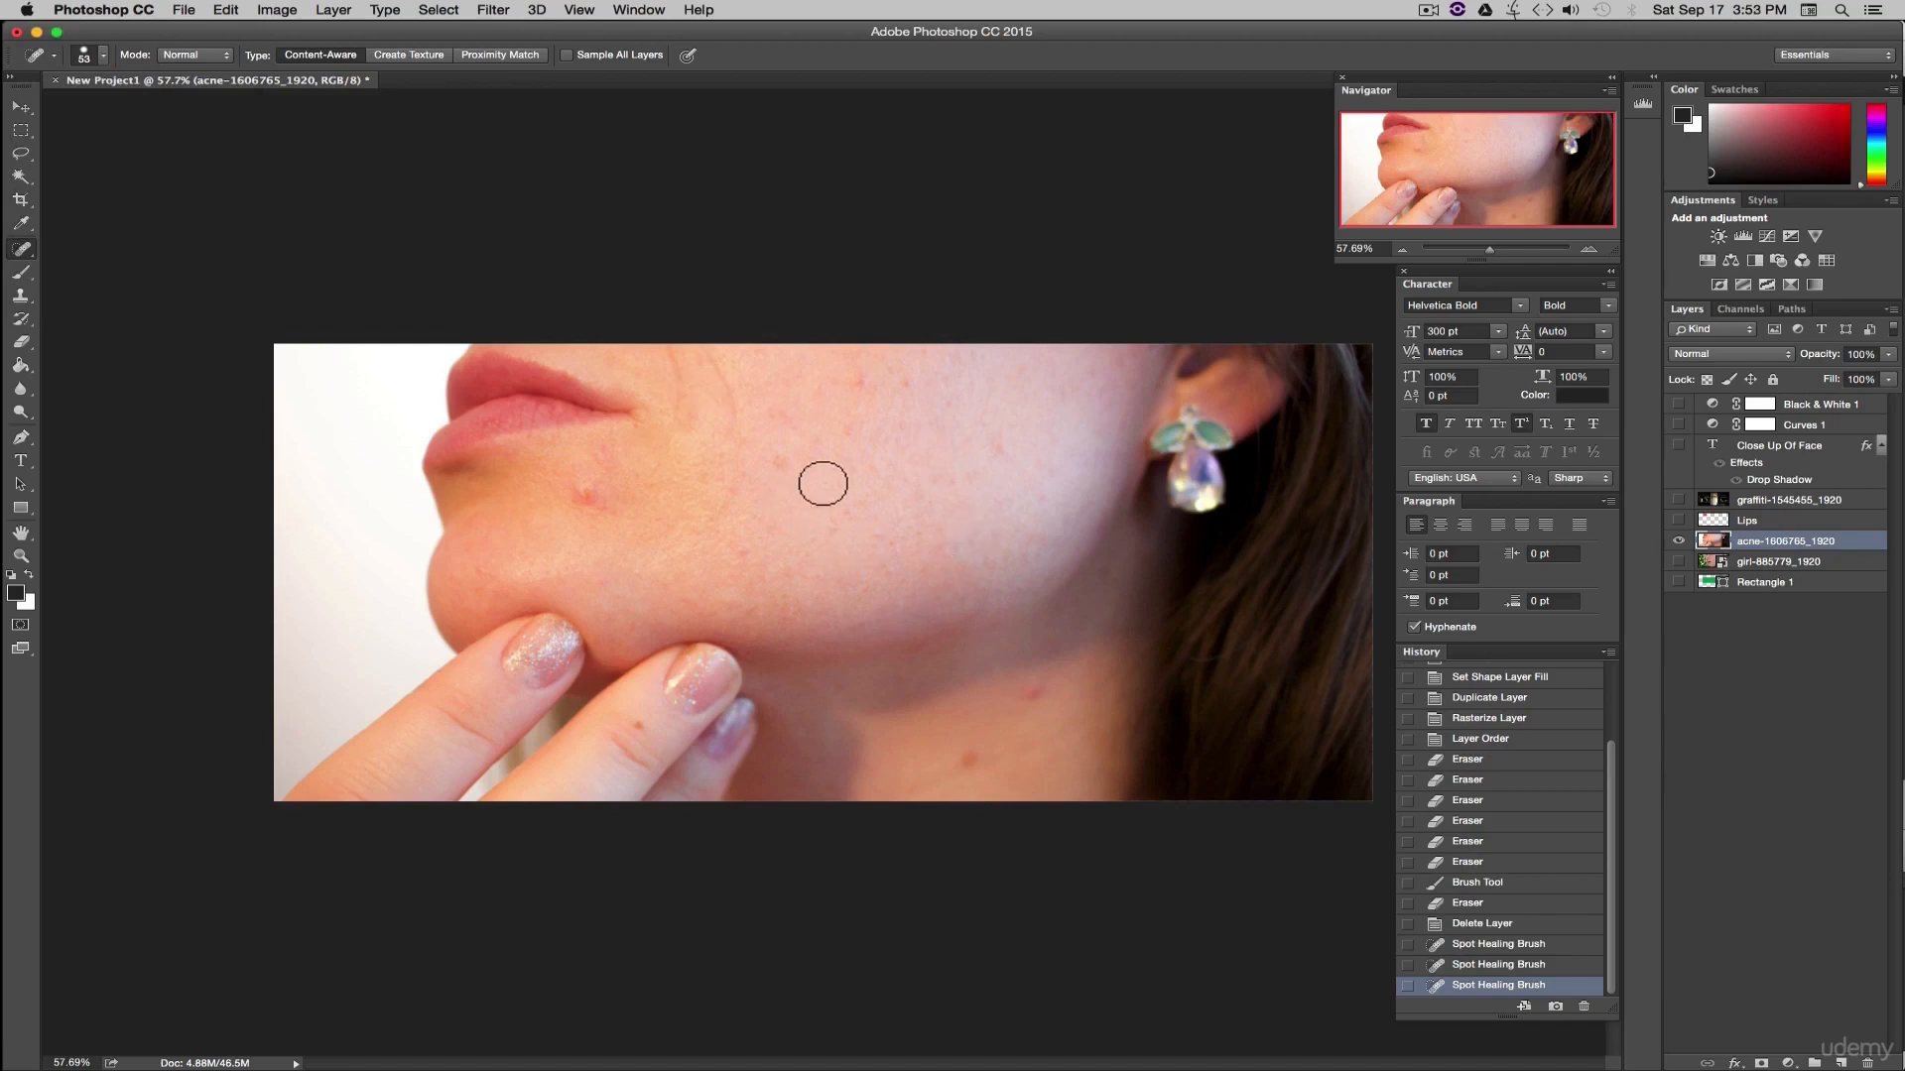
- Increase the Spot Healing Brush to 88 px and heal the red blemish below the mouth corner and the spot on the mid cheek
left_click(103, 57)
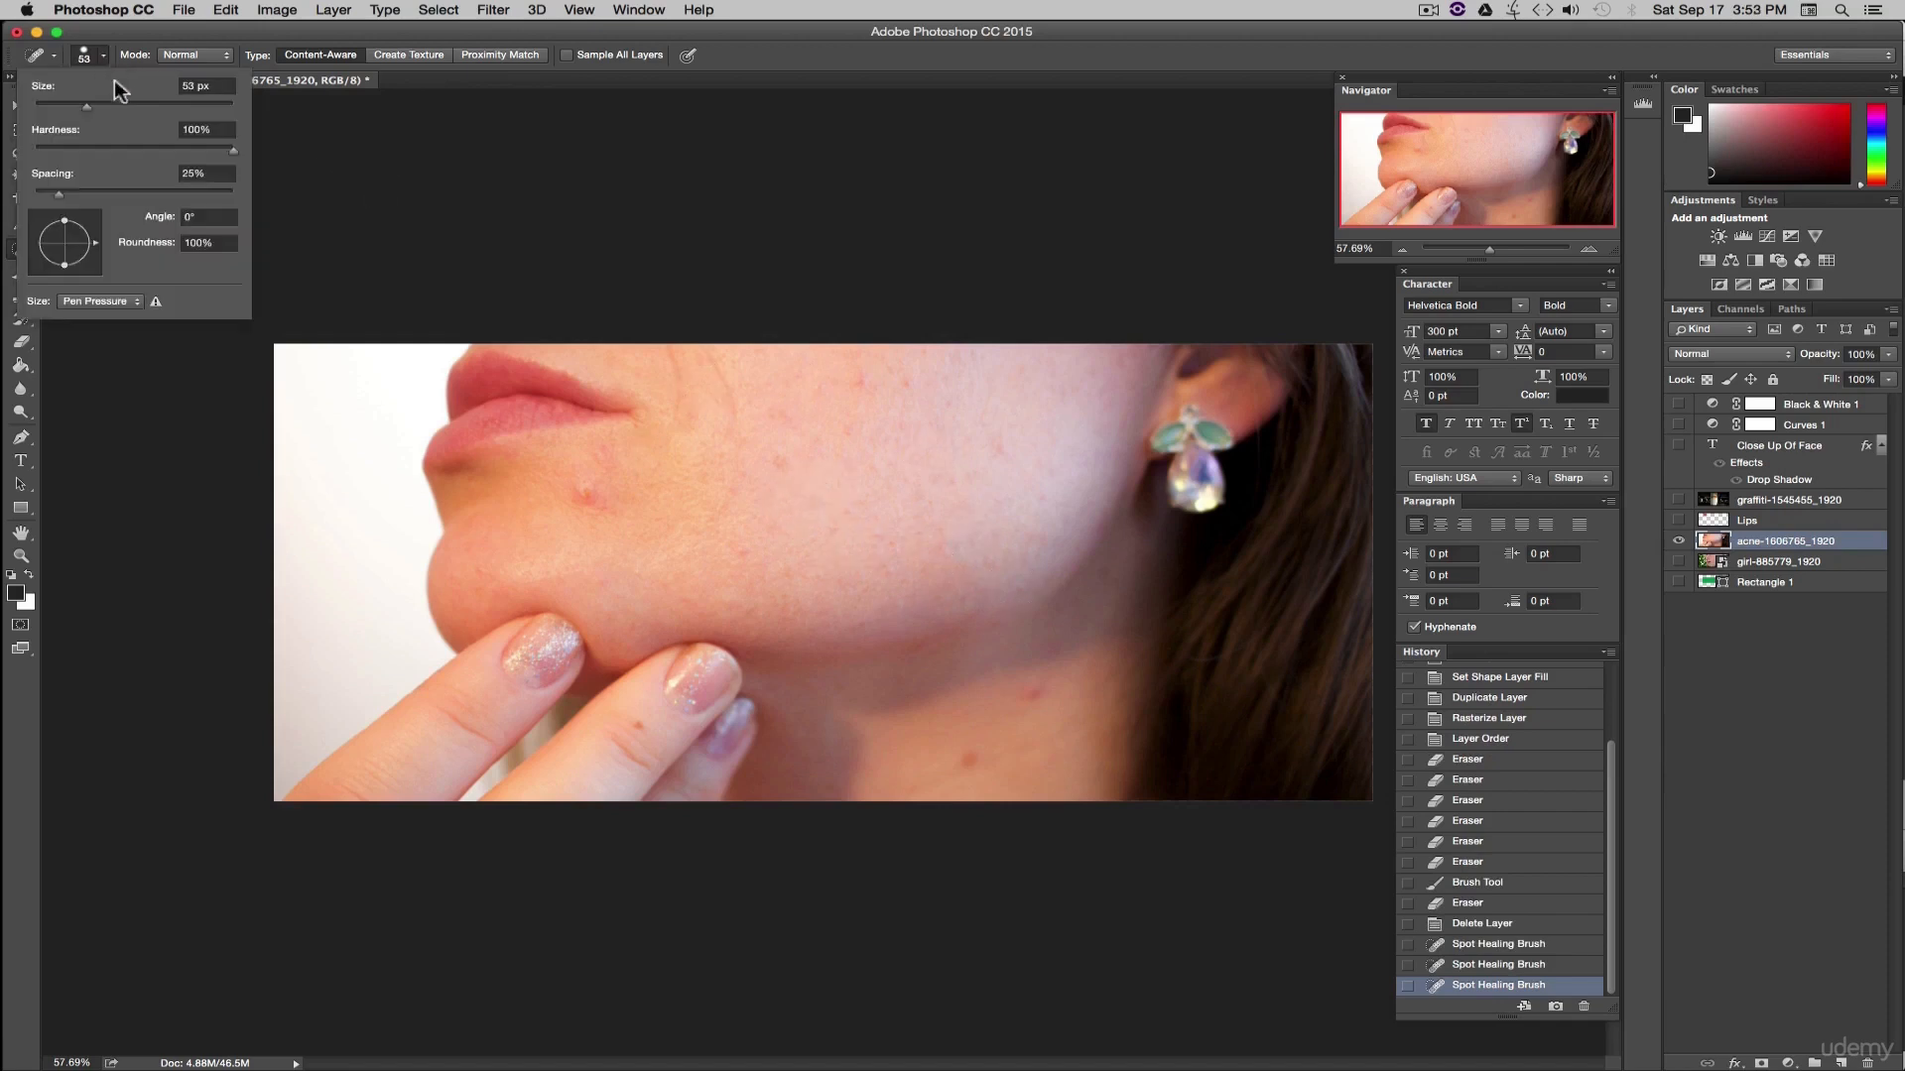
left_click(117, 105)
left_click(584, 493)
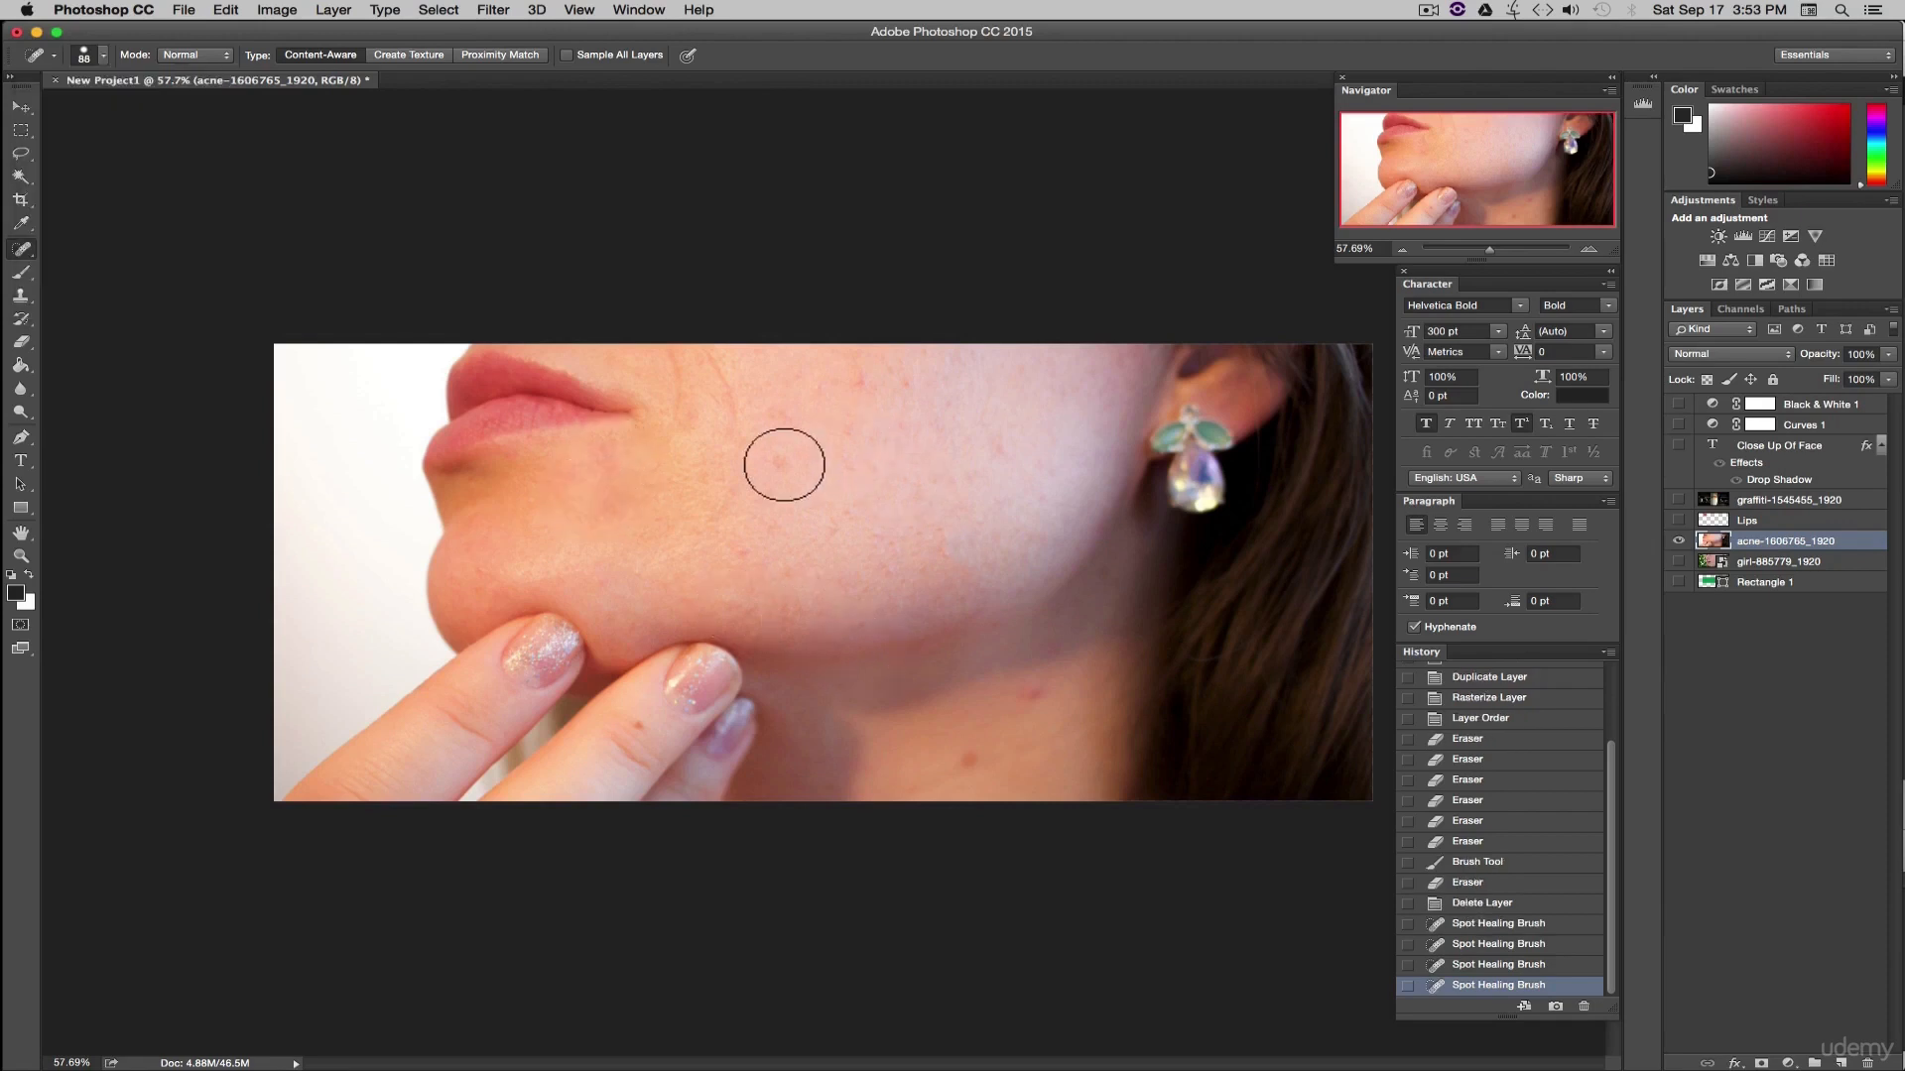
left_click(783, 463)
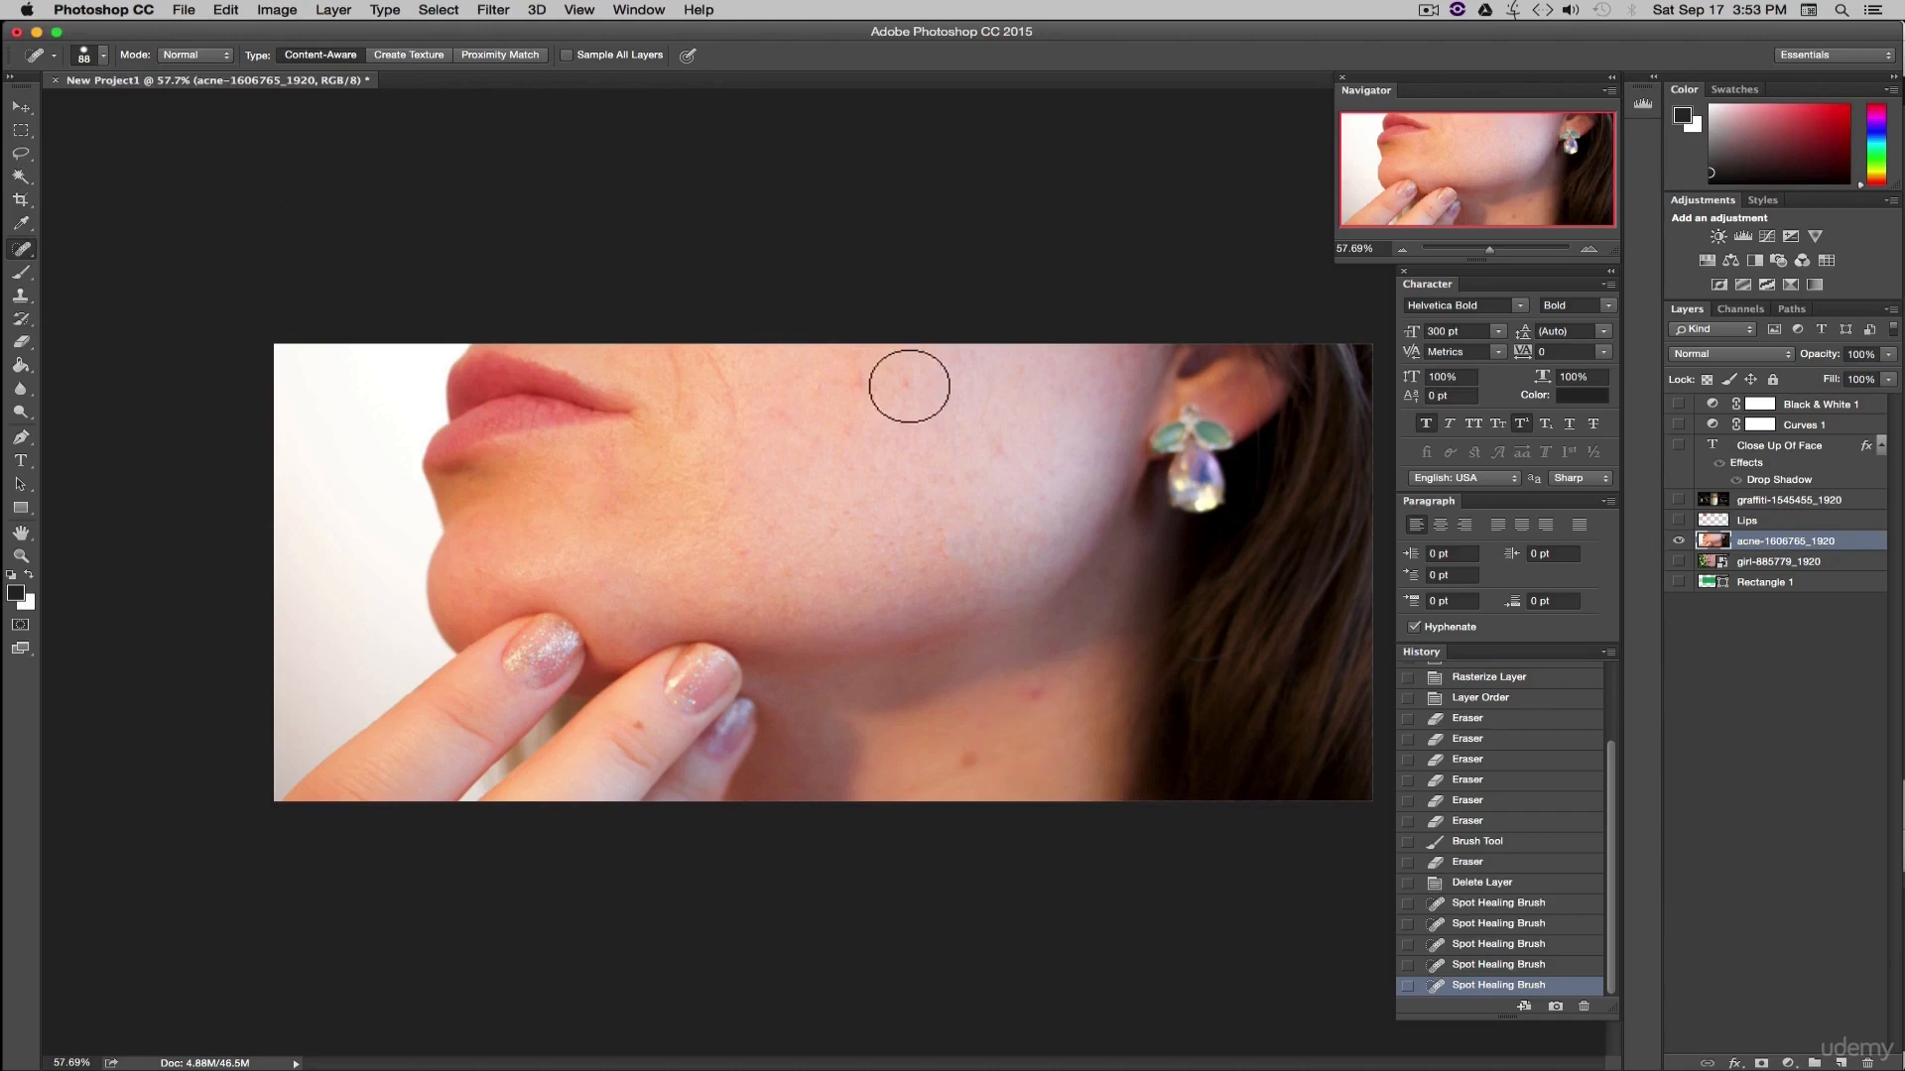
- Reduce the Spot Healing Brush to 36 px and heal the small red spots on the upper cheek and along the jaw
left_click(87, 57)
left_click_drag(121, 105, 87, 103)
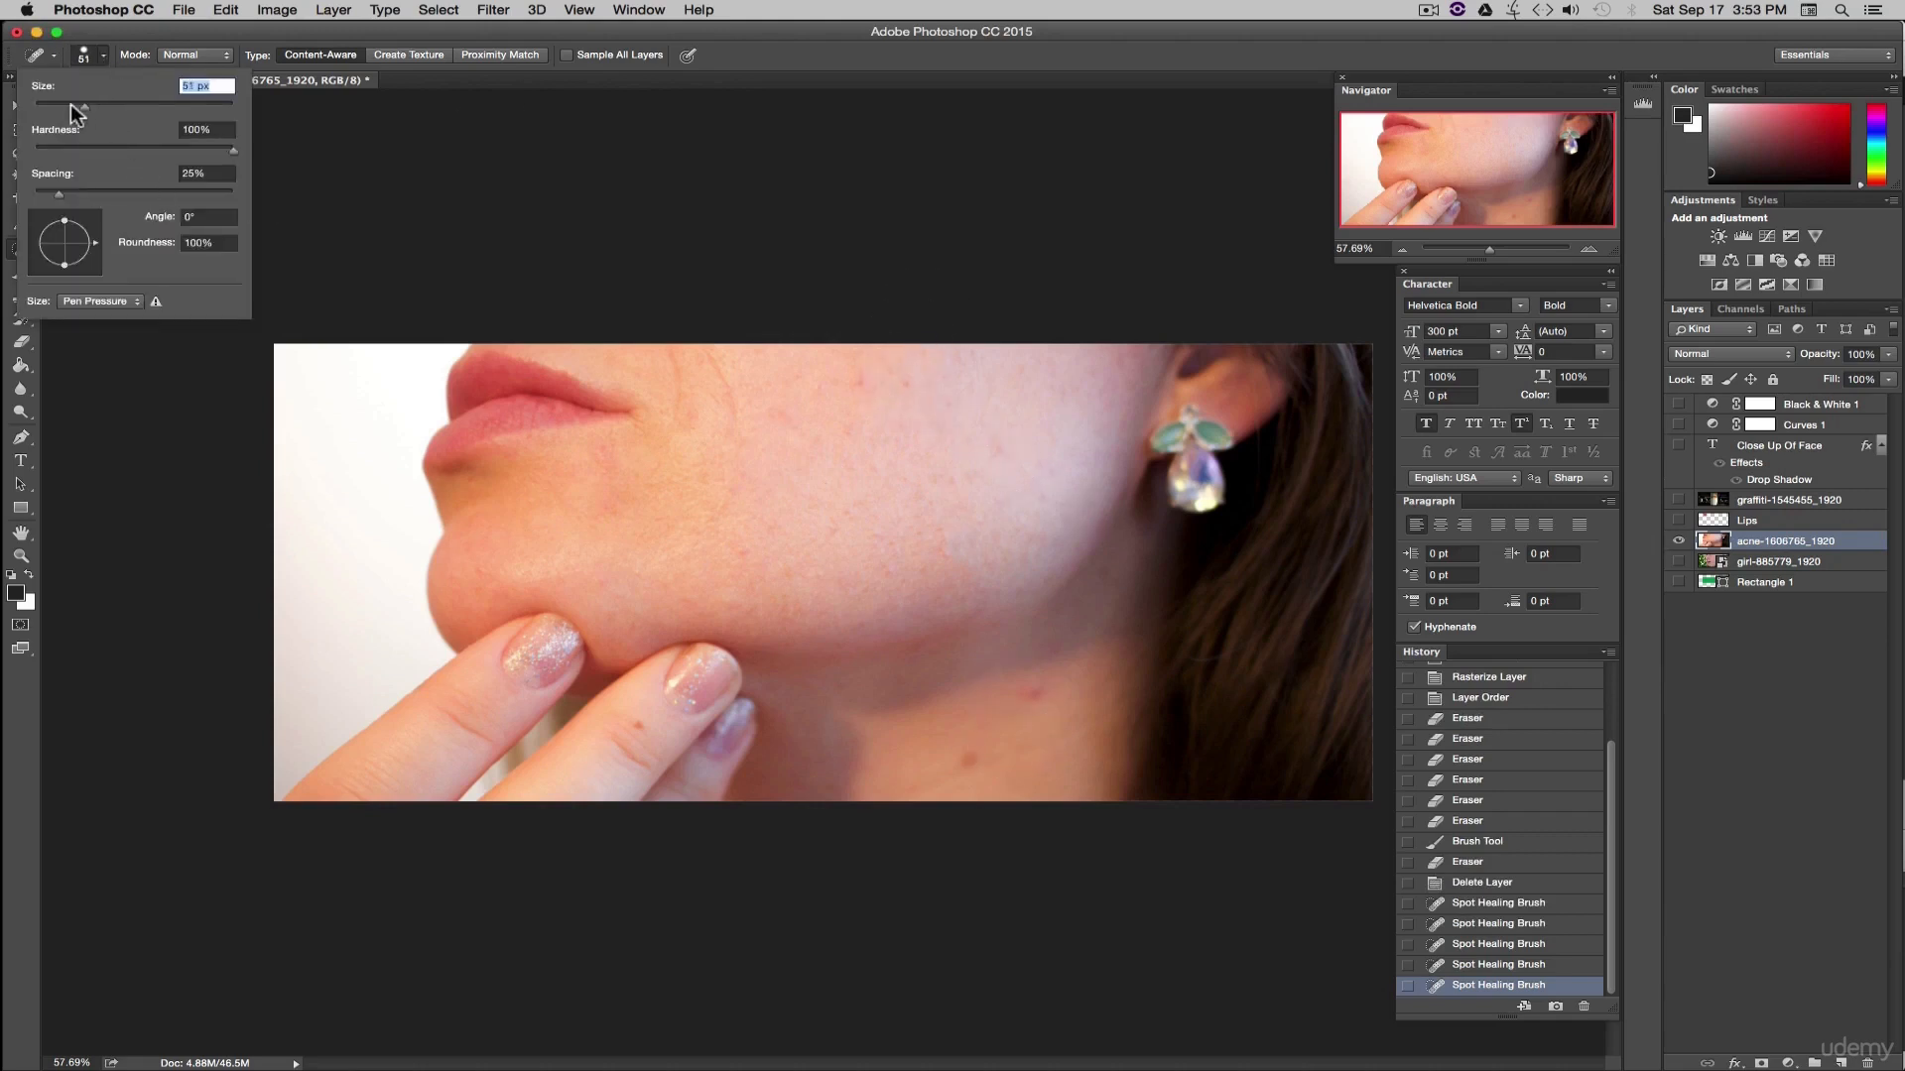
left_click(908, 385)
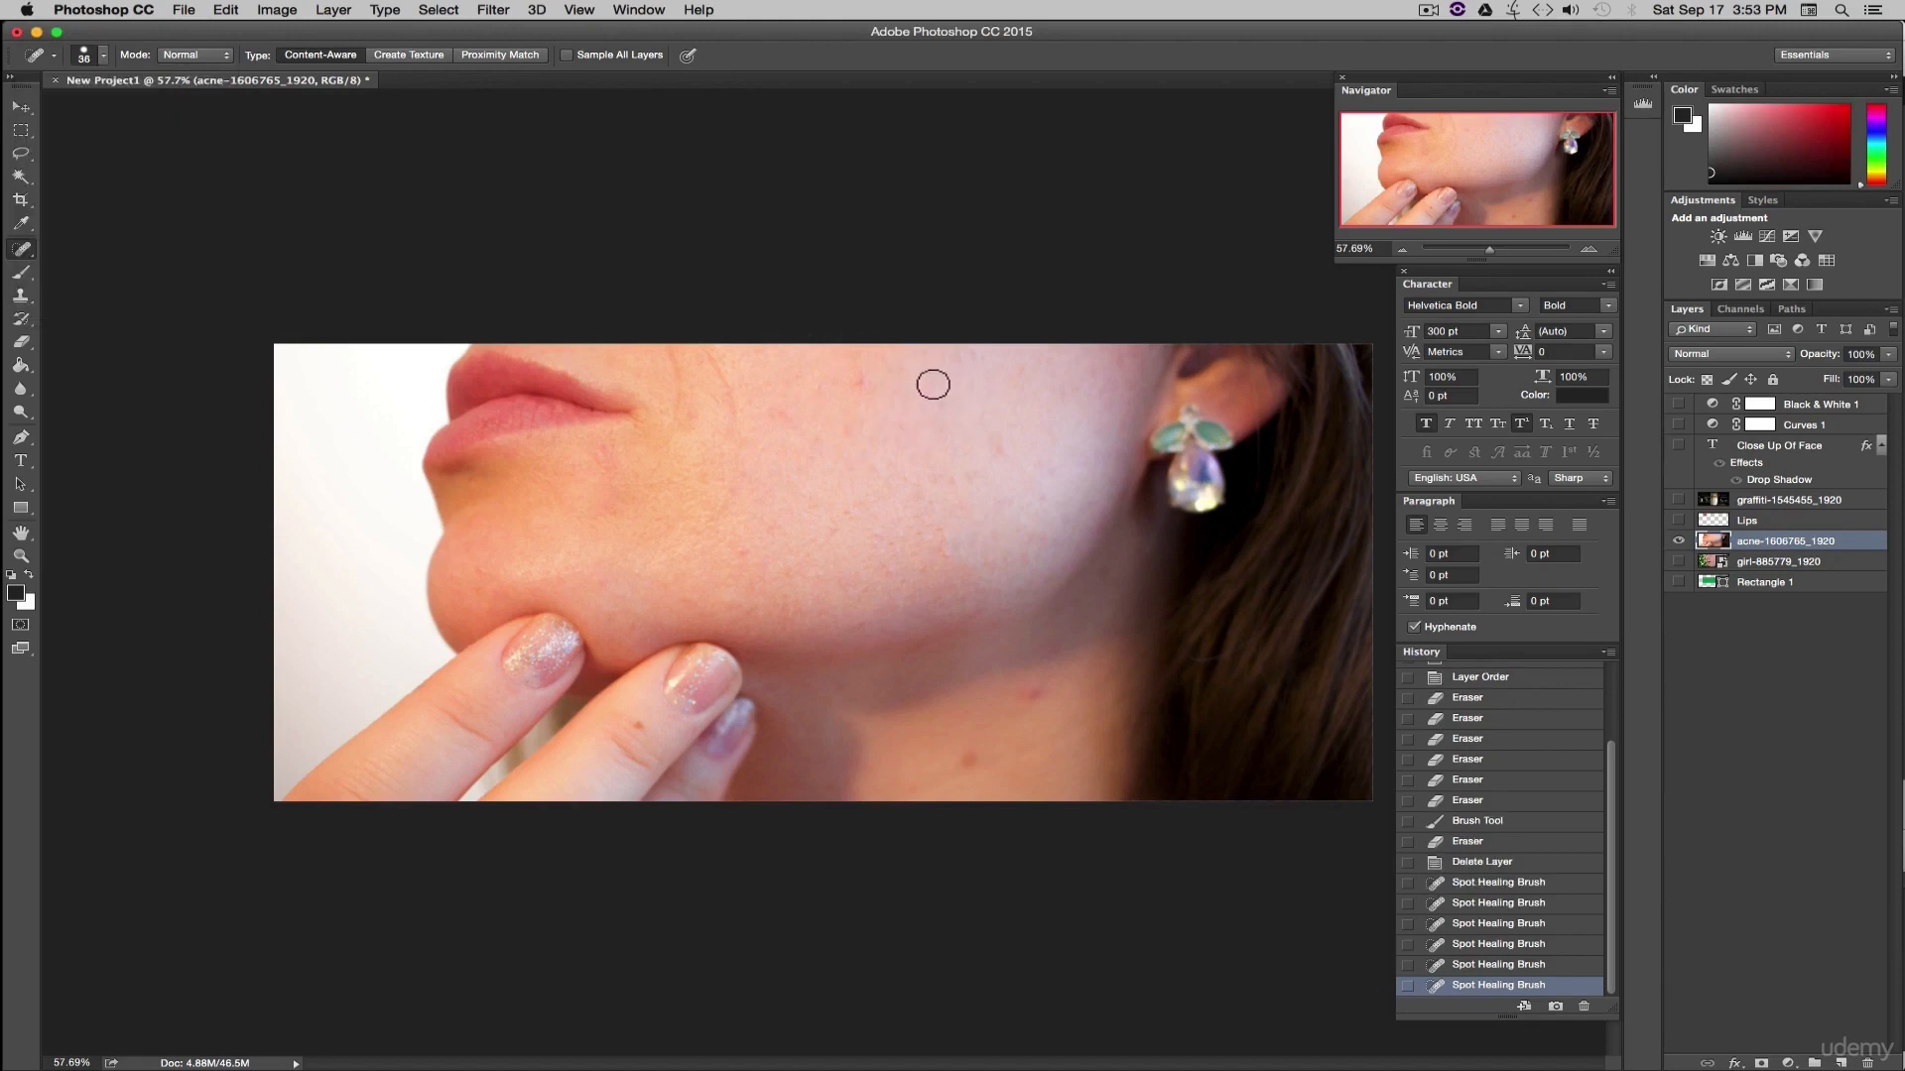
left_click(860, 381)
left_click(1016, 614)
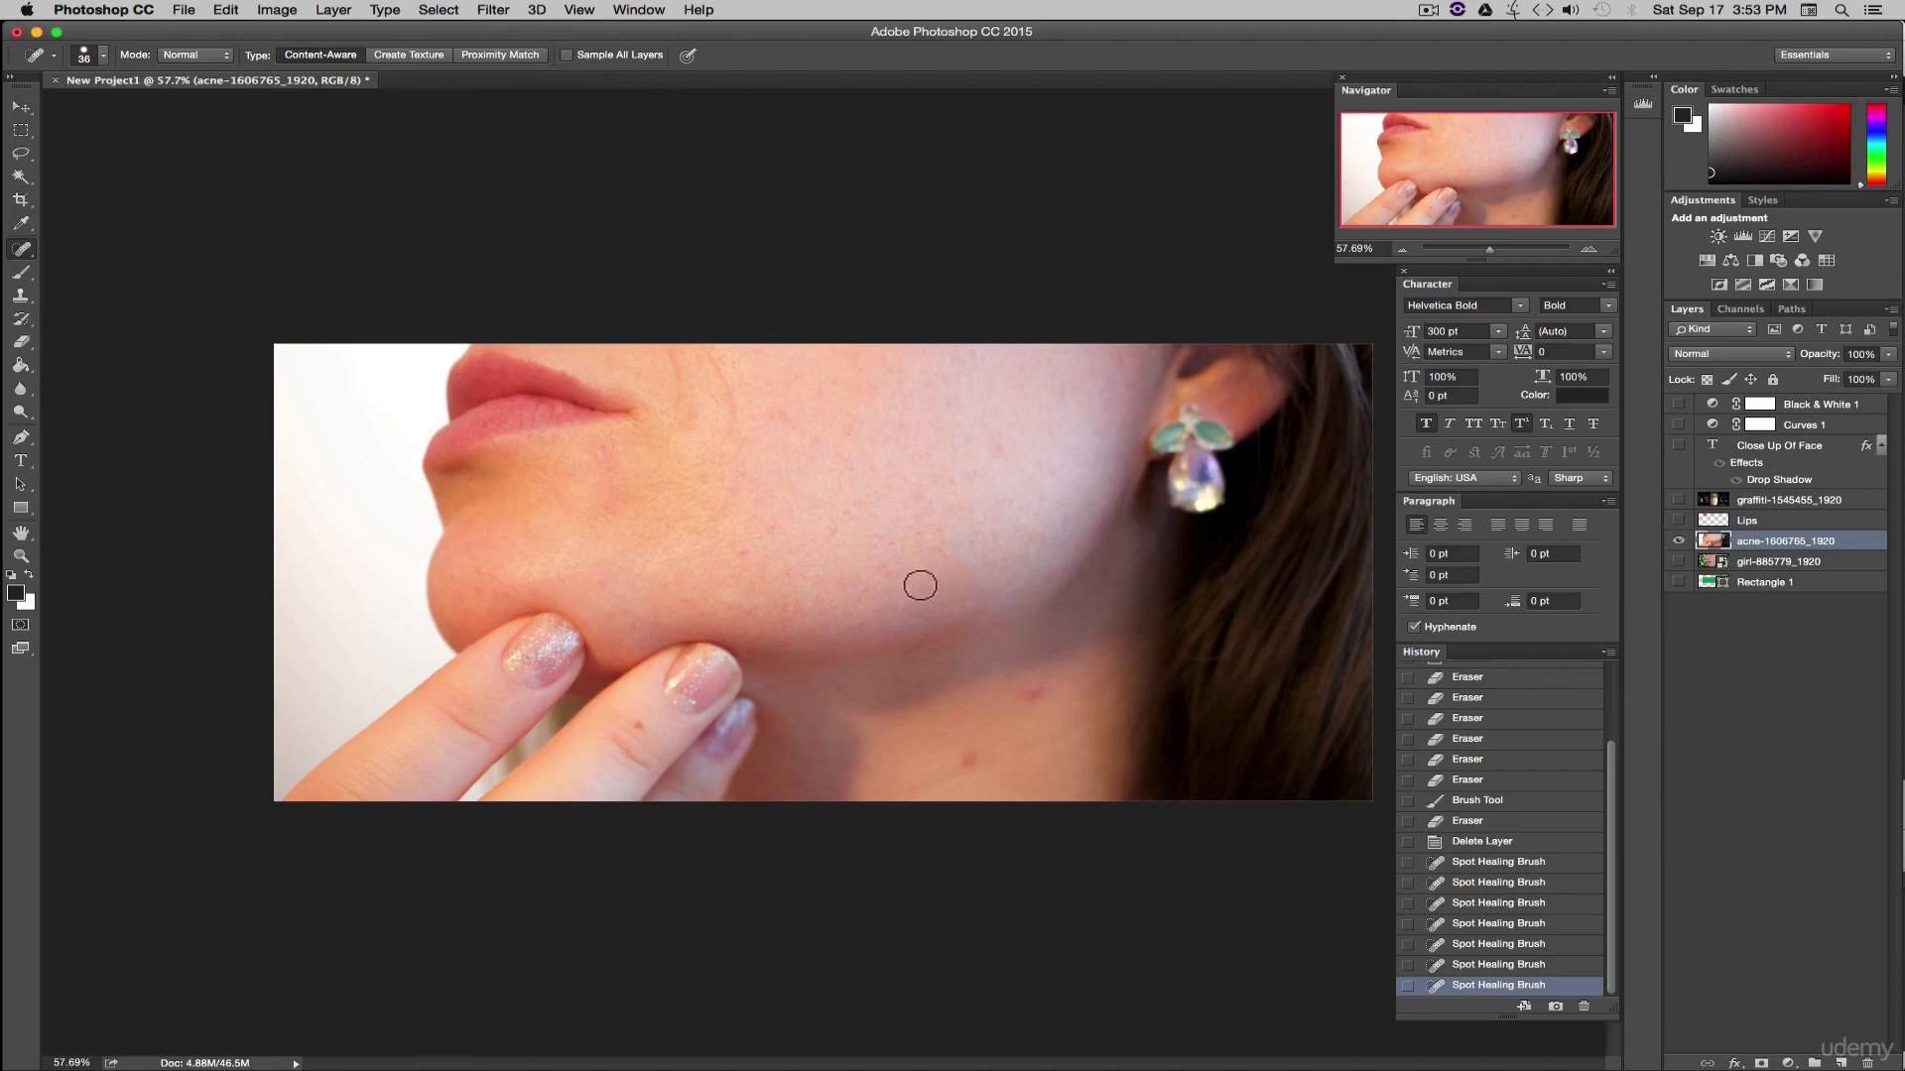
left_click(846, 515)
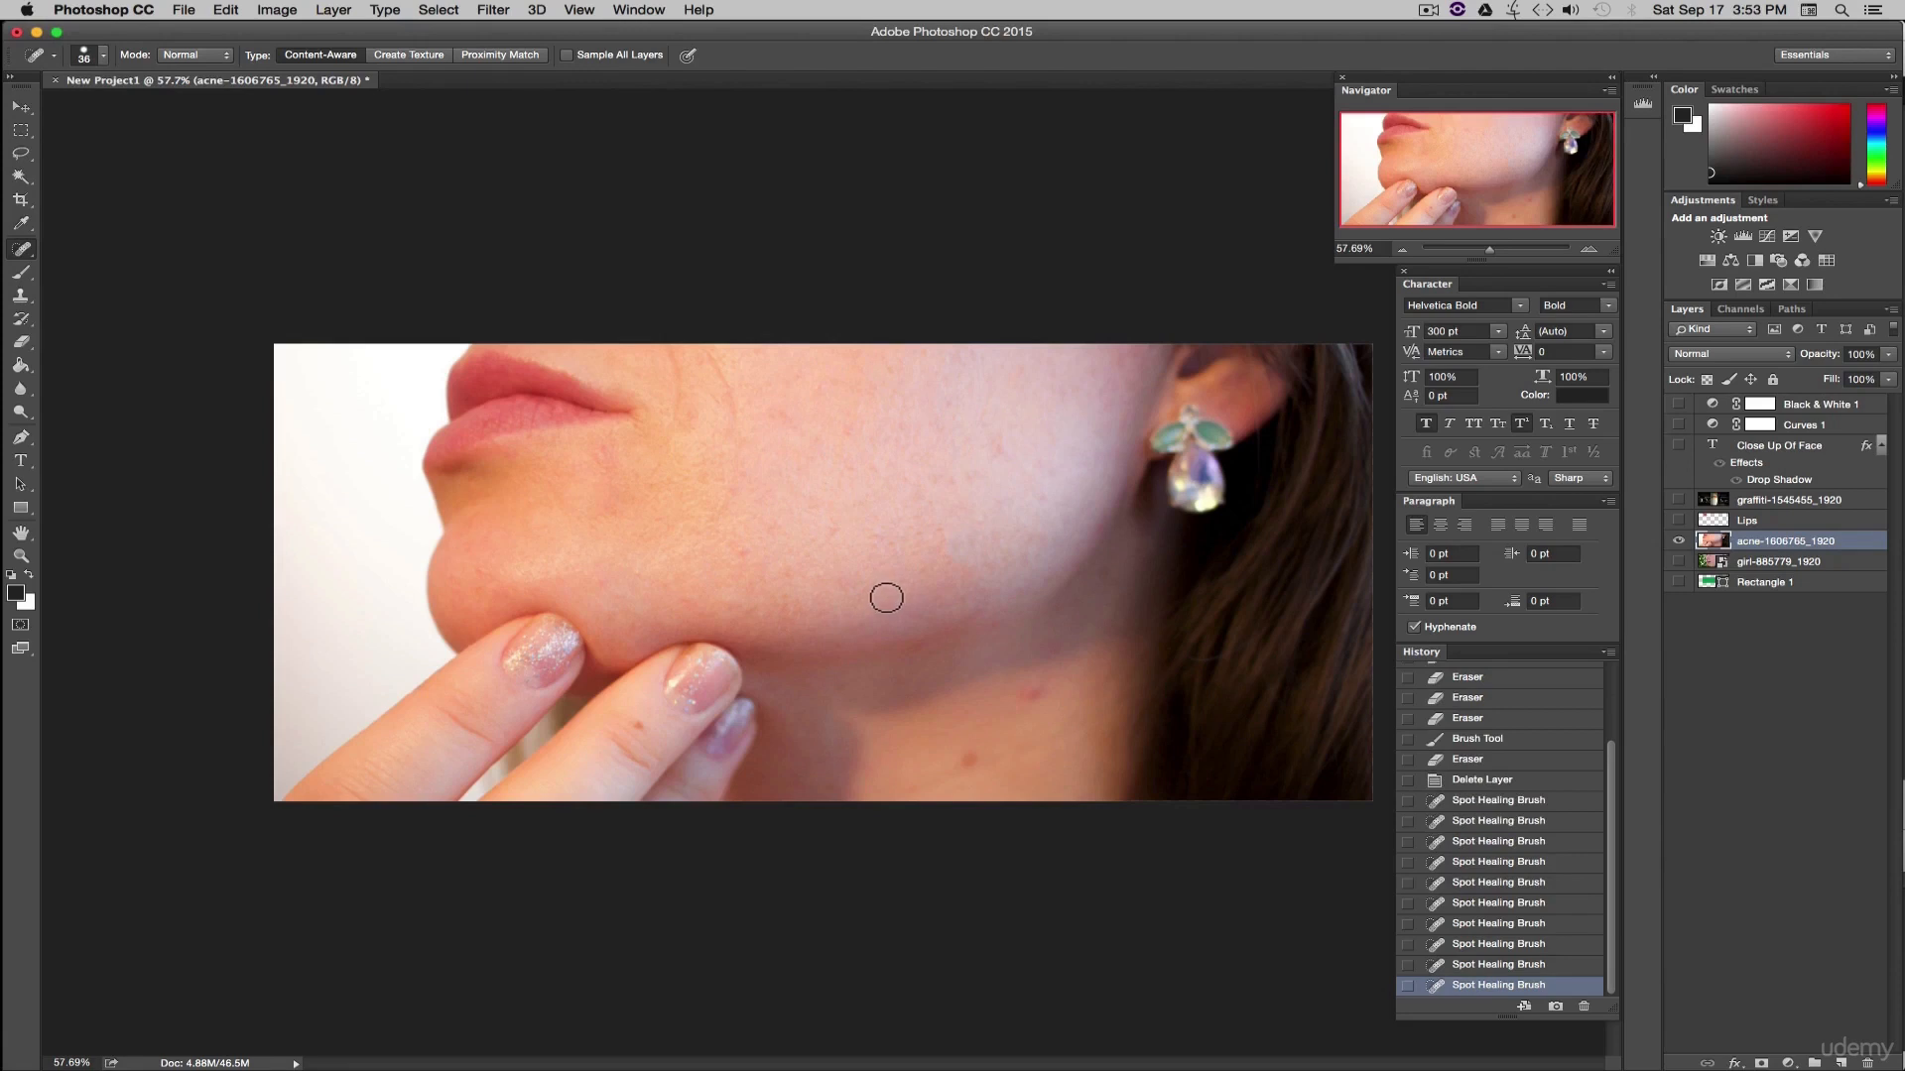
- Set the Spot Healing Brush to 67 px and heal the two blemishes on the neck
left_click(103, 54)
left_click_drag(95, 106, 100, 106)
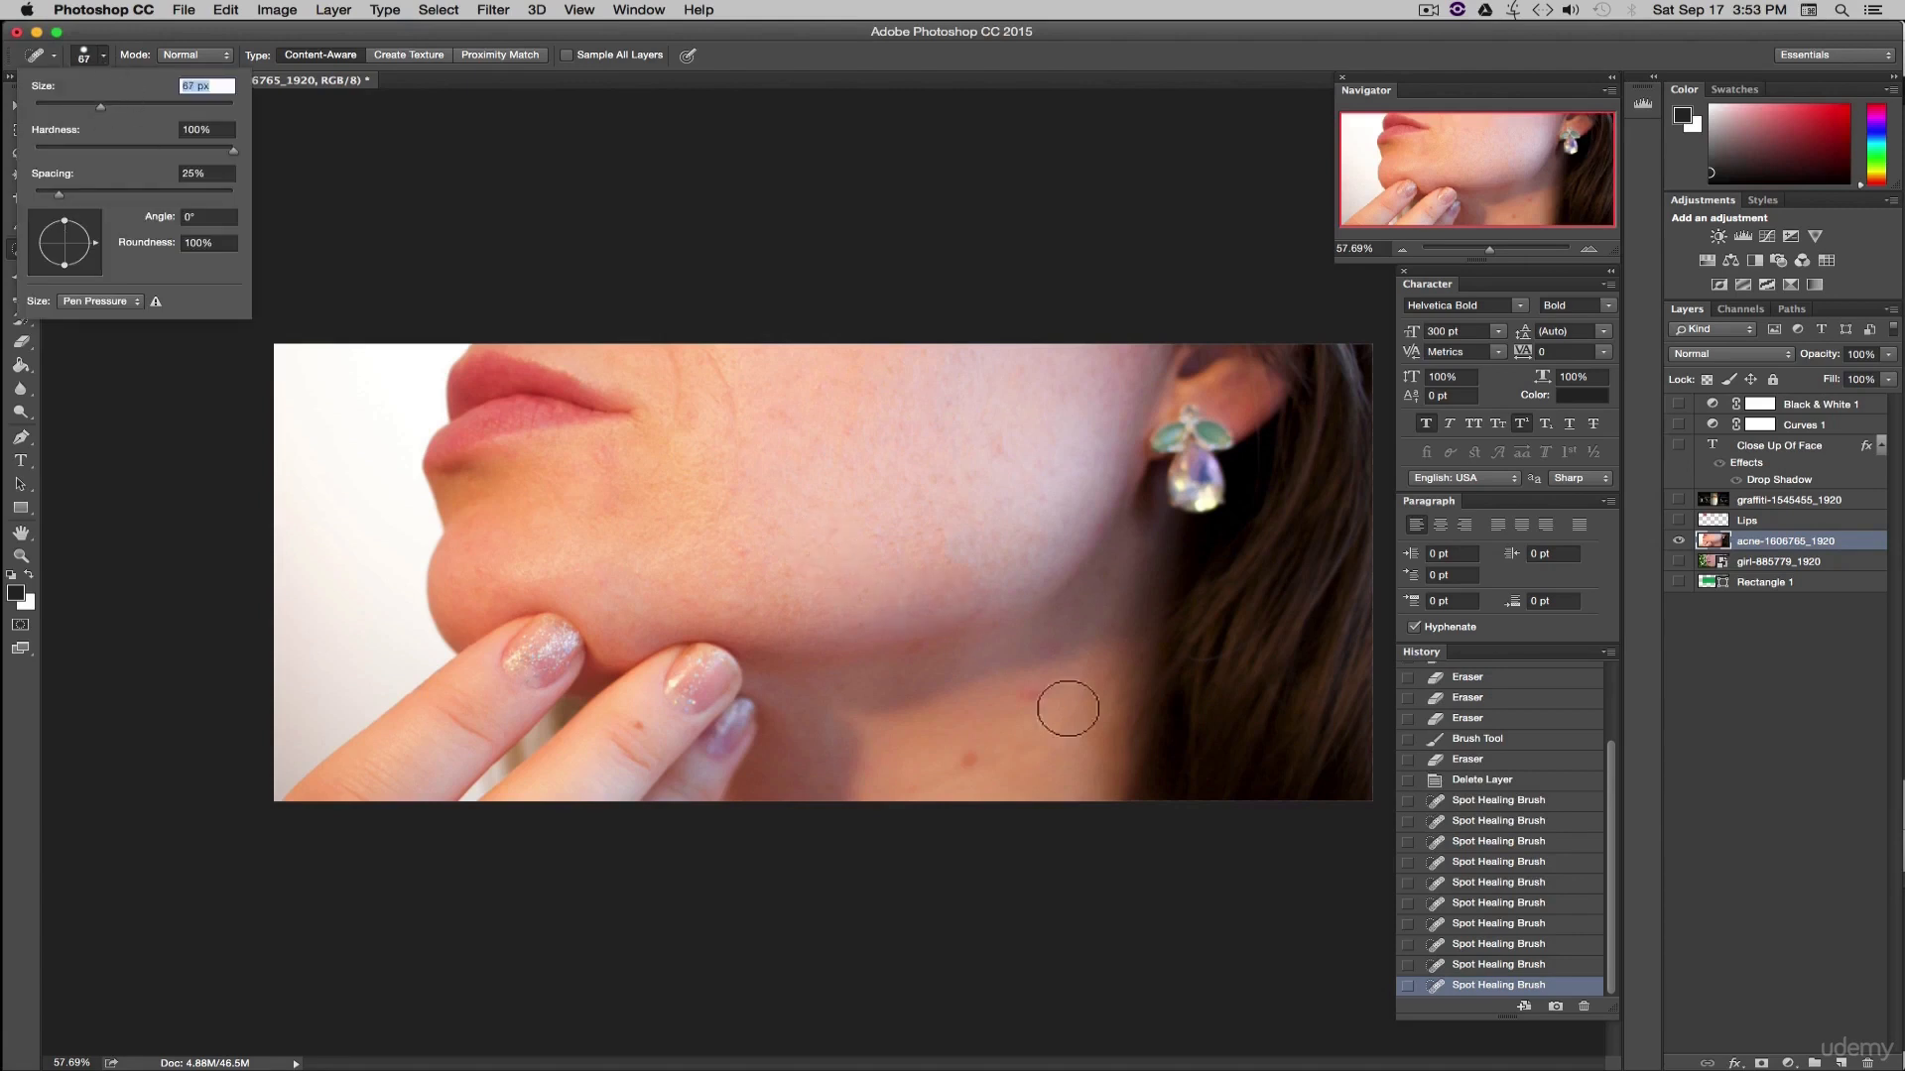
left_click(1033, 689)
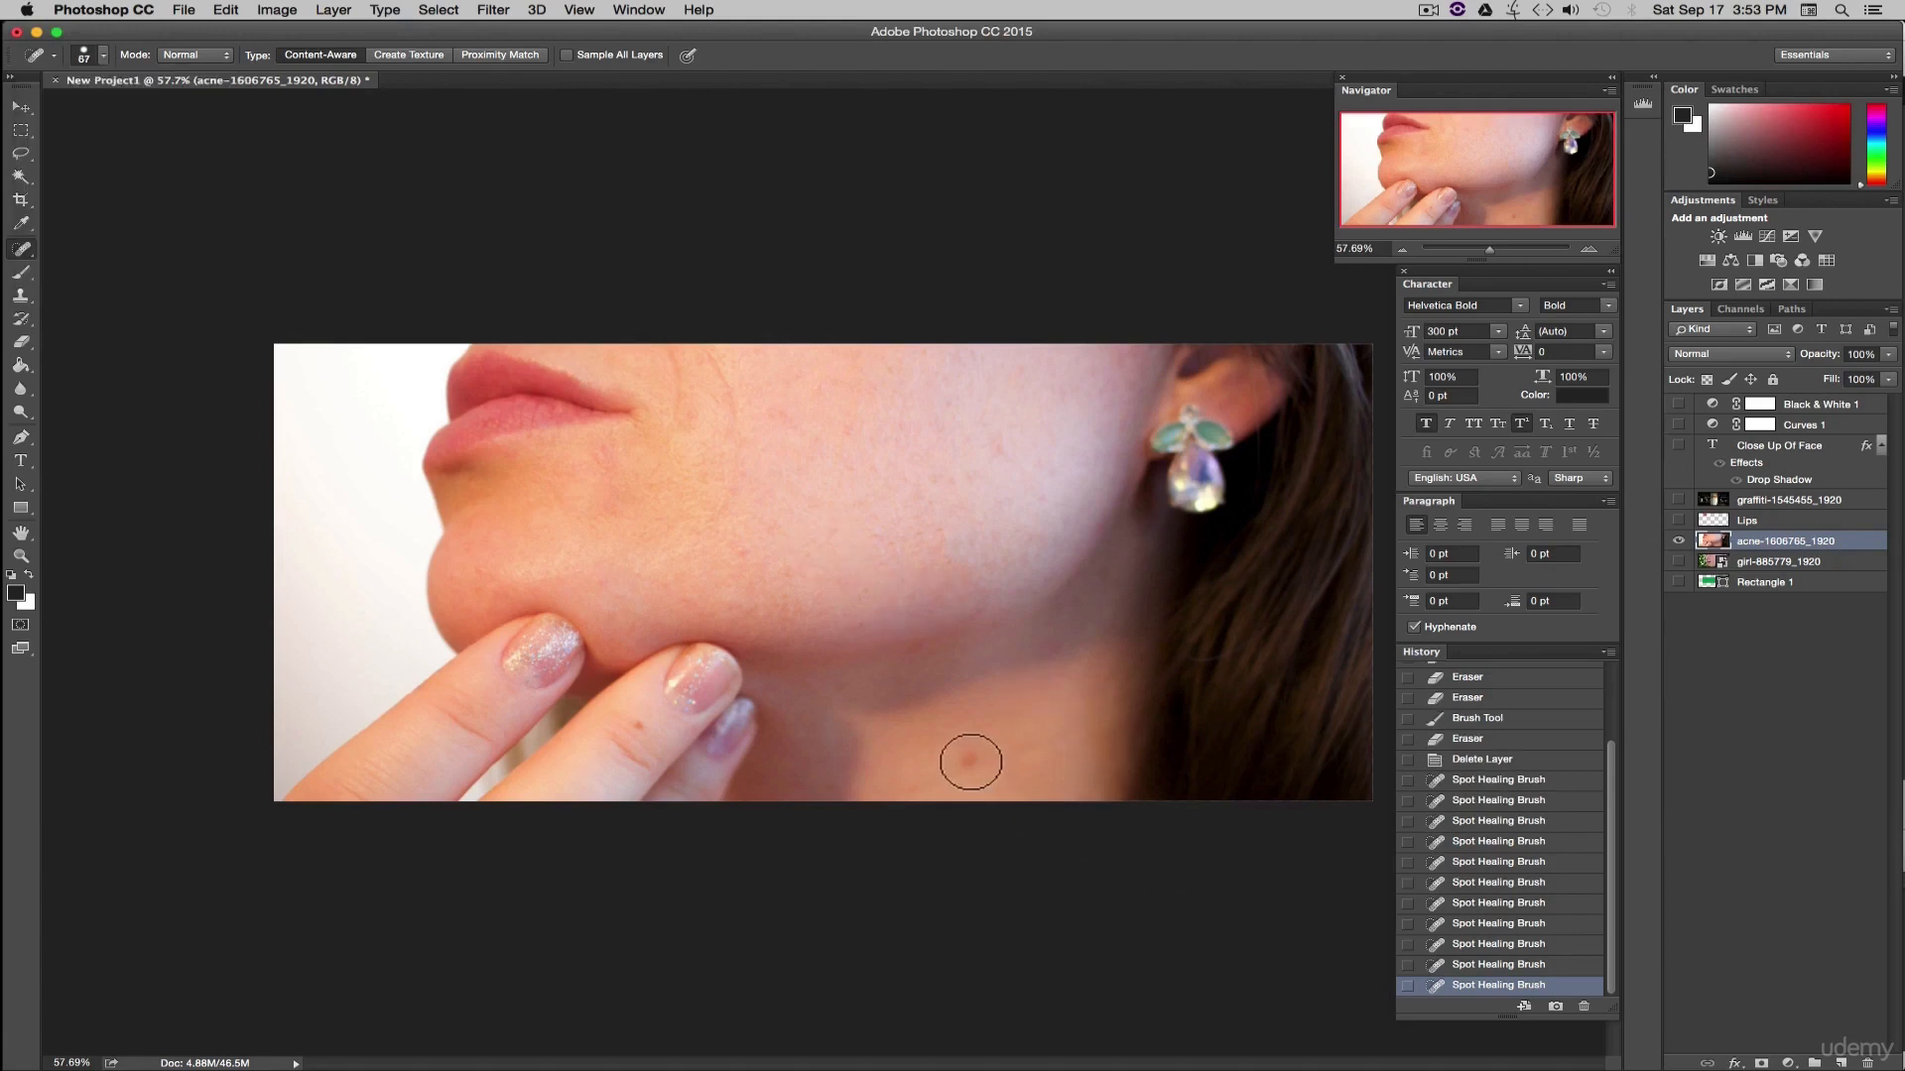
left_click(963, 757)
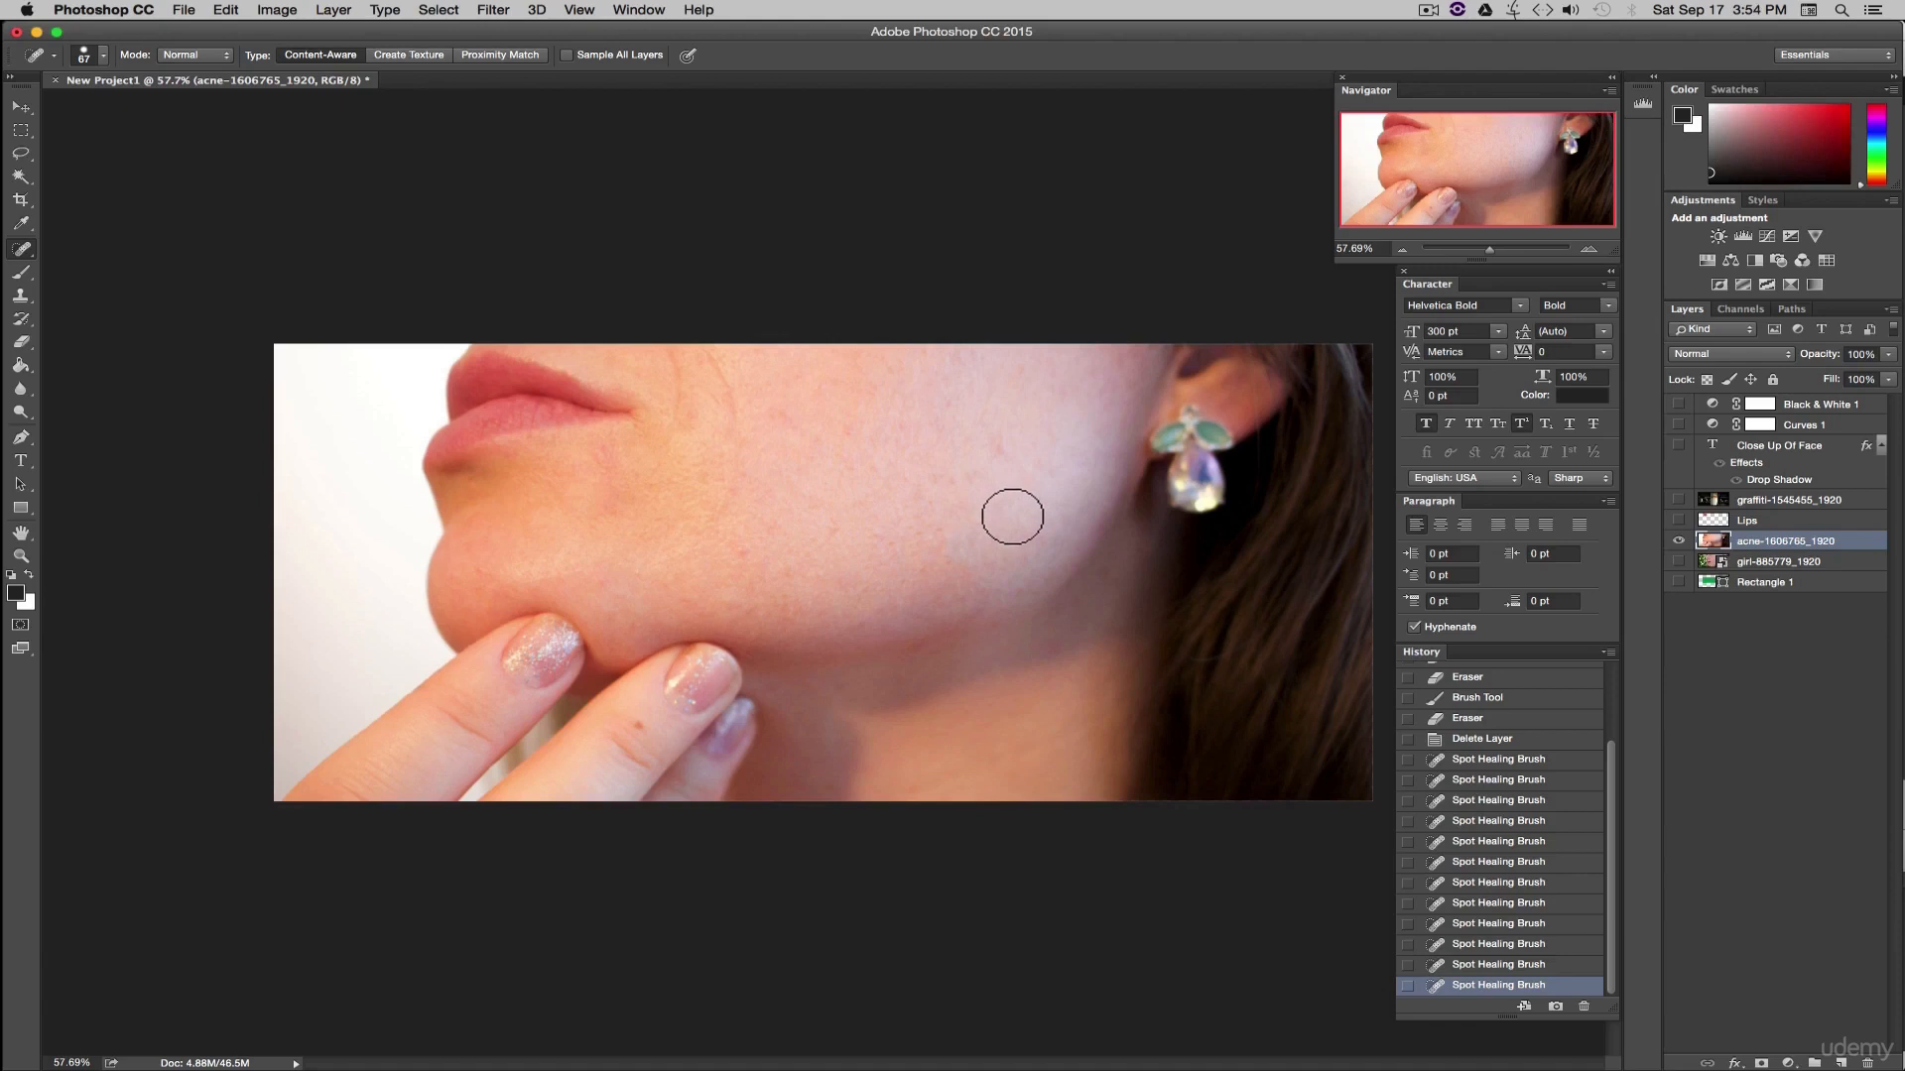
- Heal the remaining marks on the jaw and beside the mouth, and the crease line running down the cheek, with the Spot Healing Brush
left_click(746, 585)
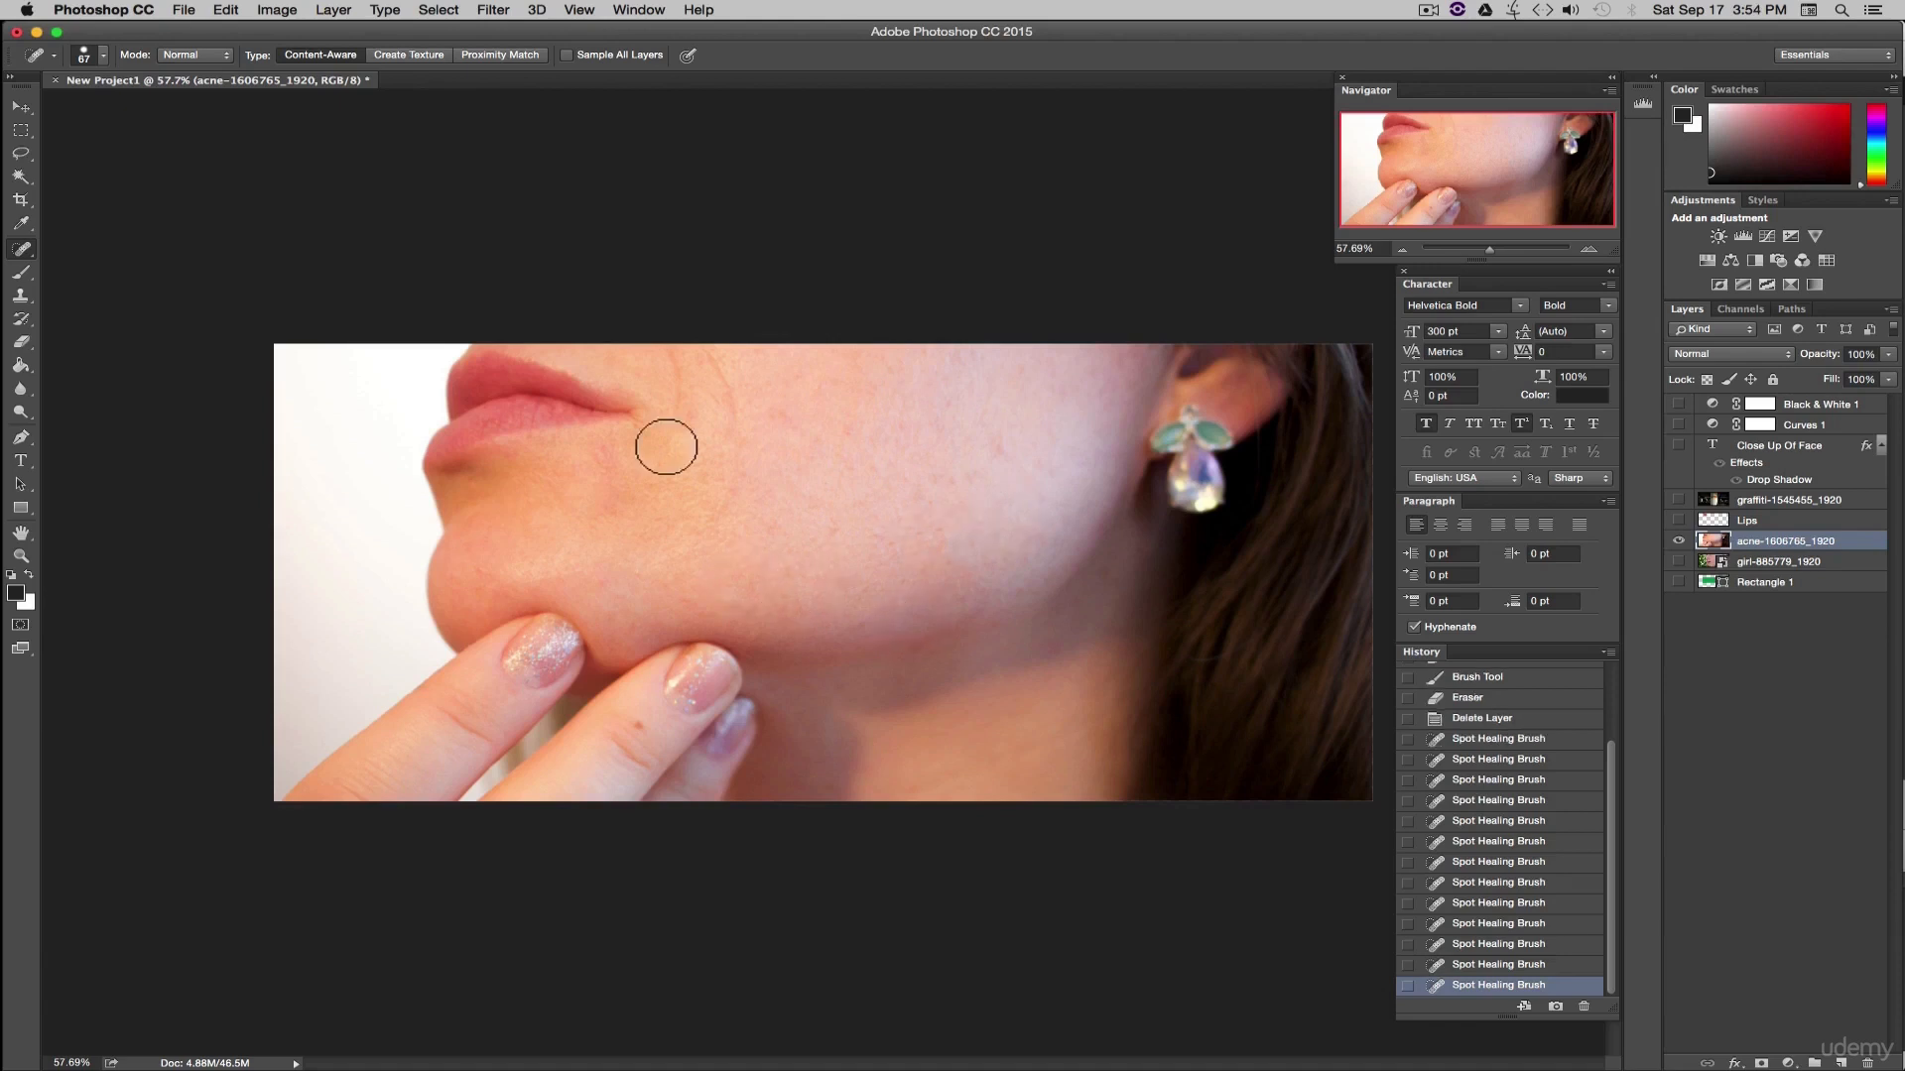
left_click(667, 446)
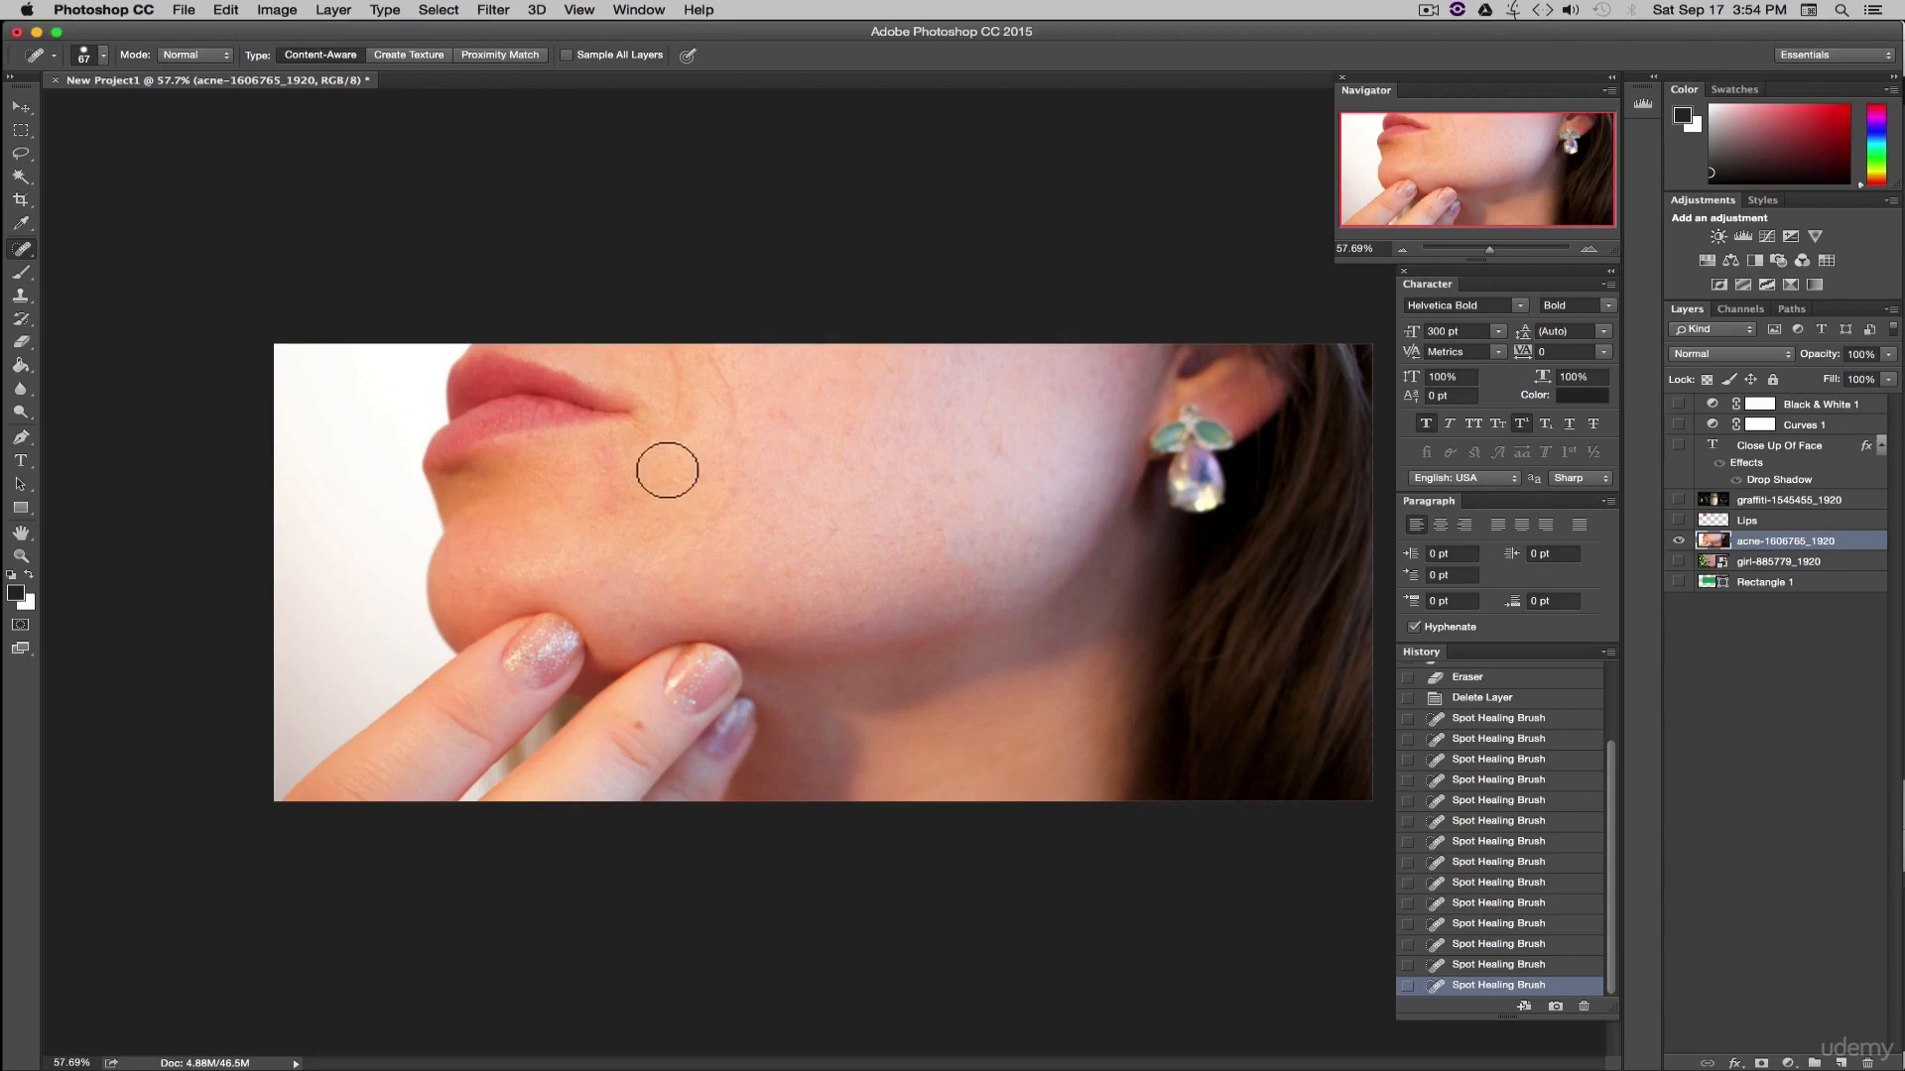
left_click(610, 459)
left_click(791, 417)
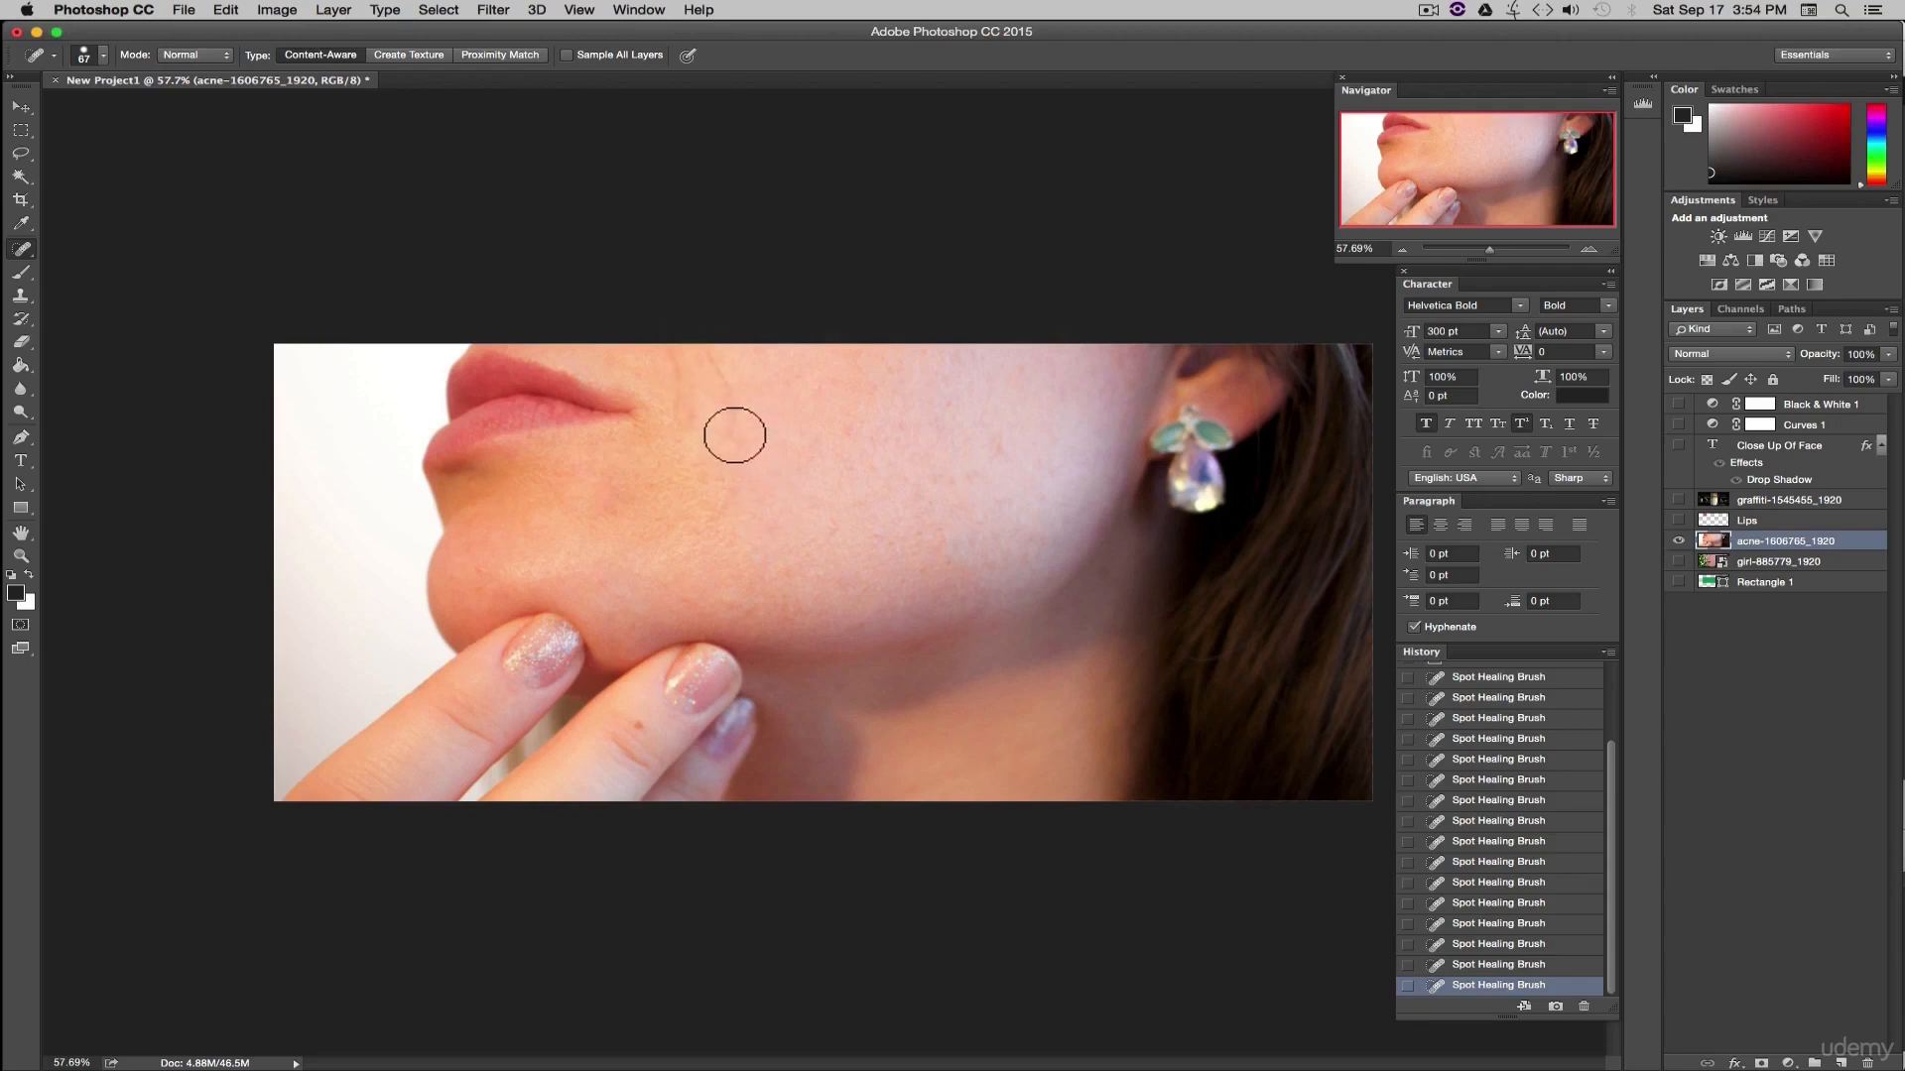
mouse_move(735, 437)
left_mouse_down()
mouse_move(705, 355)
mouse_move(676, 390)
mouse_move(664, 352)
left_mouse_up()
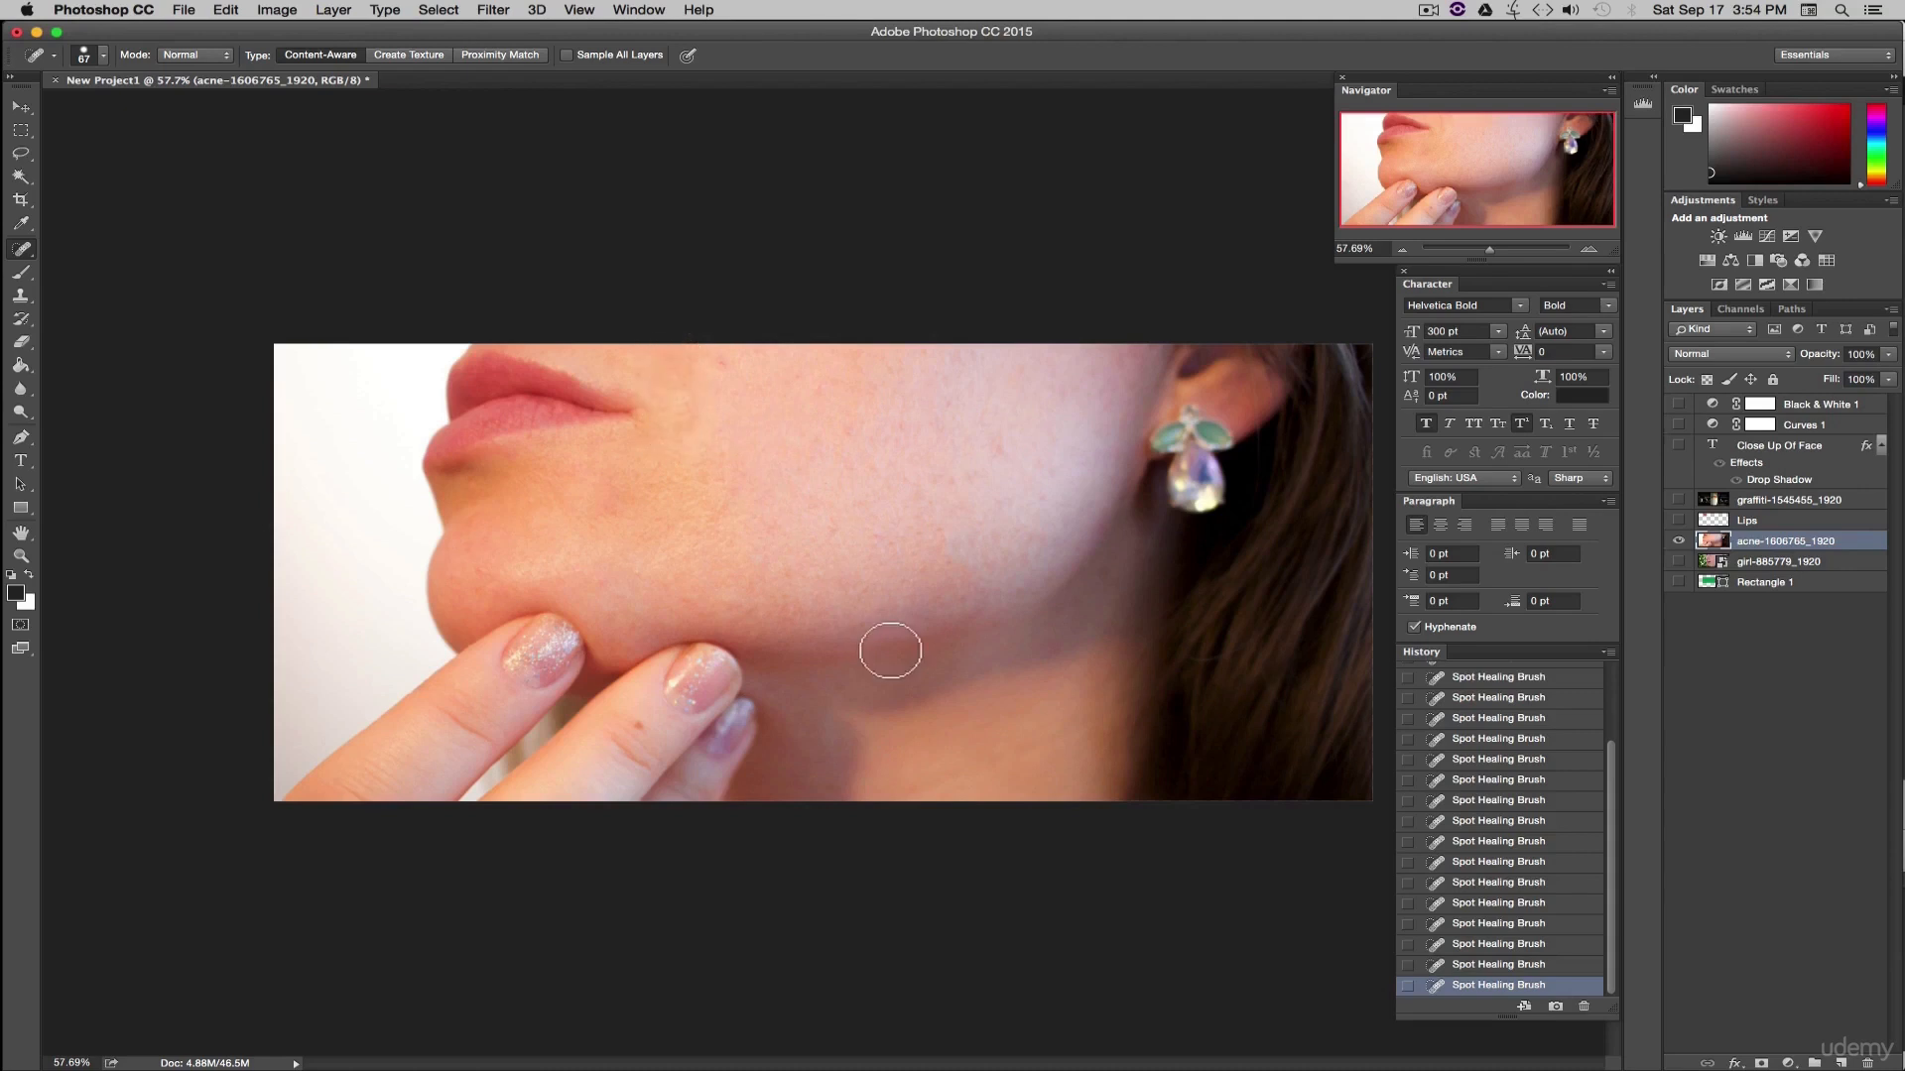
left_click(730, 377)
- Heal the small mark on the finger and the skin beside the mouth corner with the Spot Healing Brush at 35 px
left_click(638, 728)
key("super+z")
left_click(103, 55)
left_click_drag(80, 101, 69, 105)
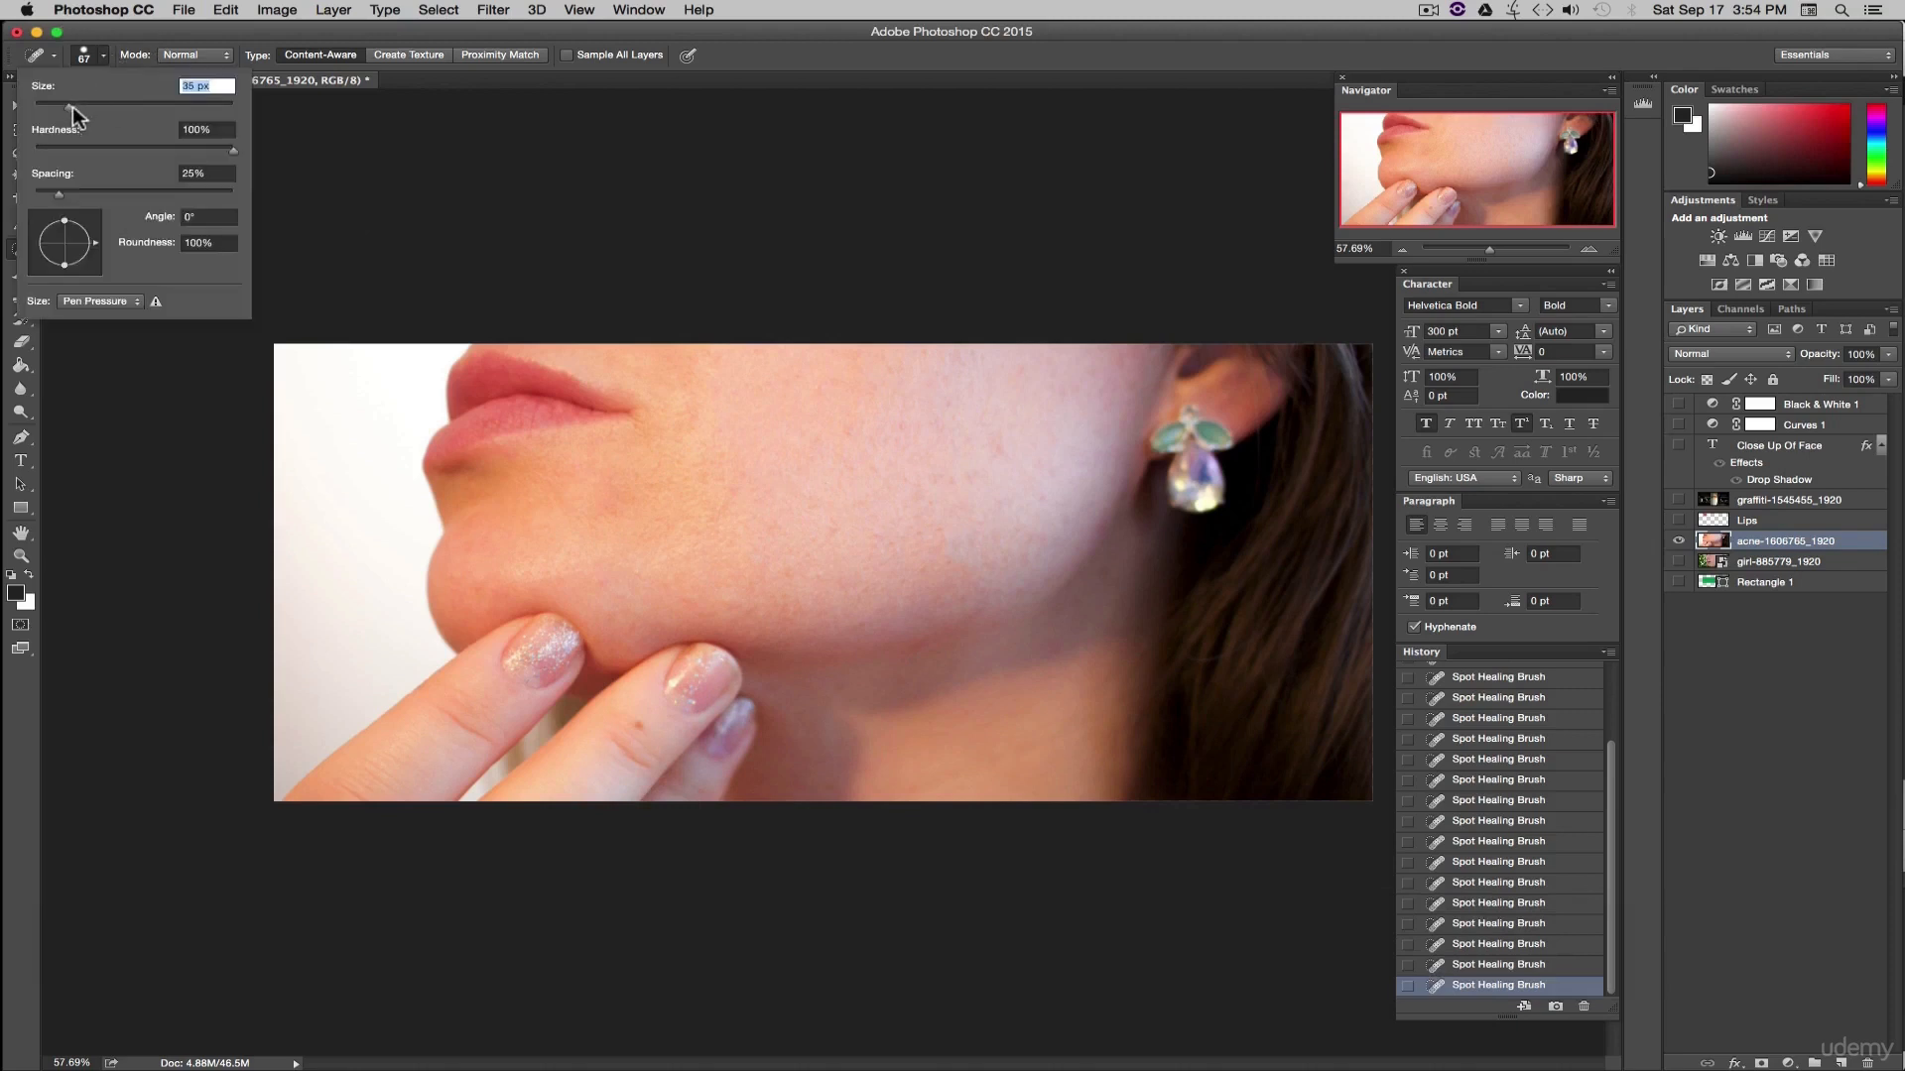
left_click(639, 726)
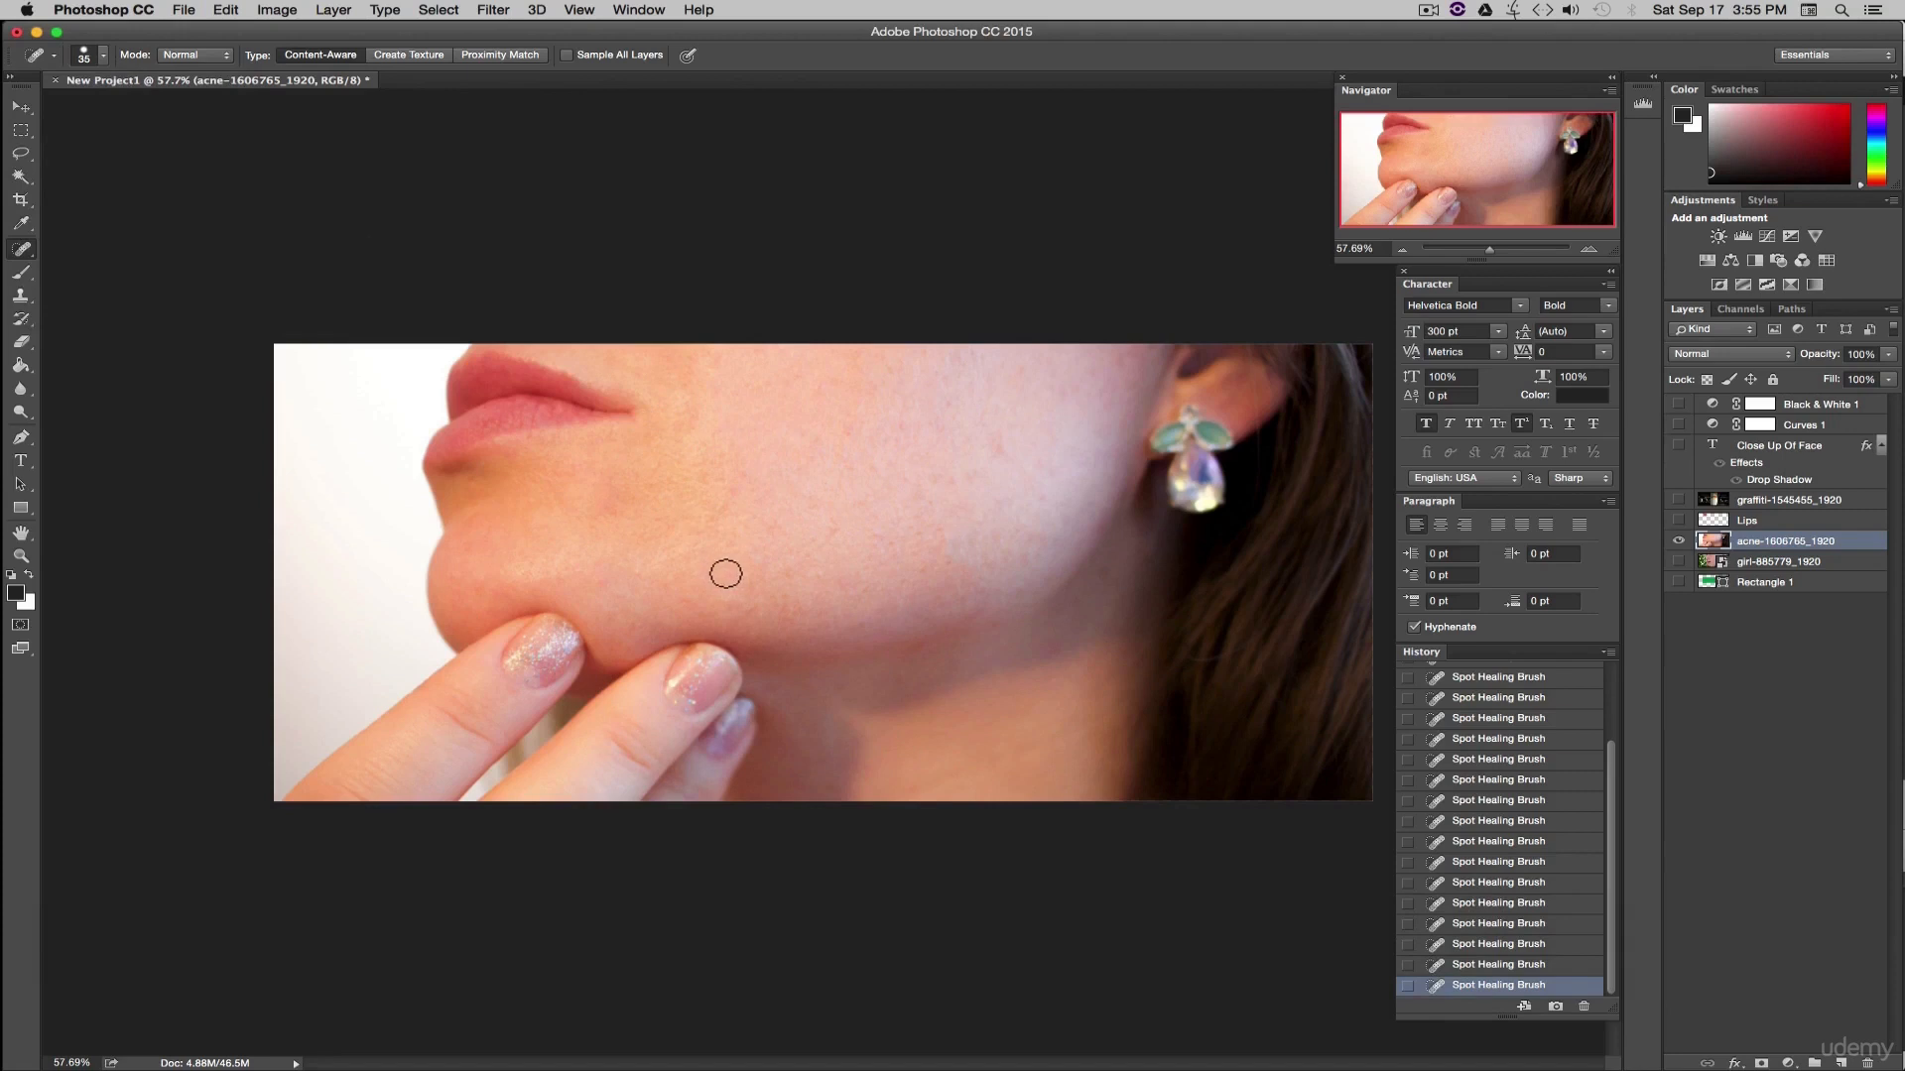
left_click(639, 404)
left_click_drag(1495, 250, 1499, 251)
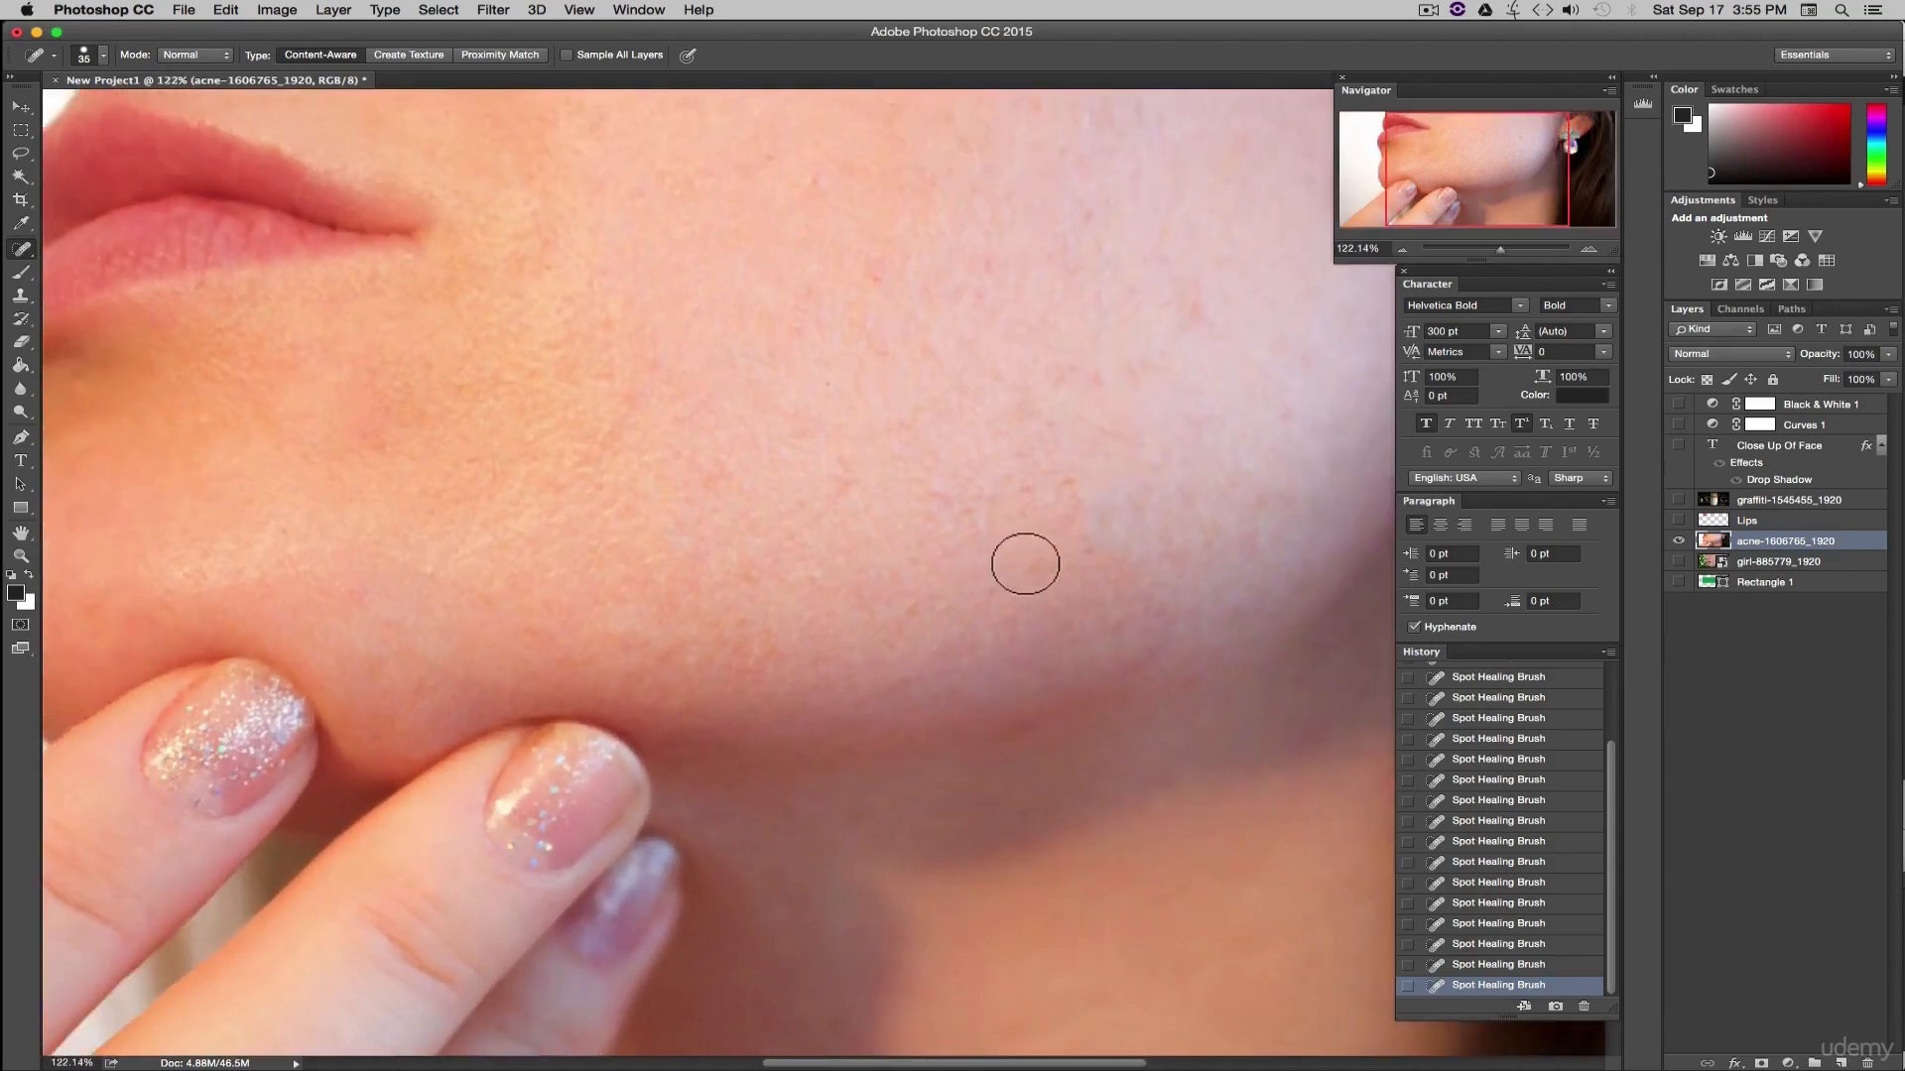
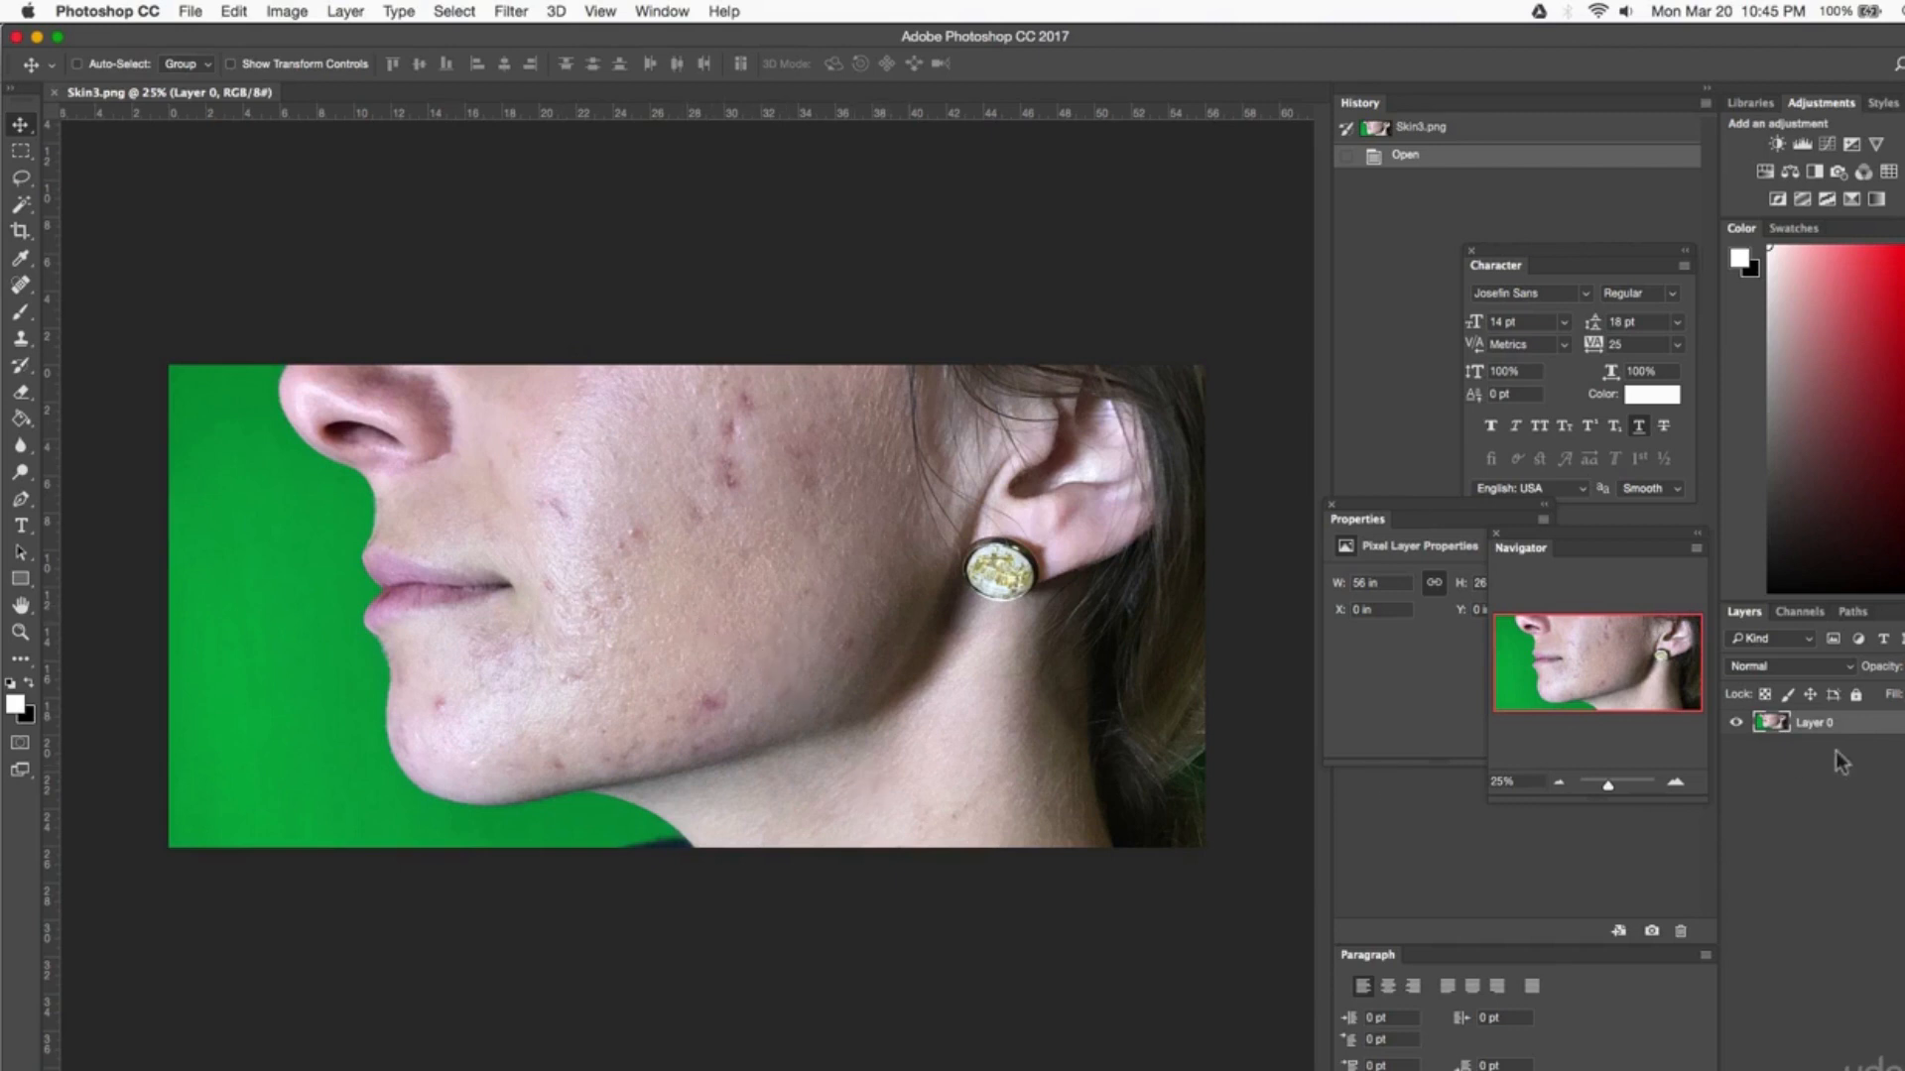
- Duplicate Layer 0 of Skin3.png as a new layer named Face Effect
right_click(1851, 724)
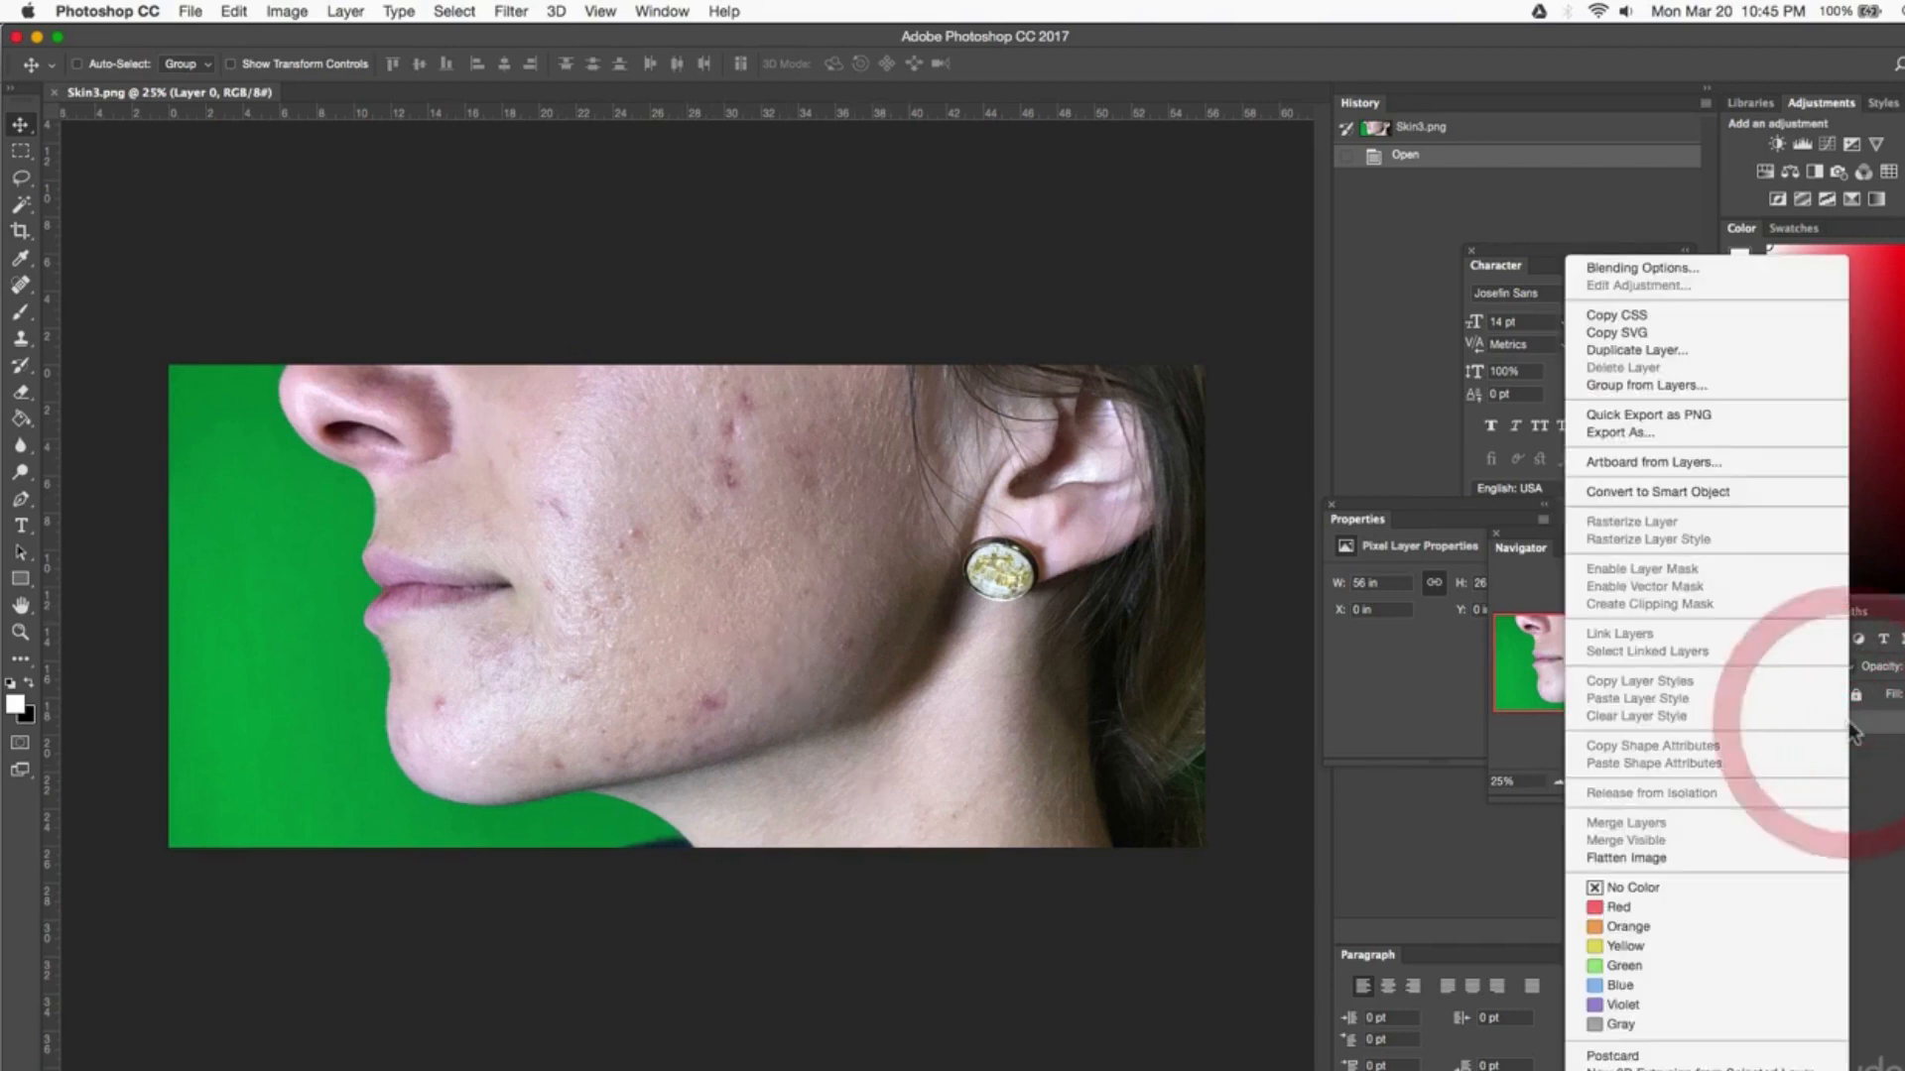
left_click(1628, 352)
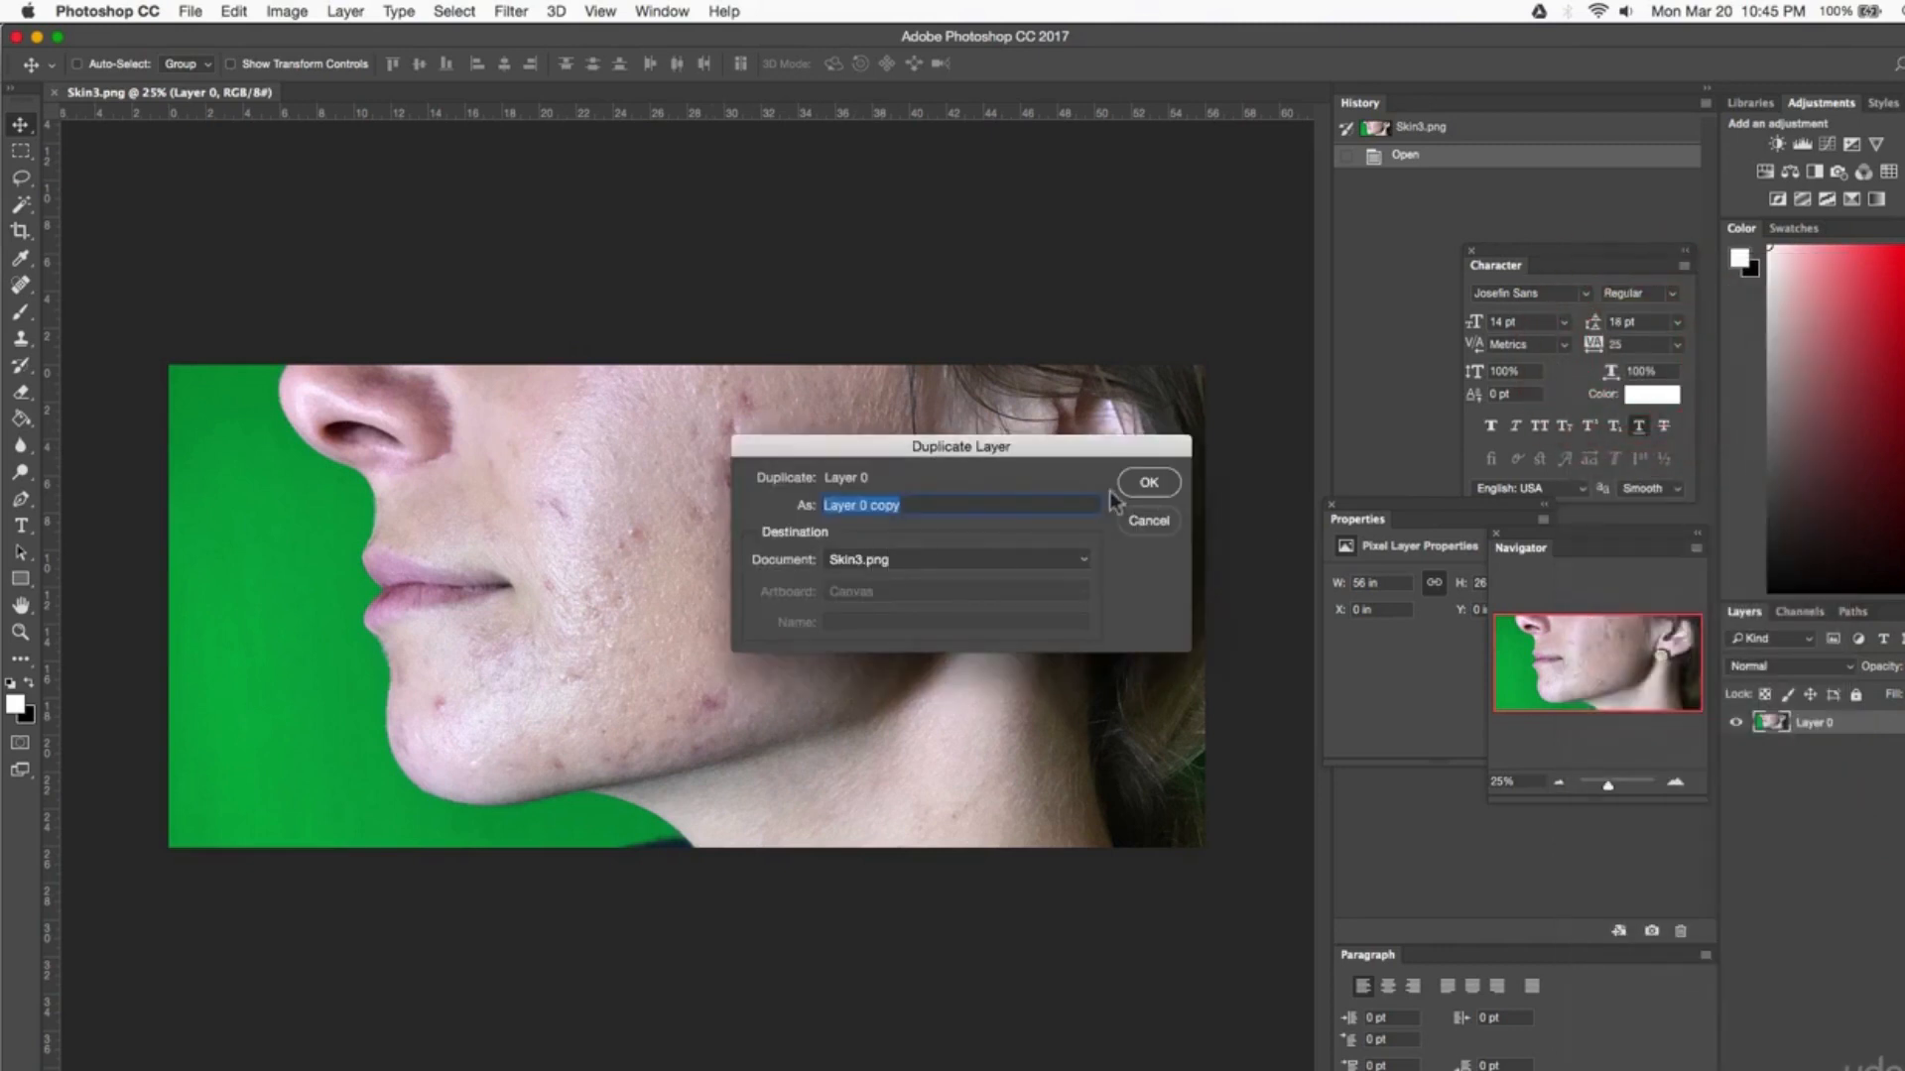
type("Face Effect")
key("Return")
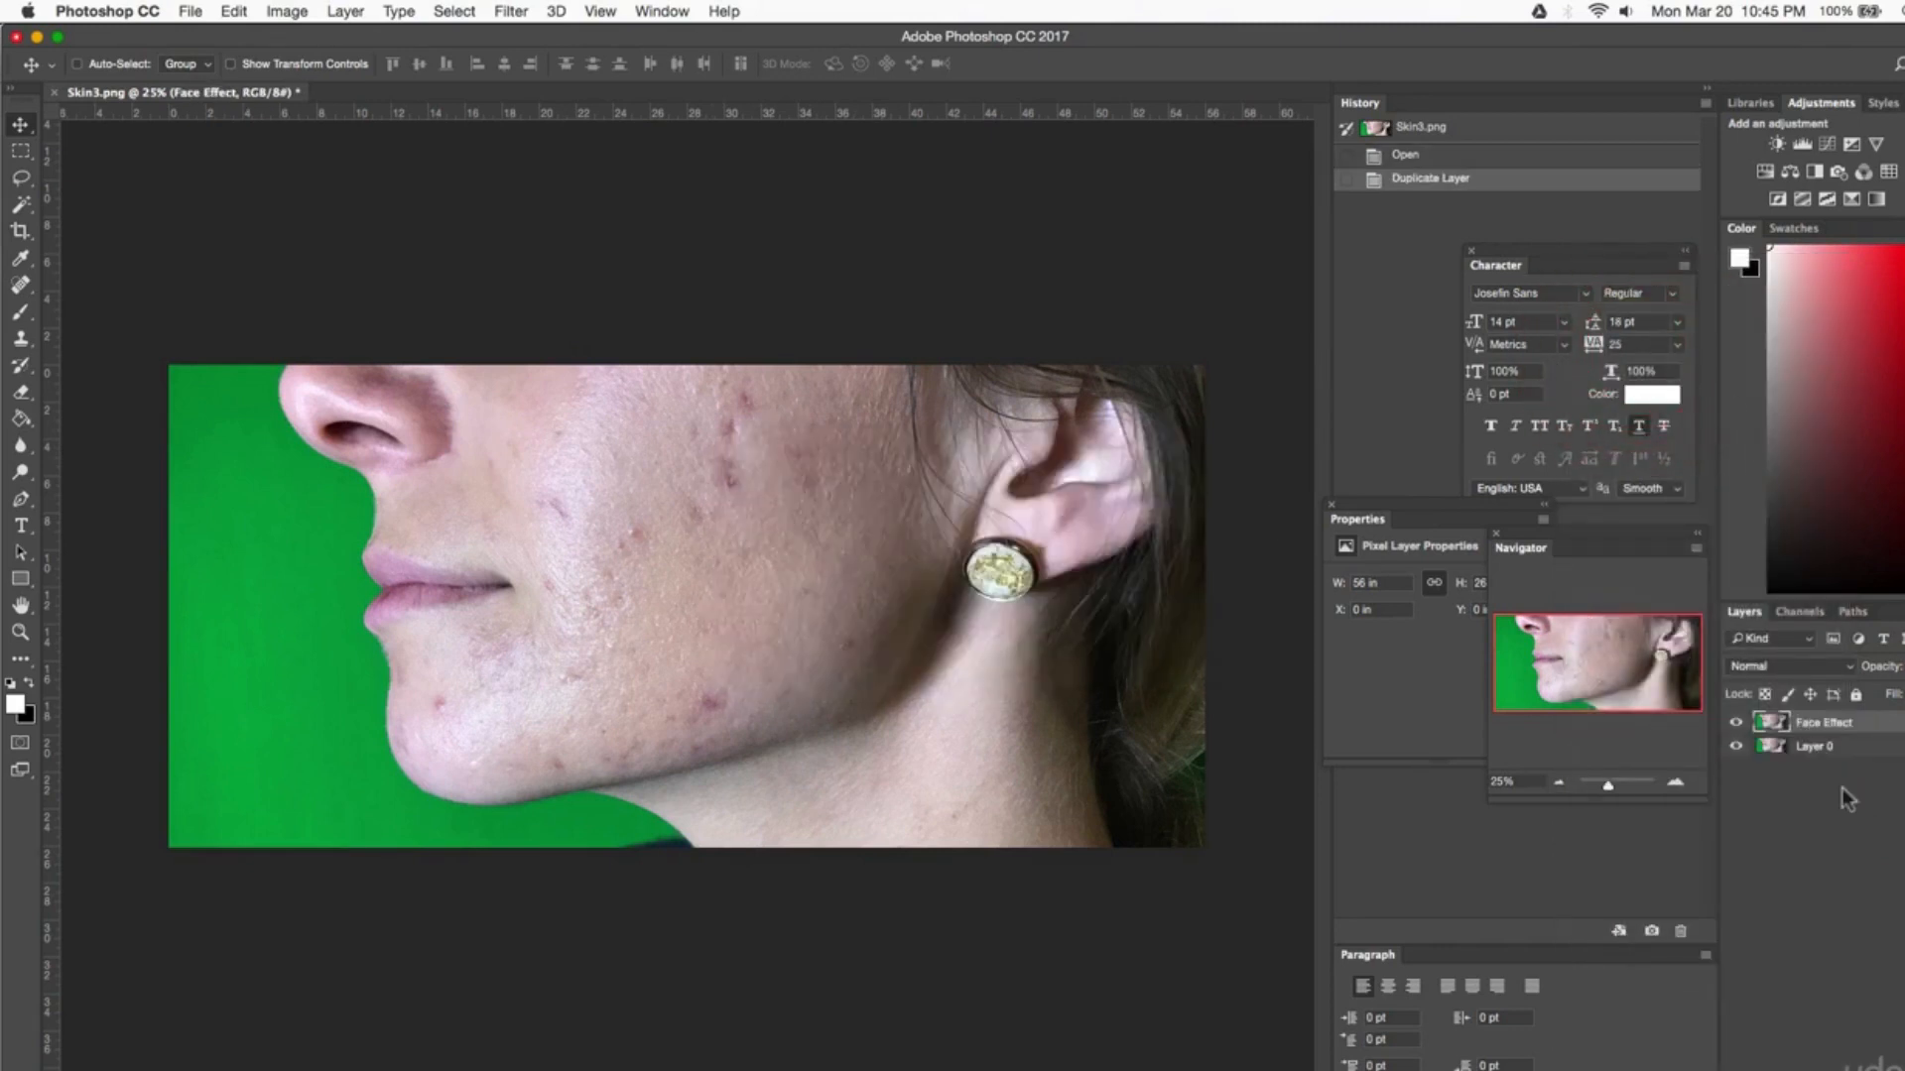
- Rename the original Layer 0 as Face and hide it
left_click(1821, 751)
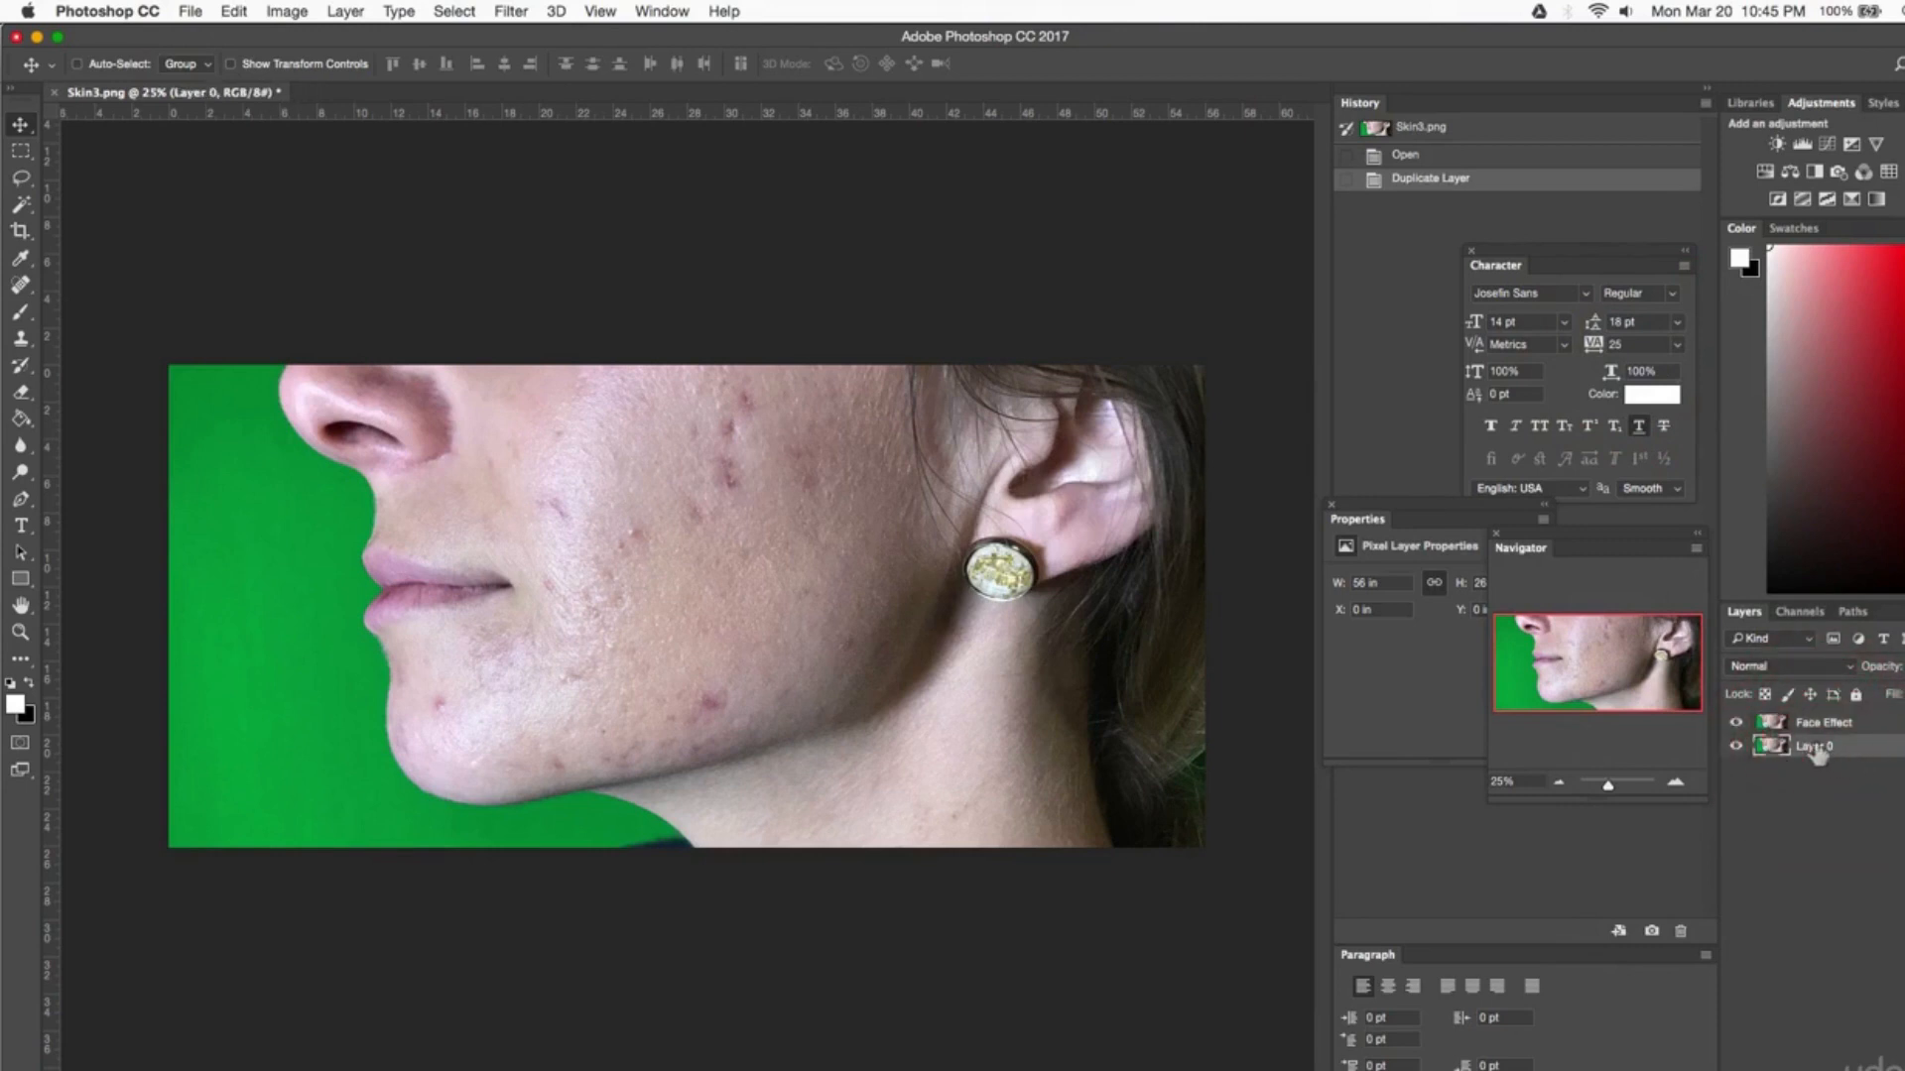
double_click(1815, 747)
type("Face")
left_click(1876, 824)
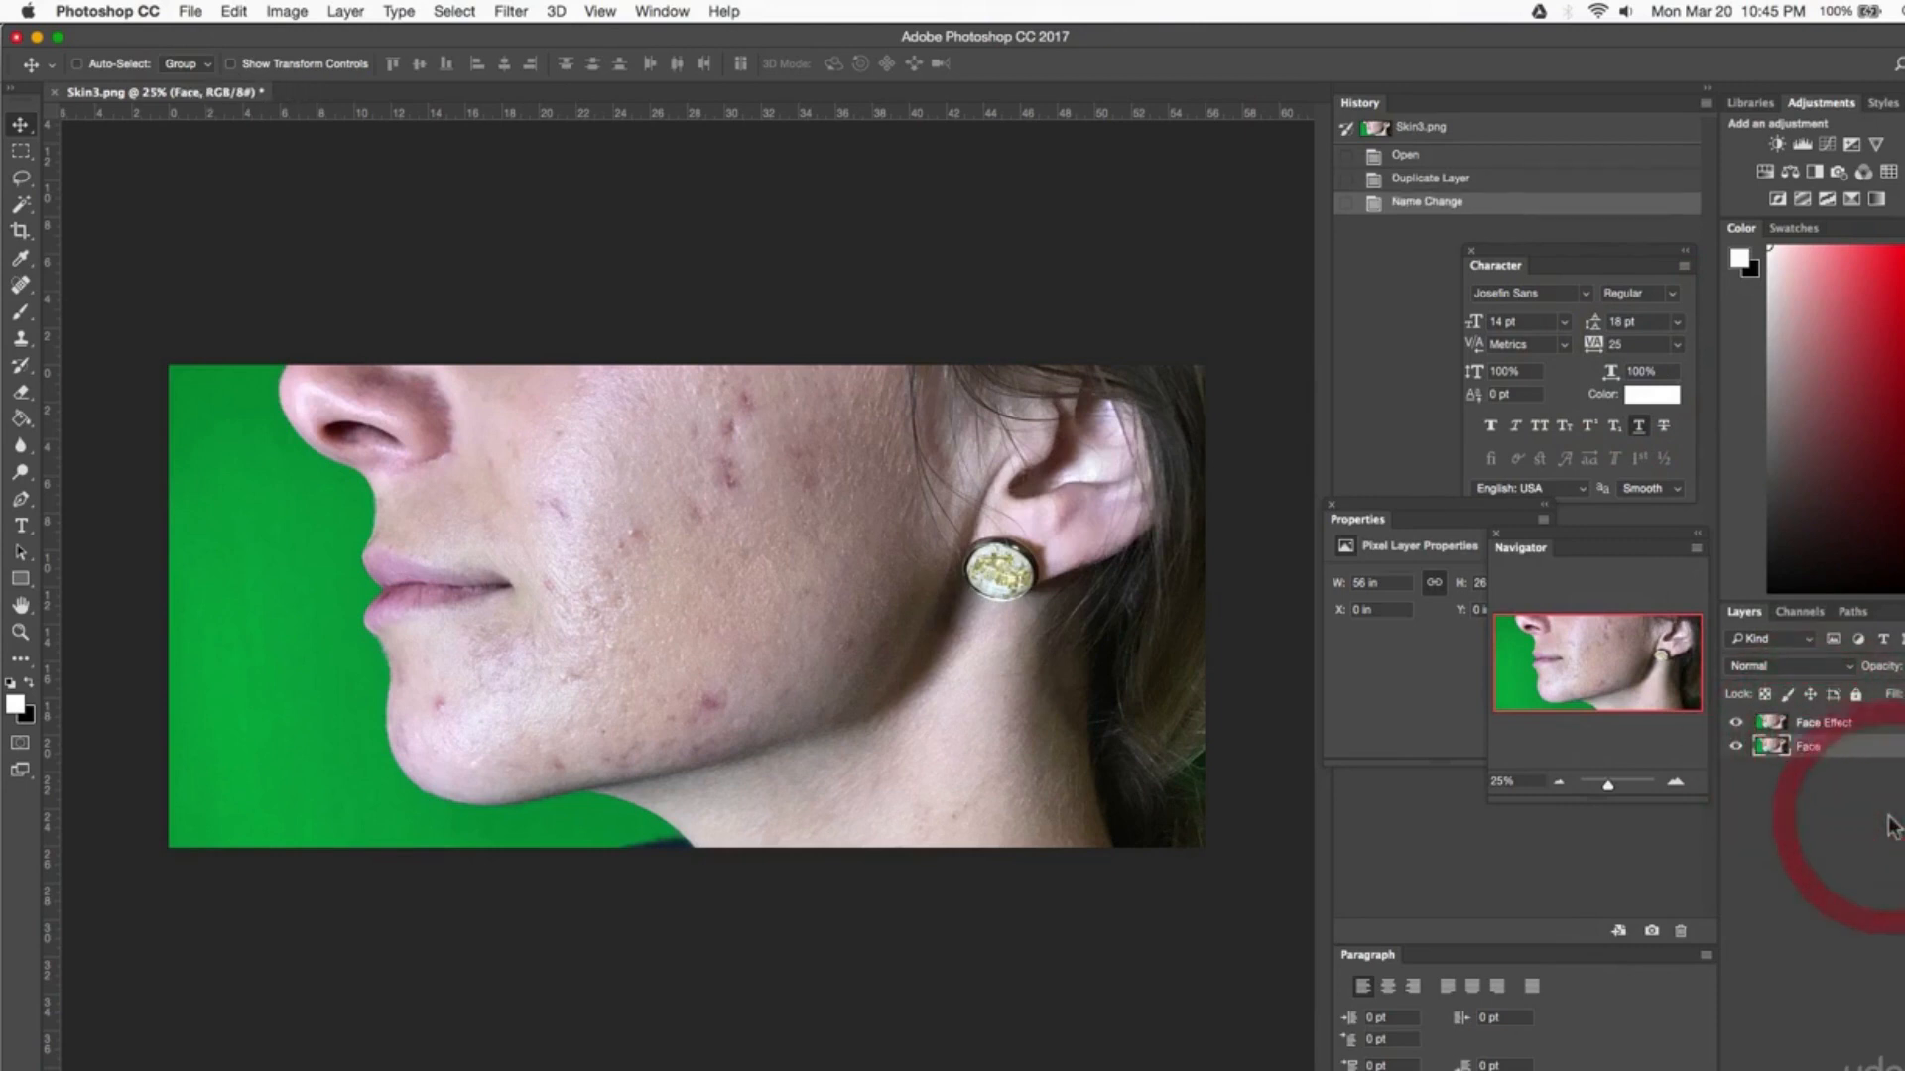
left_click(1736, 750)
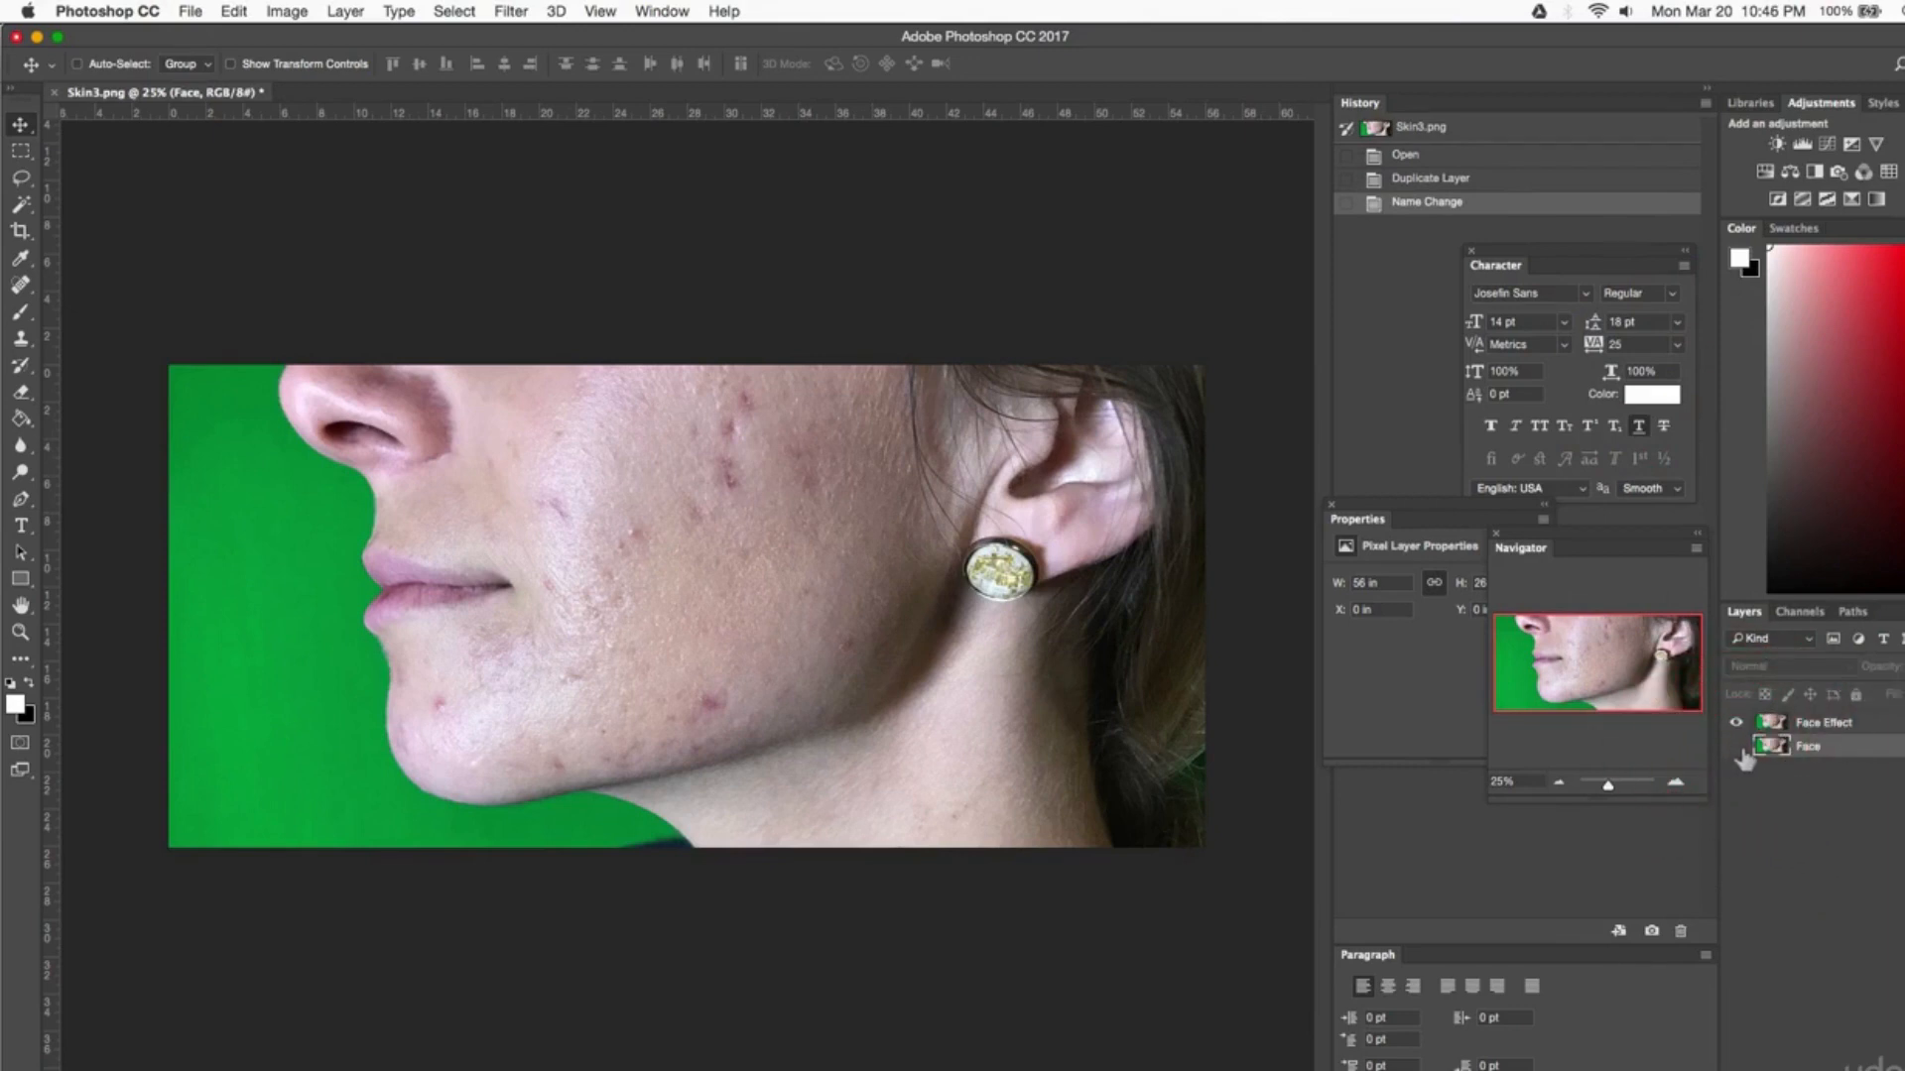
- Select the Face Effect layer and set the foreground color to the skin tone d0b8b2 sampled from the cheek
left_click(1880, 729)
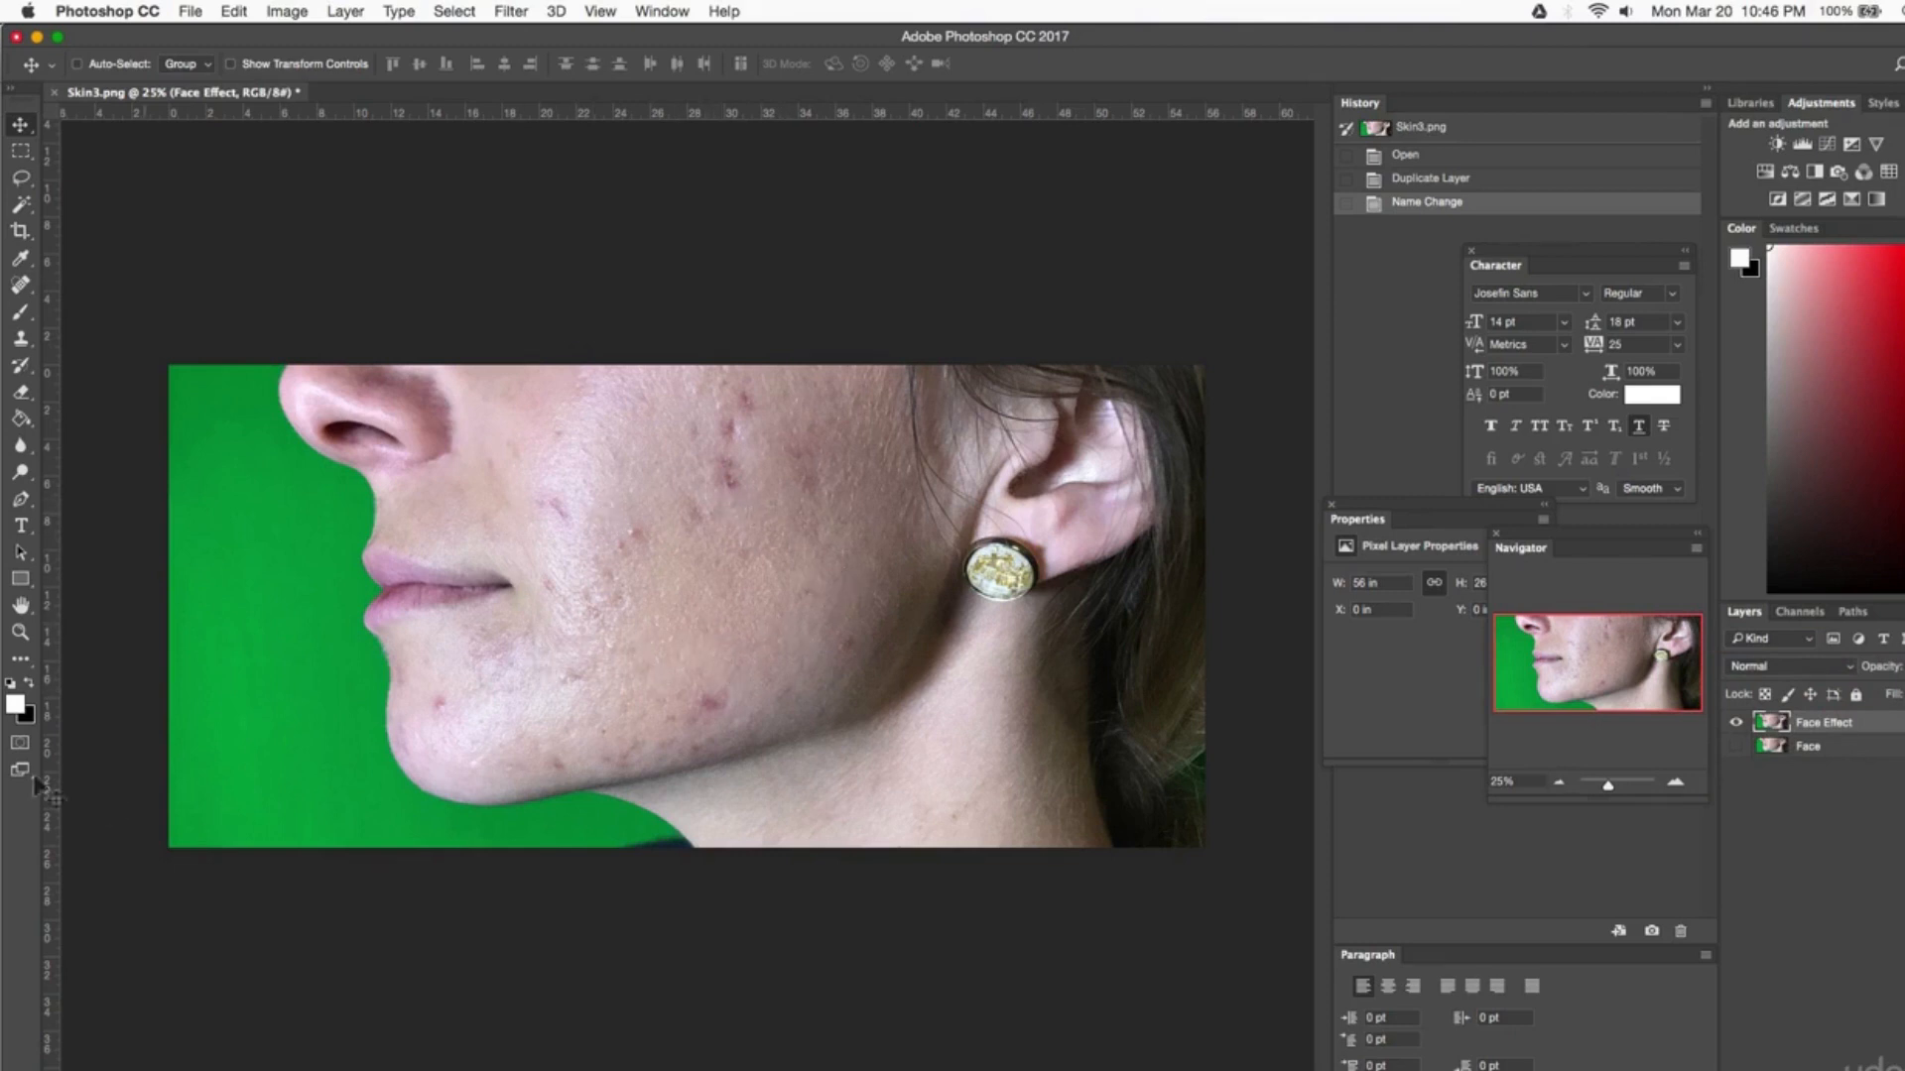
left_click(16, 705)
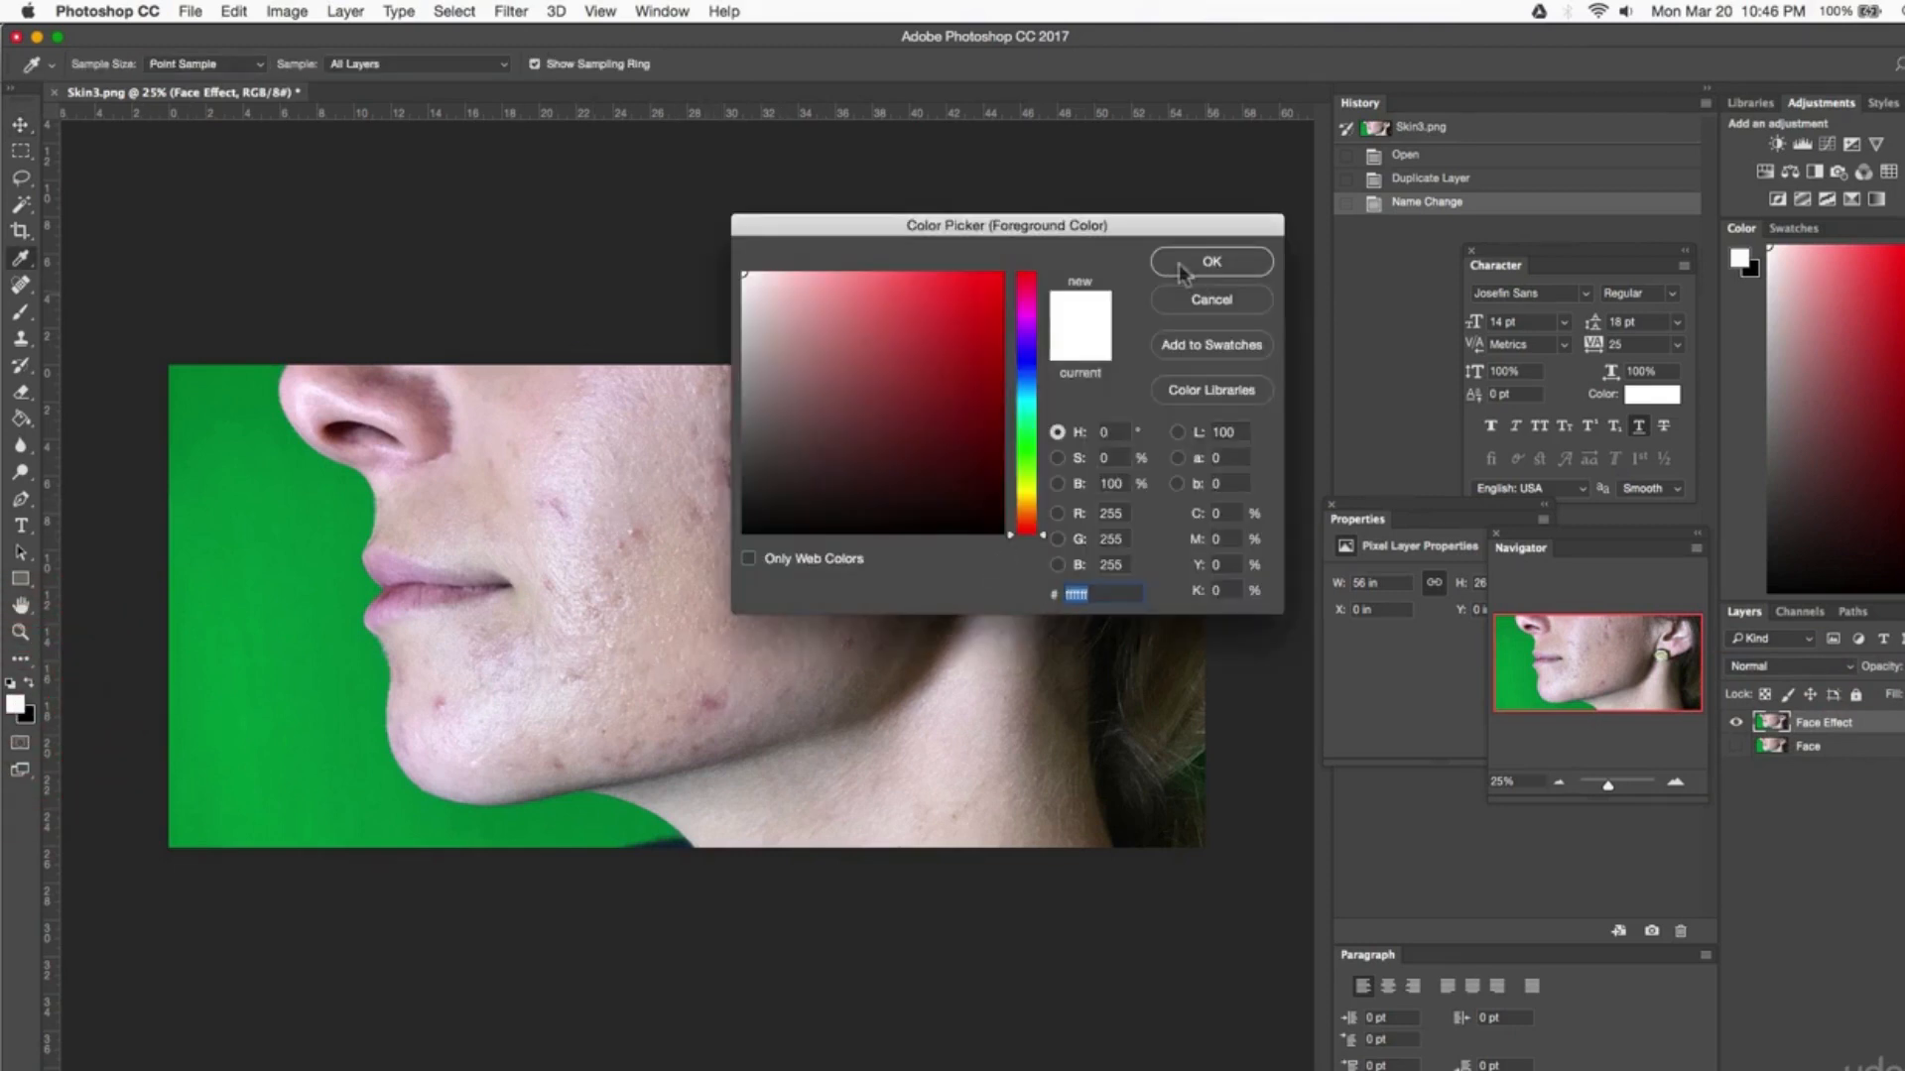
left_click_drag(1052, 226, 1113, 270)
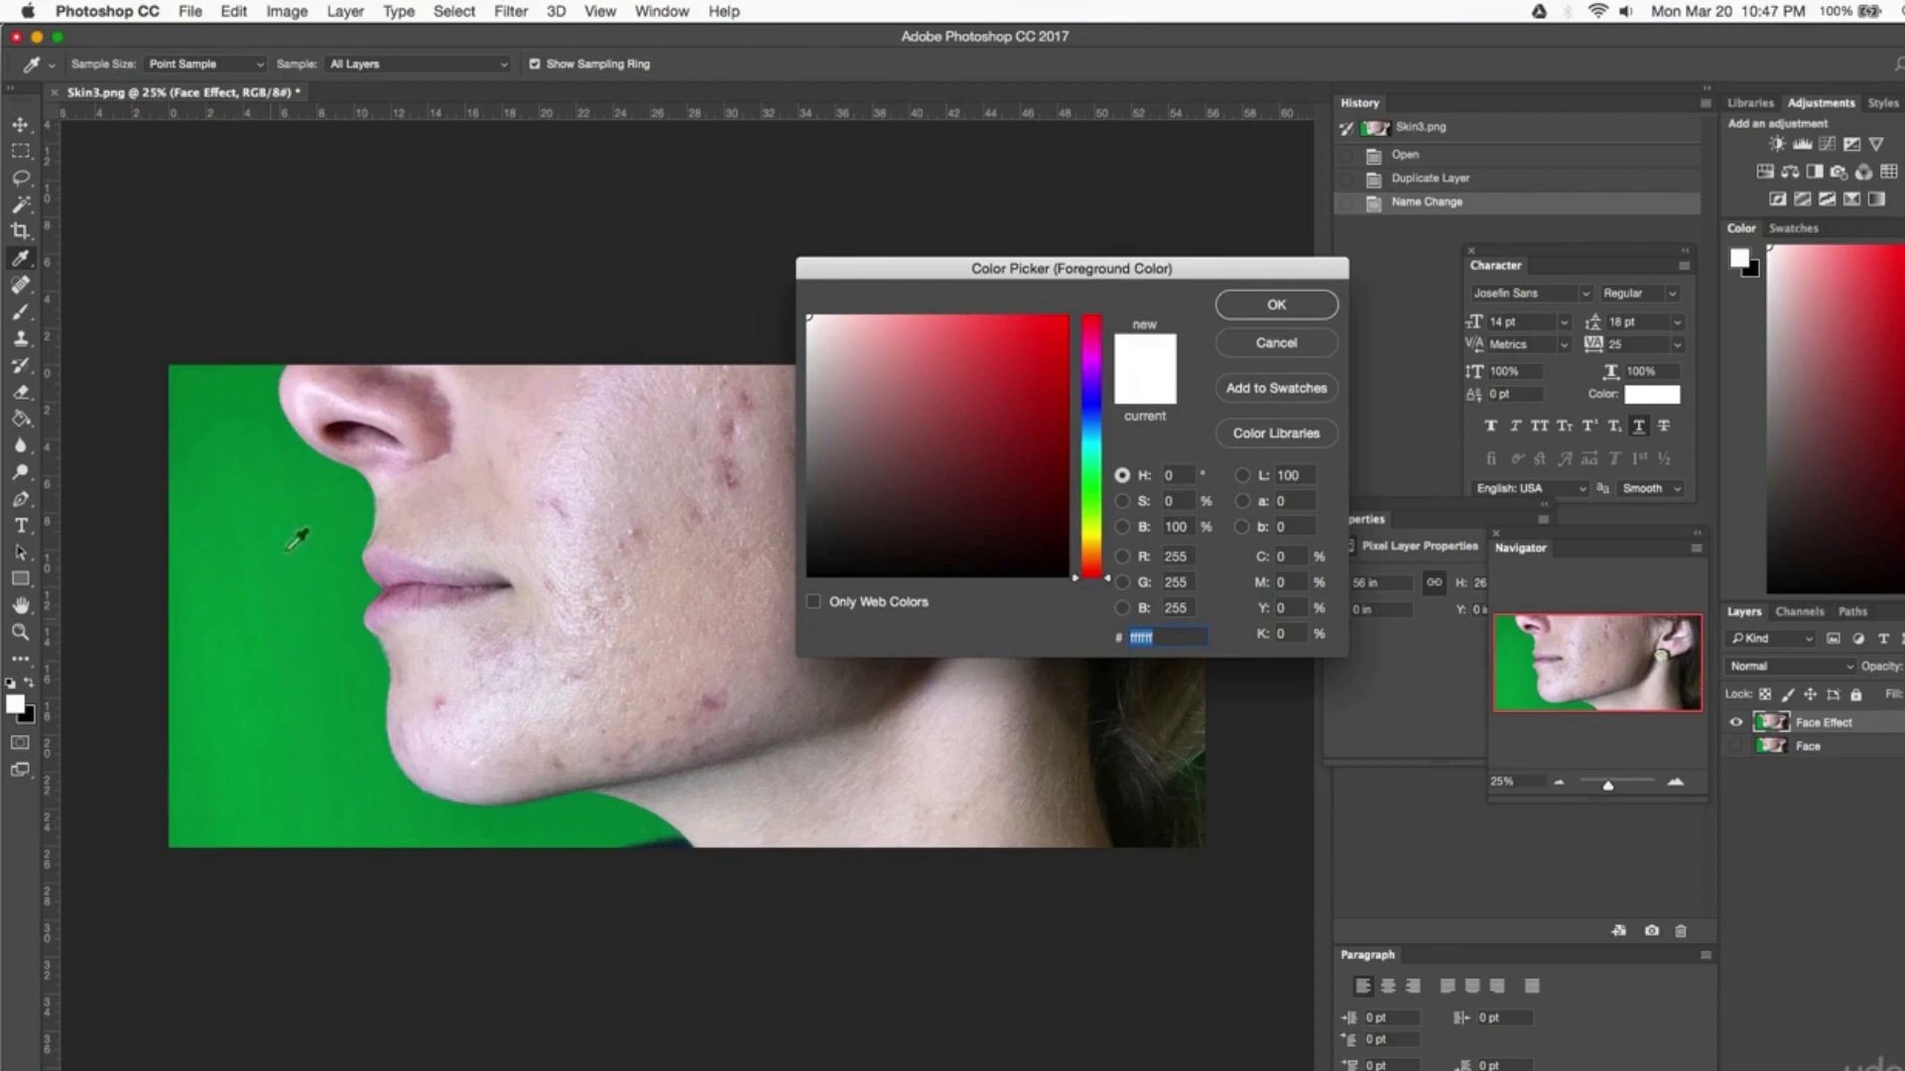
left_click(683, 548)
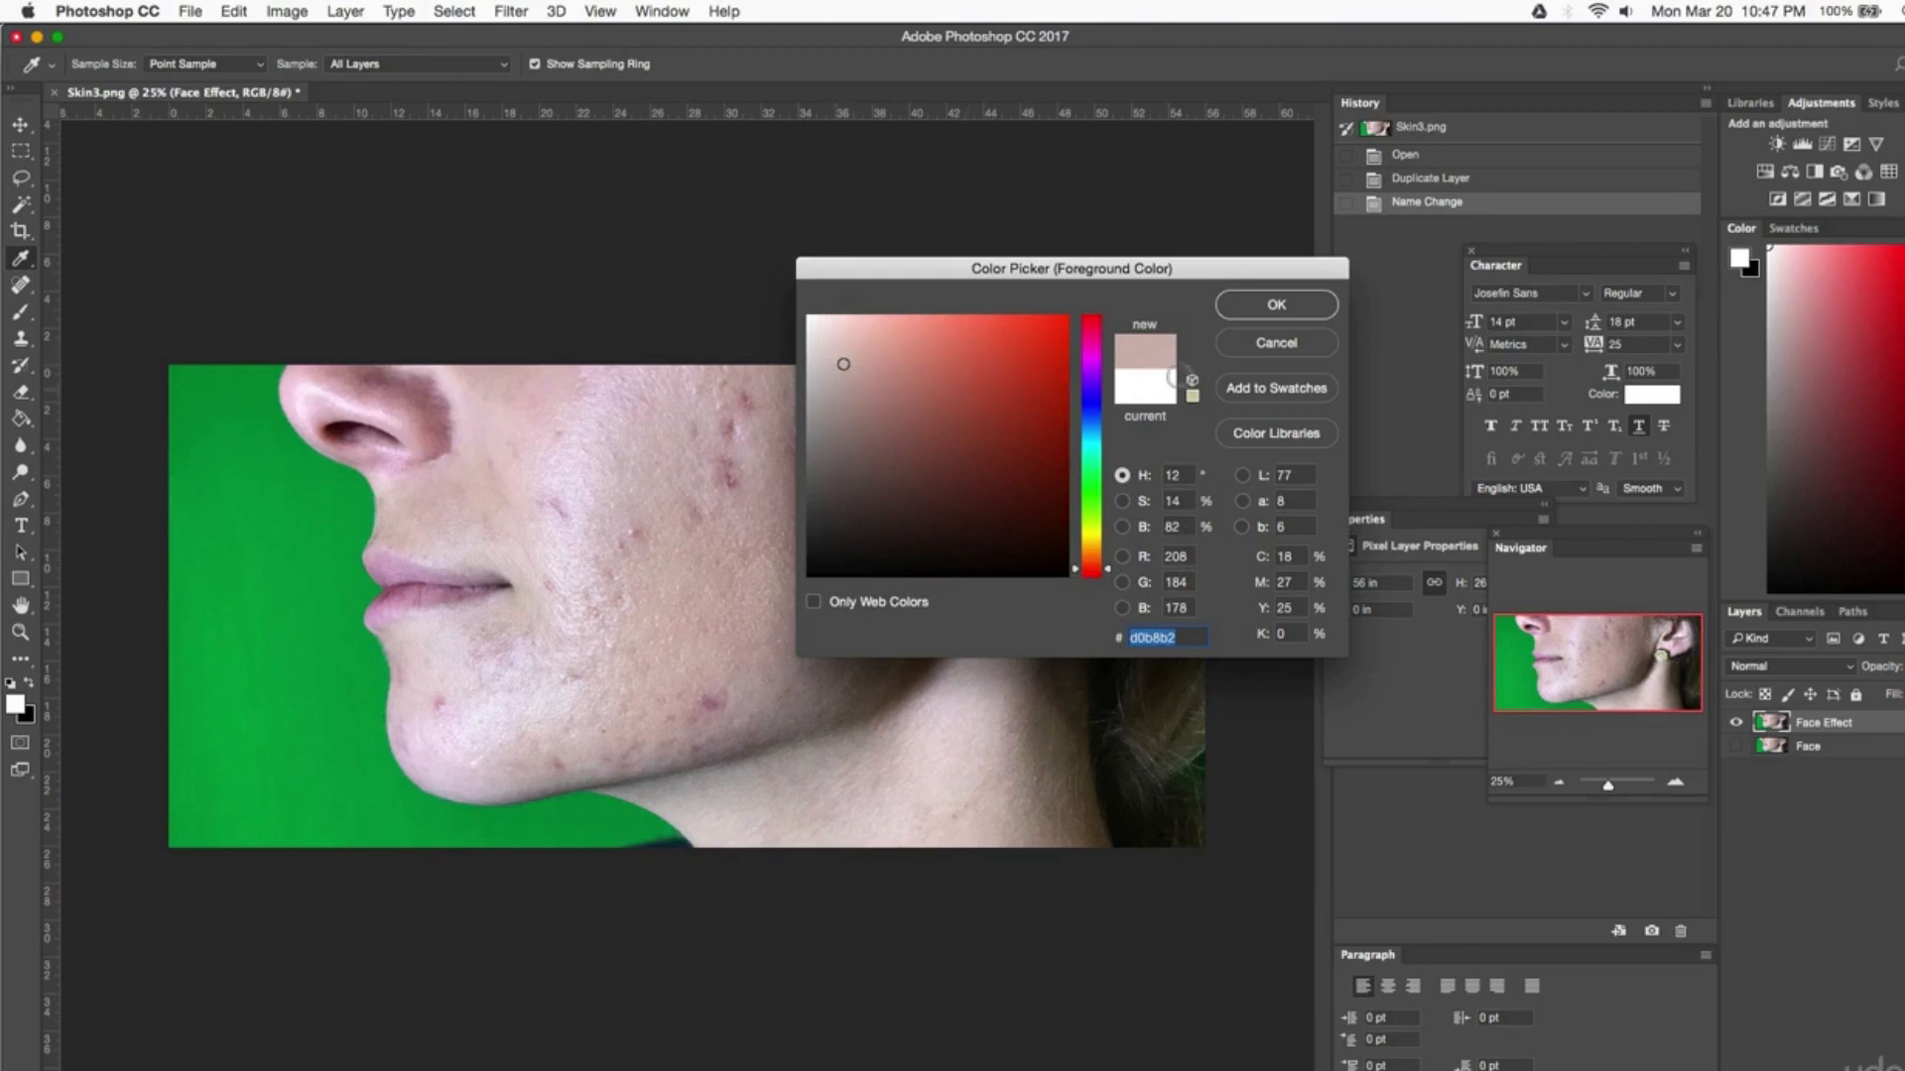
left_click(1276, 305)
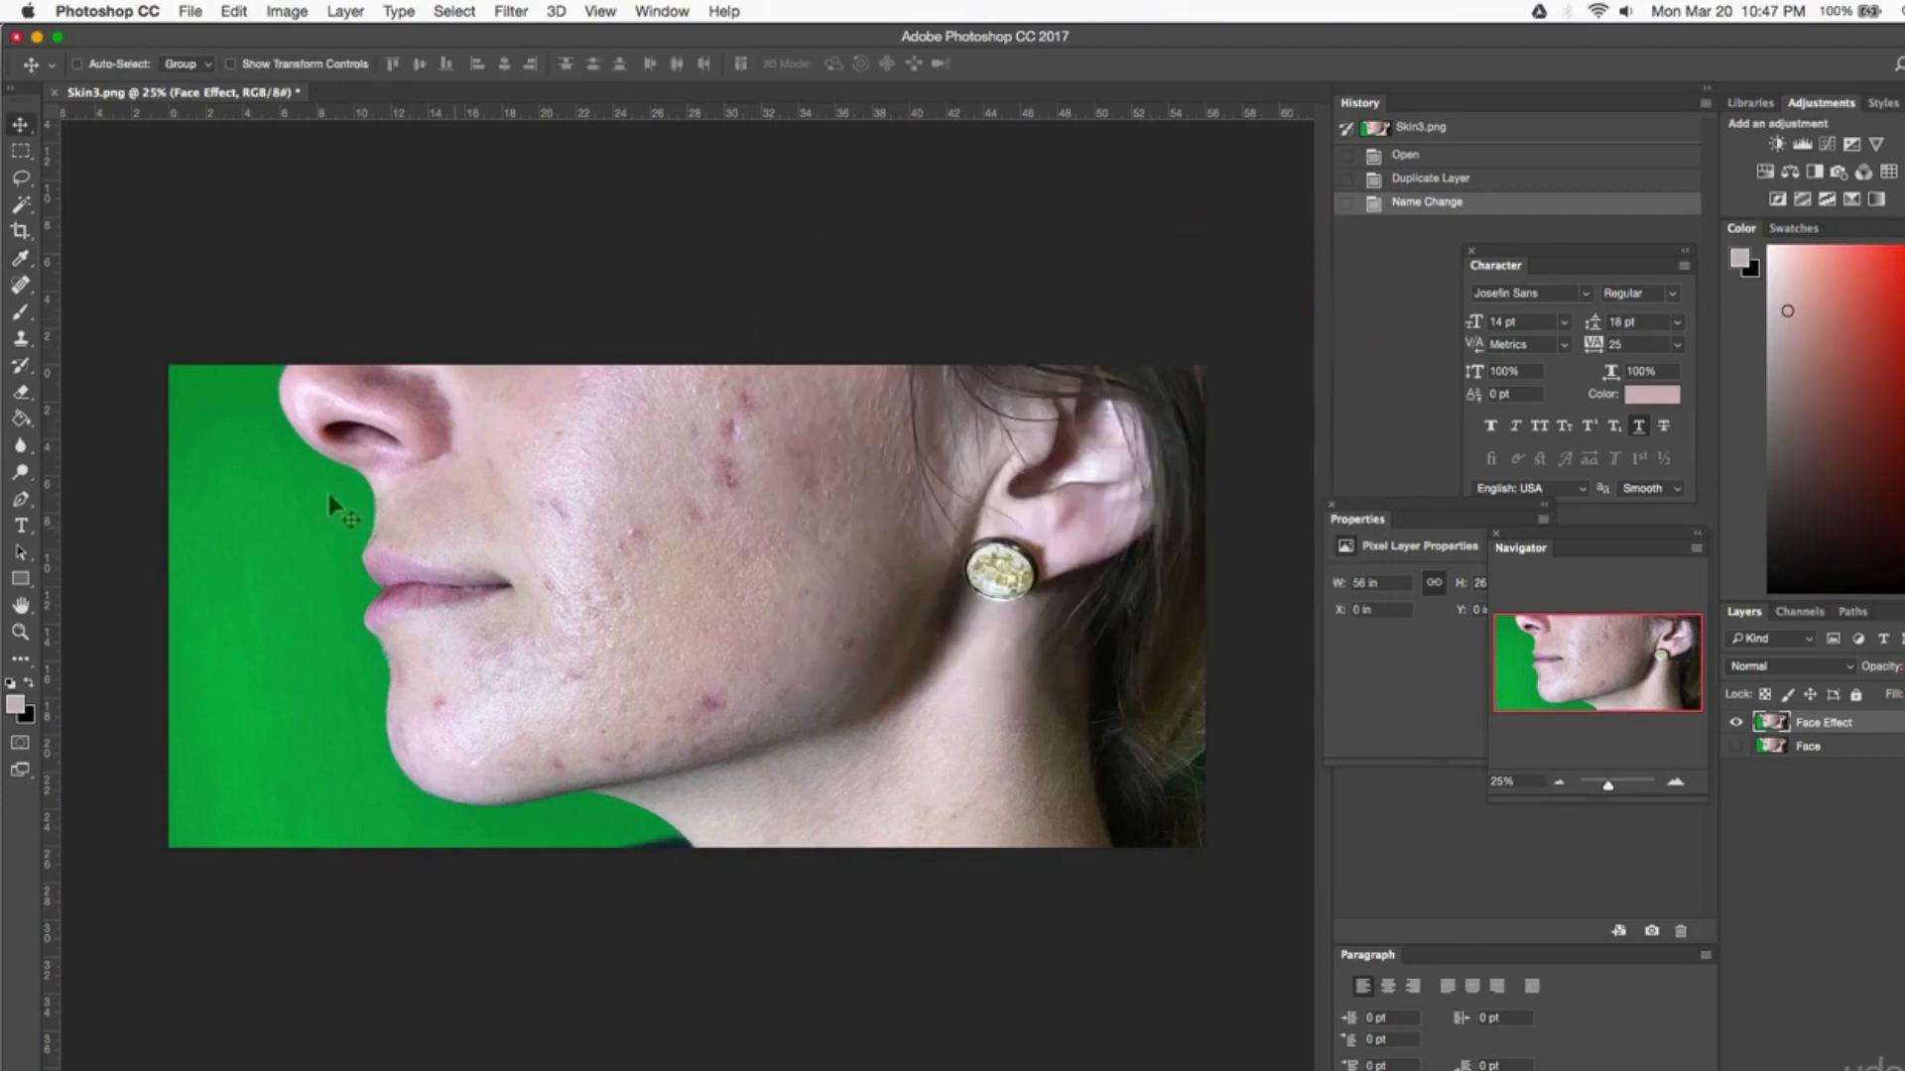
- Paint across the upper cheek with a soft round 500 px Brush at 0% hardness and 25% opacity
left_click(22, 314)
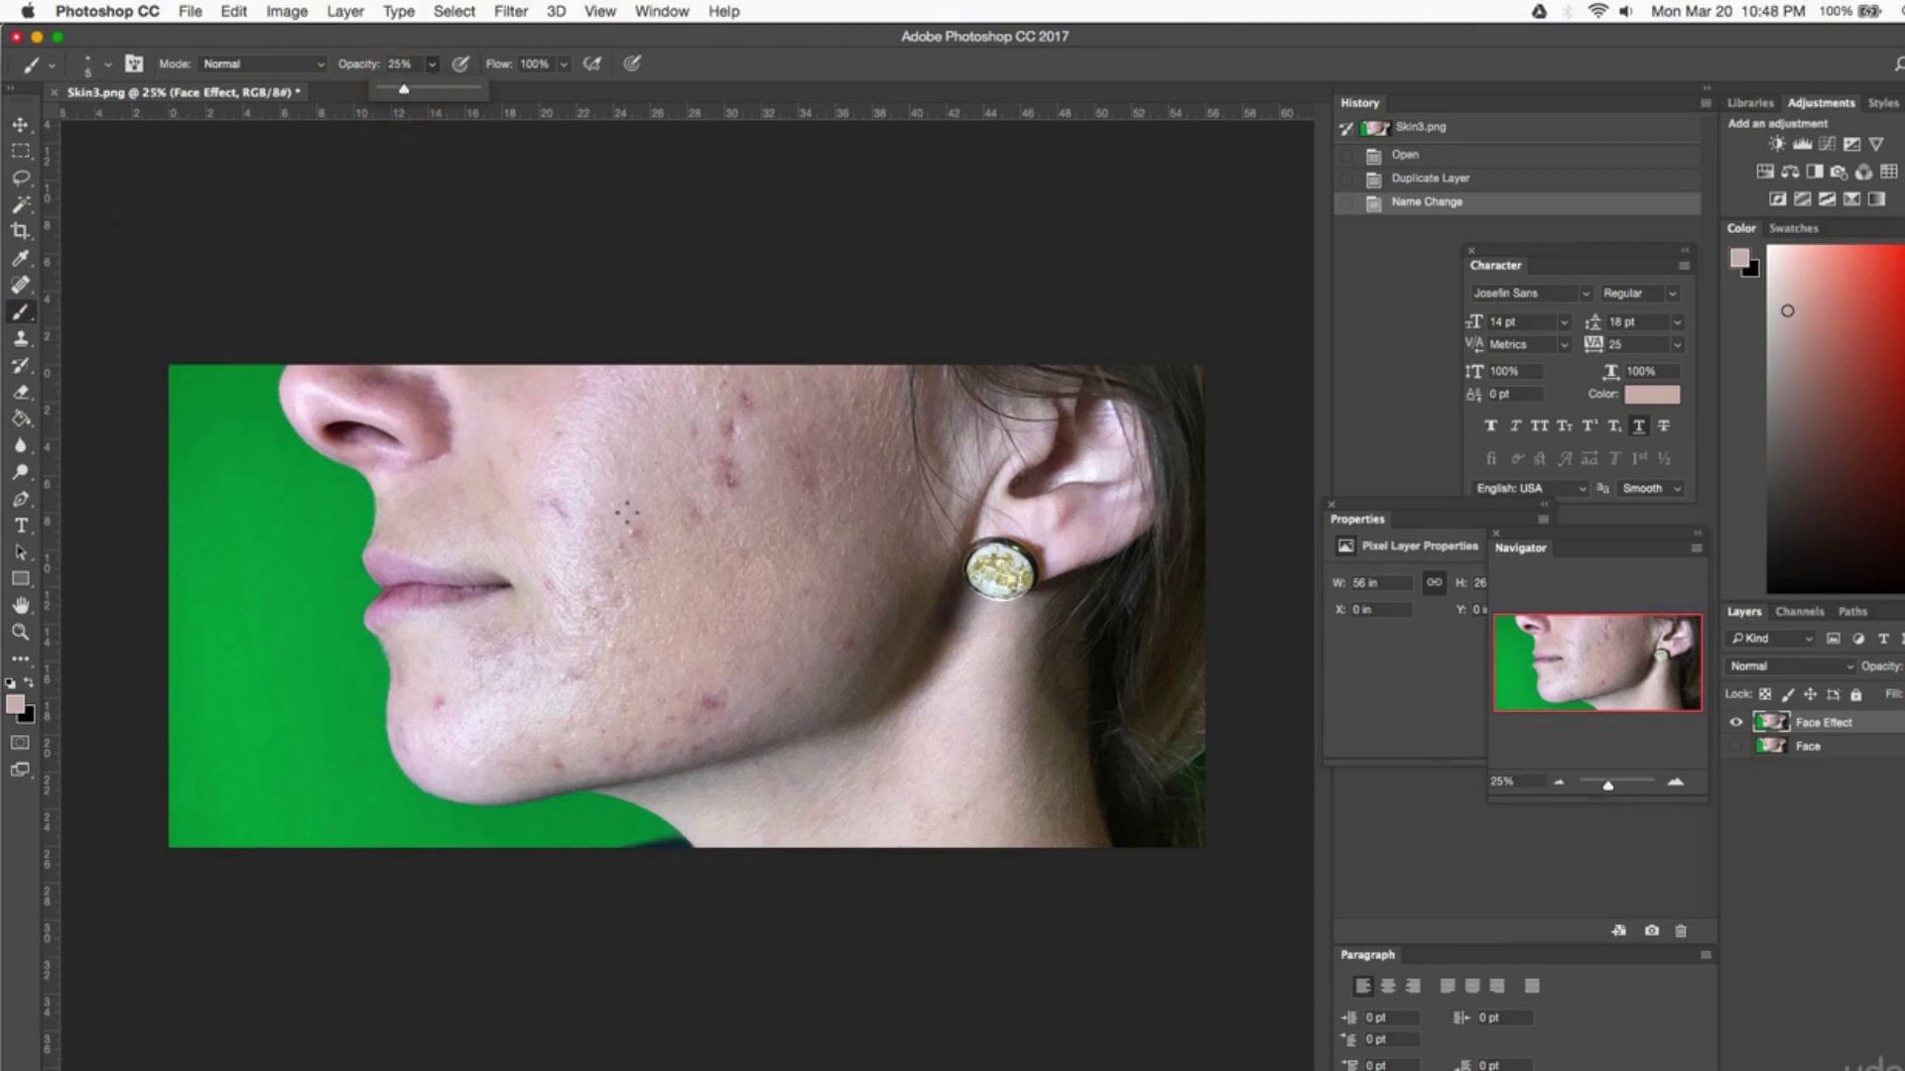
left_click(670, 61)
left_click(109, 66)
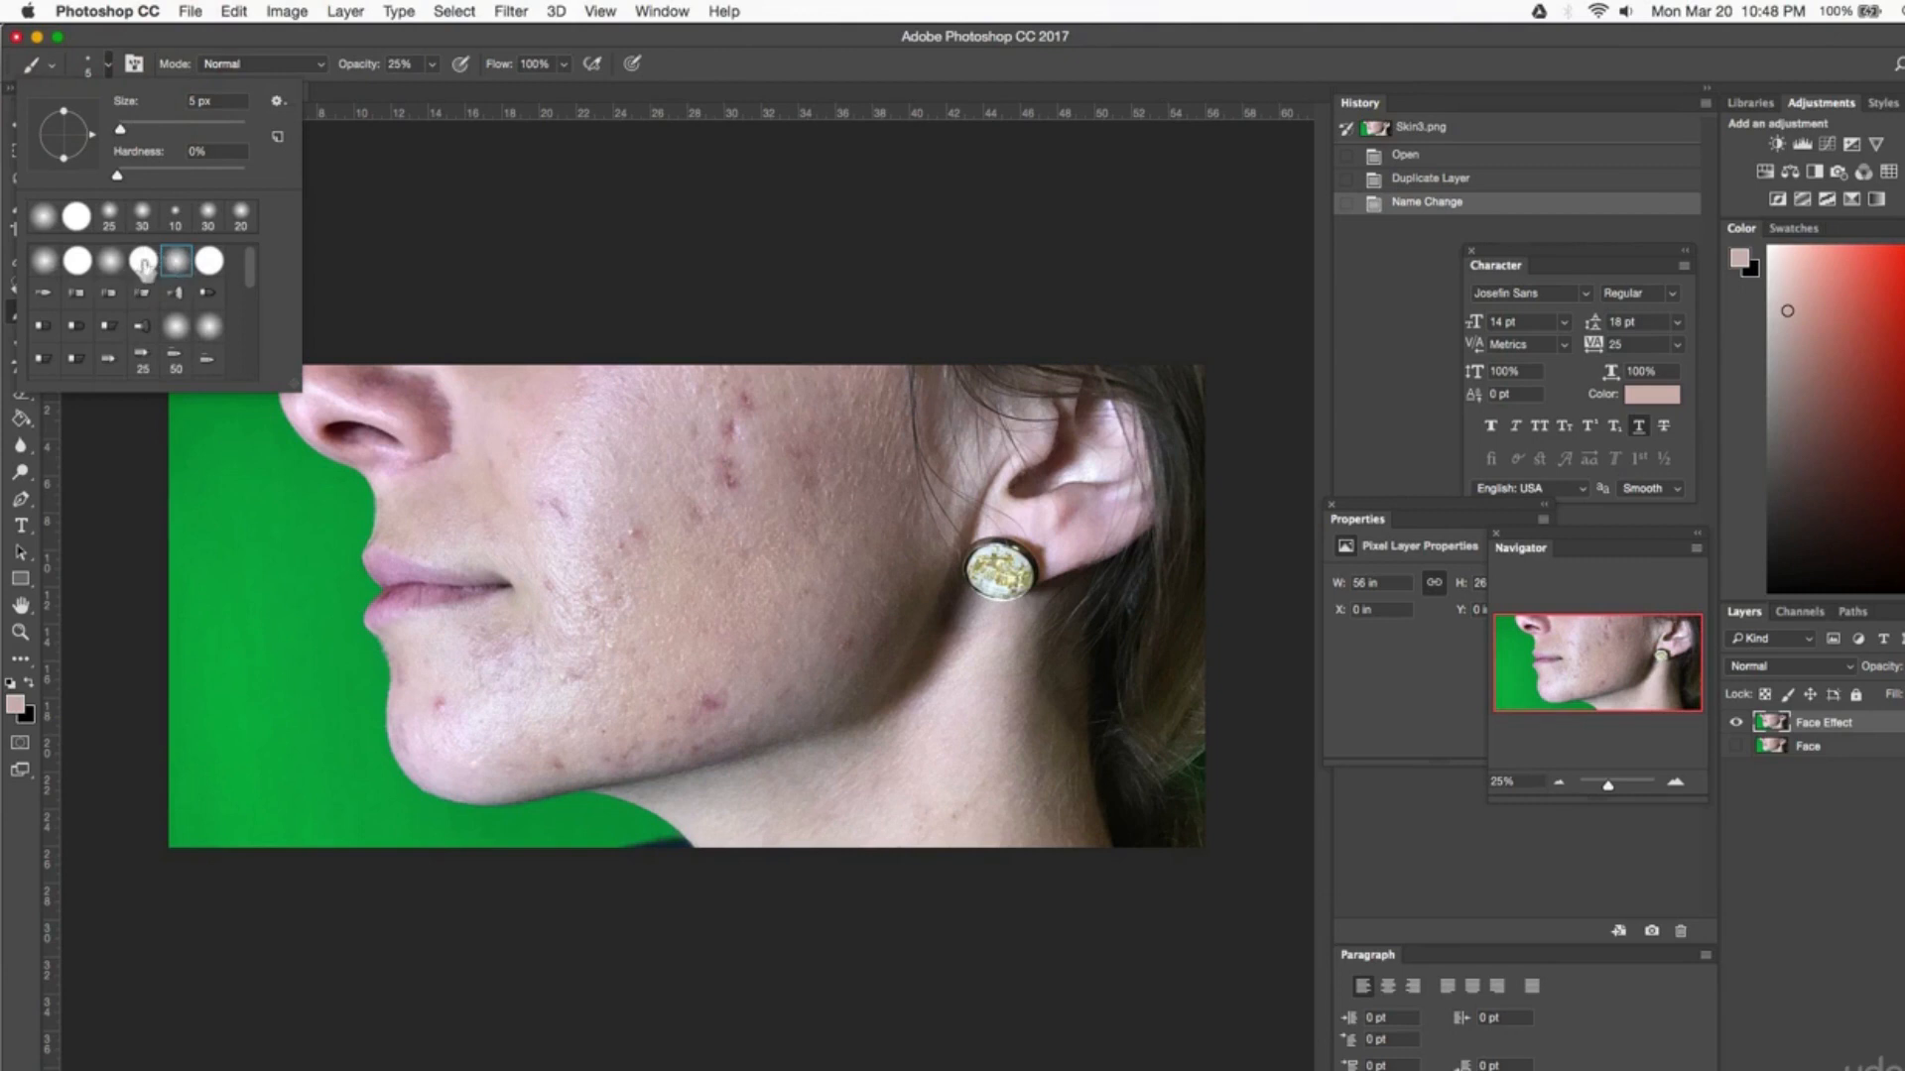
left_click(177, 264)
type("500")
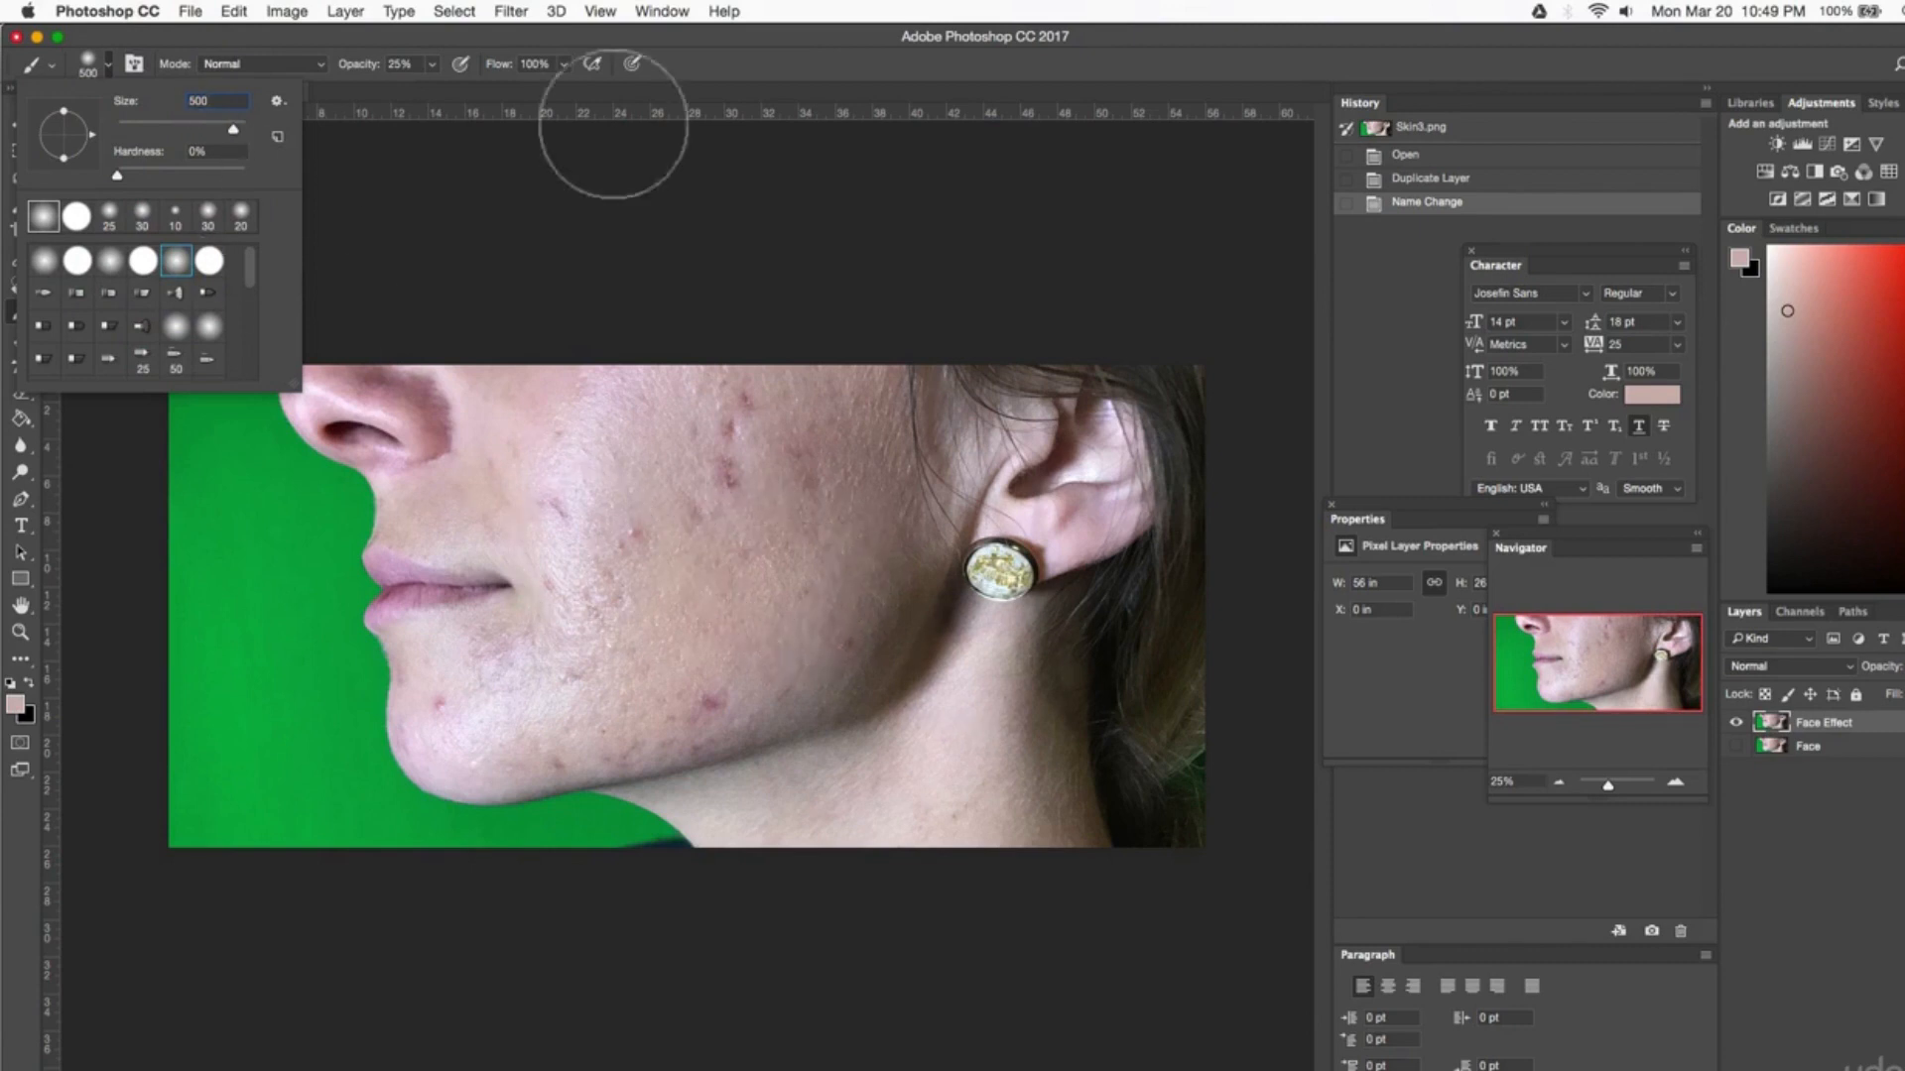
left_click(806, 67)
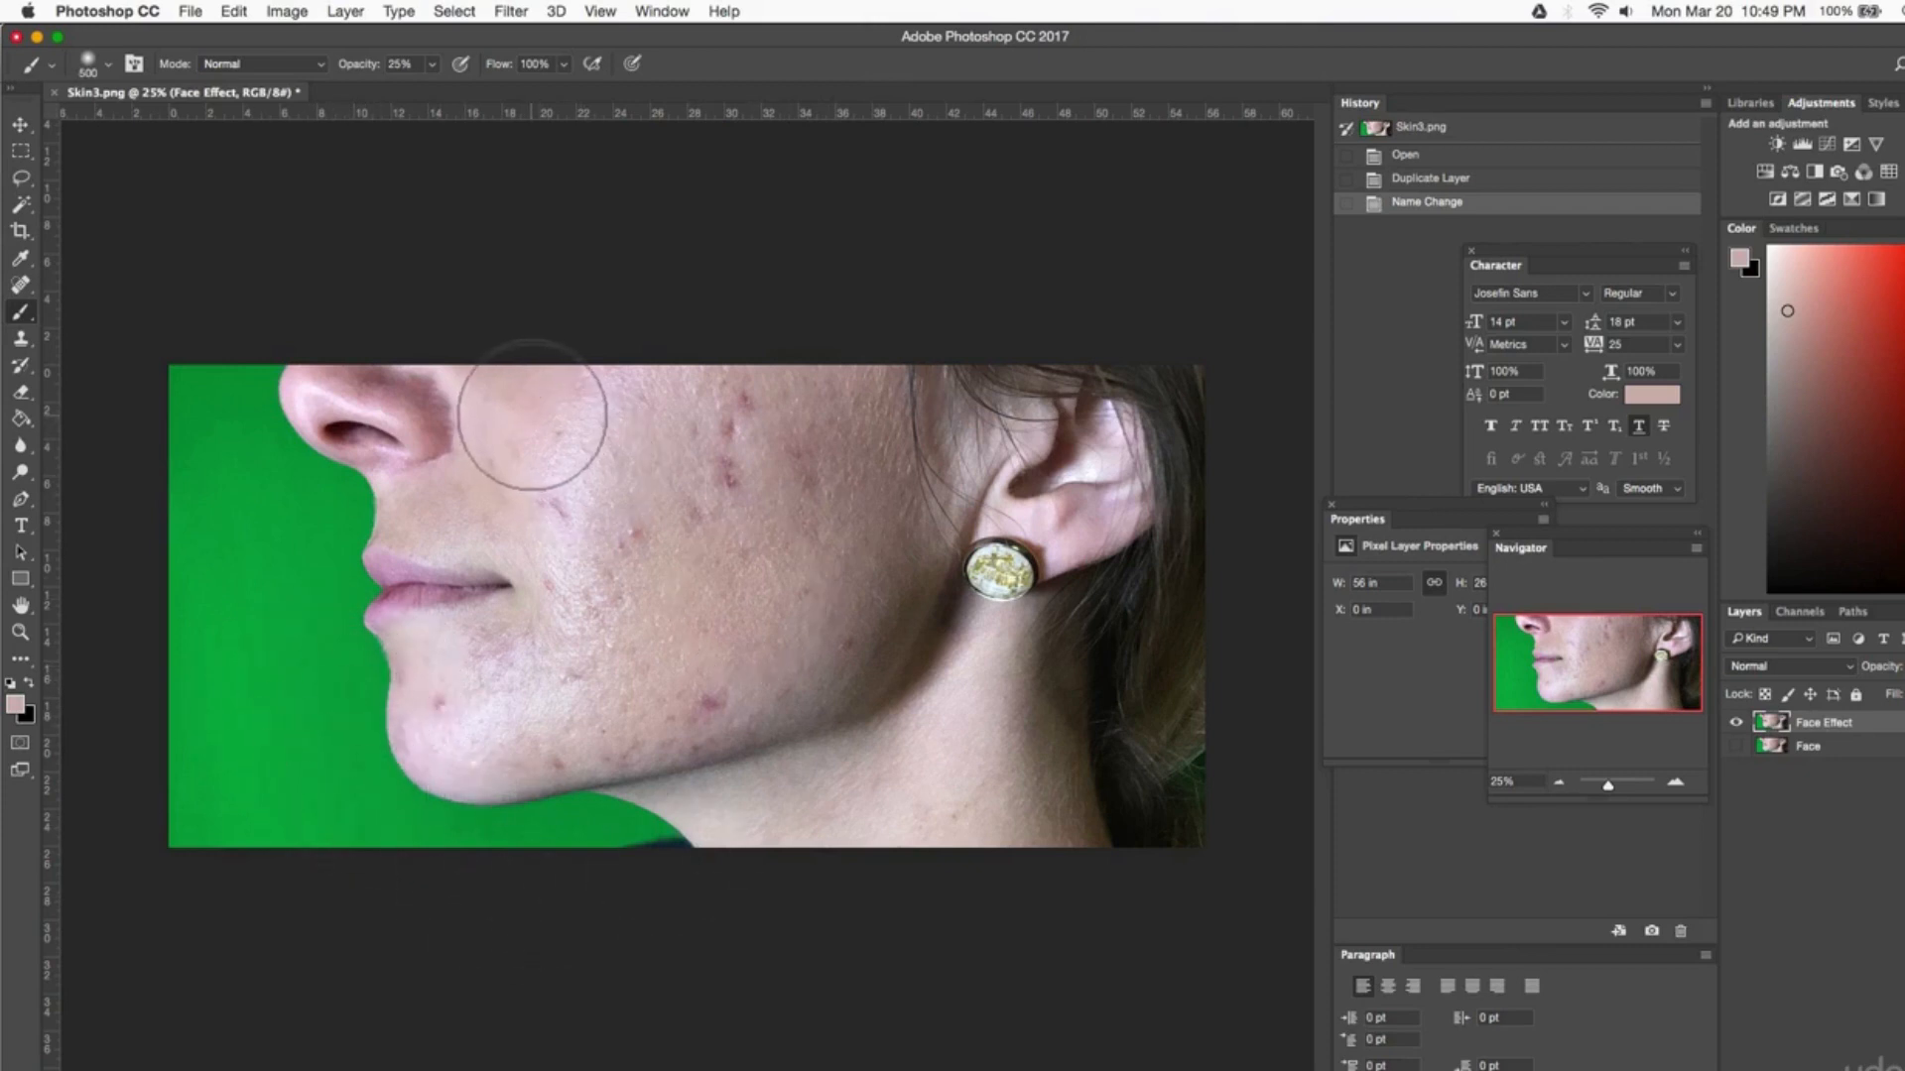
left_click_drag(533, 416, 838, 404)
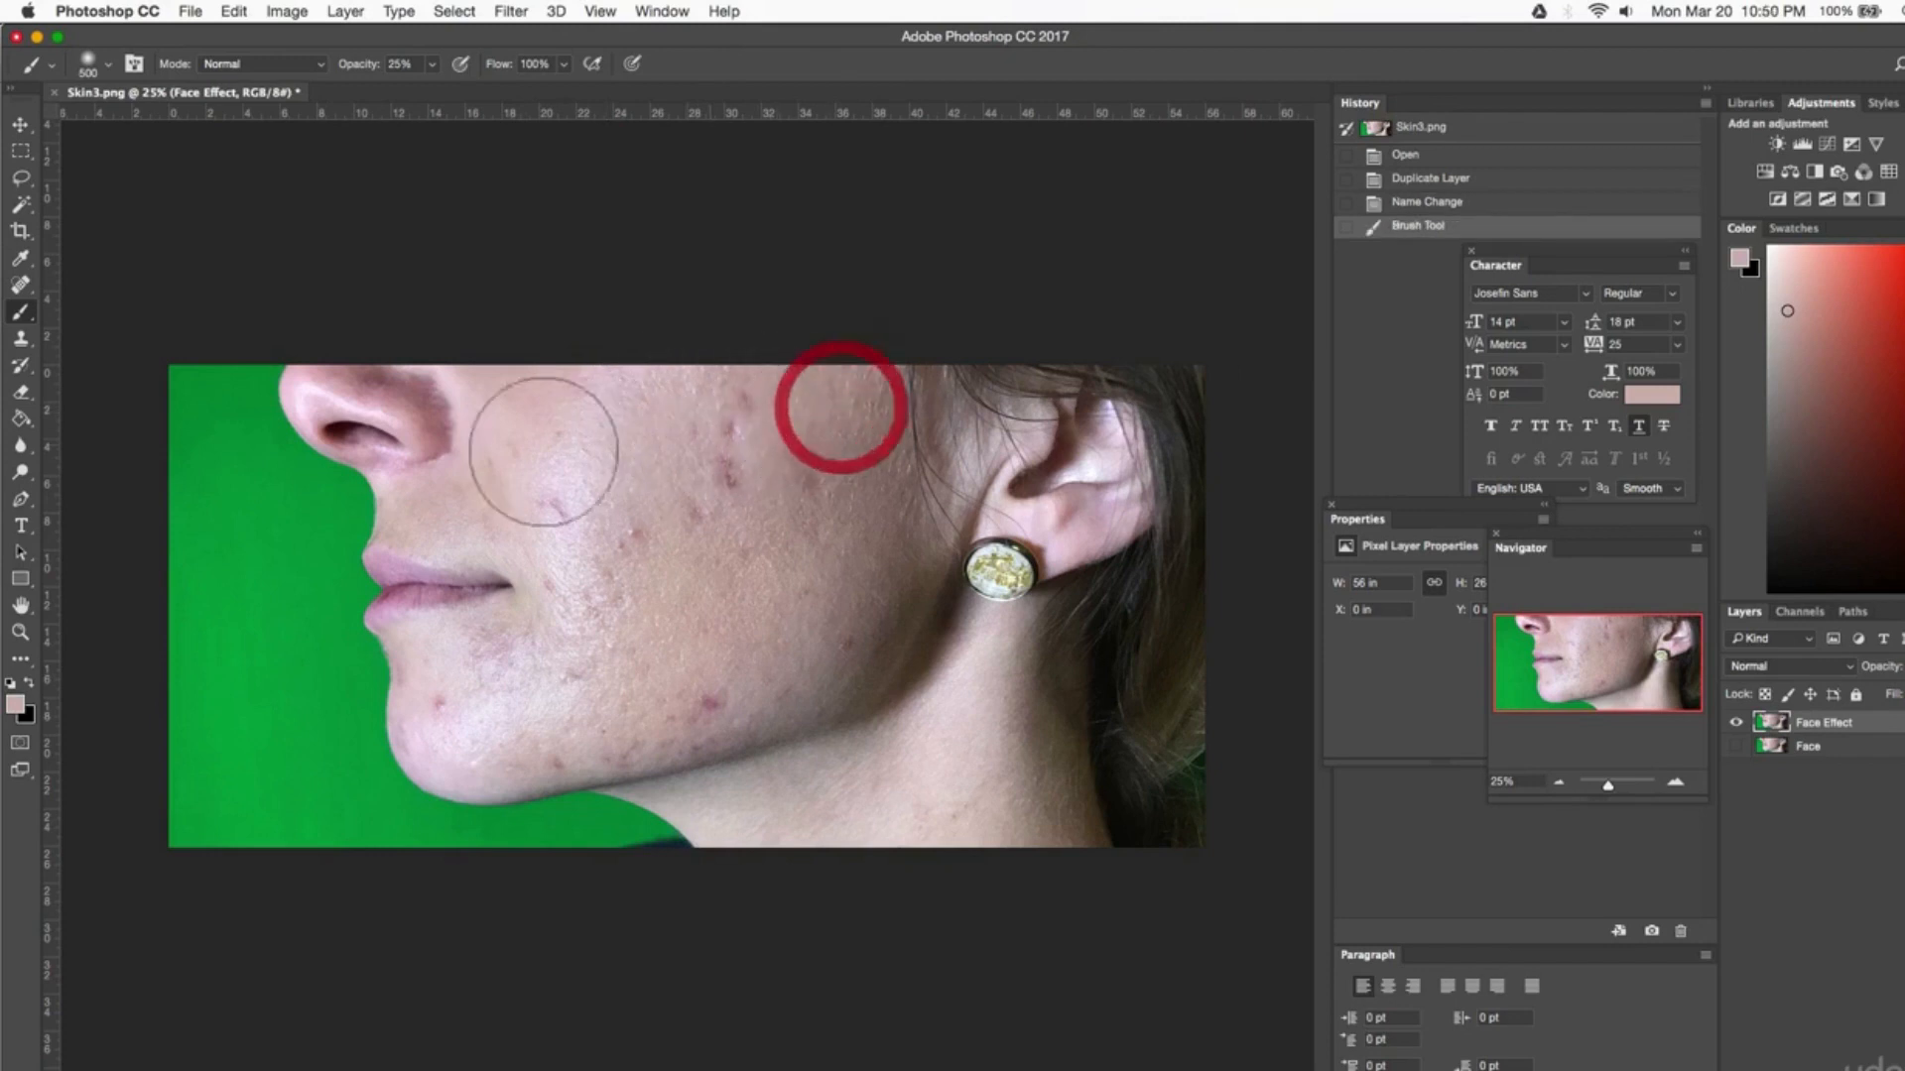
- Paint the sampled skin tone over the red marks across the upper and middle cheek, stroking toward the ear
mouse_move(506, 435)
left_mouse_down()
mouse_move(718, 463)
mouse_move(863, 456)
mouse_move(848, 449)
left_mouse_up()
mouse_move(509, 501)
left_mouse_down()
mouse_move(872, 502)
mouse_move(851, 489)
left_mouse_up()
left_click_drag(461, 502, 874, 561)
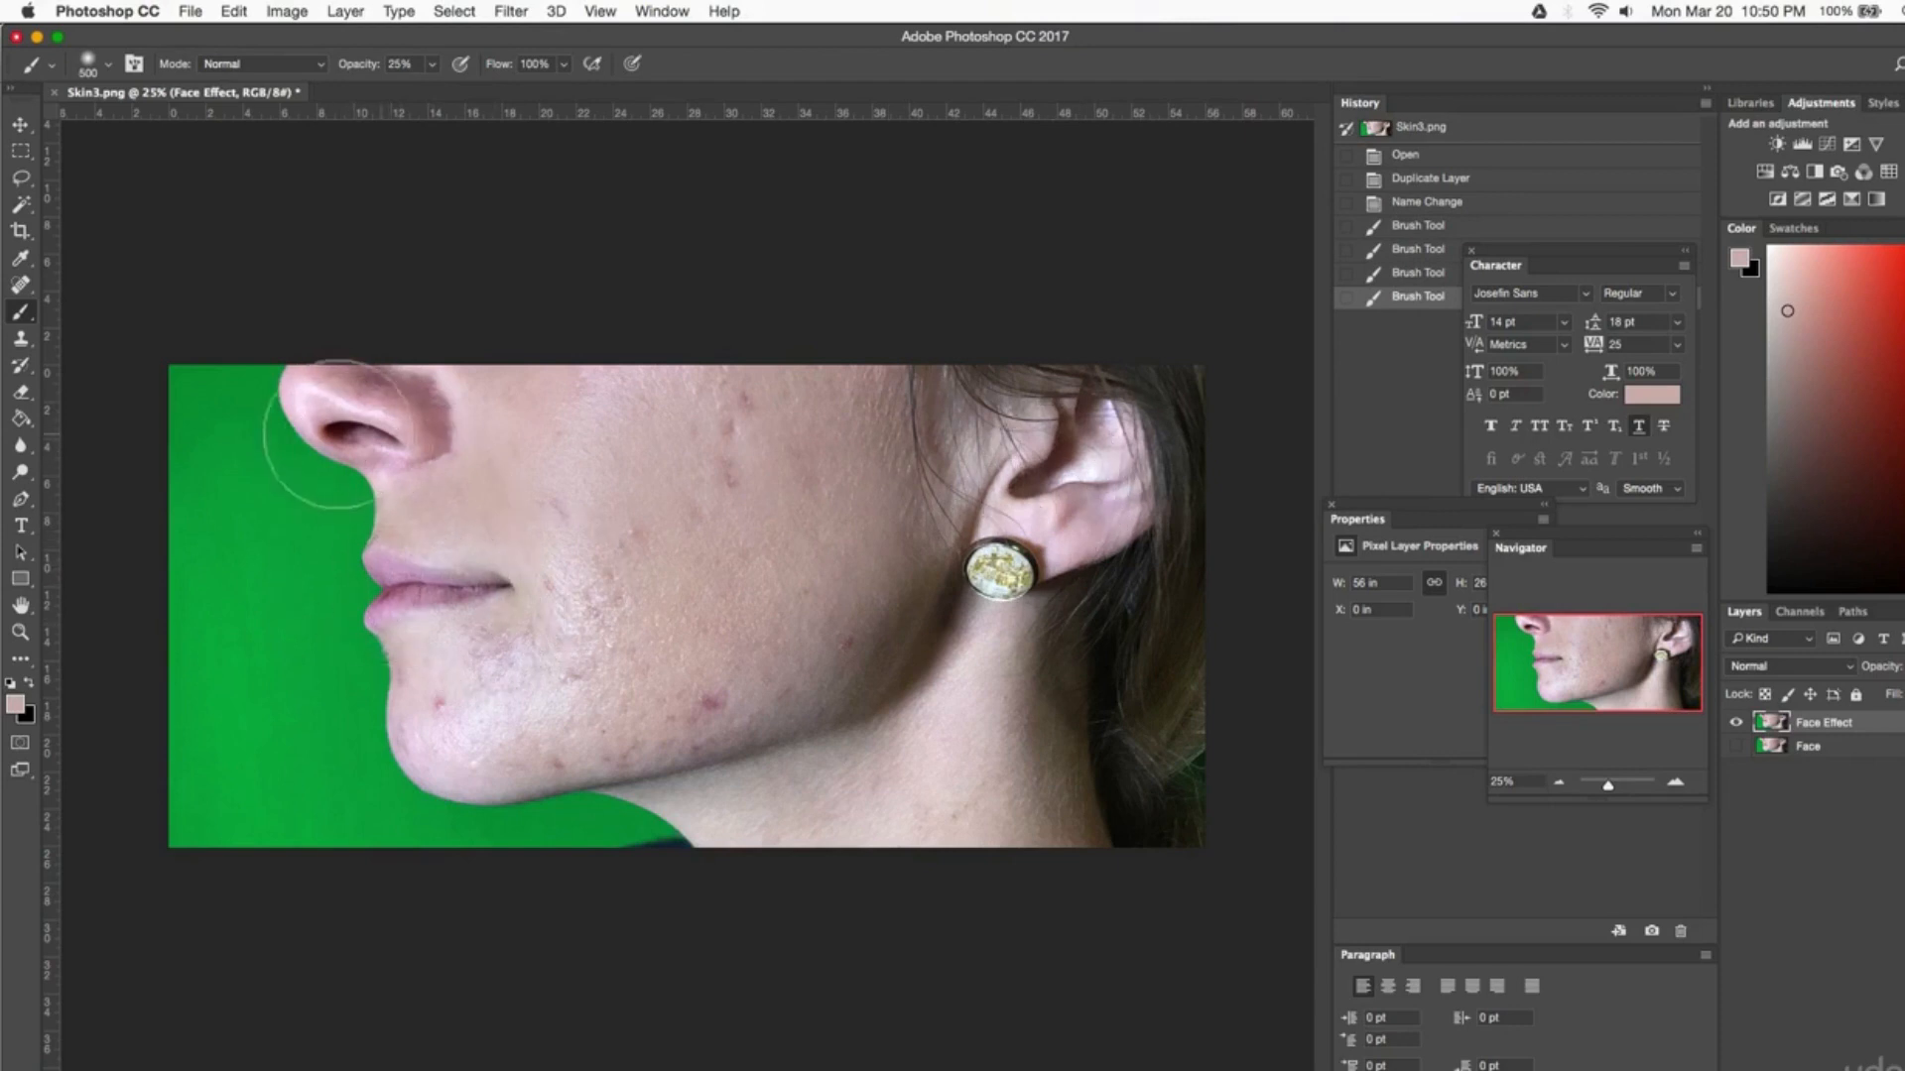
- Paint the skin tone over the blemishes on the lower cheek, the jaw and the chin
mouse_move(564, 541)
left_mouse_down()
mouse_move(605, 570)
mouse_move(854, 621)
left_mouse_up()
mouse_move(549, 614)
left_mouse_down()
mouse_move(685, 651)
mouse_move(765, 638)
left_mouse_up()
mouse_move(582, 693)
left_mouse_down()
mouse_move(681, 694)
mouse_move(697, 718)
left_mouse_up()
left_click_drag(446, 671, 548, 739)
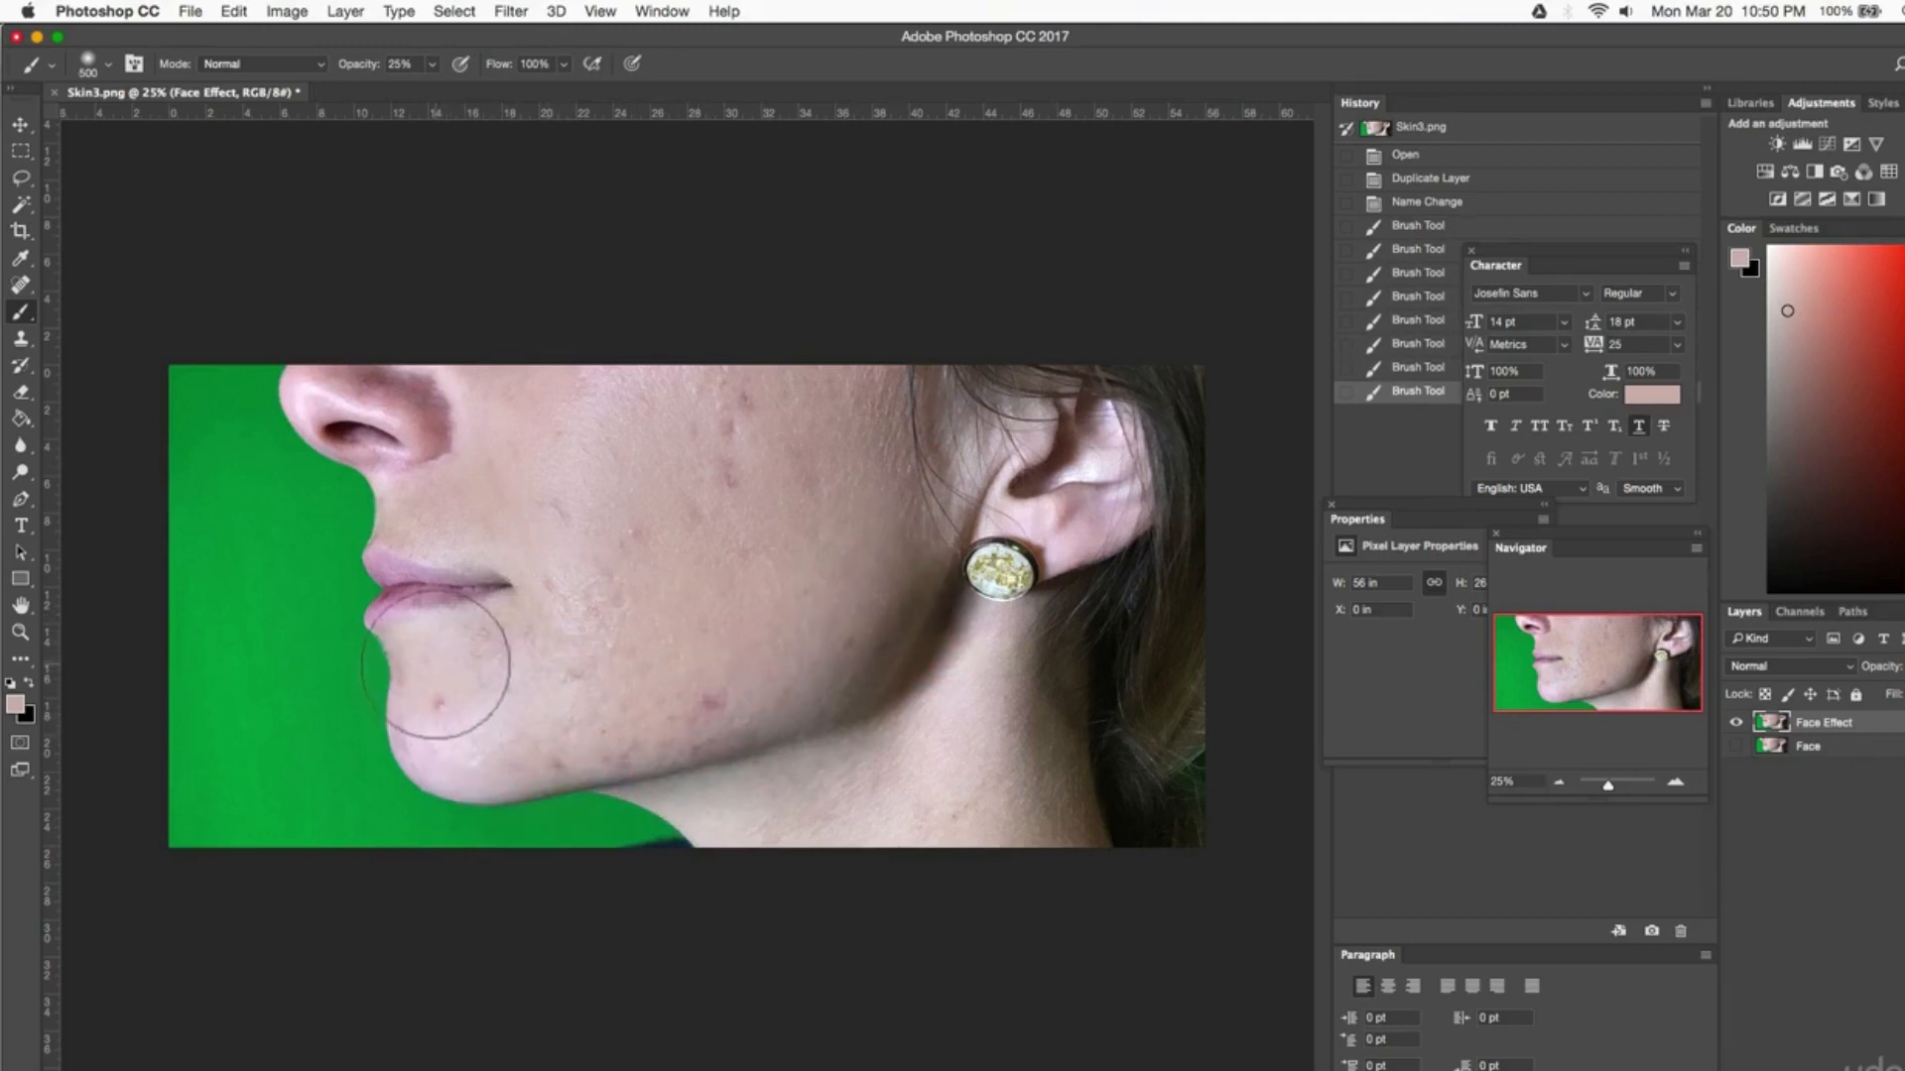
mouse_move(442, 670)
left_mouse_down()
mouse_move(468, 731)
mouse_move(521, 752)
left_mouse_up()
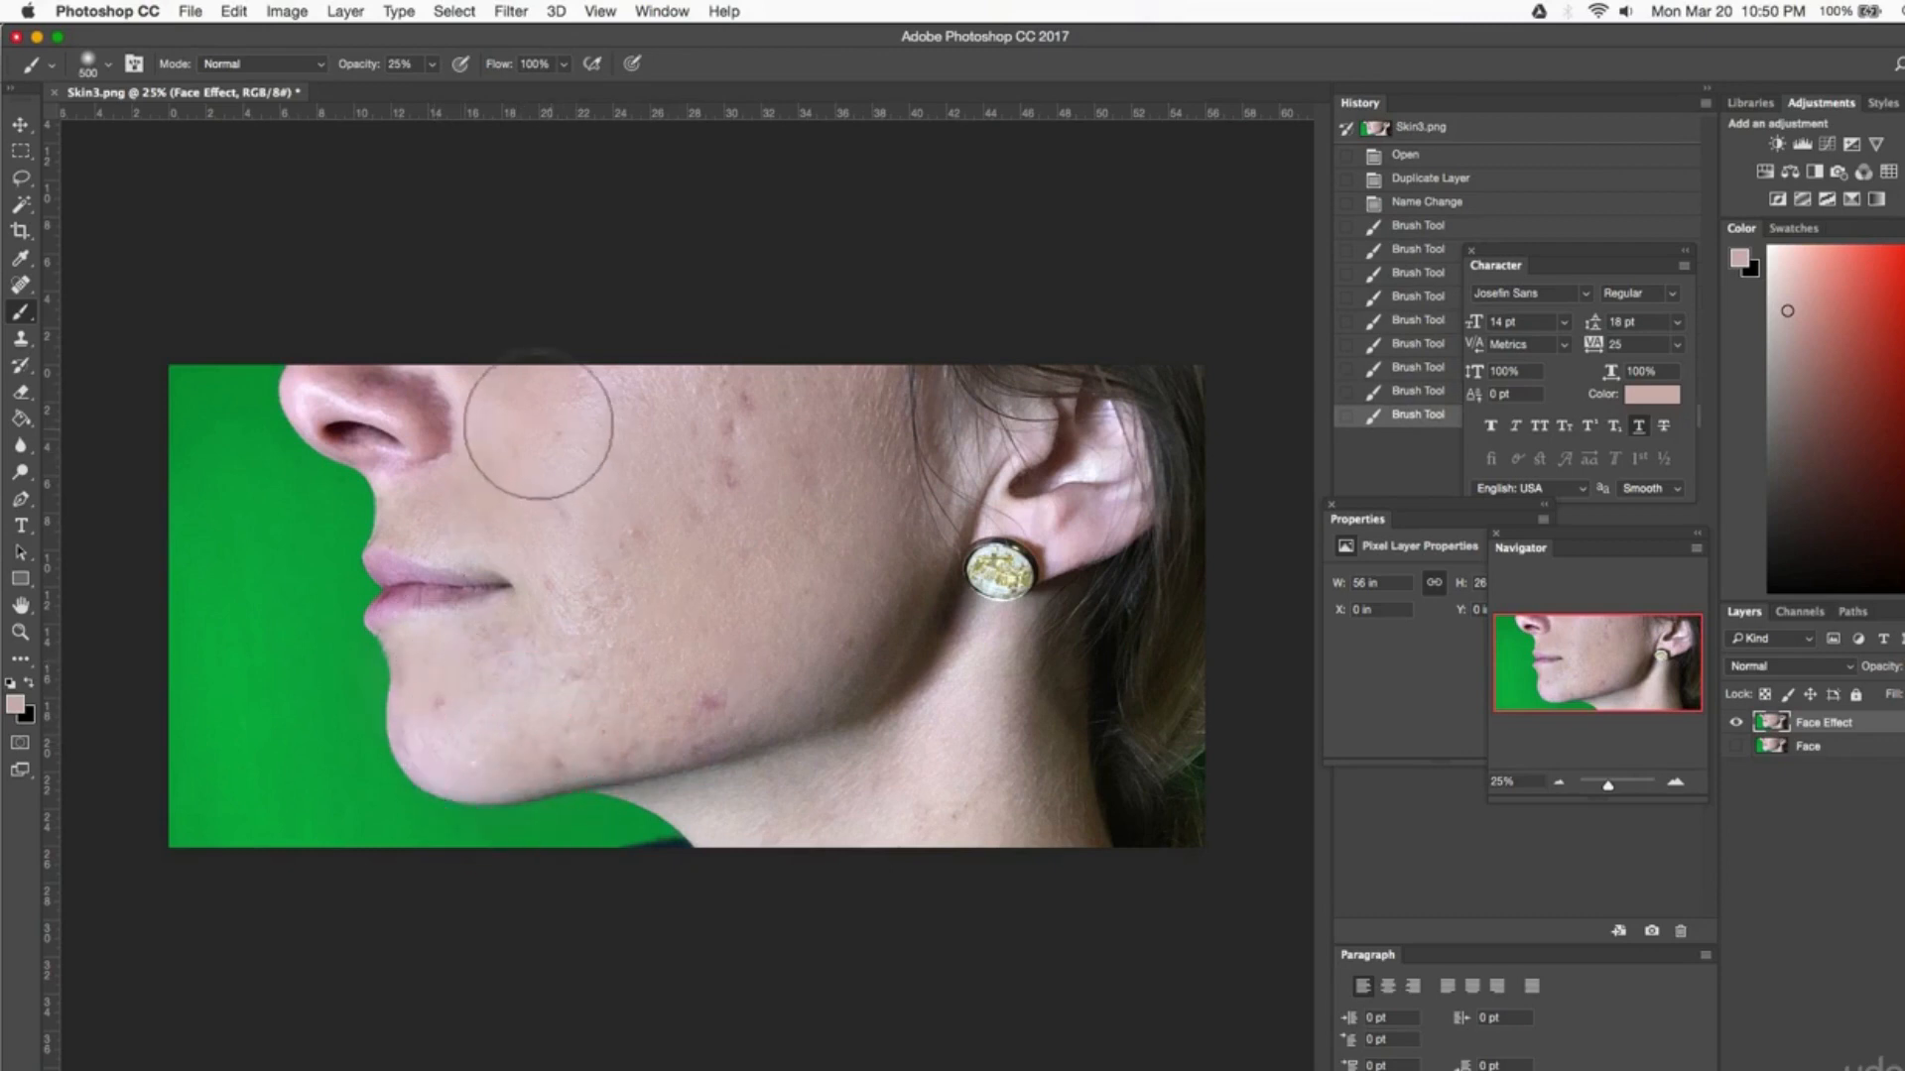
- Add a second layer of soft skin-tone strokes across the upper and middle cheek
mouse_move(559, 428)
left_mouse_down()
mouse_move(485, 465)
mouse_move(615, 495)
mouse_move(886, 502)
left_mouse_up()
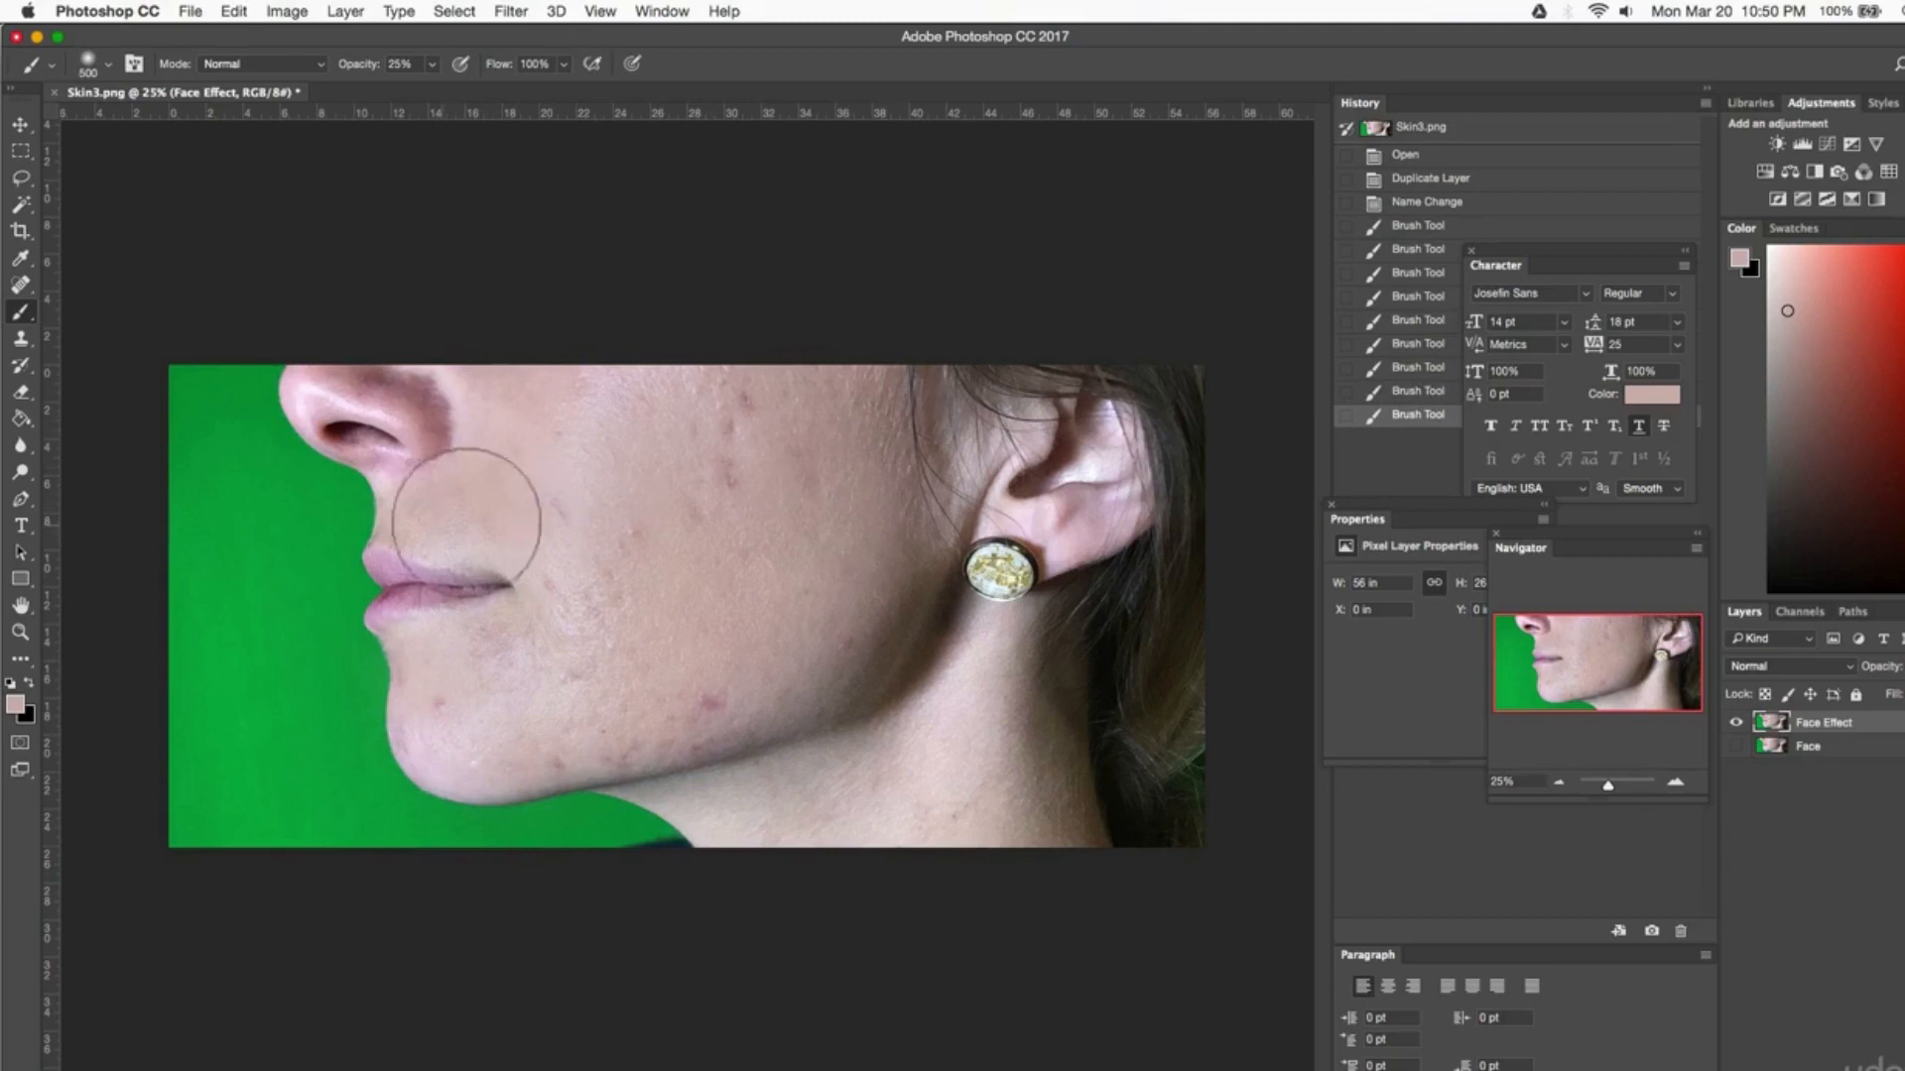
left_click_drag(521, 414, 881, 399)
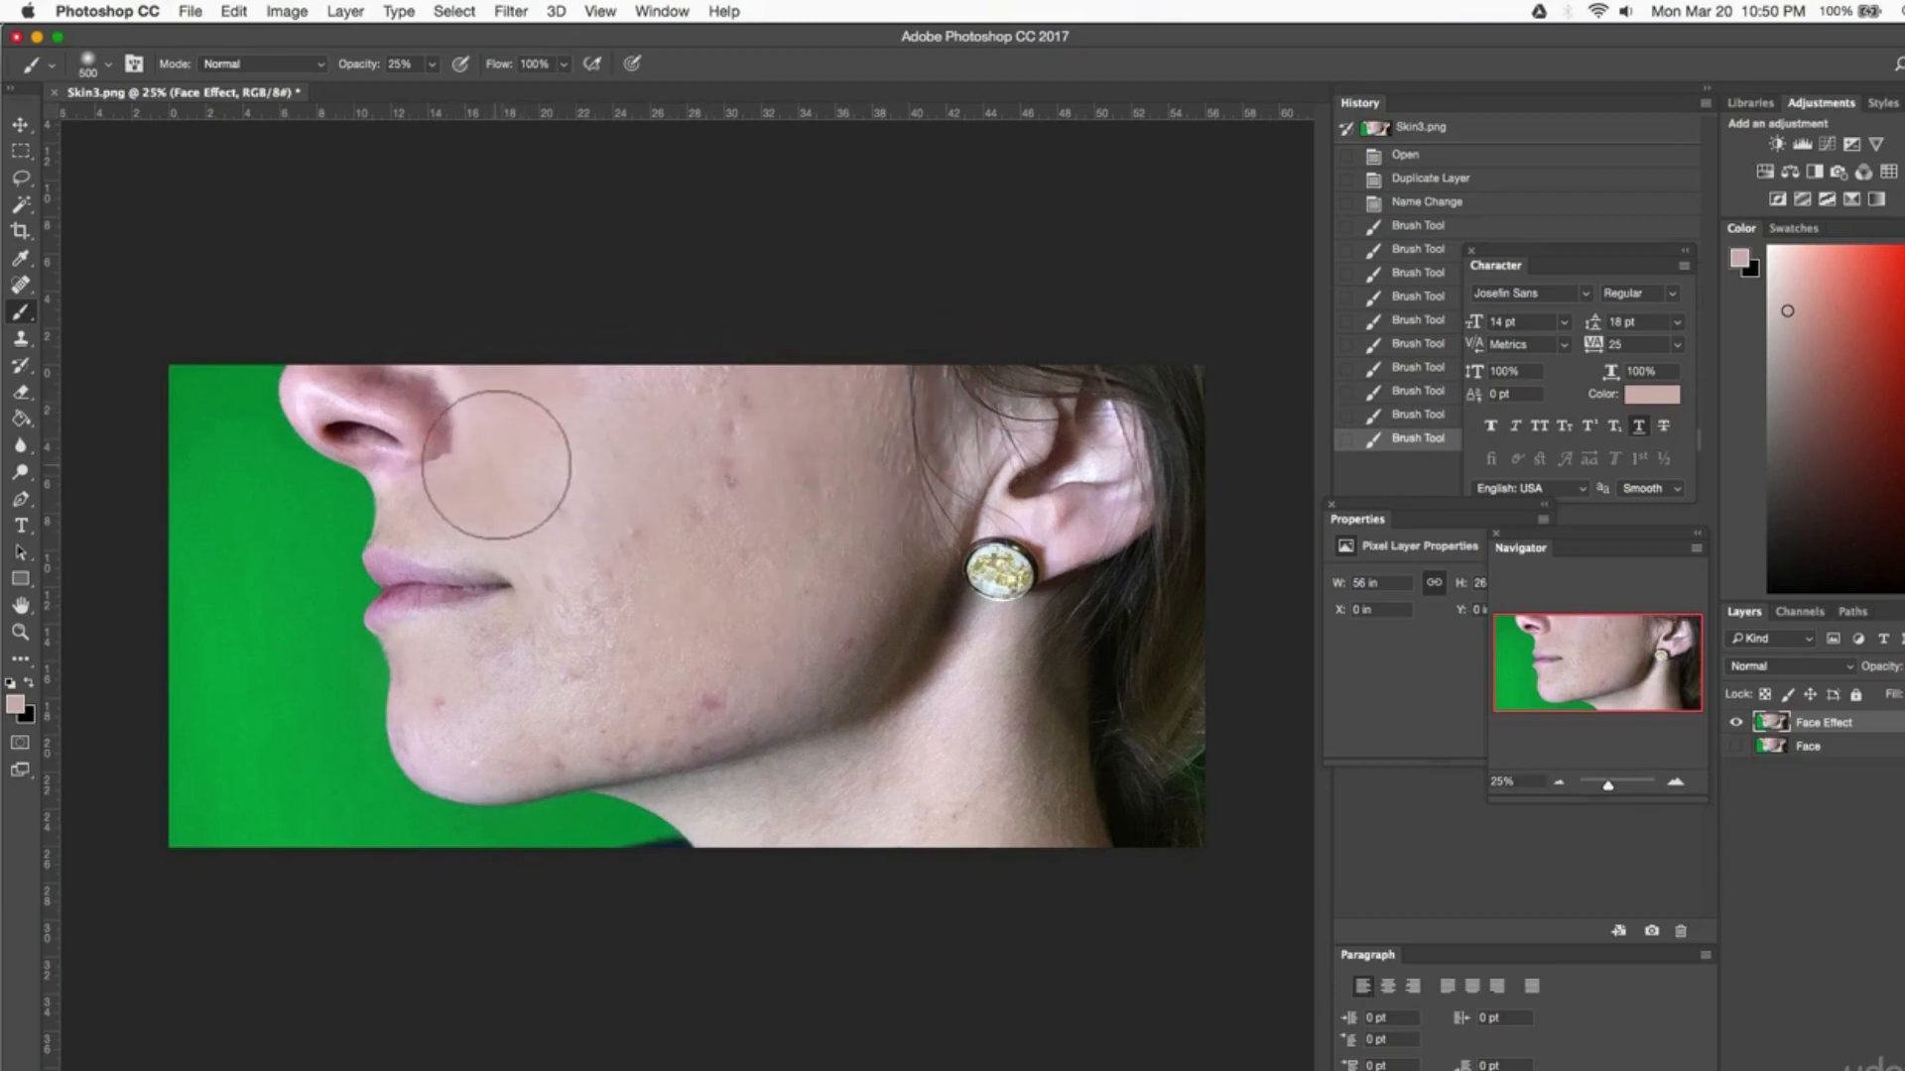
left_click_drag(531, 467, 862, 495)
left_click_drag(501, 510, 887, 560)
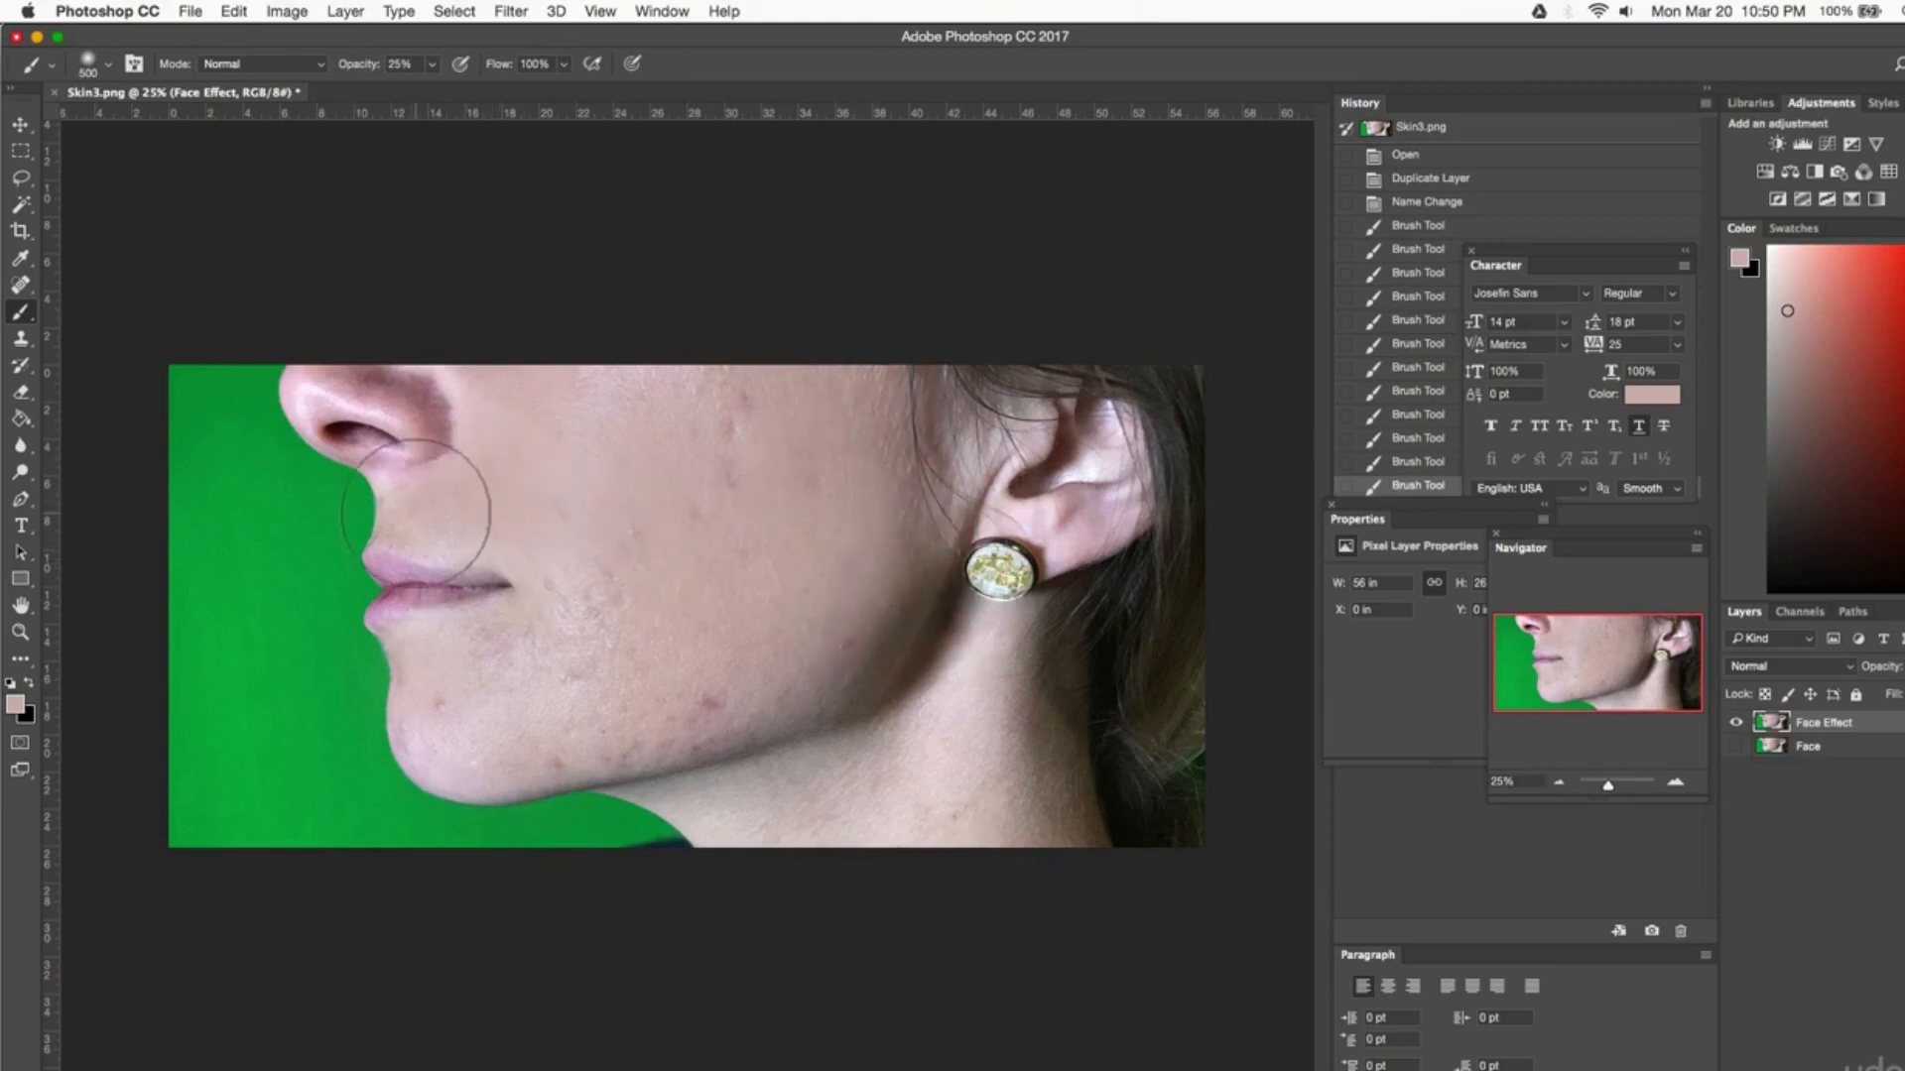
- Add second soft skin-tone strokes from the mouth across the lower cheek, then along the jaw and chin
mouse_move(420, 515)
left_mouse_down()
mouse_move(510, 523)
mouse_move(868, 630)
left_mouse_up()
mouse_move(588, 631)
left_mouse_down()
mouse_move(552, 604)
mouse_move(764, 690)
left_mouse_up()
left_click_drag(595, 671, 706, 724)
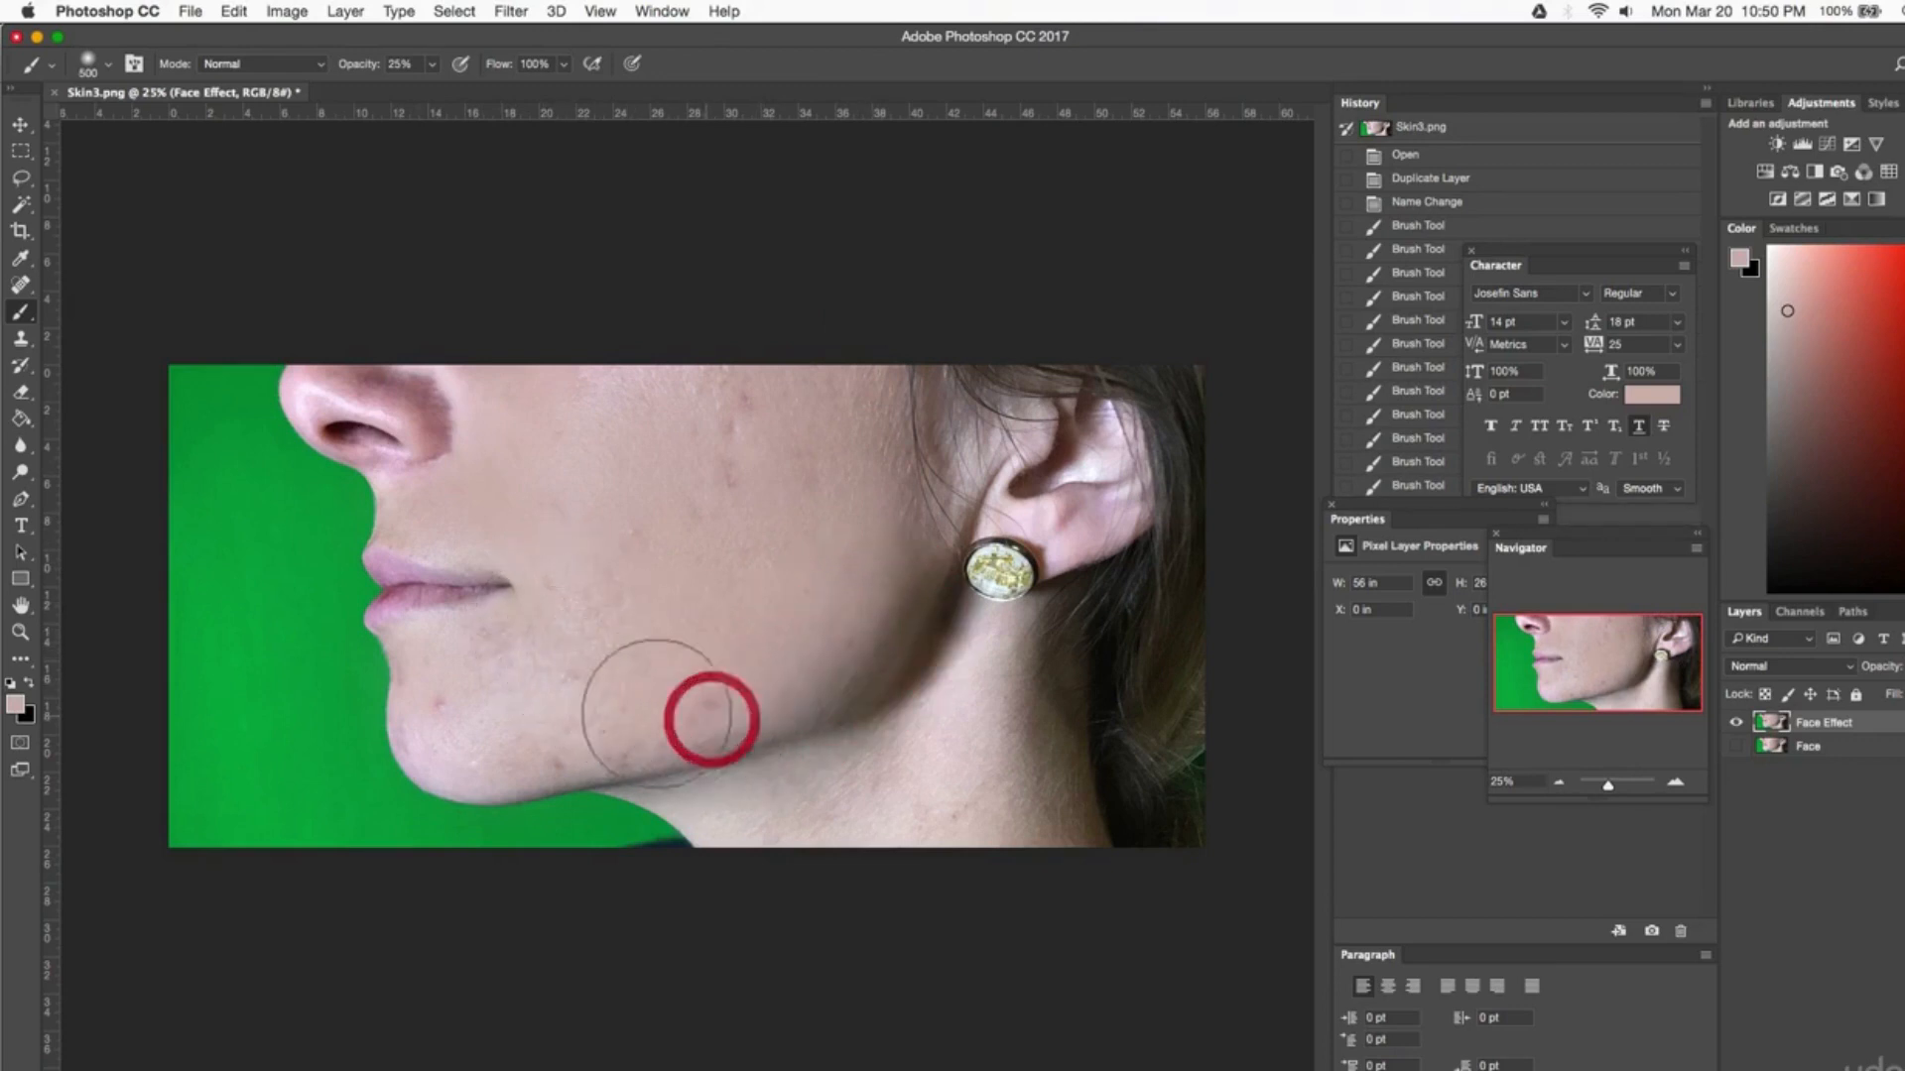
mouse_move(556, 717)
left_mouse_down()
mouse_move(570, 736)
mouse_move(669, 734)
left_mouse_up()
mouse_move(458, 699)
left_mouse_down()
mouse_move(484, 747)
mouse_move(569, 753)
left_mouse_up()
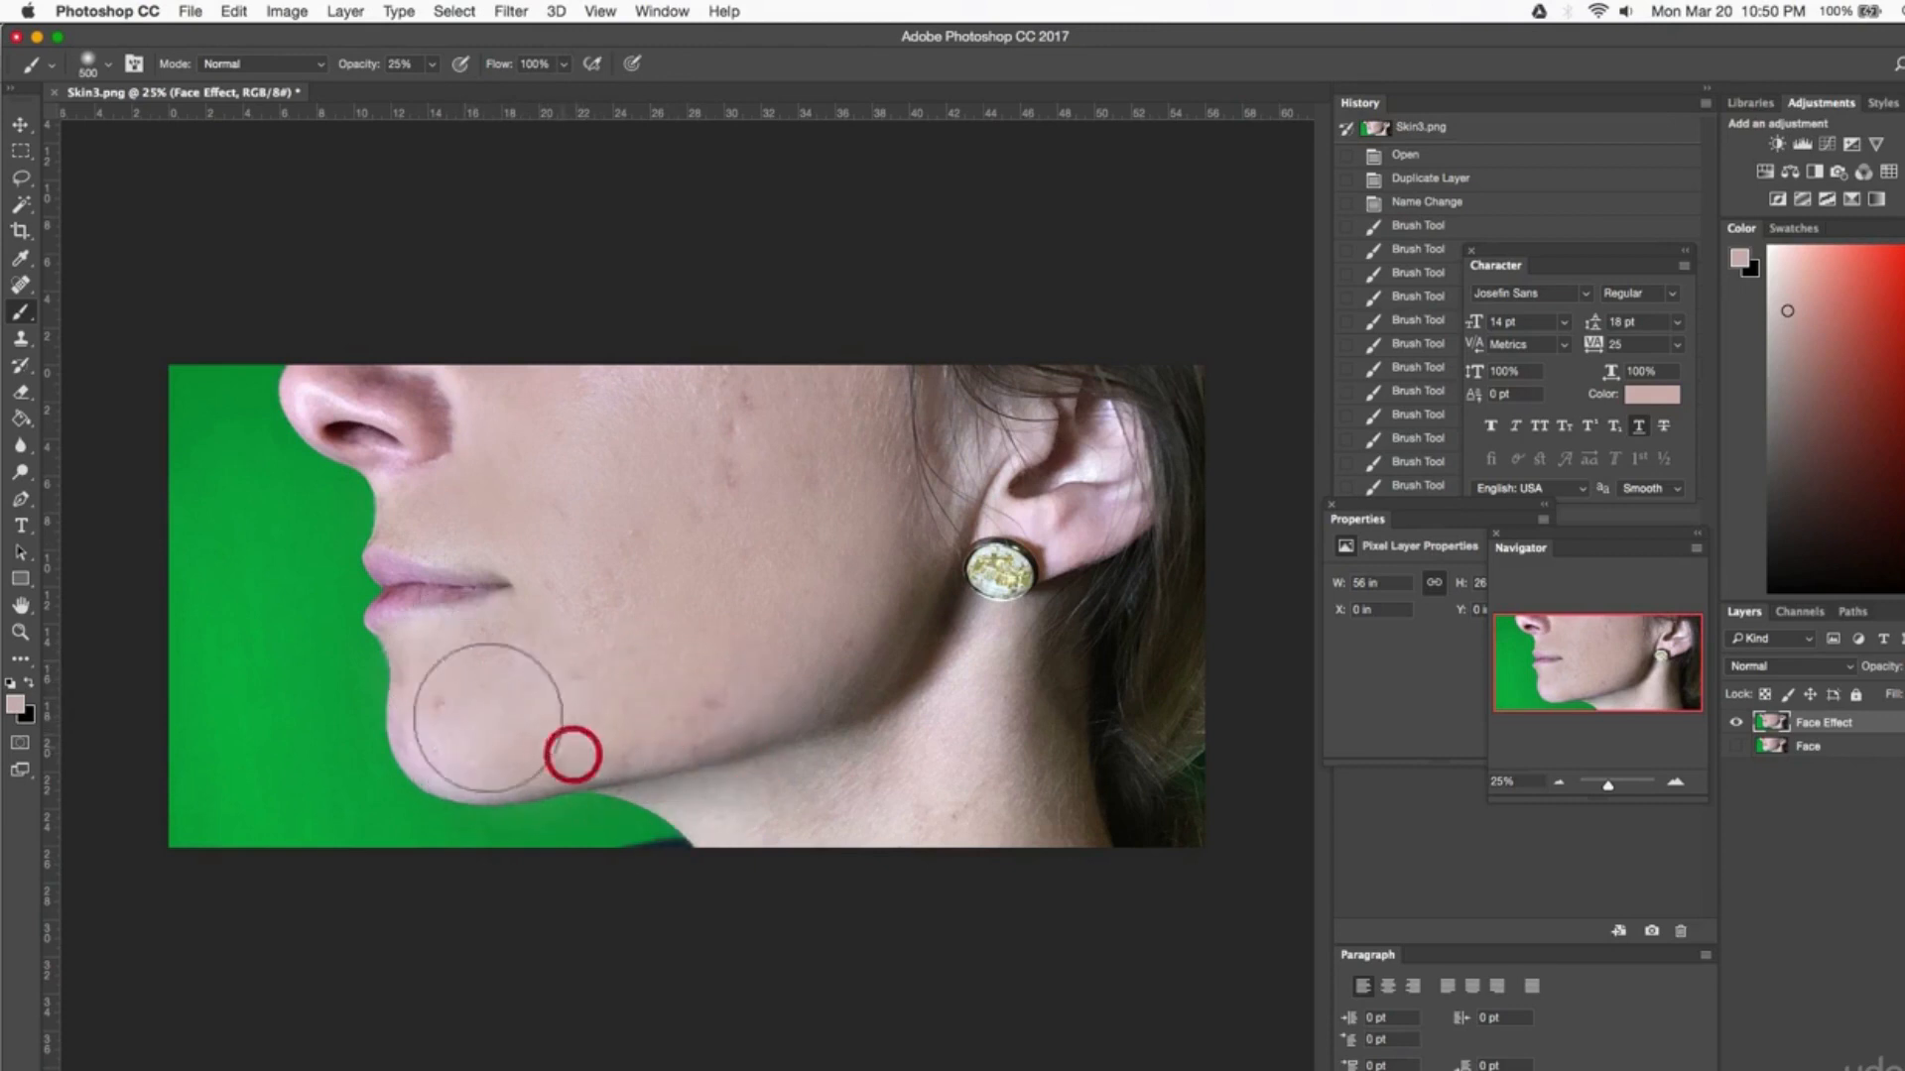
mouse_move(430, 657)
left_mouse_down()
mouse_move(438, 720)
mouse_move(497, 753)
left_mouse_up()
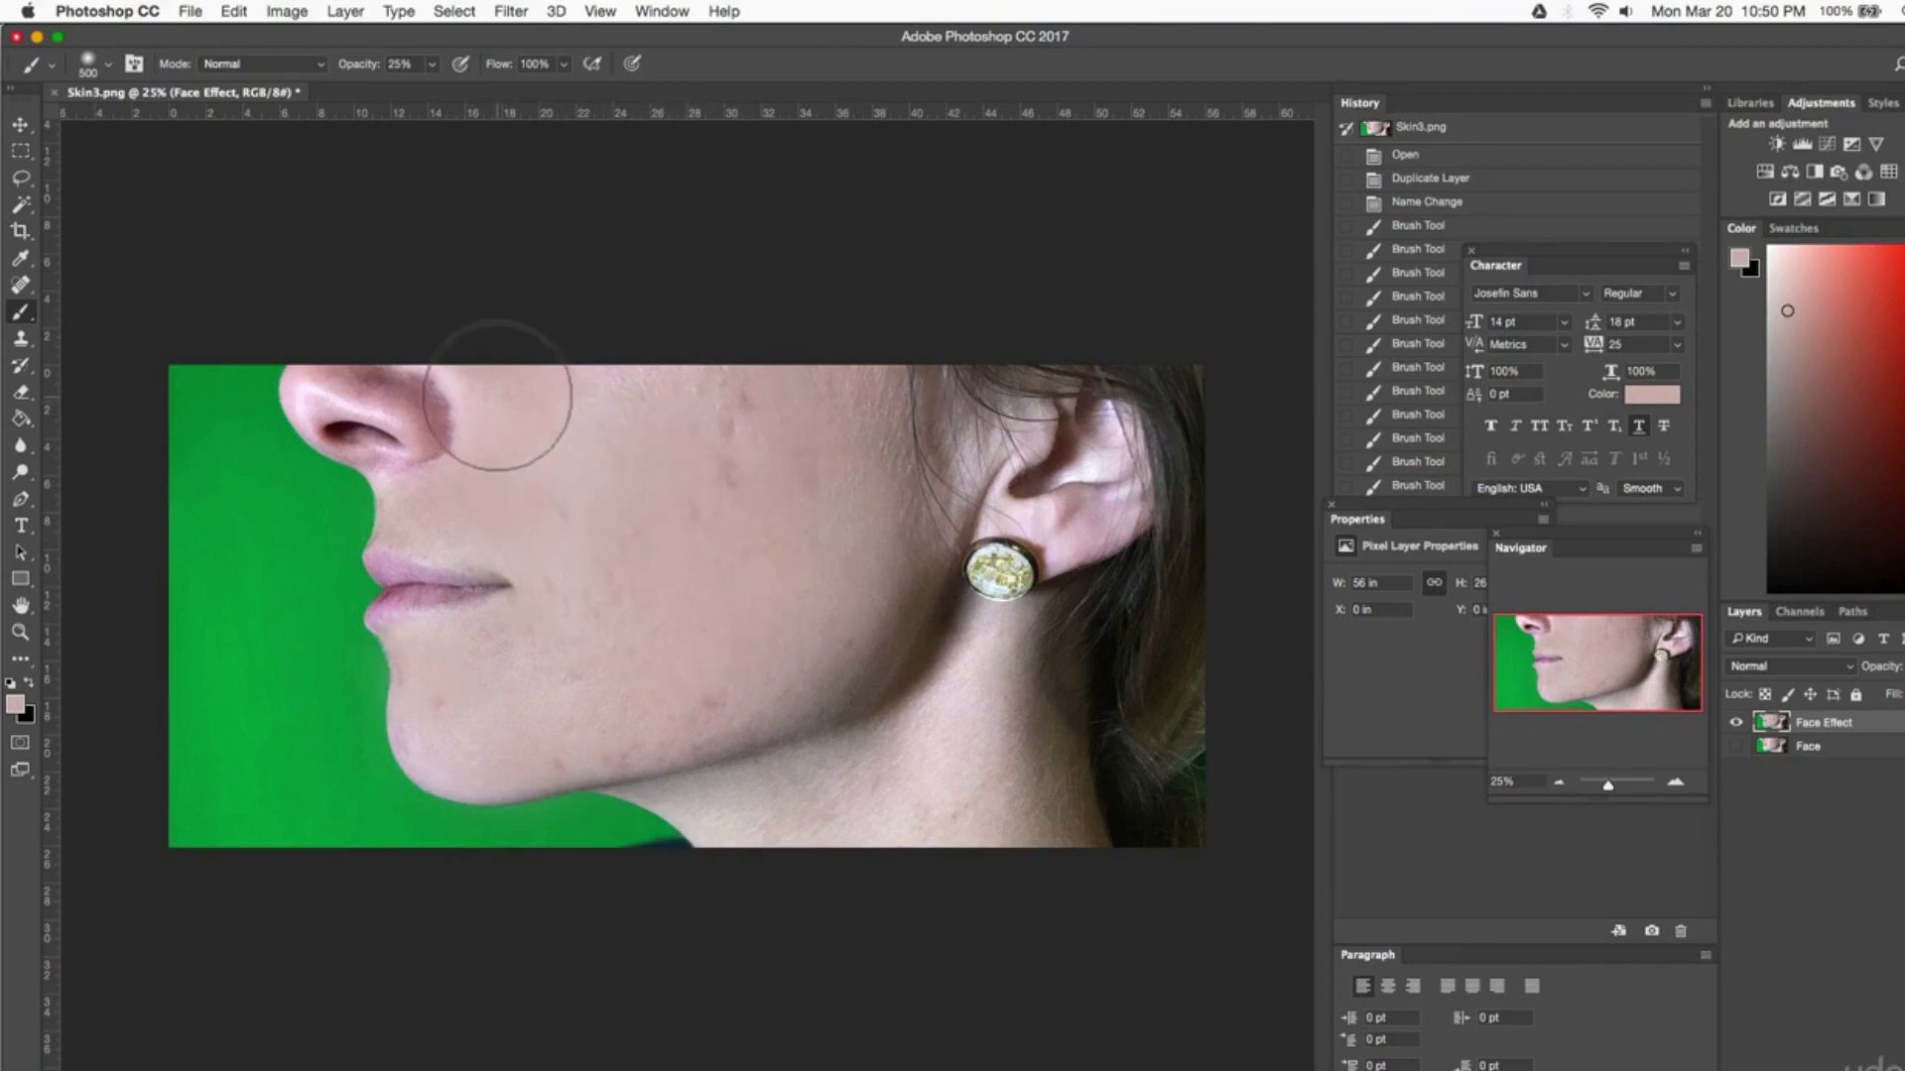
- Paint a third pass across the cheek and dab over the remaining marks at its center
left_click_drag(516, 399, 851, 397)
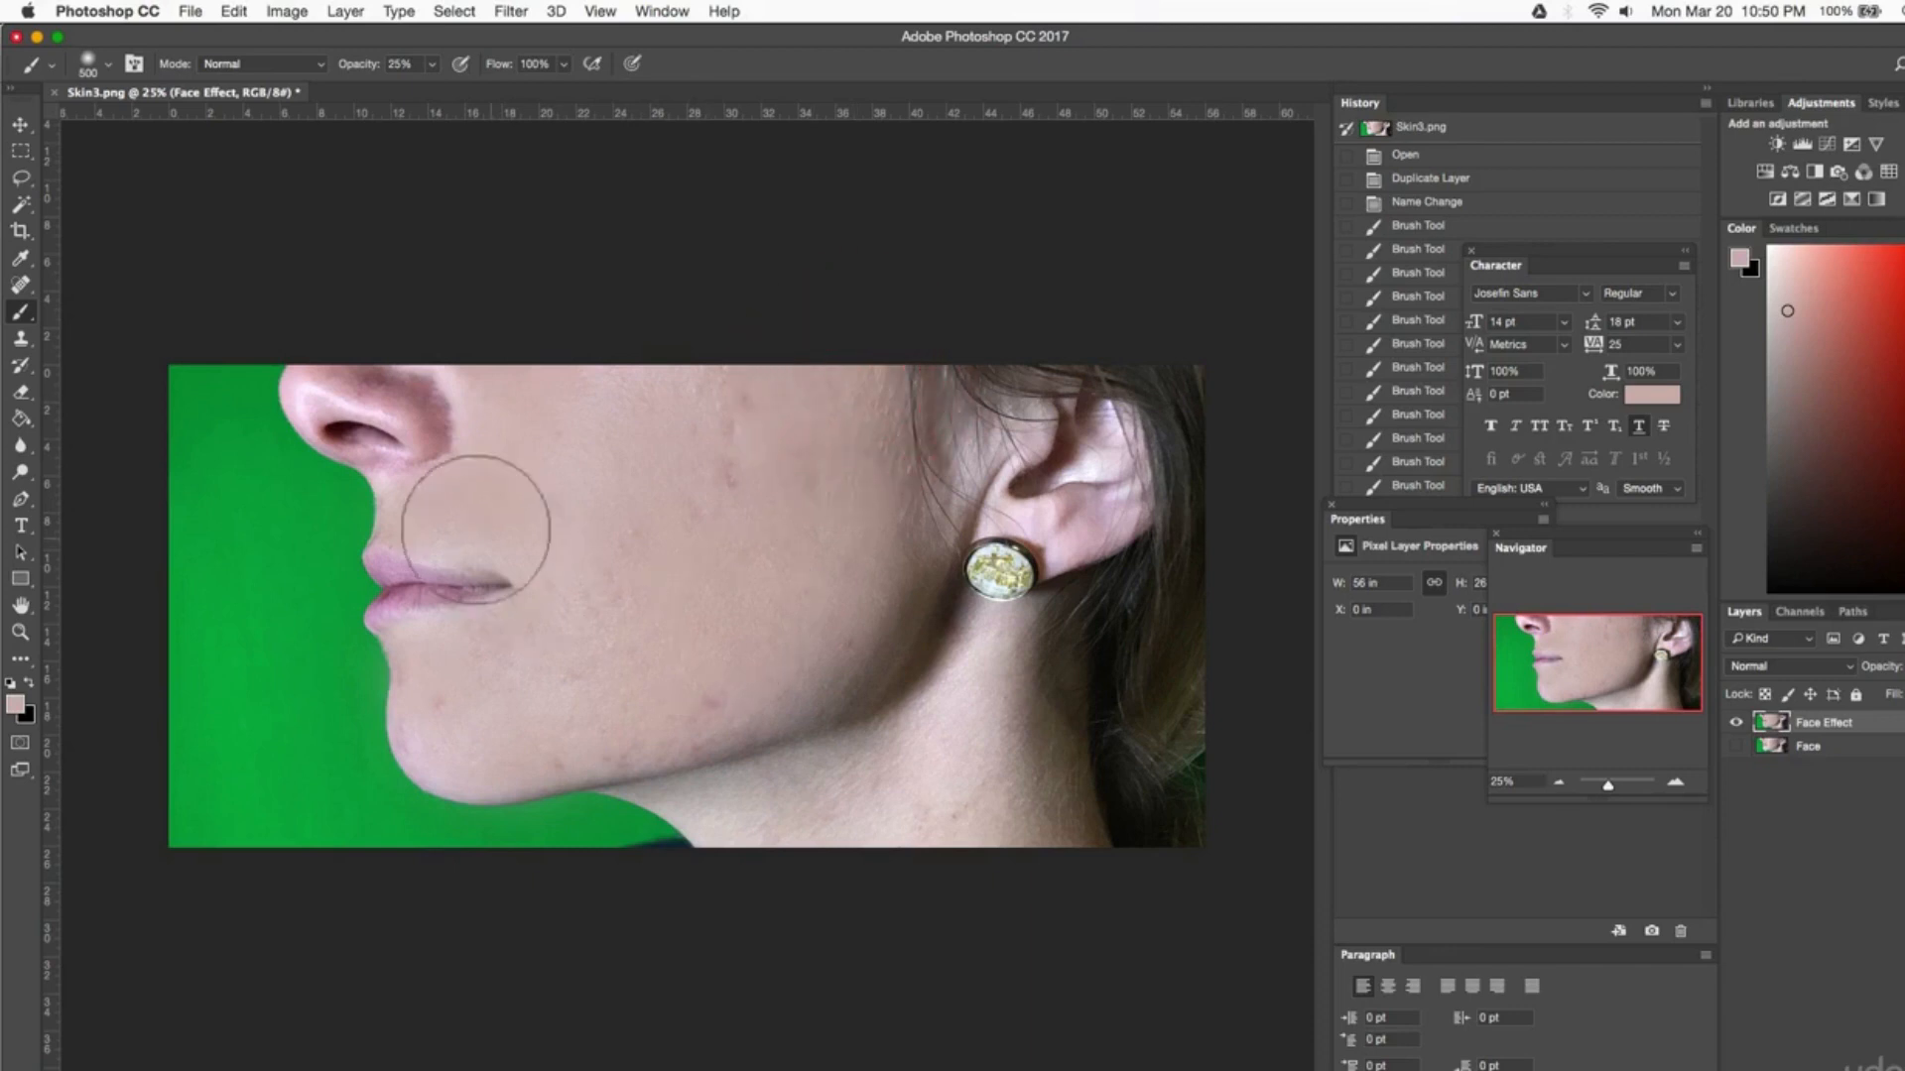
left_click_drag(415, 510, 829, 504)
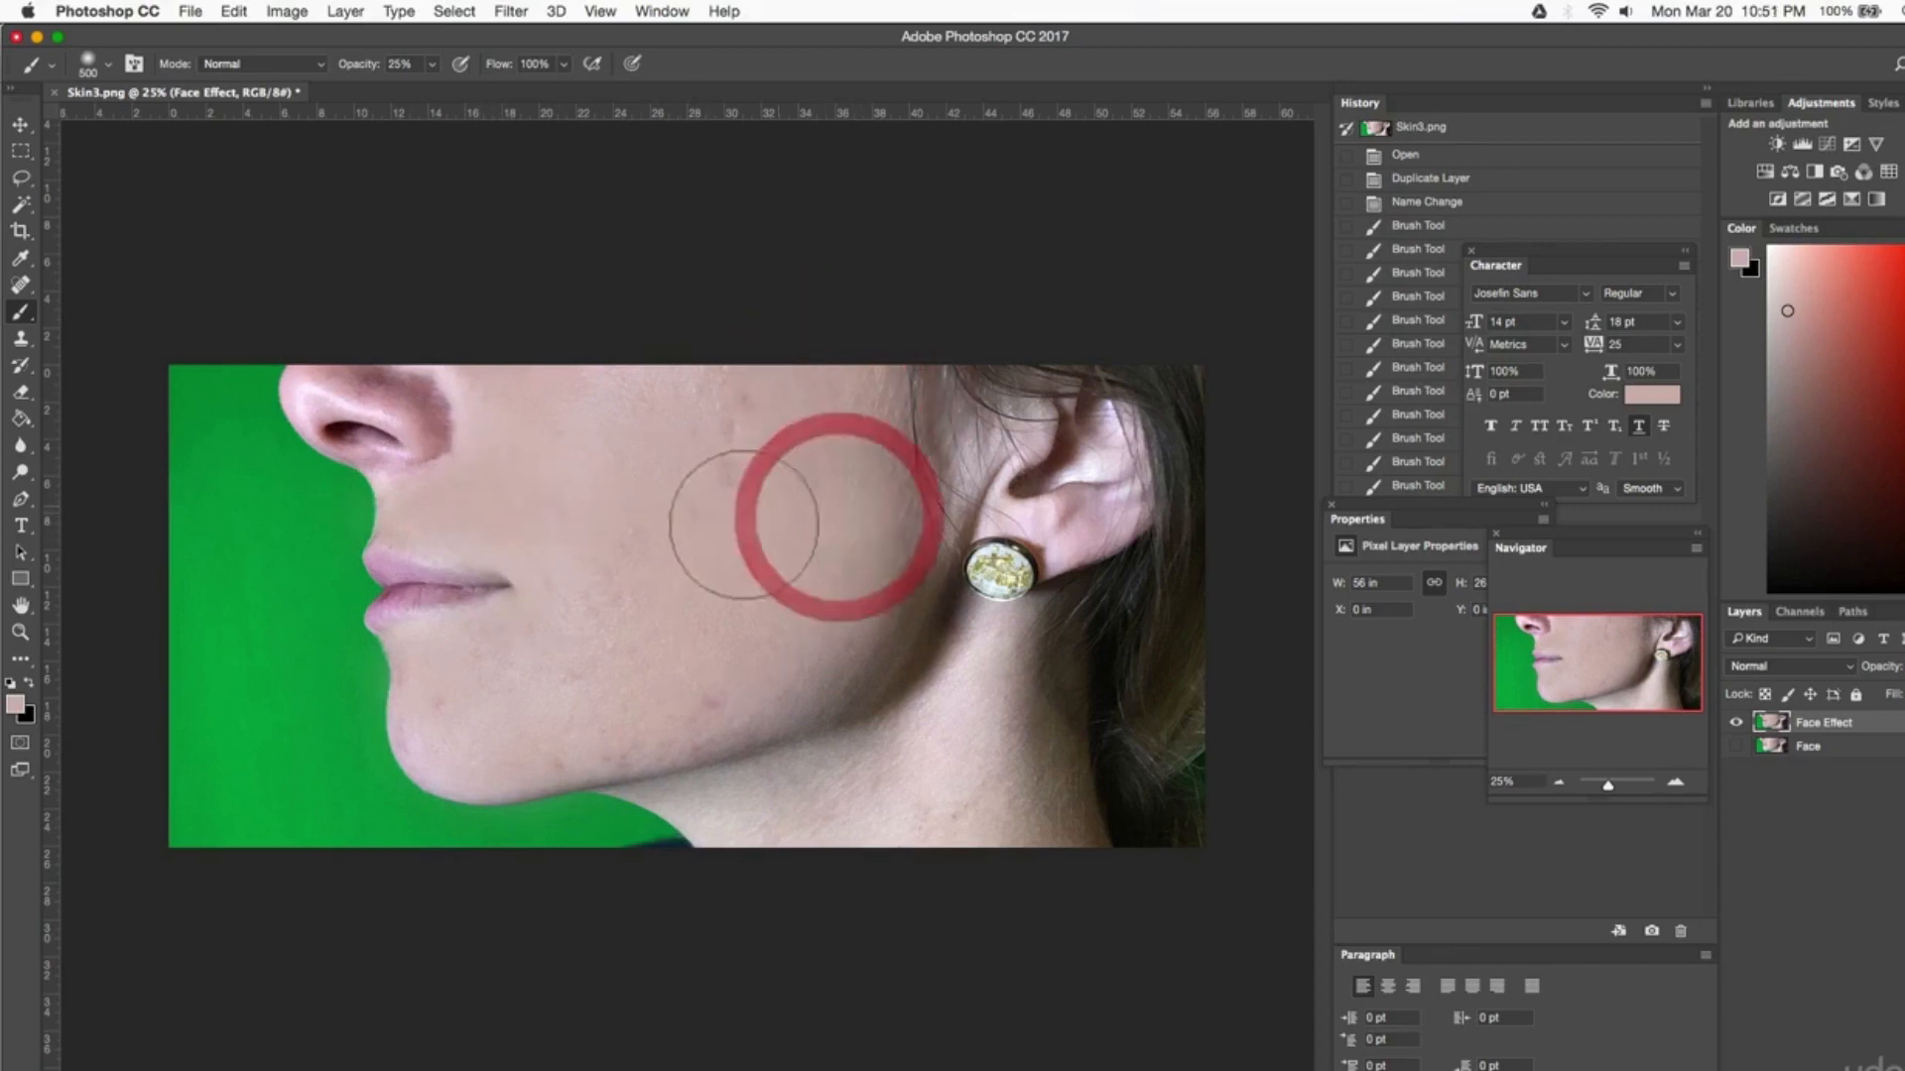
left_click(720, 482)
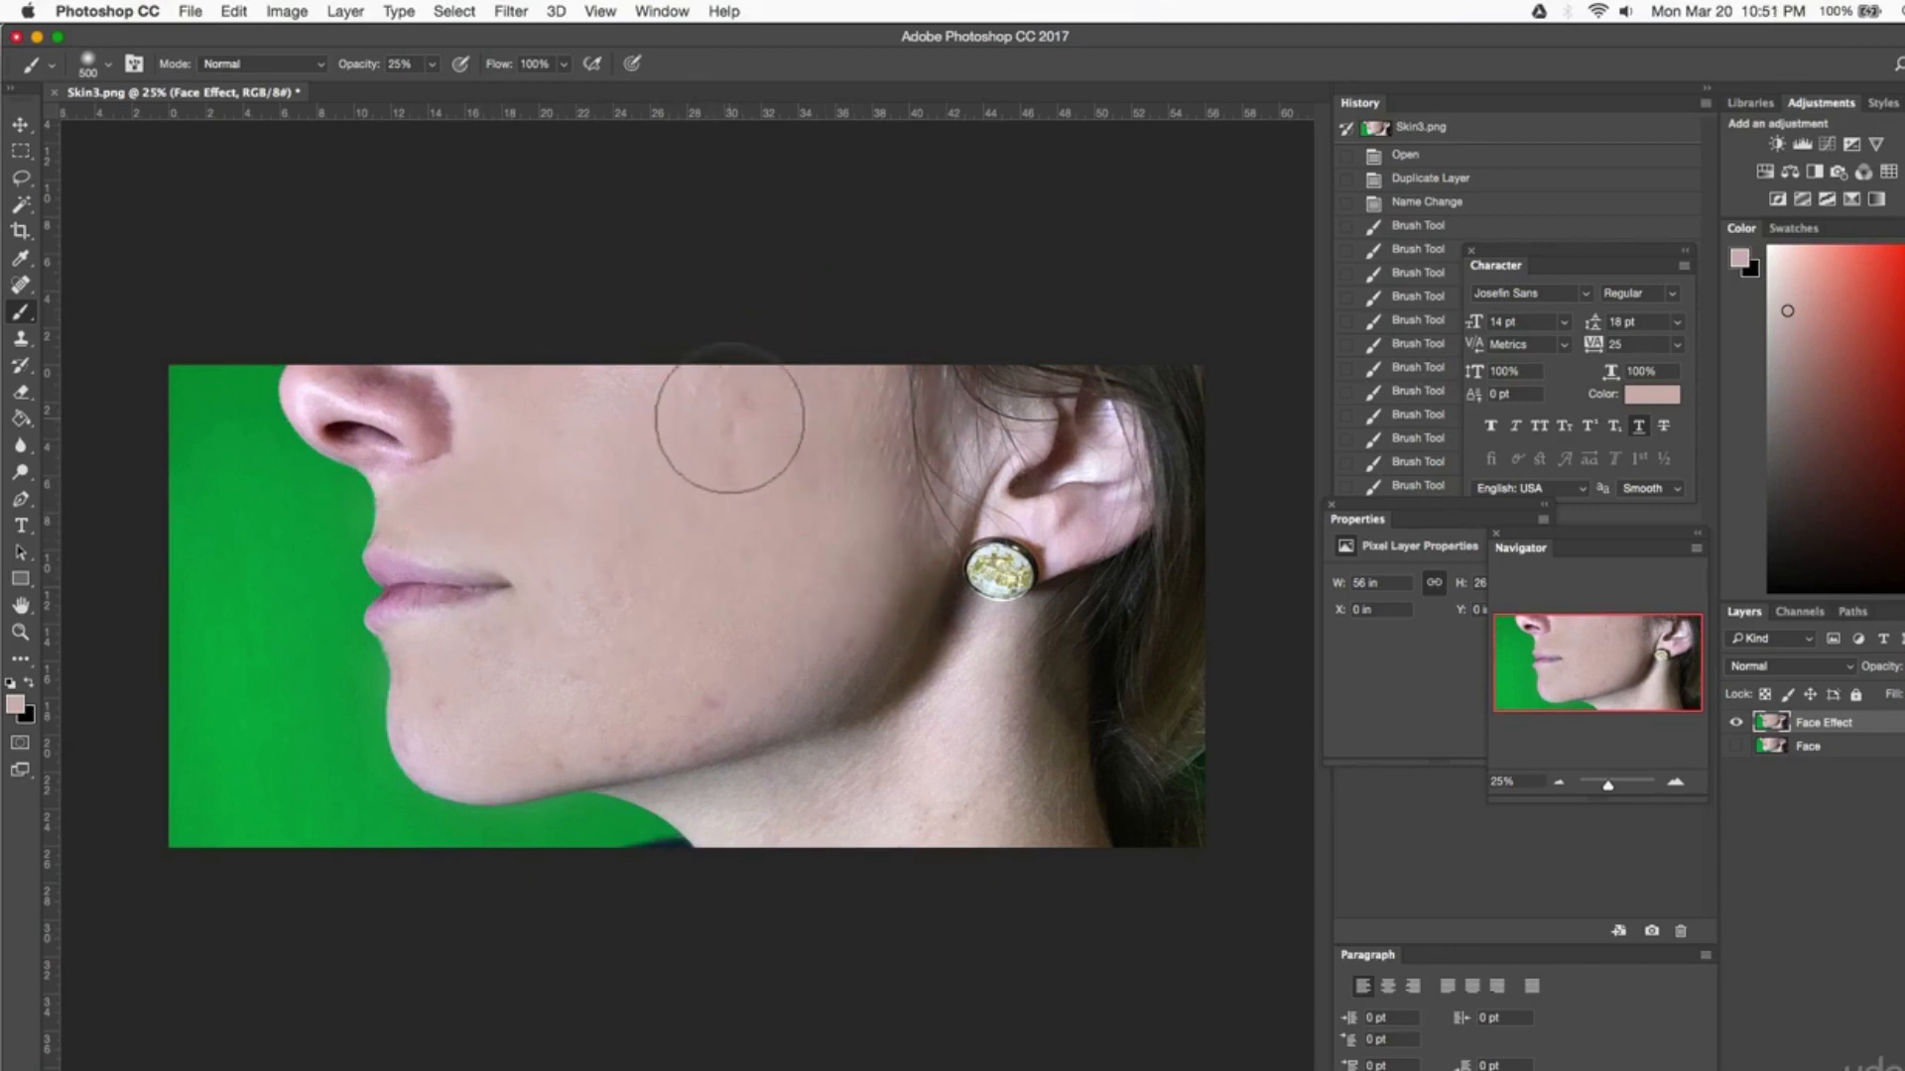
left_click(705, 411)
- Dab the skin tone over the remaining spots along the jaw and lower cheek
left_click(712, 713)
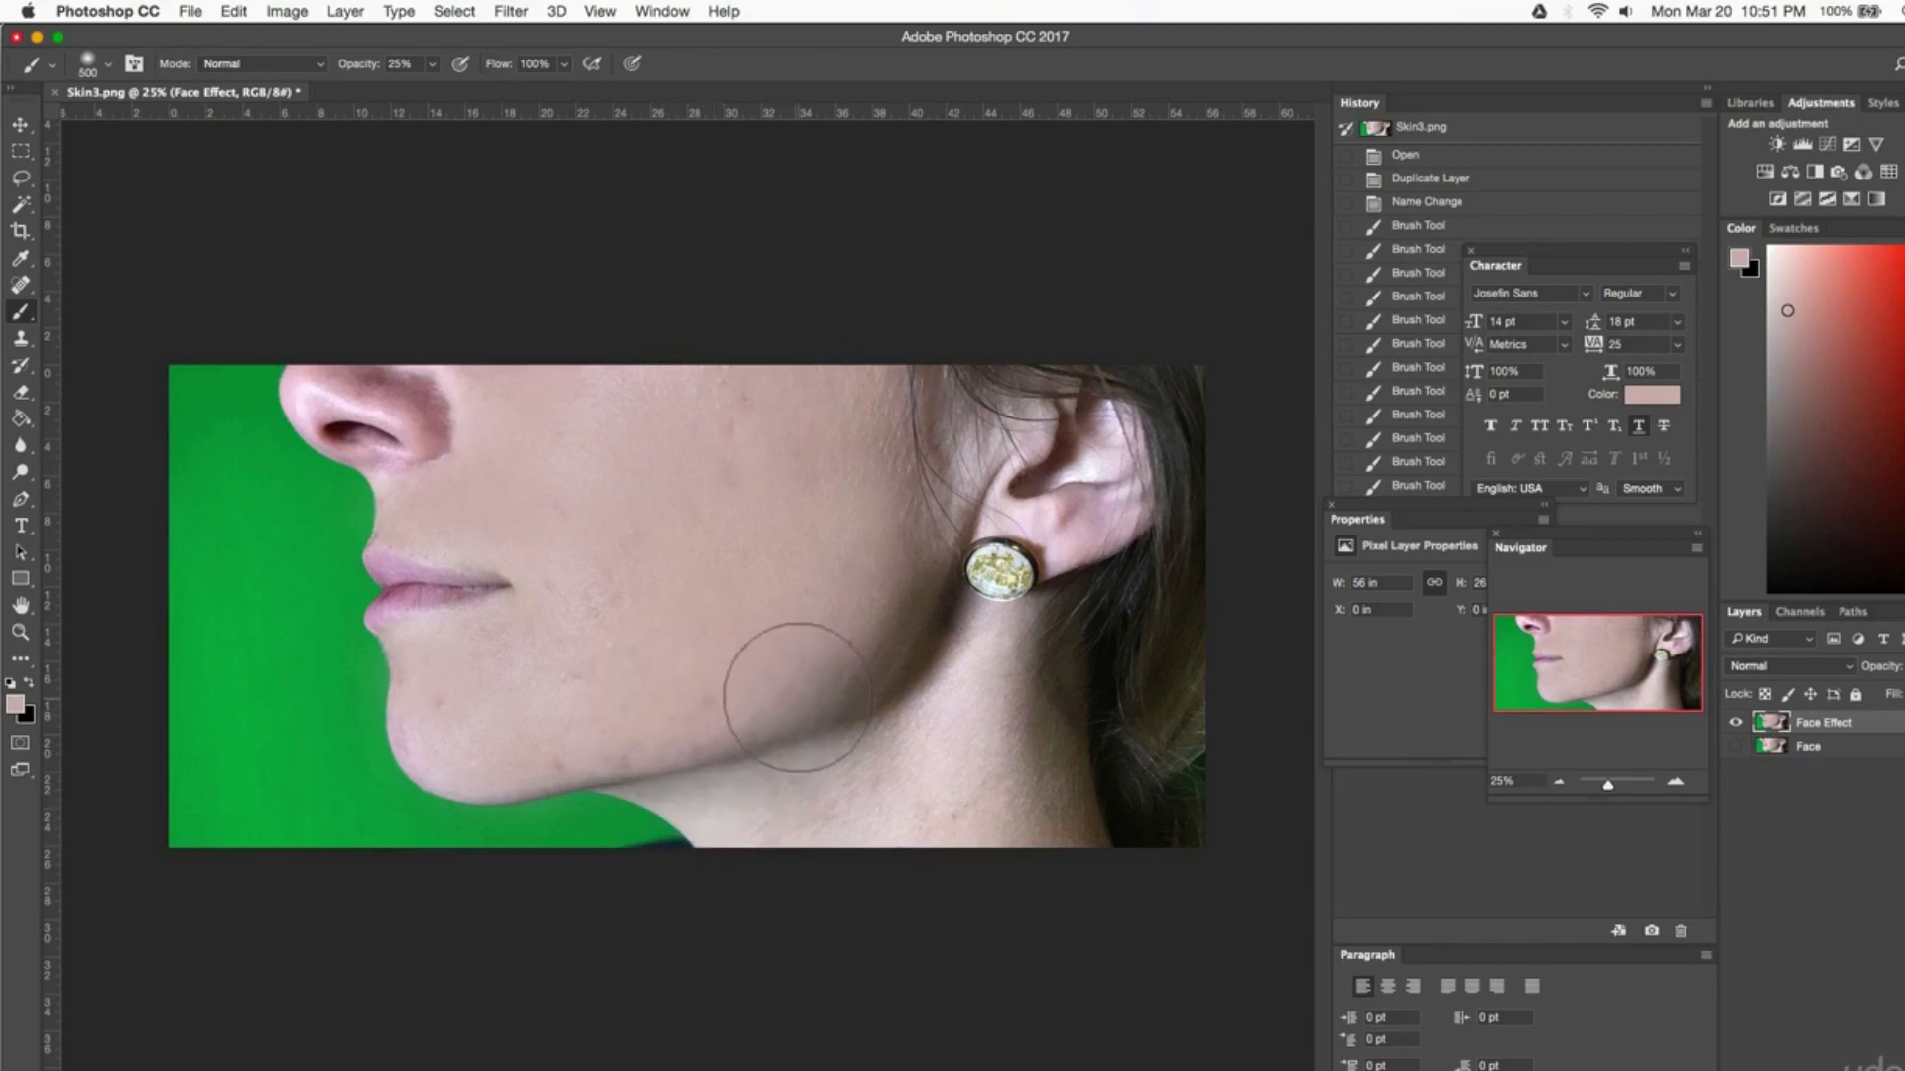
left_click(794, 689)
left_click(582, 683)
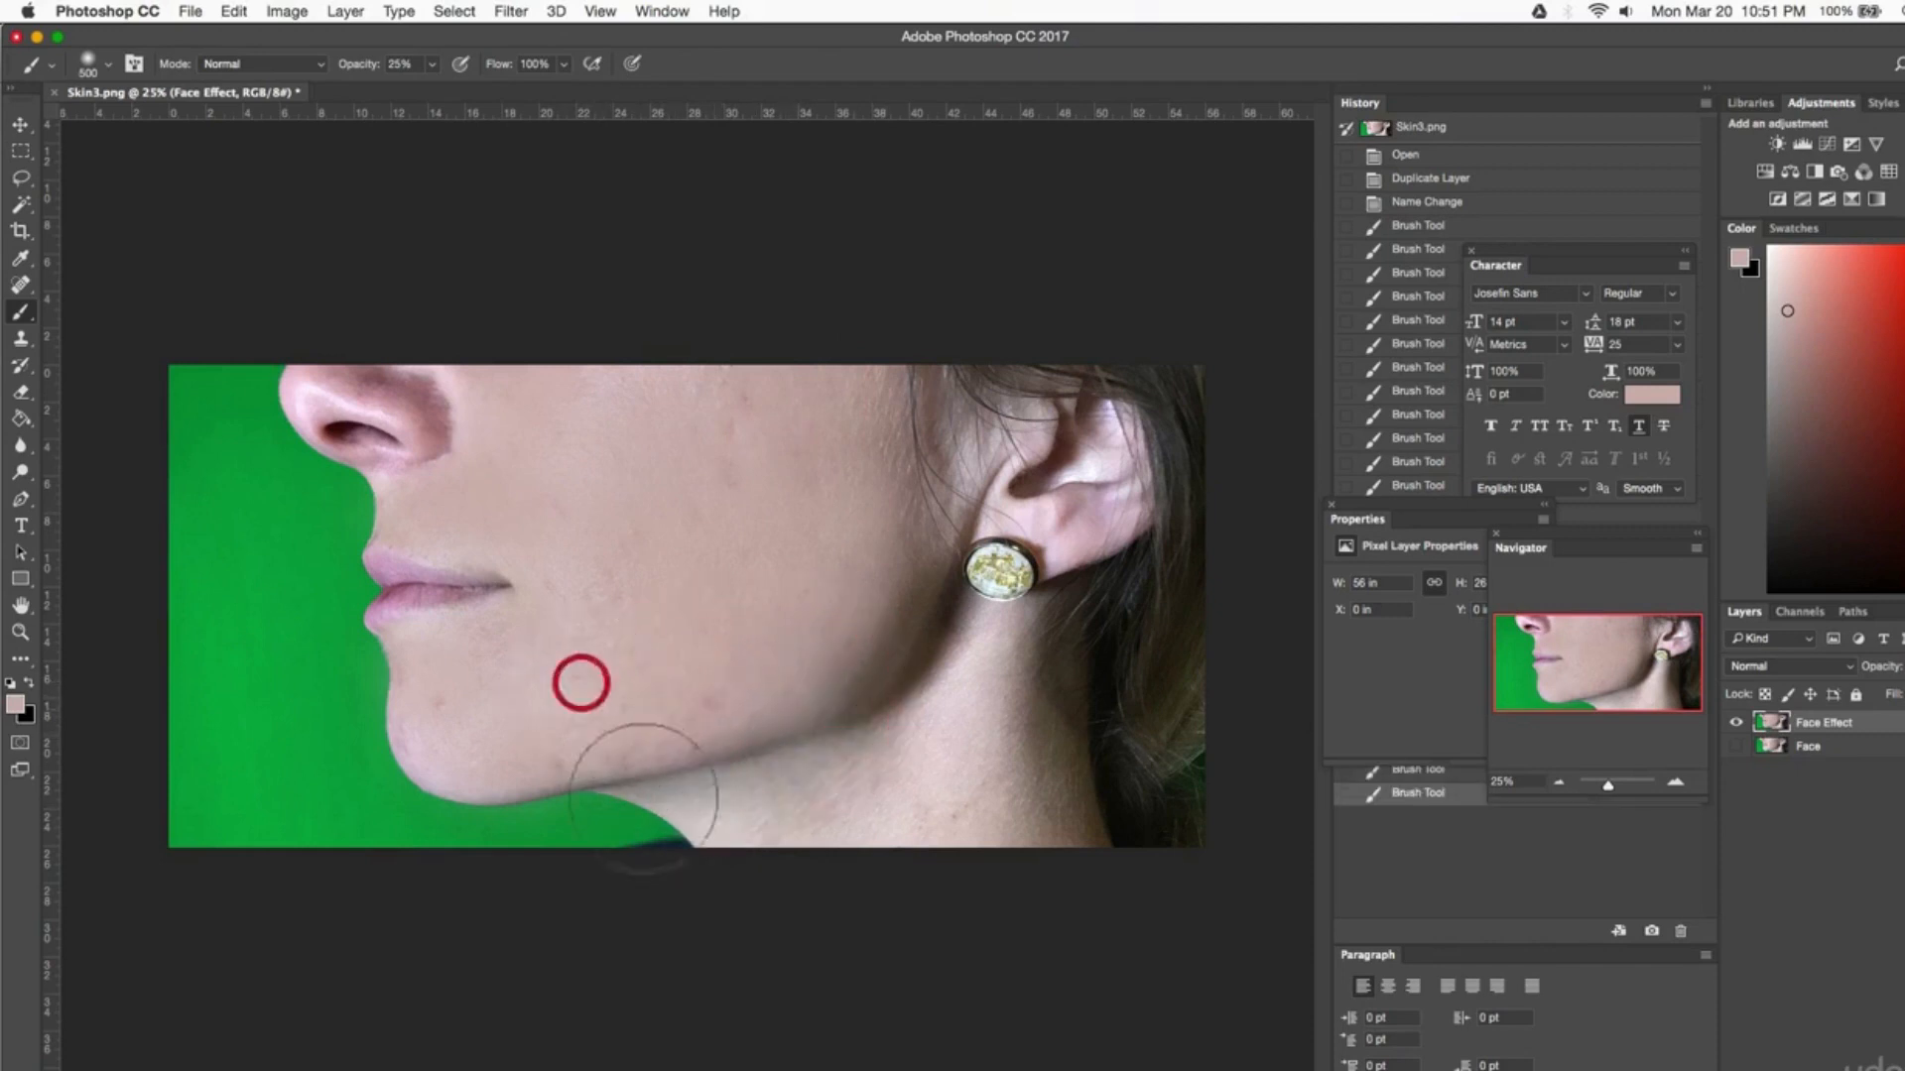
left_click(625, 735)
left_click(696, 729)
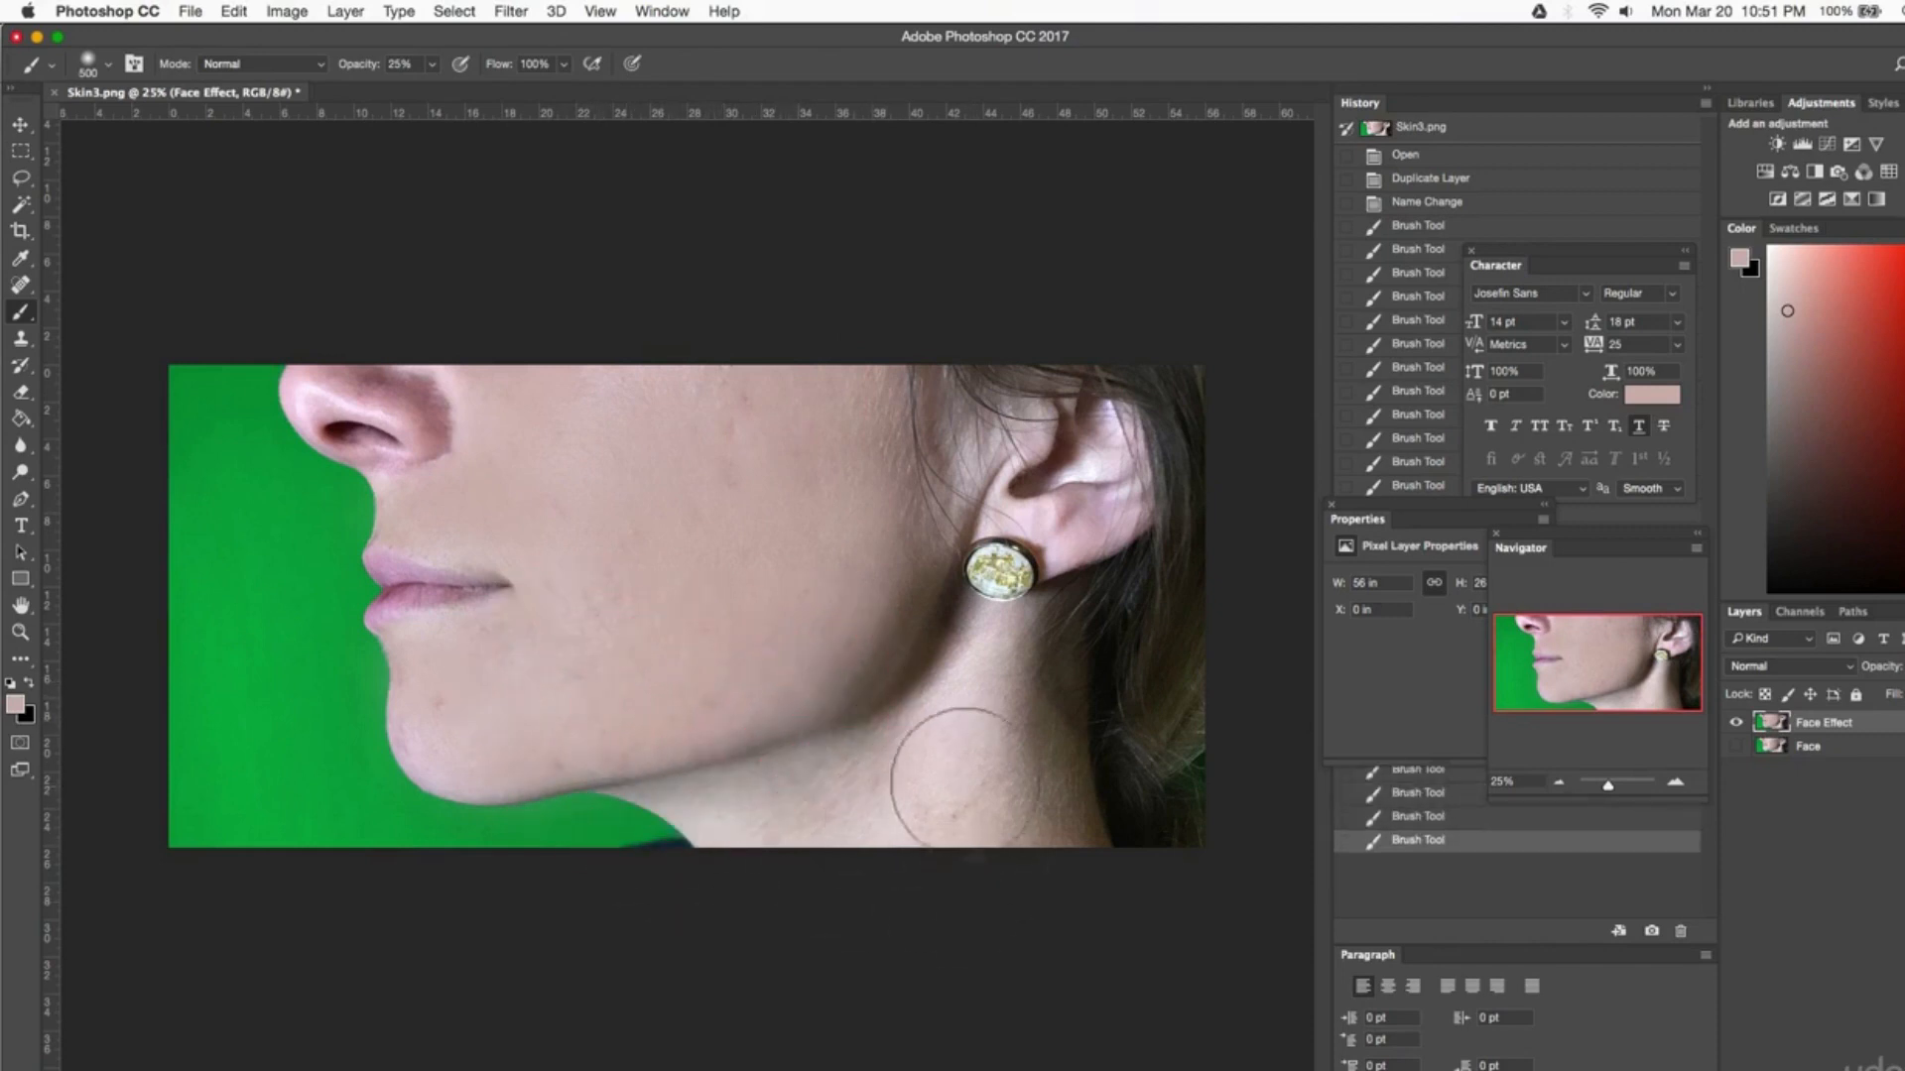
- Paint the skin tone over the neck below the earring and along the shaded jawline
left_click(864, 778)
left_click_drag(864, 778, 986, 656)
mouse_move(751, 816)
left_mouse_down()
mouse_move(885, 781)
mouse_move(982, 659)
left_mouse_up()
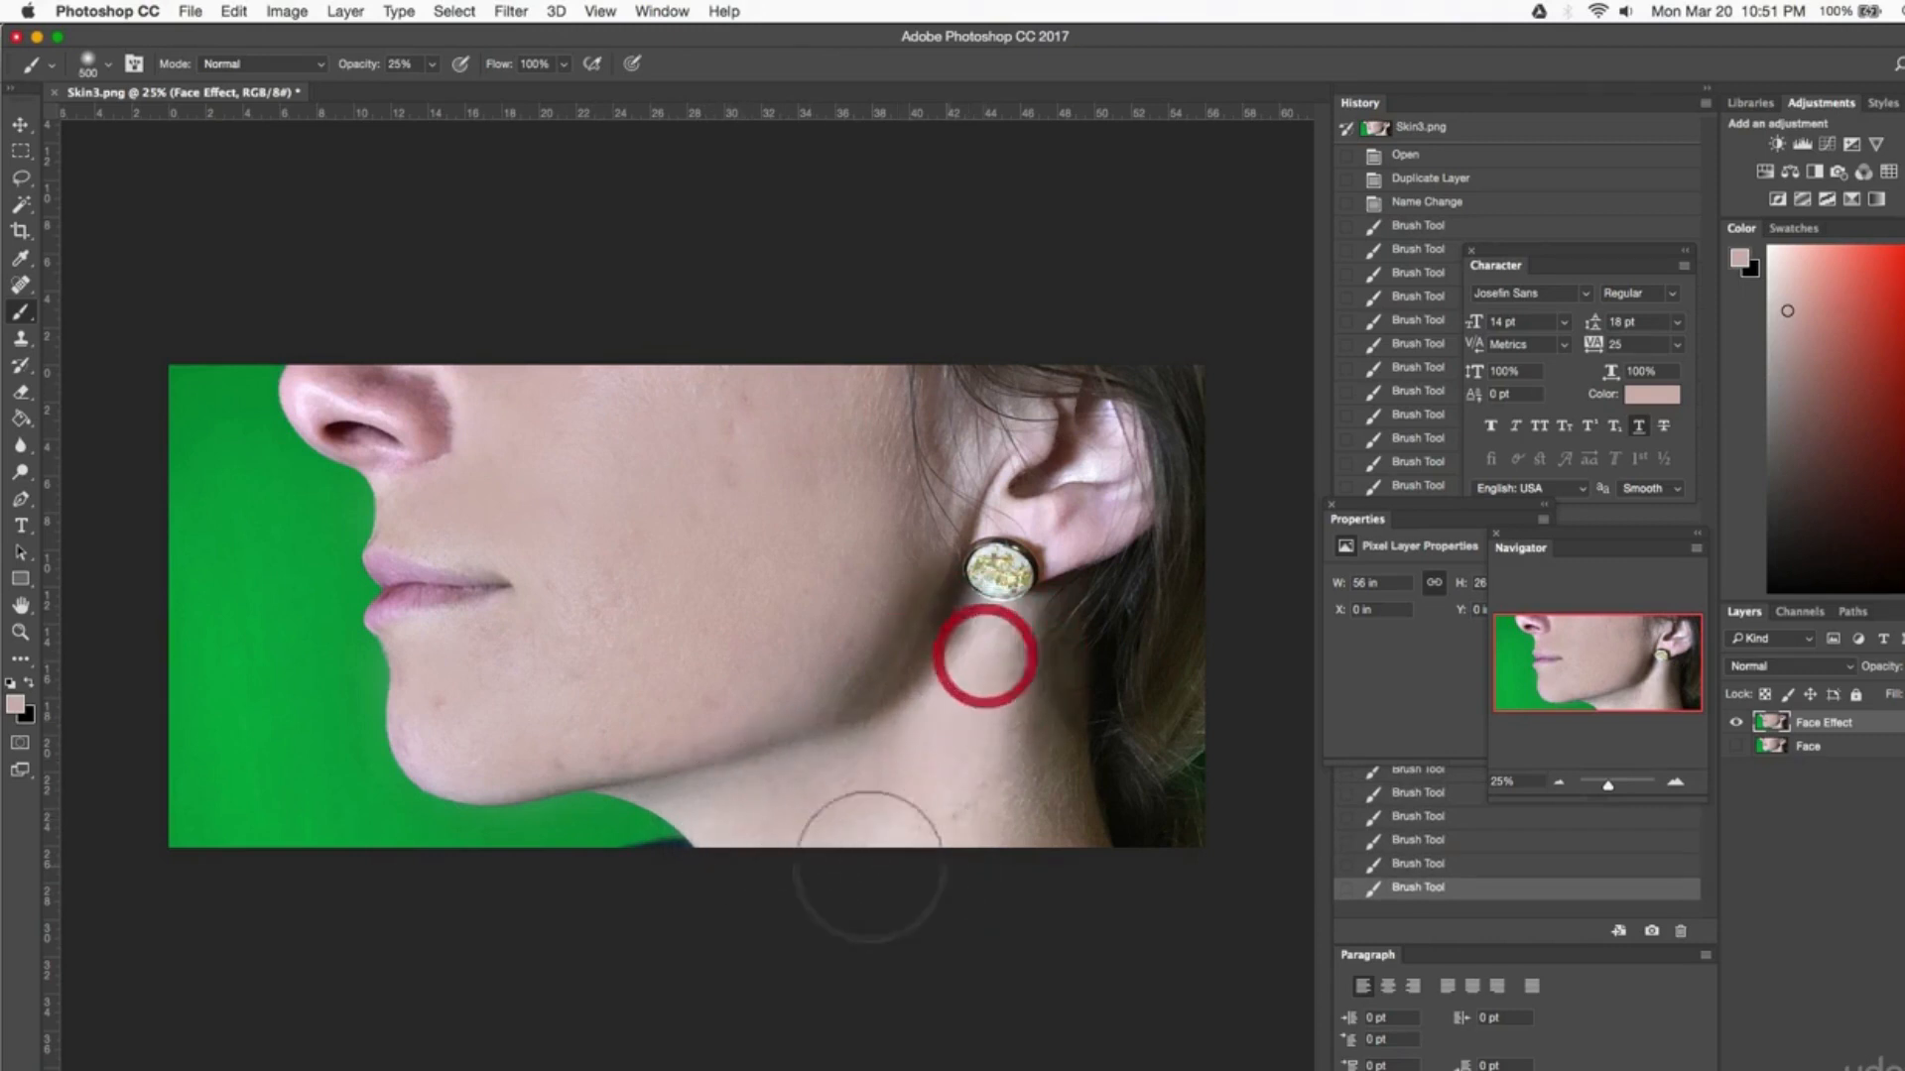
mouse_move(865, 877)
left_mouse_down()
mouse_move(954, 818)
mouse_move(1021, 816)
mouse_move(983, 697)
mouse_move(987, 799)
mouse_move(978, 681)
mouse_move(970, 851)
left_mouse_up()
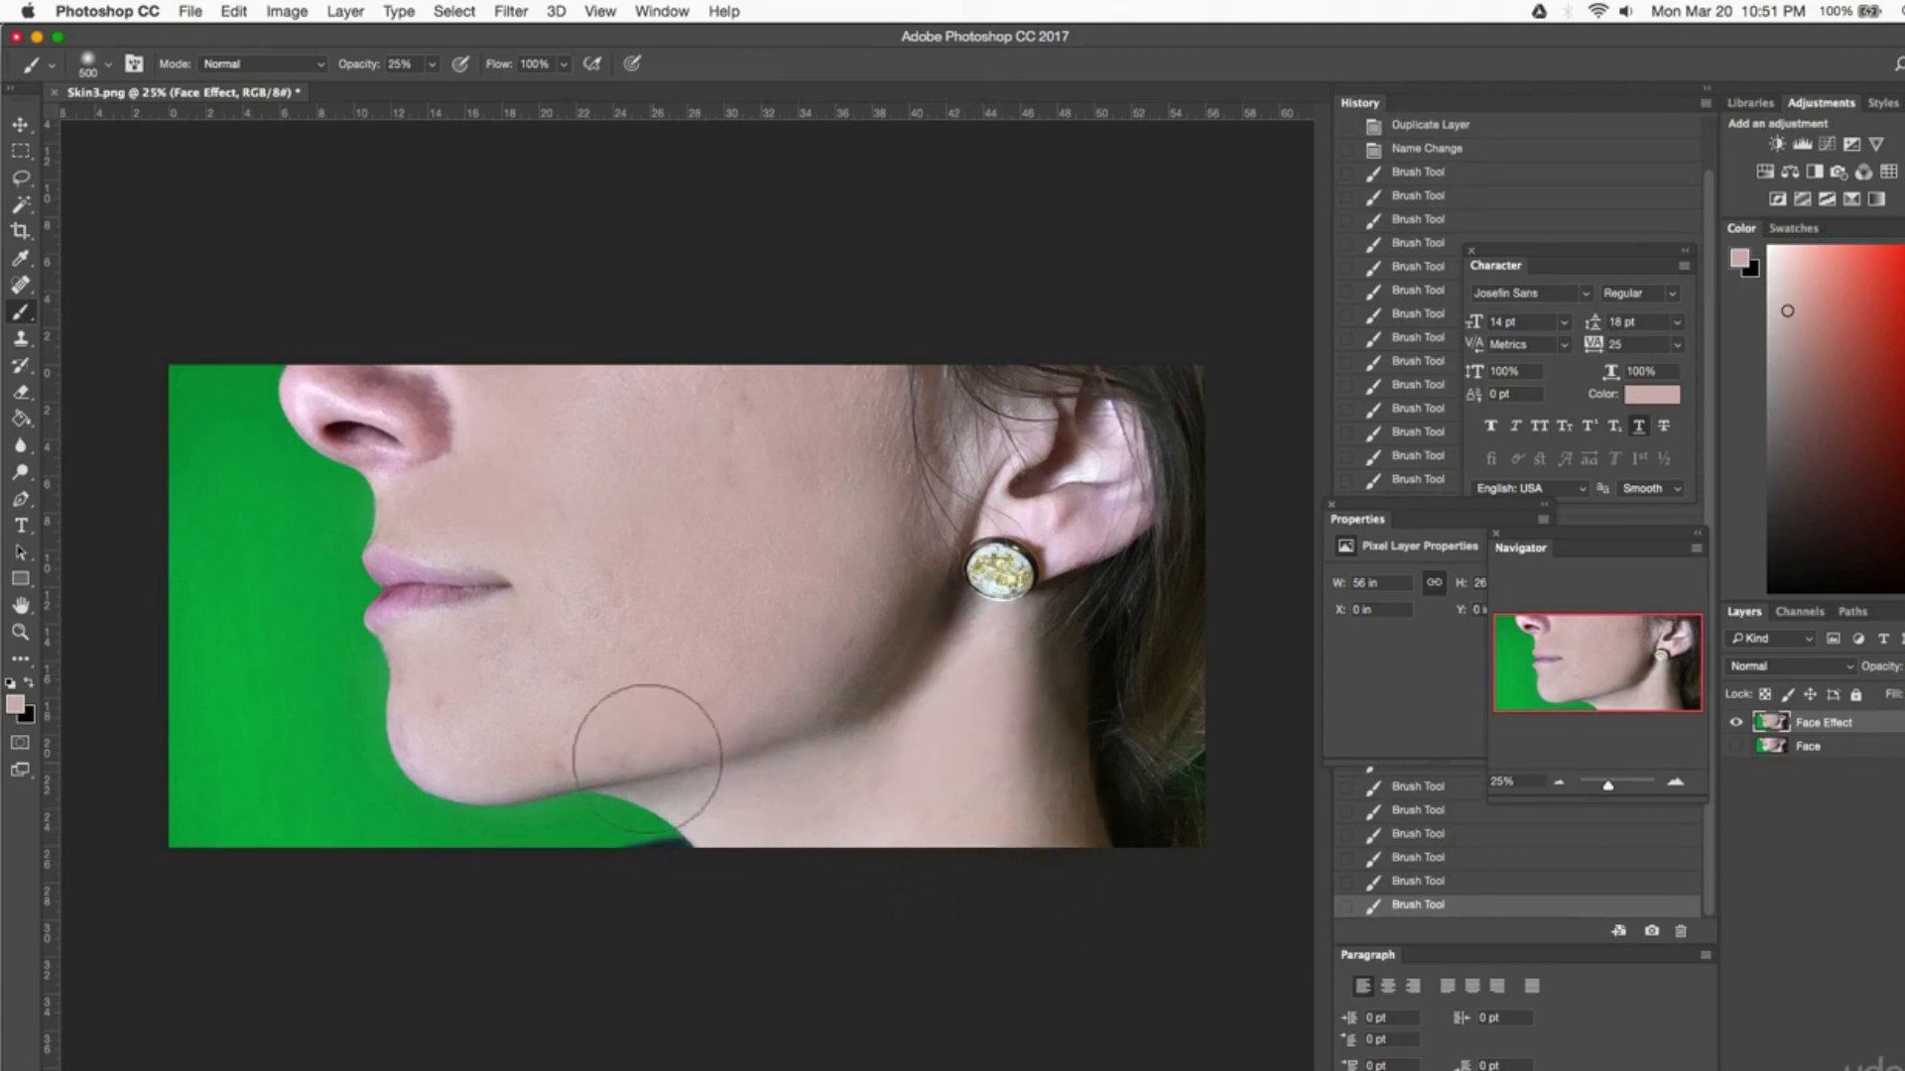
mouse_move(724, 749)
left_mouse_down()
mouse_move(791, 723)
mouse_move(884, 744)
mouse_move(923, 695)
left_mouse_up()
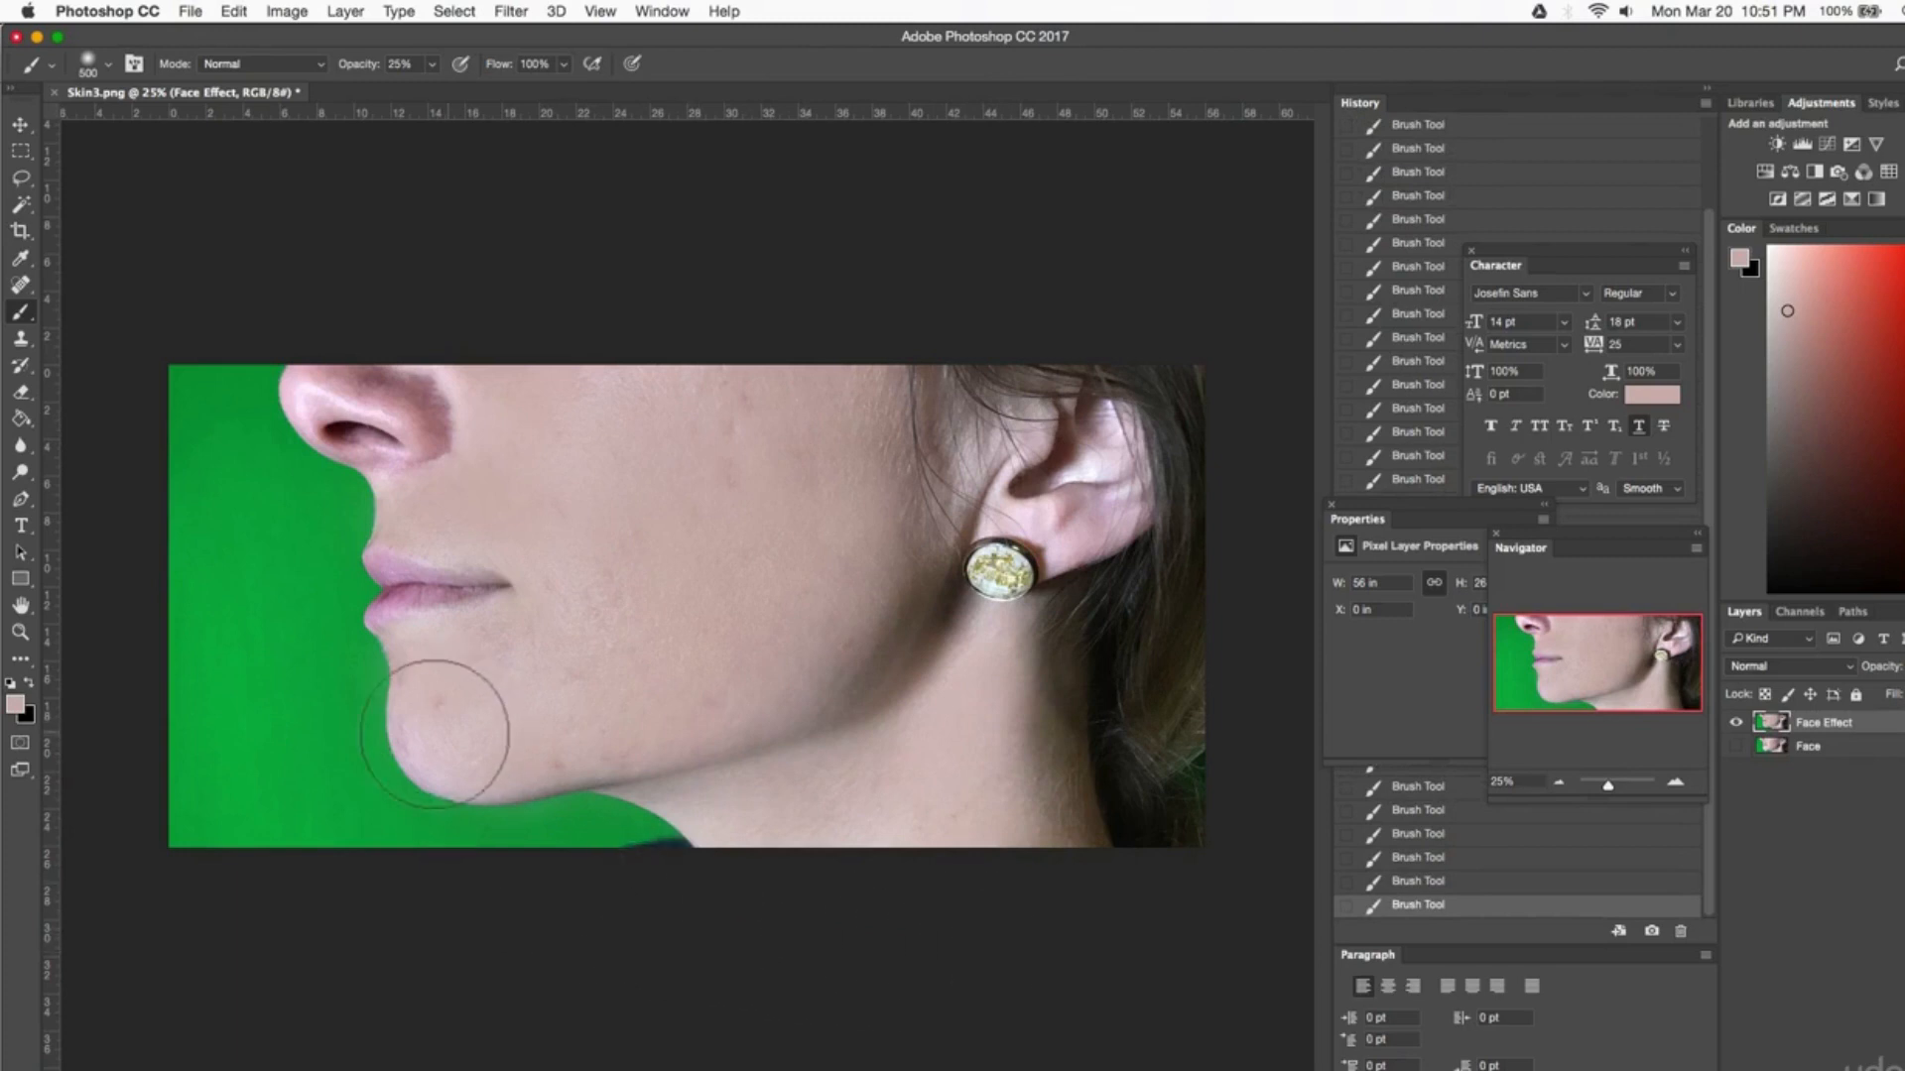
- Dab the skin tone over the chin, the area beside the mouth and the skin above the upper lip
left_click_drag(430, 734, 453, 736)
left_click(442, 675)
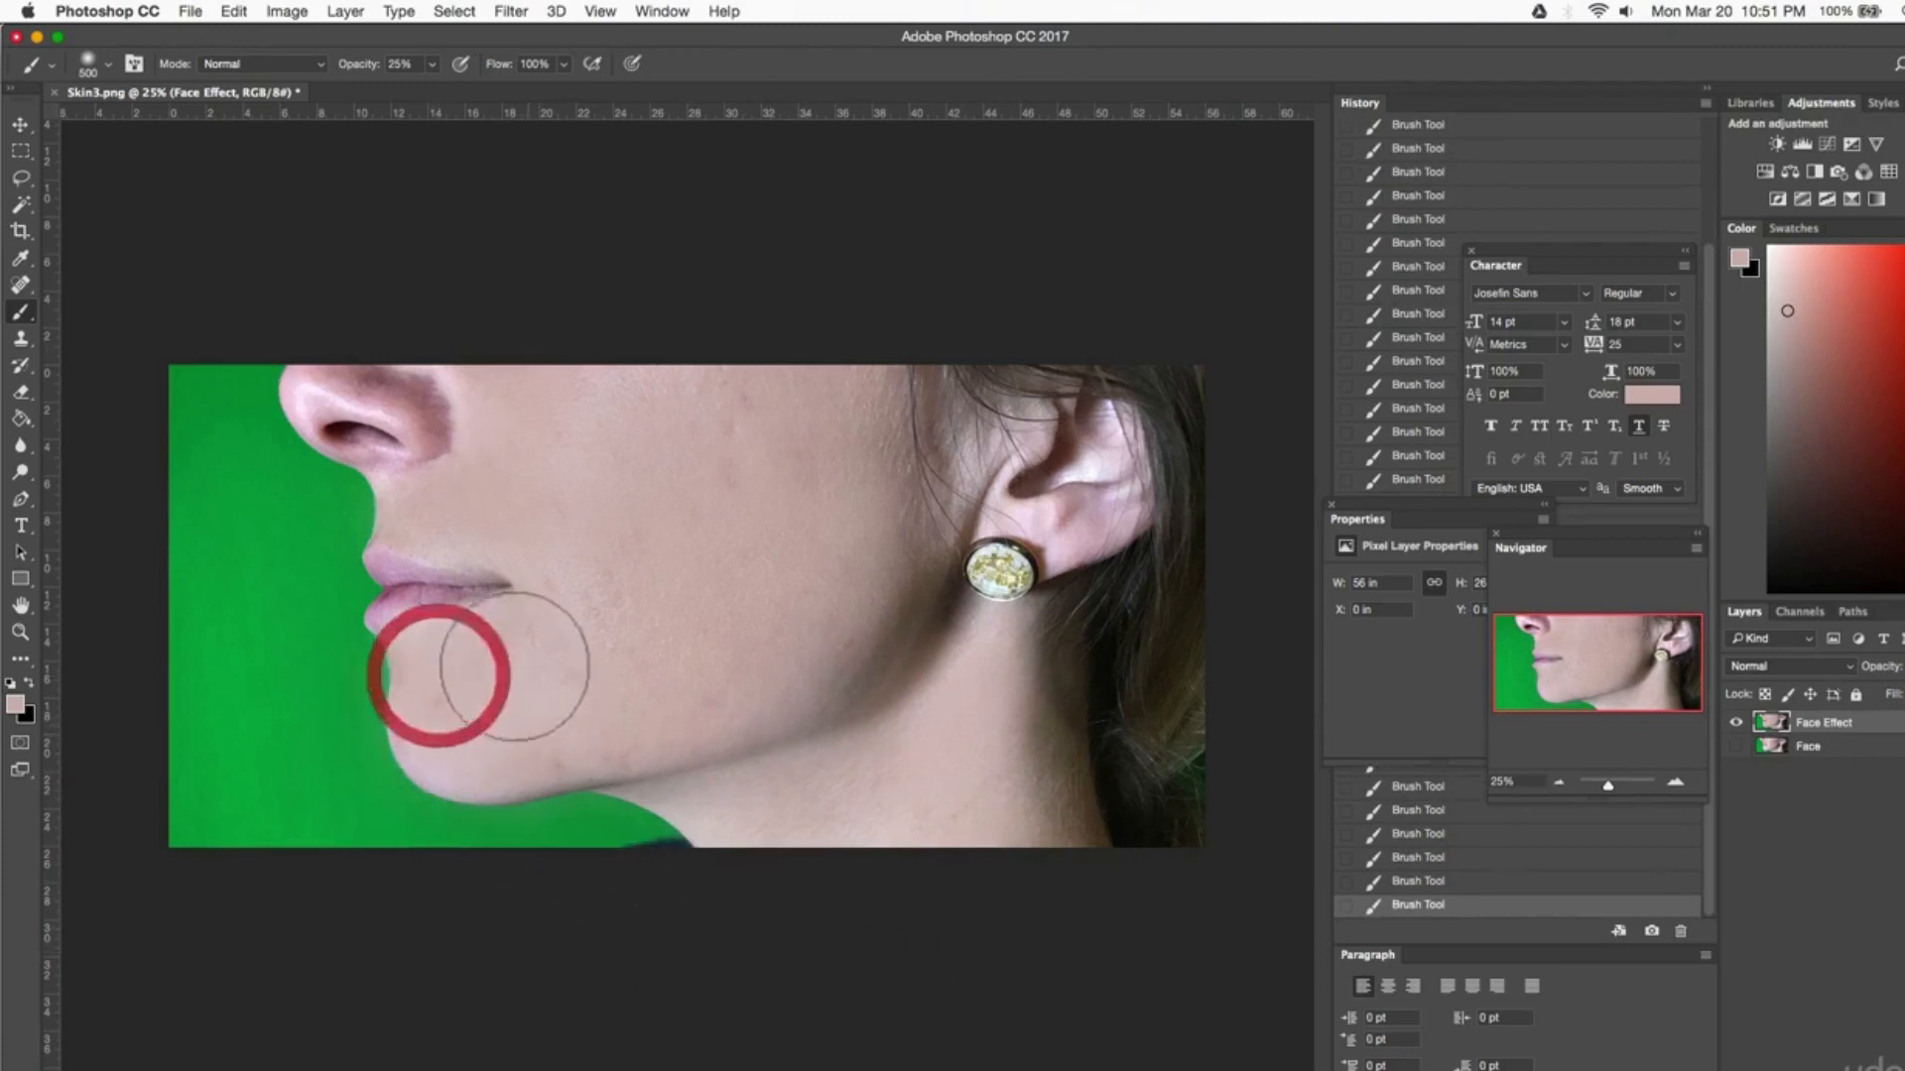
left_click(510, 651)
left_click(427, 511)
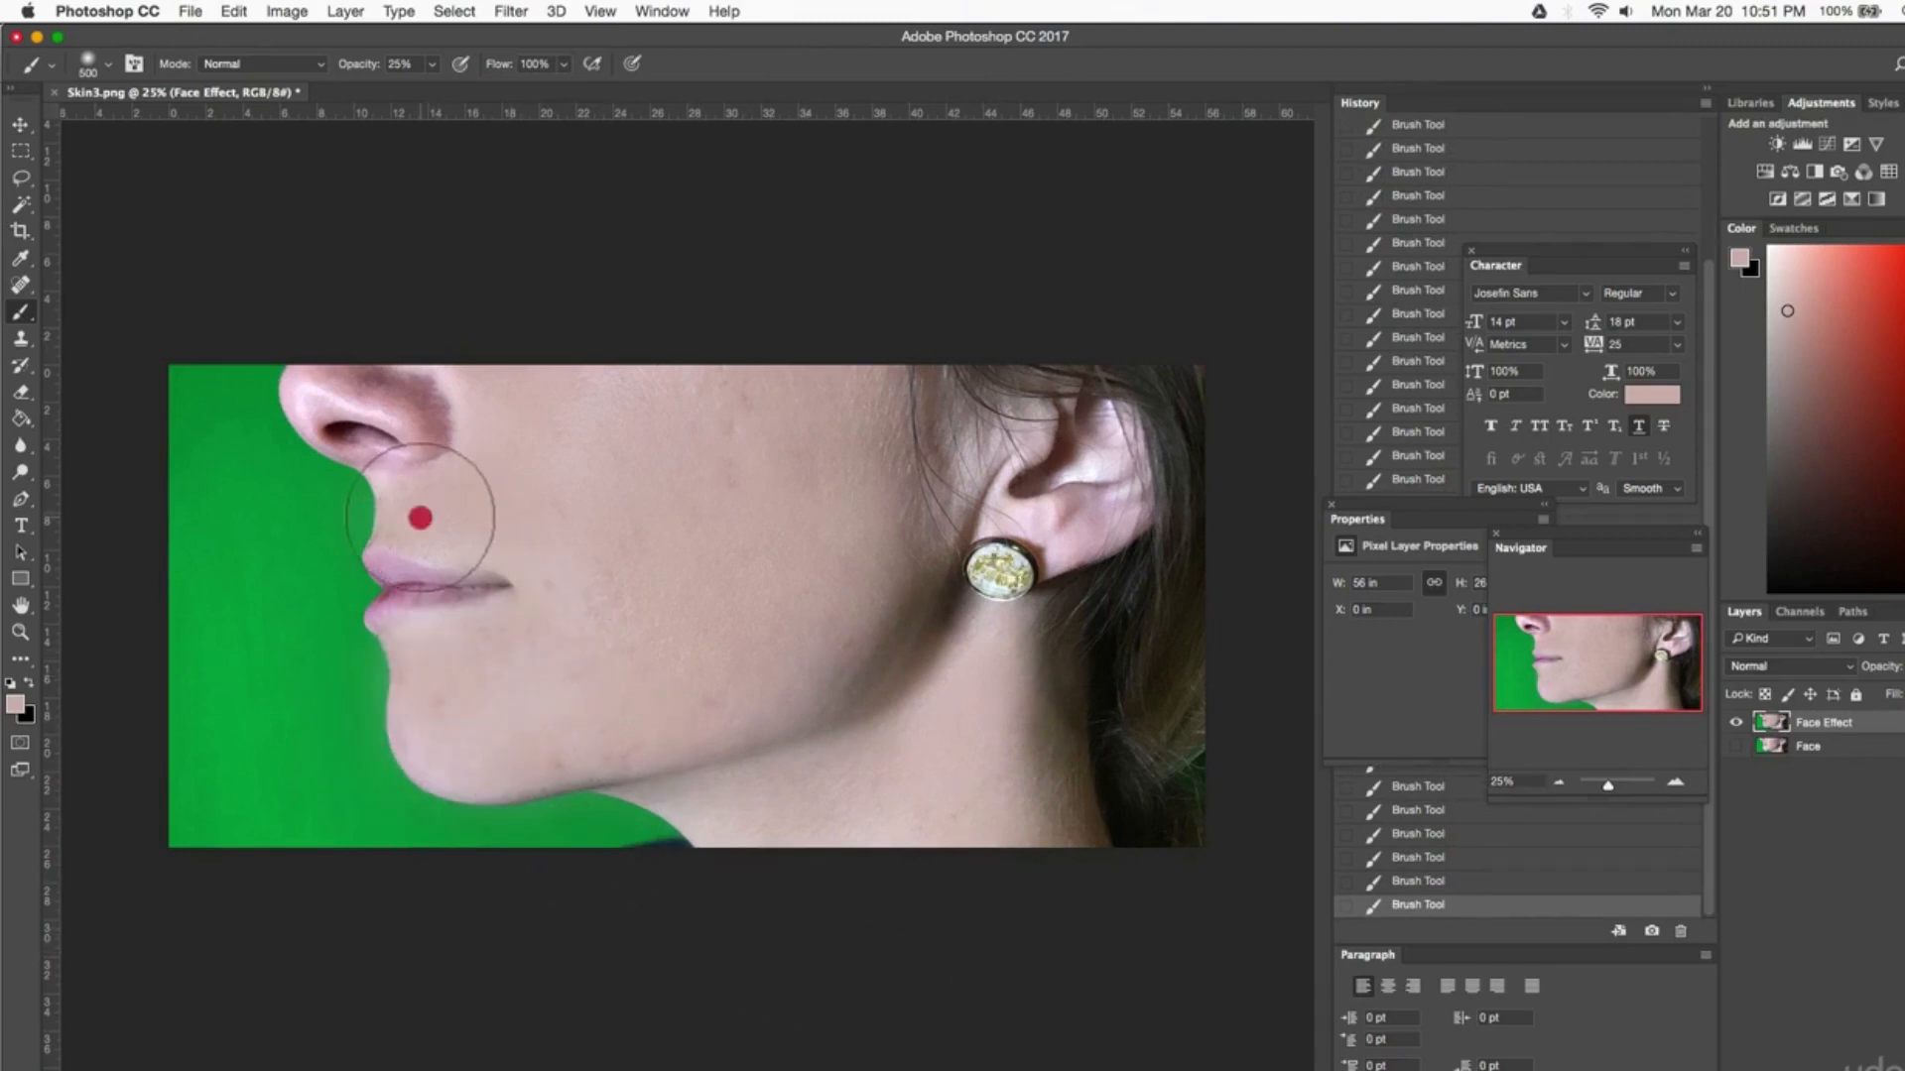
- Set the brush size to 250 px and paint the skin tone along the front edge of the face around the lips
left_click(107, 66)
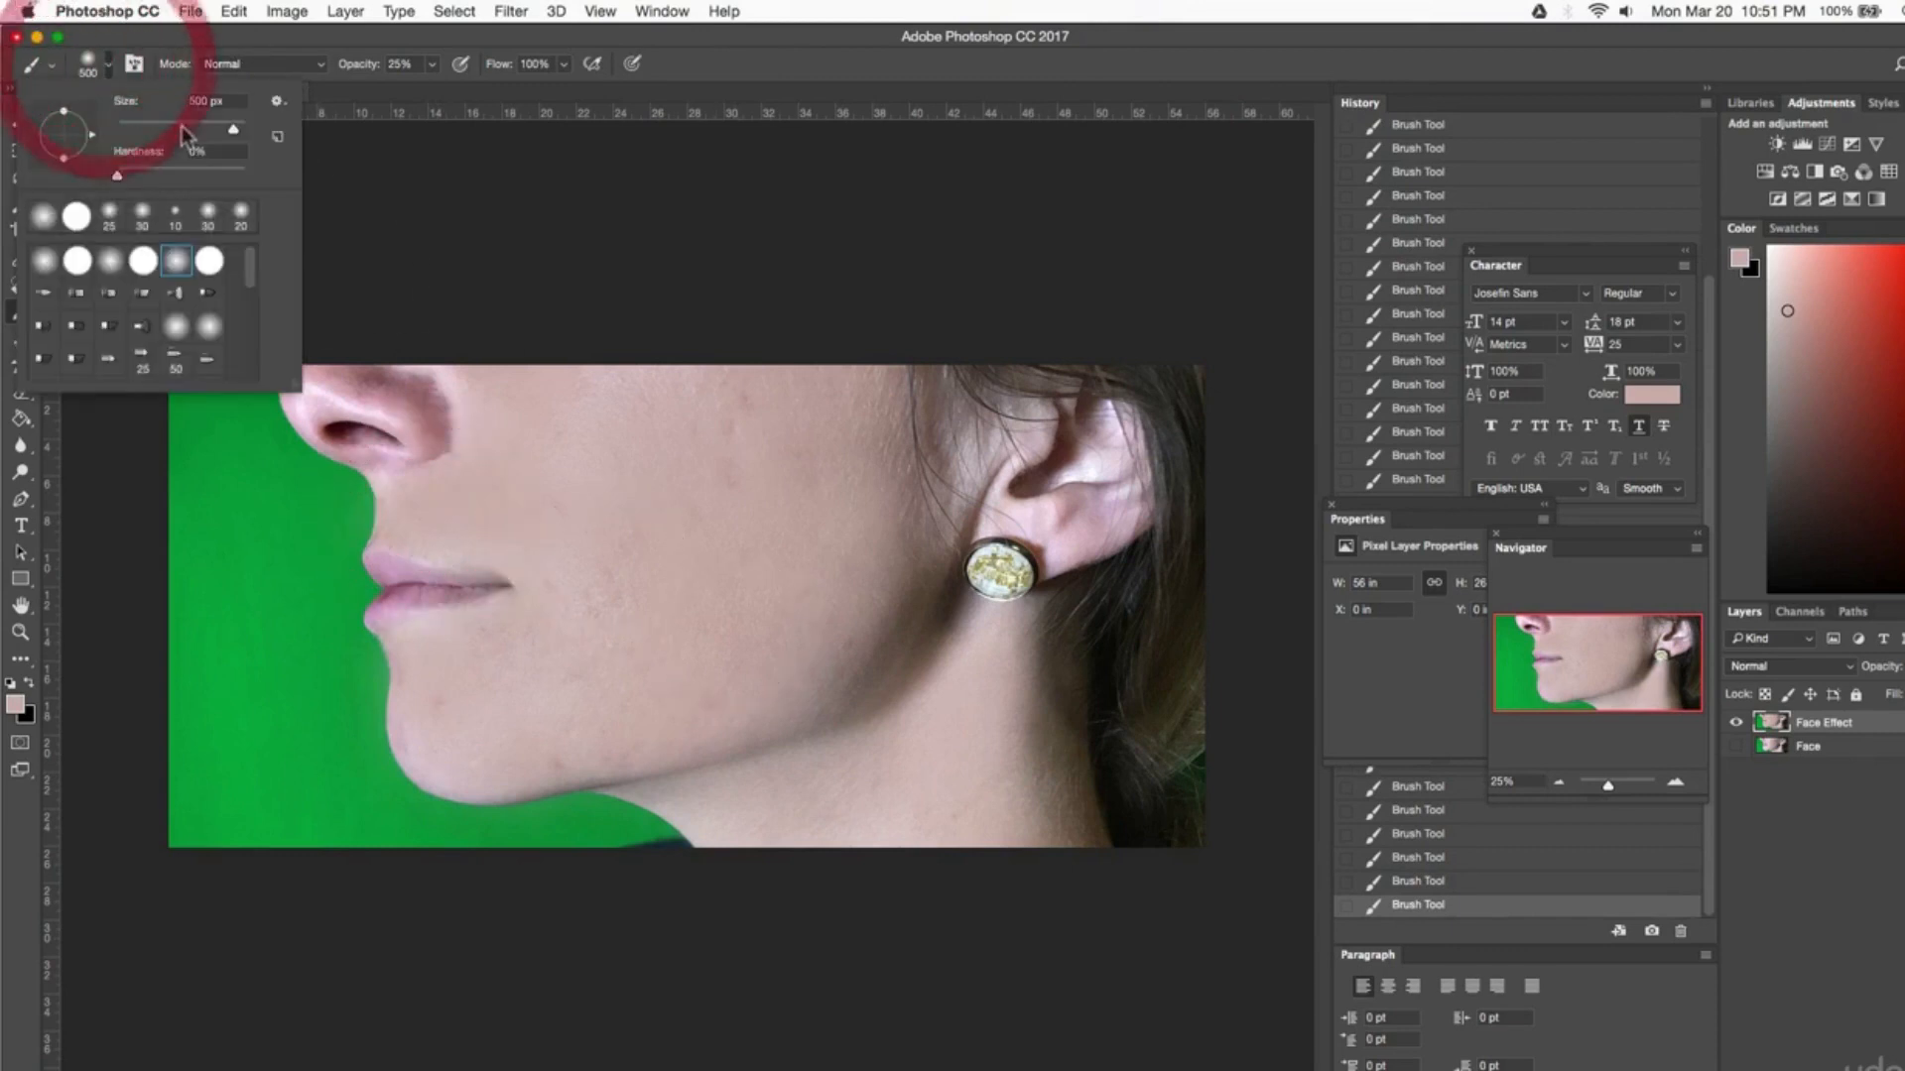
left_click(129, 103)
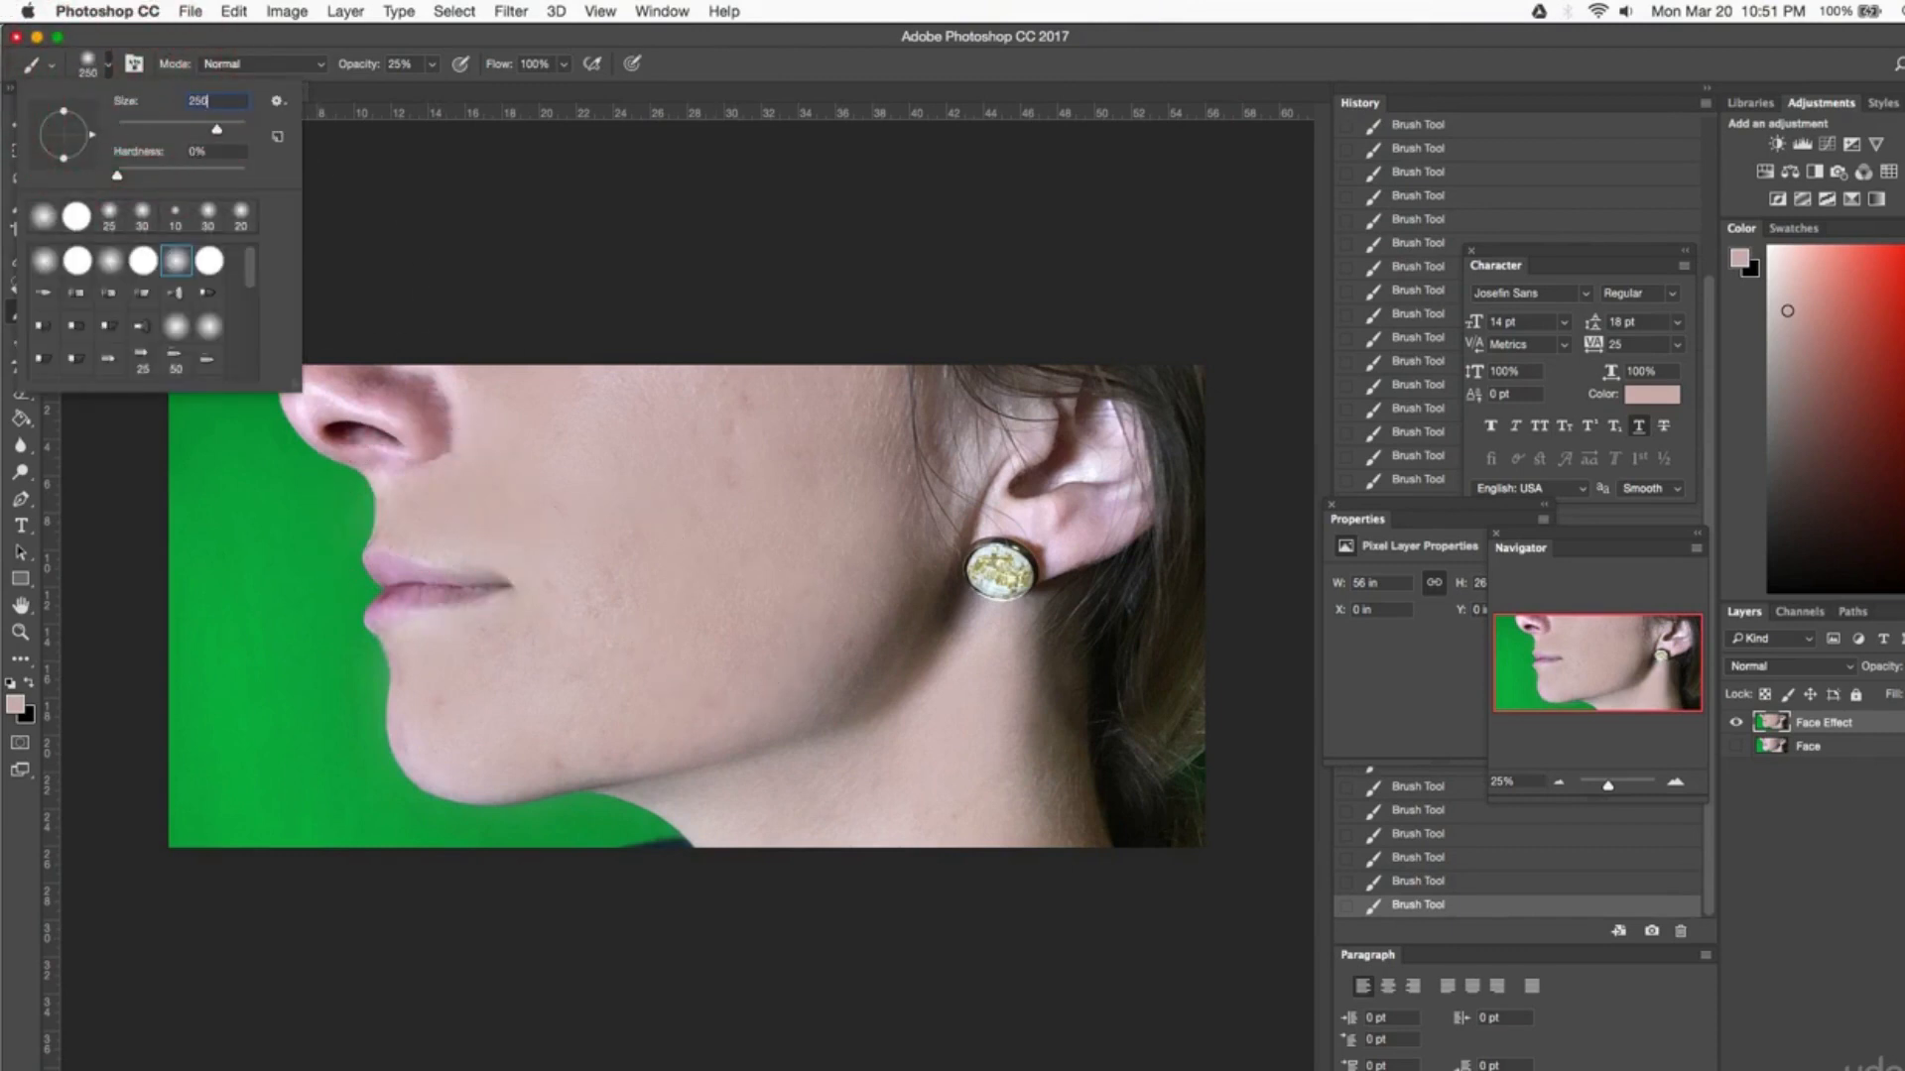
type("250")
left_click(727, 58)
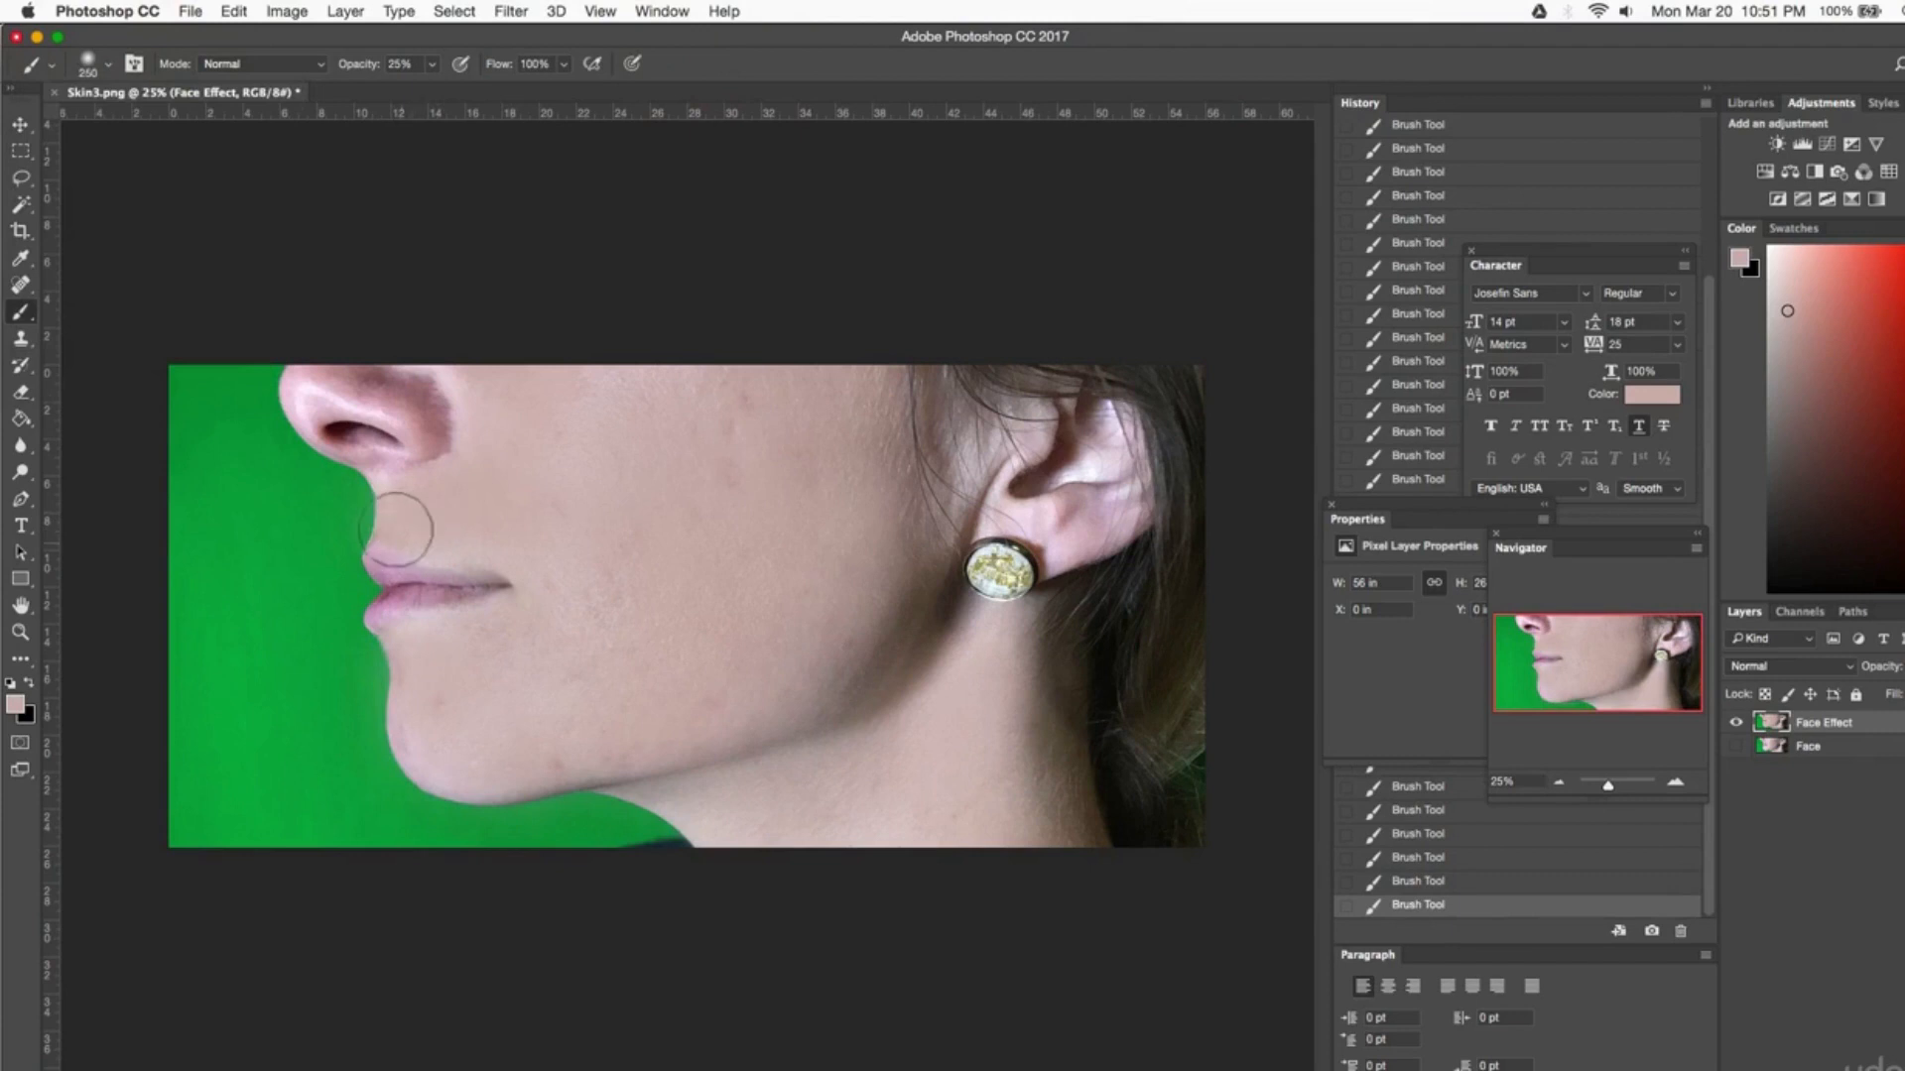
mouse_move(401, 484)
left_mouse_down()
mouse_move(393, 543)
mouse_move(499, 558)
mouse_move(448, 628)
mouse_move(391, 631)
left_mouse_up()
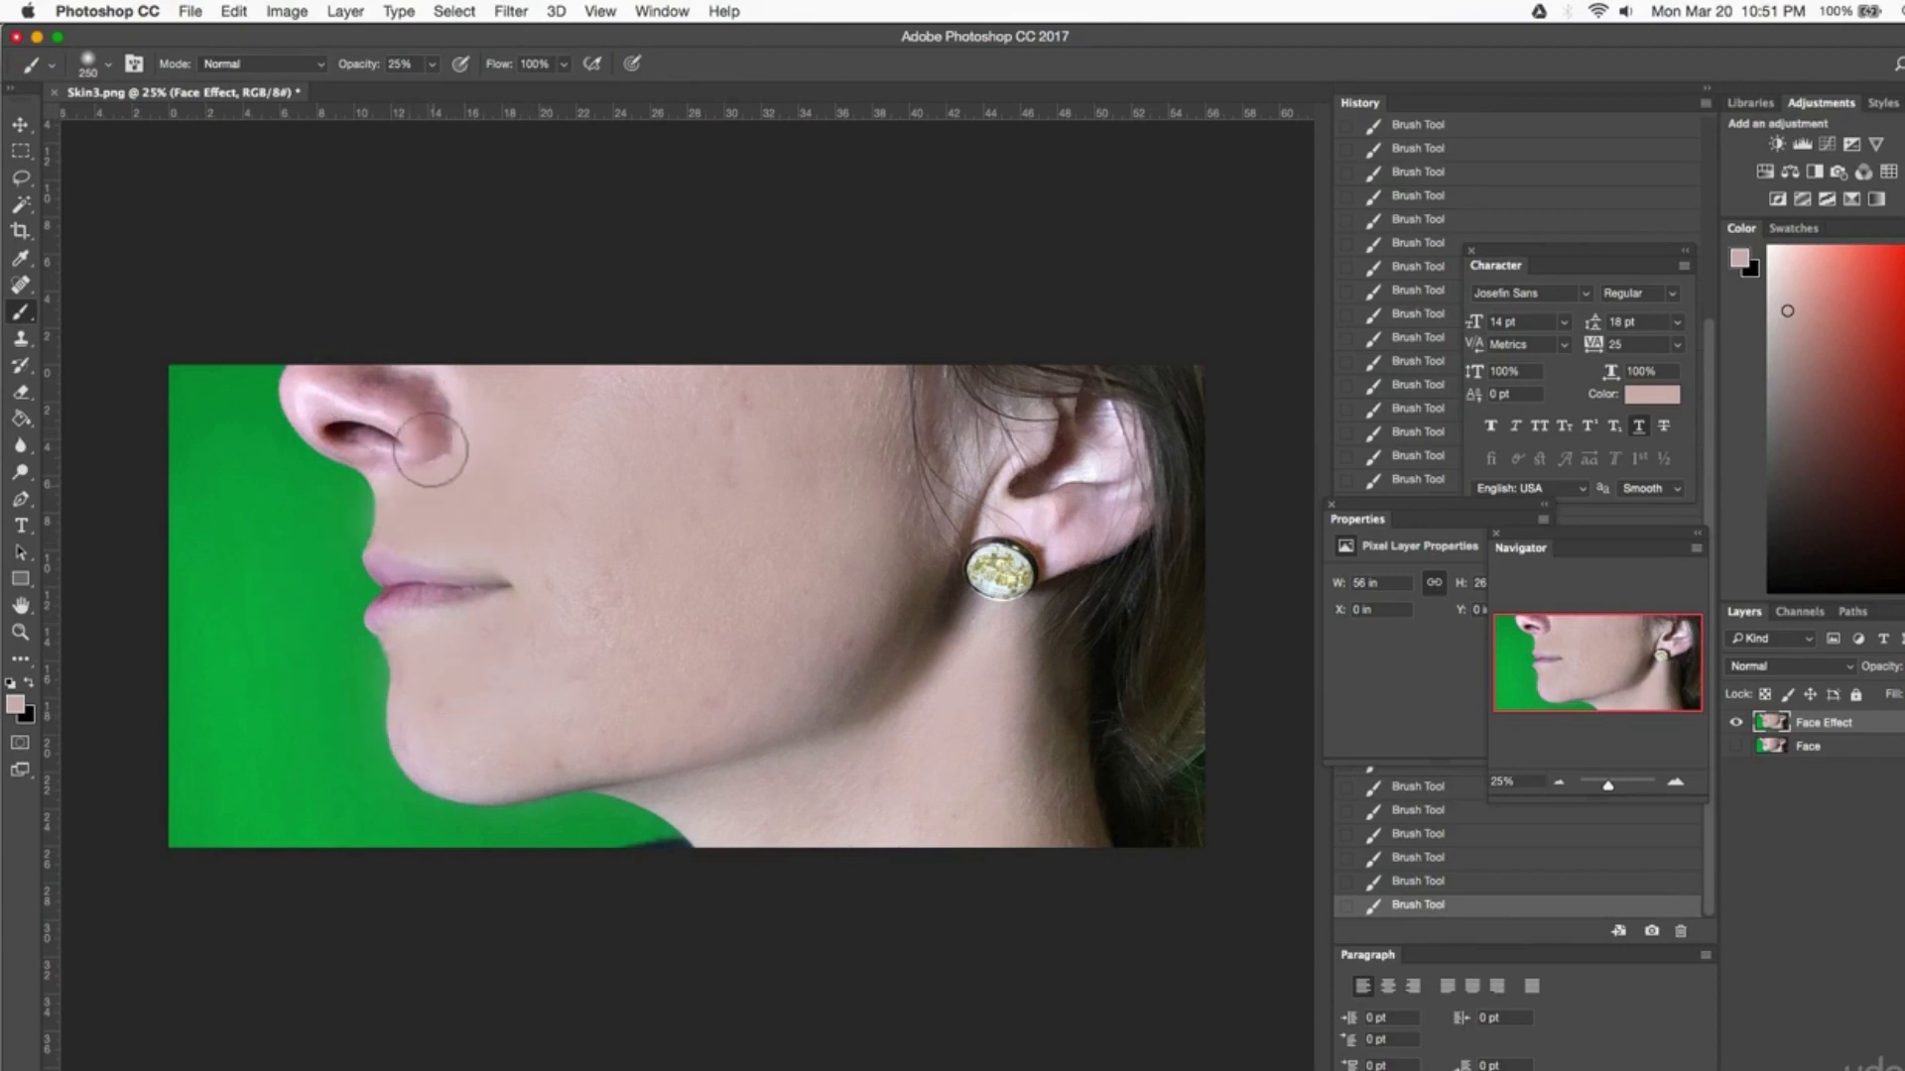
- Set the foreground color to the darker pink bf9295 sampled from the nose and paint over the nostril and side of the nose
left_click(17, 707)
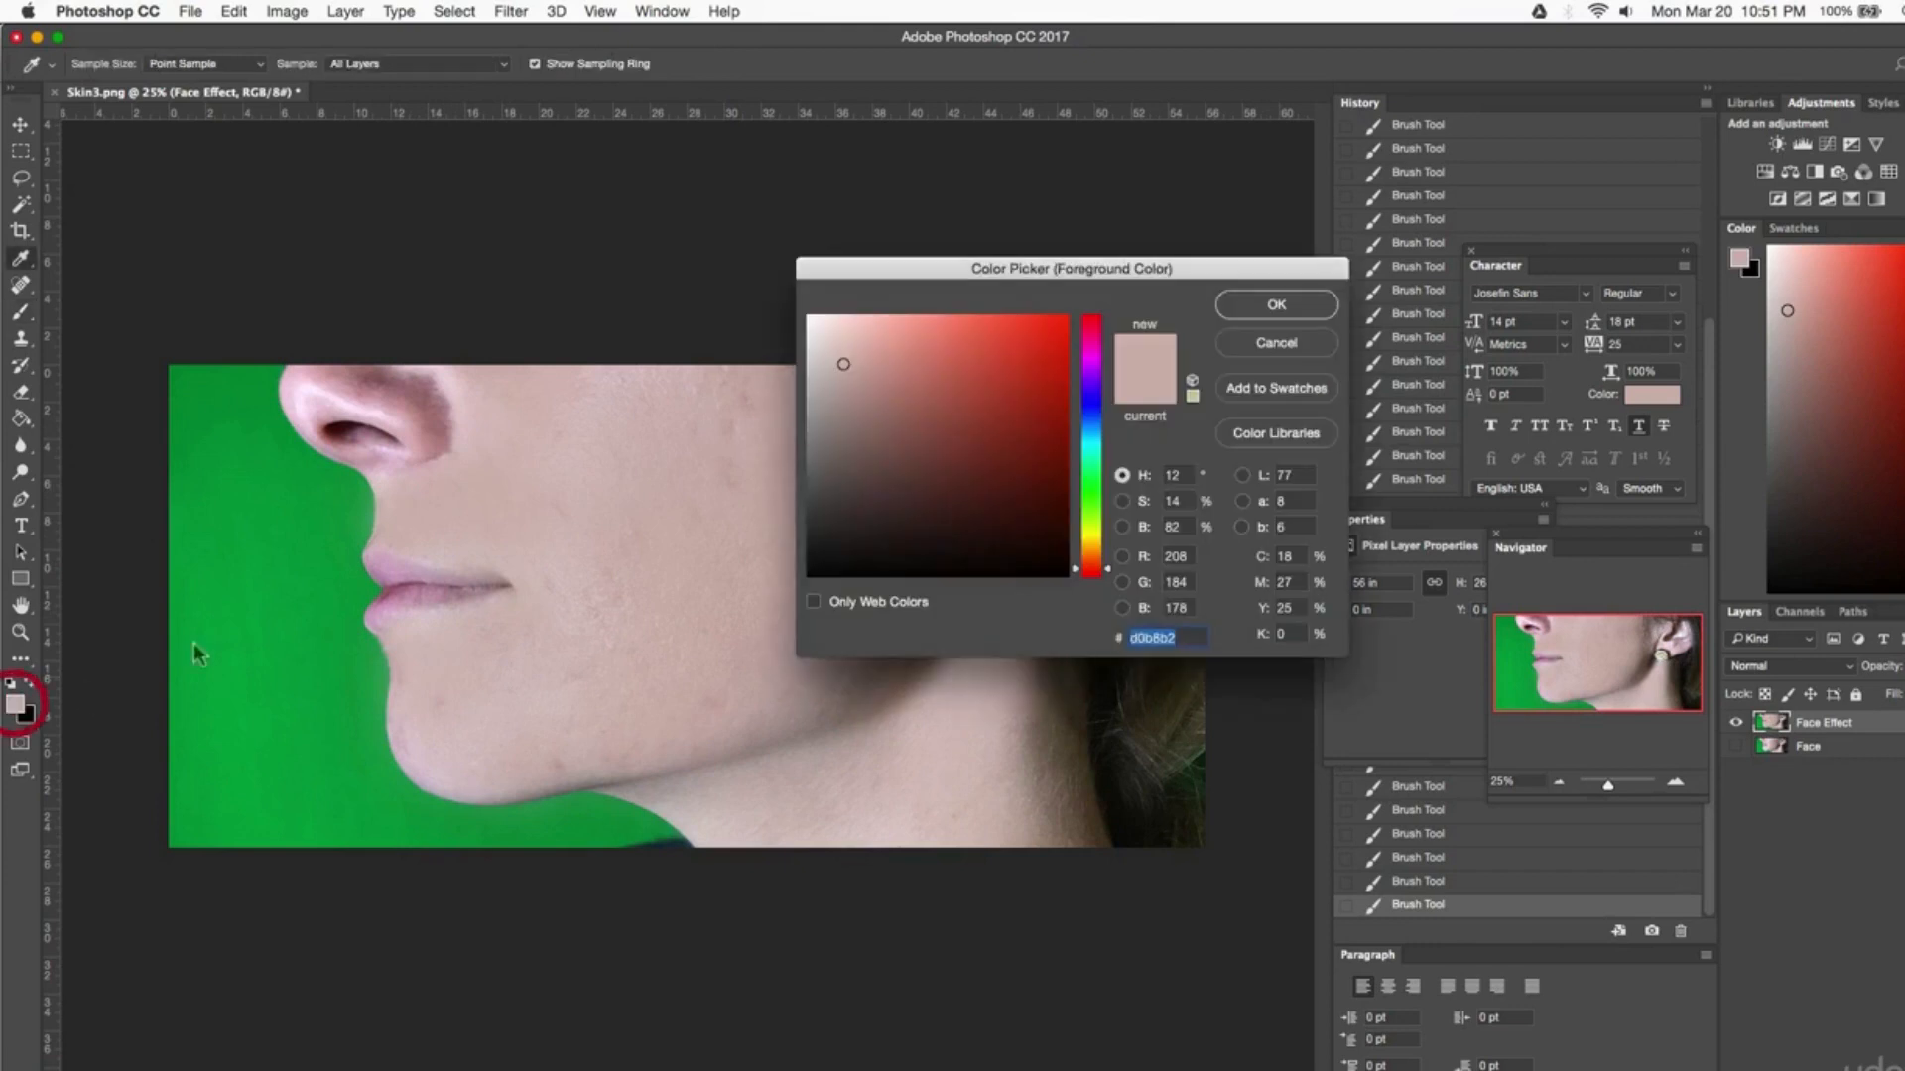
left_click(415, 397)
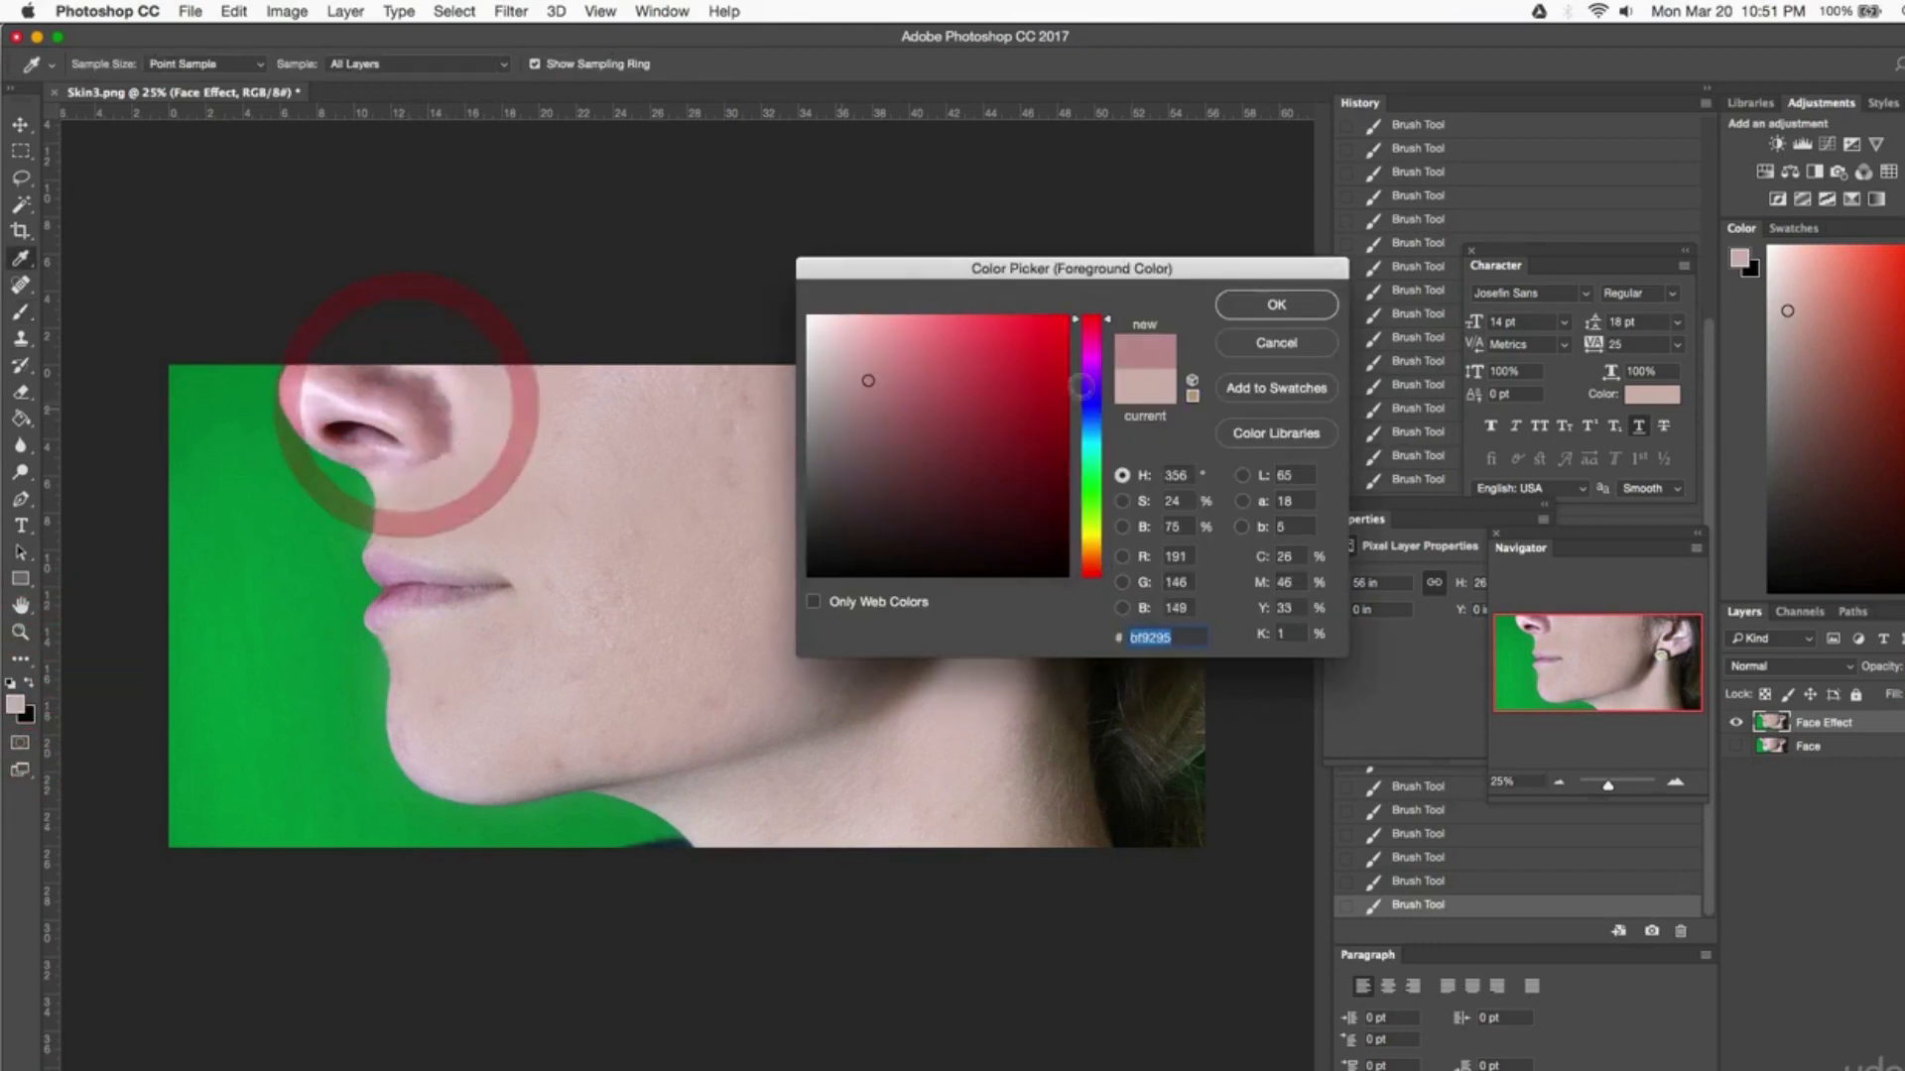
left_click(1226, 315)
left_click(429, 433)
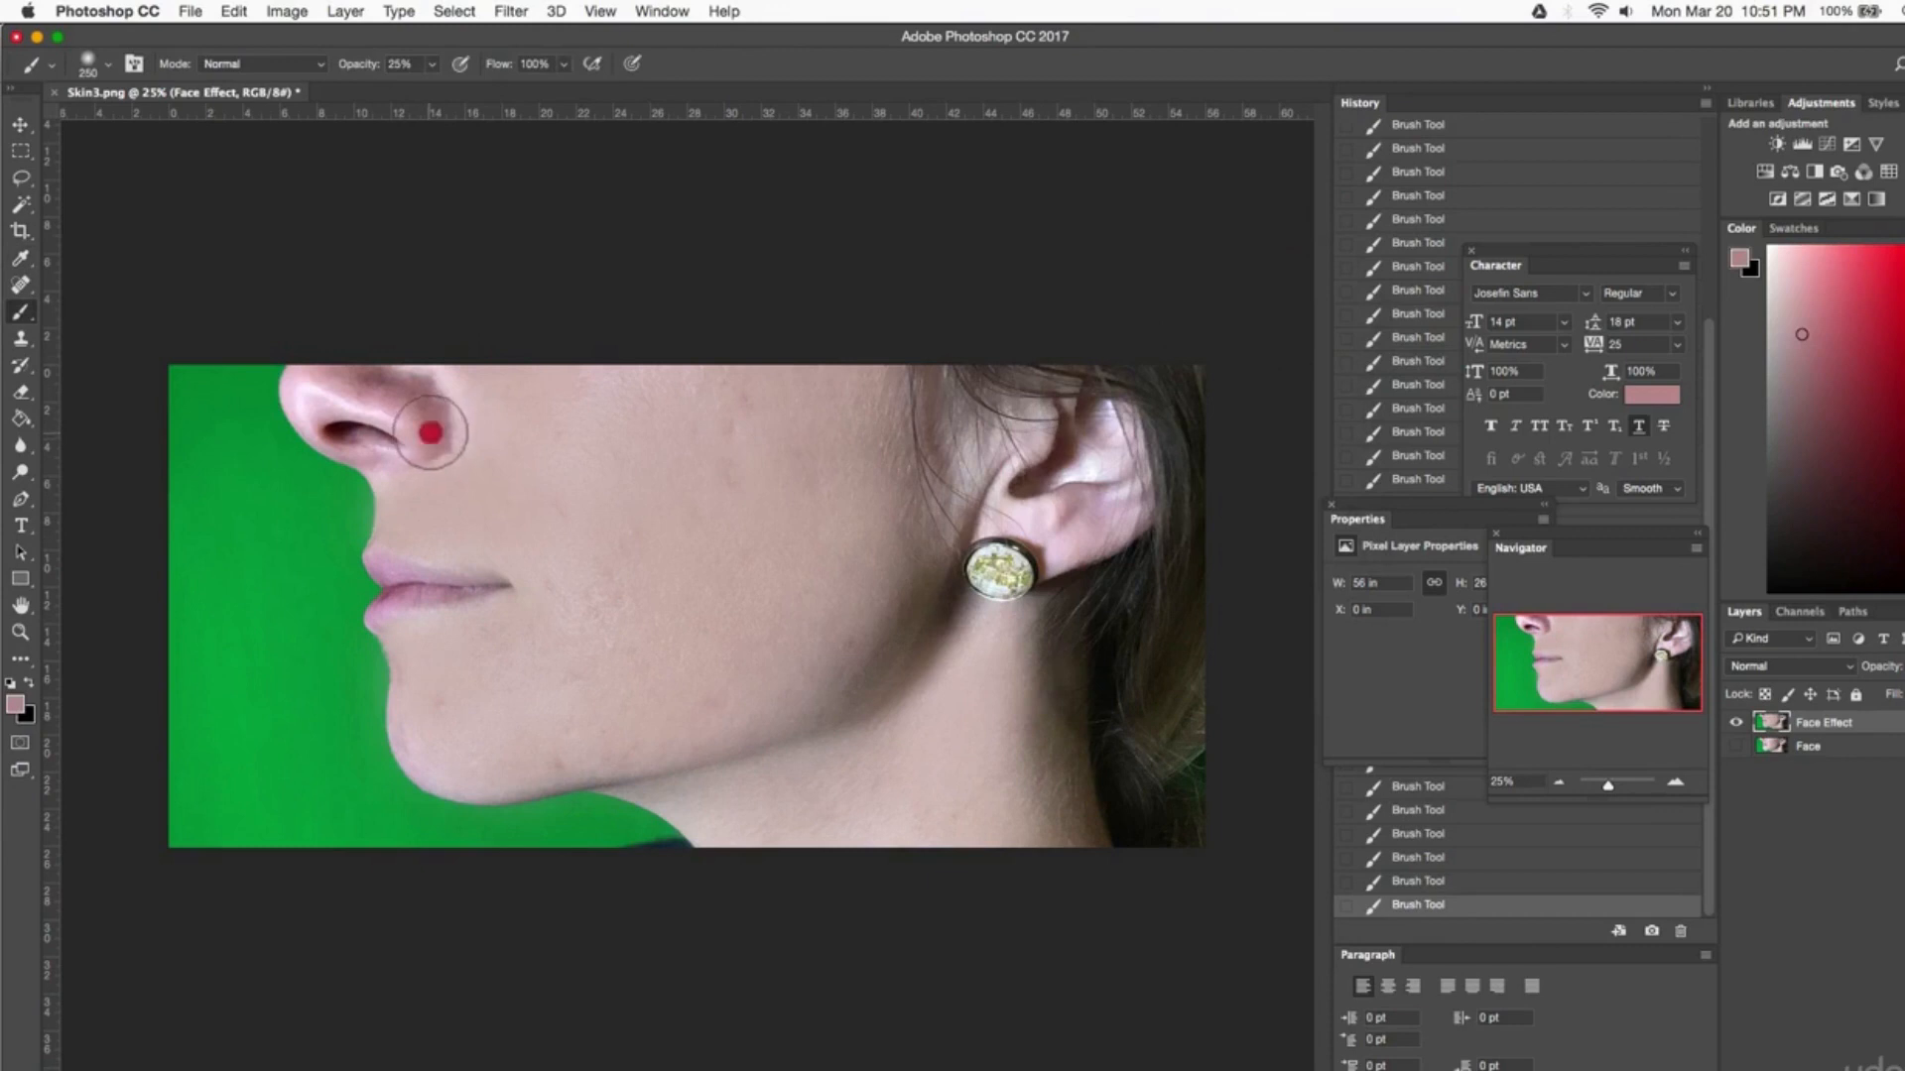
left_click_drag(429, 433, 347, 369)
left_click_drag(426, 436, 361, 382)
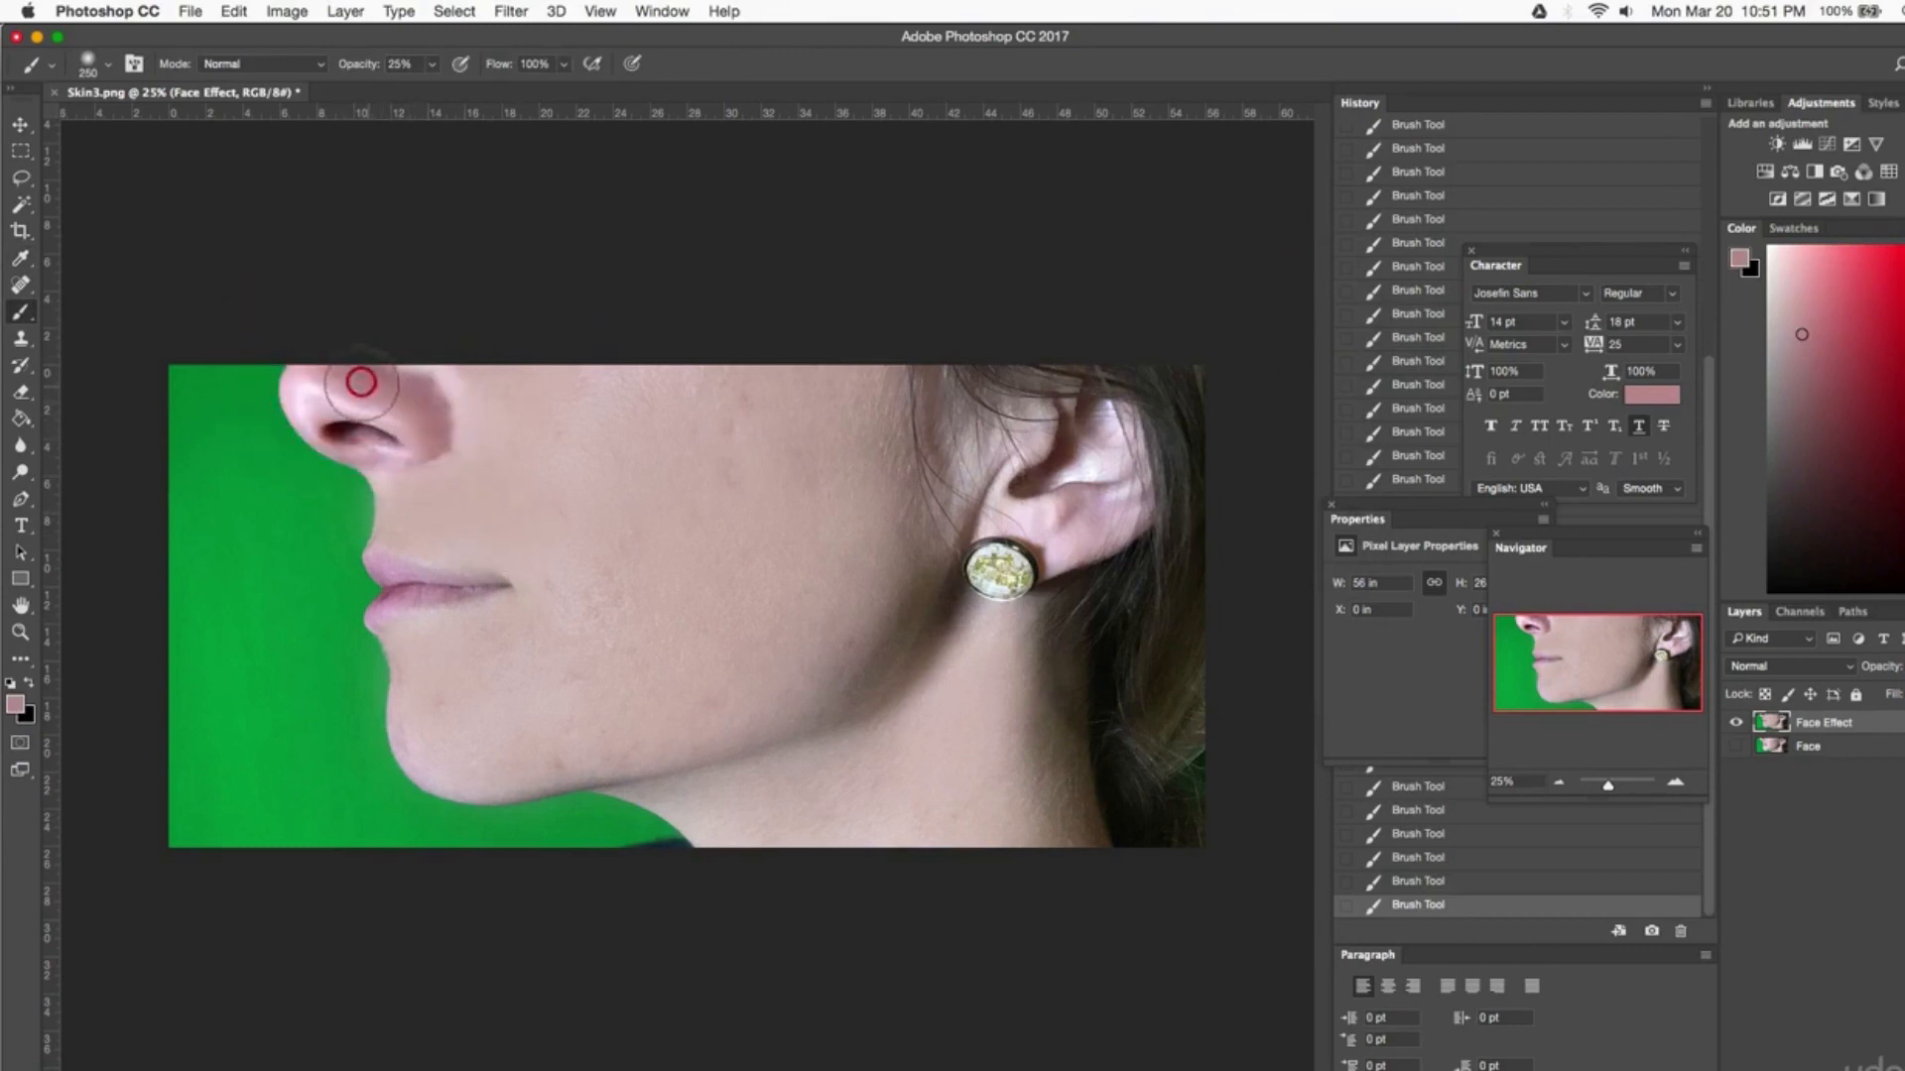
mouse_move(425, 437)
left_mouse_down()
mouse_move(426, 407)
mouse_move(389, 381)
left_mouse_up()
mouse_move(446, 459)
left_mouse_down()
mouse_move(408, 393)
mouse_move(420, 427)
mouse_move(414, 397)
mouse_move(312, 410)
left_mouse_up()
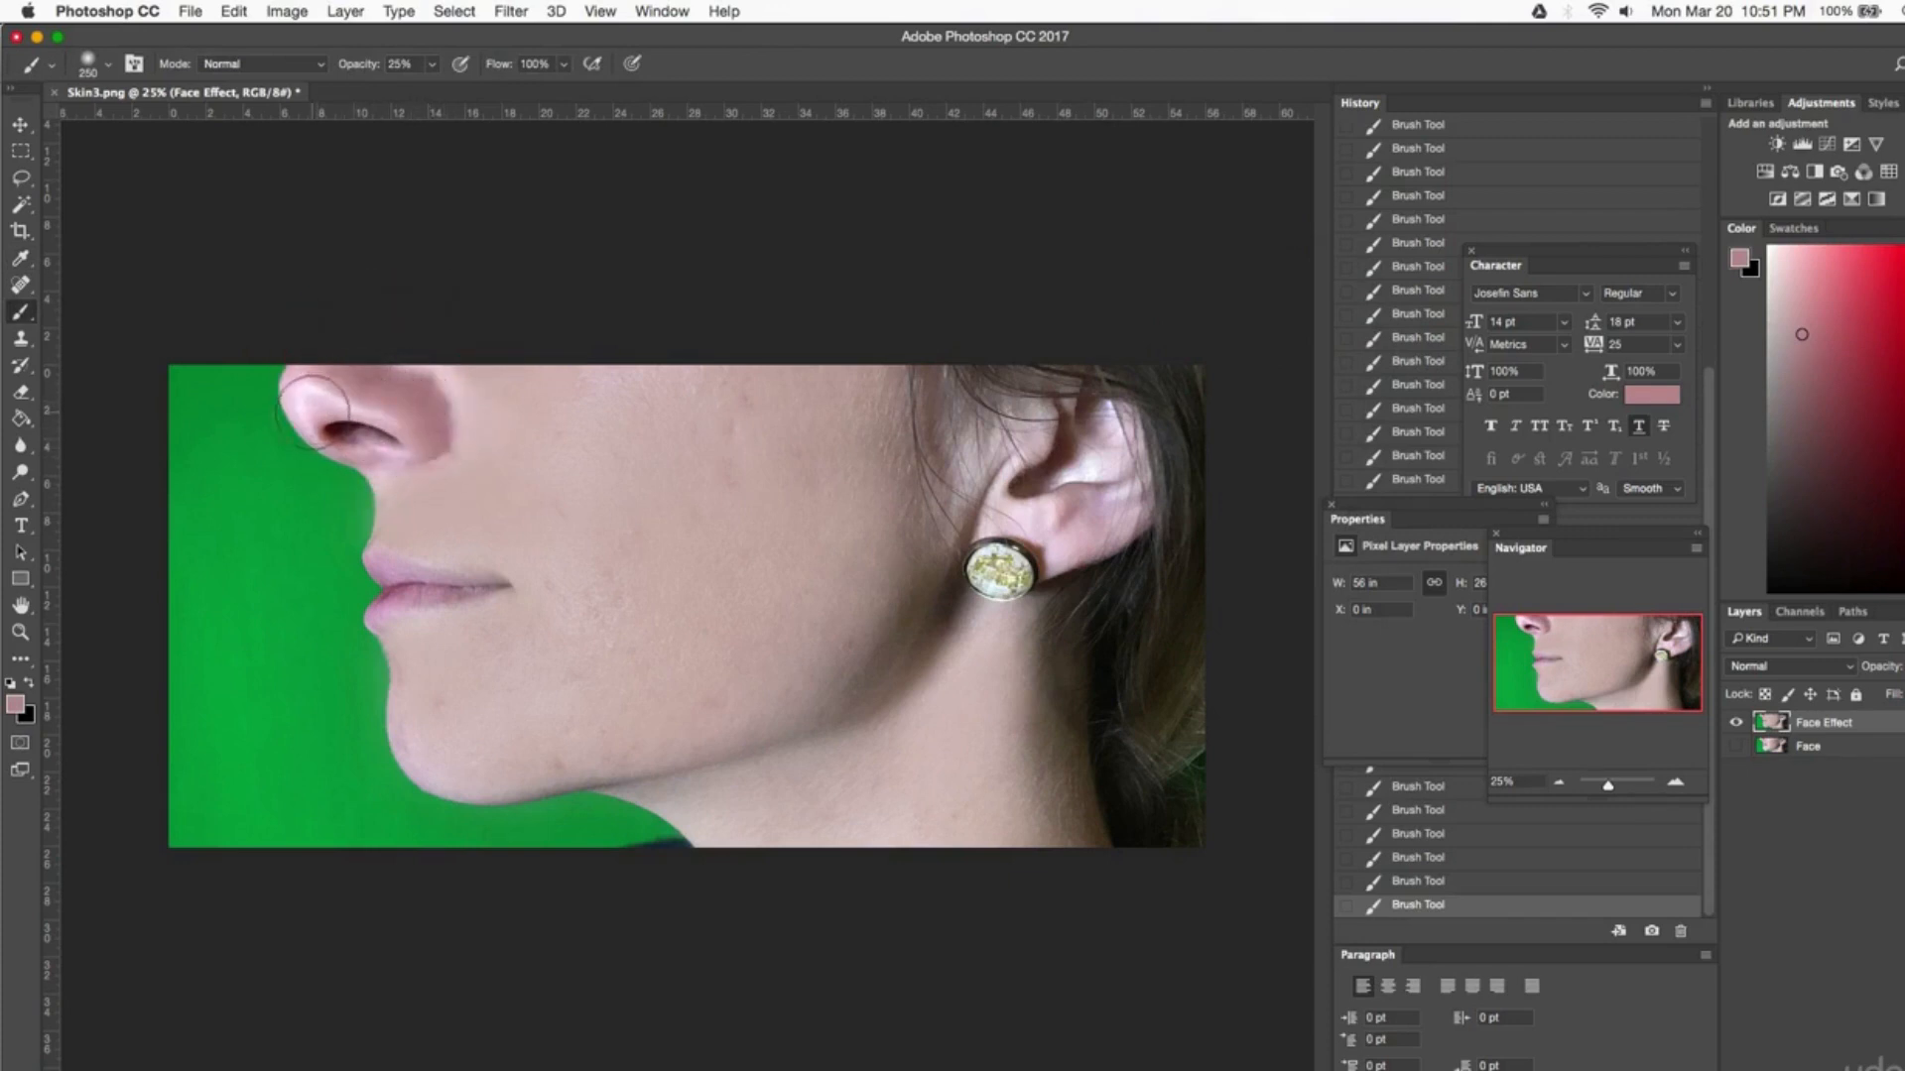
- Sample a light pink from the nose tip as foreground color and paint the nose highlights with a 100 px brush
left_click(17, 708)
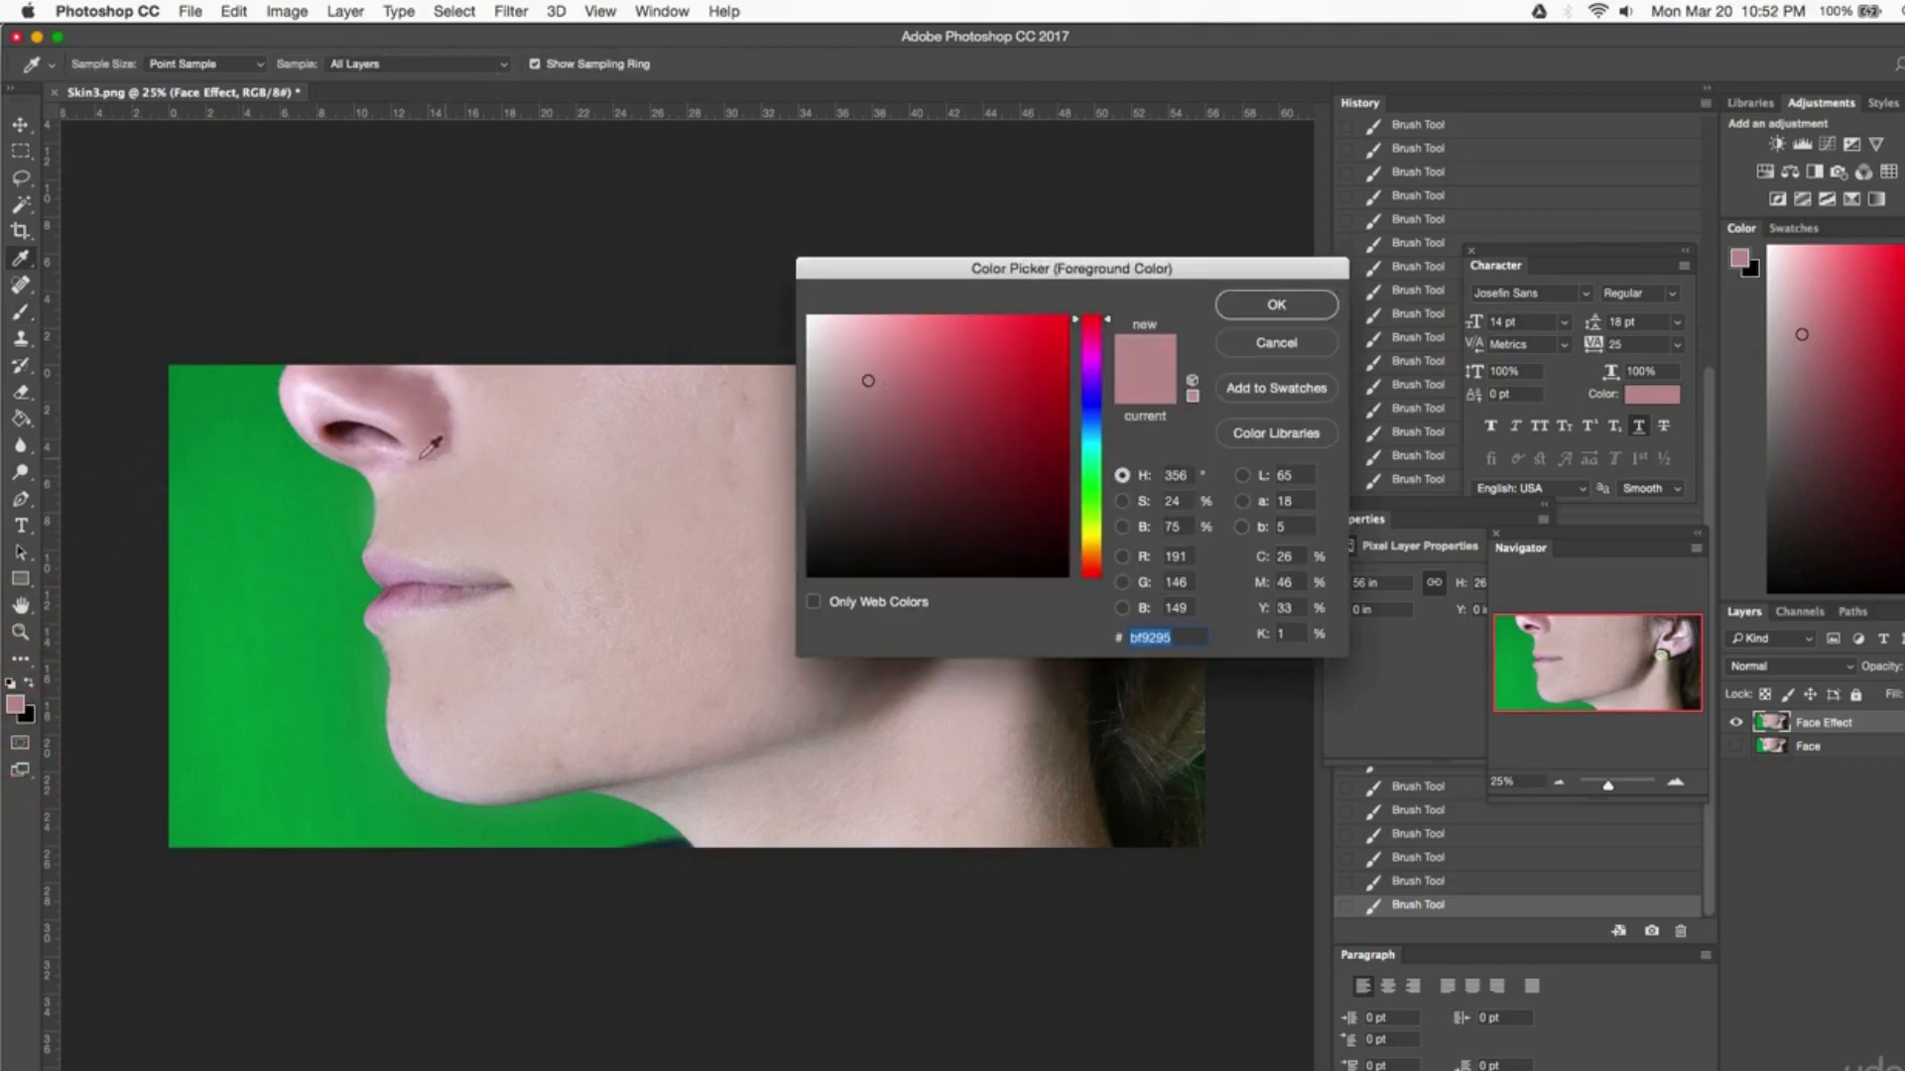
left_click(300, 405)
left_click(1276, 305)
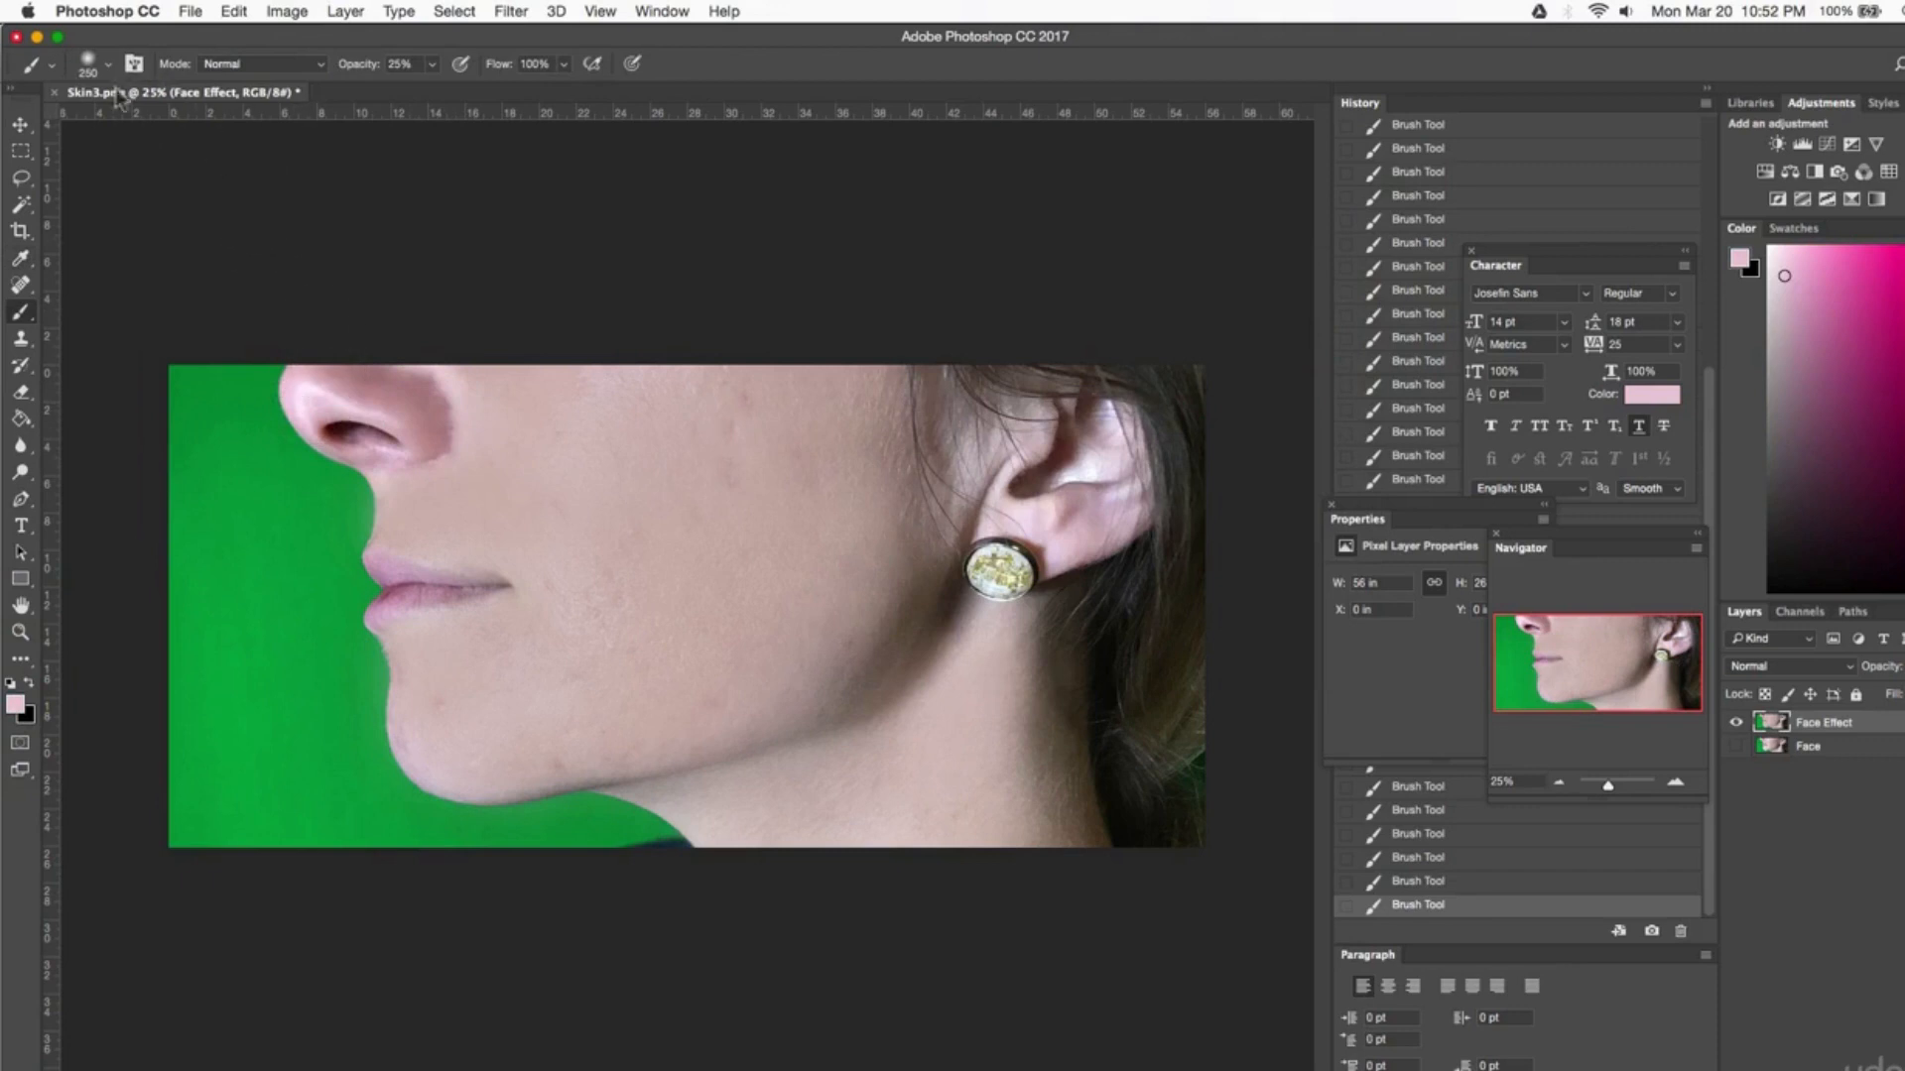
left_click(107, 64)
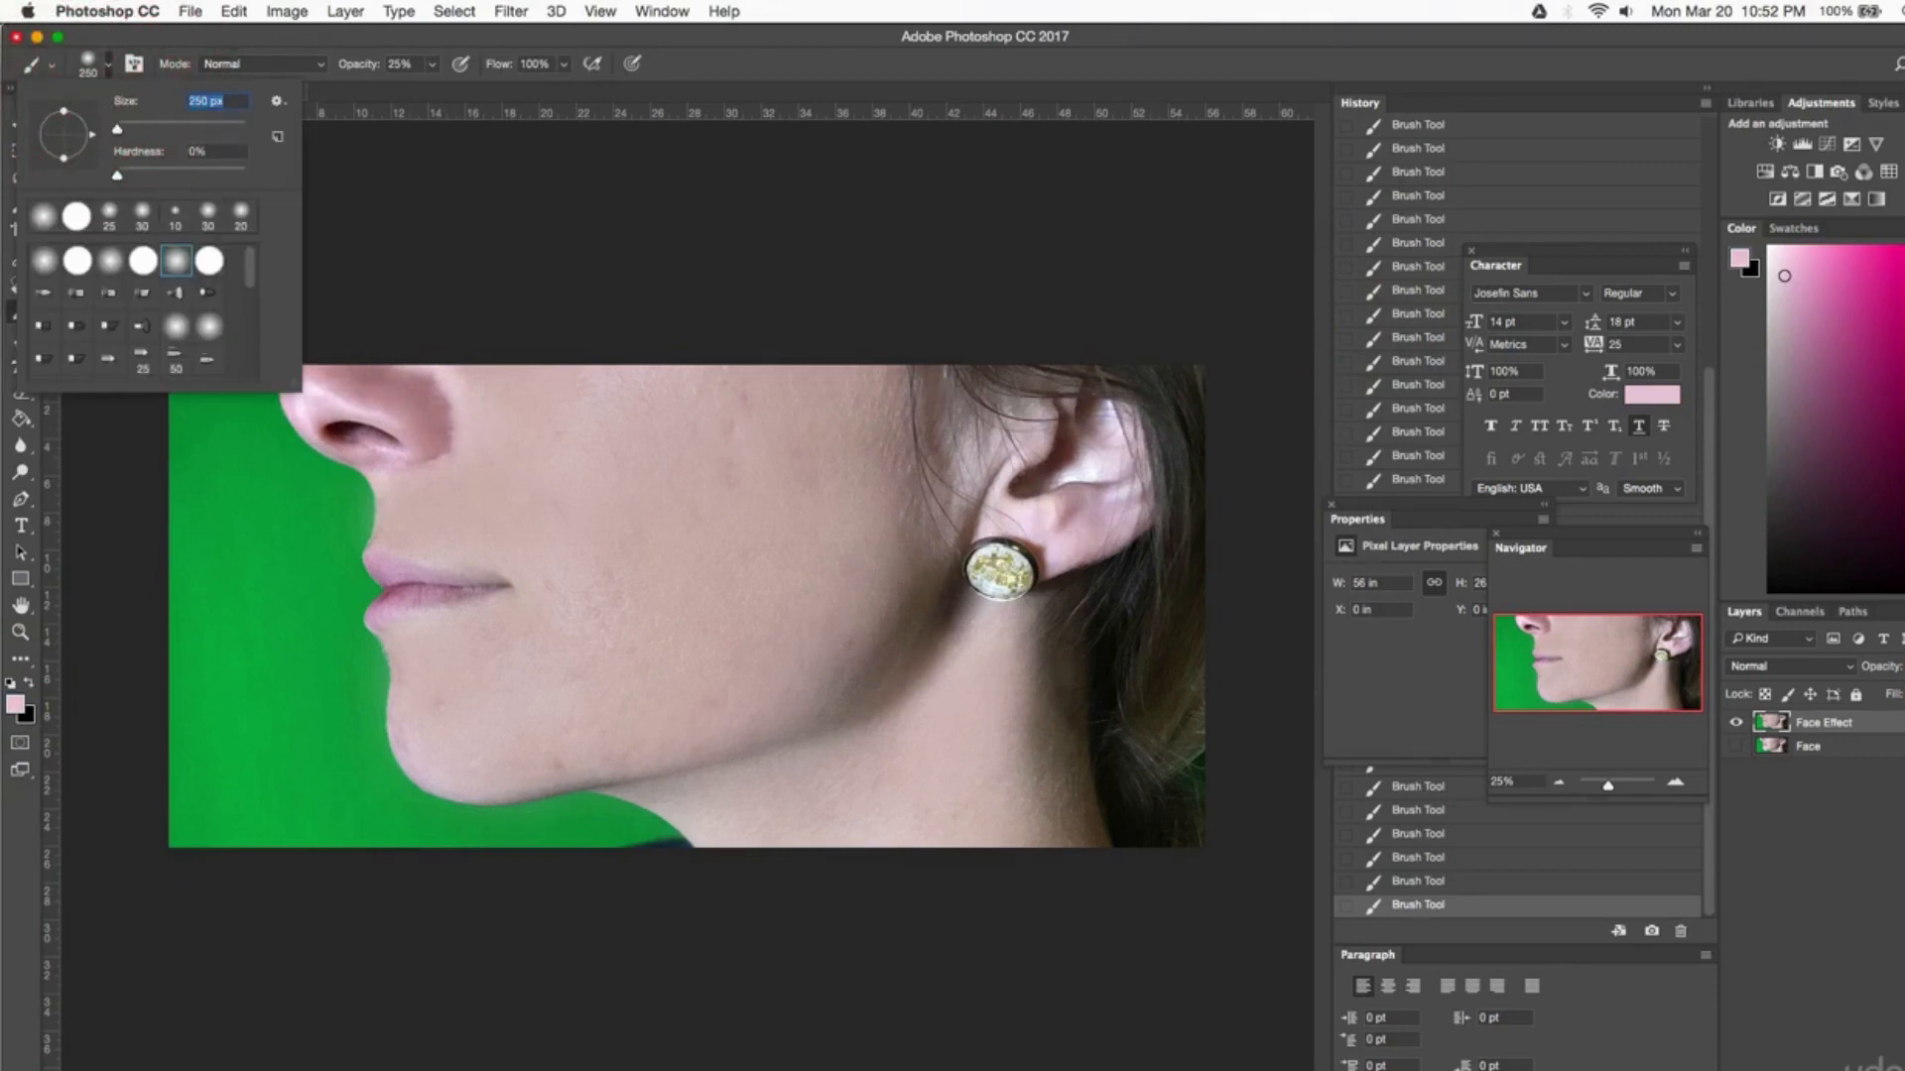
left_click(709, 73)
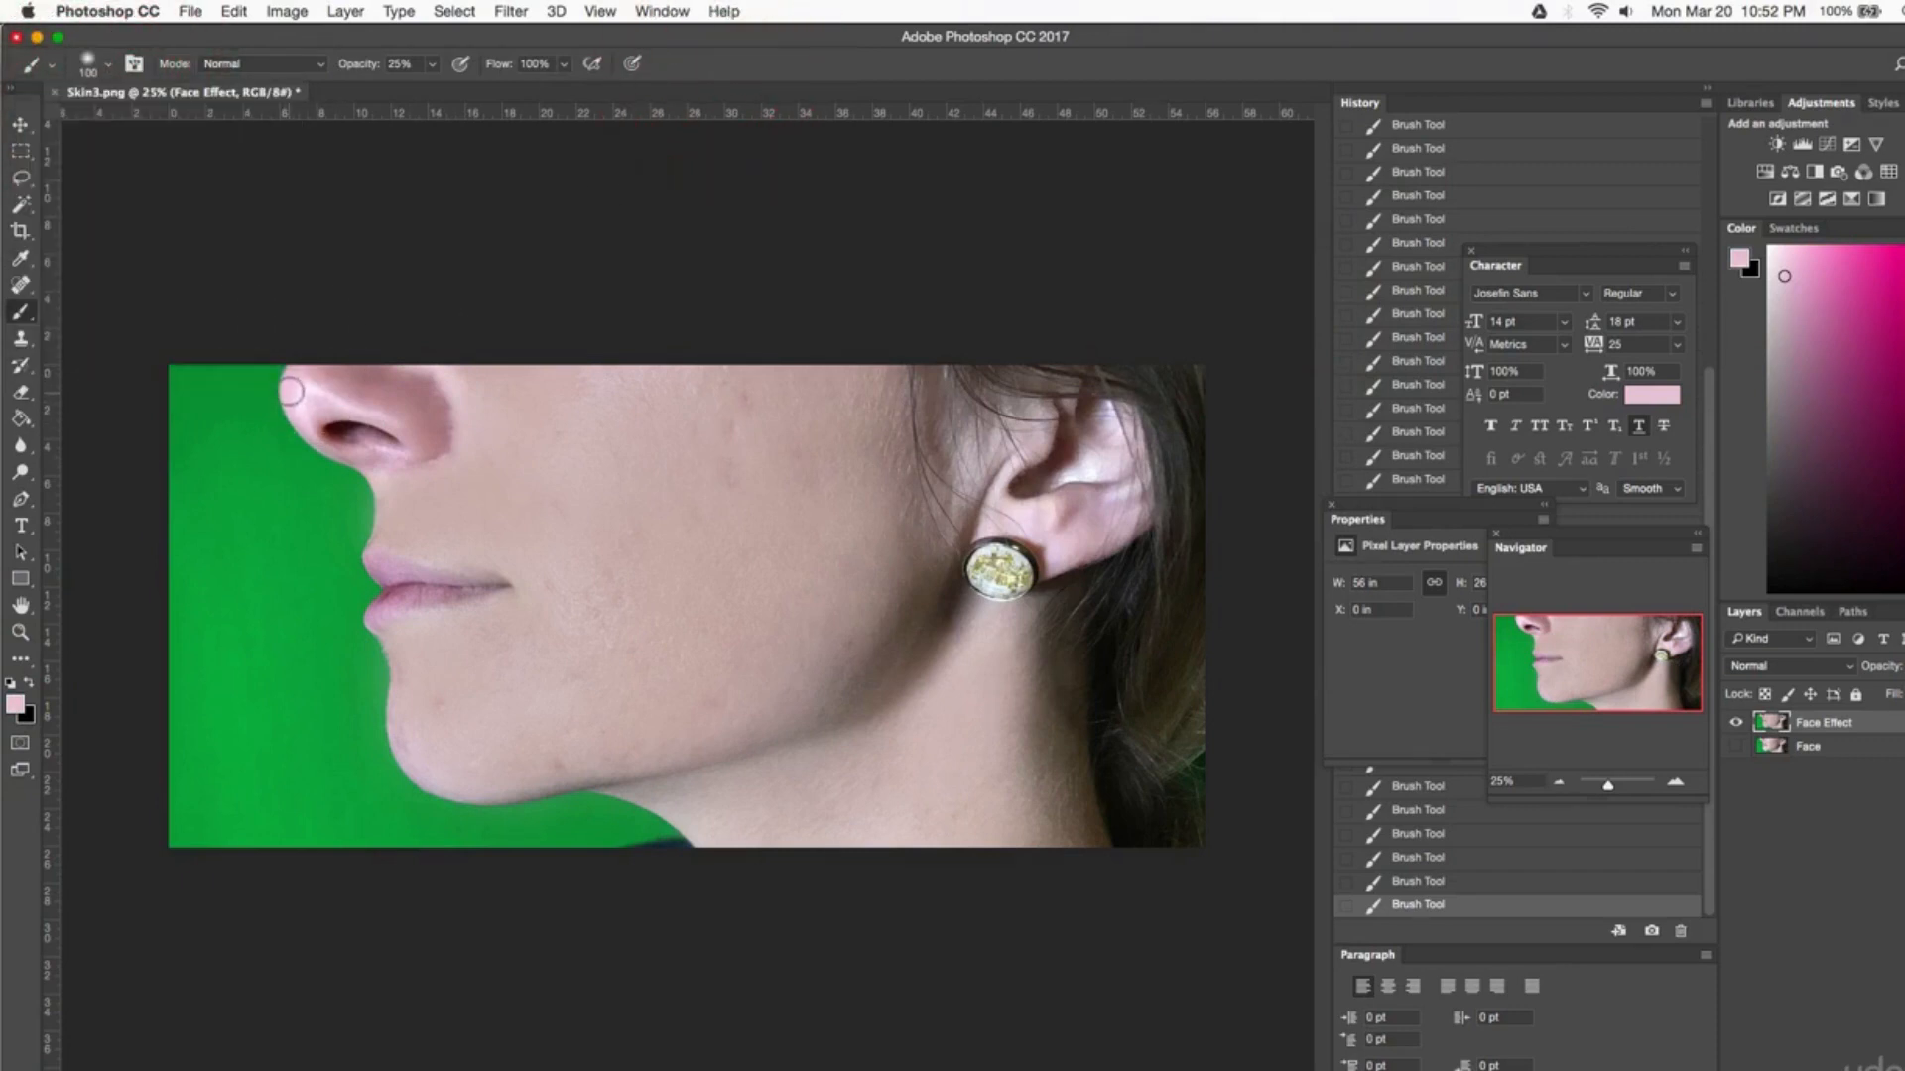
mouse_move(290, 401)
left_mouse_down()
mouse_move(308, 432)
mouse_move(339, 409)
mouse_move(380, 424)
mouse_move(388, 461)
mouse_move(361, 437)
mouse_move(353, 458)
mouse_move(416, 471)
mouse_move(456, 454)
mouse_move(465, 372)
left_mouse_up()
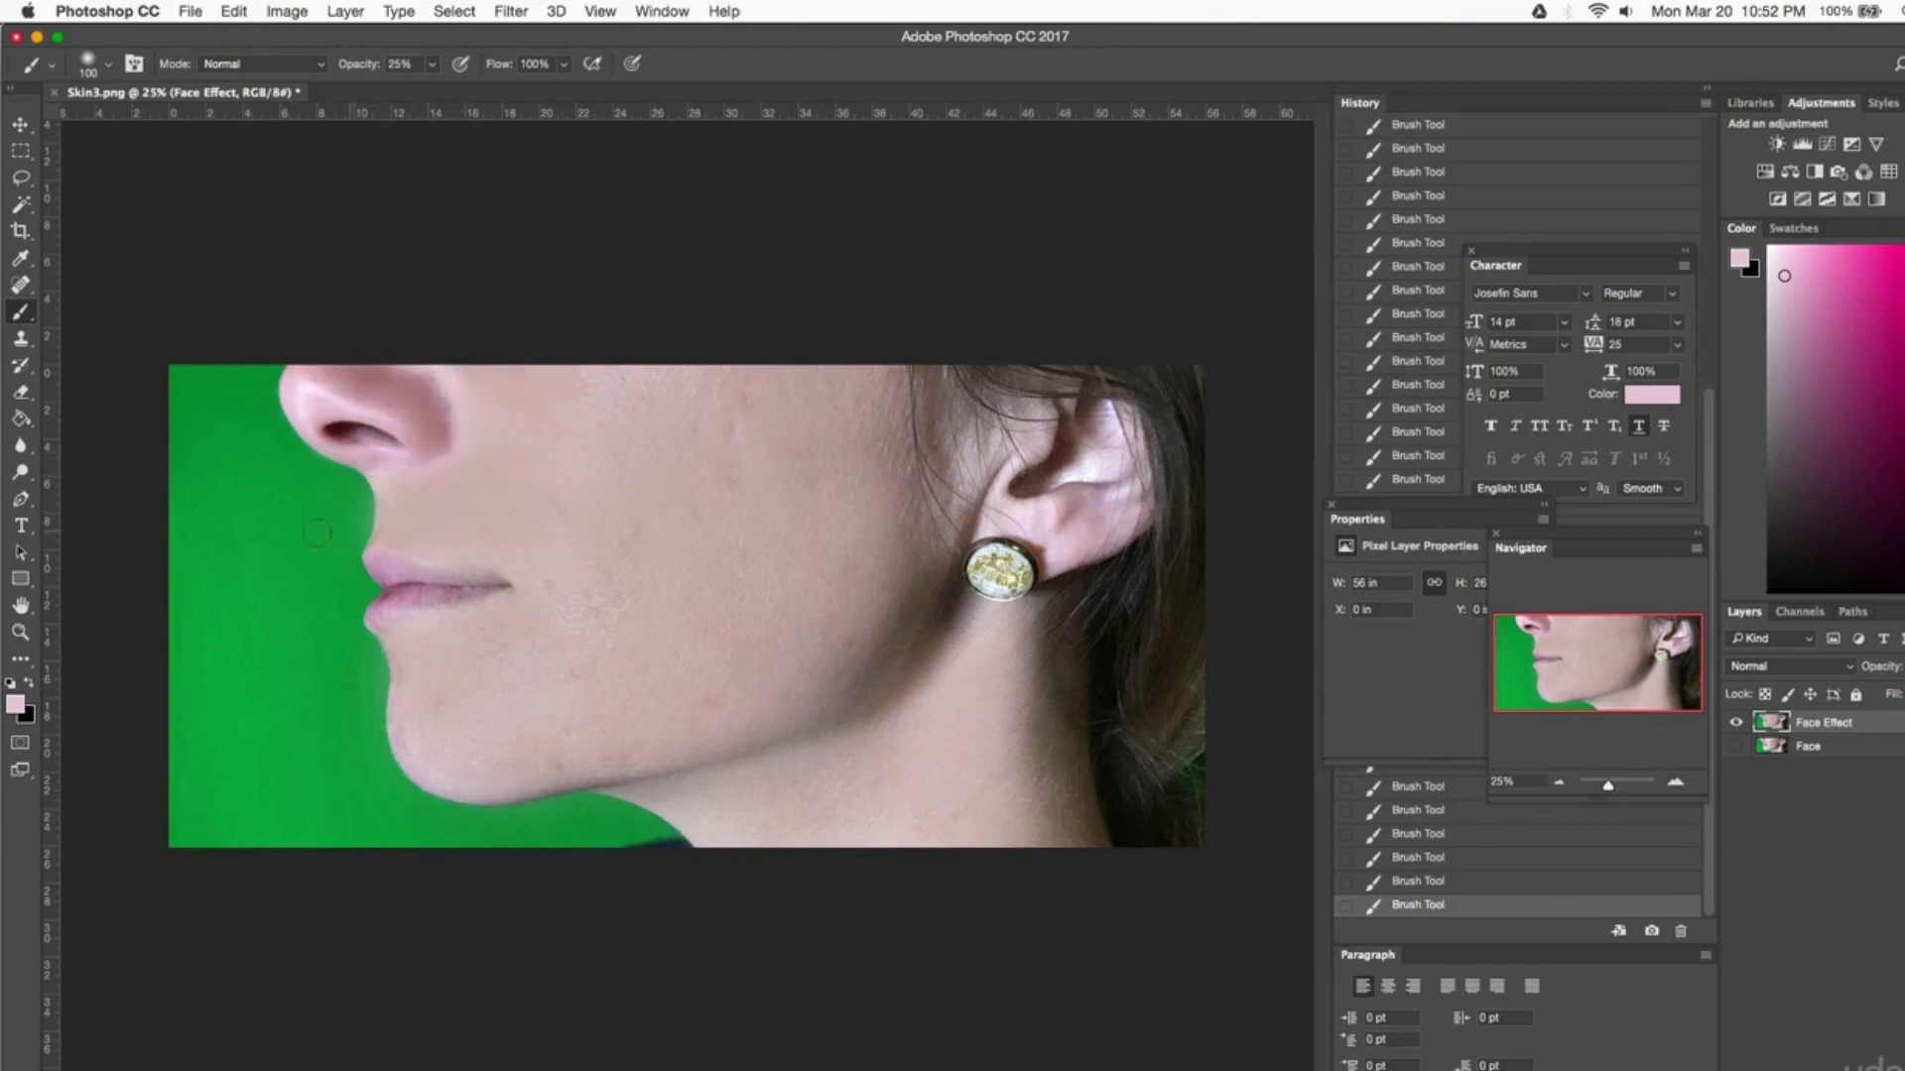
- Set the foreground color to the dark red-brown 311516 sampled from the nostril and dab it inside the nostril with the 100 px brush
left_click(17, 706)
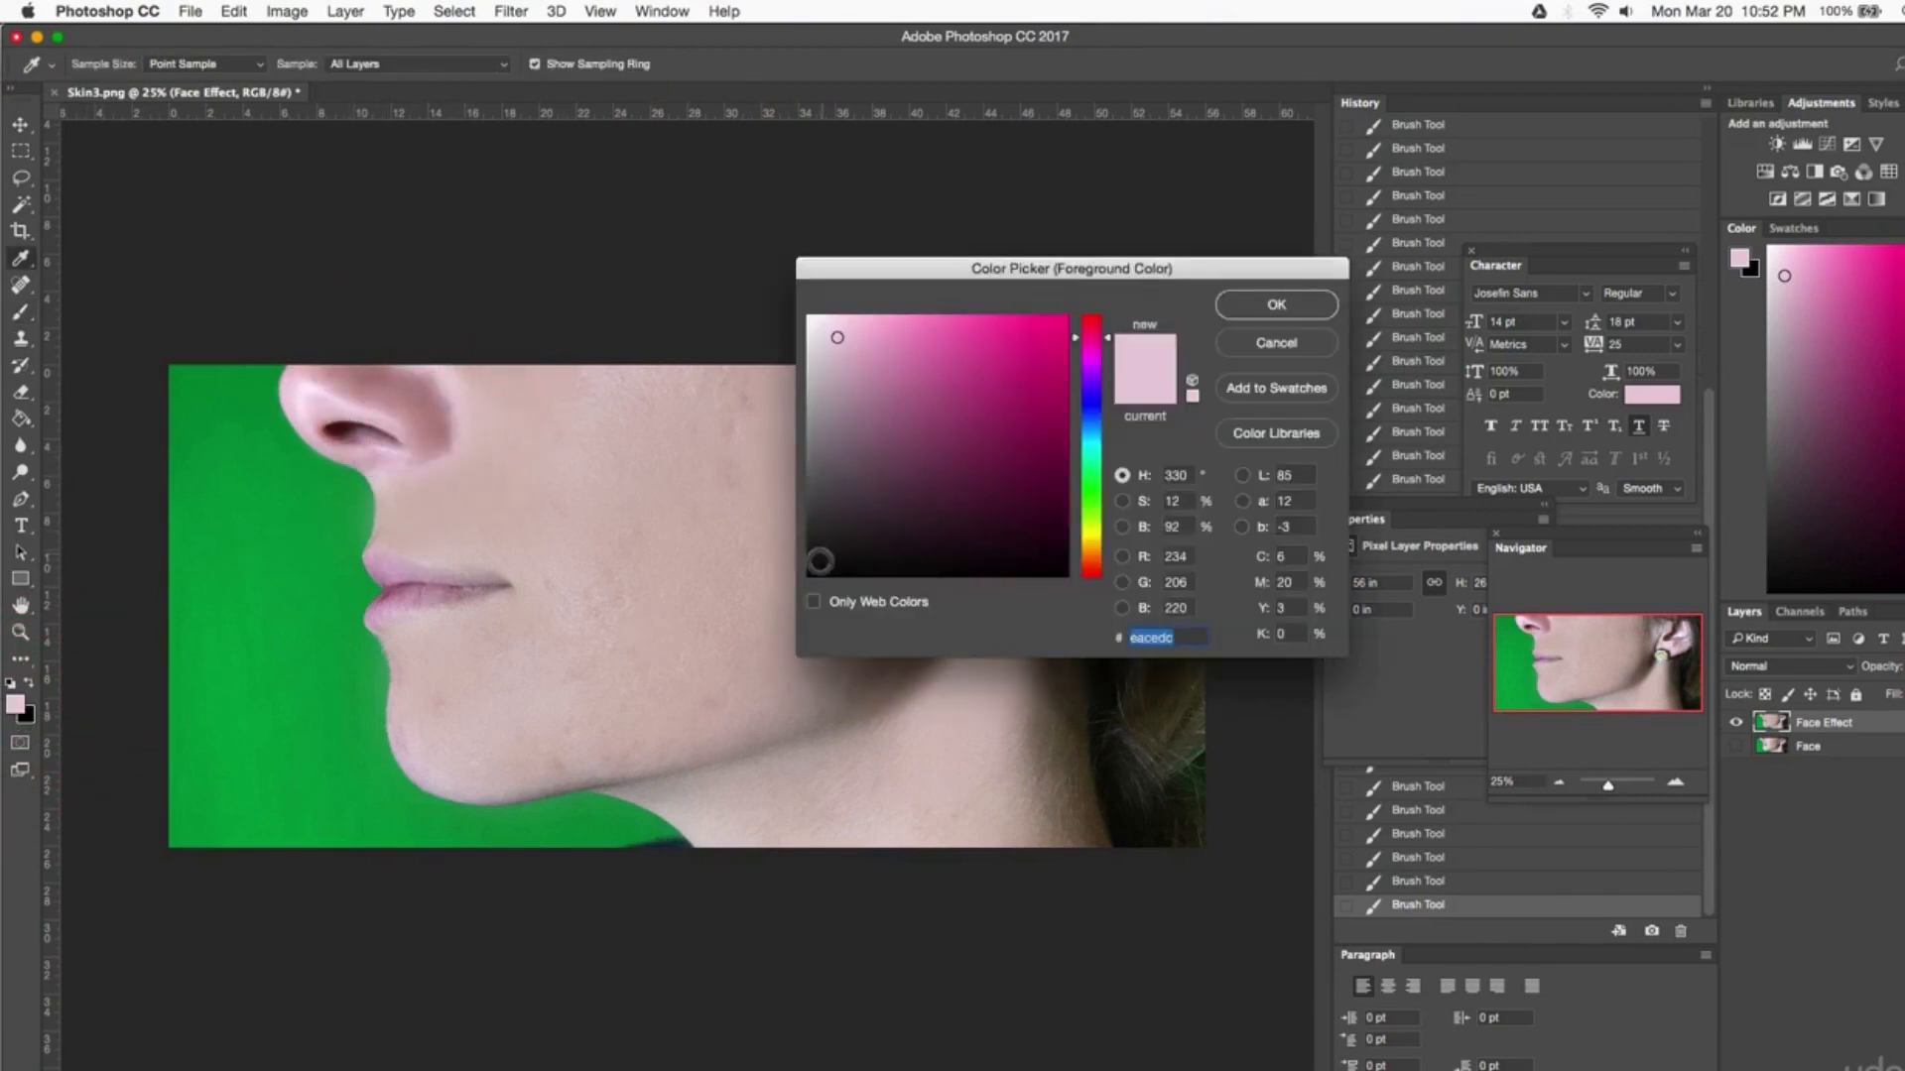
left_click(806, 569)
left_click_drag(806, 556, 808, 528)
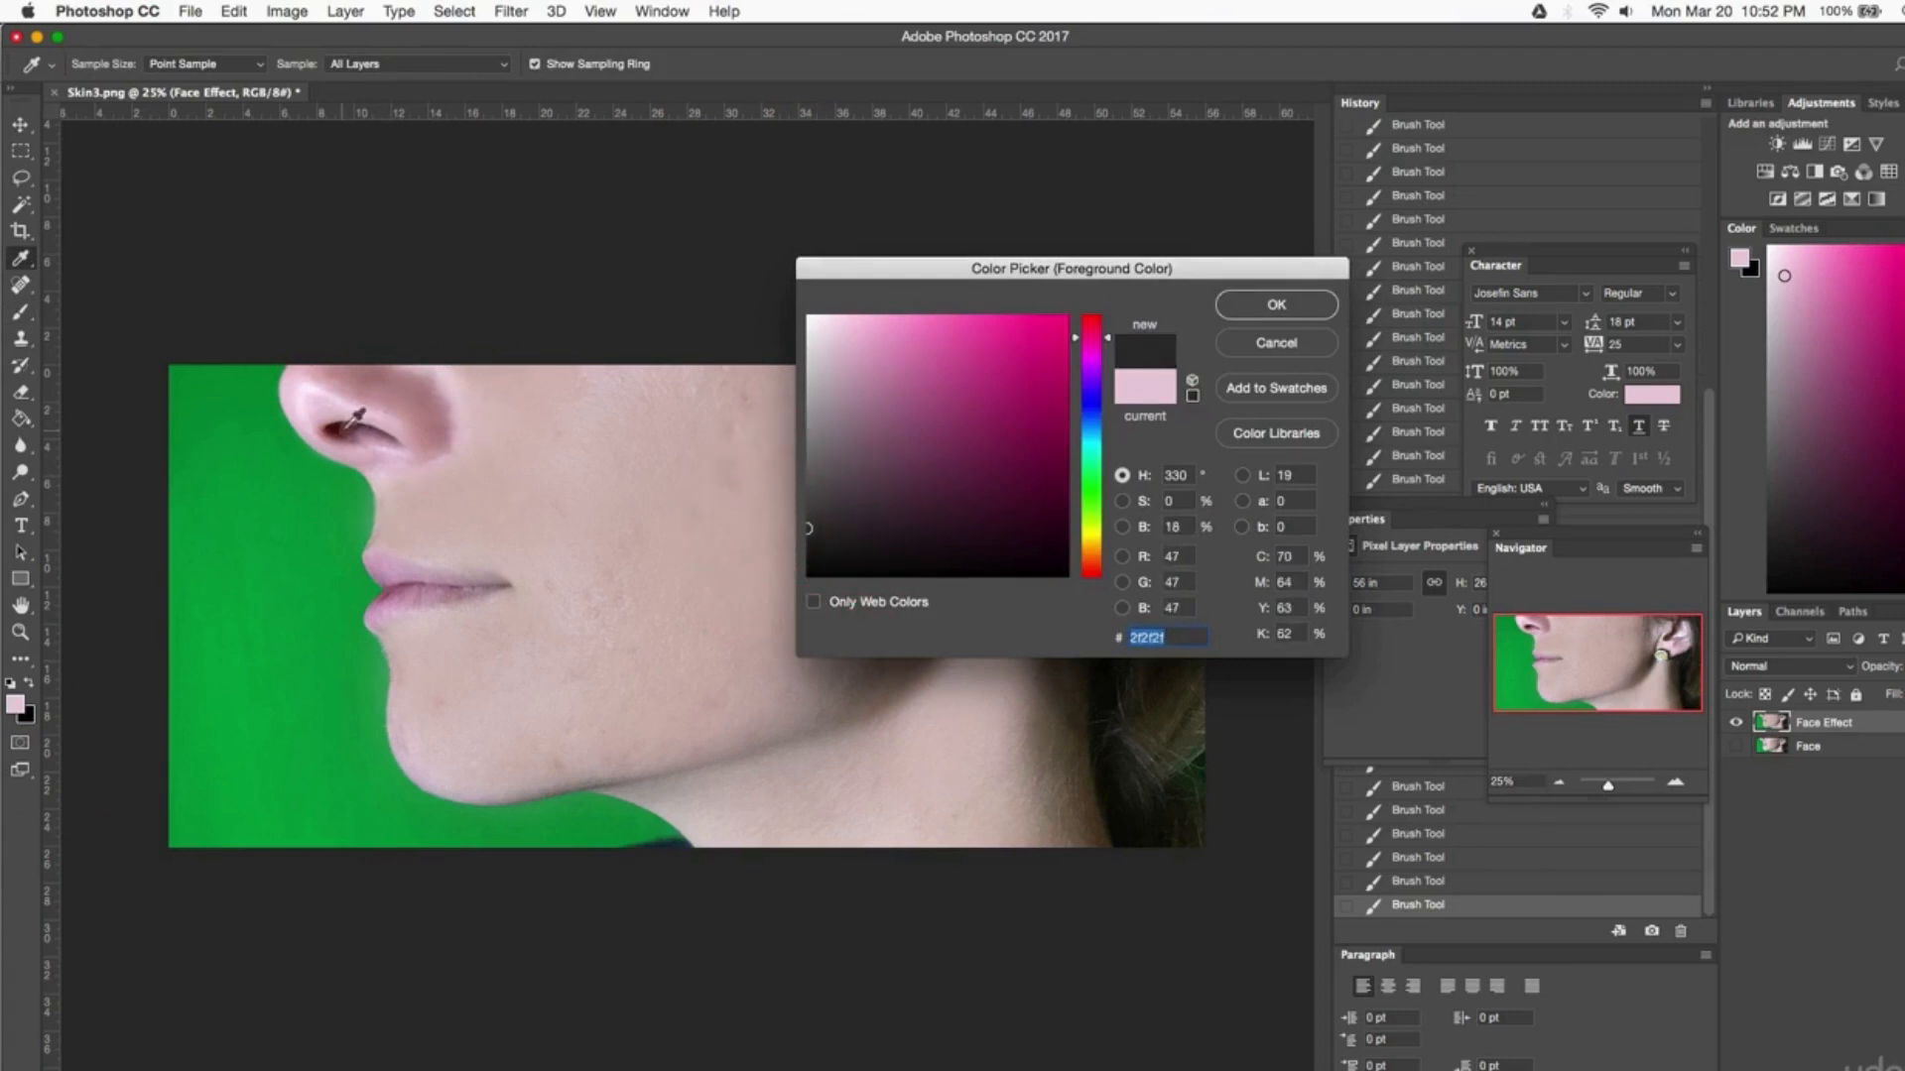
left_click(339, 430)
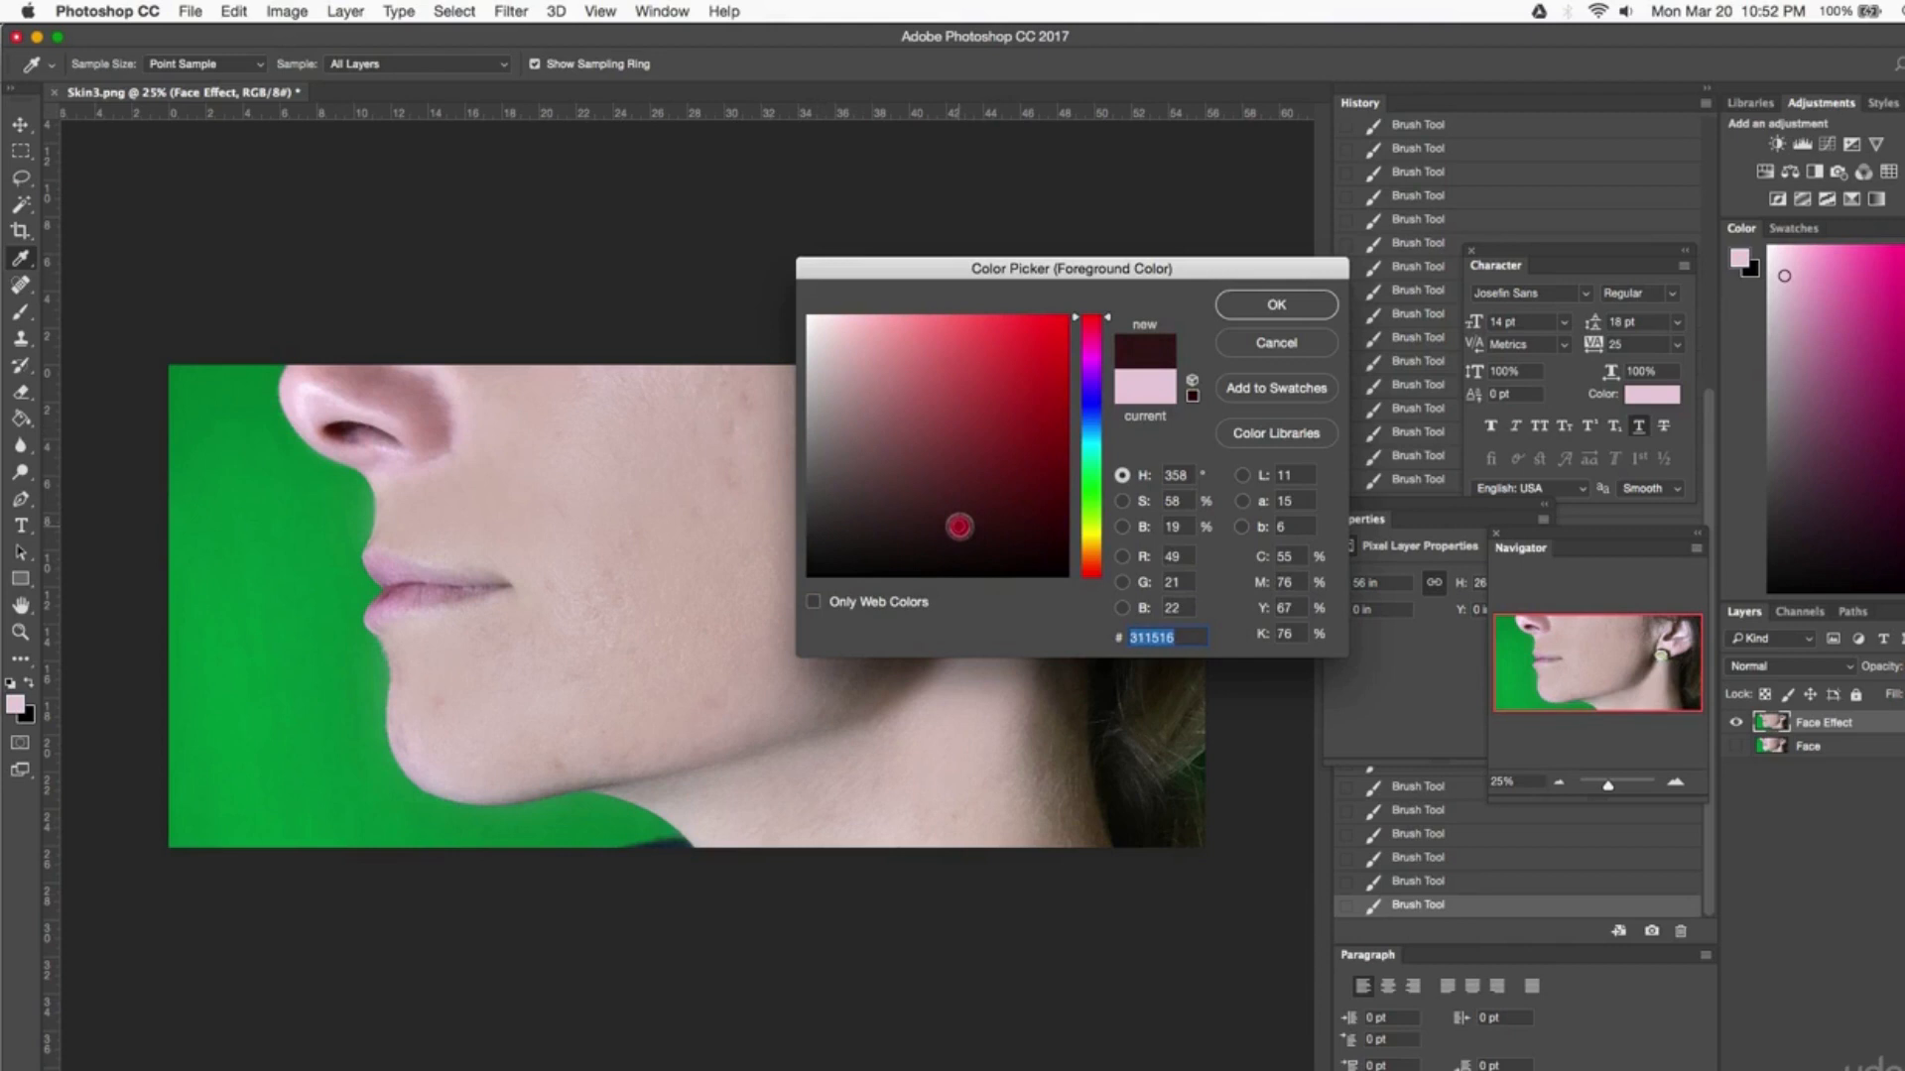
left_click(1276, 305)
key("b")
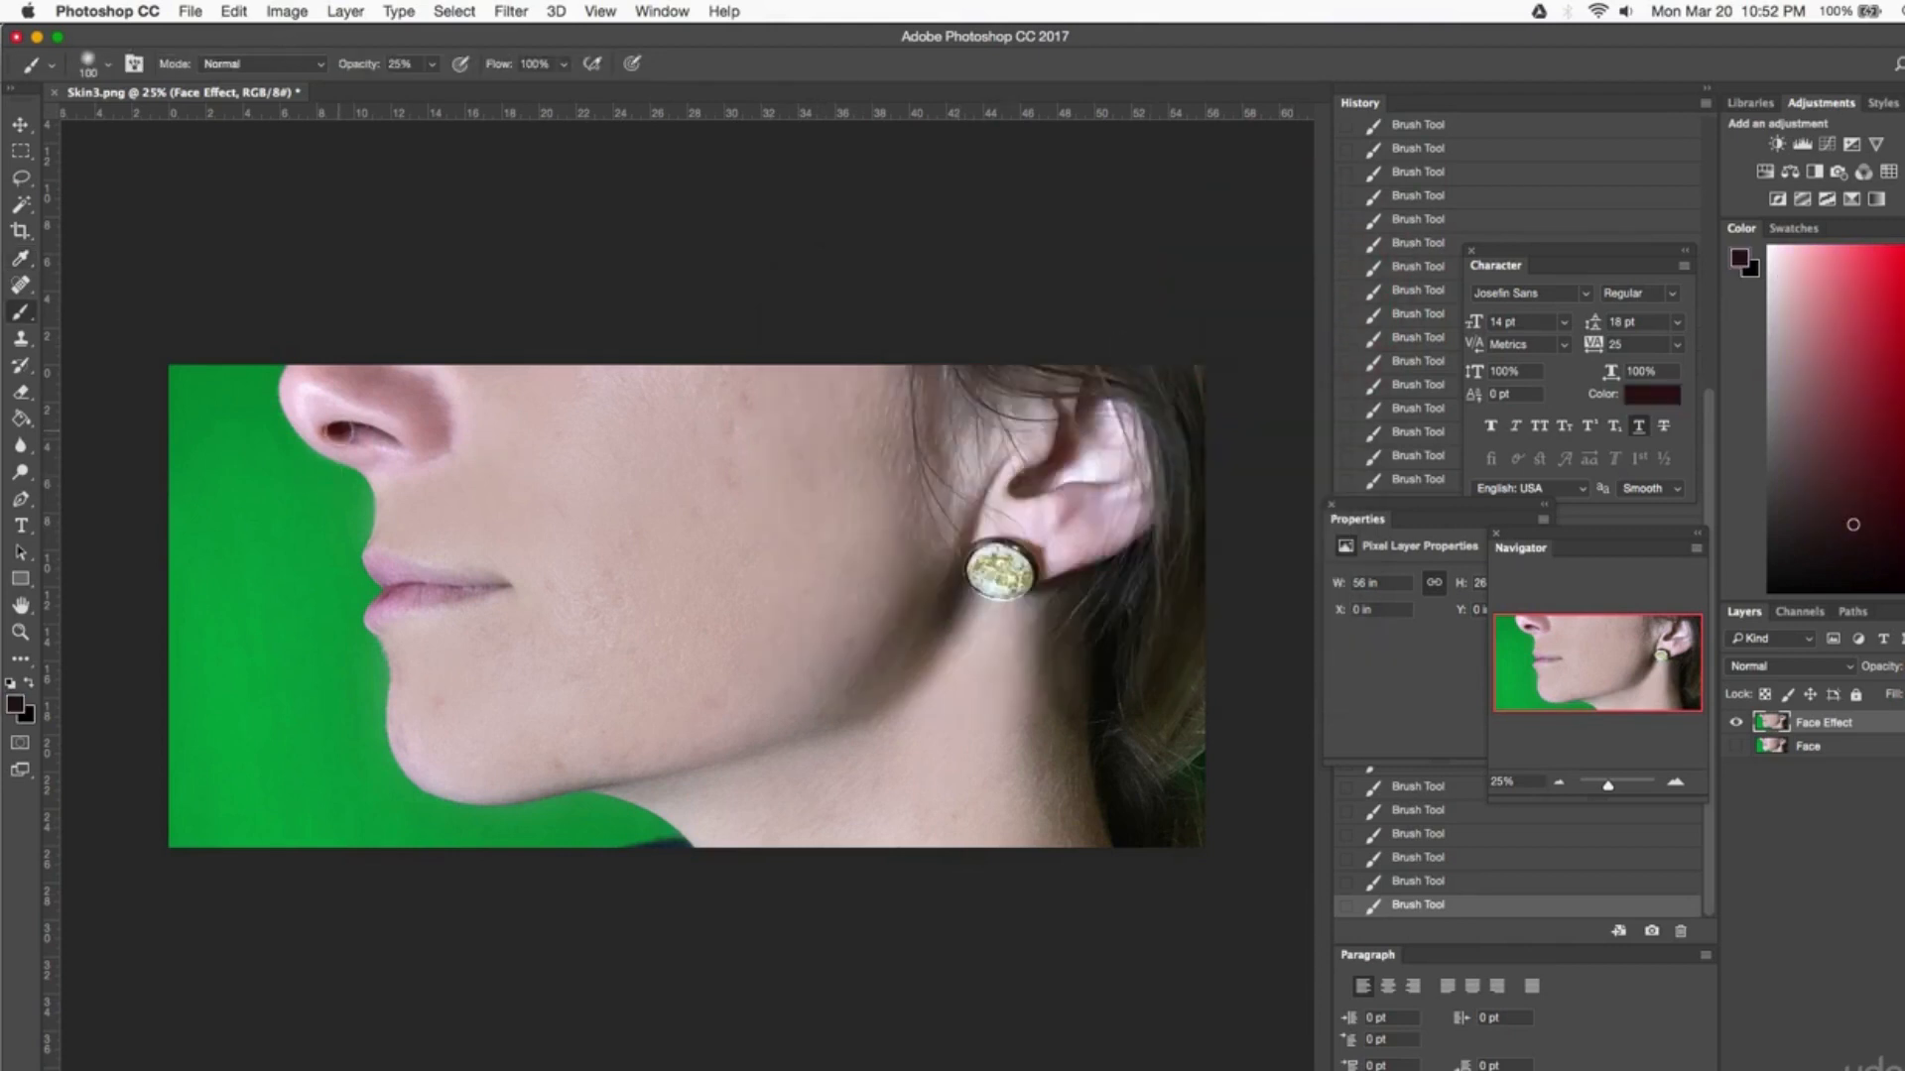
left_click(359, 428)
left_click(382, 437)
left_click(18, 126)
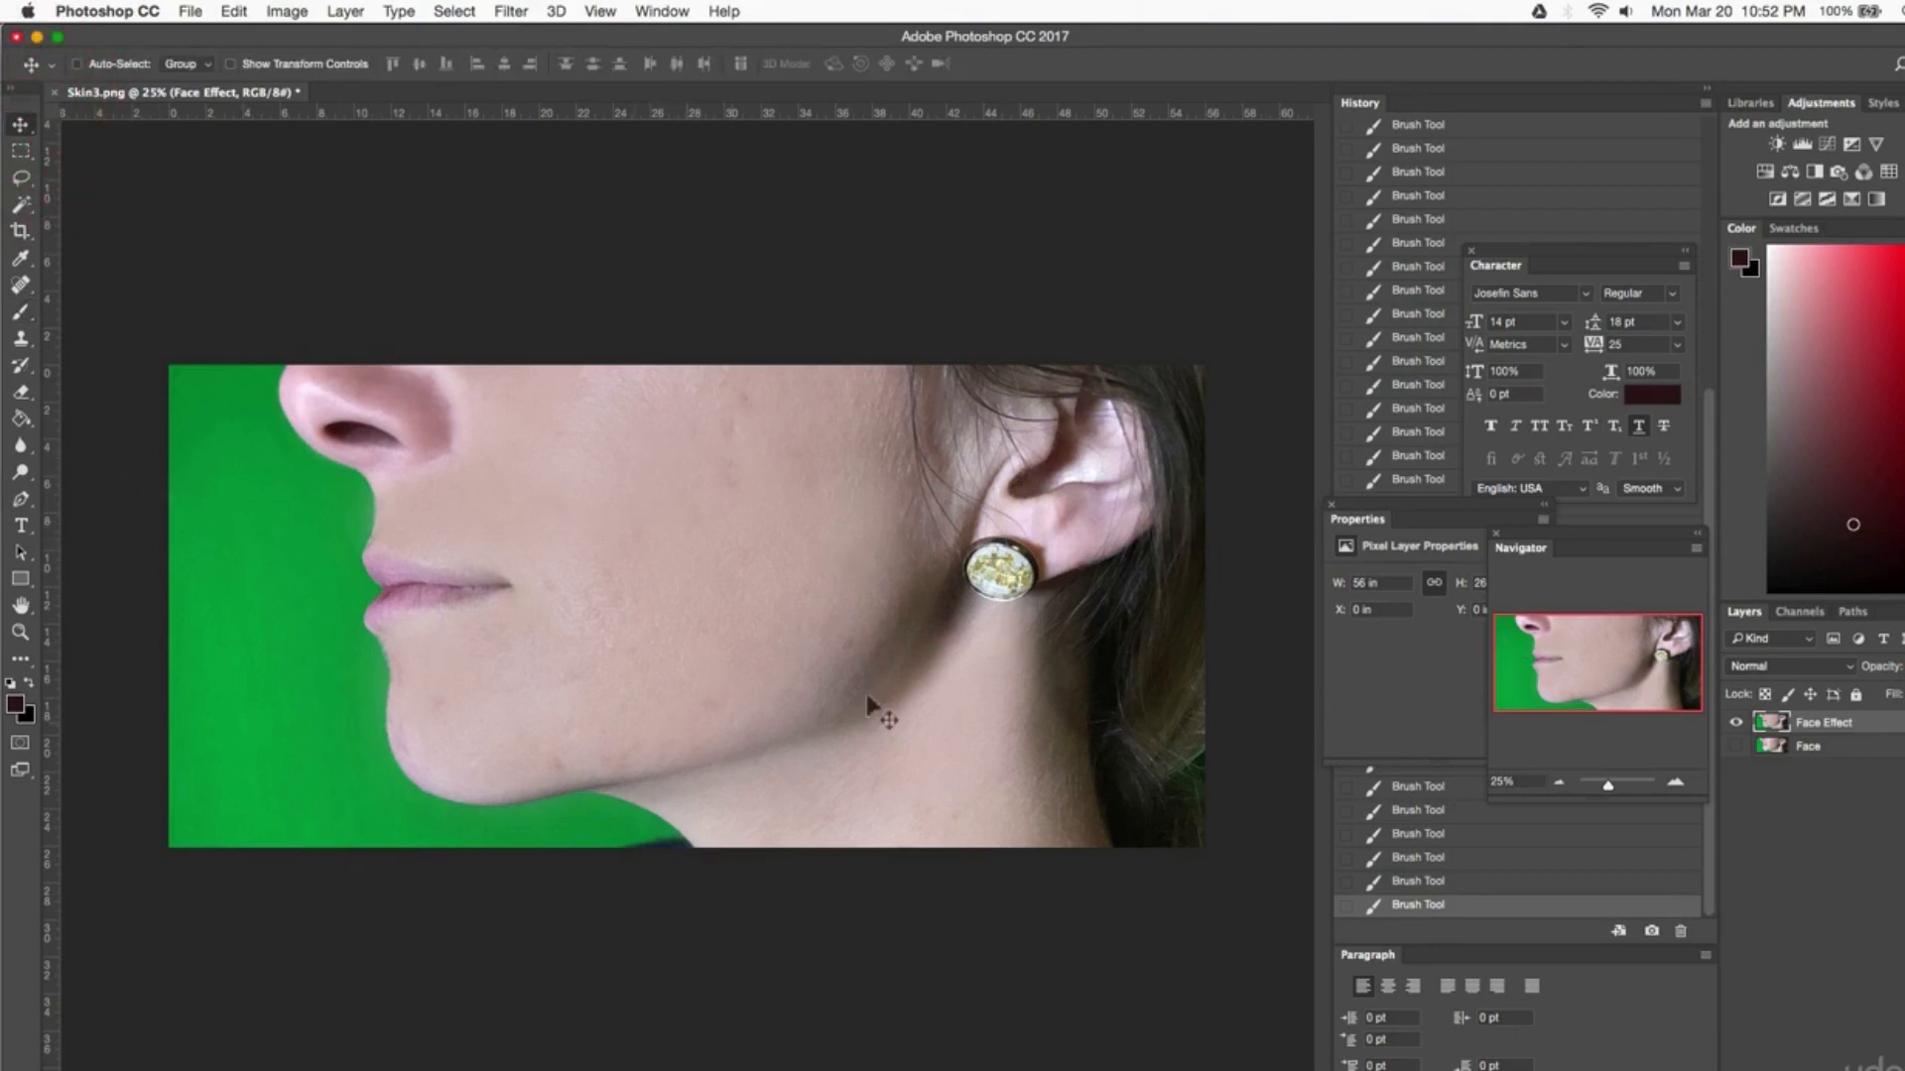
- Show the Face layer and switch Face Effect on and off to compare the skin before and after, leaving Face Effect hidden
left_click(1736, 747)
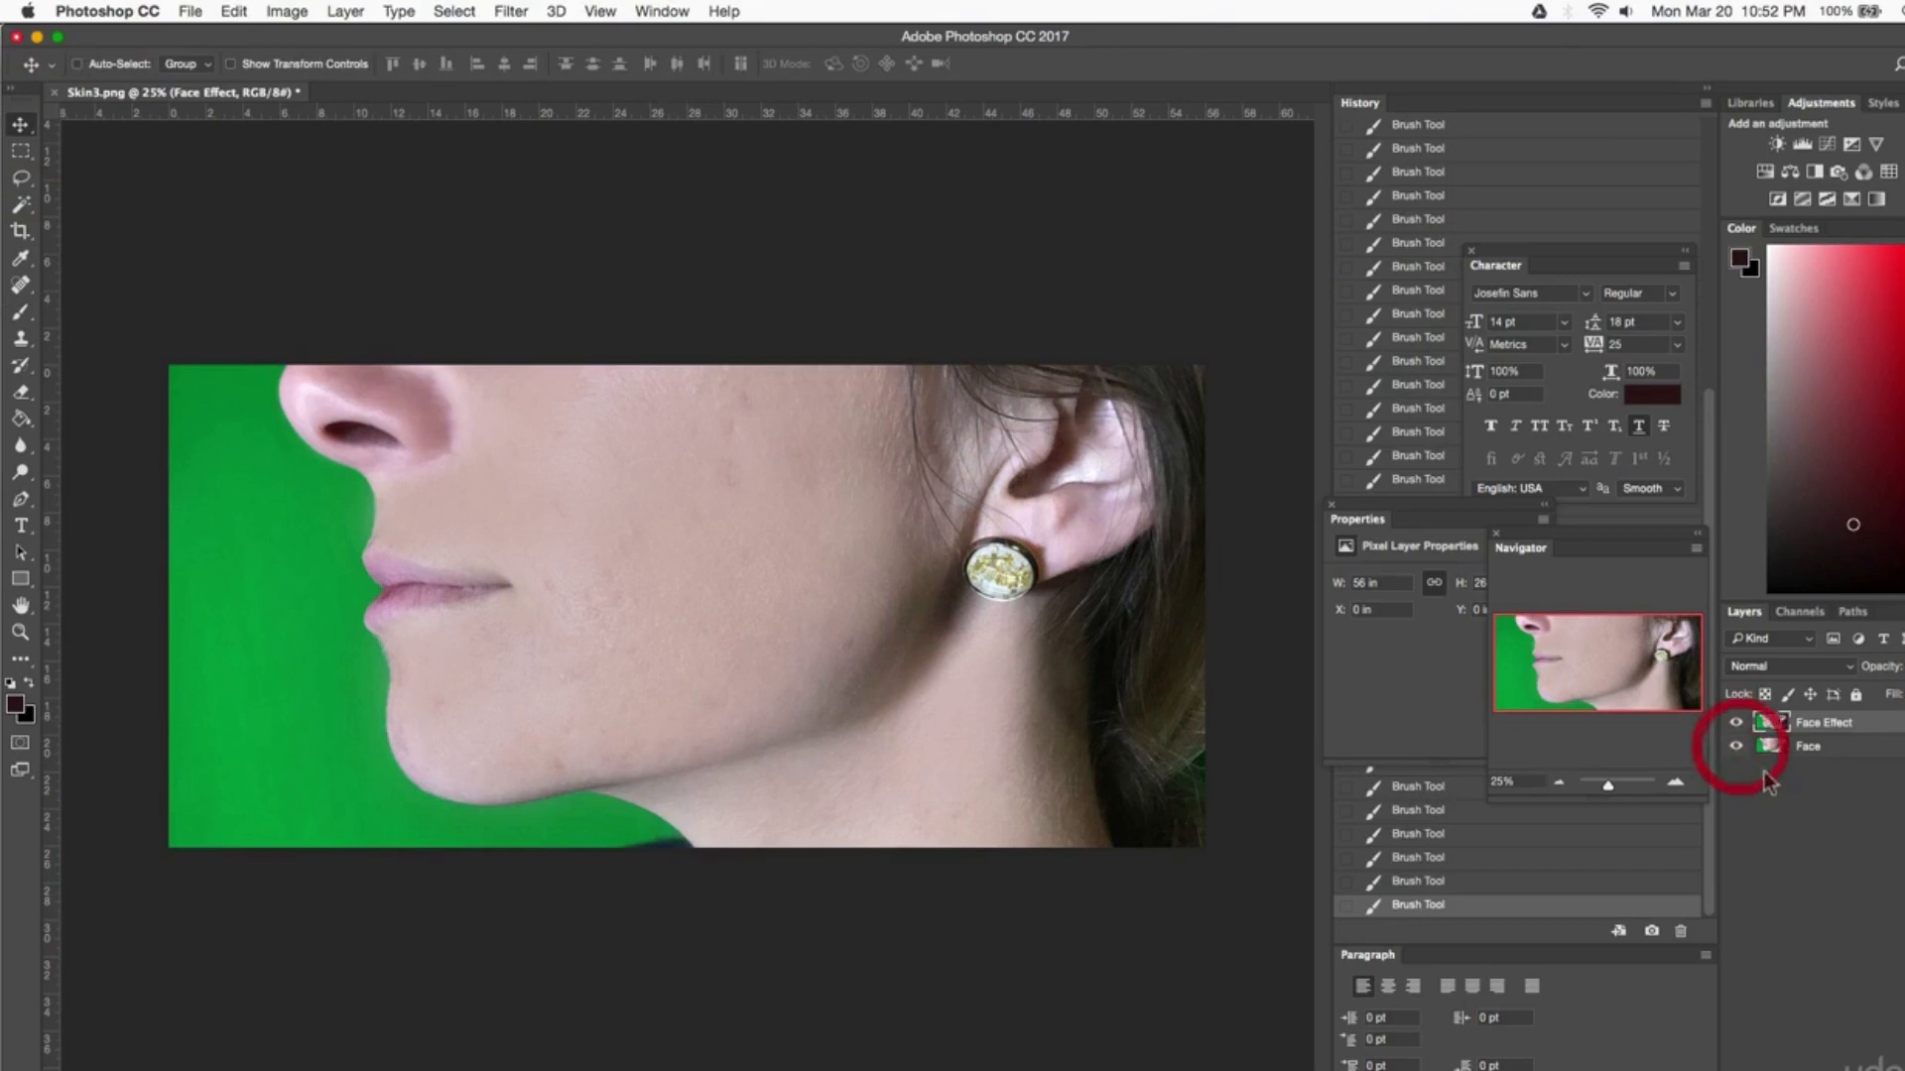
left_click(1737, 725)
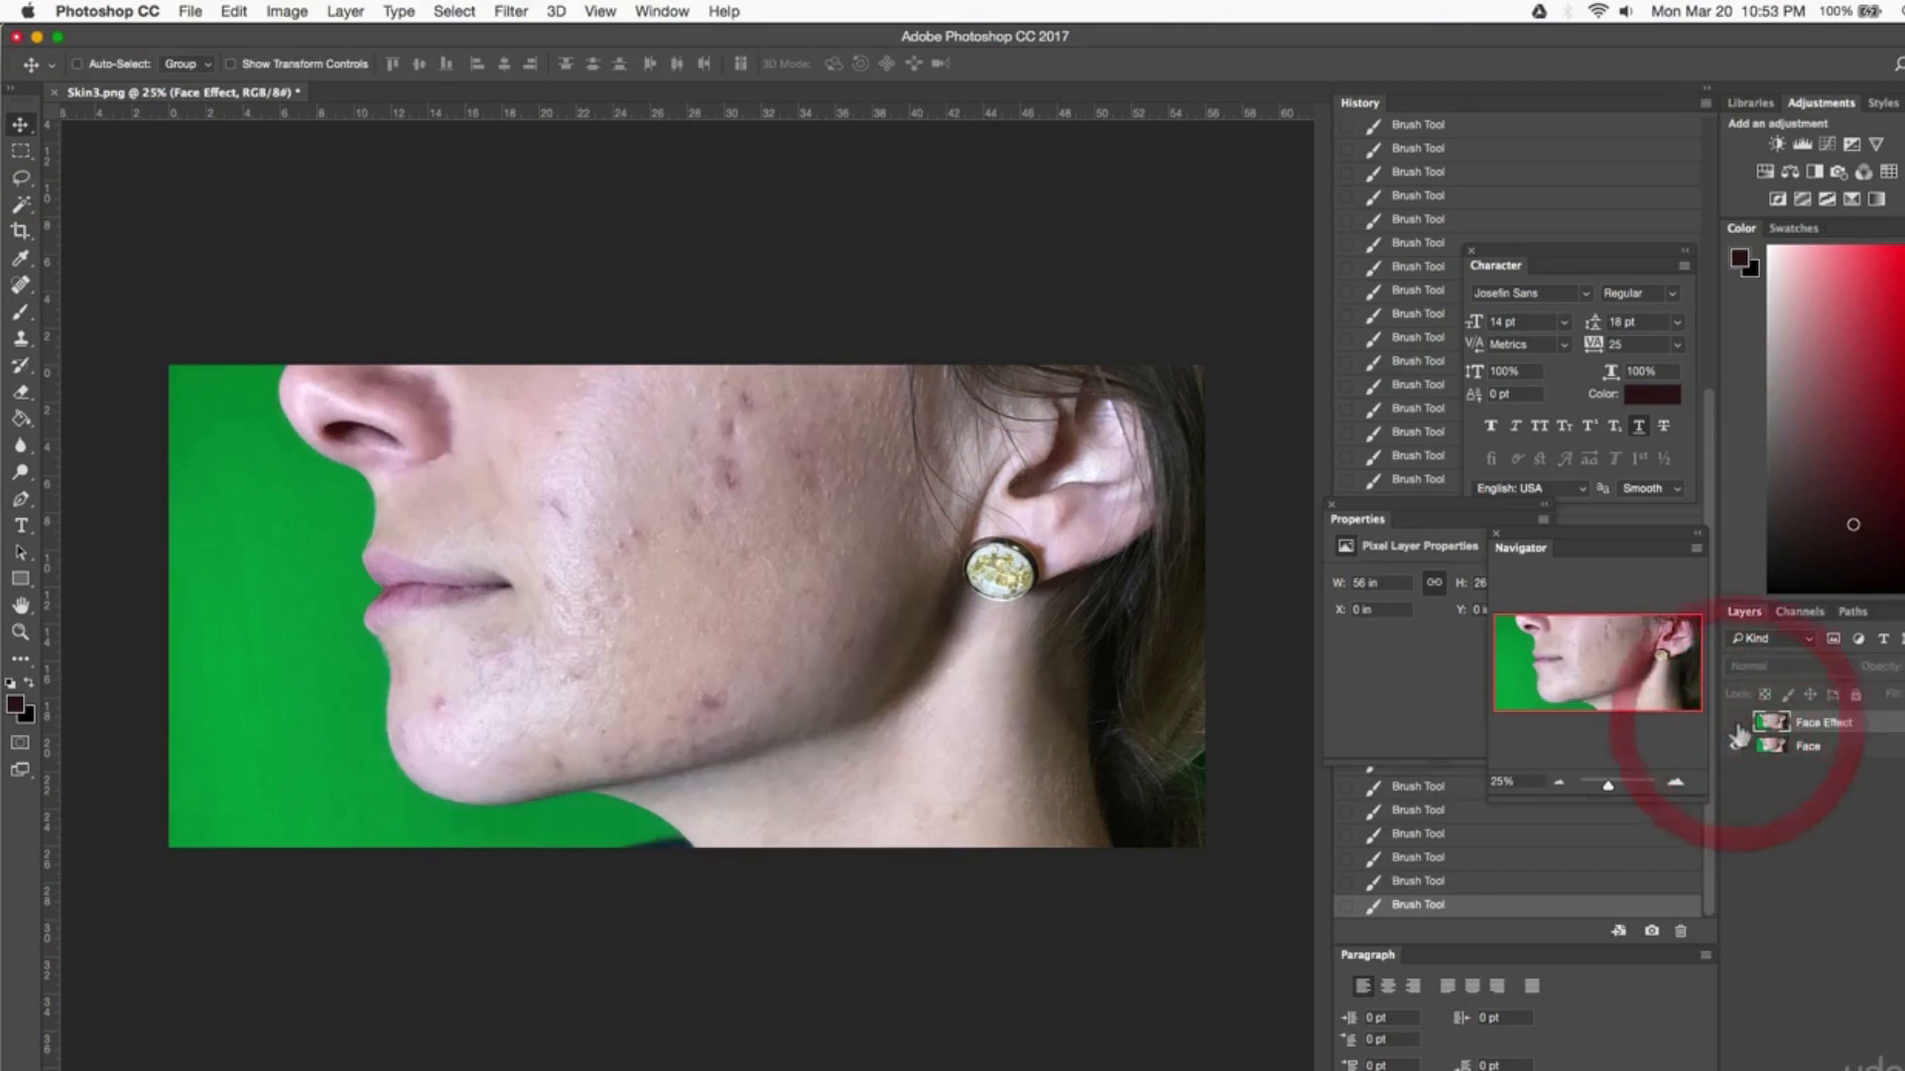
left_click(1736, 725)
left_click(1736, 725)
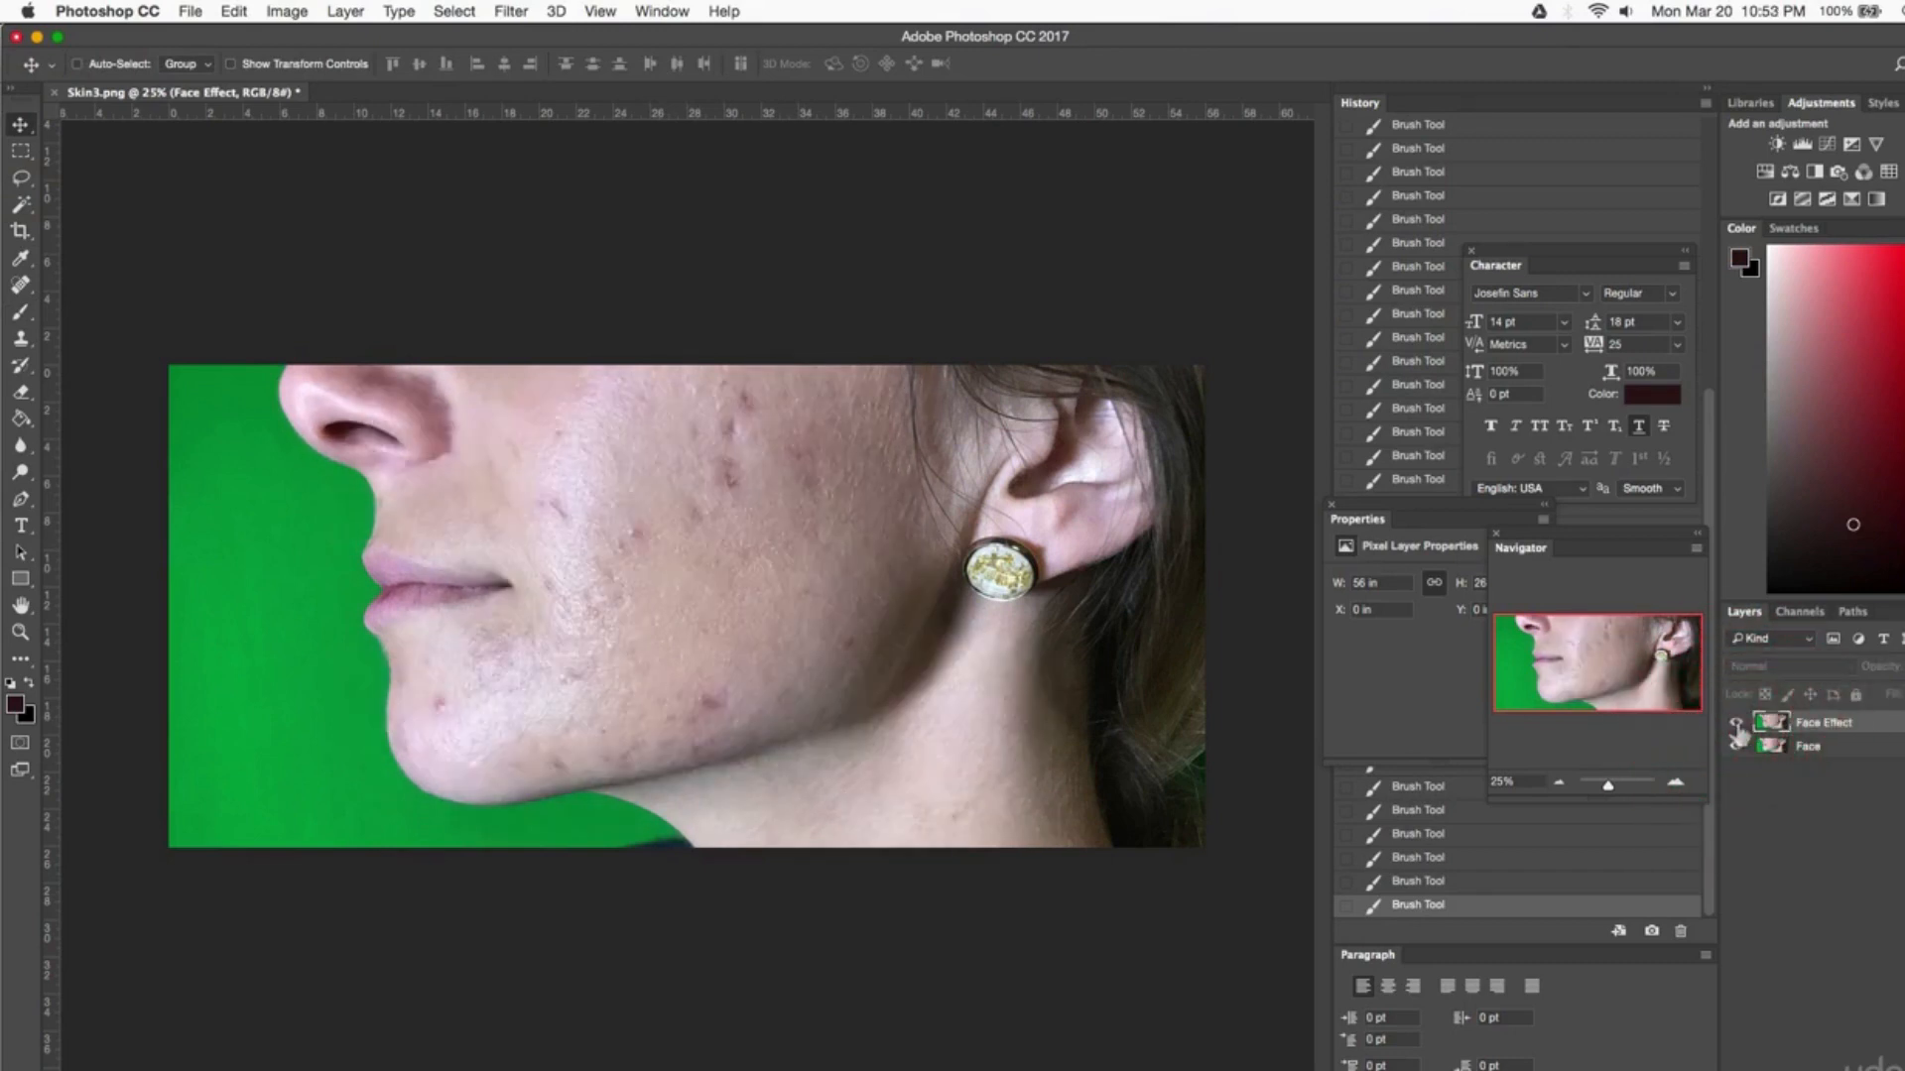
left_click(1736, 724)
left_click(1736, 724)
- Heal the upper-cheek blemishes on the Face layer with a 175 px content-aware Spot Healing Brush
left_click(1804, 750)
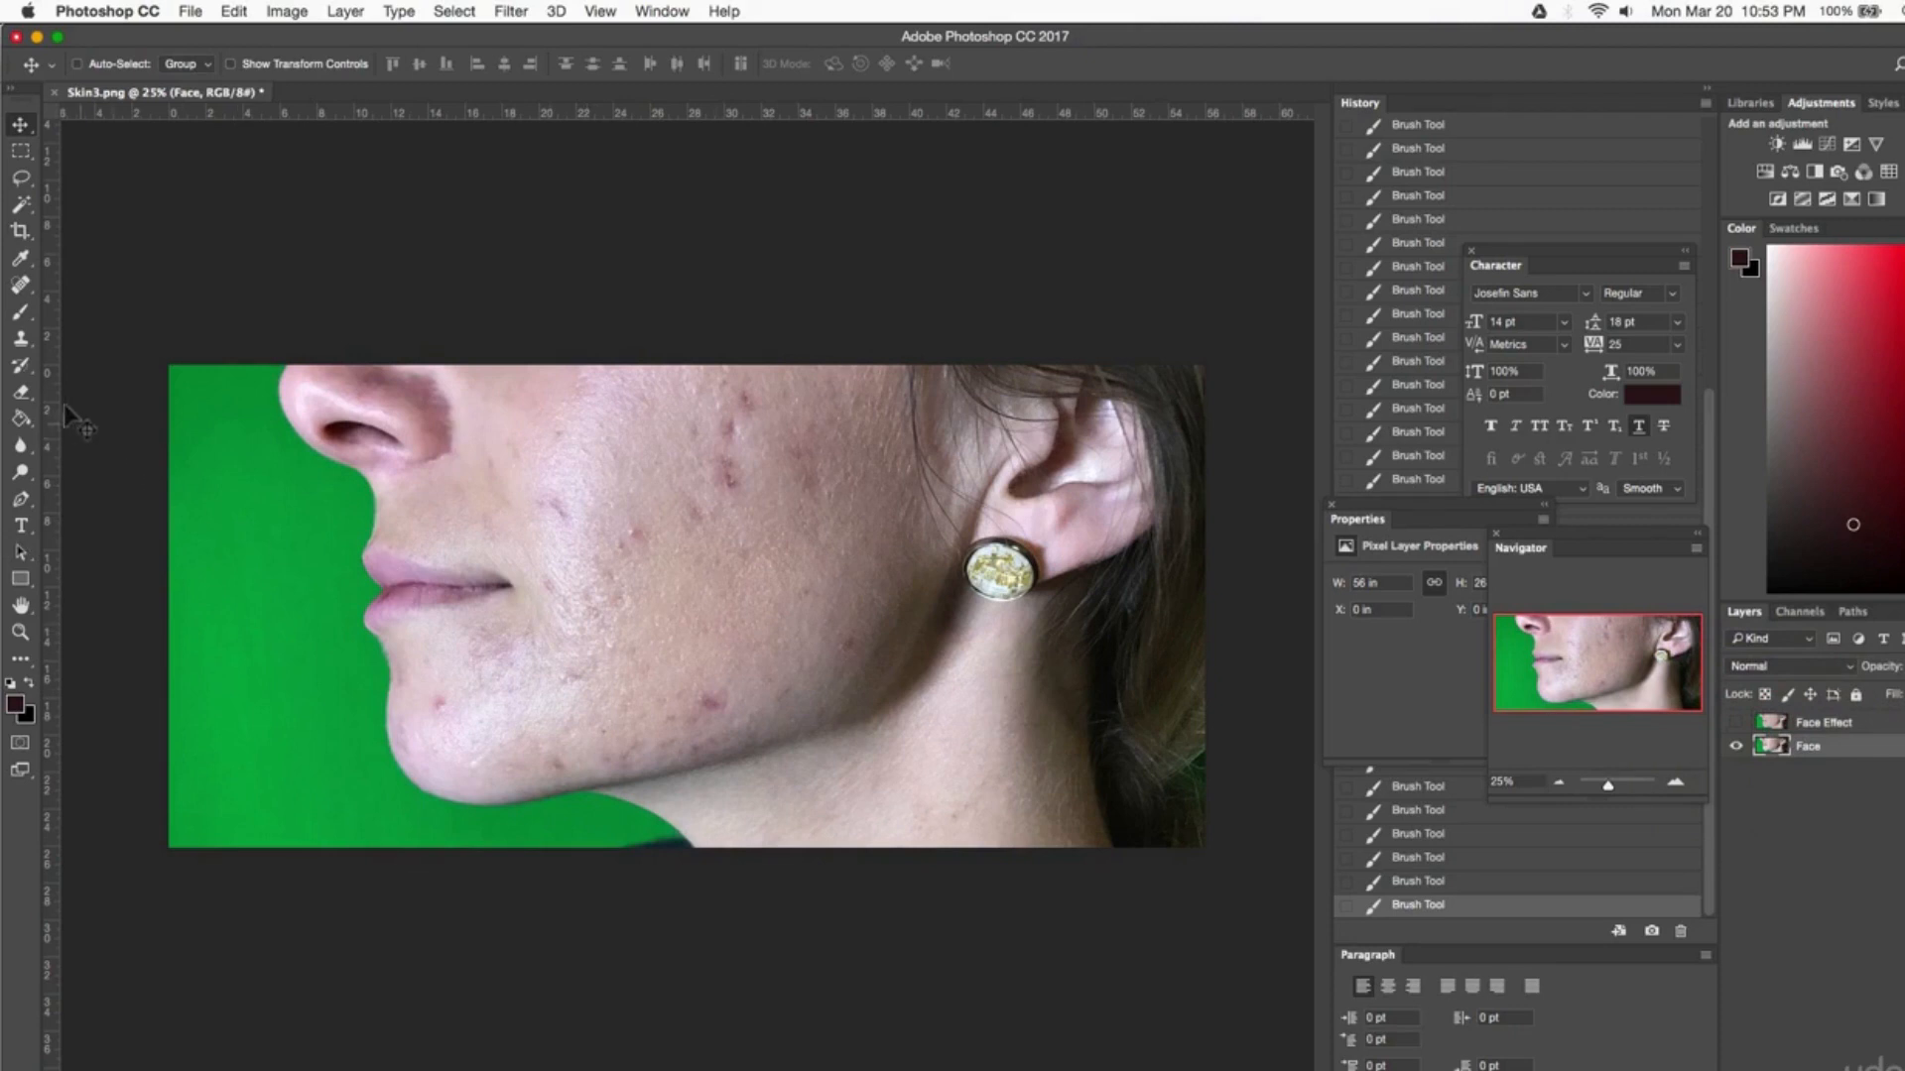
left_click(22, 286)
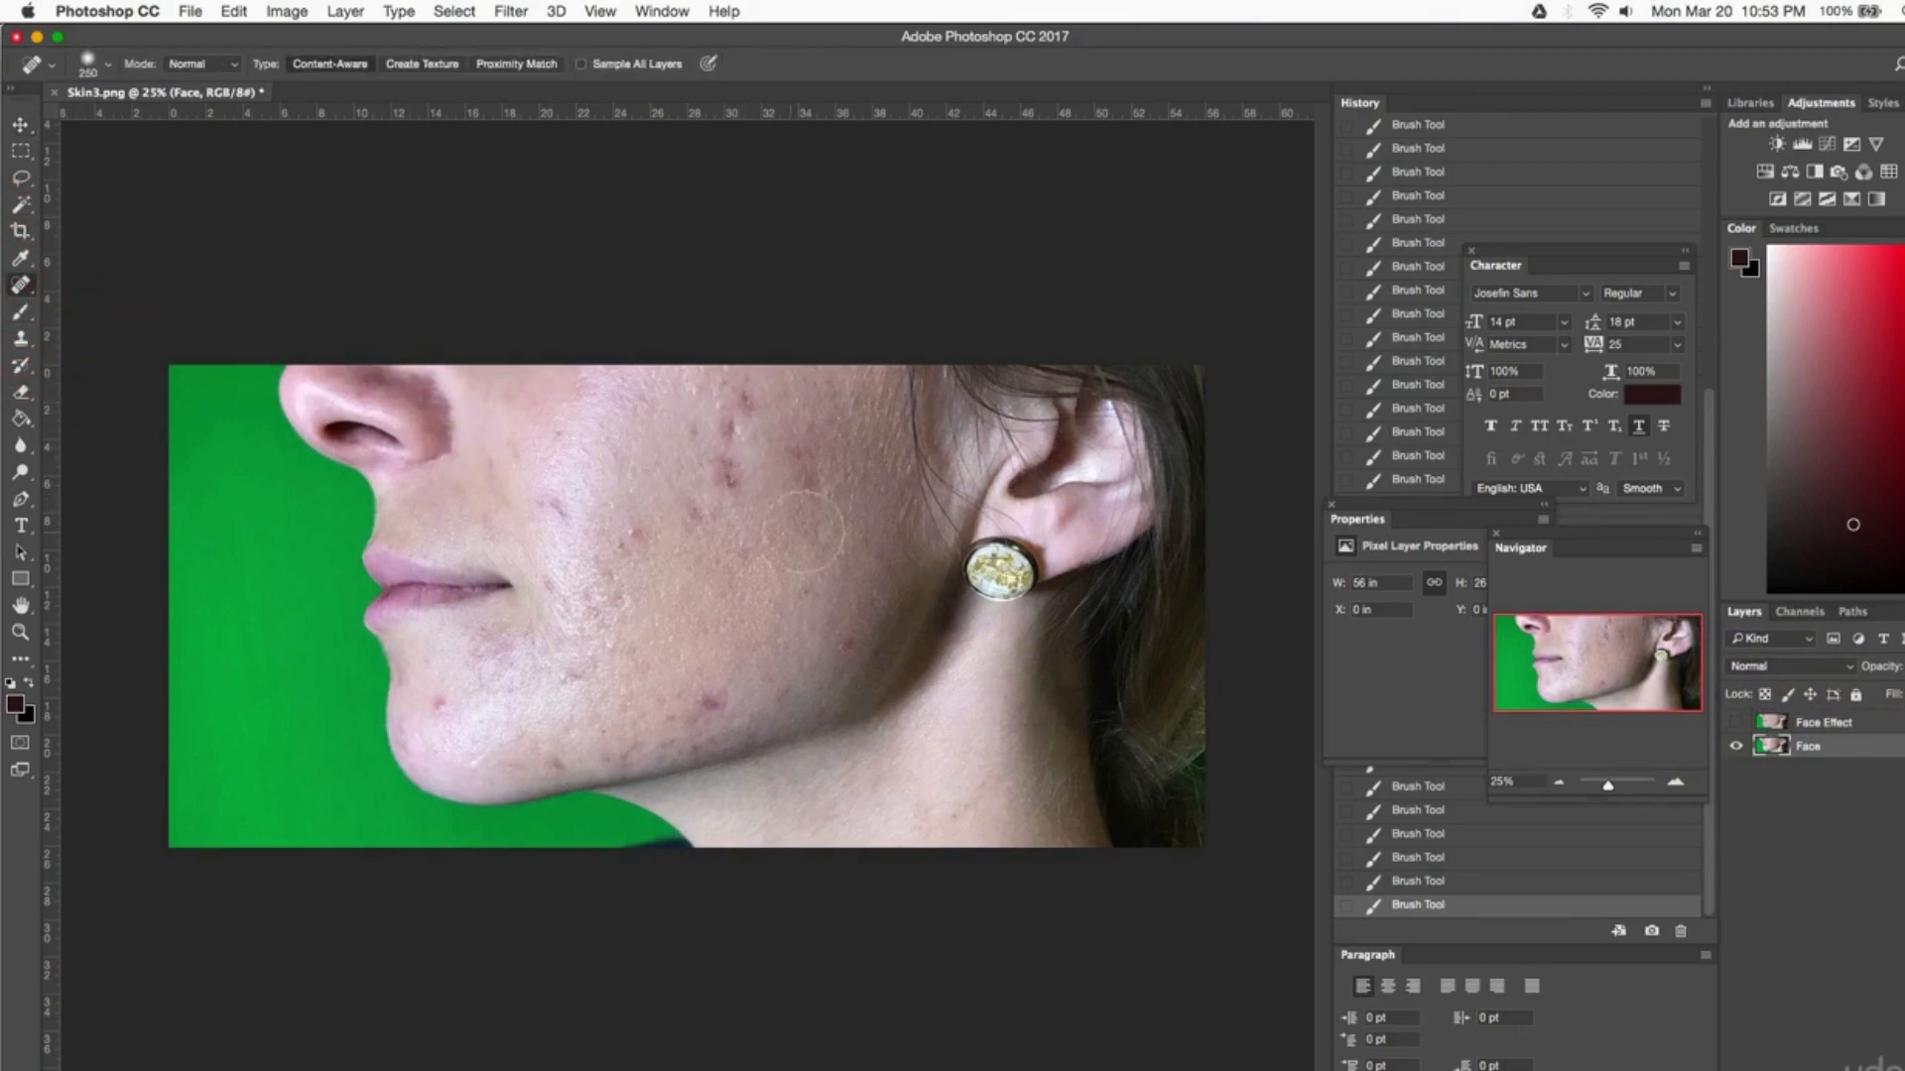
key("bracketleft")
key("bracketleft")
left_click(749, 402)
left_click(724, 427)
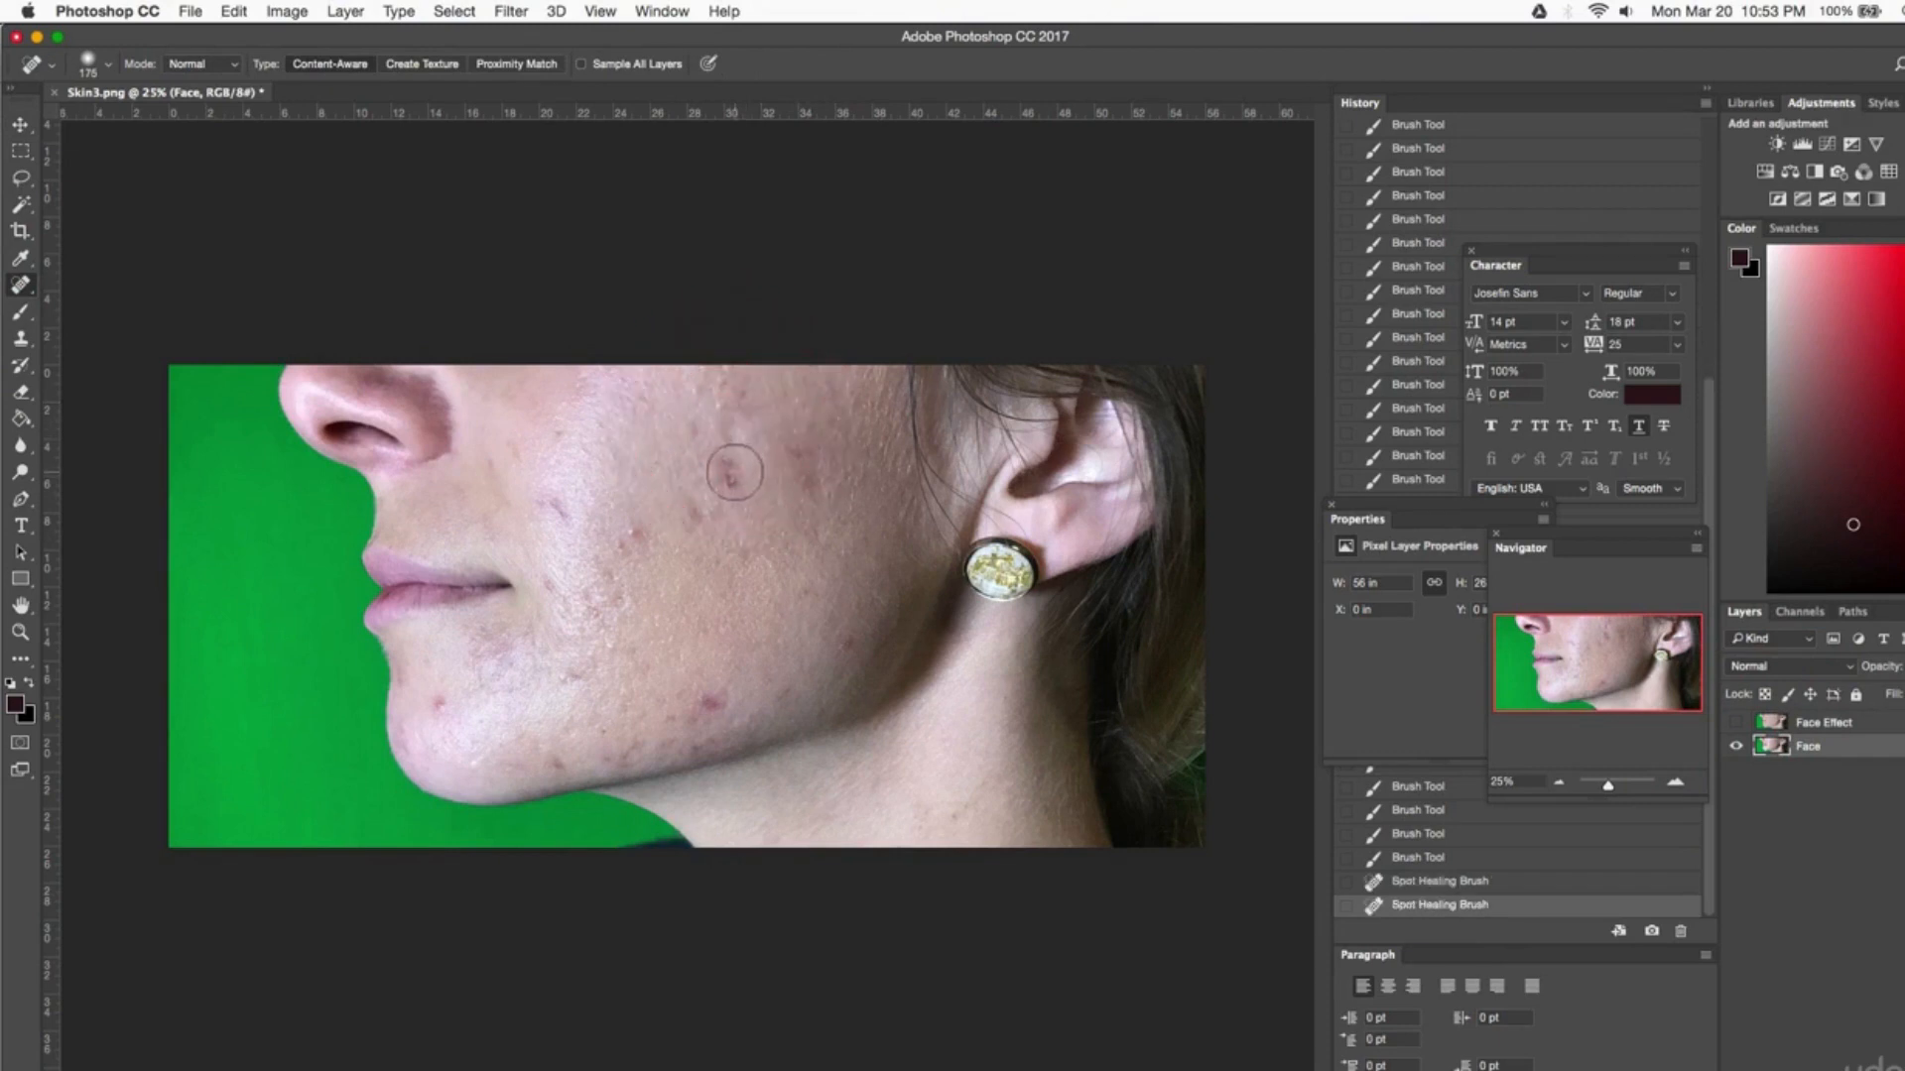
left_click(735, 472)
- Spot-heal the blemishes on the jaw, middle and front of the cheek, chin and below the corner of the mouth
left_click(710, 707)
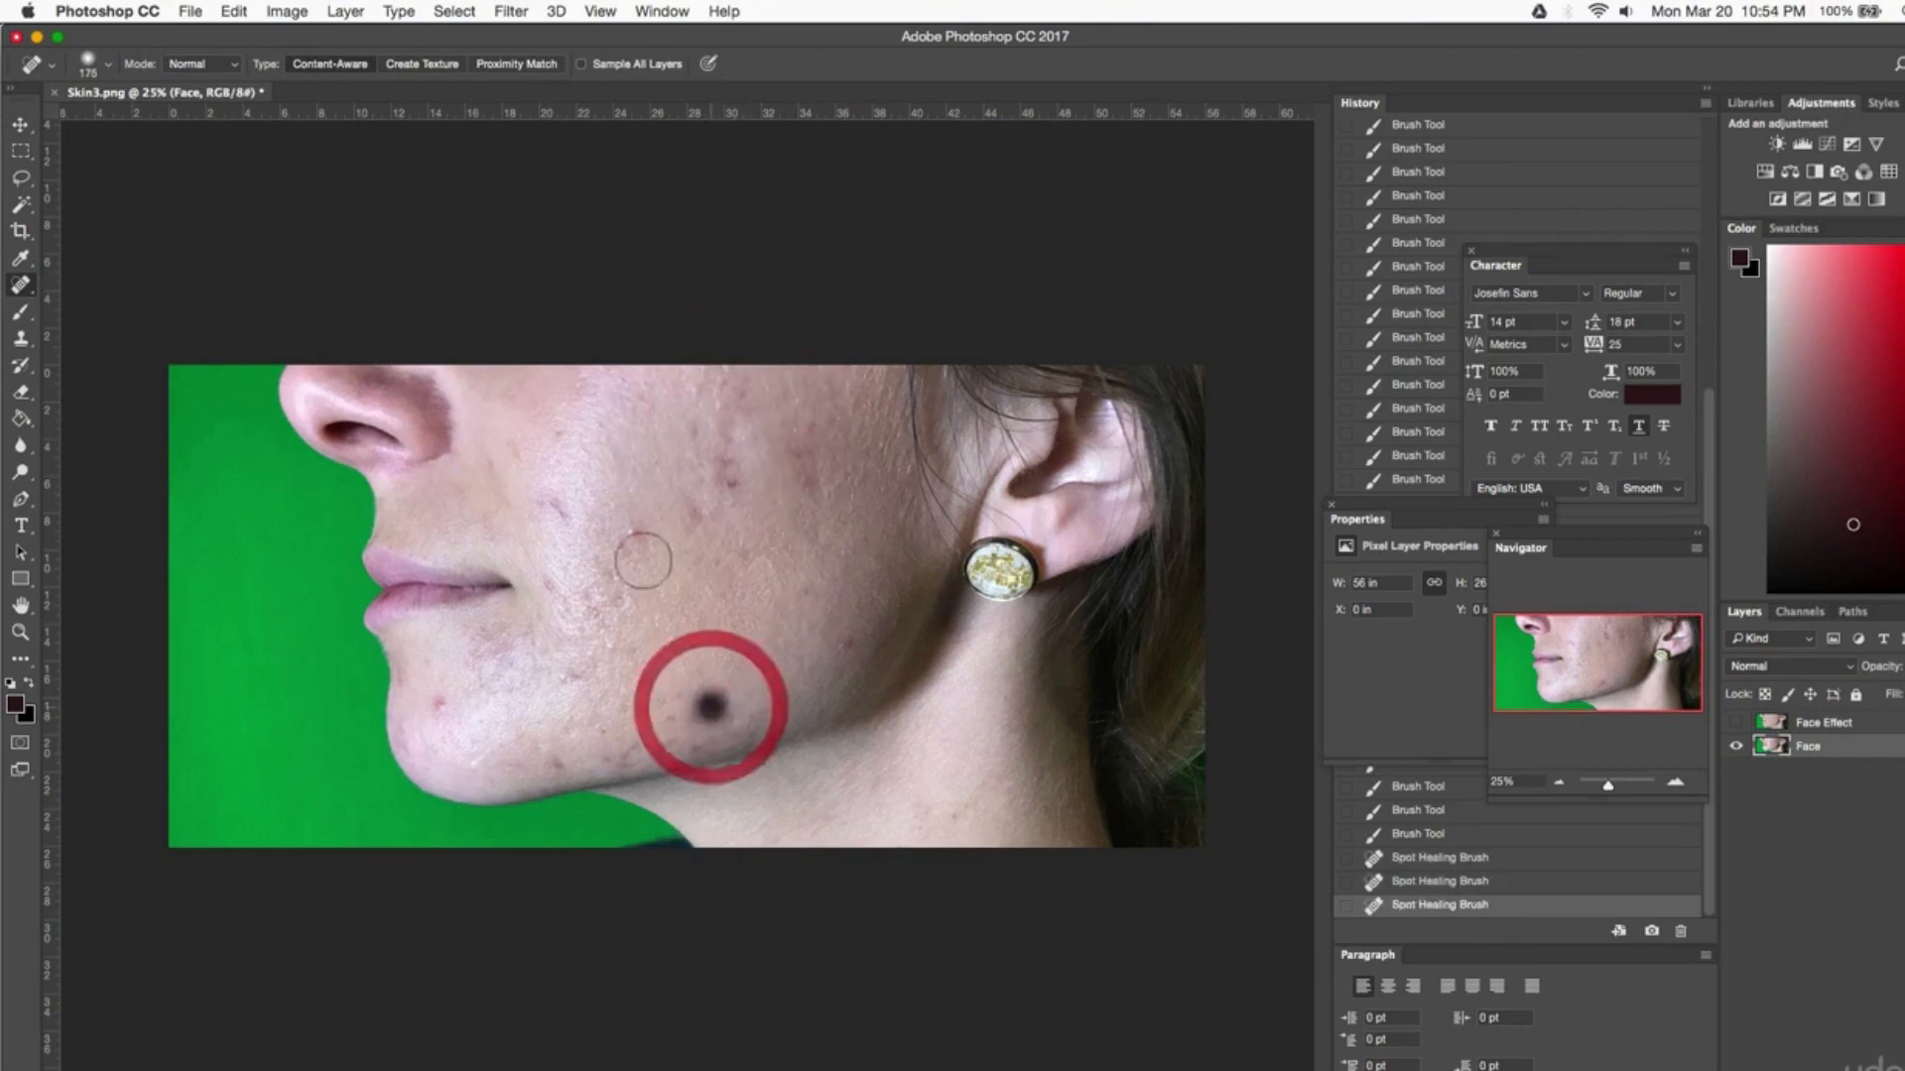
left_click(625, 535)
left_click(558, 512)
left_click(431, 701)
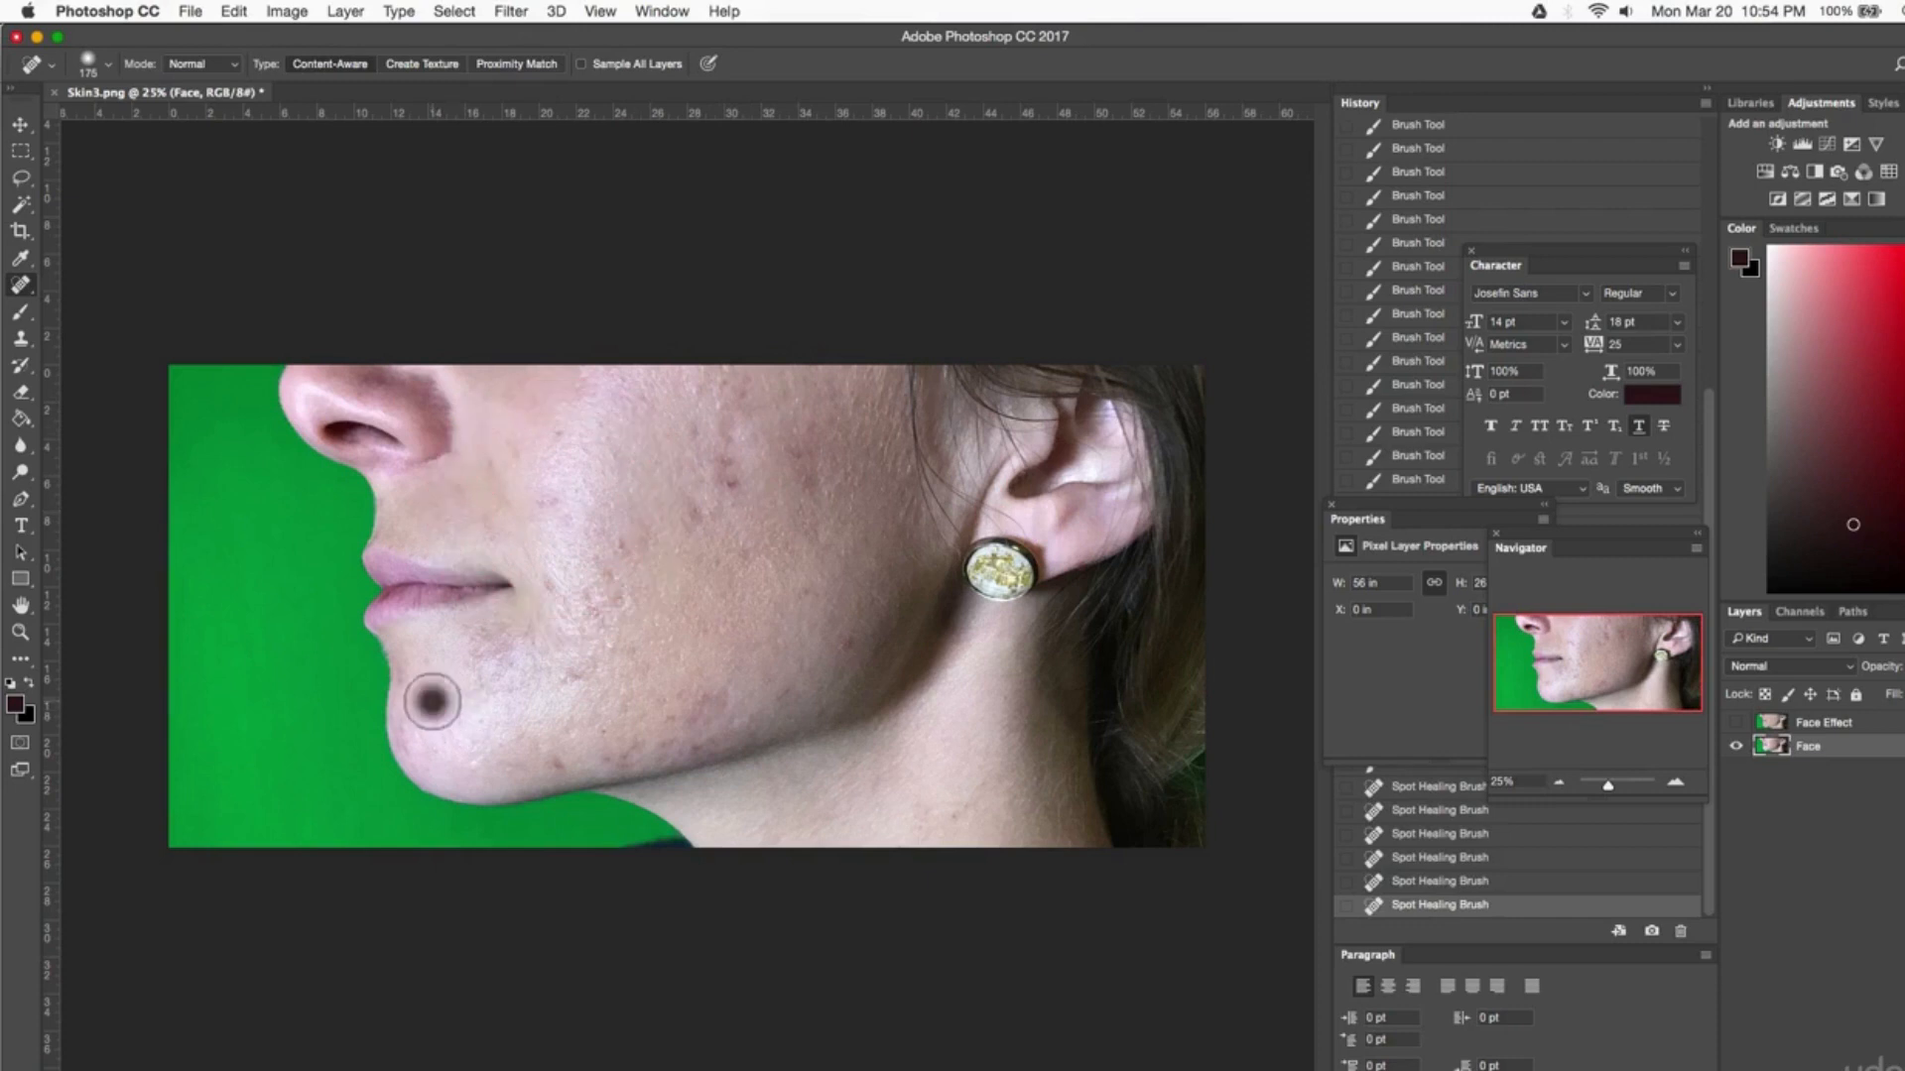
left_click(549, 757)
left_click(697, 749)
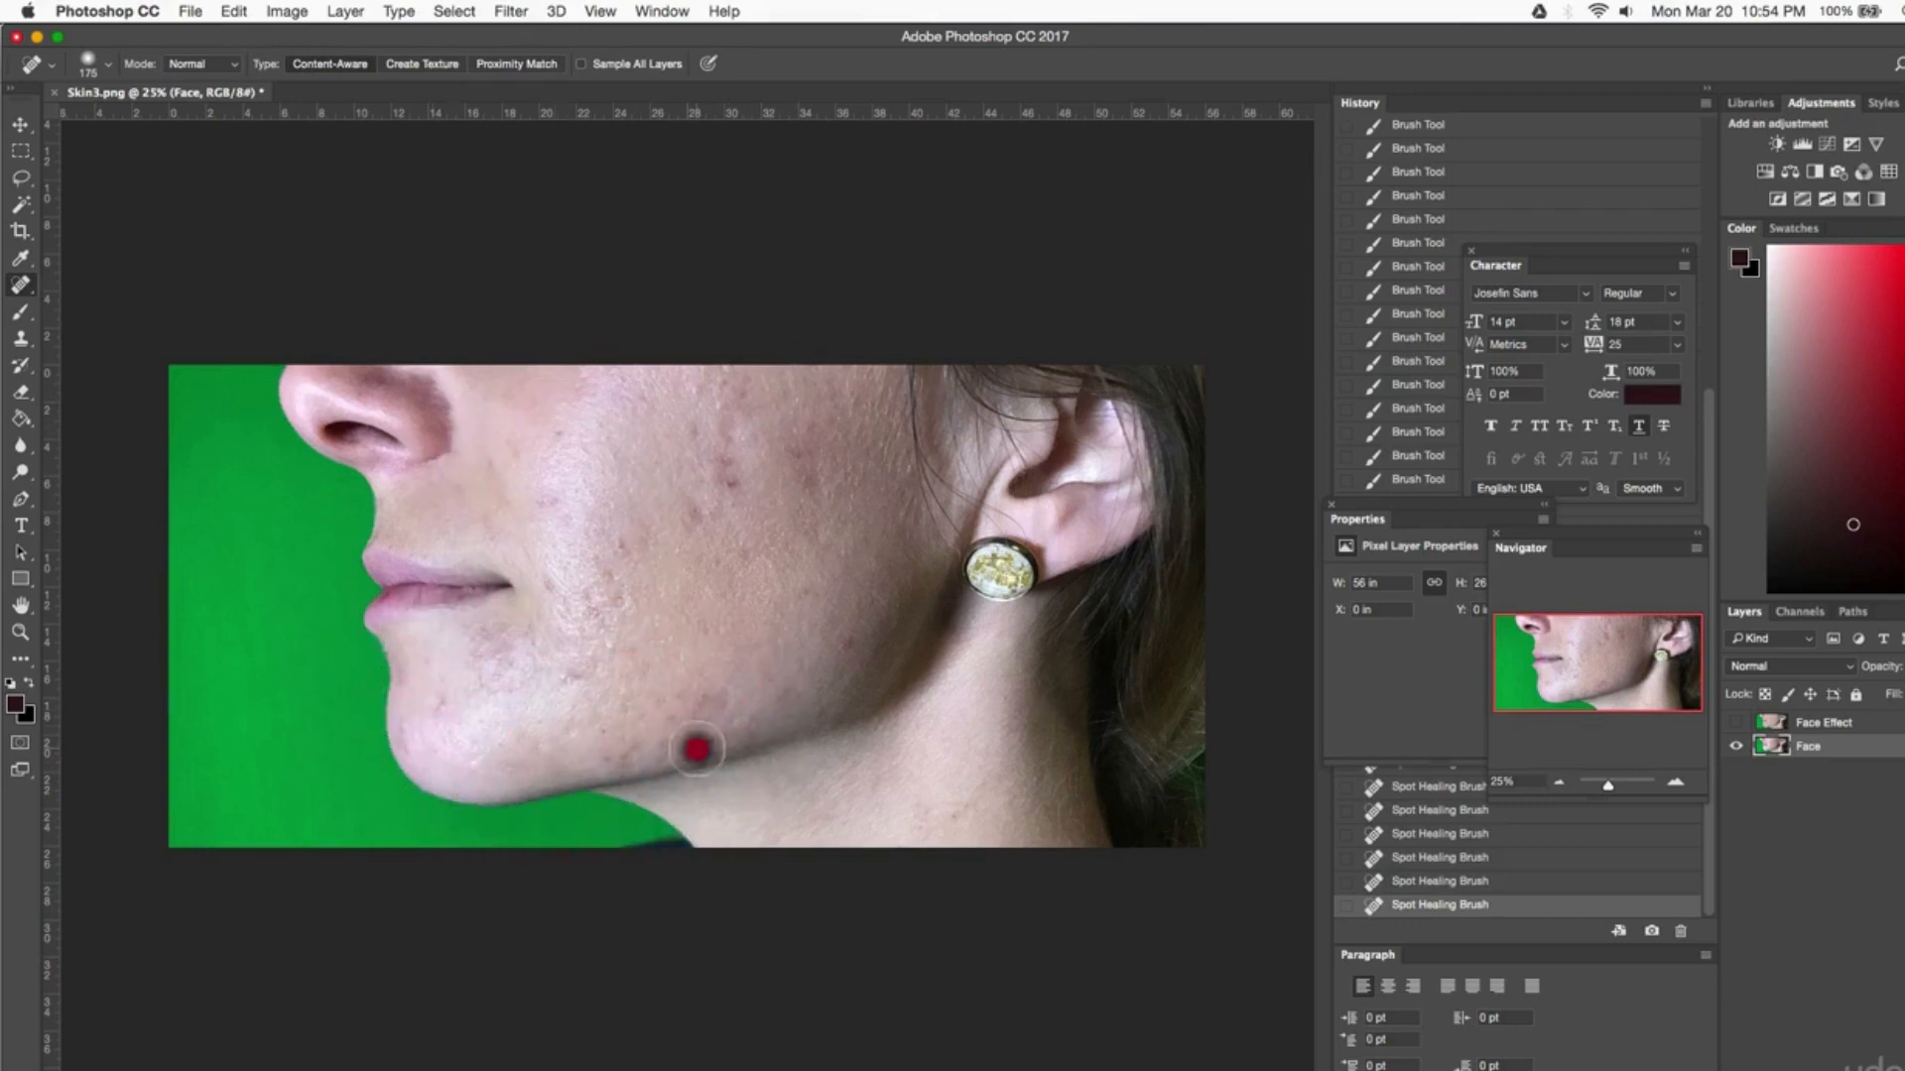
left_click(571, 676)
left_click(848, 646)
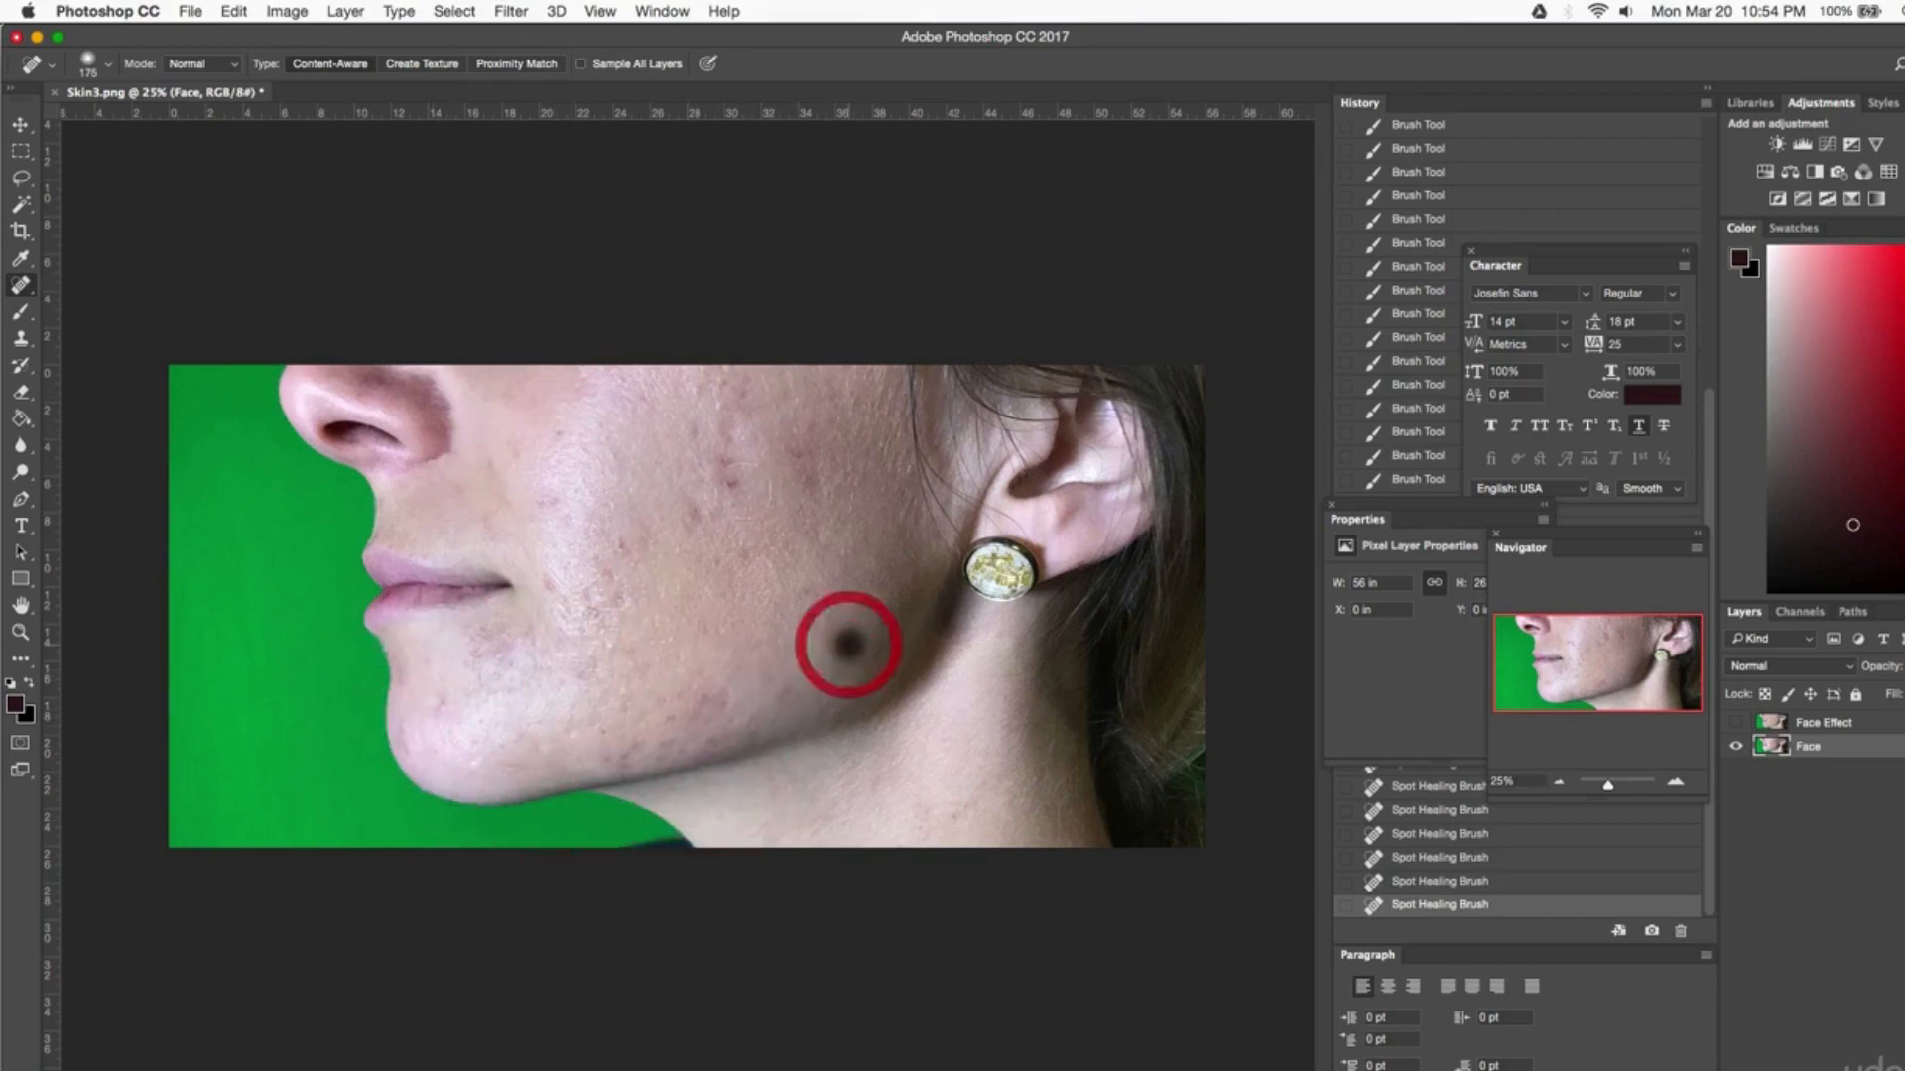
- Enlarge the healing brush to 200 px and heal the remaining marks on the upper cheek and chin
left_click(731, 483)
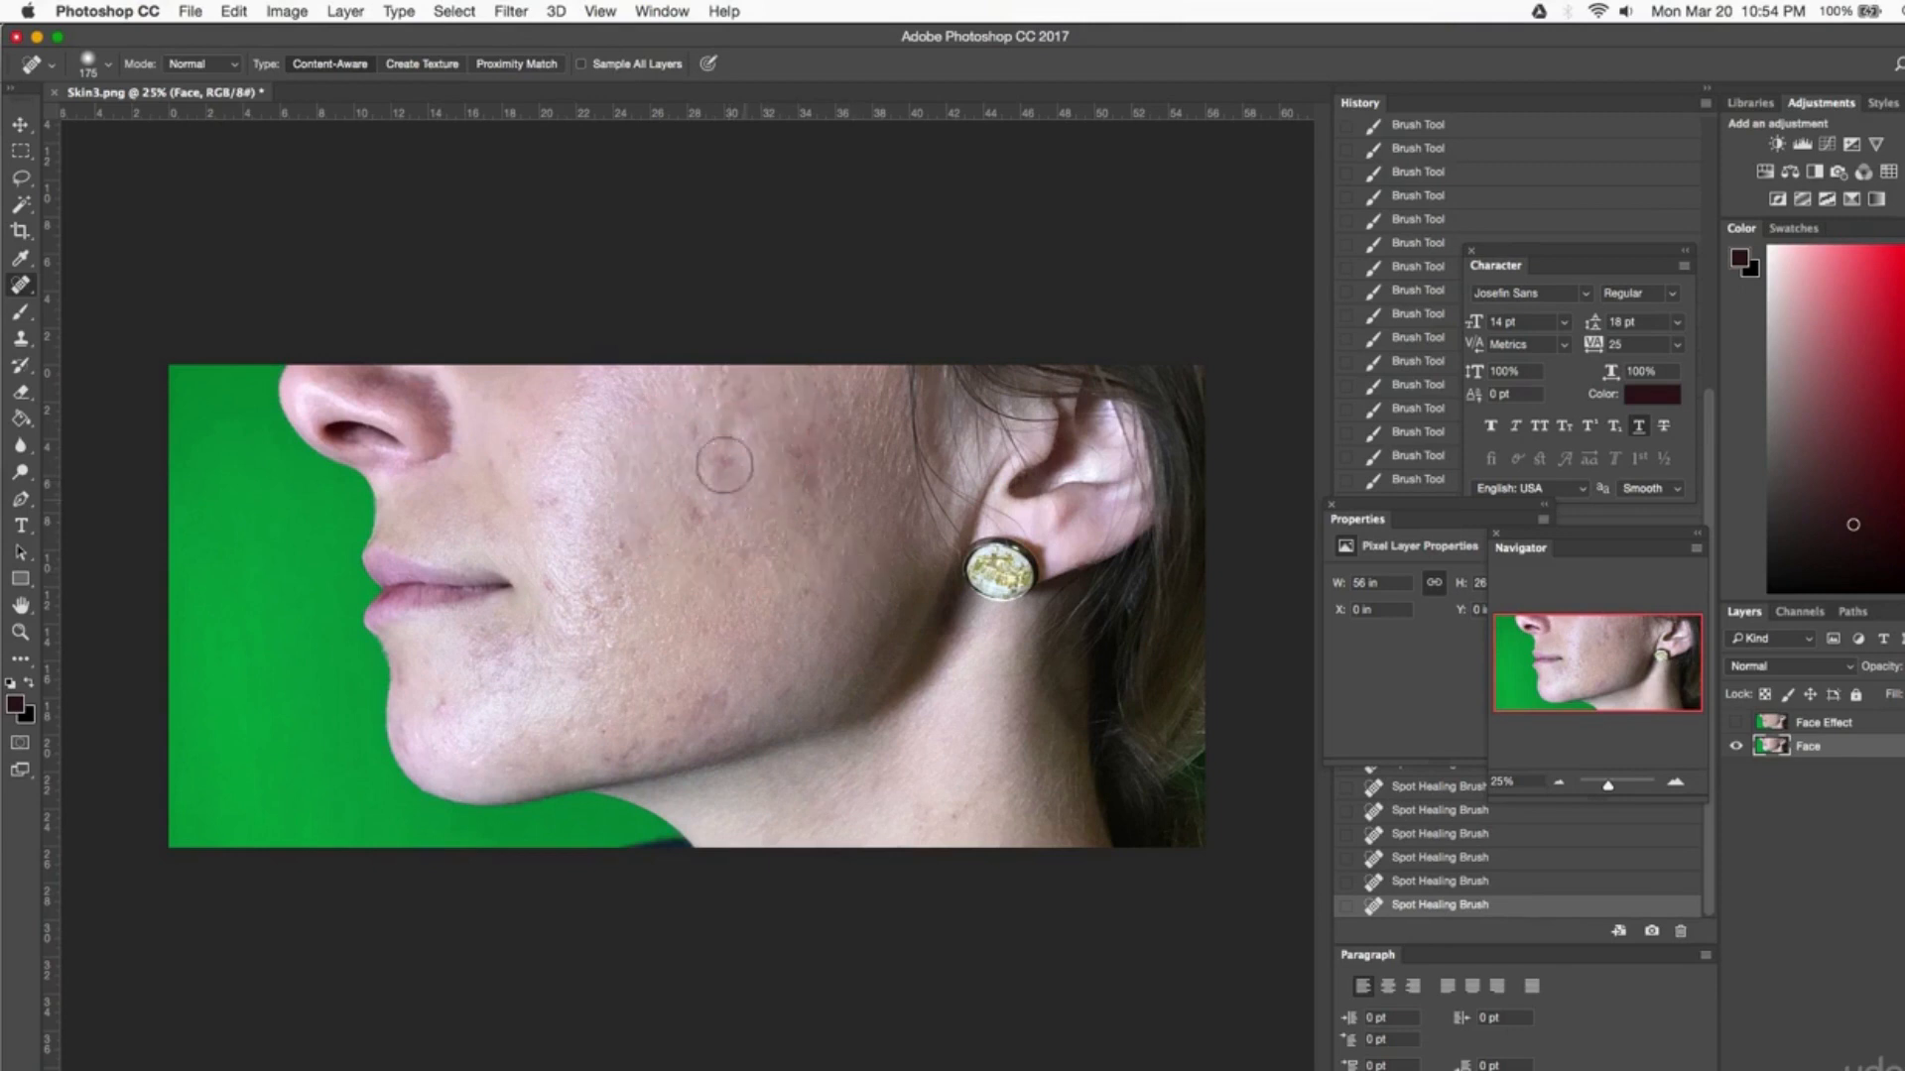
key("bracketright")
left_click(723, 447)
left_click(695, 434)
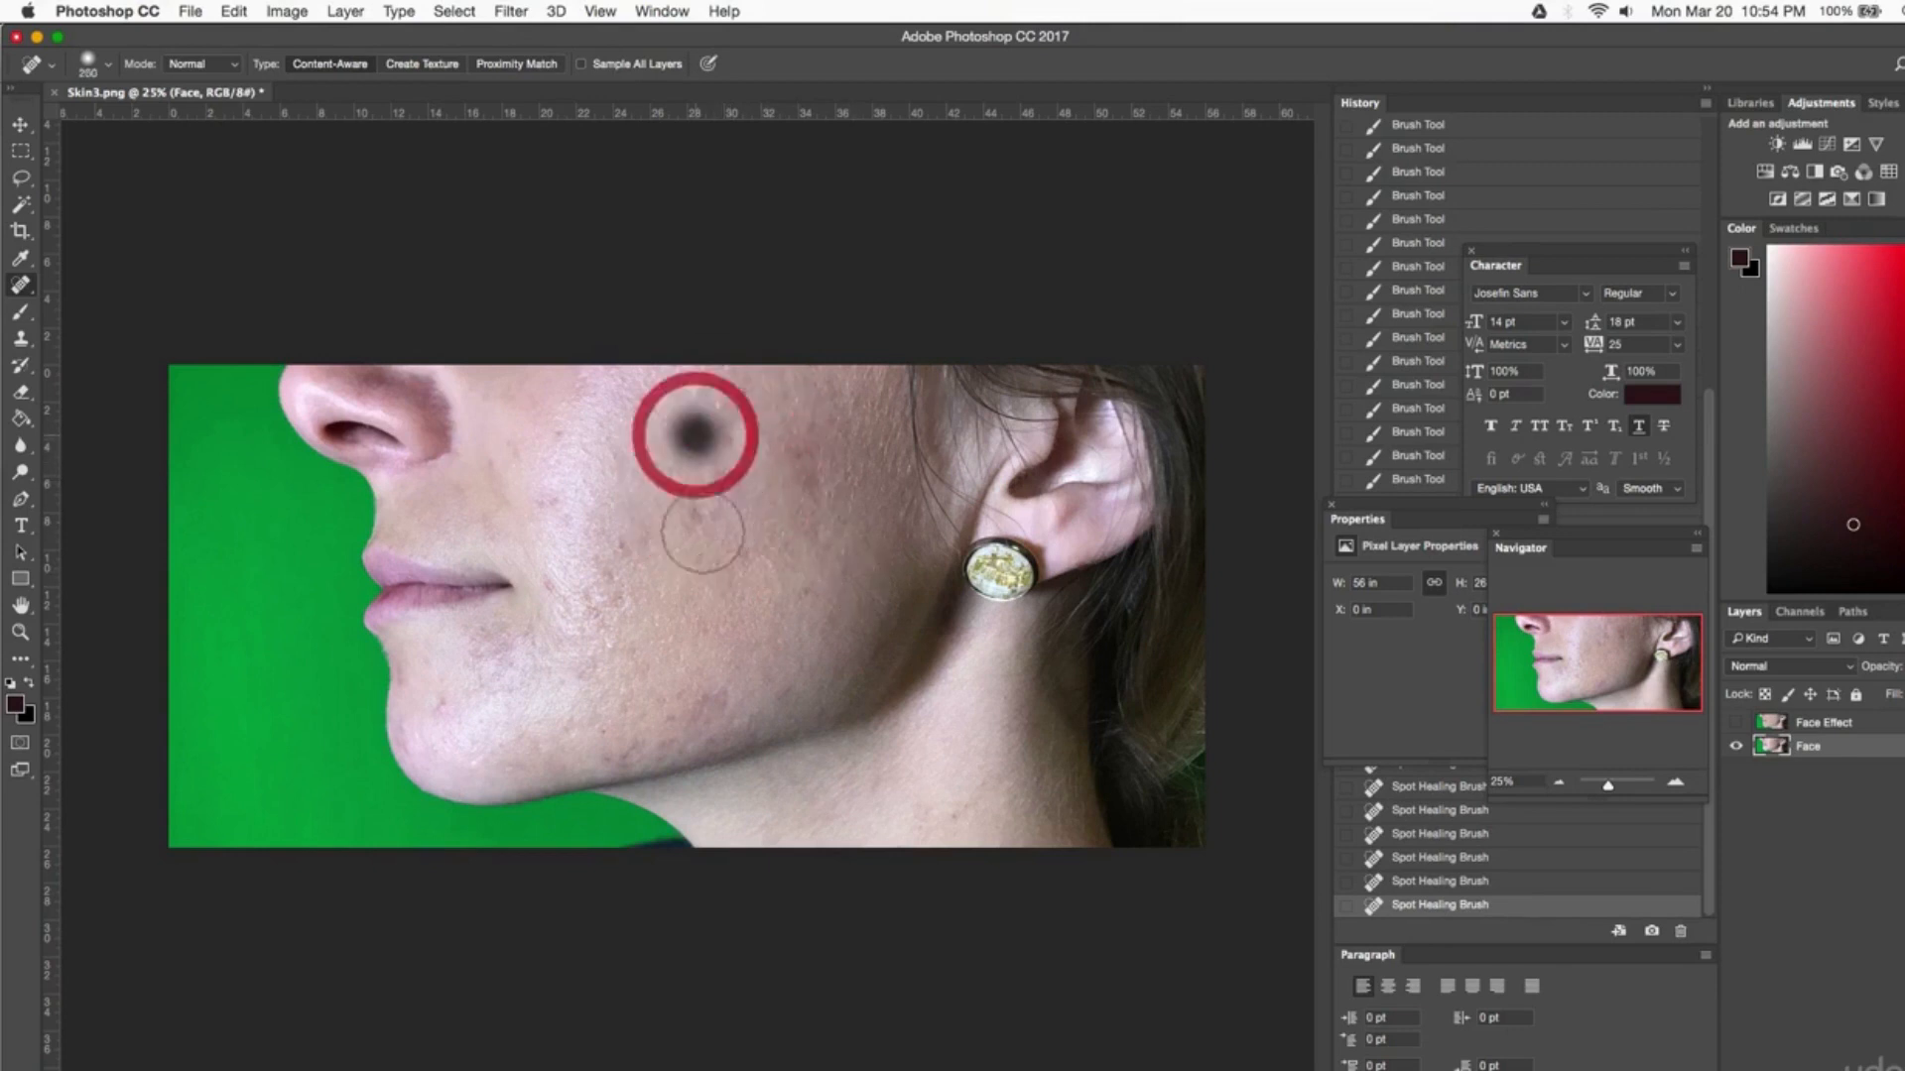
left_click(436, 704)
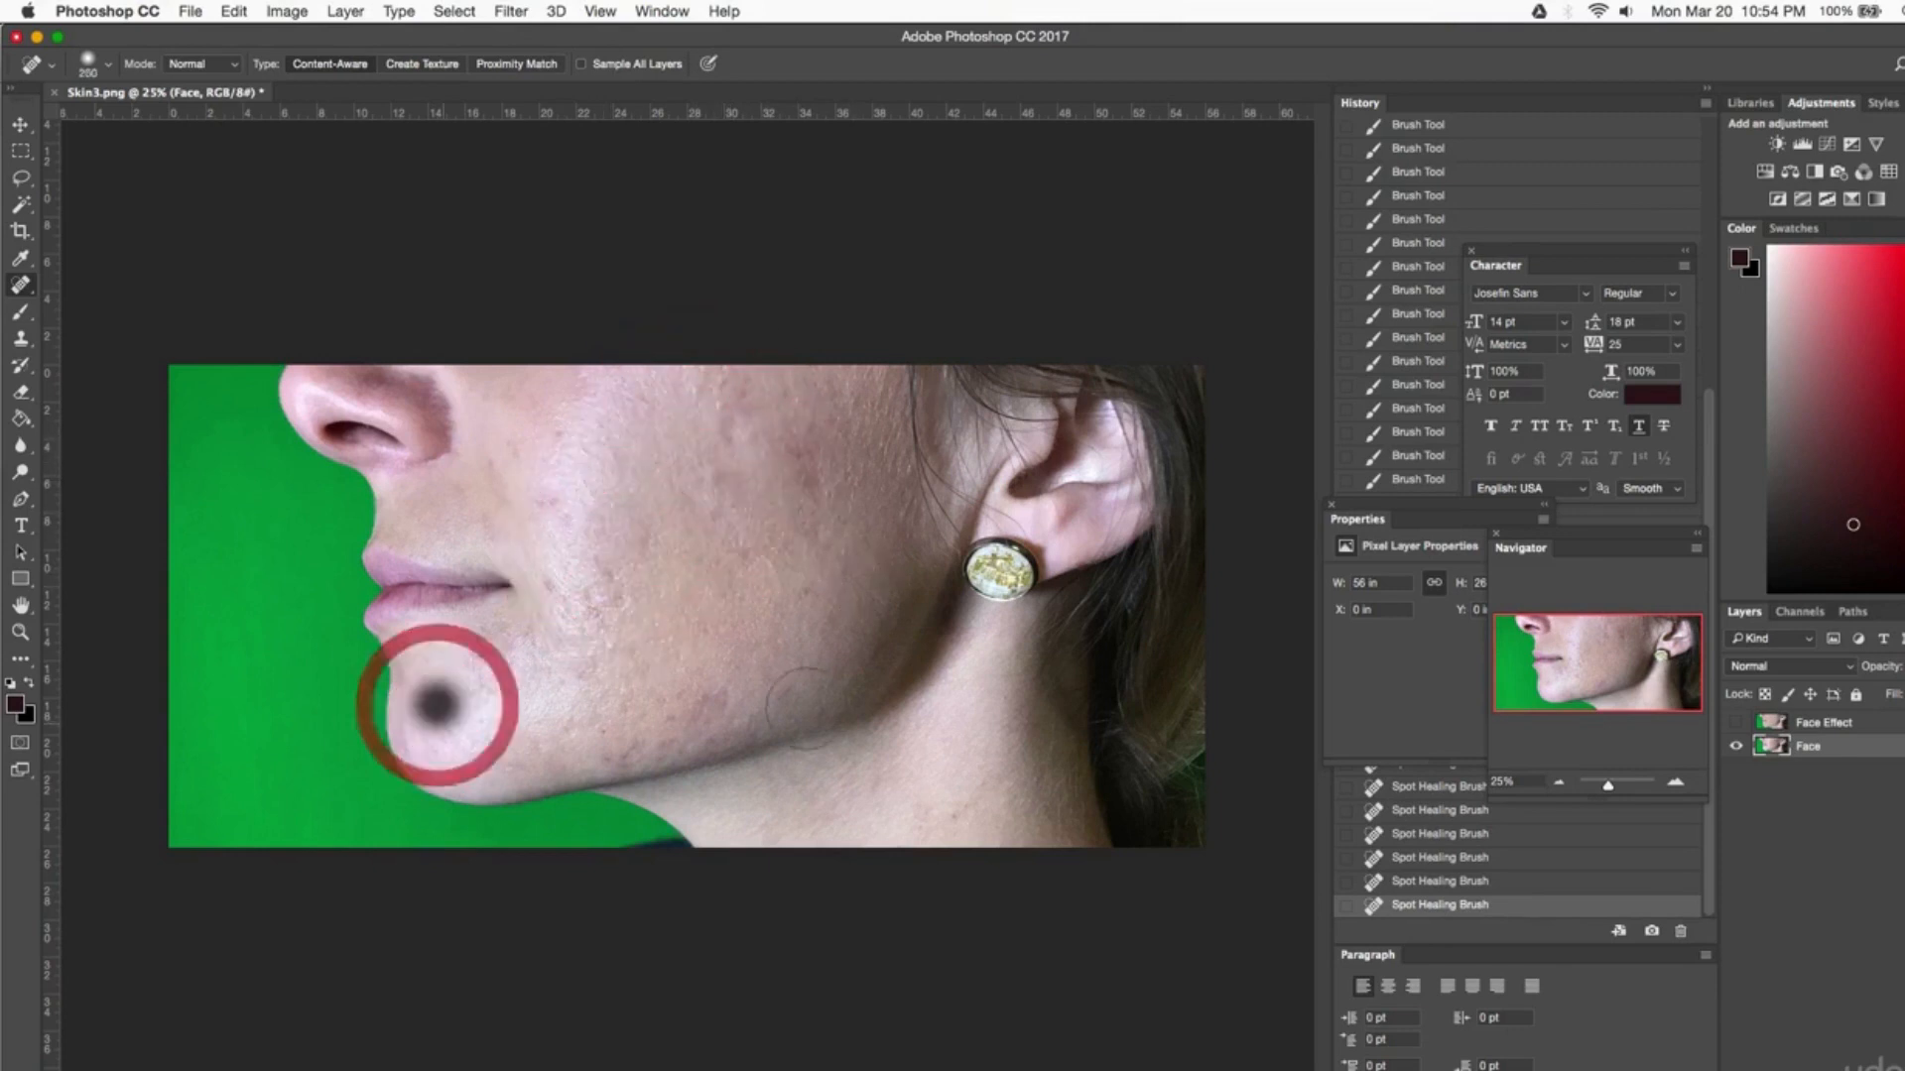
- Heal larger patches of the jaw, rear cheek, upper cheek and skin beside the nose with the brush at 250 px
left_click(727, 688)
left_click(805, 600)
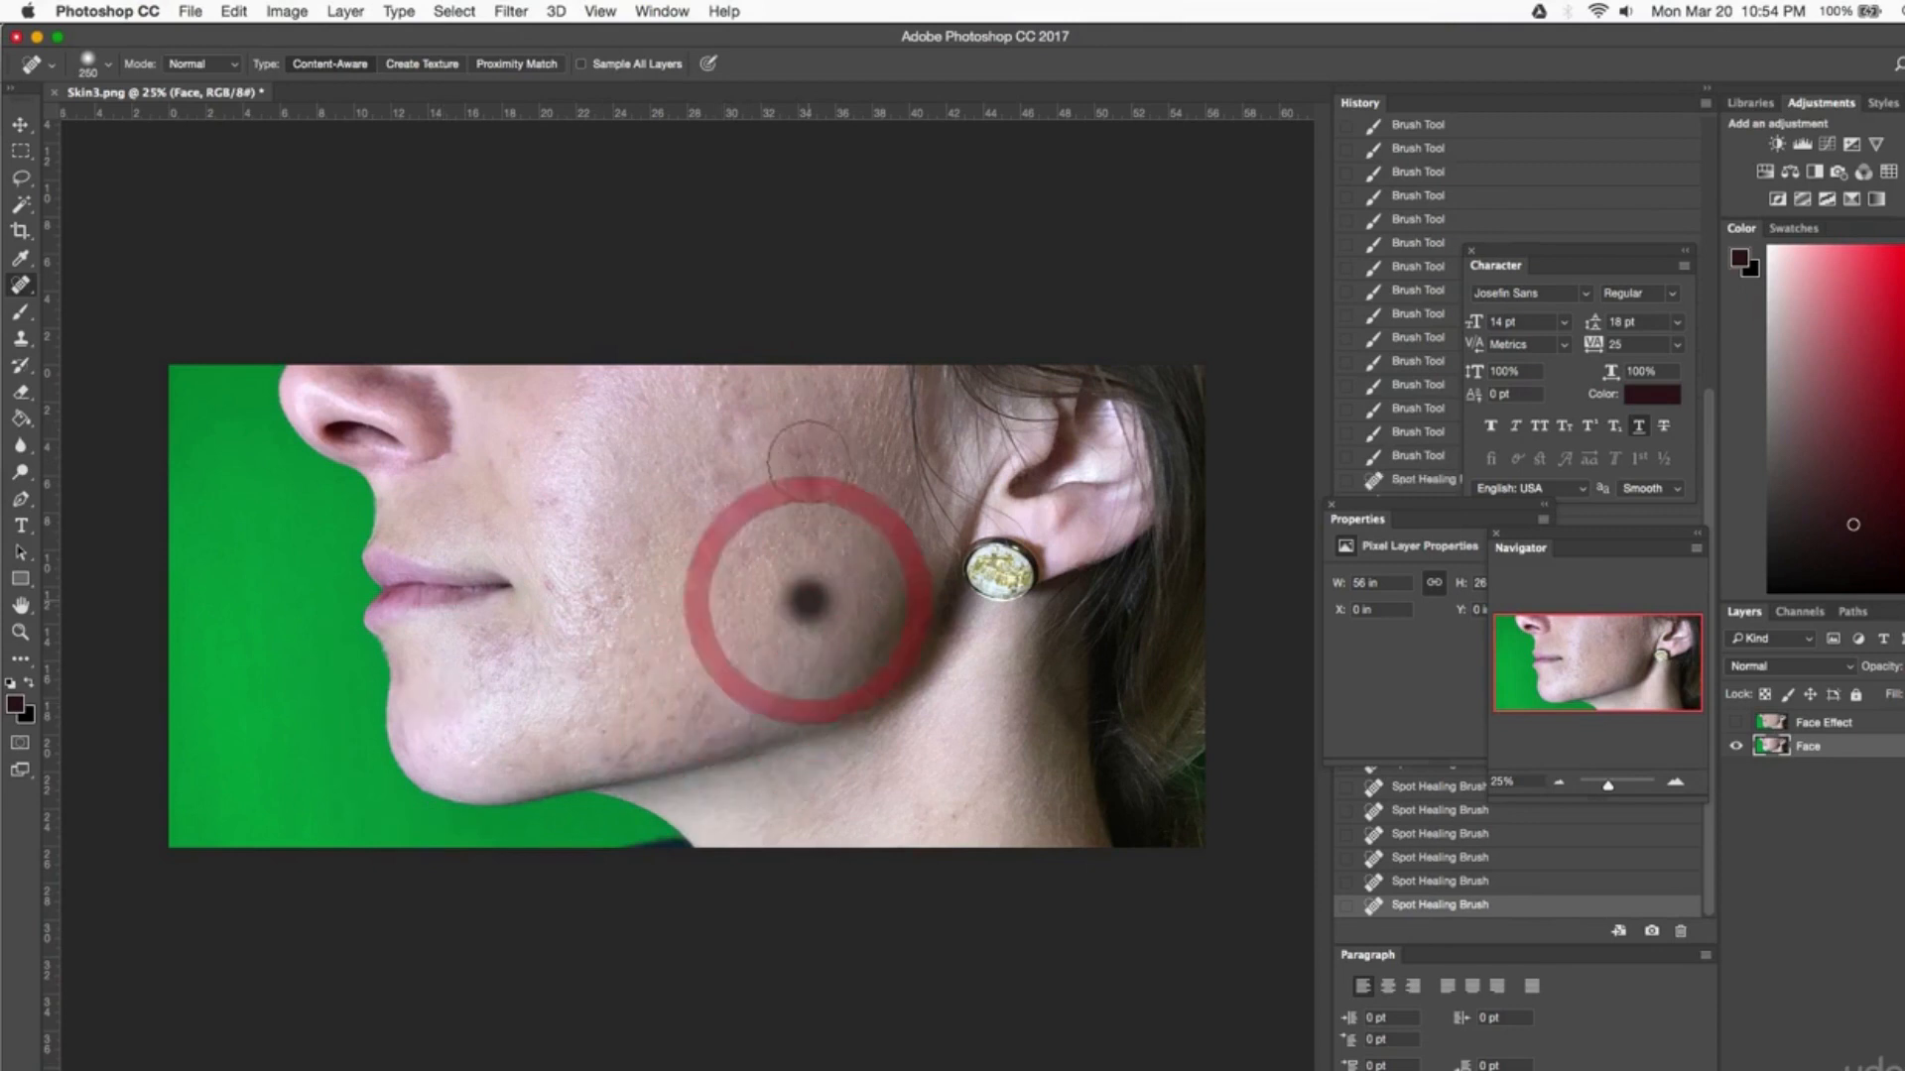
left_click(803, 449)
left_click(752, 393)
left_click(562, 432)
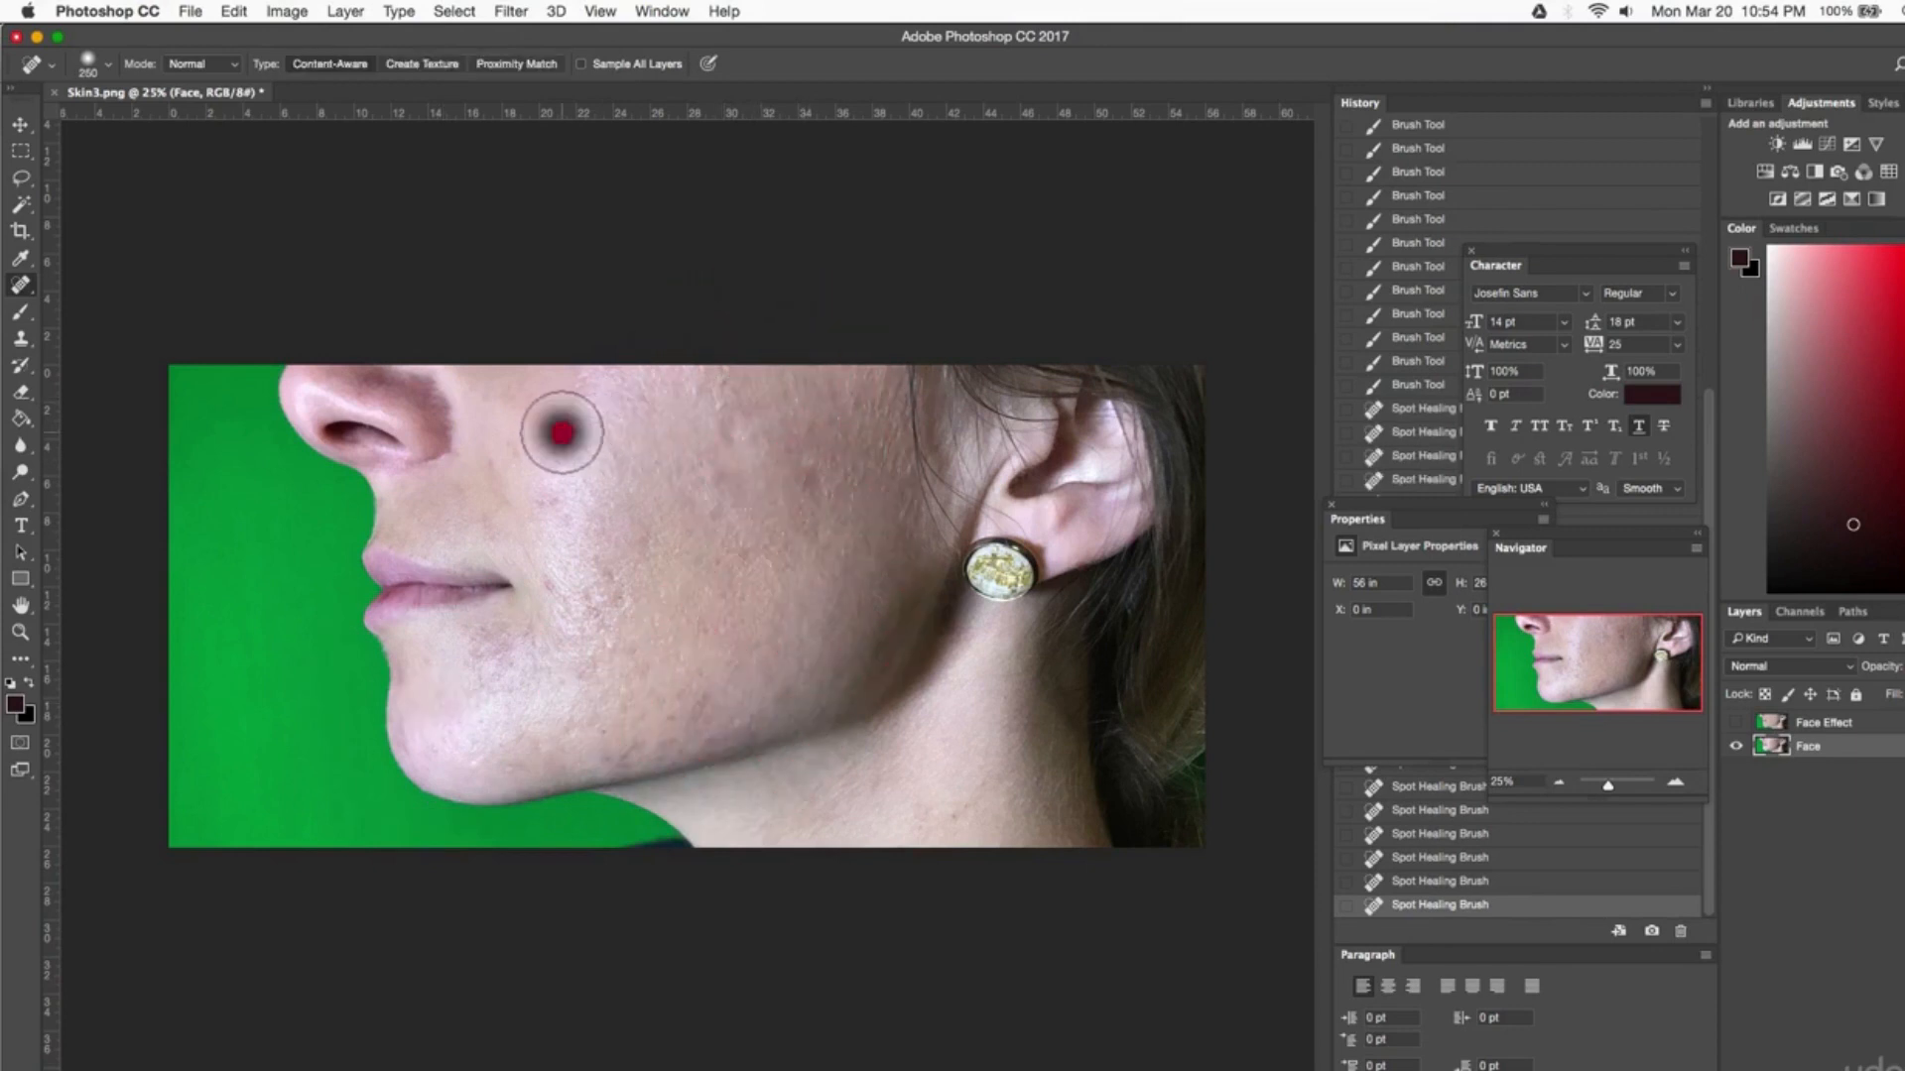
left_click(552, 477)
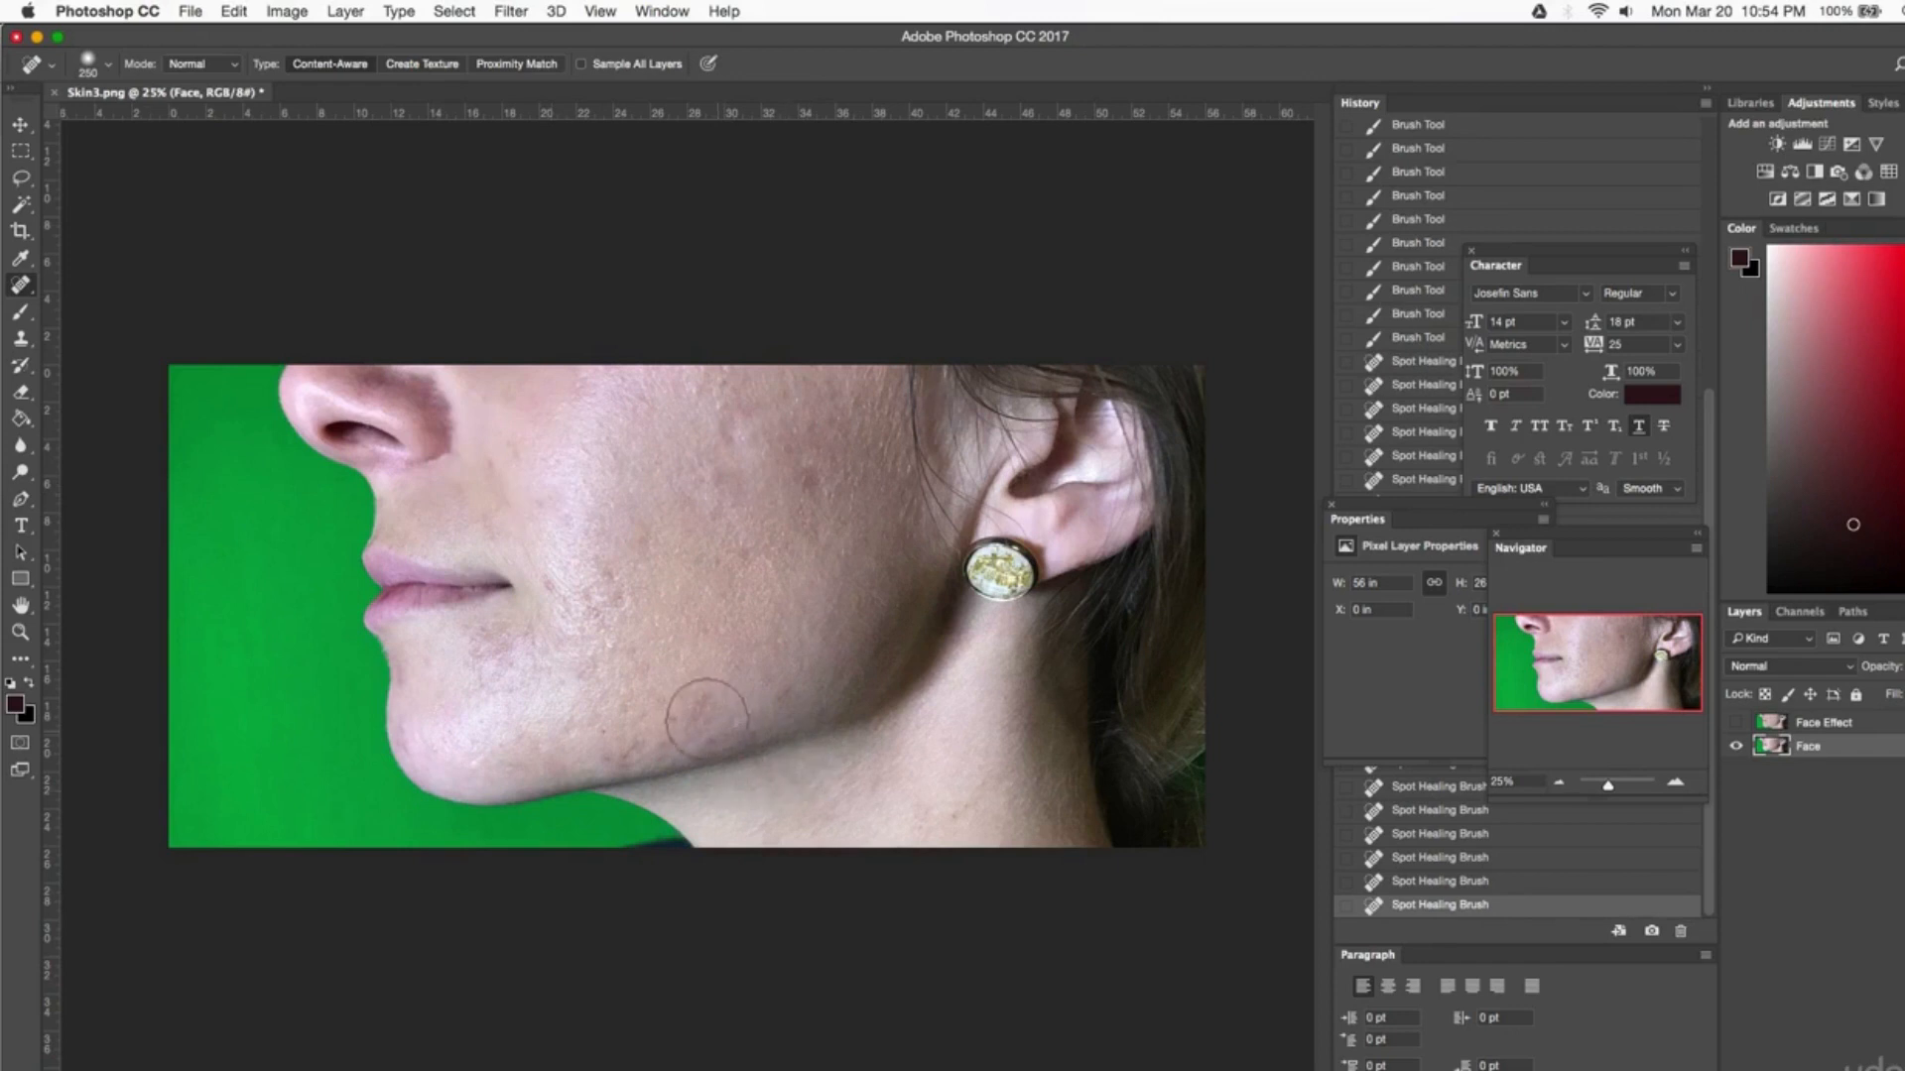
left_click(703, 708)
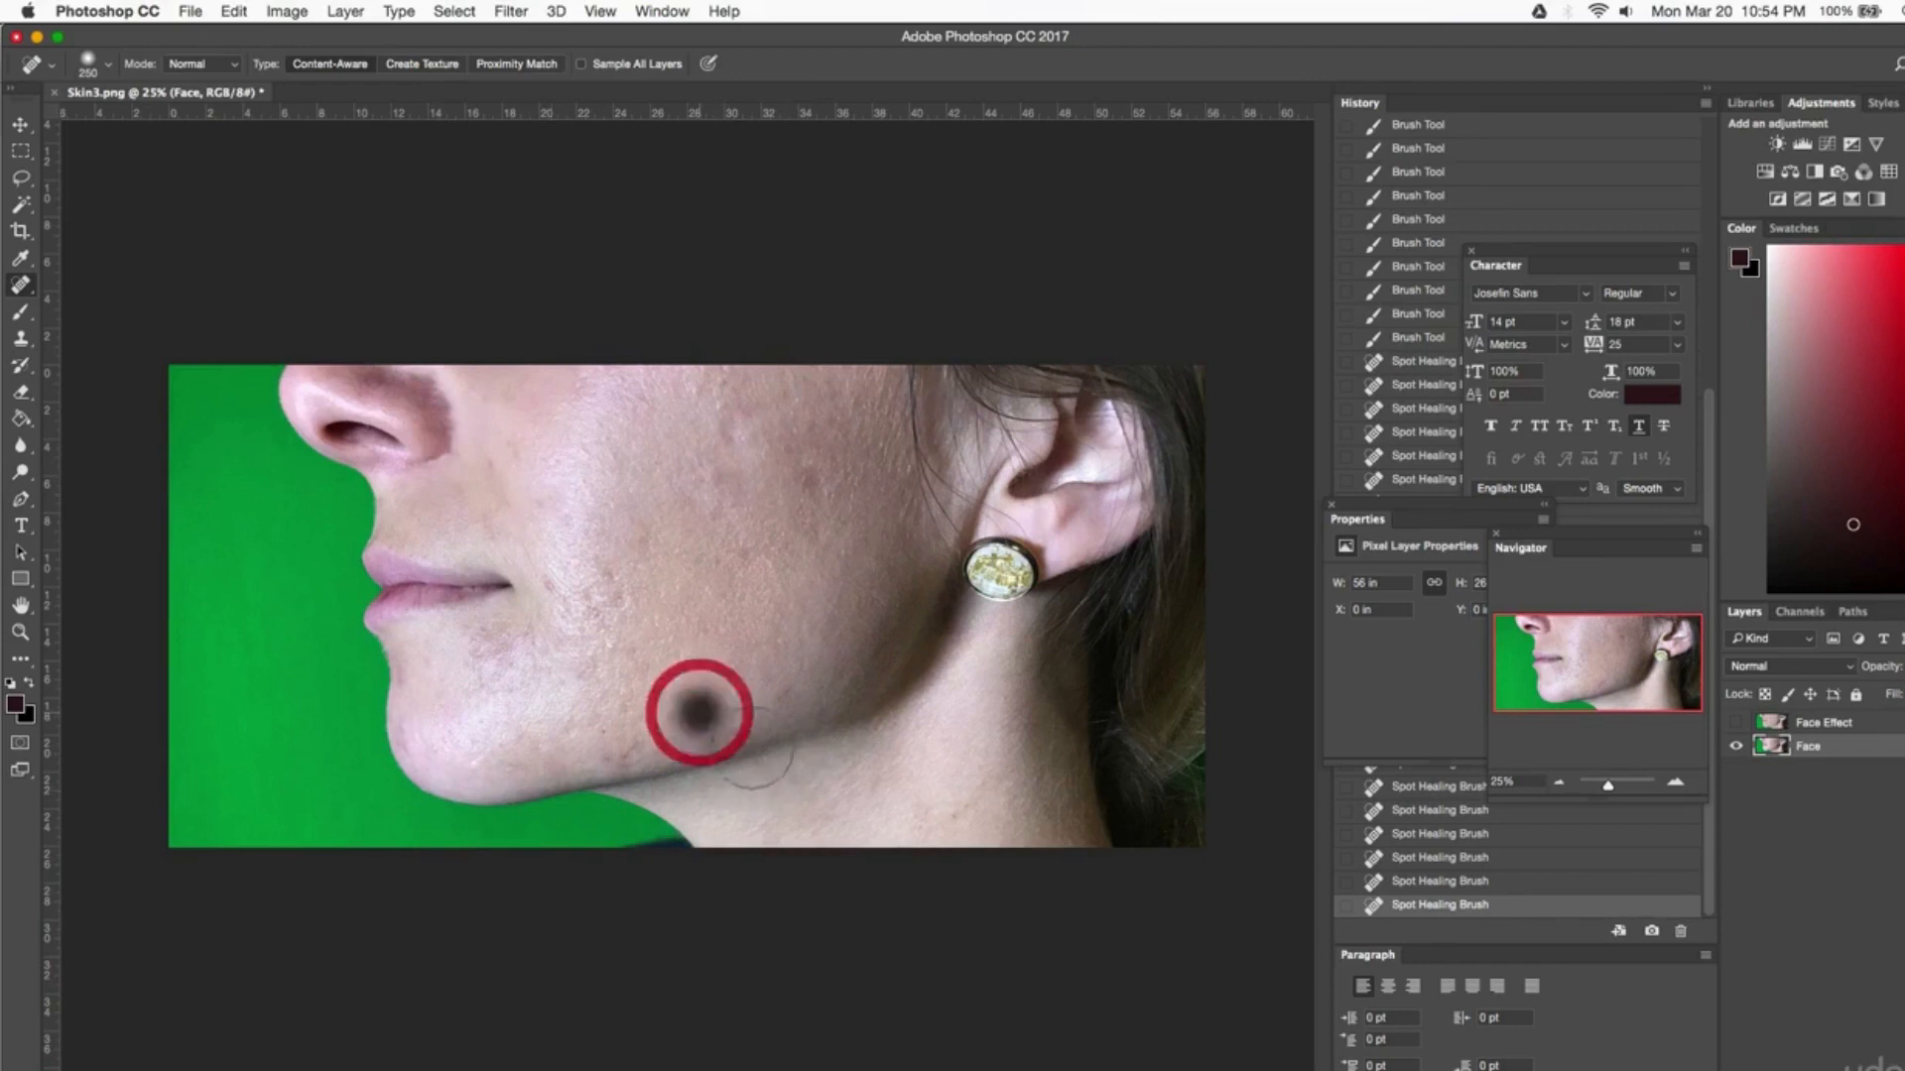
left_click(606, 737)
- Reduce the healing brush to 150 px and heal the last small spots along the jawline and on the rear cheek
key("bracketleft")
key("bracketleft")
key("bracketleft")
left_click(605, 761)
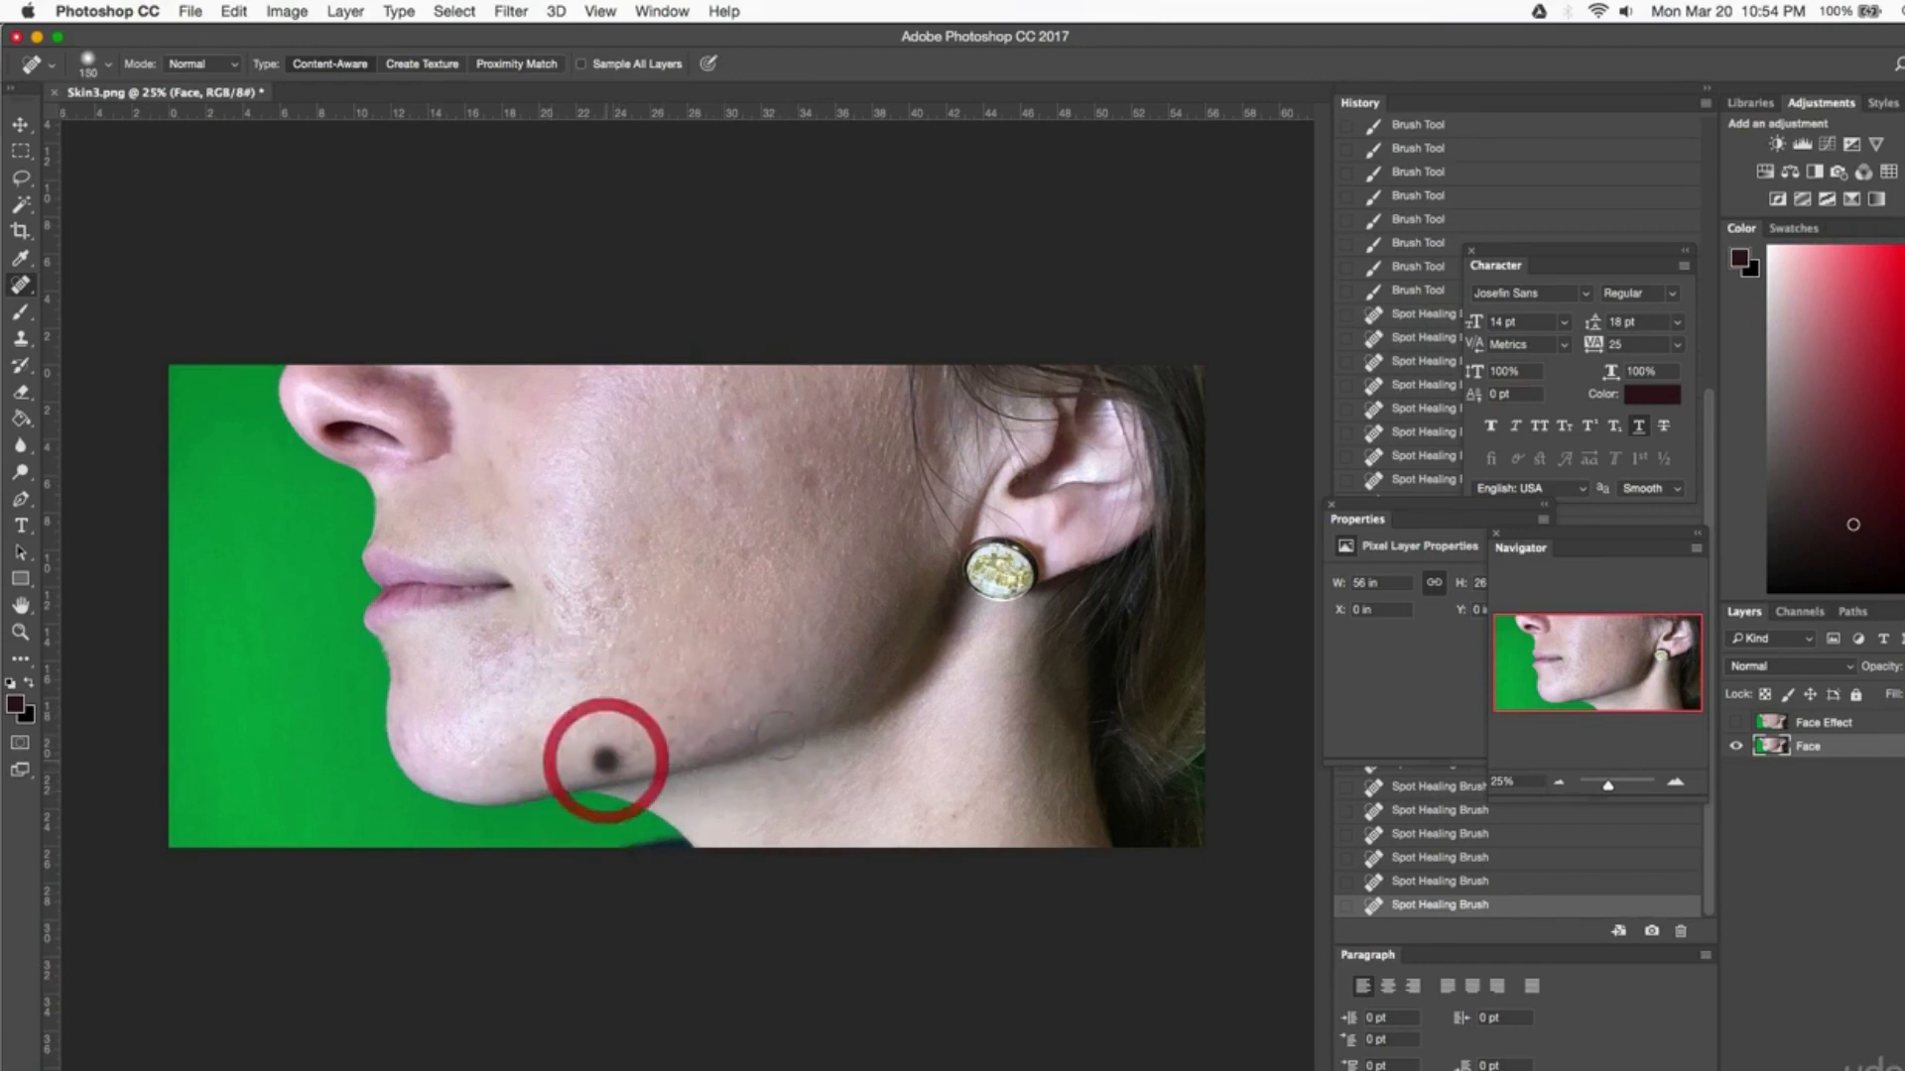
left_click(789, 699)
left_click(808, 480)
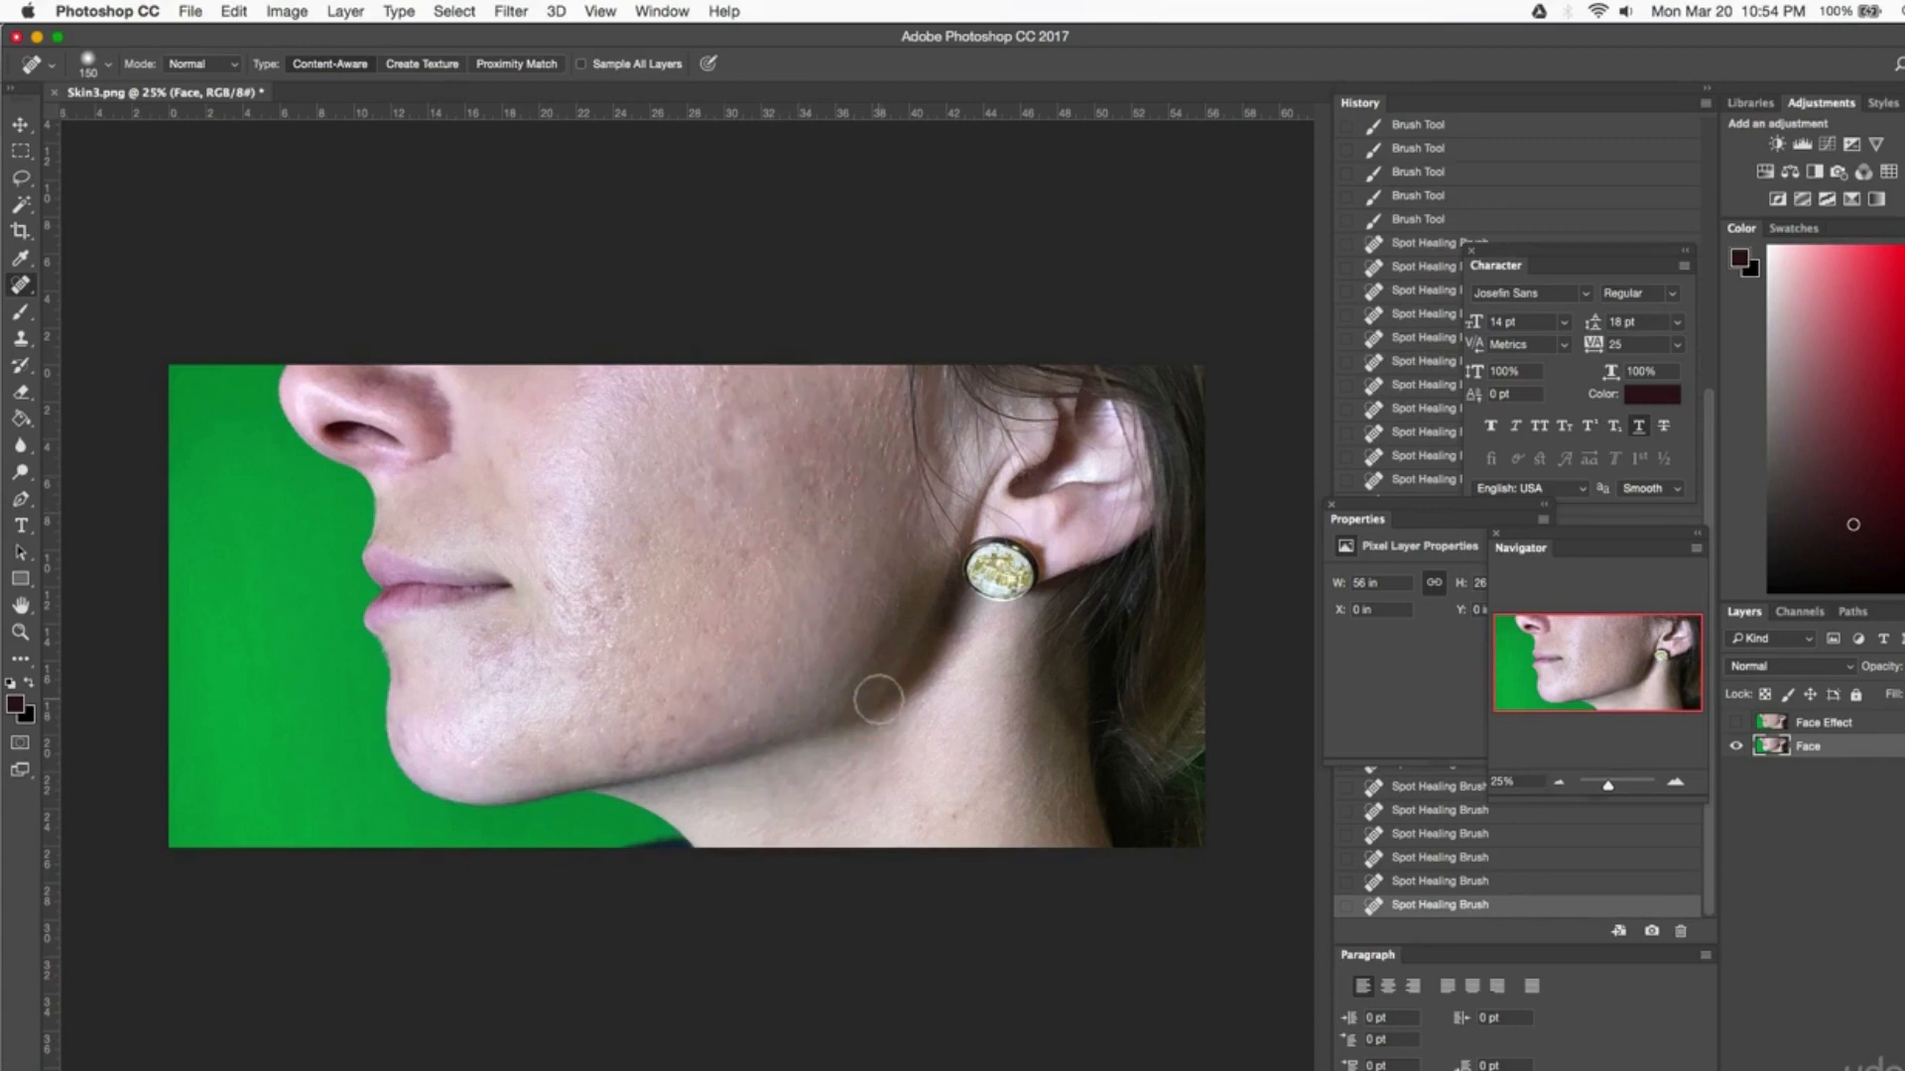
key("bracketright")
key("bracketright")
left_click(19, 125)
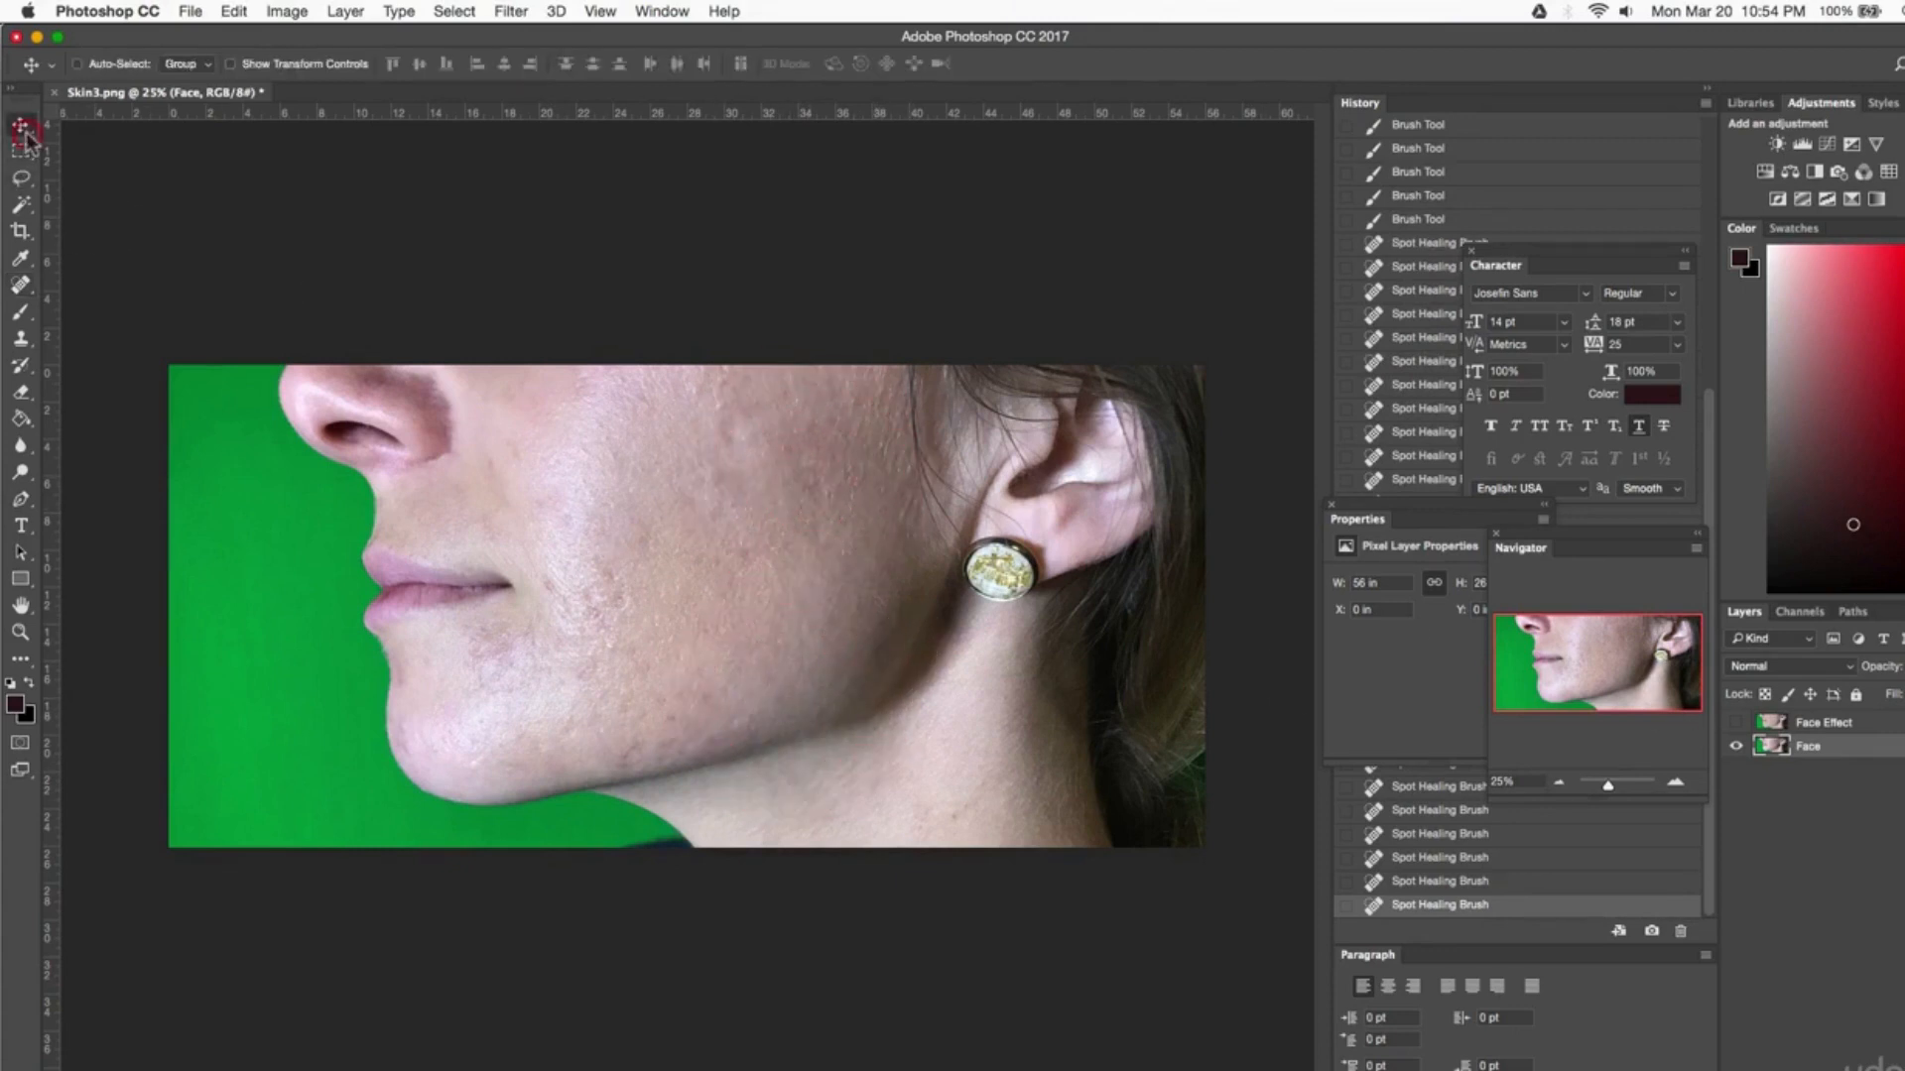
- Compare the painted Face Effect layer with the healed Face layer, leaving Face Effect visible
left_click(1736, 723)
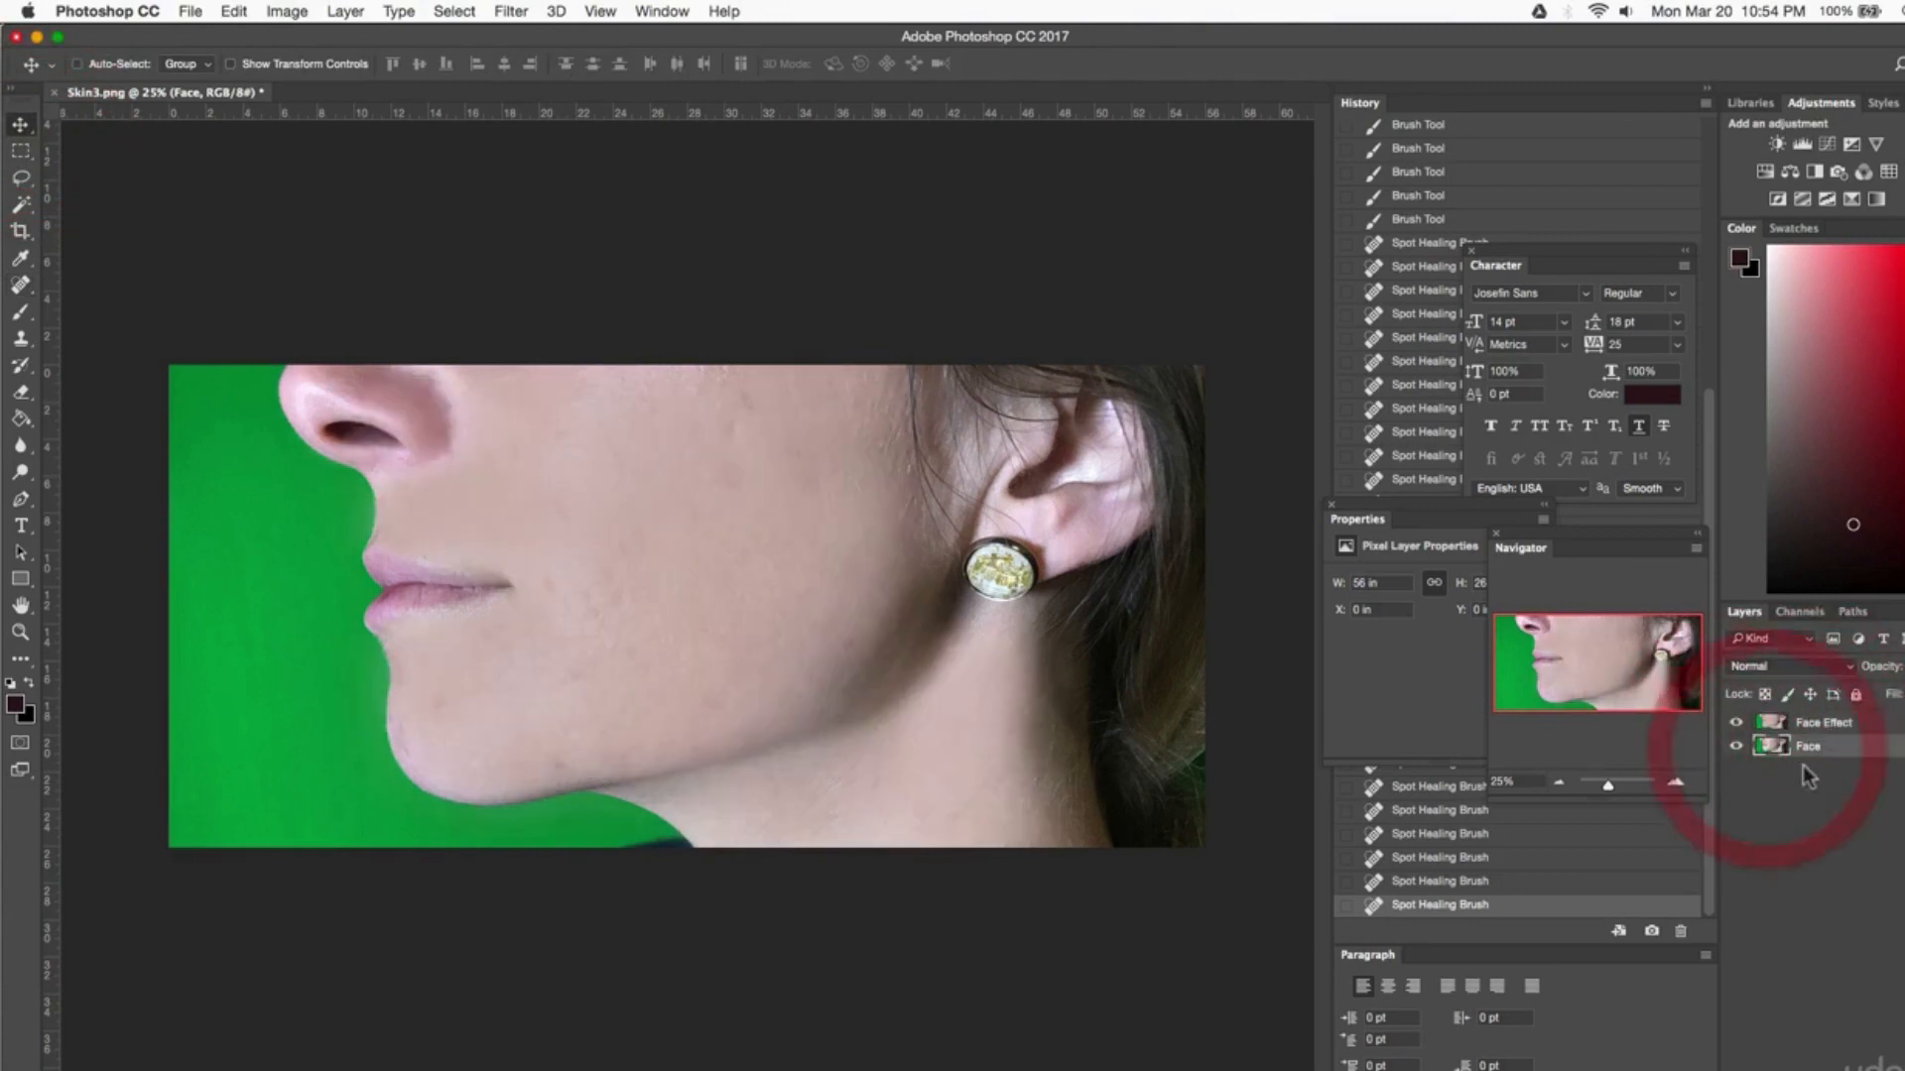
left_click(1736, 724)
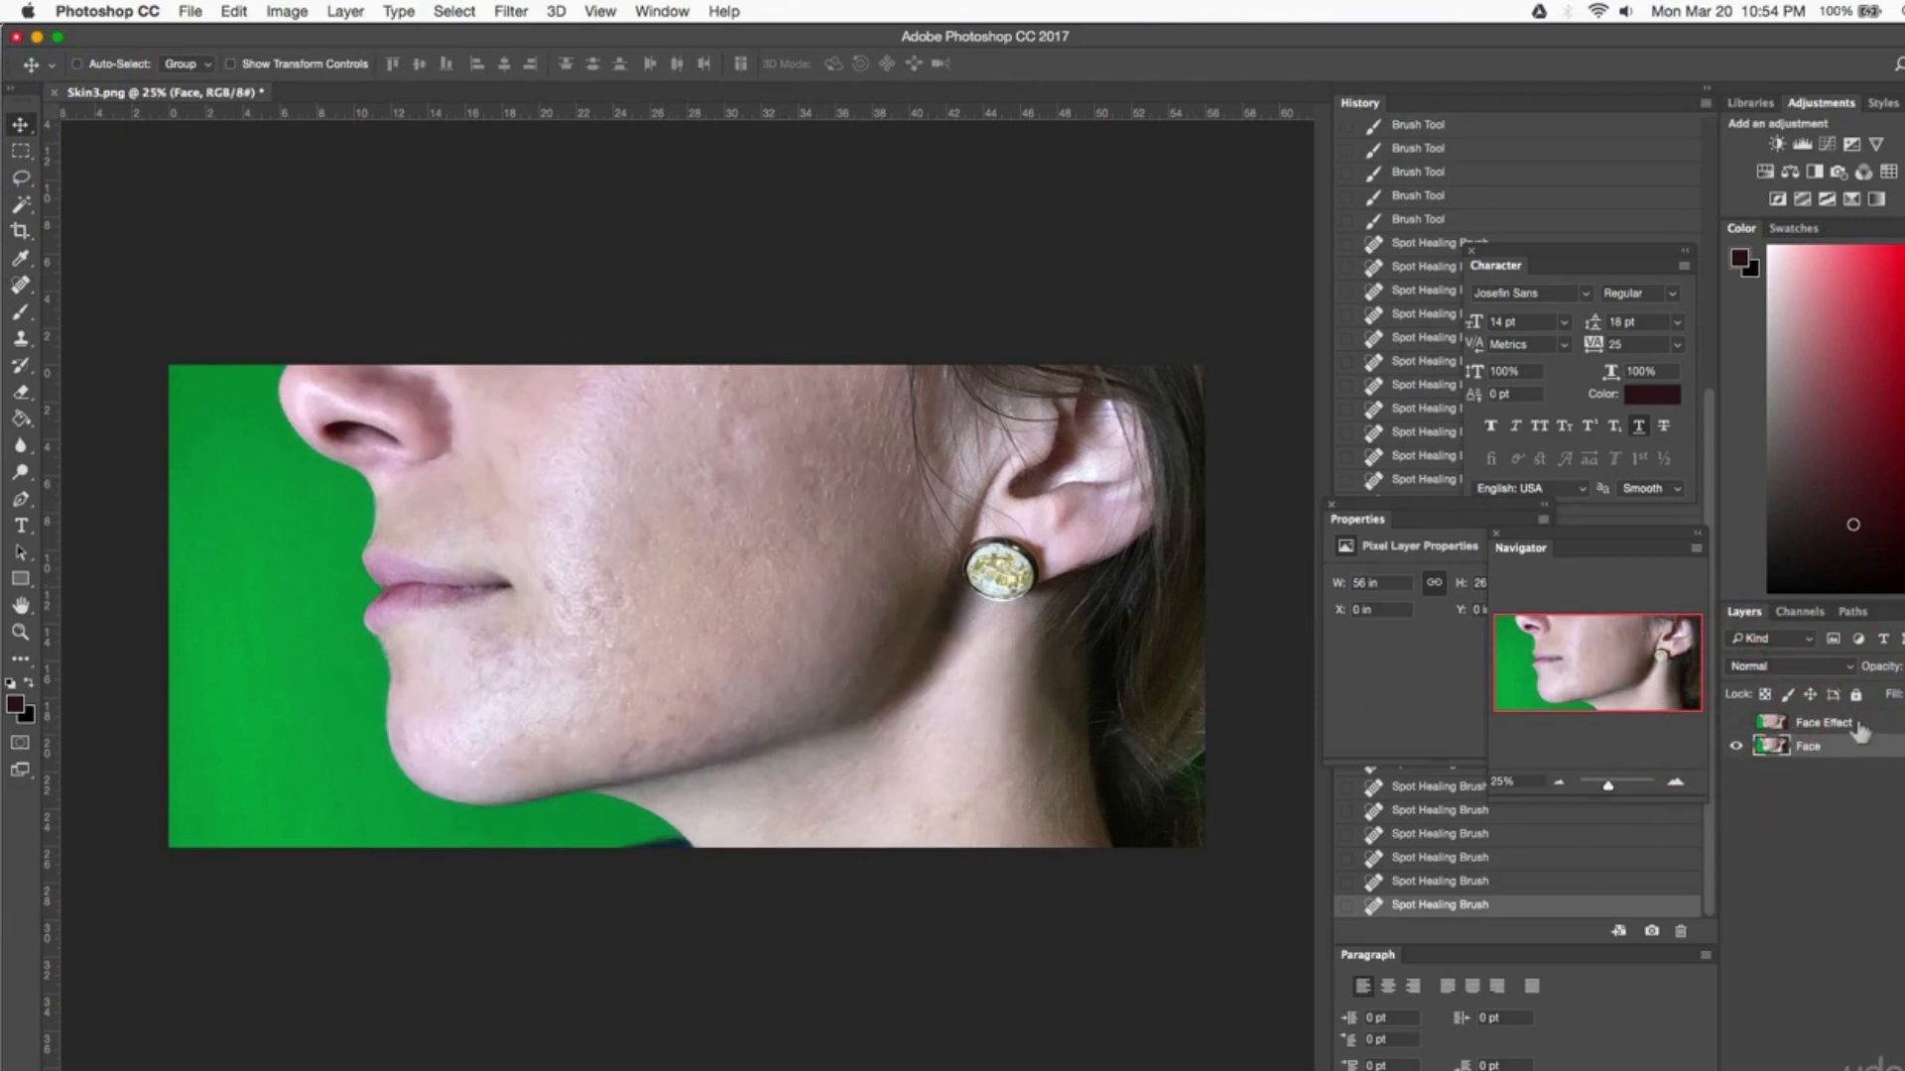
left_click(1809, 719)
left_click(1782, 748)
left_click(1798, 724)
left_click(1792, 748)
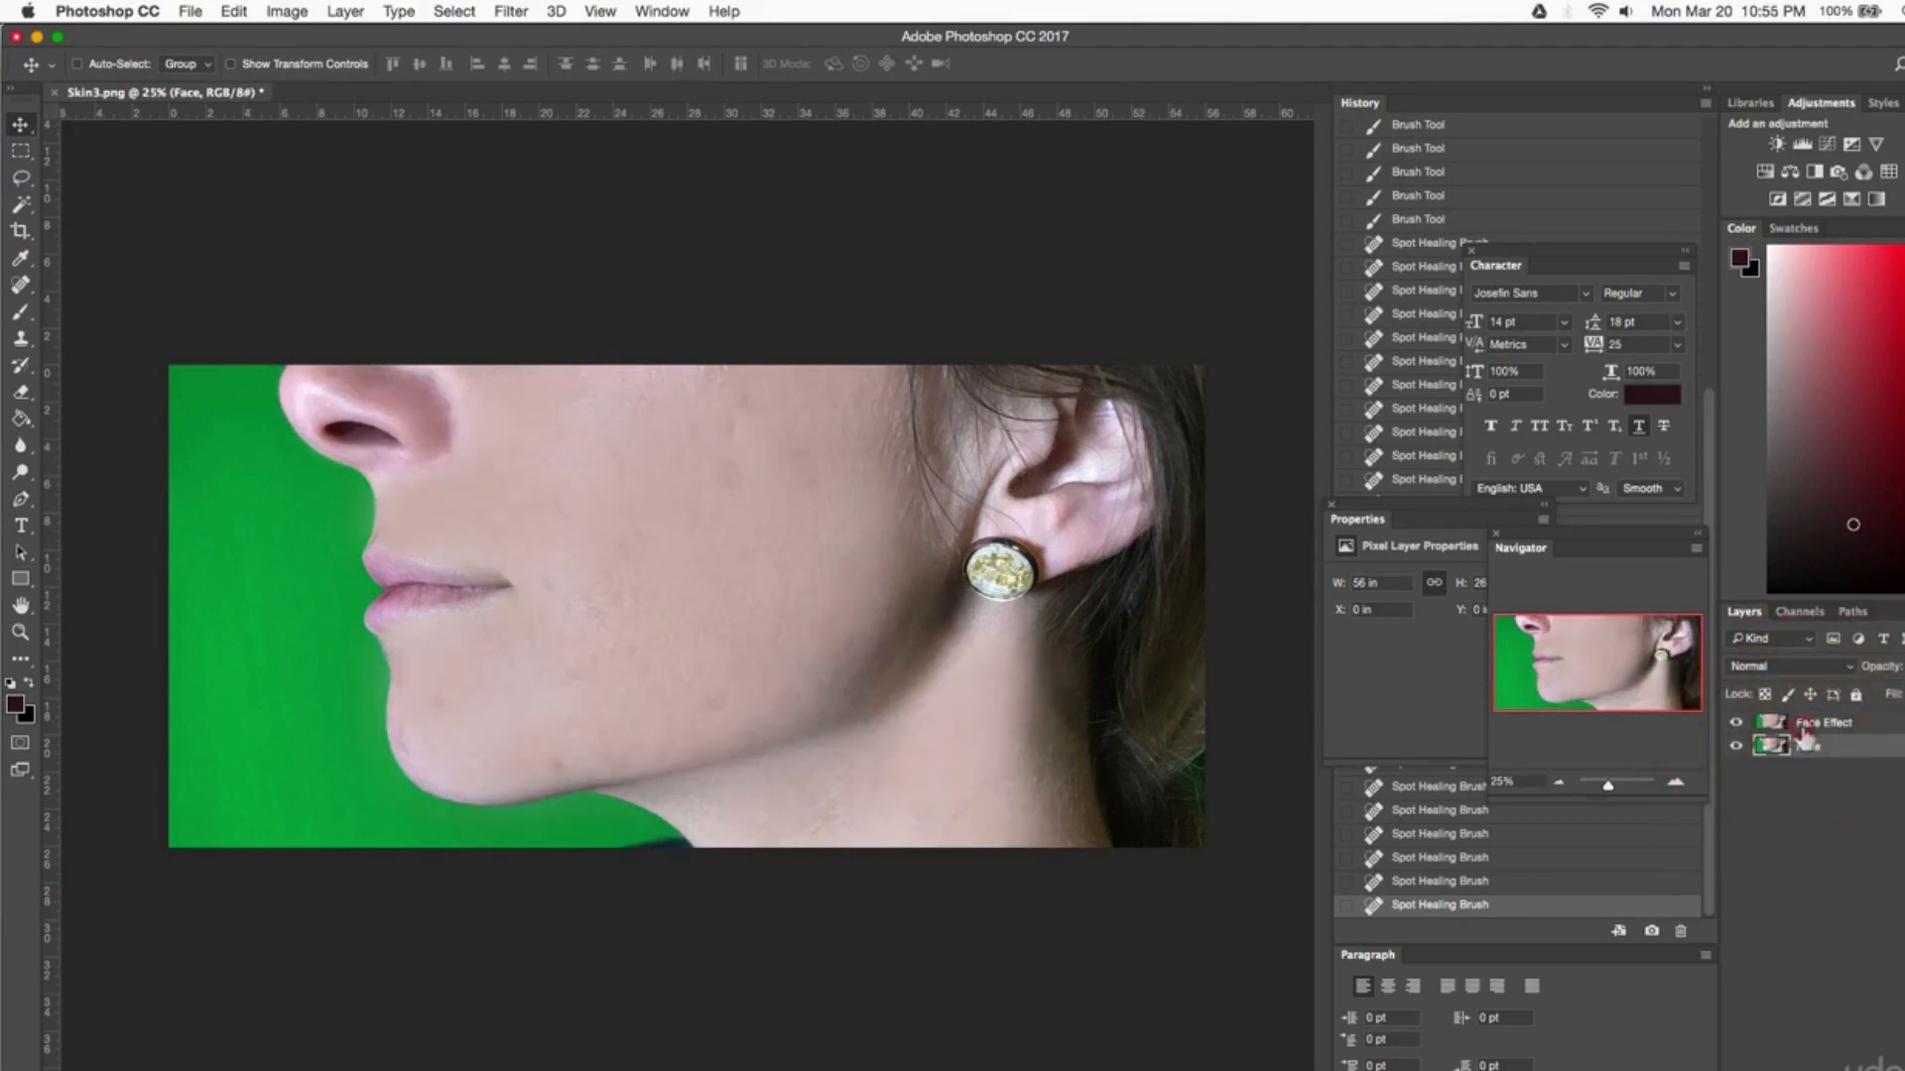
- Lower the opacity of the Face Effect layer so the healed skin texture of the Face layer blends through
left_click(1803, 727)
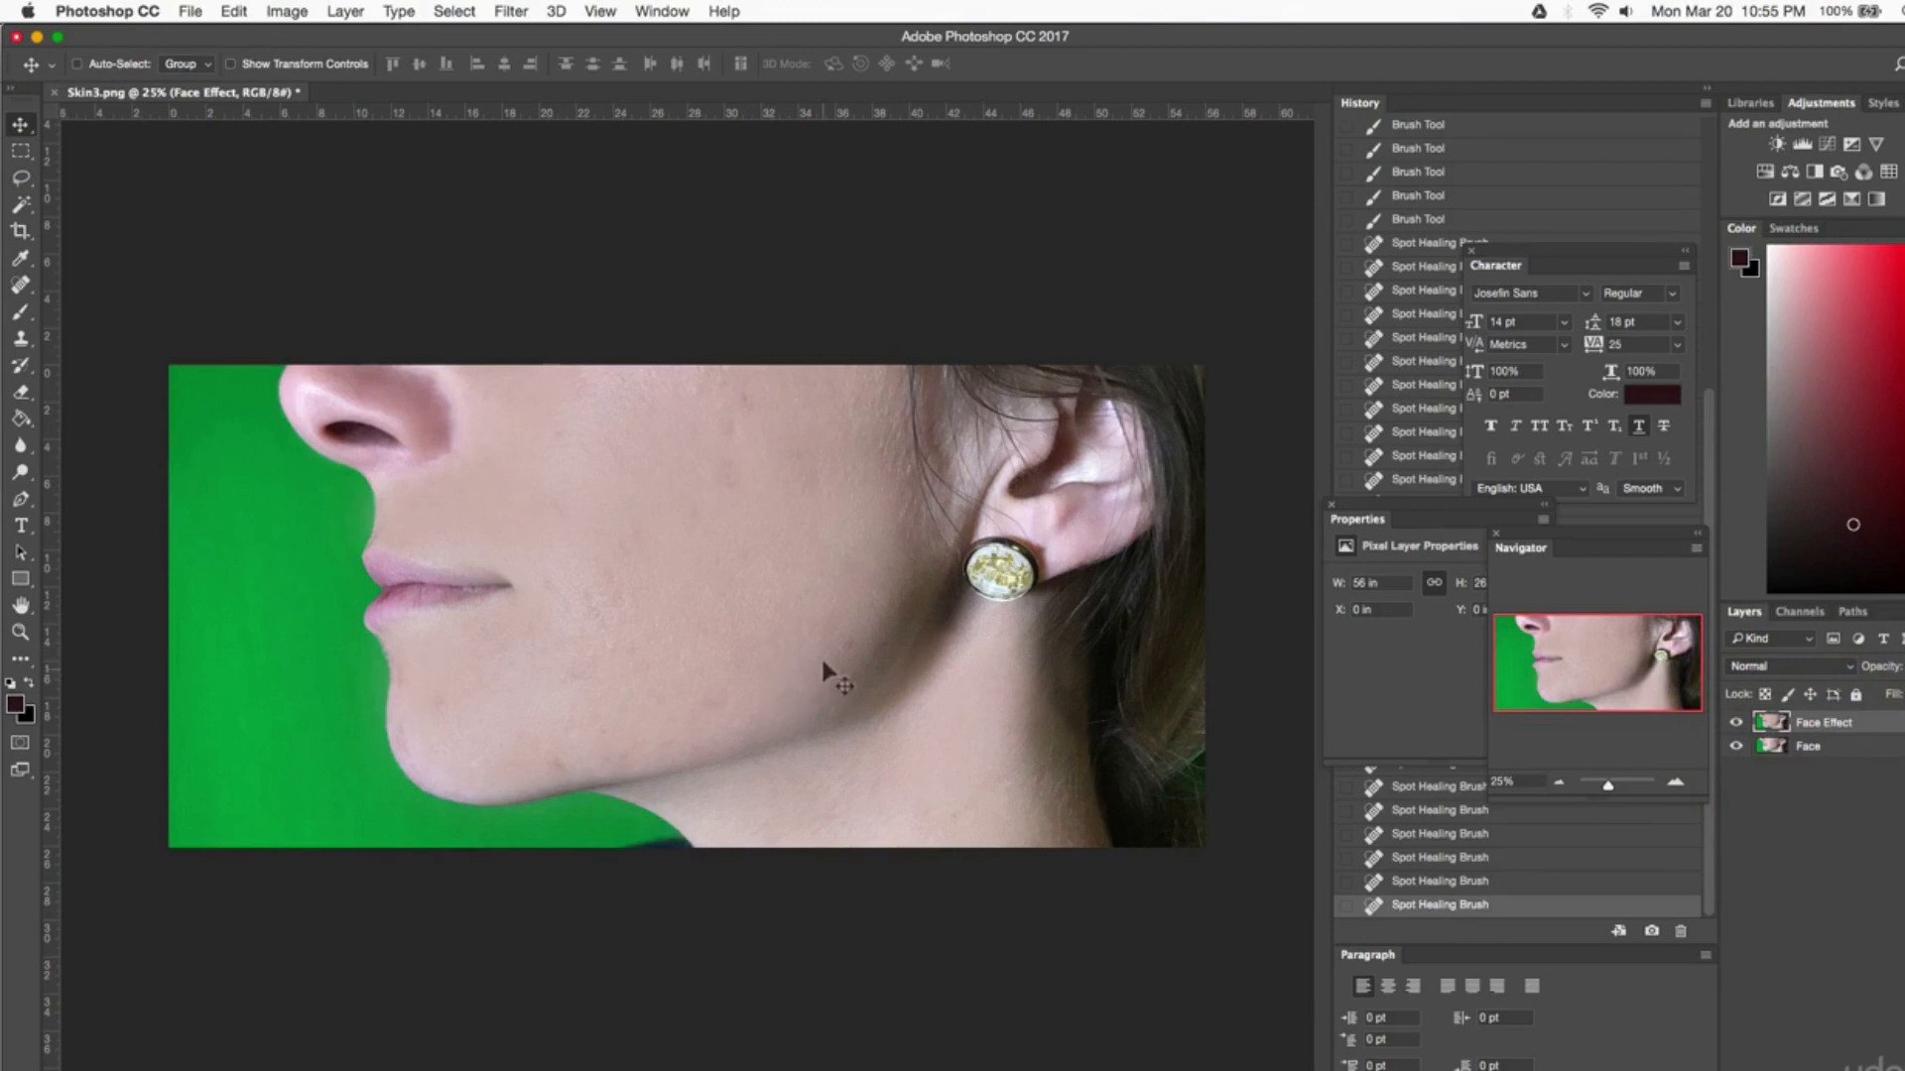
left_click(1883, 665)
left_click_drag(1890, 700, 1903, 699)
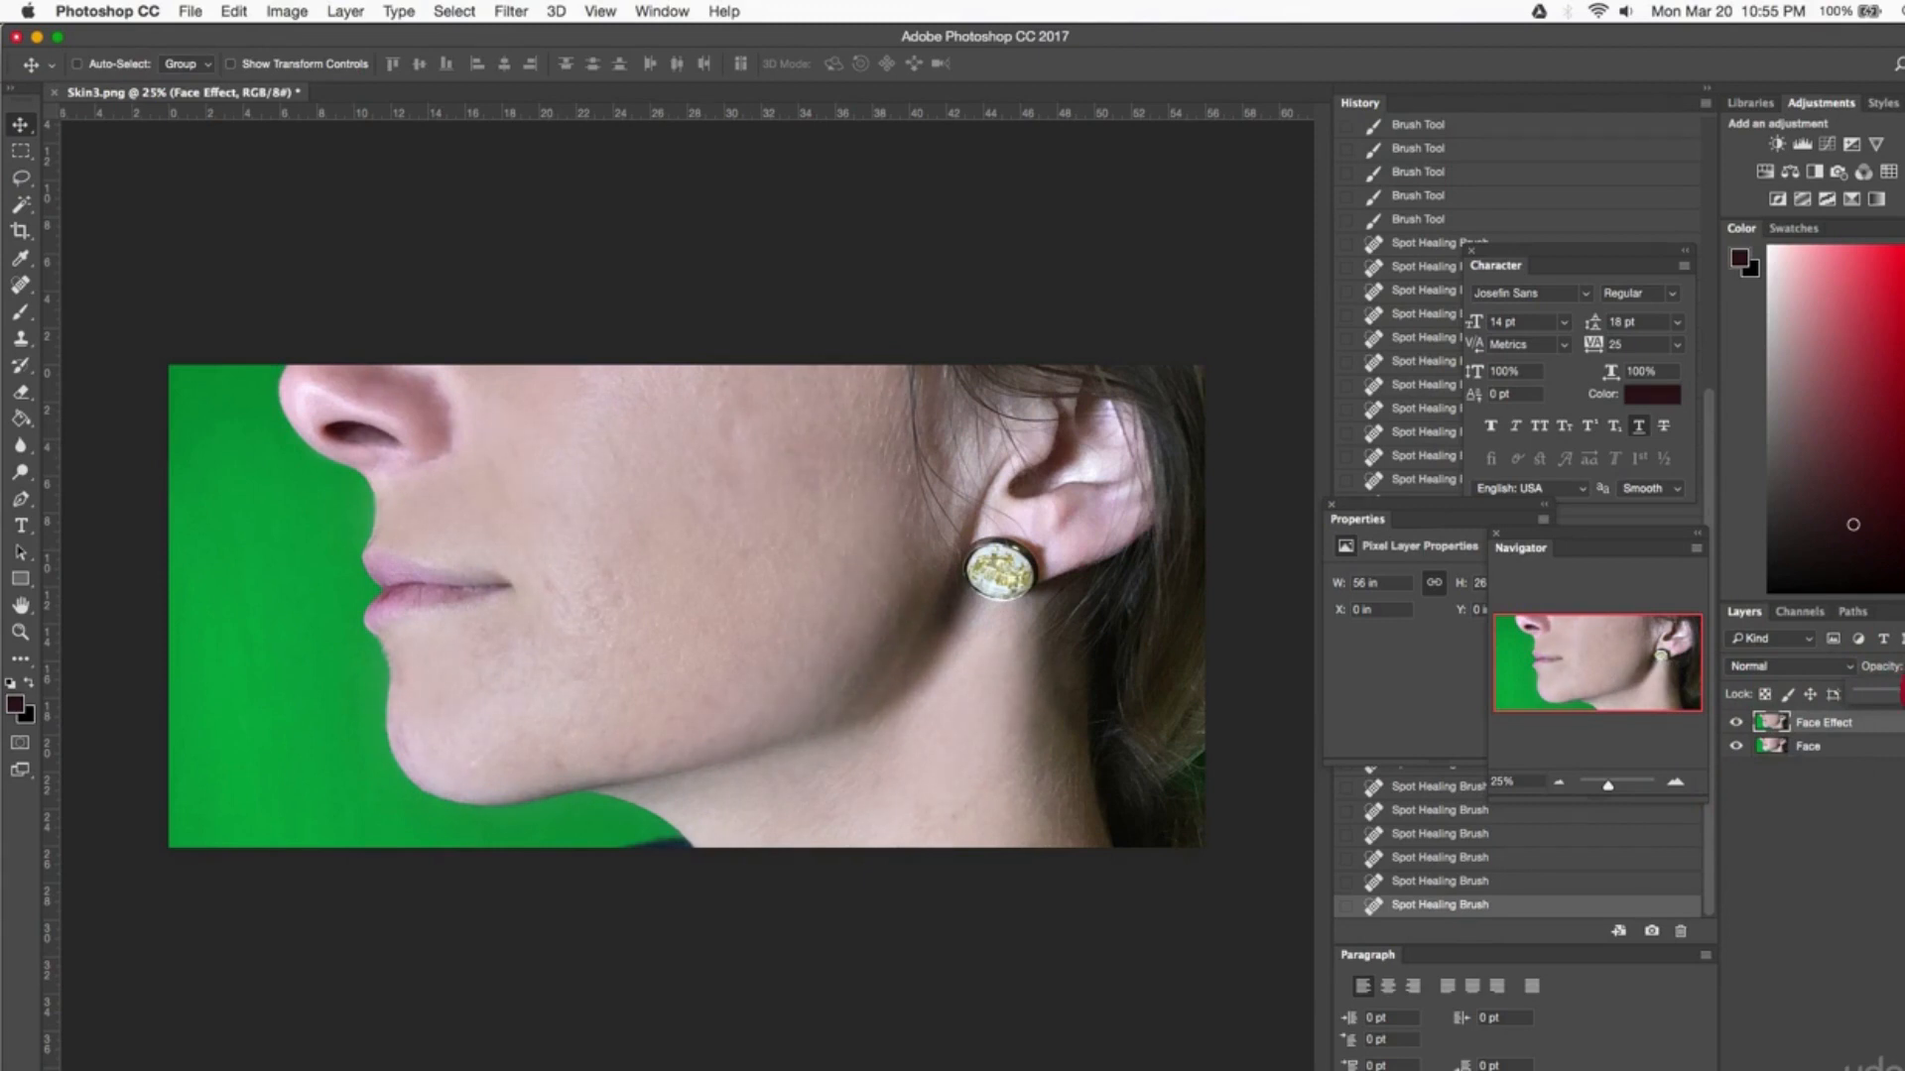
left_click_drag(1902, 692, 1903, 692)
left_click(1870, 814)
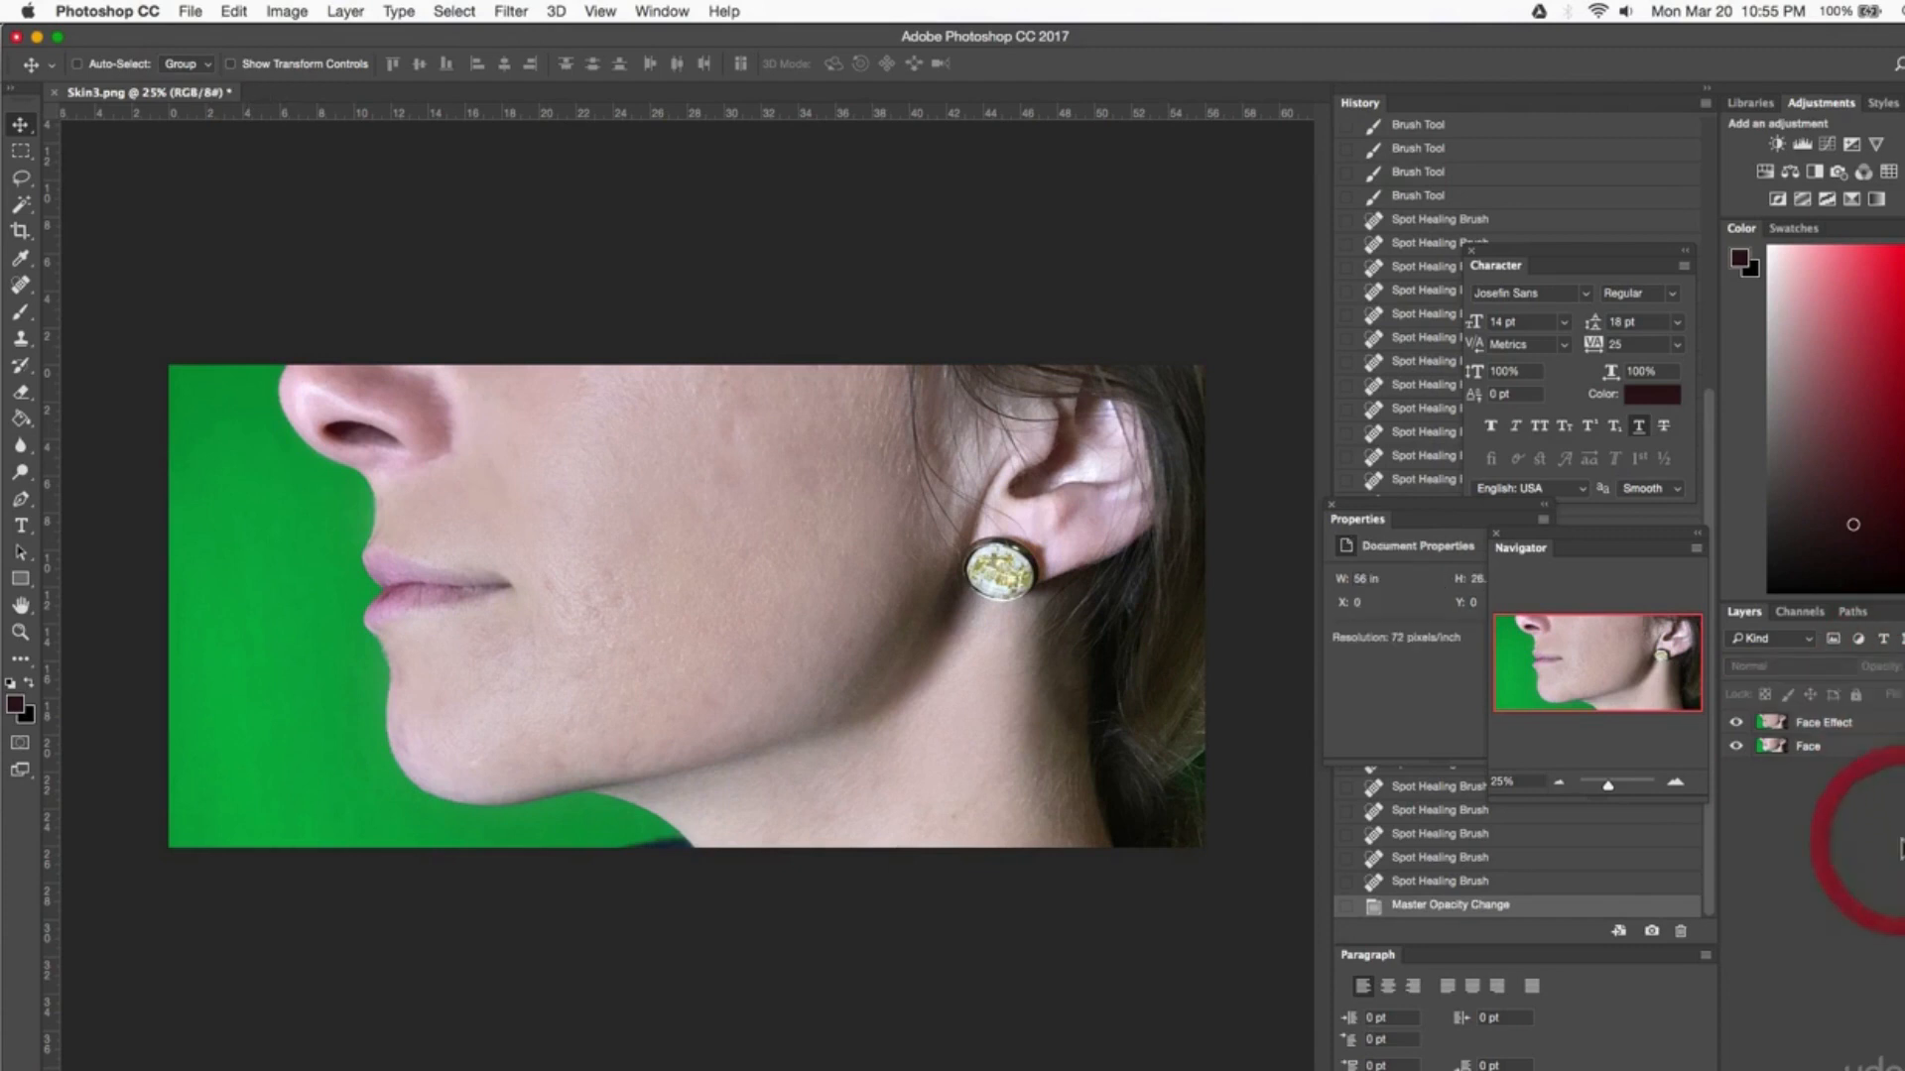
- Switch the Face Effect layer's visibility on and off repeatedly to compare the blended skin with the healed Face layer
left_click(1828, 724)
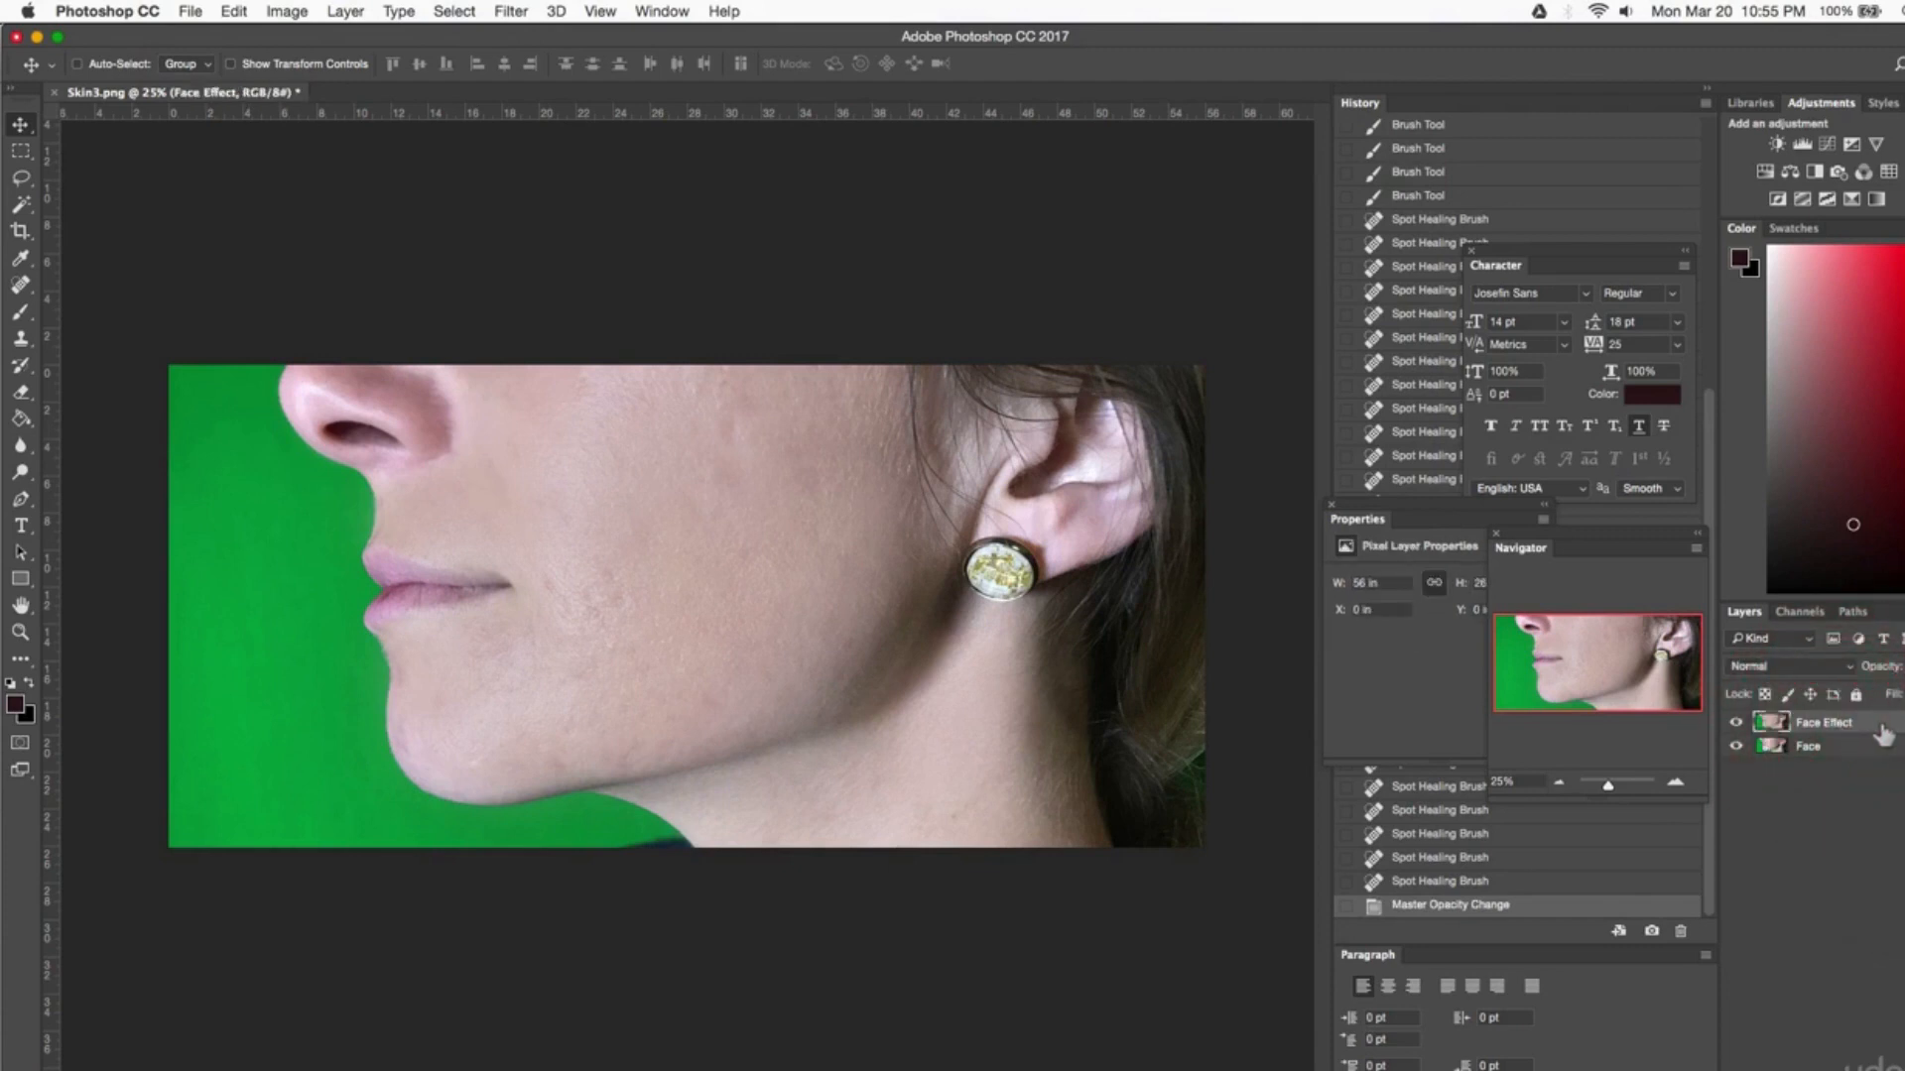
left_click(1811, 822)
left_click(1736, 724)
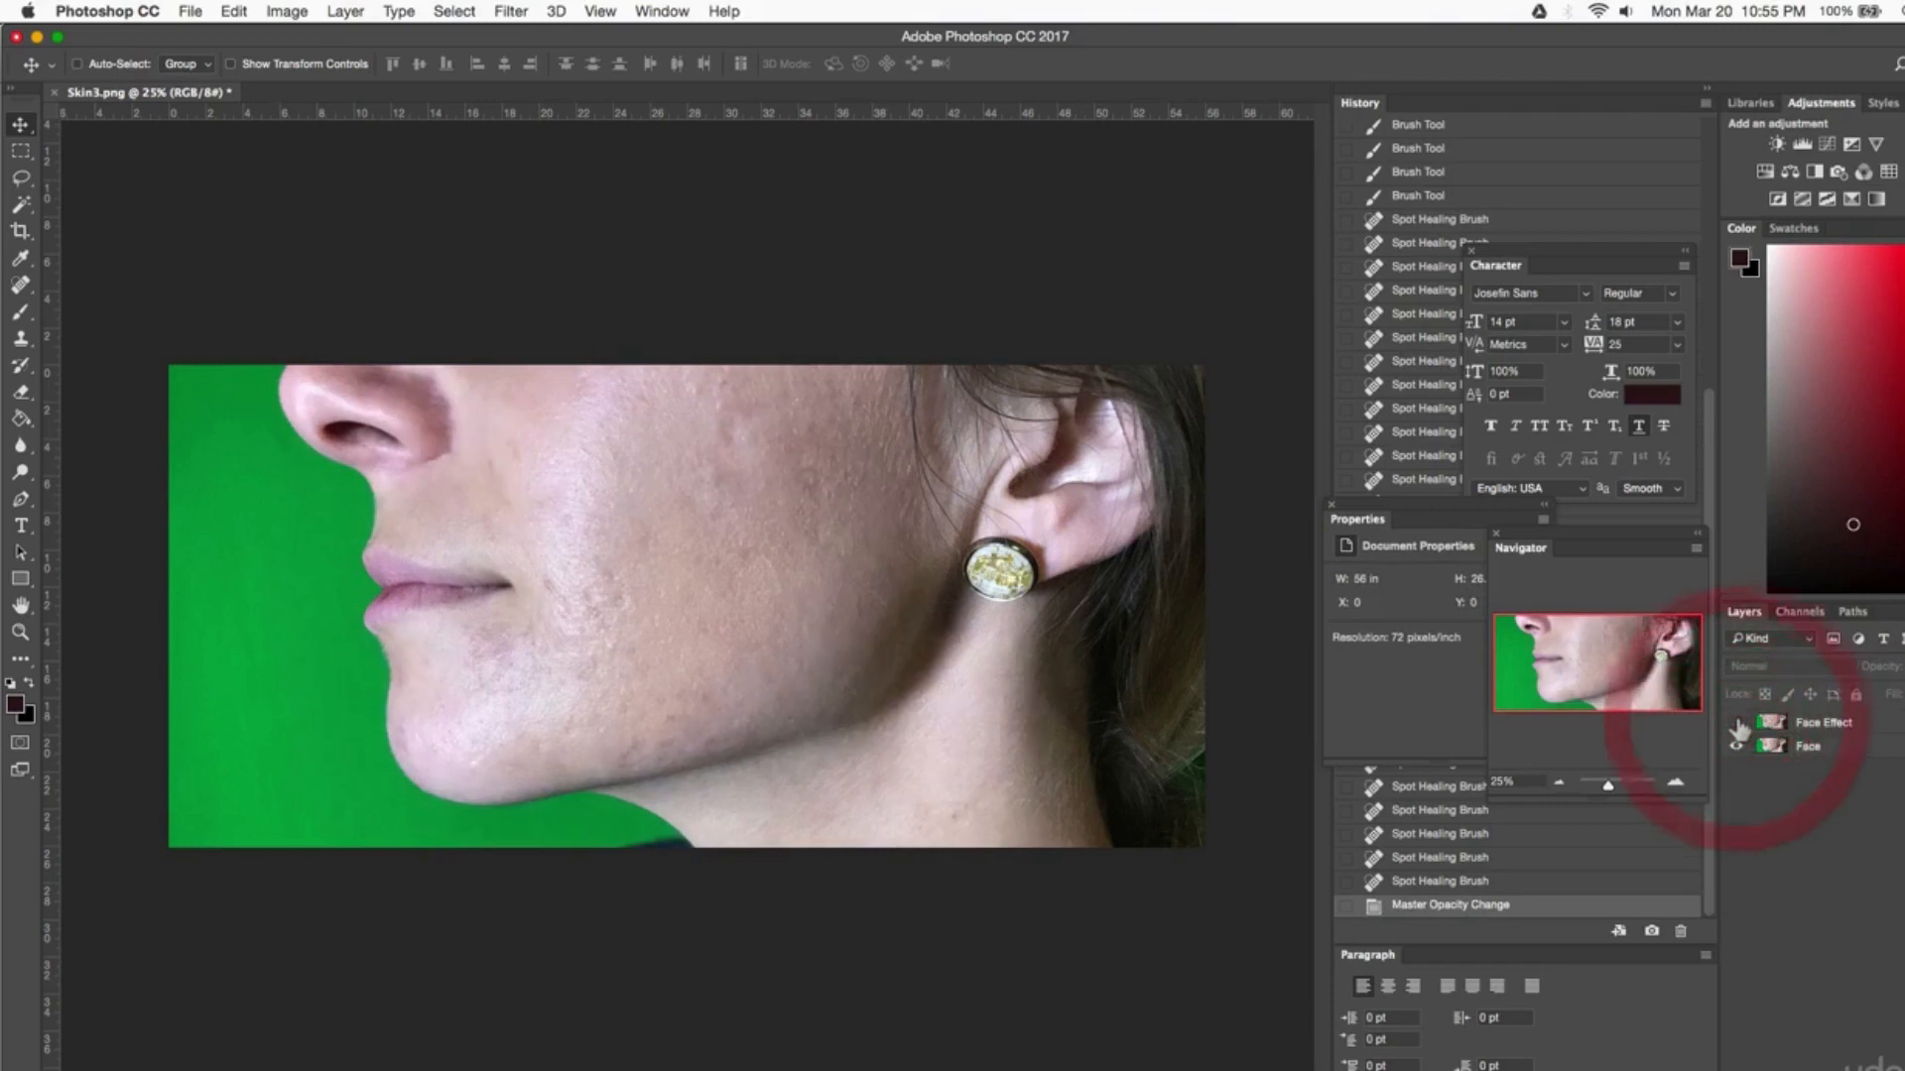
left_click(1736, 723)
left_click(1736, 723)
left_click(1736, 724)
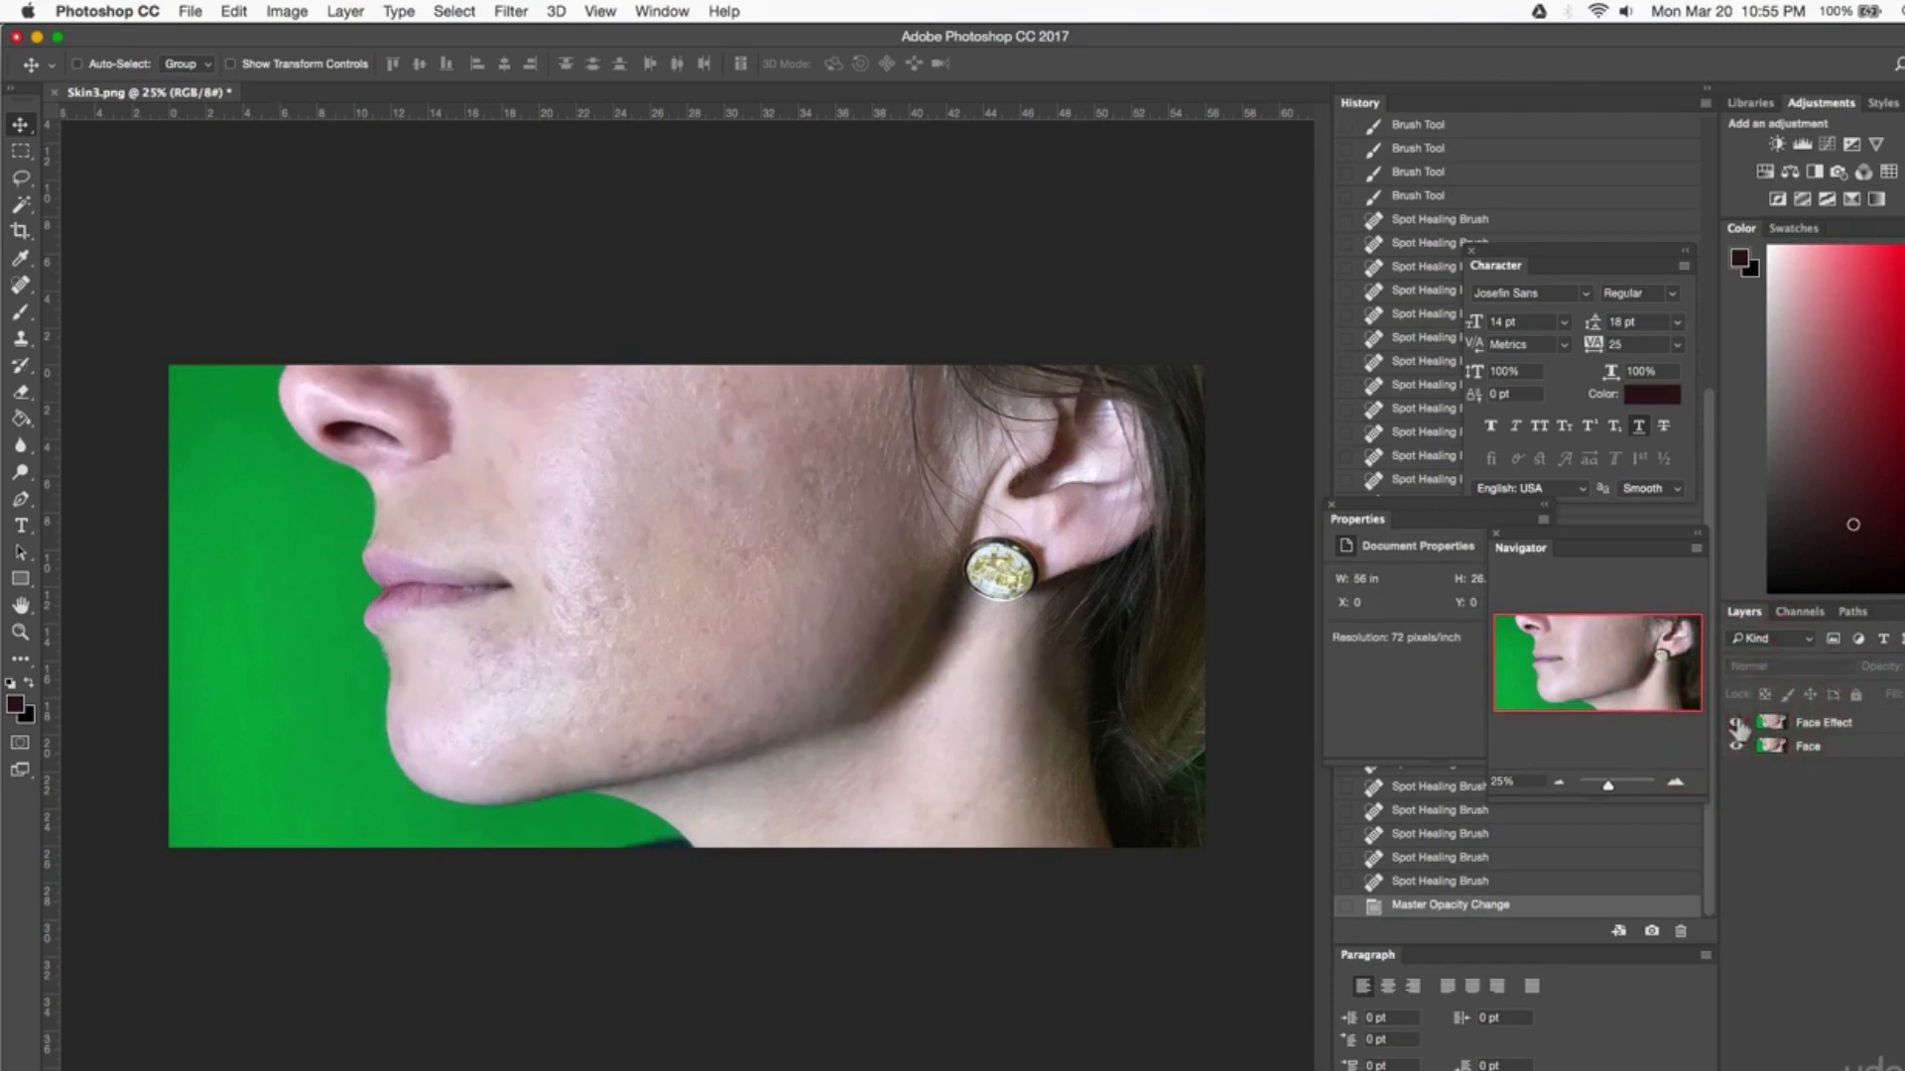
left_click(1737, 723)
left_click(1736, 723)
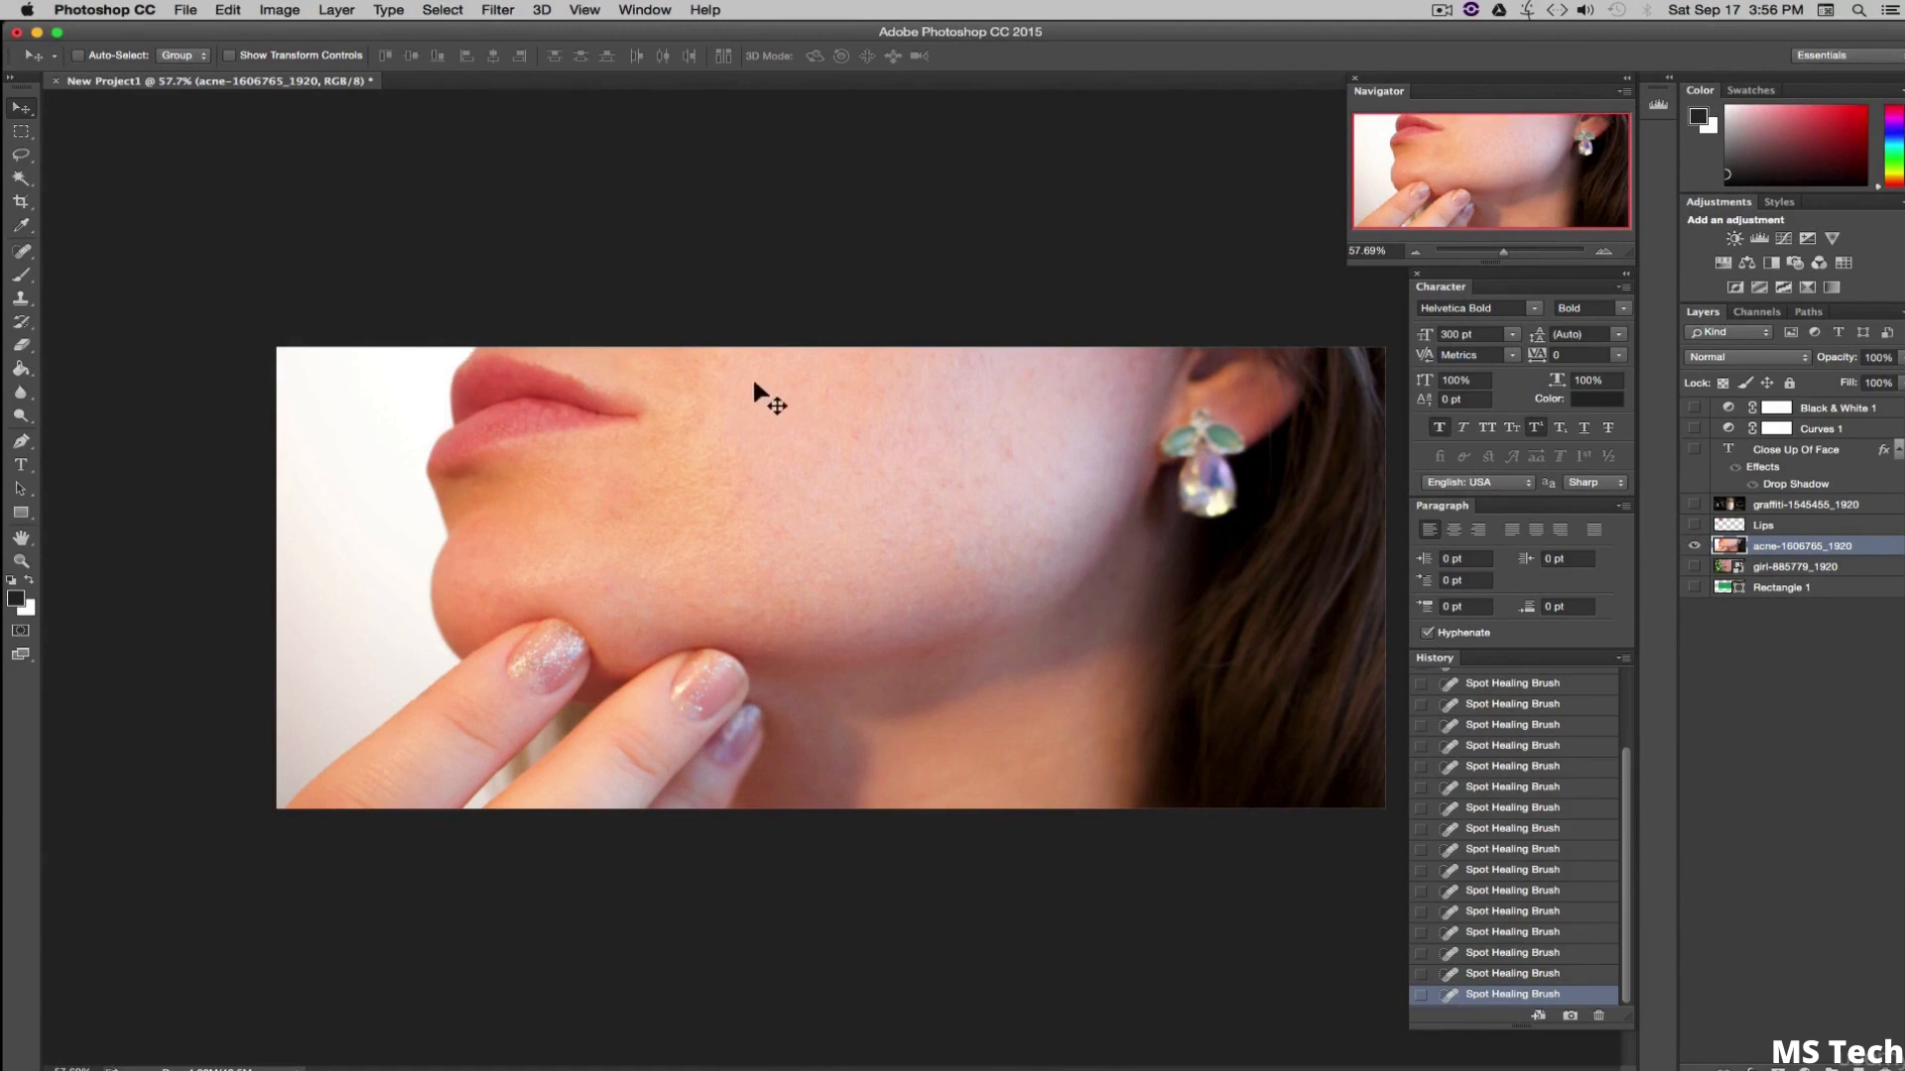
- Open the Liquify filter on the acne-1606765_1920 layer and warp the front of the chin inward with brush size 163
left_click(493, 12)
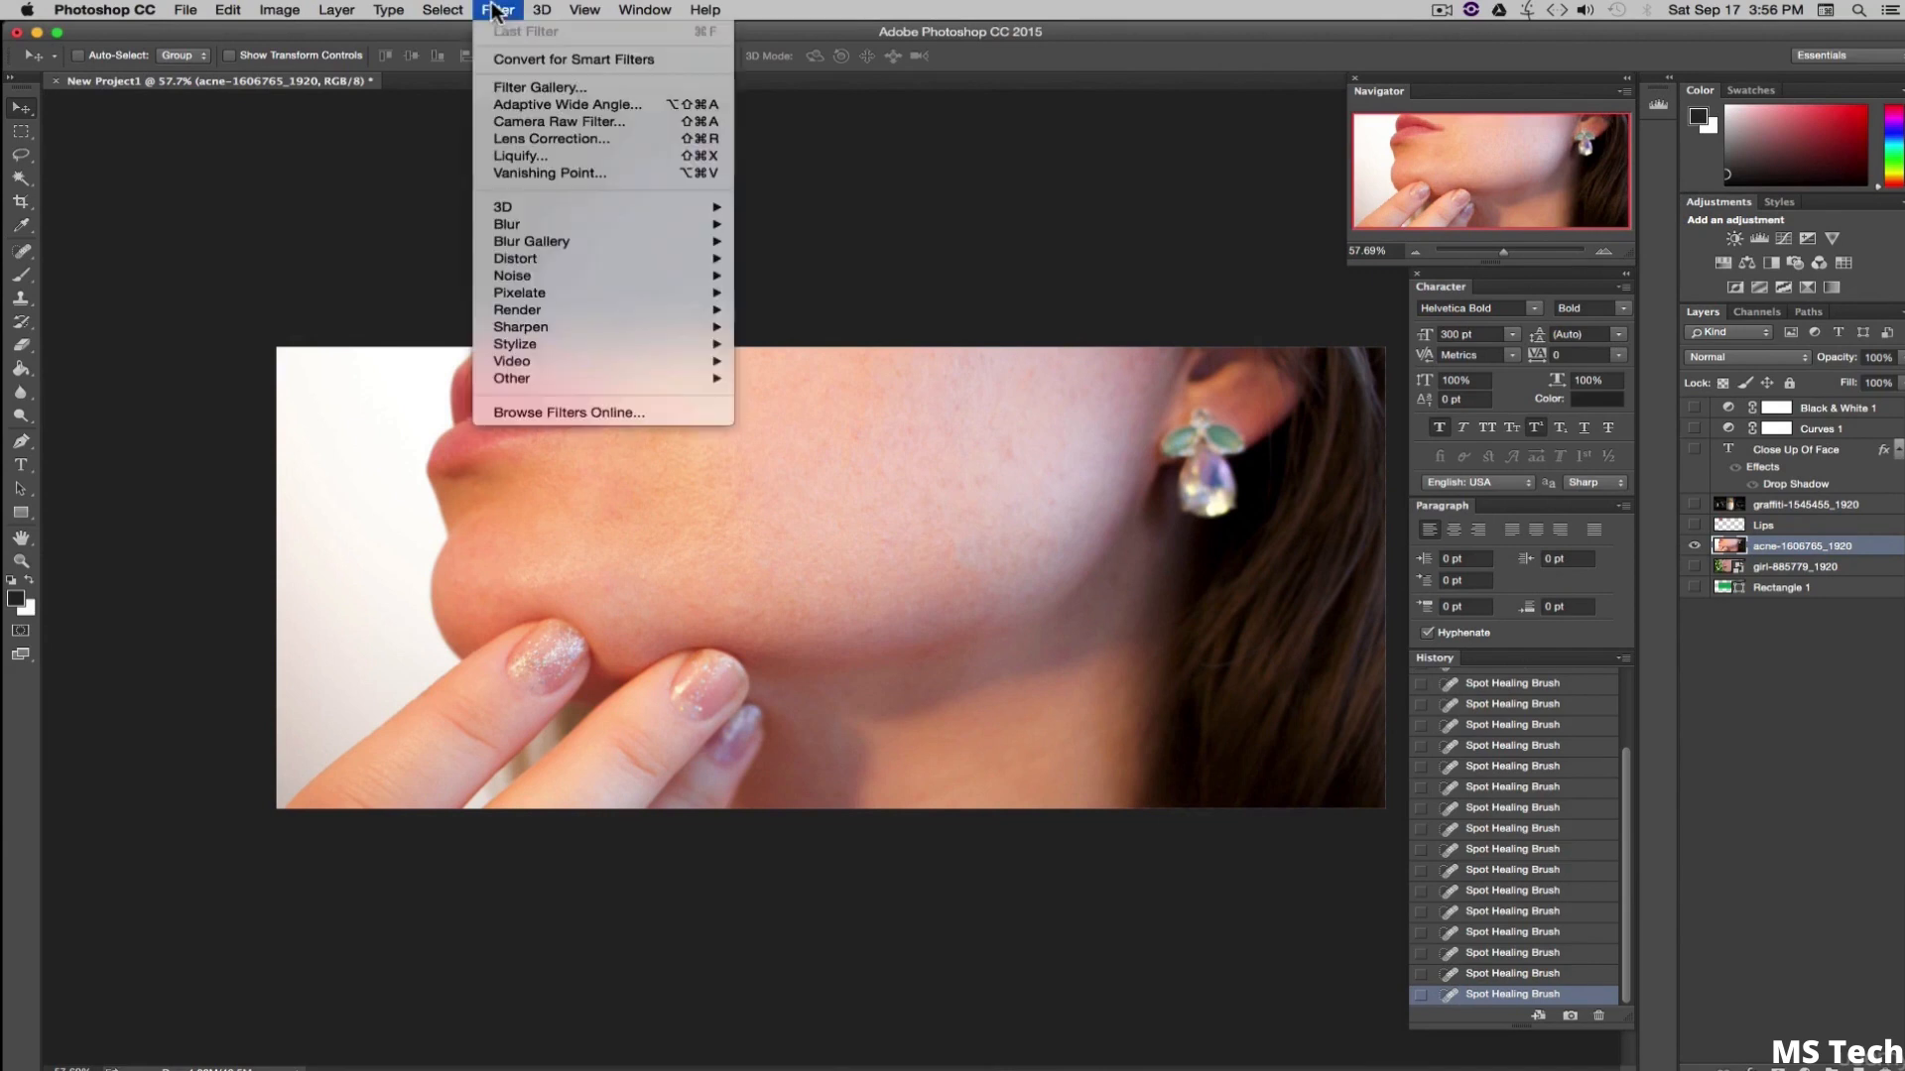
left_click(518, 156)
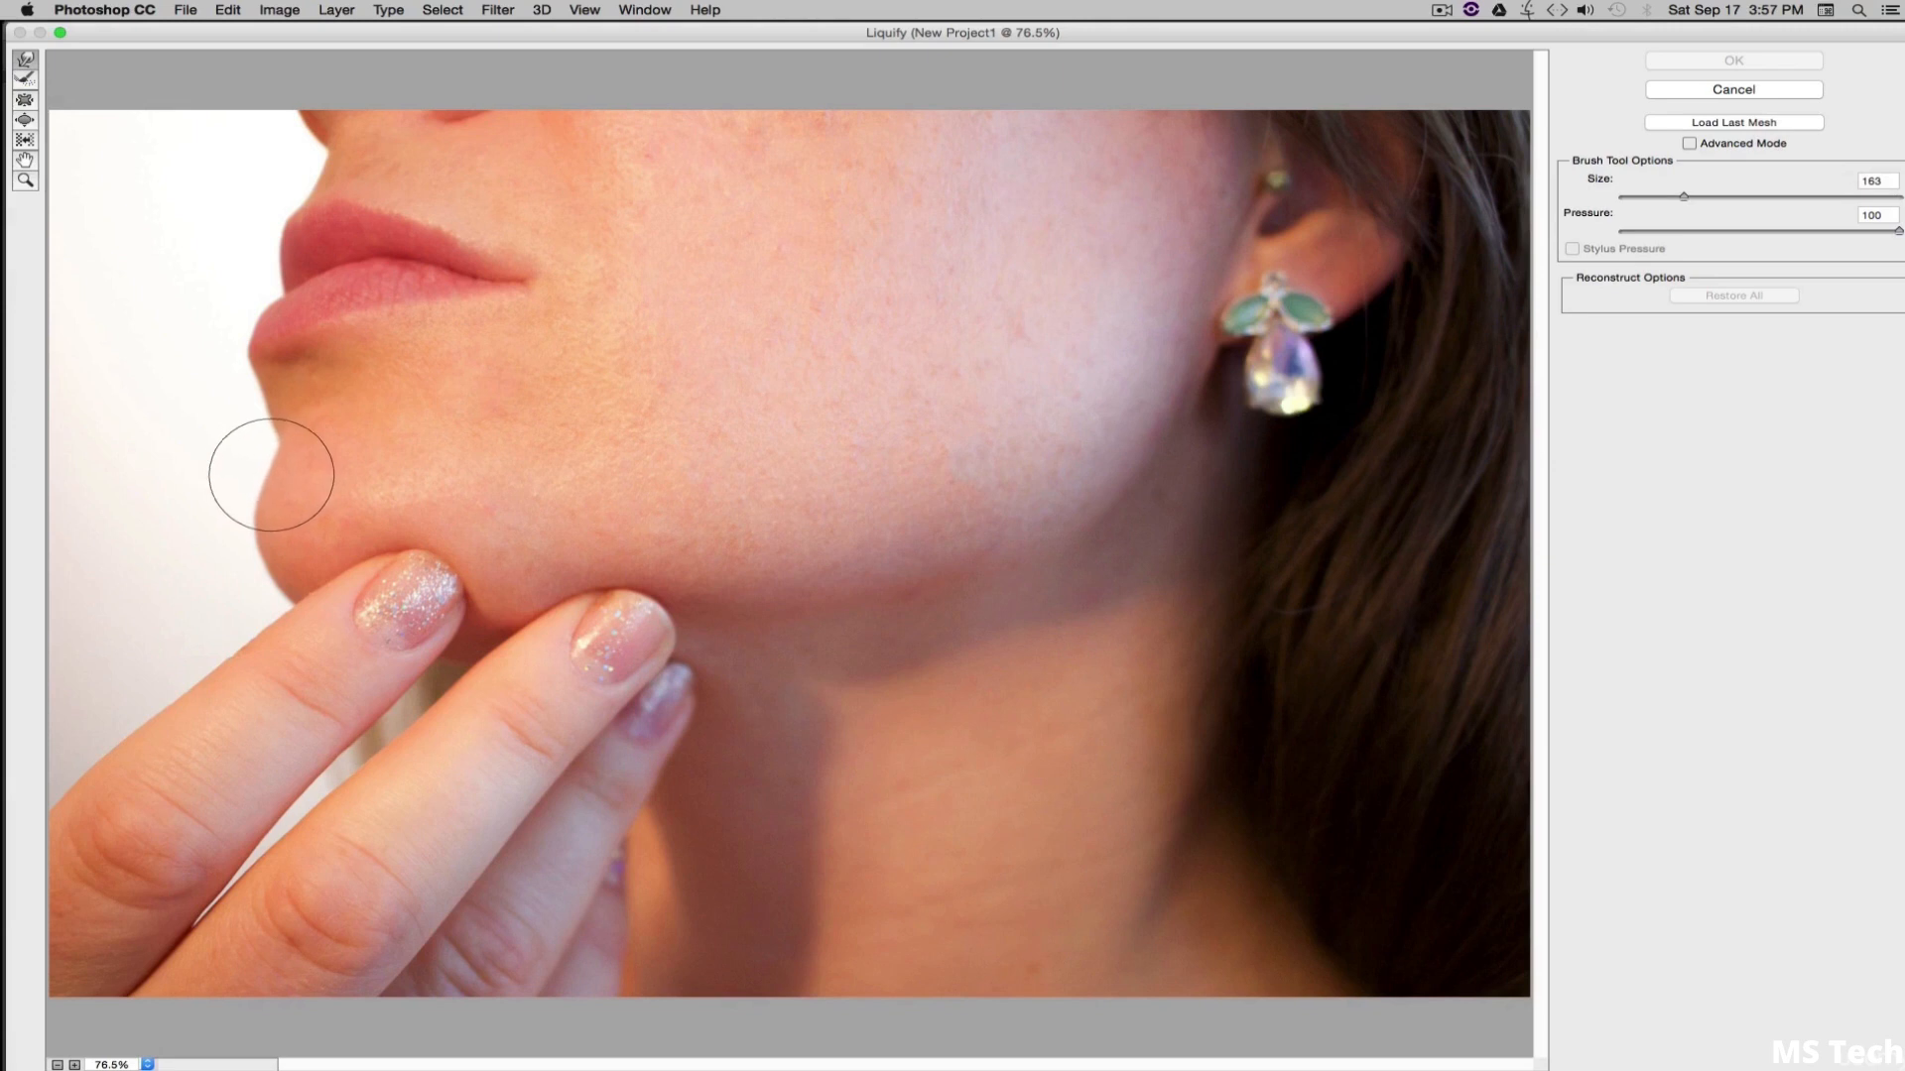
left_click_drag(271, 475, 444, 633)
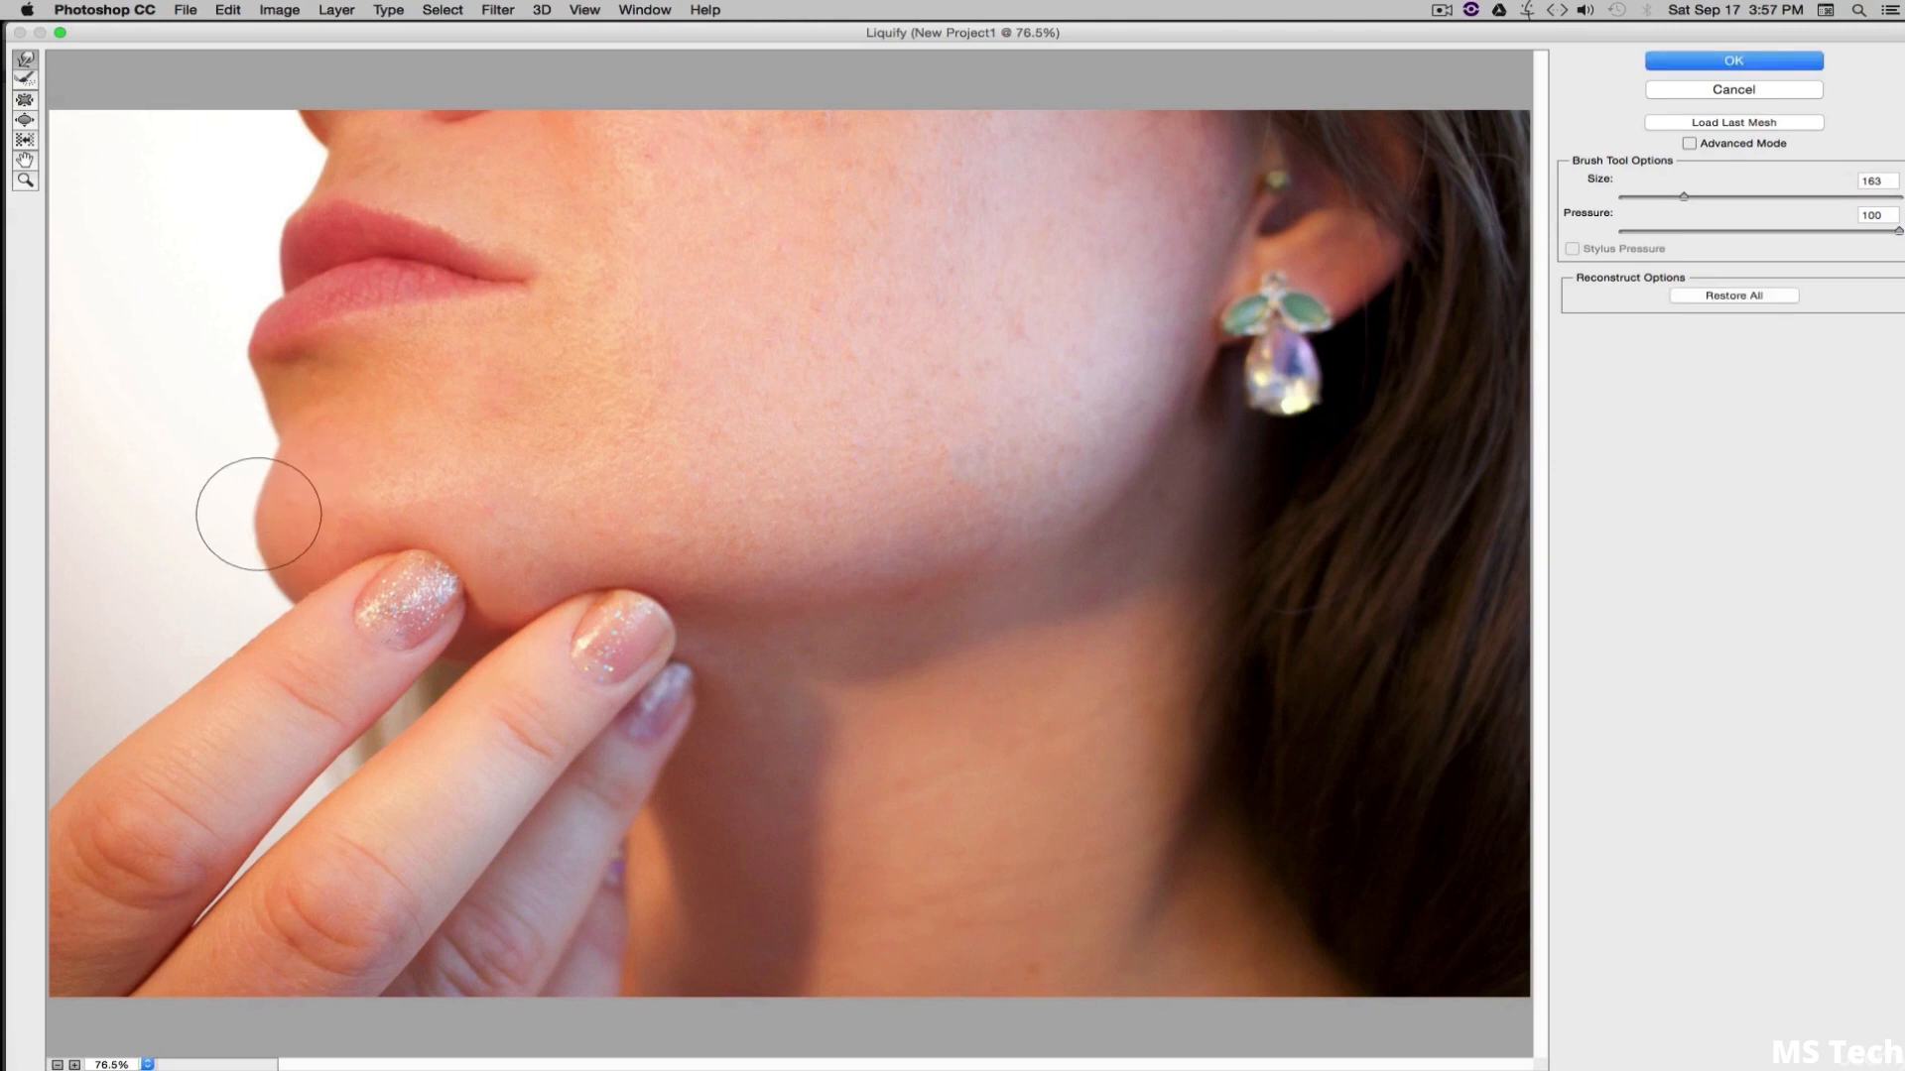
left_click_drag(259, 514, 257, 542)
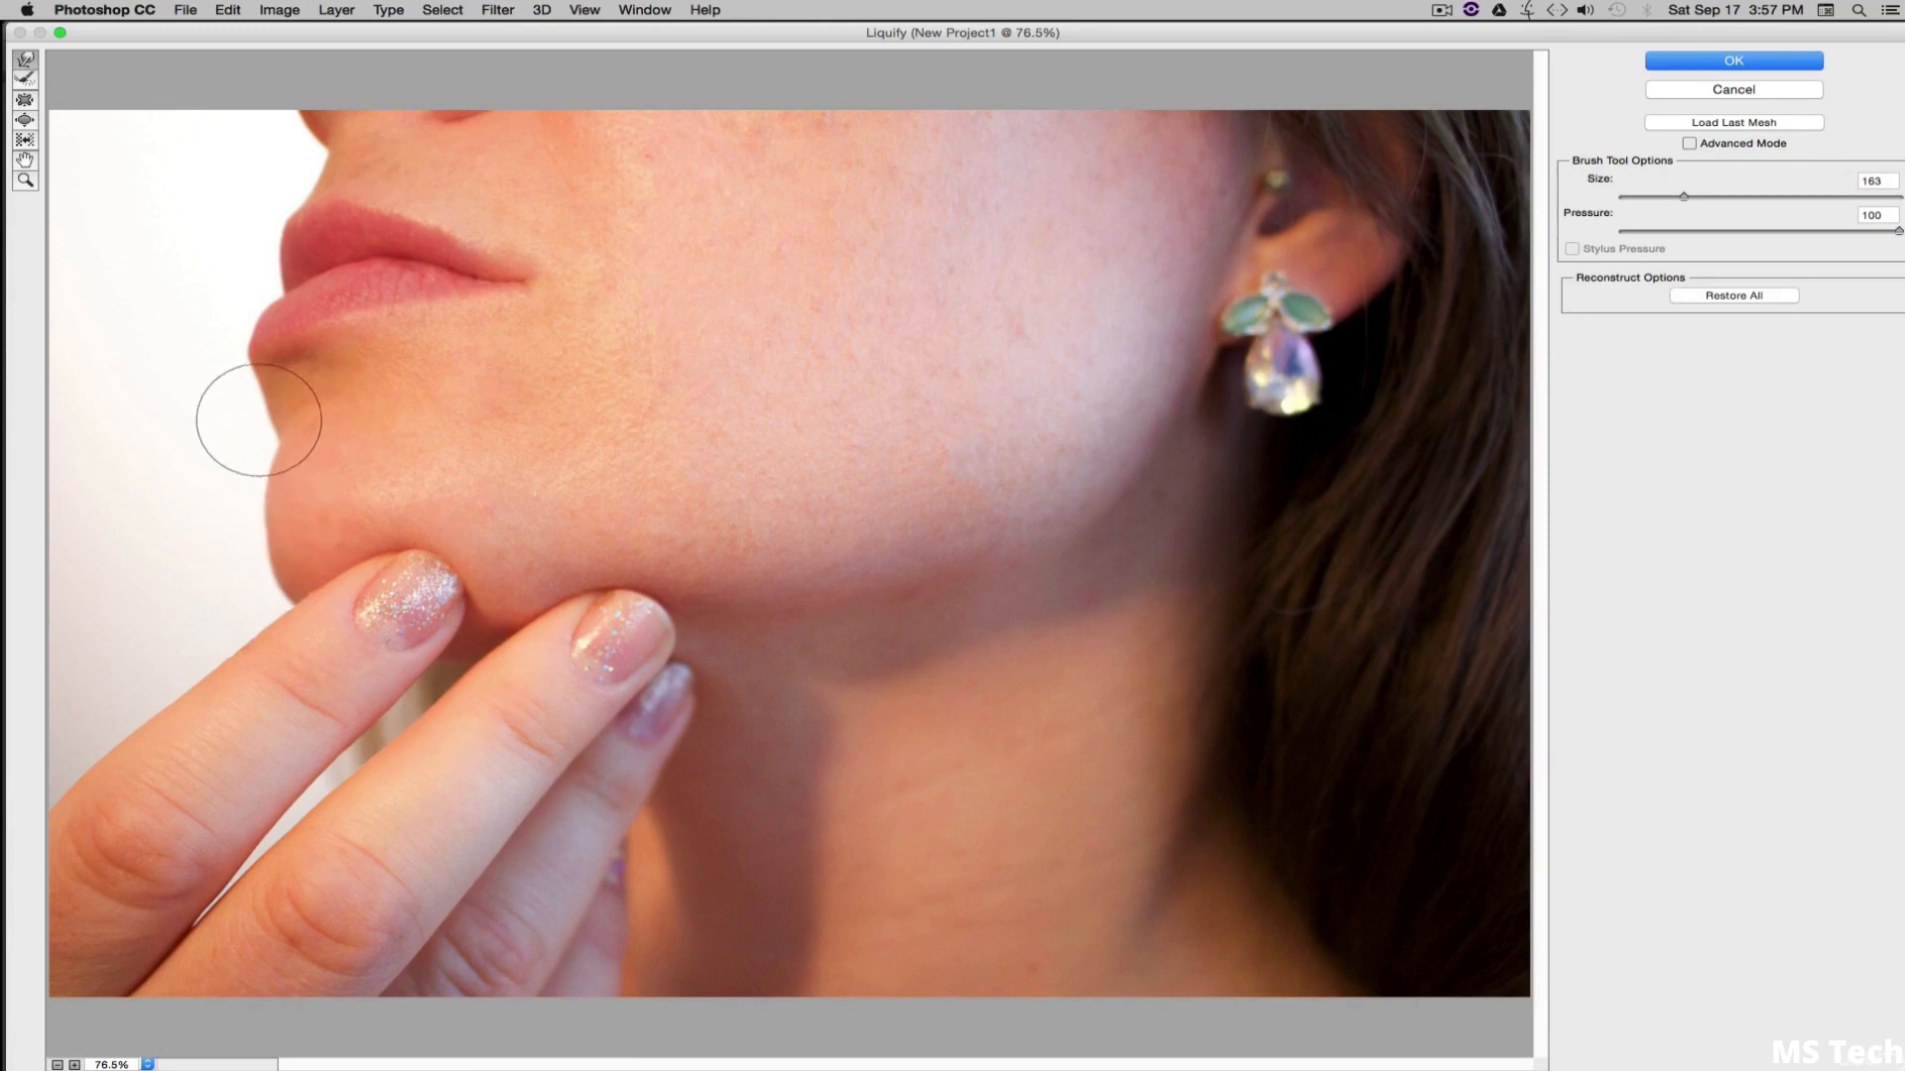
left_click_drag(268, 474, 270, 547)
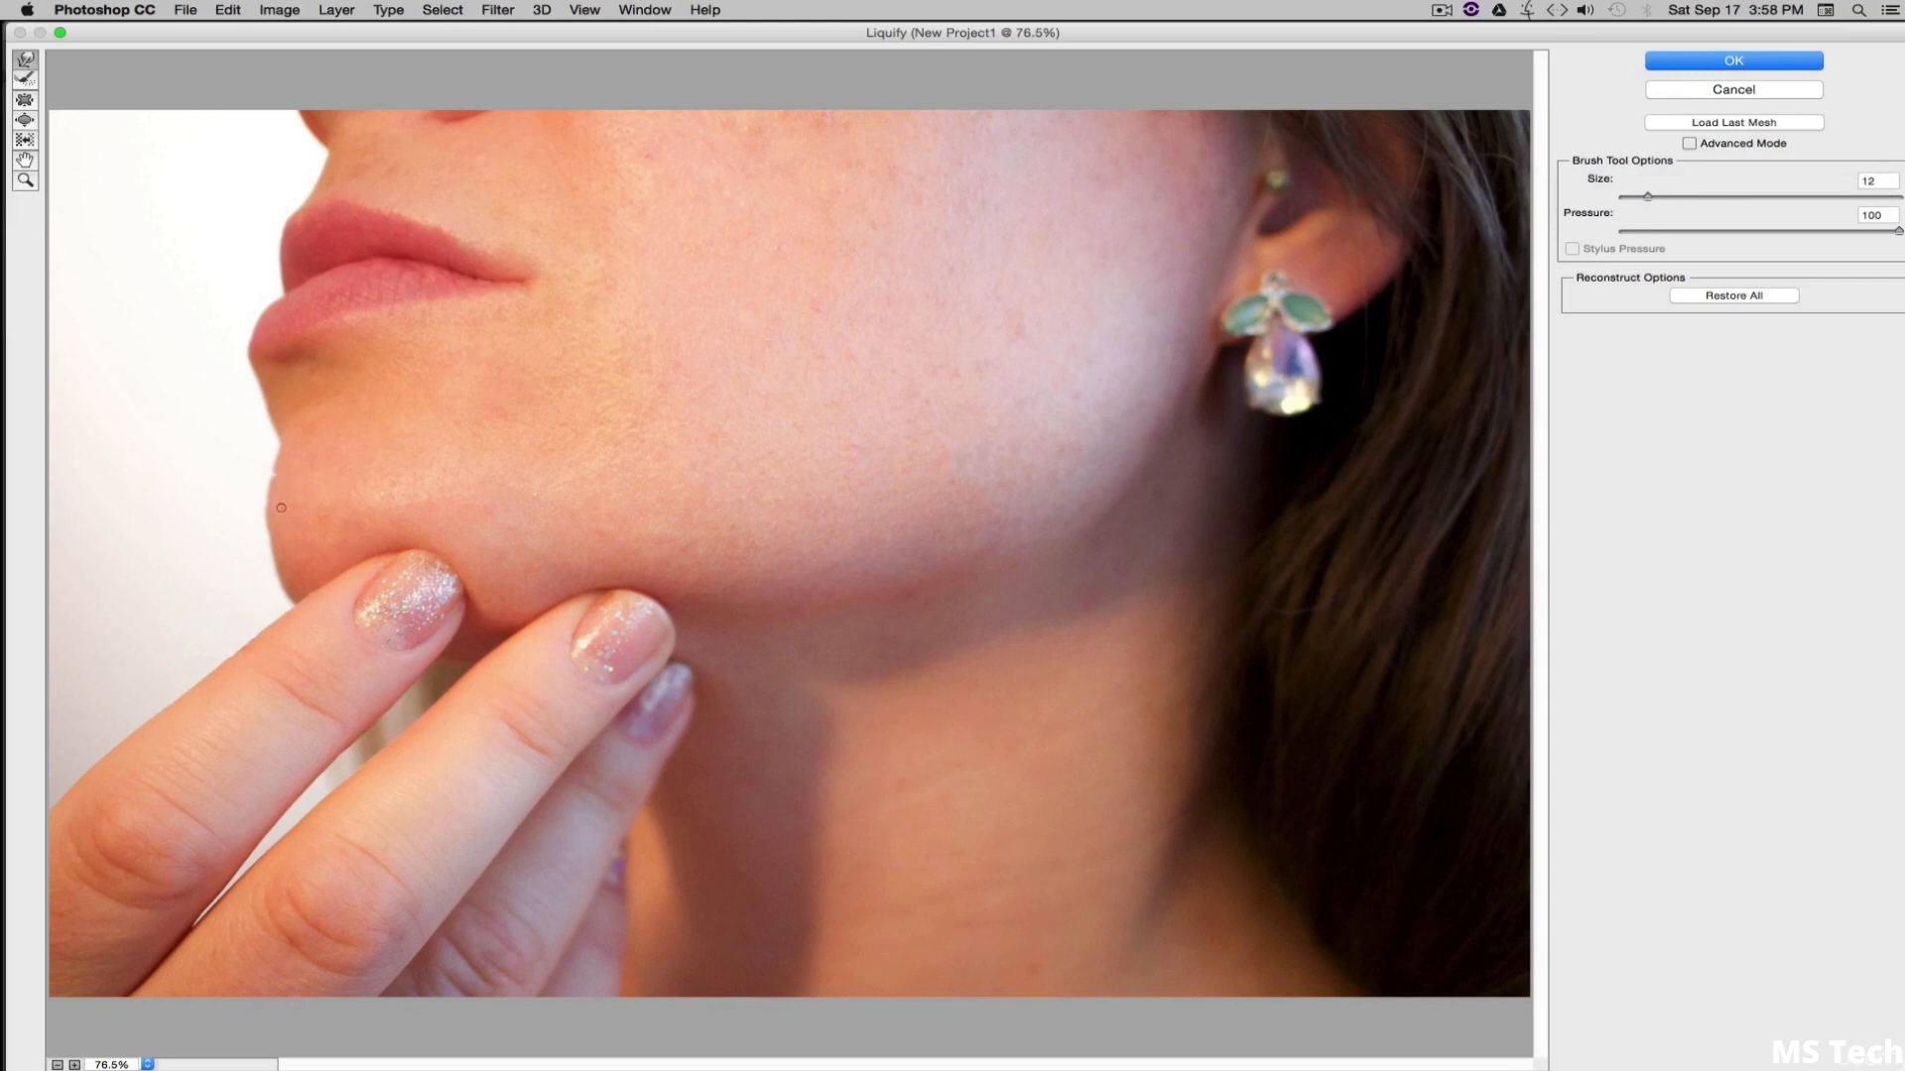
- Set the warp brush size to 278, push the photo's outer edge inward beside the hand, and reshape the corner of the mouth
left_click(1804, 196)
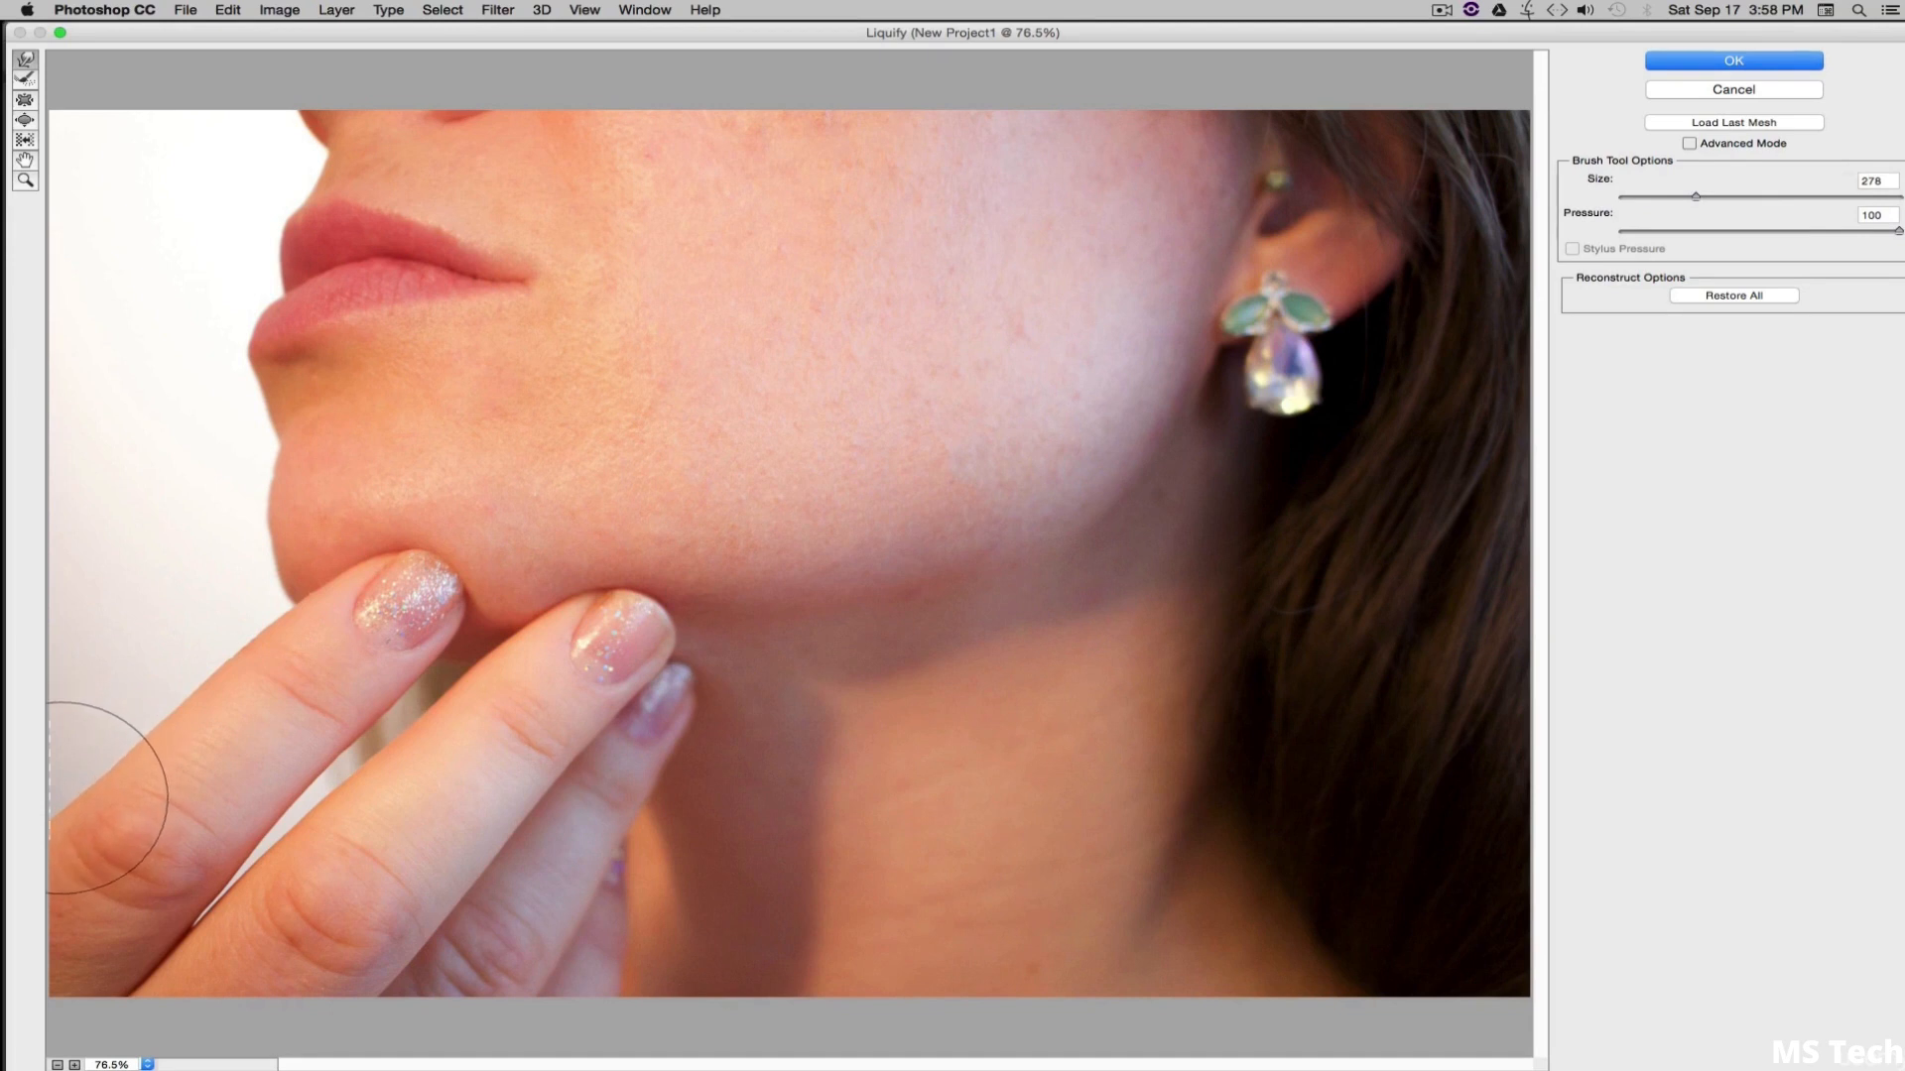
mouse_move(85, 753)
left_mouse_down()
mouse_move(89, 707)
mouse_move(69, 720)
mouse_move(97, 712)
mouse_move(54, 720)
mouse_move(116, 636)
mouse_move(86, 586)
mouse_move(169, 671)
mouse_move(169, 744)
left_mouse_up()
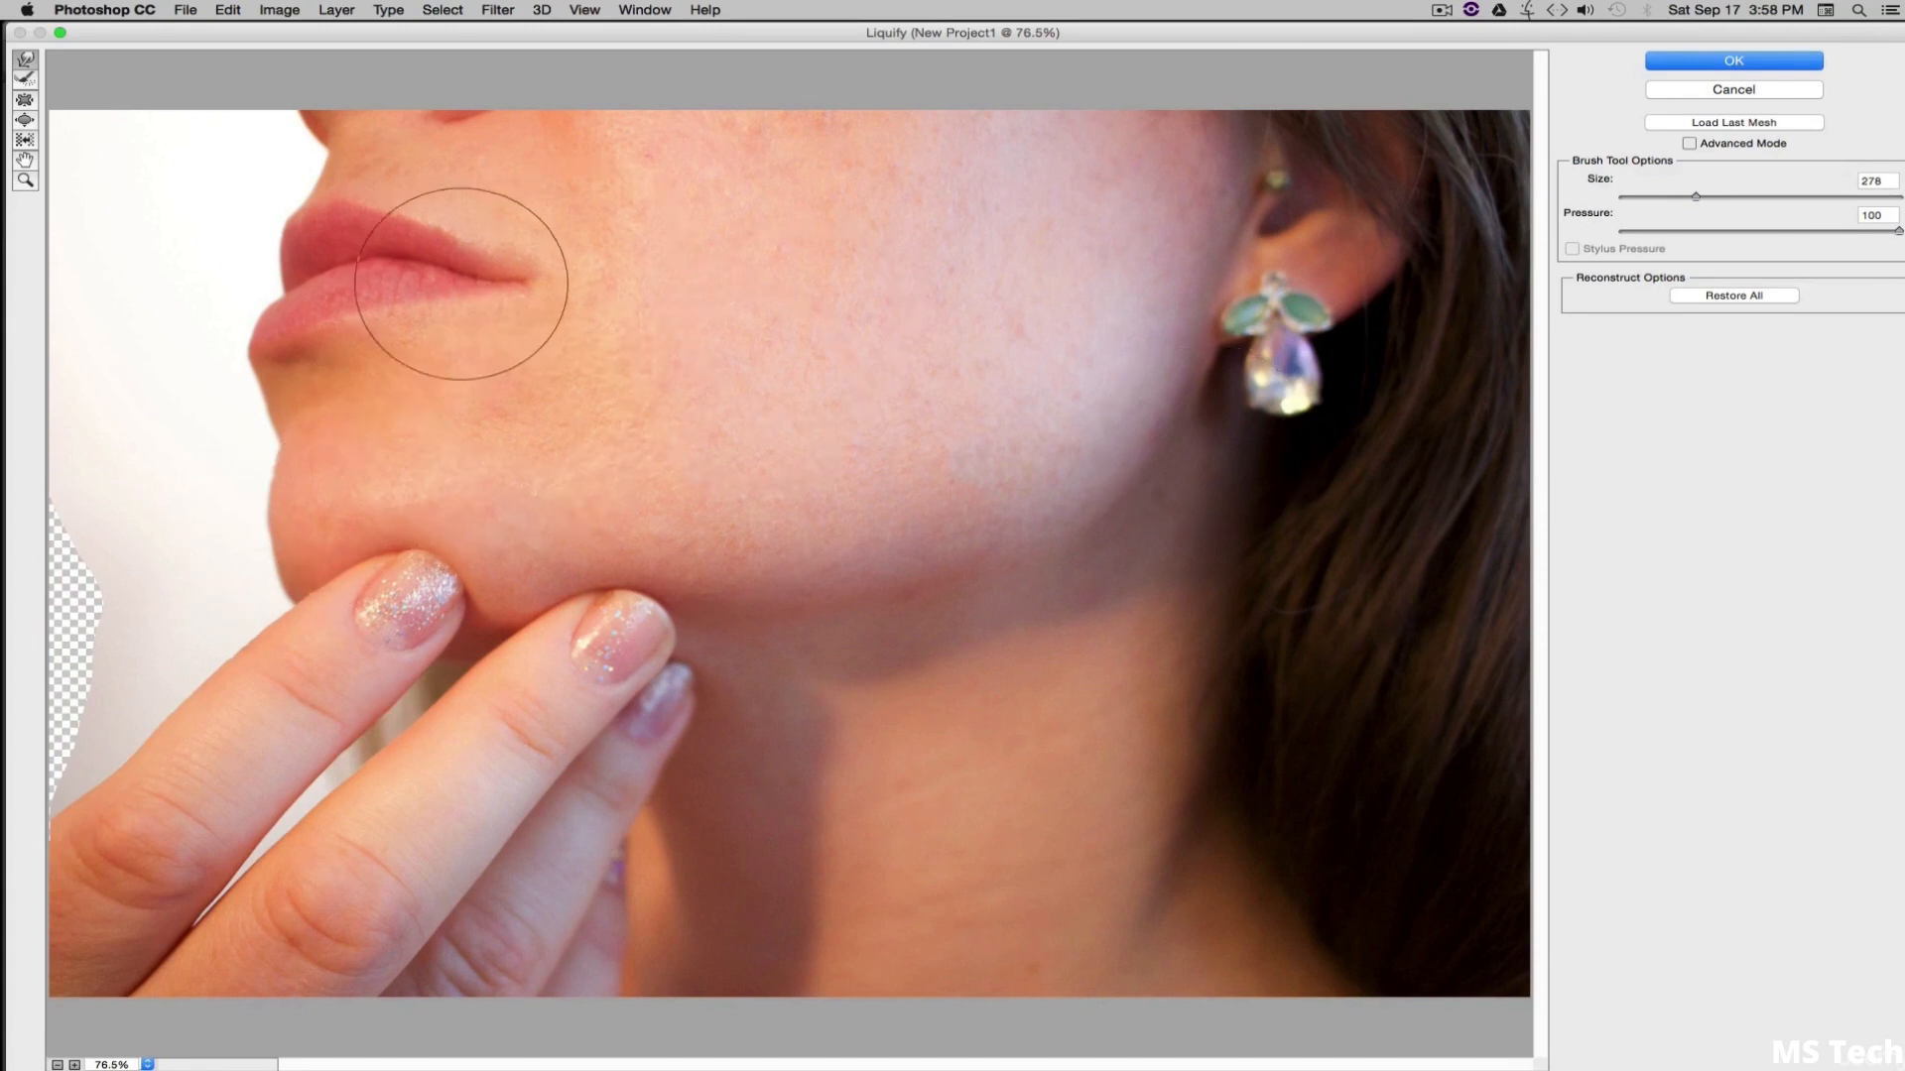
left_click_drag(516, 278, 552, 272)
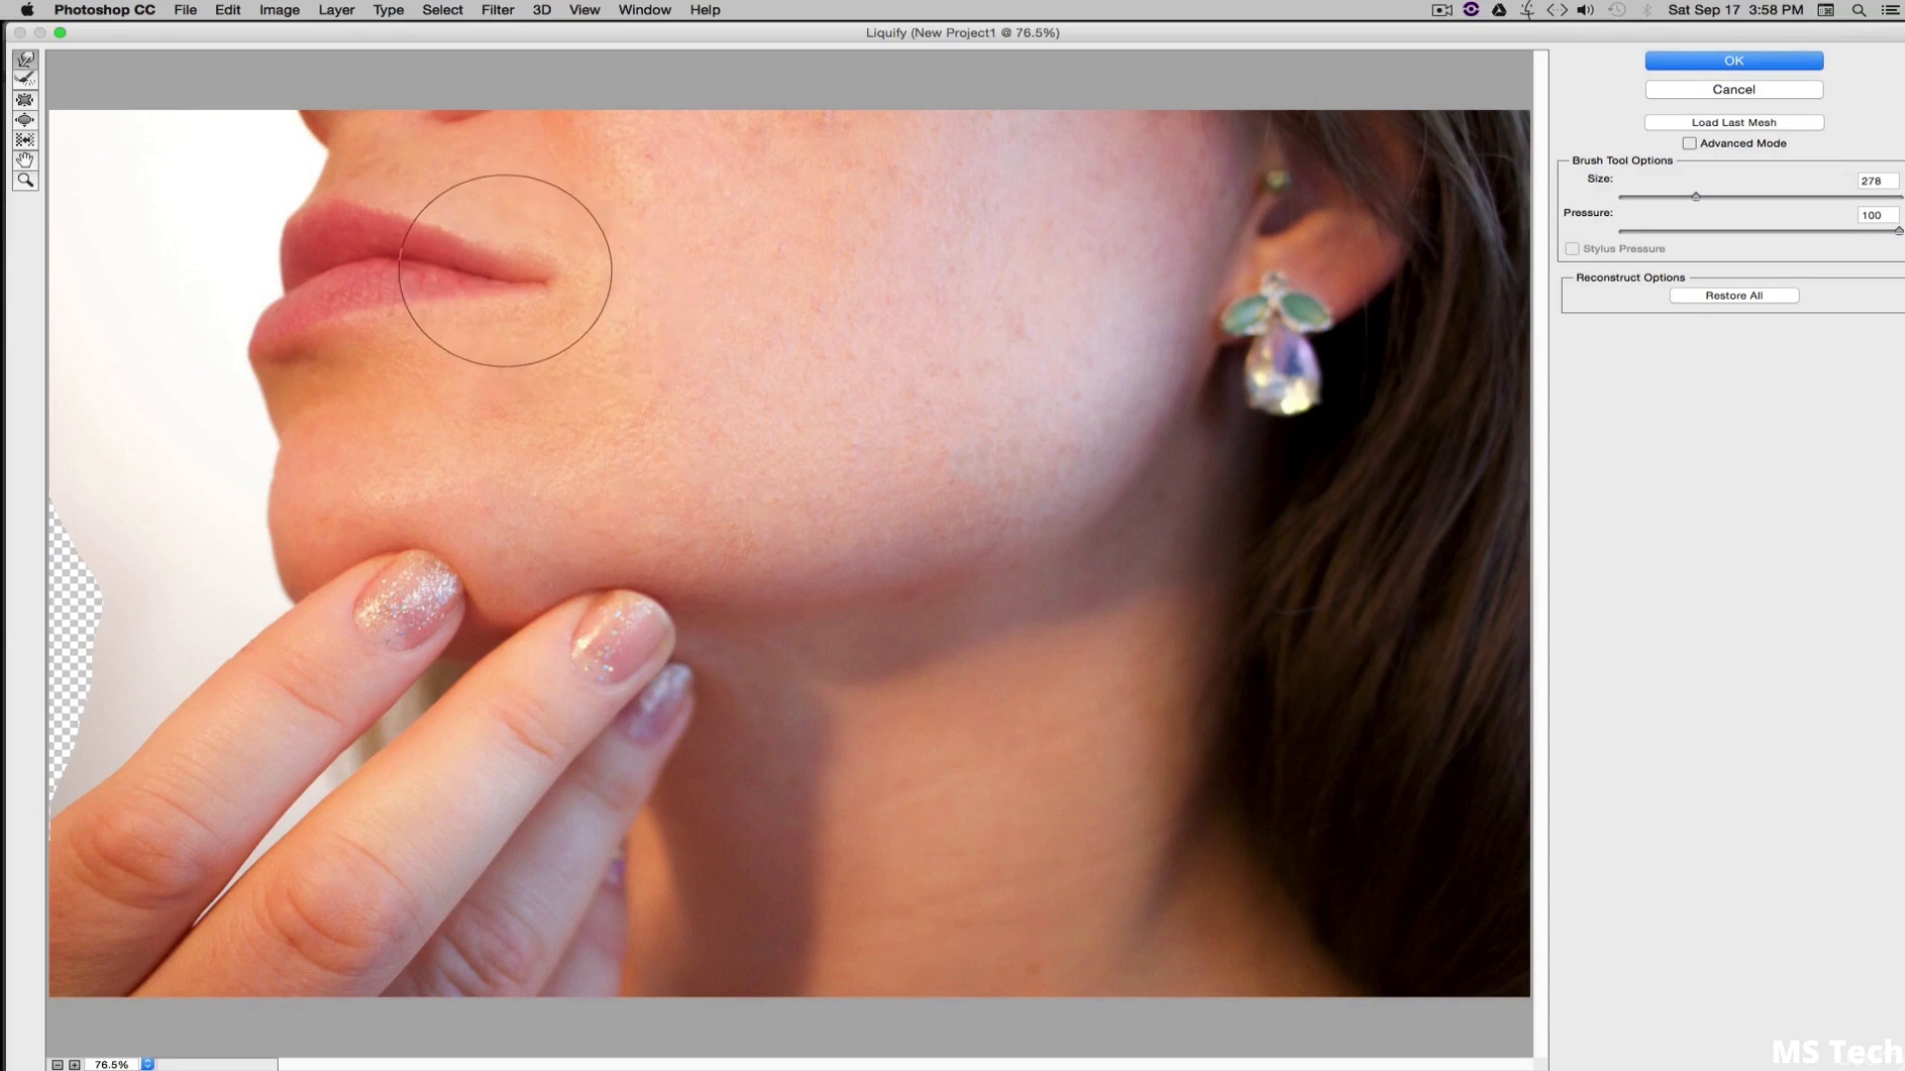
mouse_move(524, 278)
left_mouse_down()
mouse_move(562, 247)
mouse_move(571, 268)
mouse_move(550, 260)
mouse_move(523, 301)
mouse_move(493, 264)
mouse_move(467, 285)
left_mouse_up()
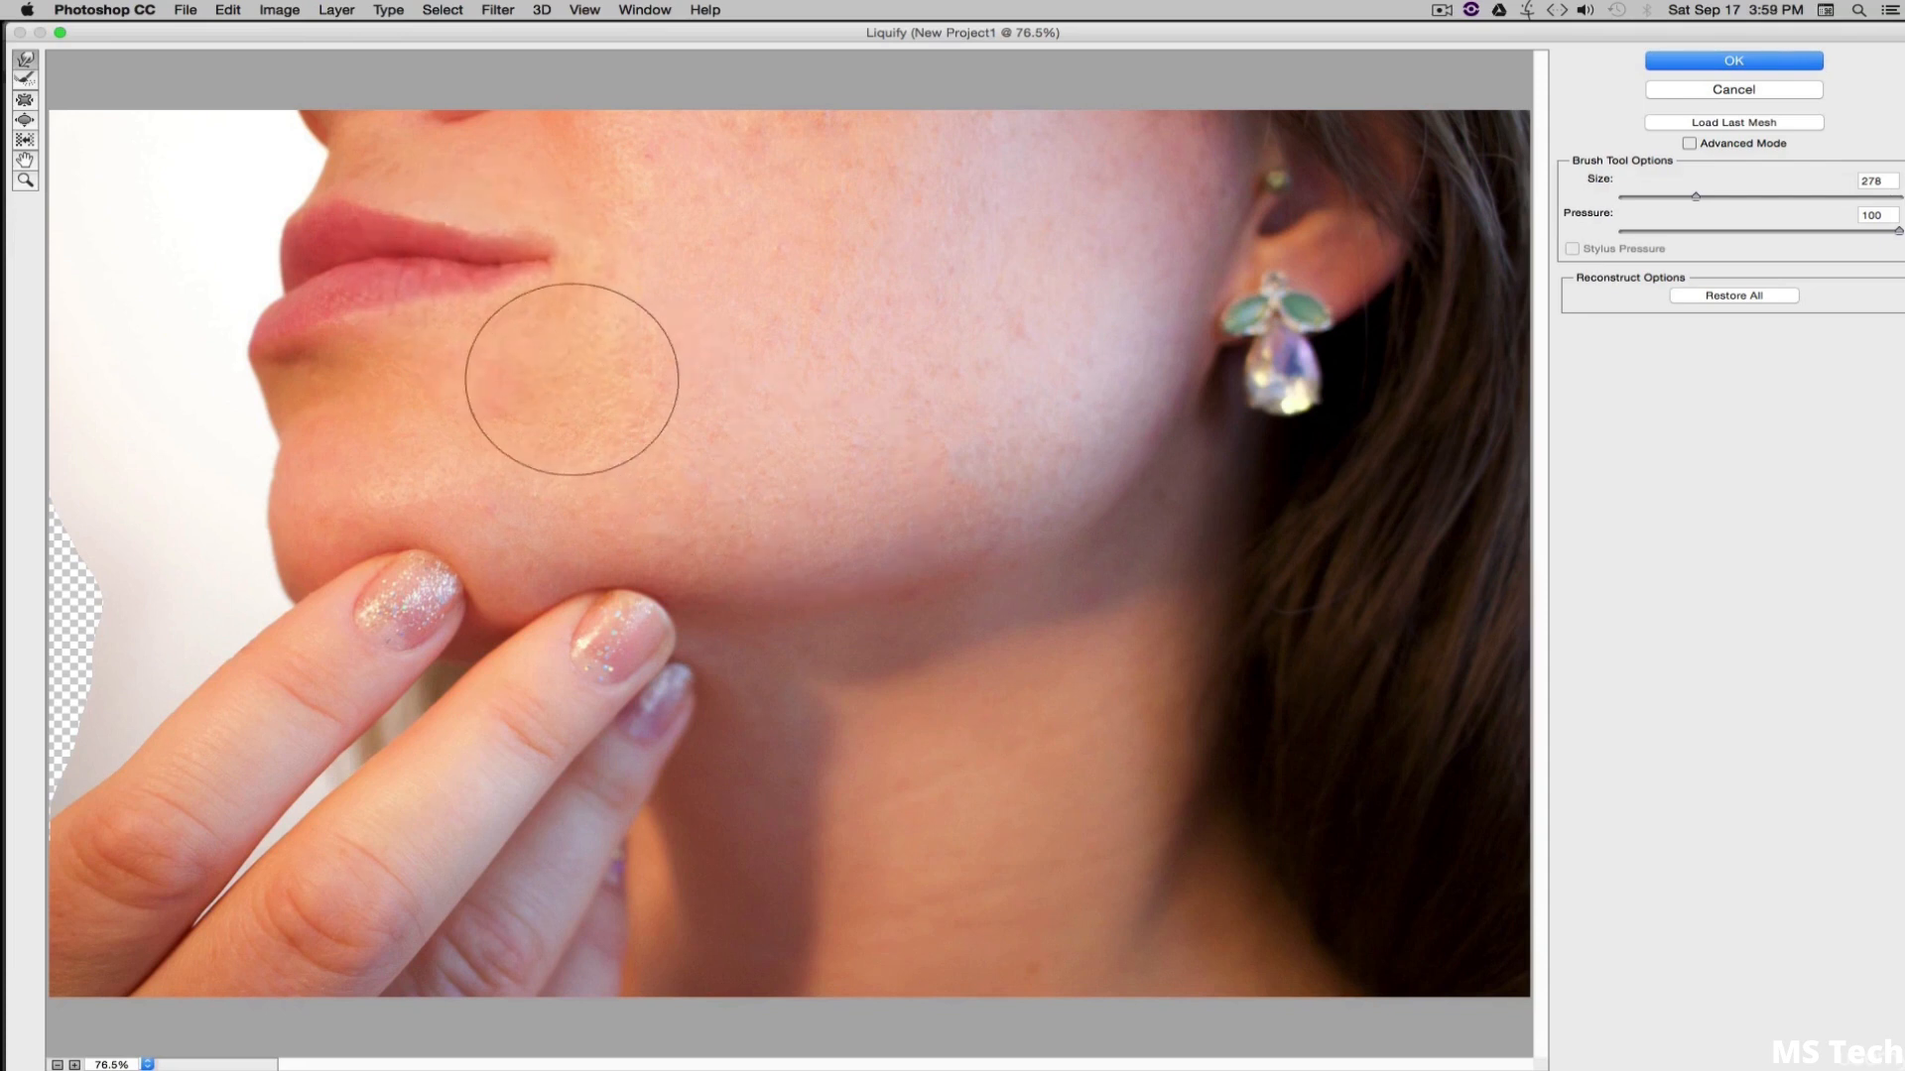
- Restore the warped chin, photo edge and corner of the mouth using the Reconstruct tool at size 100
key("super")
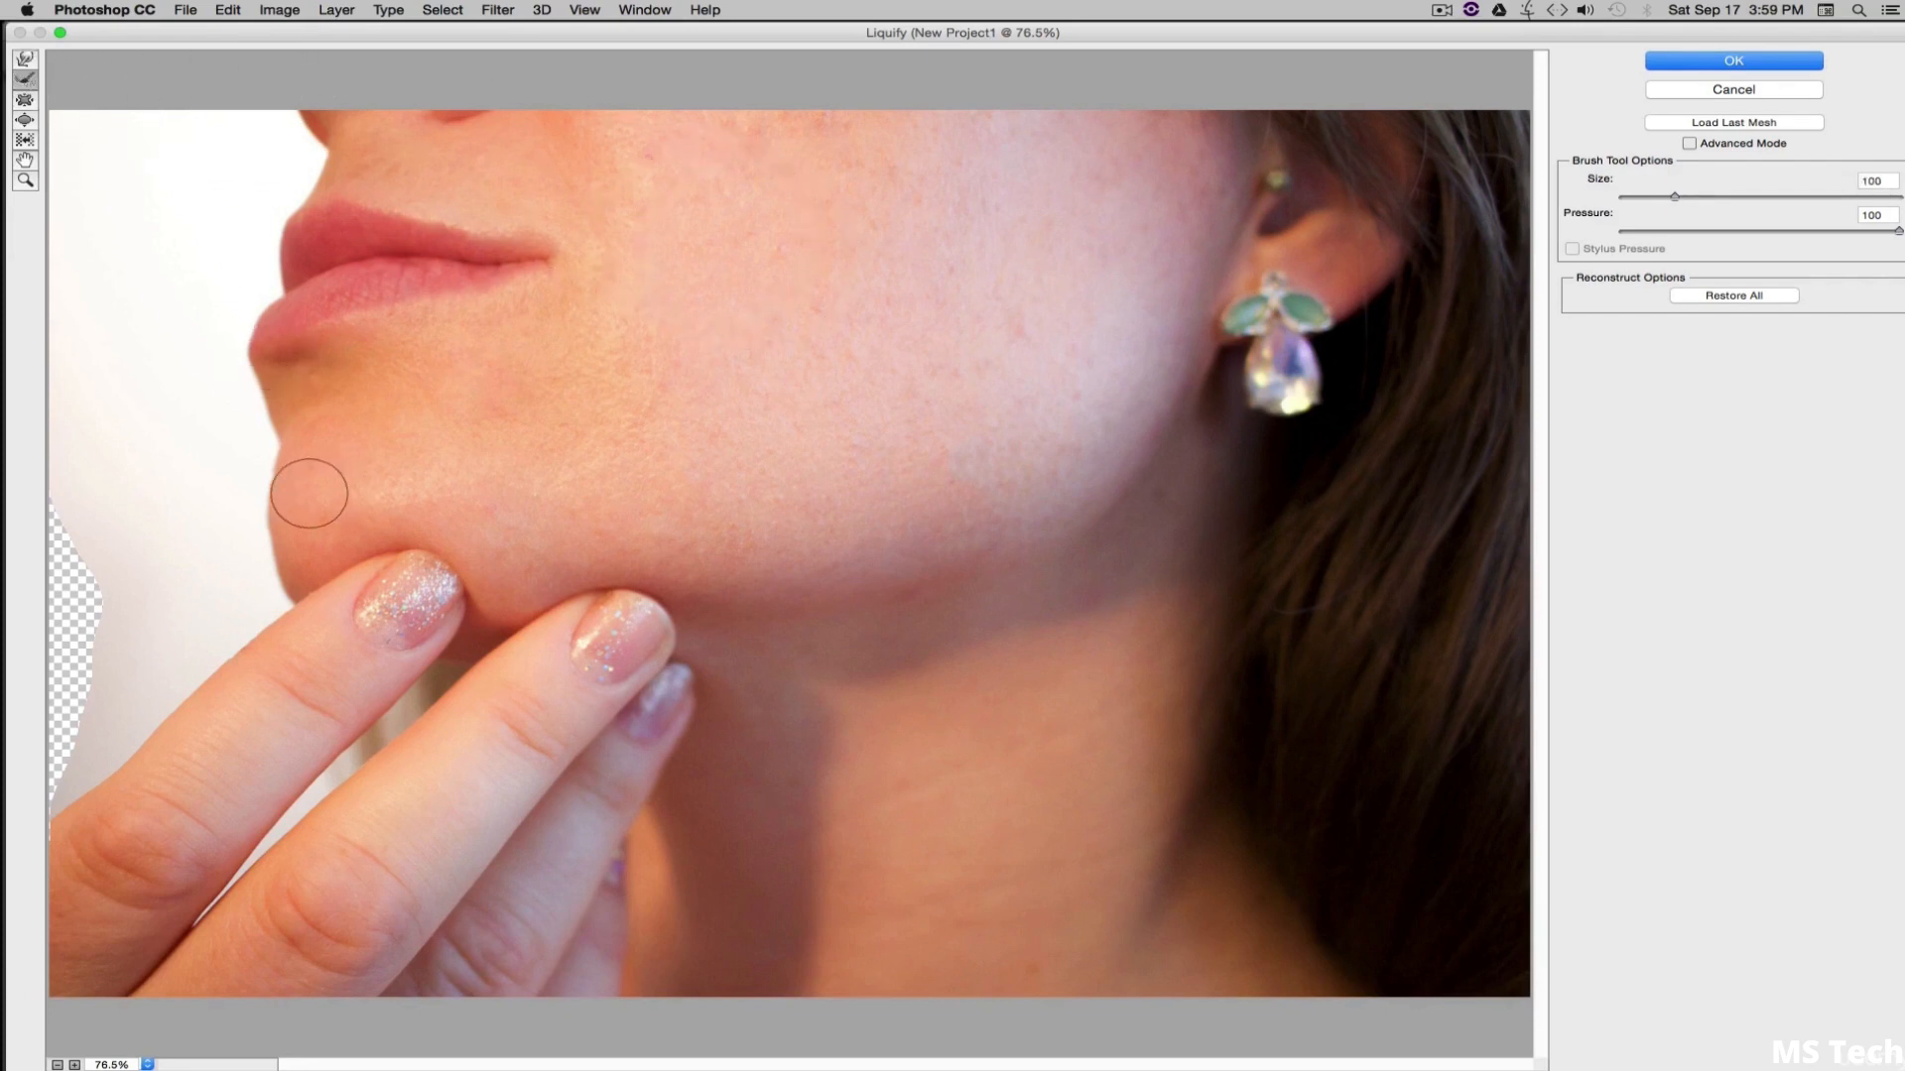
left_click_drag(275, 452, 259, 464)
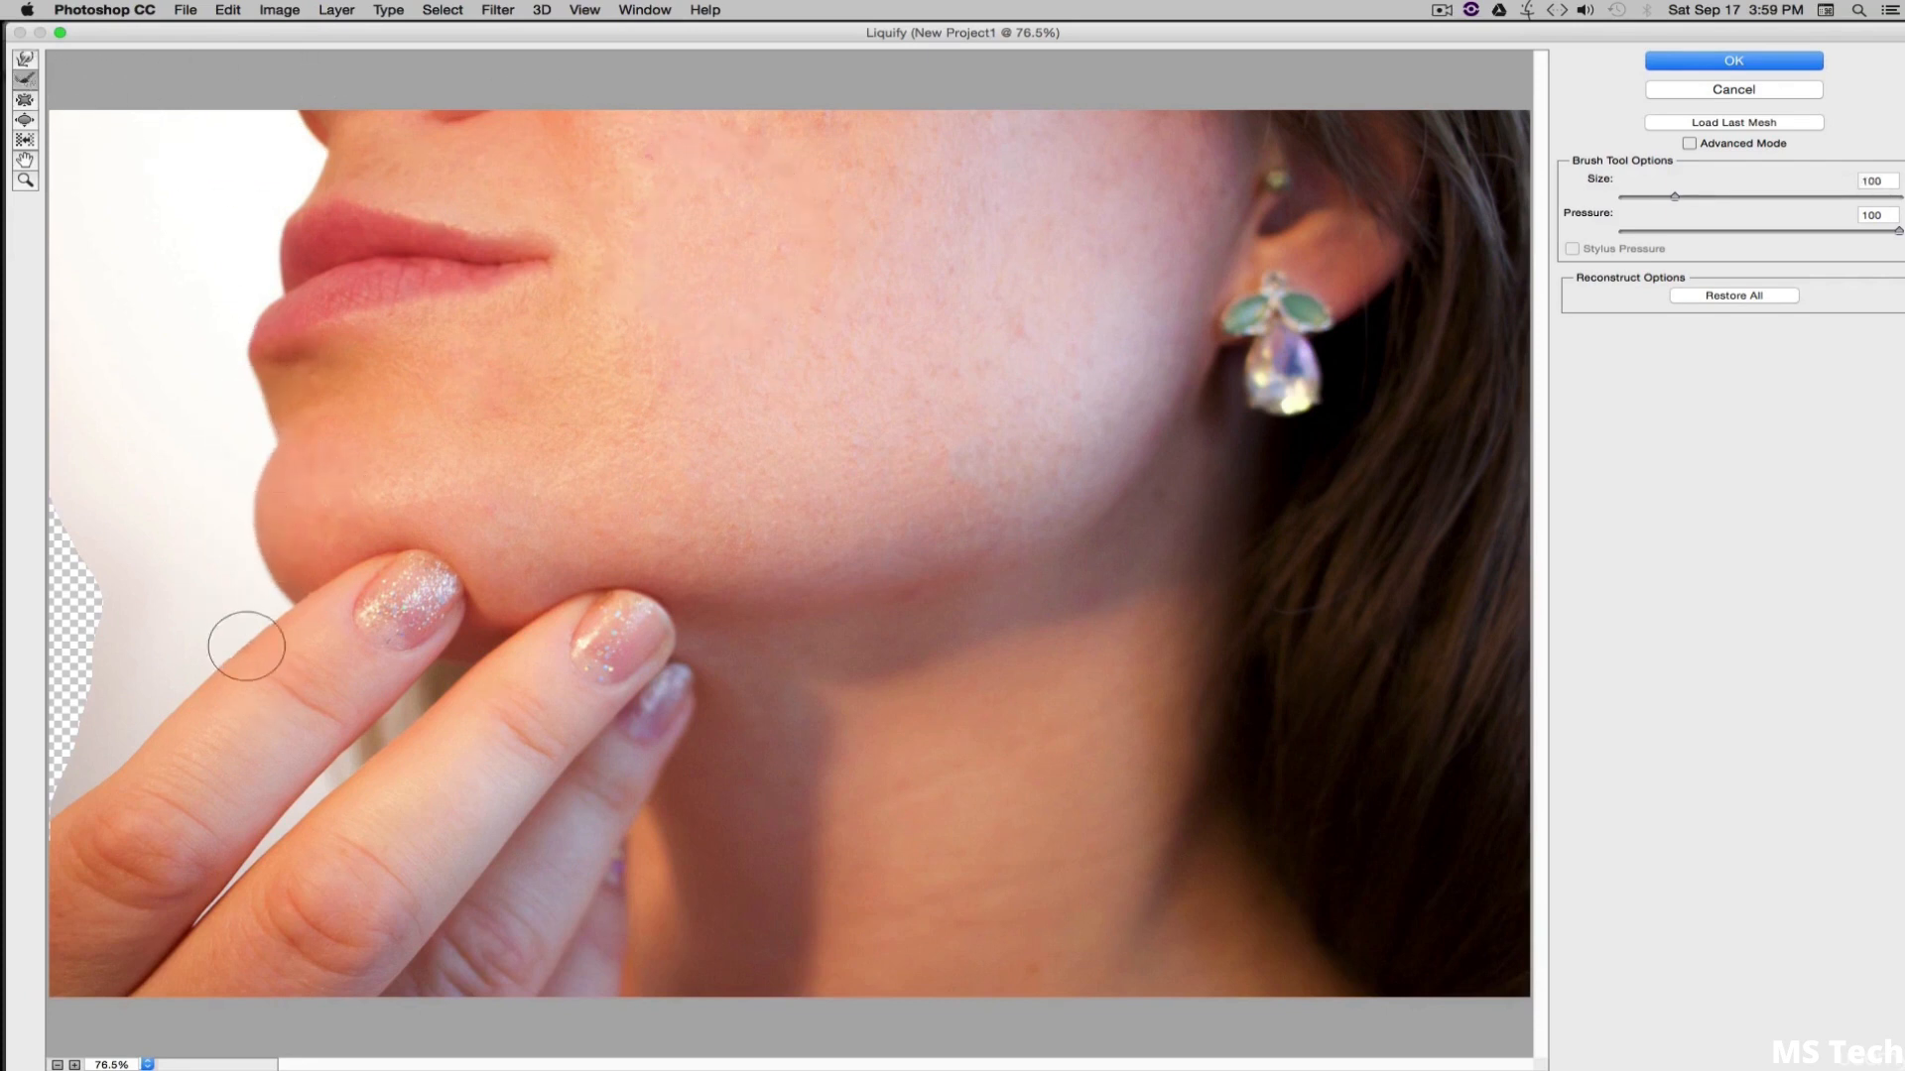
left_click_drag(85, 553, 44, 517)
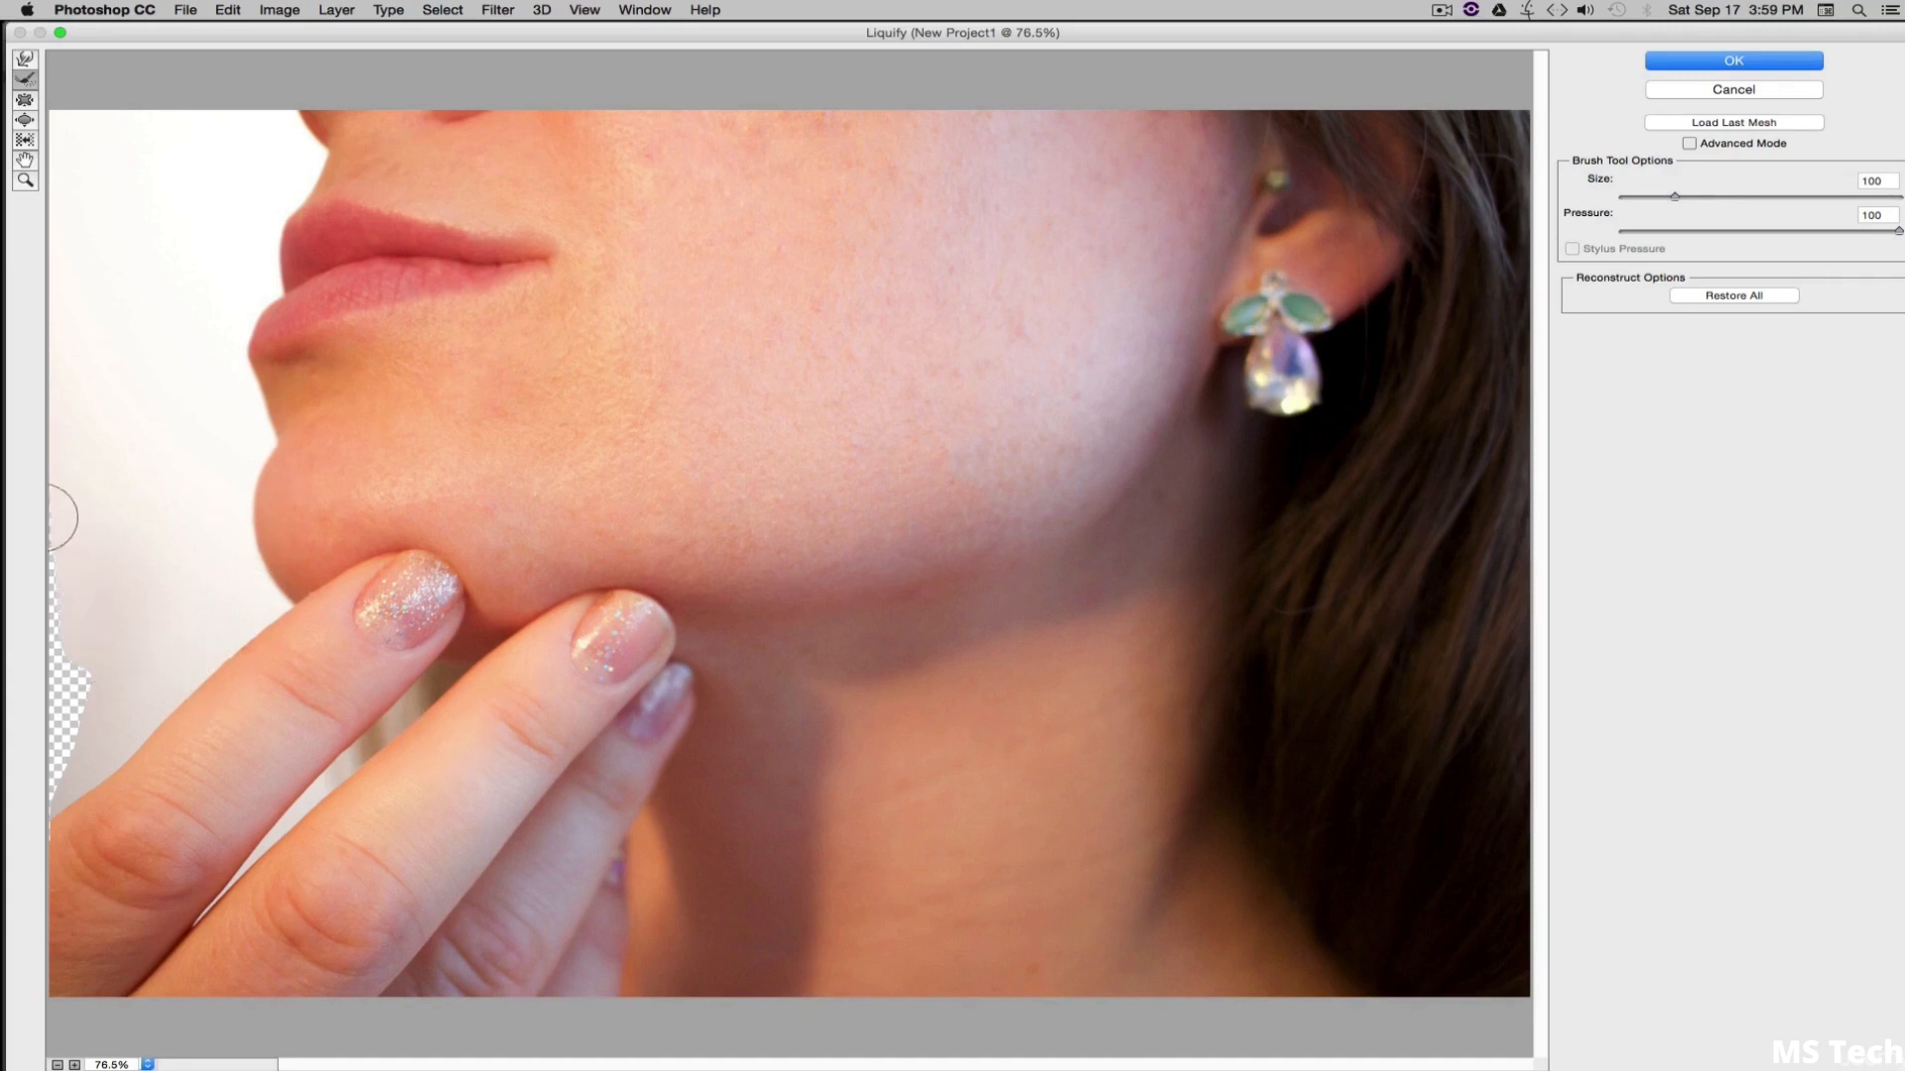
left_click_drag(48, 654, 84, 741)
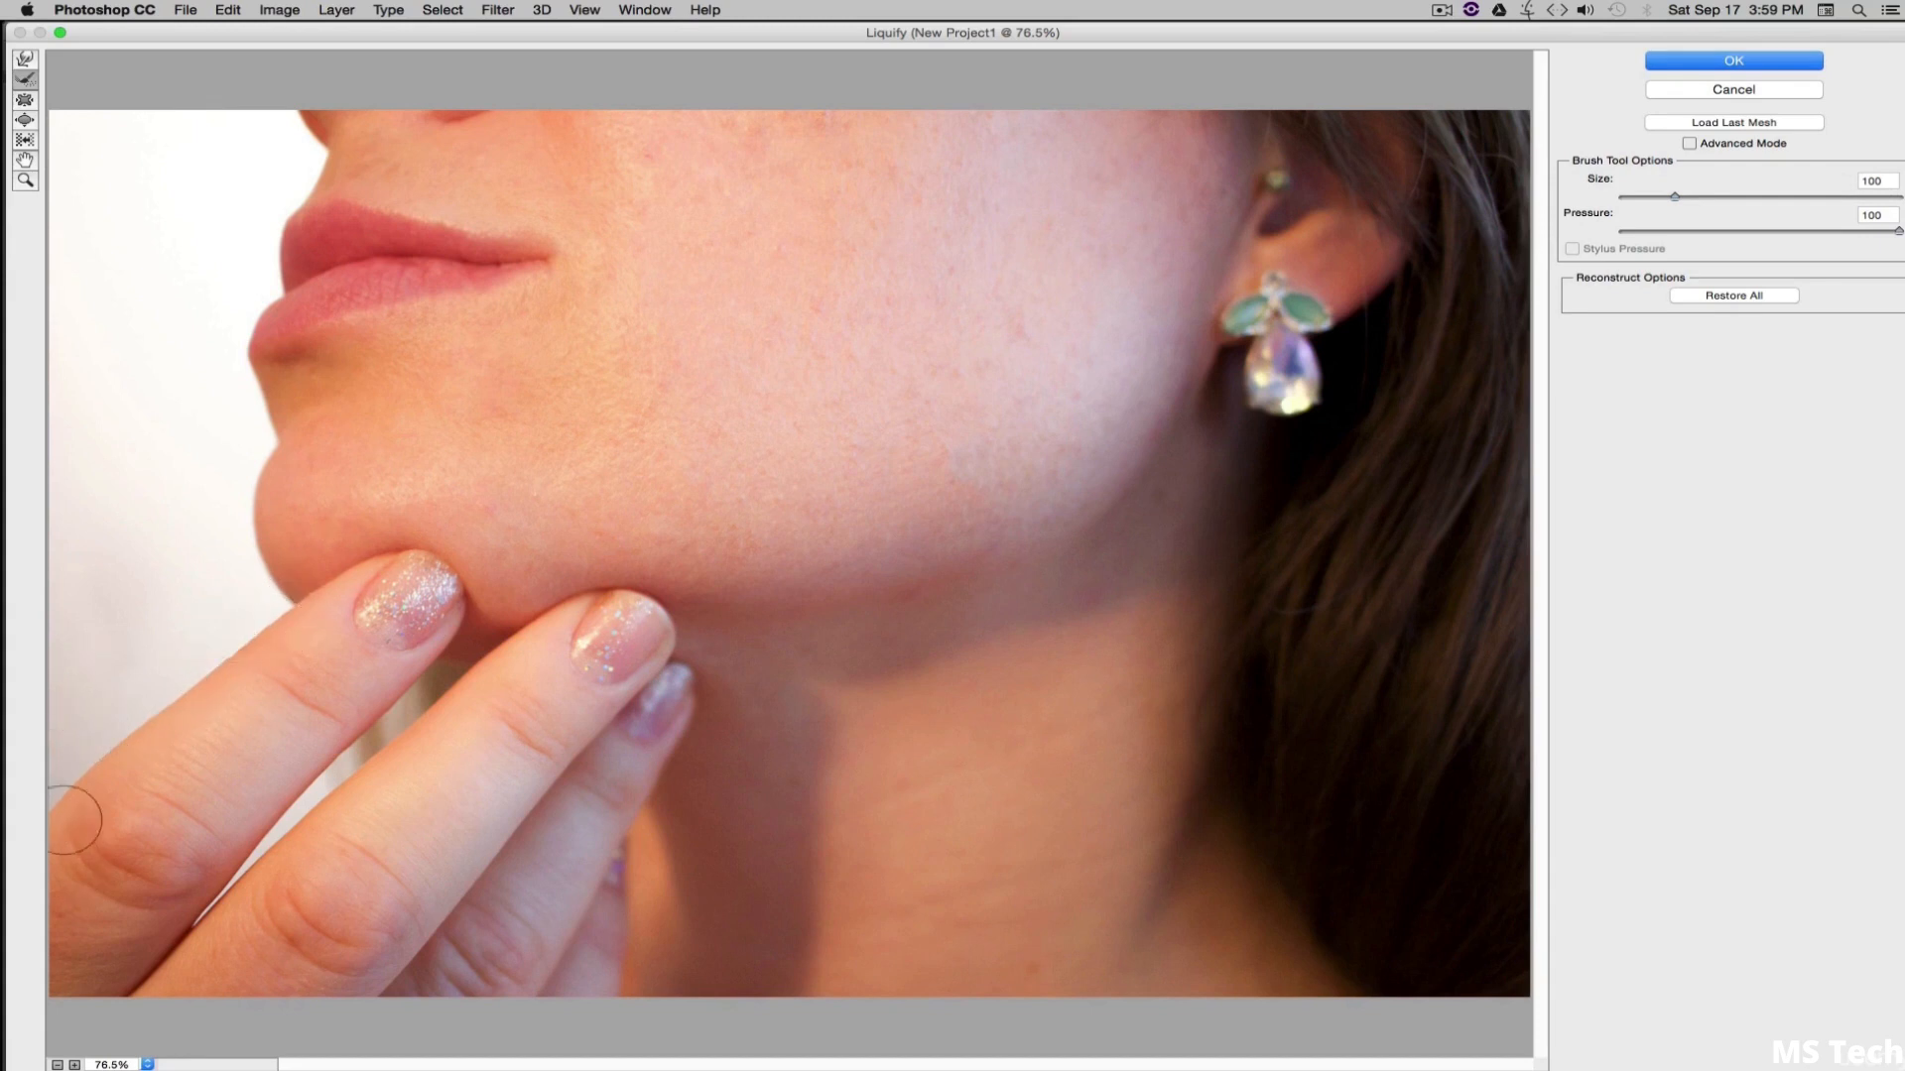
left_click_drag(553, 259, 497, 174)
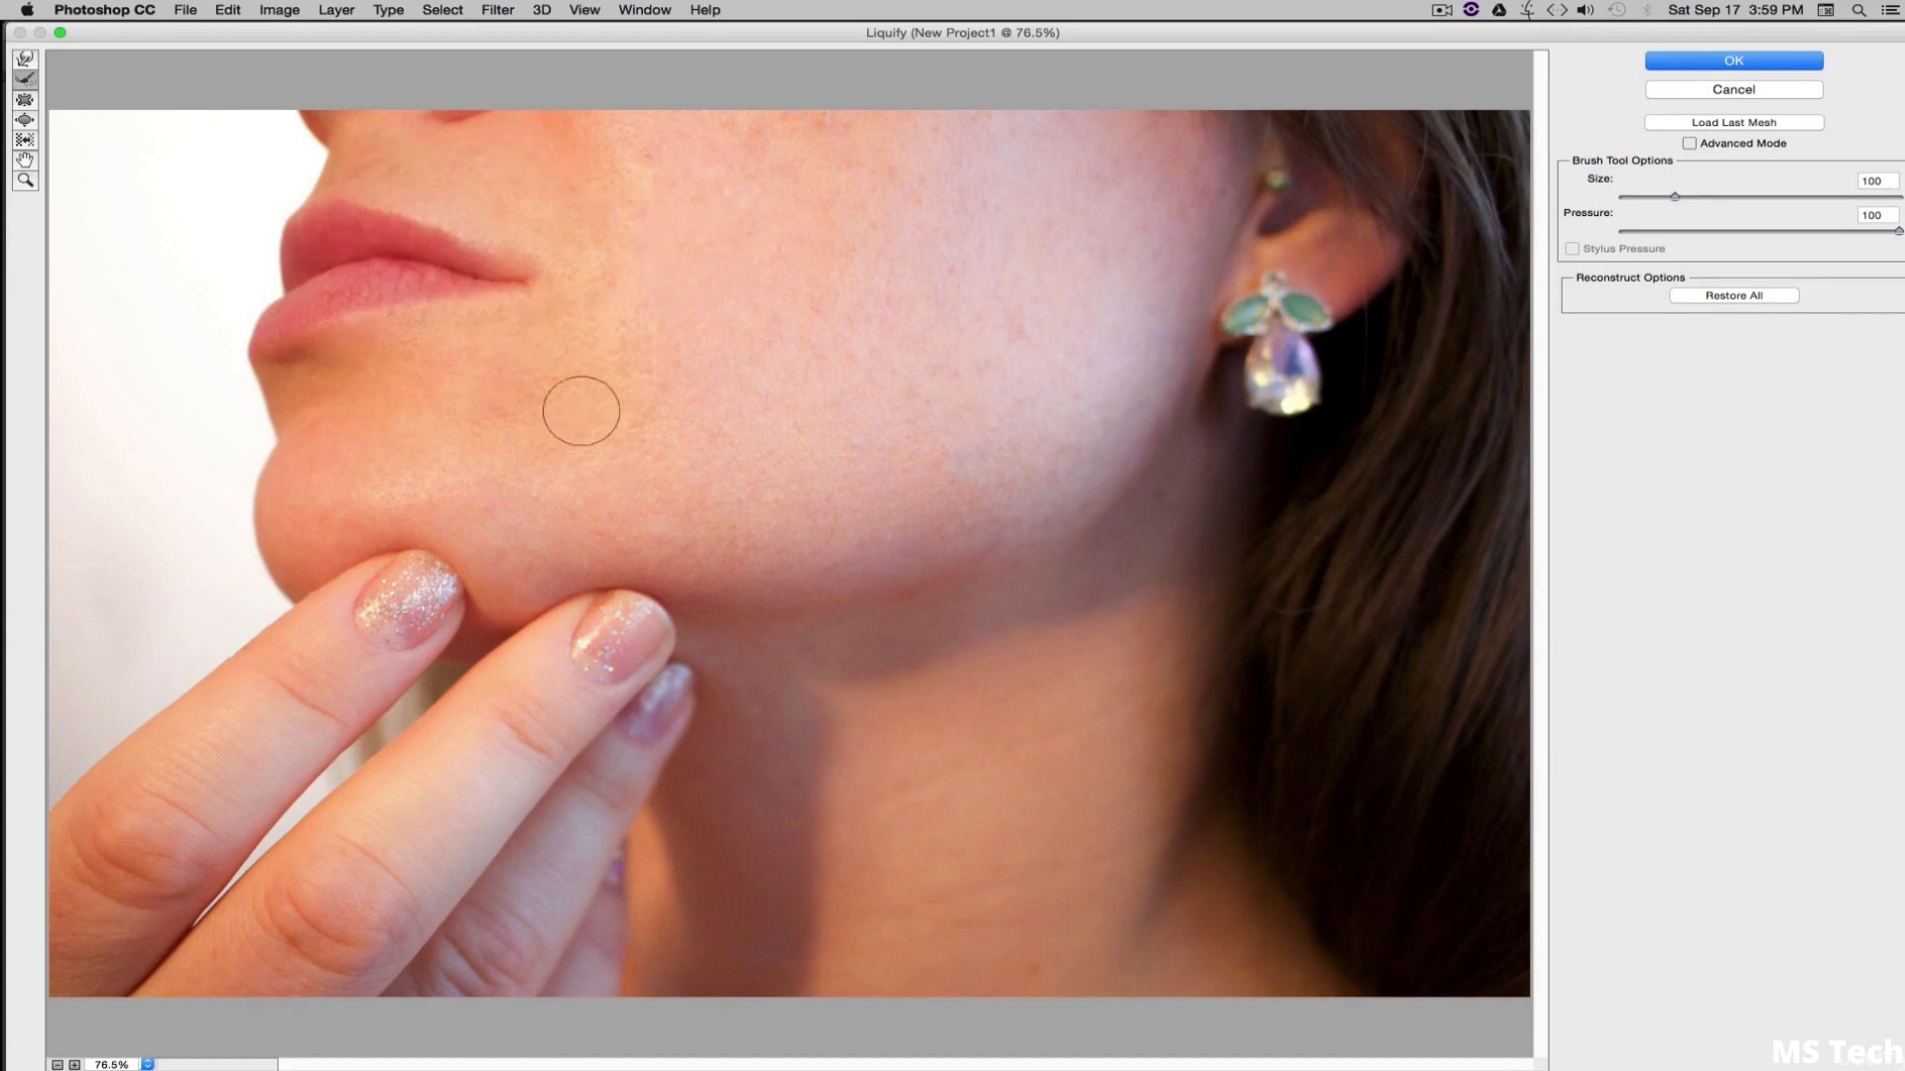
- Shrink the chin contour and the earring's drop using the Pucker tool at size 206
left_click(25, 101)
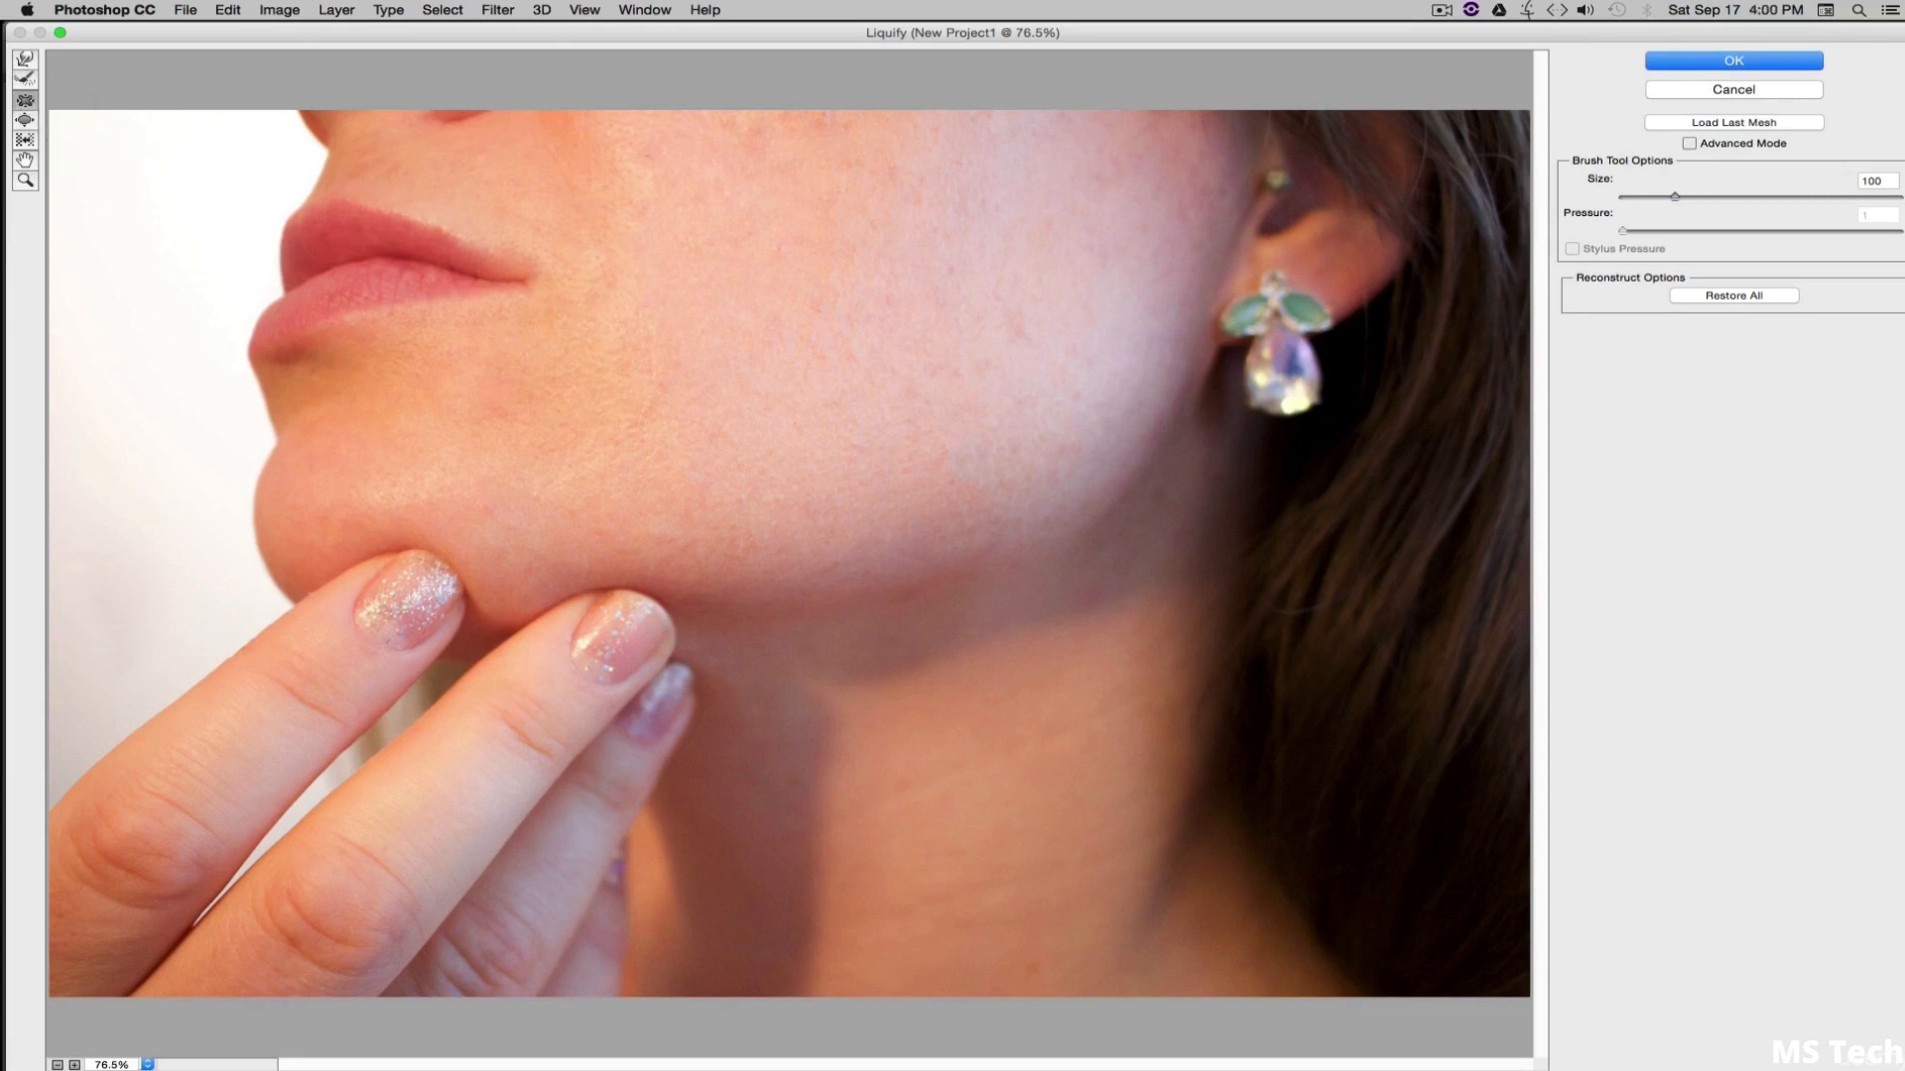
left_click_drag(1675, 197, 1687, 197)
left_click_drag(259, 471, 265, 471)
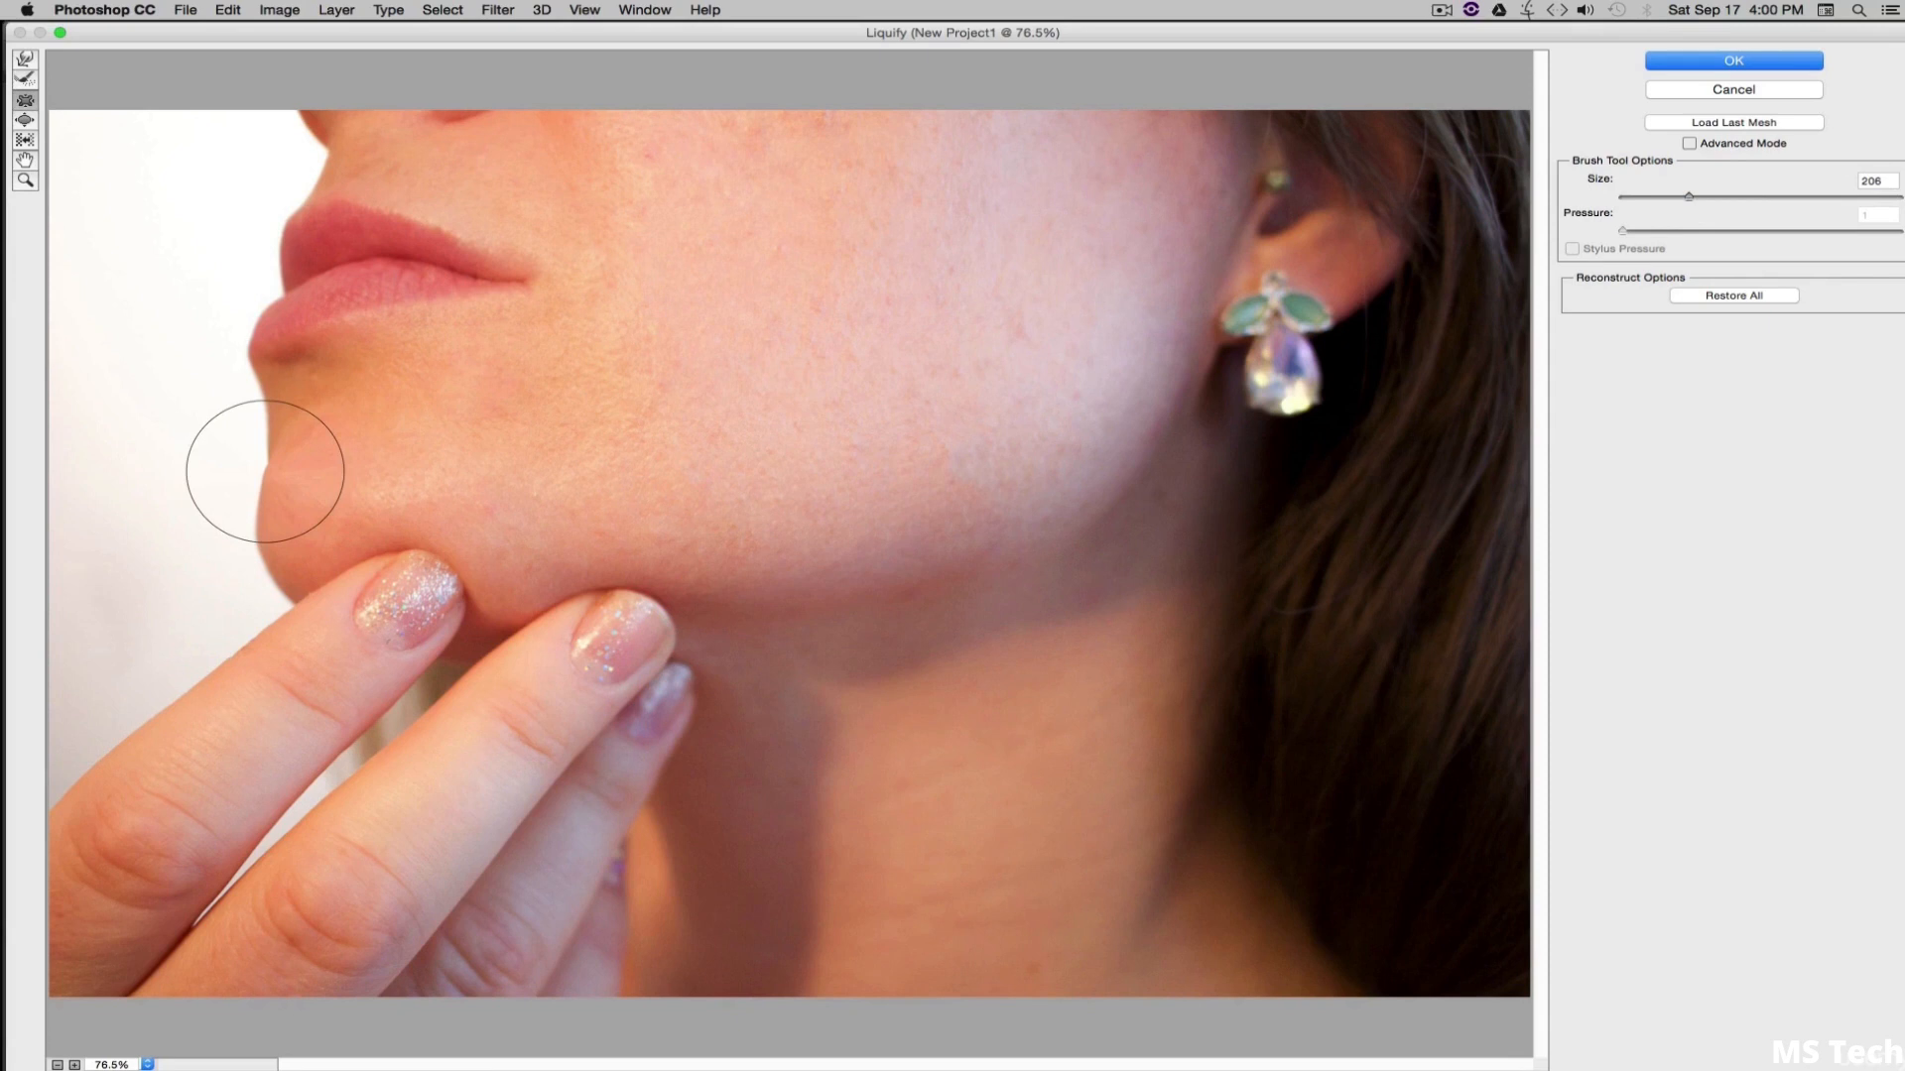
mouse_move(265, 471)
left_mouse_down()
mouse_move(264, 505)
mouse_move(294, 489)
left_mouse_up()
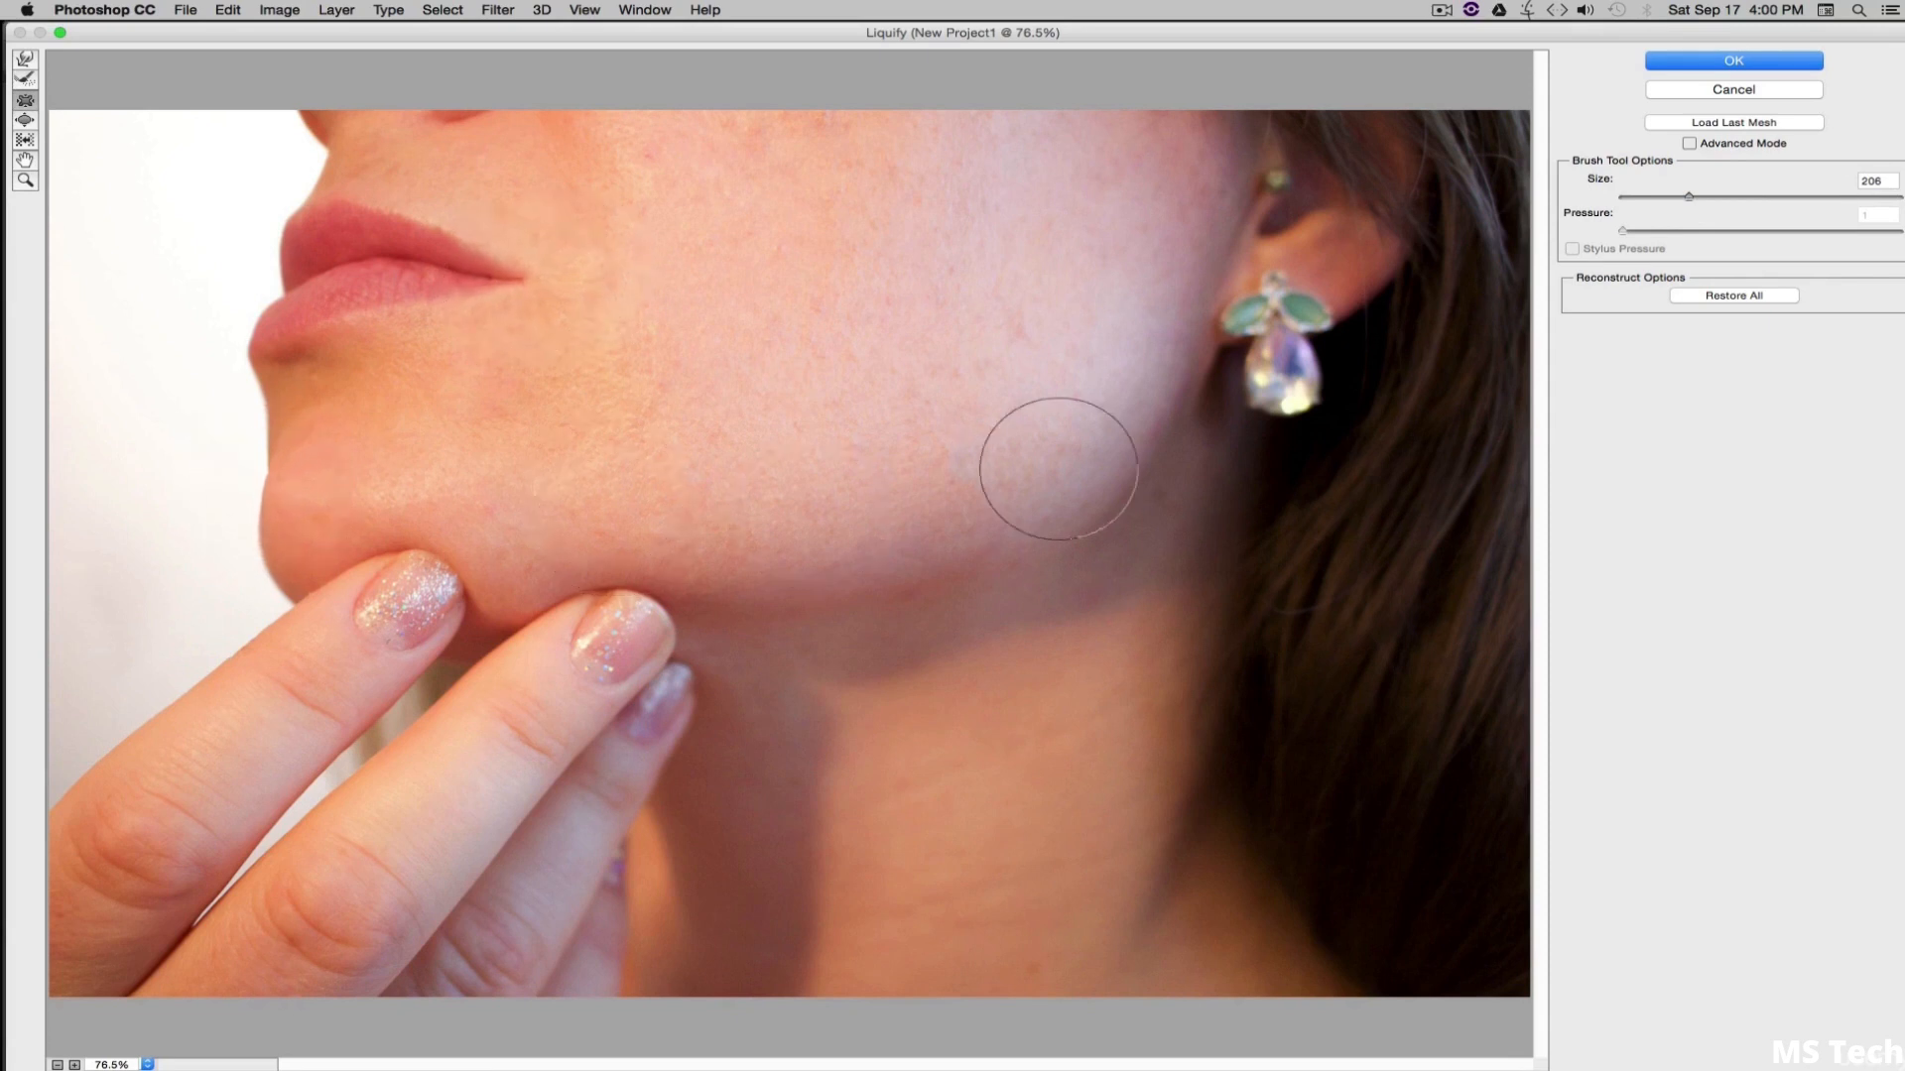
left_click_drag(1285, 384, 1276, 383)
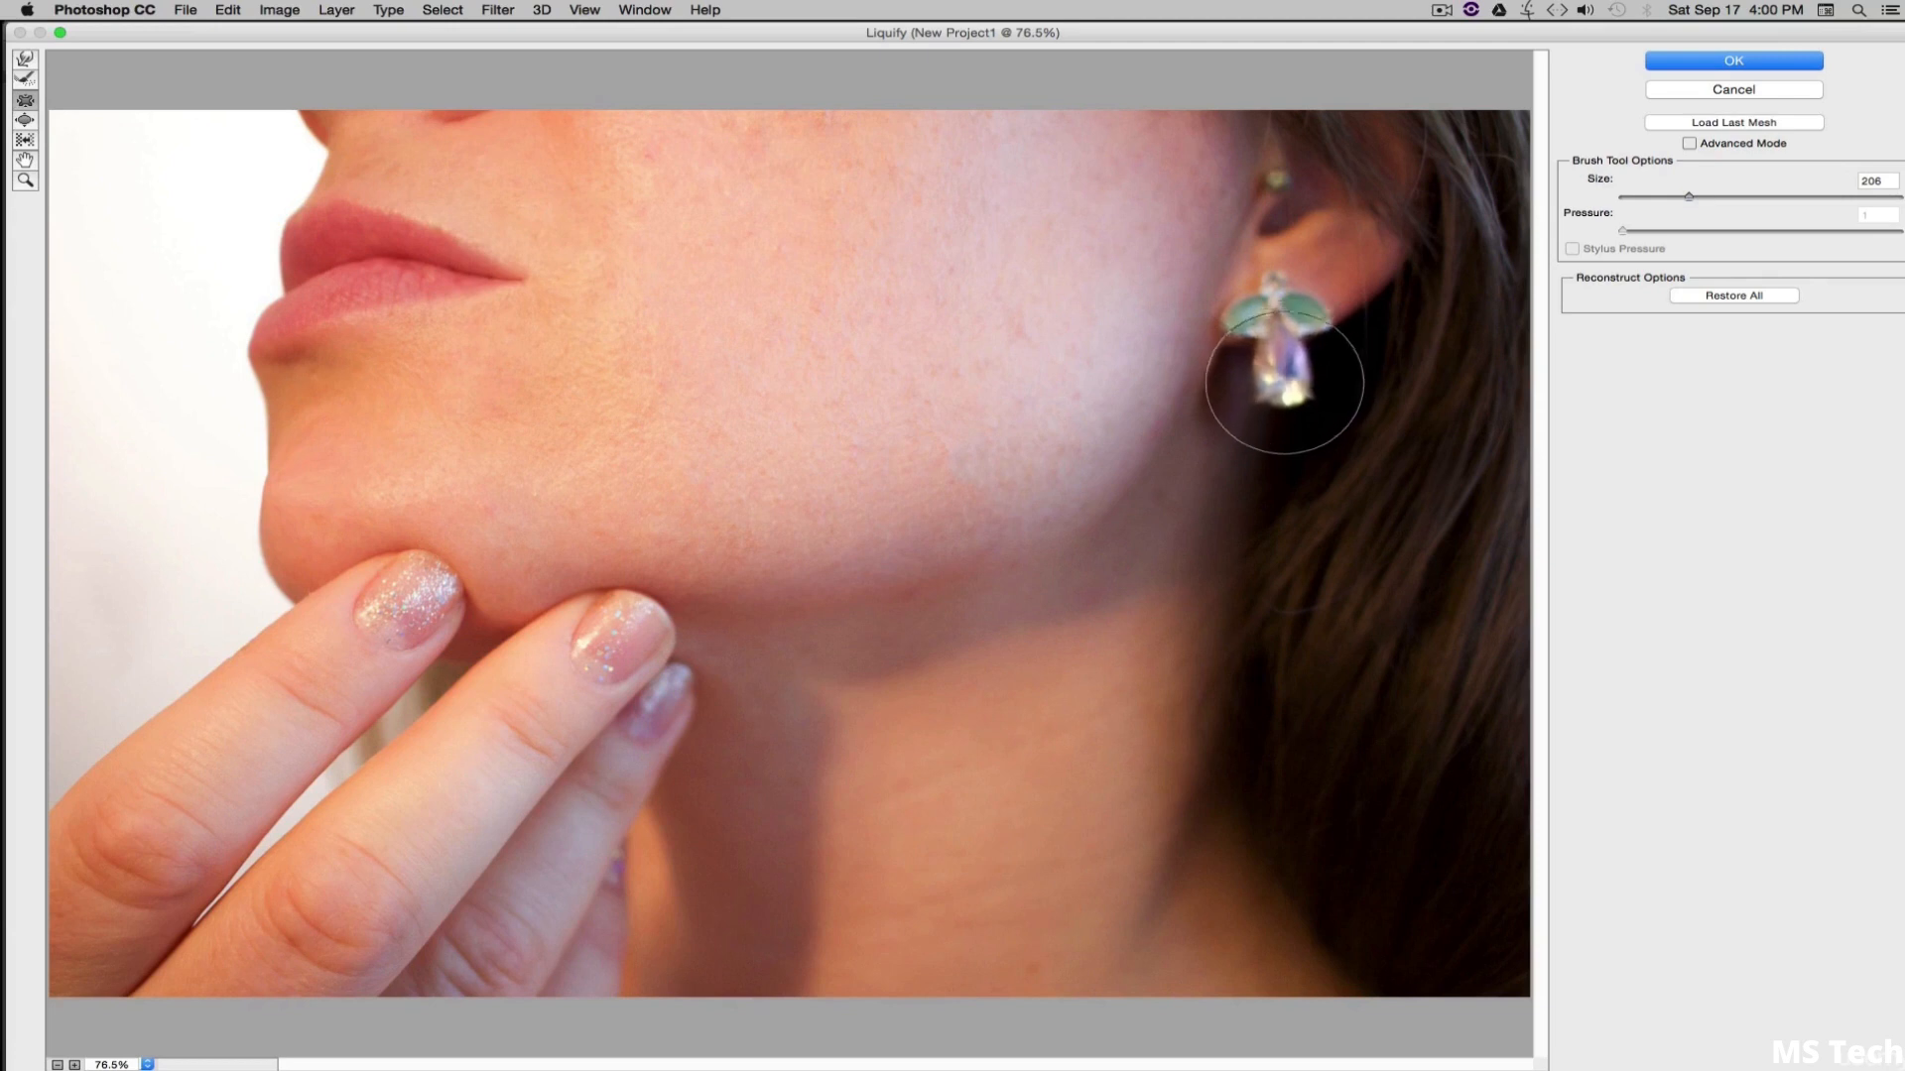
left_click(1291, 395)
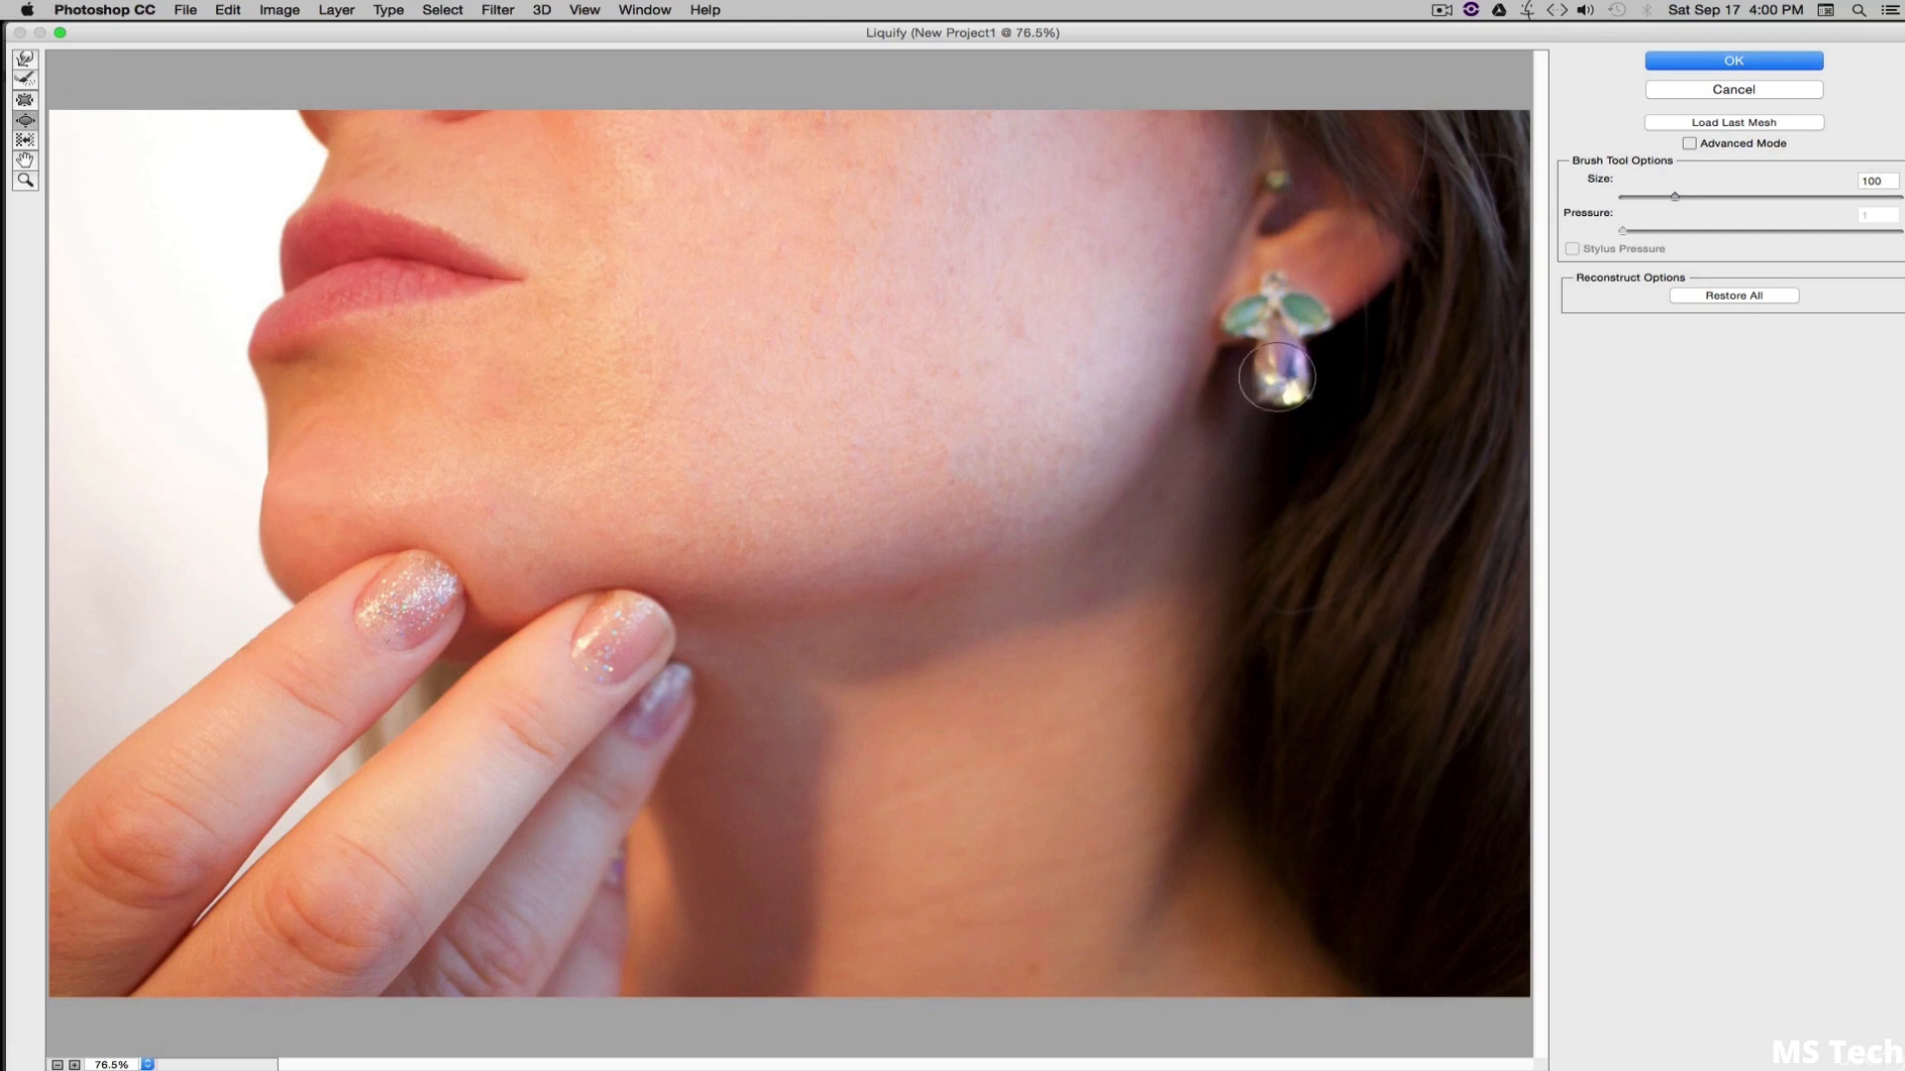
- Enlarge the earring's drop using the Bloat tool at size 163
left_click(1695, 195)
left_click(1285, 380)
left_click(1276, 368)
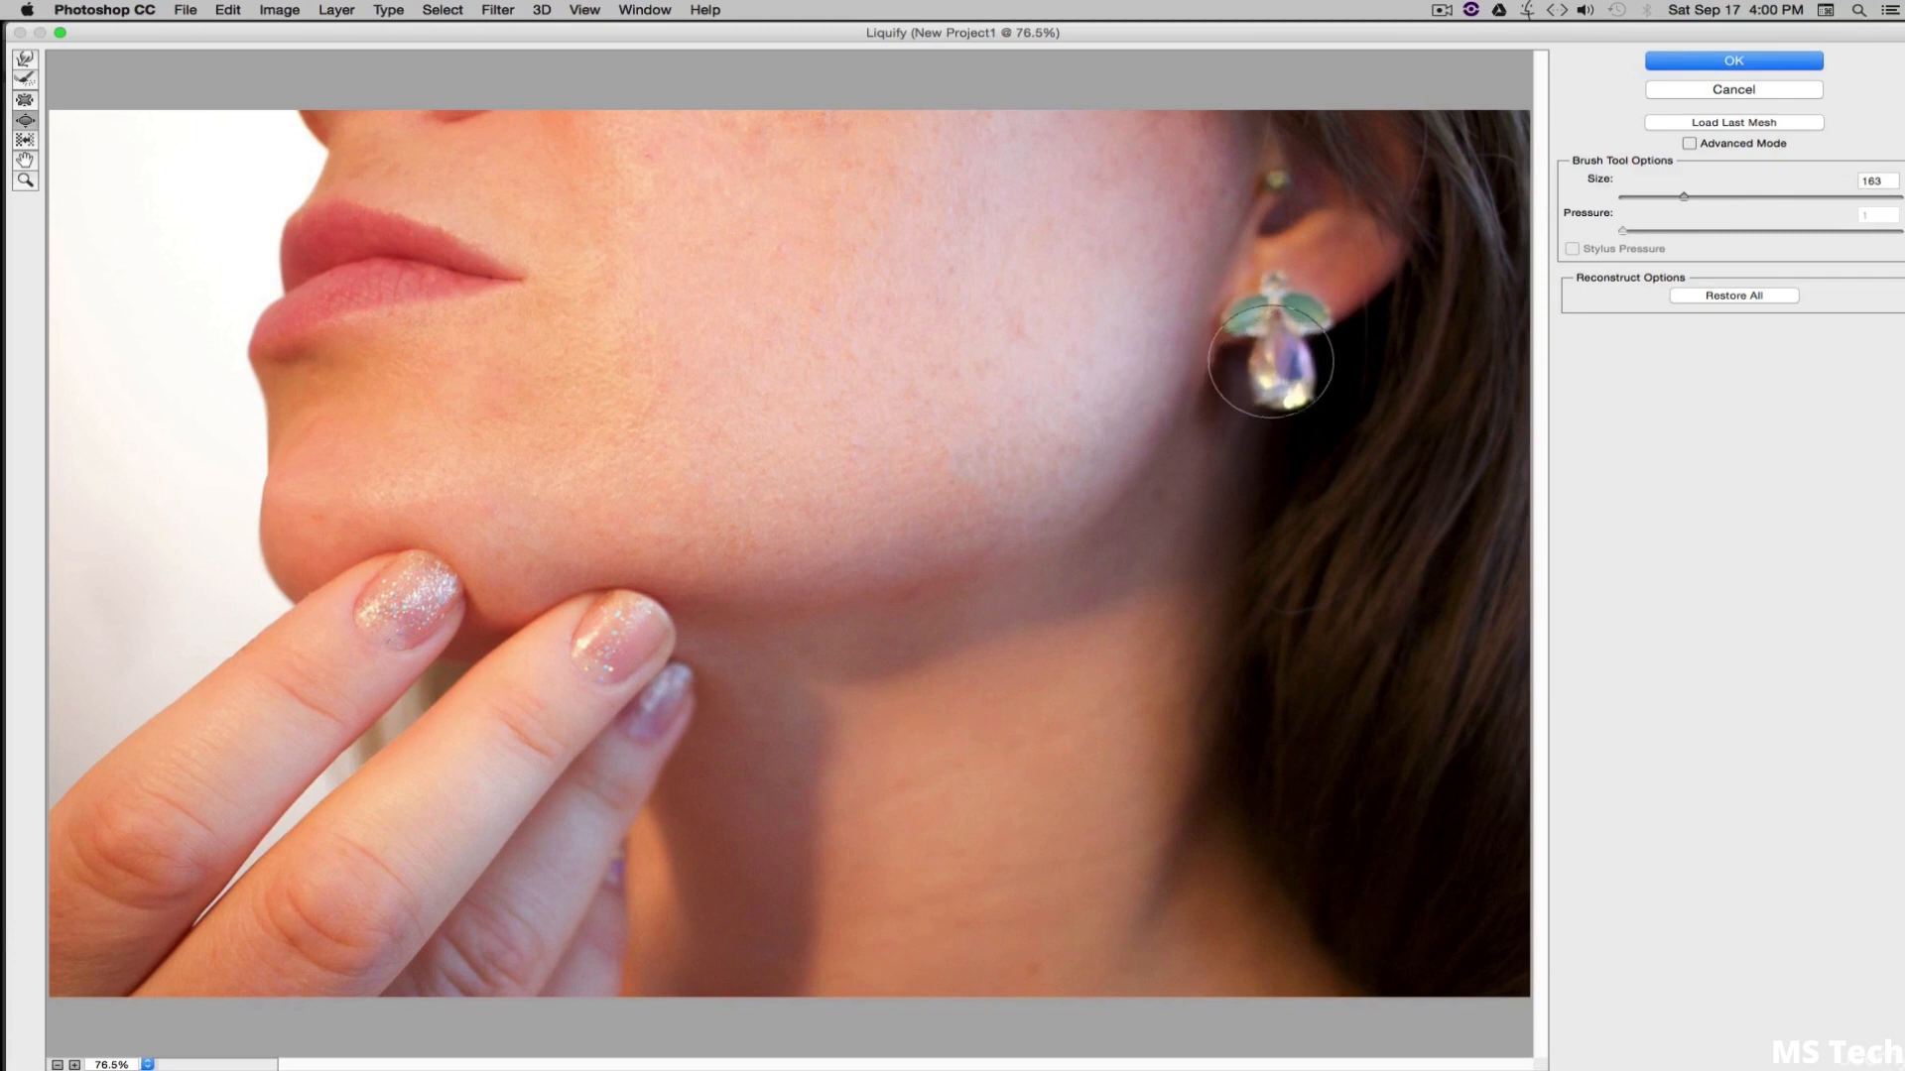
left_click(1268, 362)
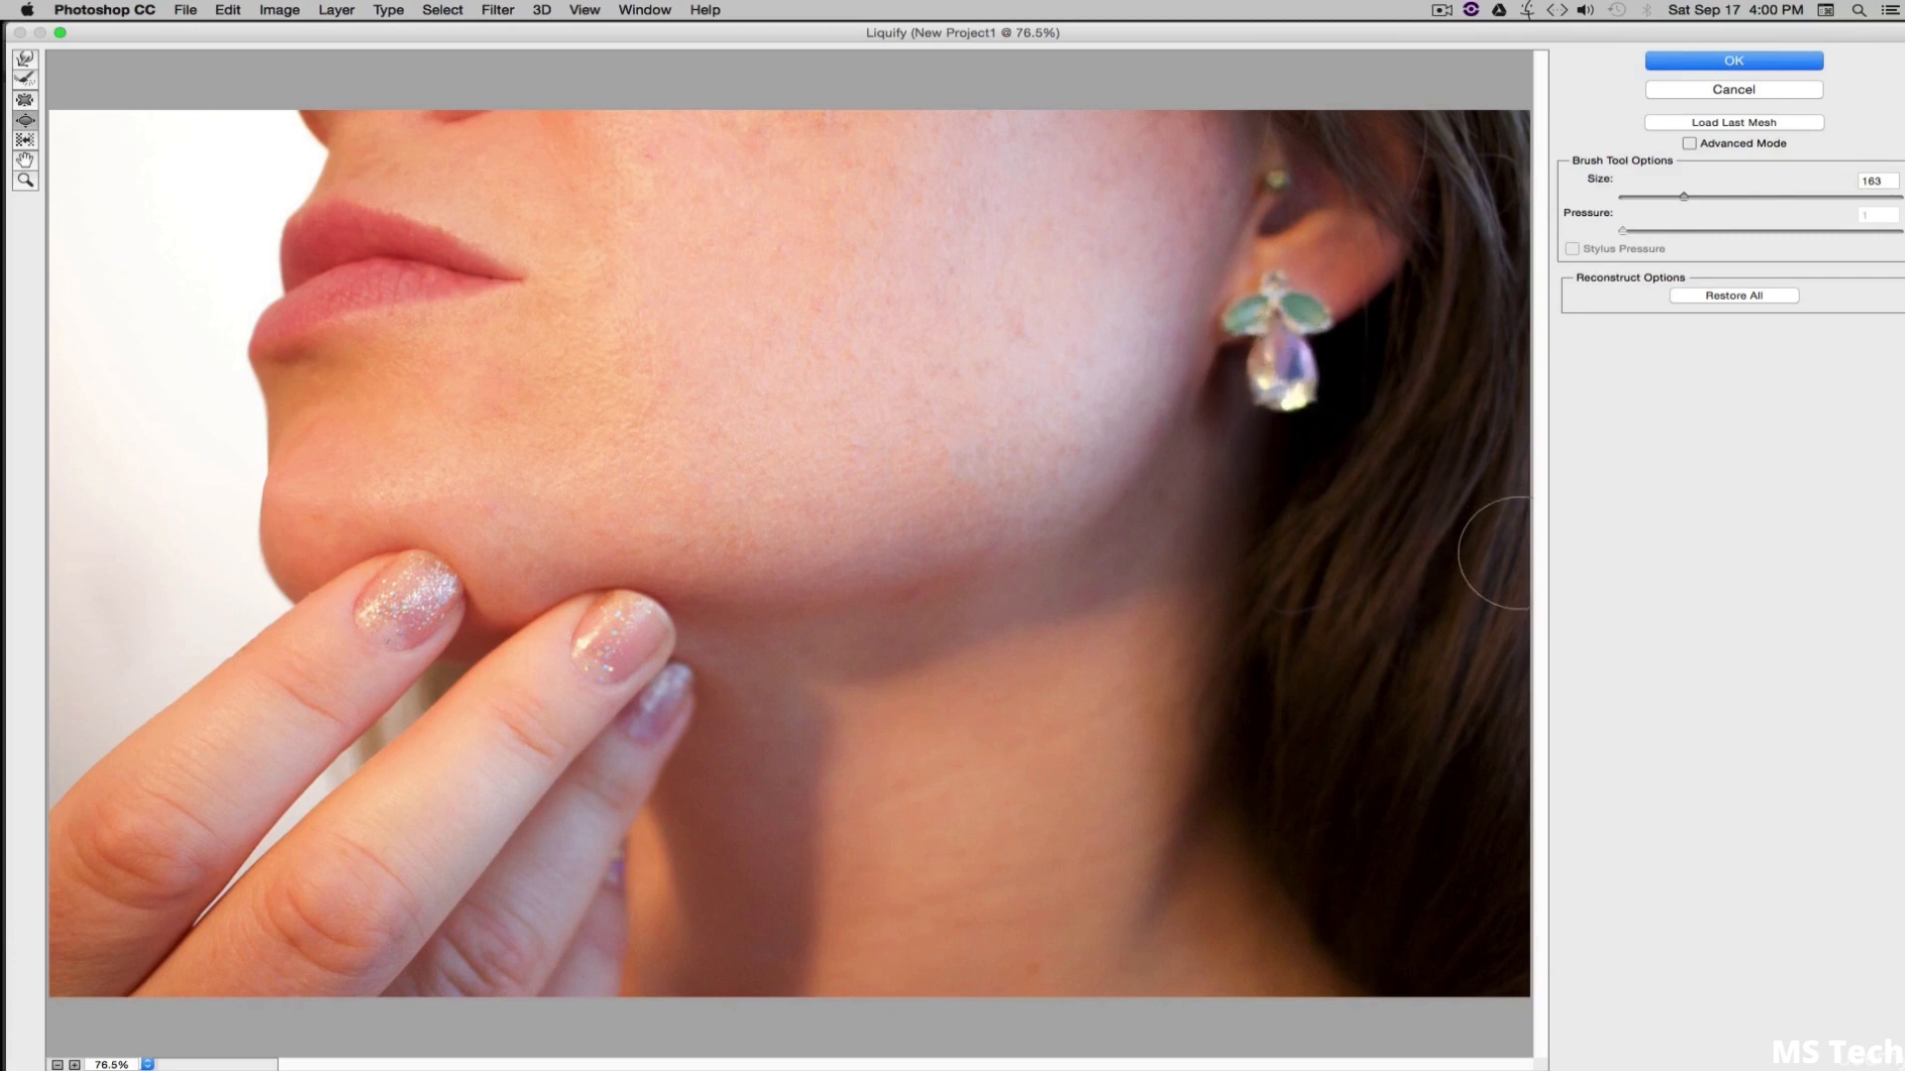
- Try the Push Left tool with a larger brush along the jawline and neck, undo the distortion, and apply the Liquify filter
left_click(25, 140)
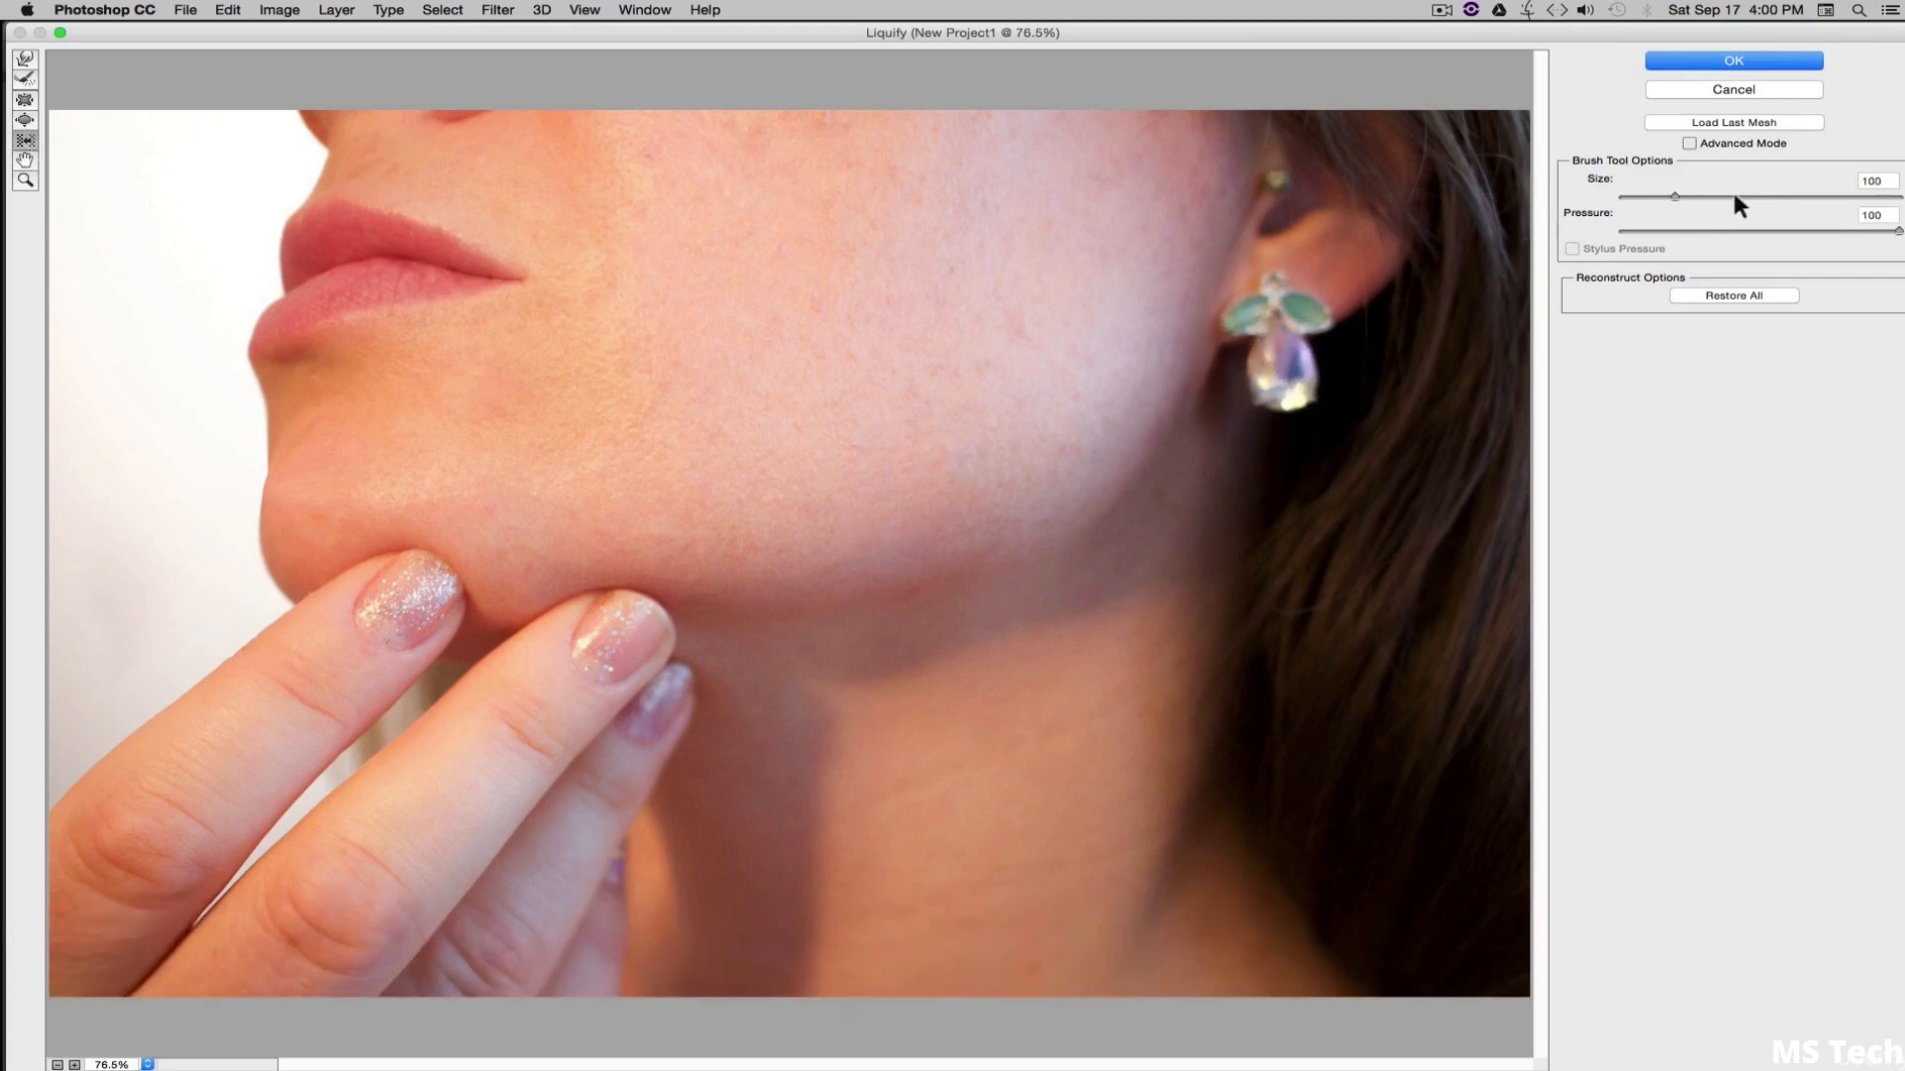
left_click(1706, 196)
mouse_move(650, 621)
left_mouse_down()
mouse_move(592, 622)
mouse_move(884, 622)
mouse_move(419, 624)
mouse_move(960, 596)
mouse_move(352, 643)
mouse_move(945, 611)
mouse_move(1145, 668)
mouse_move(1185, 743)
mouse_move(1220, 711)
mouse_move(1156, 552)
mouse_move(902, 487)
mouse_move(484, 494)
mouse_move(362, 658)
mouse_move(388, 737)
mouse_move(993, 621)
mouse_move(1202, 756)
mouse_move(873, 587)
mouse_move(465, 699)
mouse_move(416, 630)
mouse_move(958, 663)
mouse_move(1112, 778)
mouse_move(916, 574)
mouse_move(385, 674)
mouse_move(349, 719)
mouse_move(836, 678)
mouse_move(1189, 686)
mouse_move(1227, 720)
left_mouse_up()
mouse_move(1058, 609)
left_mouse_down()
mouse_move(467, 658)
mouse_move(1097, 701)
left_mouse_up()
key("super+z")
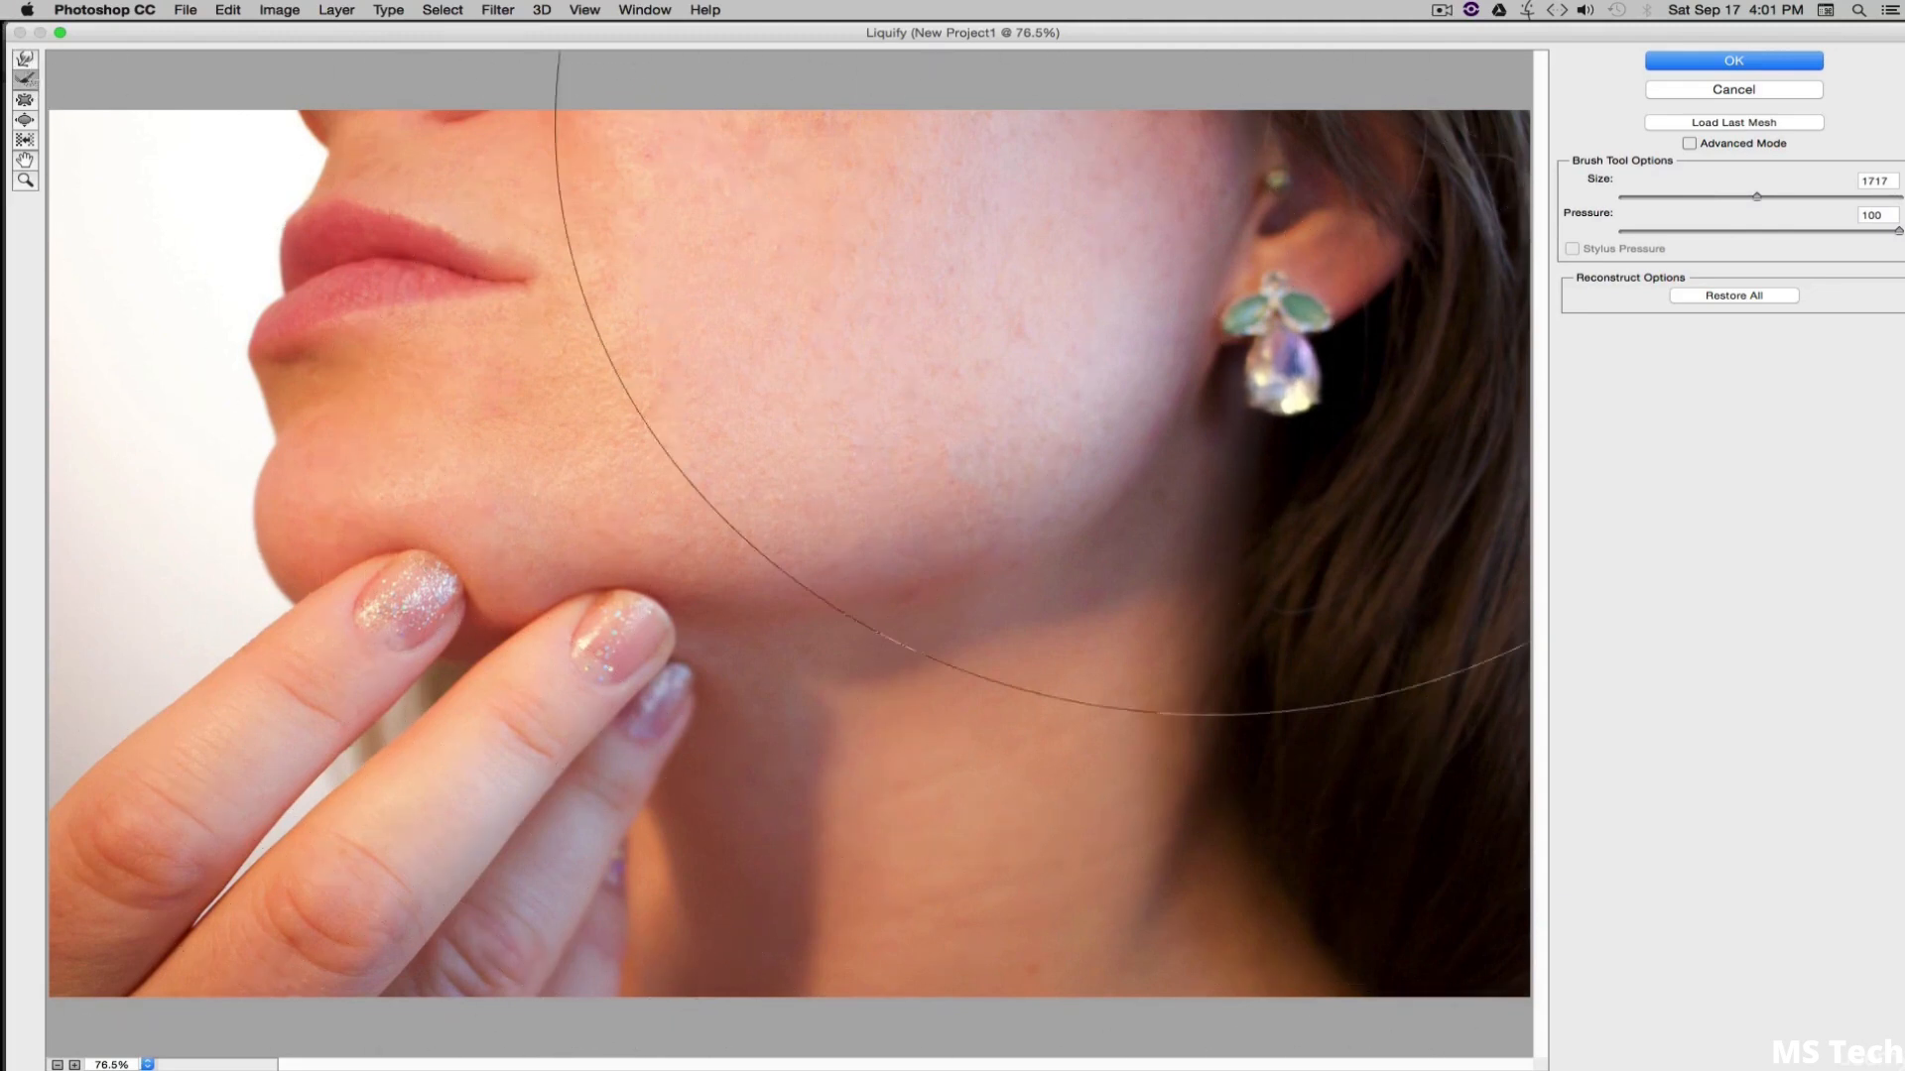
left_click(1731, 62)
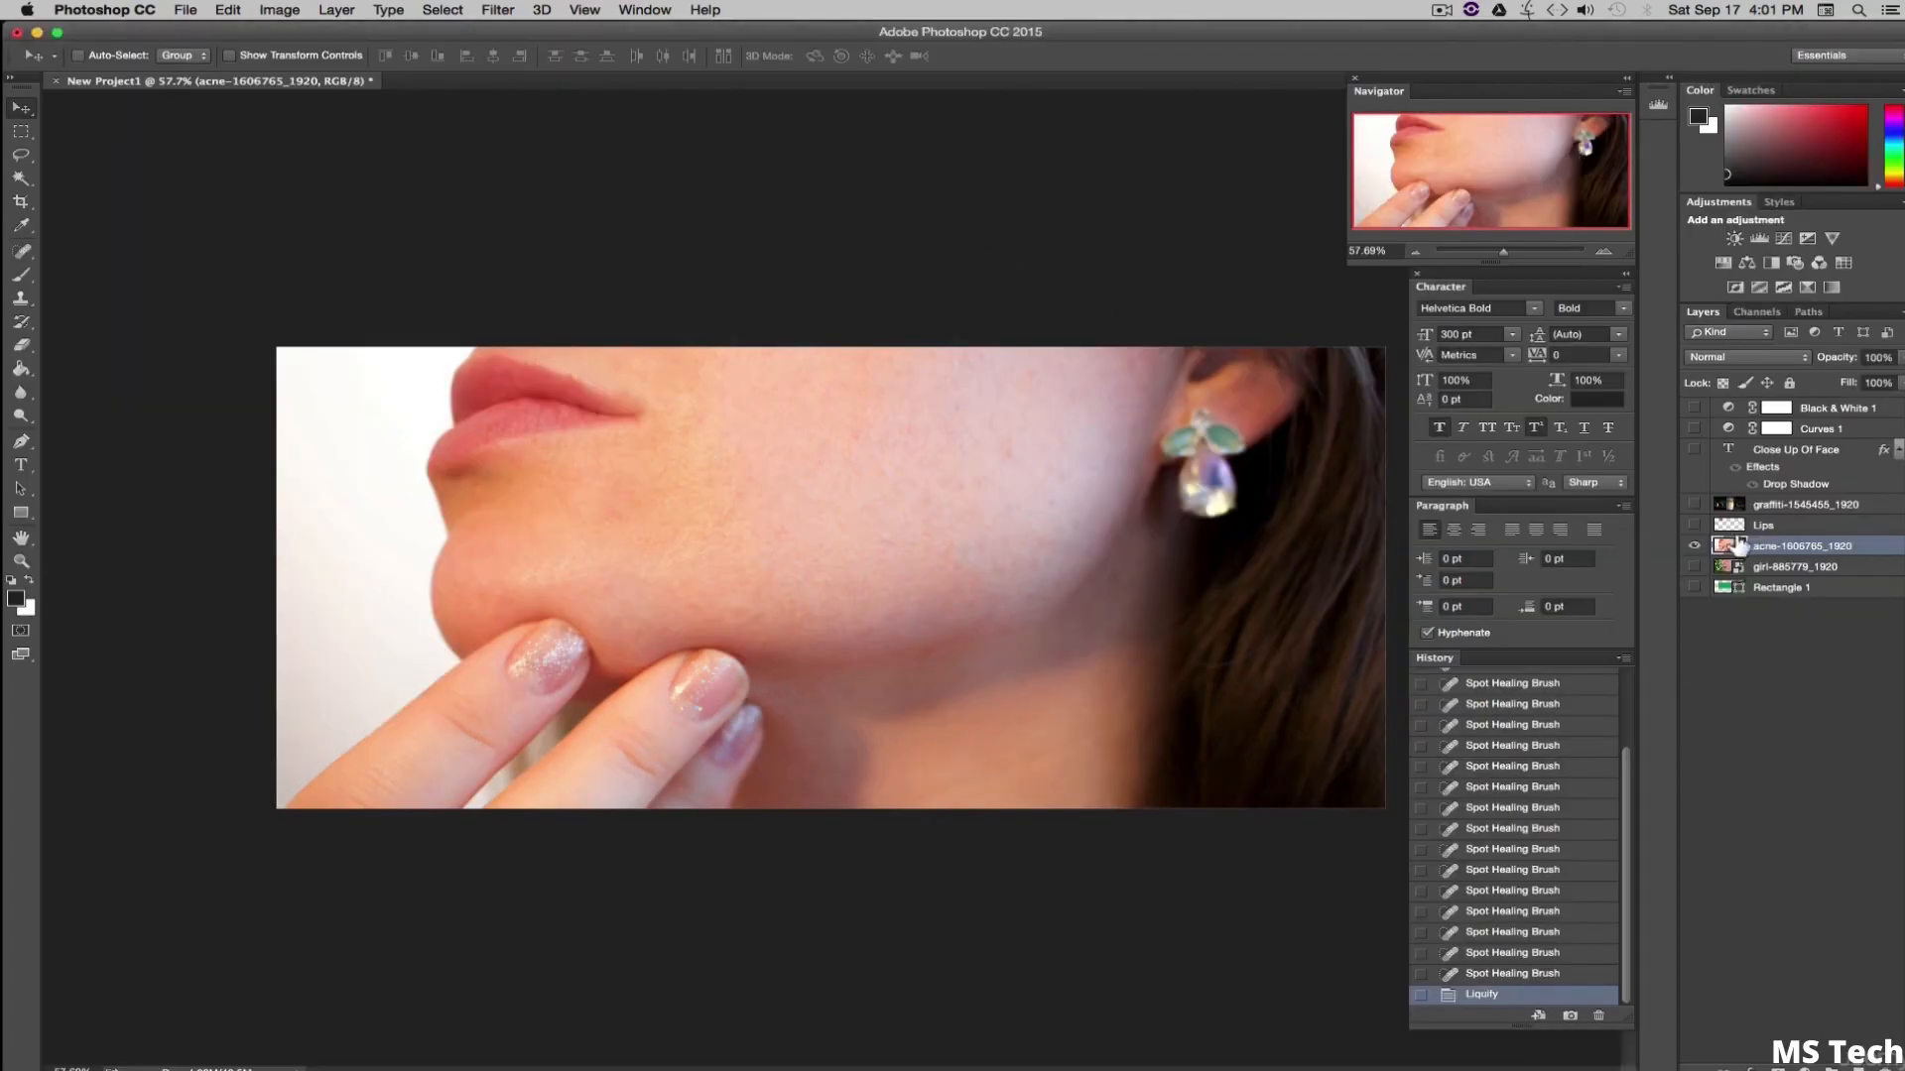